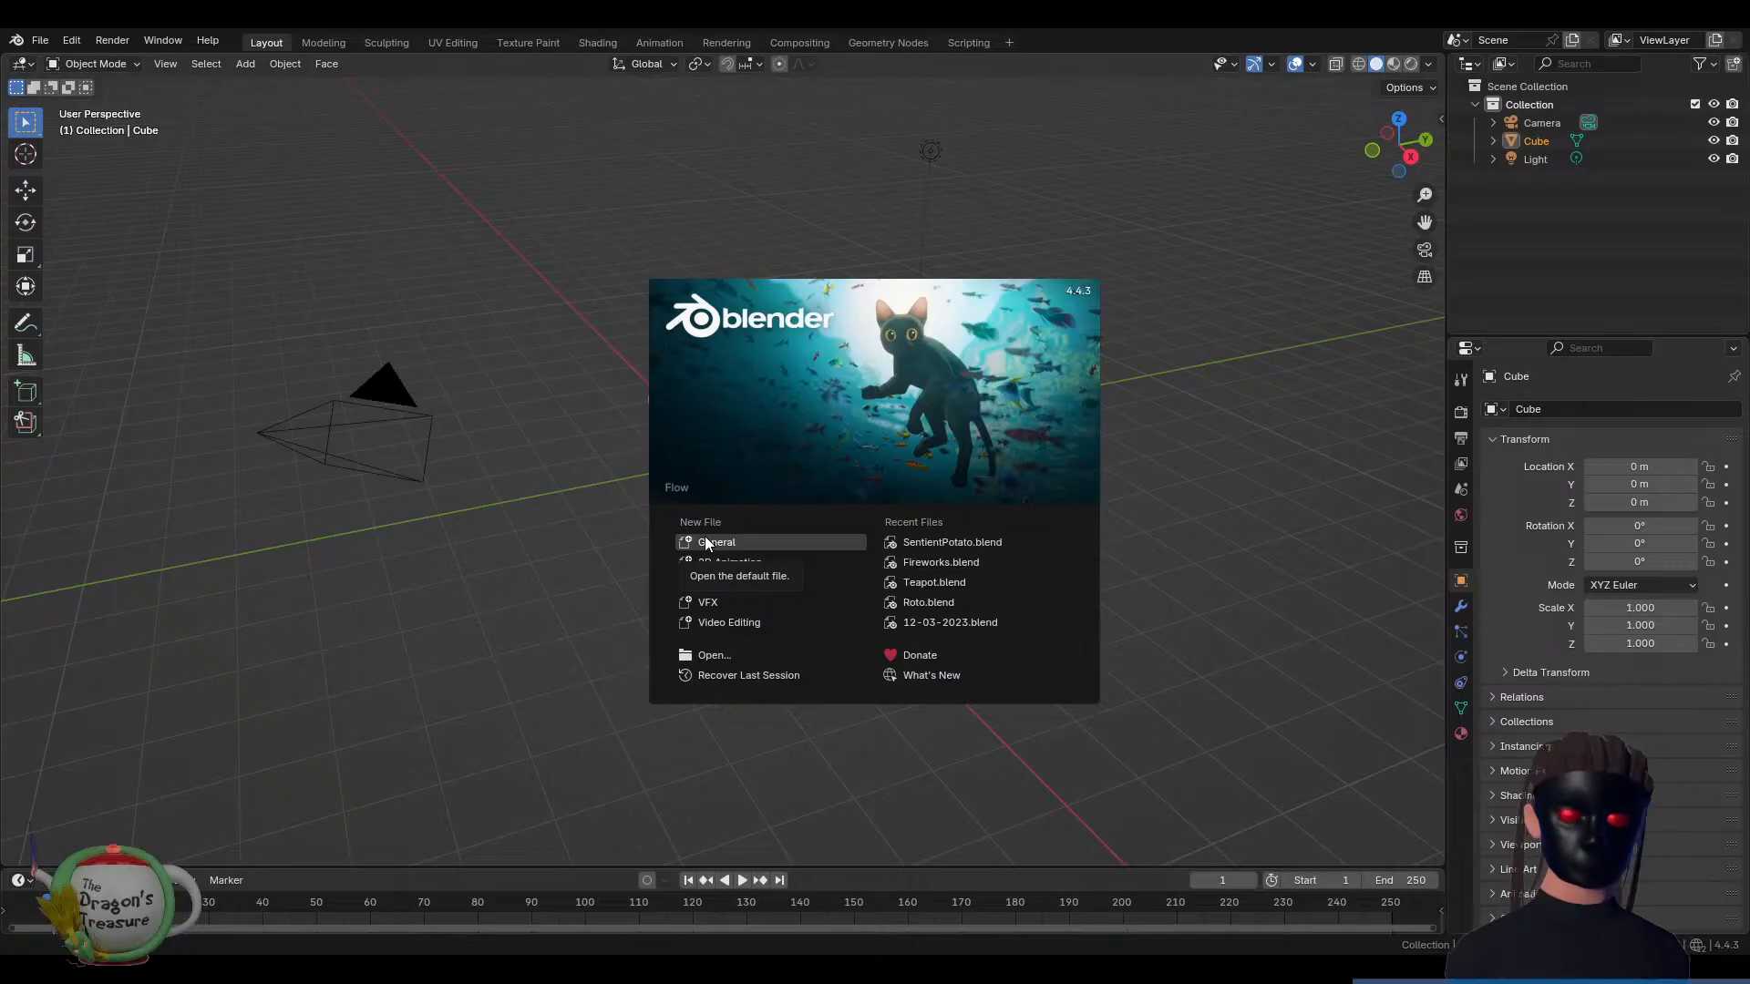
Start a new General file and delete the default camera, cube and light
click(705, 541)
key(a)
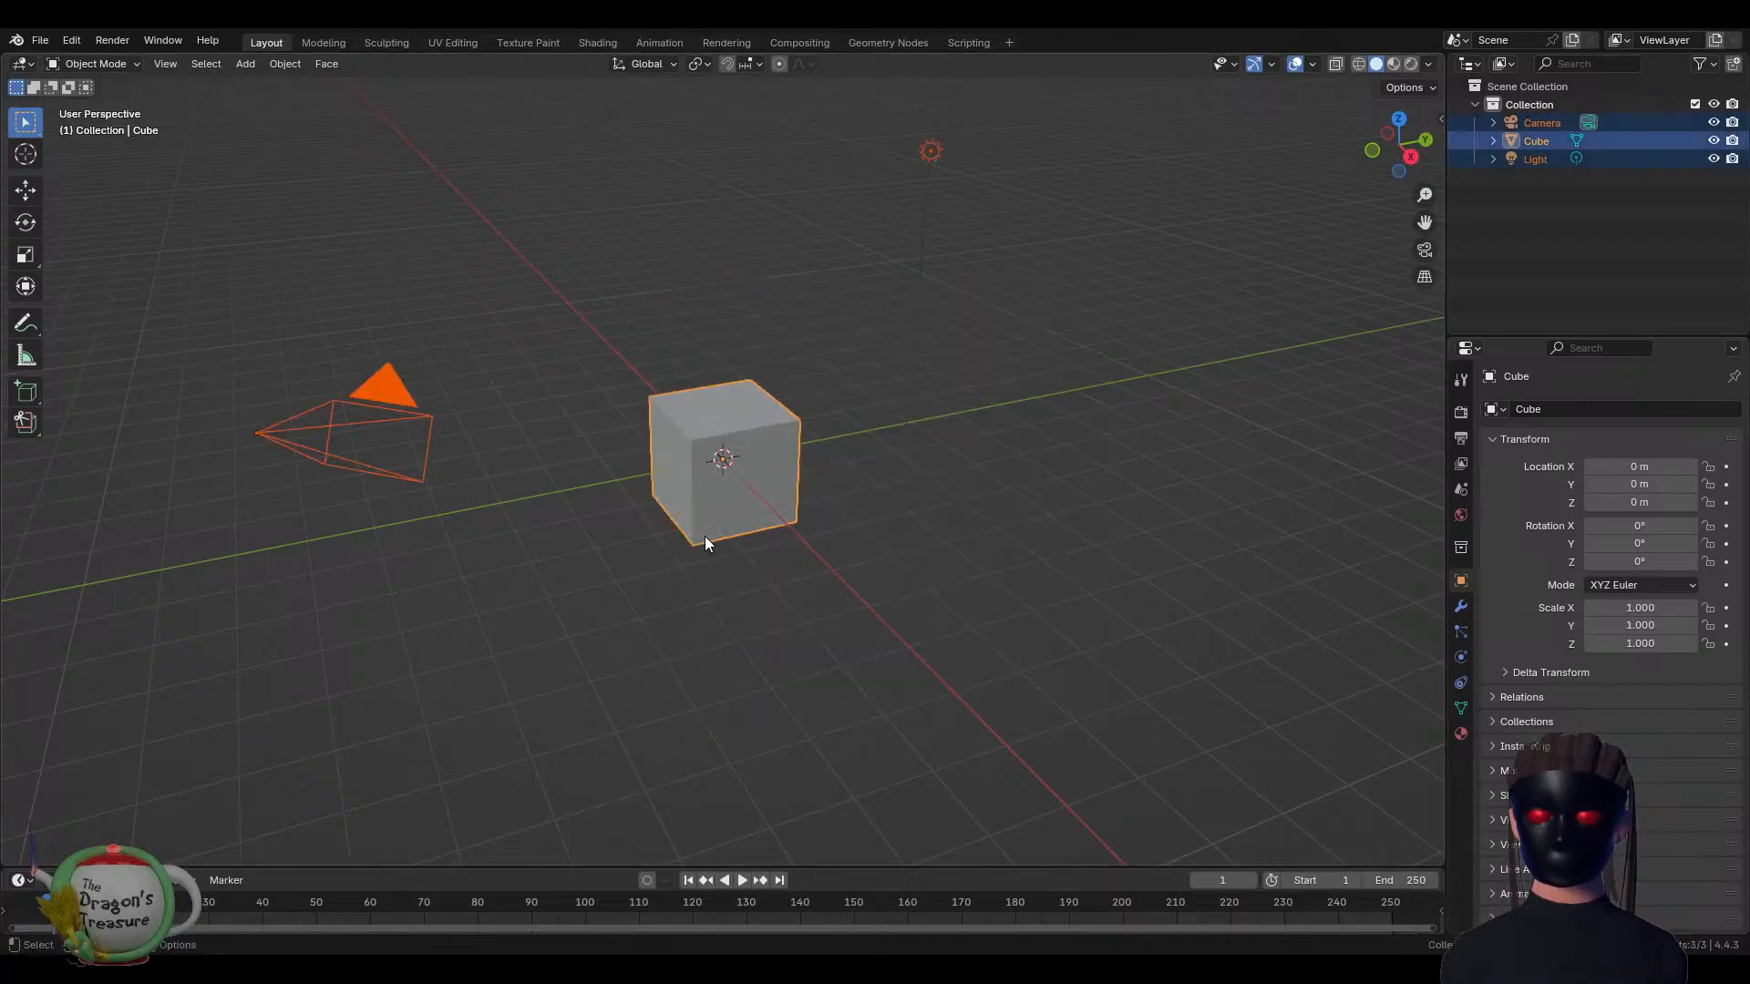
key(x)
click(704, 536)
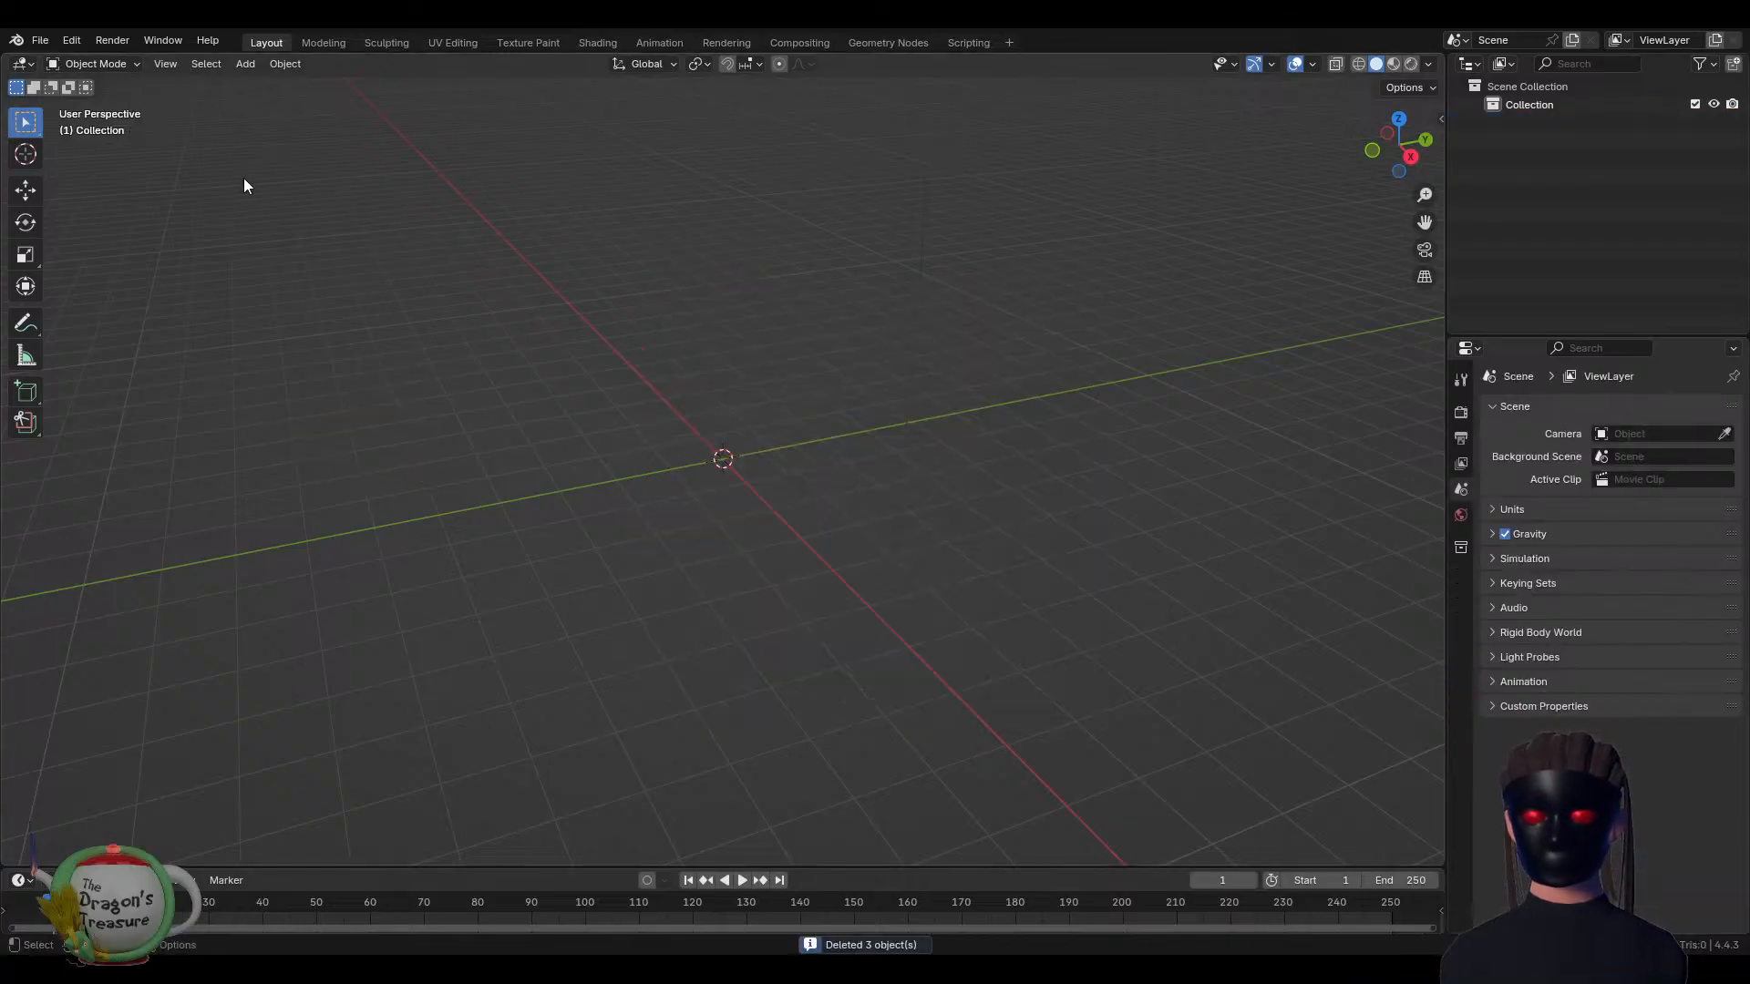
Open the program's Preferences
click(35, 42)
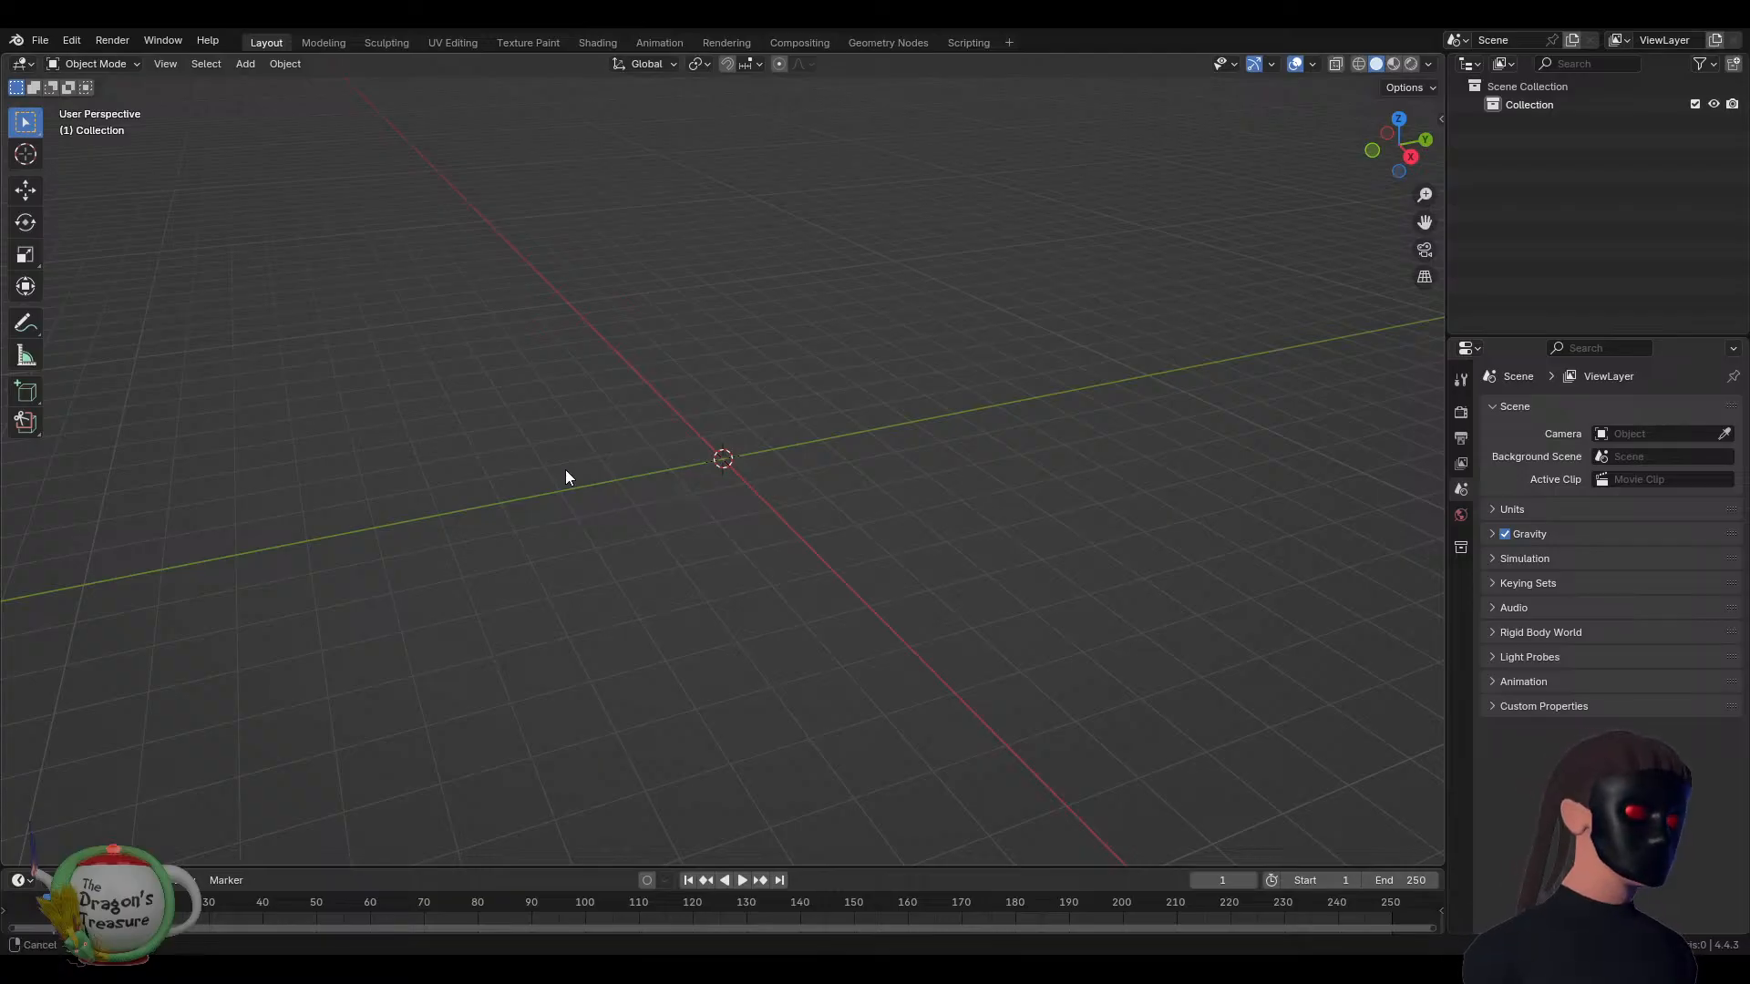
middle_drag(566, 474, 796, 482)
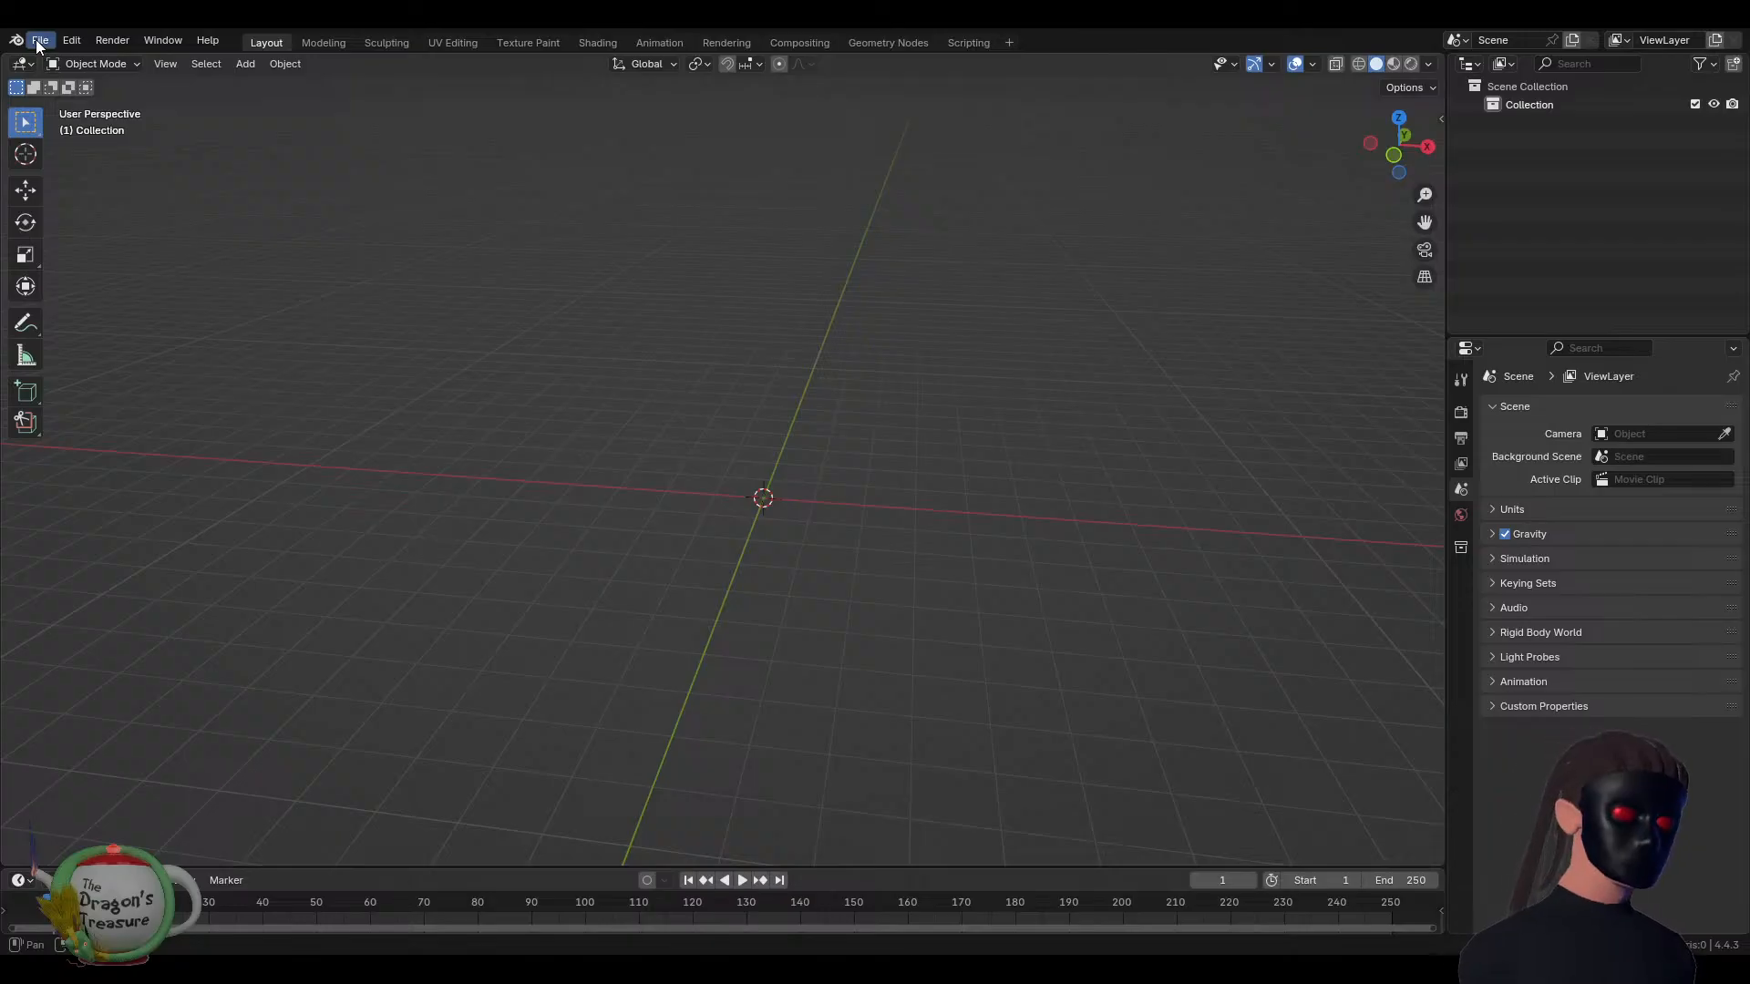
click(67, 39)
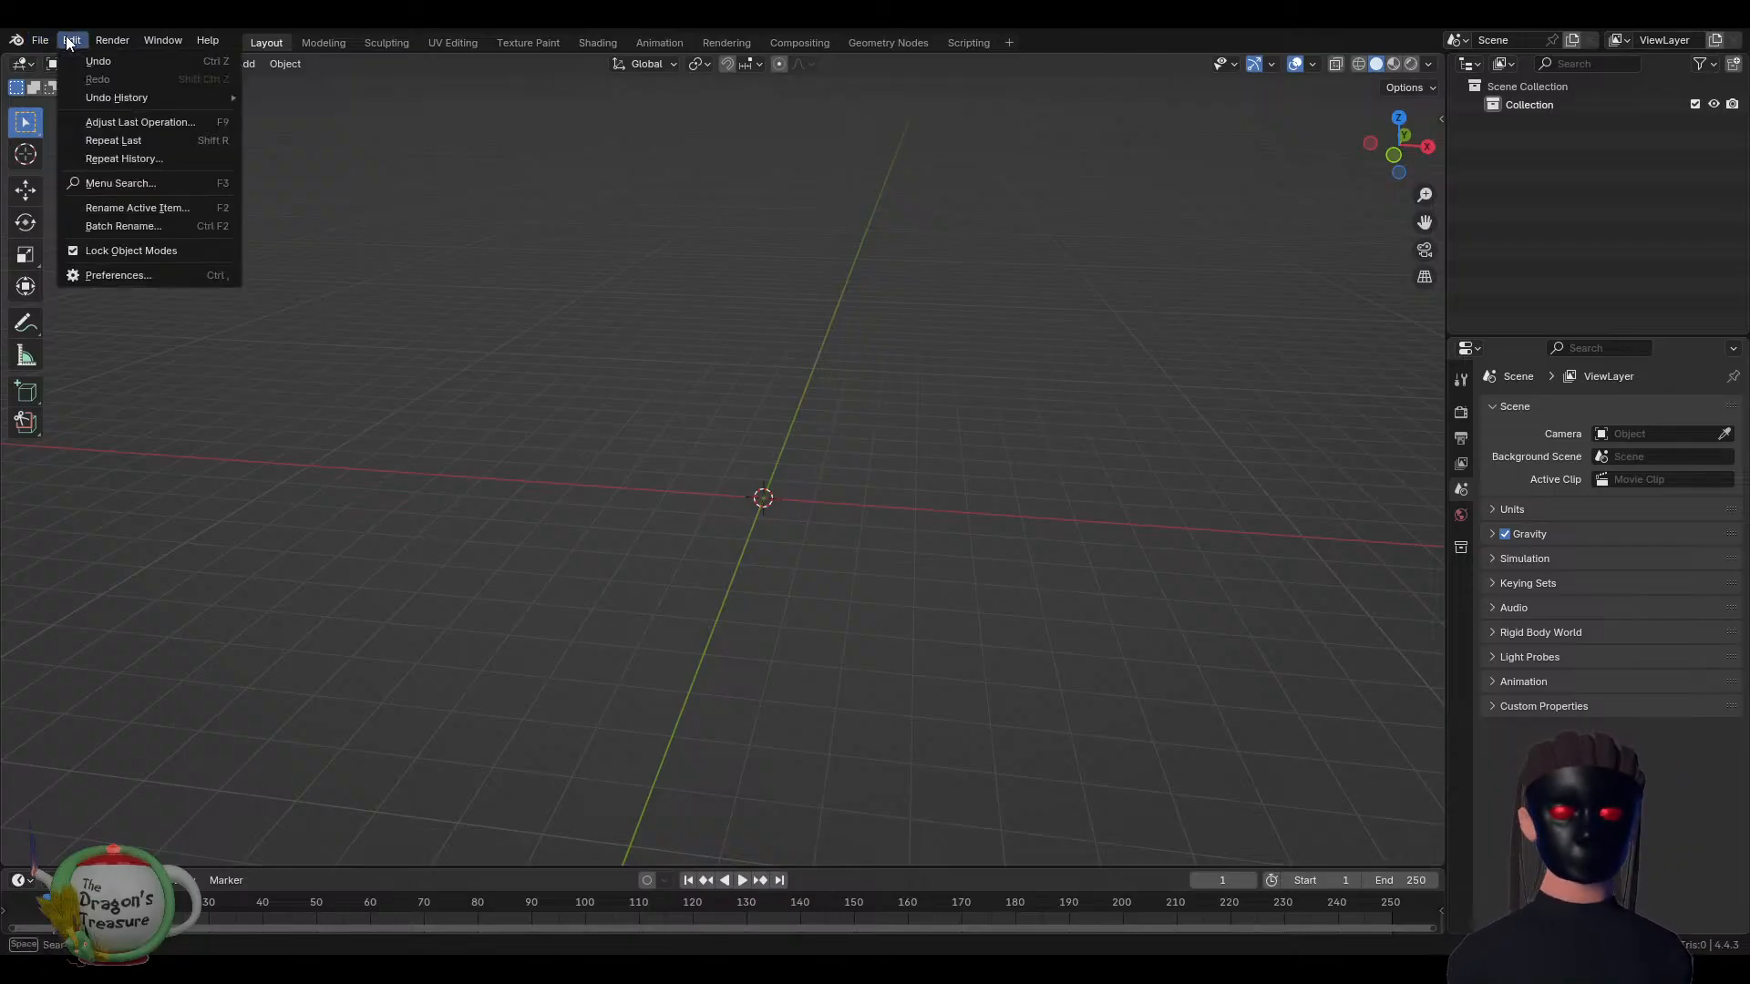
click(104, 276)
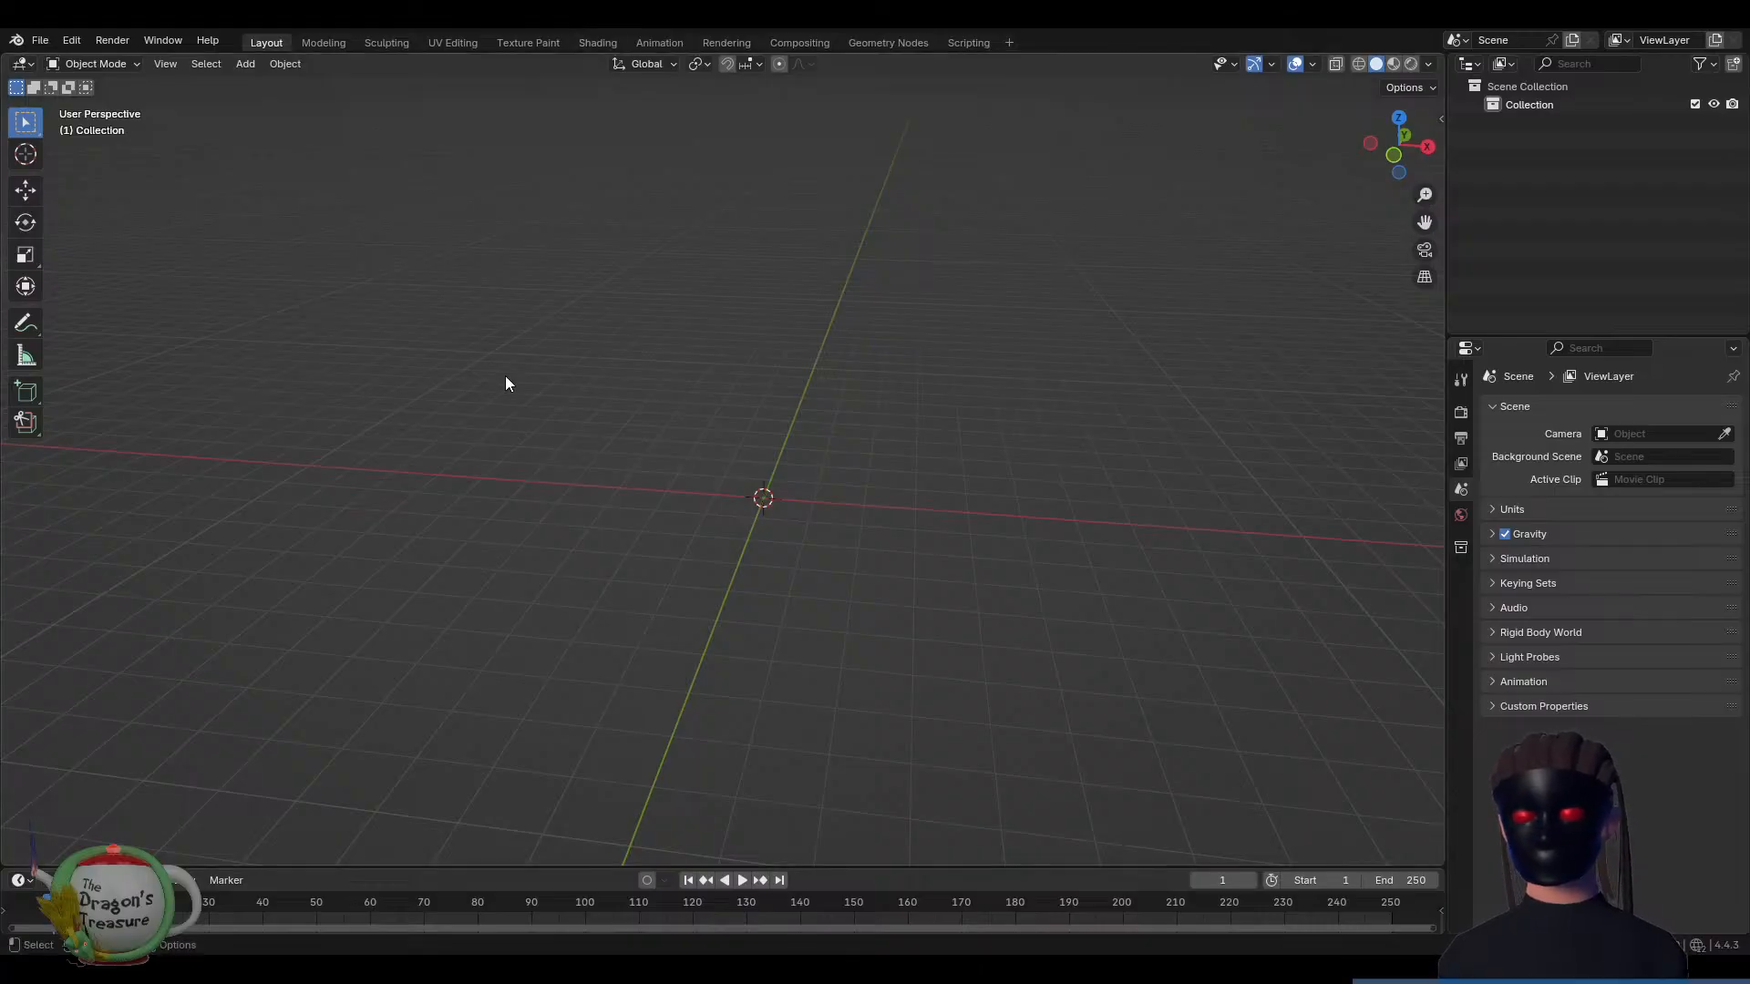
Import the GirlsFrontline CentaureissiDefault character as a MikuMikuDance model
click(41, 40)
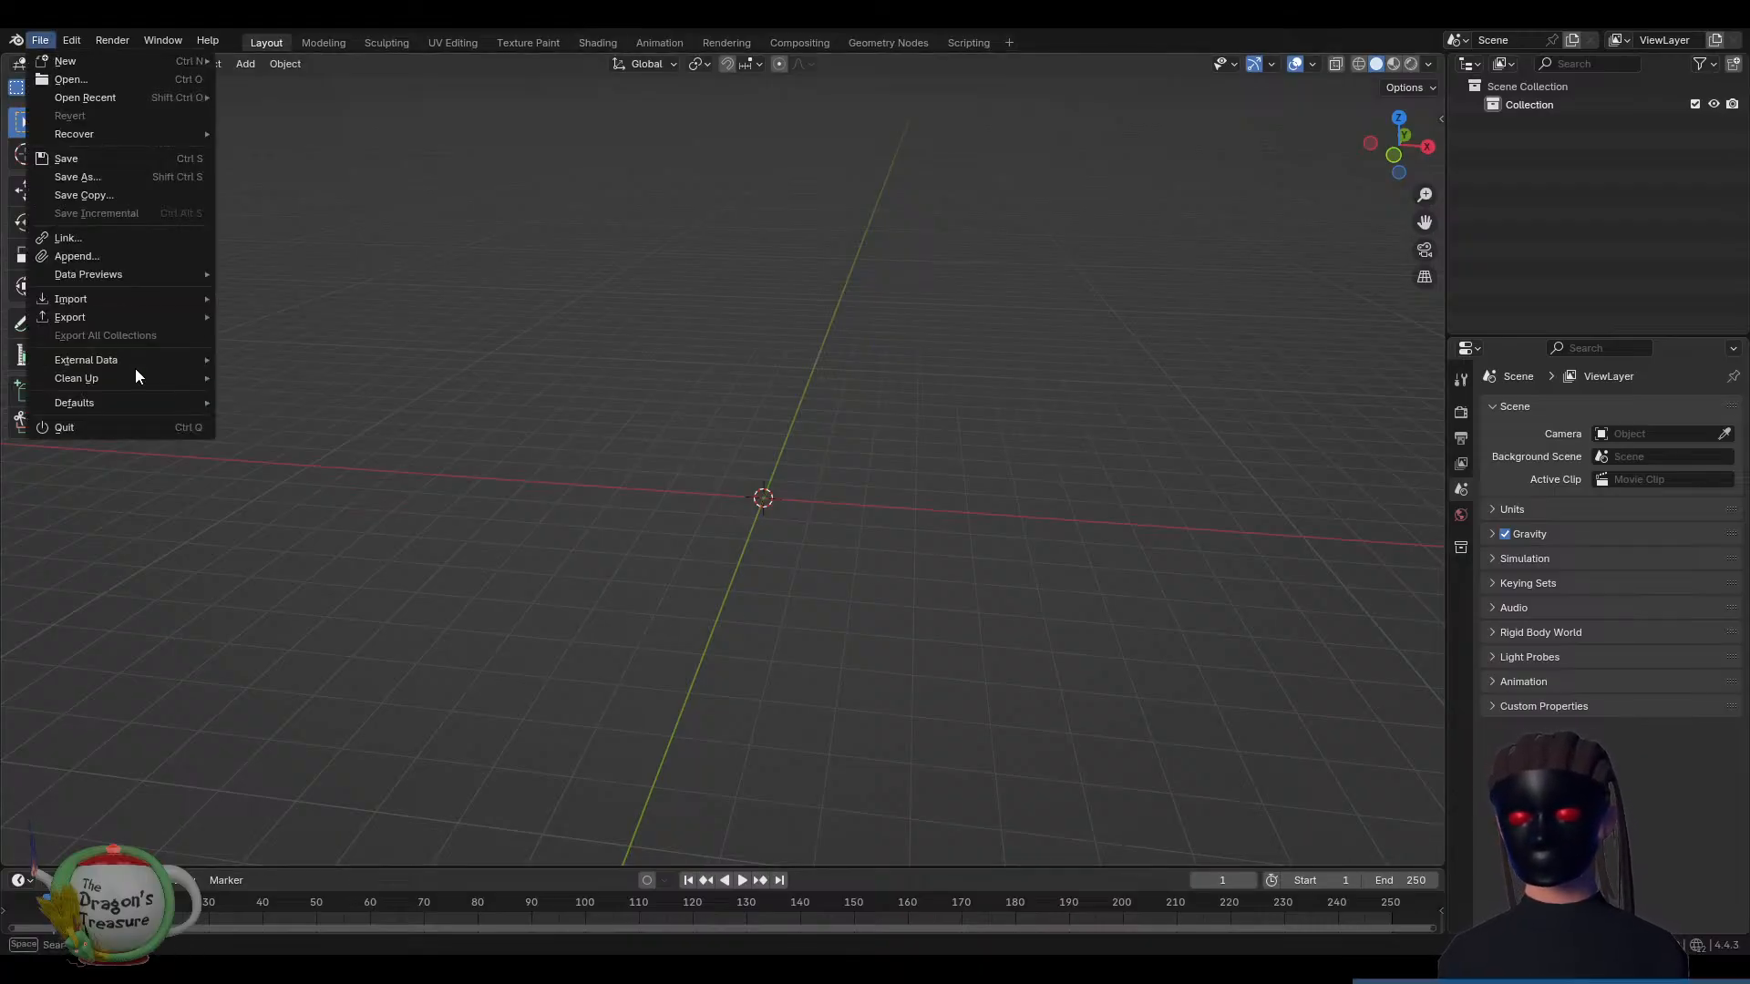
mouse_move(111, 299)
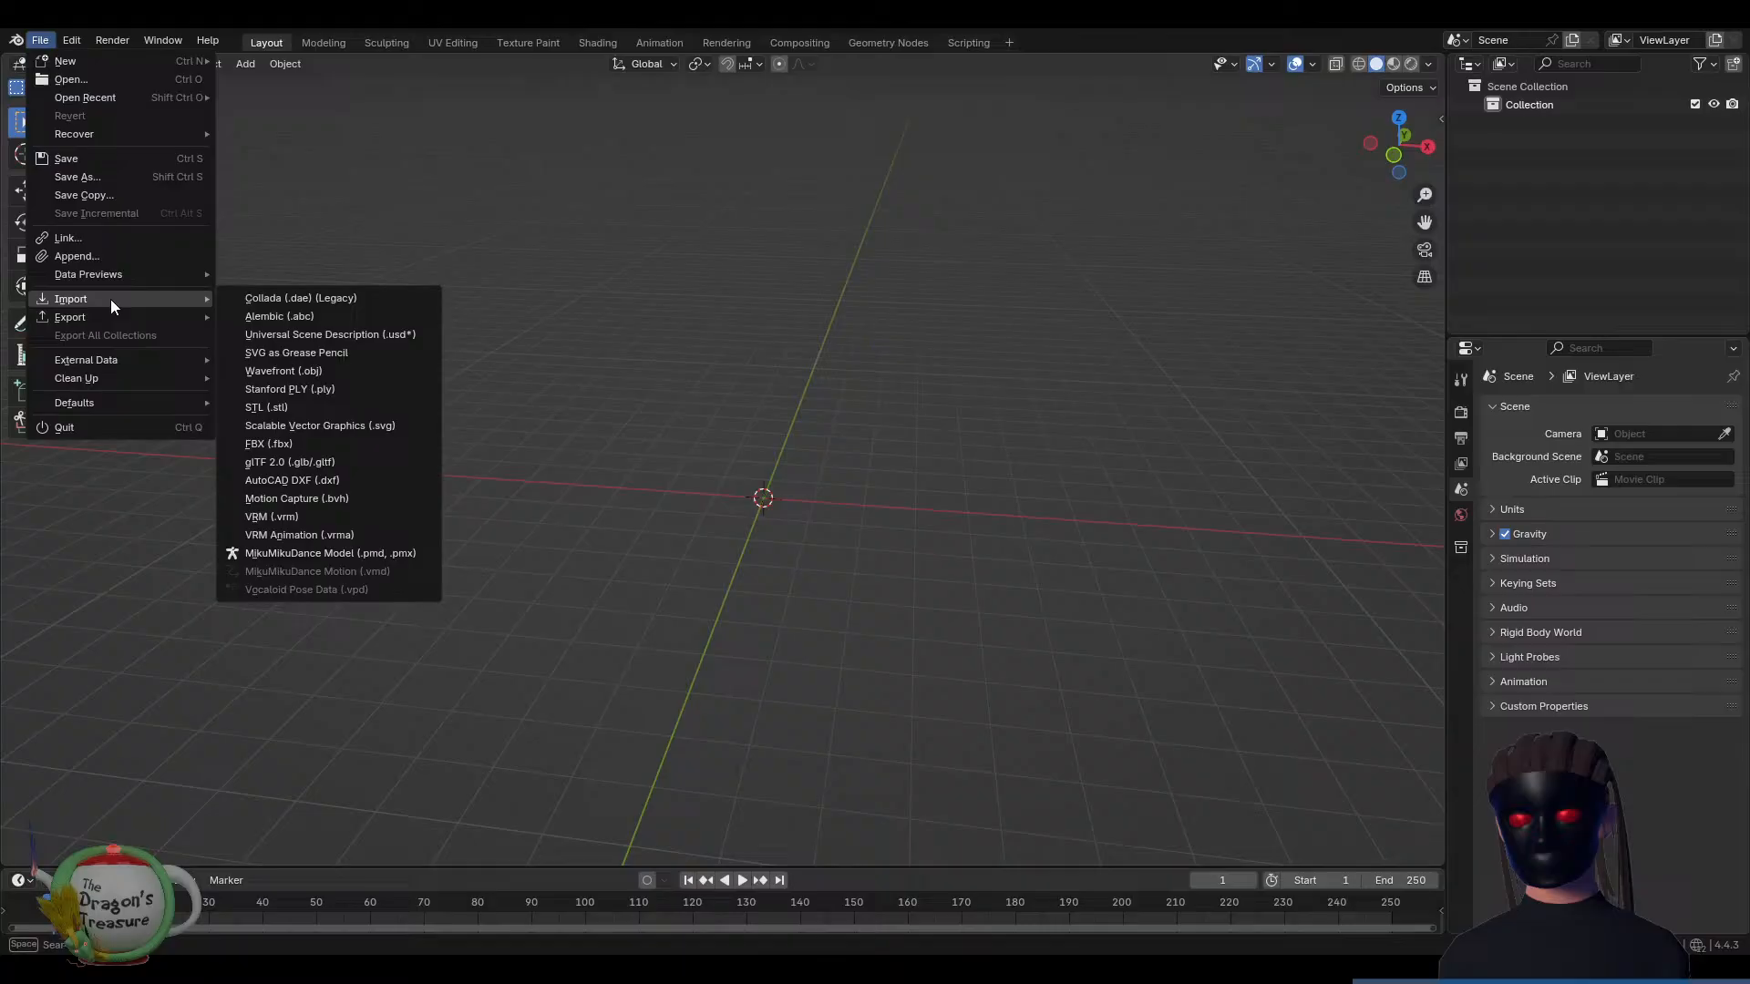
click(398, 553)
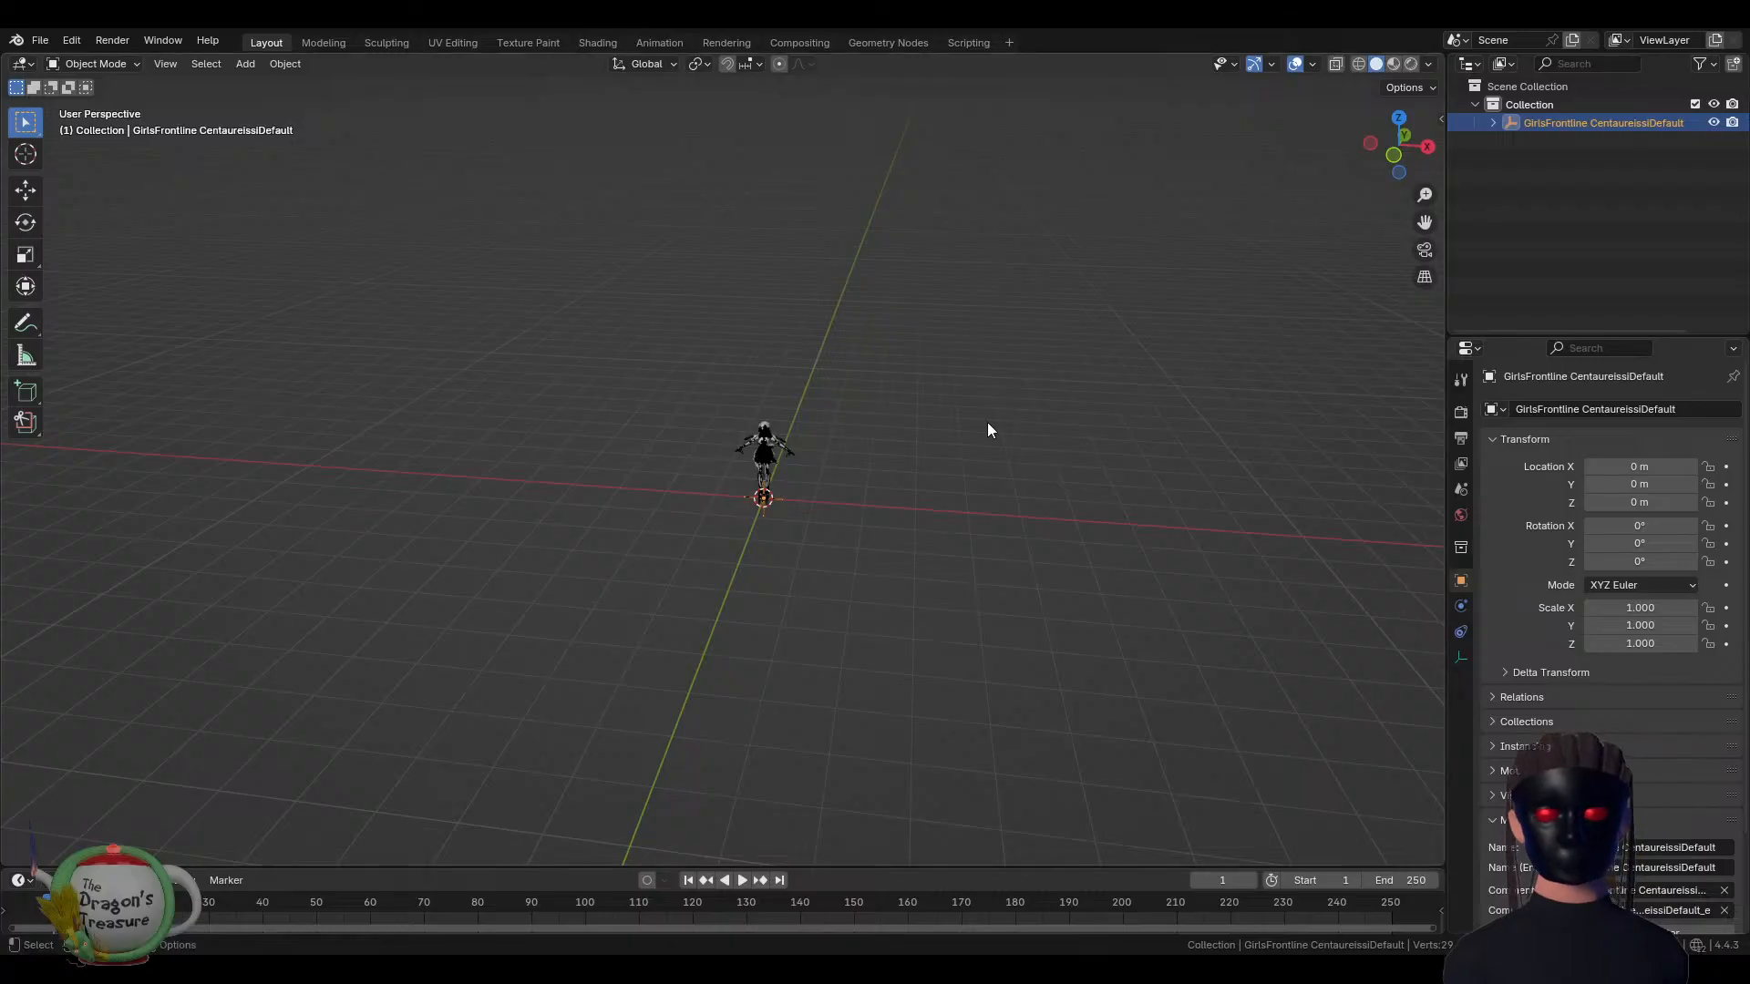
Select the imported character's armature and show the viewport in Material Preview shading
scroll(851, 462, up, 3)
scroll(850, 461, up, 2)
click(944, 429)
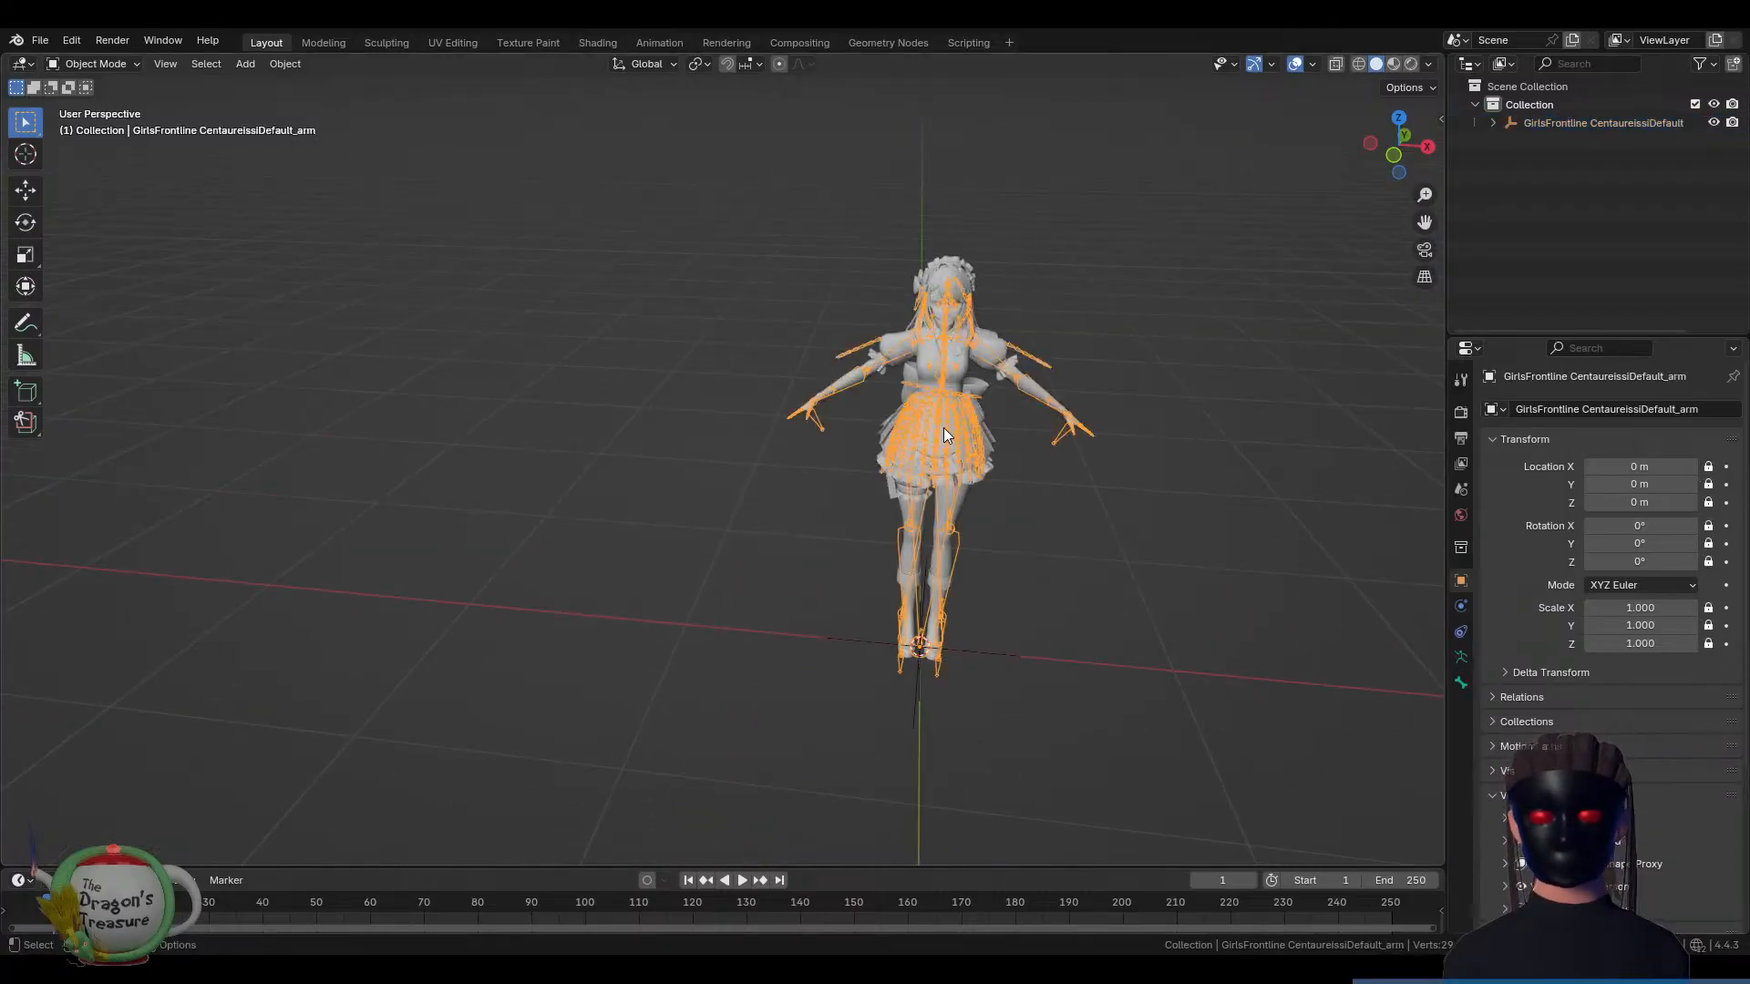
scroll(861, 473, up, 2)
scroll(861, 473, up, 3)
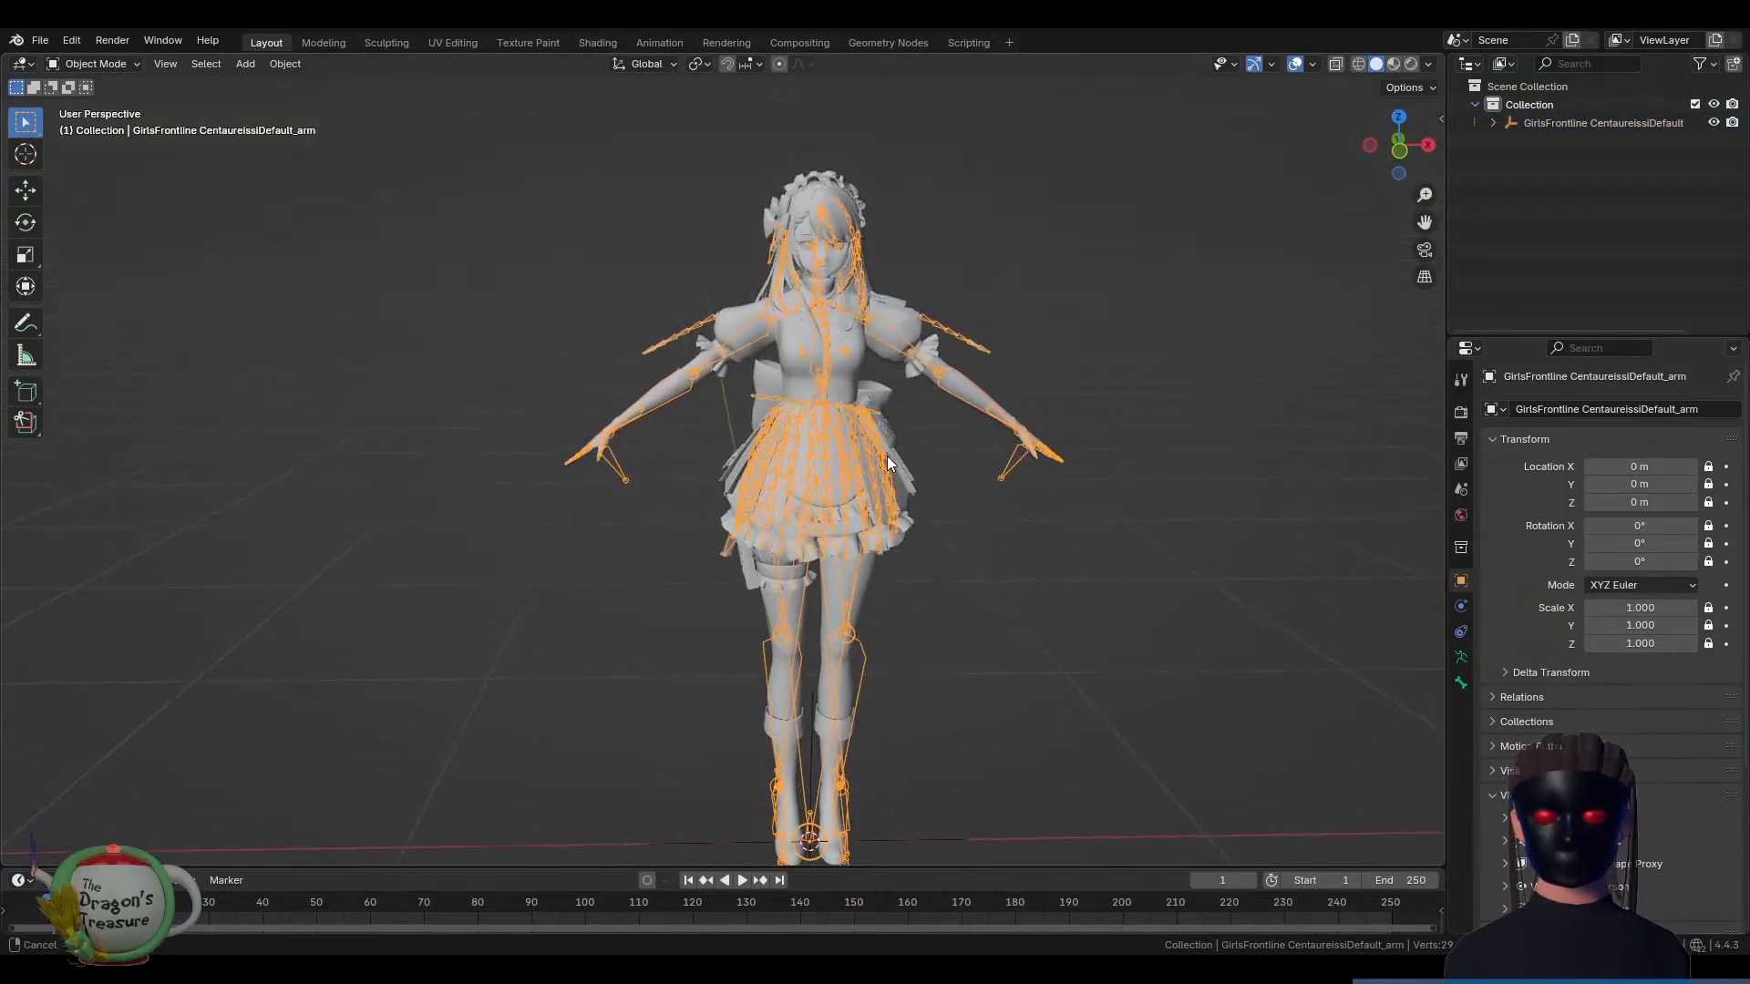
click(1395, 69)
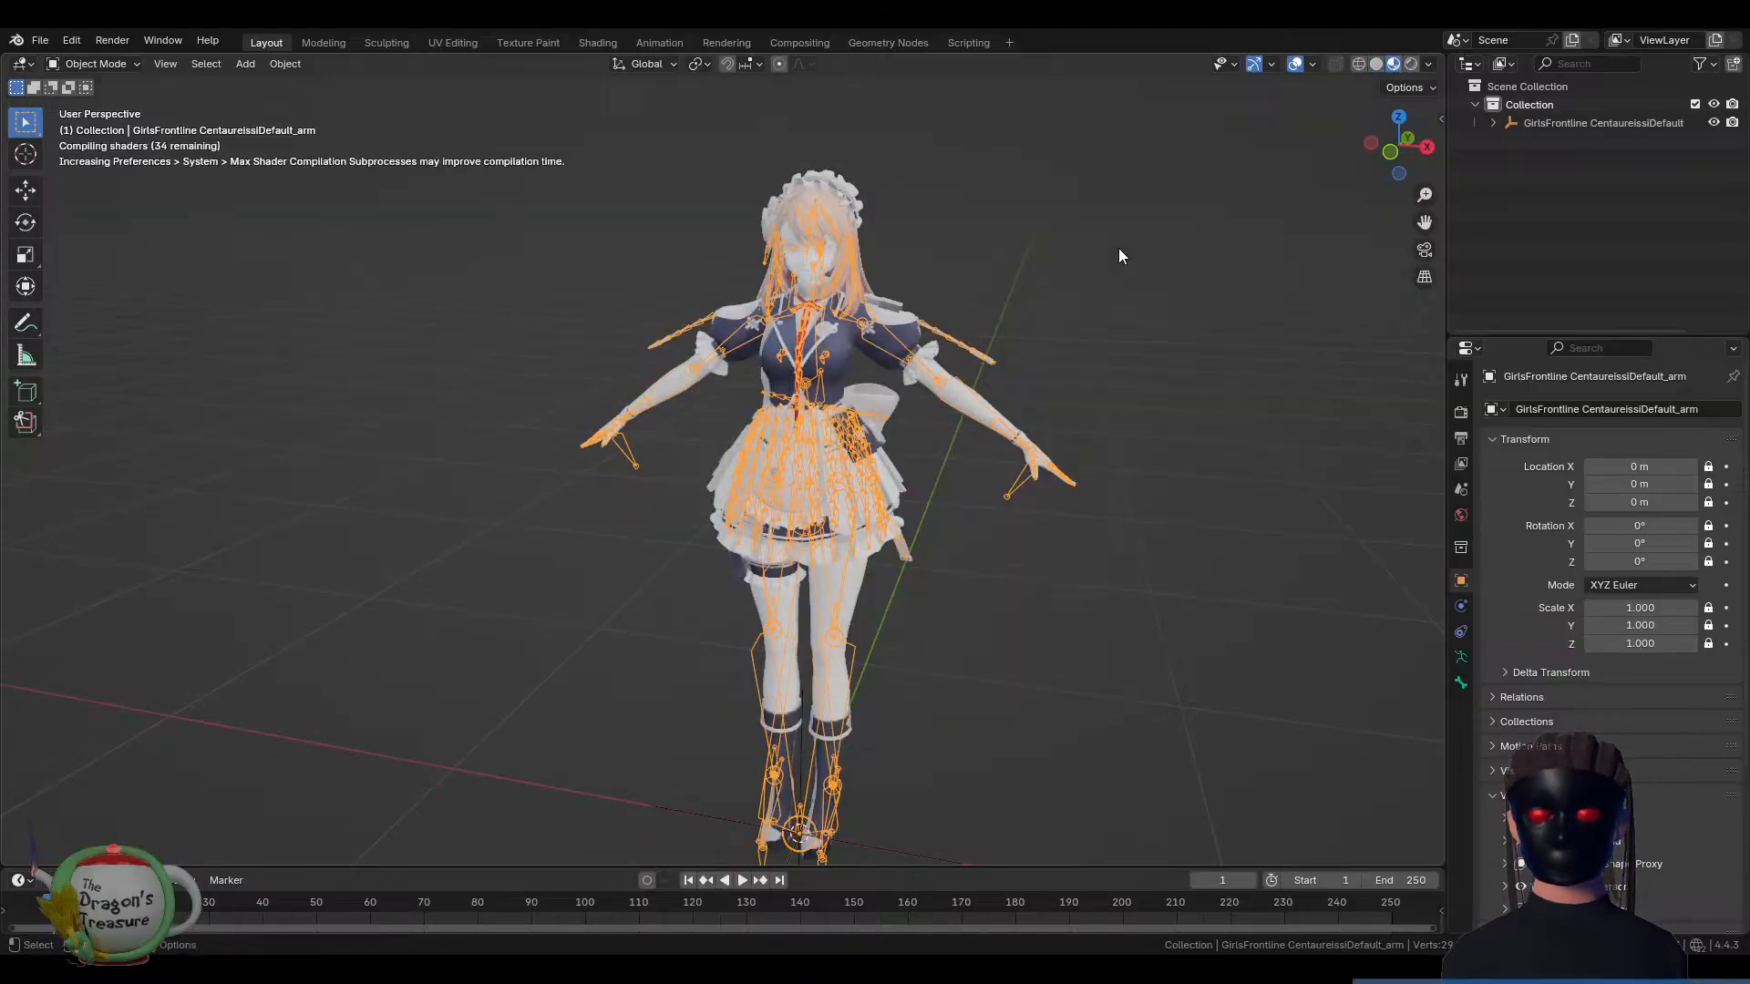
Examine the textured character and its bones from the front and side, both close up and from a distance
middle_drag(943, 326, 939, 368)
scroll(878, 341, up, 3)
scroll(911, 336, up, 2)
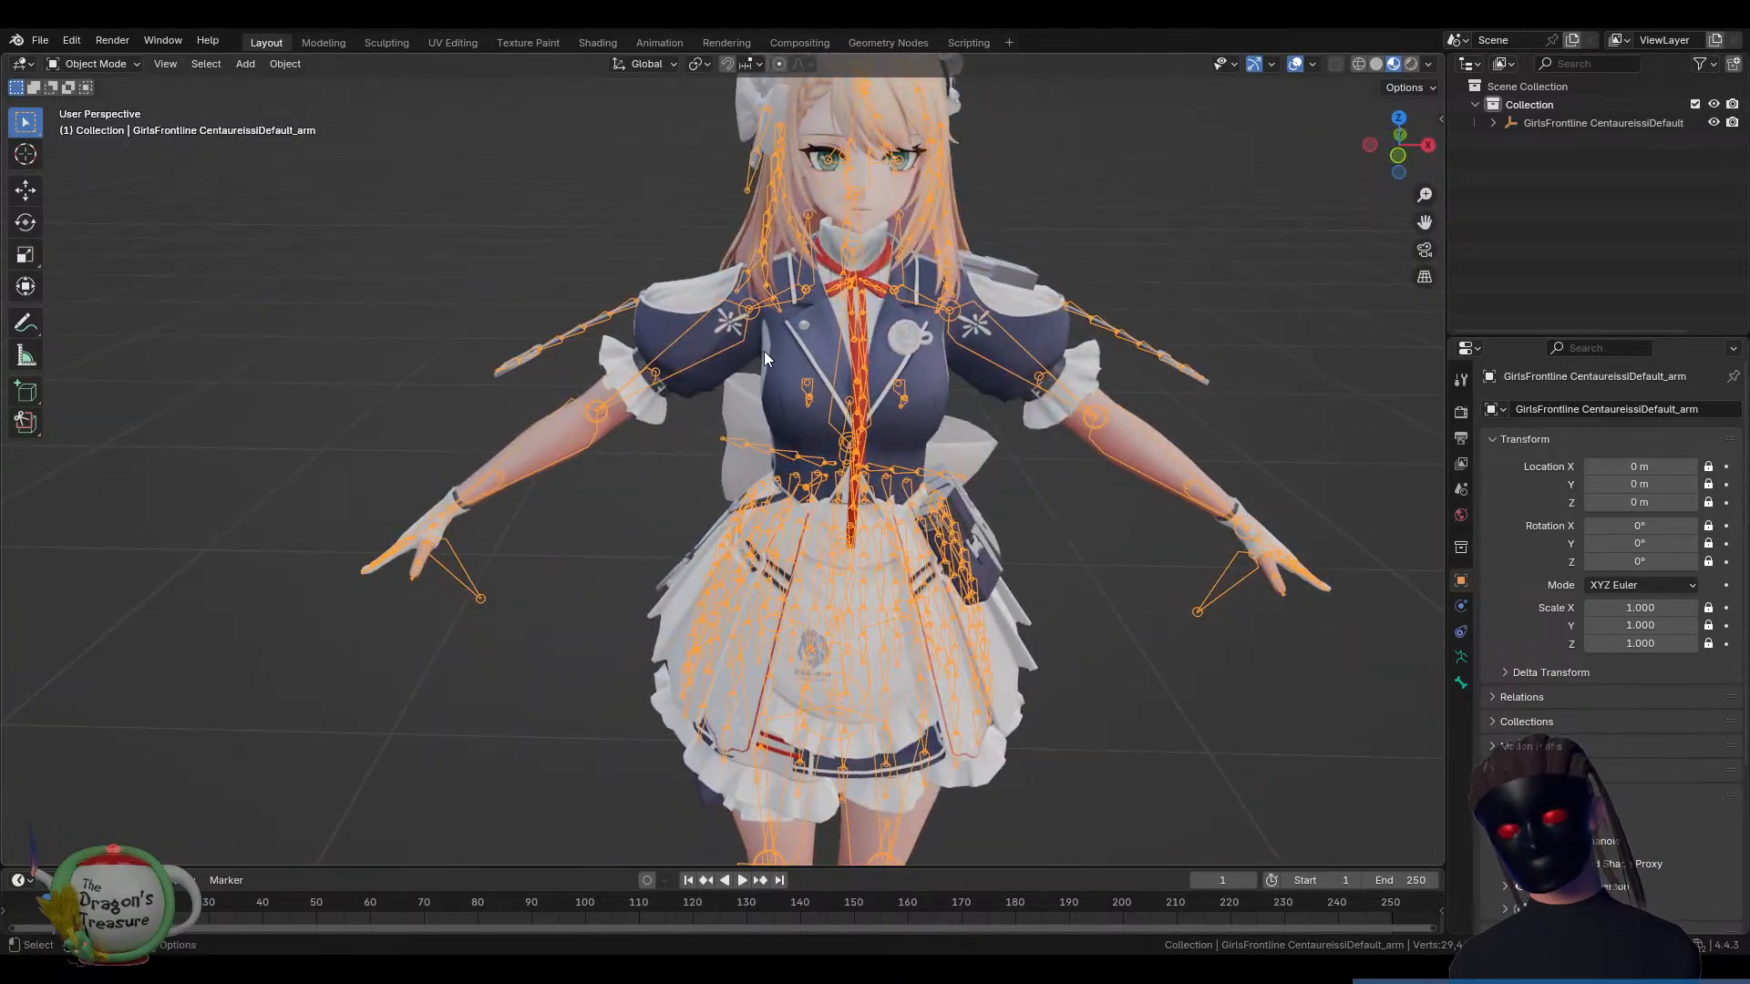
mouse_move(764, 354)
middle_down()
mouse_move(811, 359)
mouse_move(778, 353)
middle_up()
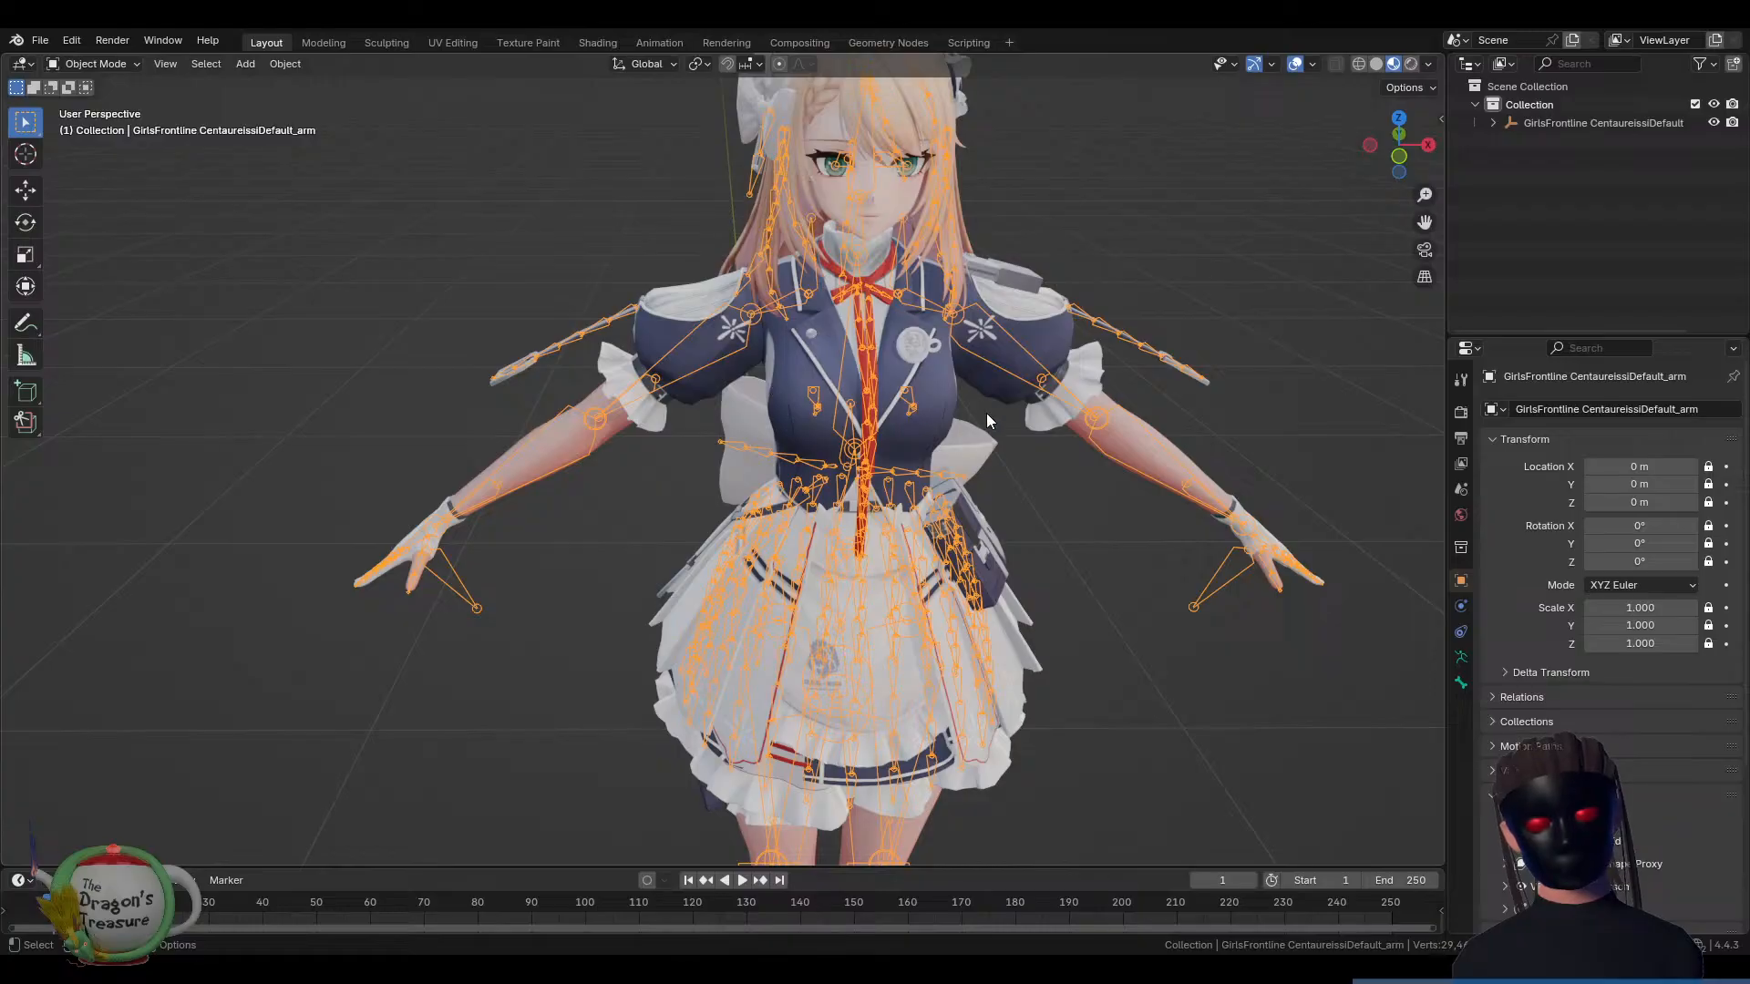
middle_drag(987, 415, 883, 414)
middle_drag(818, 466, 996, 449)
scroll(1002, 516, down, 5)
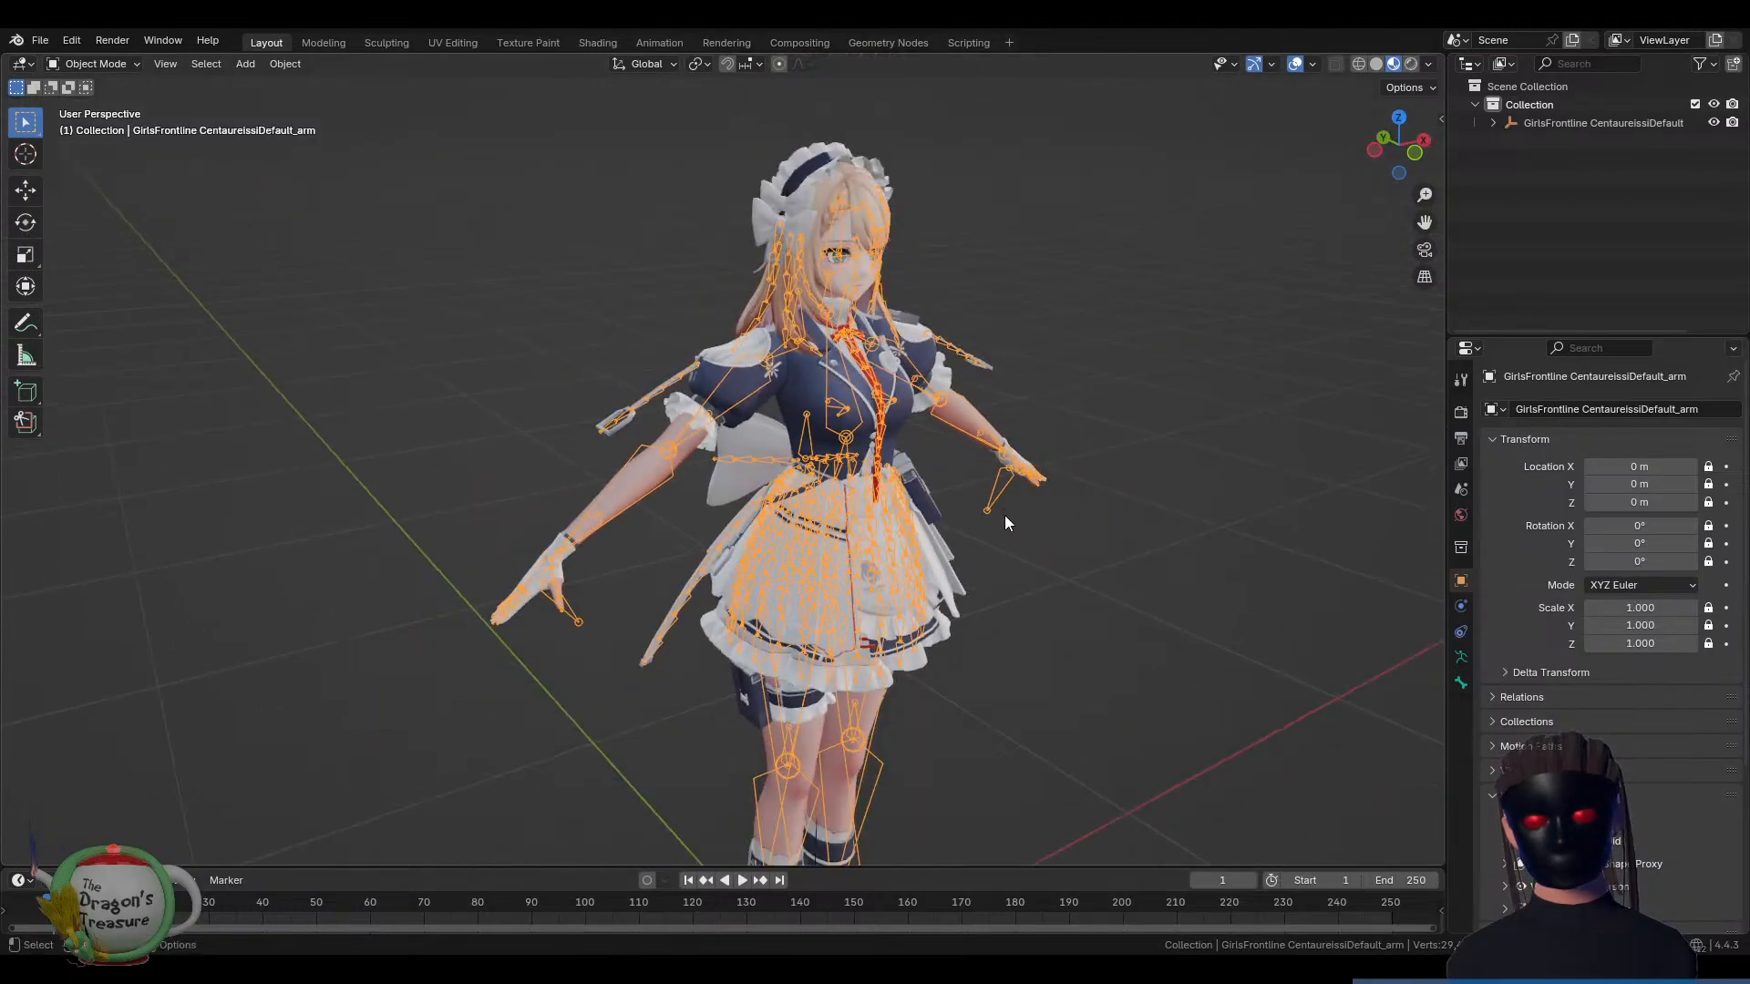
scroll(1003, 522, up, 8)
scroll(998, 522, down, 3)
scroll(998, 522, down, 5)
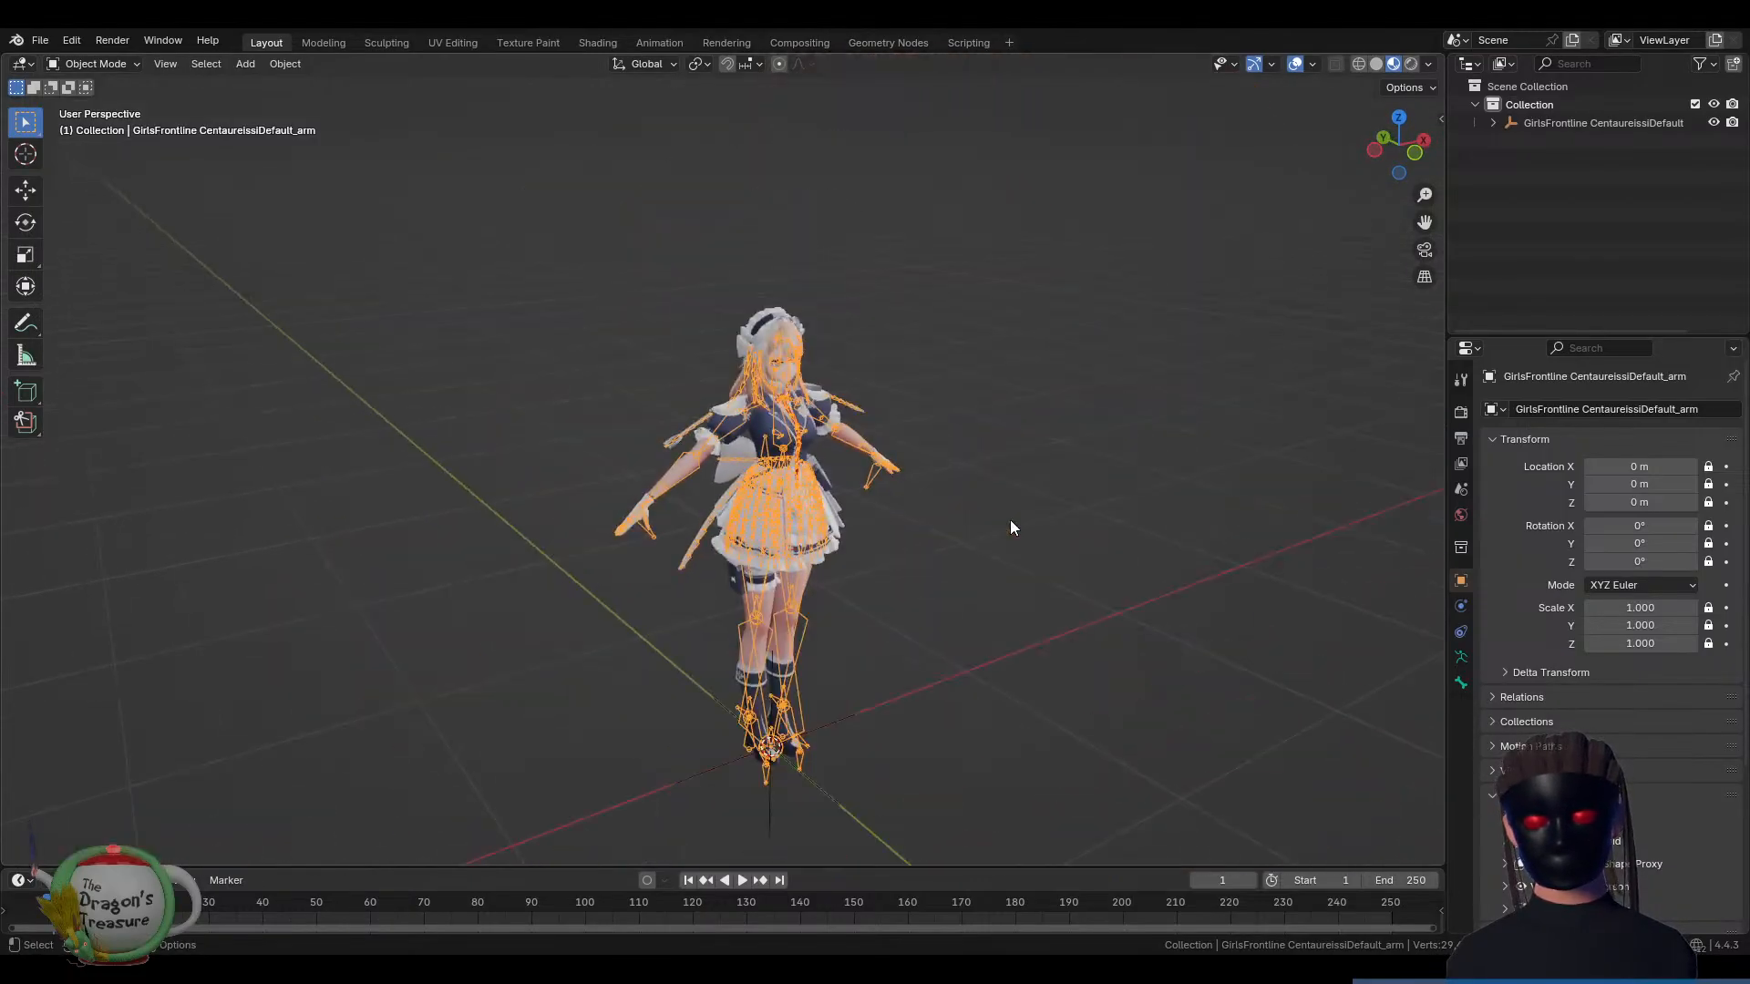
middle_drag(1010, 520, 930, 517)
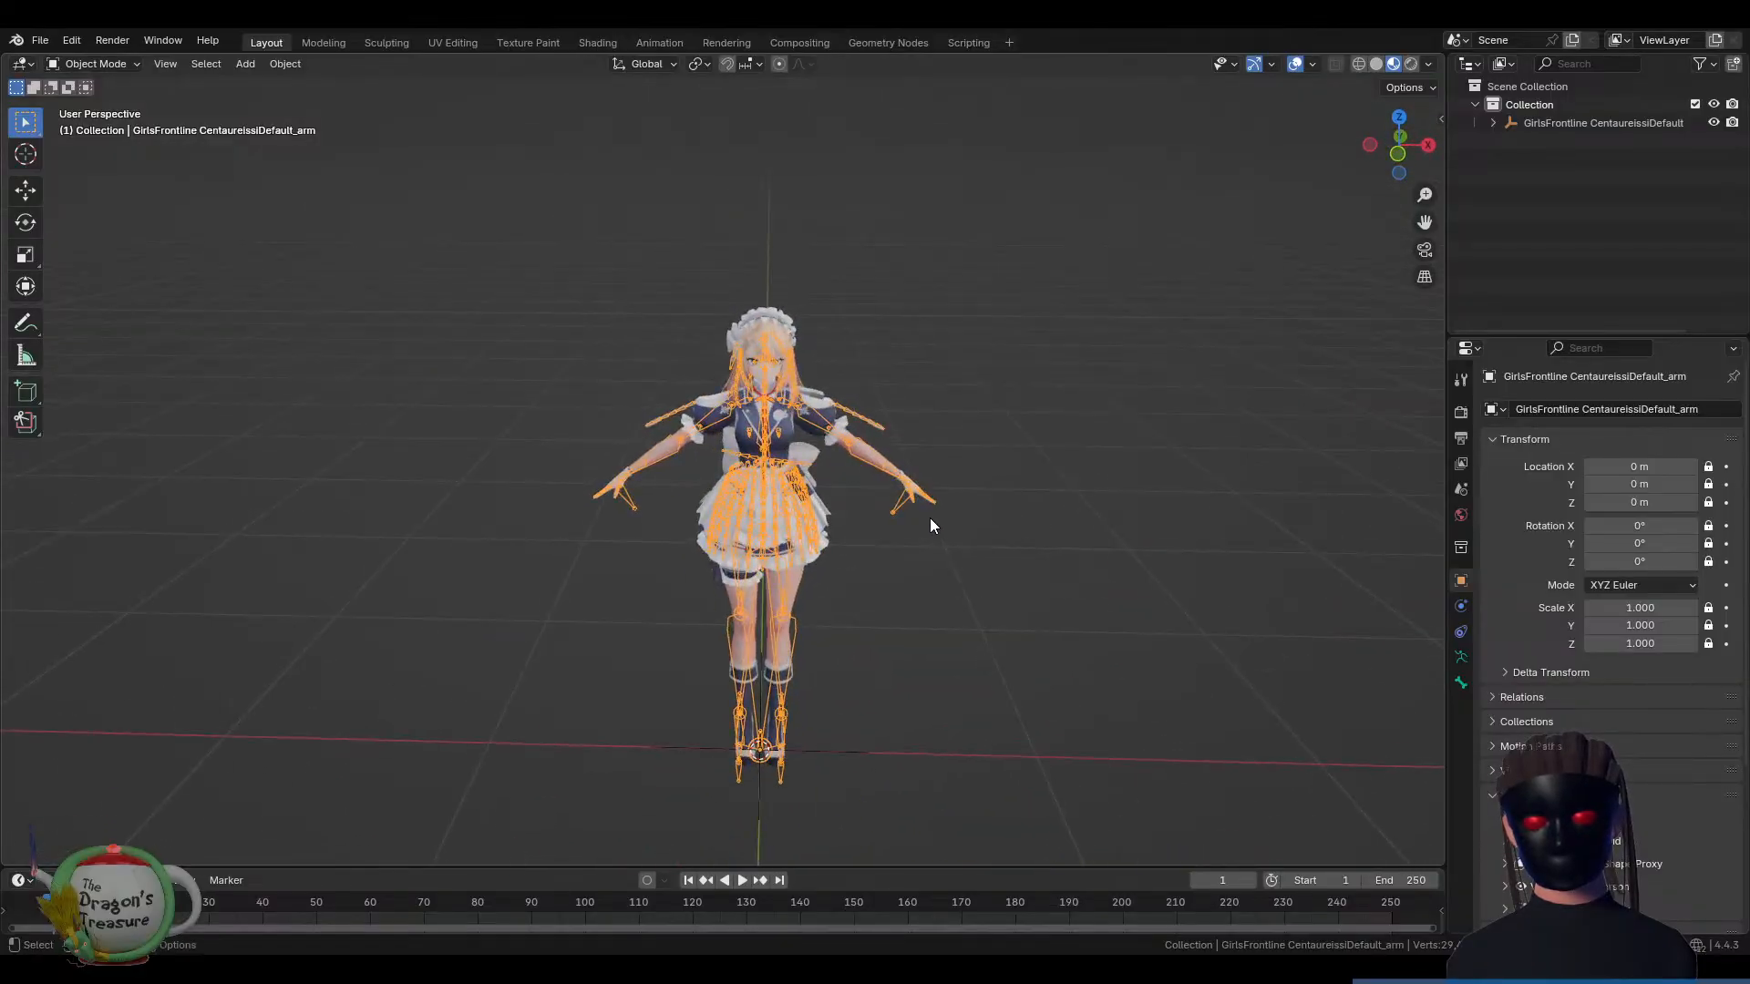
scroll(930, 517, up, 3)
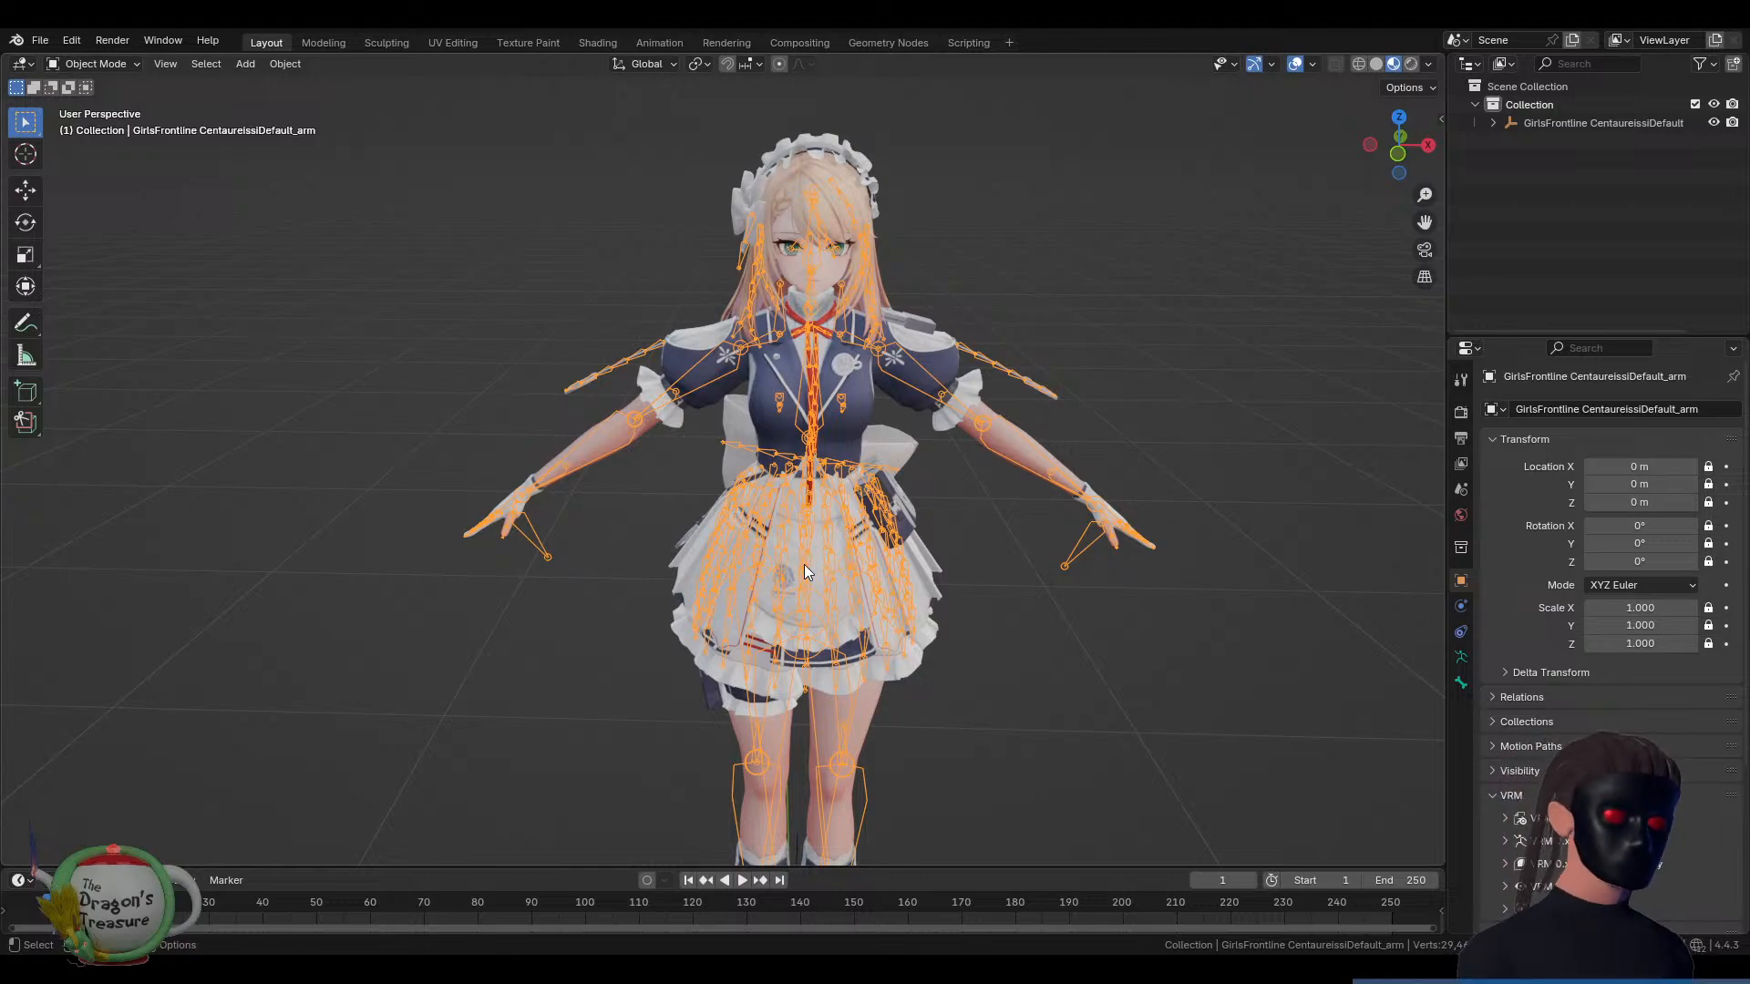
mouse_move(802, 566)
middle_down()
mouse_move(910, 552)
mouse_move(749, 556)
mouse_move(751, 574)
mouse_move(961, 543)
mouse_move(780, 567)
middle_up()
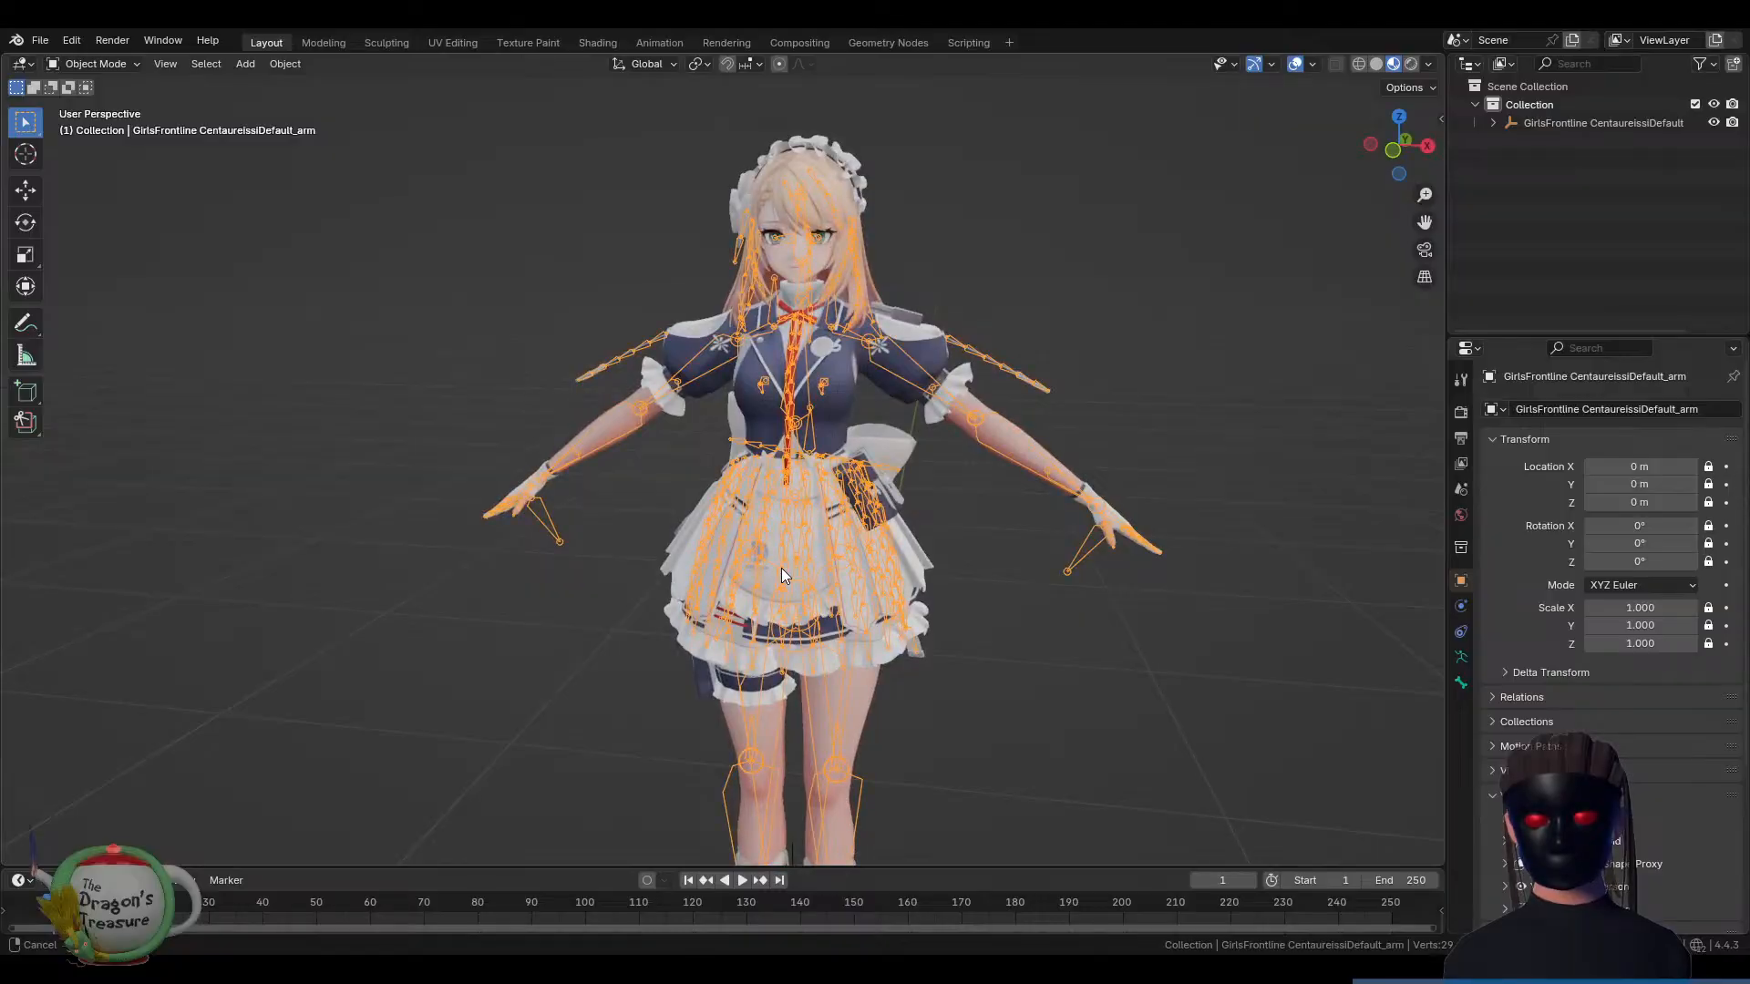
Return the viewport to Solid shading and deselect the armature
click(1375, 64)
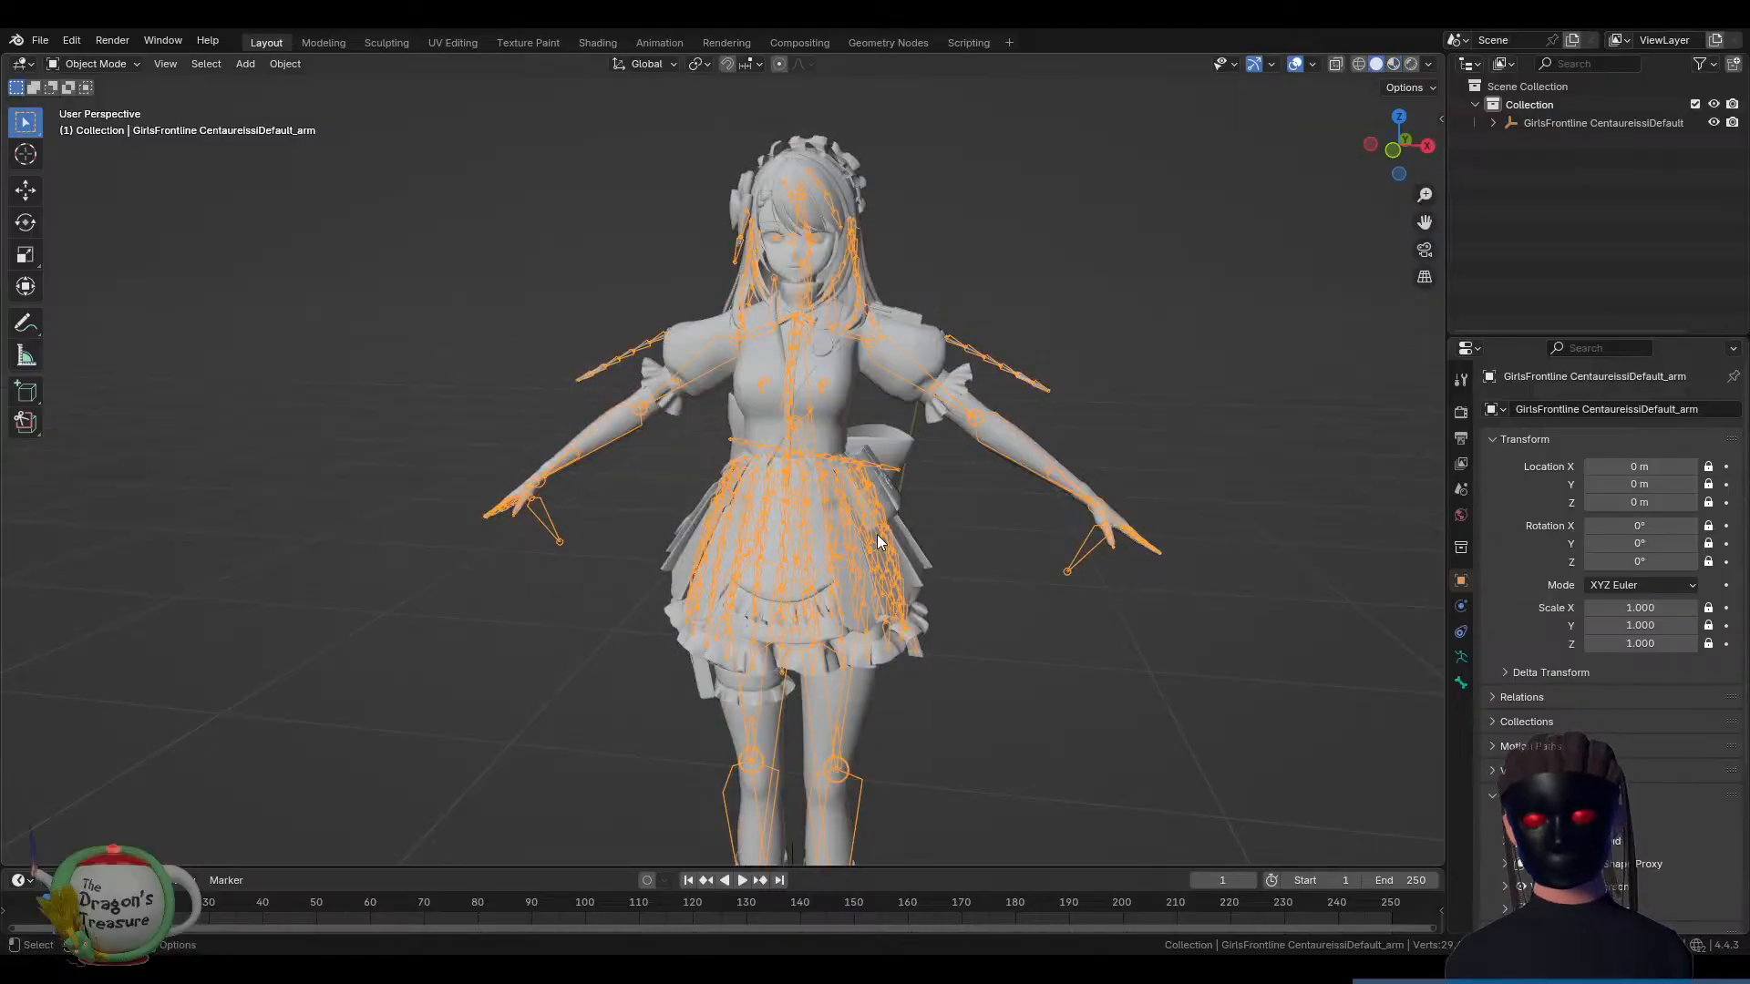
mouse_move(877, 540)
middle_down()
mouse_move(962, 540)
mouse_move(877, 538)
middle_up()
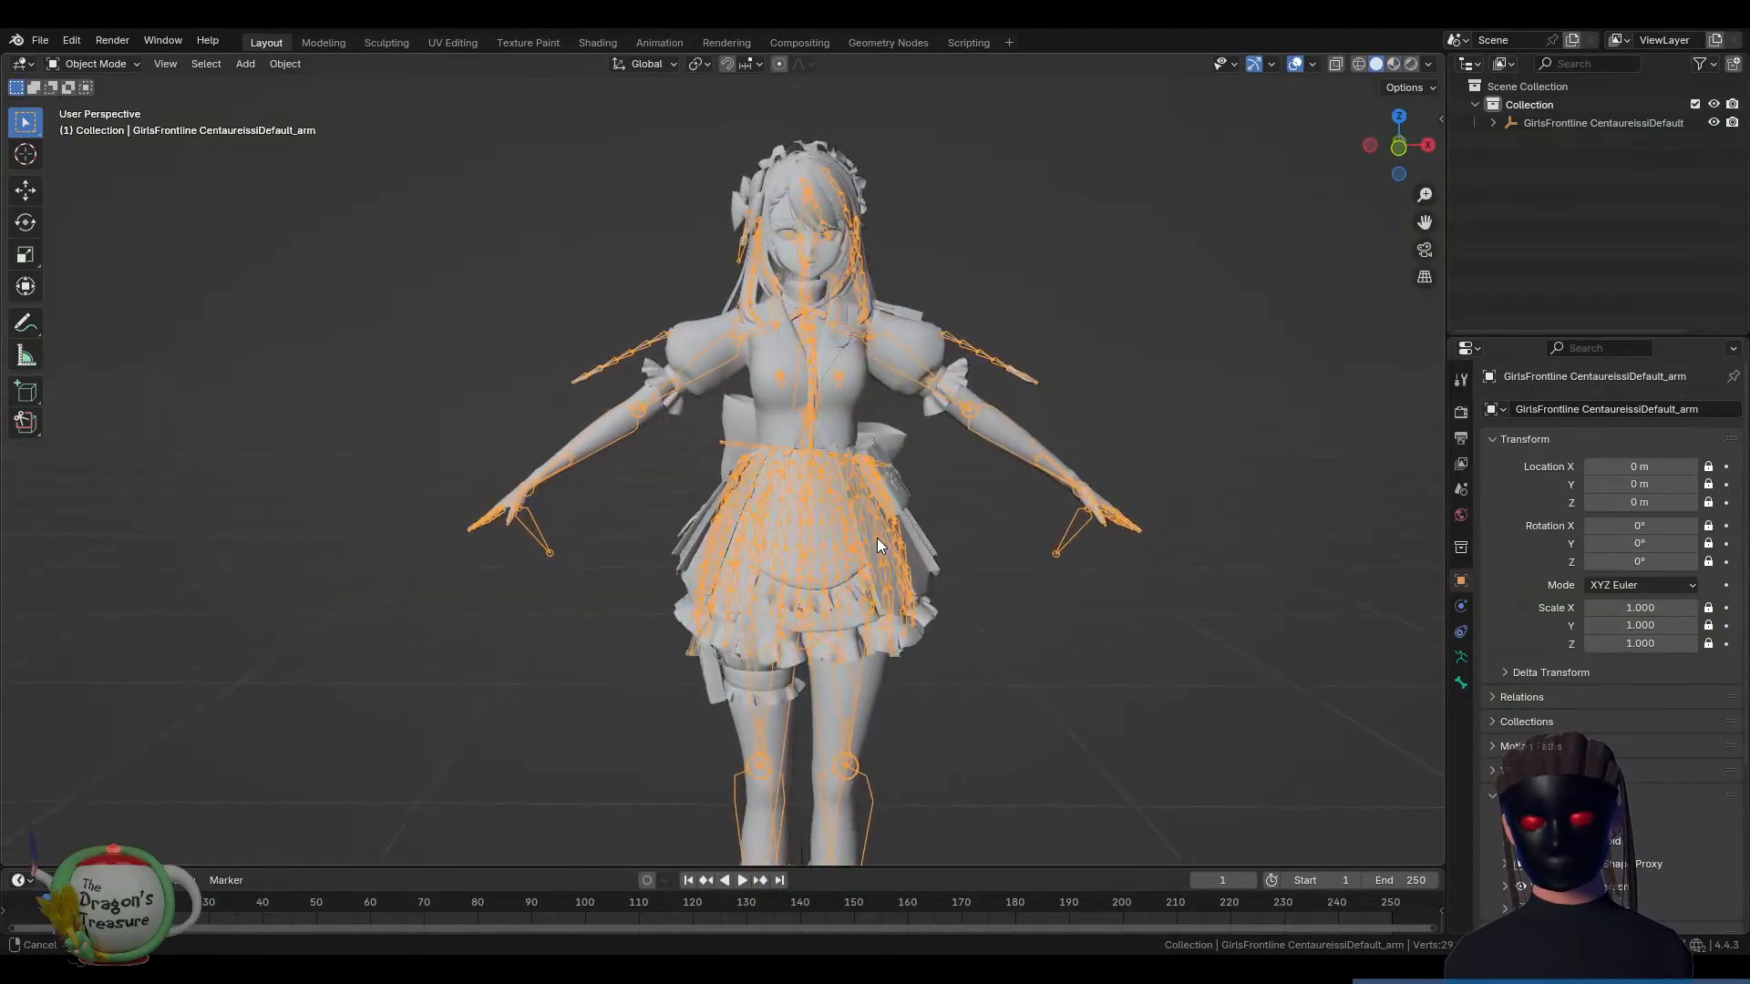
click(987, 553)
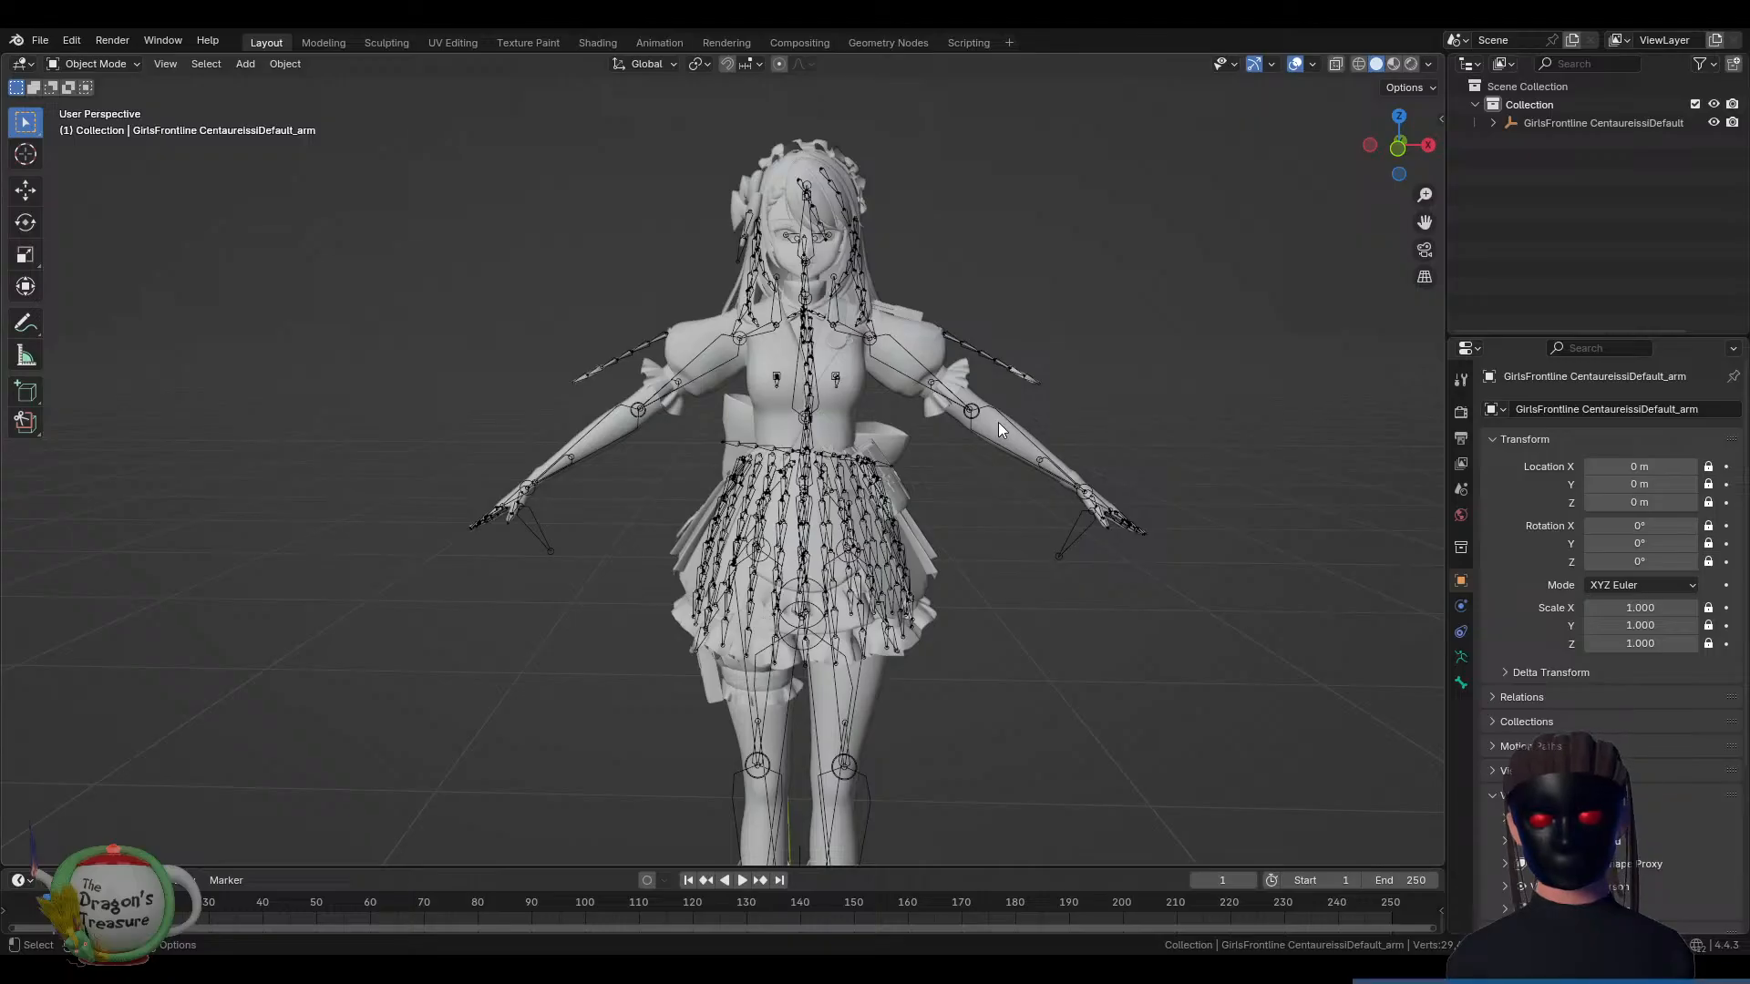
Select the character's armature and enter Edit Mode on it
middle_drag(998, 423, 551, 500)
scroll(910, 463, up, 3)
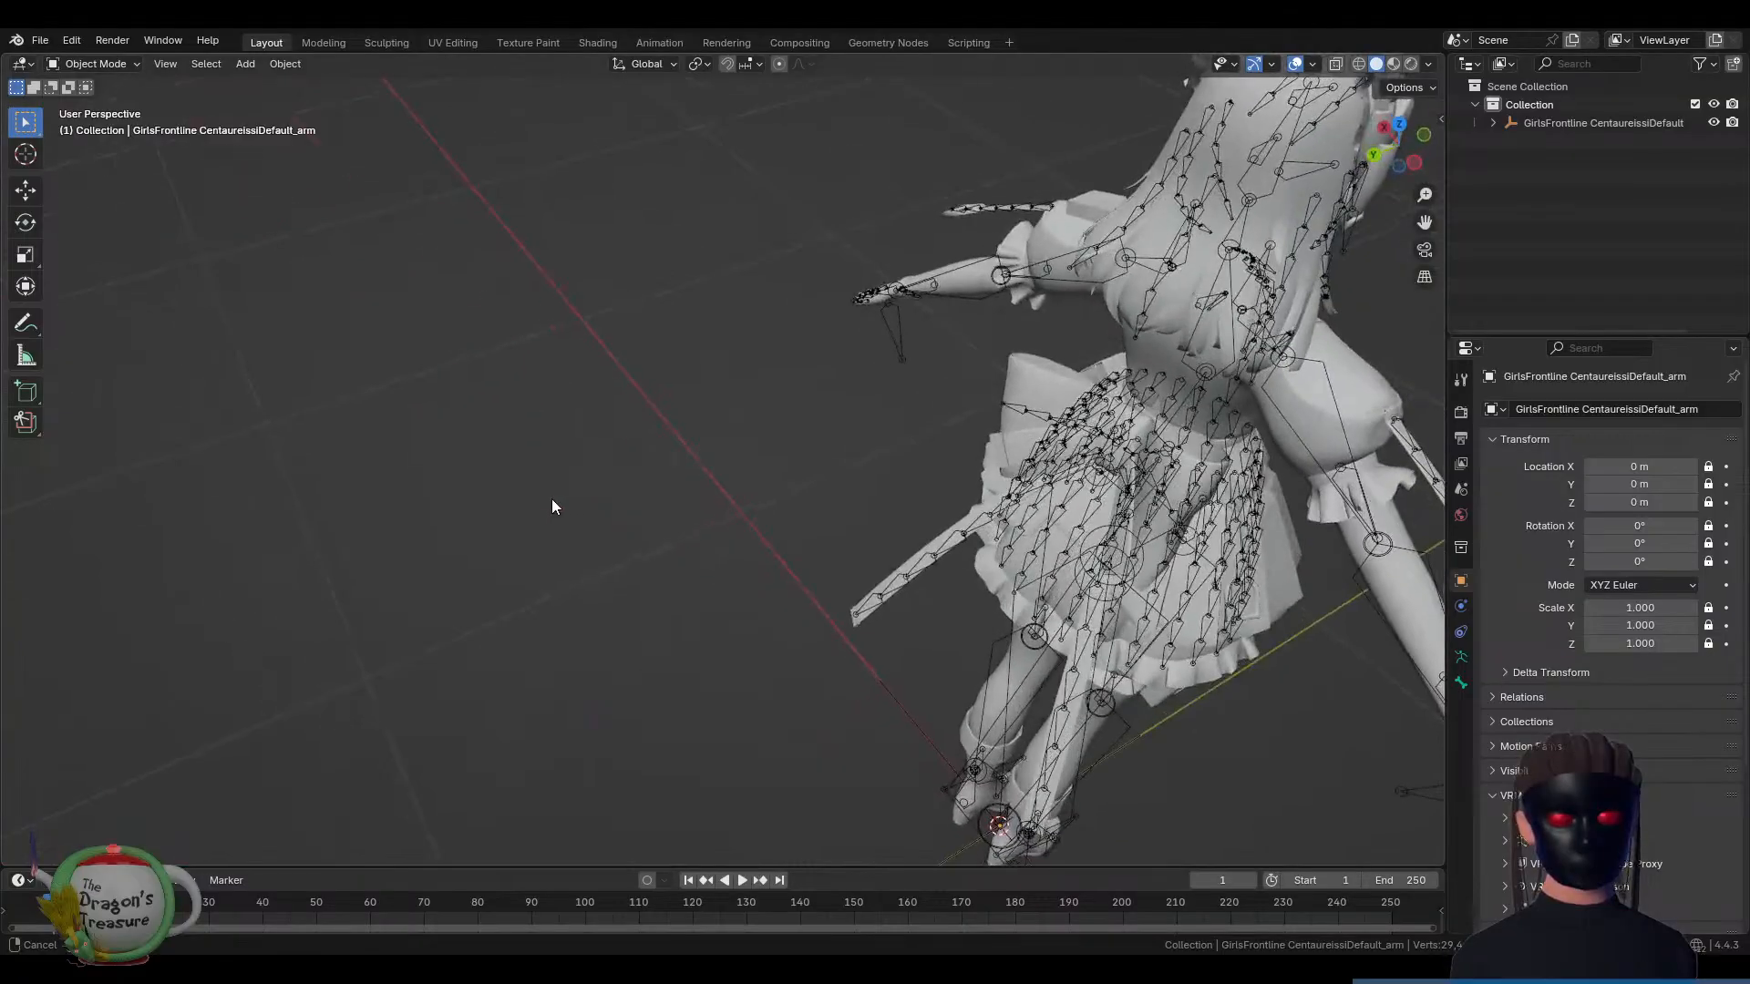
click(1063, 413)
middle_drag(1007, 425, 1431, 394)
key(Tab)
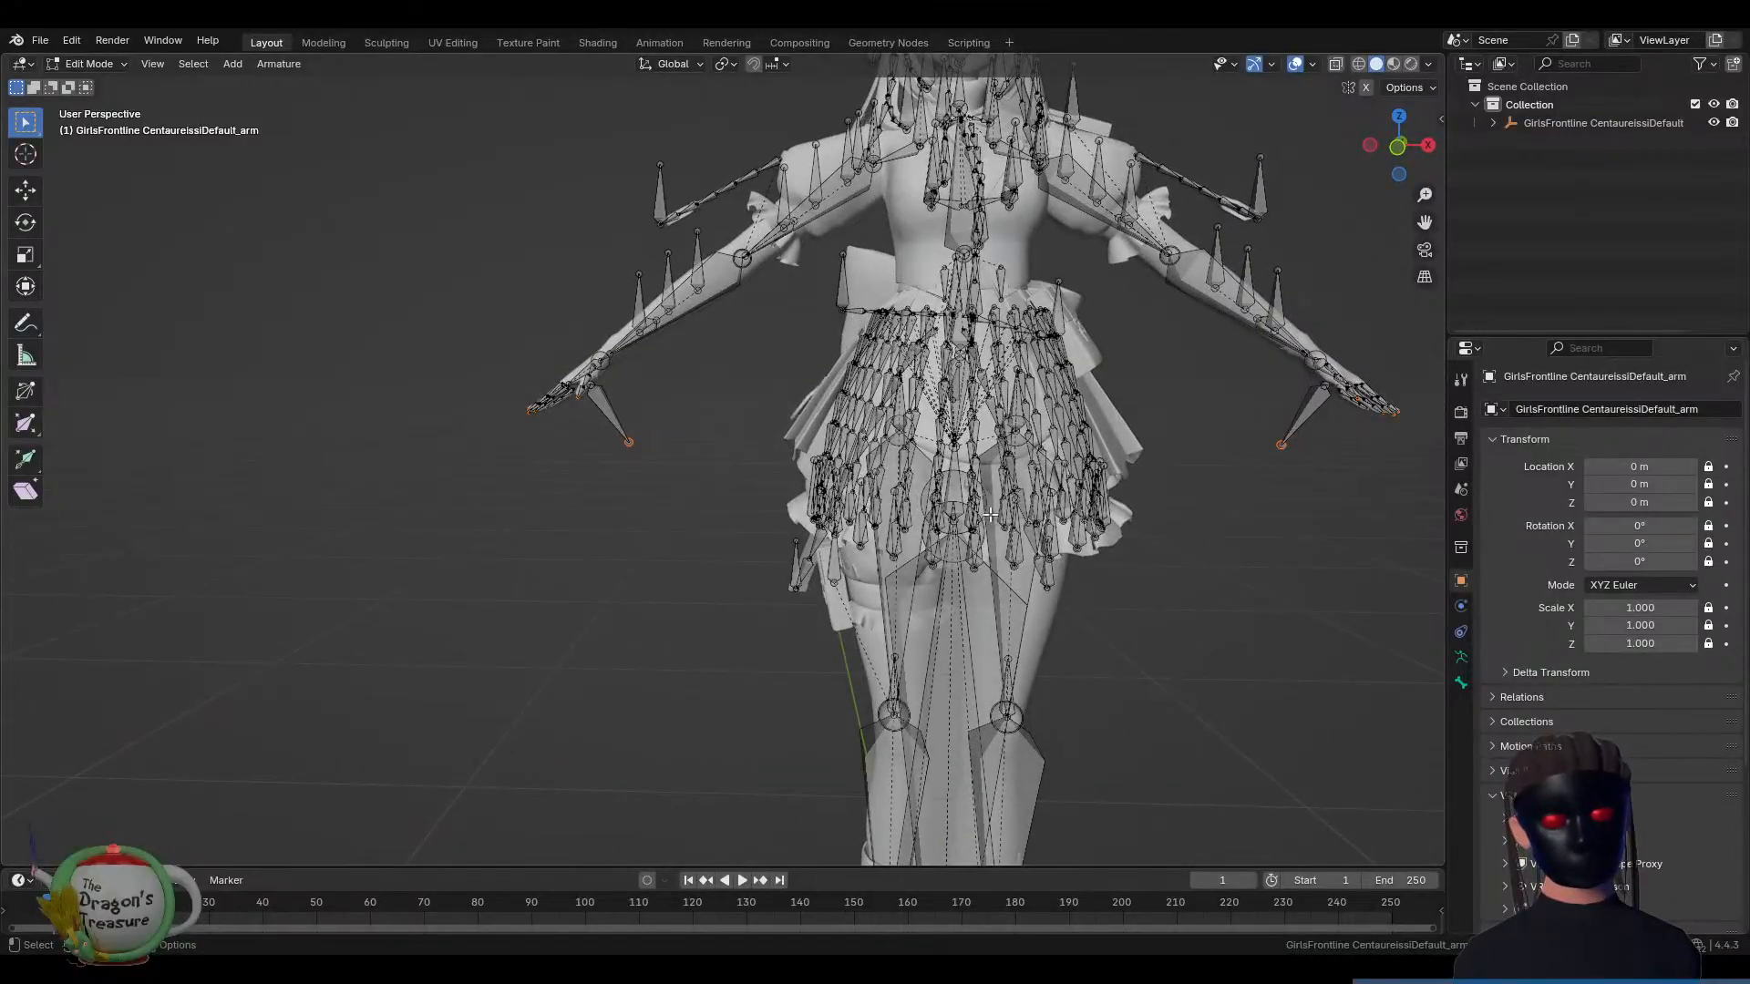
Select the グループ bone at the hips and show its bone properties
click(952, 478)
click(951, 465)
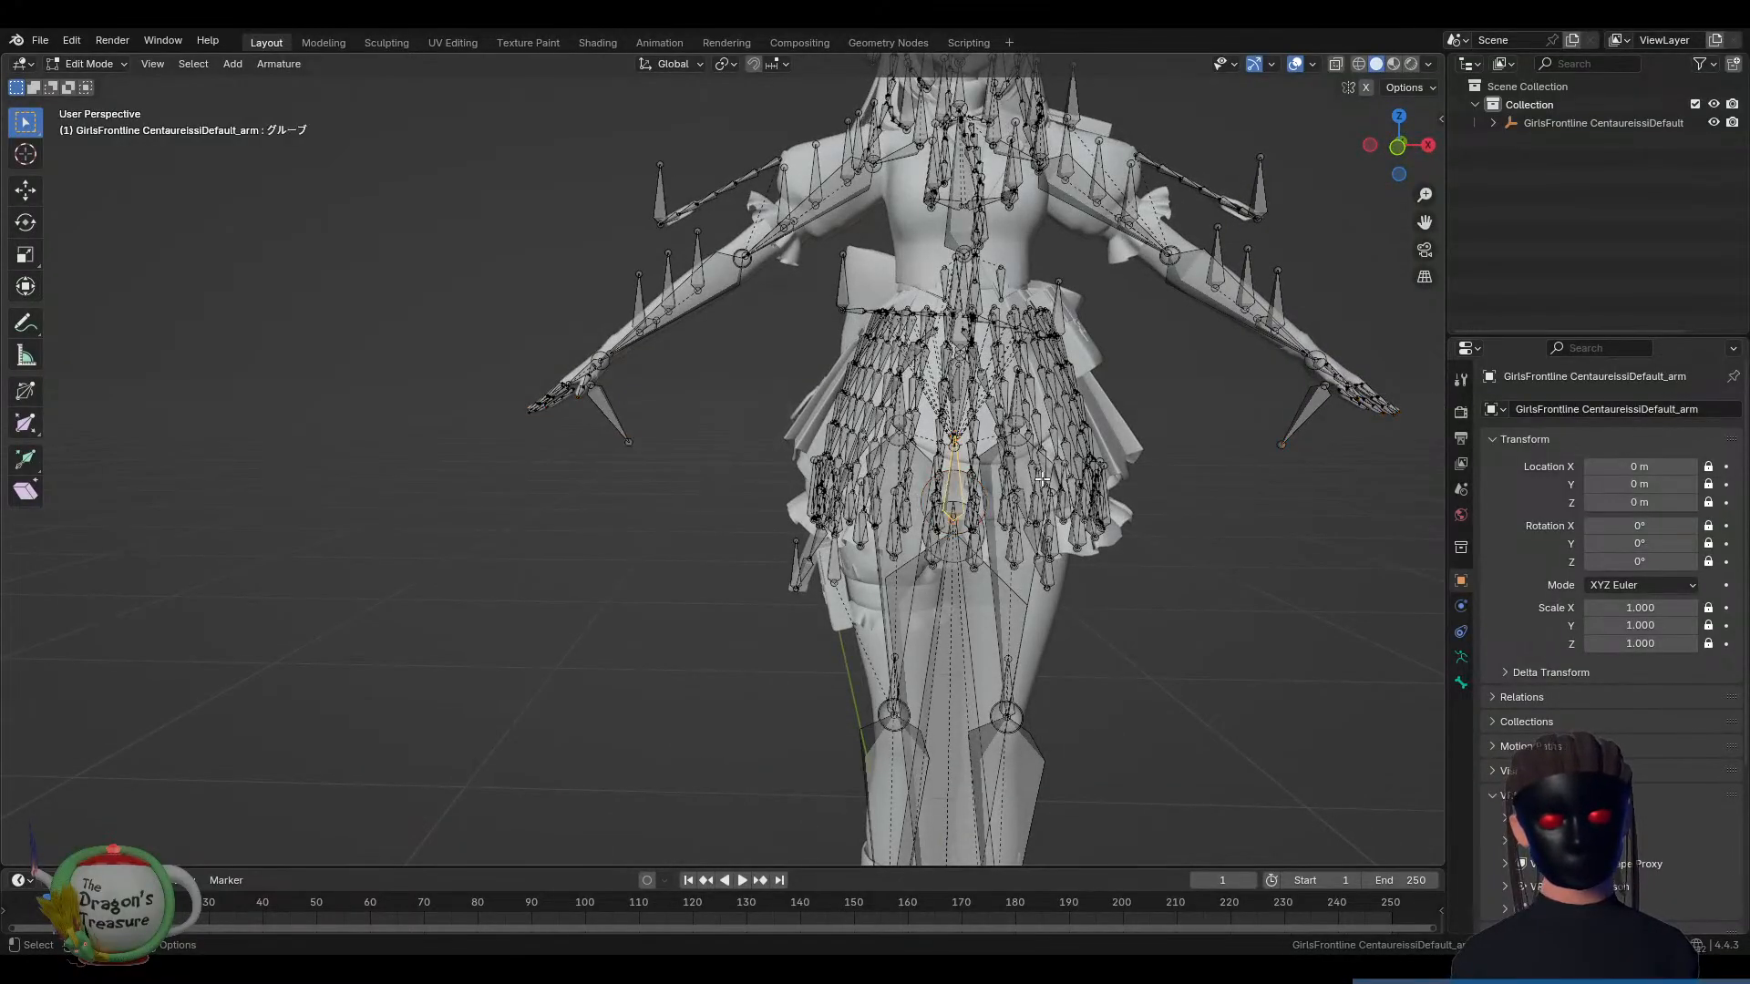
click(1461, 682)
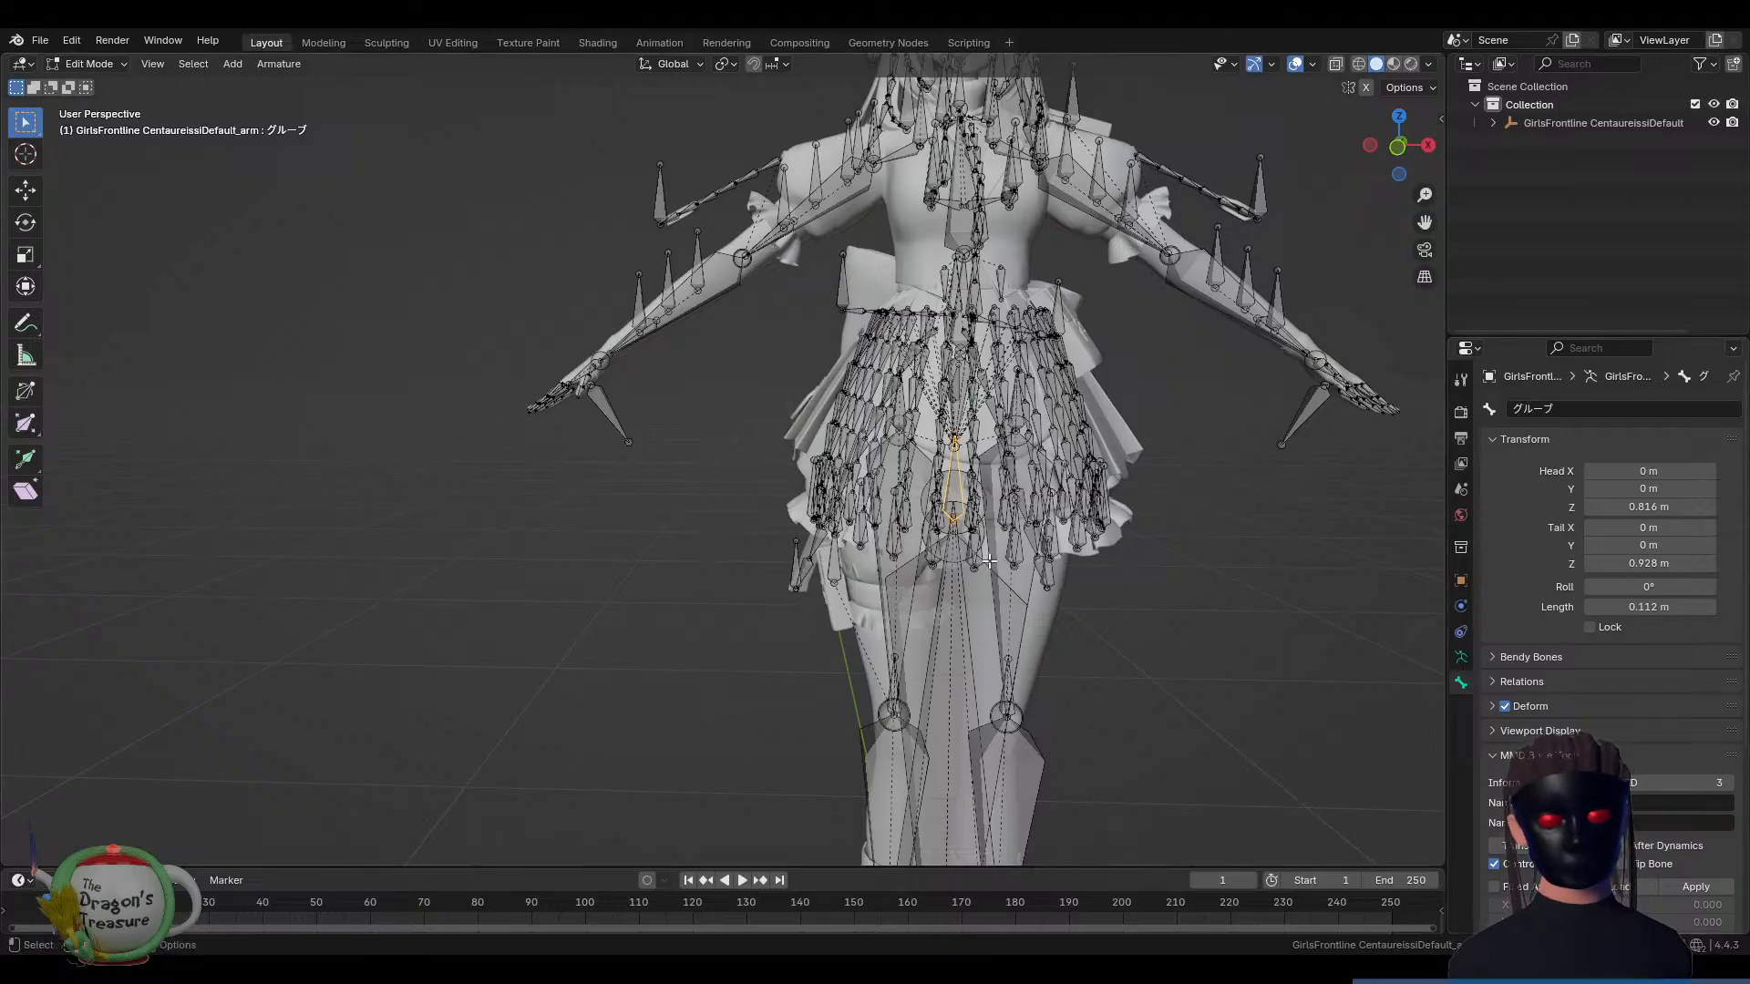
Inspect the overlapping センター and 全ての親 bones between the feet and hips by selecting each in turn
click(945, 664)
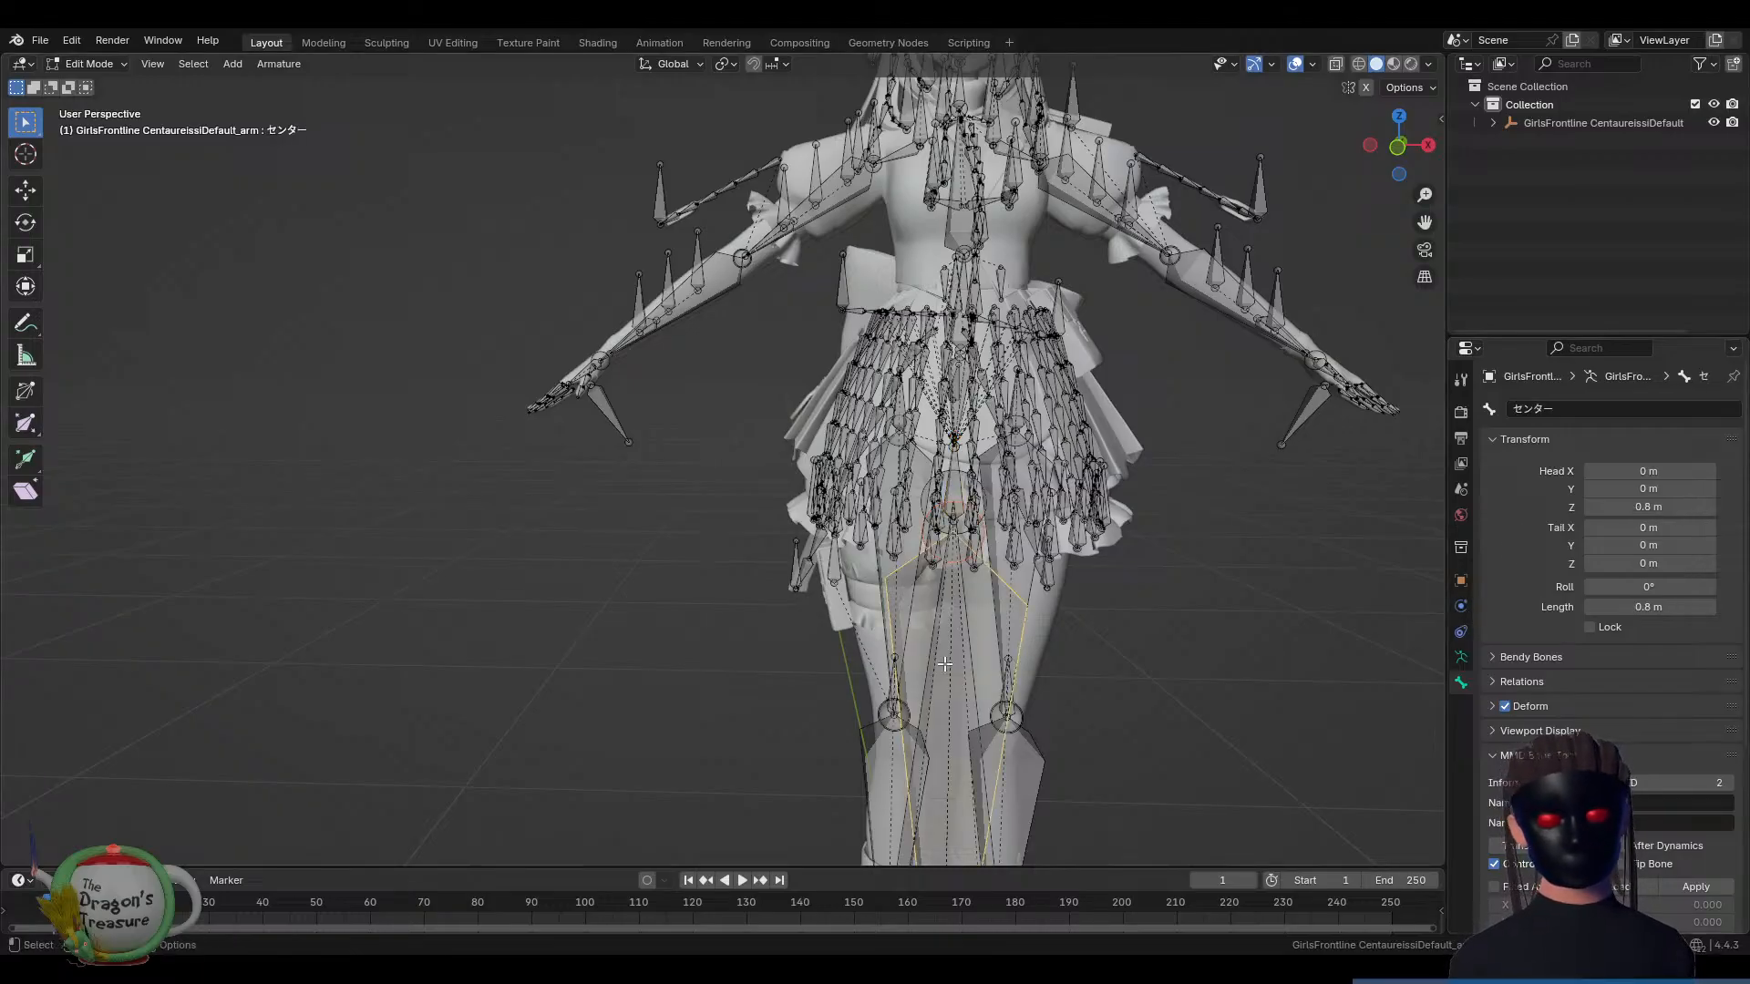
scroll(984, 659, down, 4)
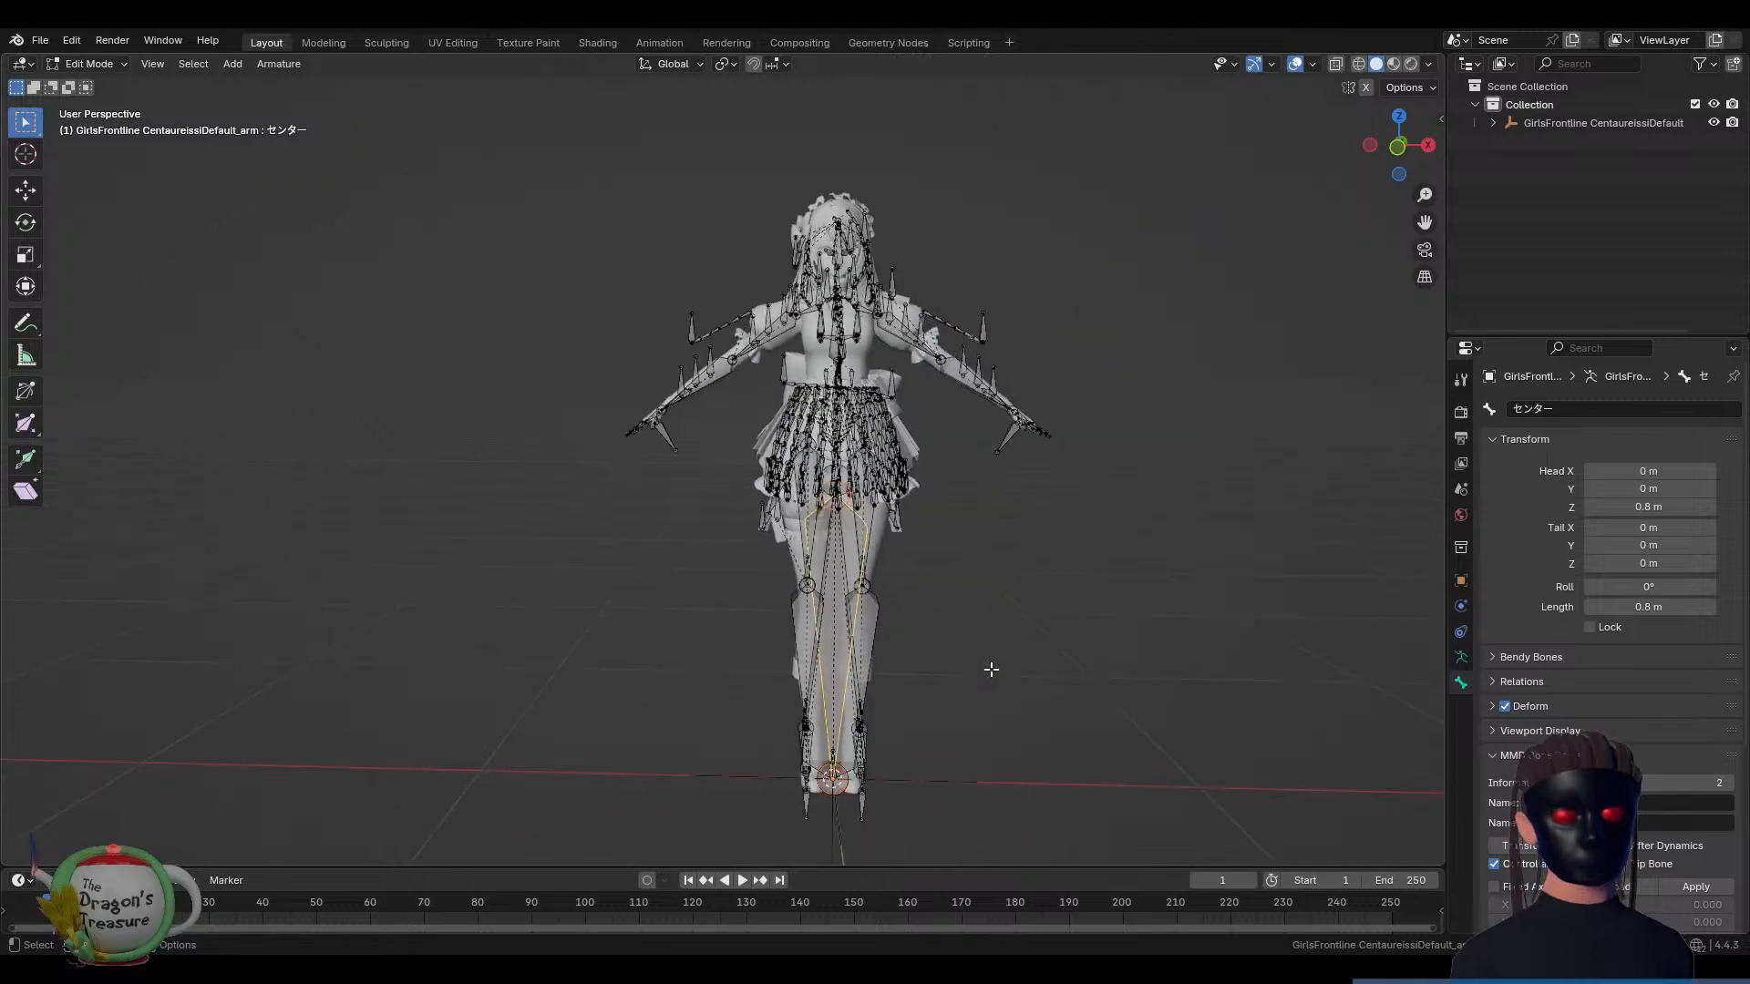
scroll(989, 671, up, 1)
scroll(990, 671, up, 1)
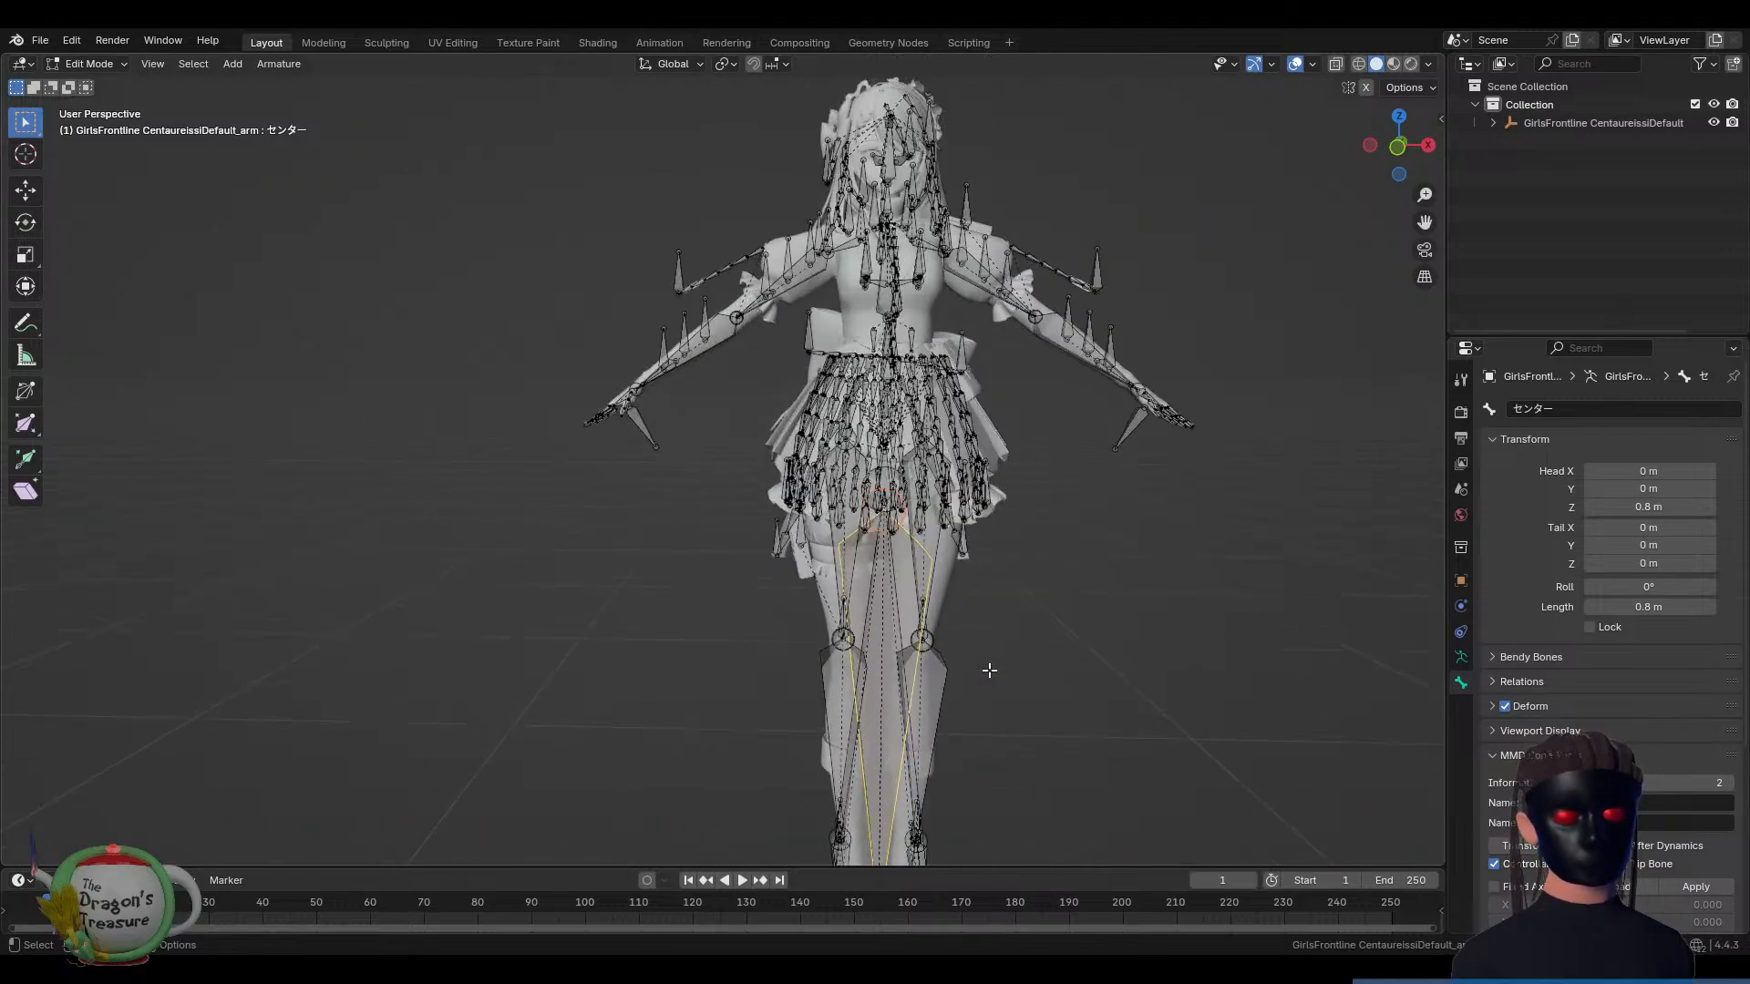
scroll(990, 671, down, 1)
click(850, 814)
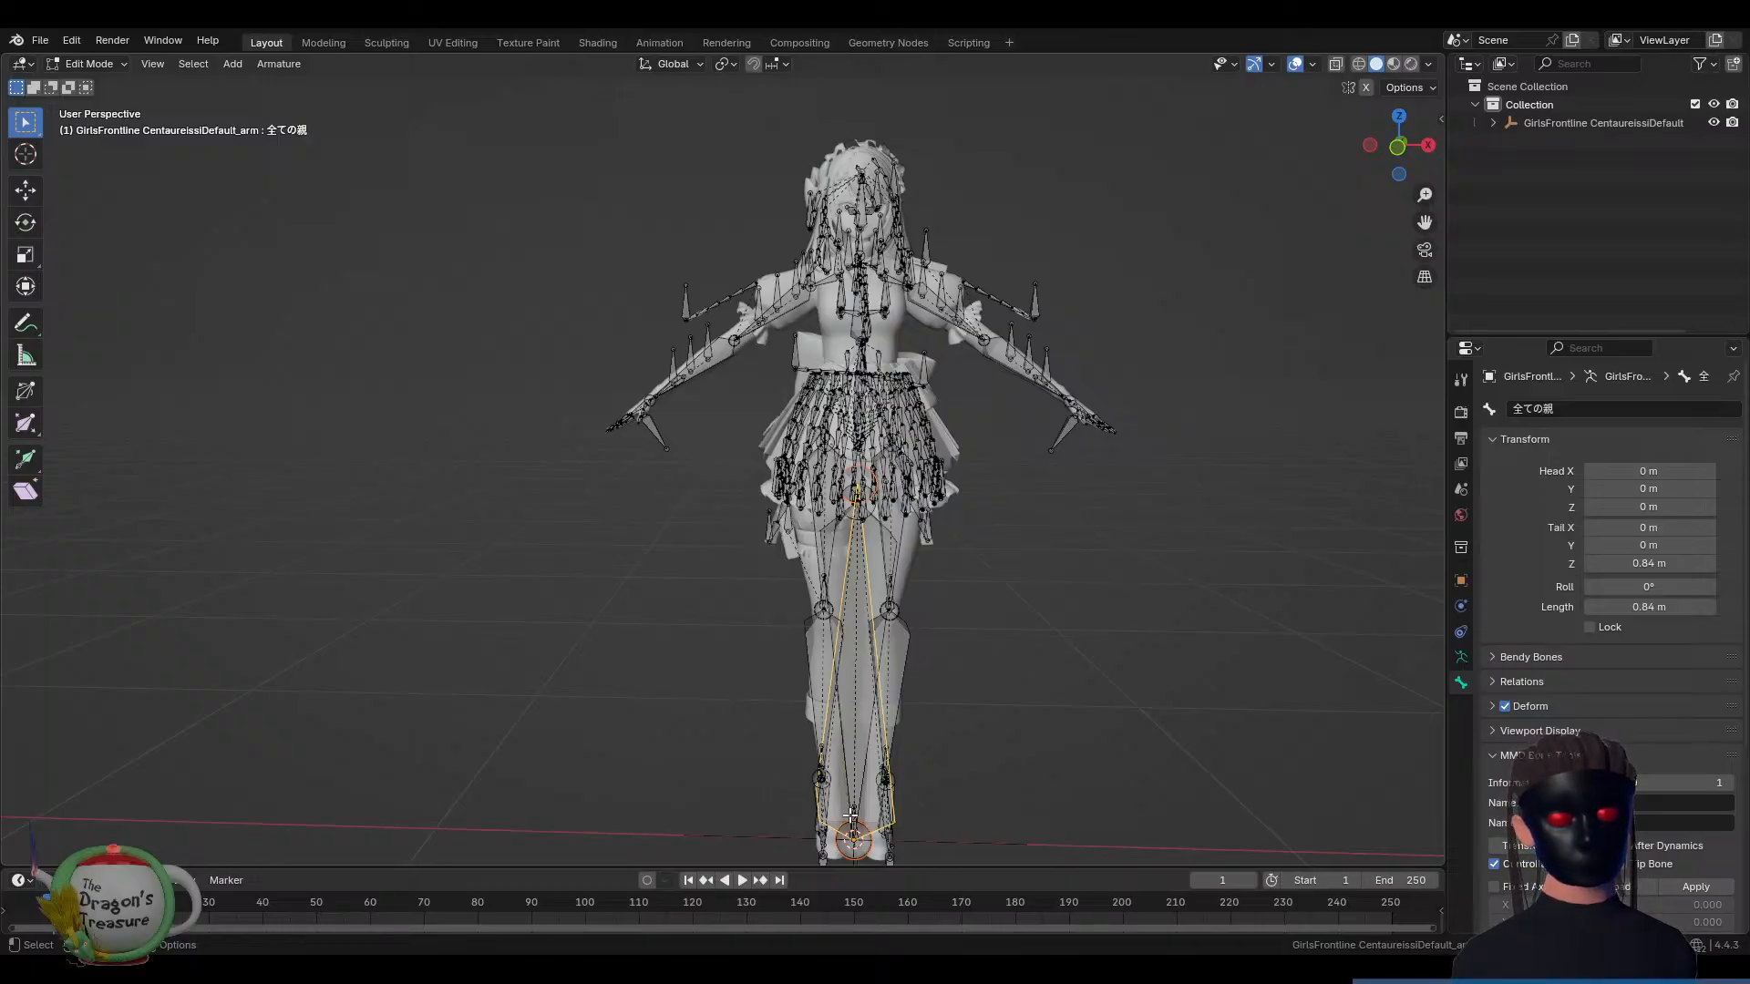
click(850, 814)
Inspect the left foot's IK bones by selecting 足ＩＫ.L and its parent 足IK親.L
middle_drag(851, 788, 705, 771)
scroll(997, 806, up, 6)
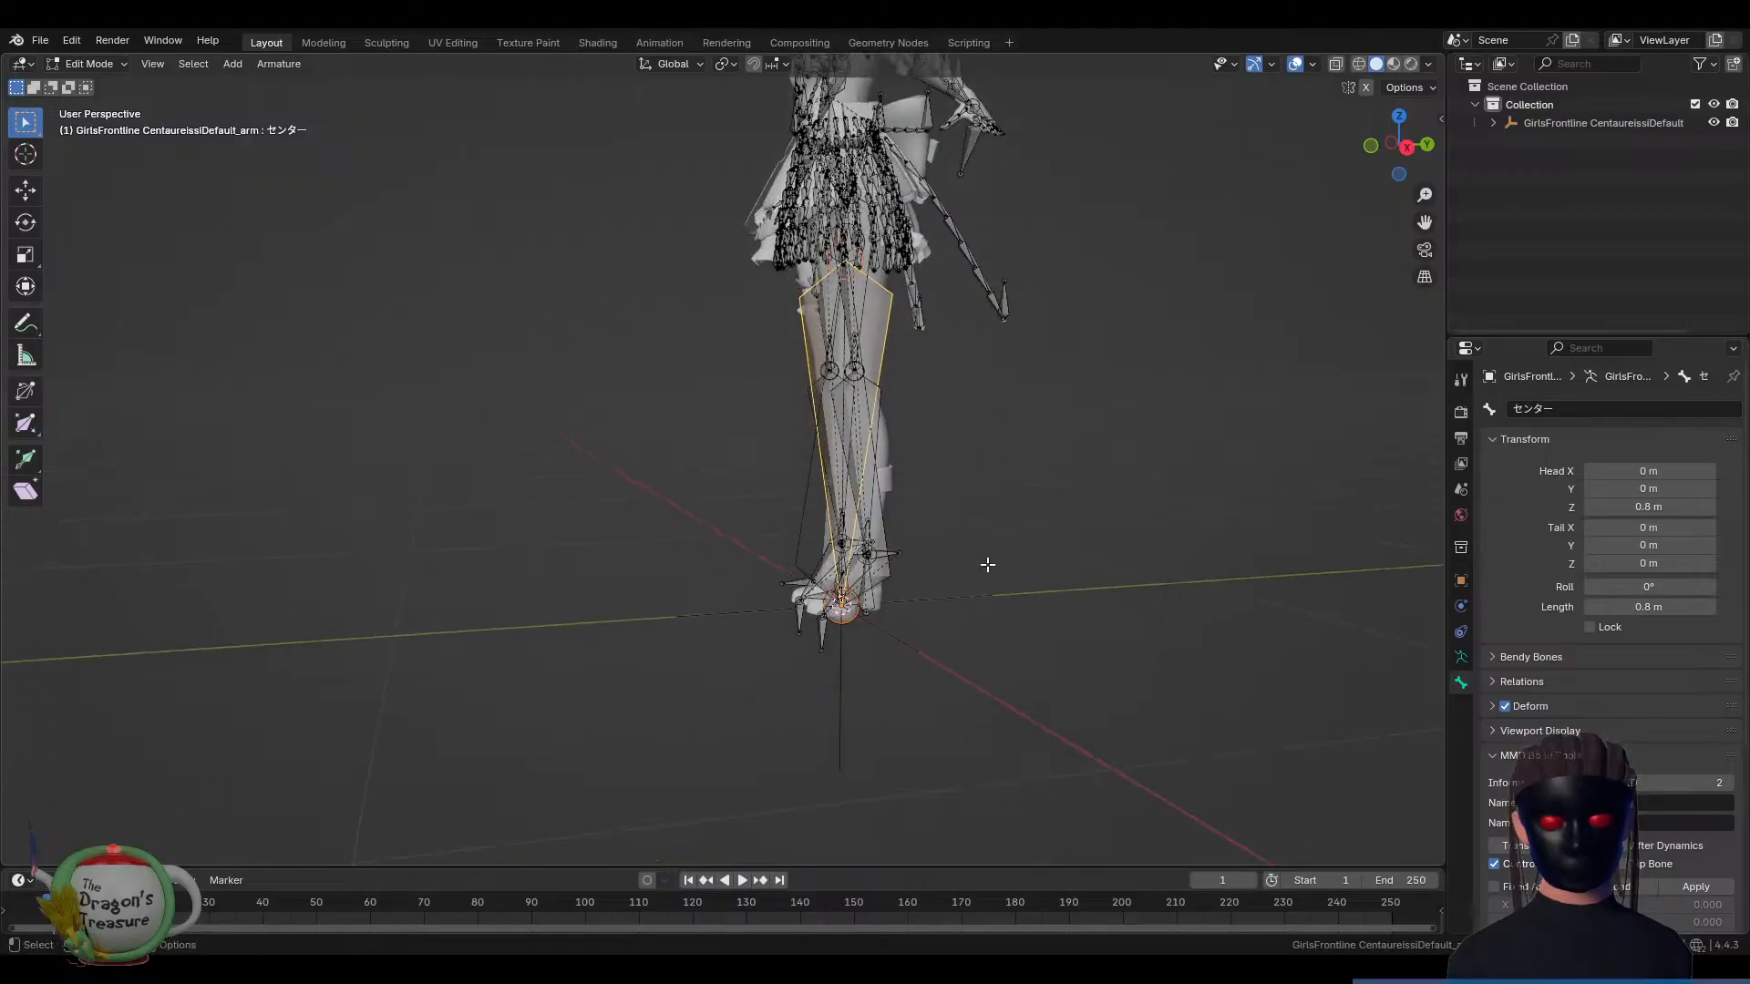
click(1048, 652)
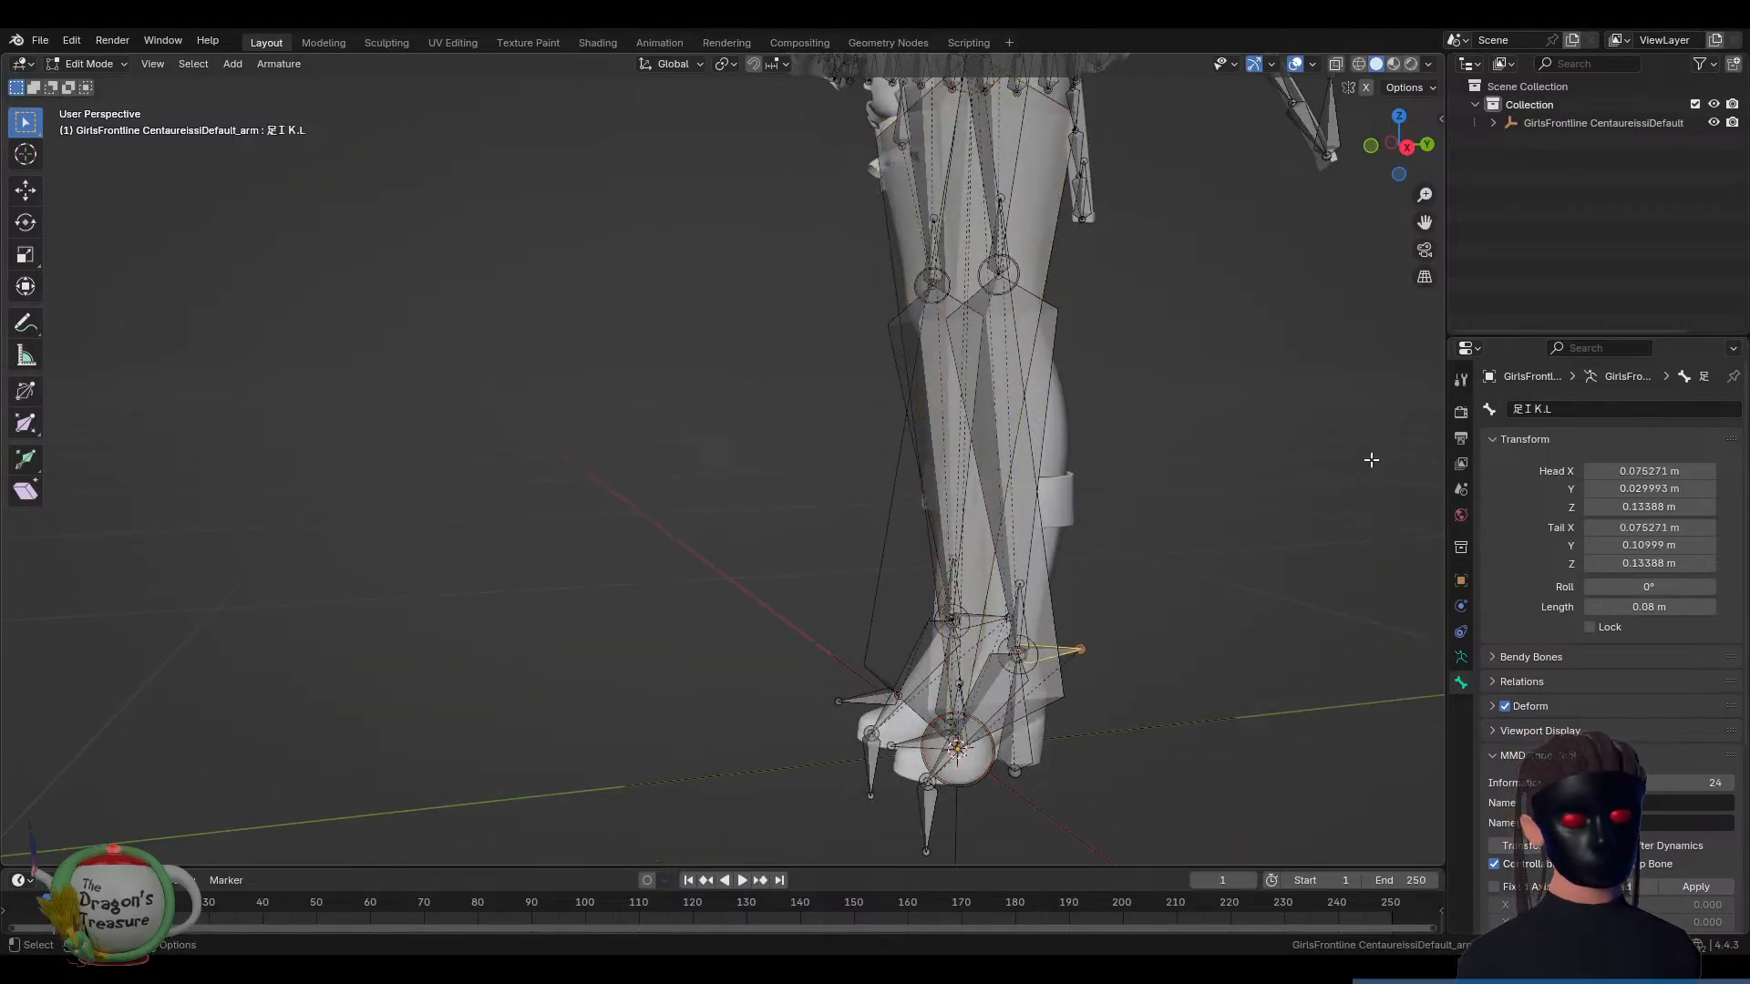
middle_drag(1160, 719, 1115, 567)
click(1012, 734)
Select the Skirt_4_1 bone at the front of the skirt and inspect the surrounding bone chains up close
shift+middle_drag(999, 390, 1172, 711)
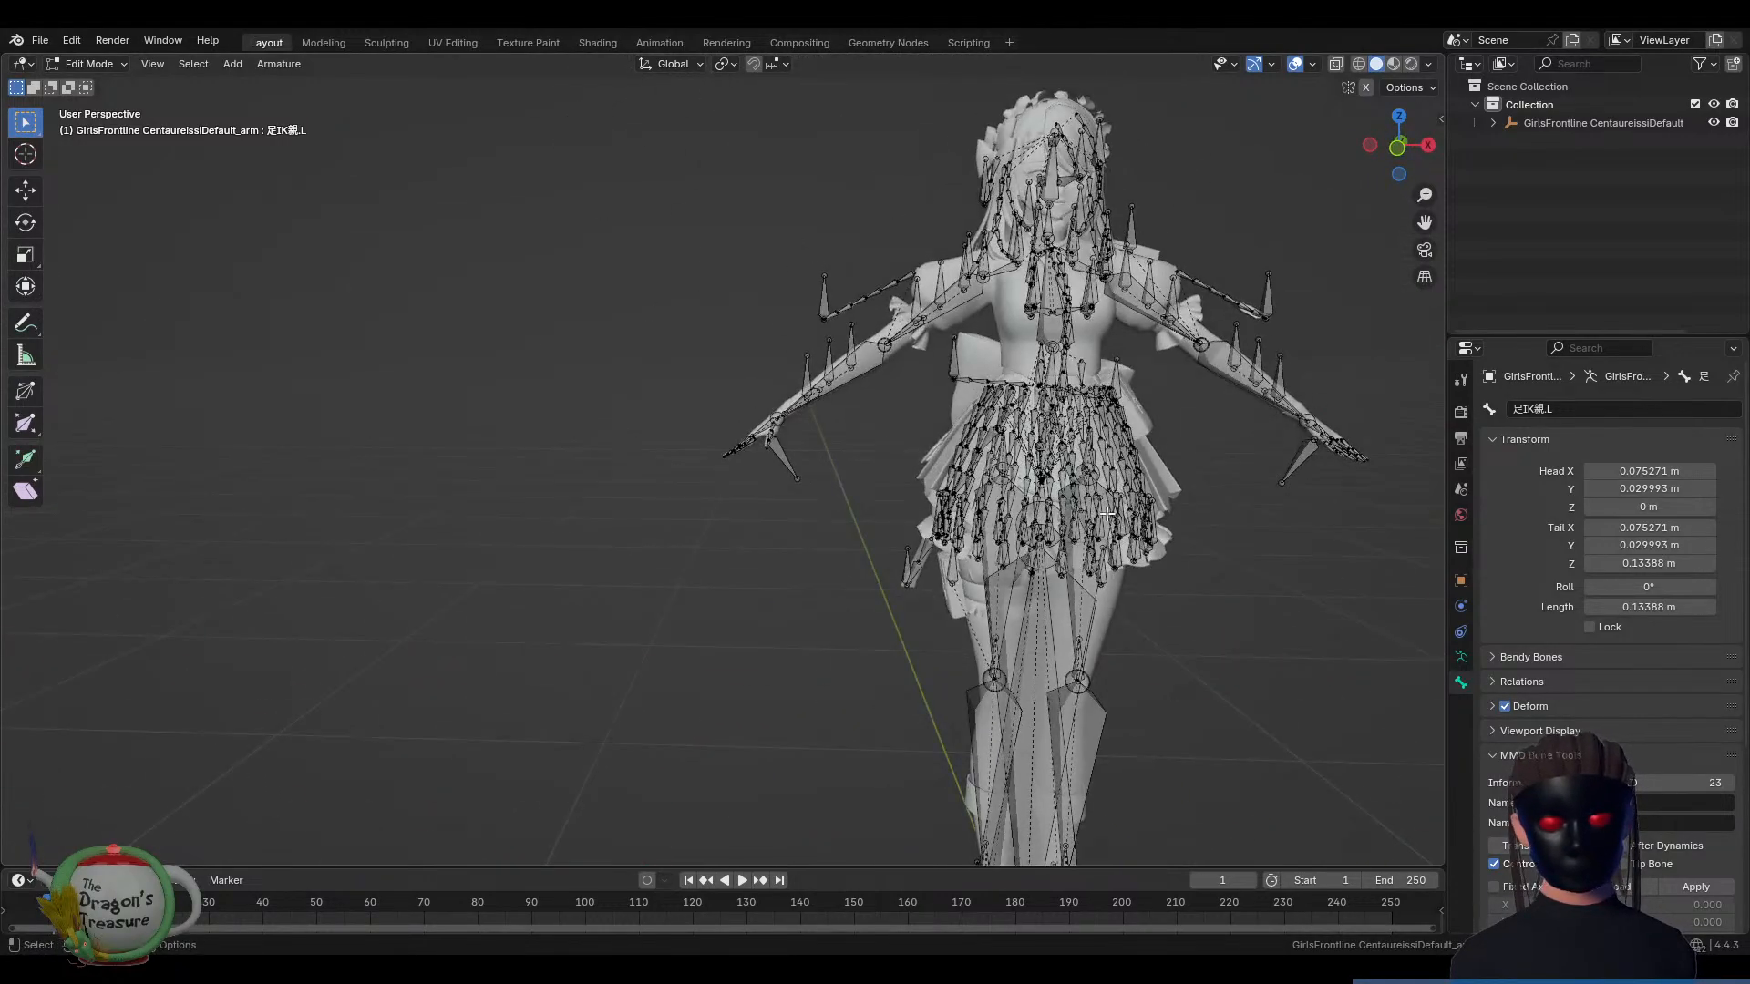
click(1072, 543)
click(1077, 518)
click(1088, 537)
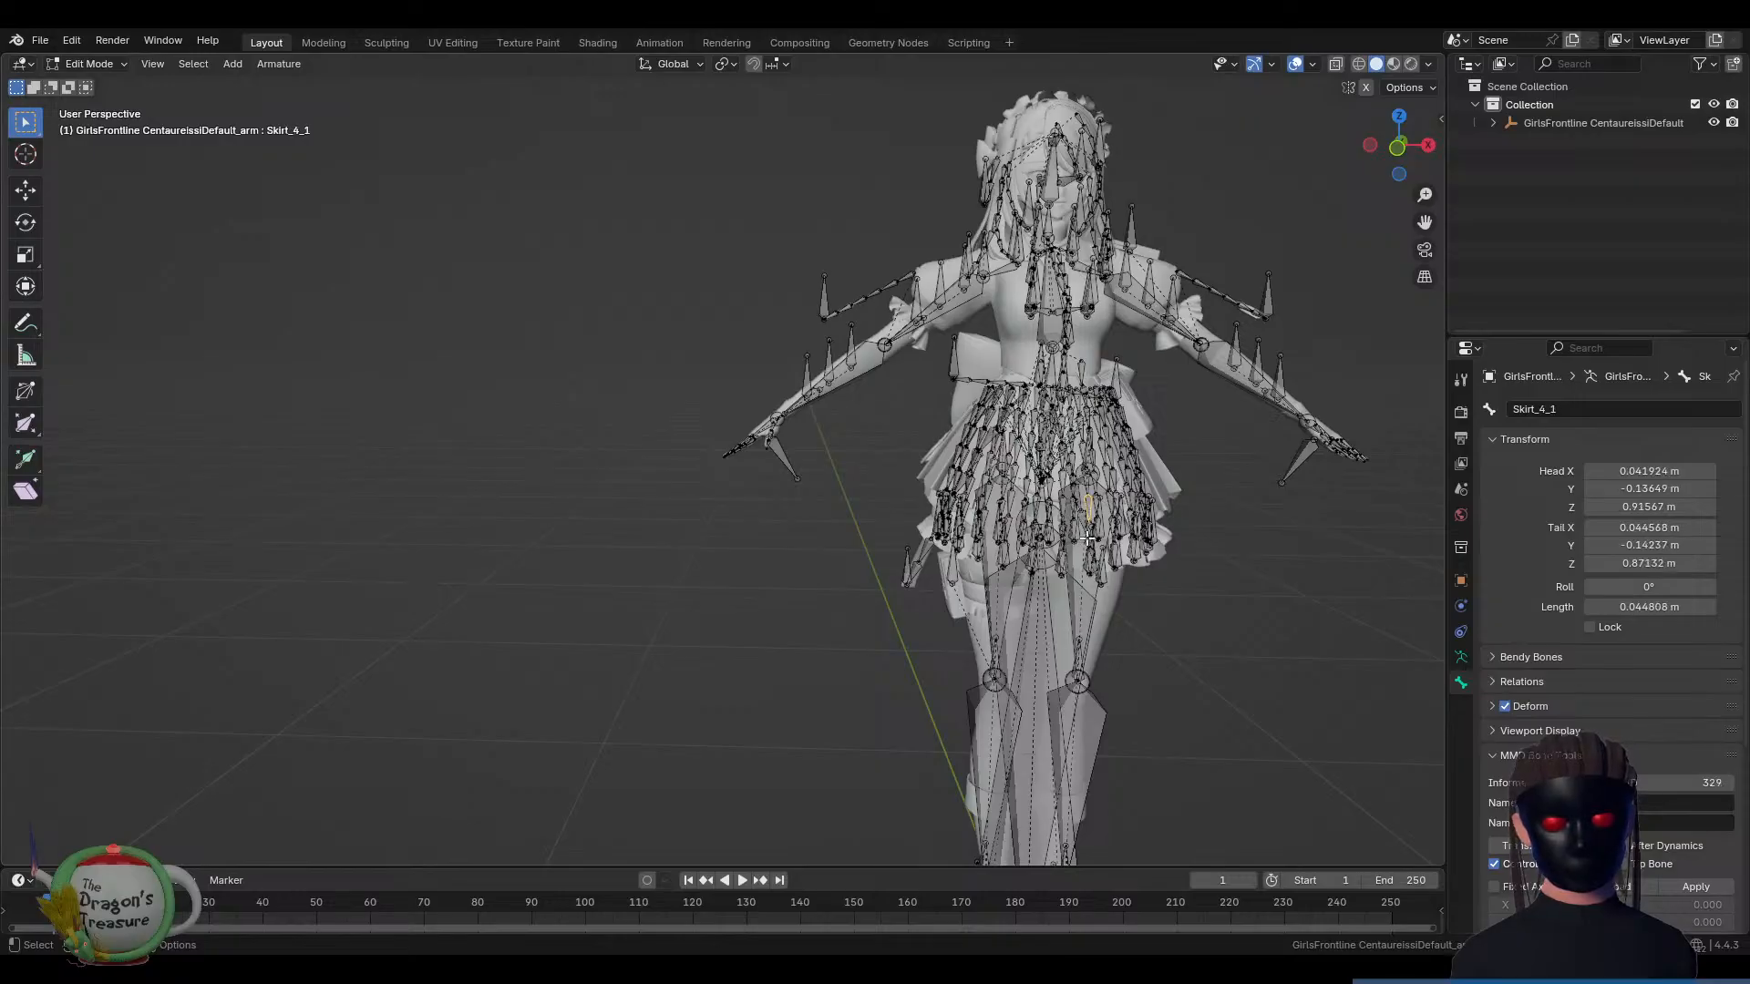
middle_drag(1160, 568, 1023, 586)
scroll(1028, 583, up, 6)
shift+middle_drag(1320, 576, 654, 427)
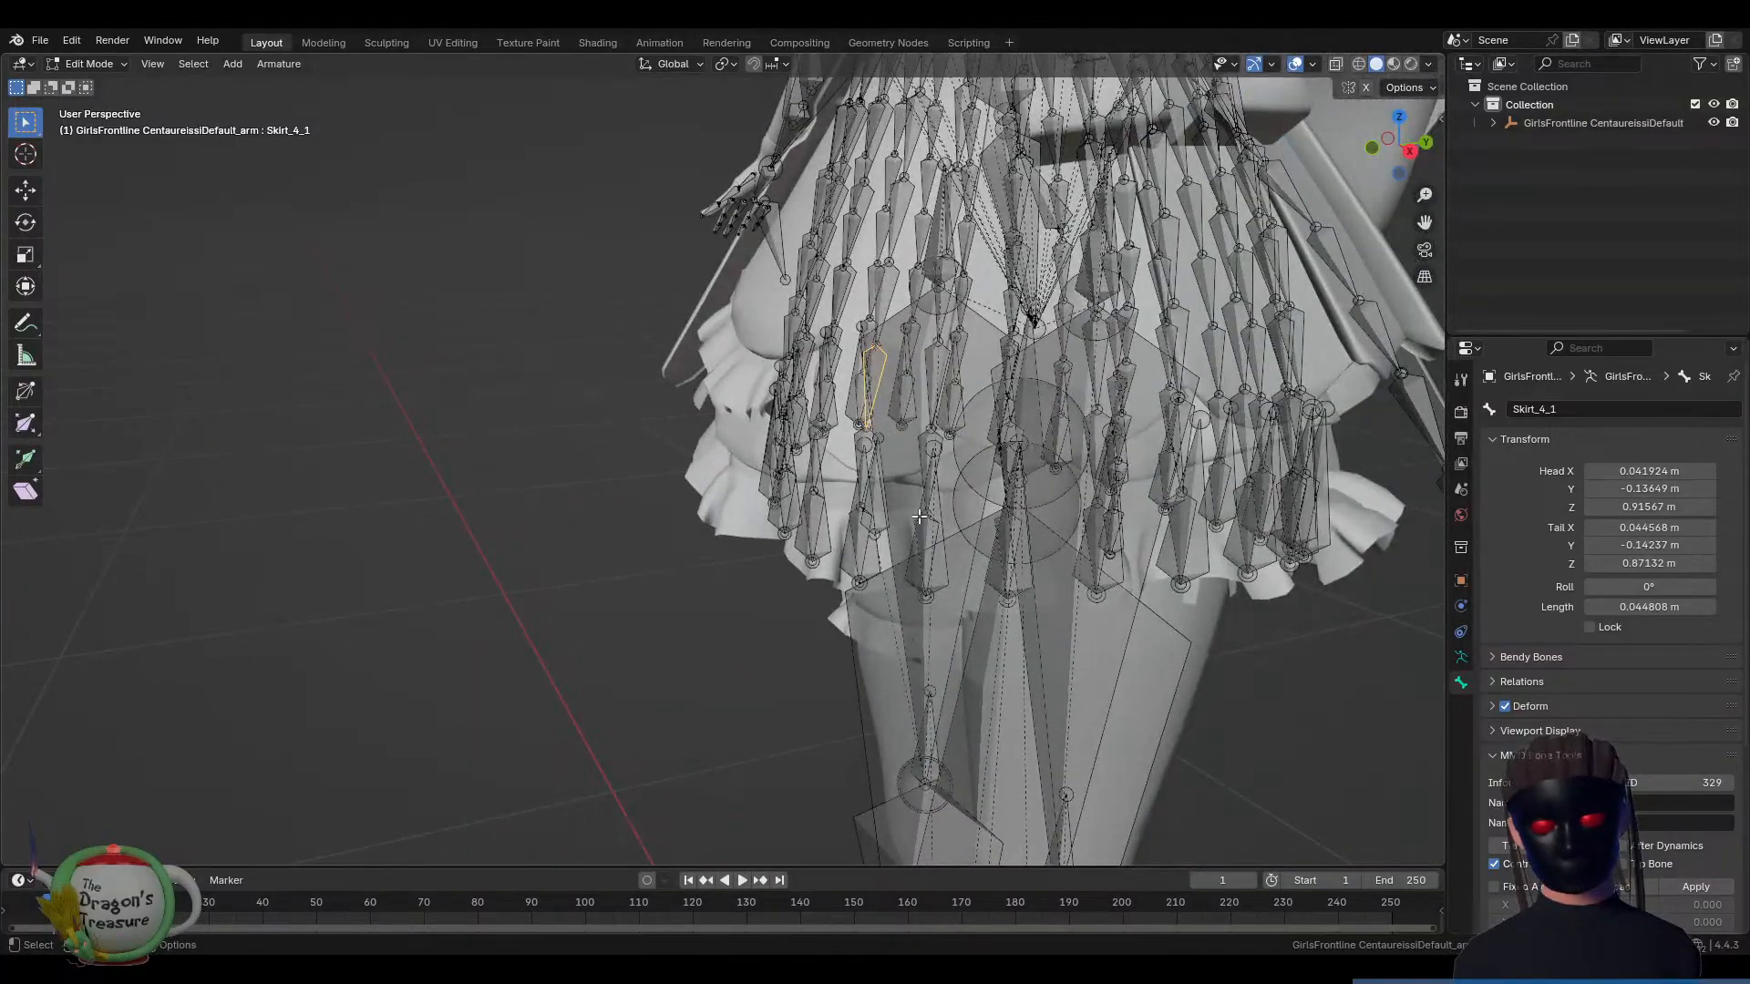
Inspect the overlapping bones at the front hem of the skirt by selecting Skirt_7_2 and Skirt_6_2 in turn
click(947, 537)
middle_drag(947, 536, 1051, 543)
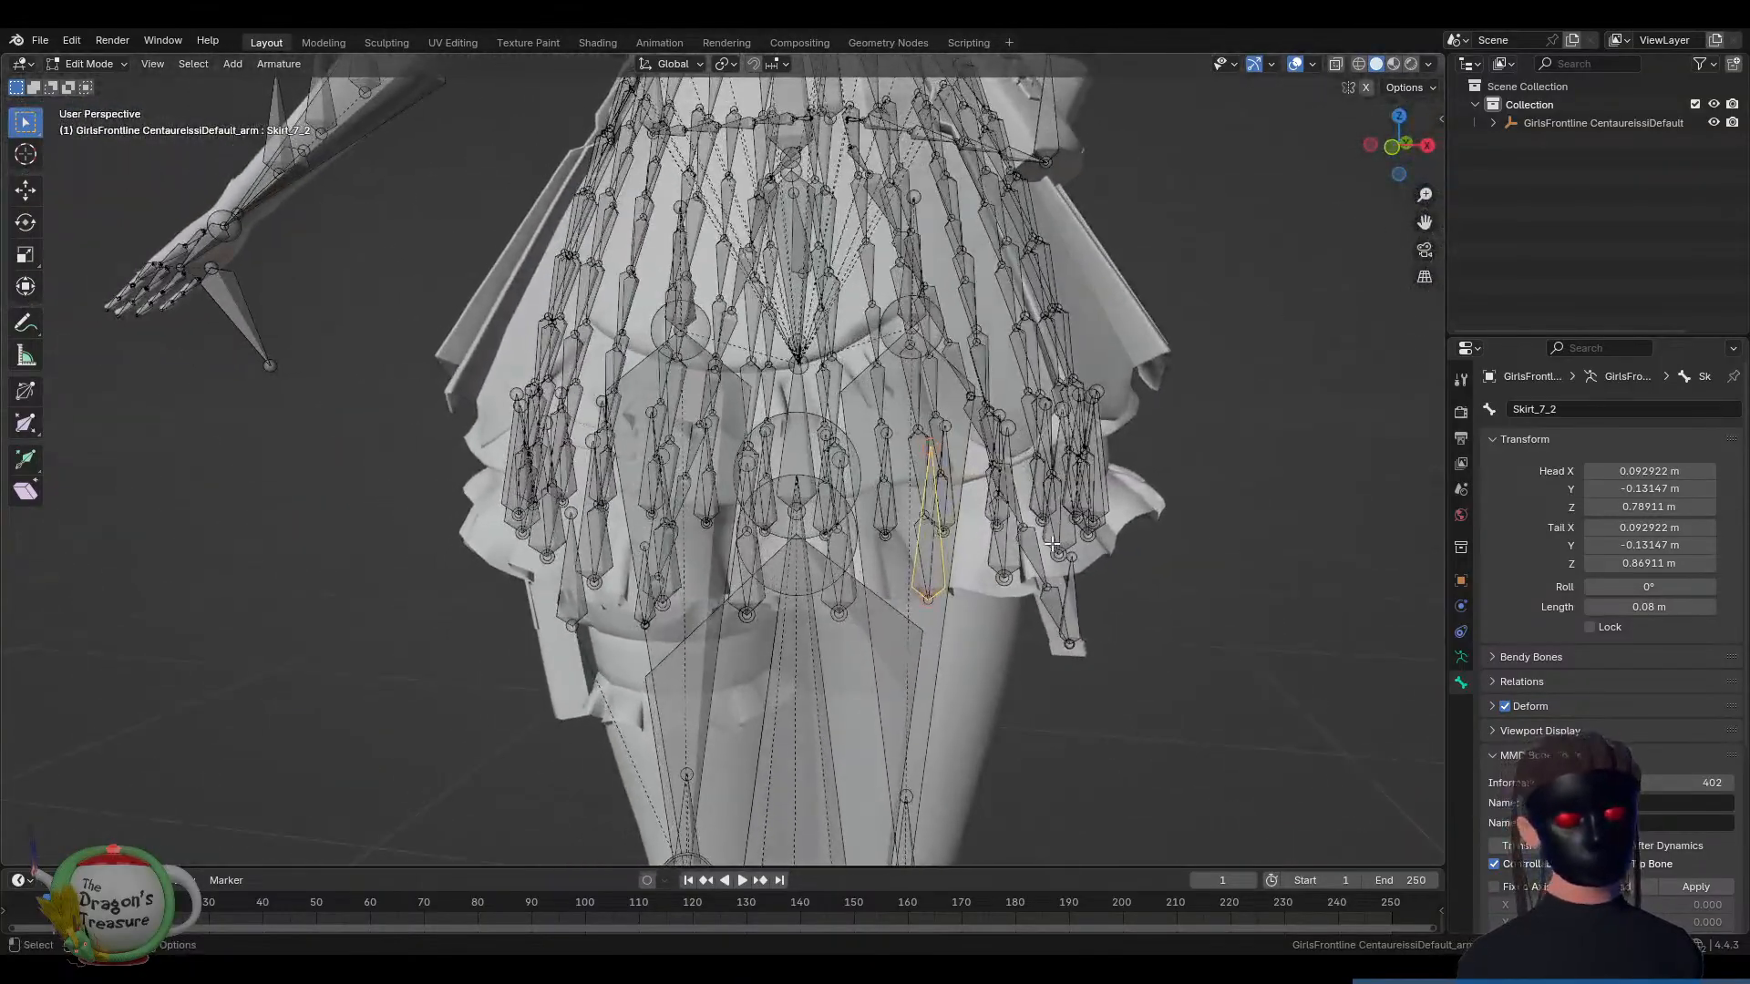
click(924, 470)
click(928, 560)
middle_drag(928, 560, 1024, 627)
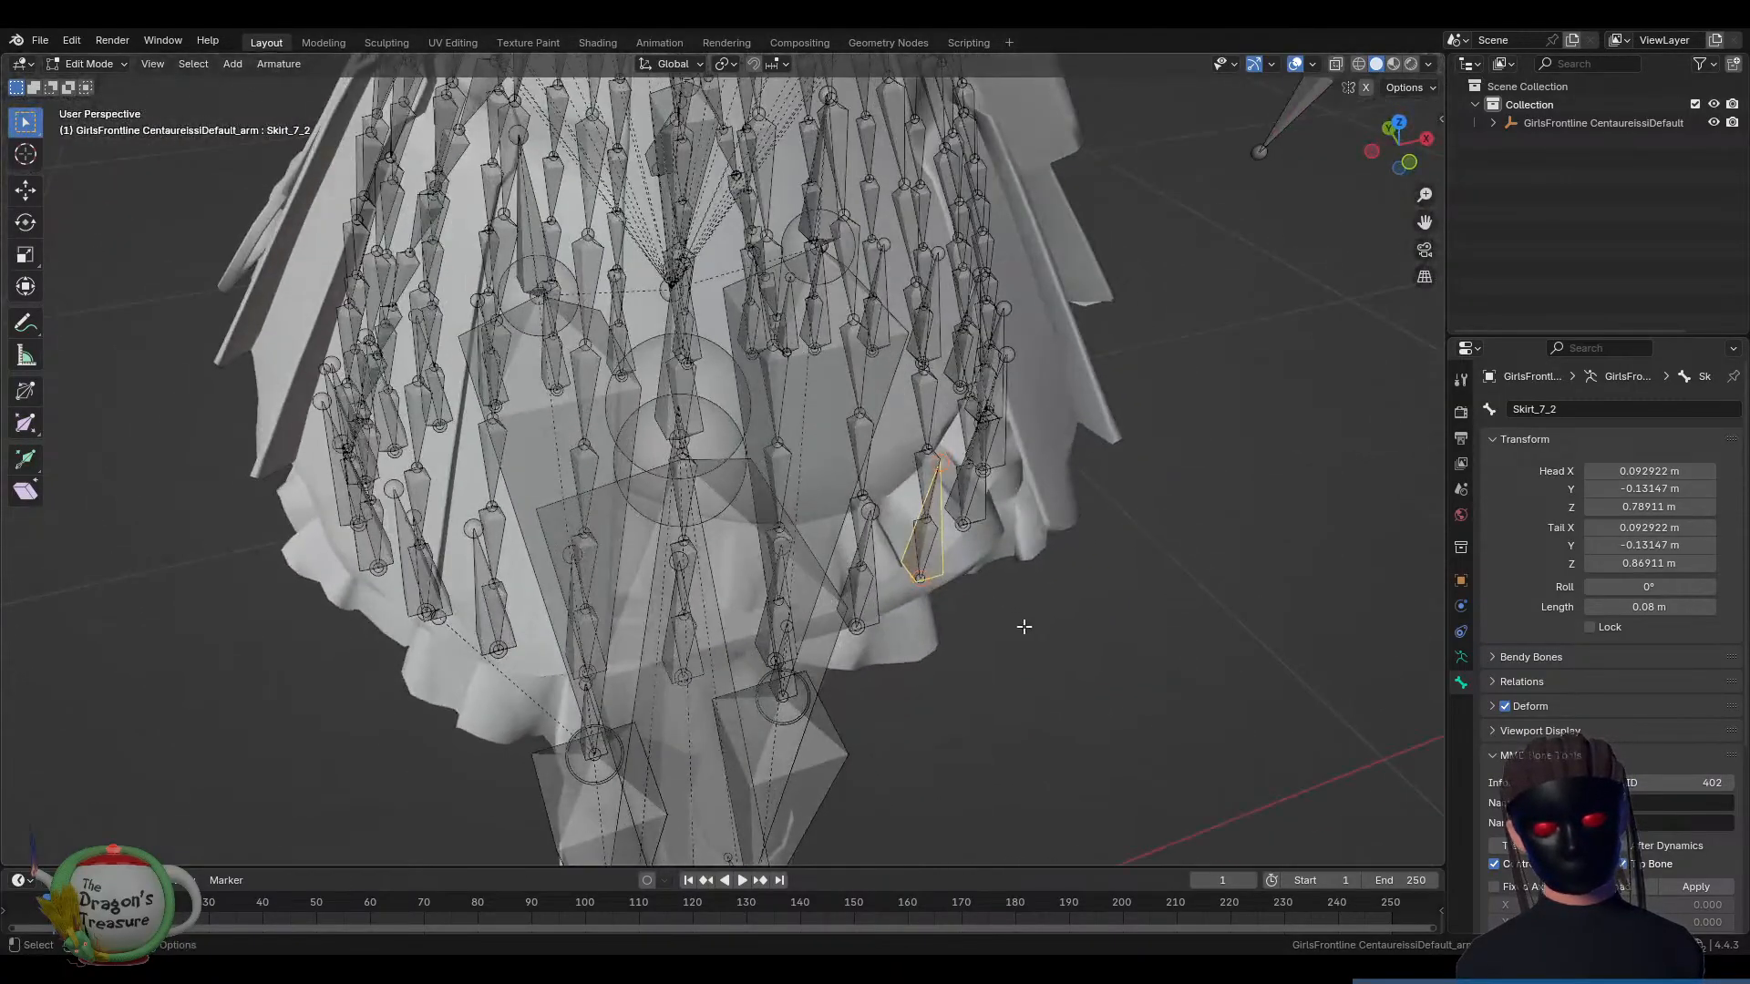
click(928, 542)
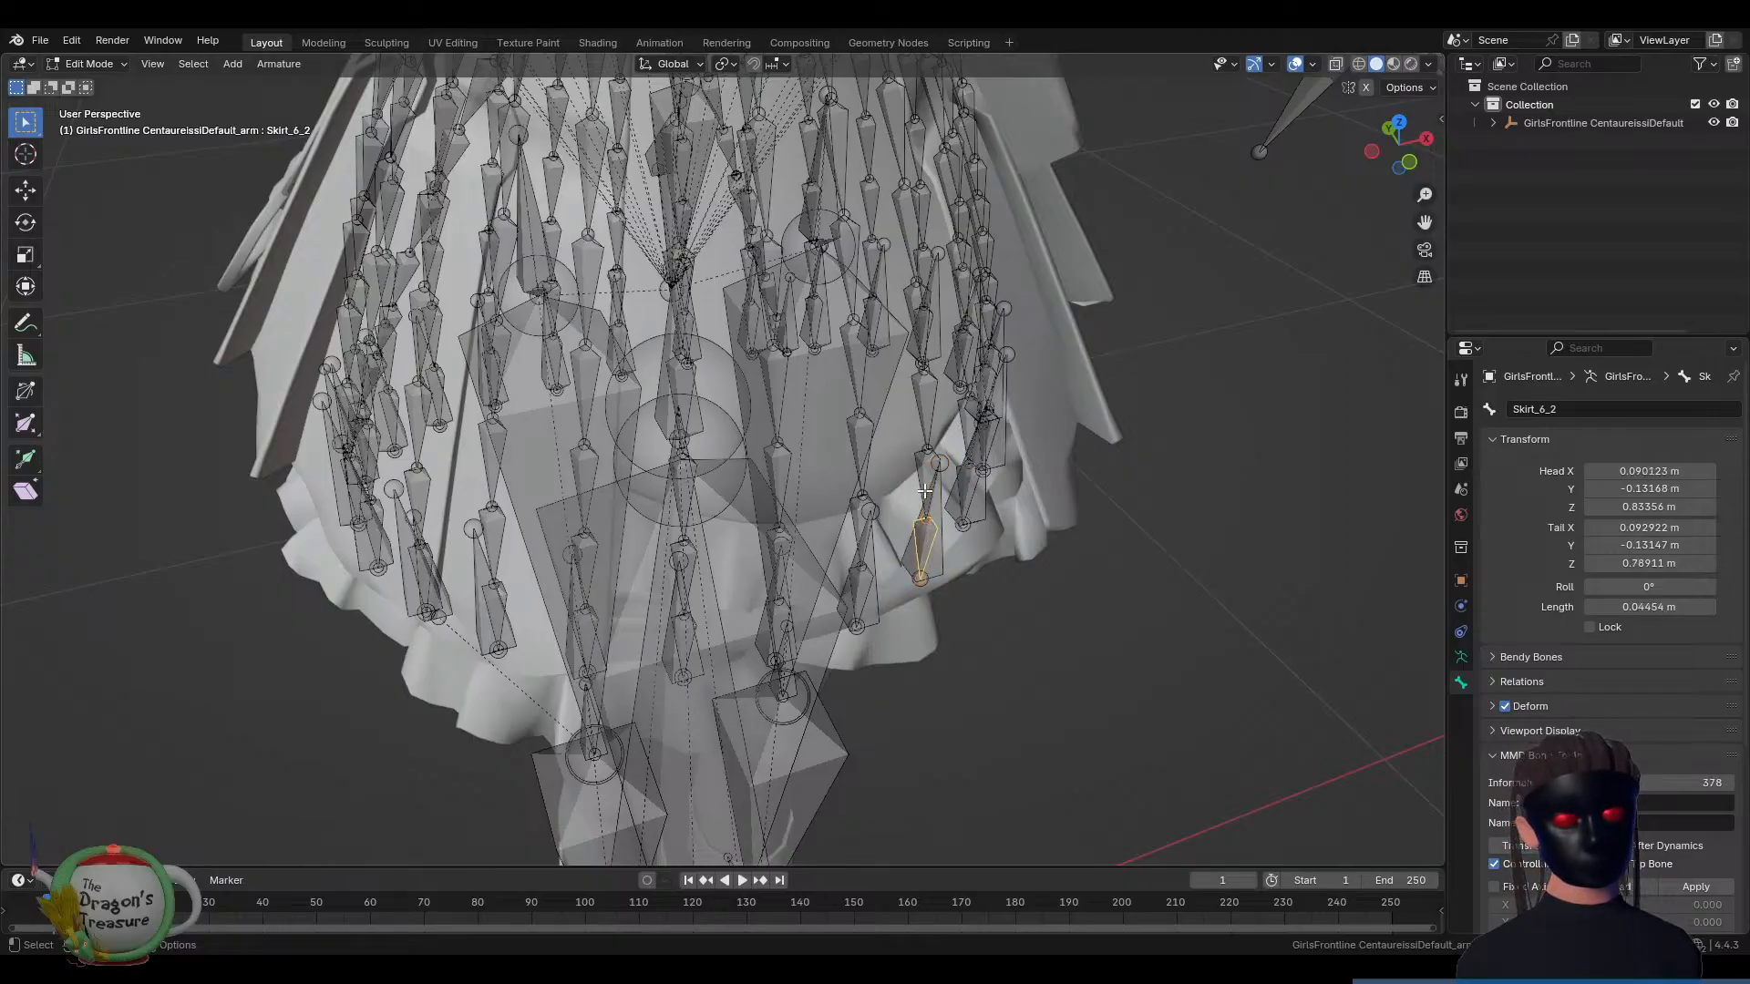
click(924, 544)
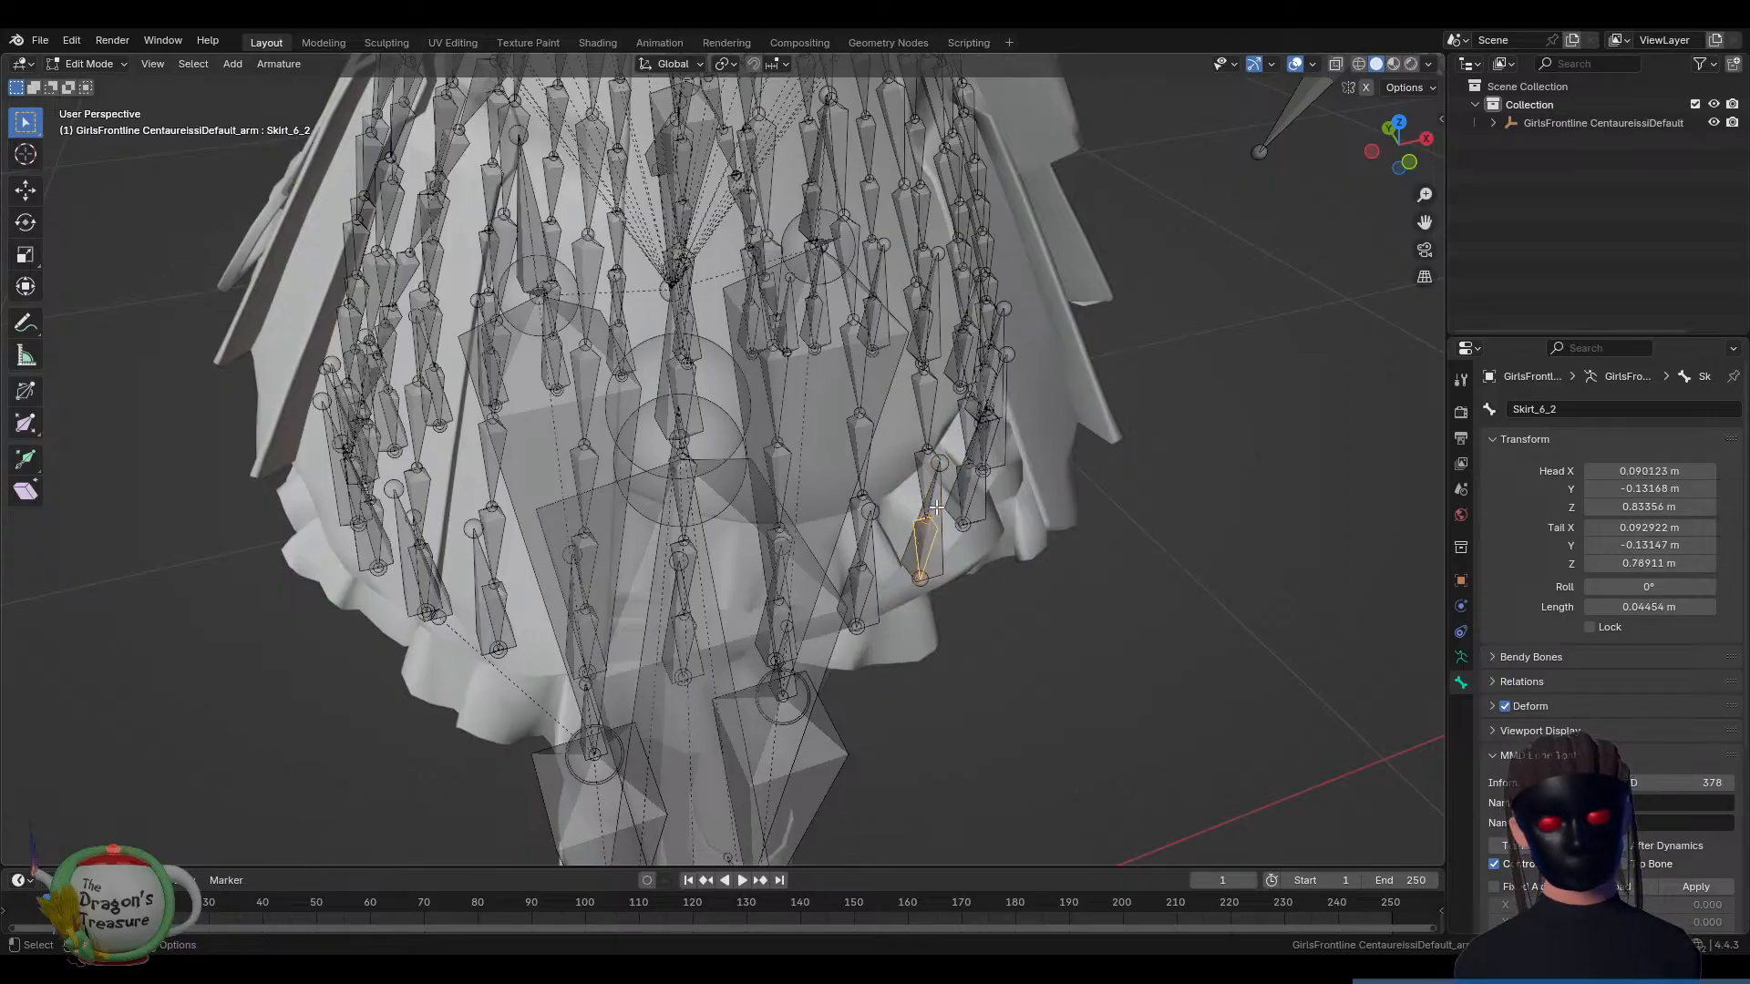
click(937, 508)
scroll(938, 507, down, 8)
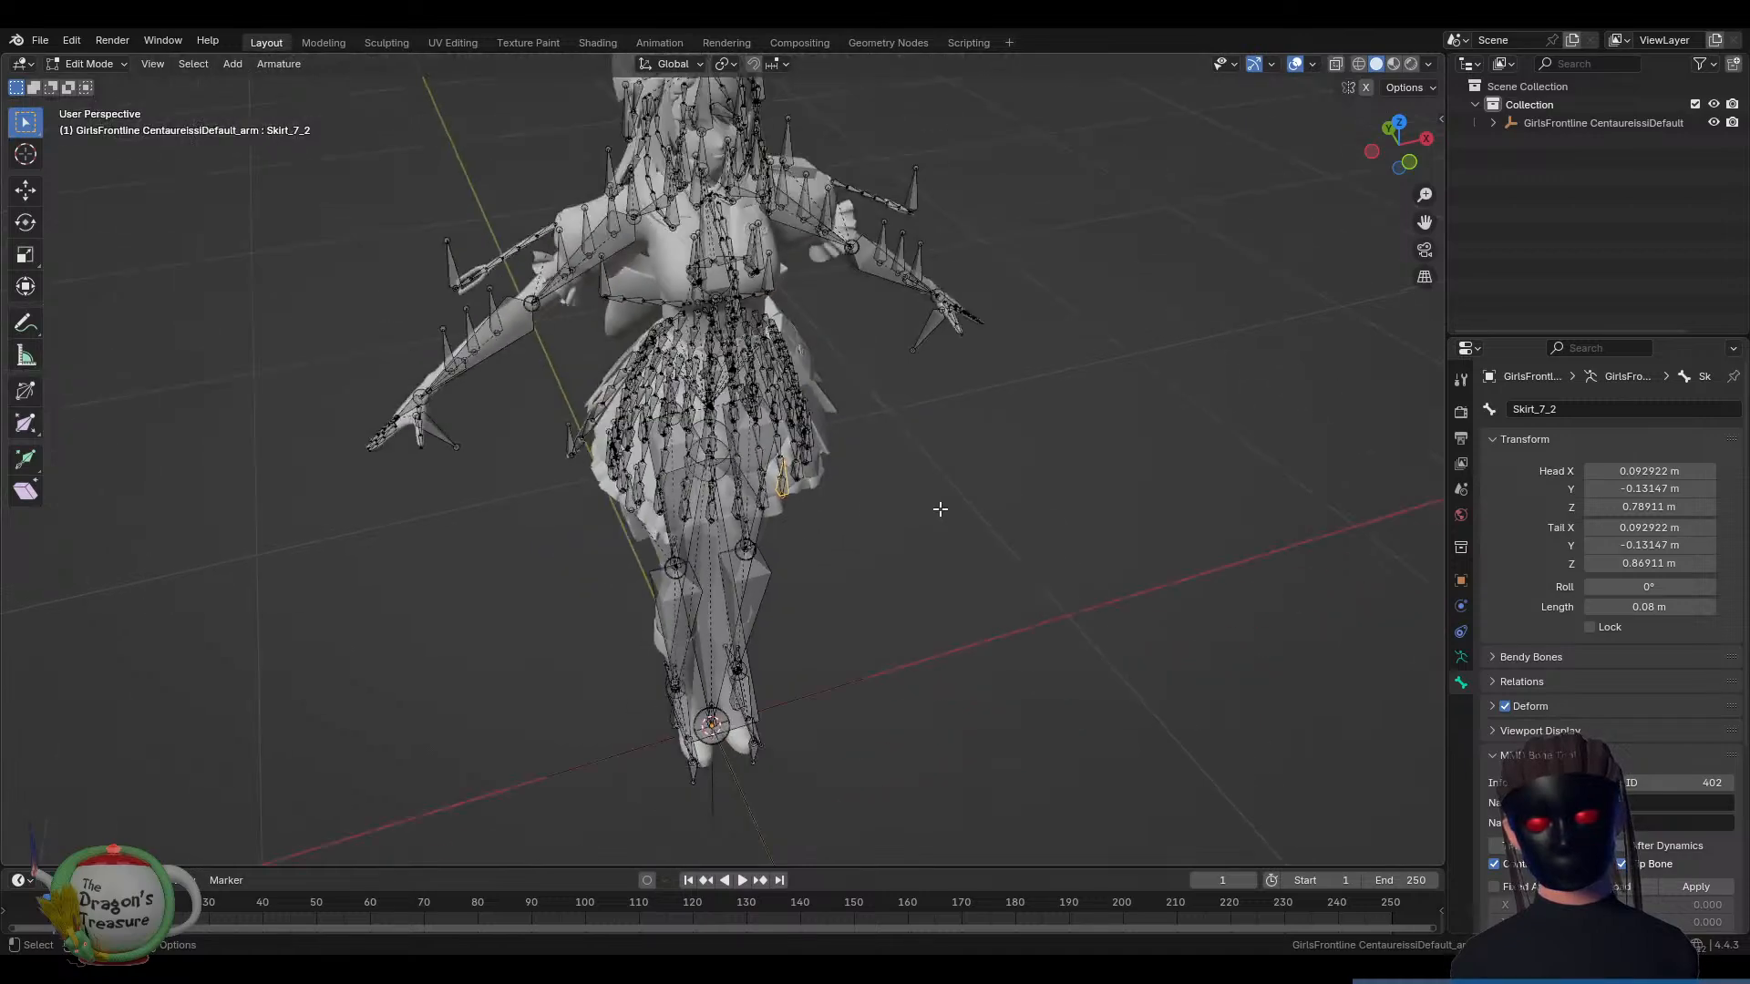
Inspect the end bones of the ribbons behind the legs by selecting BackRibbonD10 and BackRibbonC10
middle_drag(938, 508, 569, 470)
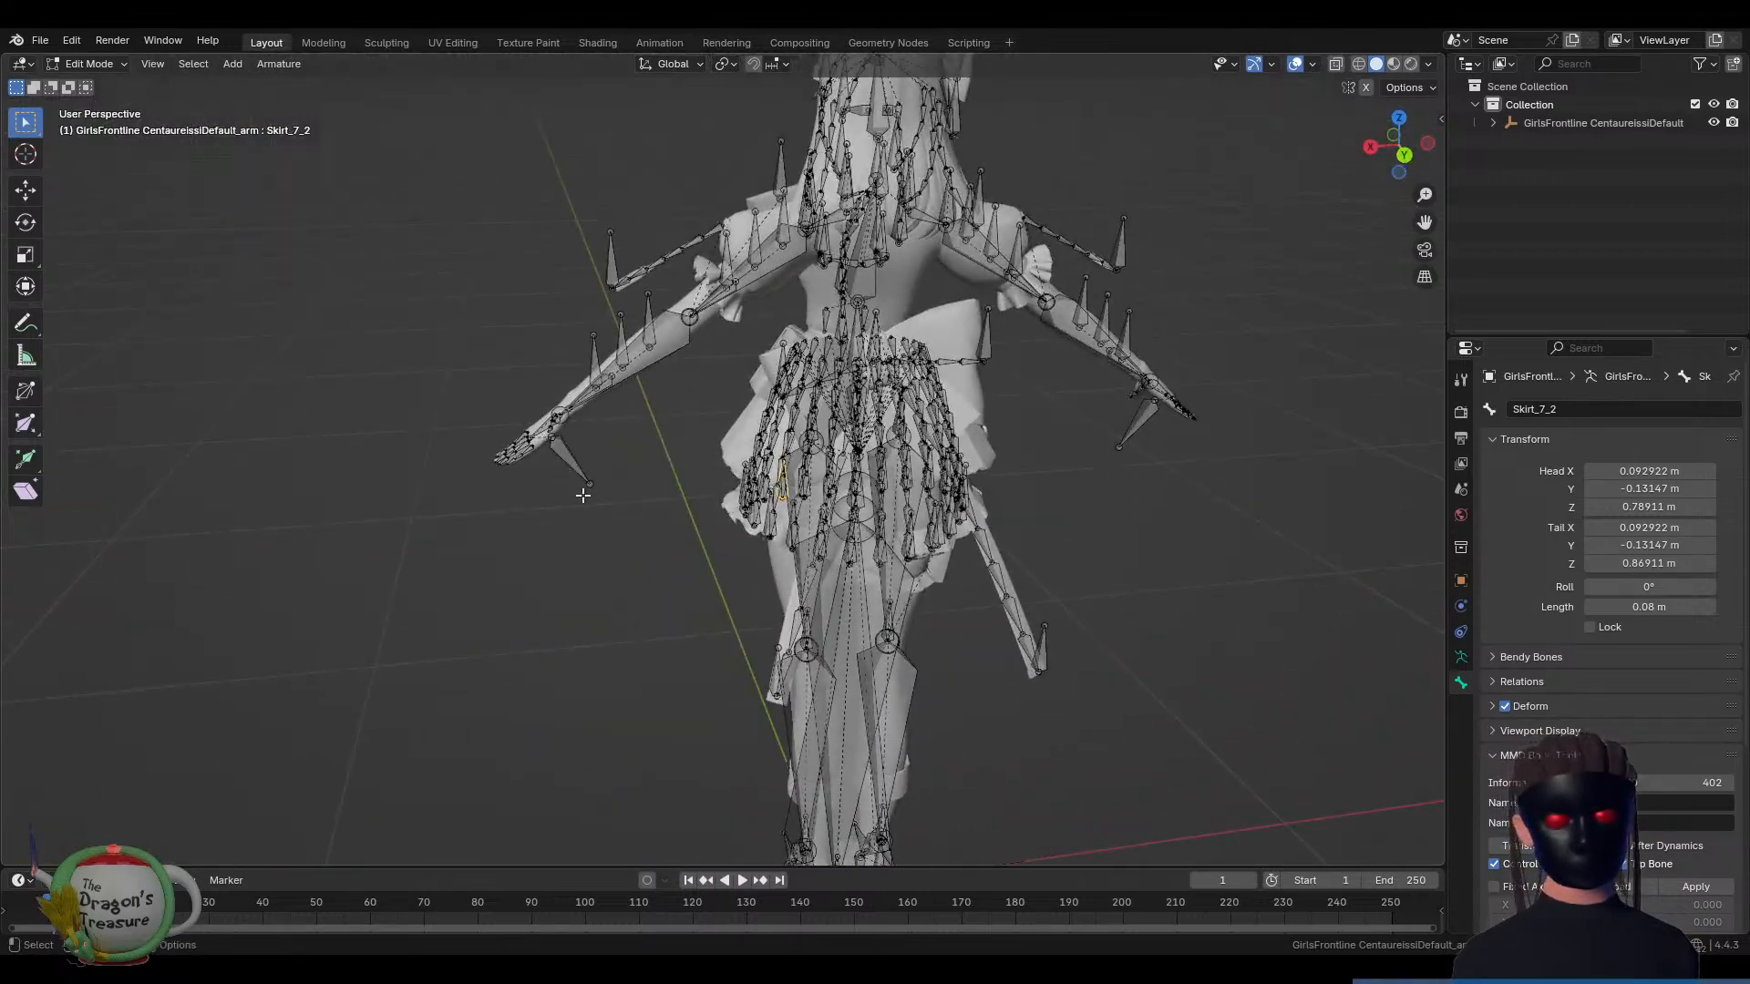
middle_drag(824, 690, 987, 653)
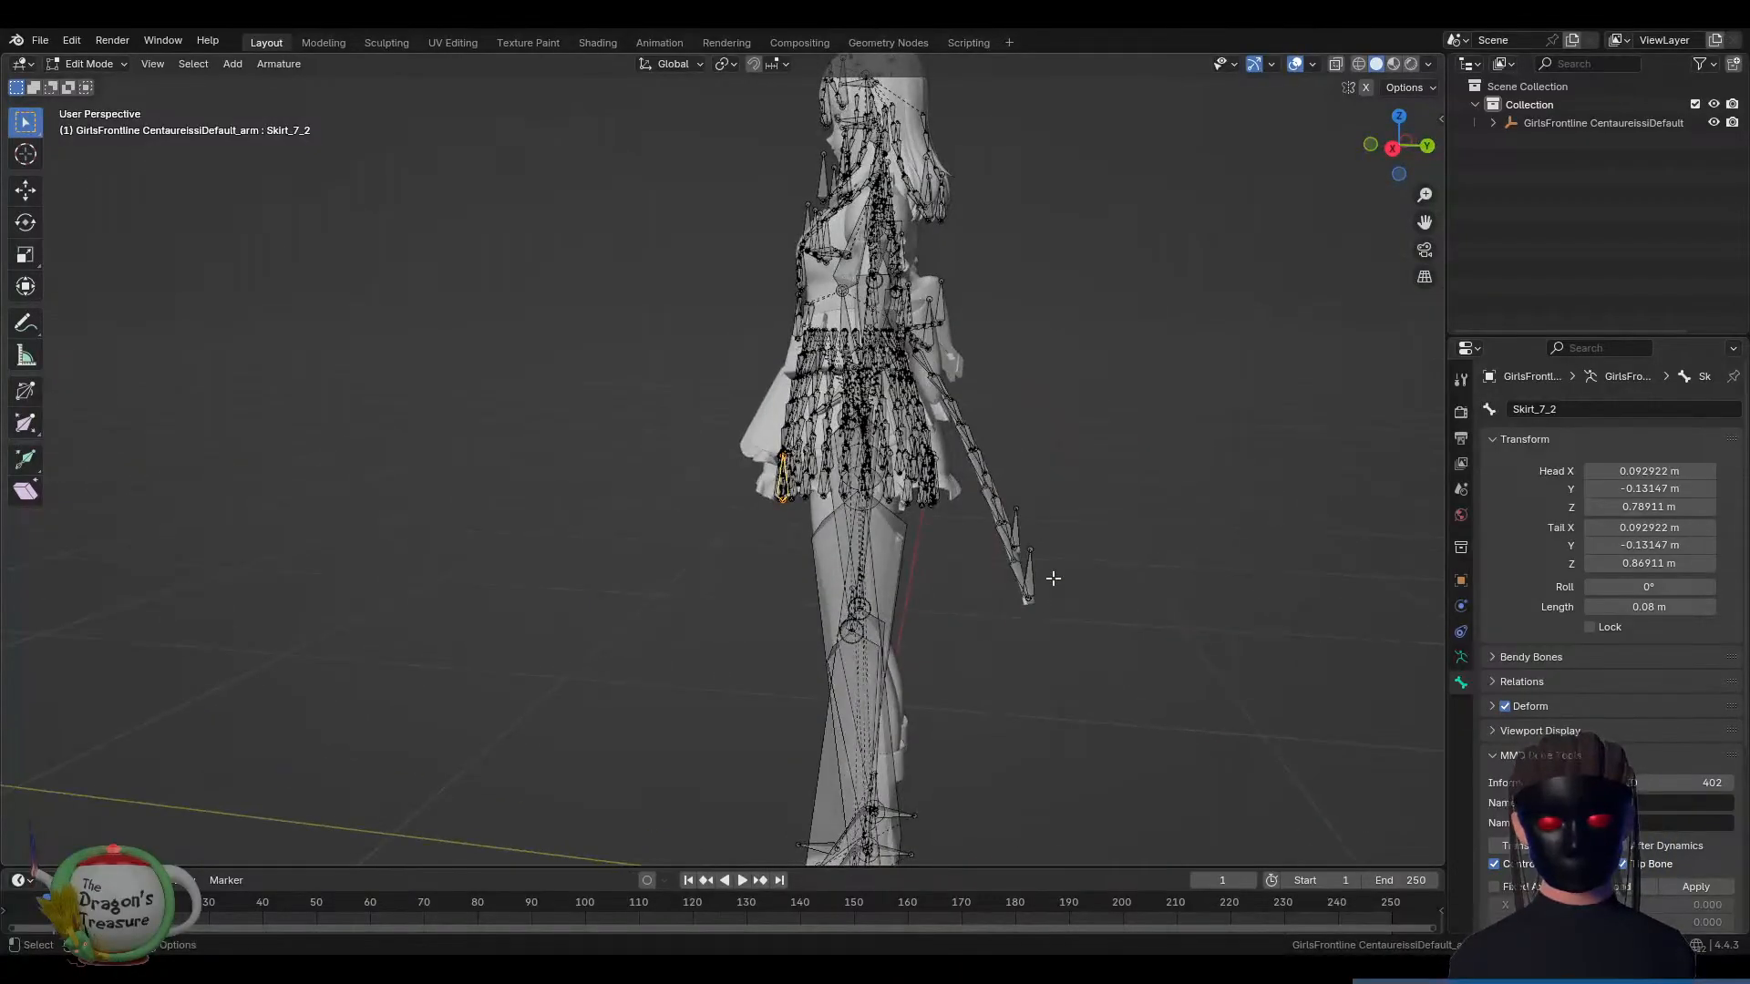
click(1036, 571)
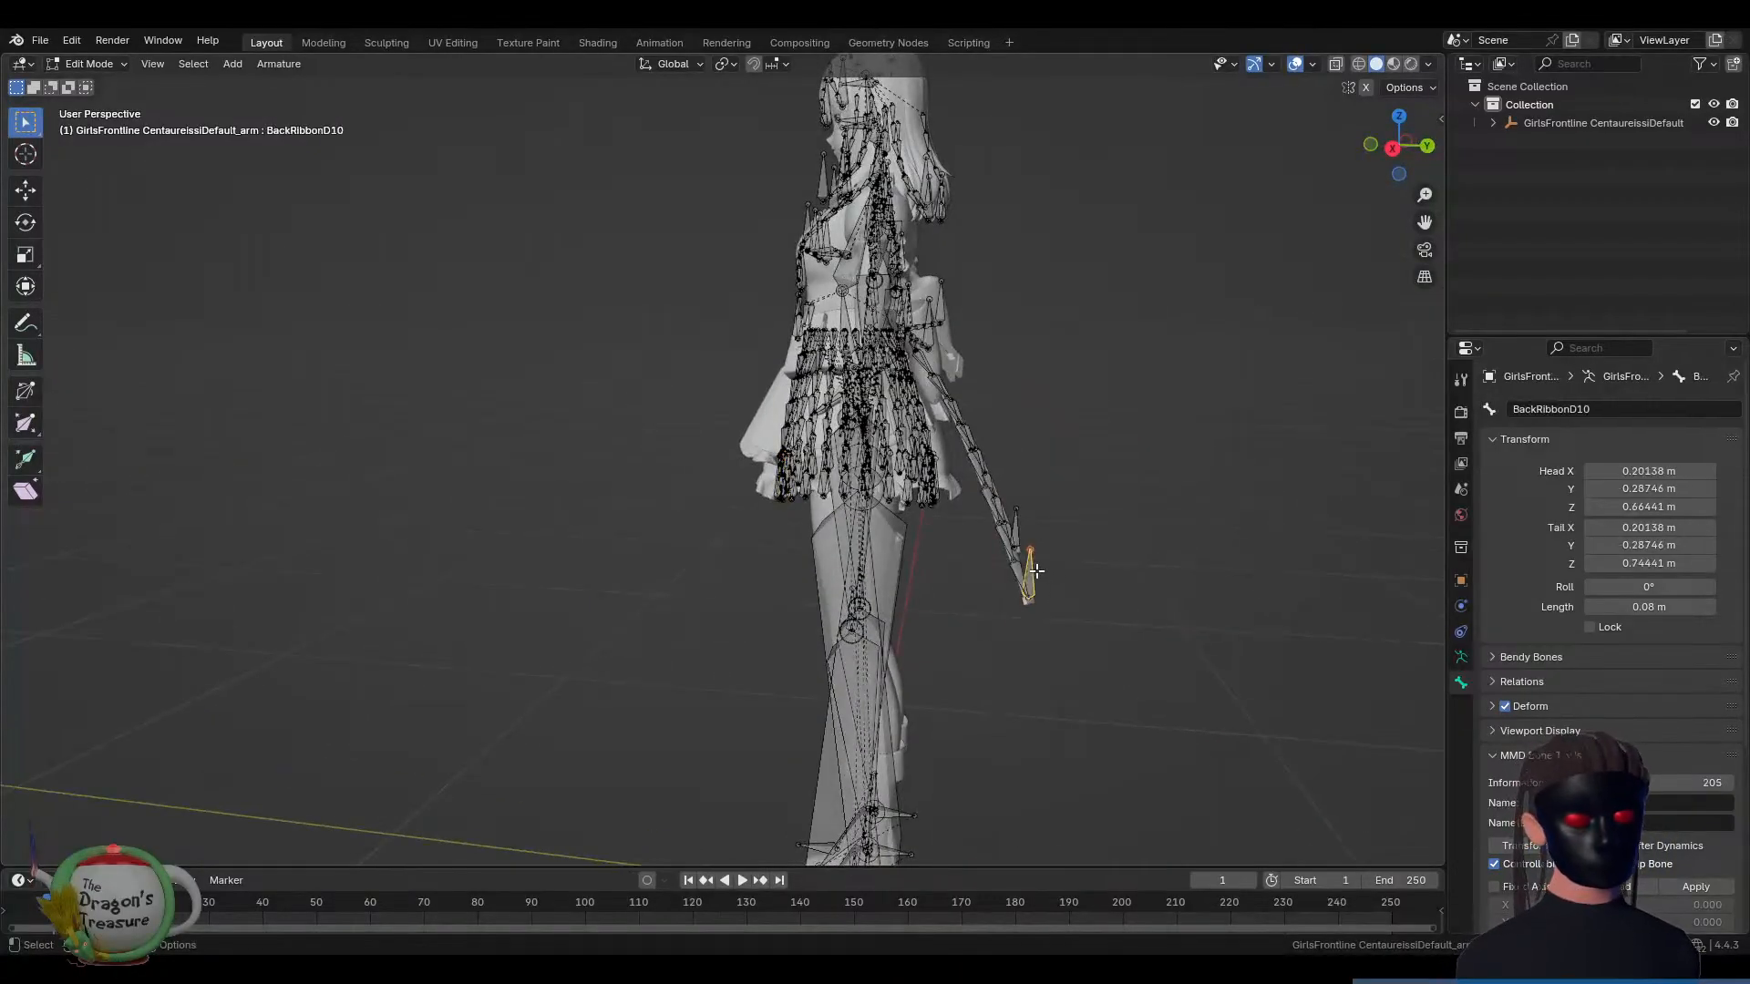
click(1018, 521)
middle_drag(1018, 520, 1106, 528)
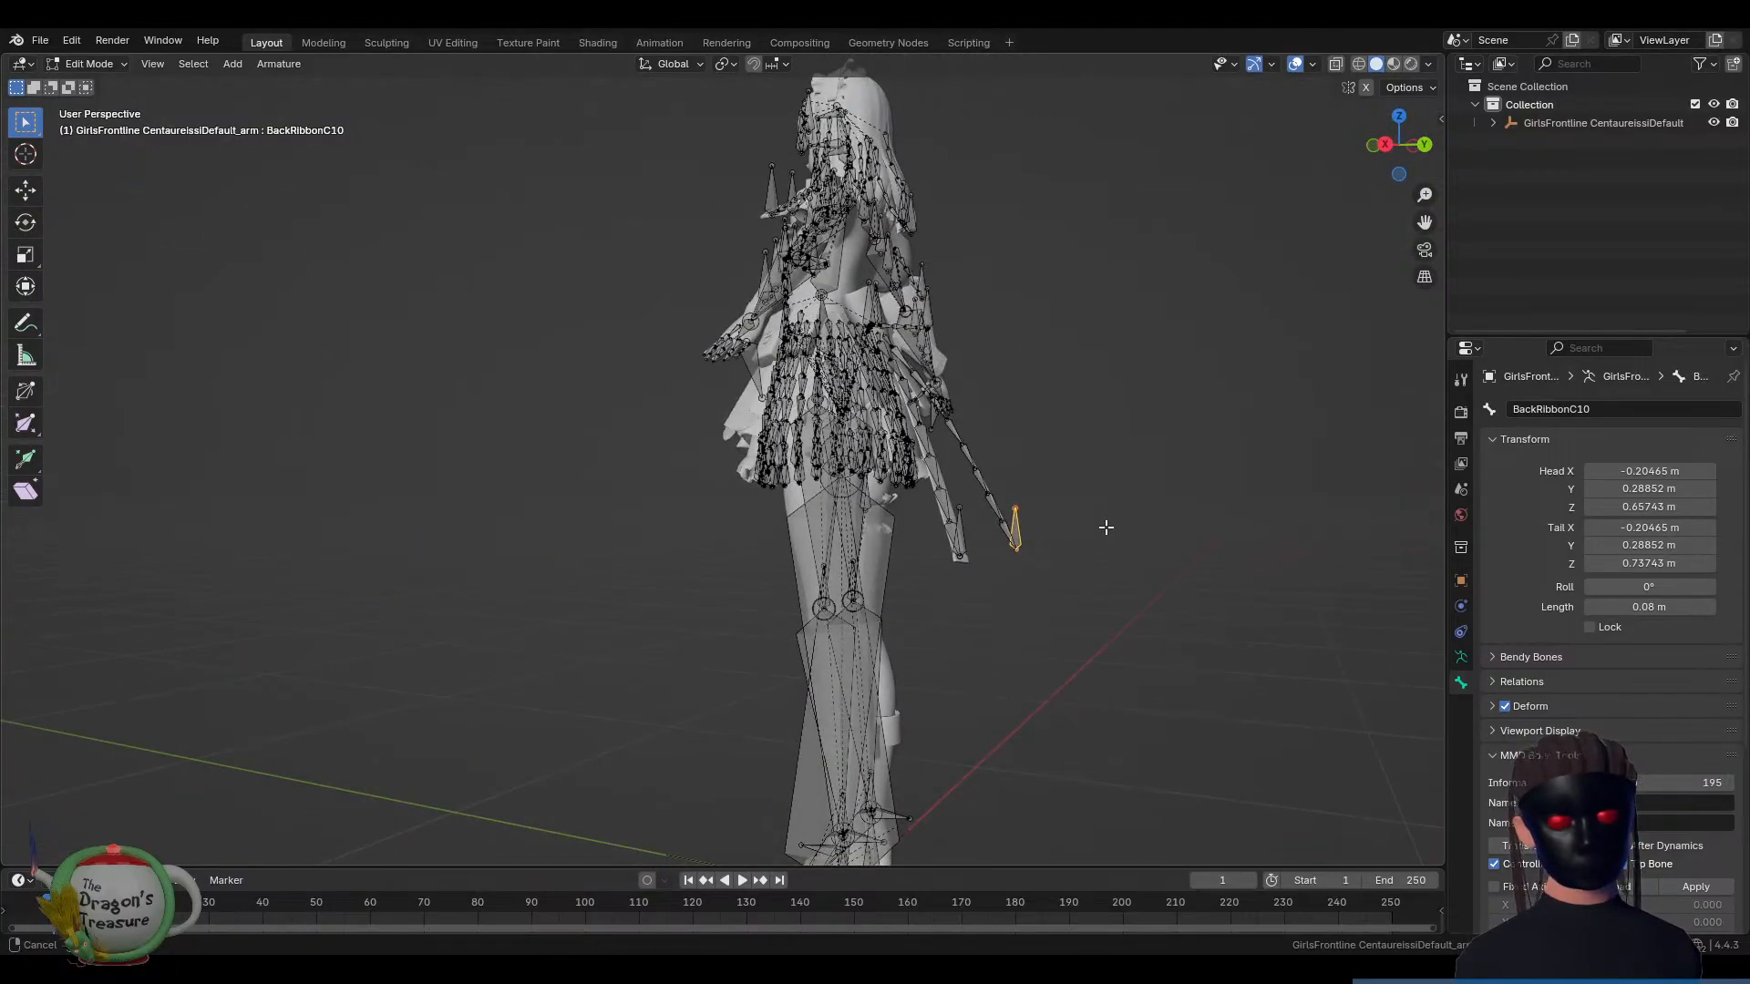
click(960, 533)
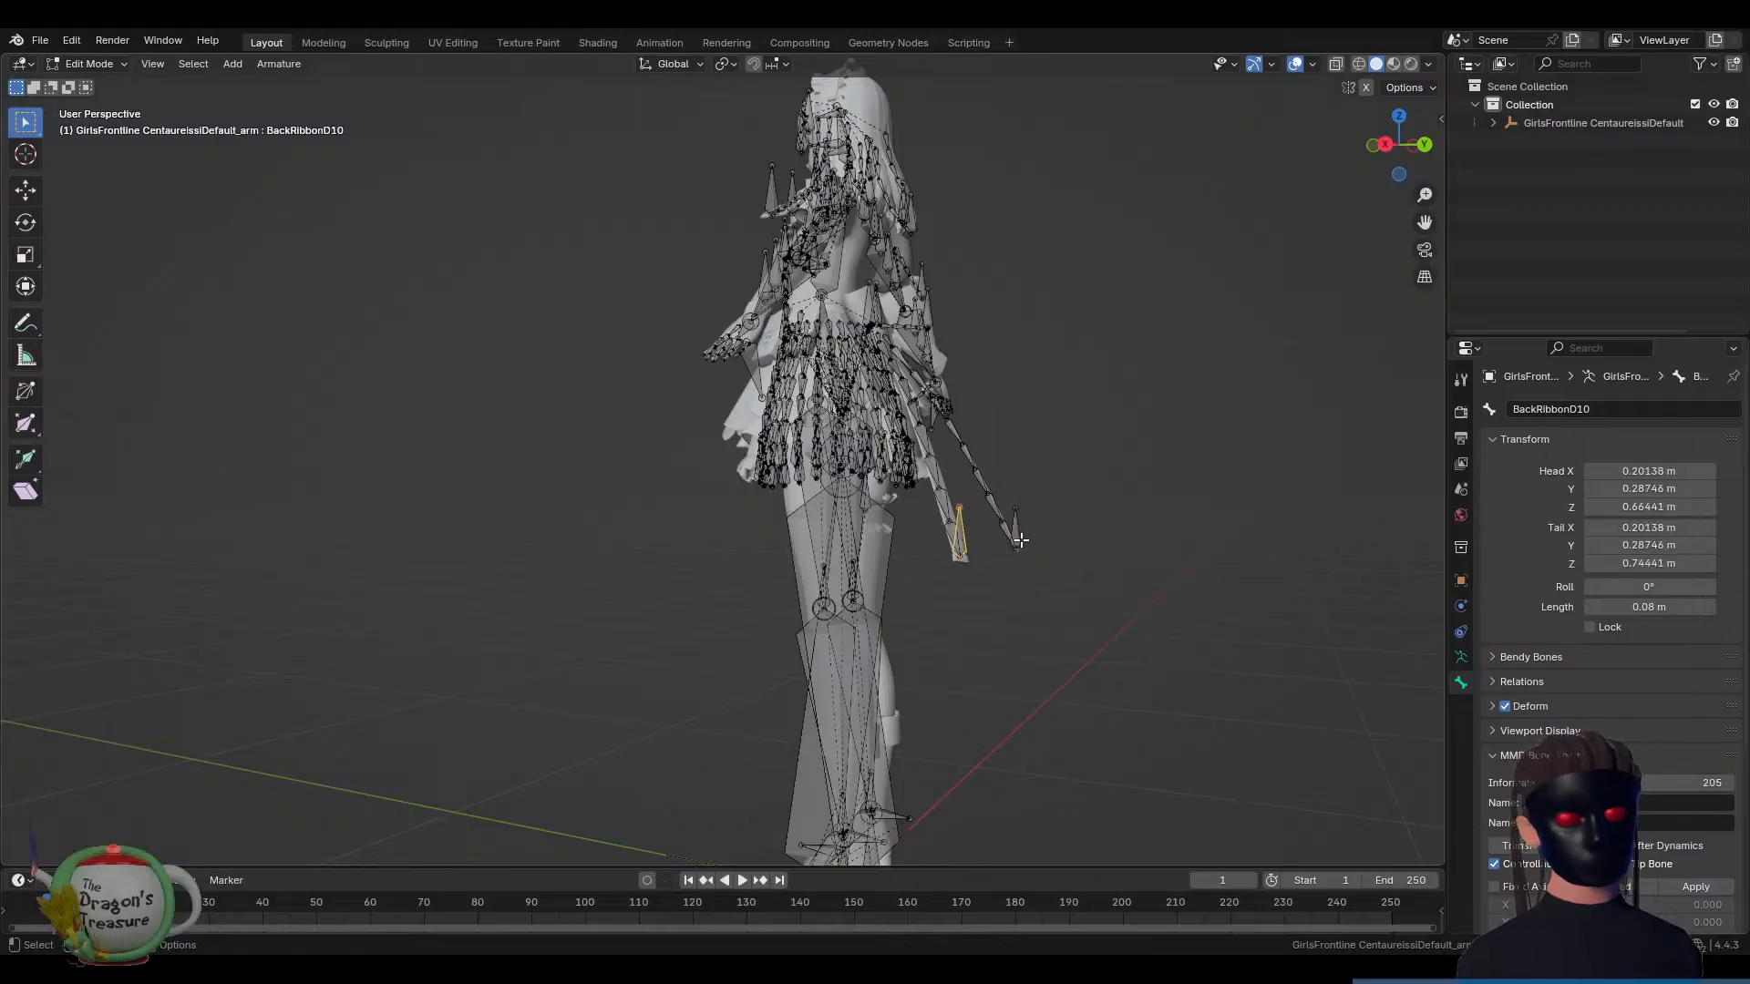
middle_drag(1063, 524, 1154, 429)
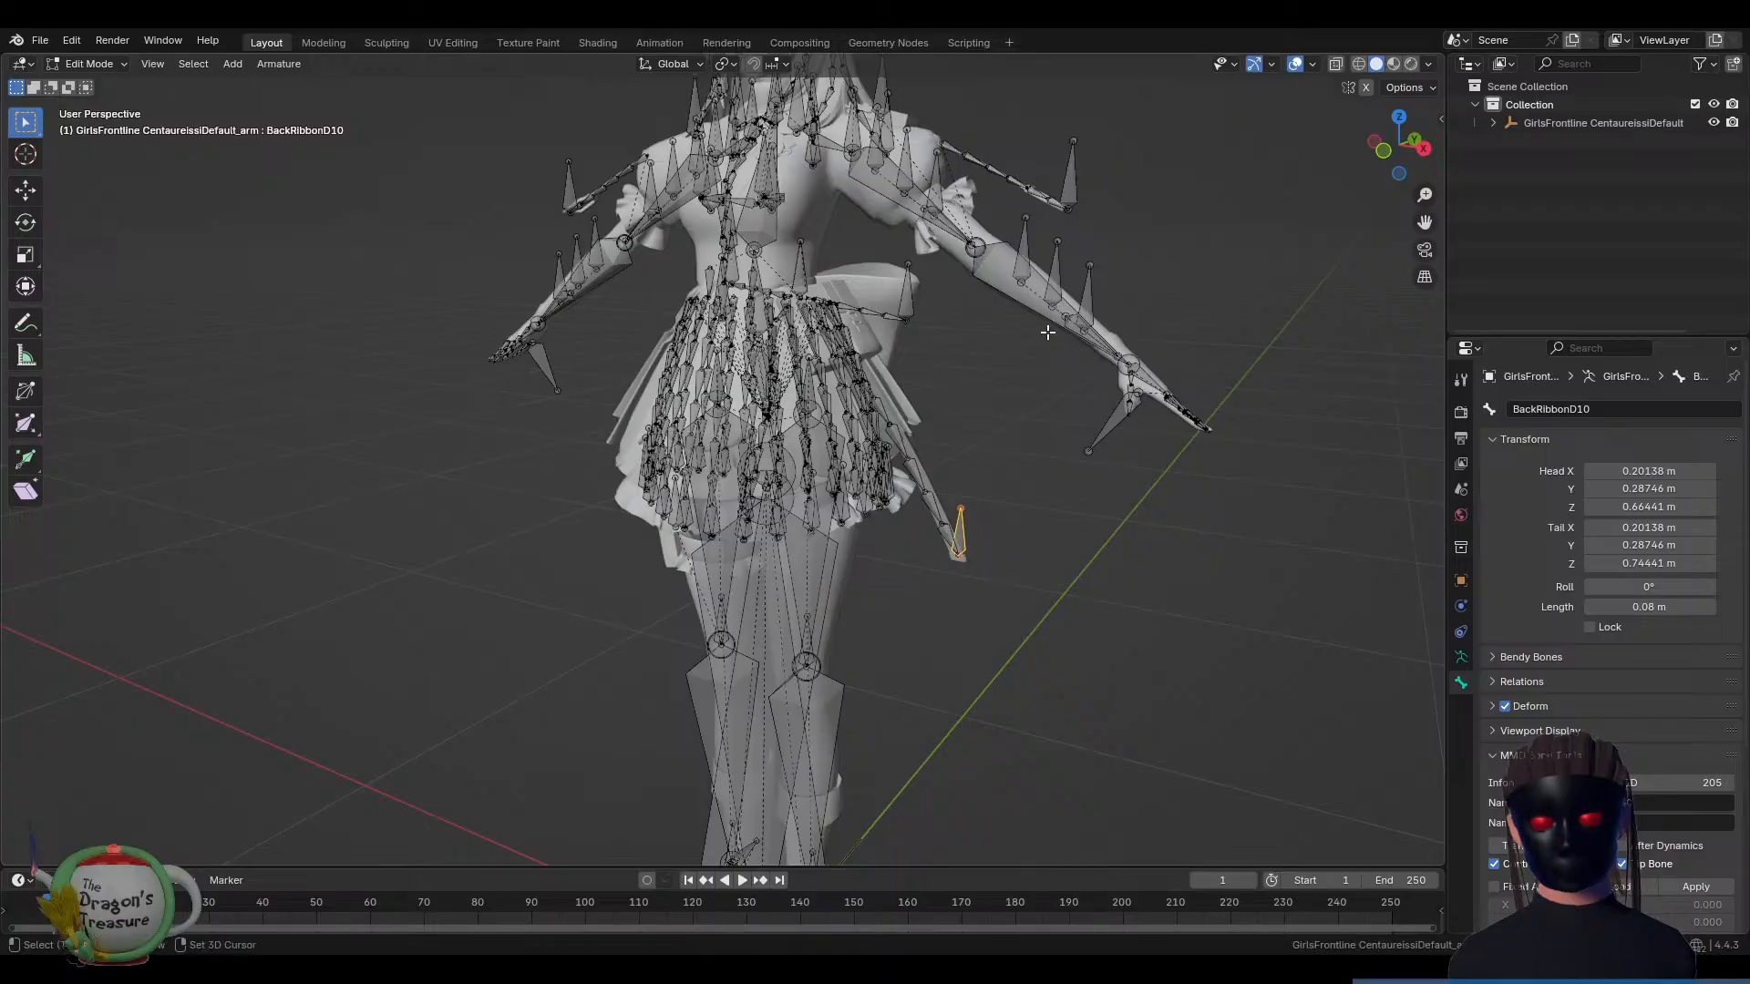
Select the HairH3 bone in the hair chain beside the face
shift+middle_drag(1047, 331, 1091, 493)
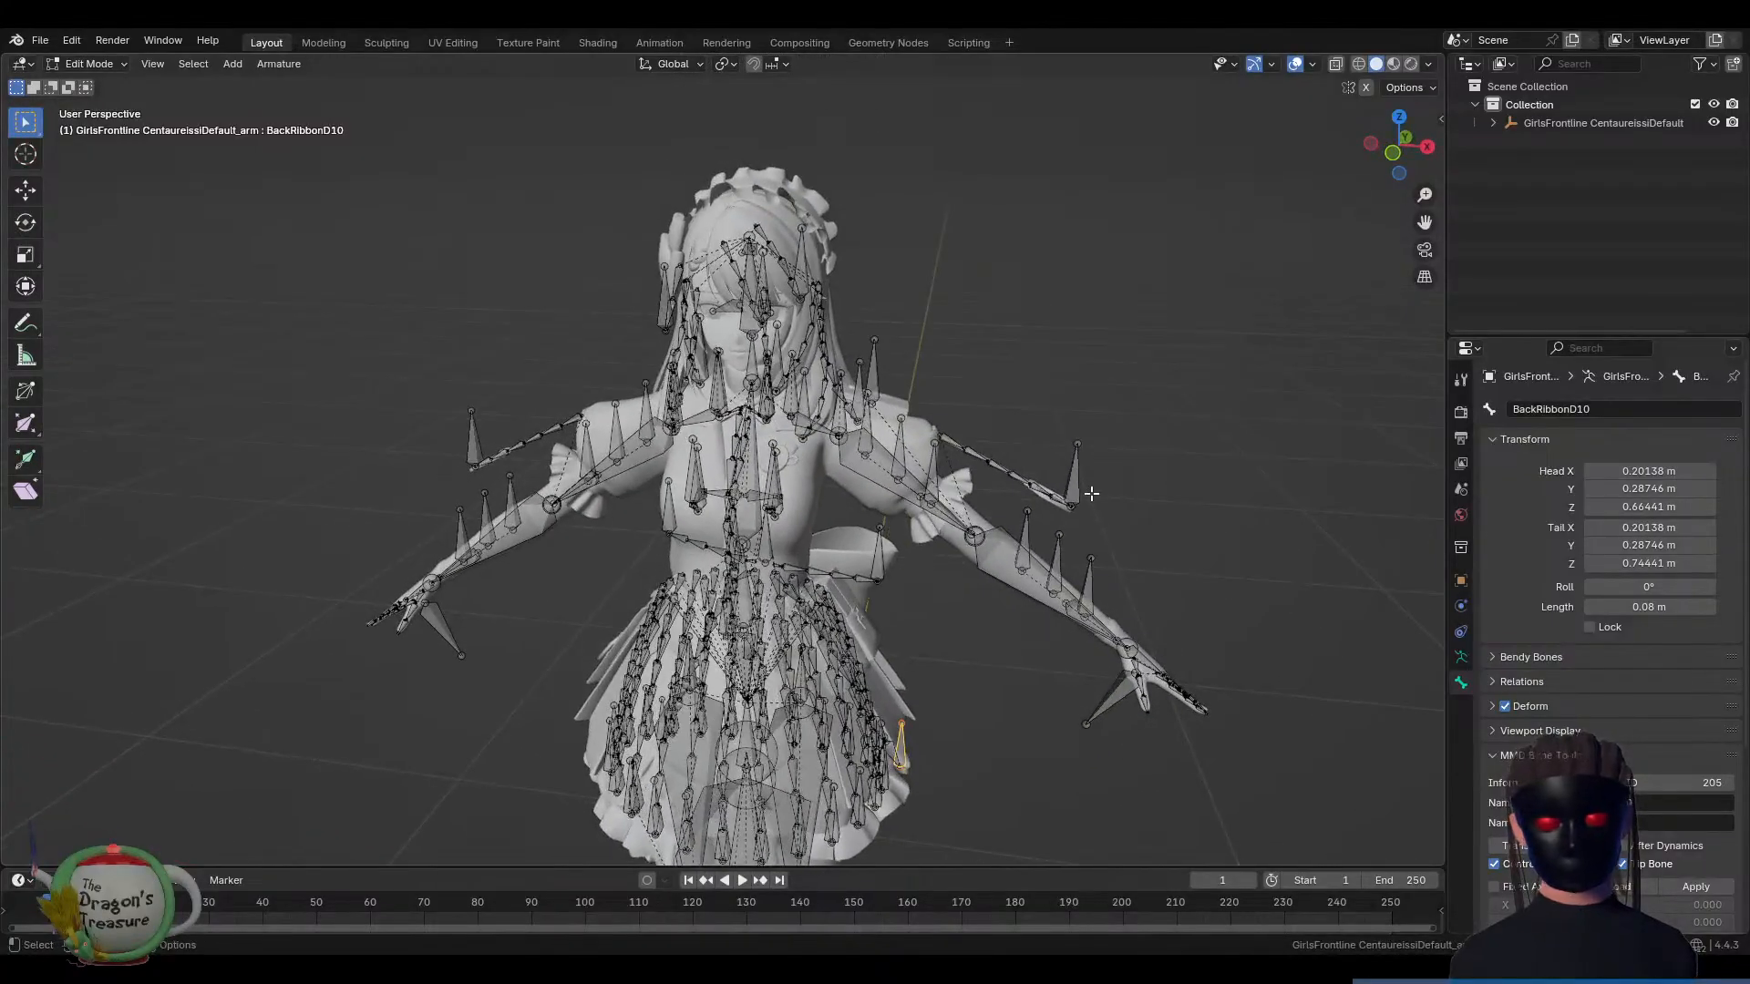
click(1025, 476)
scroll(970, 446, up, 5)
middle_drag(933, 421, 1051, 319)
click(906, 219)
scroll(1204, 409, up, 3)
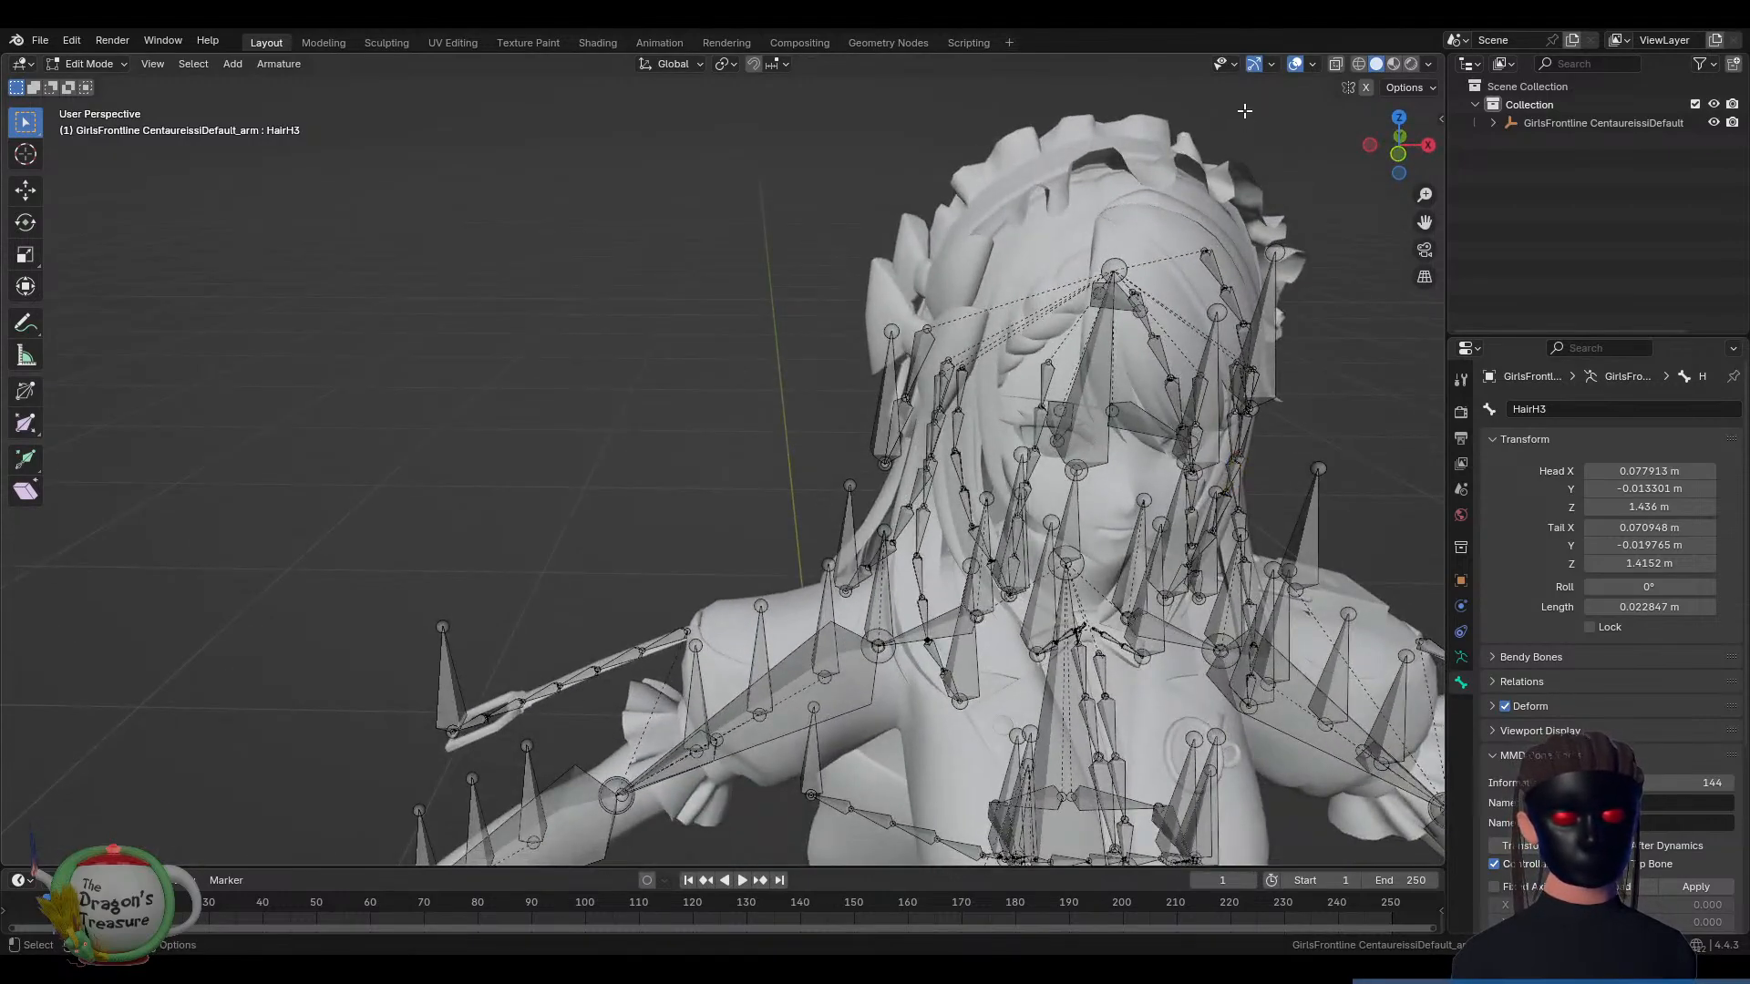
Switch the viewport shading to Material Preview and examine the hair and face bones against the textured head
click(1394, 63)
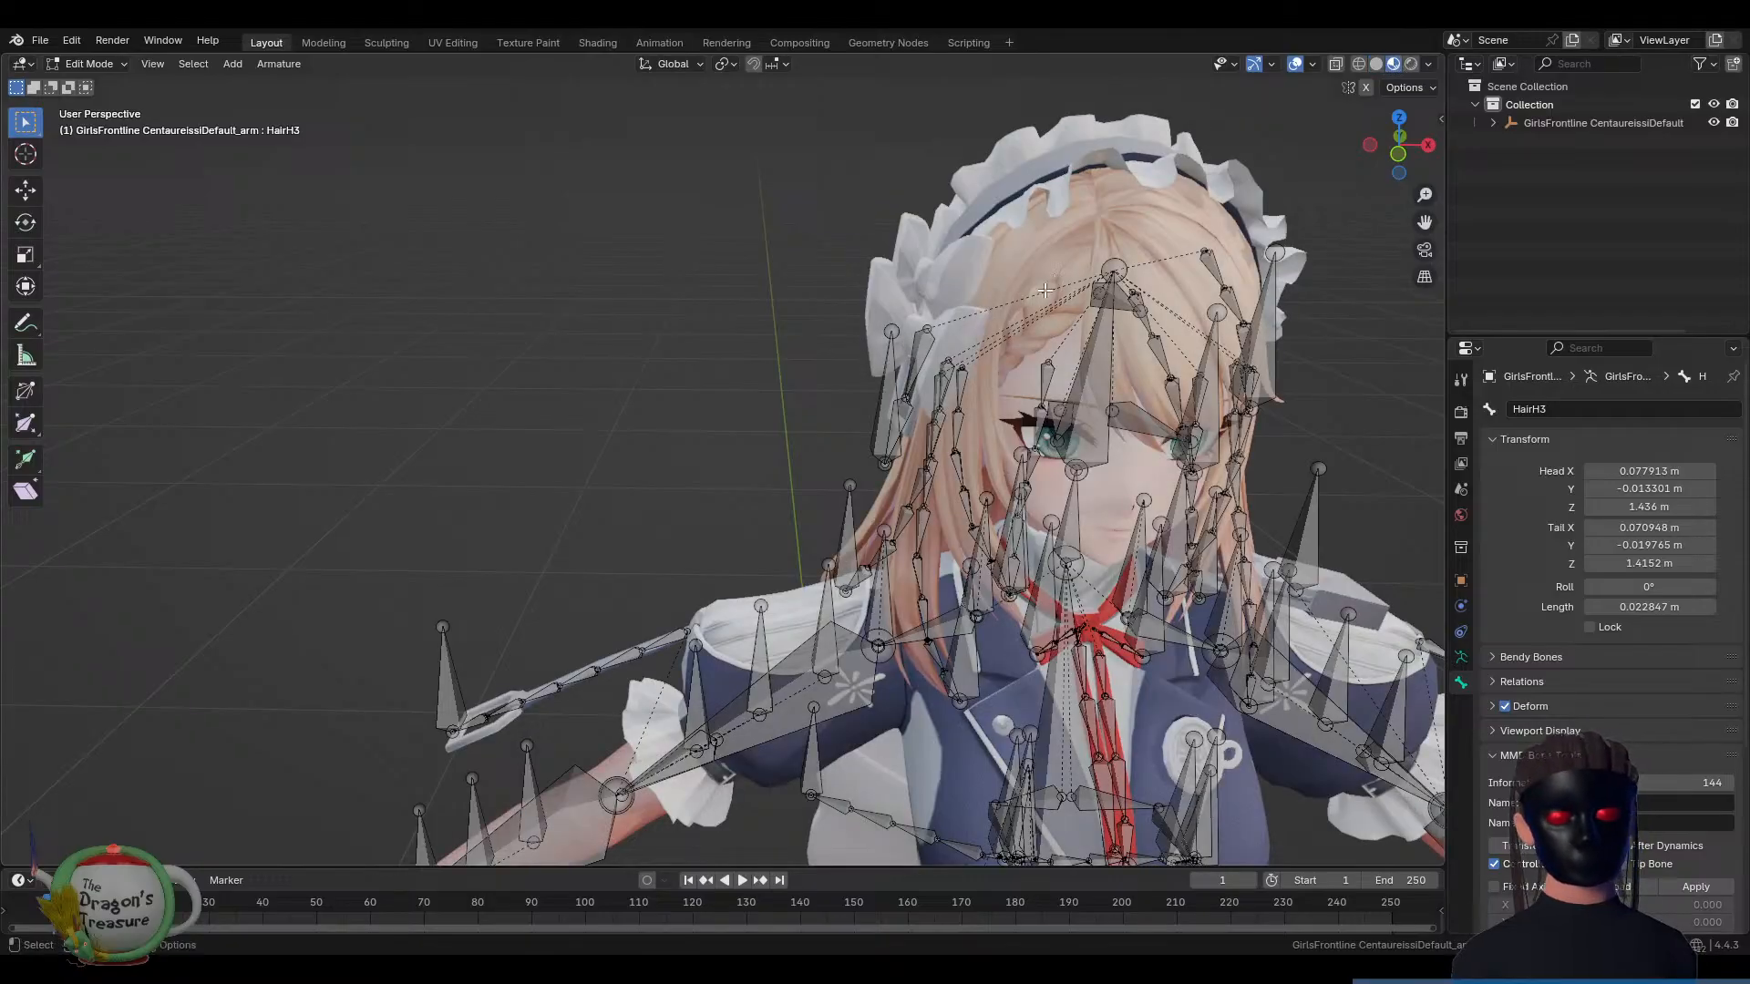
middle_drag(1046, 337, 902, 387)
scroll(1002, 360, up, 3)
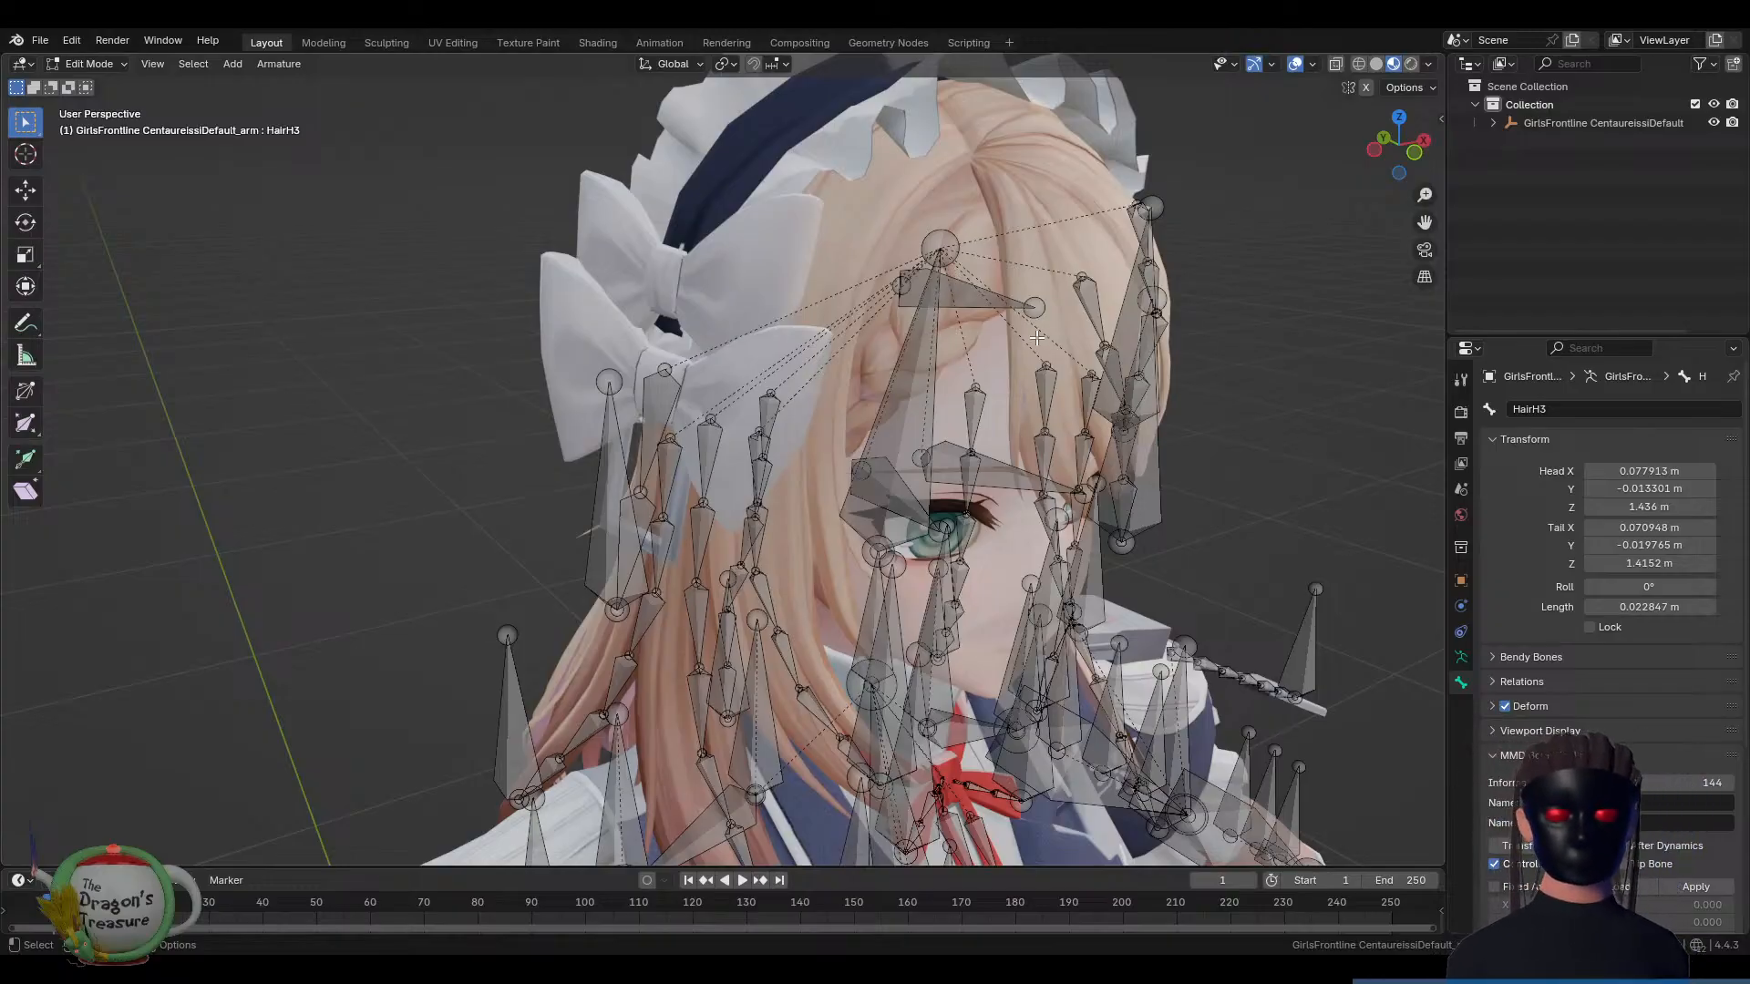
mouse_move(1037, 337)
middle_down()
mouse_move(851, 363)
mouse_move(1028, 334)
mouse_move(1008, 347)
middle_up()
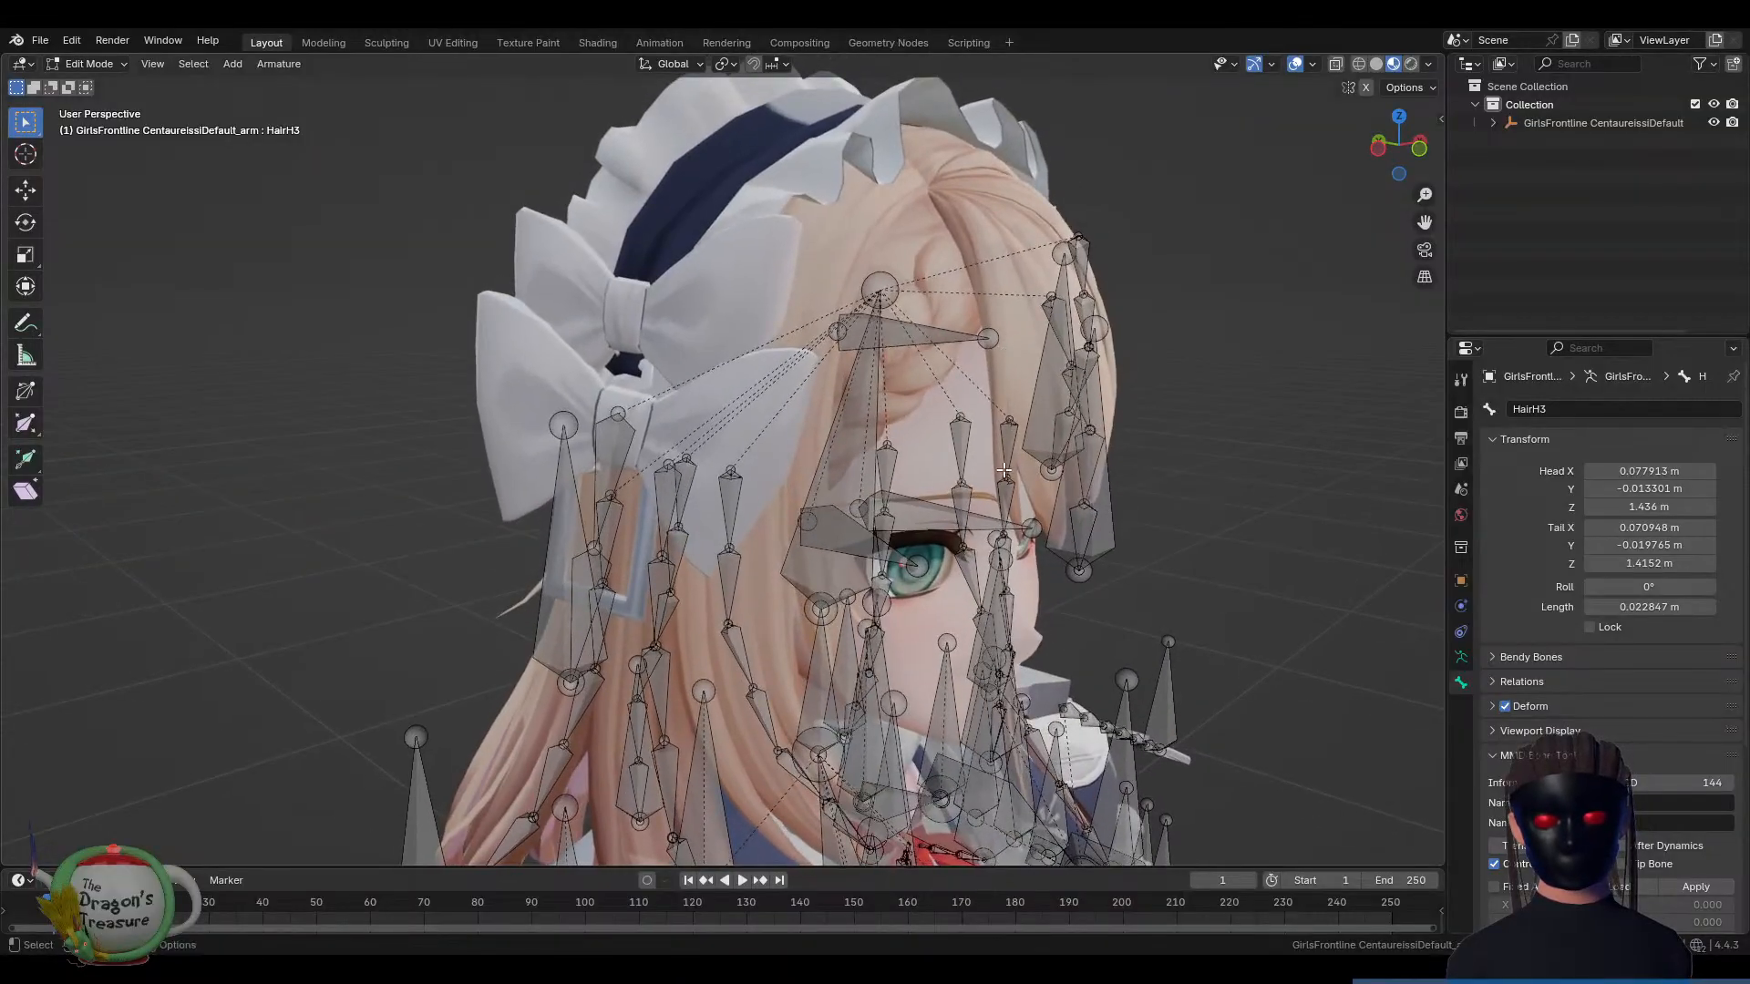
scroll(1003, 470, up, 1)
scroll(1000, 471, down, 2)
middle_drag(1001, 470, 900, 572)
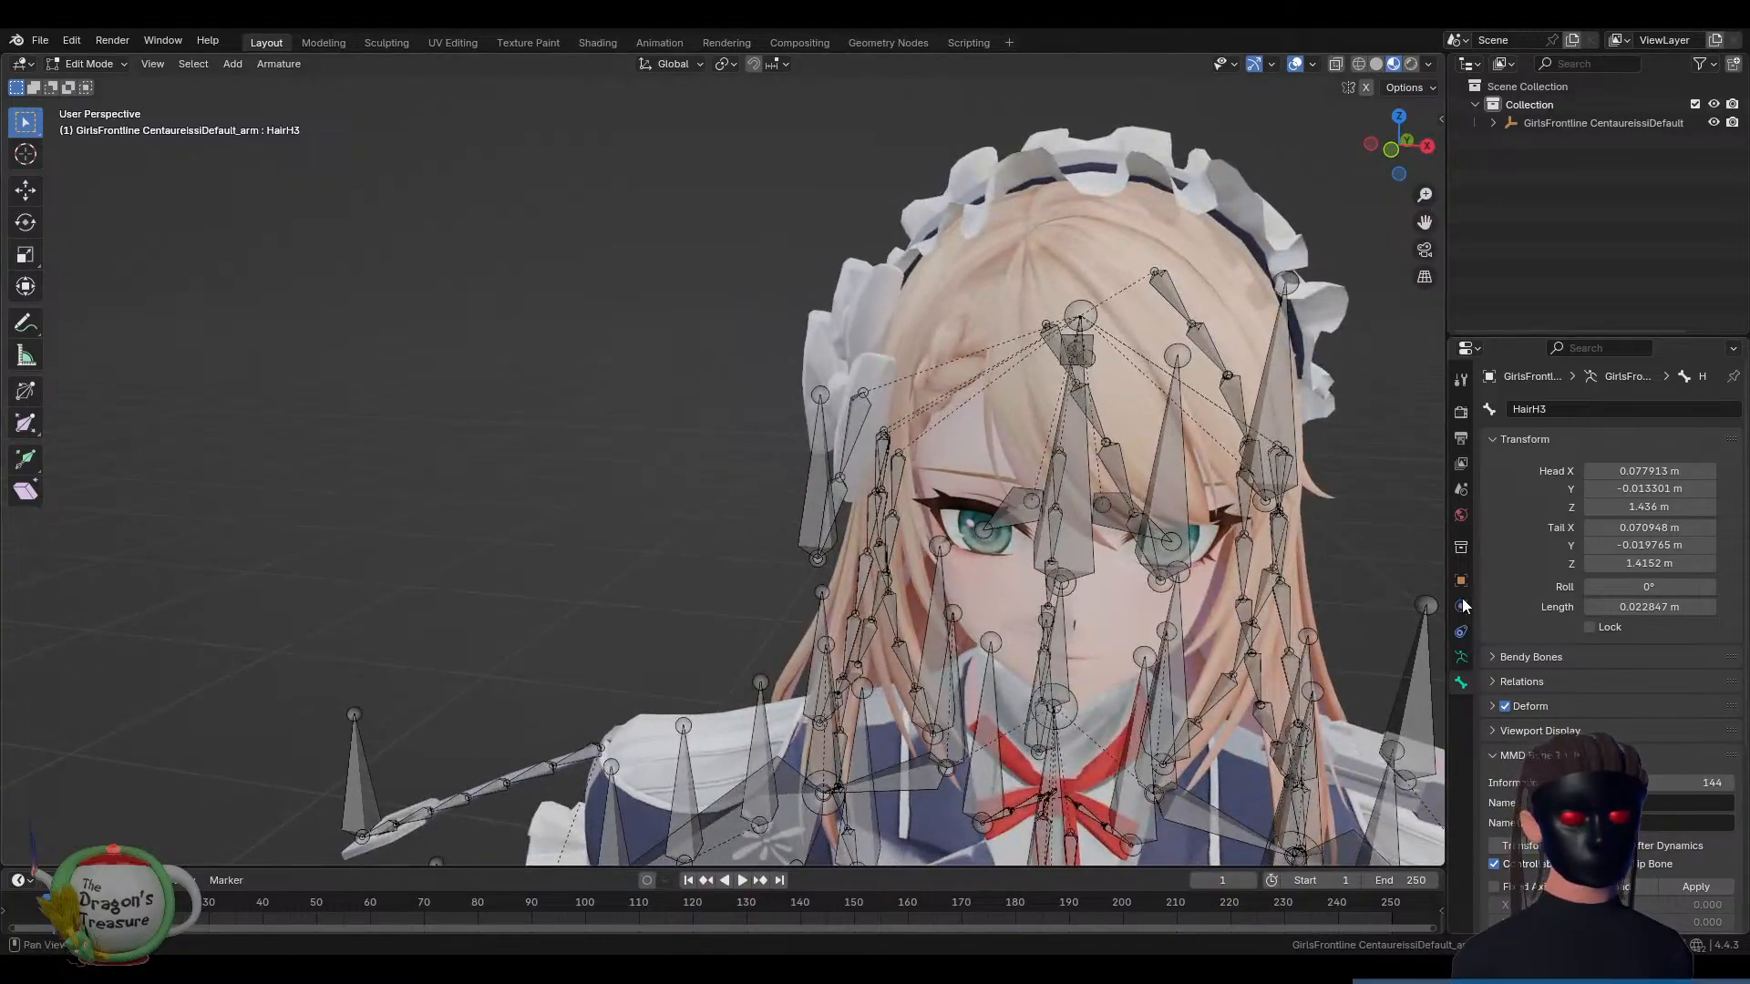
Return the armature to Object Mode and deselect it
key(Tab)
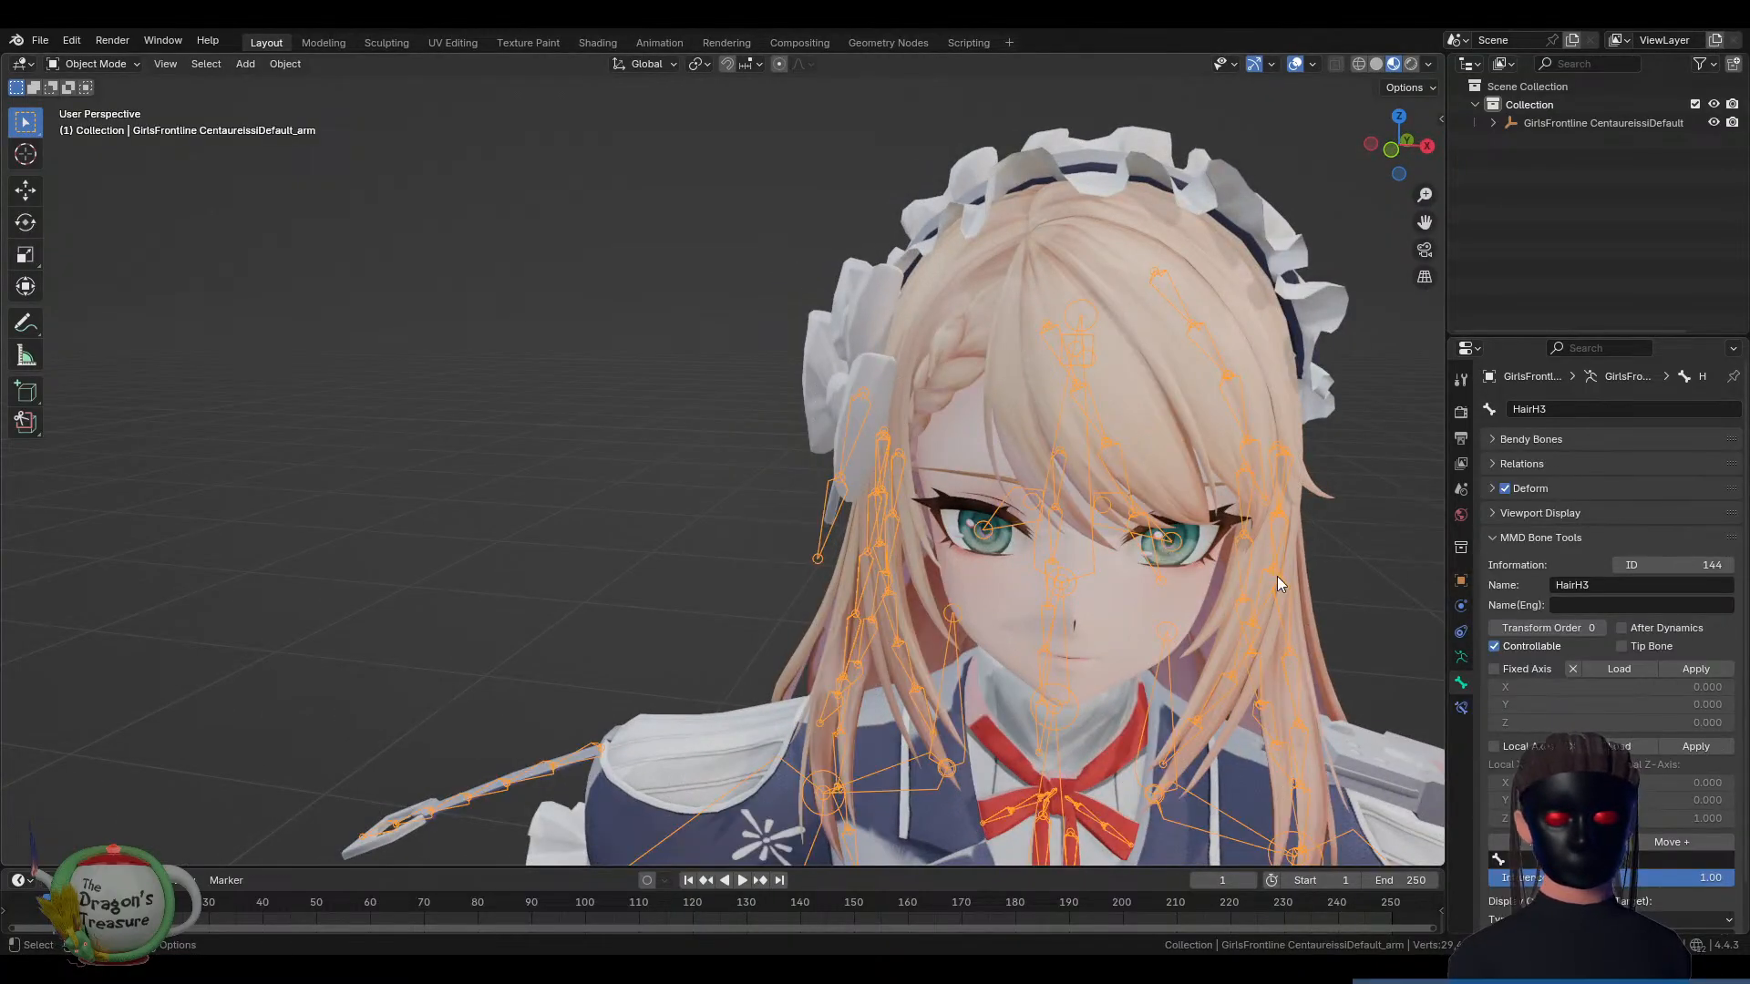
scroll(1239, 625, down, 4)
click(1172, 574)
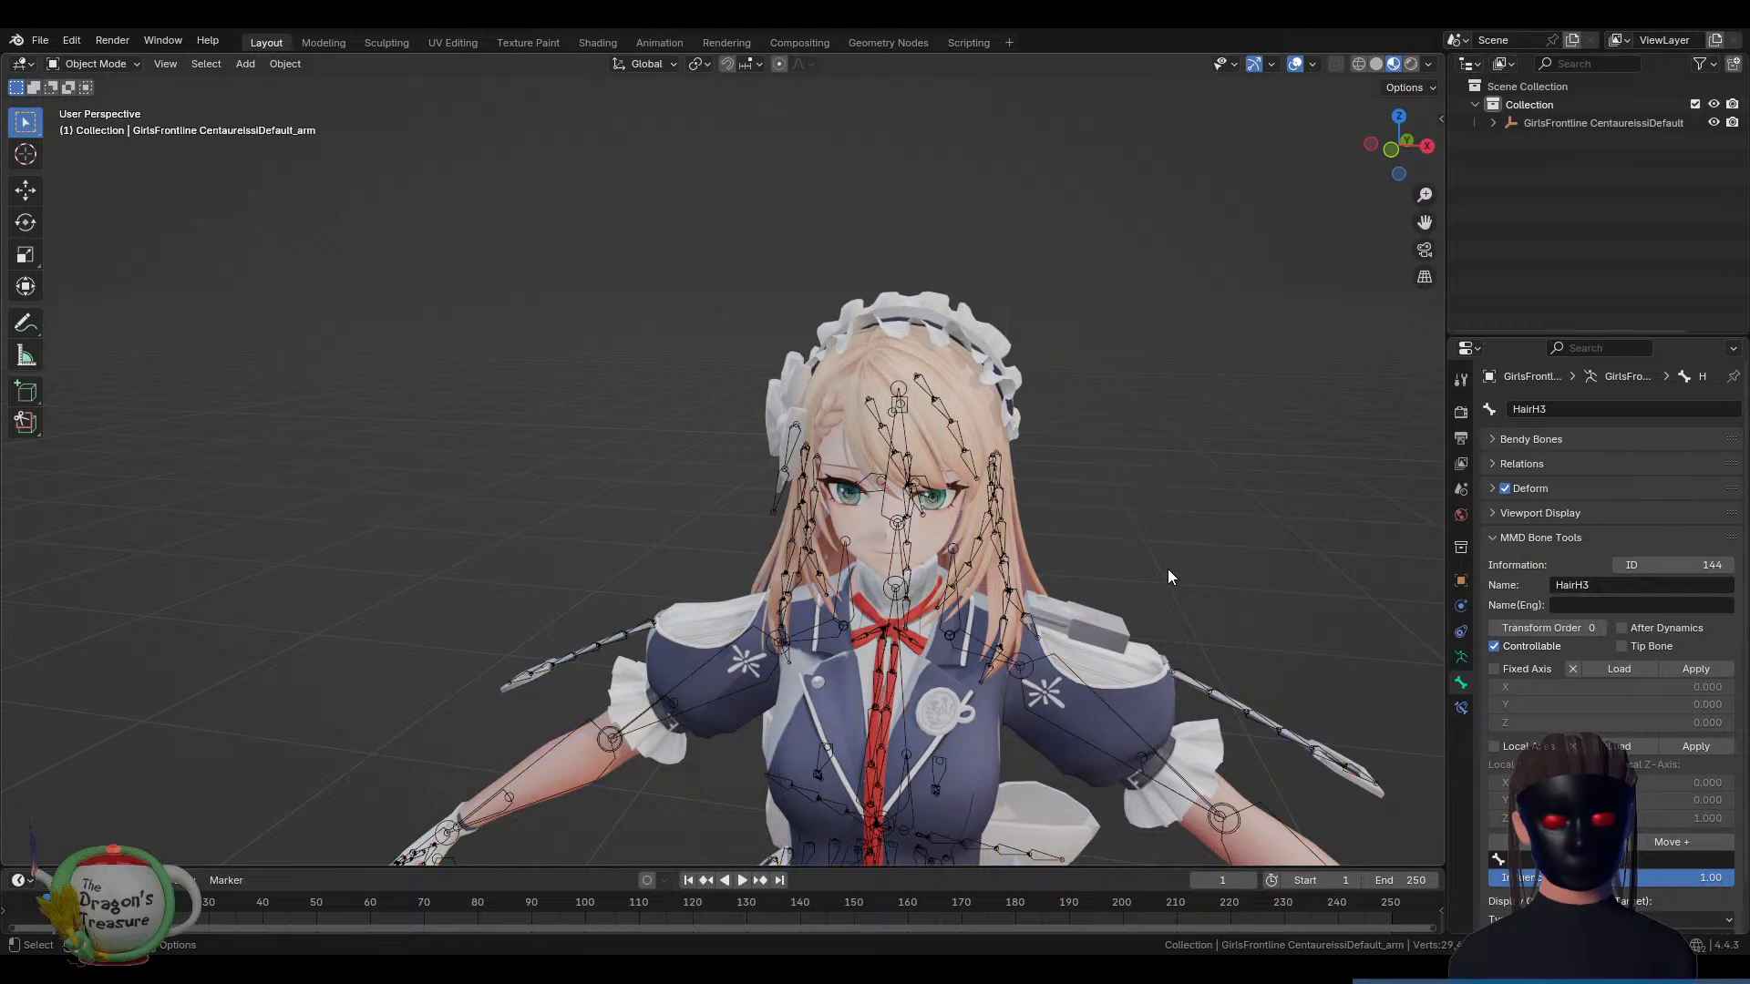
middle_drag(1185, 574, 1229, 555)
scroll(1513, 675, down, 2)
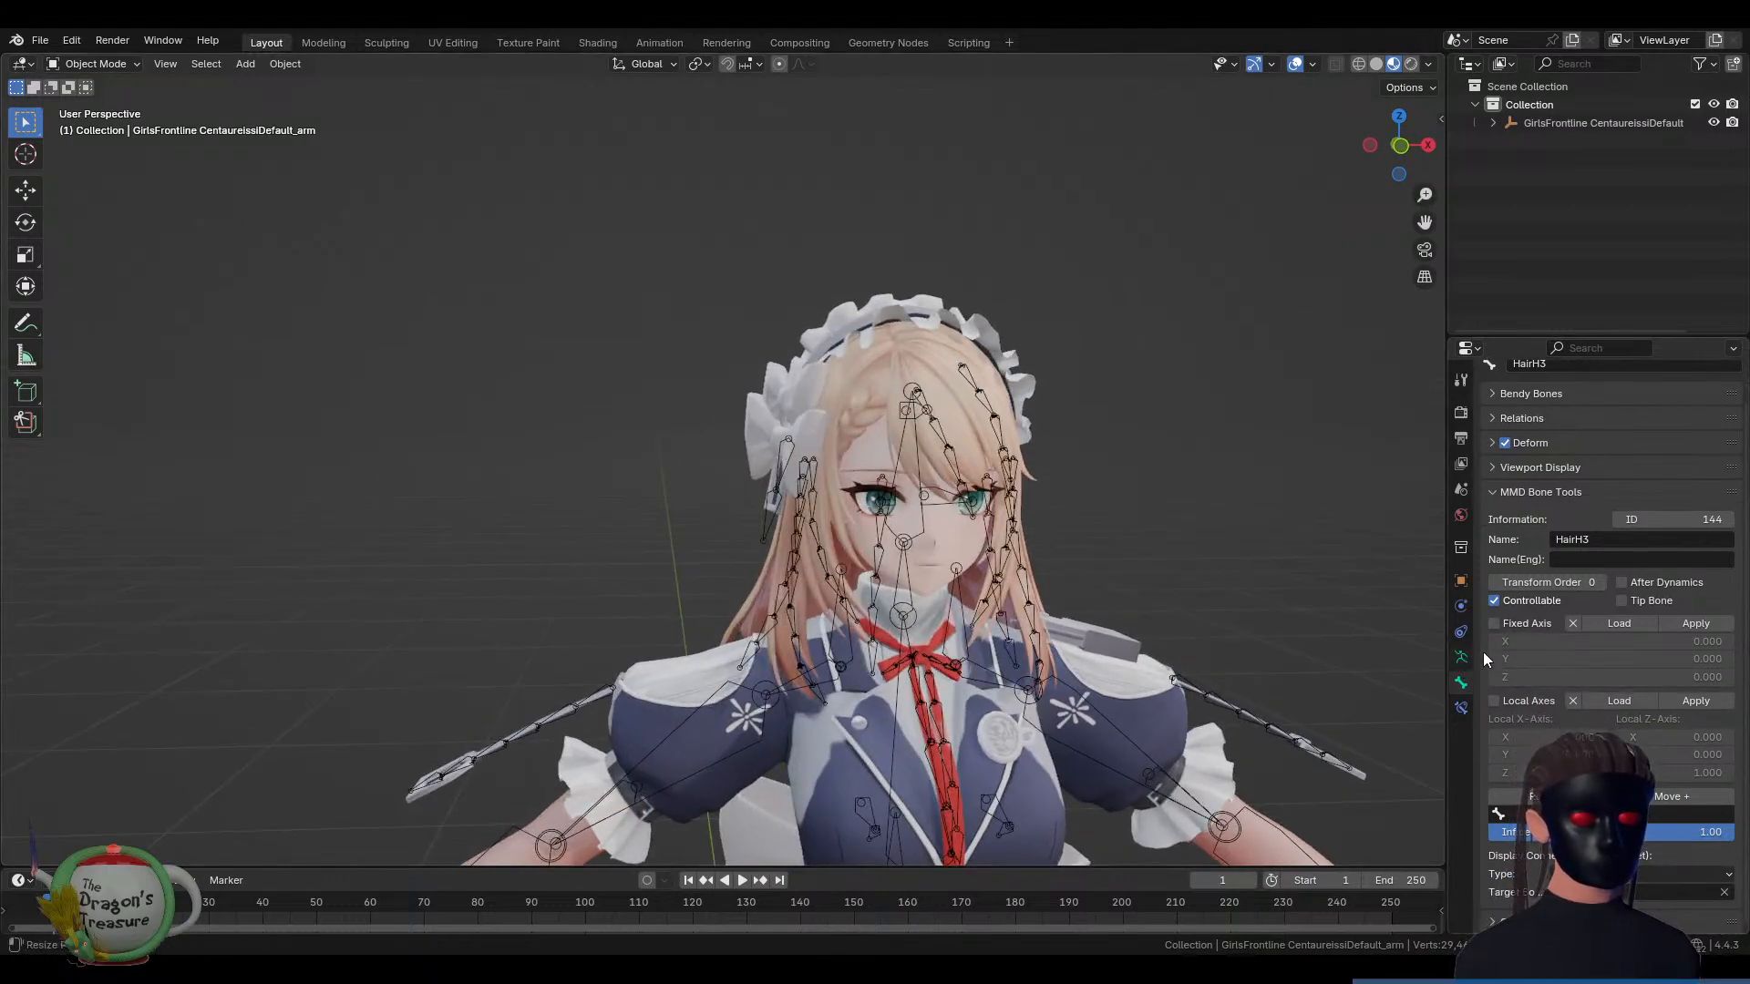
Reselect the armature and enable Hide in the HairH3 bone's viewport display settings
click(1492, 492)
click(1490, 503)
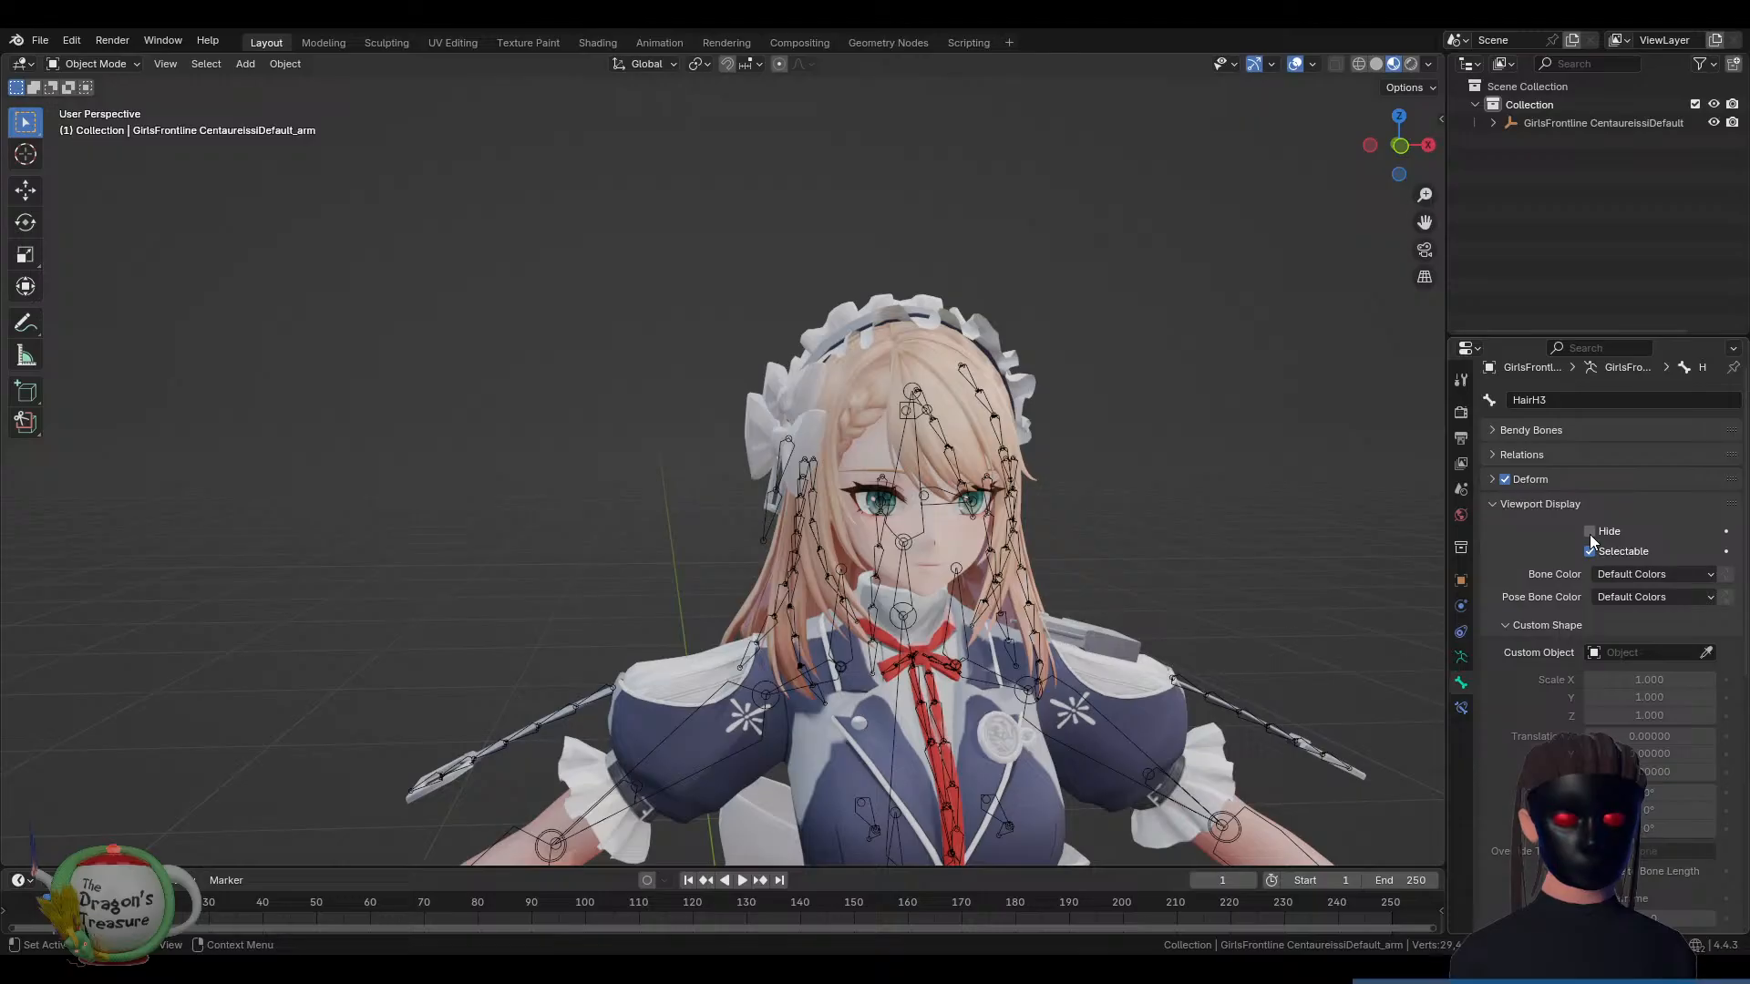
click(904, 512)
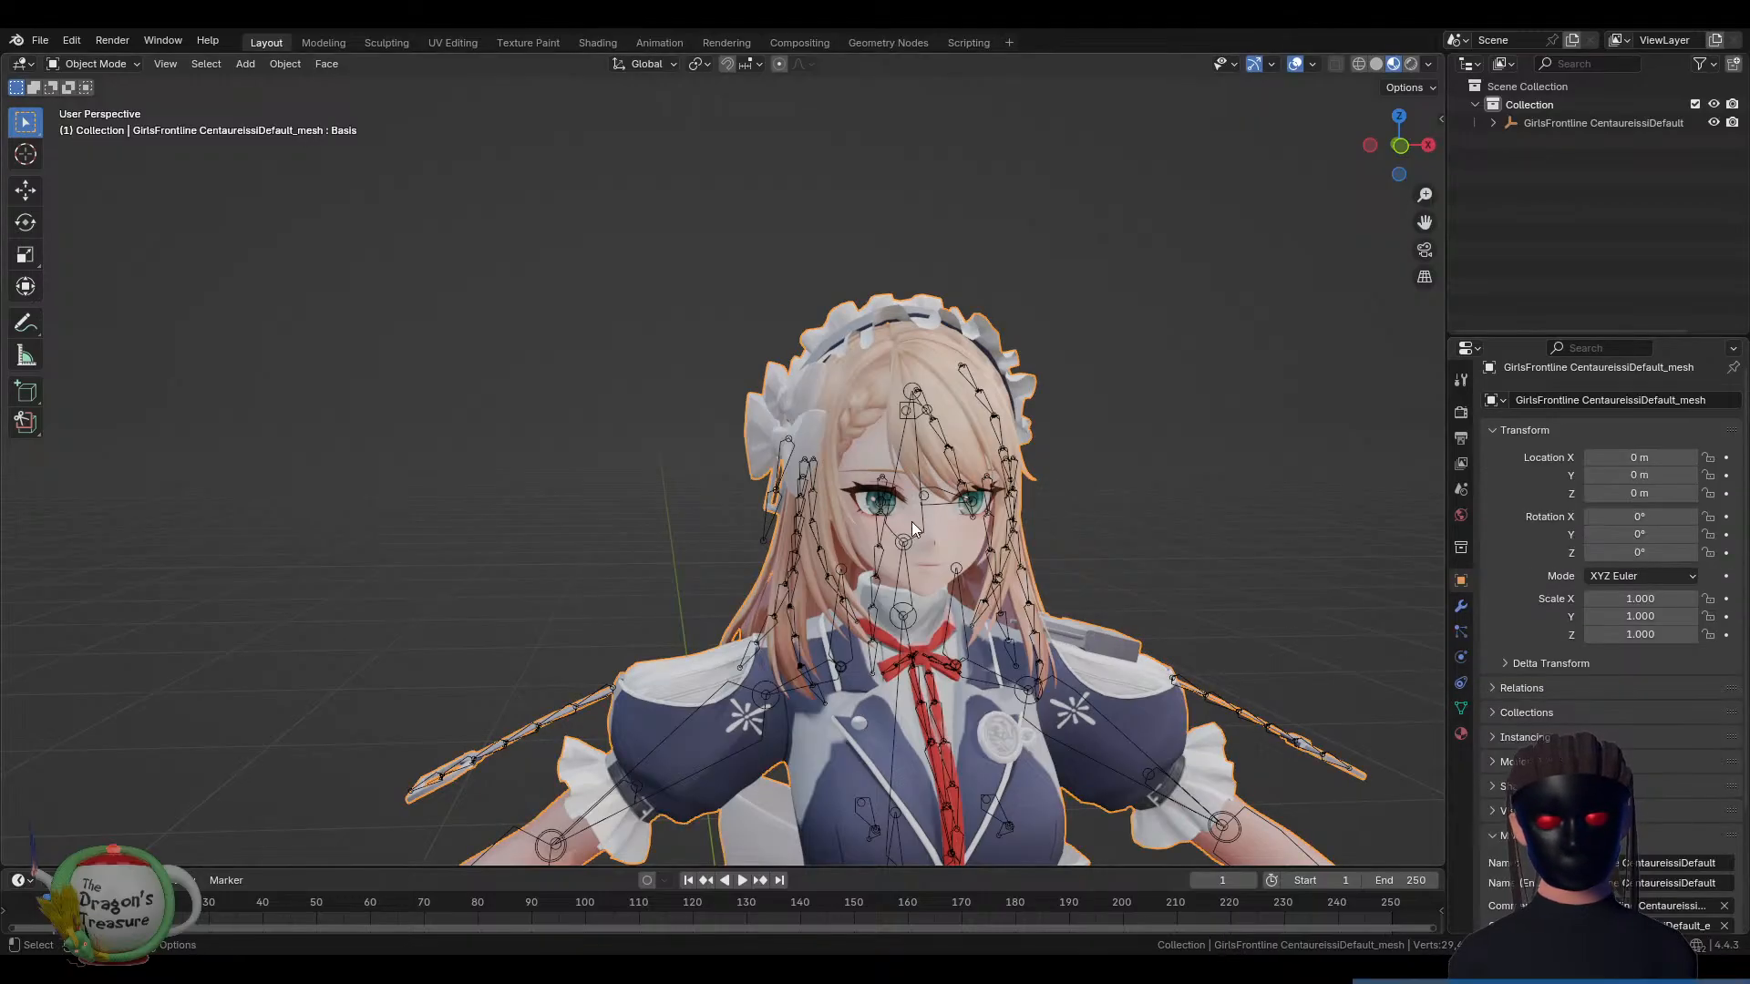
click(1184, 742)
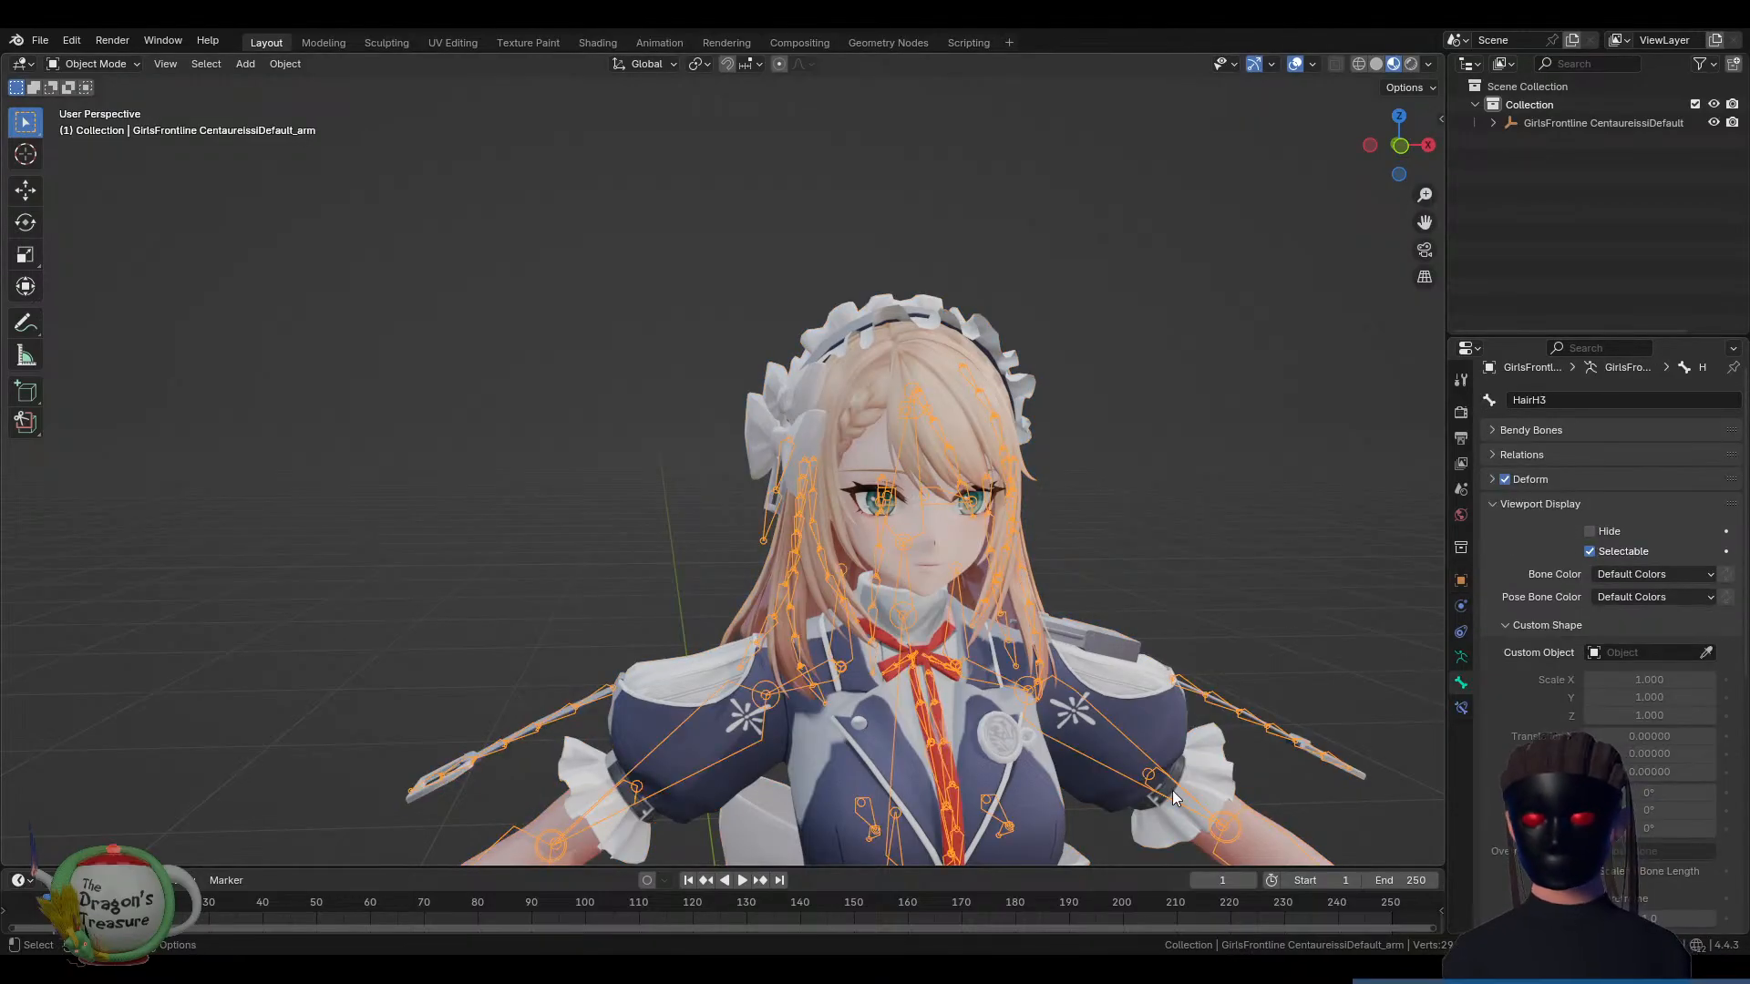
click(1173, 790)
click(1151, 773)
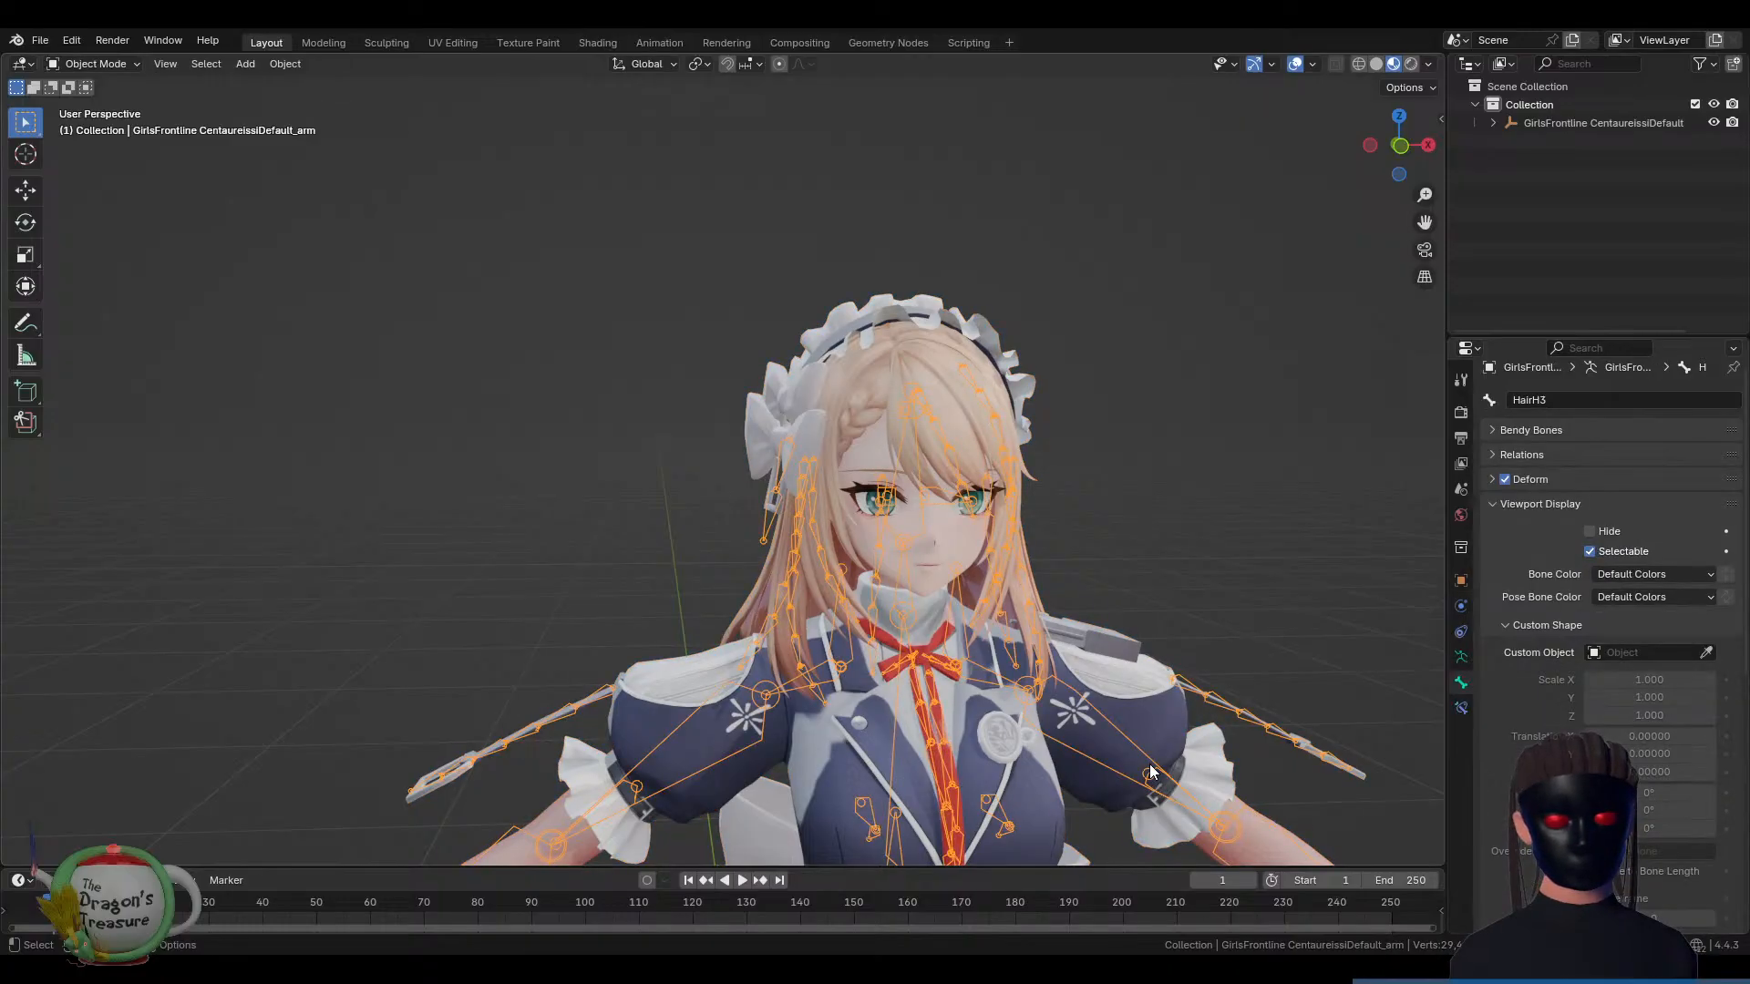
click(1590, 532)
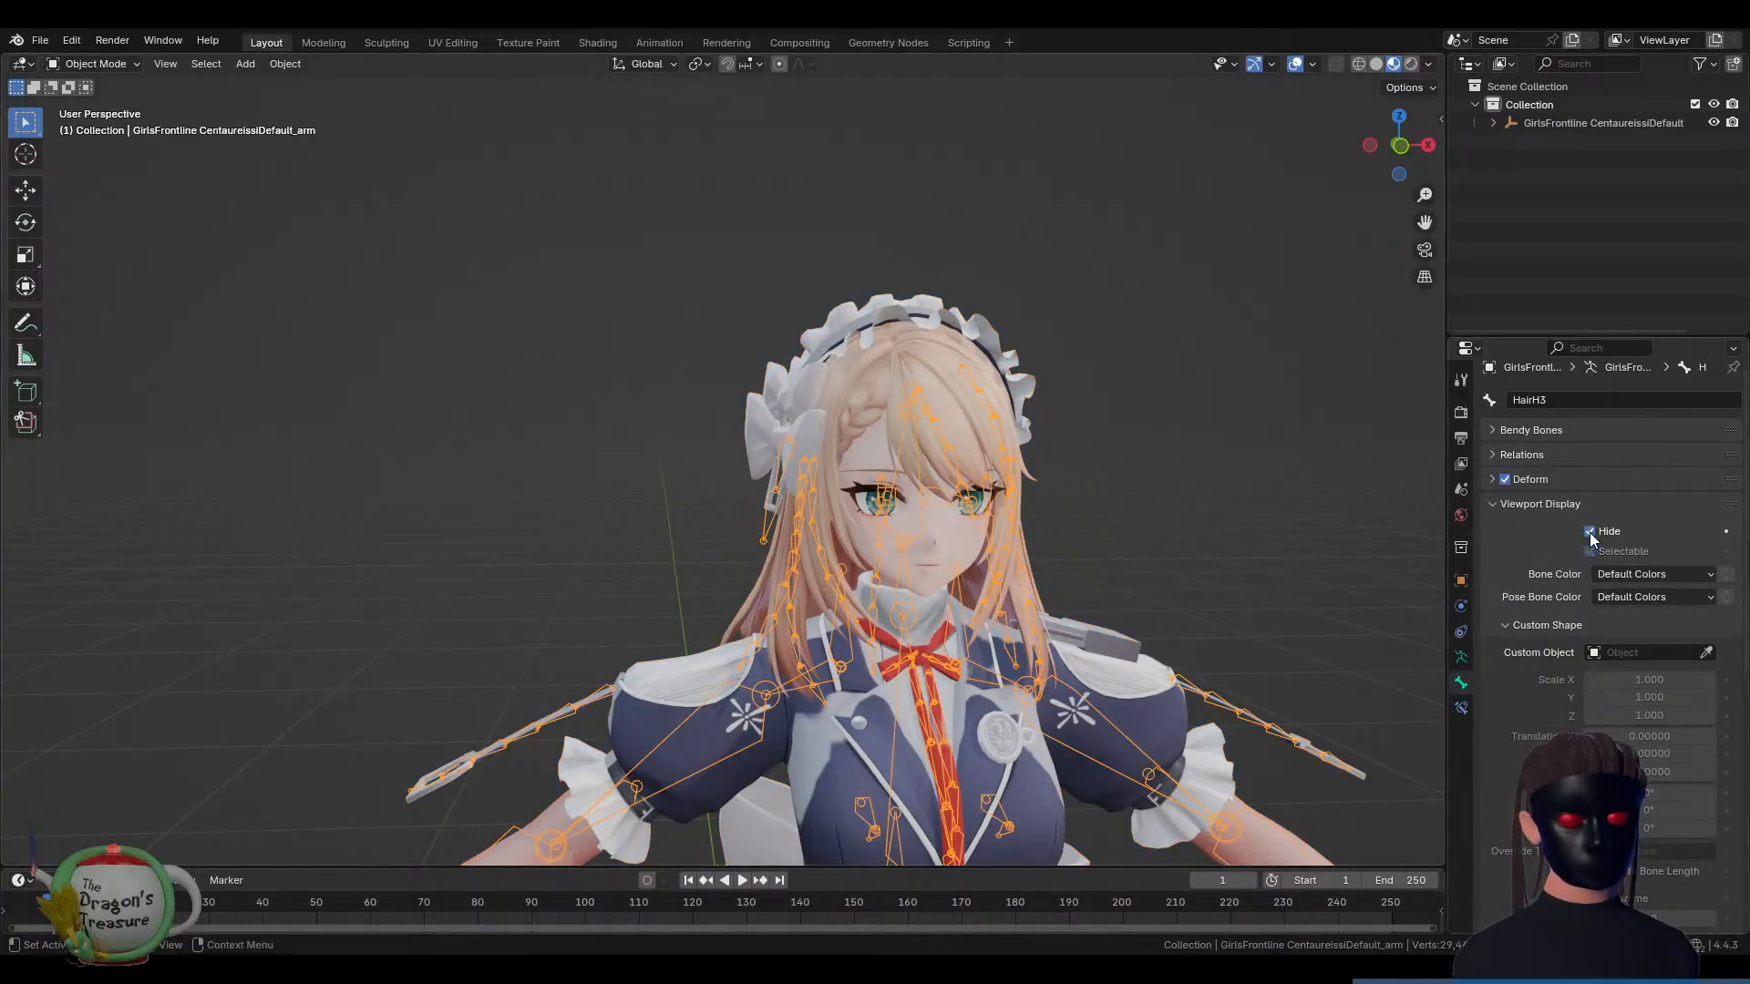
Turn off In Front in the armature's viewport display settings and check the bones around the upper body
scroll(1550, 556, down, 7)
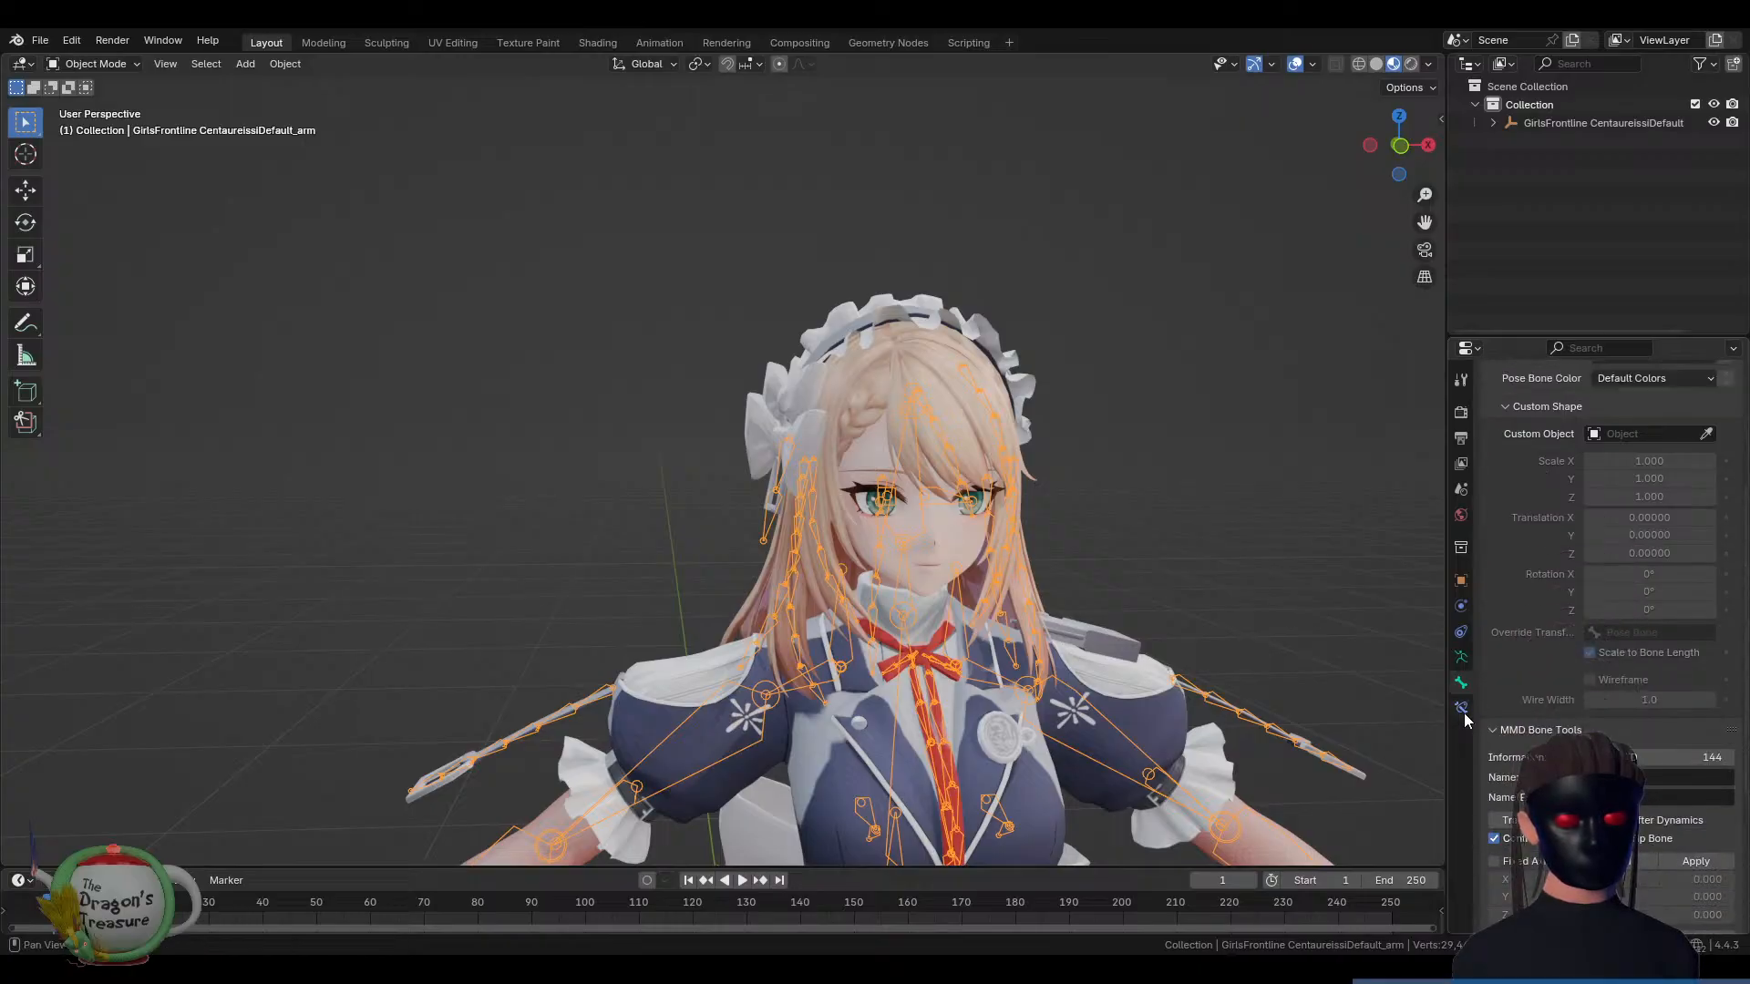
click(1461, 657)
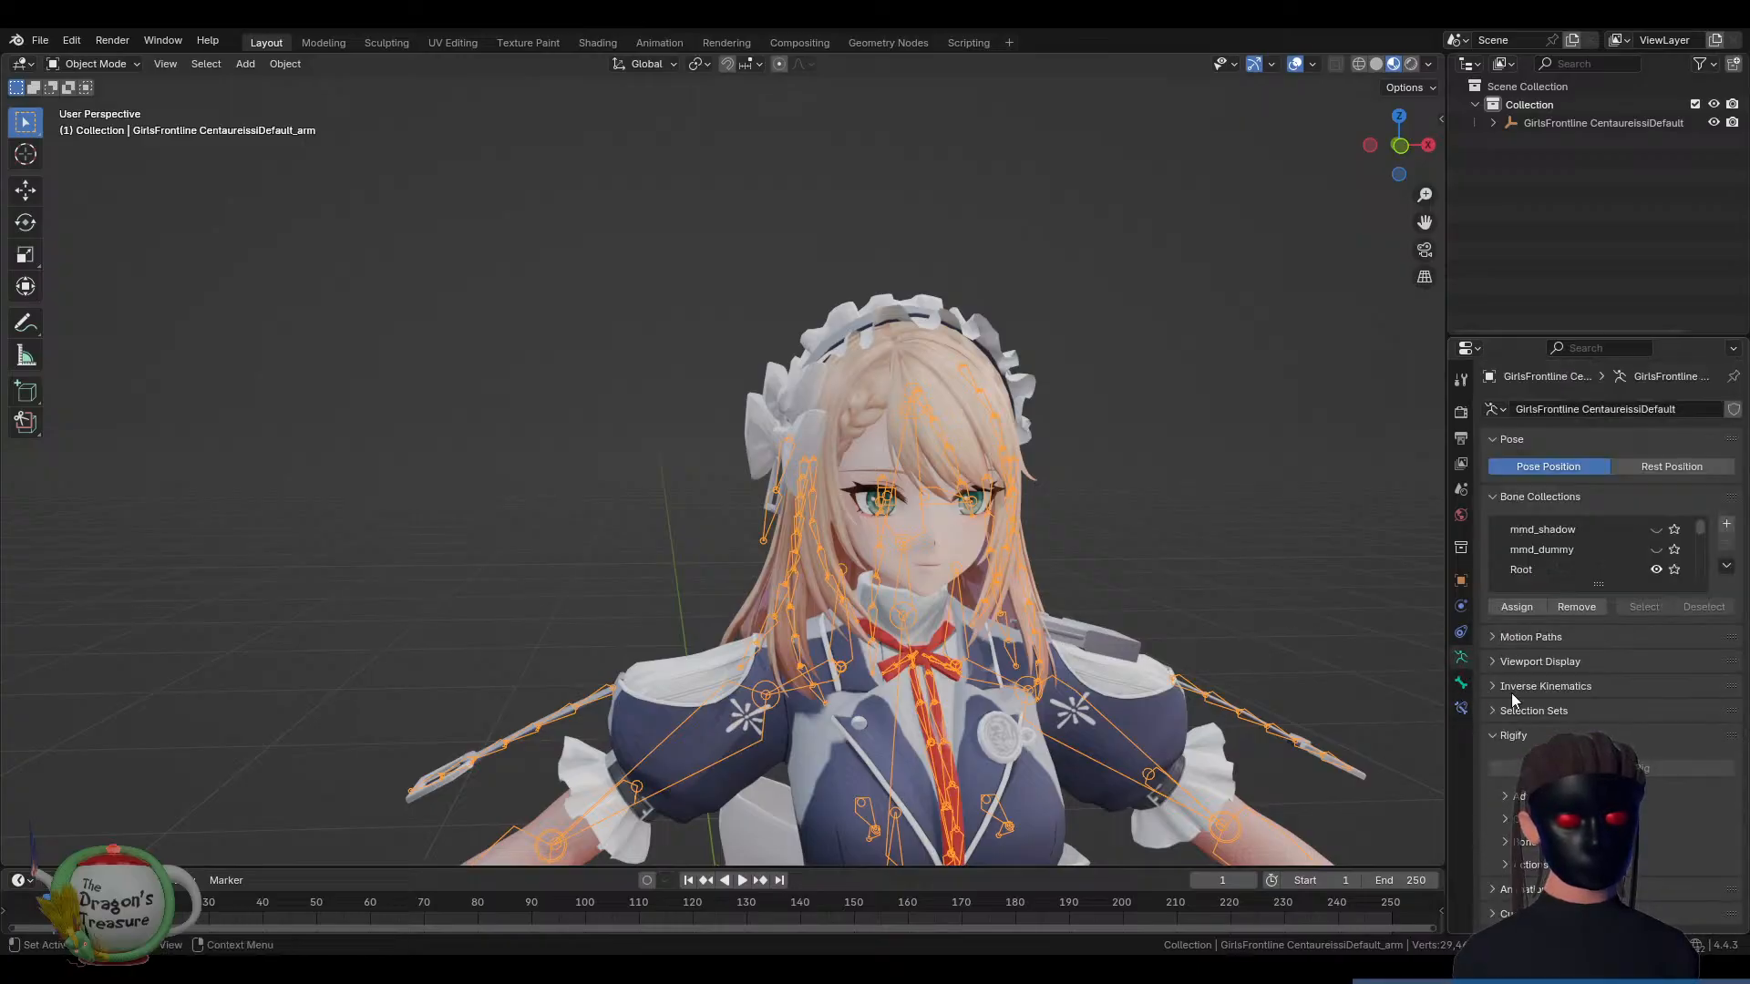
click(1492, 662)
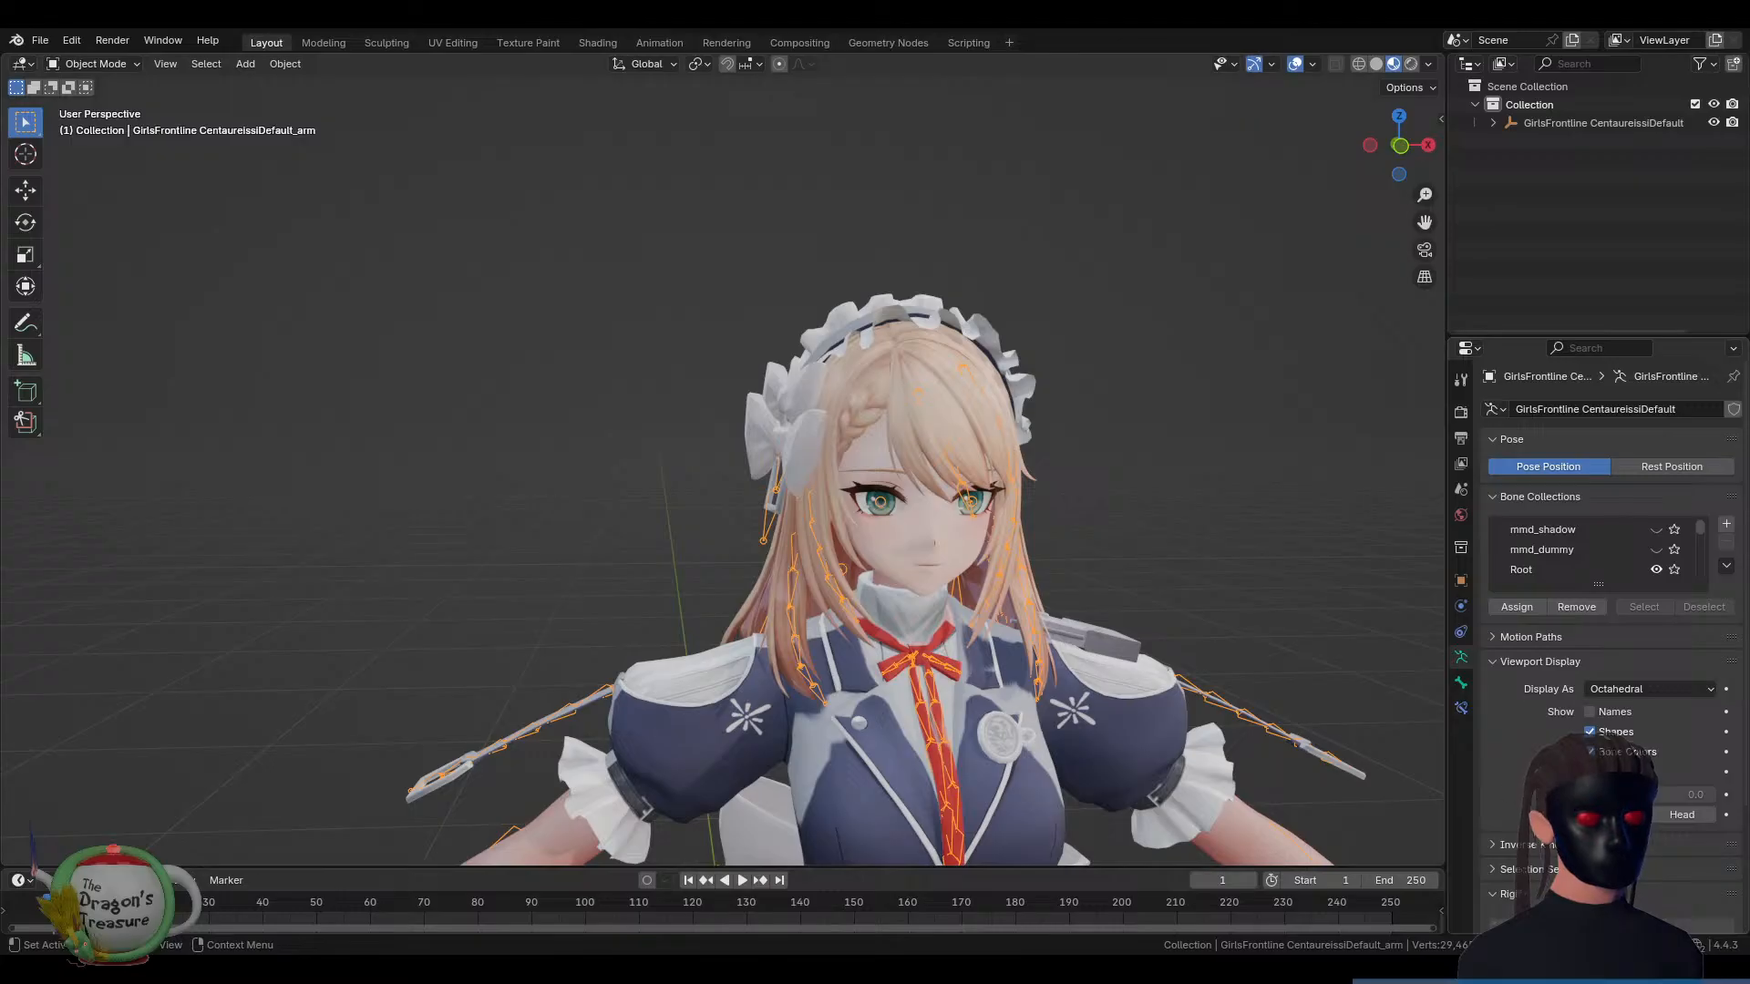
scroll(1590, 732, down, 2)
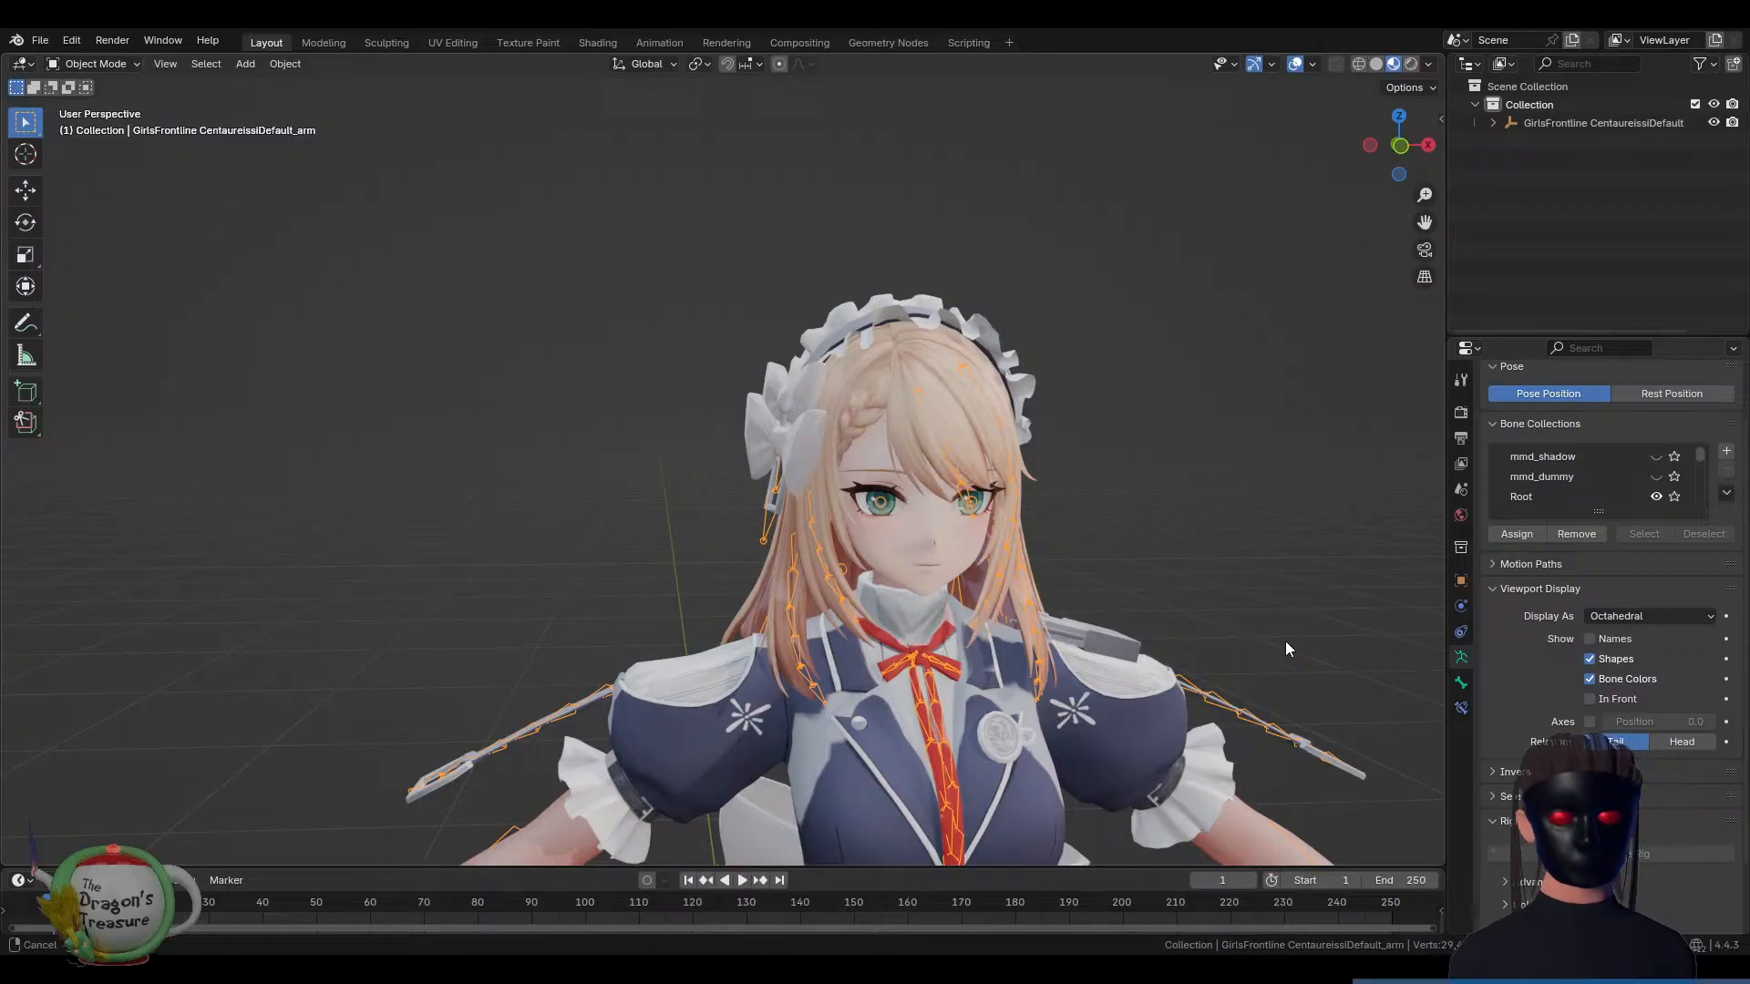
middle_drag(1286, 642, 1232, 450)
middle_drag(1134, 523, 1187, 529)
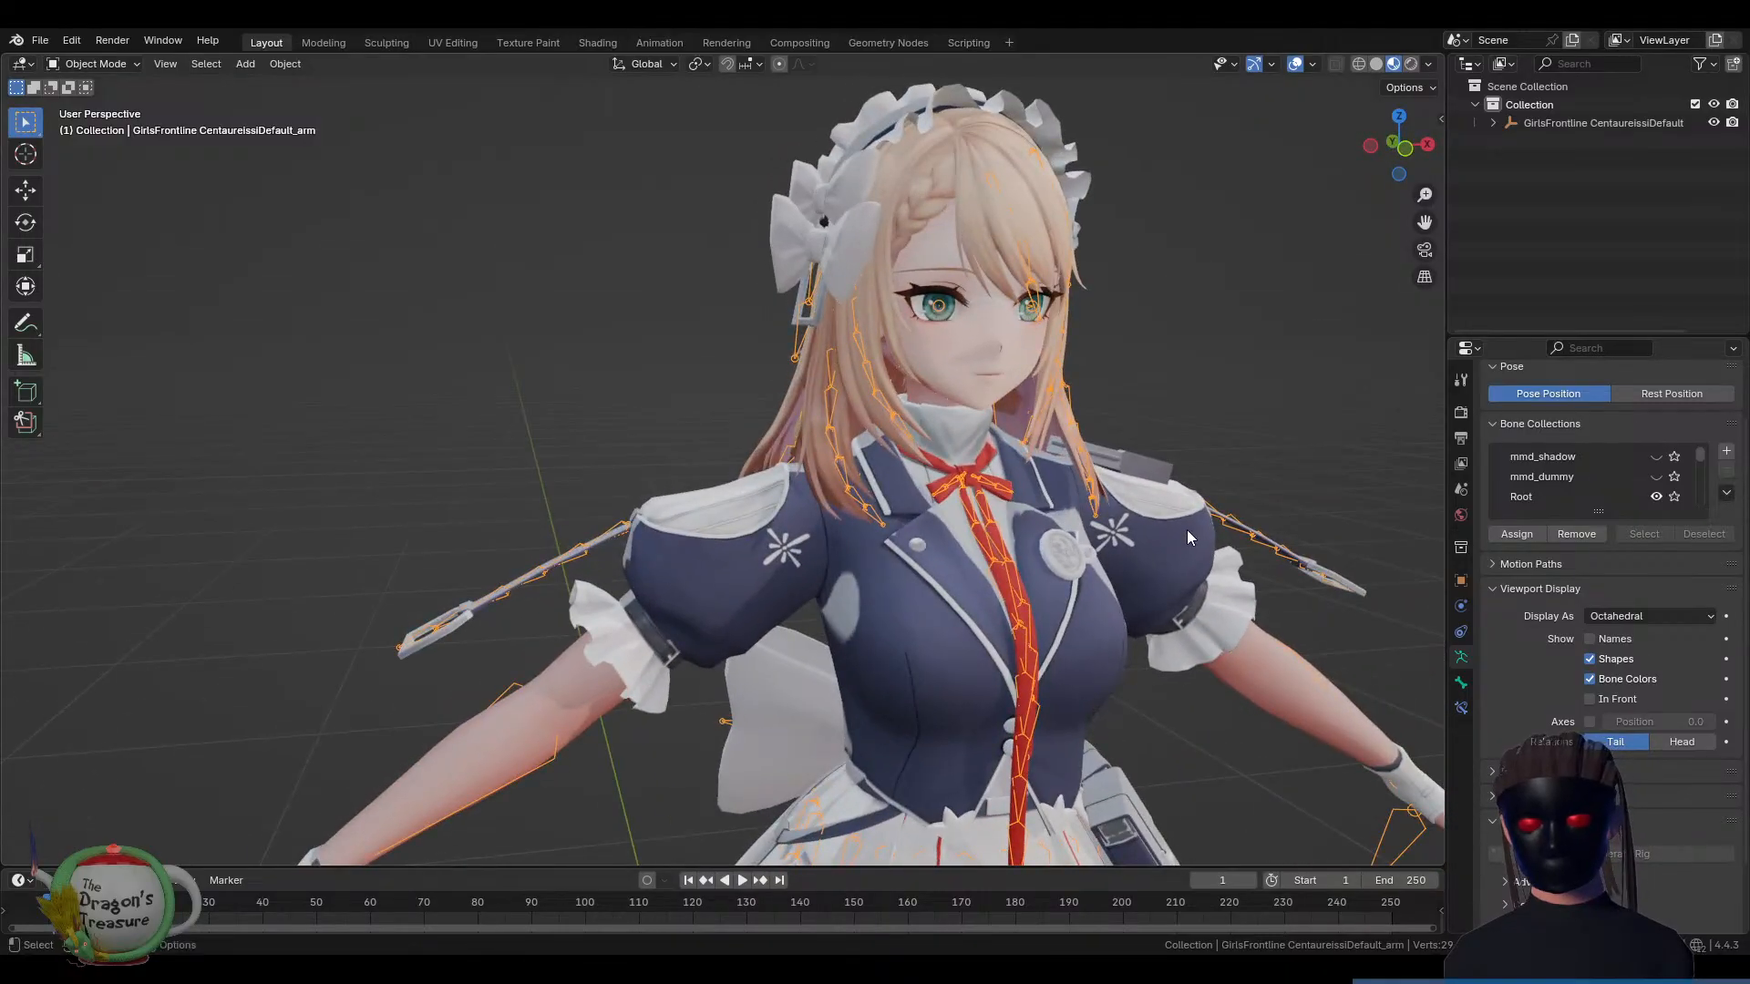
Switch the armature to Pose Mode, select the ダミー.L bone by the left hand and try moving it
click(93, 63)
click(122, 131)
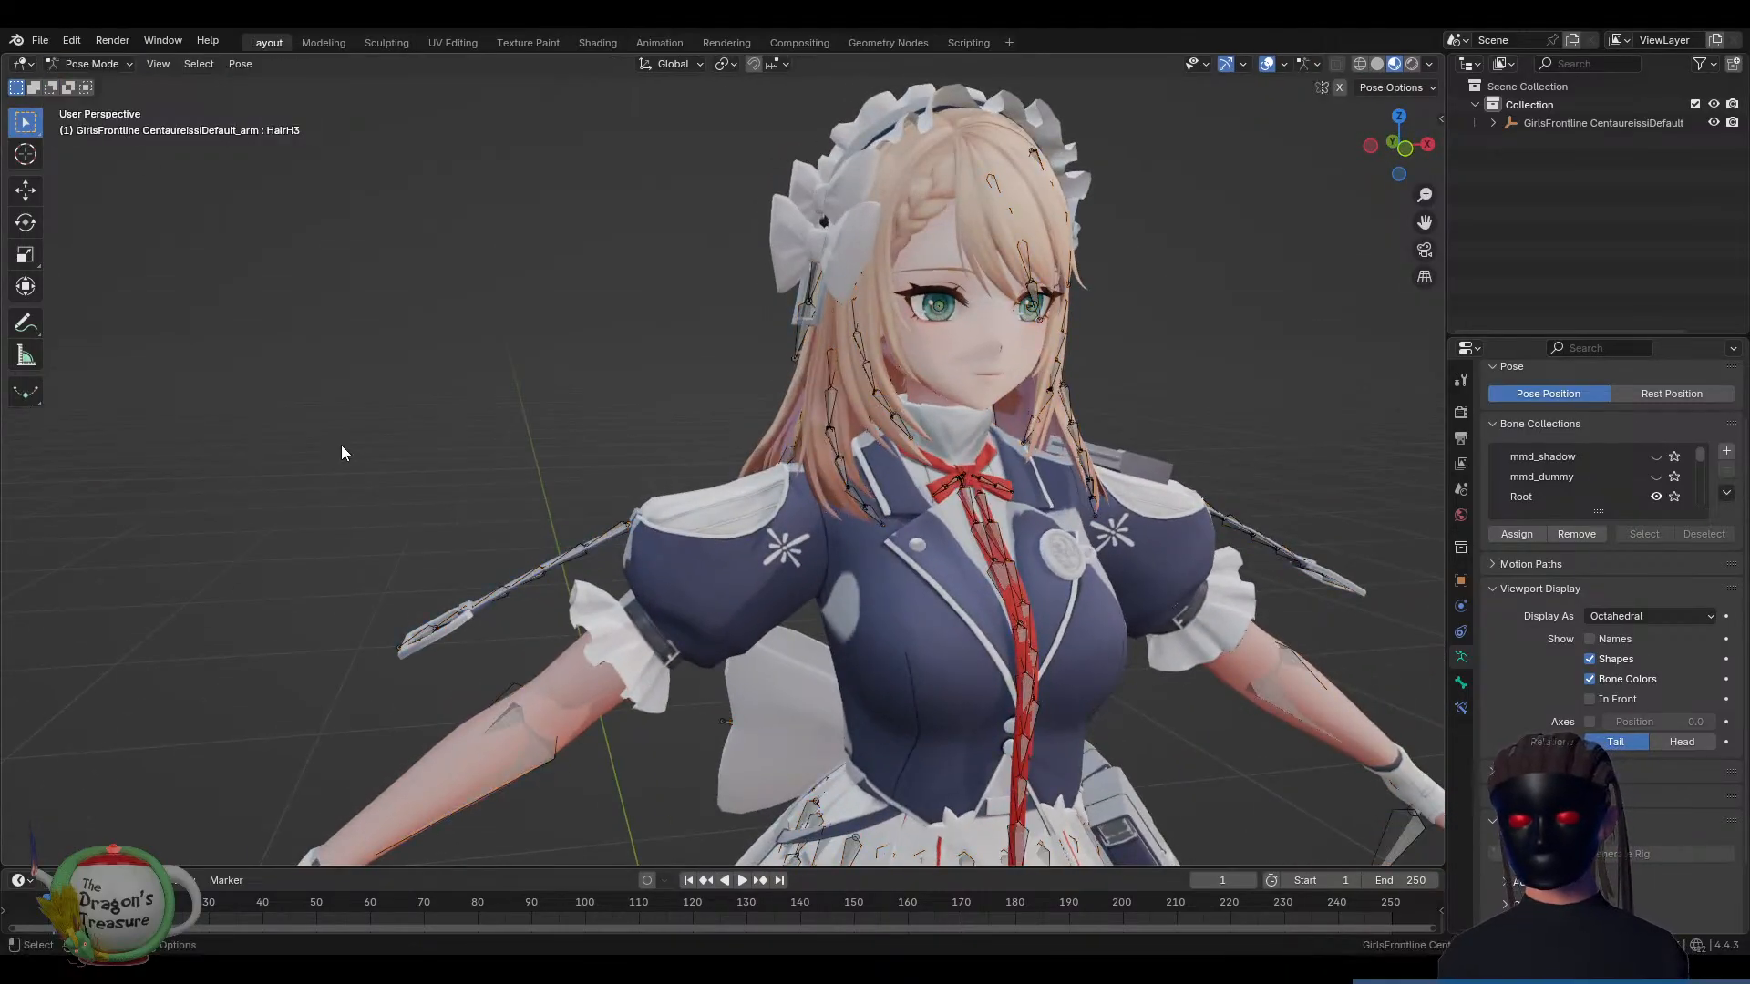
scroll(342, 446, down, 4)
click(1053, 669)
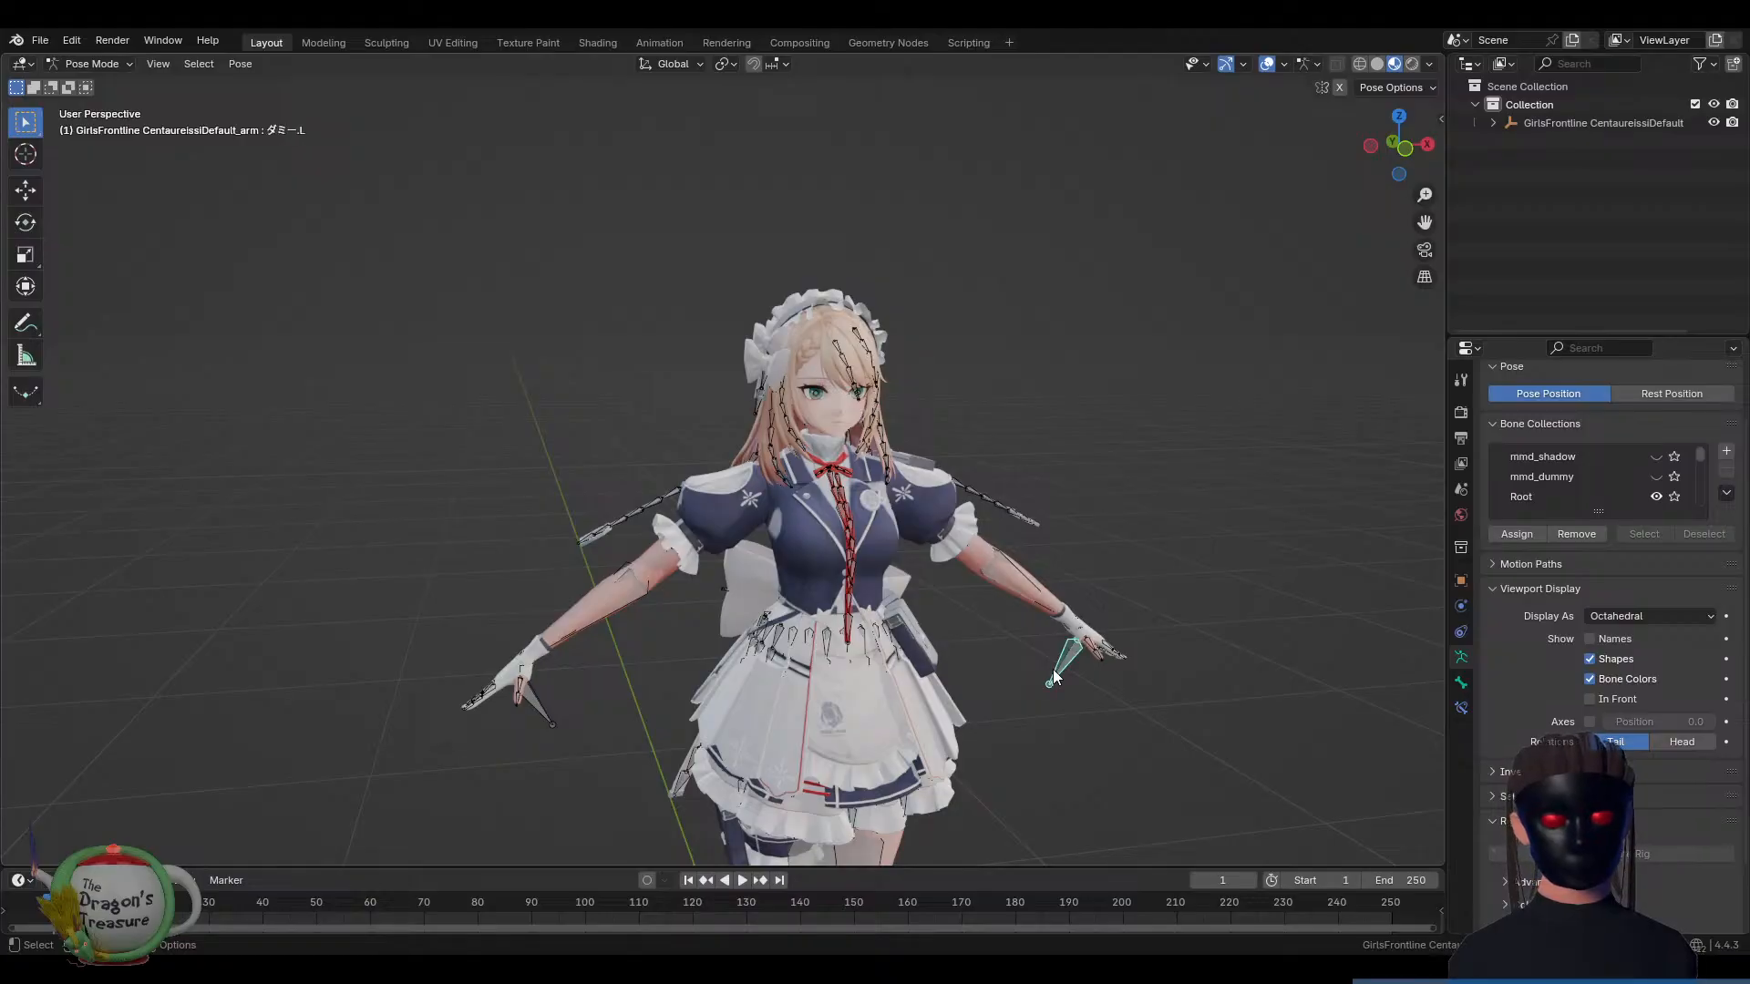
key(g)
right_click(1038, 672)
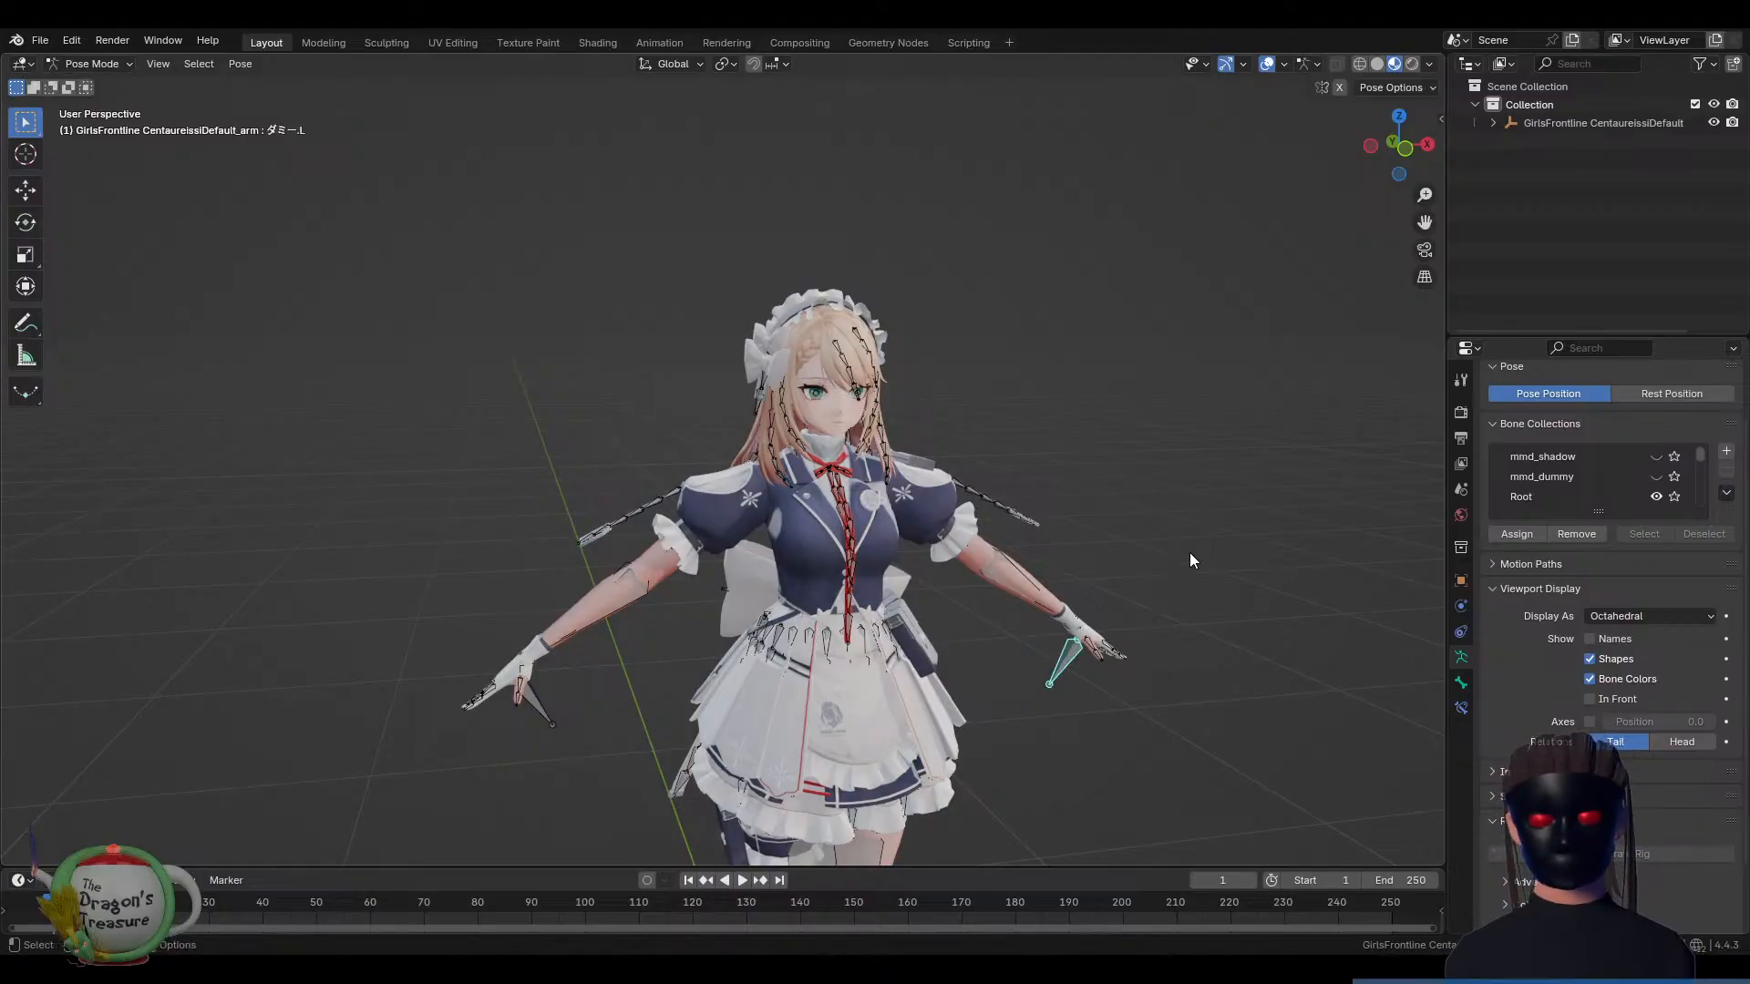
scroll(596, 656, up, 1)
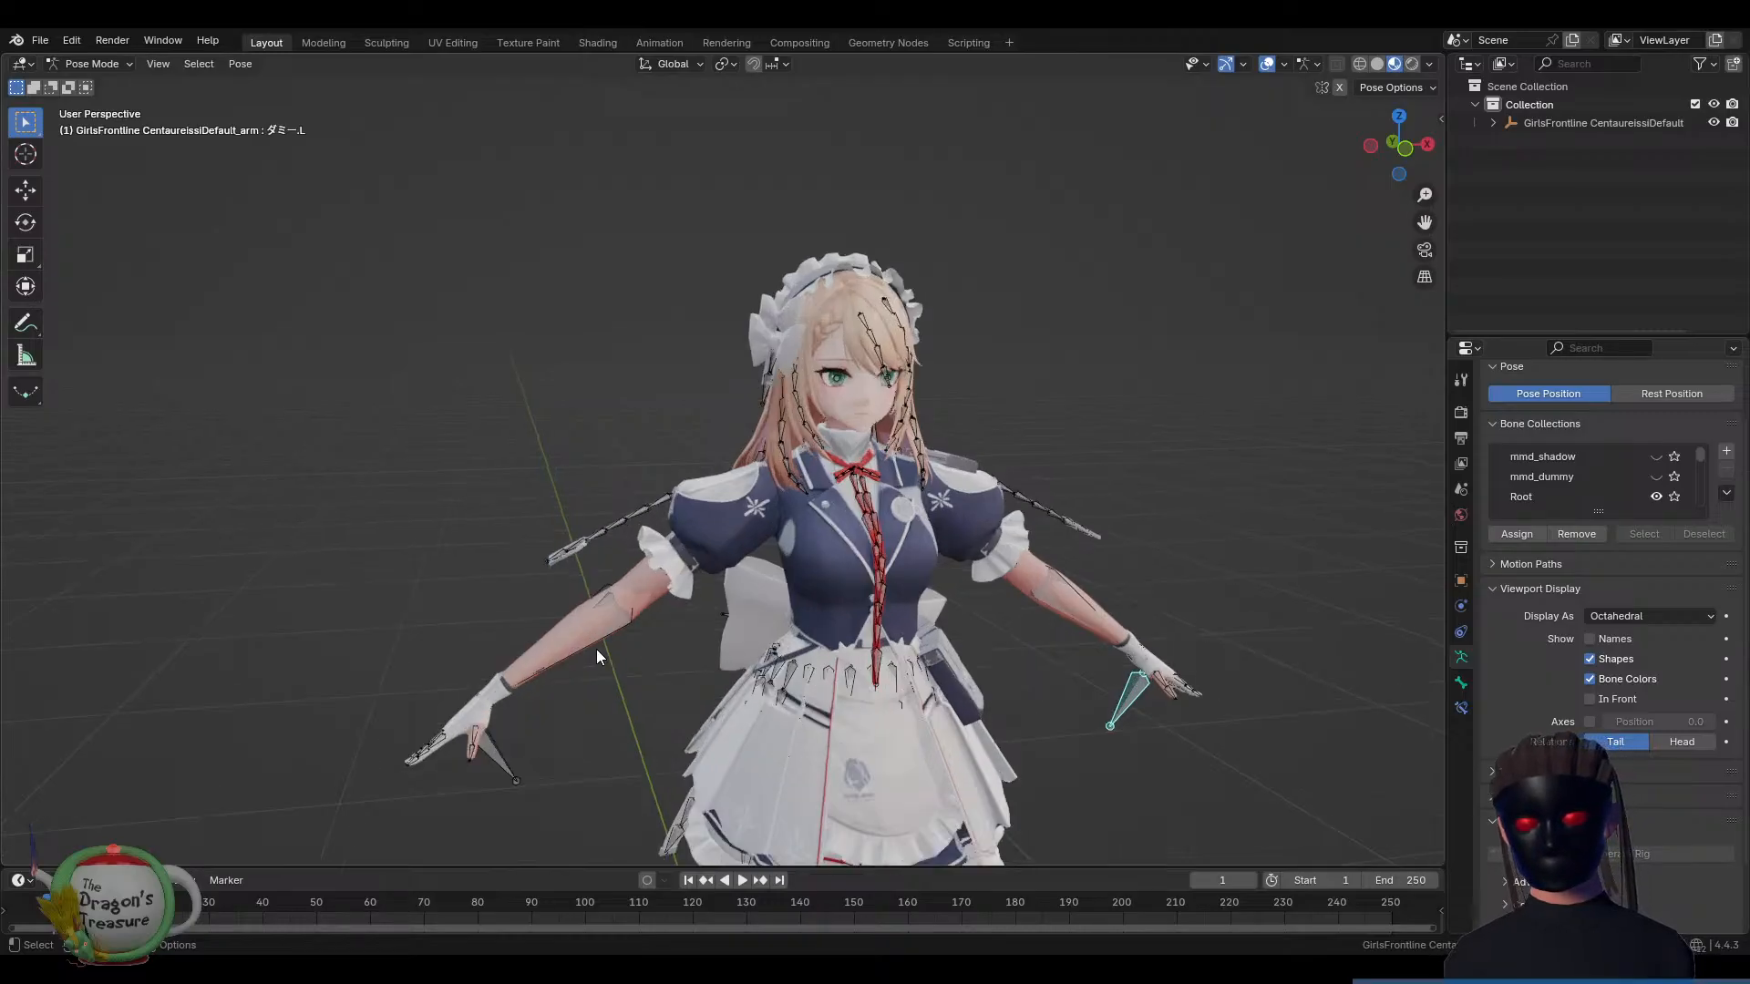
middle_drag(592, 664, 708, 618)
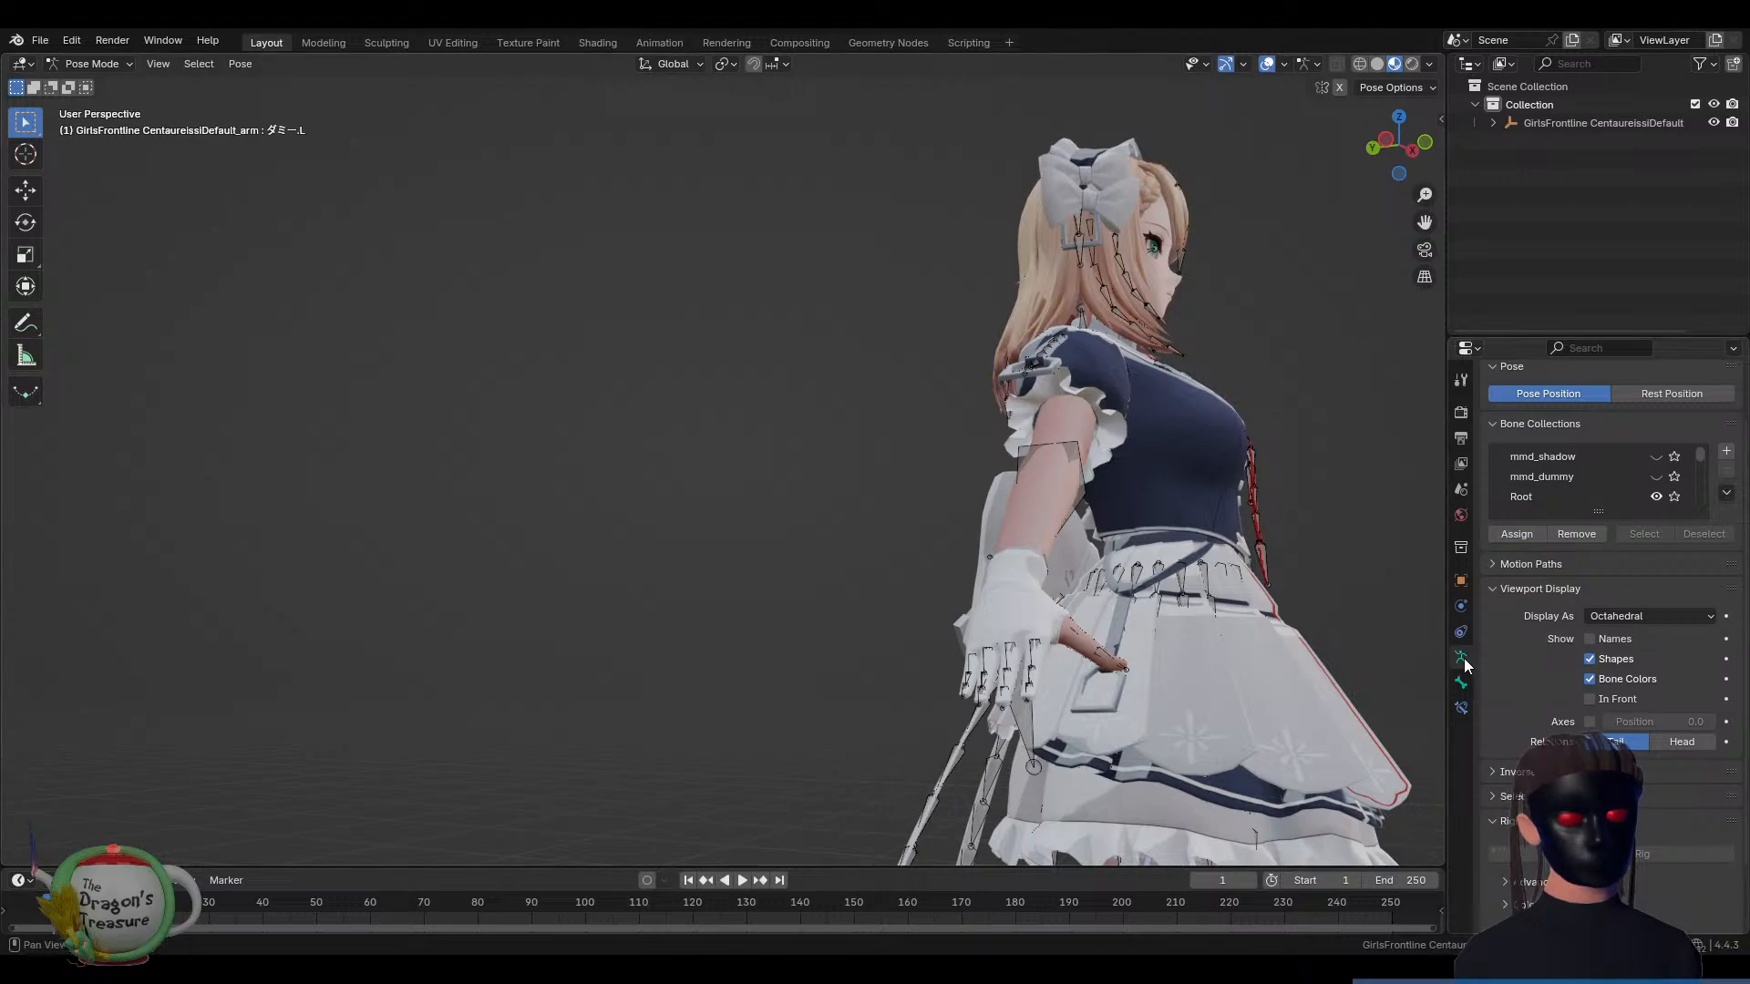
Turn In Front back on for the armature and try rotating the 手首.R wrist bone
click(1590, 698)
mouse_move(711, 720)
middle_down()
mouse_move(946, 718)
mouse_move(1249, 641)
middle_up()
click(910, 595)
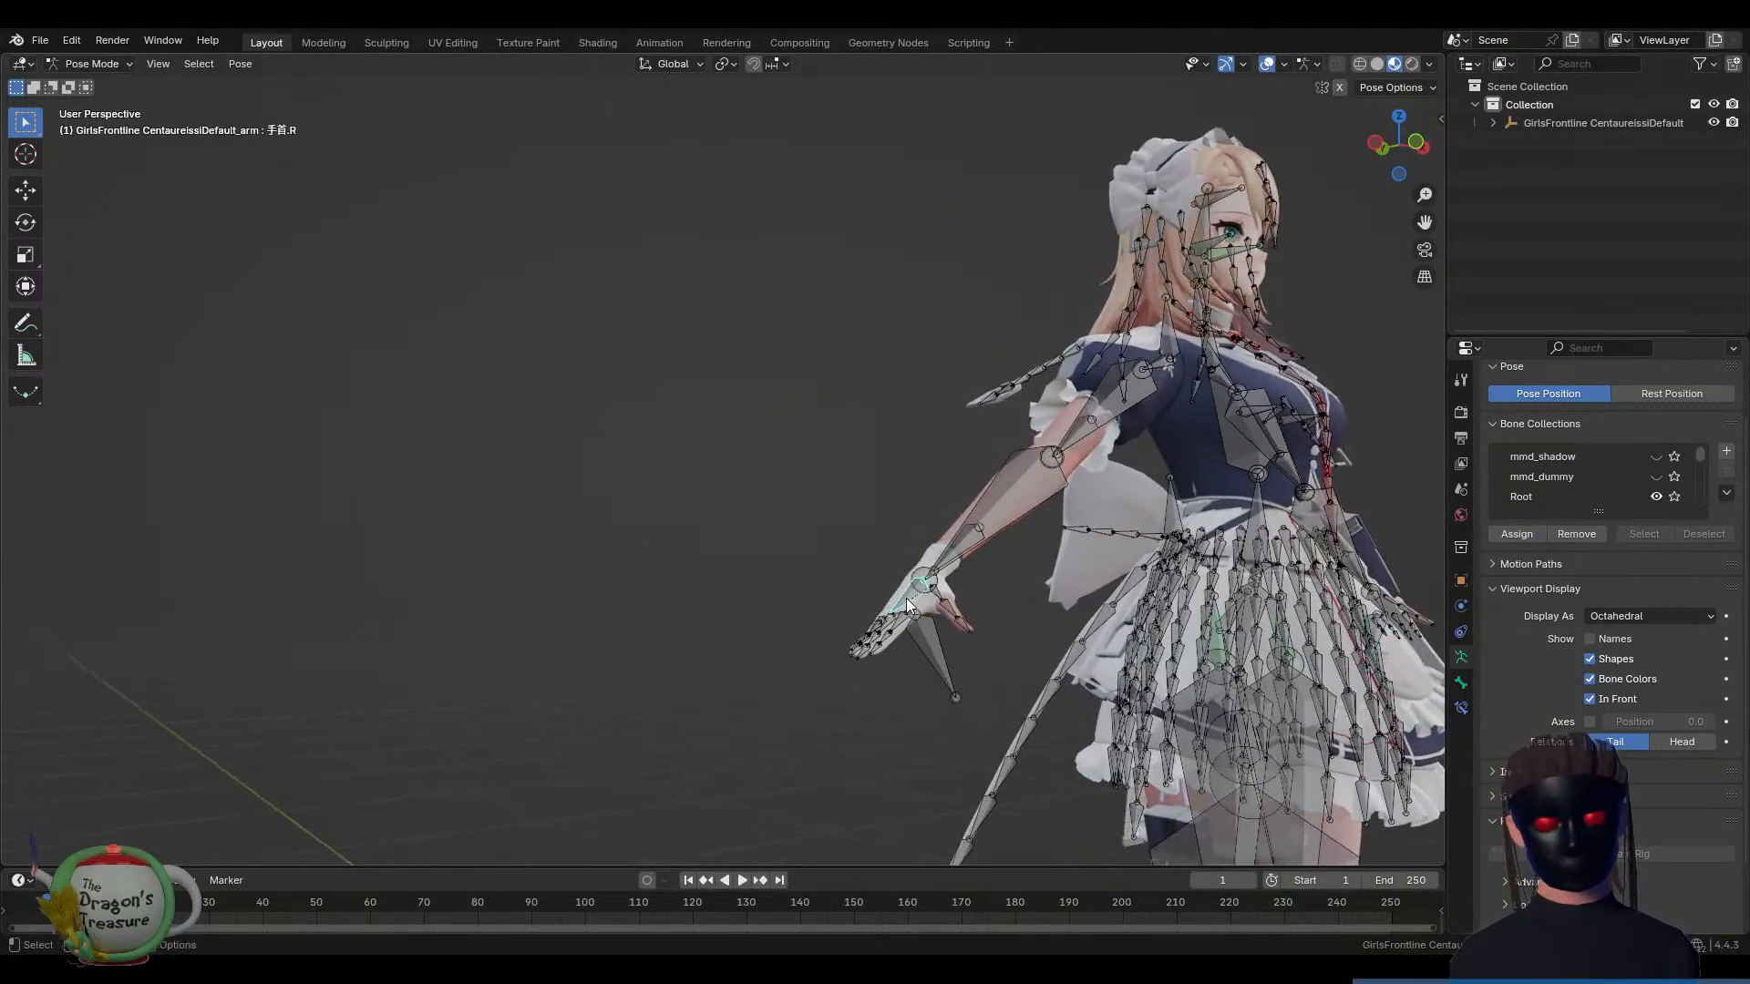
key(r)
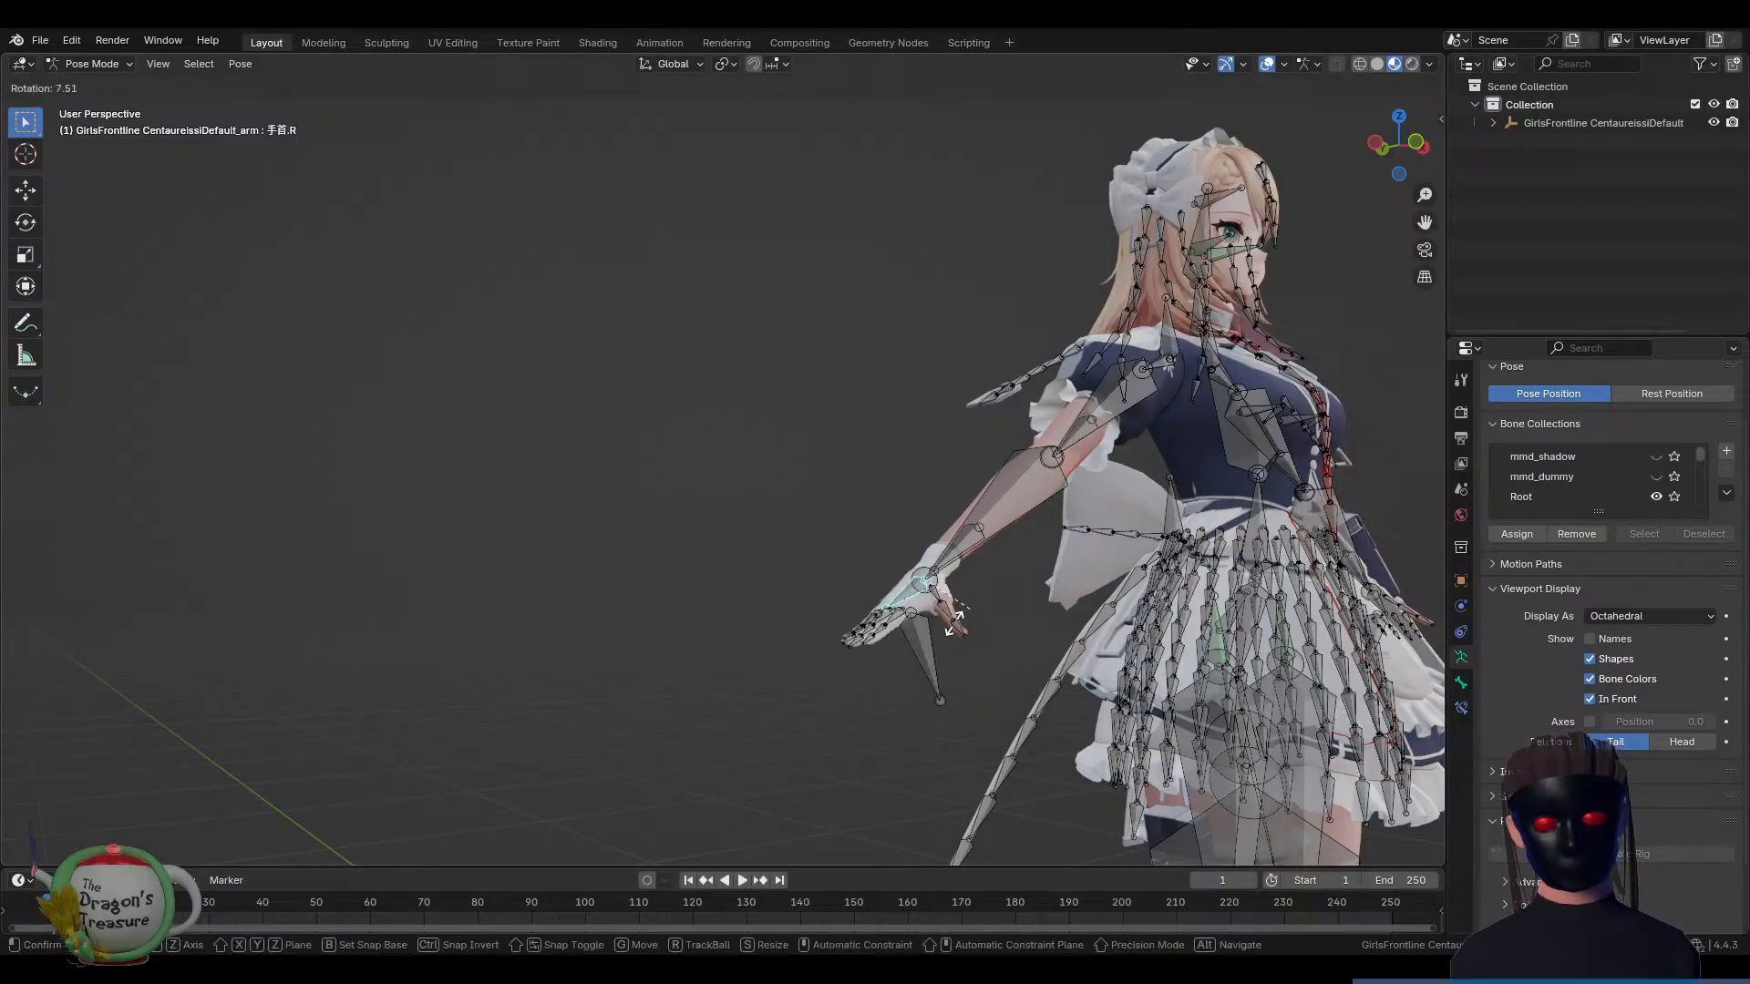
click(1000, 632)
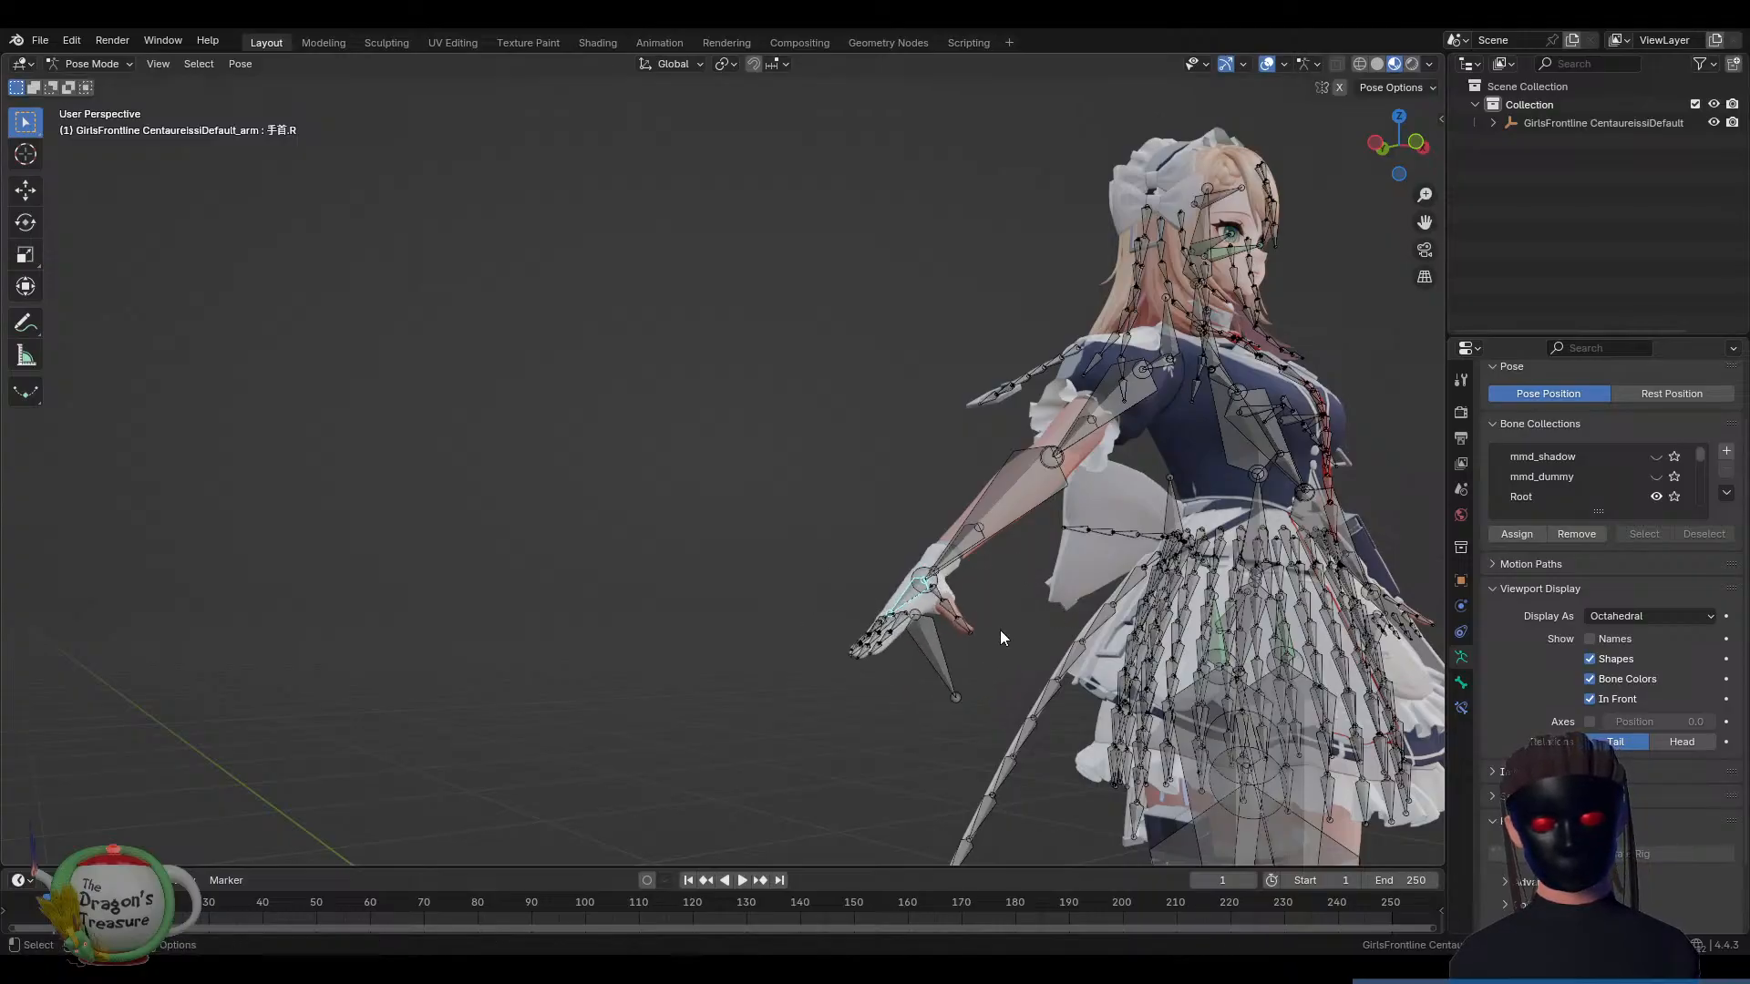
Select the 手捩.R twist bone on the right forearm and try rotating it to turn the hand
click(966, 545)
key(r)
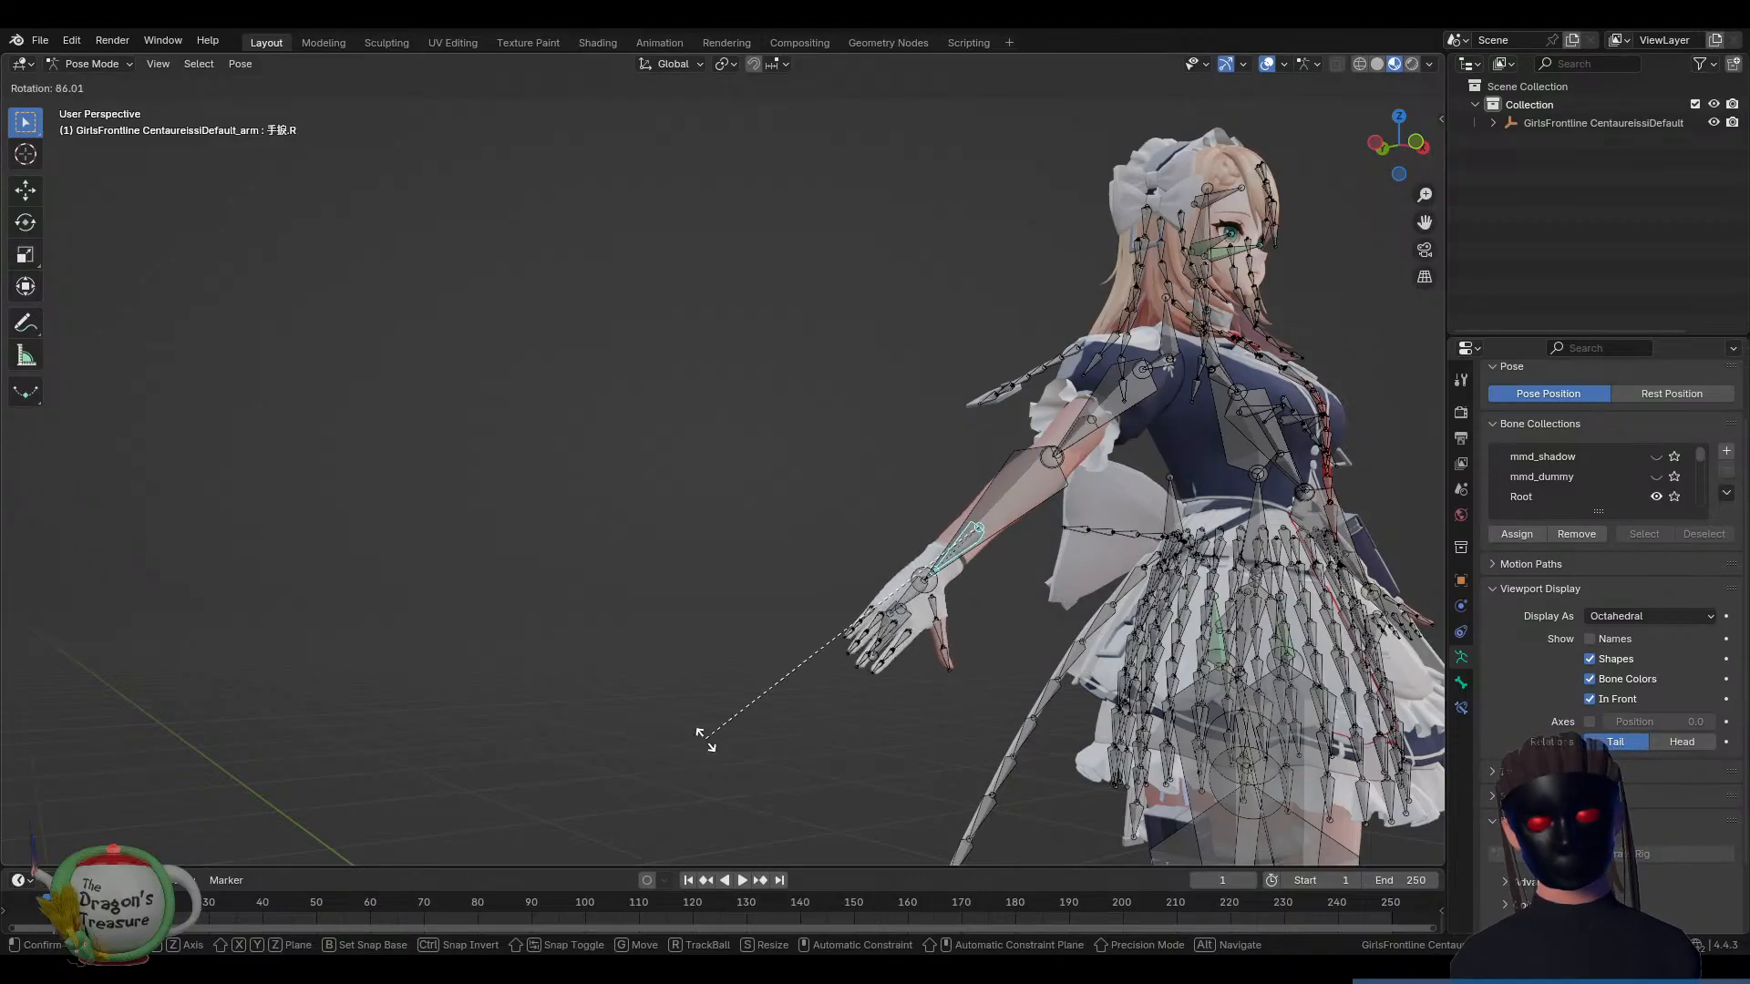
click(1094, 682)
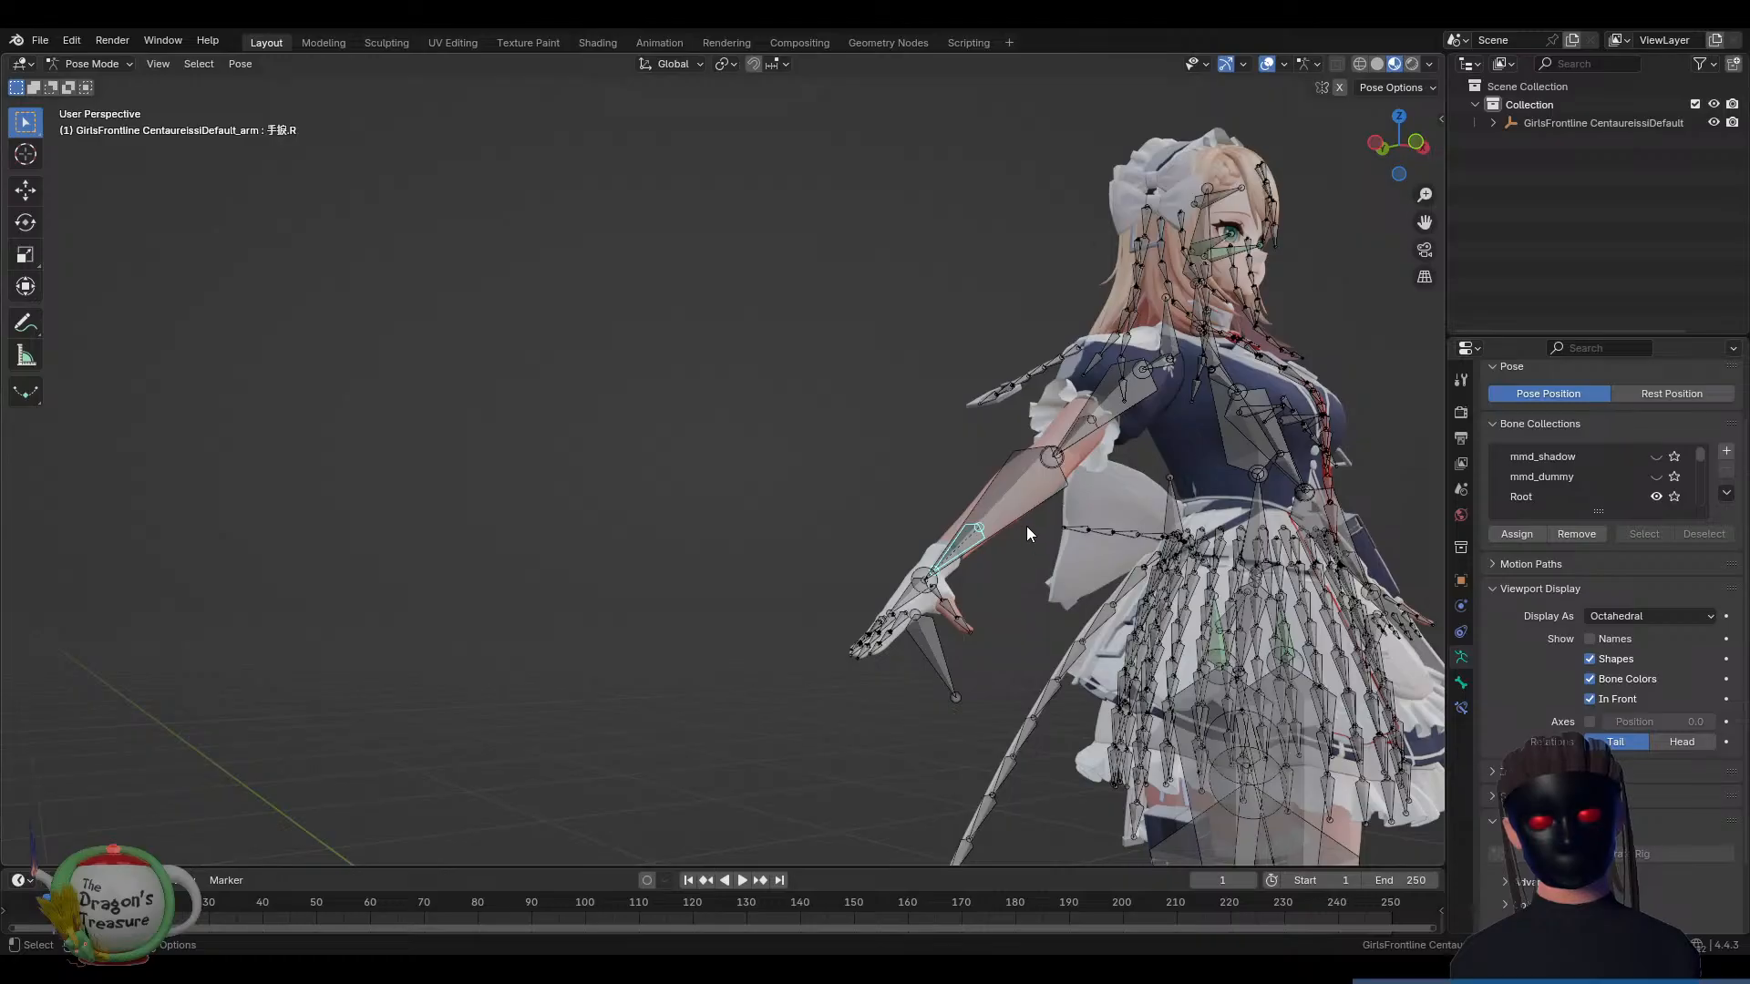
key(r)
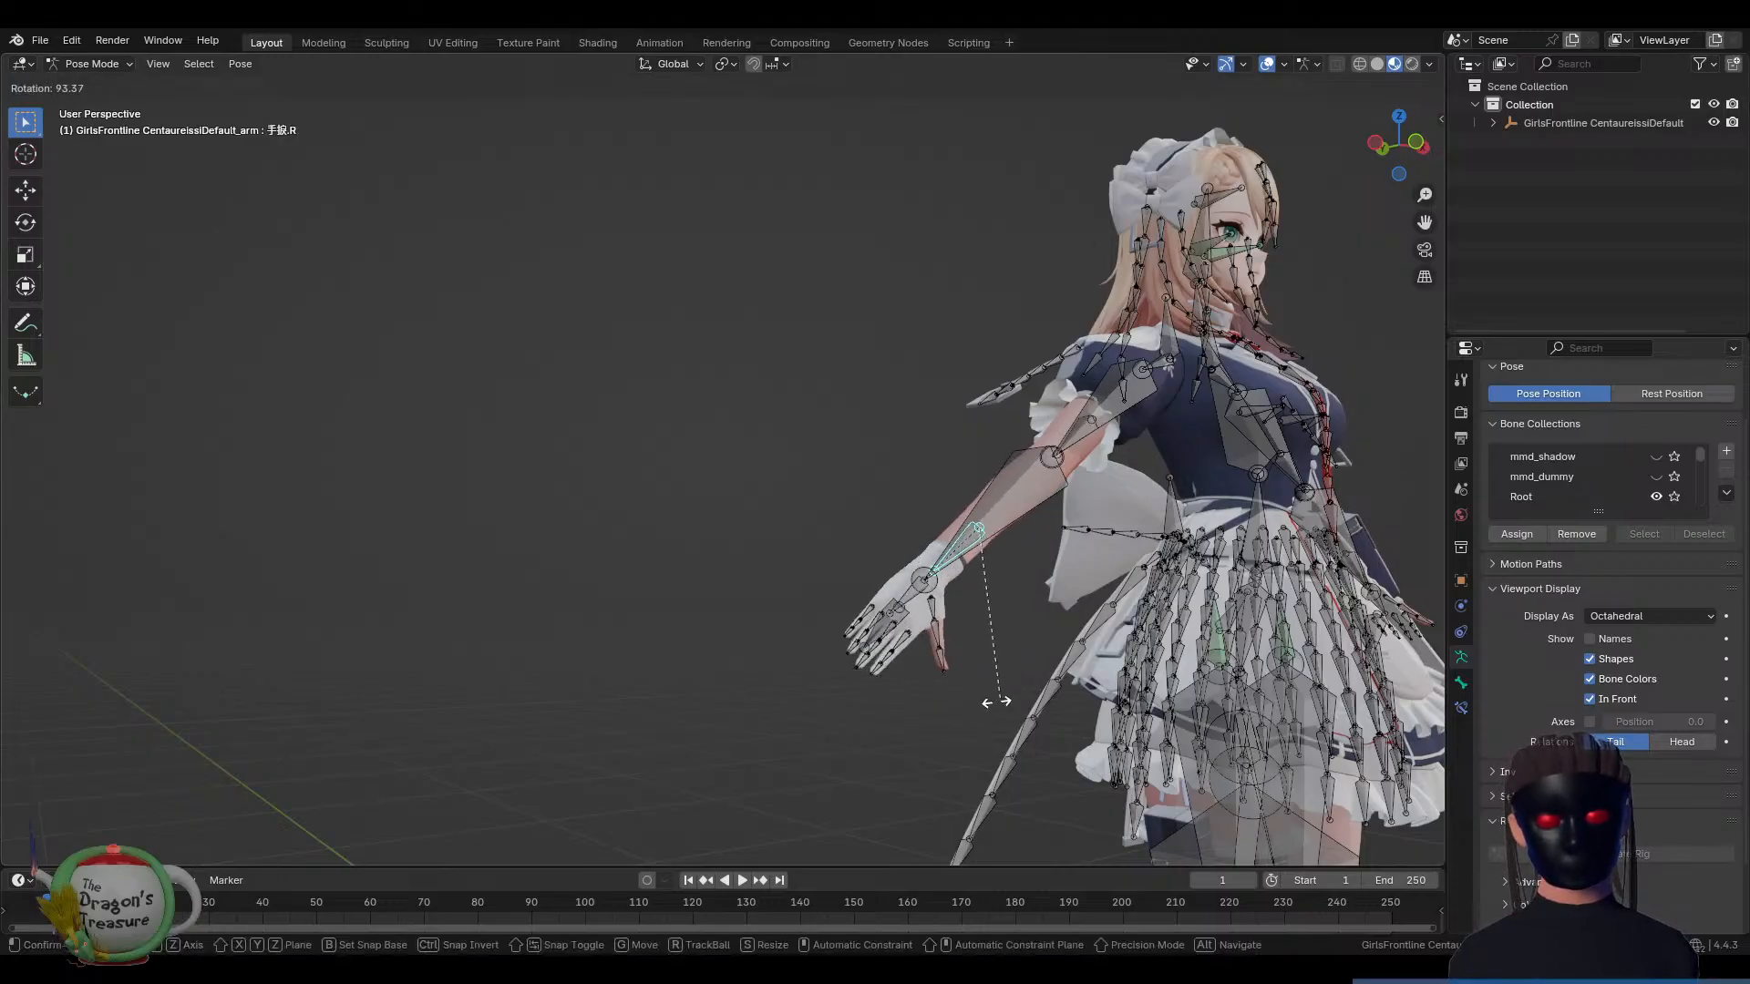
click(1101, 502)
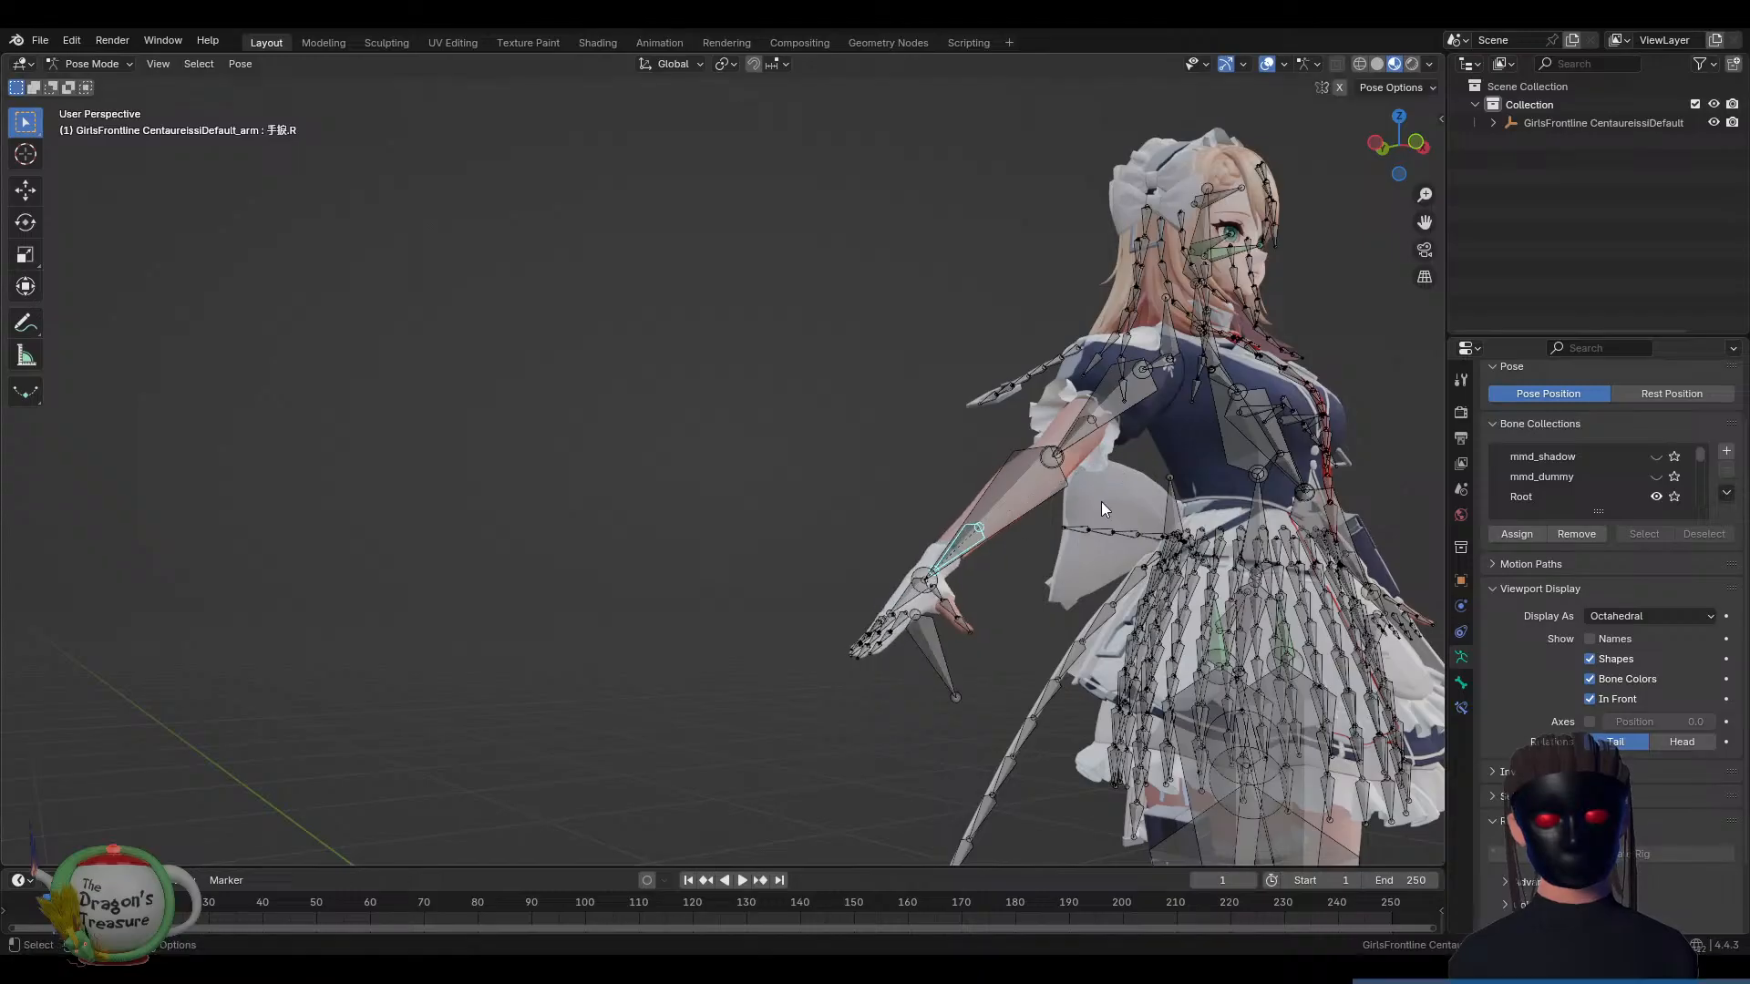
Try rotating the ひじ.R bone to swing the right forearm at the elbow
click(1034, 476)
key(r)
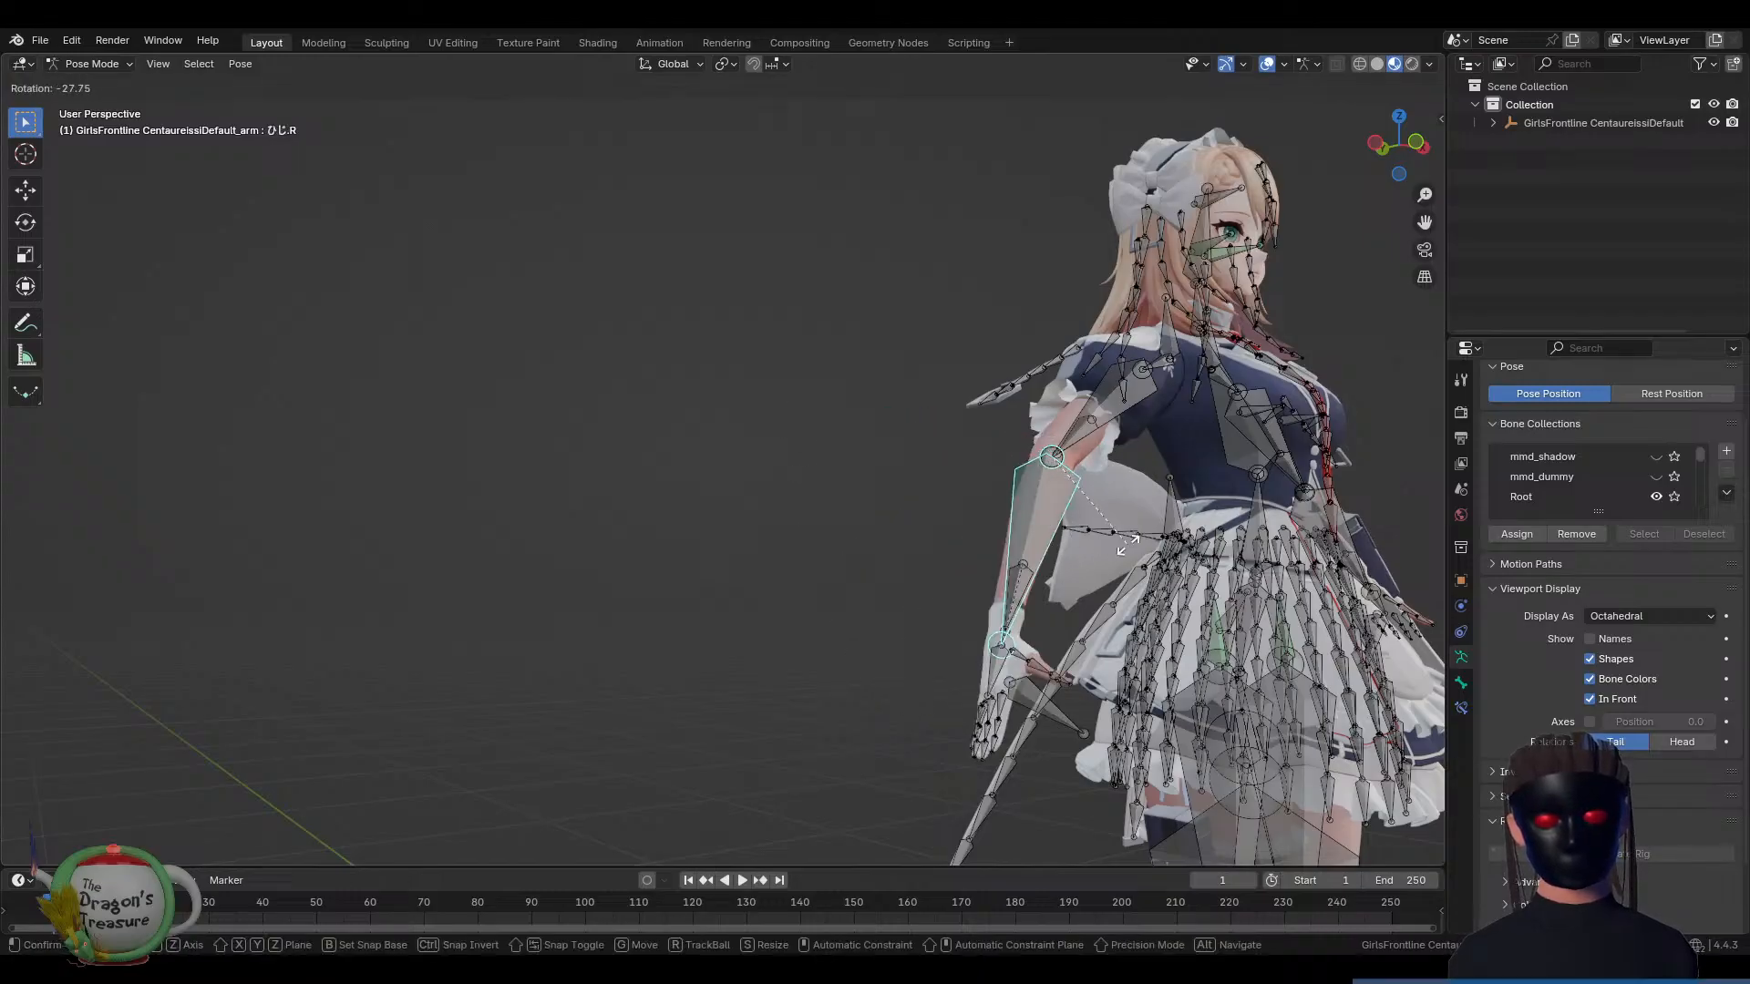
click(1134, 492)
middle_drag(1138, 476, 1068, 566)
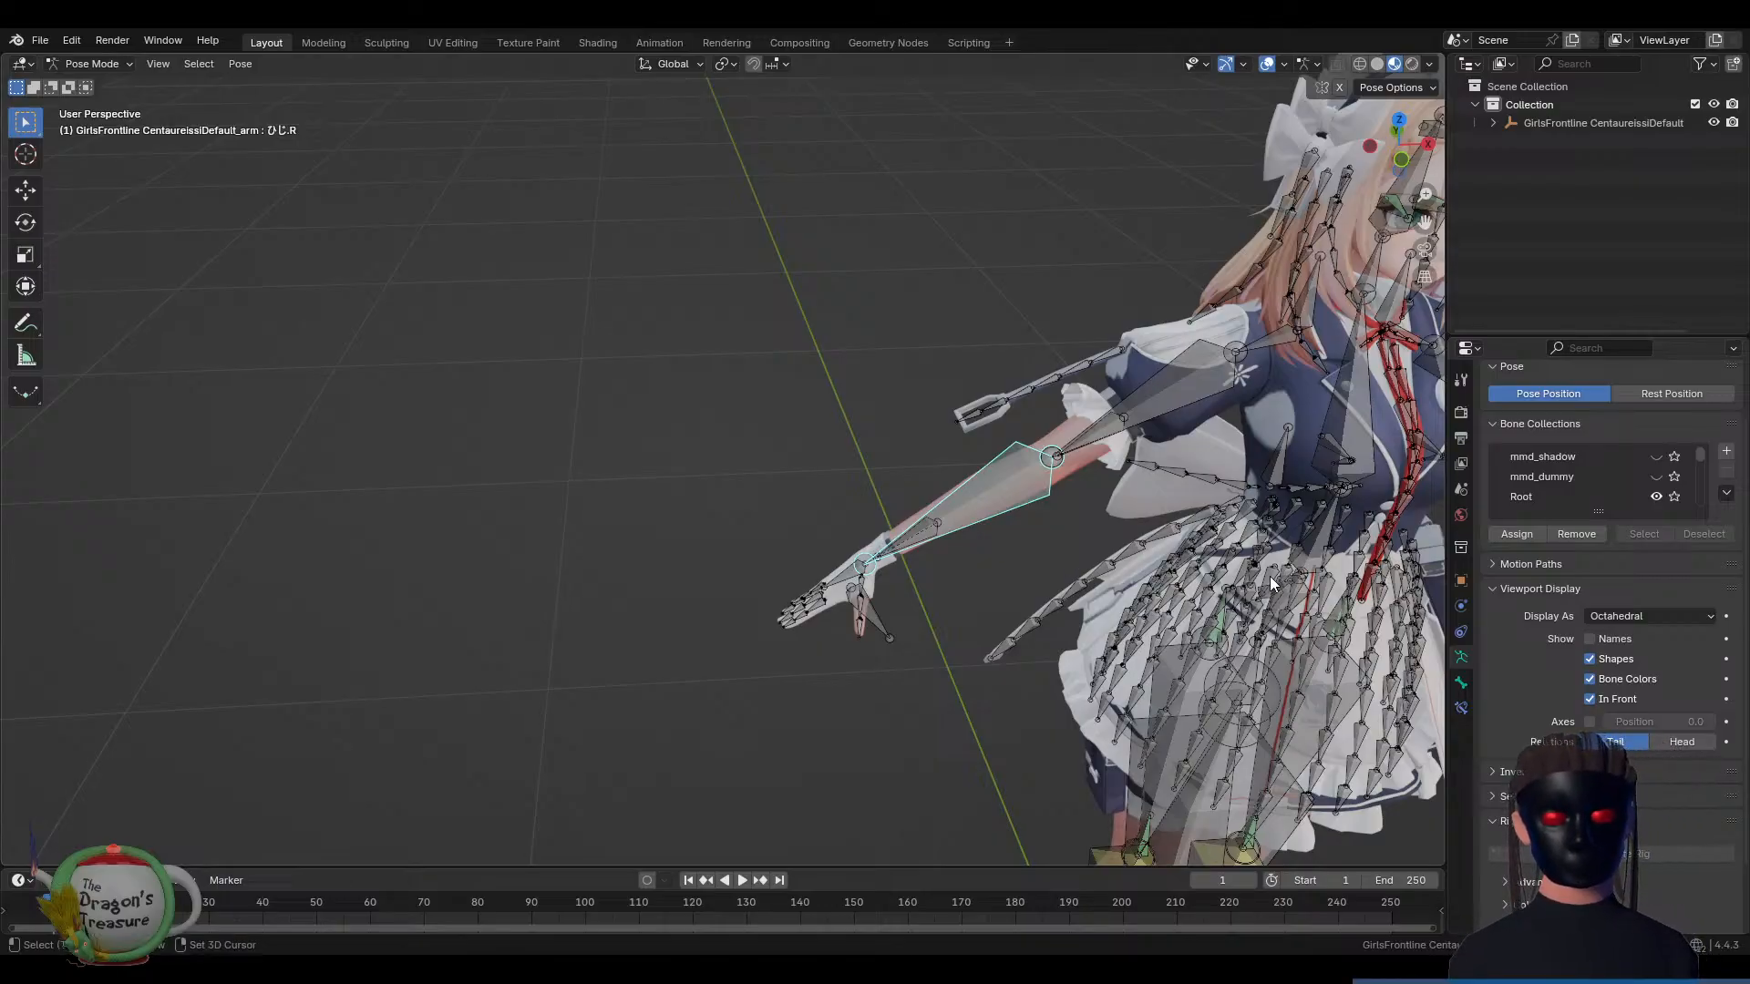
Select the ひざ.L lower leg bone and try rotating it from the front and from the side
middle_drag(1271, 576, 738, 174)
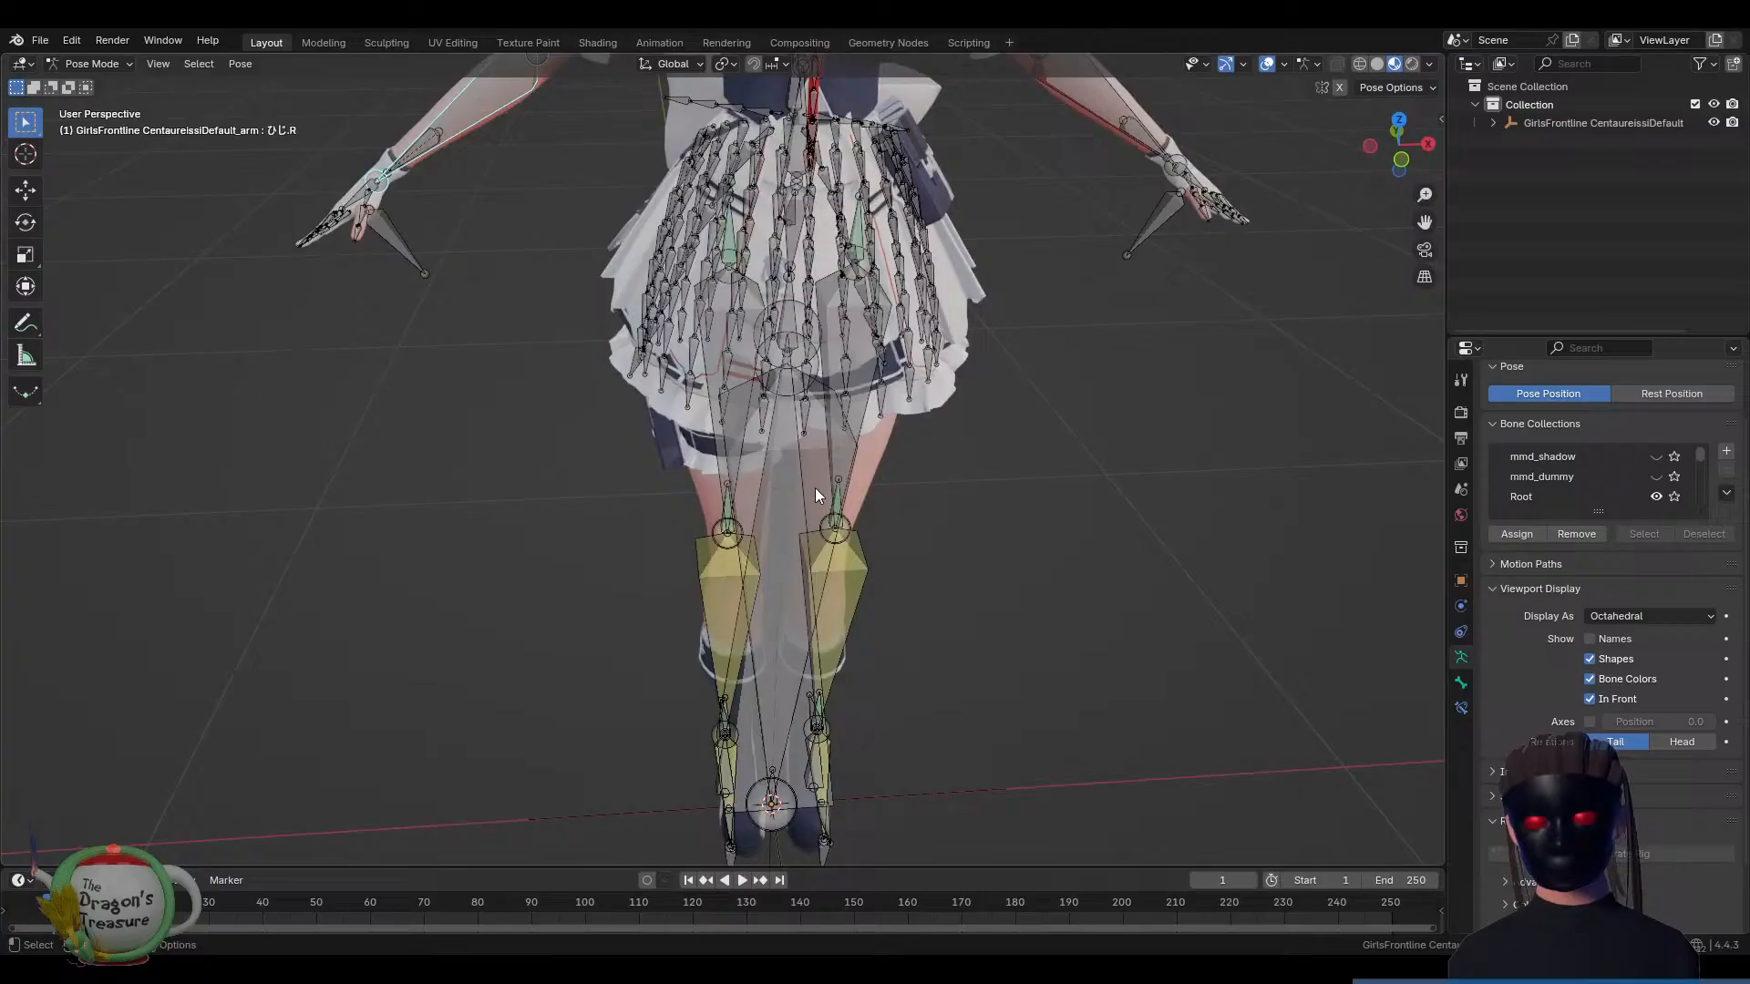
click(839, 572)
key(r)
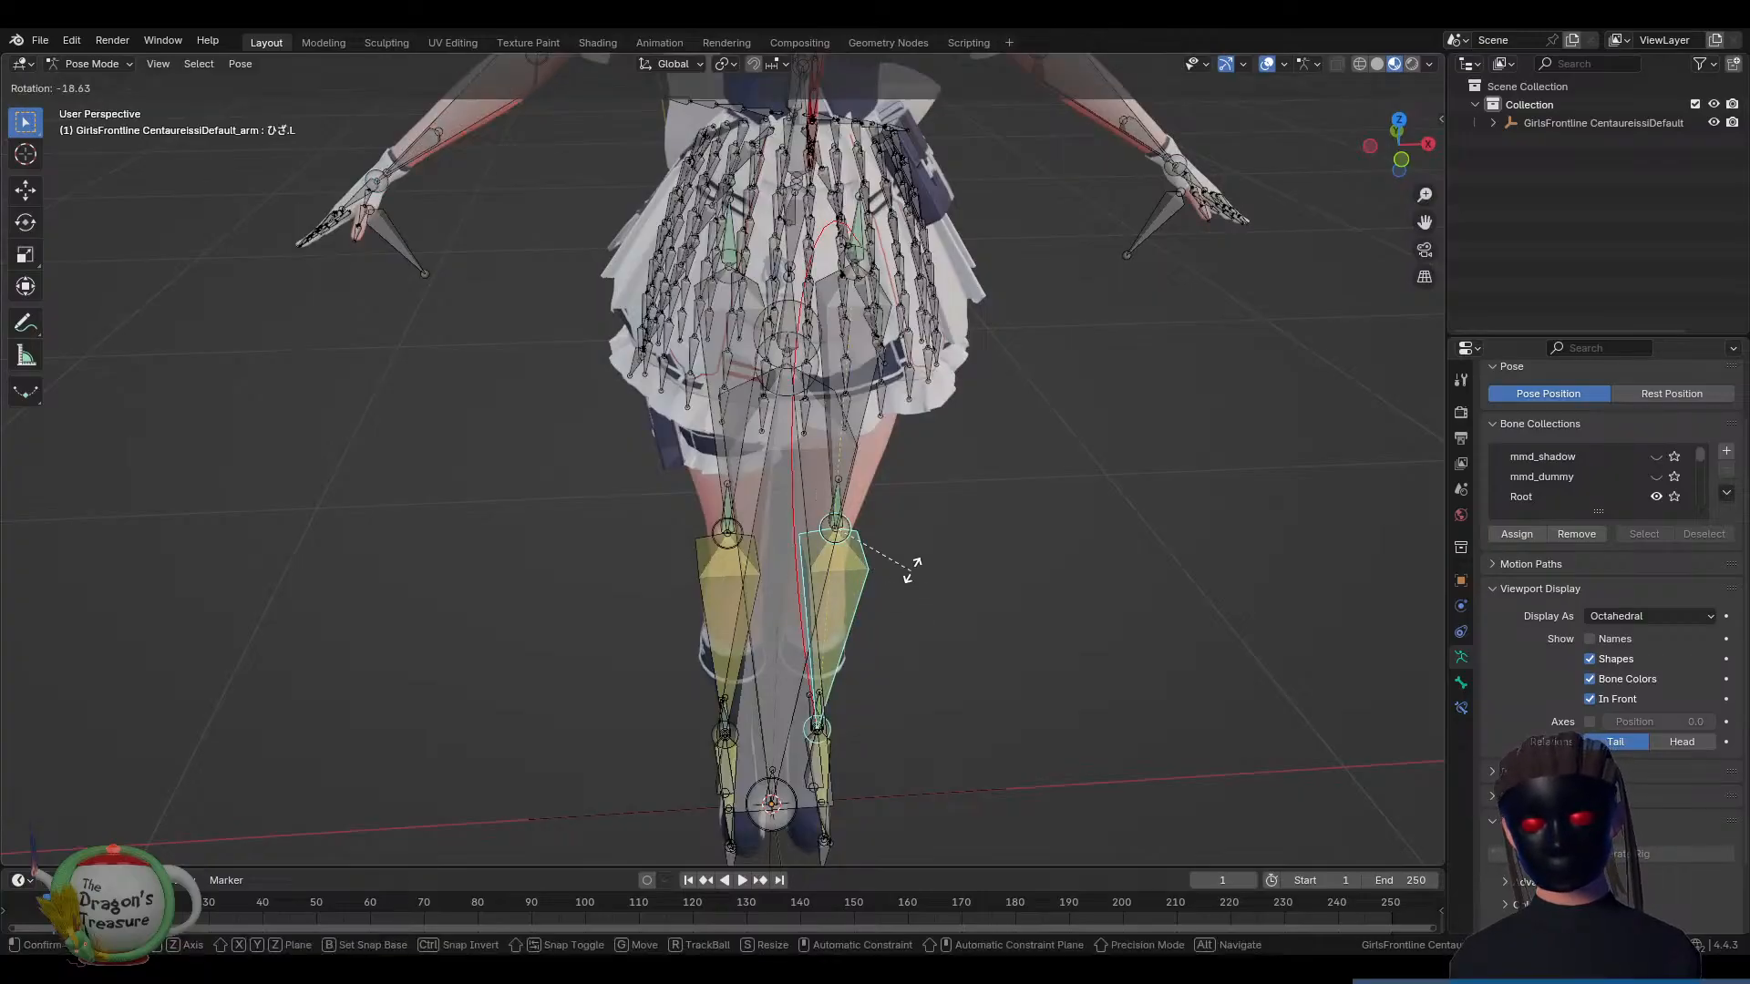
right_click(1037, 576)
middle_drag(1070, 633, 931, 560)
key(r)
right_click(1075, 667)
click(988, 686)
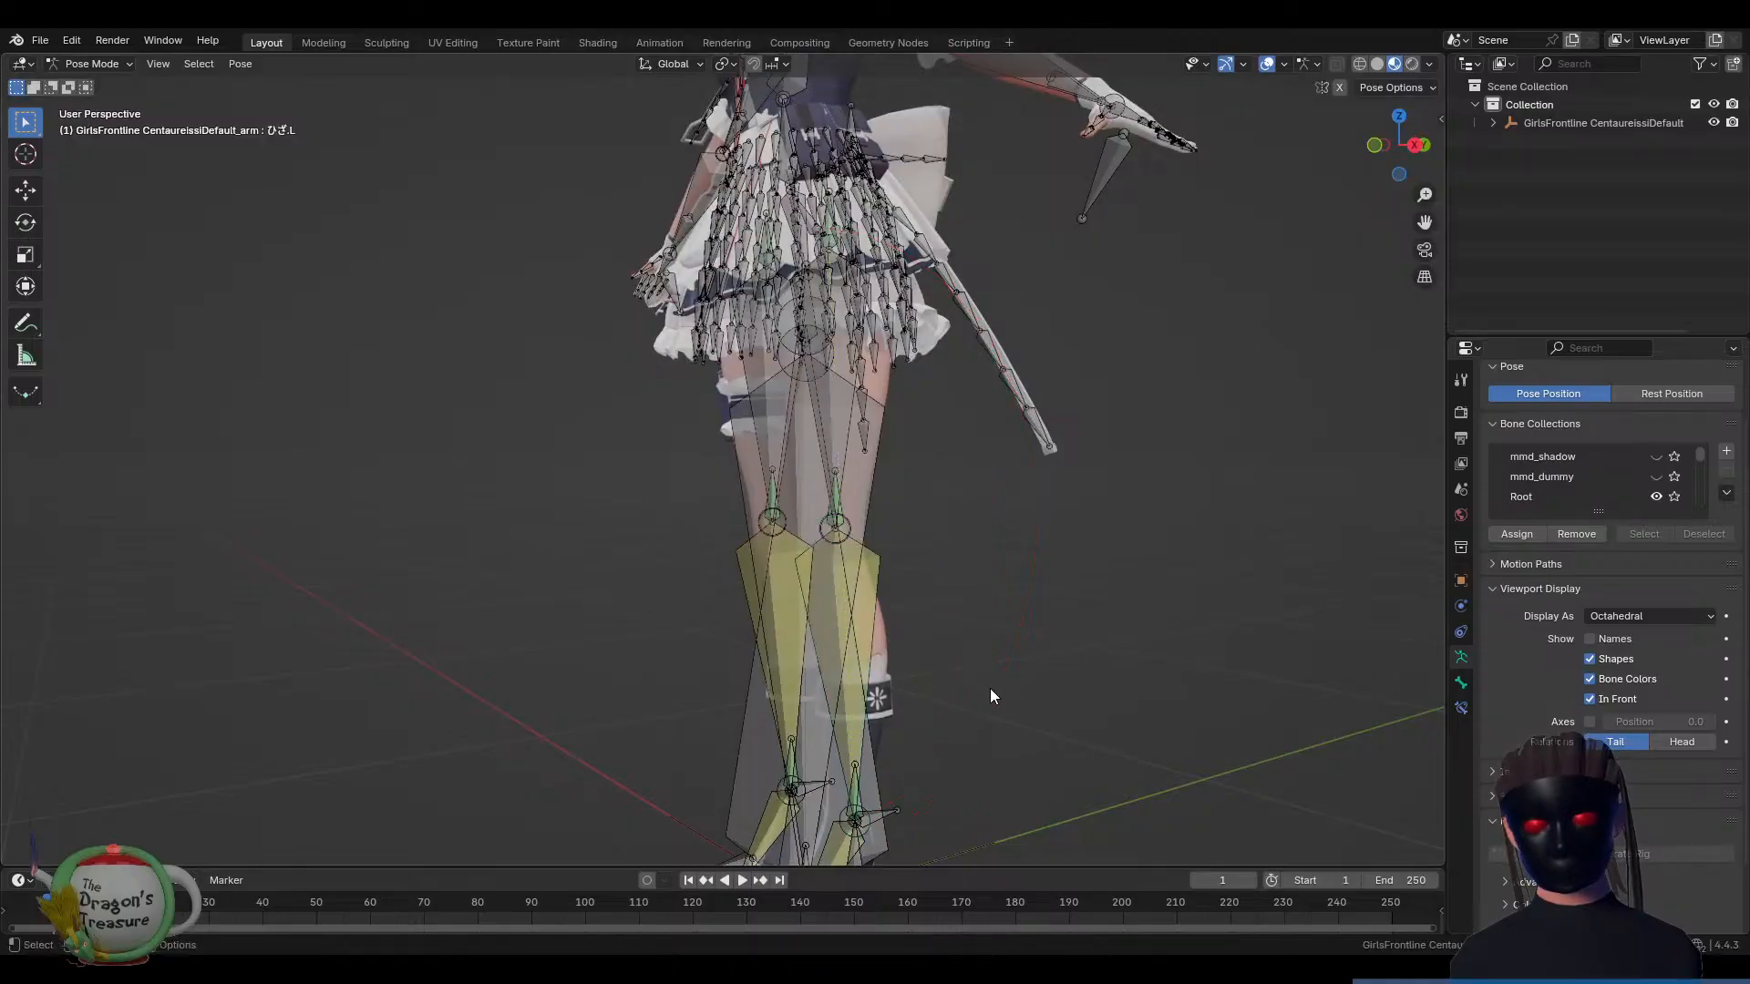
Try bending the left leg by moving the 足ＩＫ.L bone and its parent bone 足IK親.L
middle_drag(998, 717, 886, 714)
shift+middle_drag(1046, 682, 1054, 492)
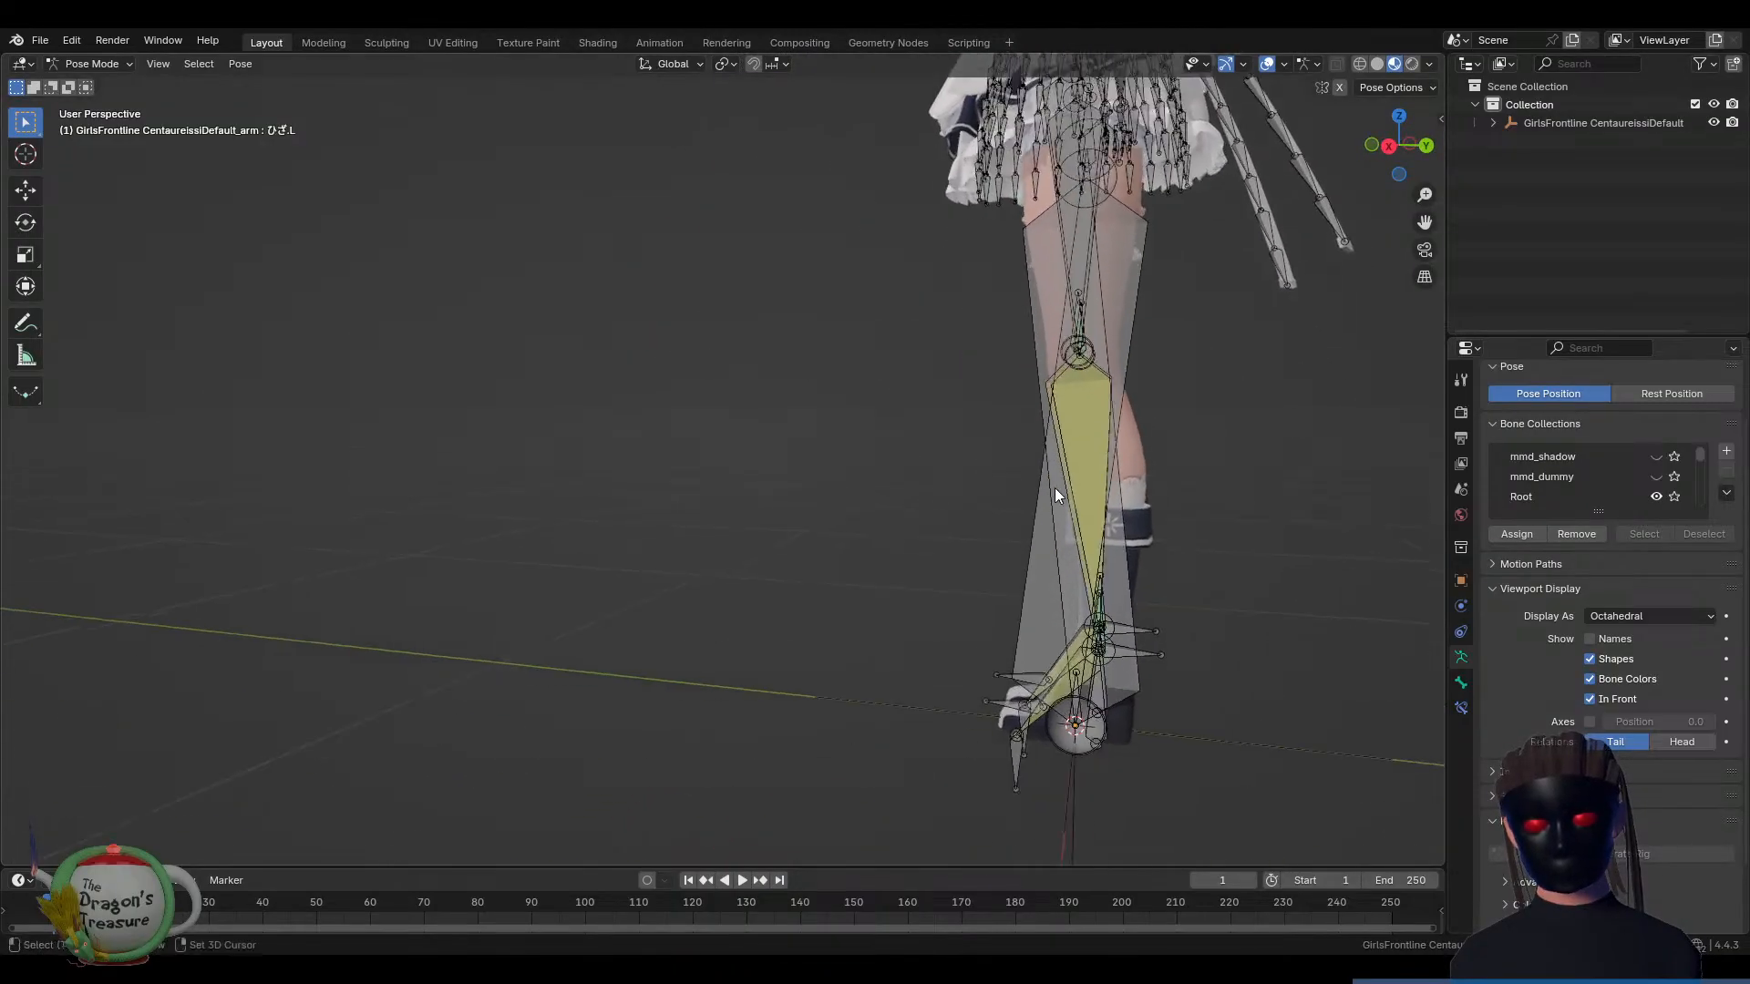
key(g)
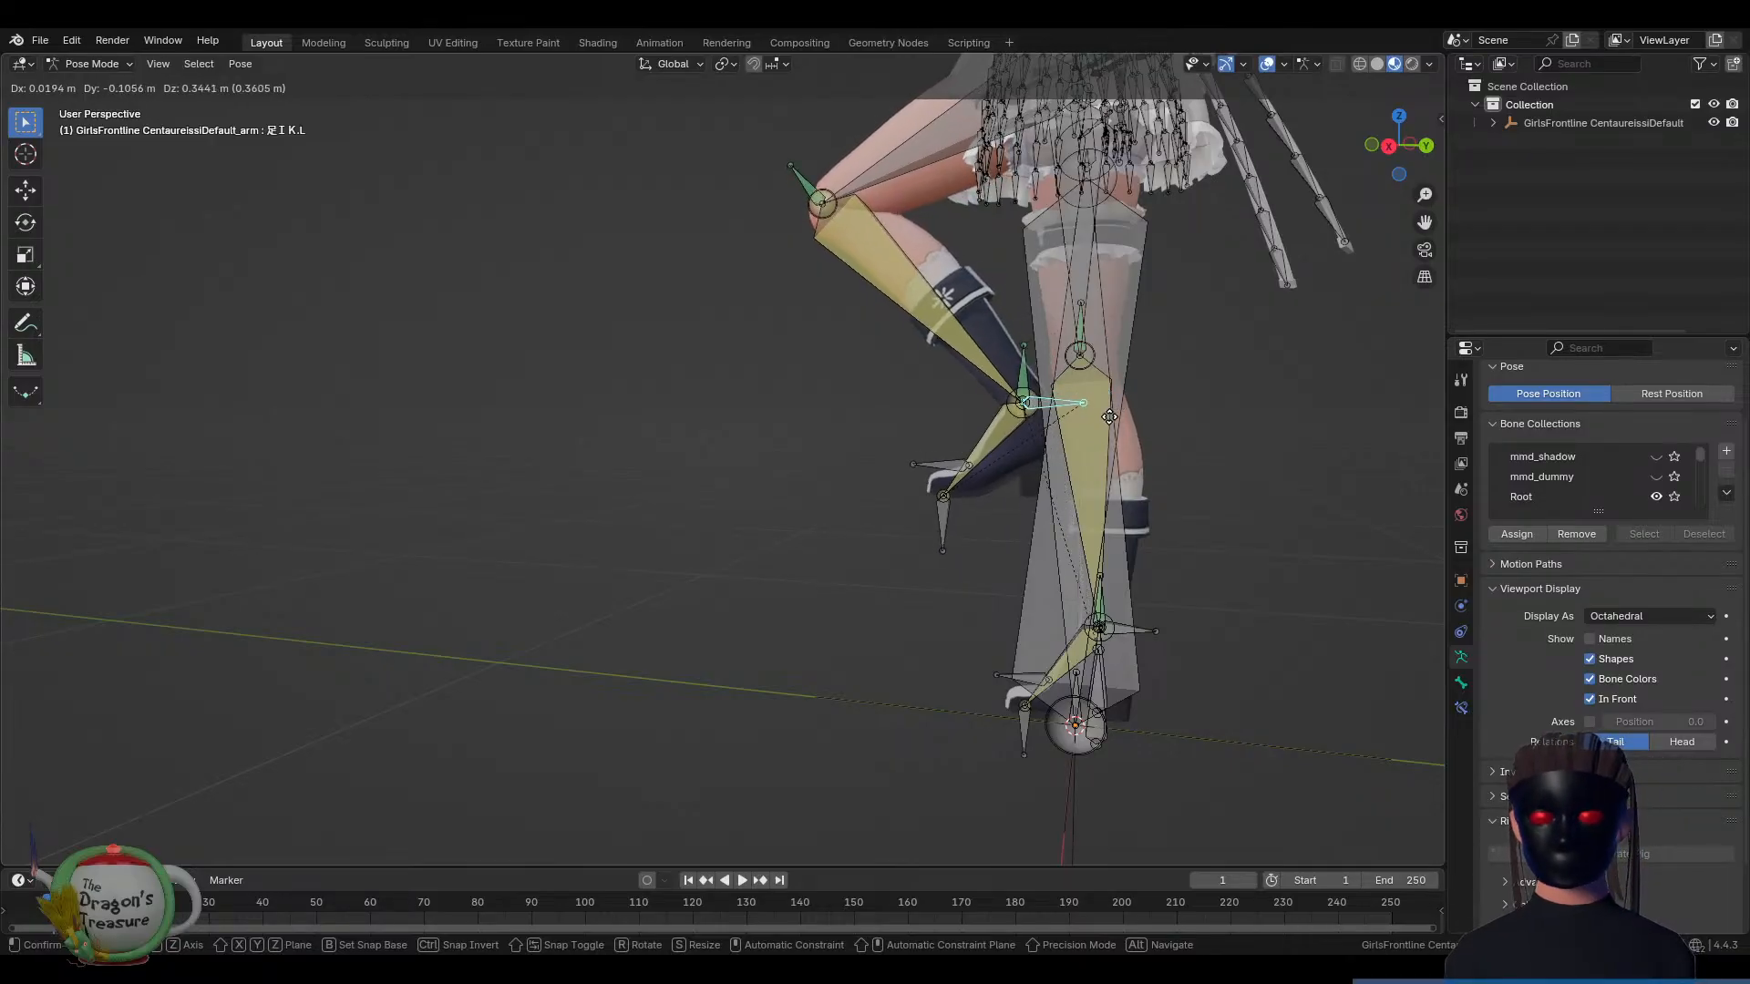
key(Escape)
middle_drag(1051, 429, 1113, 676)
key(g)
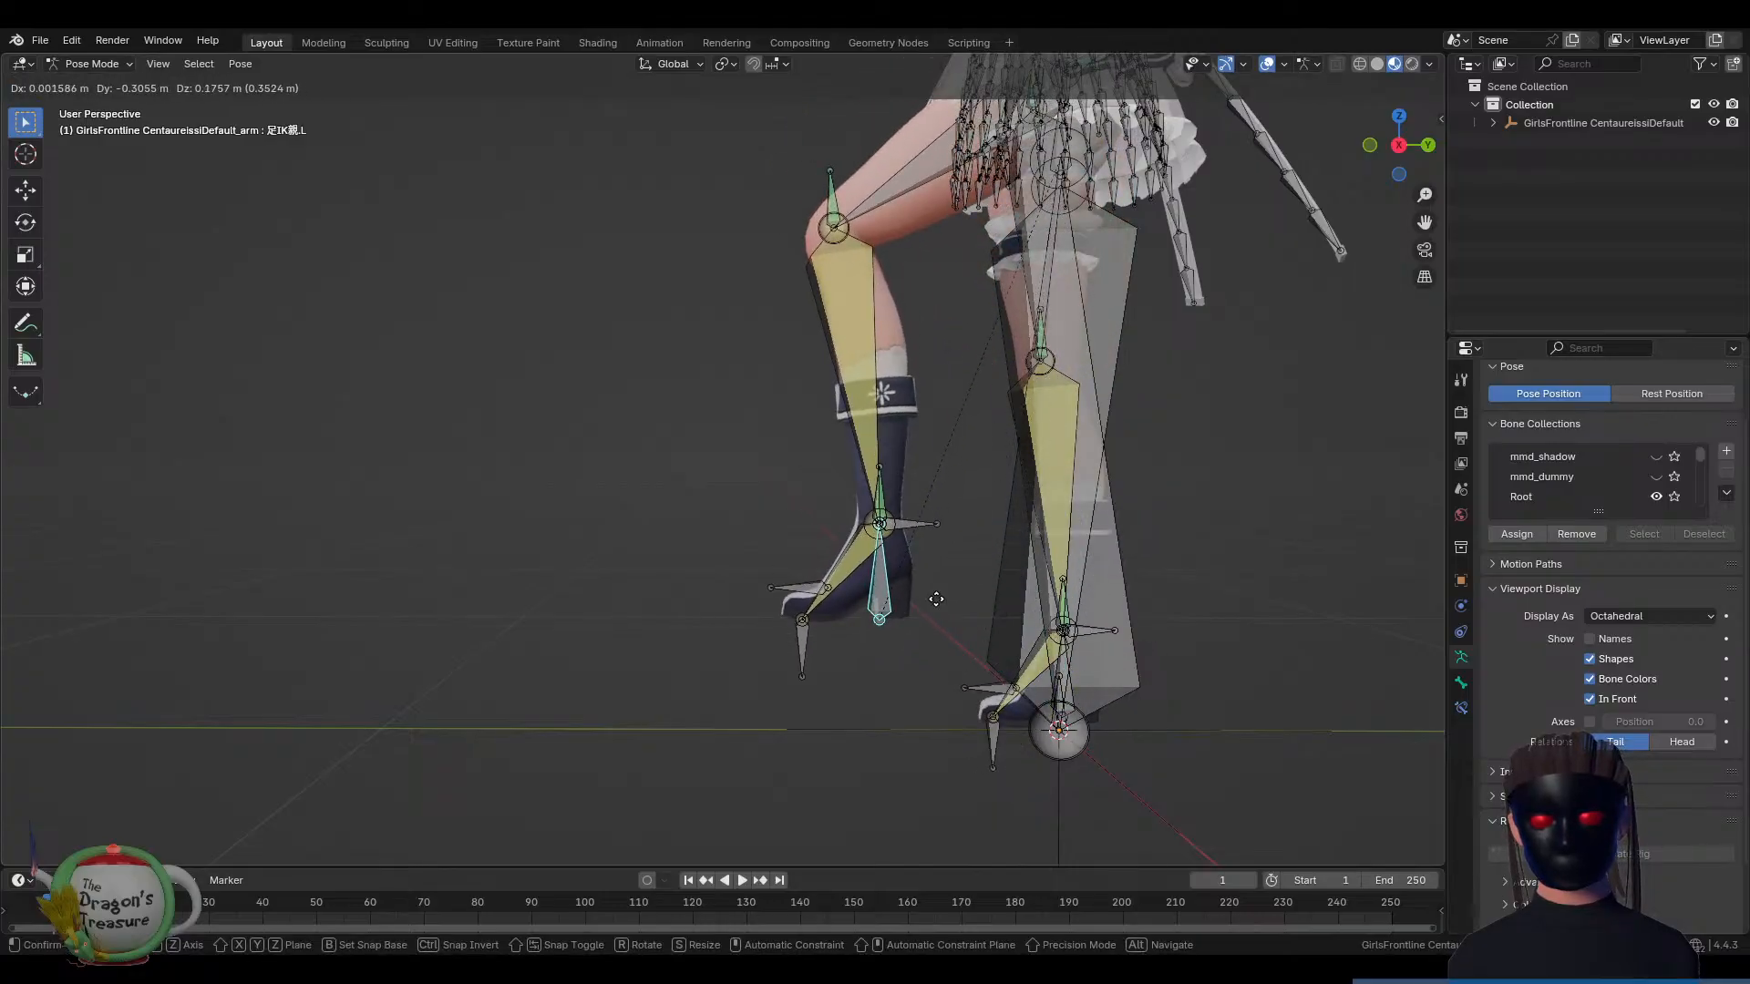
key(Escape)
Try moving the つま先ＩＫ.L toe bone and rotating the 足先EX.L bone on the left foot
click(1023, 775)
key(g)
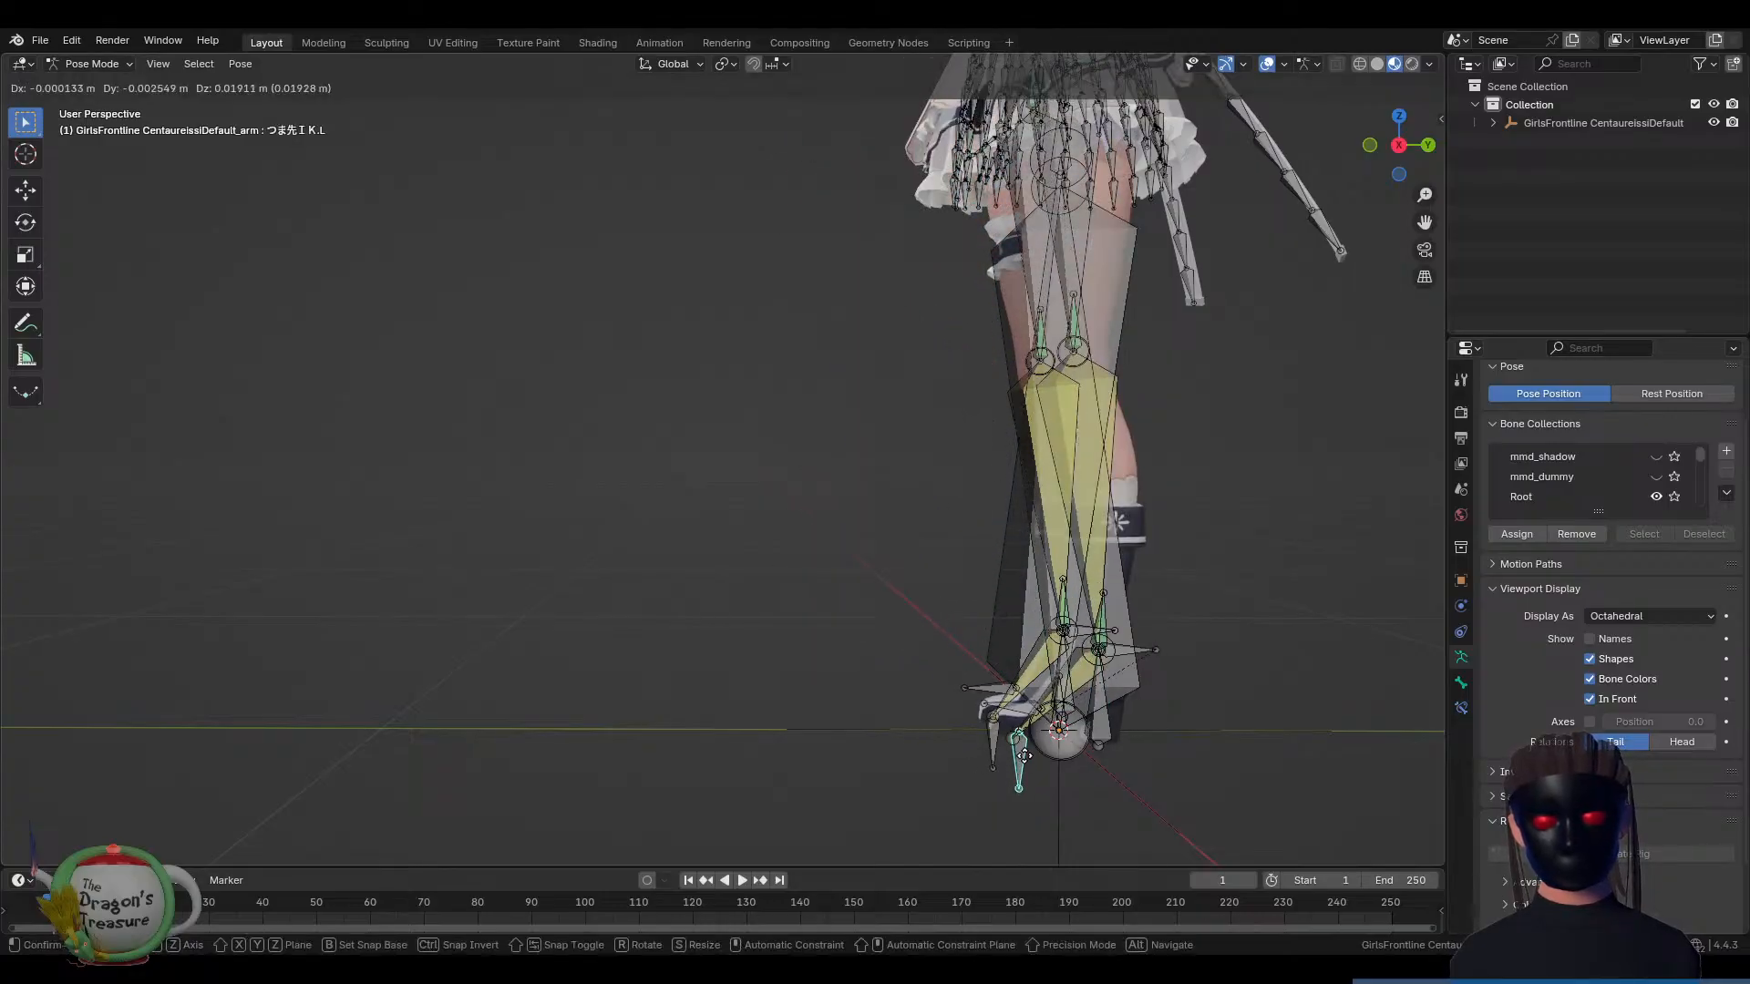
key(Escape)
mouse_move(1009, 718)
middle_down()
mouse_move(1136, 743)
mouse_move(1216, 720)
mouse_move(1020, 685)
mouse_move(944, 707)
mouse_move(939, 678)
mouse_move(992, 664)
mouse_move(998, 696)
mouse_move(1074, 680)
mouse_move(976, 684)
mouse_move(1003, 724)
middle_up()
click(1014, 710)
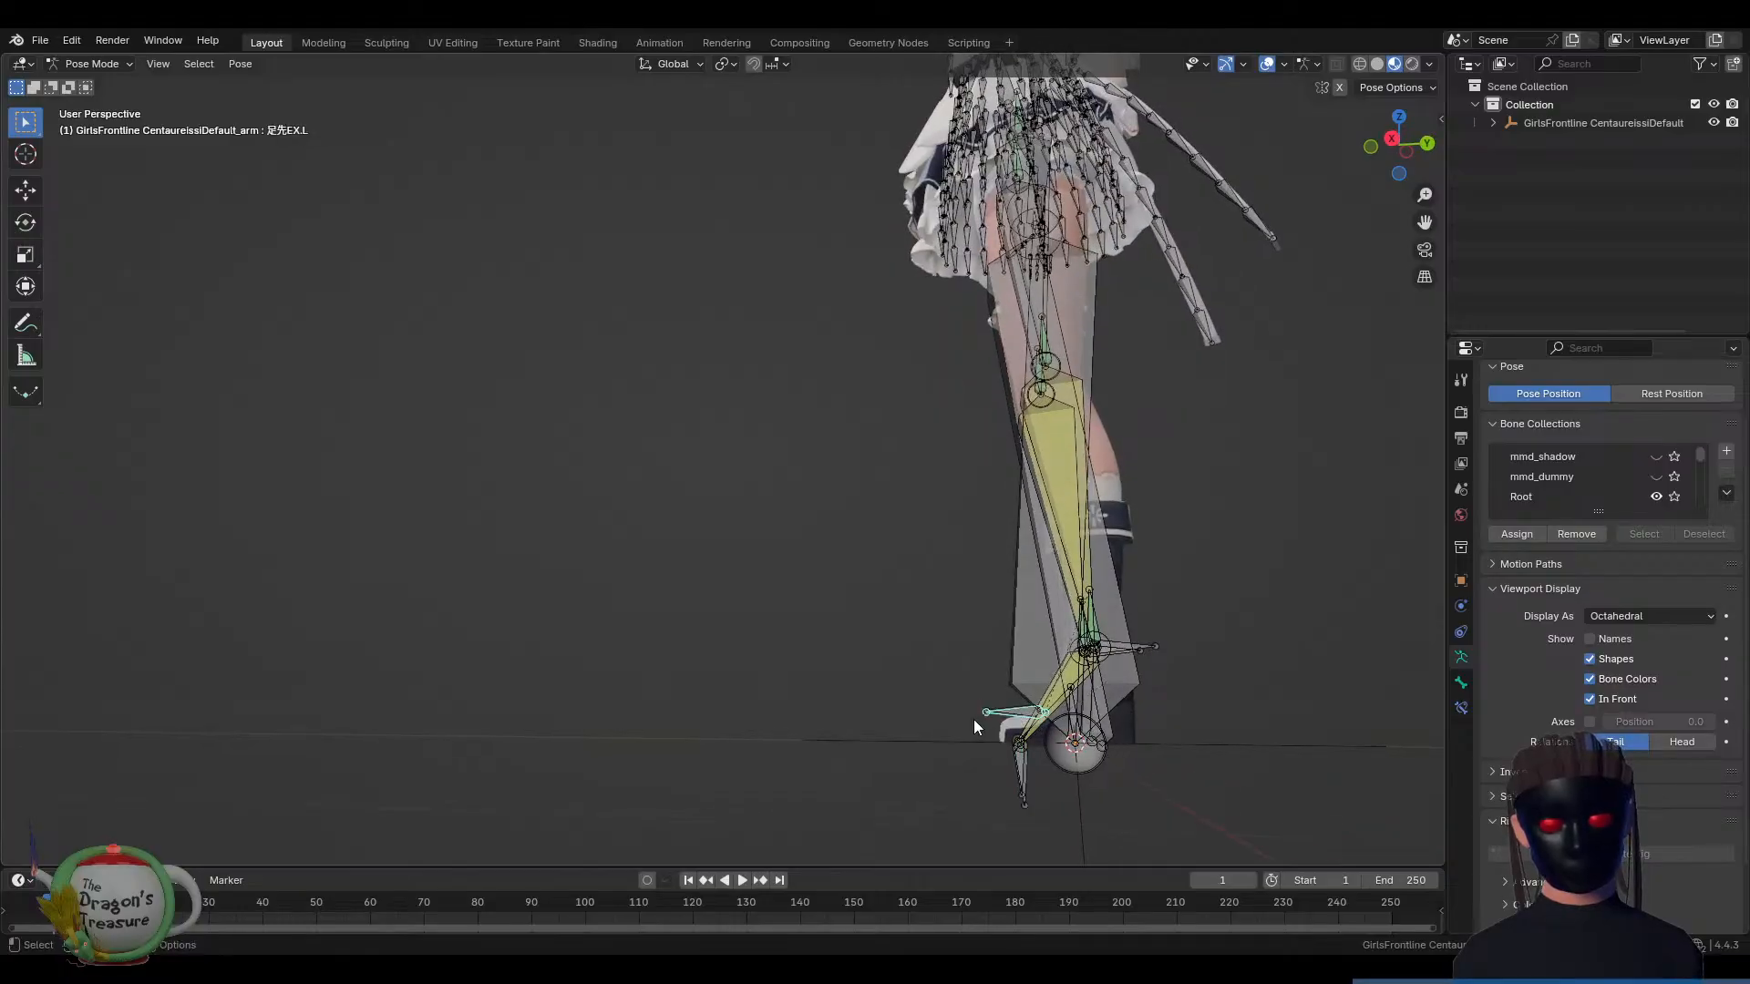
key(r)
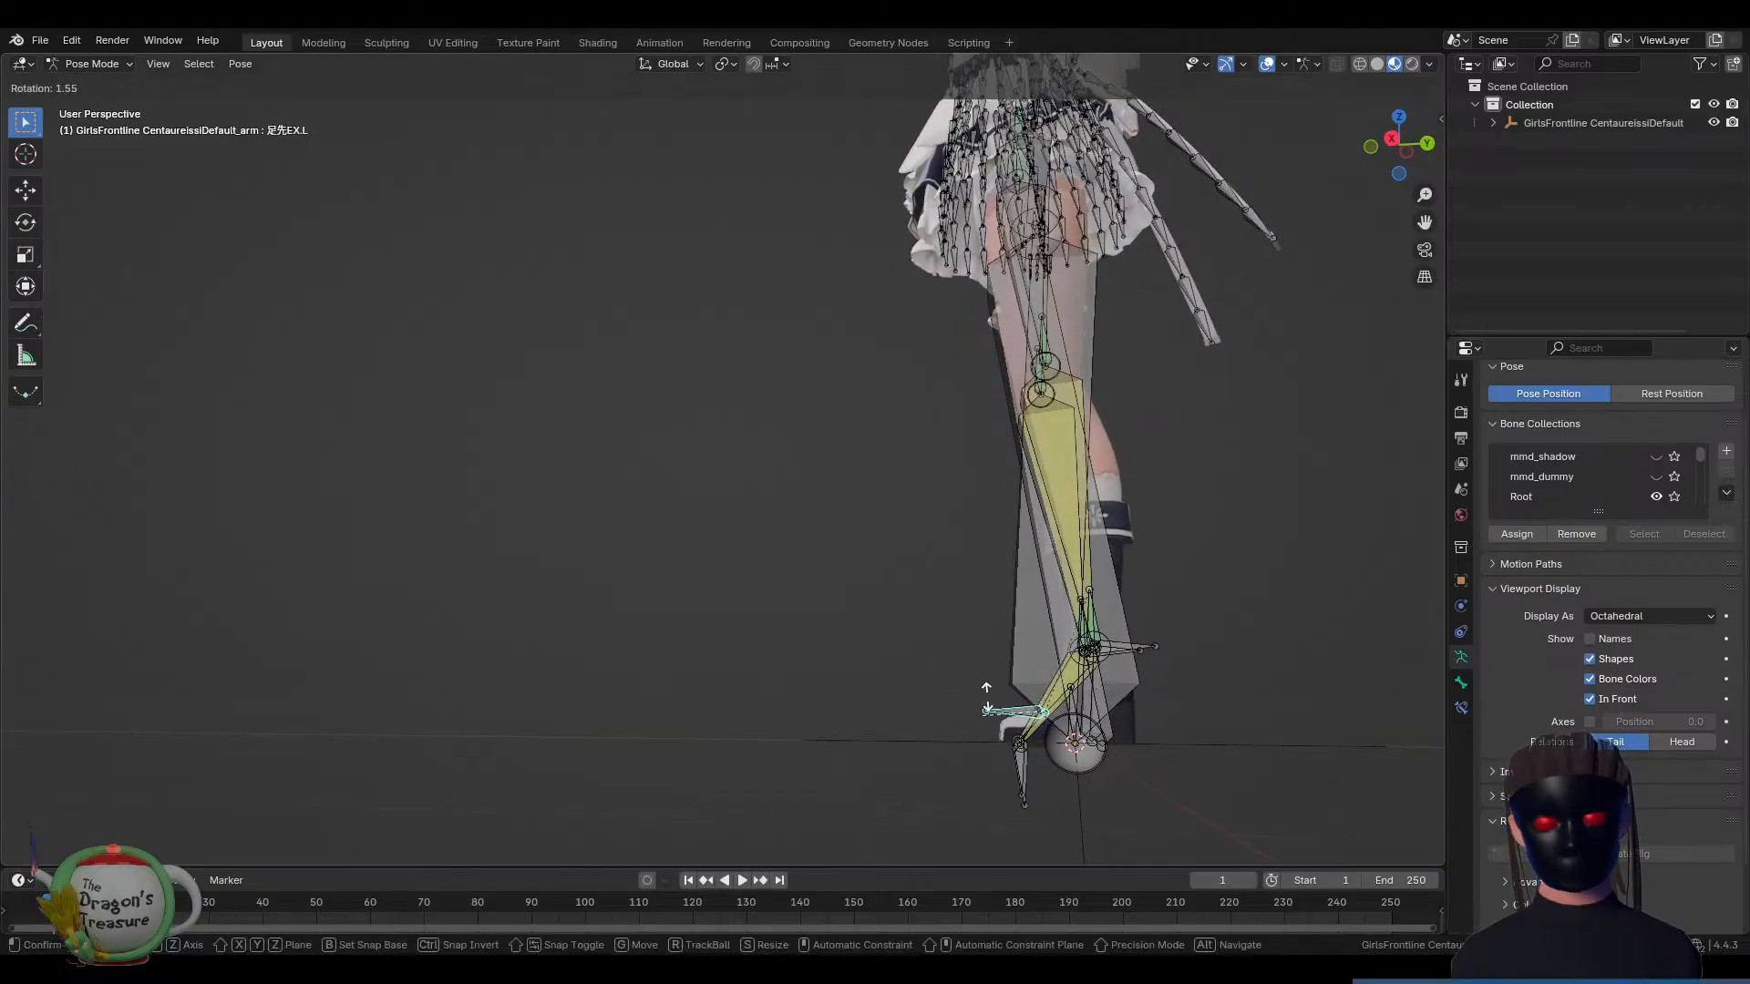
click(983, 704)
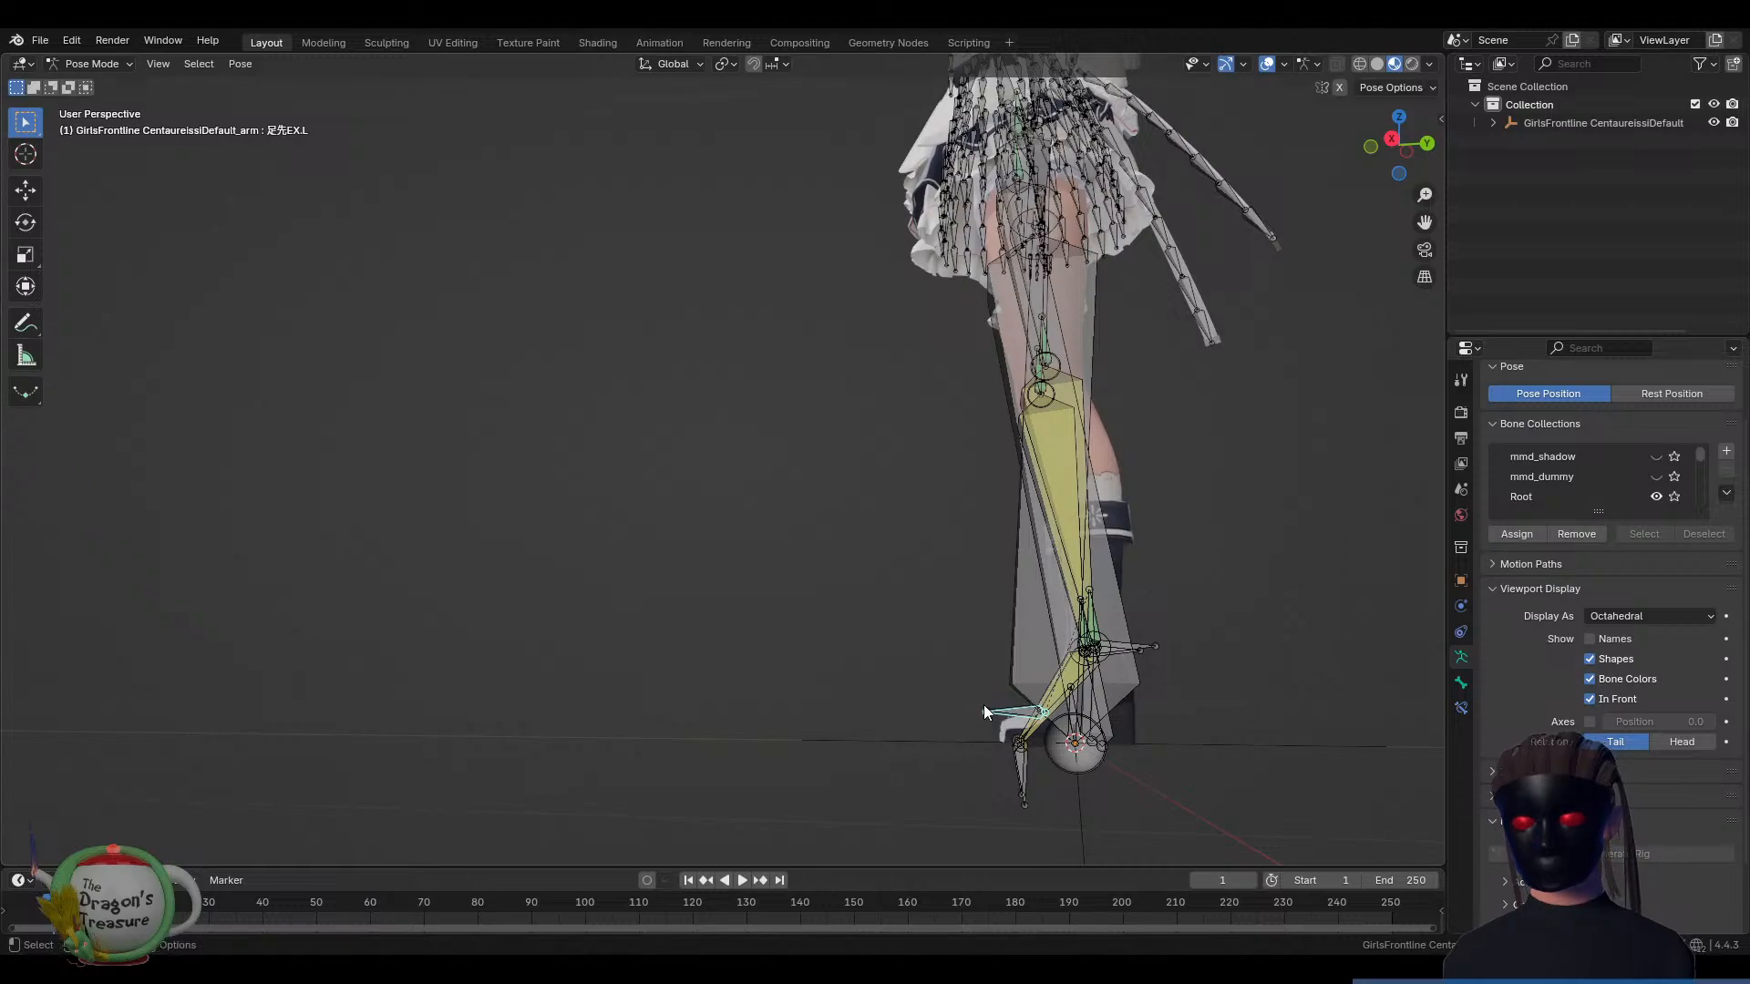
Select the overlapping ひざ.L, 足首D.L and 全ての親 bones in turn to examine the leg's bone structure
middle_drag(1120, 676, 981, 718)
click(1085, 652)
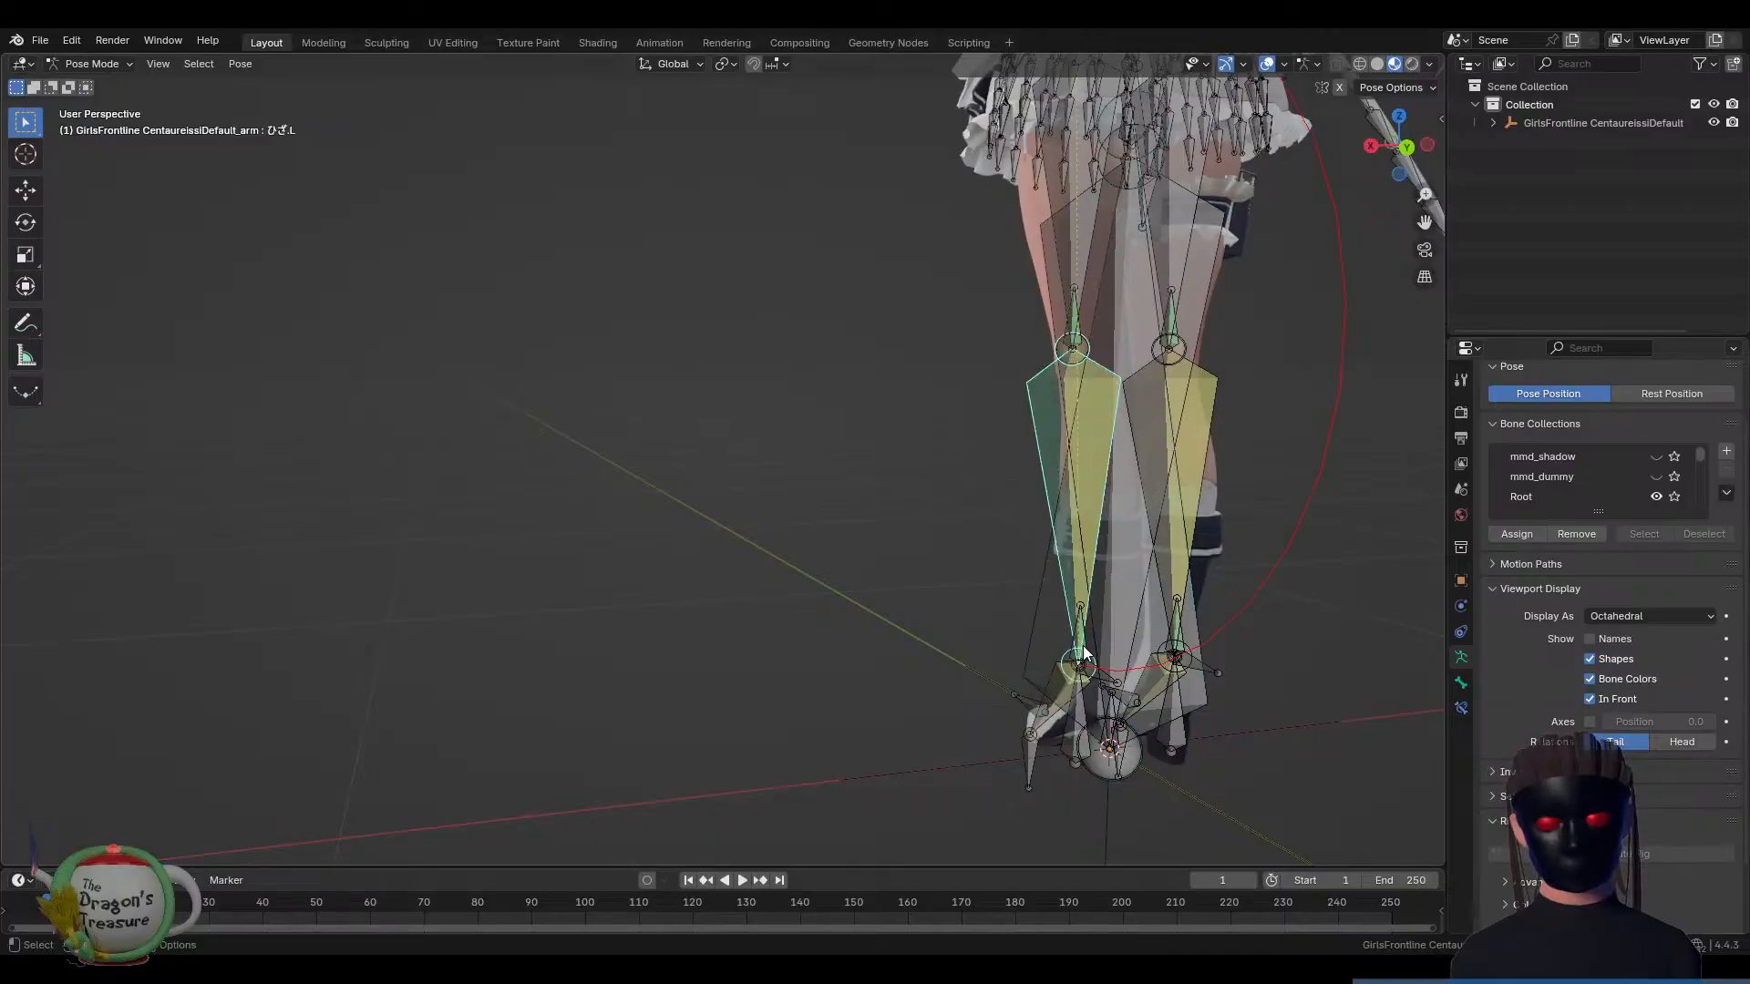
click(1085, 653)
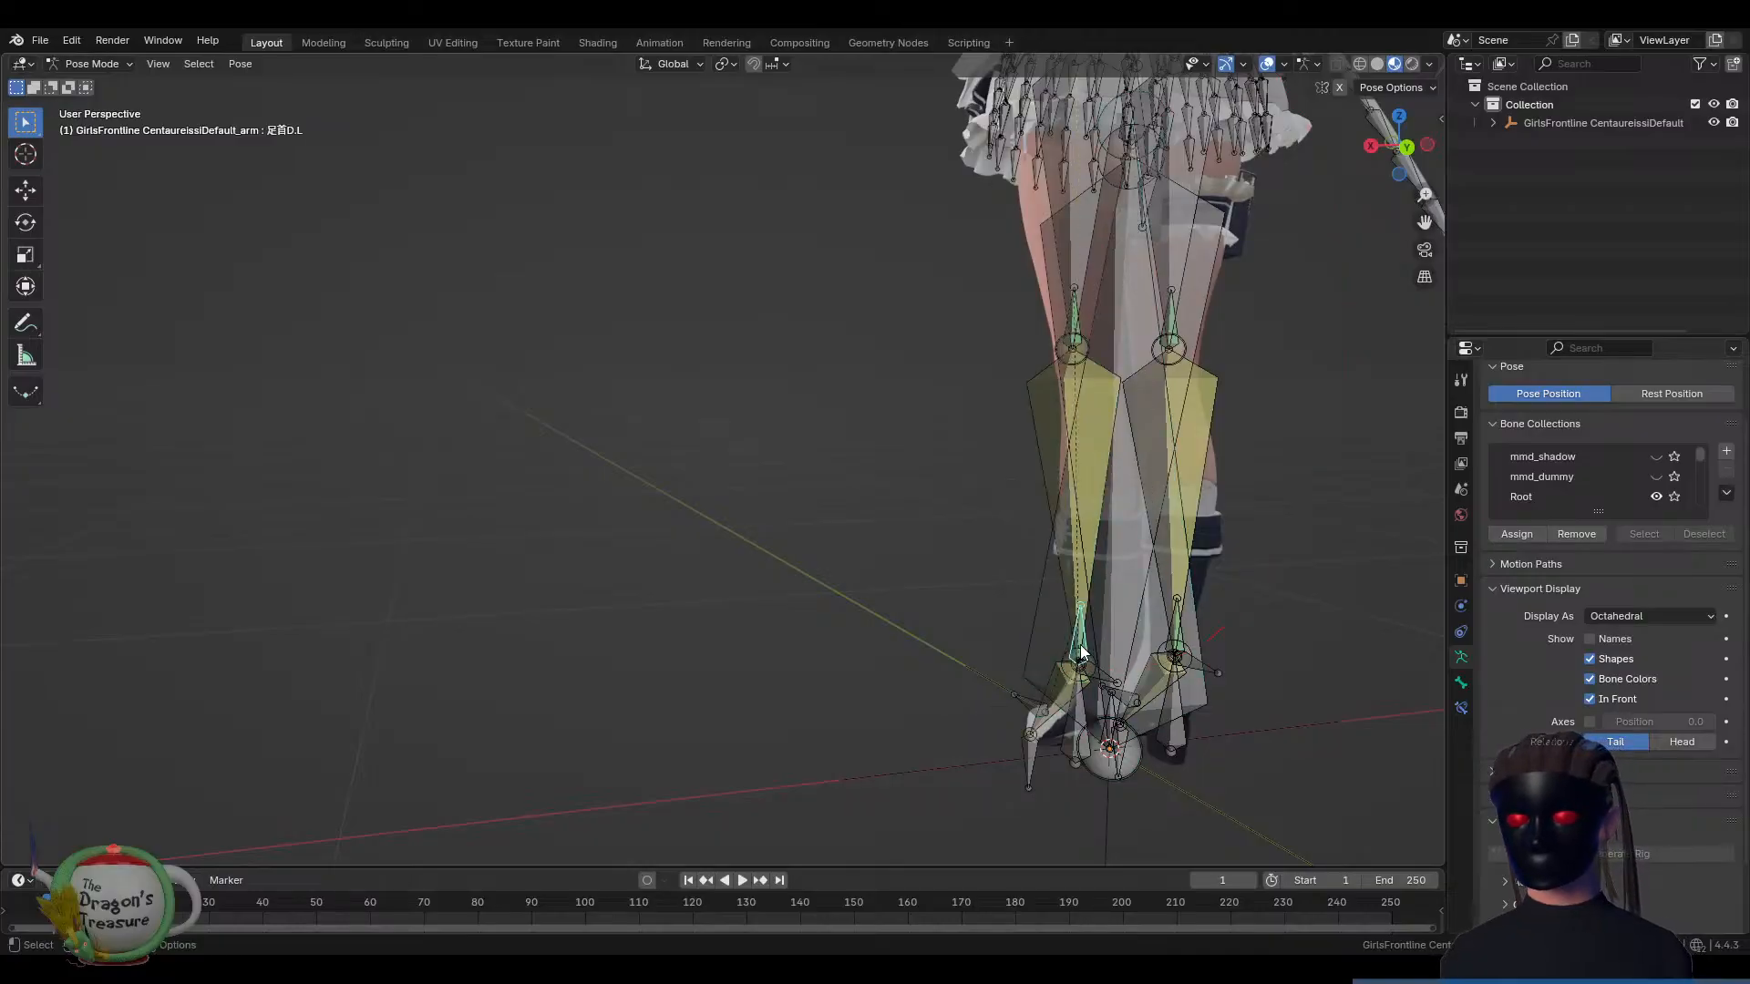
click(1072, 523)
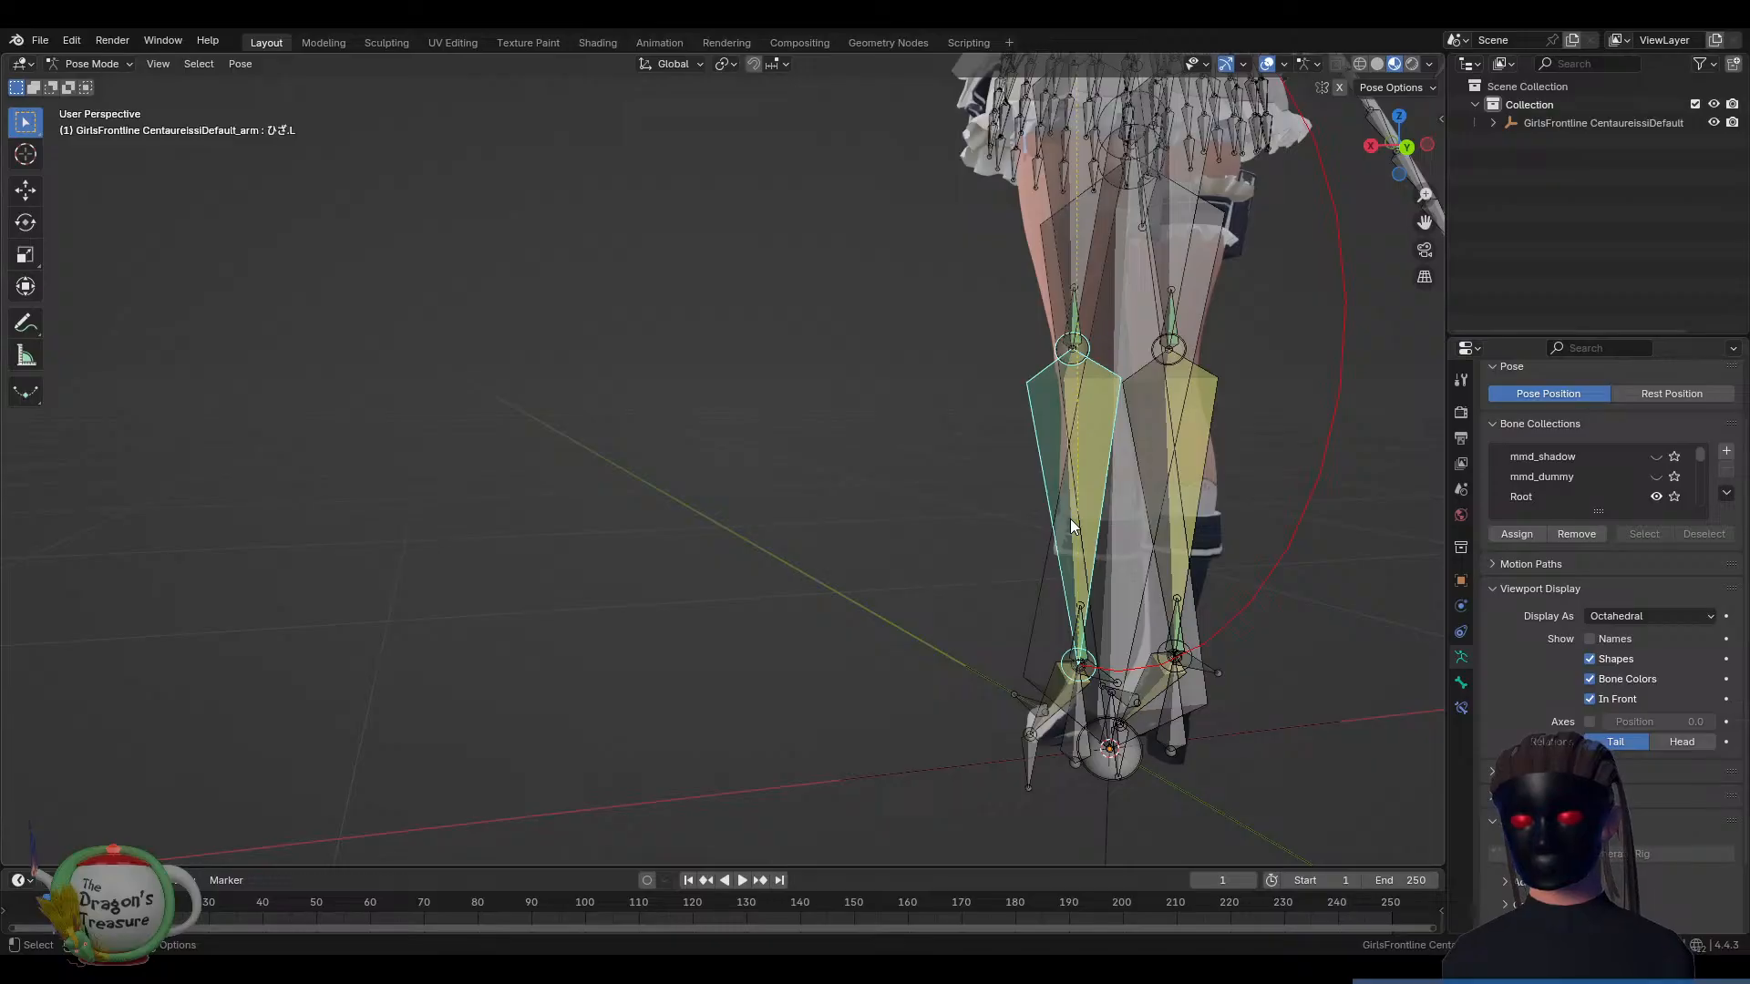
click(1072, 527)
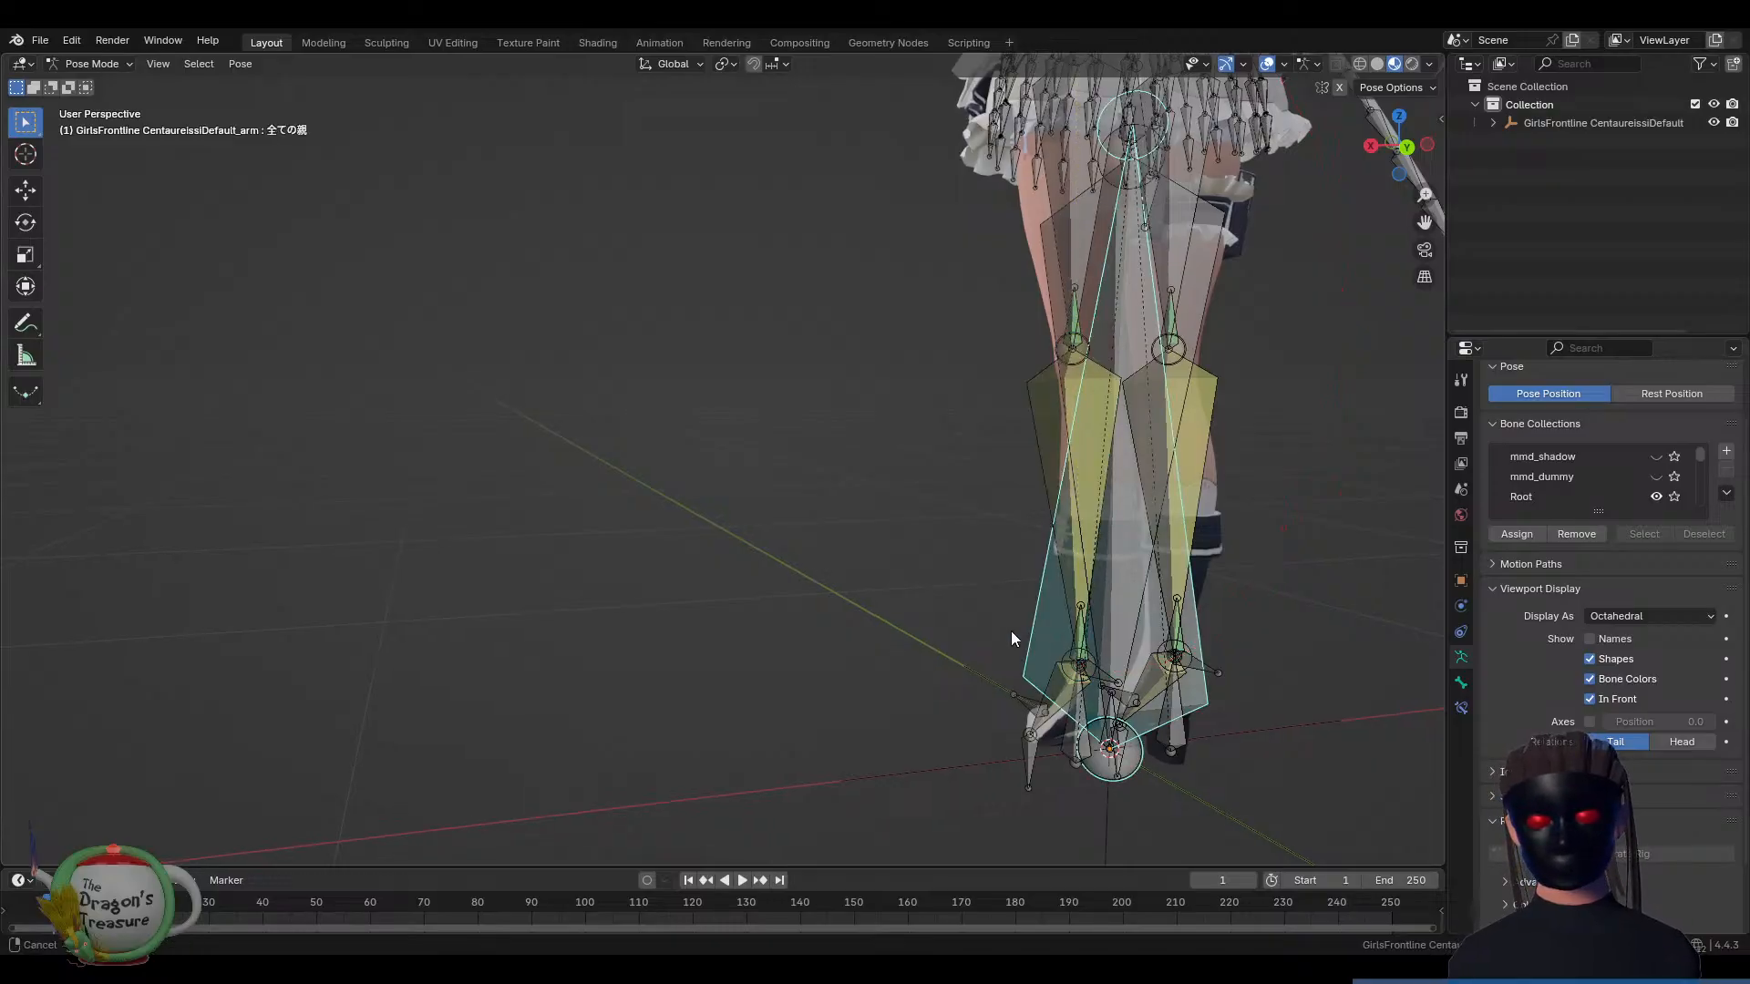
middle_drag(1010, 631, 1190, 652)
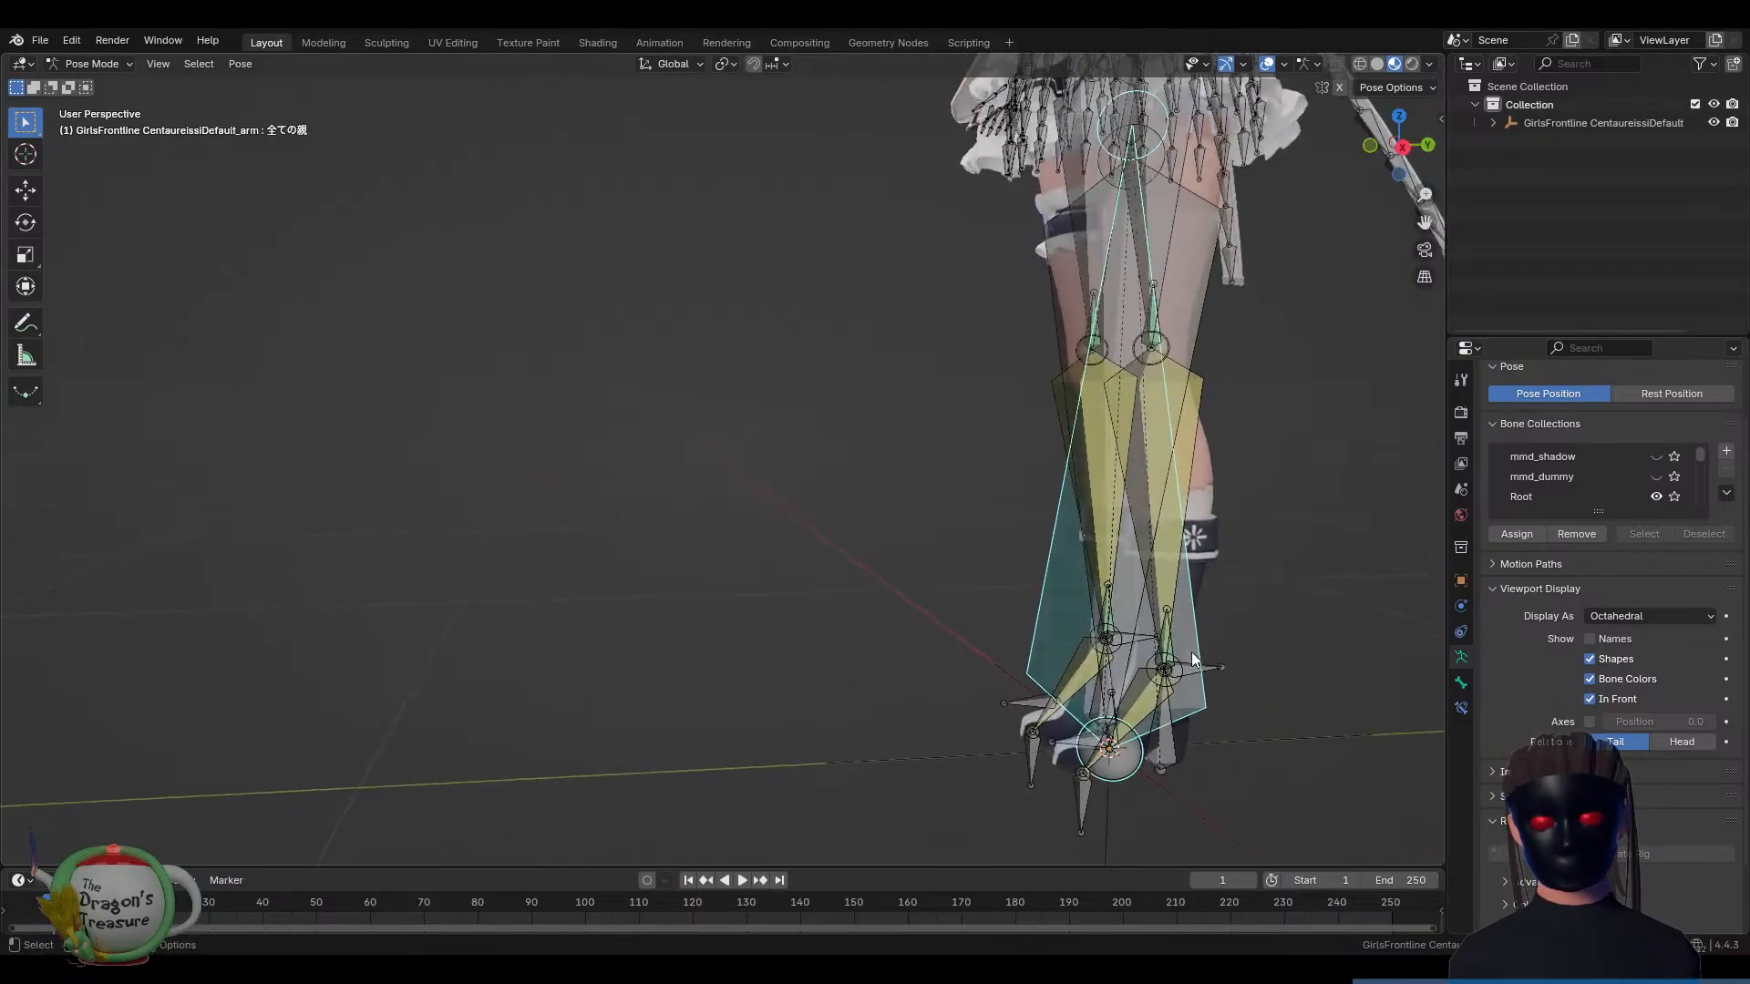
Move the 足ＩＫ.L bone up and forward to bend the left leg, and reset the pose of all bones
click(1191, 655)
middle_drag(1292, 689, 1209, 659)
key(g)
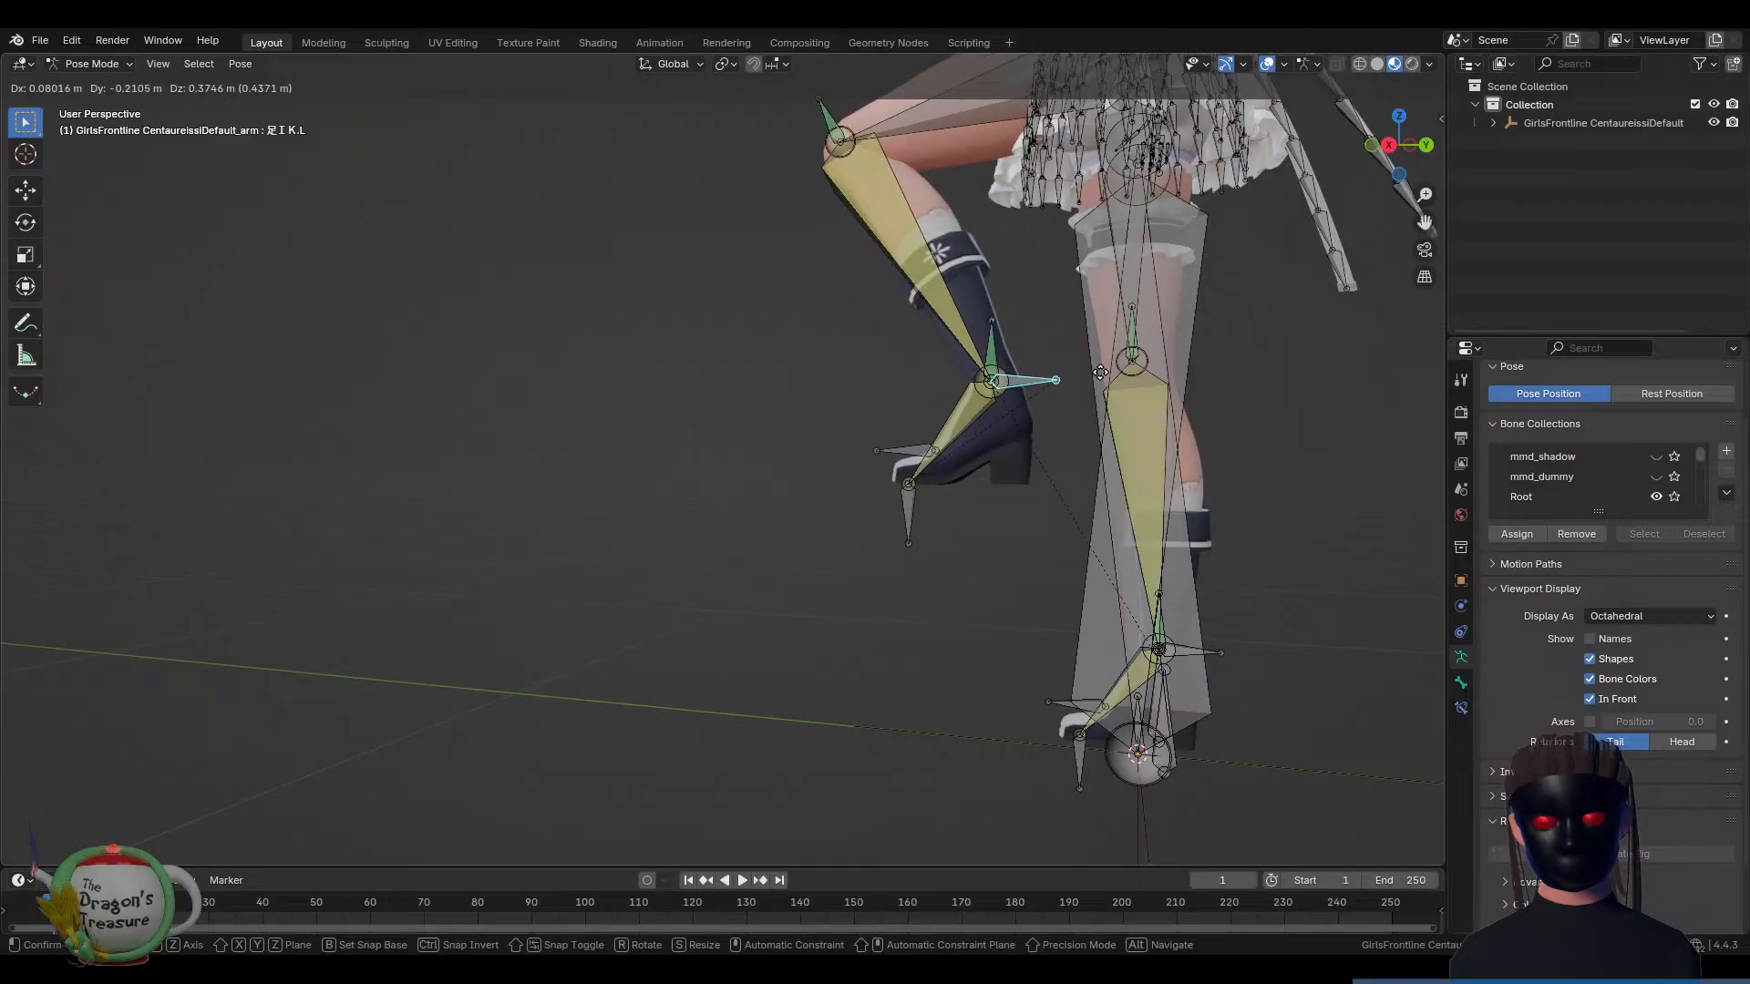
click(1154, 315)
middle_drag(1154, 316, 1101, 467)
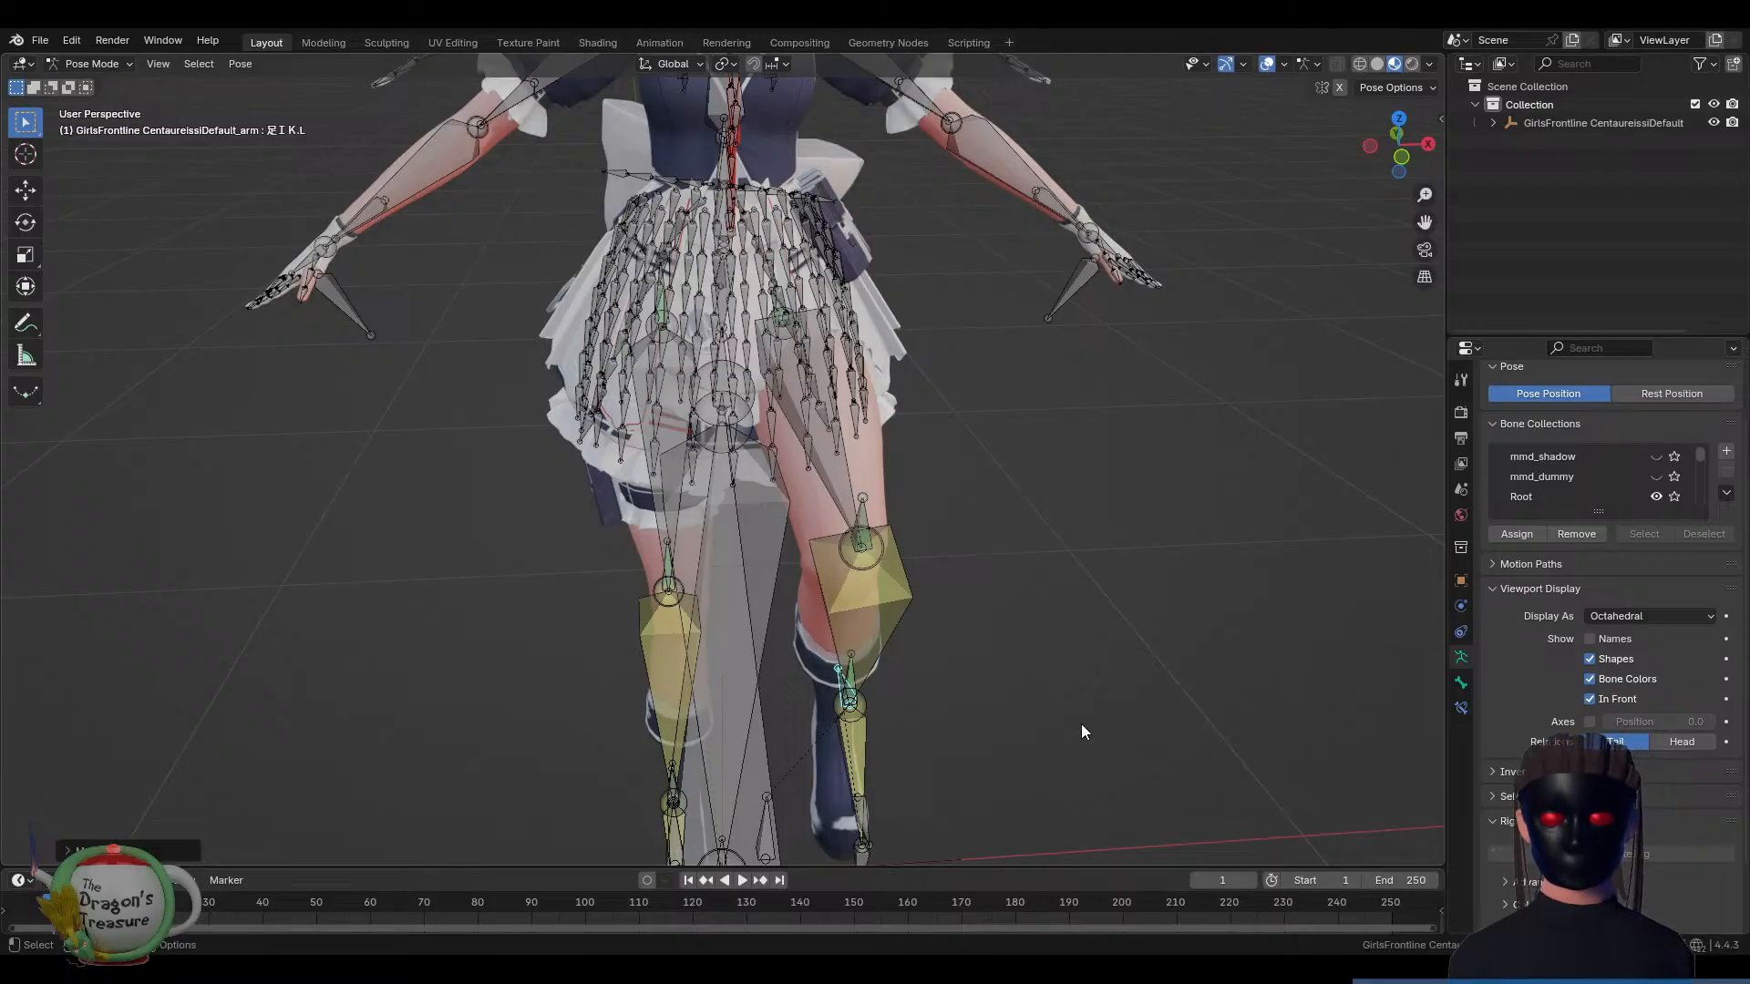
middle_drag(1081, 724, 891, 715)
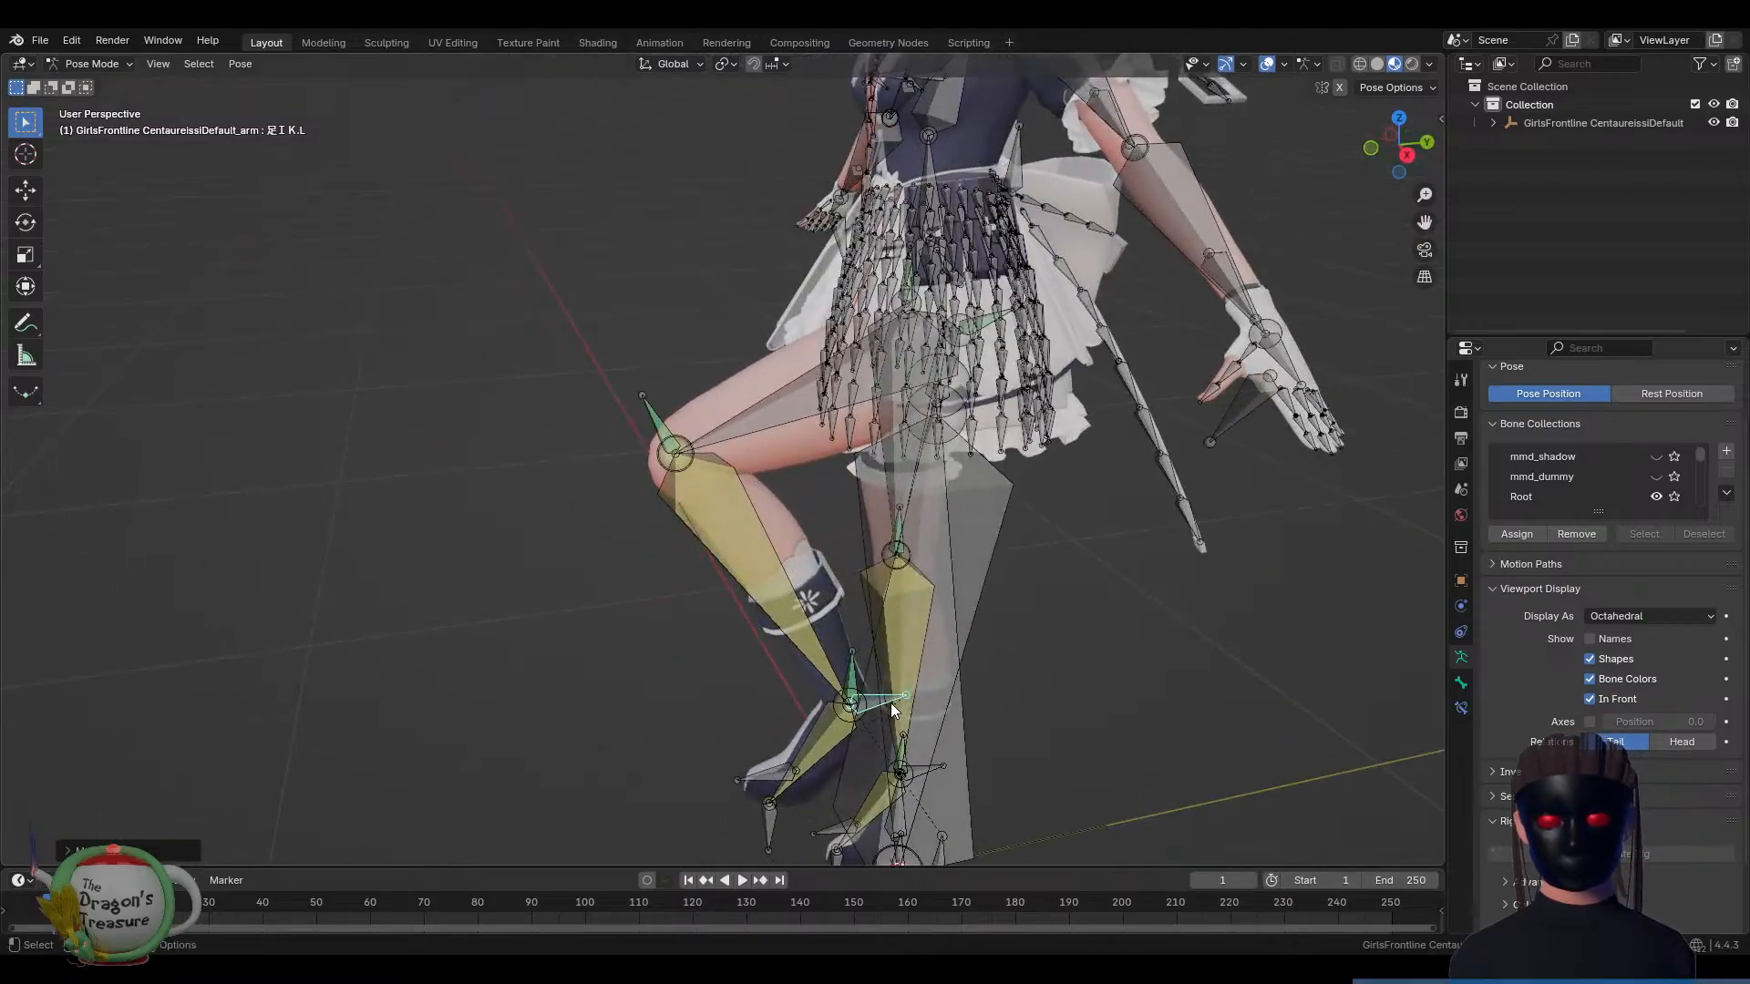
key(a)
key(alt+r)
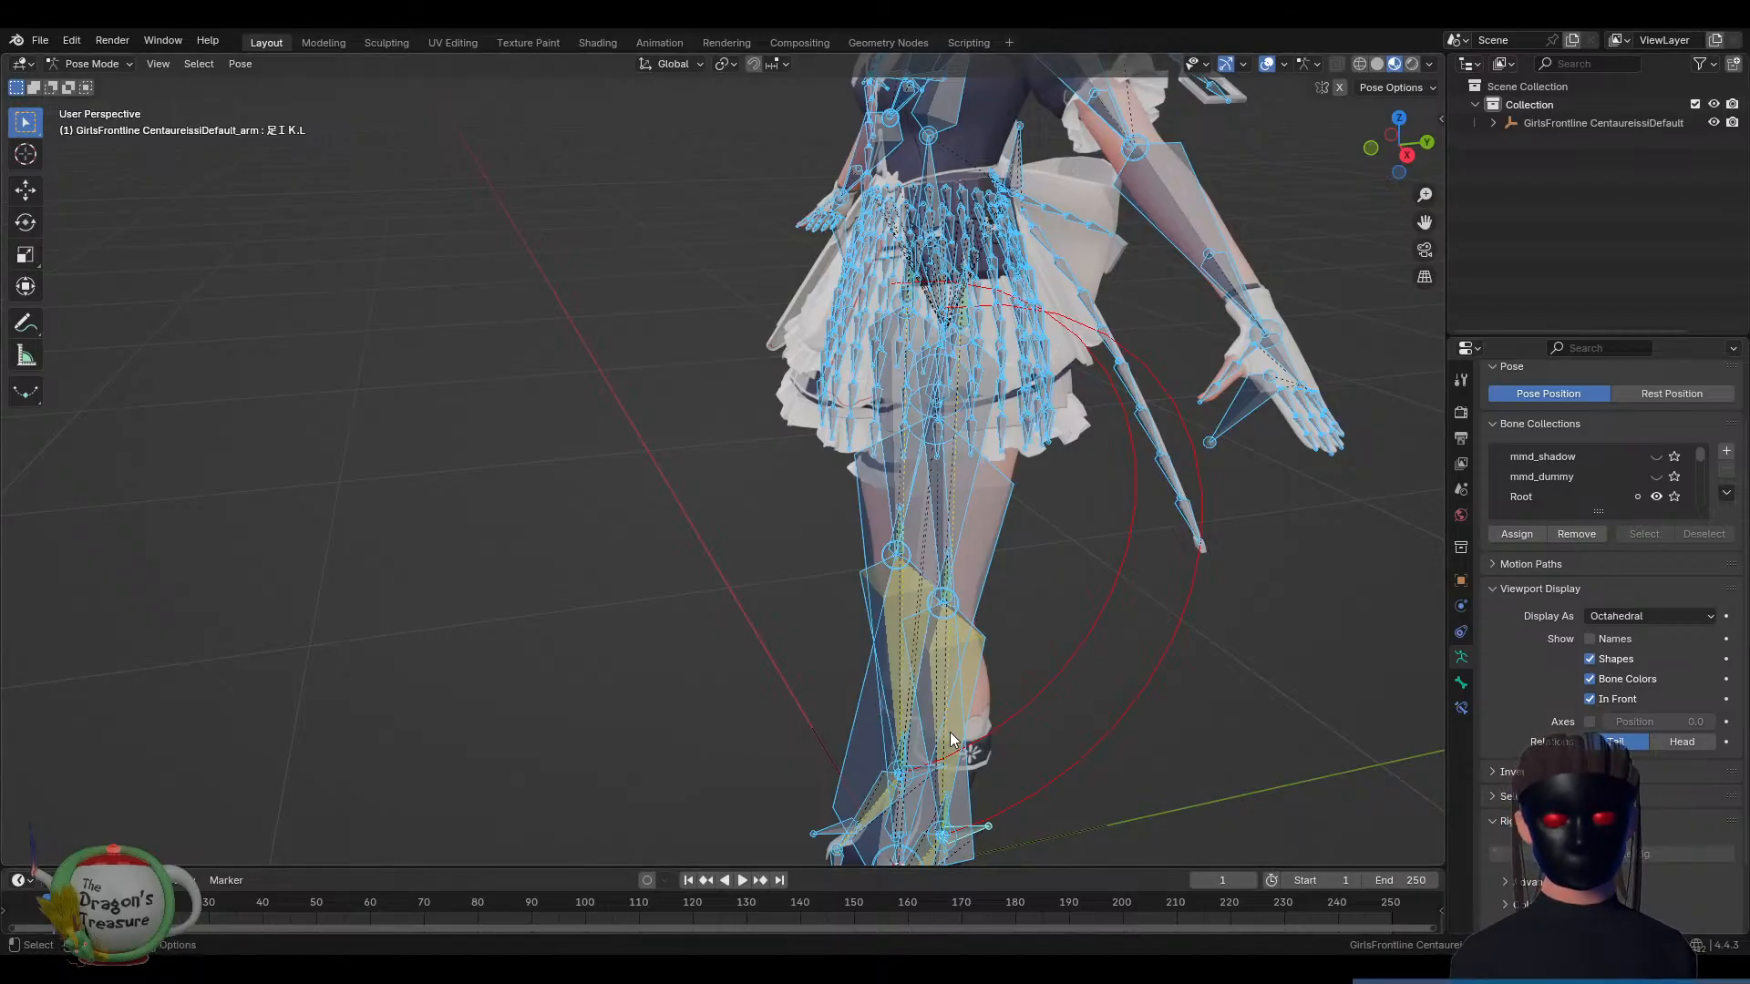
Select only the 足ＩＫ.L bone and try raising the left leg with it again
click(973, 843)
key(g)
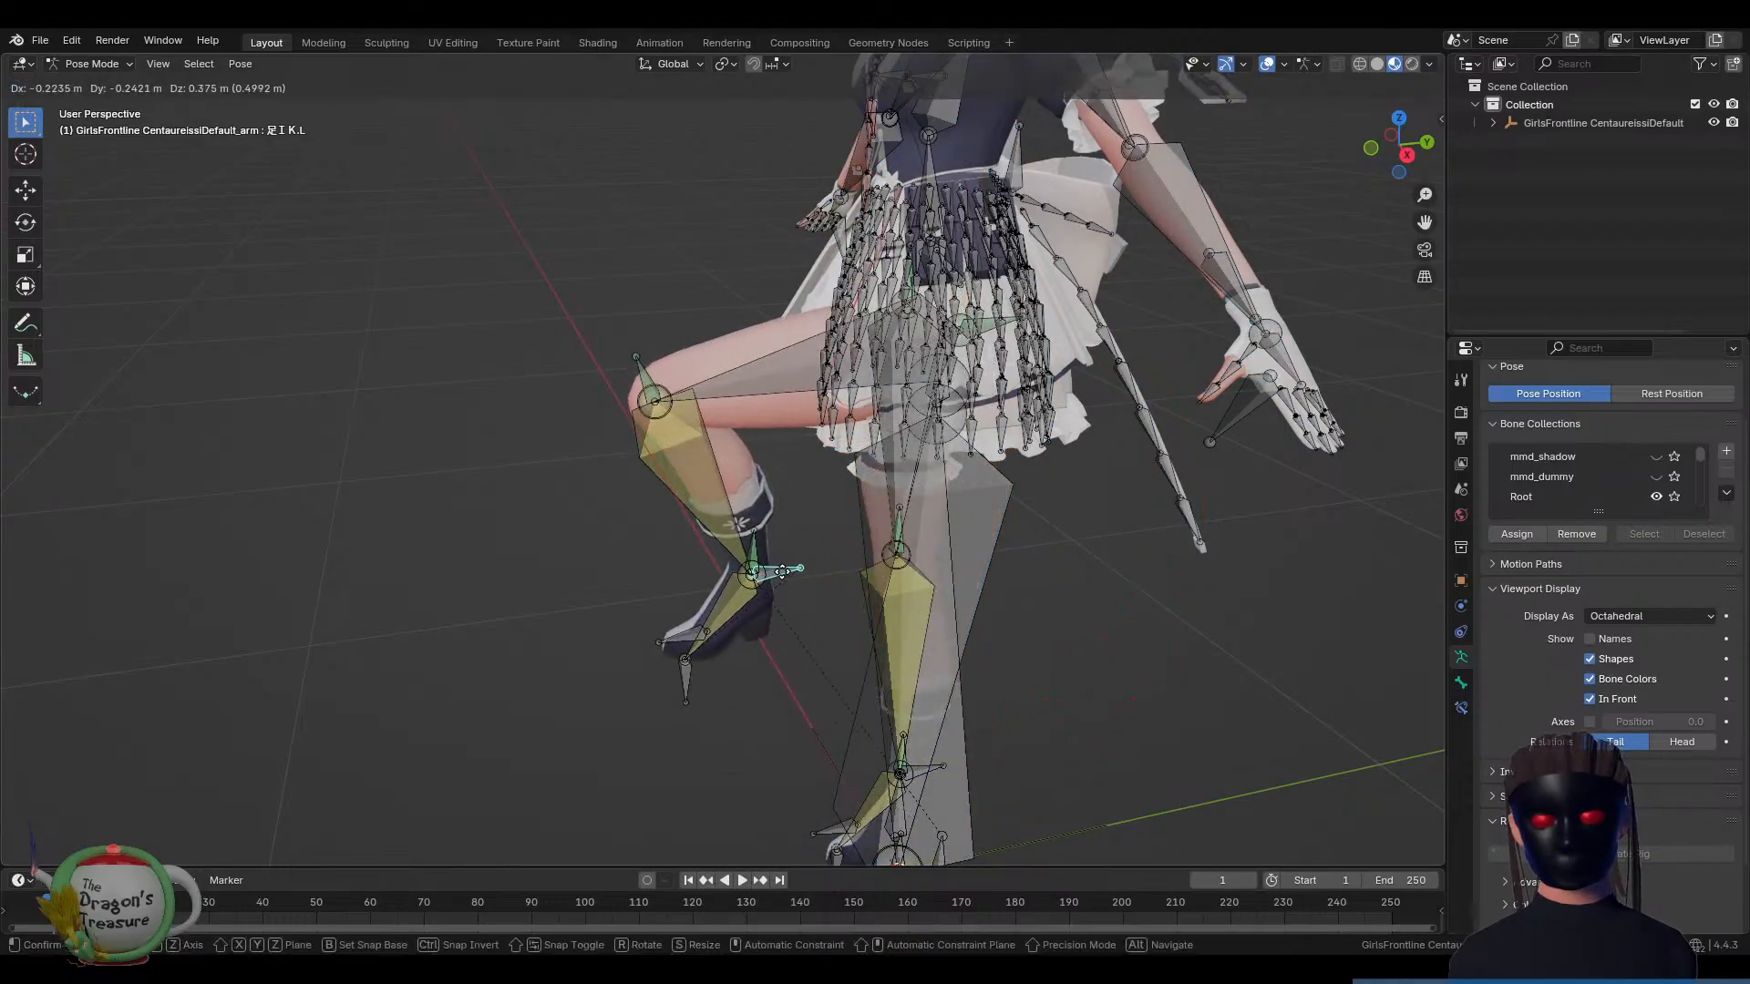
key(Escape)
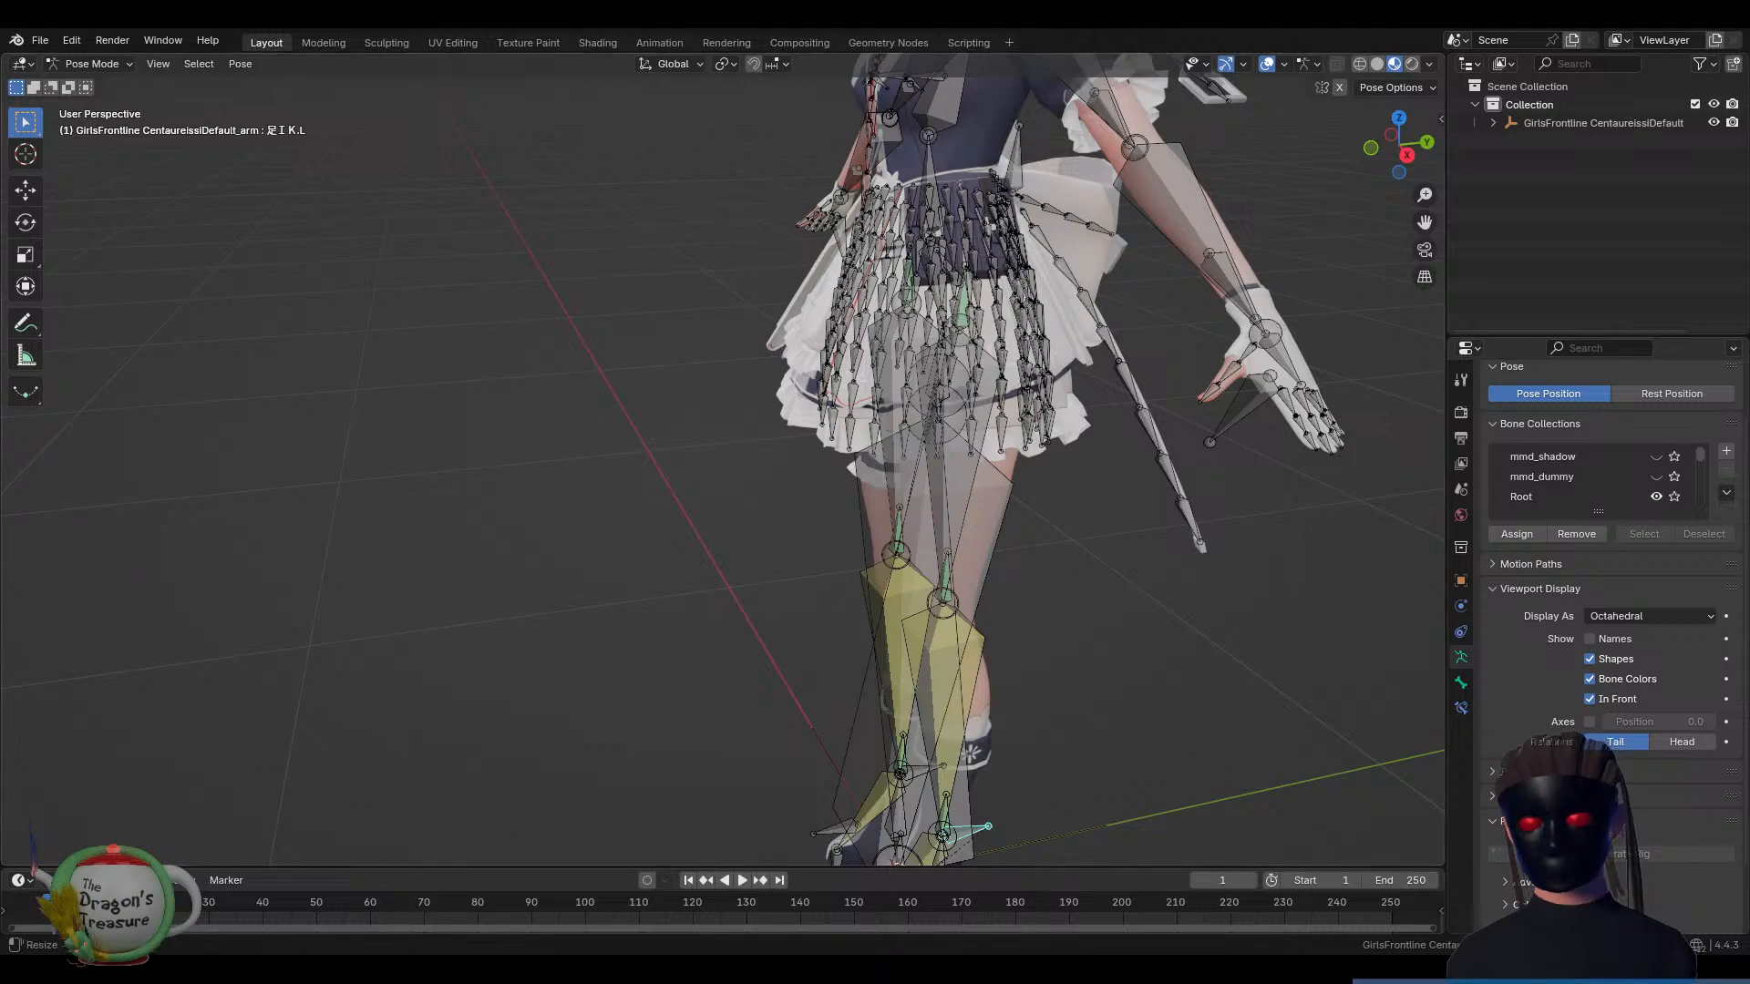
Set the current frame to 62 and select the skirt bones Skirt_4_5 and Skirt_5_3
click(382, 912)
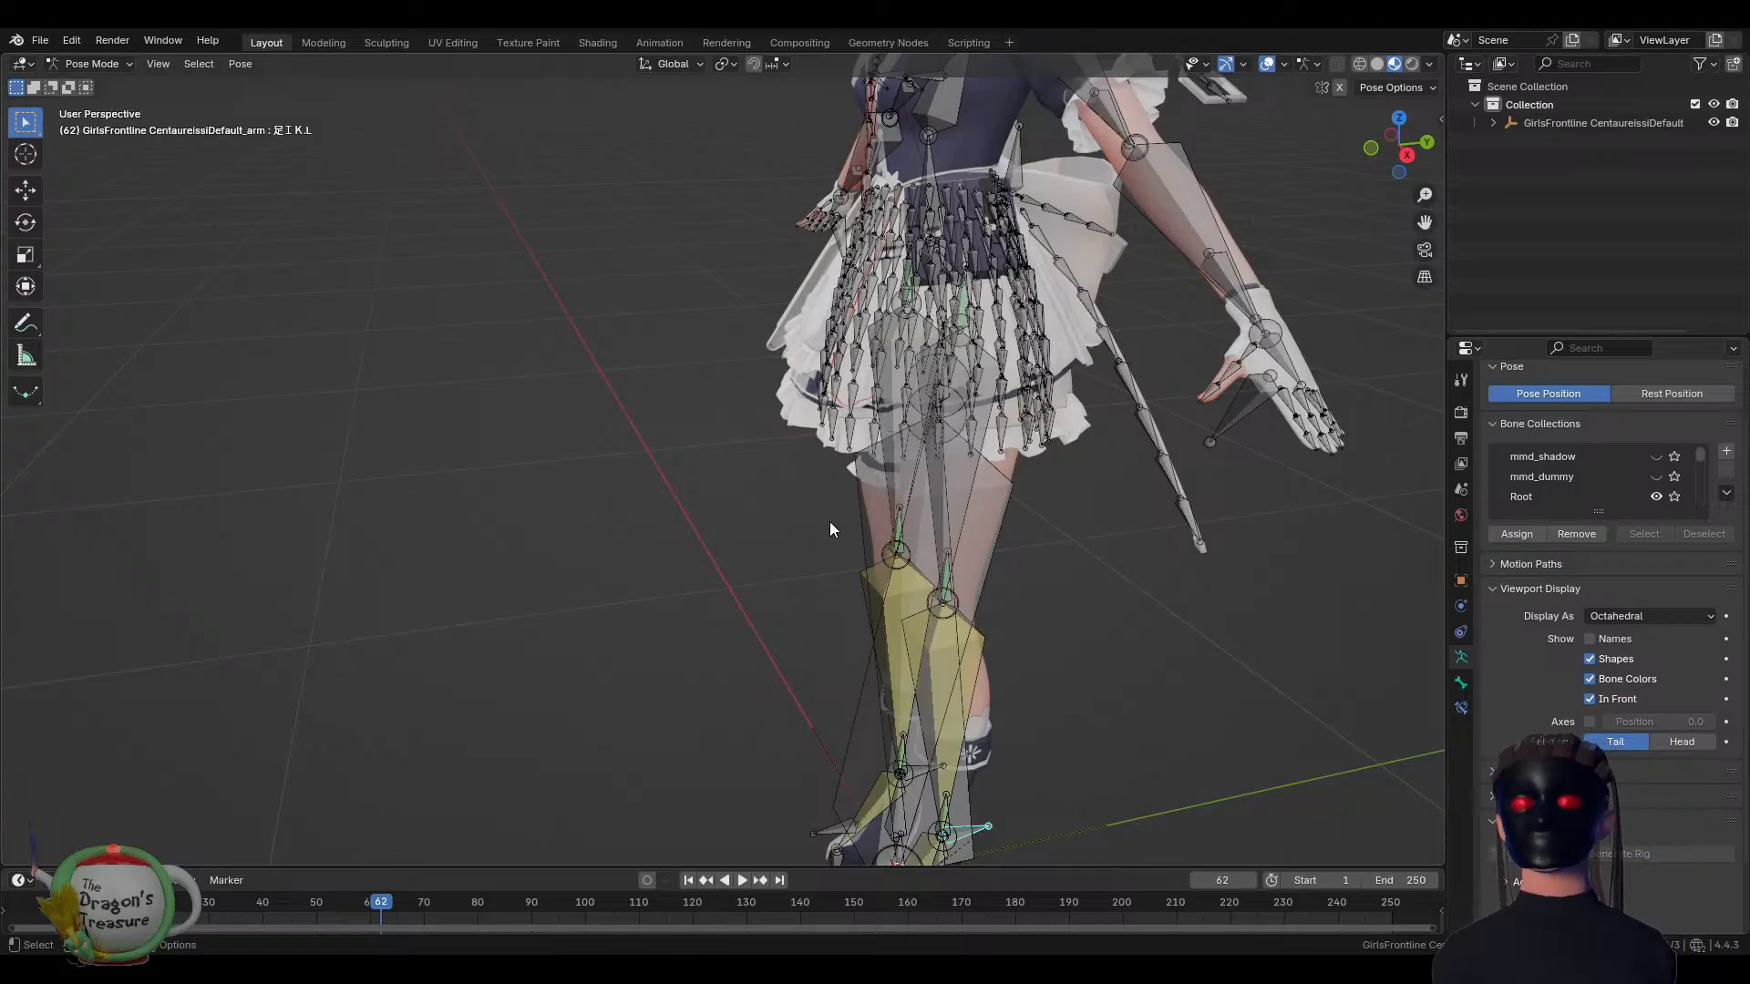
click(973, 367)
middle_drag(933, 459, 986, 460)
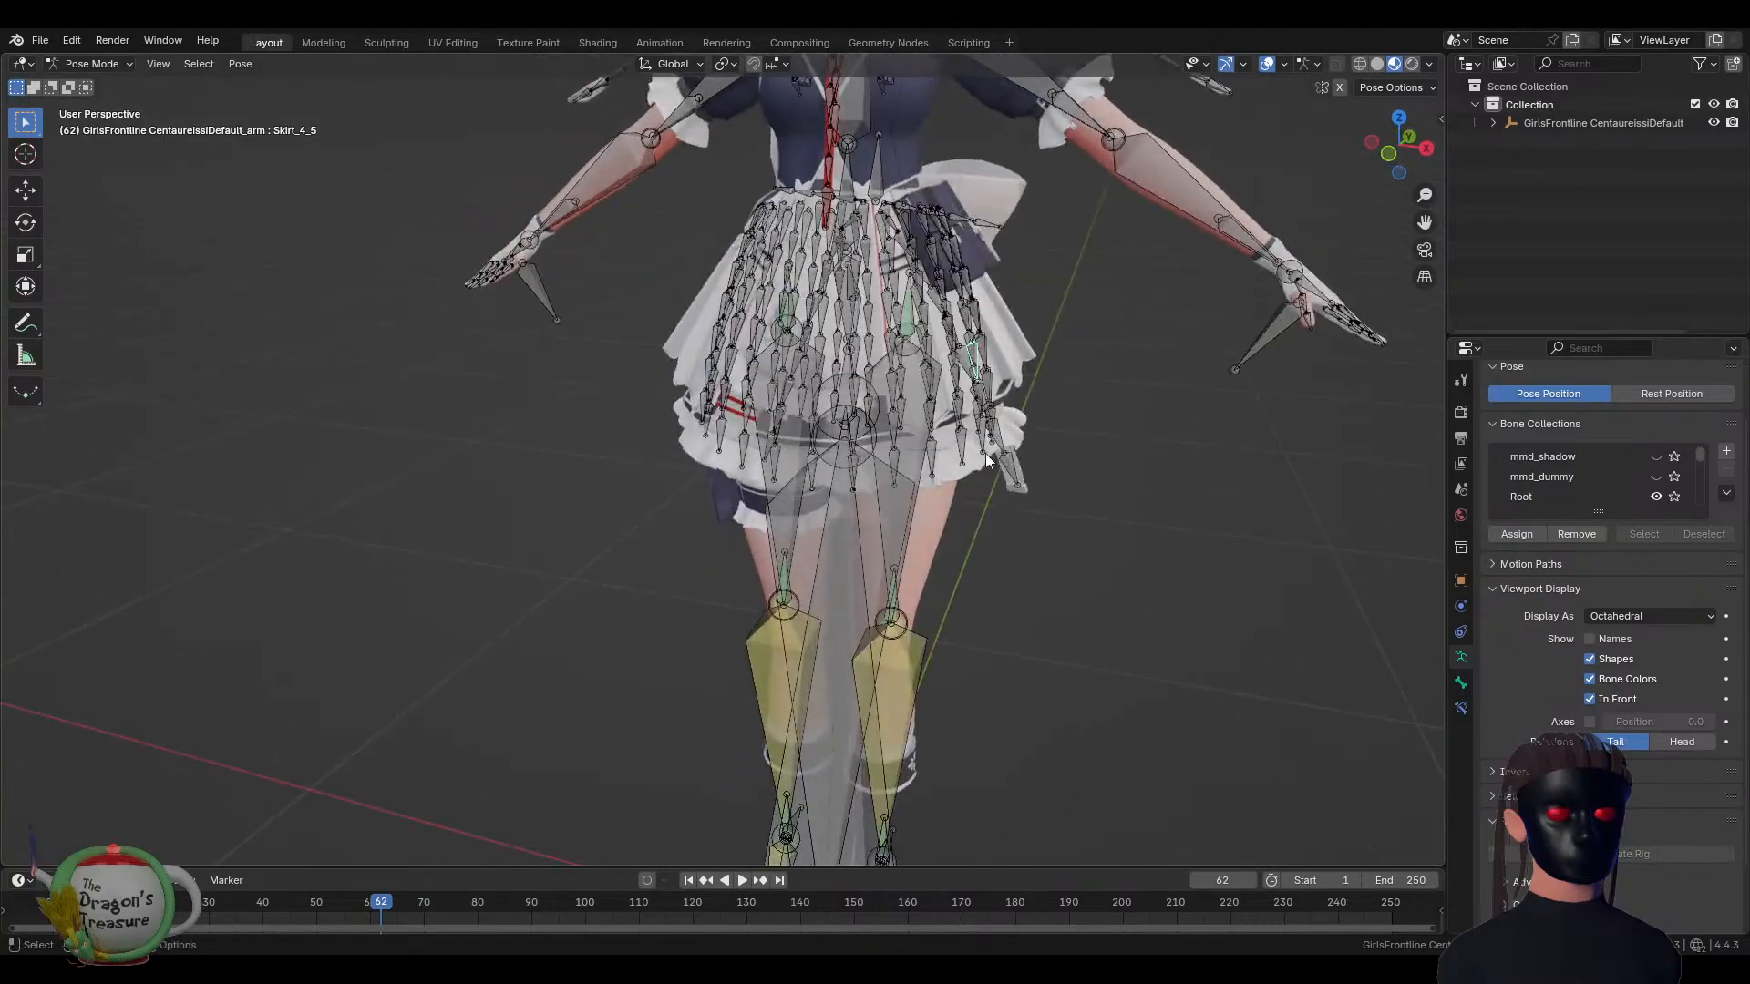
click(932, 446)
click(929, 431)
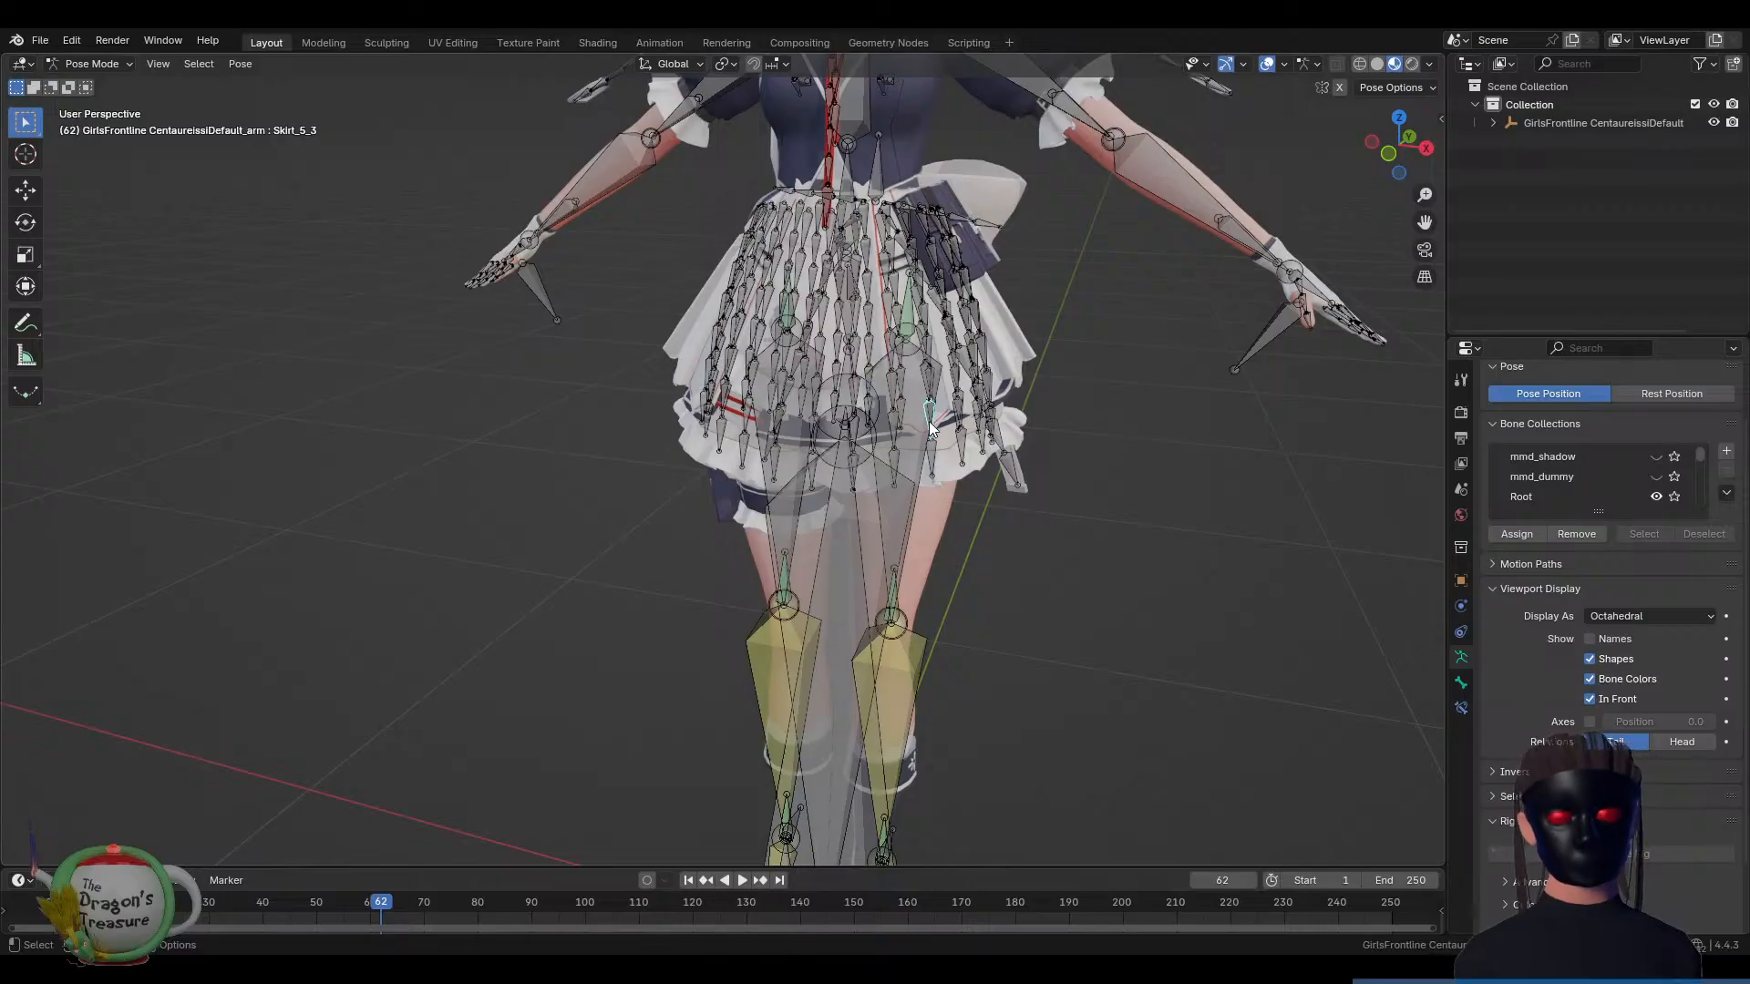
Look through the armature's bone collections for the one that holds the selected skirt bone
scroll(1541, 460, down, 5)
scroll(1540, 493, down, 4)
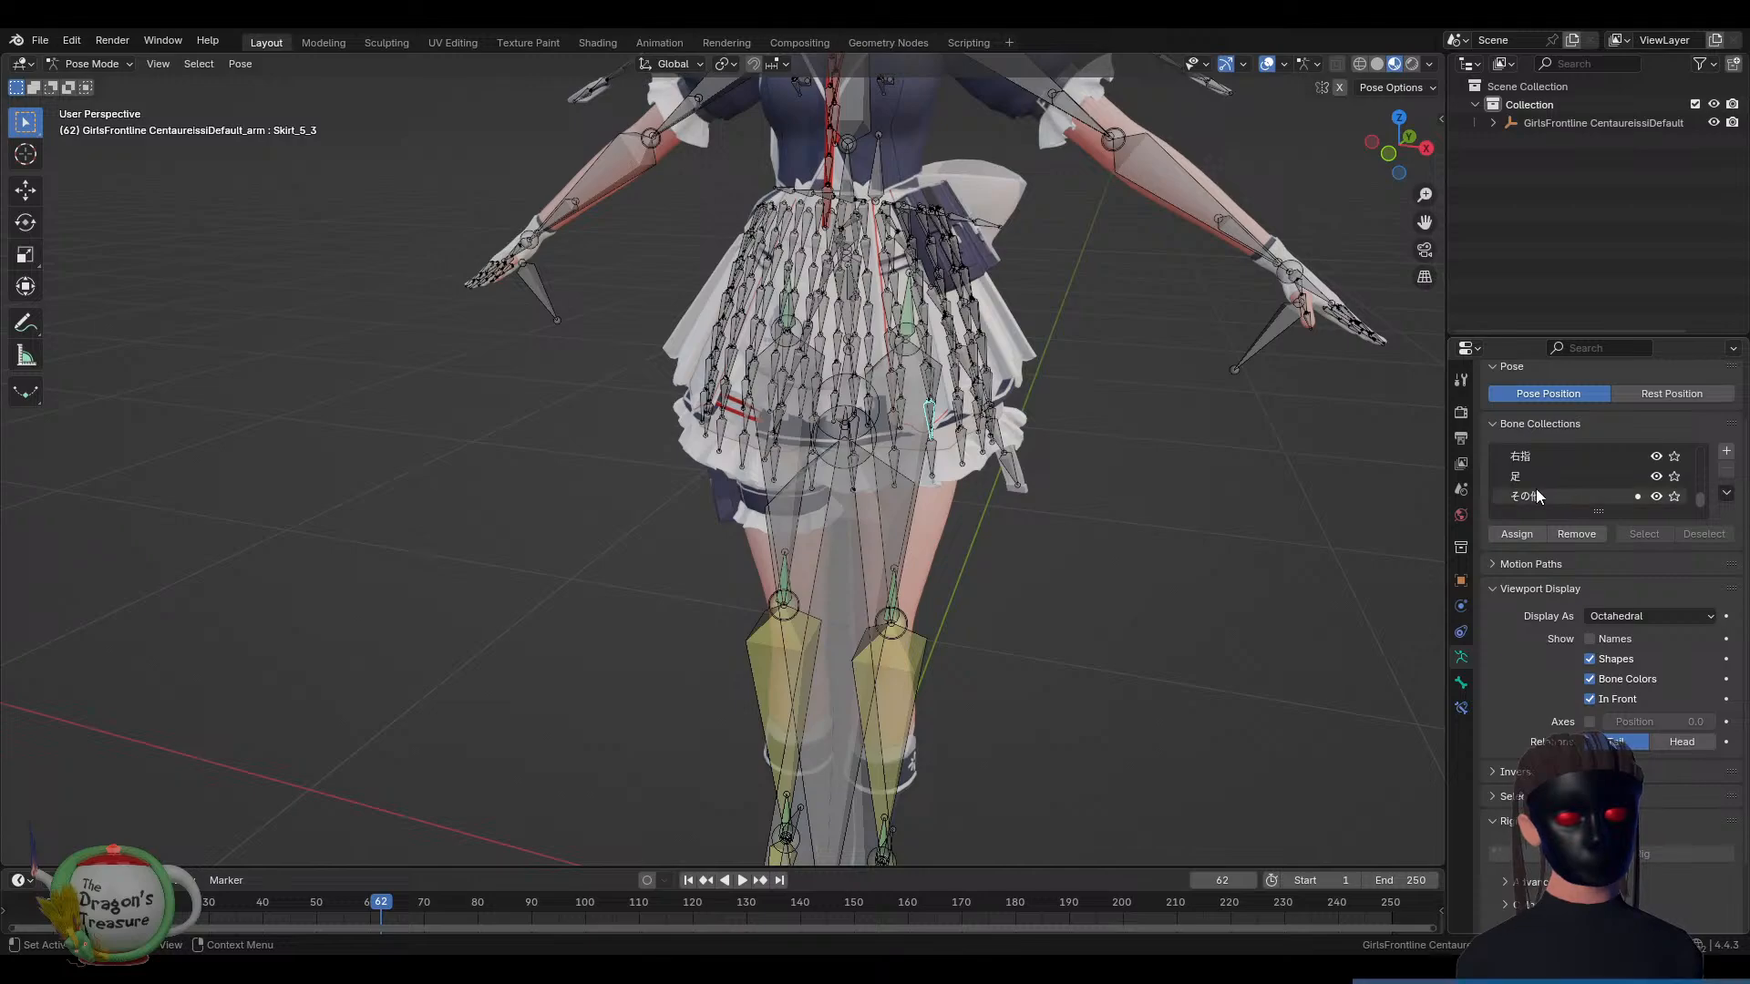
scroll(1539, 497, up, 4)
scroll(1539, 495, up, 4)
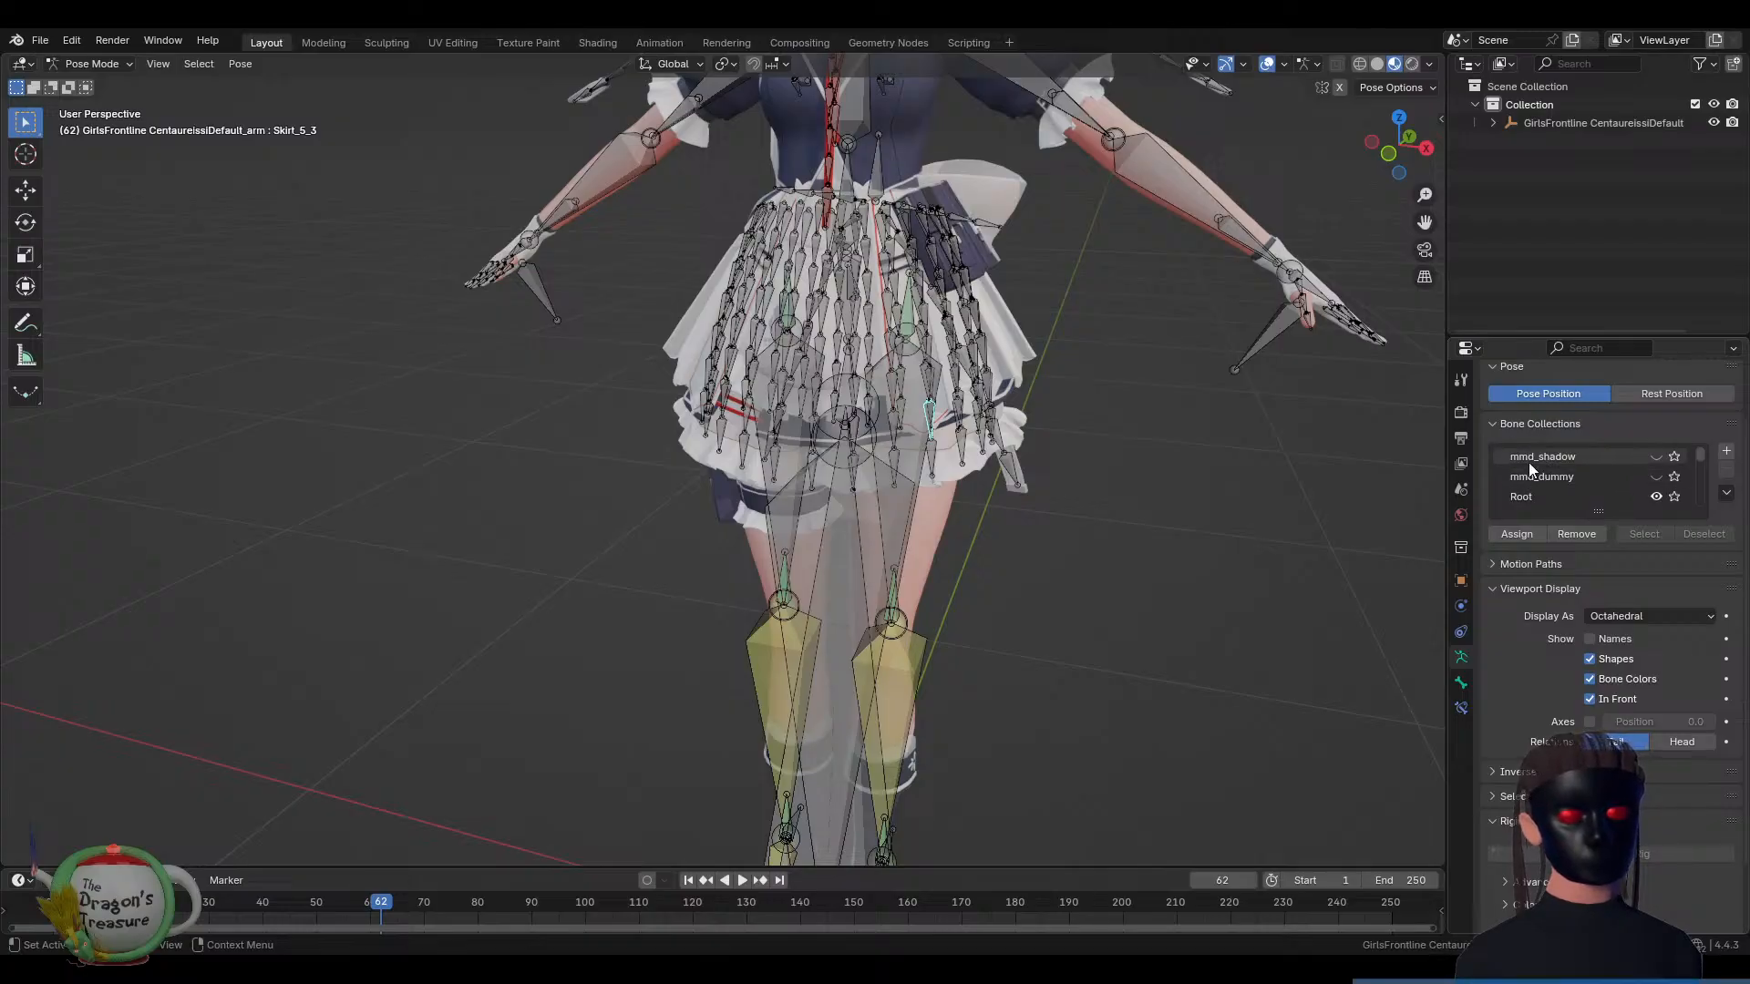
Return to Object Mode in front view, select the character mesh together with its armature, and enter Weight Paint mode
scroll(1223, 456, down, 3)
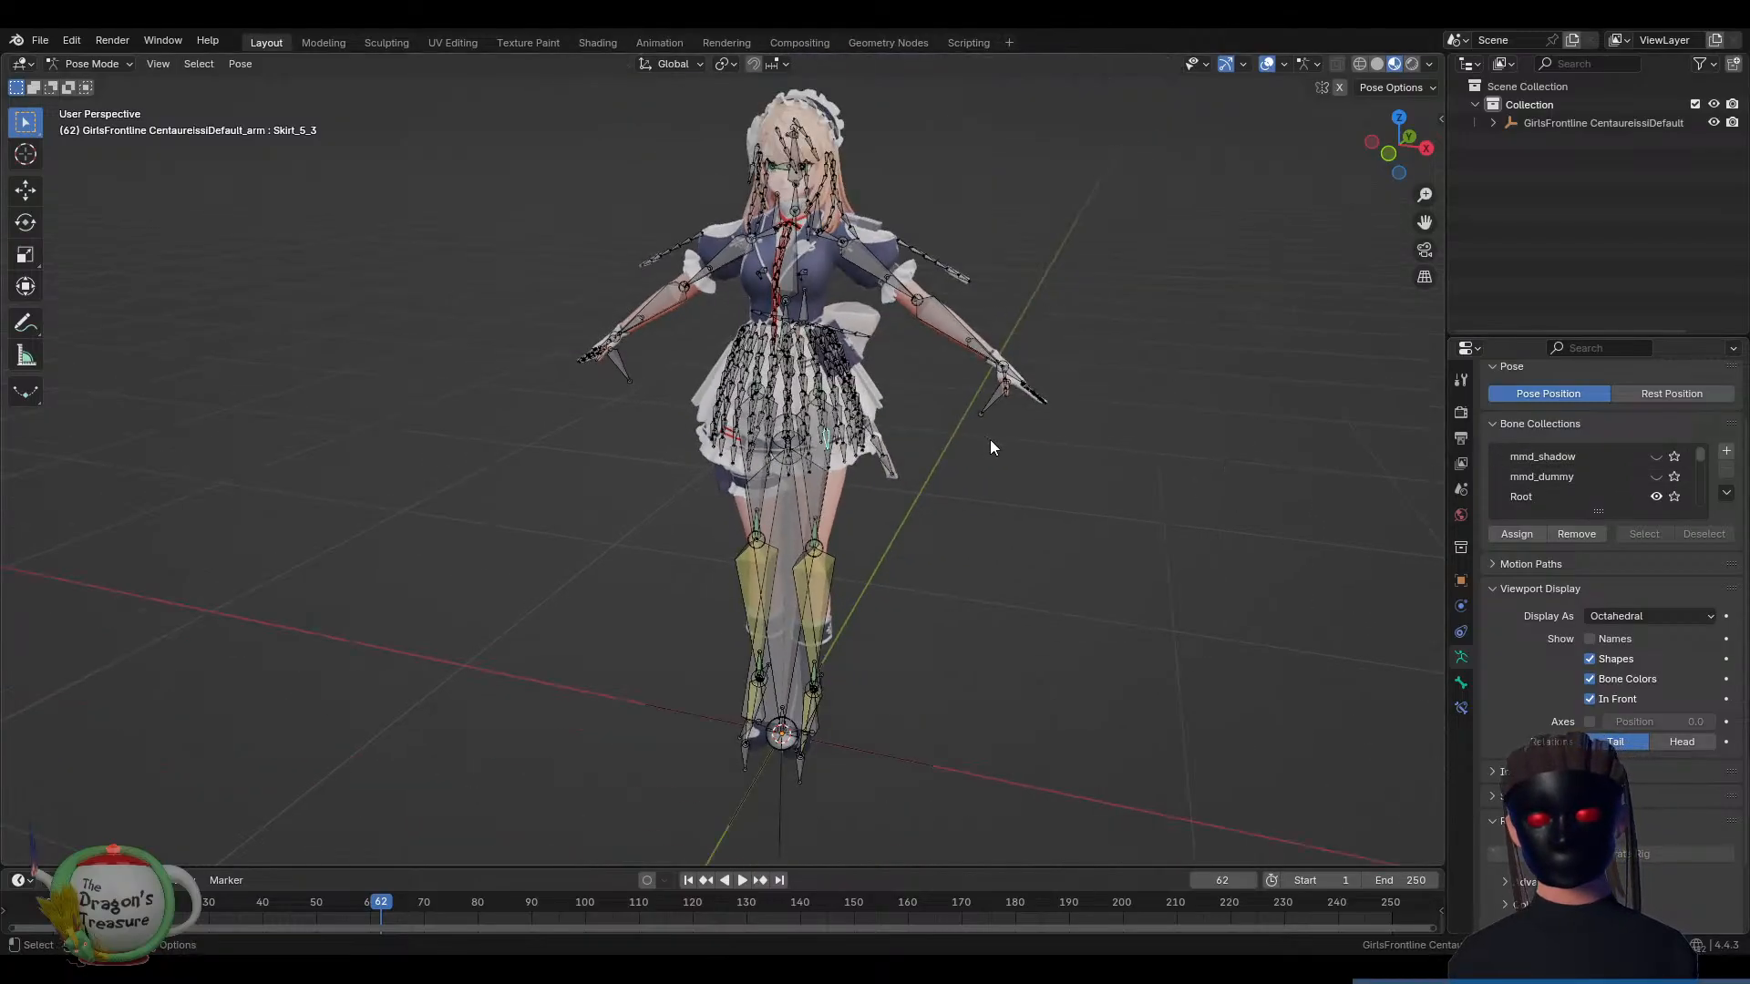
middle_drag(989, 440, 1032, 440)
key(KP_1)
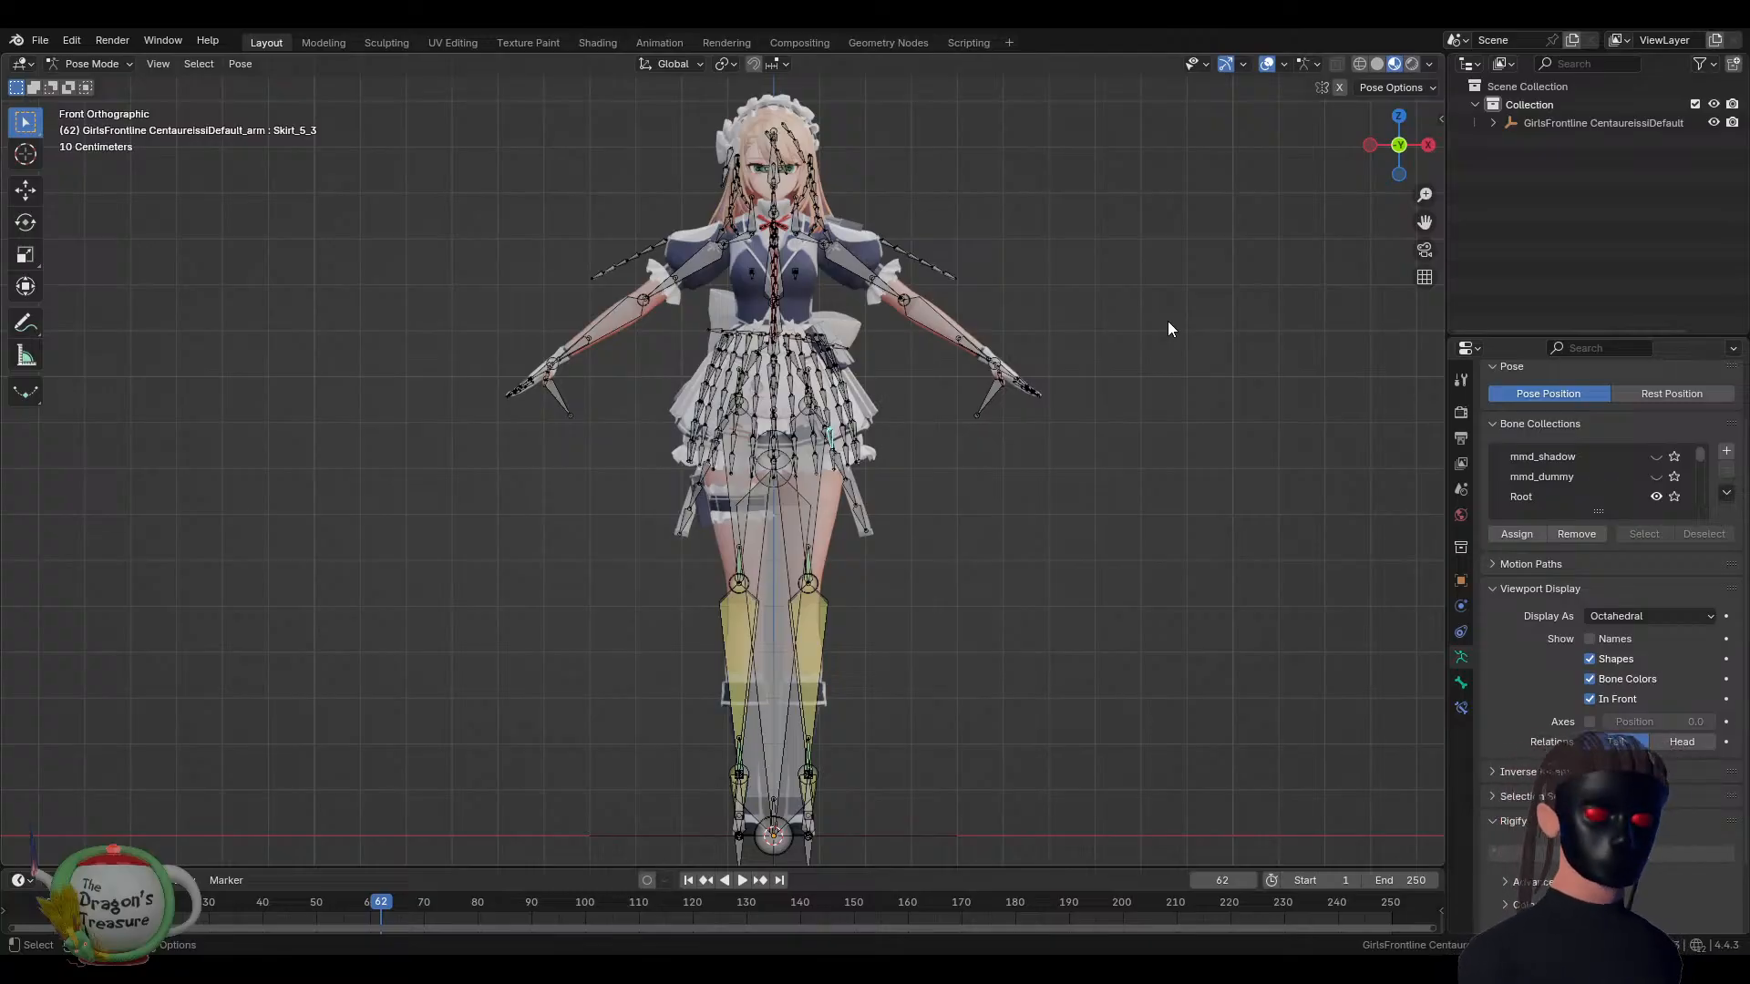
click(108, 66)
click(100, 83)
click(793, 299)
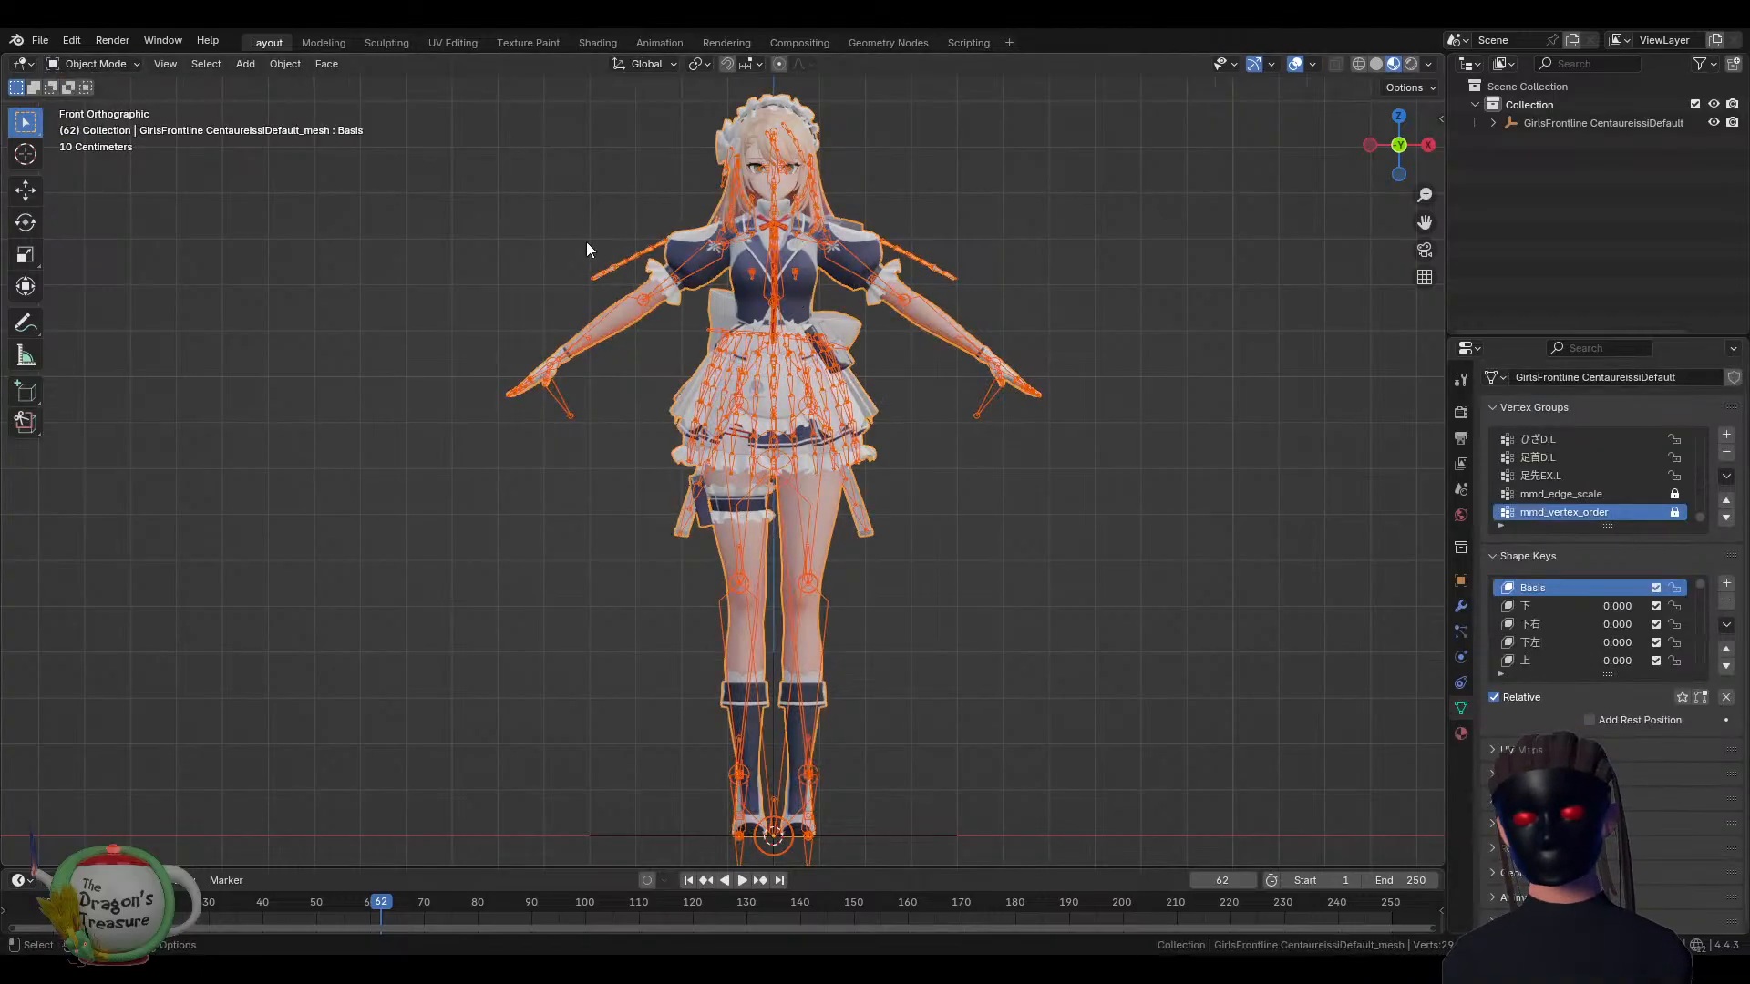
click(84, 62)
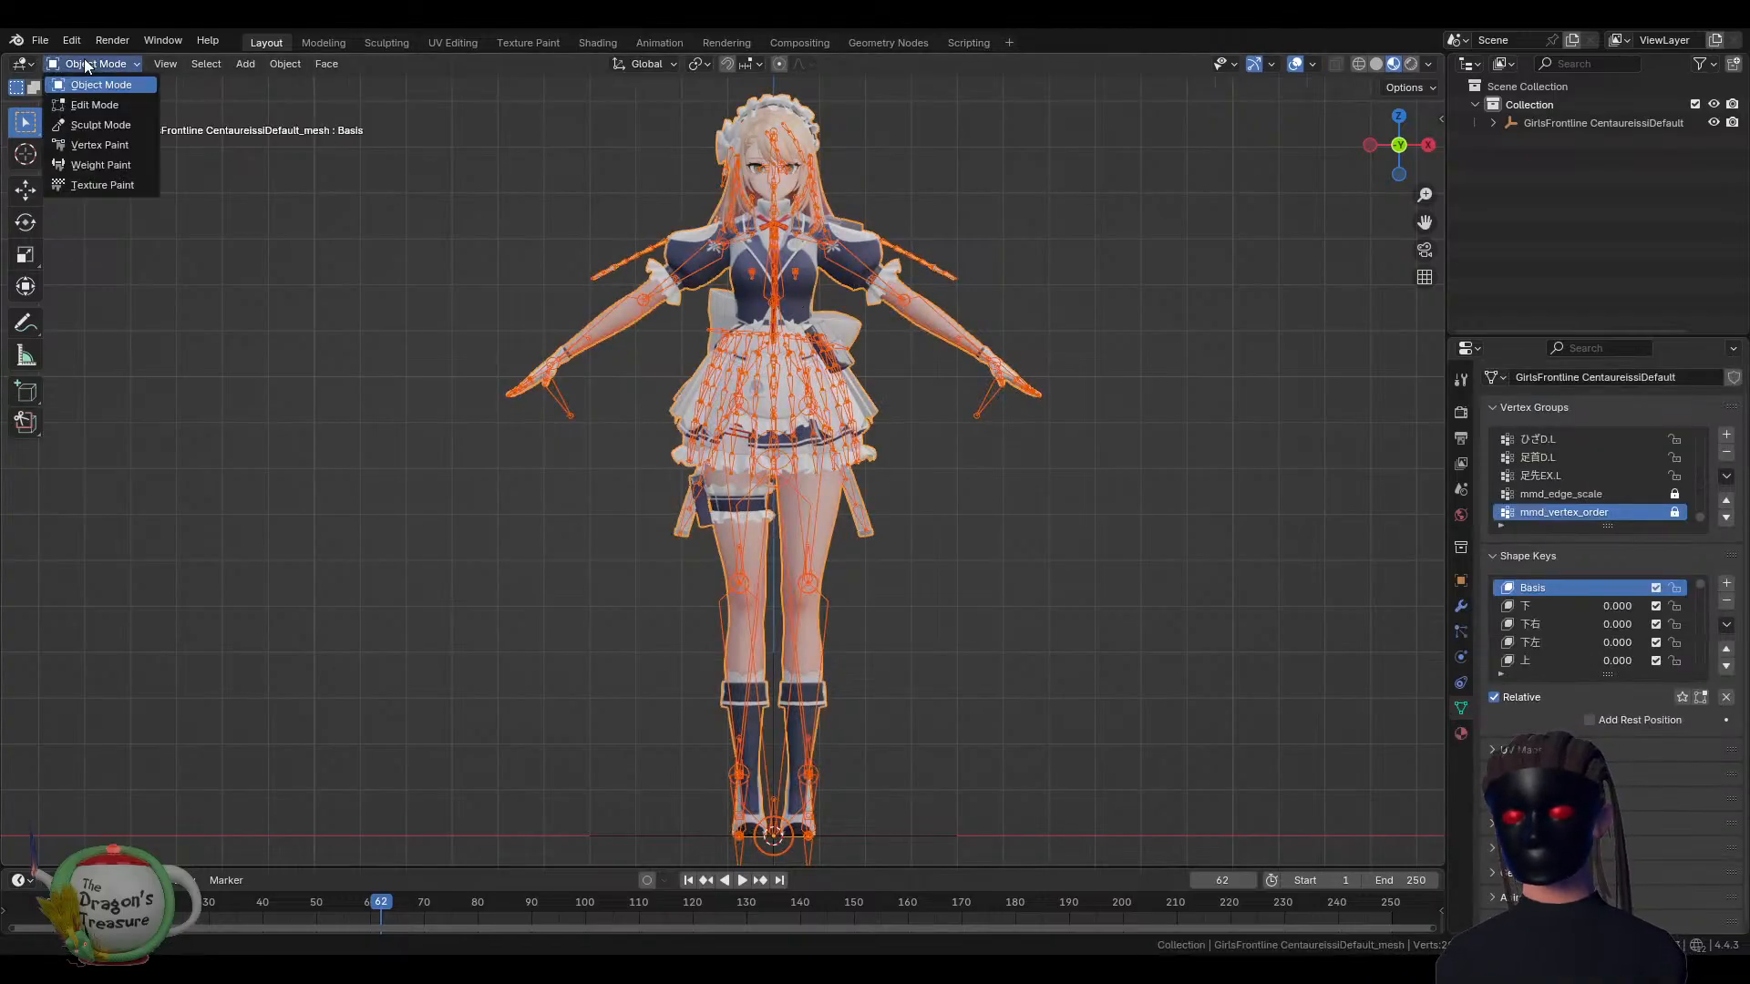
click(123, 162)
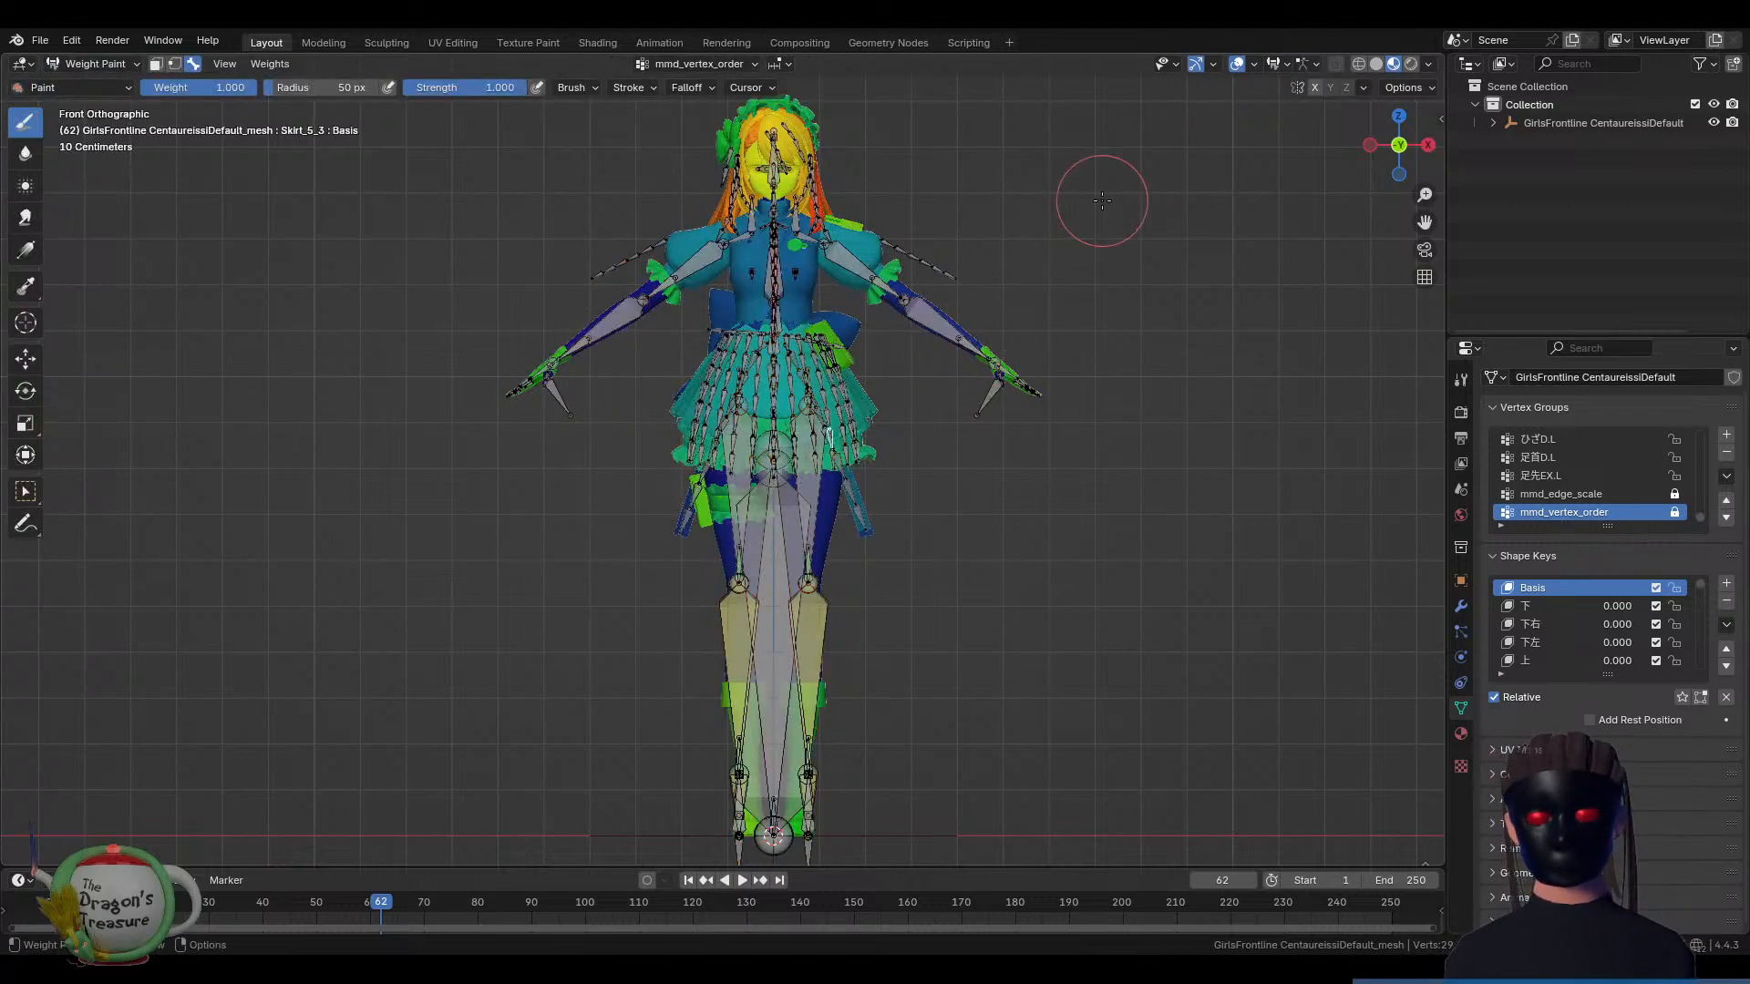
Inspect the weights of the left arm bones 腕.L, 腕捩.L, ひじ.L and 手捩.L one after another
scroll(1102, 200, up, 1)
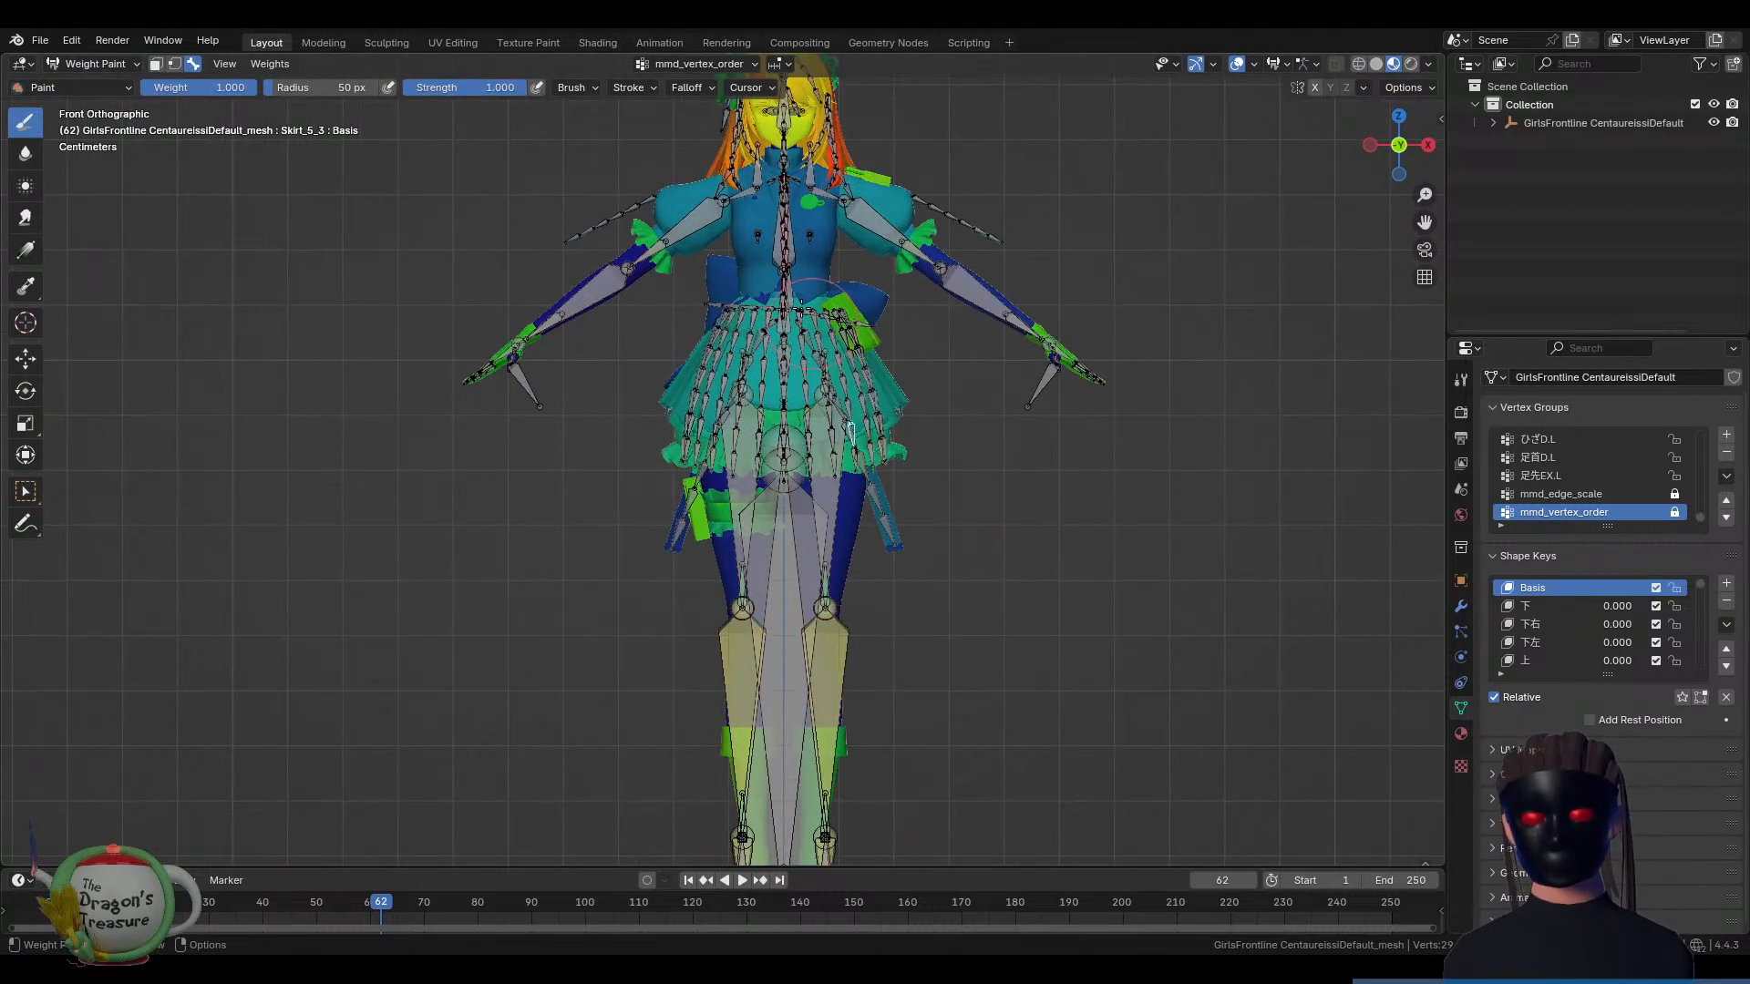
mouse_move(775, 260)
middle_down()
mouse_move(752, 262)
mouse_move(751, 309)
mouse_move(702, 301)
middle_up()
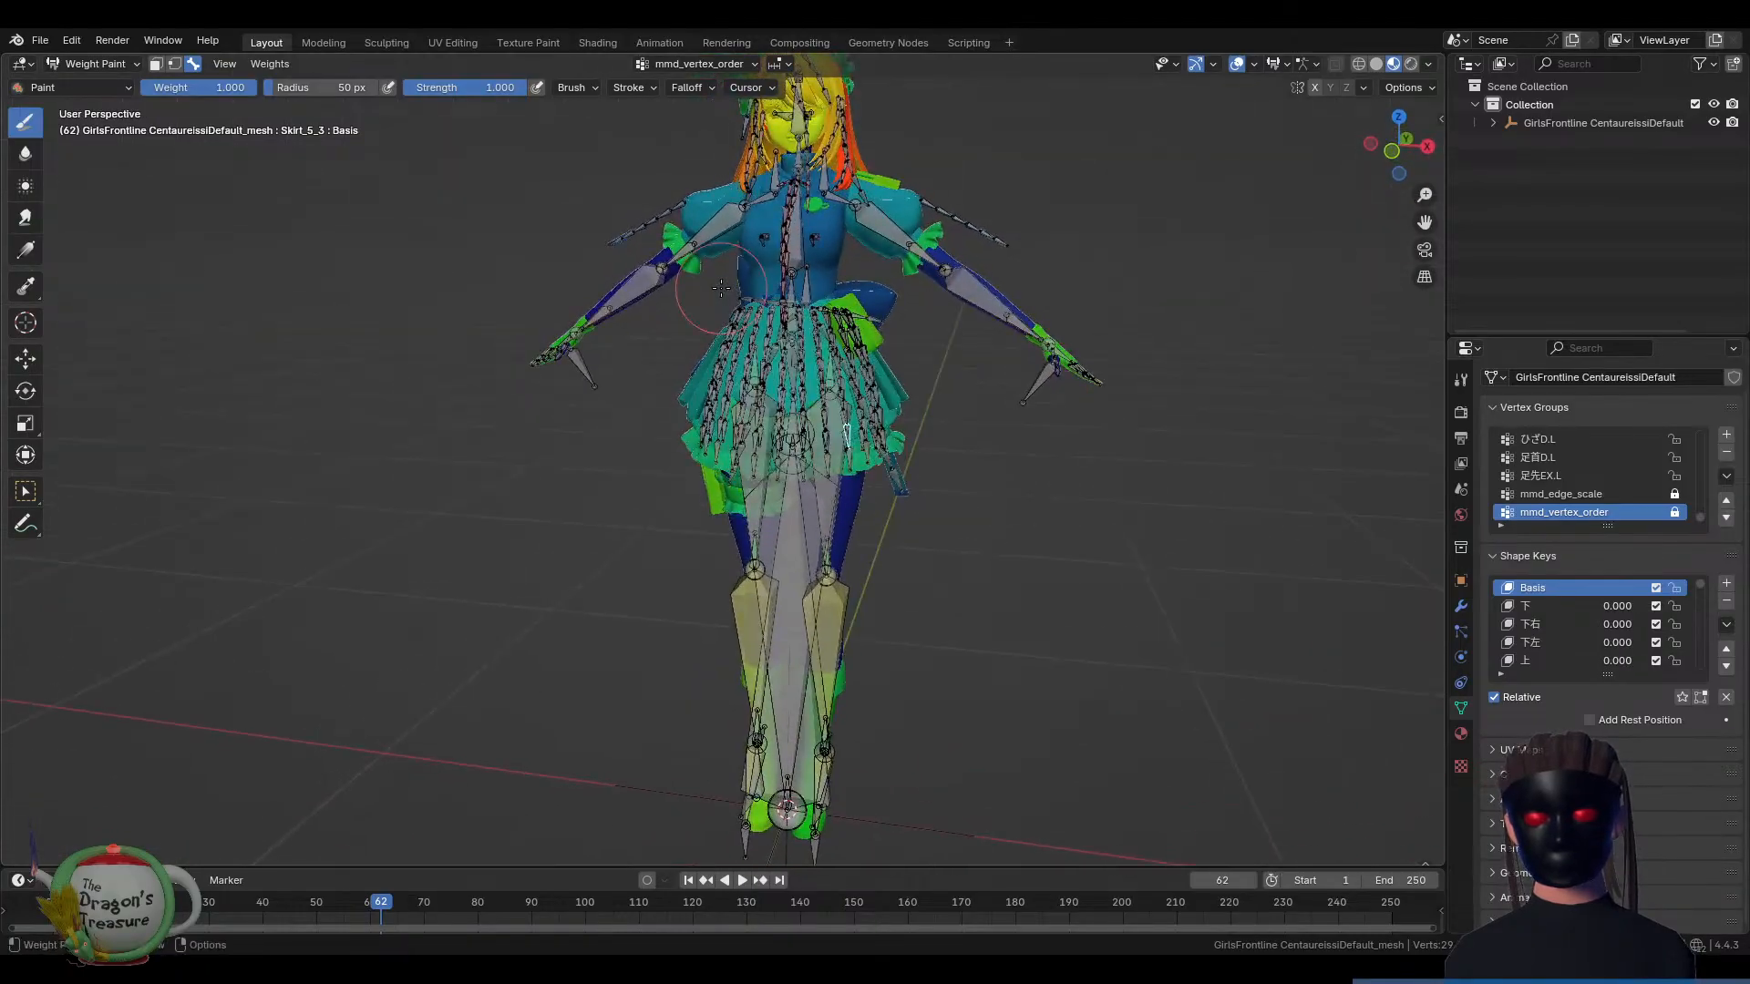
ctrl+click(880, 226)
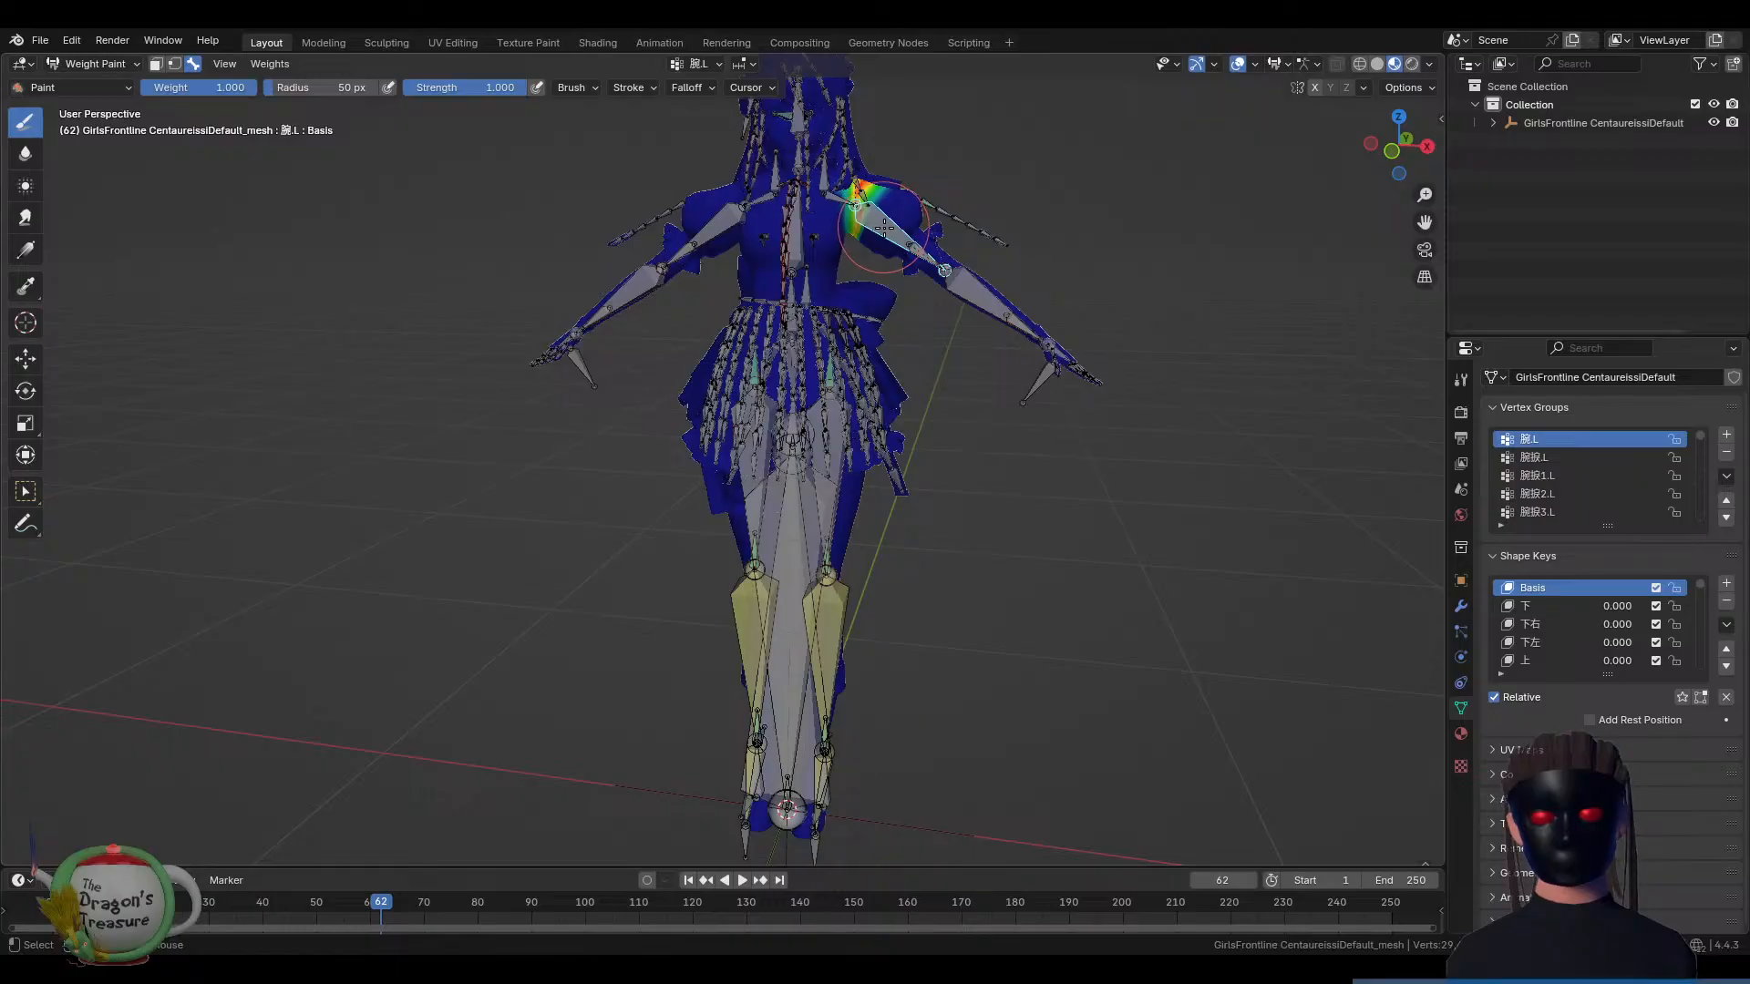
scroll(884, 228, up, 3)
shift+middle_drag(968, 180, 781, 409)
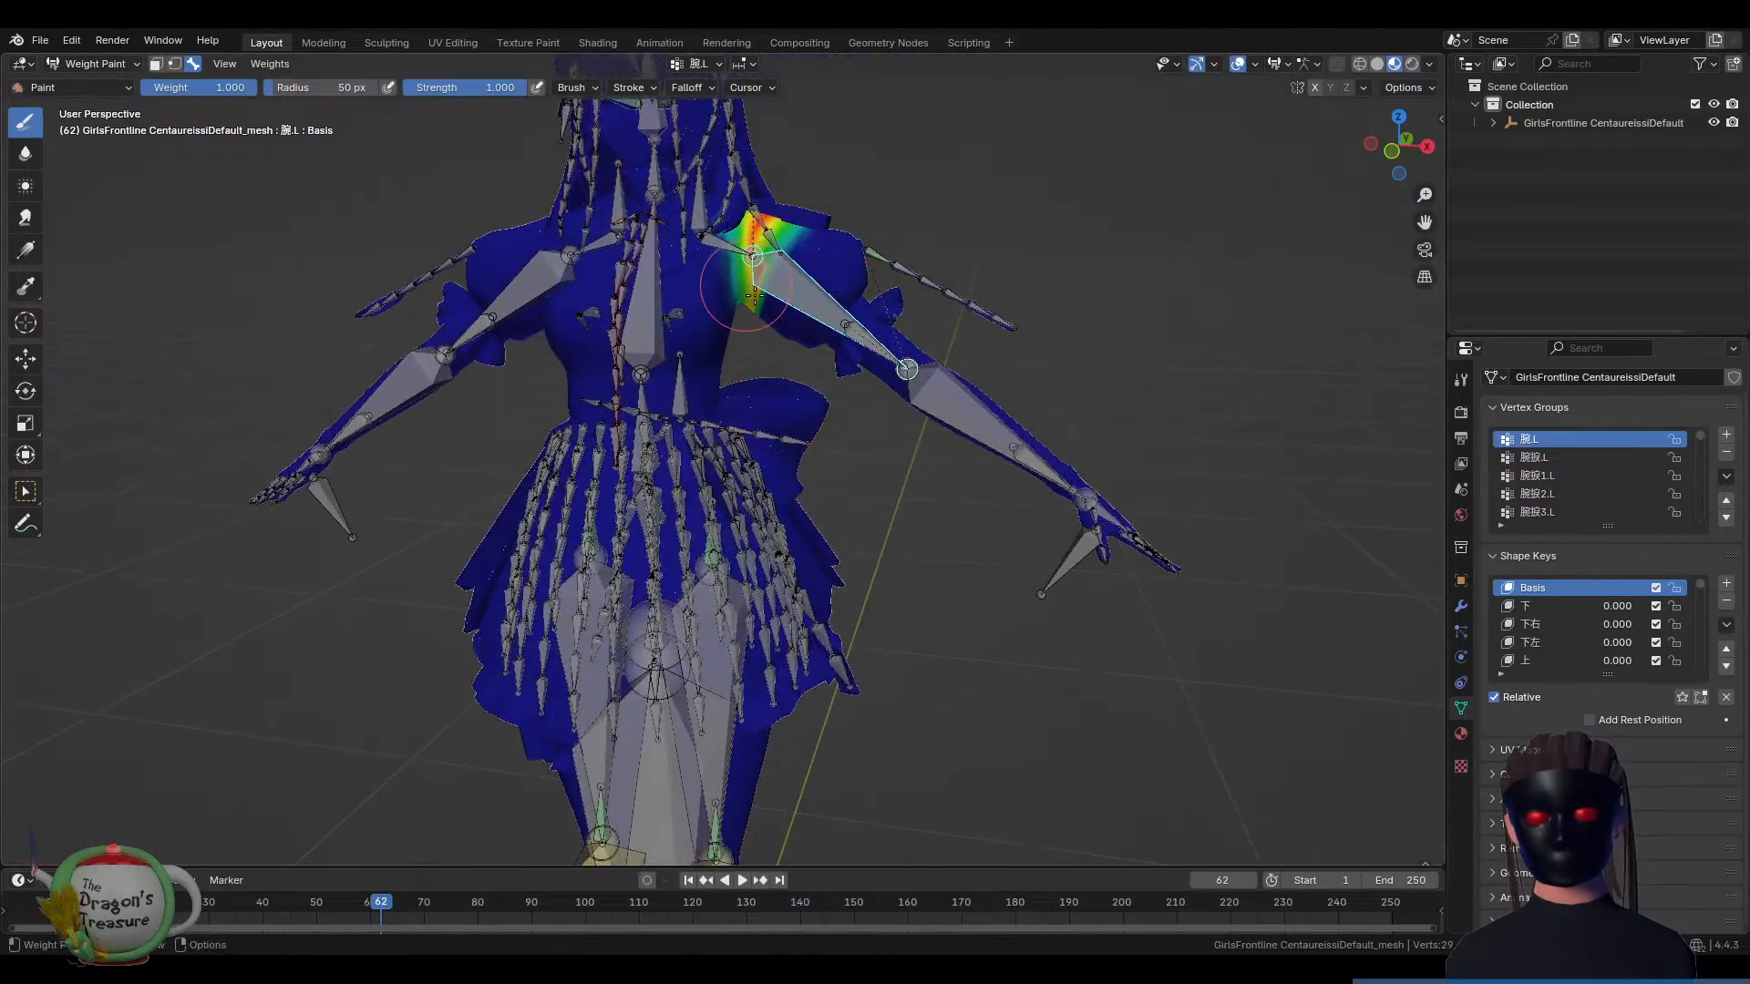
ctrl+click(862, 337)
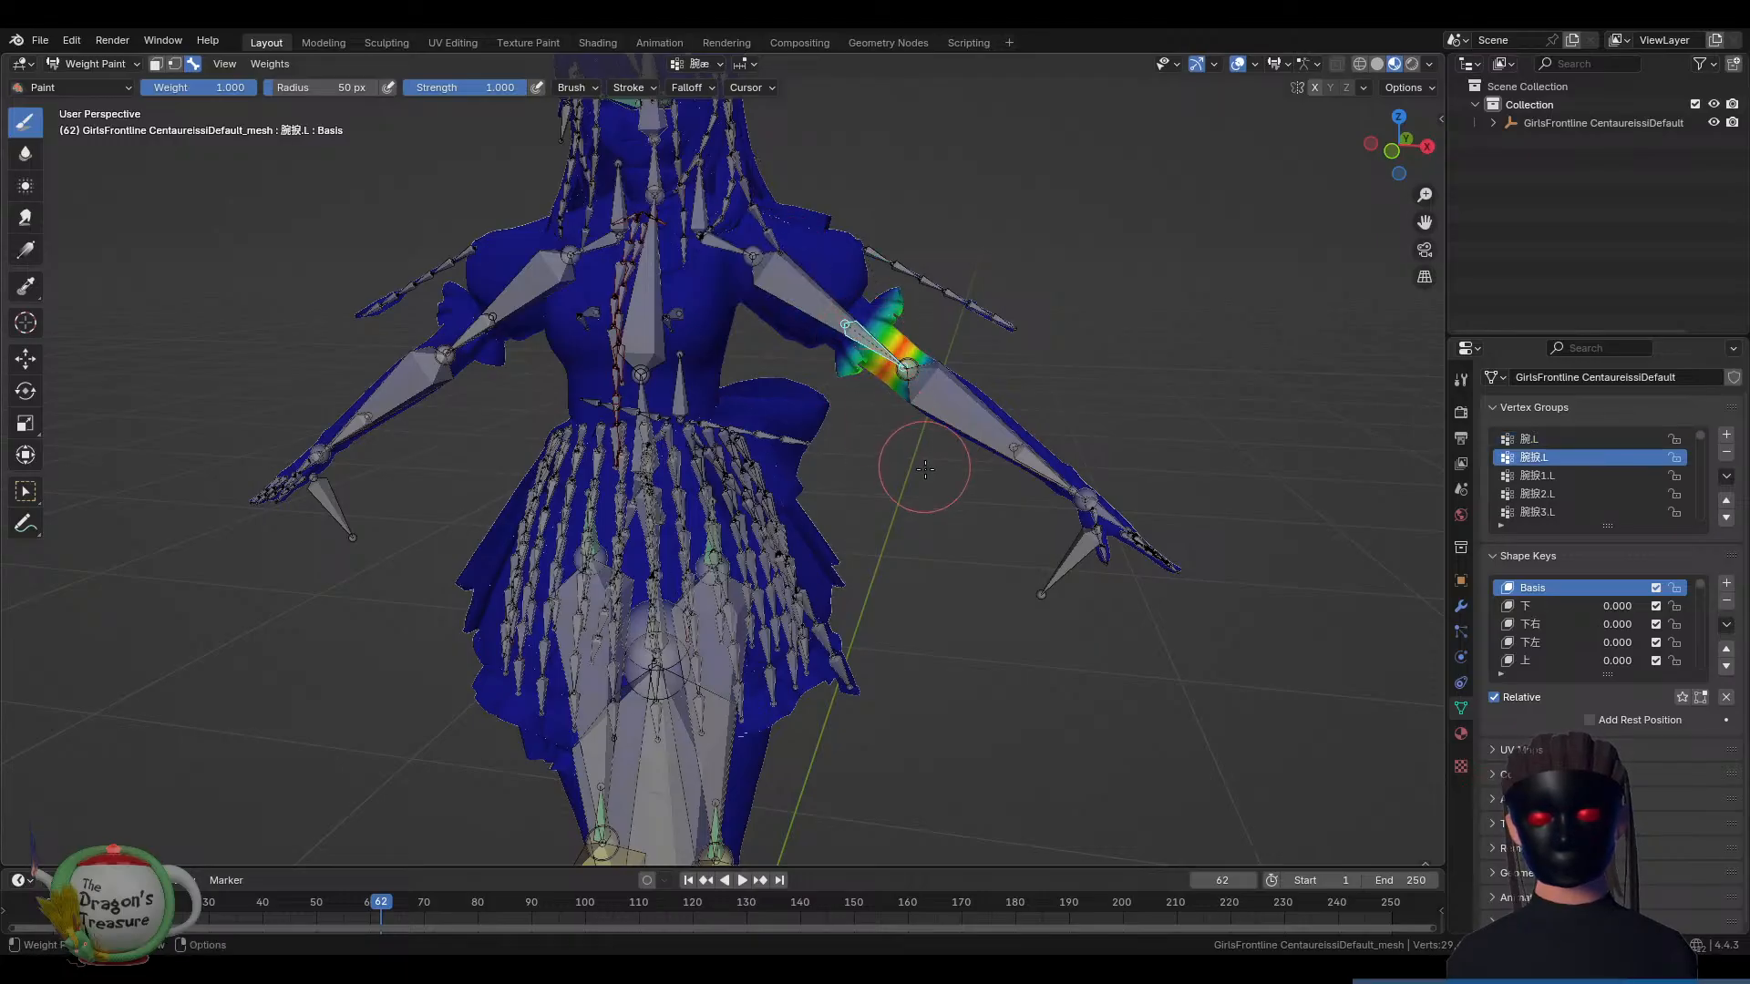
ctrl+click(933, 393)
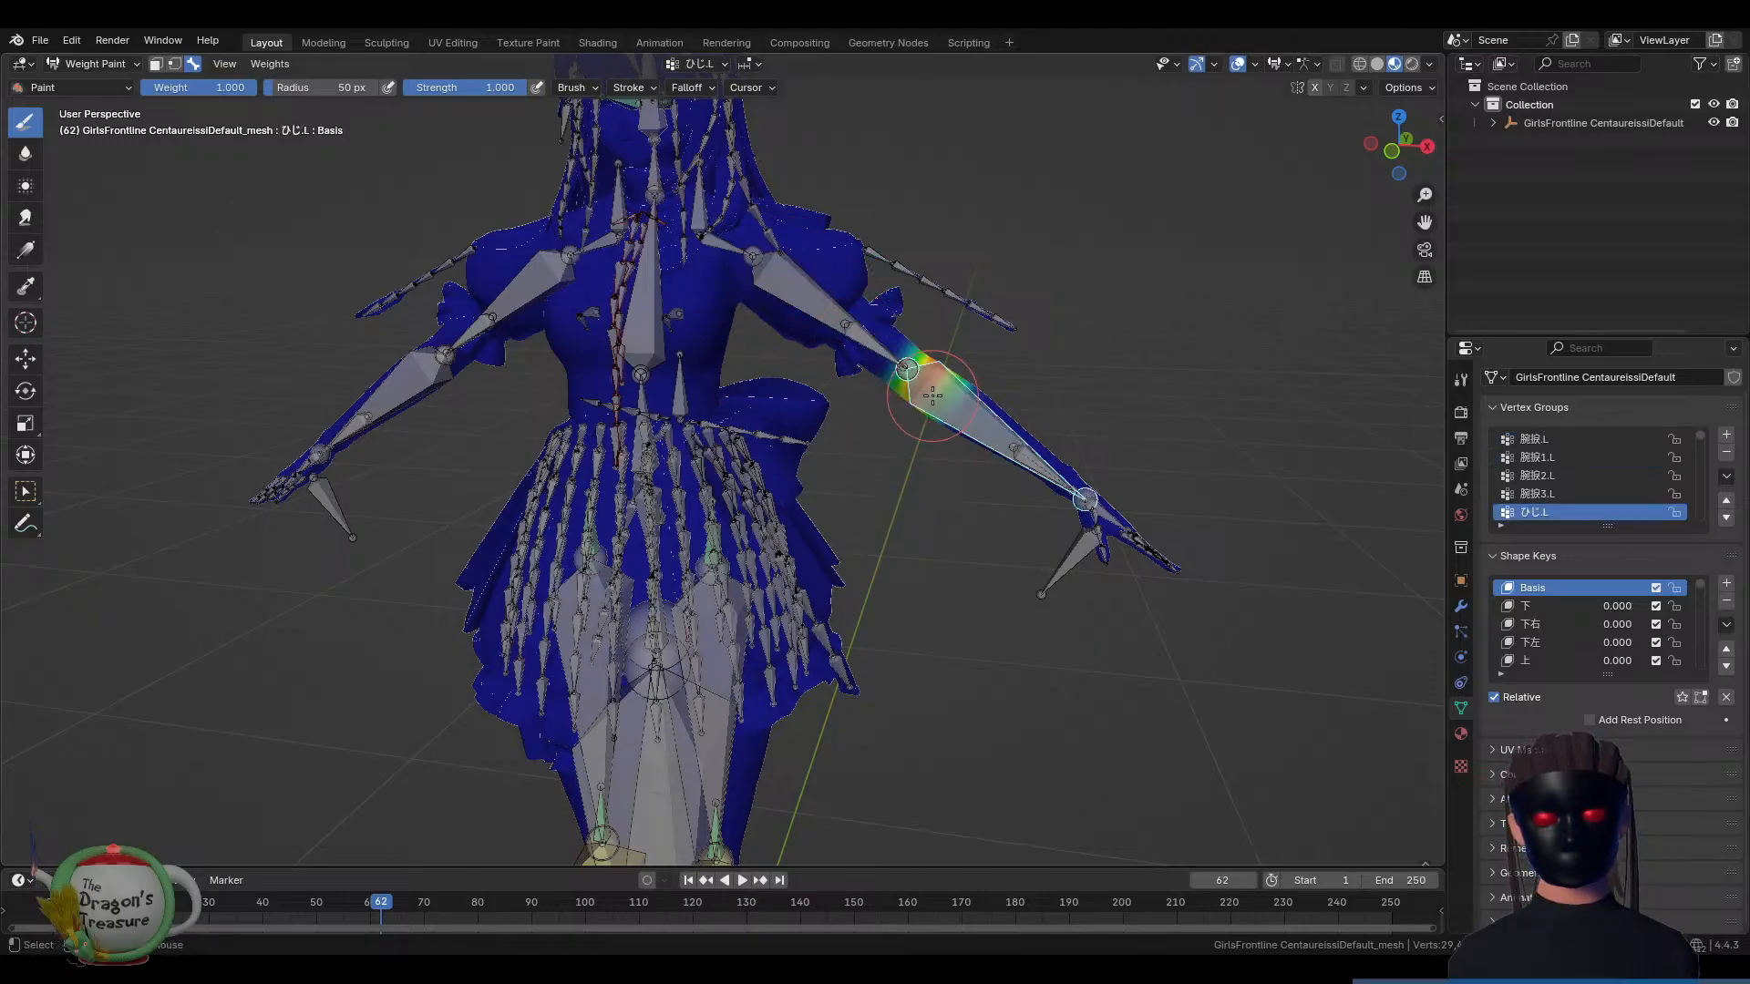
ctrl+click(1046, 469)
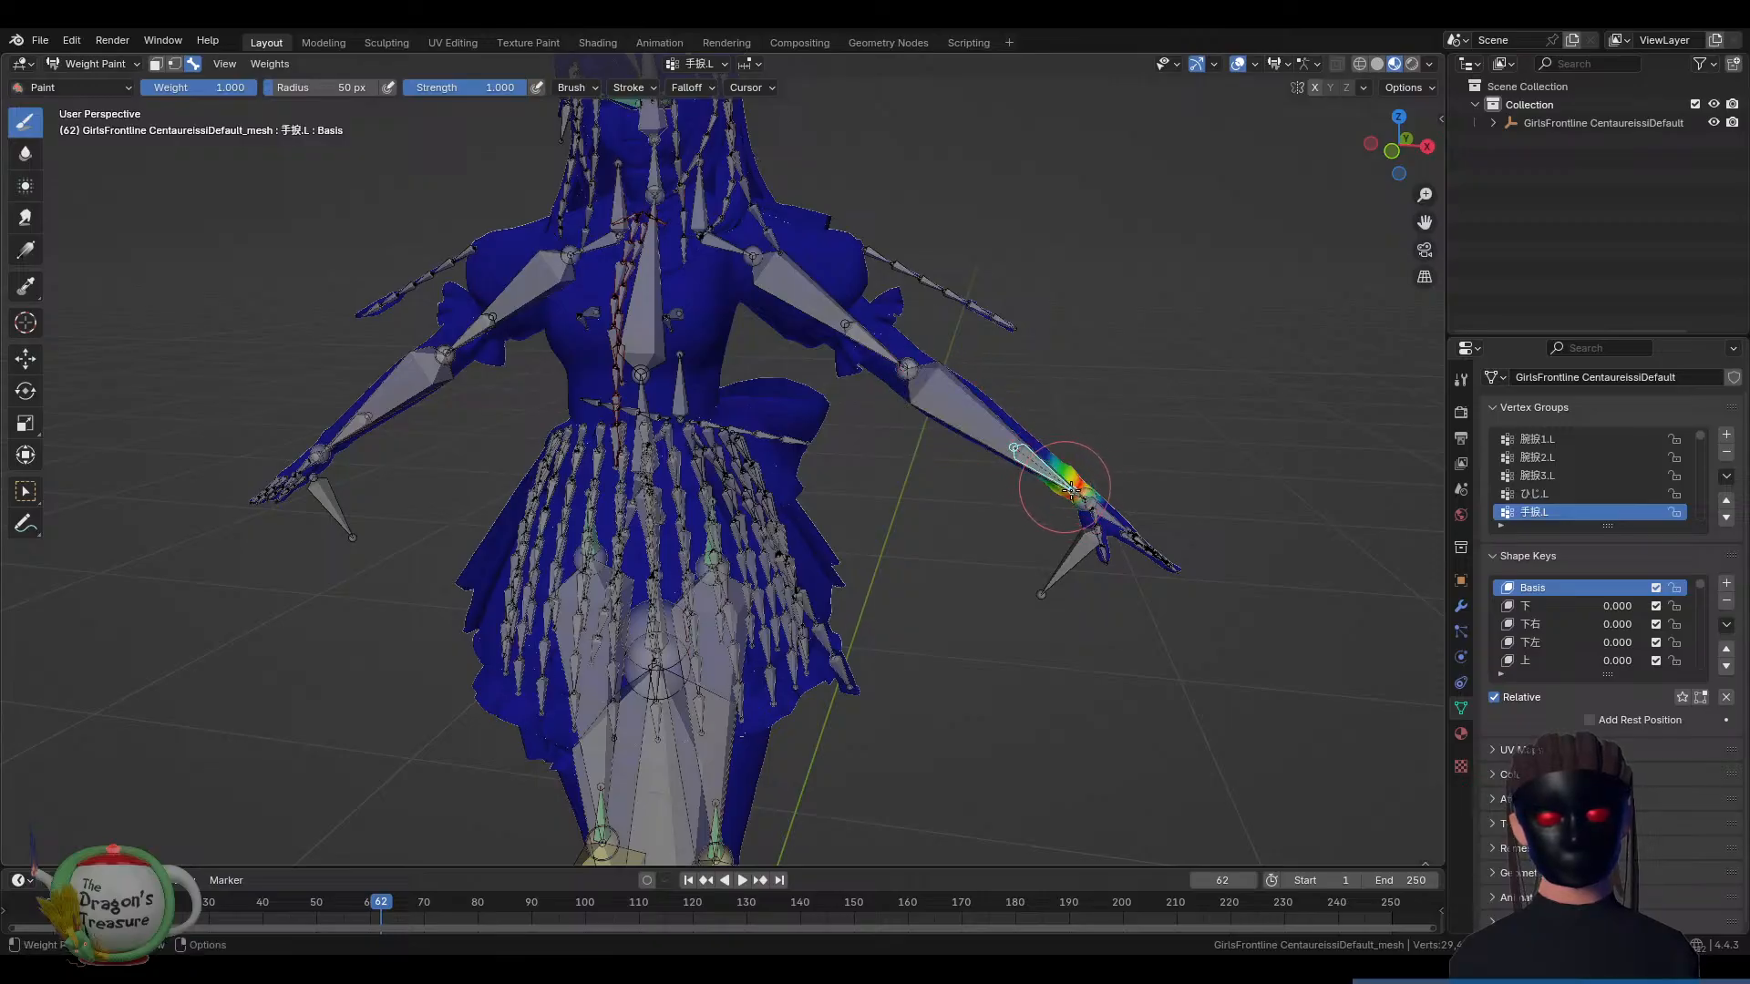
Inspect the weights of the left hand bone 手首.L and of the thumb bones, including 親指１.L
mouse_move(1063, 476)
middle_down()
mouse_move(973, 556)
mouse_move(1007, 508)
mouse_move(1048, 552)
middle_up()
ctrl+click(1048, 560)
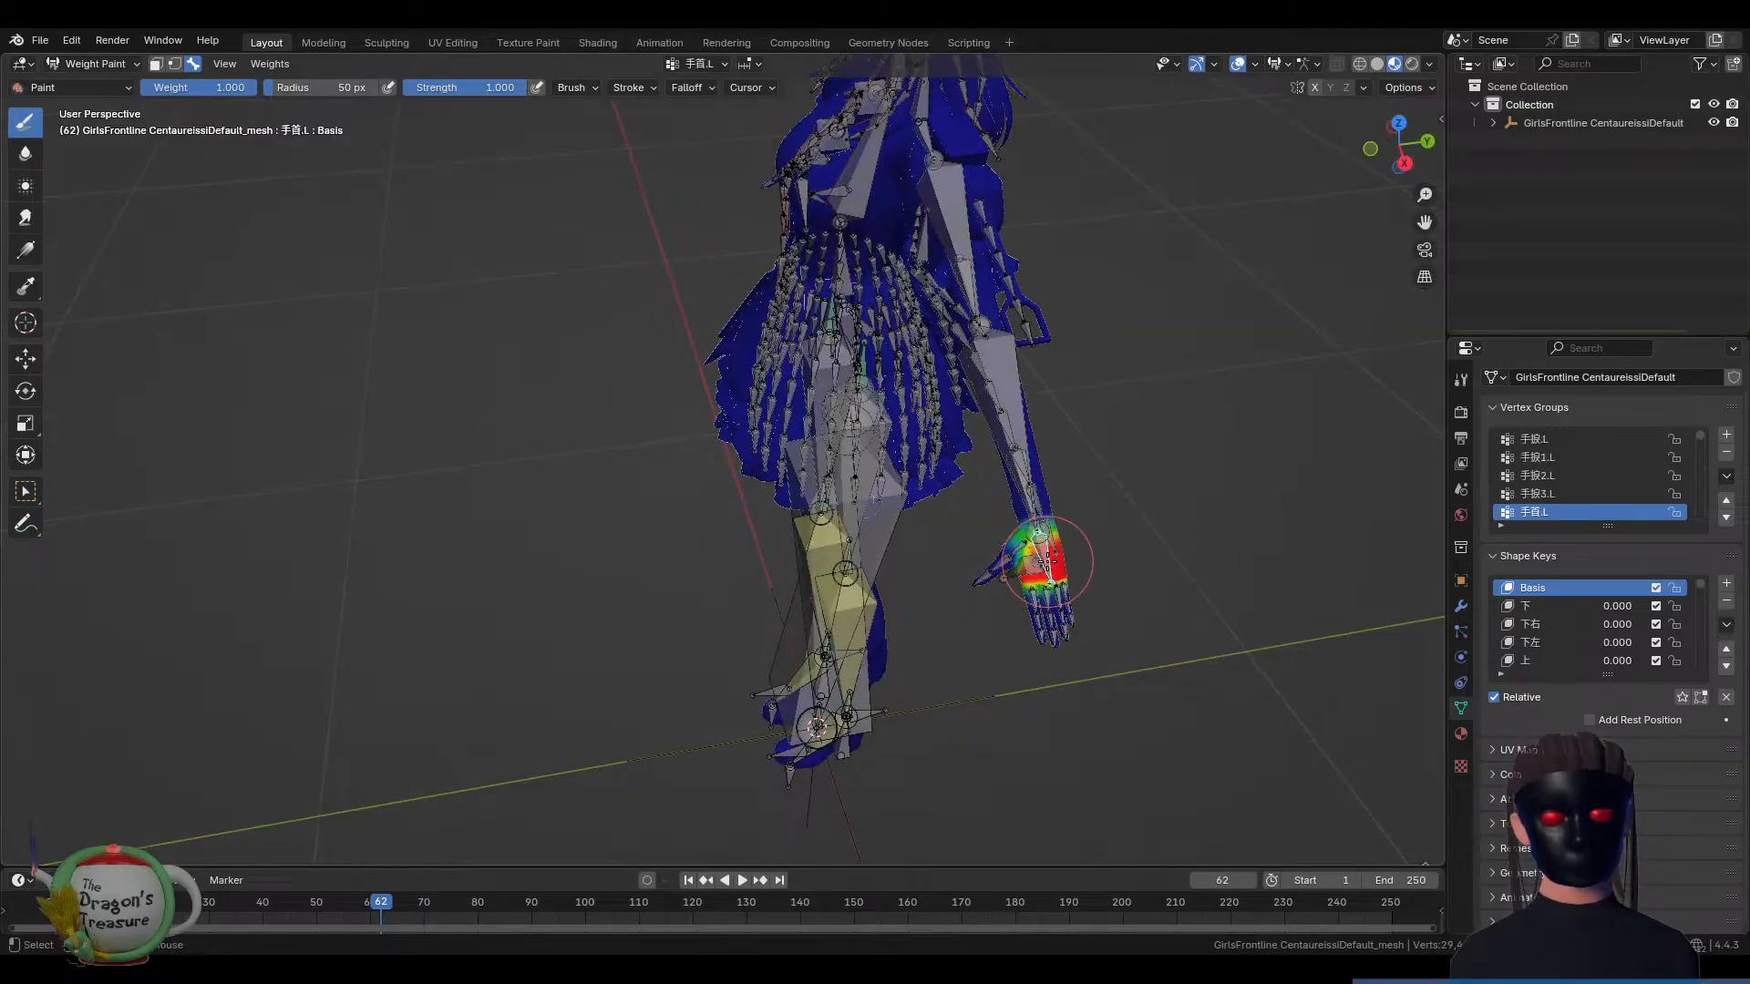
ctrl+click(1003, 563)
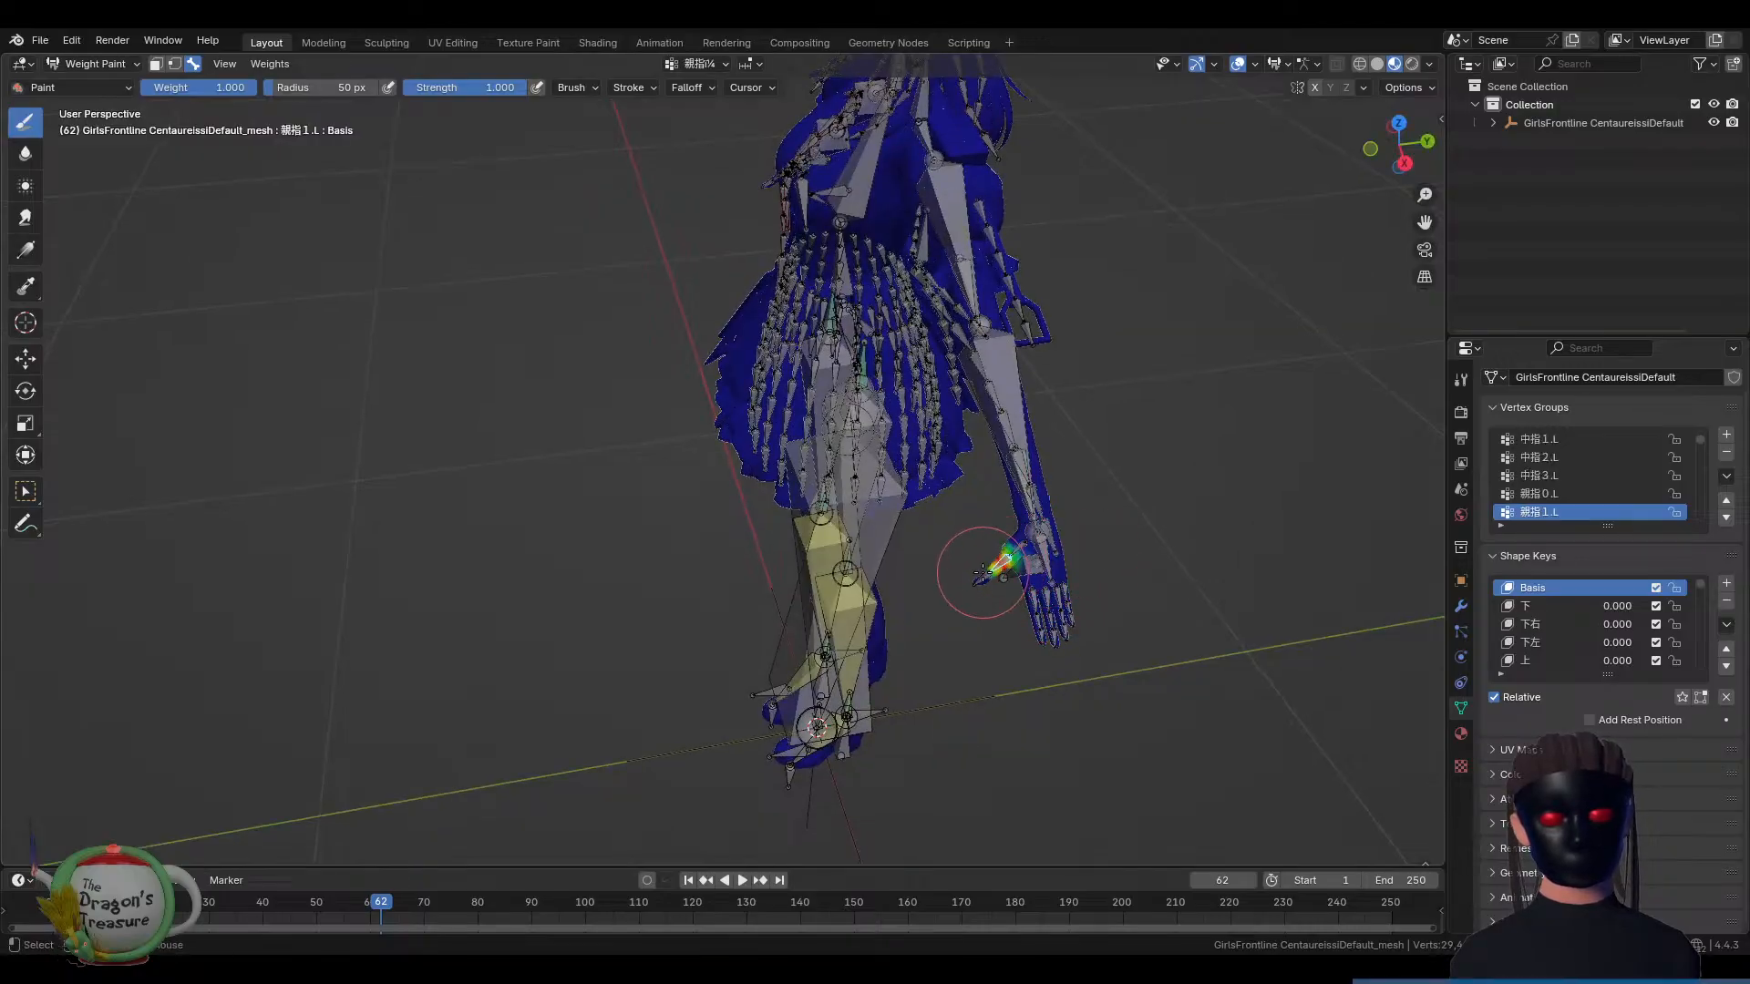
ctrl+click(984, 570)
Check the weights of the skirt bone Skirt_6_2 and the left thigh bone 足.L
middle_drag(937, 574, 893, 558)
ctrl+click(791, 590)
ctrl+click(790, 500)
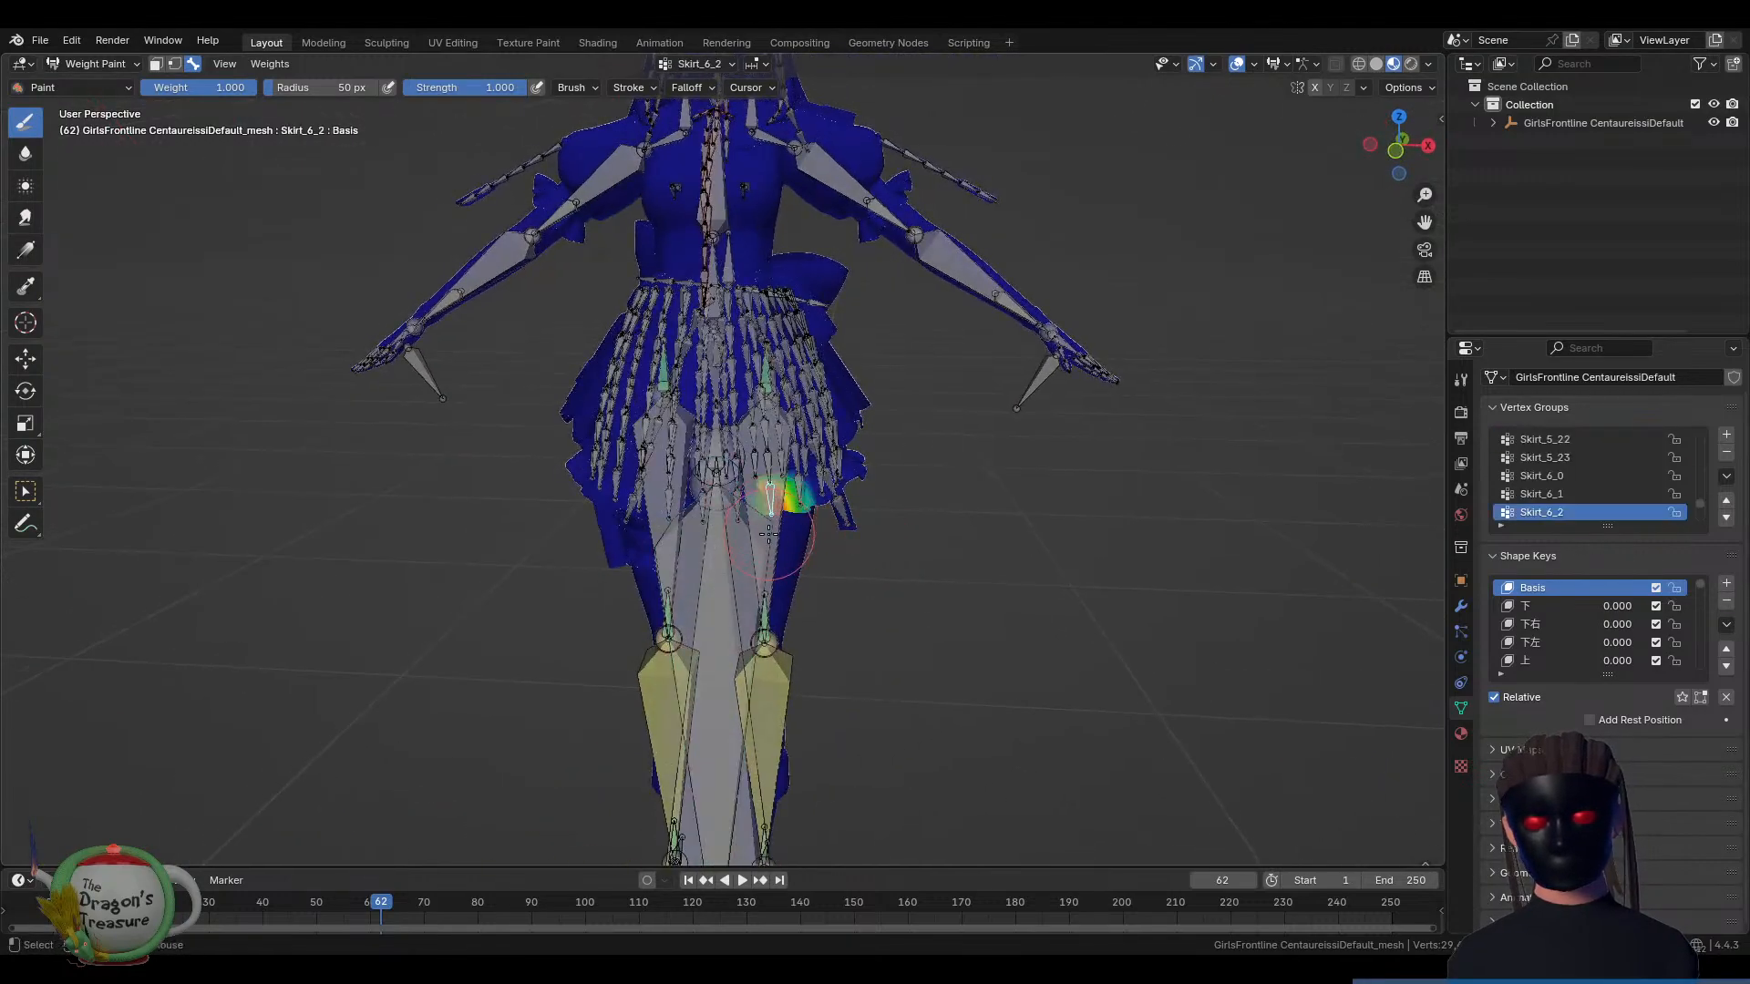
ctrl+click(768, 535)
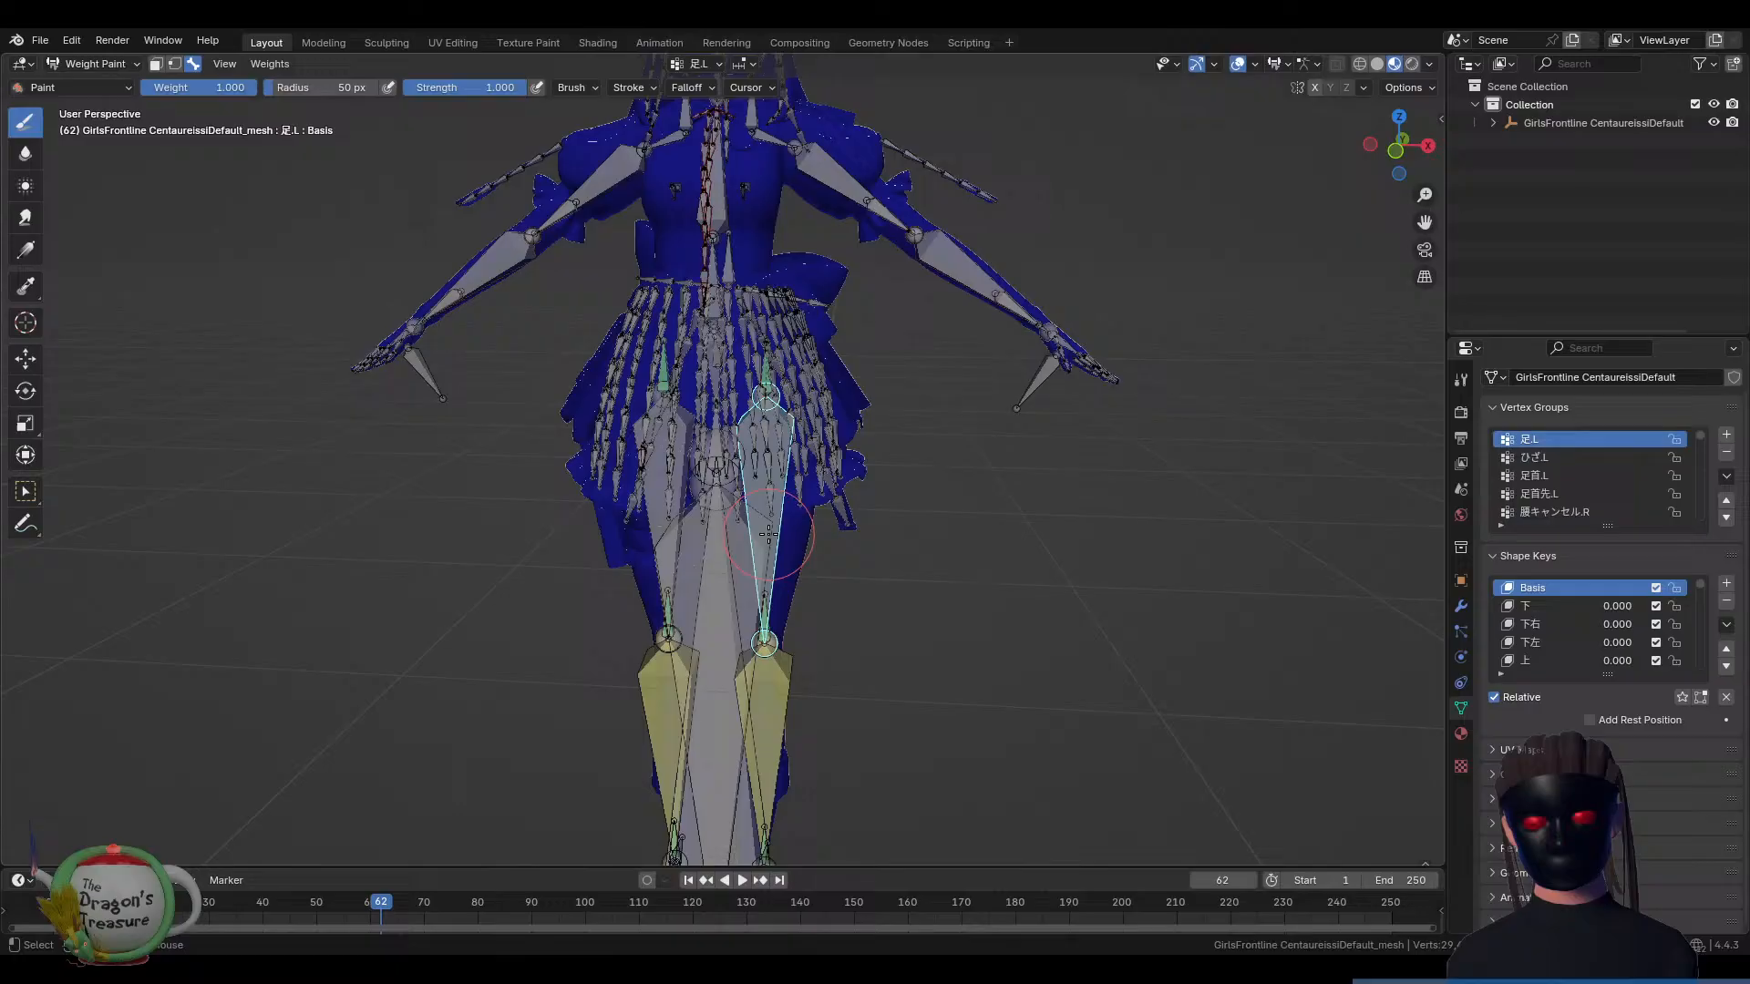
ctrl+click(766, 620)
View the legs from the side and check the weights of ひざD.L, 全ての親 and 足ＩＫ.L
mouse_move(863, 645)
middle_down()
mouse_move(897, 471)
mouse_move(911, 492)
mouse_move(1210, 506)
mouse_move(899, 516)
mouse_move(871, 451)
mouse_move(901, 465)
mouse_move(896, 533)
mouse_move(816, 547)
middle_up()
ctrl+click(878, 381)
ctrl+click(904, 466)
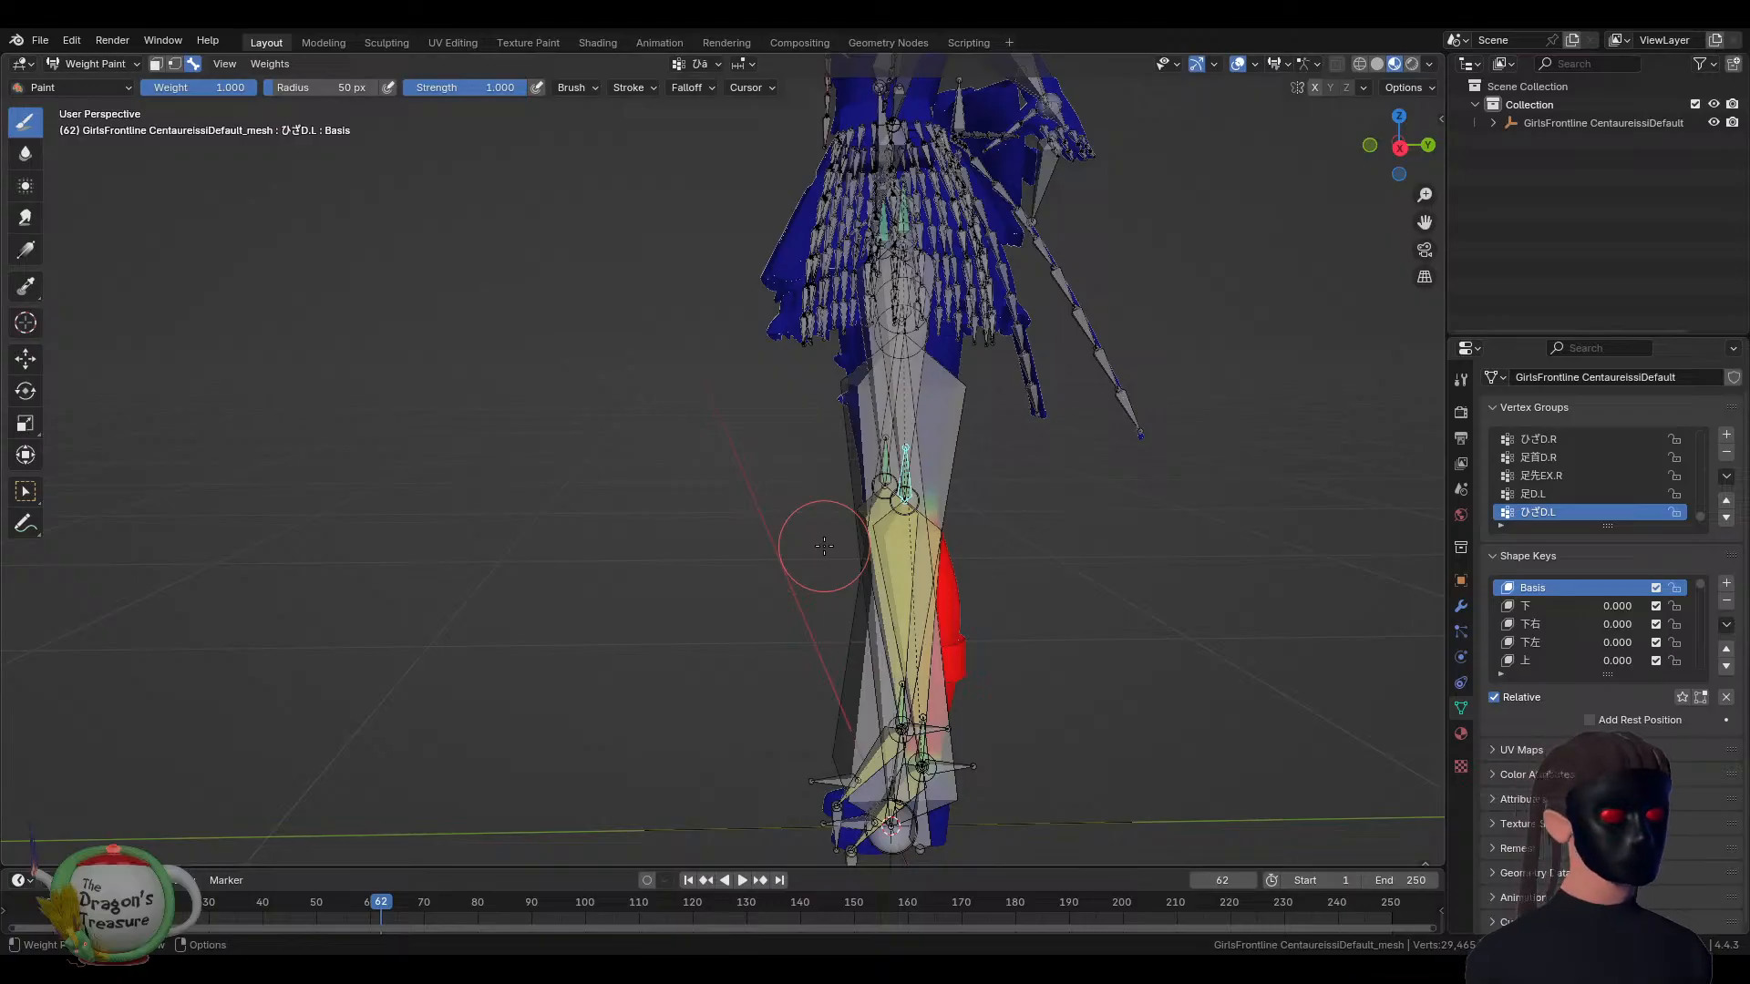
mouse_move(957, 603)
middle_down()
mouse_move(957, 620)
mouse_move(1000, 585)
mouse_move(834, 614)
middle_up()
ctrl+click(920, 648)
ctrl+click(961, 781)
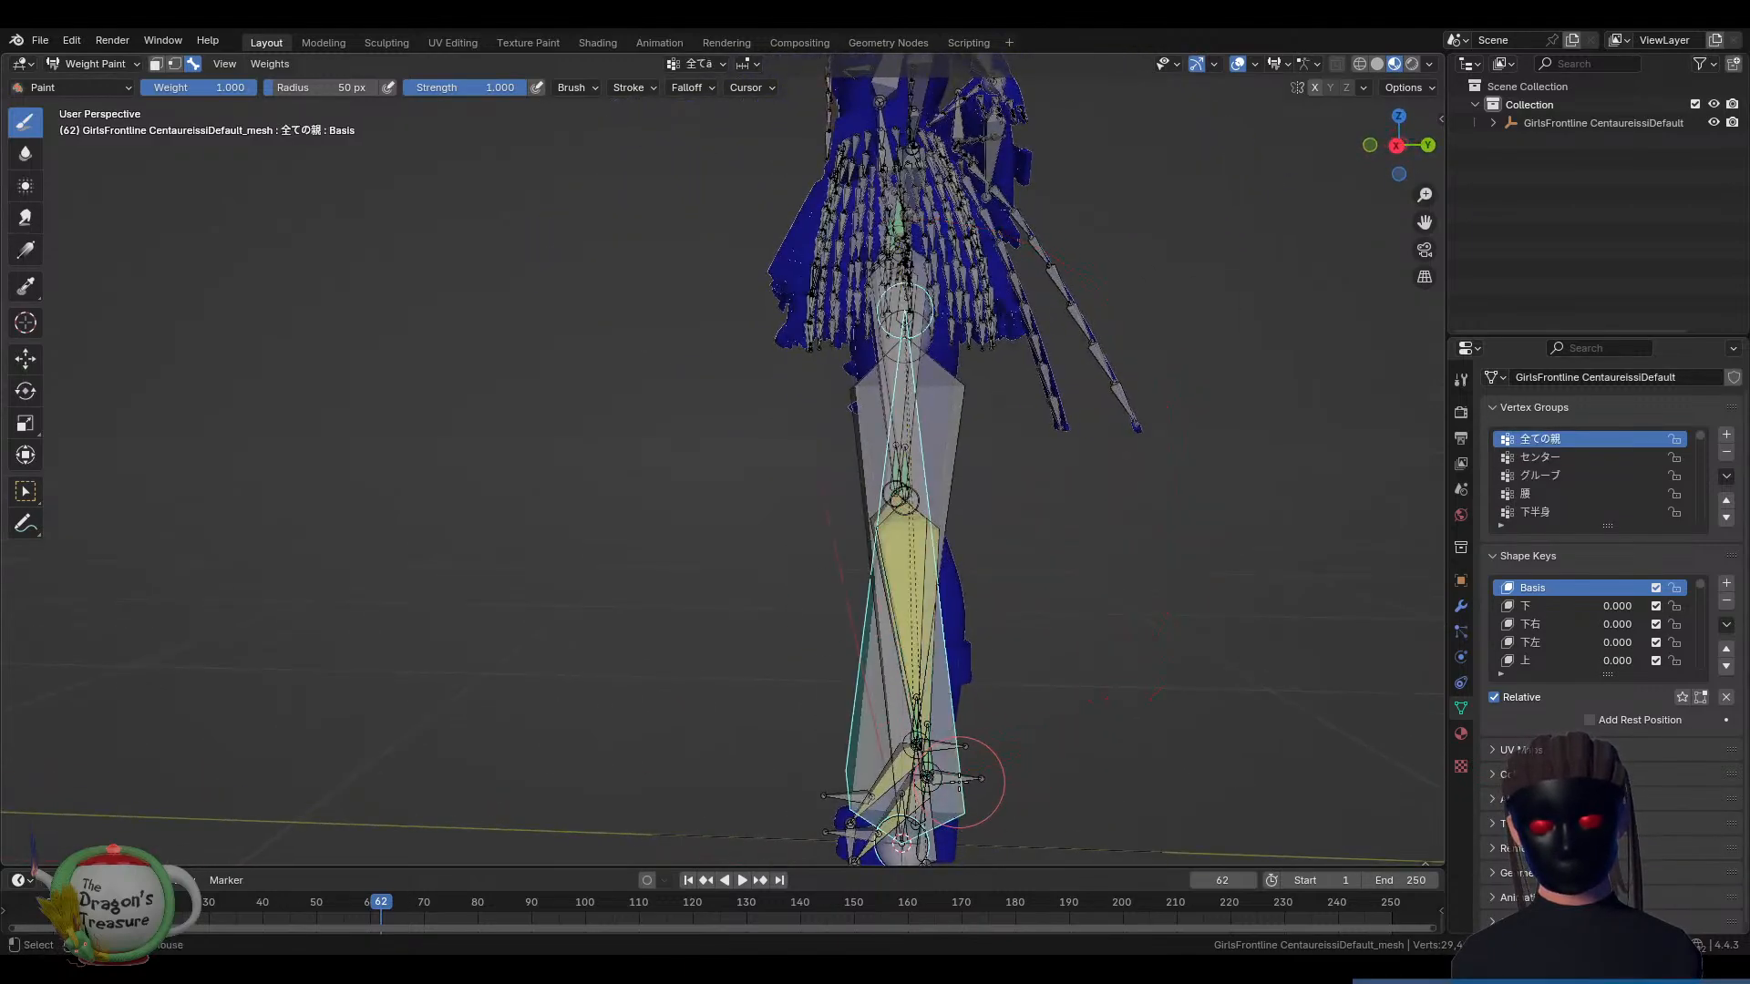
ctrl+click(950, 776)
middle_drag(973, 779, 1096, 630)
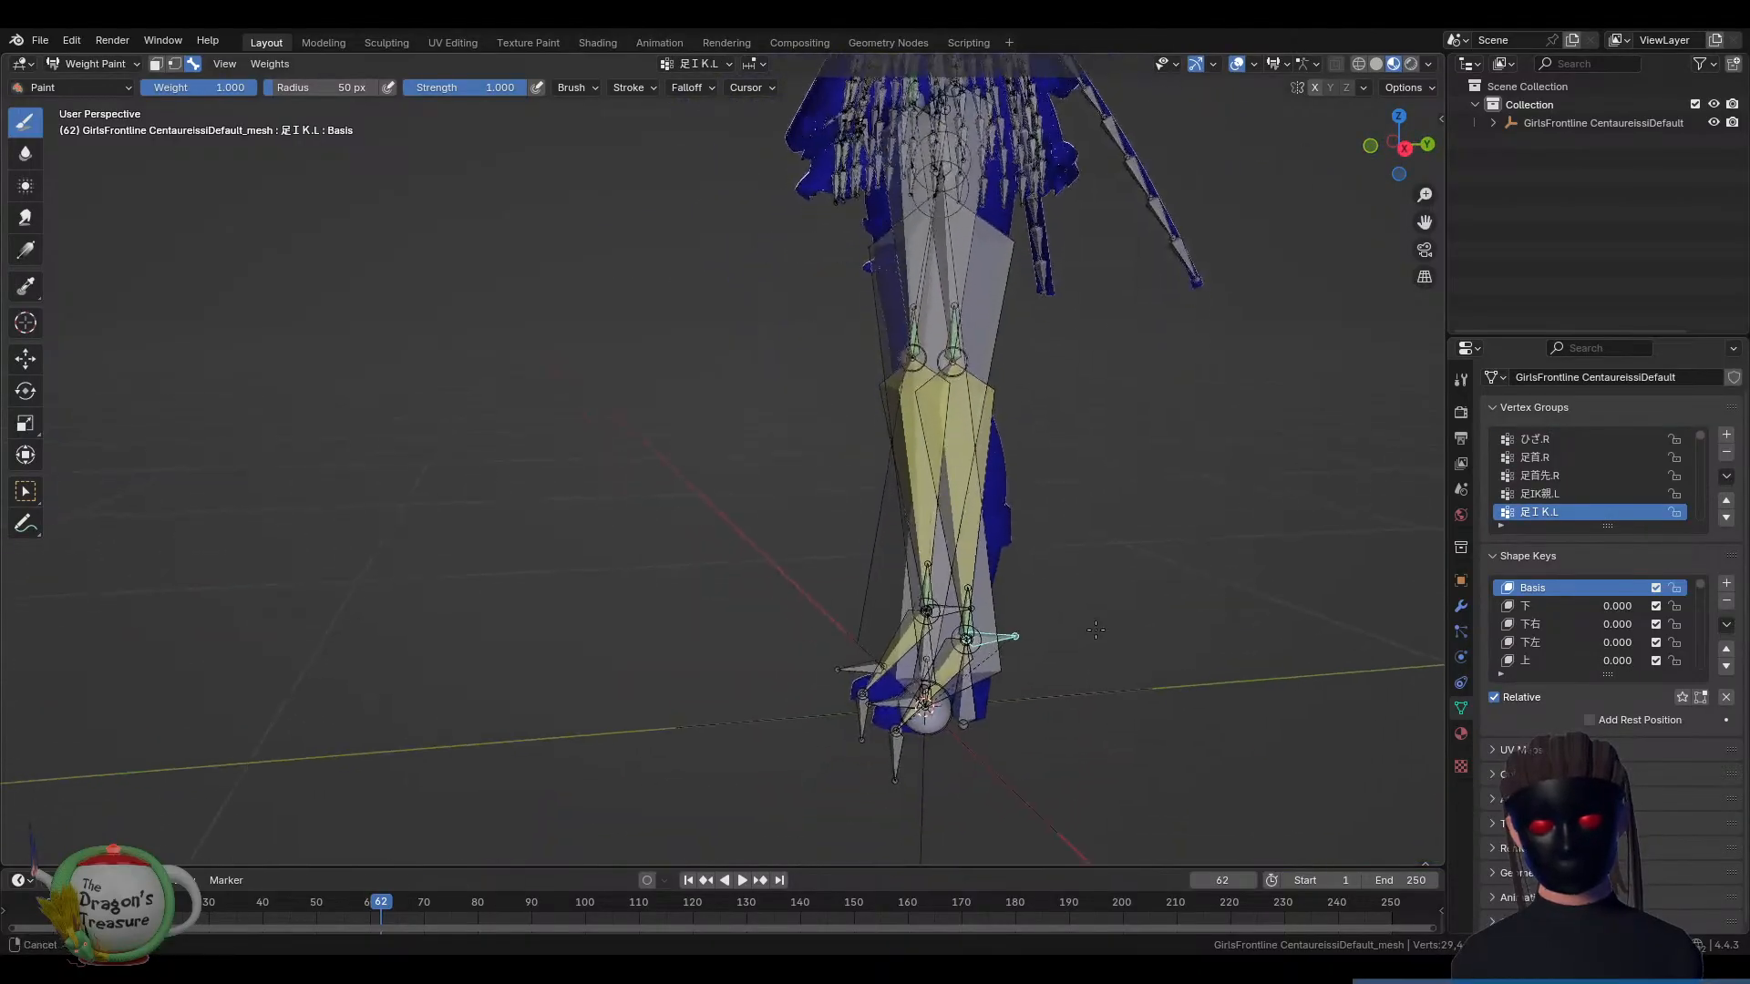
Compare the weights of the left foot bones 足首.L and 足先EX.L, ending with 足首.L selected
ctrl+click(966, 702)
ctrl+click(925, 702)
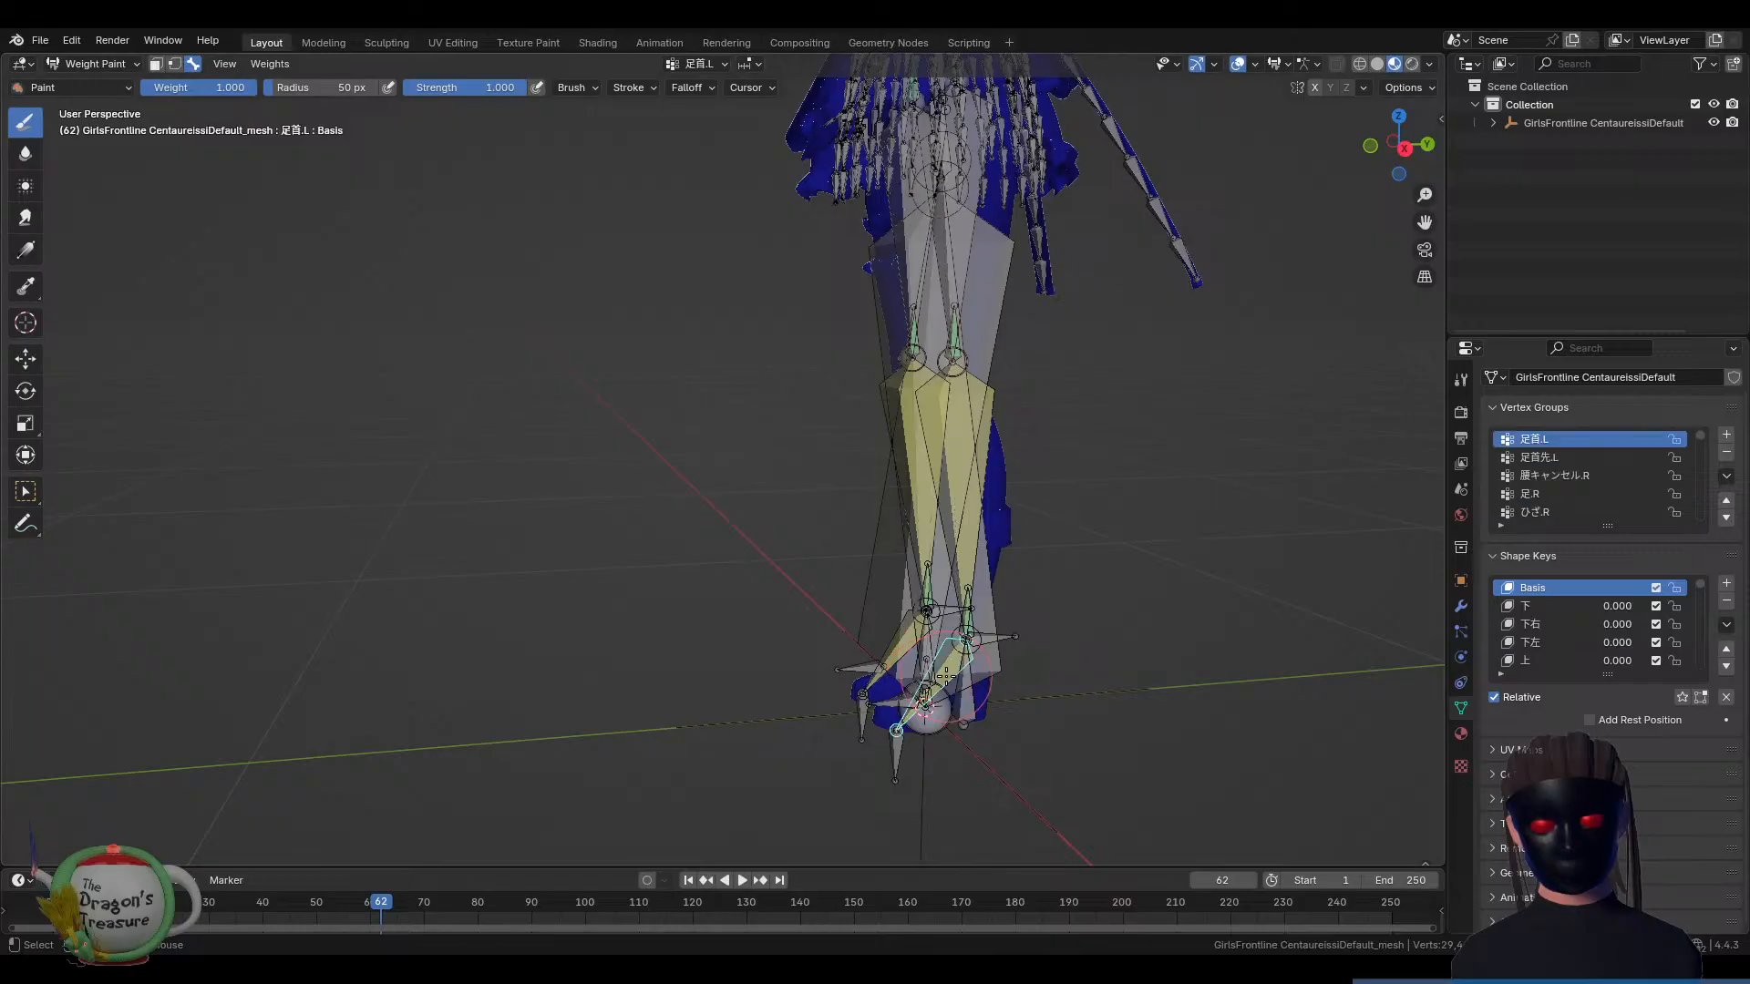
ctrl+click(889, 715)
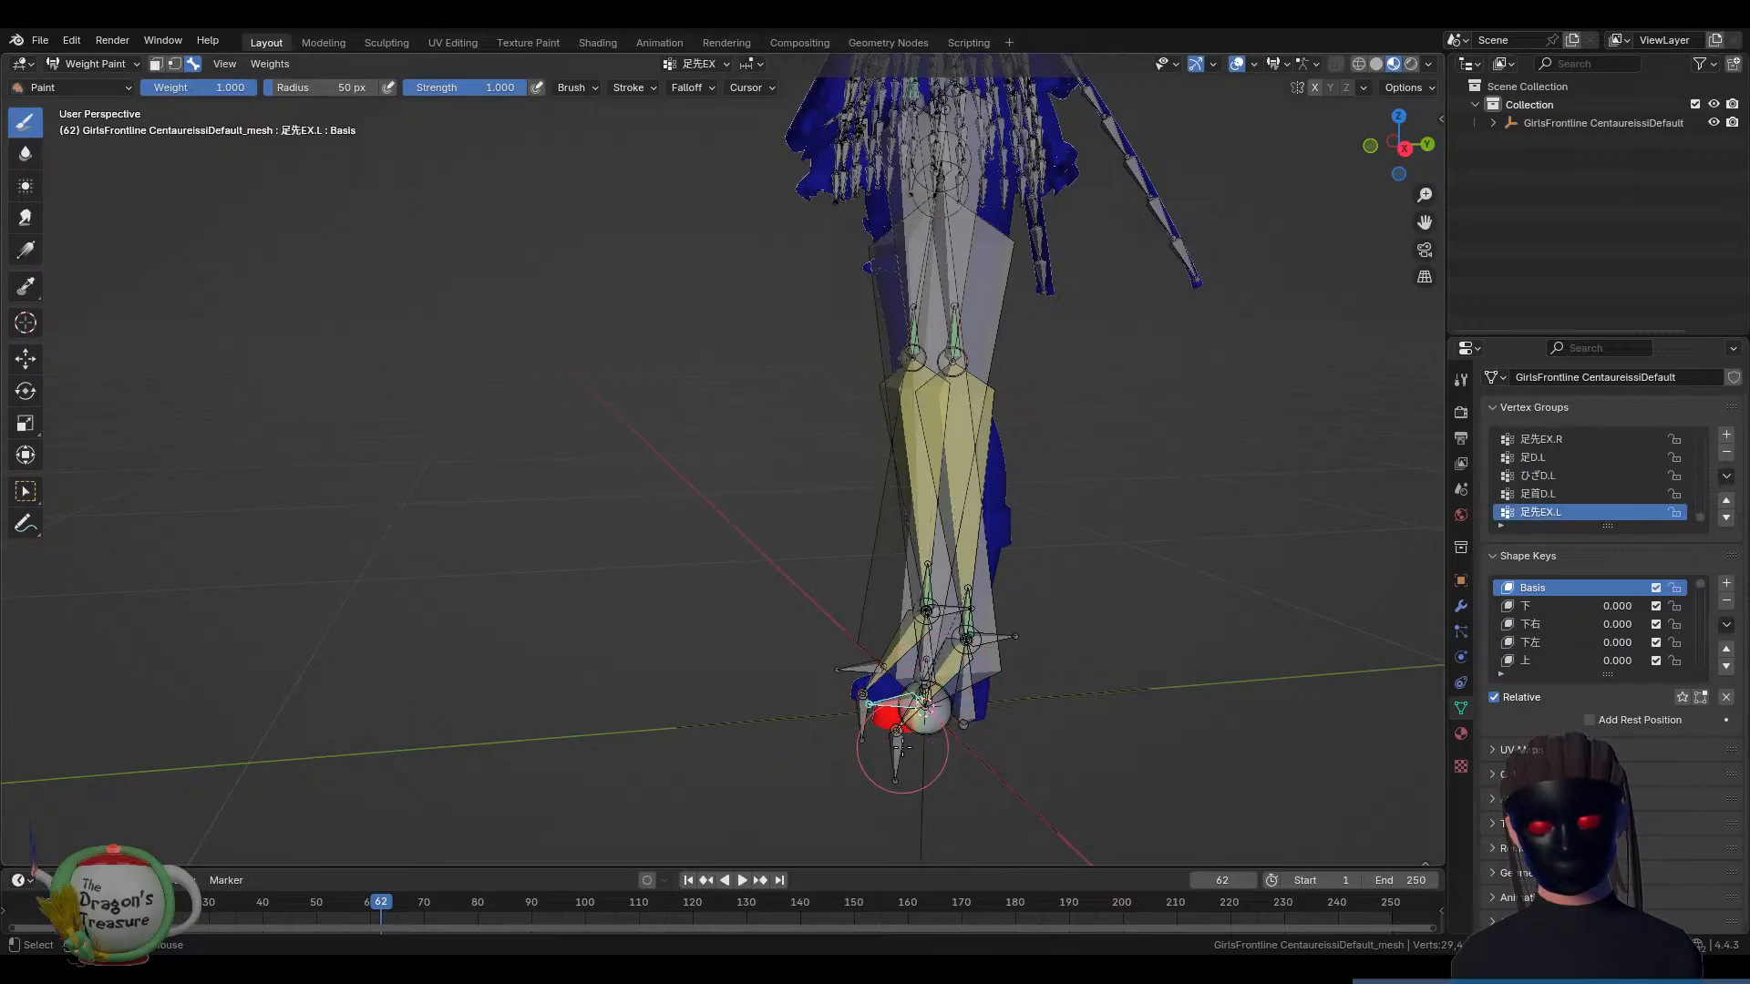
ctrl+click(898, 749)
ctrl+click(916, 697)
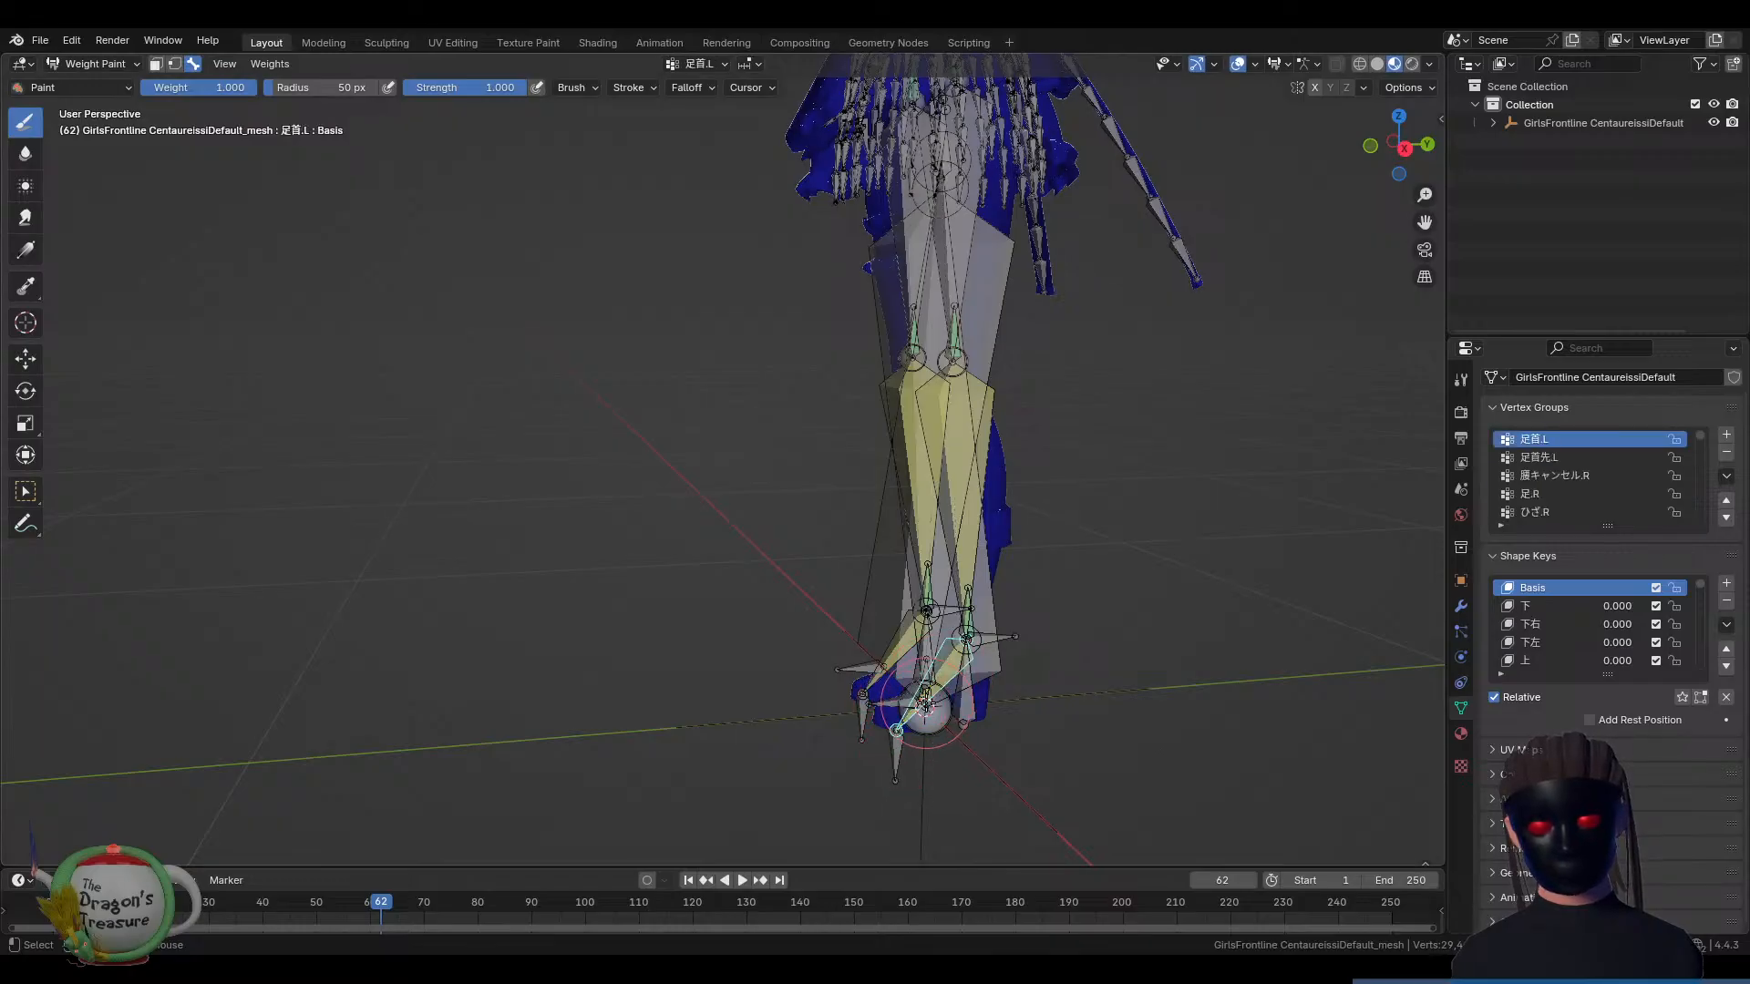
mouse_move(925, 706)
middle_down()
mouse_move(970, 731)
mouse_move(849, 725)
middle_up()
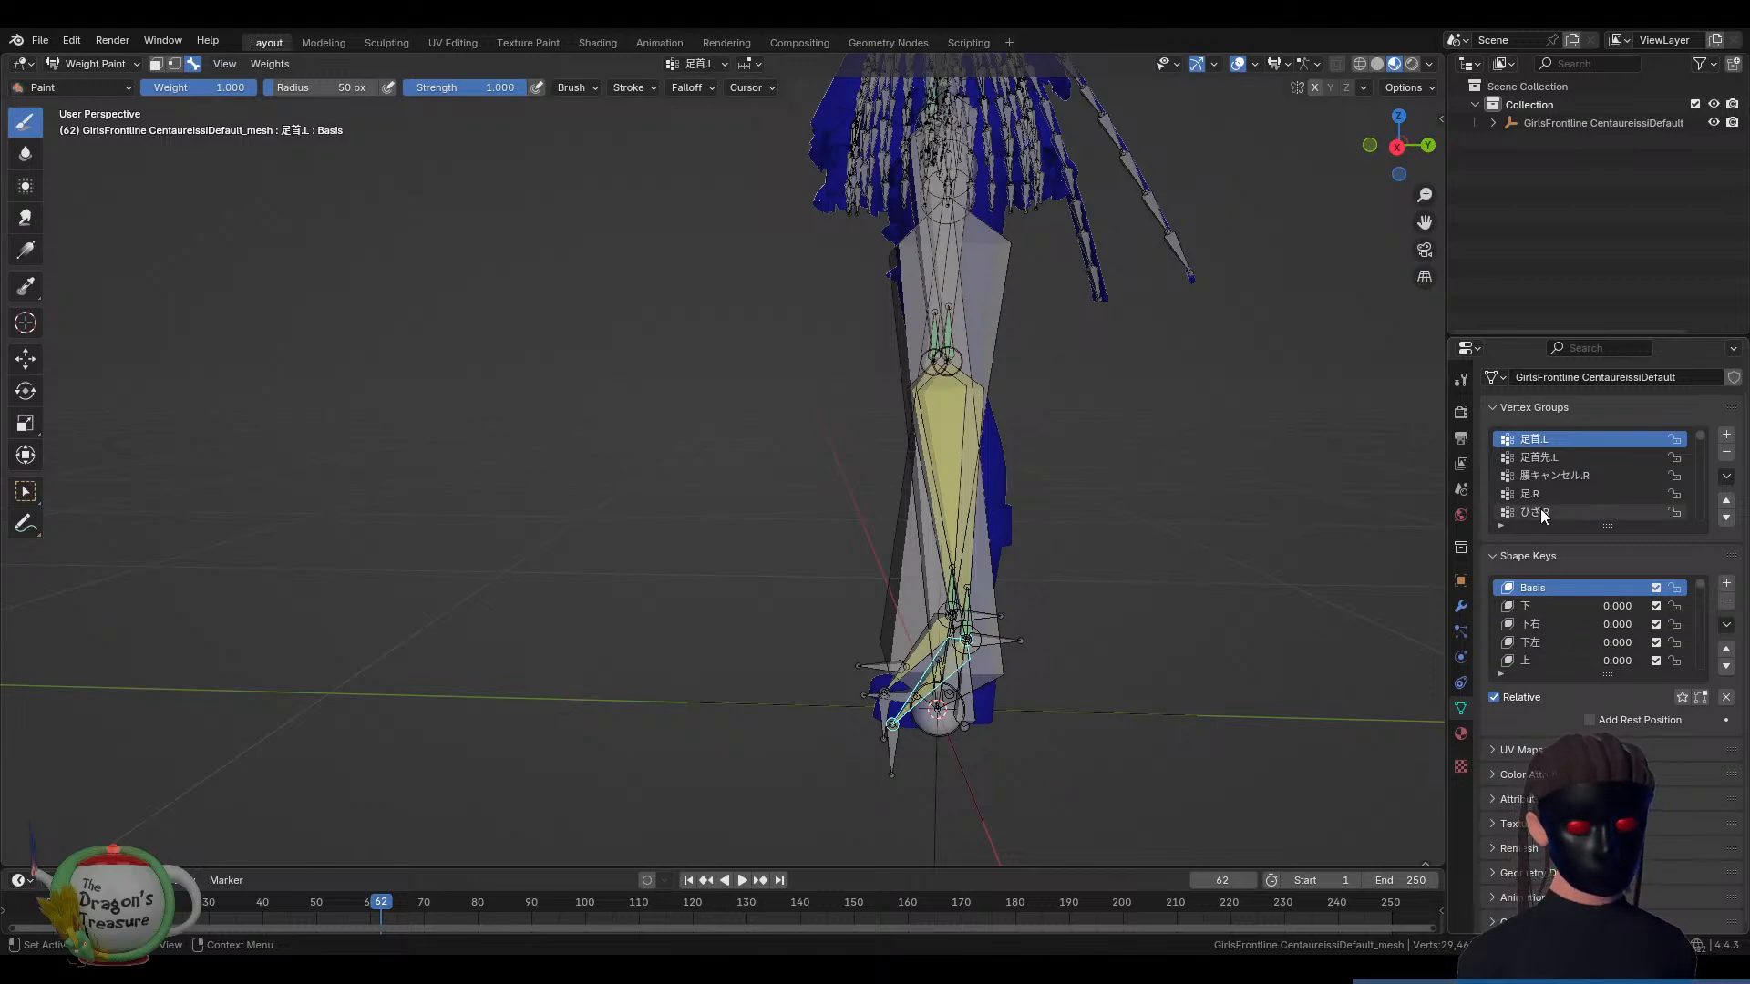
Look through the mesh's vertex group list around 足首.L and up to its first entries
scroll(1540, 509, down, 3)
scroll(1540, 508, up, 6)
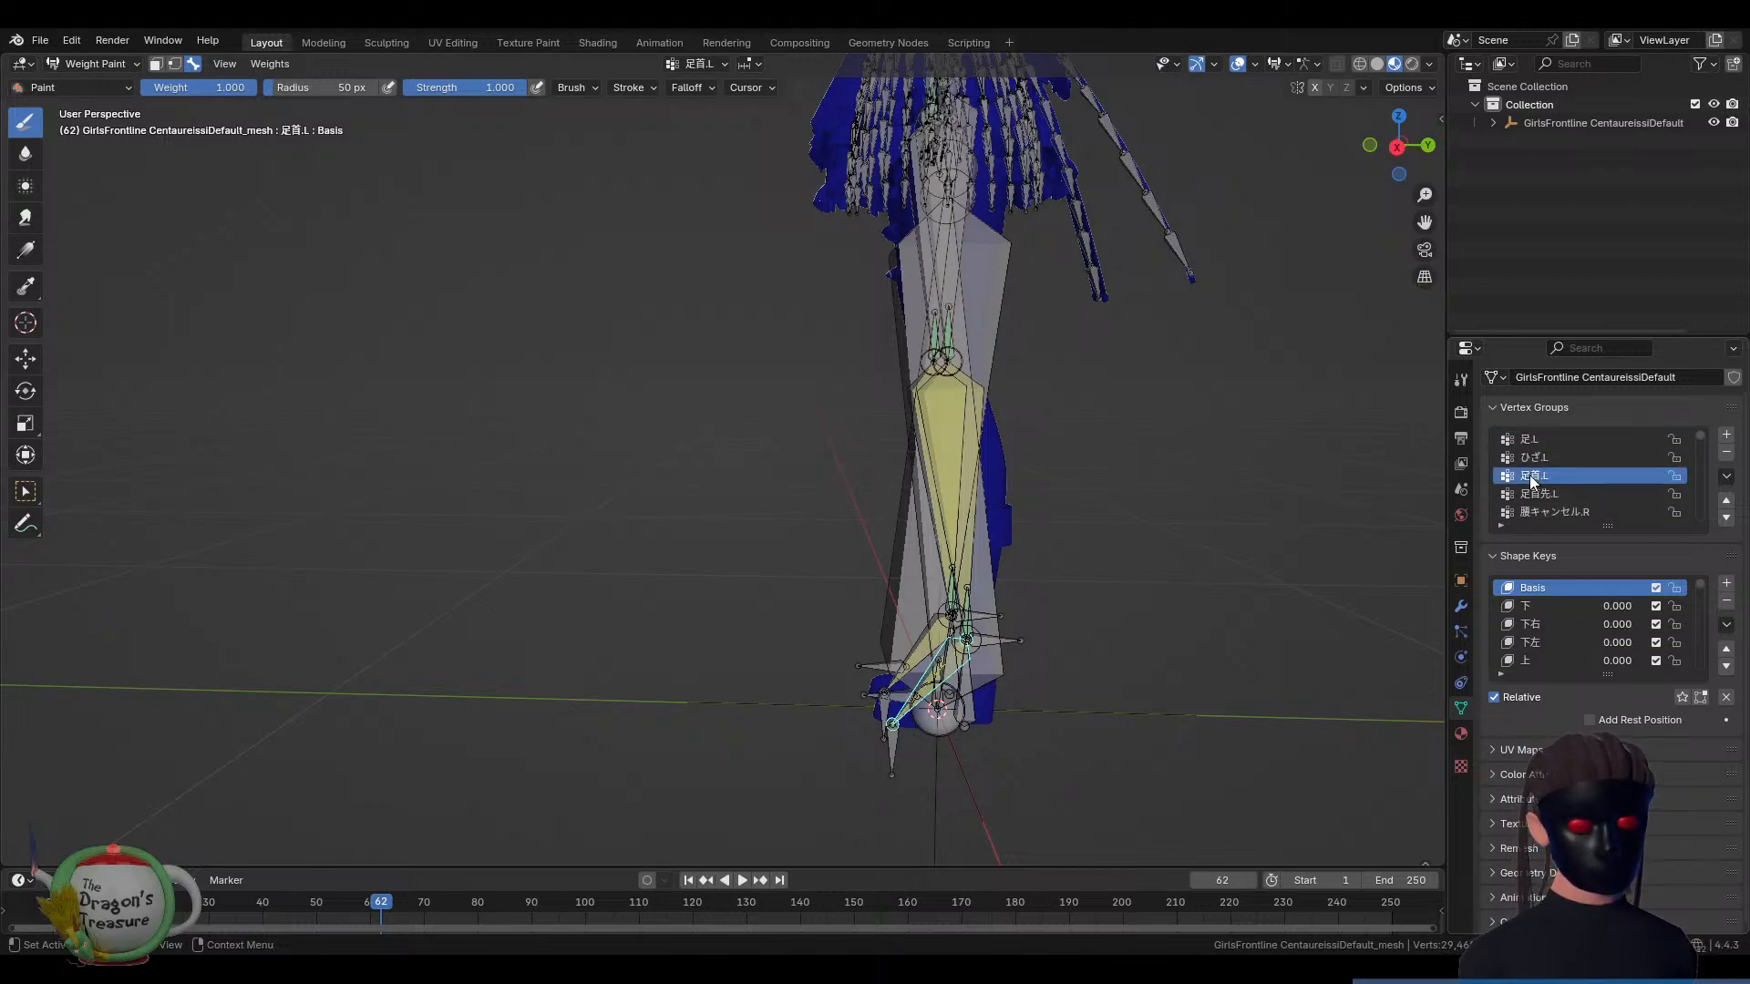
scroll(1529, 475, up, 5)
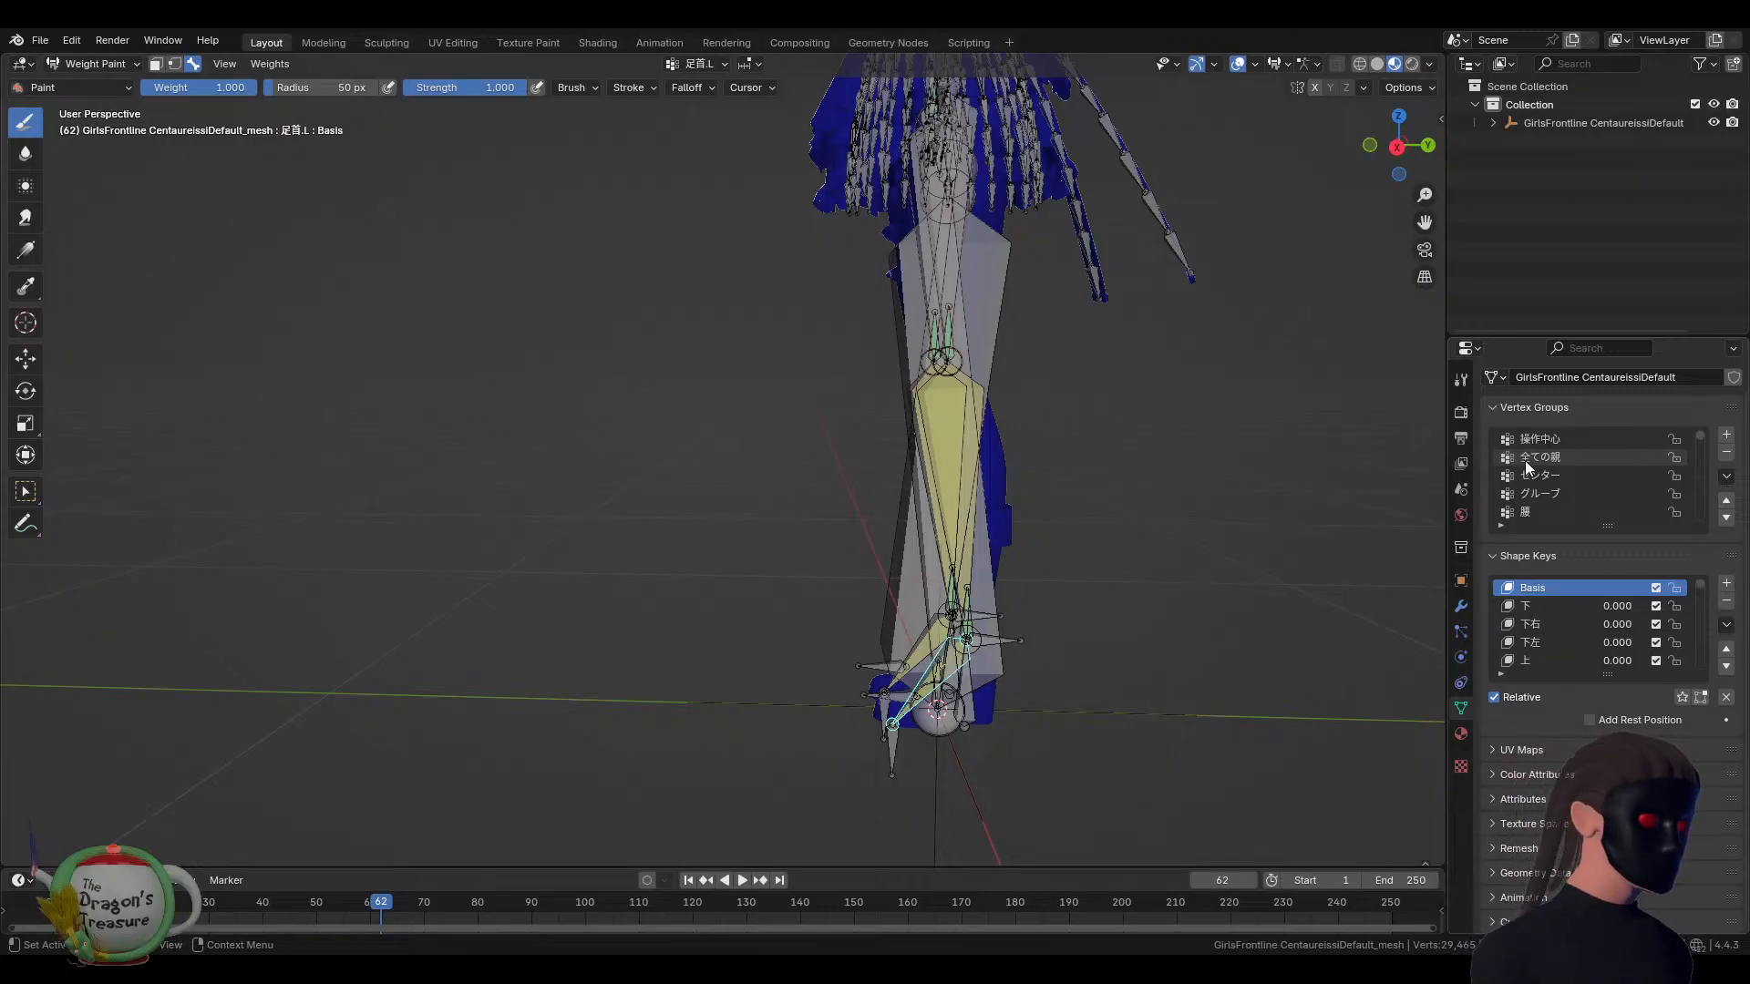
scroll(1131, 311, down, 2)
Check the weights of the dummy bone ダミー.L at the left hand and the sleeve bone SleeveL5
mouse_move(1131, 311)
middle_down()
mouse_move(1137, 500)
mouse_move(1131, 475)
mouse_move(1211, 468)
middle_up()
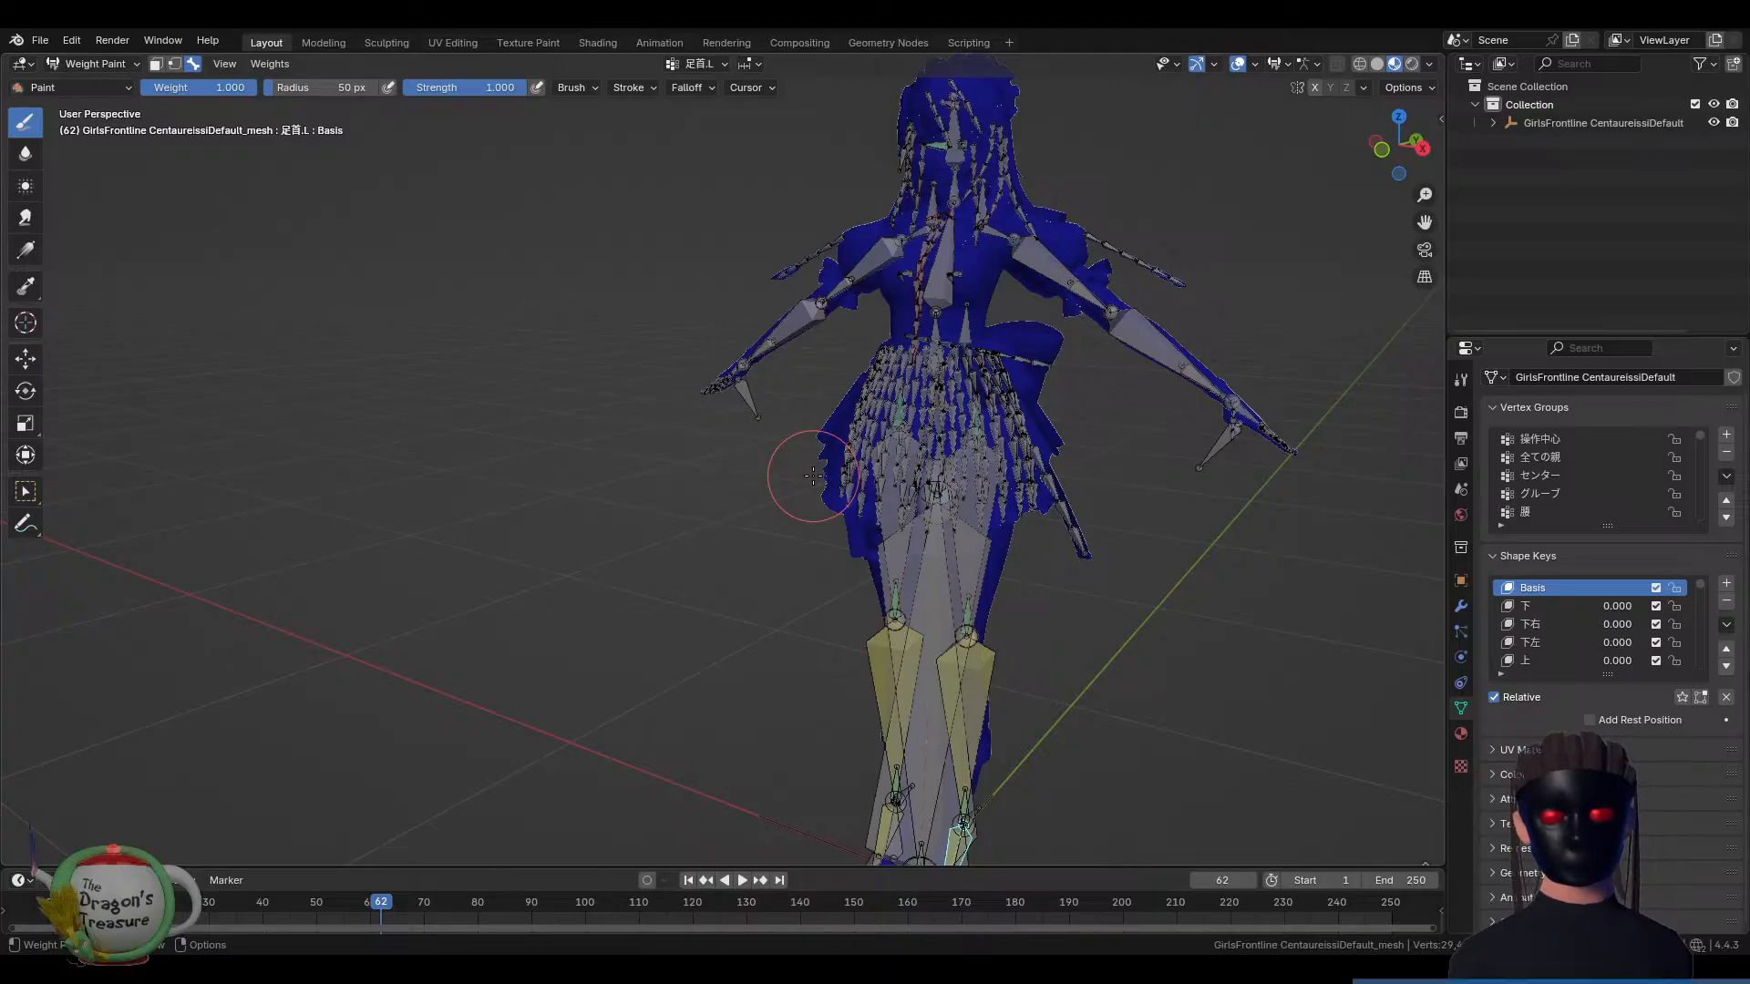
ctrl+middle_drag(1061, 339, 1045, 434)
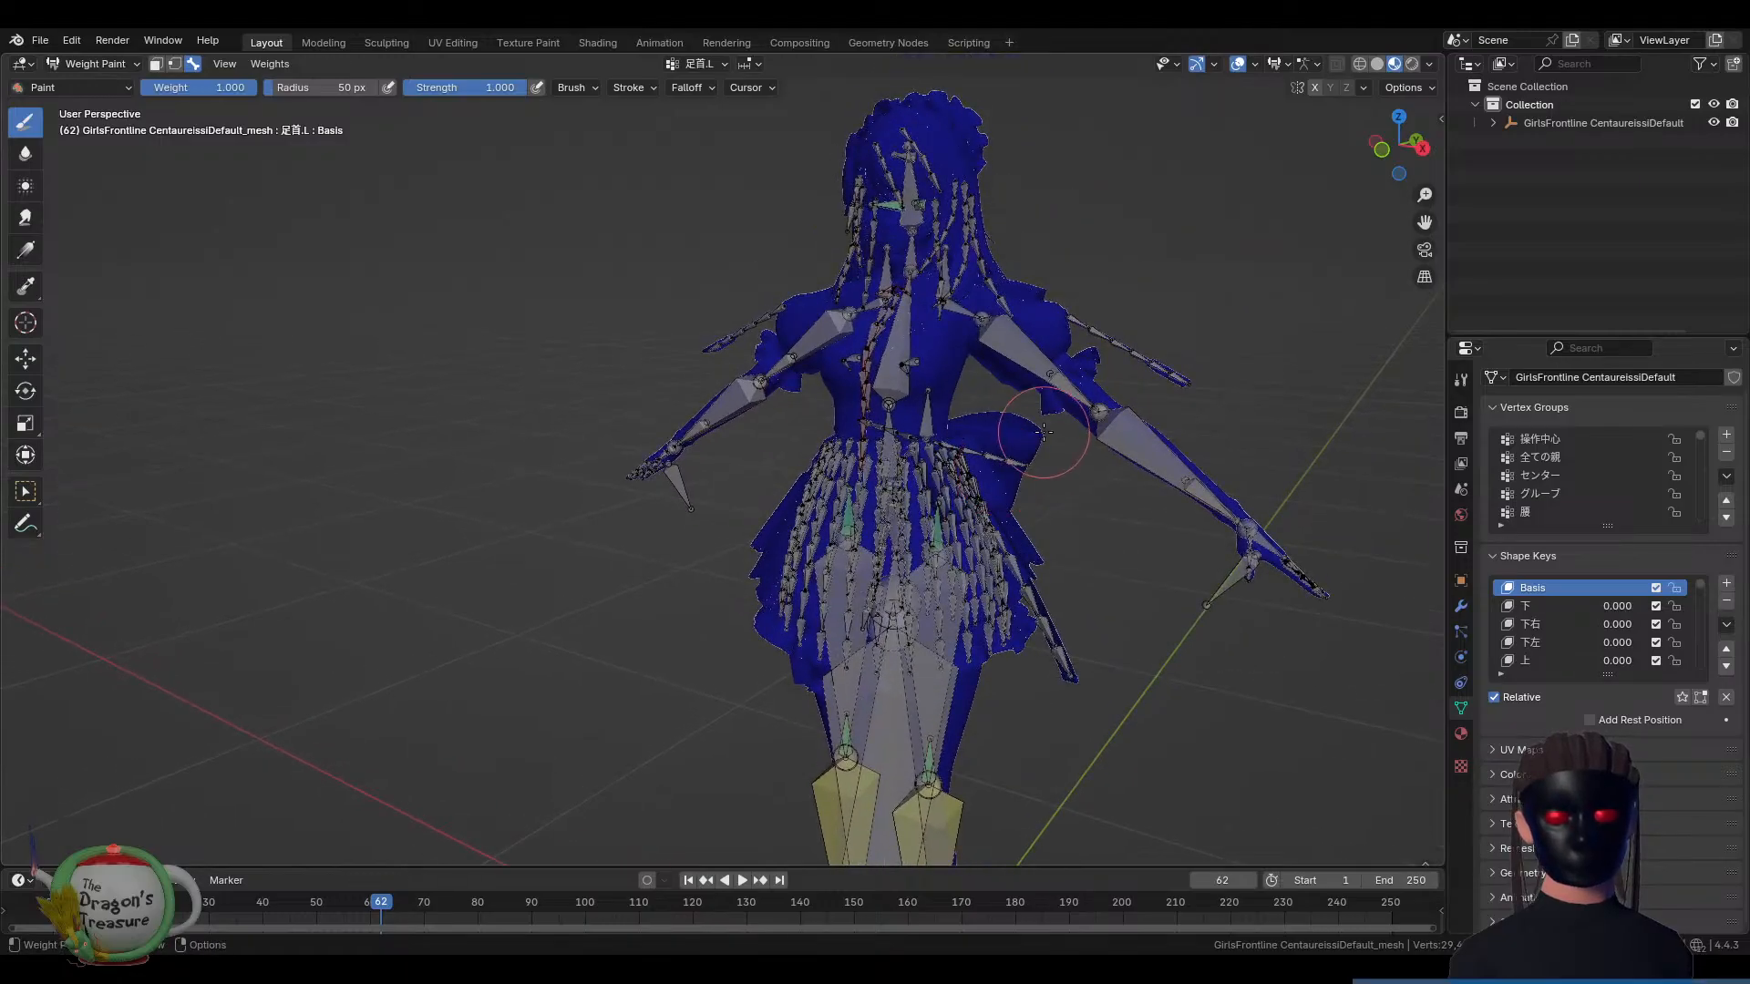
ctrl+click(1222, 586)
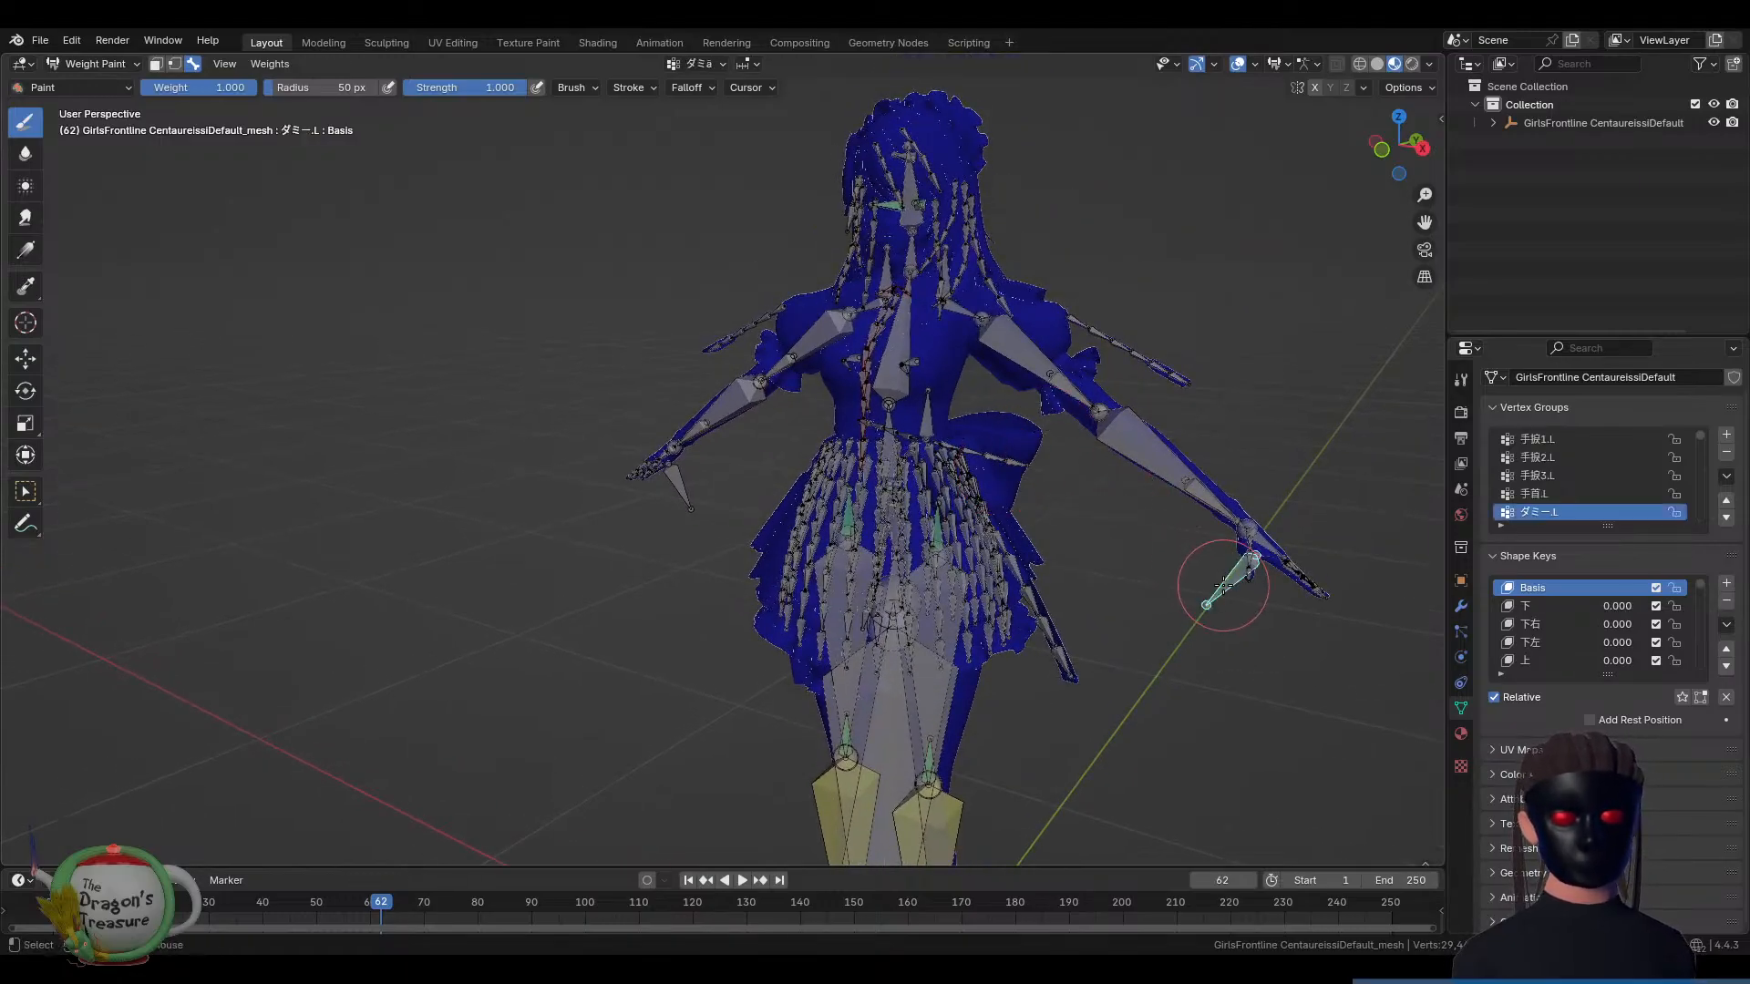
ctrl+click(1151, 362)
Inspect the weights along the left sleeve's bone chain from SleeveL1 to SleeveL6
middle_drag(1164, 359, 757, 504)
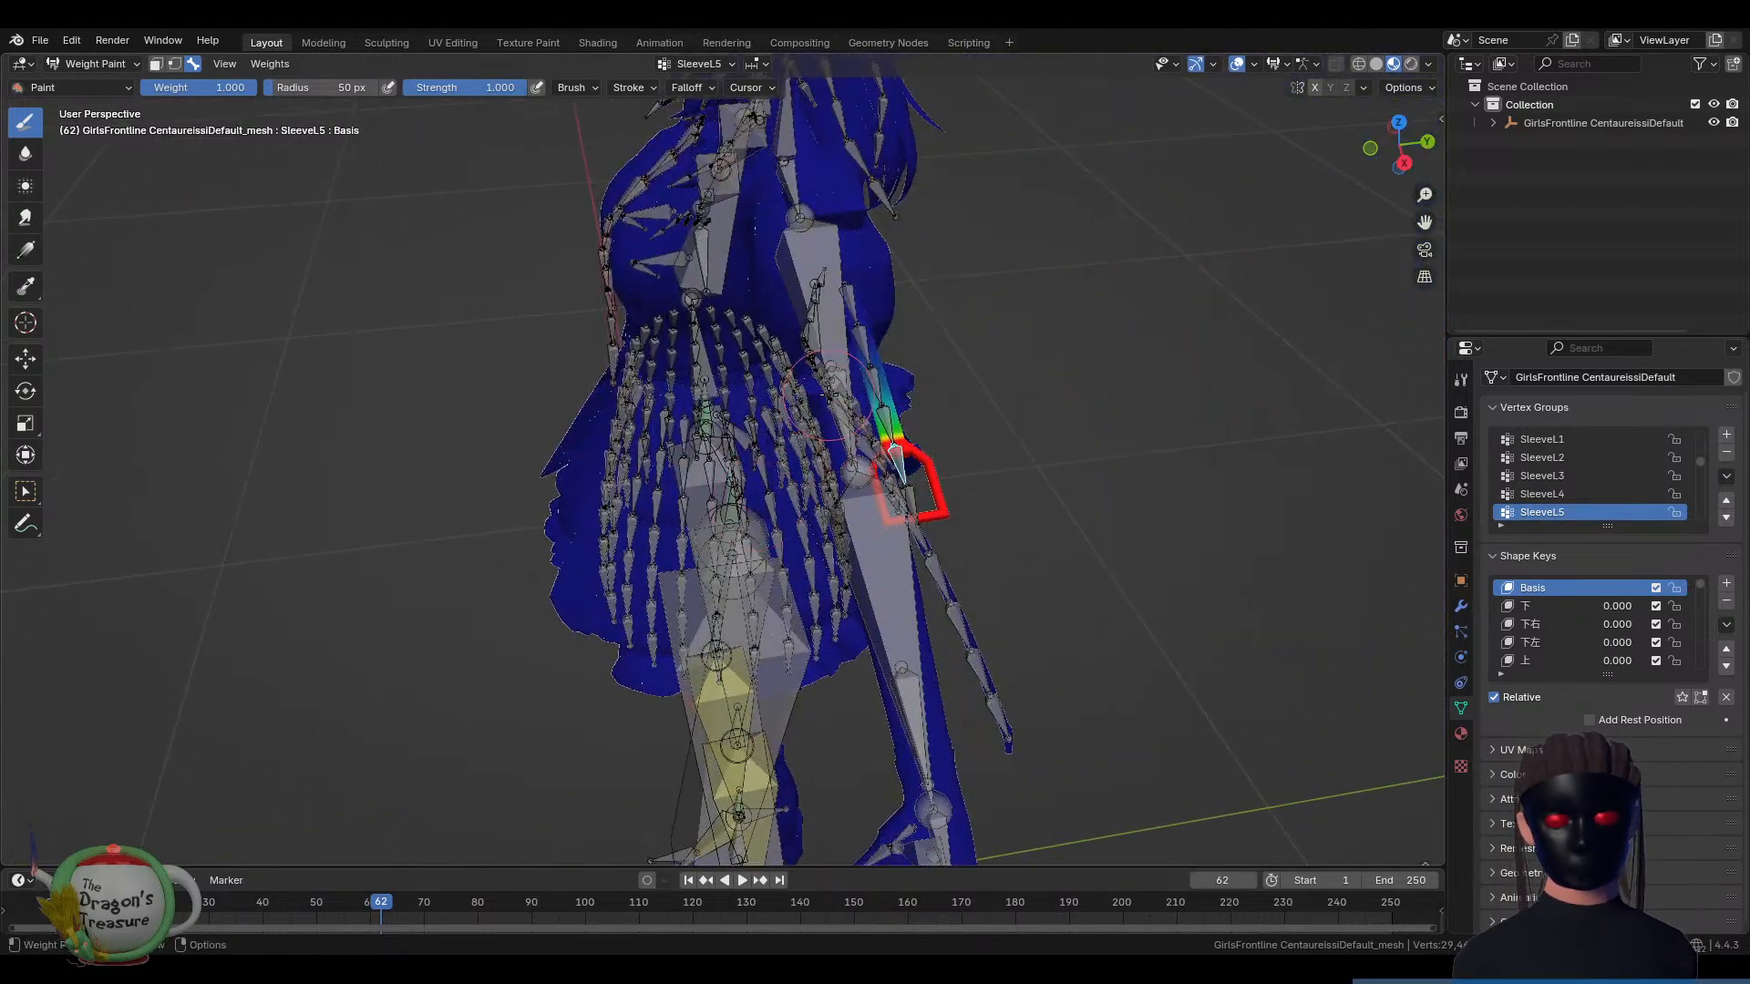
middle_drag(830, 394, 951, 396)
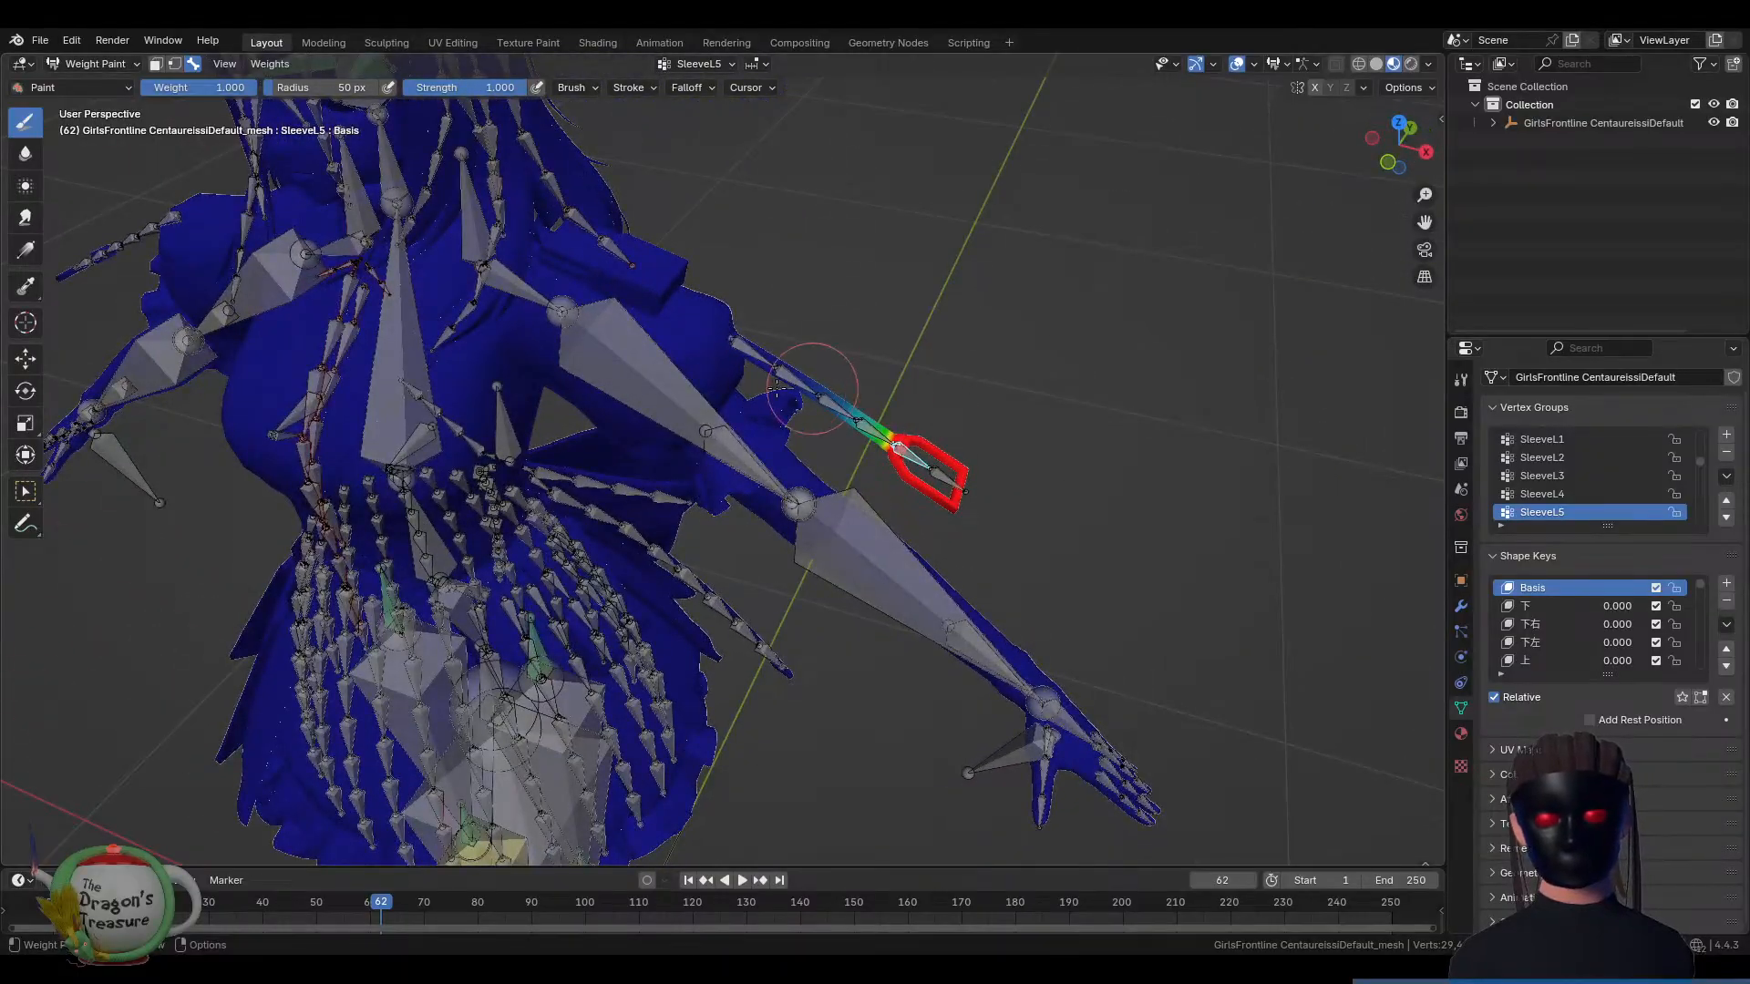
ctrl+click(747, 351)
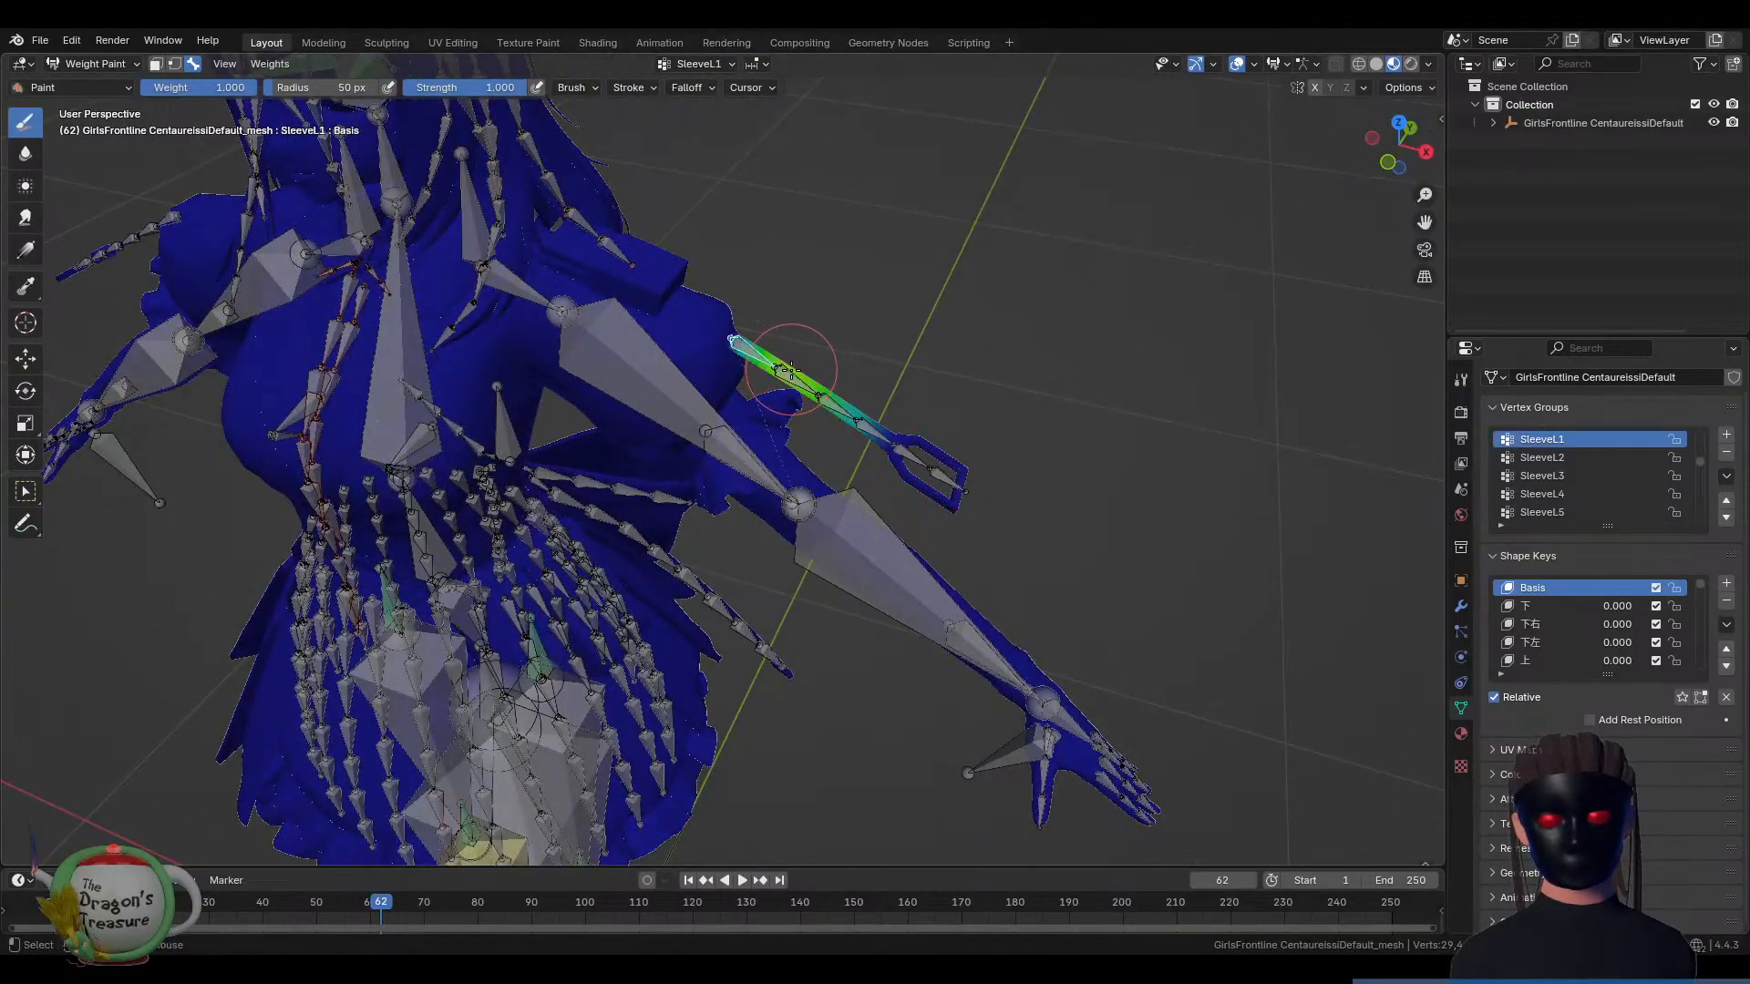
alt+click(756, 359)
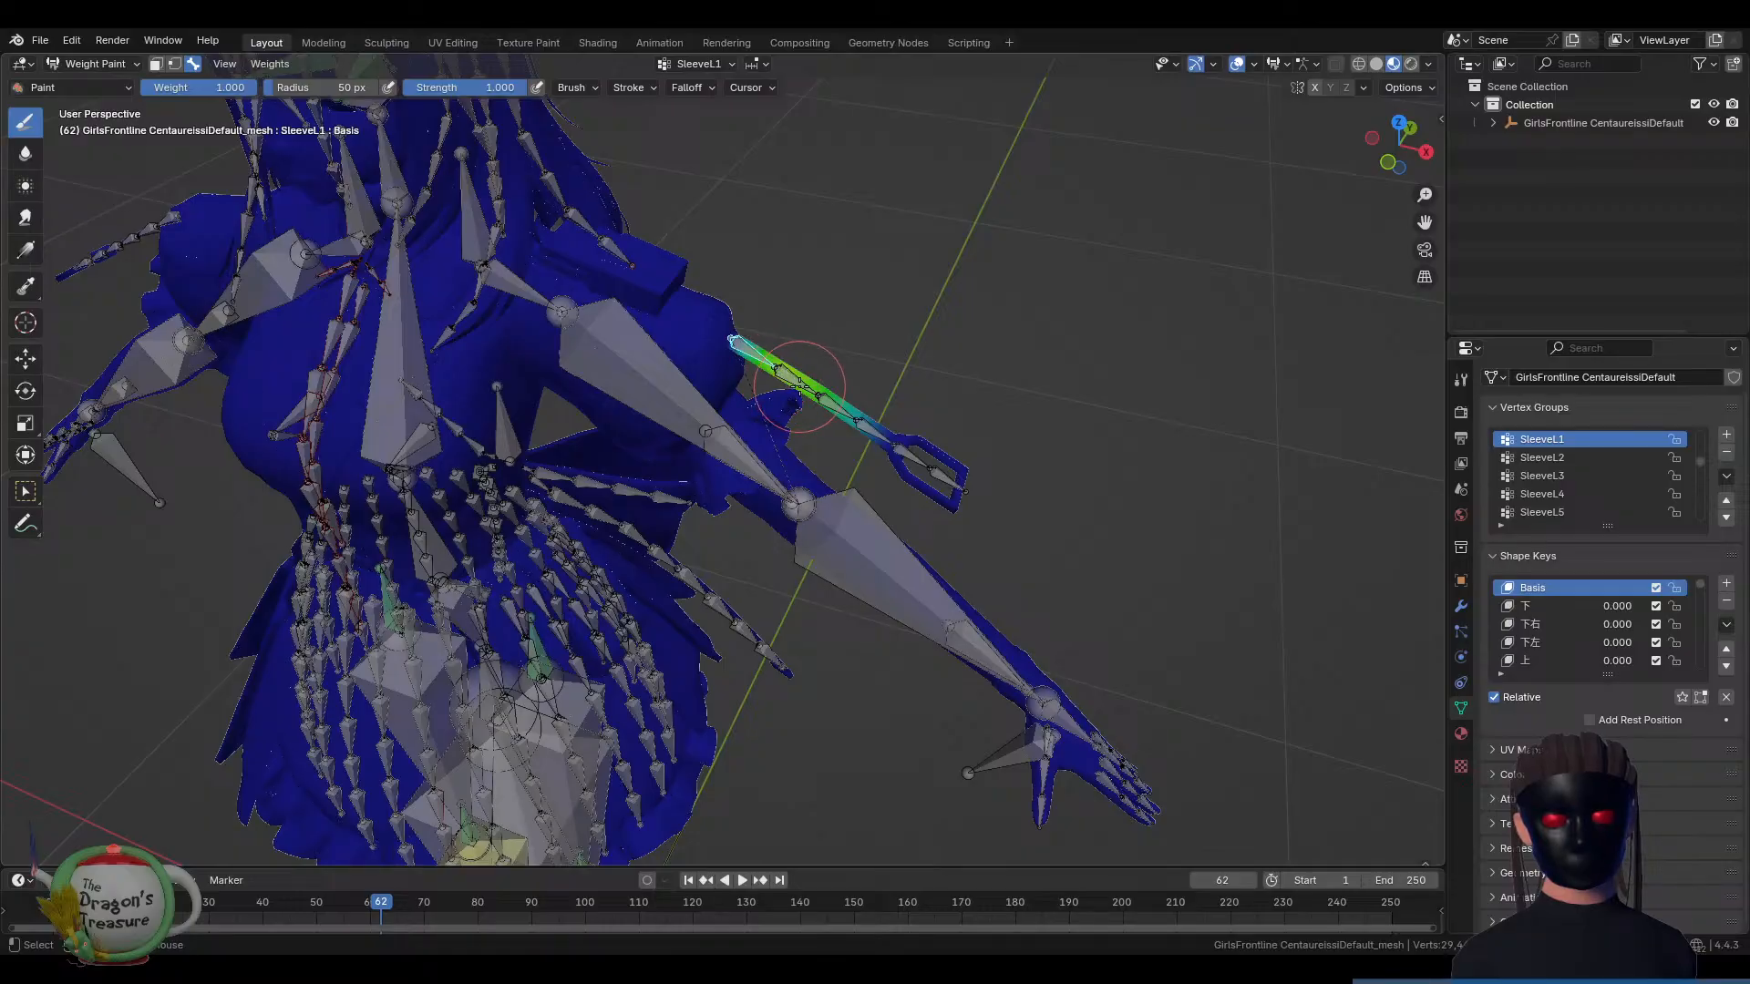
alt+click(800, 387)
ctrl+click(825, 401)
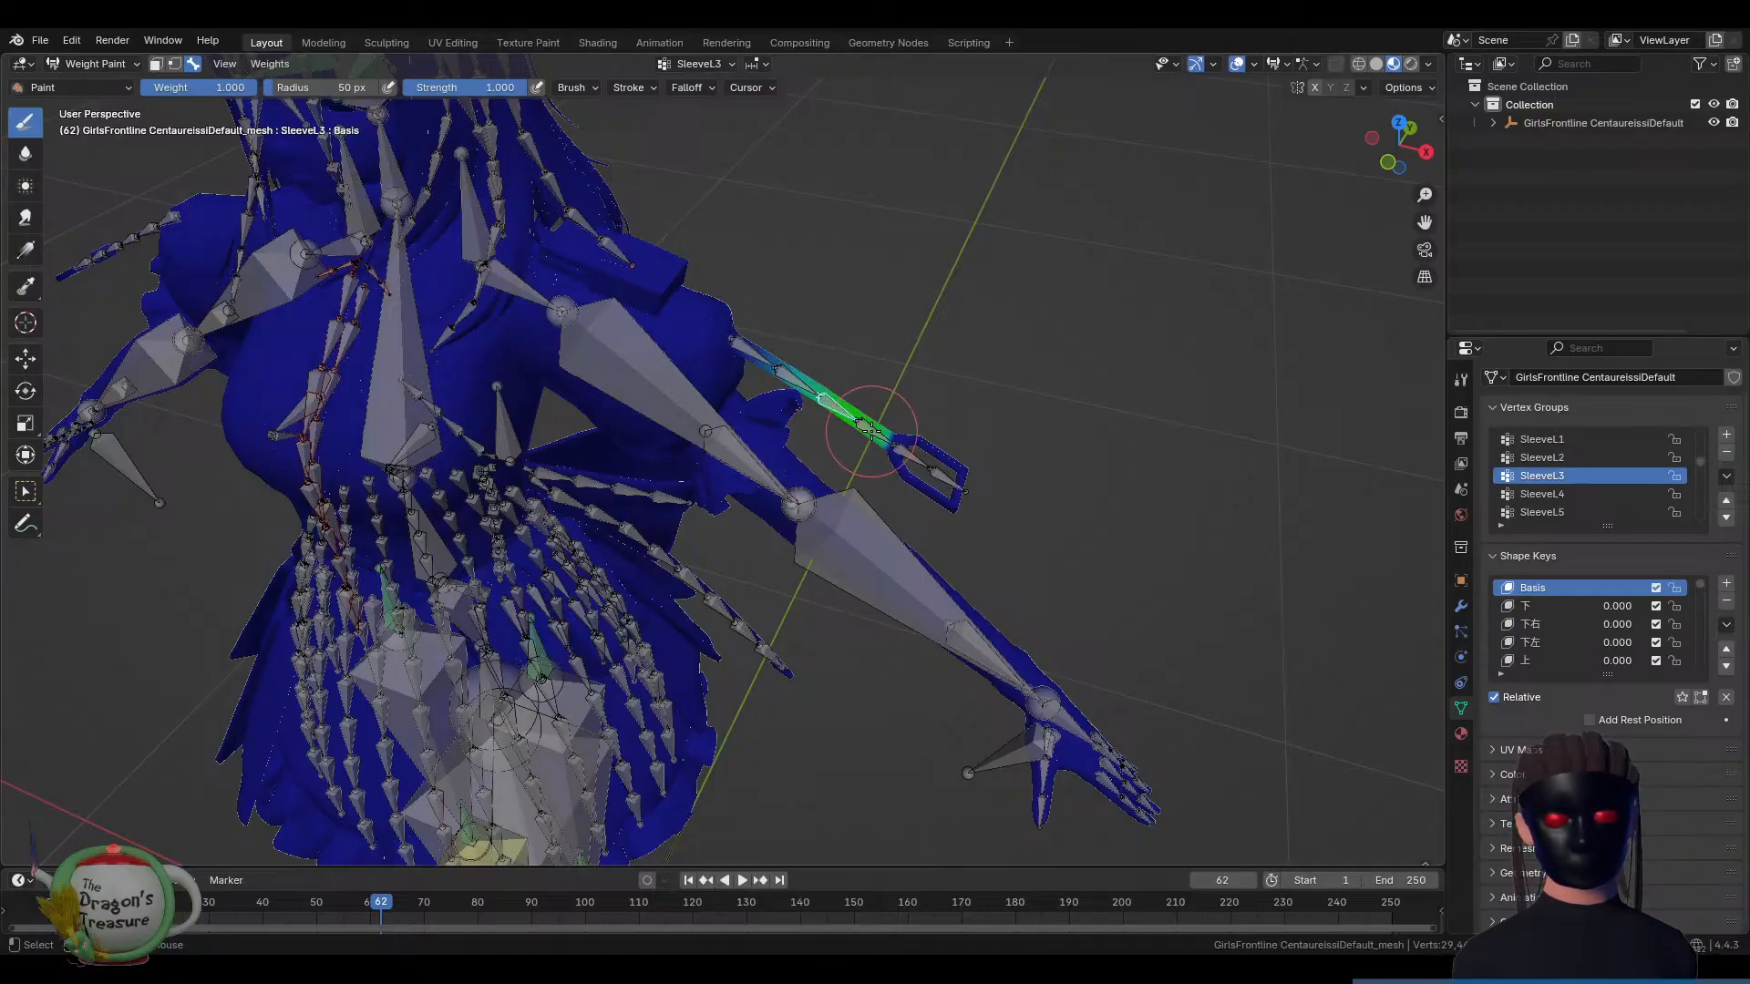
ctrl+click(898, 436)
ctrl+click(904, 456)
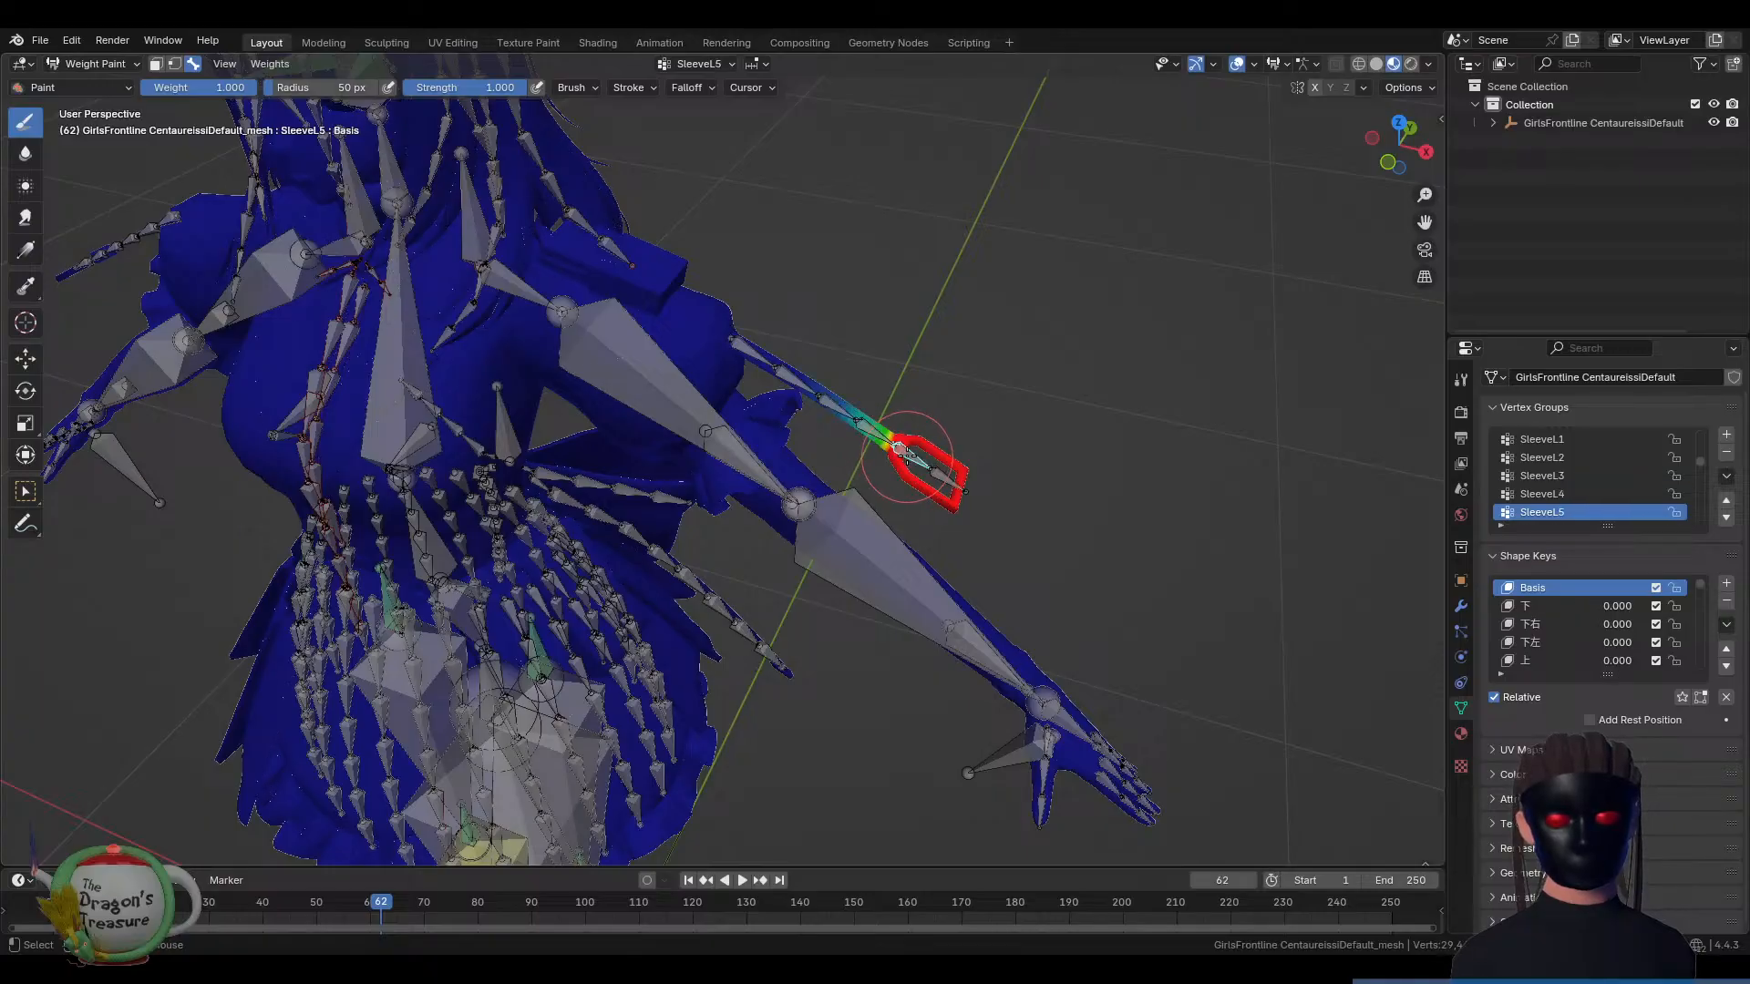
ctrl+click(948, 476)
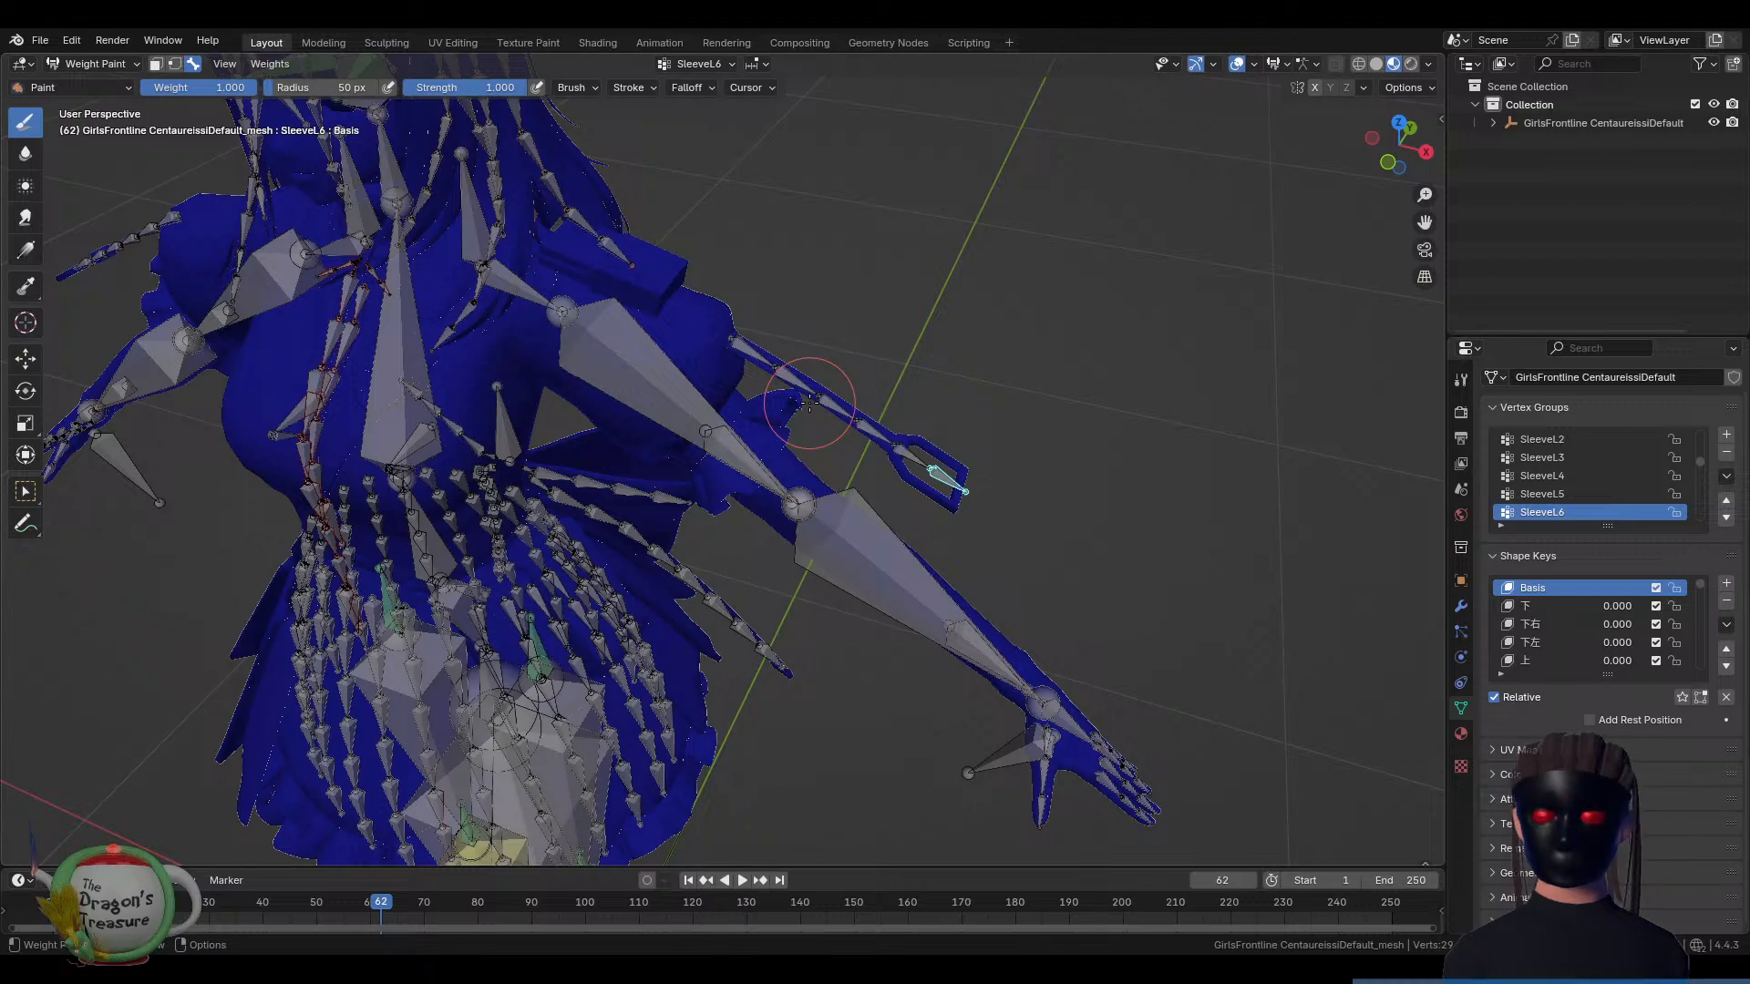
Inspect the weights along the HairI bone chain on the forehead, including HairI3, HairI4 and HairI2, starting from the front view
key(KP_1)
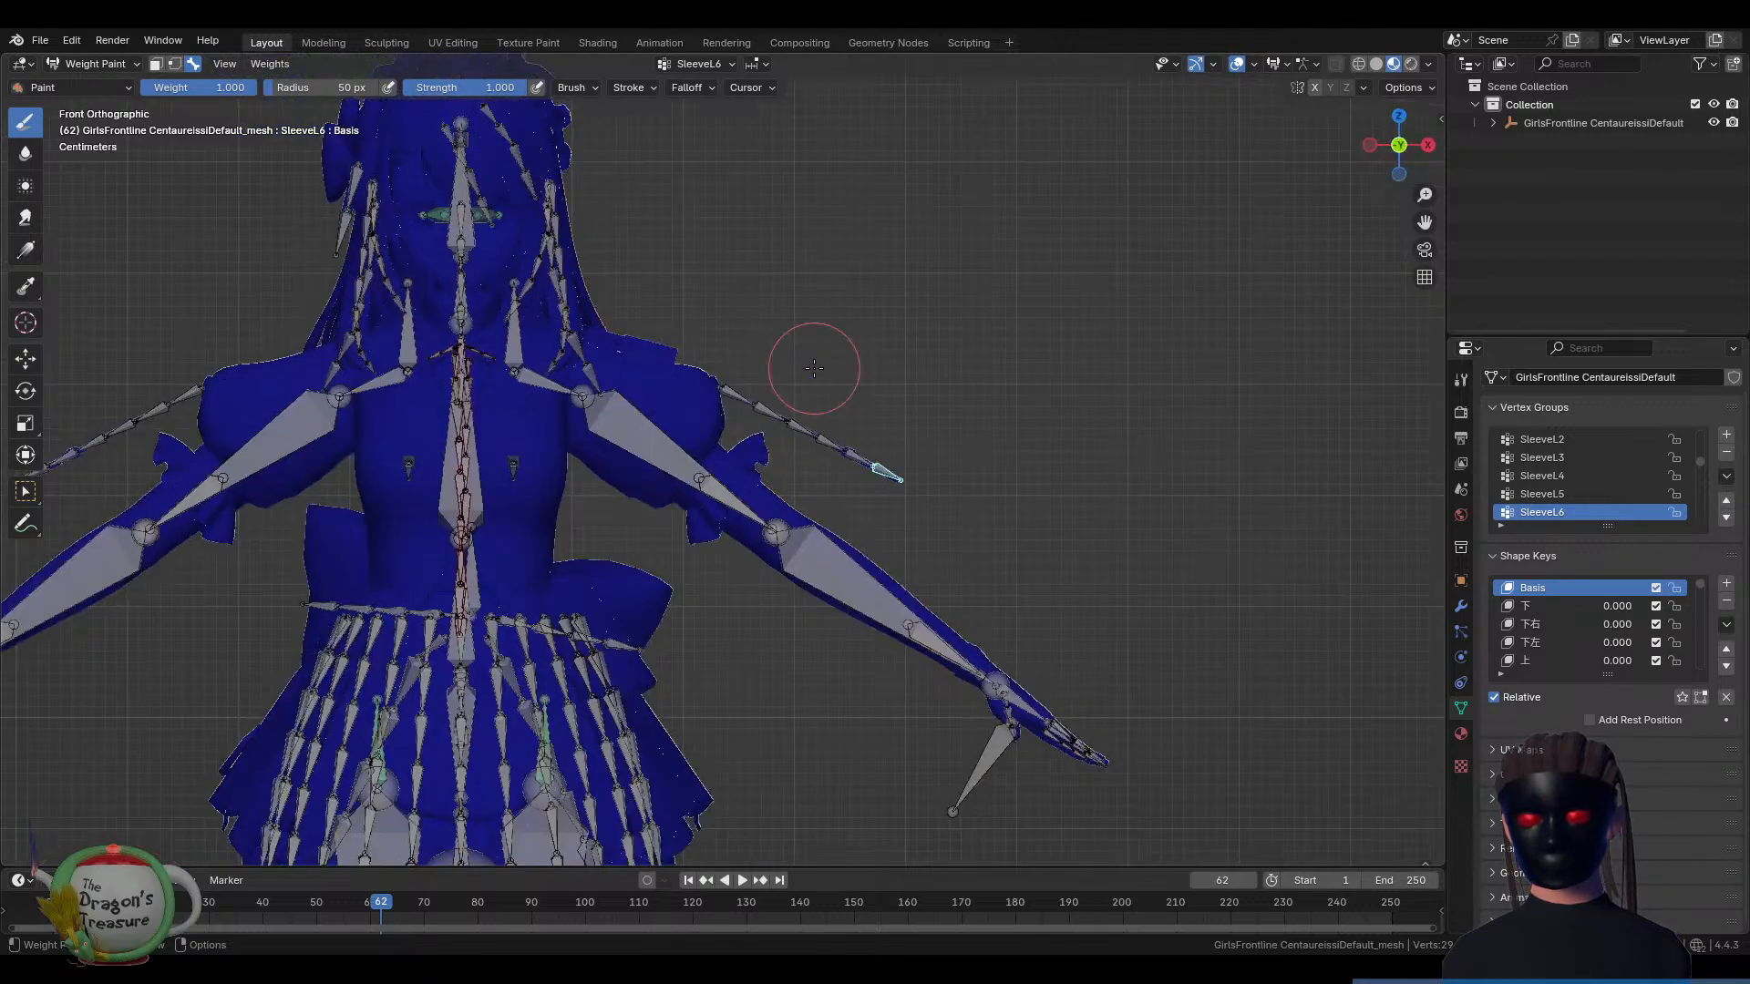
shift+middle_drag(674, 280, 853, 482)
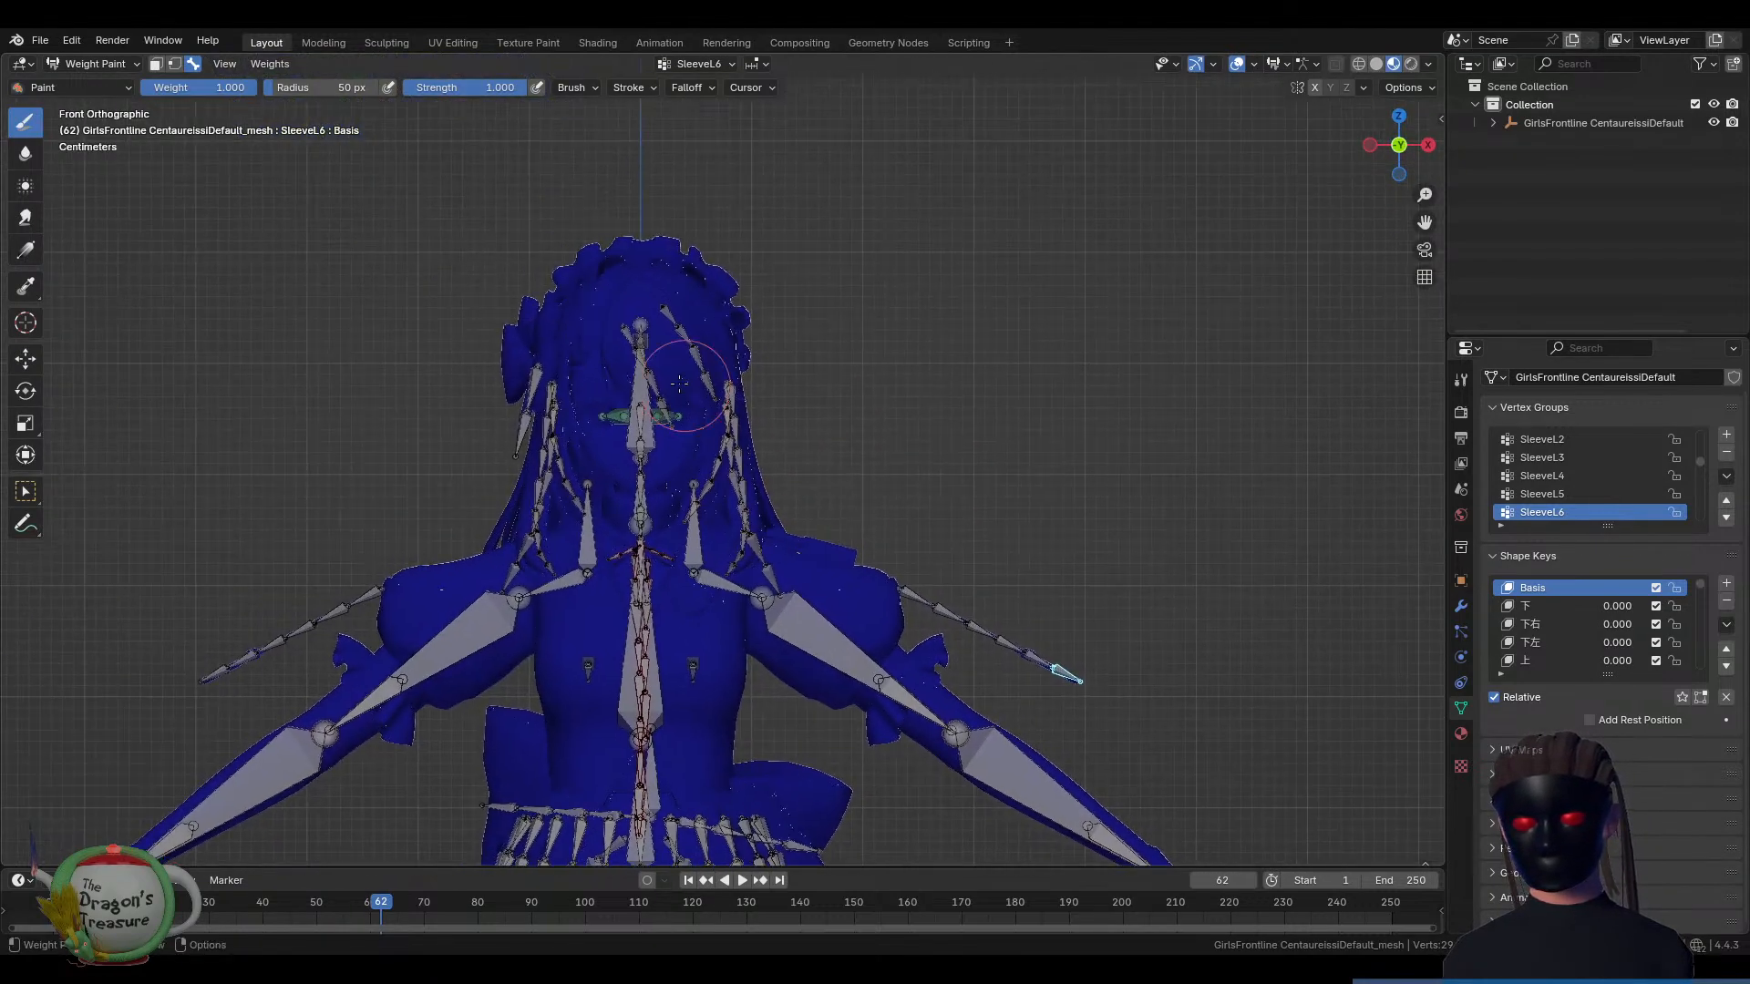
ctrl+click(642, 364)
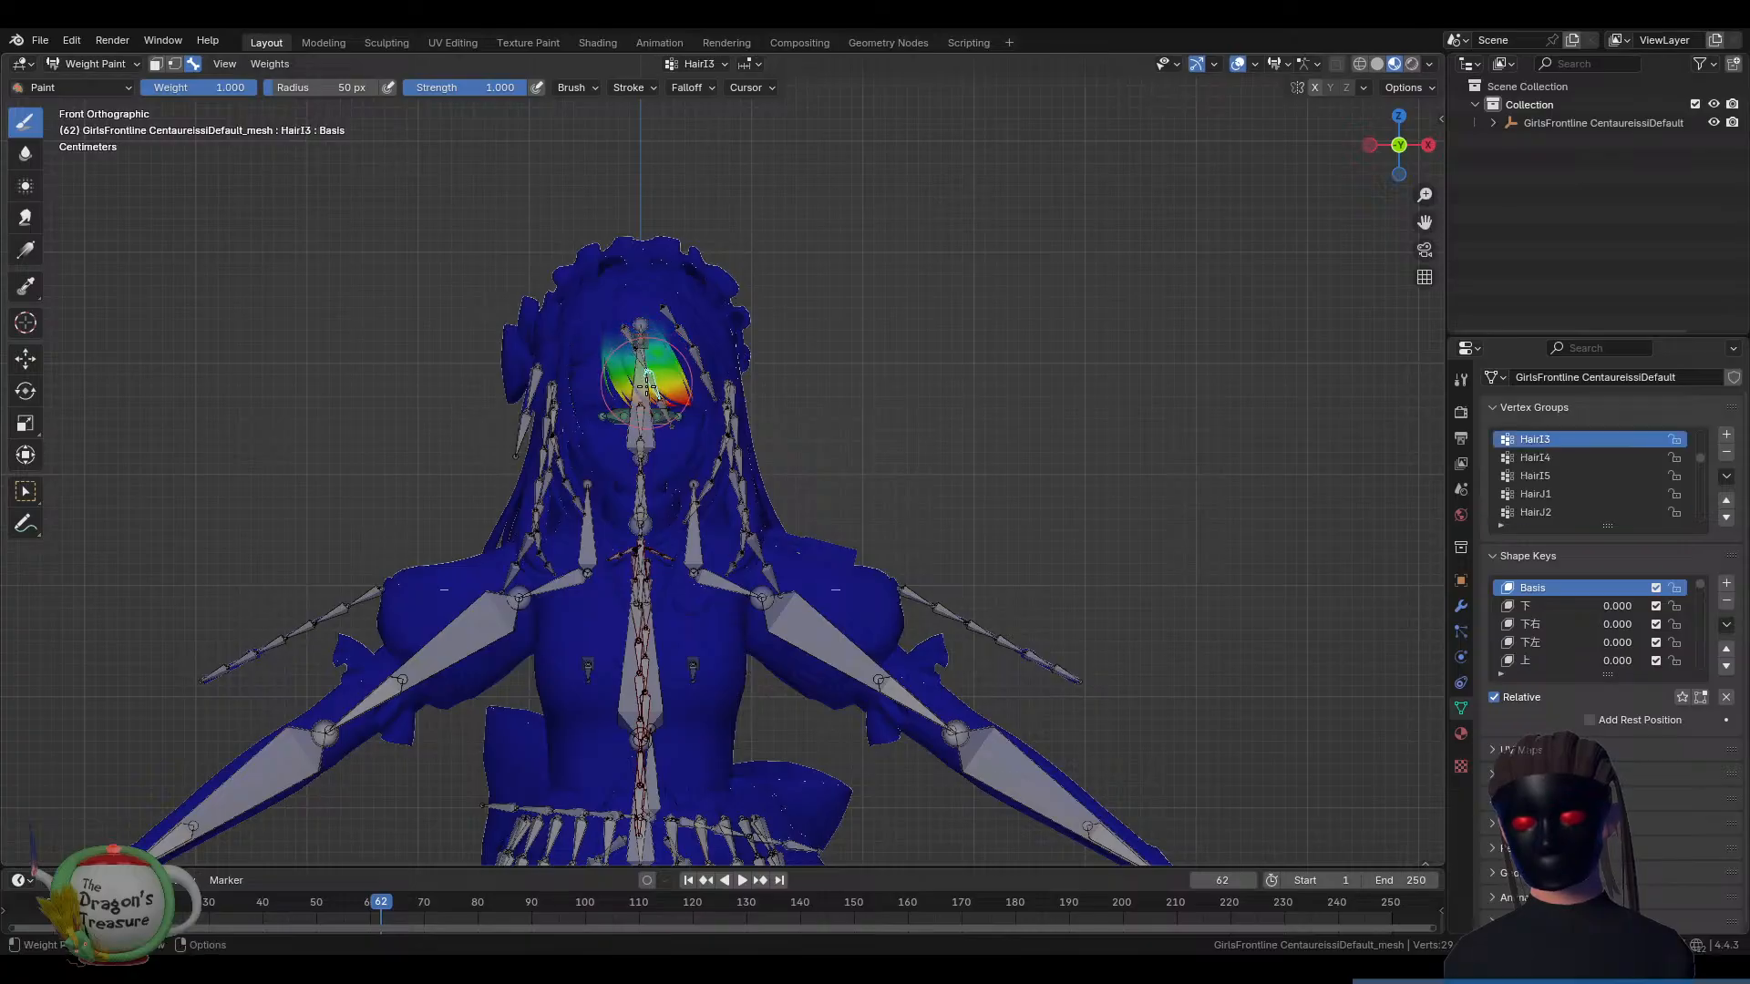
middle_drag(644, 364, 650, 381)
ctrl+click(629, 375)
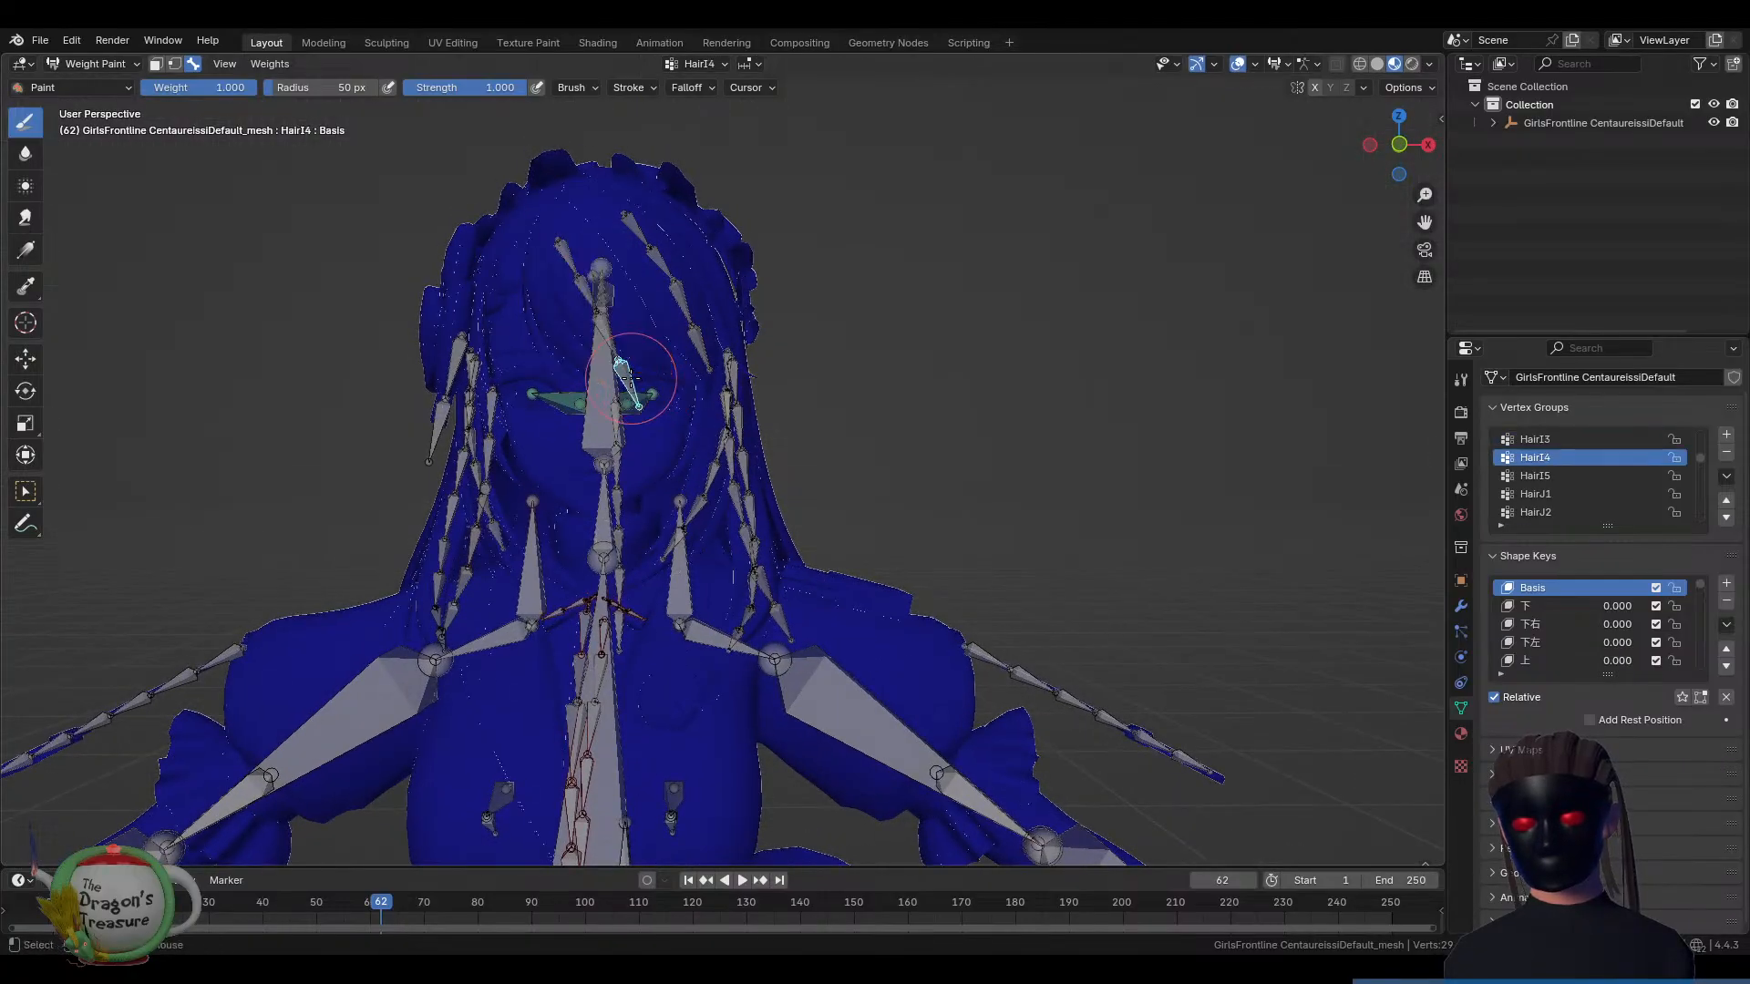
ctrl+click(603, 325)
ctrl+click(583, 293)
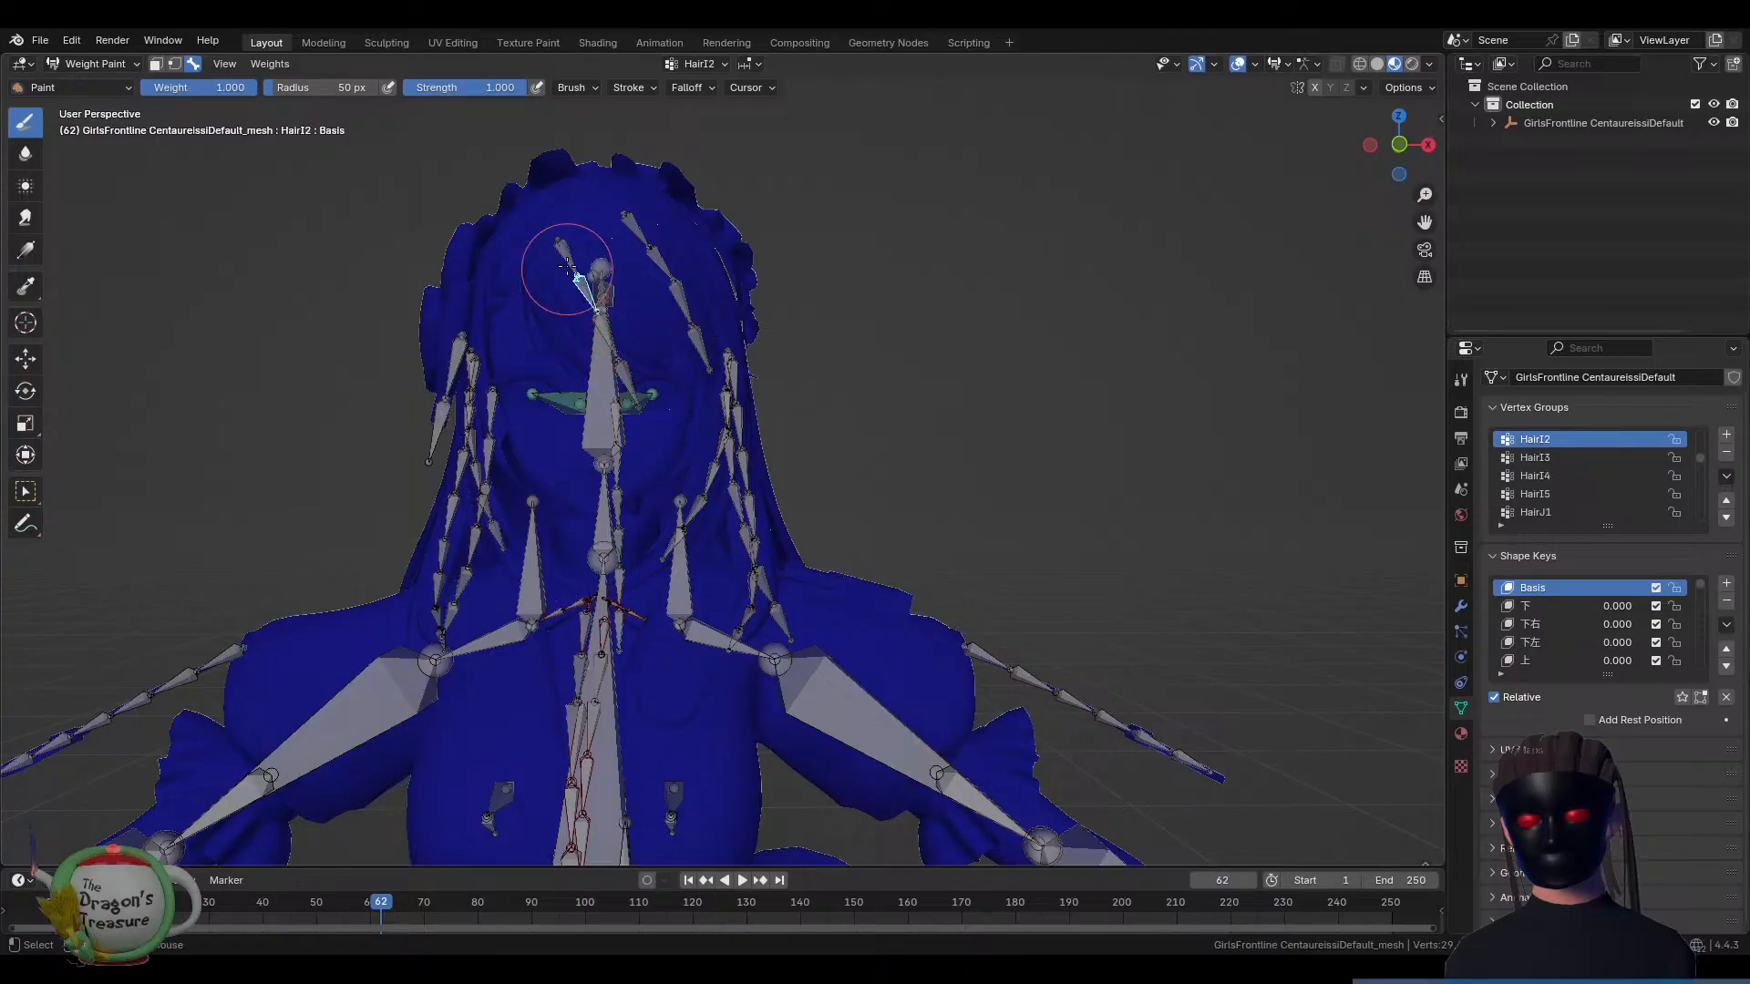
ctrl+click(565, 257)
Inspect the weights along the neighbouring fringe strand's bones from HairJ1 to HairJ4
middle_drag(586, 290, 568, 308)
ctrl+click(618, 229)
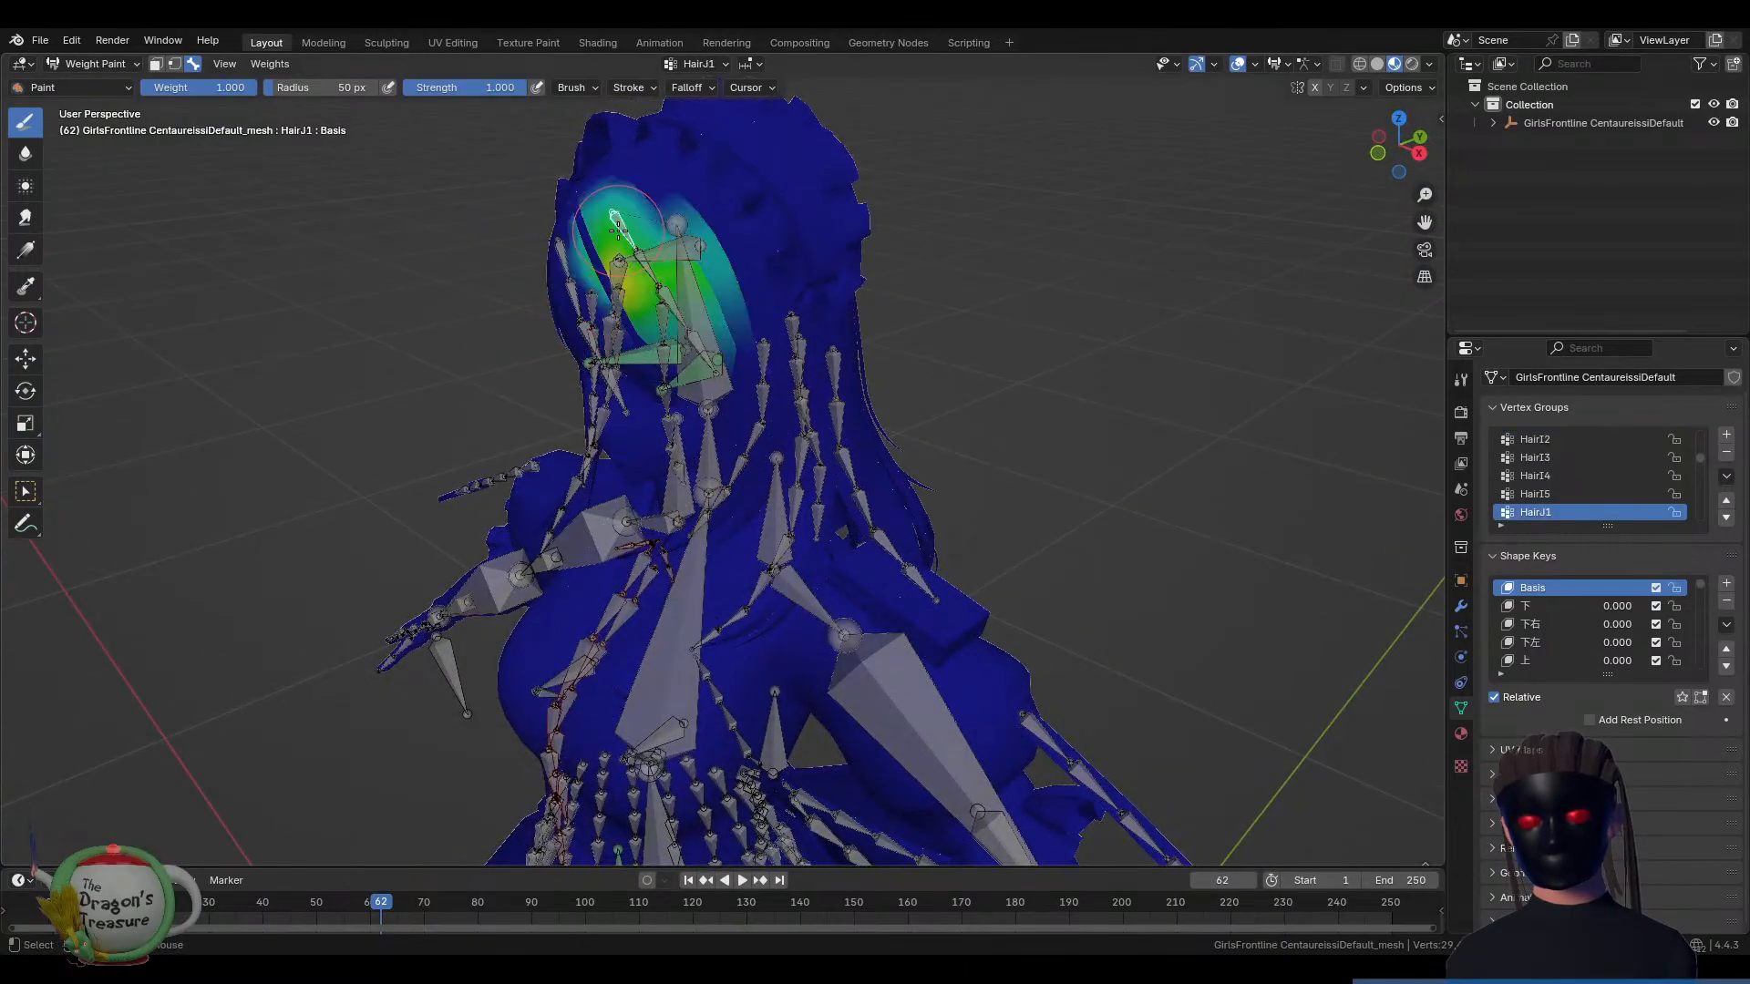
ctrl+click(648, 272)
ctrl+click(671, 306)
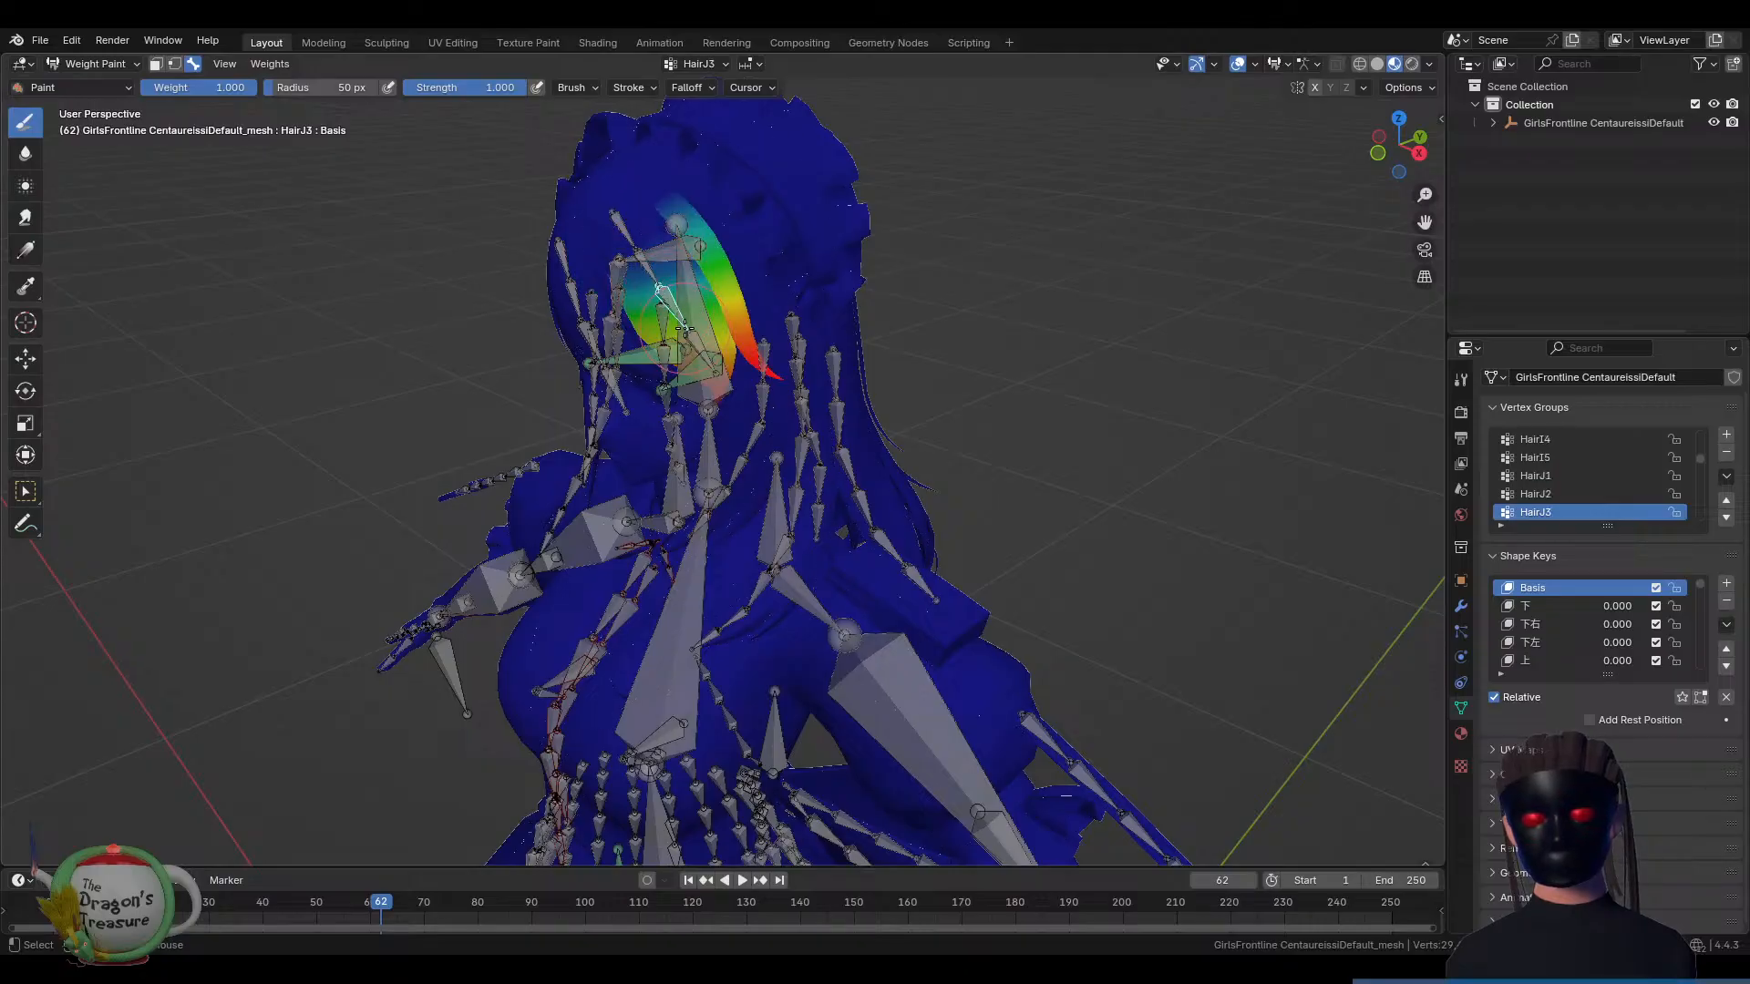
ctrl+click(716, 373)
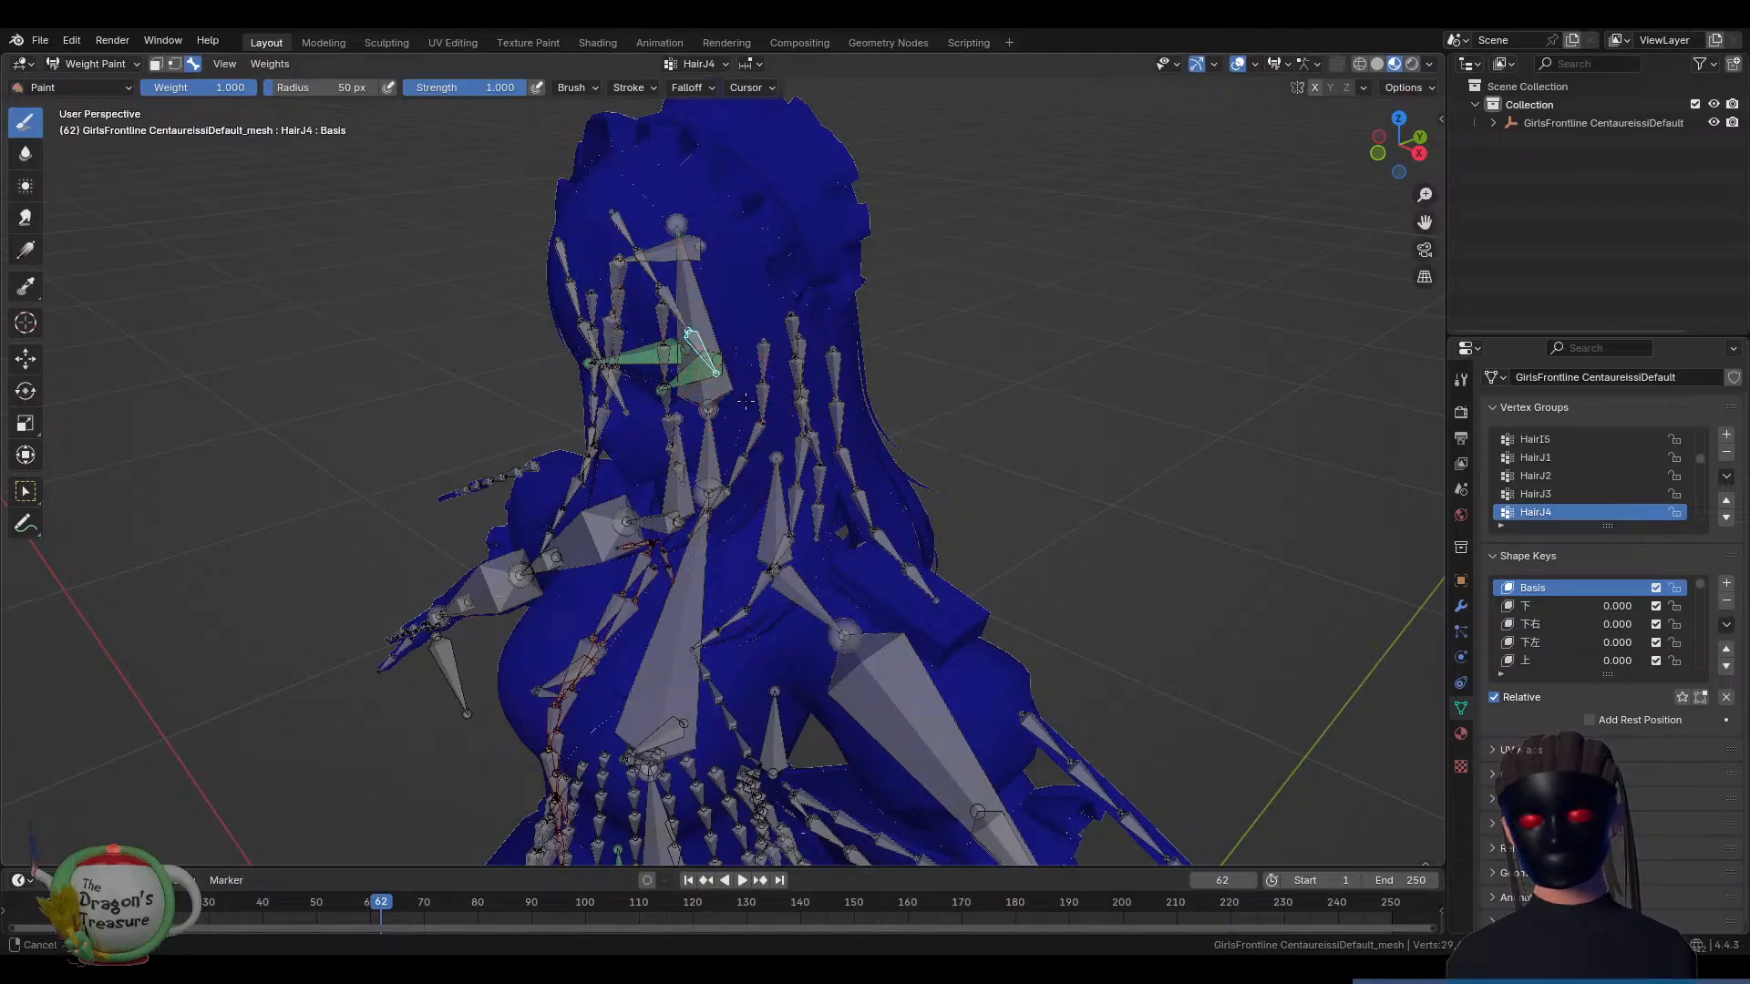
Inspect the weights down the long HairD bone chain from HairD2 through HairD5 to its lower end
mouse_move(746, 401)
middle_down()
mouse_move(612, 390)
mouse_move(869, 594)
mouse_move(790, 447)
mouse_move(796, 323)
middle_up()
ctrl+click(727, 486)
ctrl+click(795, 323)
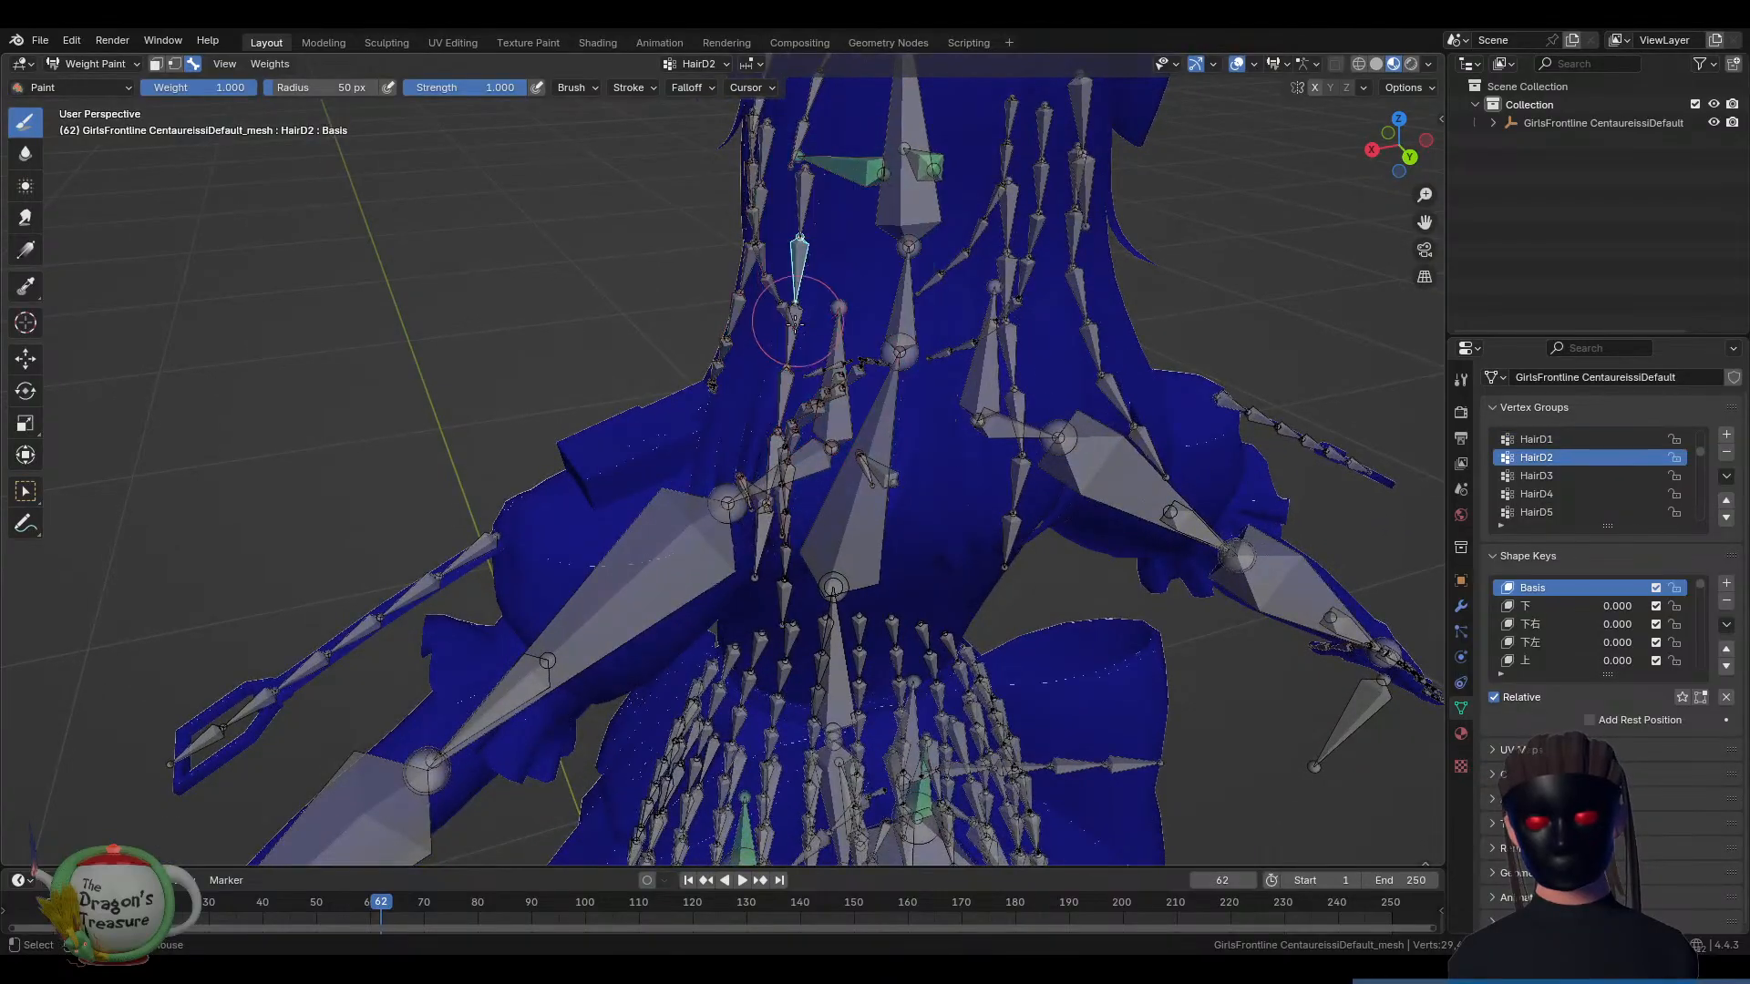
ctrl+click(788, 341)
ctrl+click(785, 397)
ctrl+click(772, 468)
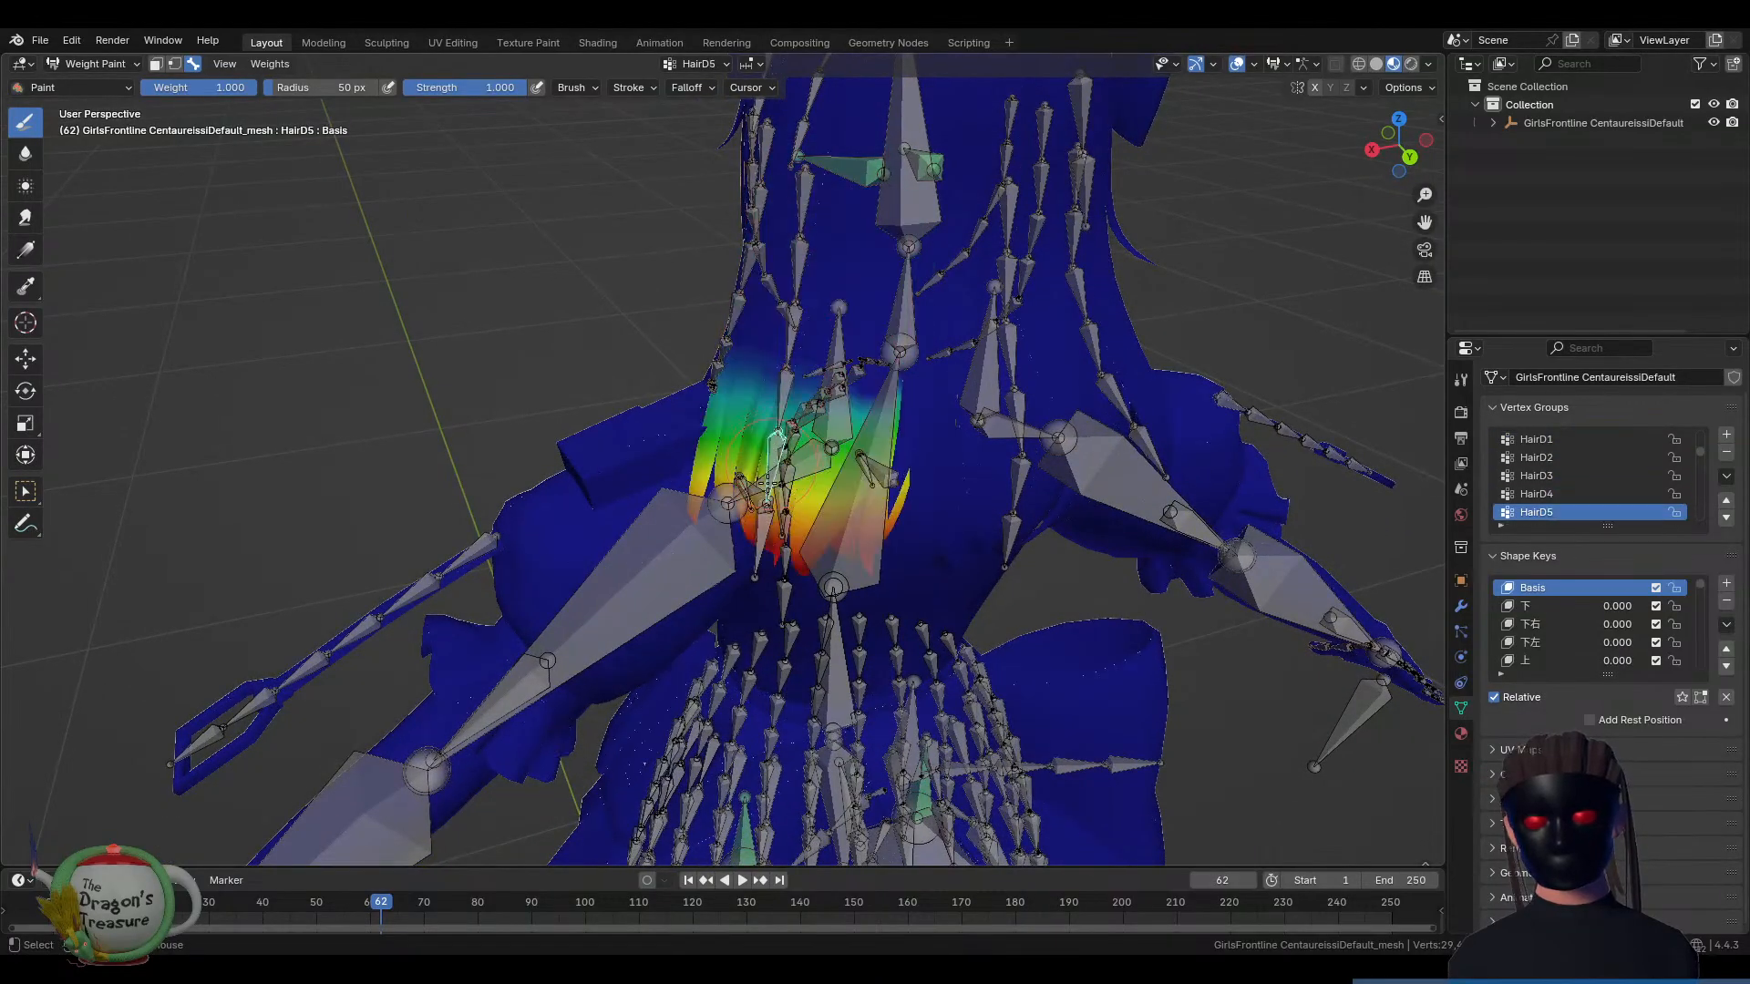
ctrl+click(766, 546)
Check the weights of the upper body bone 上半身2 and the chest bones 胸1.R and 胸1.L
ctrl+click(853, 547)
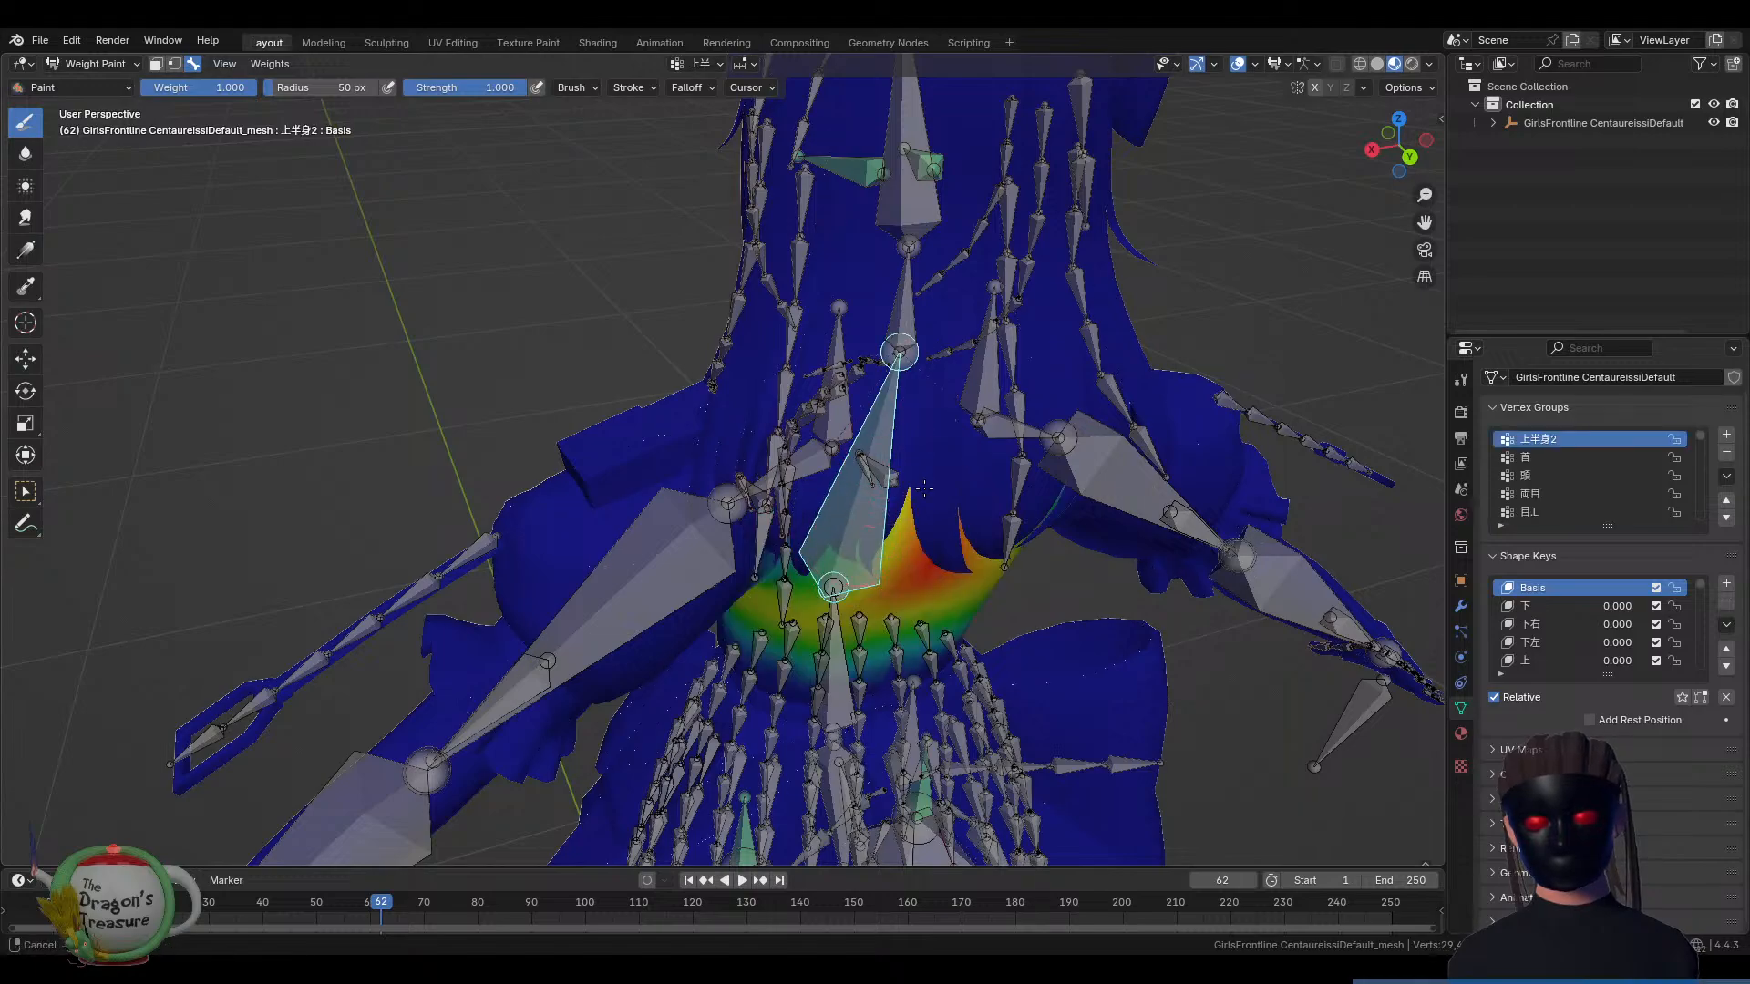
middle_drag(924, 490, 675, 565)
ctrl+click(807, 515)
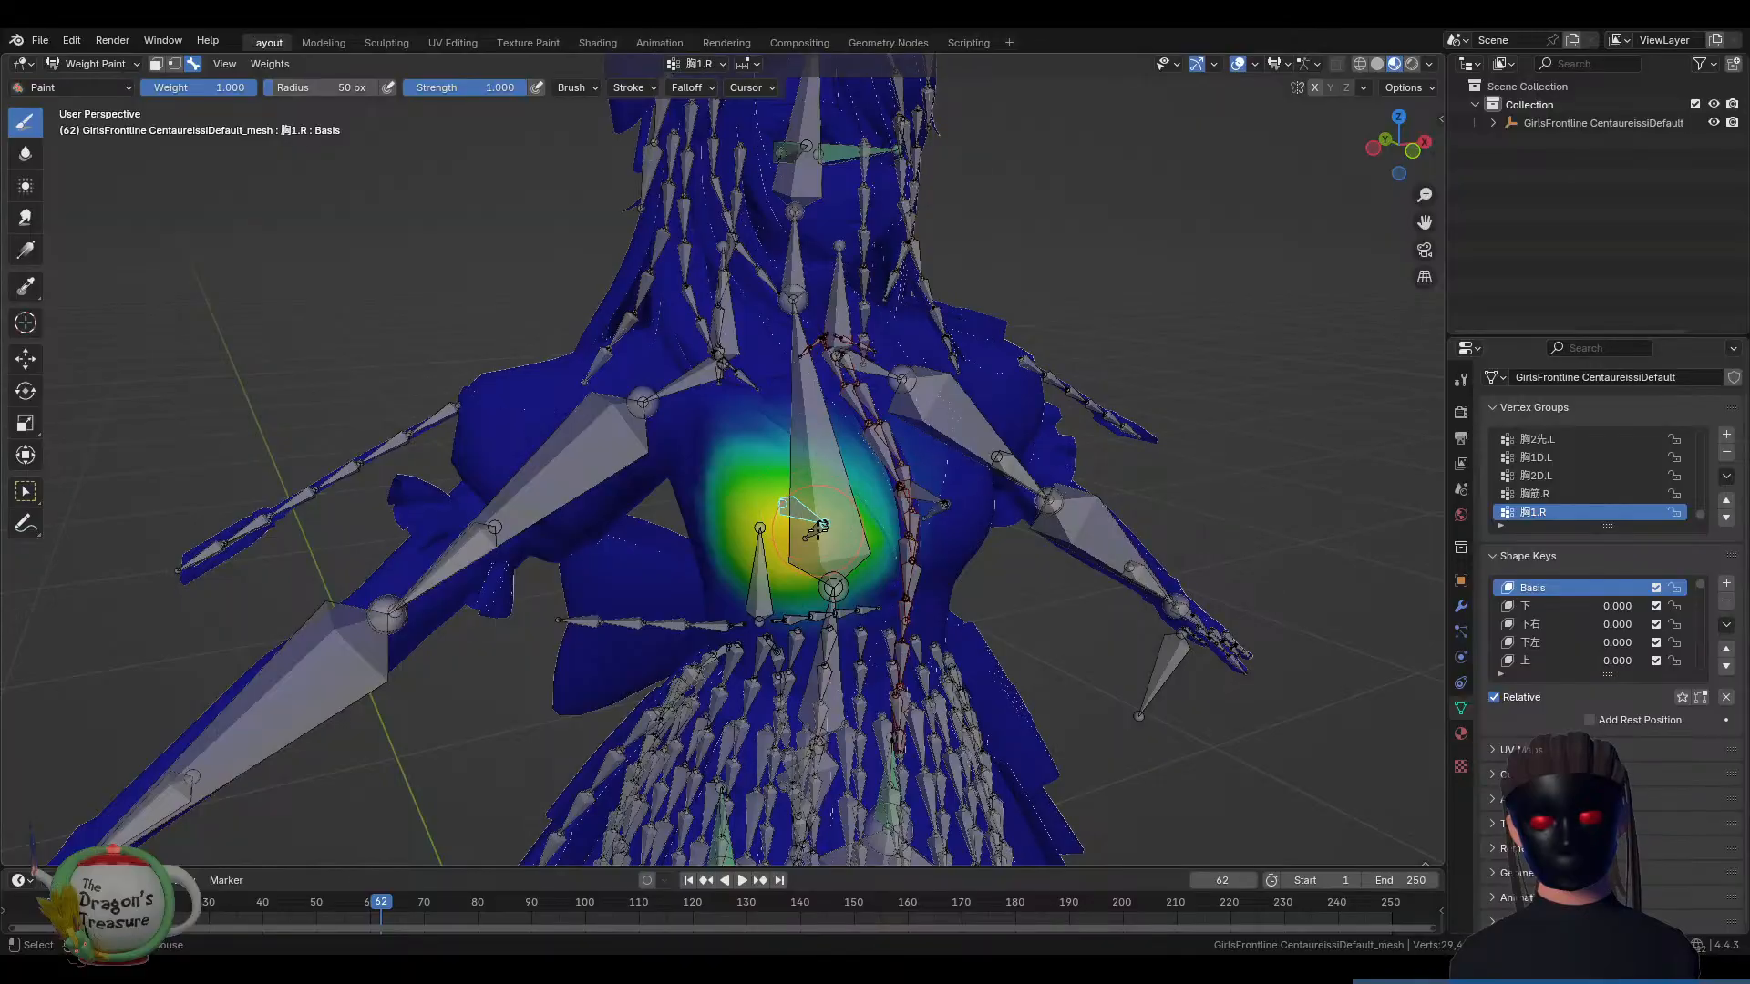
ctrl+click(925, 490)
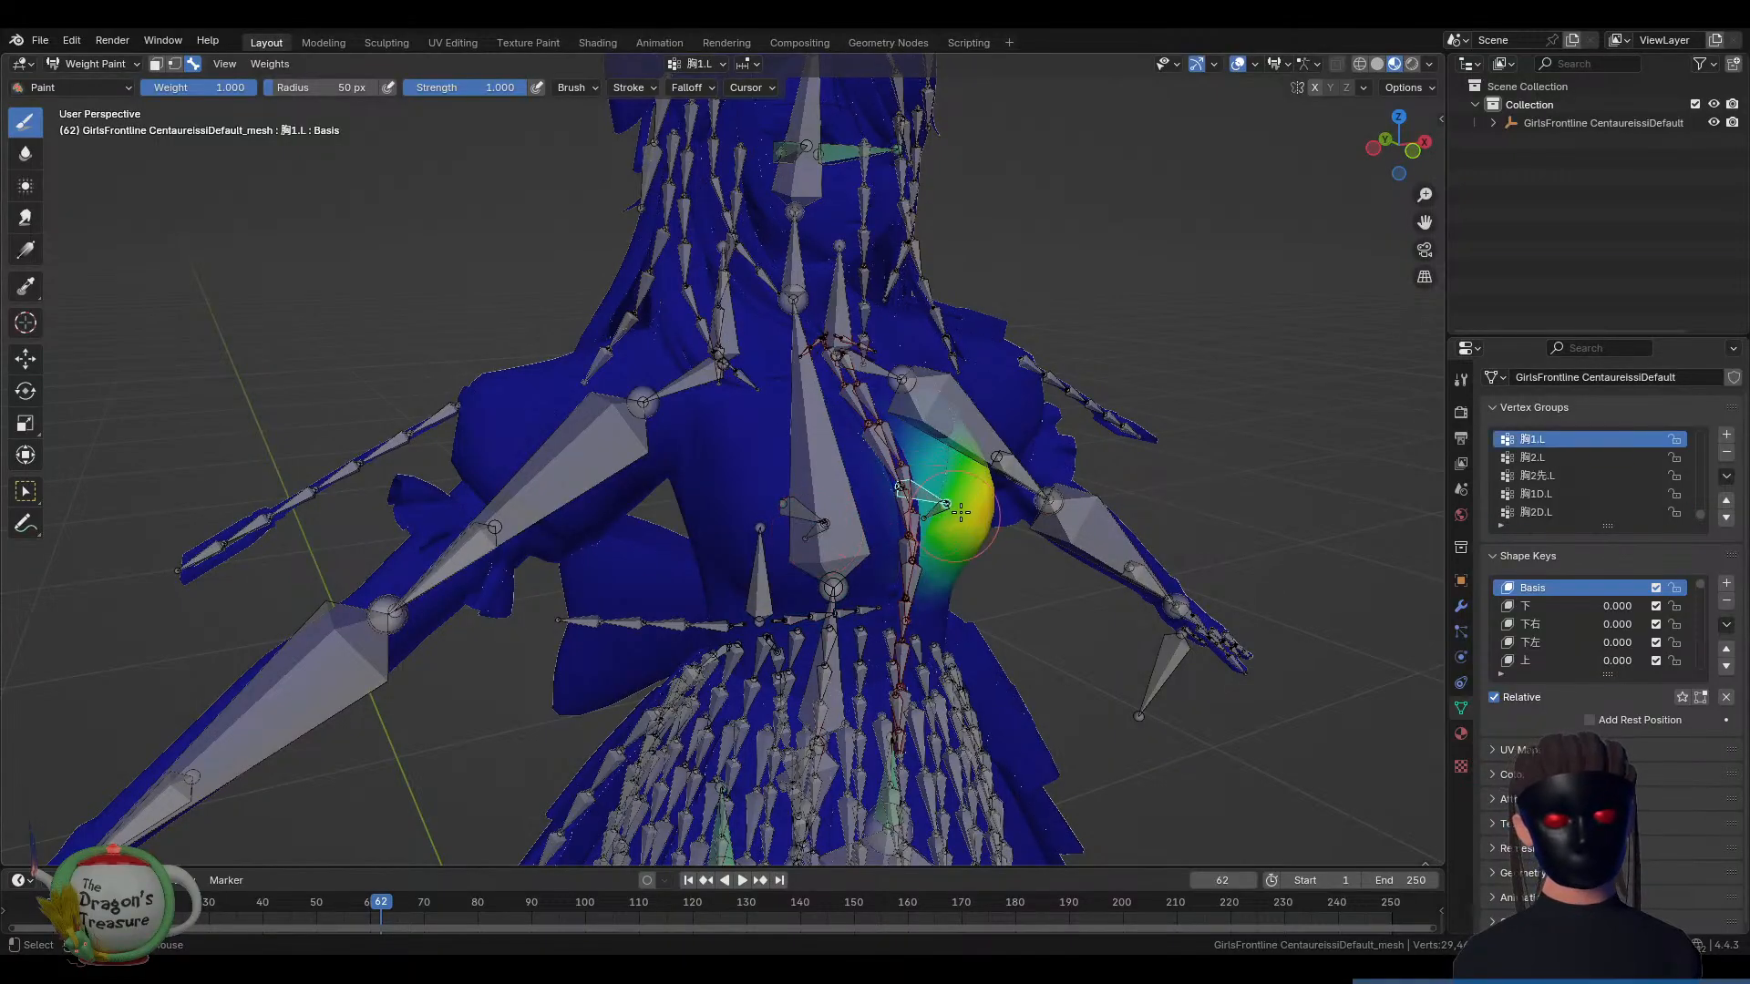
Check the weights of the back bow's bones BackRibbonB4 and BackRibbonRoot
mouse_move(1012, 464)
middle_down()
mouse_move(1048, 665)
mouse_move(814, 724)
middle_up()
ctrl+click(1047, 664)
ctrl+click(1075, 668)
ctrl+click(1048, 663)
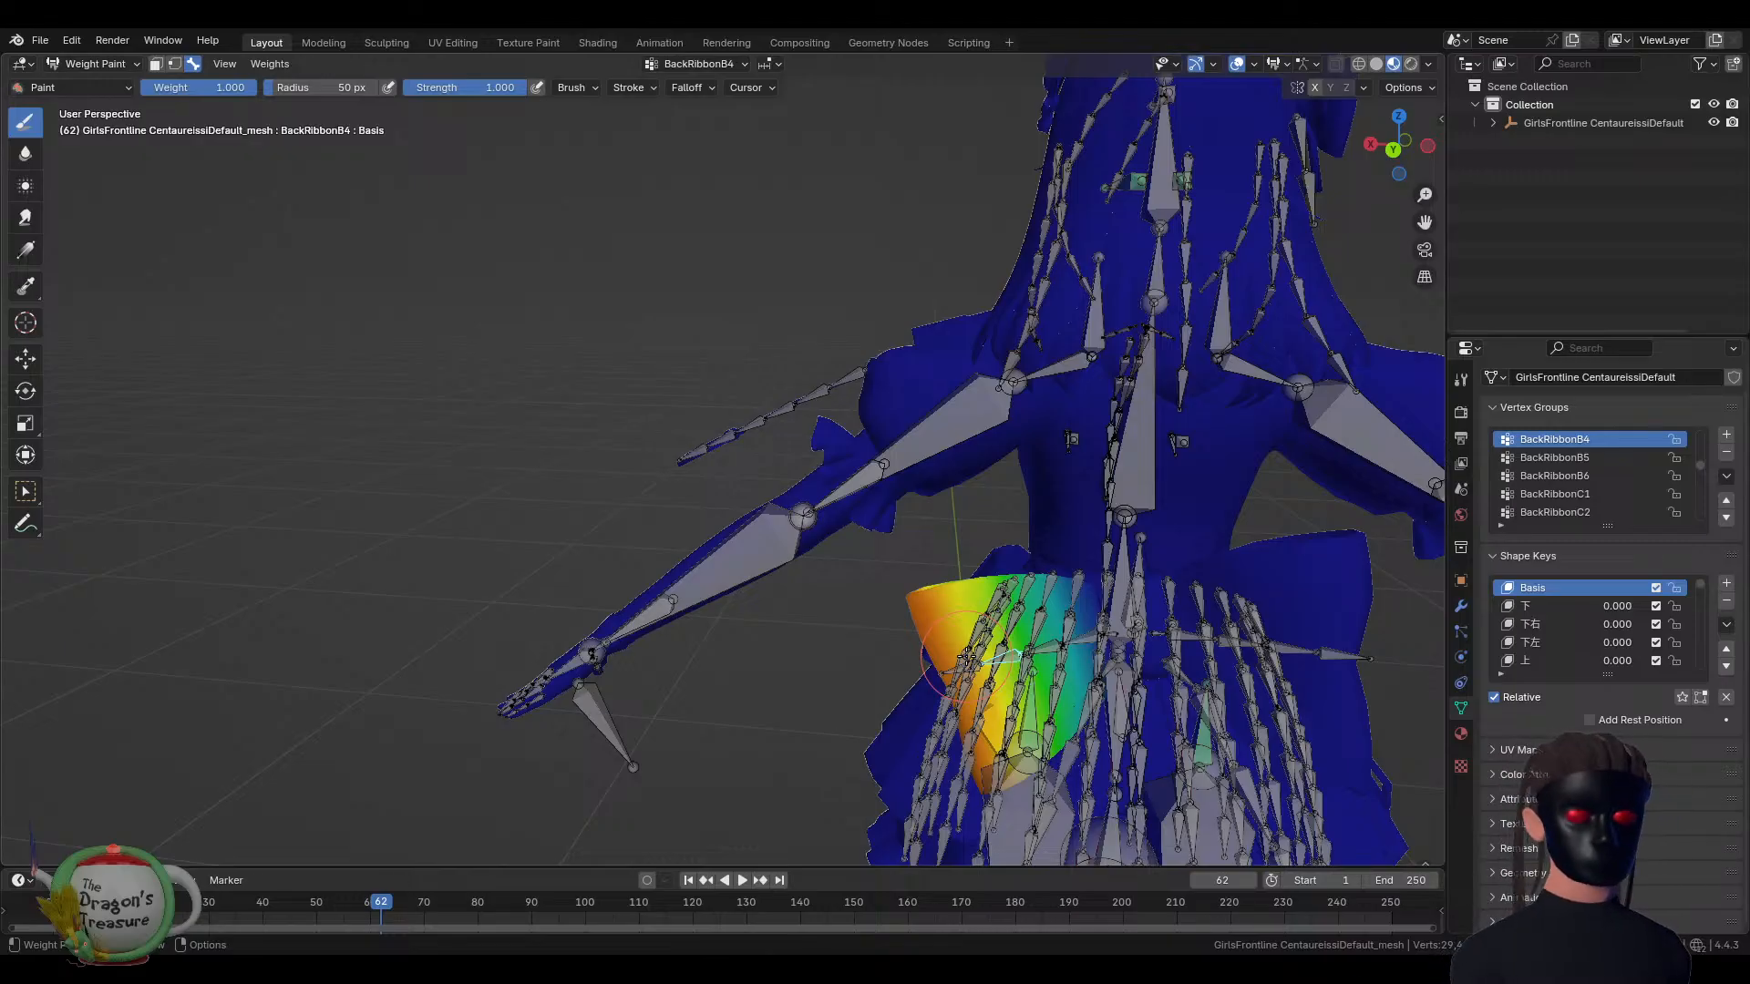
middle_drag(1172, 566, 1226, 601)
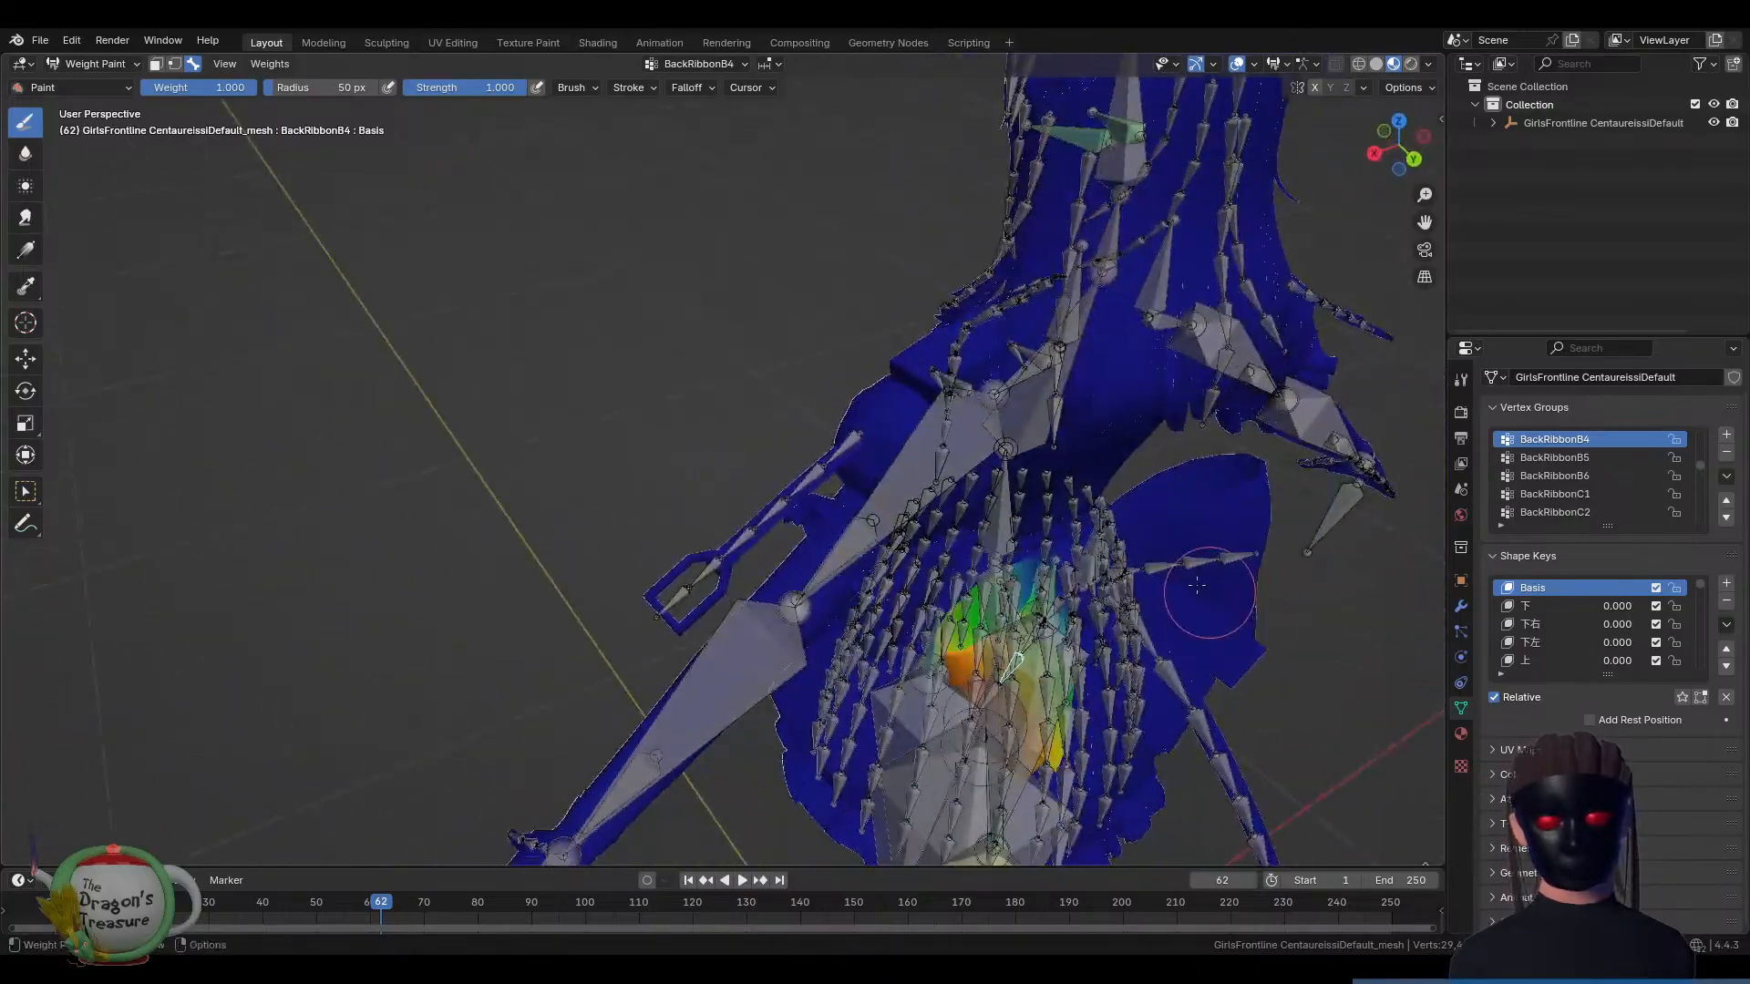
ctrl+click(1101, 556)
Check the weights of the upper bones of the hanging ribbon, from BackRibbonD2 to BackRibbonD4
middle_drag(1121, 572, 1048, 512)
mouse_move(1108, 667)
shift+middle_down()
mouse_move(1195, 473)
mouse_move(1367, 492)
shift+middle_up()
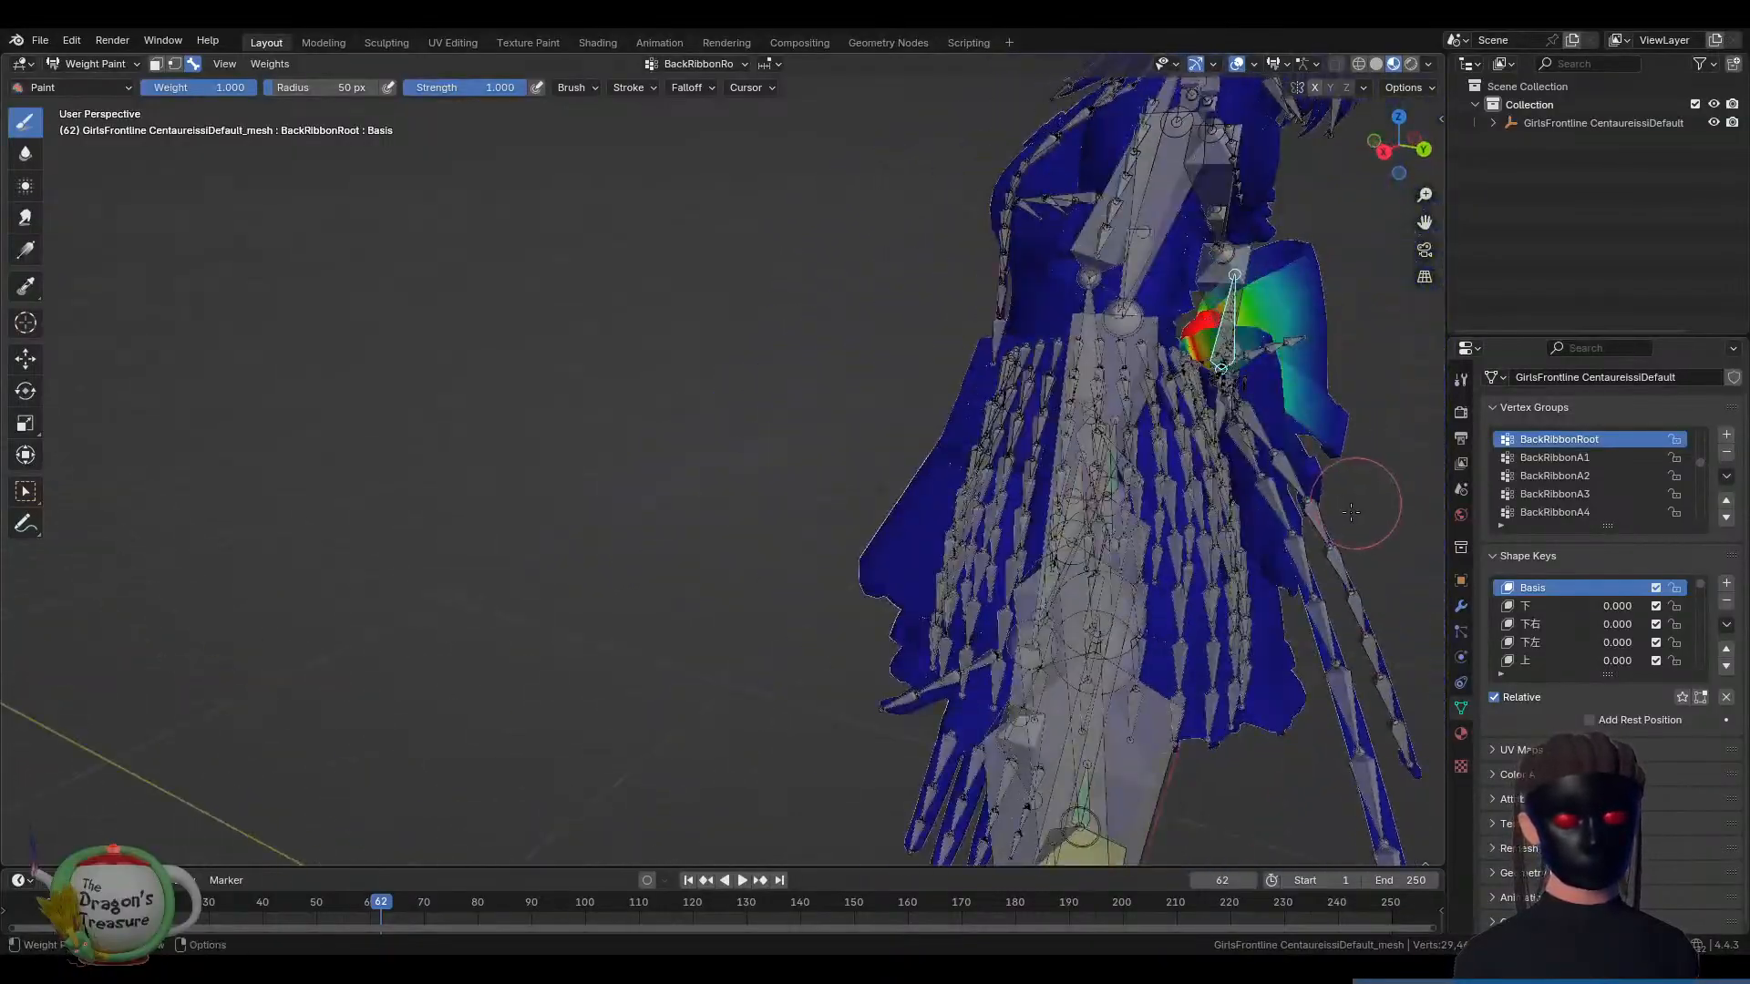
ctrl+click(1249, 444)
ctrl+click(1259, 471)
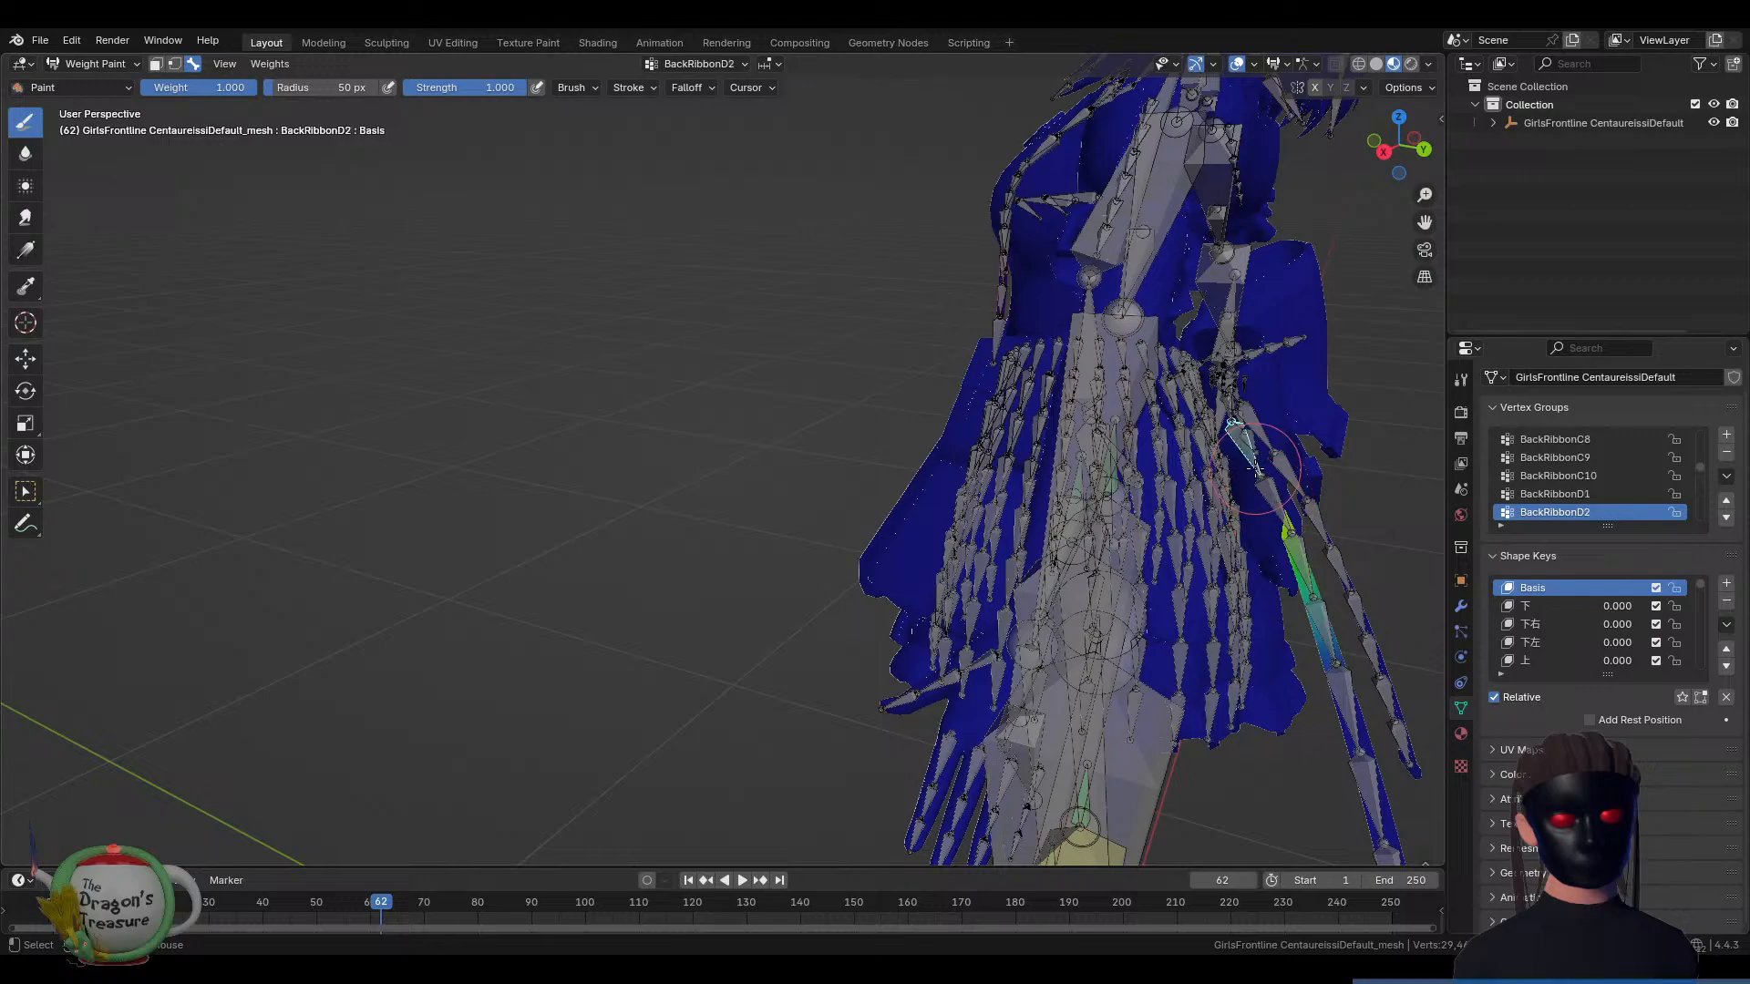
ctrl+click(1278, 505)
ctrl+click(1299, 558)
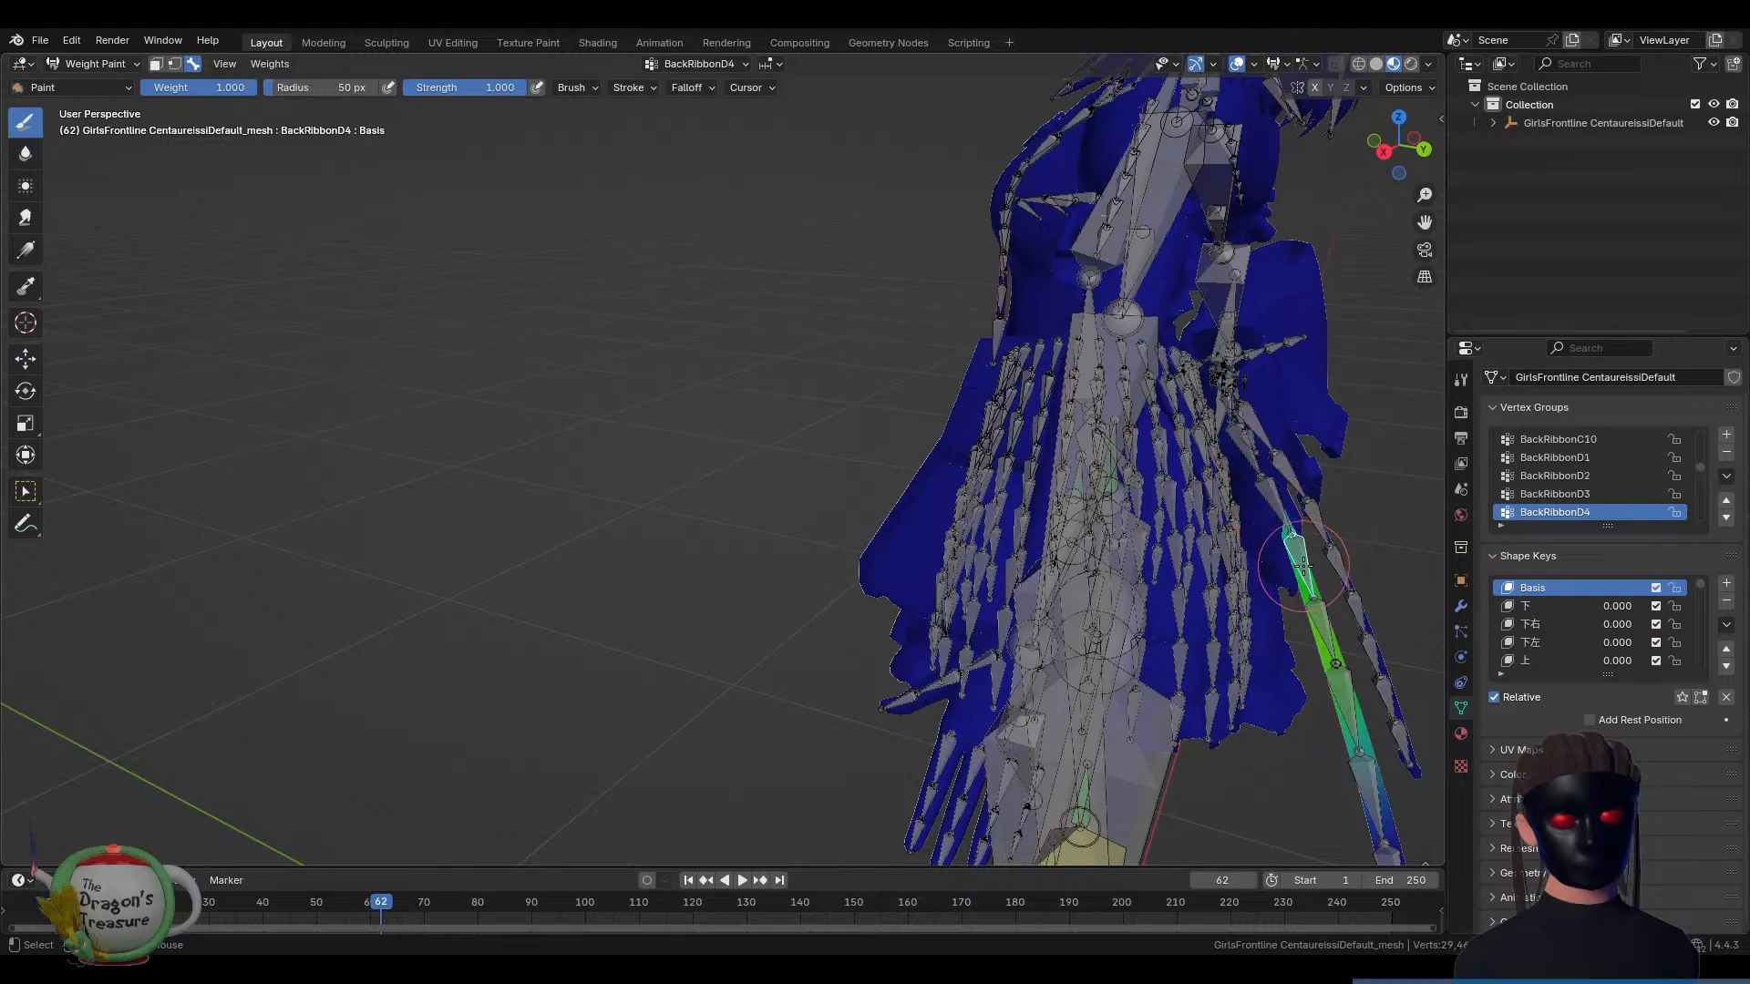
Inspect the hanging ribbon's weights from another angle, going bone by bone from BackRibbonD2 down to BackRibbonD9
middle_drag(1298, 558, 1063, 593)
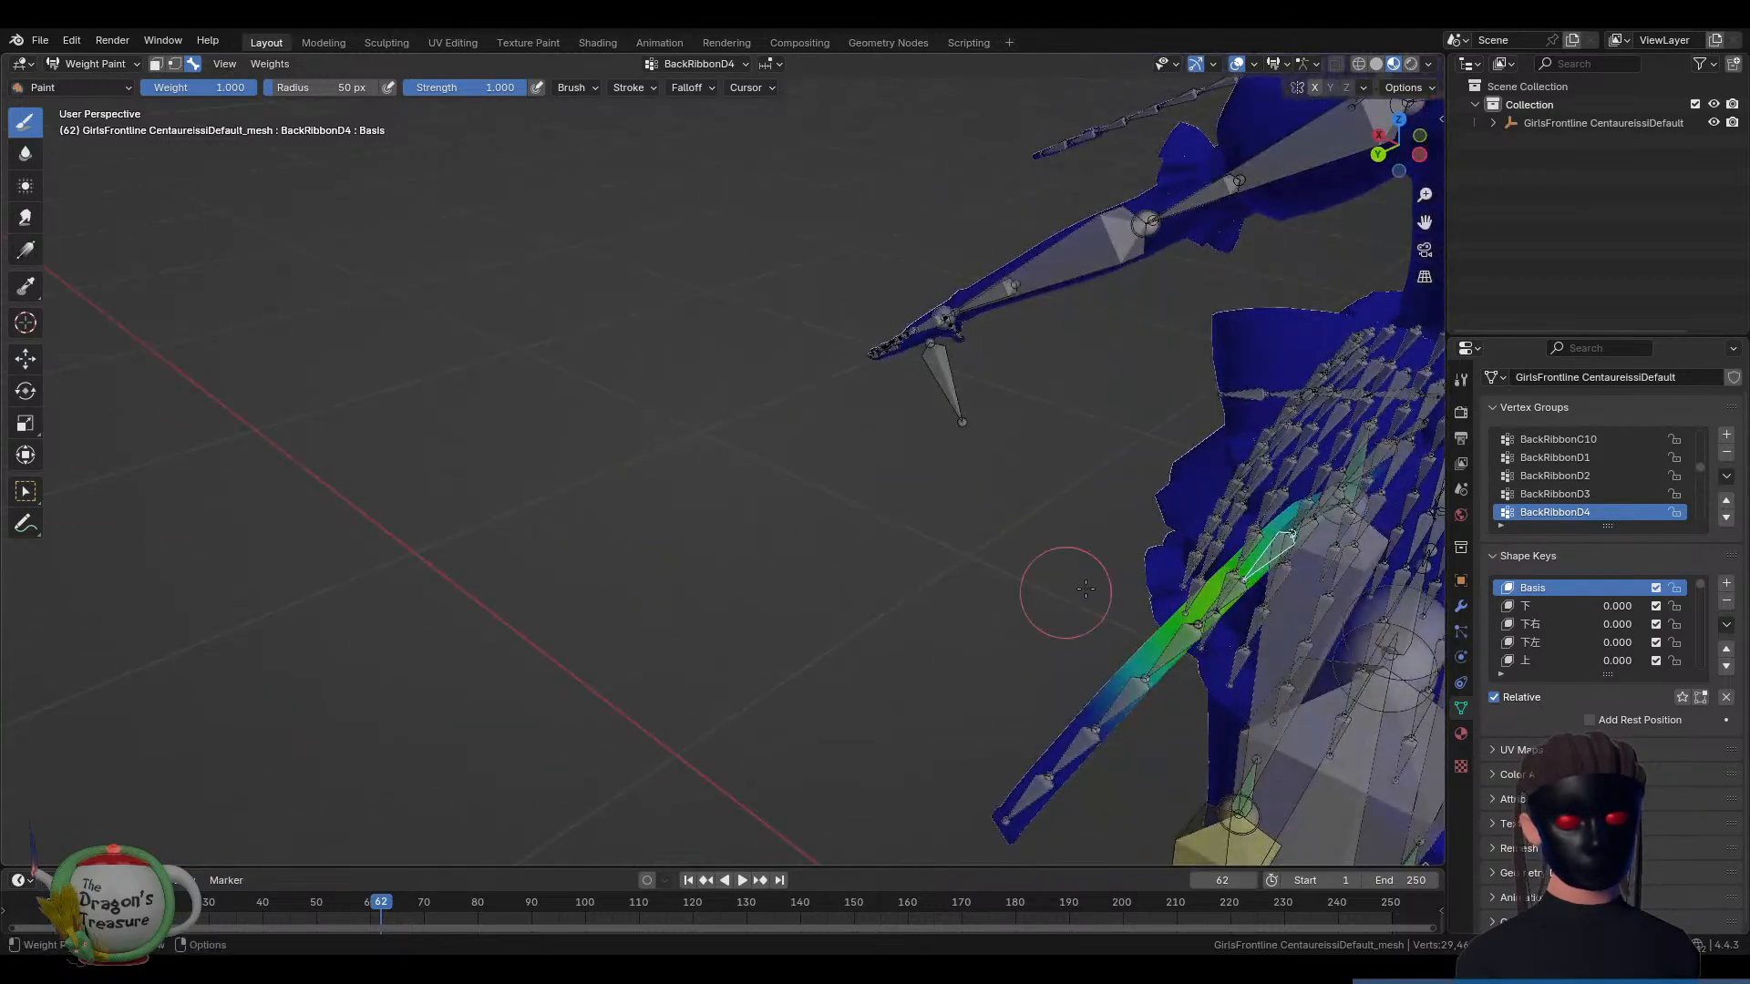
ctrl+click(1376, 467)
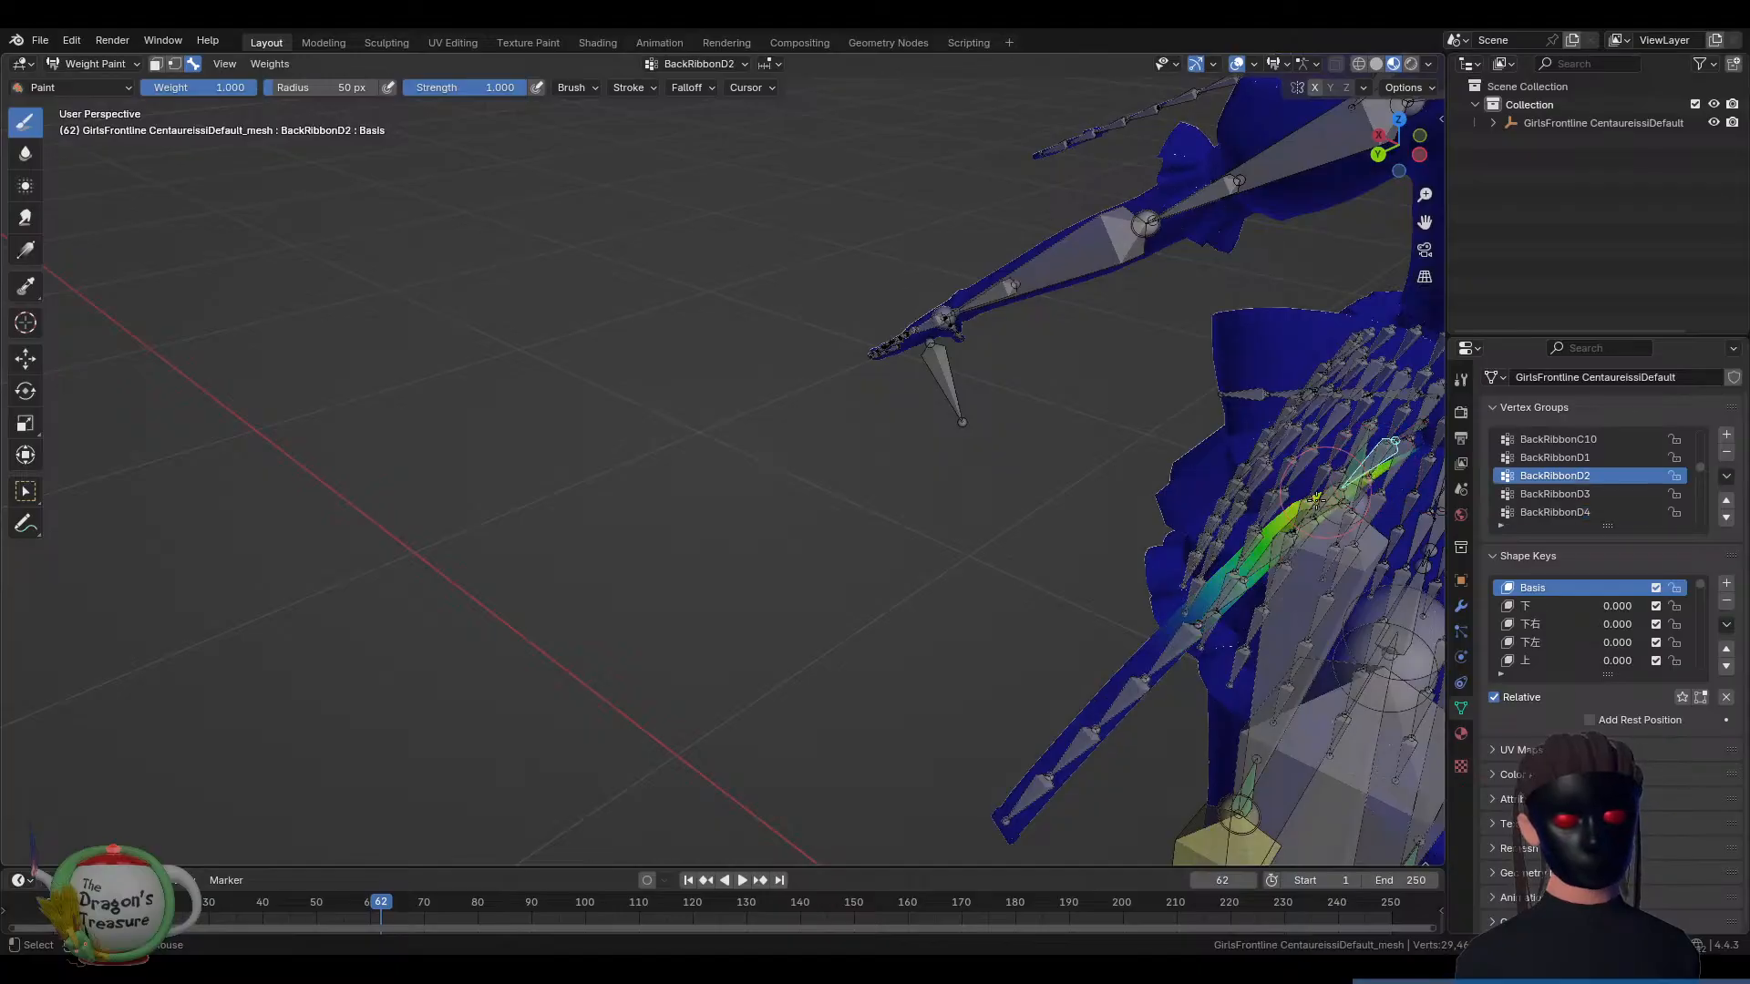
ctrl+click(1298, 525)
ctrl+click(1253, 567)
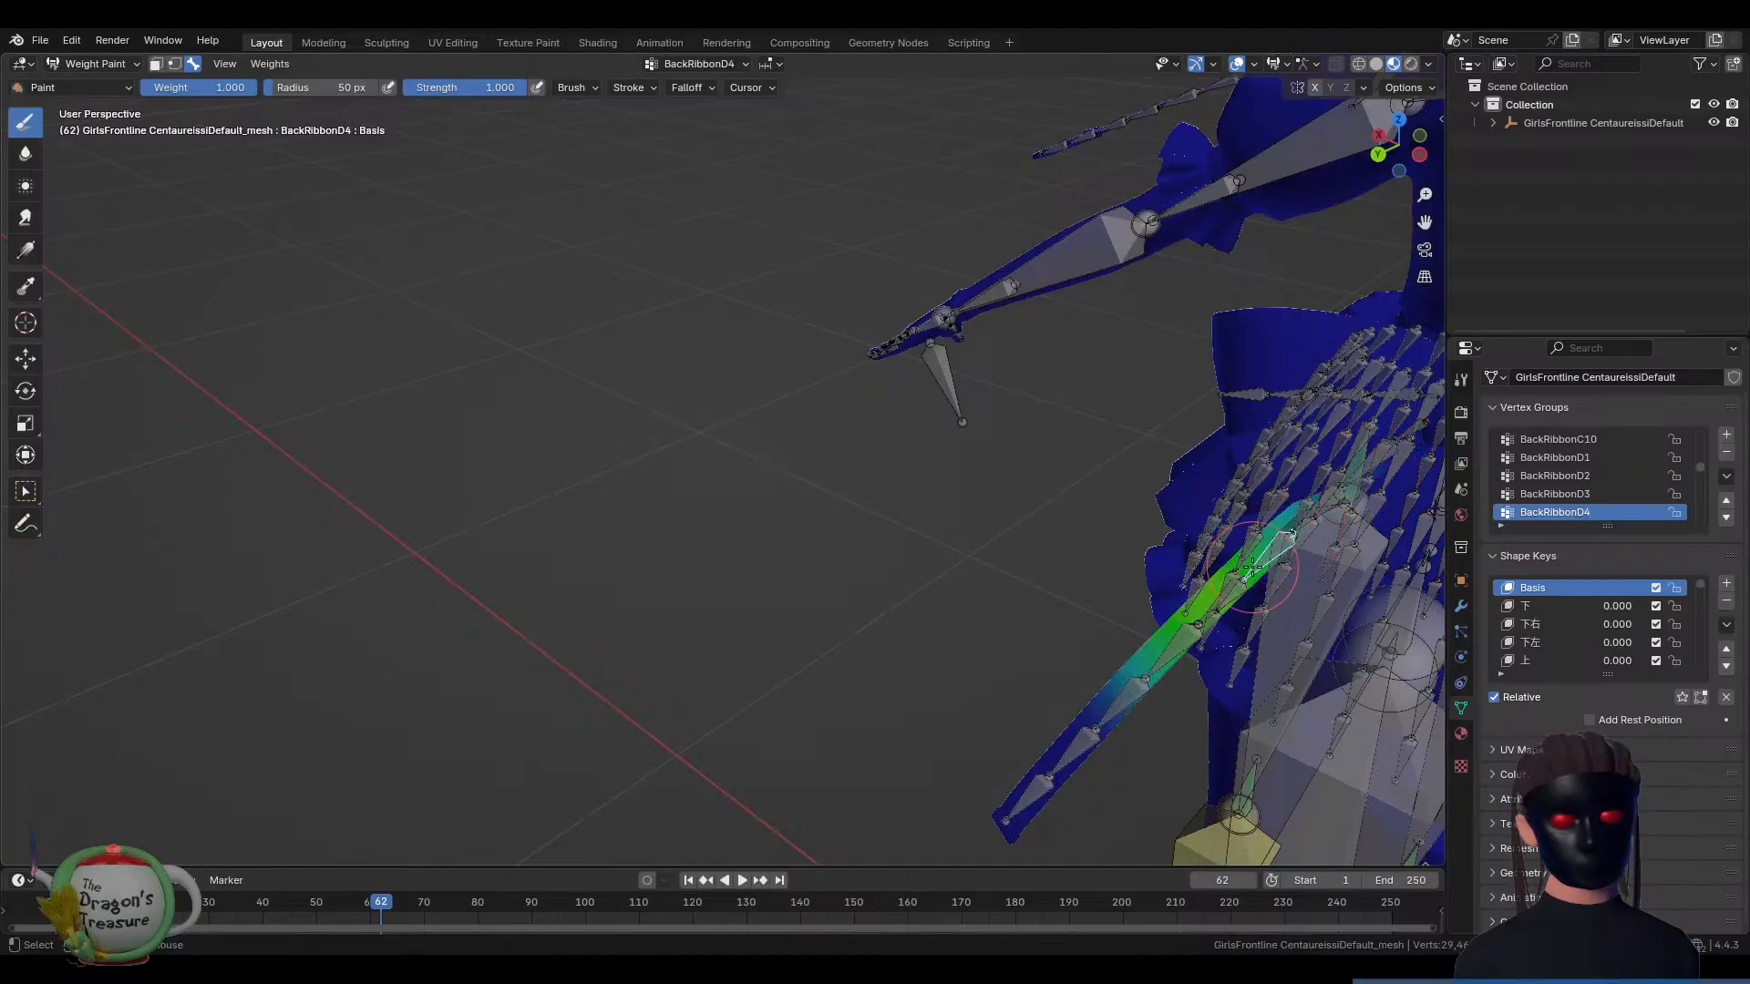
ctrl+click(1220, 603)
ctrl+click(1169, 653)
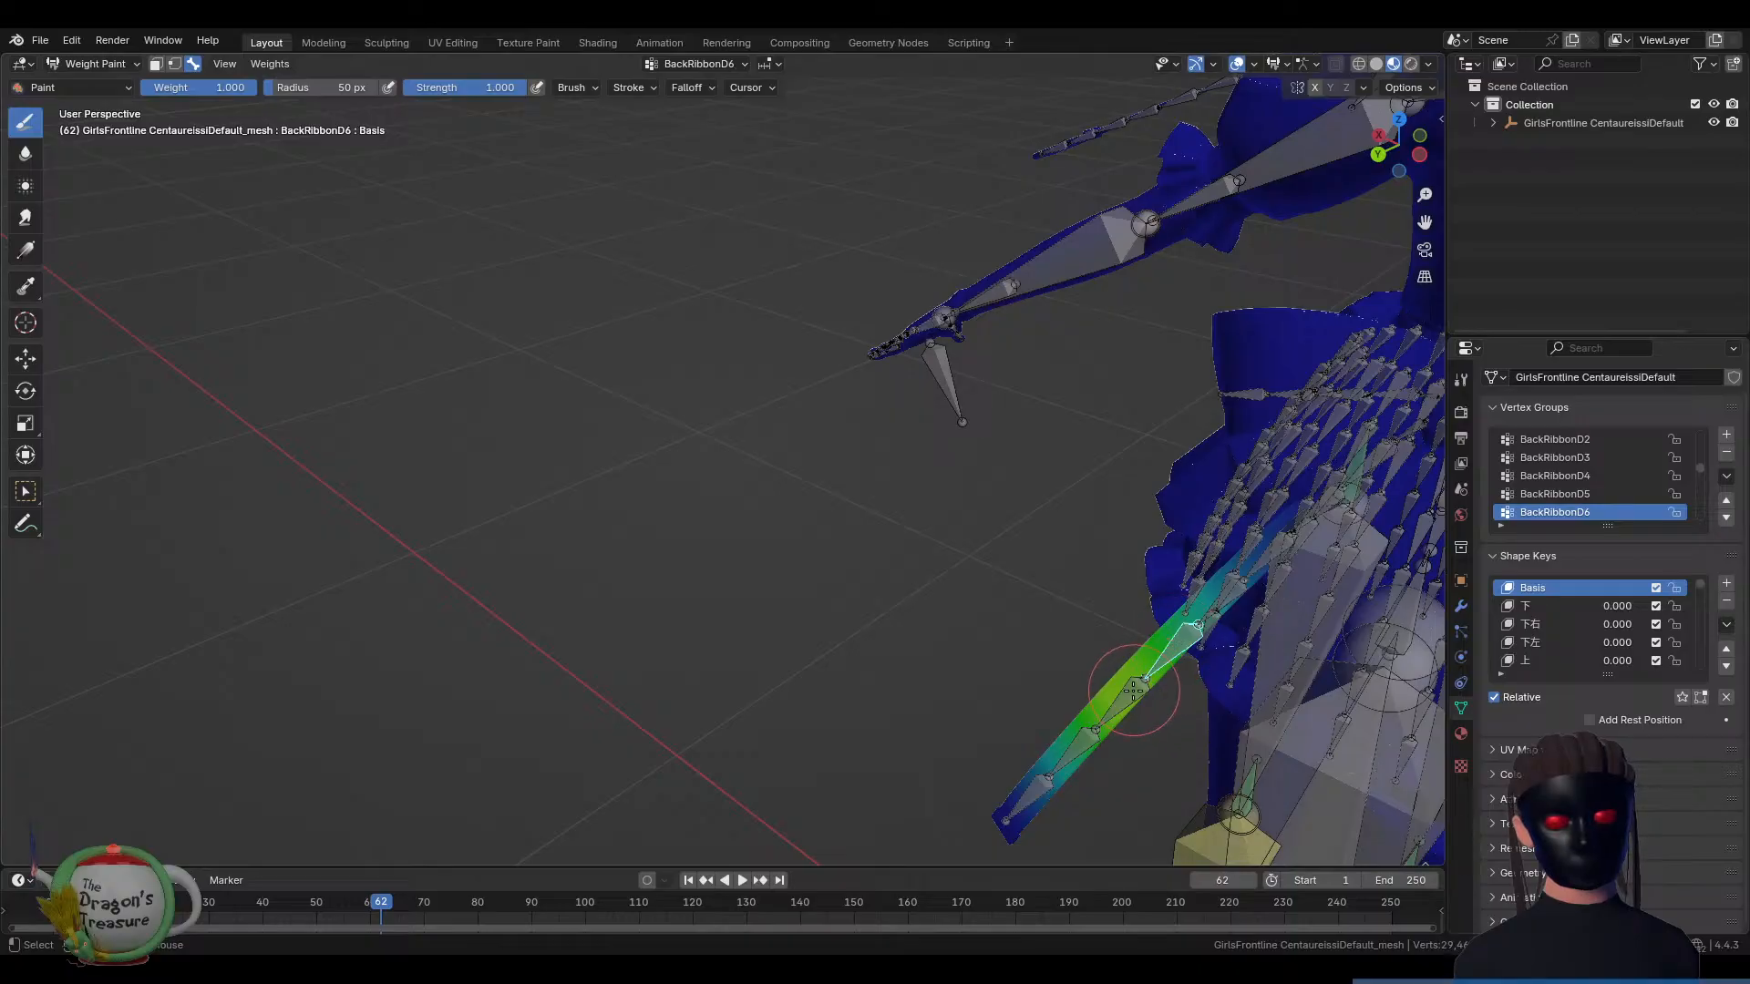
ctrl+click(1107, 716)
ctrl+click(1080, 744)
ctrl+click(1037, 785)
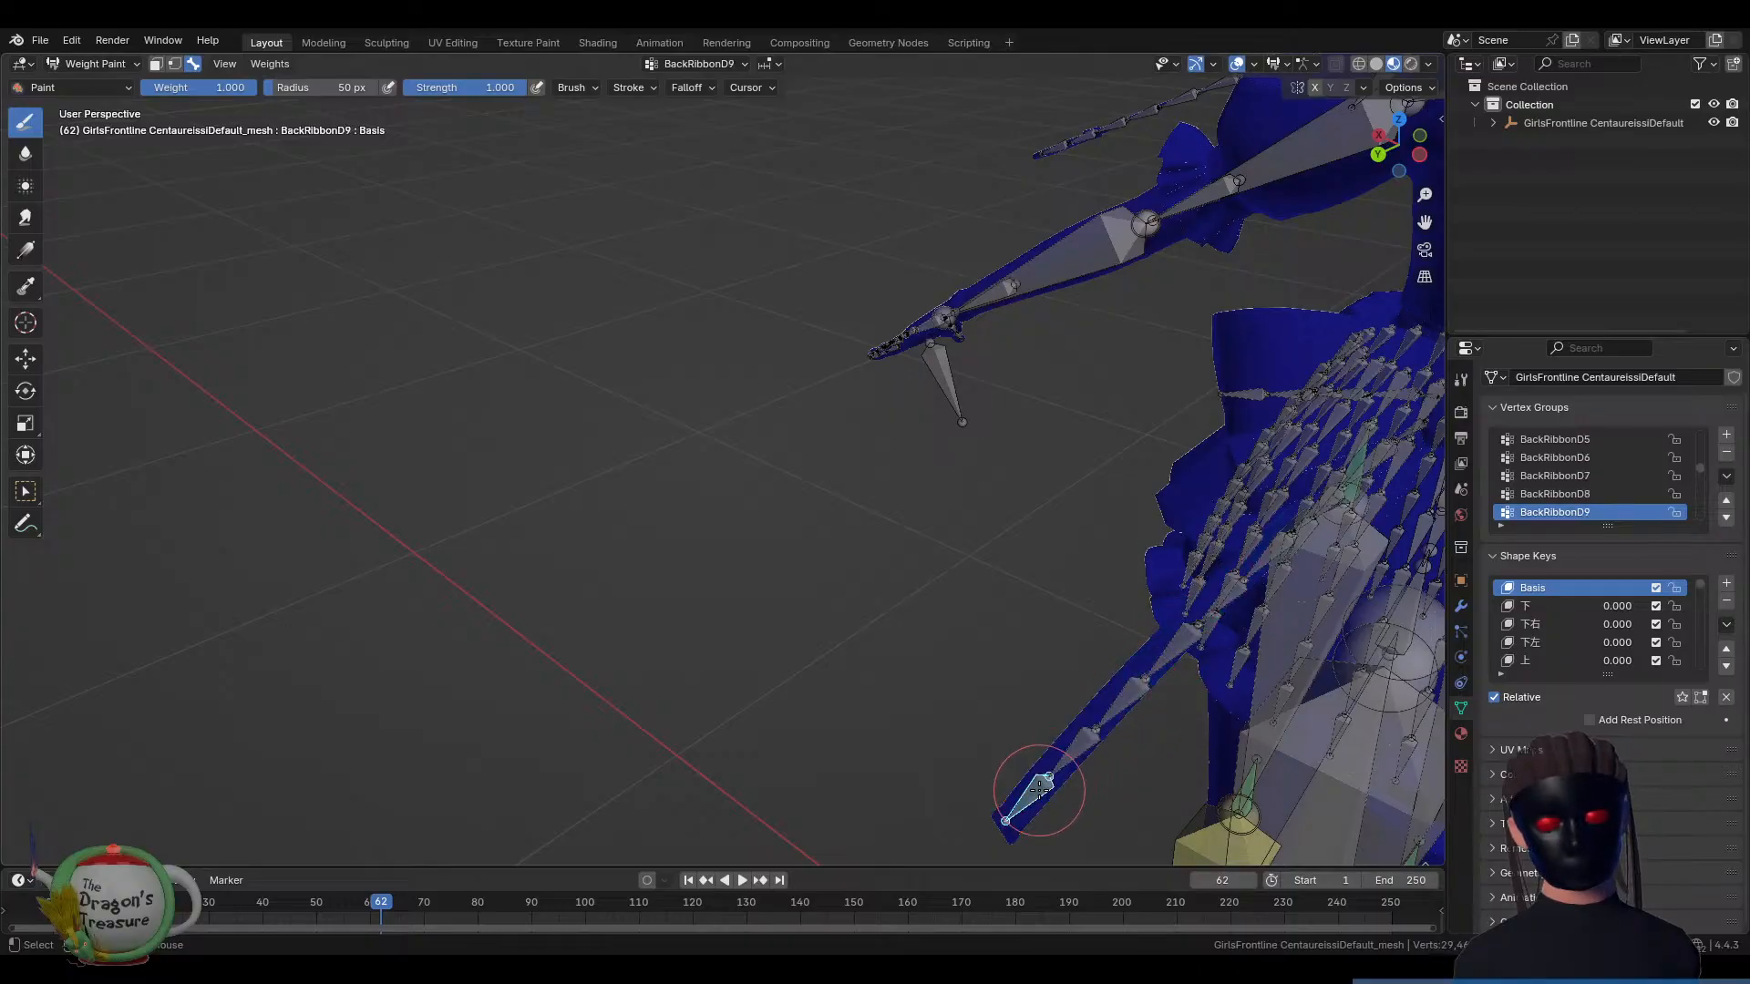
Check the weights of the central control bones センター, 全ての親 and 操作中心 between the legs
scroll(1057, 780, down, 3)
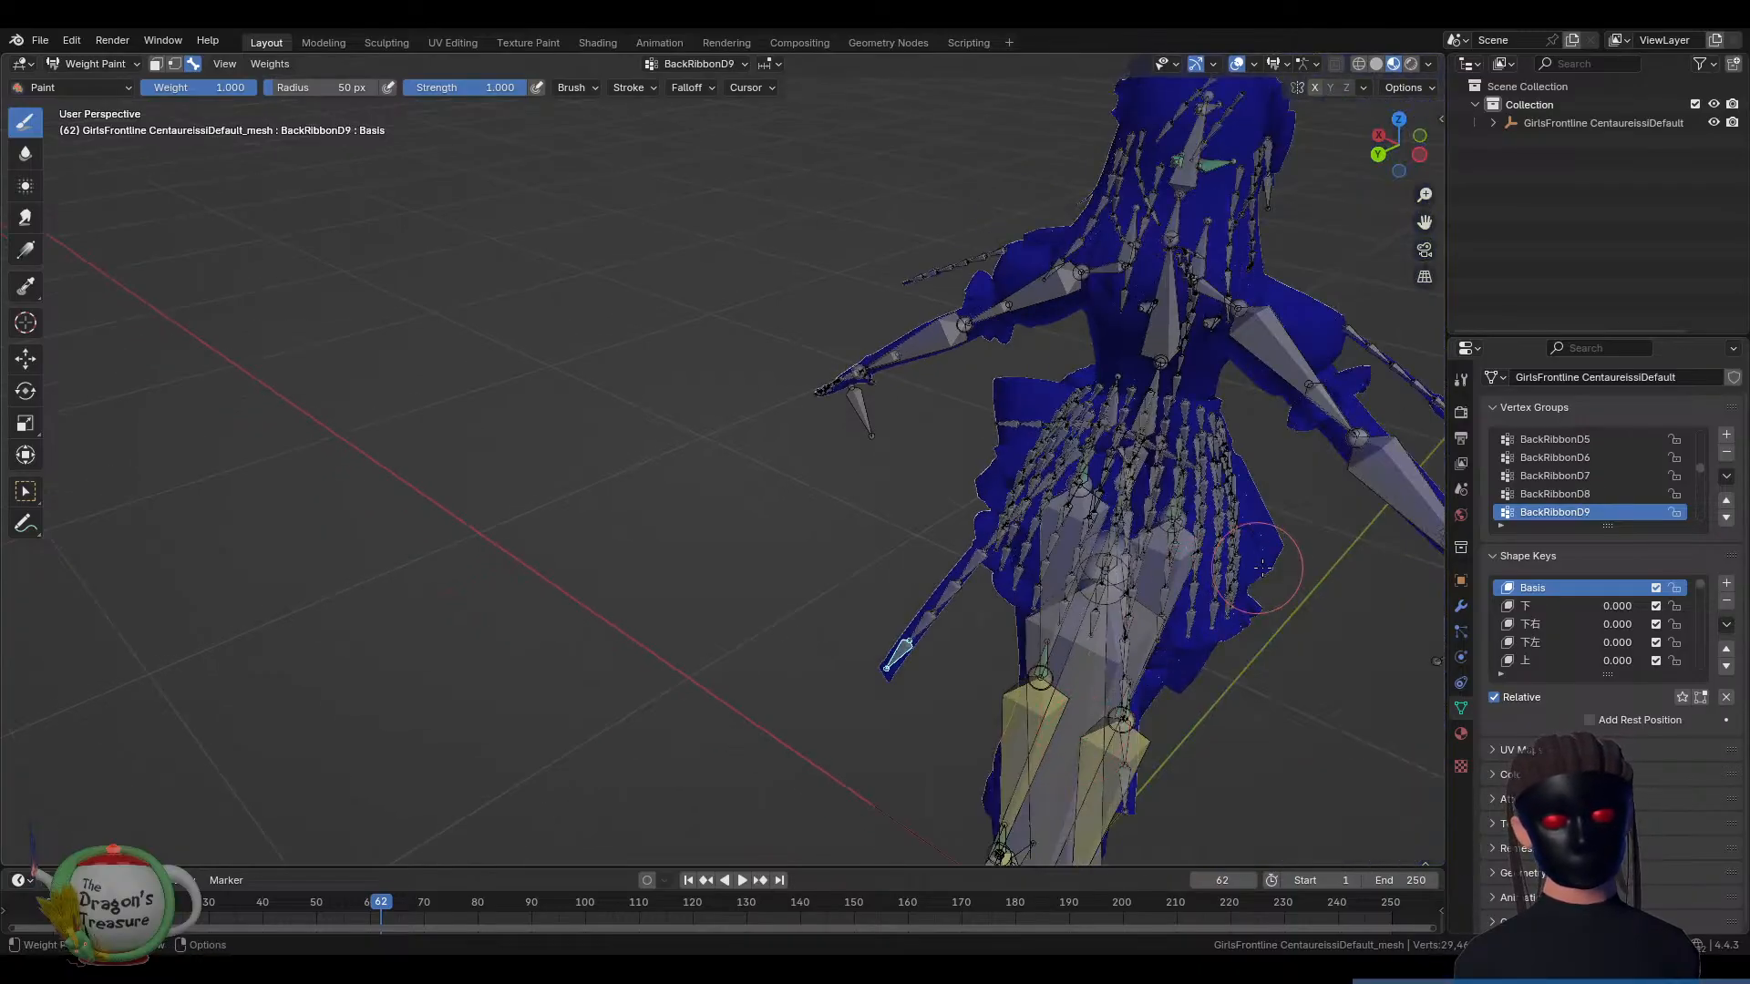
middle_drag(1284, 596, 1263, 435)
ctrl+click(896, 438)
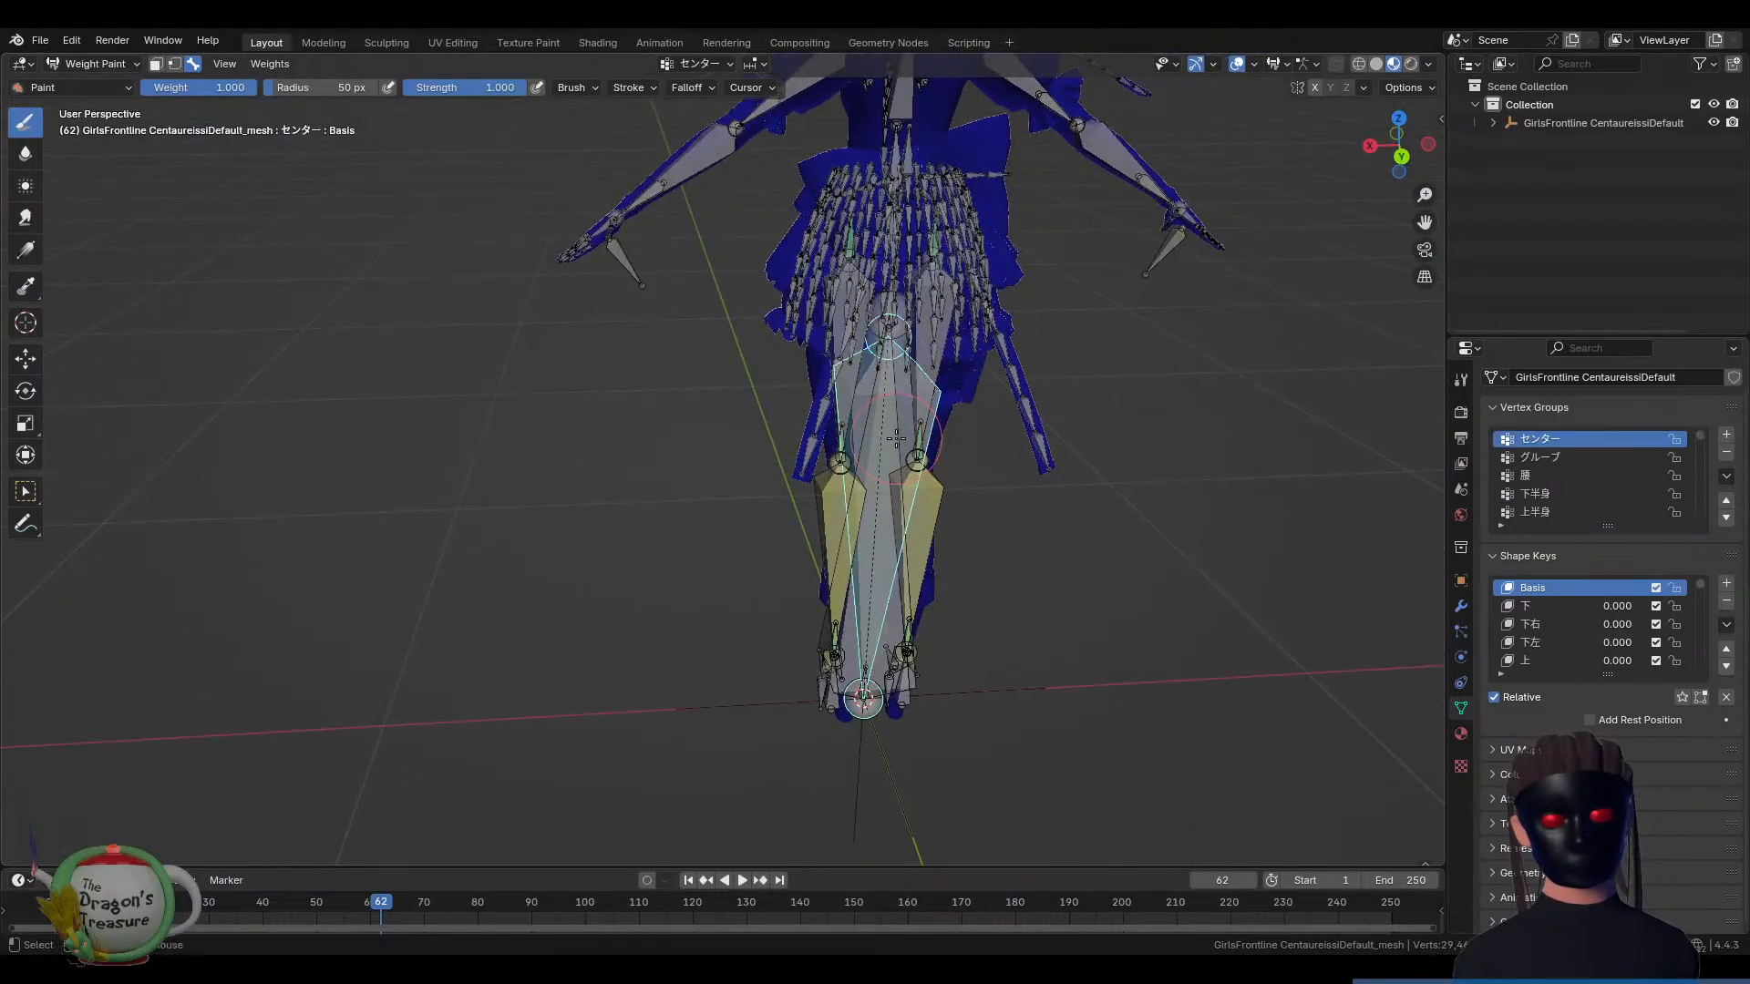
ctrl+click(896, 438)
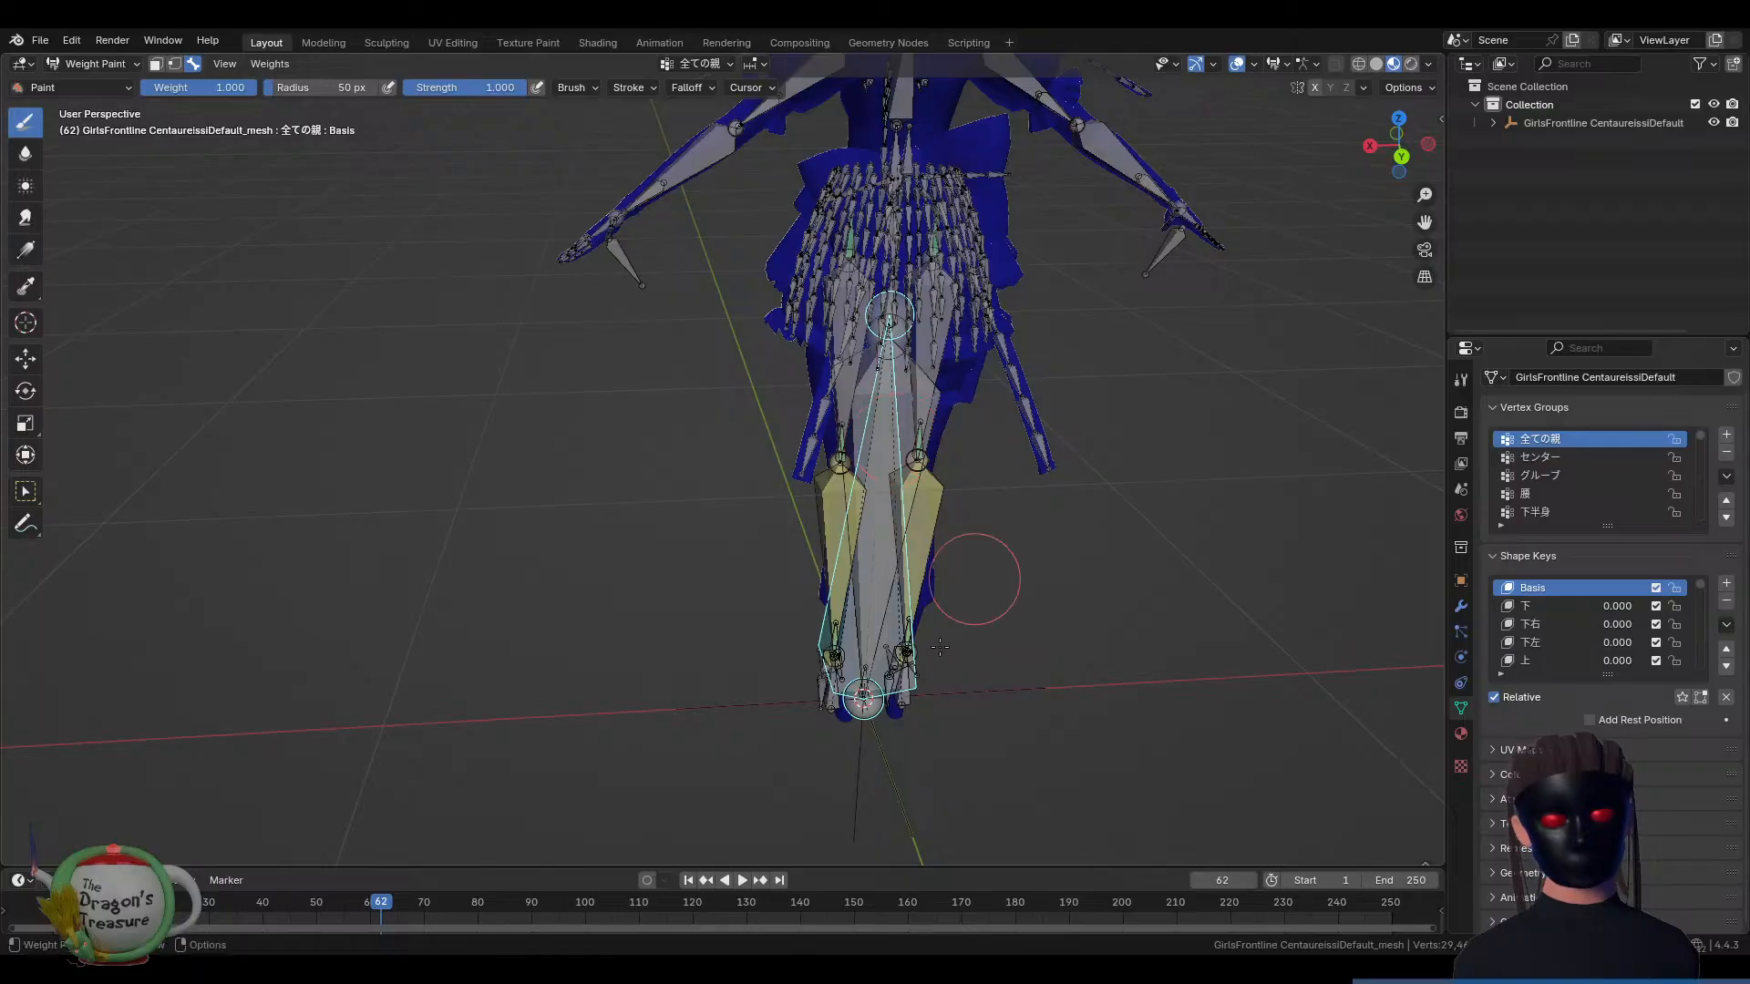
ctrl+click(866, 693)
ctrl+click(865, 691)
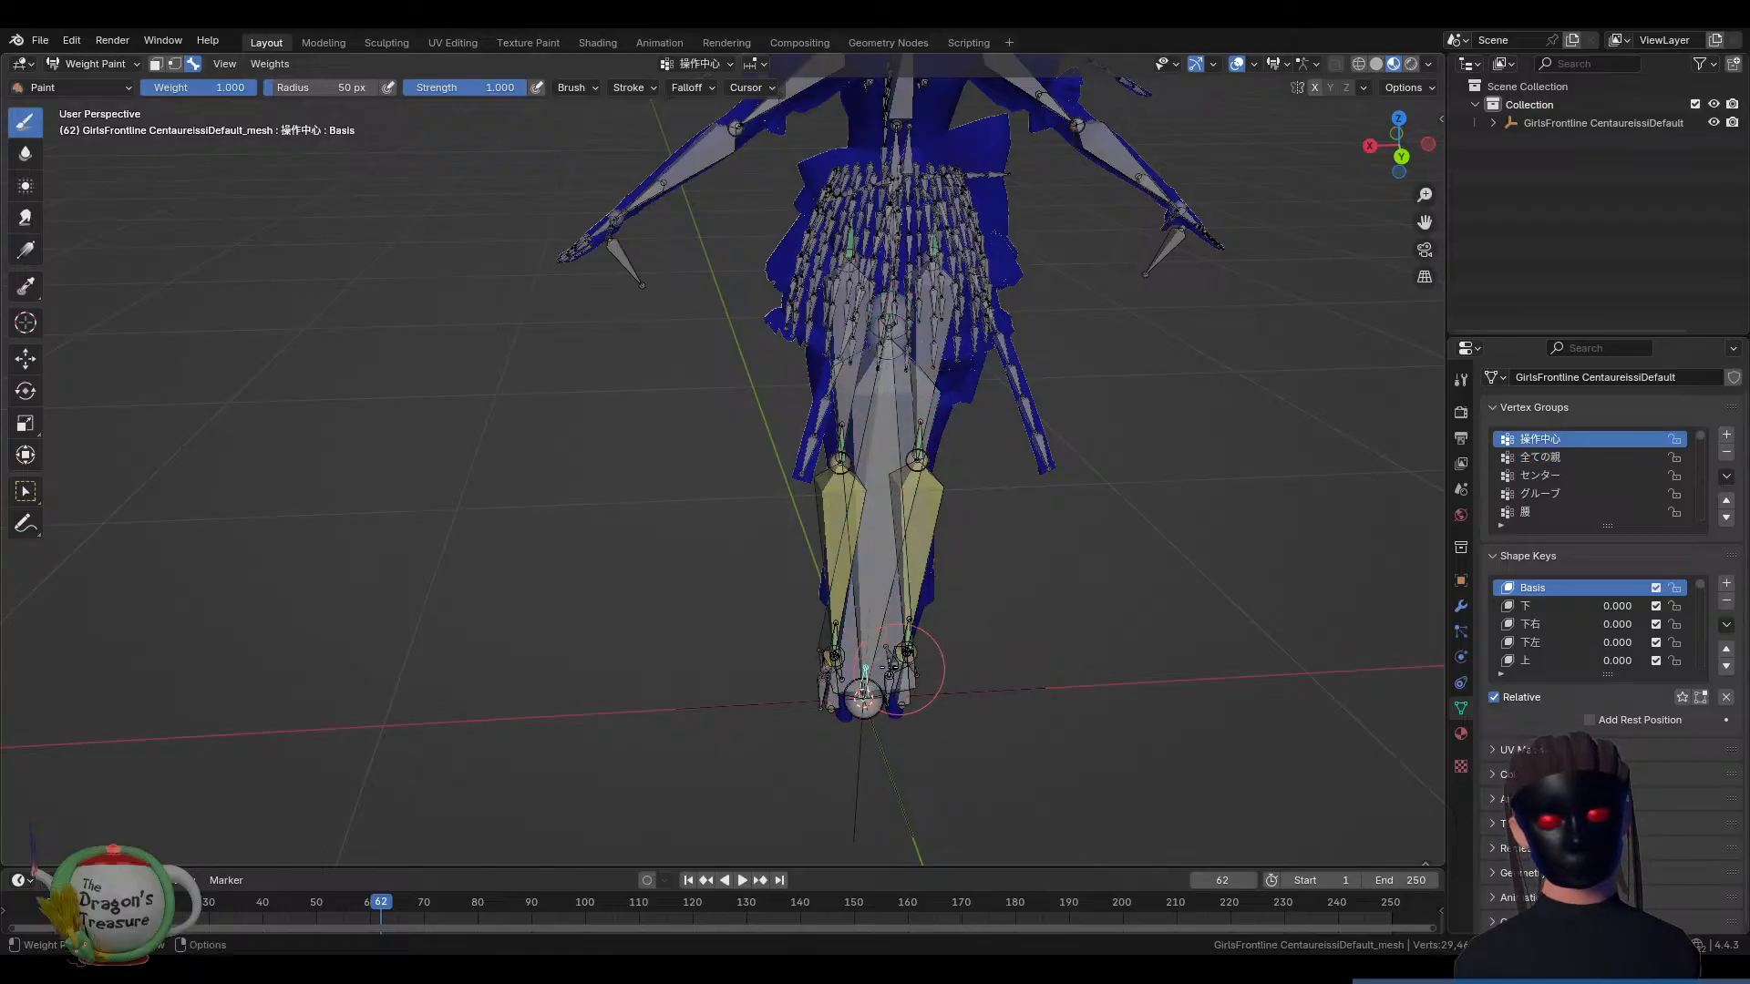
Check the weights of the skirt bone Skirt_2_21 up close from several angles
middle_drag(901, 670, 1261, 628)
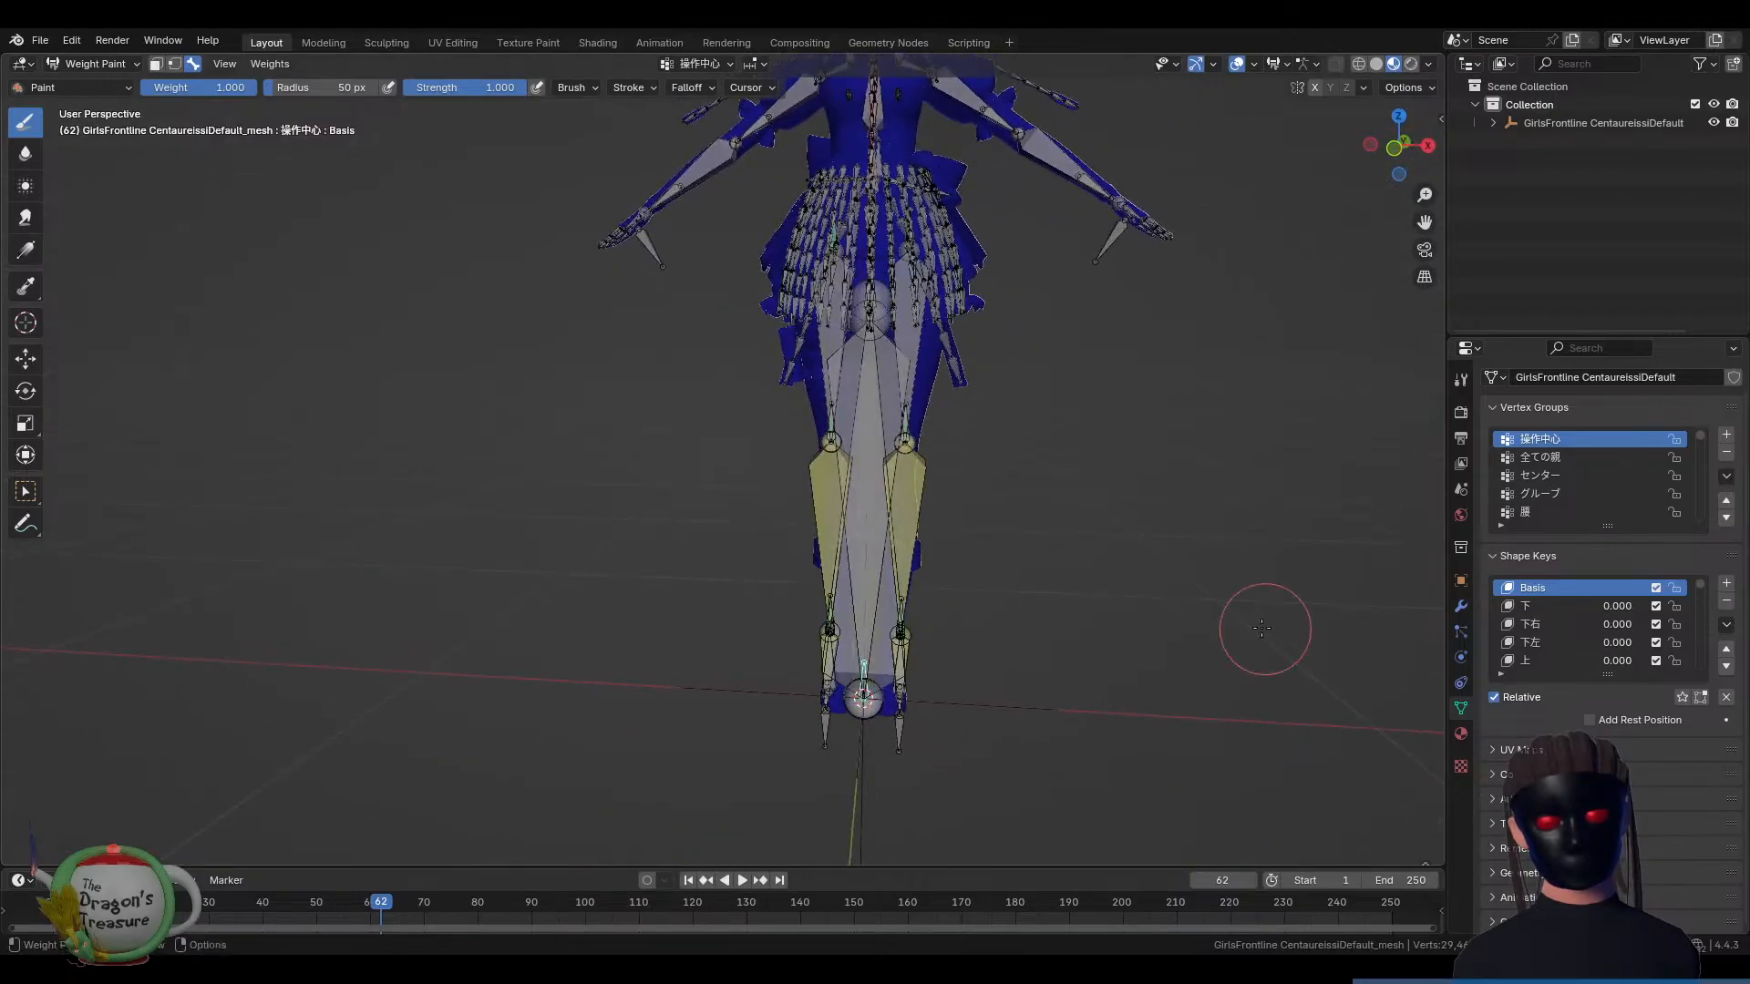
middle_drag(1167, 456, 1116, 533)
middle_drag(1031, 436, 904, 459)
ctrl+click(878, 429)
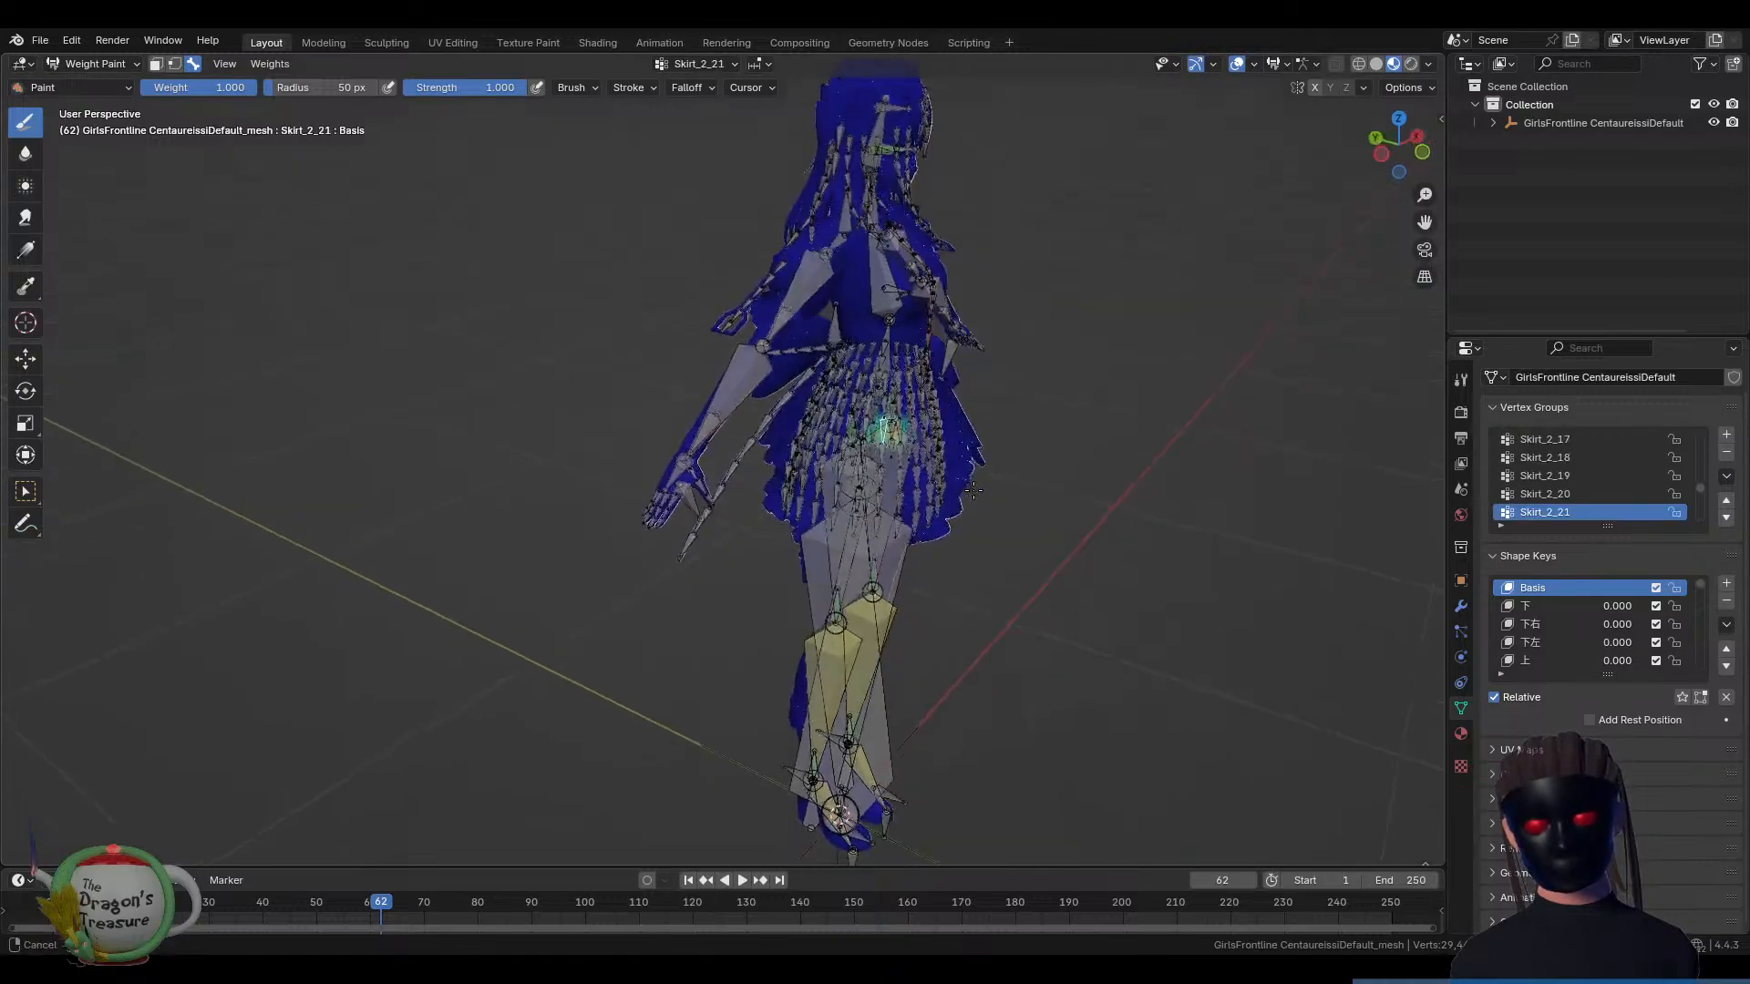
scroll(912, 461, up, 6)
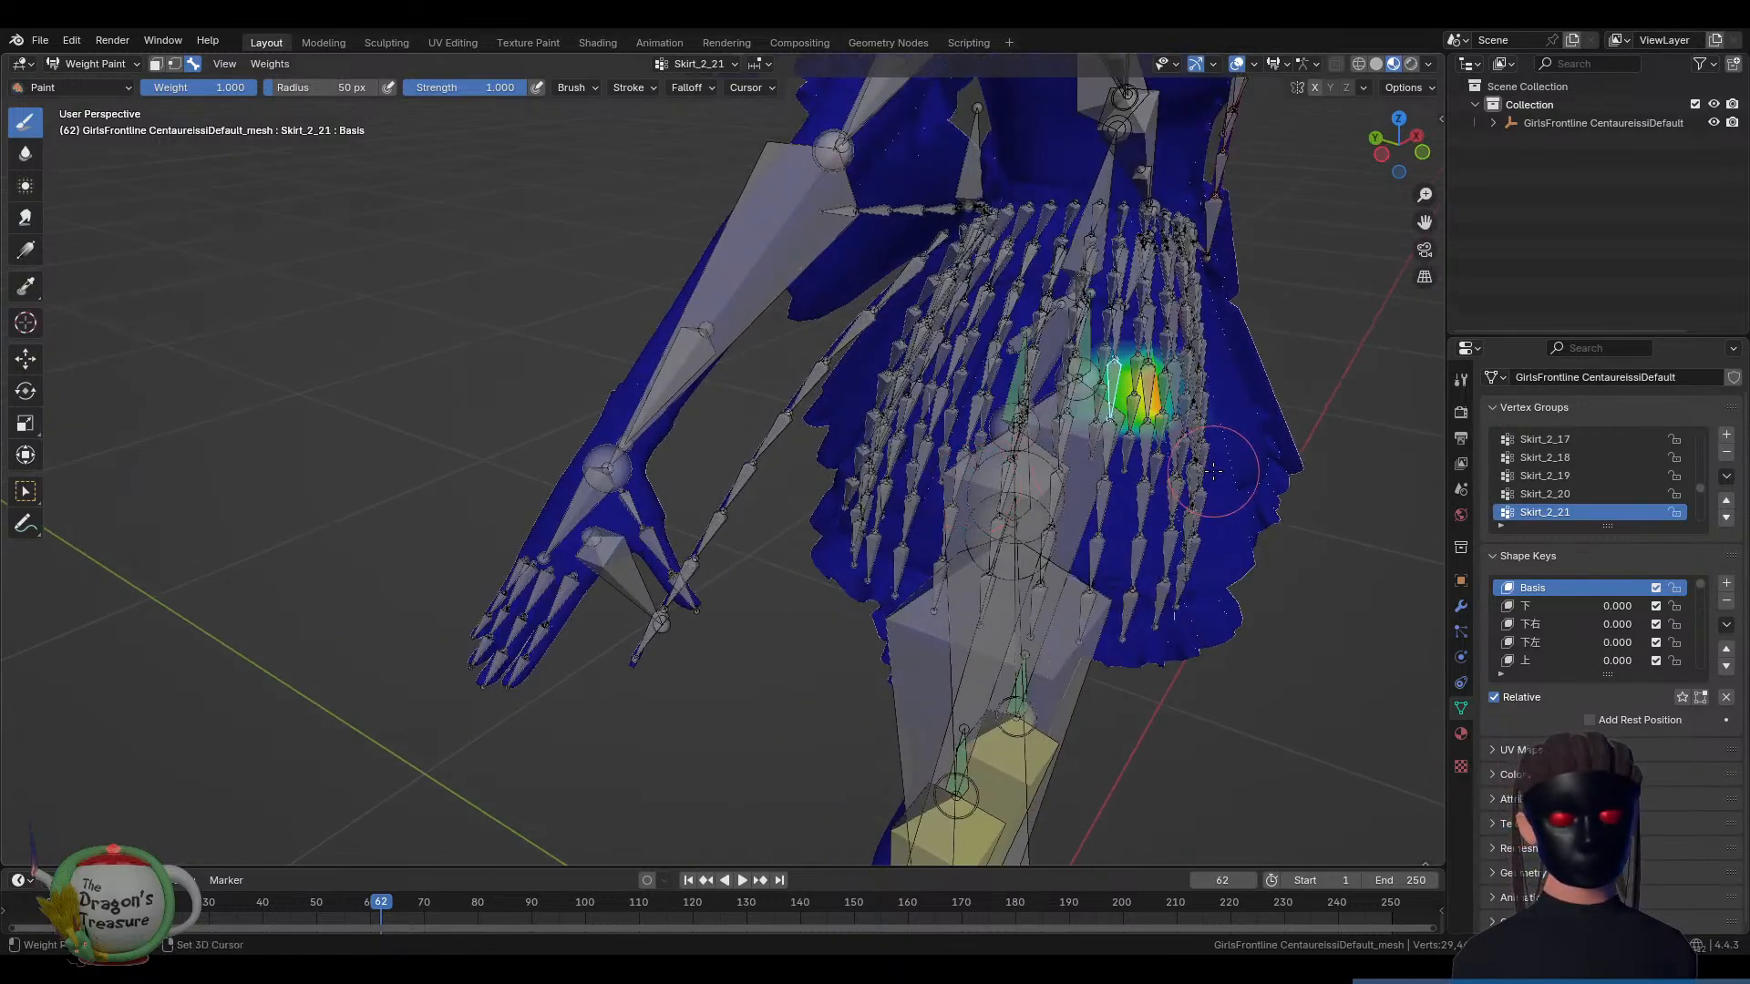
mouse_move(1227, 473)
shift+middle_down()
mouse_move(1049, 493)
mouse_move(1138, 531)
mouse_move(1162, 572)
mouse_move(897, 520)
mouse_move(896, 484)
mouse_move(929, 489)
shift+middle_up()
scroll(1119, 518, up, 3)
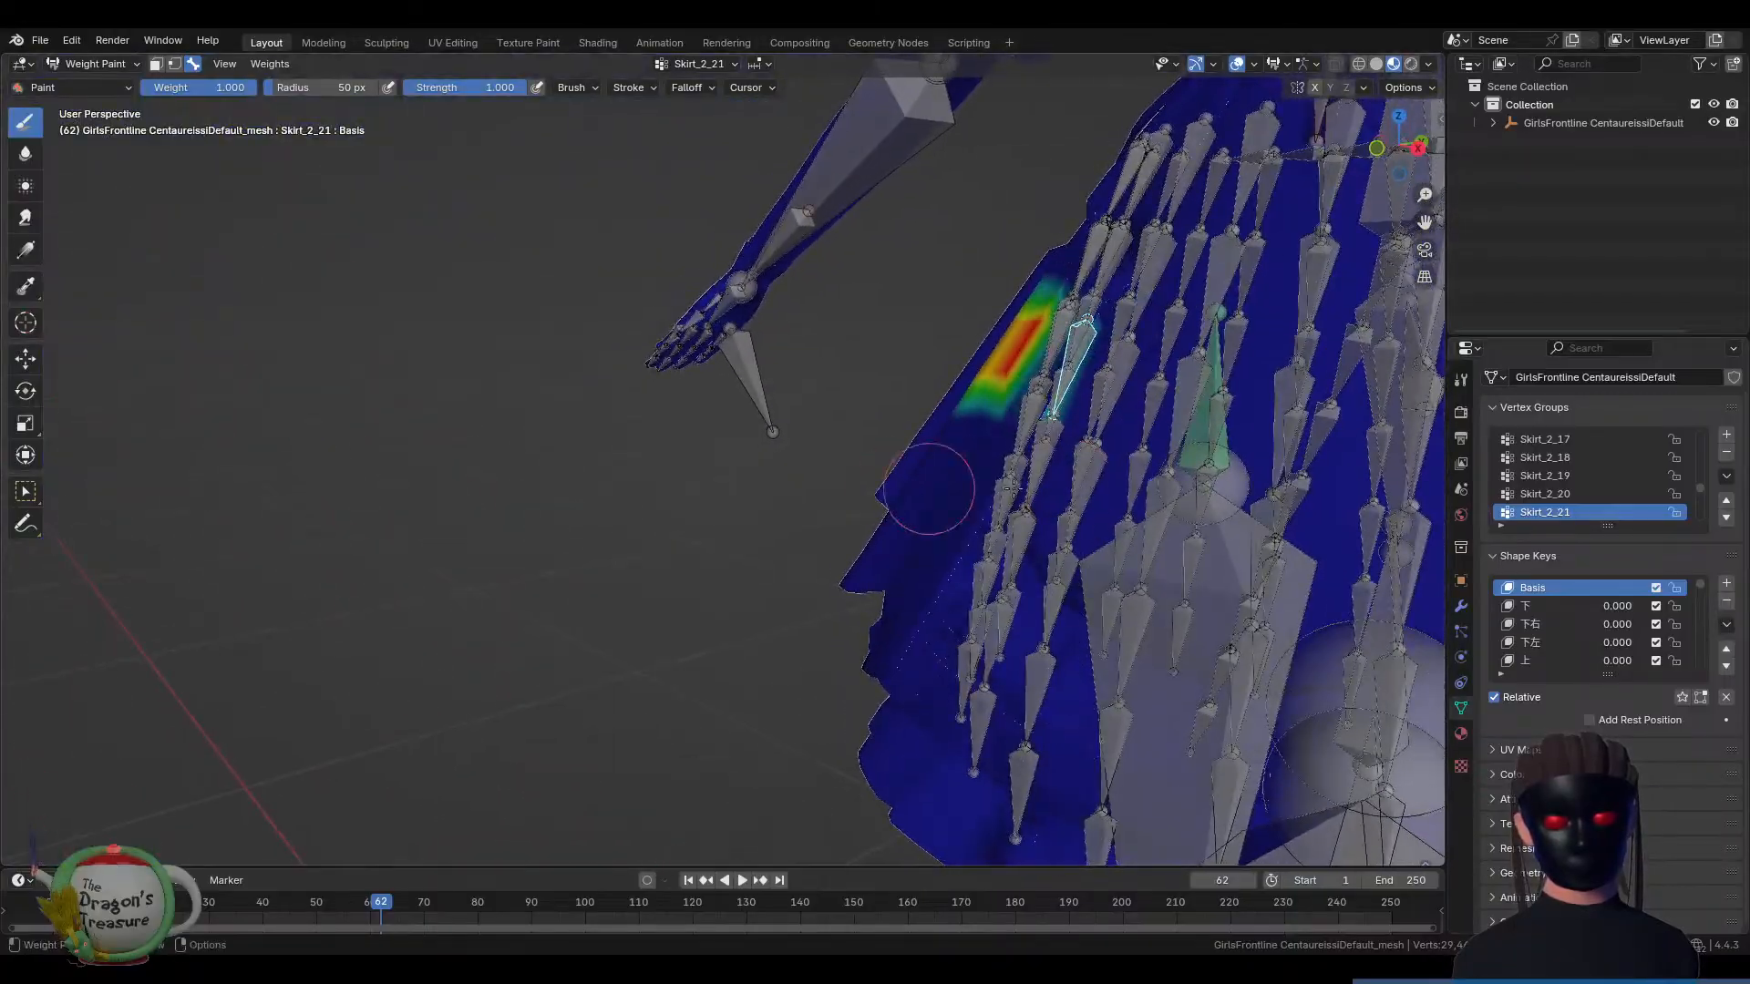
Inspect the weights of skirt bones further down the skirt: Skirt_2_22, Skirt_4_22, Skirt_5_22 and Skirt_6_0
click(1098, 462)
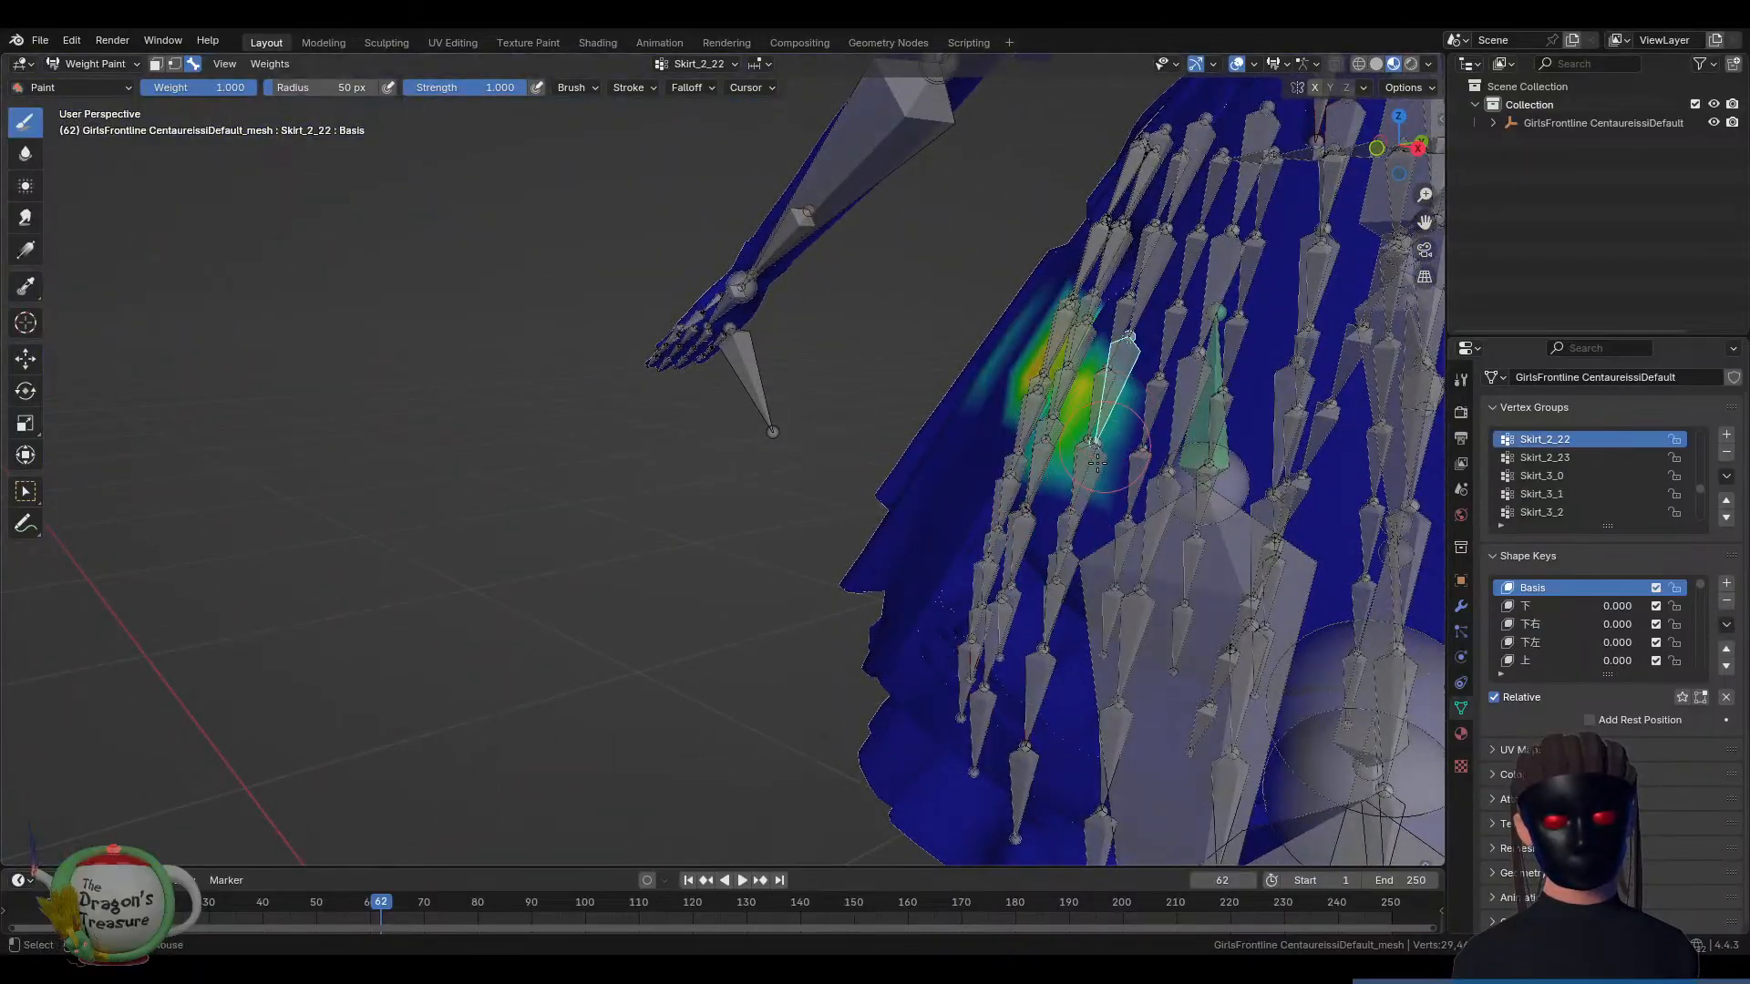
click(1065, 572)
middle_drag(1010, 617, 1078, 600)
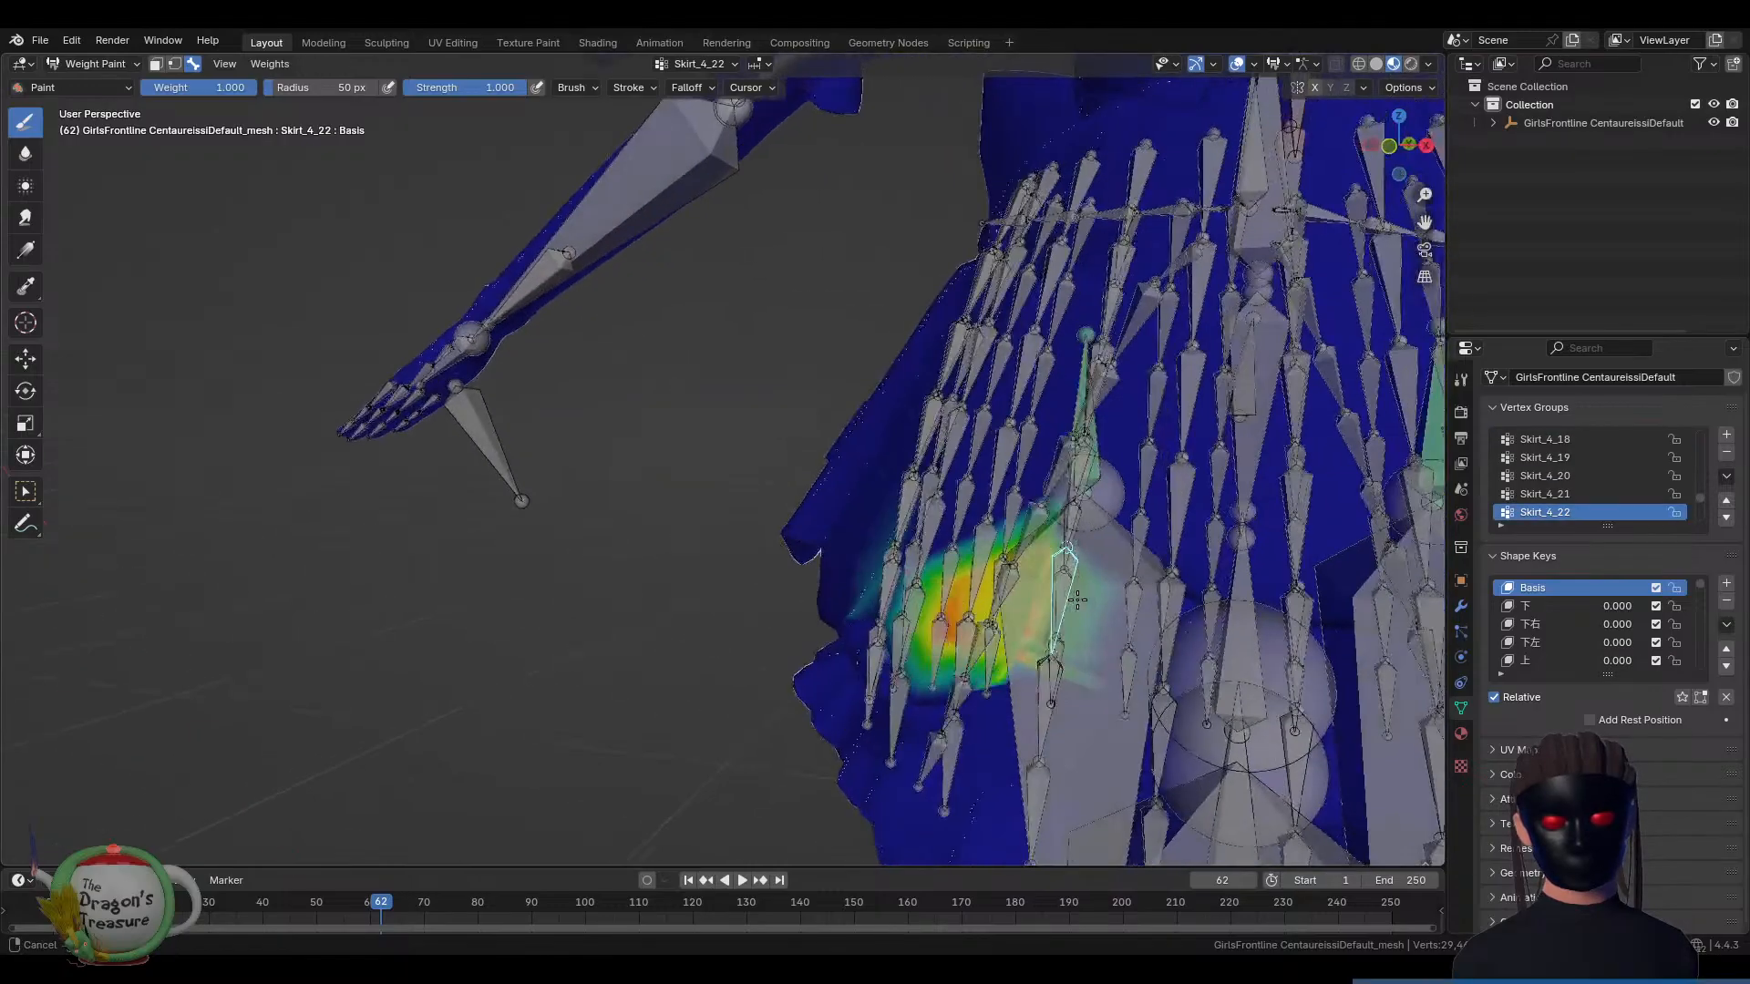
mouse_move(1041, 678)
middle_down()
mouse_move(1035, 665)
mouse_move(1042, 703)
middle_up()
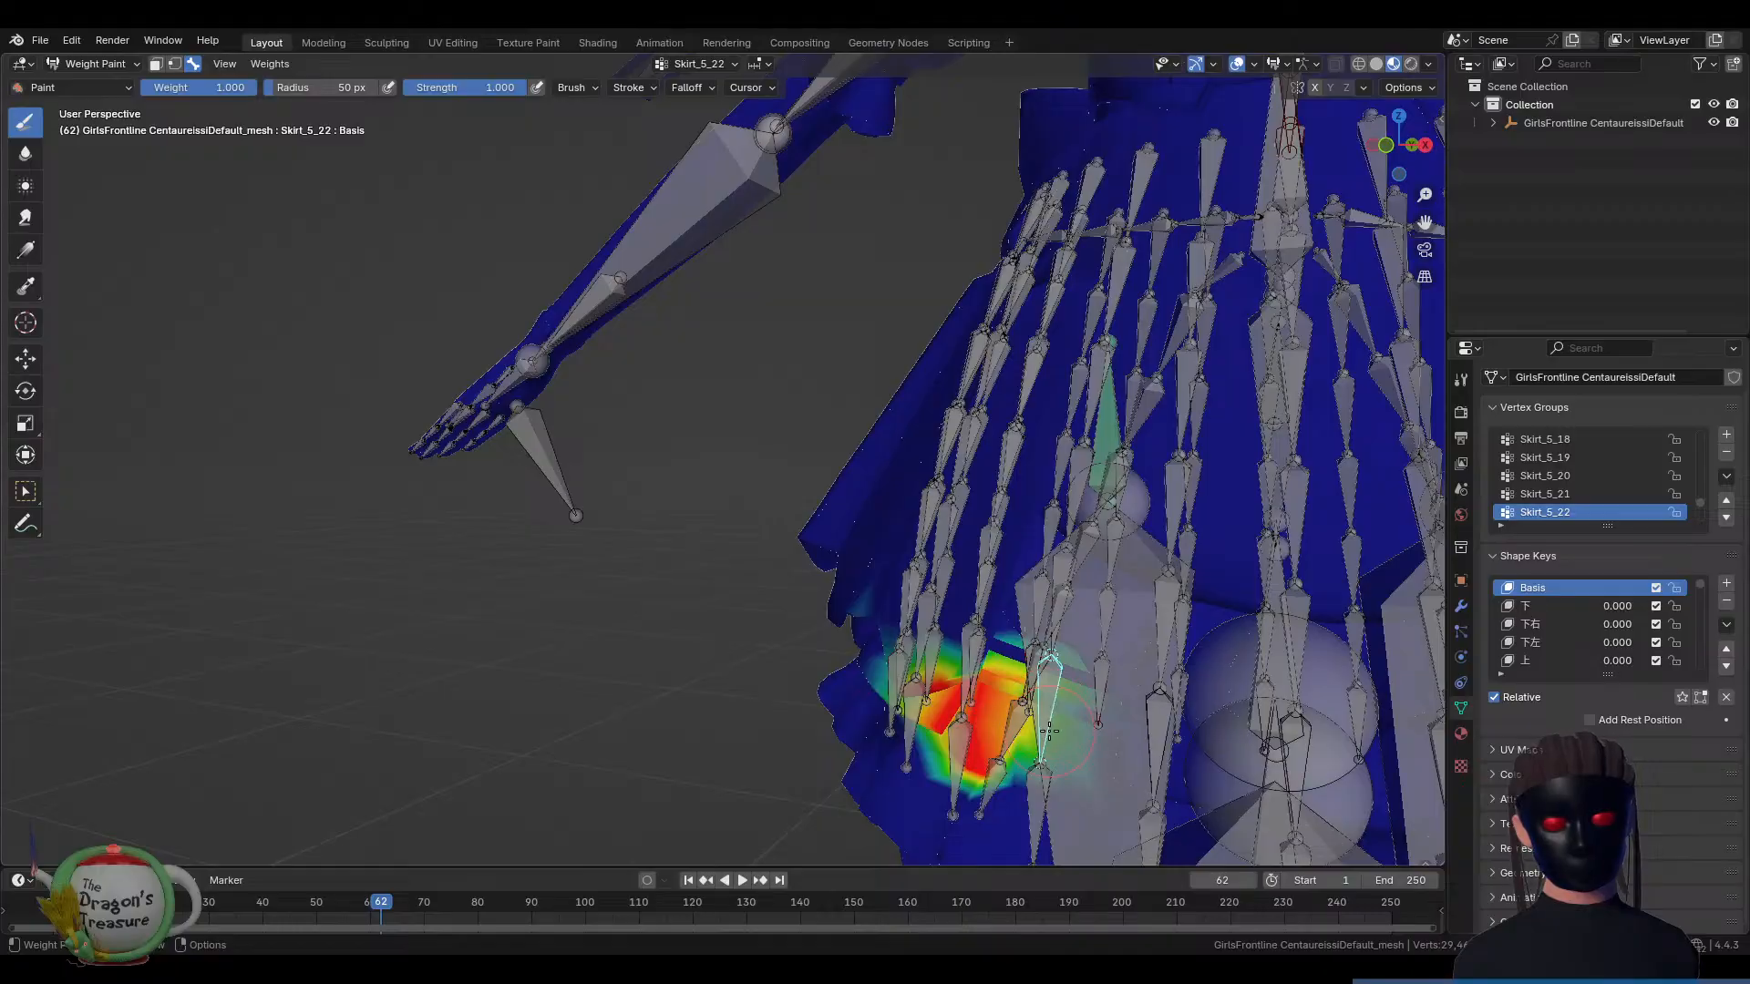
scroll(1047, 715, down, 3)
ctrl+click(999, 670)
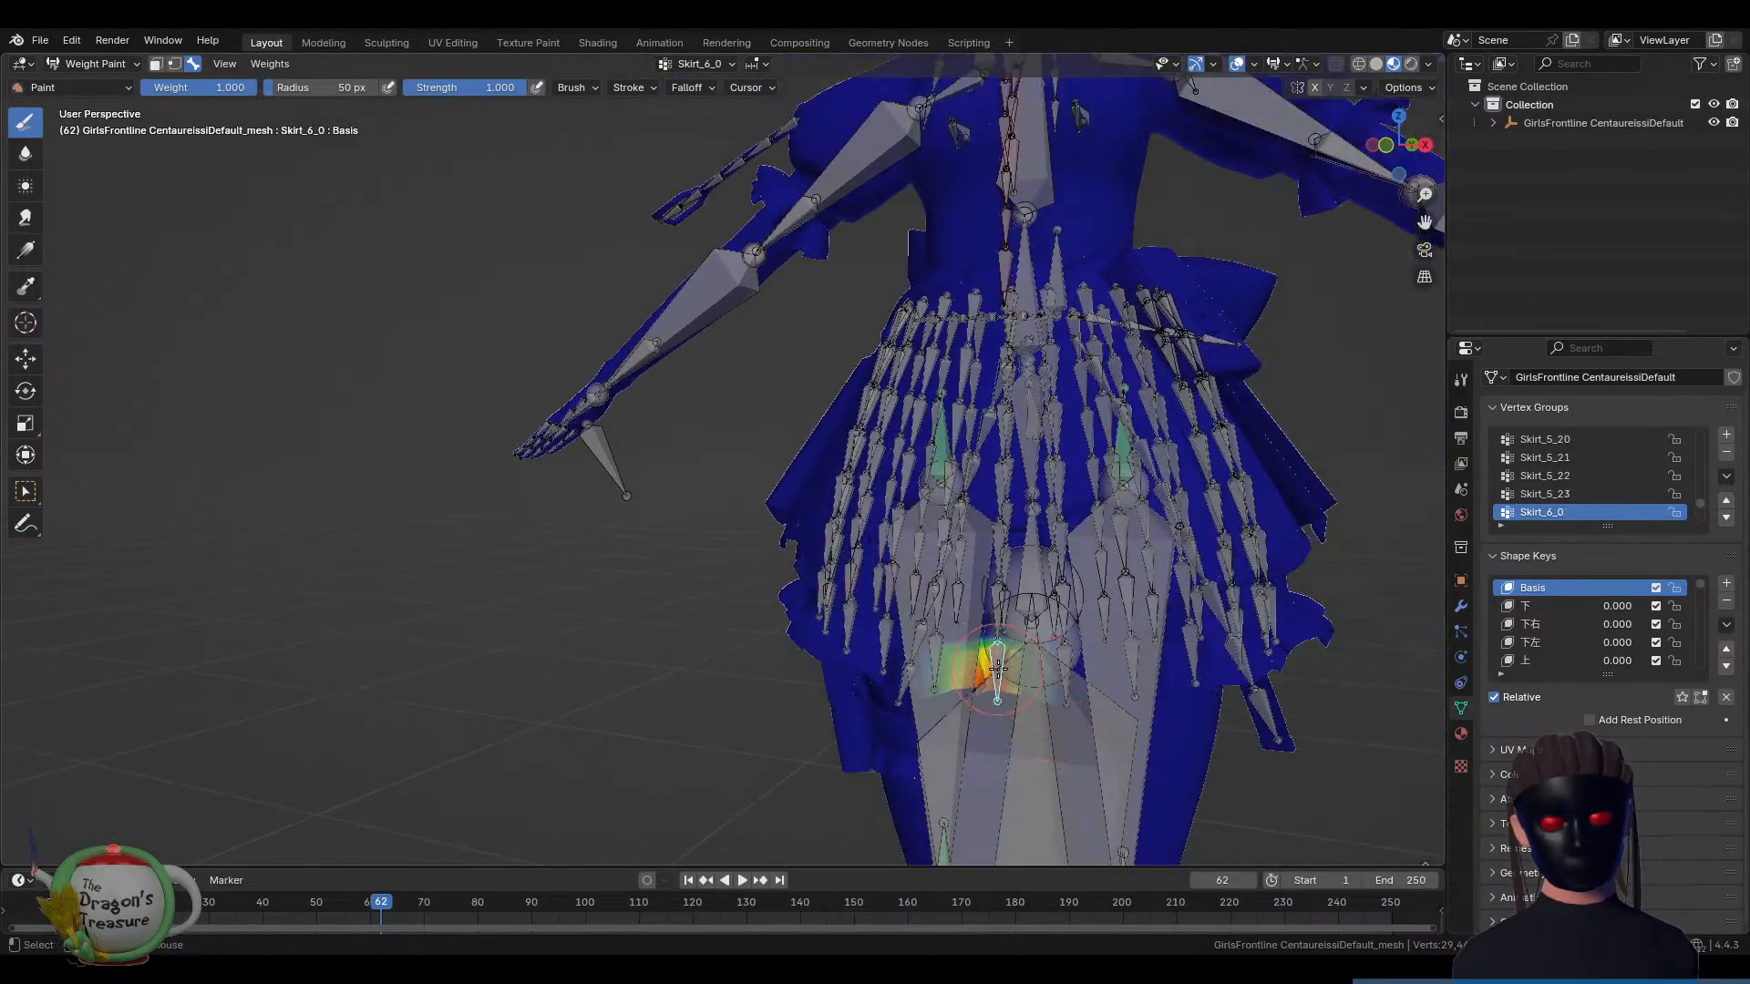
Check the weights of the leg bone 足.L and the skirt bones Skirt_3_3 and Skirt_1_3
ctrl+click(1110, 597)
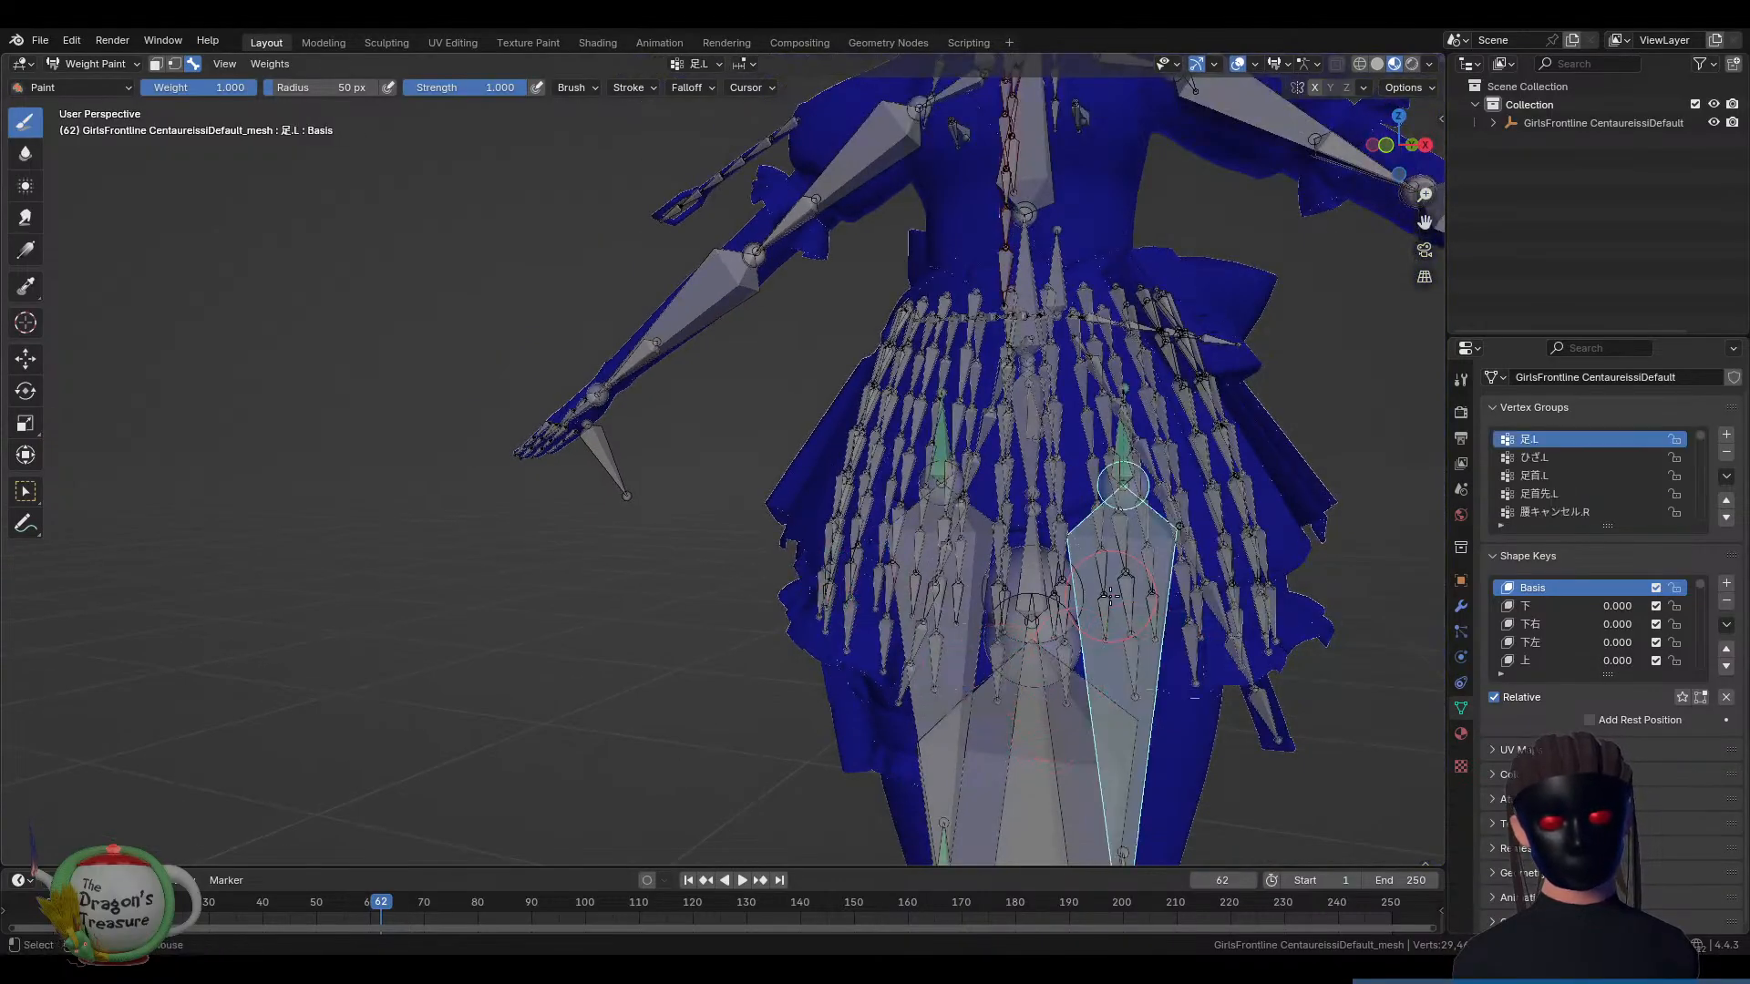
ctrl+click(1157, 451)
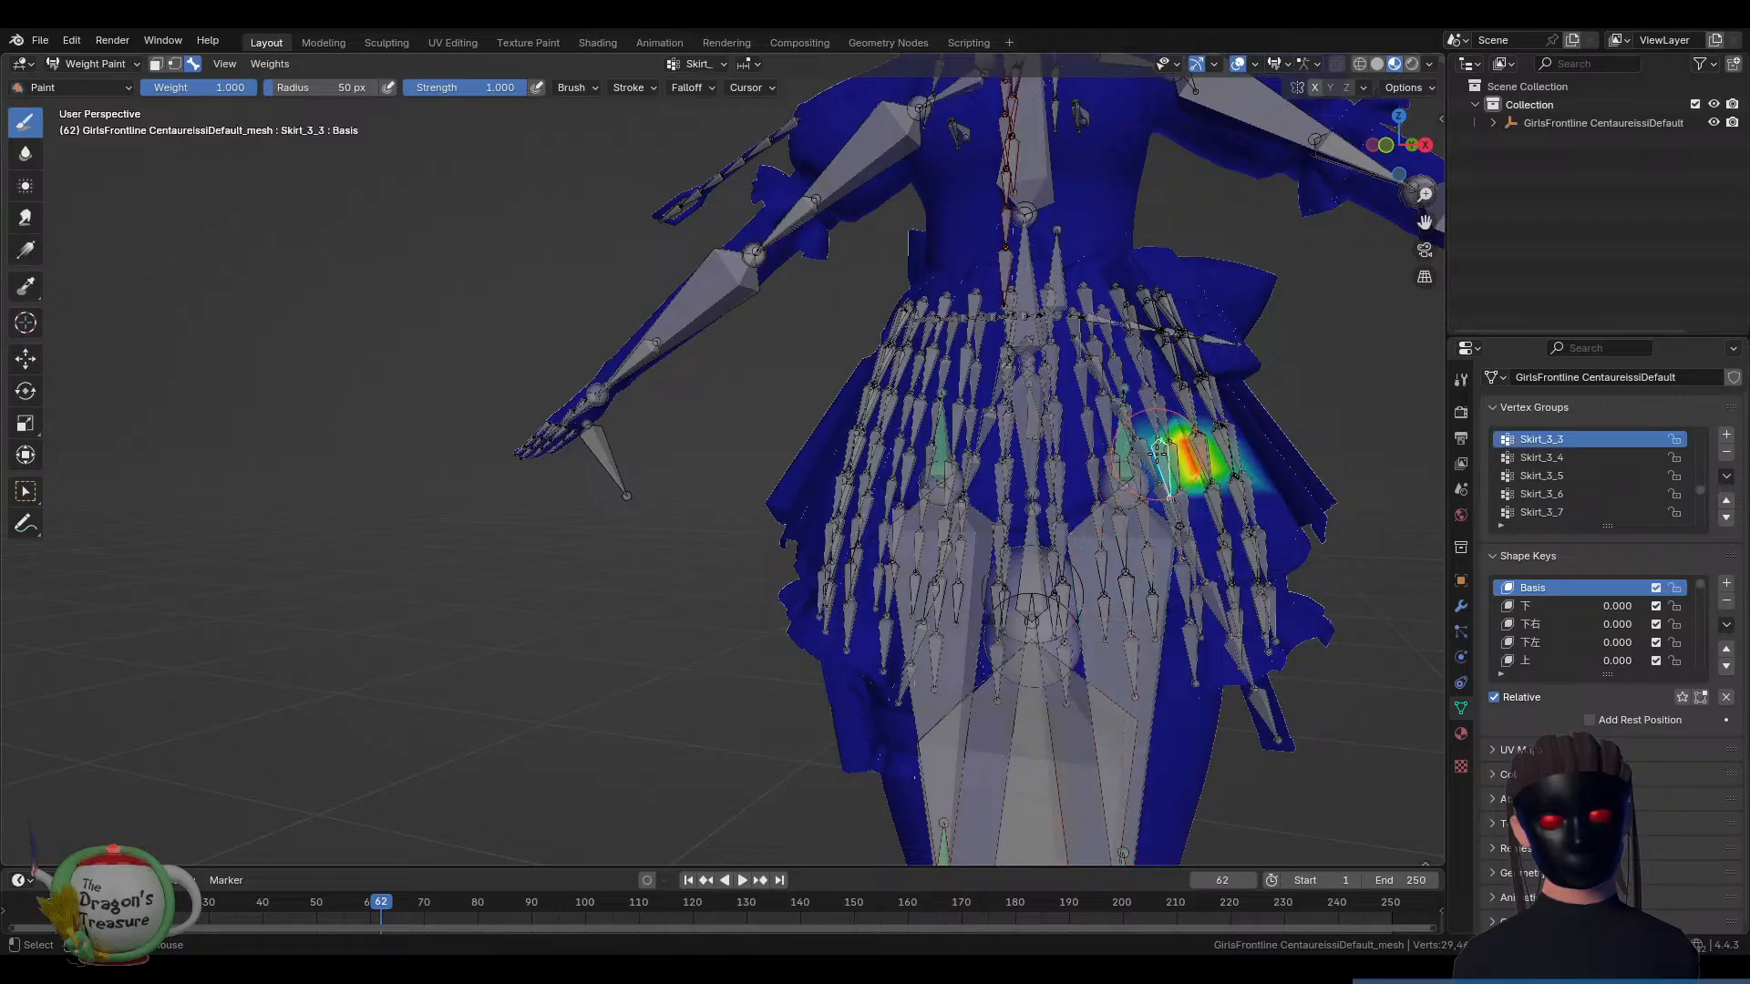
ctrl+click(1158, 402)
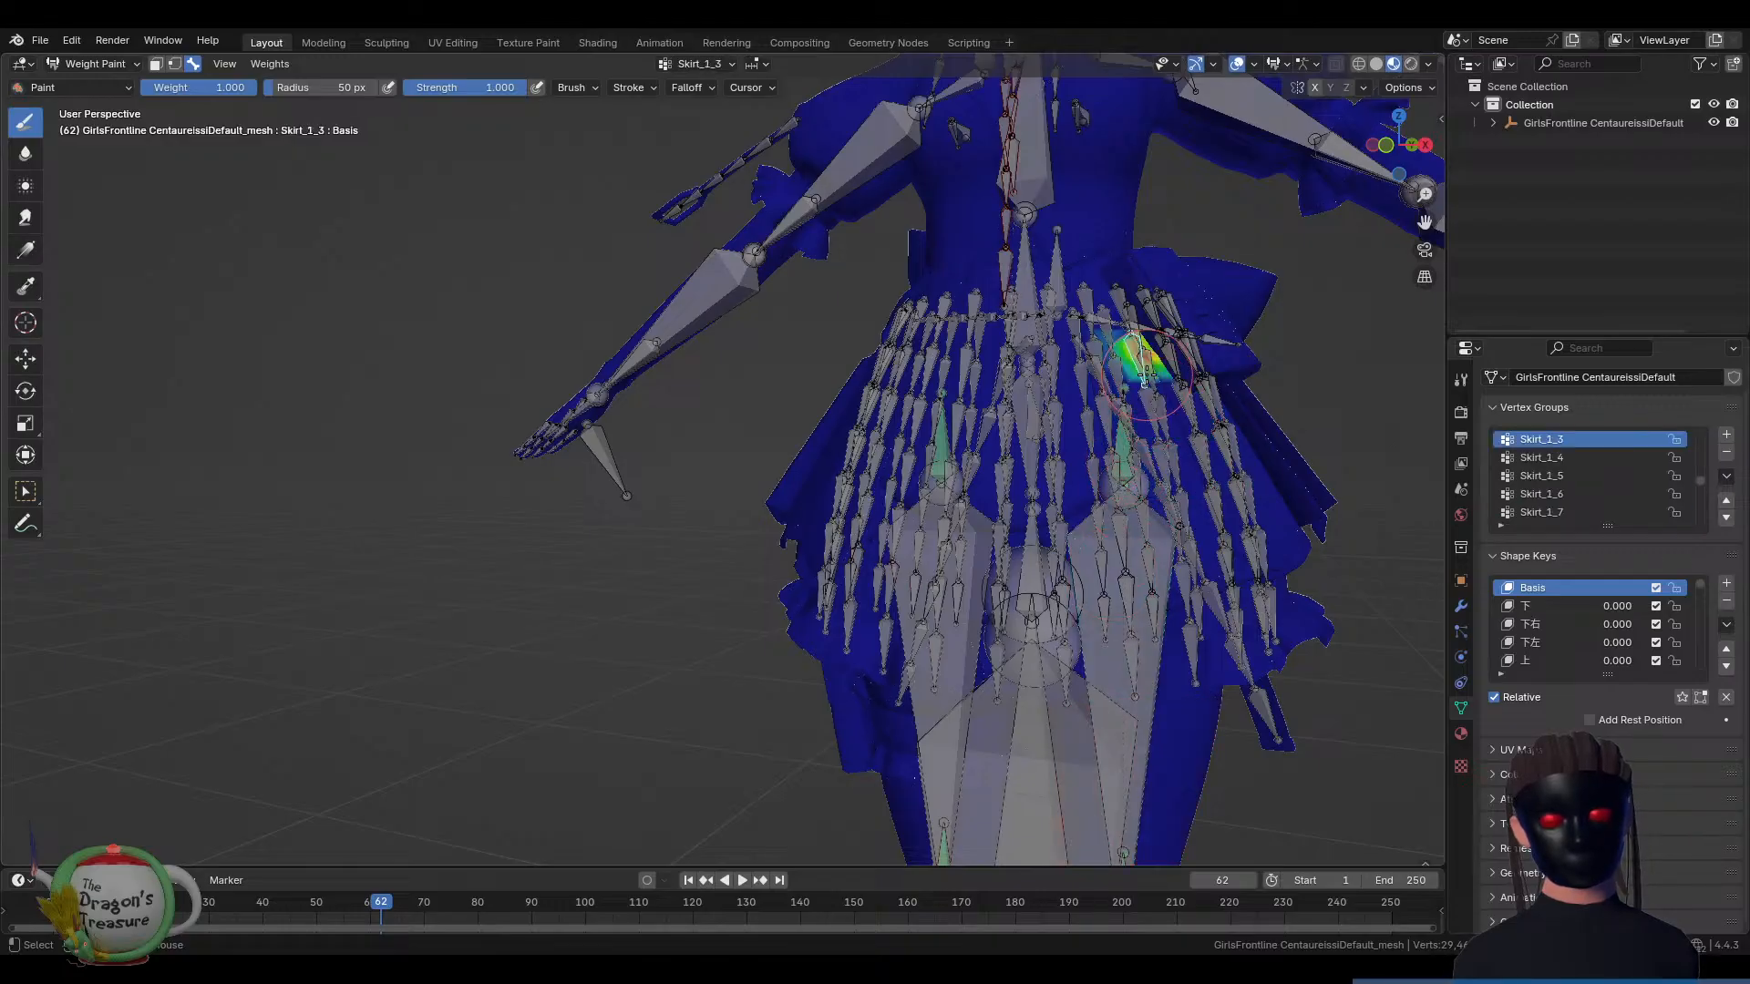
mouse_move(1133, 342)
middle_down()
mouse_move(1158, 499)
mouse_move(1178, 407)
mouse_move(1321, 364)
middle_up()
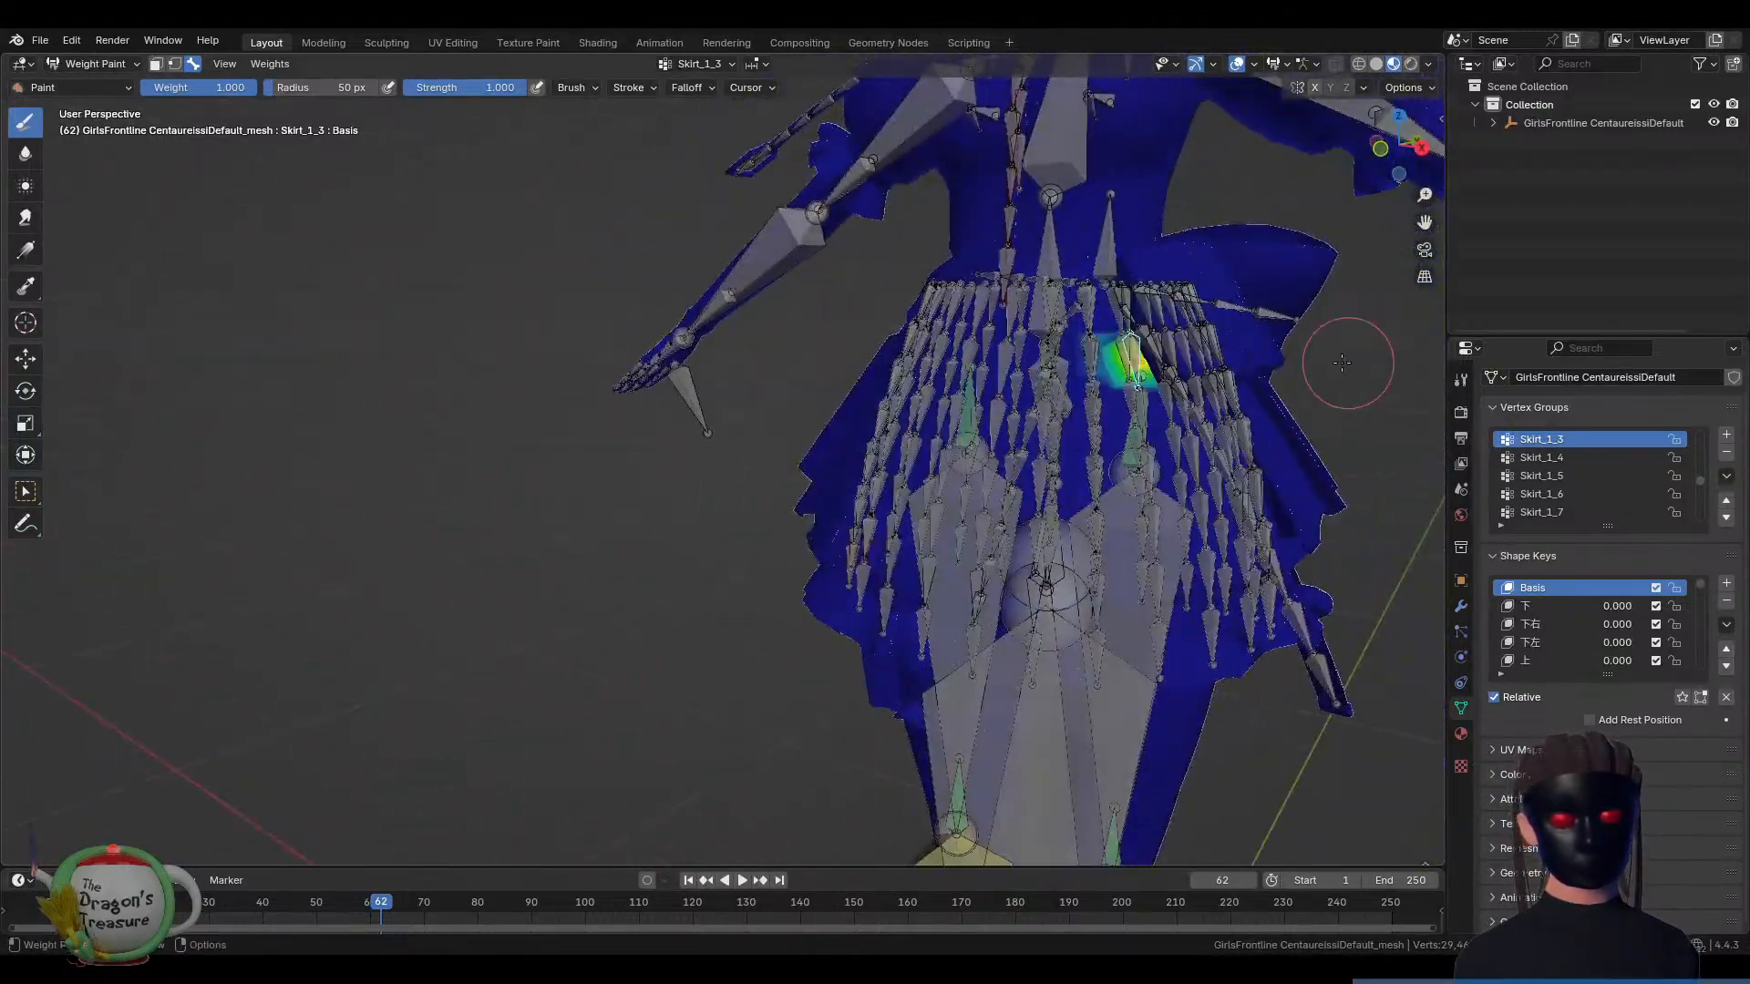
middle_drag(1197, 326, 1349, 424)
scroll(1125, 544, down, 4)
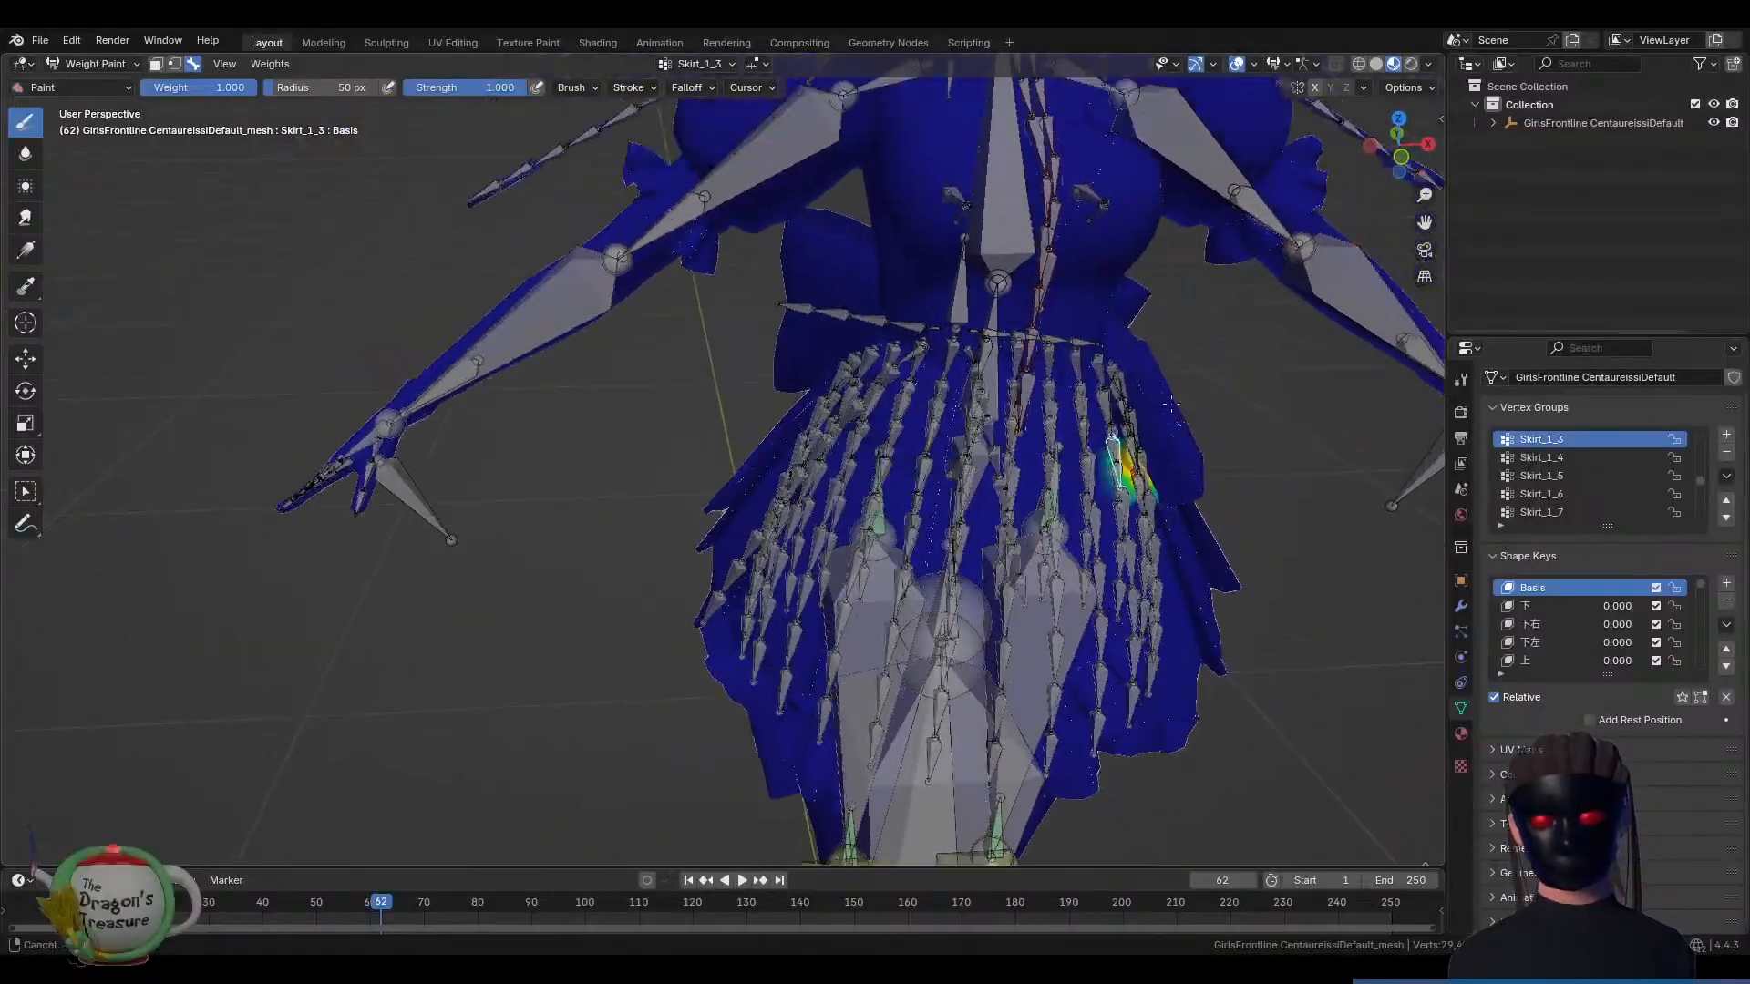
Inspect the weights of the head's bones 両目 and 頭 from the front and side
middle_drag(1125, 543, 1012, 702)
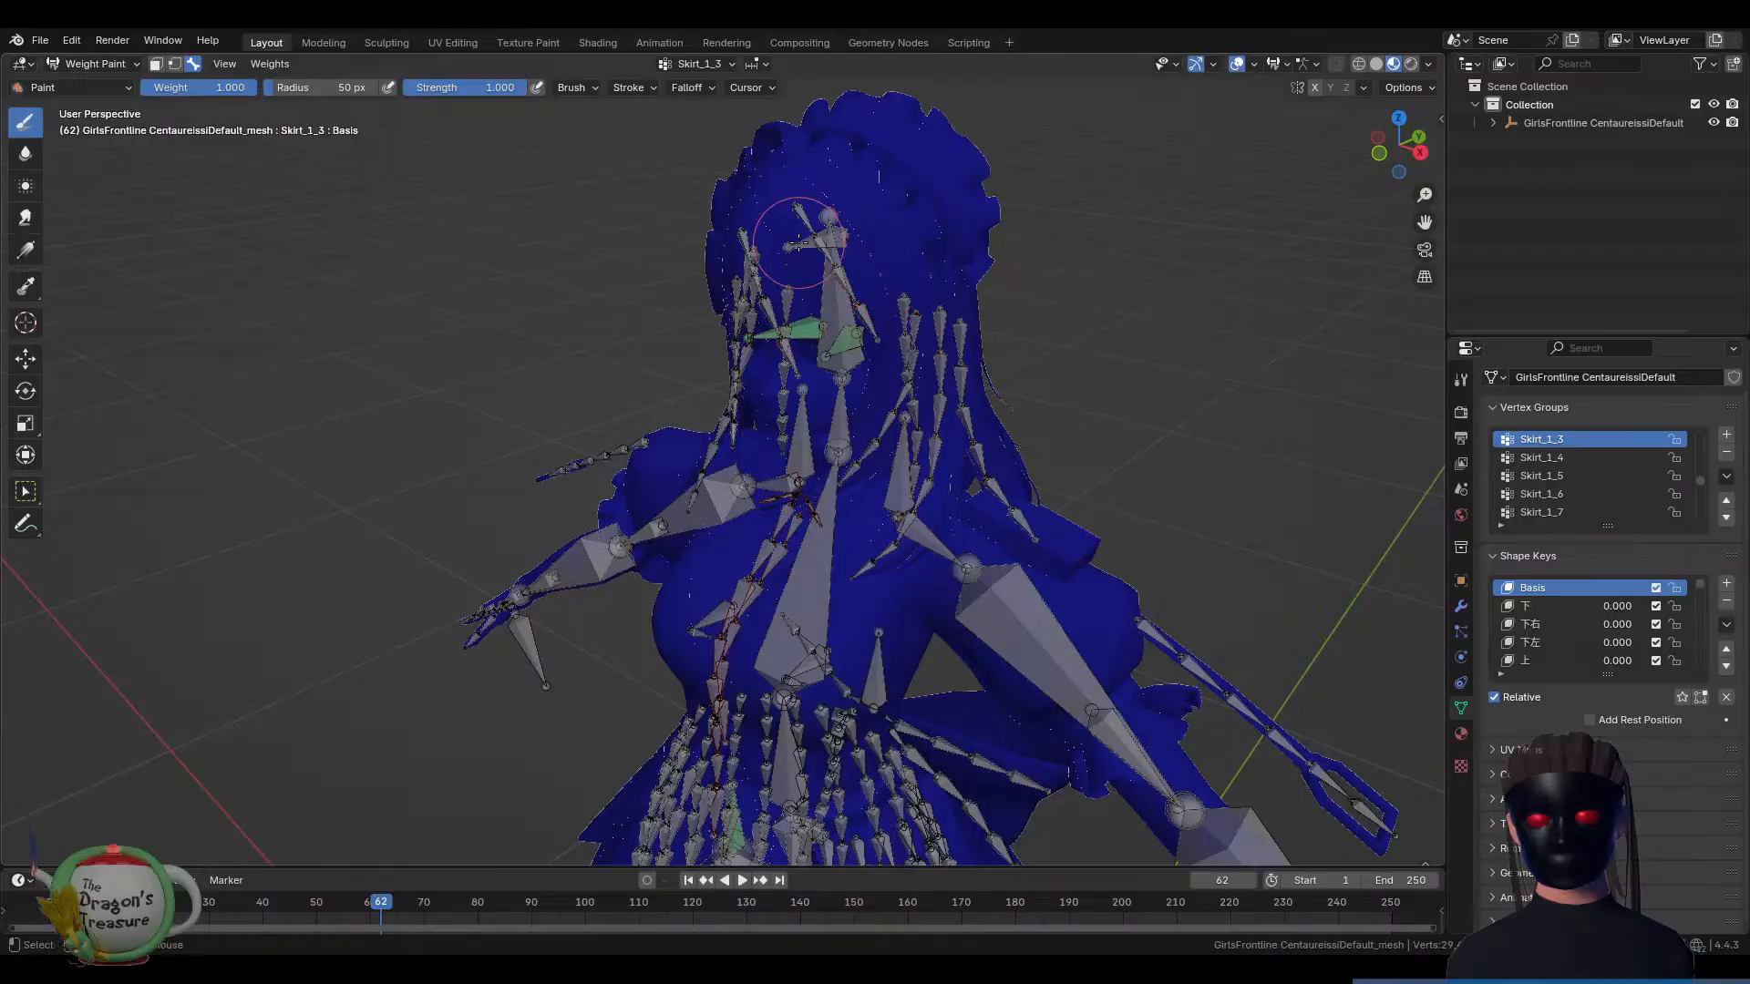
ctrl+click(798, 244)
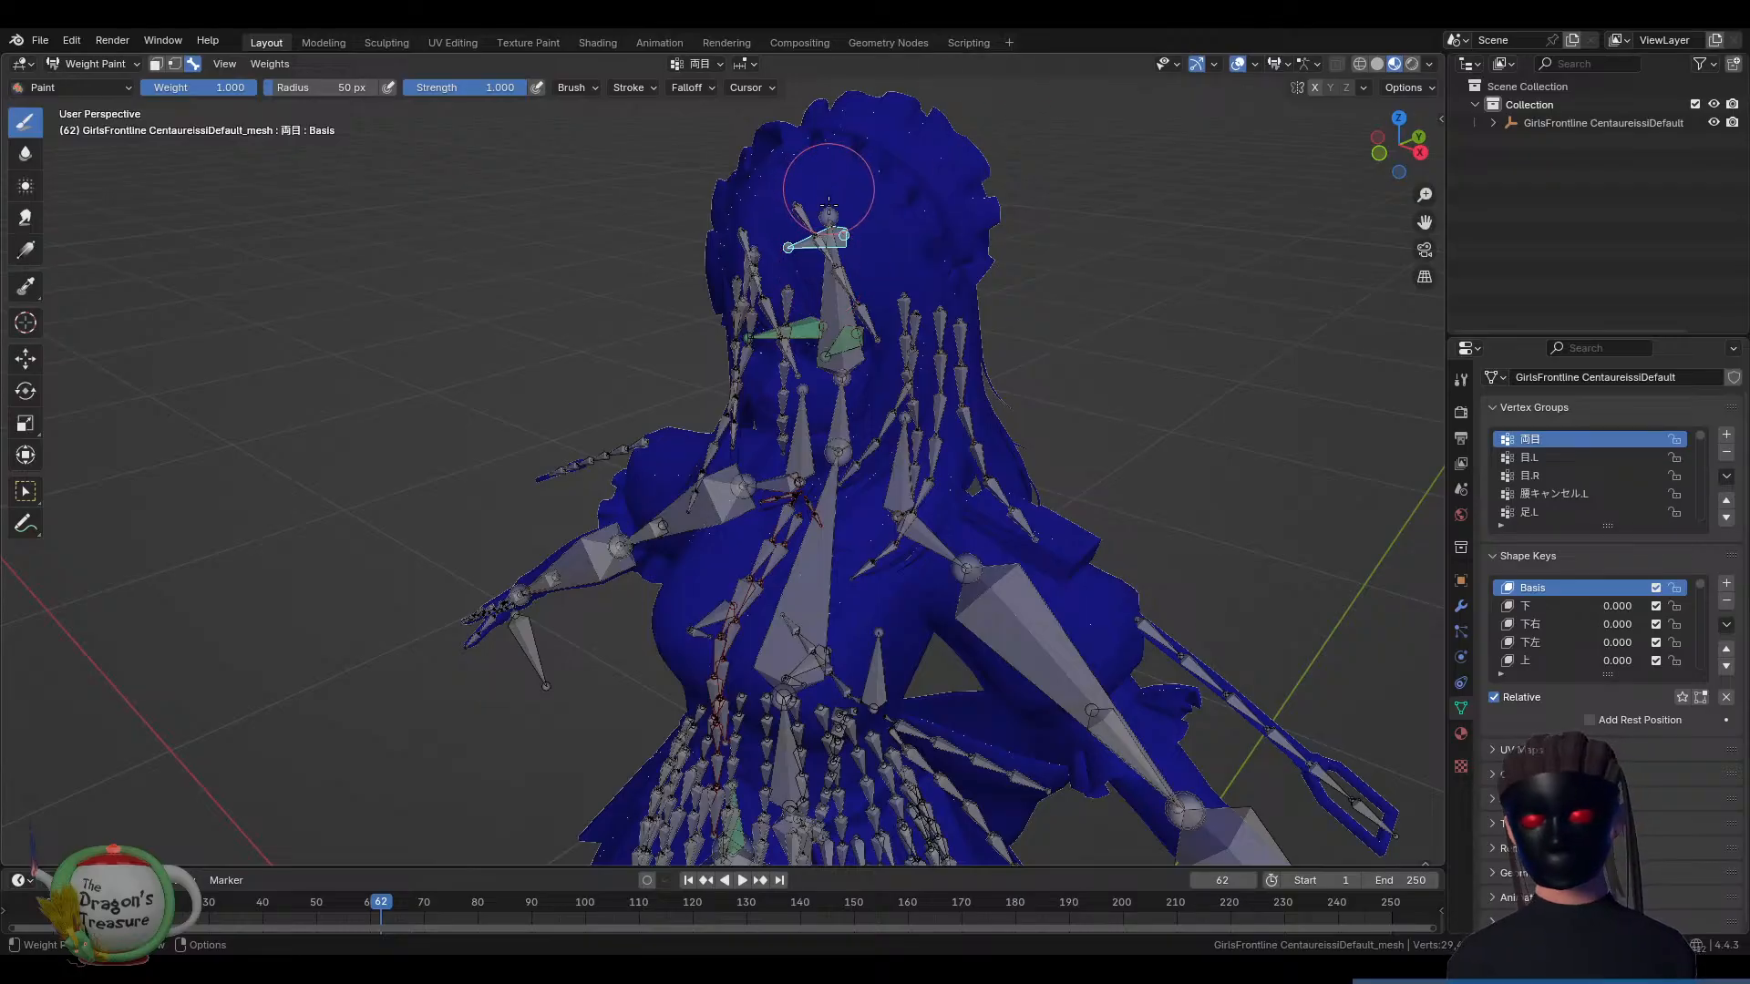
middle_drag(792, 306, 884, 387)
ctrl+click(791, 364)
ctrl+shift+click(884, 337)
ctrl+click(866, 369)
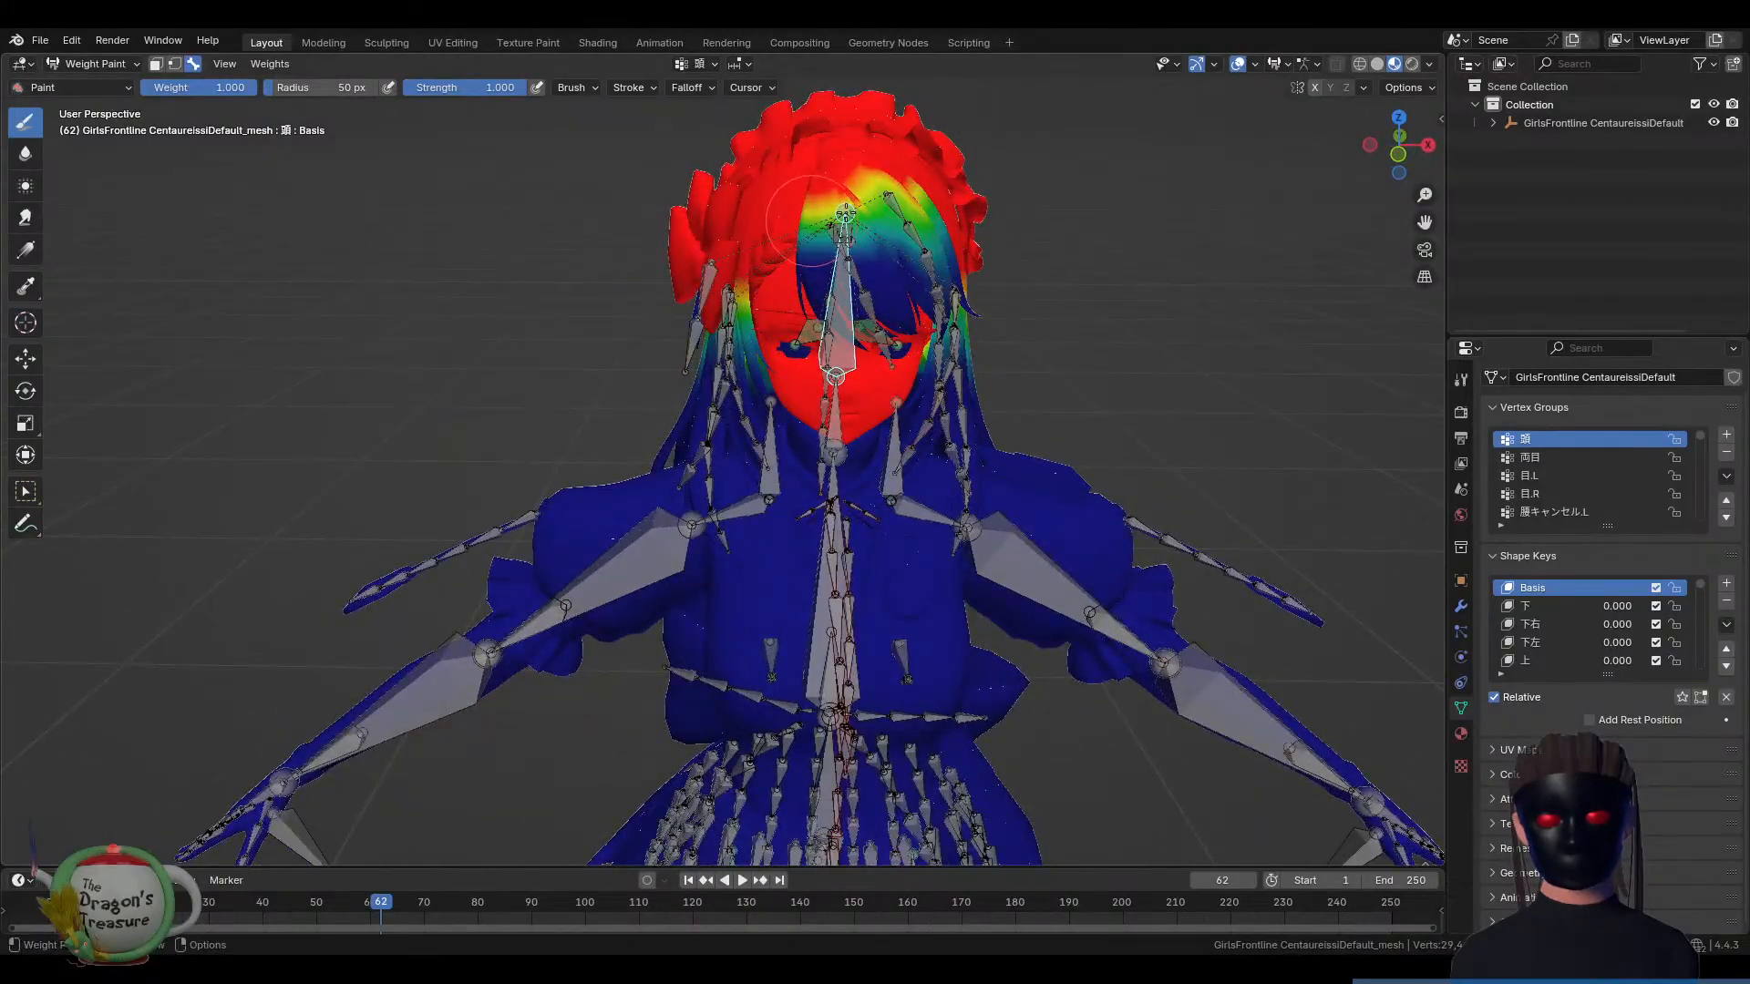
middle_drag(847, 233, 886, 224)
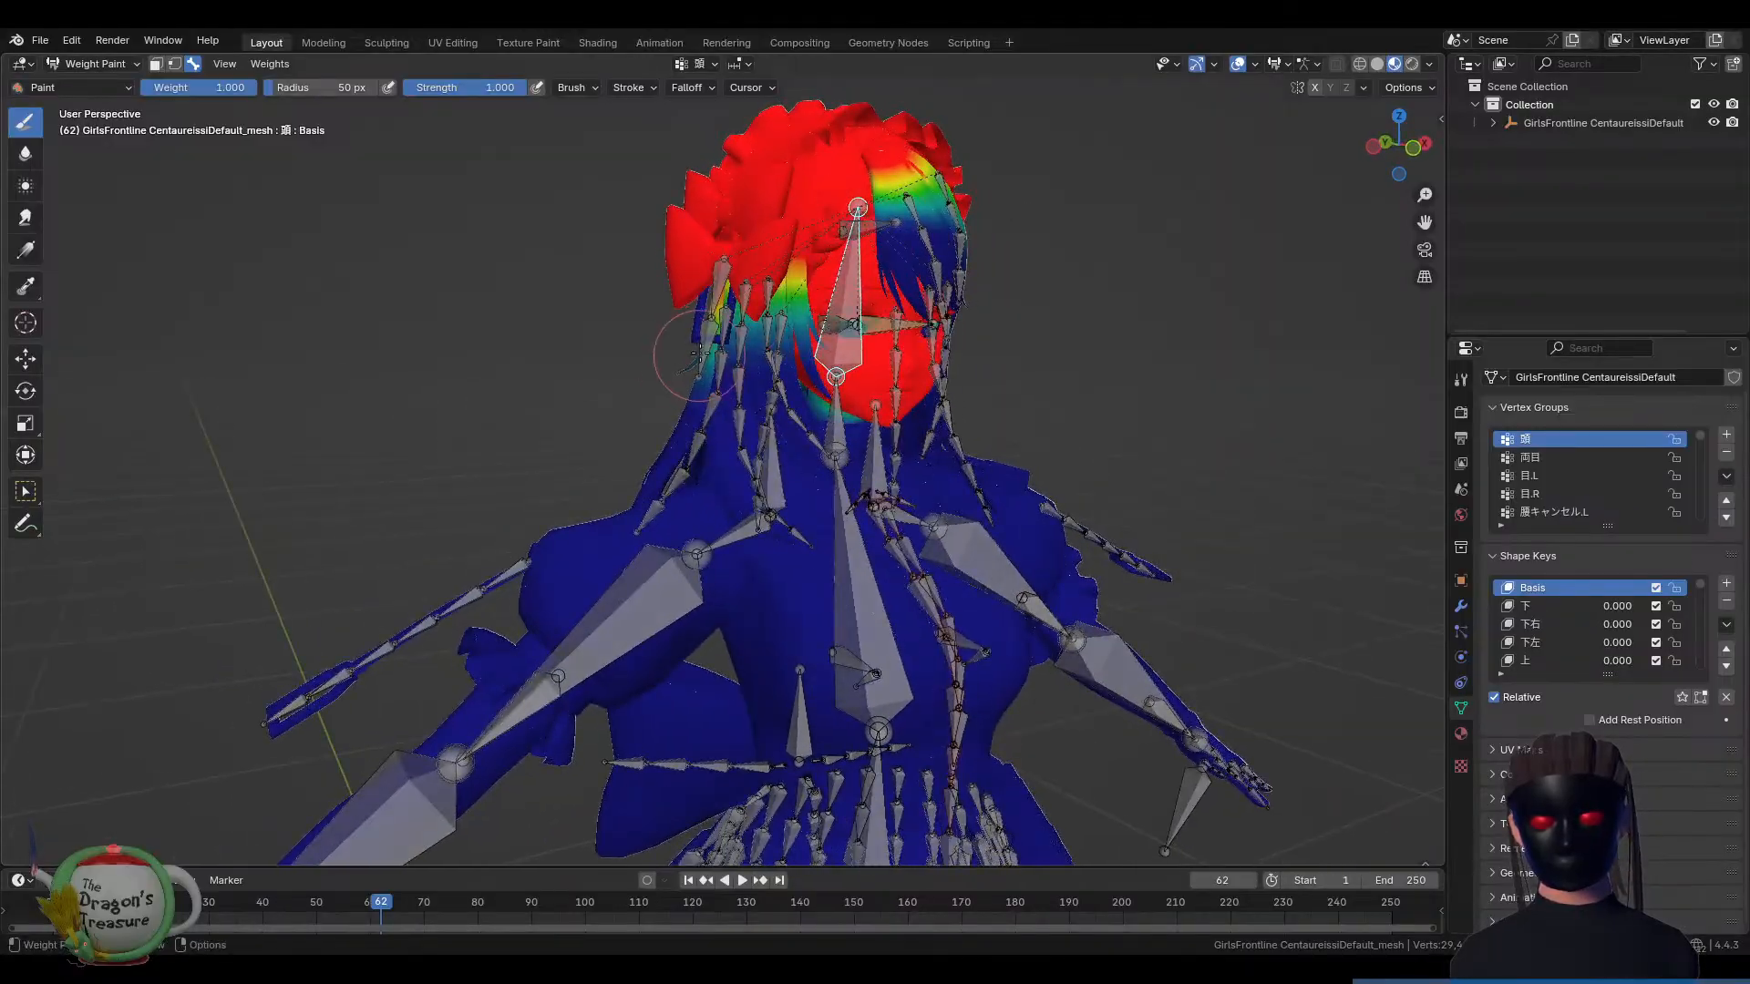
Check which part of the hair the bone HairG1 deforms
alt+click(722, 288)
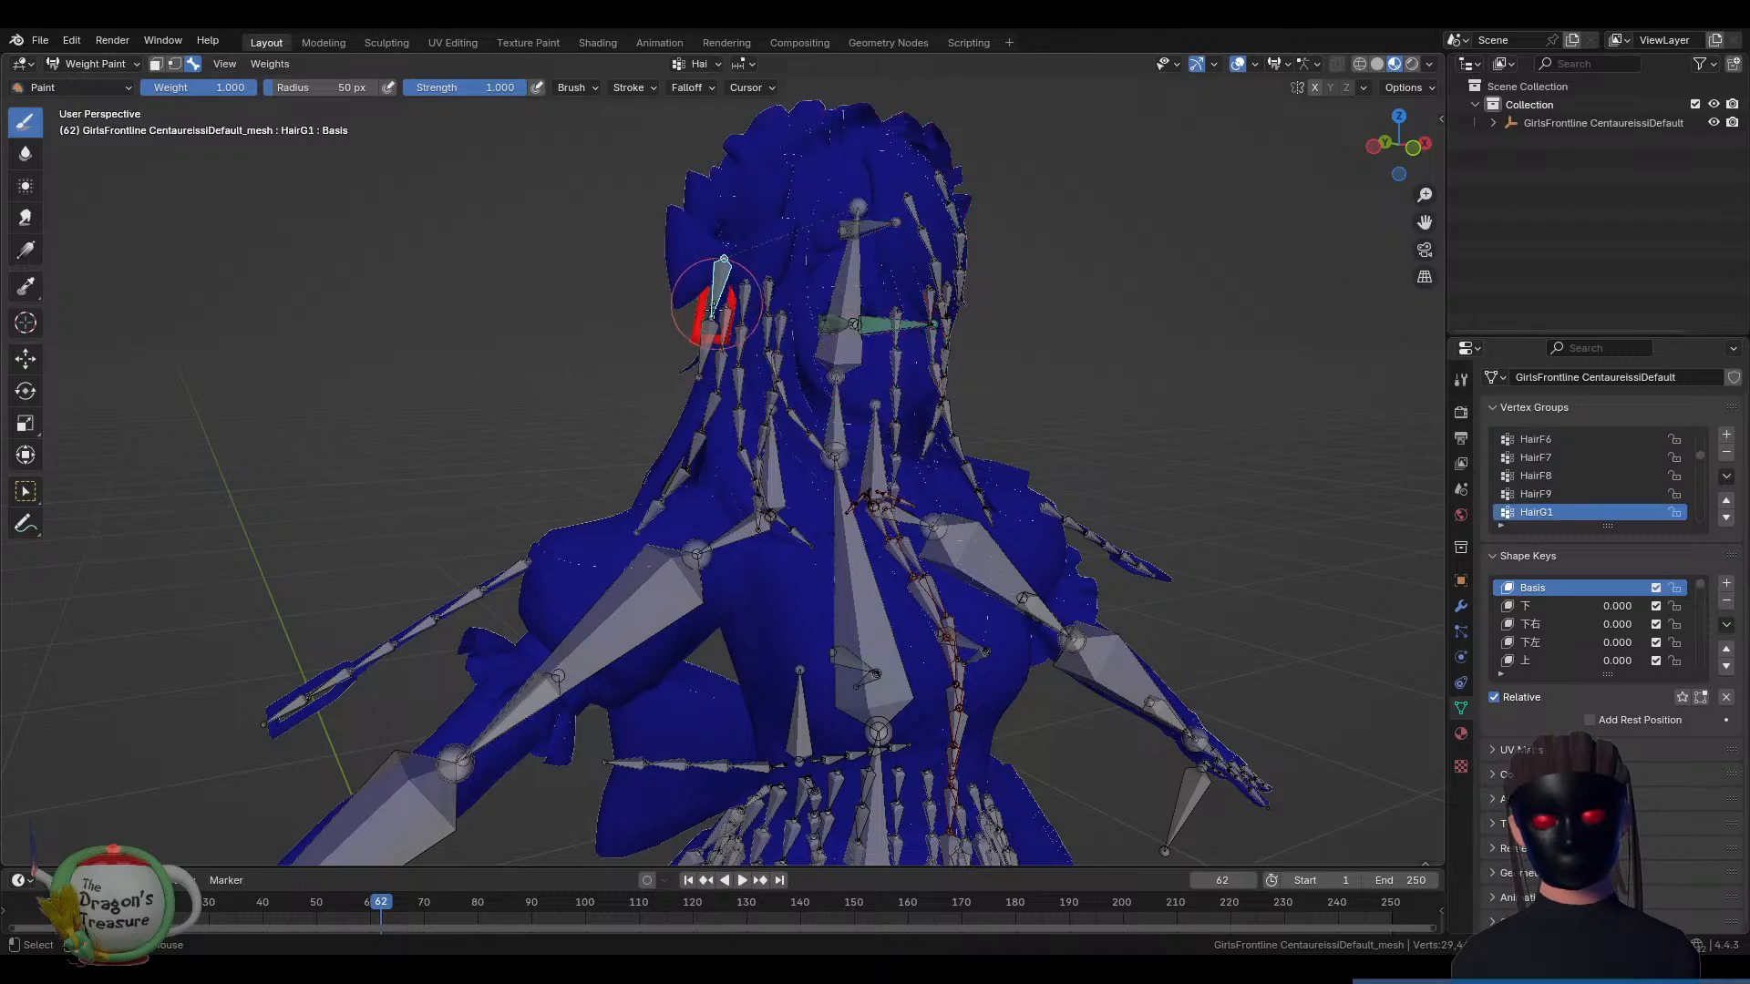
mouse_move(893, 364)
middle_down()
mouse_move(693, 375)
mouse_move(955, 410)
middle_up()
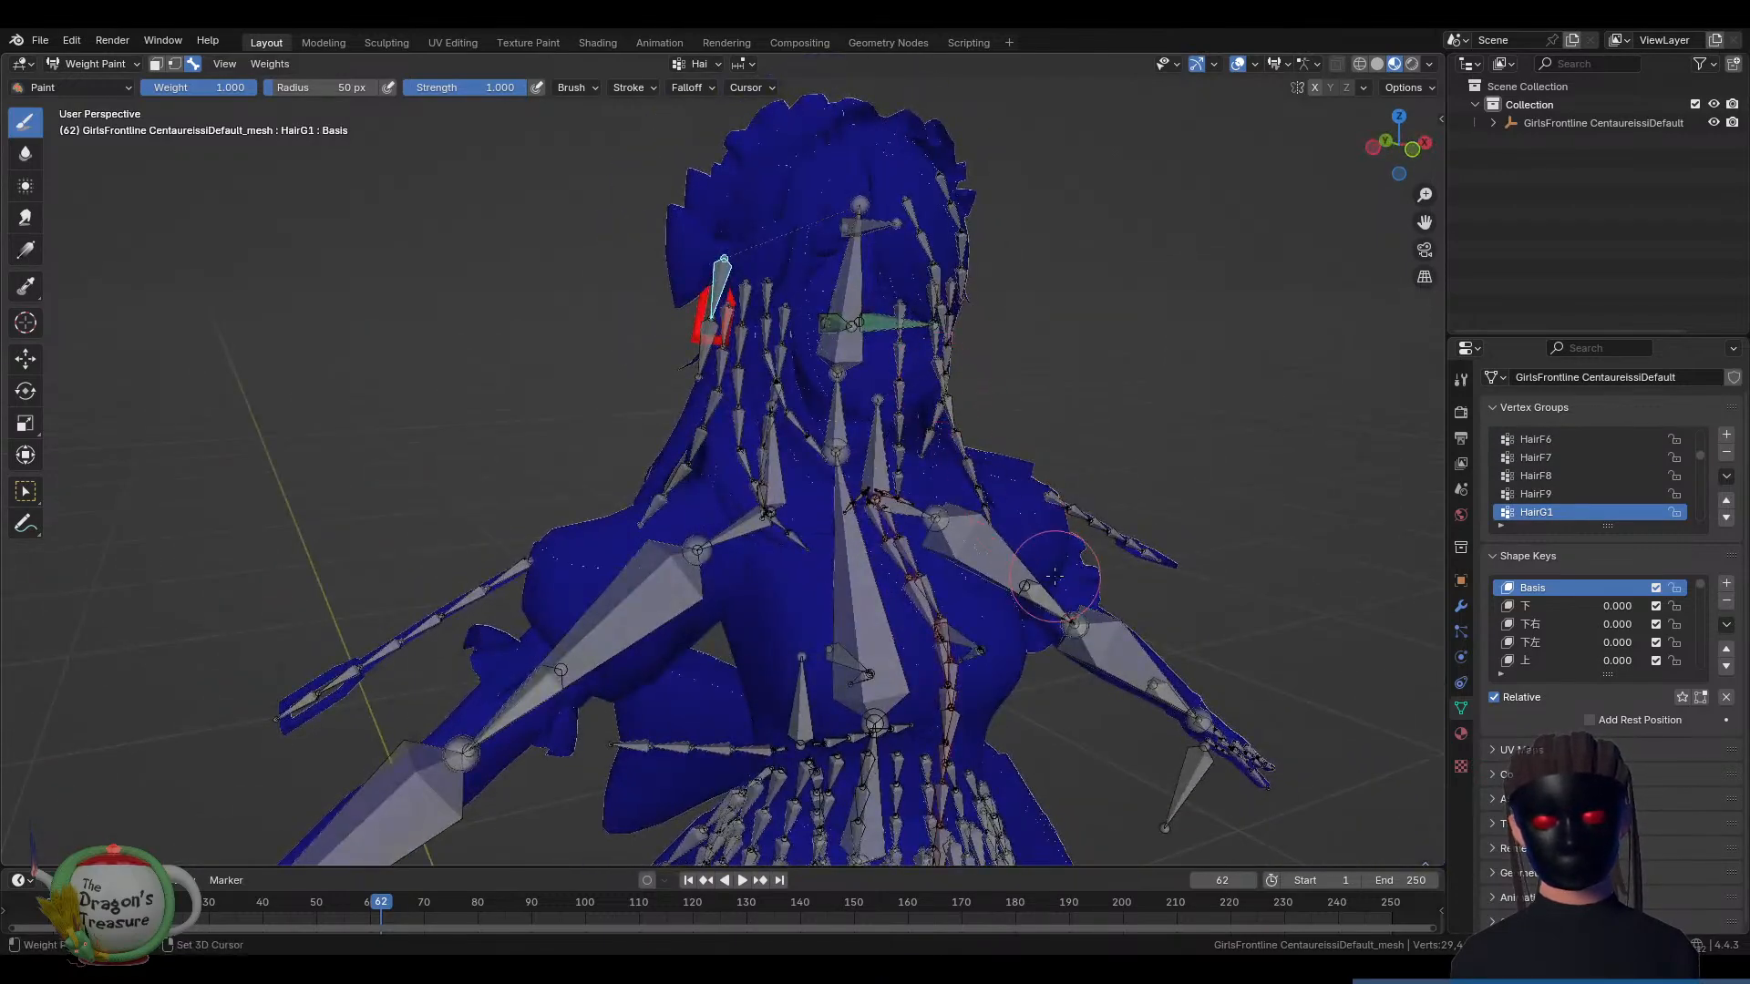
shift+middle_drag(1058, 576, 953, 315)
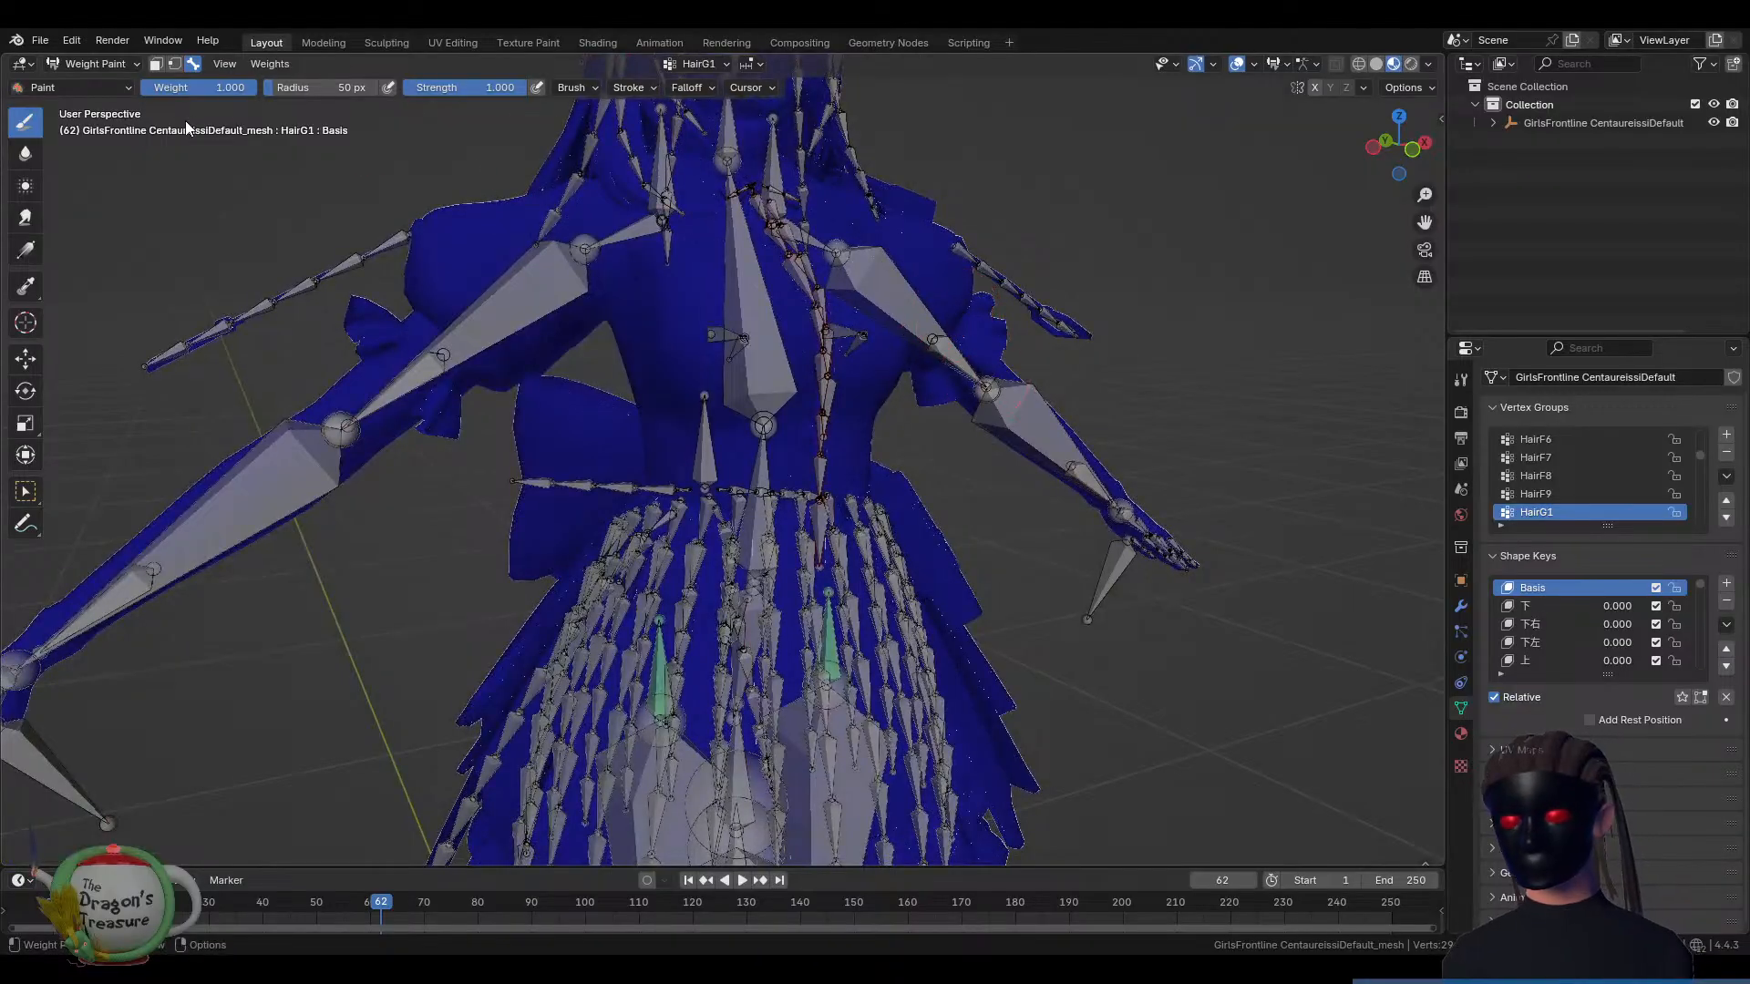
Leave Weight Paint for Object Mode and select only the character's mesh
click(111, 63)
click(103, 83)
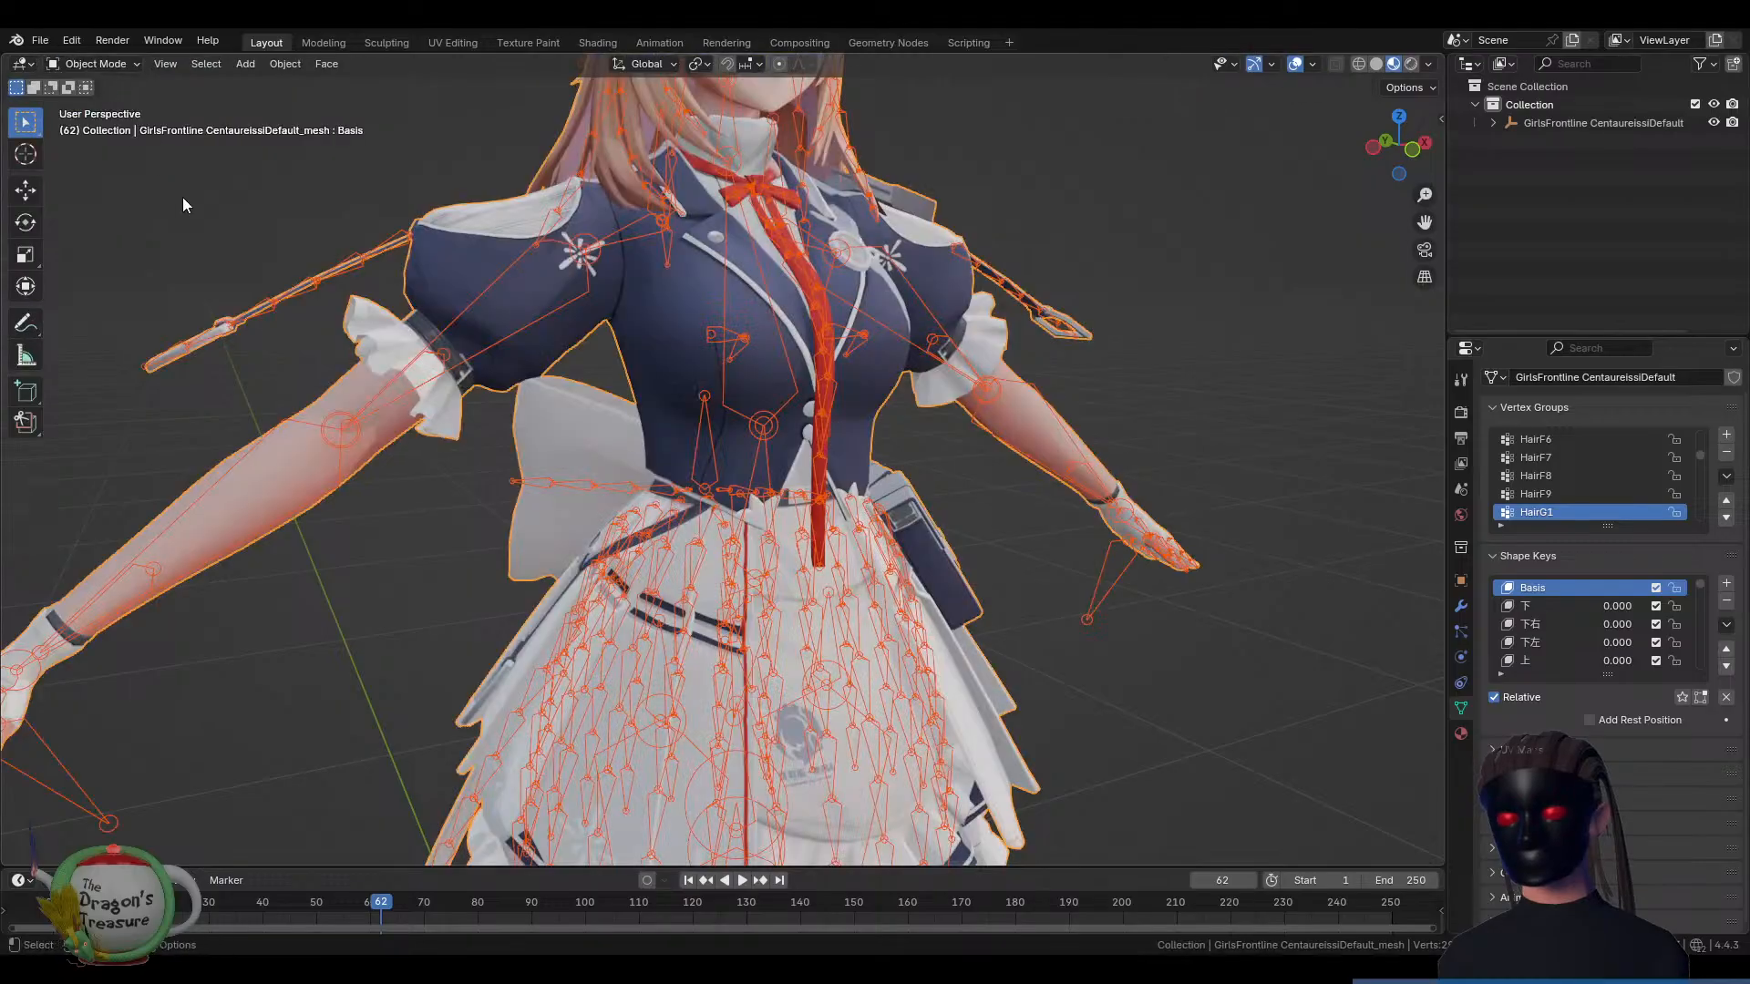
scroll(209, 241, down, 4)
middle_drag(662, 406, 669, 450)
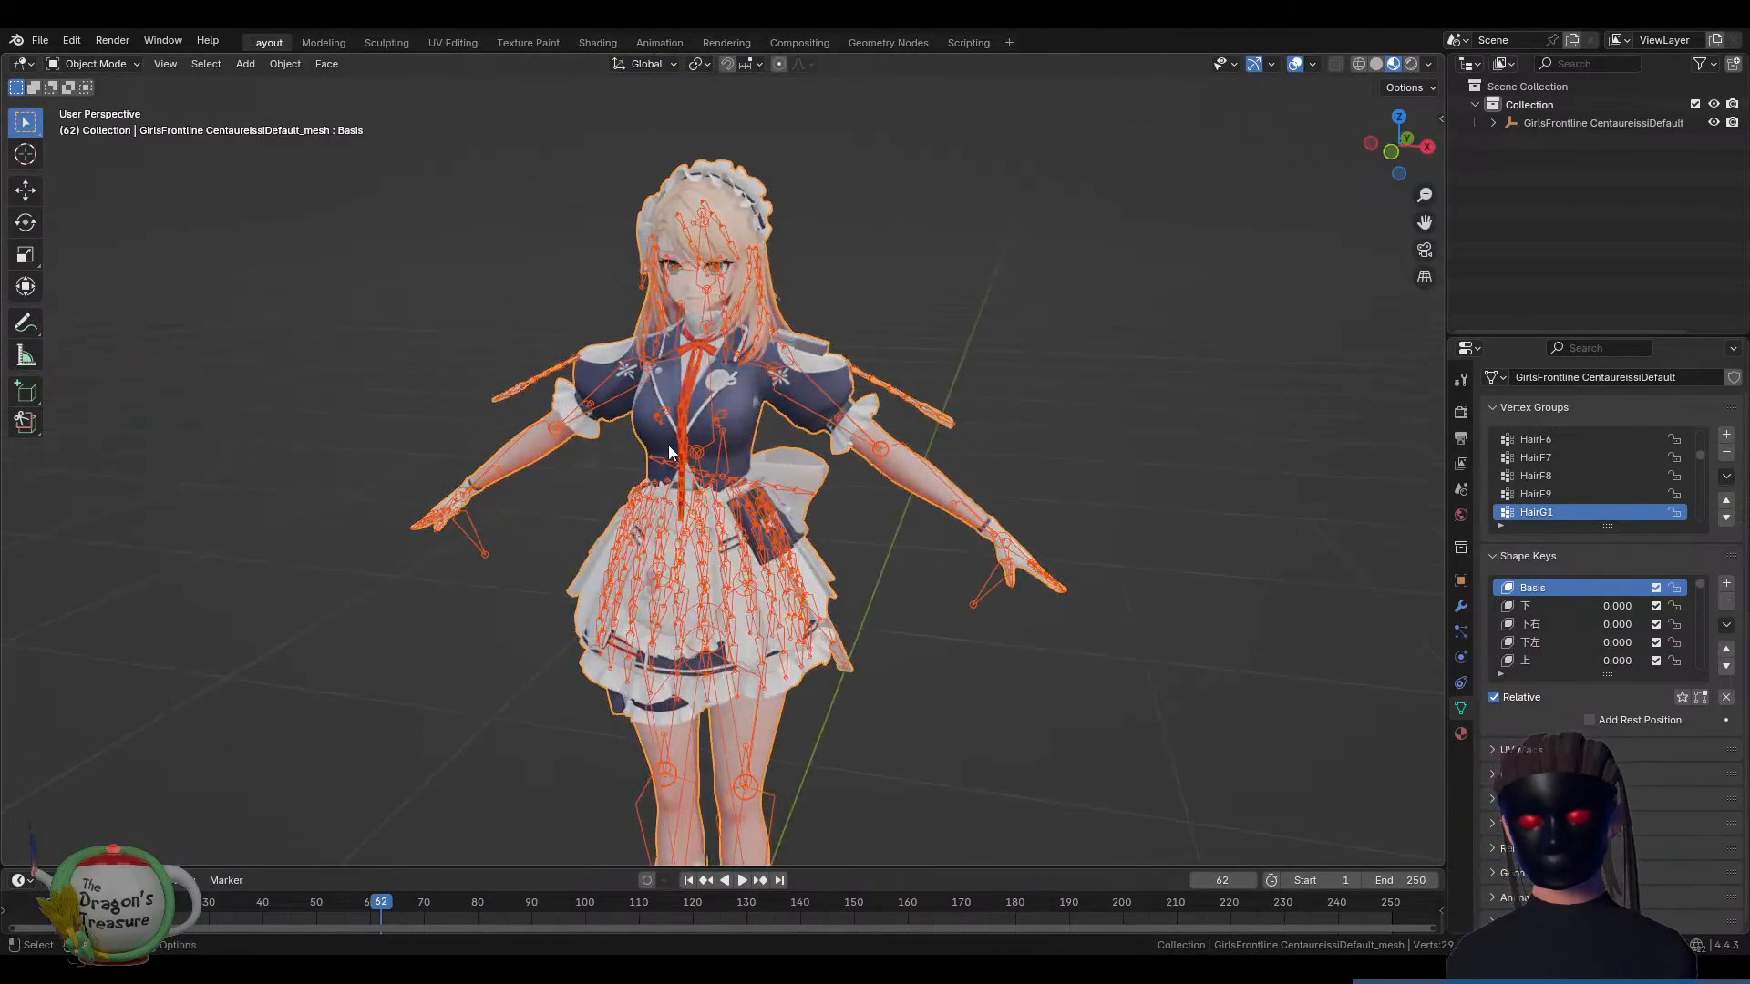
click(755, 415)
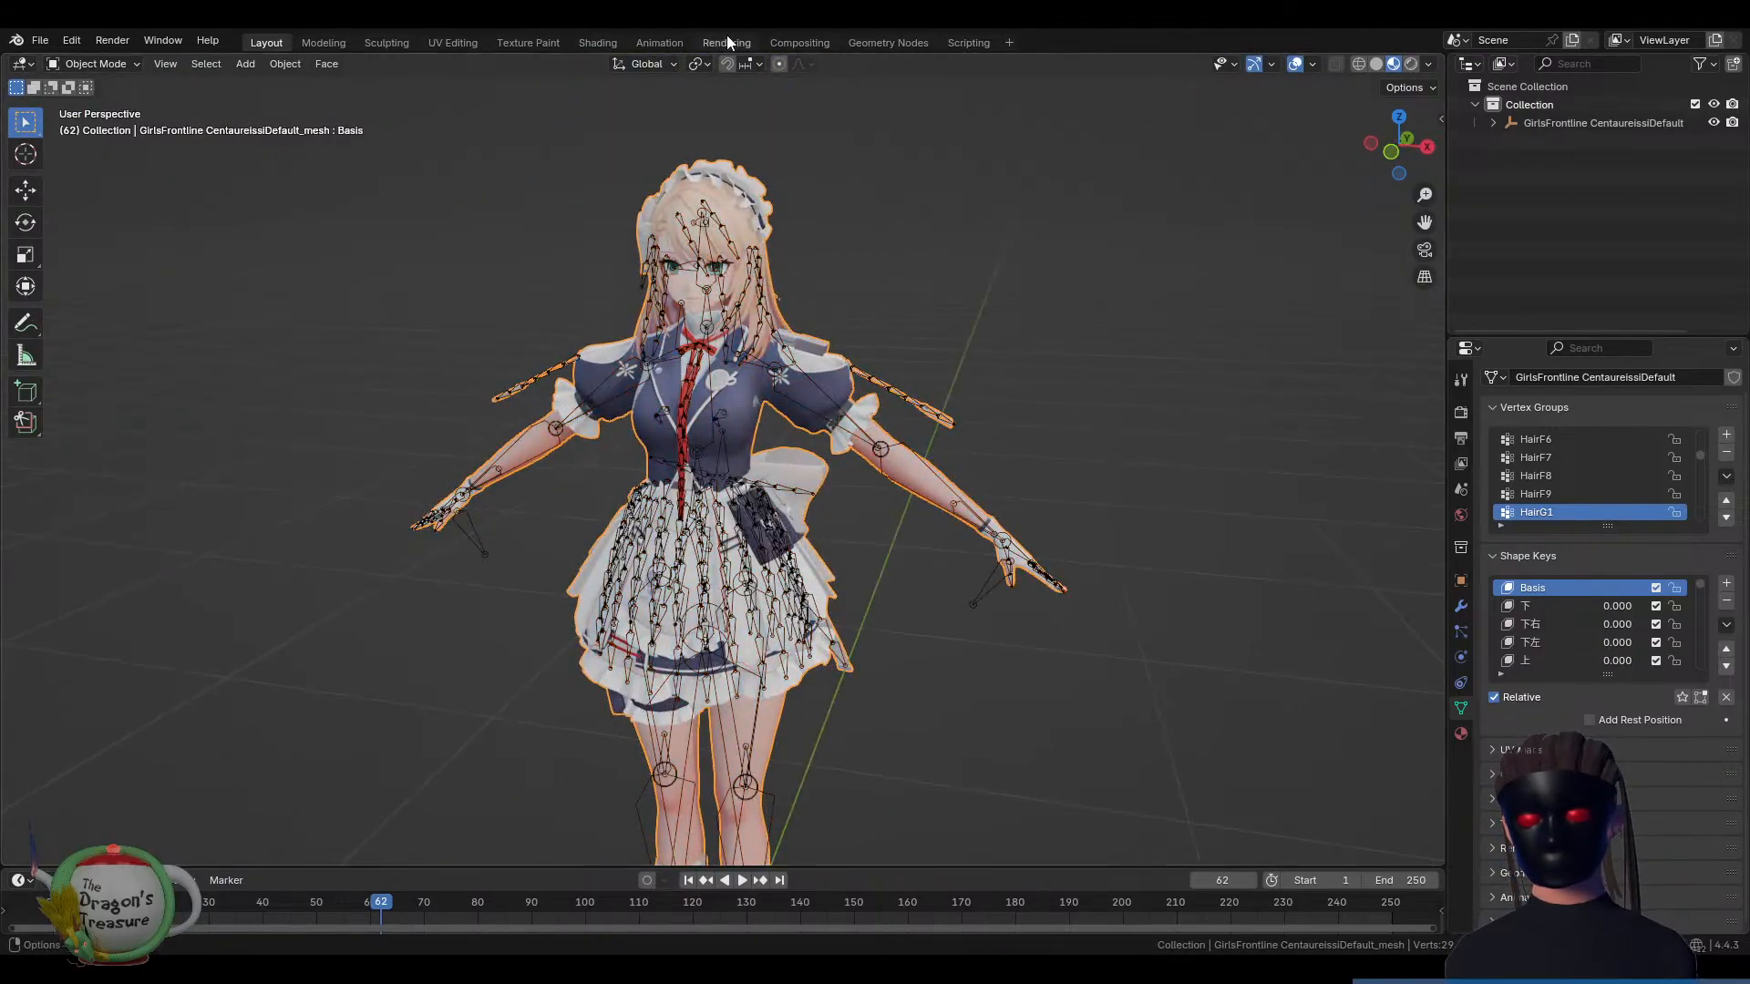
Set up the Shading workspace with the file browser area merged into the 3D viewport and a taller shader editor
click(603, 43)
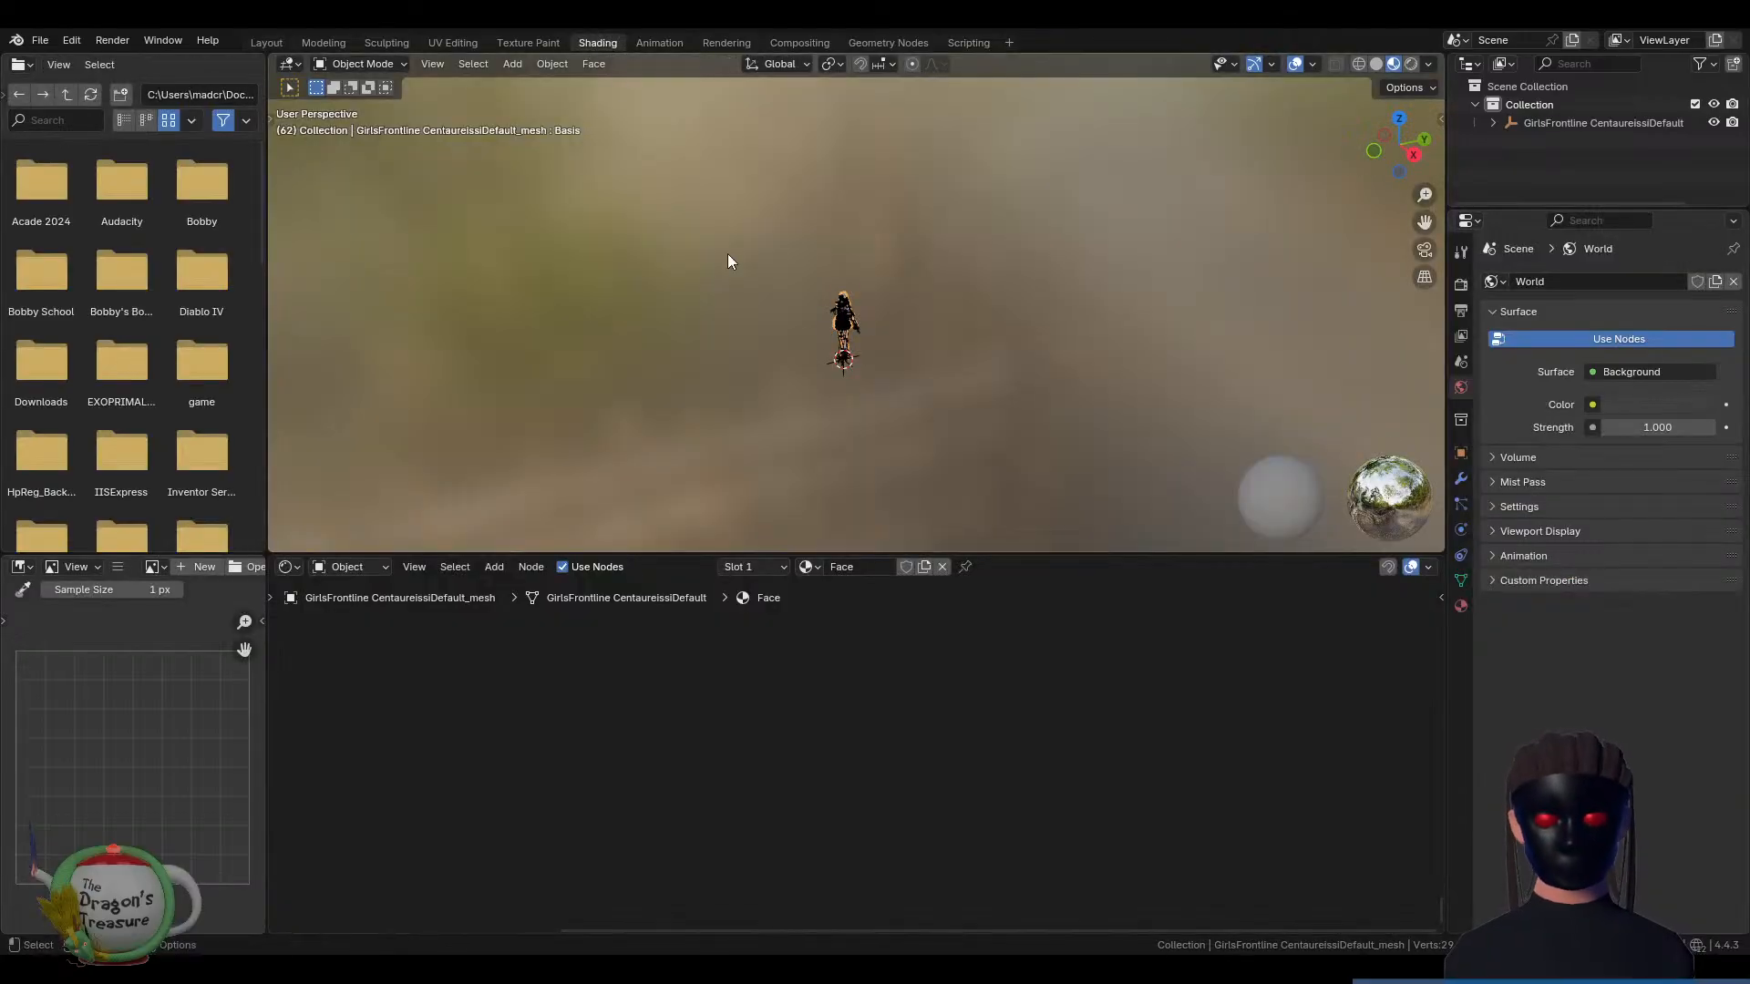
key(KP_Decimal)
right_click(266, 317)
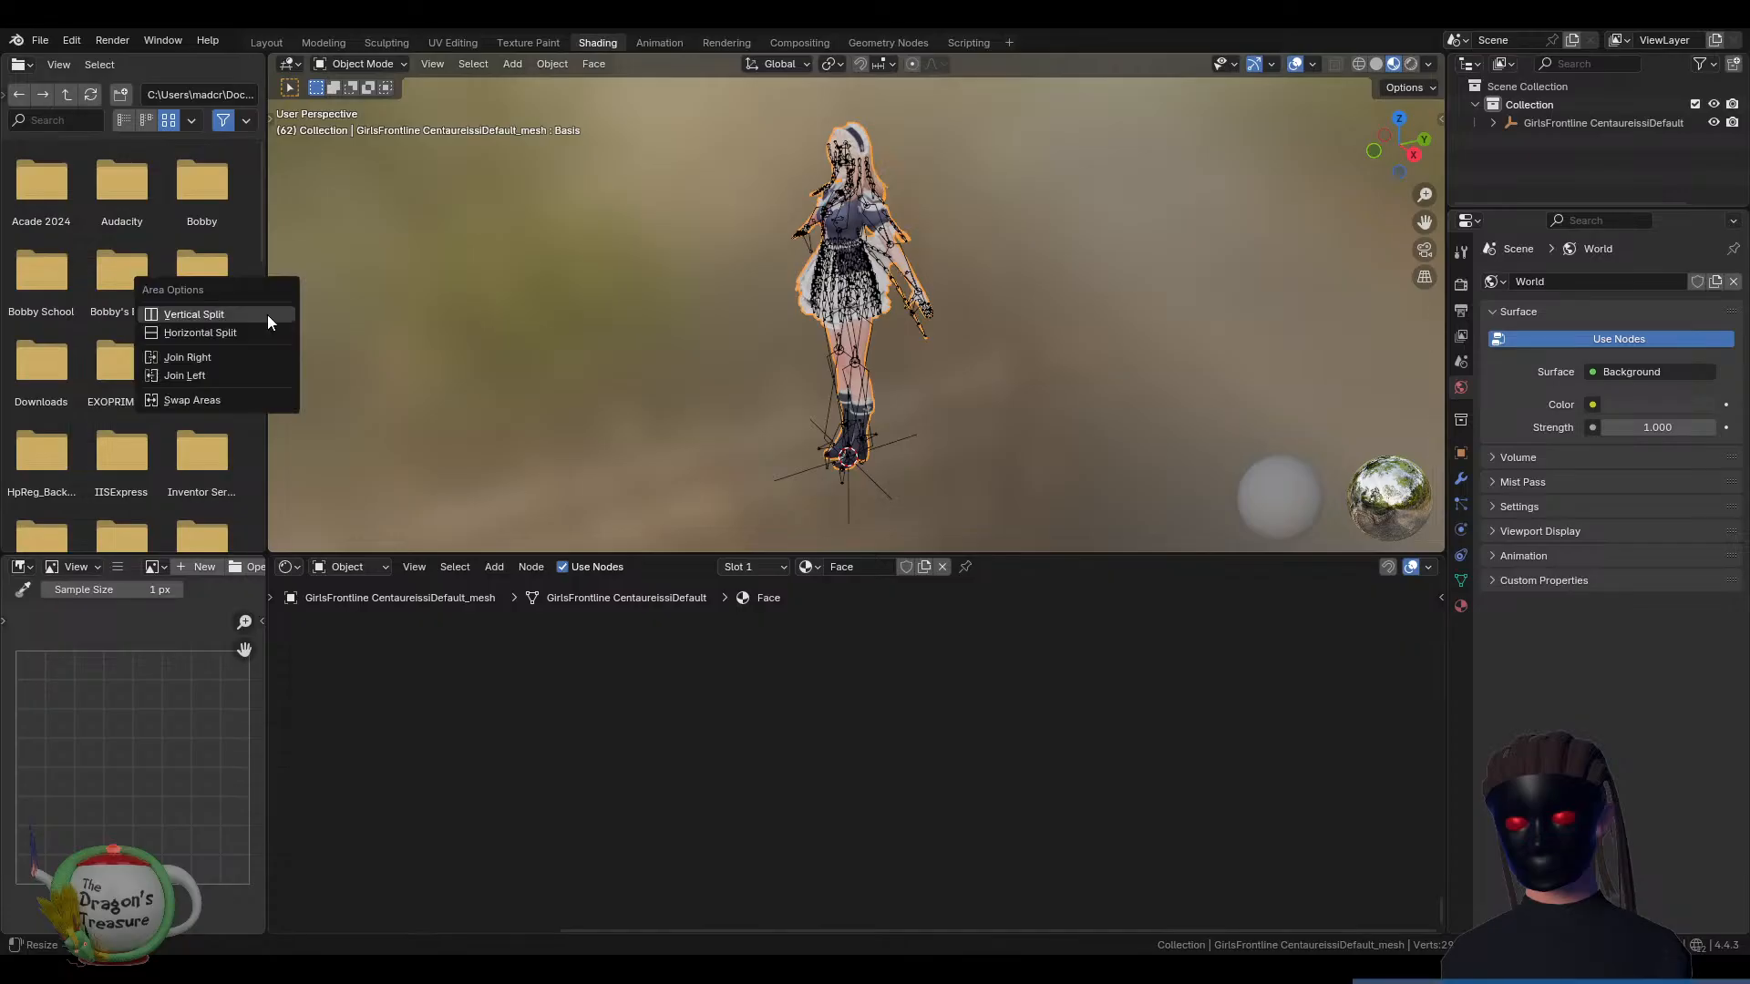
click(241, 374)
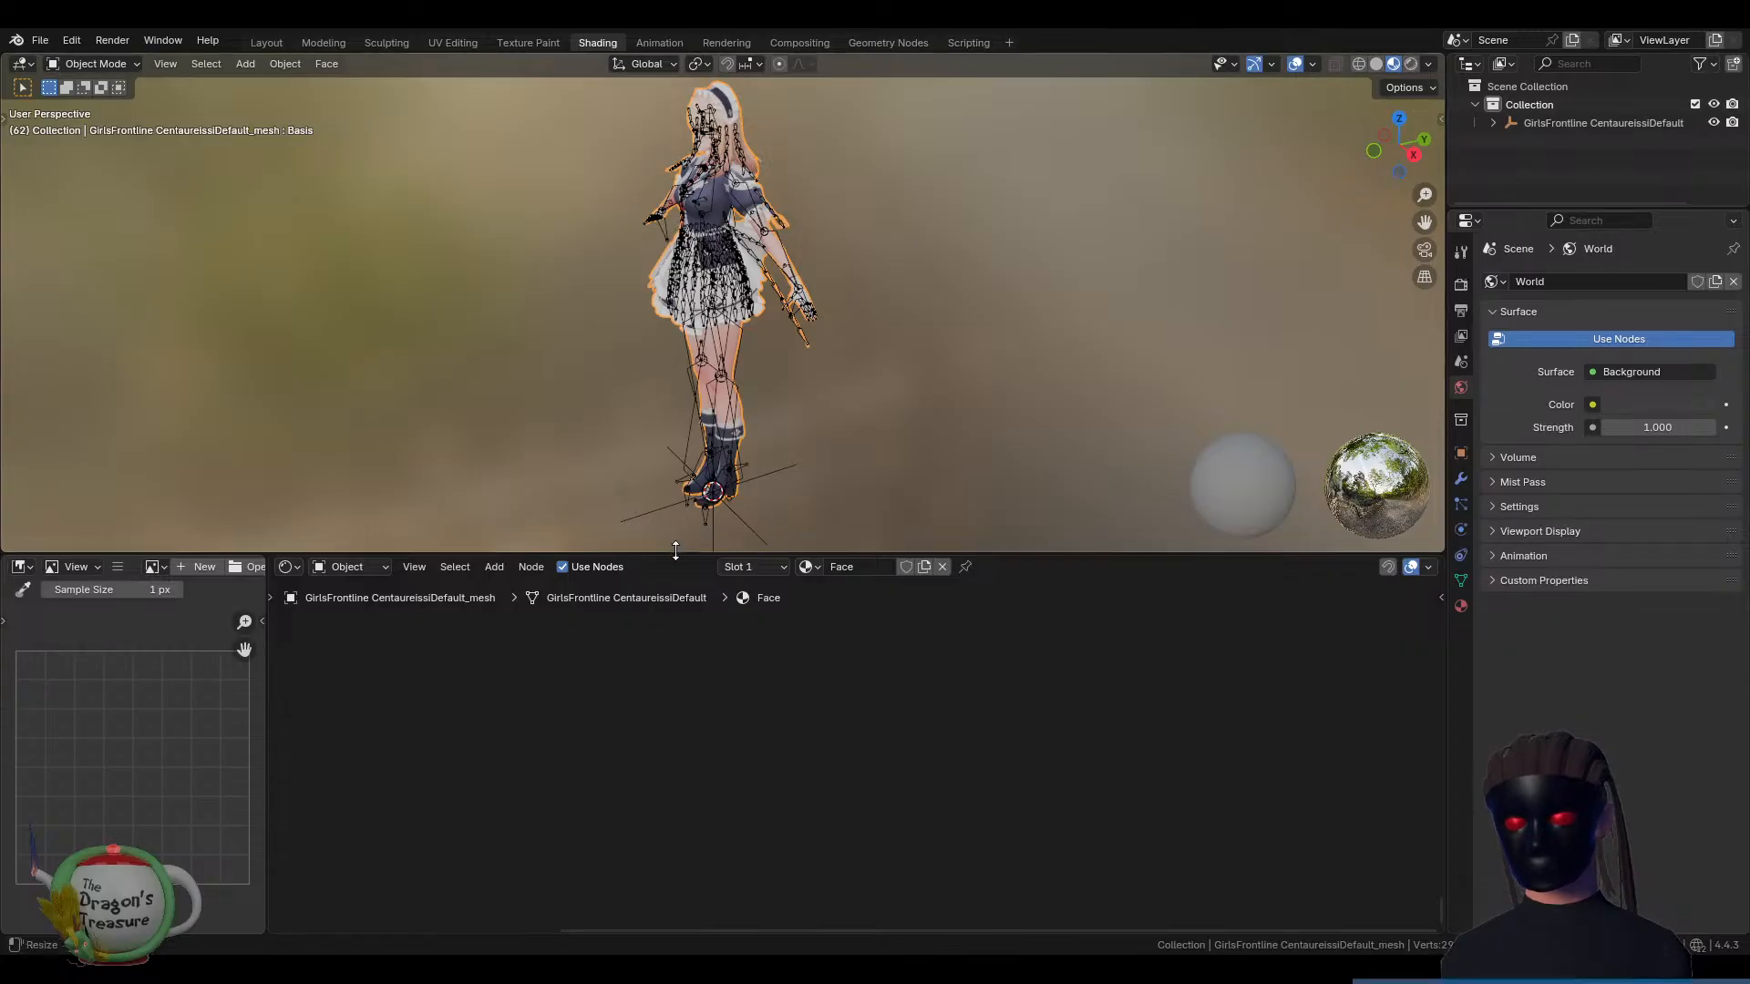
drag(675, 553, 699, 392)
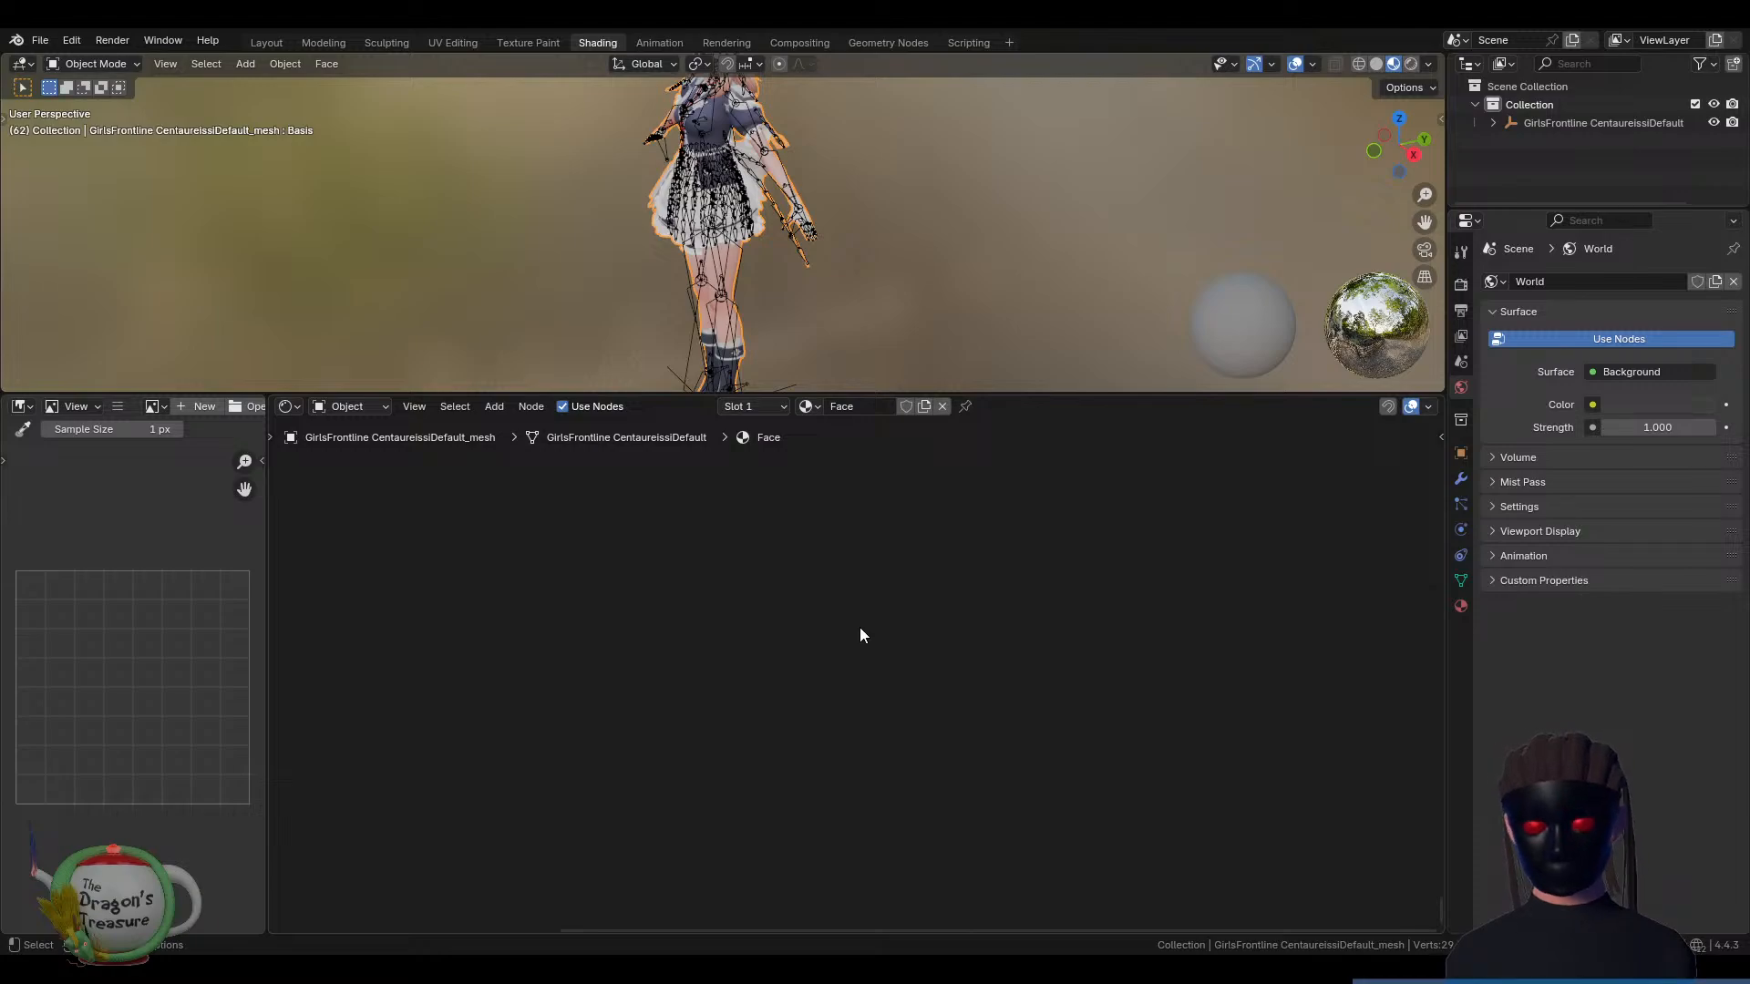
Bring the Face material's node tree into view and maximize the shader editor
key(Home)
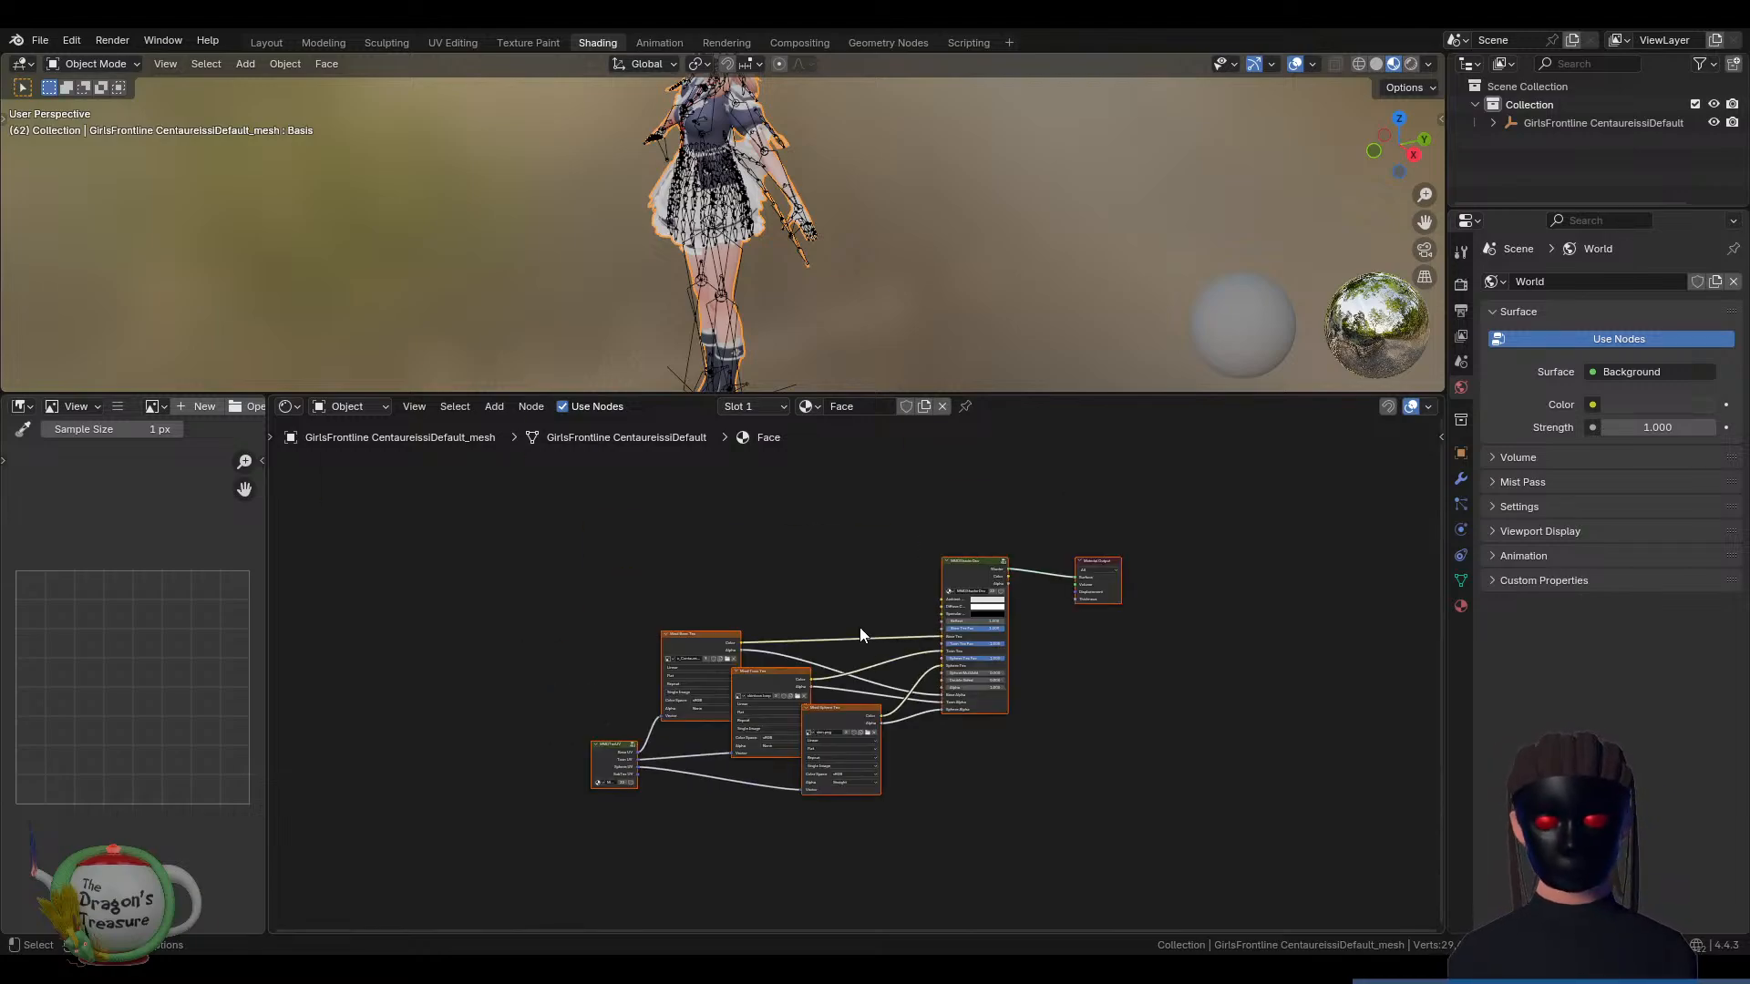
scroll(759, 660, up, 3)
scroll(746, 632, up, 1)
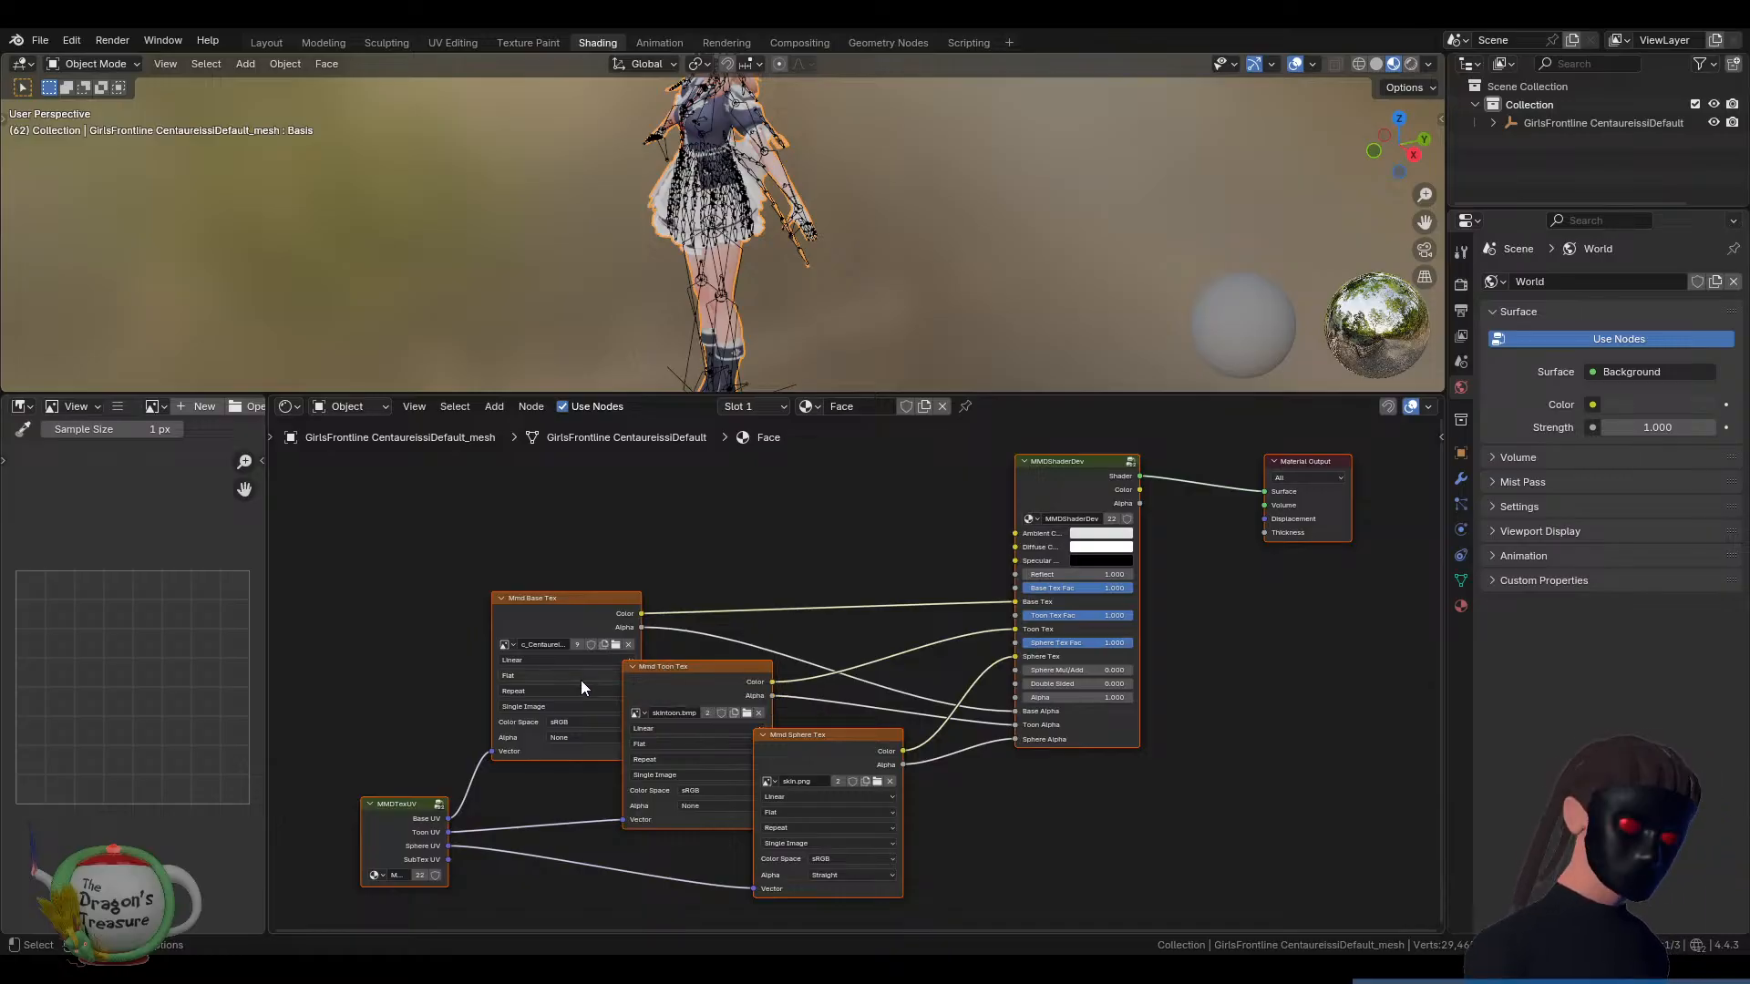
middle_drag(558, 787, 774, 745)
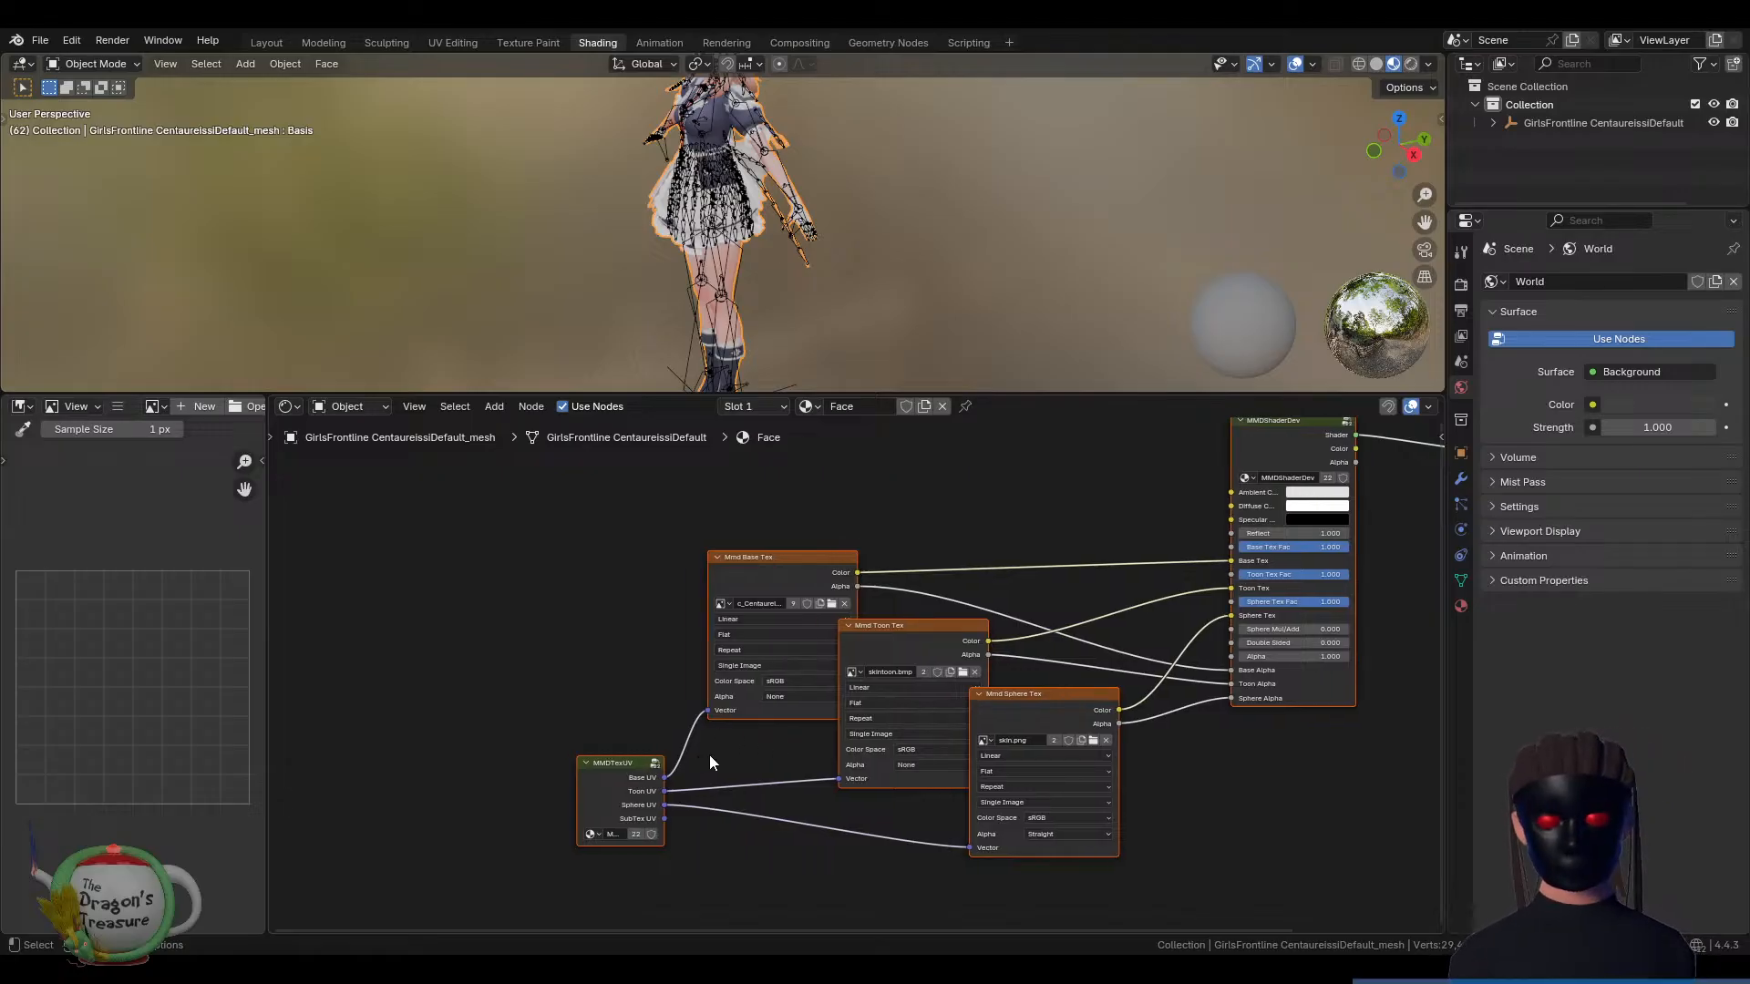
click(720, 753)
key(ctrl+space)
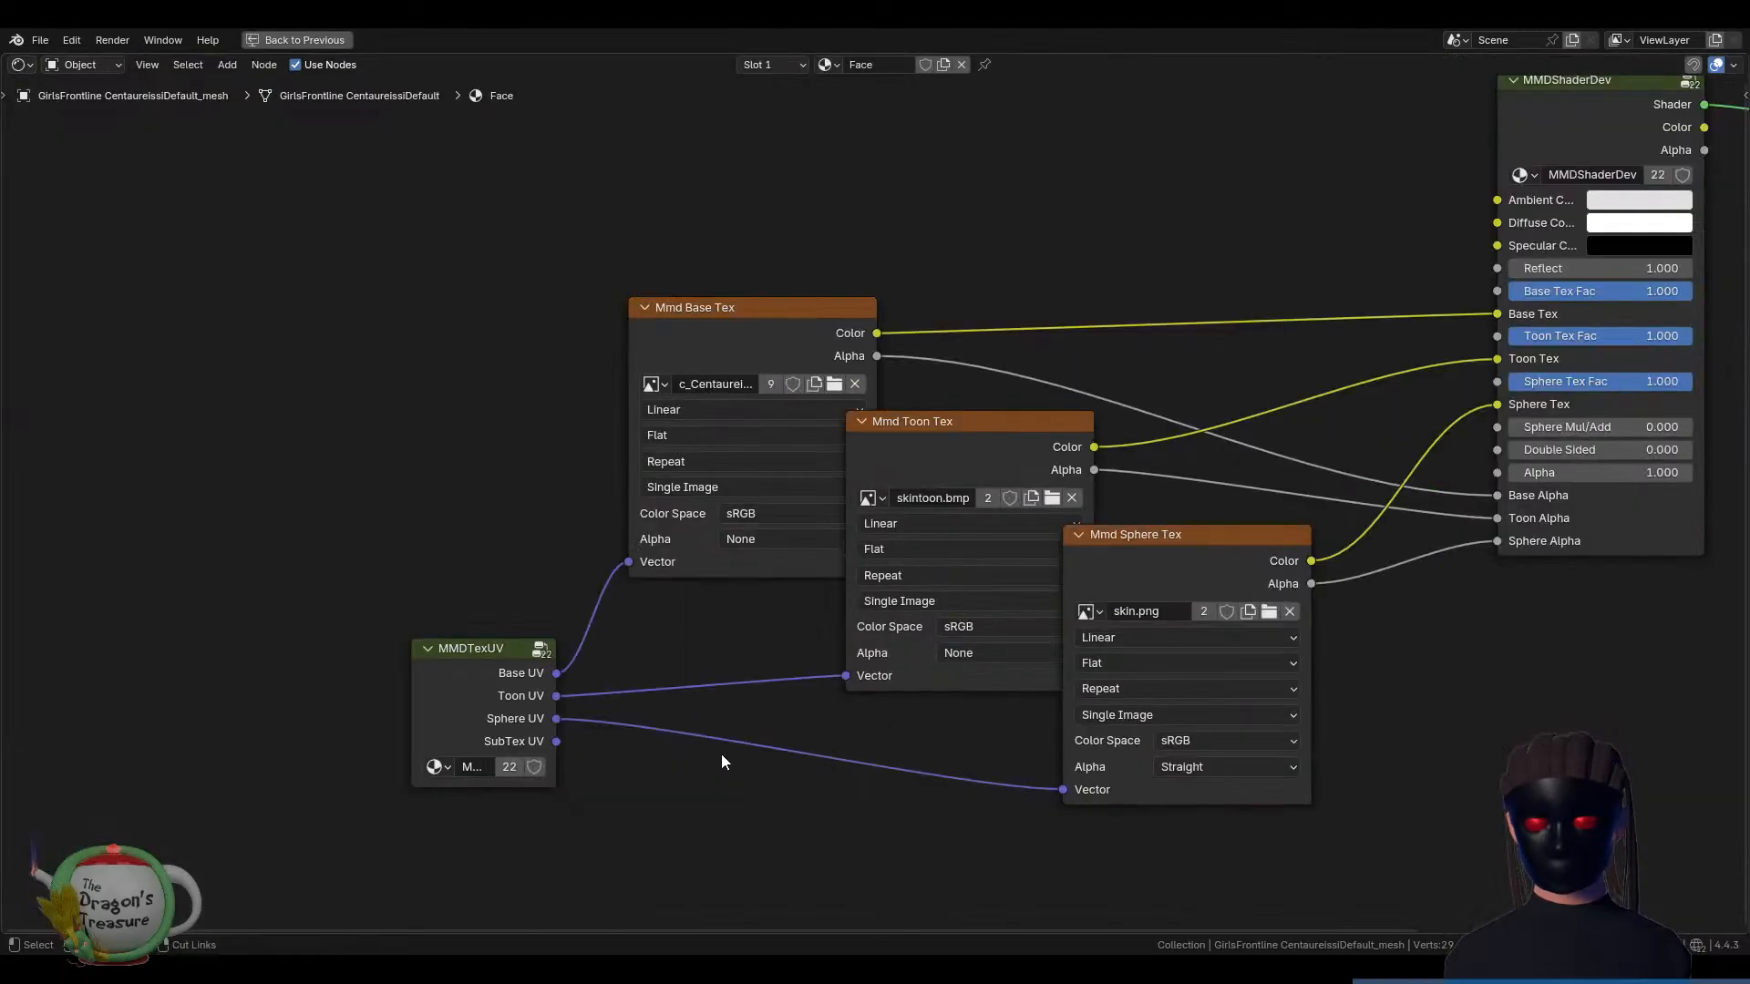
Examine the MMDTexUV and MMDShaderDev group nodes in the Face material
click(491, 649)
middle_drag(1526, 205, 1222, 359)
click(1216, 308)
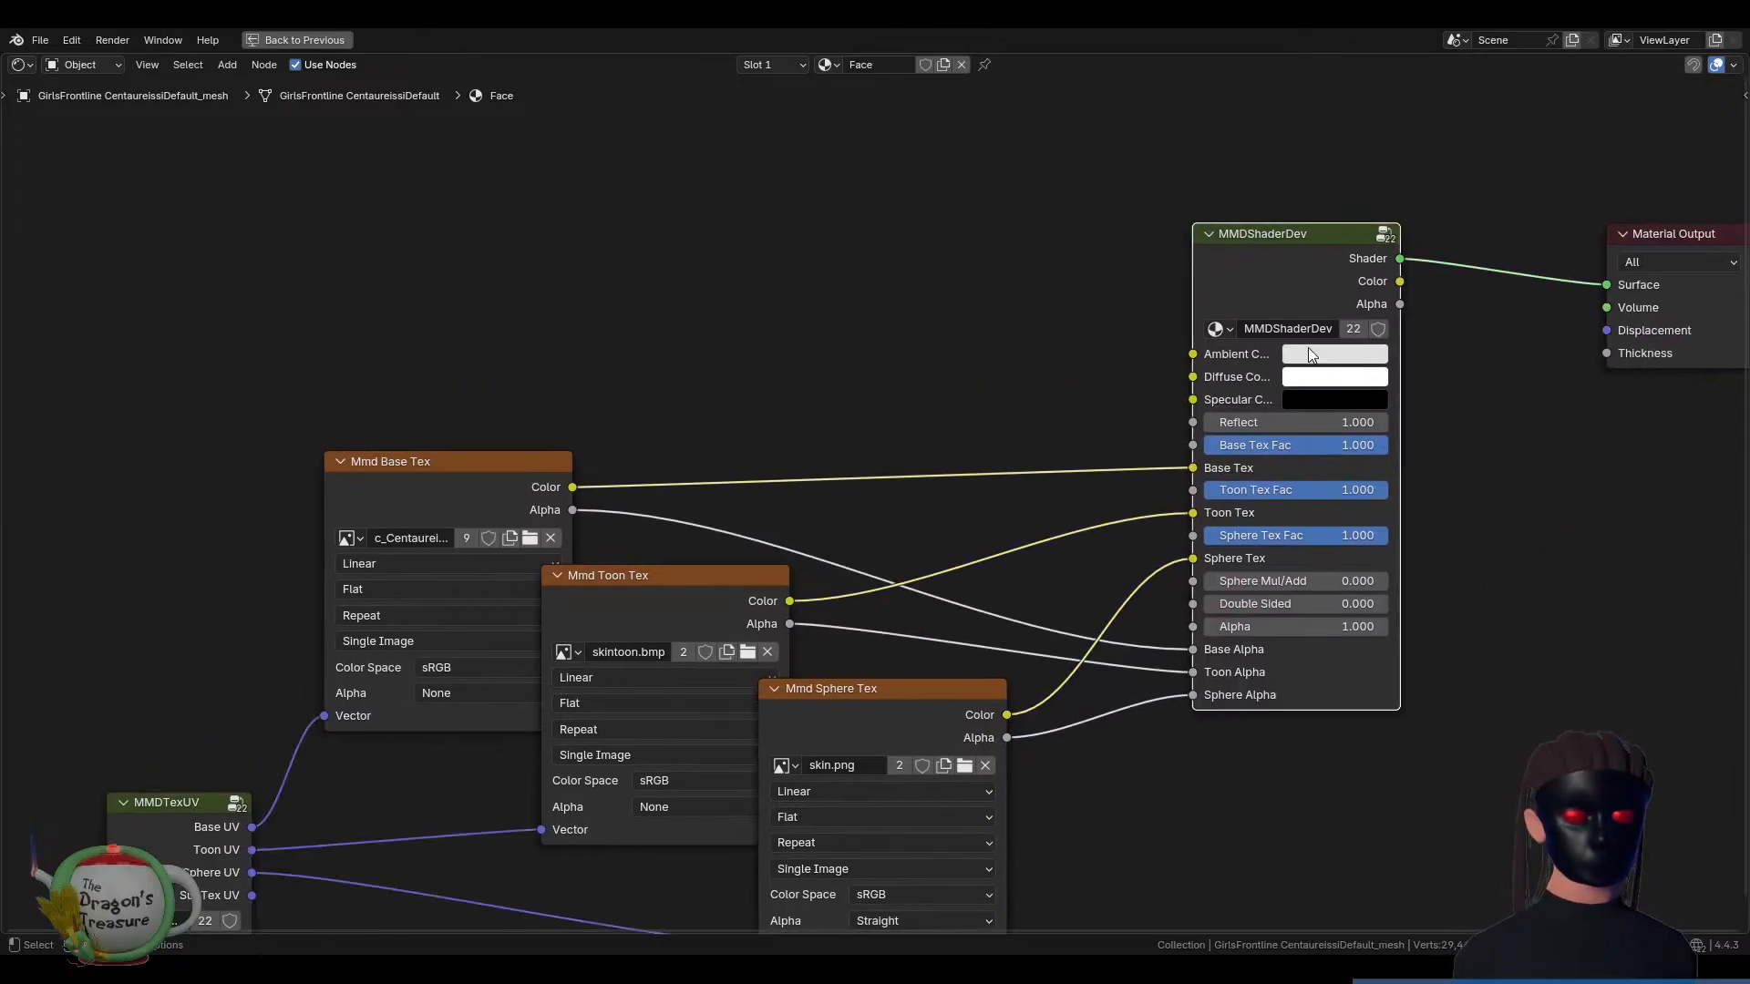
key(shift+a)
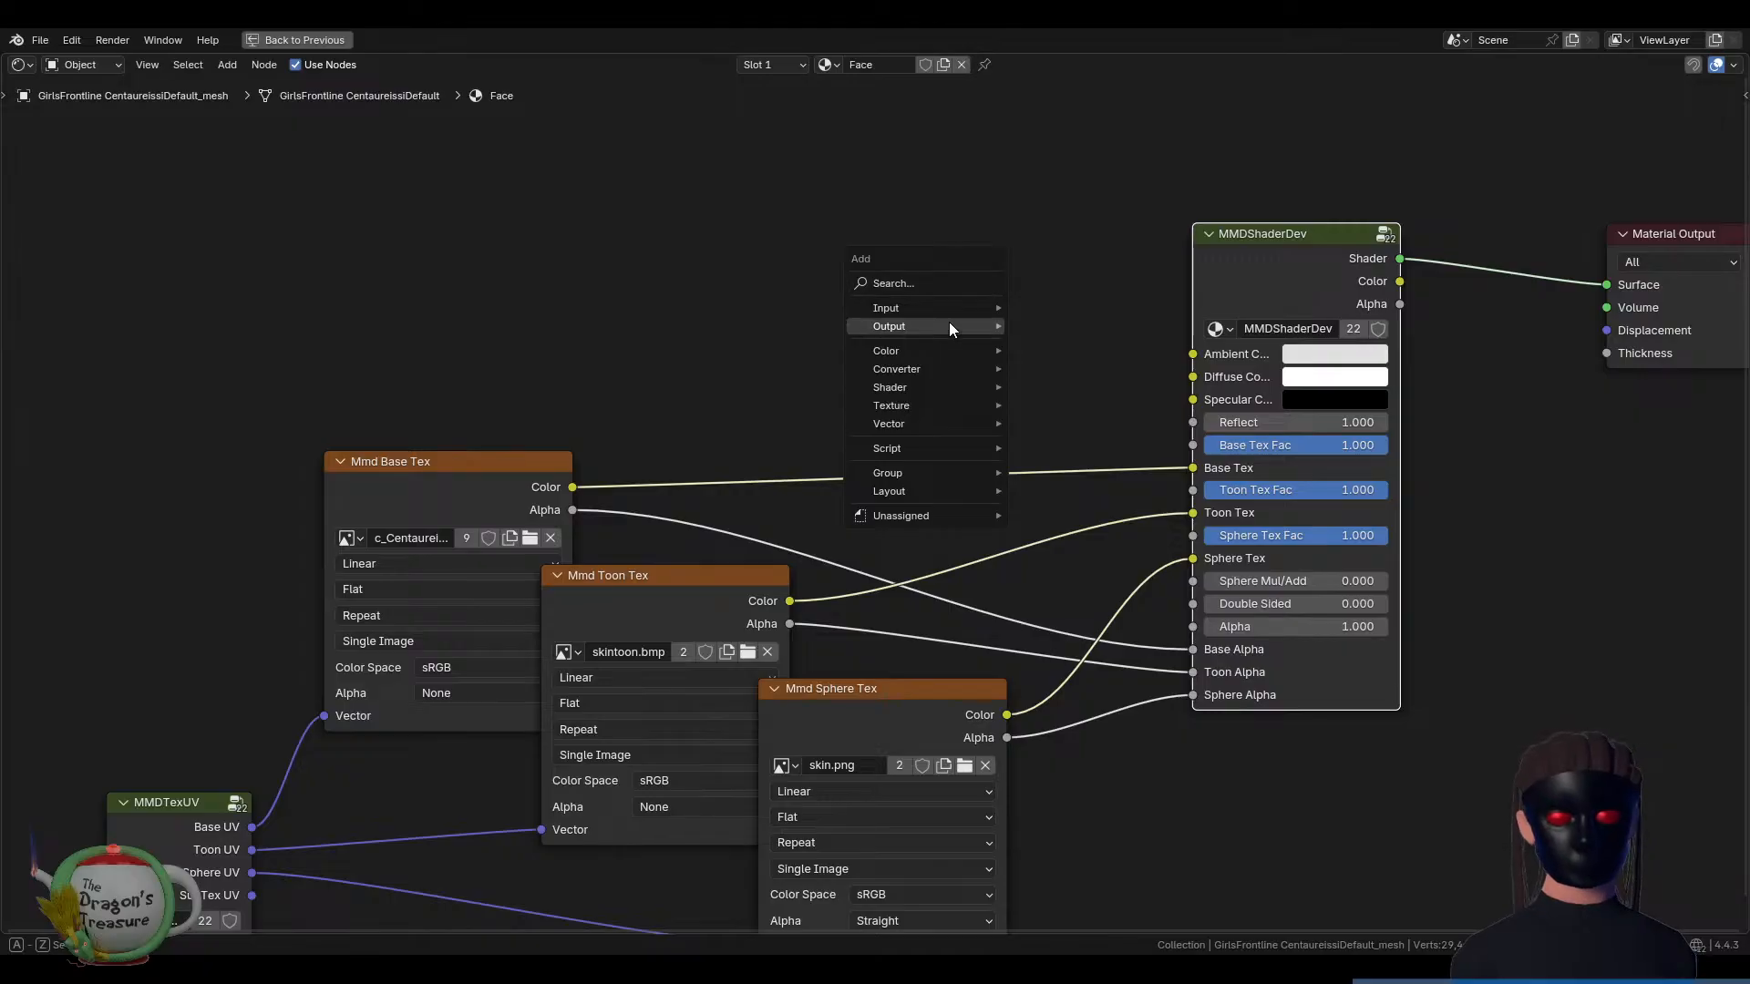
mouse_move(921, 408)
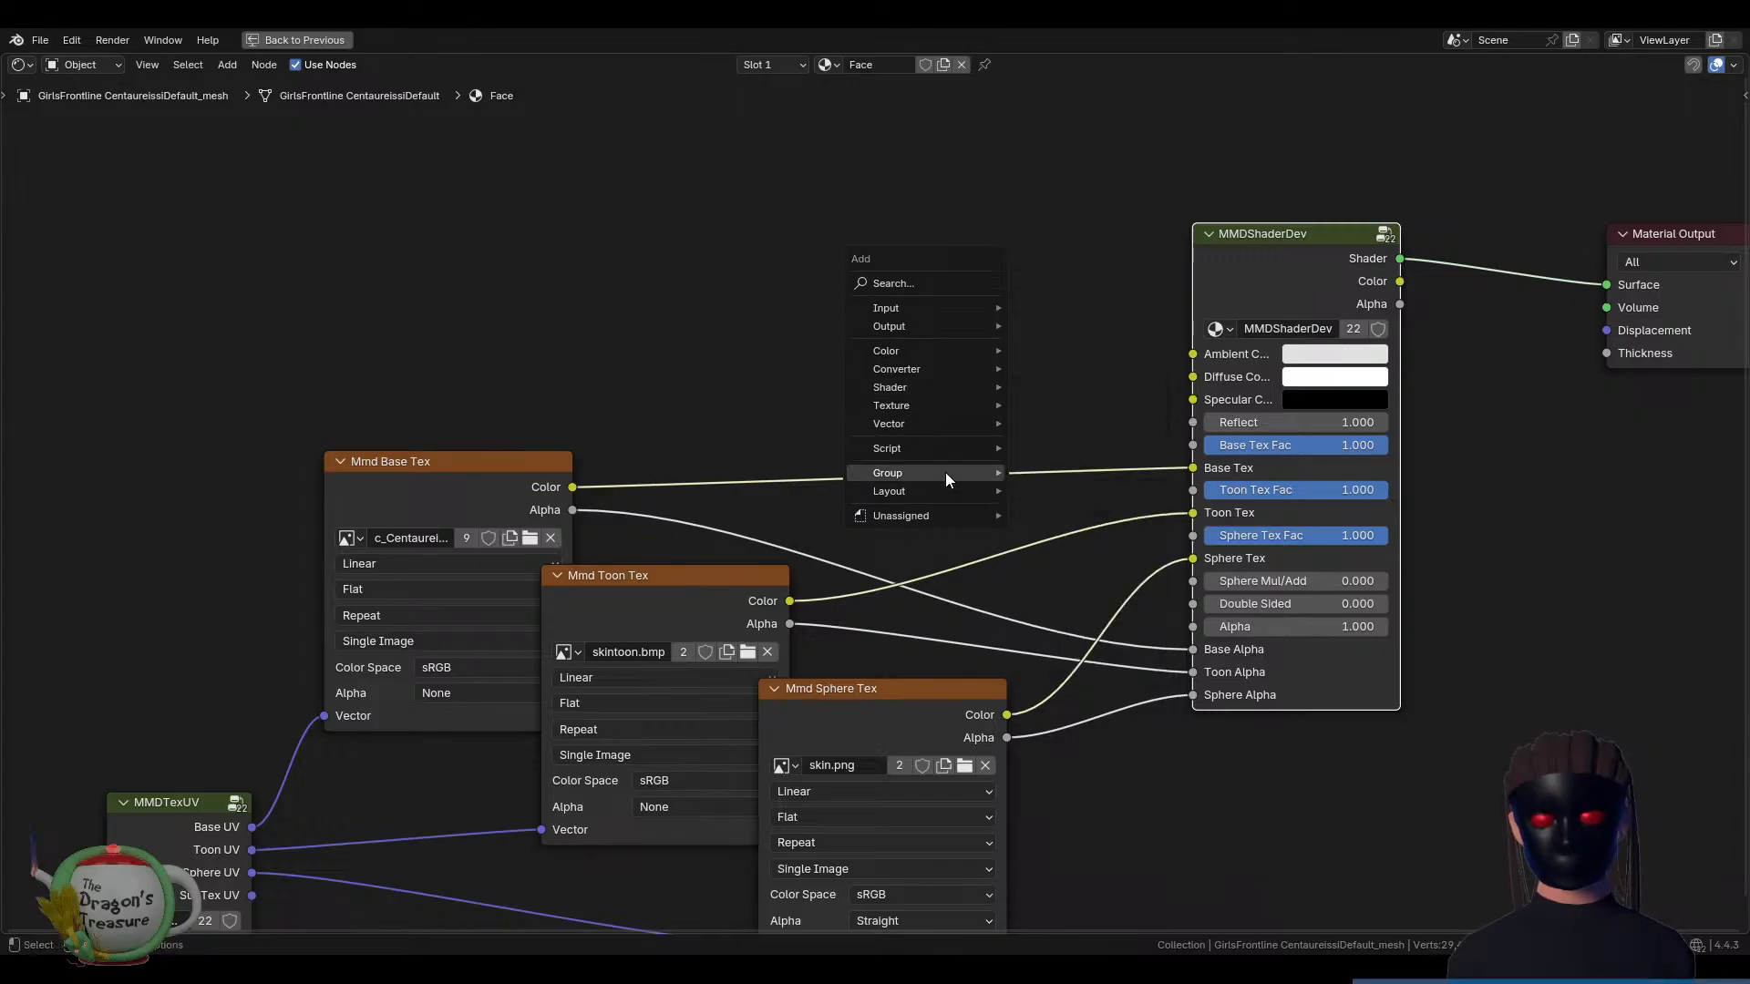
mouse_move(944, 472)
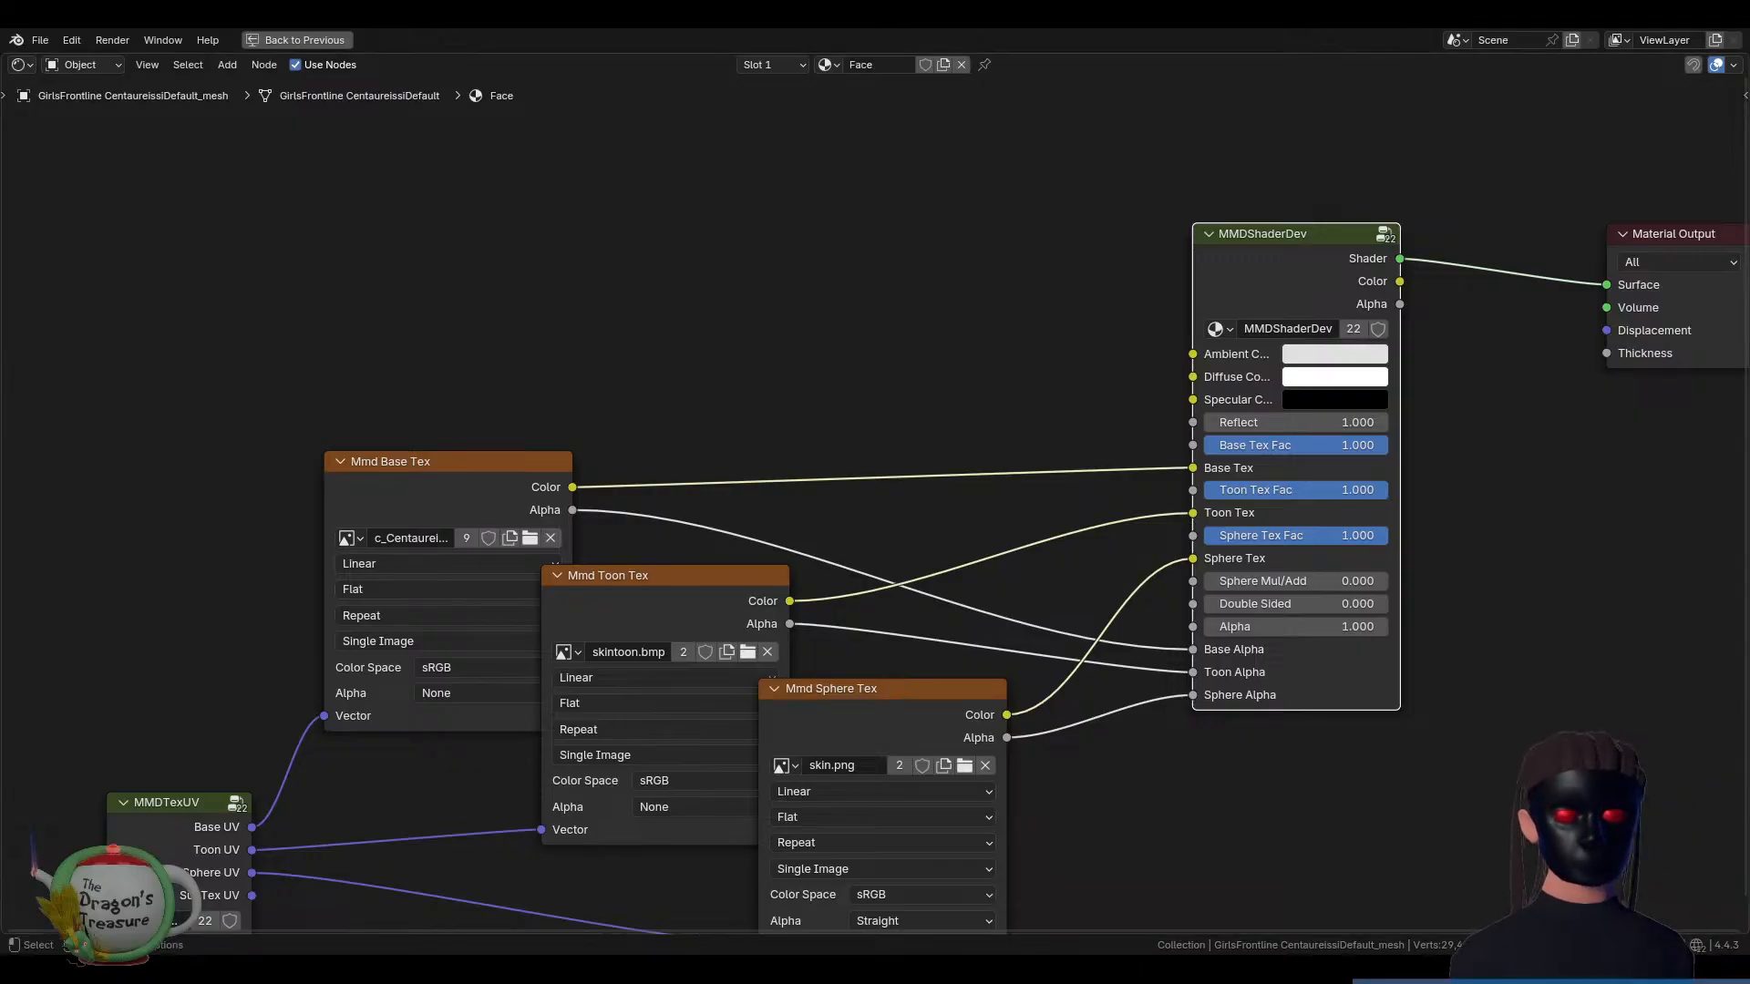
click(964, 401)
Look inside the MMDTexUV node group to see how its UV outputs are built, then return to the Face material
middle_drag(755, 393, 1303, 230)
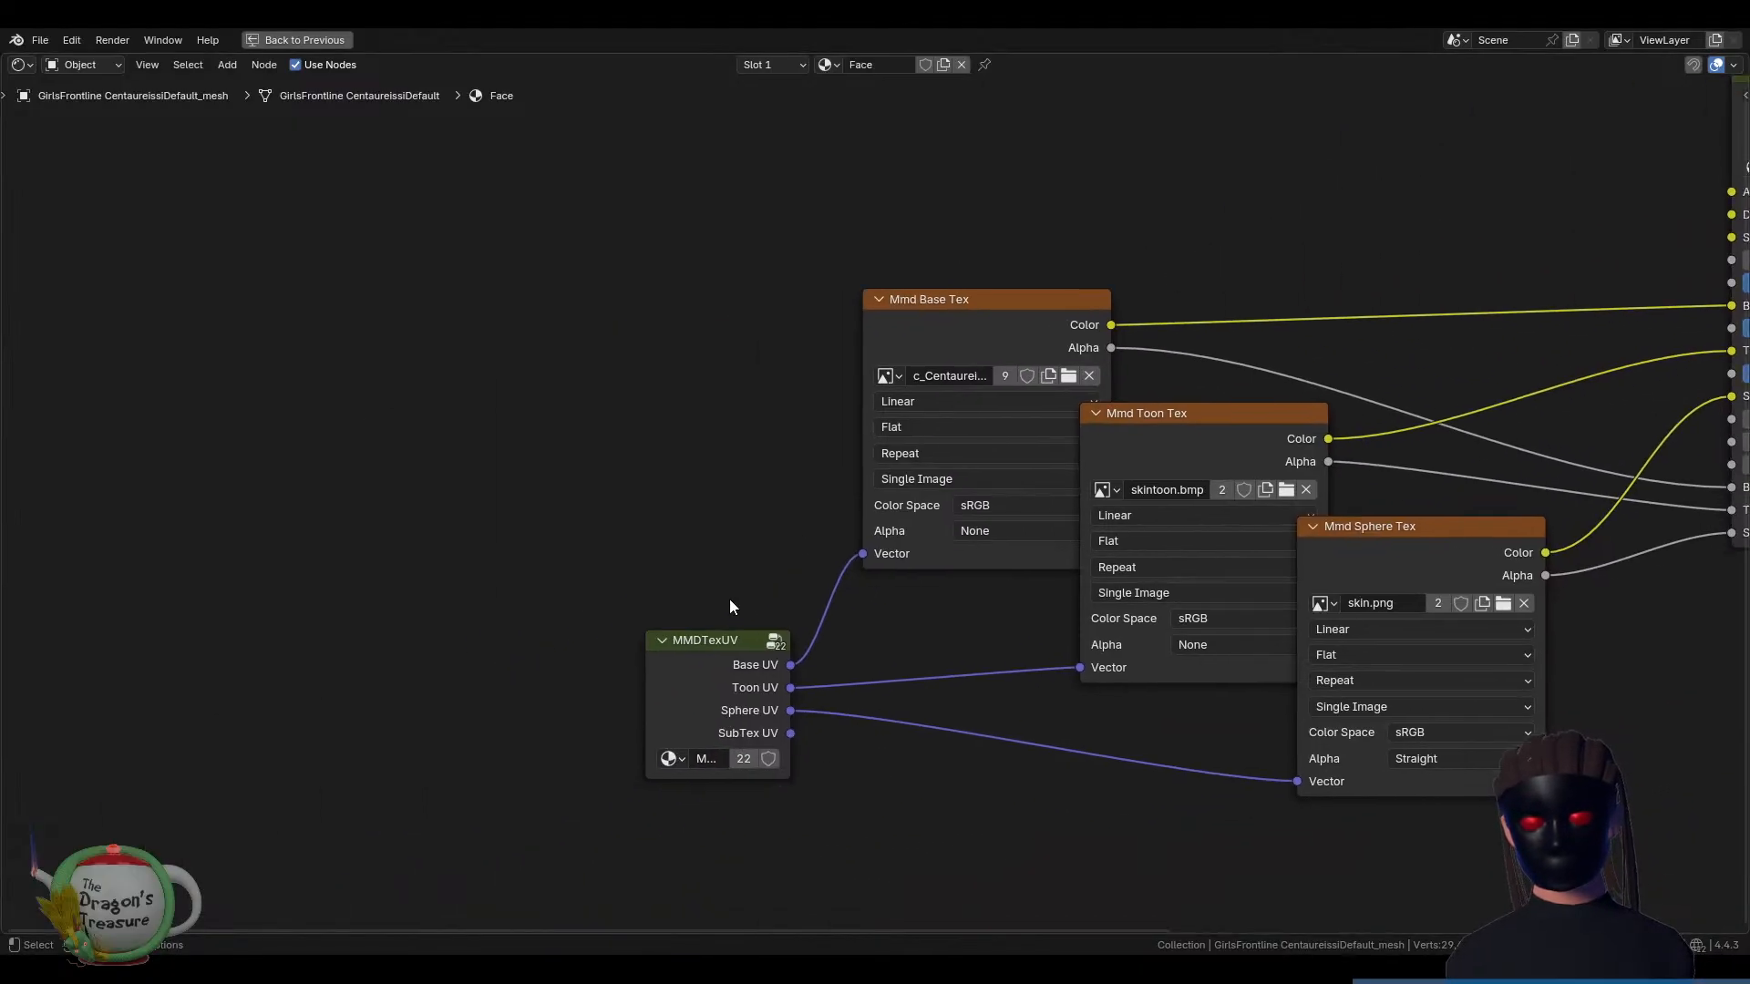
click(716, 658)
key(Tab)
scroll(1222, 633, down, 5)
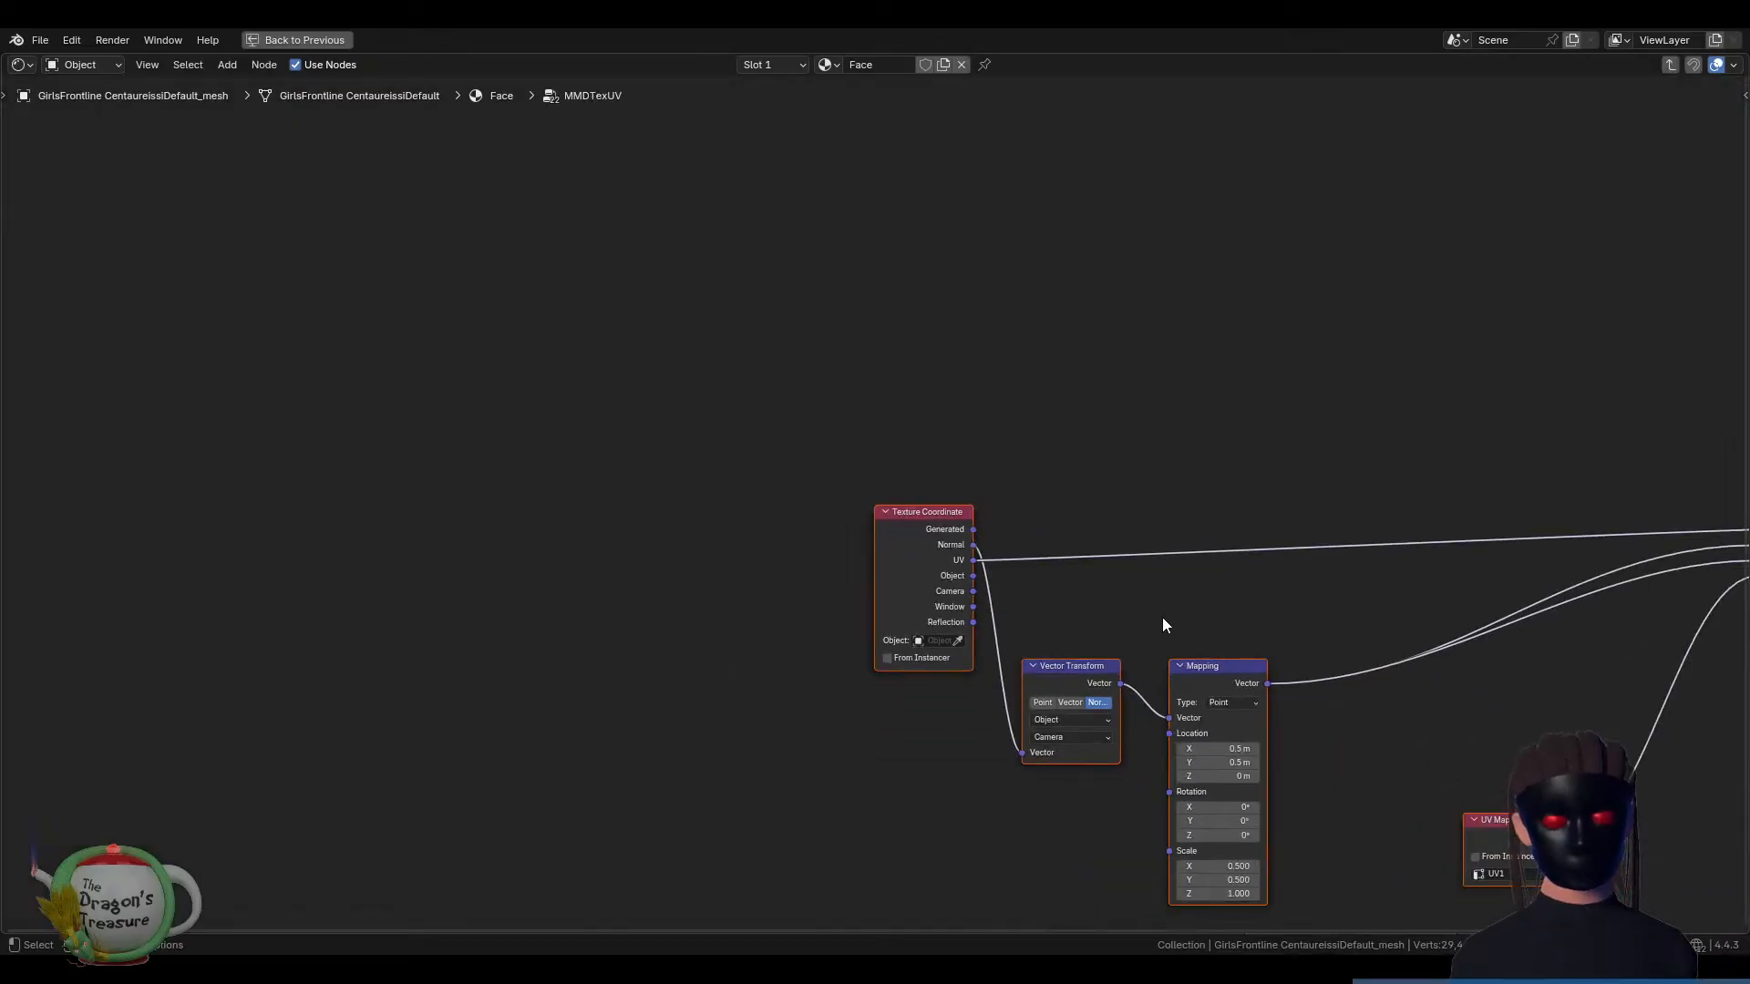
middle_drag(1322, 470, 849, 189)
middle_drag(935, 315, 1122, 362)
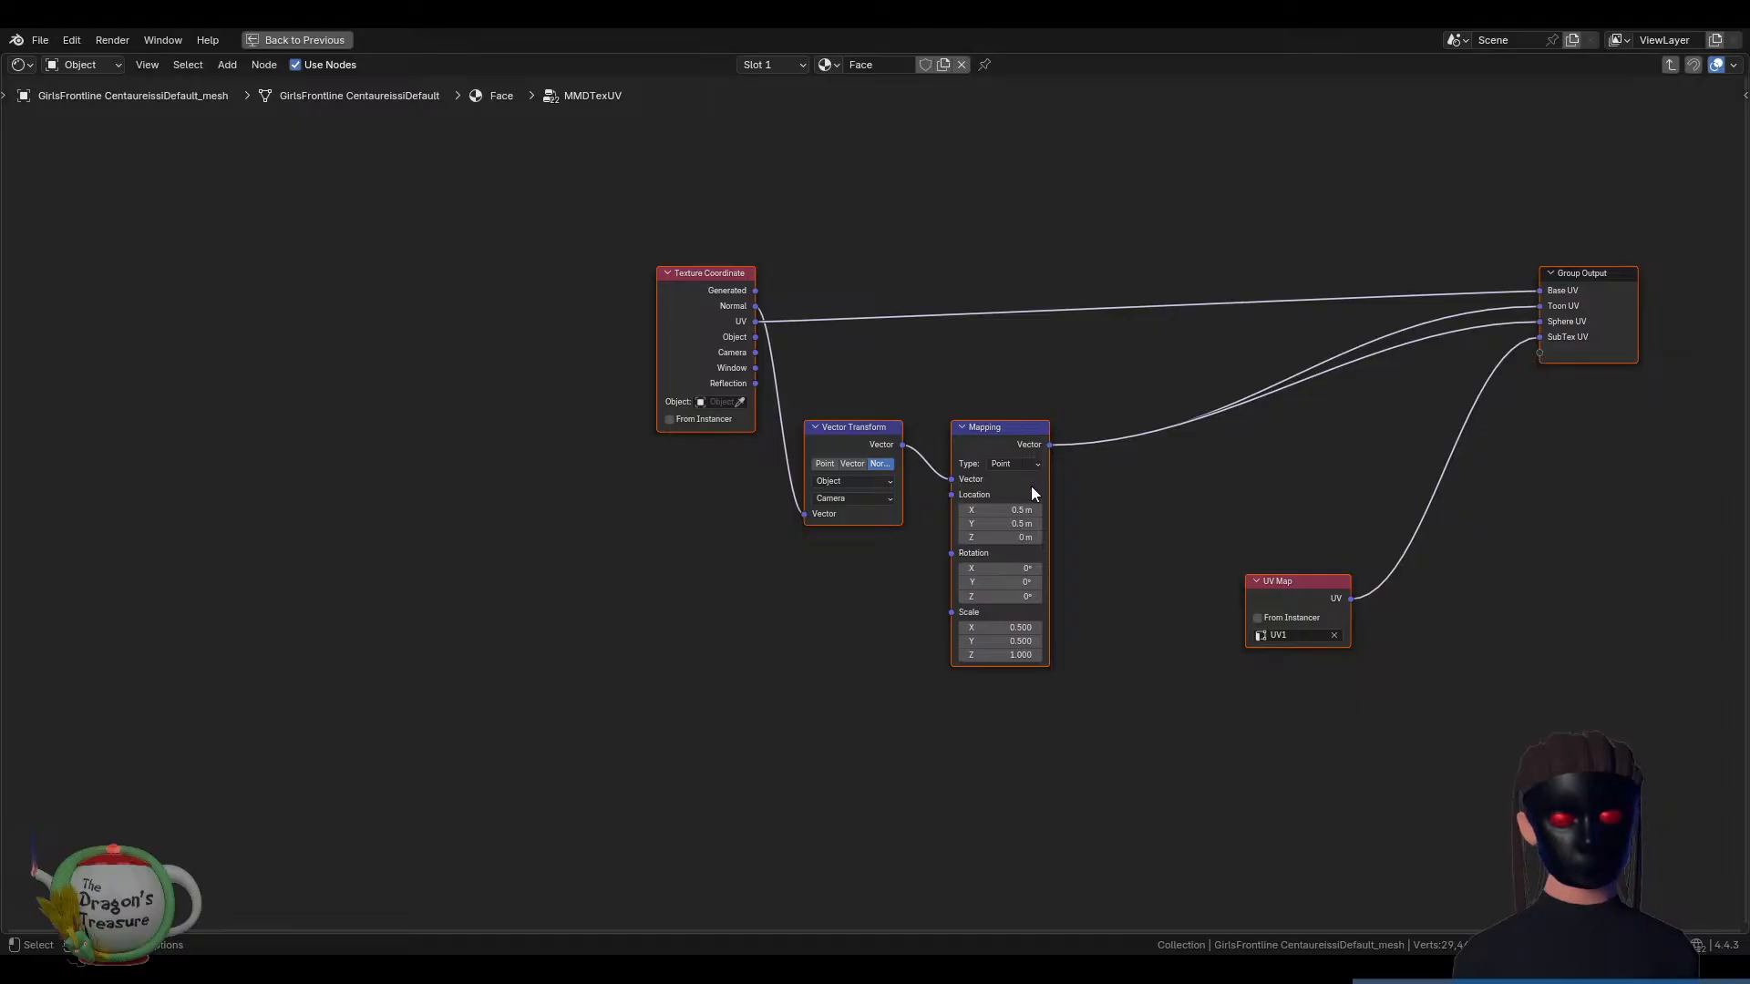
middle_drag(1206, 477, 1032, 511)
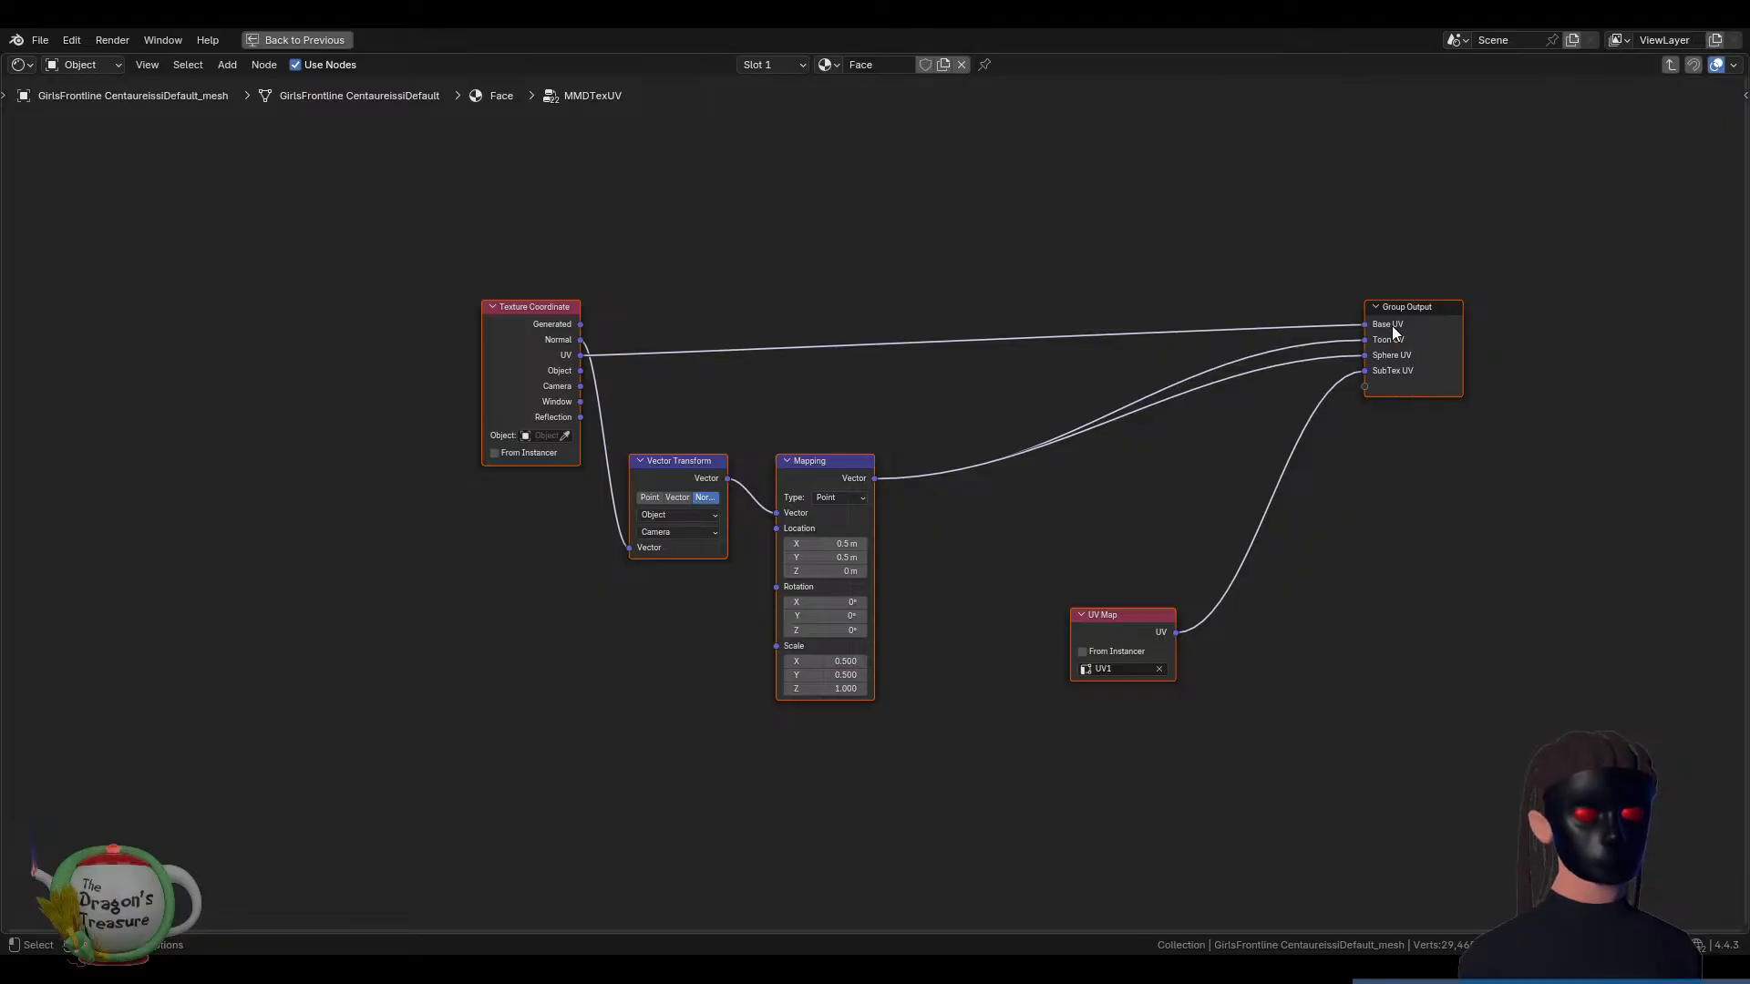
key(Tab)
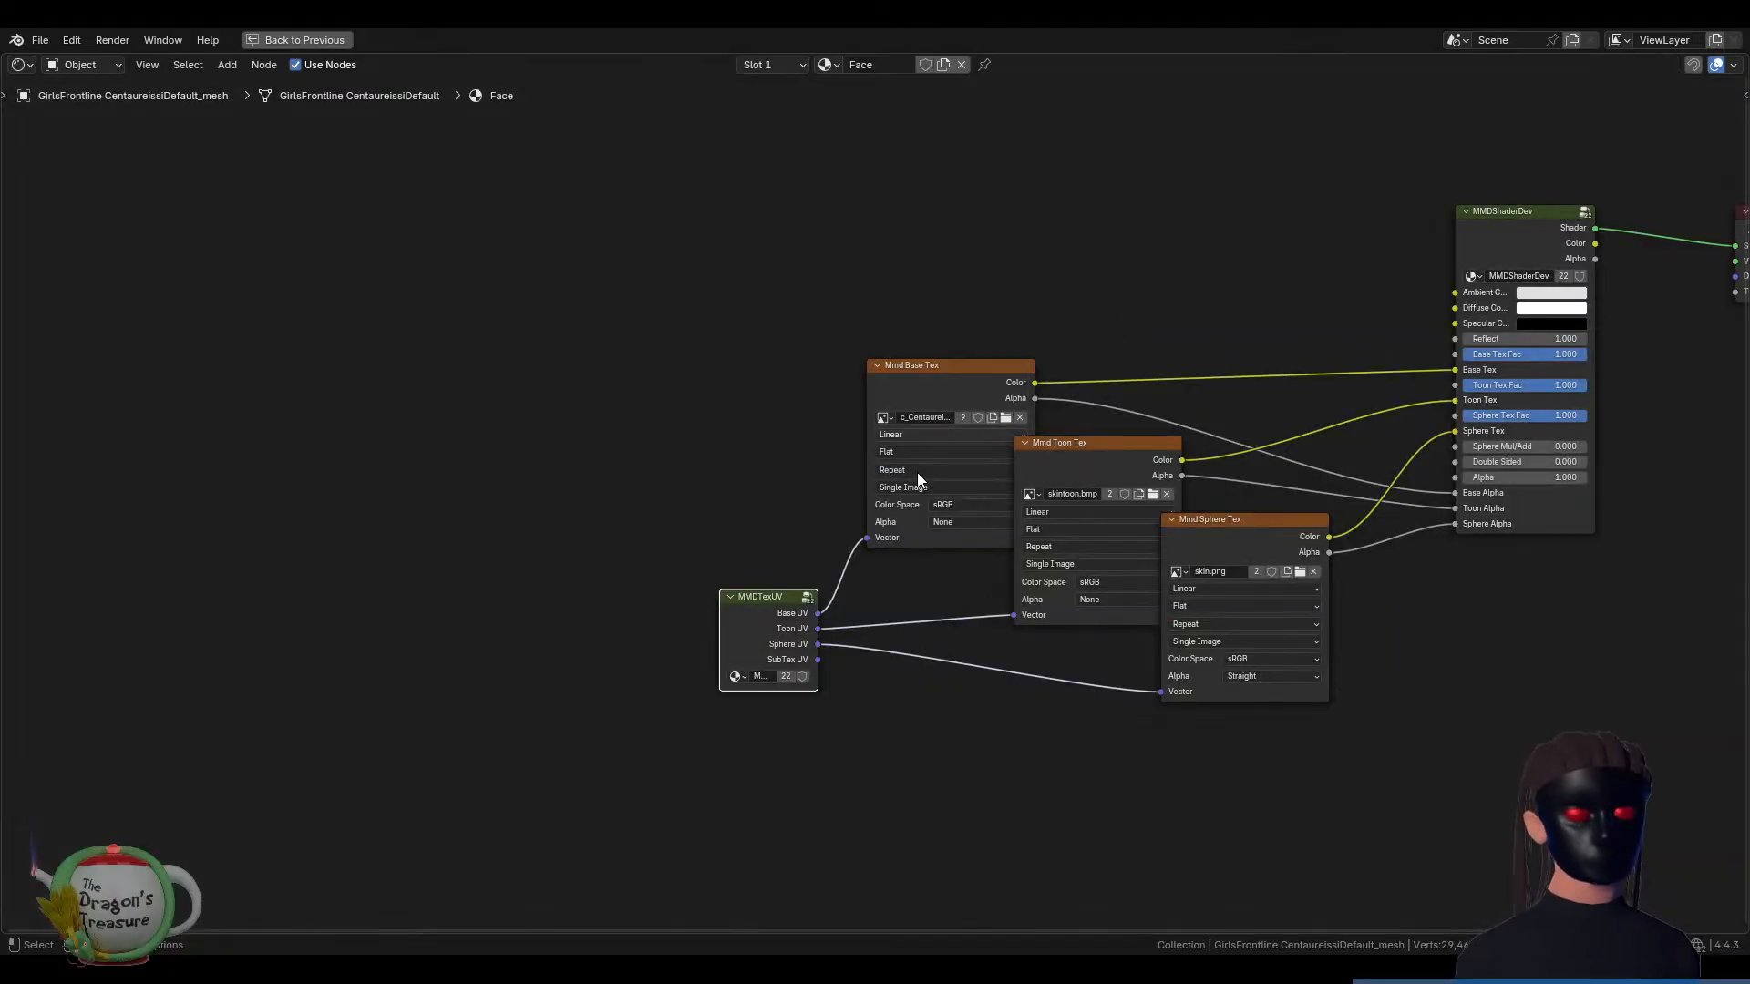
Enter the MMDShaderDev node group and examine its complete internal node network
middle_drag(1245, 346, 878, 366)
click(1170, 304)
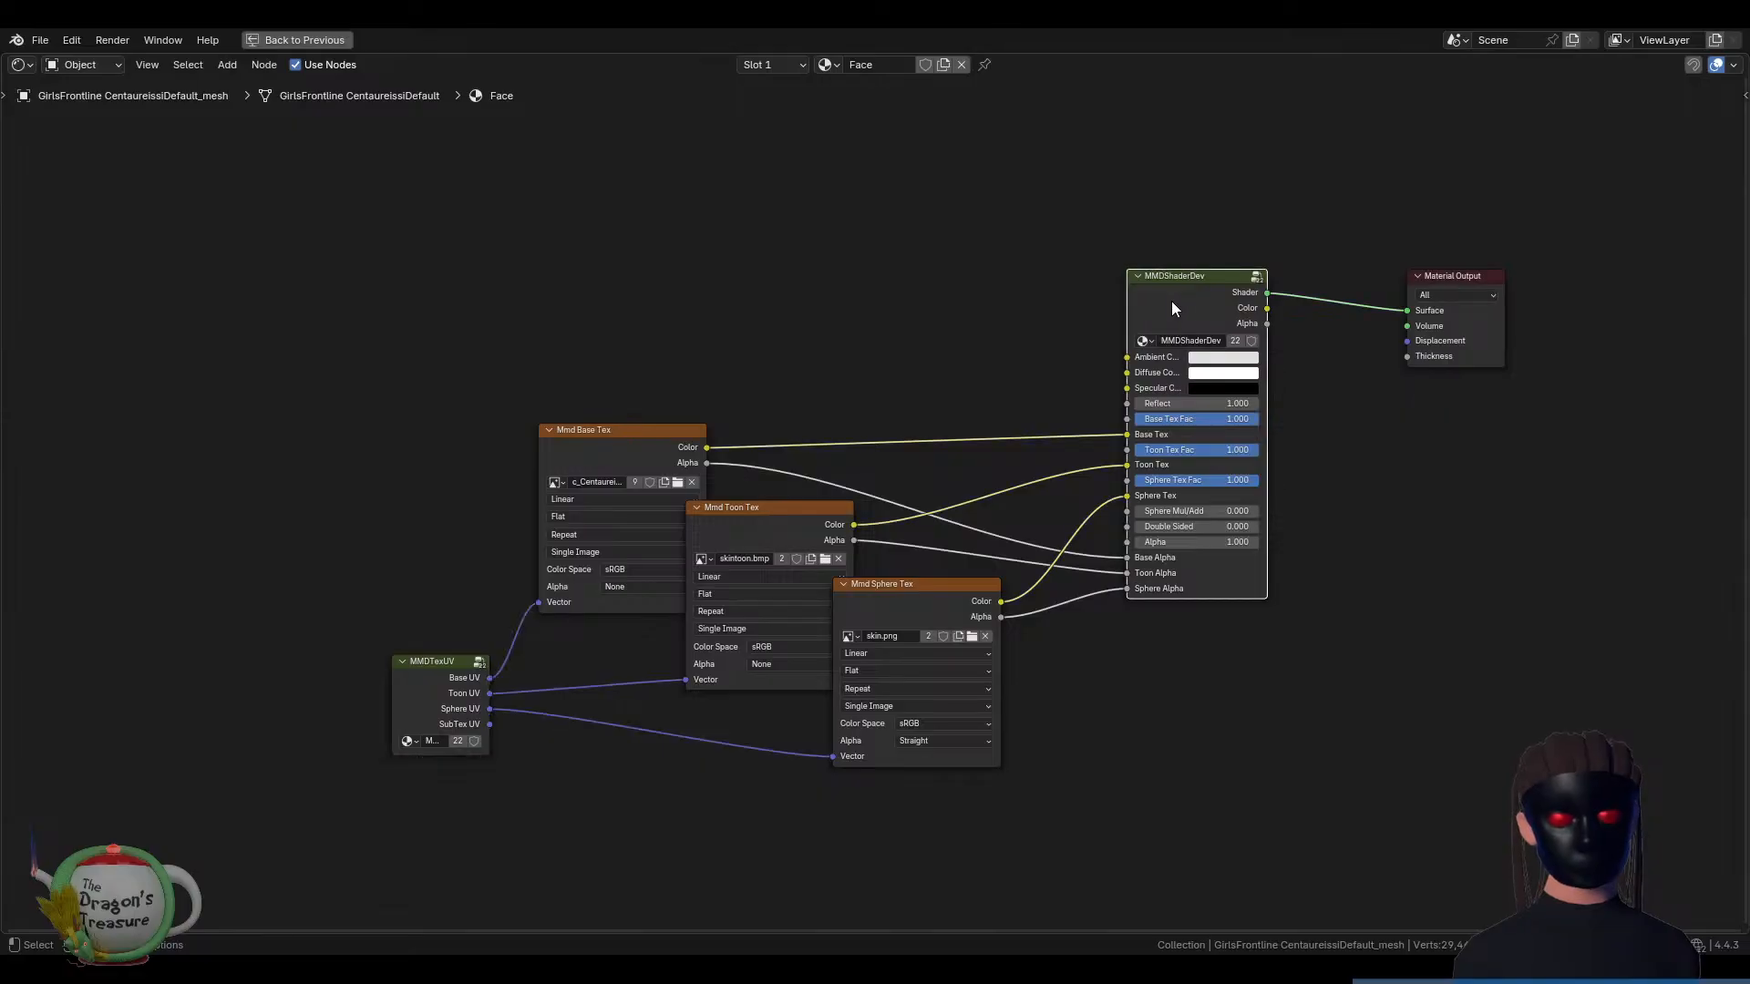
key(Tab)
scroll(884, 538, down, 4)
scroll(885, 552, down, 2)
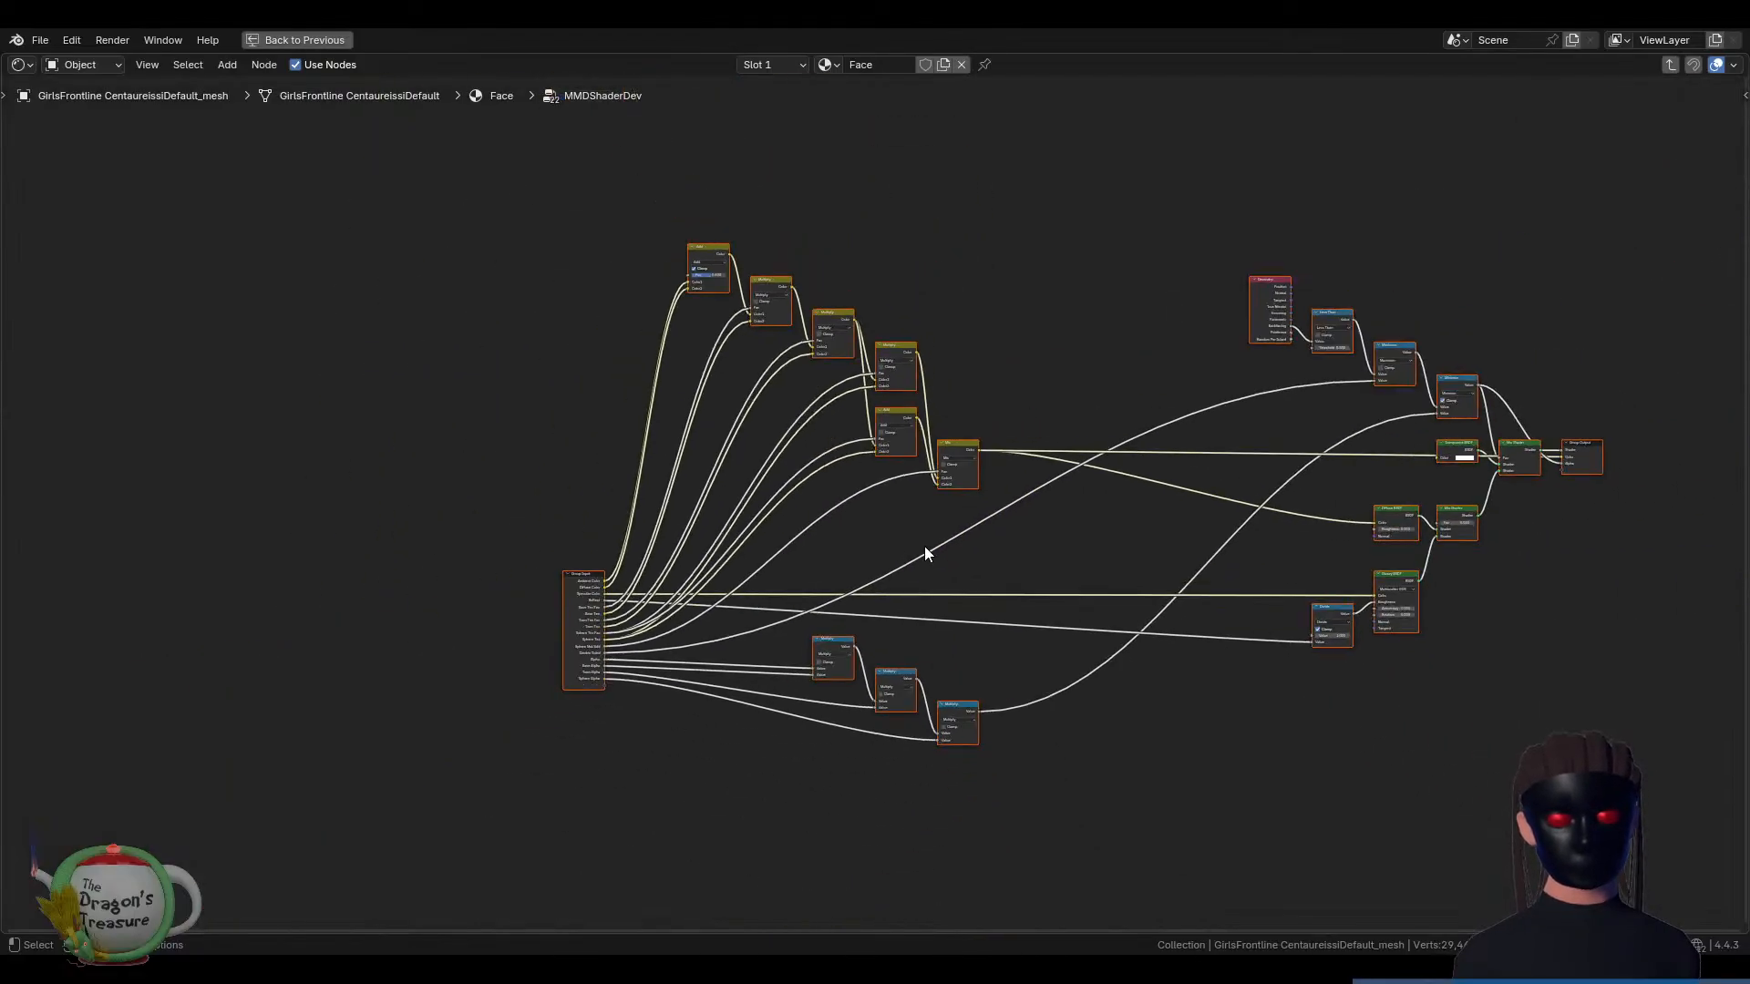
scroll(926, 553, up, 1)
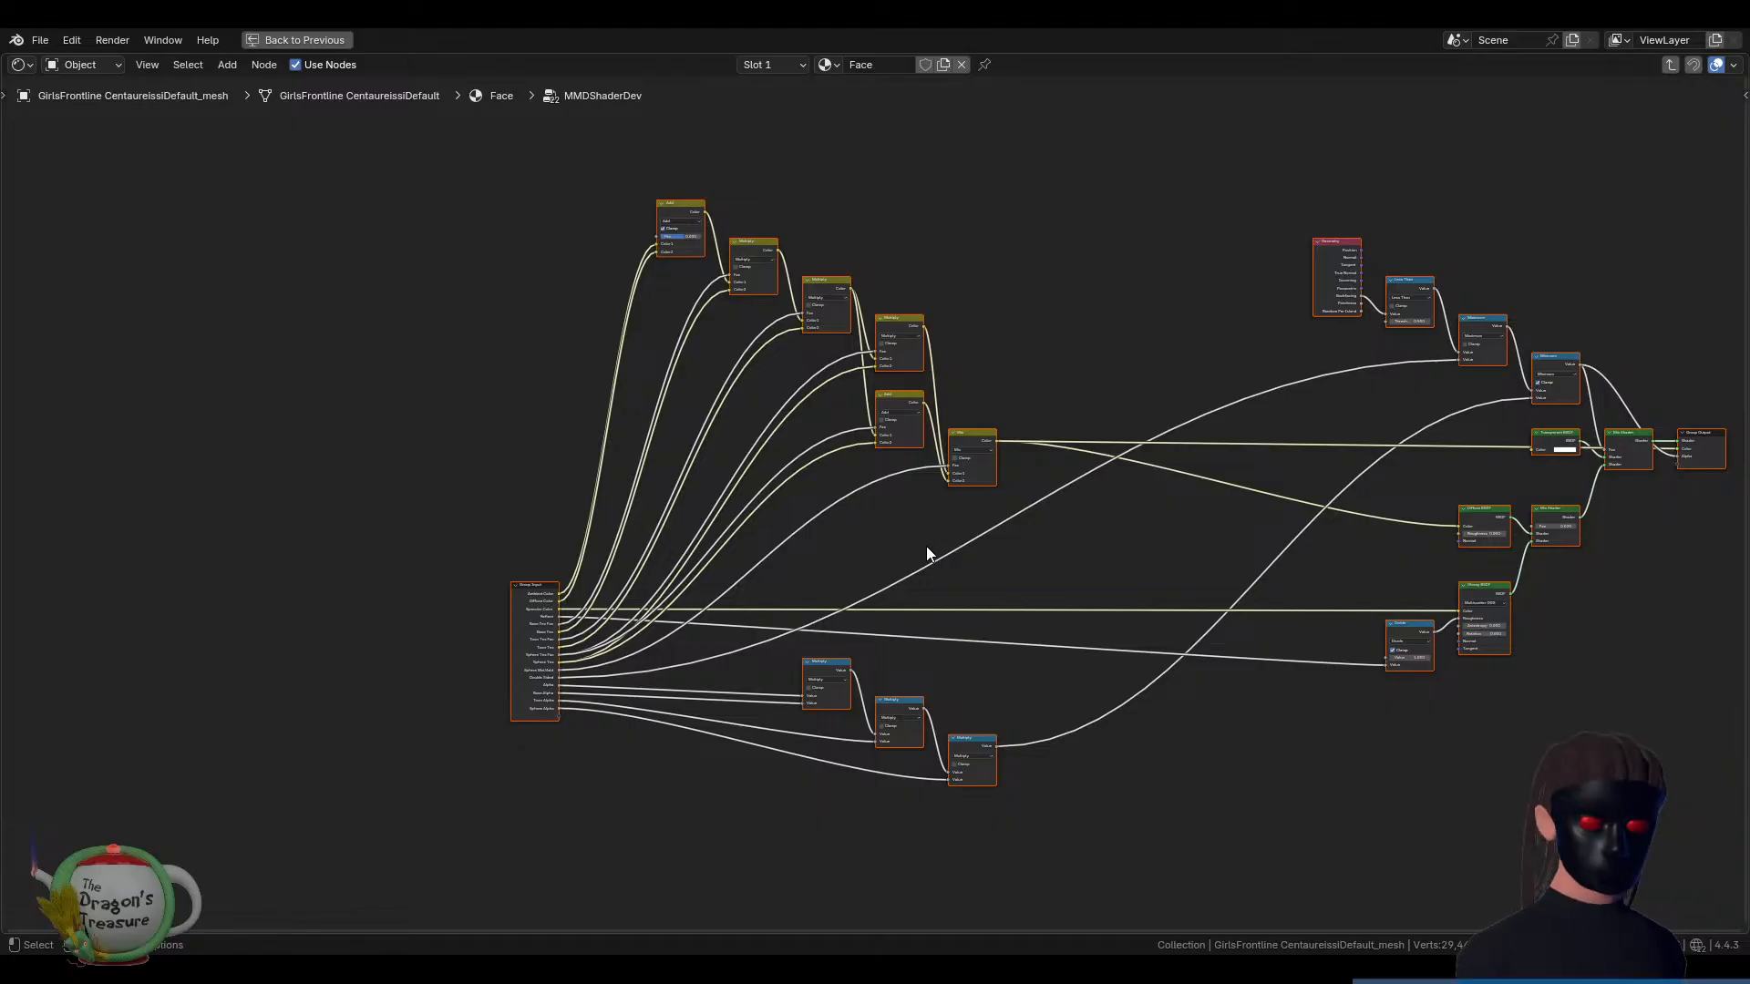
Compare the MMDShaderDev node's sockets with its internal Group Input, then widen the node in the Face material to show full input names
key(Tab)
scroll(1070, 489, up, 4)
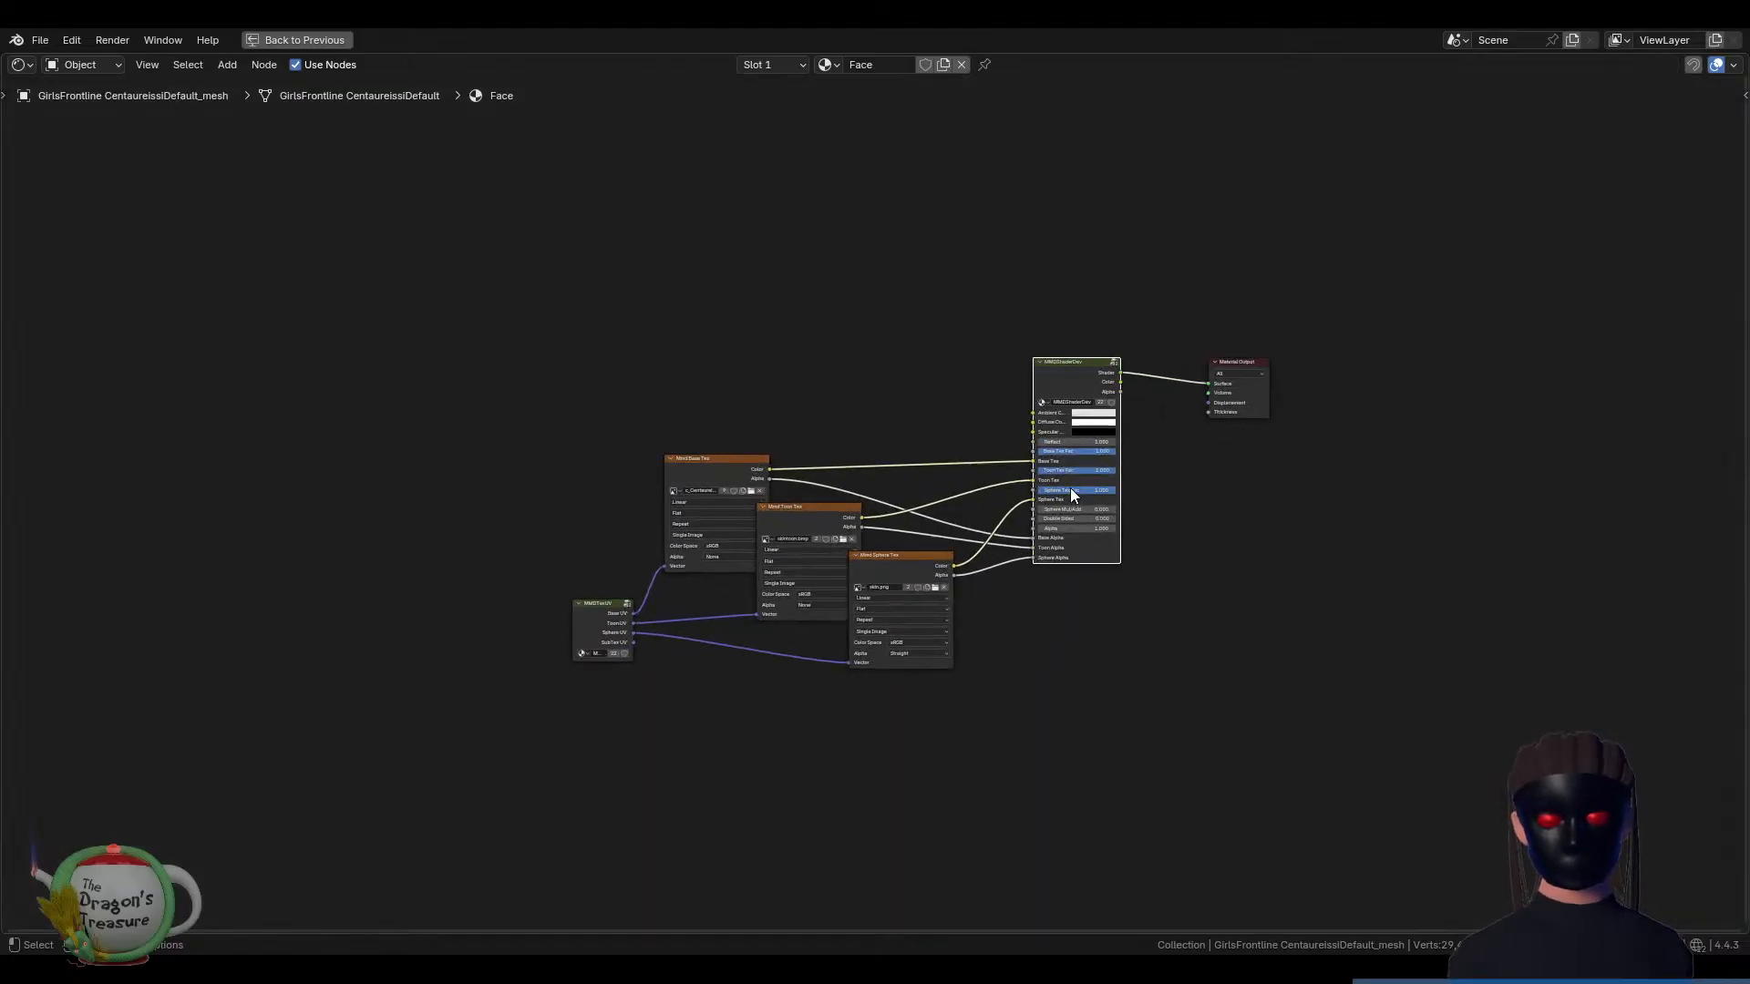
scroll(1061, 463, up, 1)
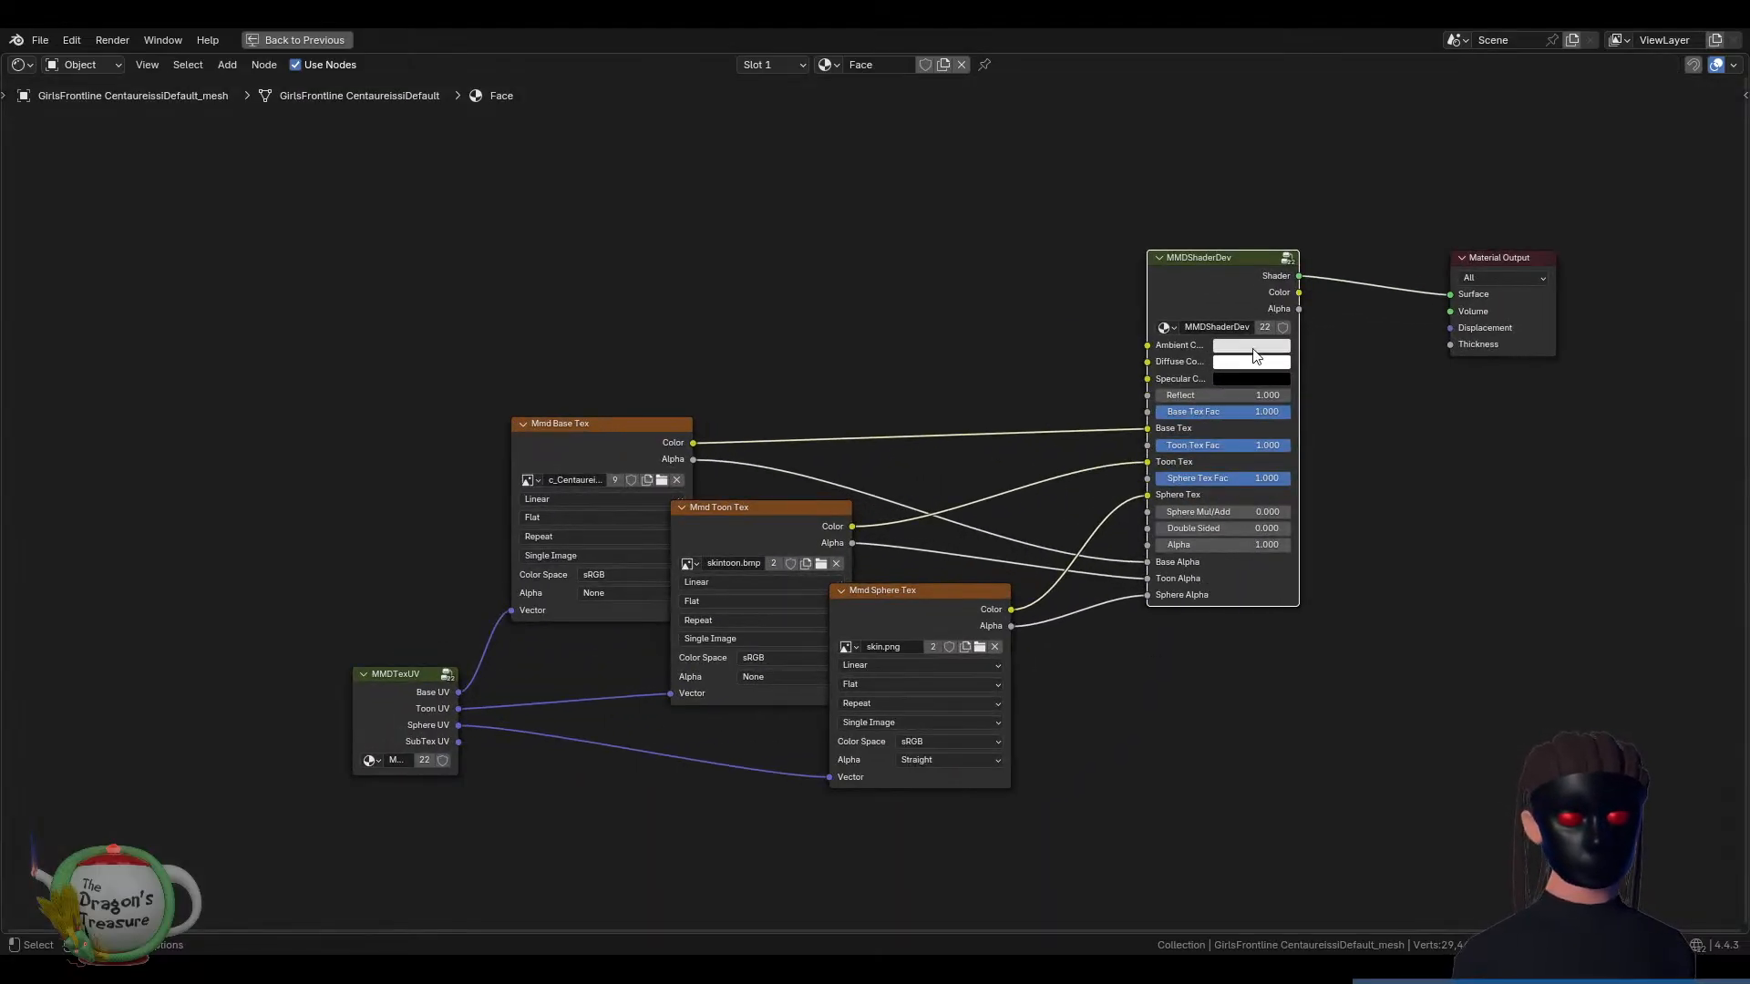
key(Tab)
middle_drag(480, 695, 864, 411)
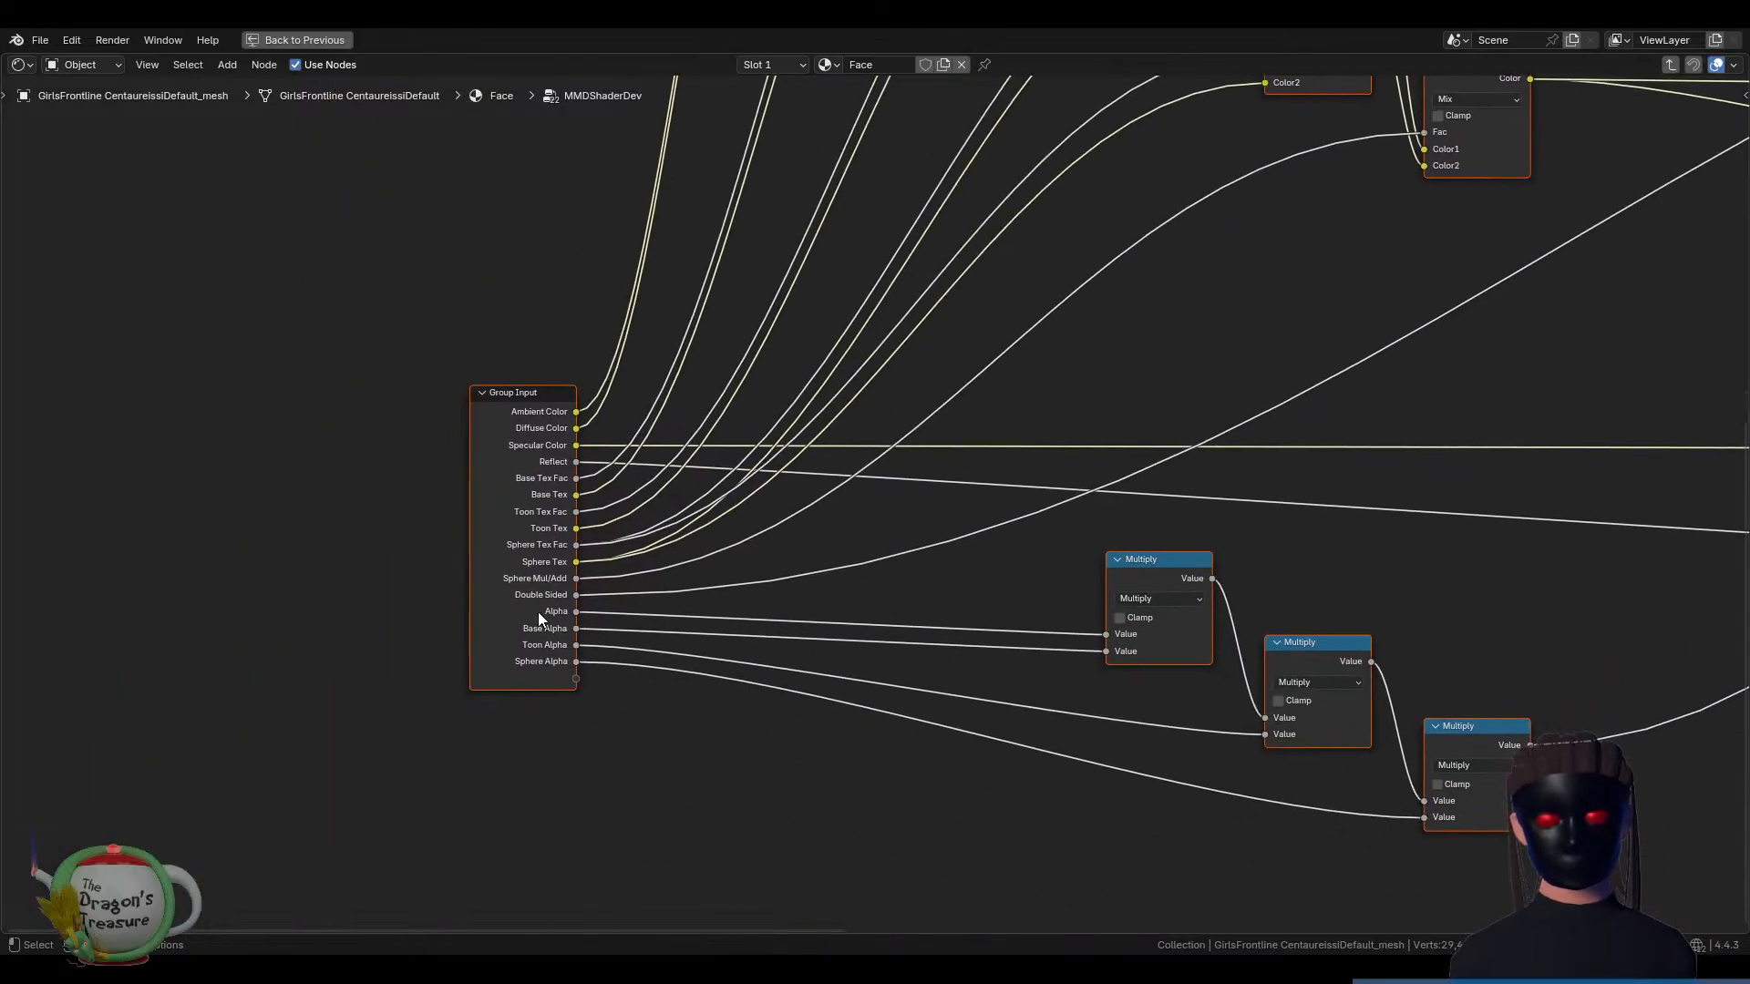
key(Tab)
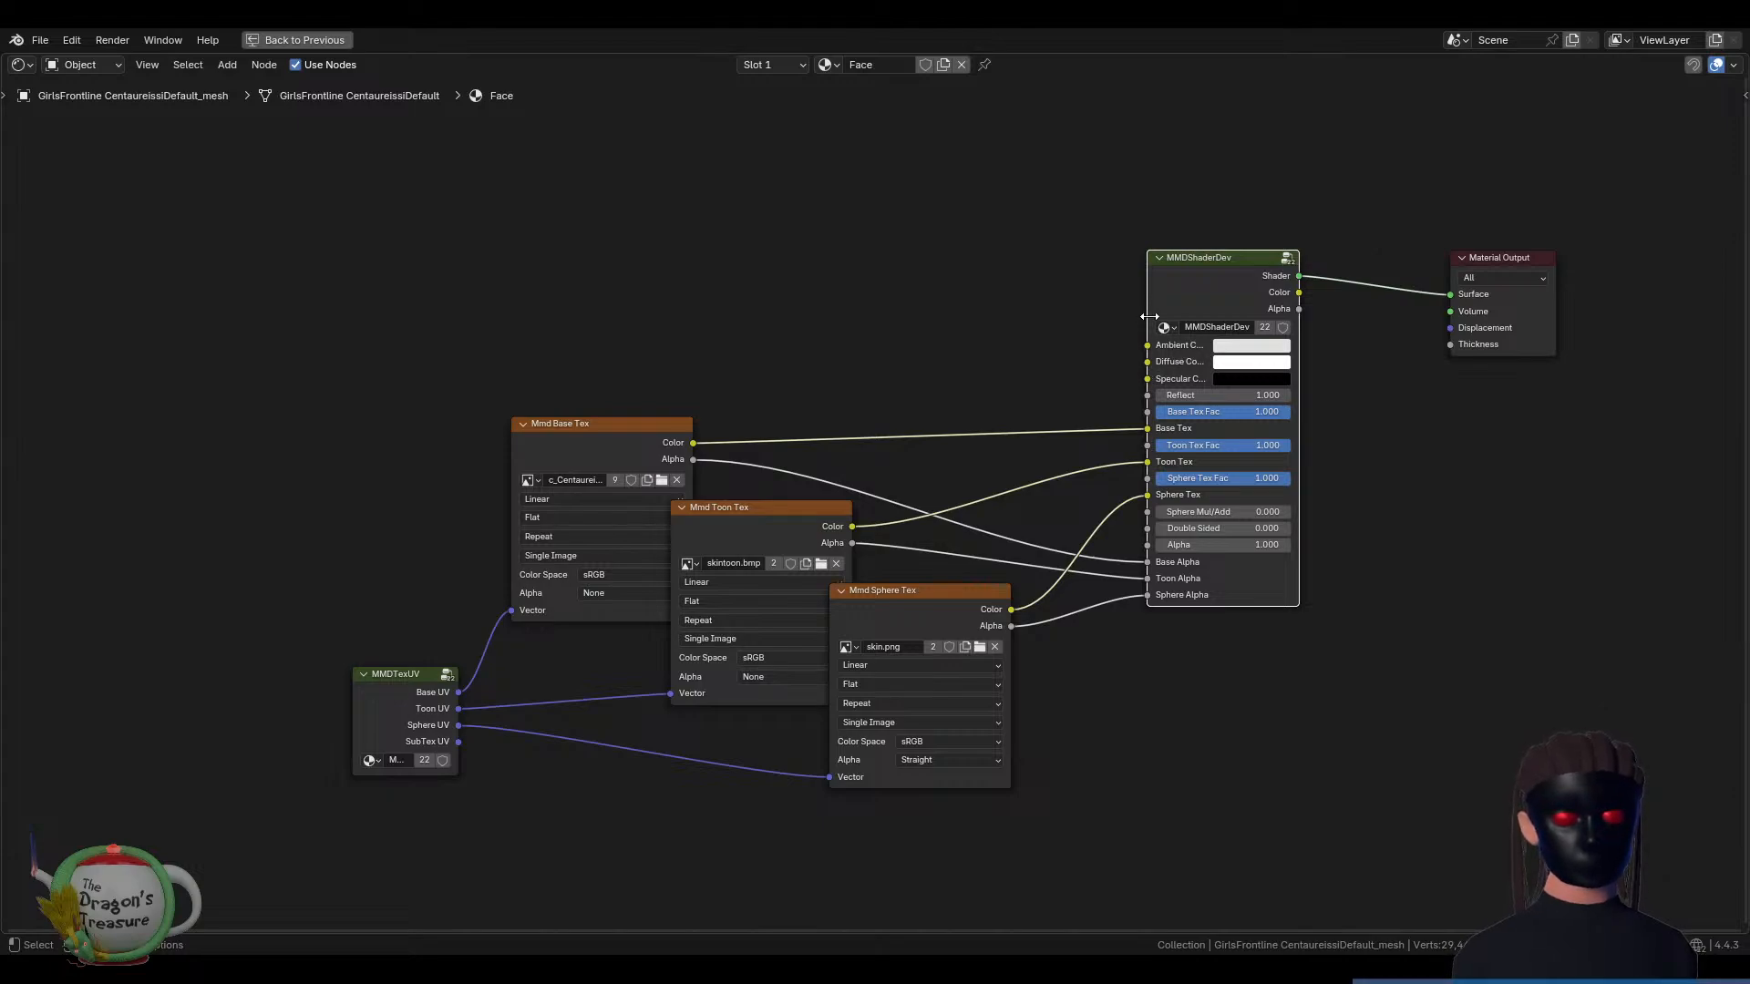
drag(1149, 316, 1050, 328)
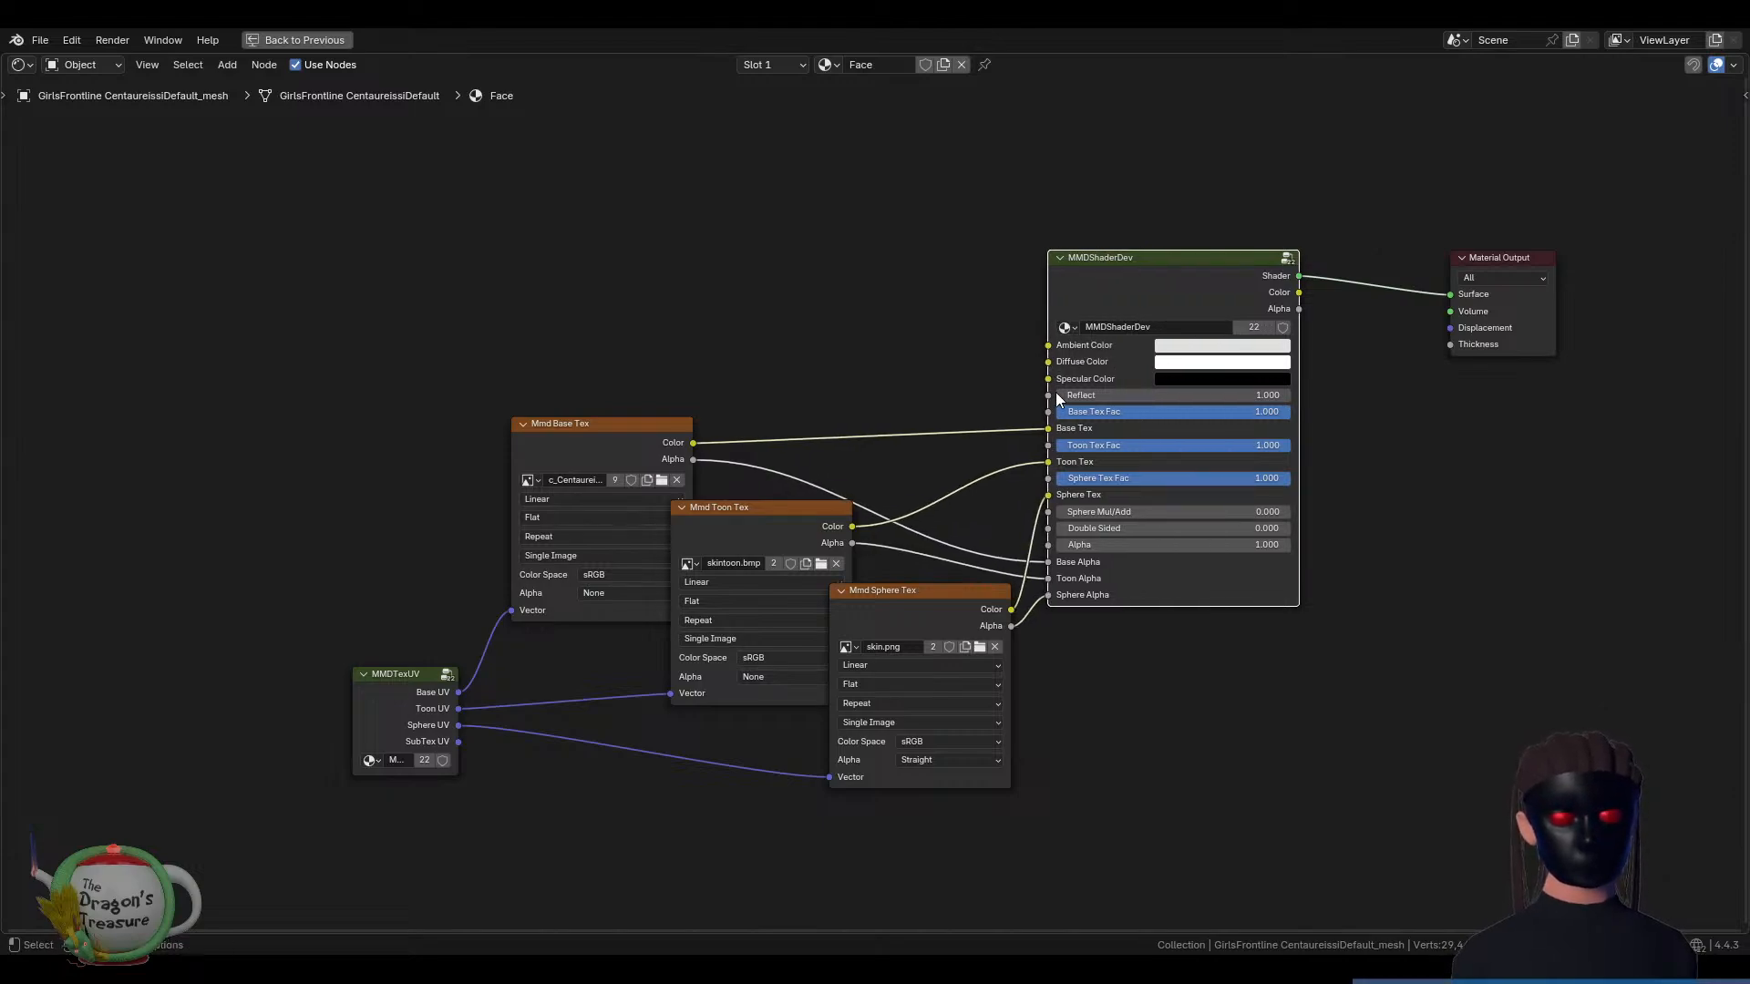
Re-enter the MMDShaderDev group and follow the alpha inputs through the Multiply nodes to the Minimum and final Mix Shader nodes
key(Tab)
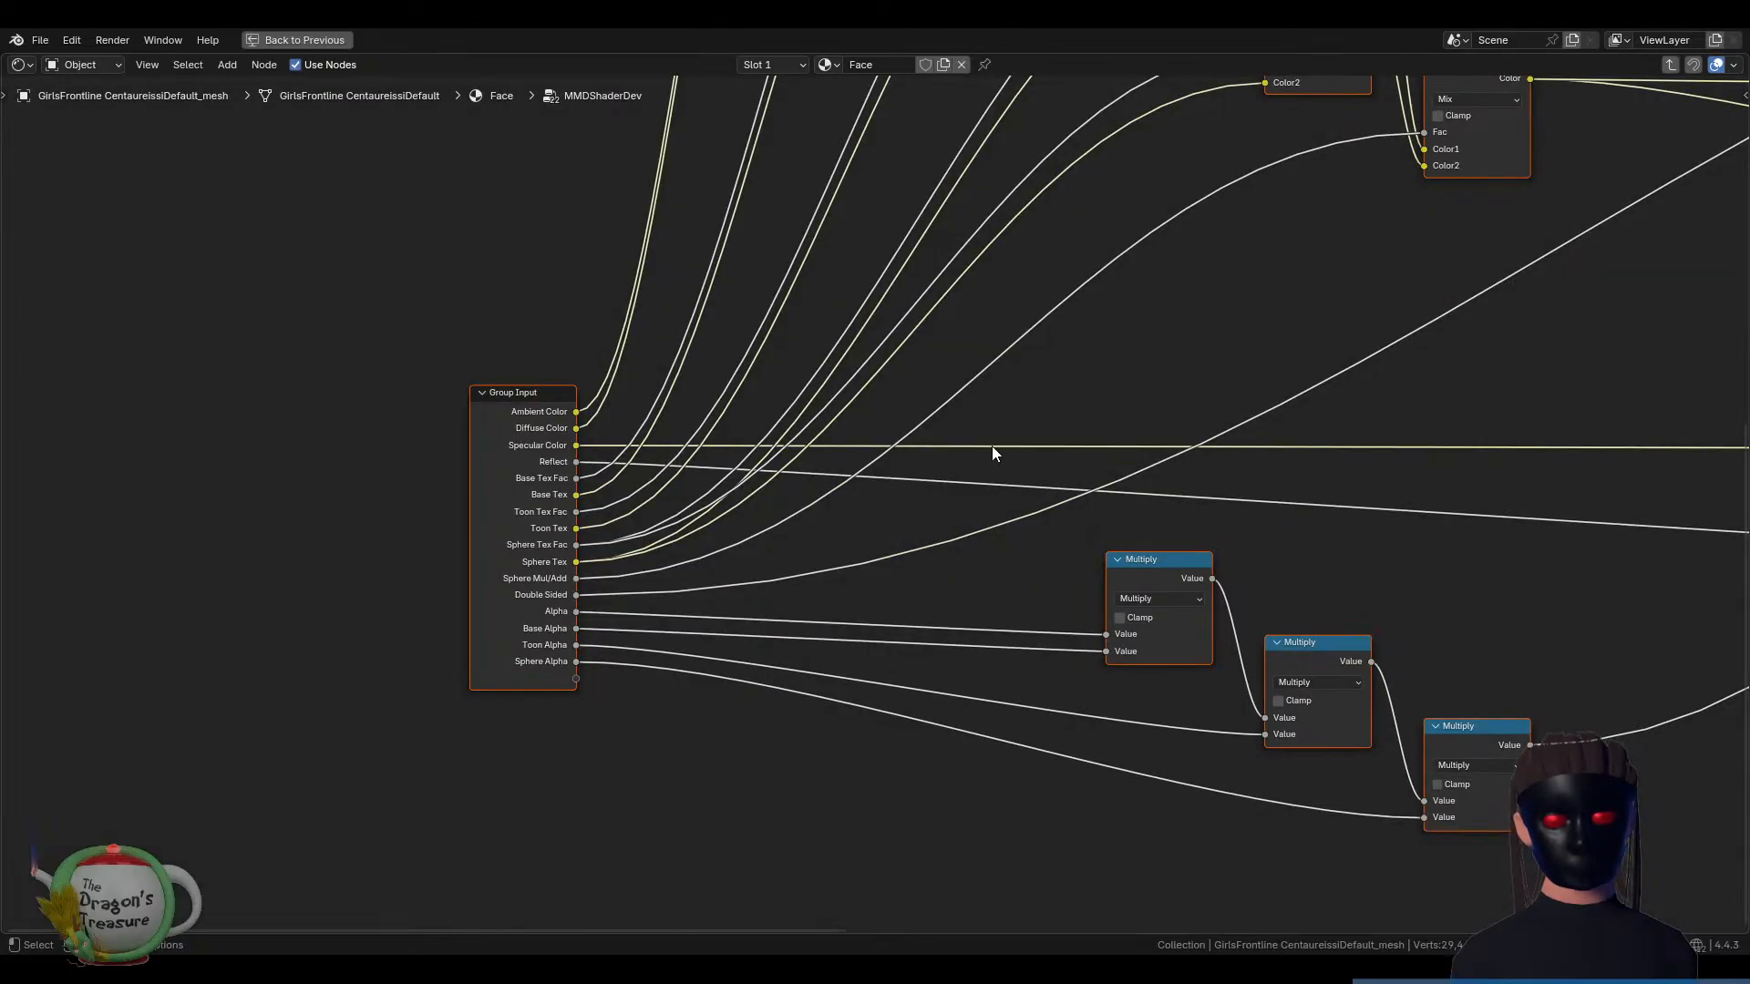
scroll(992, 446, down, 3)
scroll(992, 546, up, 2)
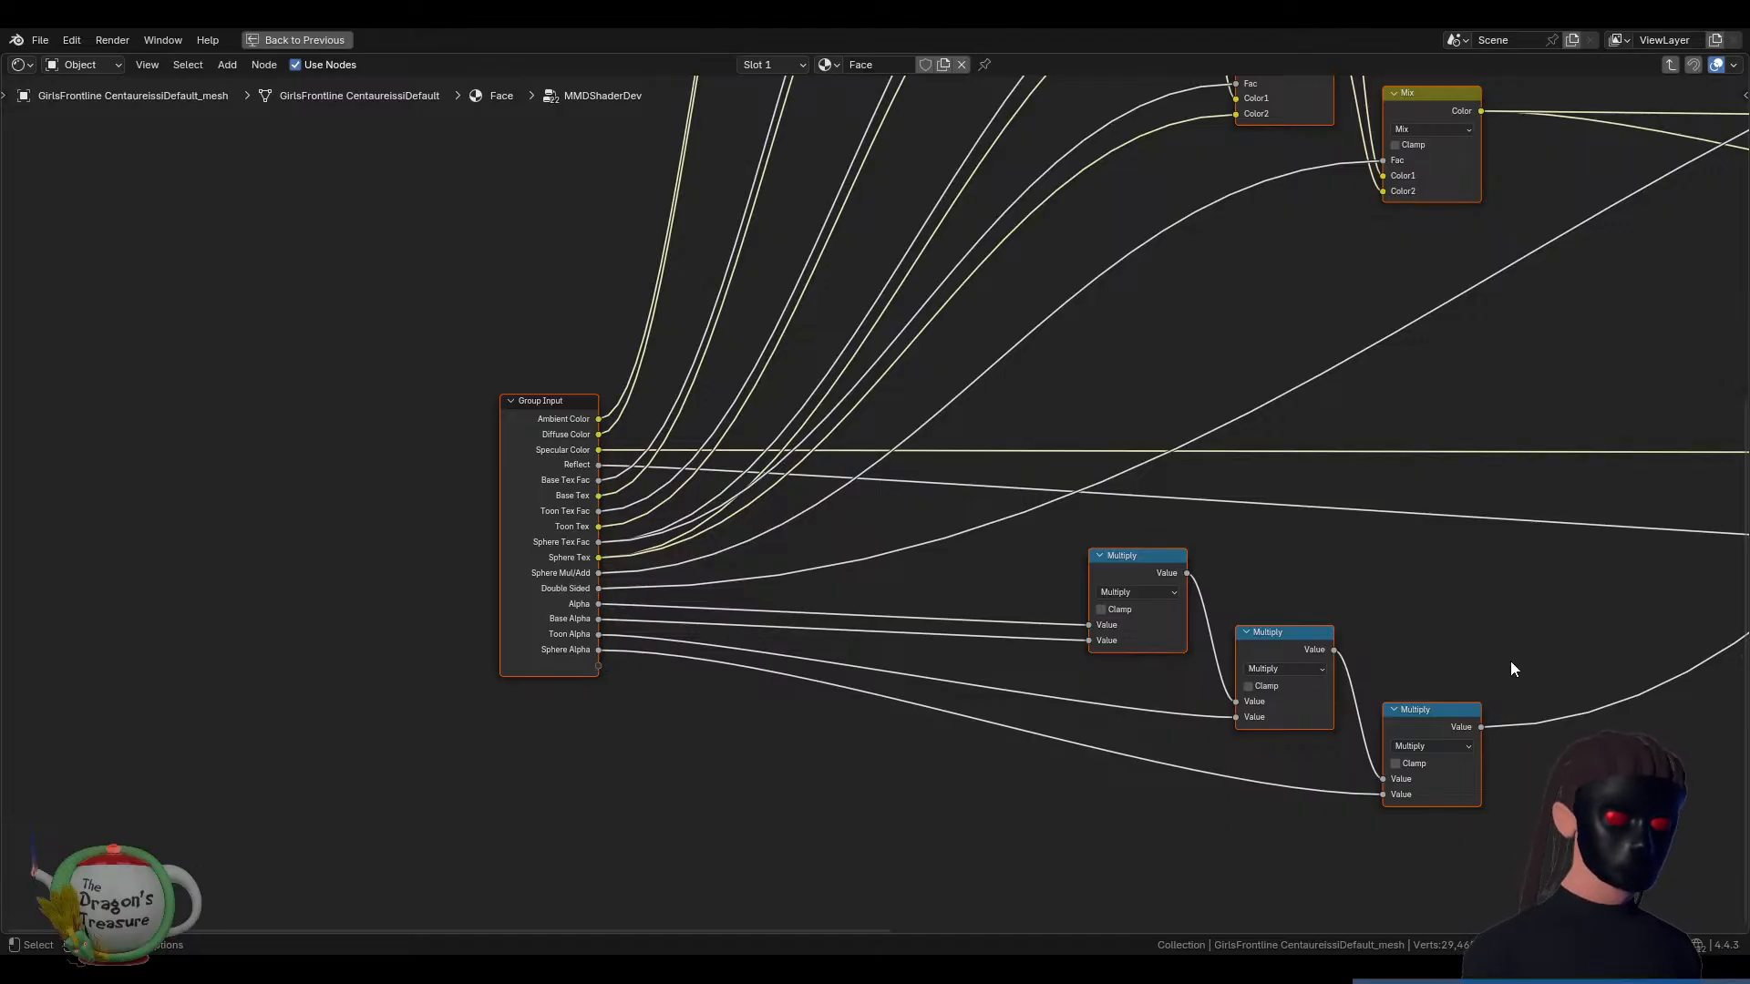
scroll(1511, 660, down, 1)
middle_drag(1522, 605, 855, 643)
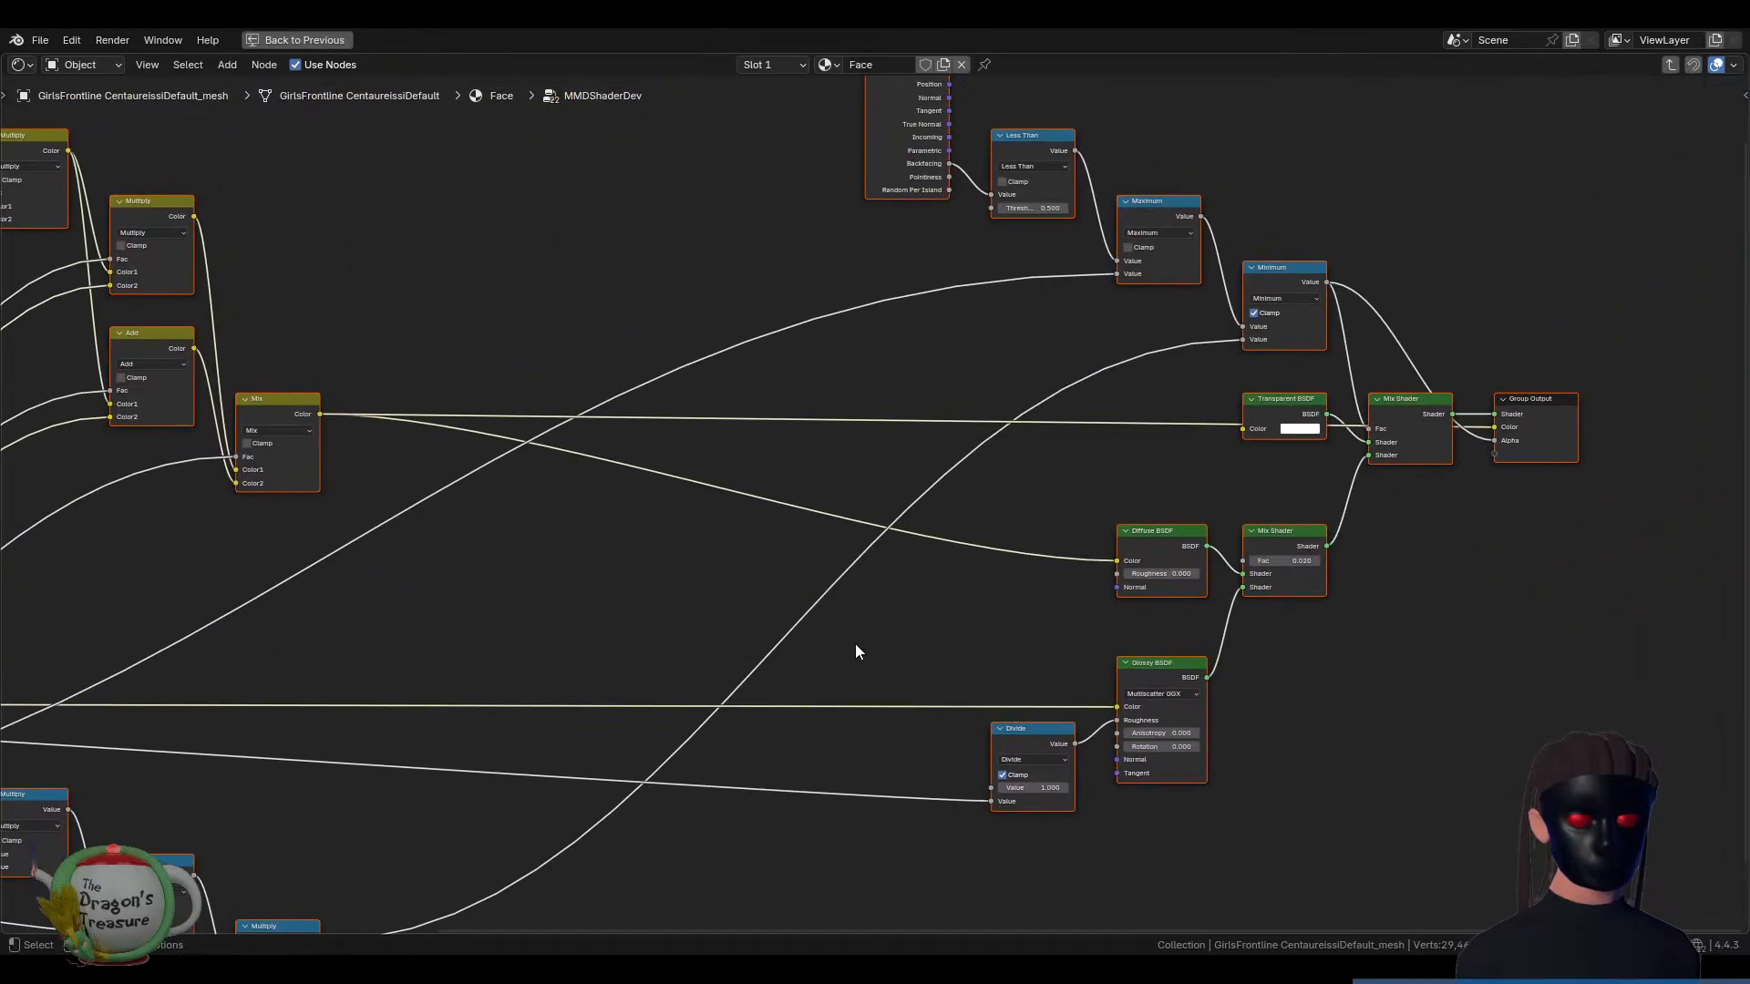
scroll(1252, 328, up, 1)
scroll(1253, 328, up, 1)
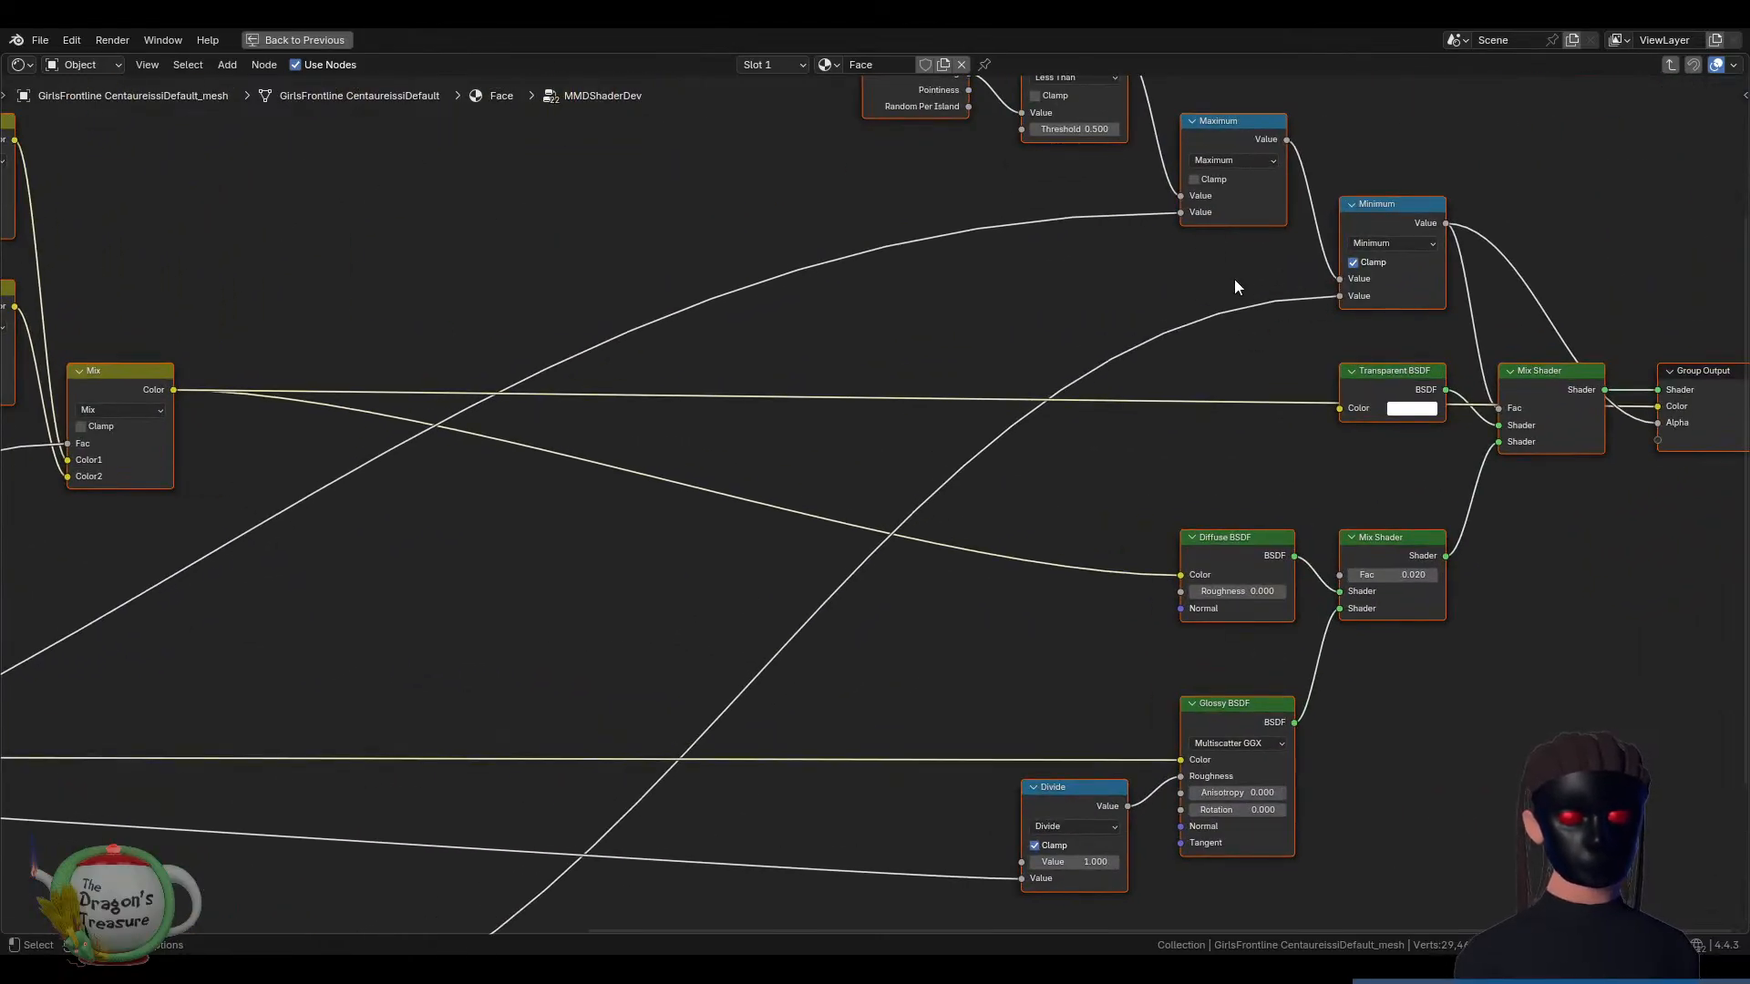
middle_drag(1234, 286, 1081, 300)
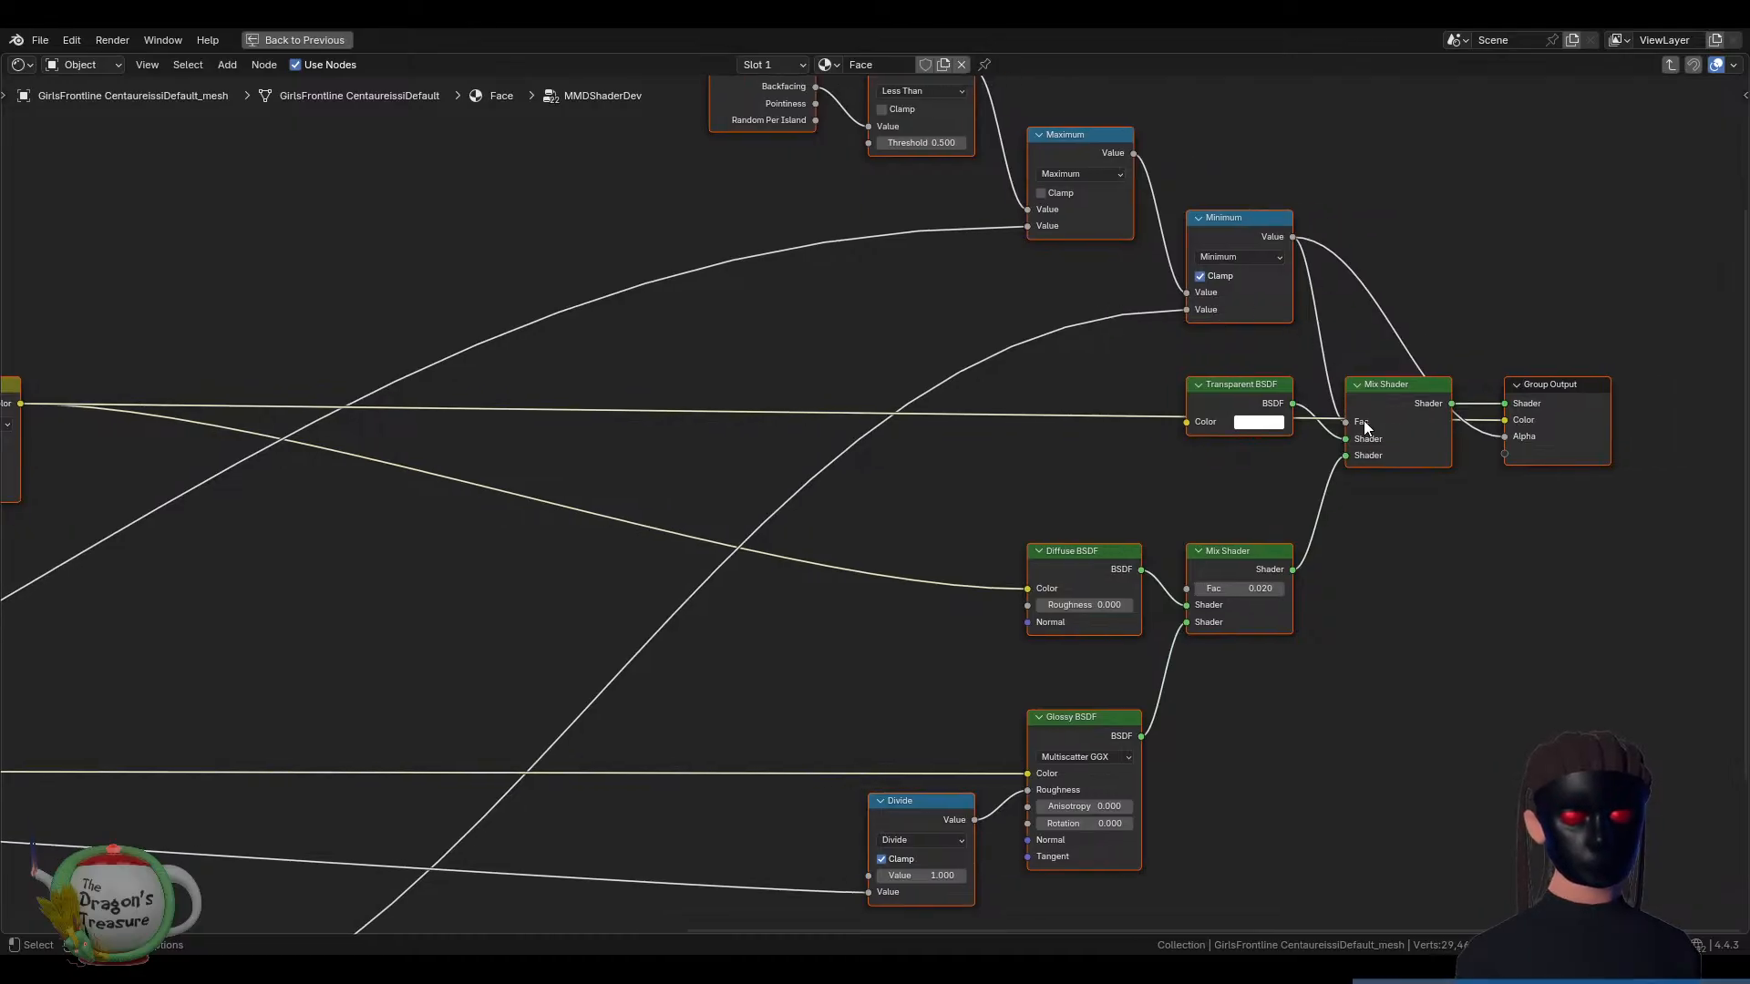
scroll(1063, 385, down, 2)
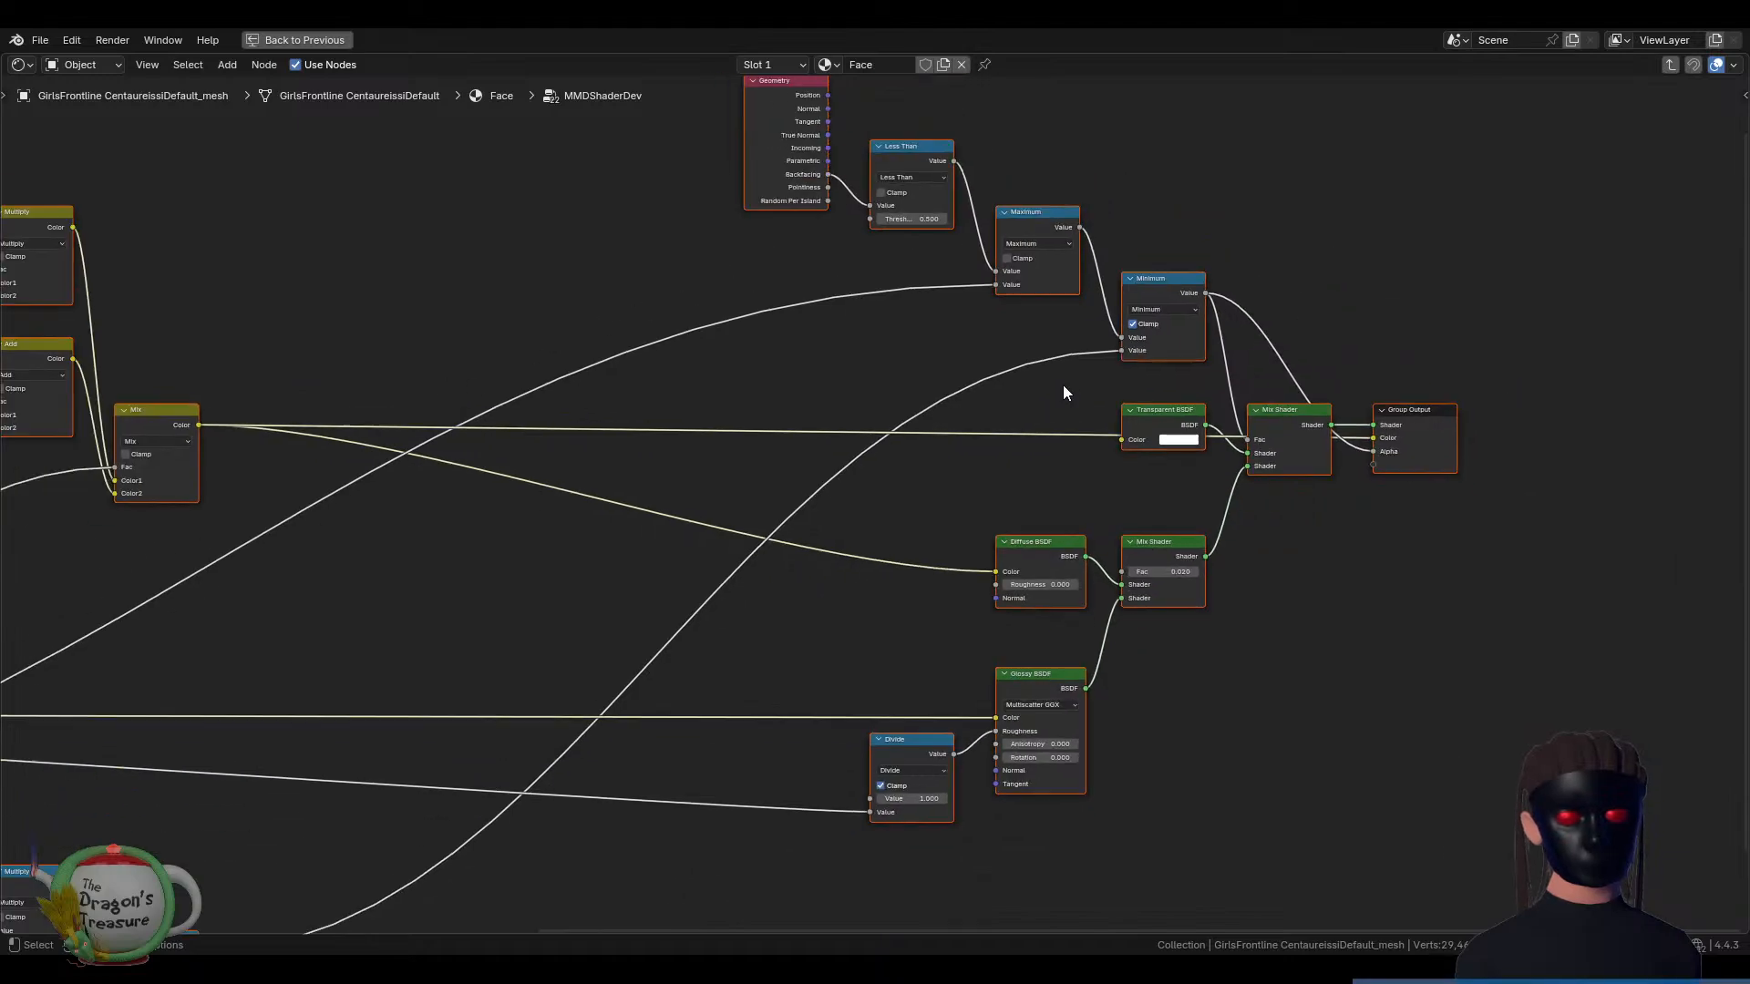
Trace the ambient, diffuse and texture colour inputs through the Add, Multiply and Mix nodes to the Diffuse BSDF
middle_drag(826, 350, 1440, 395)
scroll(614, 601, up, 2)
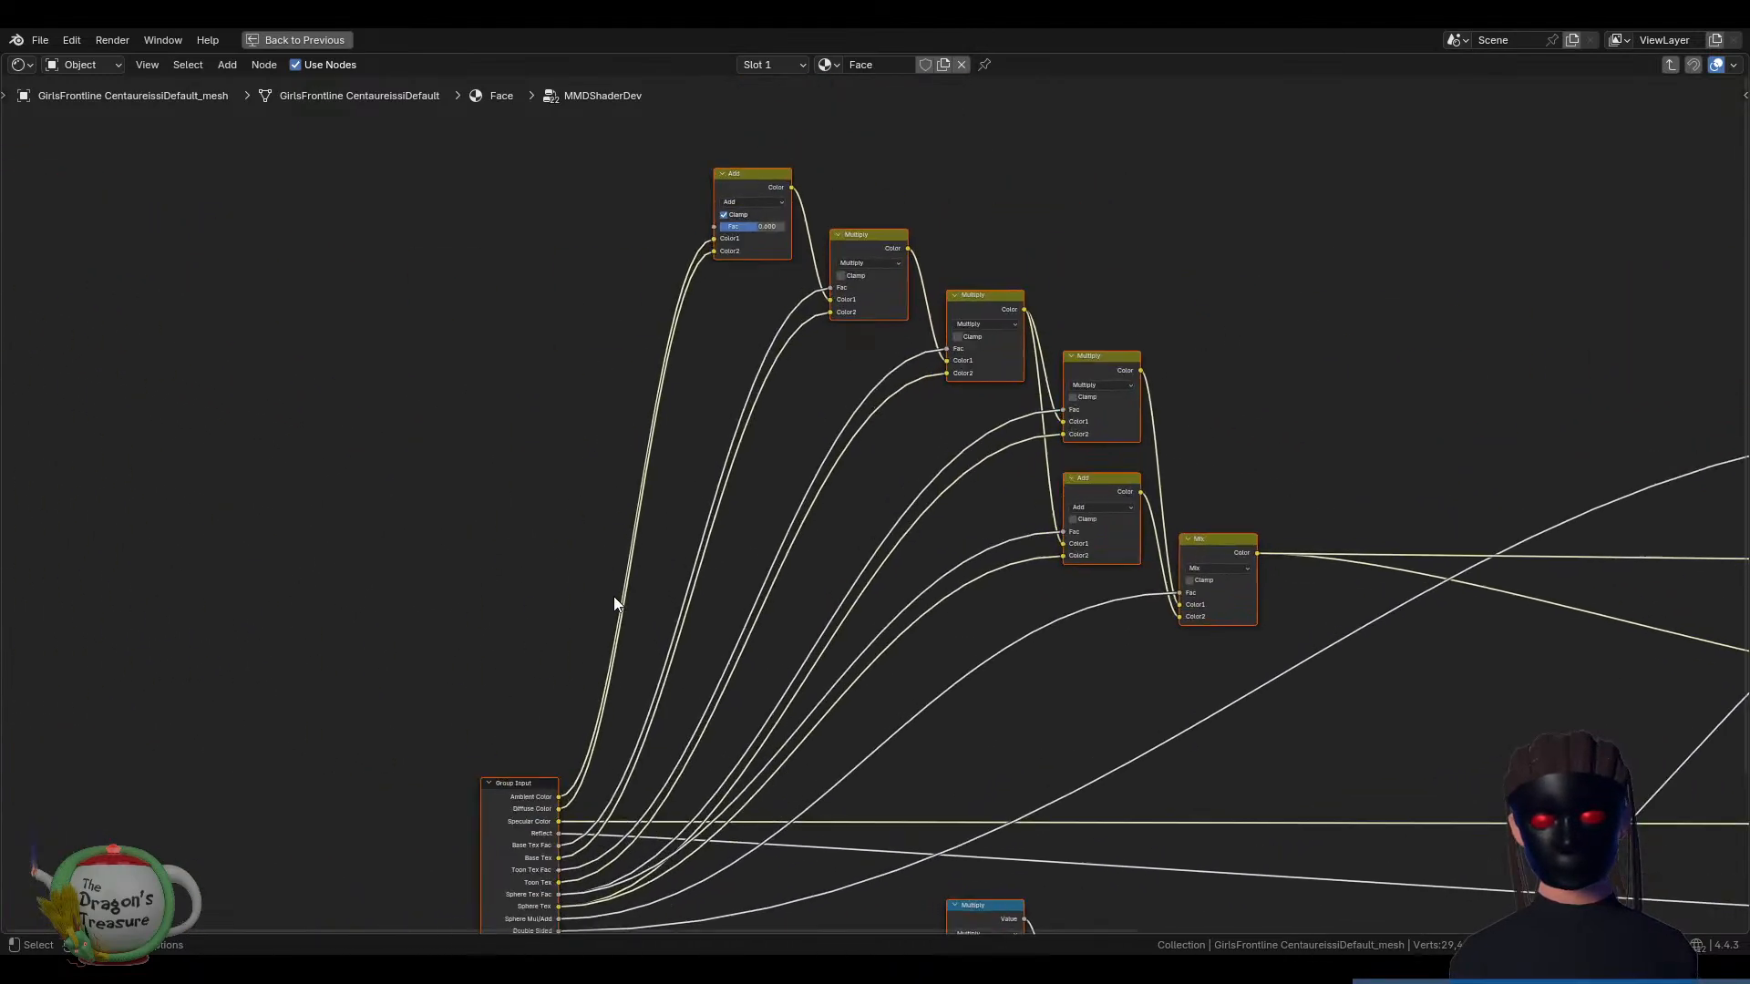
middle_drag(625, 616, 921, 390)
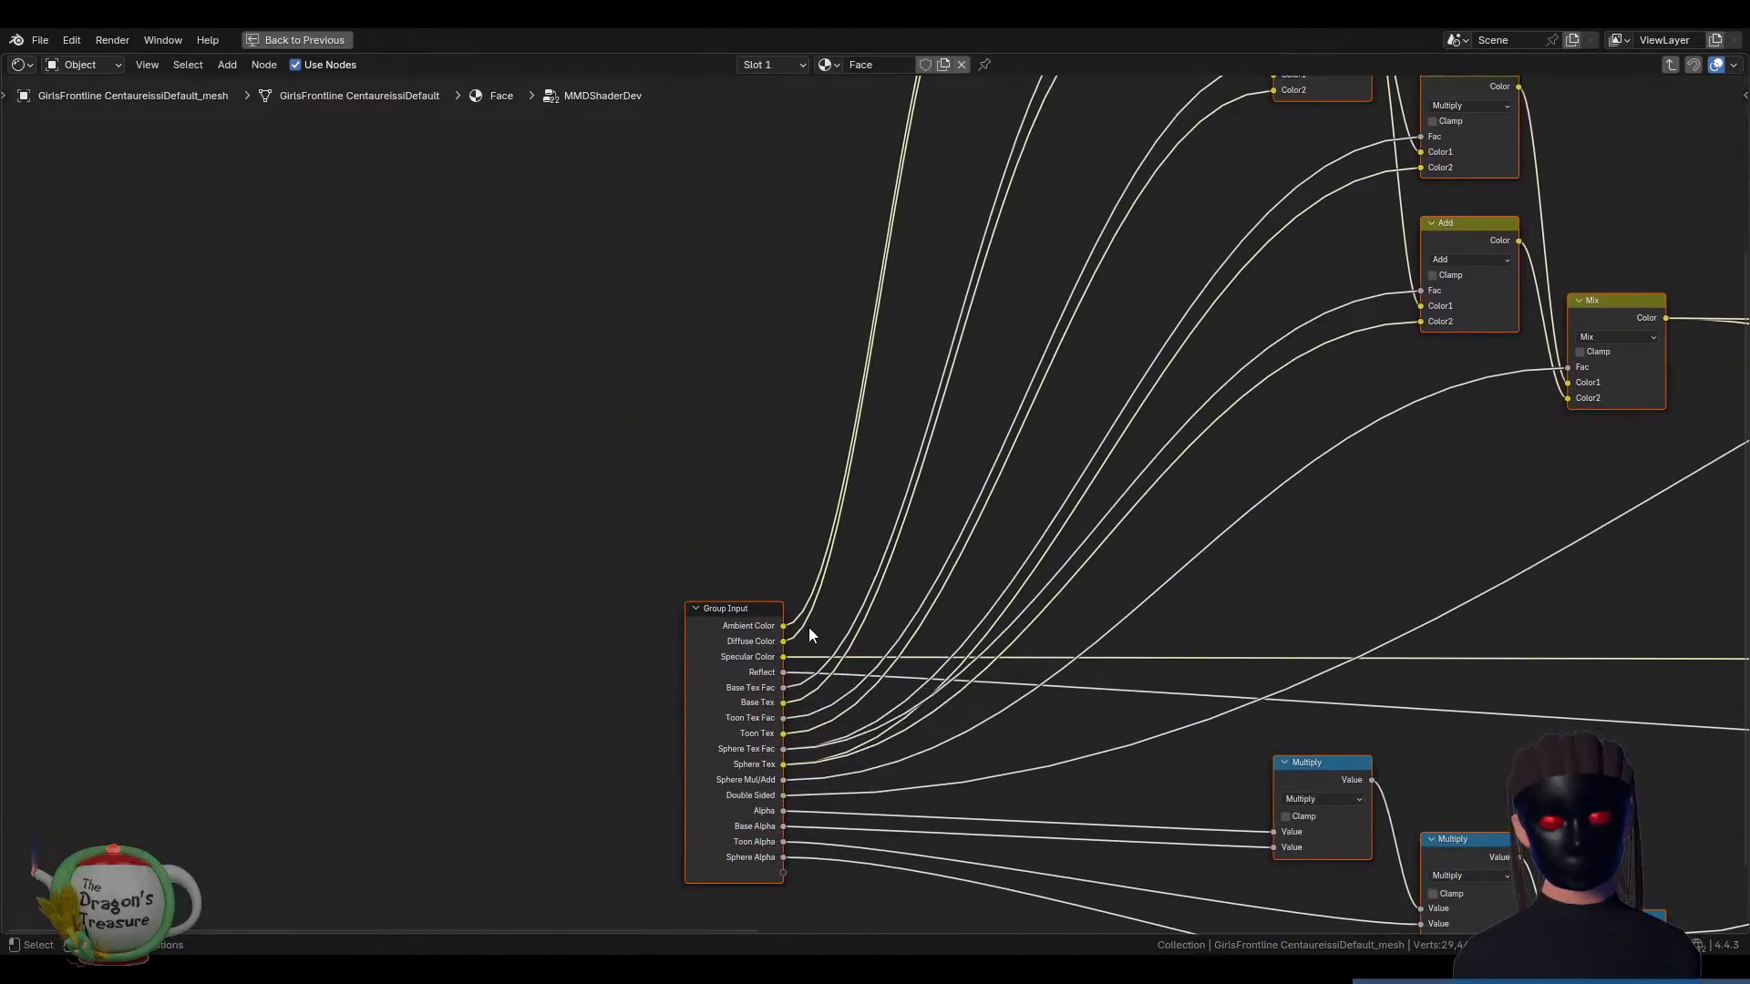
middle_drag(946, 290, 882, 647)
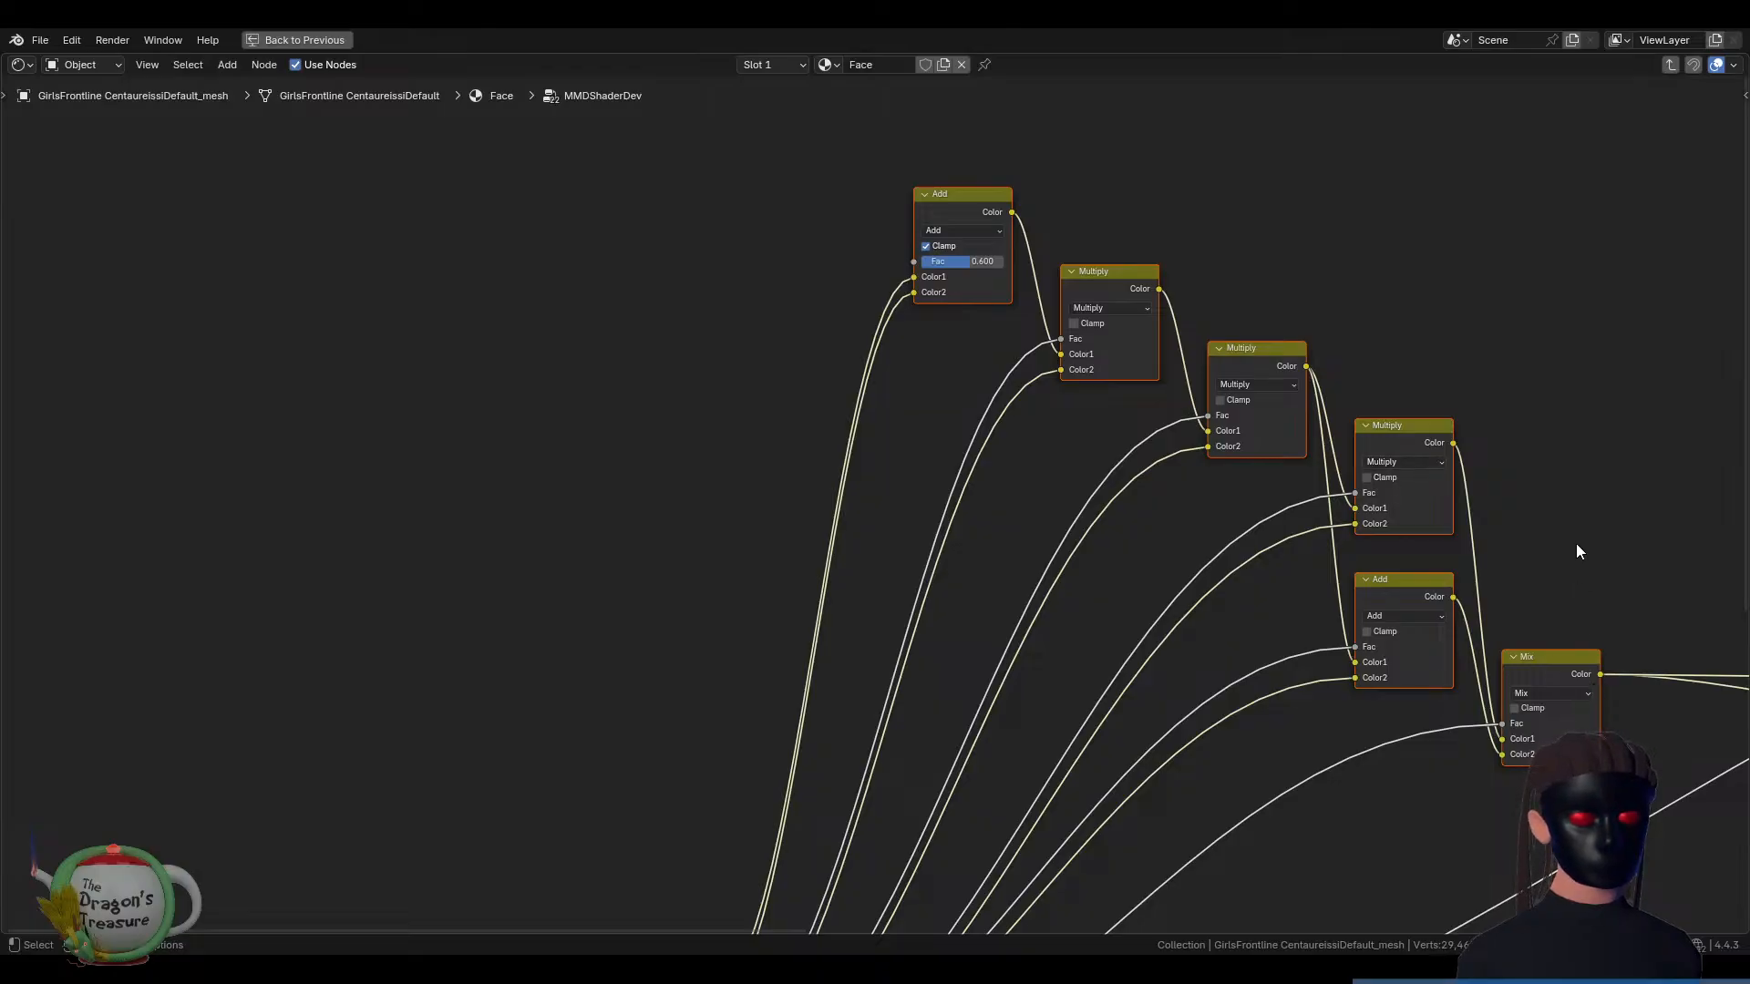
middle_drag(1579, 551, 312, 304)
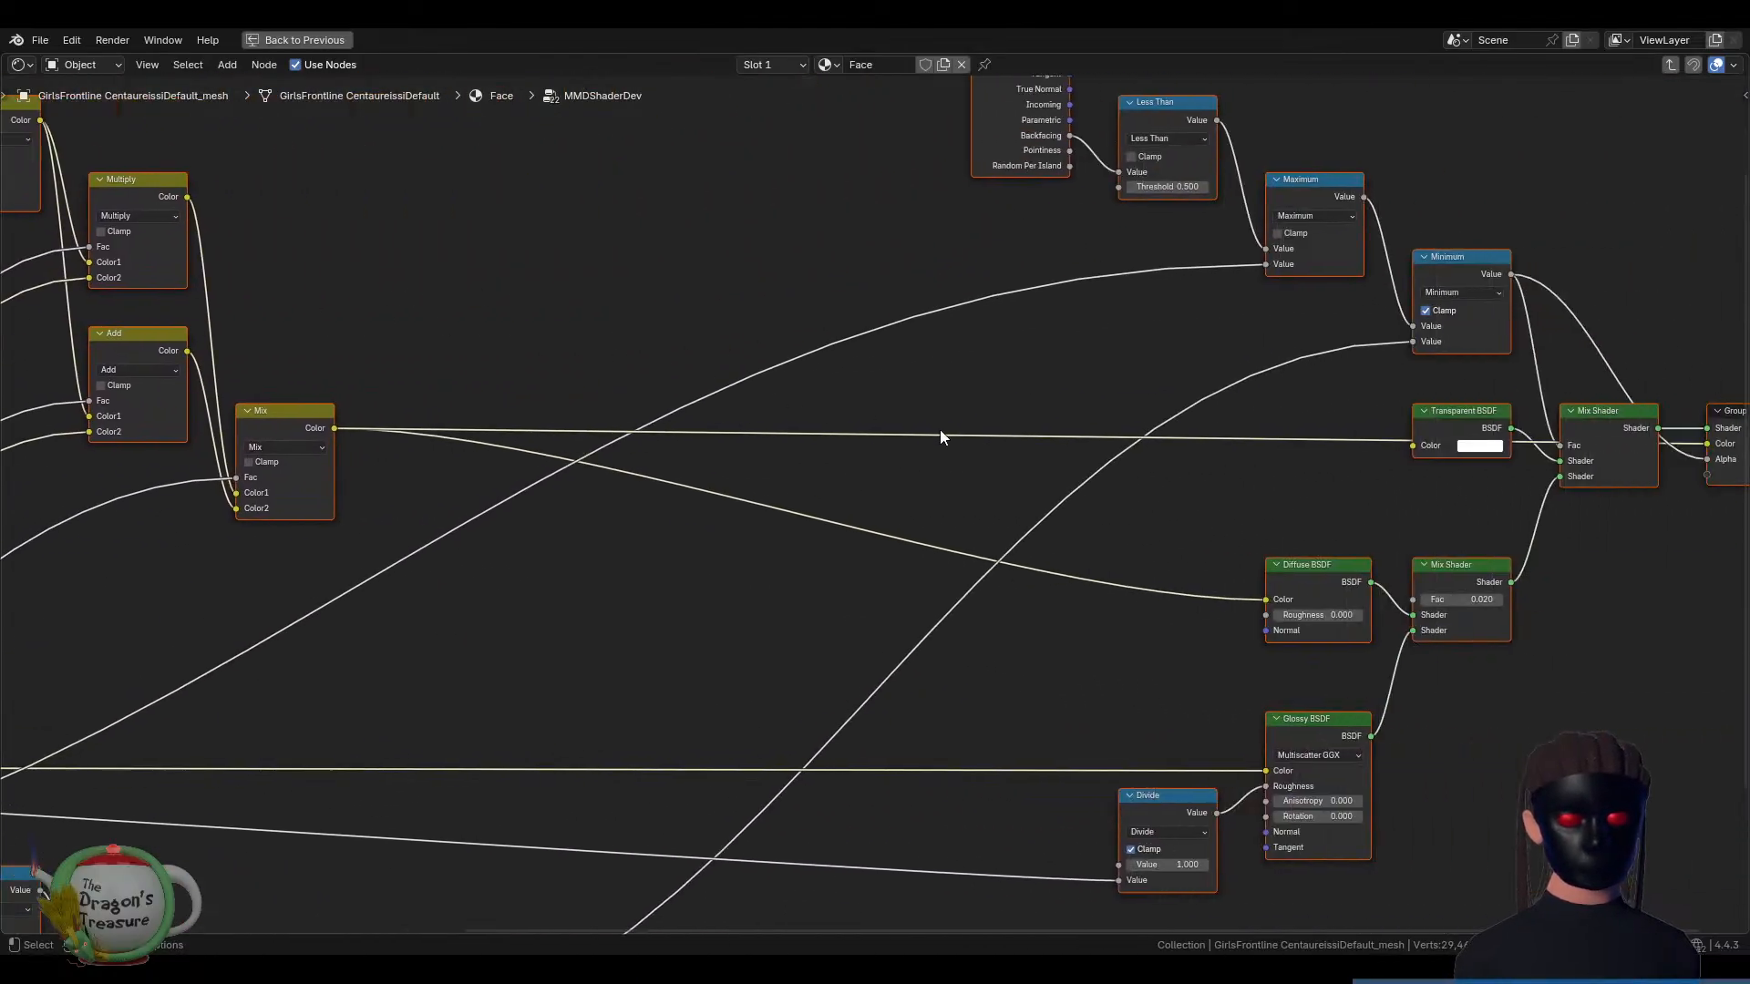
middle_drag(1083, 331, 917, 375)
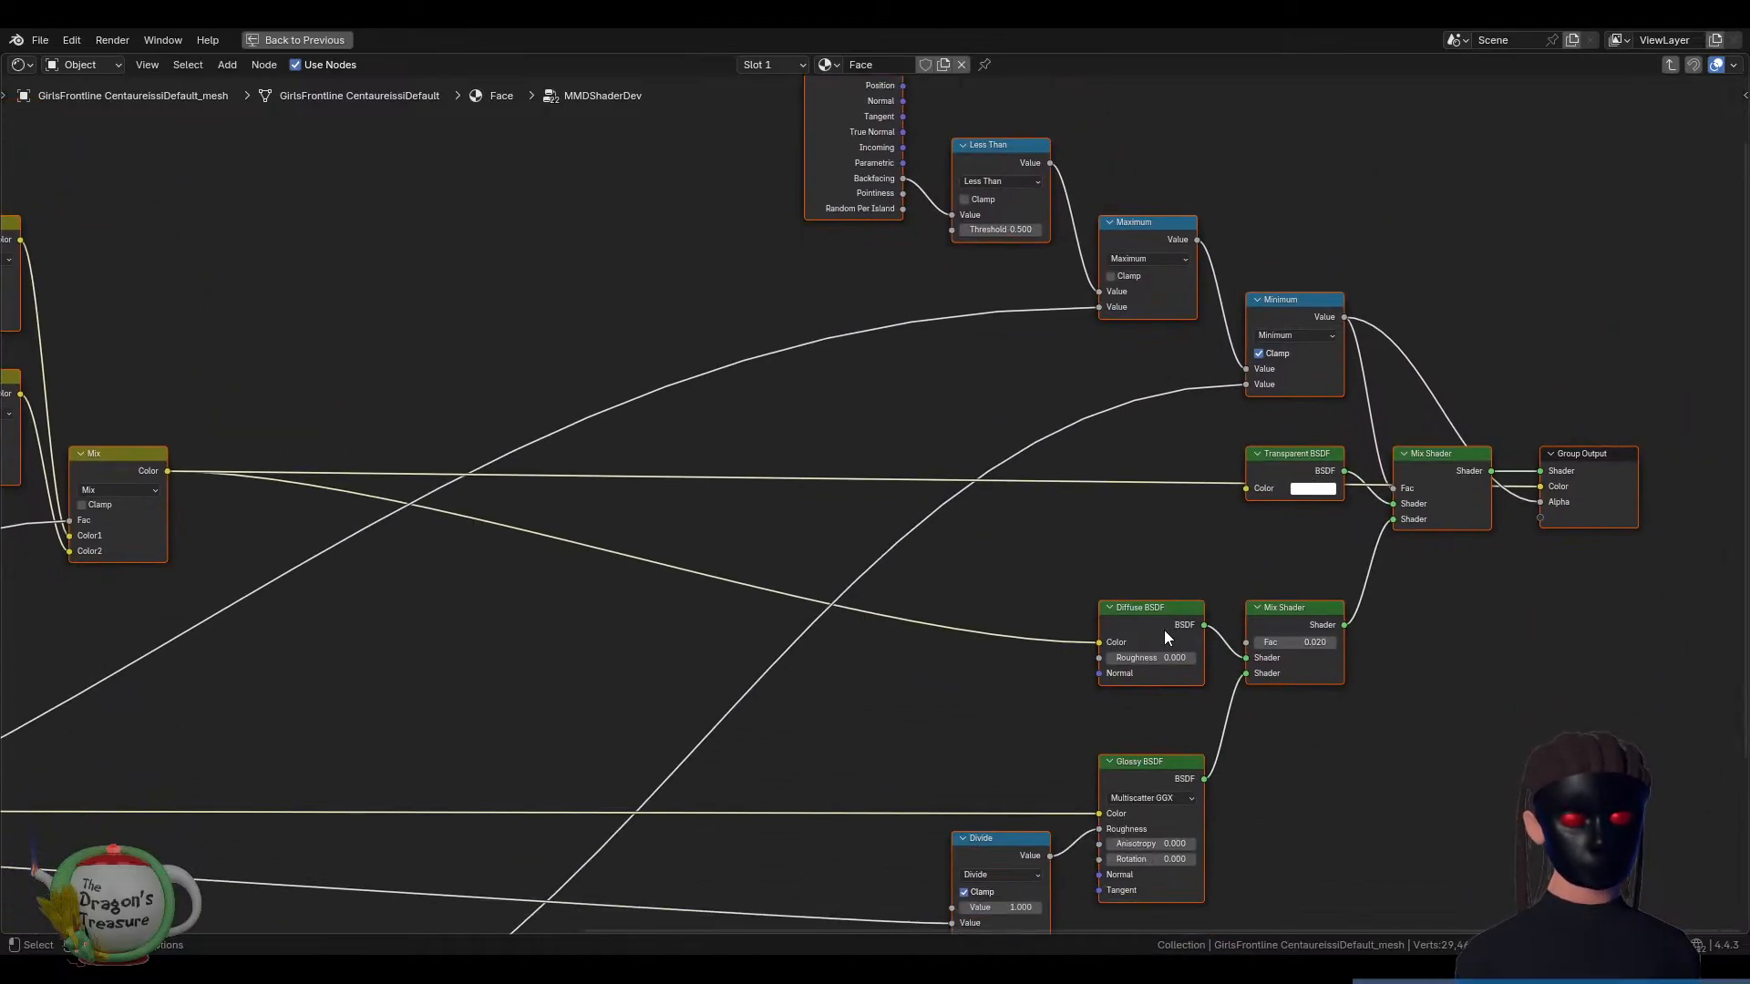
Trace the Specular Color and Reflect inputs through the Divide node to the Glossy BSDF and its Mix Shader
middle_drag(1069, 596, 1341, 401)
middle_drag(1001, 570, 1175, 456)
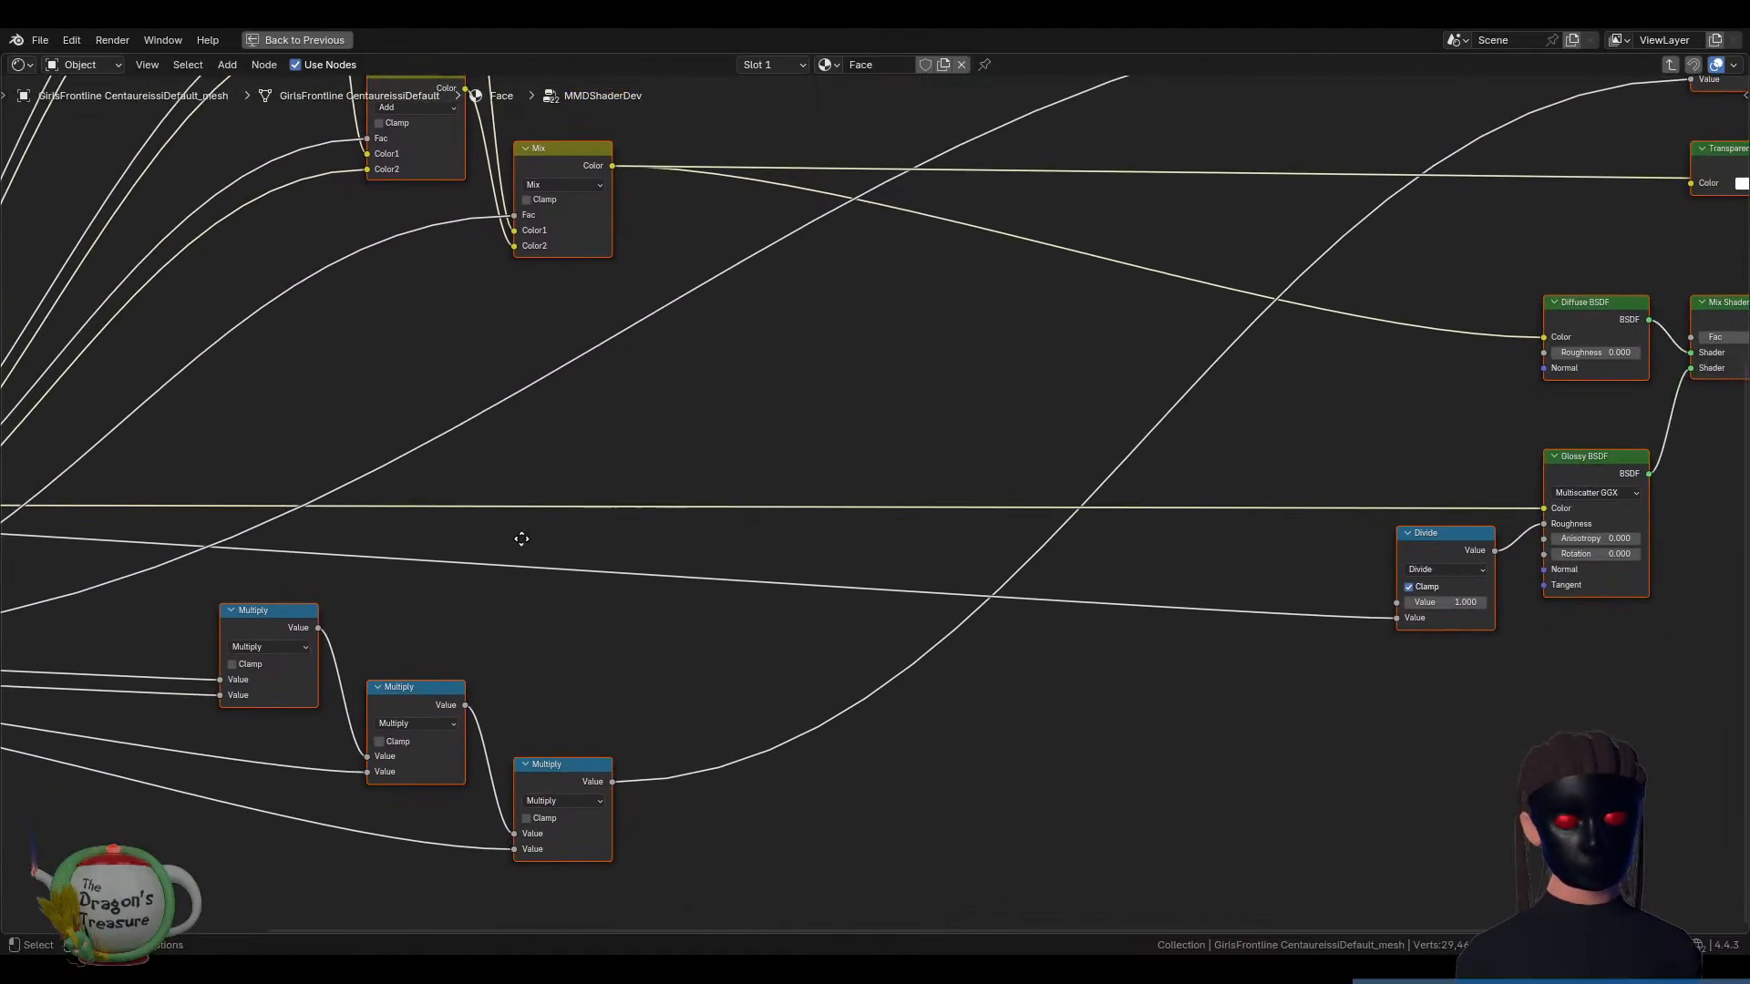
middle_drag(519, 539, 1239, 567)
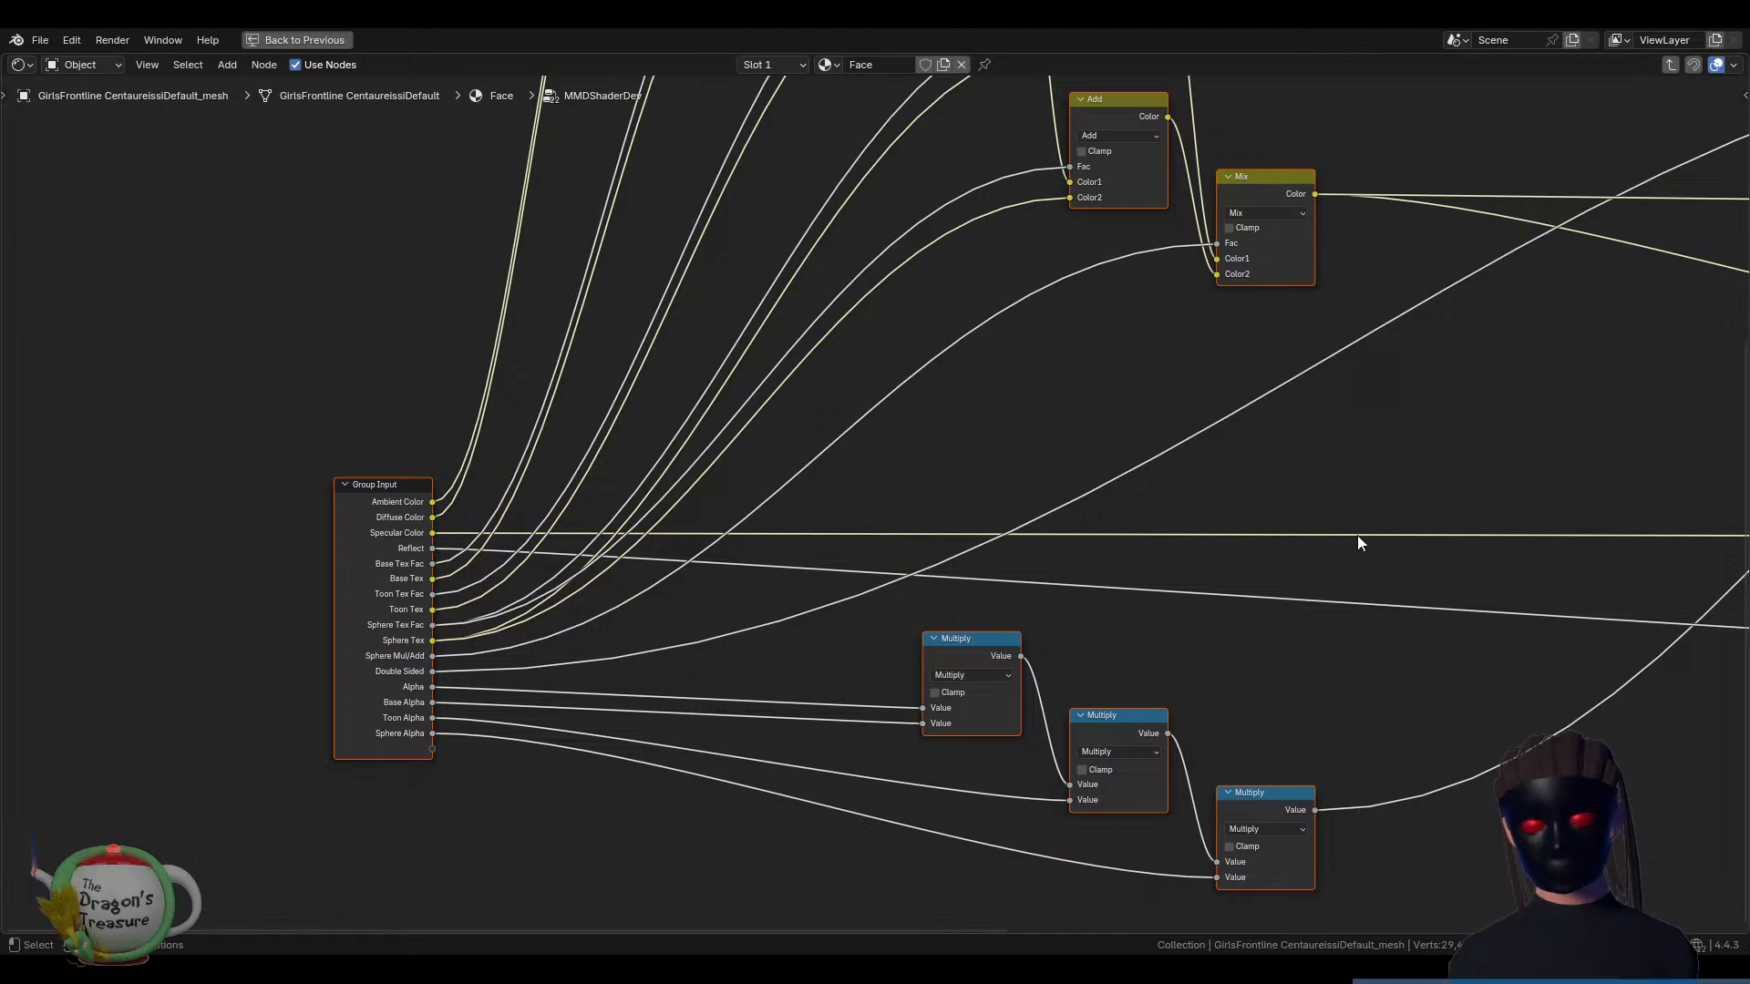
middle_drag(1450, 532, 486, 415)
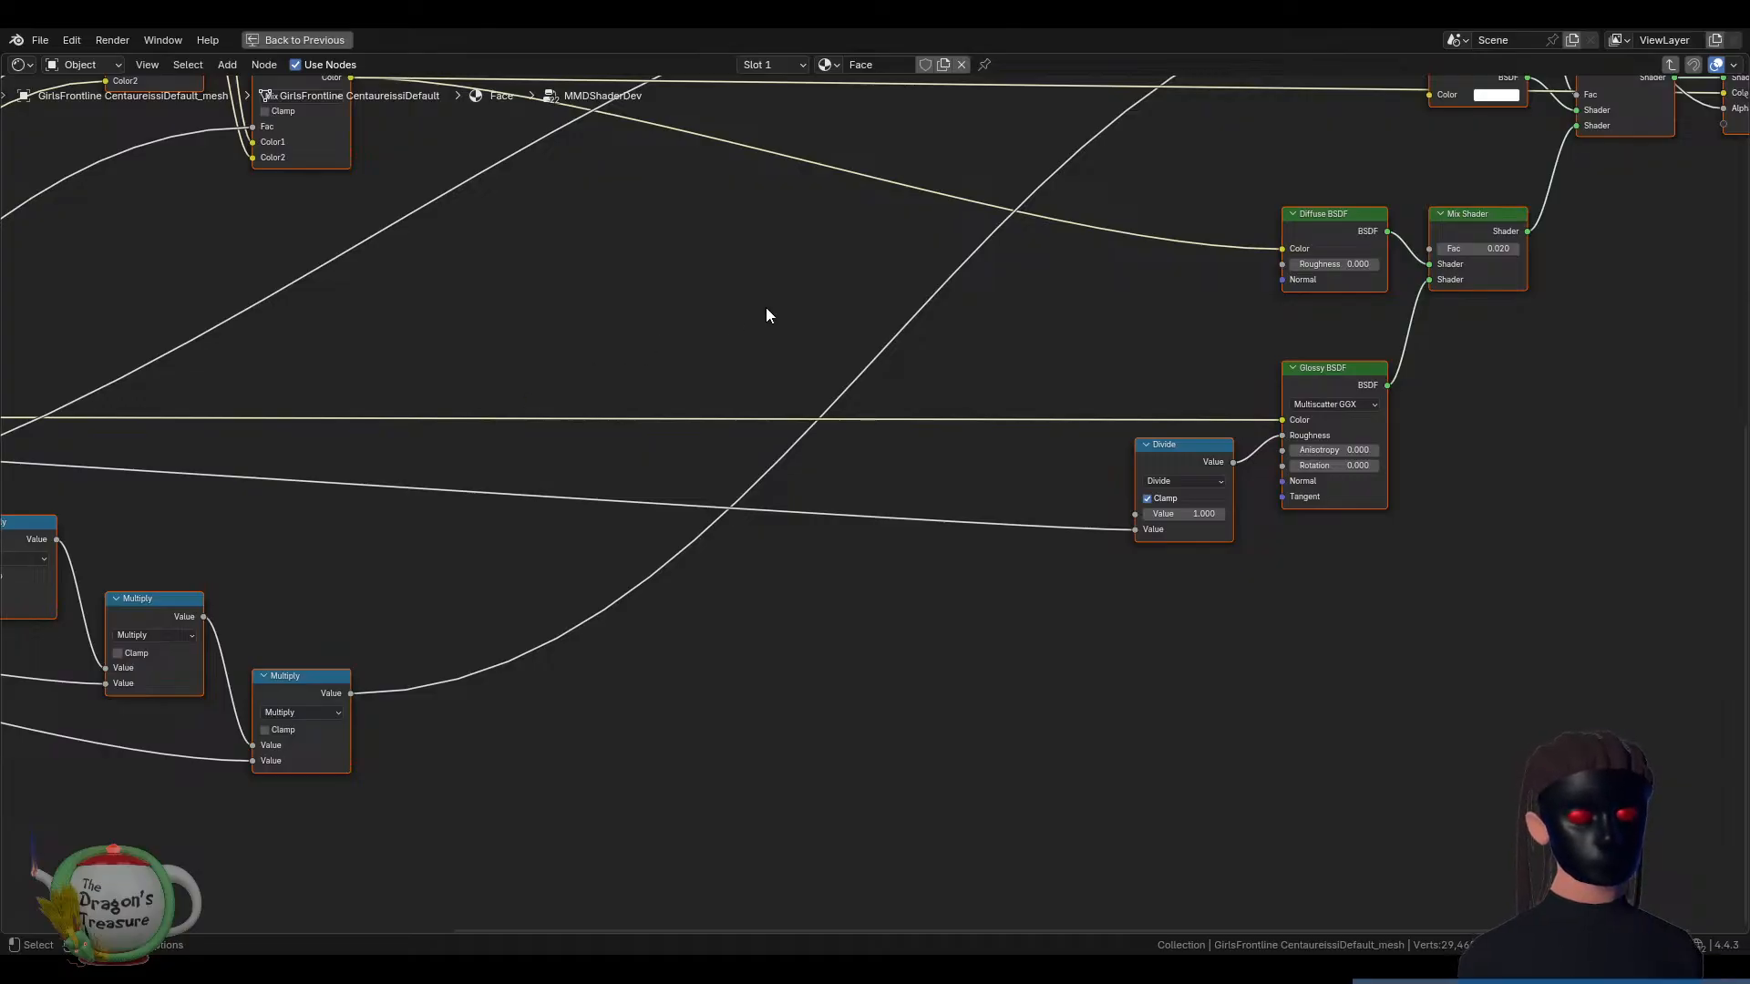
middle_drag(765, 315, 515, 583)
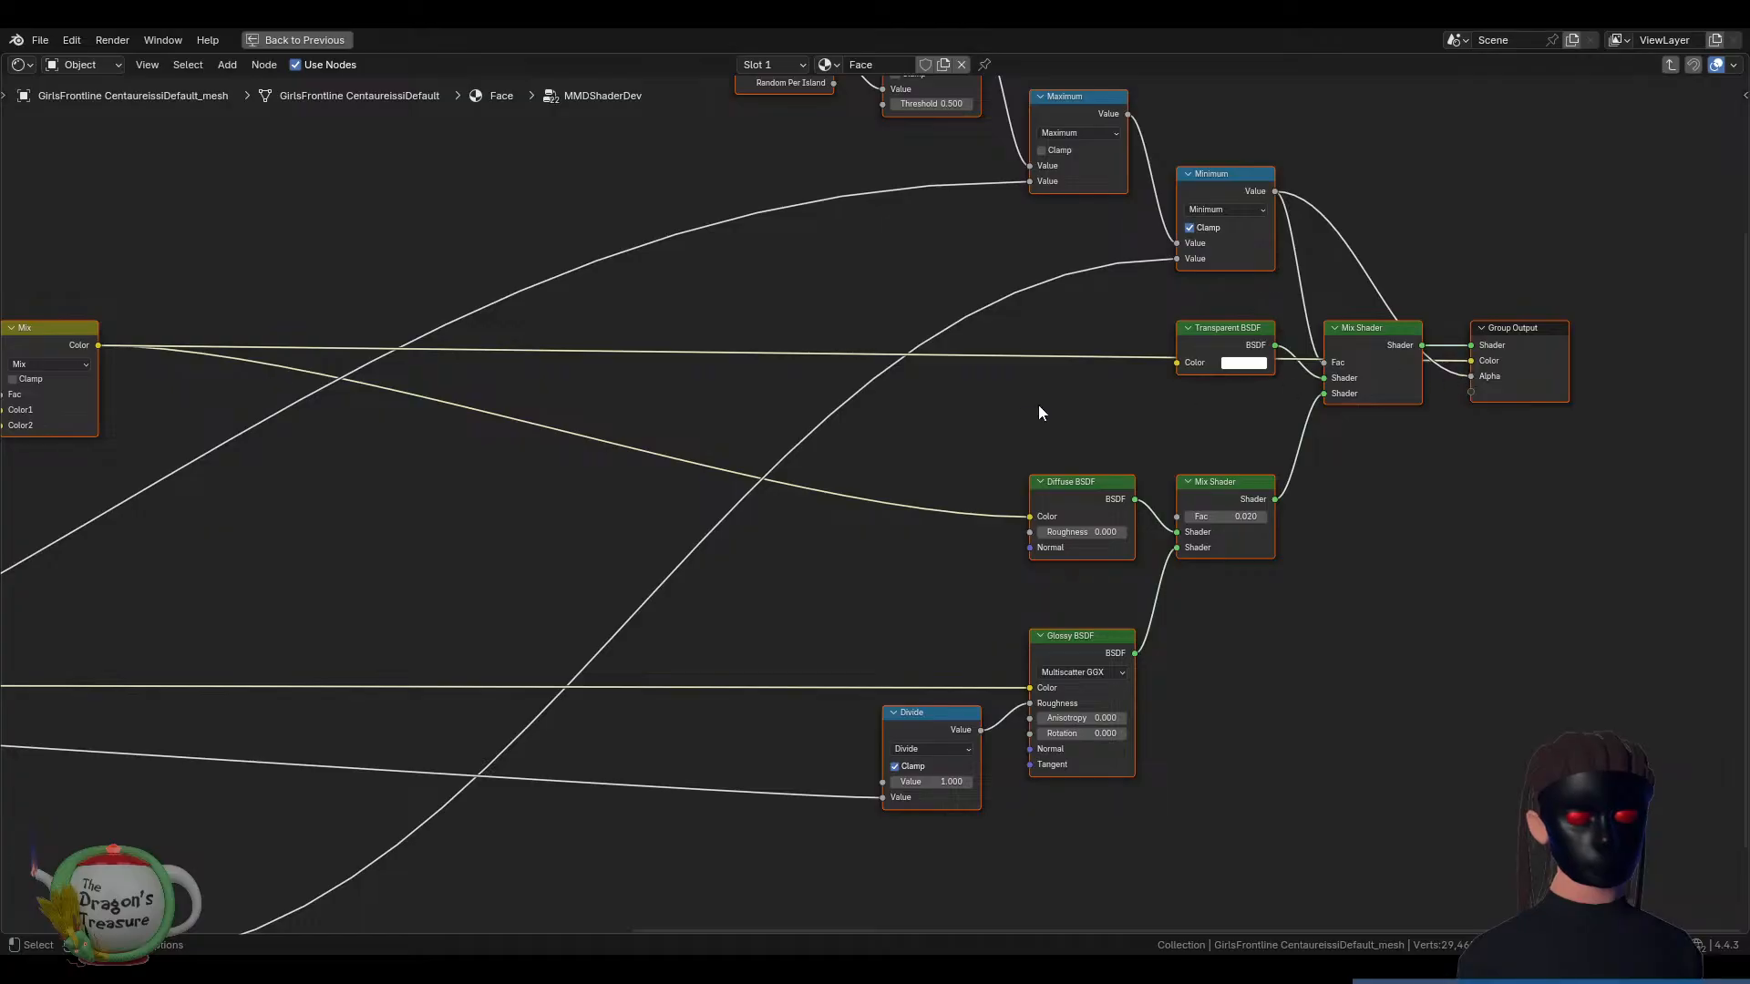
Trace the Double Sided input and the Geometry node's Backfacing output through the Less Than, Maximum and Minimum nodes
middle_drag(966, 424, 1327, 428)
middle_drag(368, 379, 1254, 297)
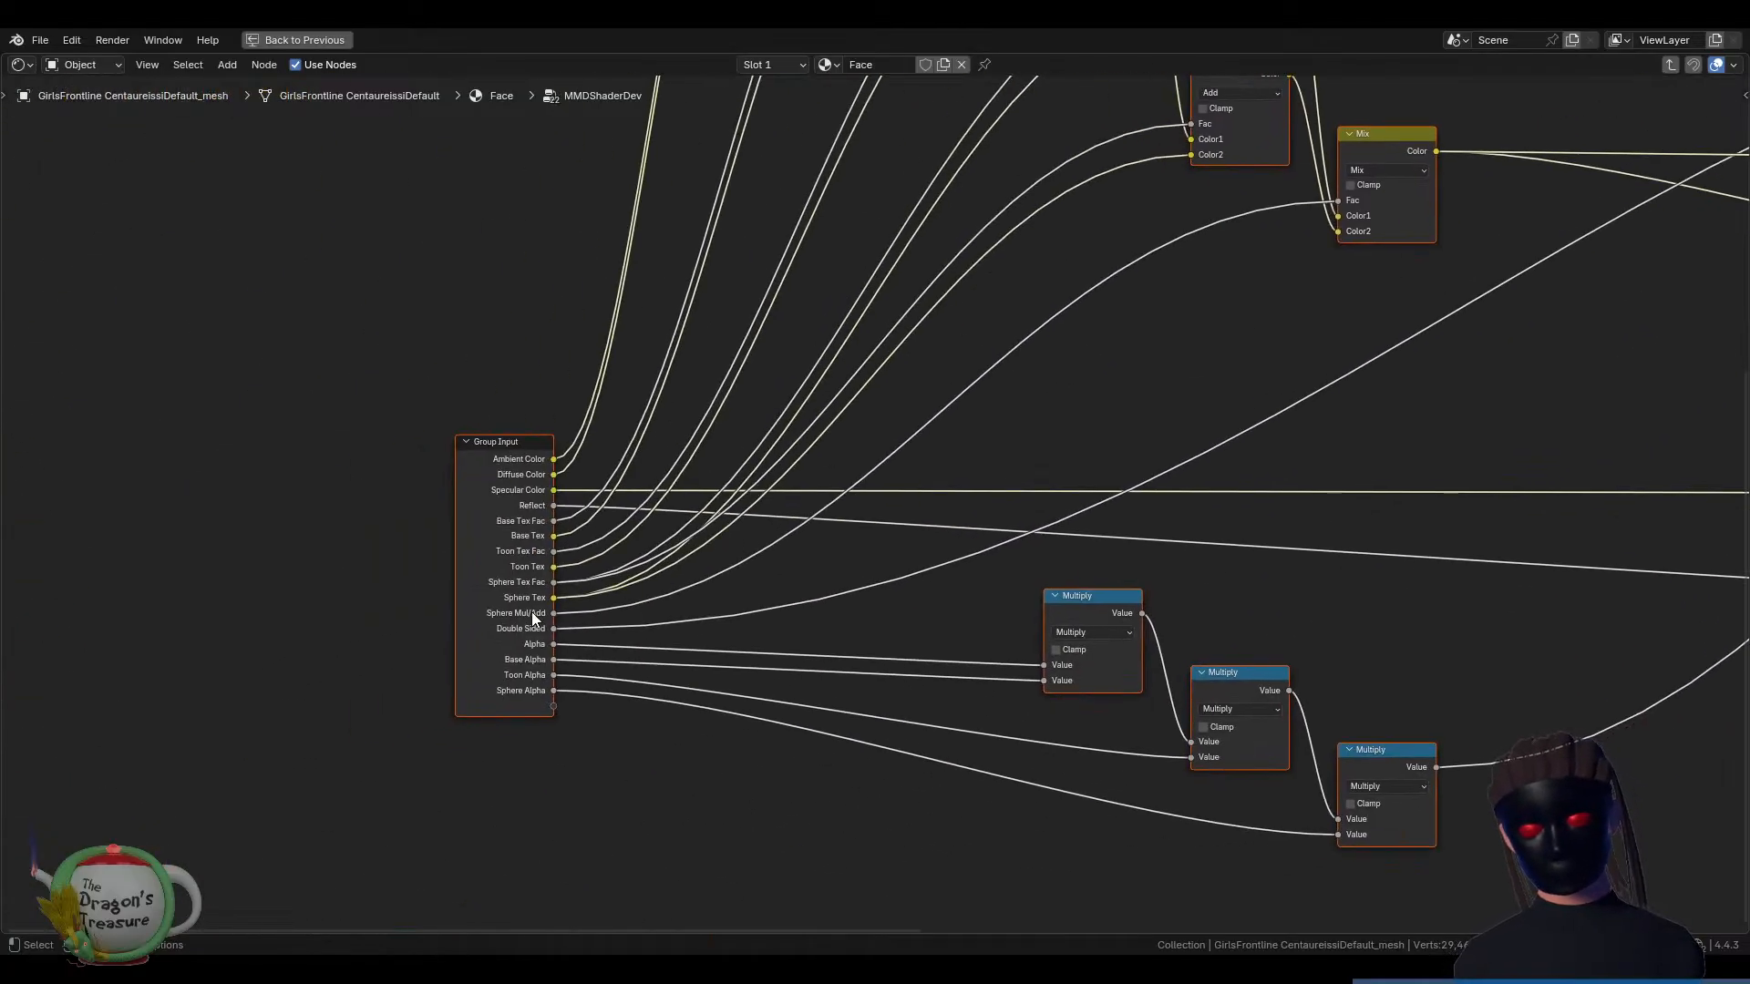
middle_drag(1401, 321, 668, 449)
middle_drag(1258, 379, 720, 381)
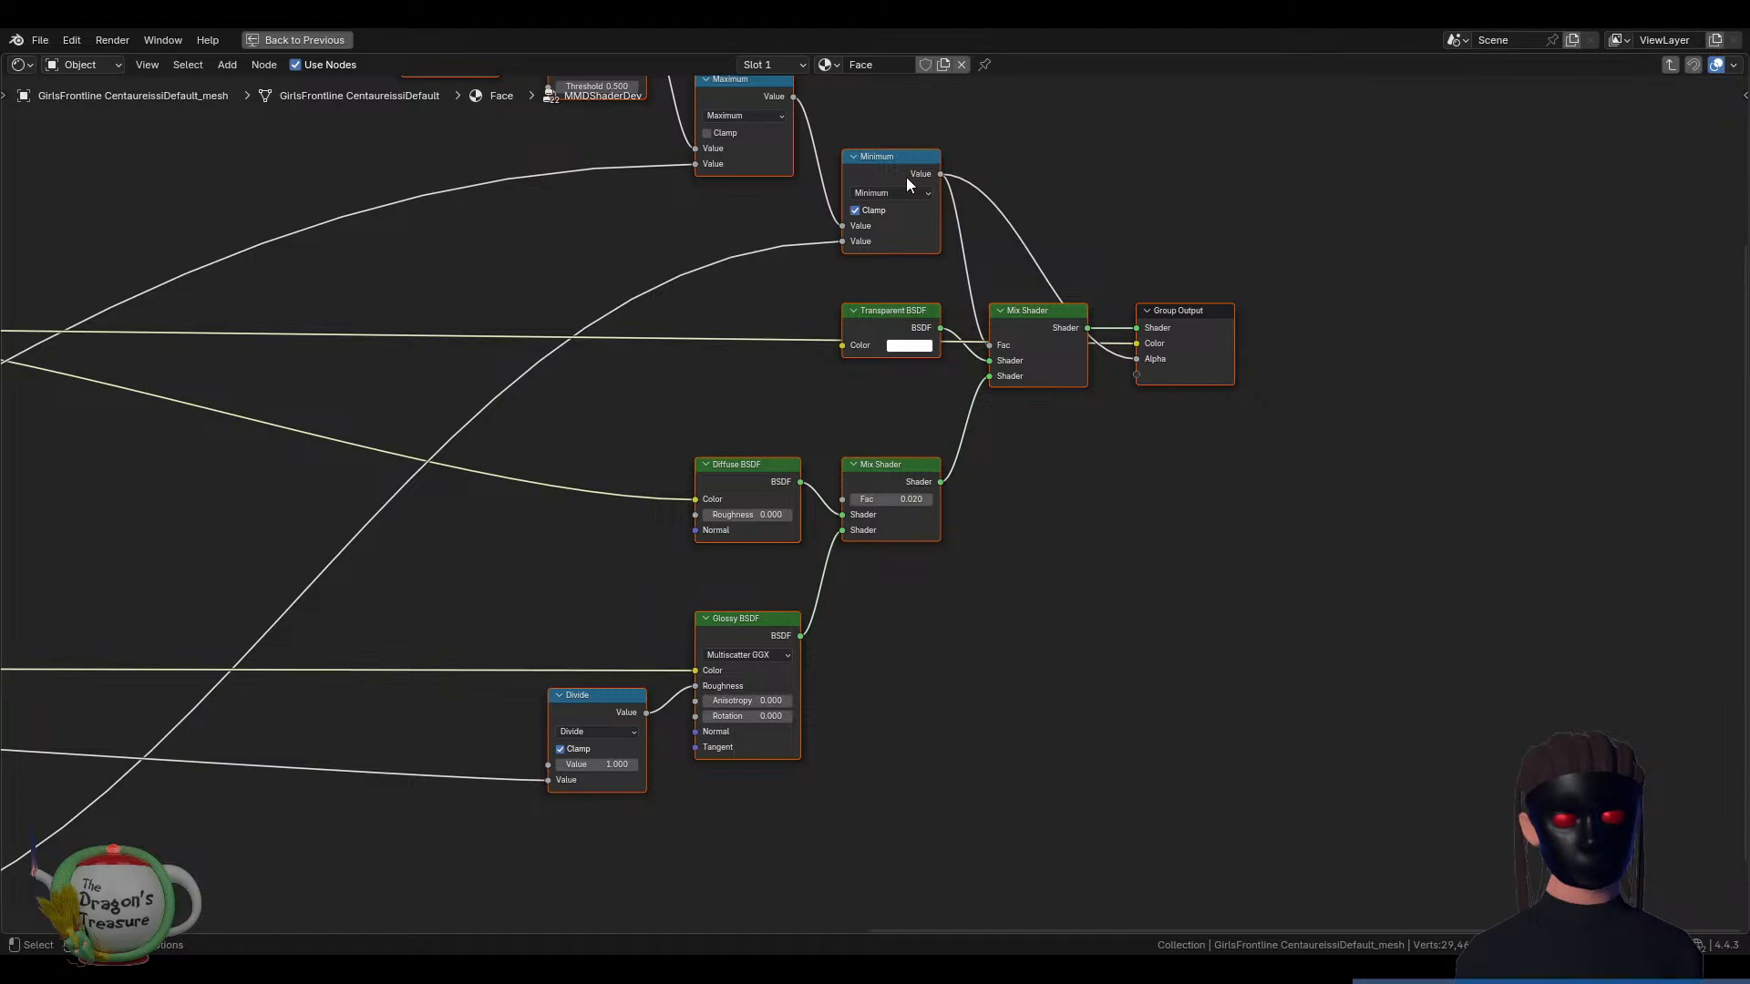
middle_drag(708, 239, 980, 346)
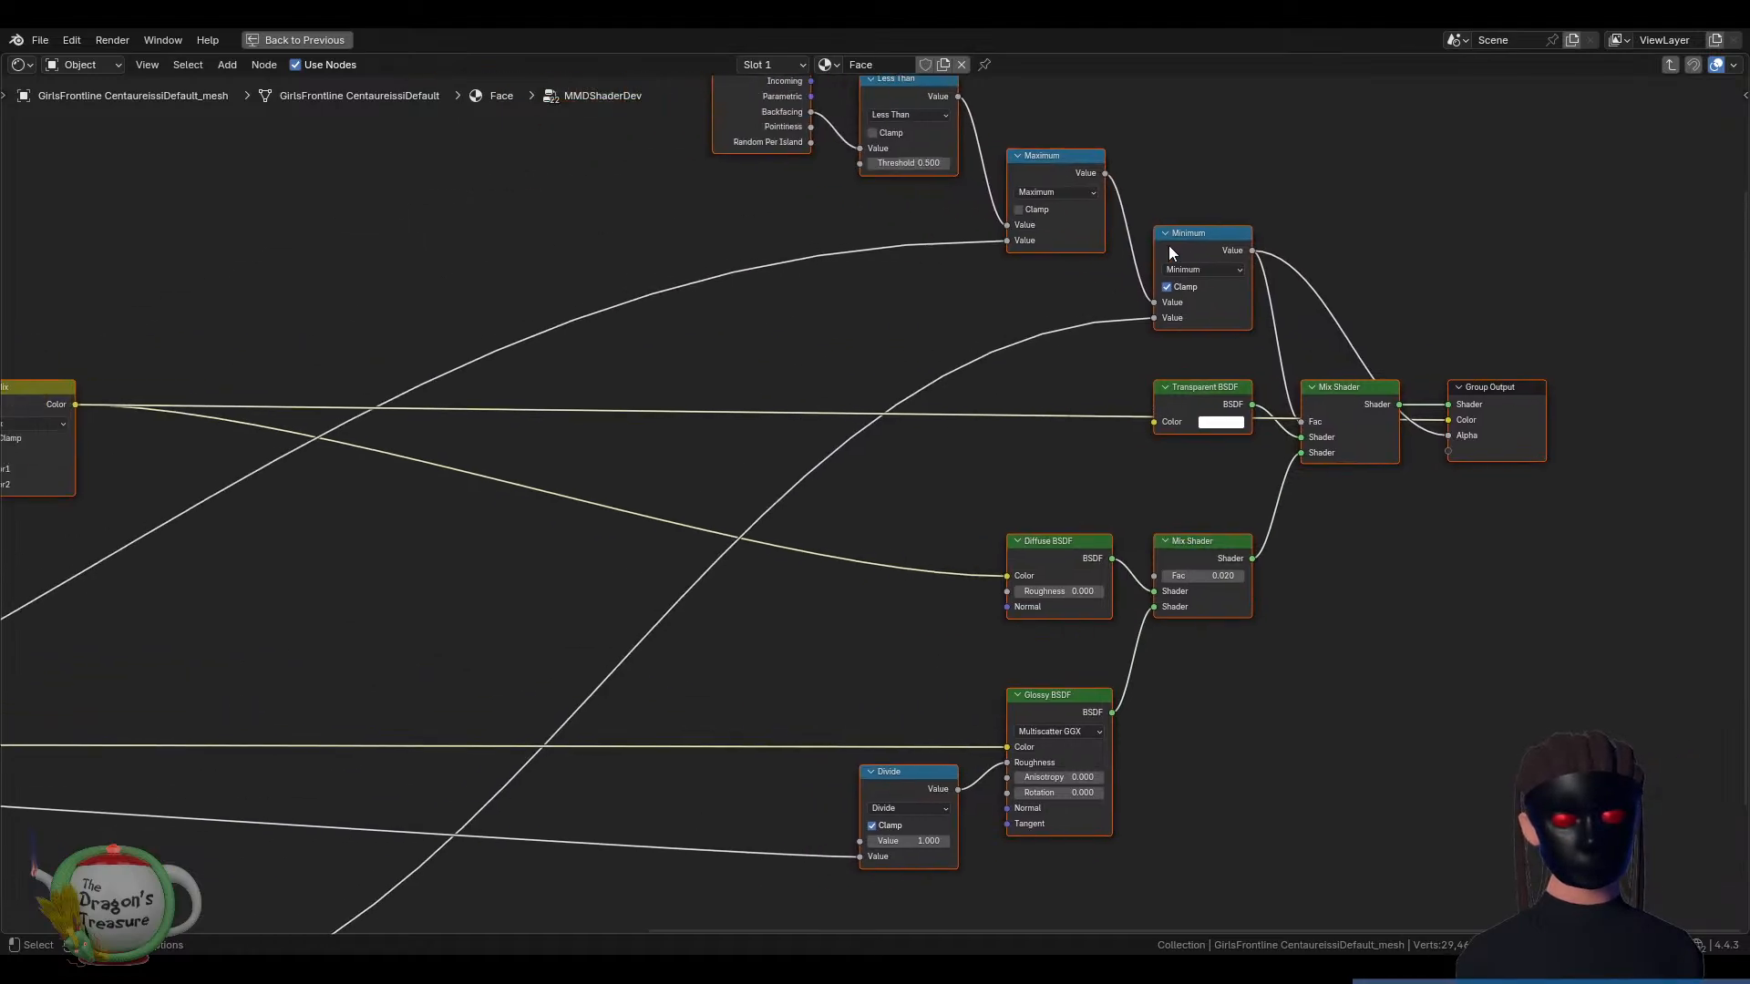
middle_drag(821, 246, 1066, 328)
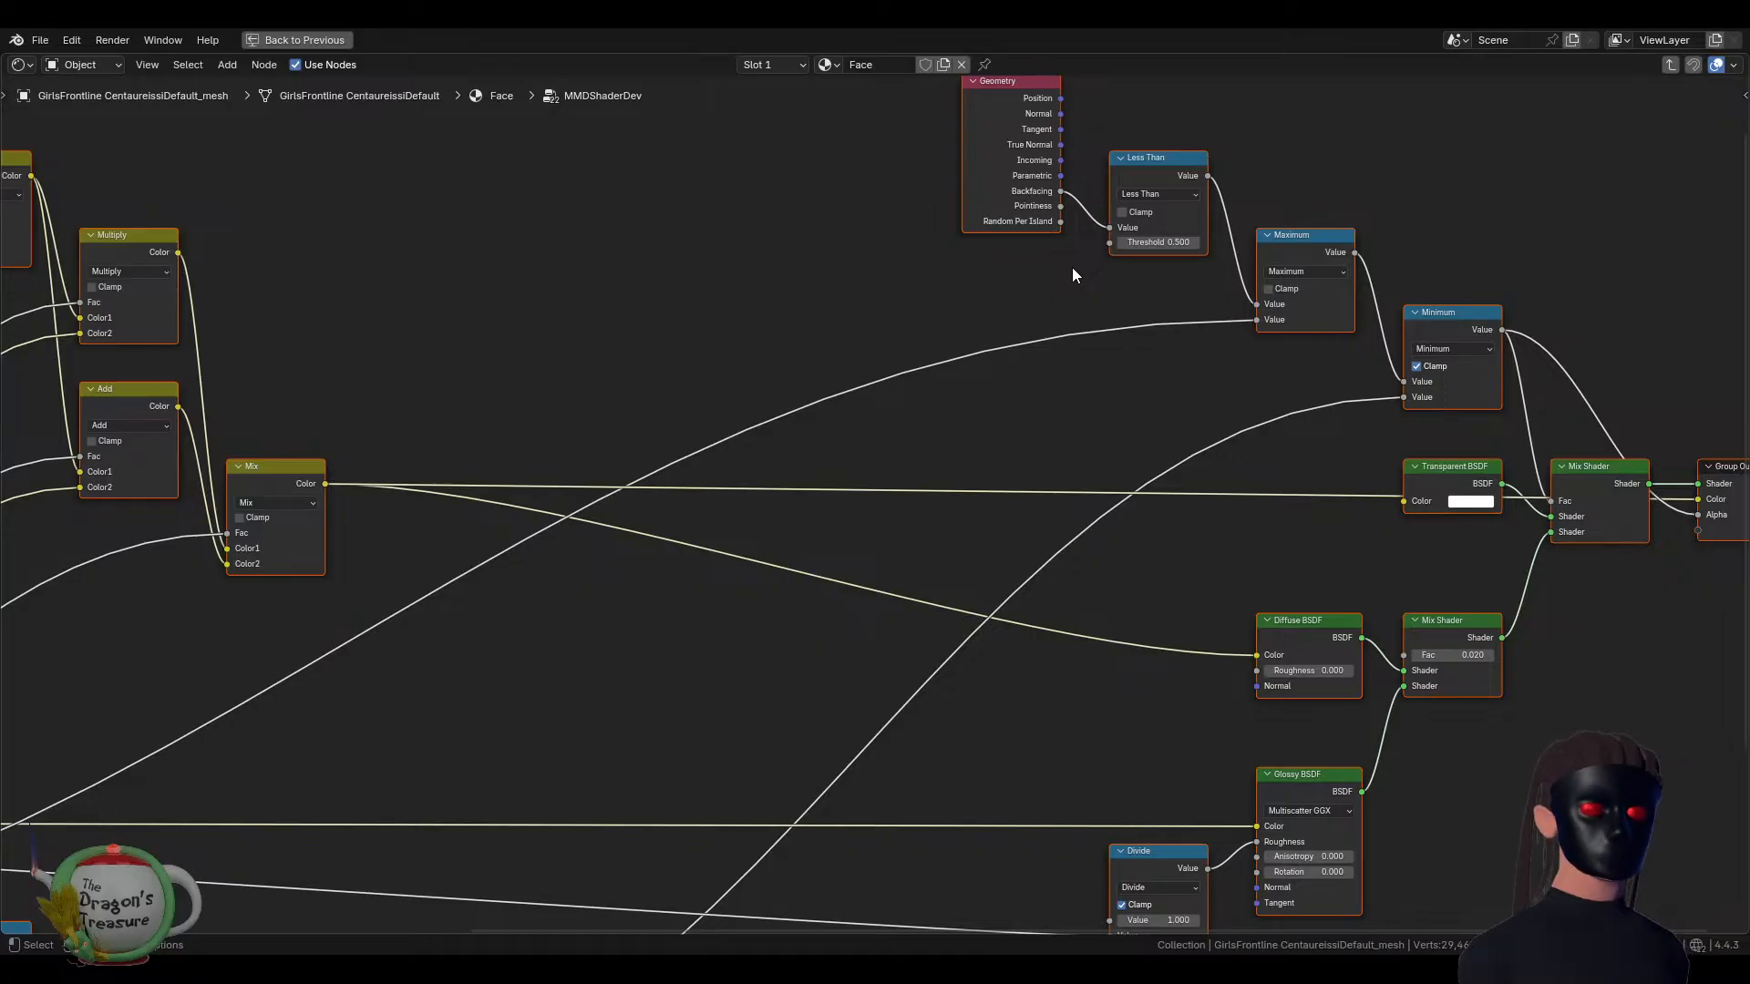
Restore the full Shading workspace layout and return from the MMDShaderDev group to the Face material
key(ctrl+space)
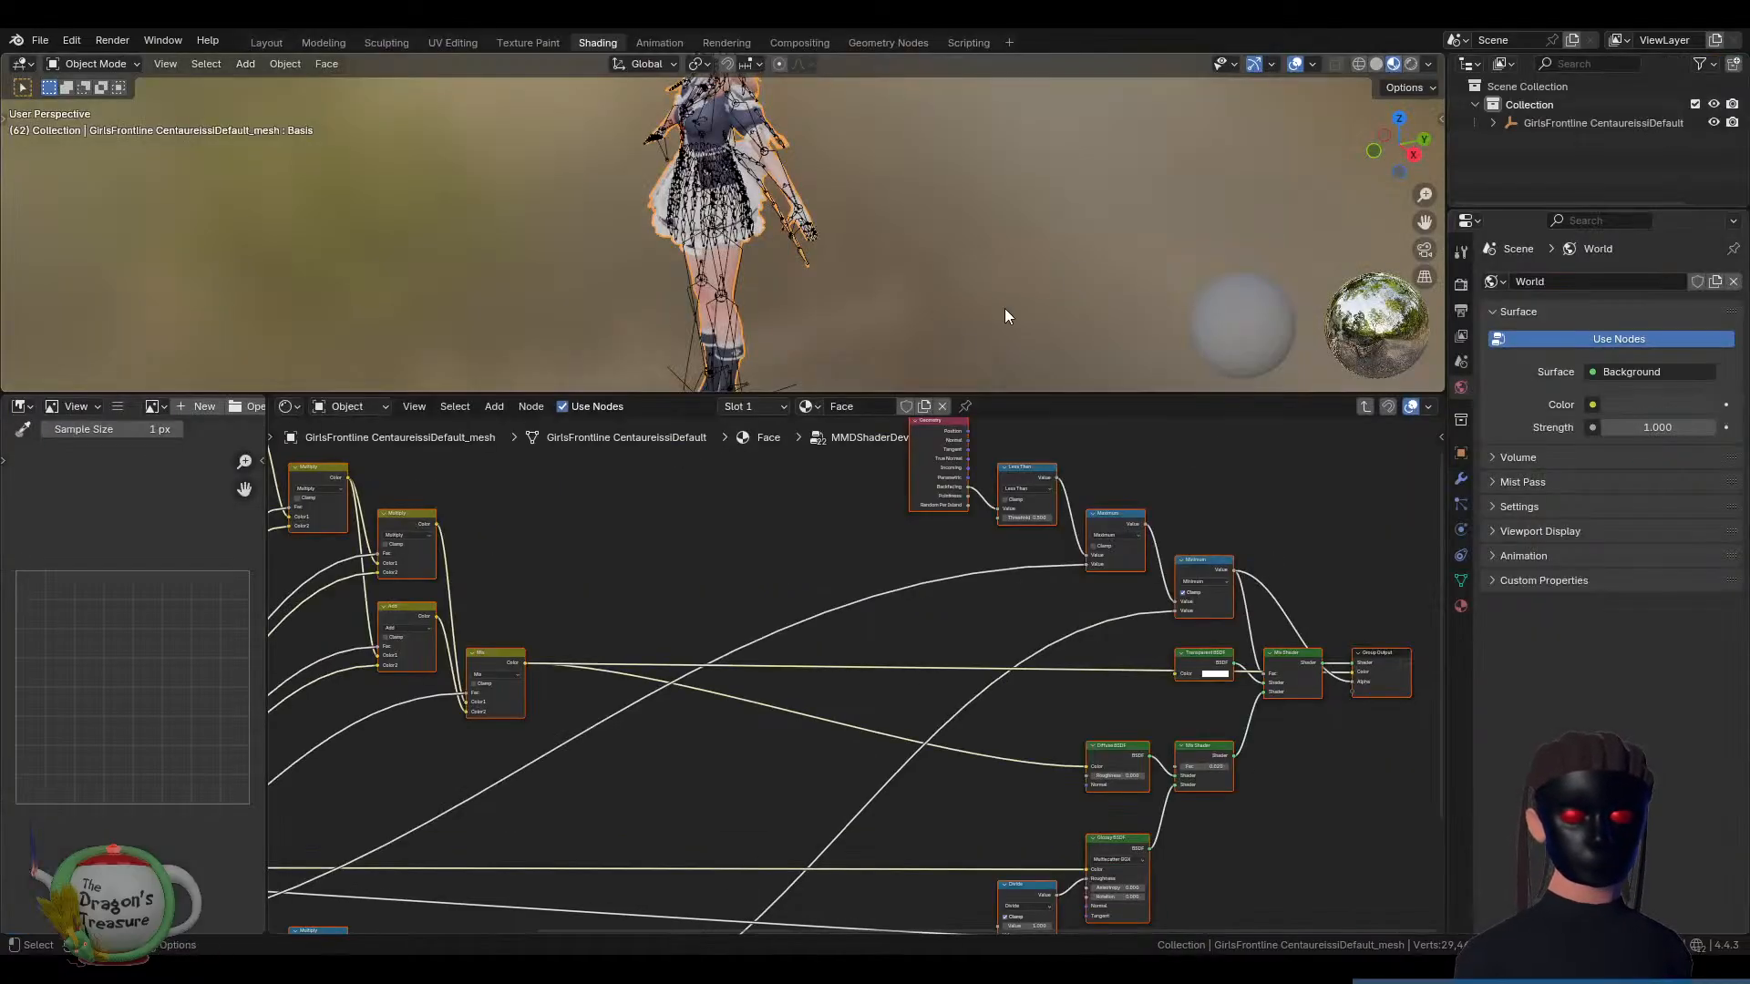
scroll(643, 522, down, 6)
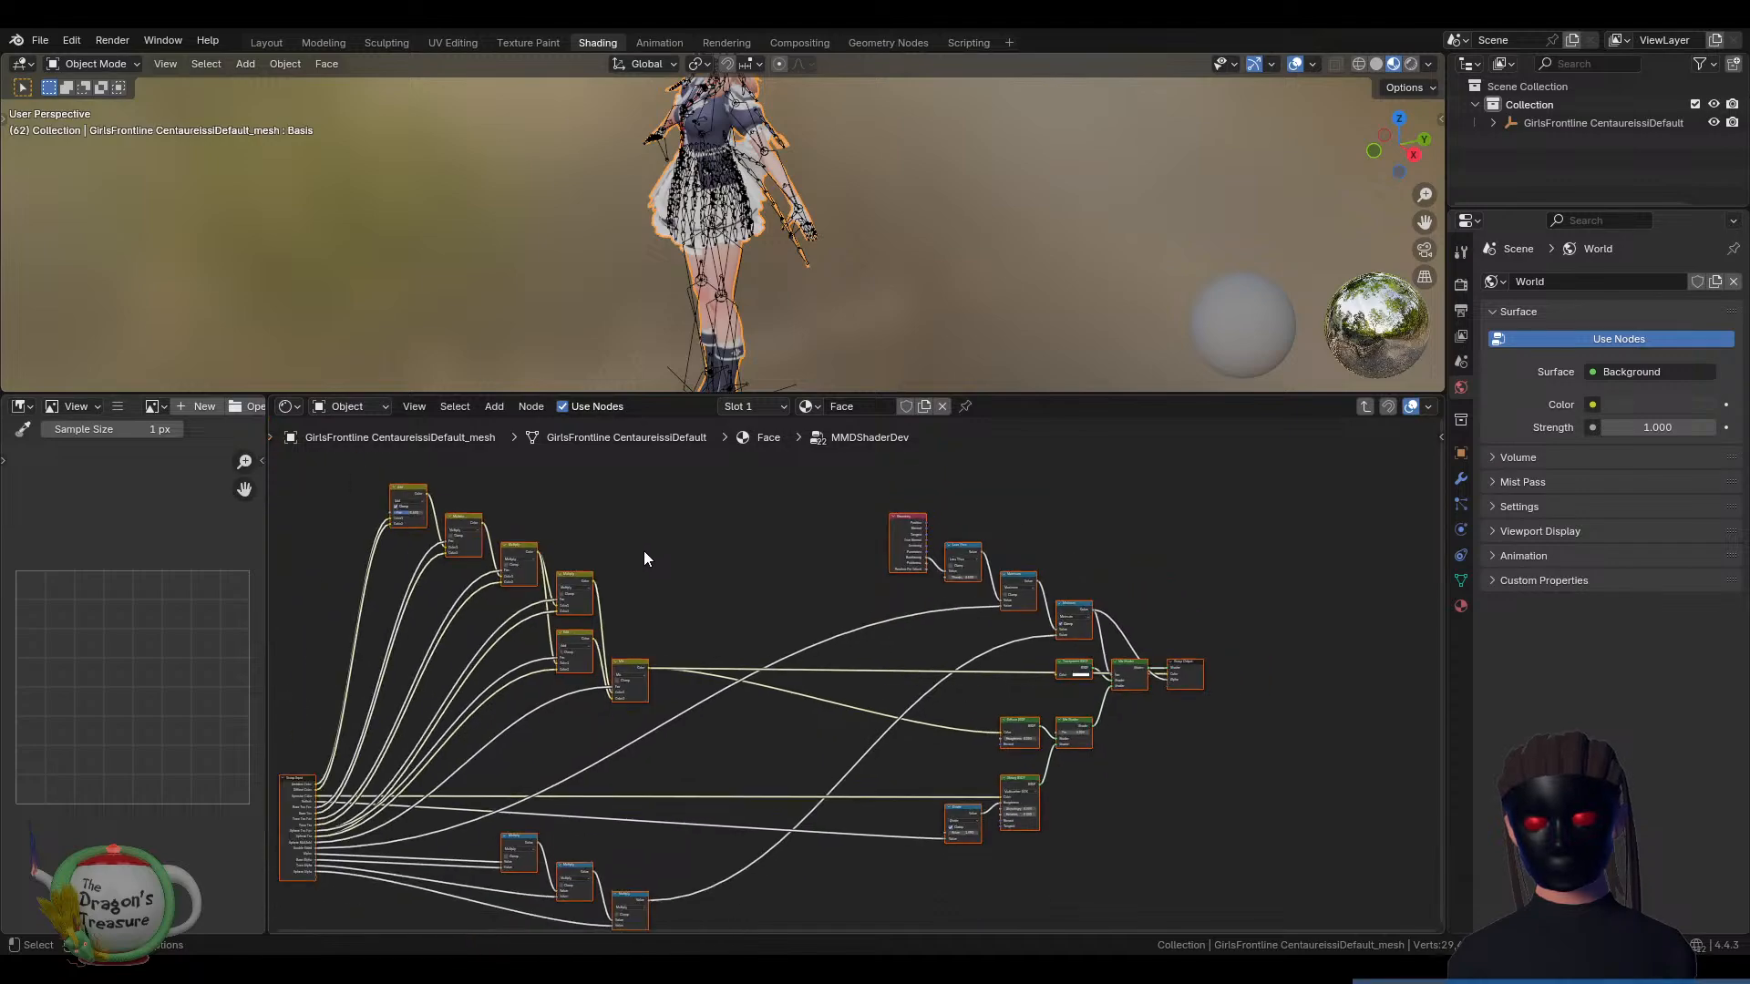
key(Tab)
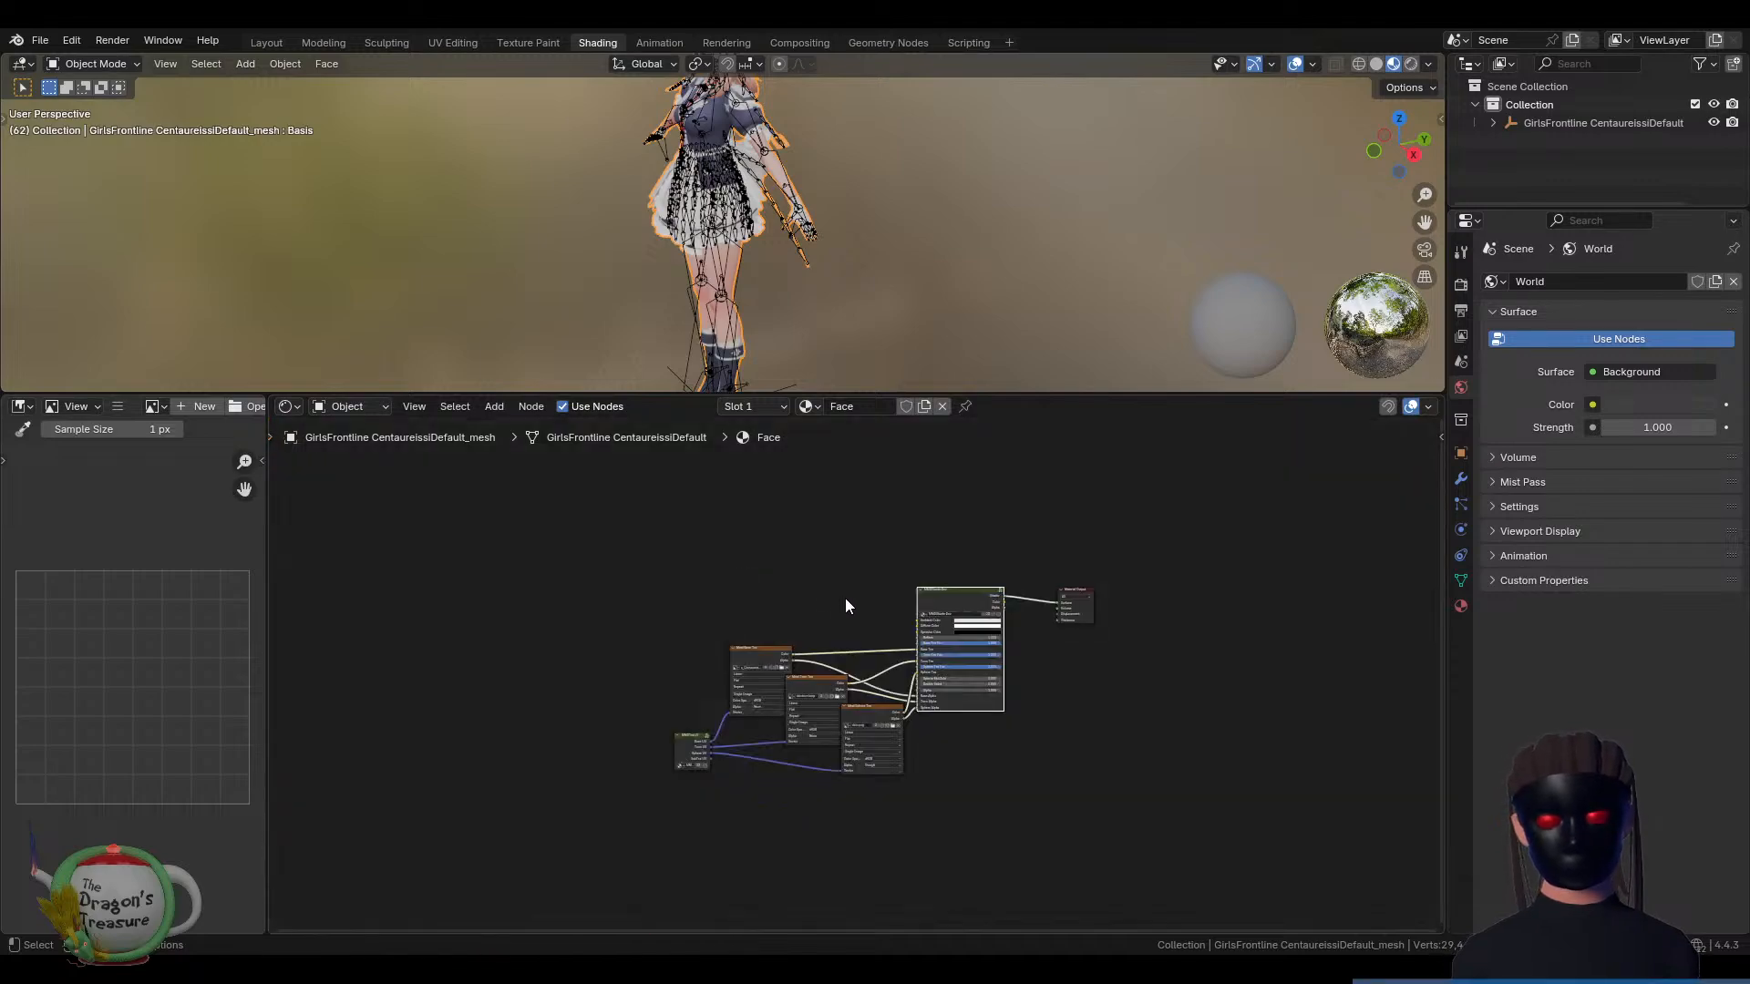
Select the Mmd Base Tex node and display its face texture in a maximized image editor
middle_drag(844, 598, 976, 551)
click(950, 583)
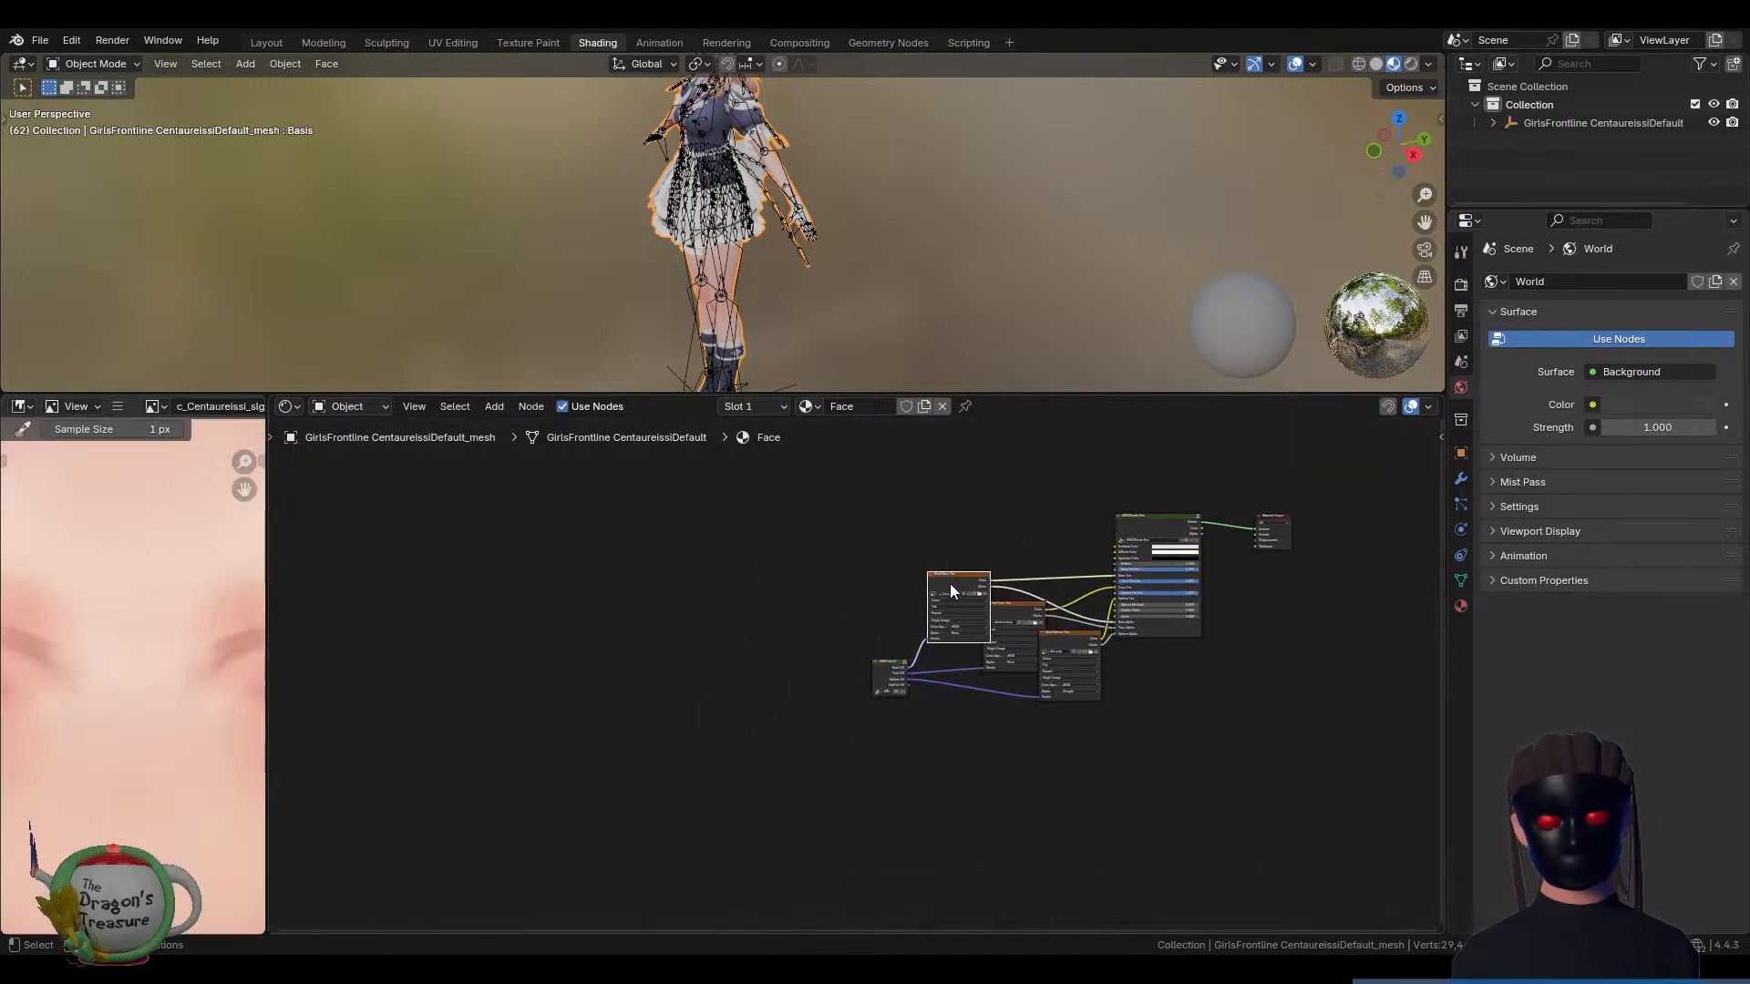
key(ctrl+space)
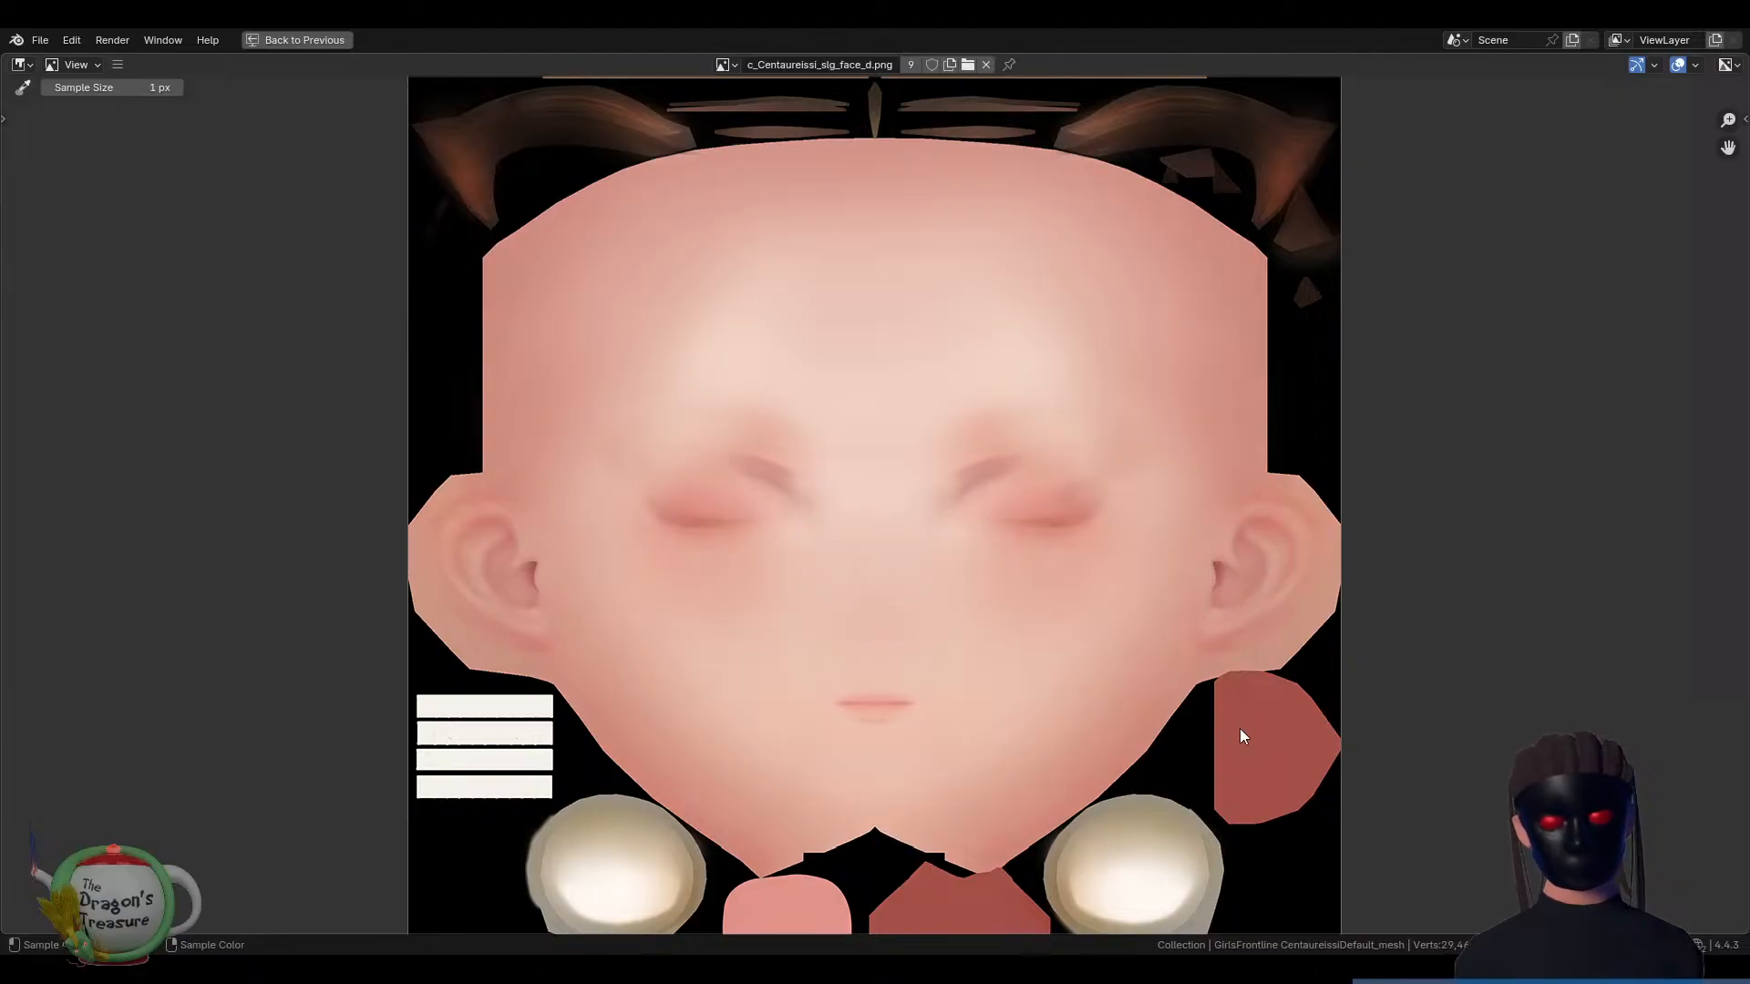
Examine the face texture's regions, including the brows and lashes, lips, teeth, eye whites, tongue and mouth interior
middle_drag(1174, 750, 1115, 583)
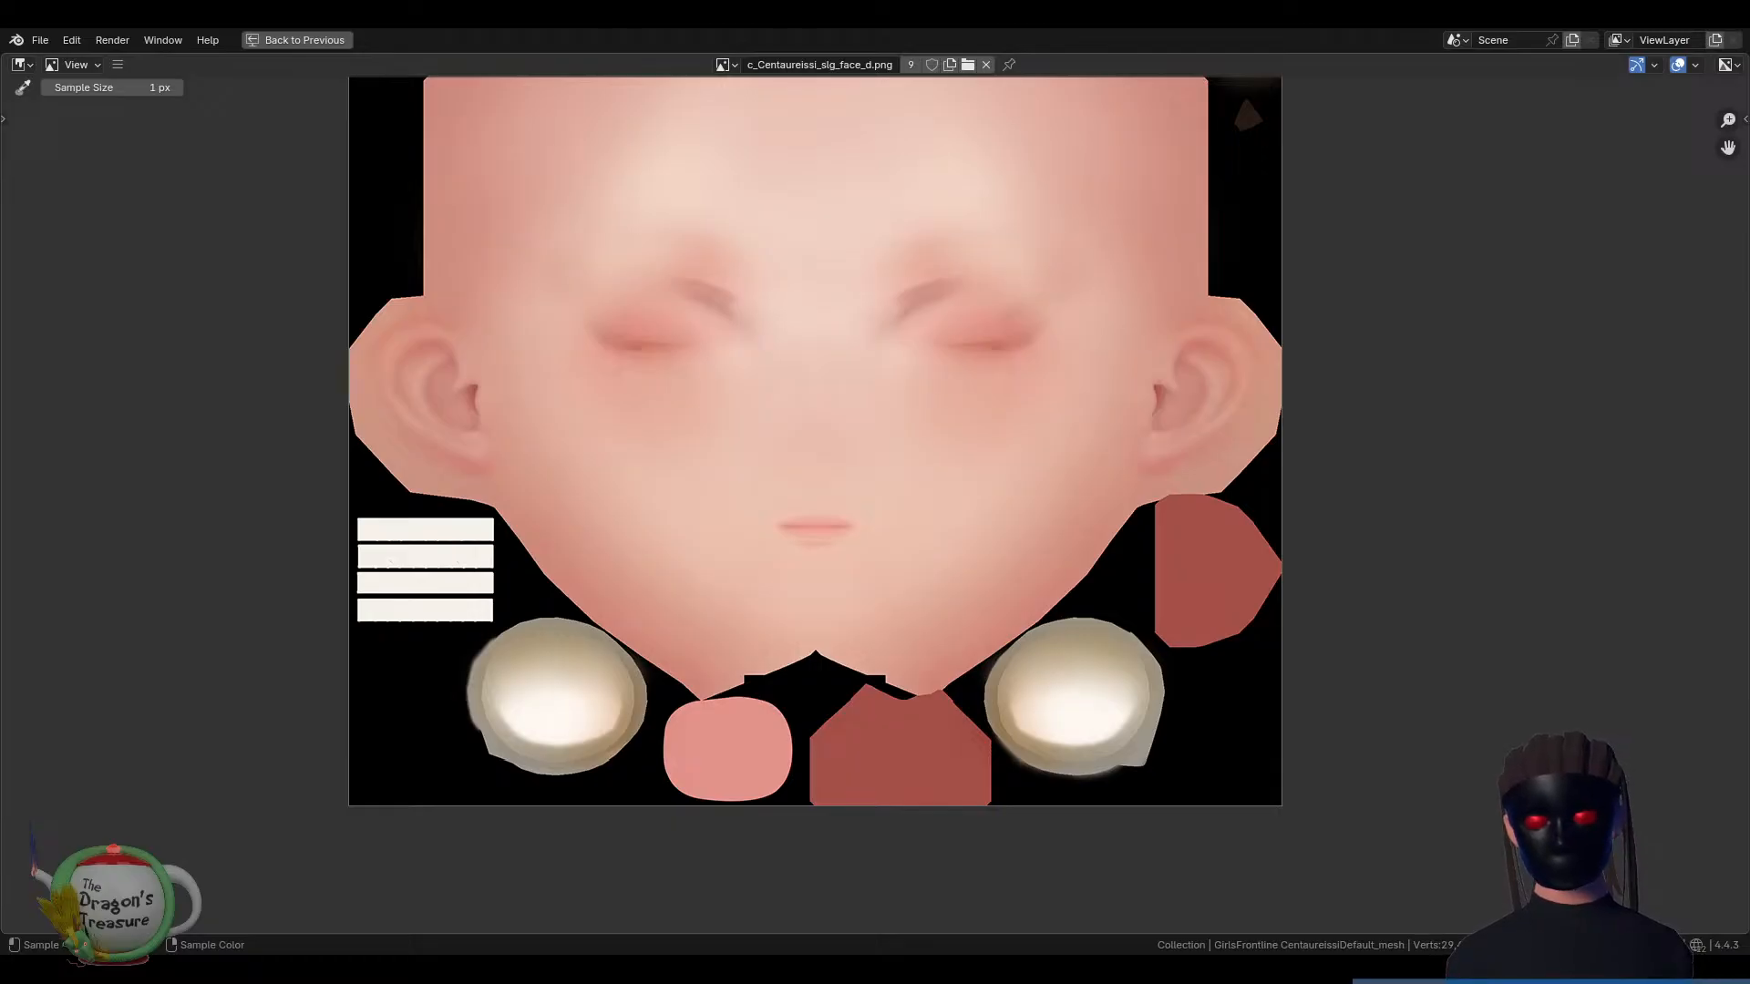
middle_drag(465, 533, 462, 739)
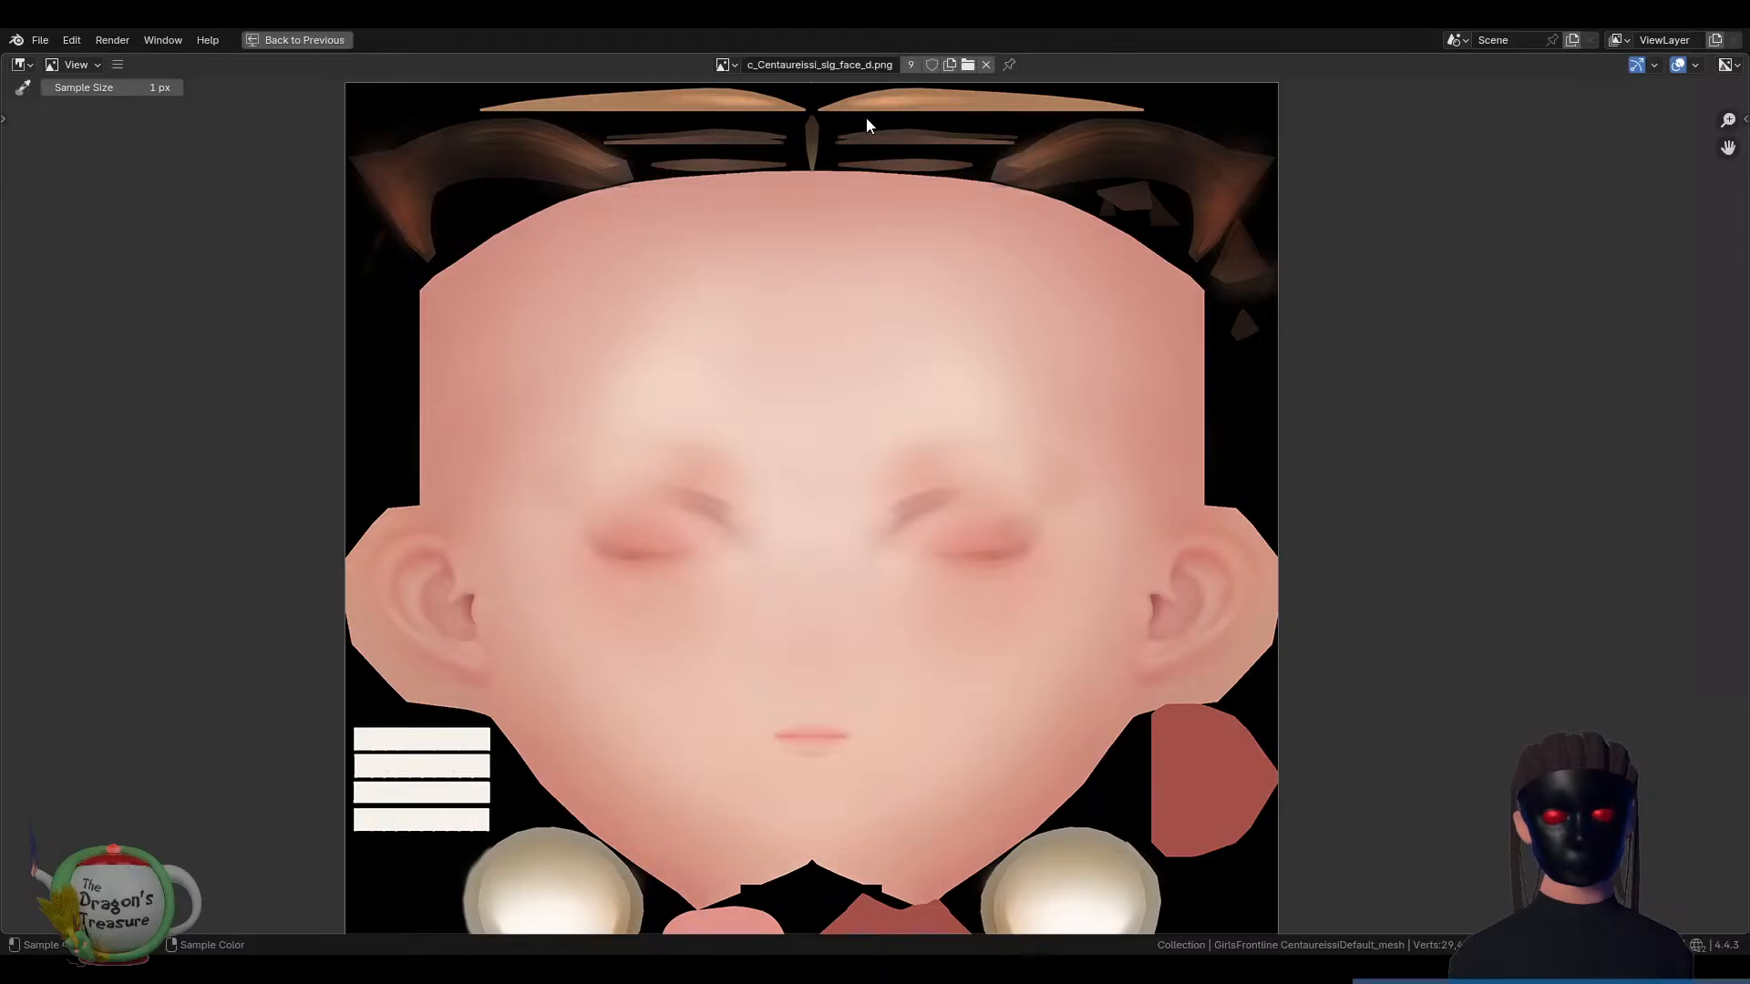
middle_drag(1069, 470, 1003, 366)
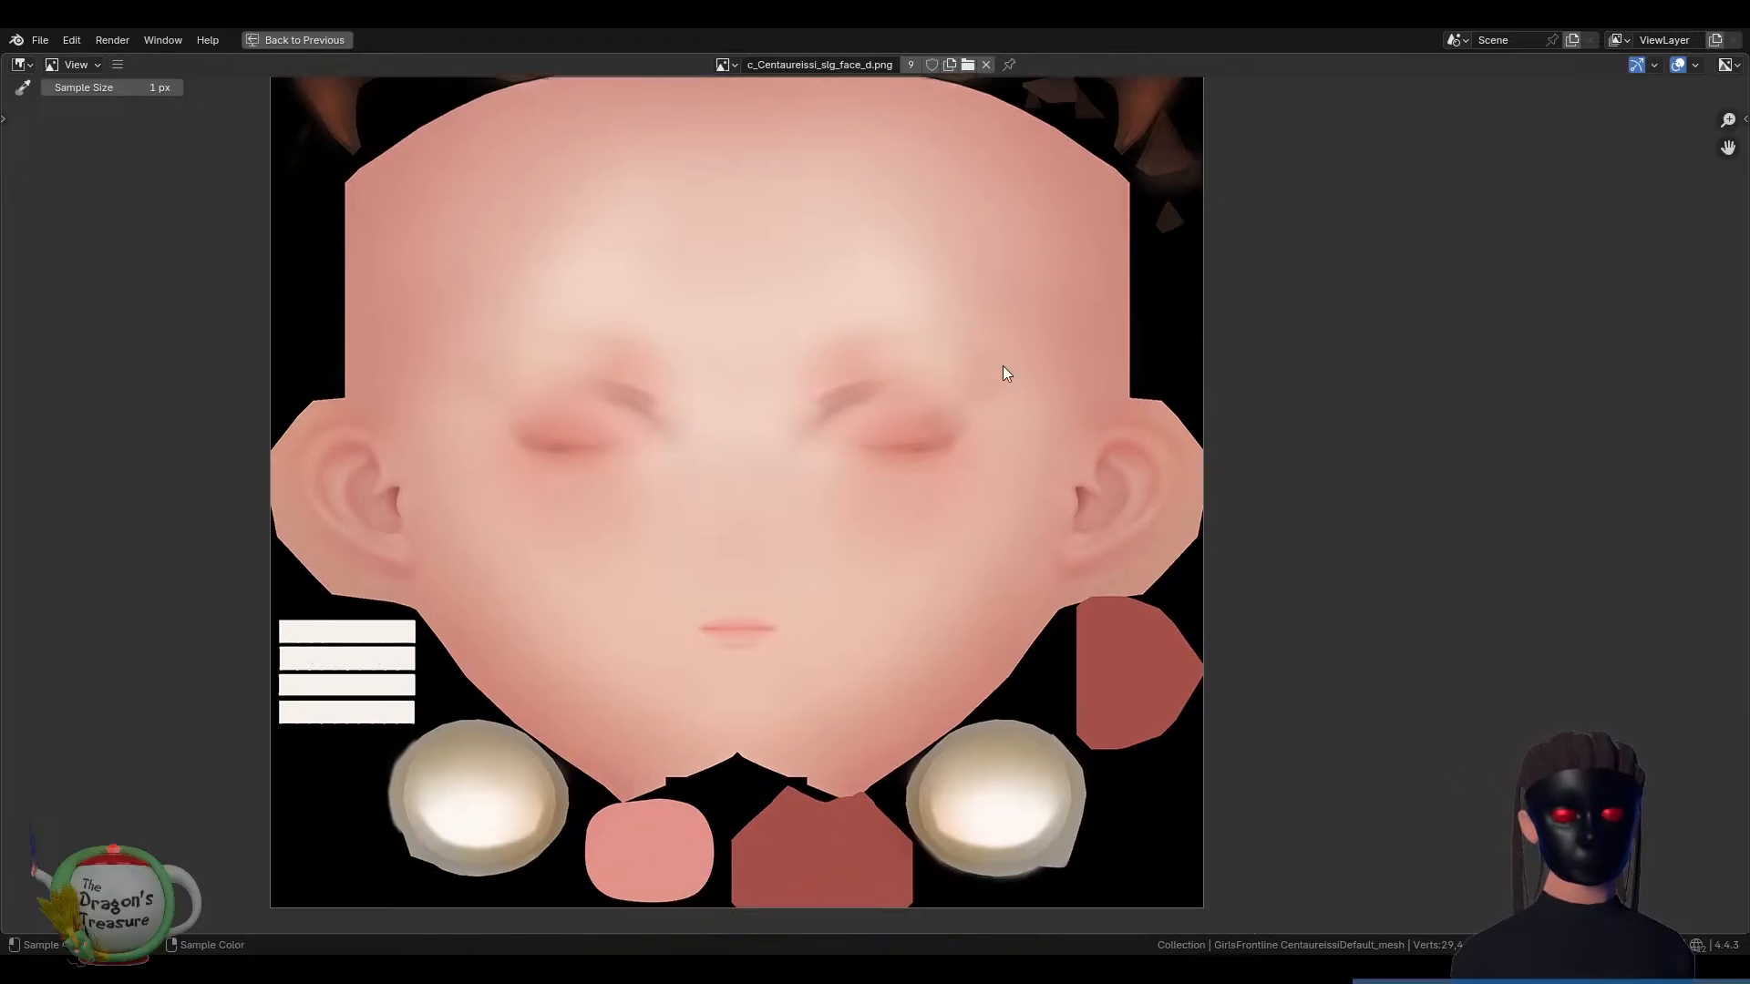
scroll(729, 638, up, 6)
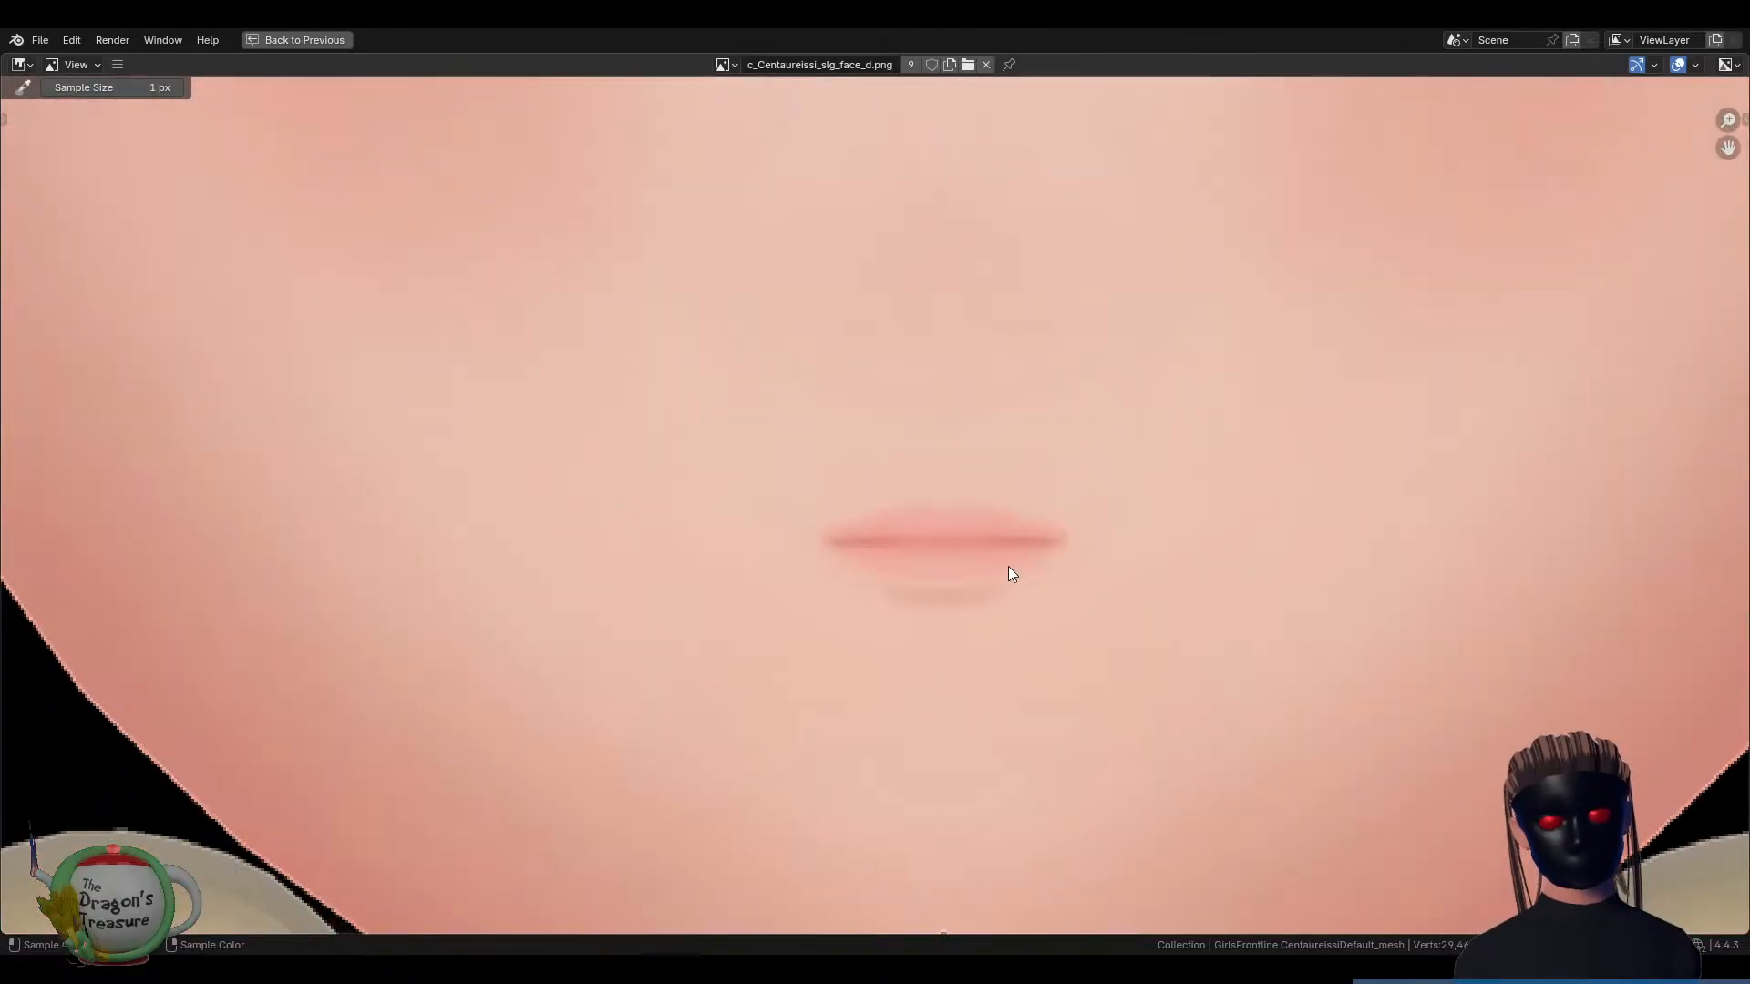
scroll(920, 588, down, 2)
scroll(957, 583, down, 2)
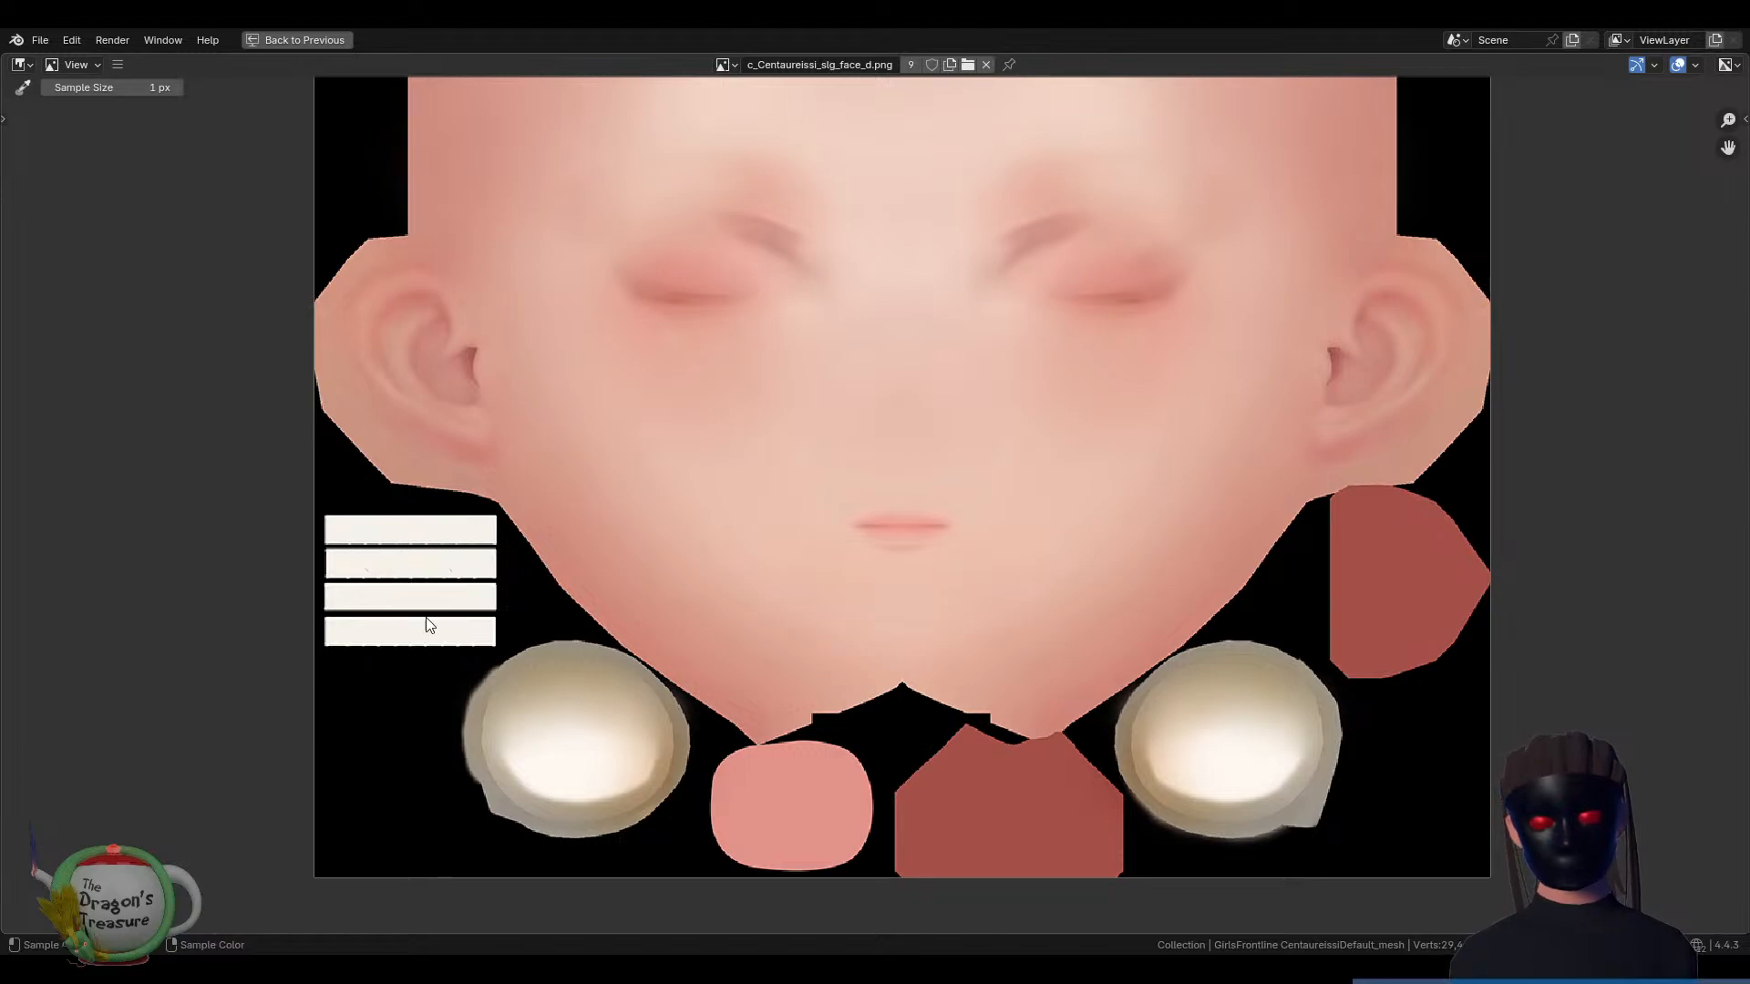
scroll(517, 712, down, 1)
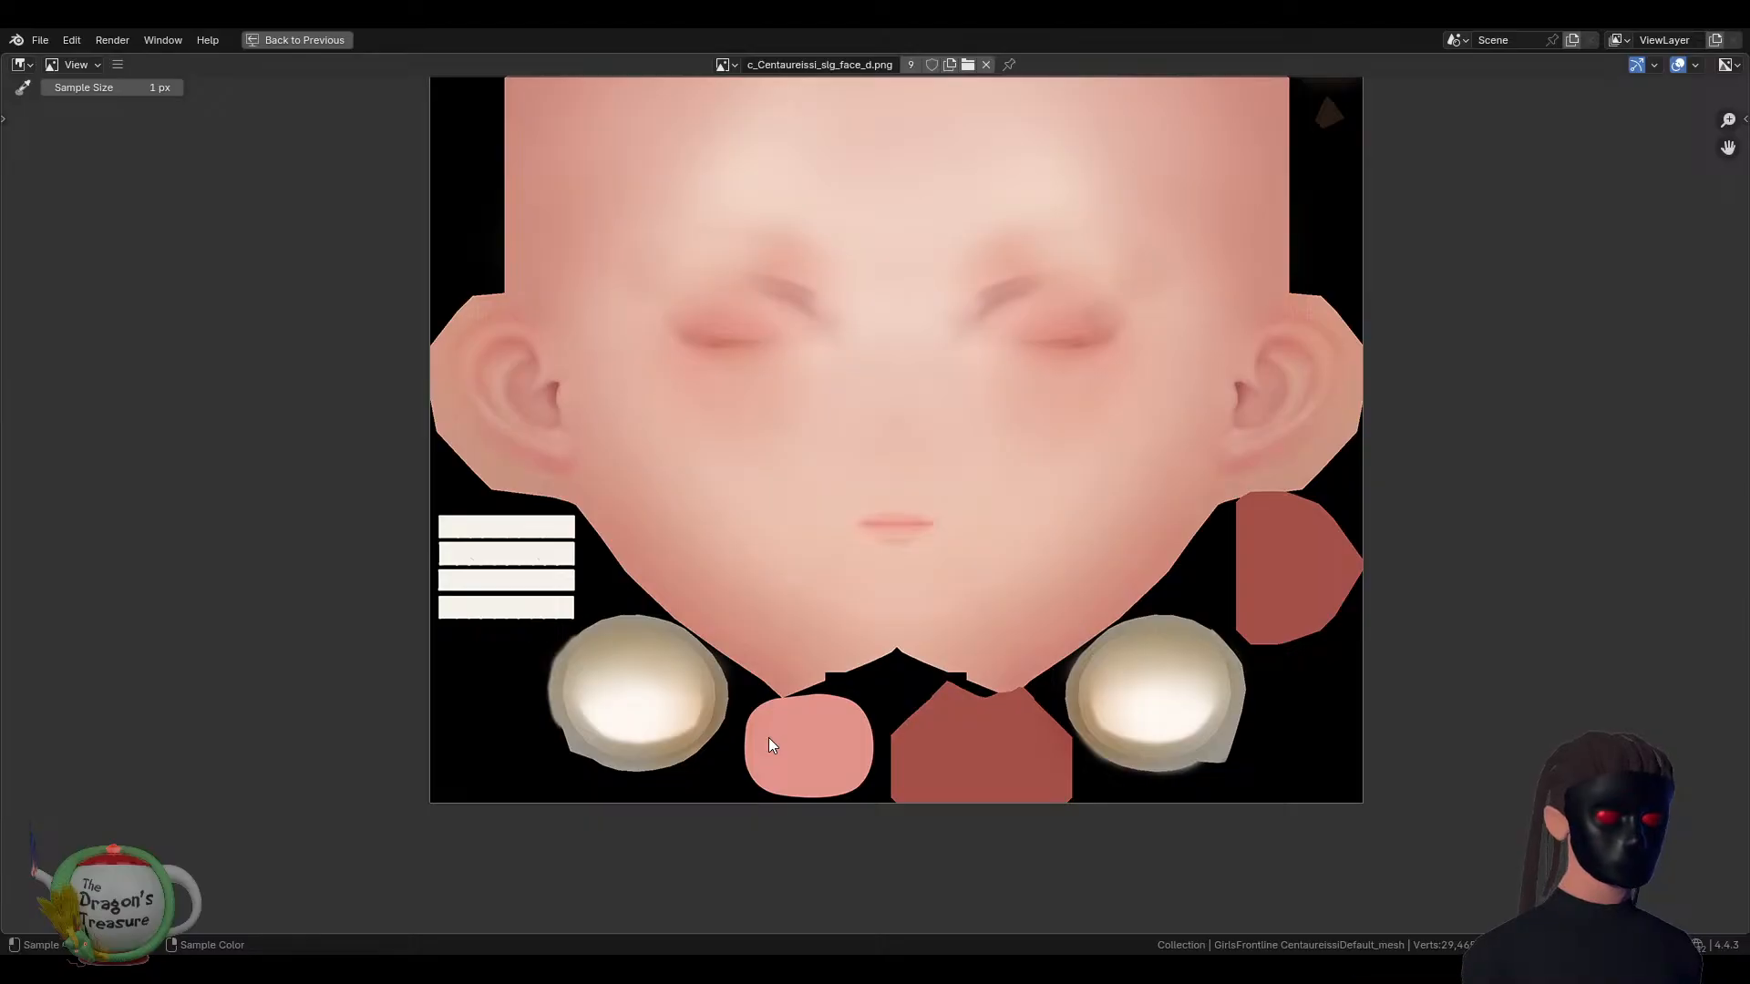
Restore the Shading layout, maximize the 3D viewport on the character's head and switch it to Solid shading
key(ctrl+space)
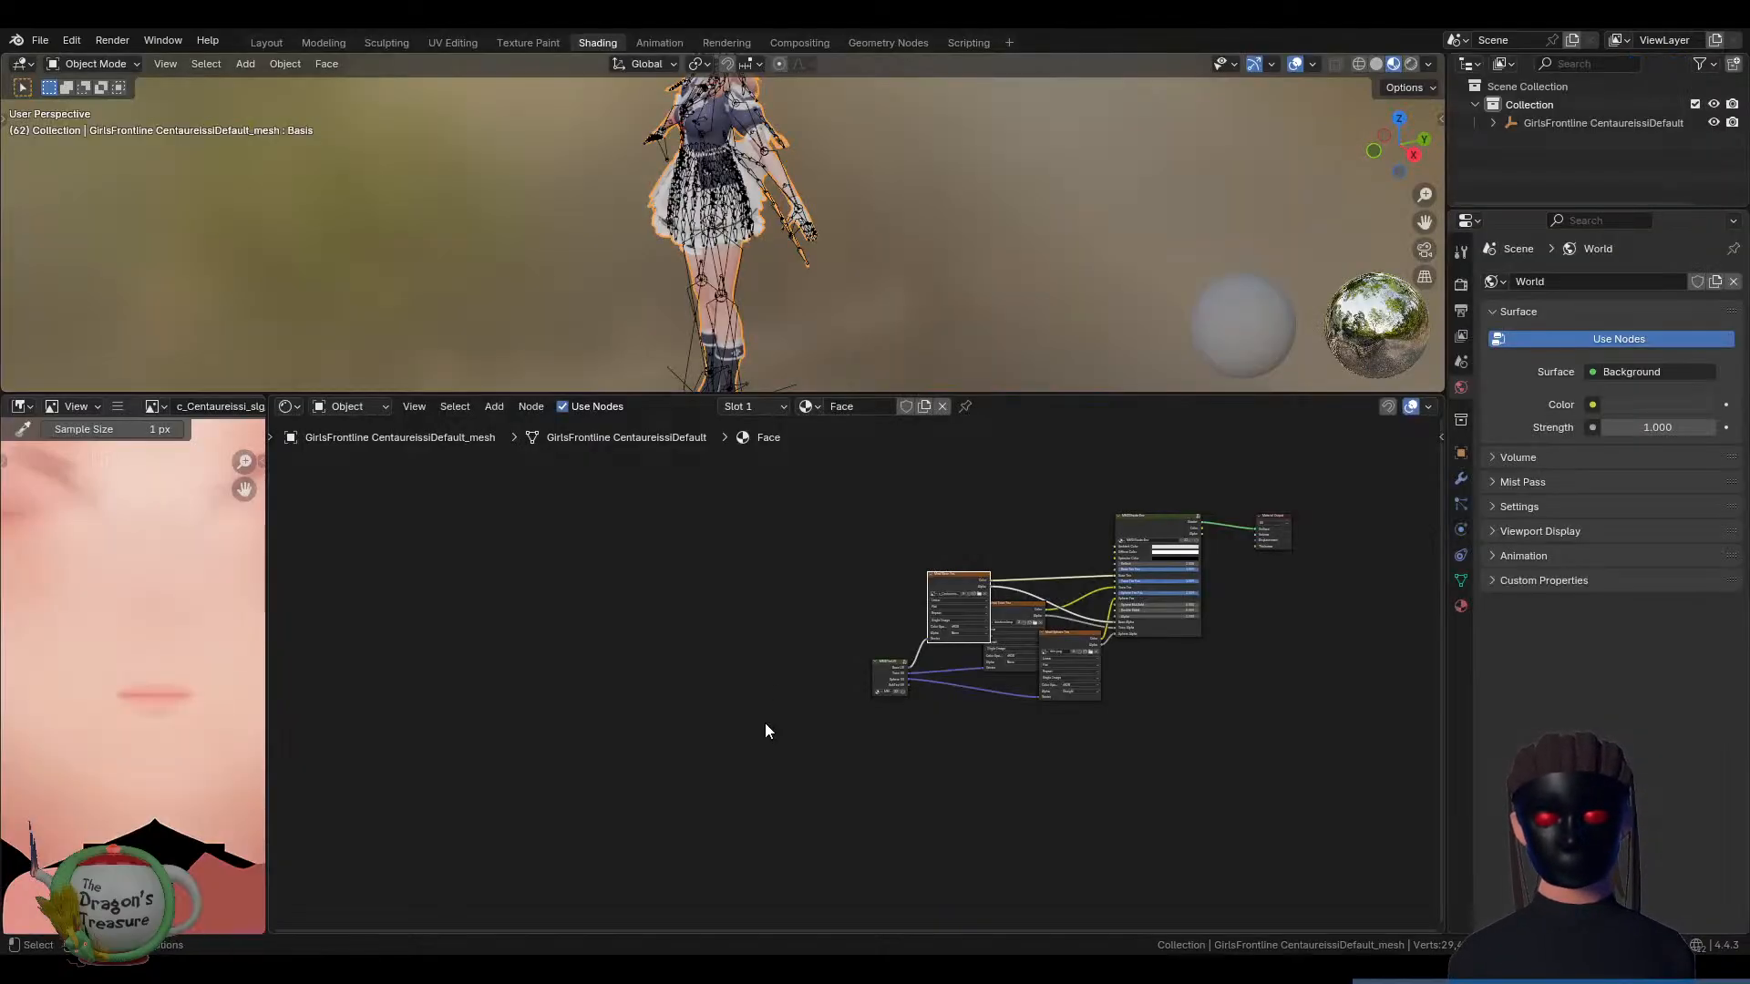
scroll(776, 251, up, 2)
shift+middle_drag(775, 251, 881, 353)
scroll(903, 271, up, 5)
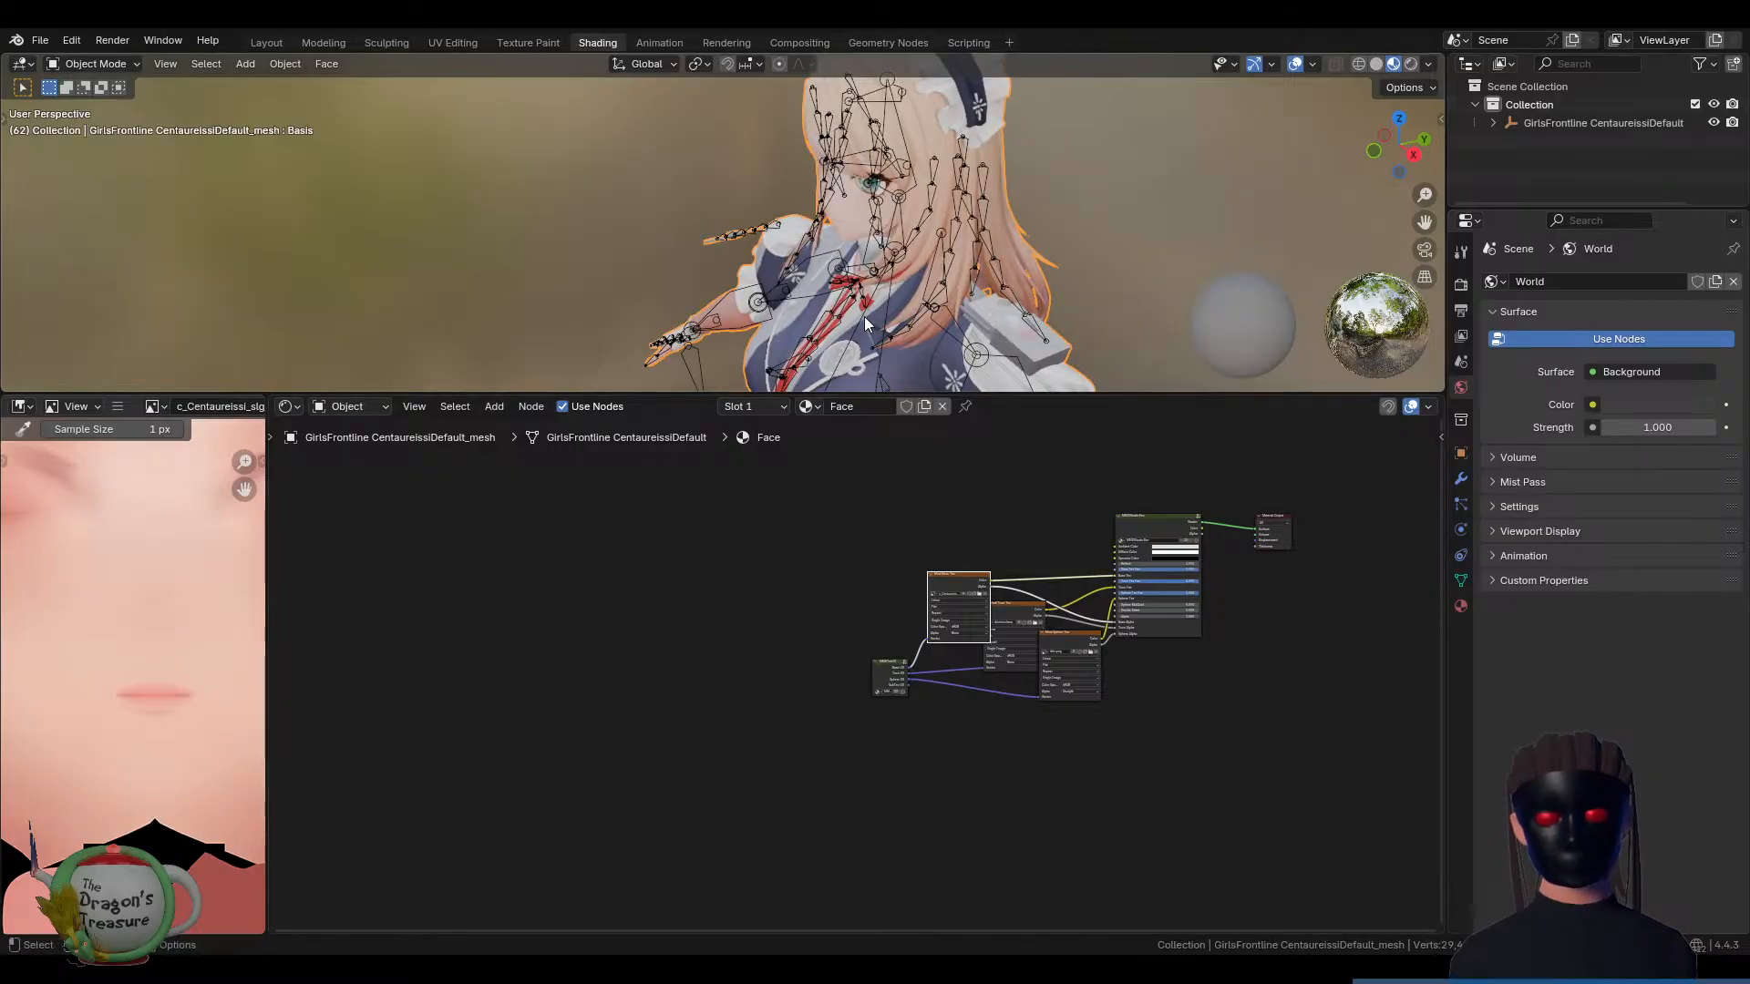
key(ctrl+space)
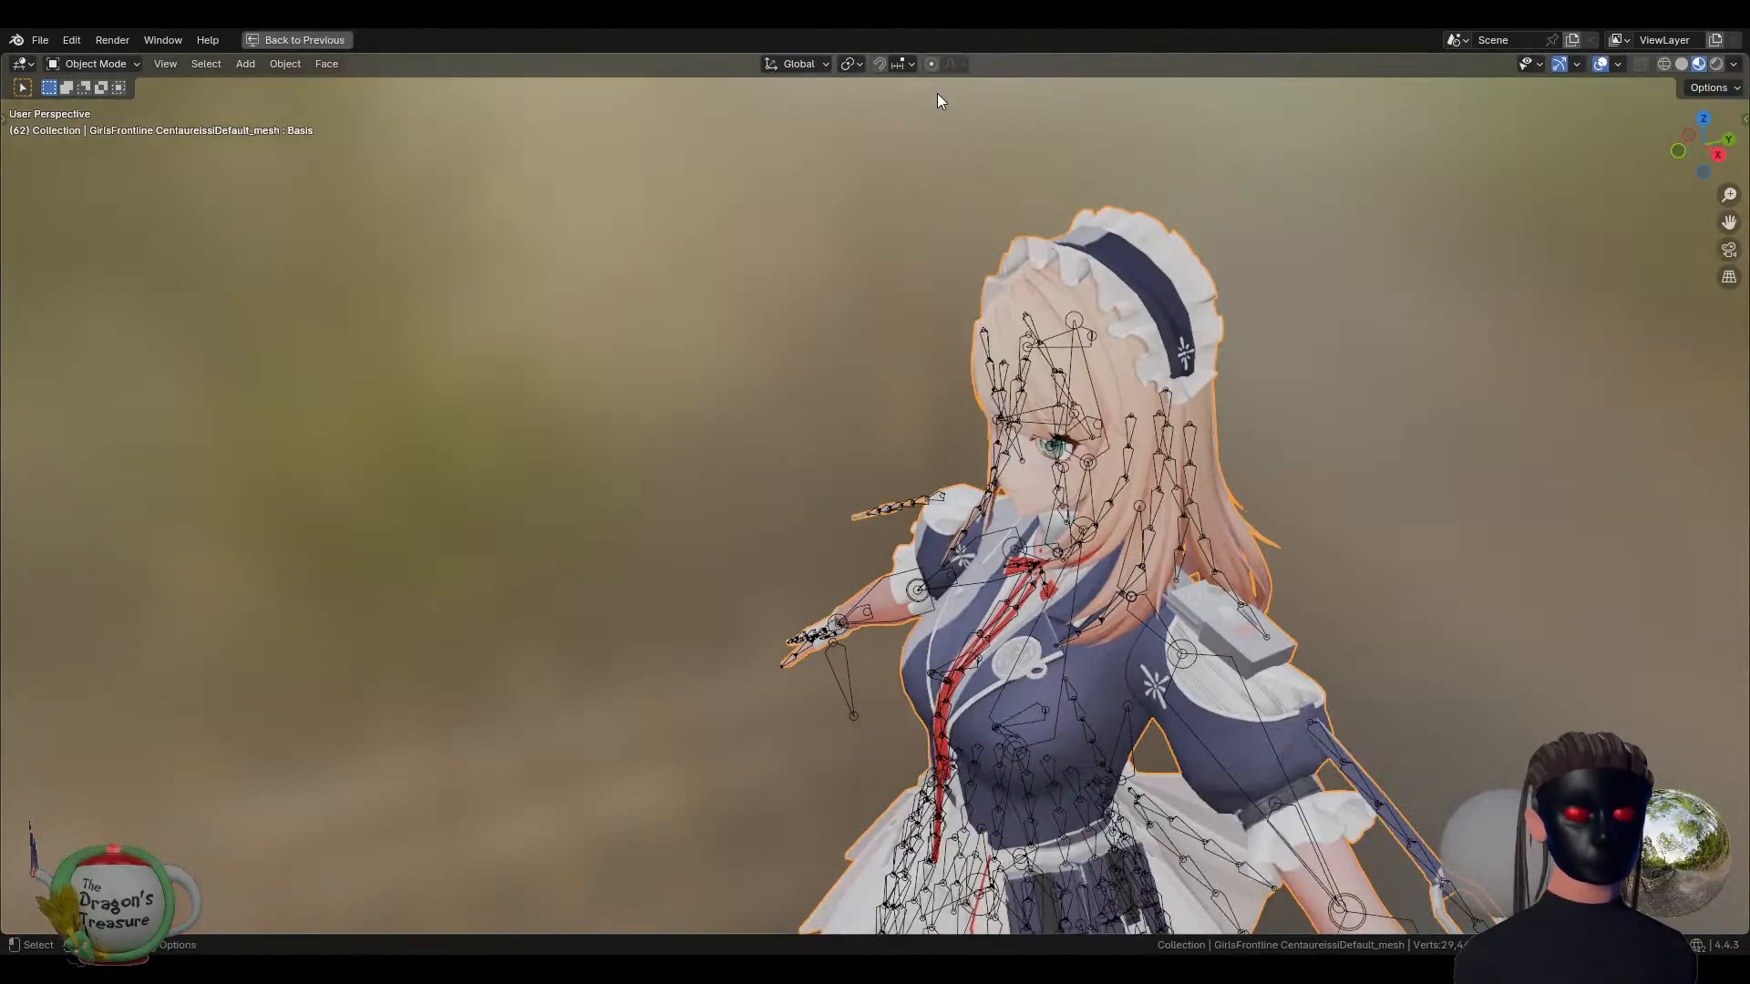
click(1681, 64)
scroll(1232, 521, up, 6)
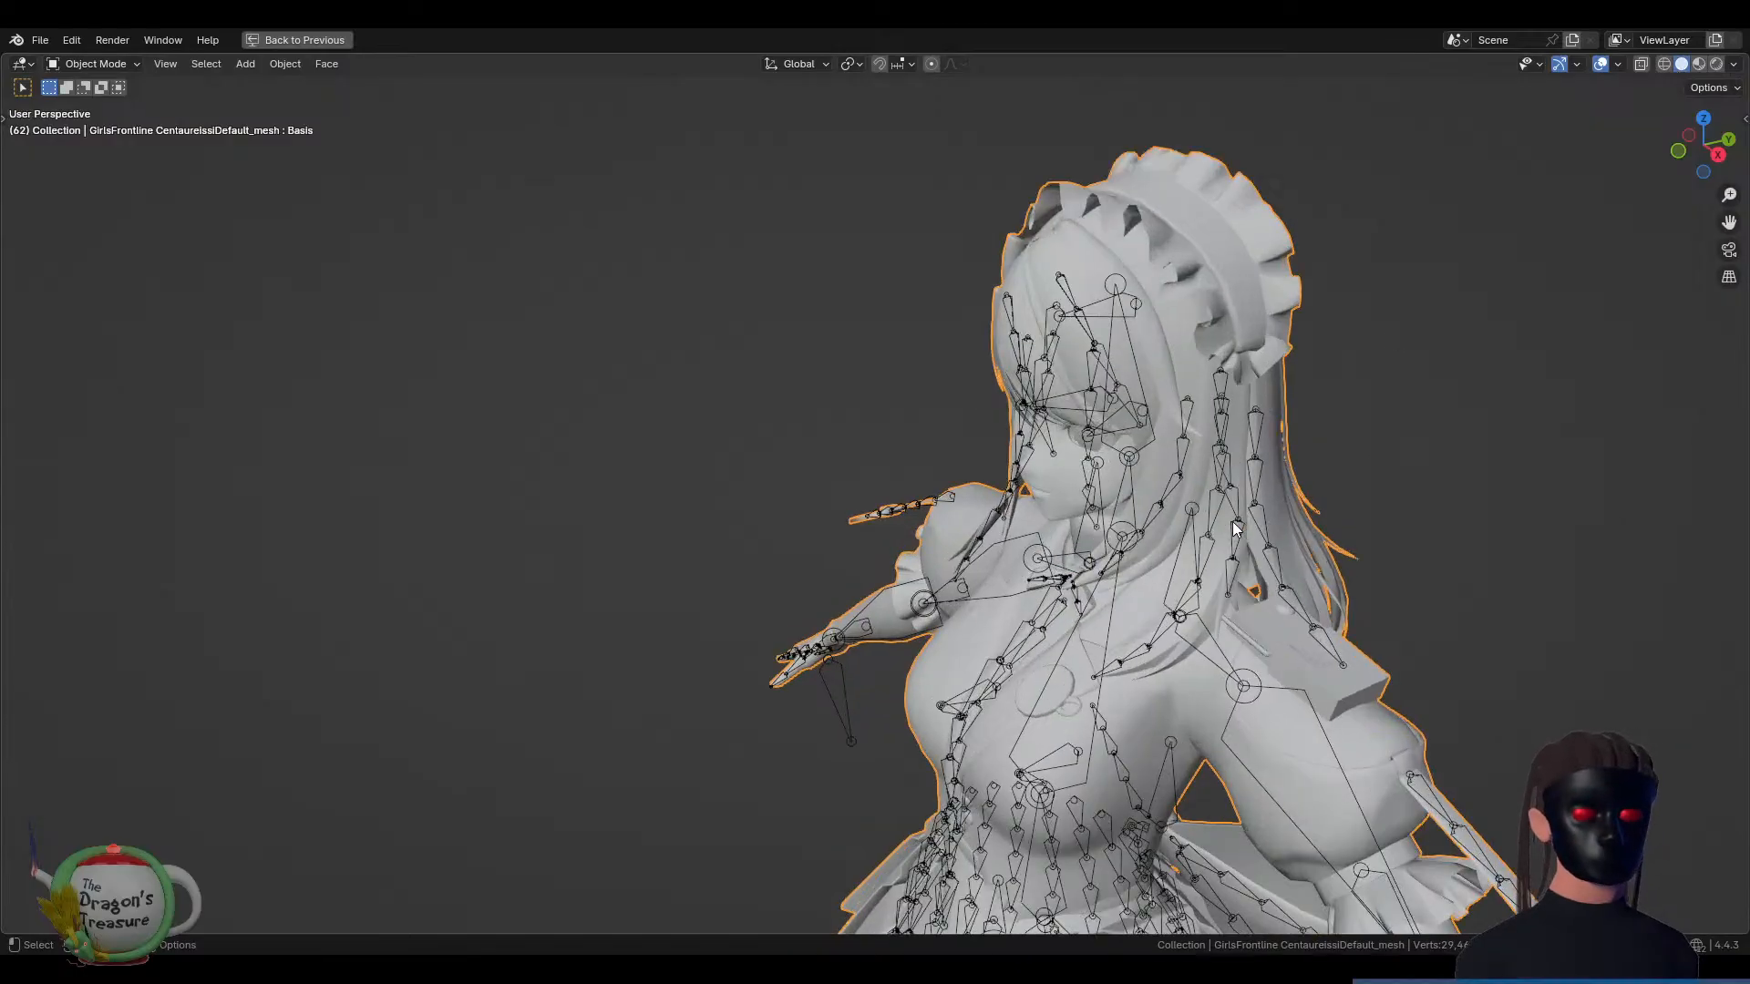
scroll(1411, 440, up, 3)
shift+middle_drag(1411, 440, 1003, 463)
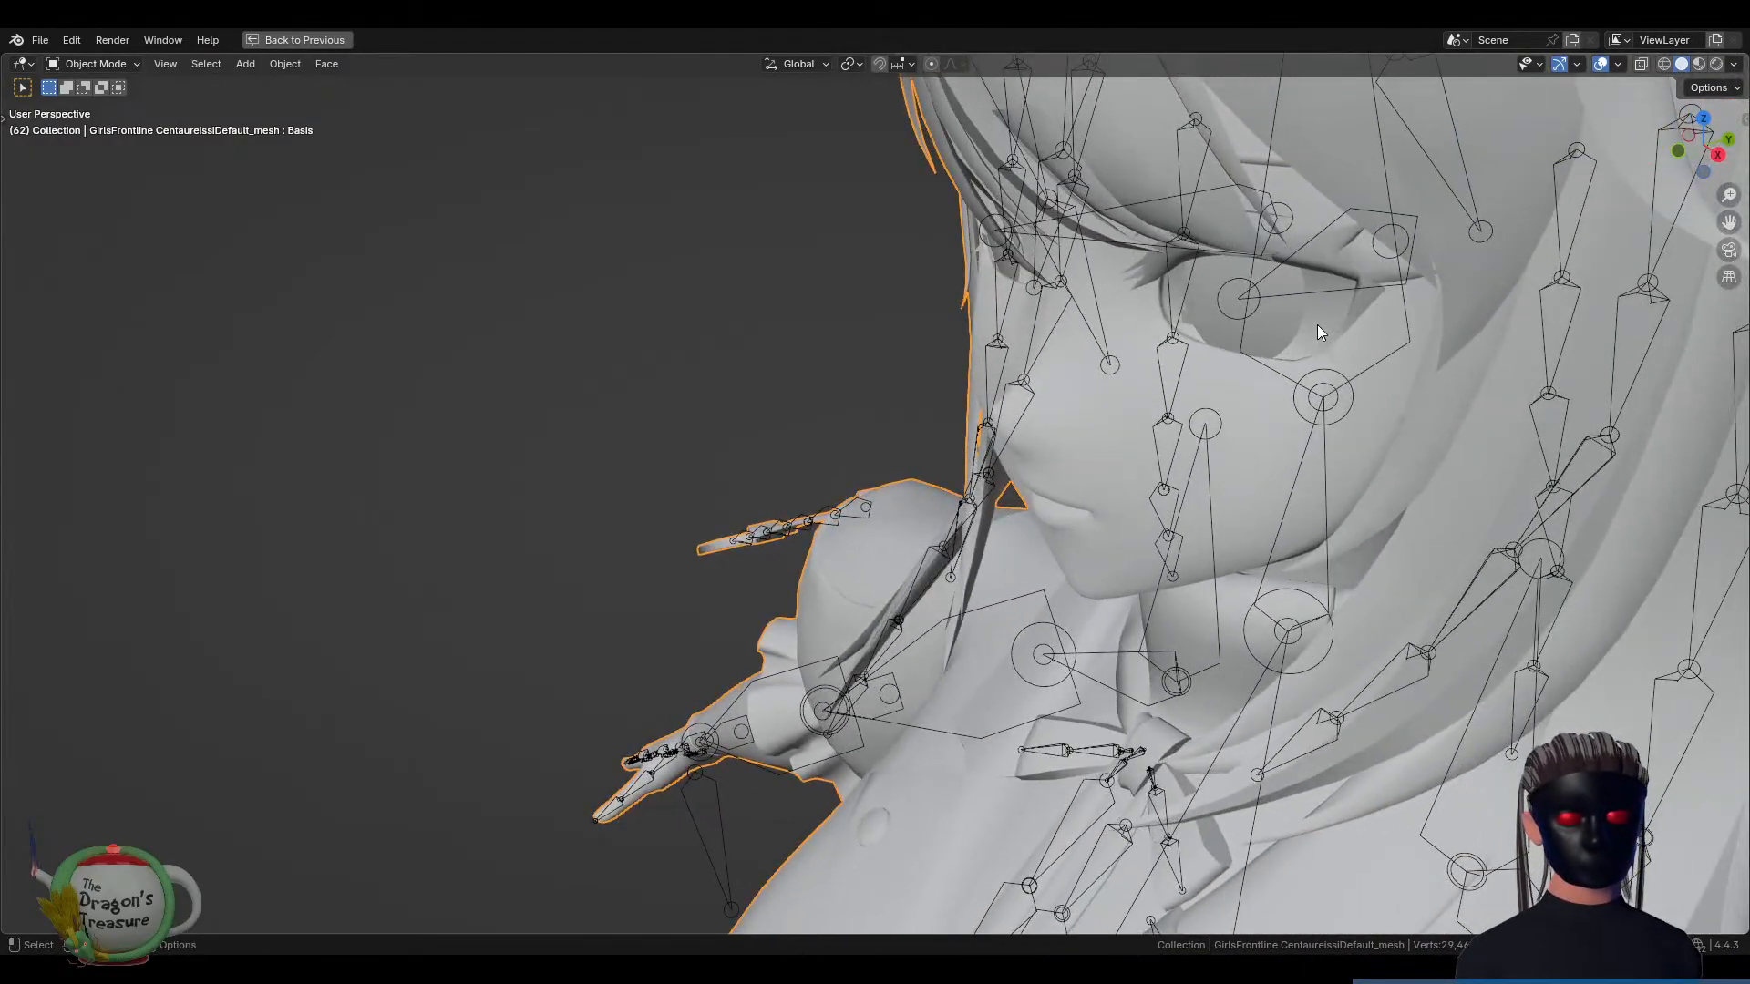
Enter Edit Mode on the character mesh, focus on an eye vertex and examine the eye geometry from inside the head
key(Tab)
middle_drag(1320, 332, 1020, 588)
scroll(1248, 327, up, 3)
click(1083, 460)
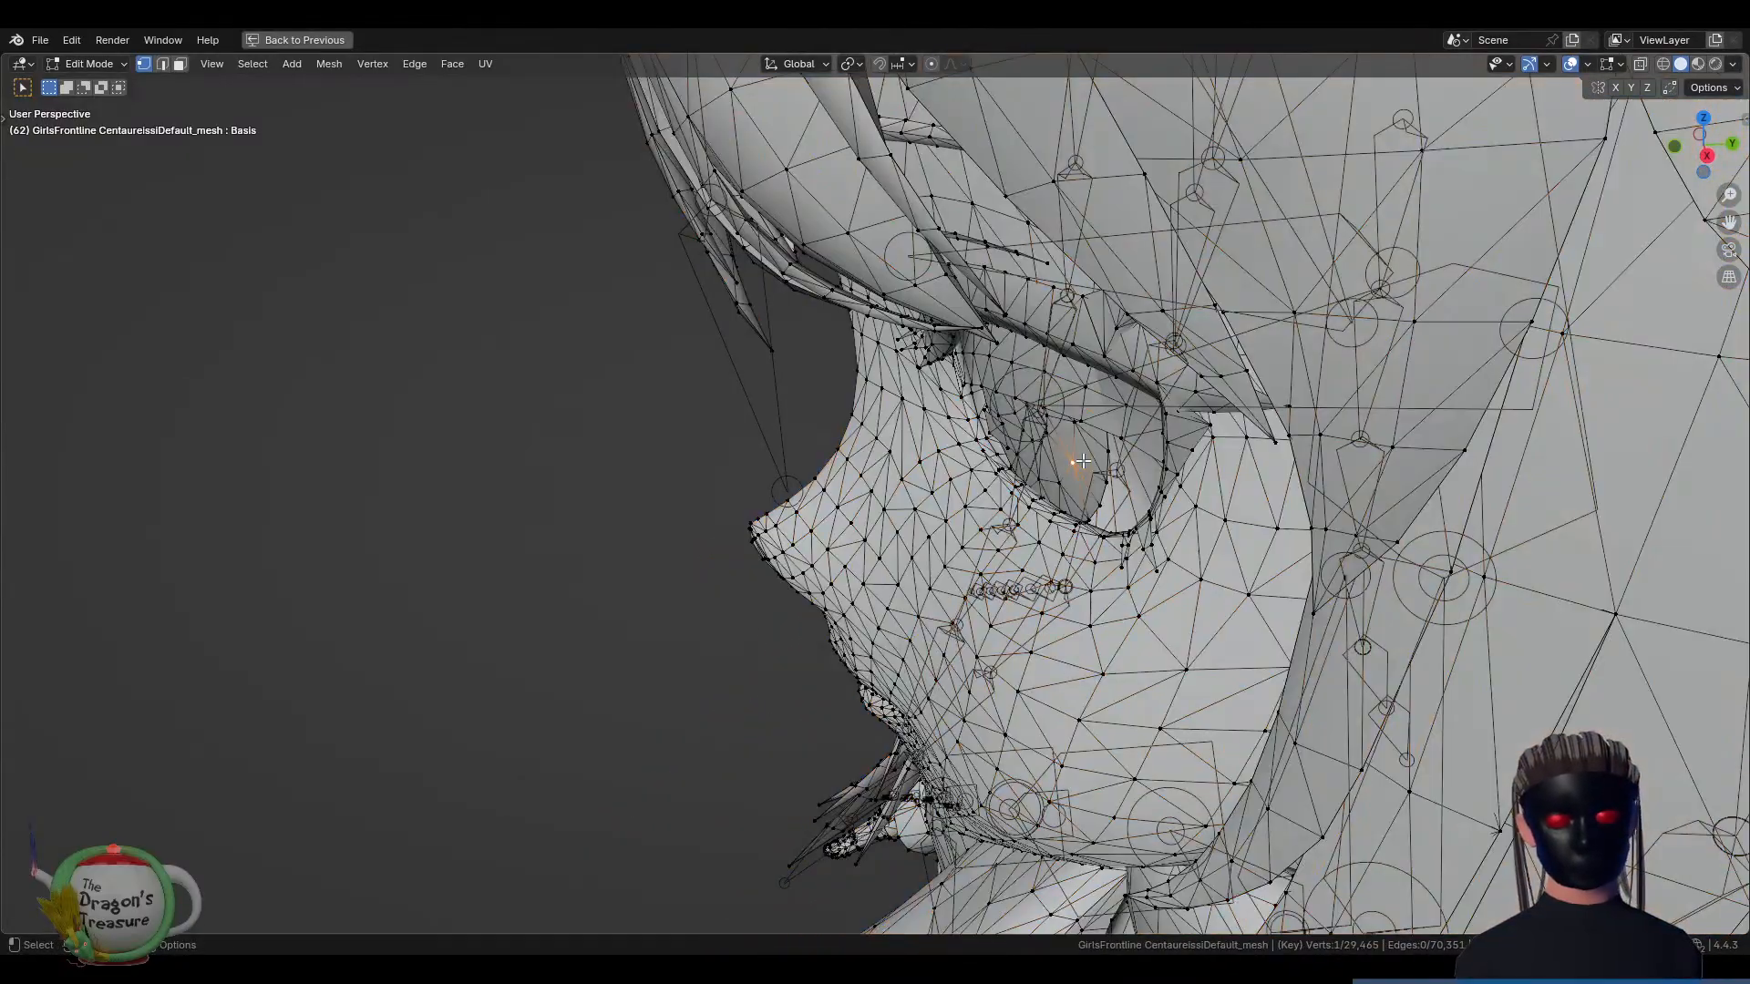
key(KP_Decimal)
middle_drag(1149, 478, 1107, 485)
middle_drag(1046, 266, 1040, 407)
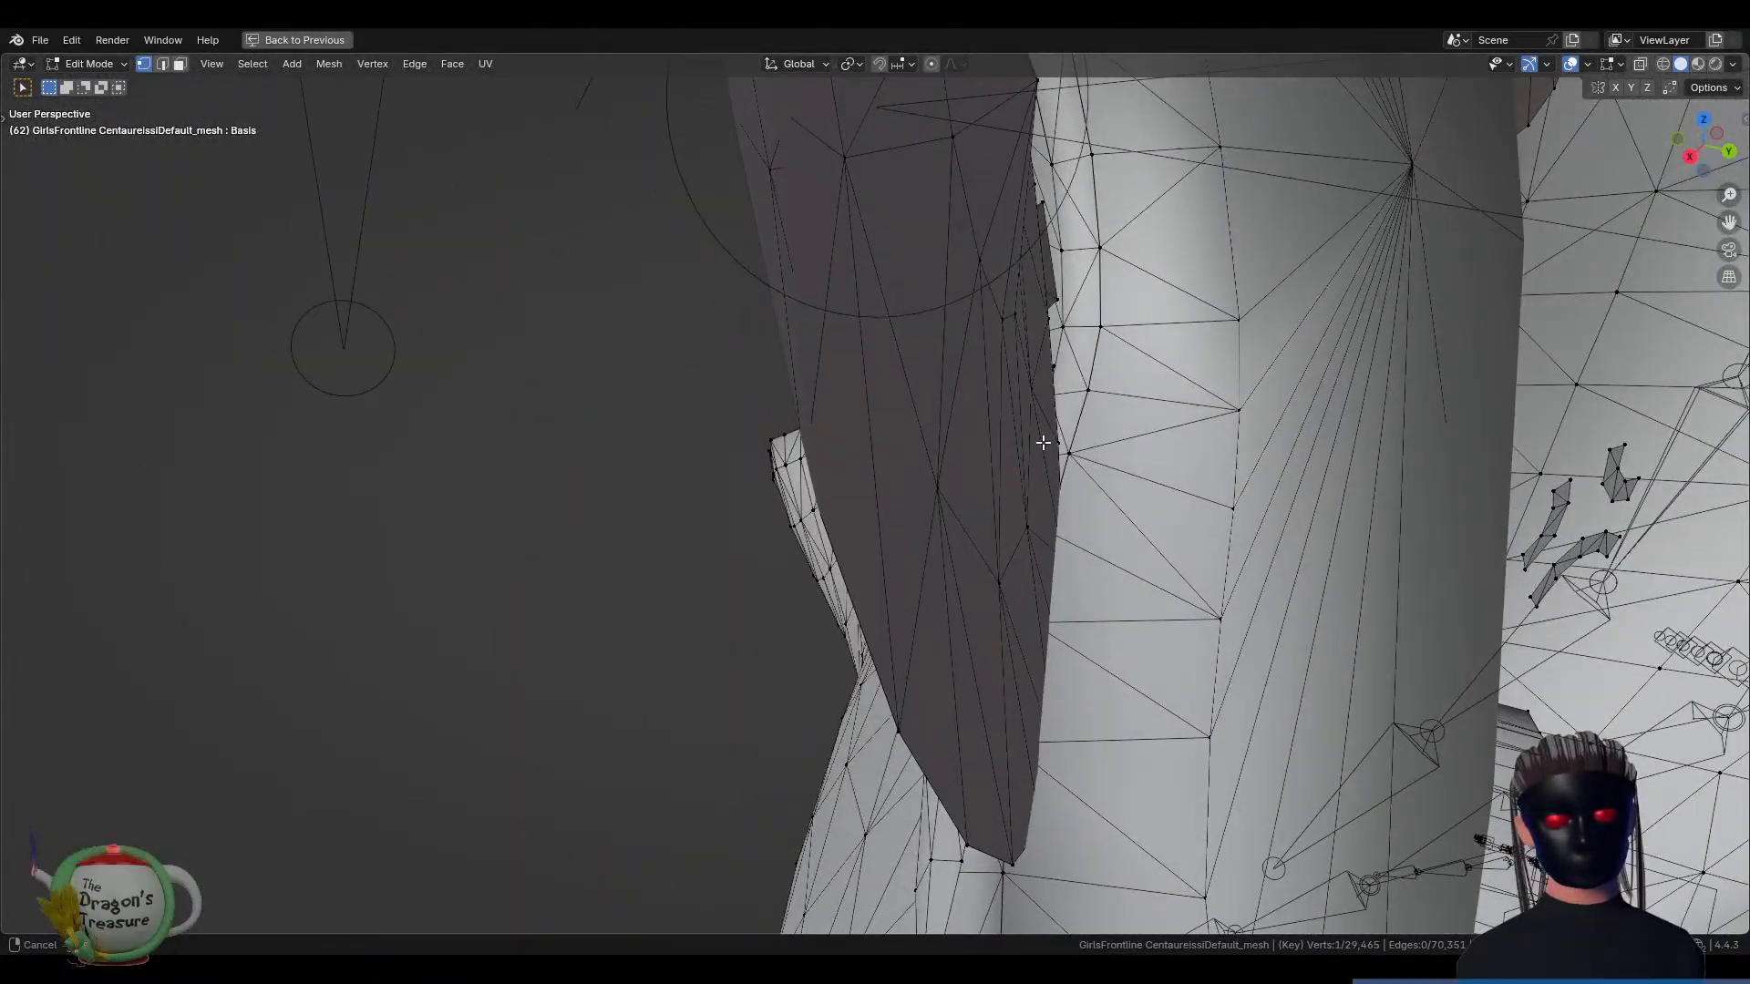
middle_drag(1044, 442, 1094, 389)
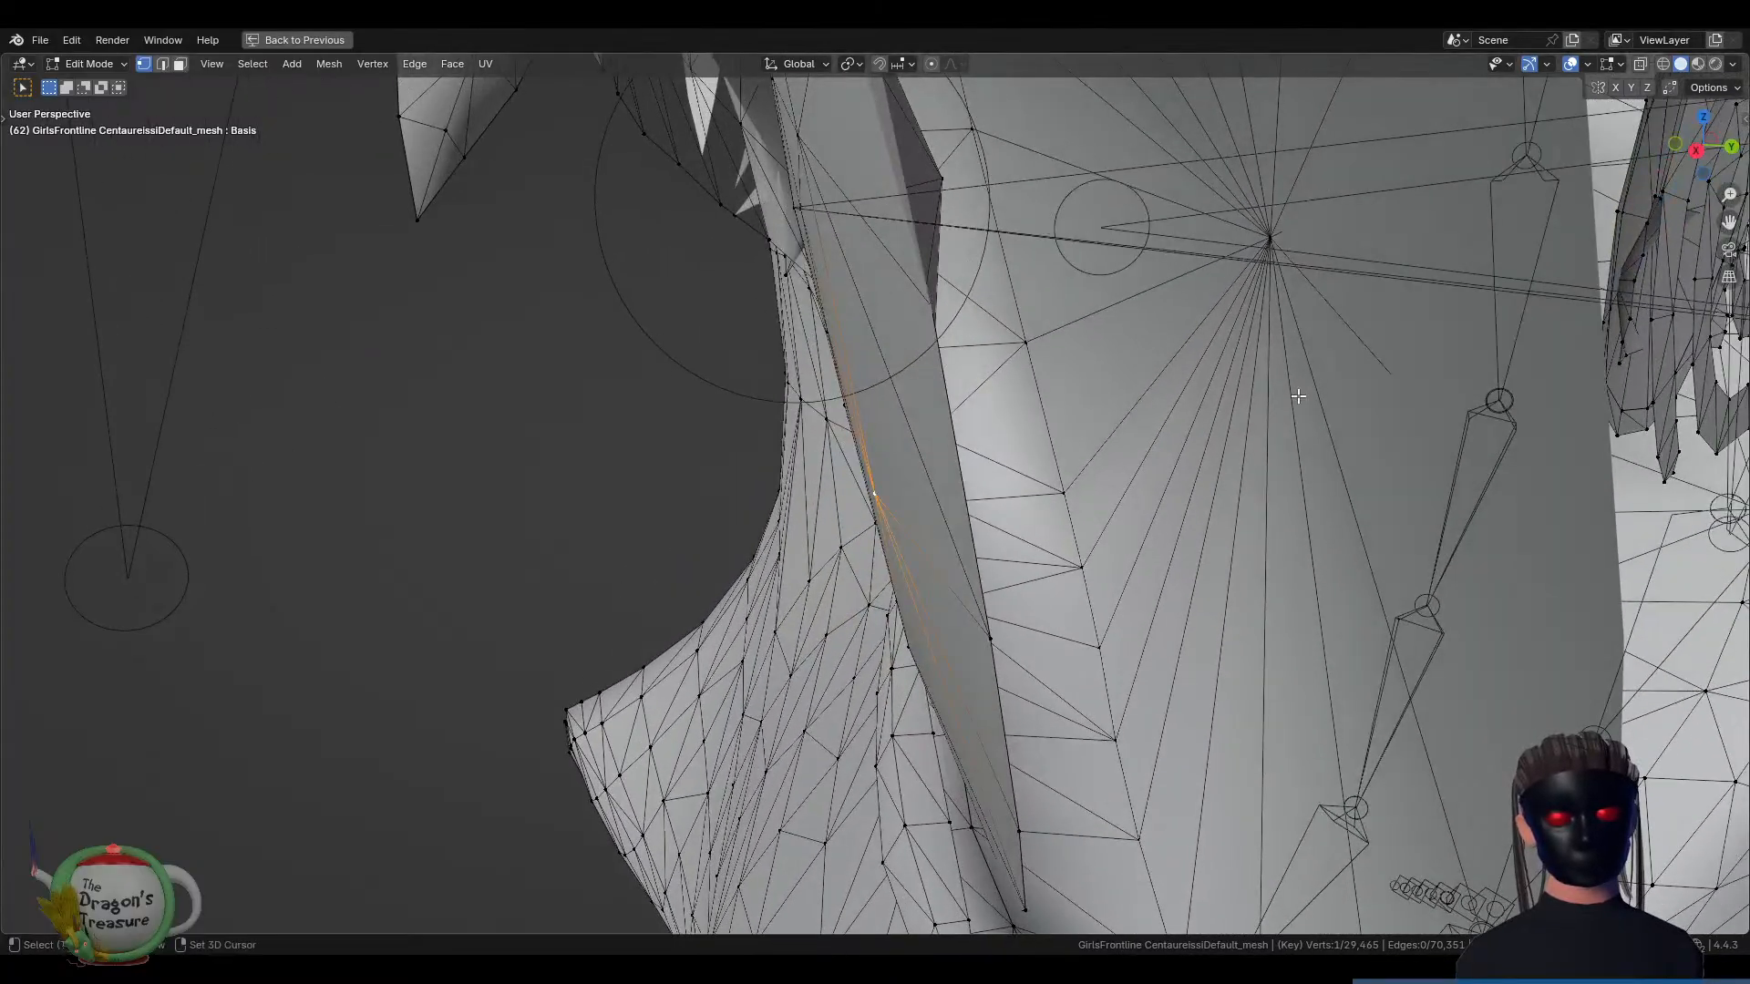
middle_drag(1298, 396, 969, 472)
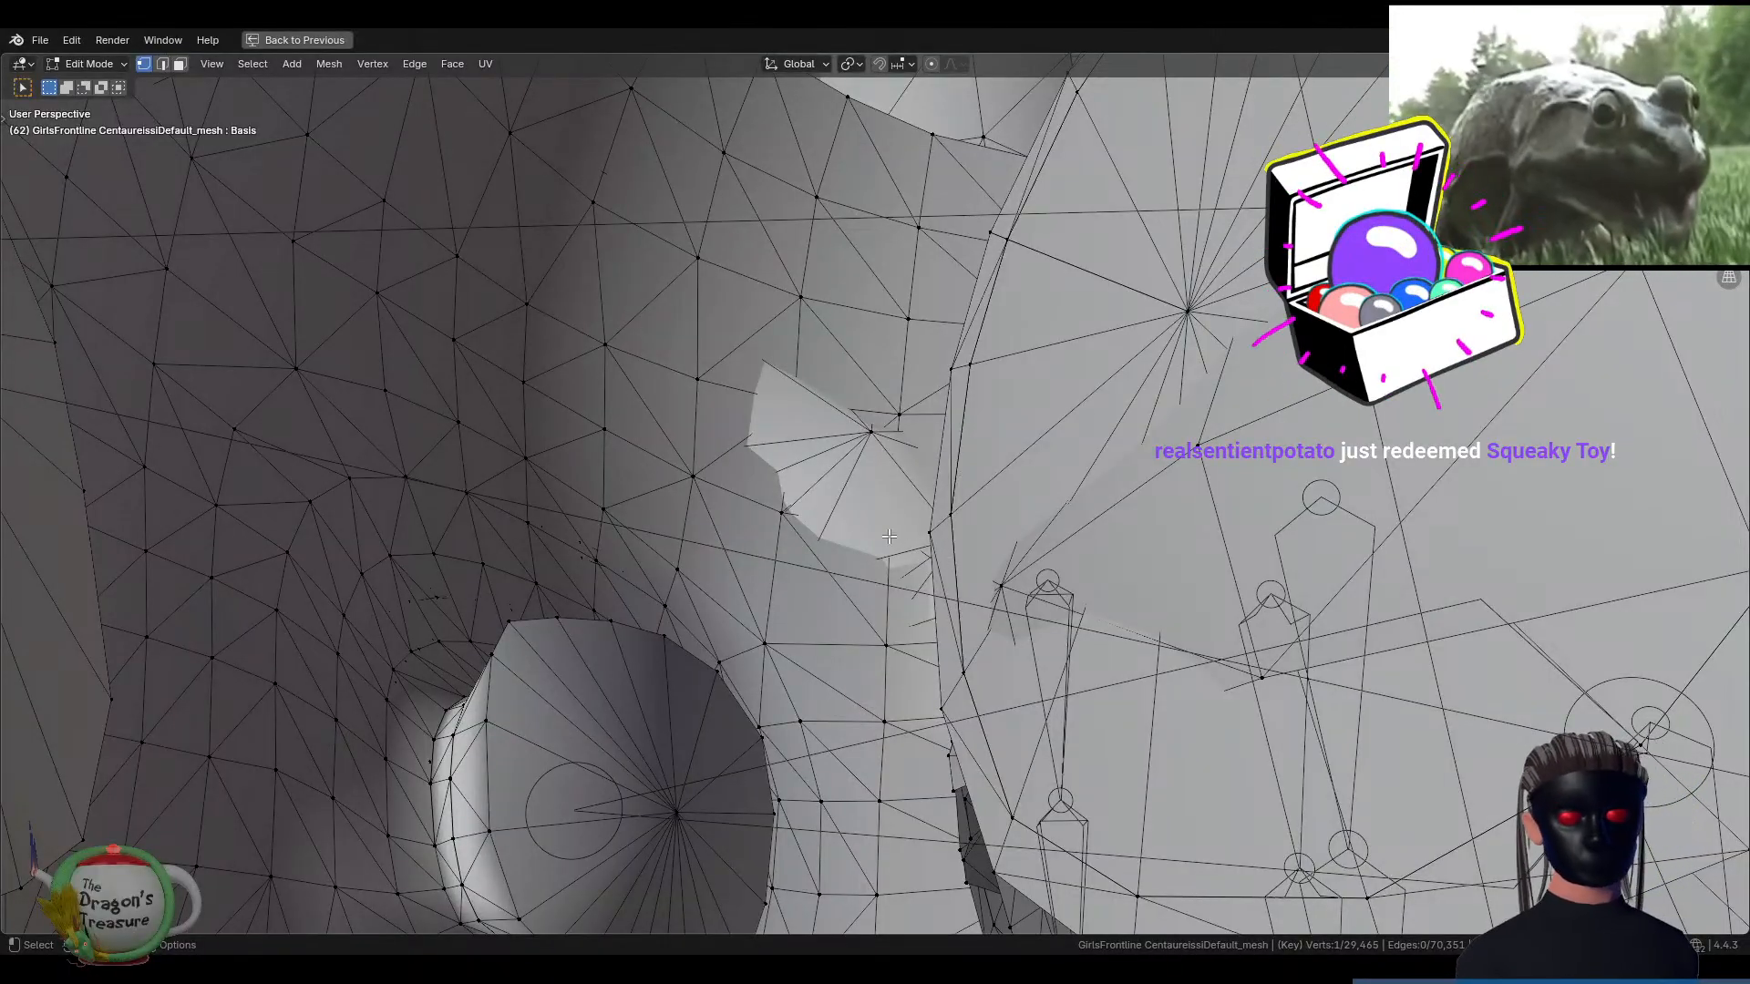
Switch to Material Preview shading and examine the textured face, eye and hair mesh from inside and outside the head
click(1696, 65)
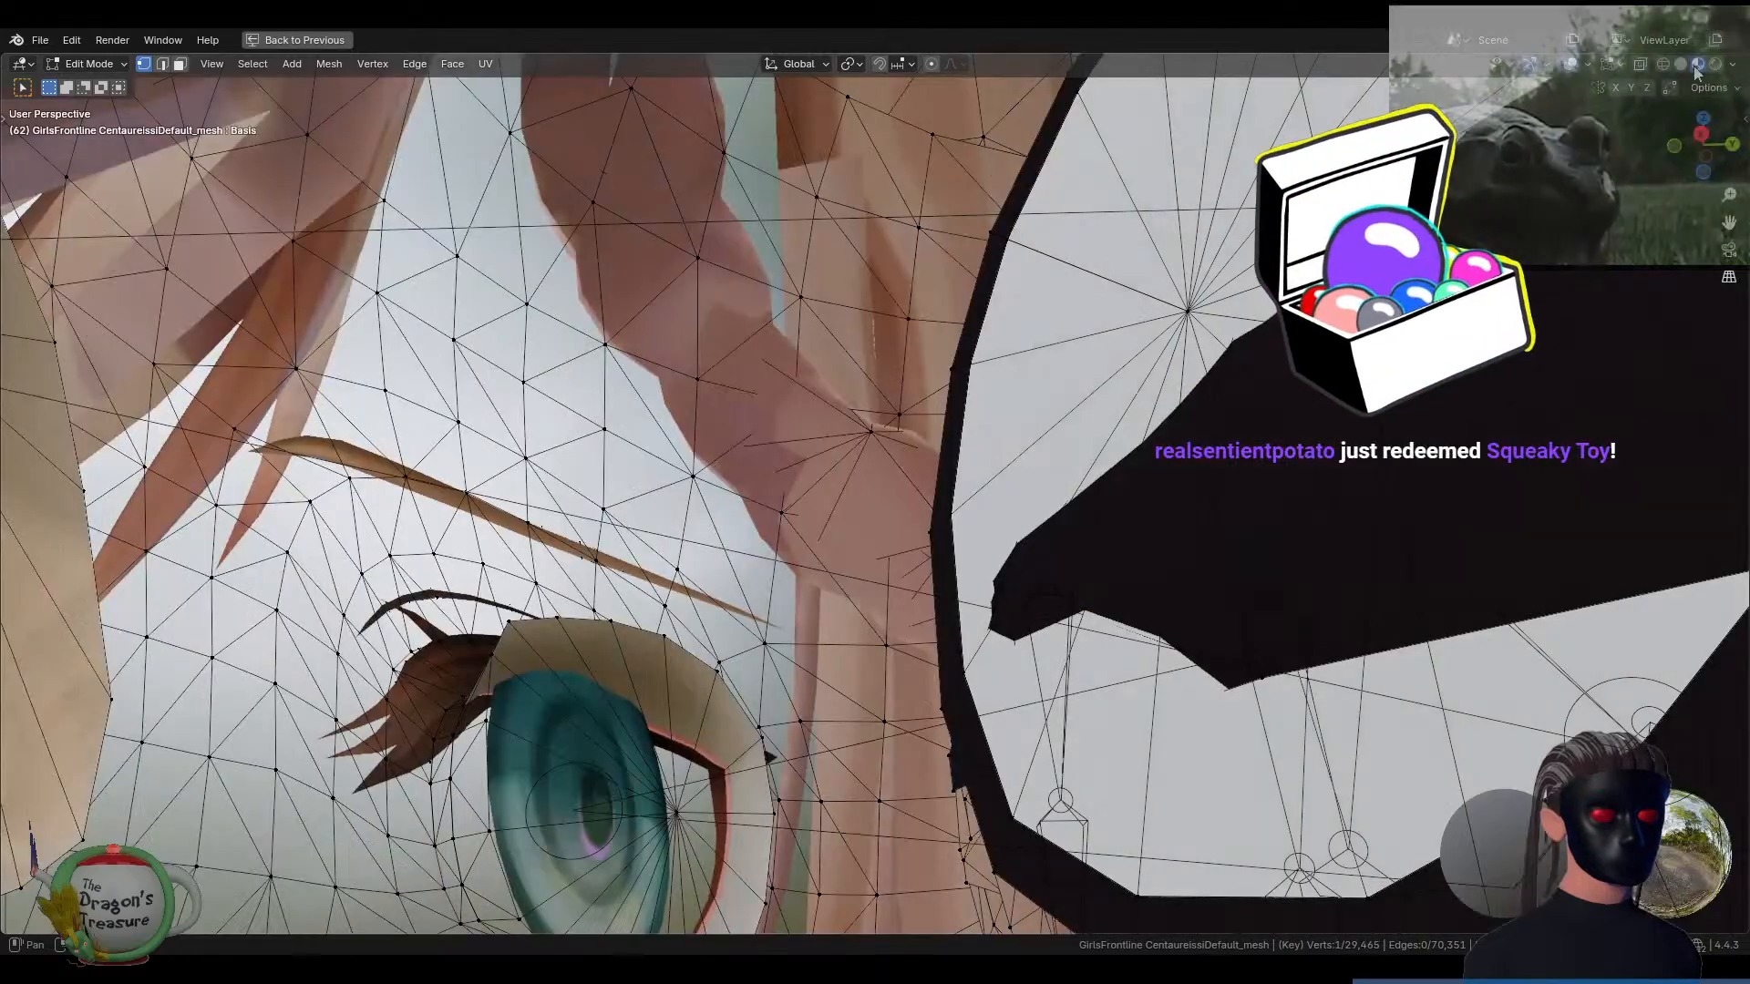
middle_drag(1179, 547, 312, 838)
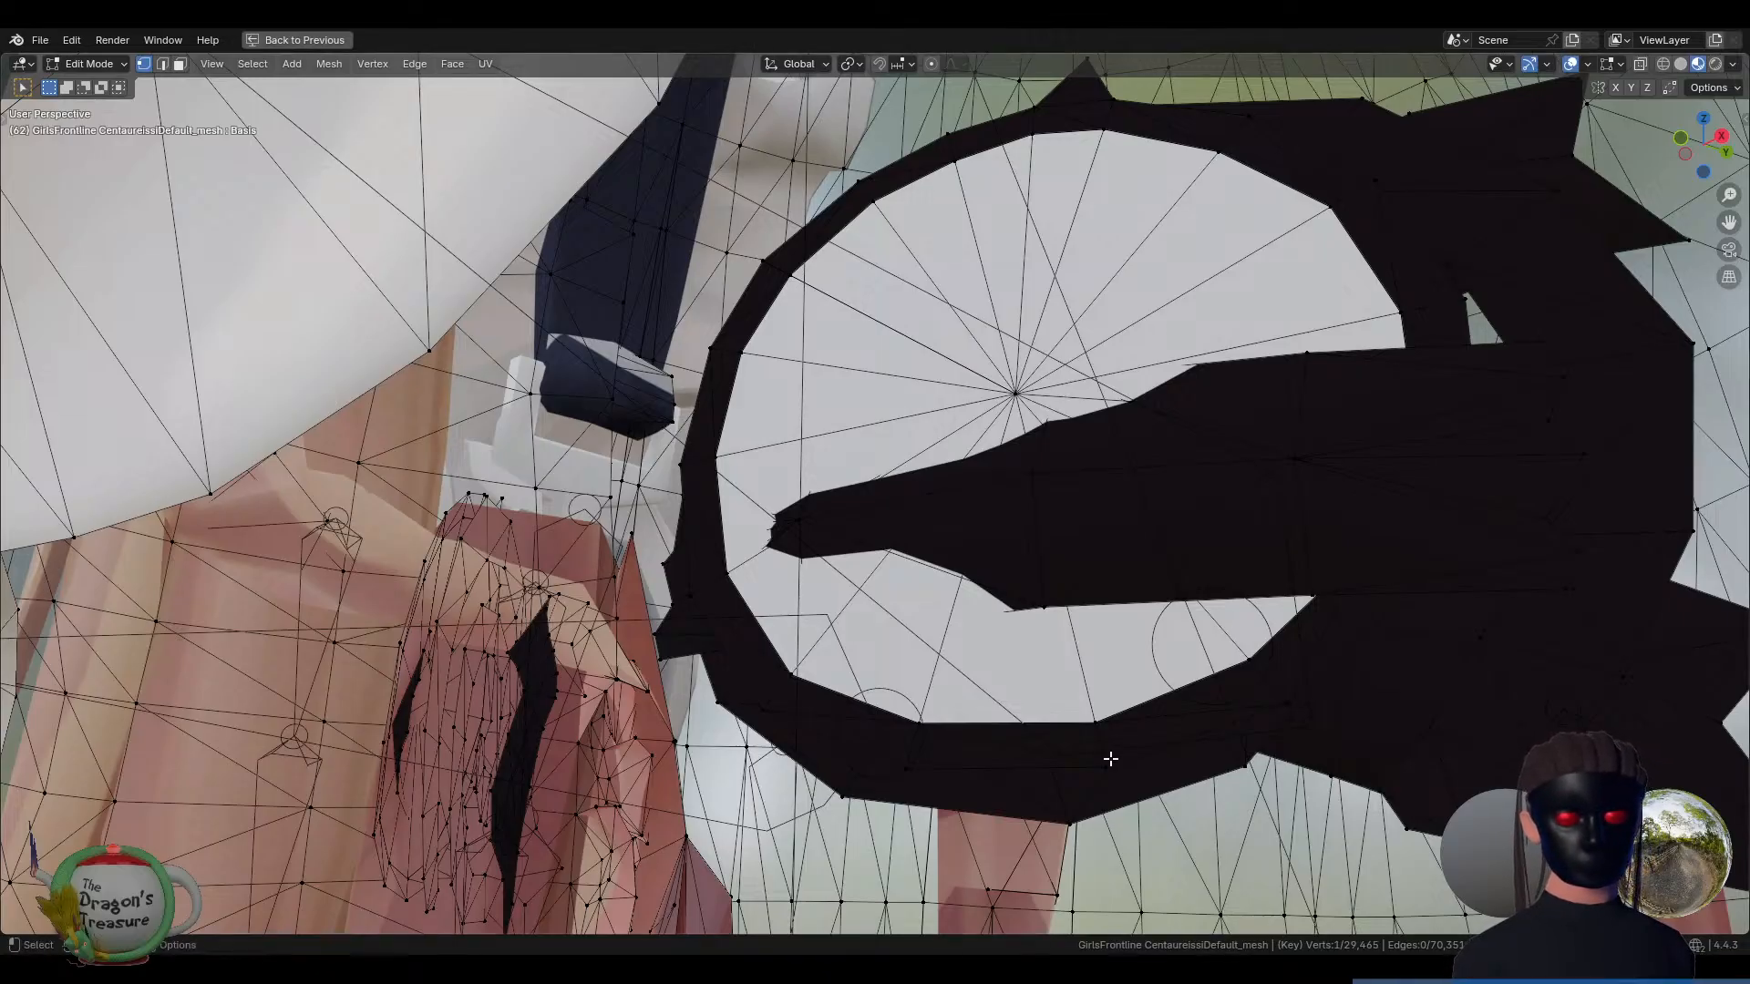
scroll(1139, 620, down, 10)
scroll(1095, 667, down, 3)
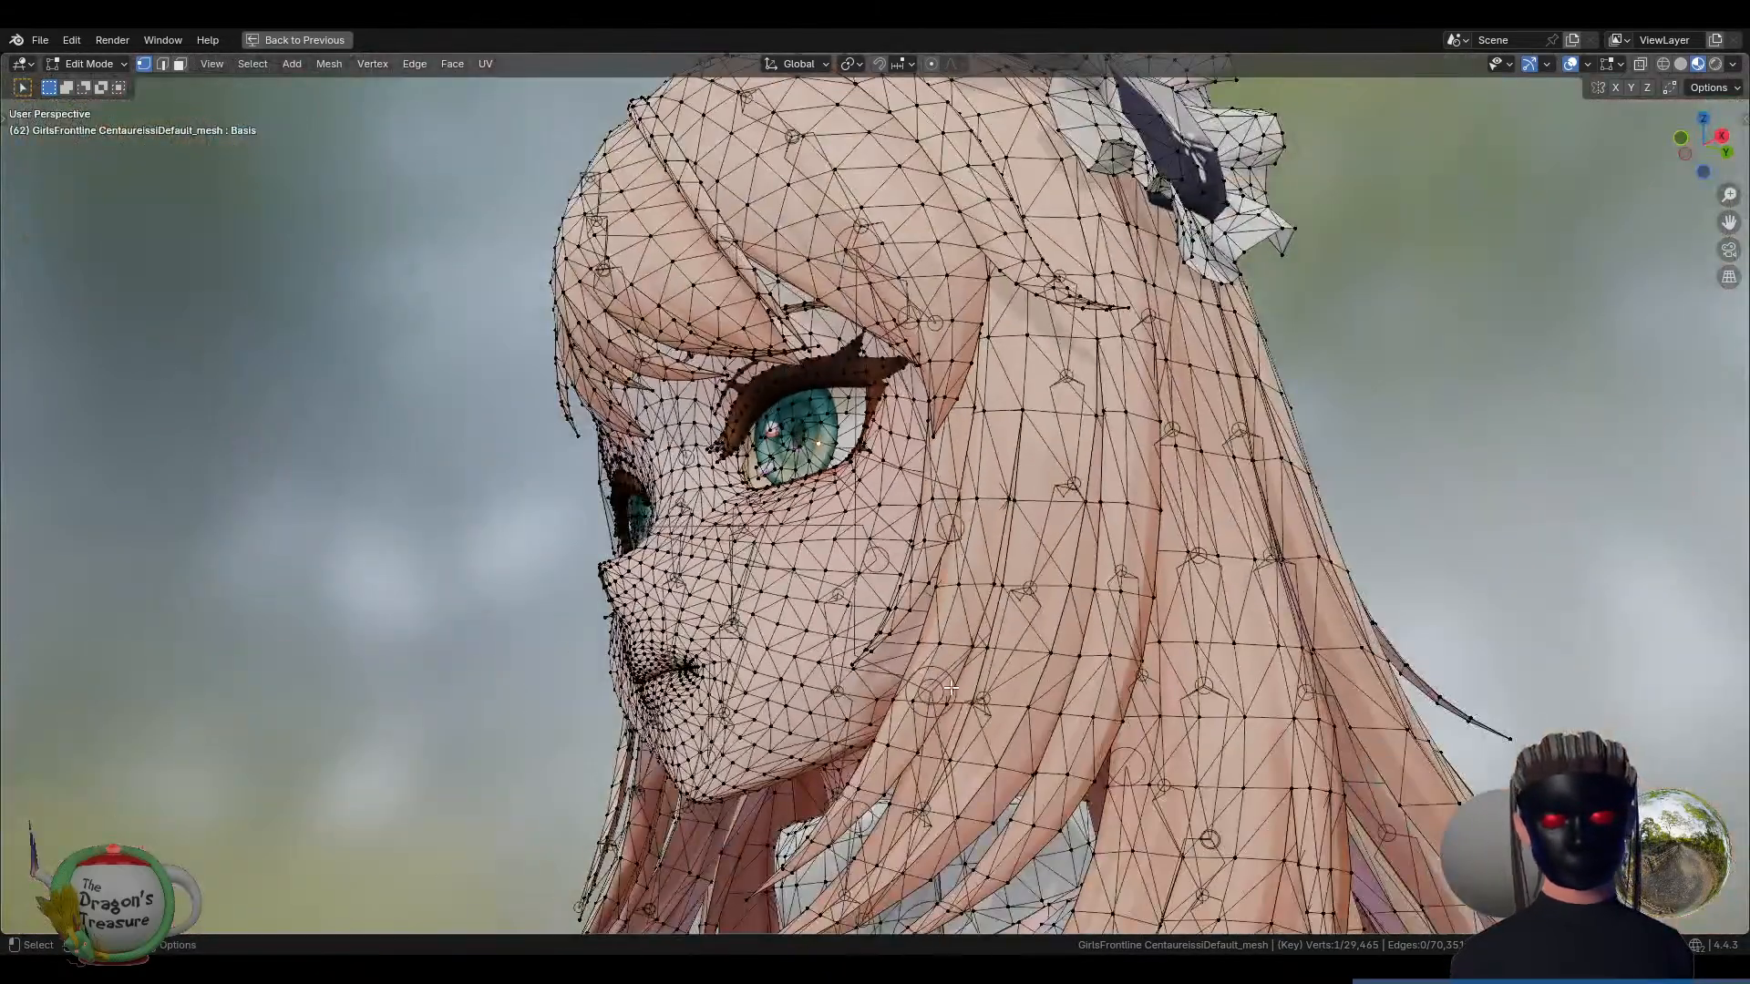
middle_drag(854, 683, 864, 718)
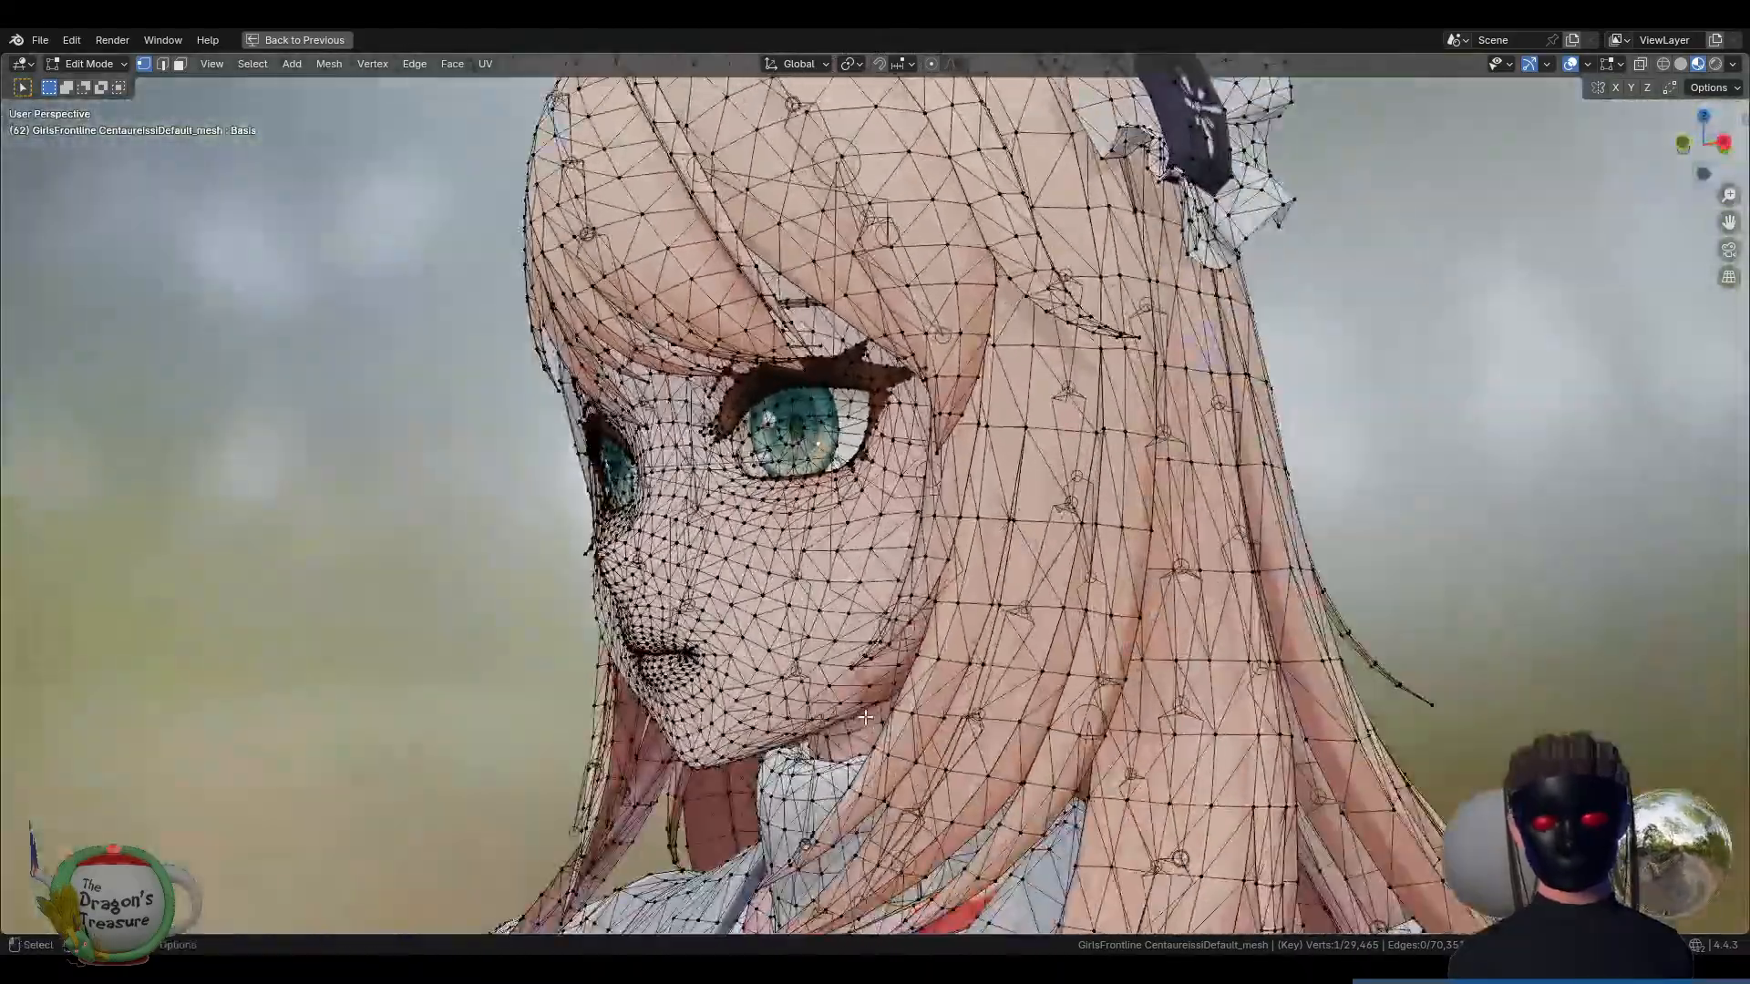
scroll(864, 718, up, 3)
scroll(864, 718, up, 3)
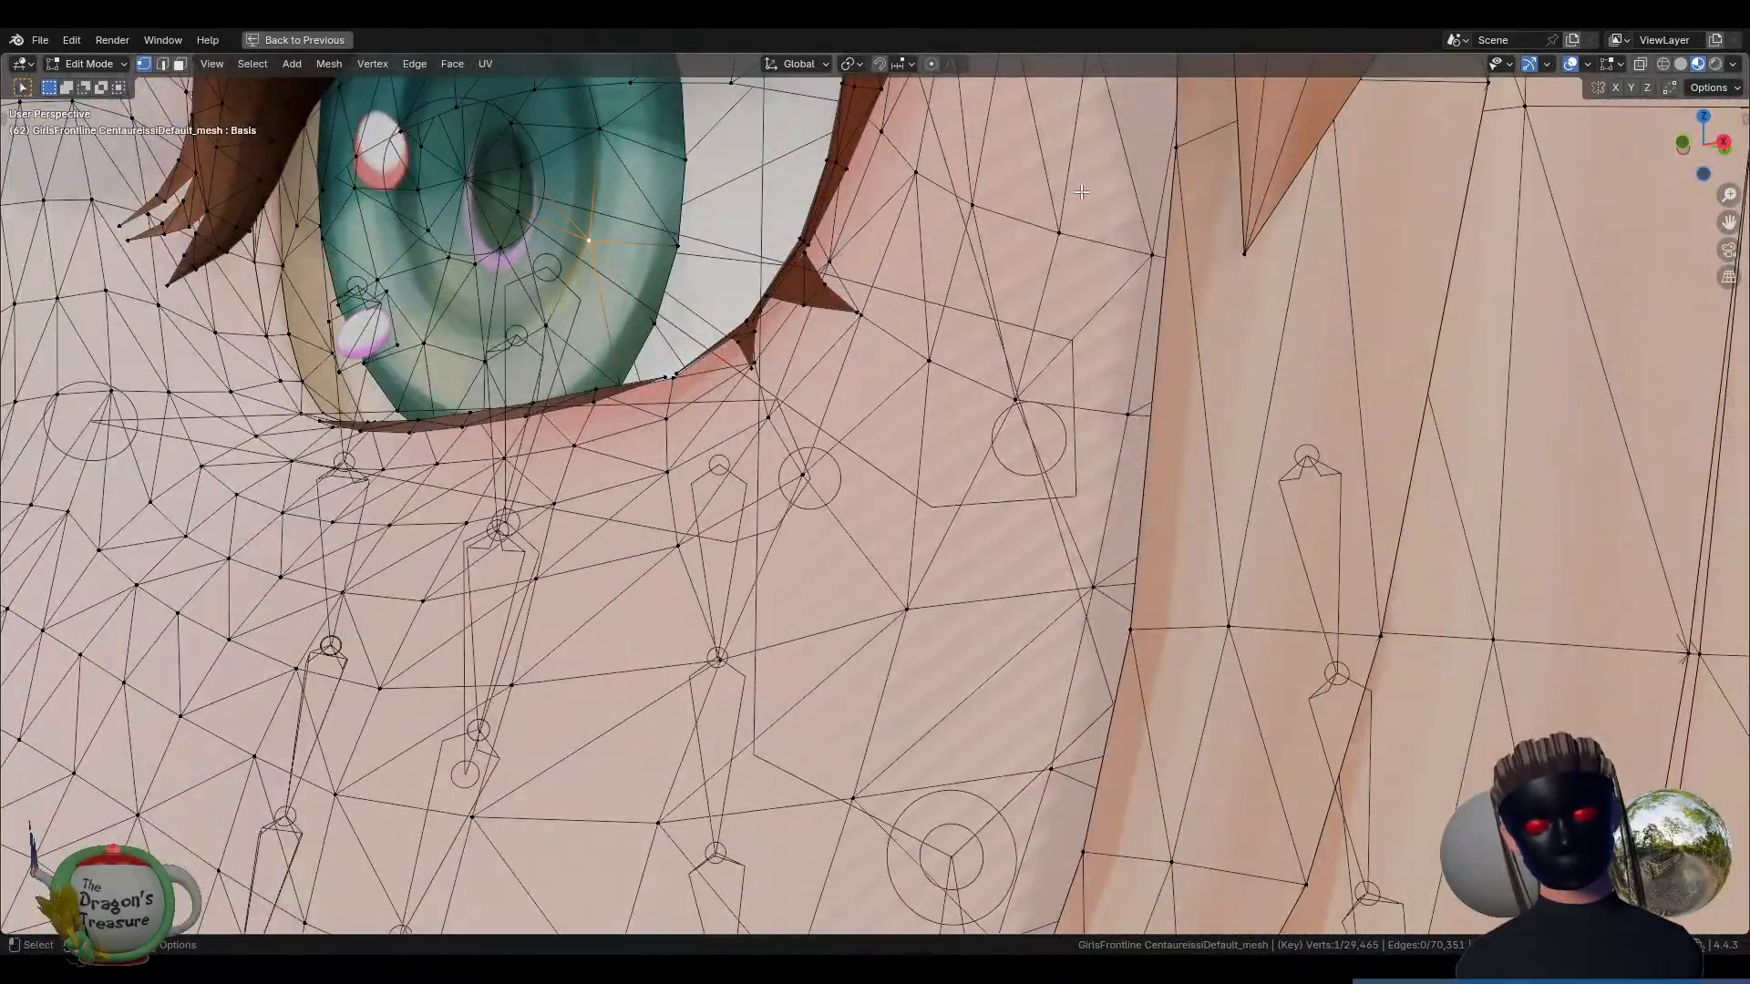
scroll(927, 645, down, 6)
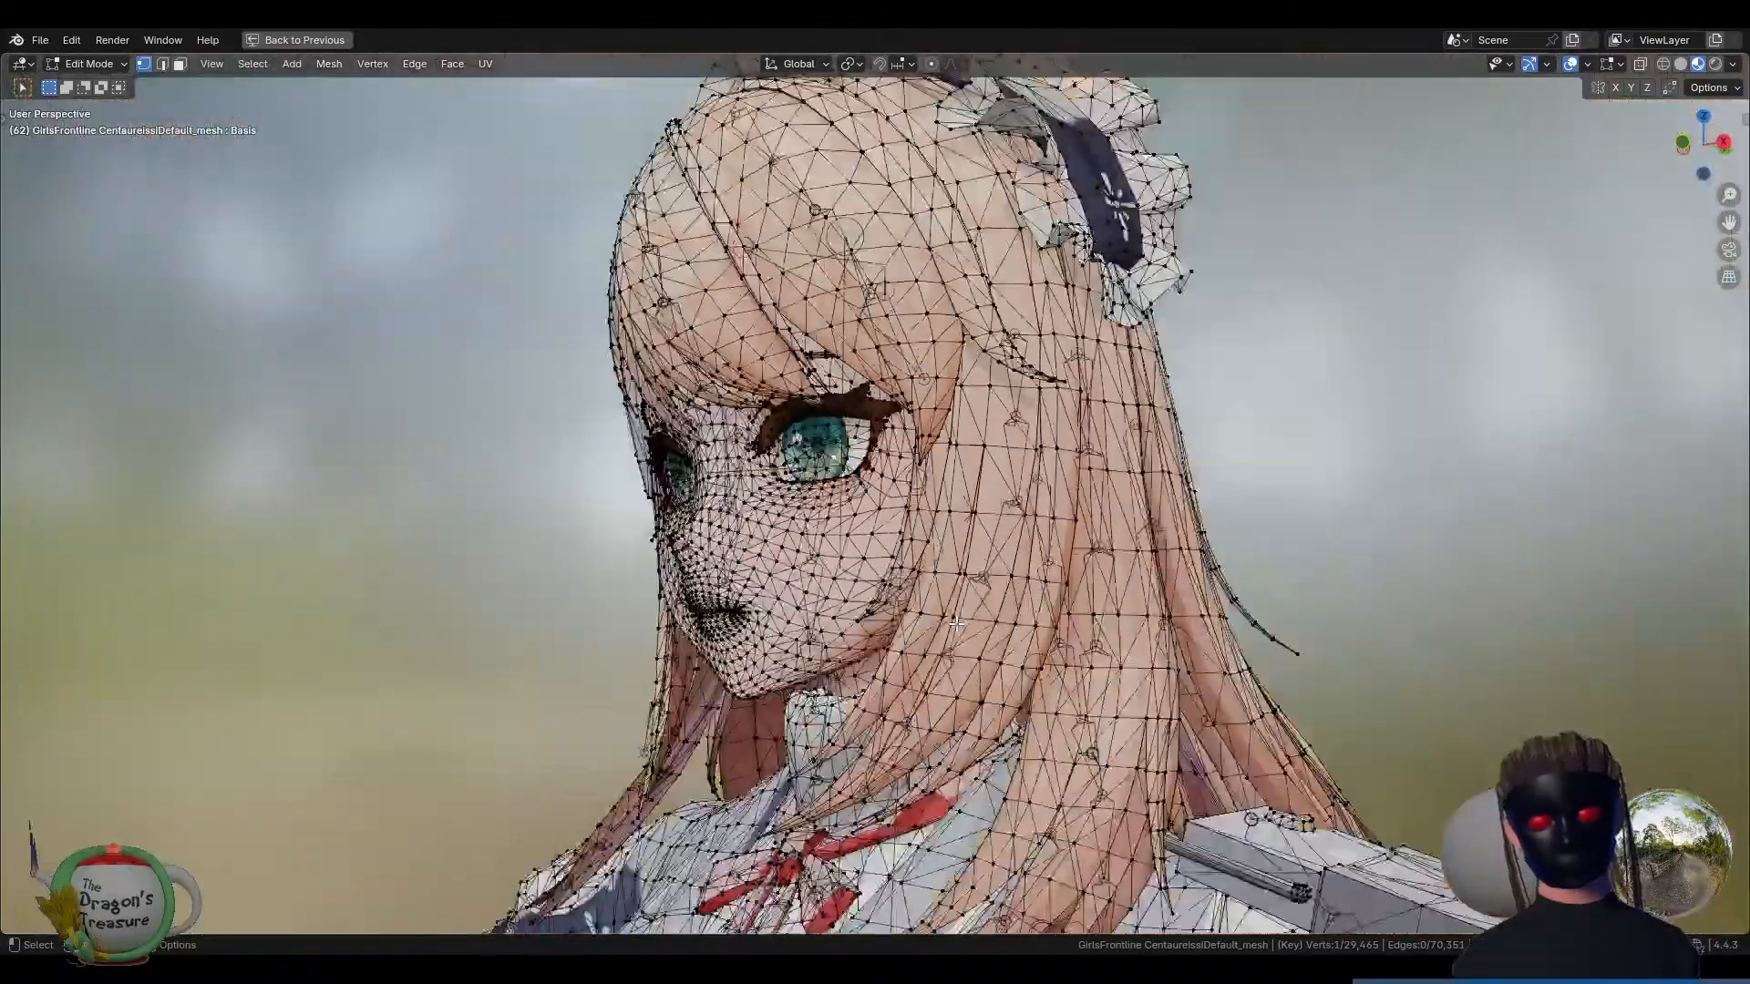
Return to Object Mode, inspect the shaded eye and cheek up close, and restore the multi-panel layout
middle_drag(927, 646, 949, 572)
key(Tab)
scroll(886, 643, up, 6)
scroll(949, 573, up, 2)
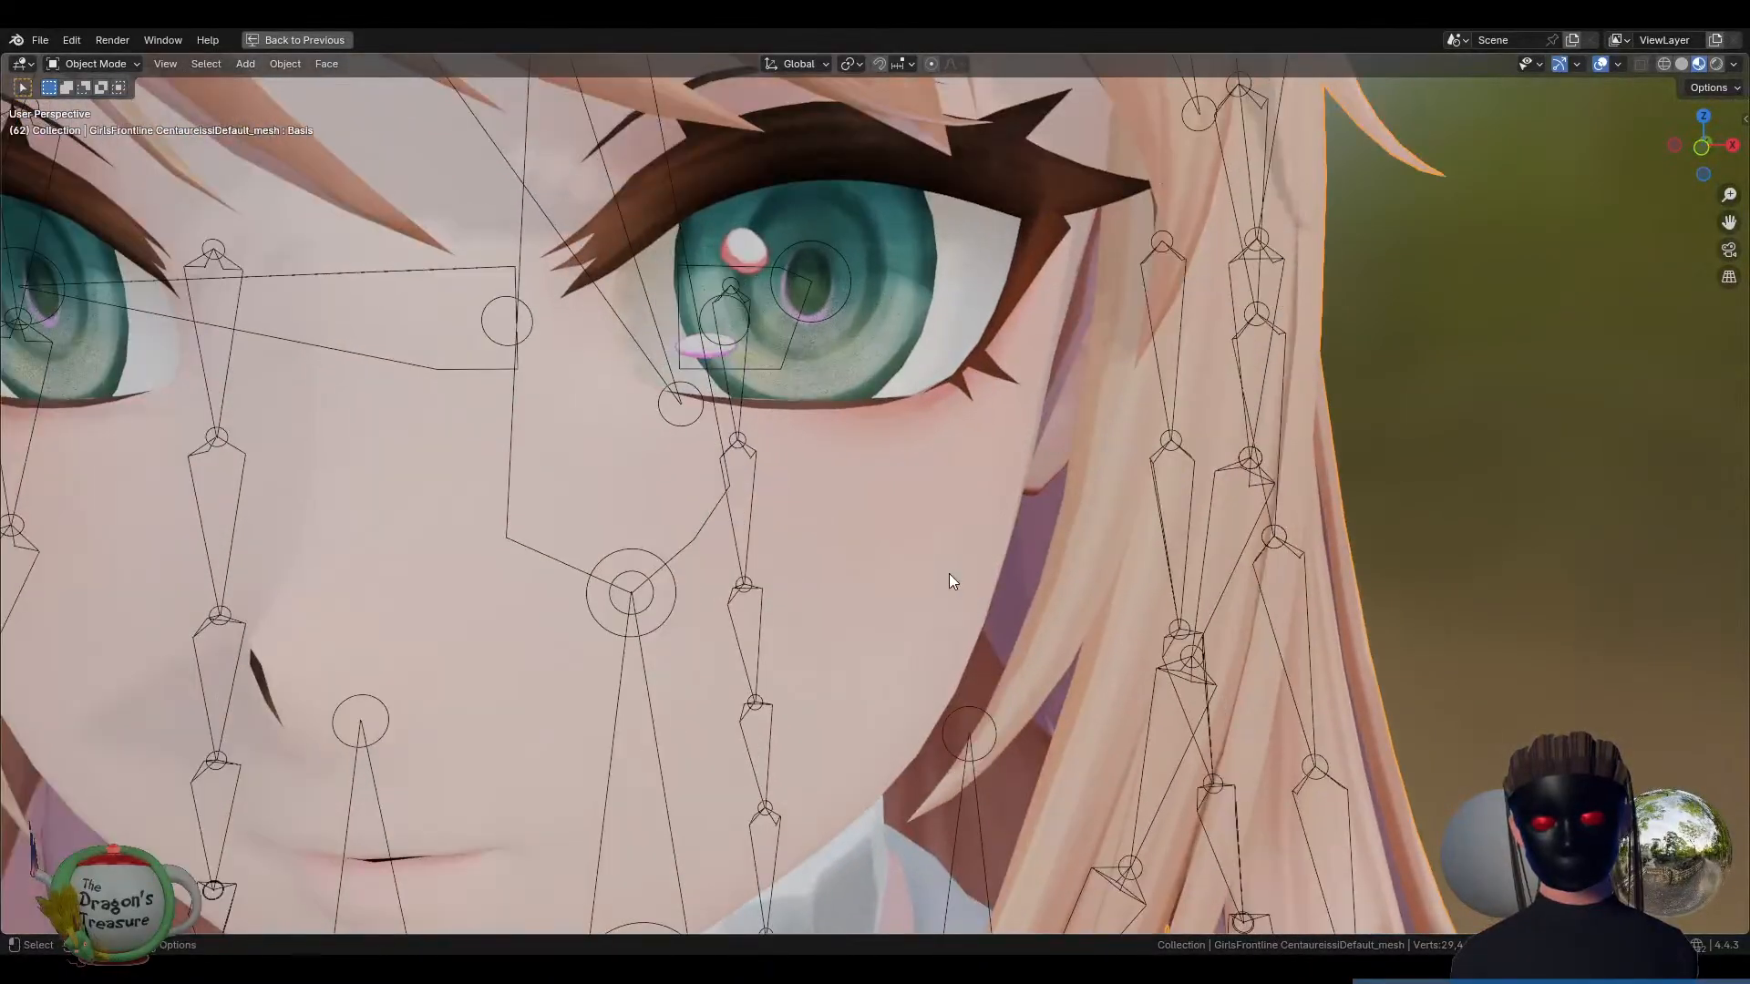
key(ctrl+space)
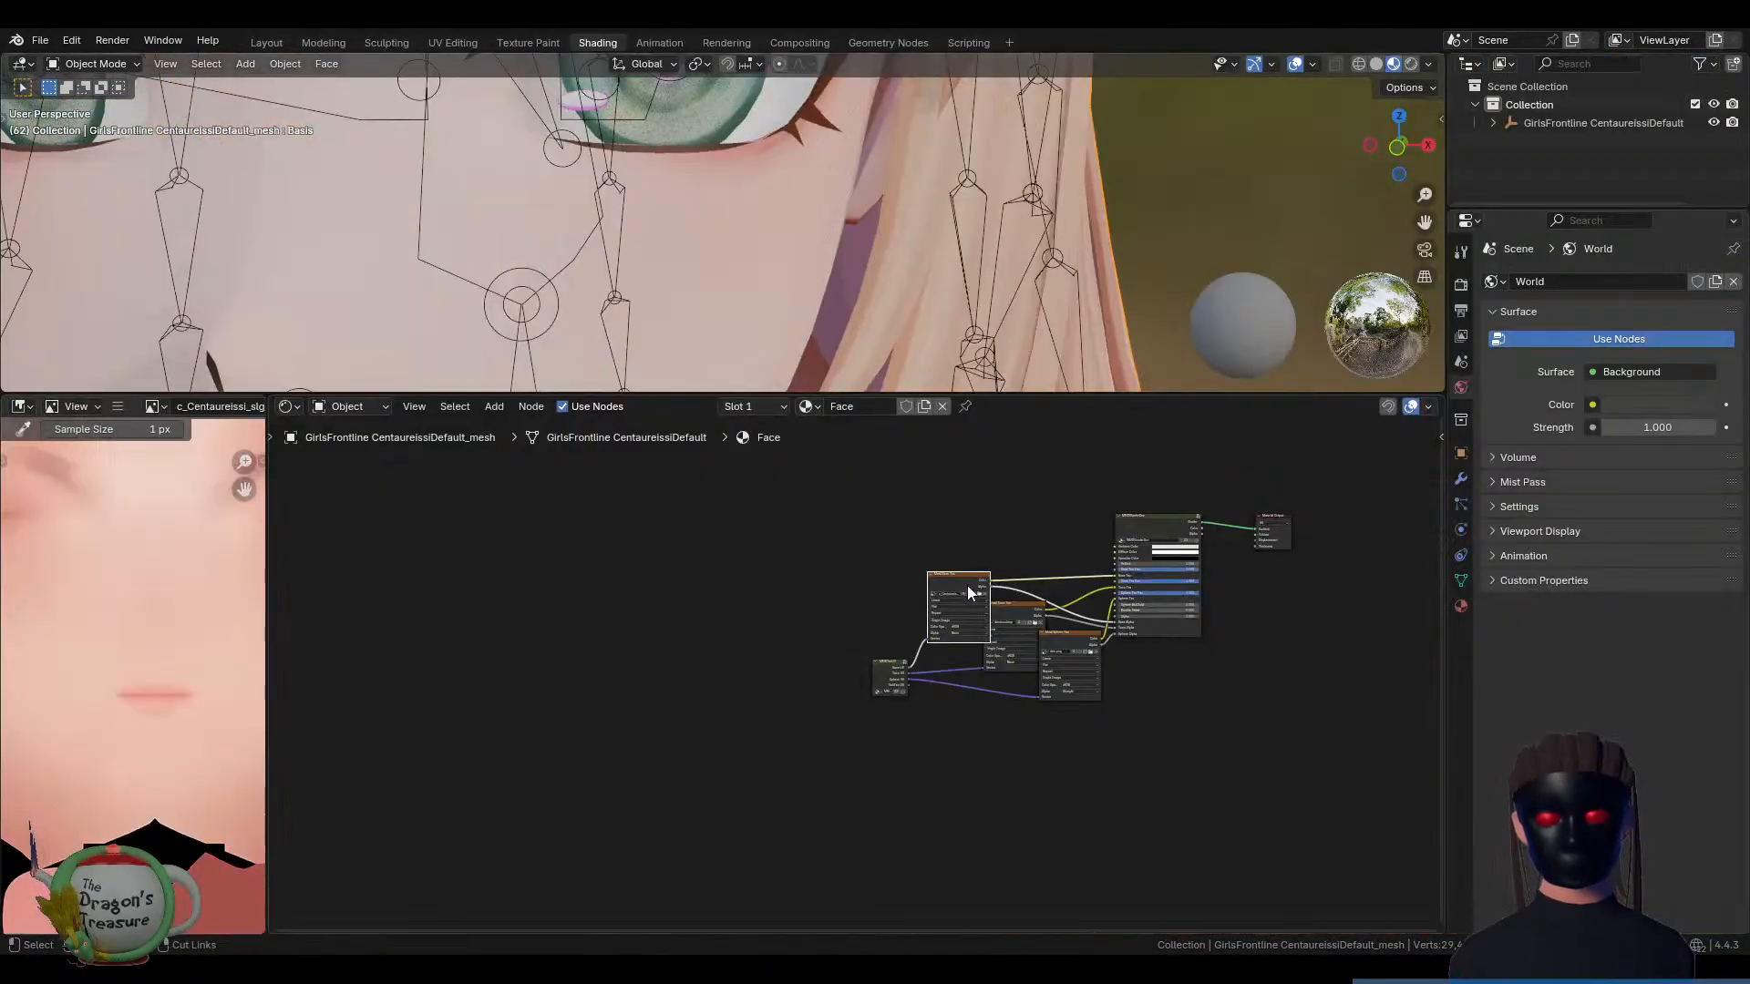
Open the Layout workspace and select the character mesh to show its shape keys, with the head in view
click(266, 42)
middle_drag(673, 363, 702, 362)
click(710, 355)
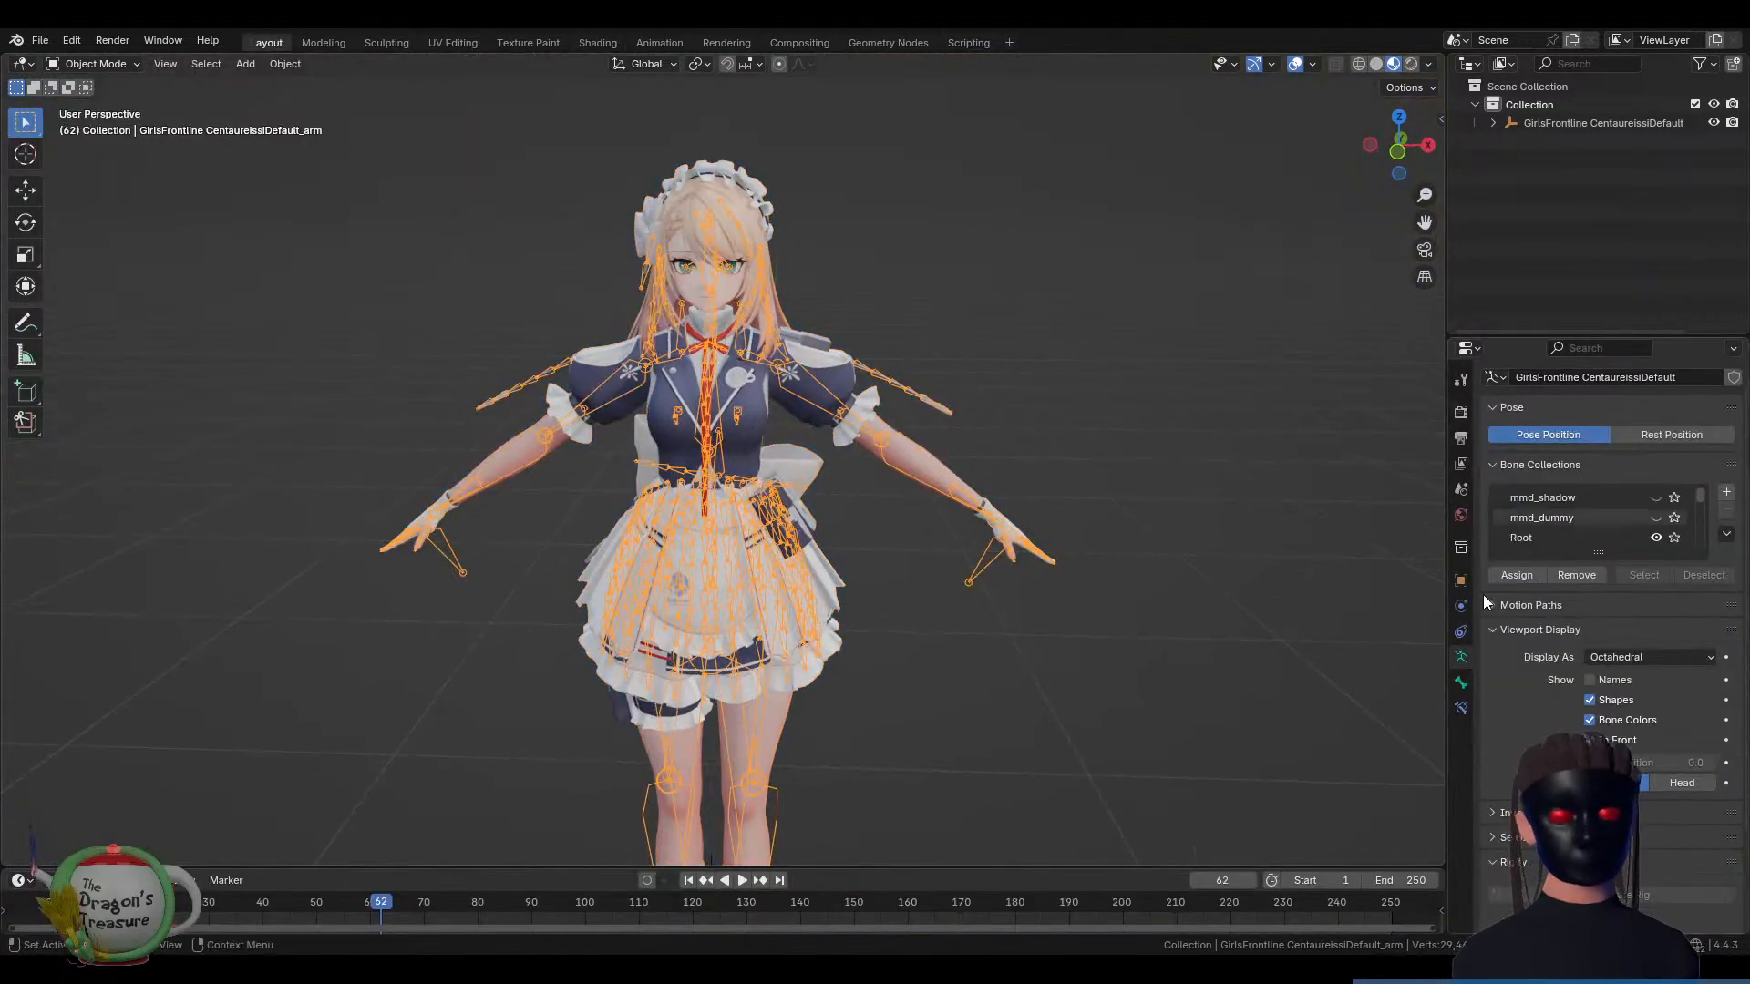
scroll(833, 418, up, 6)
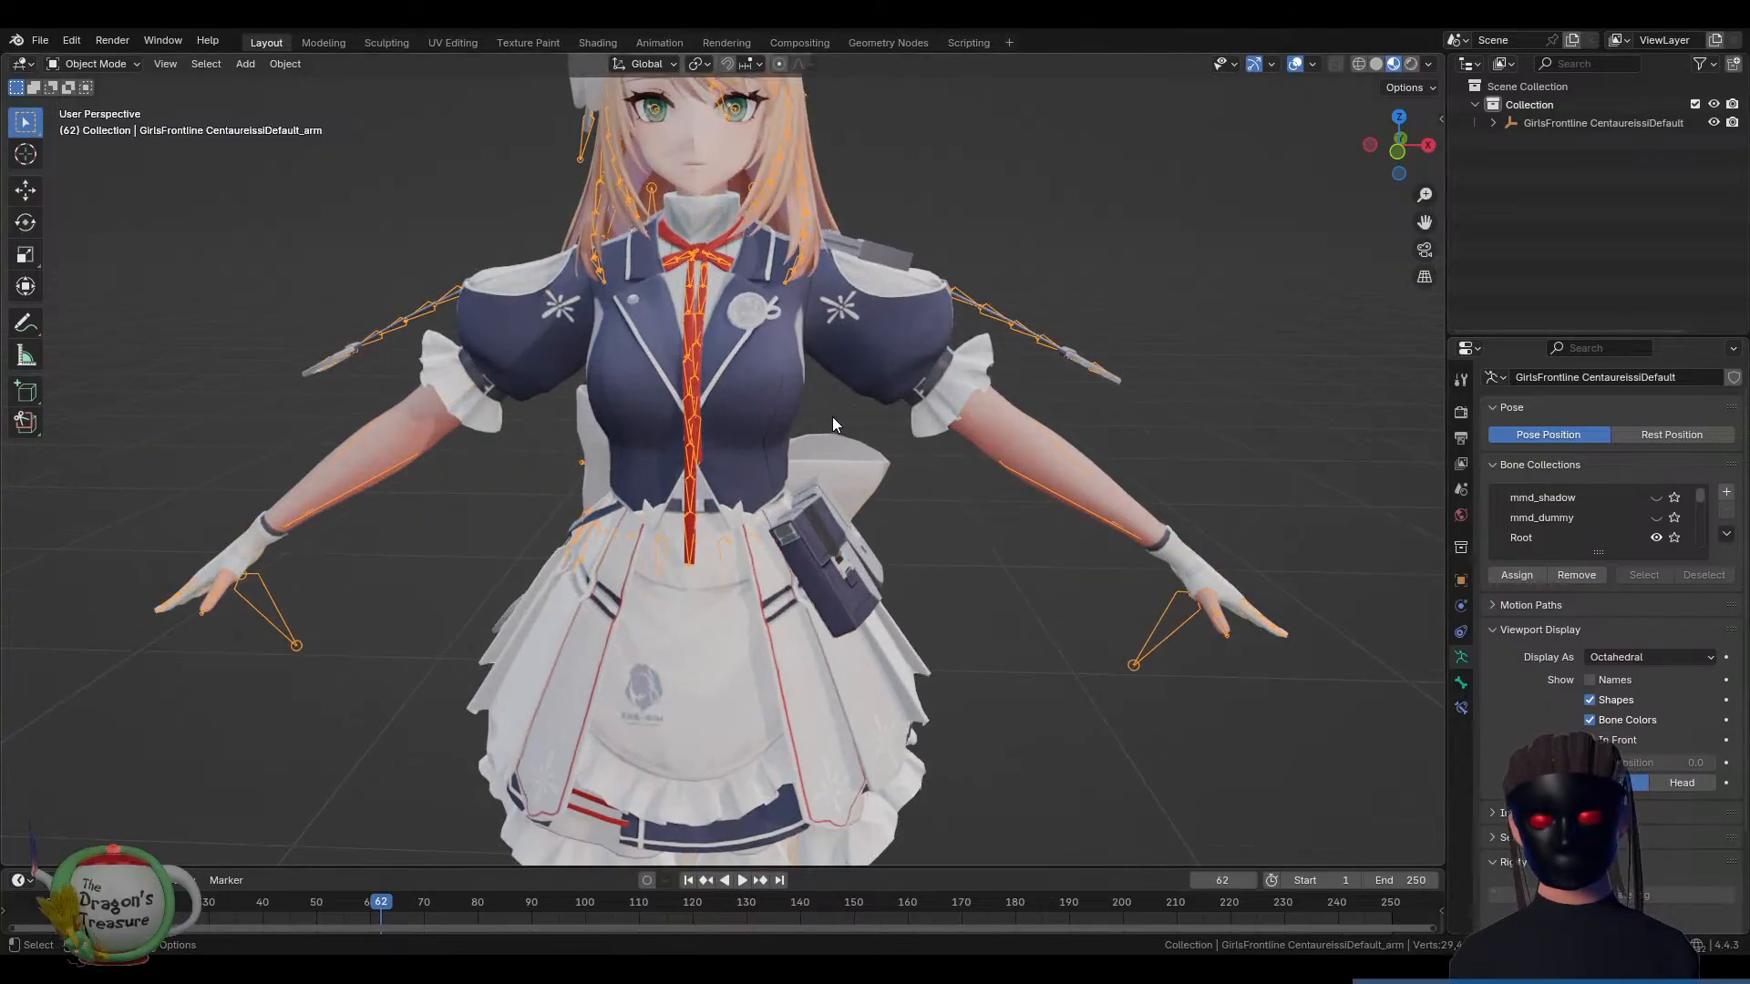
scroll(954, 421, down, 3)
click(951, 418)
scroll(960, 426, up, 3)
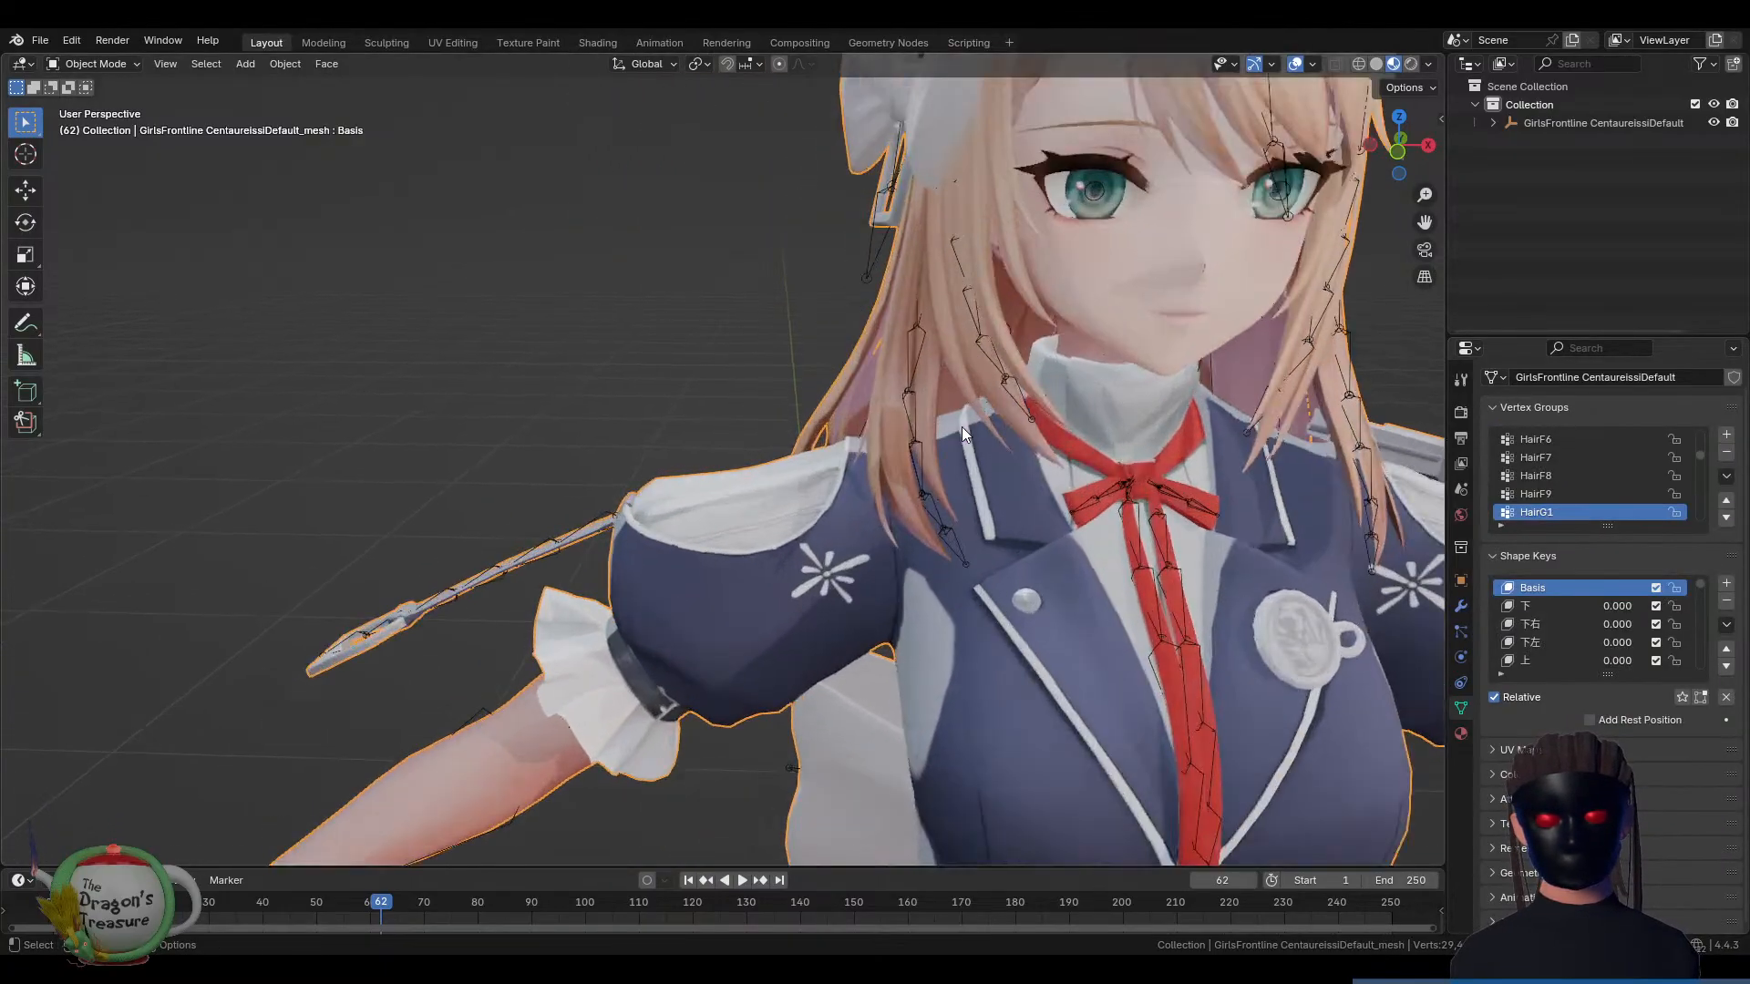
scroll(888, 395, up, 2)
shift+middle_drag(888, 396, 817, 599)
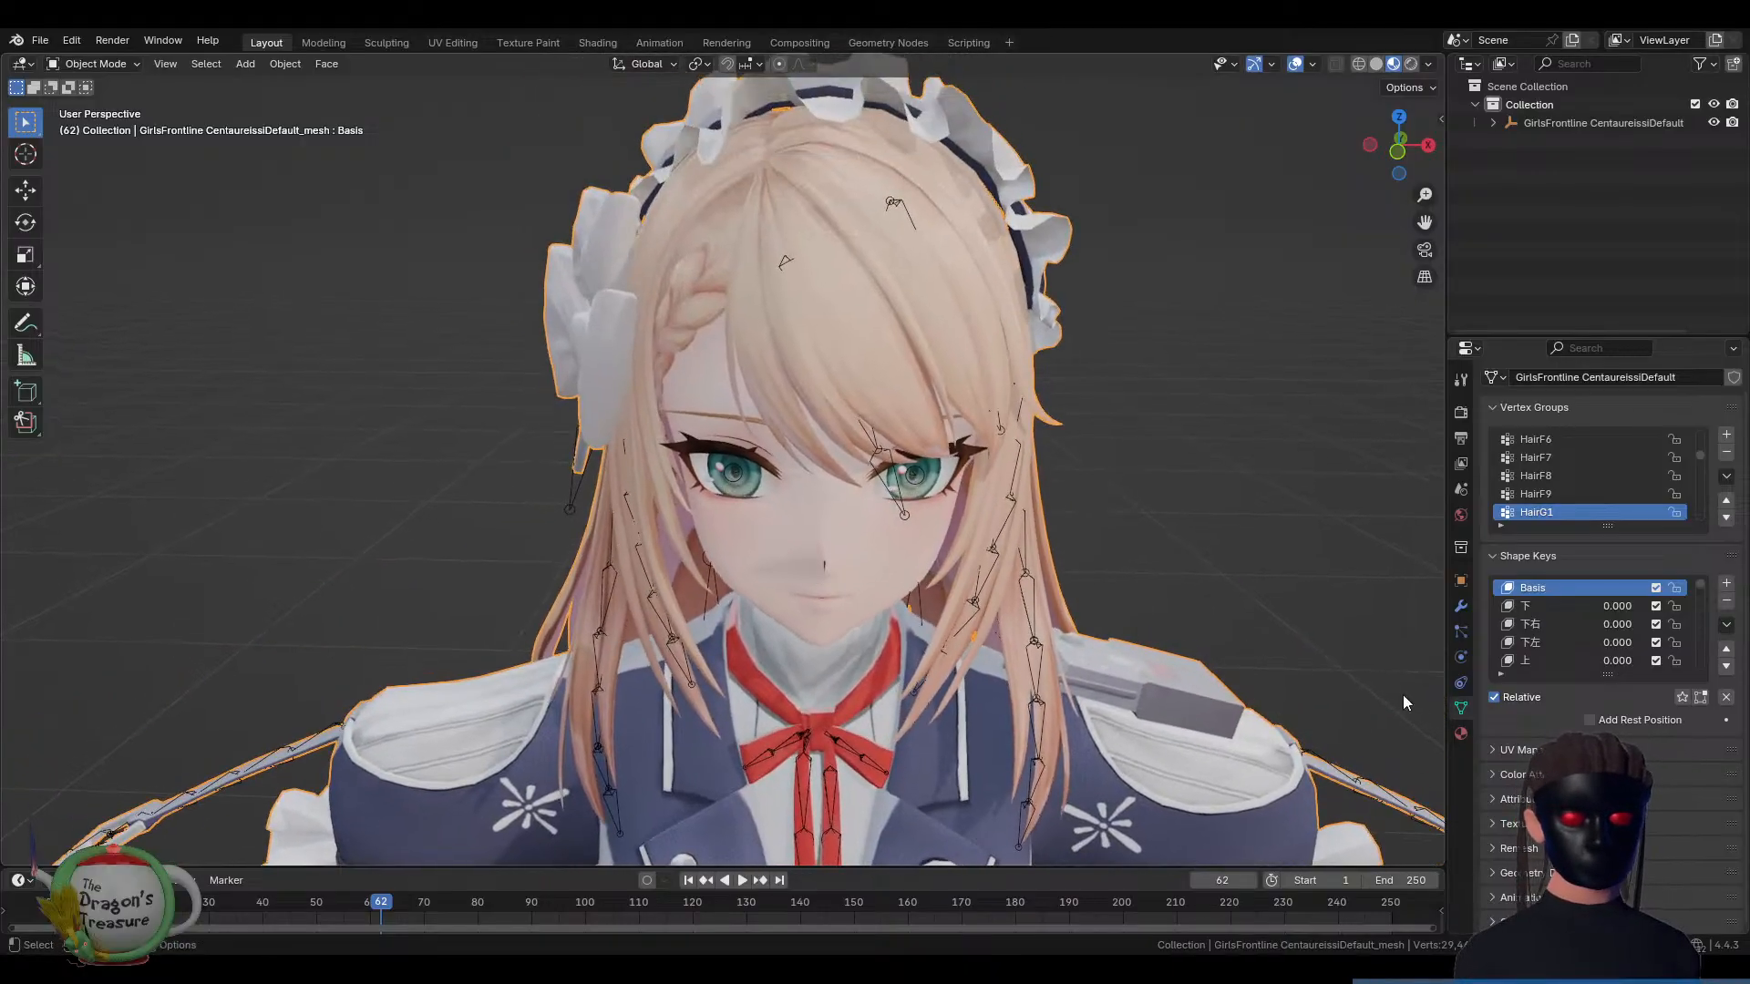
Preview the 下 and あ shape keys on the face, returning each value to 0
click(1540, 606)
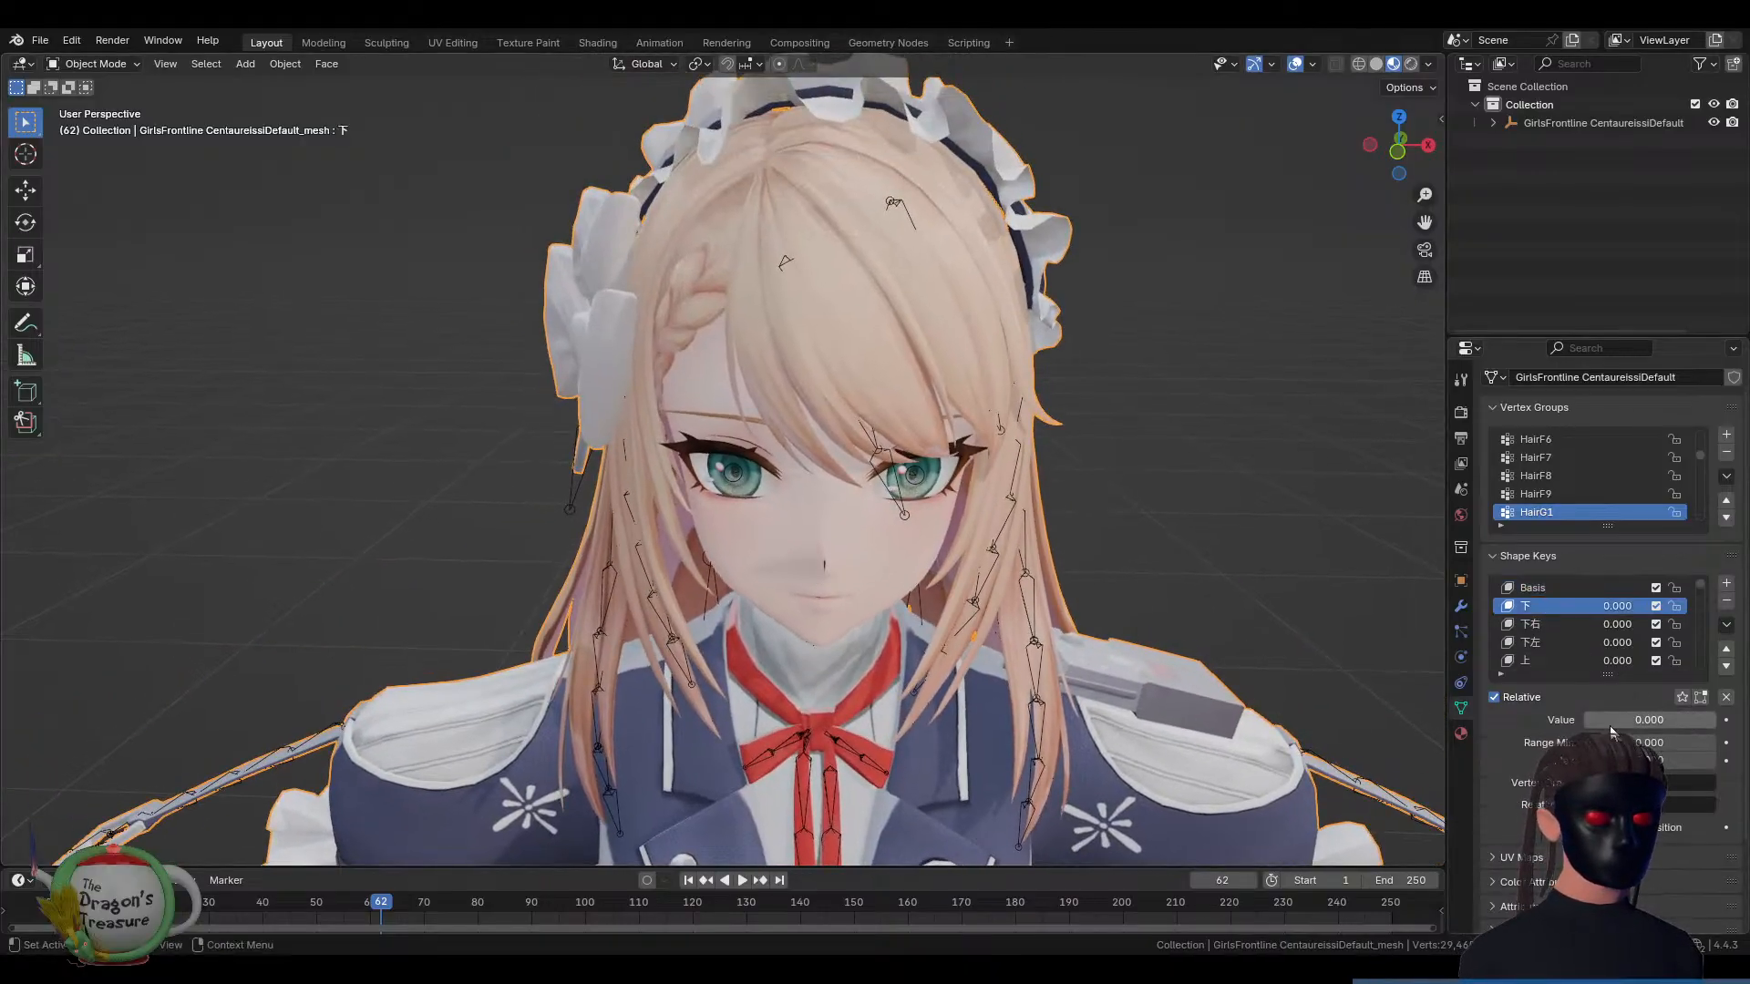
drag(1629, 720, 1586, 720)
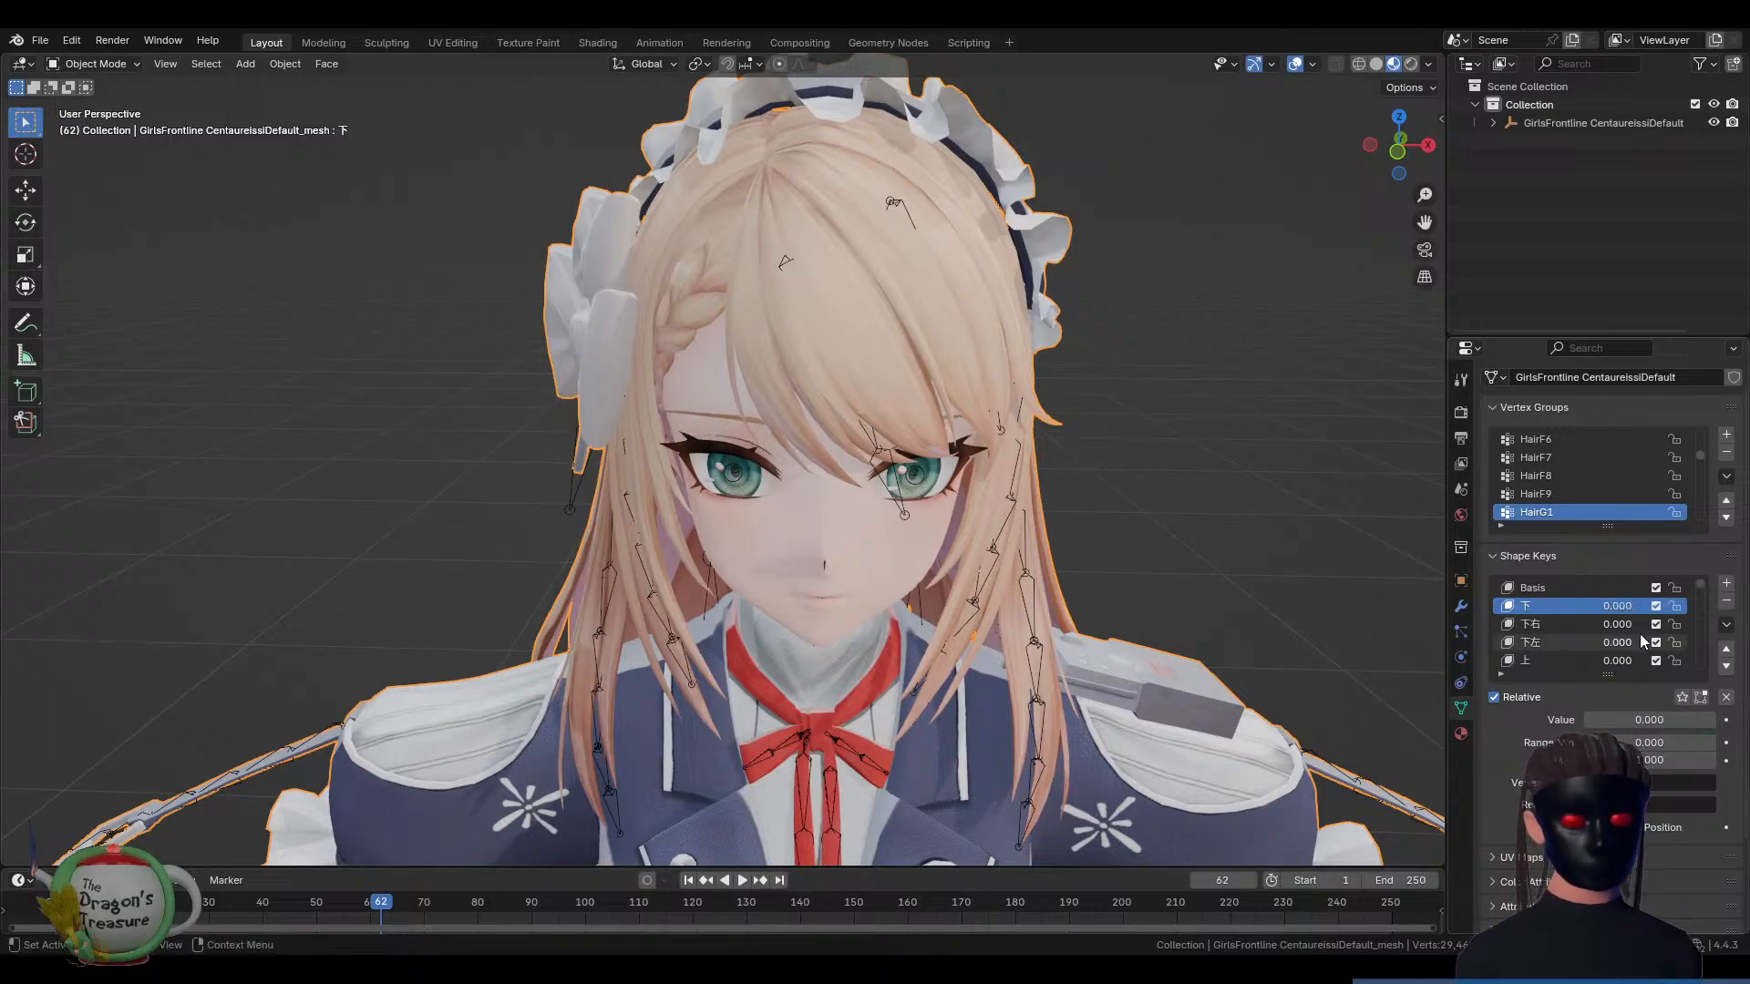
scroll(1584, 625, down, 5)
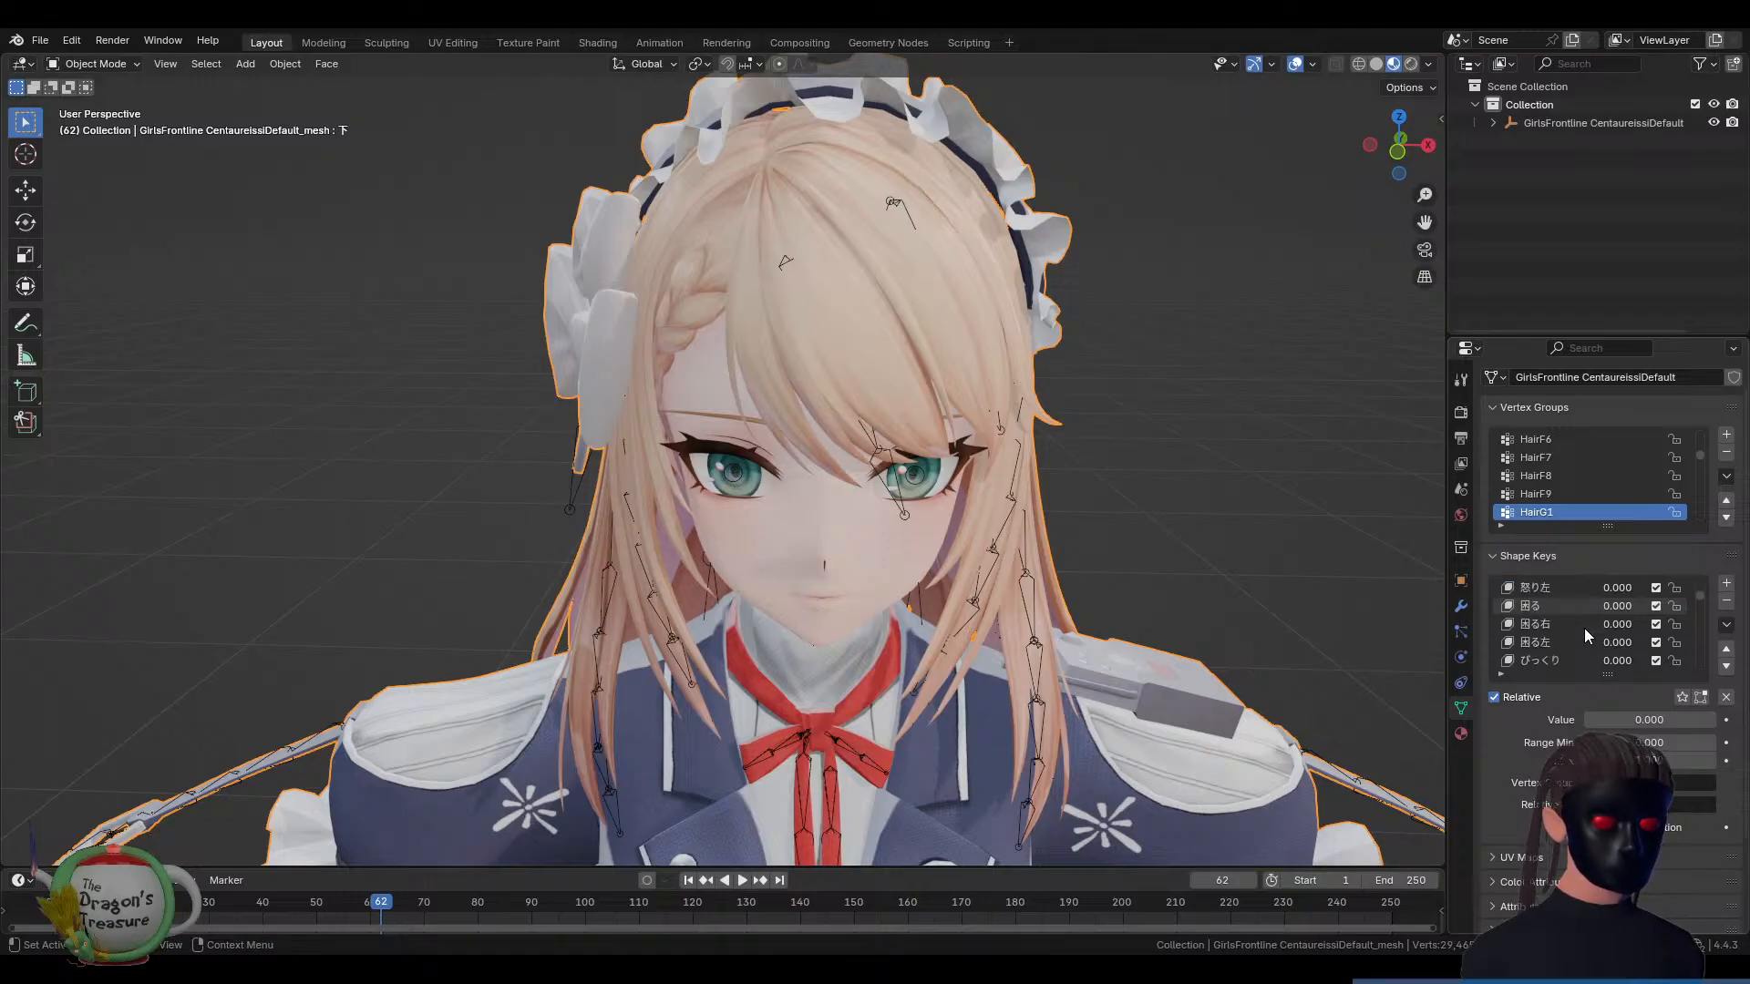
scroll(1582, 640, down, 5)
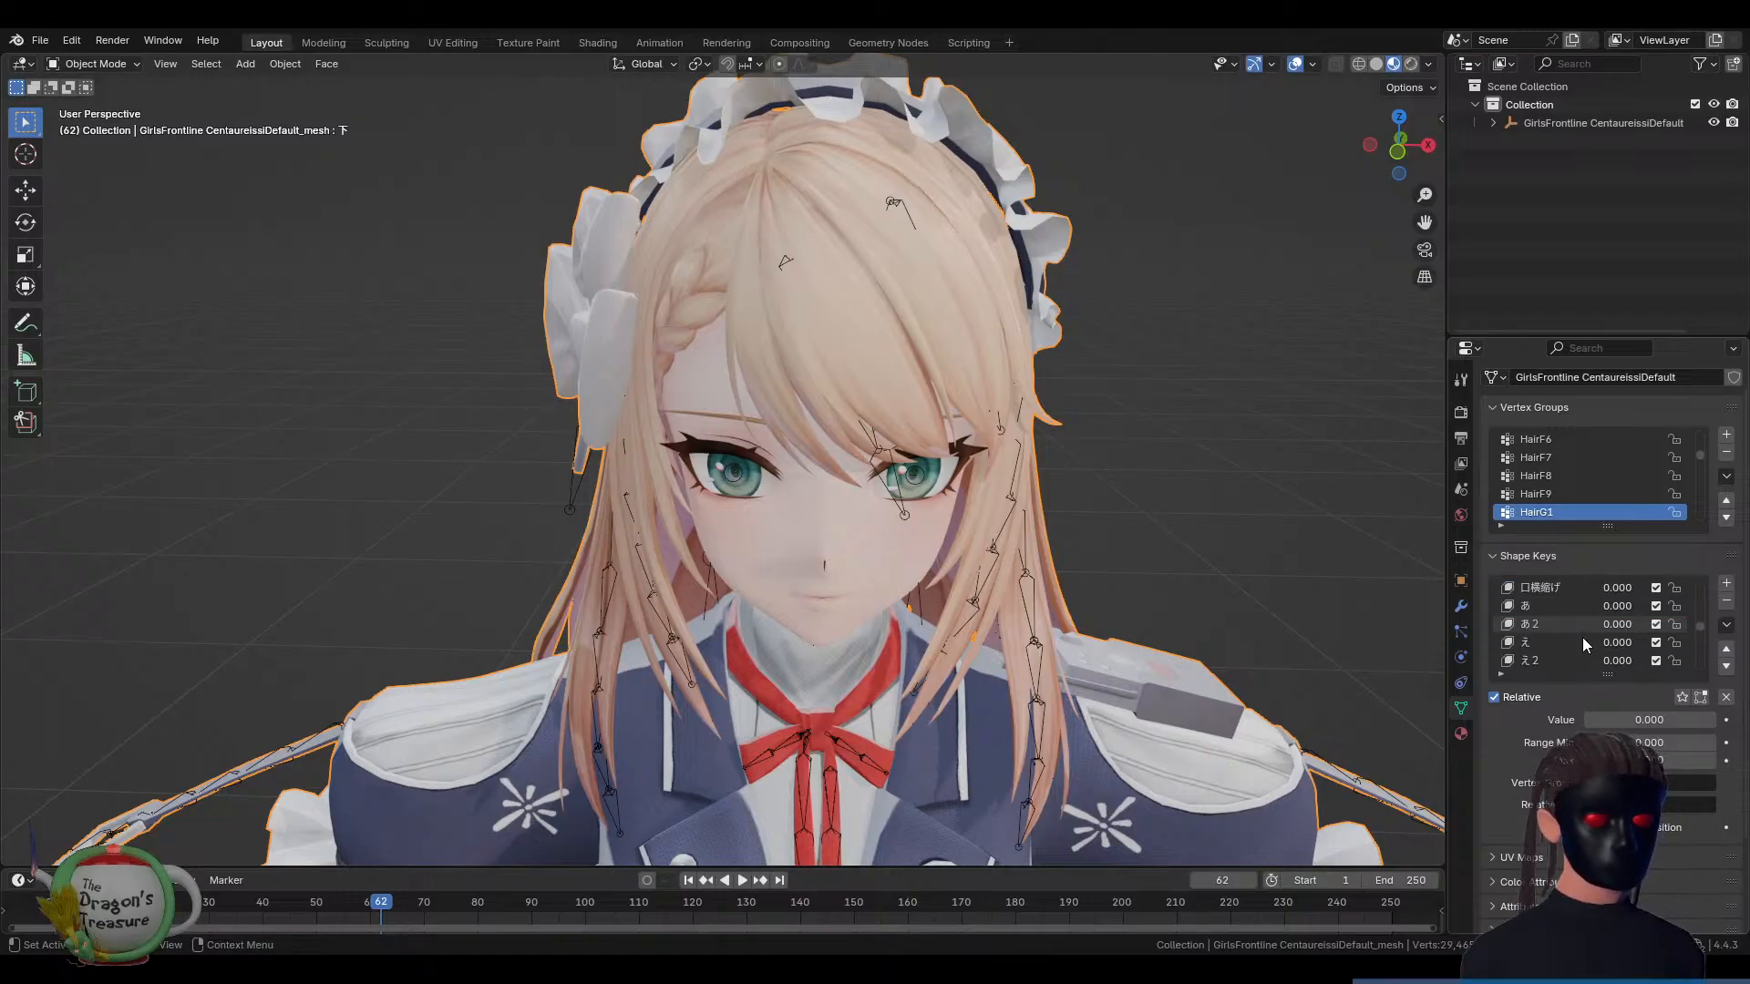
click(1547, 608)
mouse_move(1598, 720)
mouse_down()
mouse_move(1732, 720)
mouse_move(1597, 720)
mouse_up()
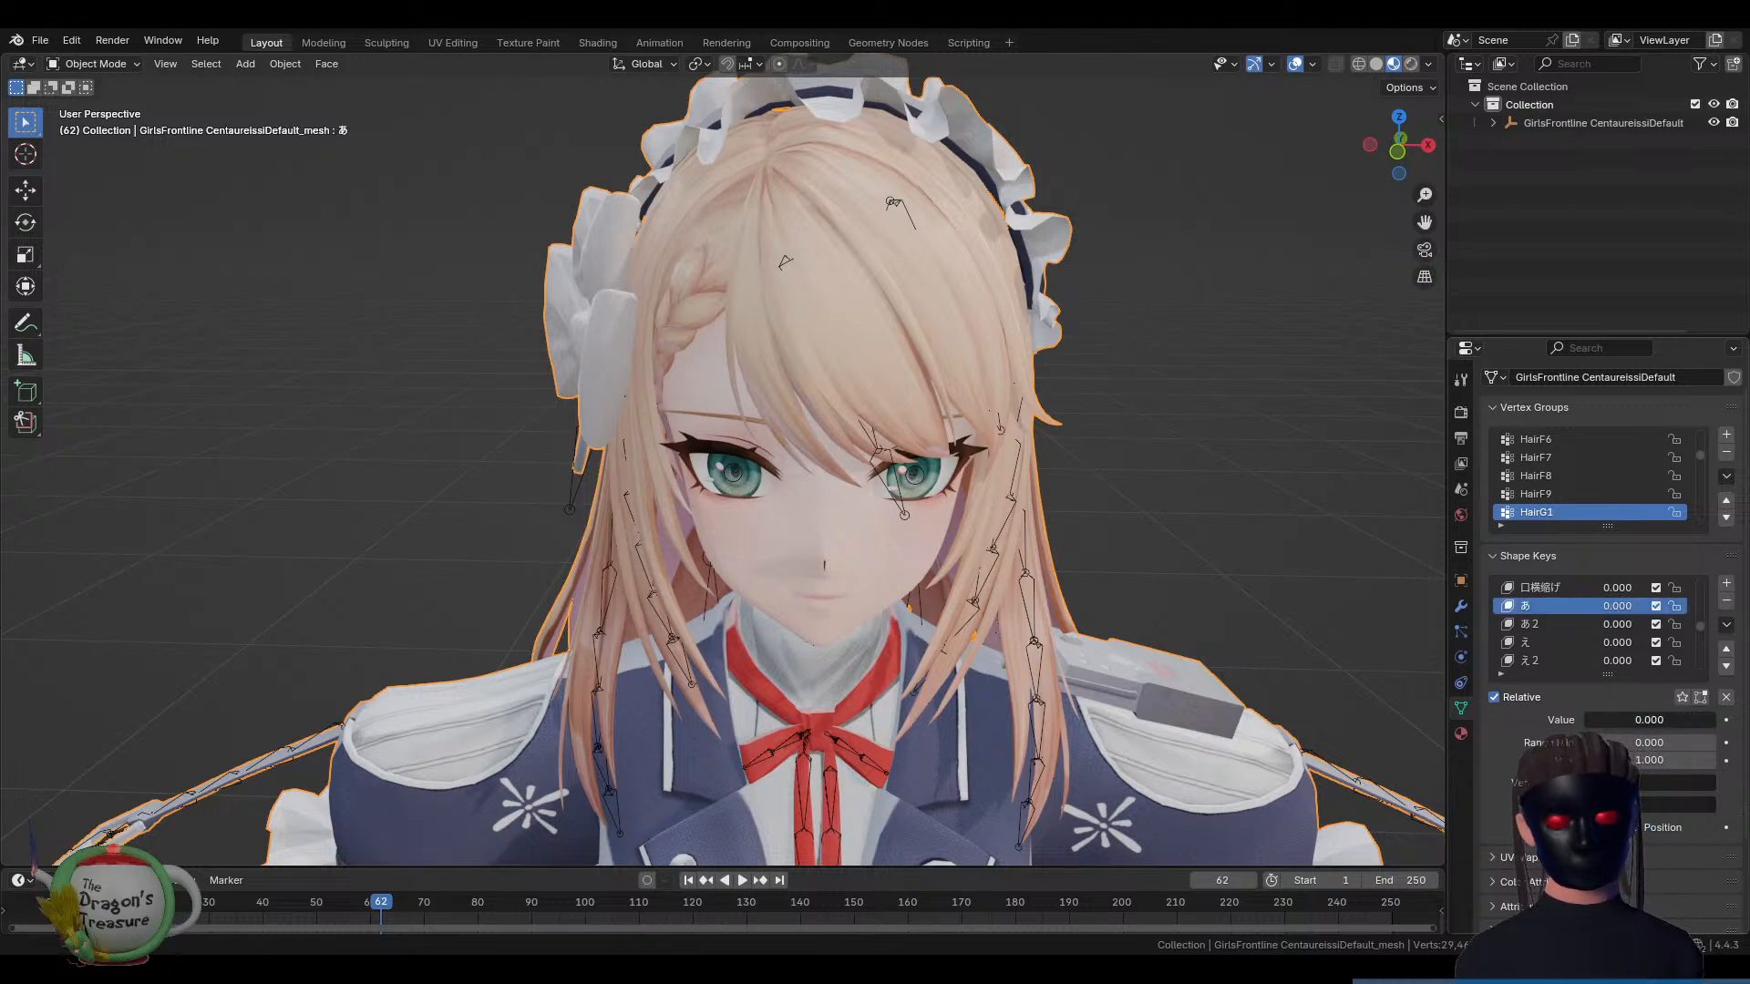
From the Front Orthographic view, preview the え shape key at 1.000 and reset its value to 0
key(KP_1)
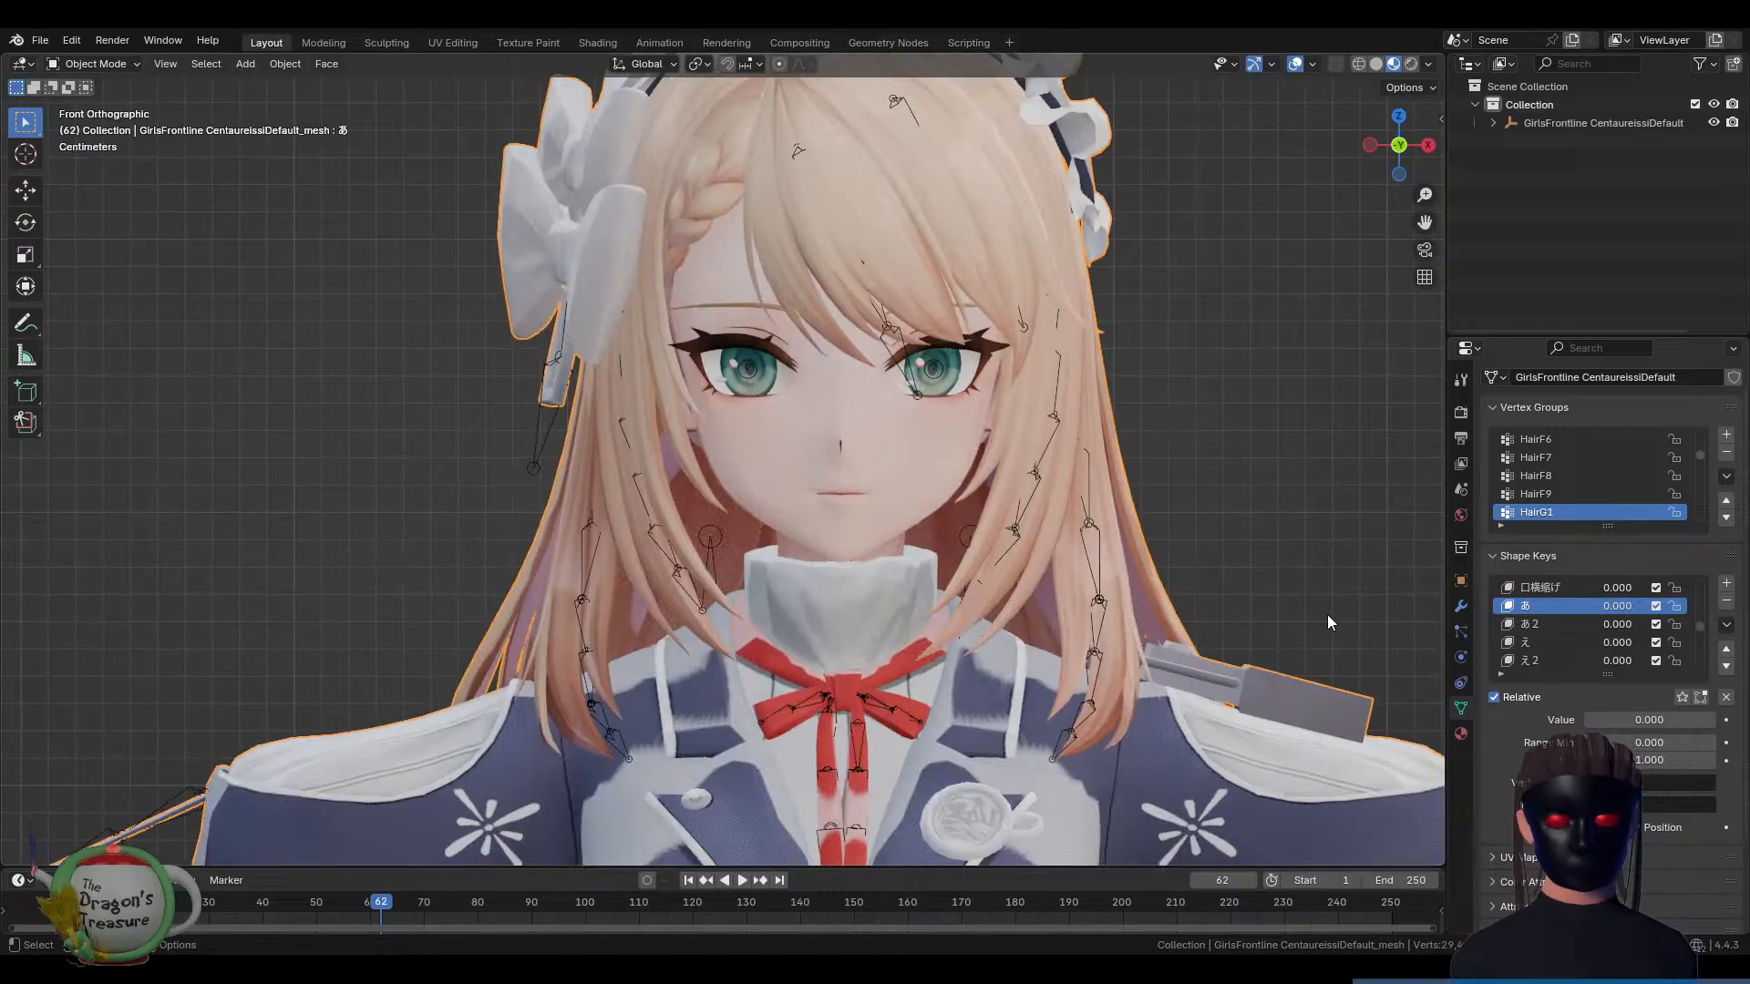
scroll(1276, 593, up, 3)
scroll(1106, 618, up, 5)
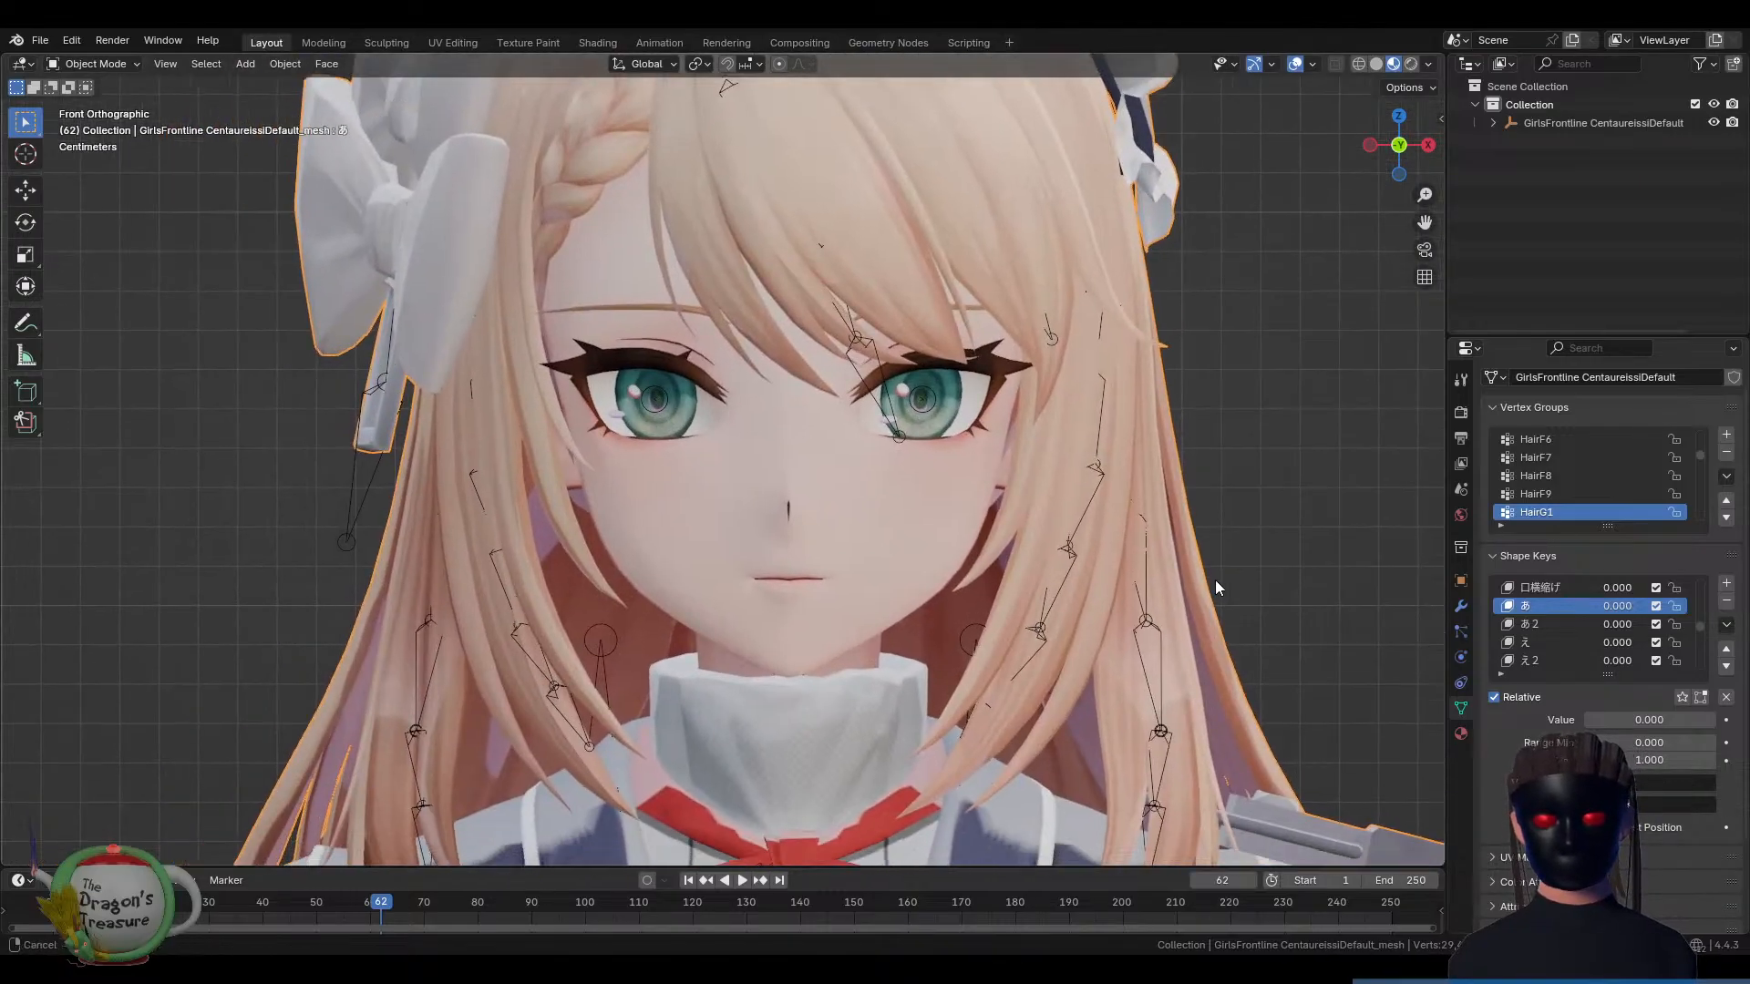
click(1528, 645)
drag(1624, 729, 1710, 720)
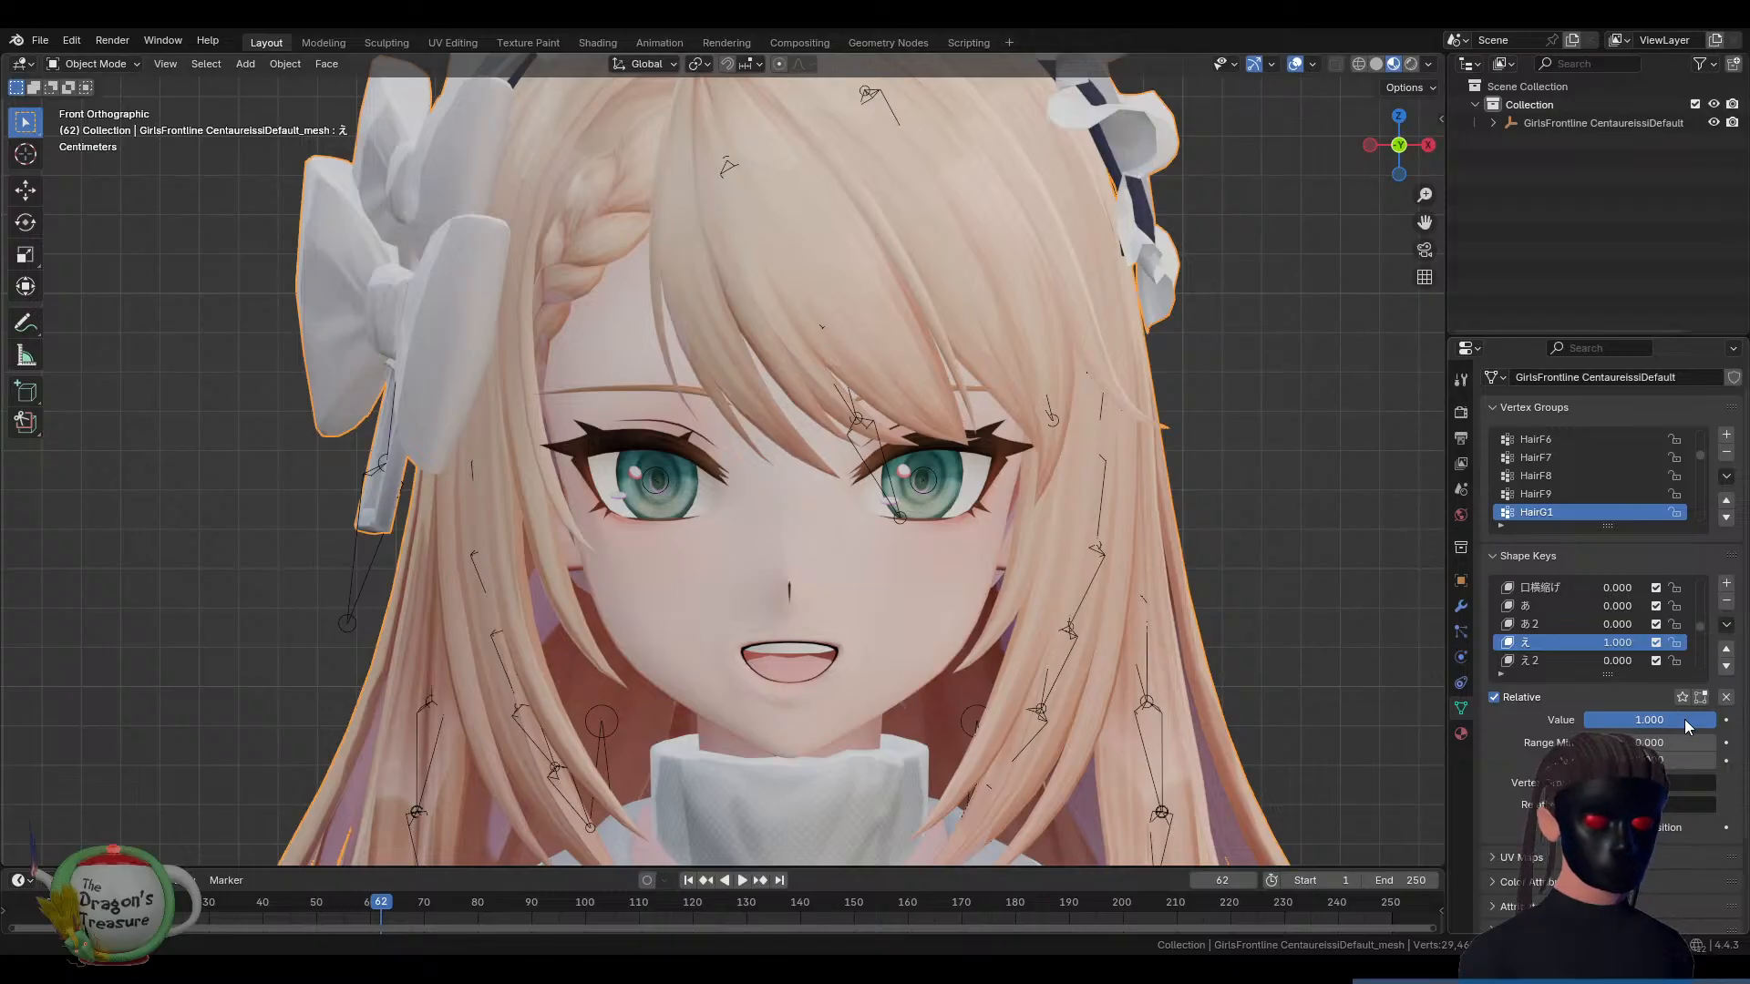
drag(1685, 726, 1586, 720)
Preview the //// shape key on the face and return its value to 0
scroll(1581, 638, down, 5)
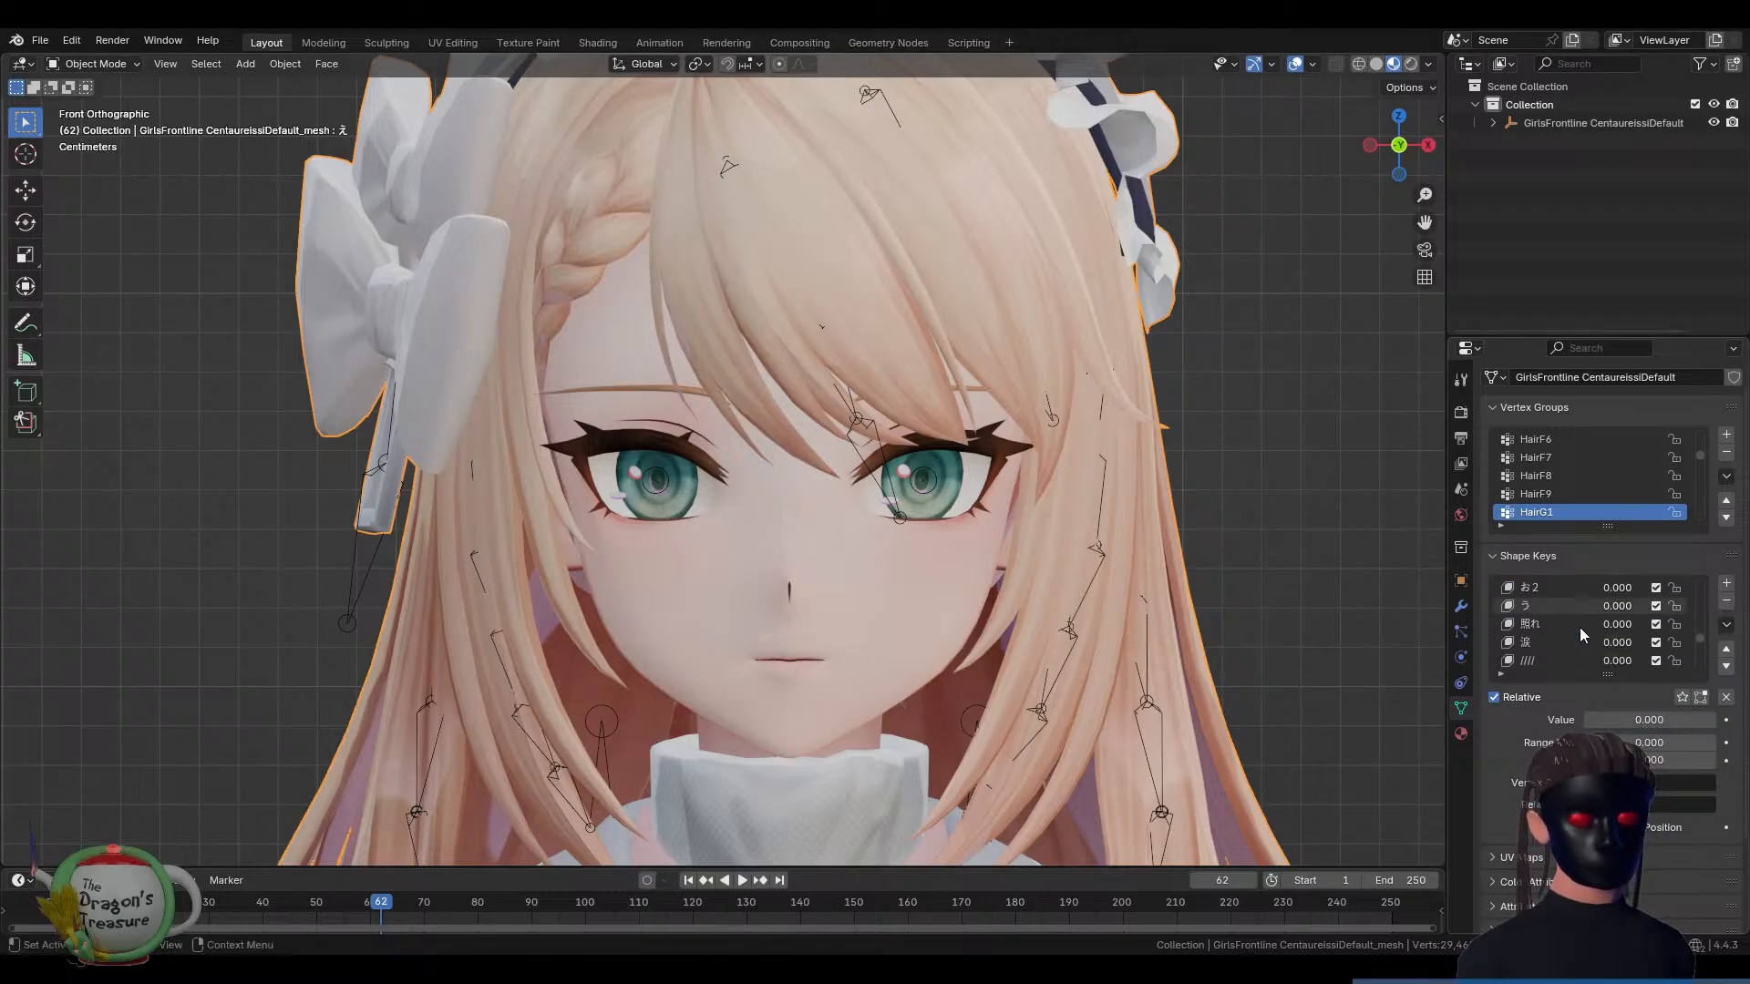
scroll(1578, 627, down, 2)
click(1556, 623)
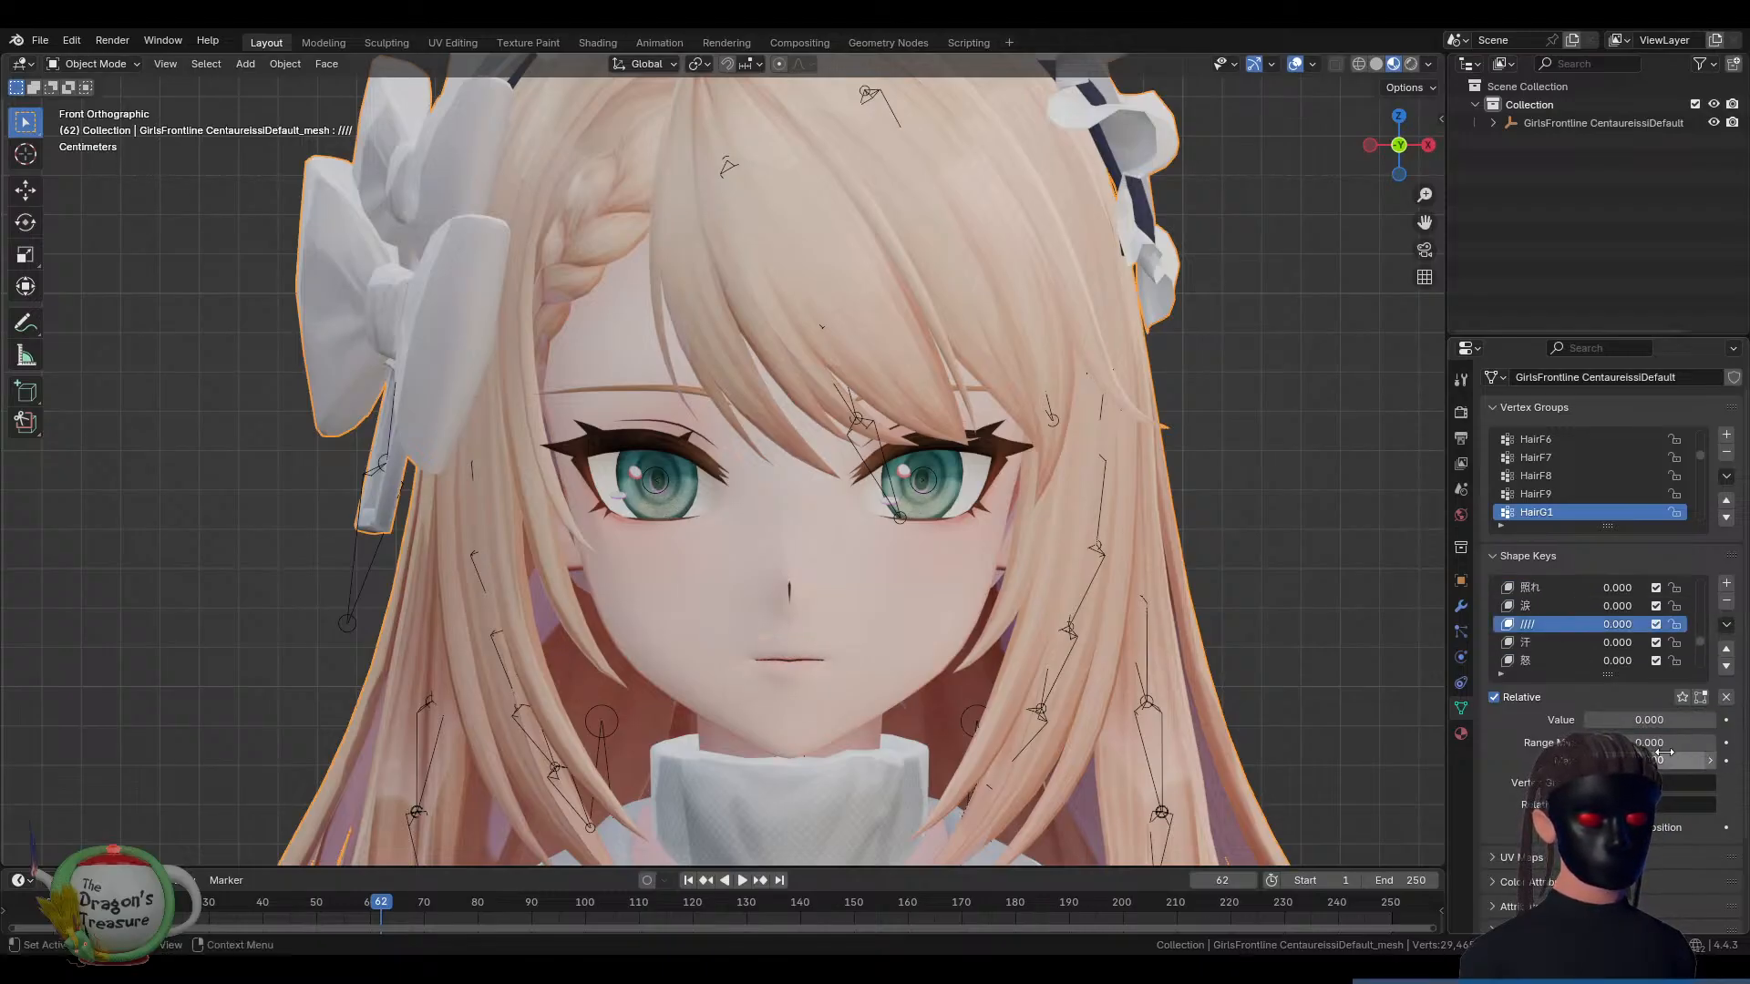
drag(1645, 720, 1586, 720)
Preview the 涙 and 照れ shape keys in turn at a value of 1.000
click(1543, 607)
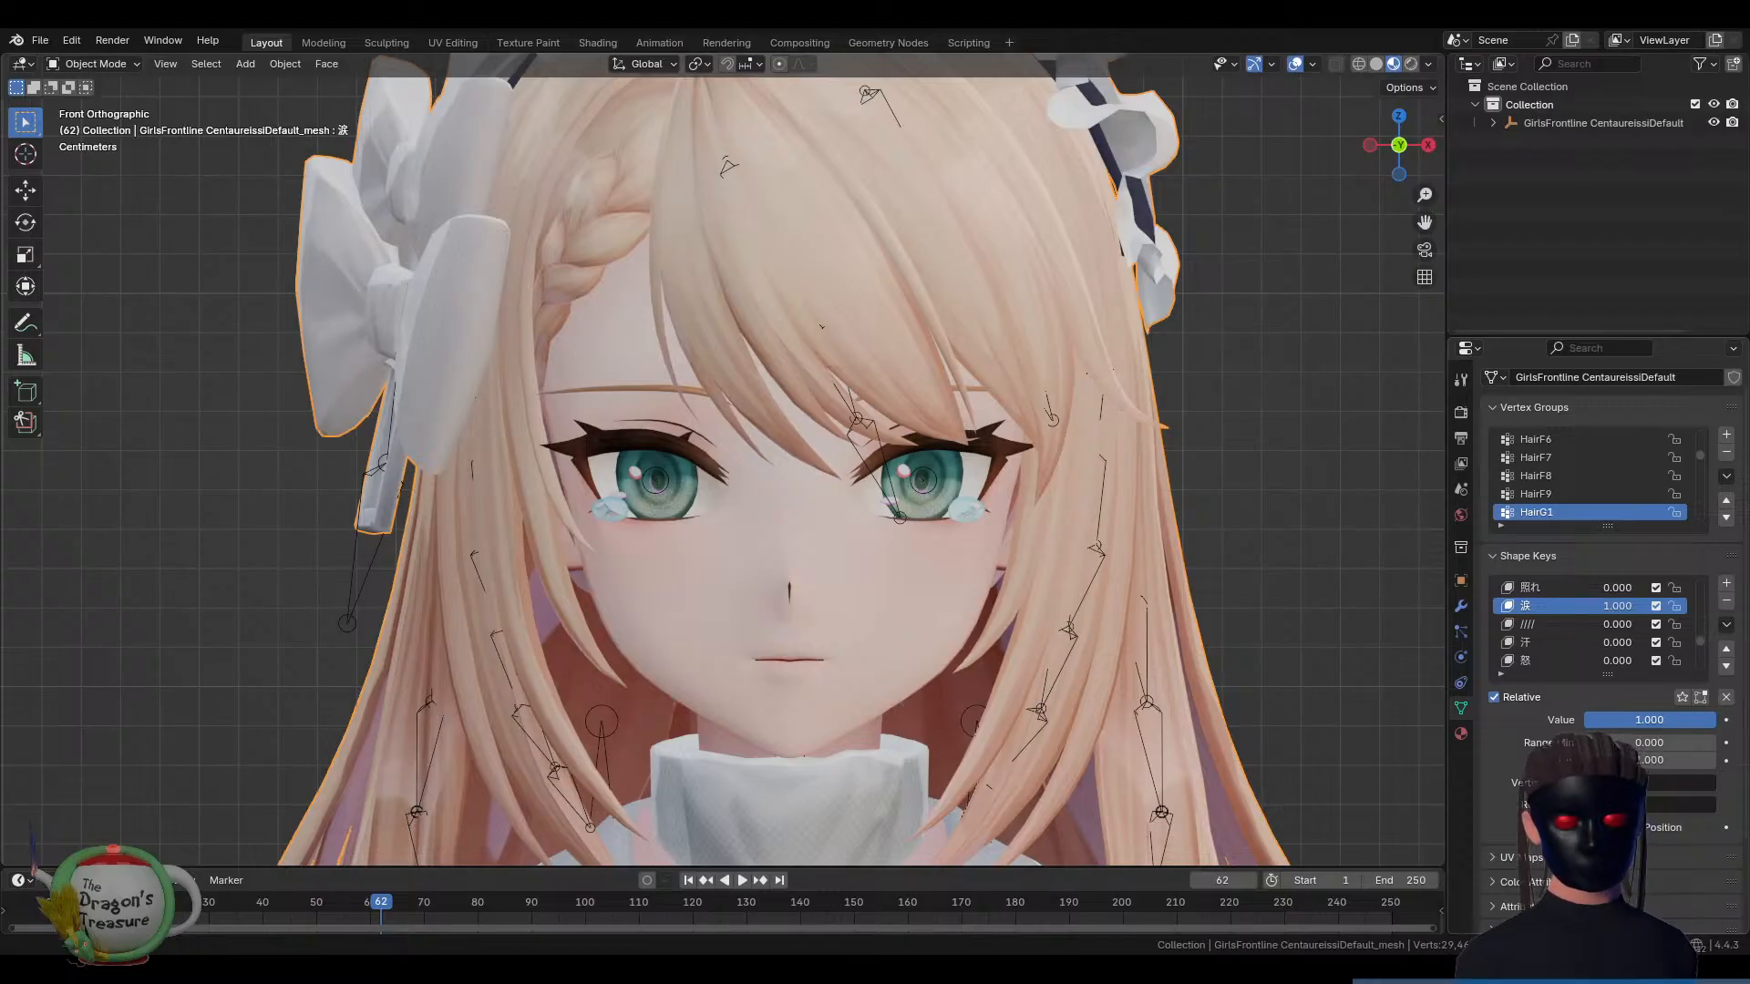
drag(1613, 720, 1675, 720)
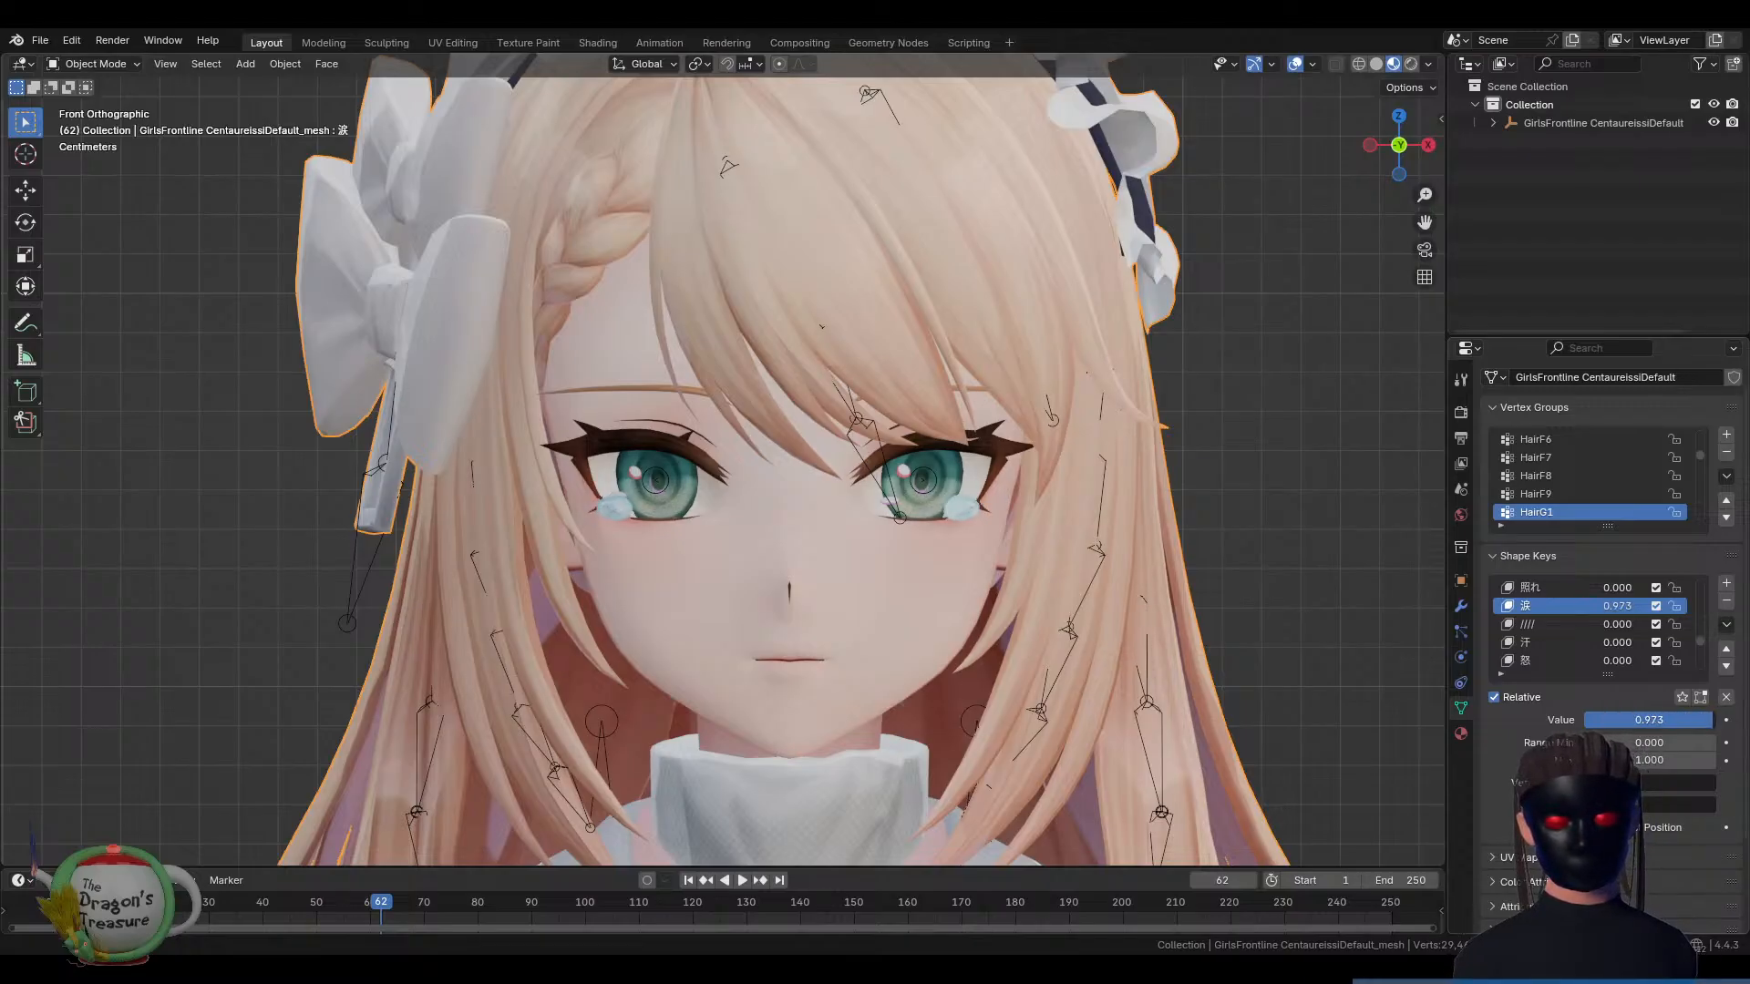
drag(1695, 720, 1718, 720)
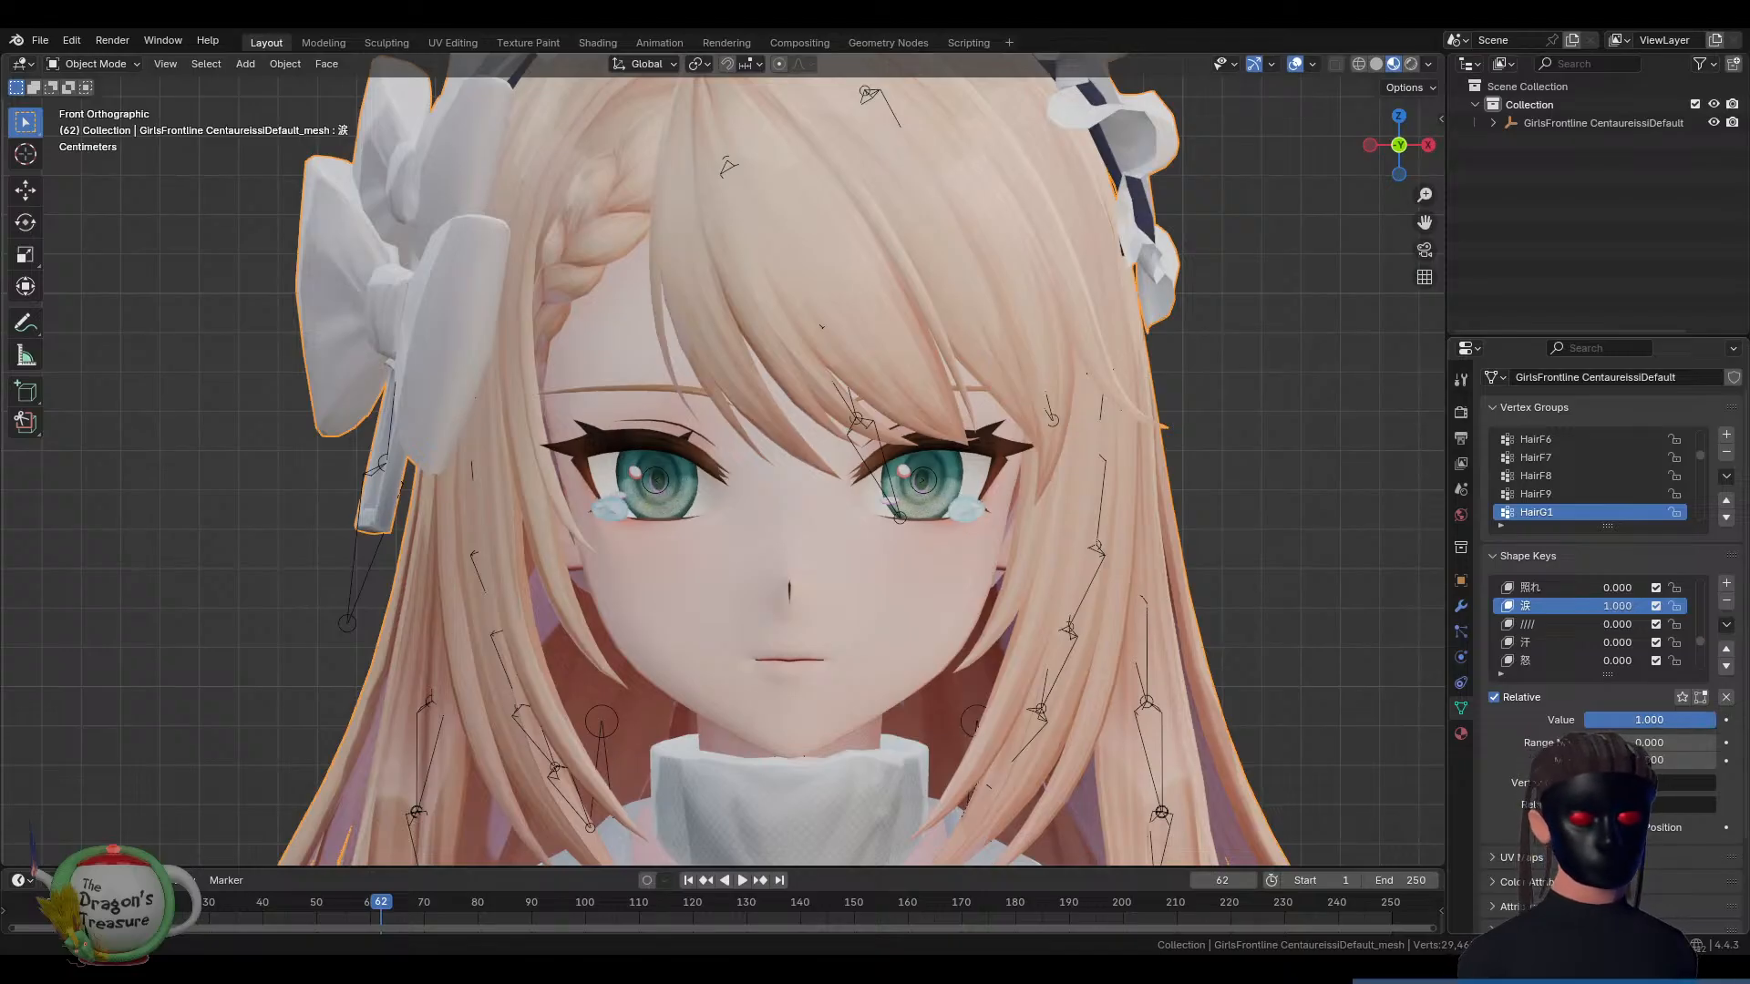
mouse_move(1715, 720)
mouse_down()
mouse_move(1584, 720)
mouse_move(1715, 720)
mouse_up()
click(1531, 589)
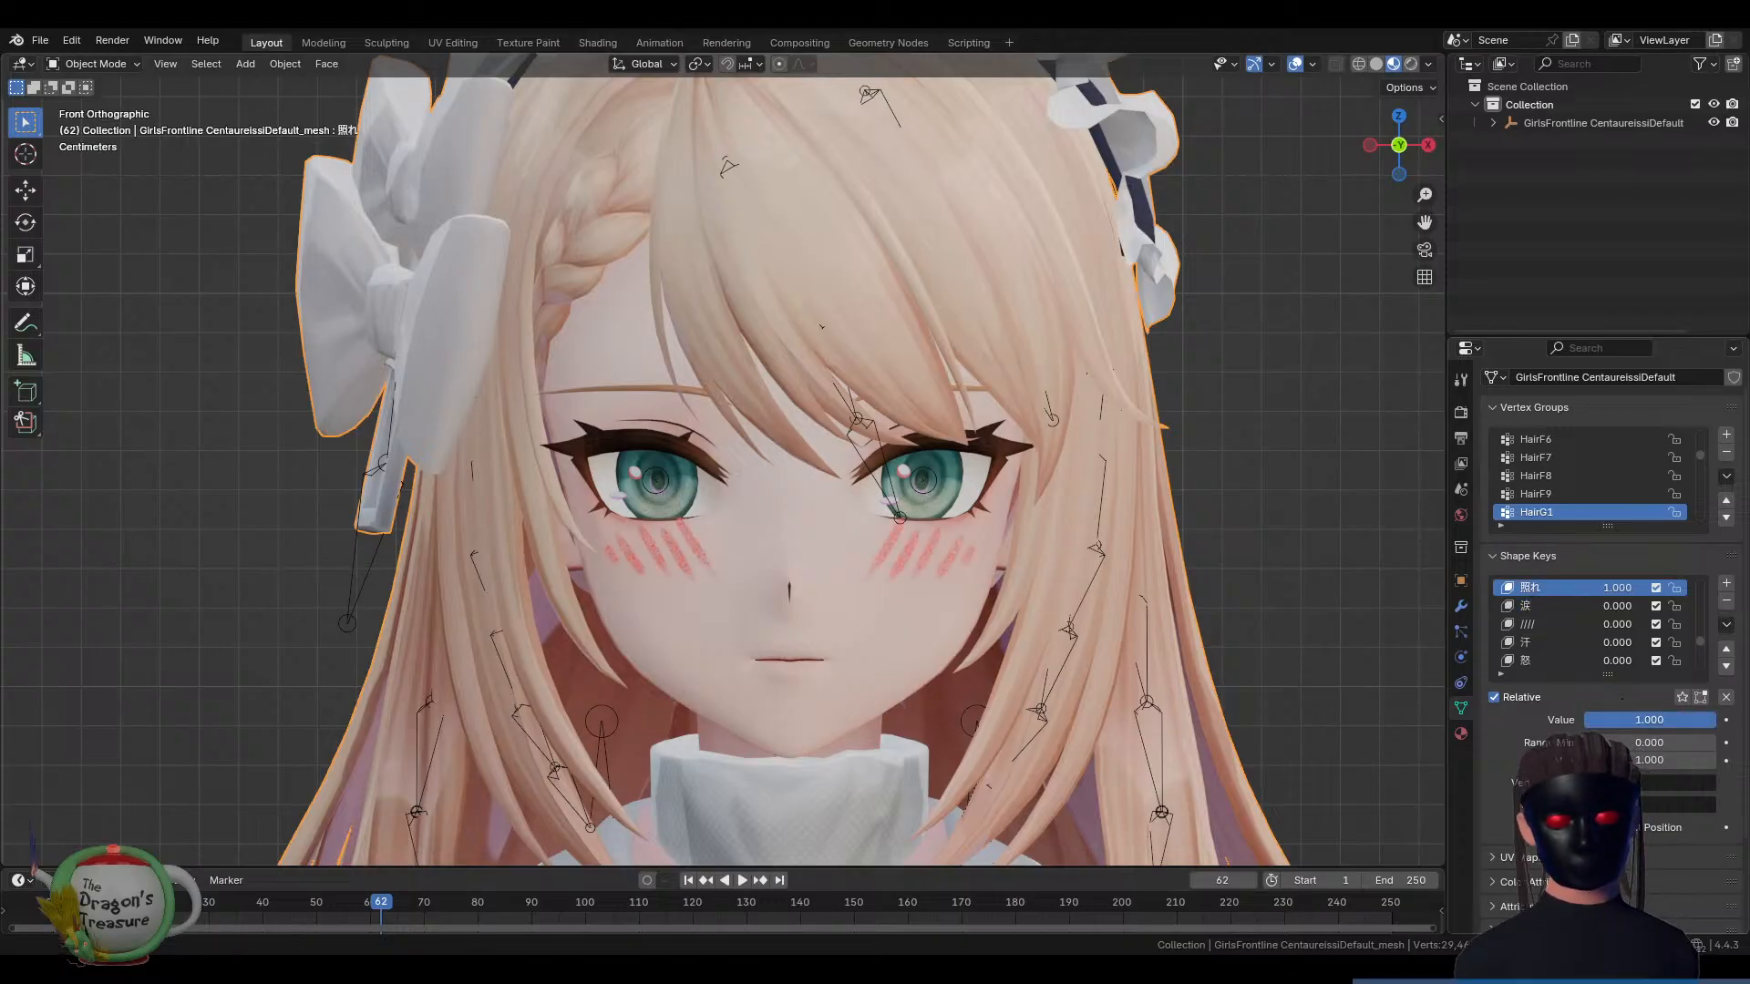
Lower the 照れ shape key's value to 0
drag(1715, 720, 1706, 720)
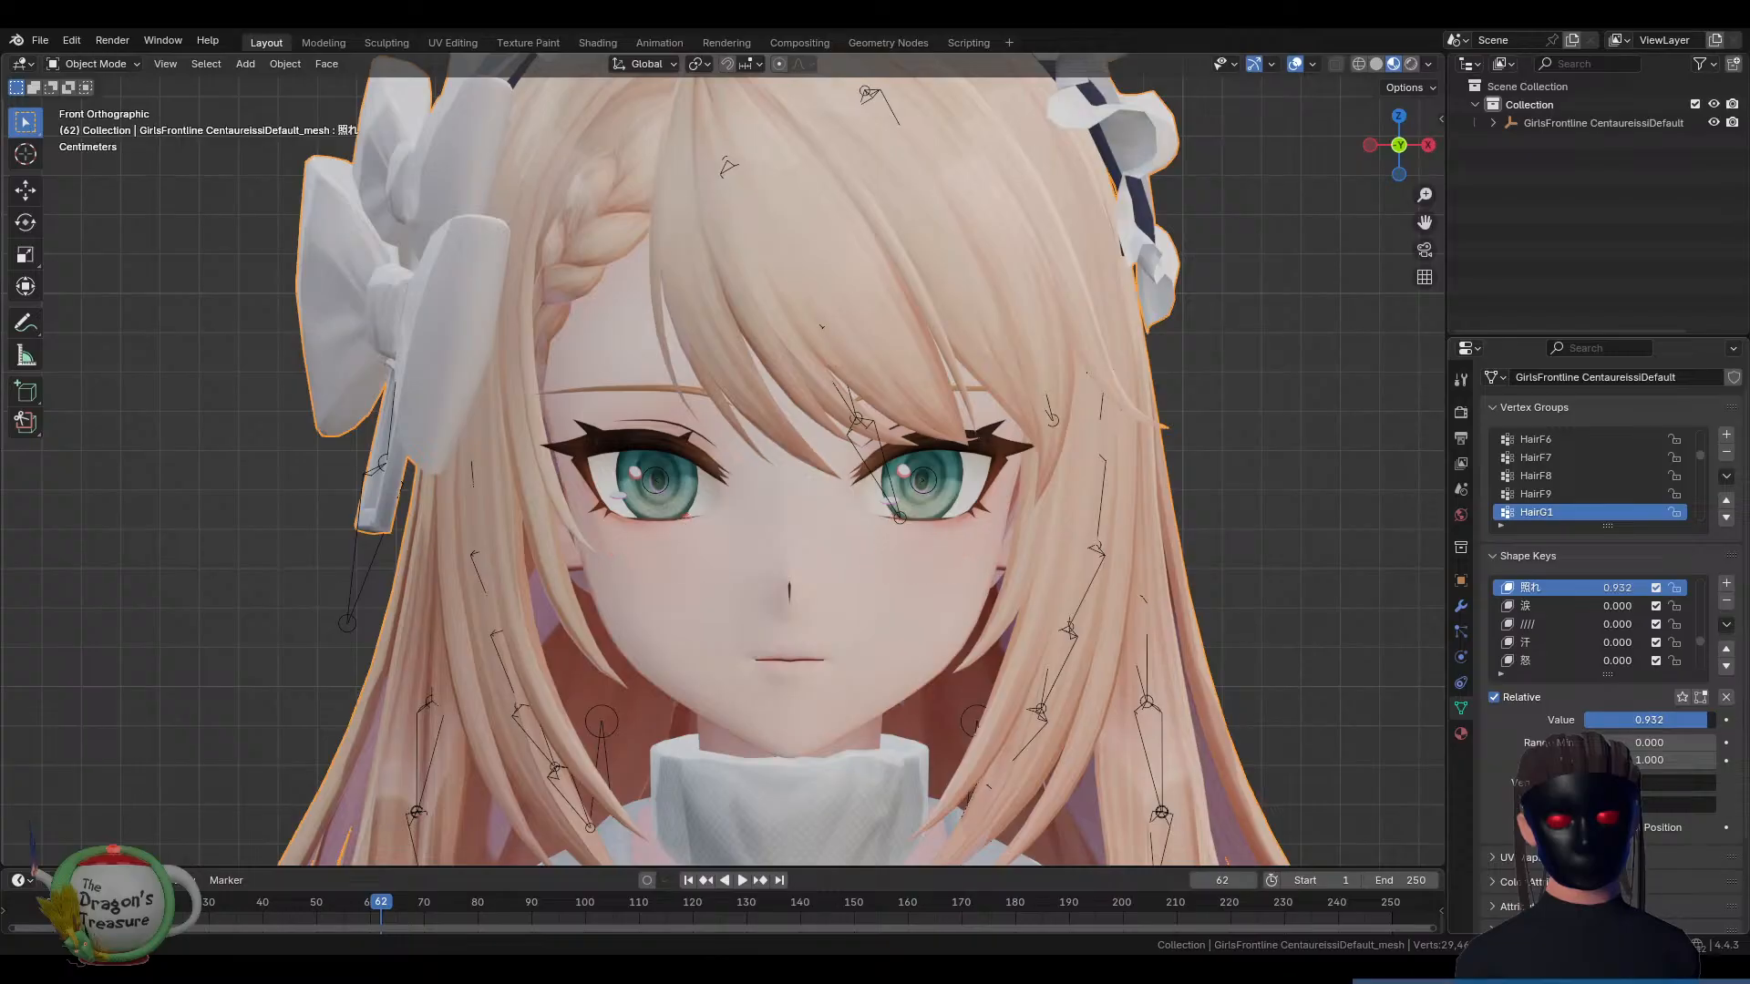
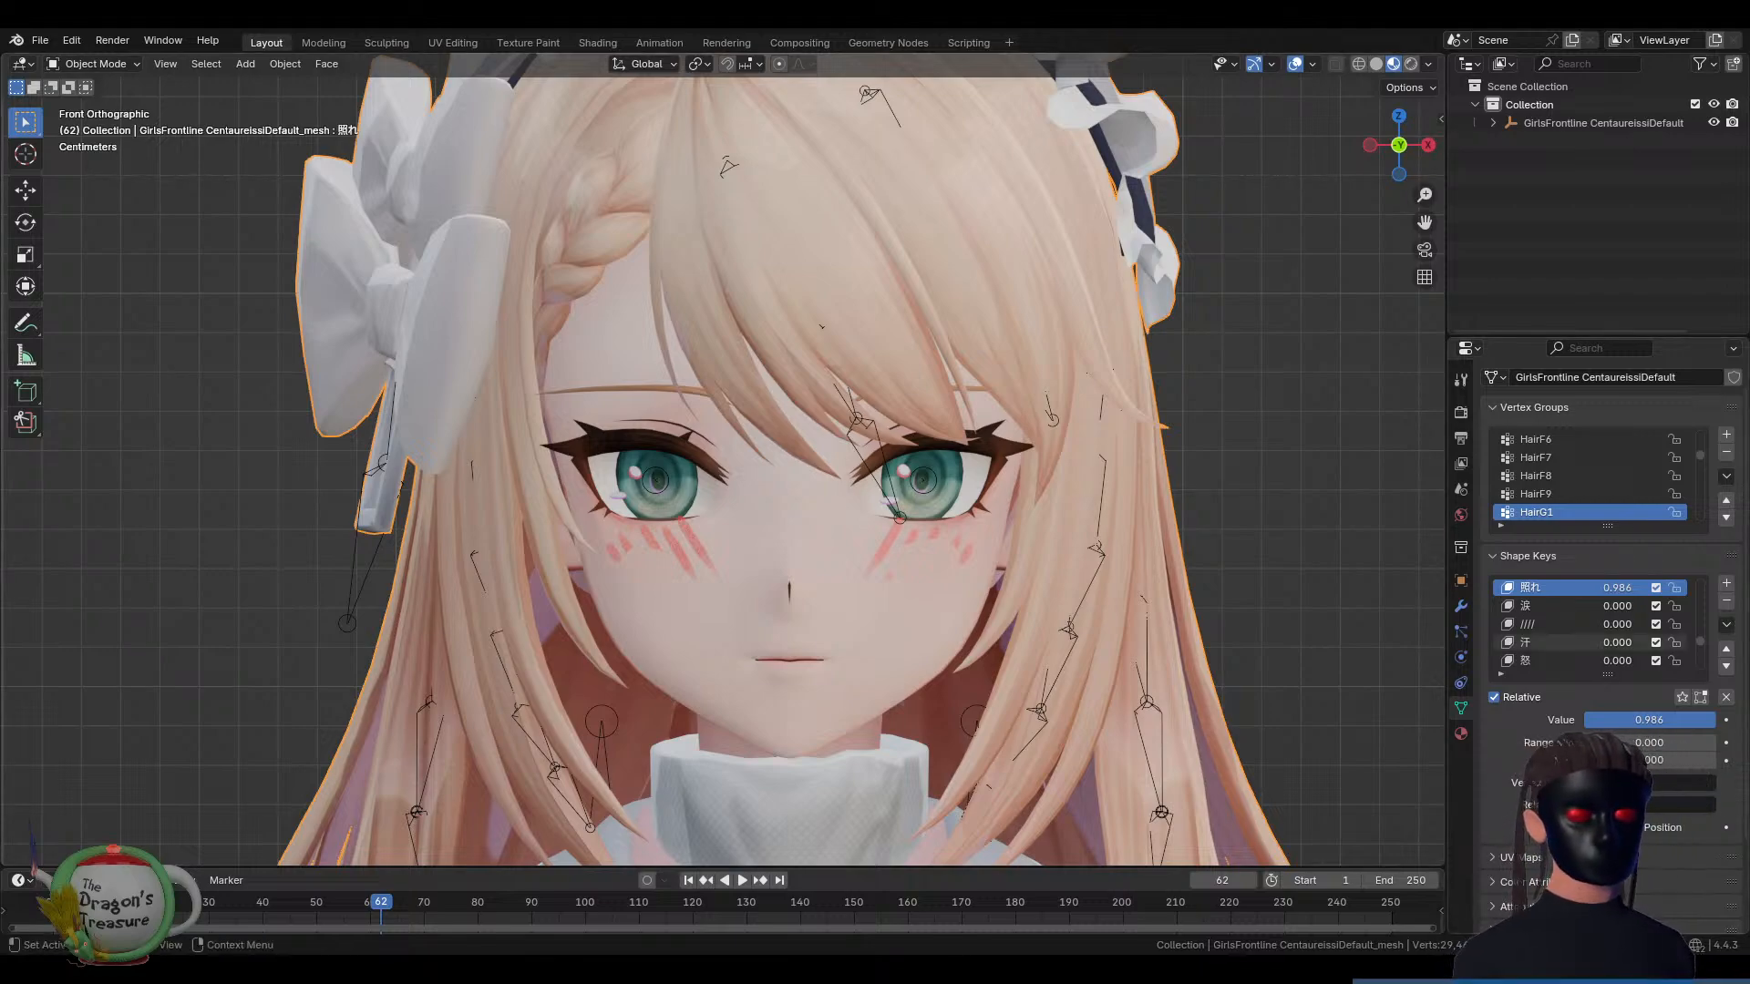
drag(1649, 720, 1579, 719)
scroll(1544, 633, up, 2)
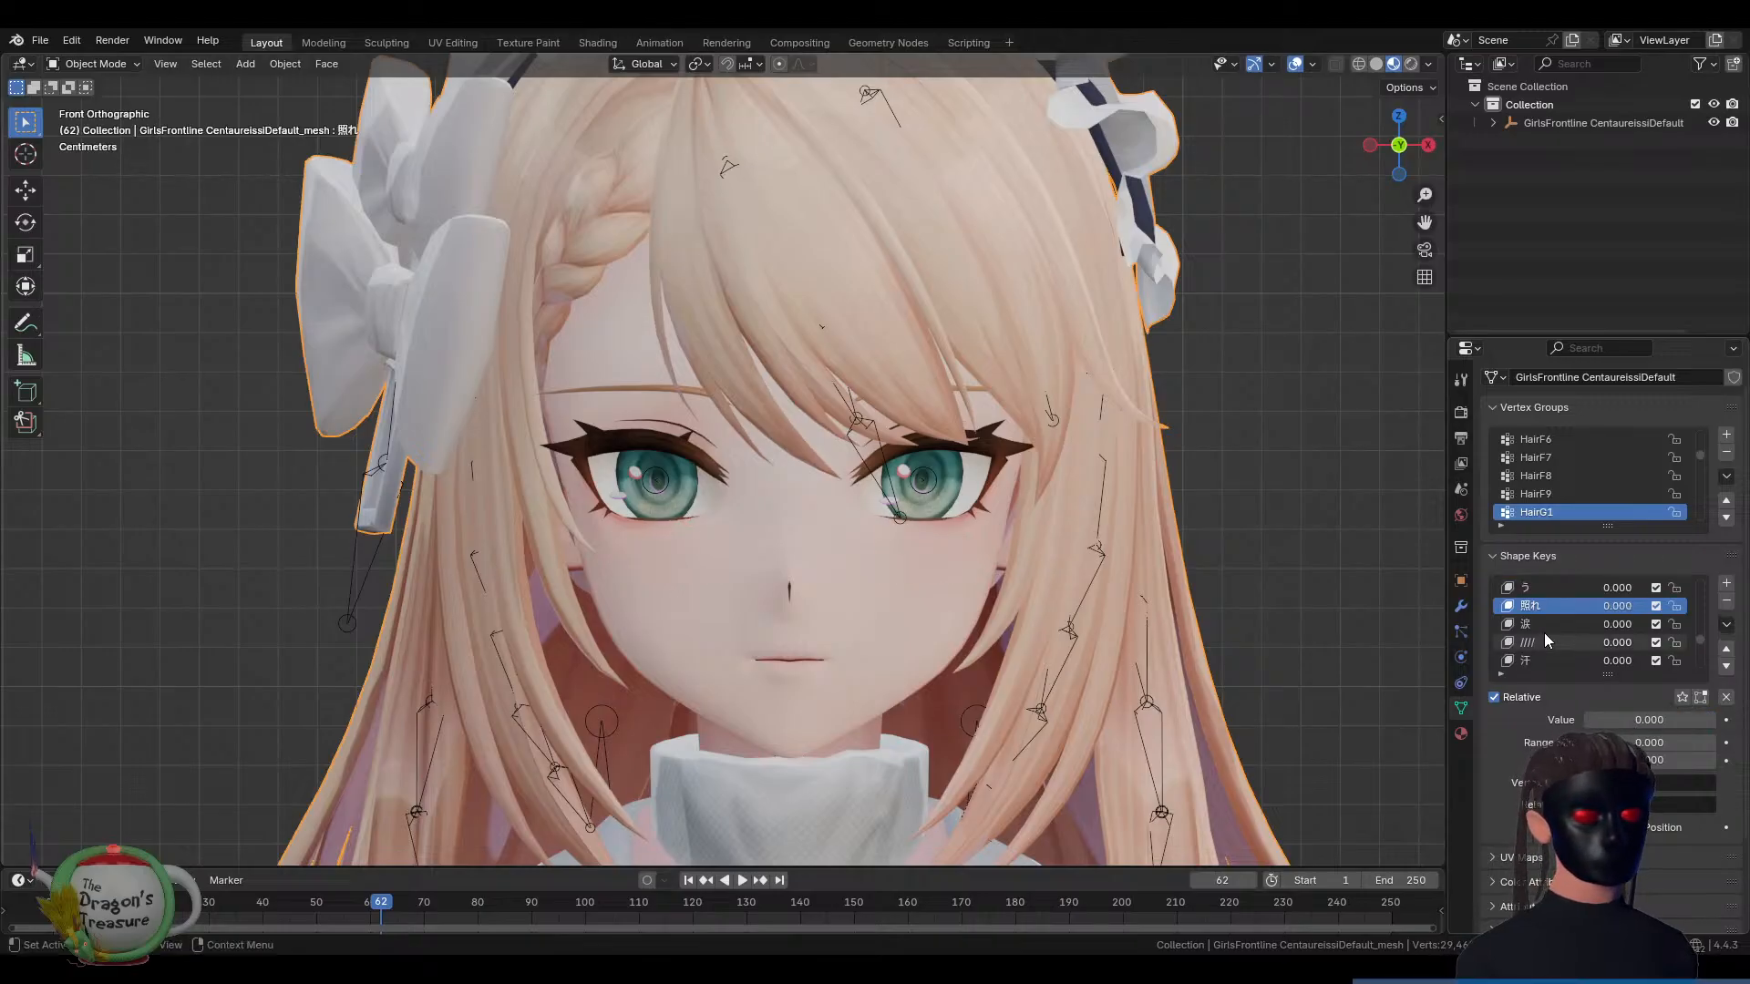
Preview the う shape key on the face and return its value to 0
click(1543, 609)
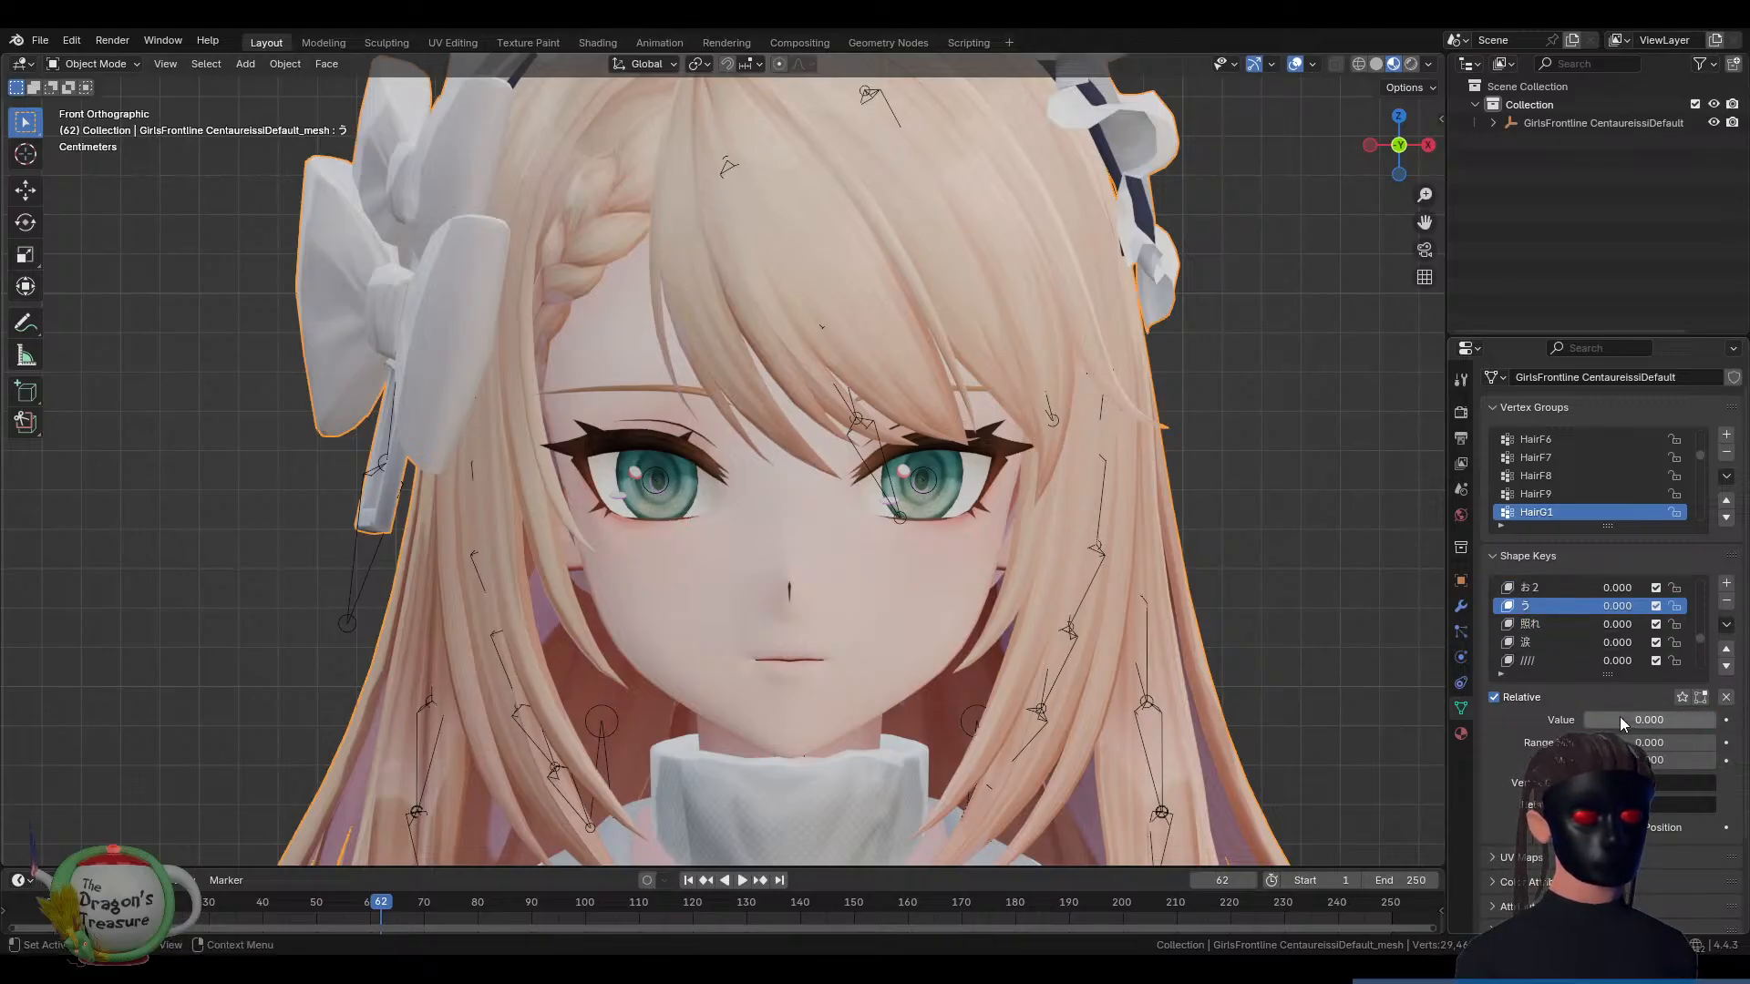
drag(1621, 720, 1584, 720)
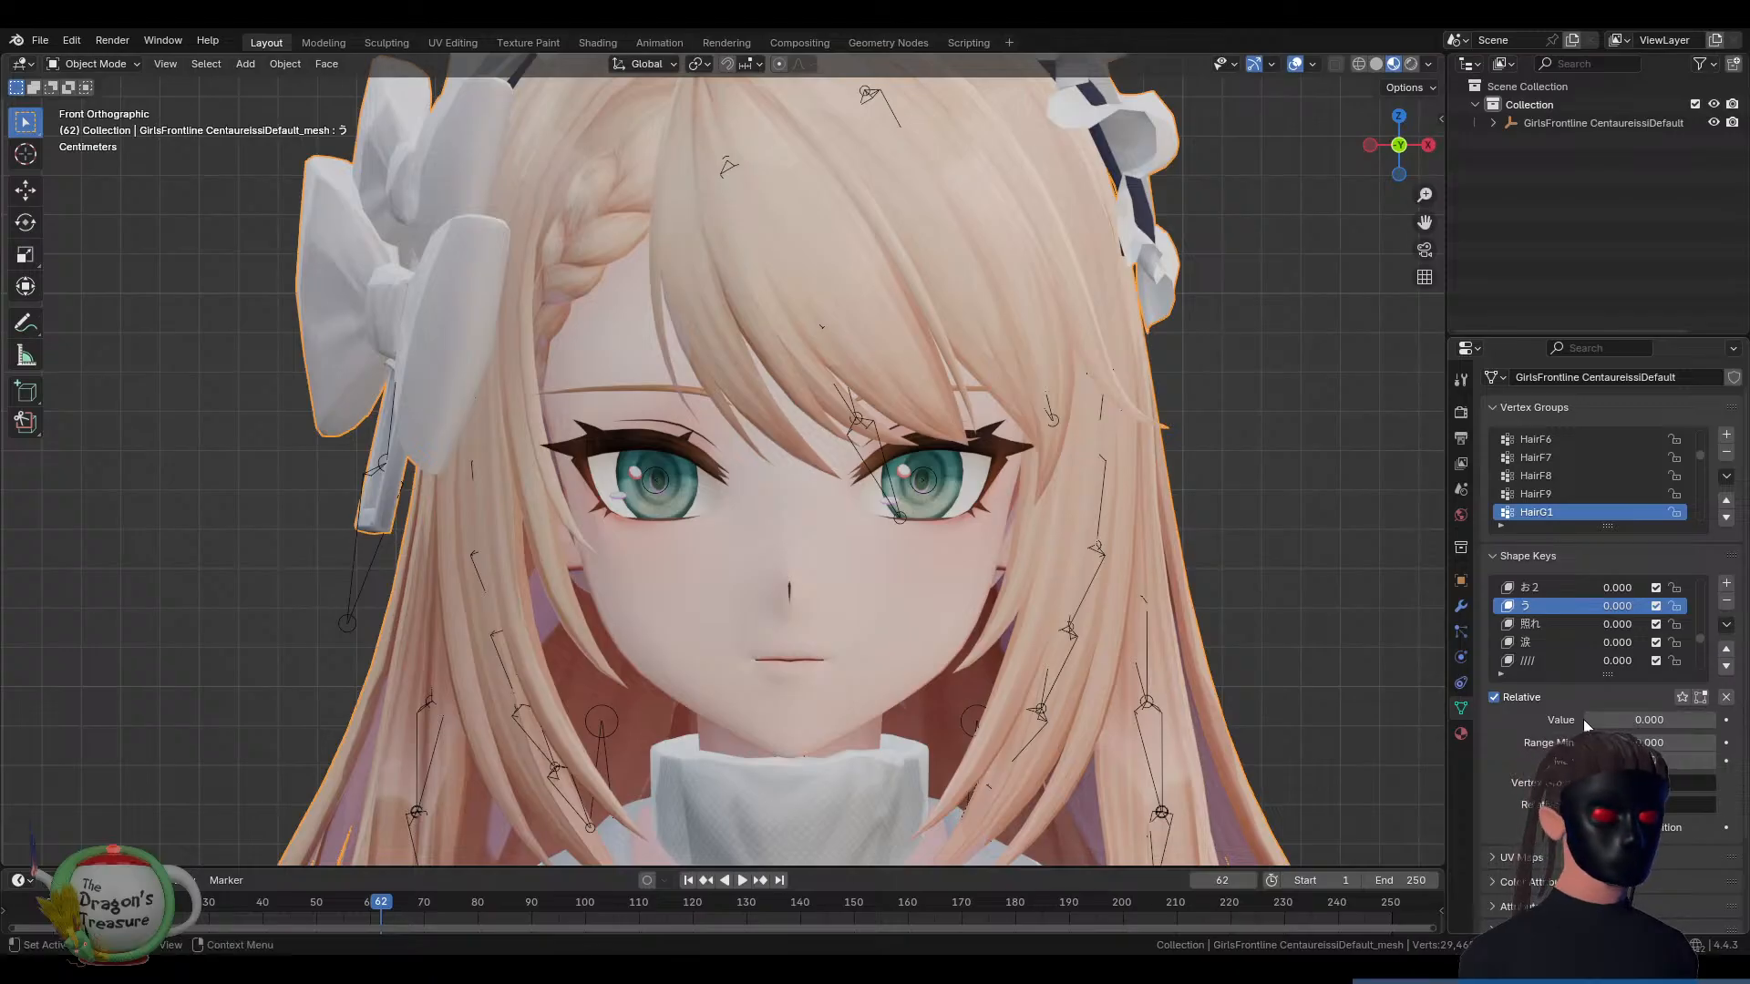
scroll(1550, 643, up, 1)
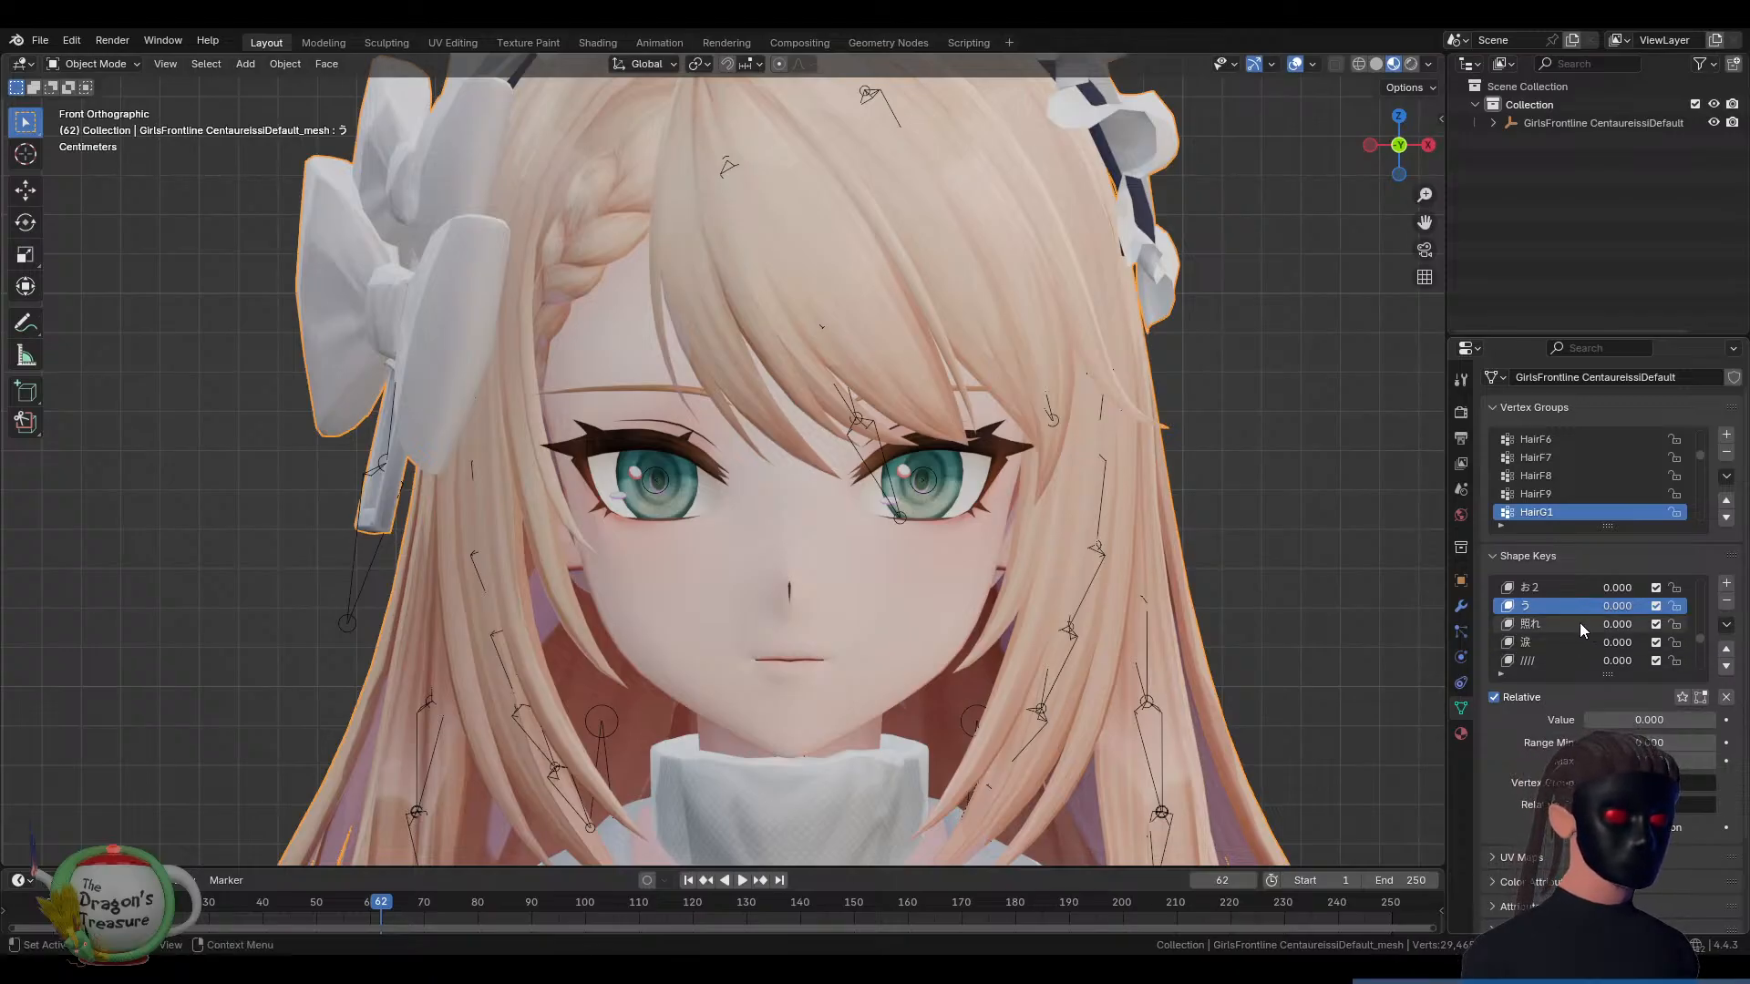
Preview the 汗 shape key at a value of 1.000 and reset it to 0
scroll(1582, 637, down, 3)
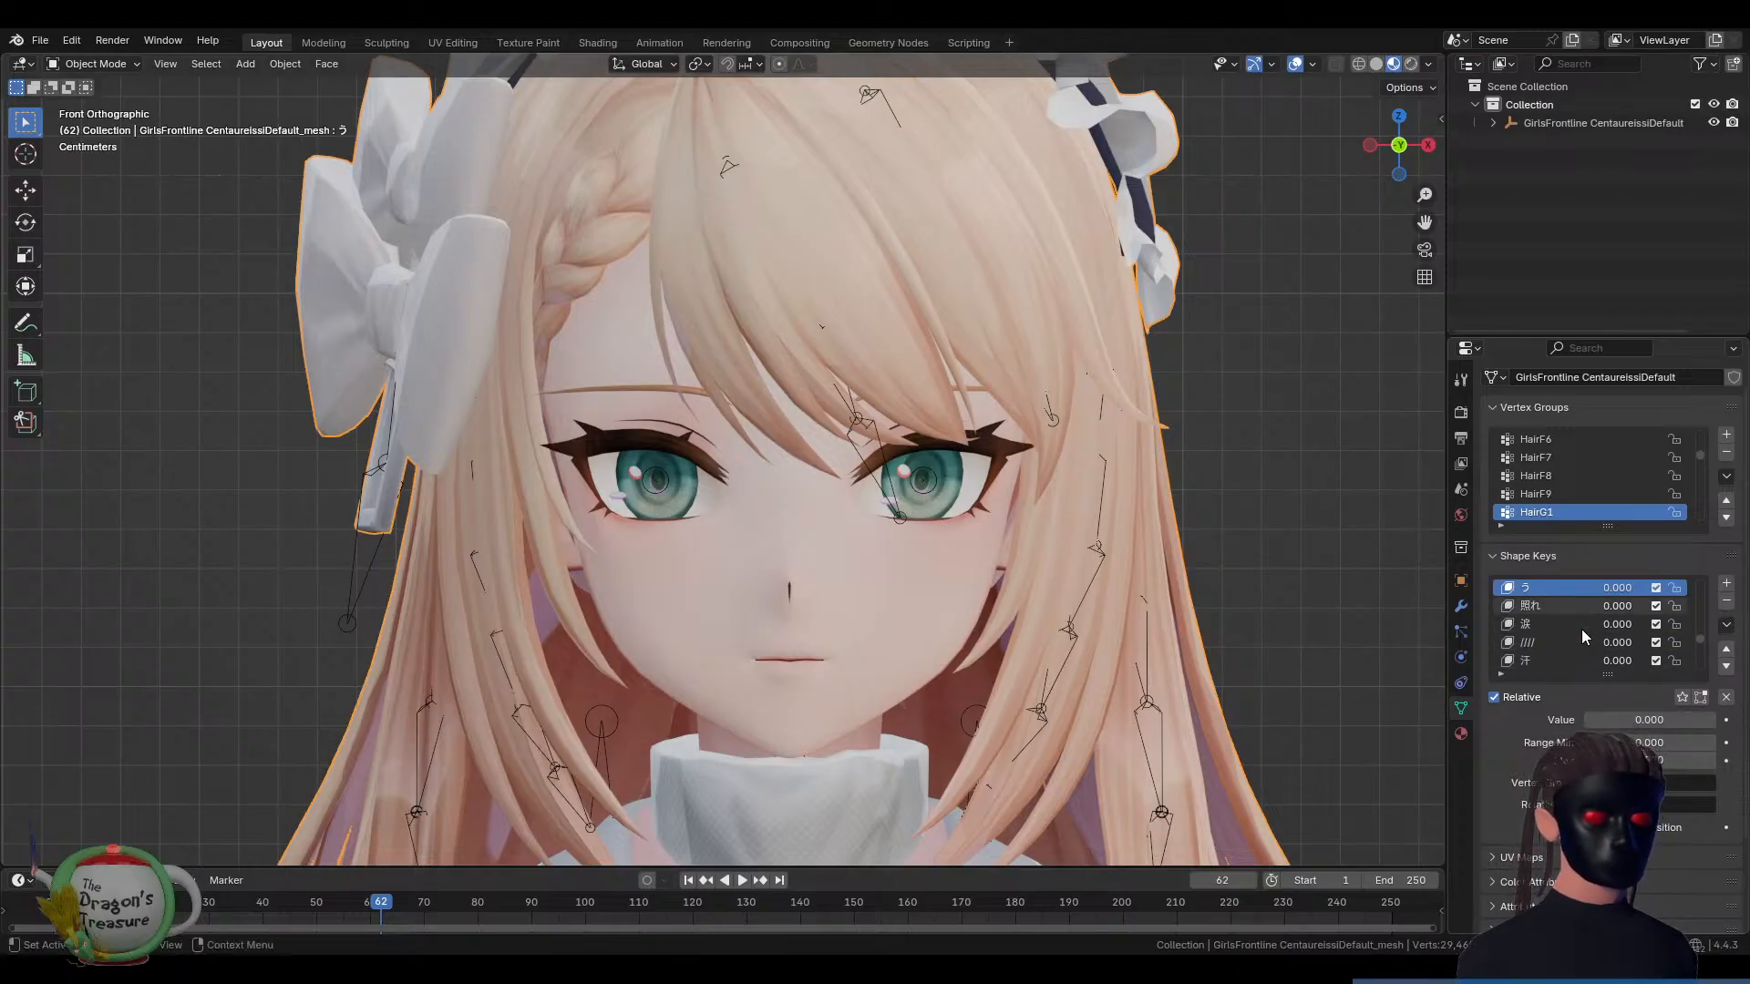
click(1564, 641)
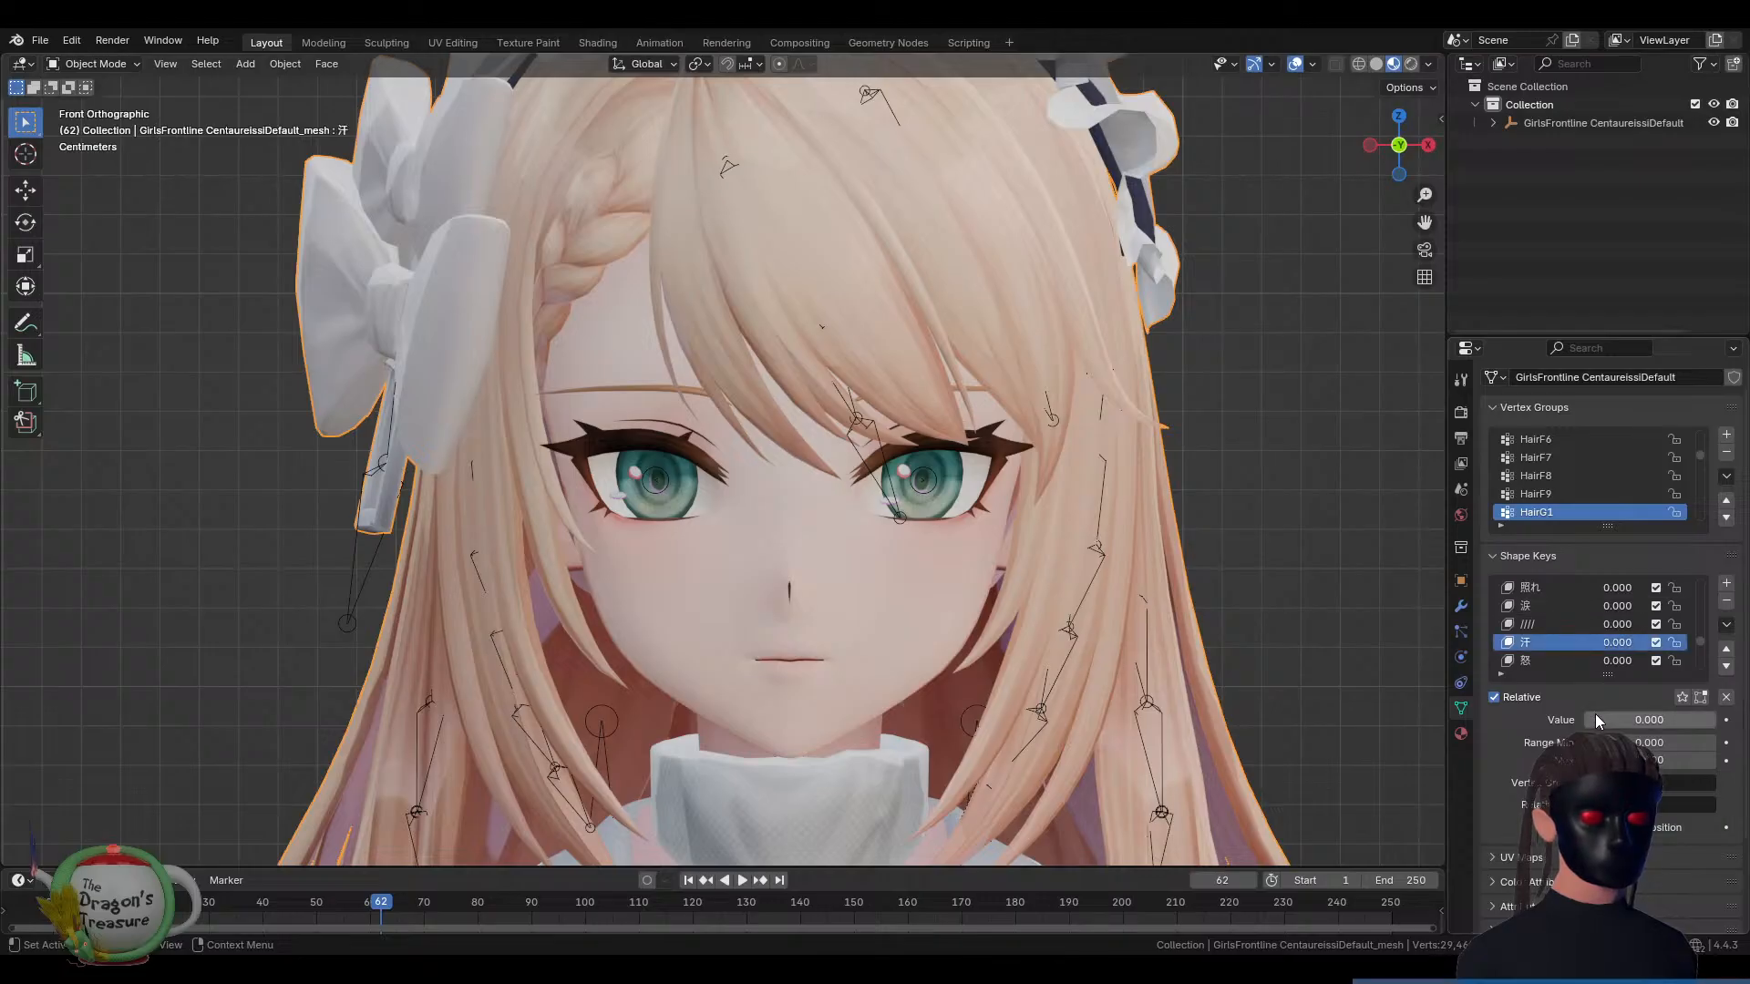
drag(1595, 719, 1713, 719)
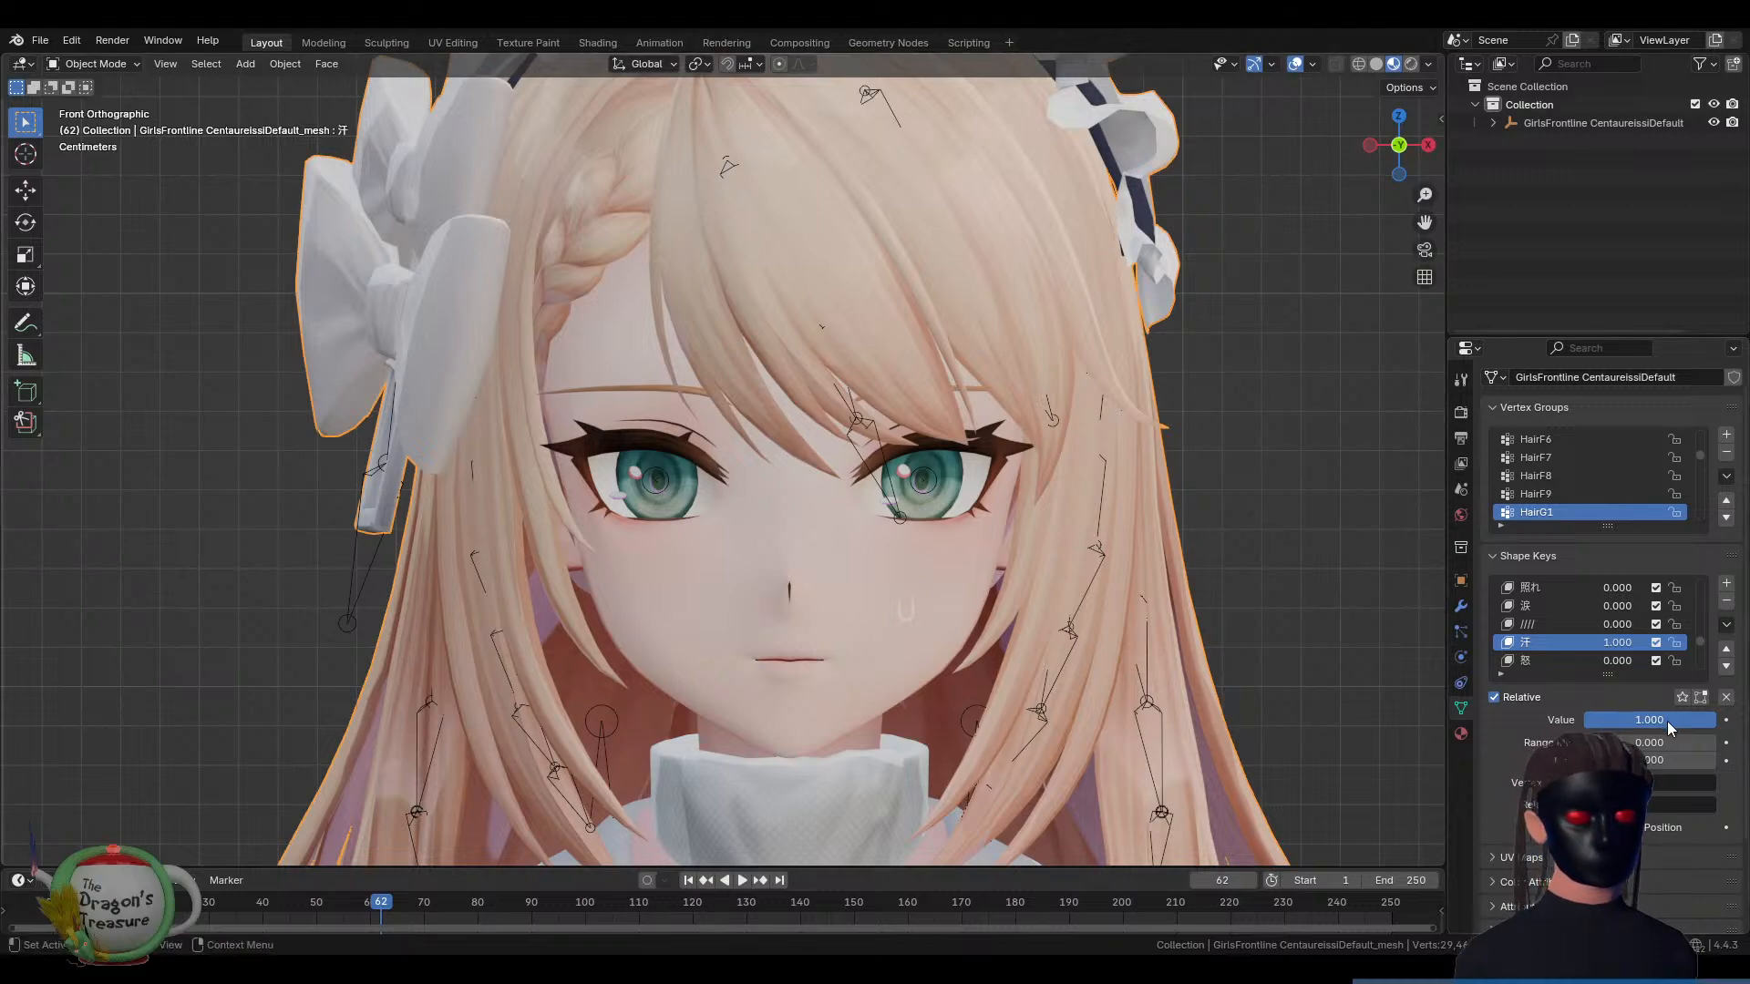
drag(1666, 720, 1584, 720)
Select the @@ shape key below 怒 and raise its value to 1.000
click(1556, 660)
scroll(1541, 639, down, 2)
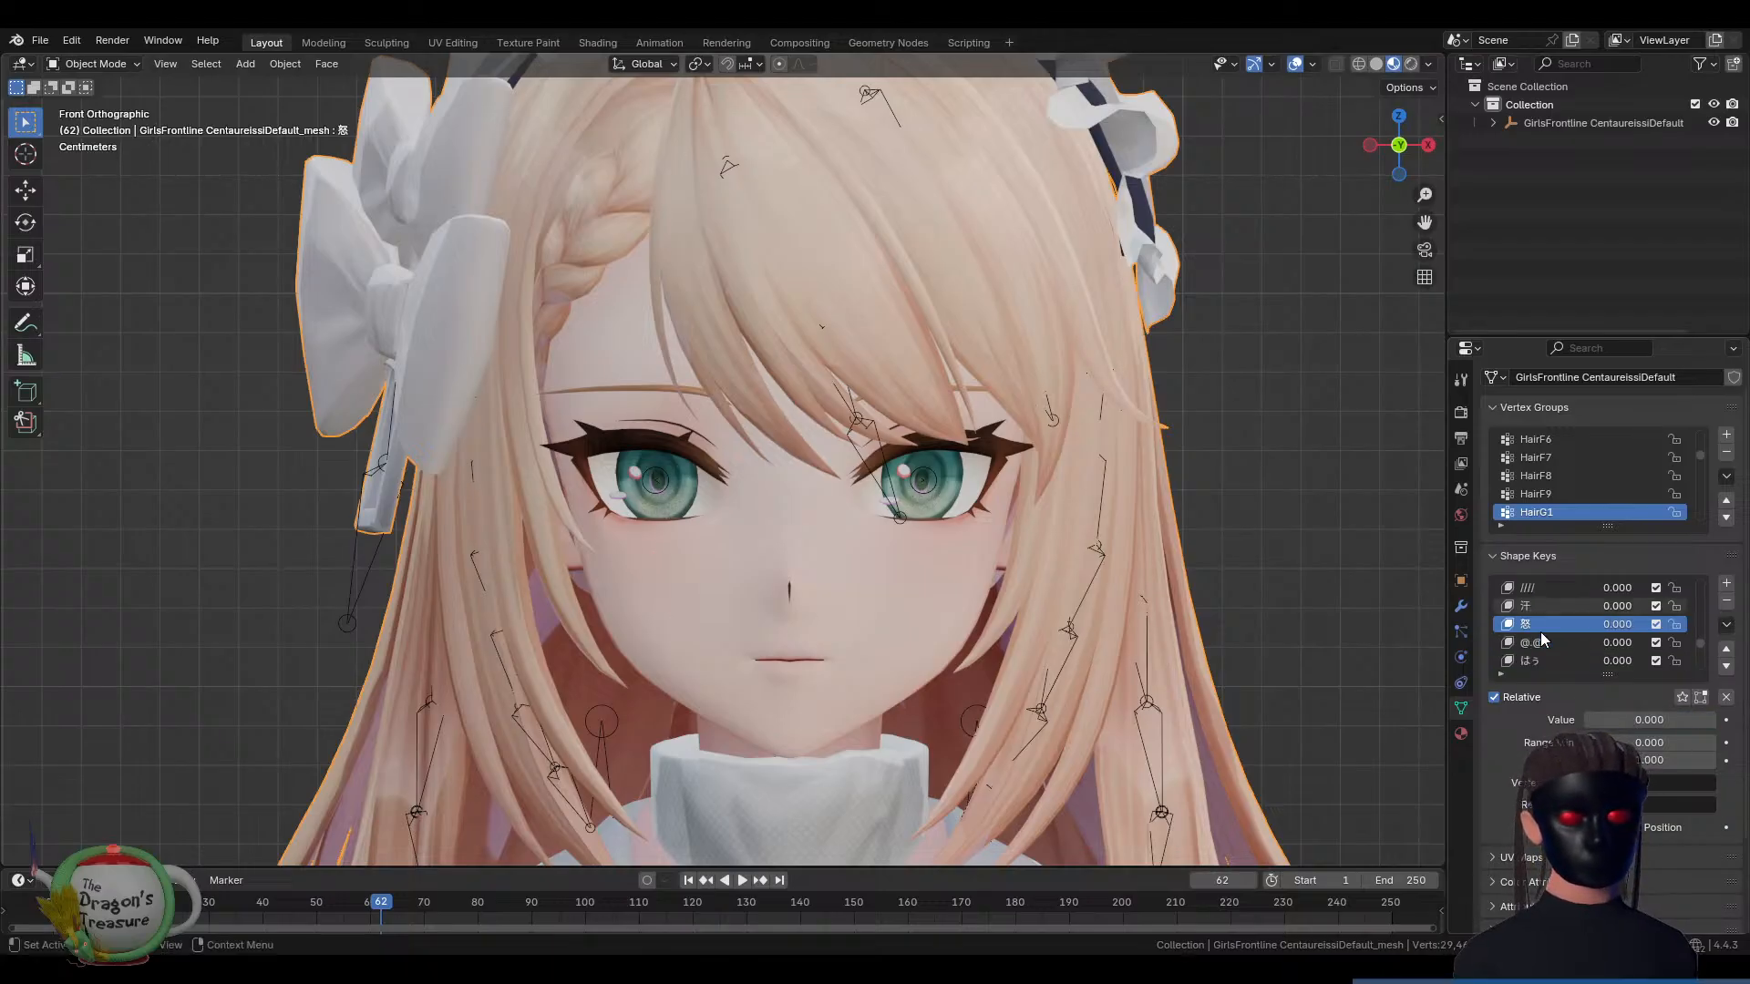
scroll(1541, 632, down, 1)
click(1540, 626)
drag(1607, 715, 1718, 720)
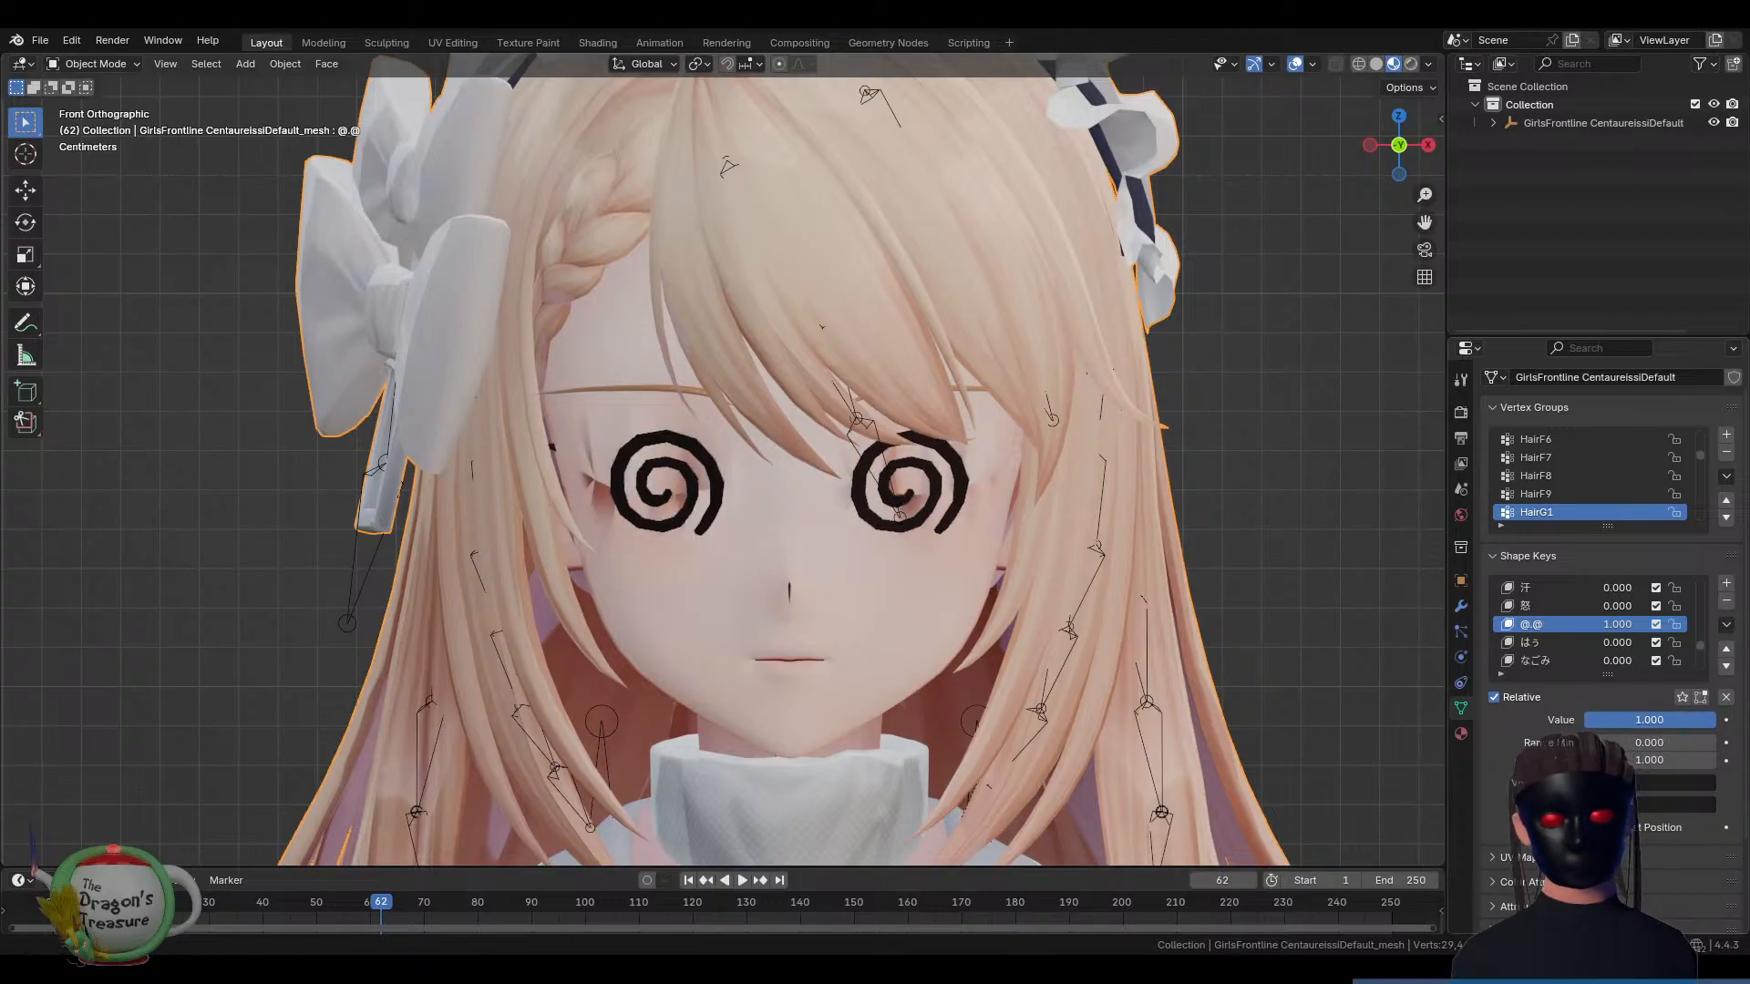
Check the @@ expression in Rendered shading, return to Material Preview and adjust the key's value to 0.999
click(1409, 66)
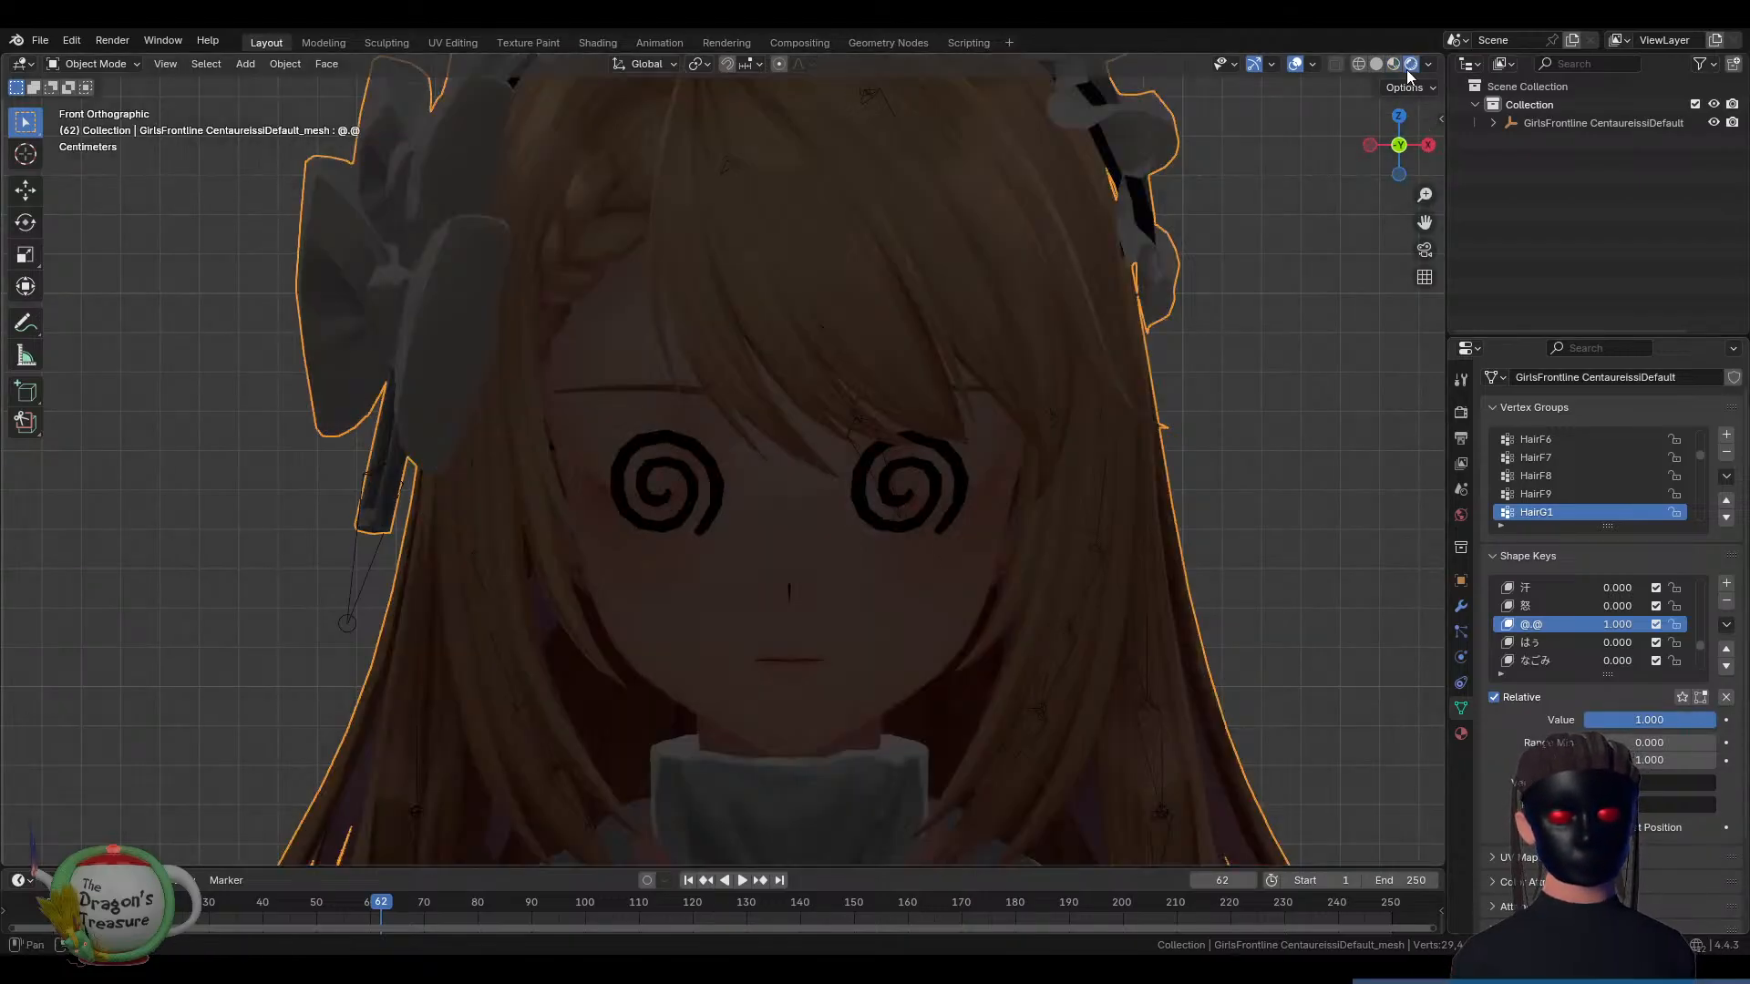
click(1392, 64)
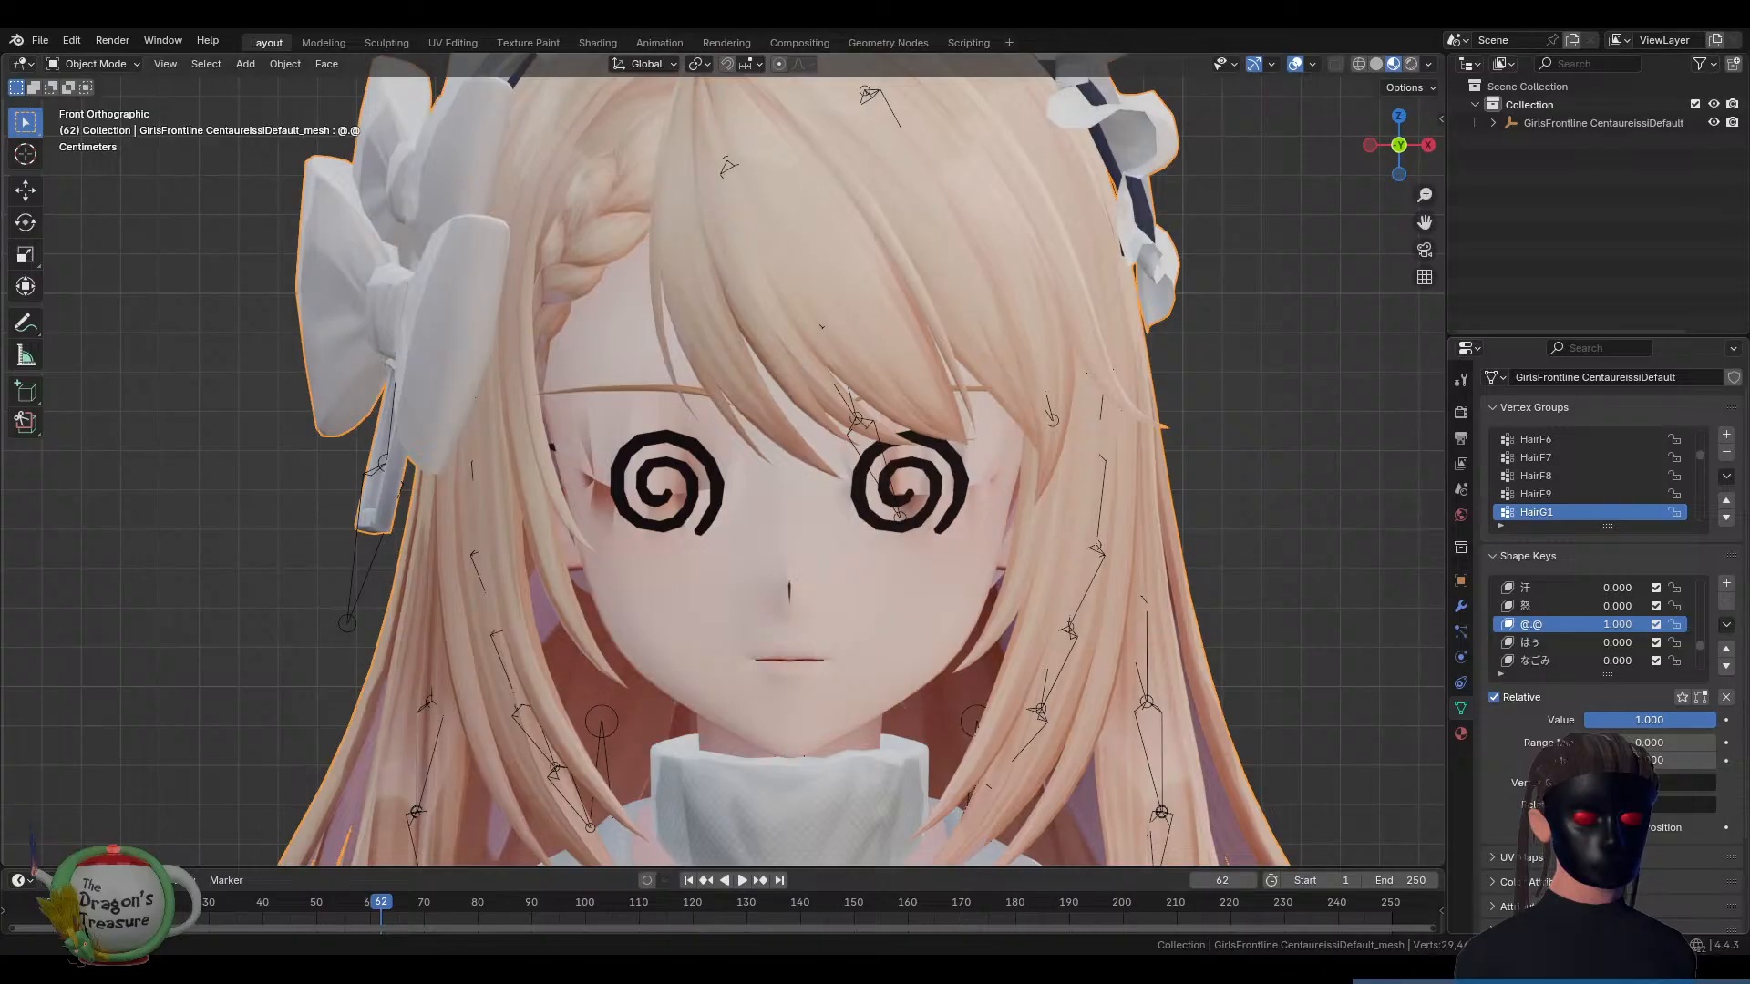
drag(1652, 720, 1651, 720)
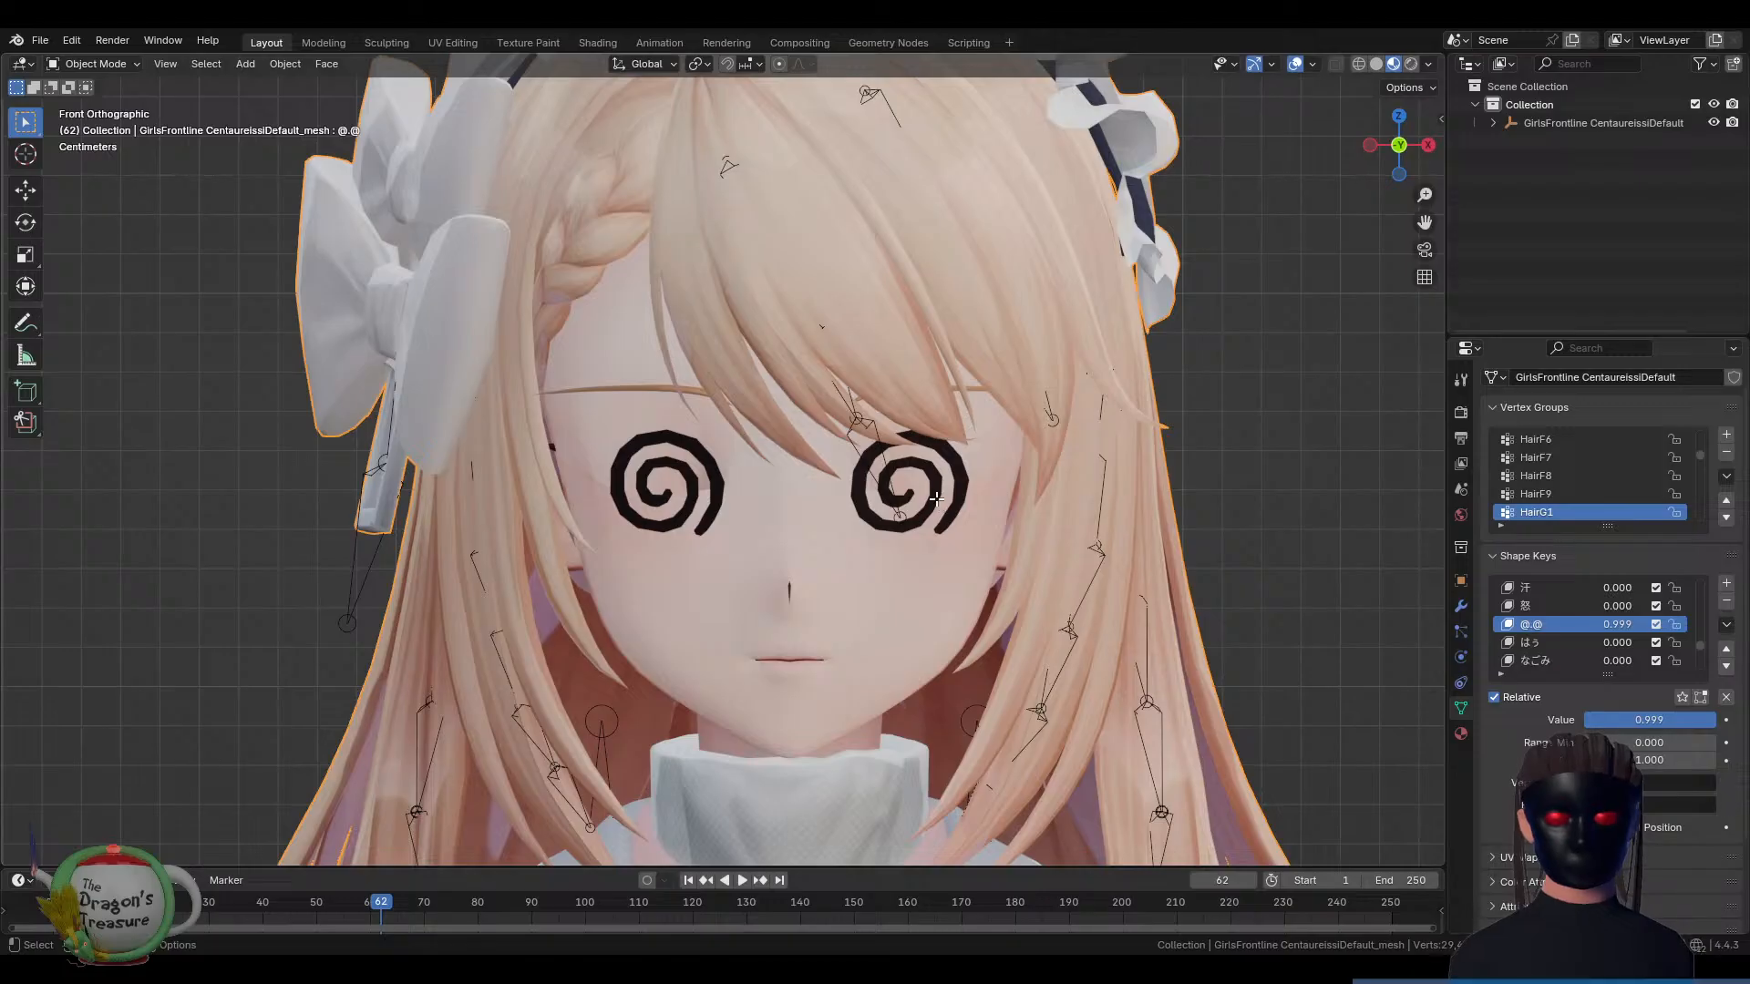
In Edit Mode, select all linked geometry of the spiral over the character's left eye, view it from the side and return to Object Mode
key(Tab)
scroll(927, 473, up, 5)
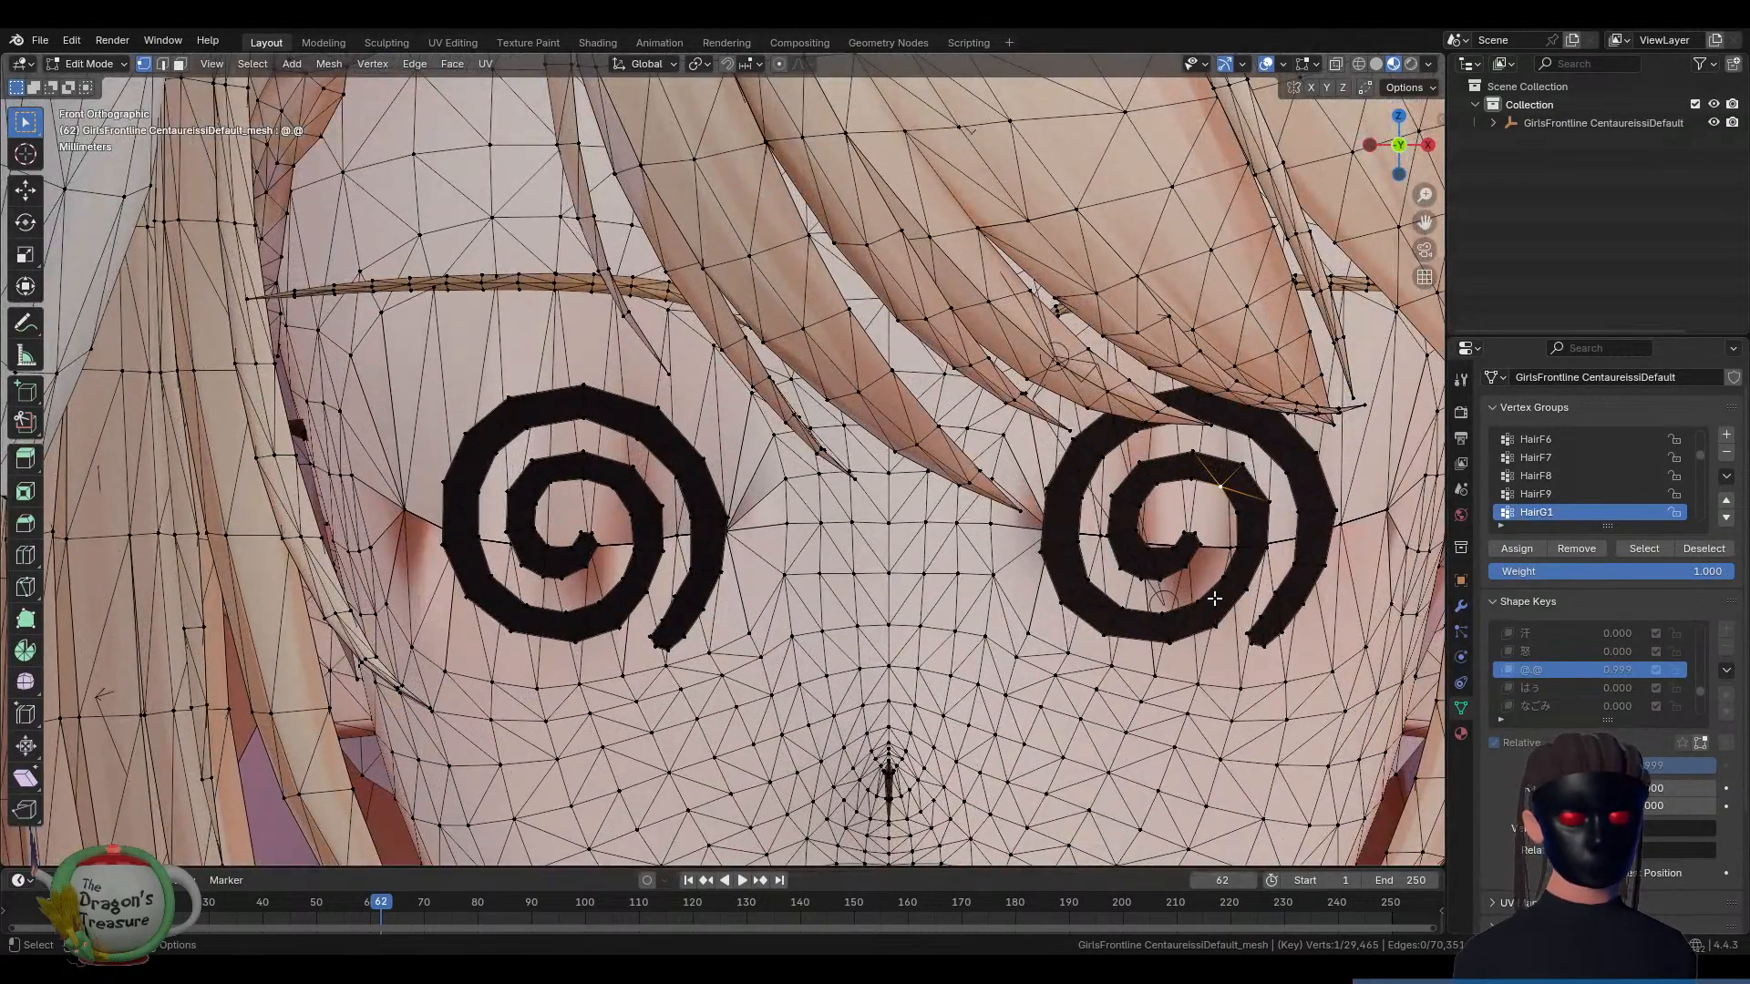
click(1253, 553)
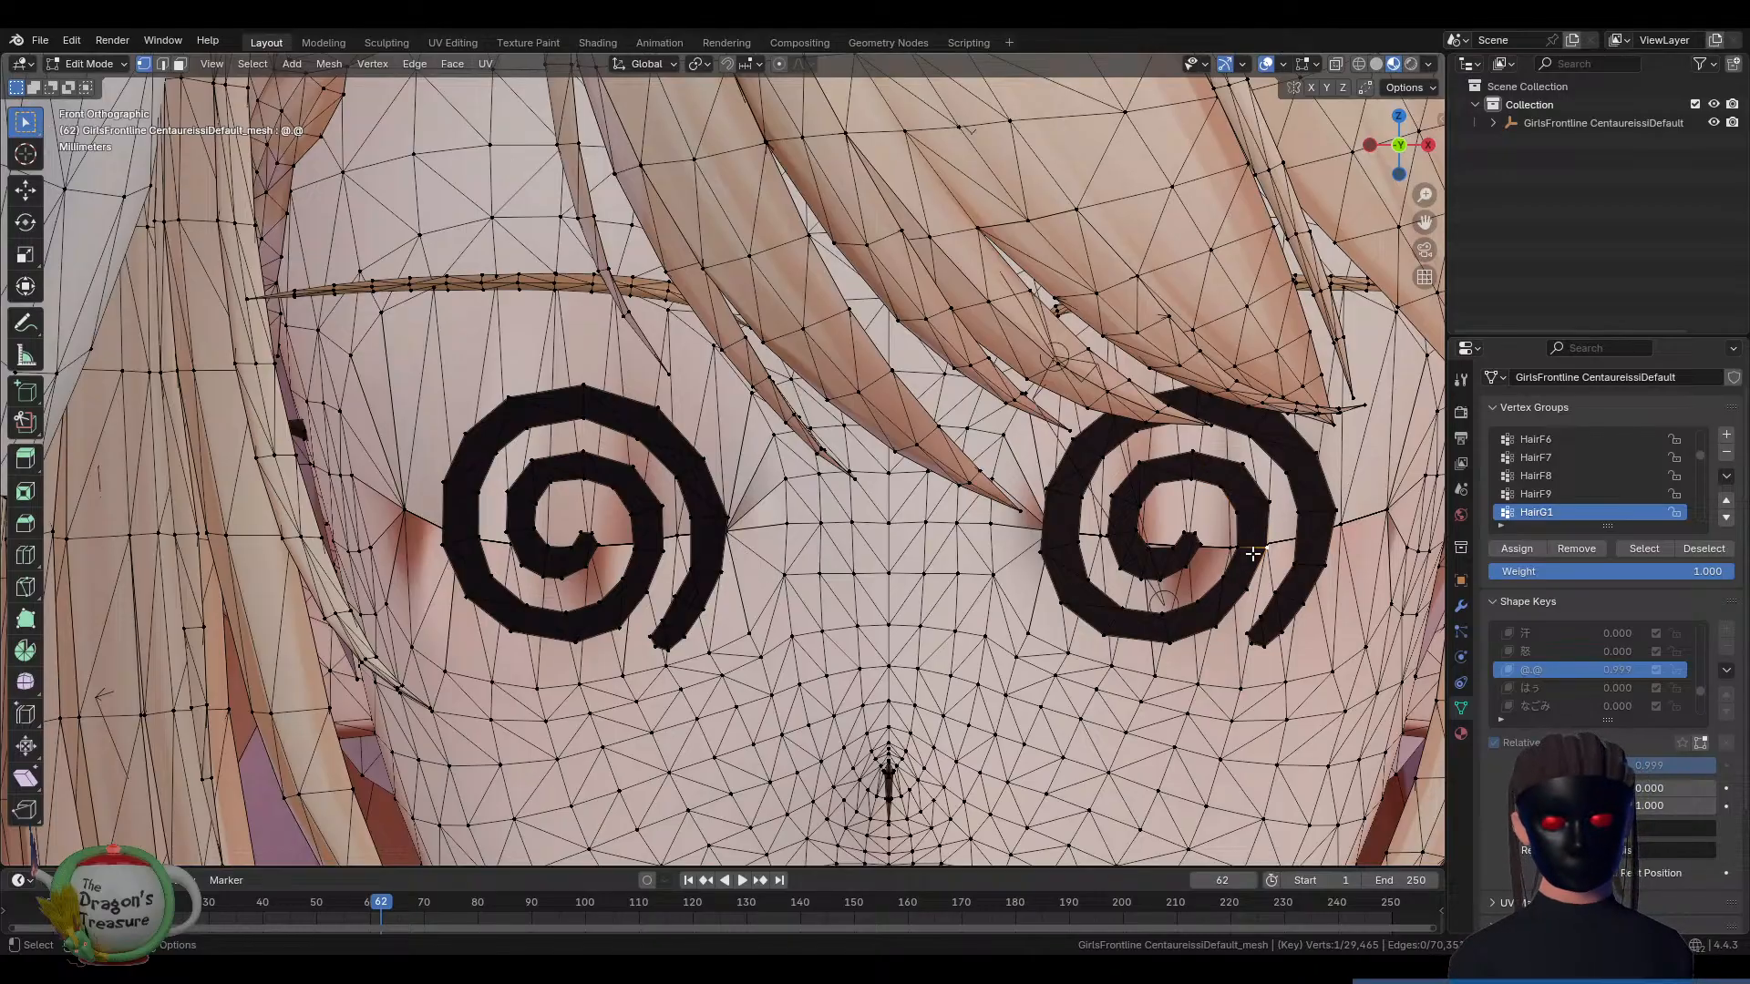
key(ctrl+l)
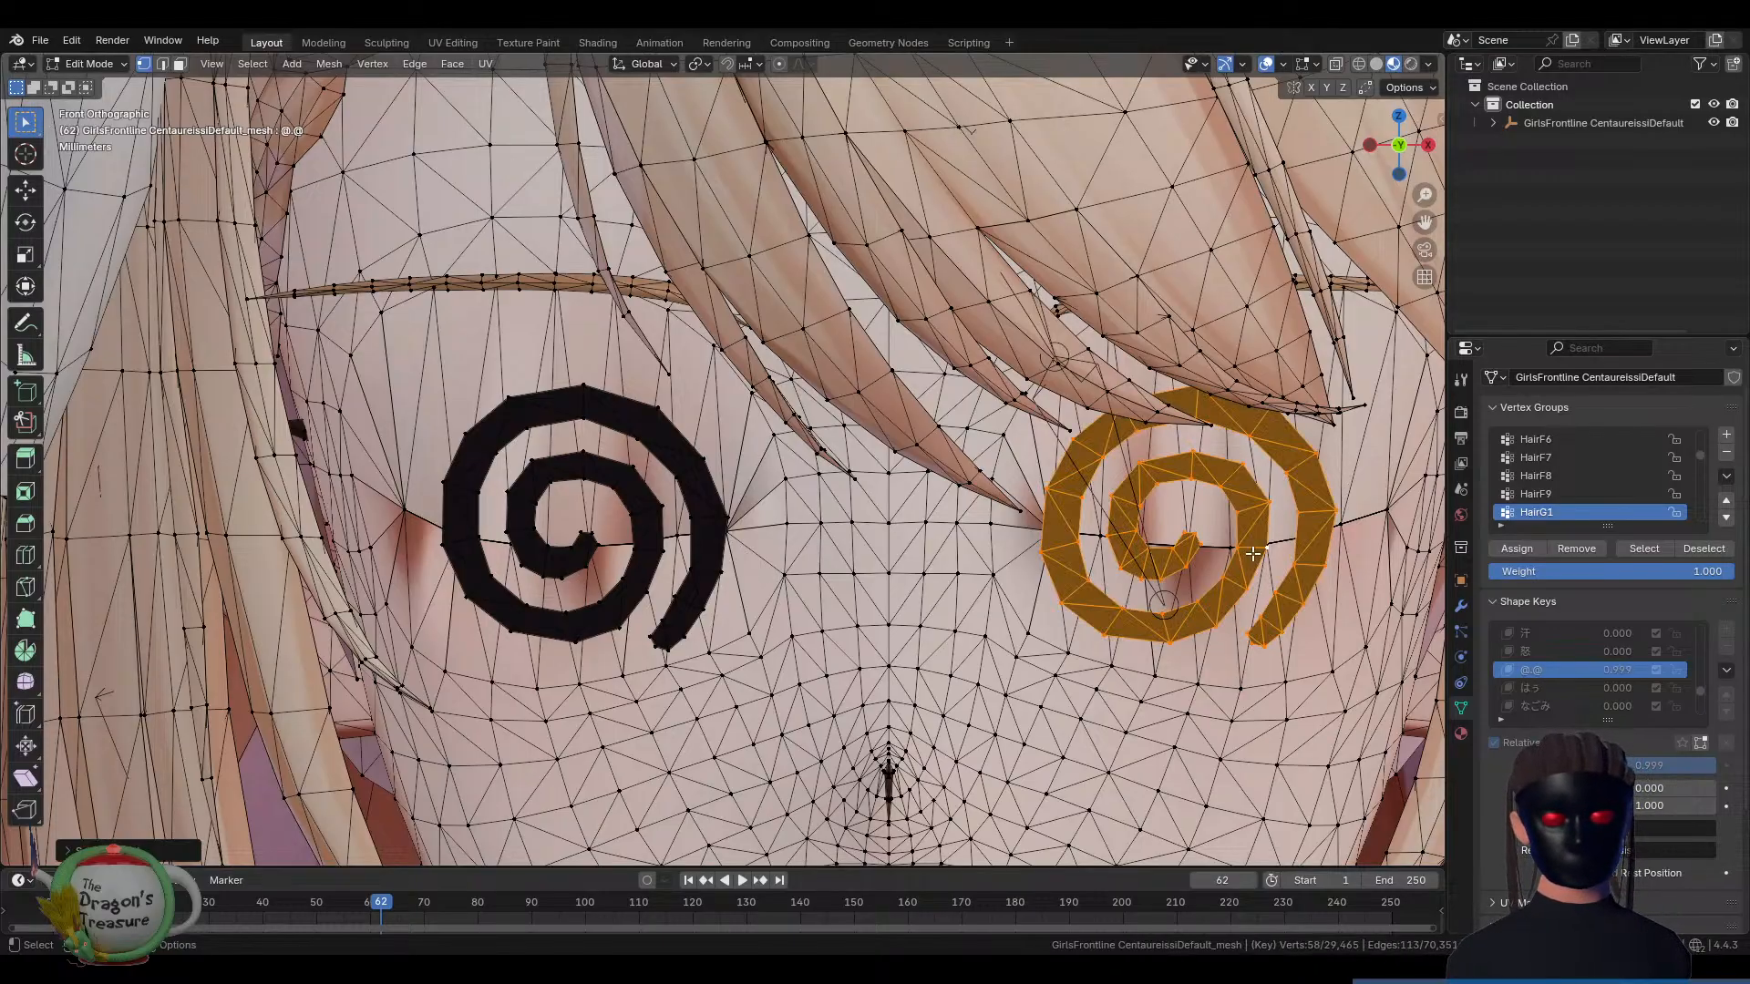
scroll(1218, 608, down, 1)
scroll(1217, 608, down, 1)
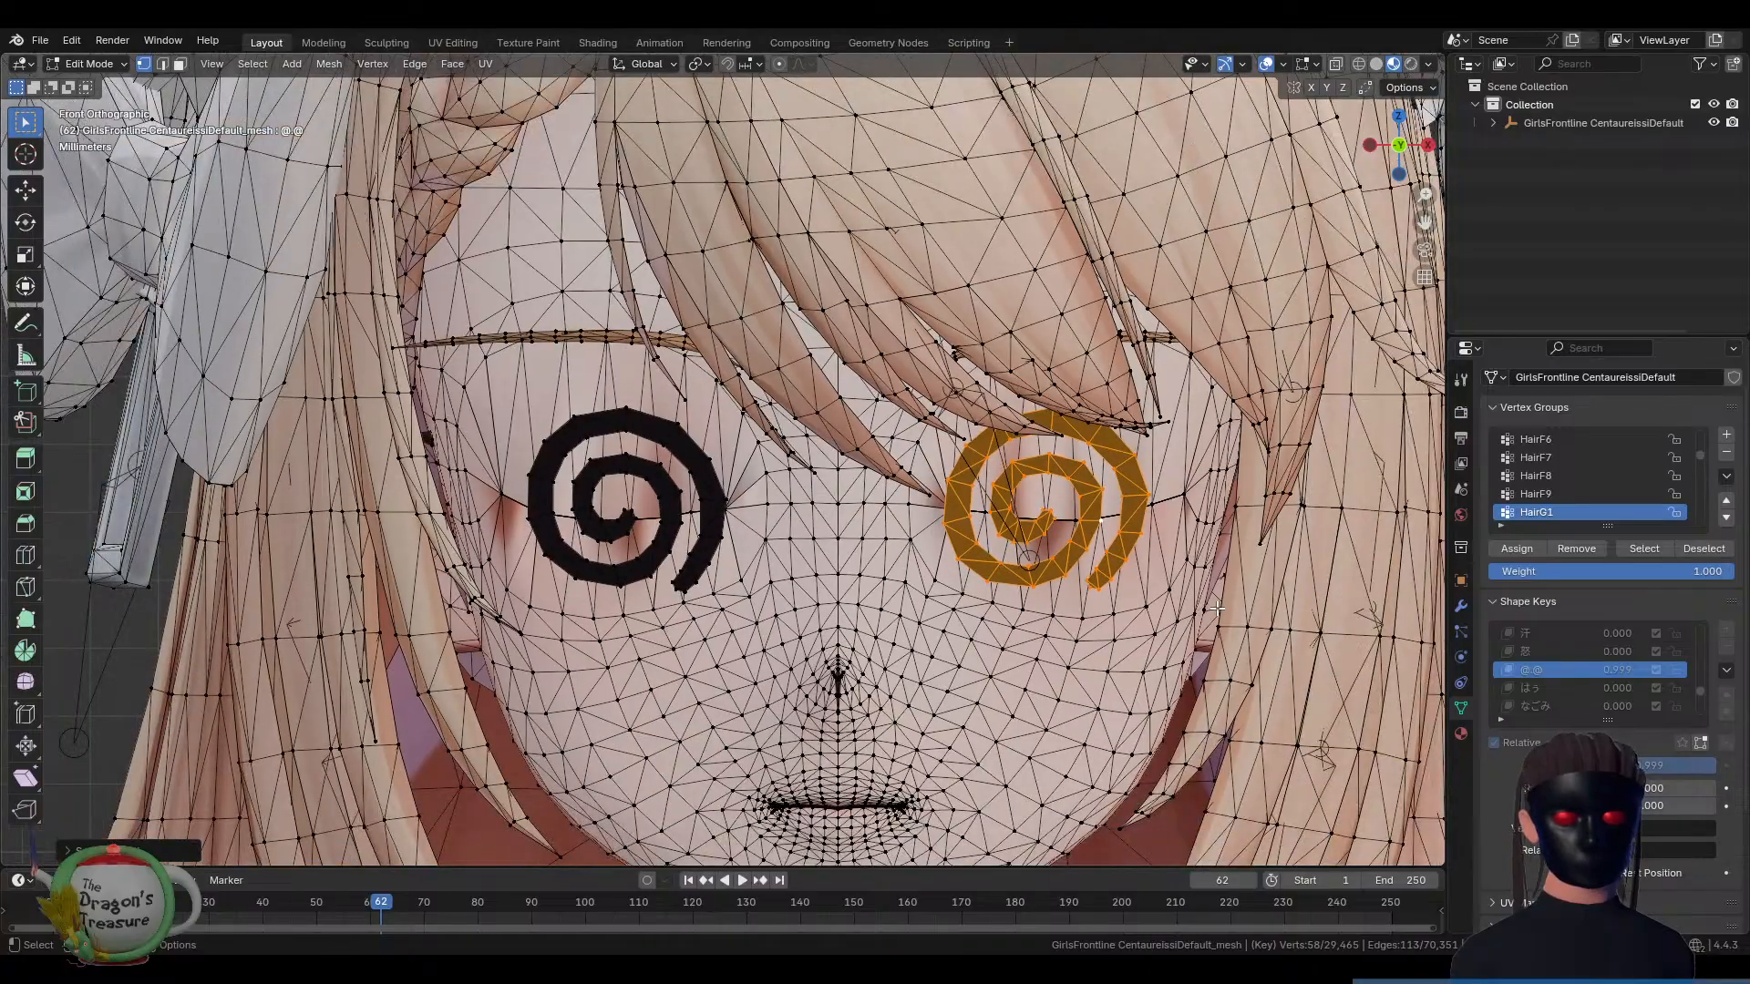
mouse_move(1292, 626)
middle_down()
mouse_move(1014, 642)
mouse_move(1273, 645)
middle_up()
key(Tab)
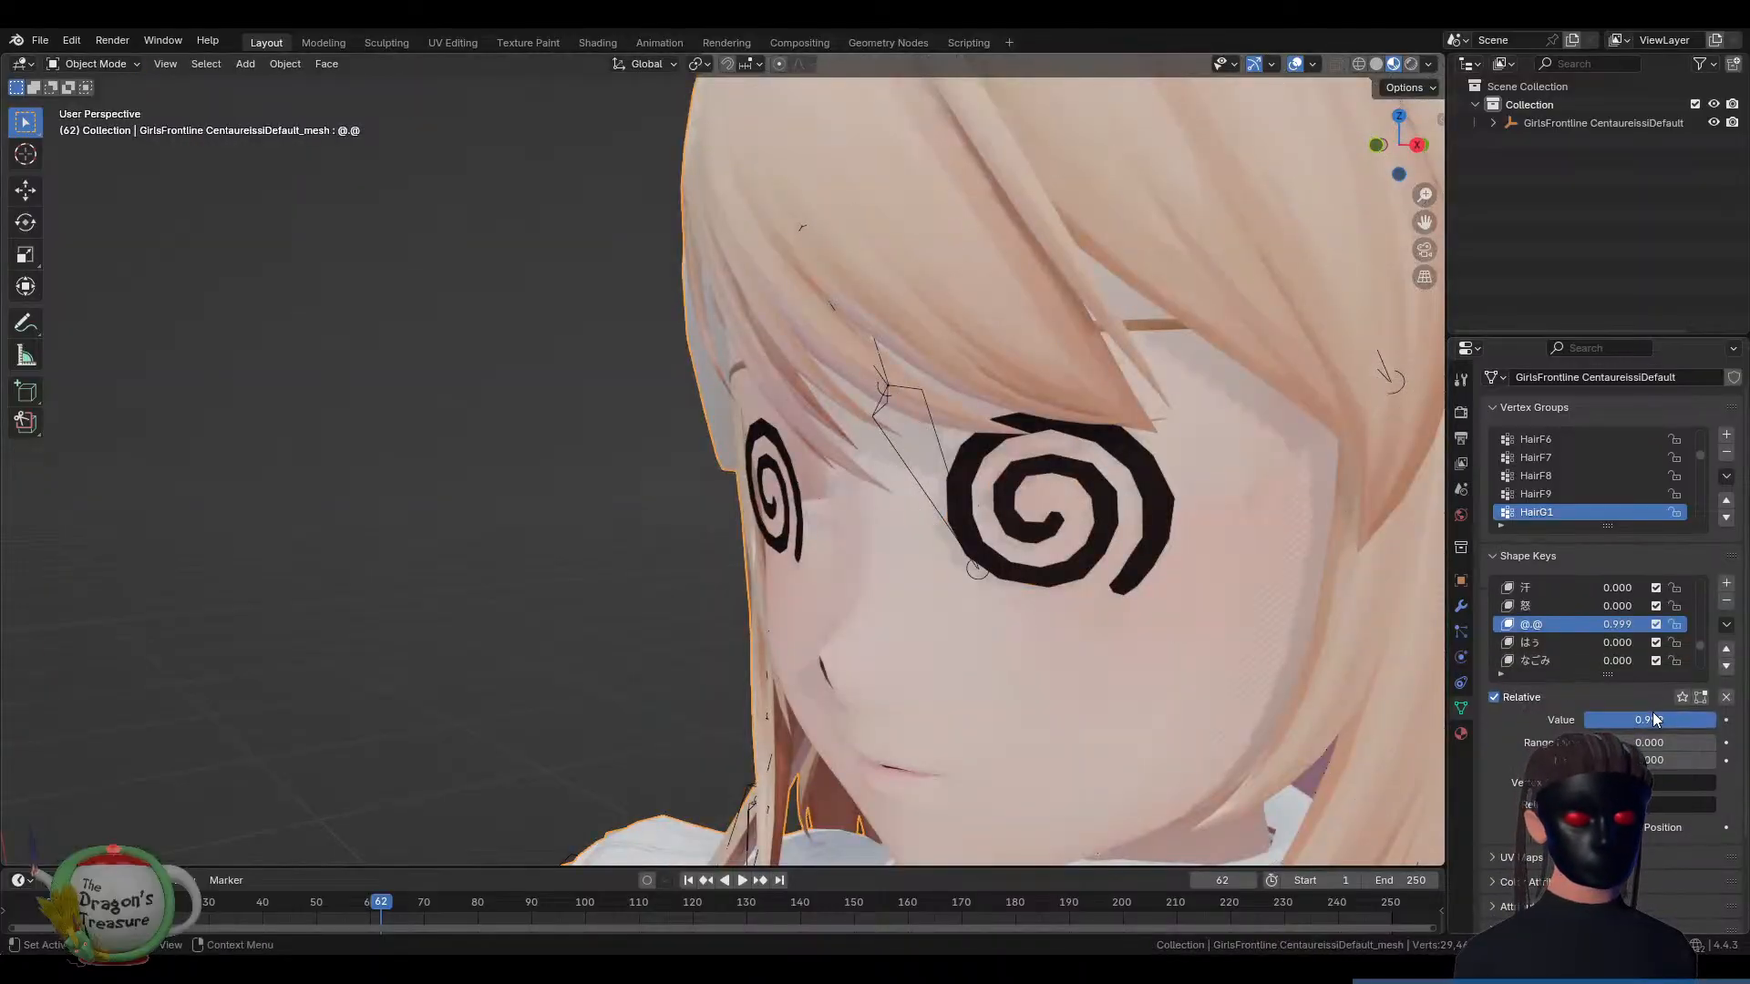
Vary the @@ shape key's value to 0.176, 0.999 and finally 0 while examining the eye up close from the side
drag(1650, 720, 1555, 721)
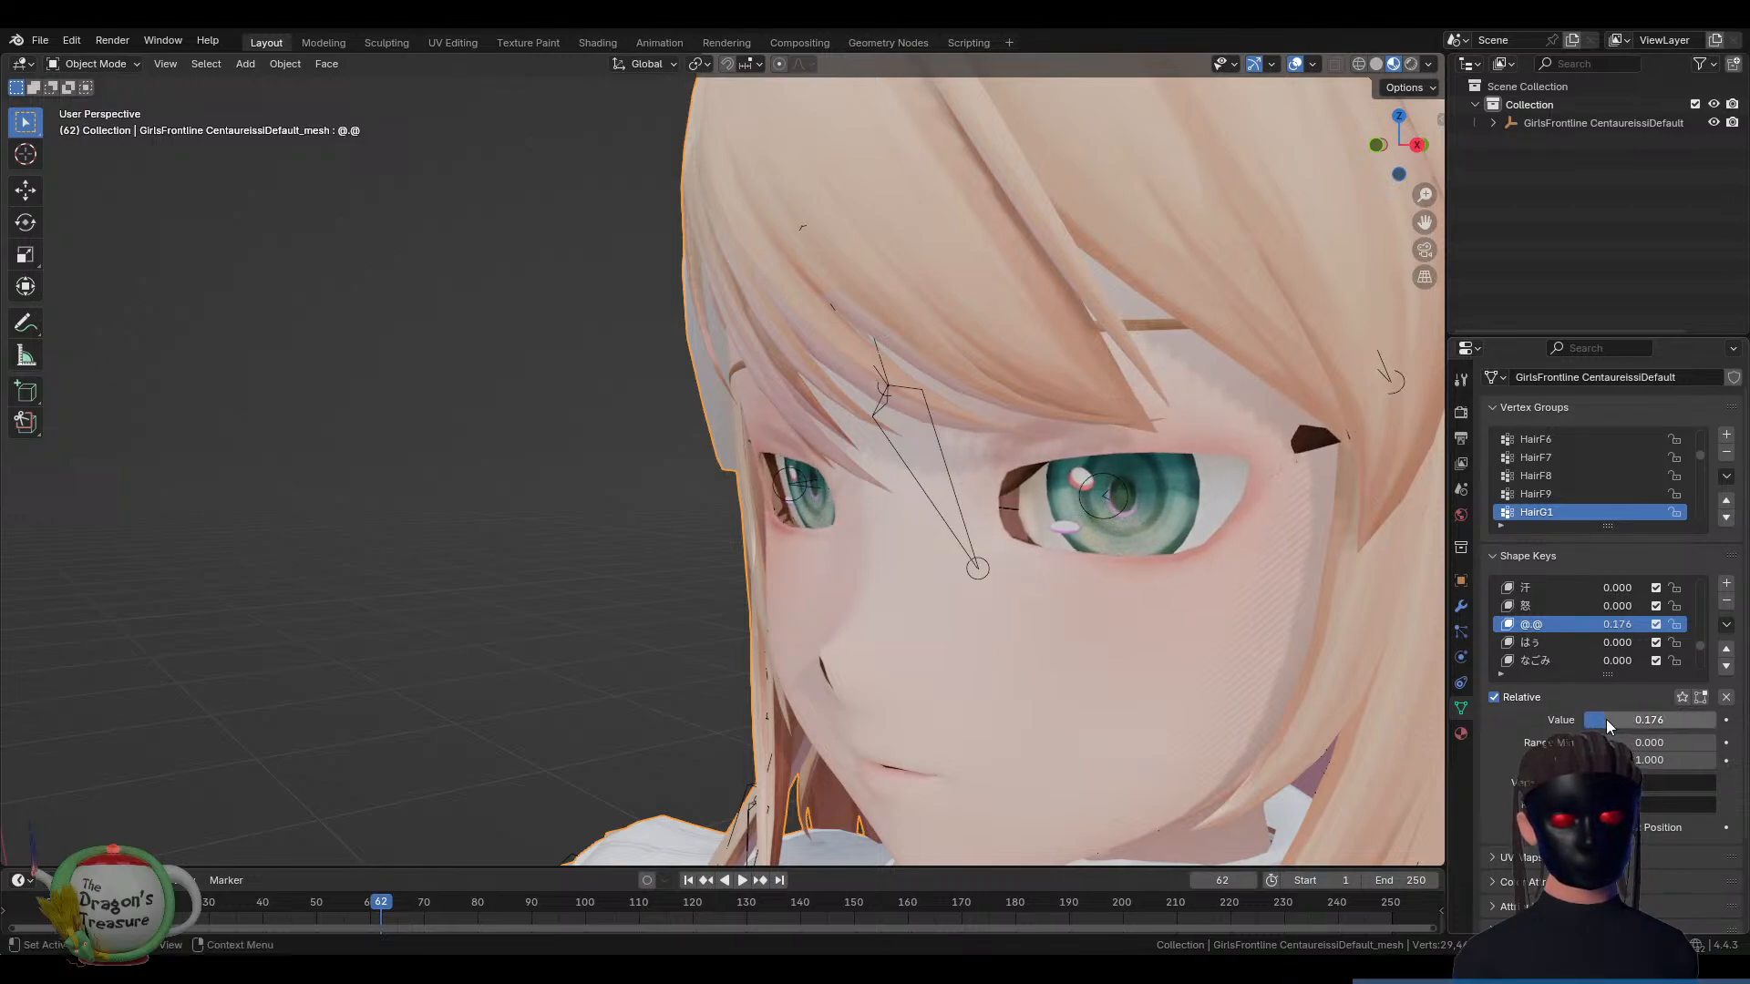
scroll(1272, 648, up, 1)
scroll(1139, 586, up, 2)
scroll(1004, 561, up, 3)
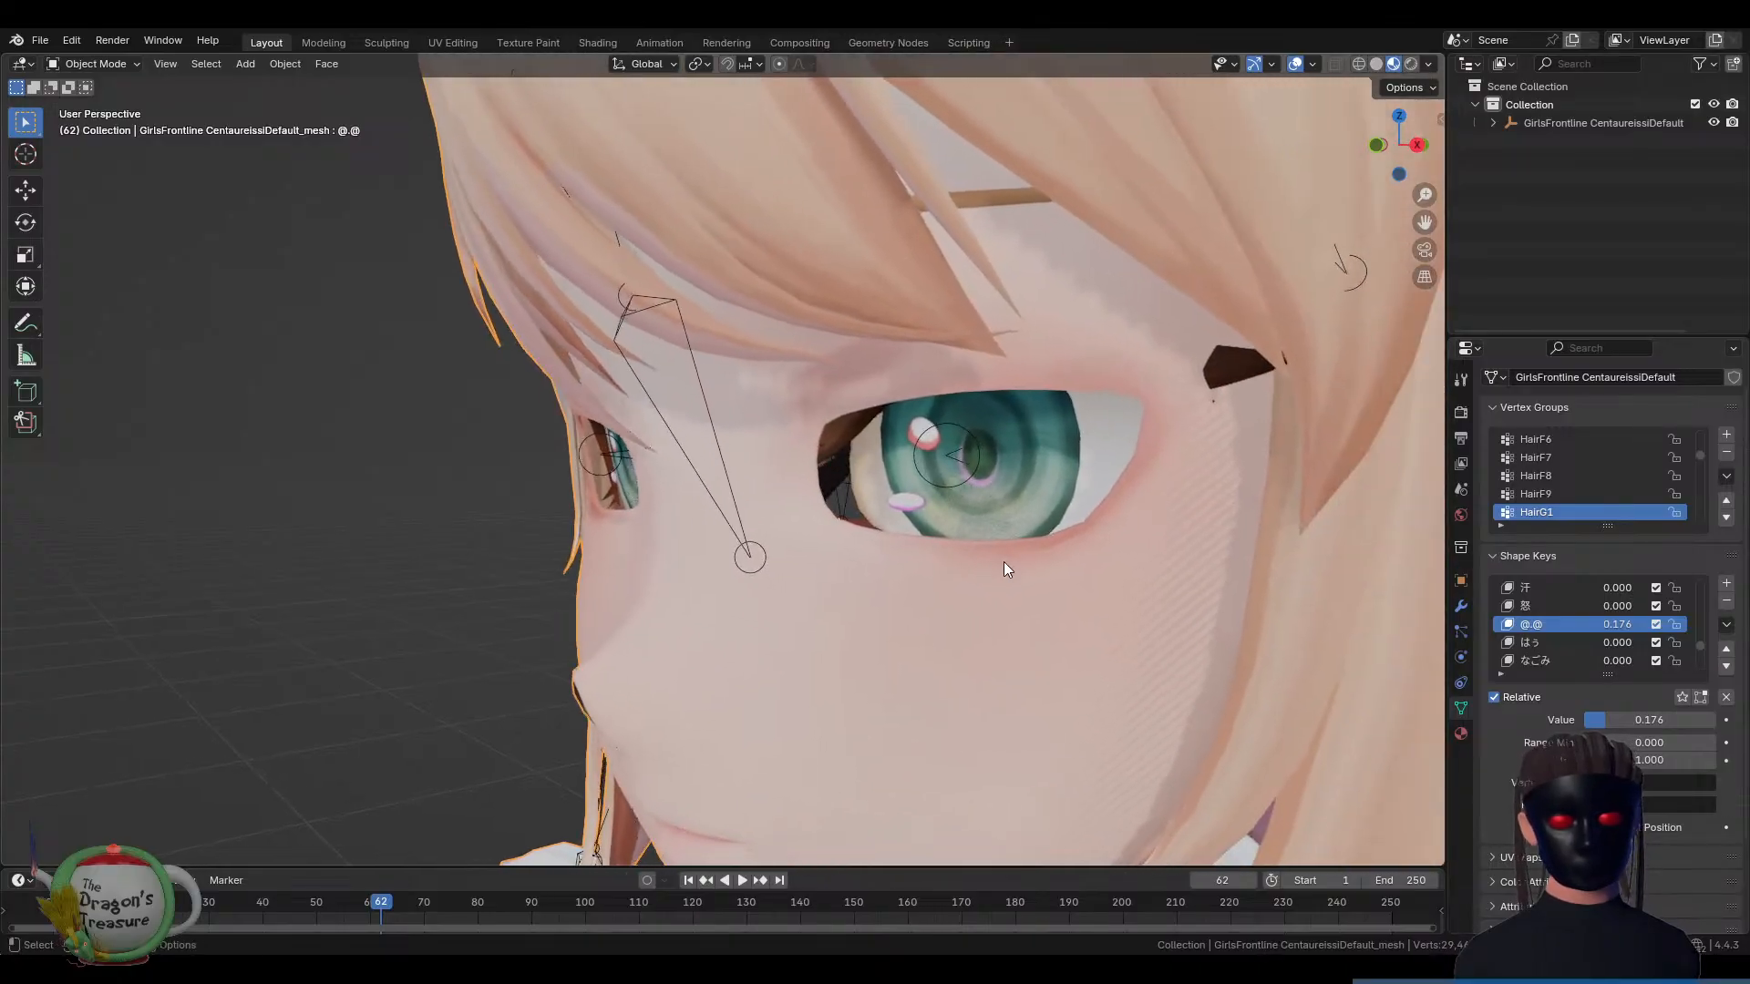
middle_drag(1004, 561, 1185, 567)
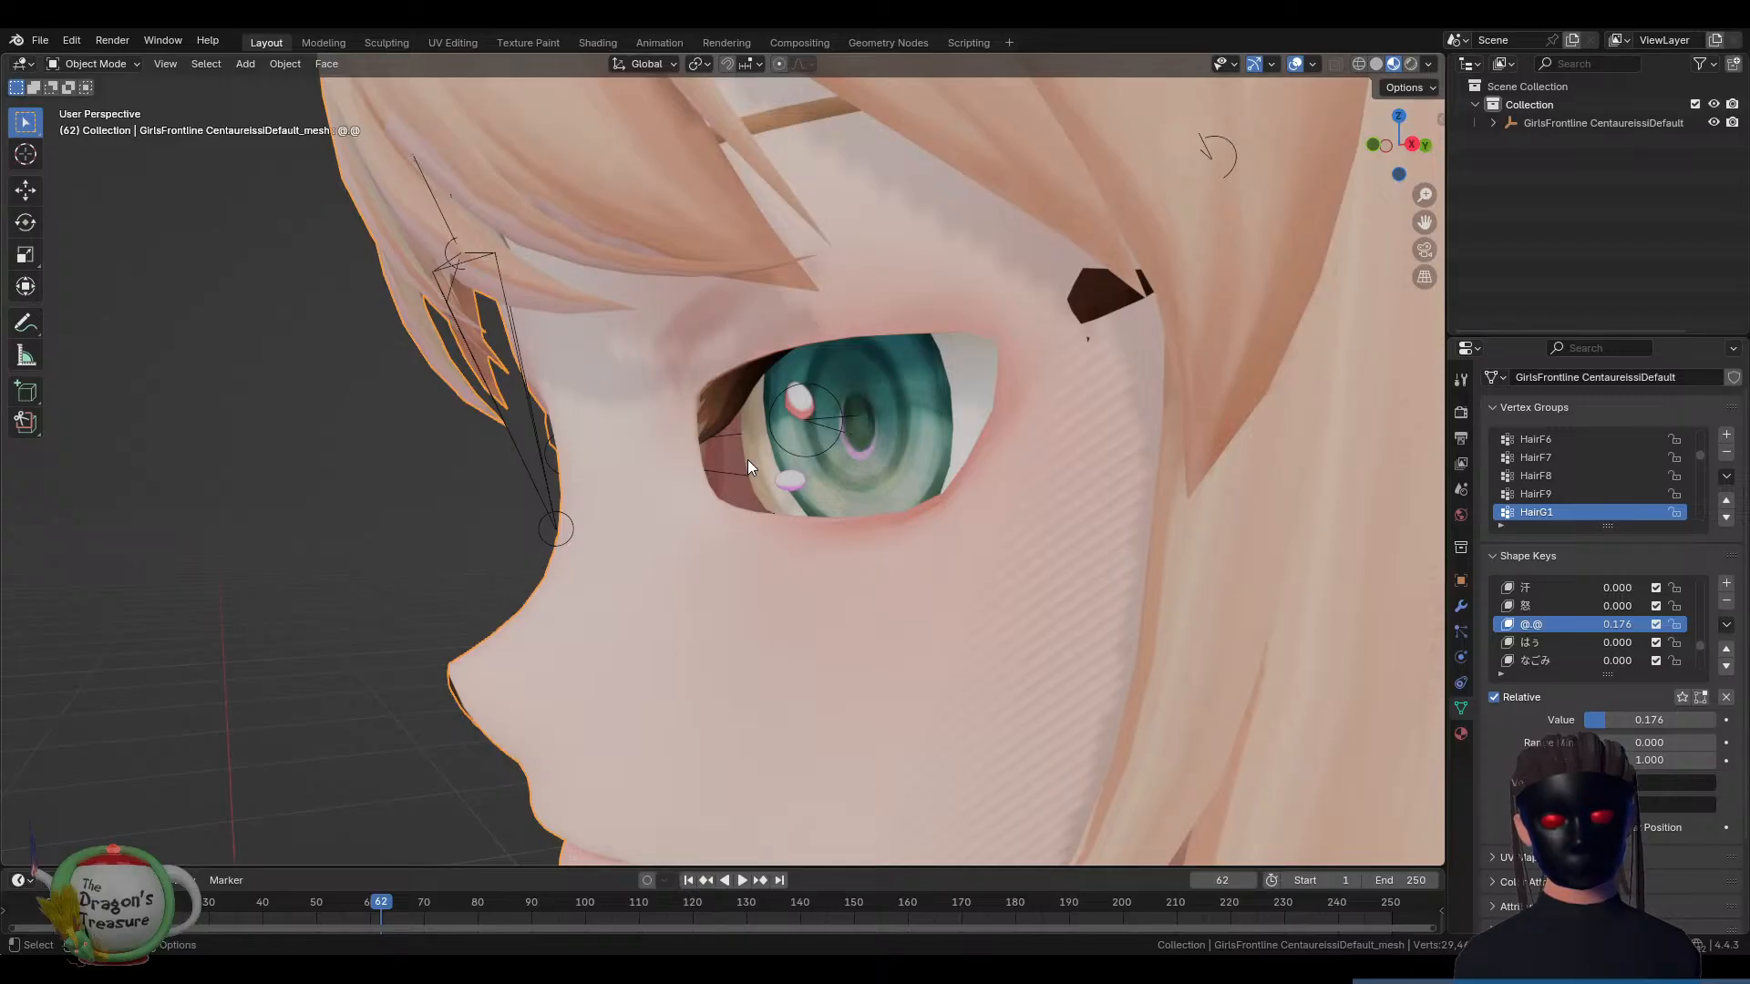
mouse_move(742, 457)
middle_down()
mouse_move(716, 446)
mouse_move(763, 465)
middle_up()
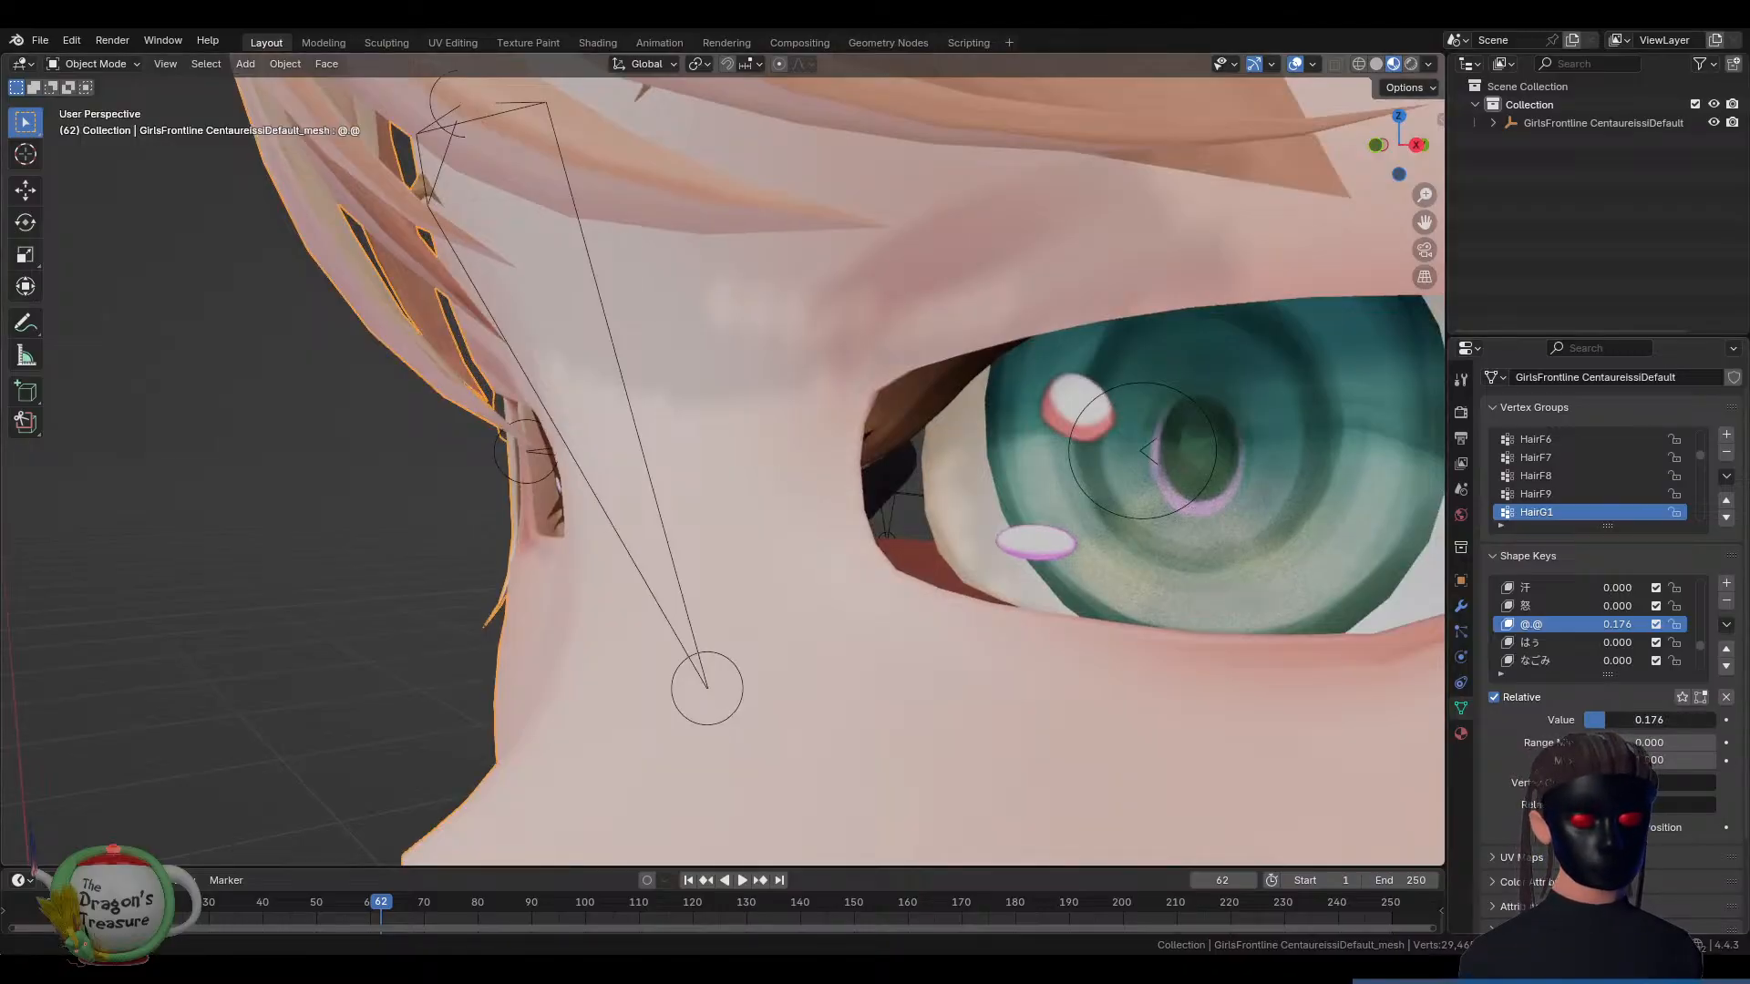
drag(1611, 716, 1716, 719)
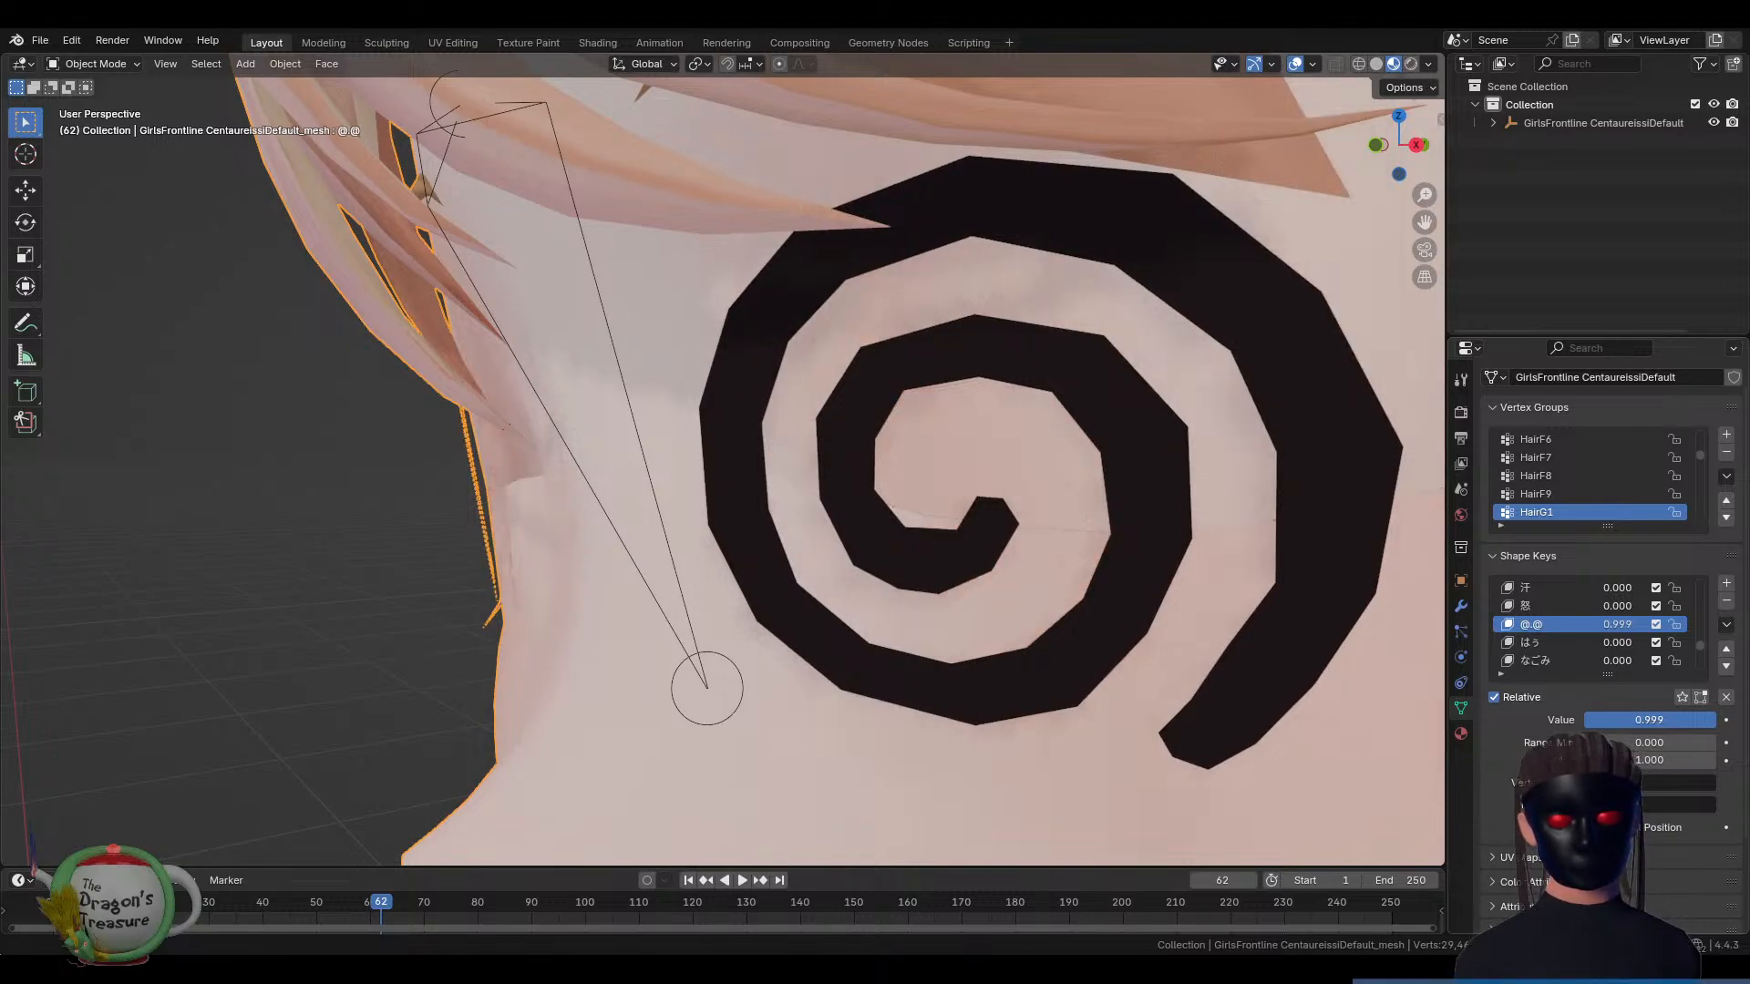
drag(1716, 719, 1586, 719)
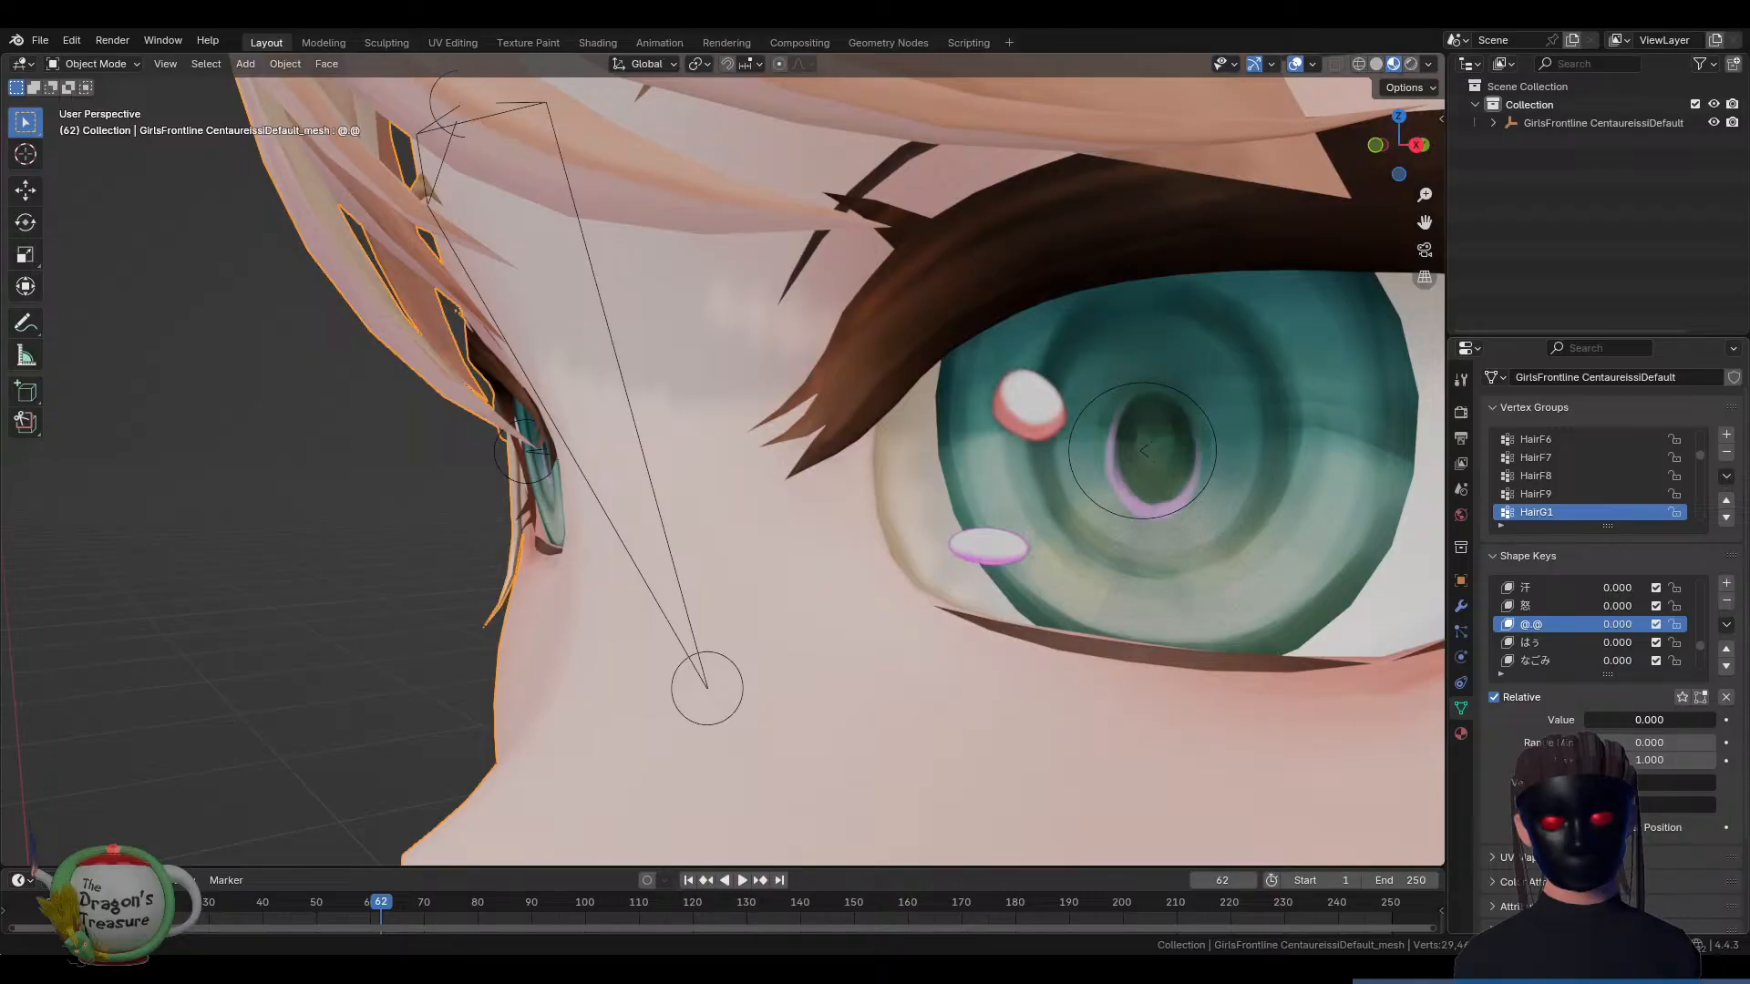
Switch repeatedly between Object Mode and Edit Mode to compare the face at @@ value 0 with the shape key's spiral geometry
scroll(1157, 632, down, 3)
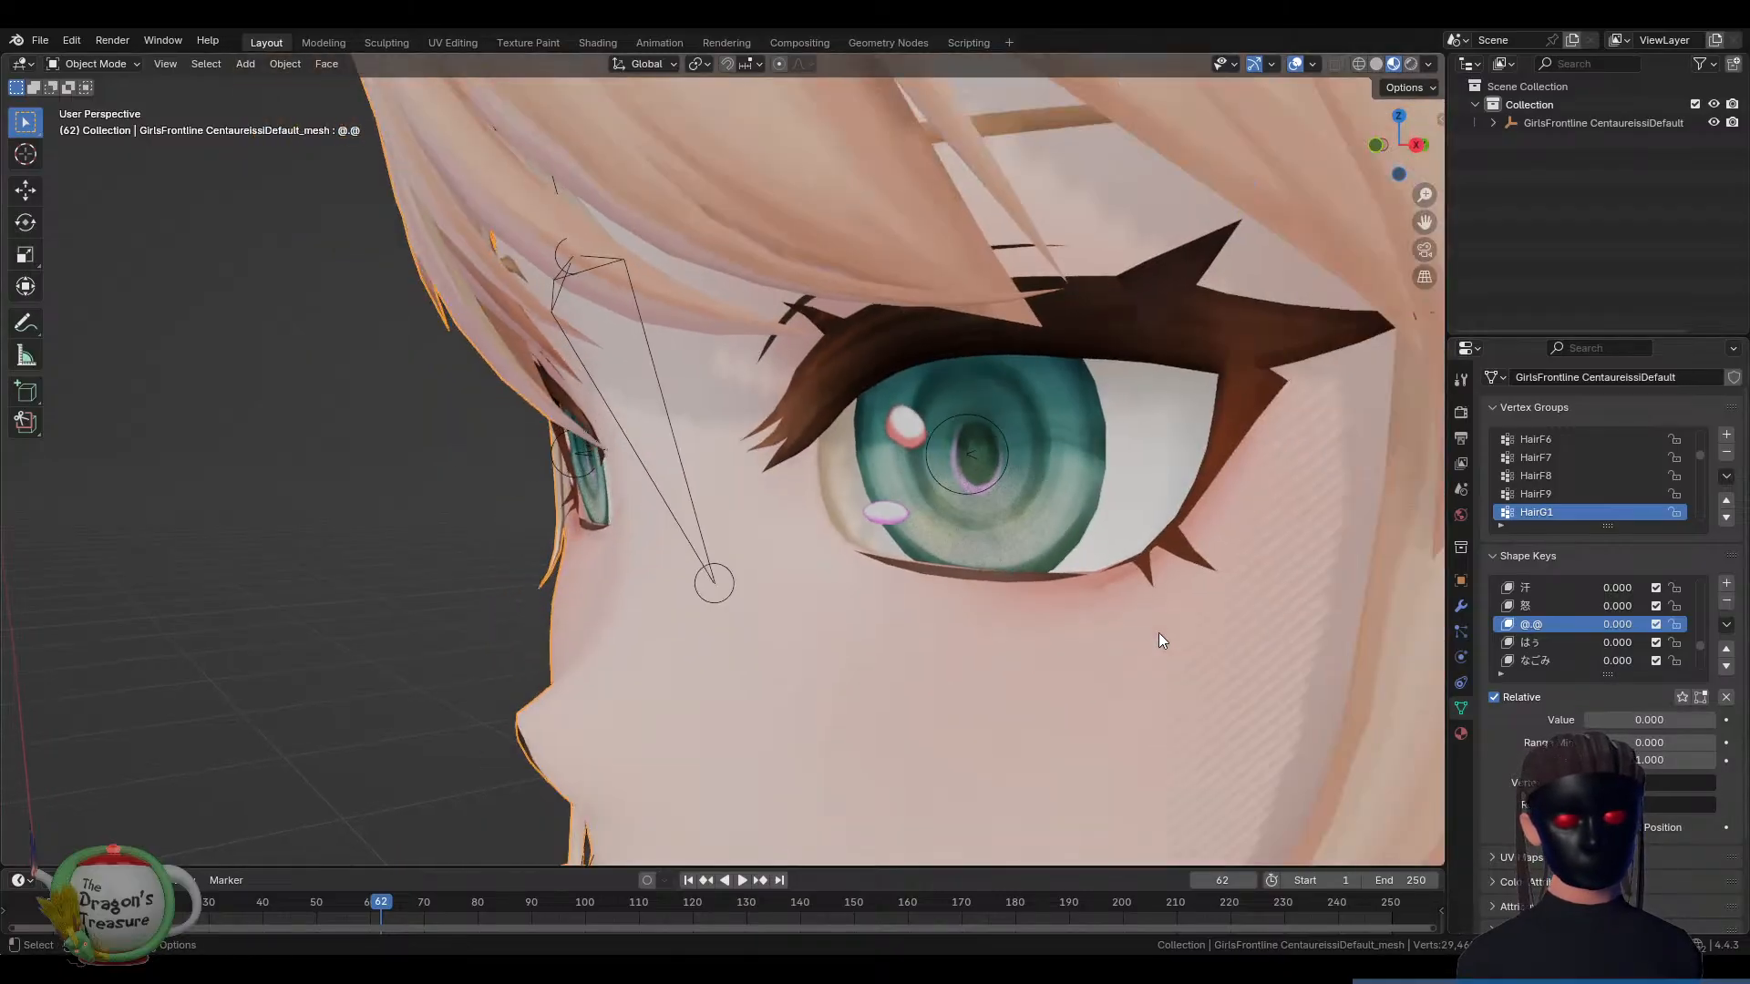
scroll(1157, 633, down, 3)
middle_drag(919, 594, 981, 584)
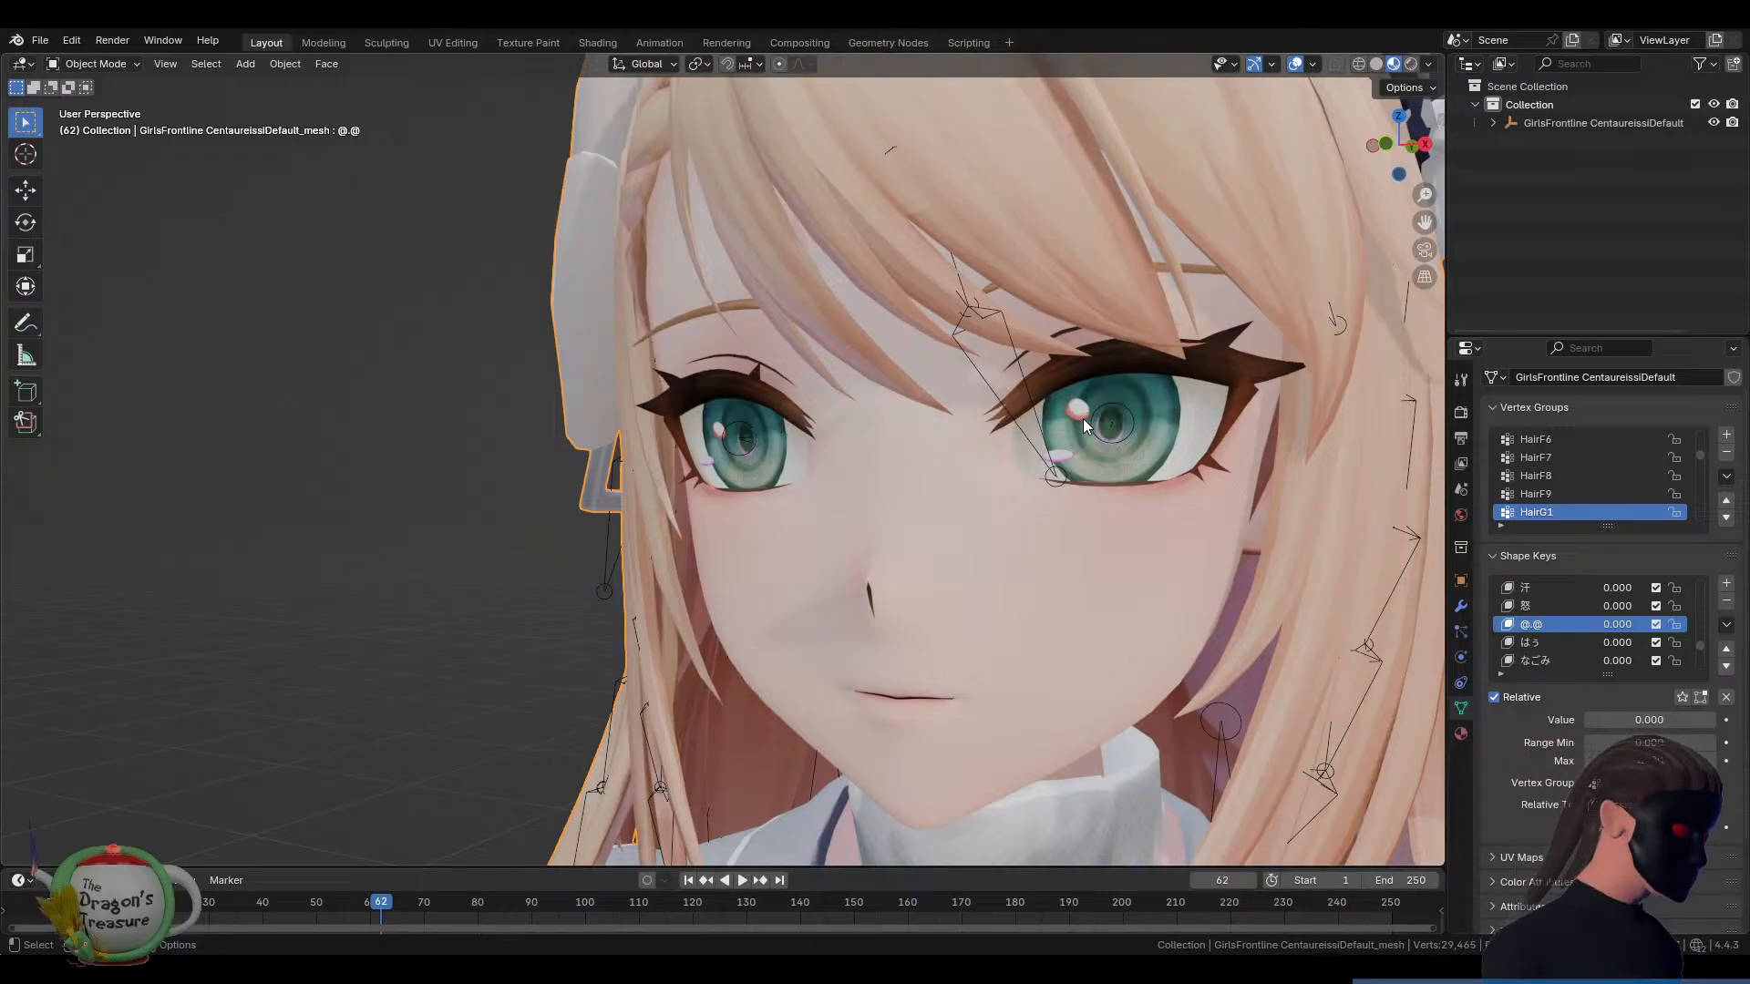
scroll(1079, 424, up, 2)
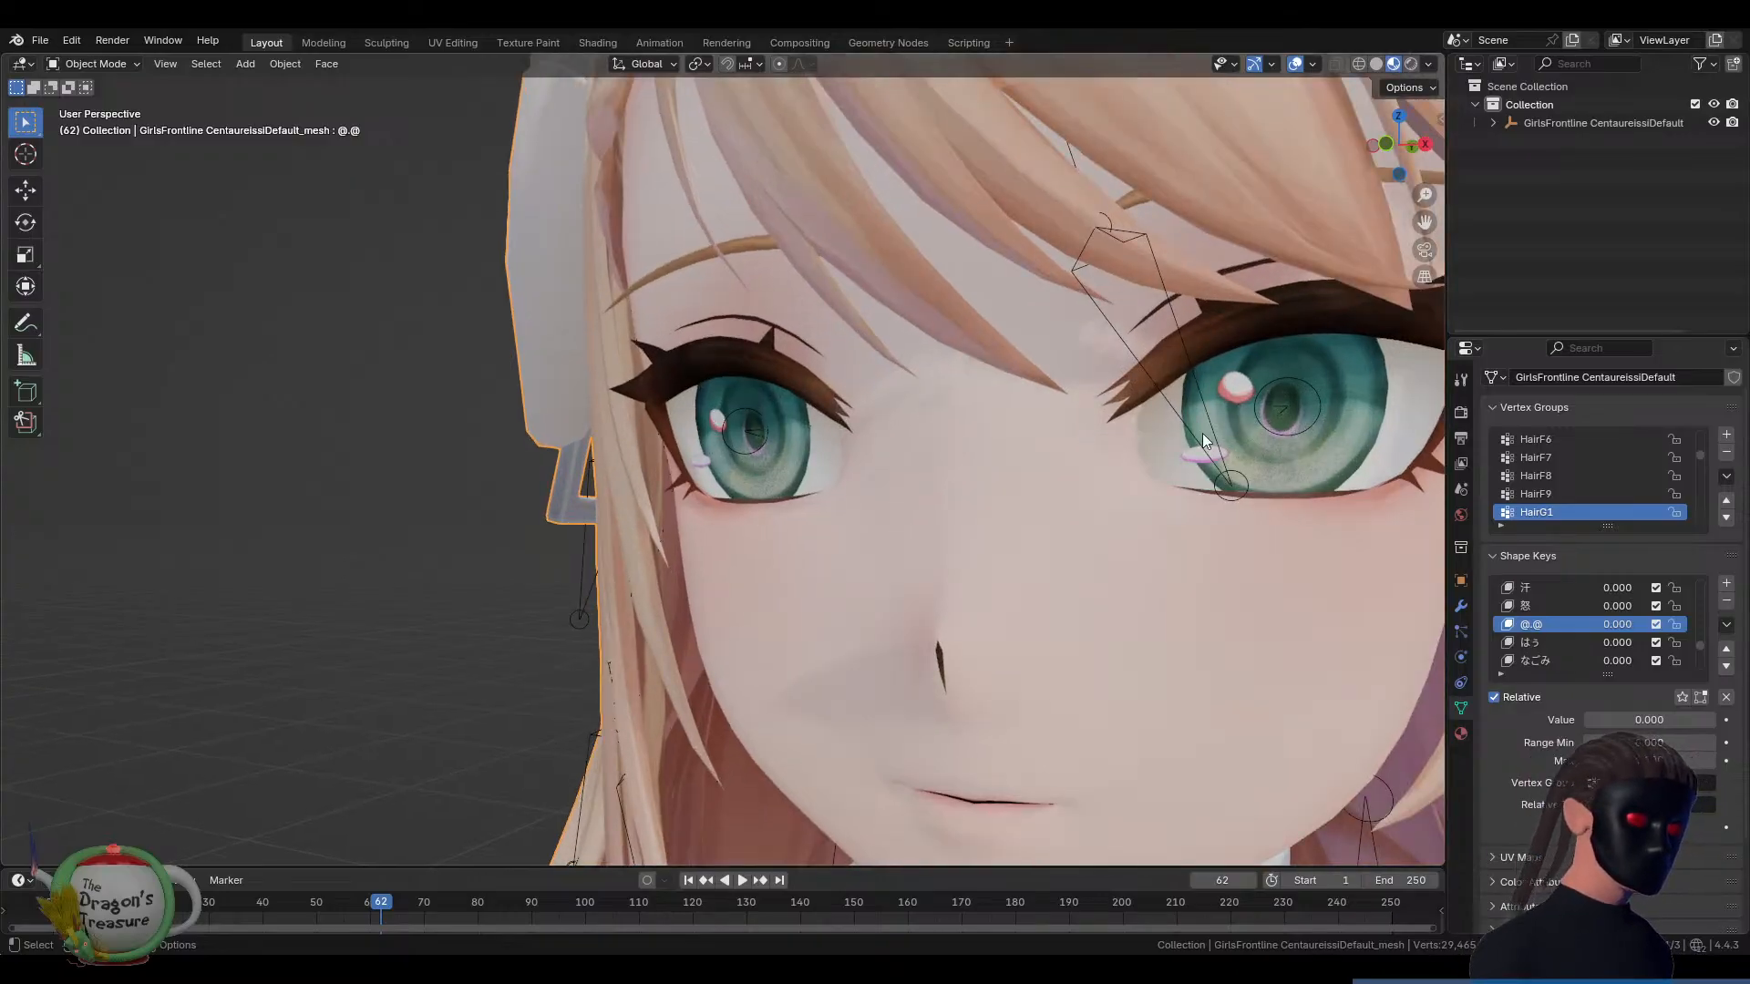
key(Tab)
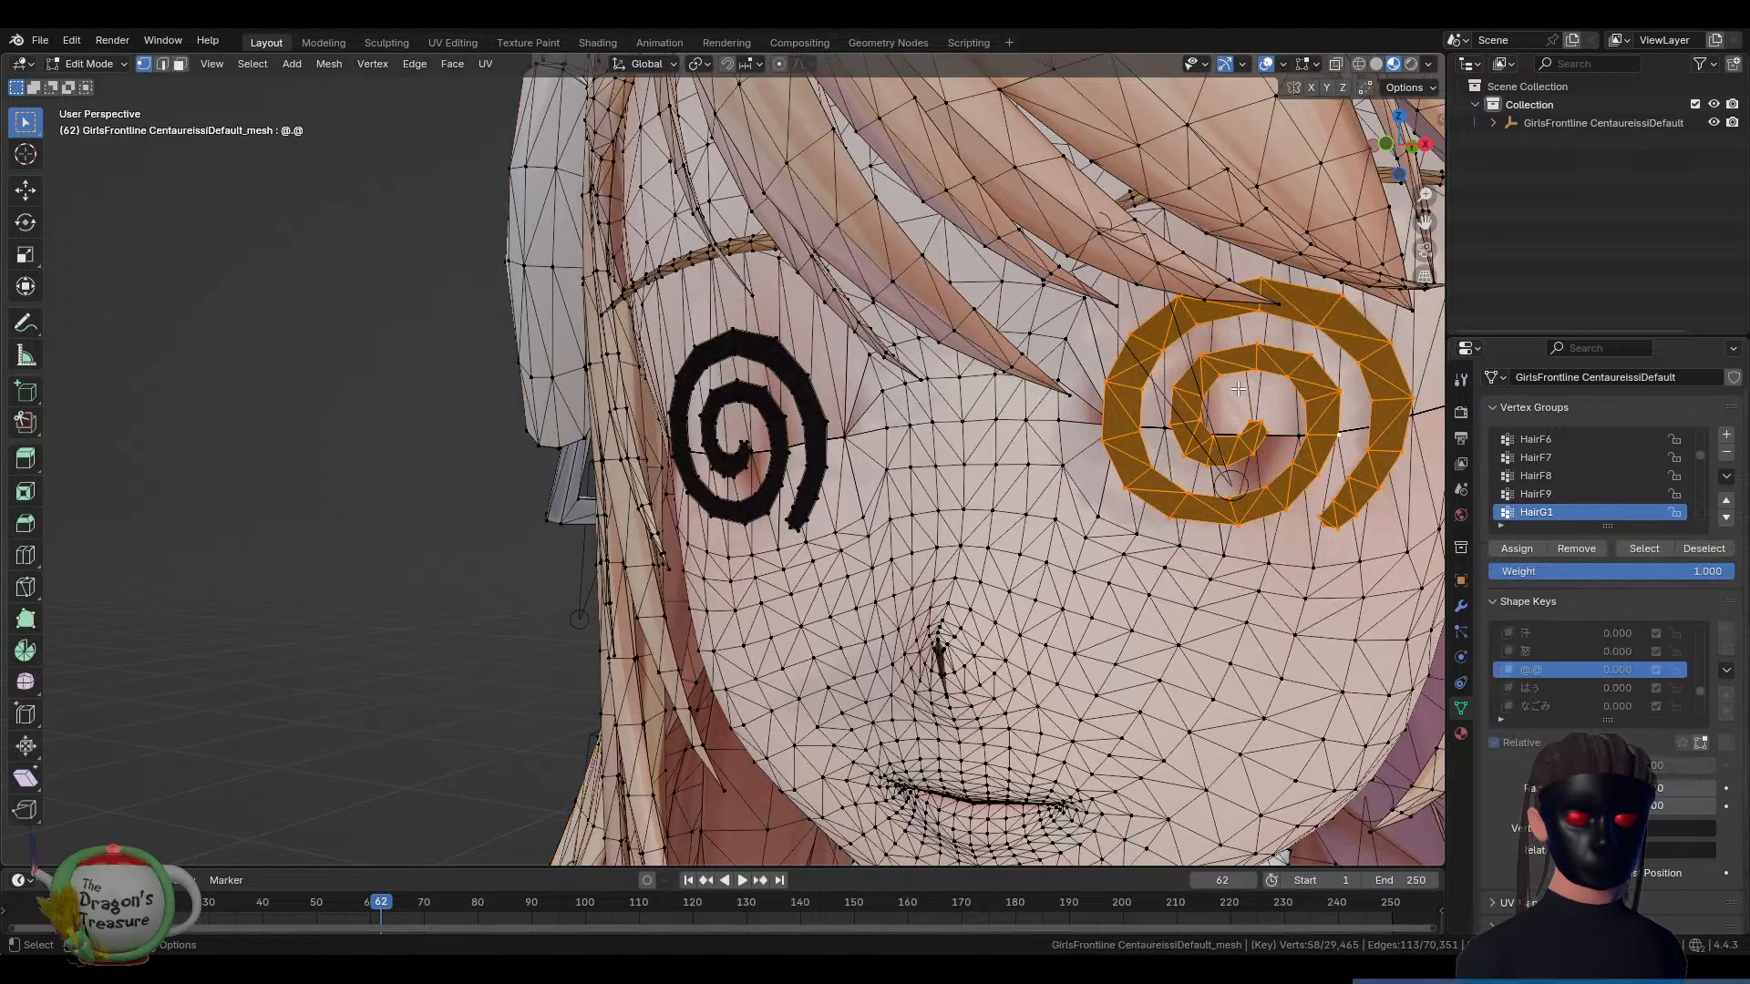
key(Tab)
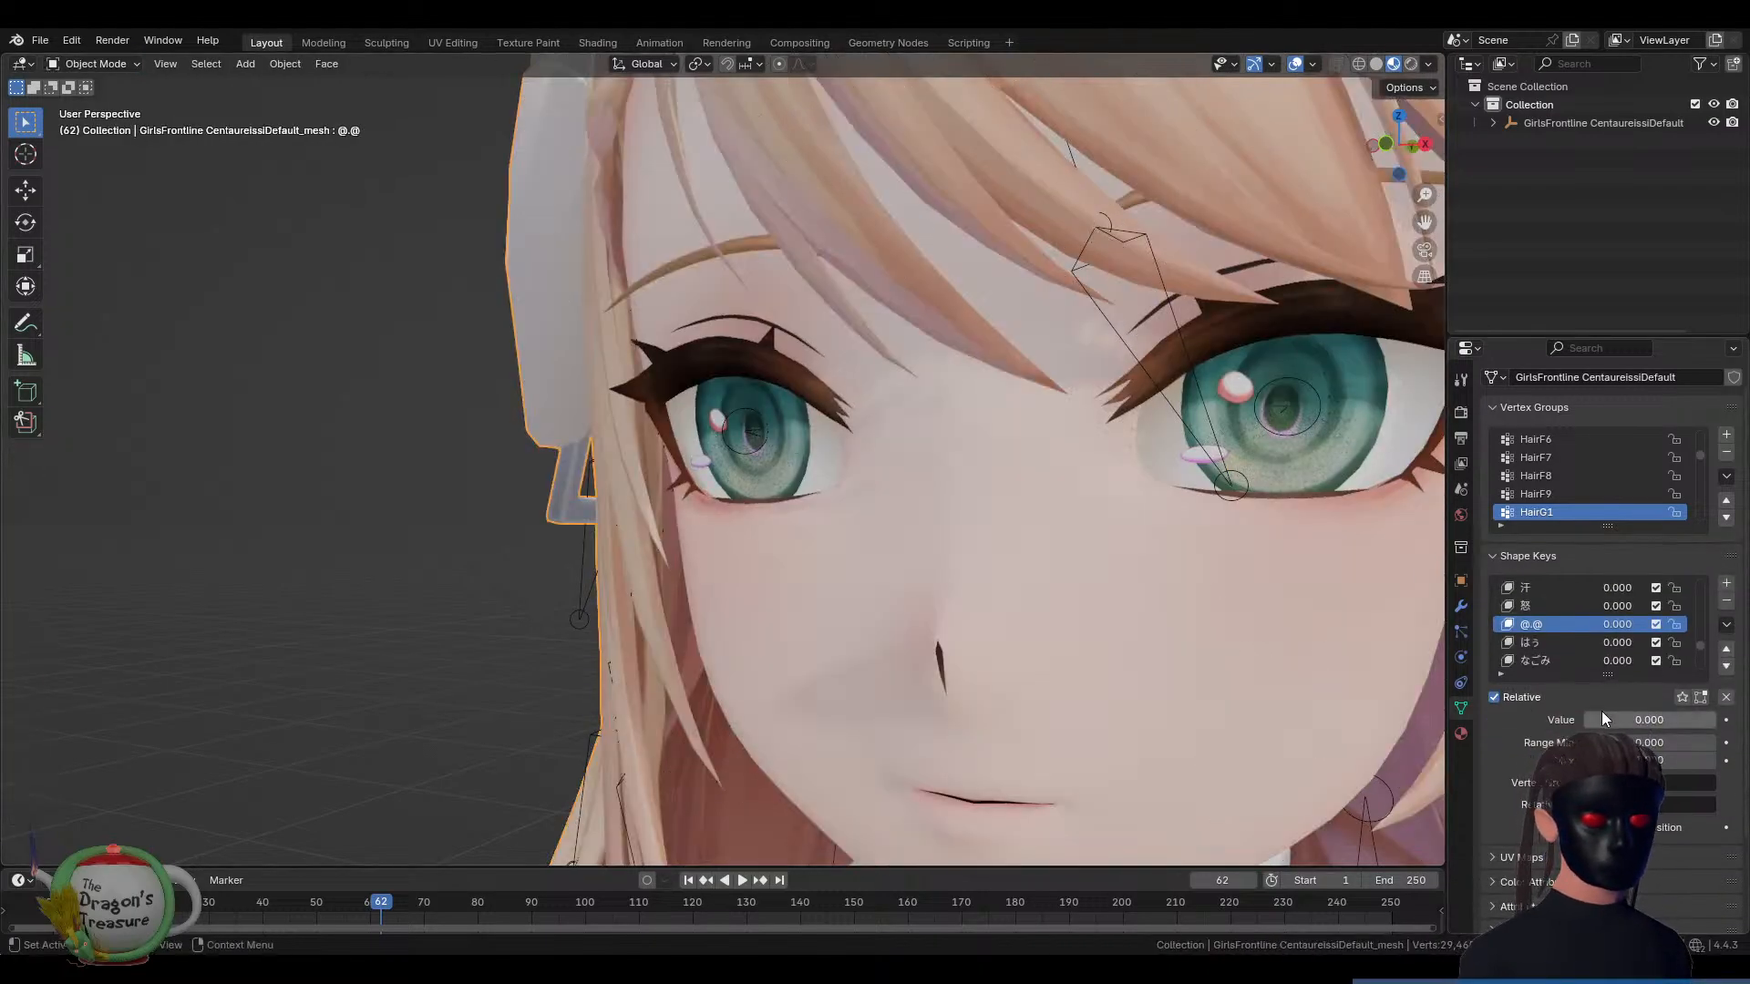
key(Tab)
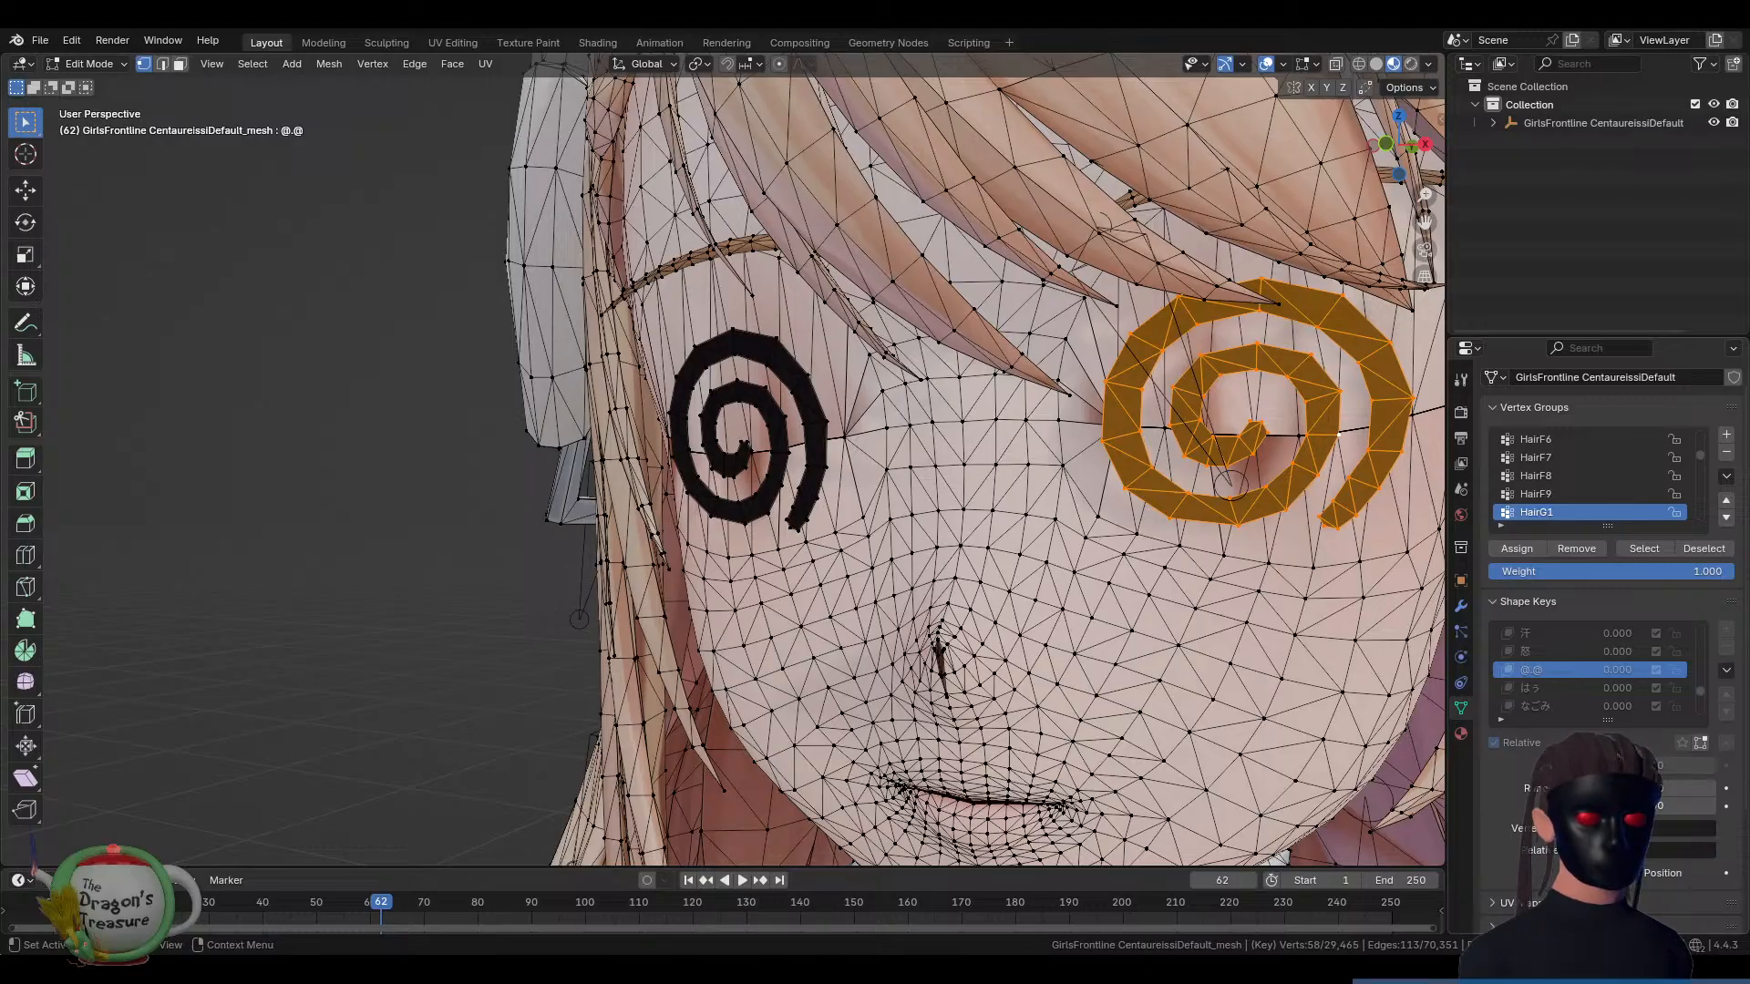
key(Tab)
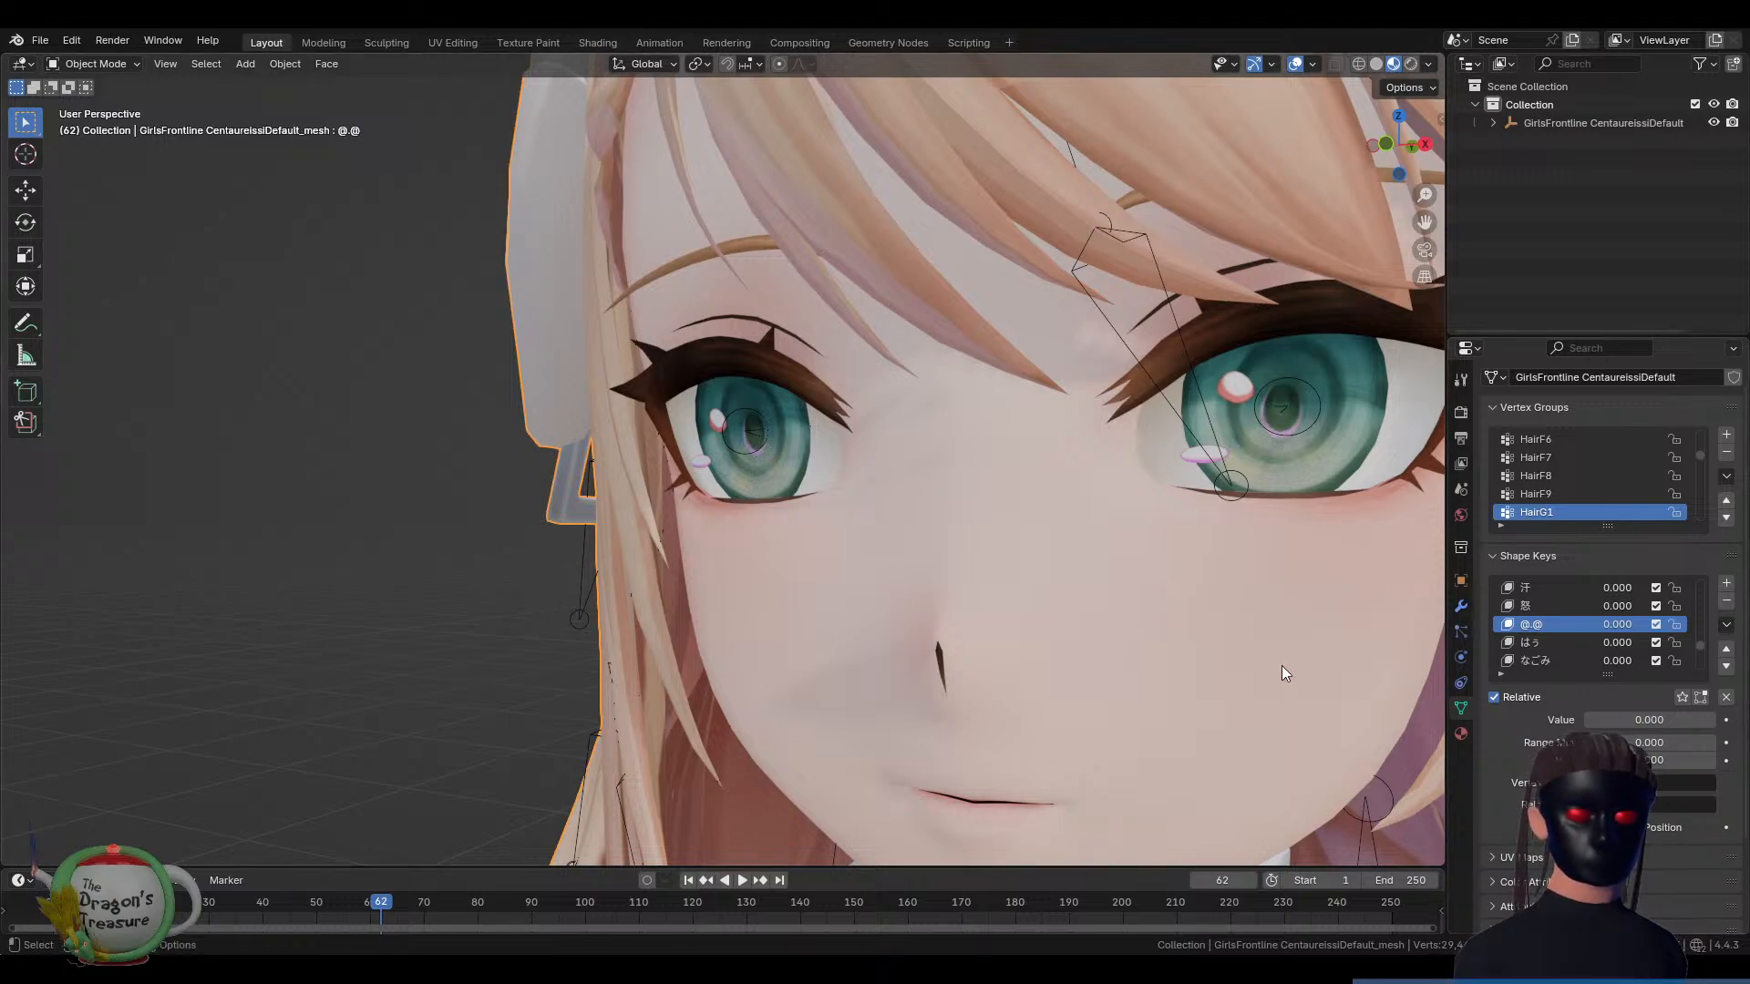
key(Tab)
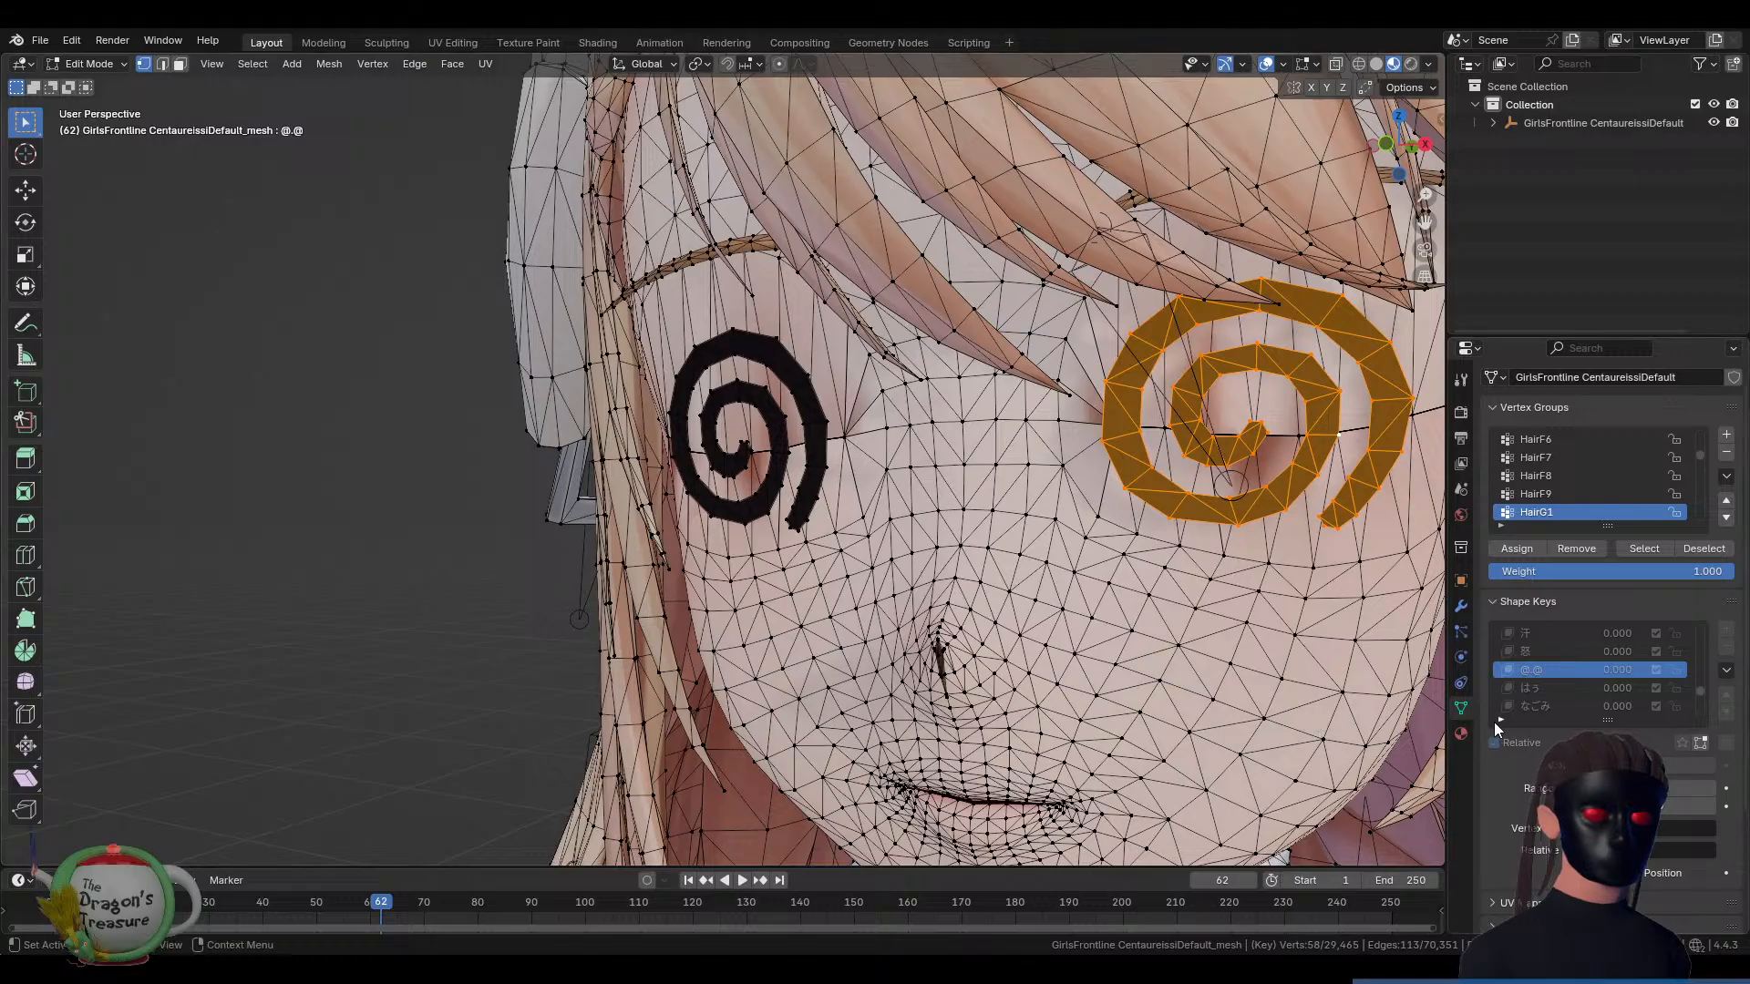
key(Tab)
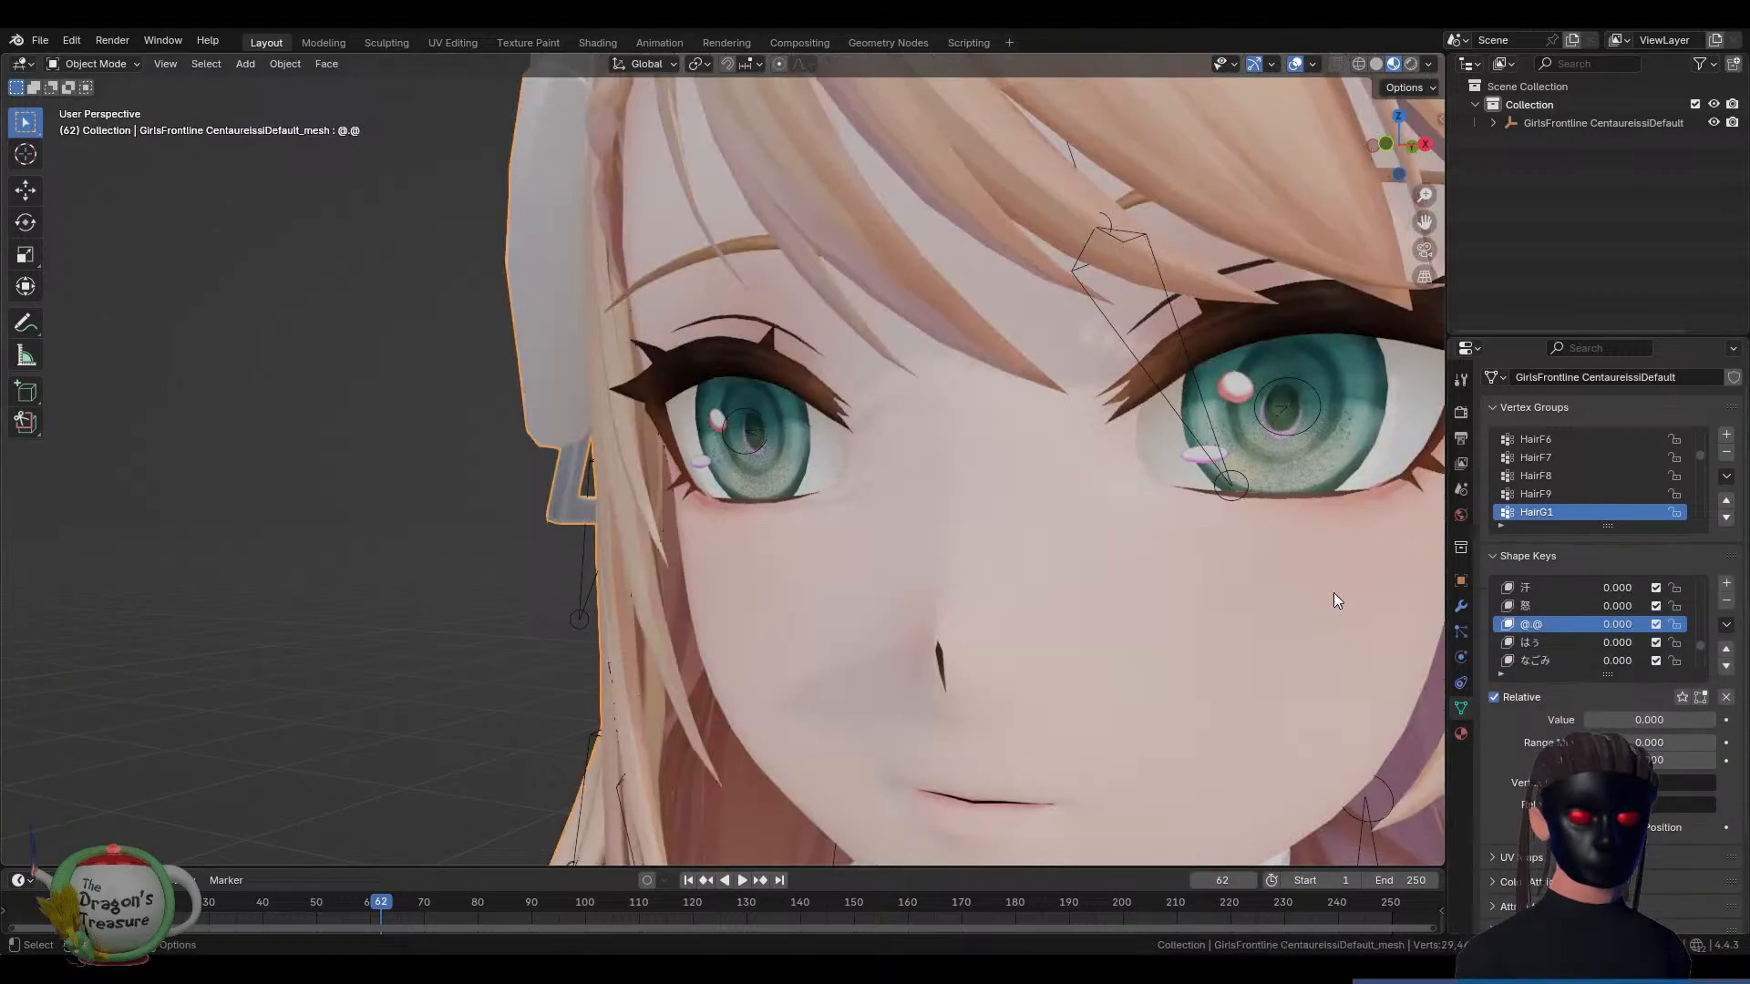
key(Tab)
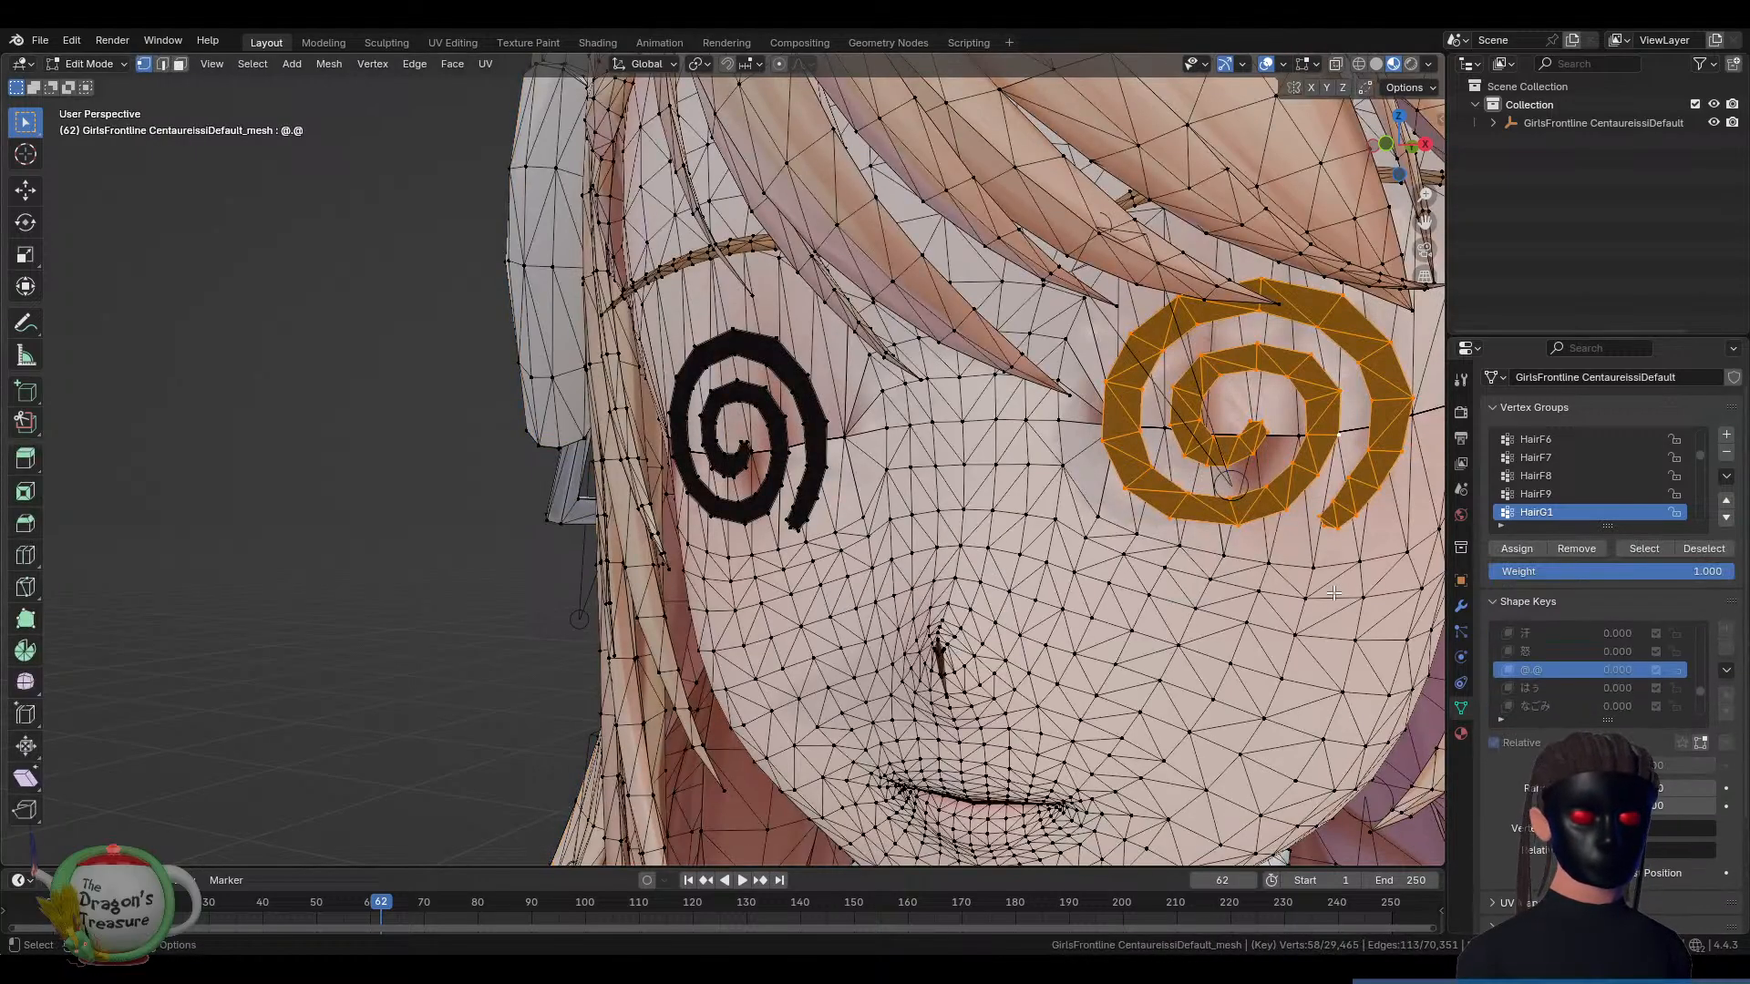
Toggle between Edit Mode and Object Mode to compare the hidden spiral meshes with the normal eyes, finishing in Object Mode
key(Tab)
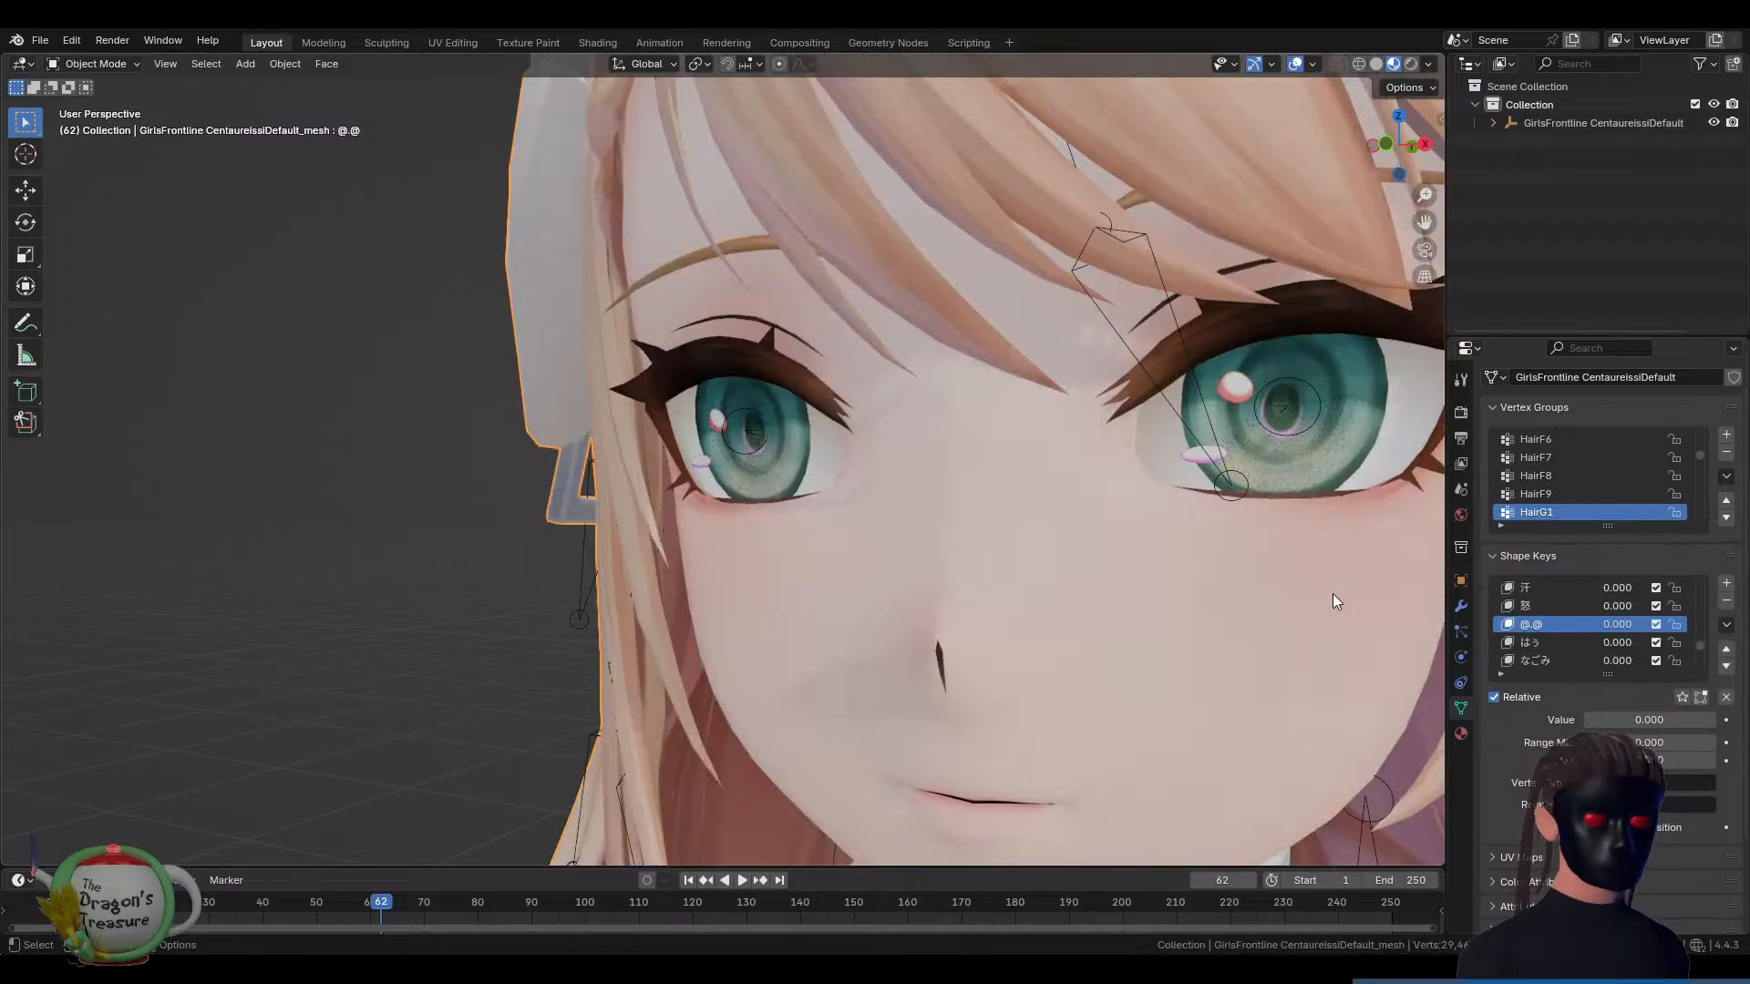
key(Tab)
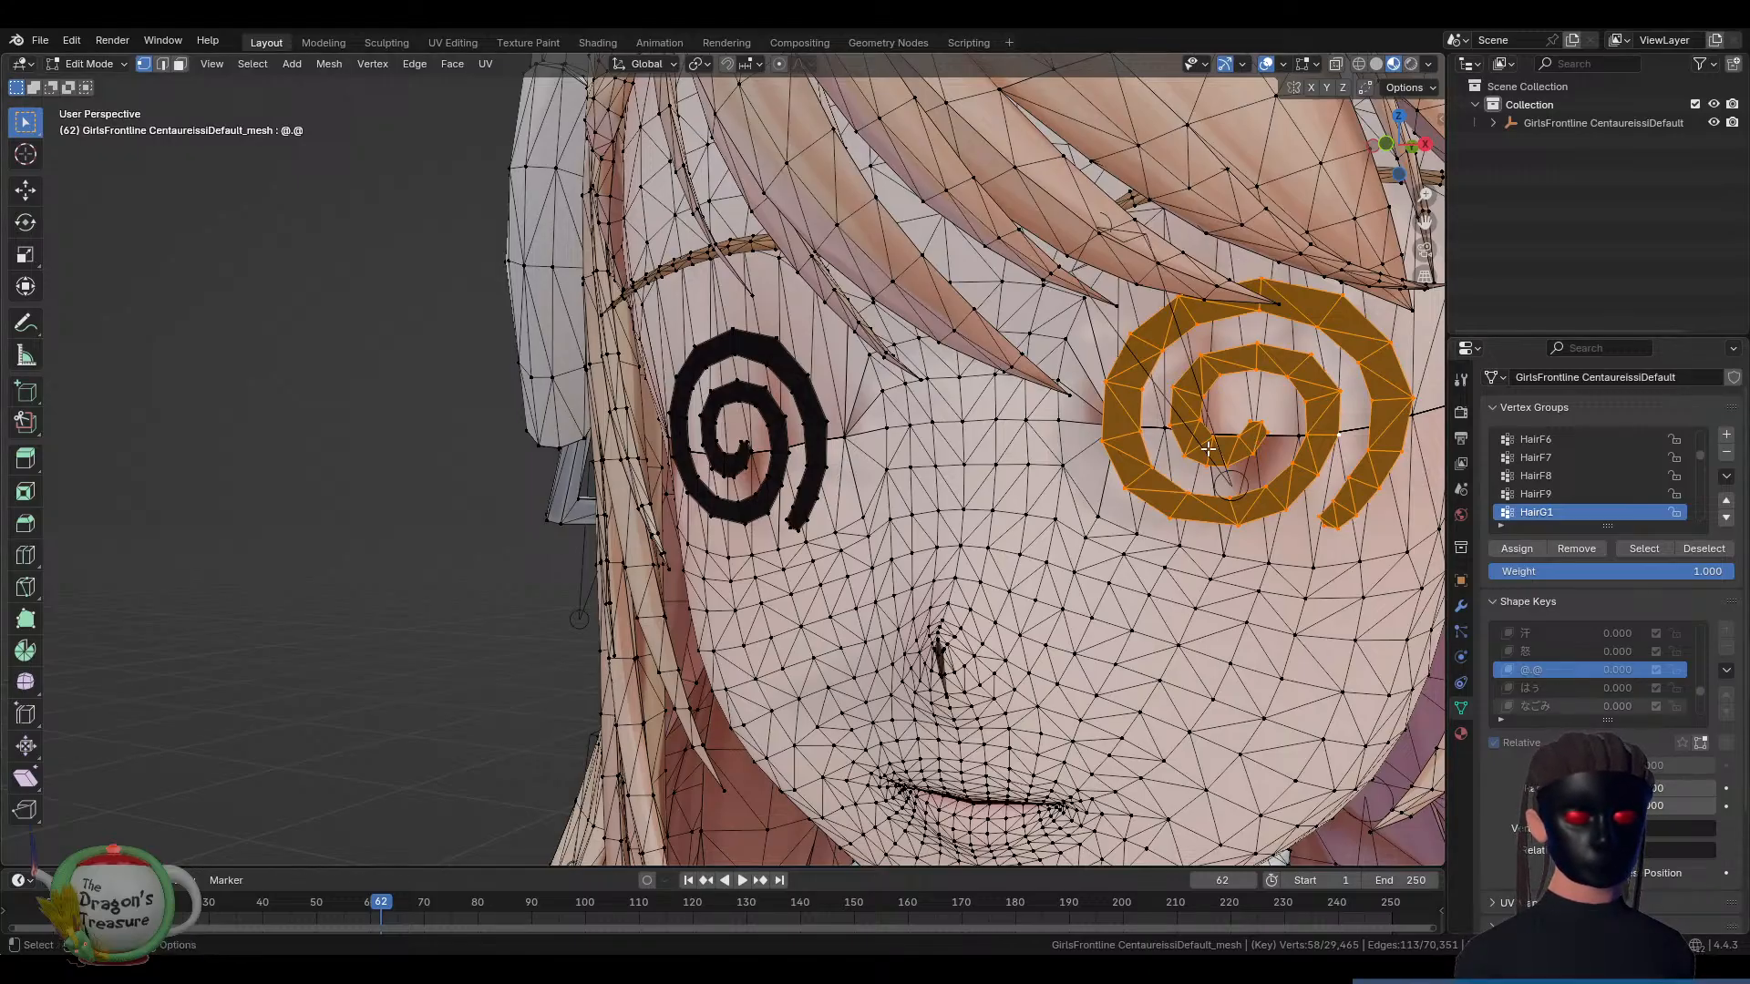
key(Tab)
key(Tab)
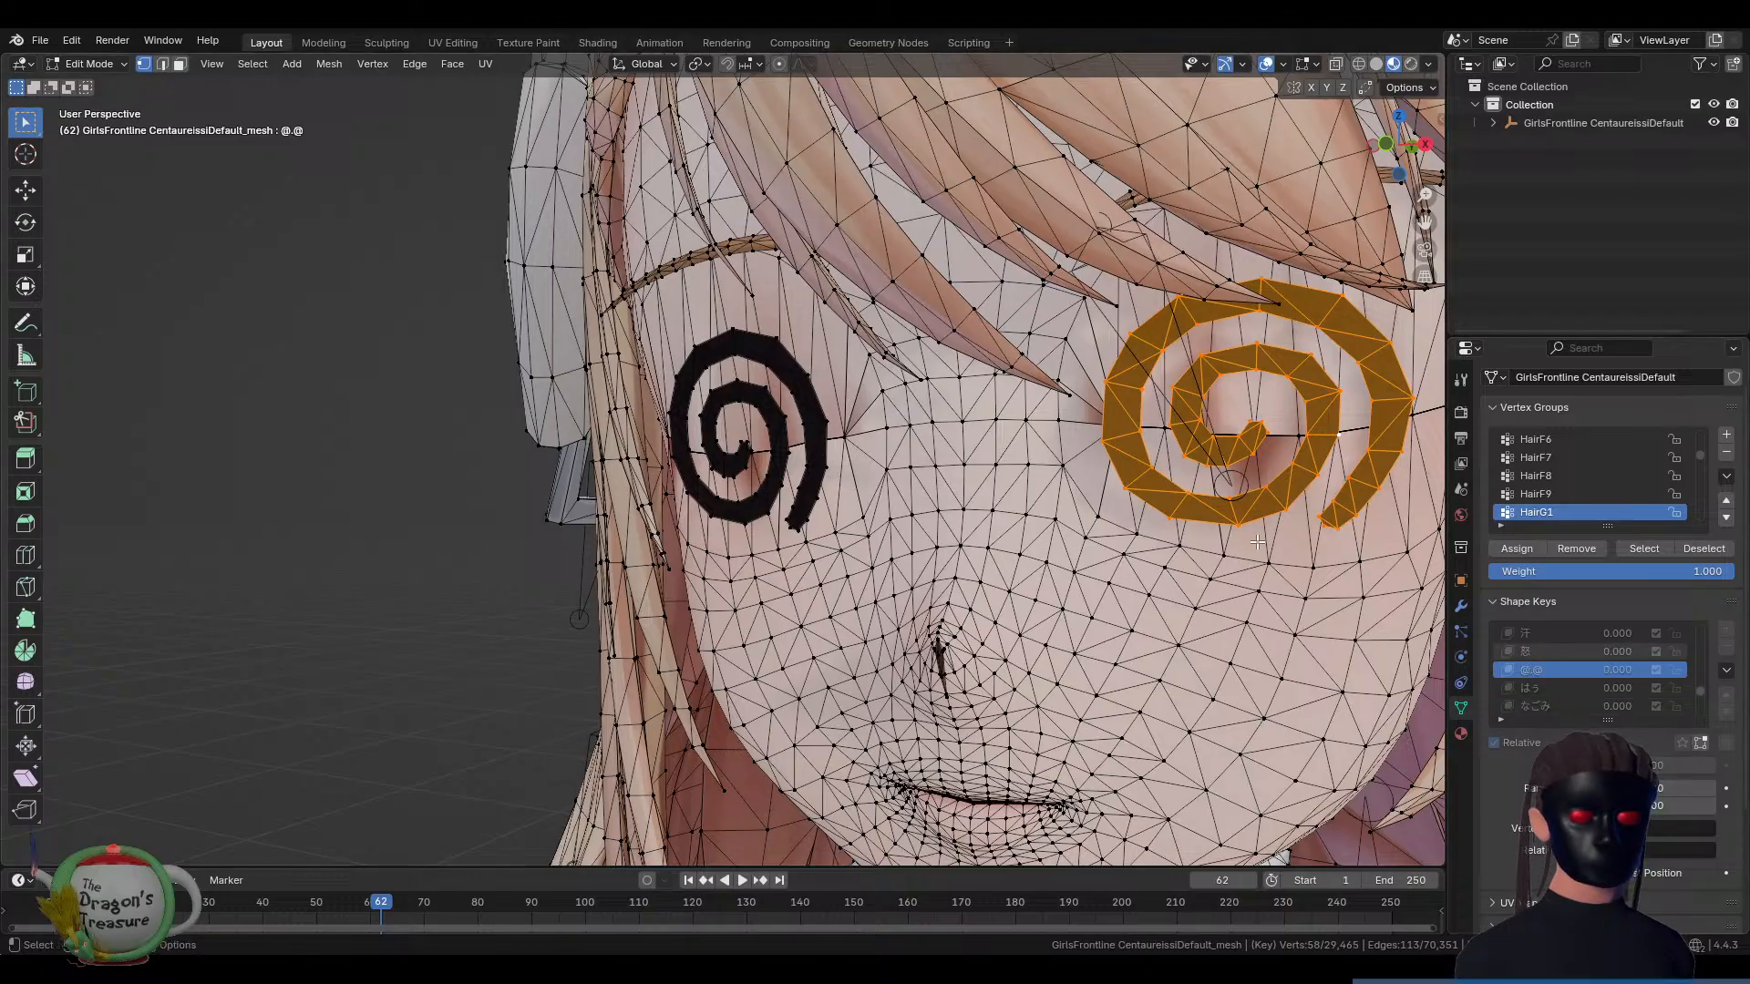
key(Tab)
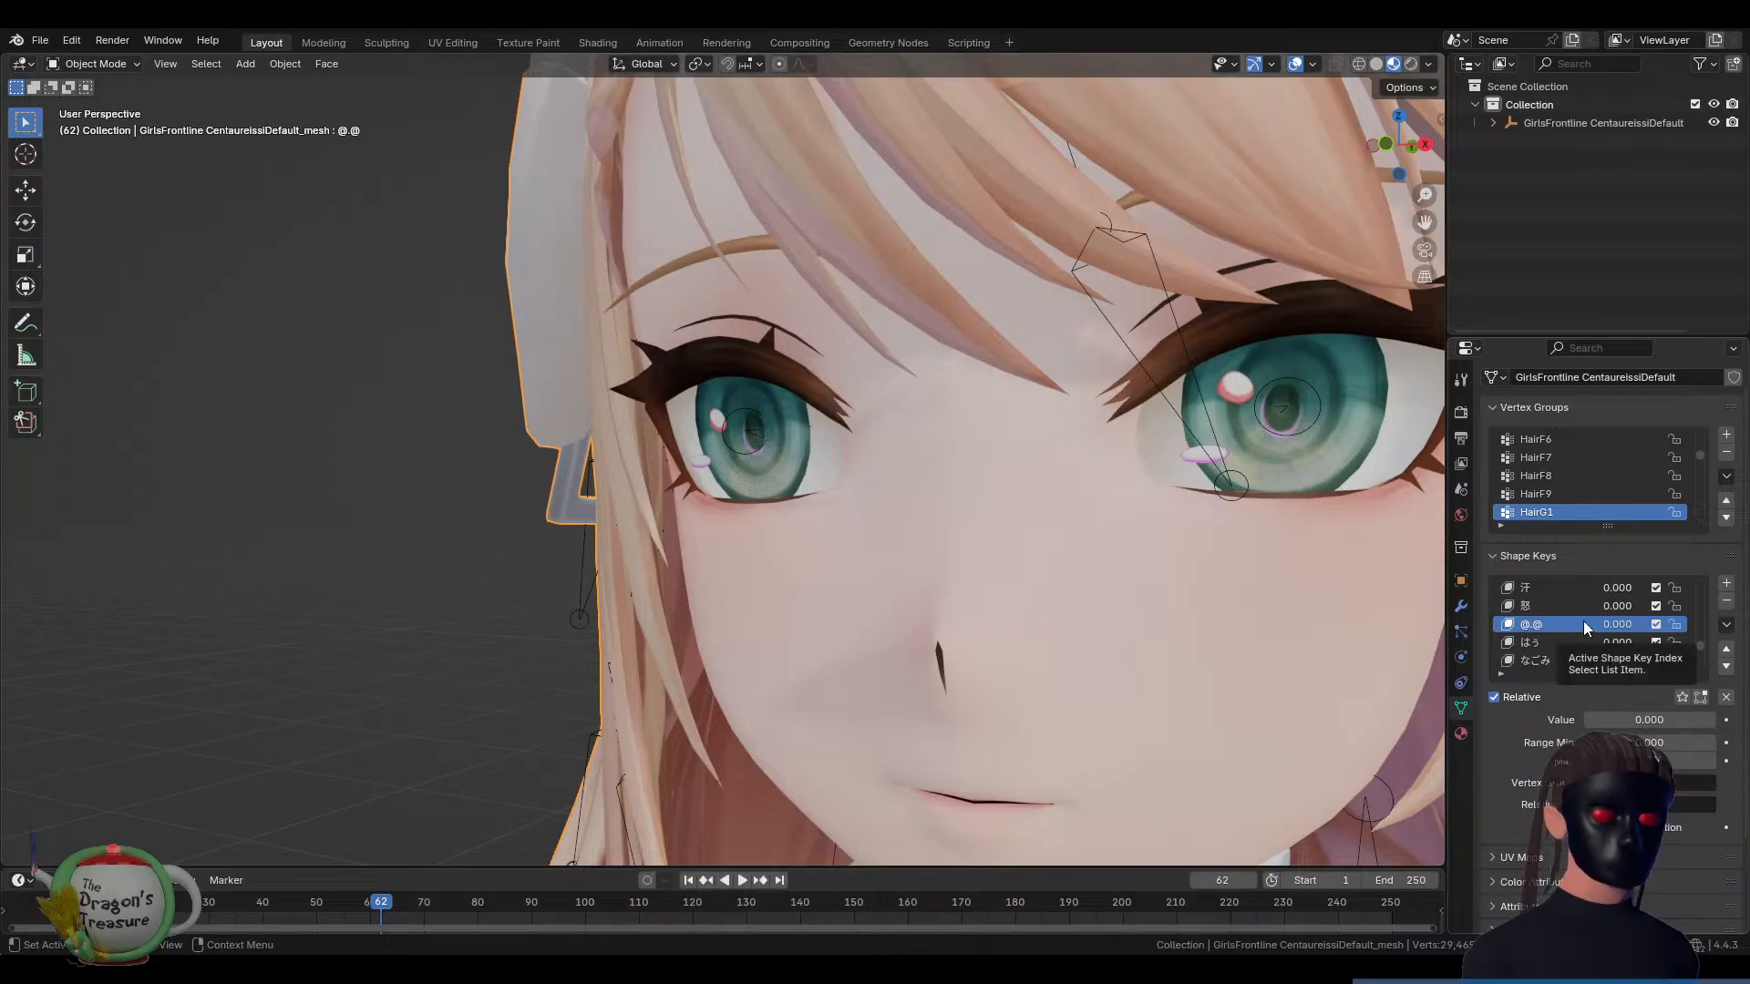
Select the はう shape key, try it at 1.000 and 0.204 while examining the eyes, and reset its value to 0
click(1555, 642)
drag(1617, 720, 1736, 720)
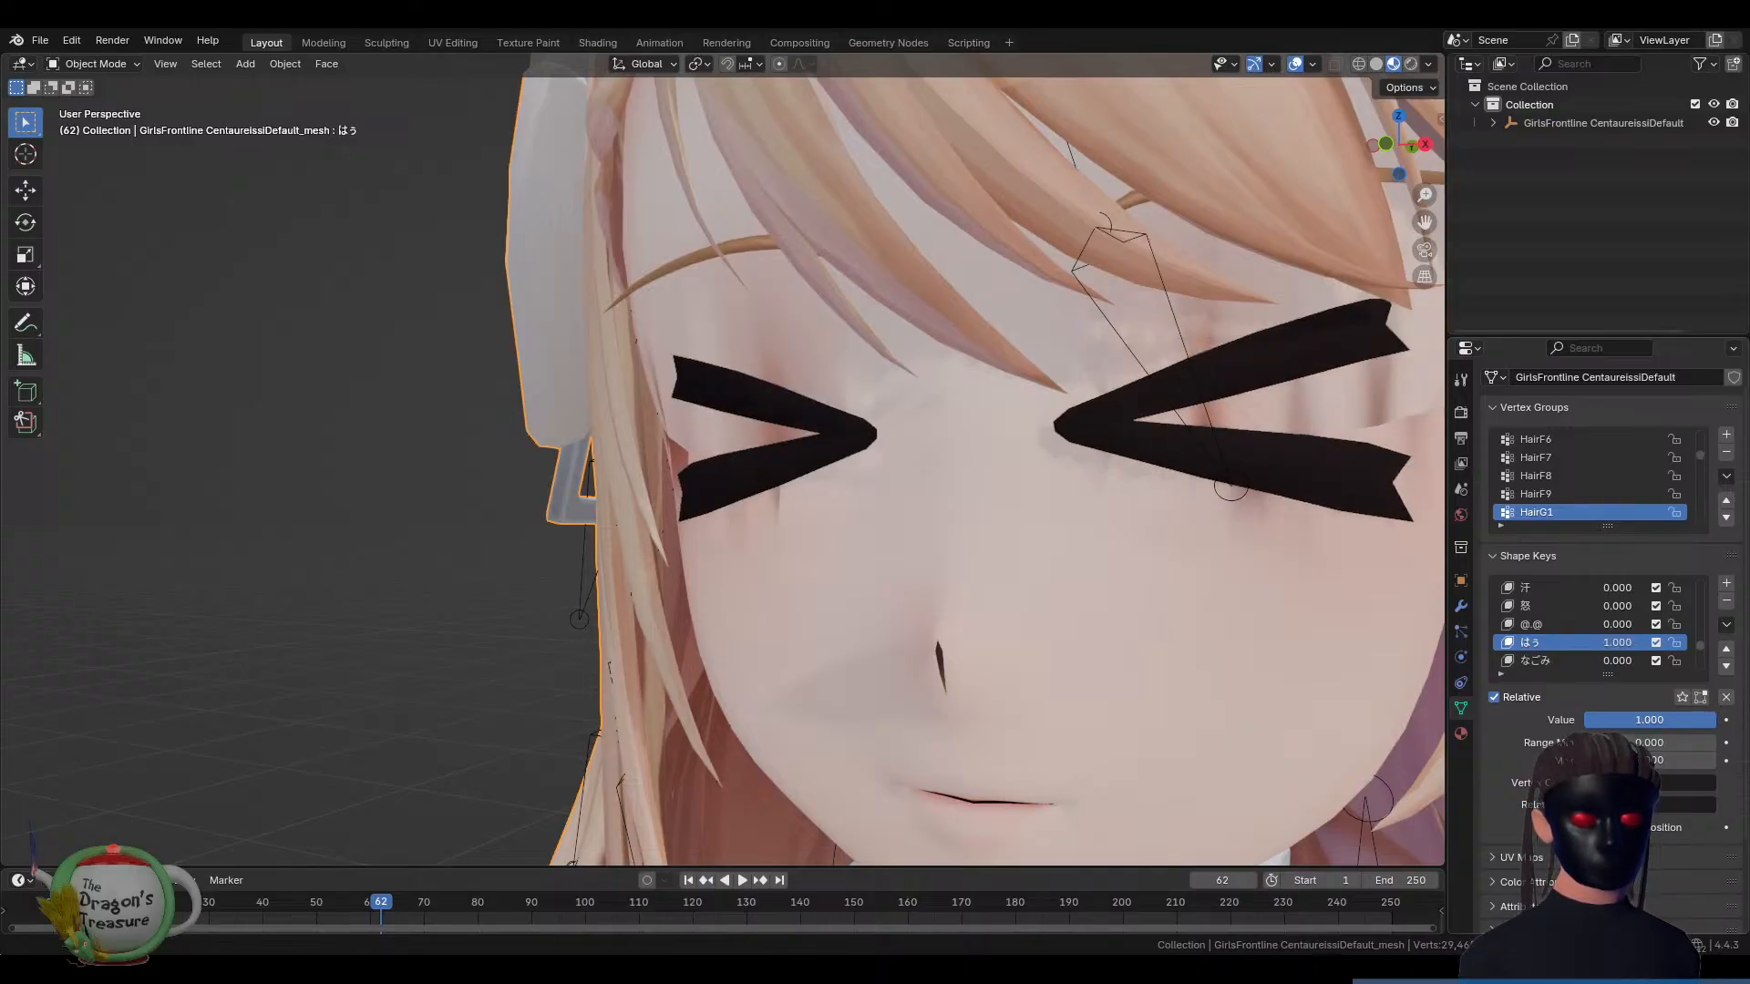
drag(1709, 720, 1610, 720)
scroll(1295, 632, down, 2)
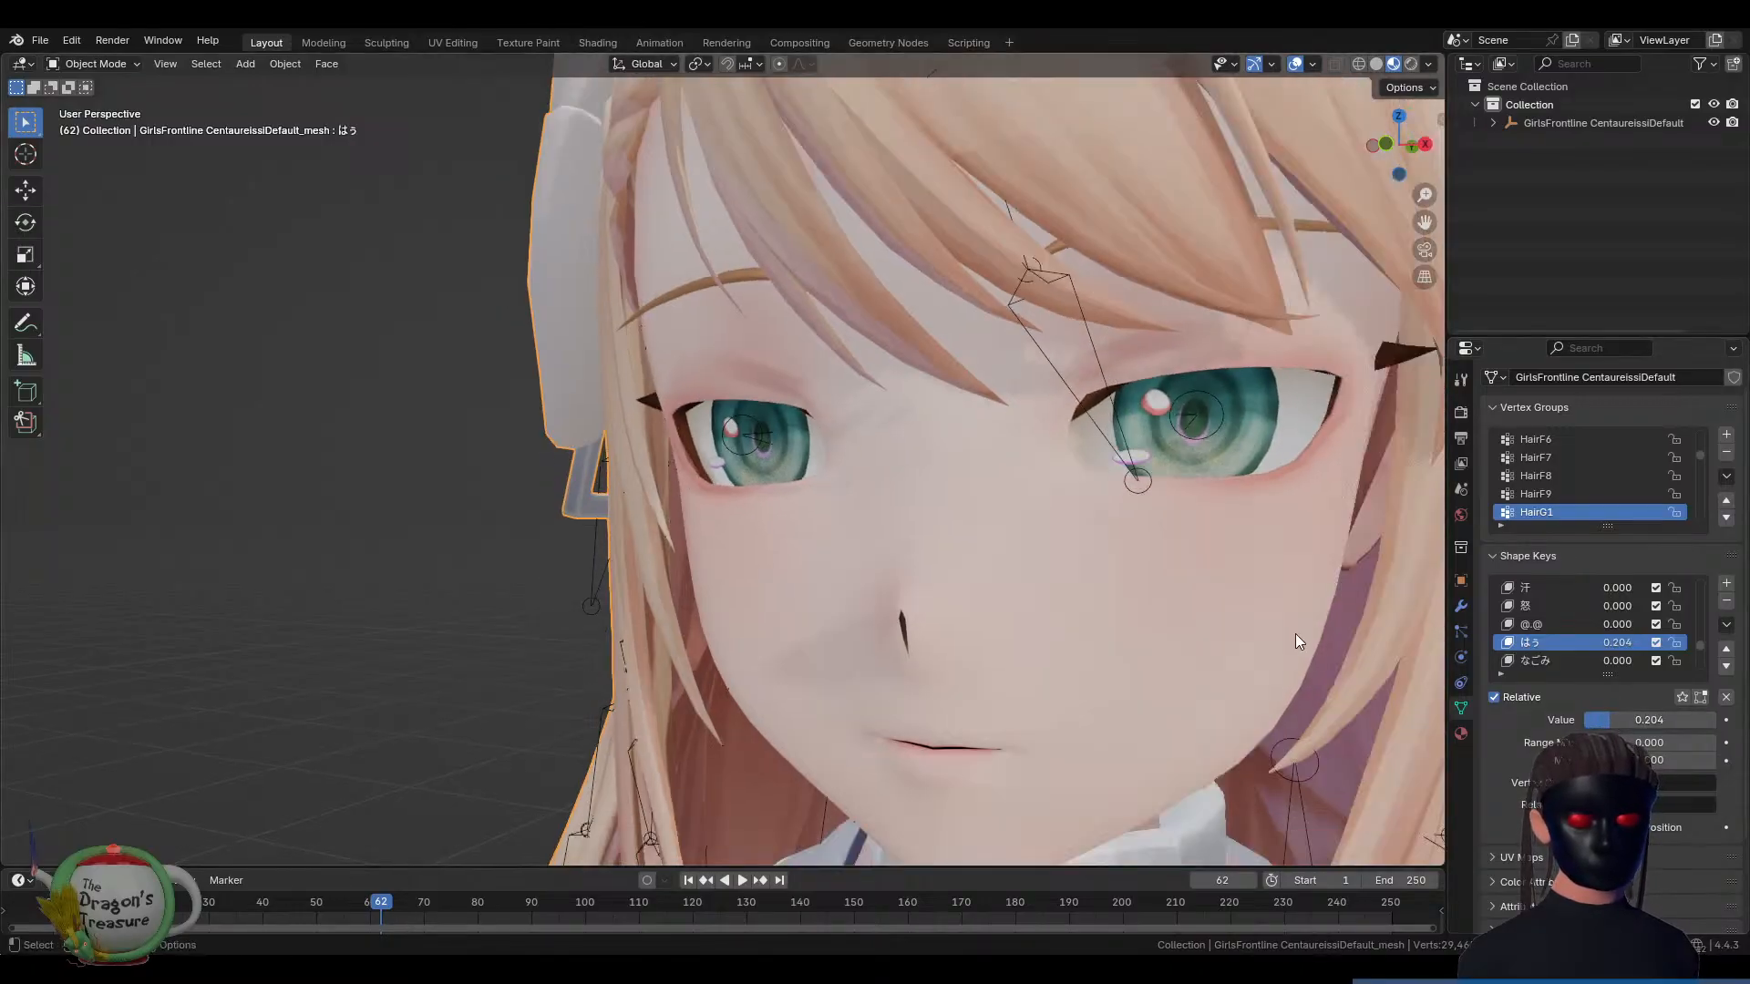
middle_drag(1295, 633, 1222, 636)
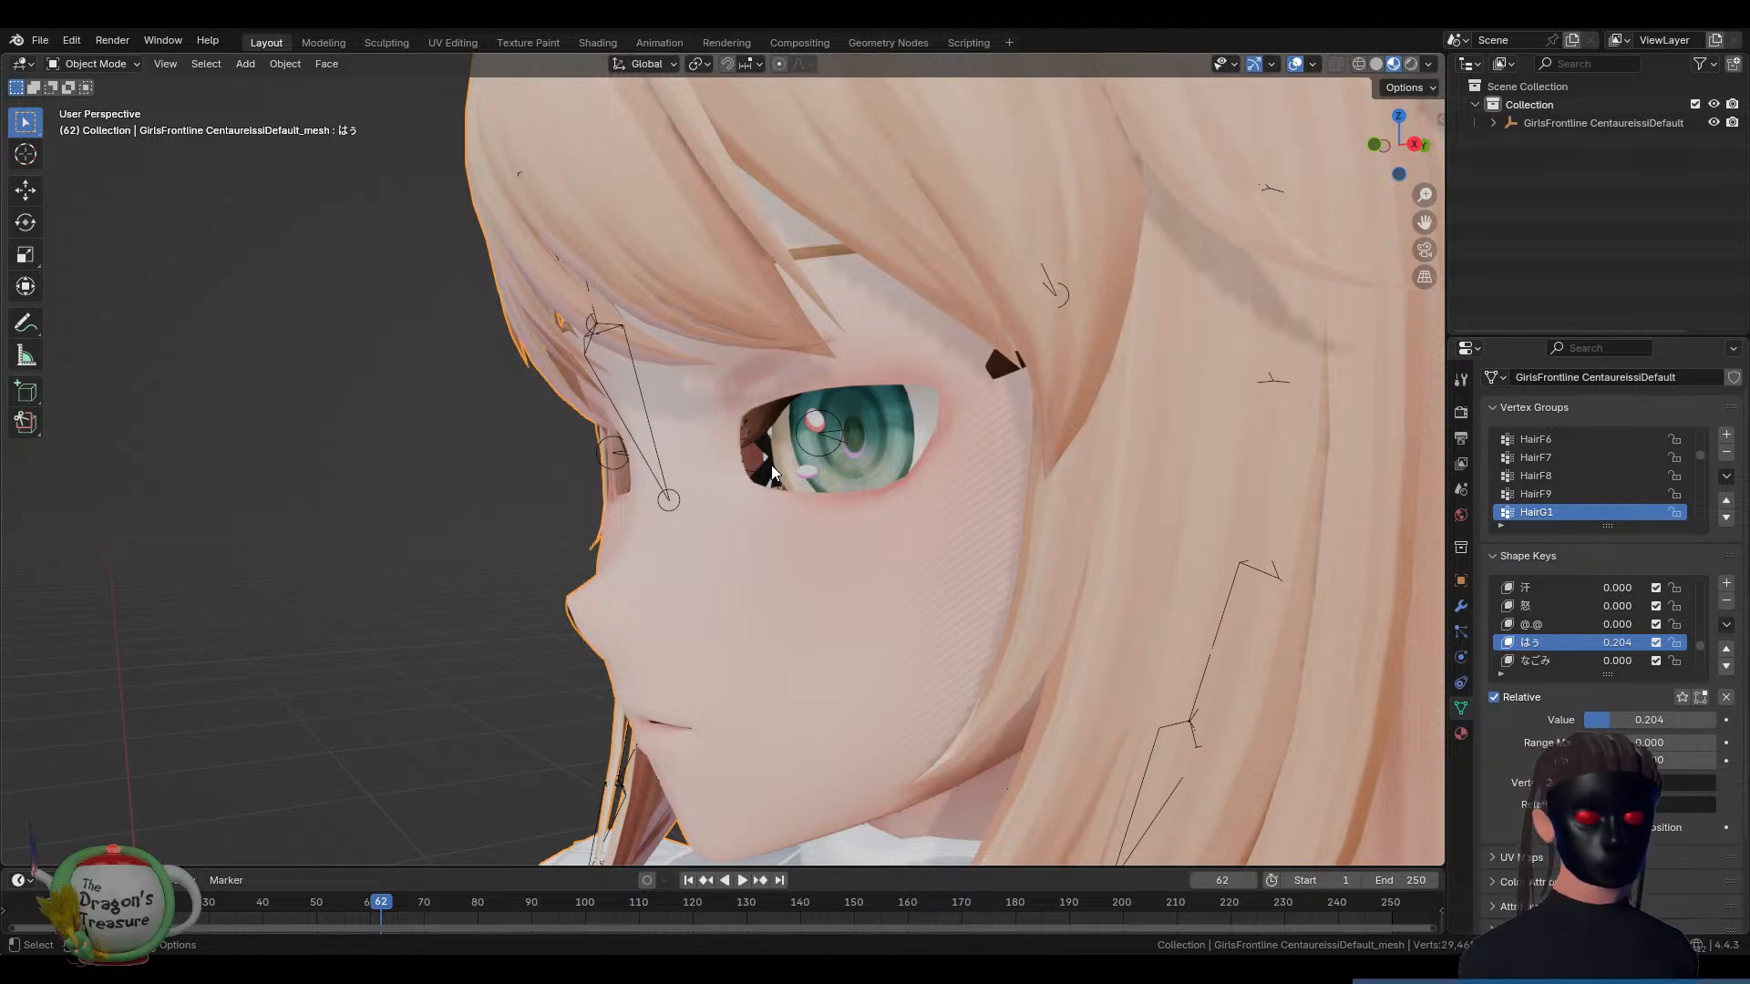
middle_drag(790, 441, 823, 441)
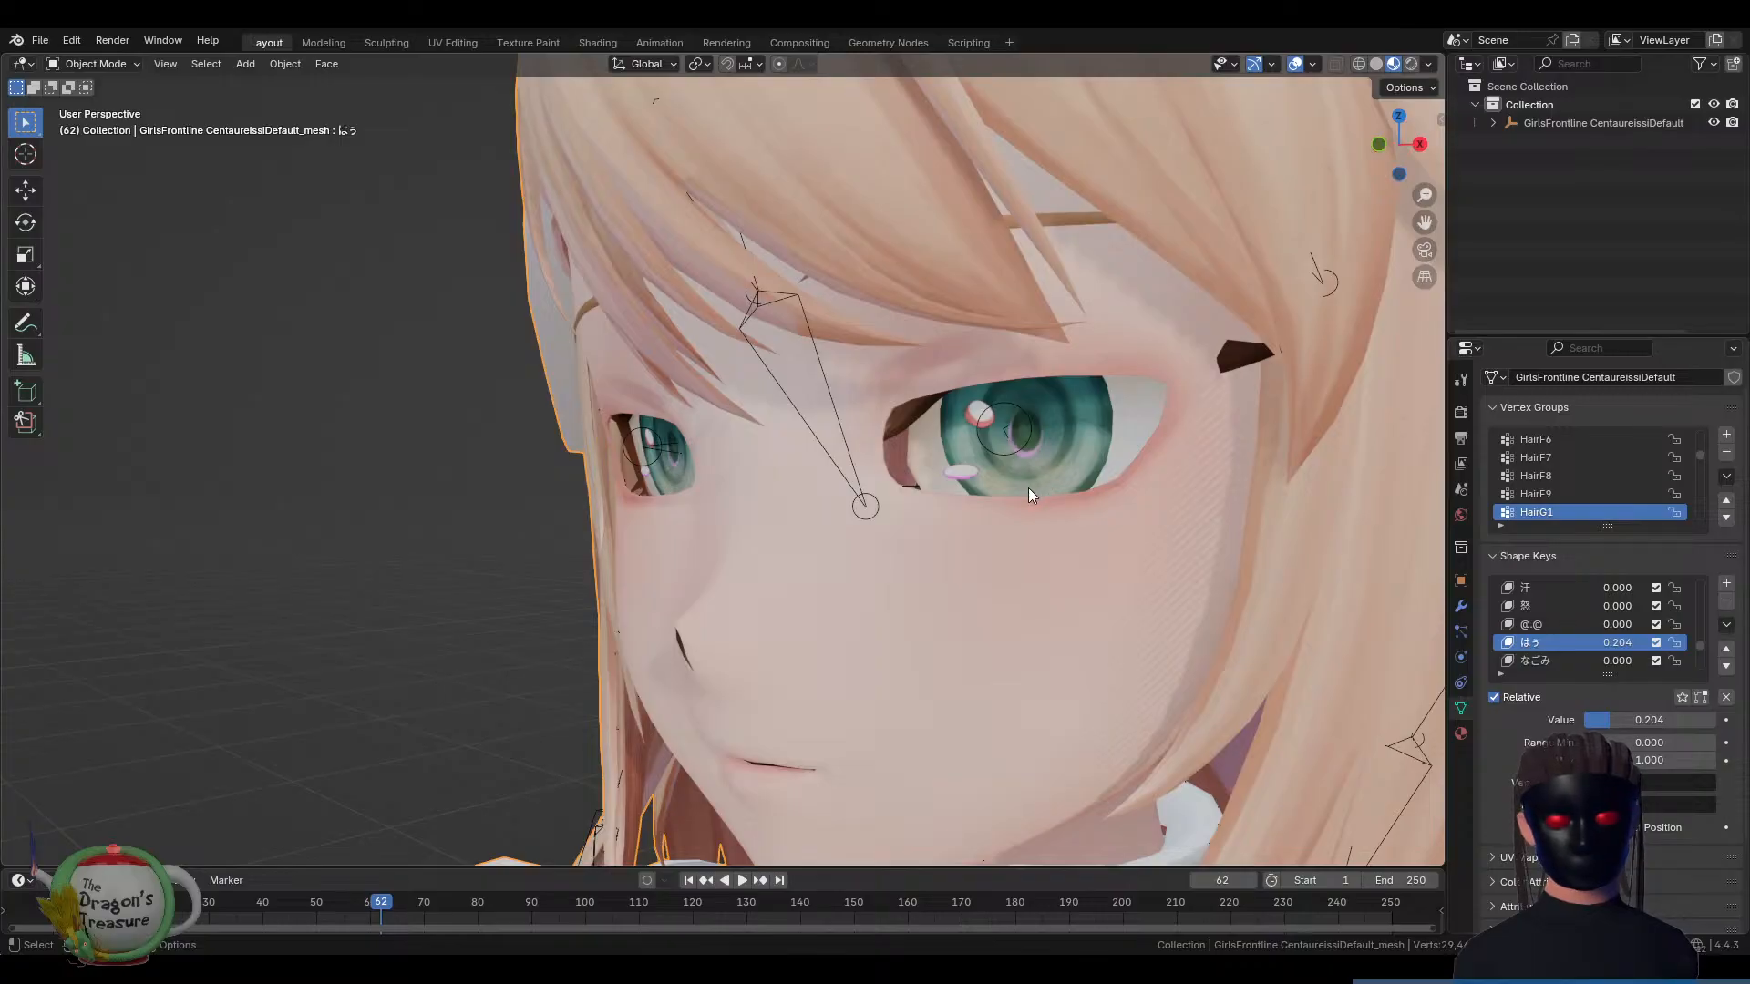
drag(1630, 720, 1588, 720)
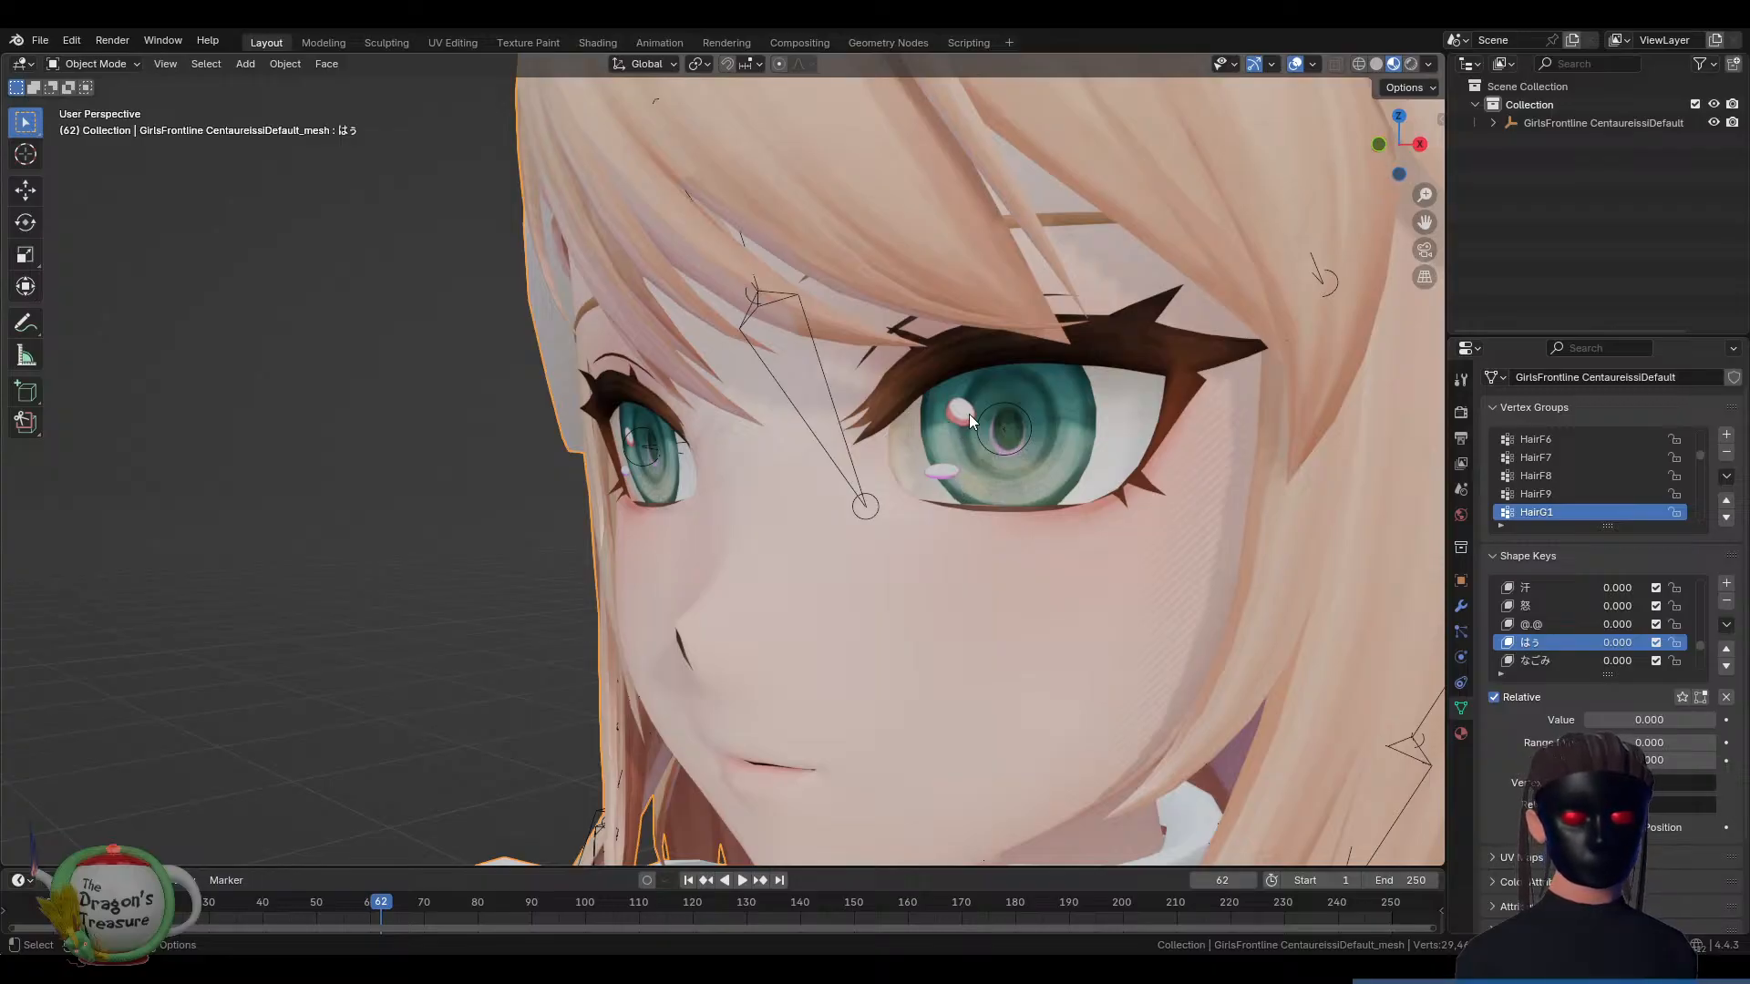
Examine the character's left eye up close from the side and front, checking the depth of the iris, highlights and eyelashes
middle_drag(998, 444, 970, 473)
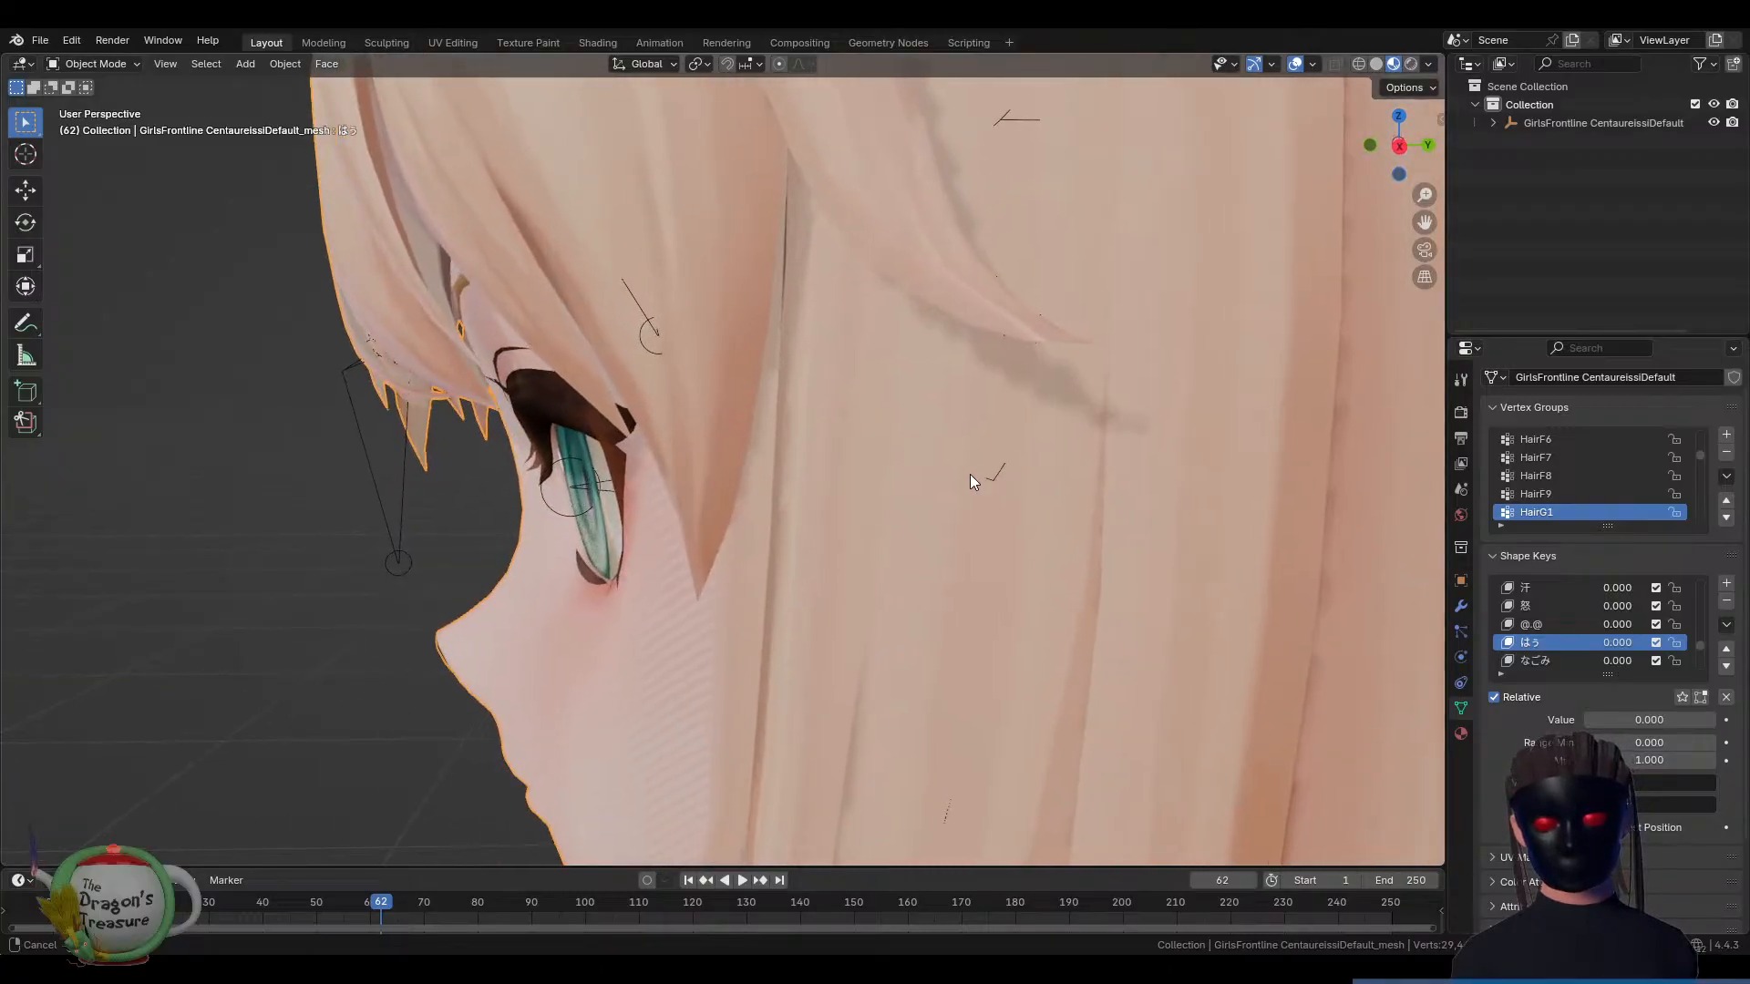
scroll(926, 528, up, 10)
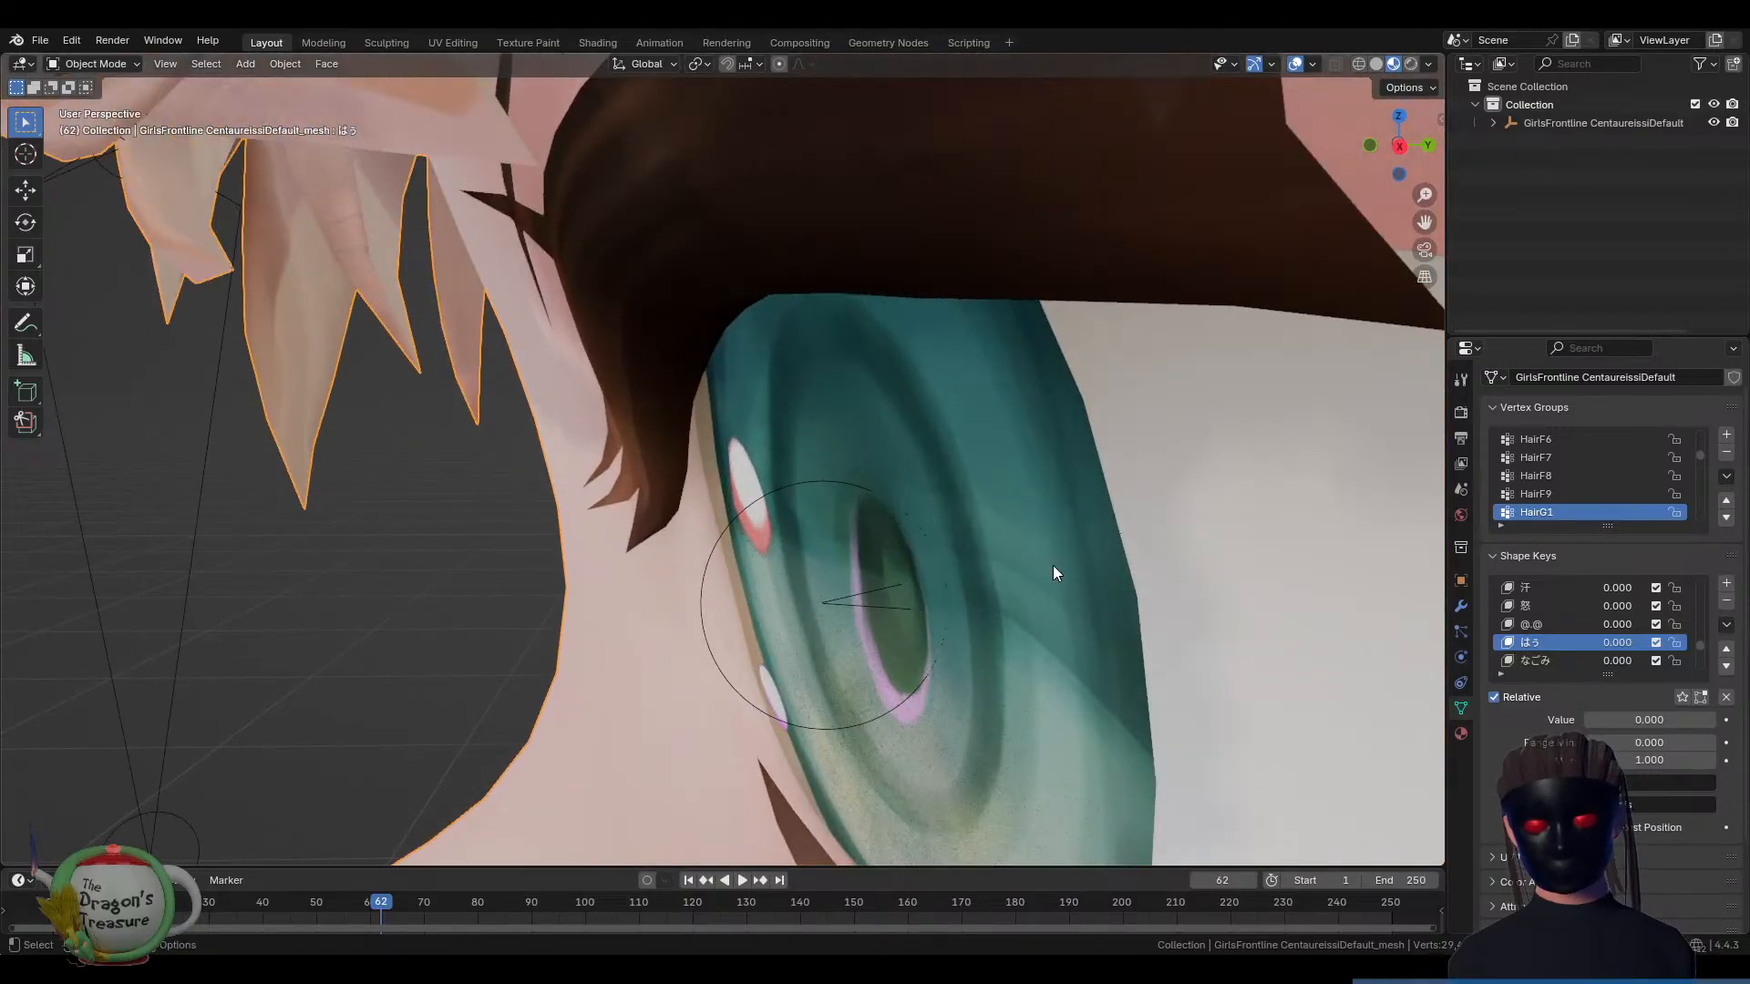
scroll(1048, 562, down, 8)
middle_drag(1042, 560, 1029, 564)
scroll(1030, 563, up, 1)
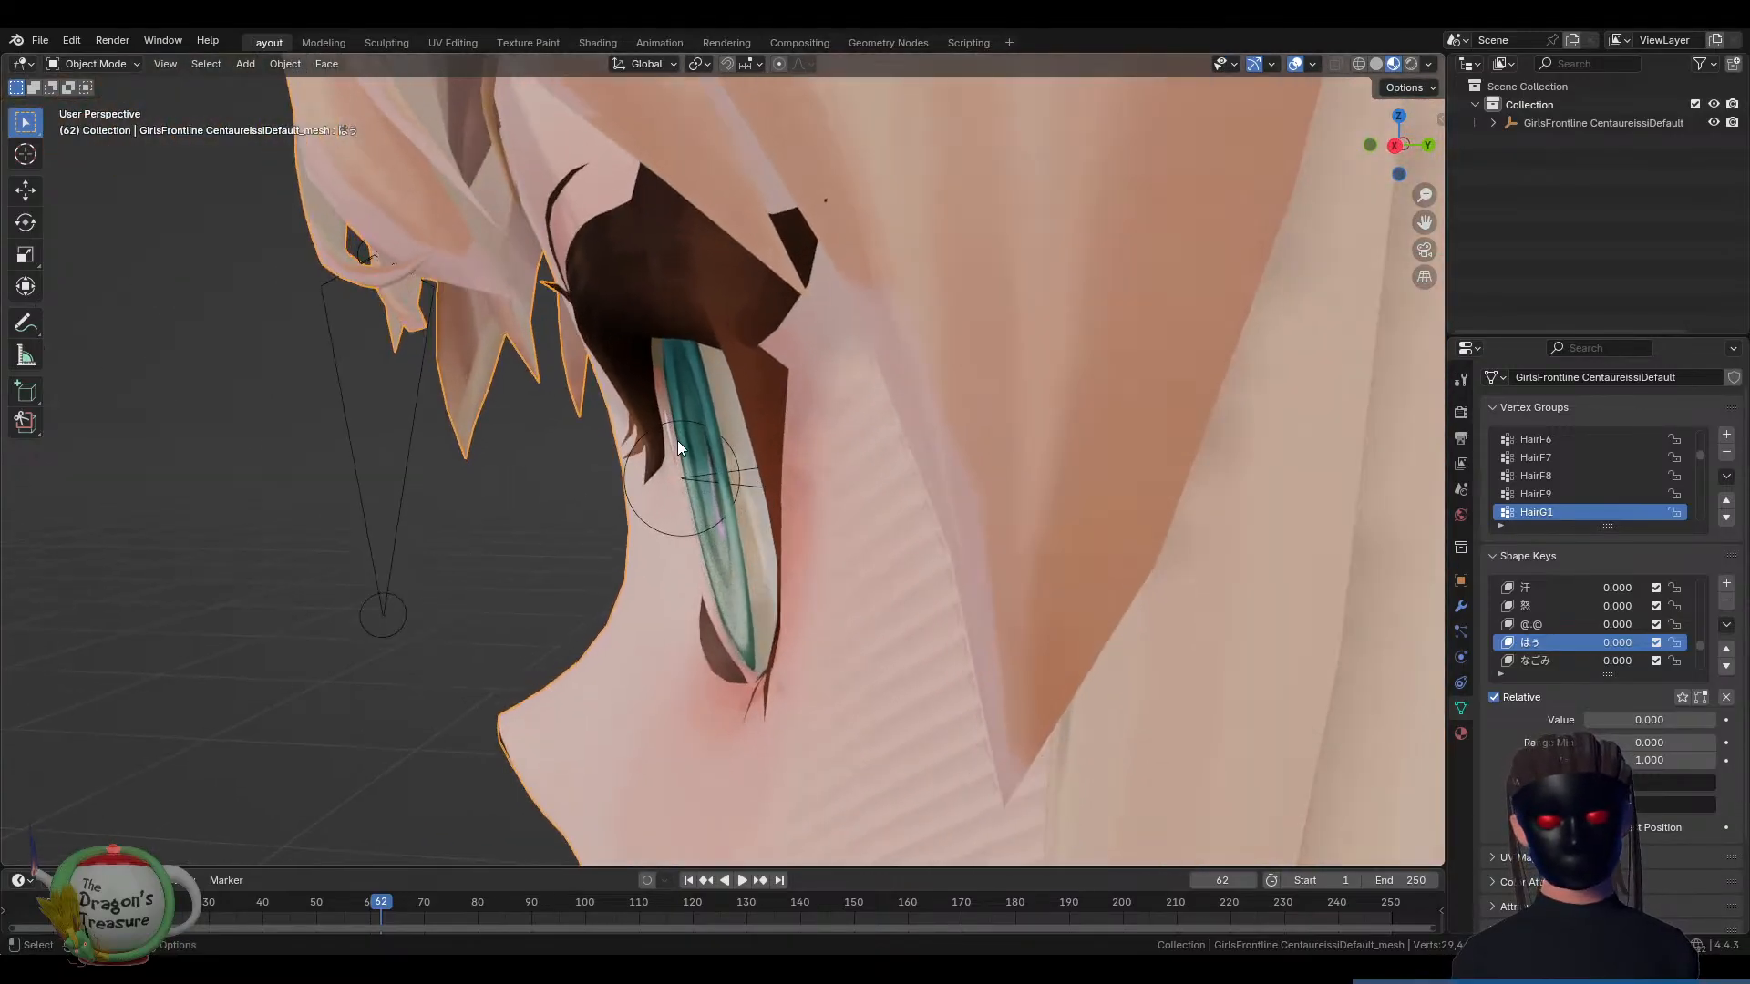
middle_drag(697, 540, 845, 560)
scroll(793, 534, down, 8)
scroll(806, 549, up, 3)
shift+middle_drag(1146, 645, 1059, 609)
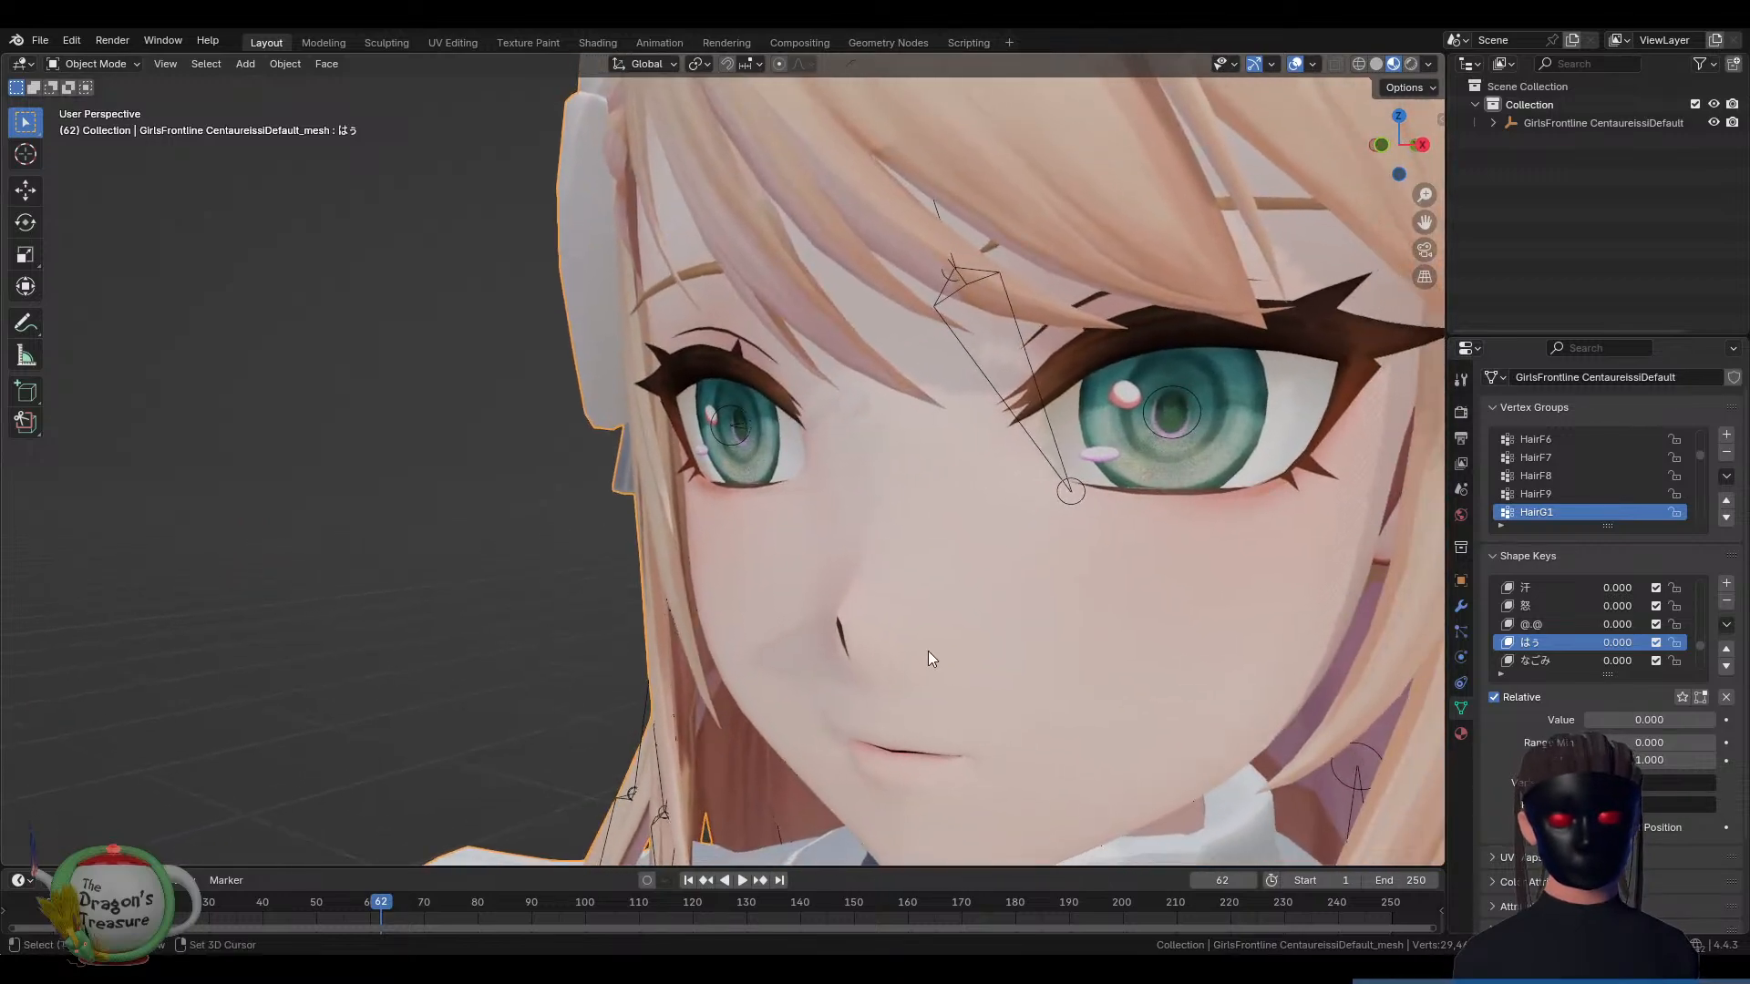
In Edit Mode, select an edge of the dark sliver that forms the nose line and move it away from the face
scroll(883, 661, up, 3)
shift+middle_drag(999, 713, 1025, 380)
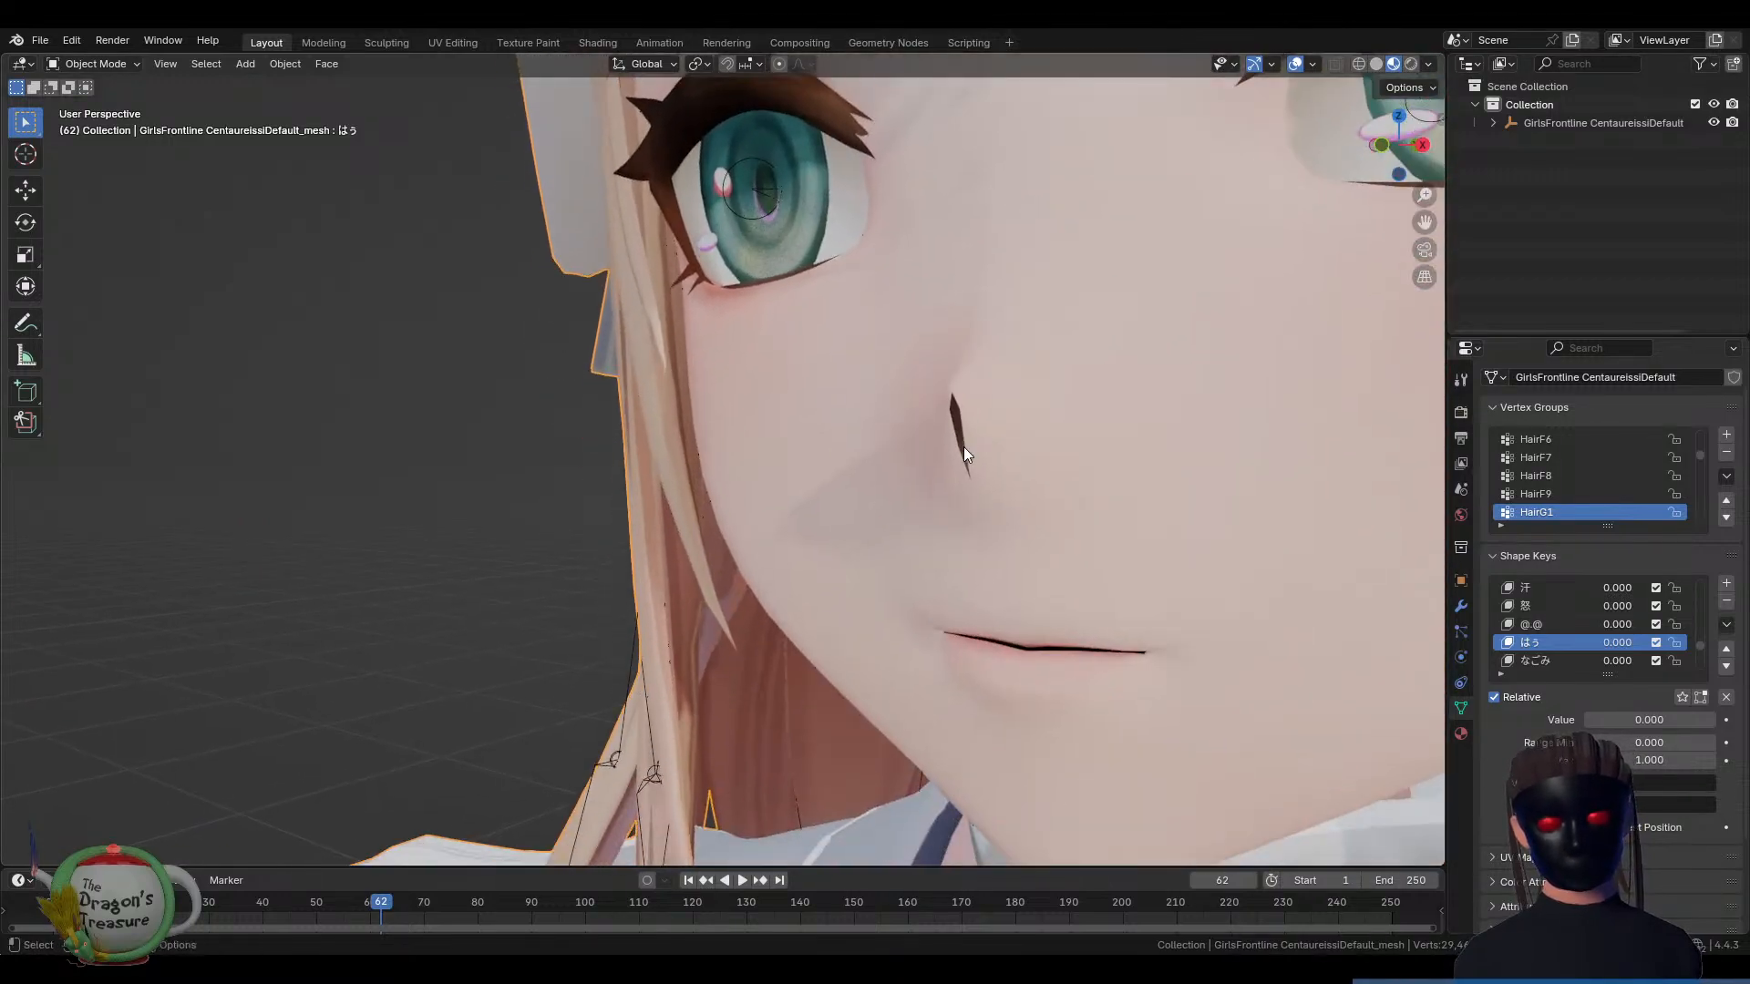
middle_drag(969, 447, 456, 423)
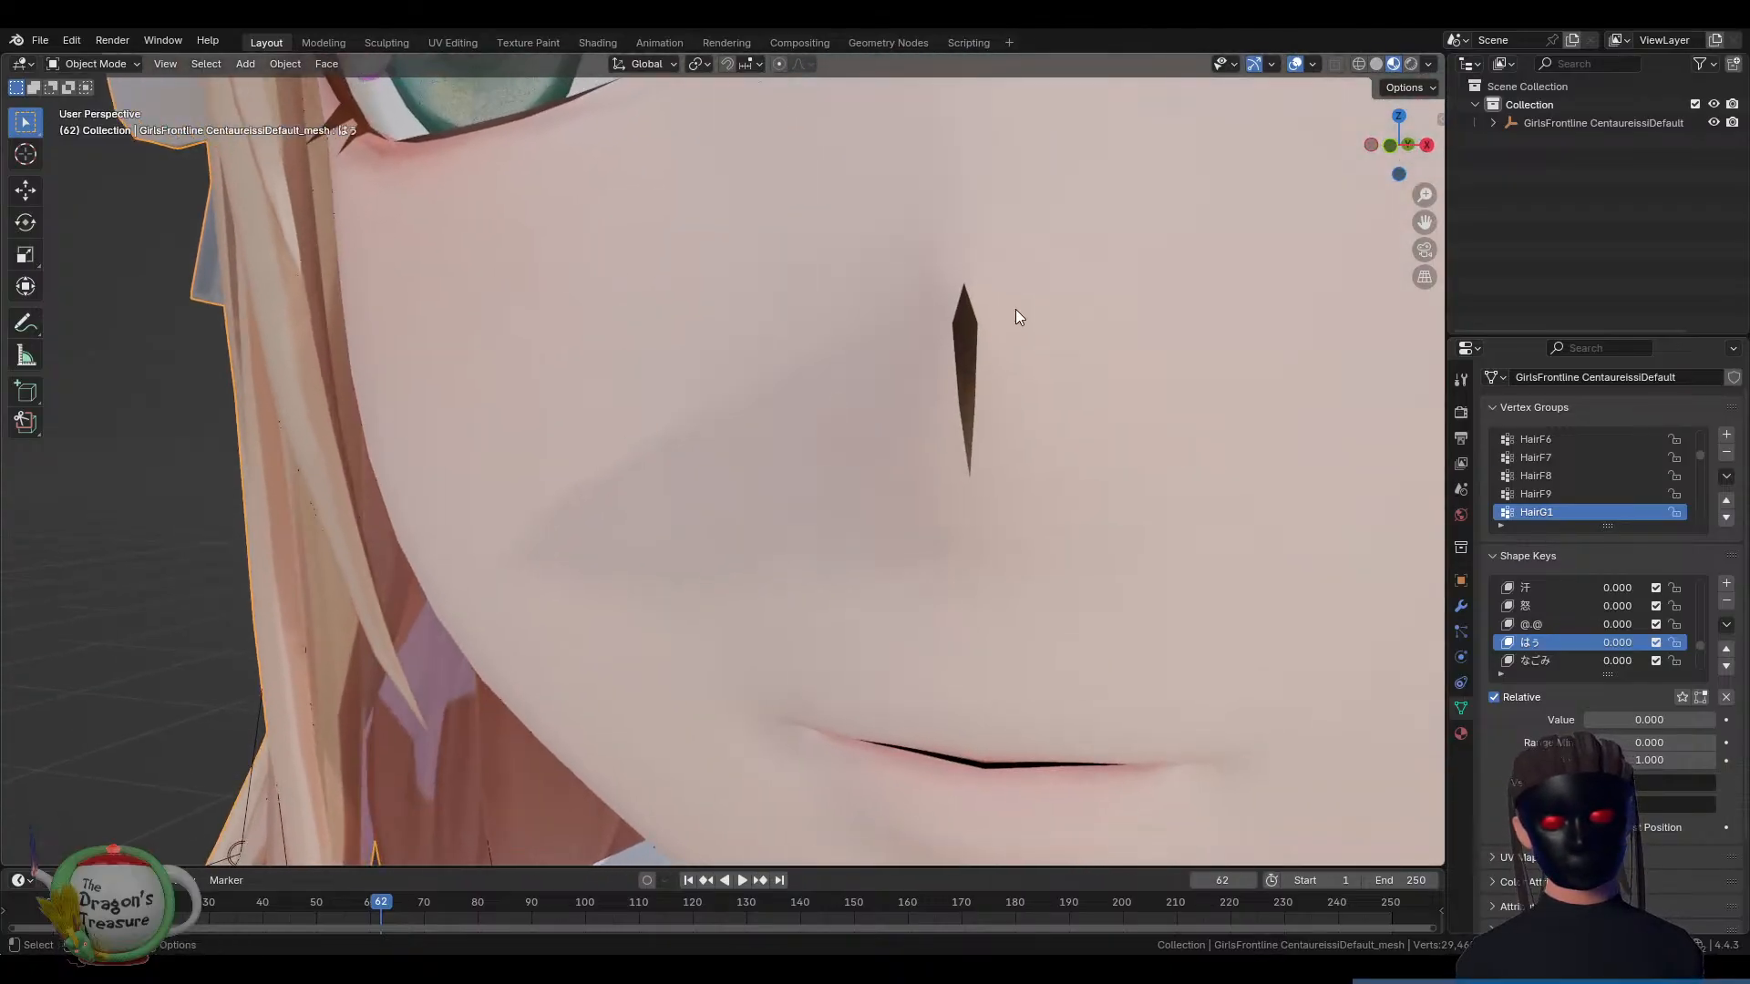
scroll(981, 356, down, 4)
middle_drag(805, 413, 800, 489)
scroll(806, 425, up, 1)
key(Tab)
scroll(800, 489, up, 4)
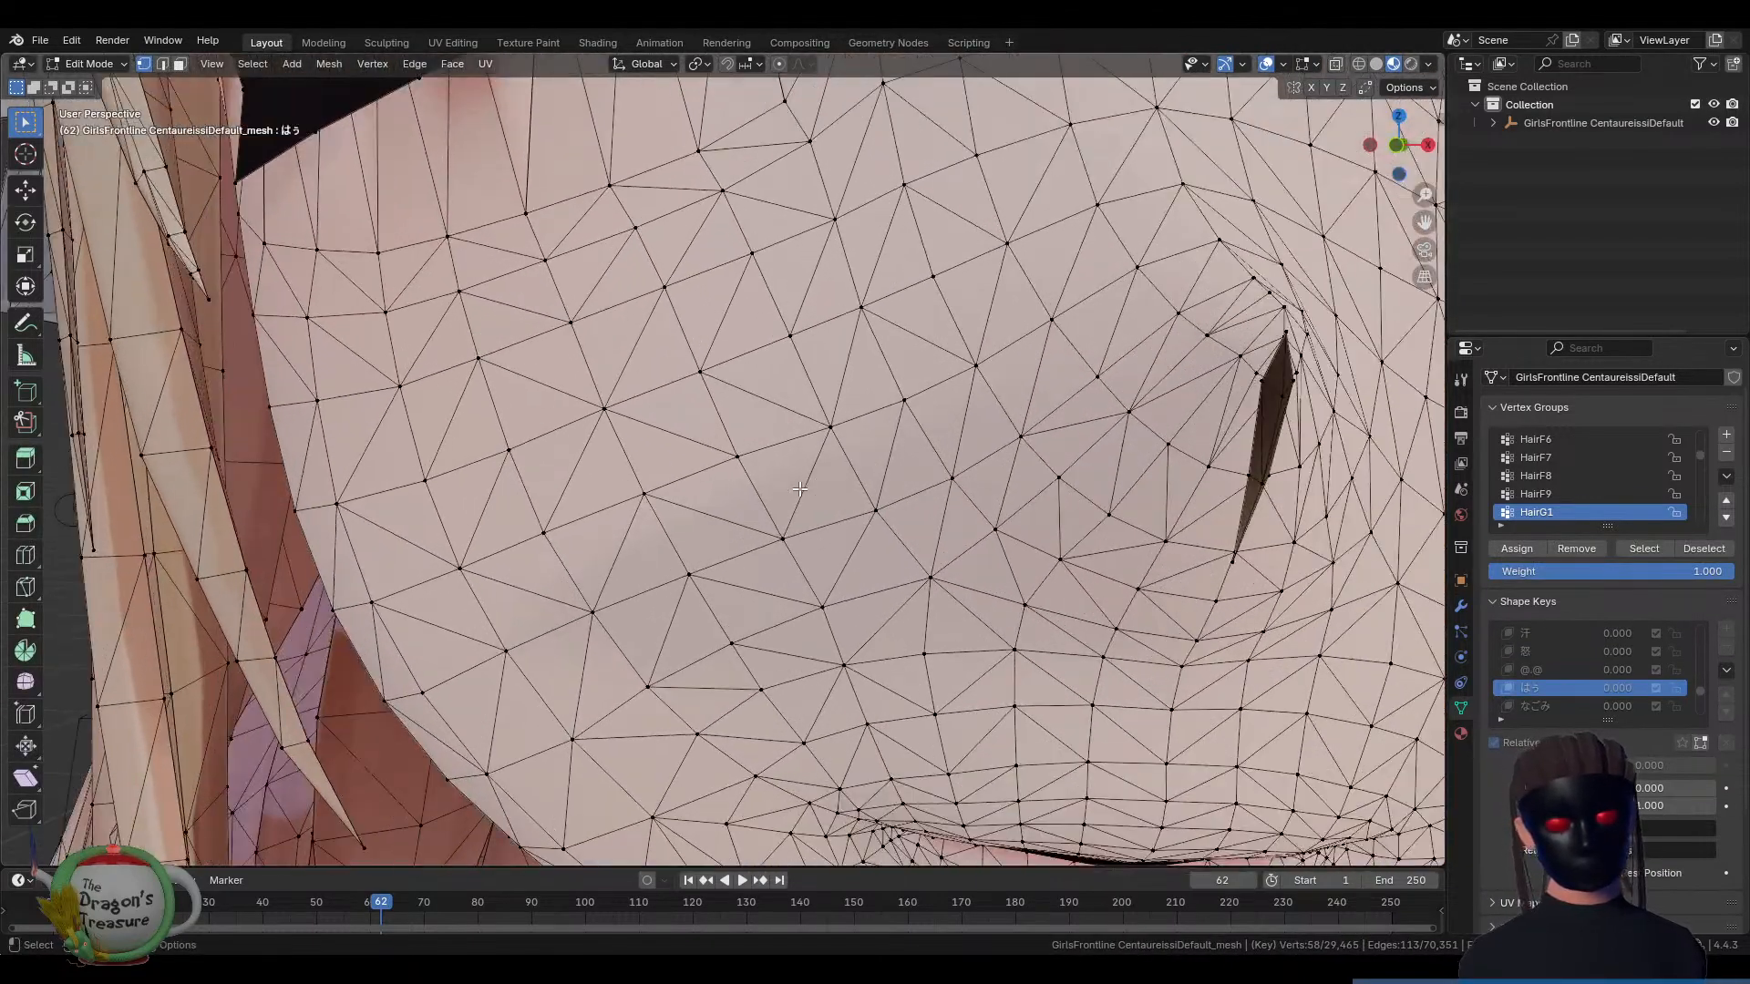
click(1278, 401)
middle_drag(1278, 401, 1278, 472)
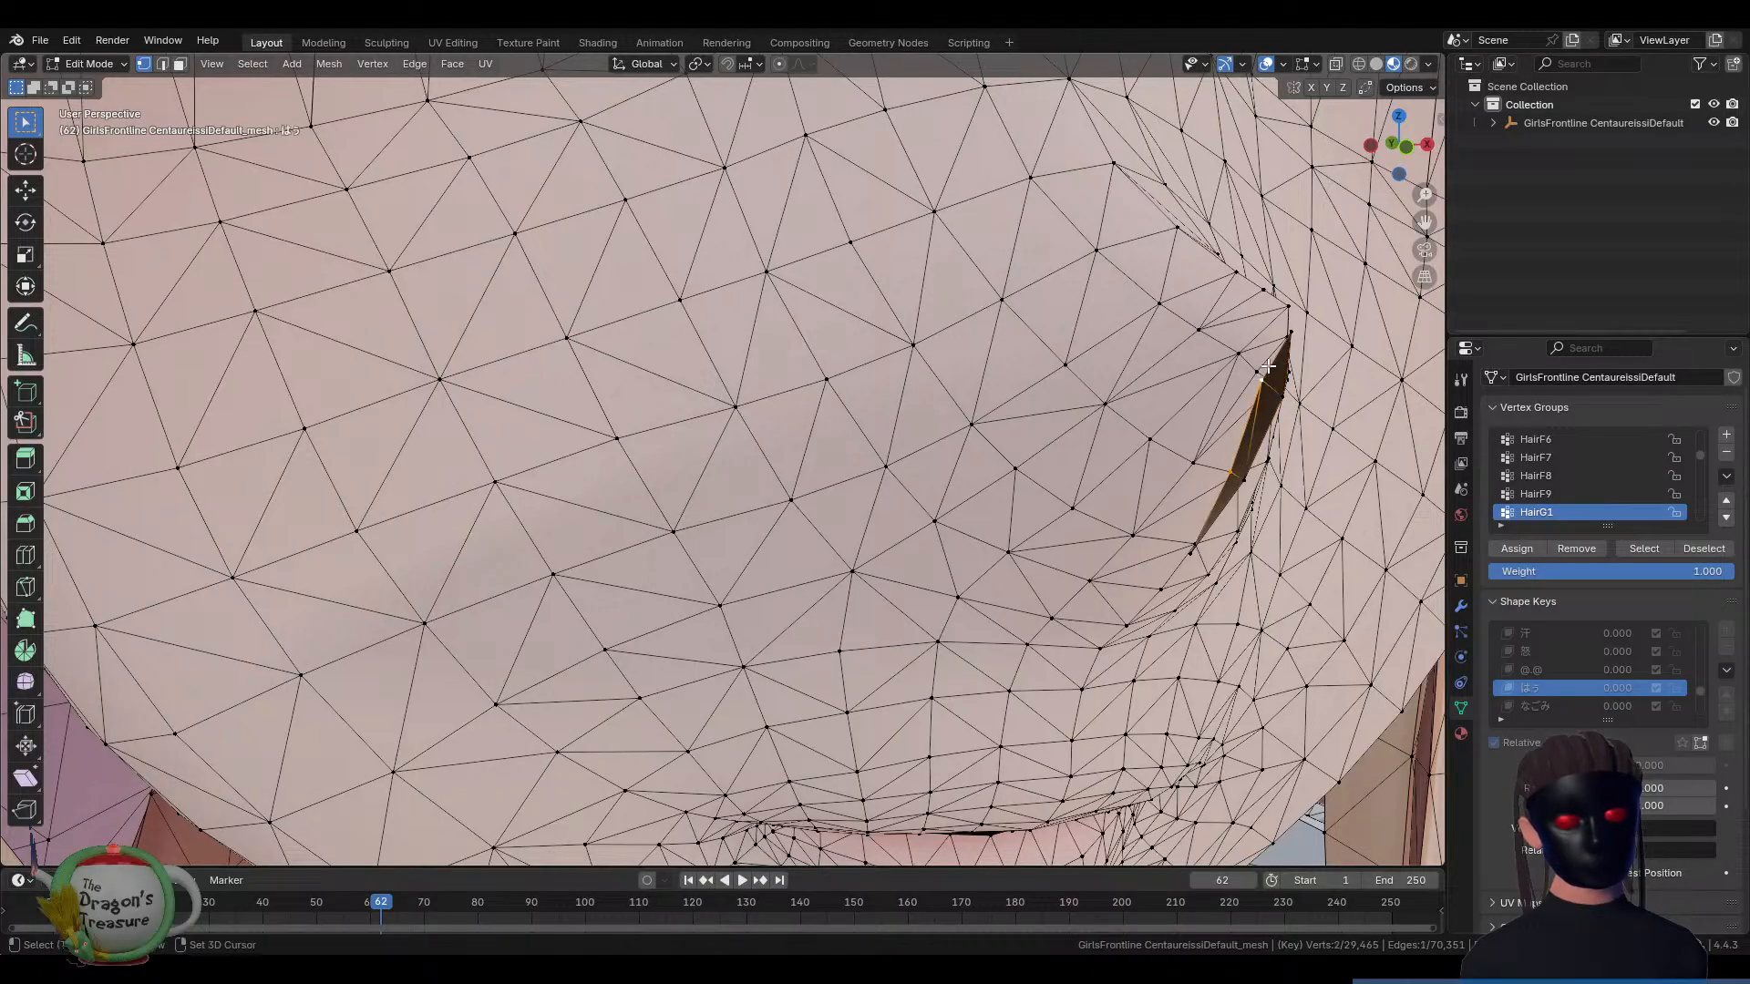
middle_drag(1323, 423, 1076, 474)
key(g)
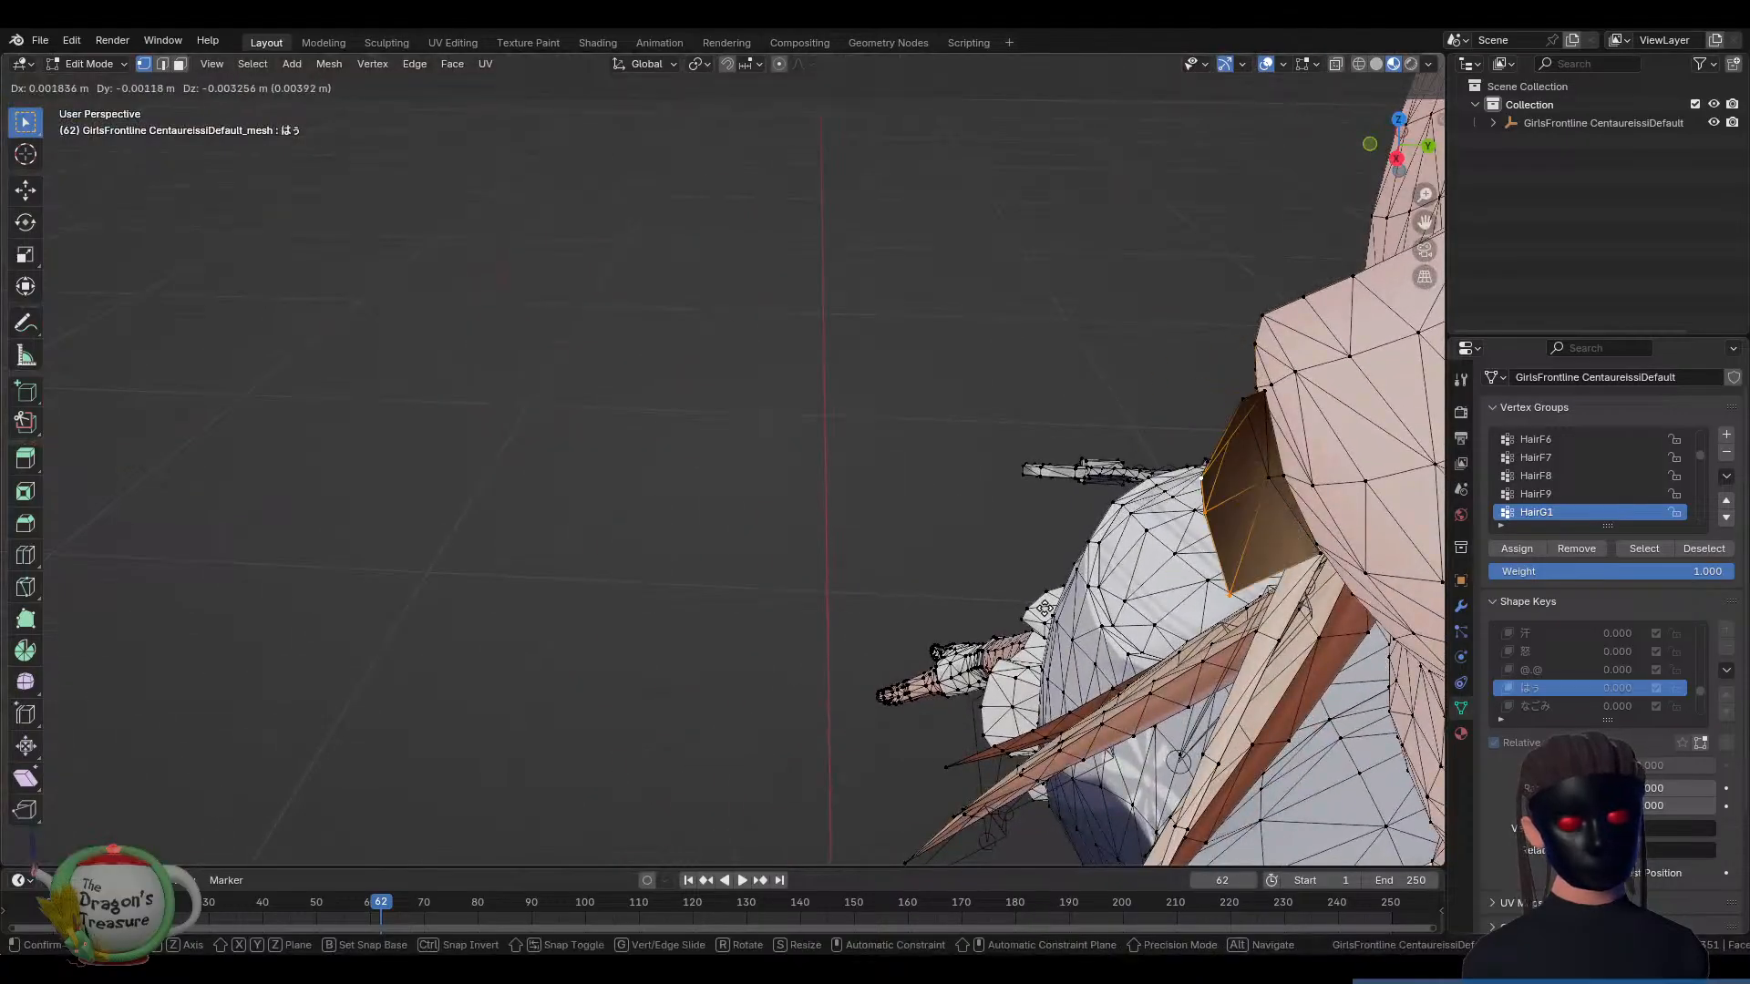
Try moving the dark nose mark's vertices, then its whole linked piece, cancel the moves and return to Object Mode
click(1033, 544)
middle_drag(1015, 550, 1304, 507)
key(g)
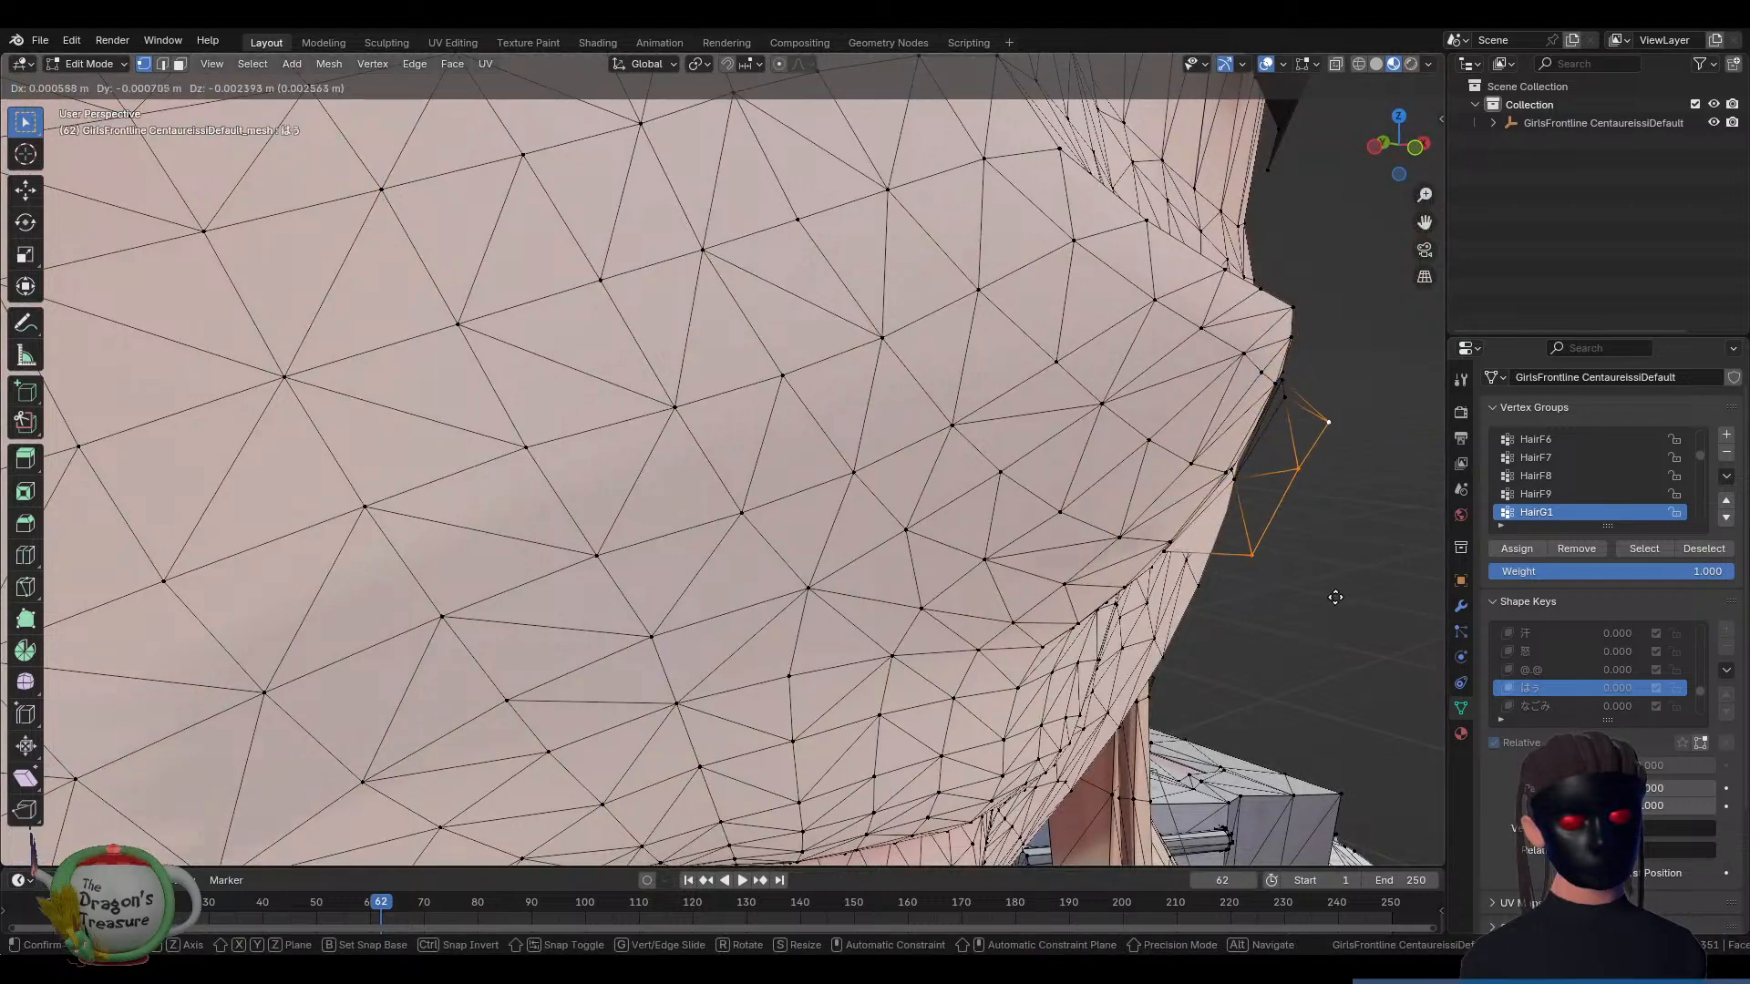
right_click(1331, 579)
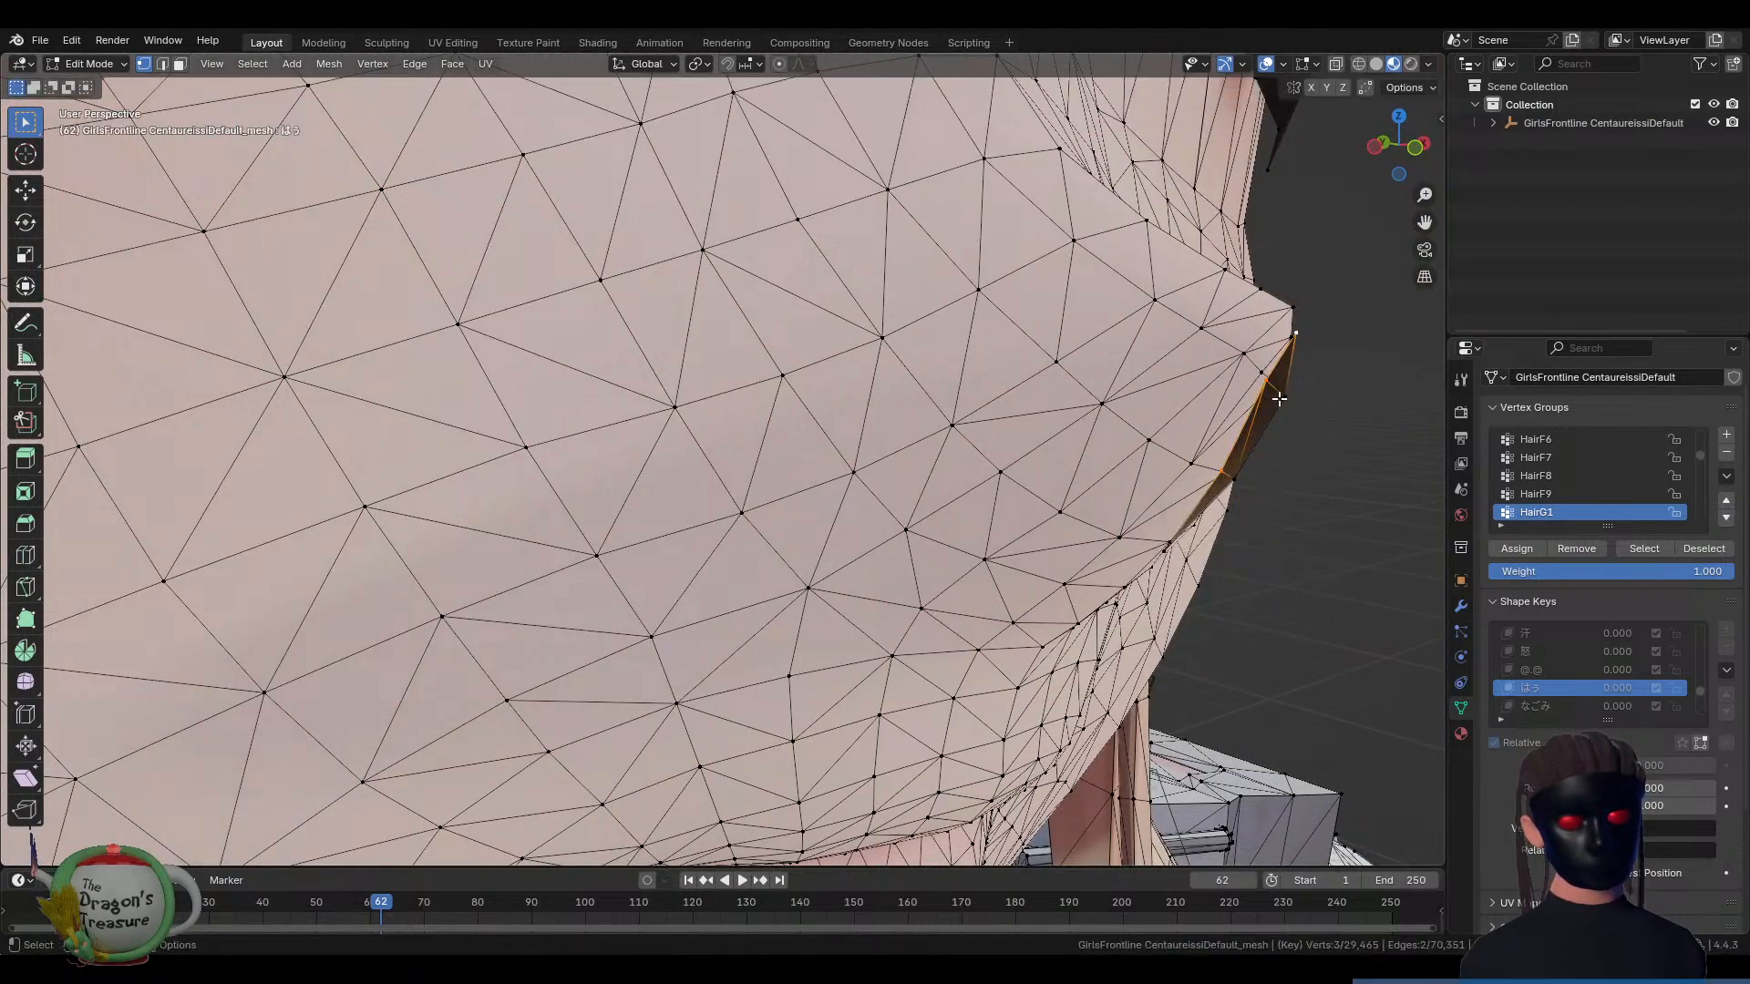
key(f)
key(g)
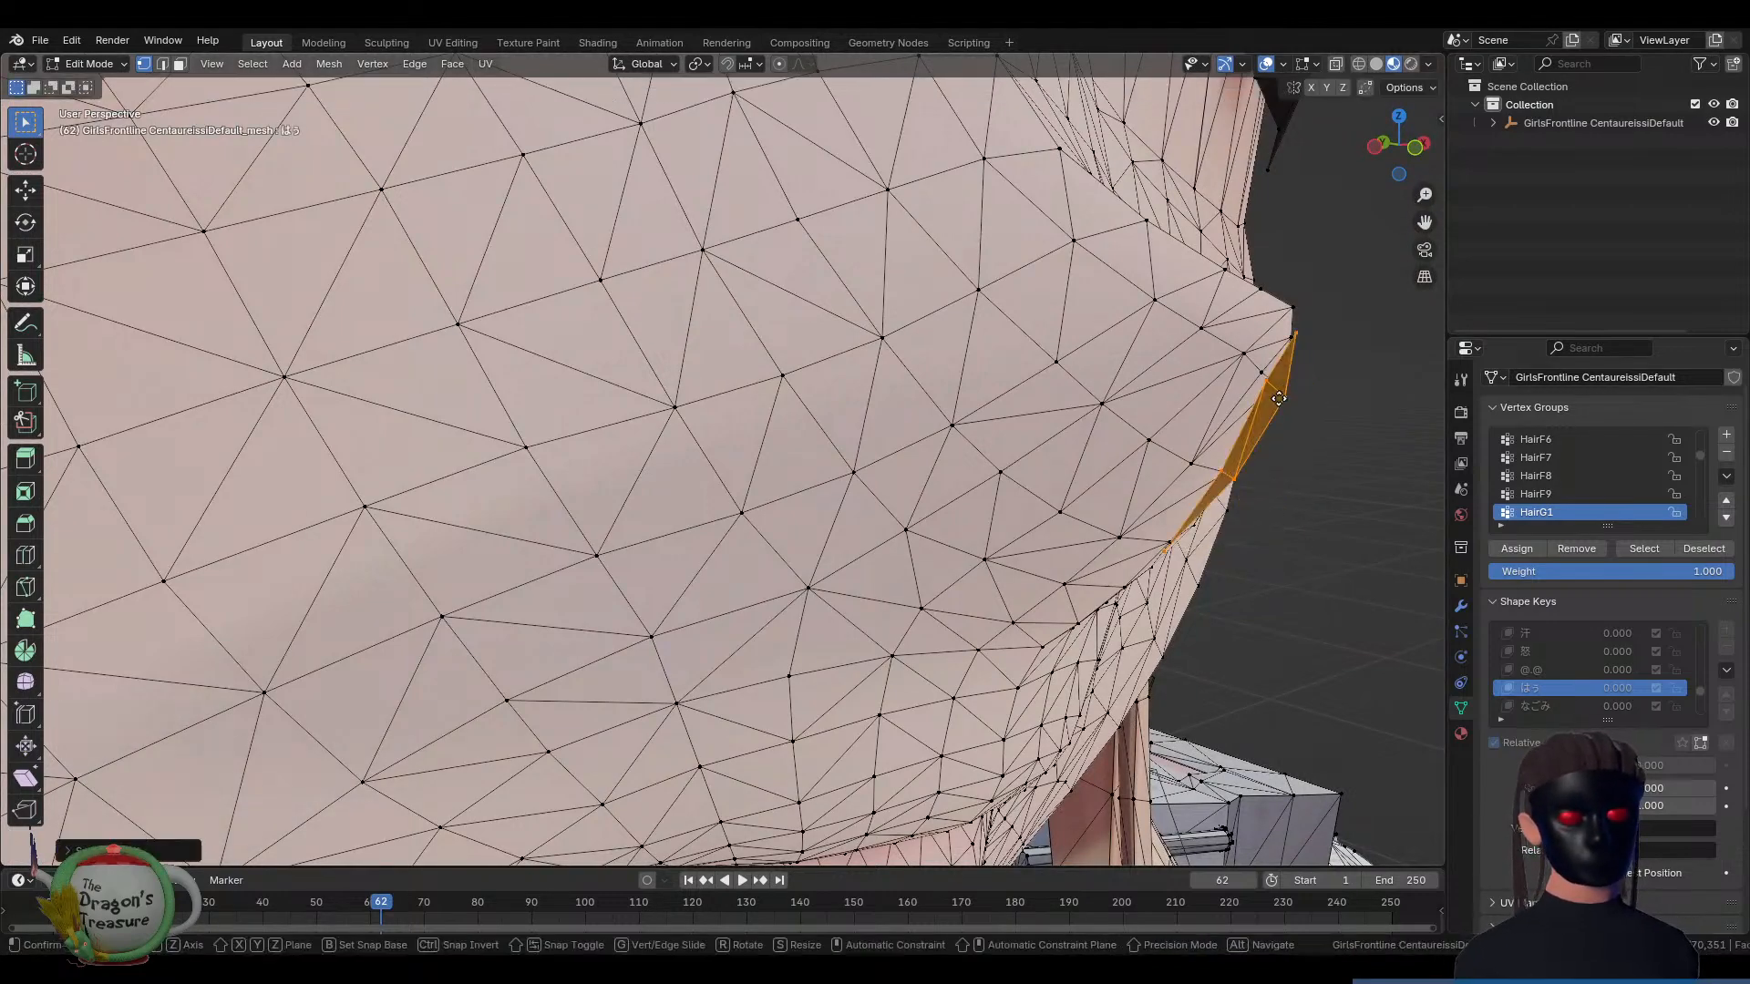
right_click(1273, 496)
scroll(1273, 504, down, 2)
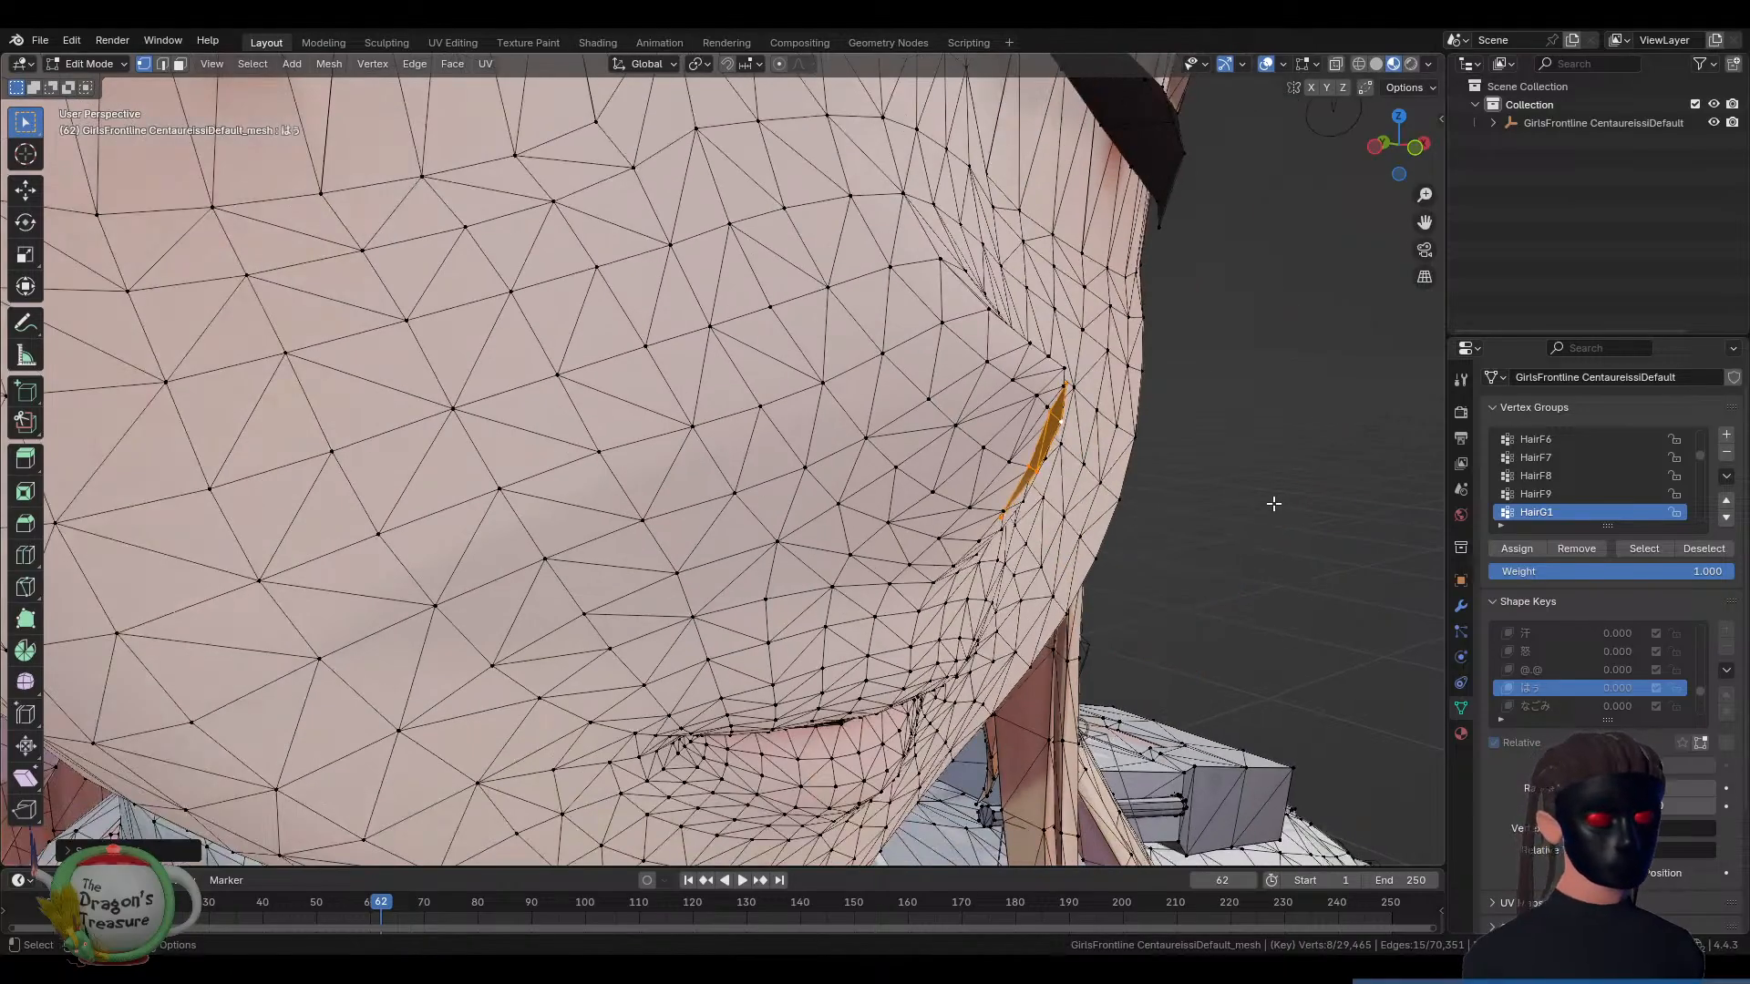
middle_drag(1271, 499, 1111, 492)
scroll(1111, 492, down, 6)
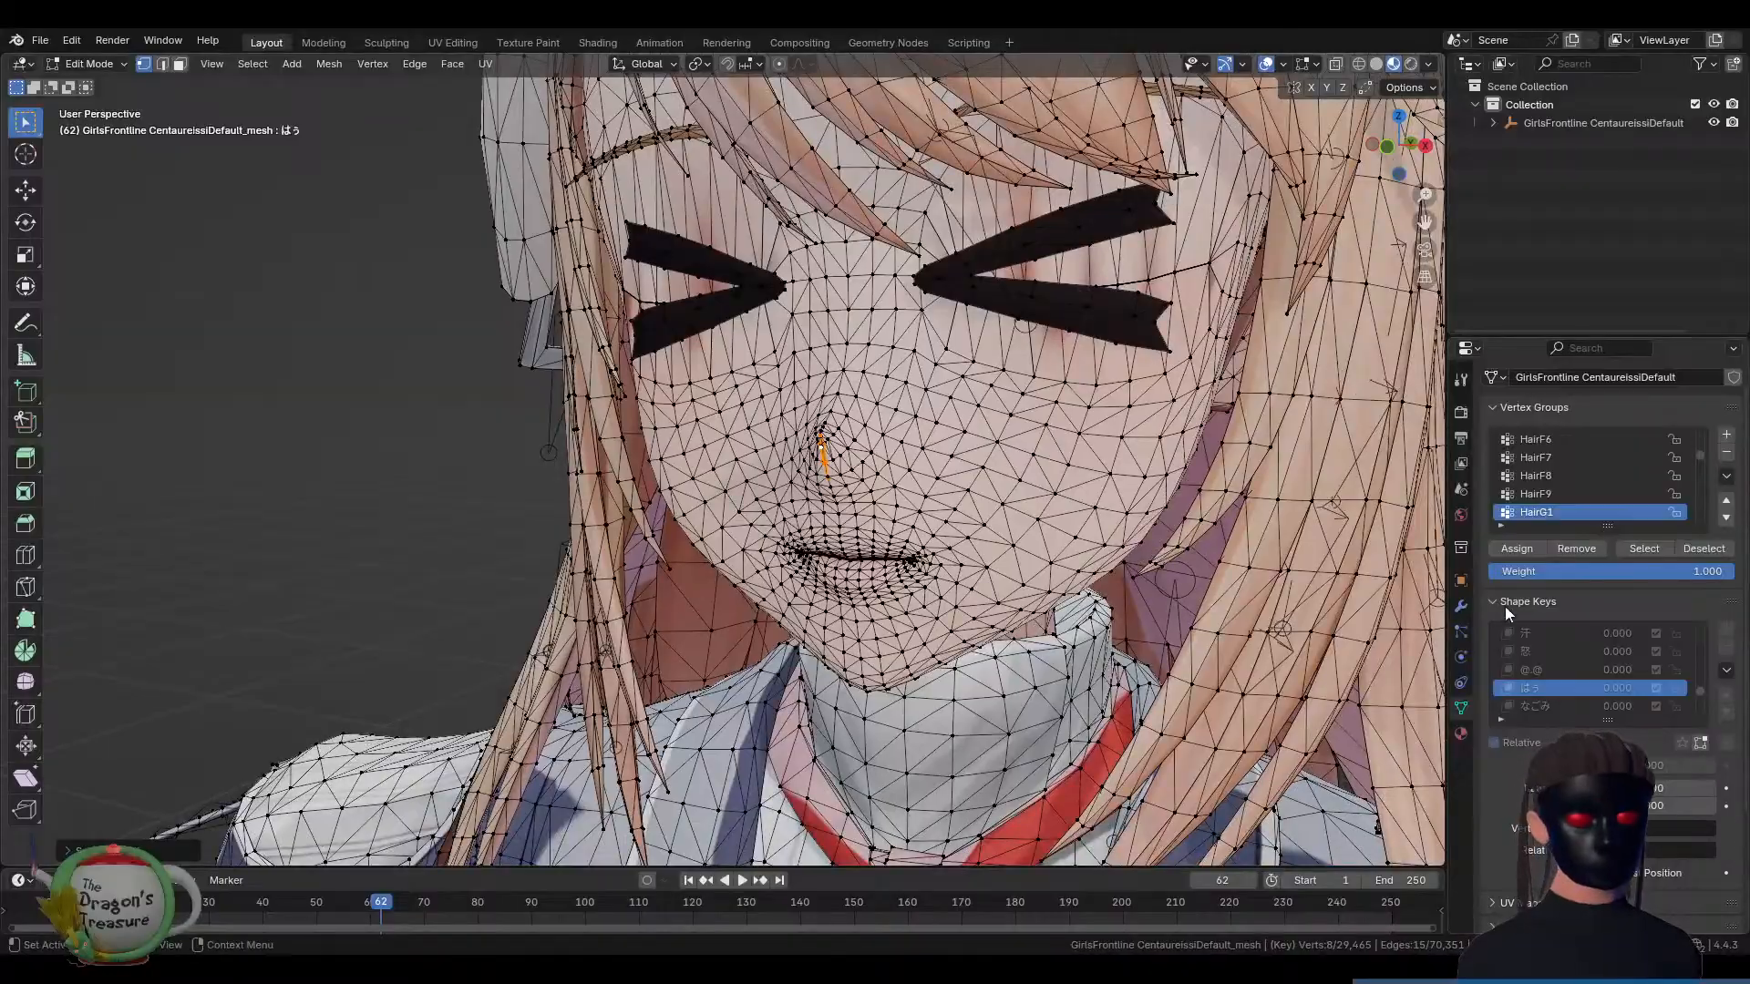
key(Tab)
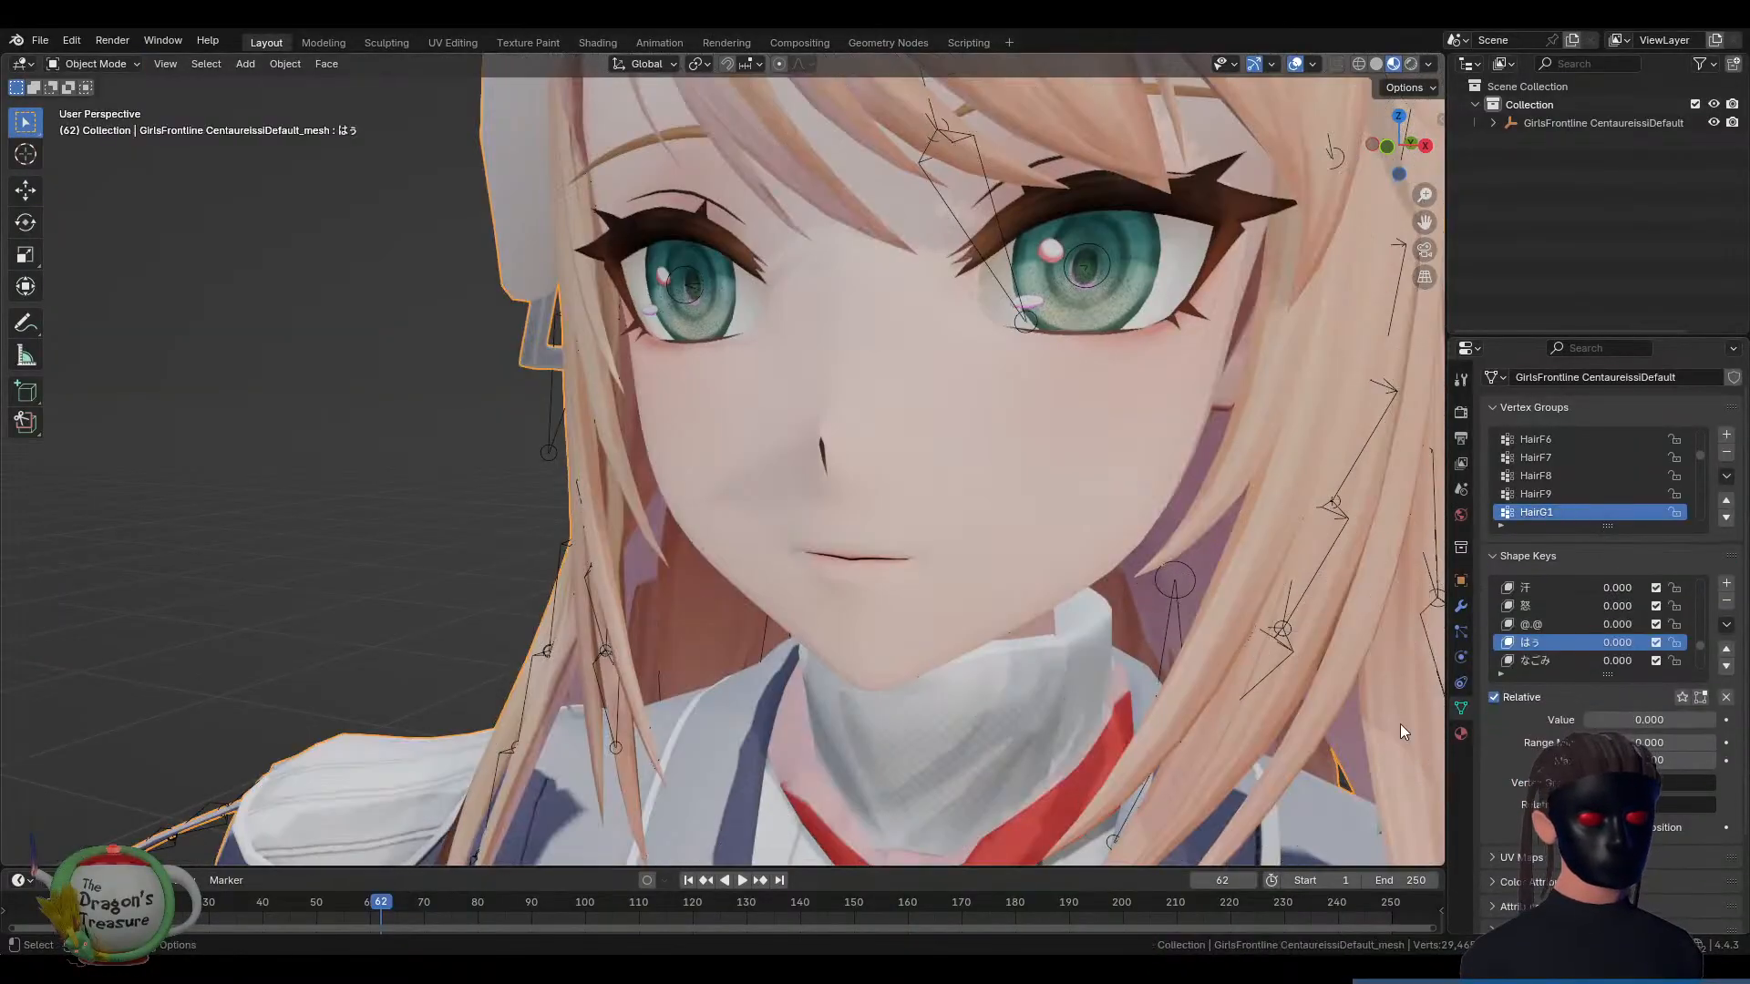
Preview the なごみ and はちゅ目 shape keys on the character's face
click(1526, 662)
drag(1599, 719, 1718, 719)
scroll(1533, 644, down, 3)
click(1535, 627)
Preview the はぁと shape key at 1.000, view the eye up close and reset the value to 0
click(1535, 642)
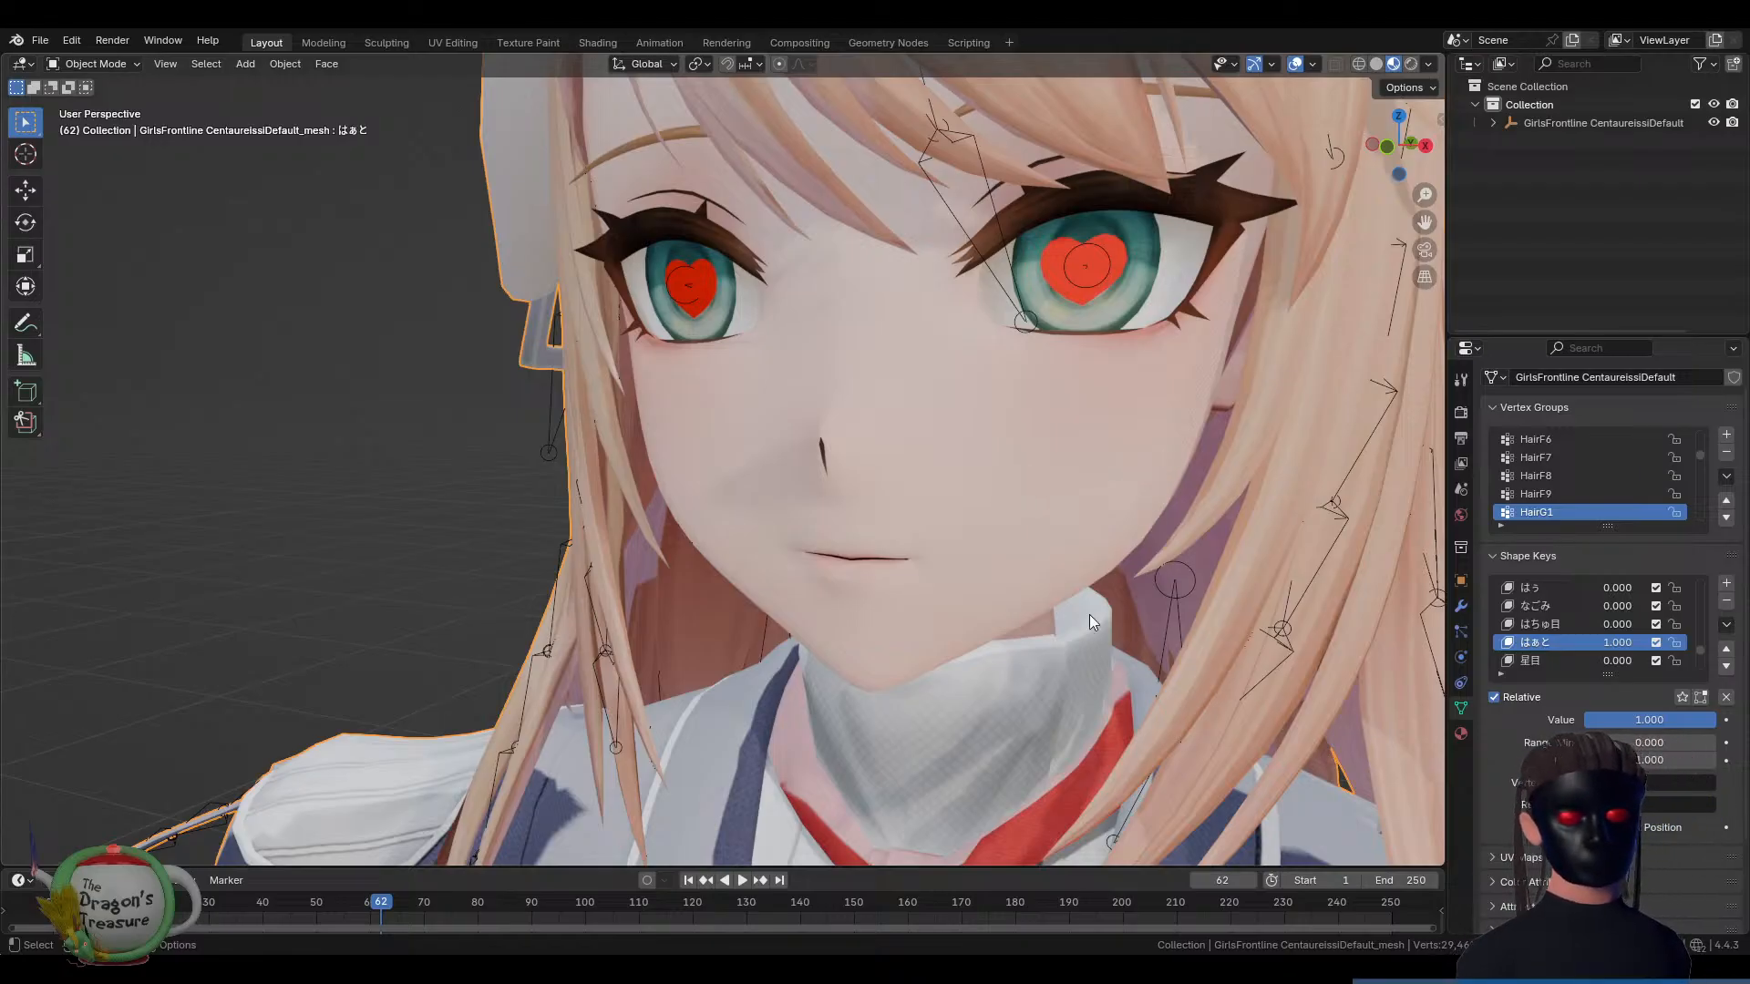
drag(1669, 722, 1588, 720)
middle_drag(1313, 324, 1244, 348)
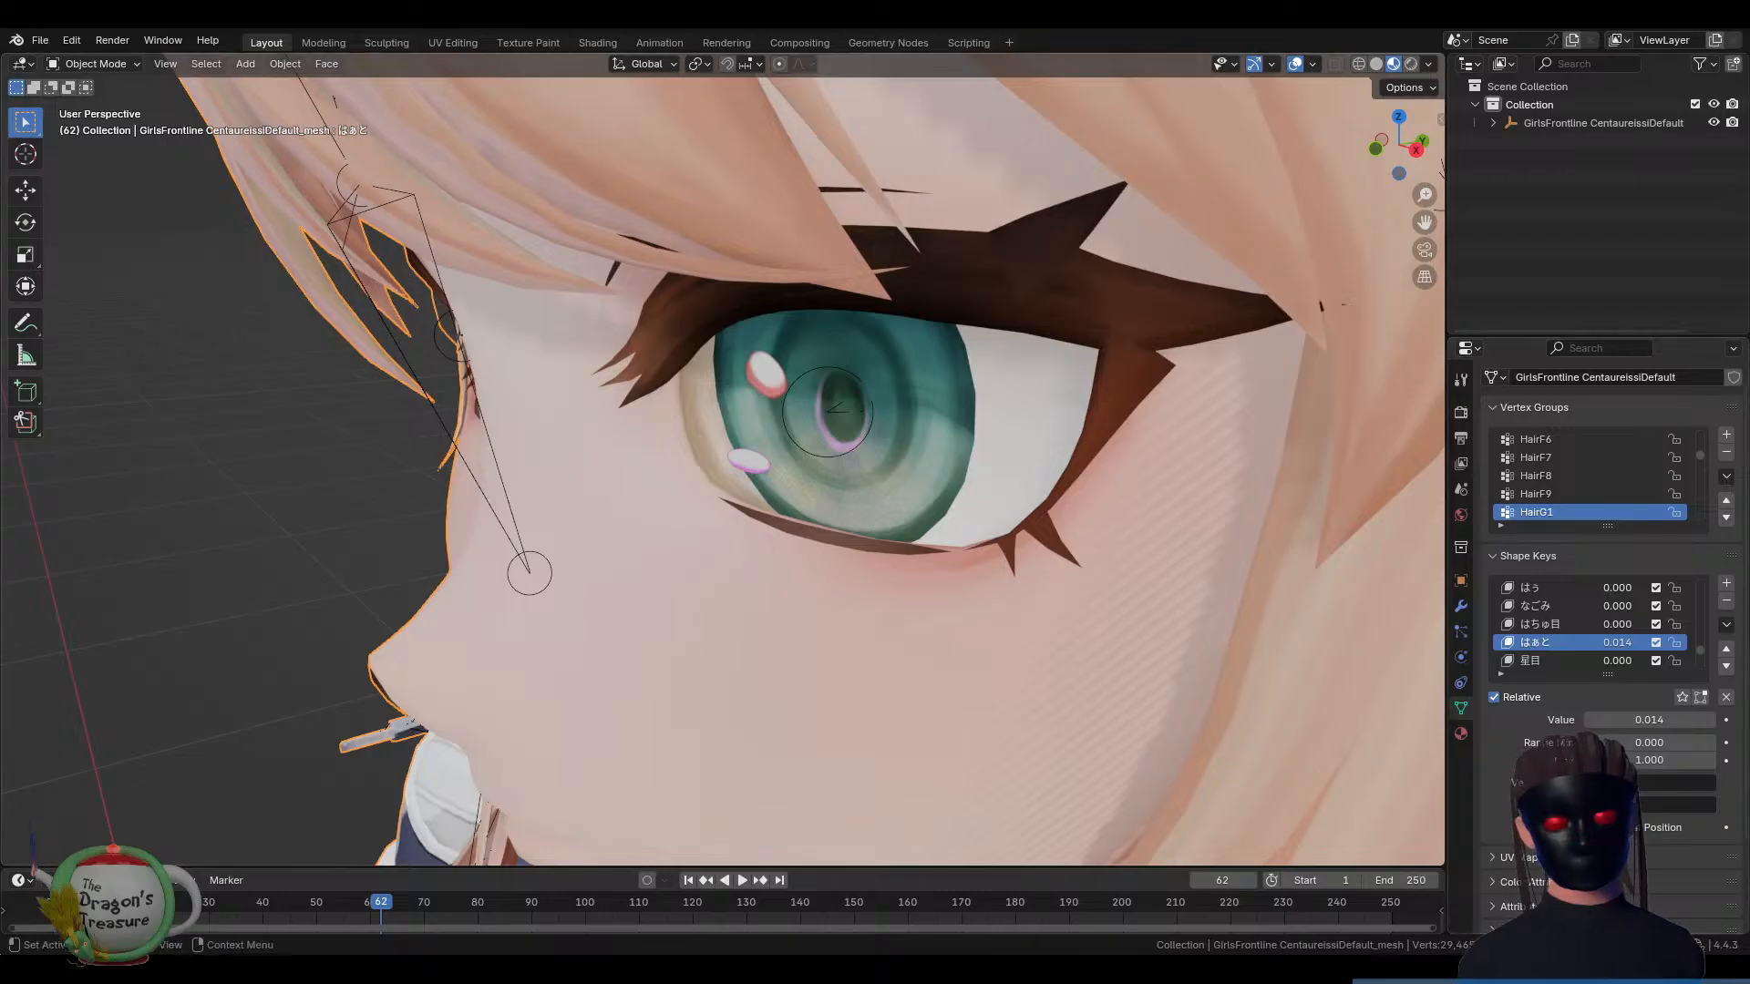
mouse_move(1611, 722)
mouse_down()
mouse_move(1656, 722)
mouse_move(1582, 722)
mouse_up()
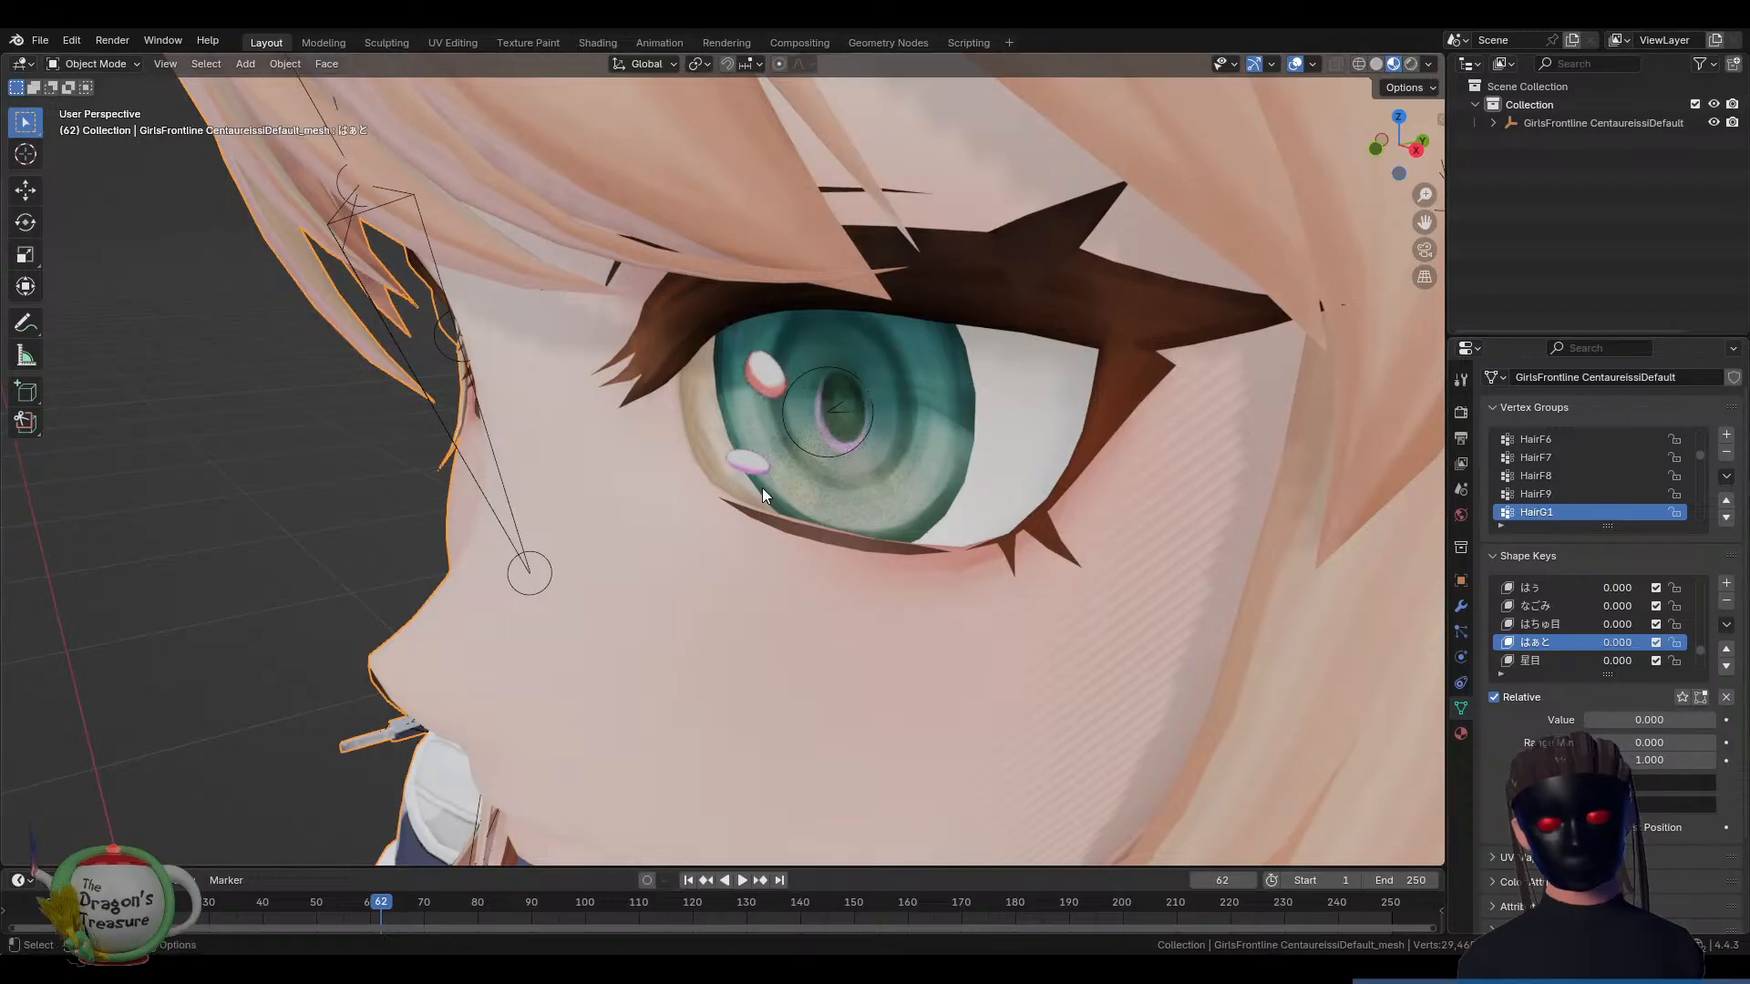
In Edit Mode, select the linked iris piece around the heart pupil, try moving it, cancel and return to Object Mode
scroll(856, 560, down, 2)
middle_drag(857, 560, 932, 543)
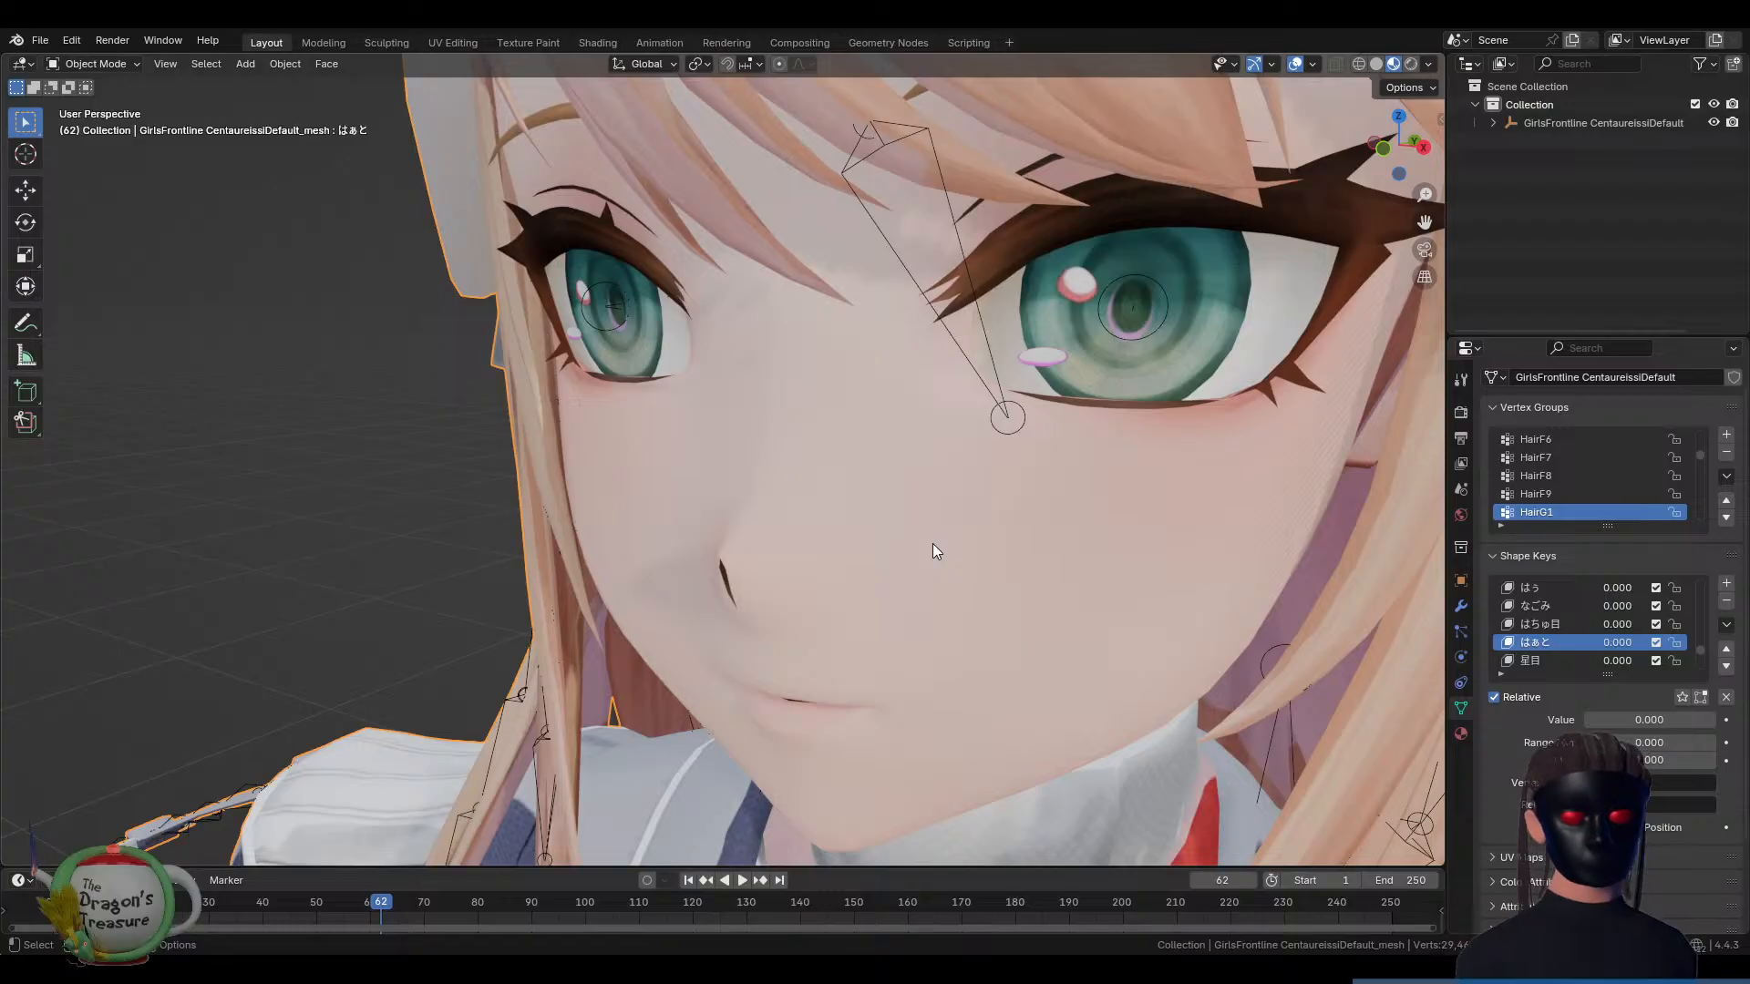
scroll(939, 538, up, 2)
middle_drag(1140, 470, 1096, 426)
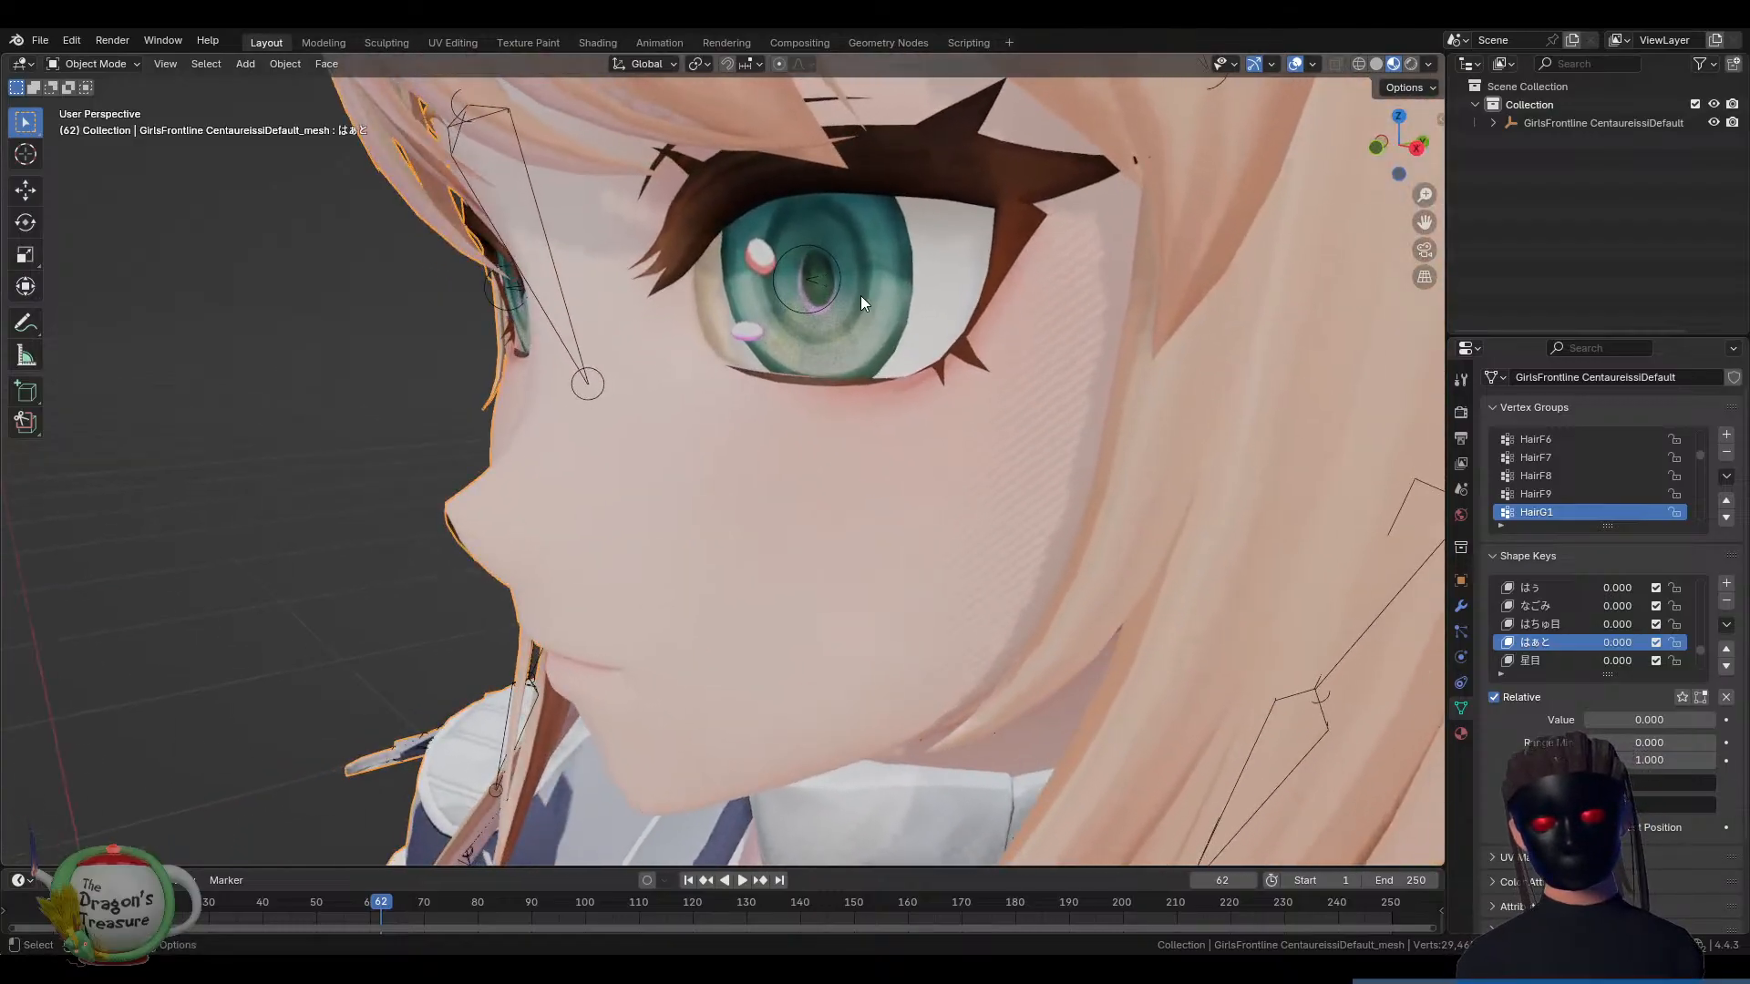
key(Tab)
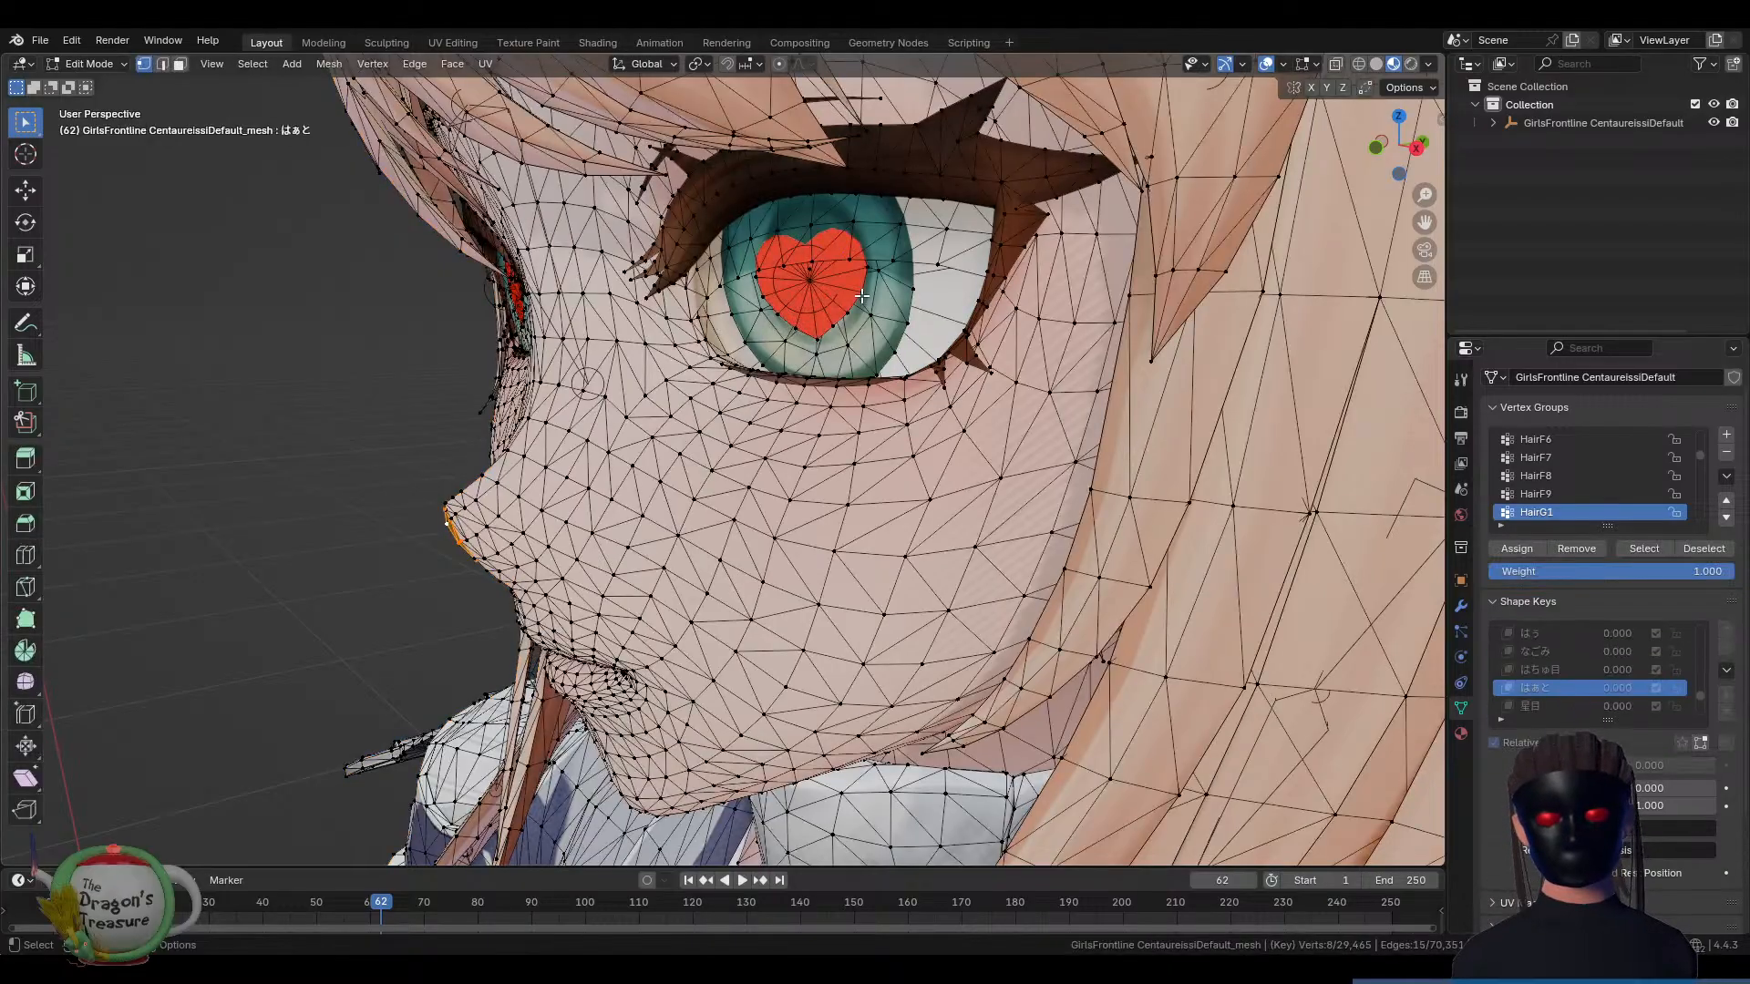
click(873, 305)
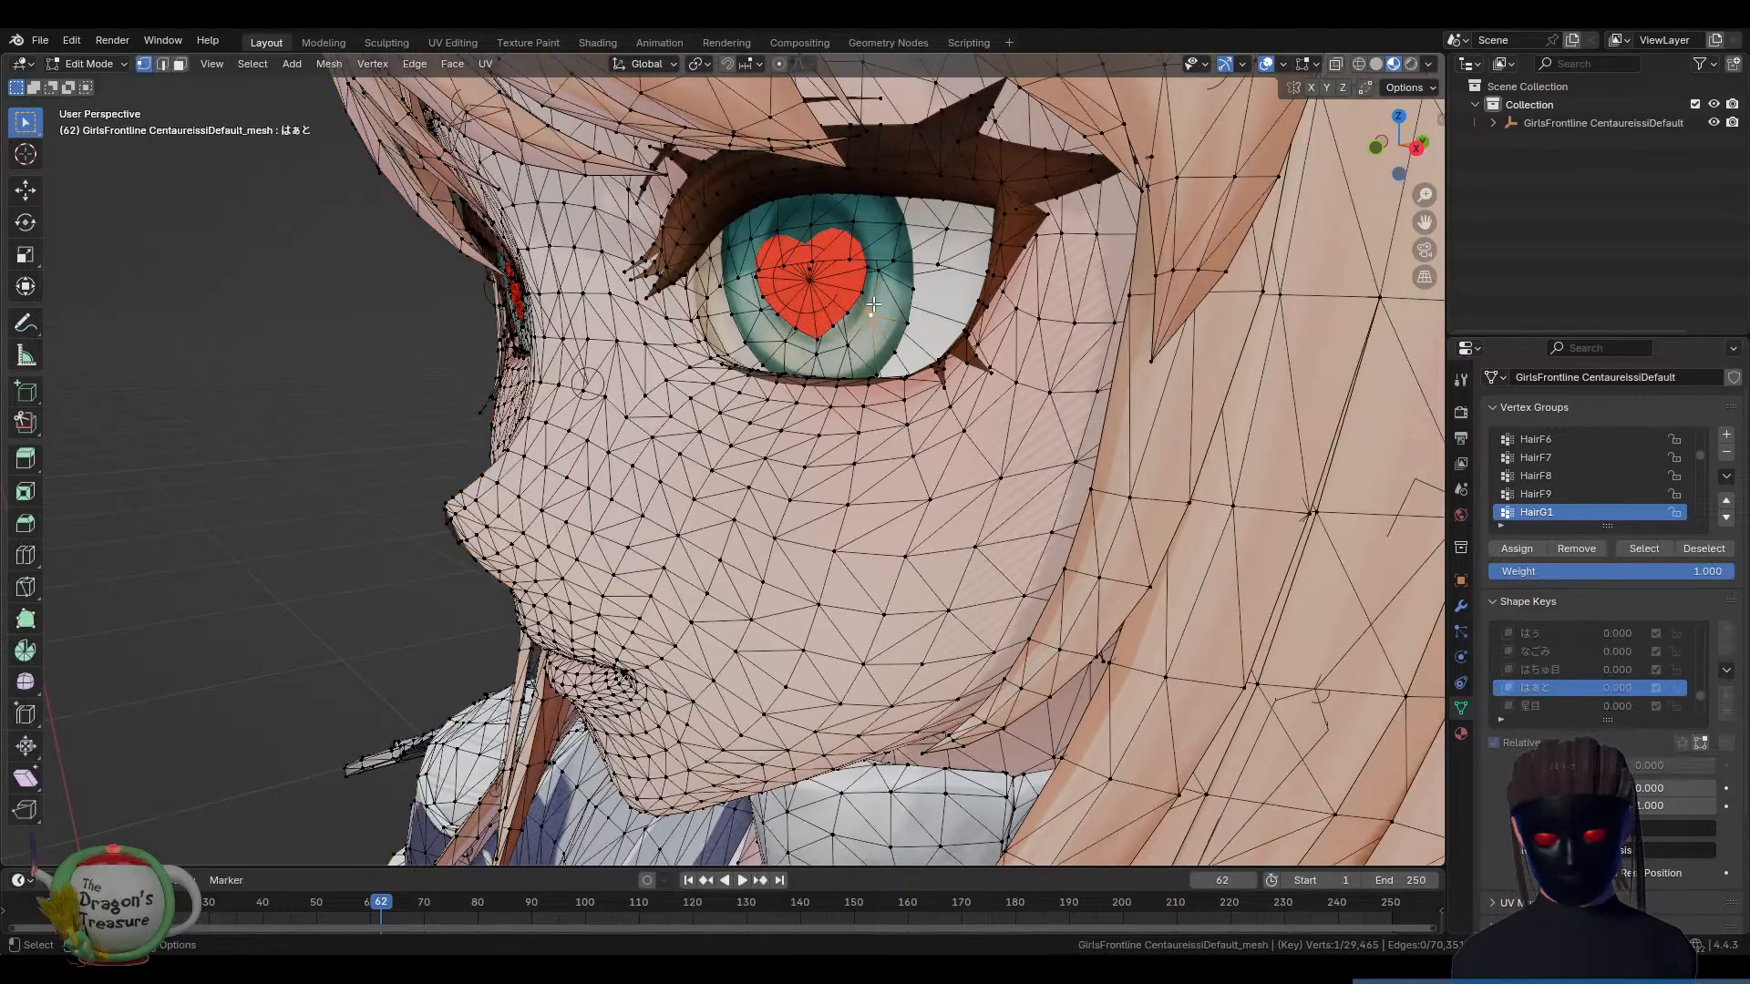
key(ctrl+l)
middle_drag(904, 310, 857, 248)
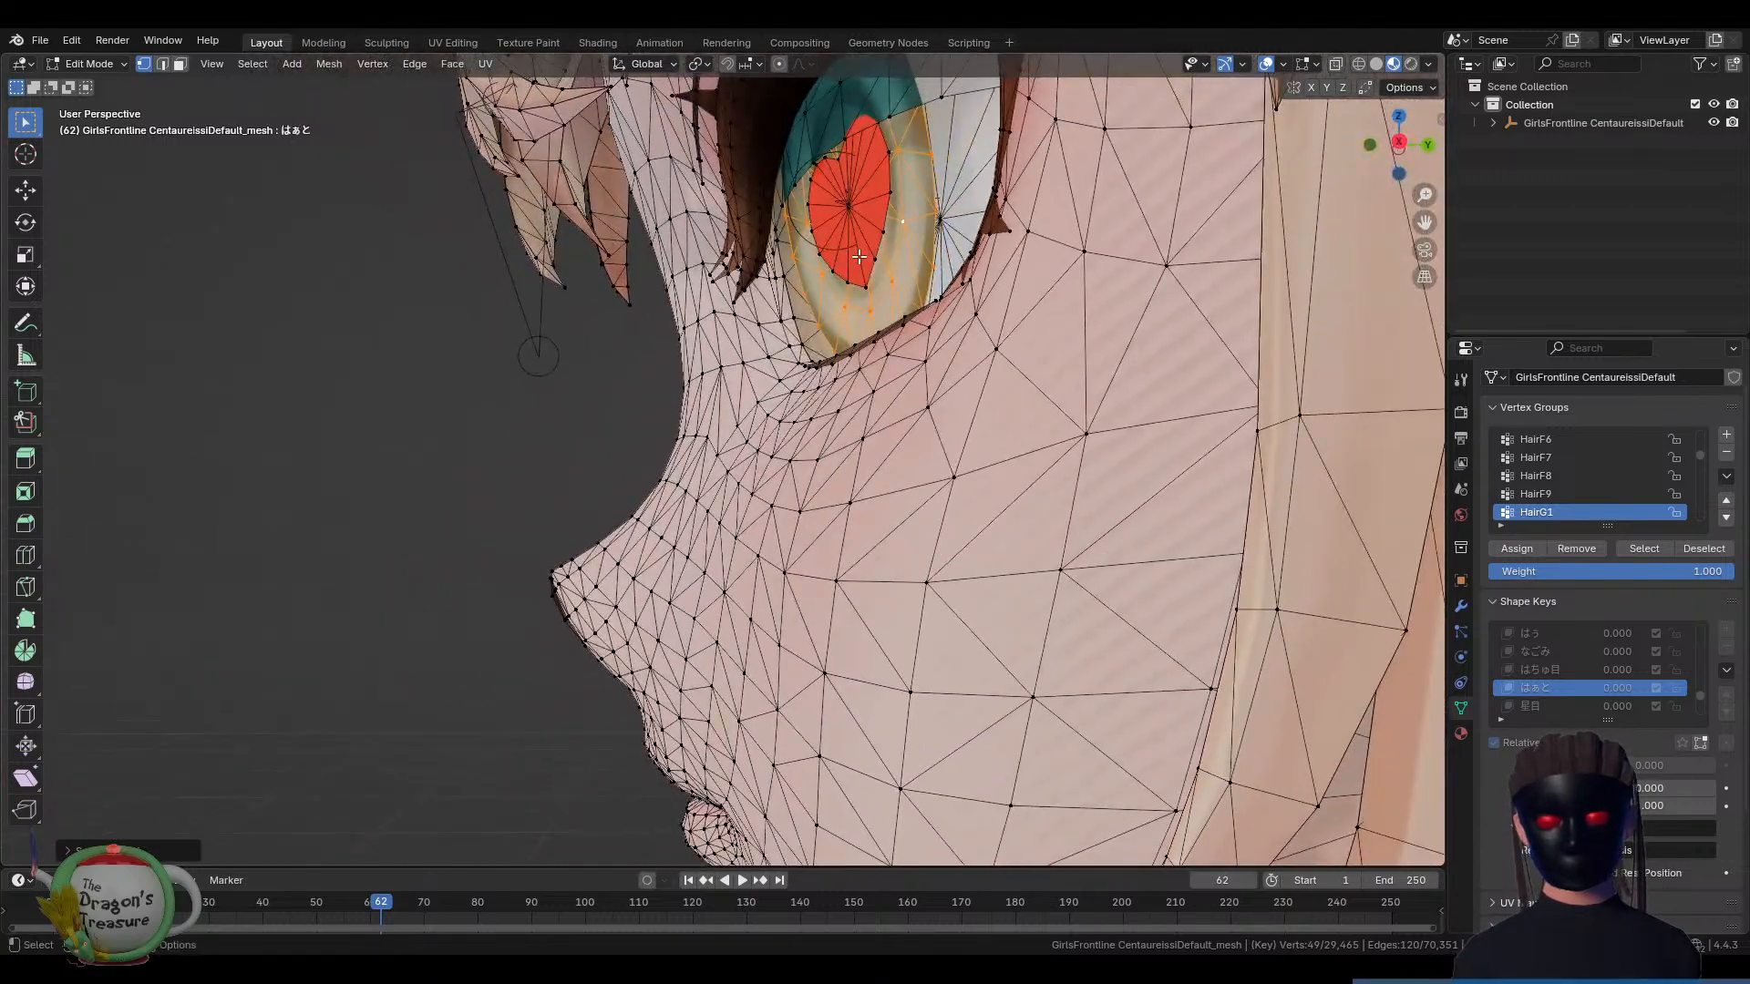
key(g)
key(Escape)
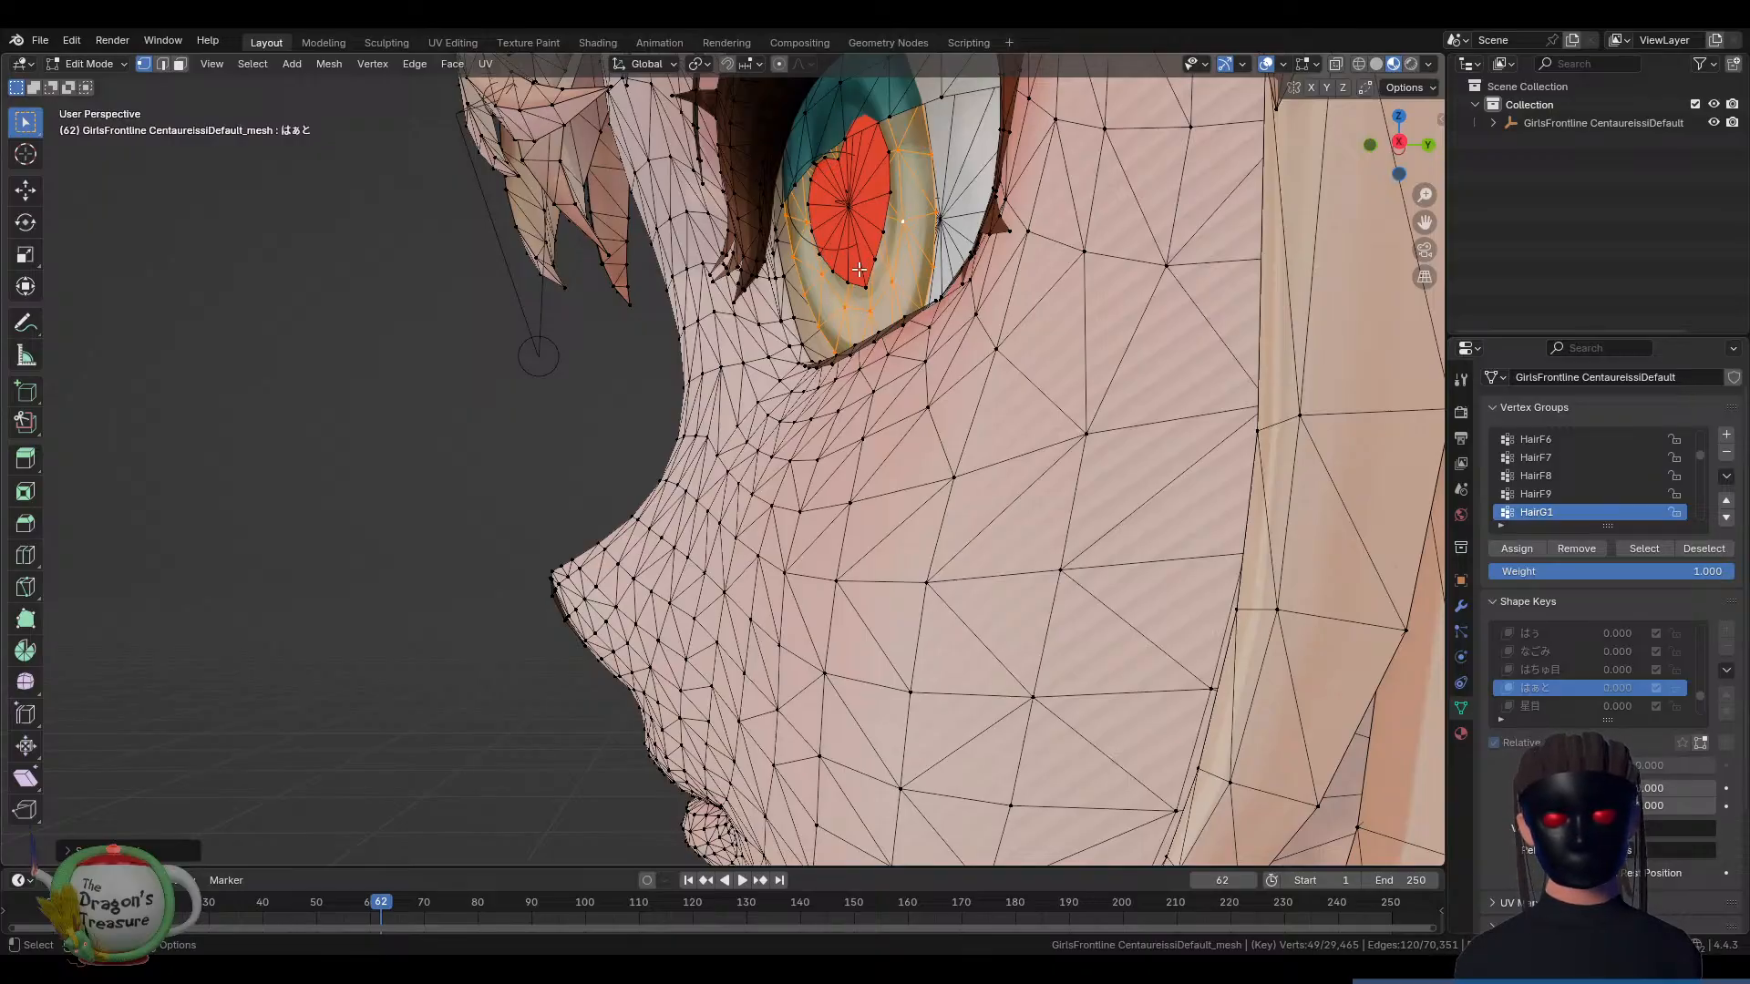
click(862, 228)
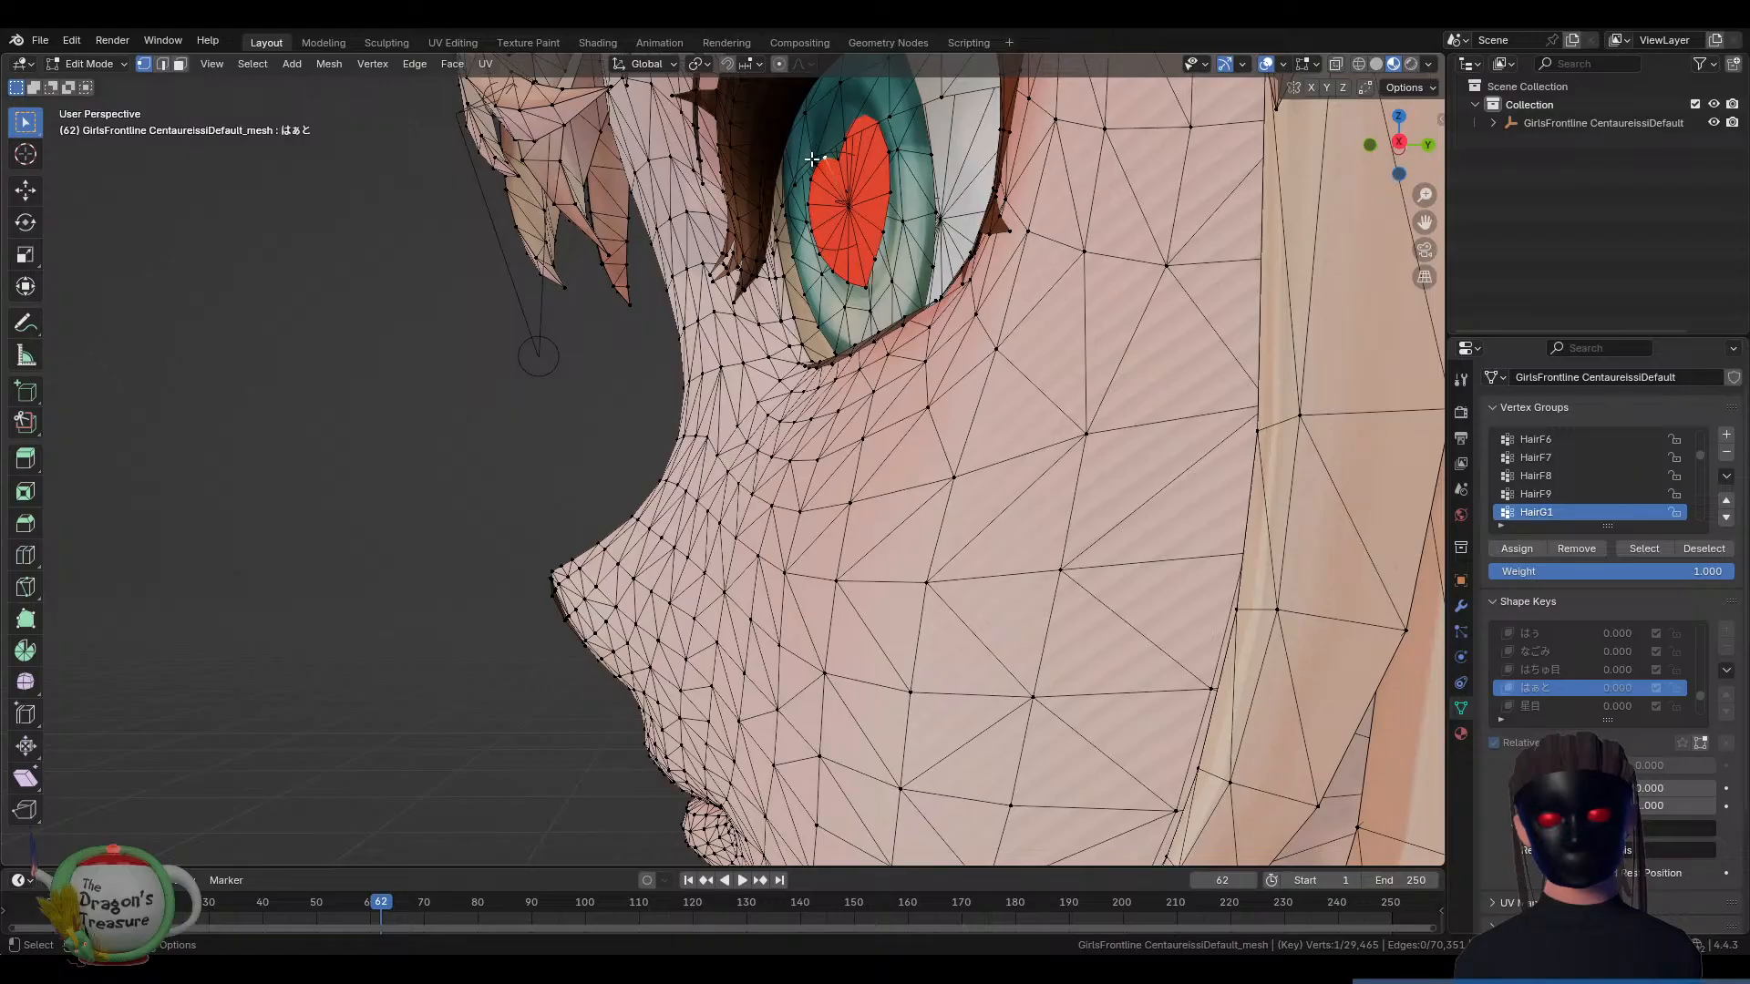
middle_drag(809, 172, 911, 202)
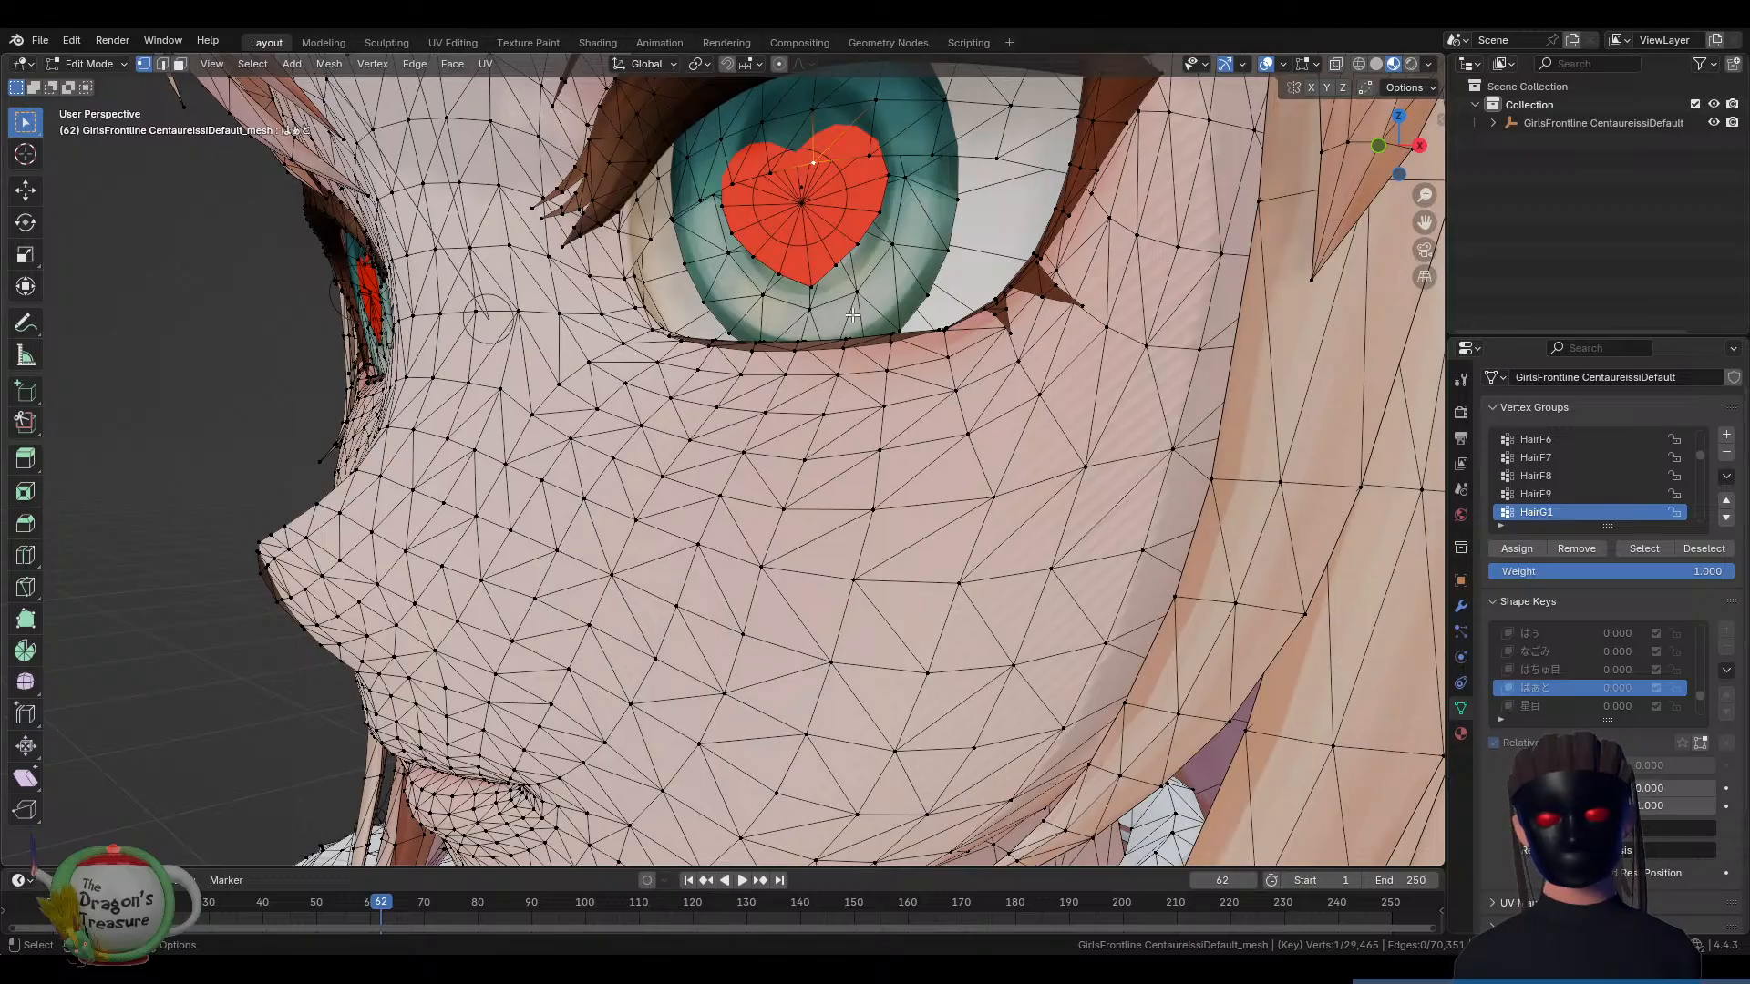
key(Tab)
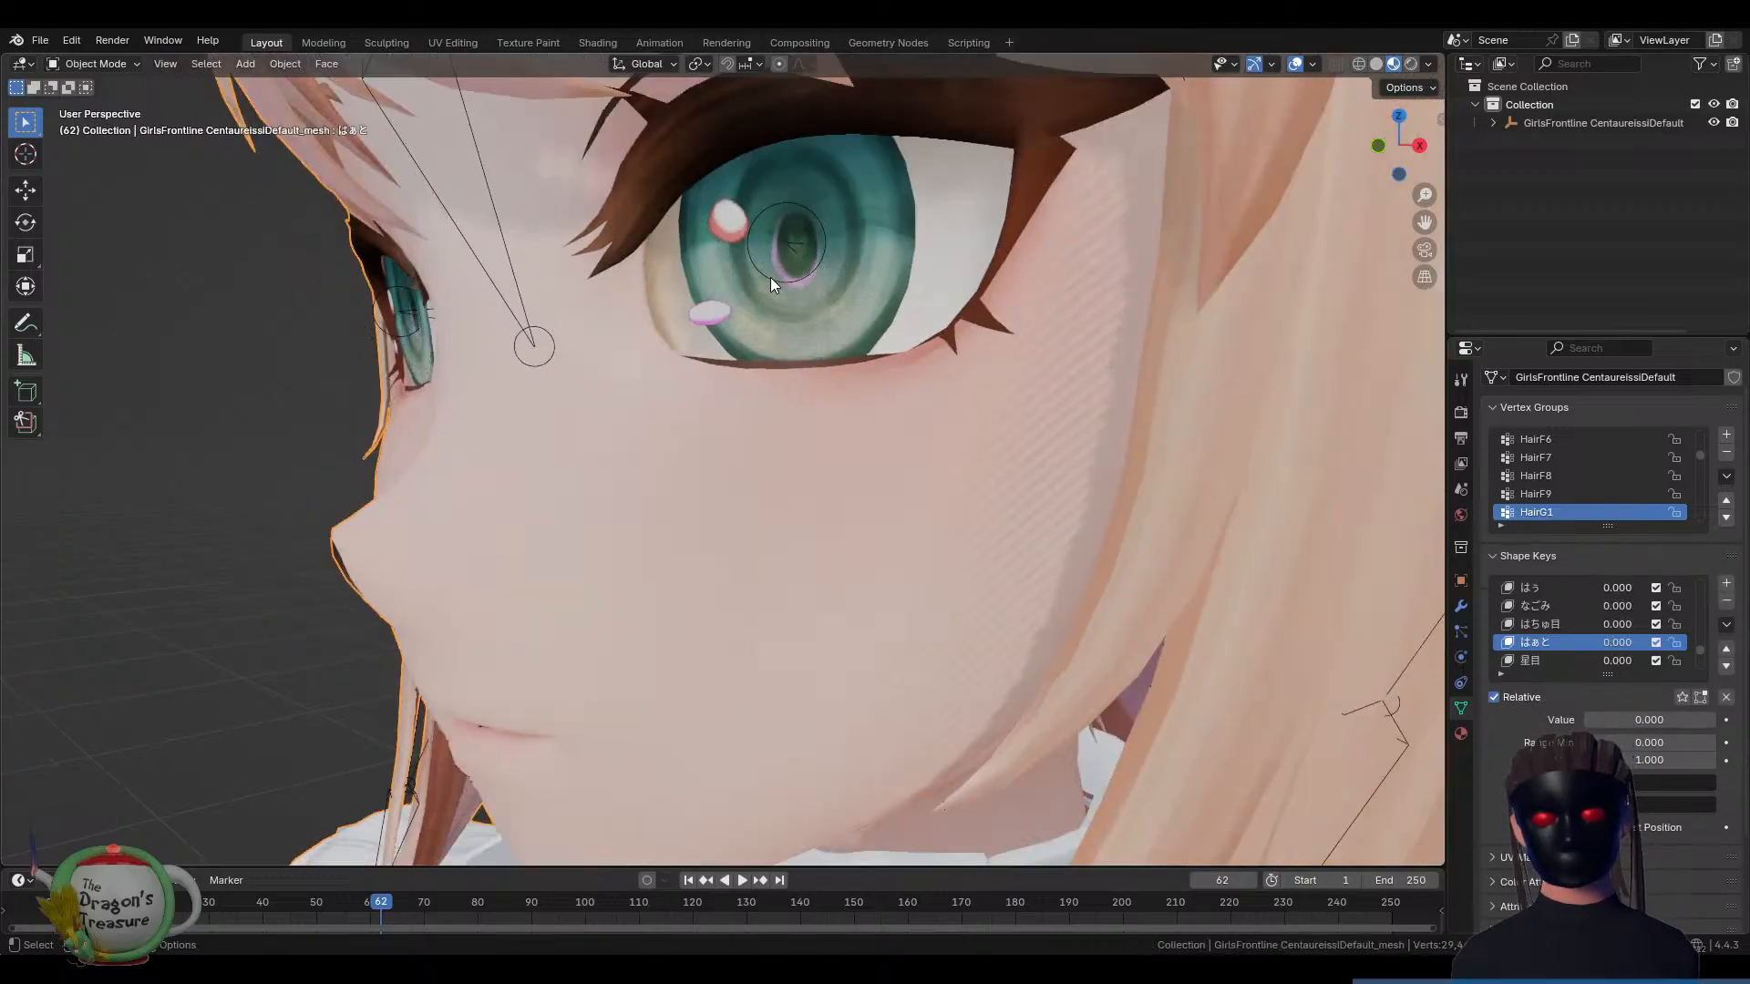
Preview the 星目 shape key on the eyes and return its value to 0
scroll(769, 277, down, 3)
middle_drag(769, 277, 795, 272)
scroll(865, 344, up, 2)
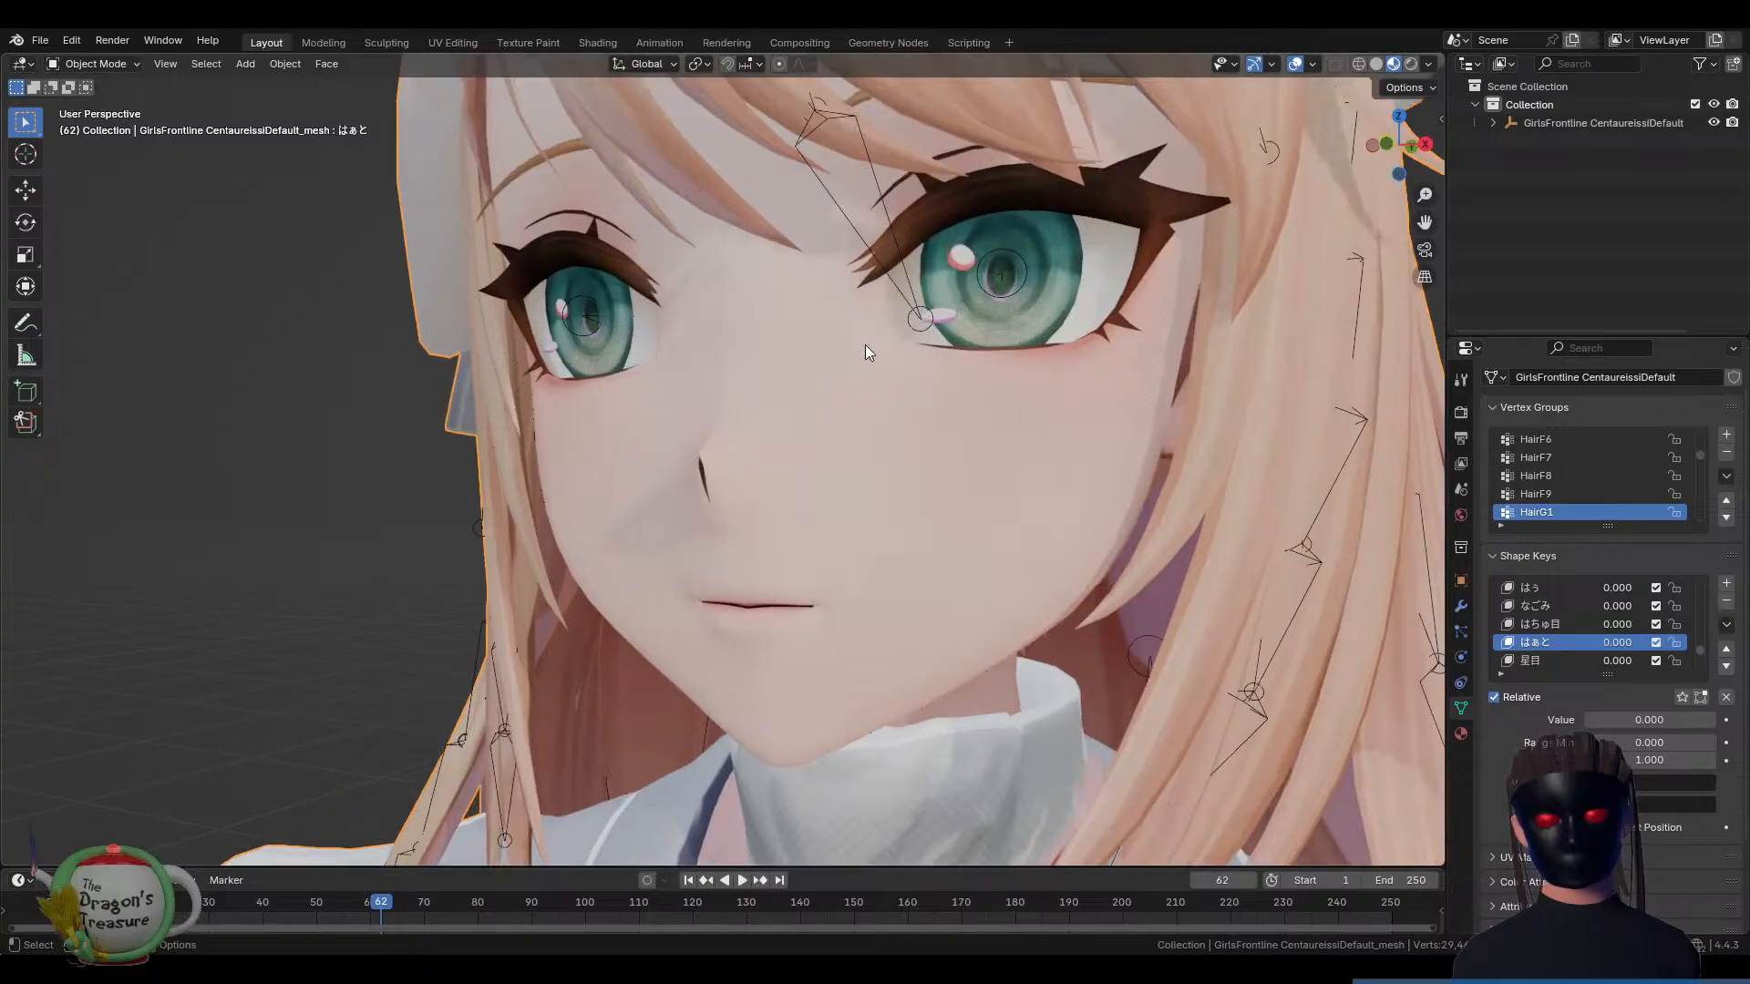
middle_drag(865, 344, 1048, 365)
click(1555, 658)
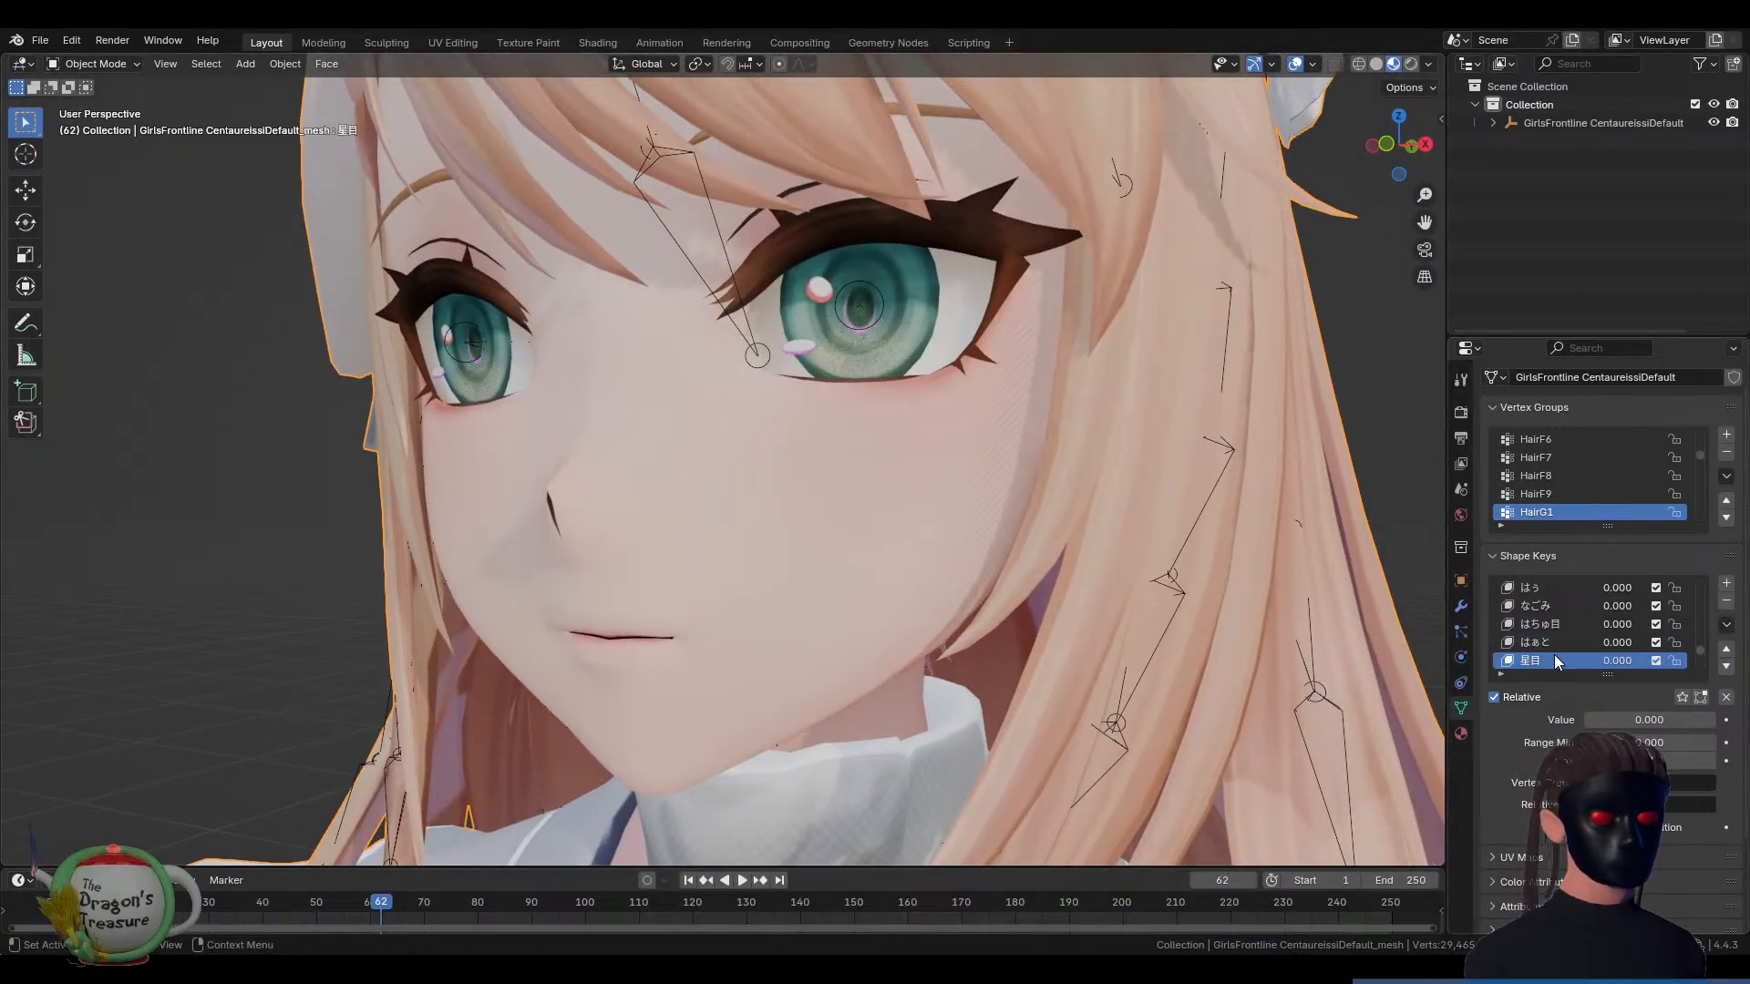
mouse_move(1615, 722)
mouse_down()
mouse_move(1714, 722)
mouse_move(1591, 722)
mouse_up()
Preview the eye shape keys はちゅ目.001, 光消, 瞳小 and 瞳小右 in turn
scroll(1546, 630, down, 4)
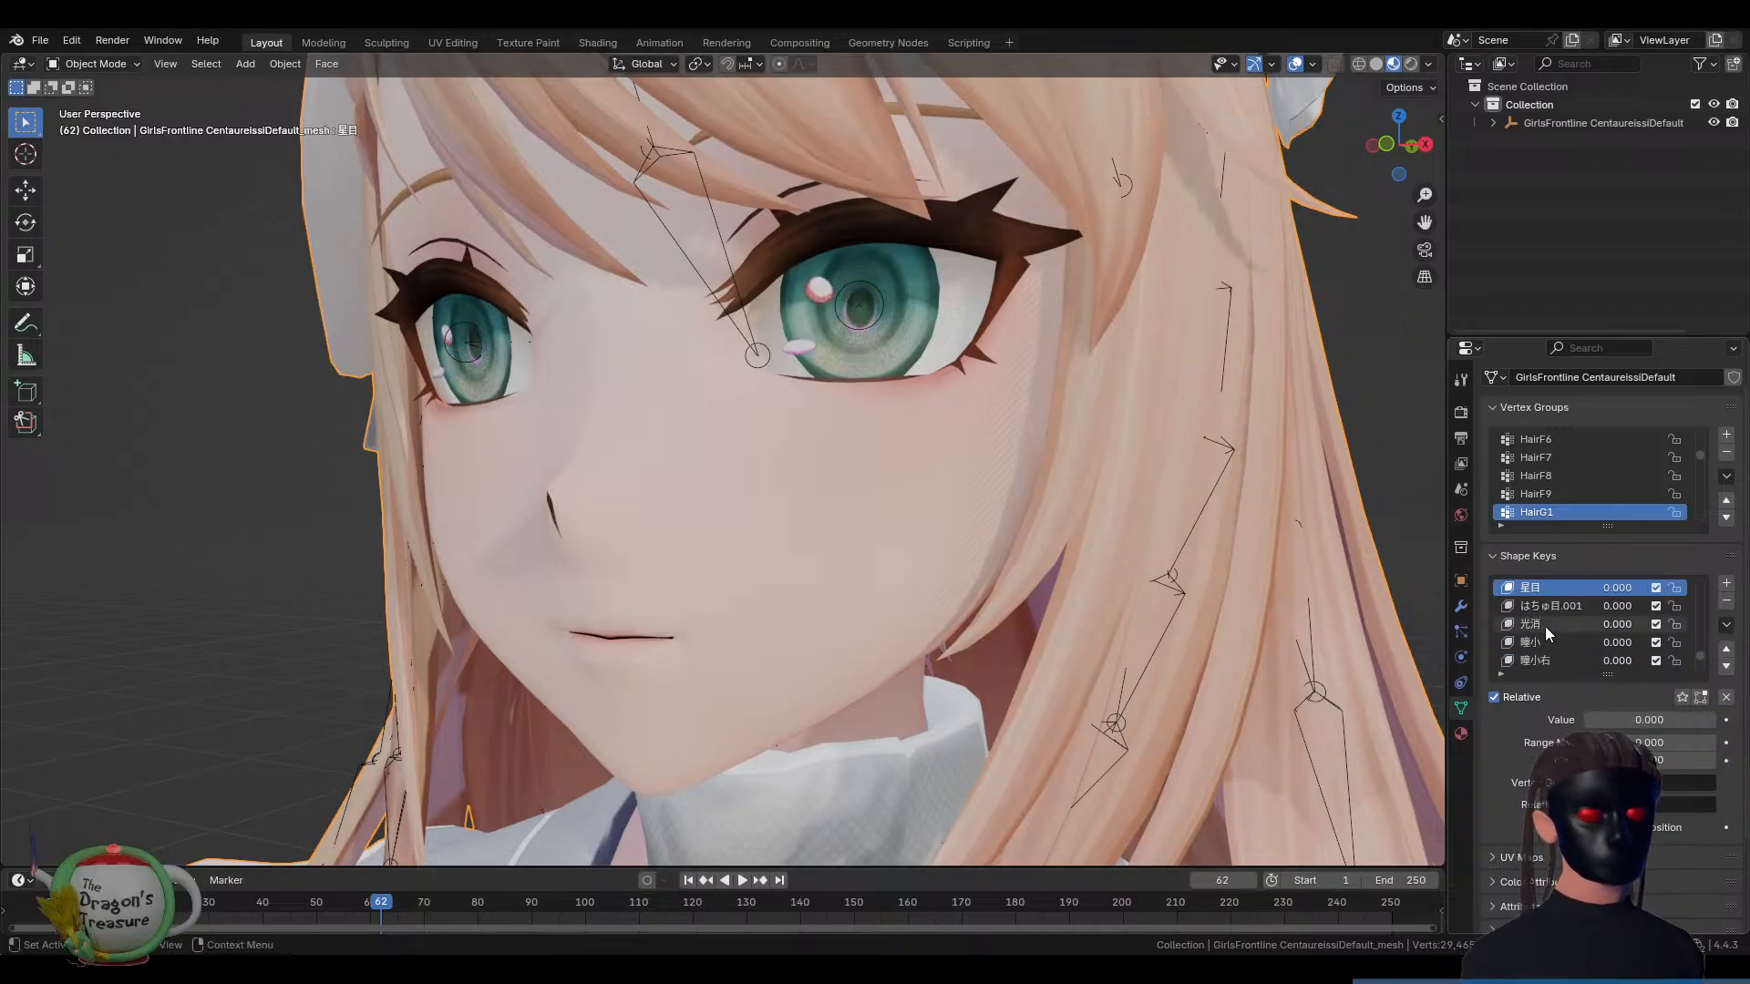
click(1544, 627)
key(Up)
mouse_move(1604, 717)
mouse_down()
mouse_move(1714, 720)
mouse_move(1587, 720)
mouse_move(1713, 722)
mouse_move(1583, 719)
mouse_move(1717, 720)
mouse_move(1584, 720)
mouse_up()
click(1539, 624)
click(1544, 642)
click(1545, 660)
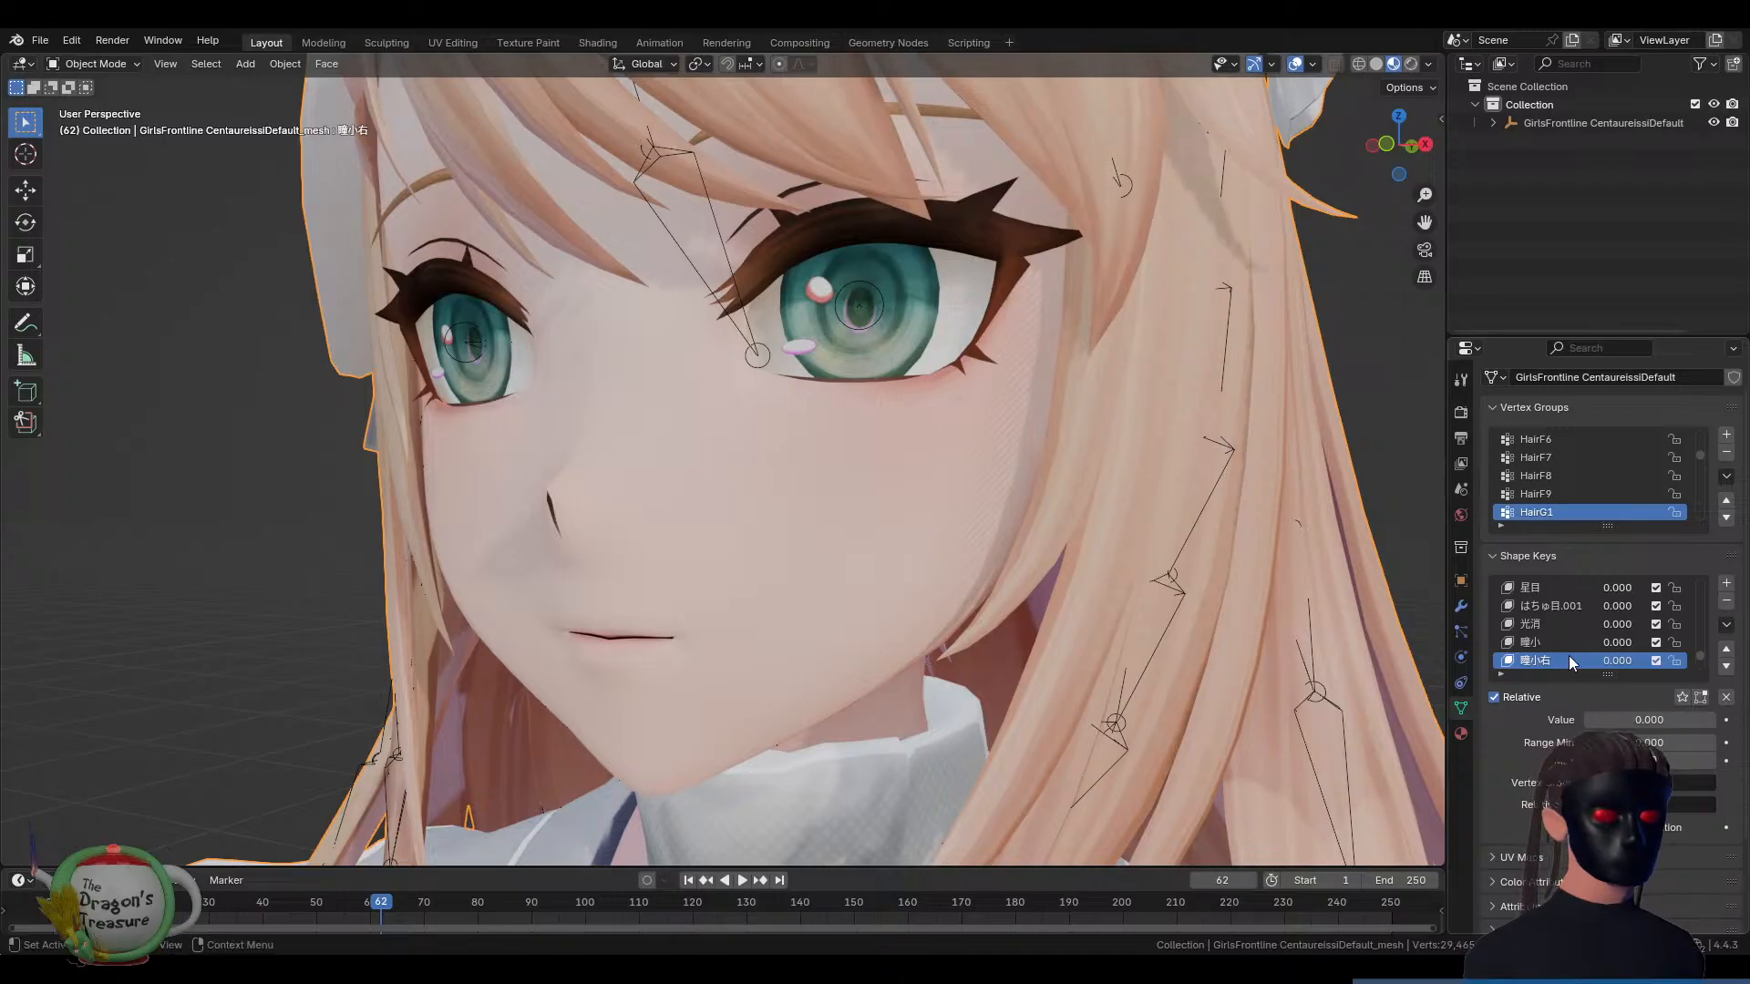
Preview the pupil size shape keys 瞳小左, 瞳大 and 瞳大右, leaving their values at 0
scroll(1550, 627, down, 3)
click(1549, 627)
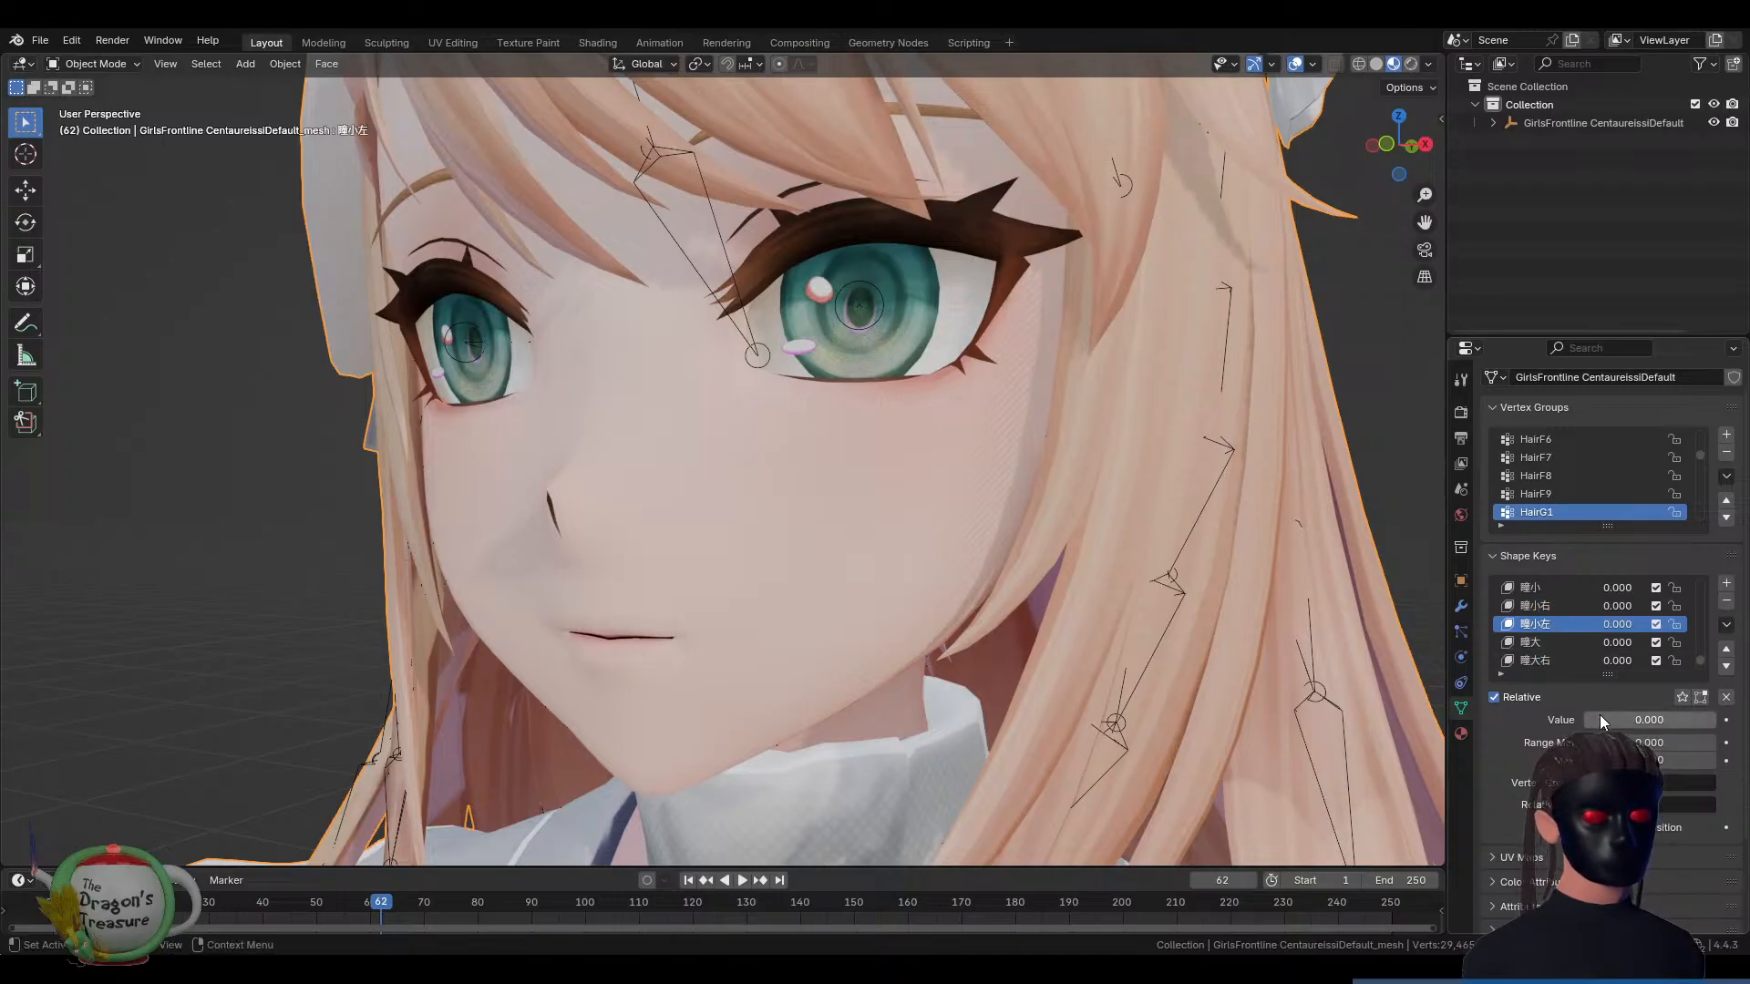
mouse_move(1599, 720)
mouse_down()
mouse_move(1717, 720)
mouse_move(1586, 720)
mouse_up()
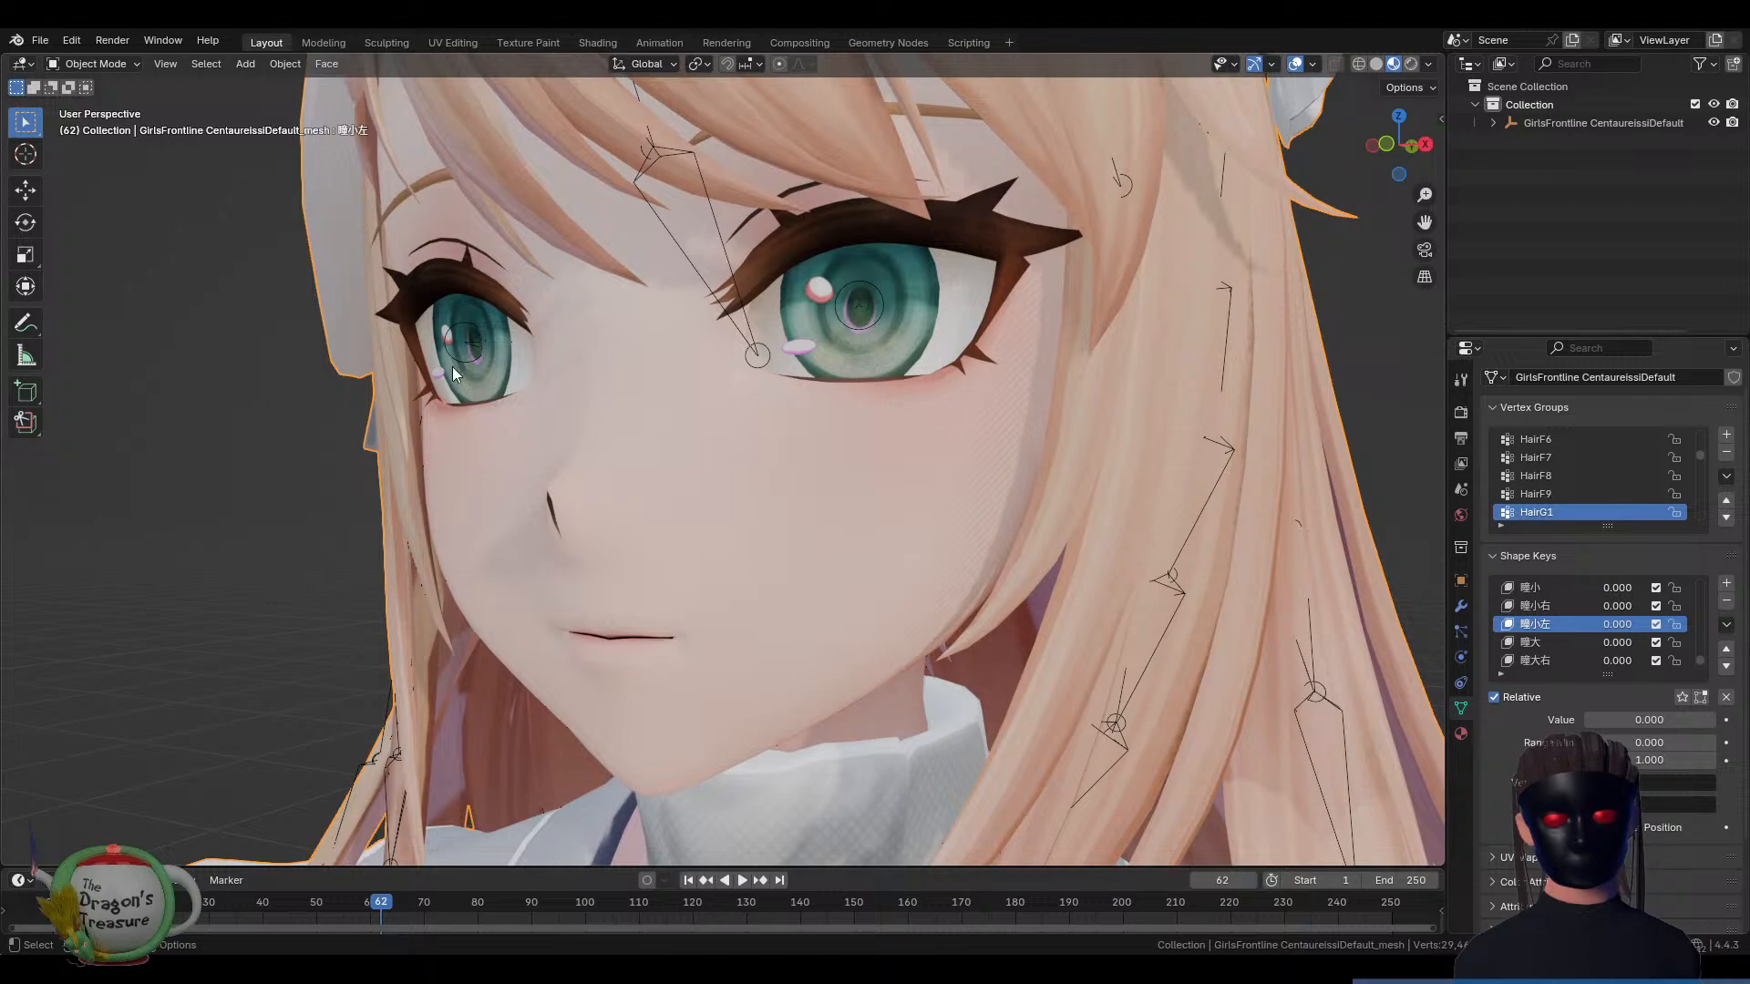
click(1561, 642)
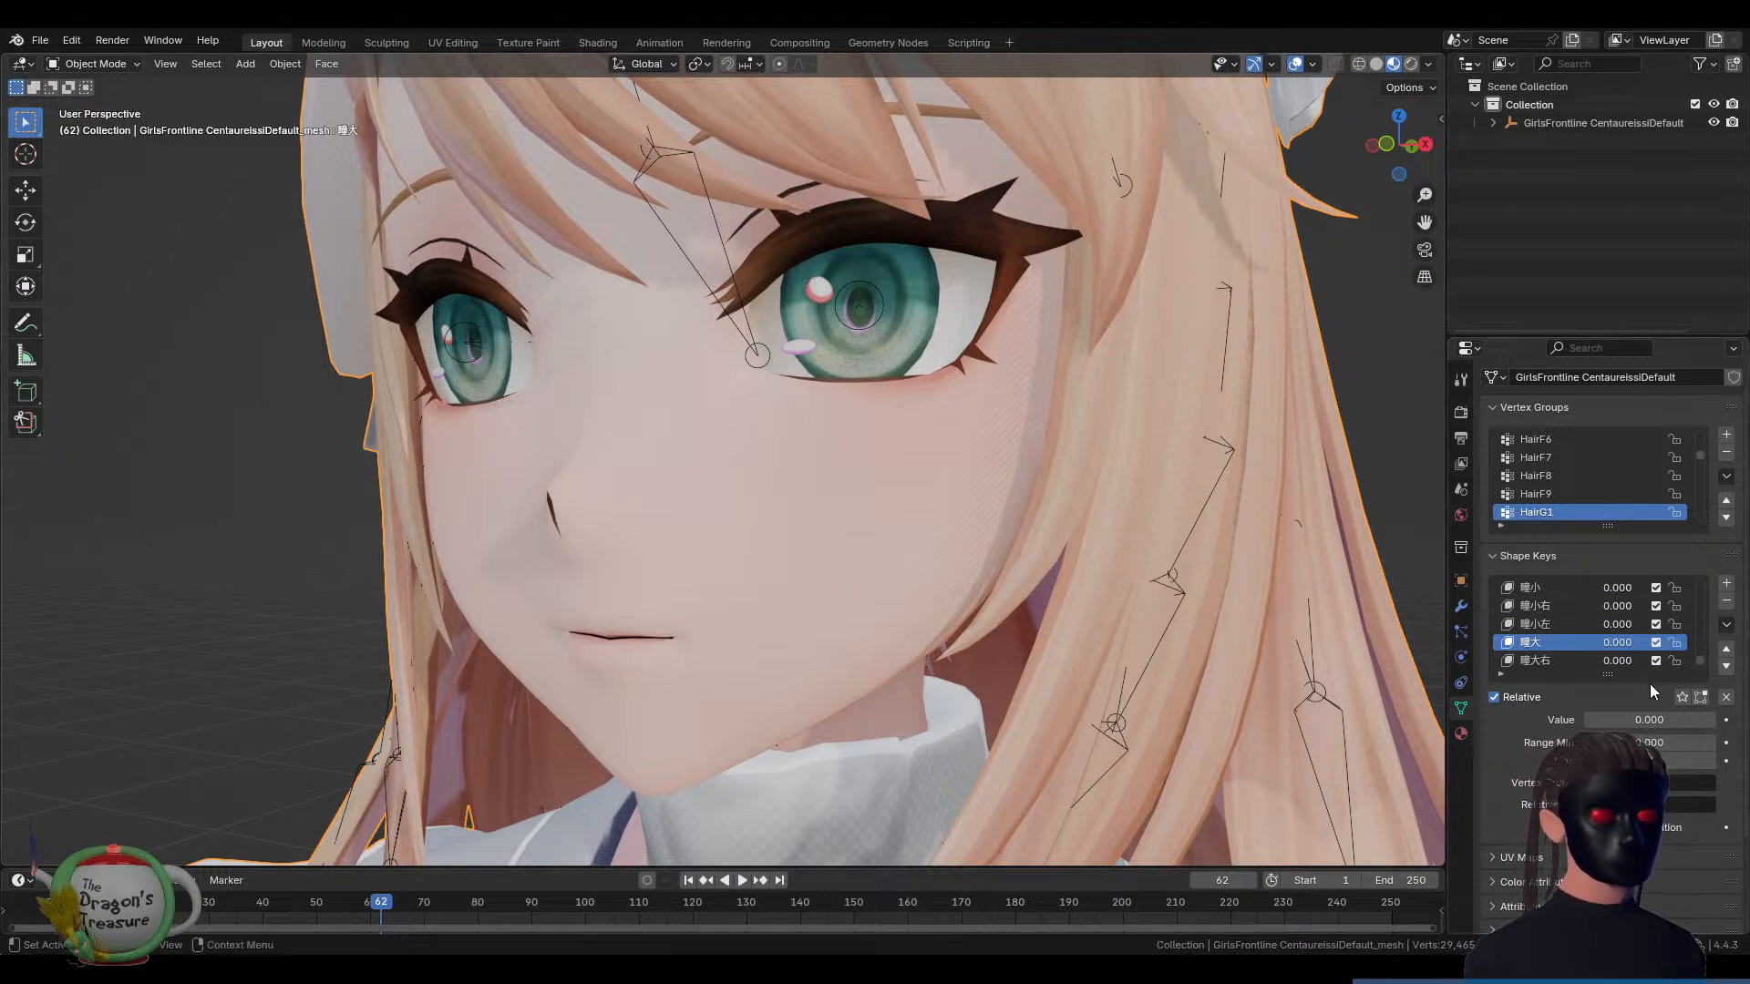
drag(1623, 718, 1586, 720)
click(1560, 661)
Preview the 歯無し shape key at 1.000, check the face from the front and reset the value to 0
scroll(1595, 647, down, 4)
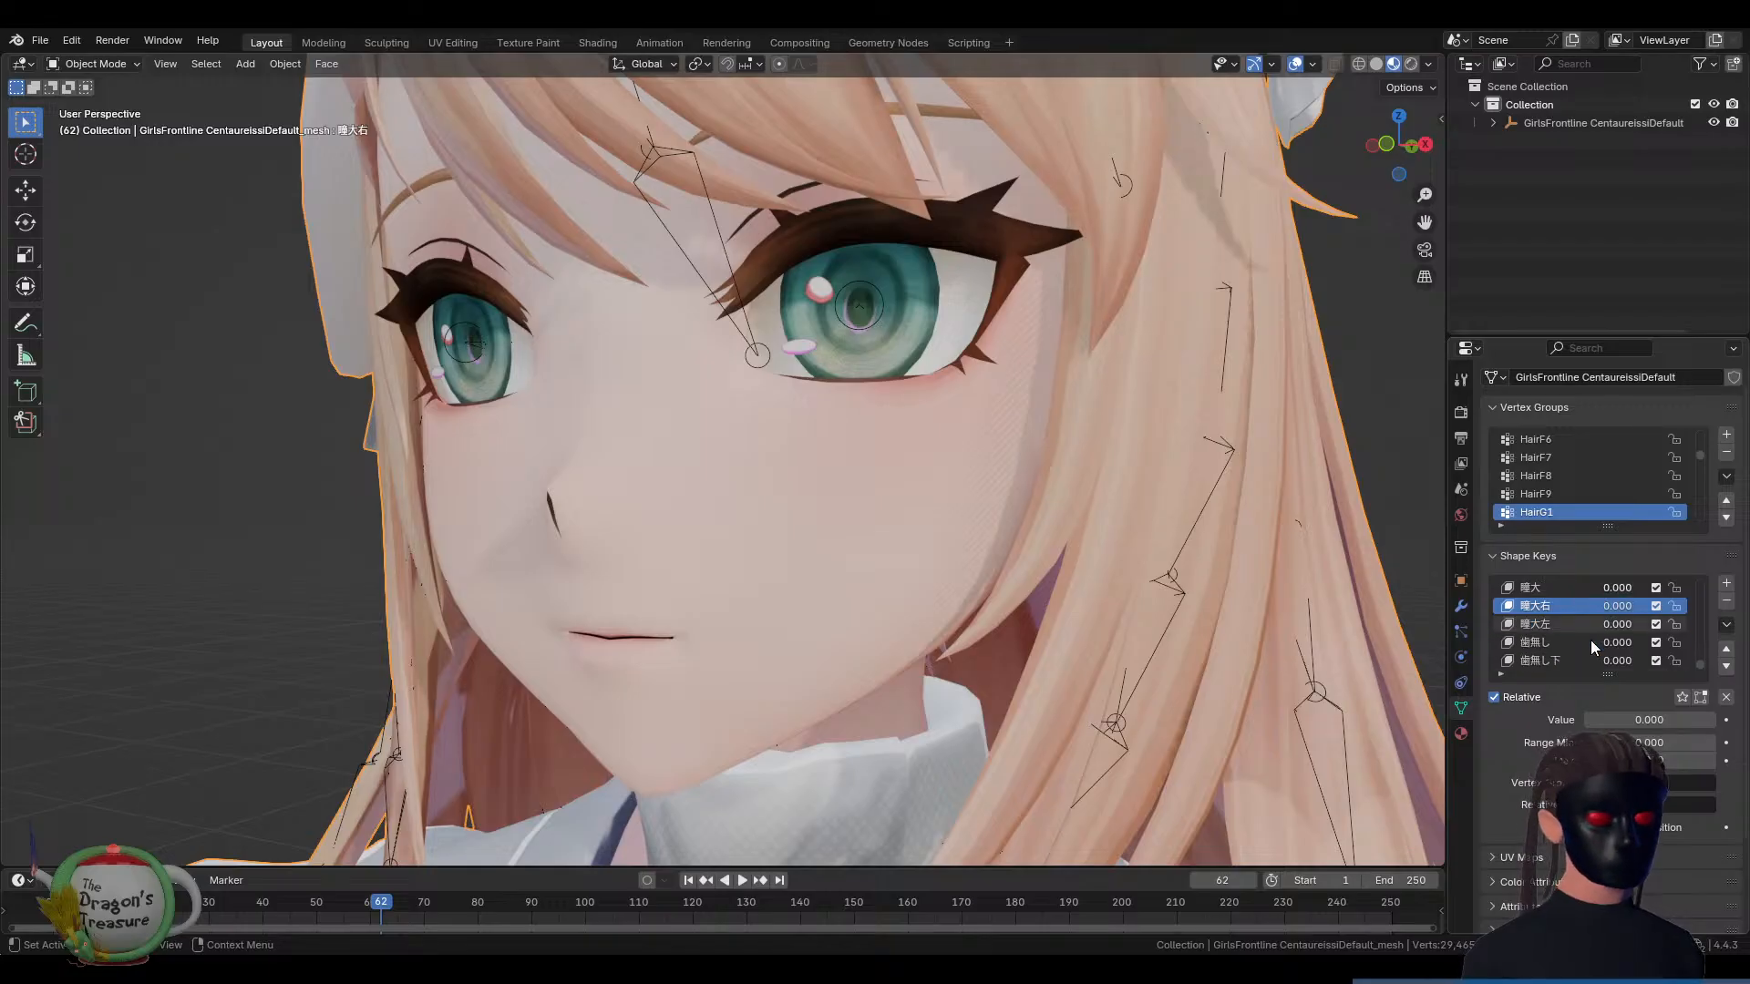
click(1540, 624)
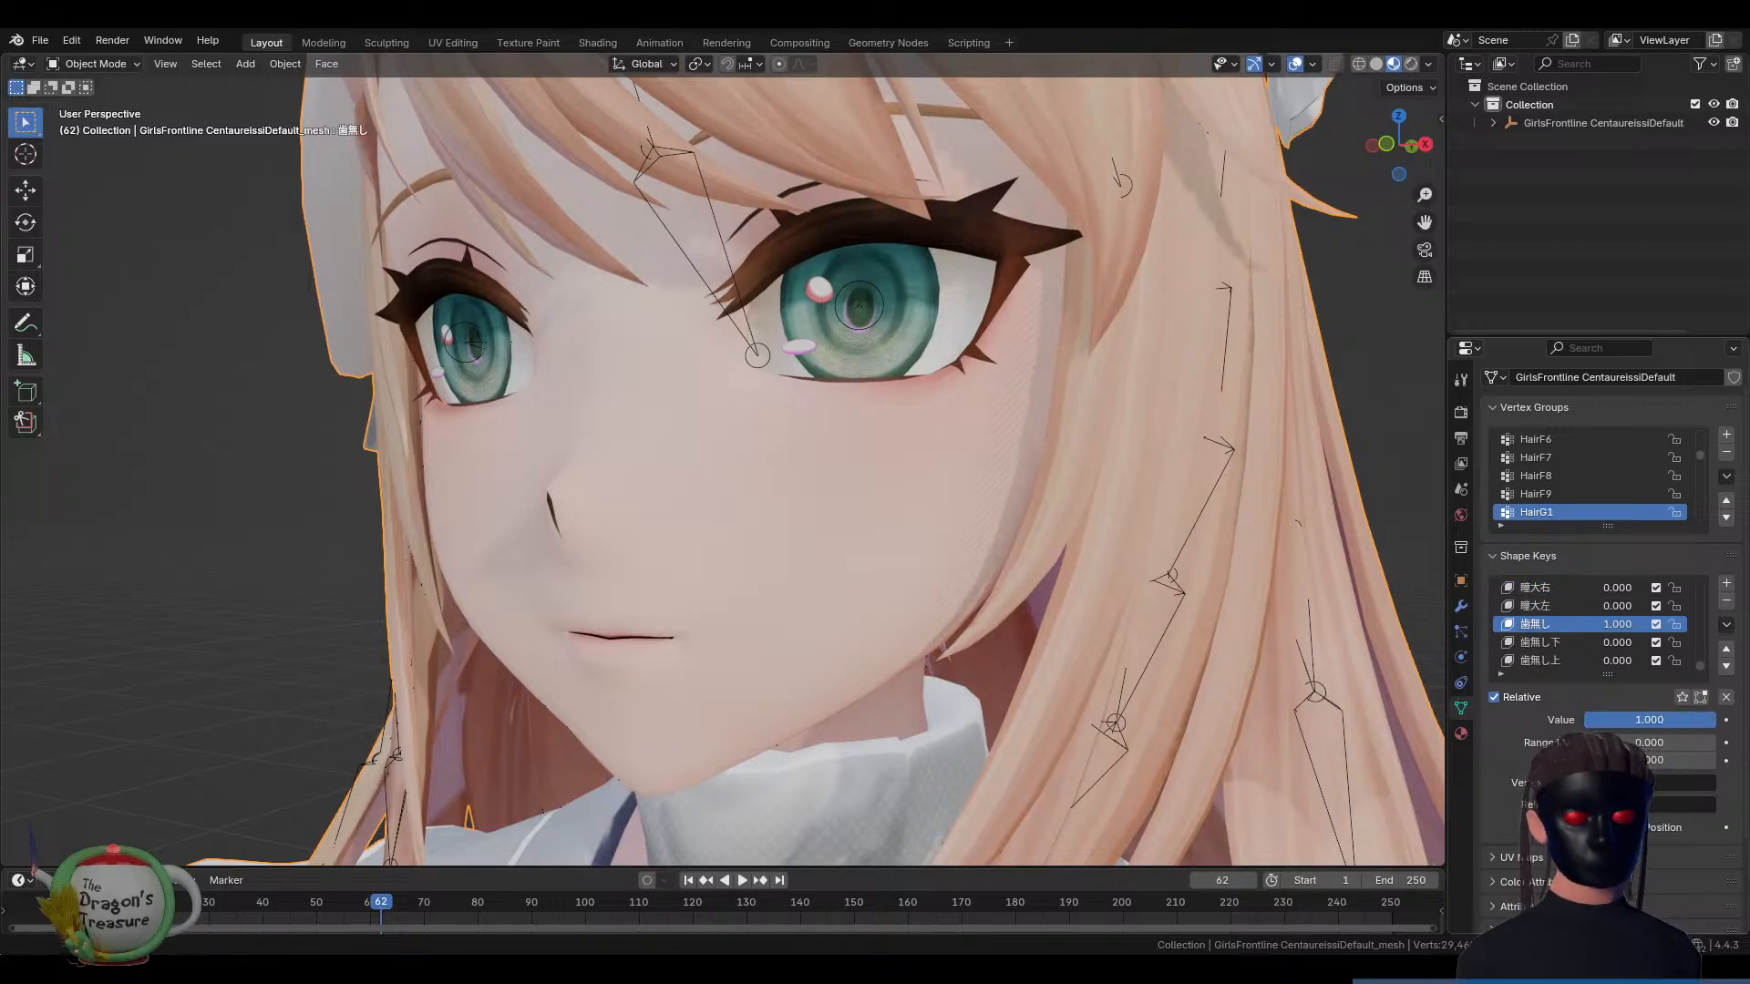
mouse_move(1590, 720)
mouse_down()
mouse_move(1715, 720)
mouse_move(1584, 720)
mouse_up()
scroll(954, 555, down, 4)
scroll(977, 574, down, 8)
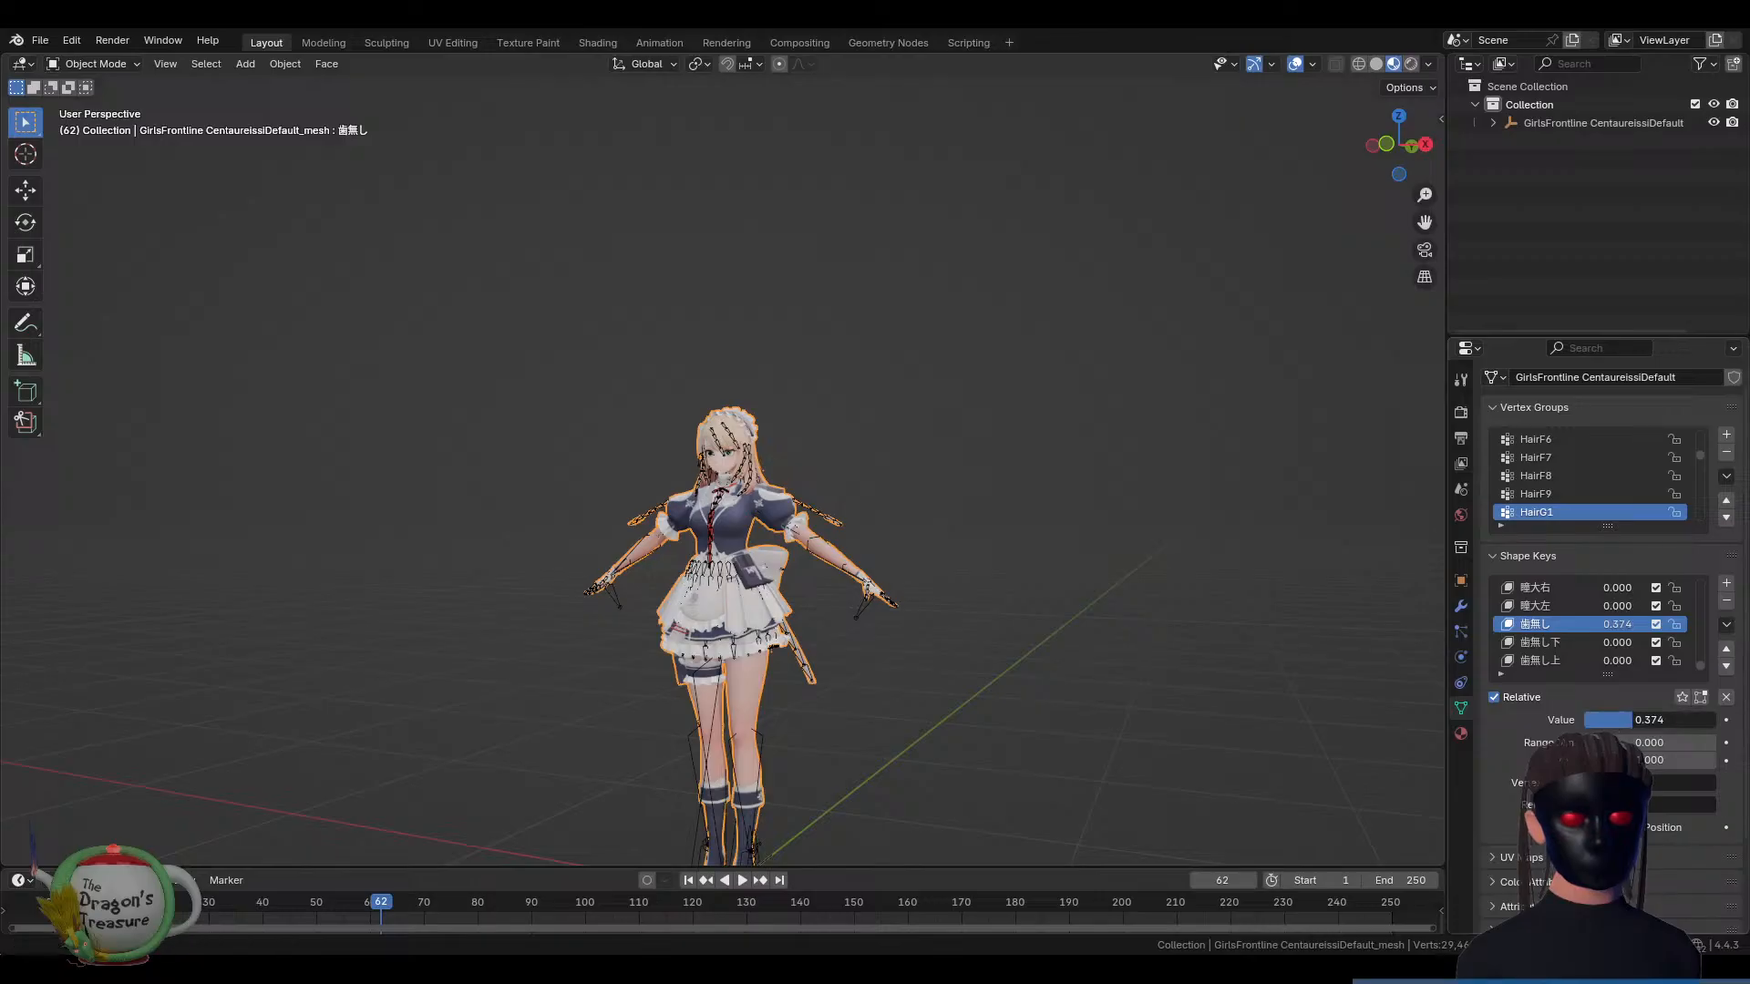
mouse_move(1591, 720)
mouse_down()
mouse_move(1687, 720)
mouse_move(1588, 720)
mouse_up()
scroll(800, 481, up, 8)
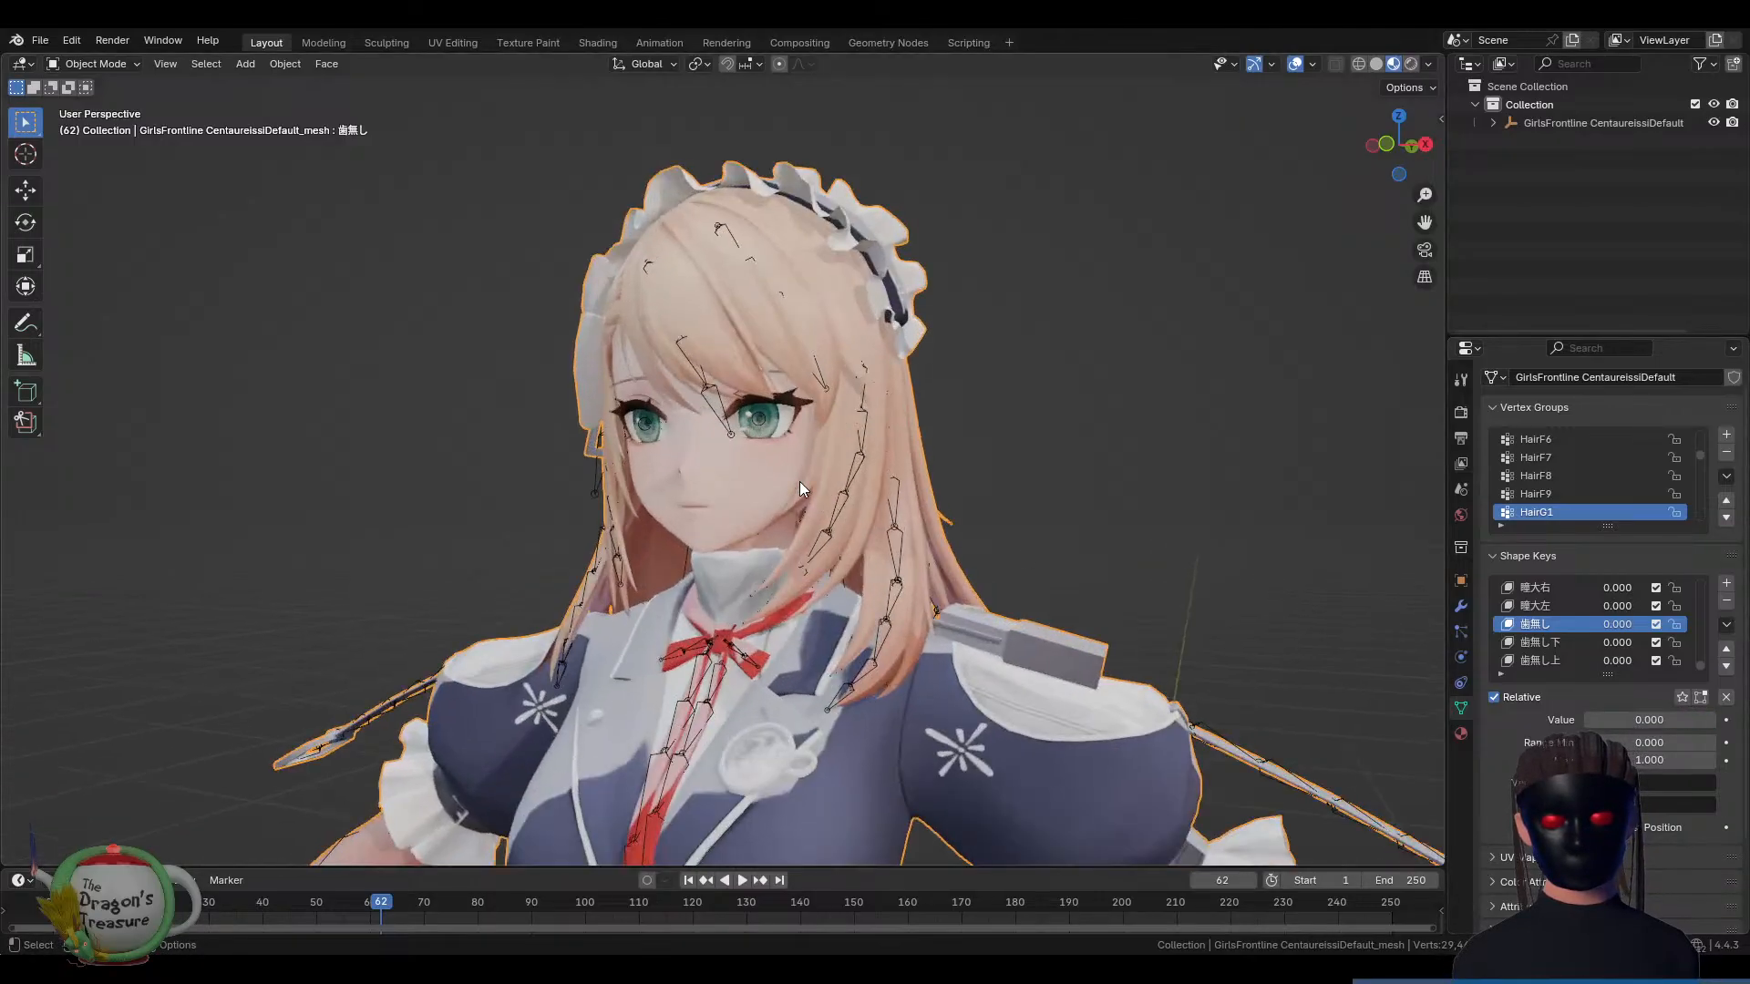
middle_drag(798, 483, 851, 492)
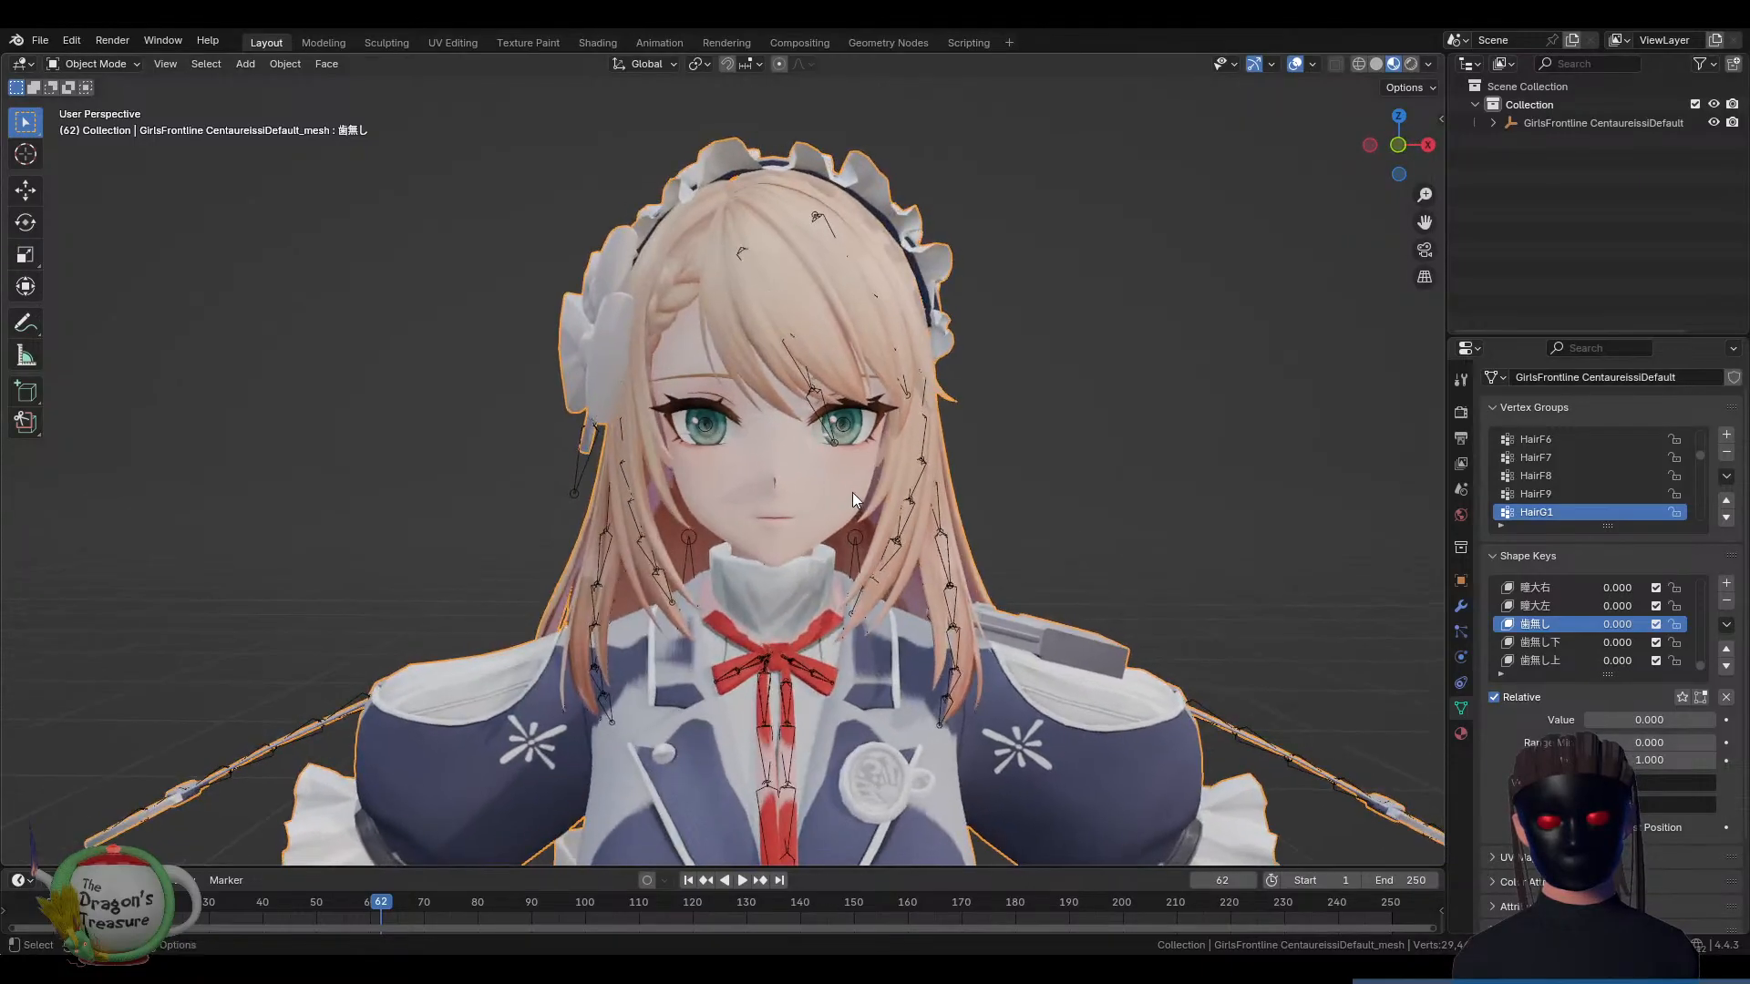
mouse_move(1604, 719)
mouse_down()
mouse_move(1718, 720)
mouse_move(1588, 720)
mouse_up()
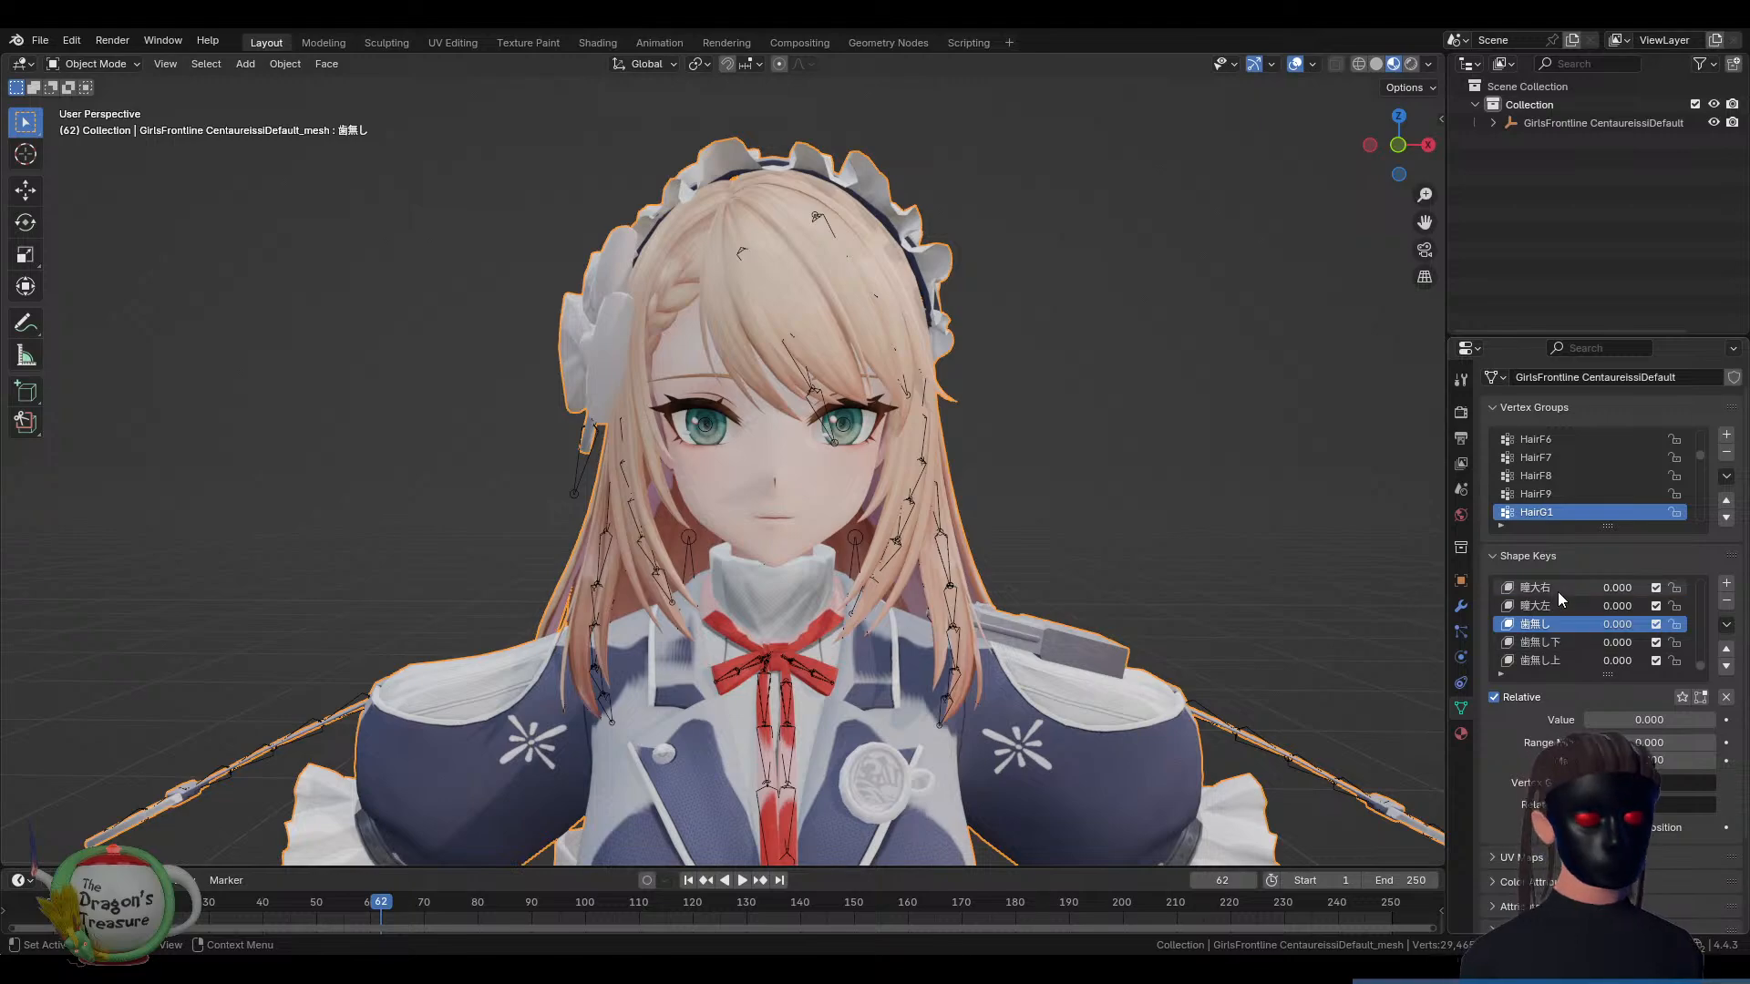
Preview the mouth shape keys 口横縮げ, 口横広げ and 口角上げ in turn, leaving their values at 0
click(1539, 645)
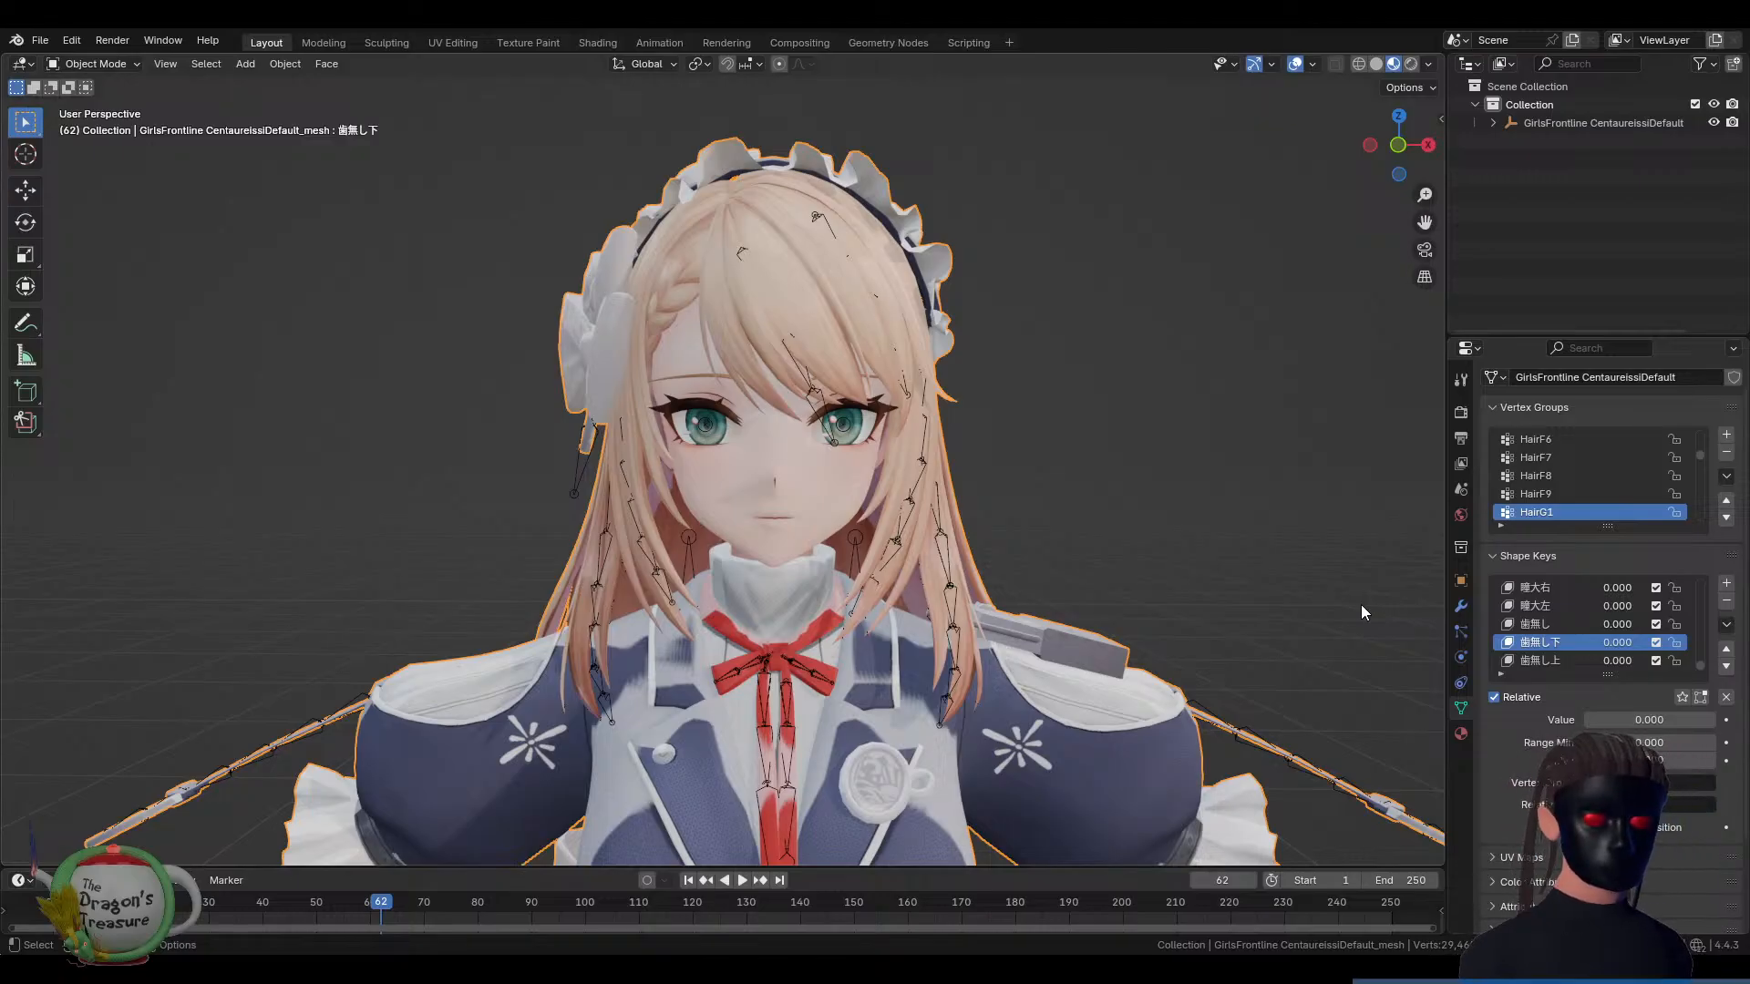
scroll(1577, 607, up, 4)
scroll(1577, 607, up, 5)
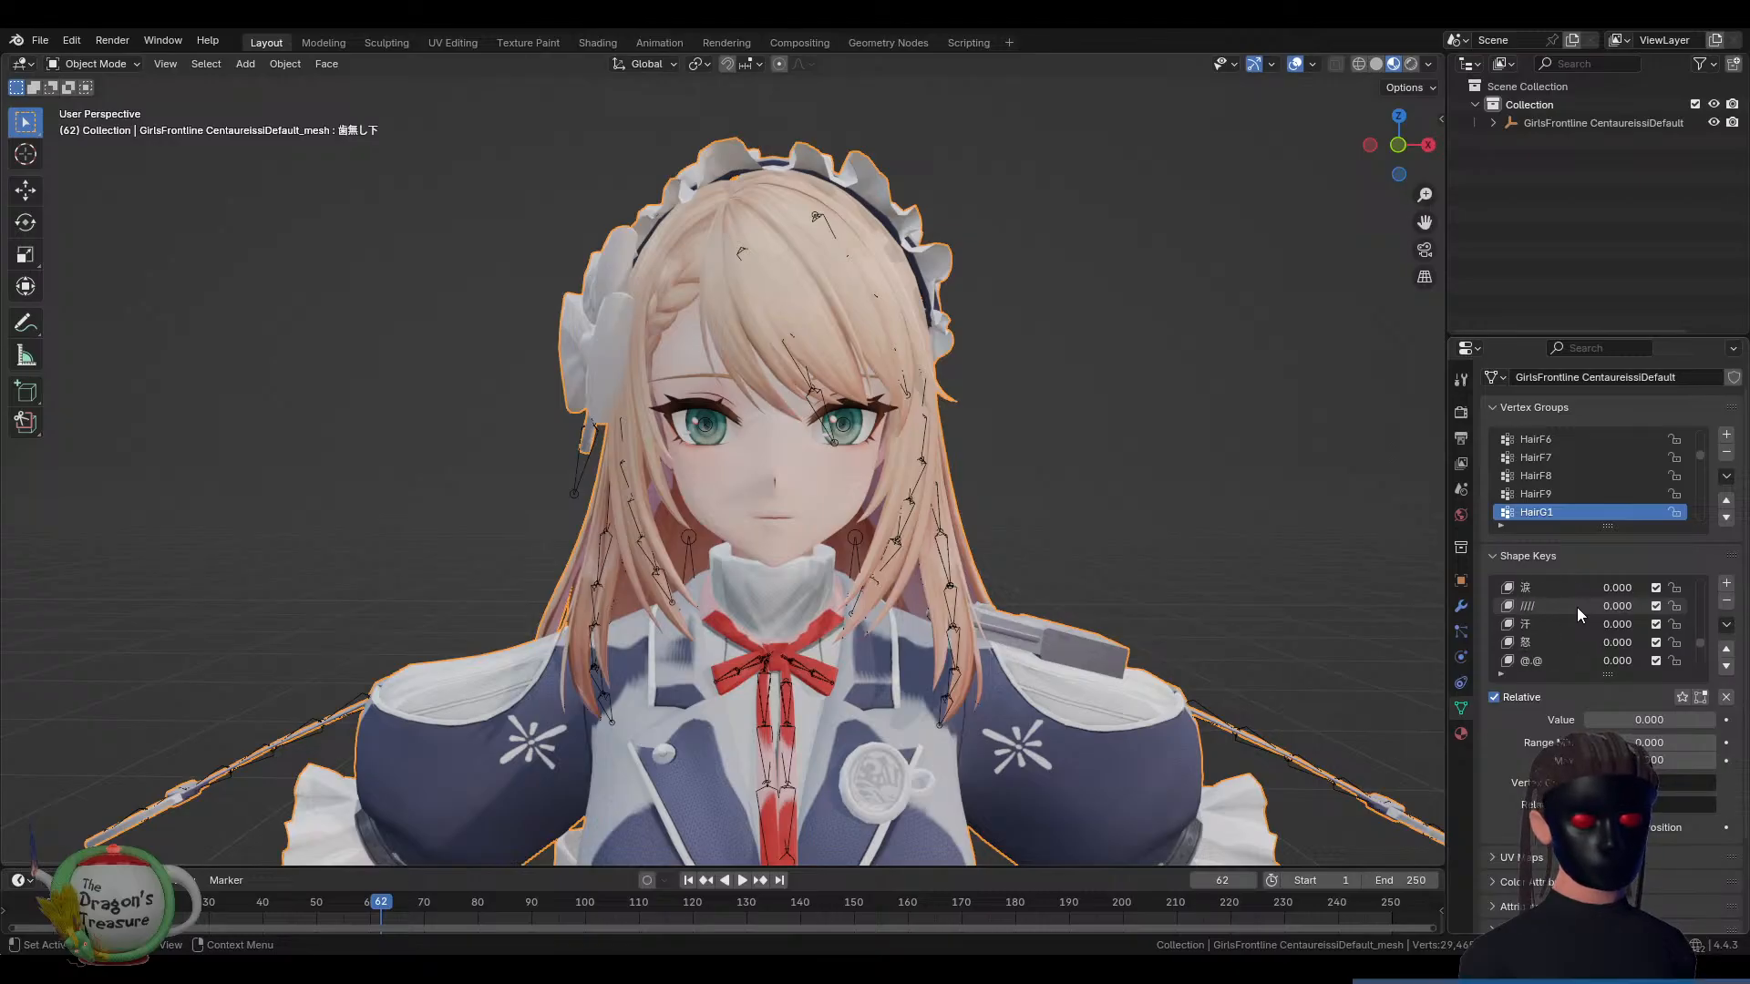
scroll(1577, 607, up, 5)
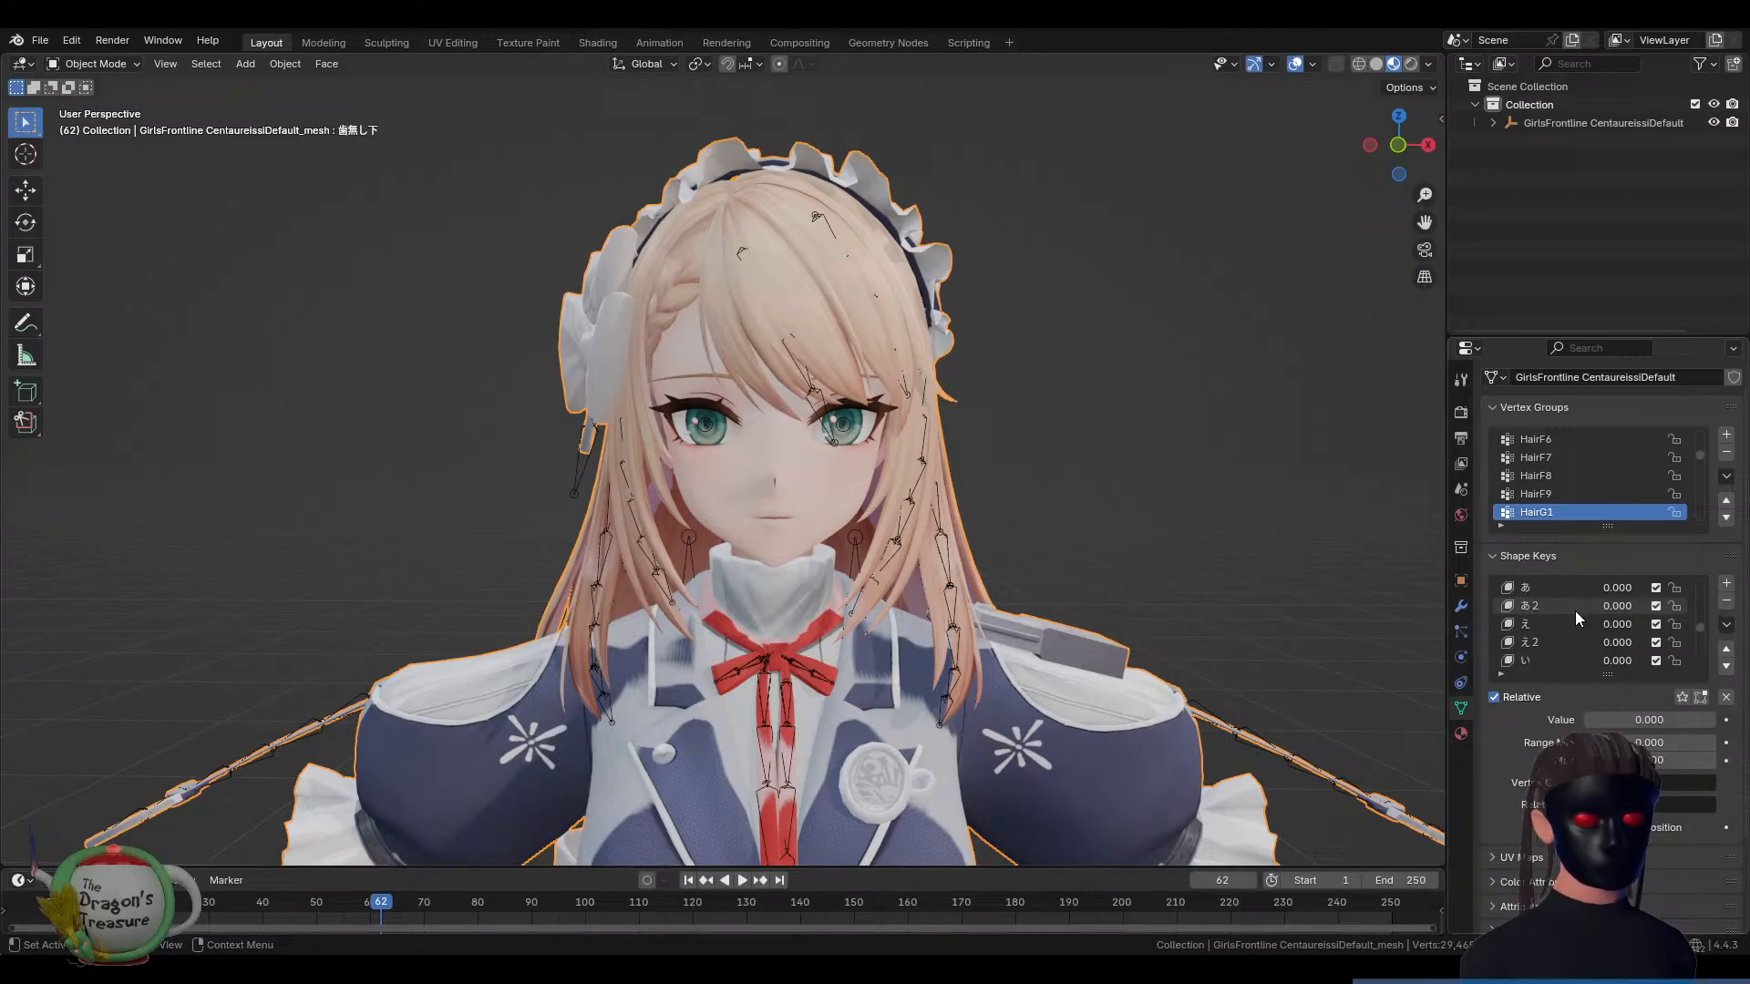
scroll(1575, 610, up, 2)
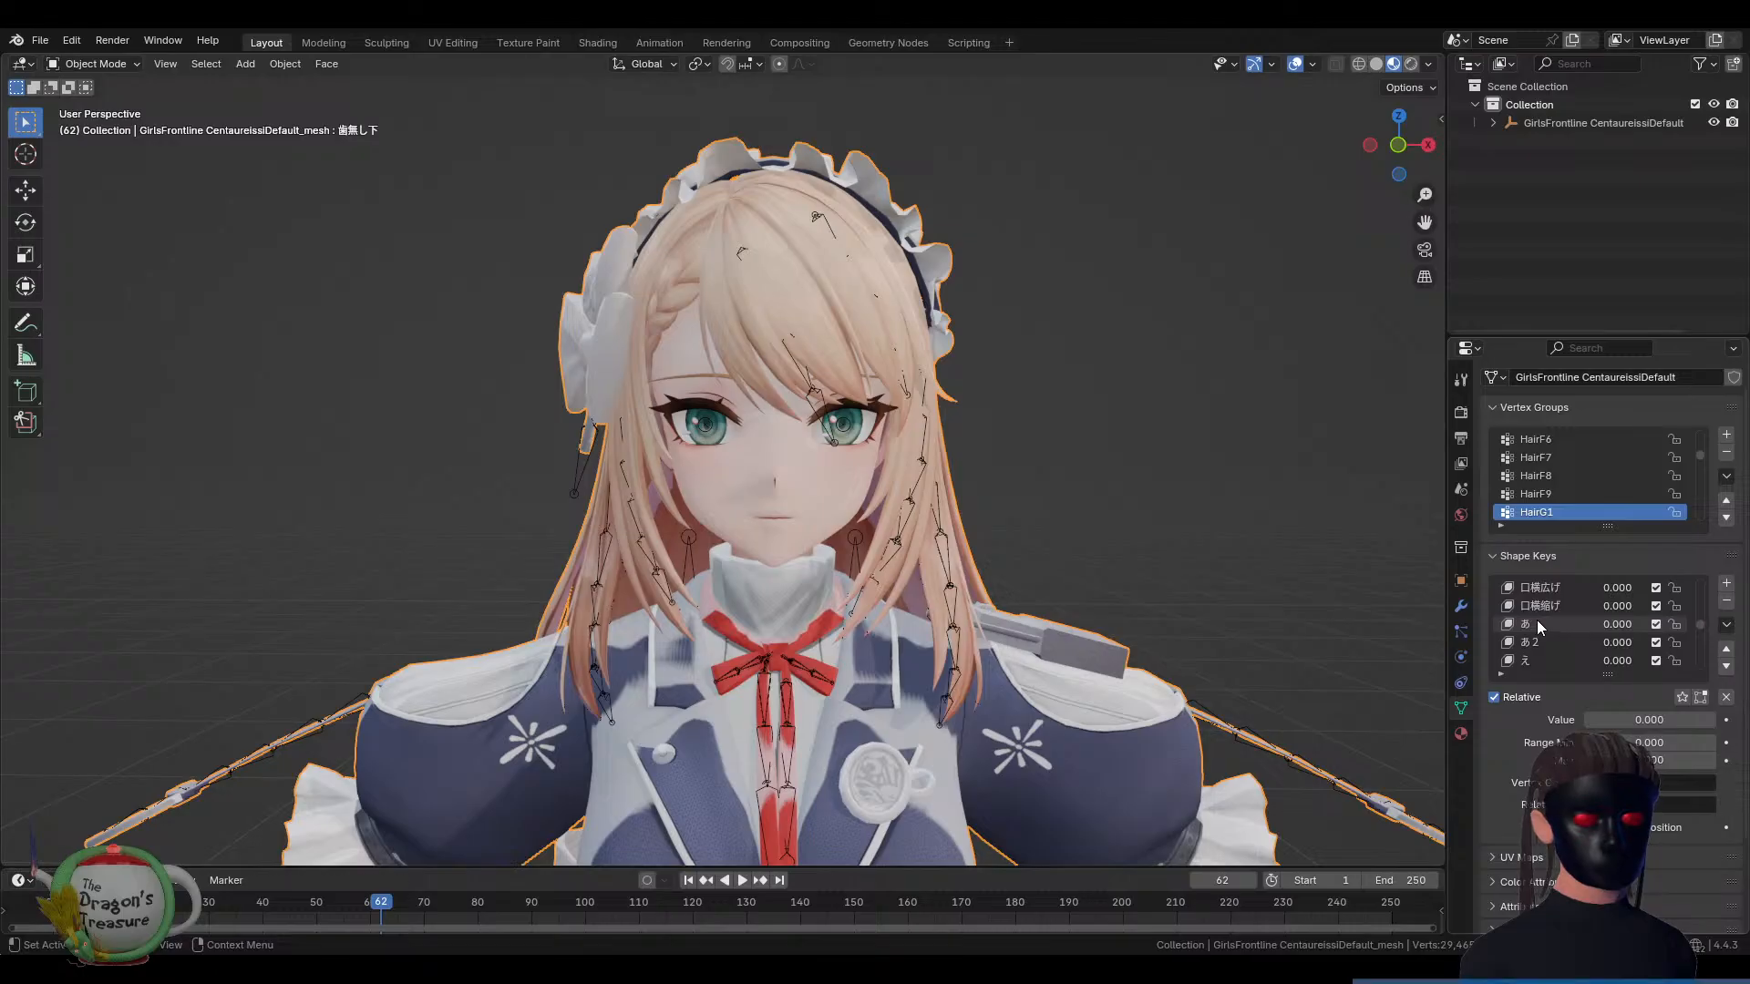
scroll(1538, 622, up, 1)
click(1544, 627)
mouse_move(1601, 717)
mouse_down()
mouse_move(1715, 718)
mouse_move(1586, 717)
mouse_move(1715, 718)
mouse_move(1586, 717)
mouse_move(1716, 720)
mouse_move(1627, 720)
mouse_up()
click(1543, 608)
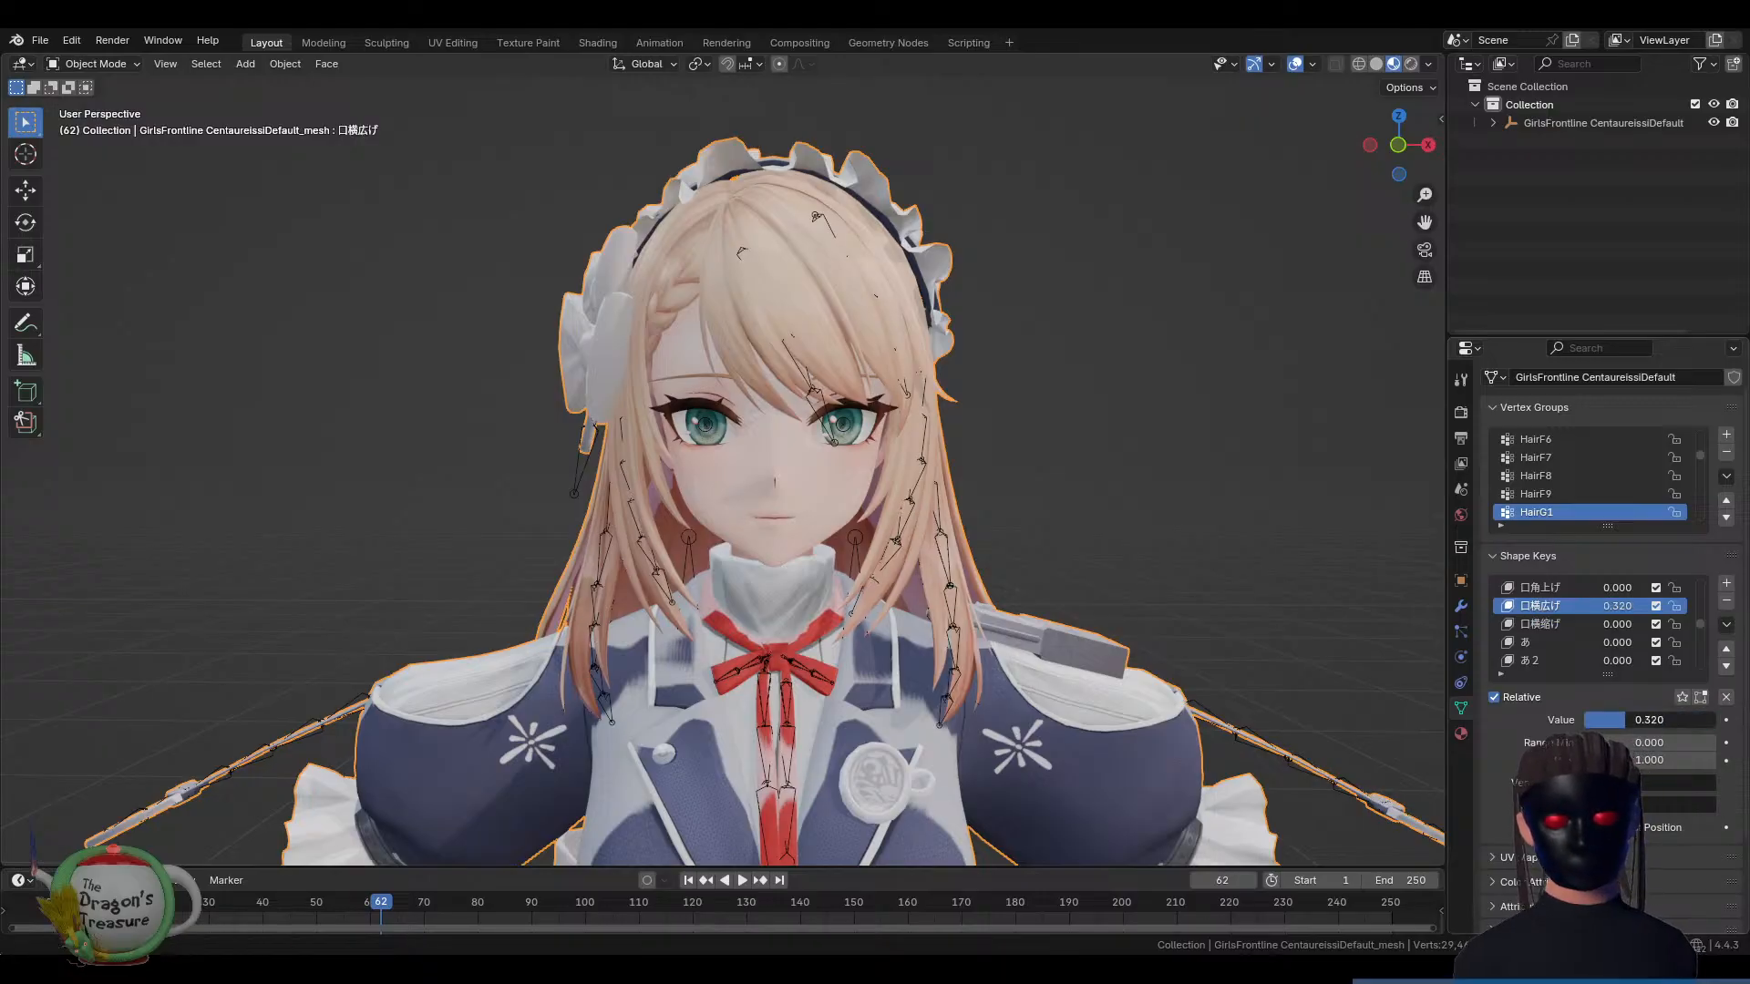
click(1550, 588)
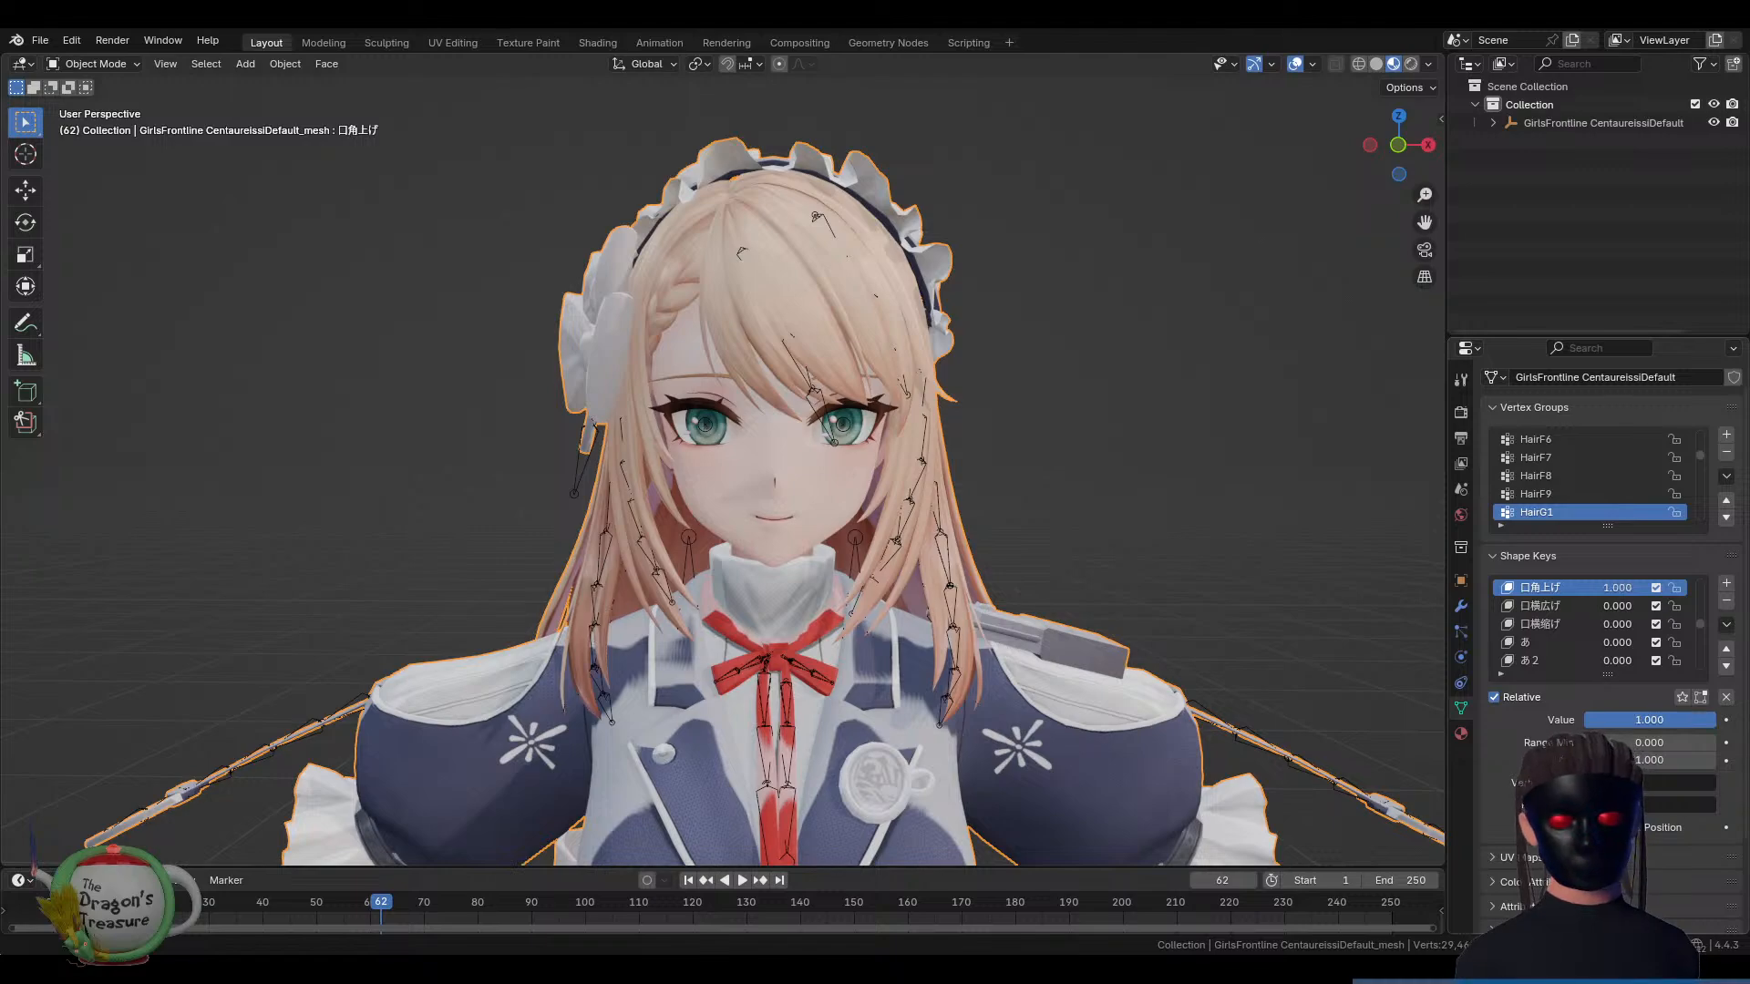
drag(1605, 720, 1616, 720)
Preview the ぺろっ tongue shape key at 1.000, check the mouth up close and reset the value to 0
scroll(1577, 638, up, 4)
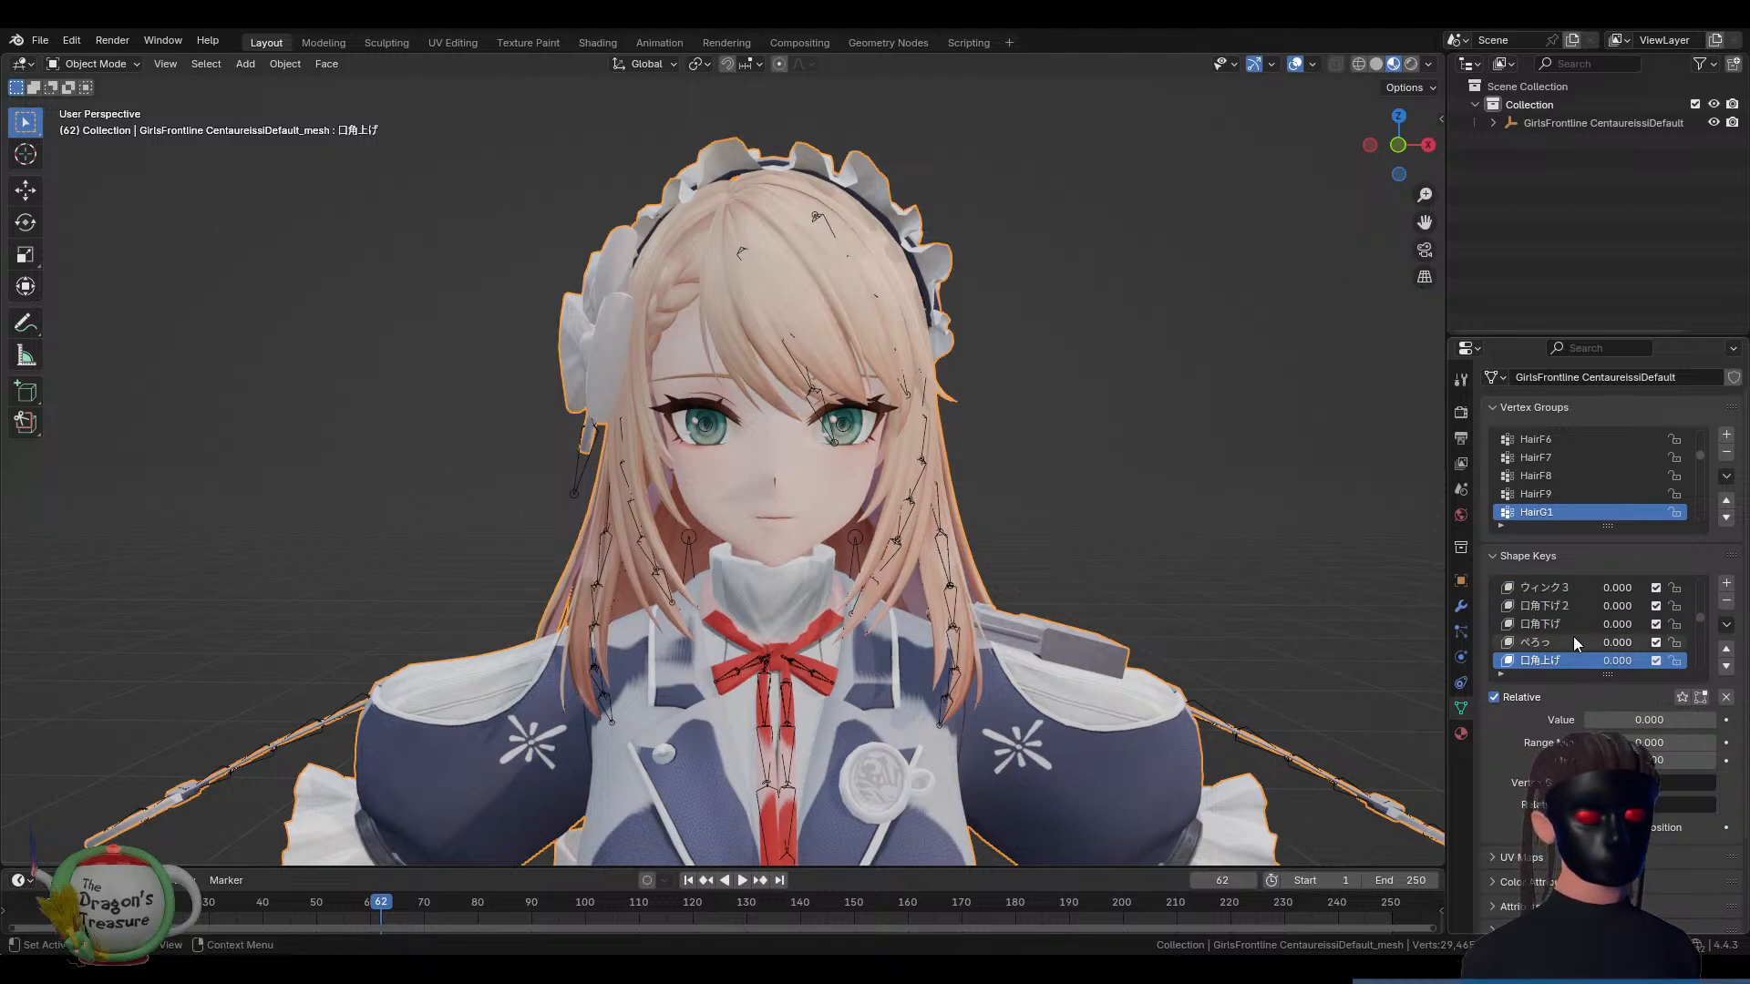
click(1546, 643)
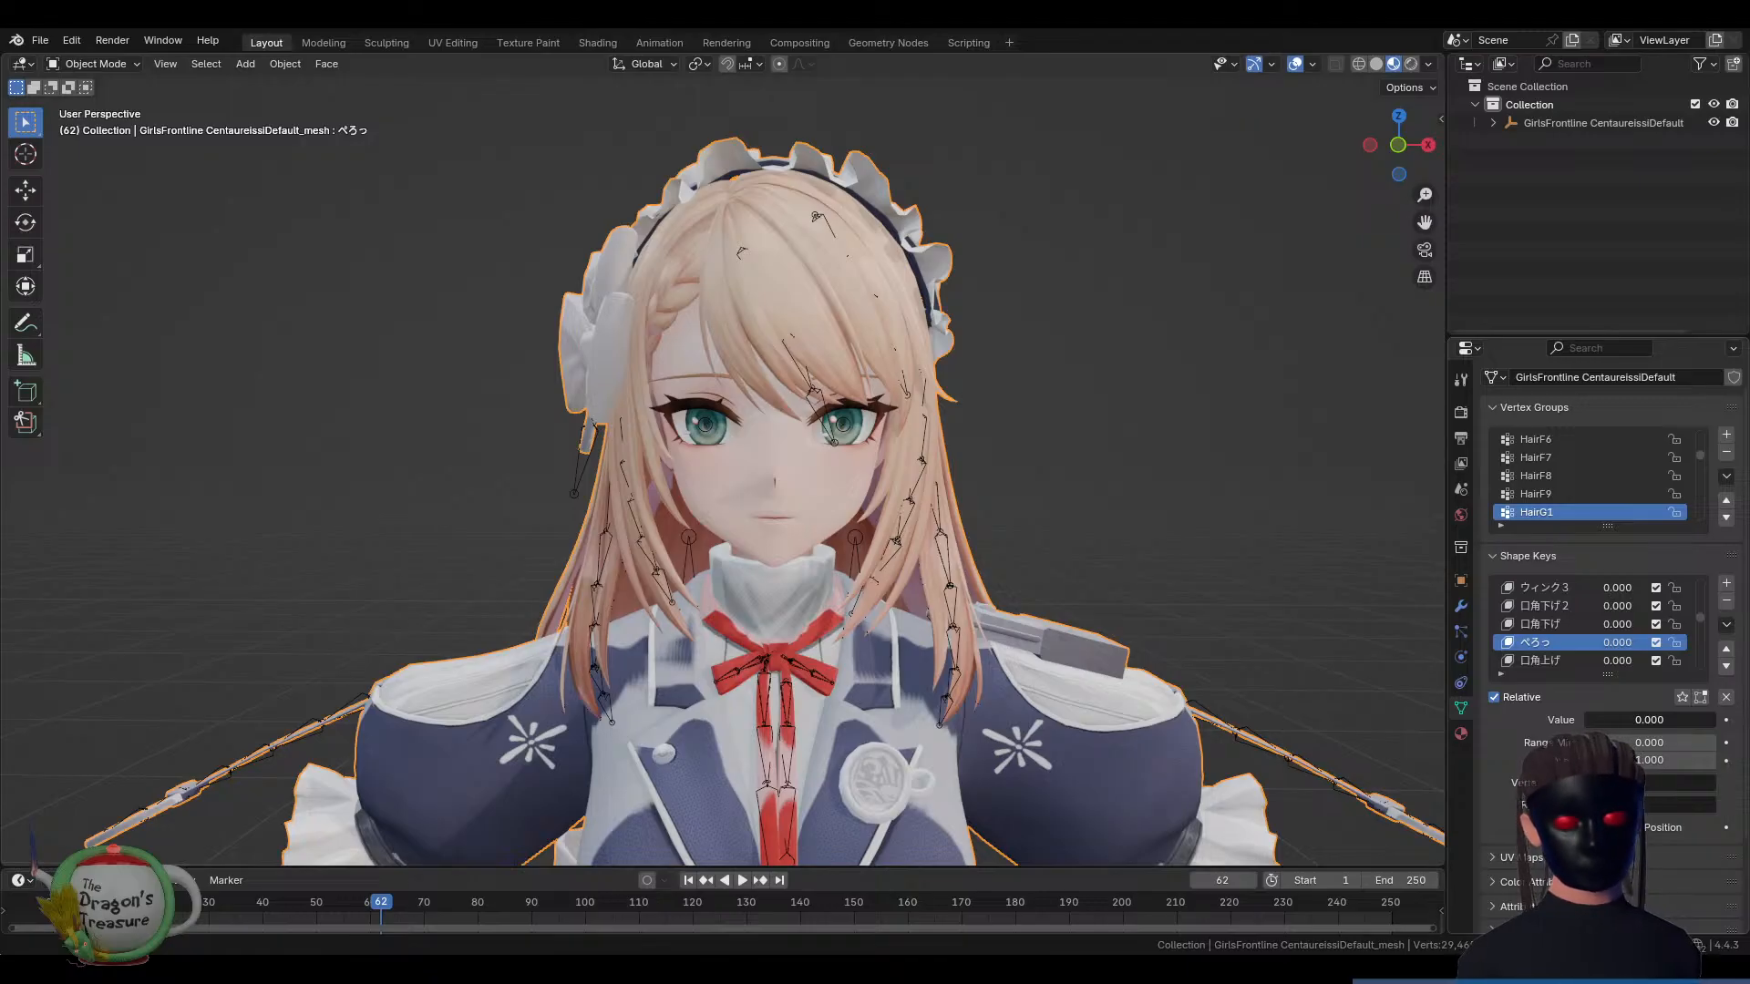
drag(1599, 720, 1714, 720)
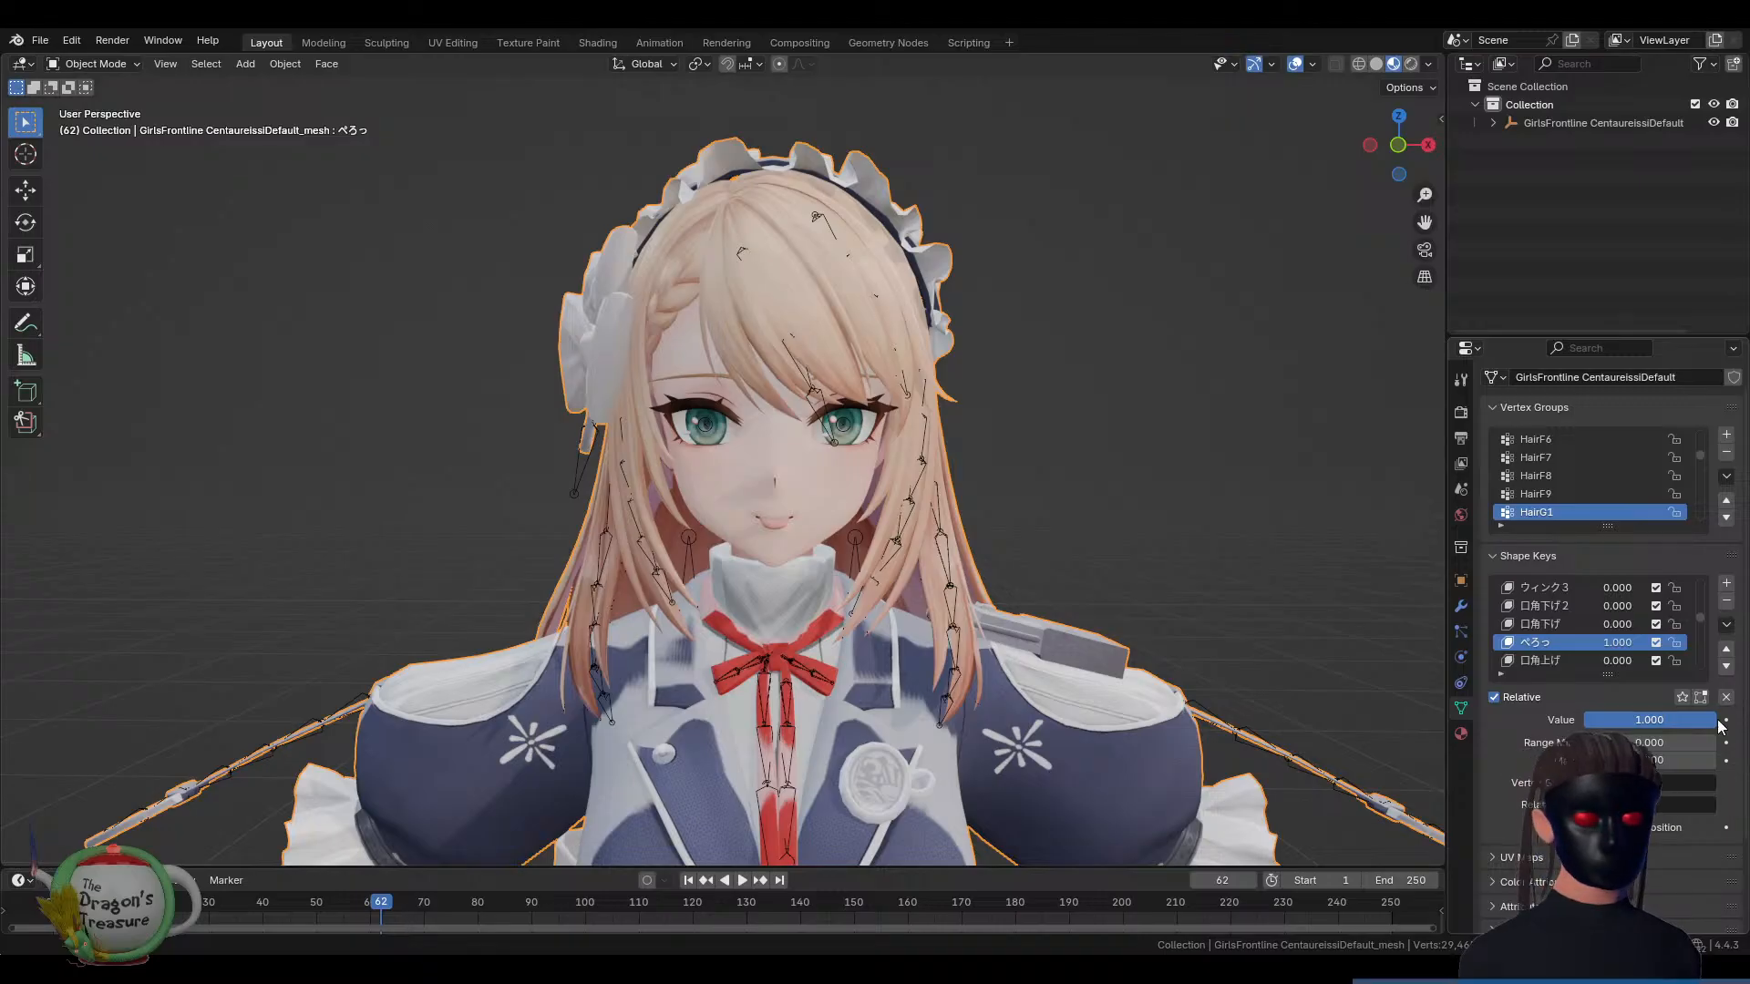
scroll(1203, 630, up, 4)
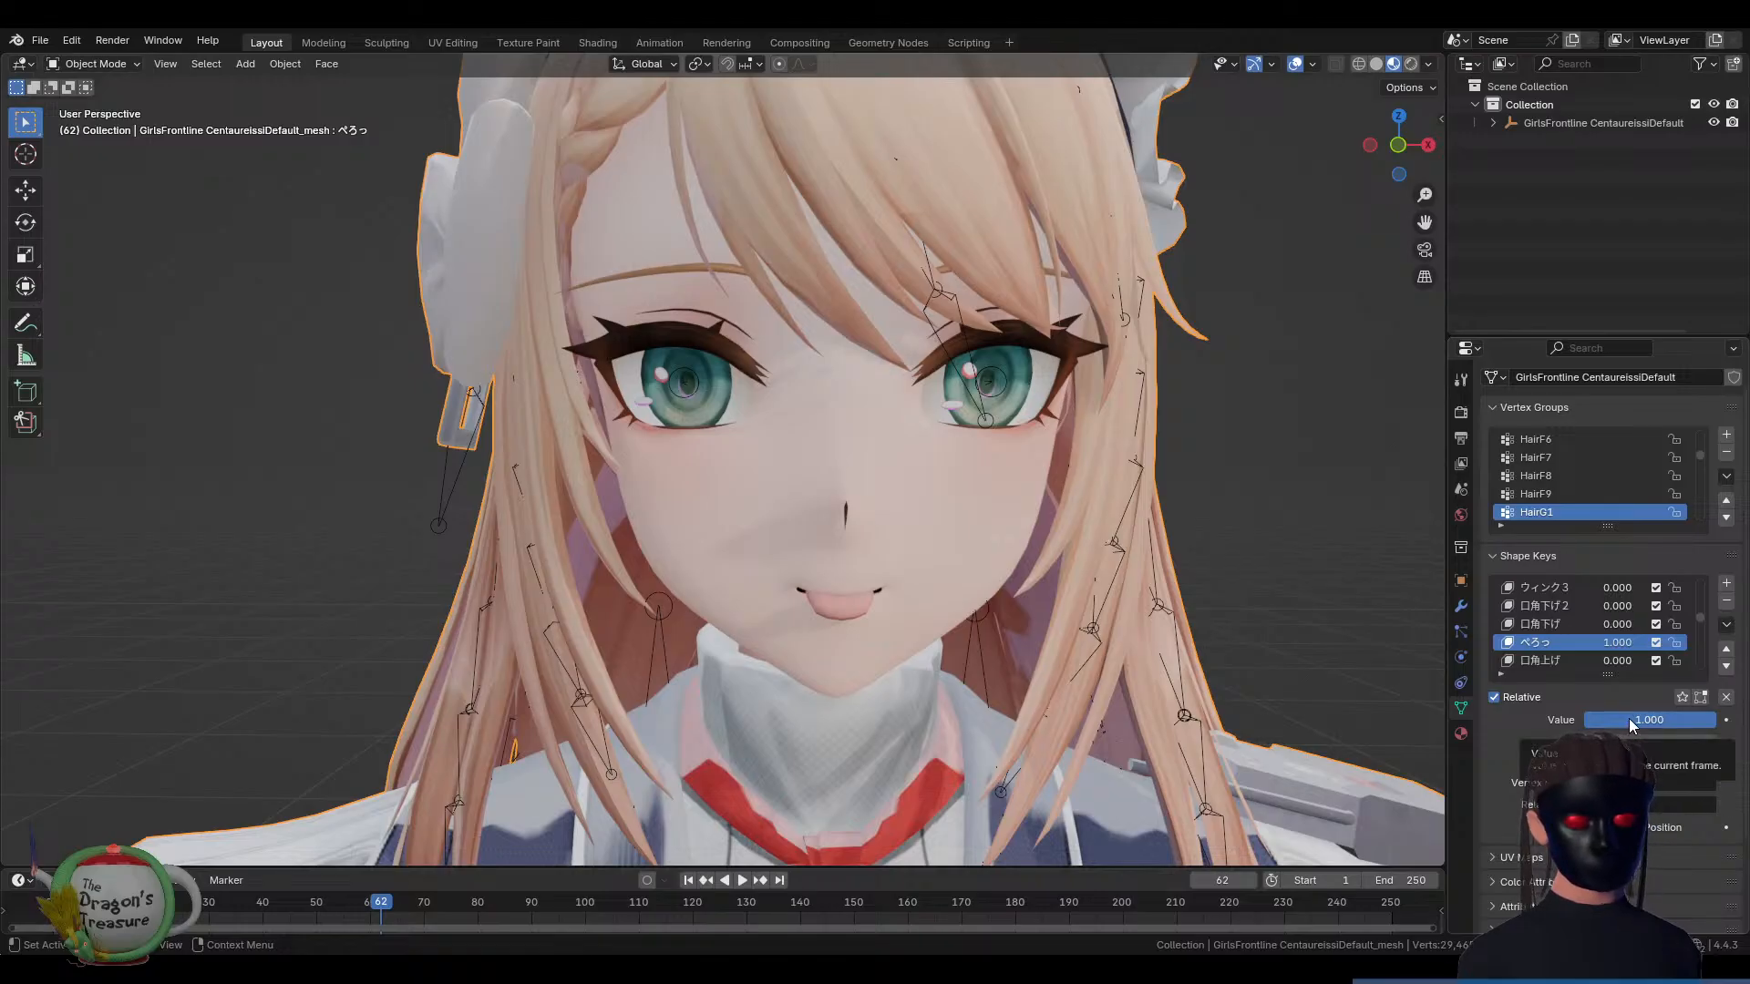
drag(1628, 719, 1499, 719)
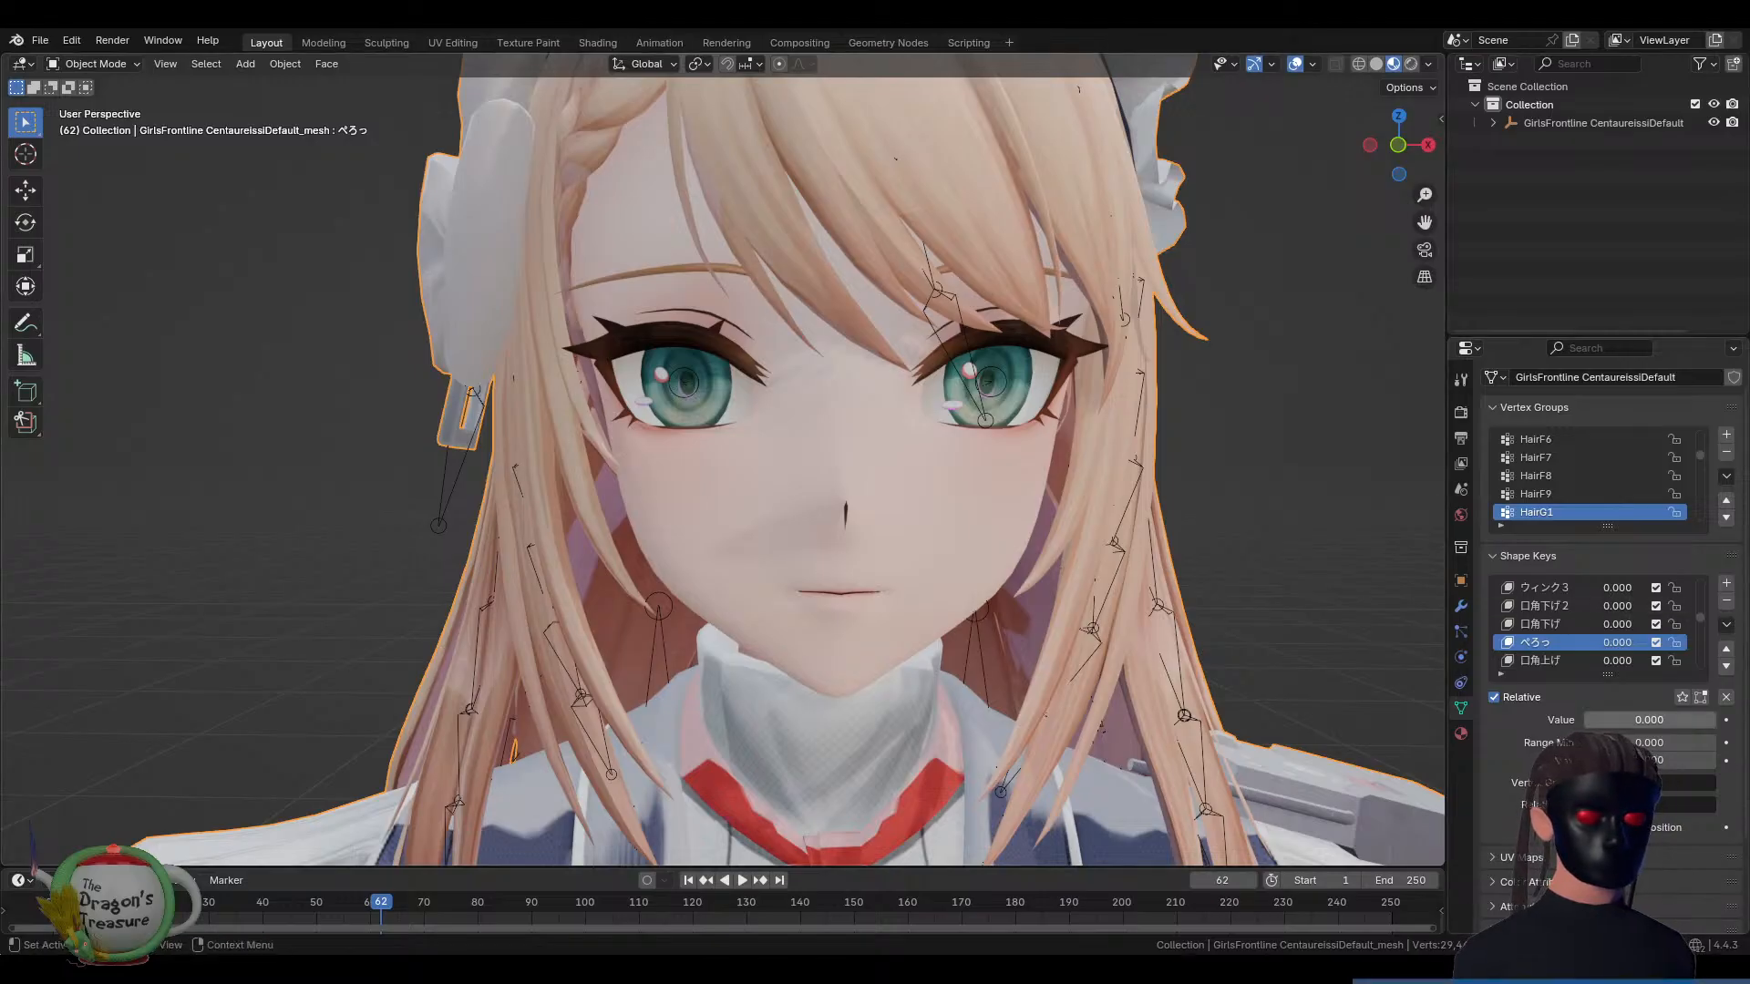
mouse_move(1587, 720)
mouse_down()
mouse_move(1715, 720)
mouse_move(1586, 720)
mouse_up()
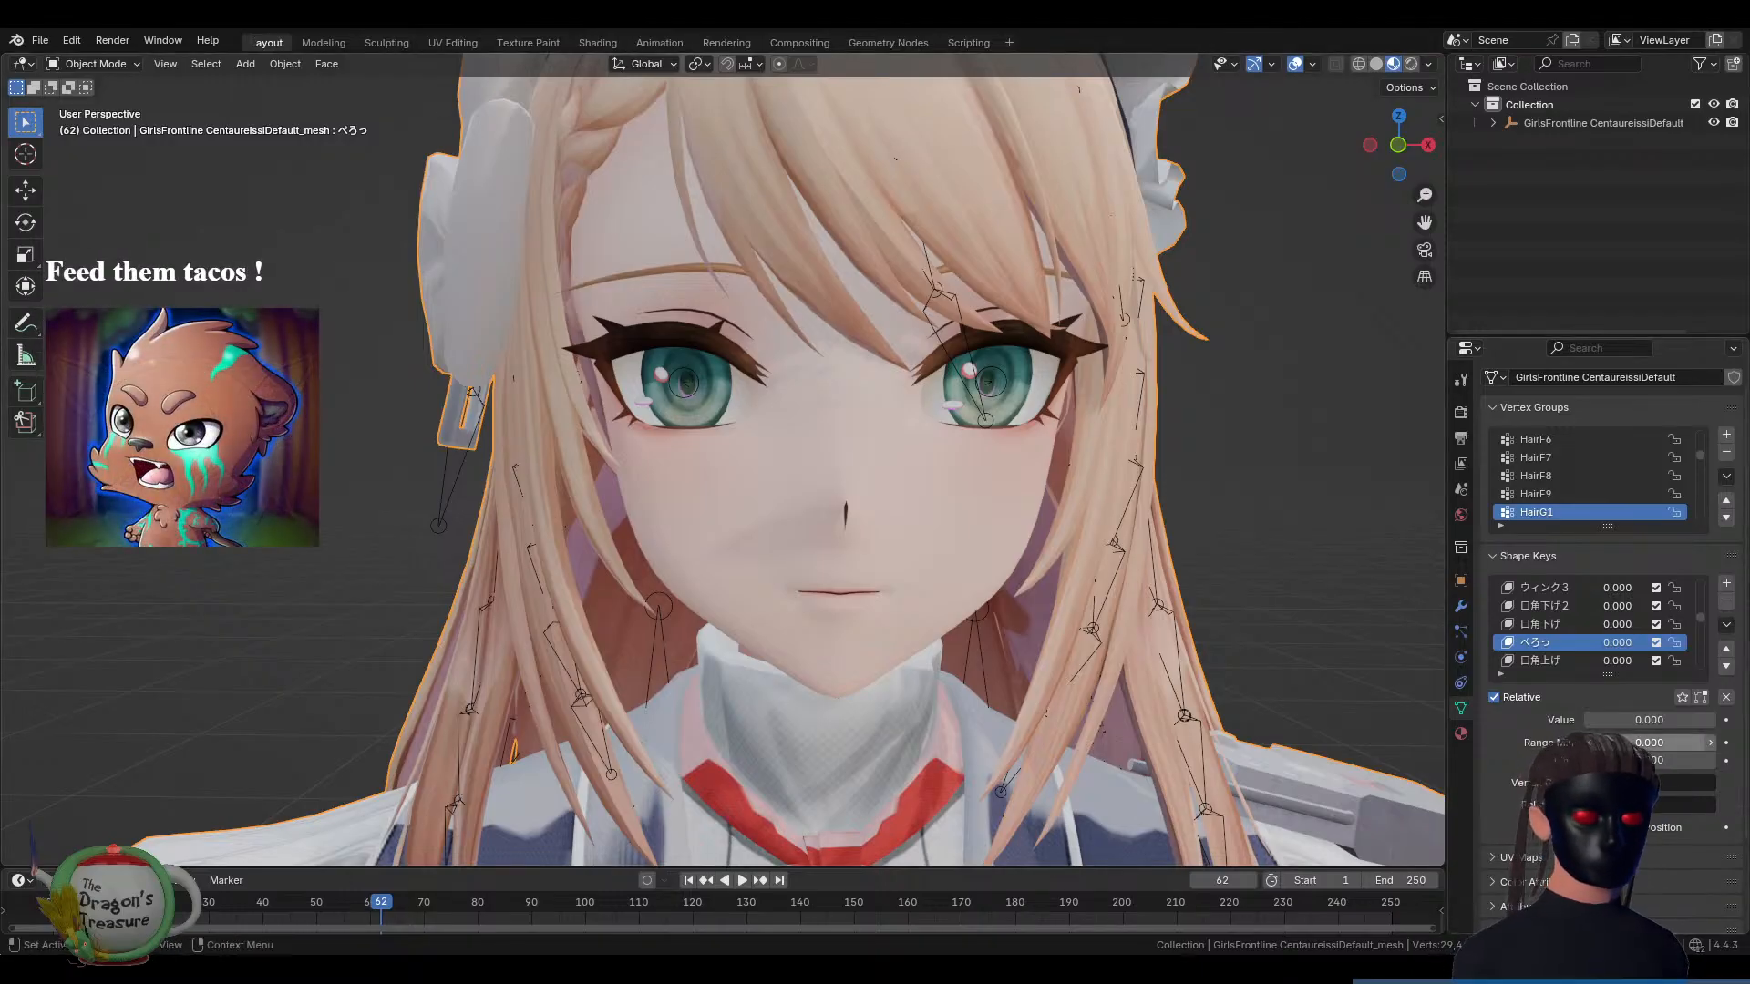
mouse_move(1617, 720)
mouse_down()
mouse_move(1732, 720)
mouse_move(1587, 720)
mouse_up()
Go through the shape keys 口角下げ, 口角下げ2, ウィンク3 and ウィンク3右, leaving their values at 0
click(1538, 628)
click(1540, 605)
click(1549, 588)
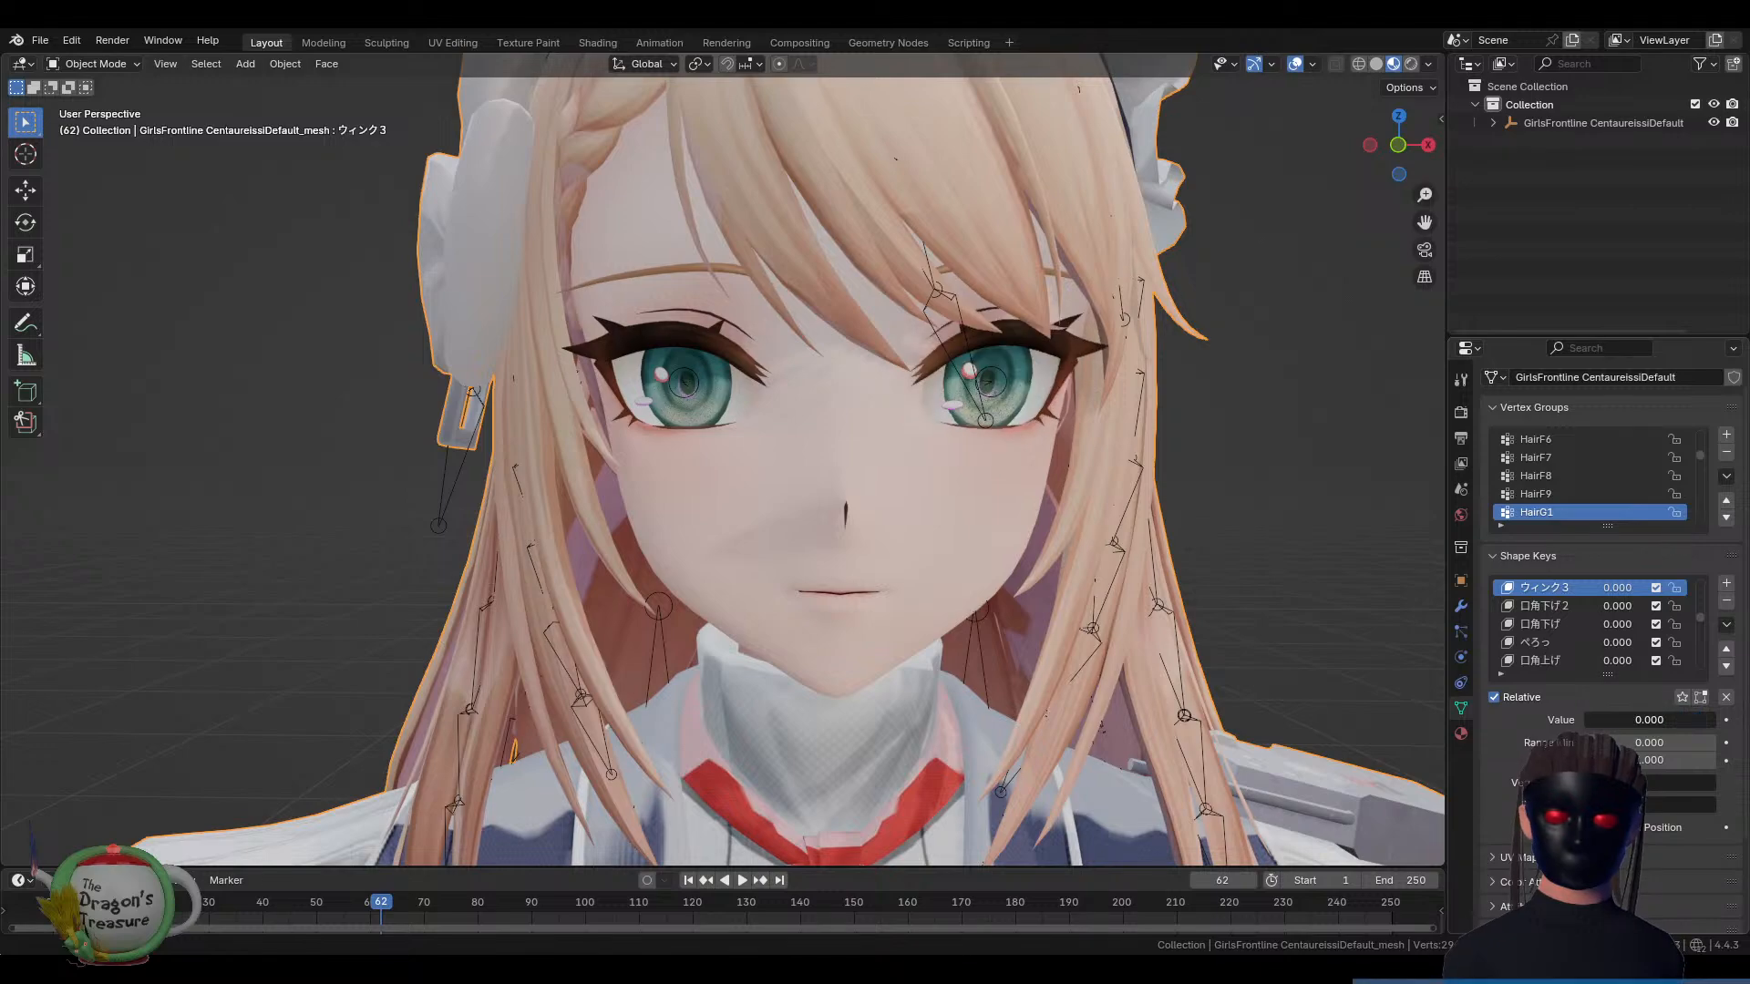
scroll(1584, 608, up, 1)
scroll(1584, 608, up, 2)
click(1549, 624)
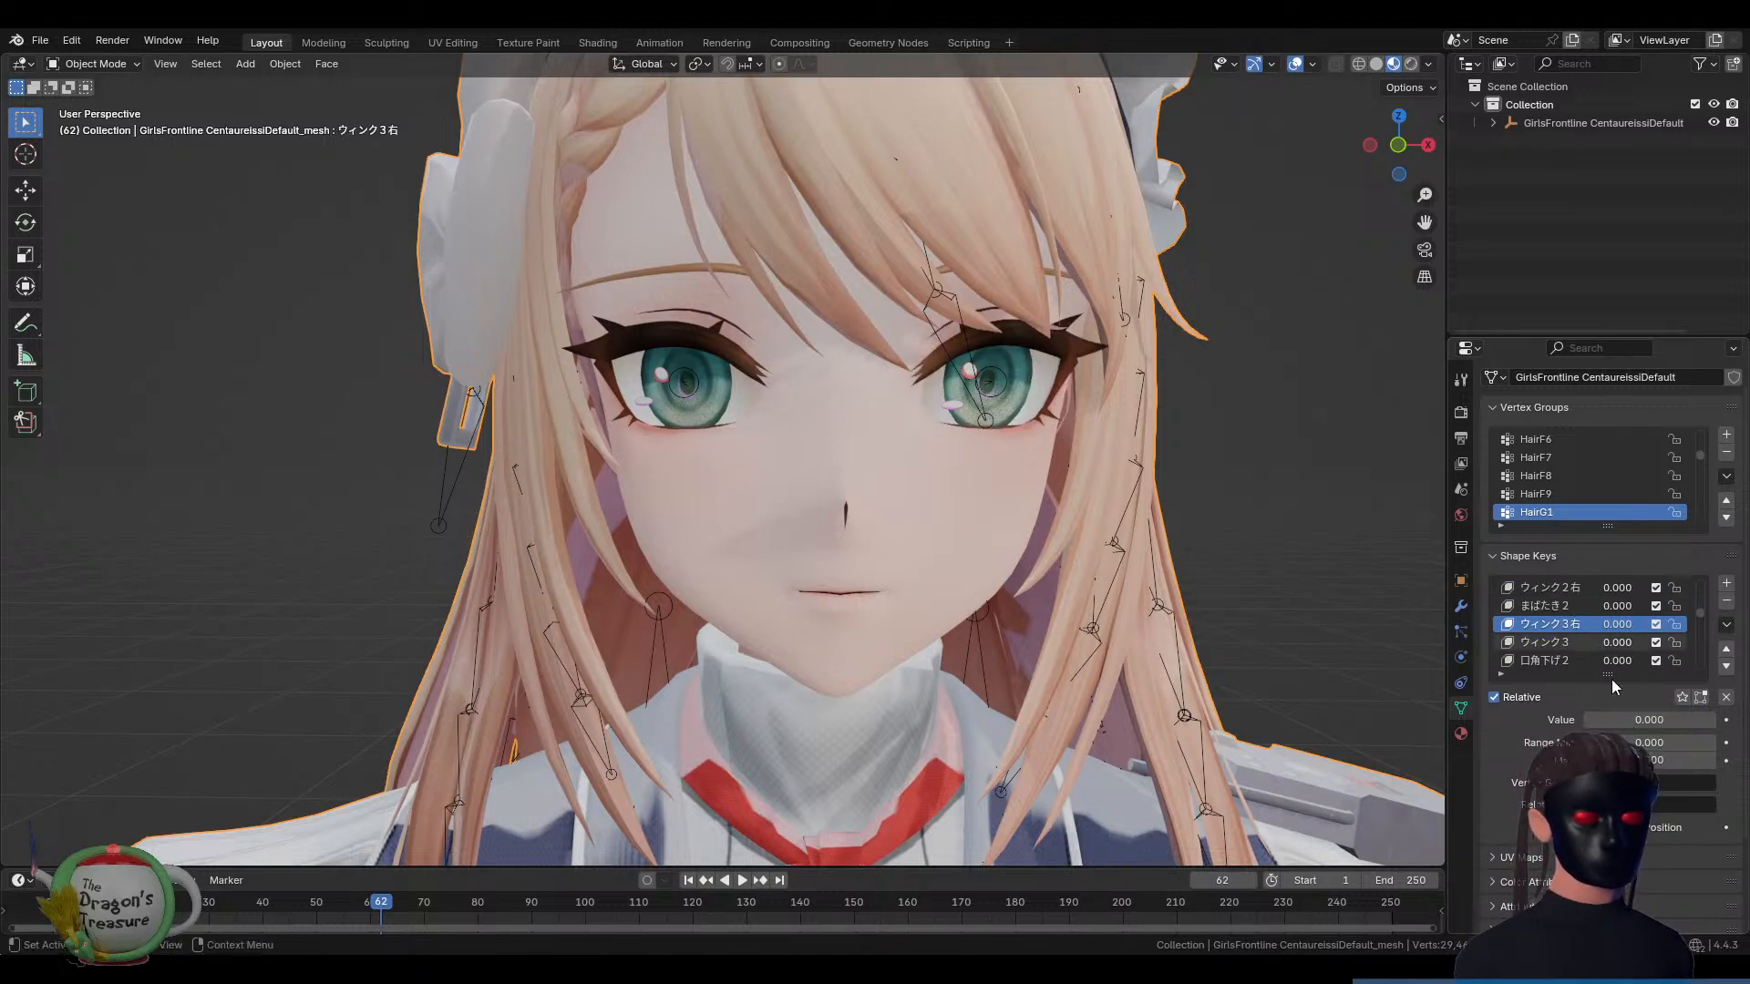
mouse_move(1588, 720)
mouse_down()
mouse_move(1717, 720)
mouse_move(1588, 720)
mouse_up()
Check the blink and wink shape keys まばたき2 and ウィンク2右, leaving their values at 0
scroll(1574, 631, up, 1)
click(1574, 627)
click(1567, 642)
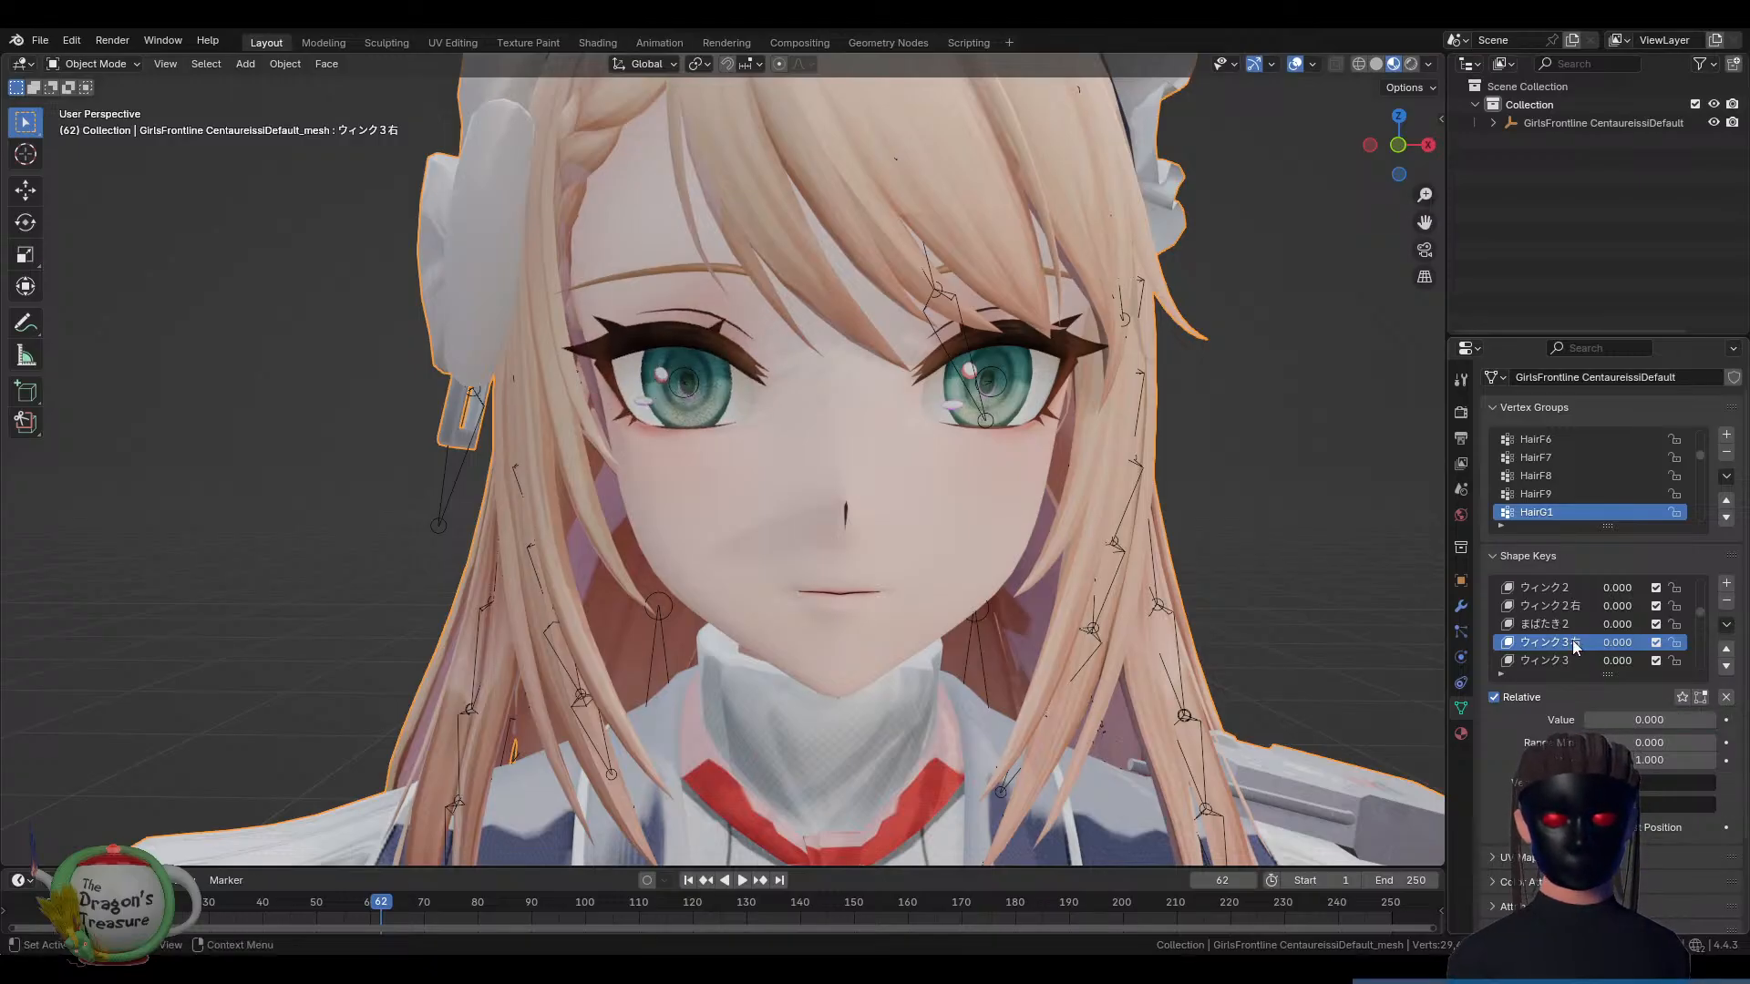
click(1554, 607)
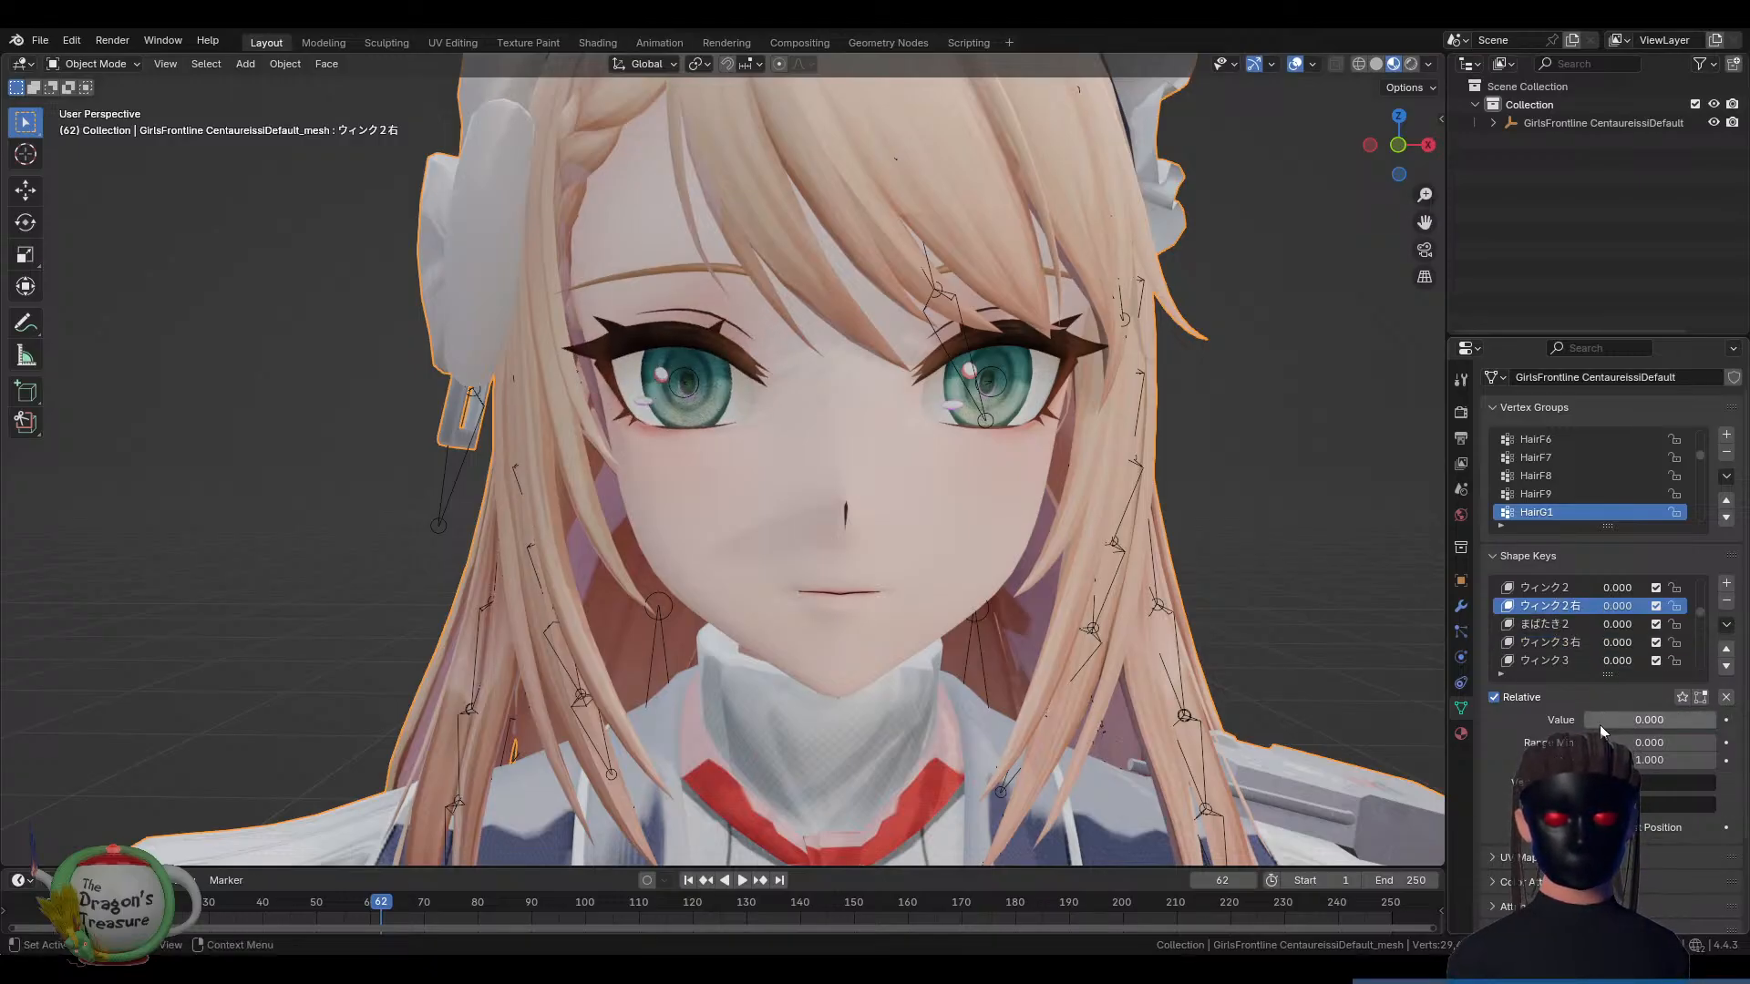
mouse_move(1604, 720)
mouse_down()
mouse_move(1717, 720)
mouse_move(1588, 720)
mouse_up()
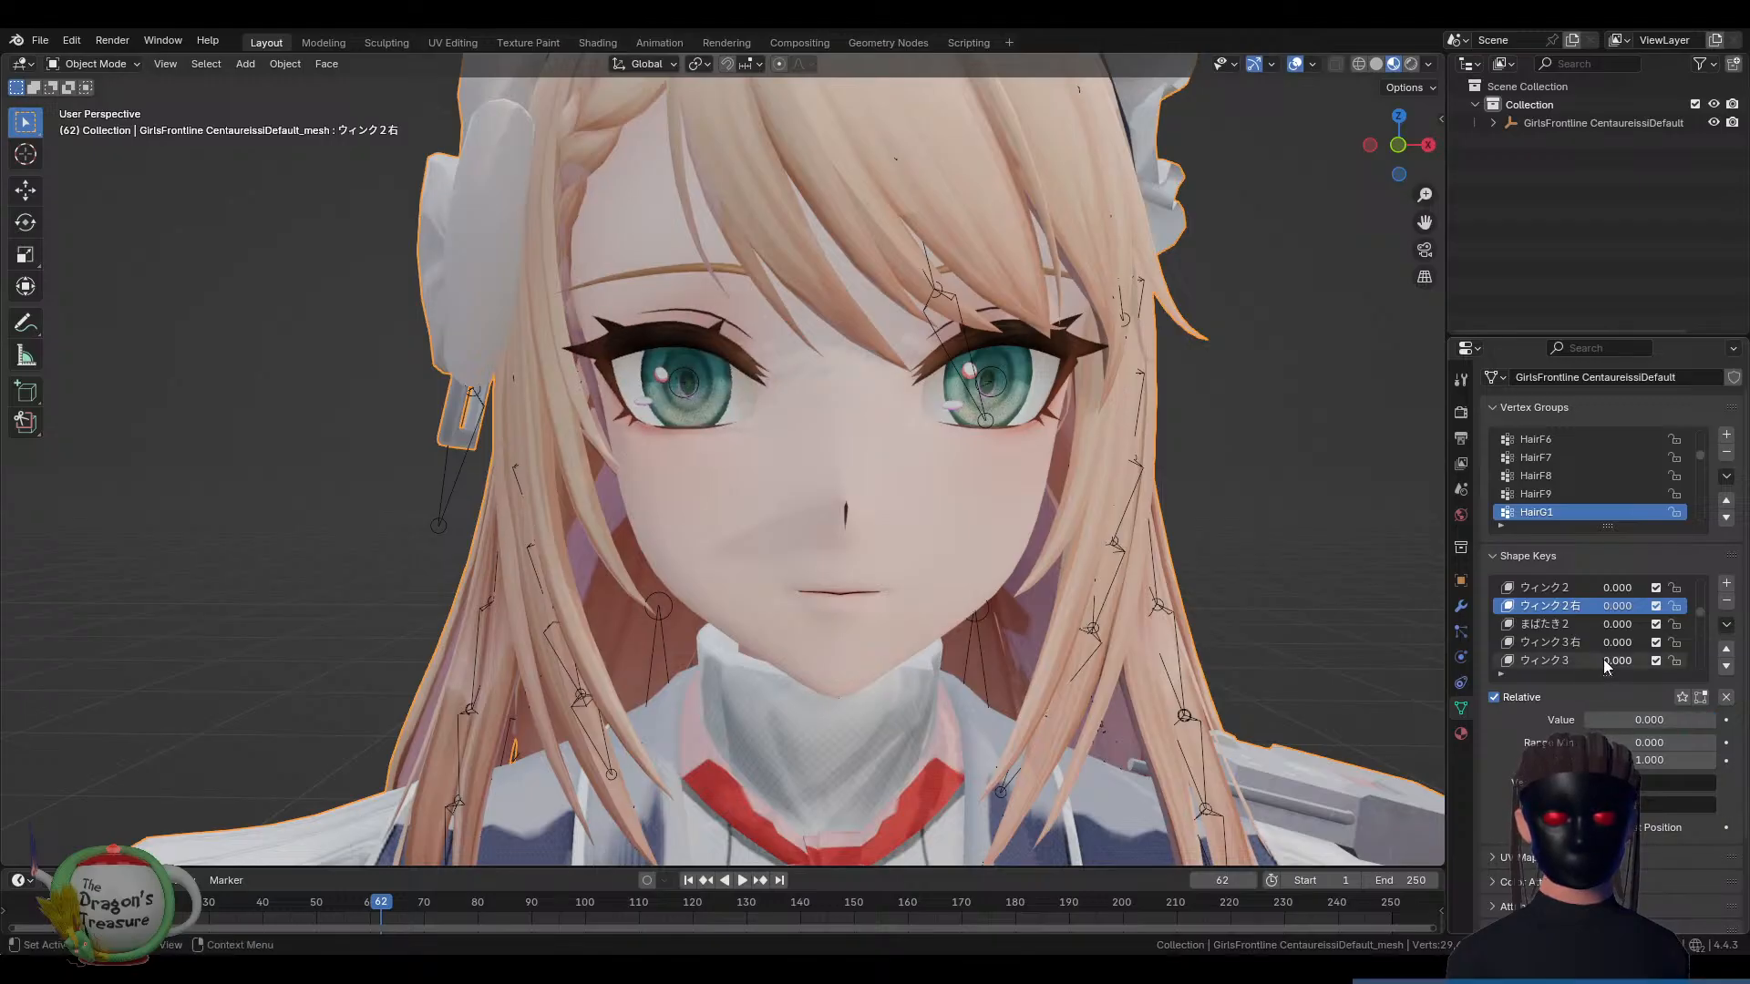
Preview the eye-closing shape keys まばたき, ウィンク and 笑い, returning each value to 0
scroll(1589, 627, up, 2)
click(1550, 613)
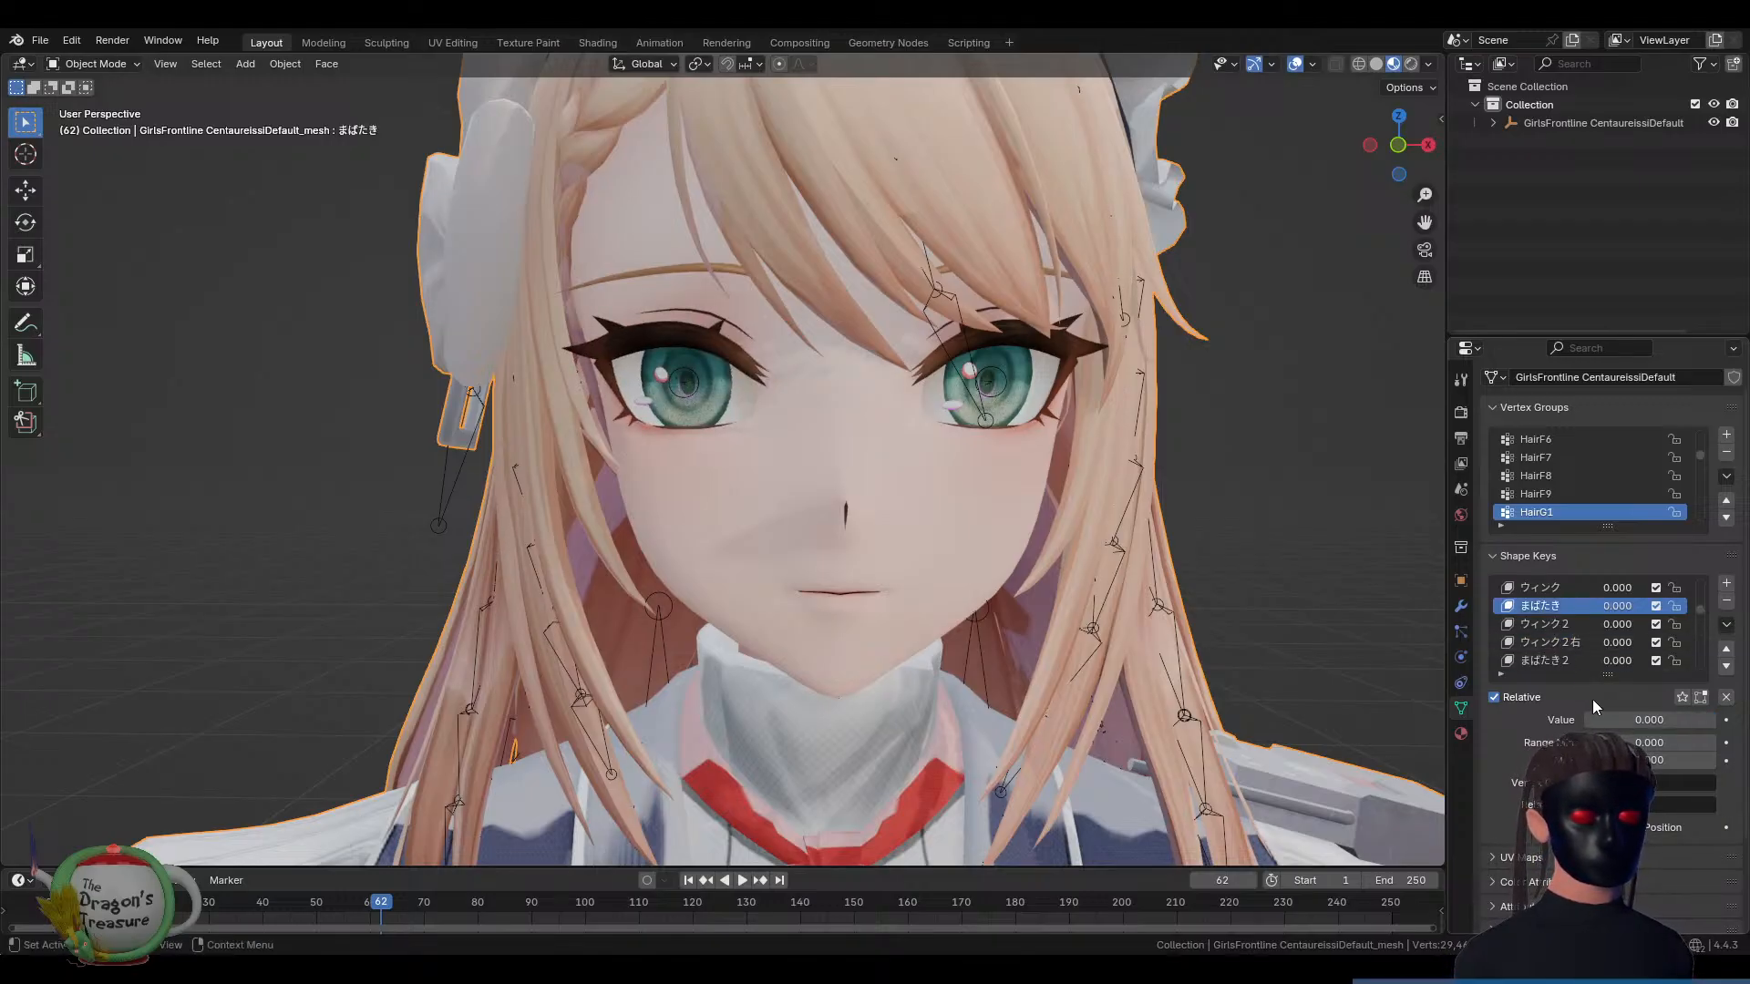
mouse_move(1606, 720)
mouse_down()
mouse_move(1717, 720)
mouse_move(1588, 720)
mouse_up()
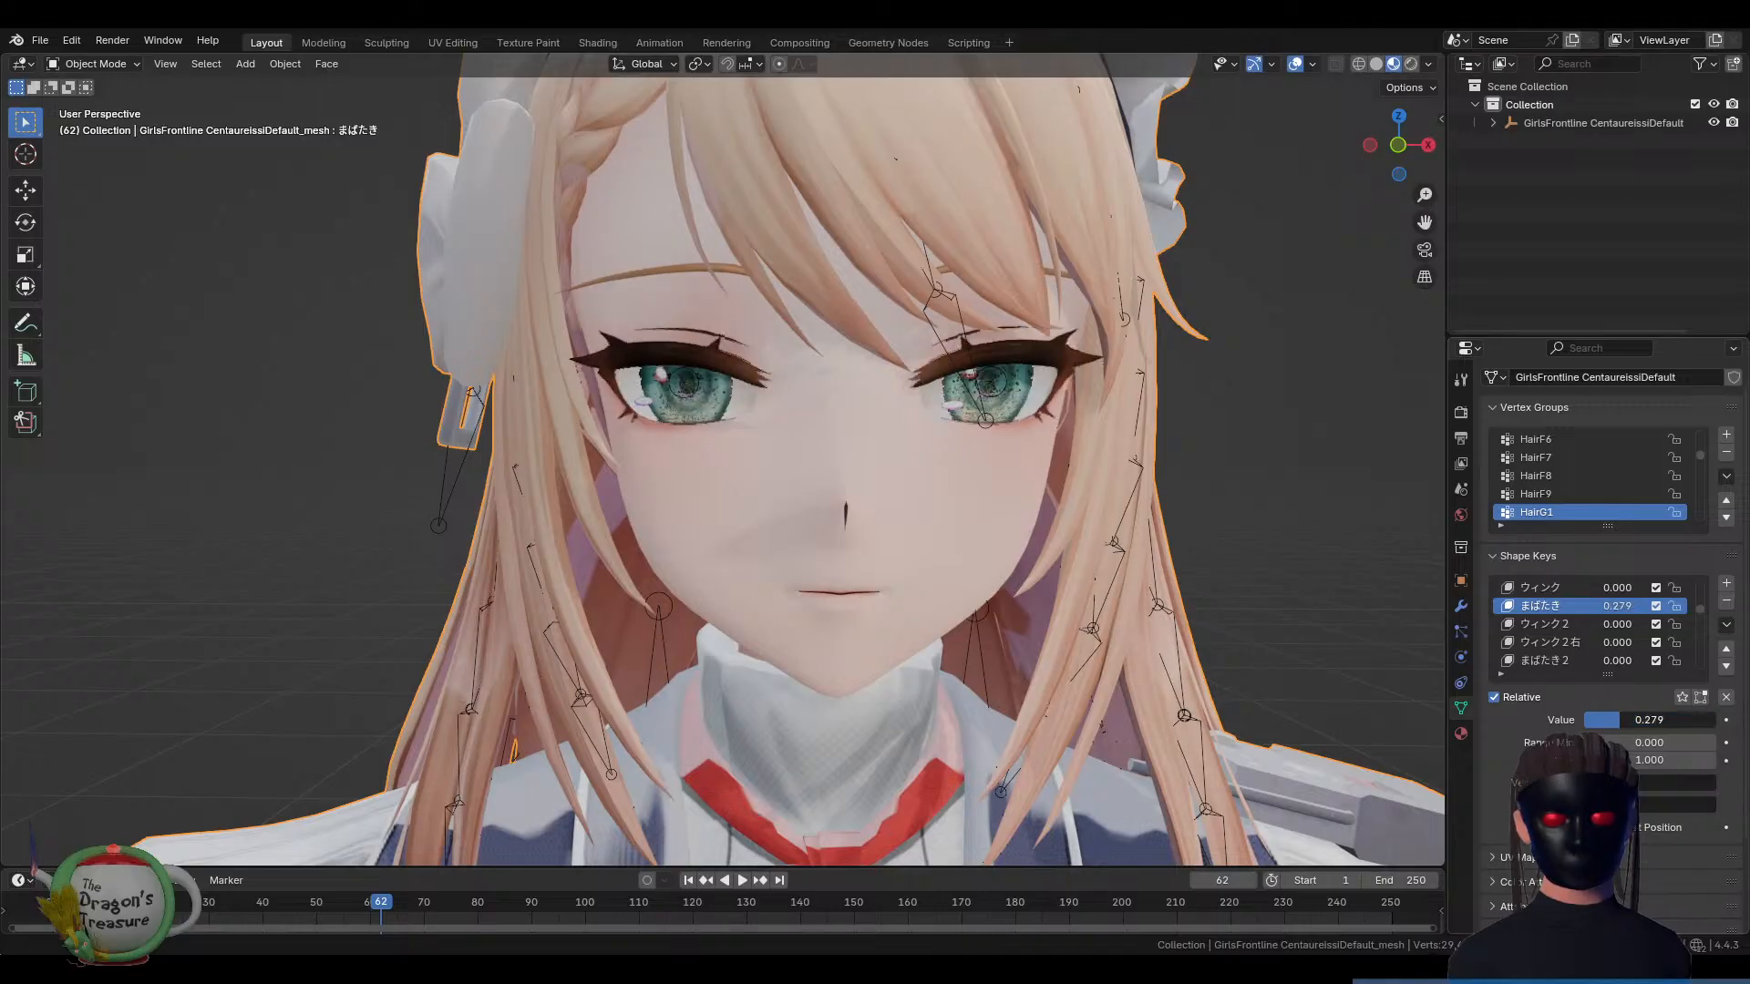
scroll(1570, 644, up, 1)
click(1549, 606)
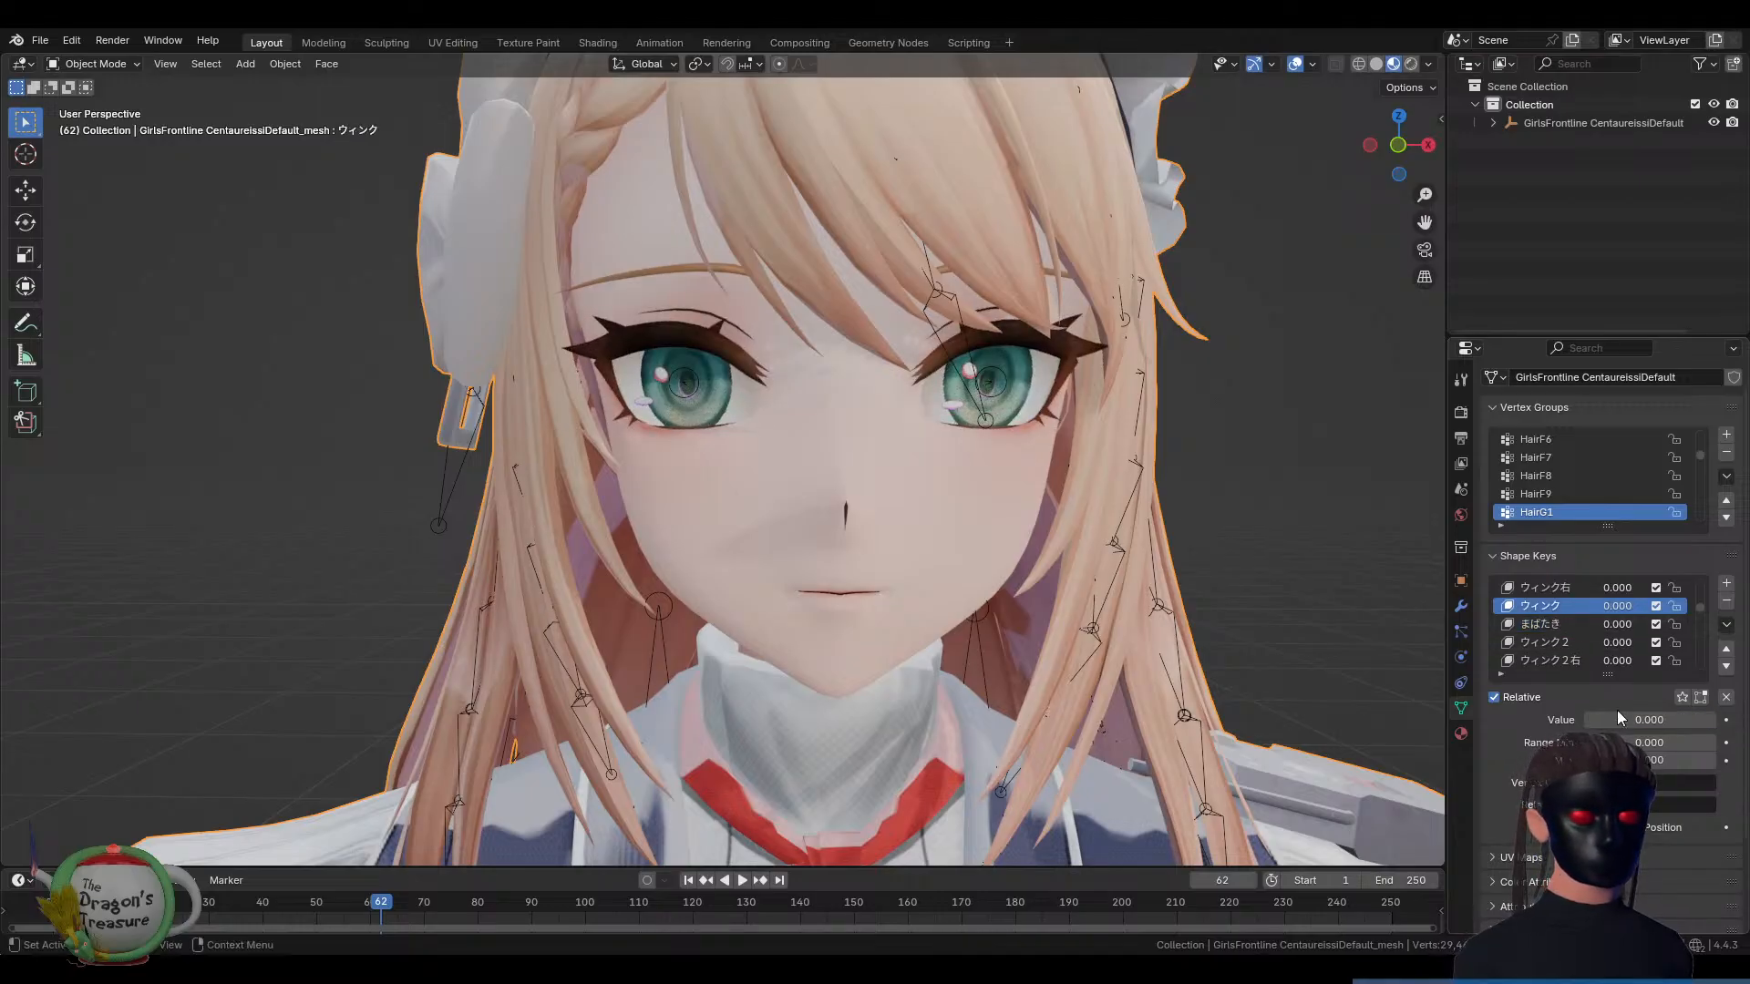
mouse_move(1593, 720)
mouse_down()
mouse_move(1717, 720)
mouse_move(1587, 721)
mouse_up()
scroll(1558, 629, up, 2)
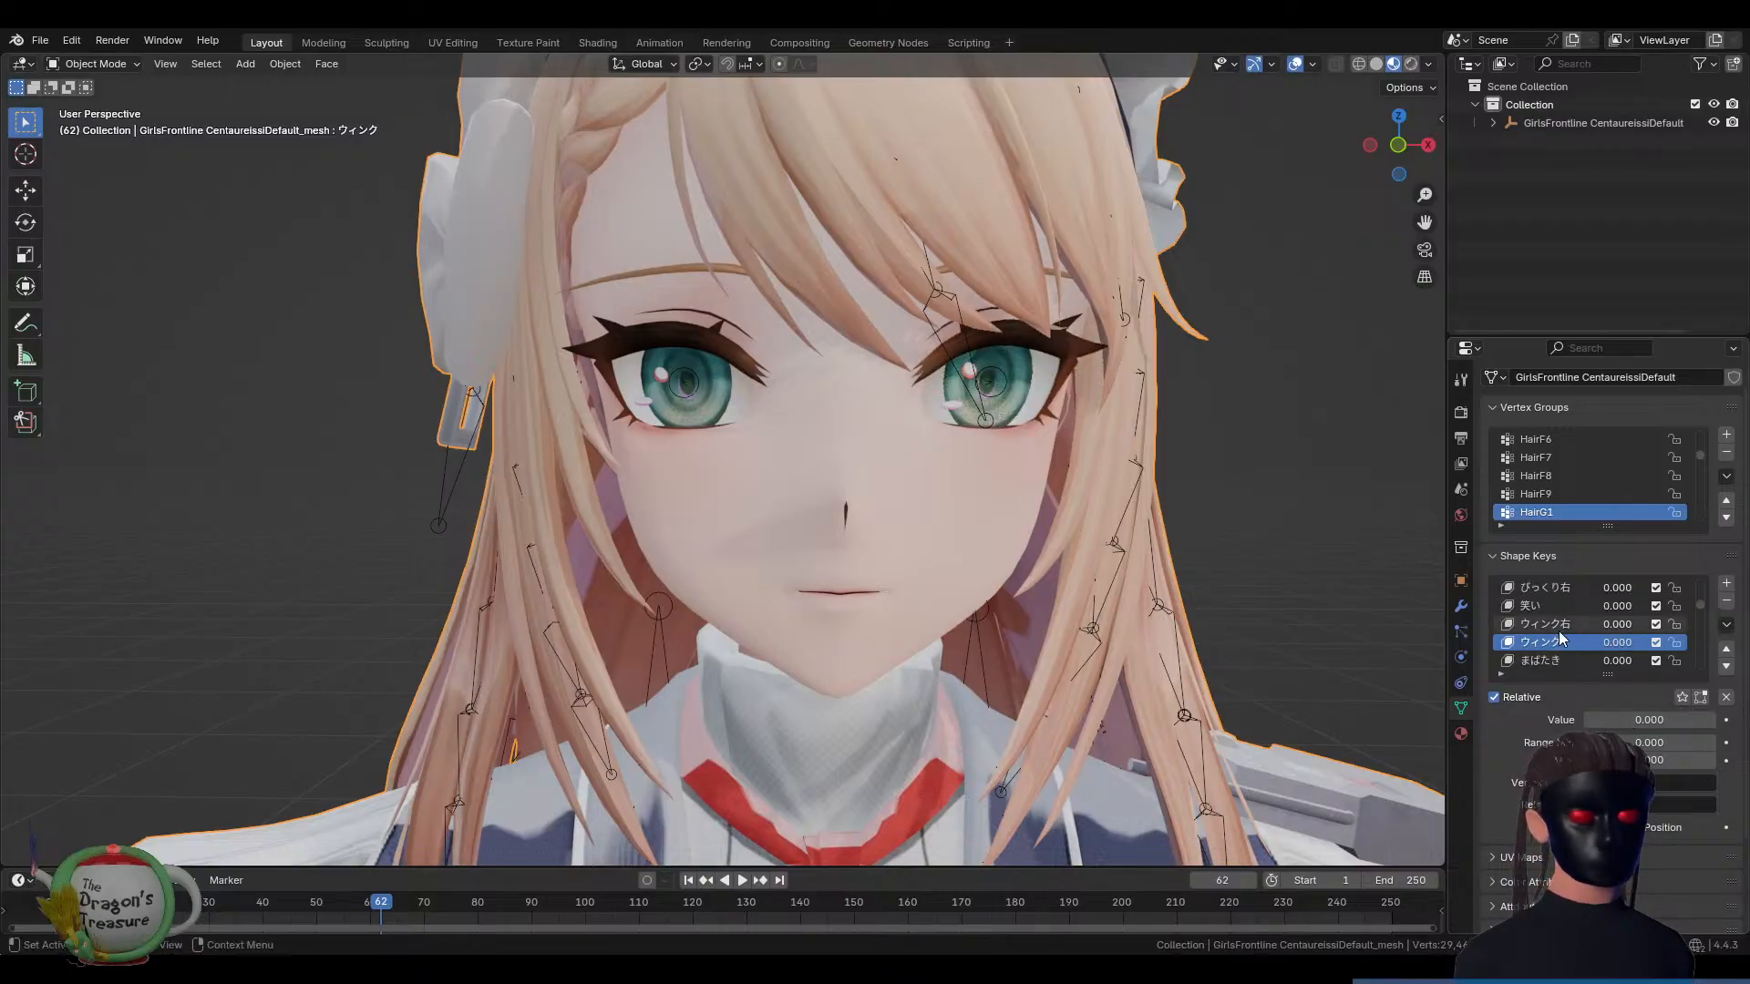
click(1550, 605)
mouse_move(1607, 720)
mouse_down()
mouse_move(1717, 720)
mouse_move(1584, 720)
mouse_up()
Select the character's armature and set its bones to display in front of the mesh
scroll(1314, 673, down, 6)
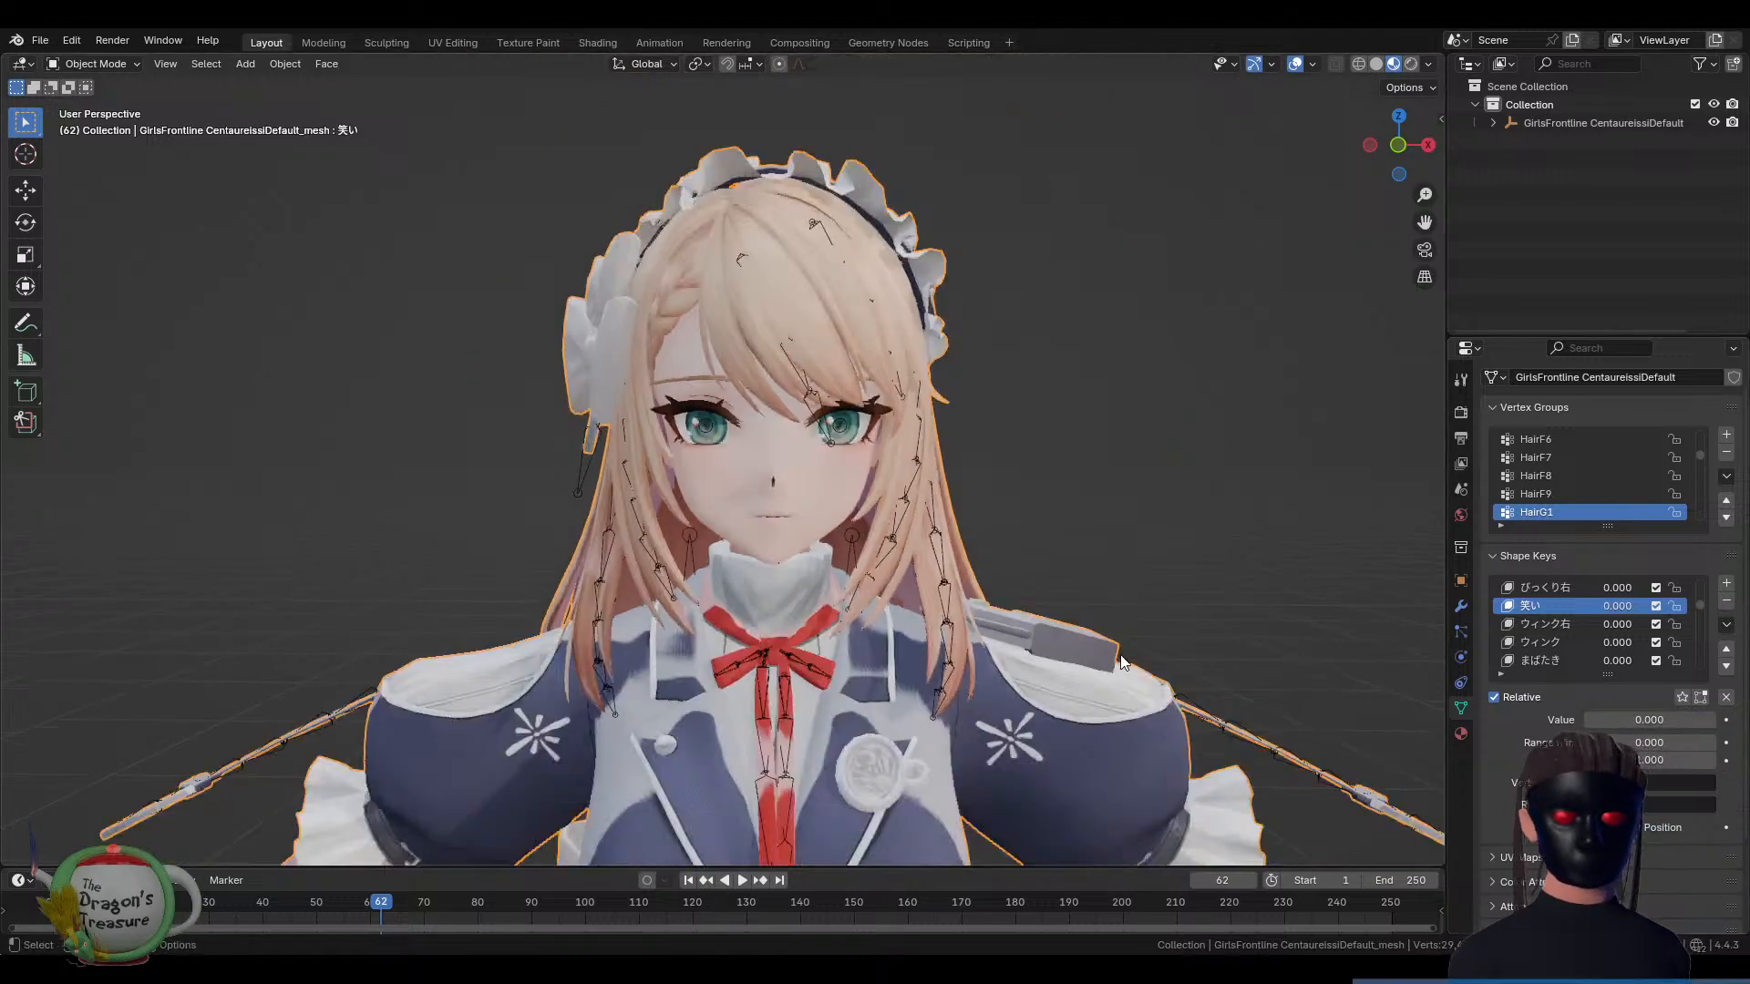
middle_drag(1165, 621, 1086, 635)
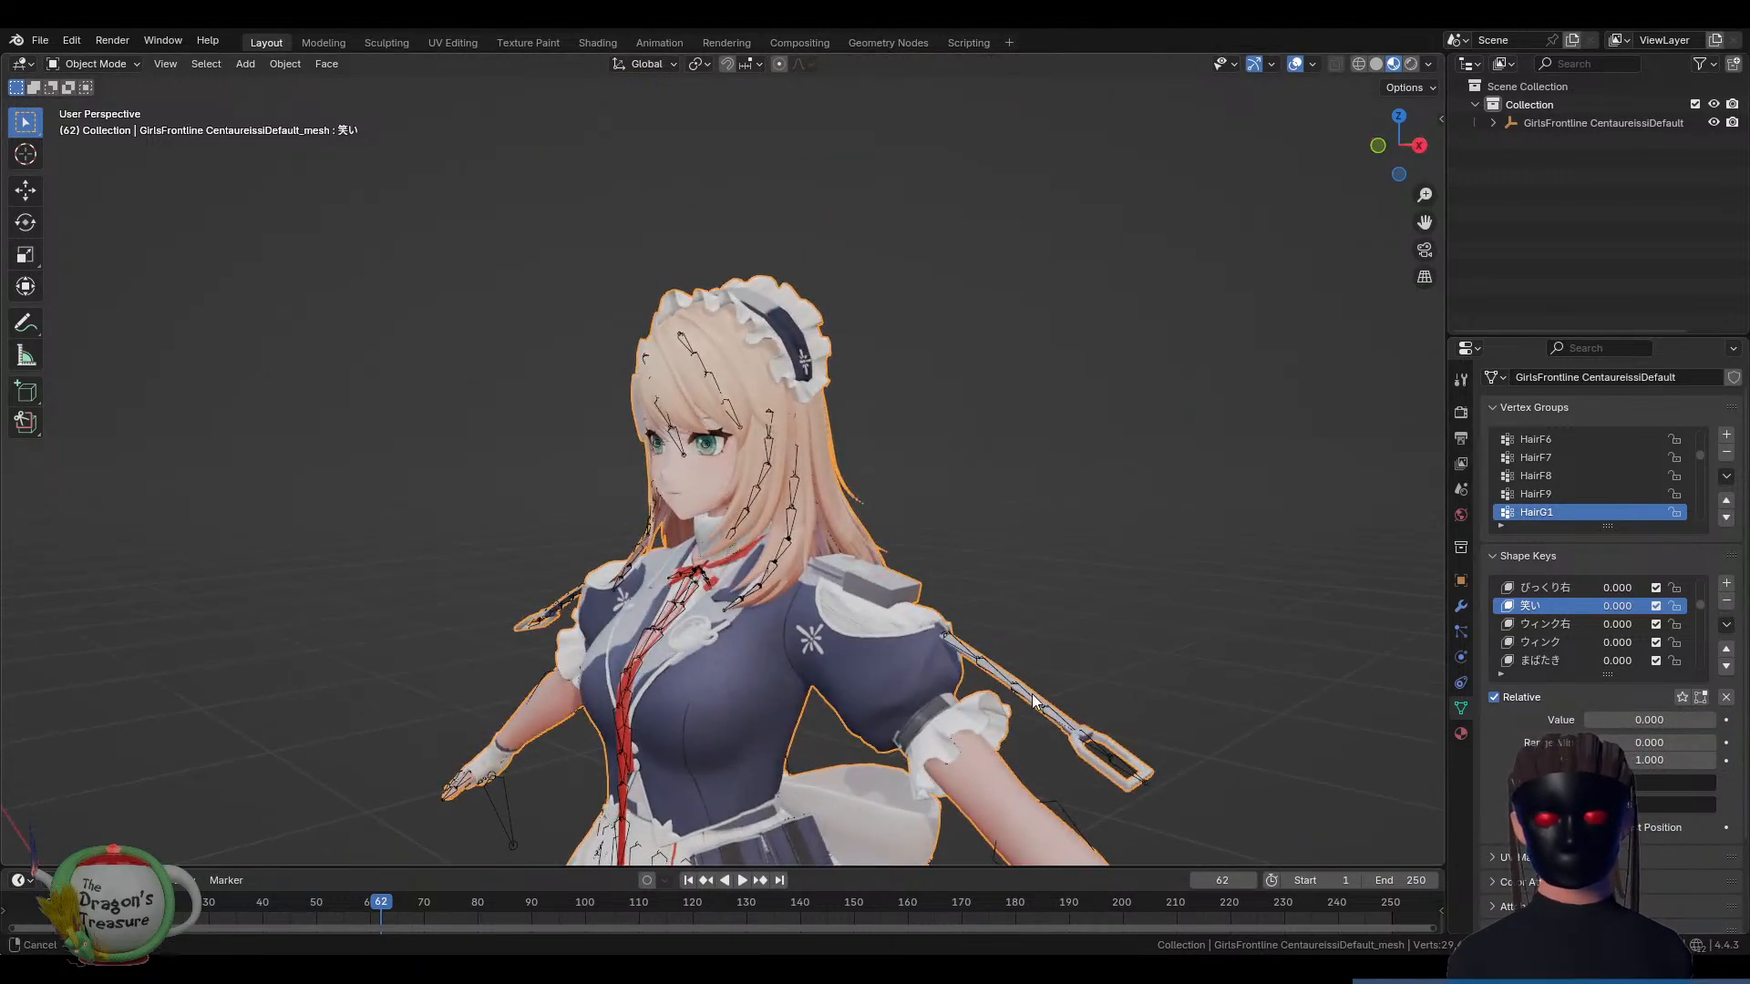
shift+middle_drag(1032, 693, 1206, 348)
scroll(1014, 442, down, 1)
scroll(1014, 442, down, 3)
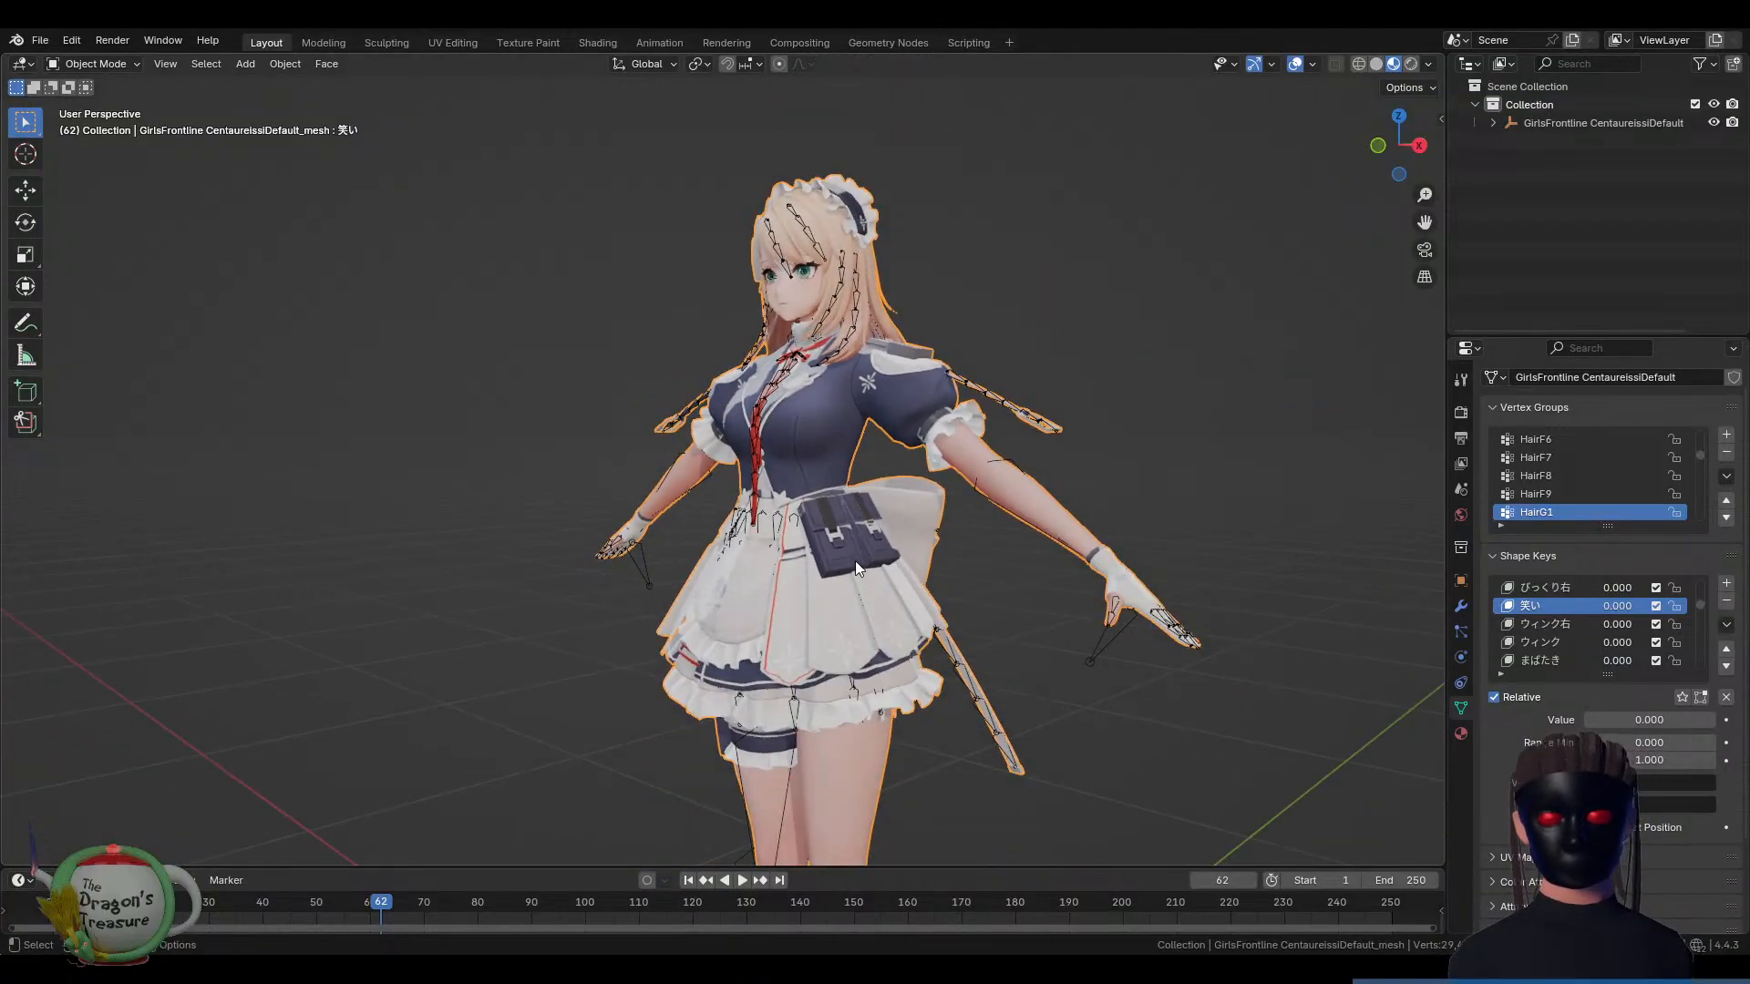
middle_drag(854, 560, 965, 572)
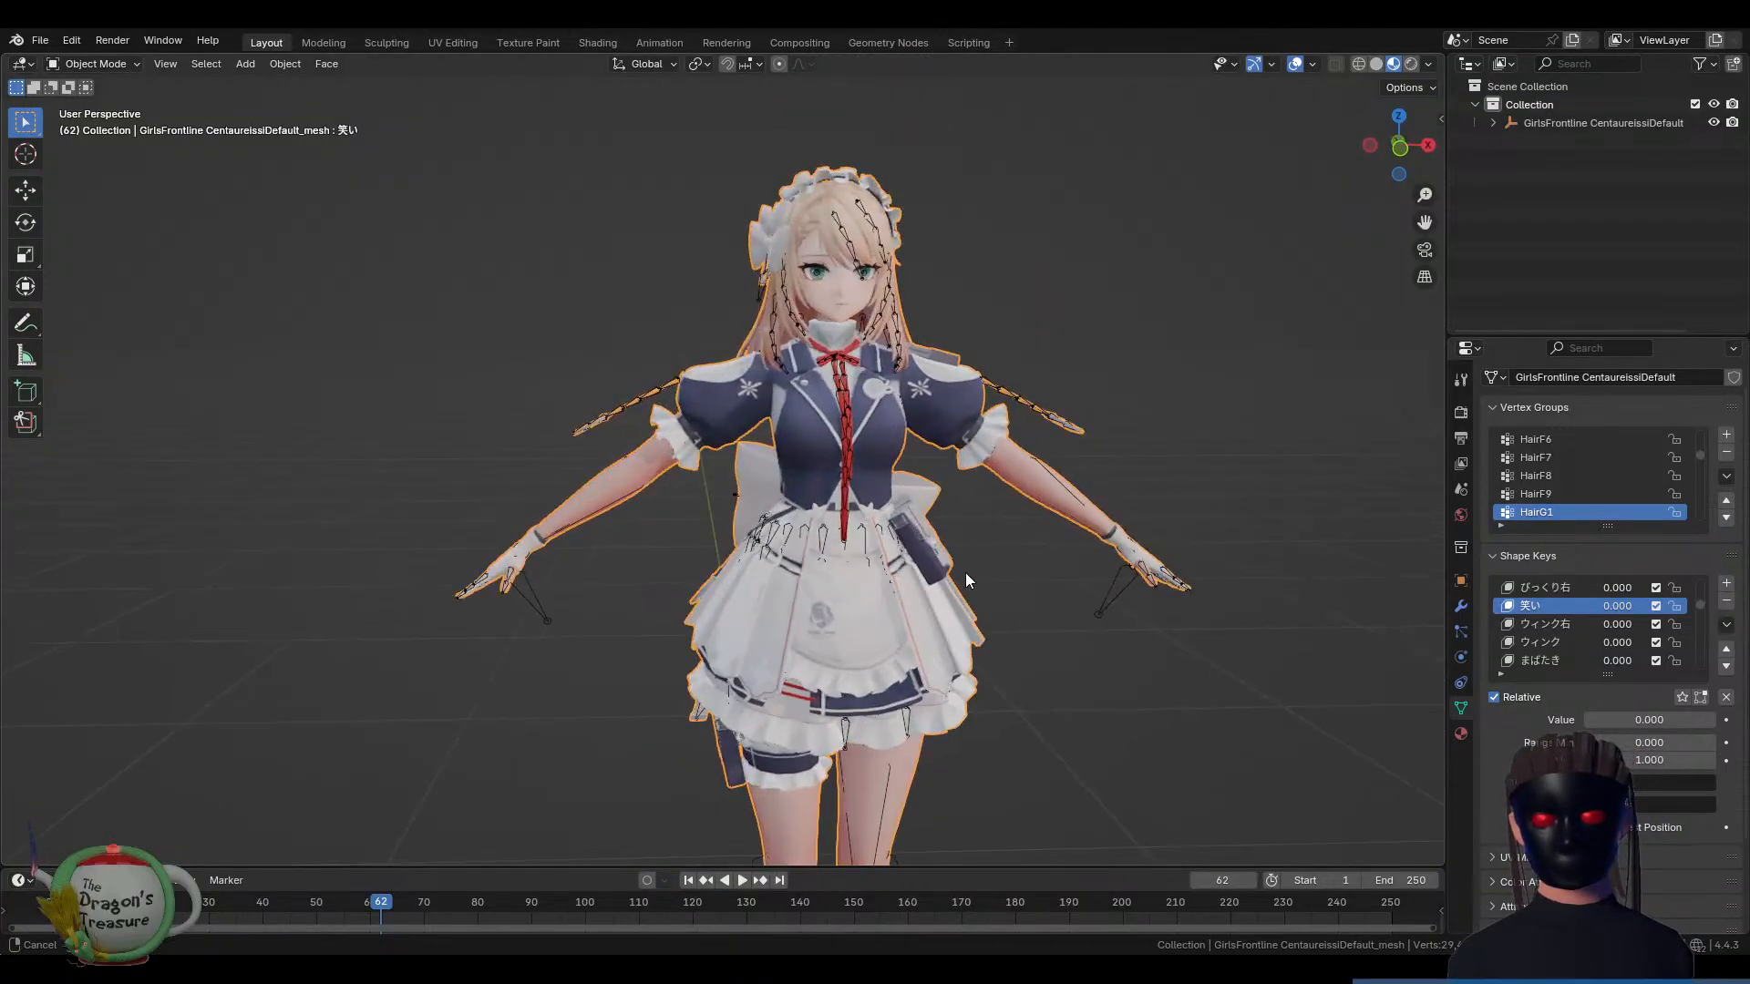
click(866, 523)
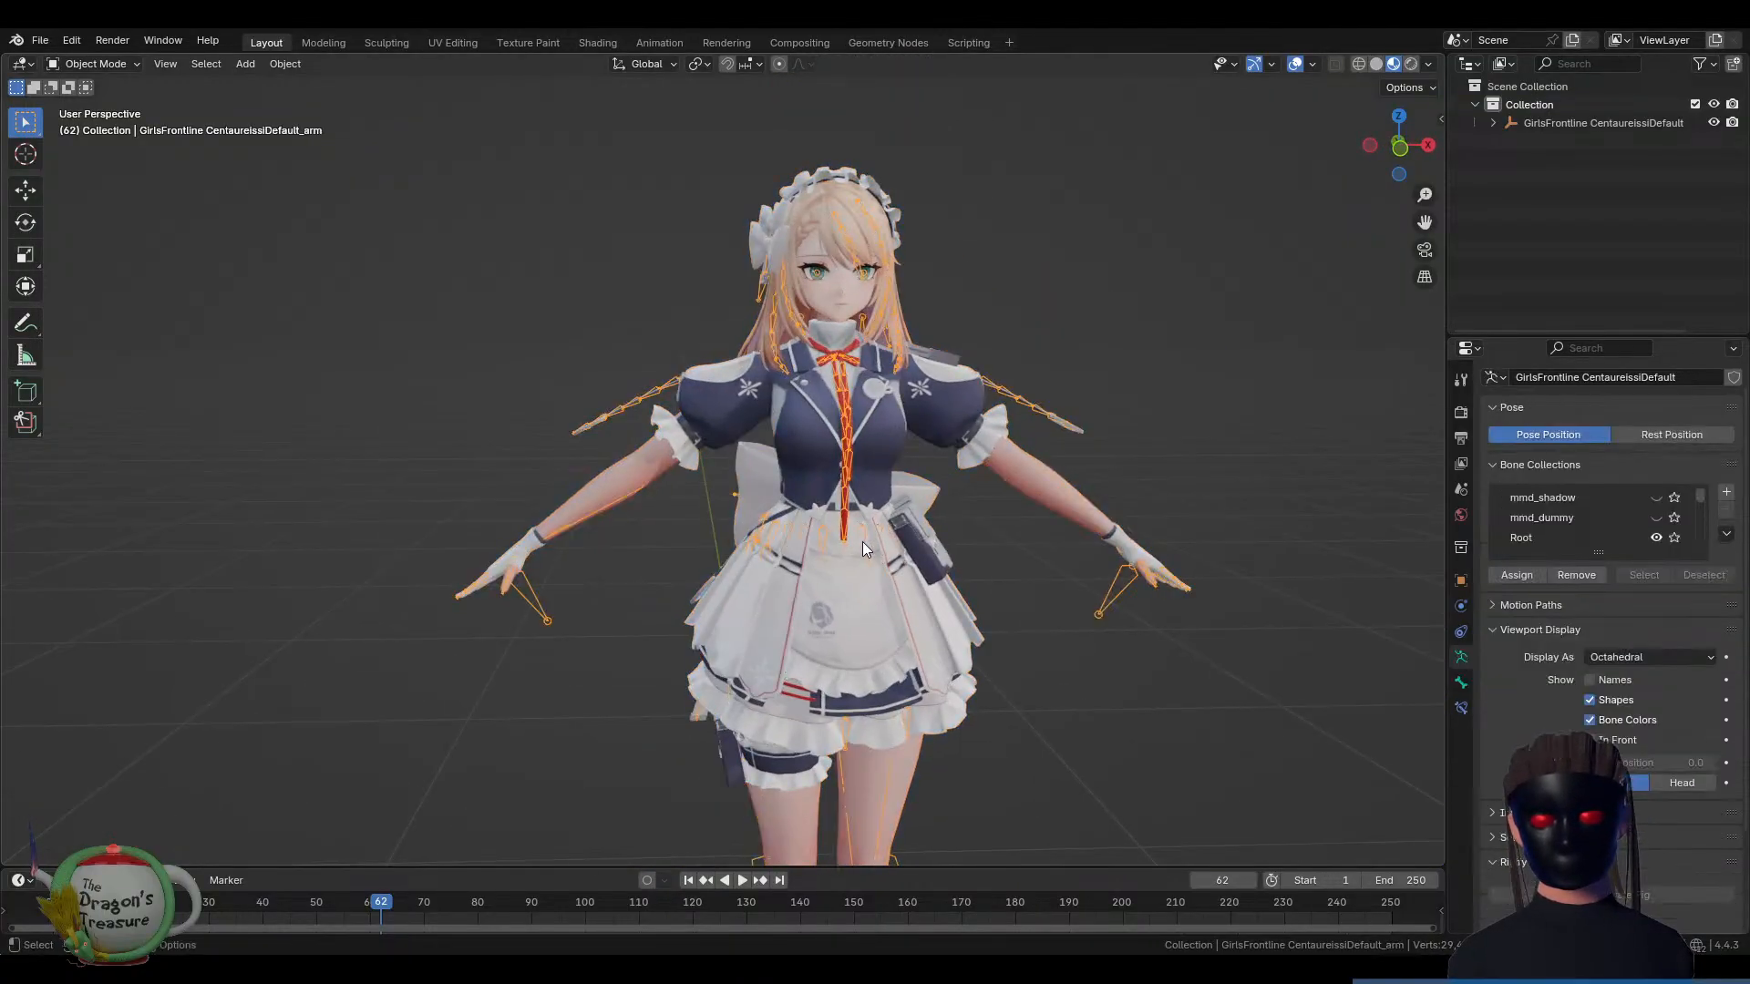
click(1461, 681)
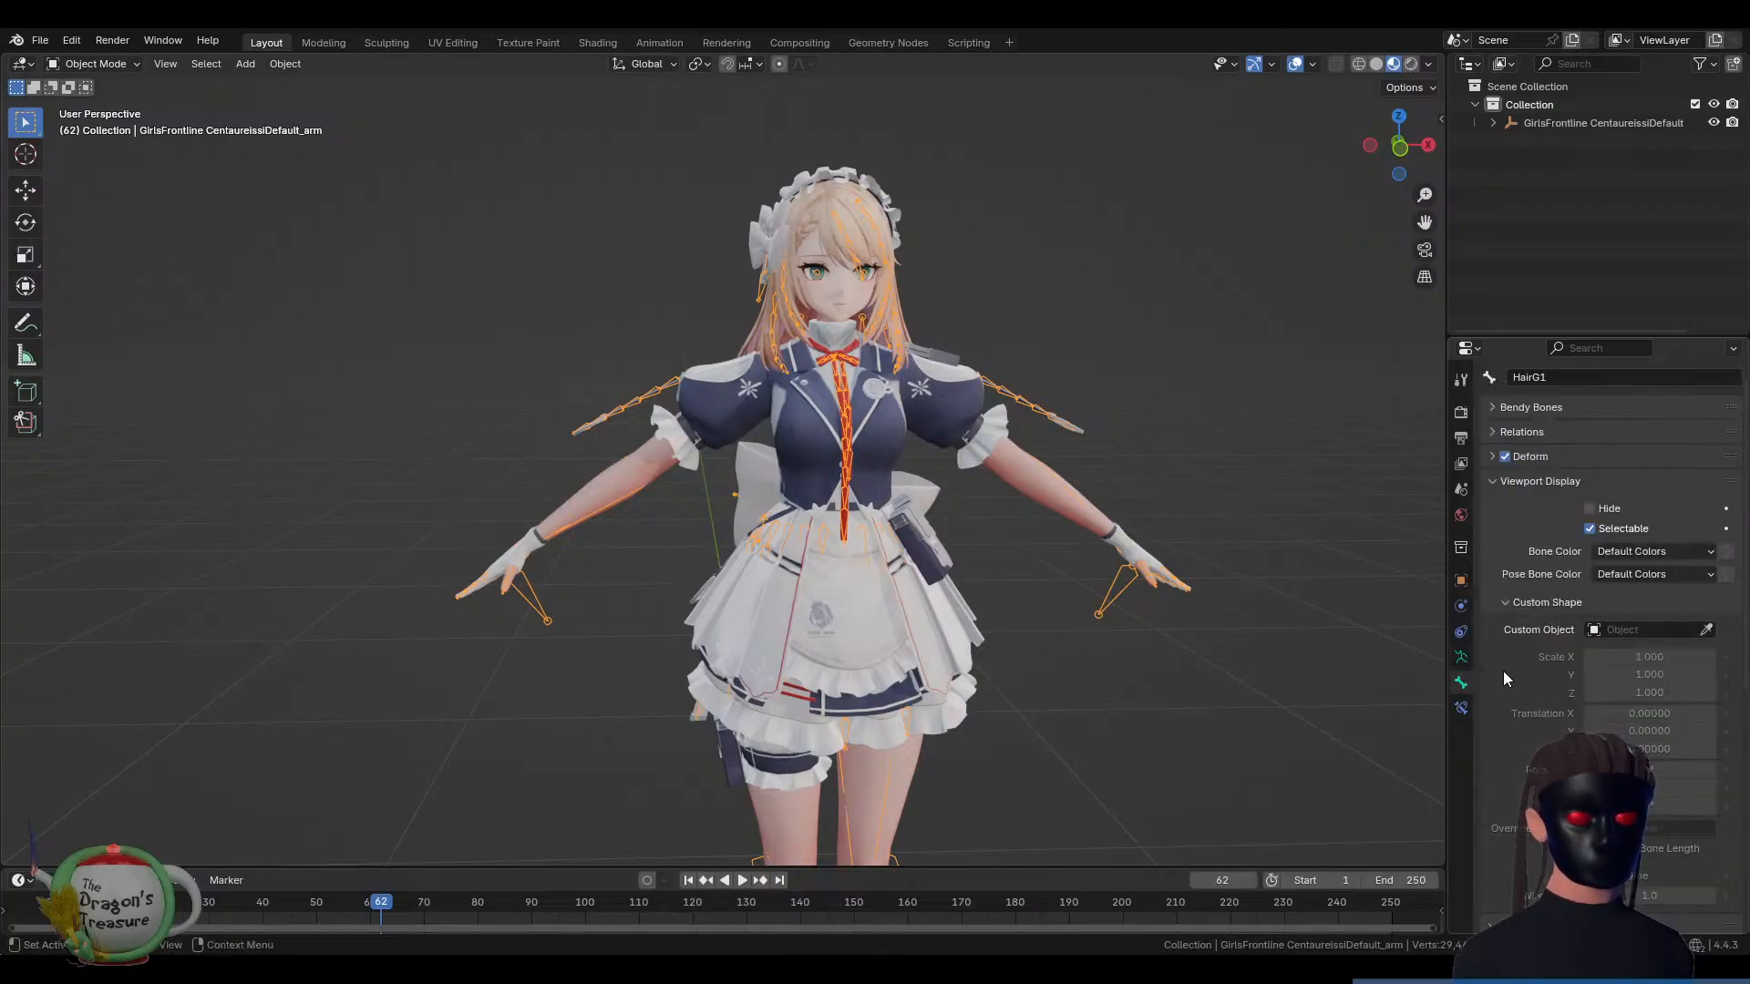
click(1461, 657)
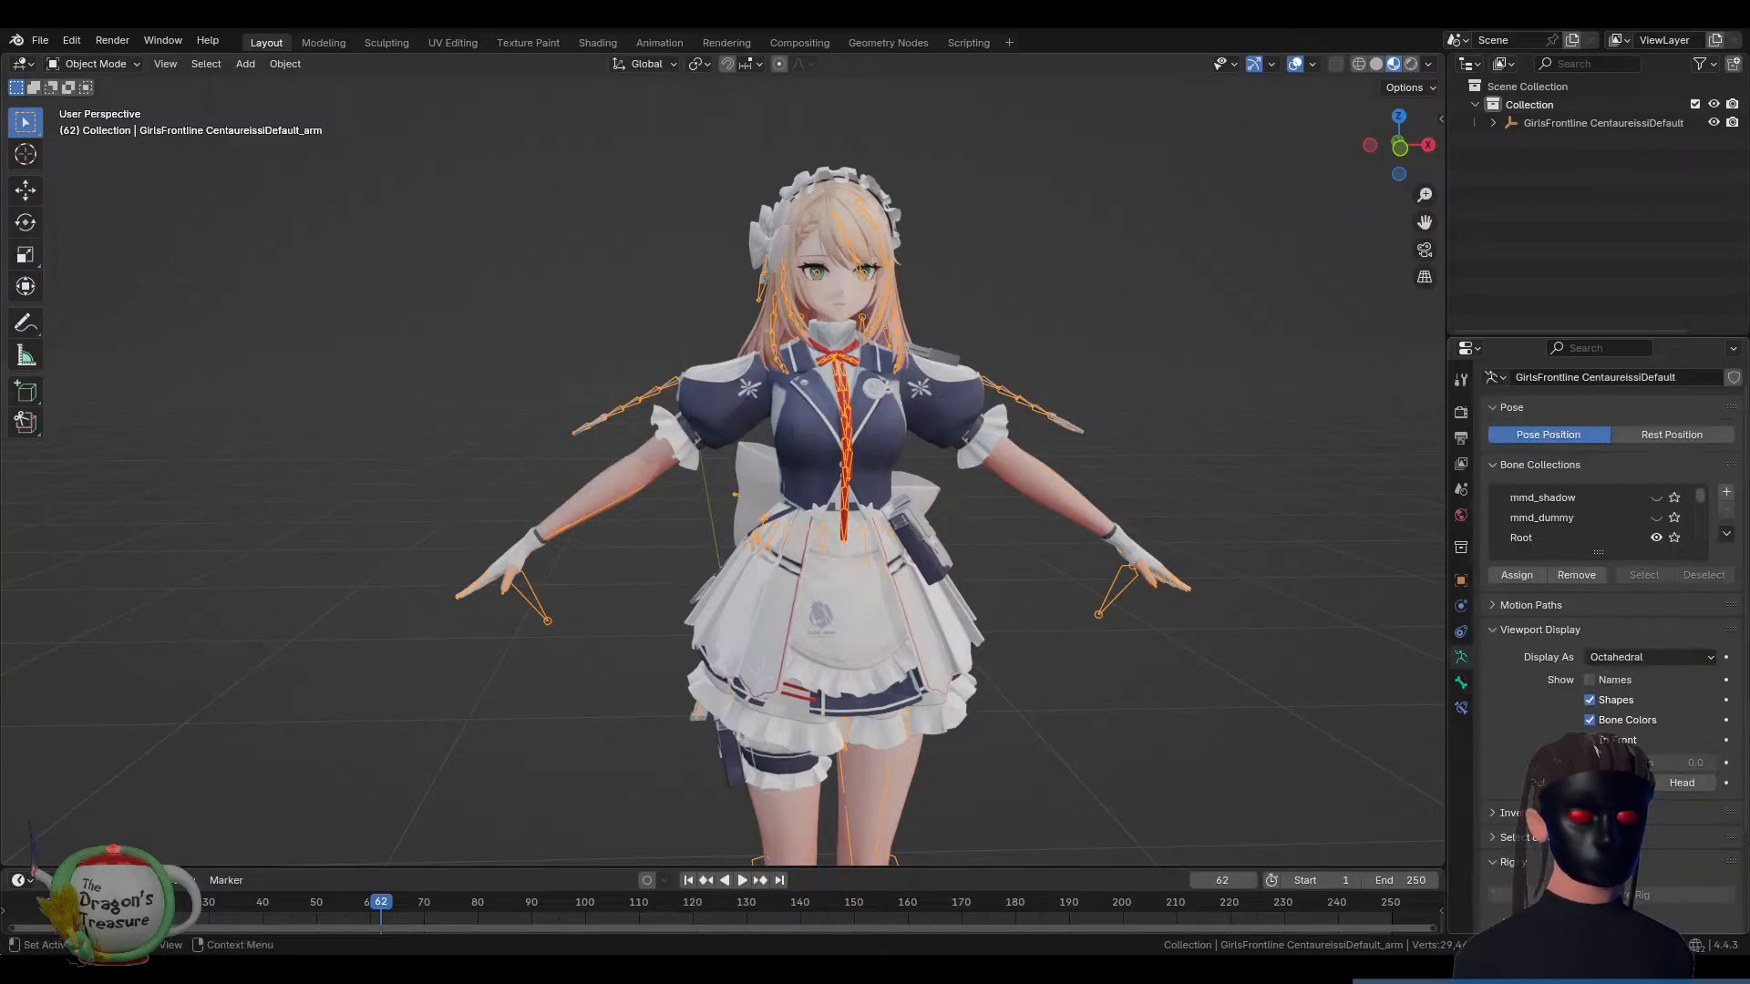
click(1590, 740)
Examine the skirt, leg and foot bones from several angles and select the character mesh
mouse_move(948, 638)
middle_down()
mouse_move(1021, 644)
mouse_move(1075, 622)
mouse_move(1070, 410)
mouse_move(1035, 304)
mouse_move(963, 341)
mouse_move(802, 361)
mouse_move(946, 358)
middle_up()
scroll(1030, 308, up, 4)
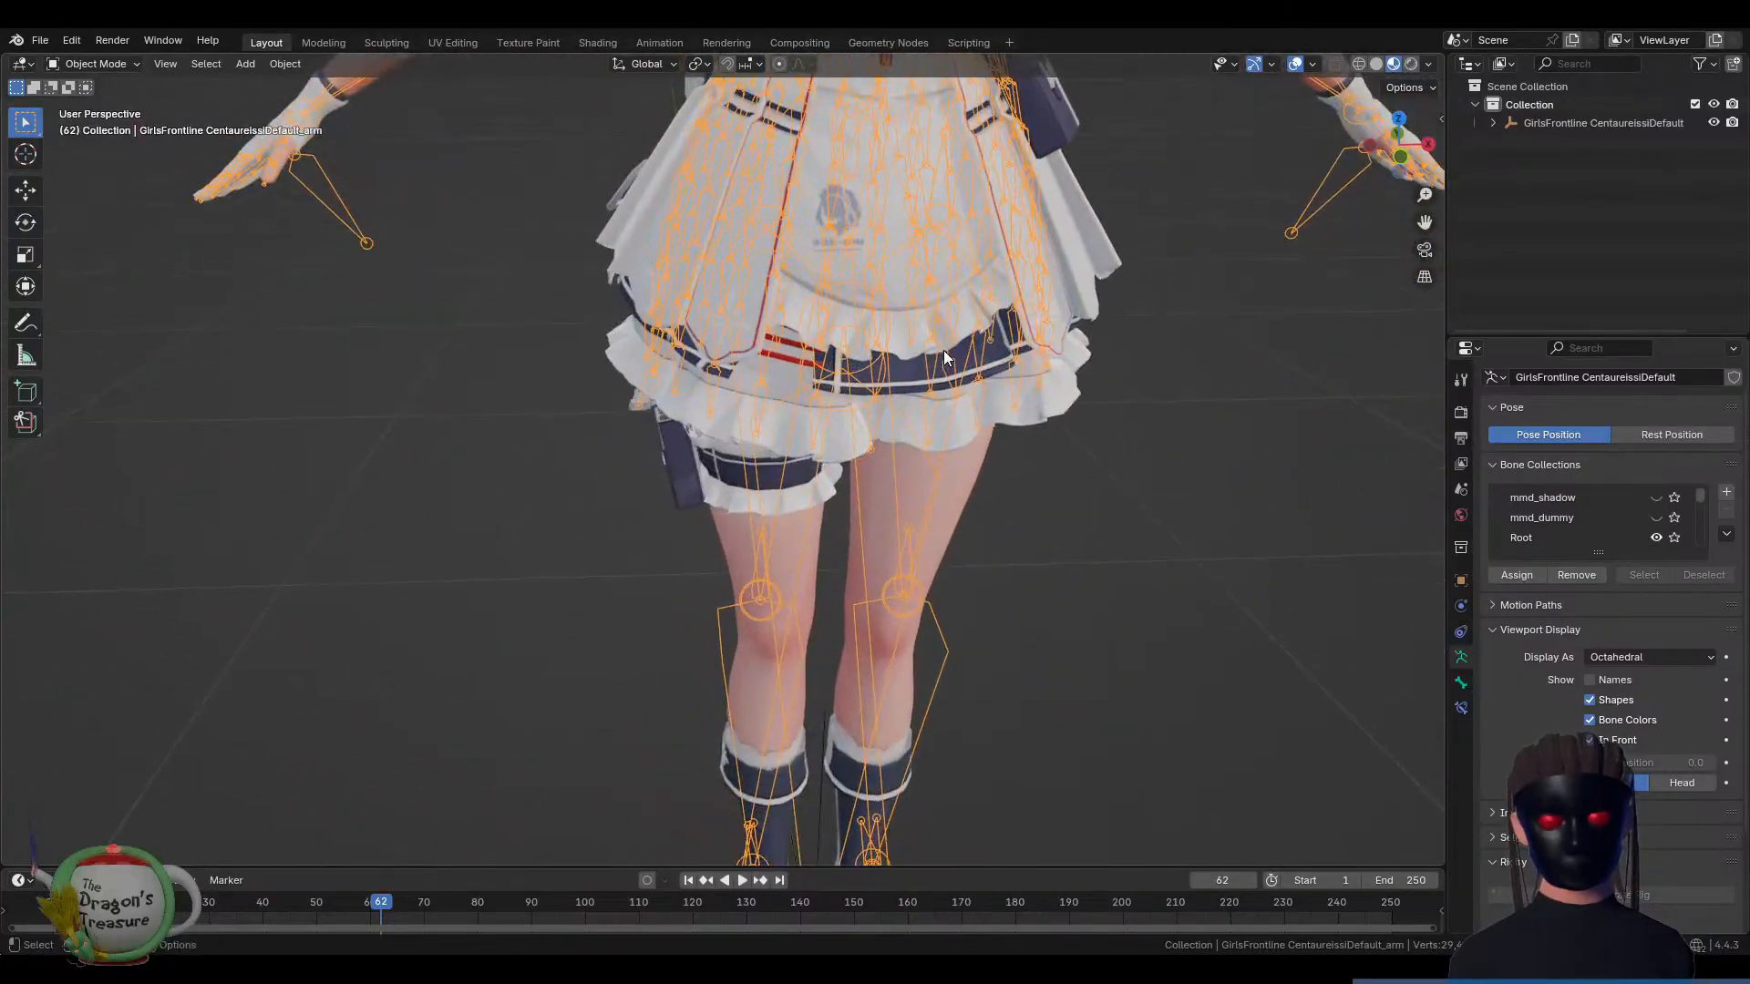
scroll(871, 315, down, 4)
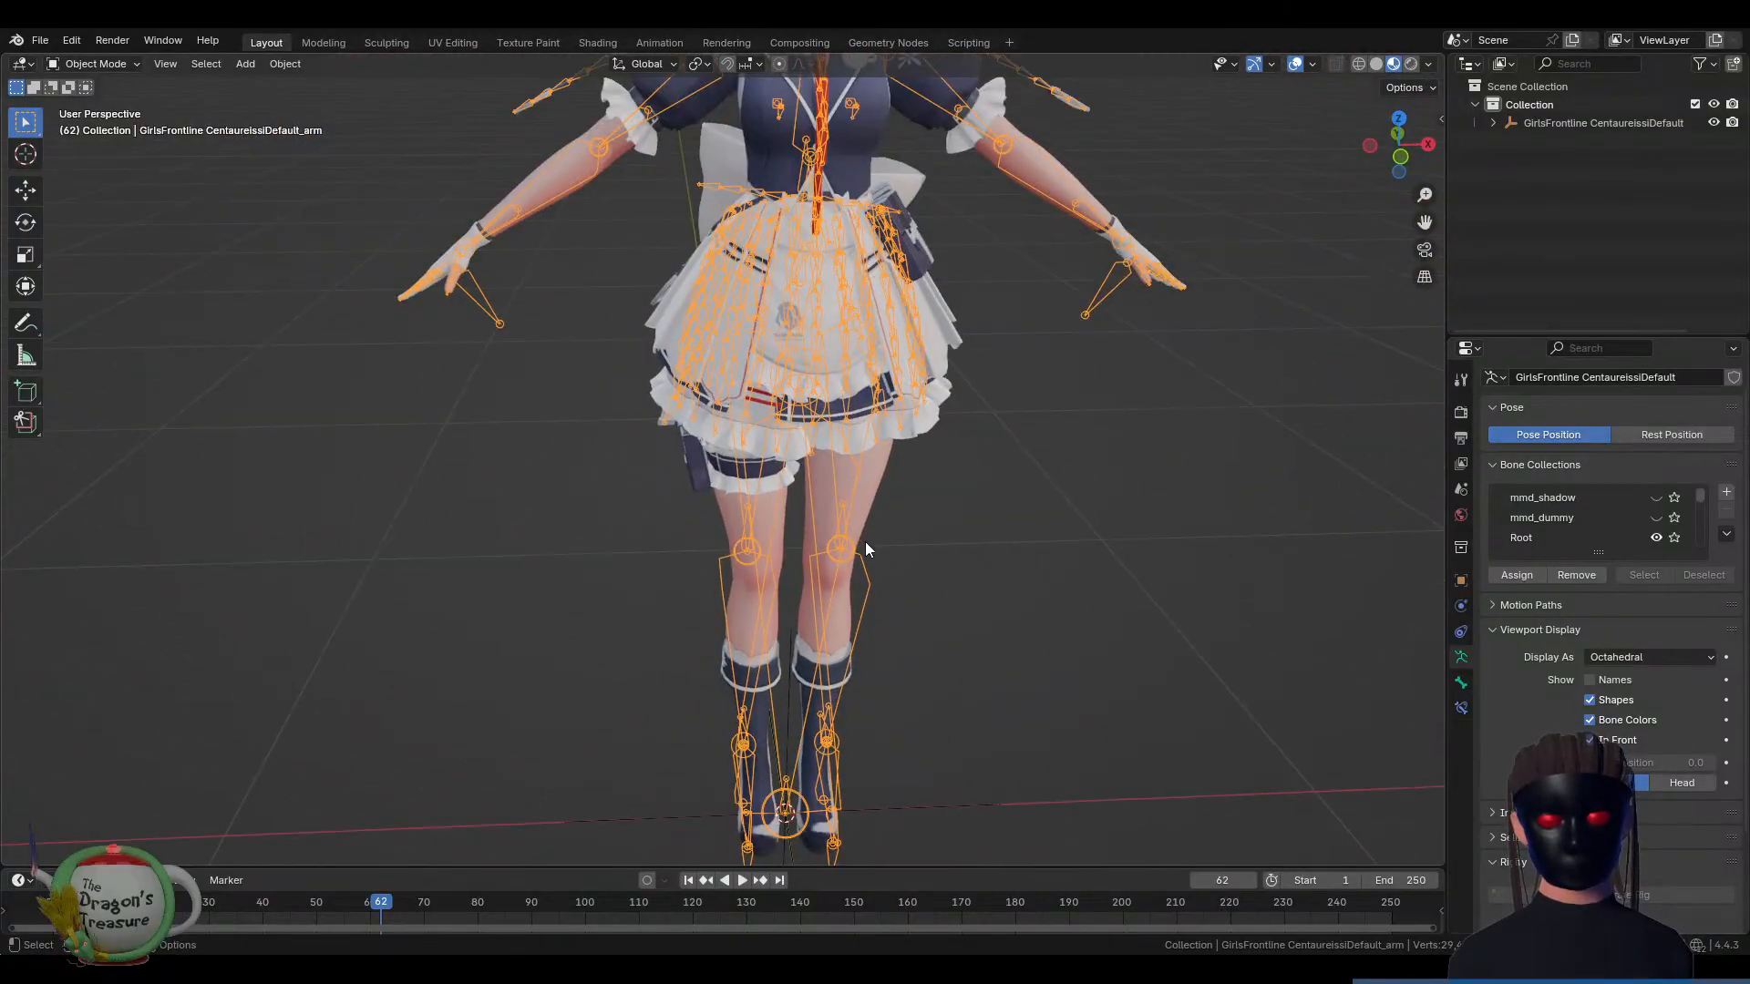
shift+middle_drag(975, 352, 1030, 275)
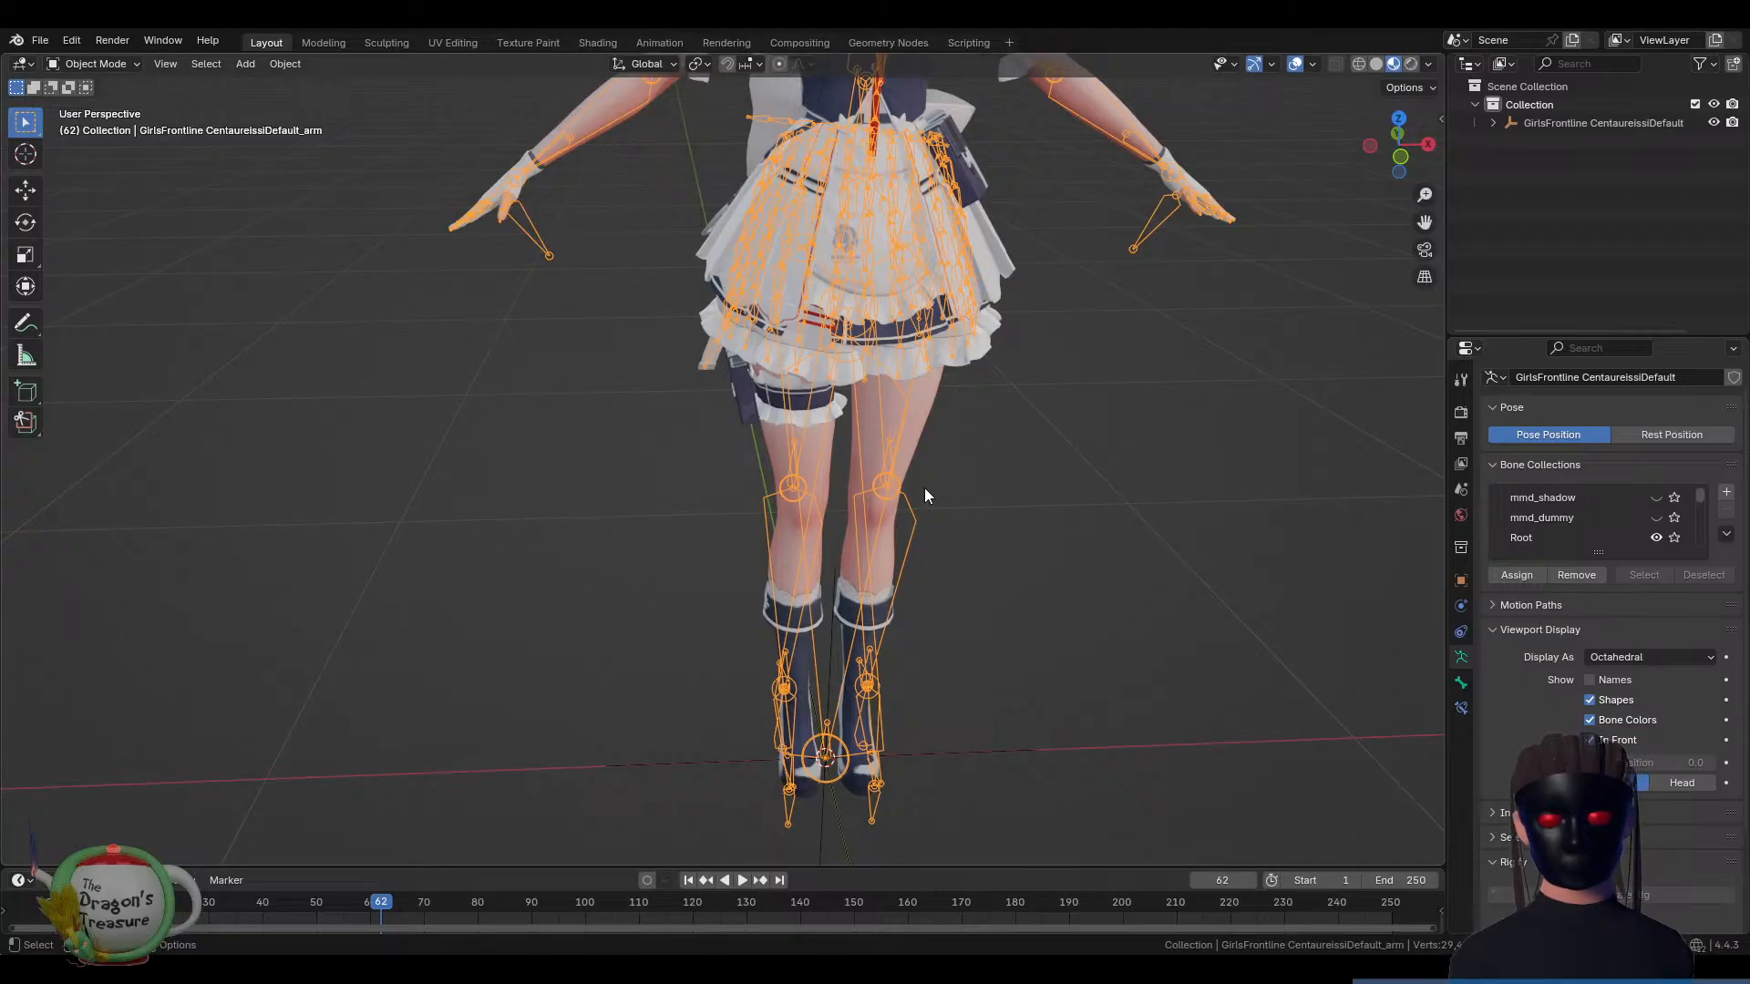
middle_drag(924, 493, 882, 483)
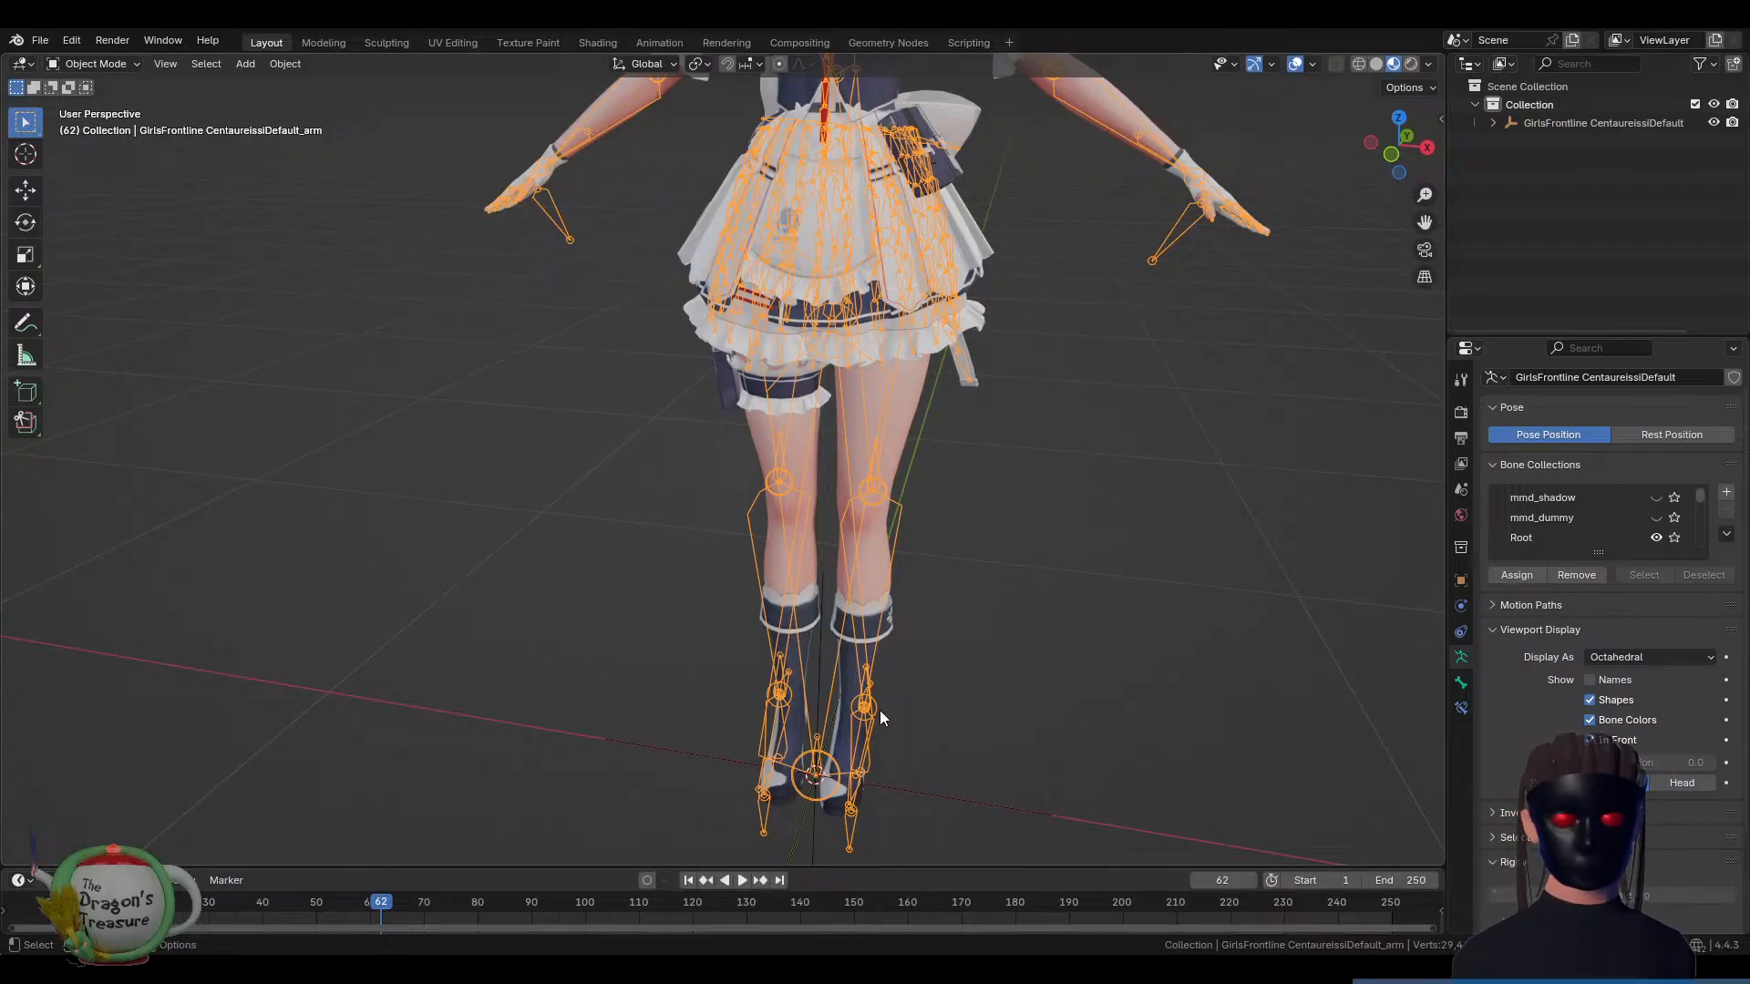
middle_drag(913, 705, 857, 807)
click(854, 813)
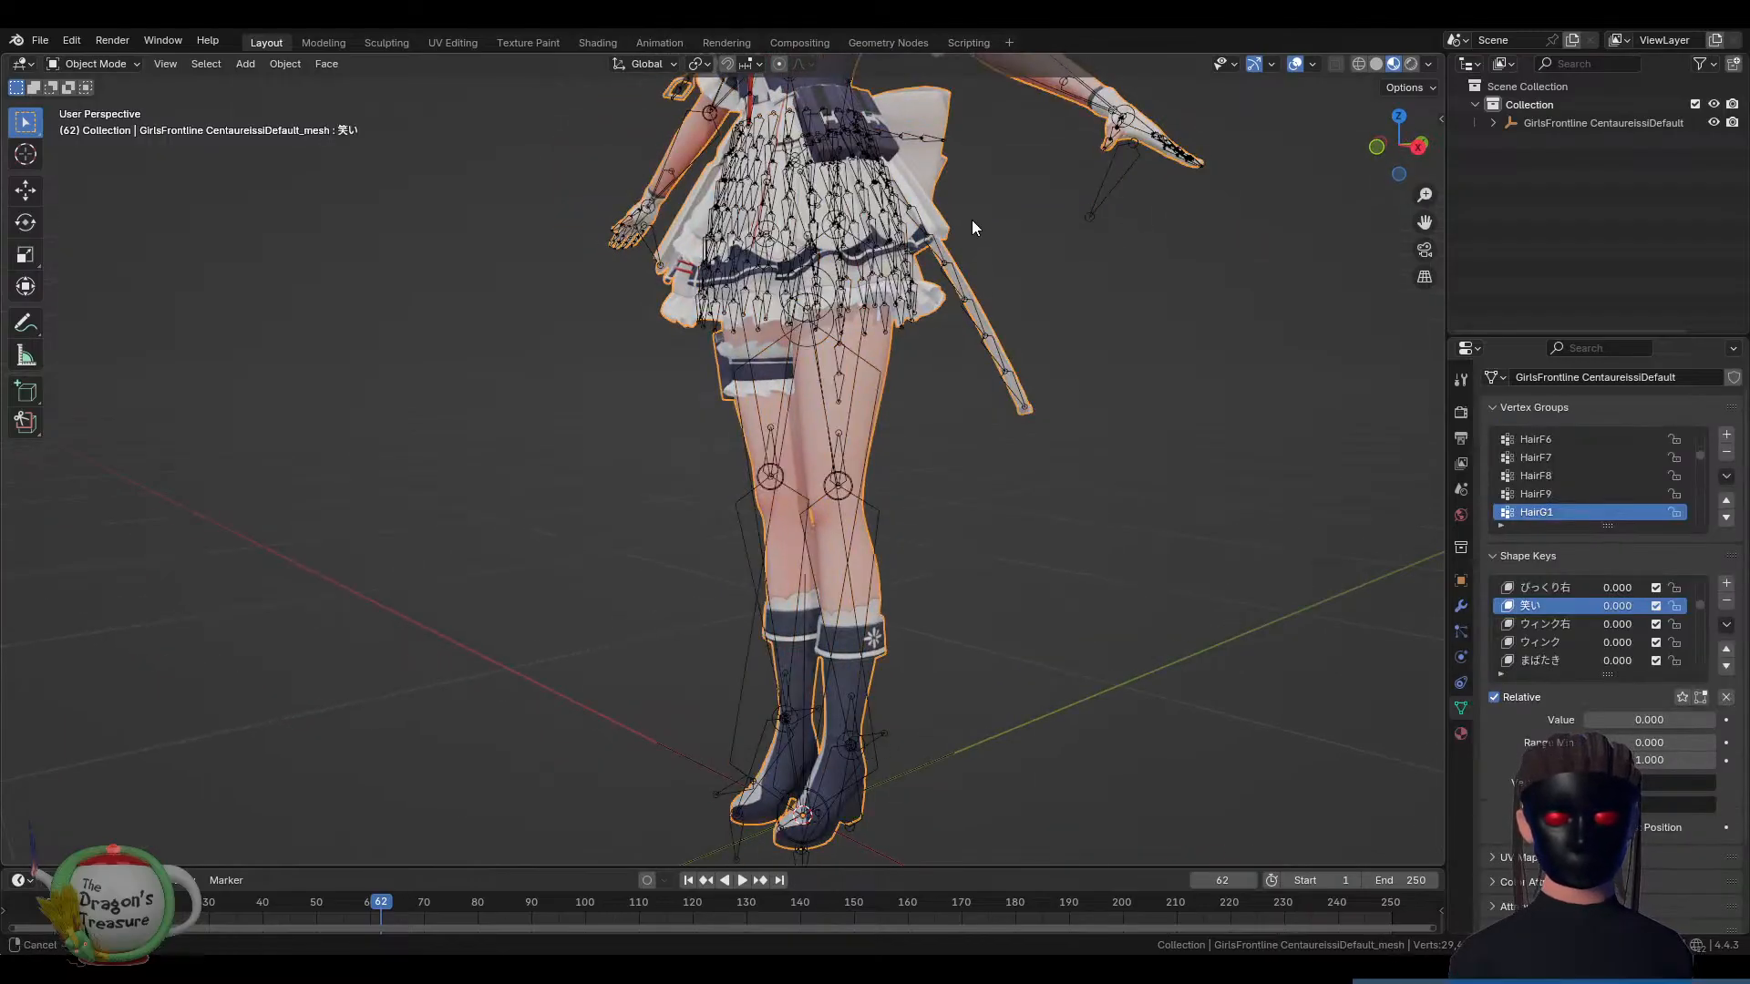
Examine the arm and hand bones, selecting the armature and switching back to the character mesh
shift+middle_drag(972, 221, 1019, 494)
middle_drag(1017, 335, 1194, 477)
click(1197, 489)
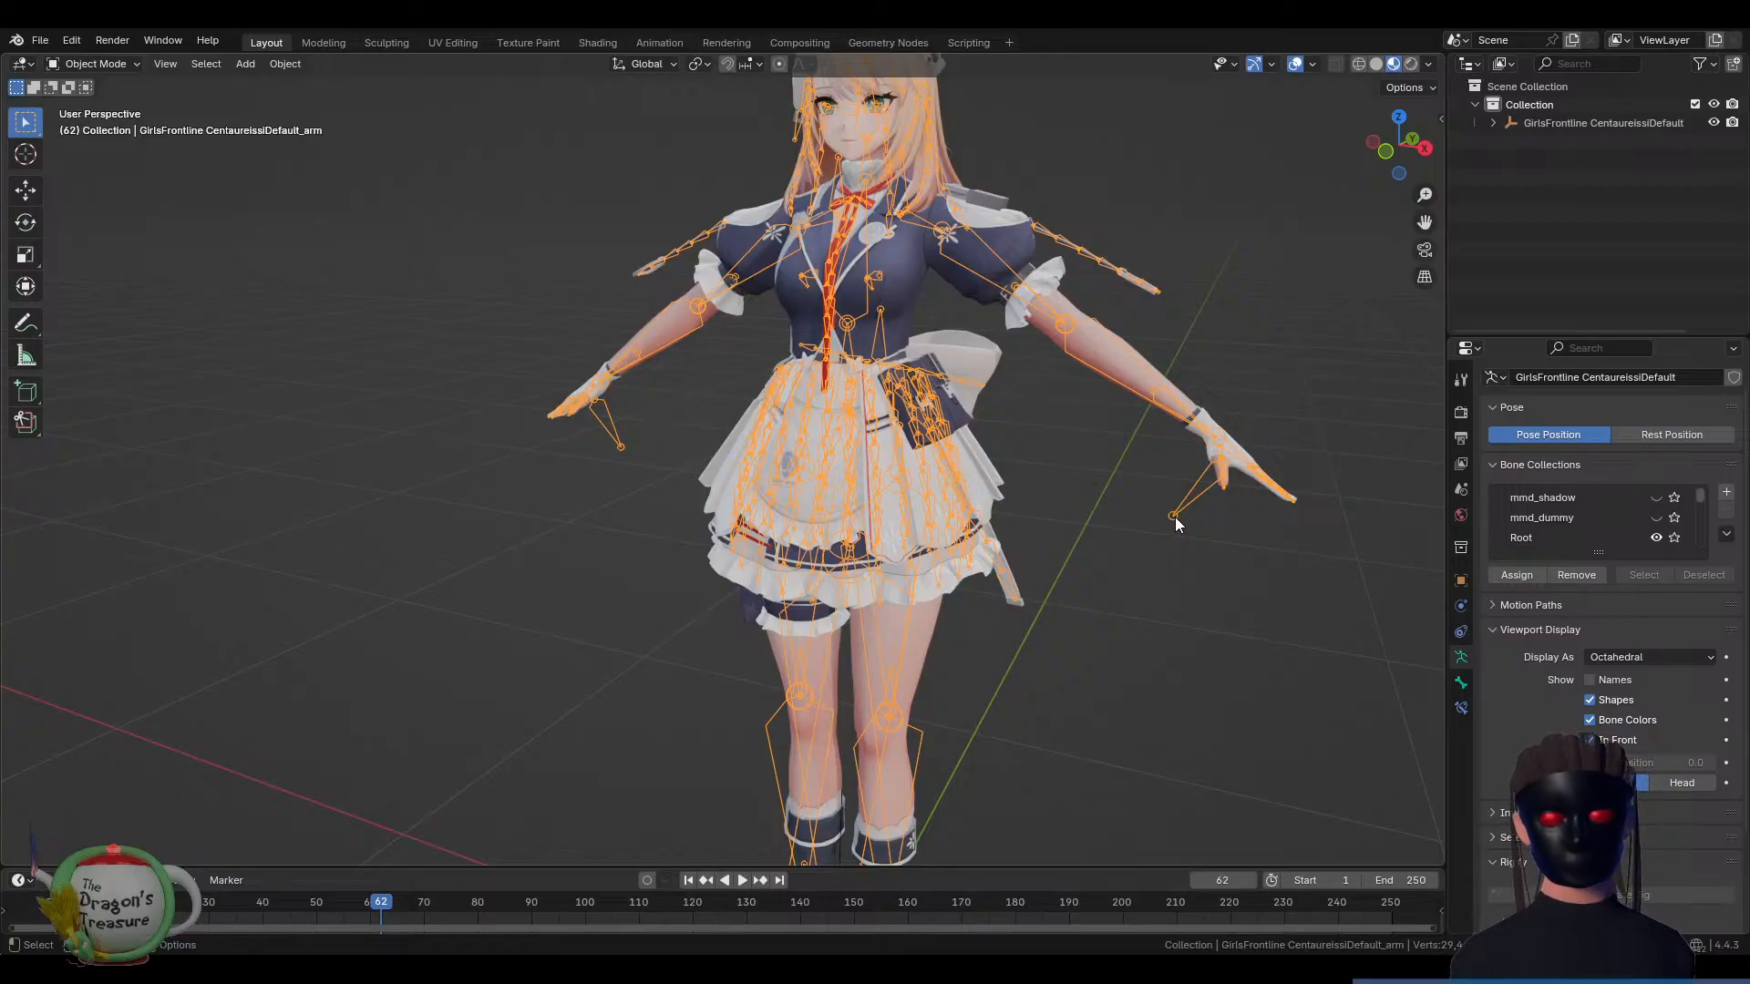
click(1095, 348)
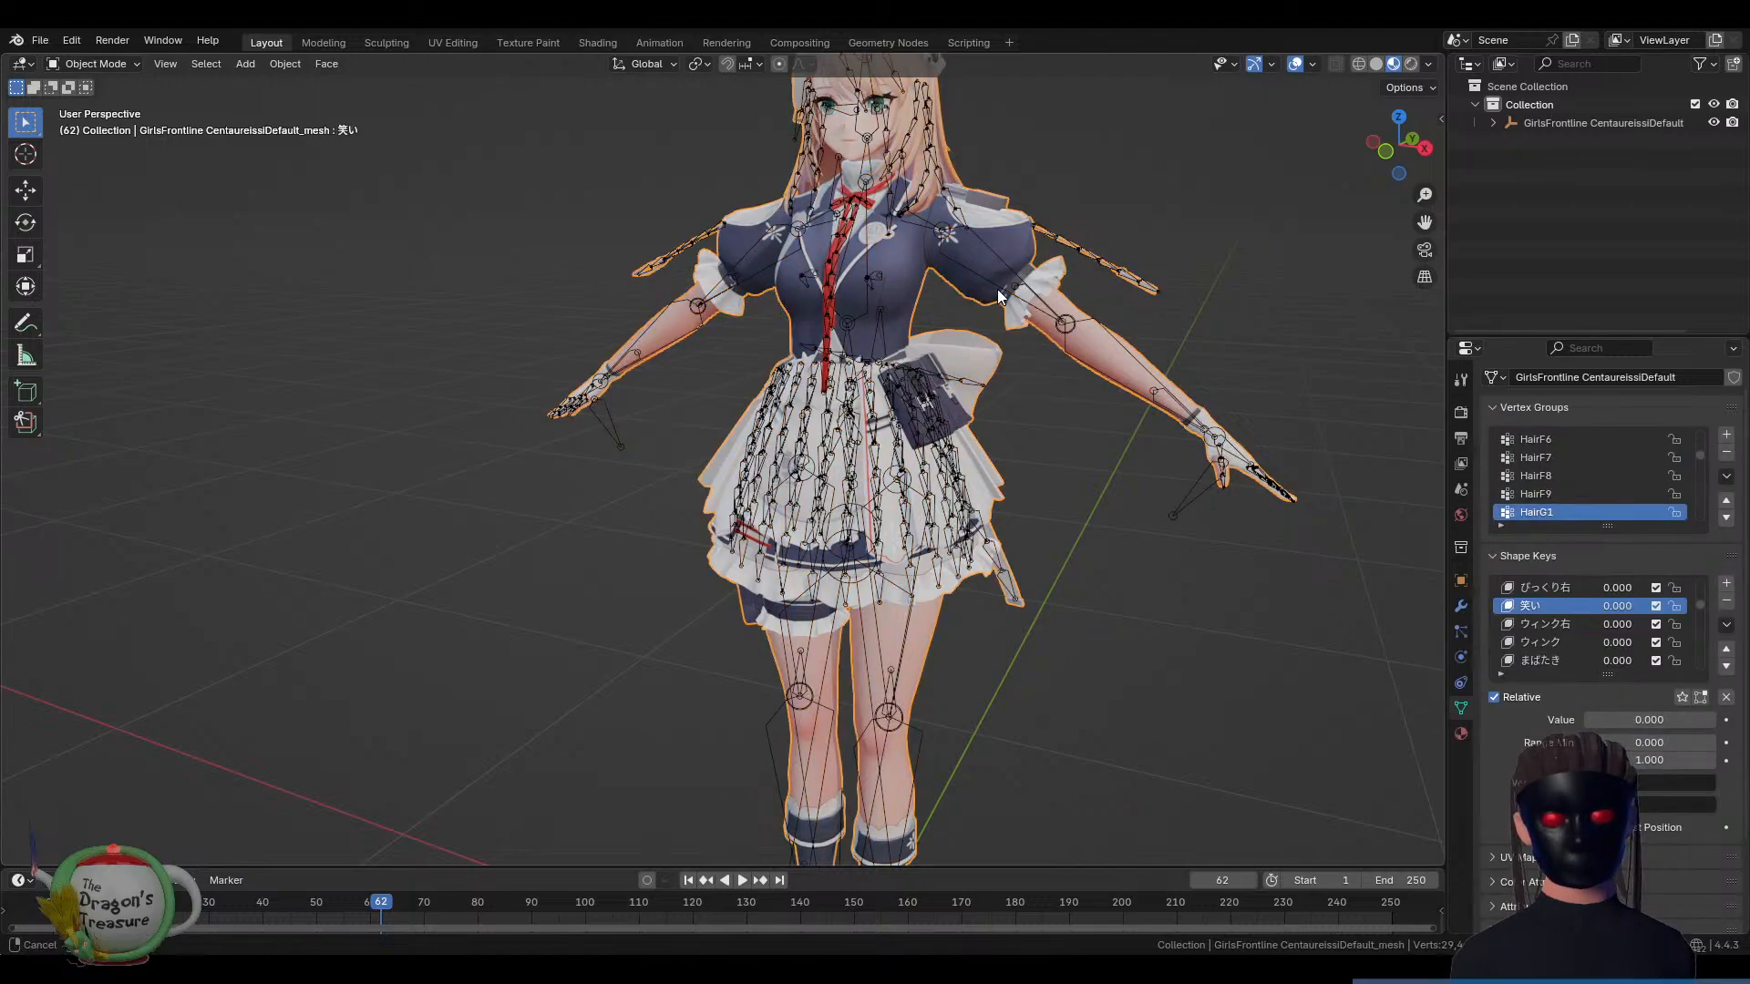
Examine the bones of the character's upper body, face and hair up close
middle_drag(997, 288, 1014, 331)
scroll(948, 233, up, 2)
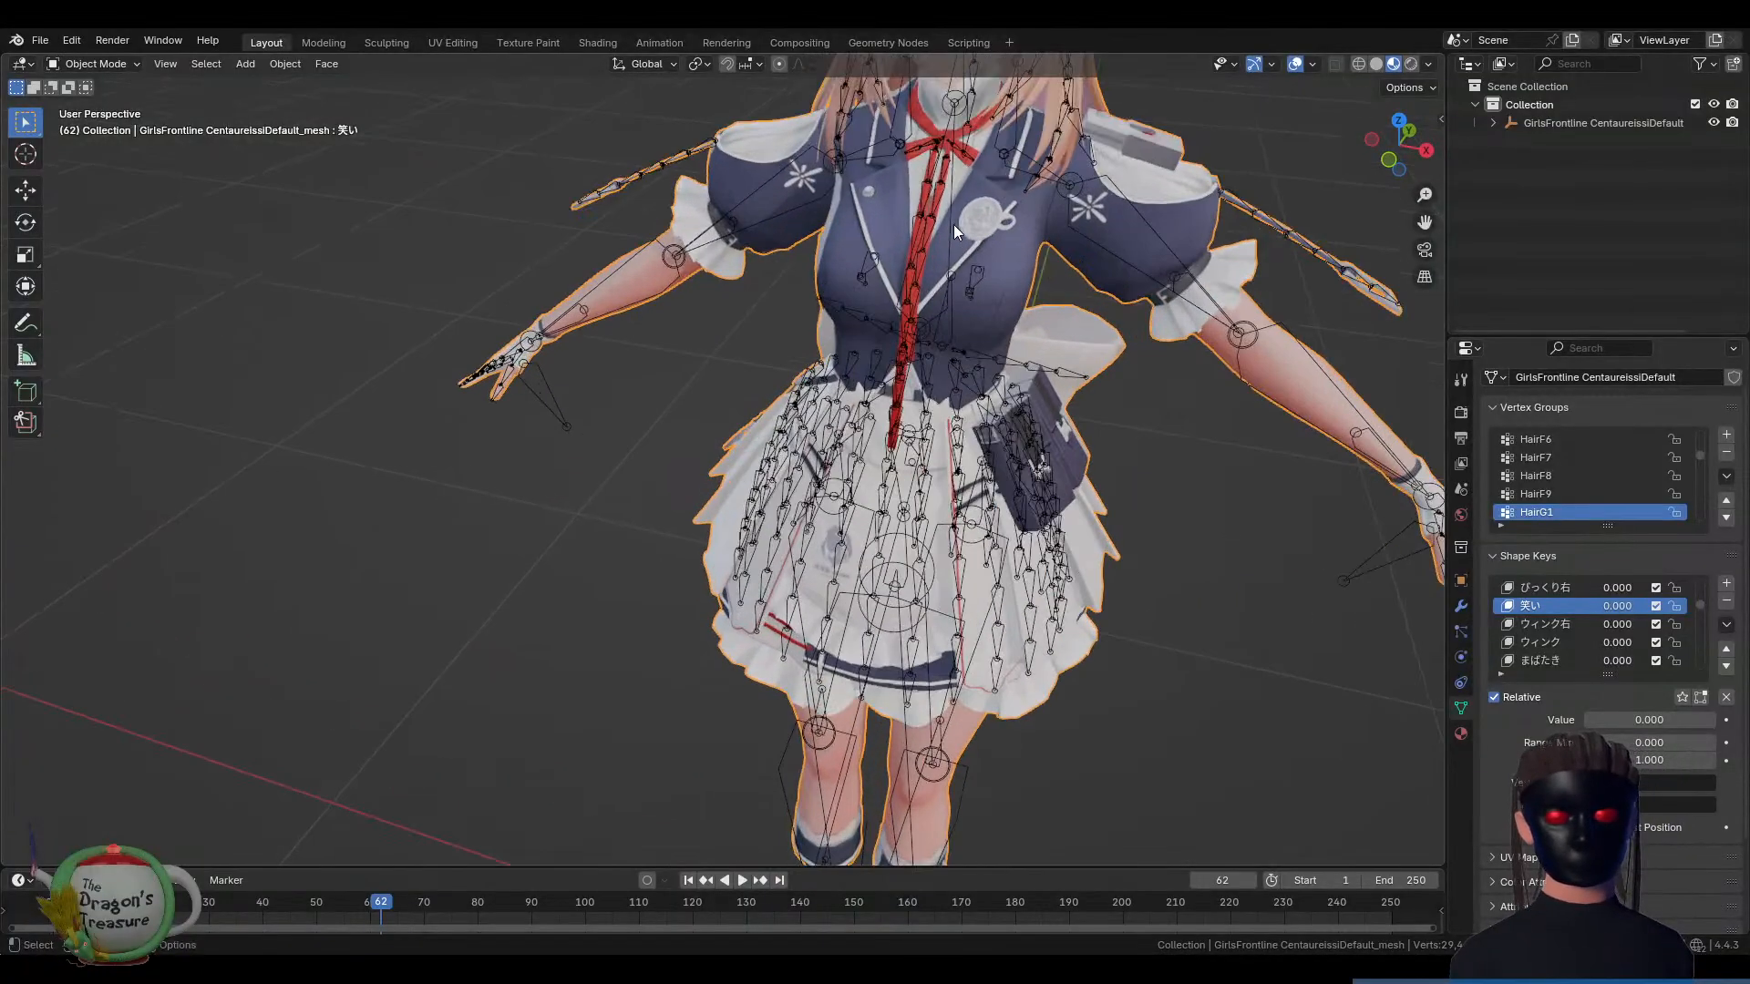
scroll(926, 446, up, 2)
scroll(926, 446, up, 3)
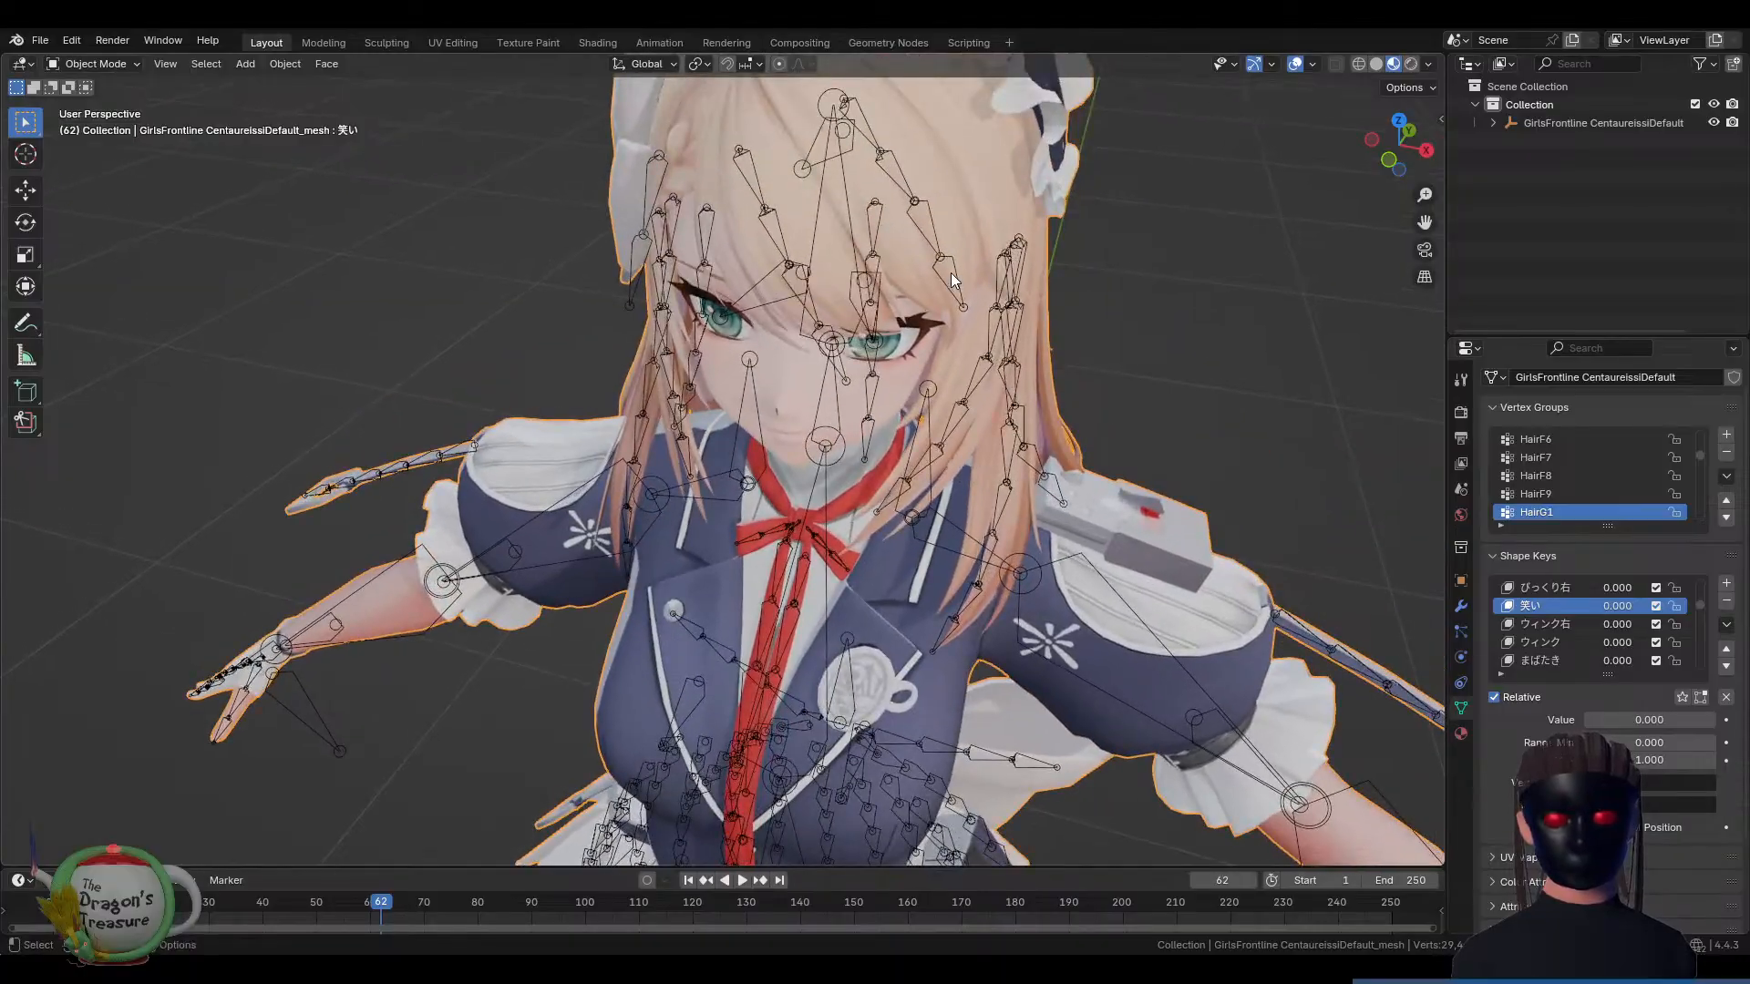
middle_drag(949, 272, 817, 321)
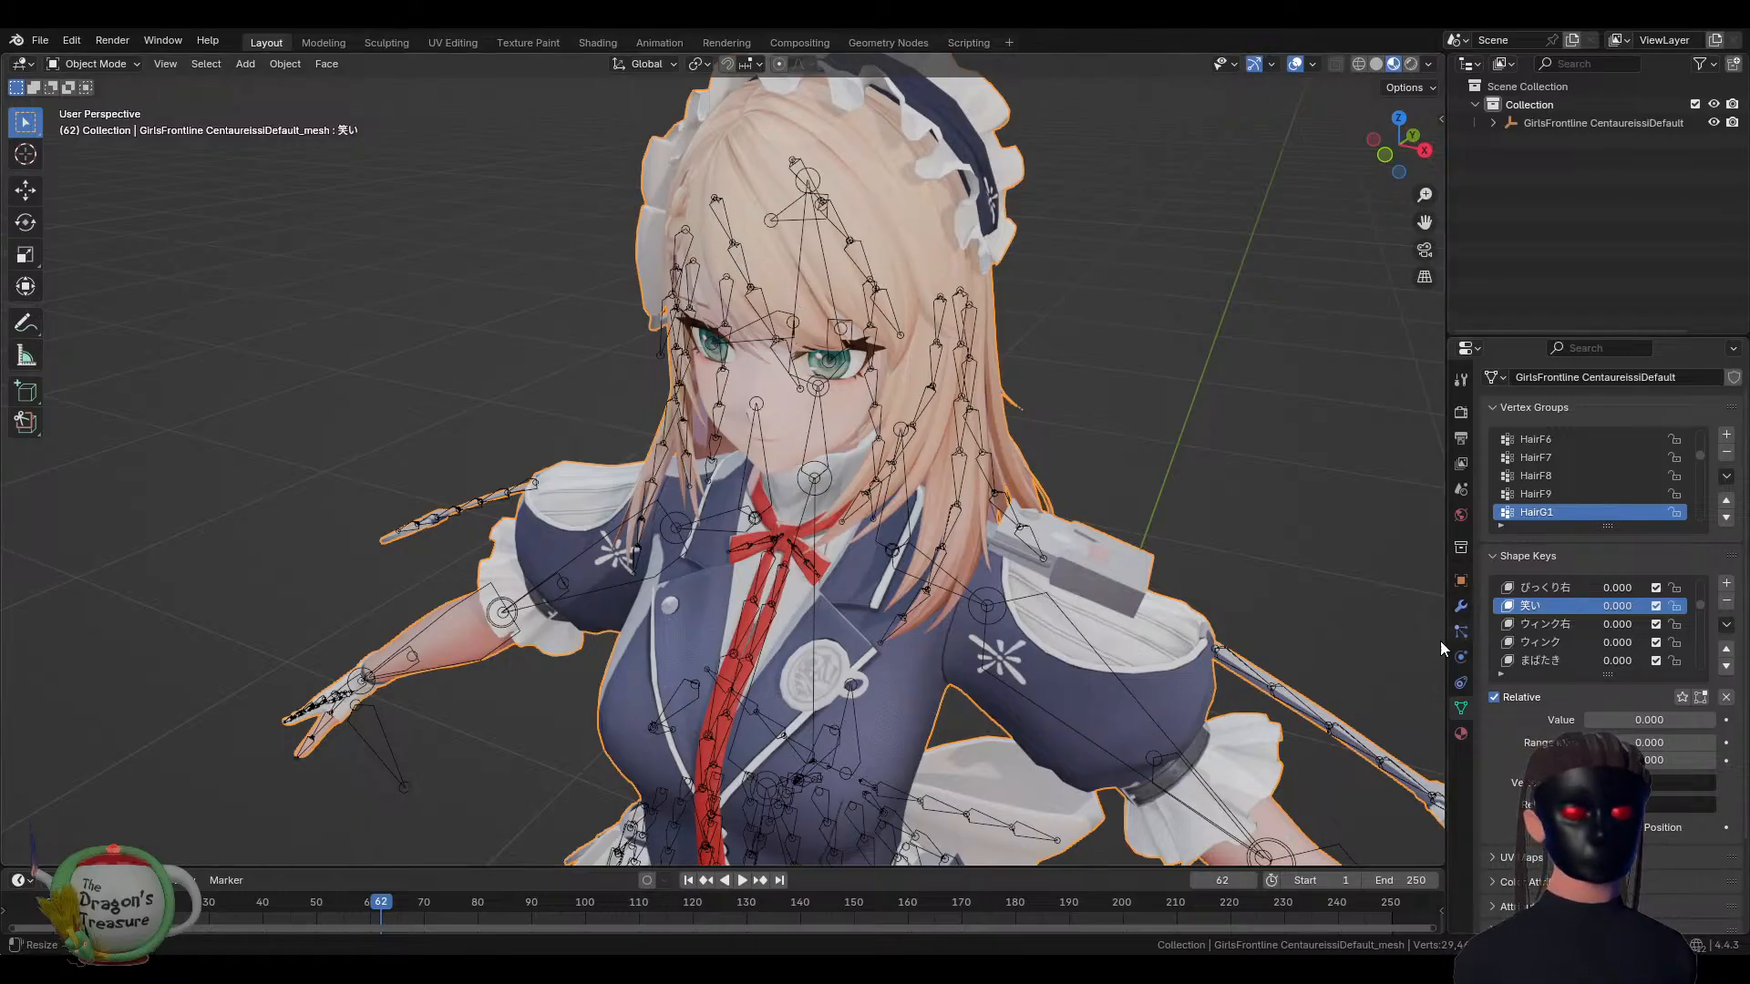
Look through the shape key list up to Basis, selecting びっくり左 and 下
scroll(1577, 620, up, 3)
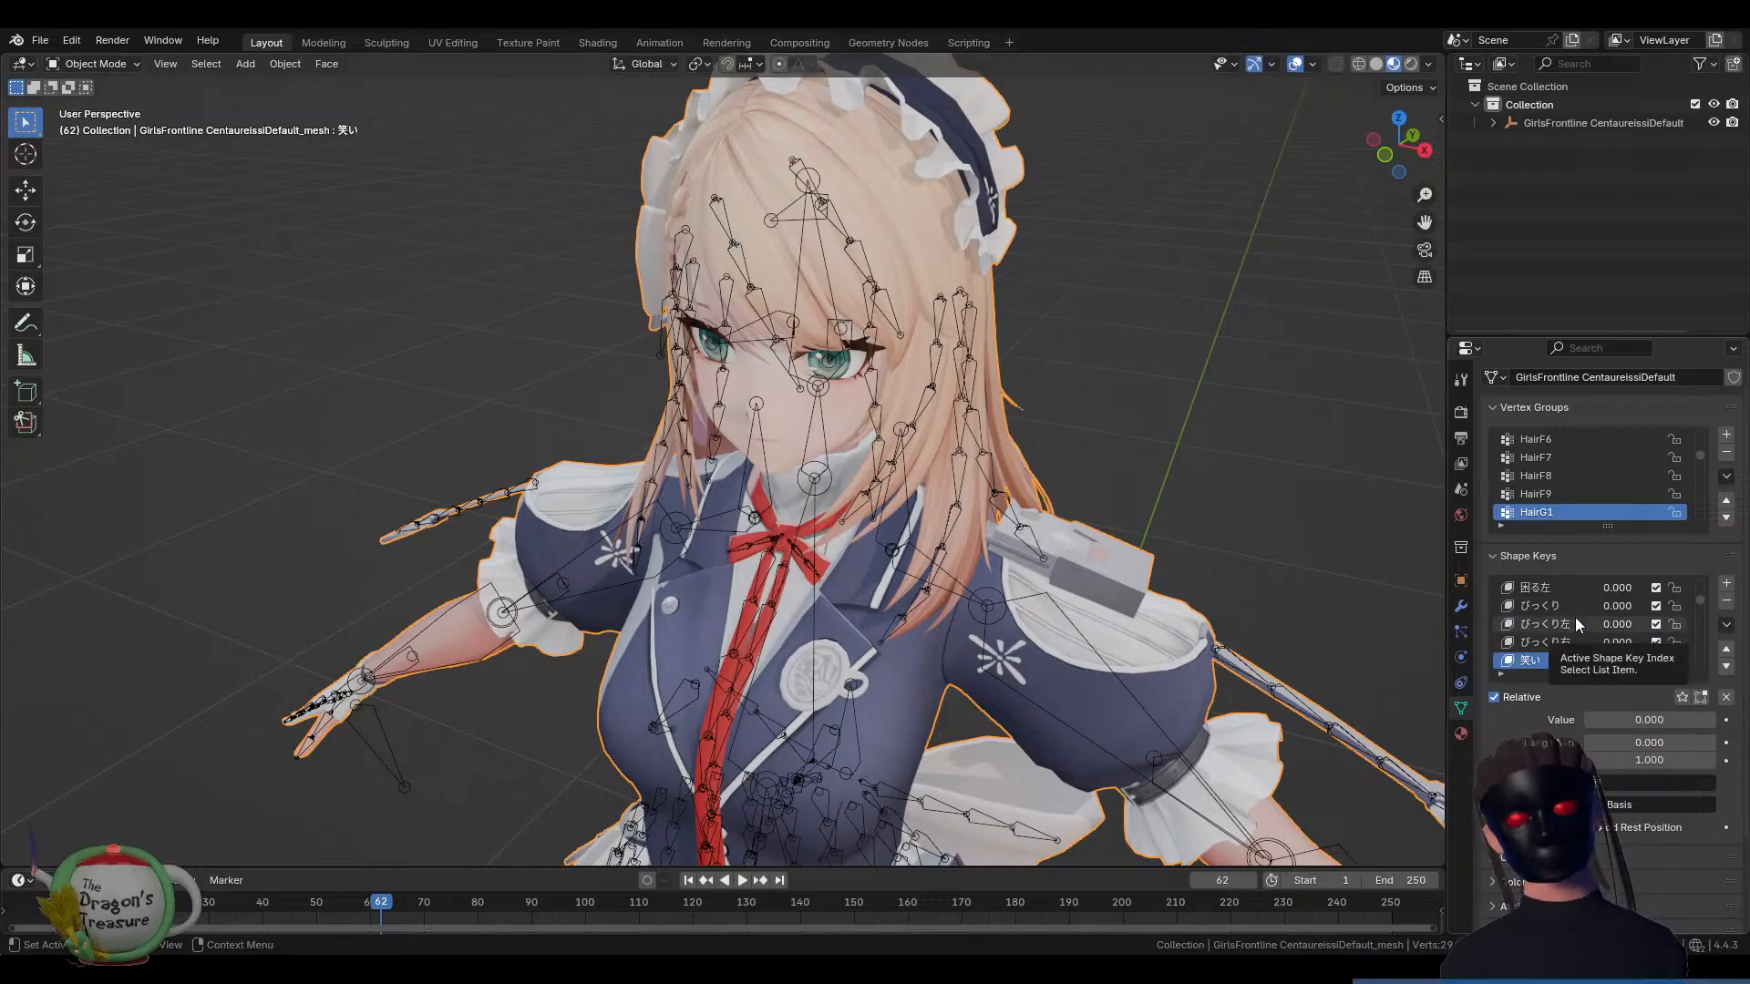
click(1575, 616)
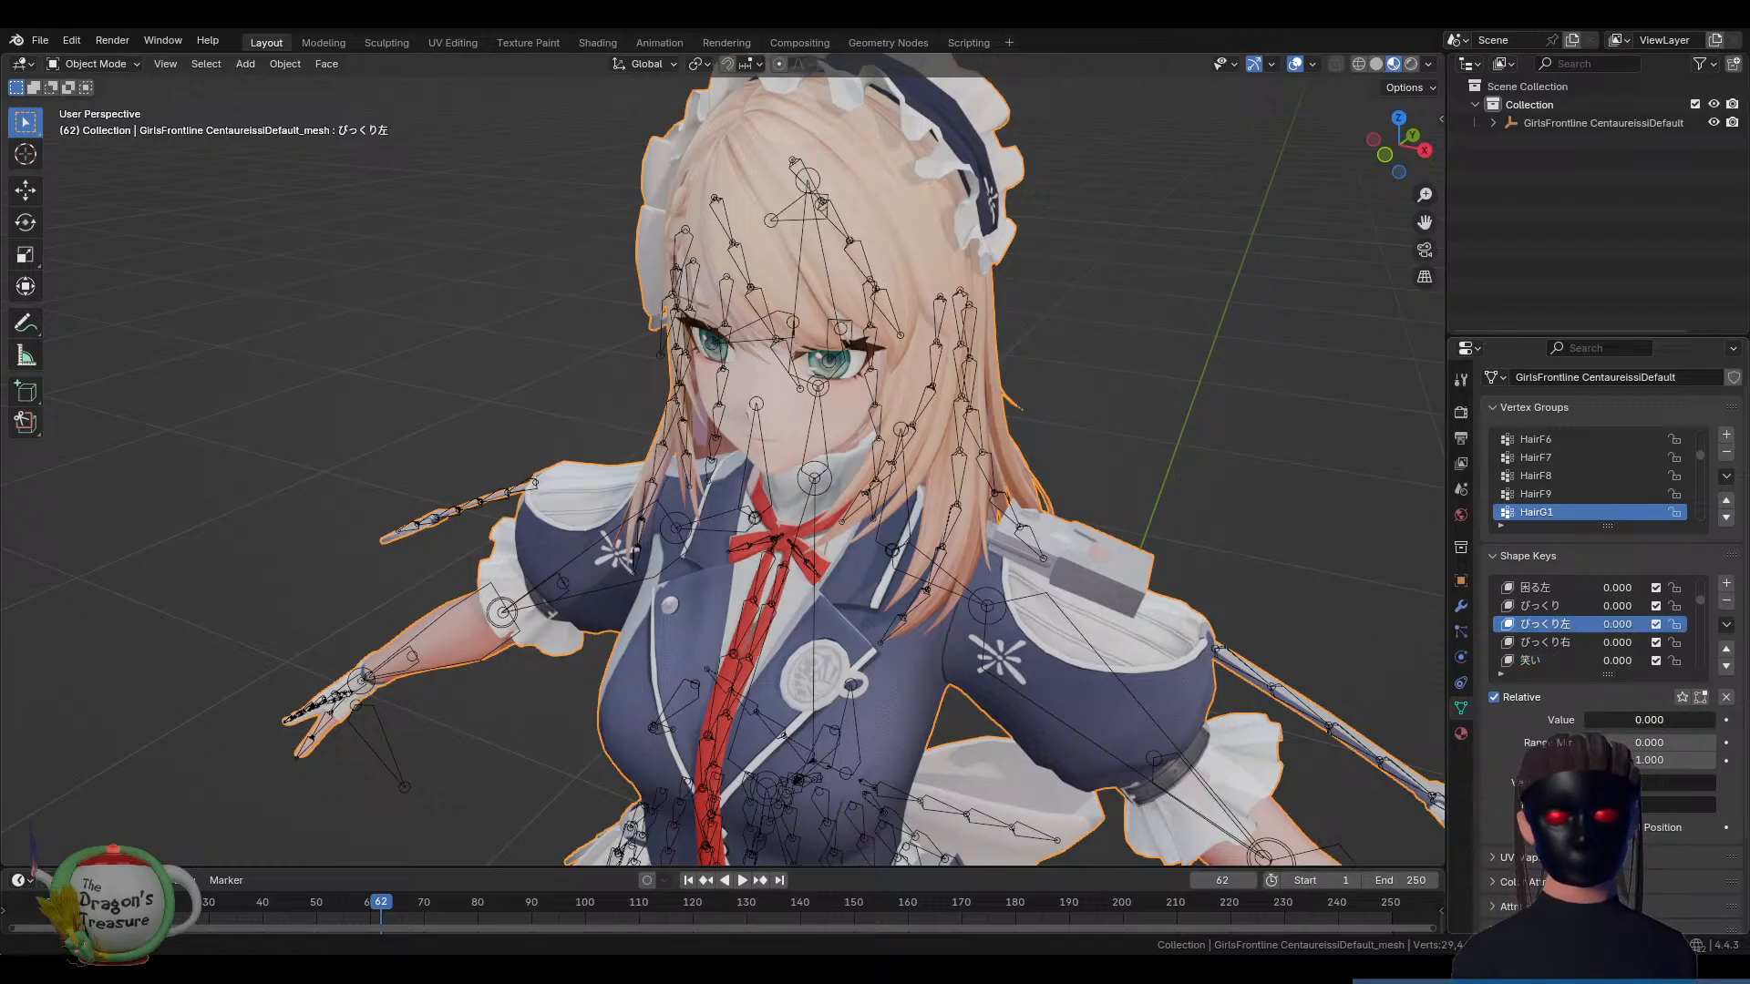
scroll(1573, 615, up, 5)
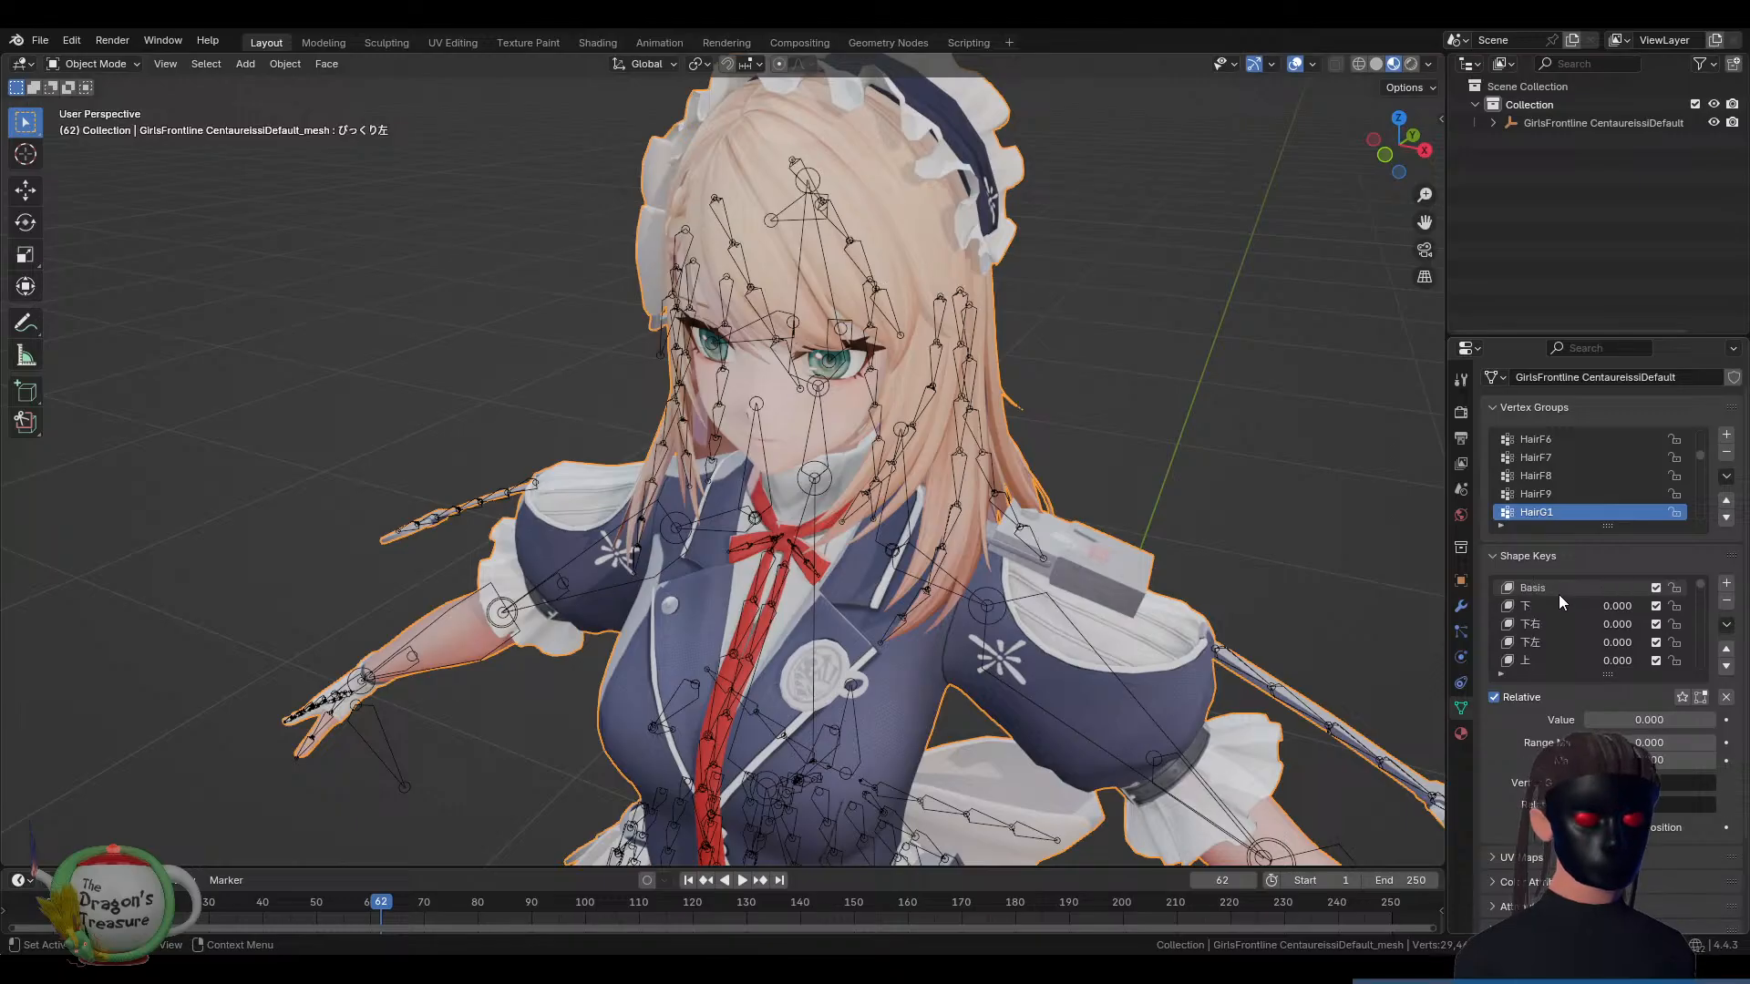
scroll(1540, 604, up, 2)
click(1523, 609)
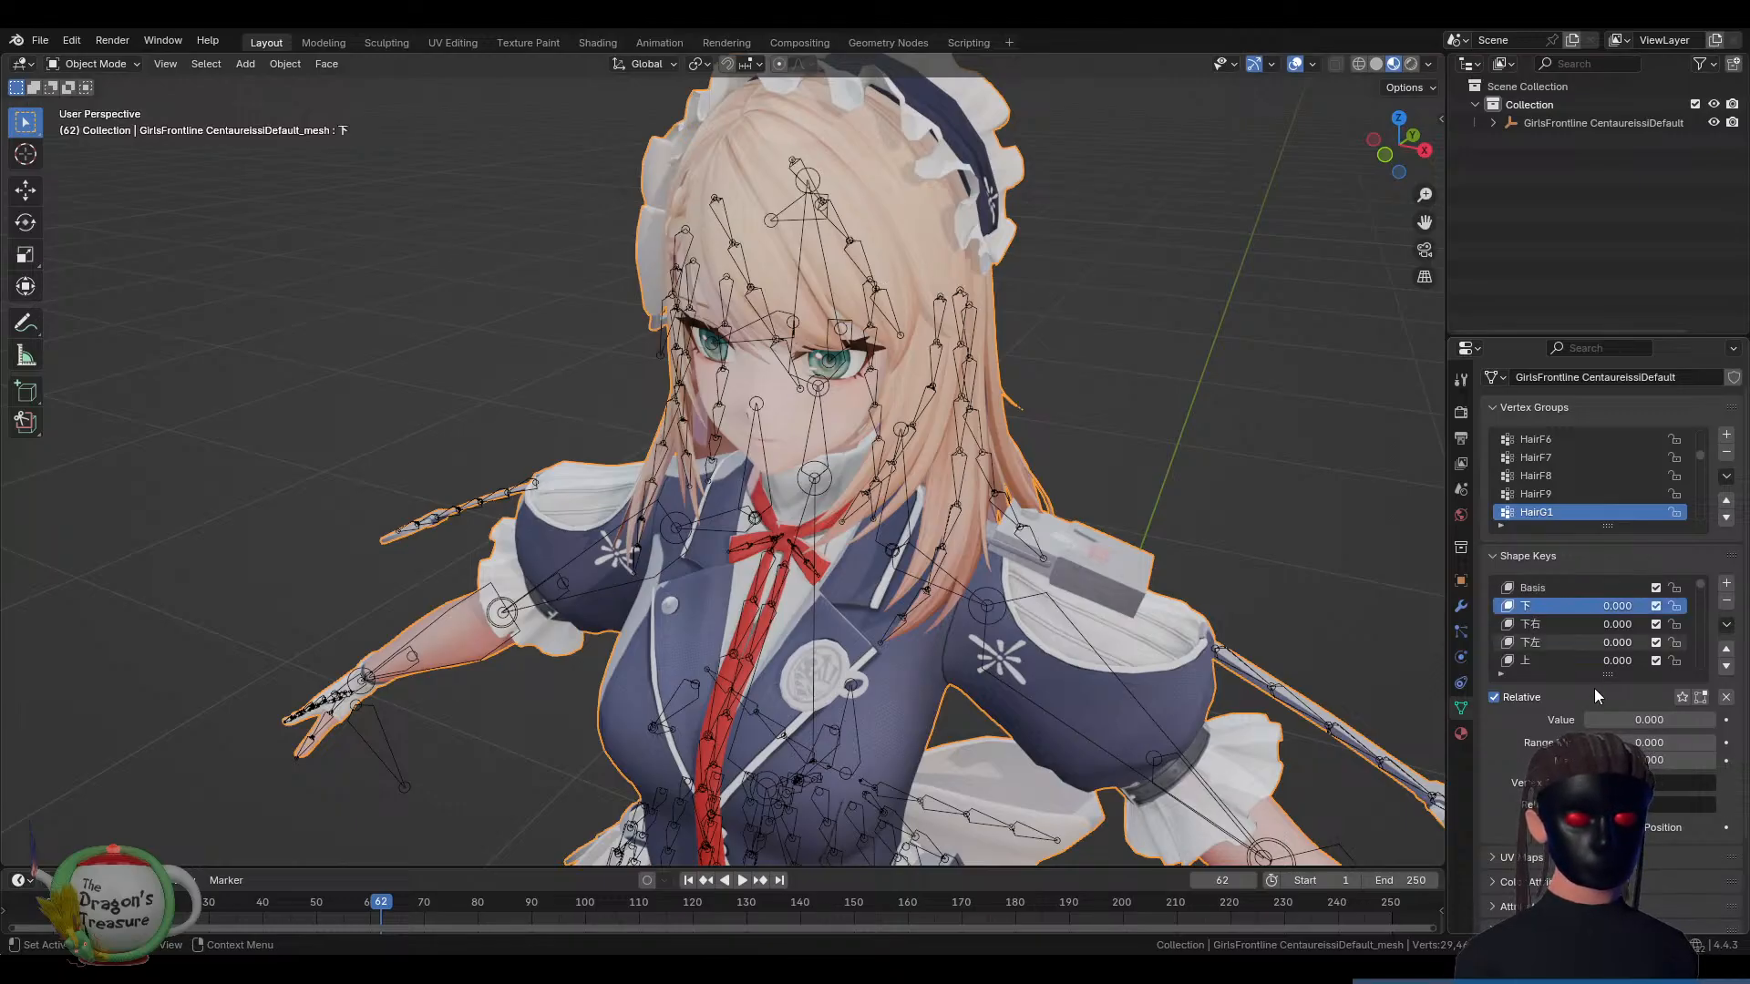
mouse_move(1599, 720)
mouse_down()
mouse_move(1699, 720)
mouse_move(1588, 720)
mouse_up()
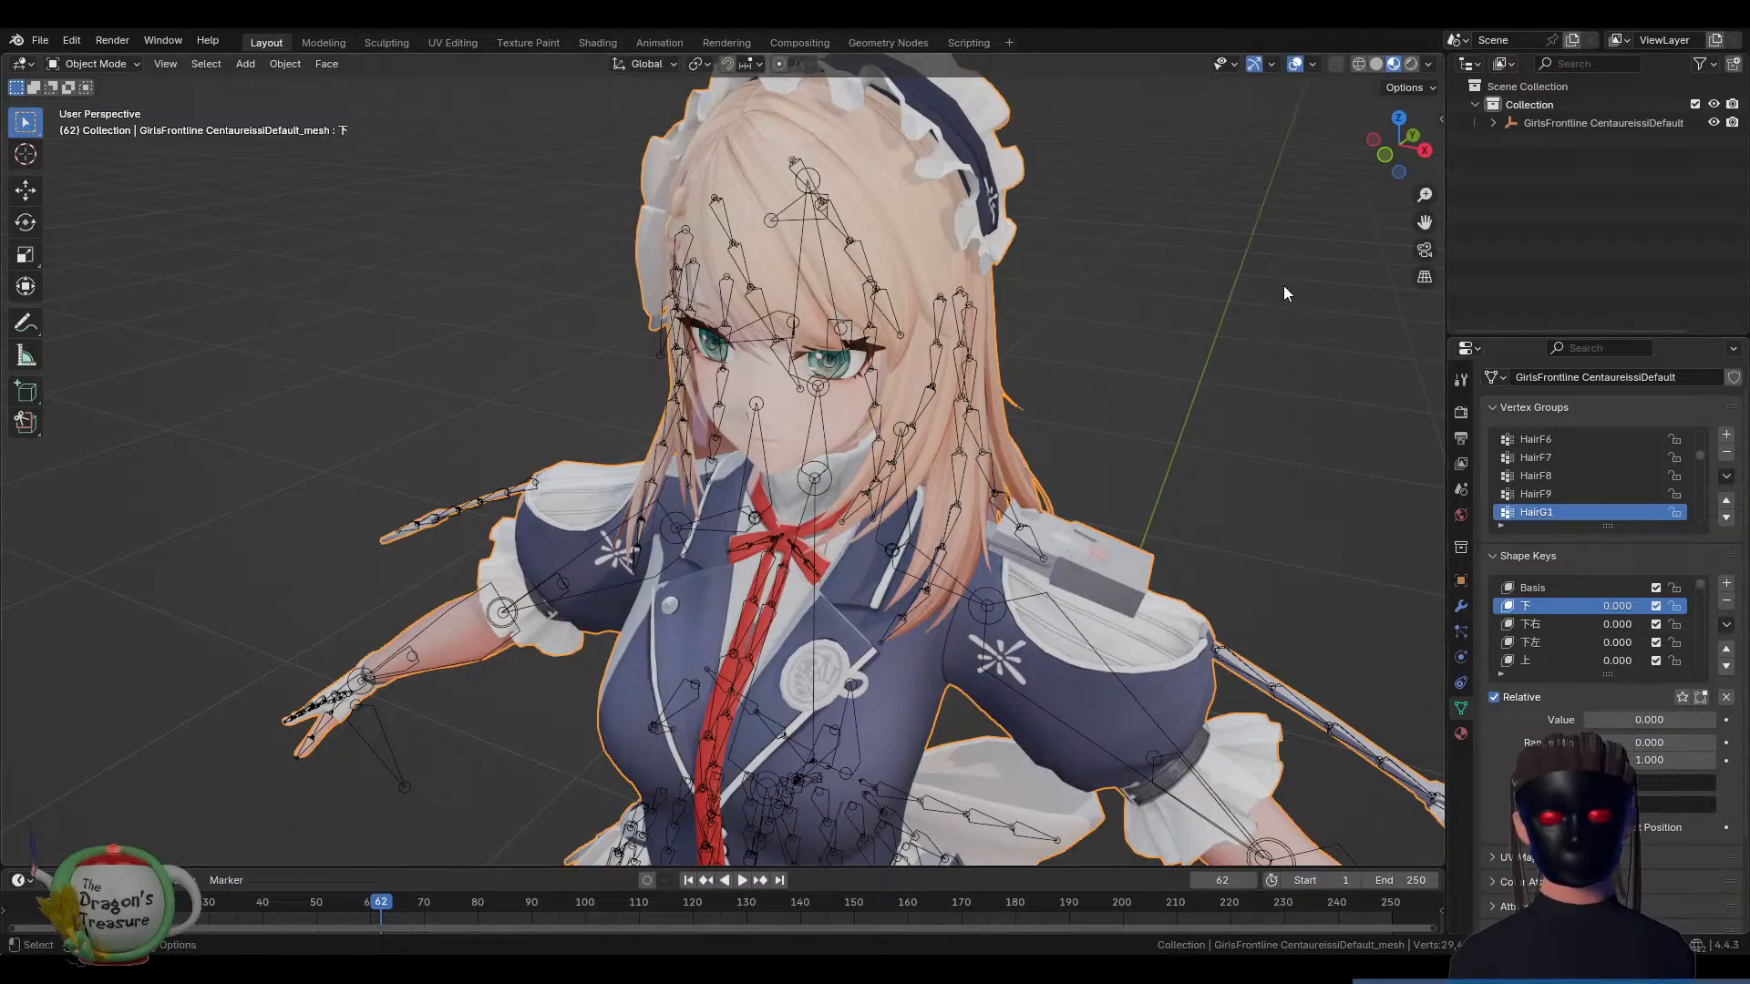
Switch to the Shading workspace and inspect the face texture in a maximized view, returning to the normal layout
click(602, 44)
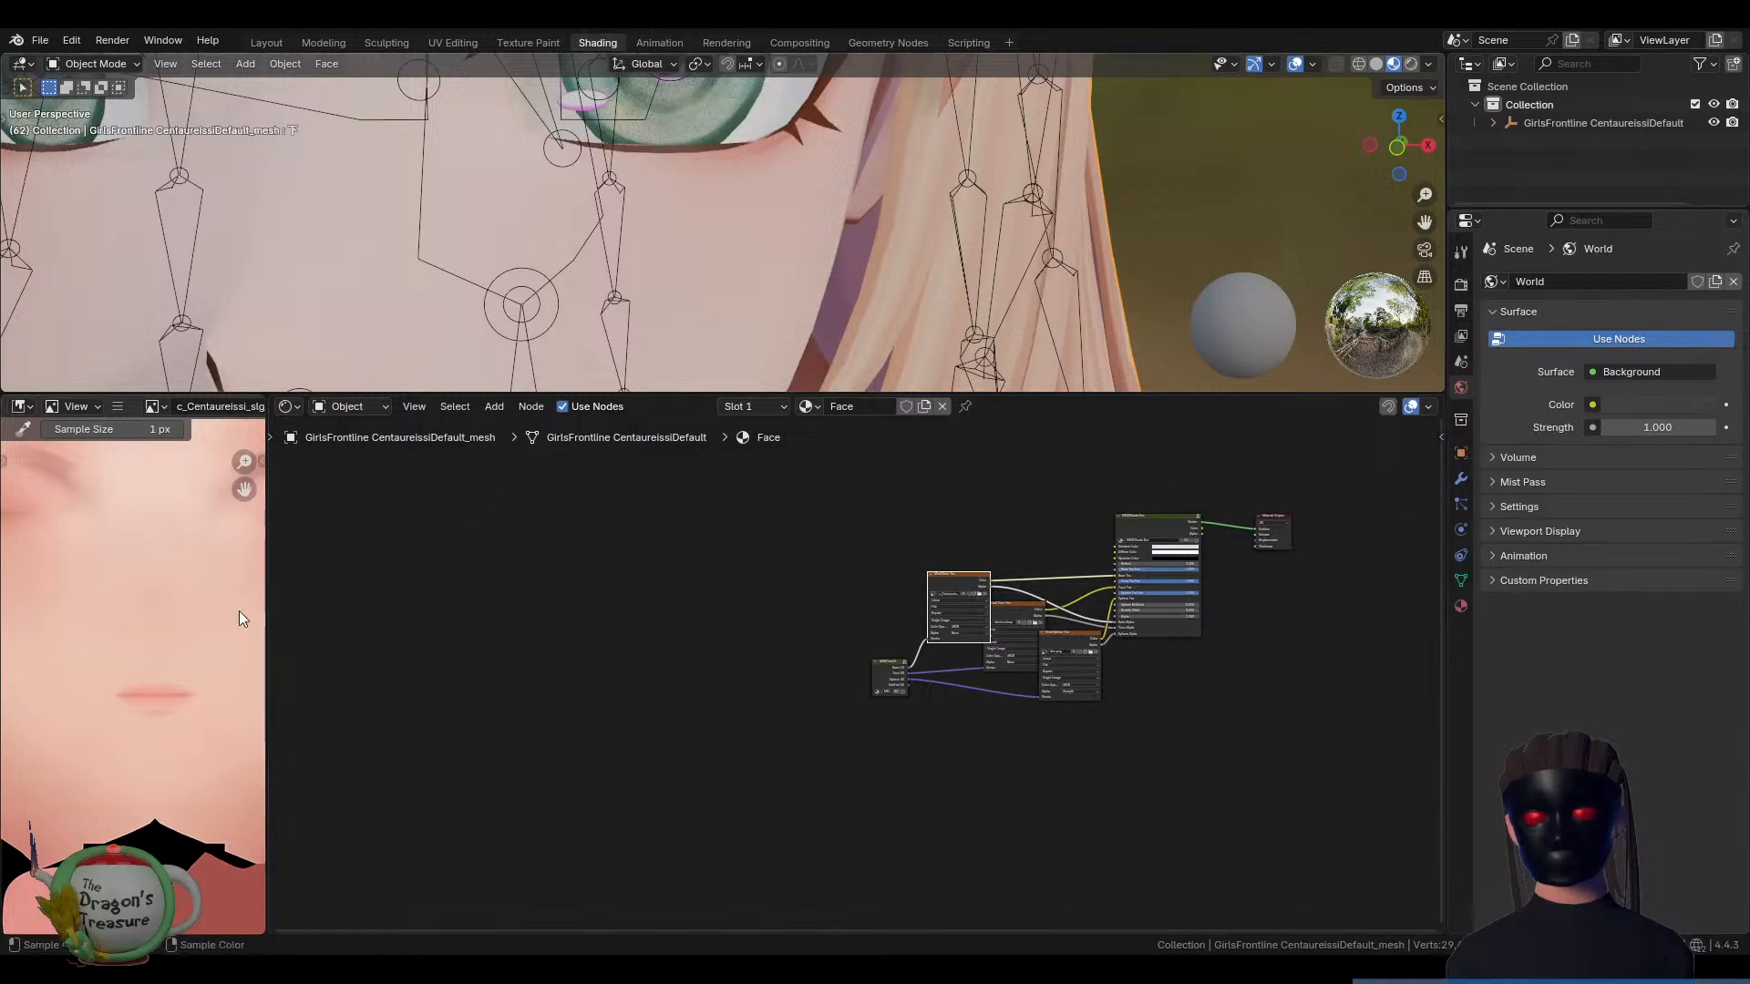
scroll(197, 626, down, 3)
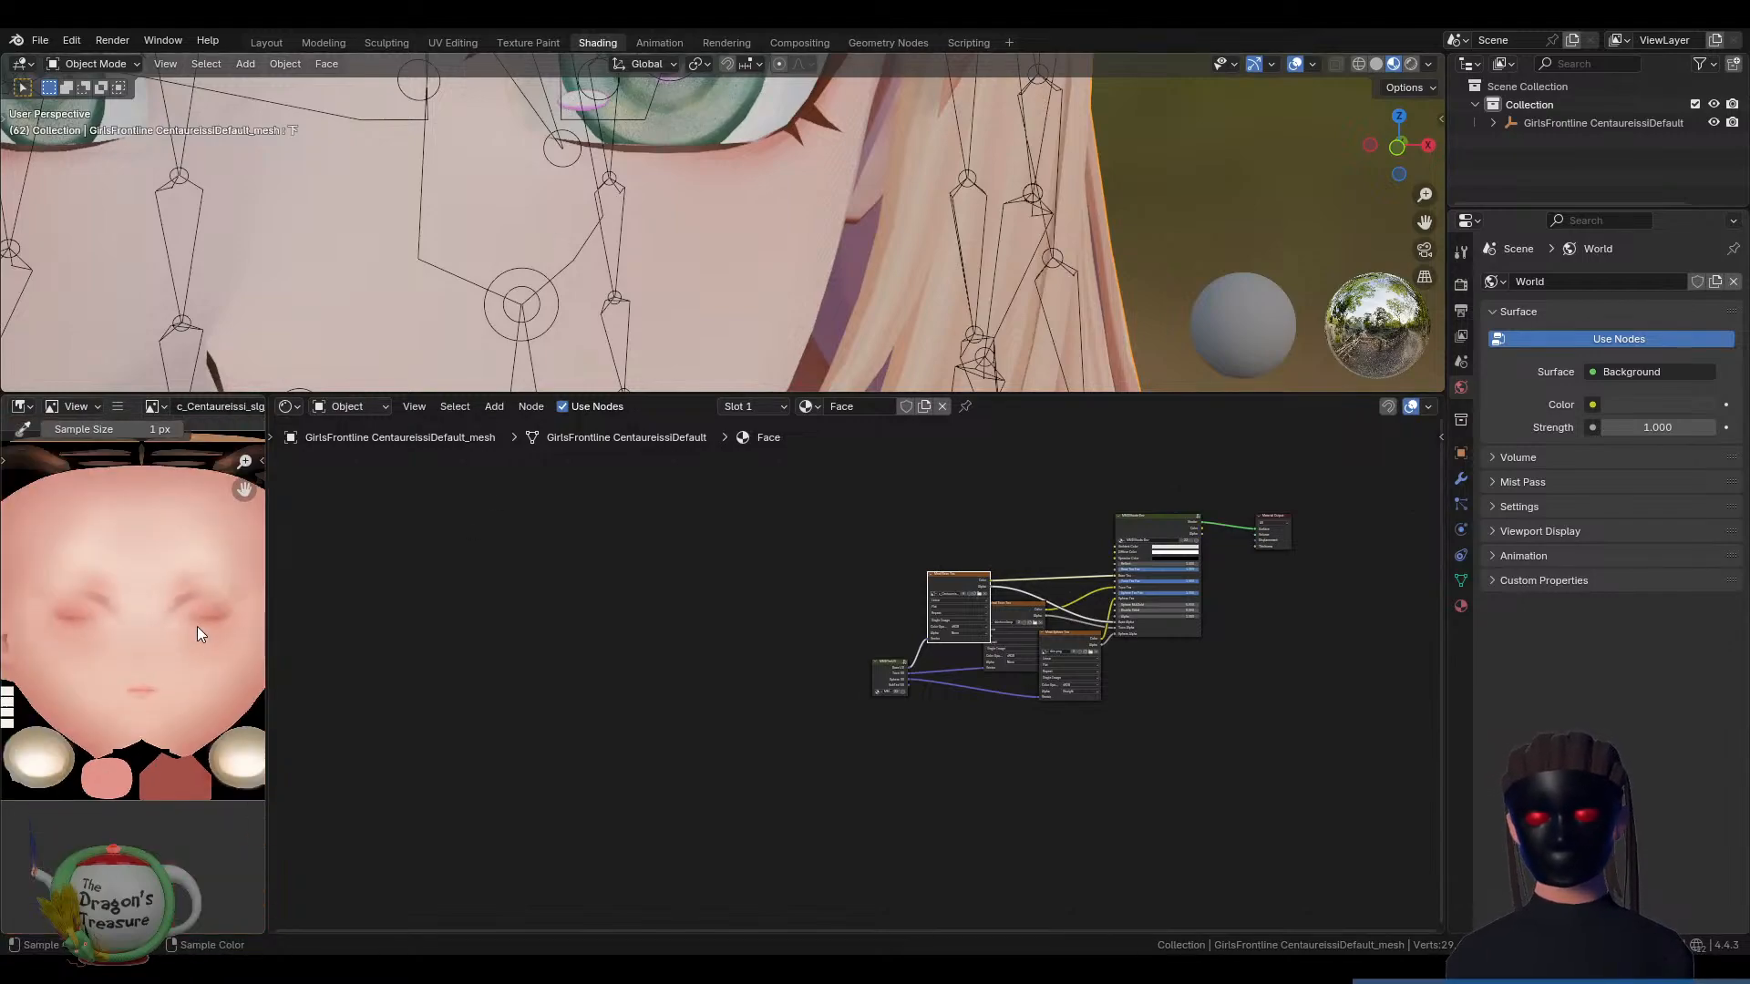
key(ctrl+space)
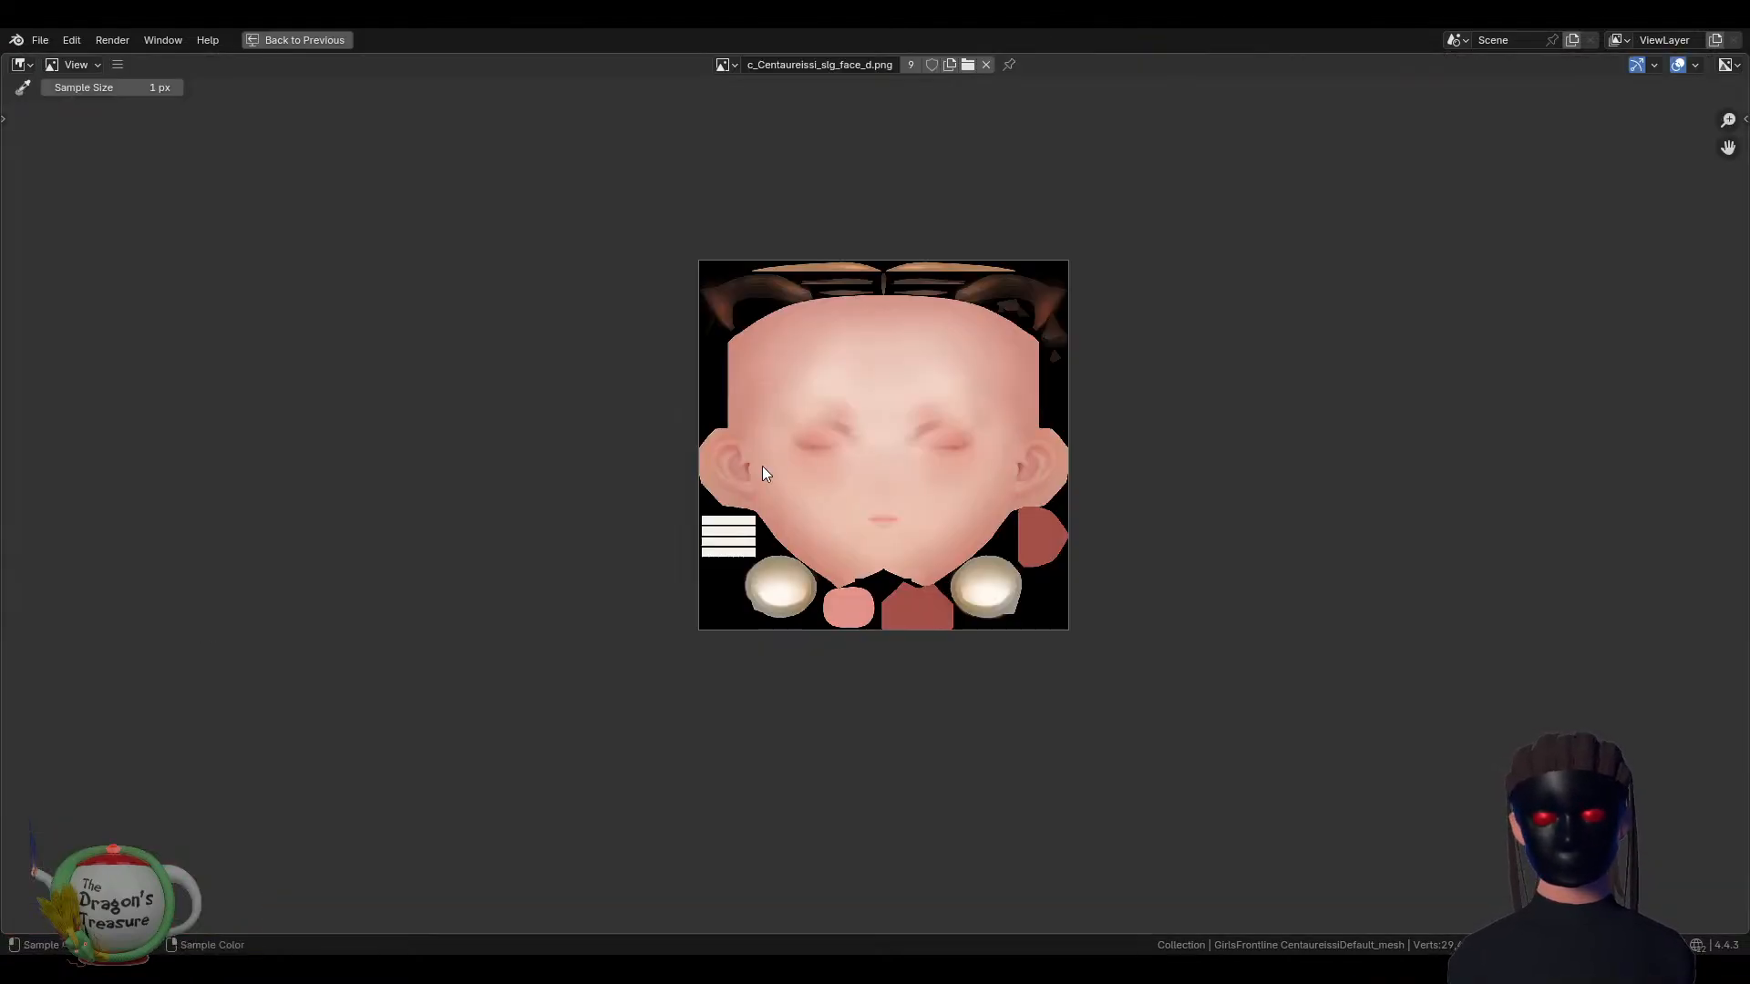
key(ctrl+space)
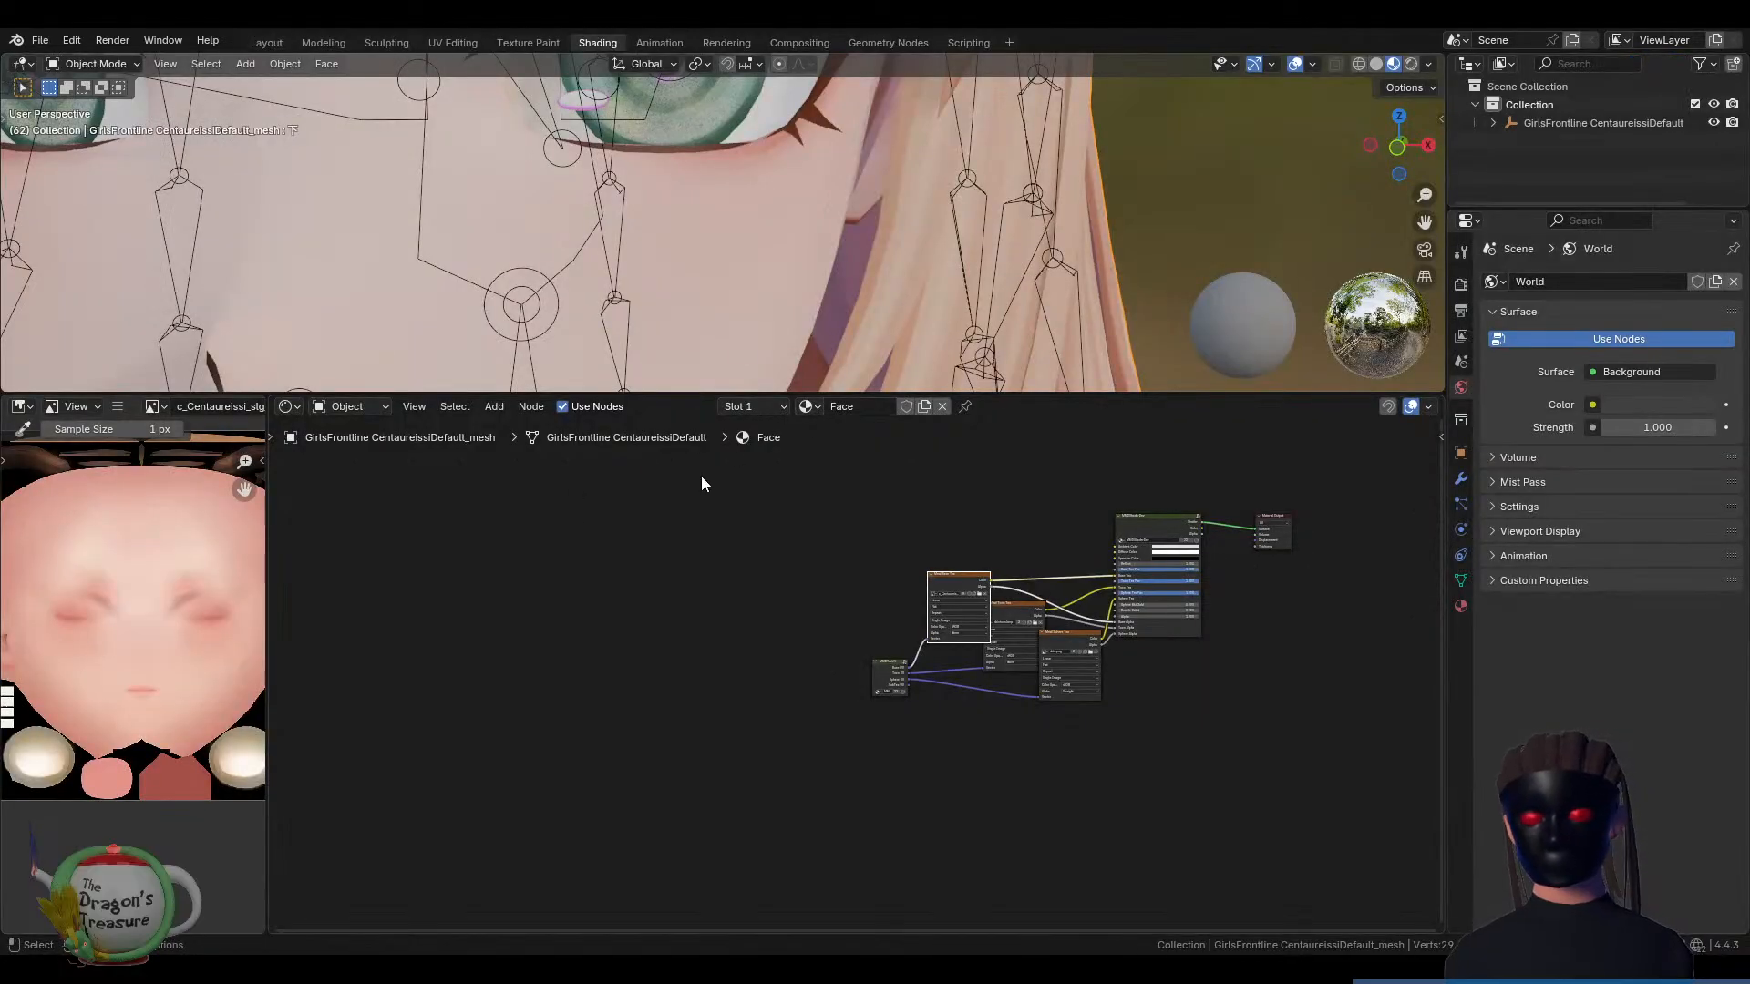
Step through the mesh's material slots Teeth, Teeth.001, Tongue and Mouth, continuing down to the eye materials
click(771, 408)
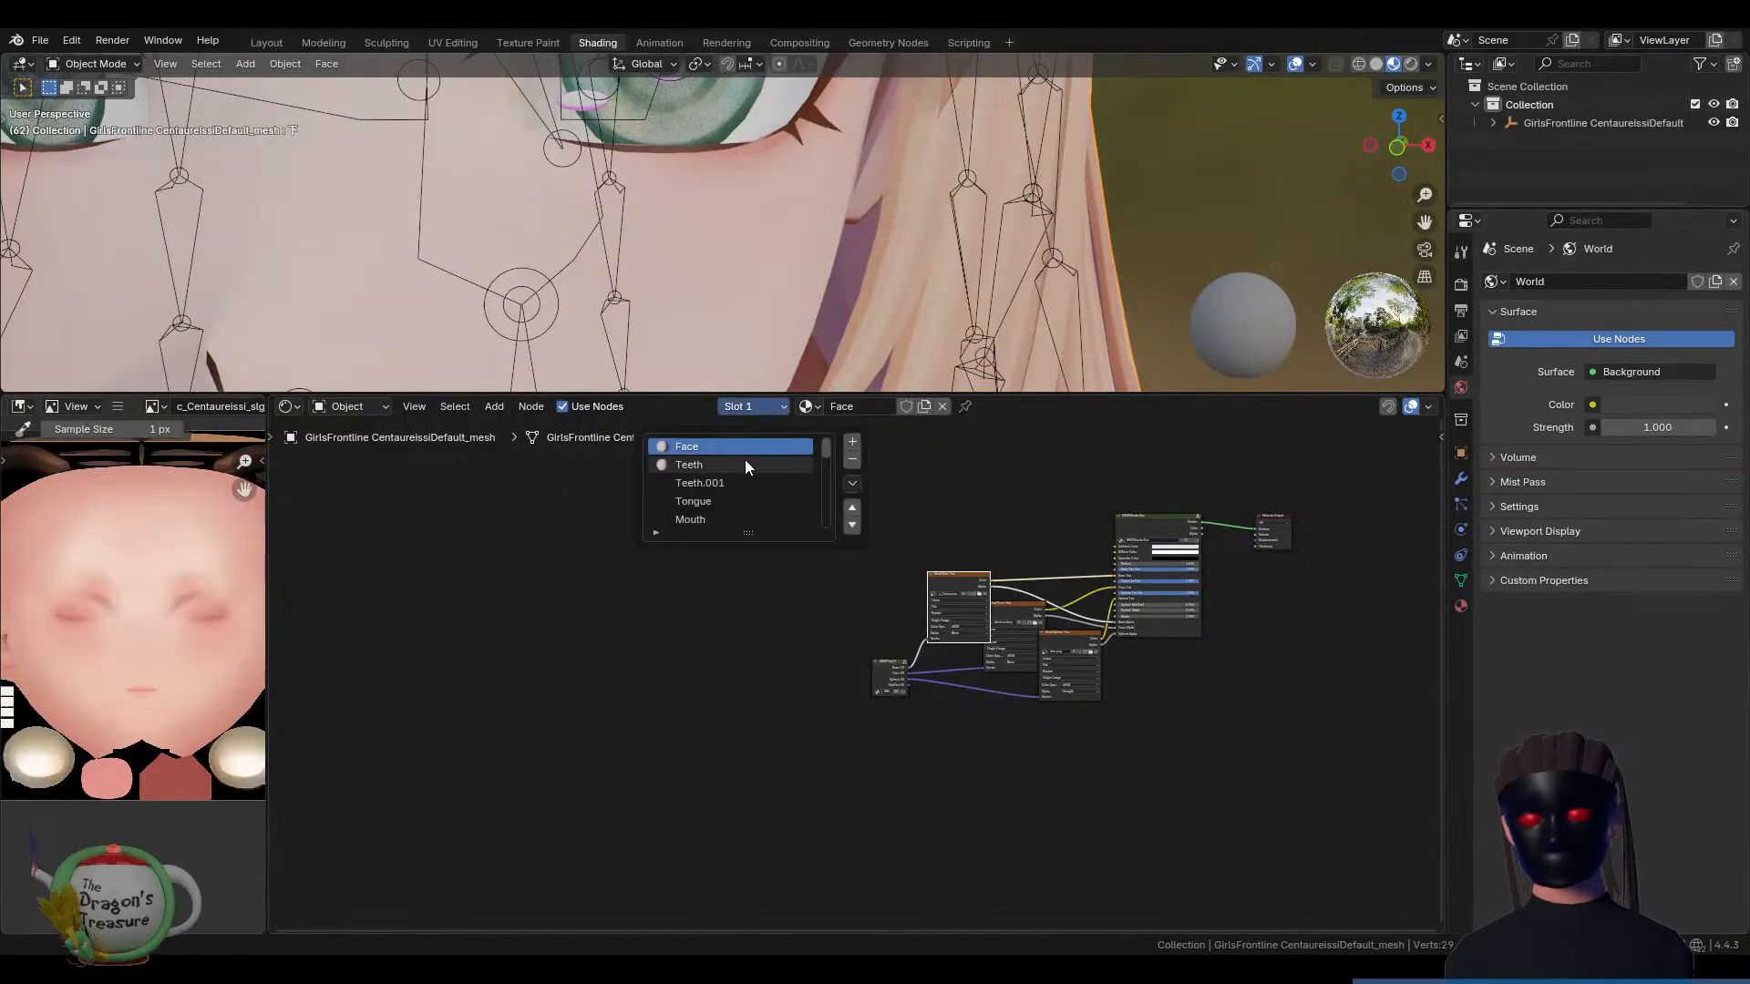
click(745, 463)
click(734, 483)
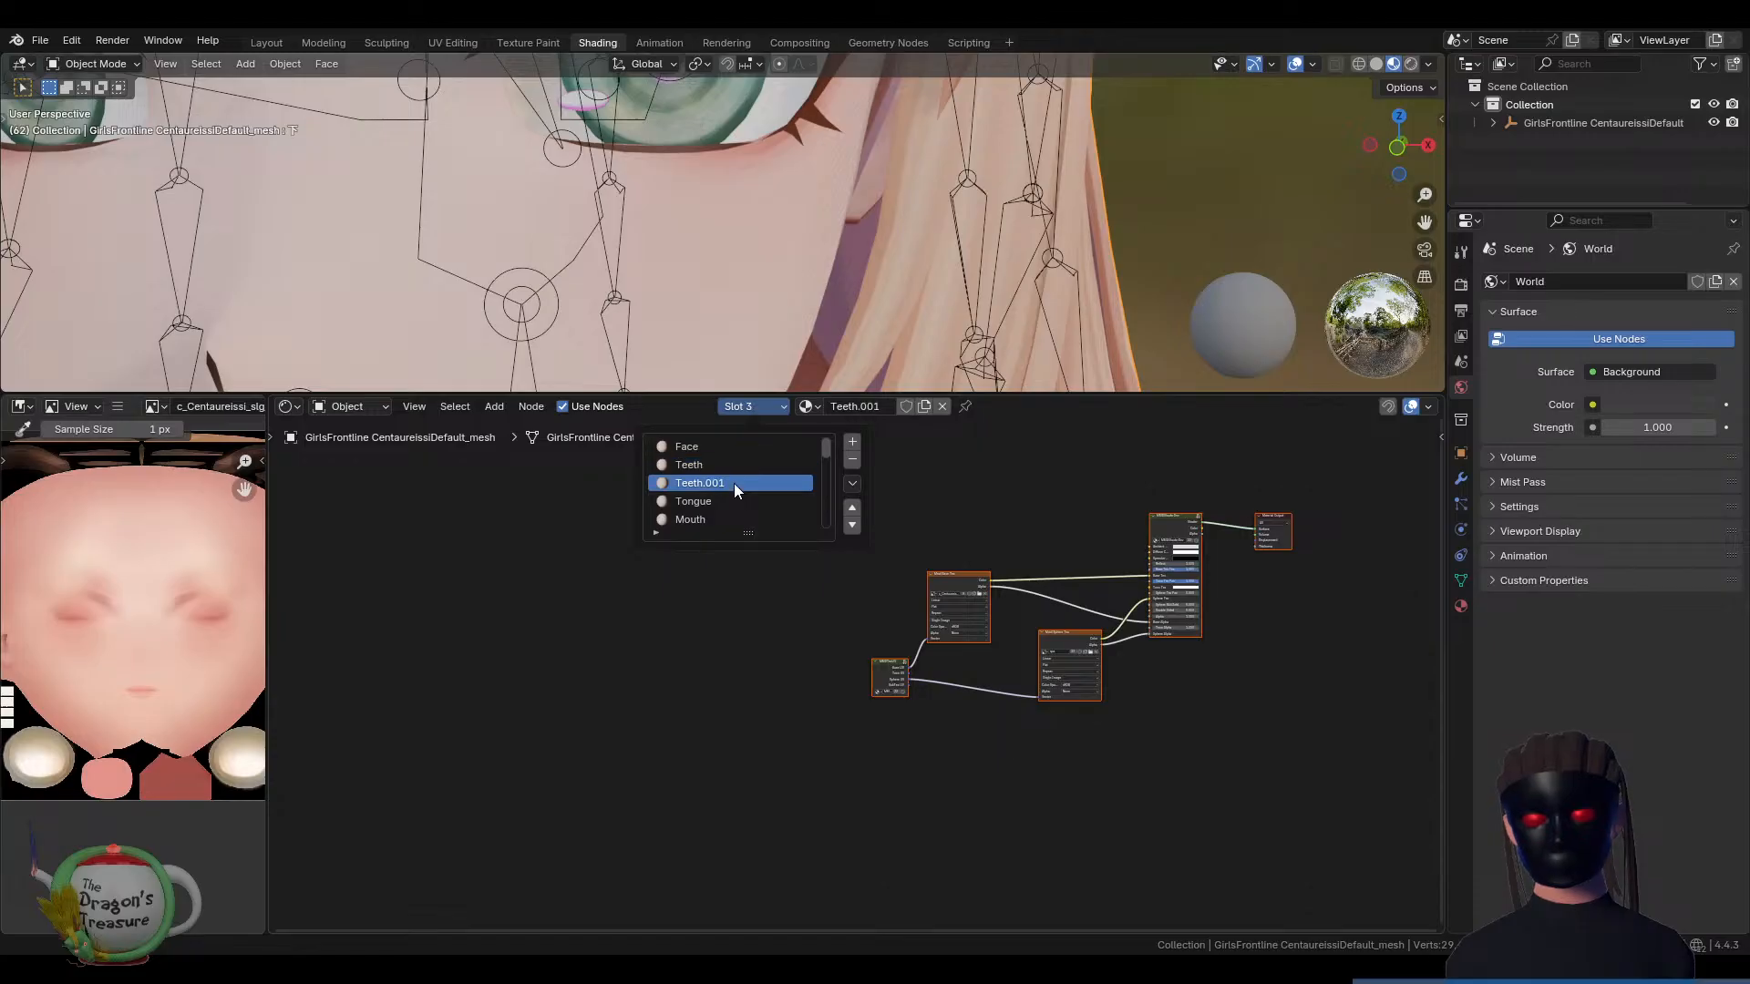
click(733, 501)
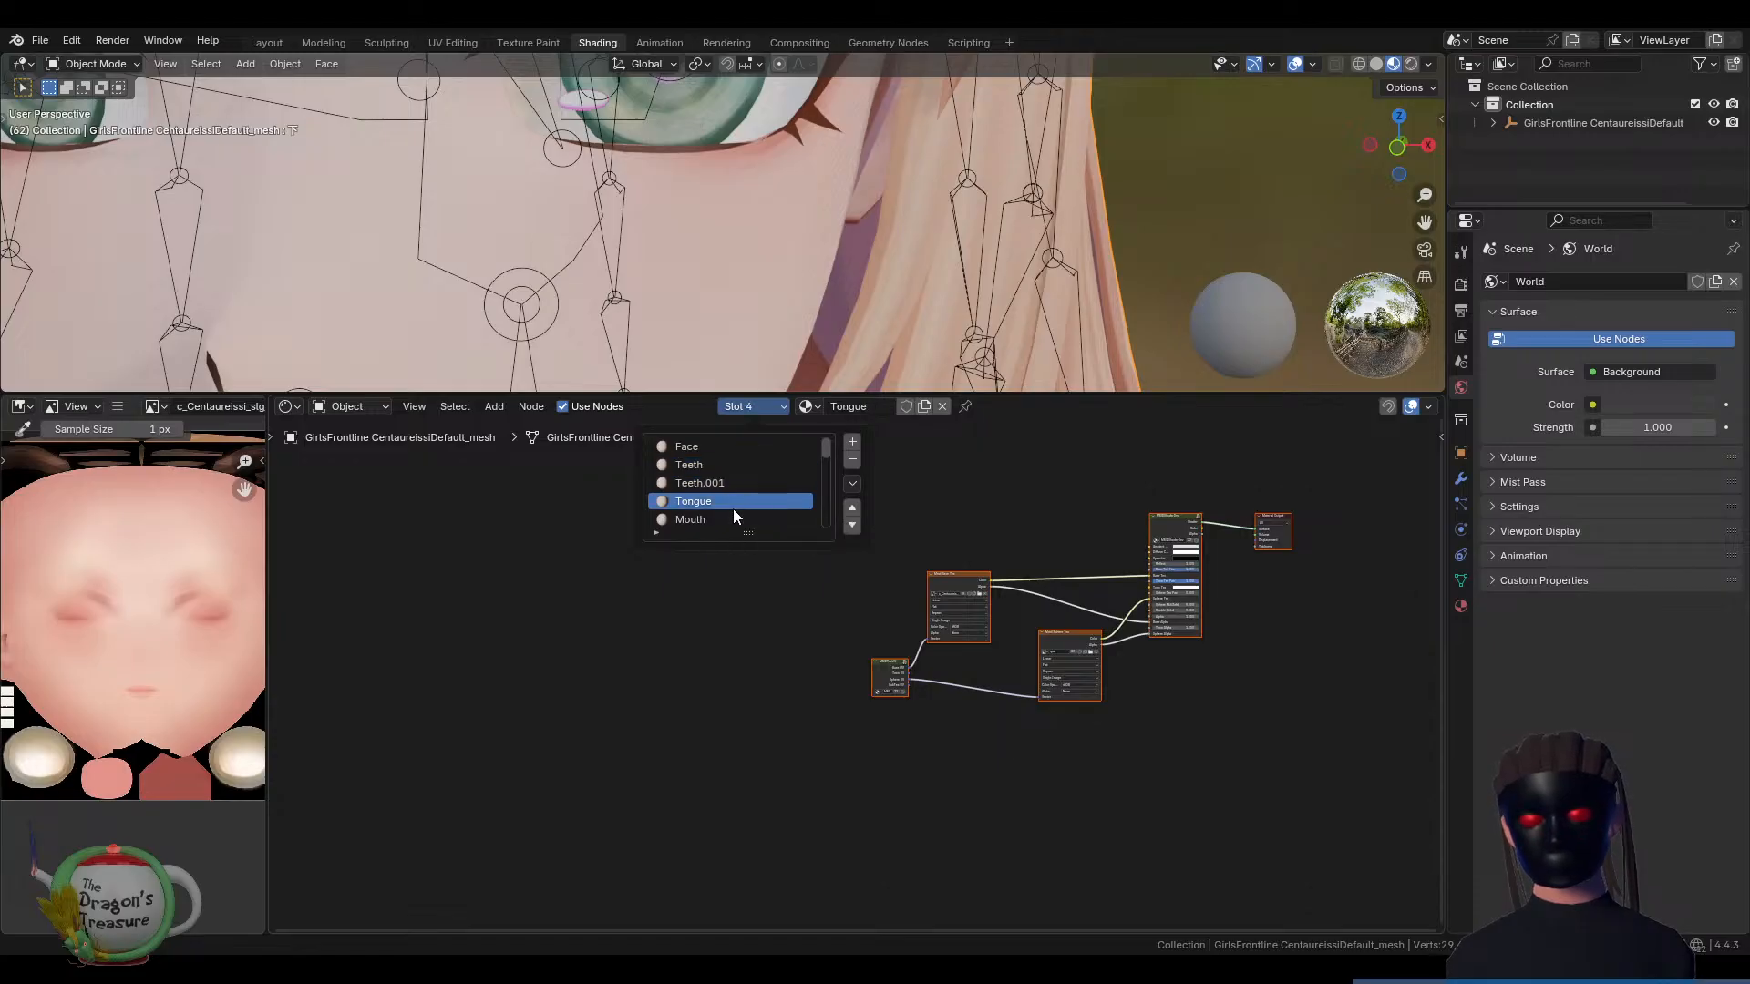
click(729, 517)
scroll(748, 497, down, 3)
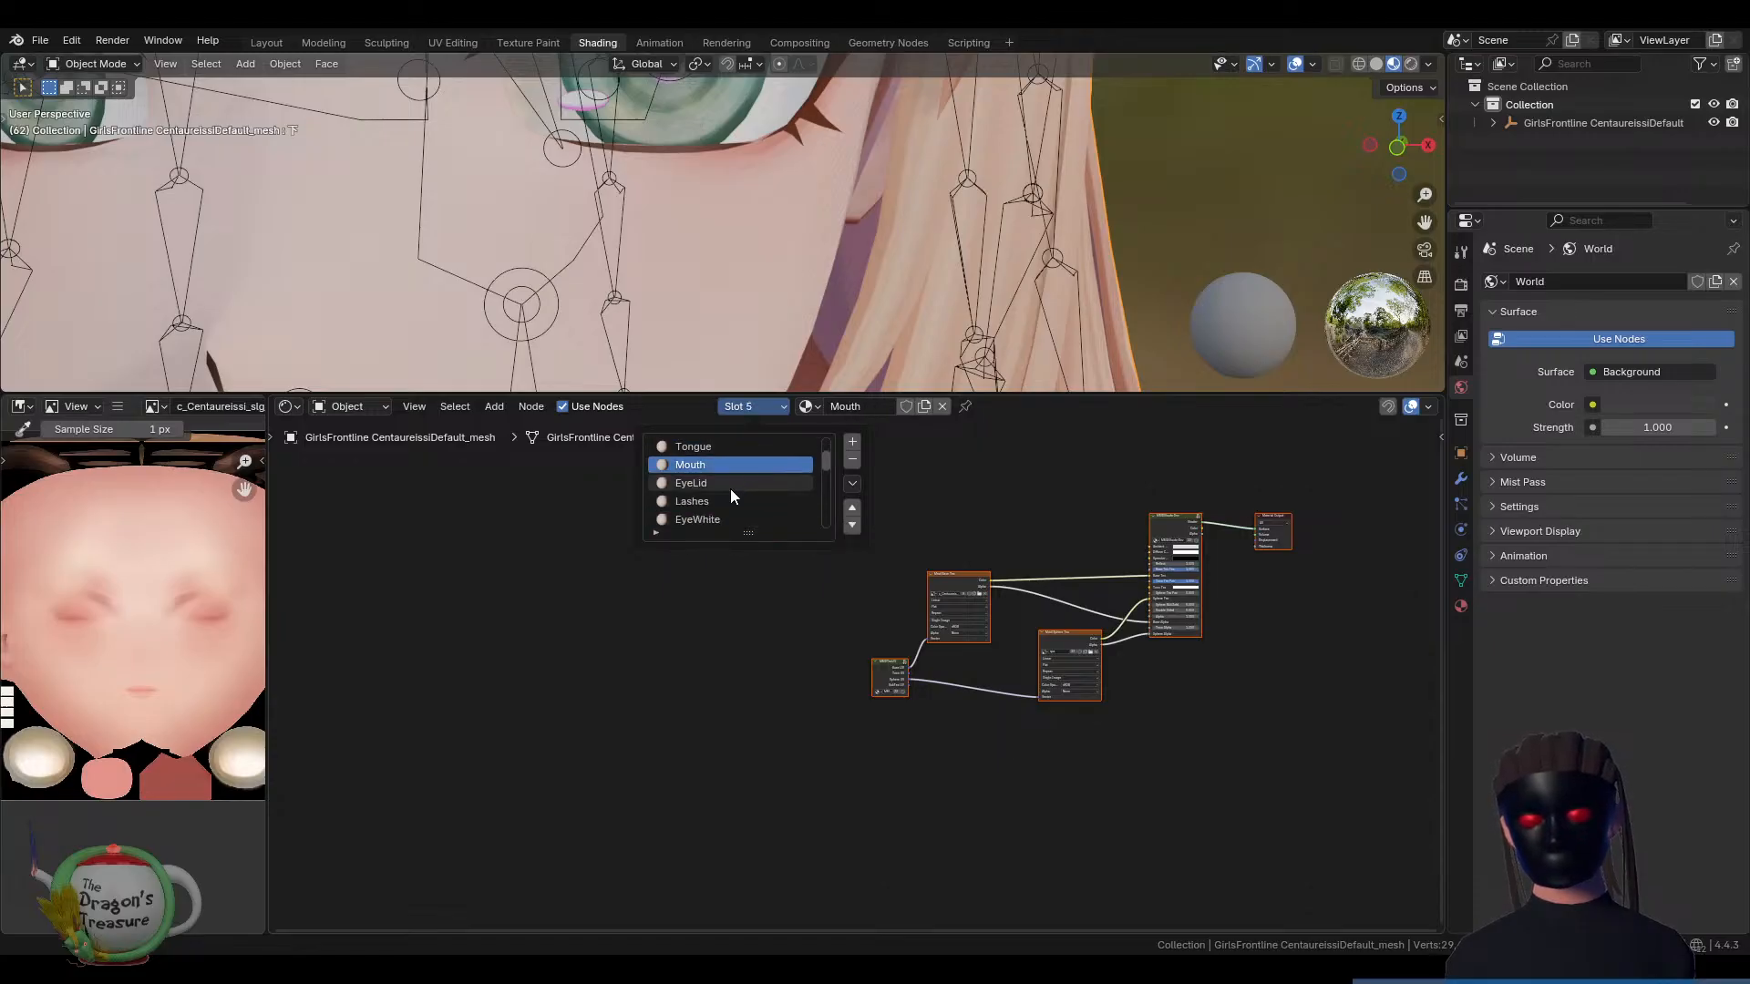
scroll(727, 492, down, 2)
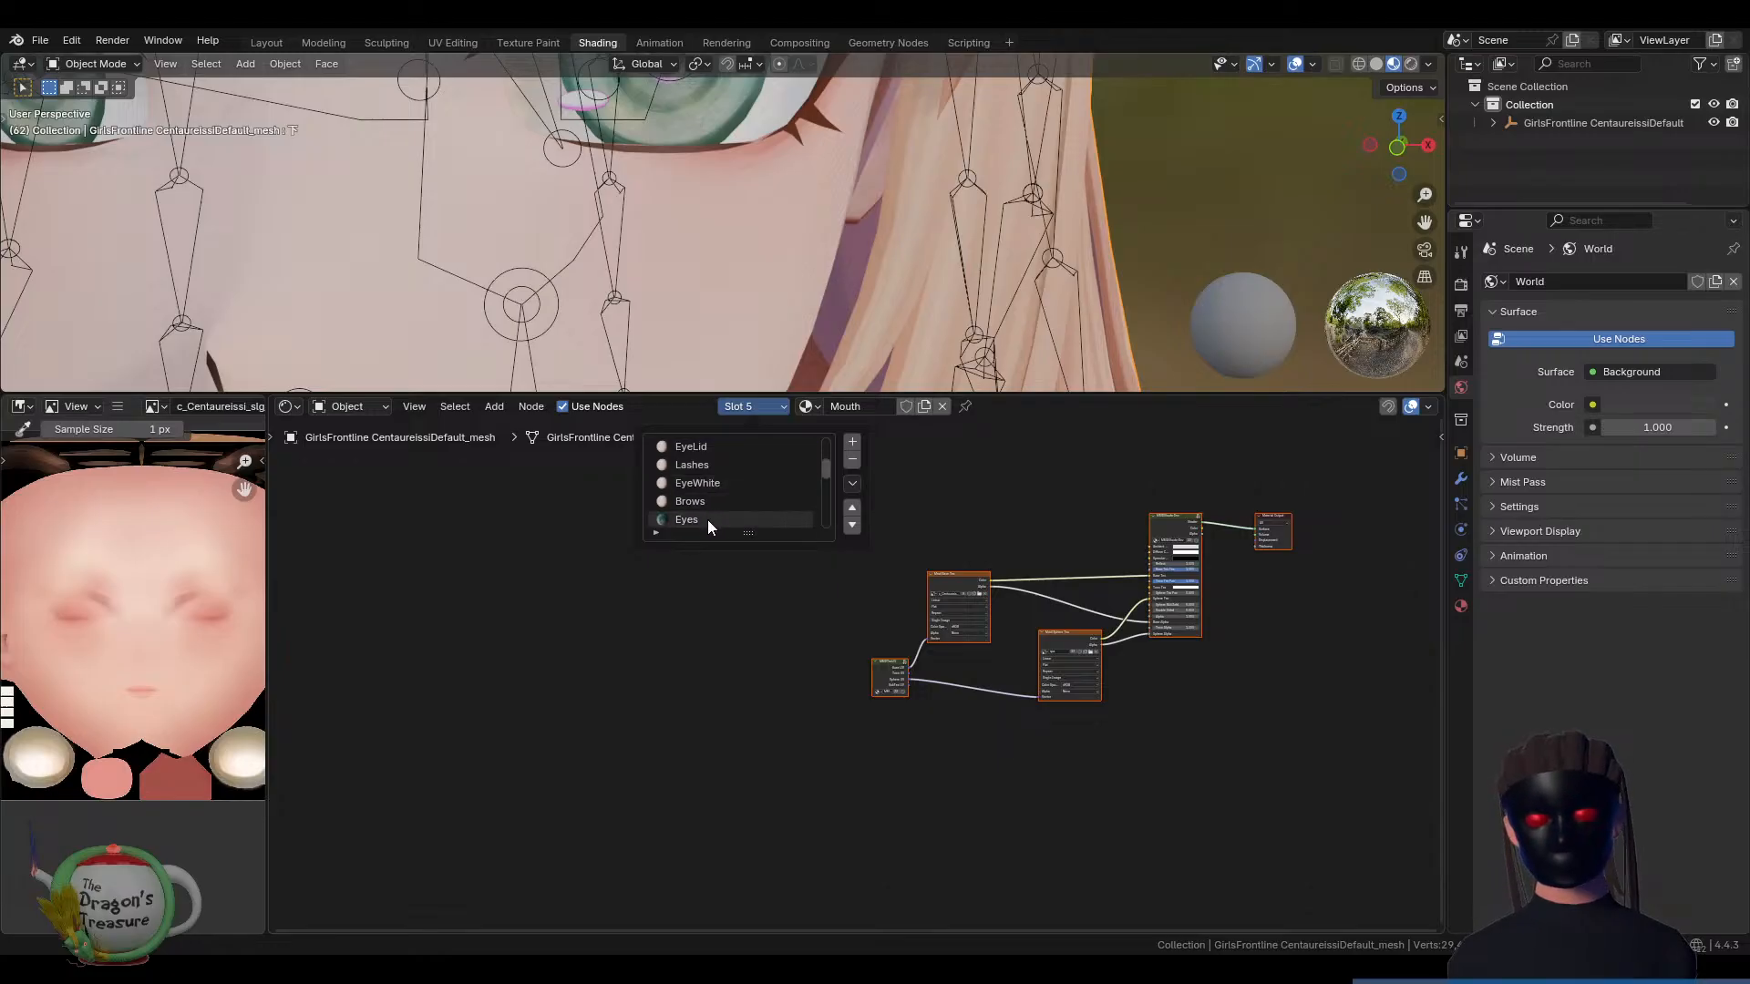
Select the Eyes material's base texture node and inspect its eye image enlarged in a maximized view
click(707, 520)
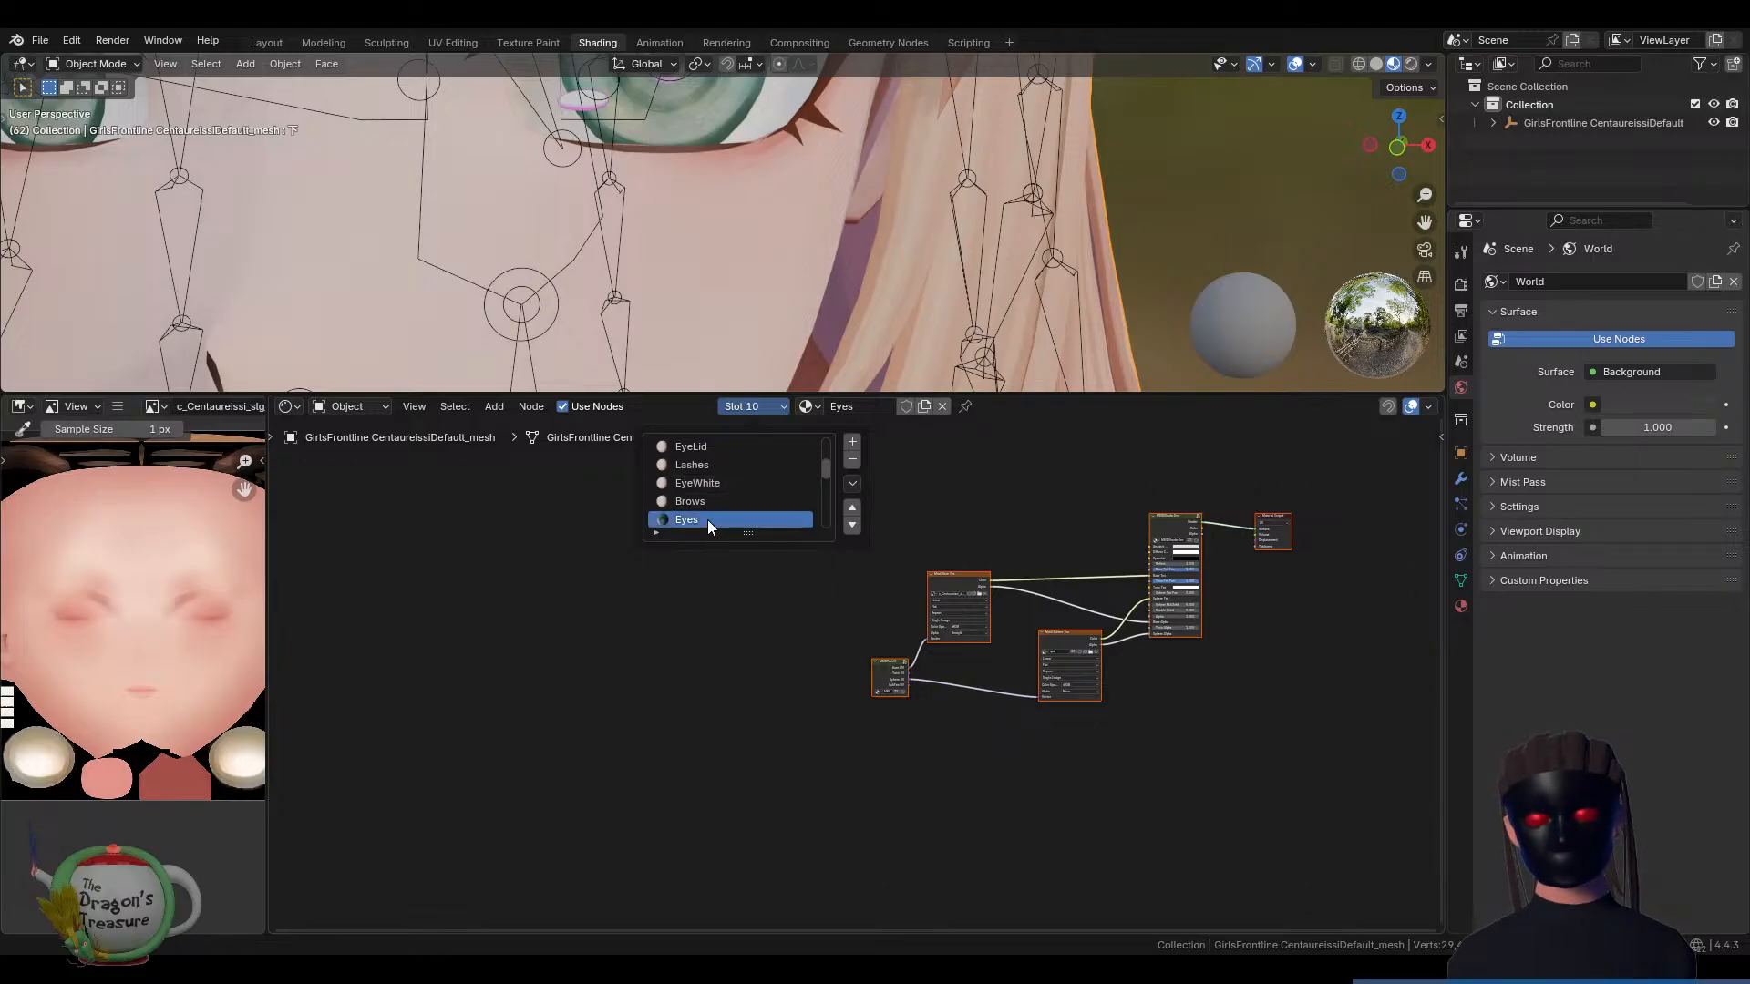
click(948, 577)
key(ctrl+space)
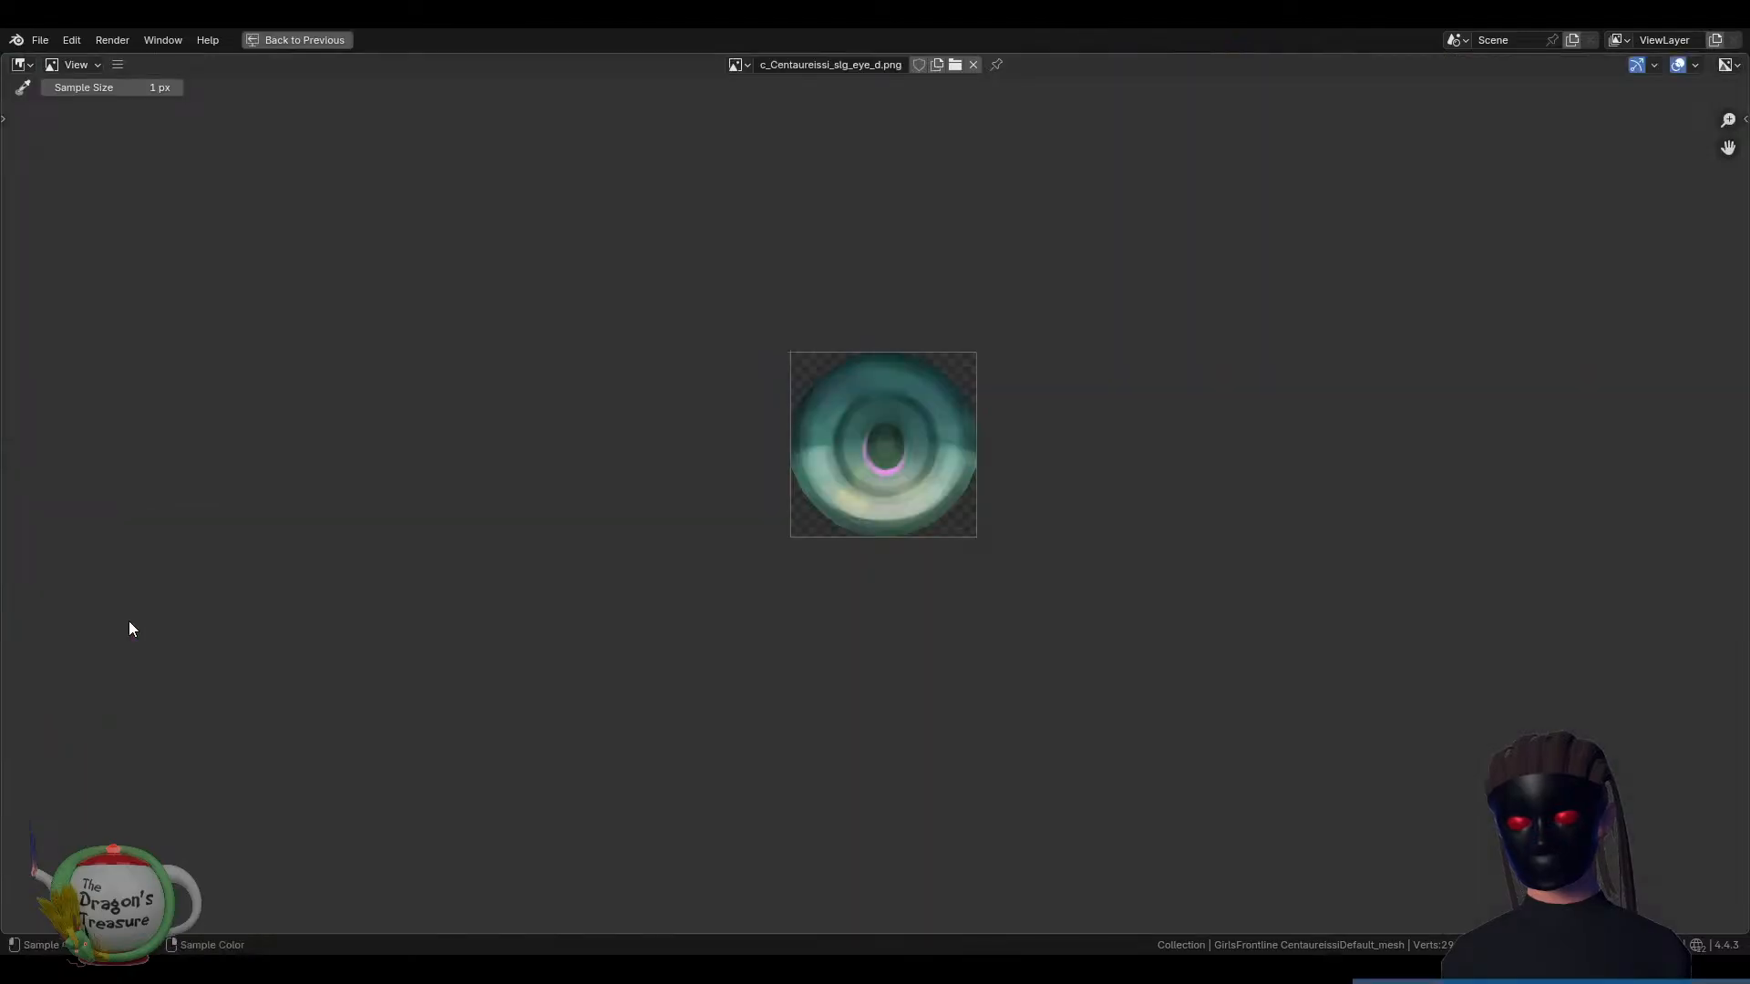
scroll(893, 468, up, 4)
middle_drag(1069, 306, 994, 527)
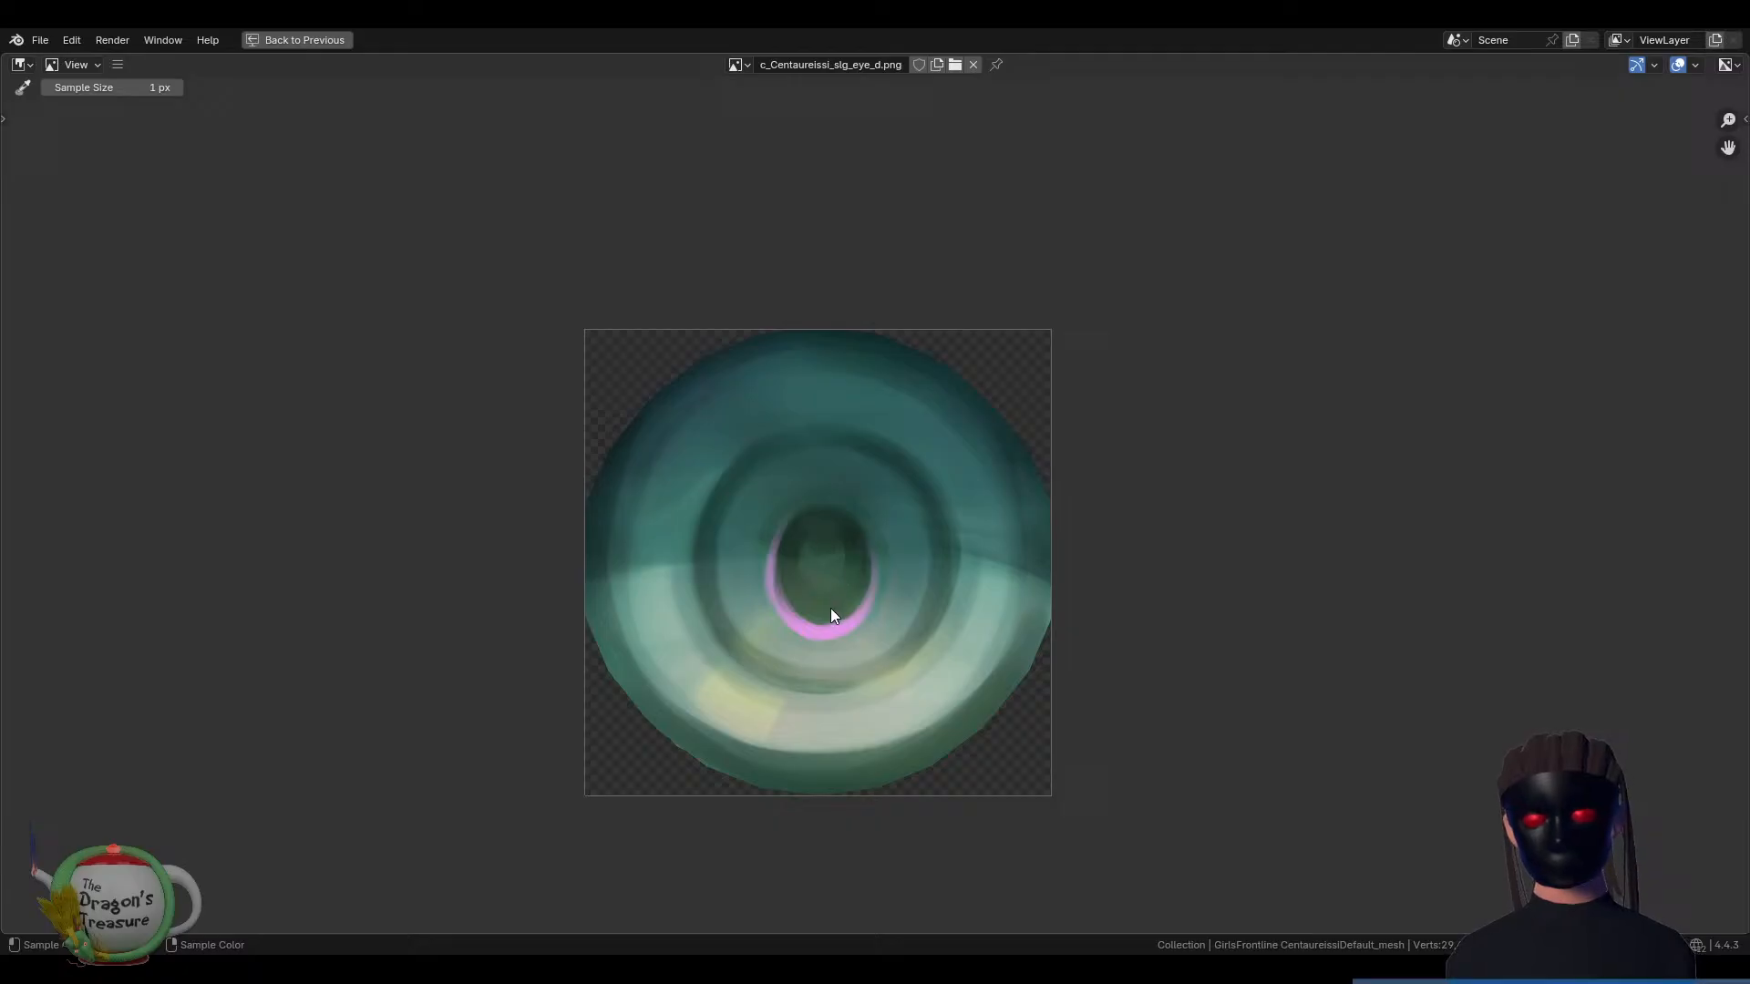
scroll(827, 609, up, 1)
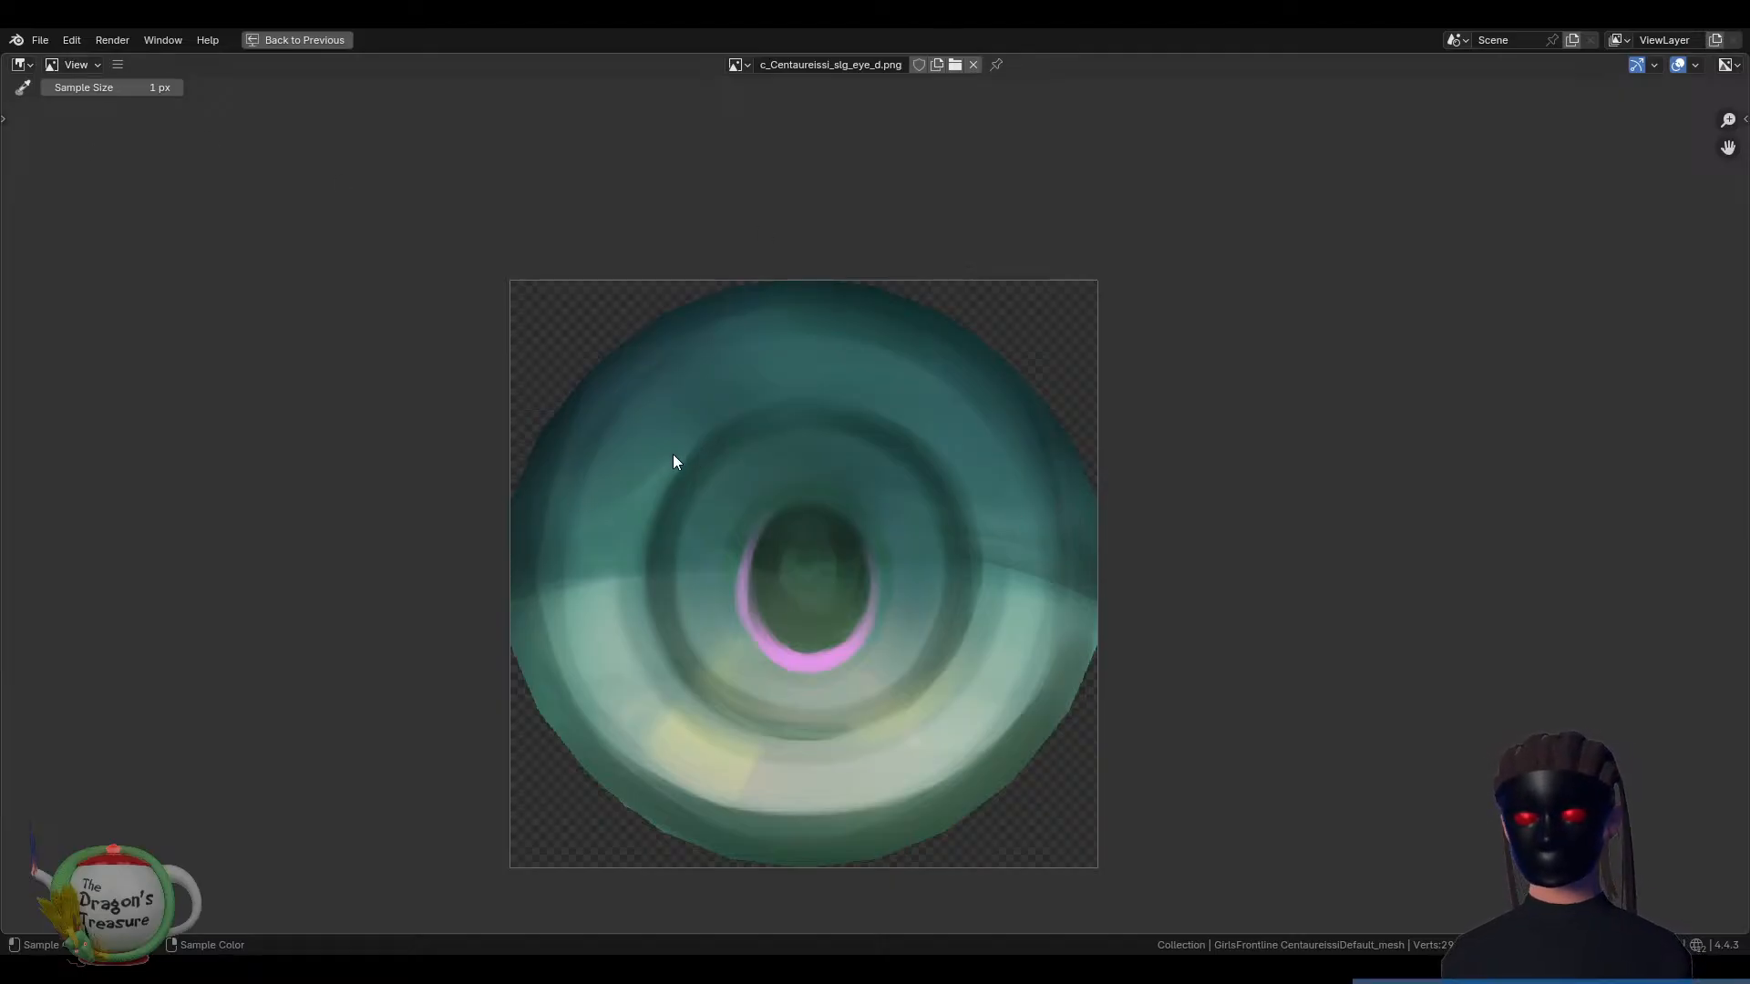
key(ctrl+space)
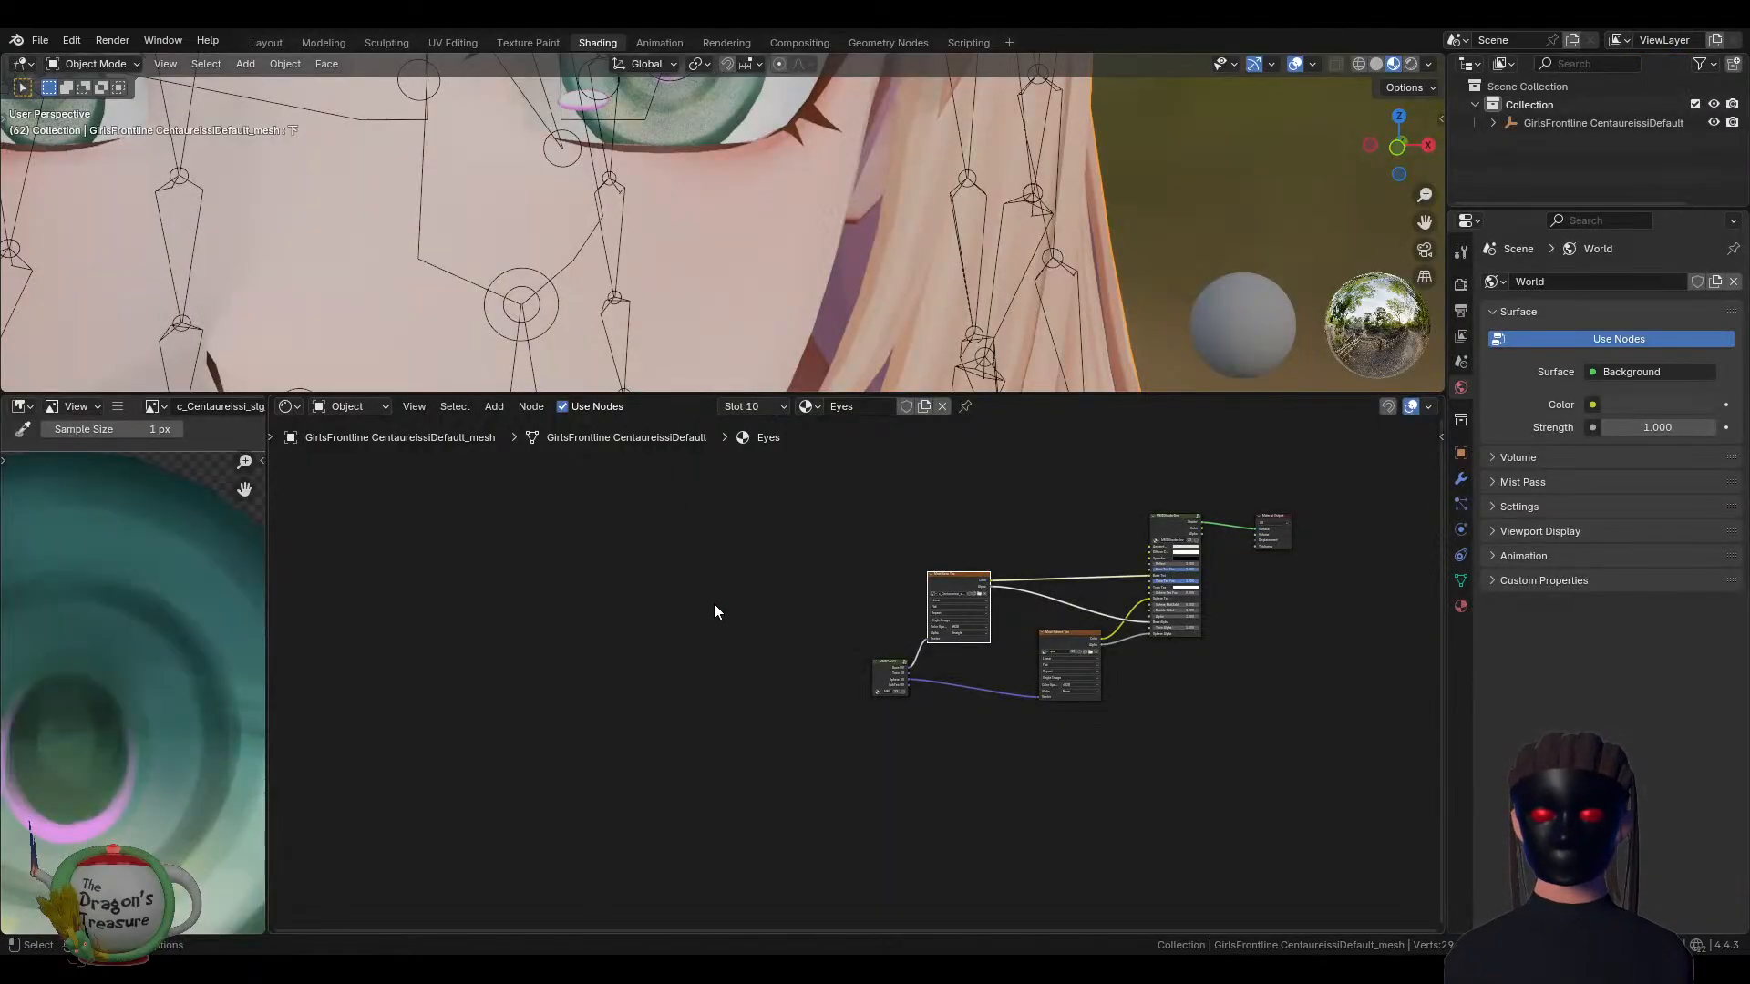
Select the Eyes material's Mmd Sphere Tex node and inspect its spa image in a maximized view
click(1059, 639)
scroll(1063, 629, up, 4)
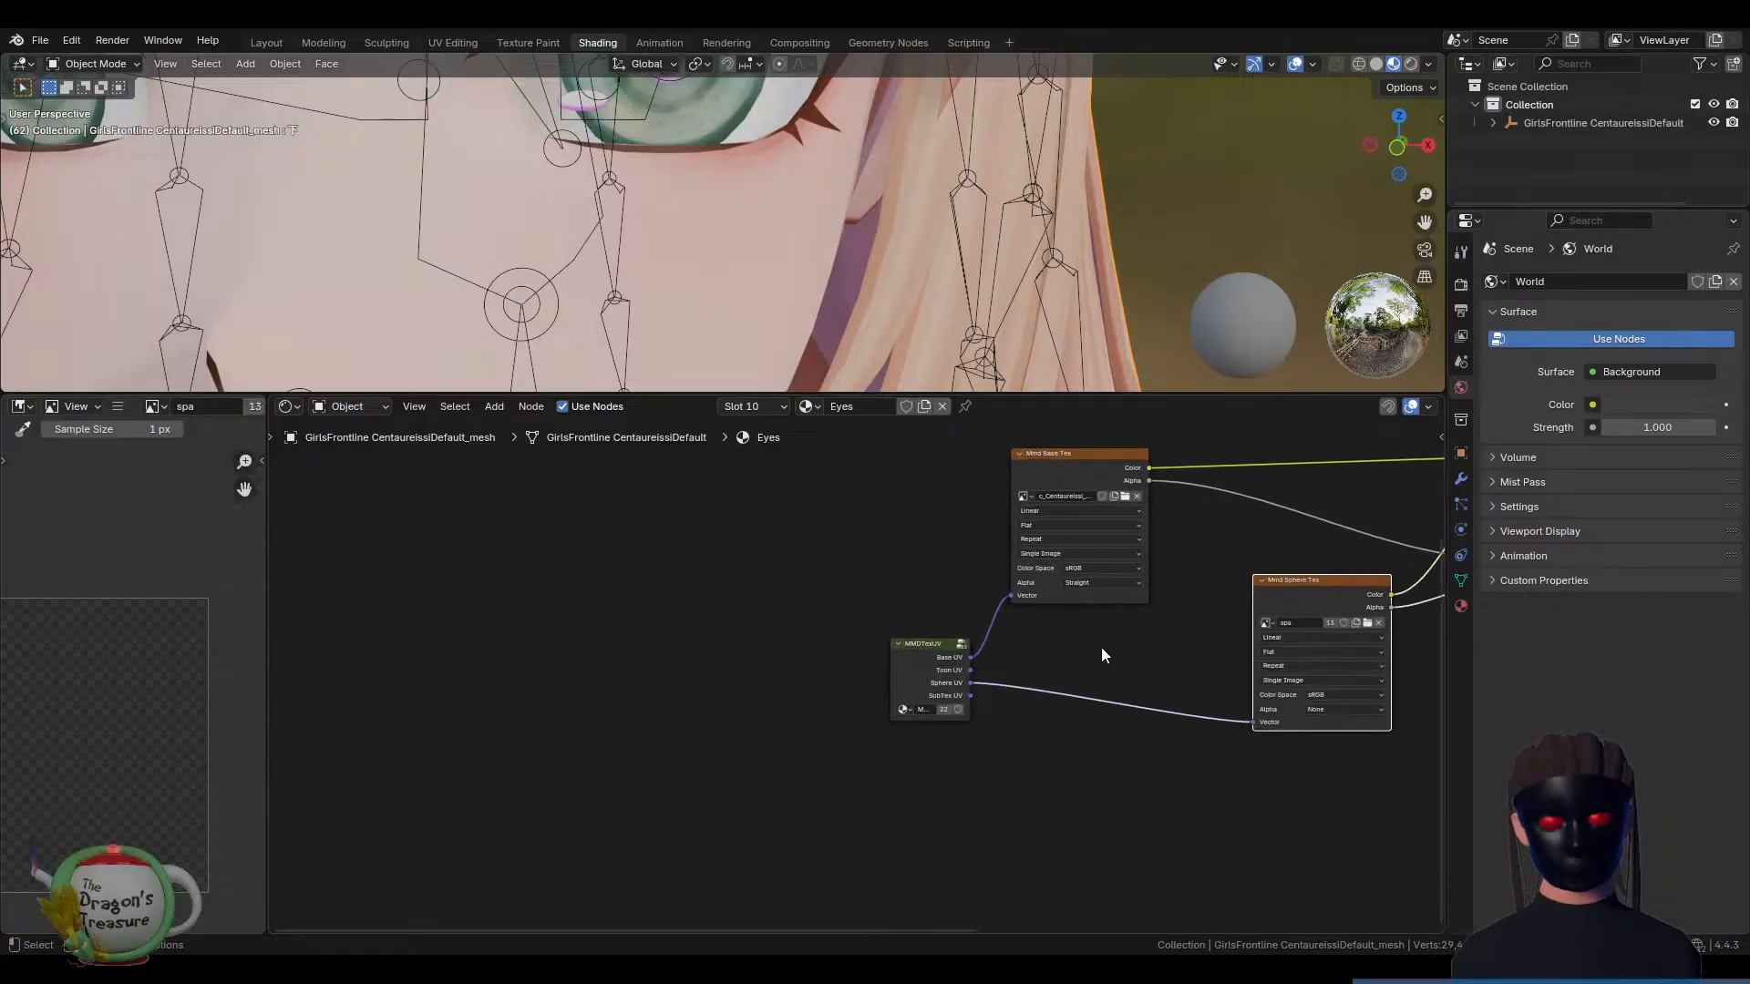
scroll(1163, 651, down, 1)
scroll(1161, 593, up, 3)
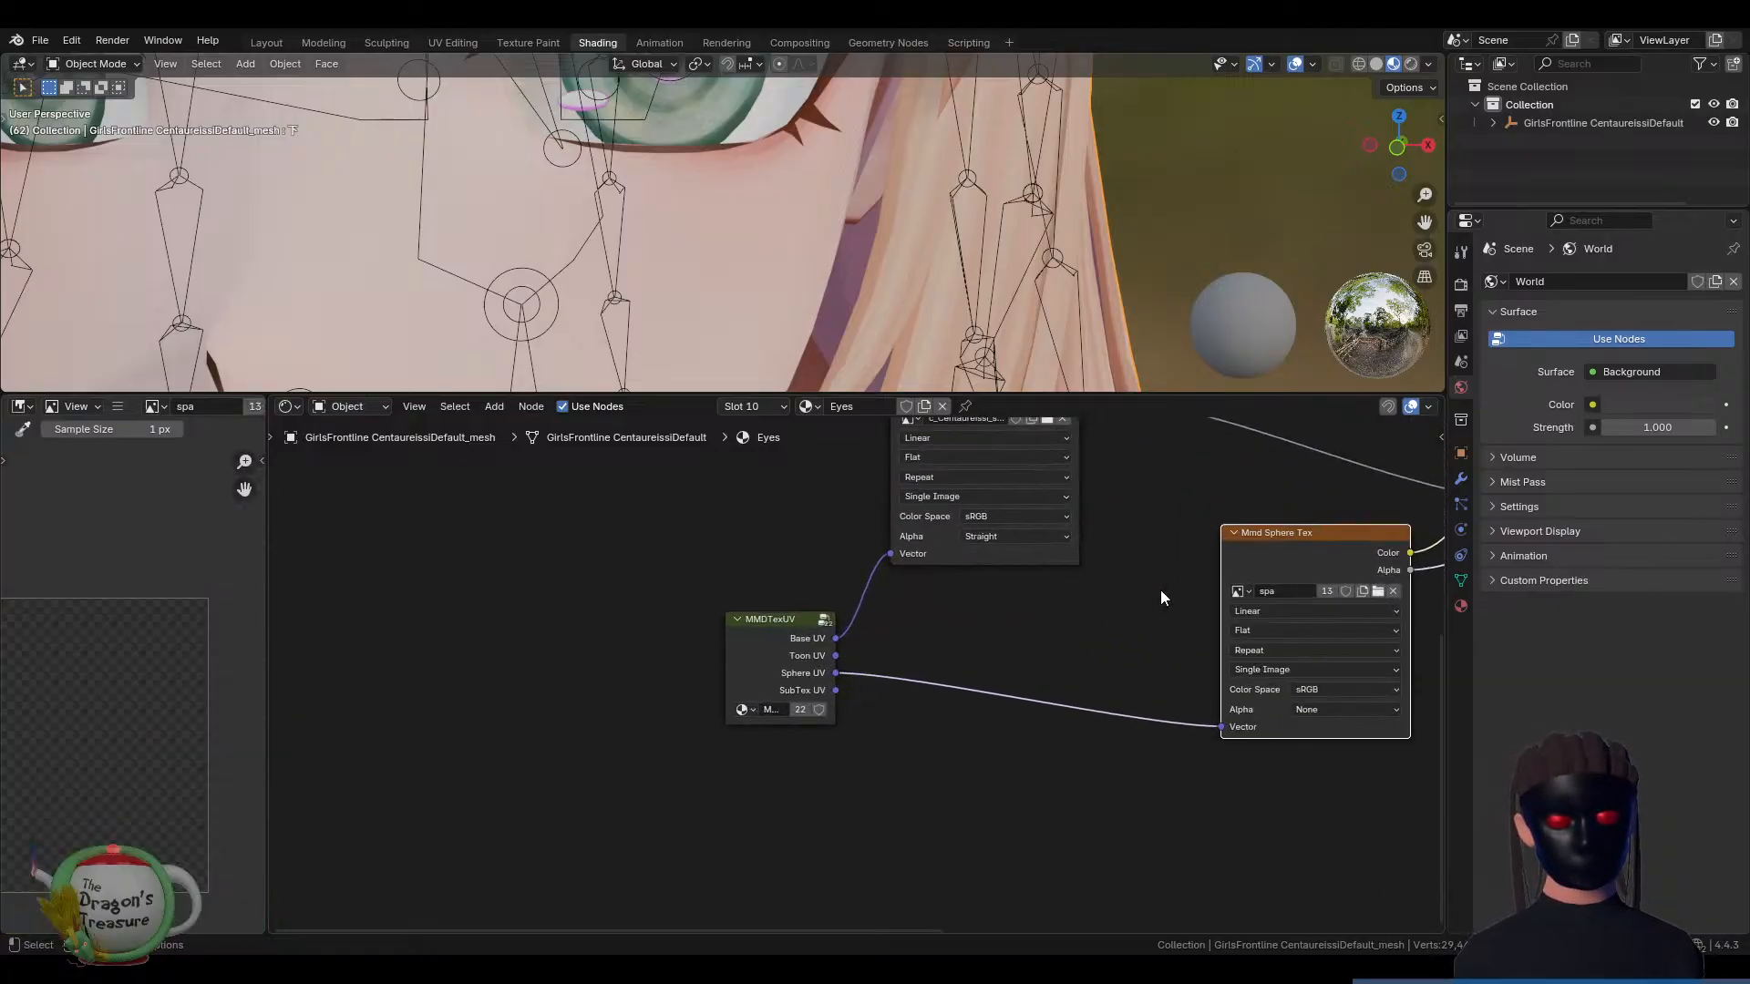
scroll(1161, 589, down, 1)
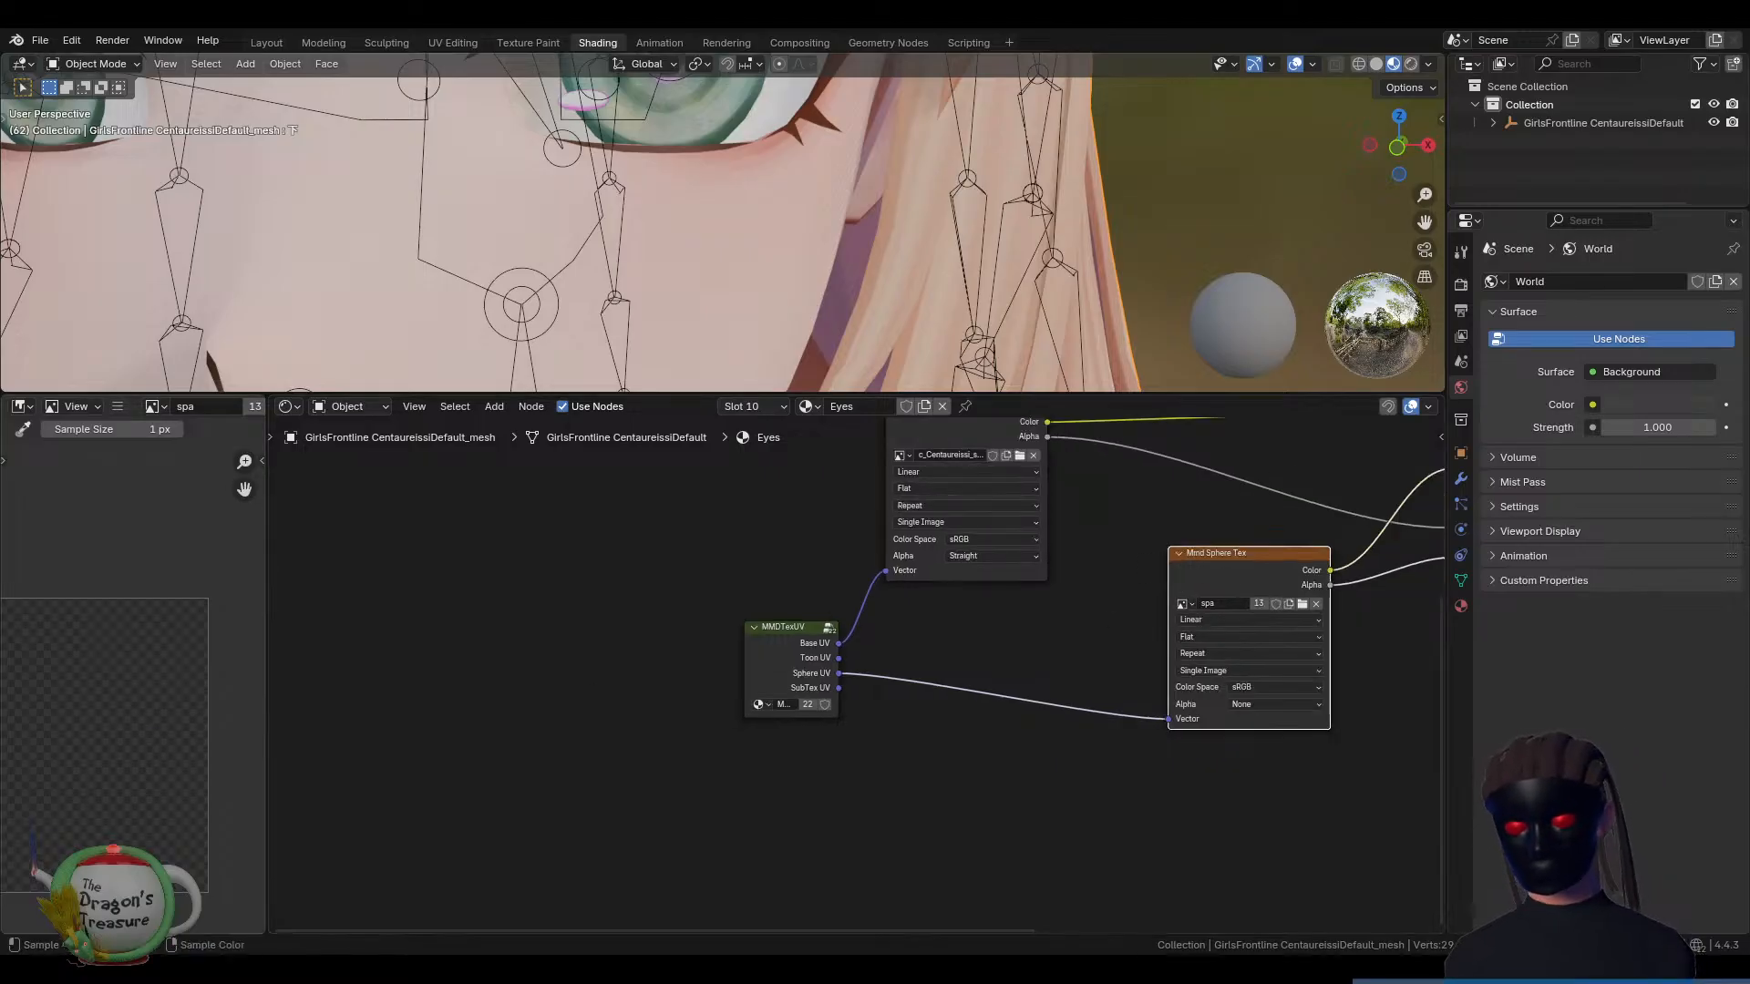
click(565, 747)
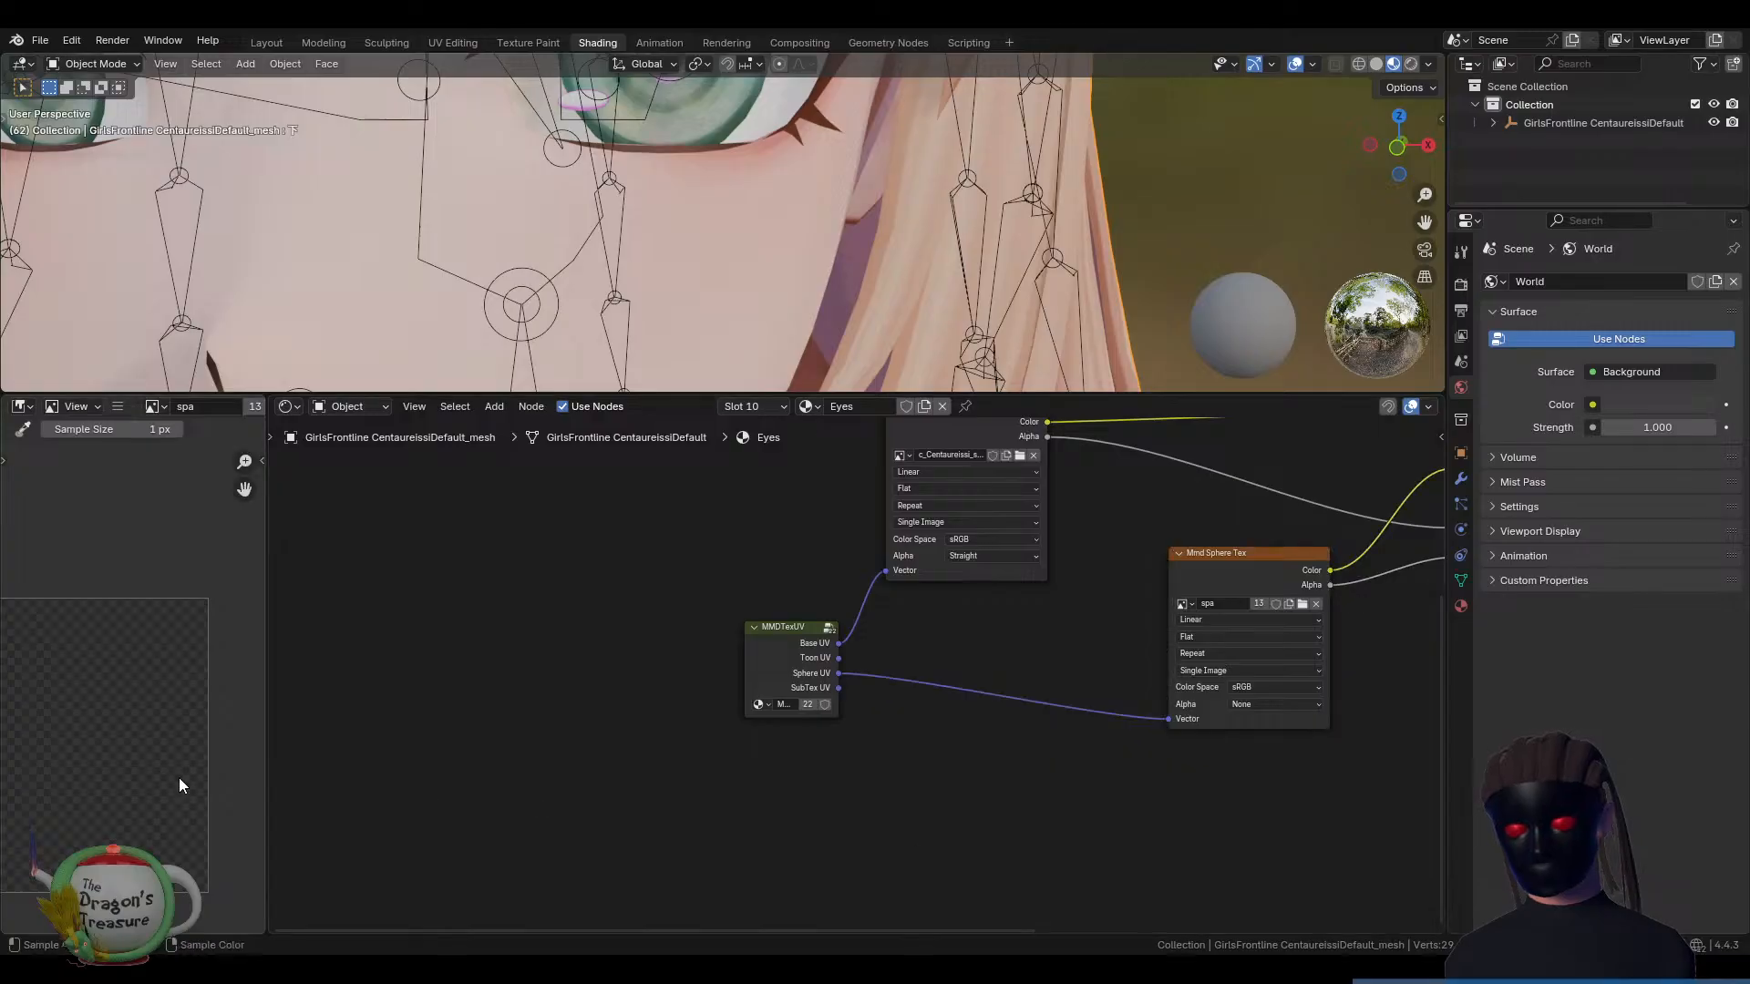
key(ctrl+space)
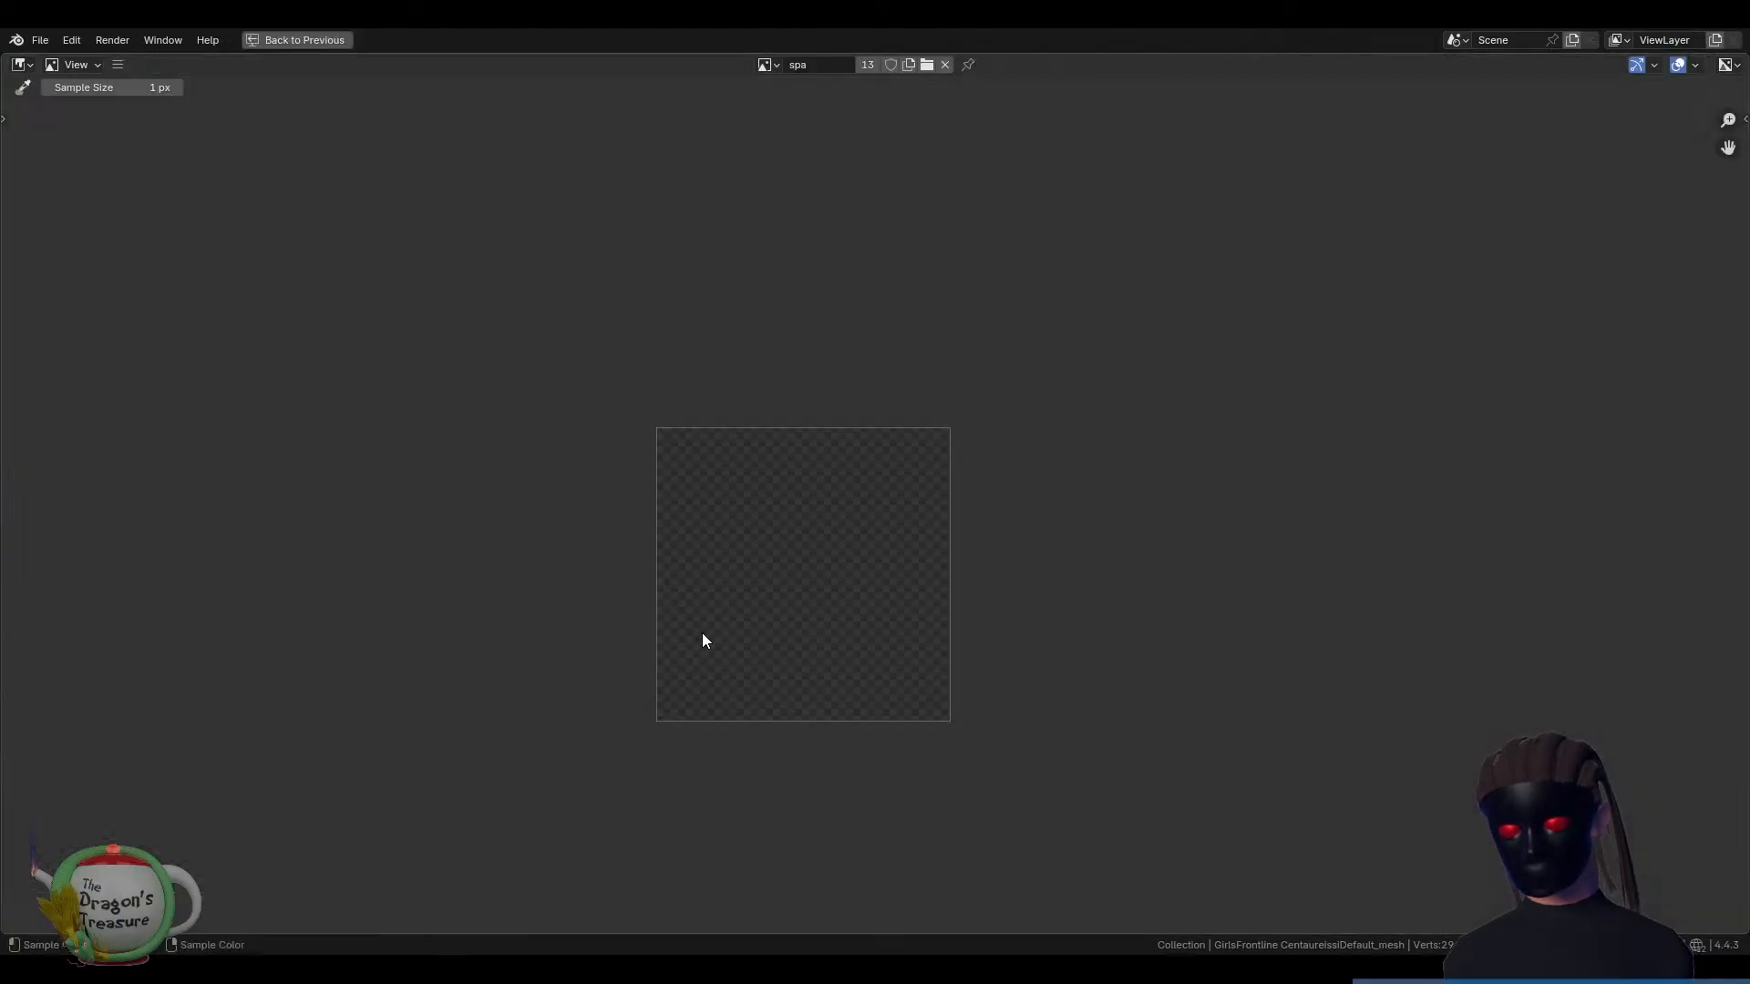
middle_drag(649, 663, 704, 500)
key(ctrl+space)
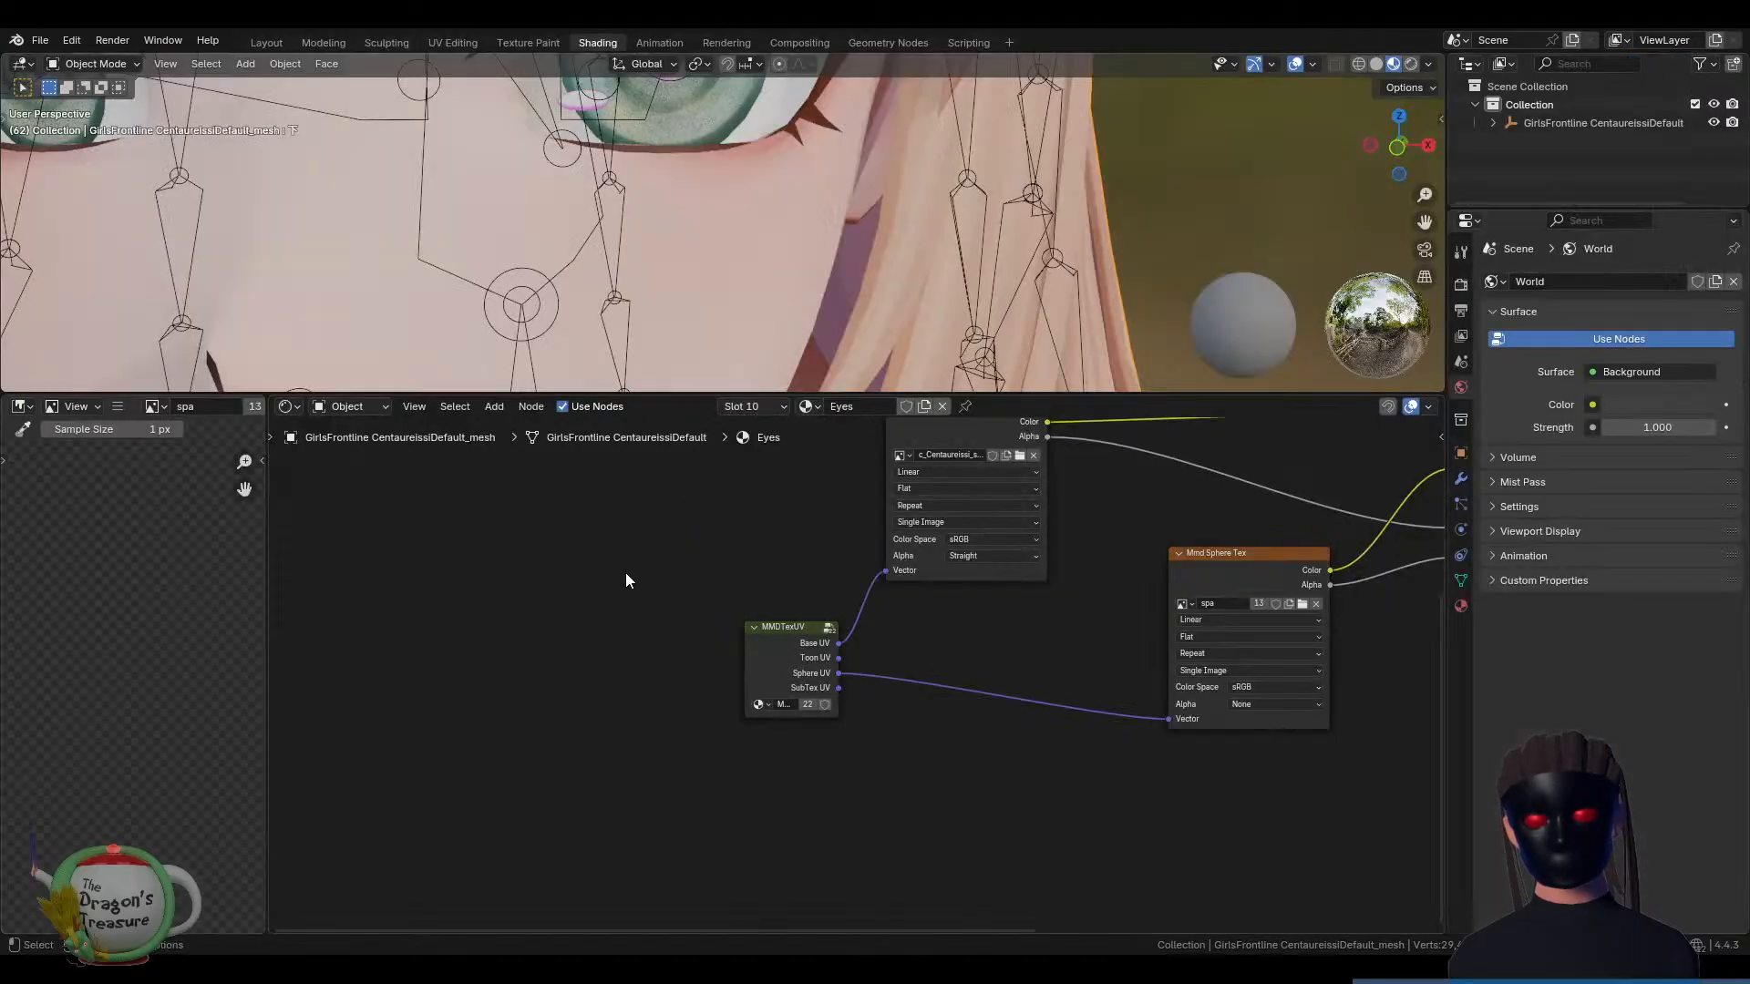
scroll(177, 702, down, 3)
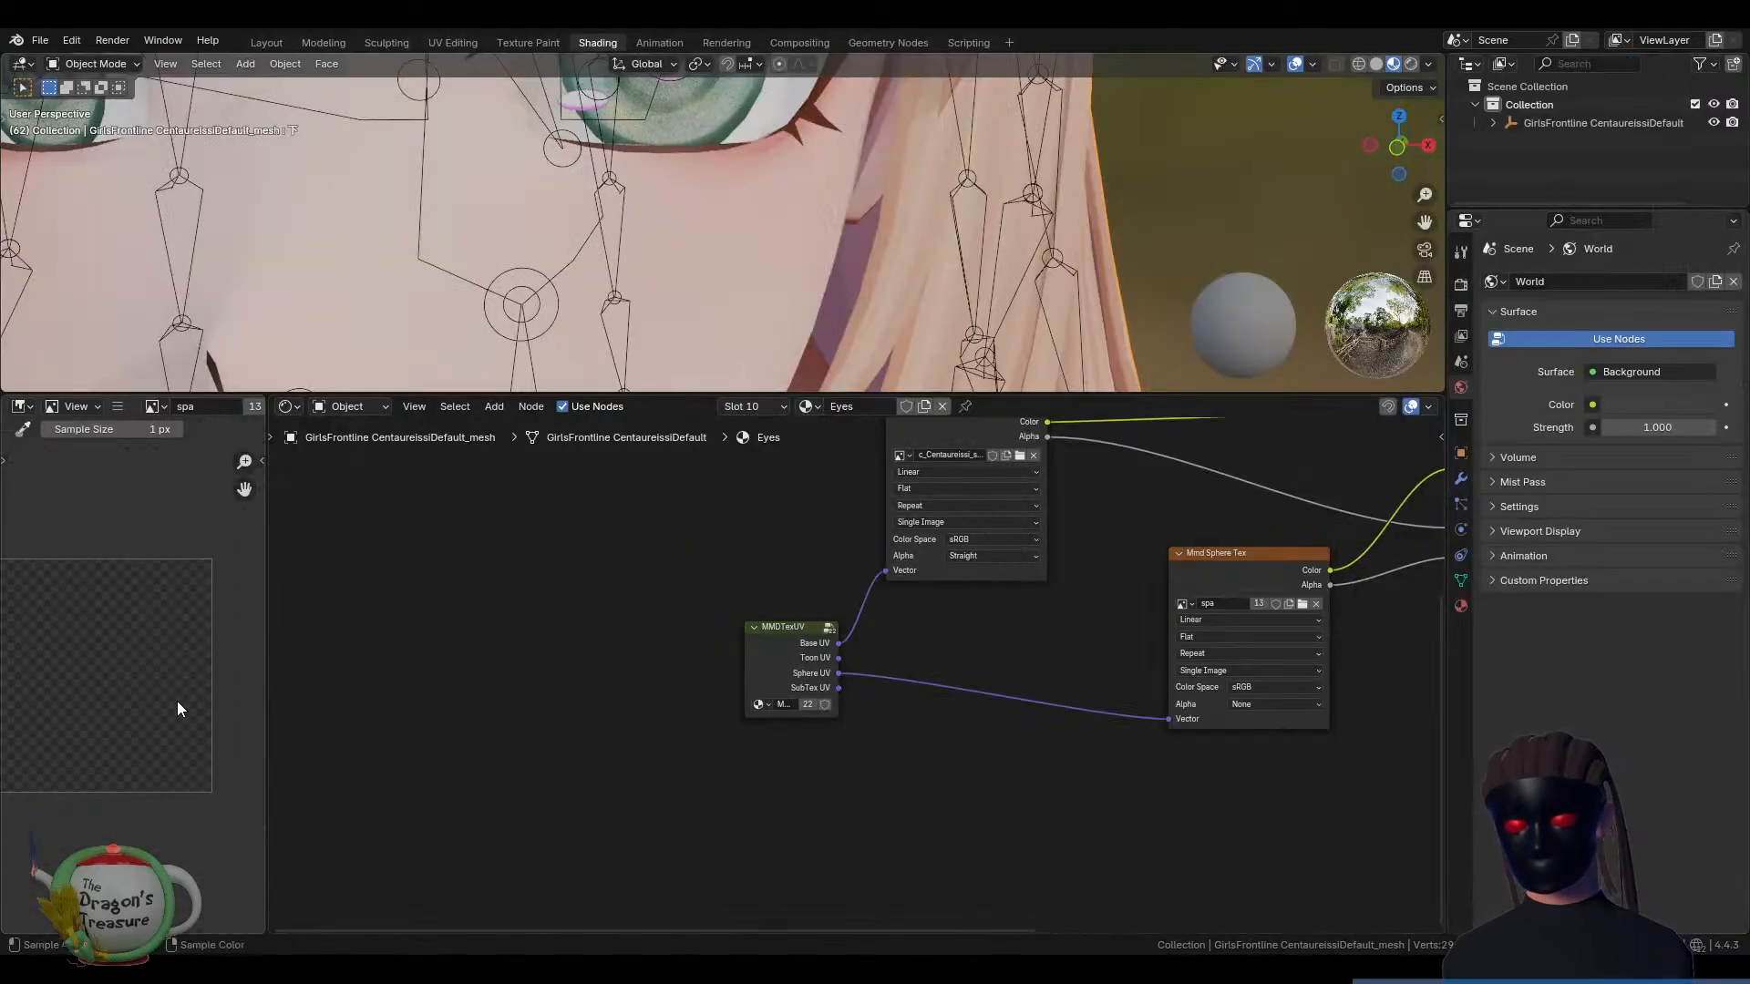
Try replacing the Eyes material in slot 10 with Eye+, view the eyes, and undo the replacement
click(817, 409)
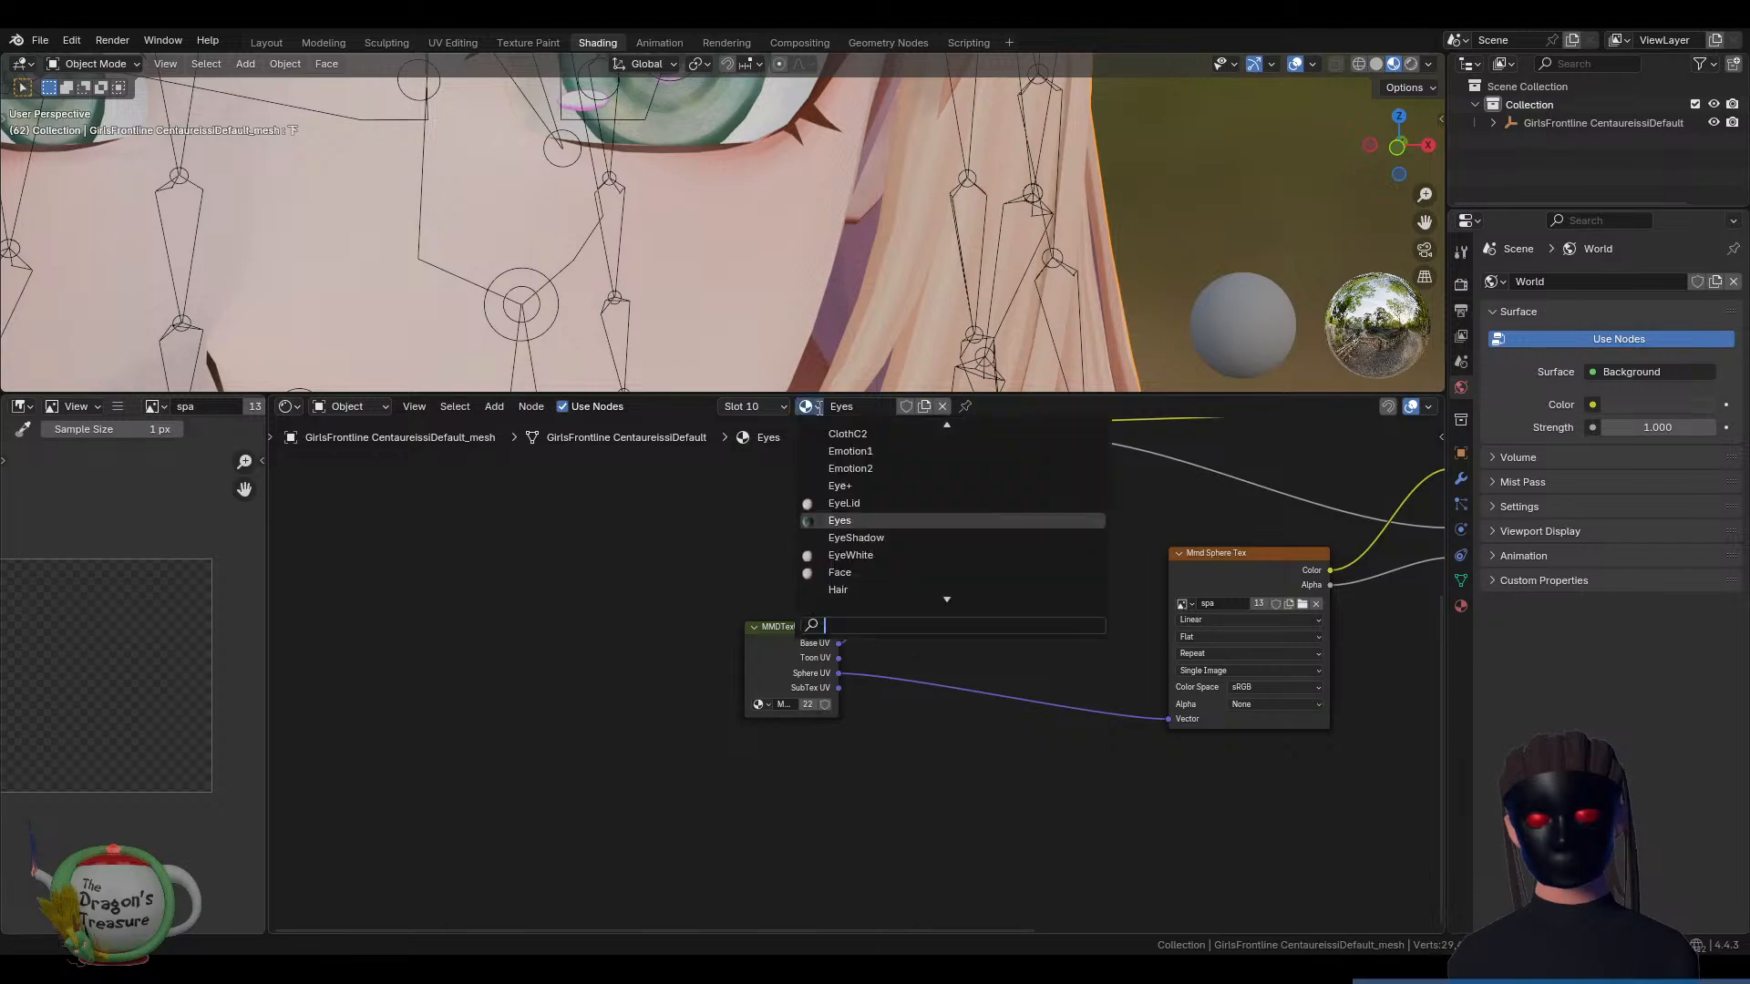
right_click(819, 409)
right_click(819, 409)
right_click(819, 409)
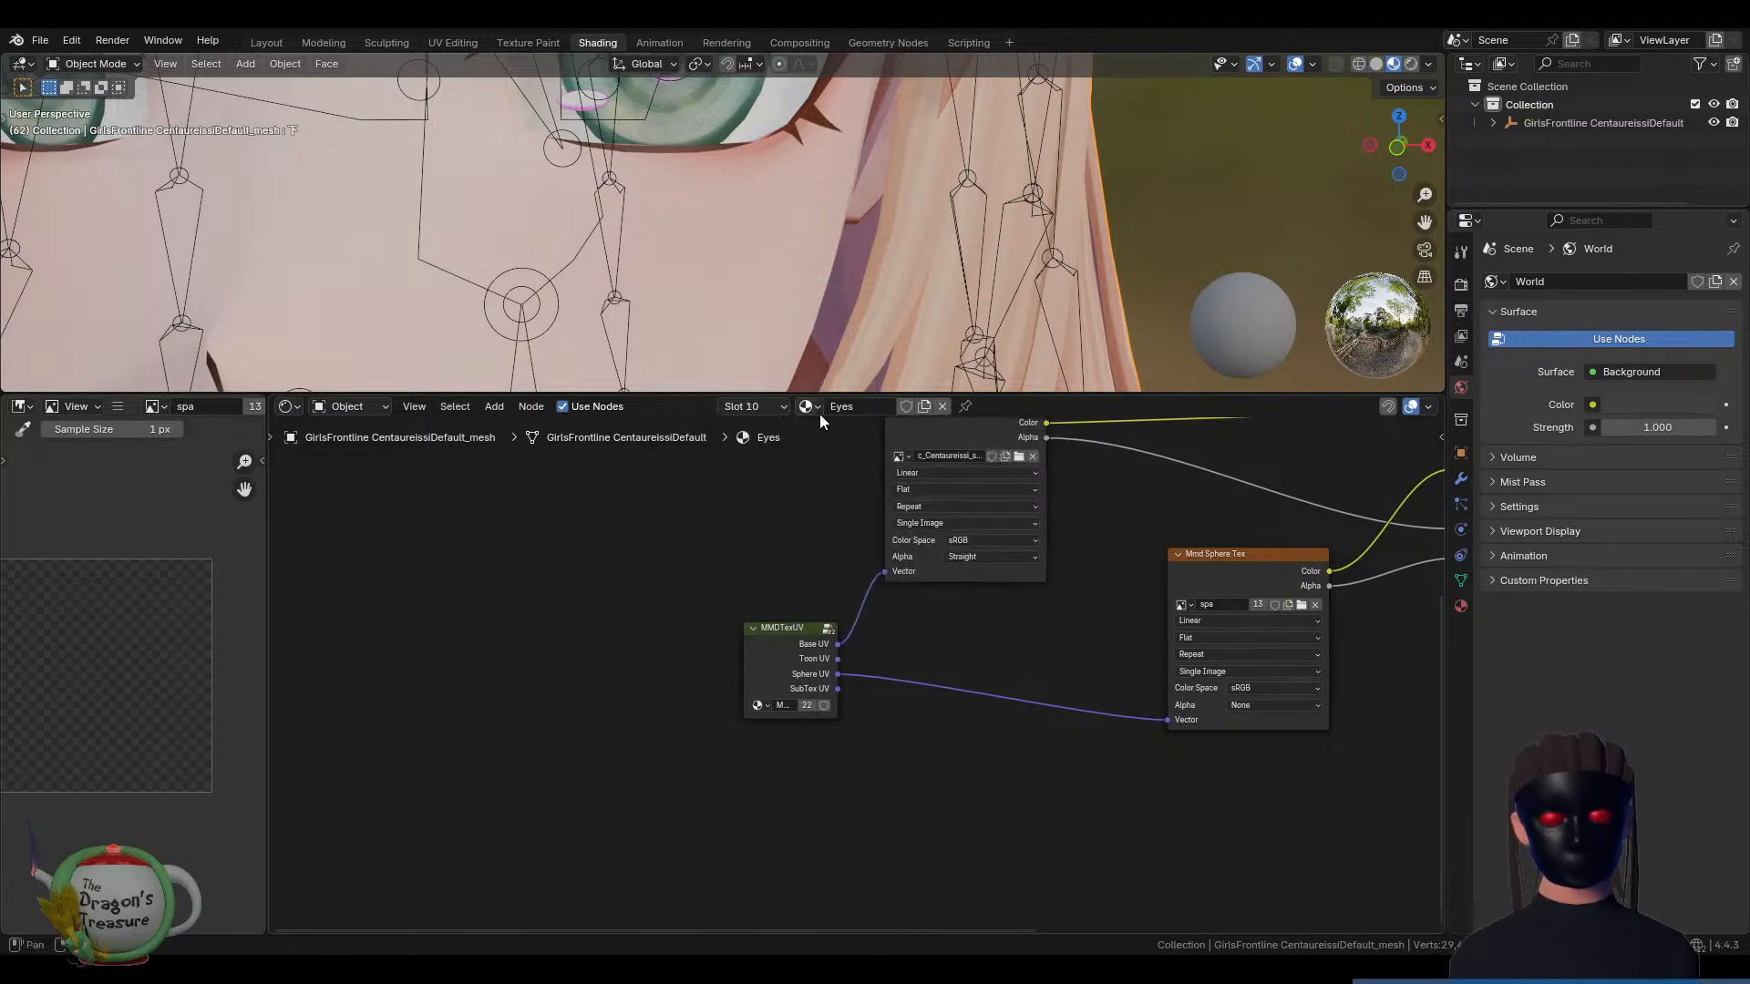
click(818, 409)
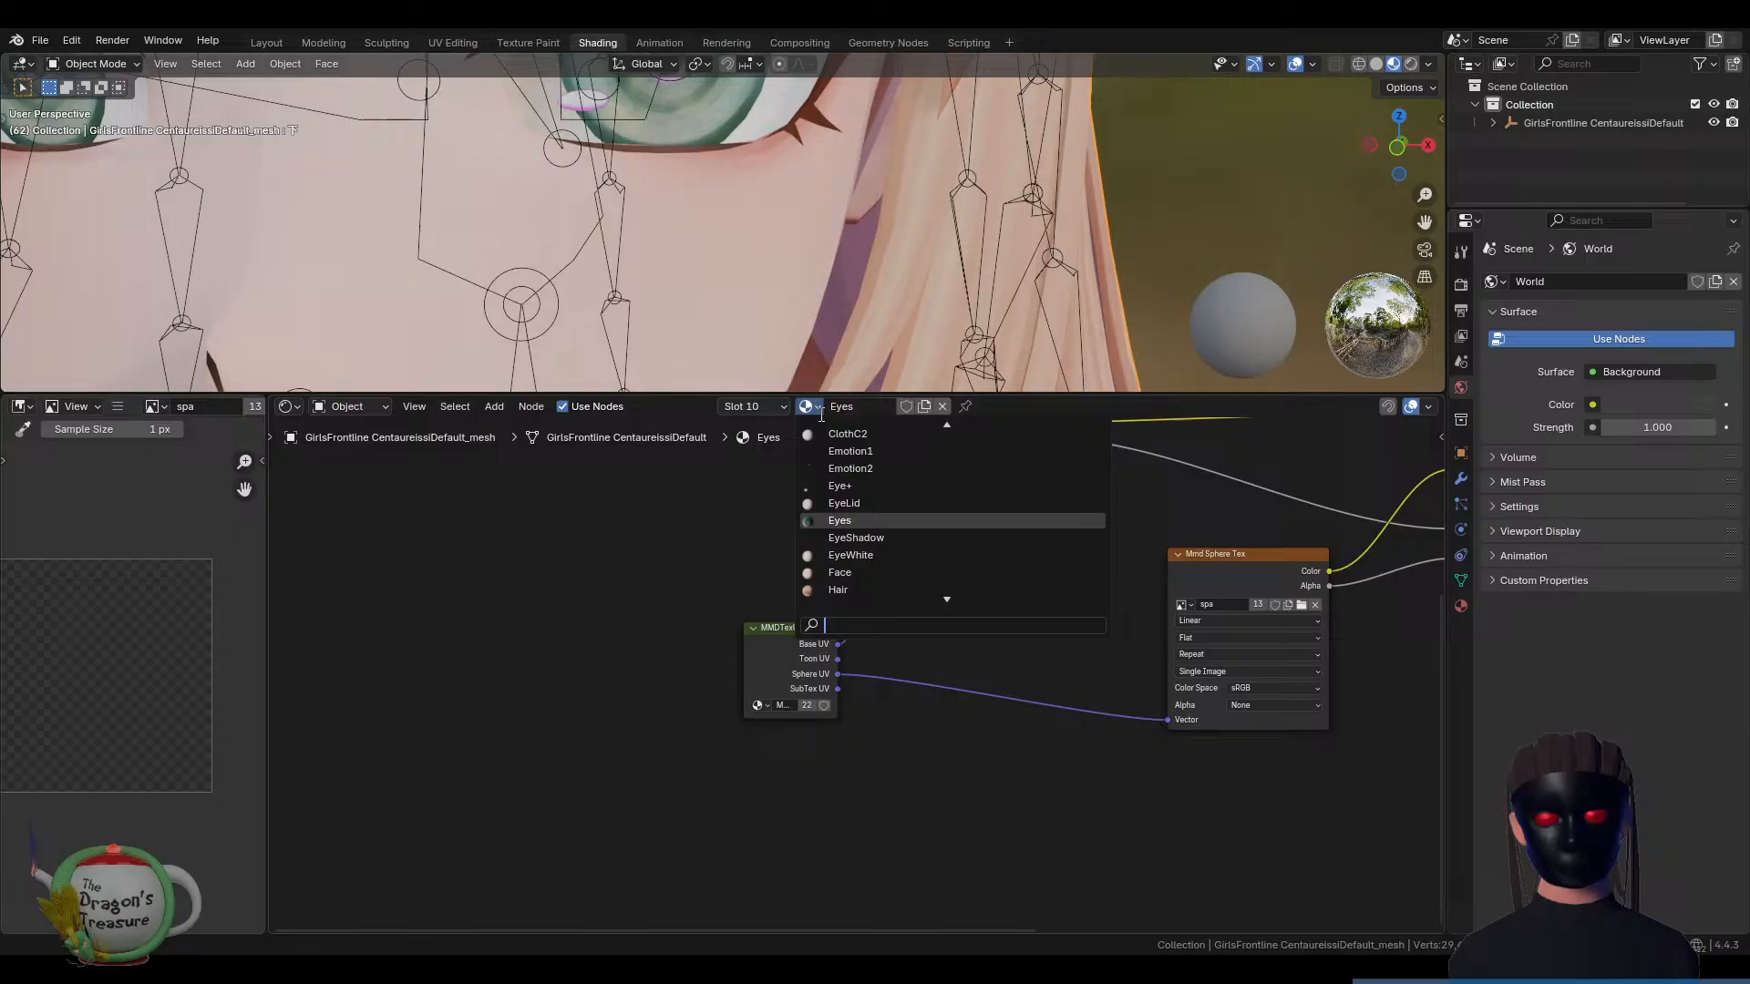
click(860, 488)
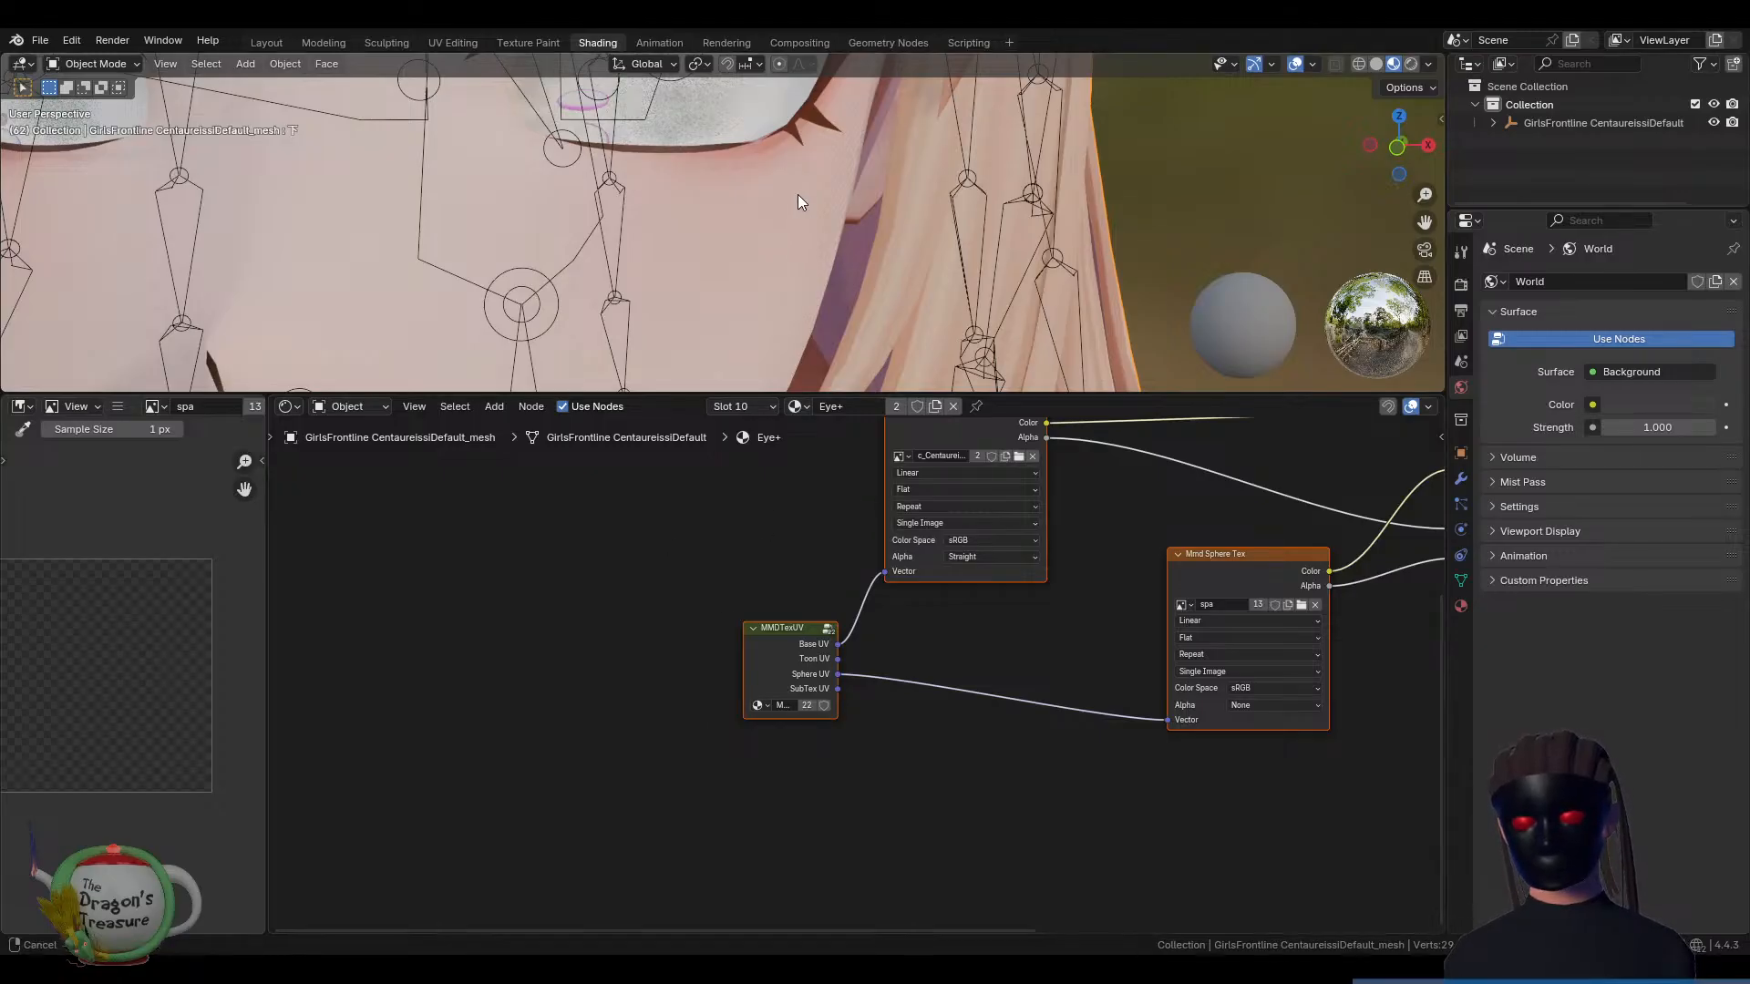
shift+middle_drag(797, 195, 768, 371)
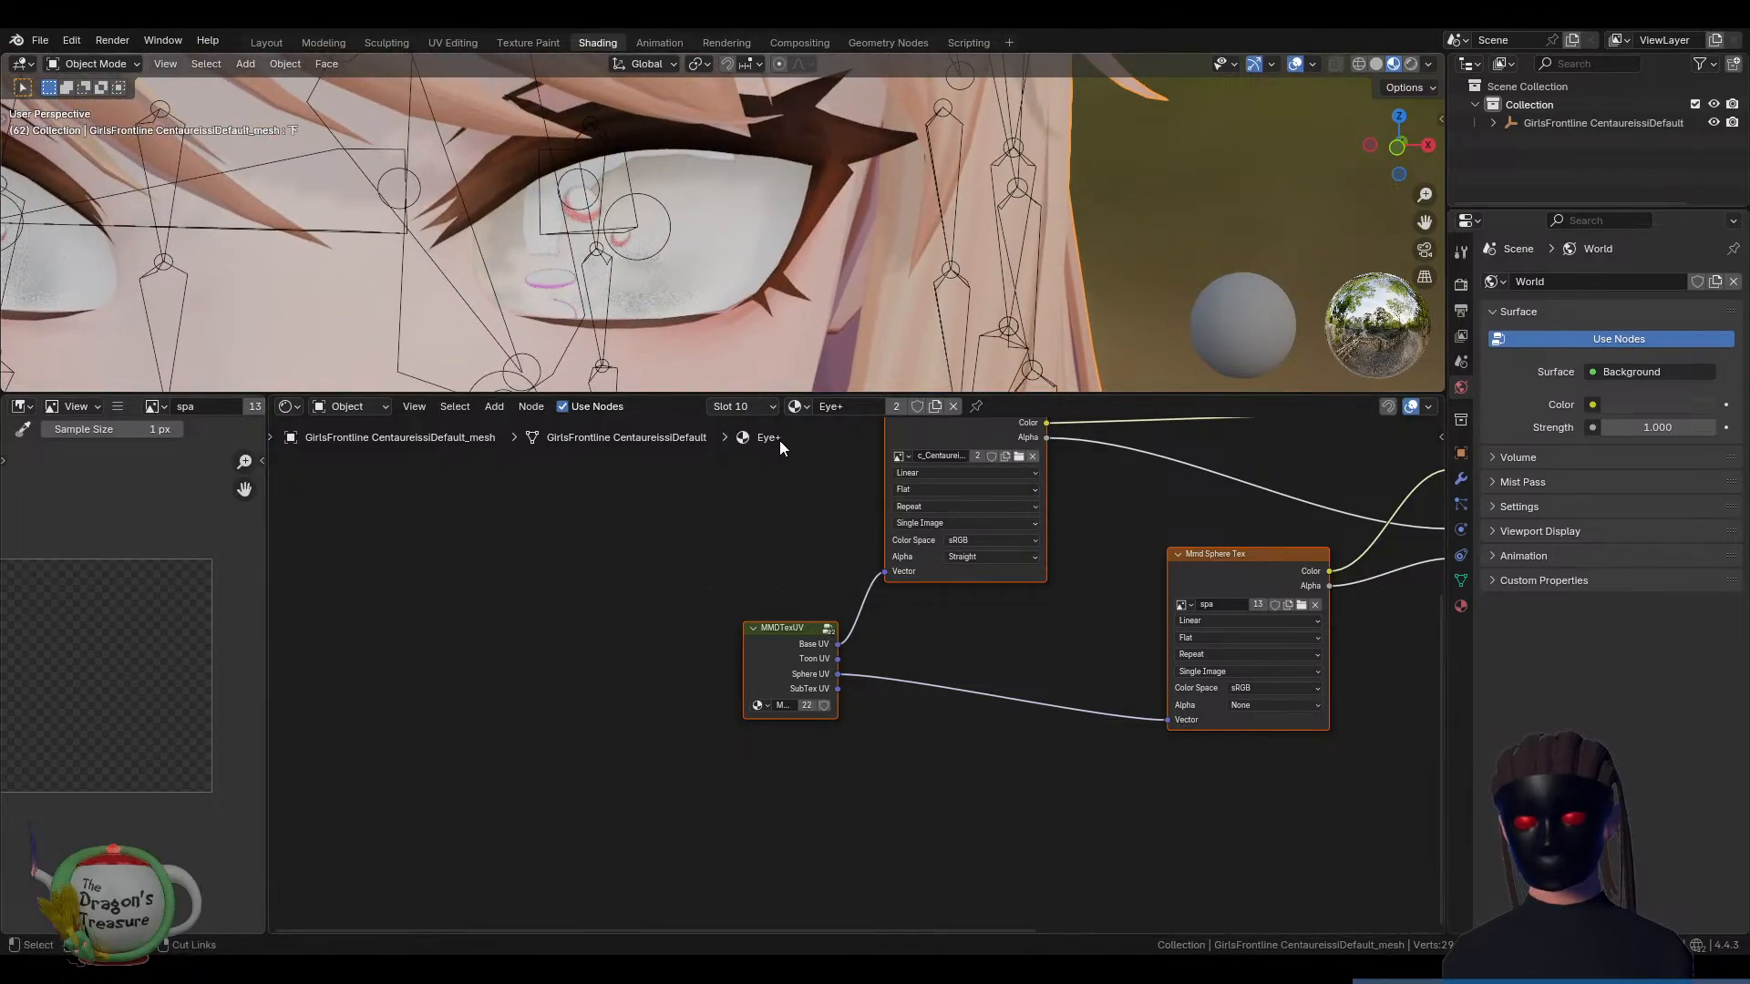
key(ctrl+z)
Switch to the Eye+ material in slot 11 and show its base texture in the image editor
click(780, 407)
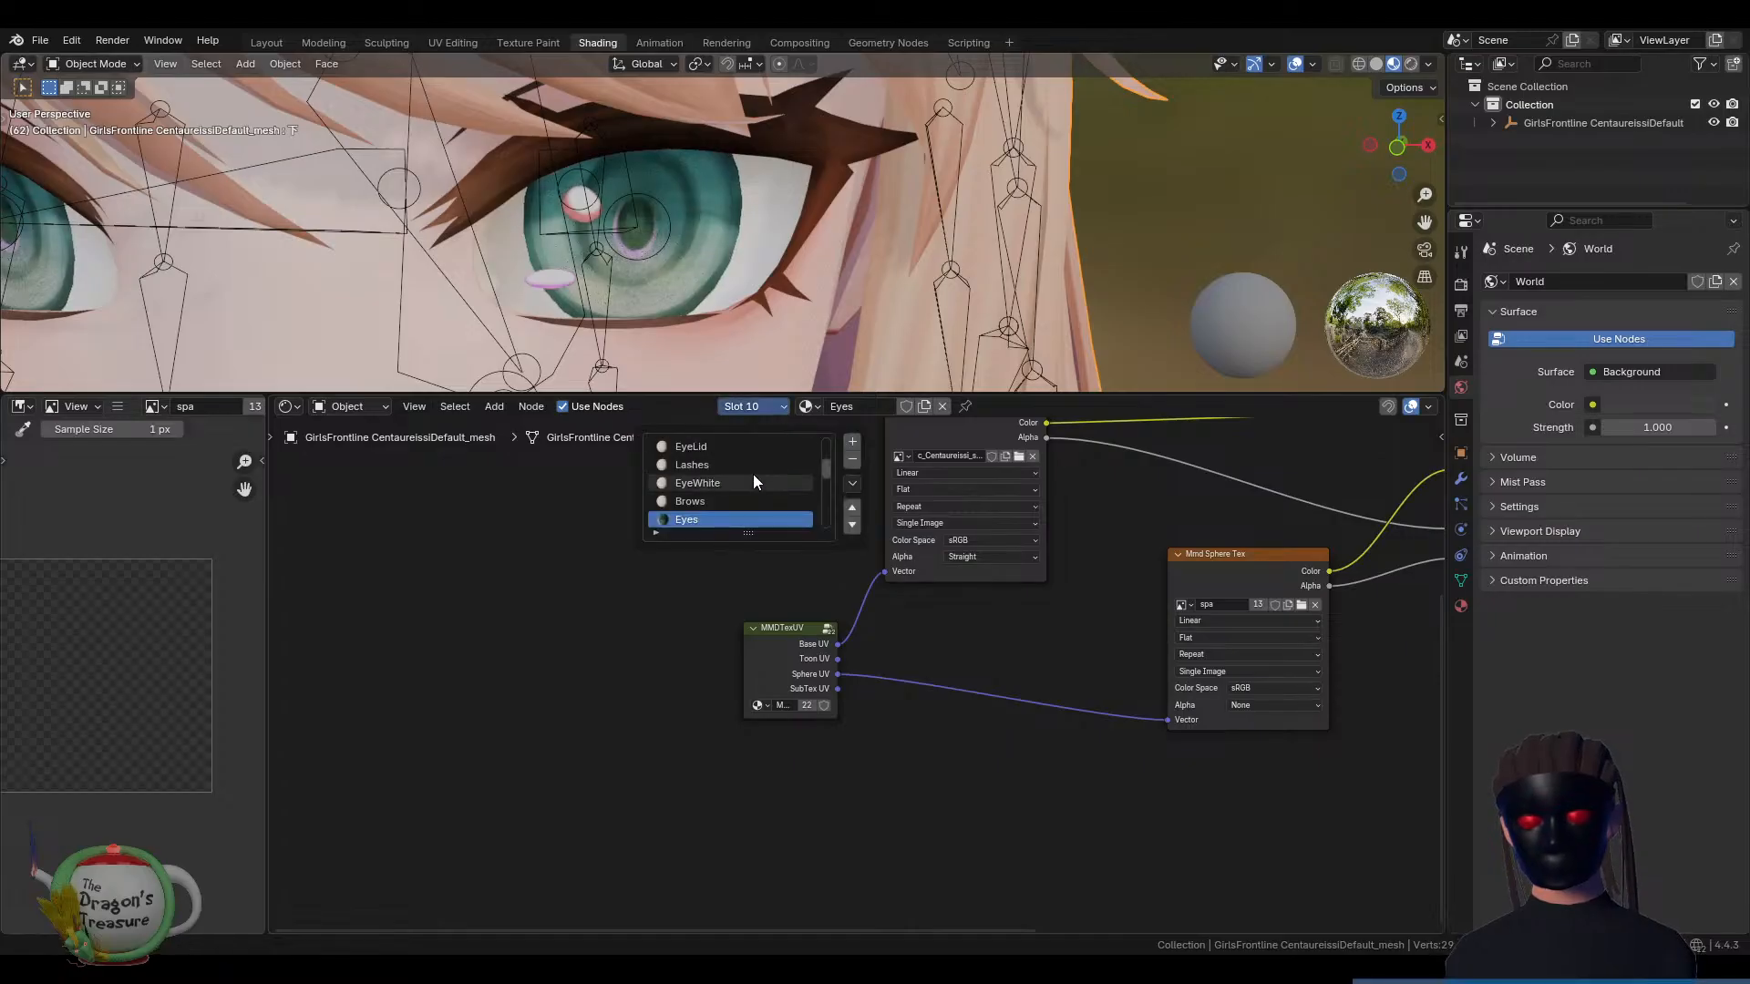
click(731, 481)
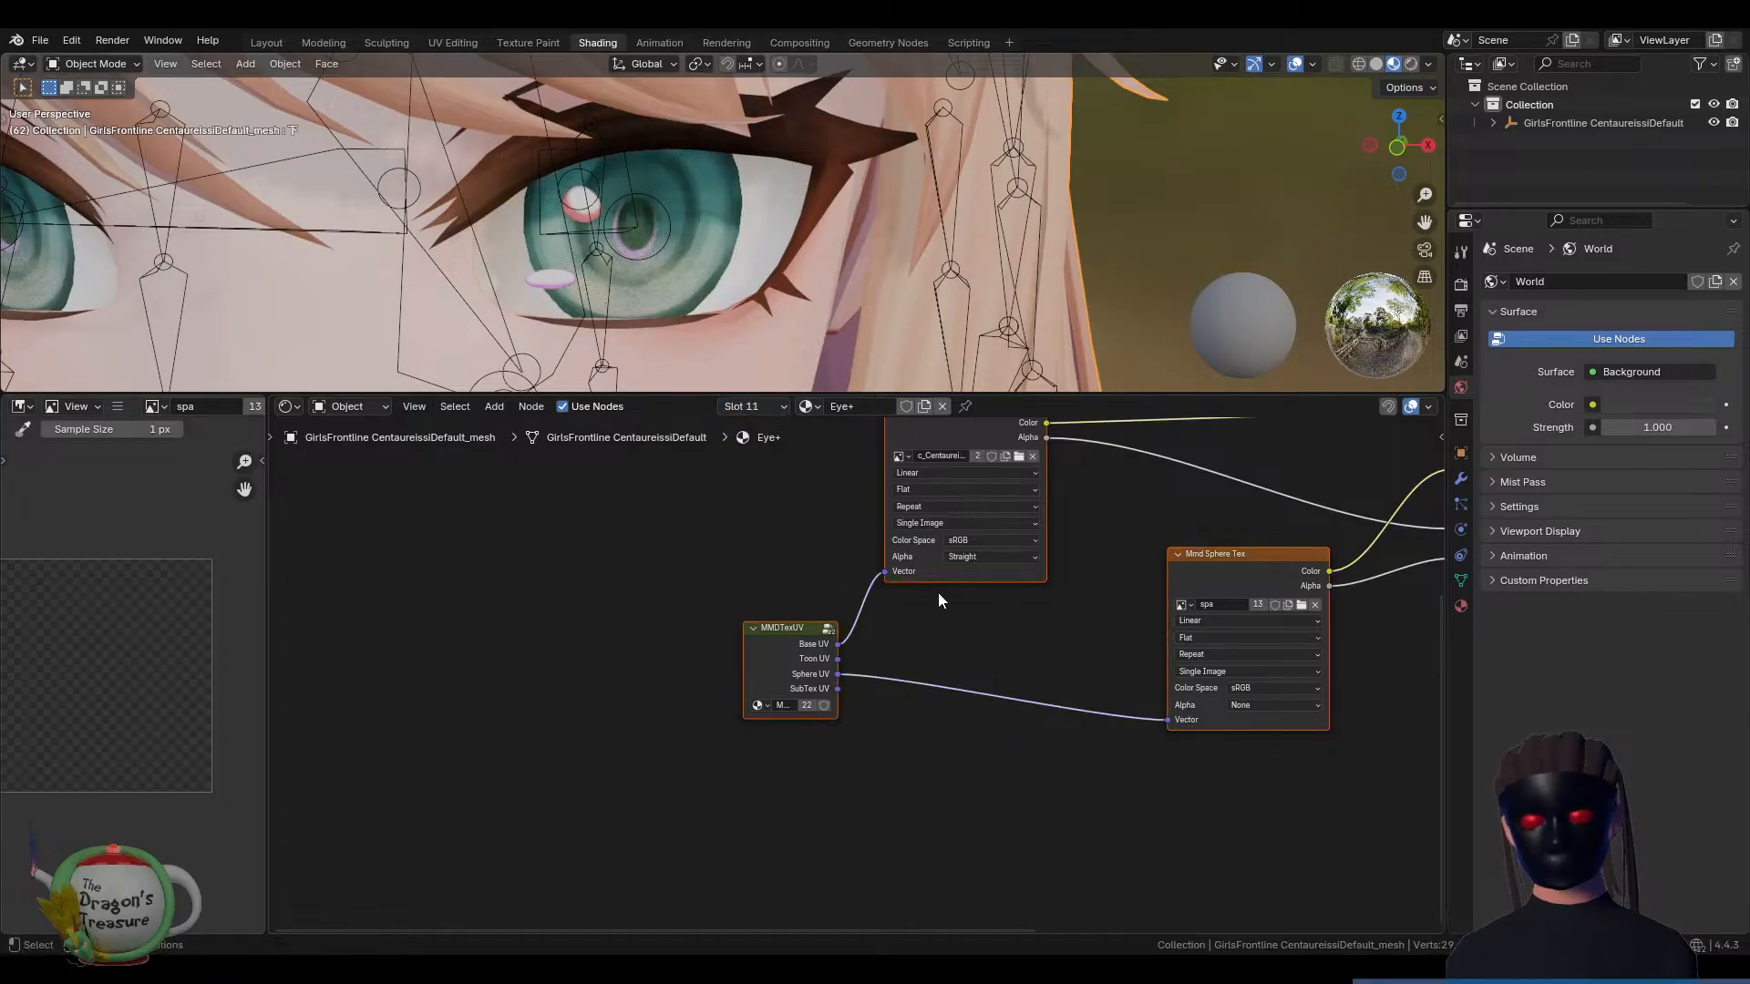
click(944, 440)
scroll(182, 689, down, 1)
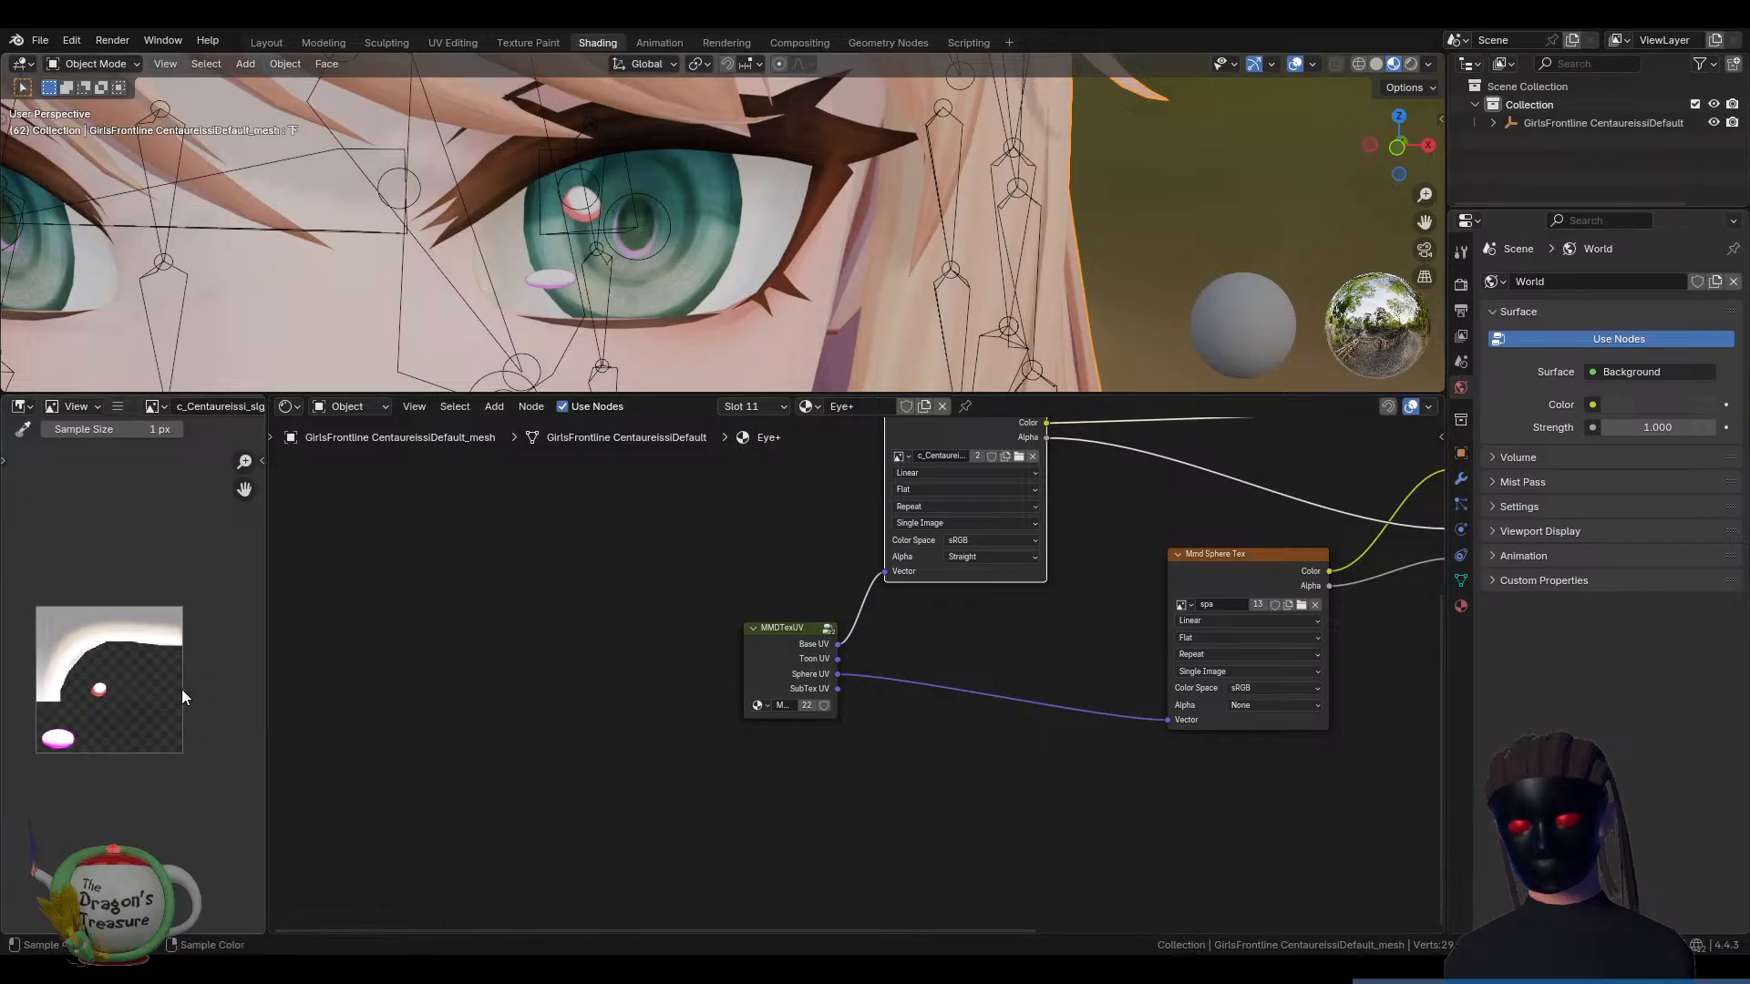
scroll(137, 675, down, 1)
scroll(119, 691, up, 1)
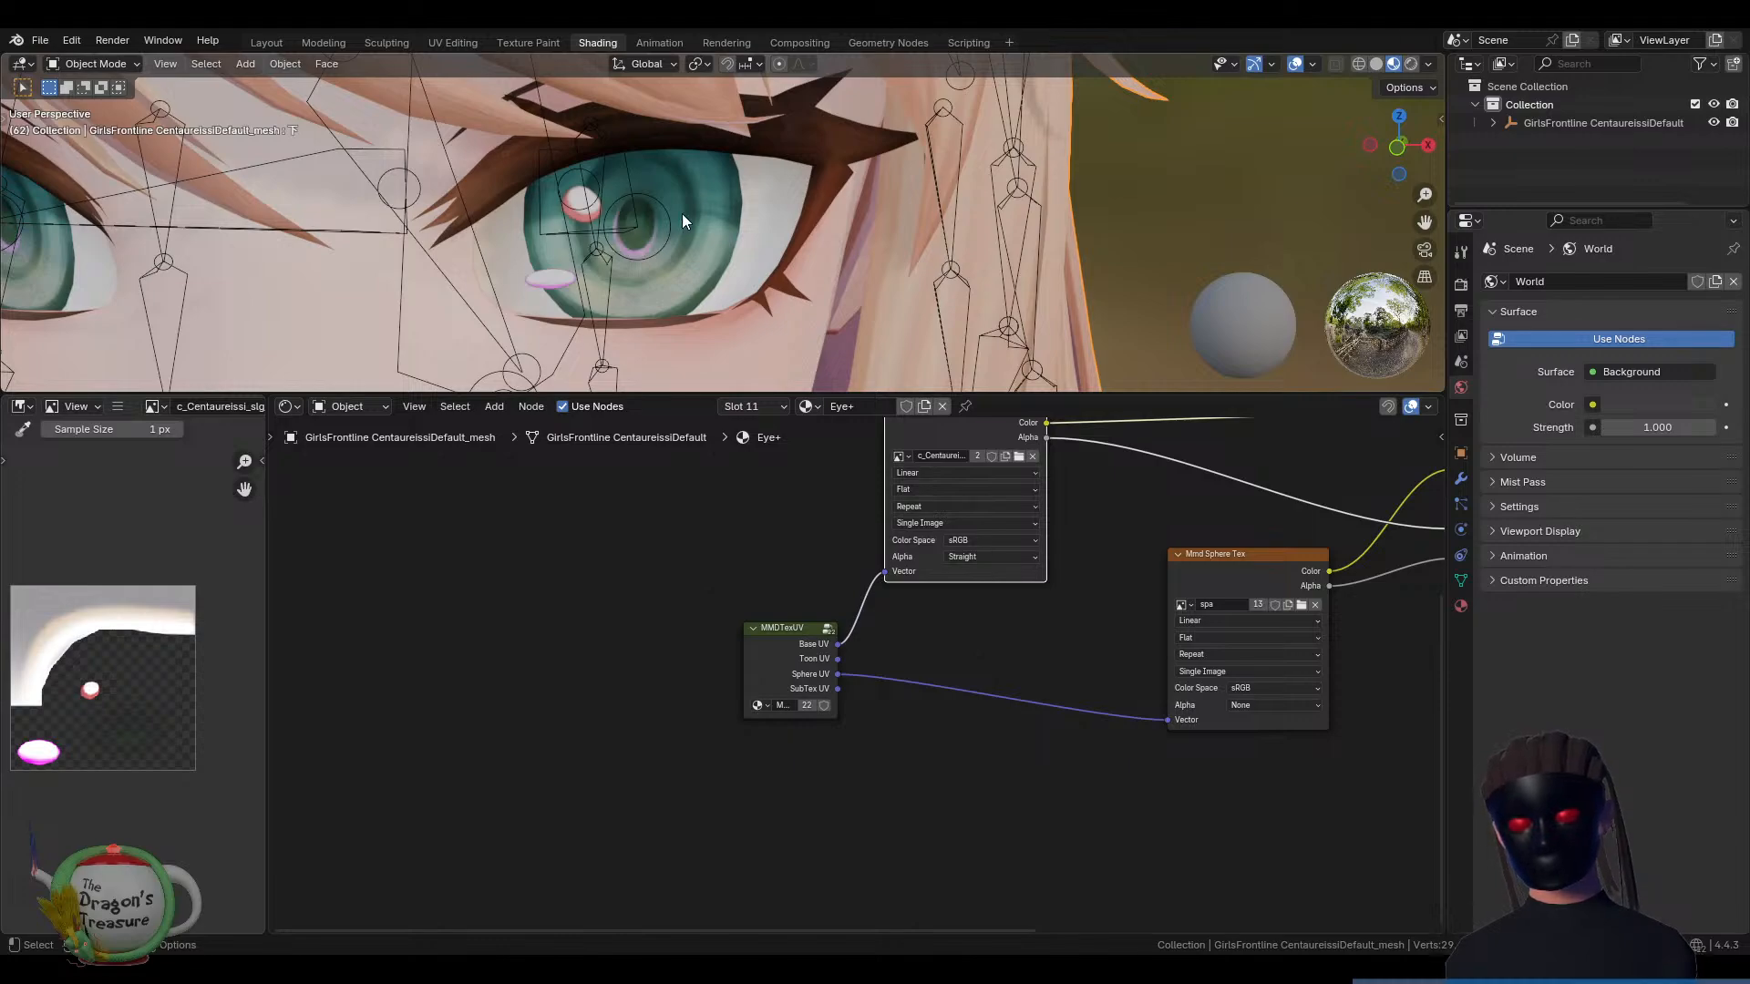
scroll(140, 768, up, 2)
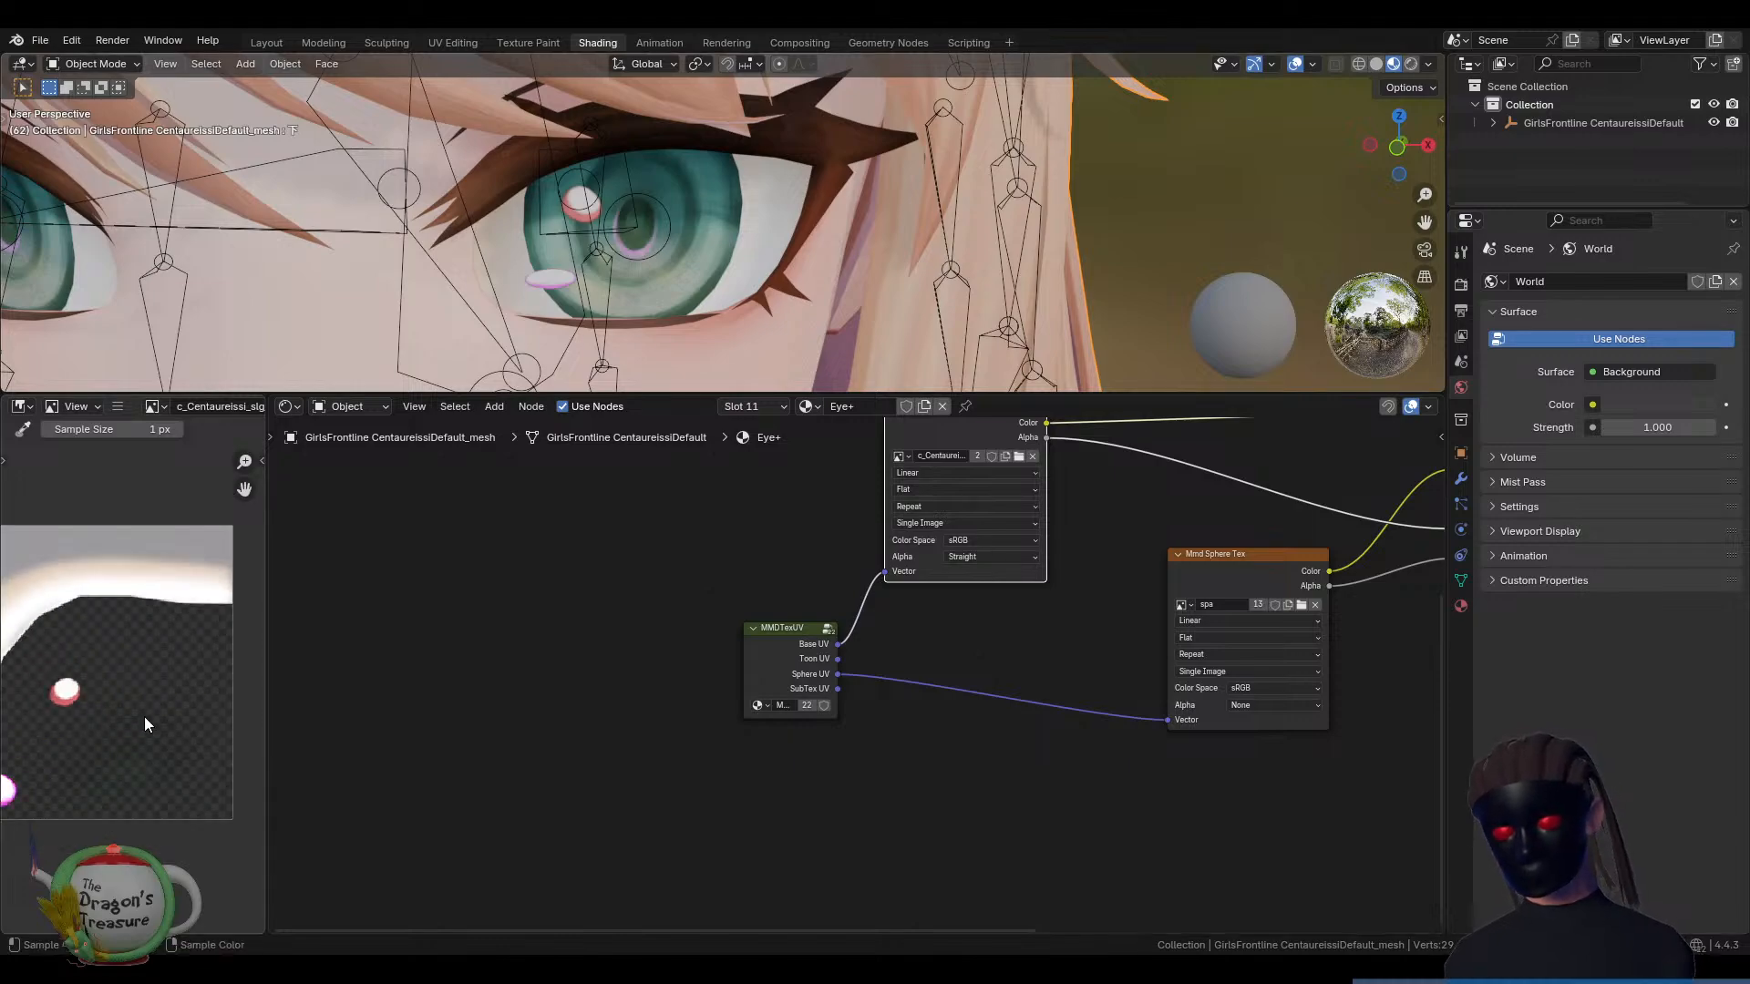
Inspect the highlights and transparent area of c_Centaureissi_slg_eyeblend.png in a maximized view
key(ctrl+space)
scroll(889, 675, up, 3)
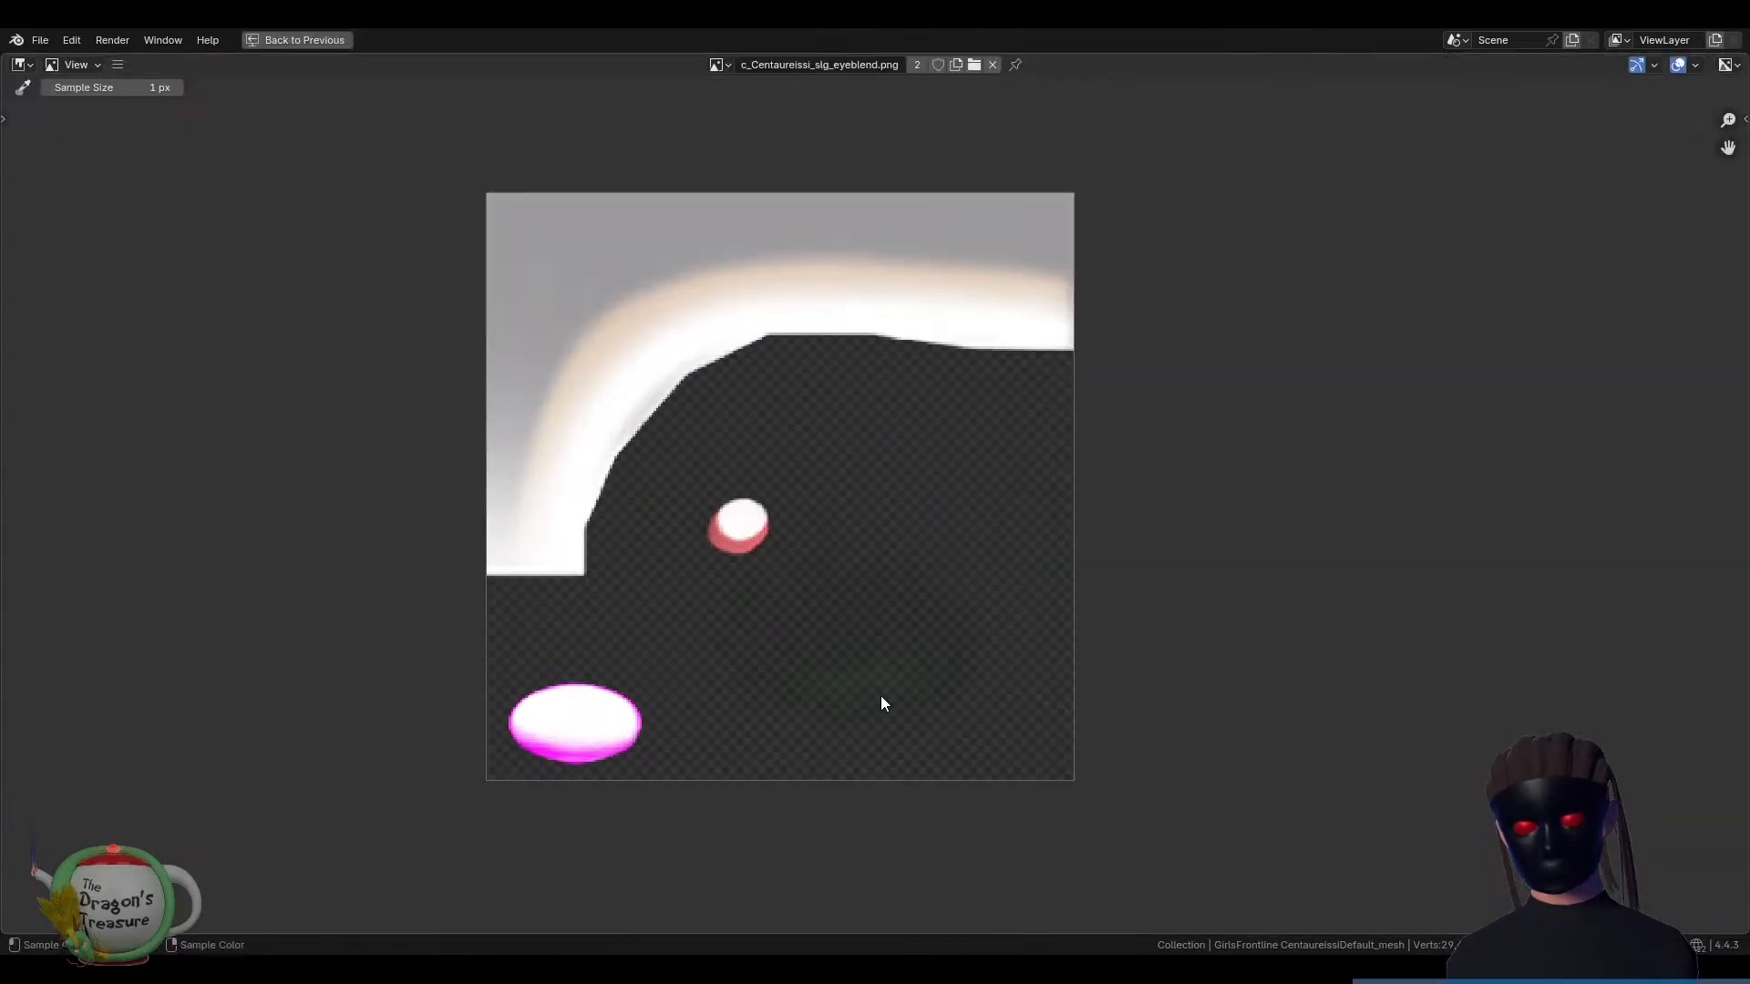
scroll(882, 706, up, 4)
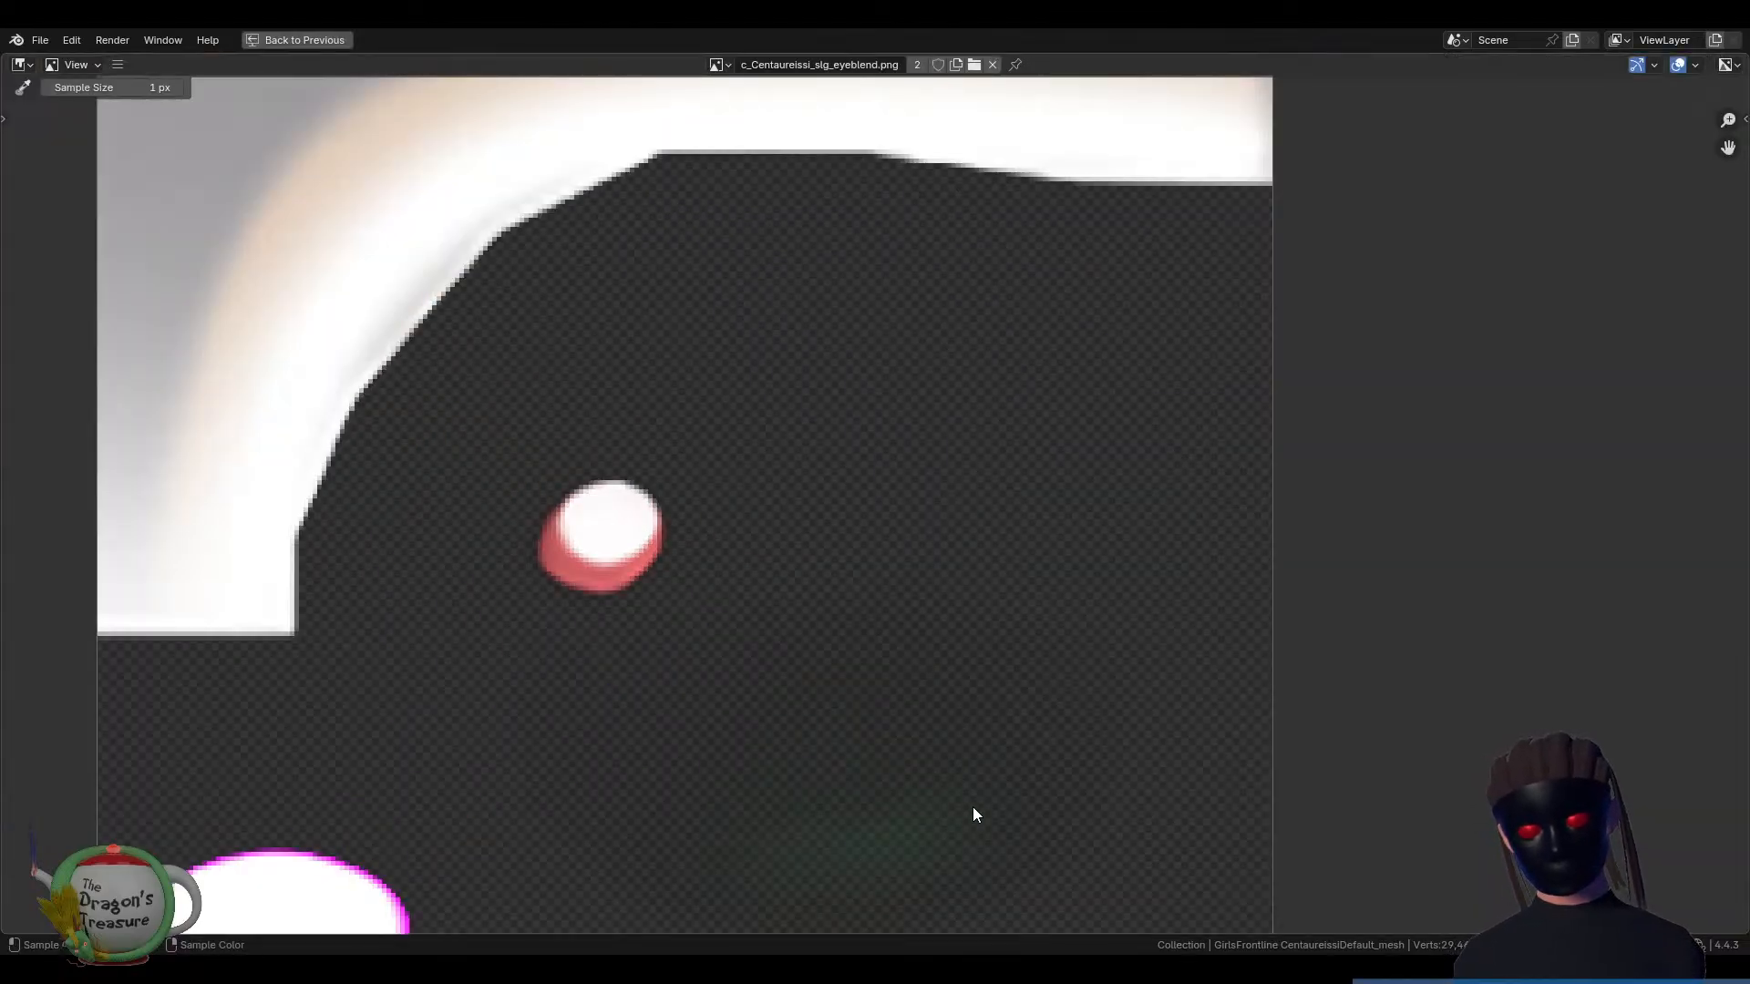
middle_drag(997, 825, 984, 463)
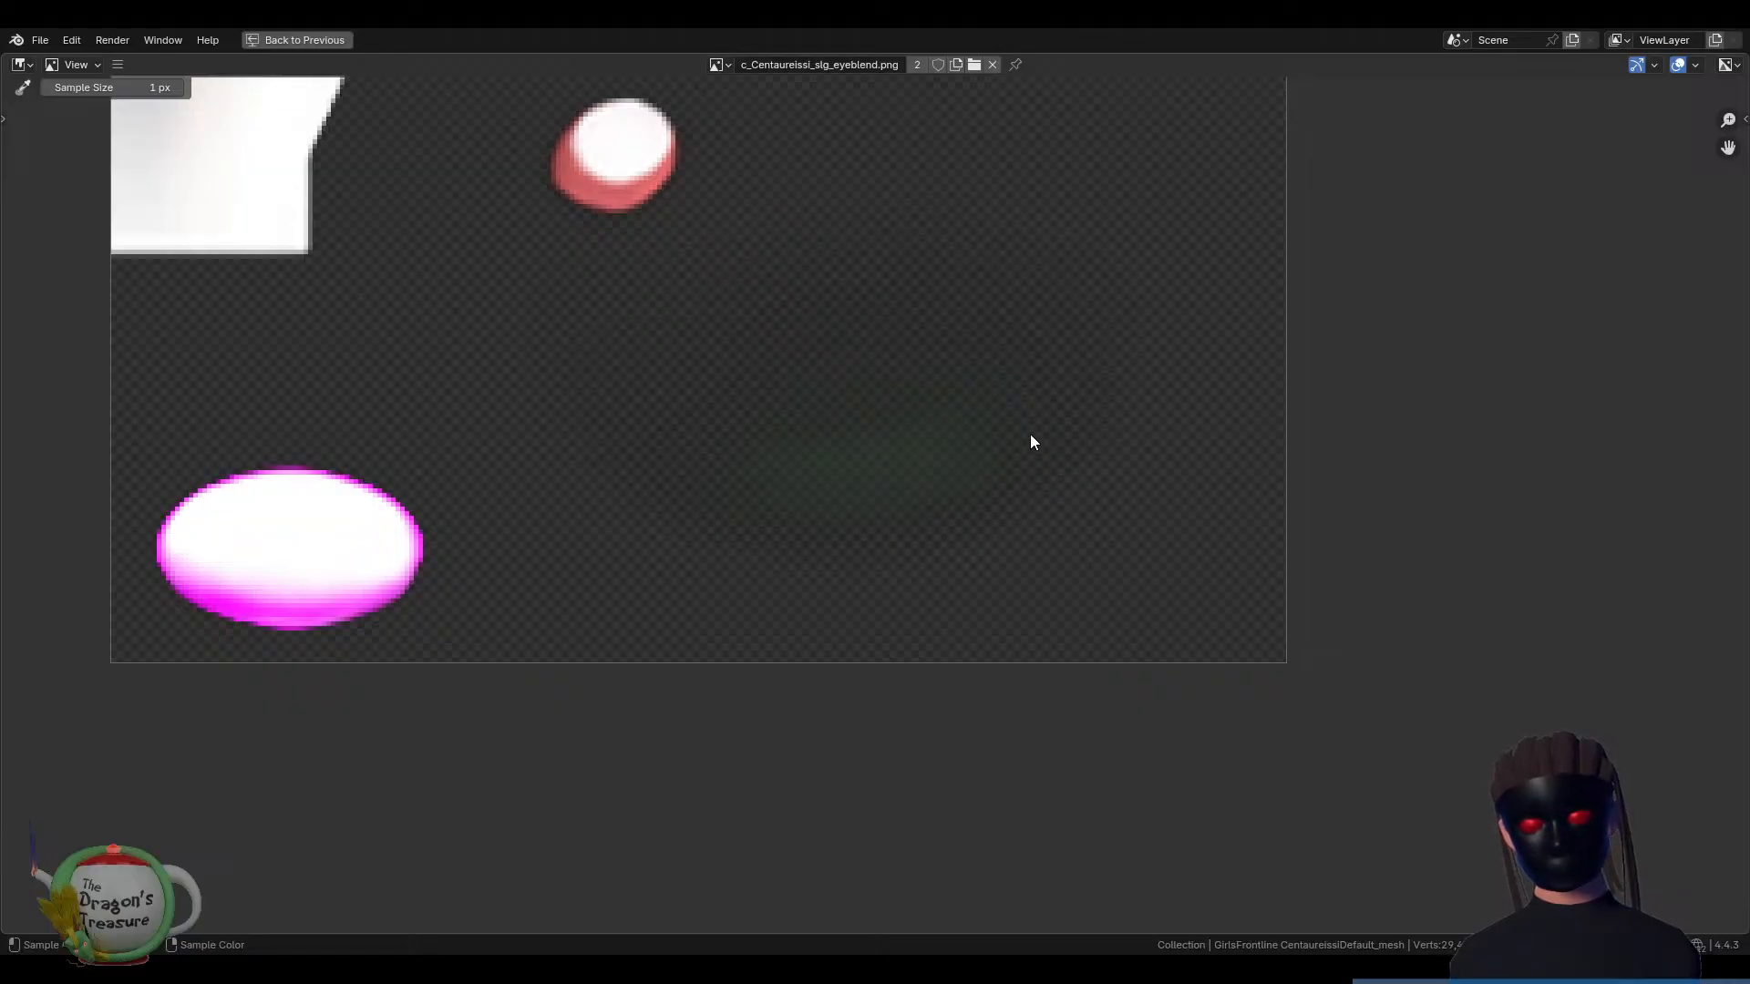
scroll(373, 547, down, 3)
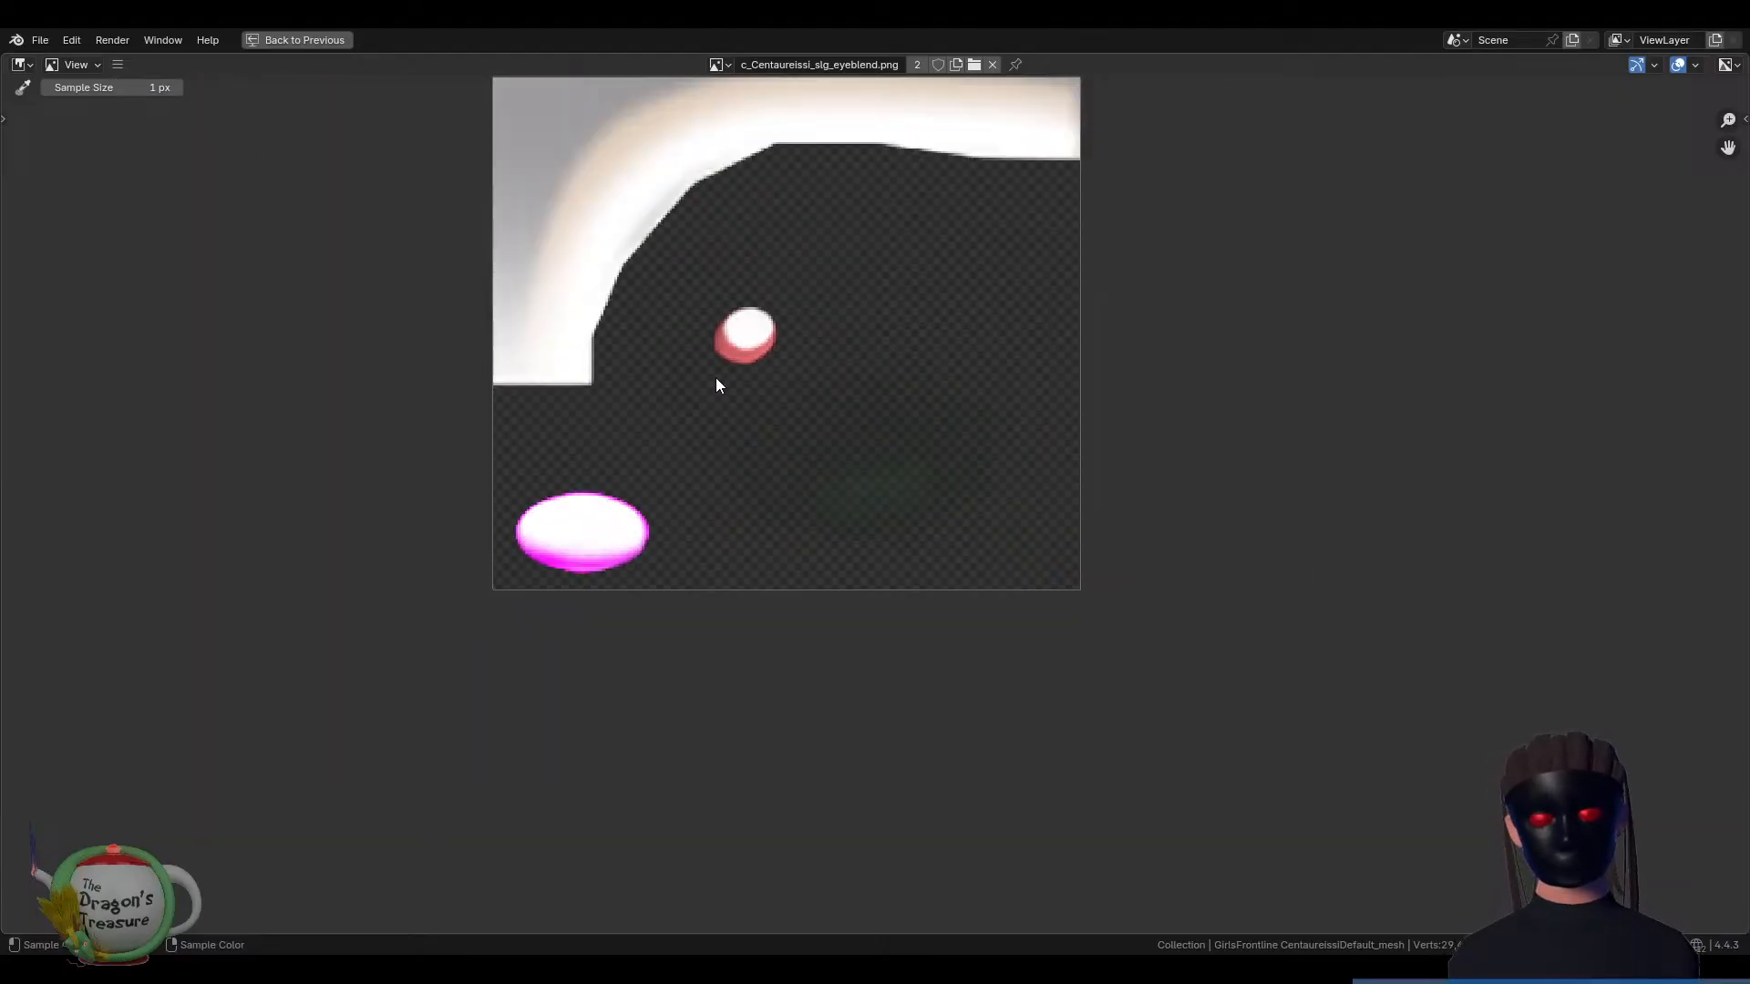
key(ctrl+space)
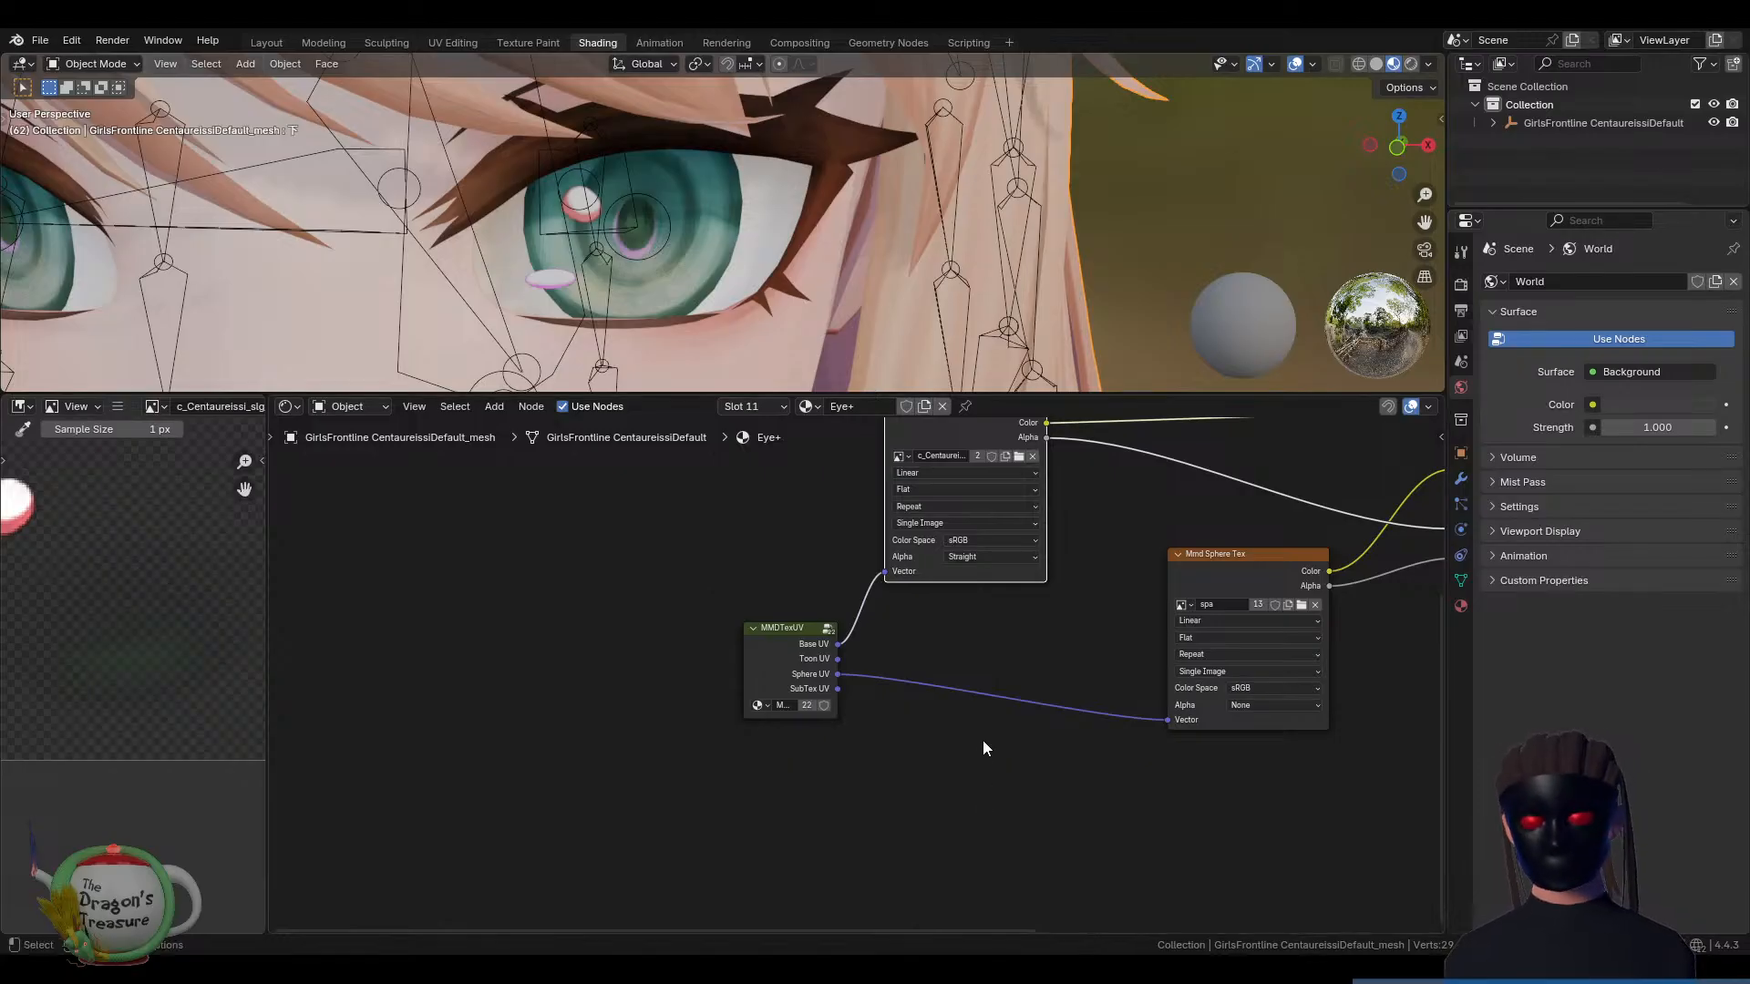
Switch to the BodySkin material in slot 12 and show its base texture in a maximized image view
click(780, 408)
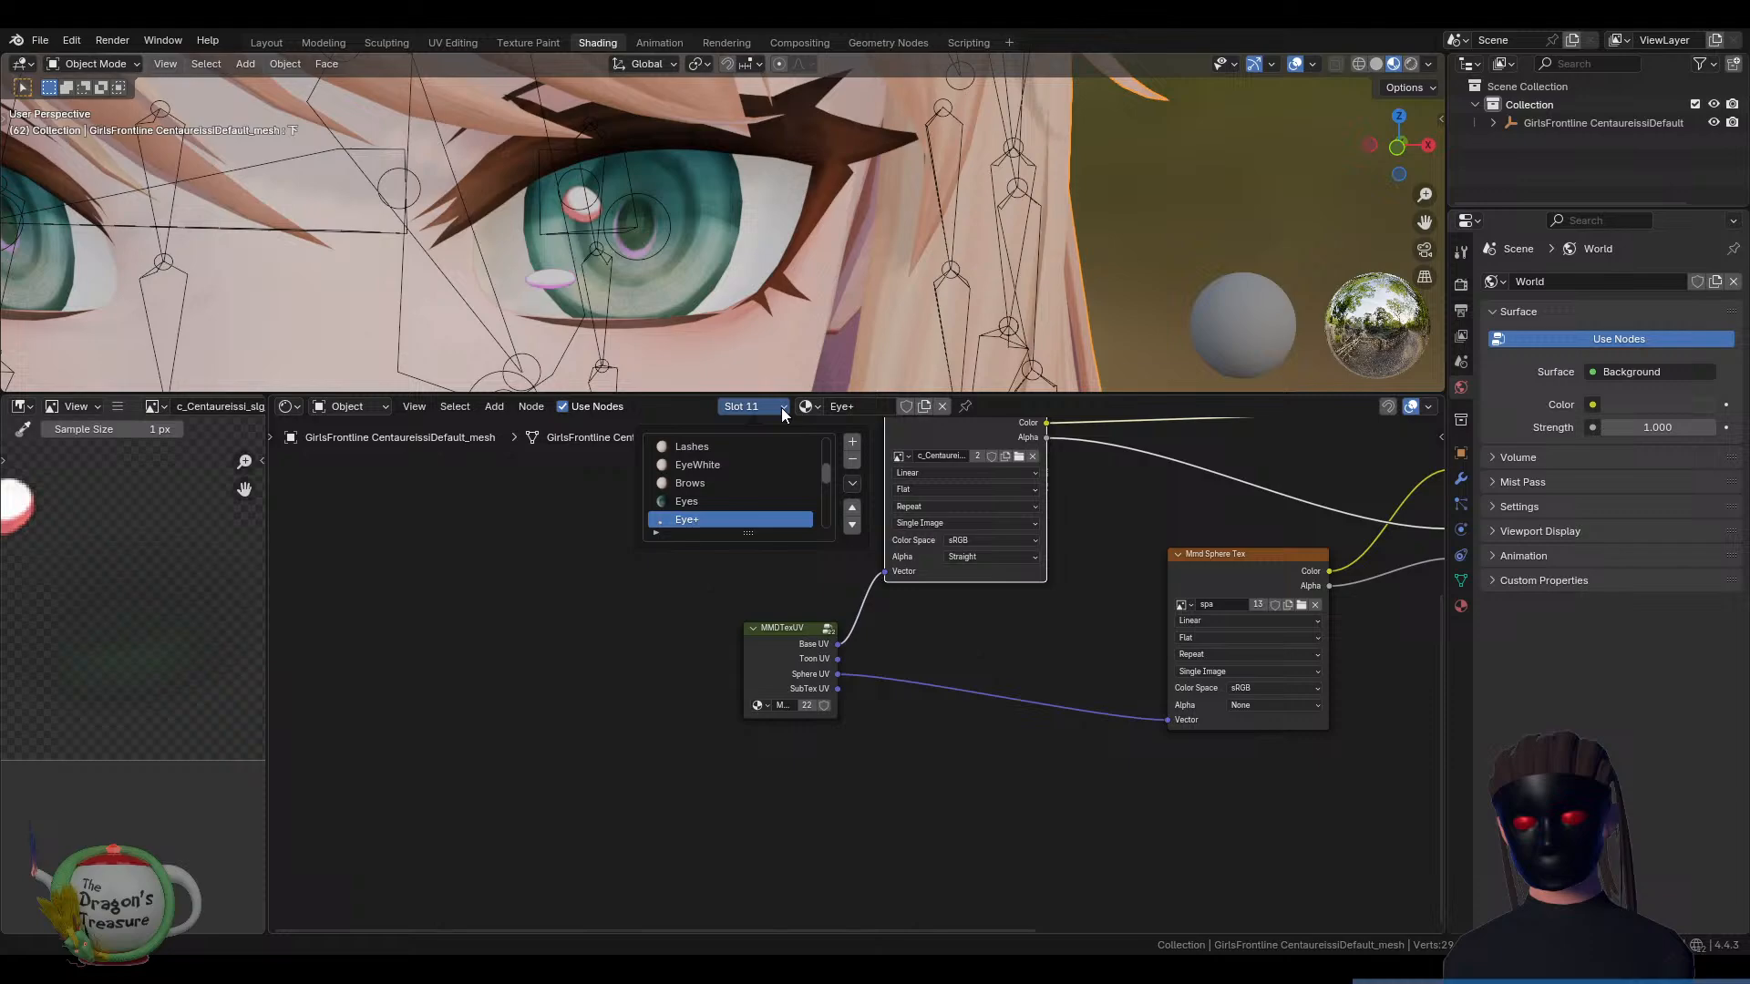
click(716, 498)
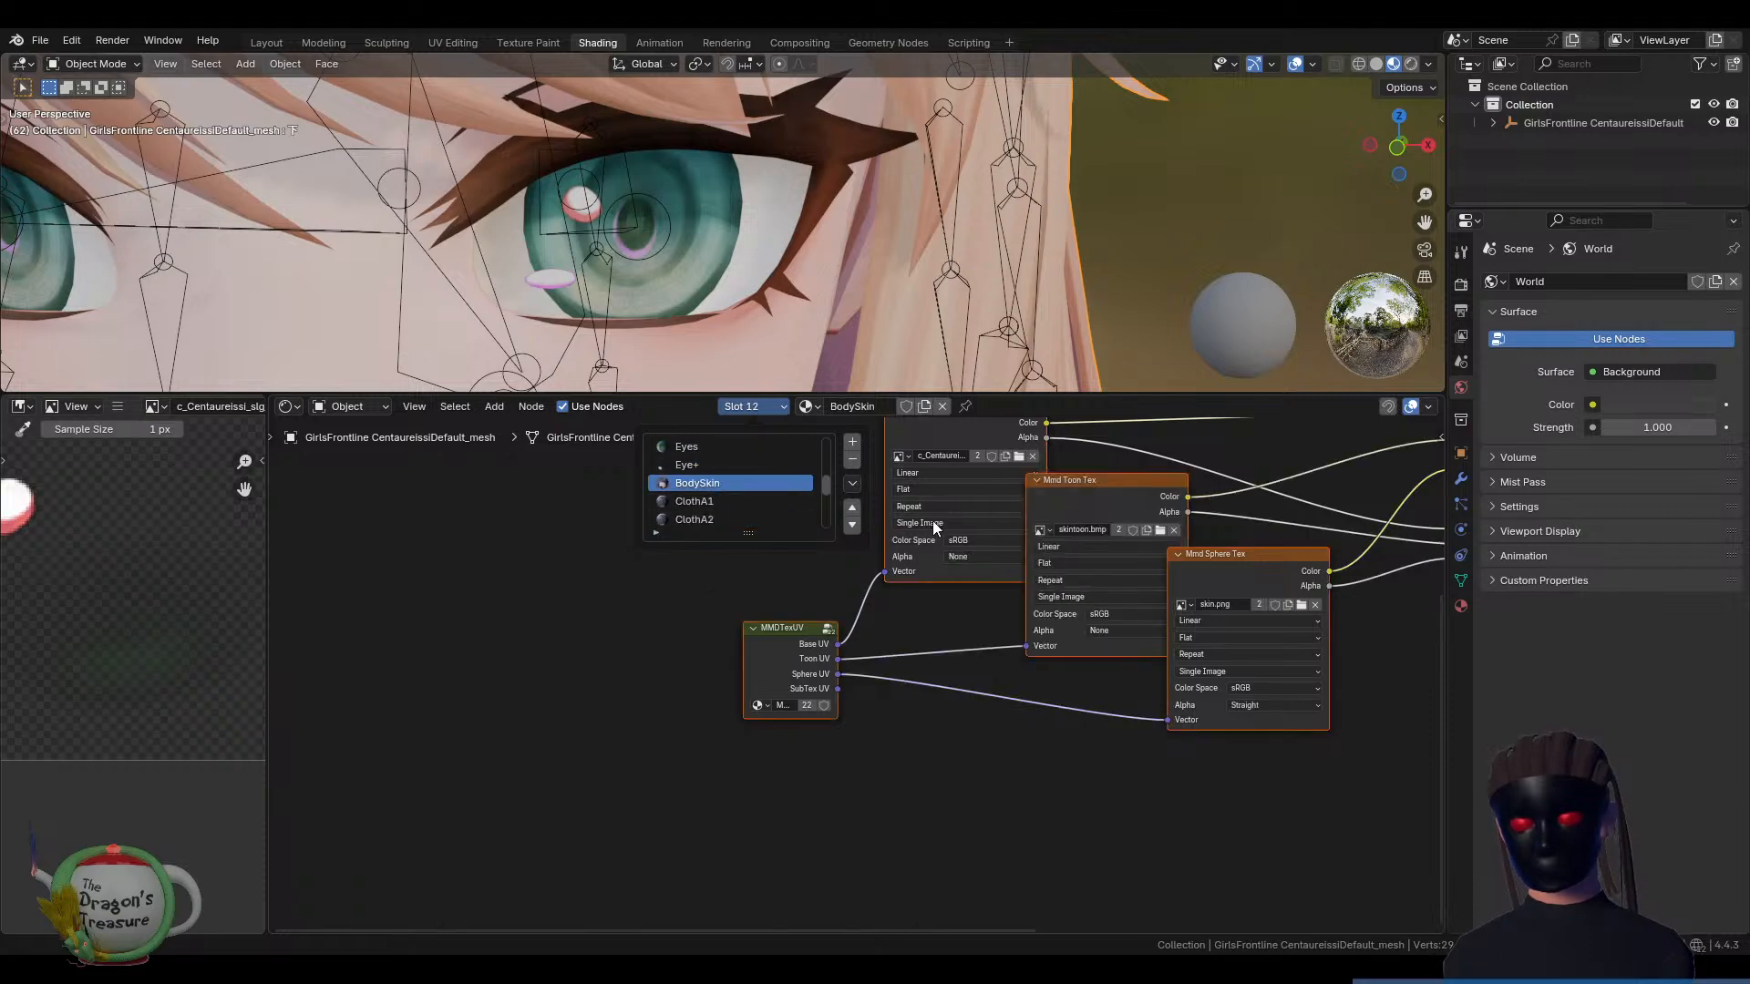
click(938, 434)
scroll(194, 694, down, 2)
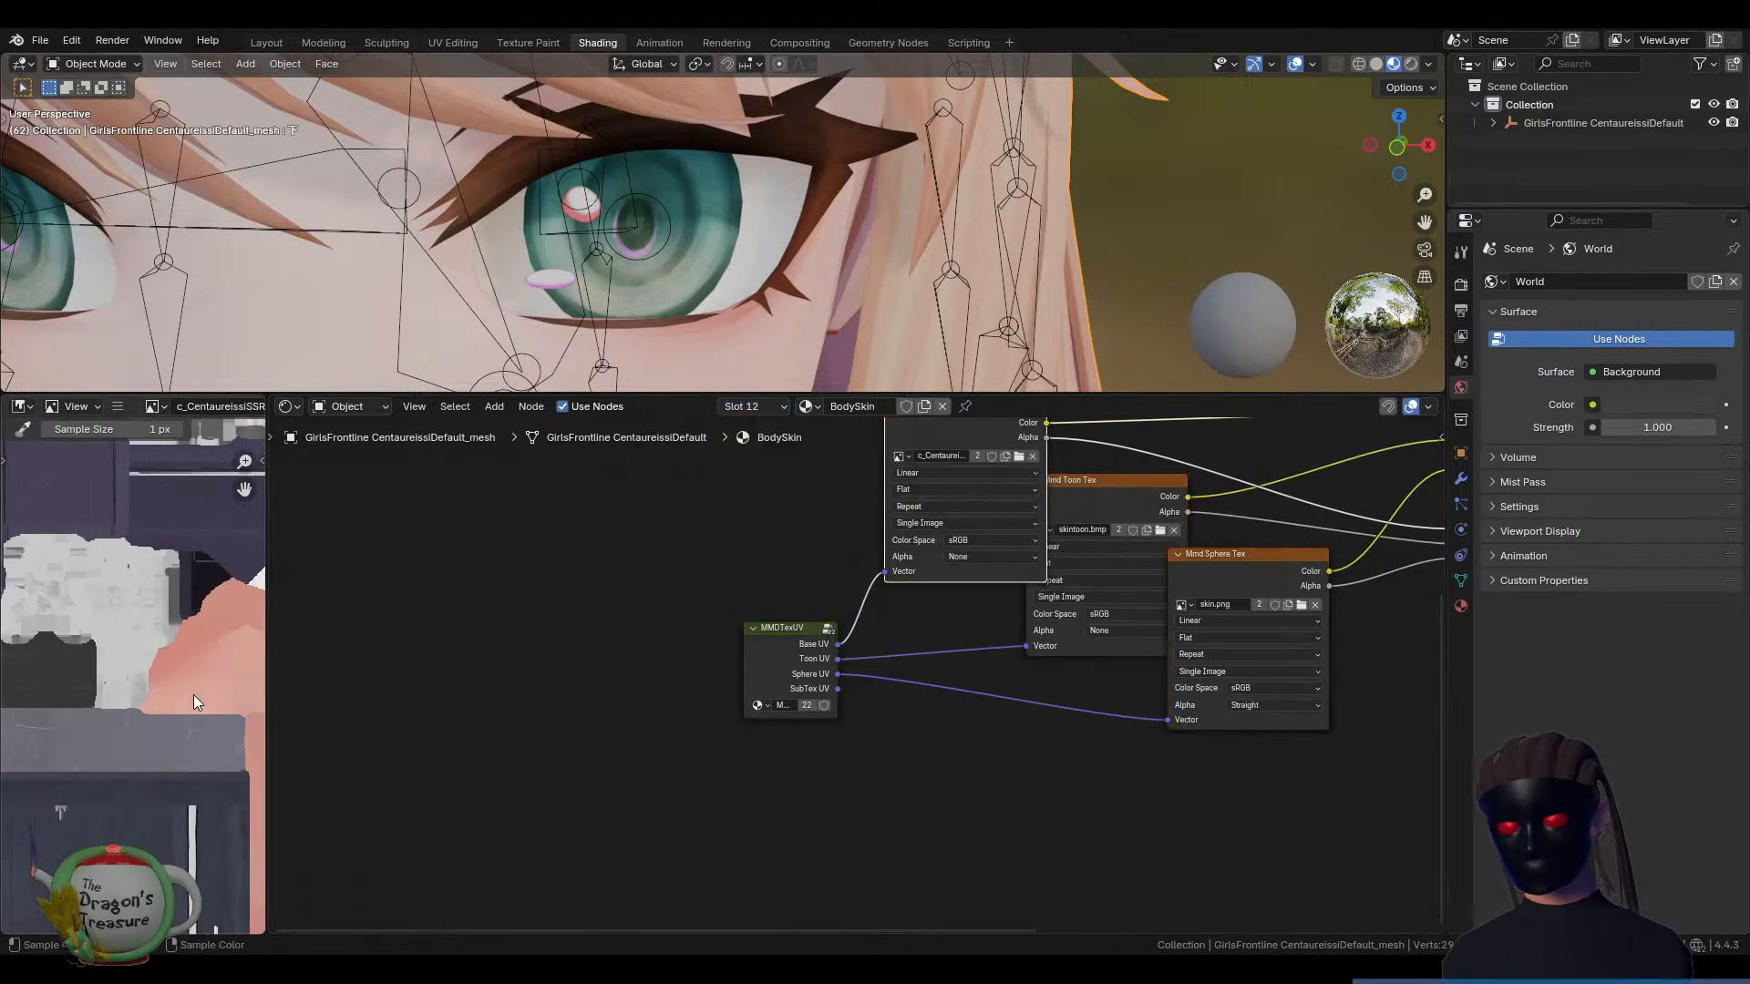
scroll(183, 683, down, 1)
key(ctrl+space)
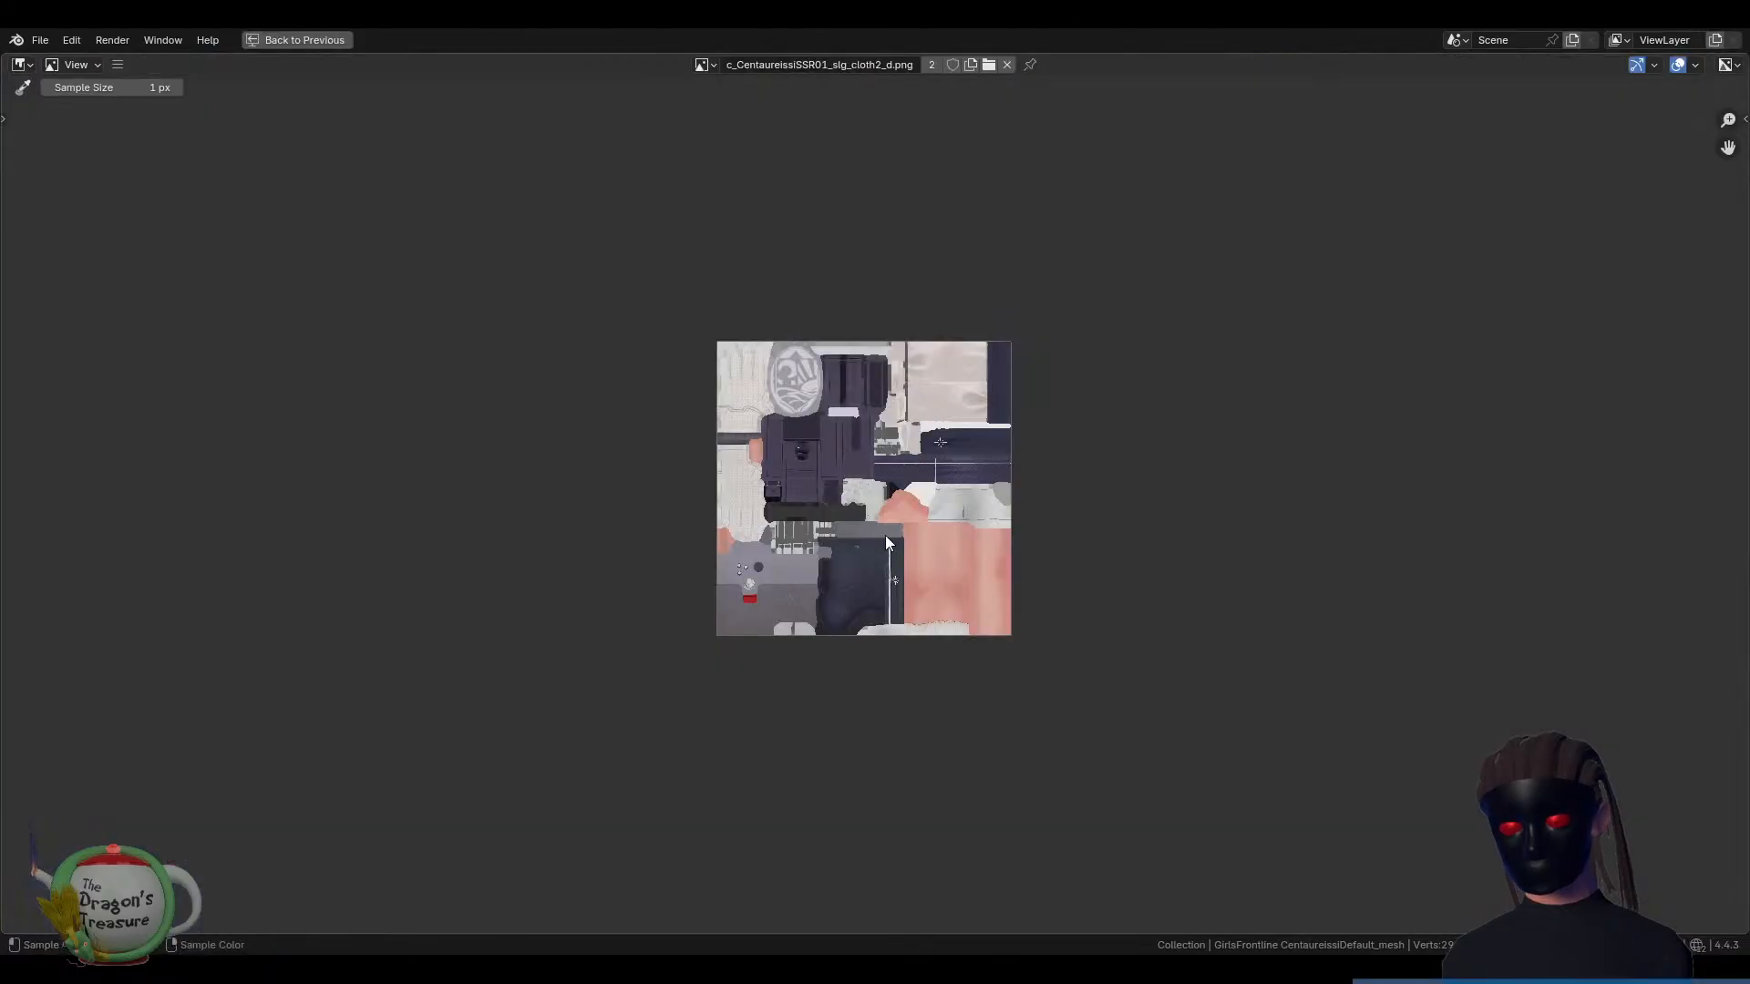
Examine the clothing and skin areas of the c_CentaureissiSSR01_slg_cloth2_d.png texture up close
scroll(884, 524, up, 5)
middle_drag(884, 396, 835, 602)
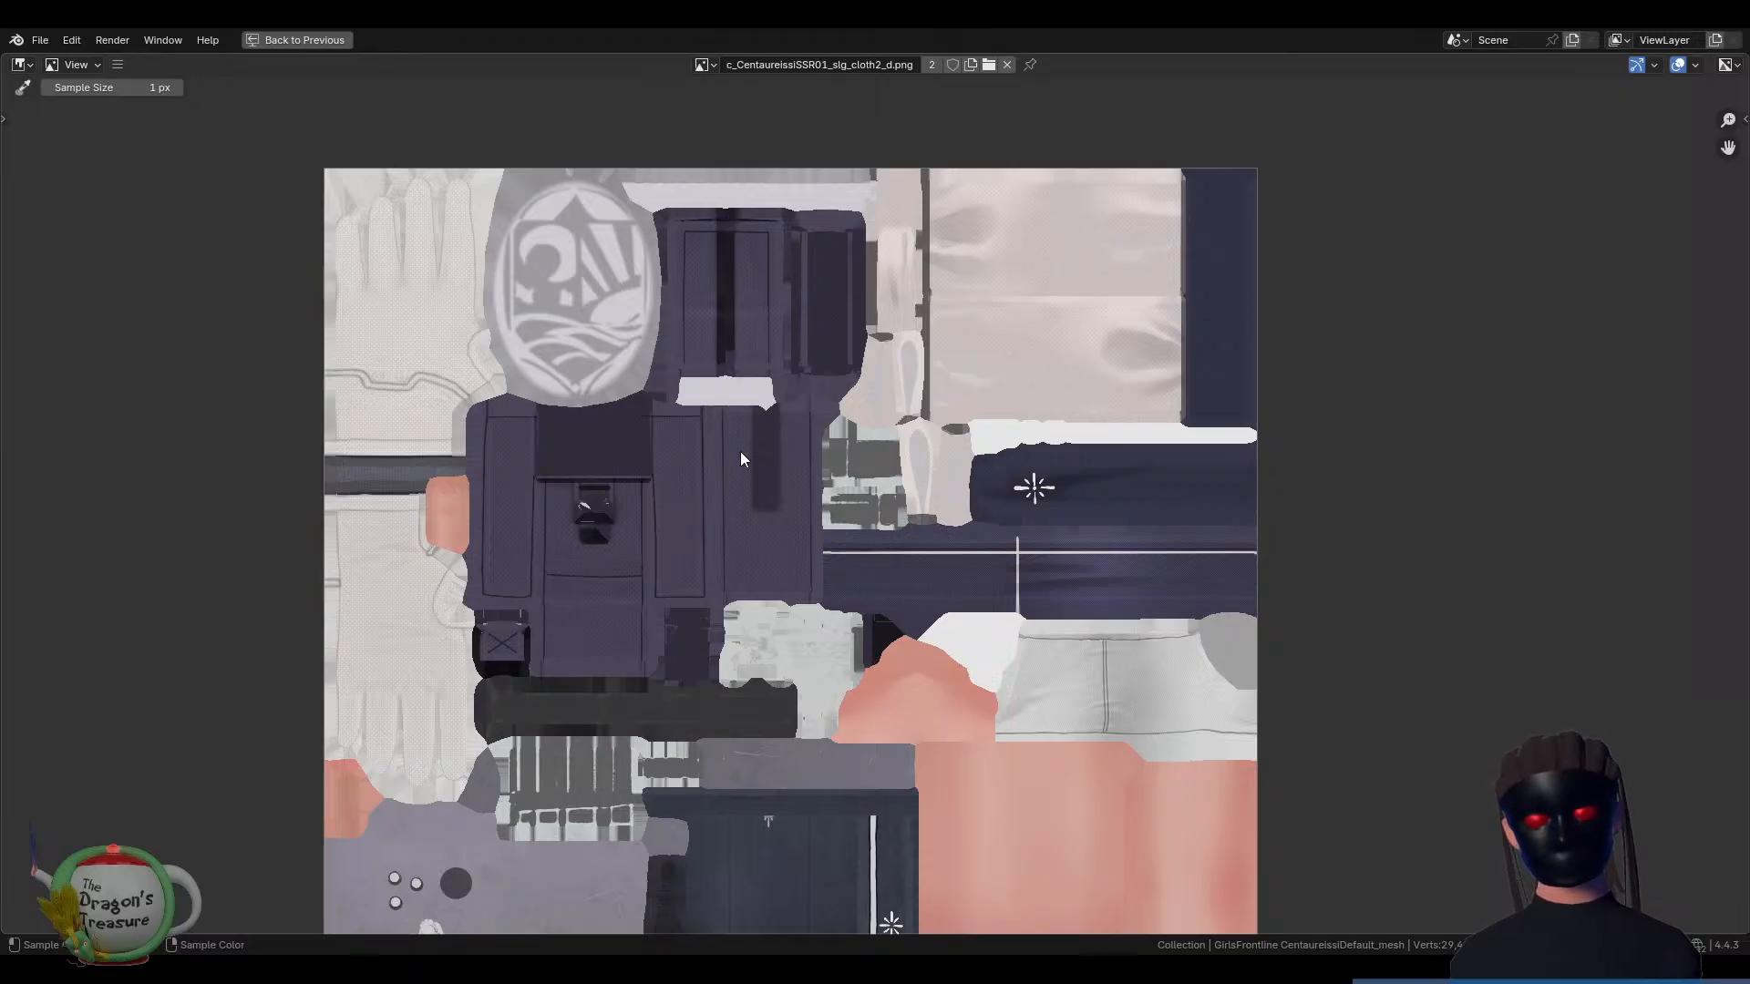
middle_drag(928, 645, 853, 468)
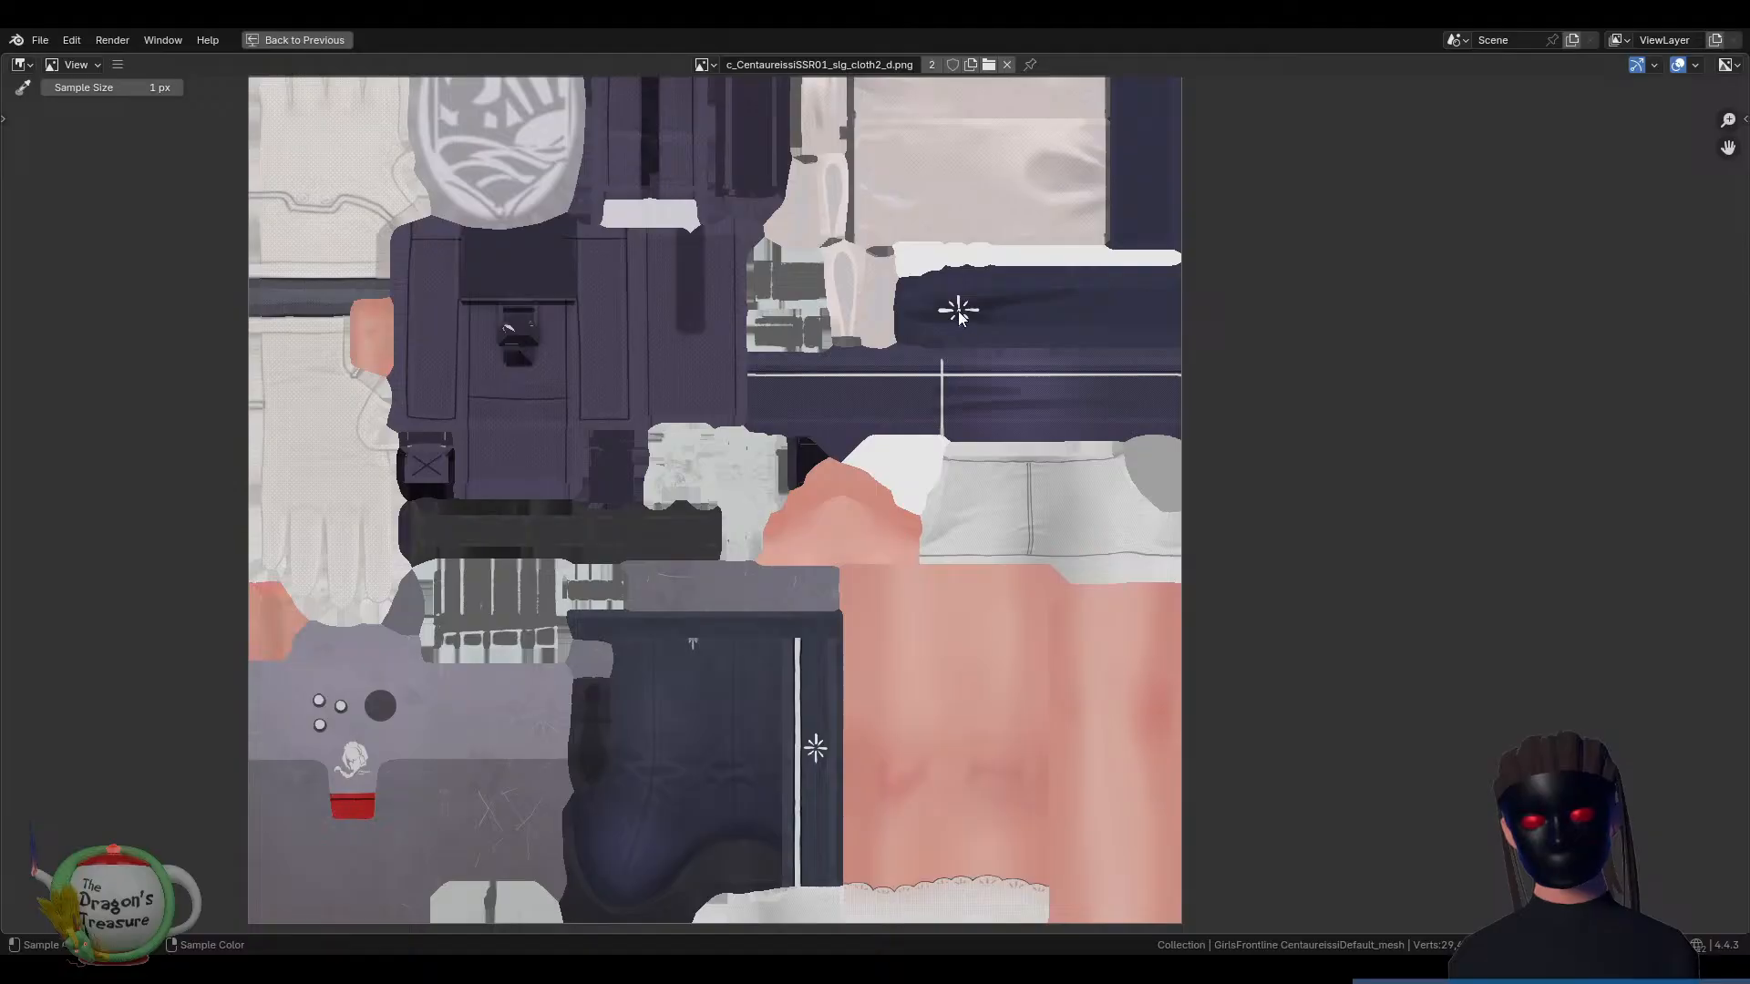
scroll(949, 696, up, 2)
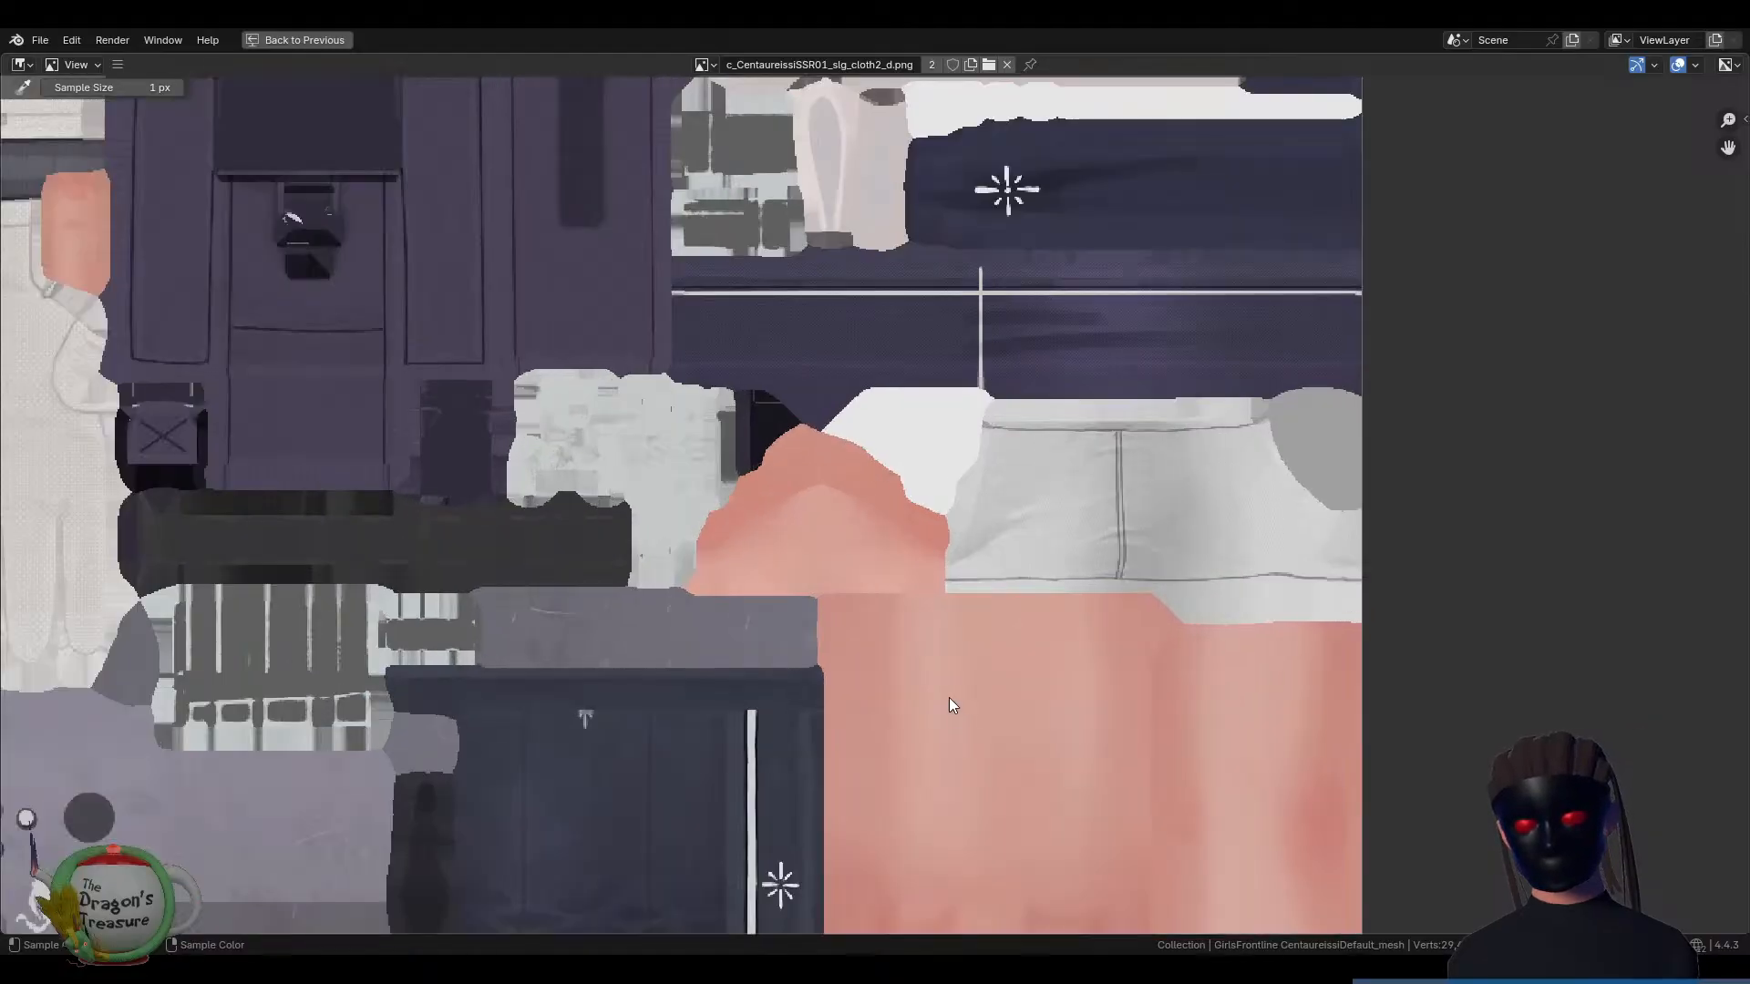
scroll(961, 718, down, 1)
middle_drag(972, 683, 894, 424)
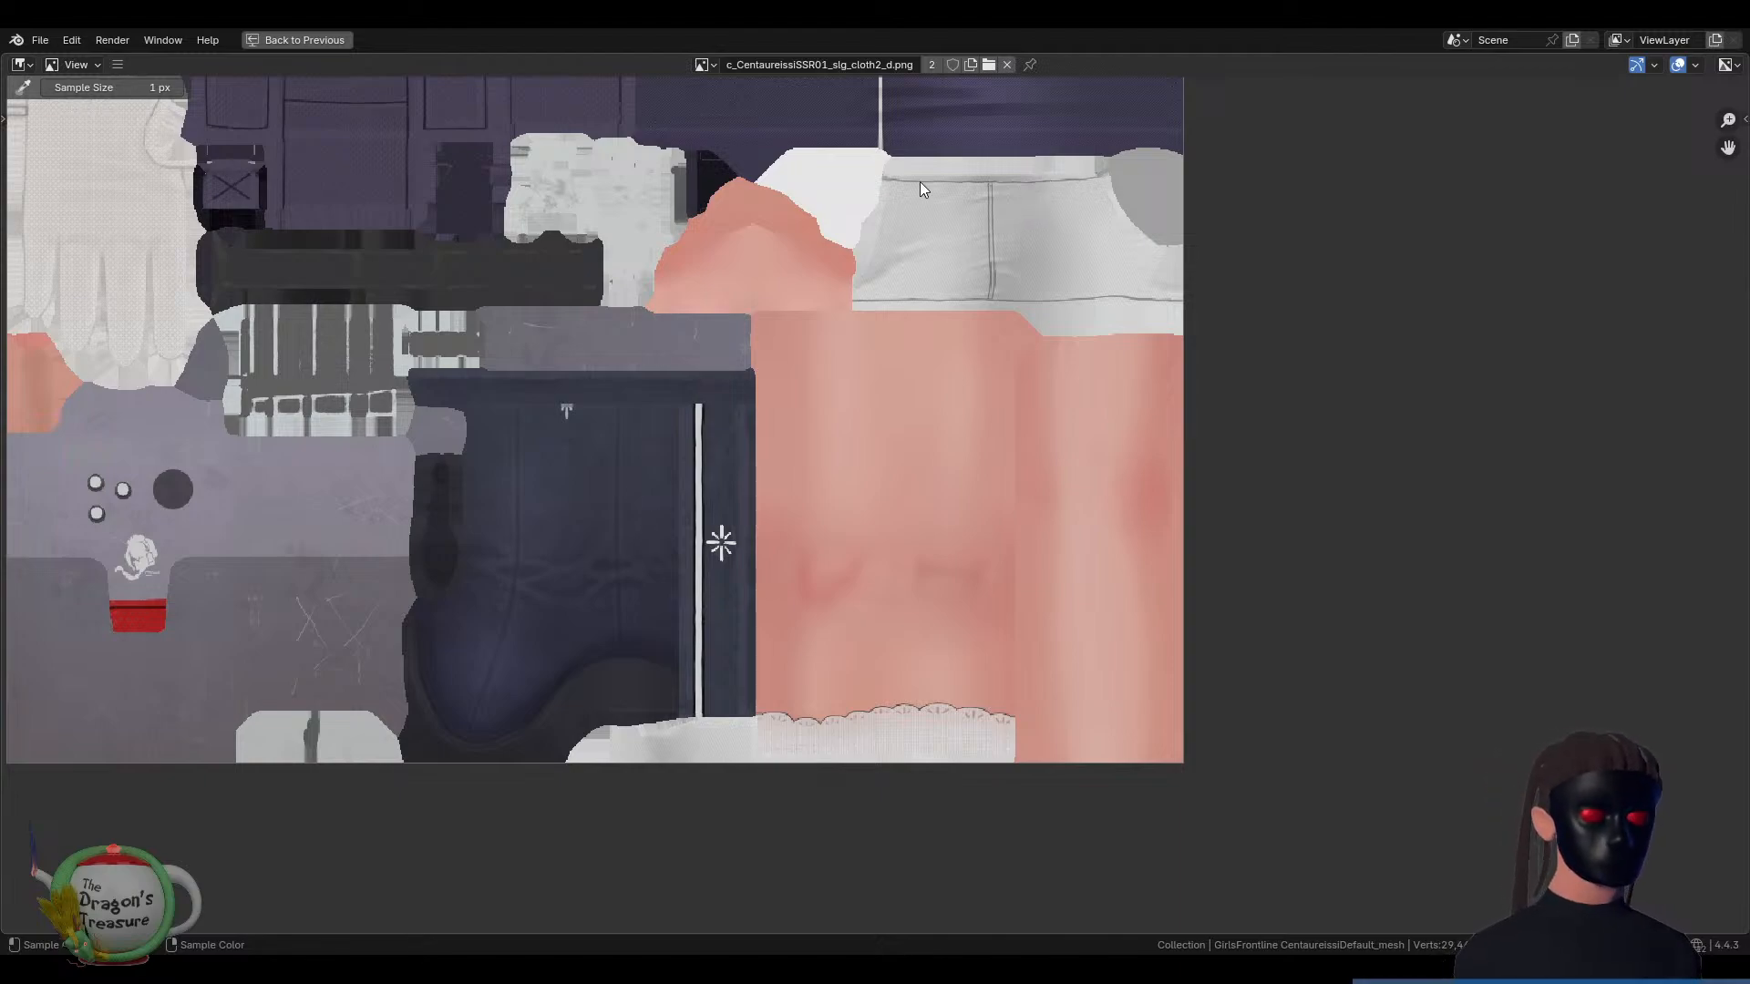
middle_drag(844, 497, 1029, 456)
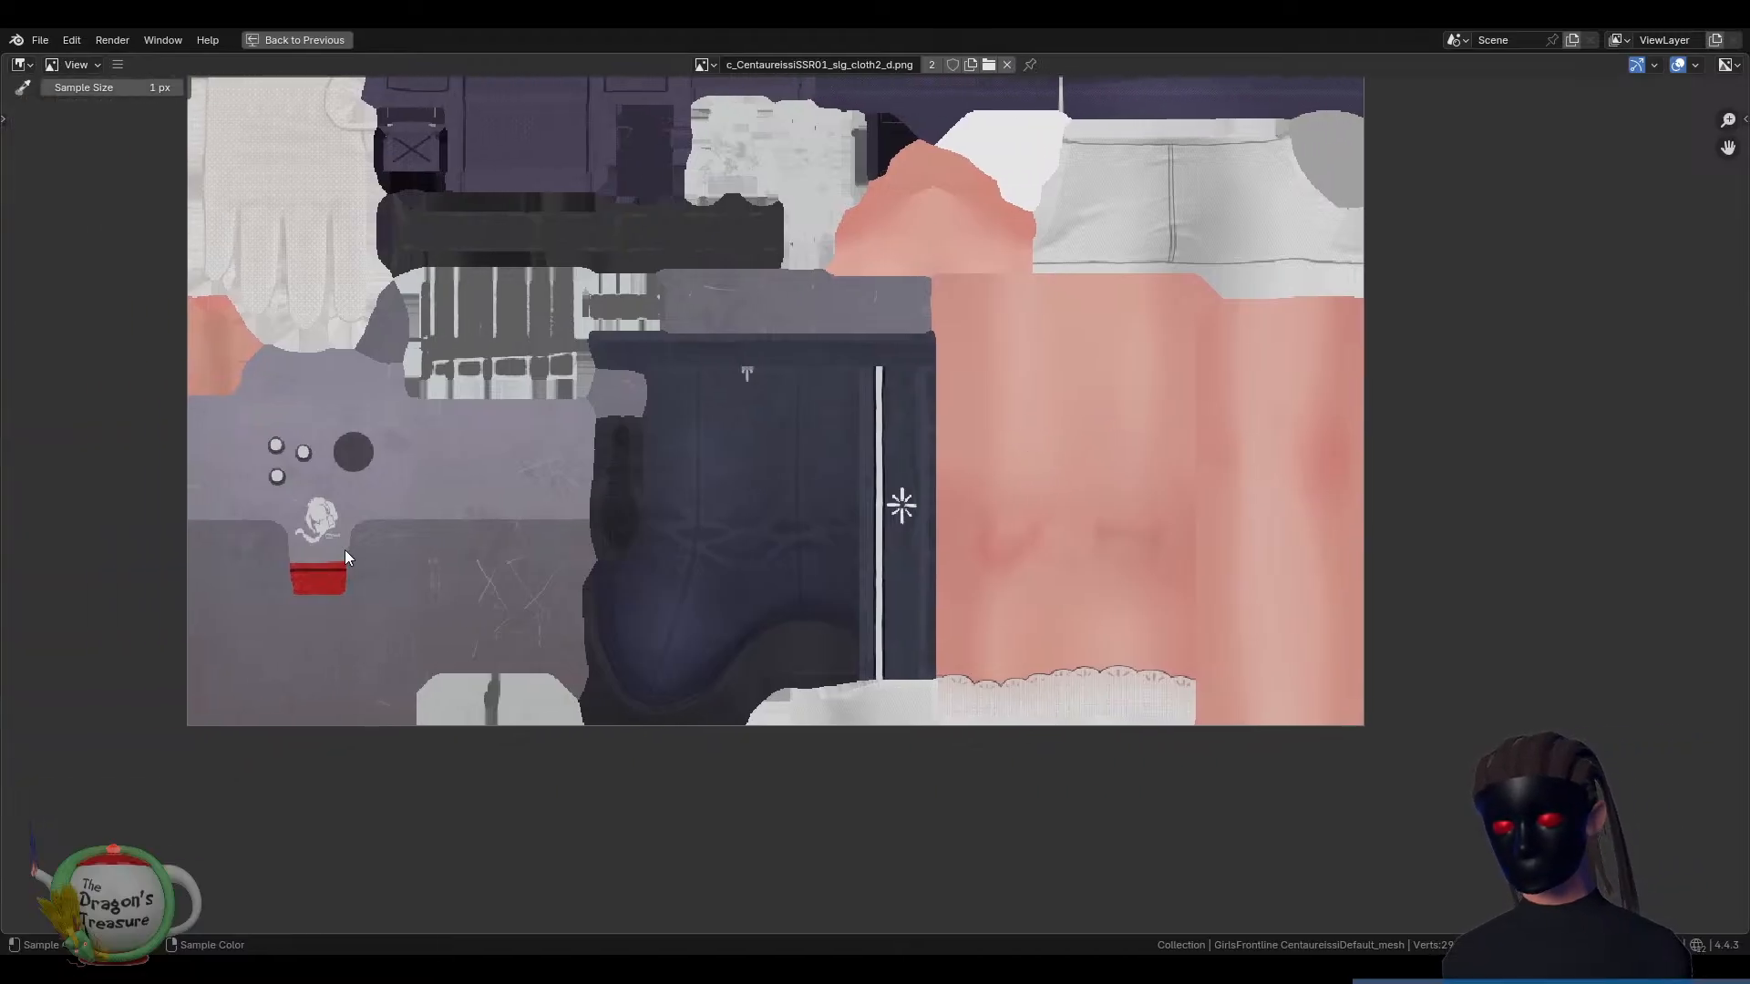
Inspect the cloth texture's white emblem and red patch, view the whole image, and restore the split layout
scroll(331, 540, up, 4)
middle_drag(466, 543, 1409, 467)
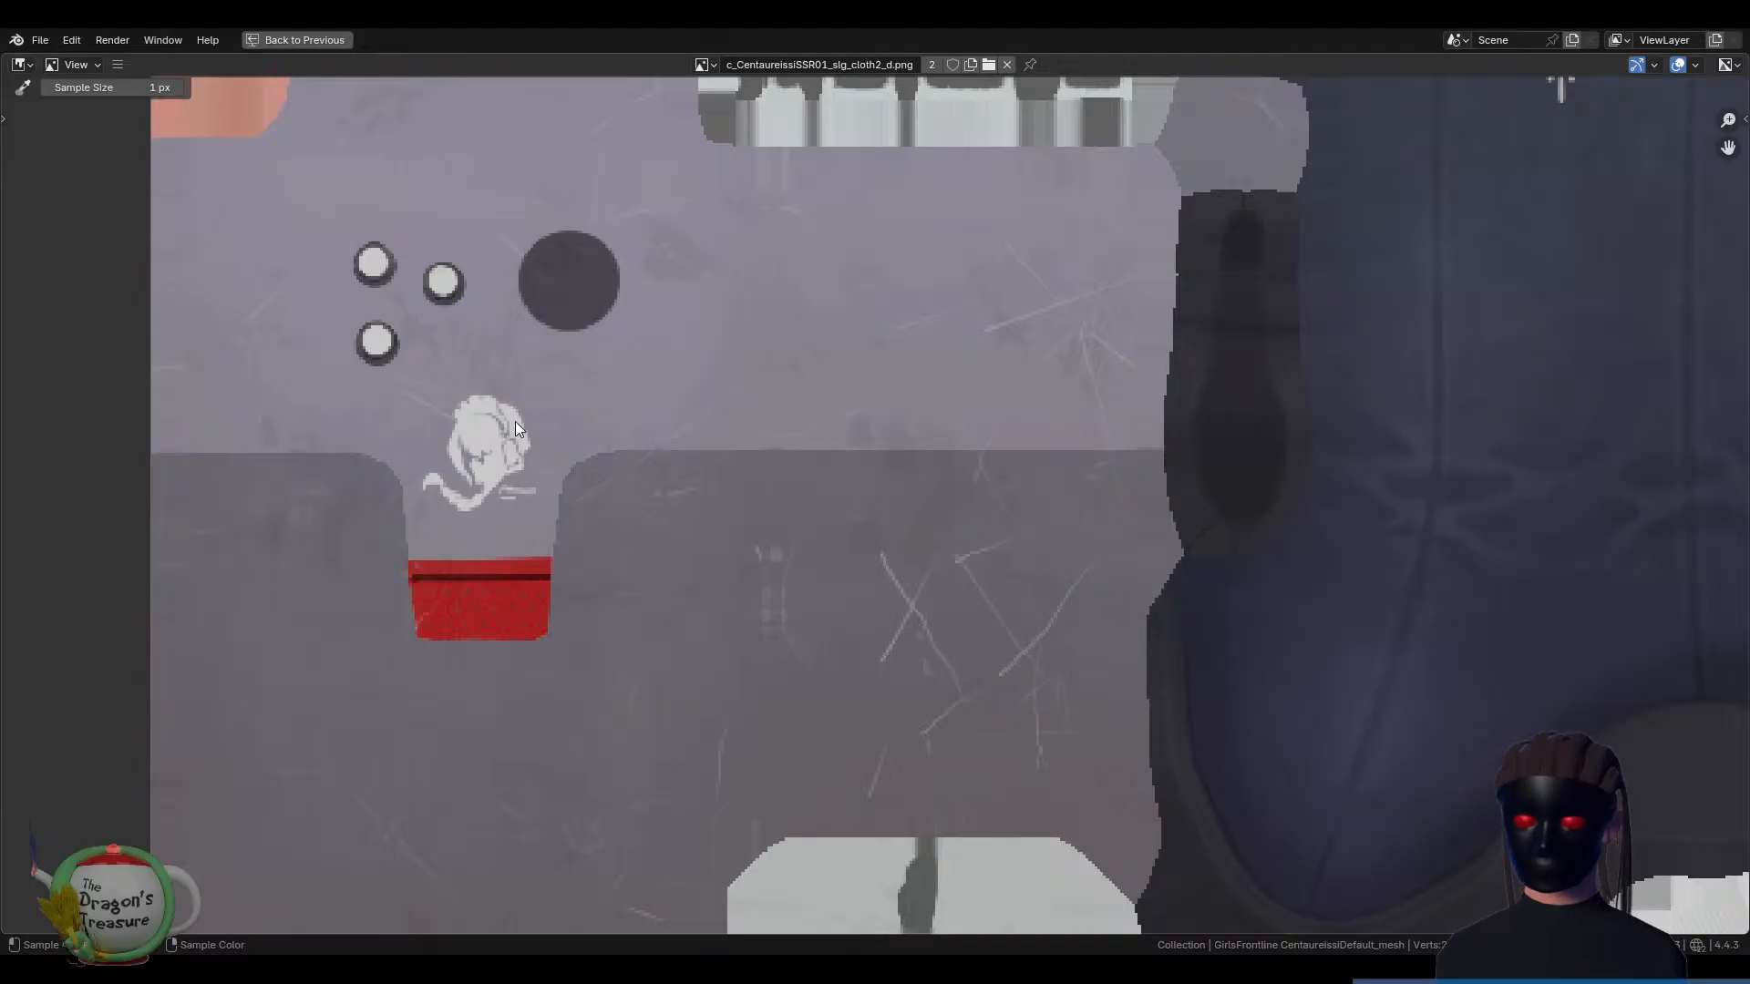
scroll(576, 534, down, 6)
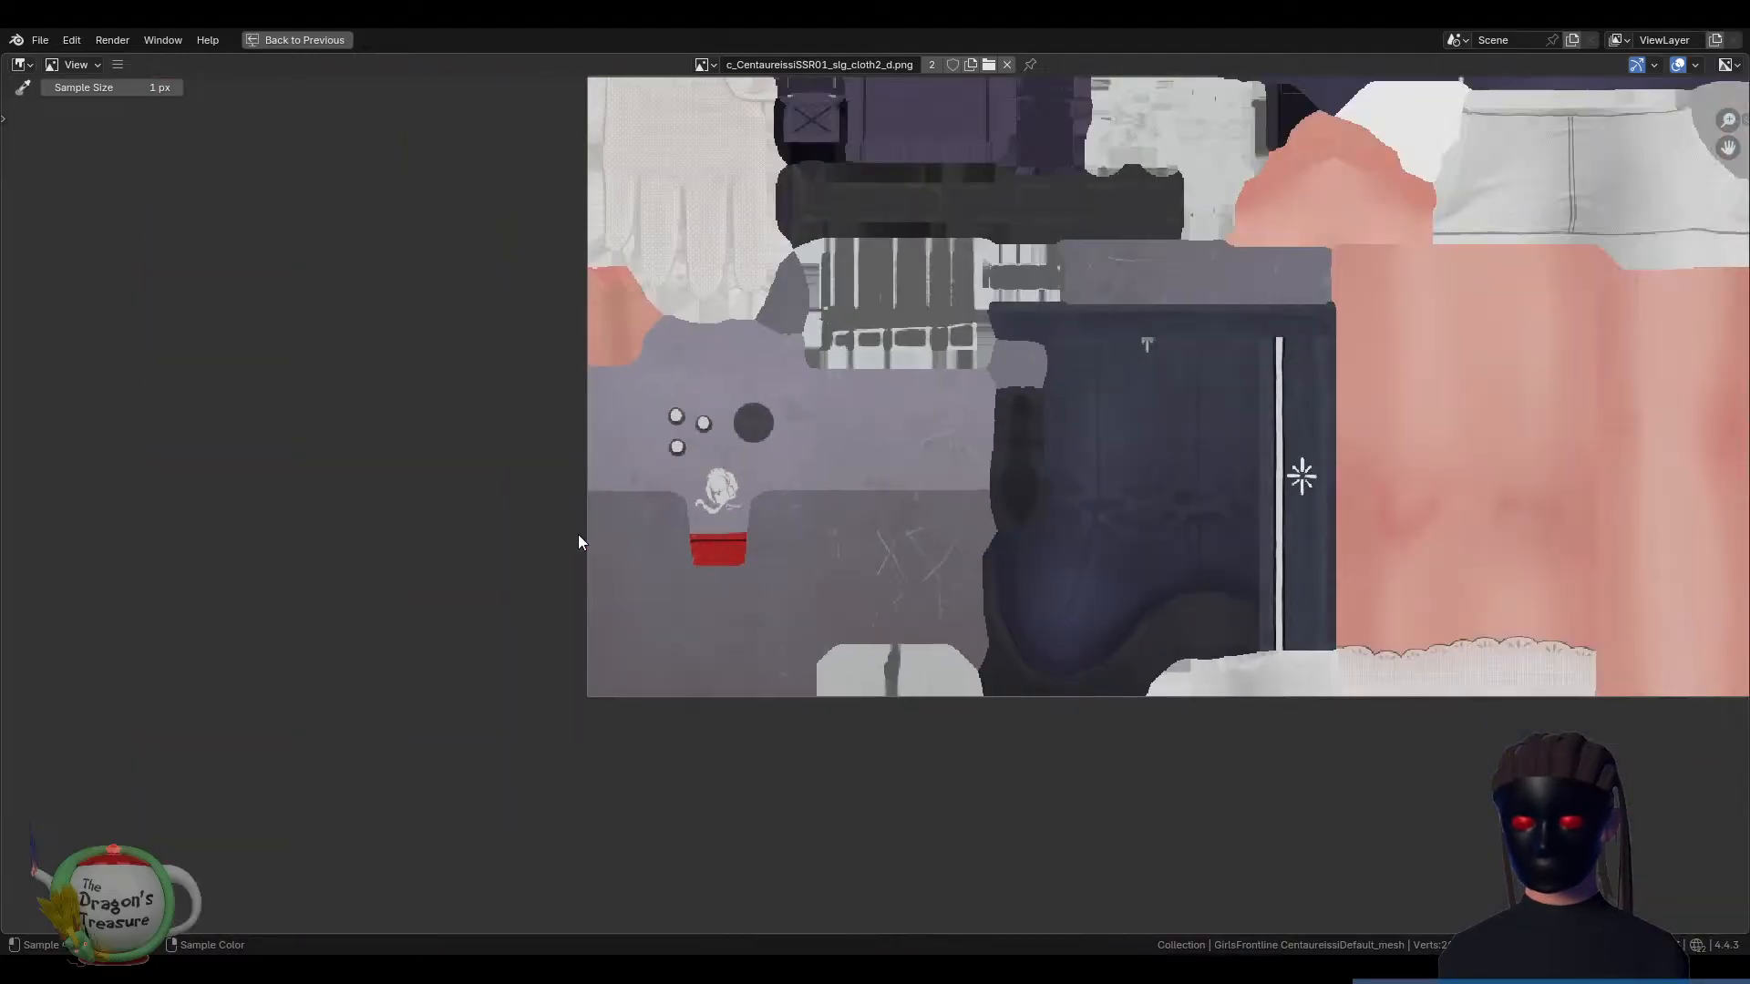
middle_drag(957, 427, 782, 581)
middle_drag(932, 336, 844, 437)
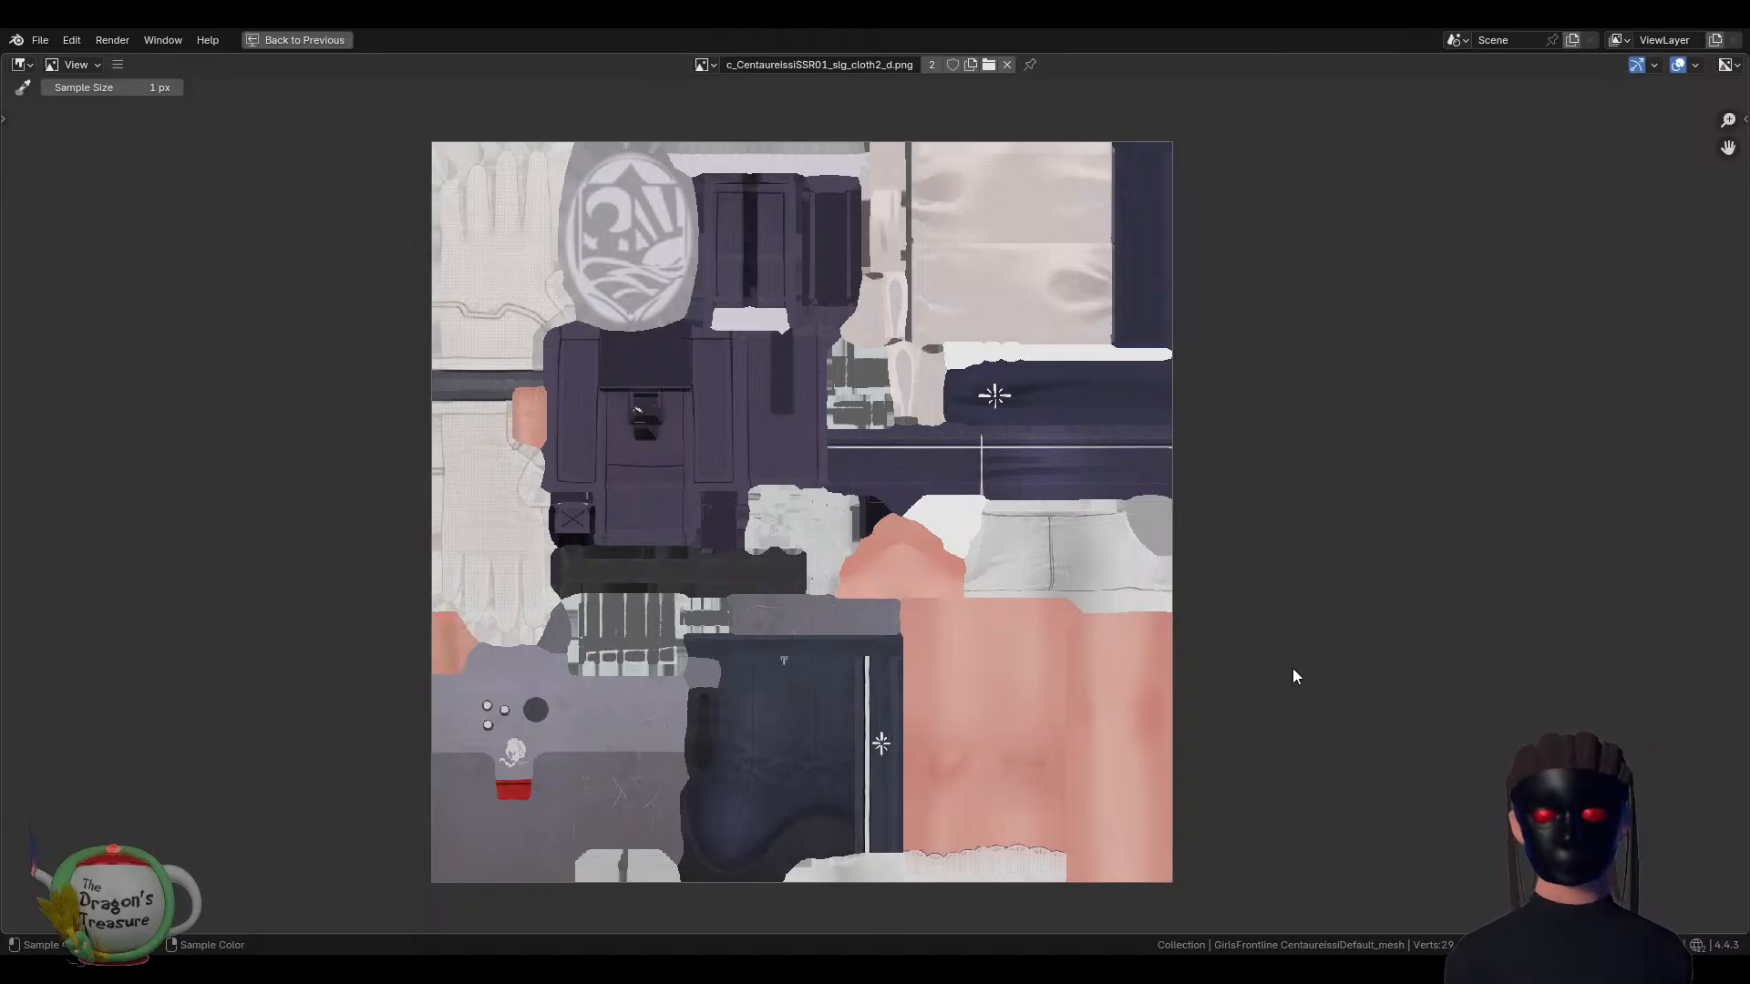
key(ctrl+space)
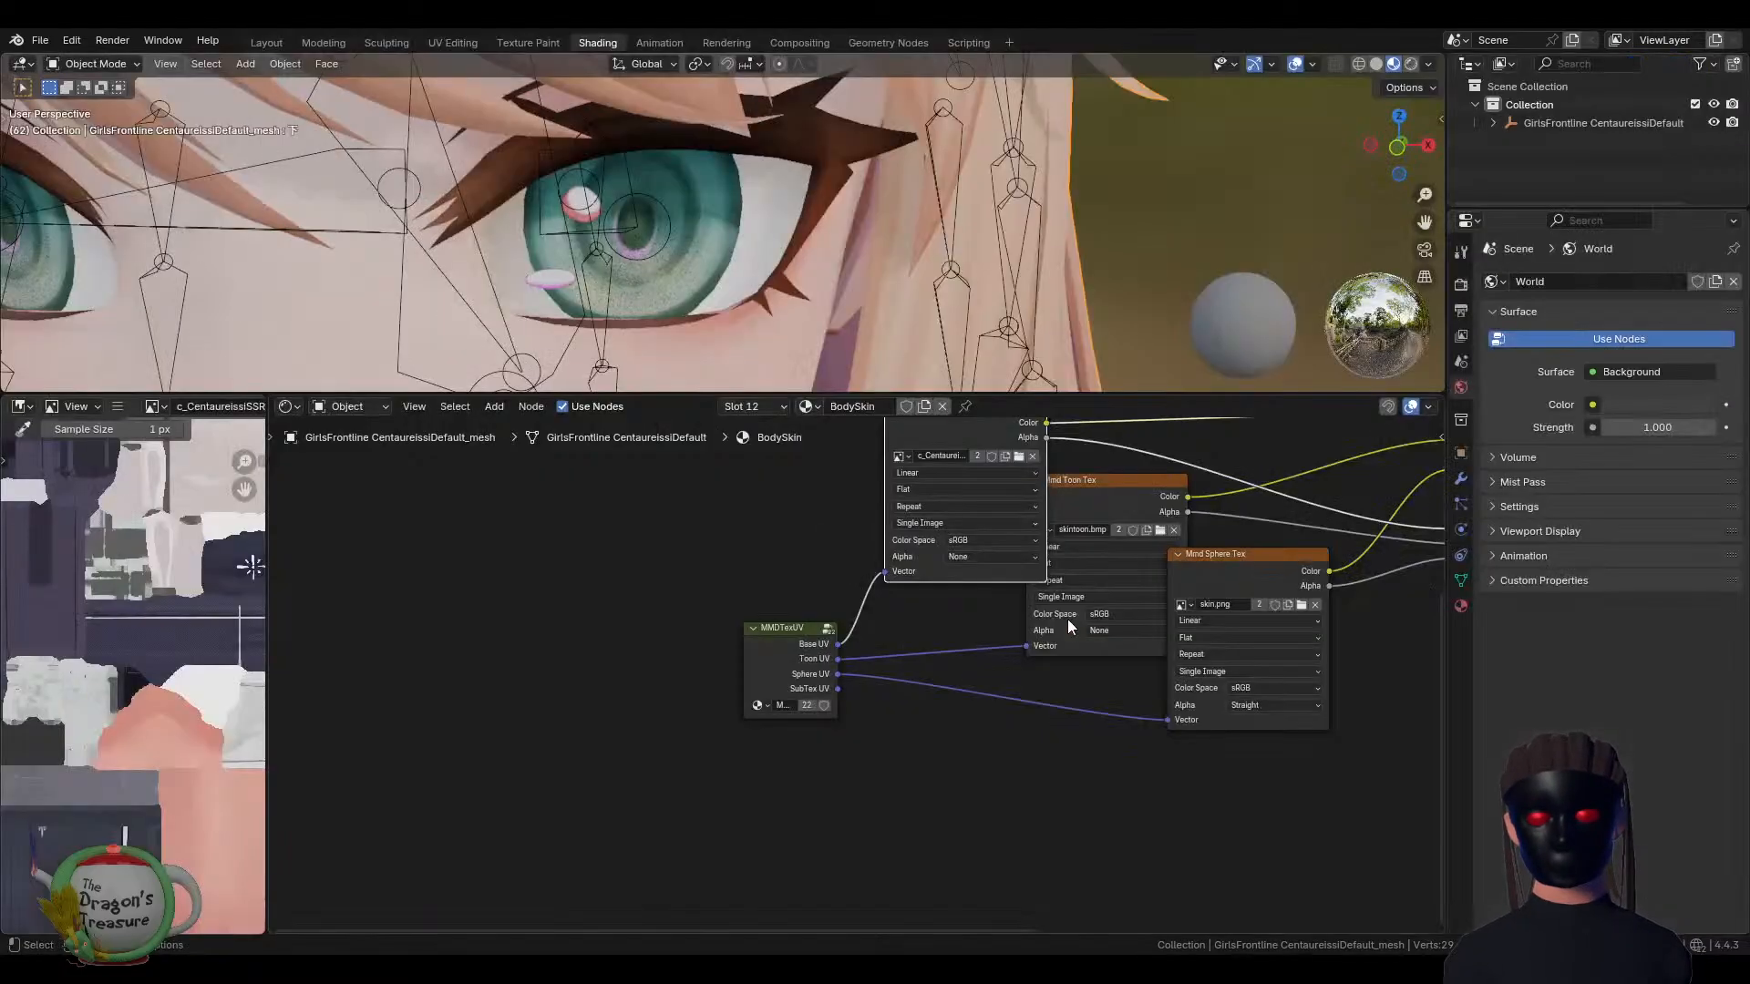
View the full character with its armature from the front and from a raised angle in a maximized 3D viewport
scroll(665, 239, down, 5)
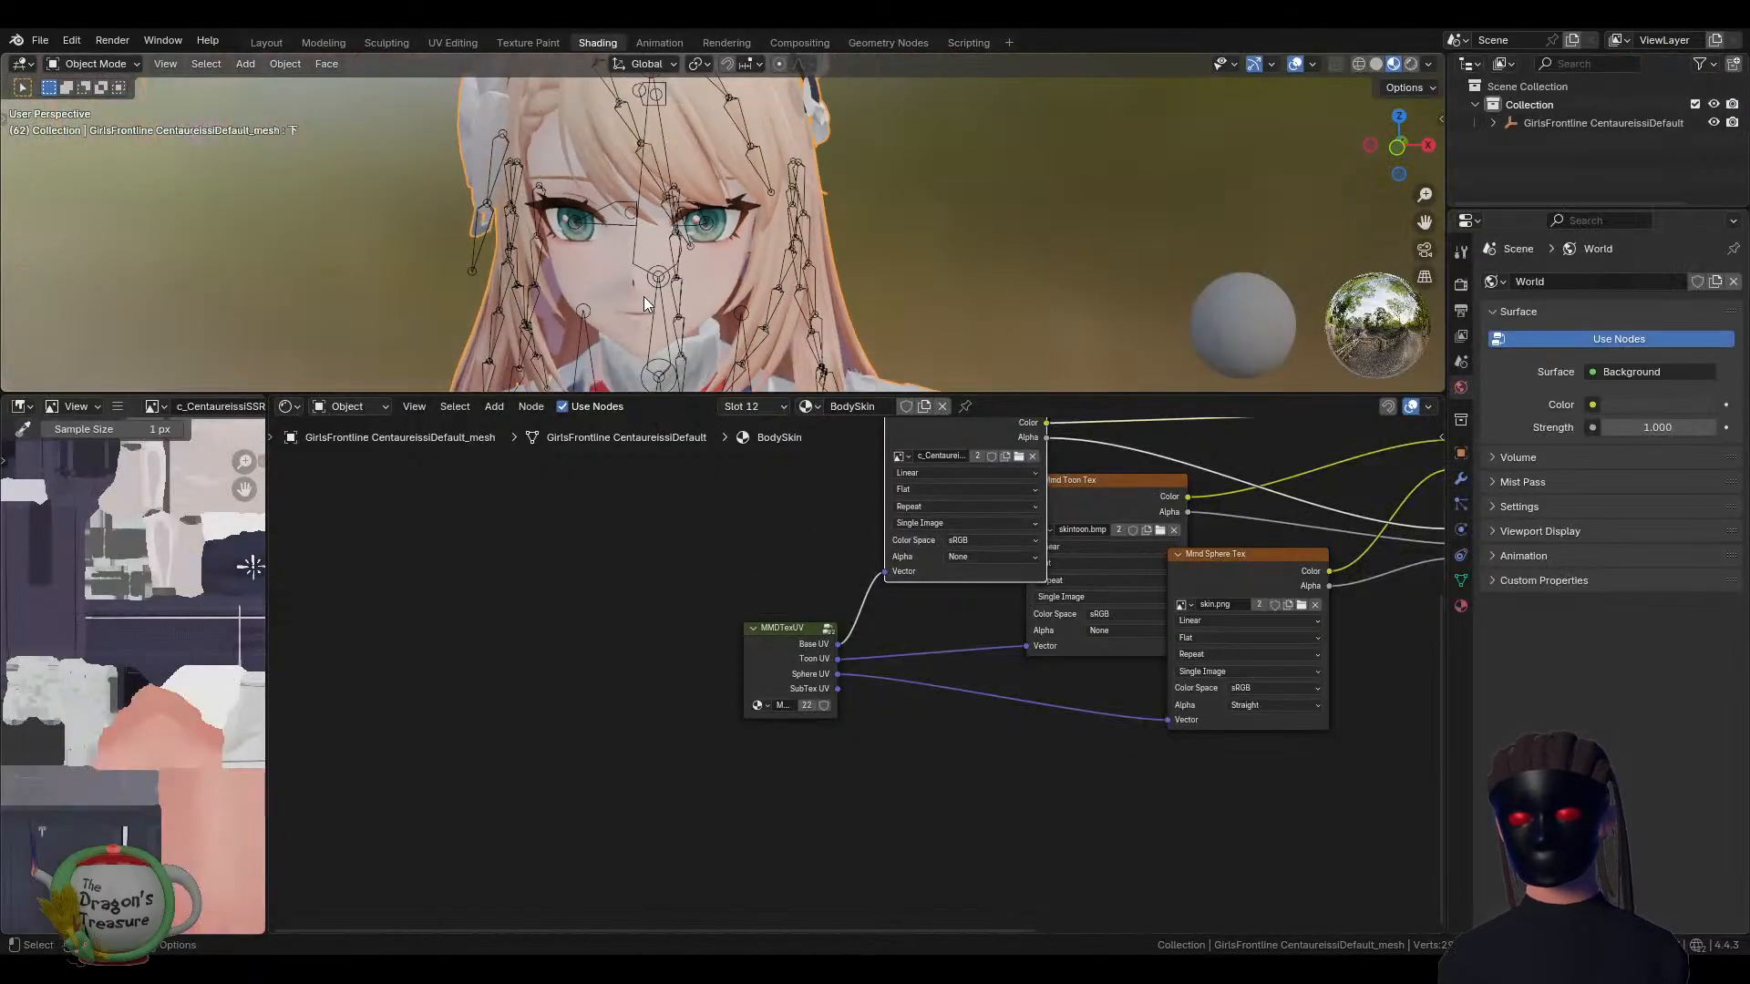
key(ctrl+space)
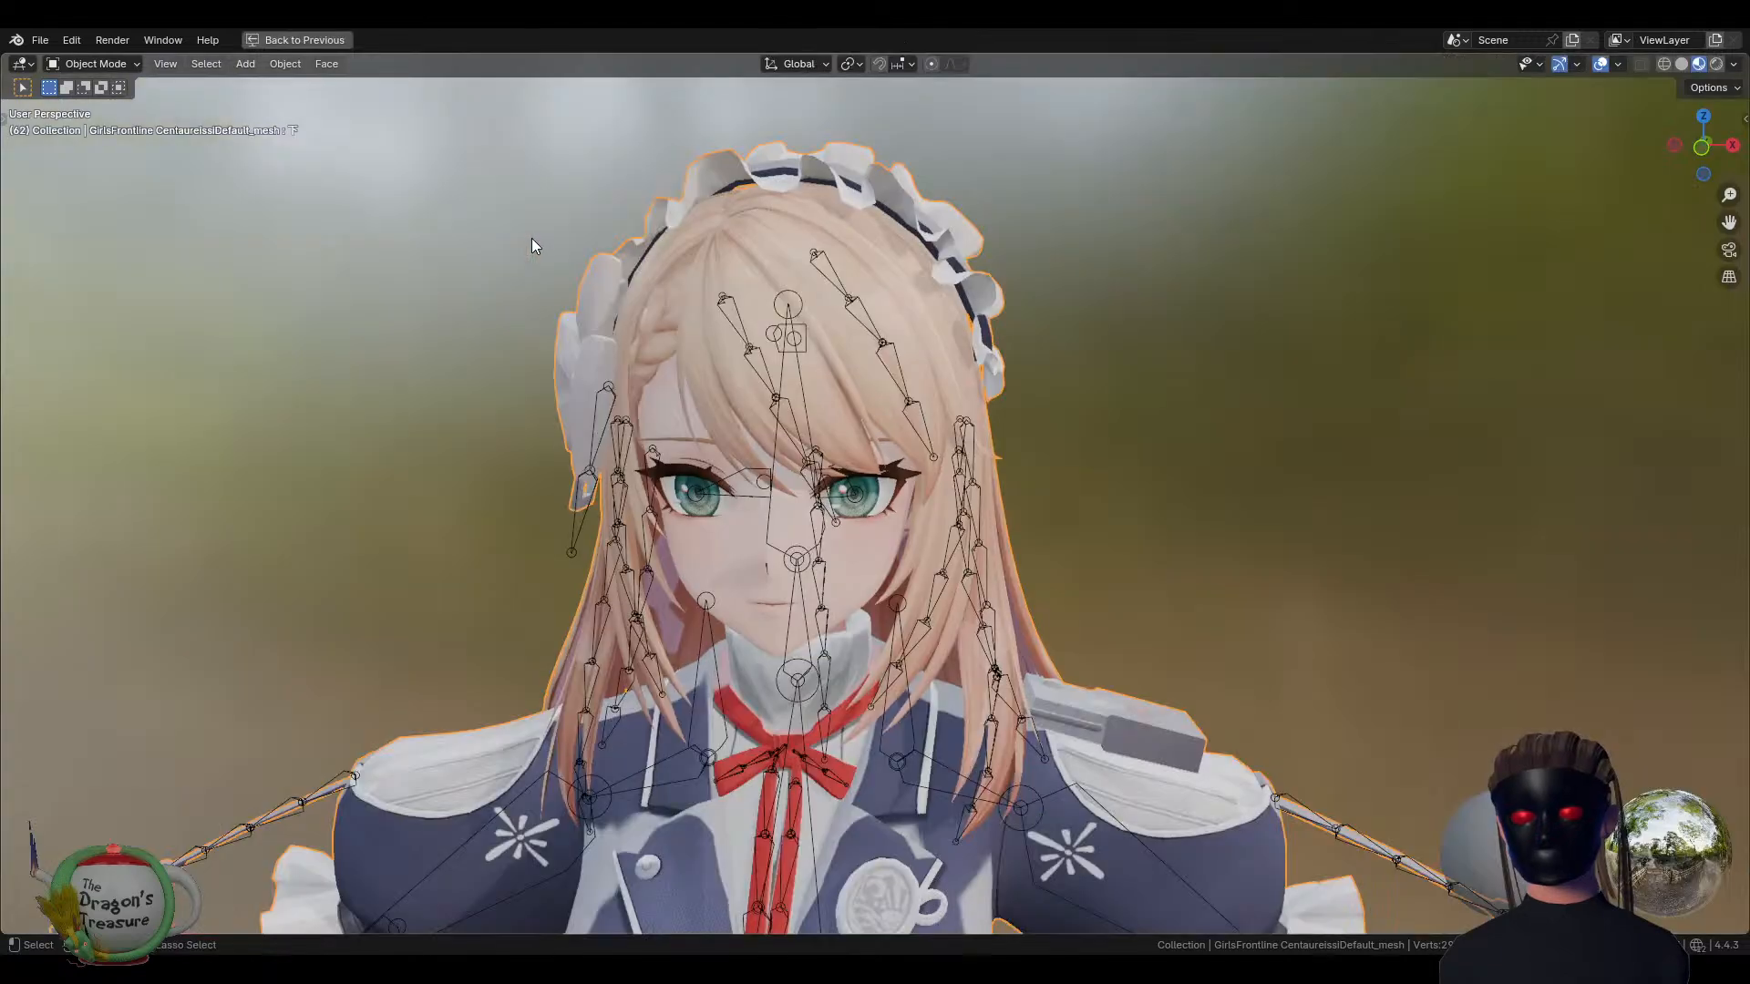
ctrl+middle_drag(687, 590, 953, 488)
scroll(809, 491, up, 2)
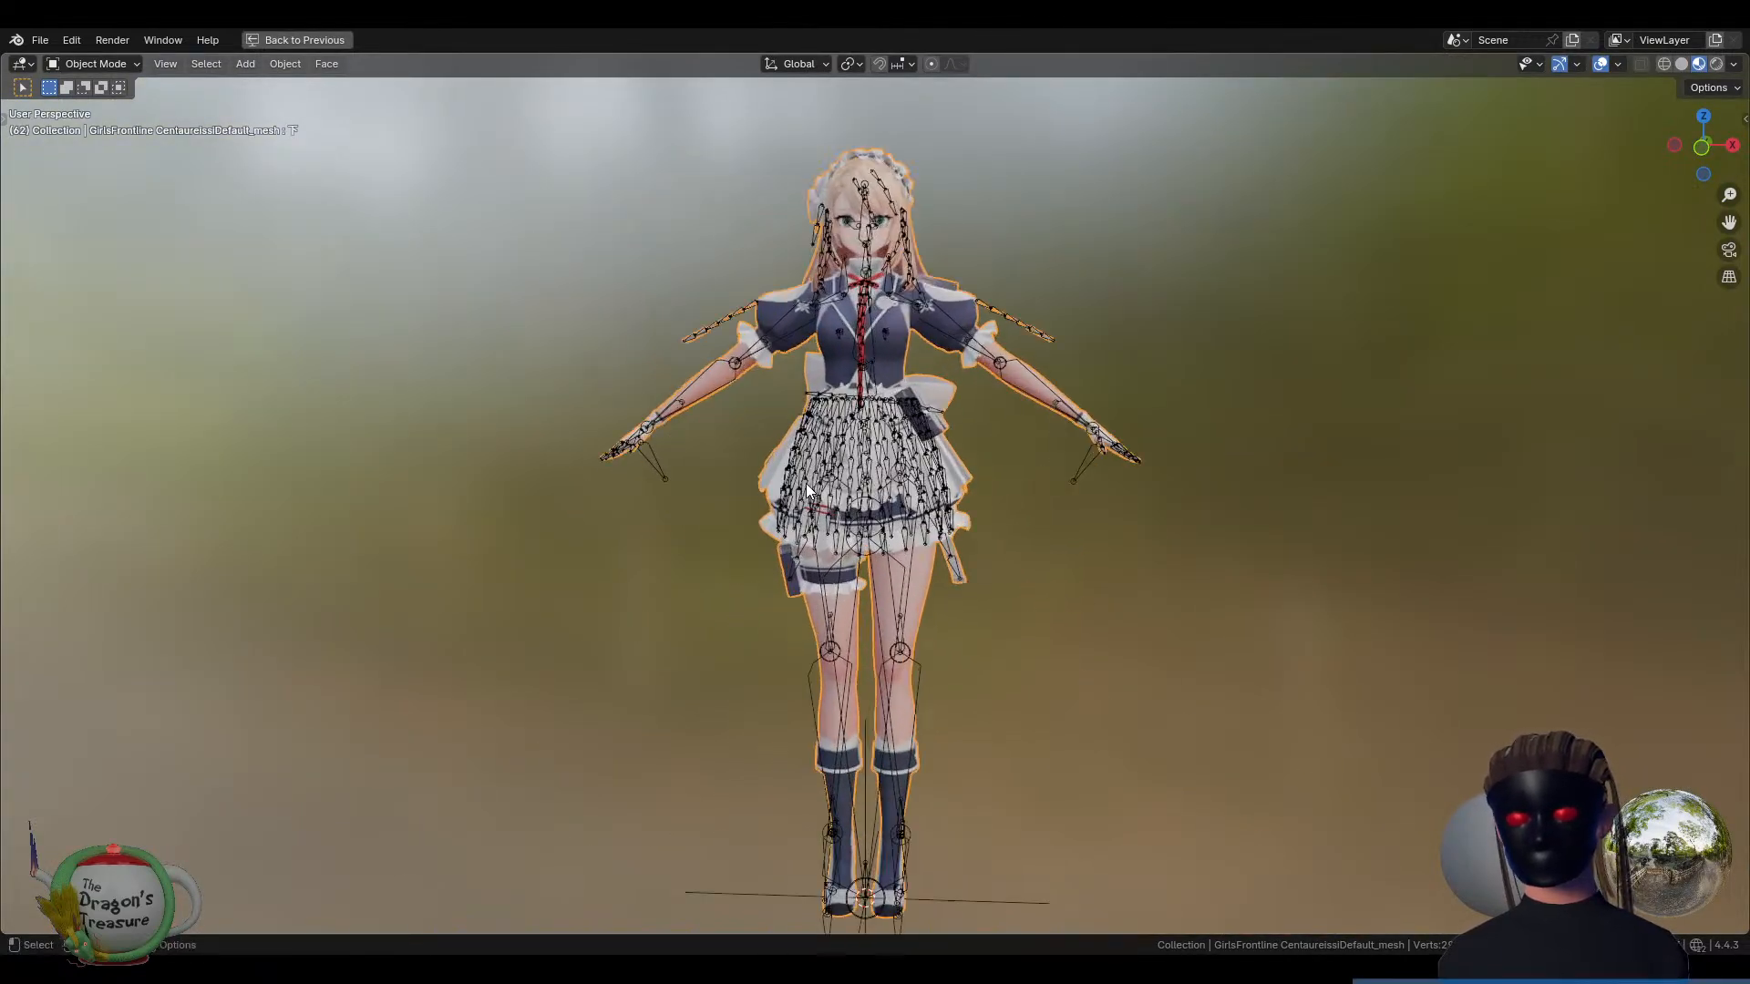
scroll(808, 490, down, 1)
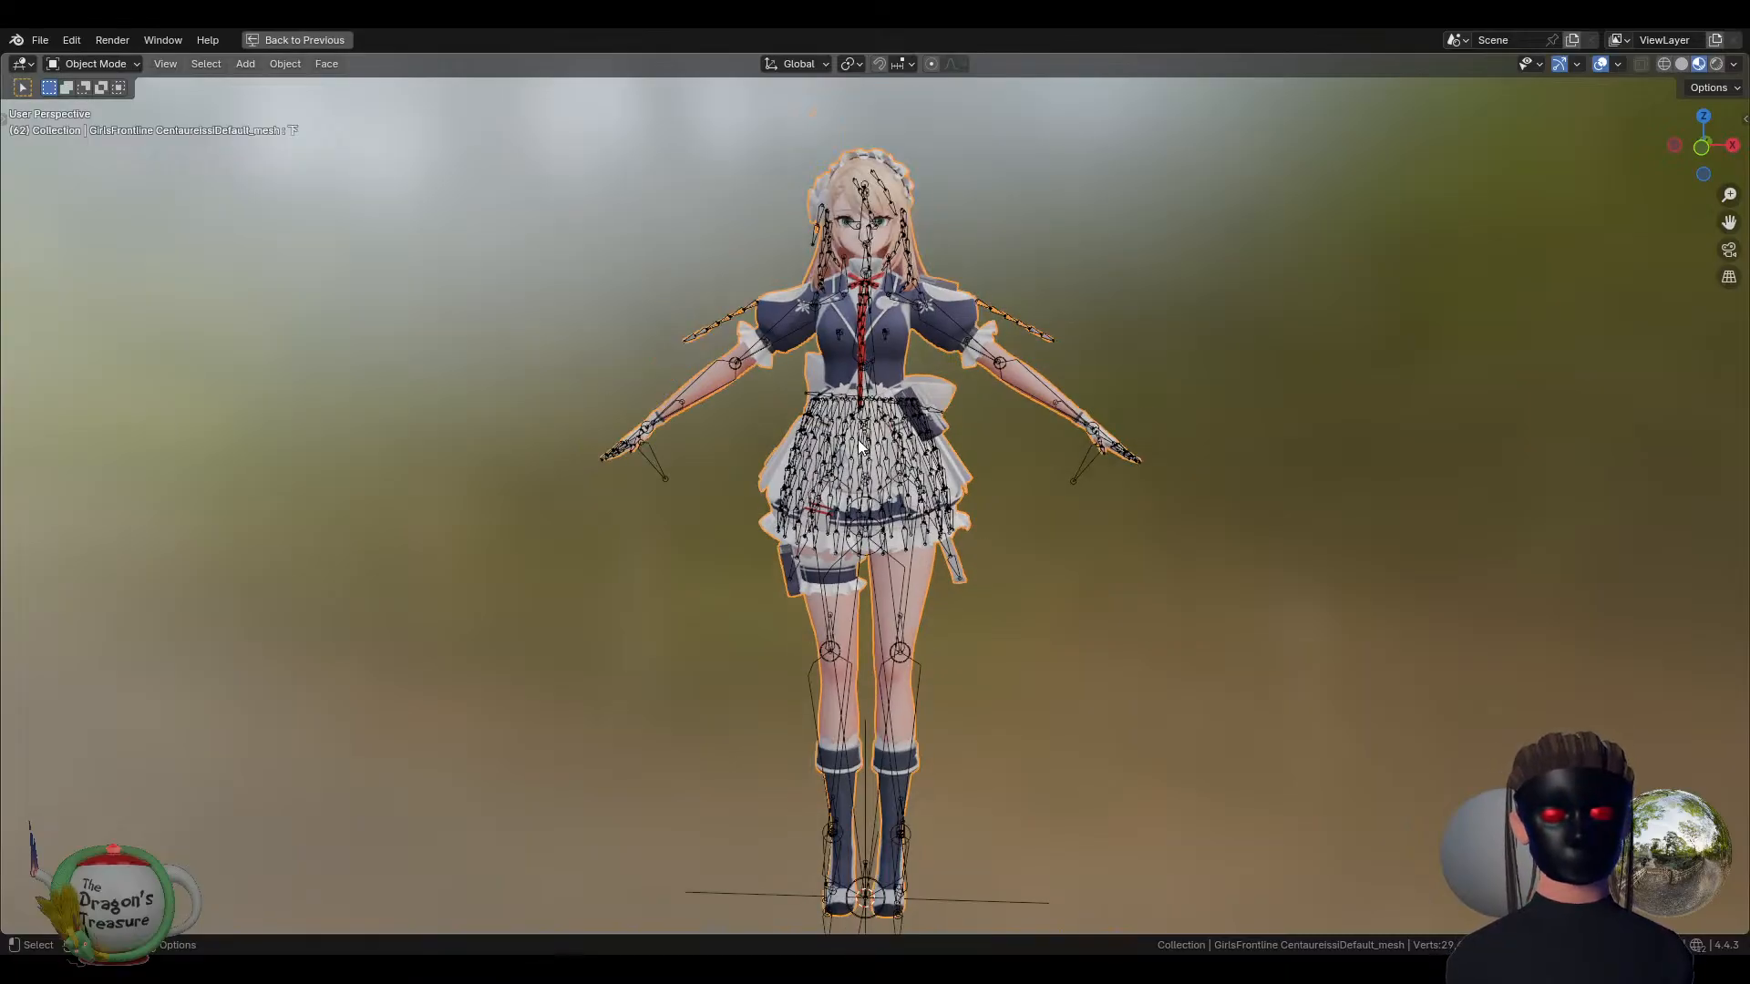
middle_drag(857, 441, 914, 496)
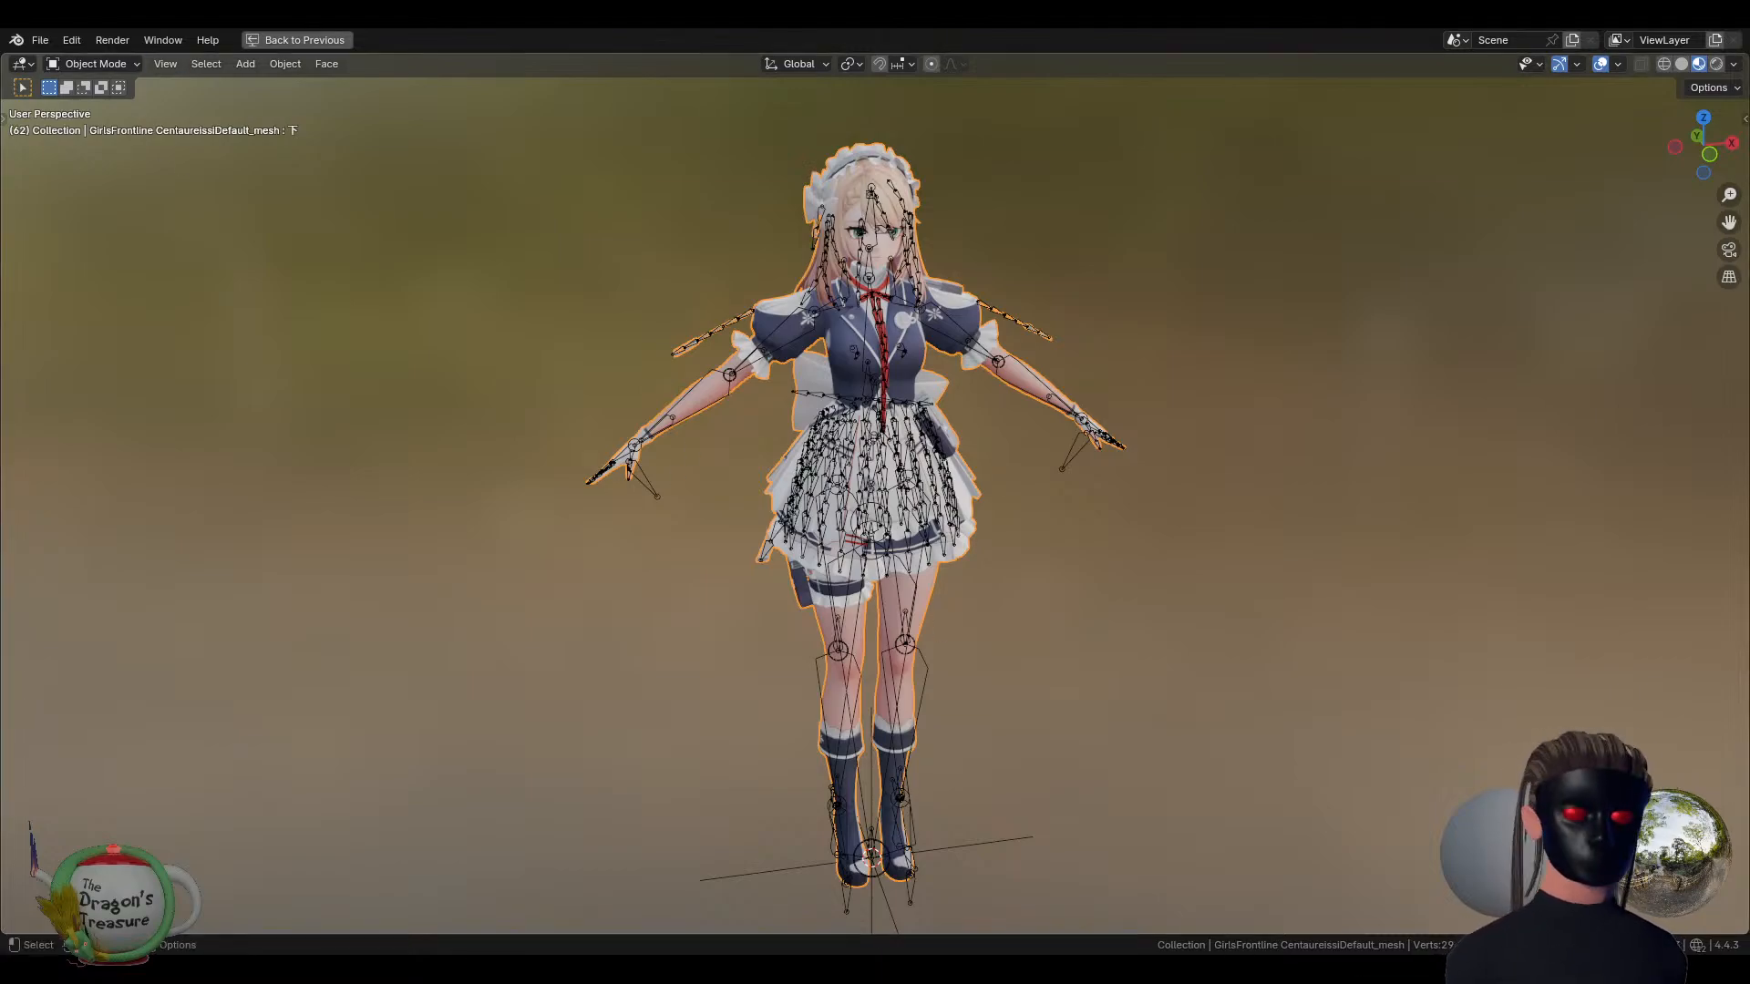
Look over the file import and export commands and open the Preferences
click(40, 39)
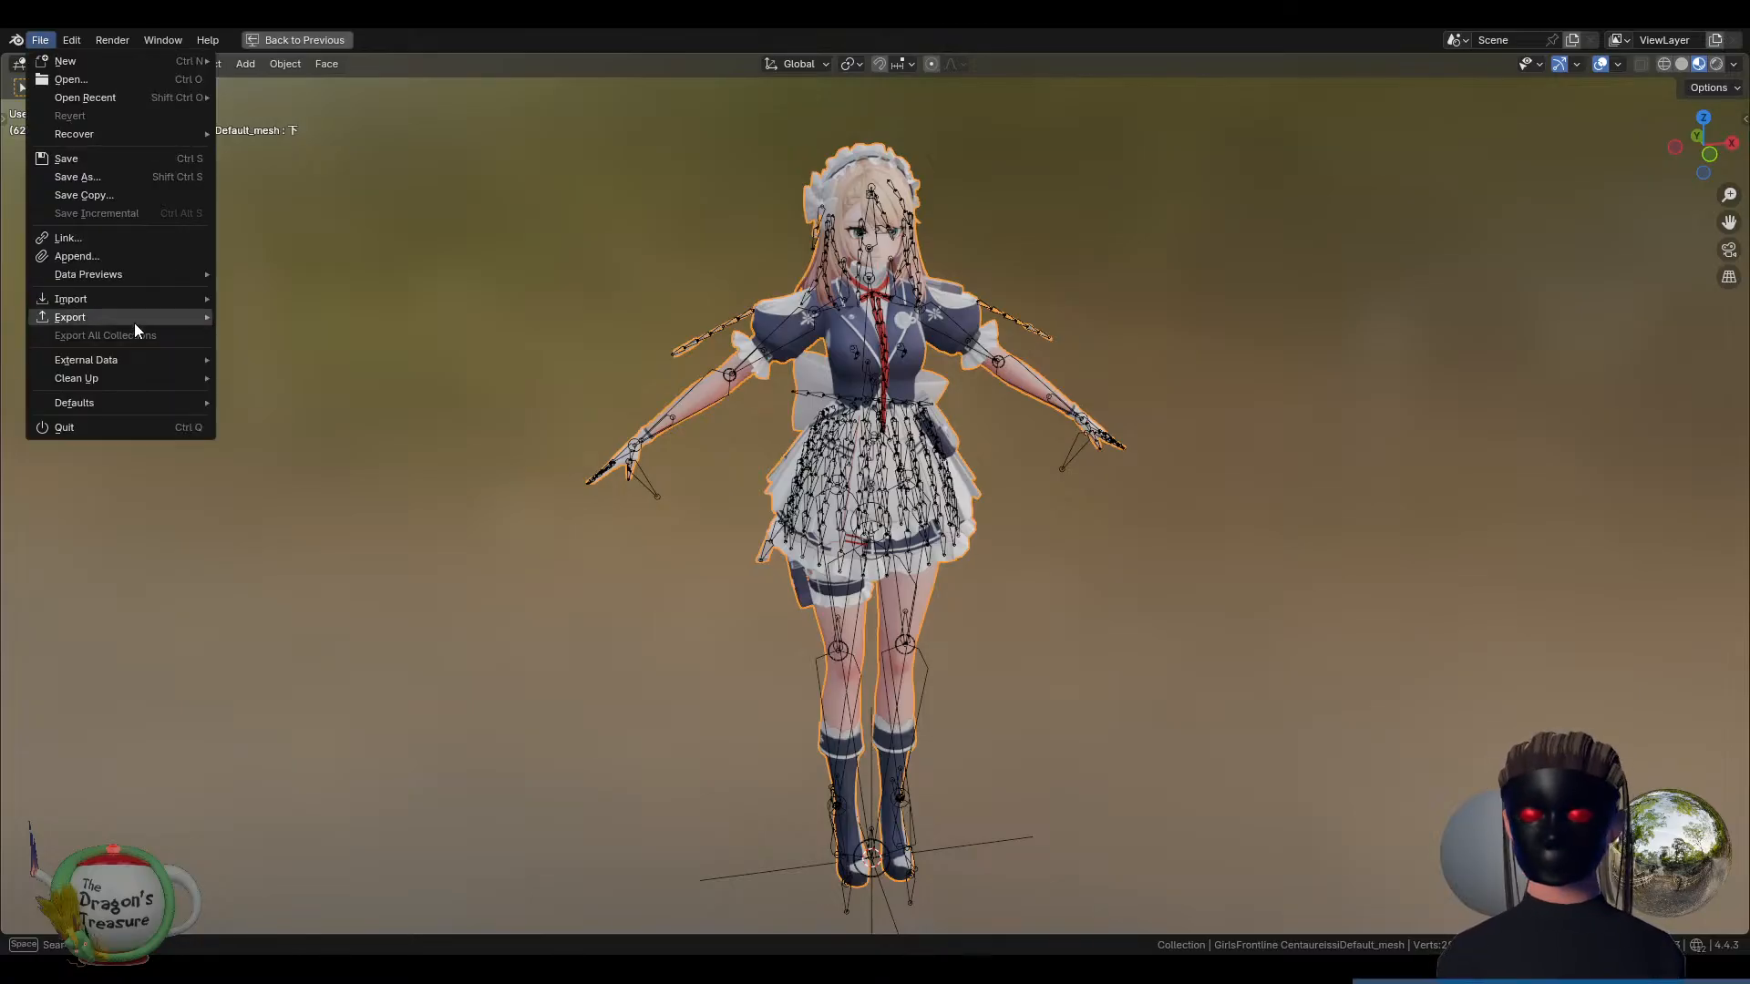
mouse_move(142, 305)
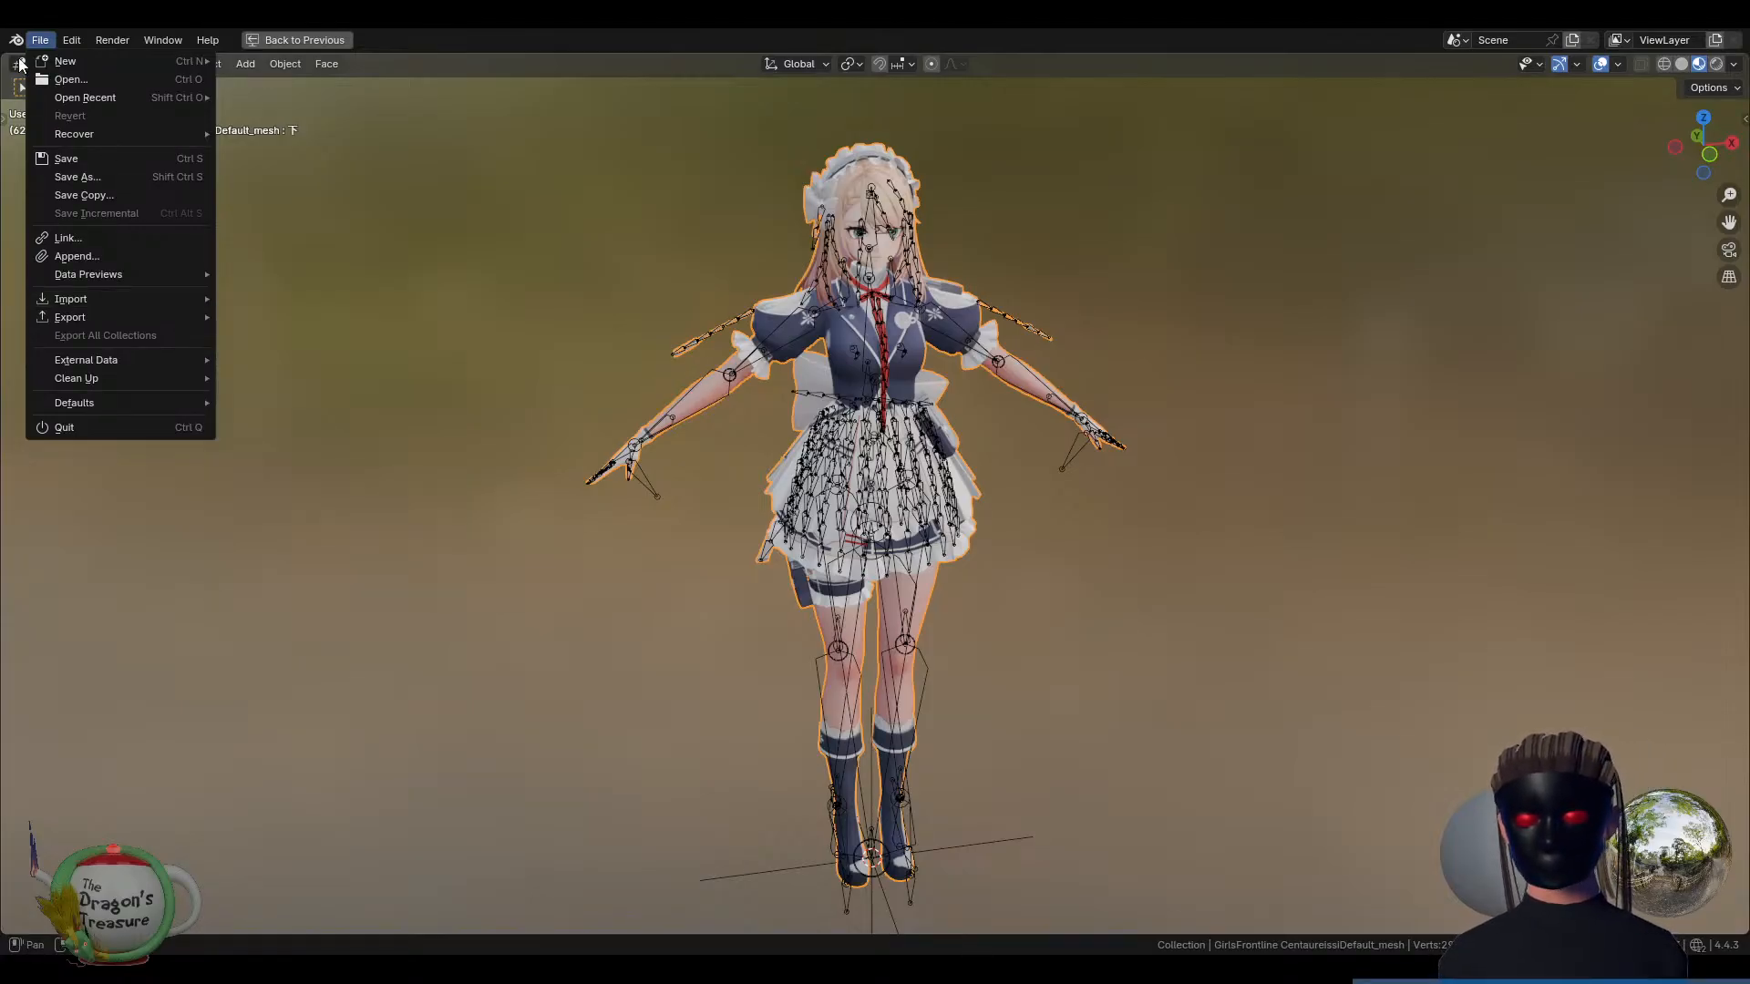
click(75, 44)
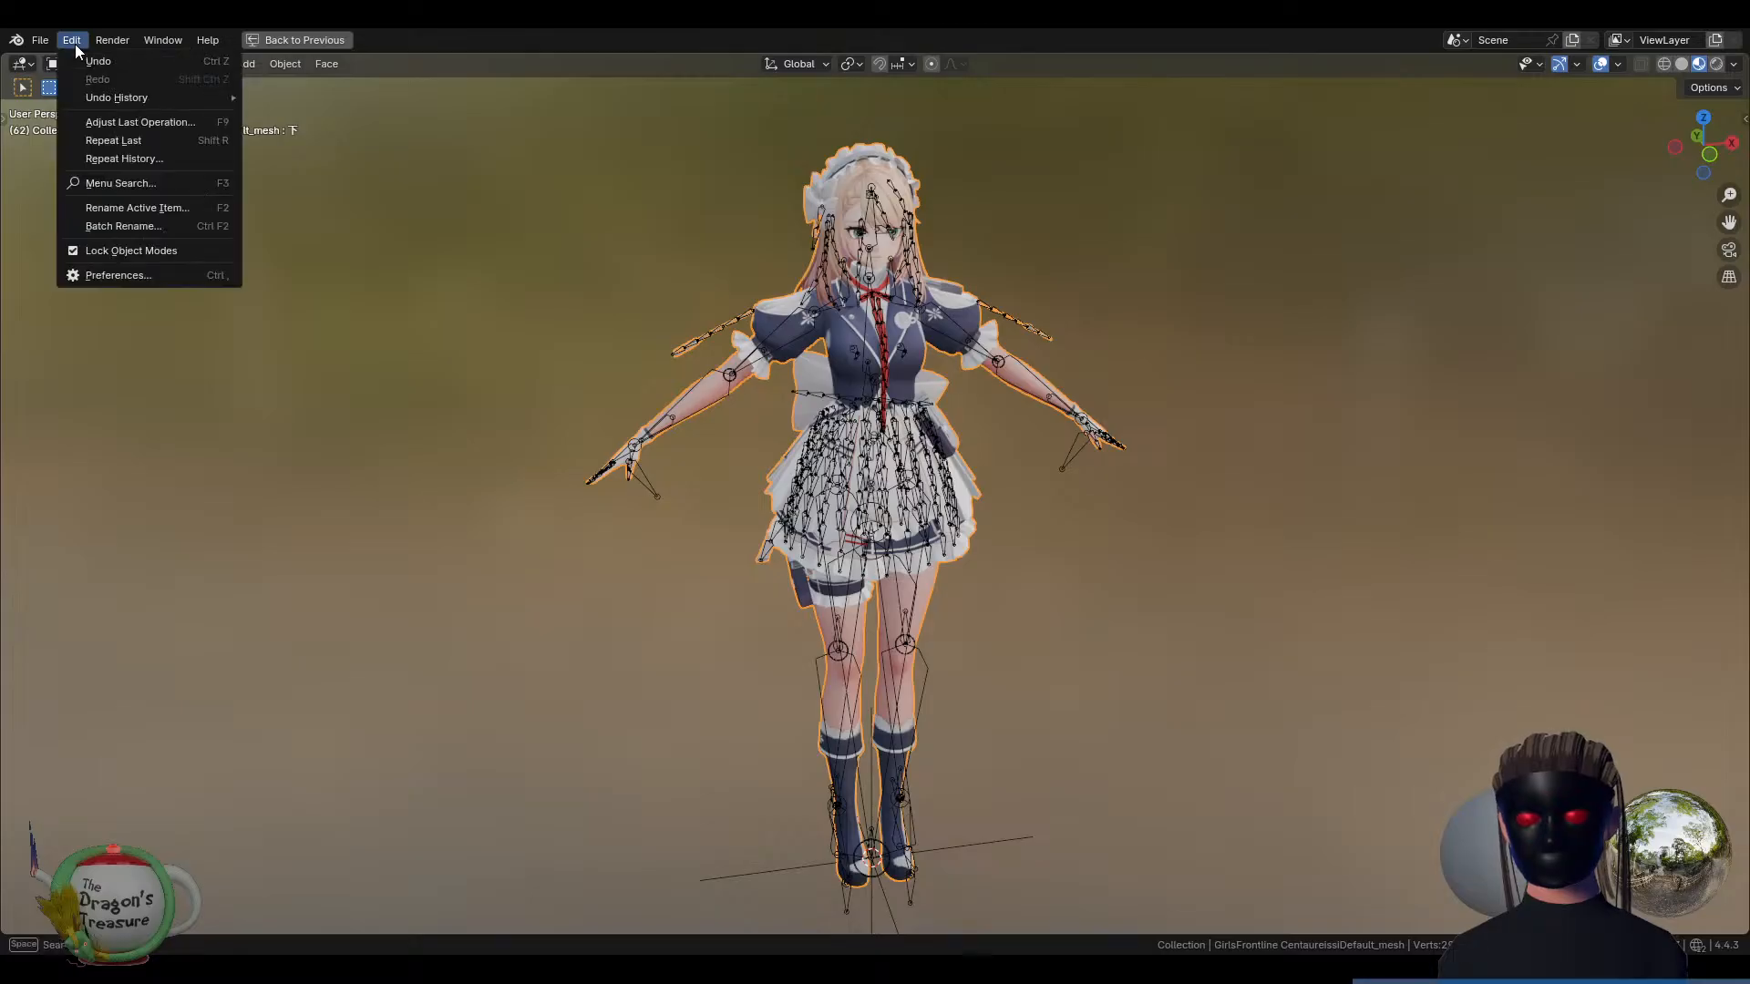
click(139, 277)
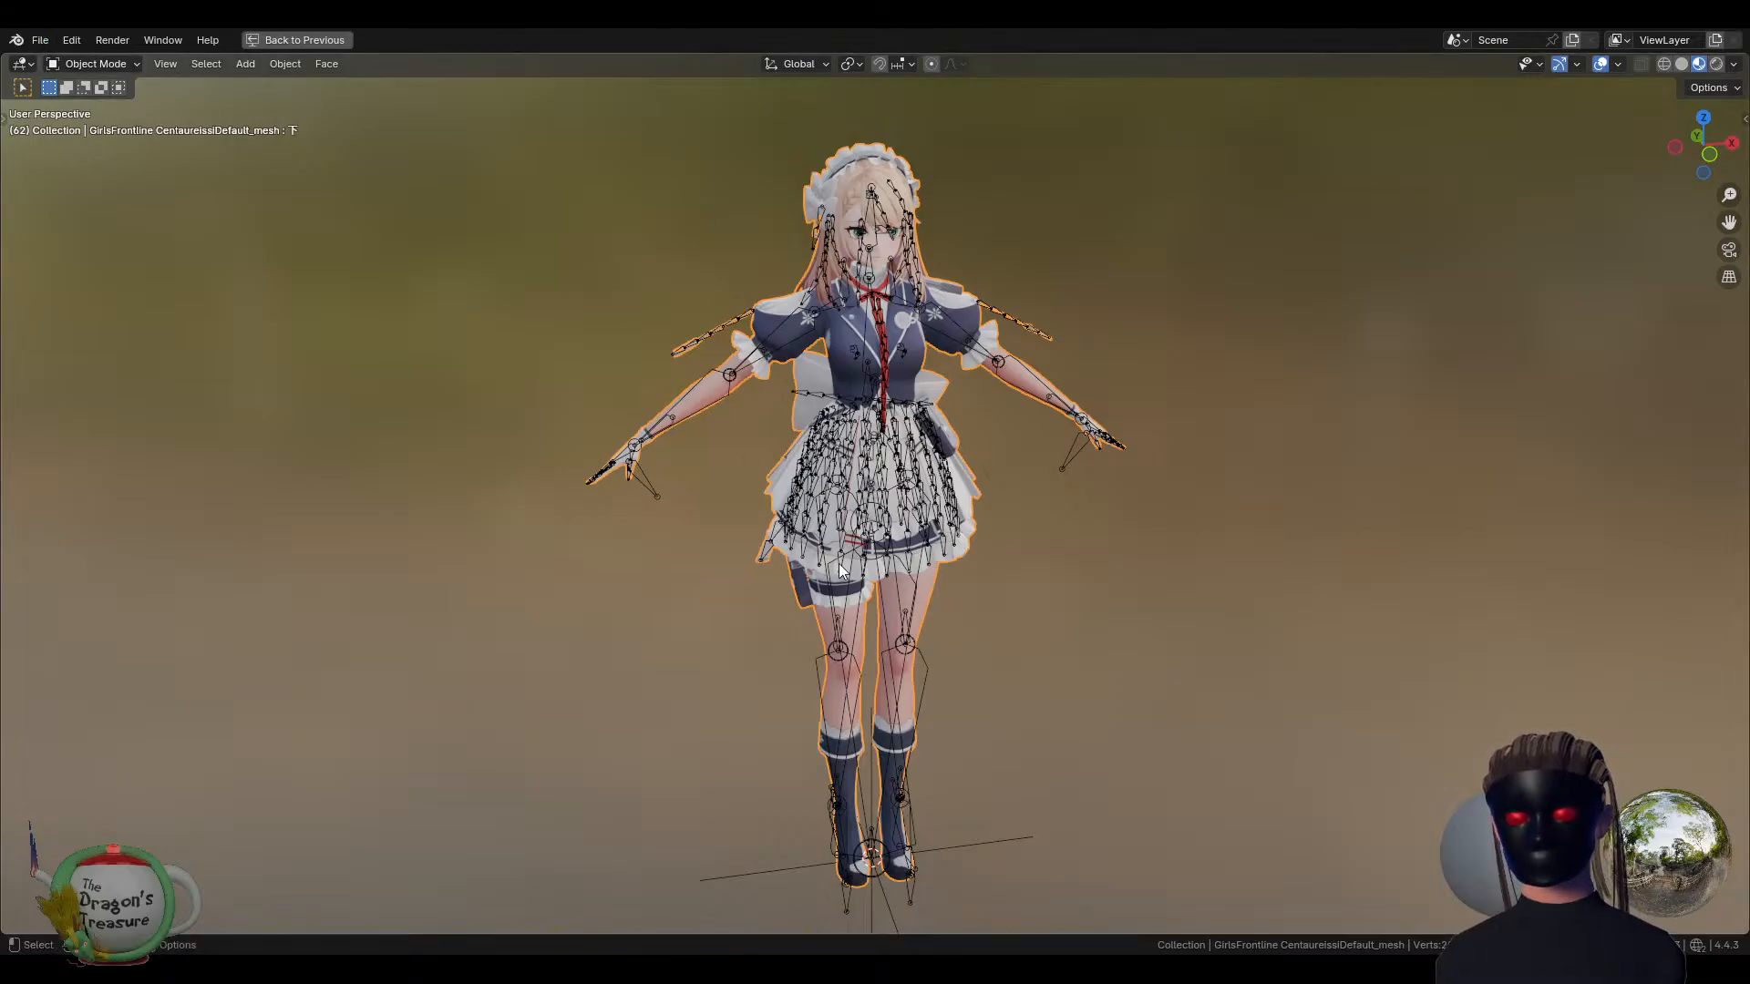
Restore the shading layout and select the MMDShaderDev group node in the BodySkin material's node tree
key(ctrl+space)
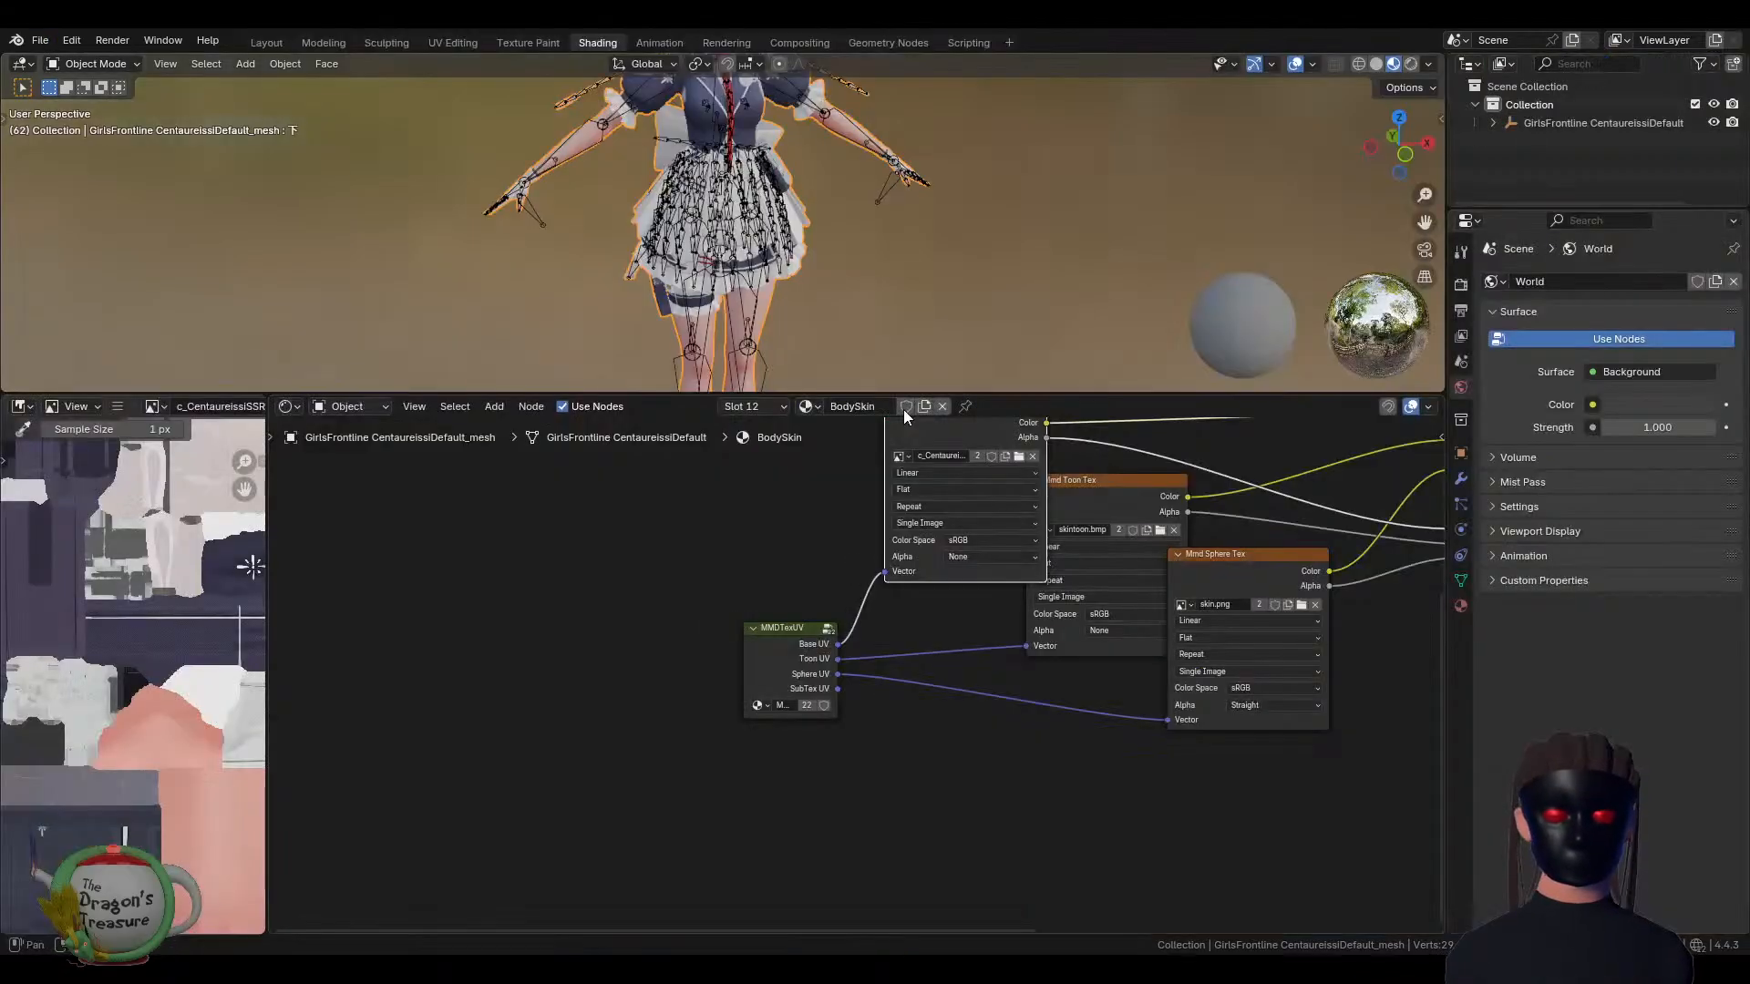
scroll(970, 619, down, 3)
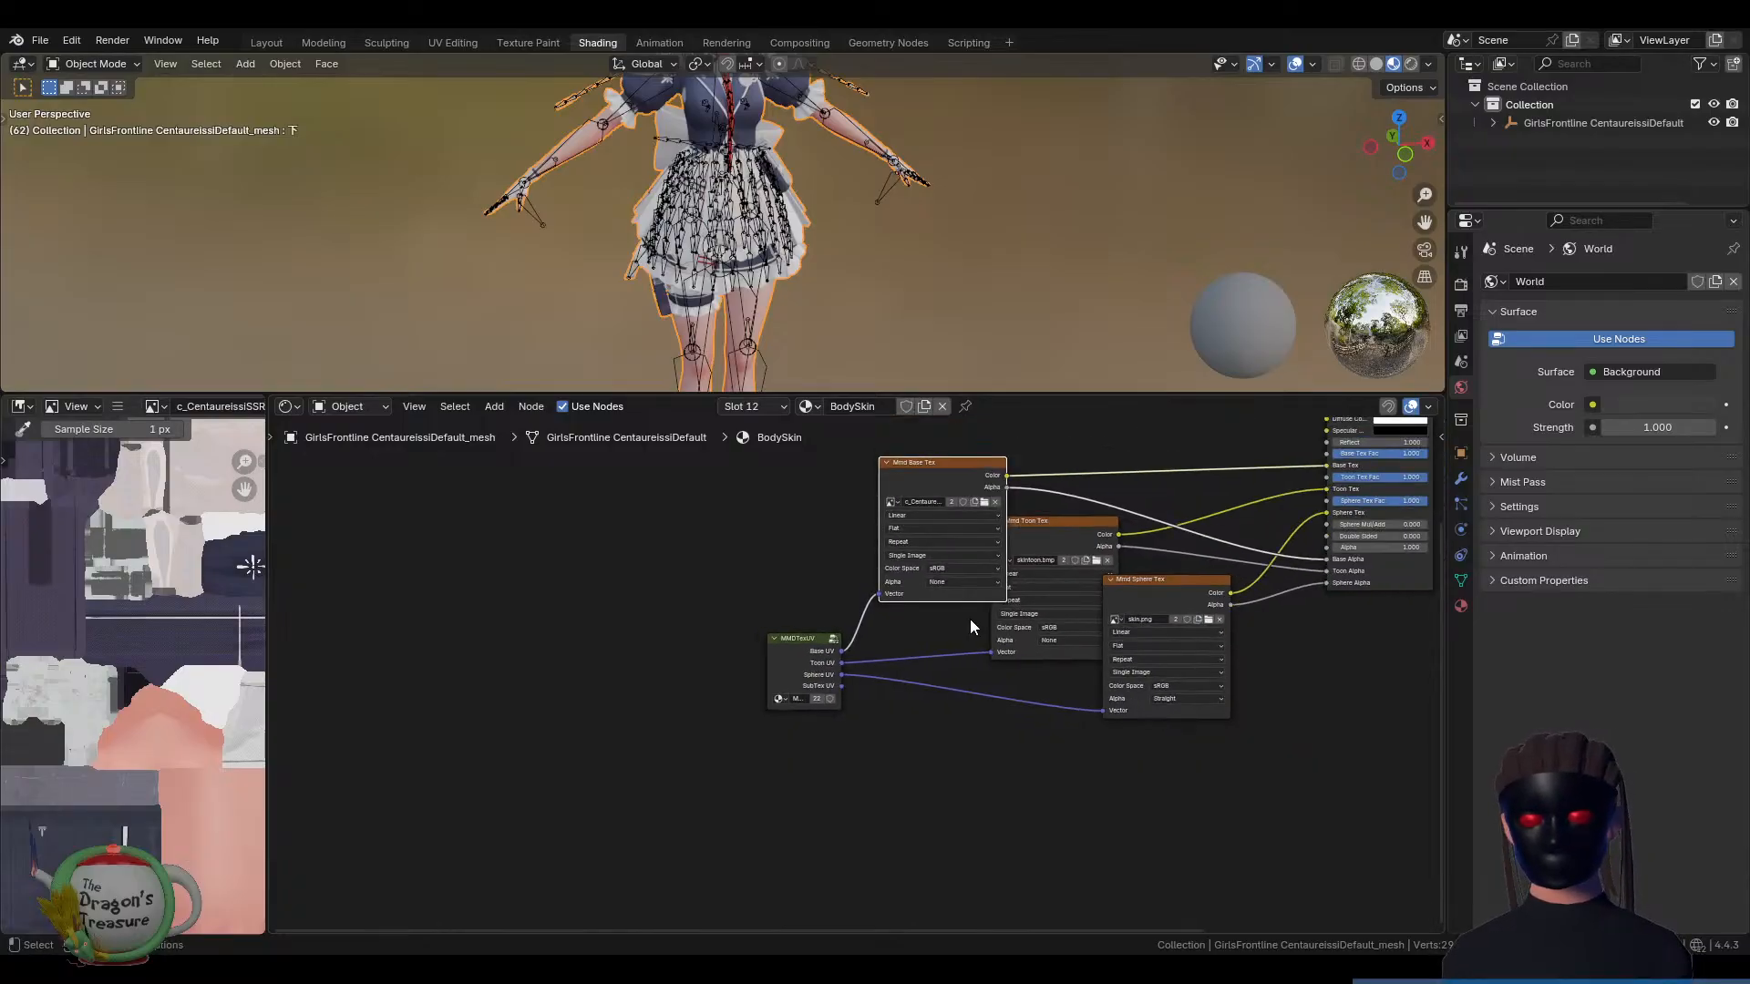
middle_drag(1169, 678, 1057, 718)
click(1096, 531)
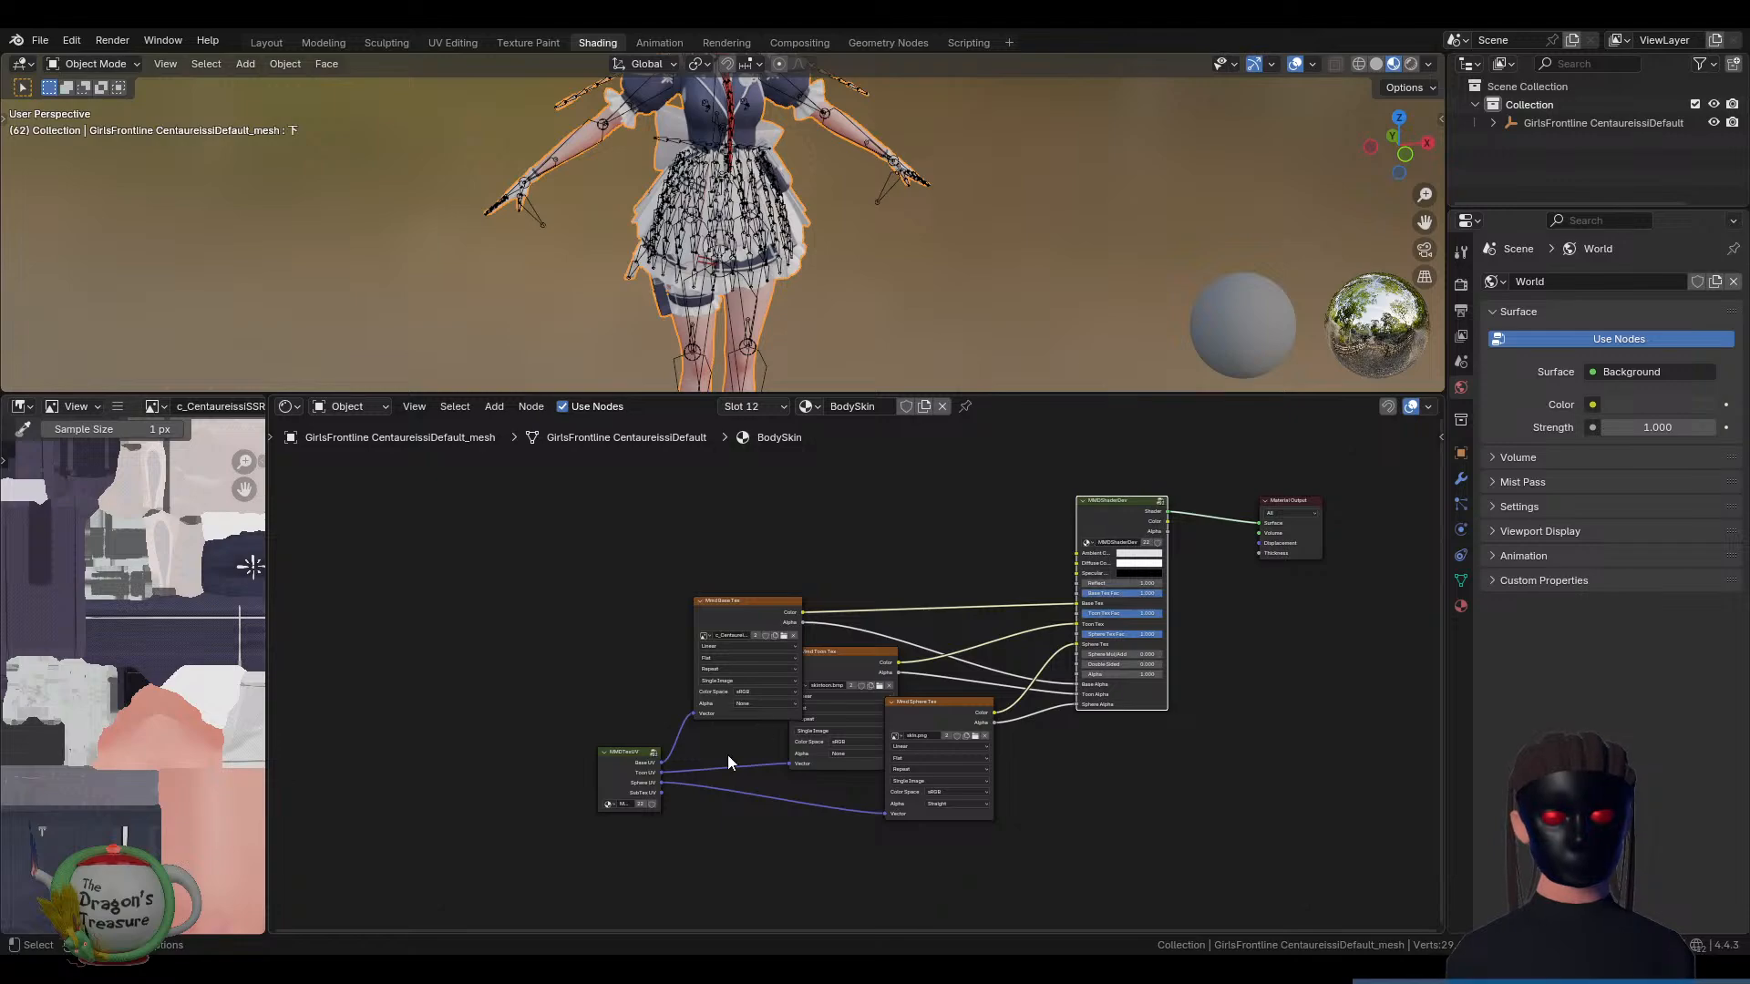
Examine the nodes inside the MMDShaderDev group of the BodySkin material and return to the main node tree
key(Tab)
key(Tab)
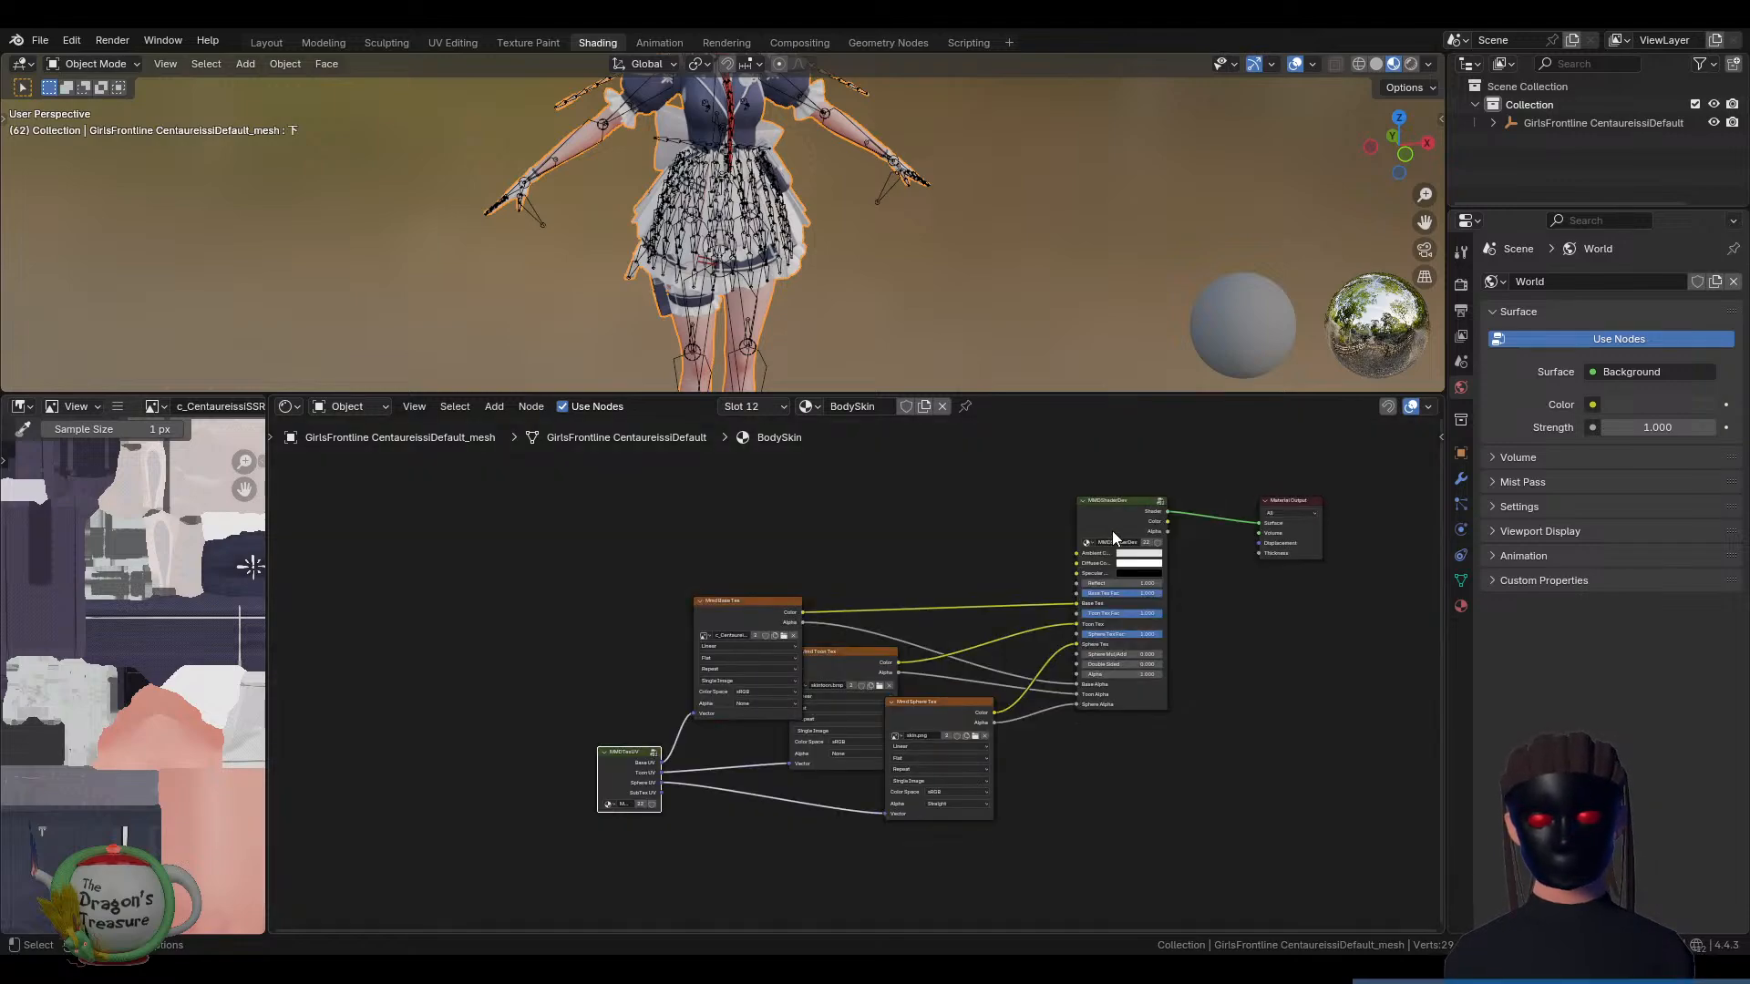
key(Tab)
scroll(921, 734, down, 4)
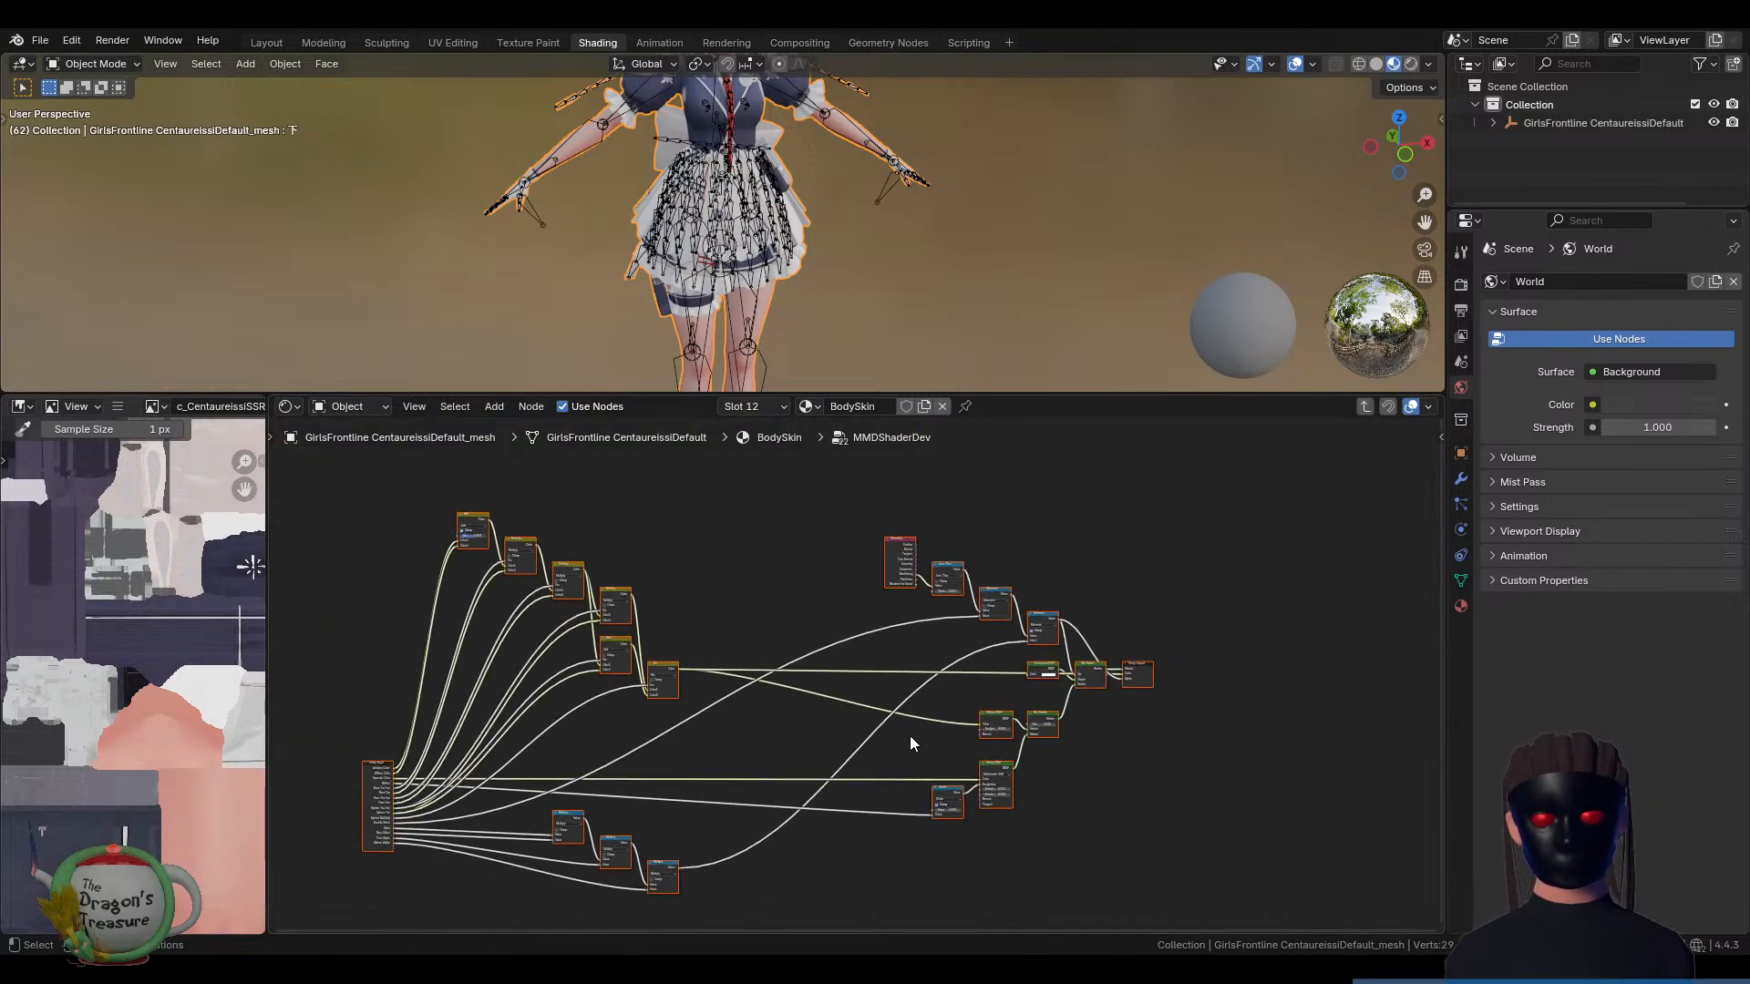
key(Tab)
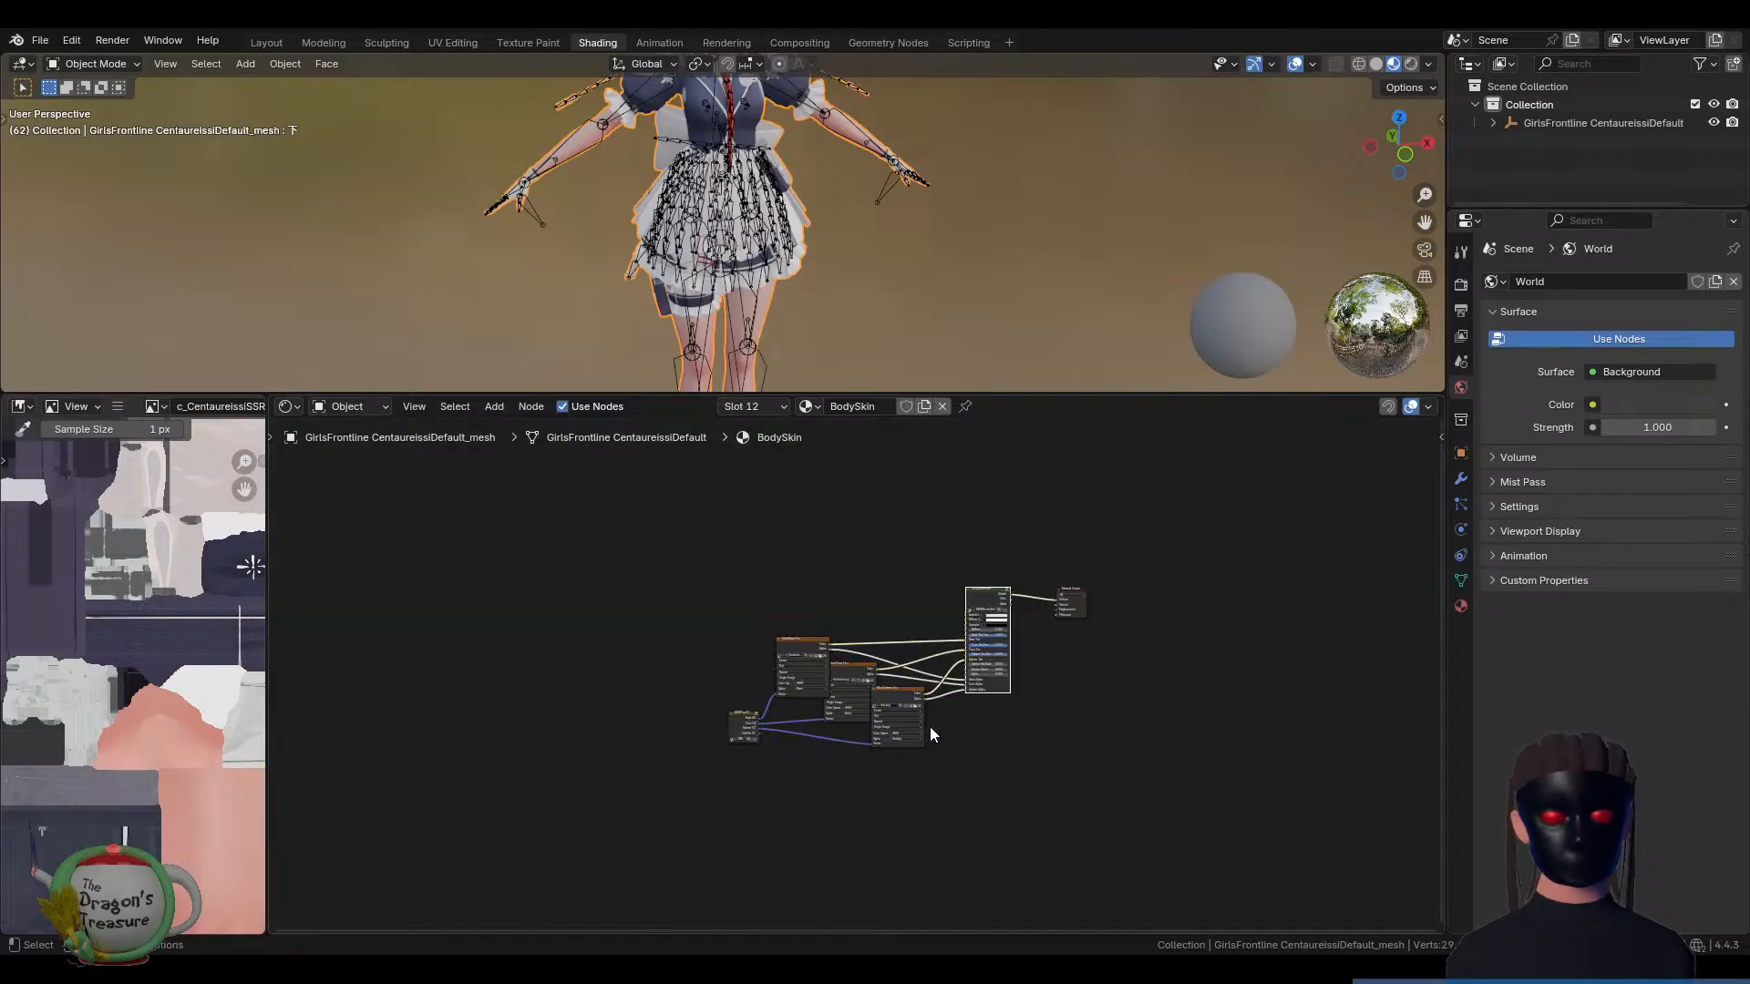
Add a Principled BSDF node beside the MMDShaderDev group, view its inputs up close, and delete it
scroll(1070, 700, up, 3)
key(shift+a)
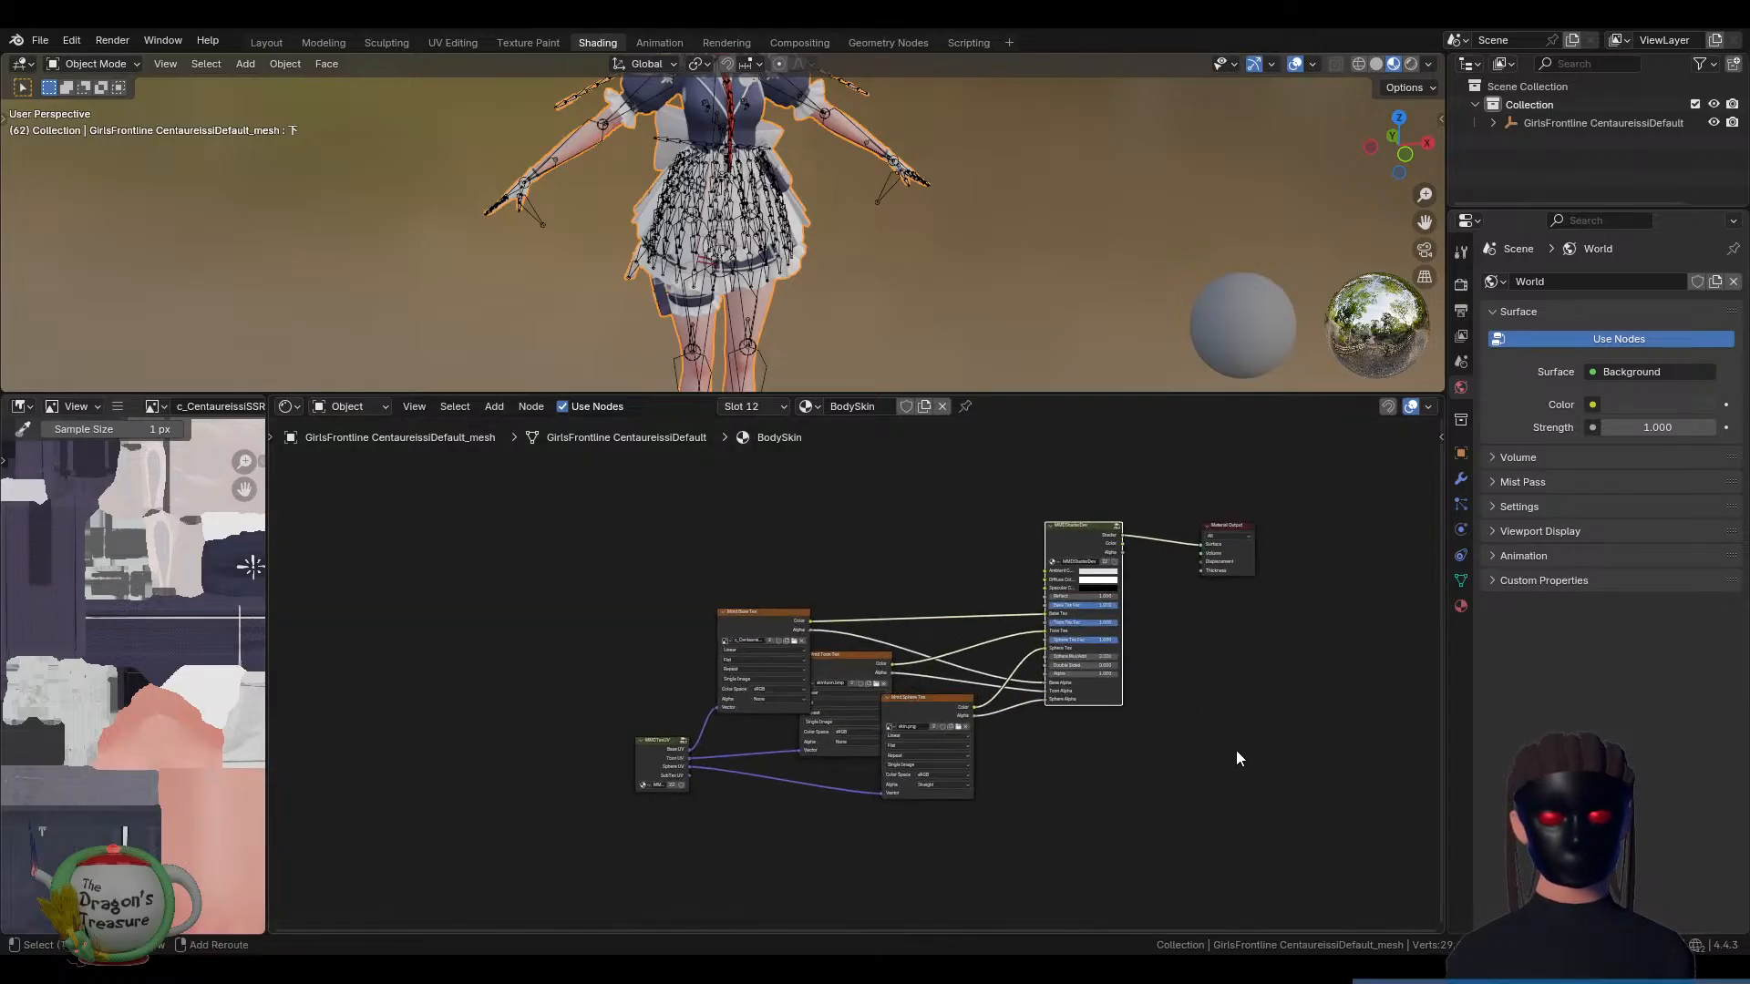
mouse_move(1236, 758)
mouse_move(1205, 798)
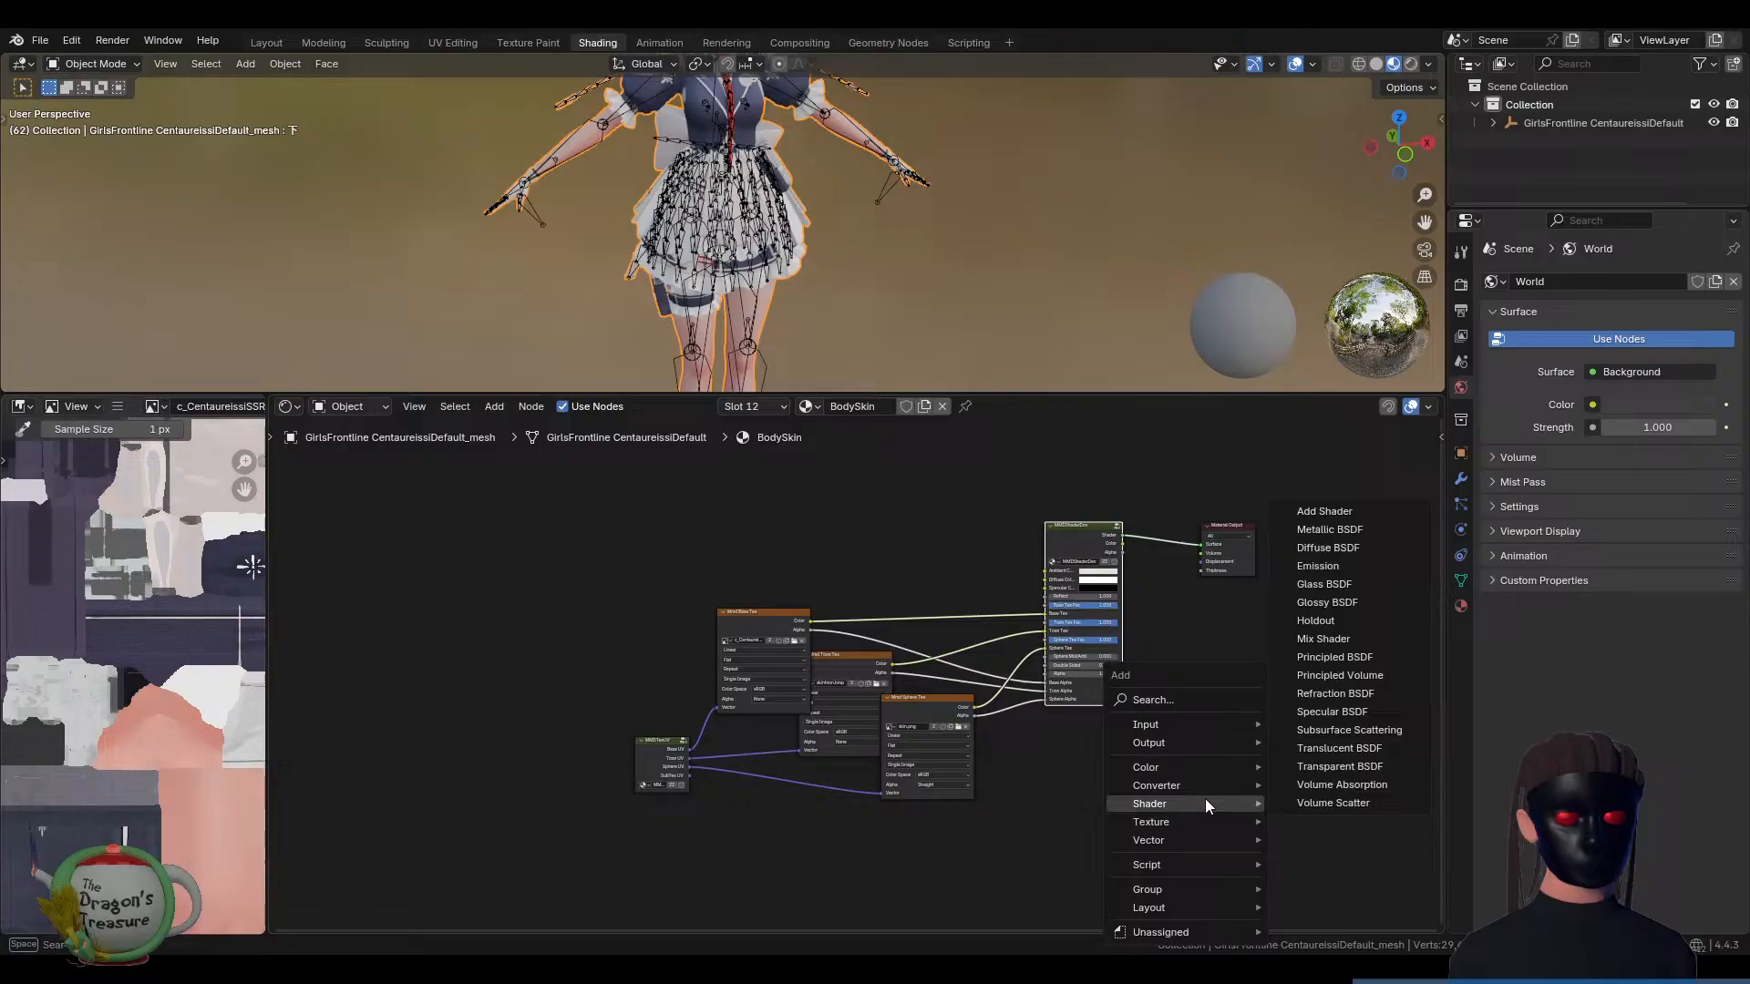
click(1331, 664)
click(1185, 653)
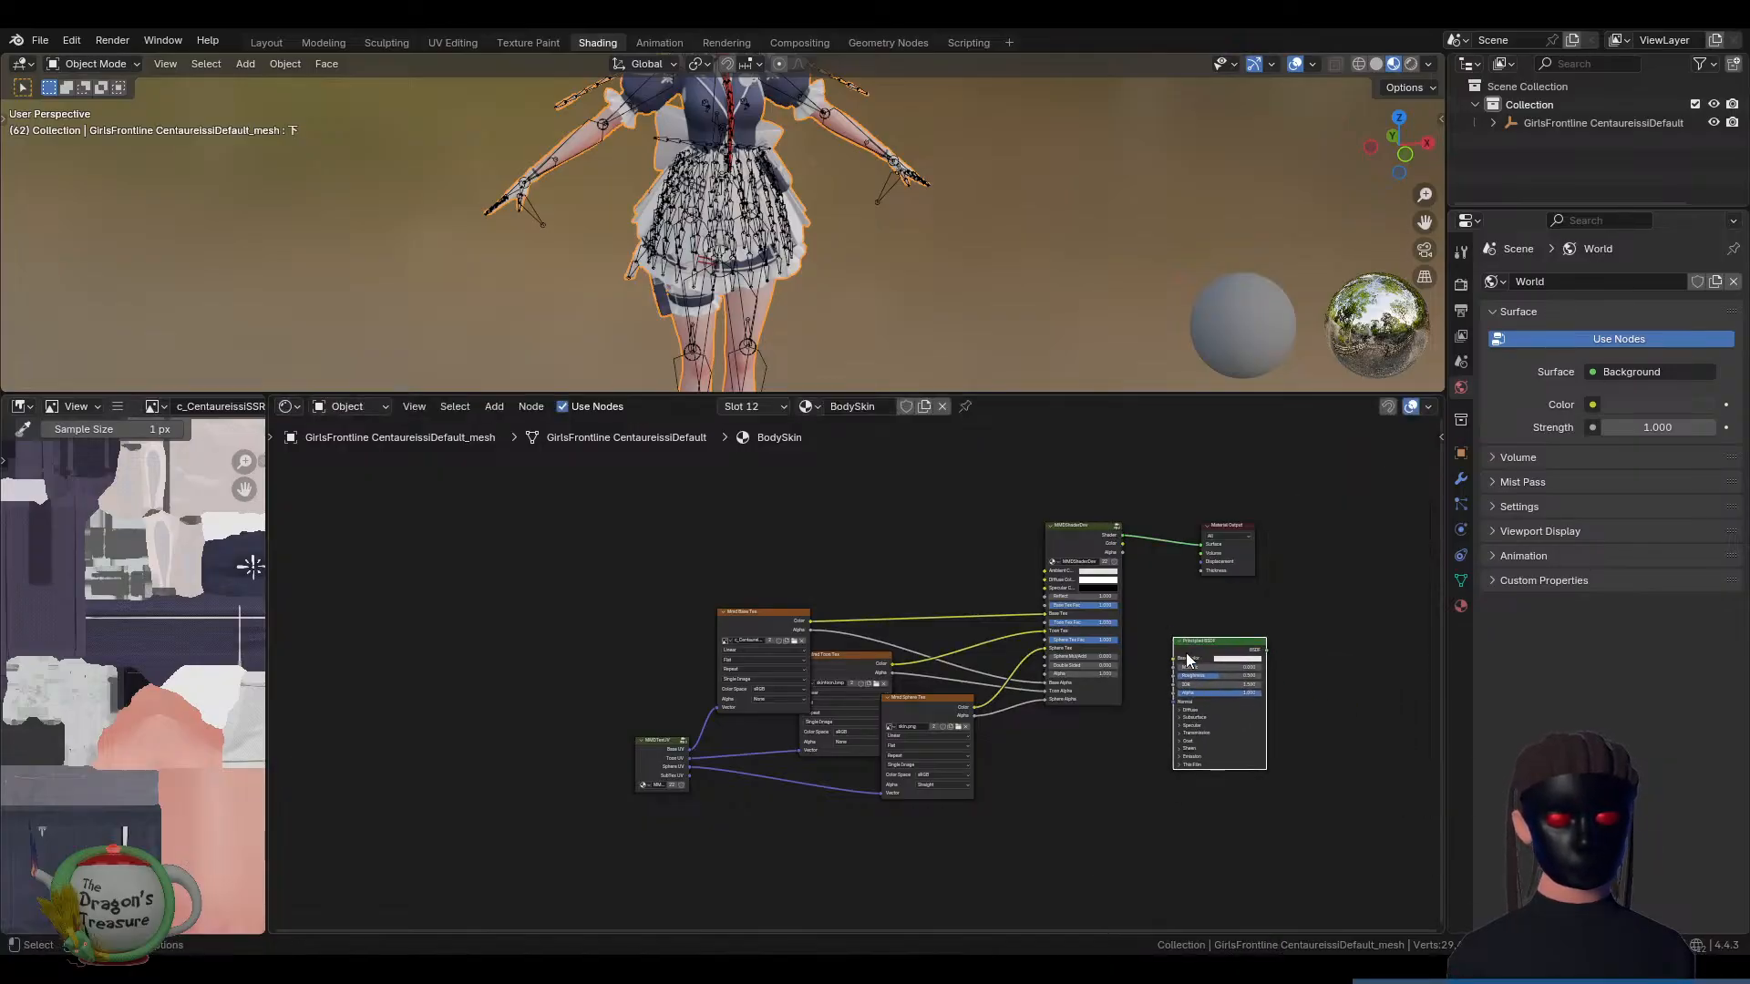
scroll(1184, 653, up, 2)
middle_drag(1228, 753, 982, 702)
scroll(983, 702, up, 2)
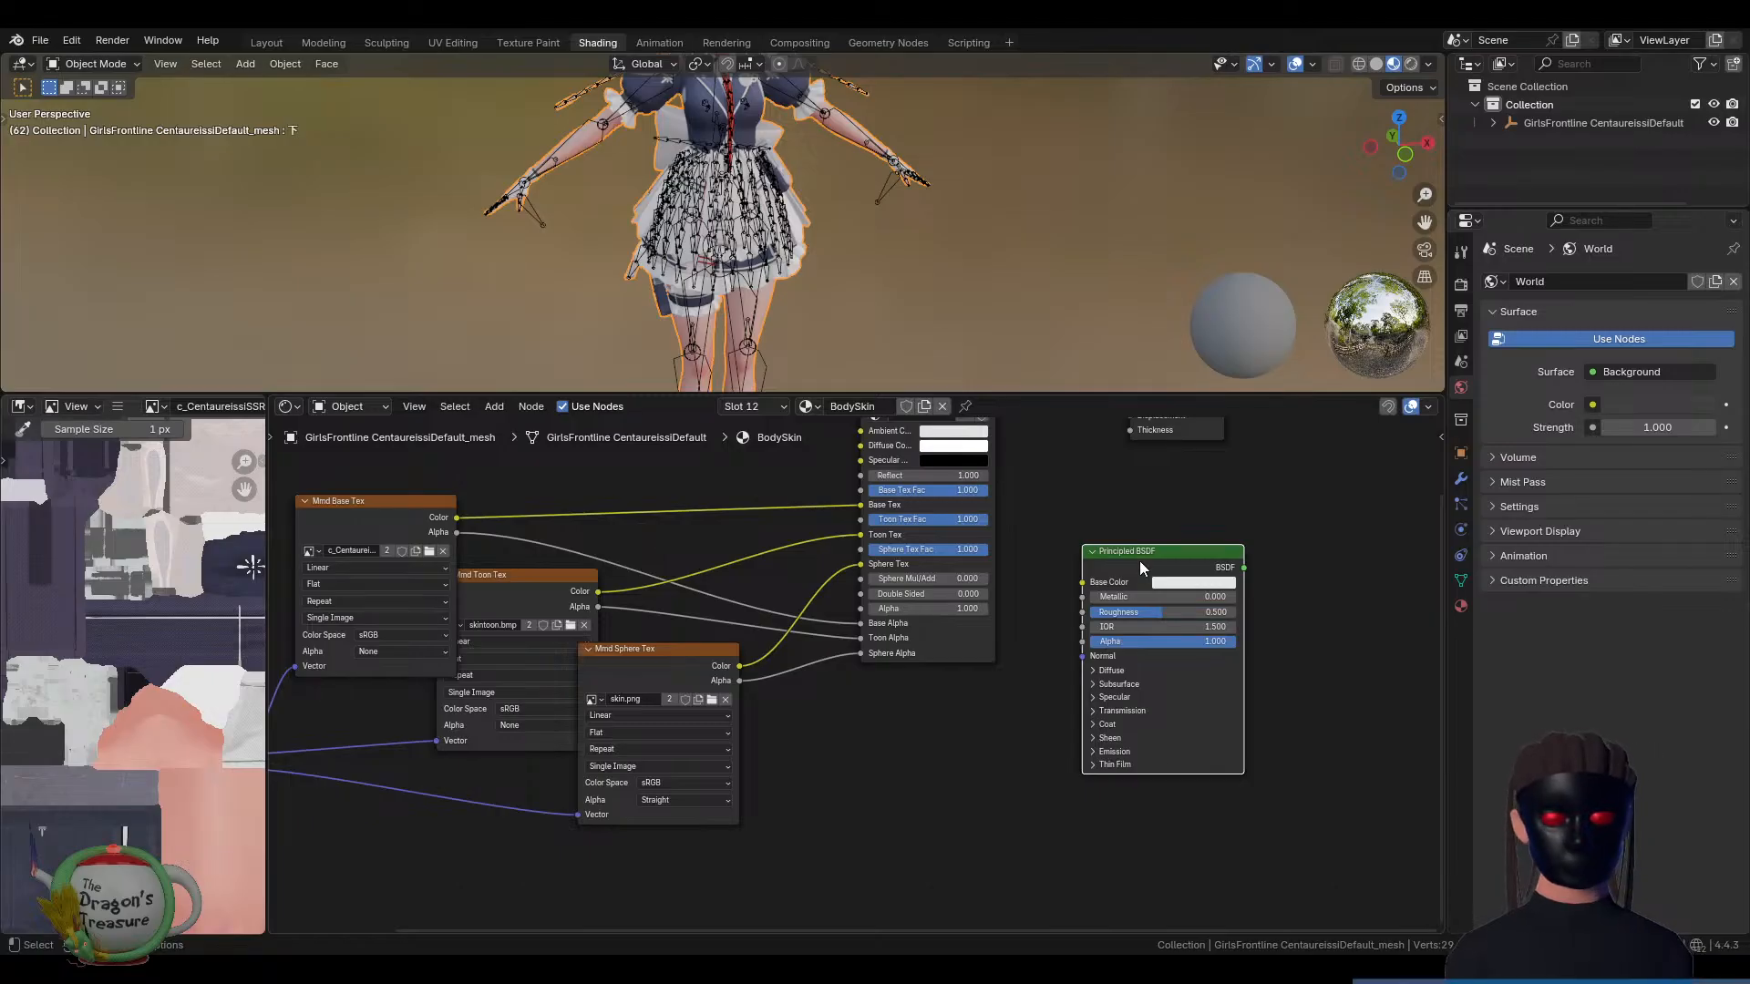
key(x)
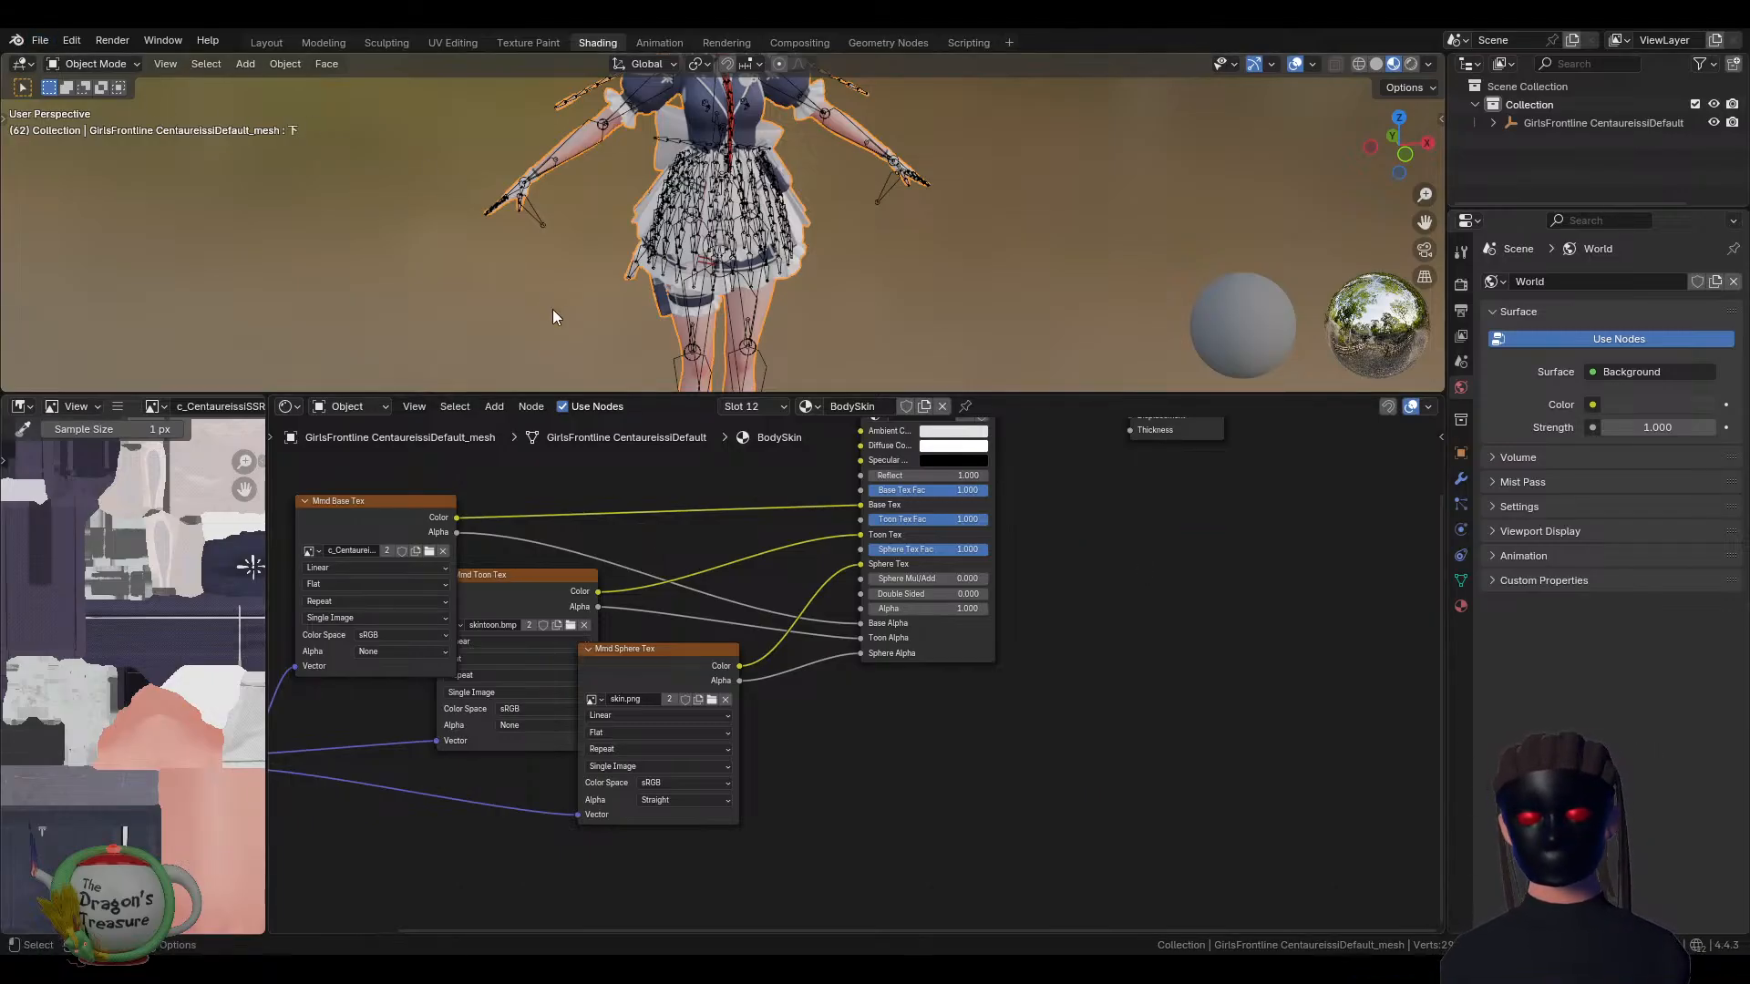
Switch to the Layout workspace and show the character mesh in Edit Mode with solid shading
click(251, 42)
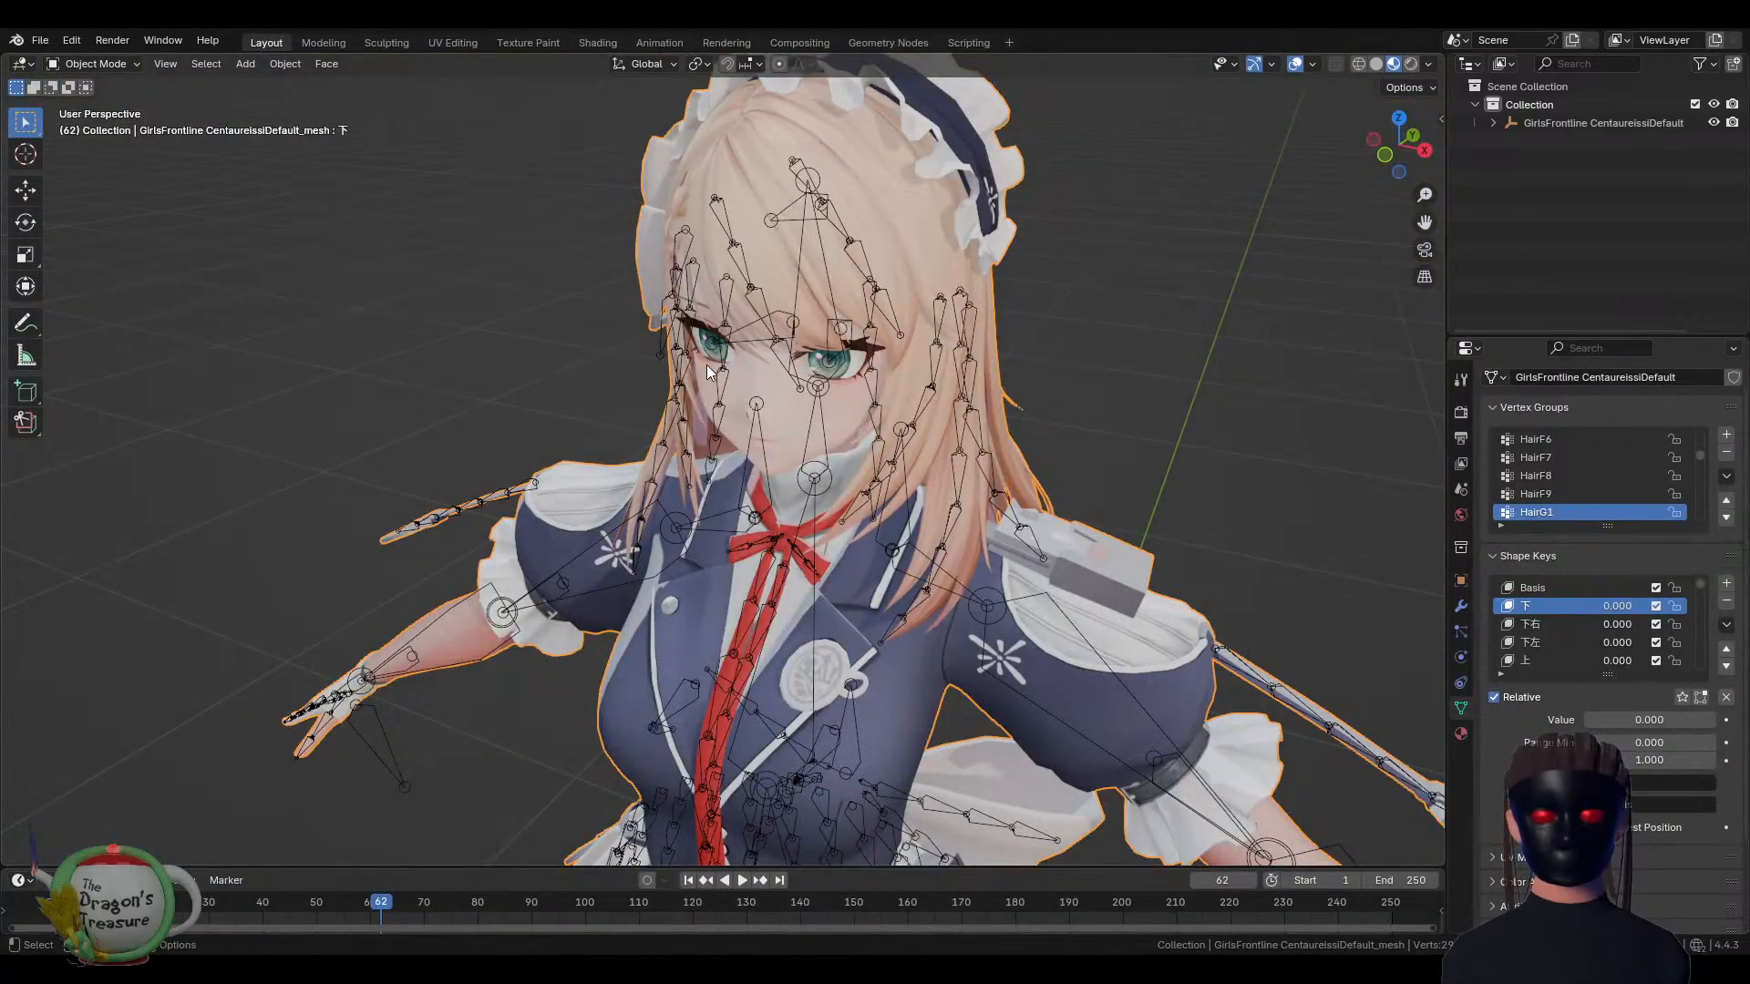
scroll(707, 364, down, 5)
middle_drag(751, 423, 815, 529)
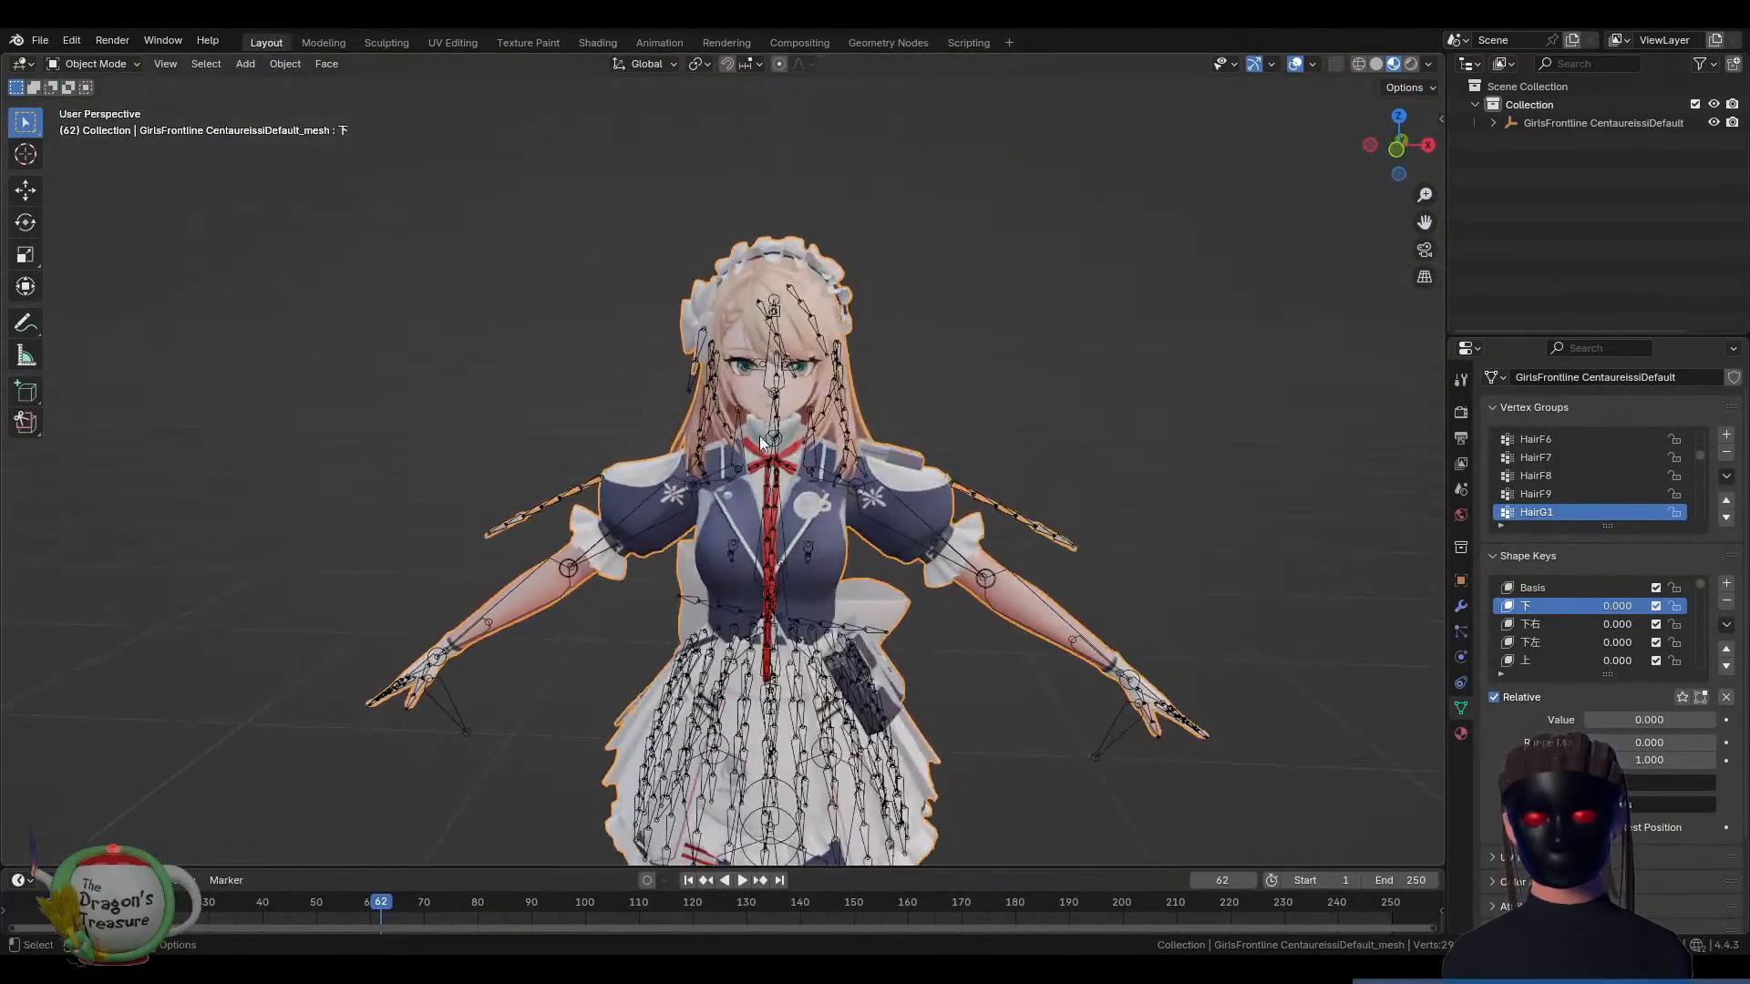
key(Tab)
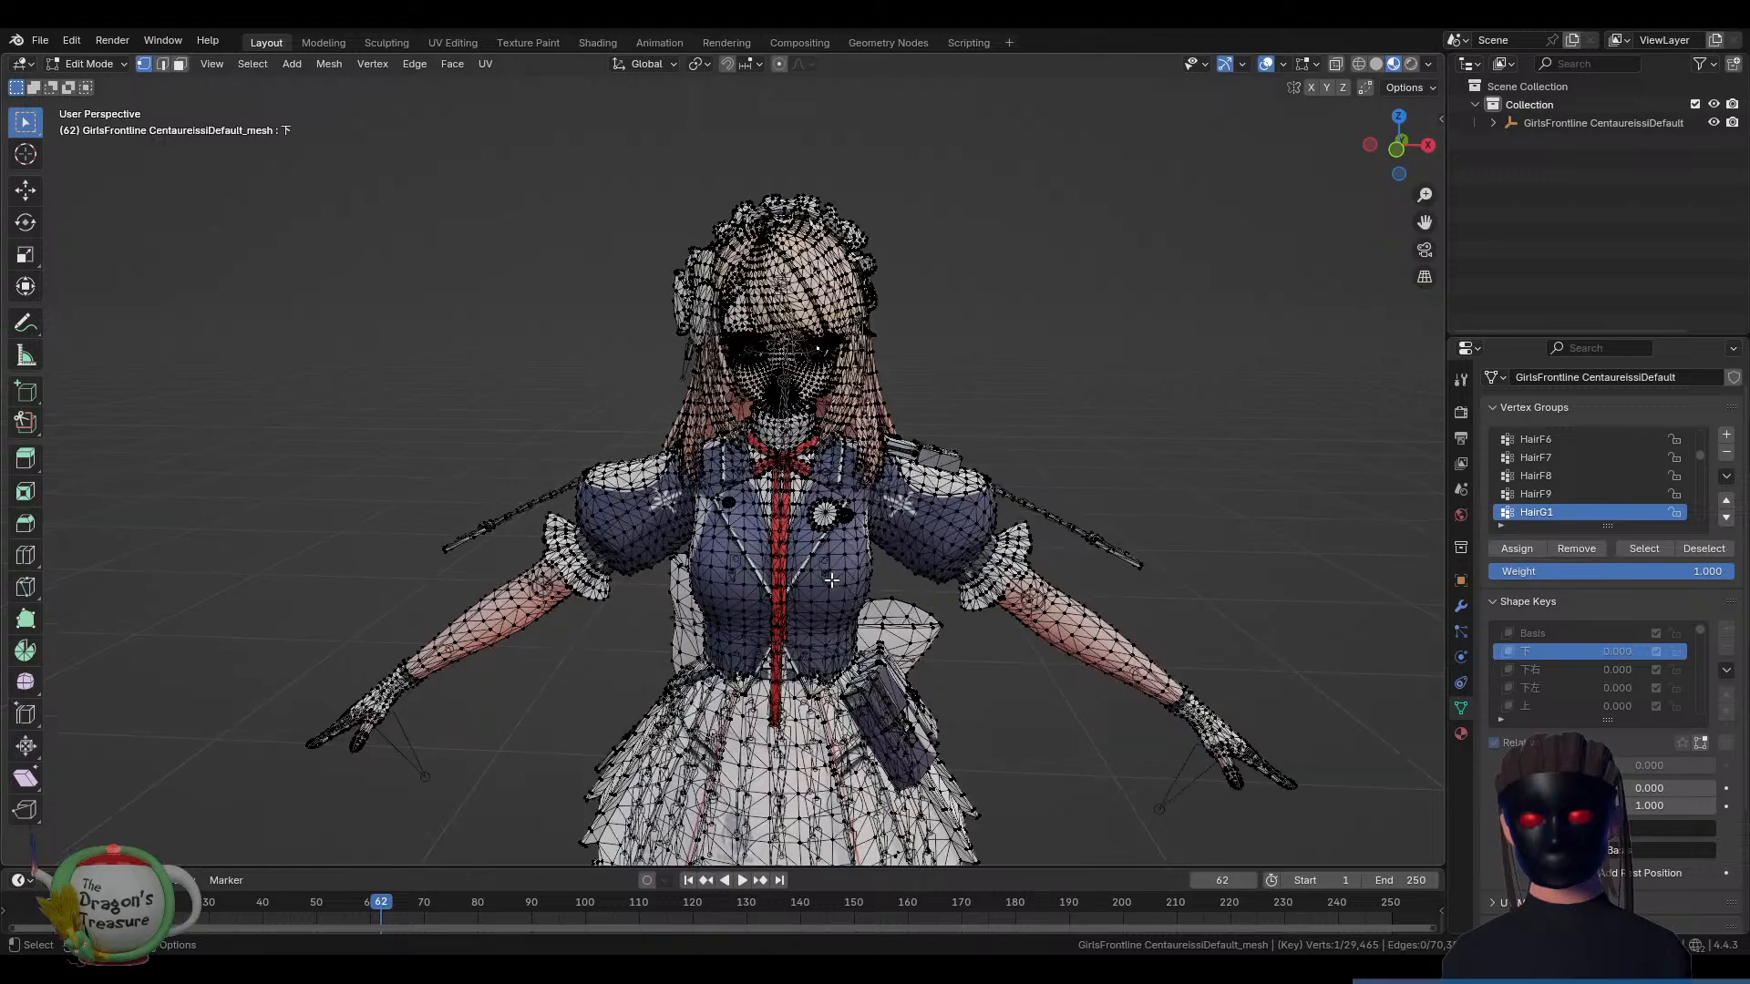
scroll(831, 580, up, 3)
click(1371, 62)
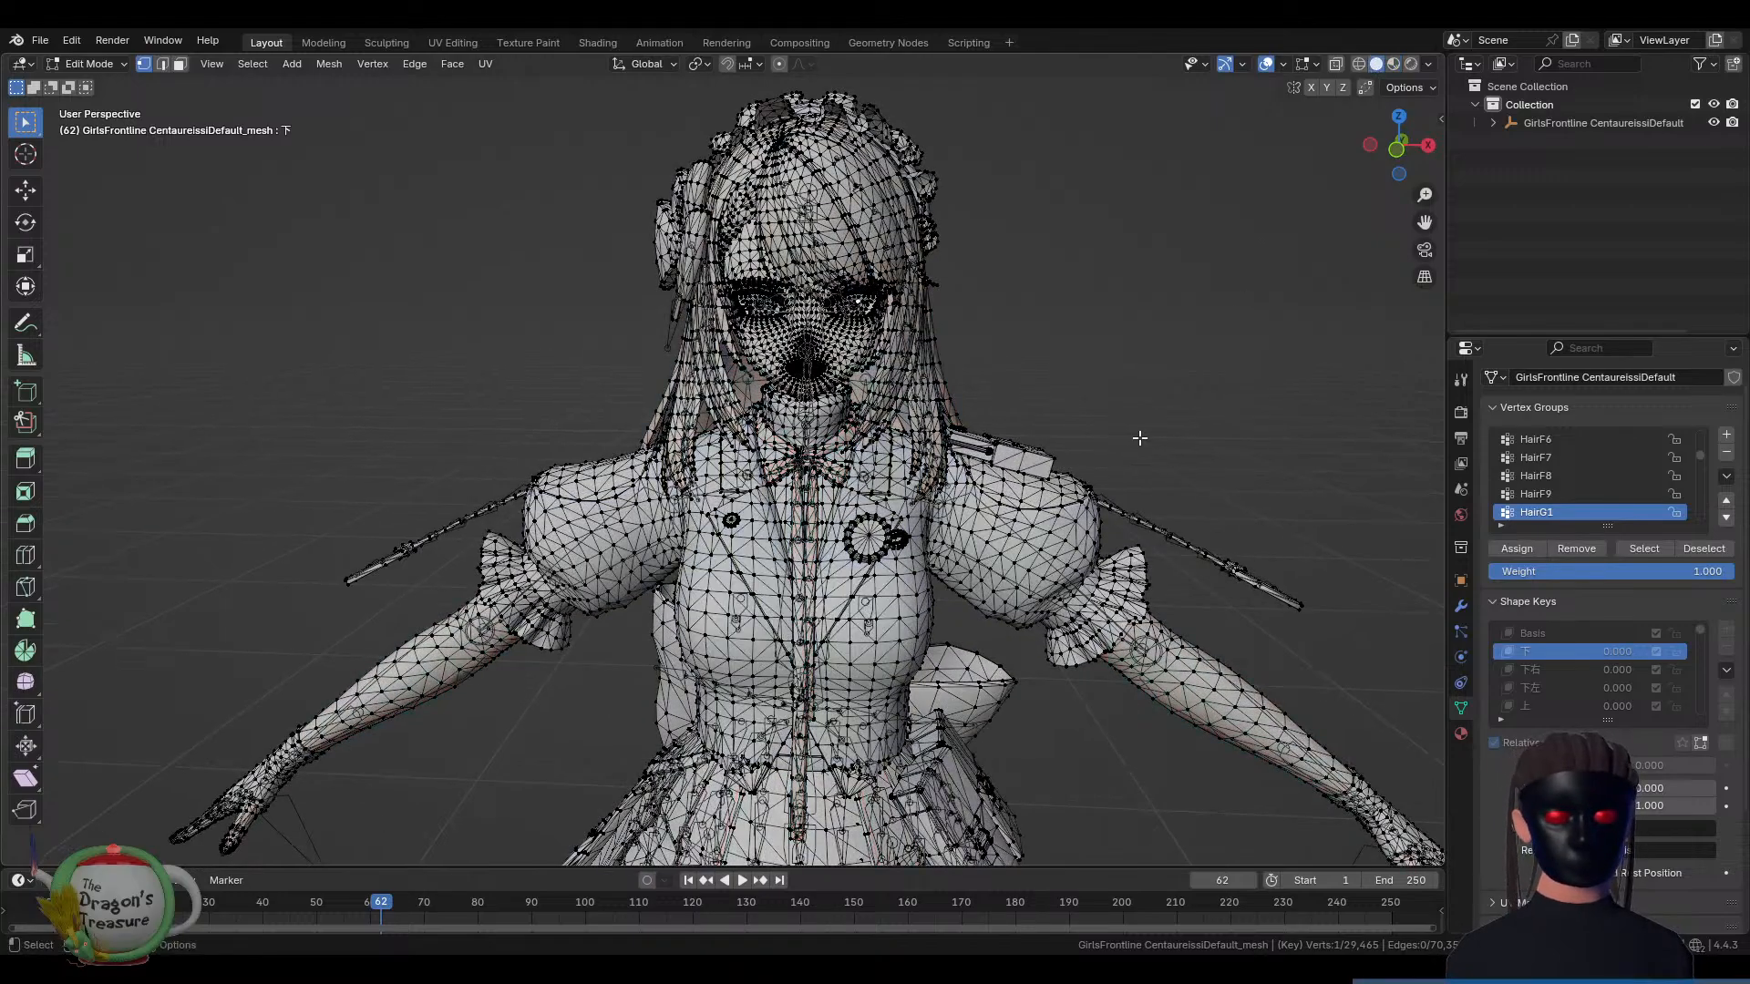
Inspect the triangulated topology of the character's torso, arms and layered skirt up close
shift+middle_drag(1059, 555, 1079, 393)
scroll(1078, 393, up, 4)
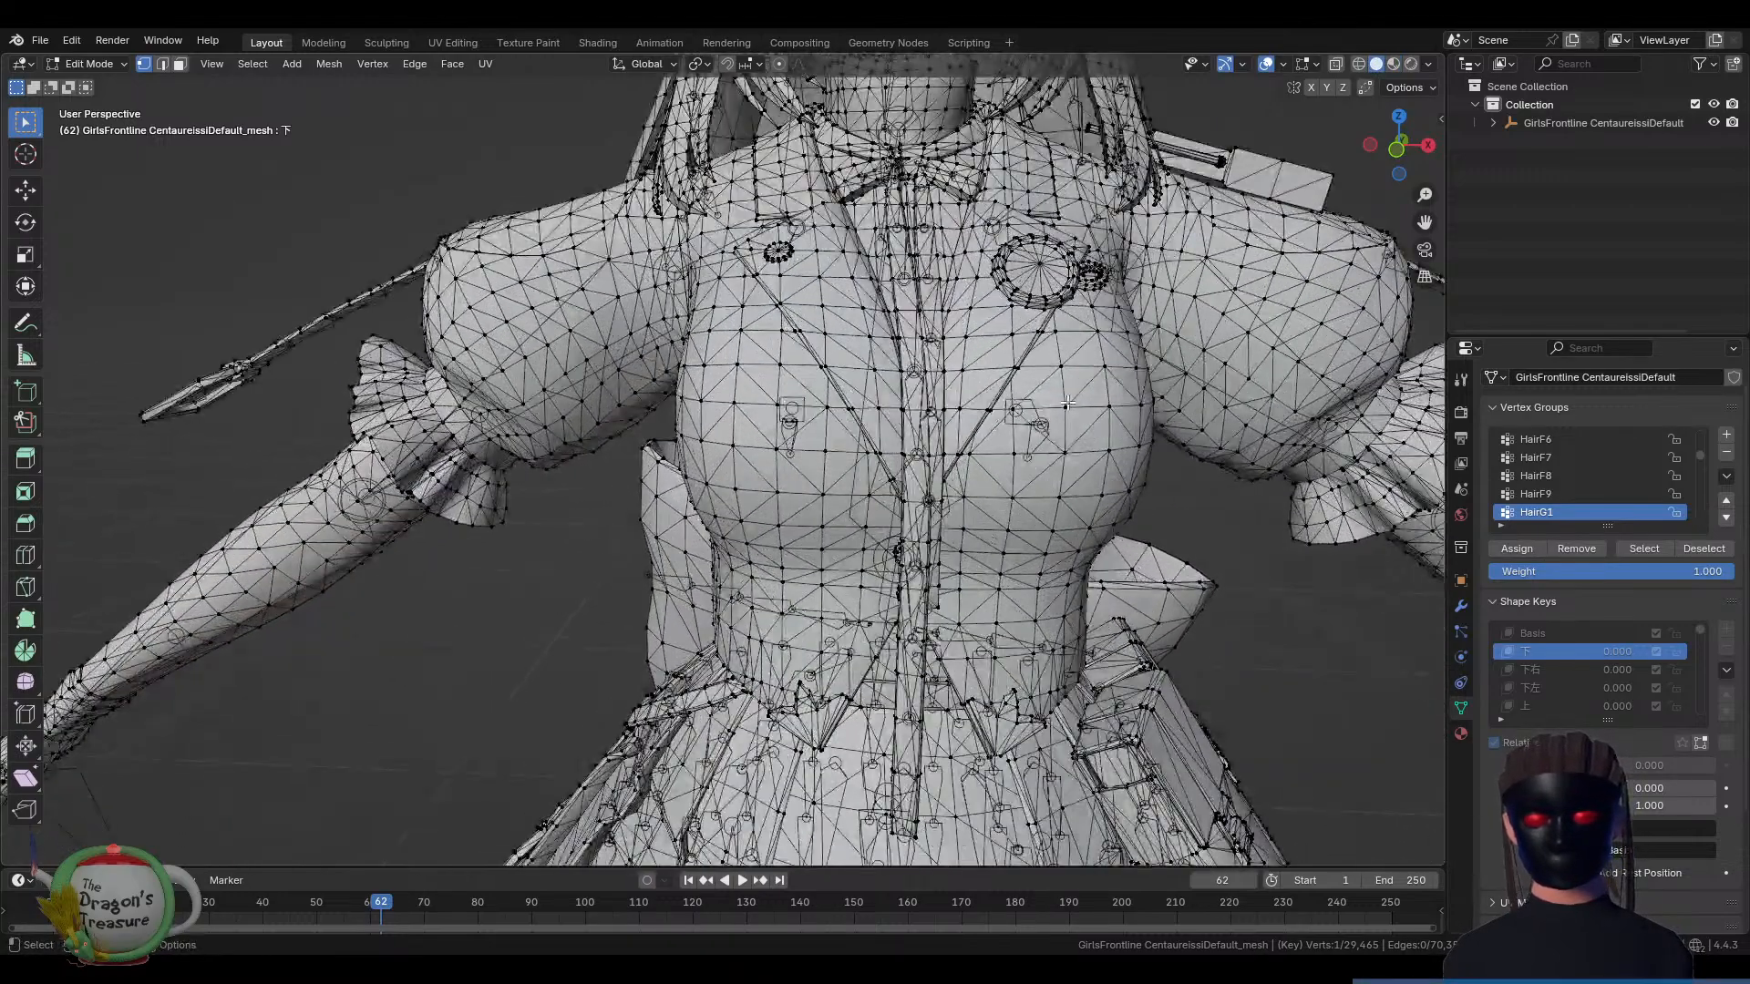
scroll(1071, 406, down, 3)
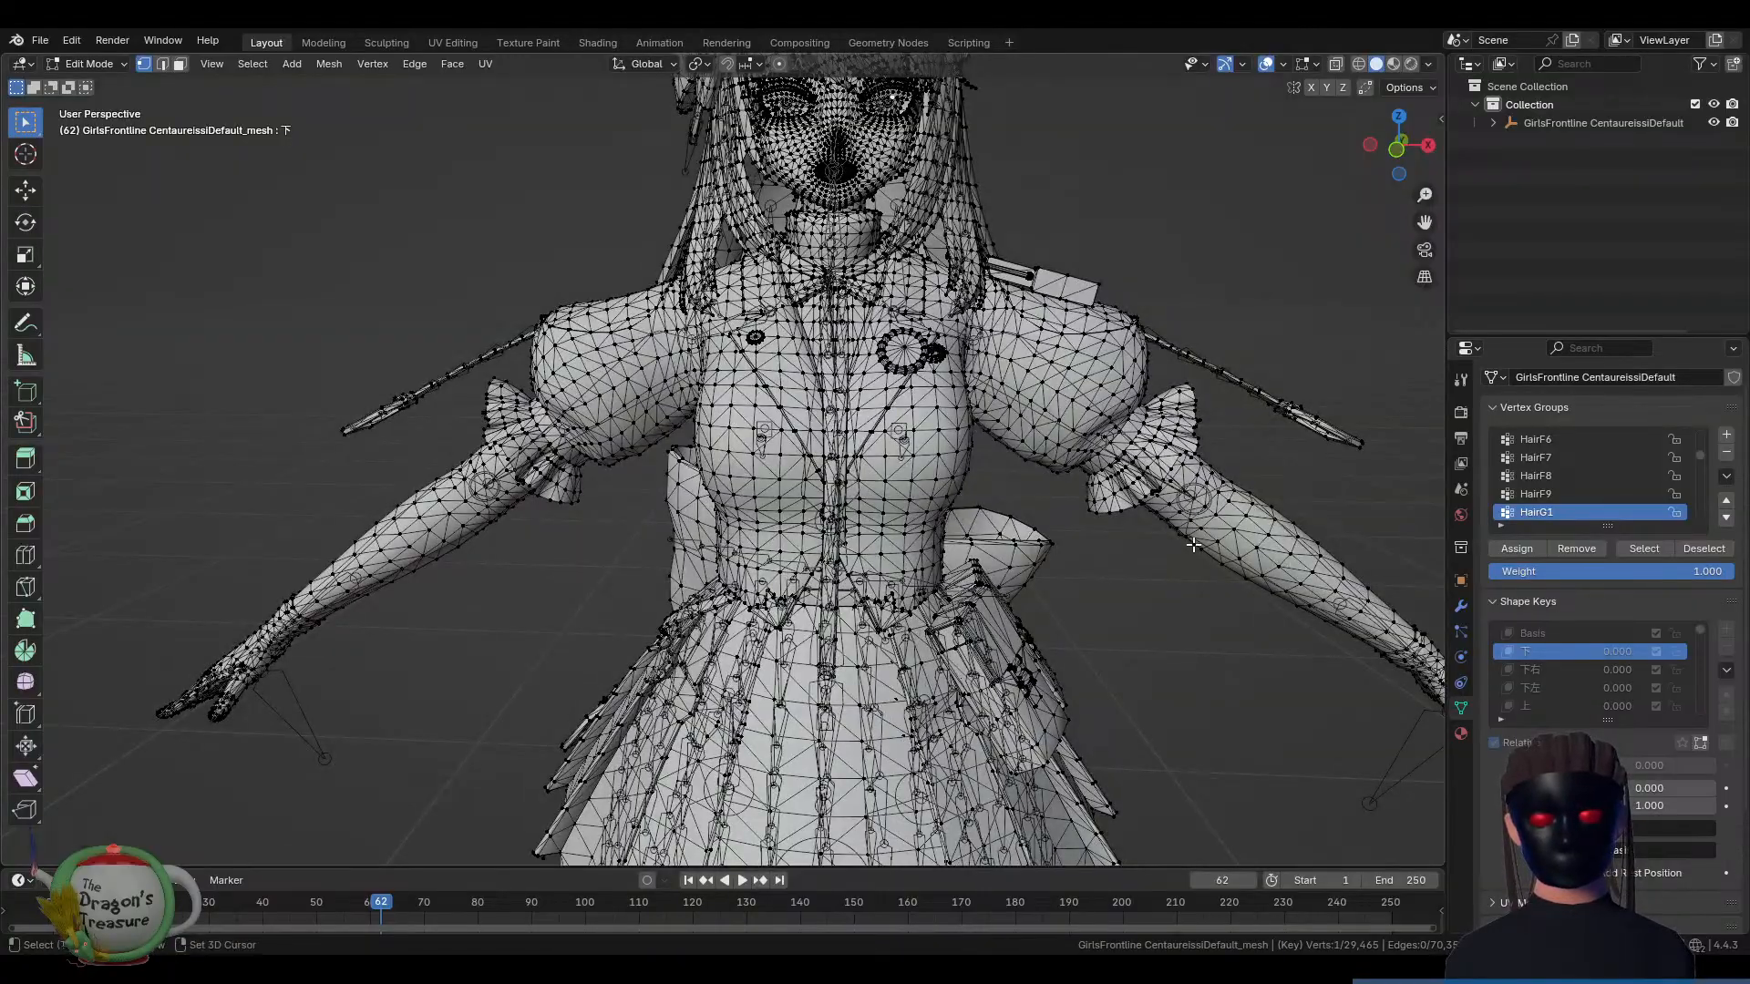
shift+middle_drag(1138, 475, 931, 311)
scroll(1011, 409, down, 1)
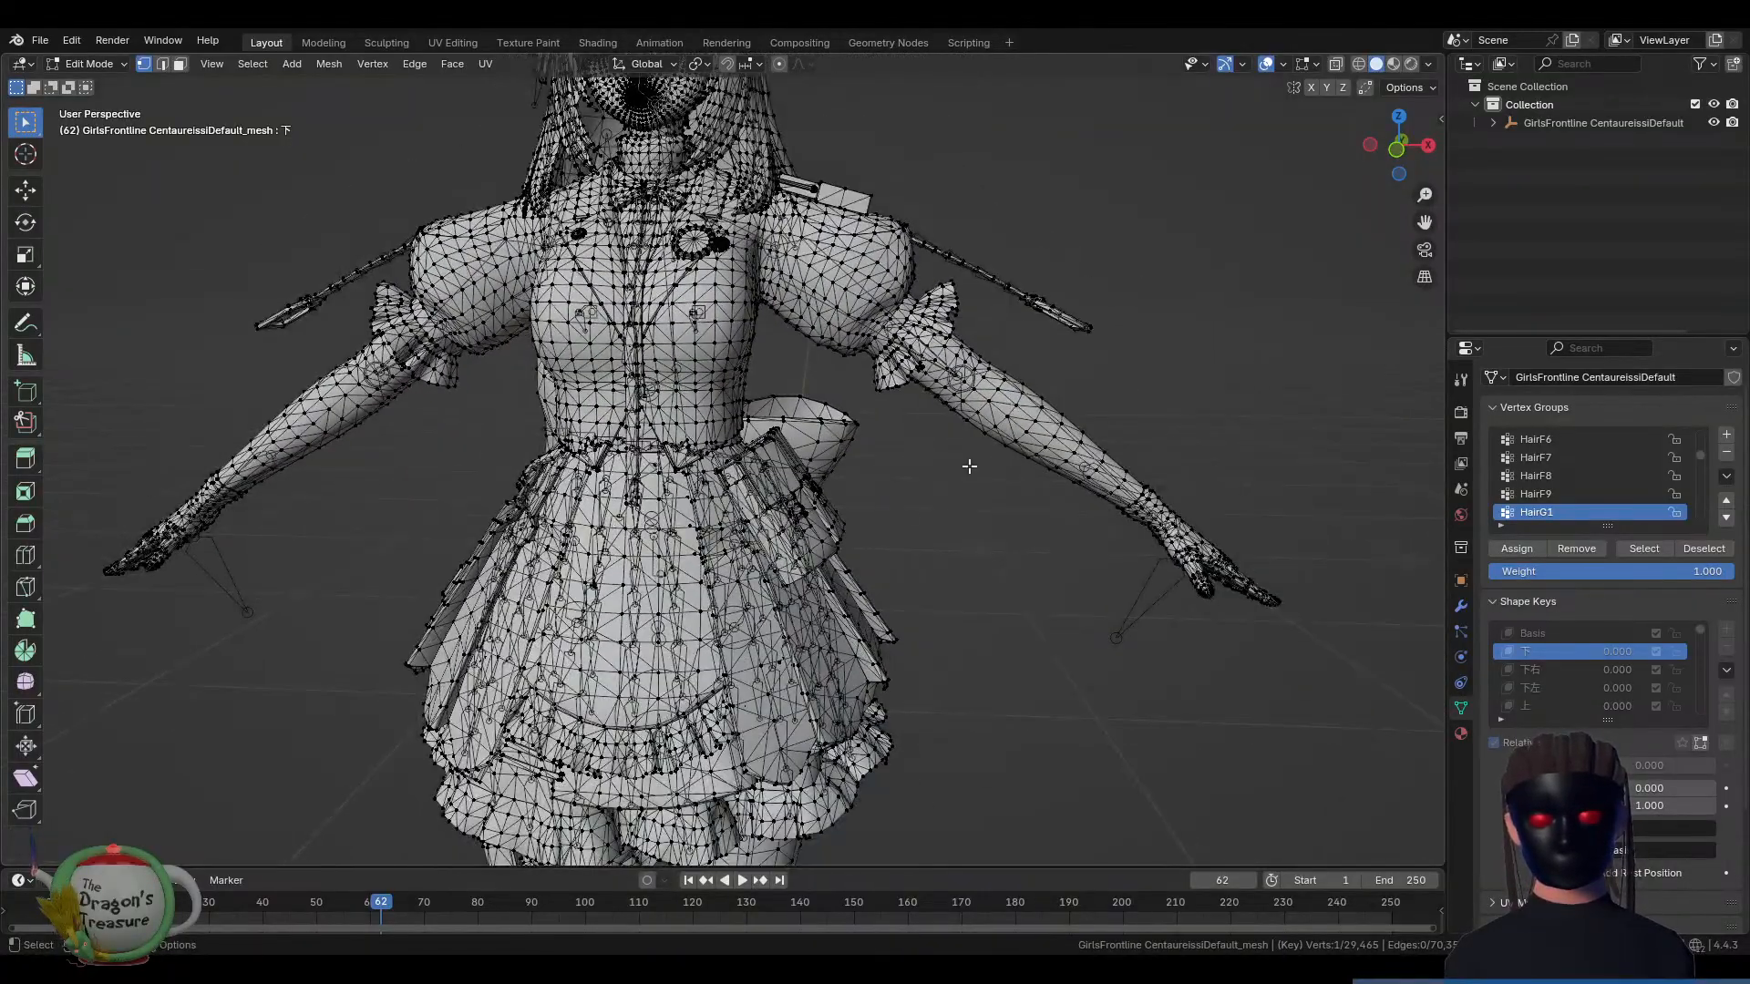
shift+middle_drag(825, 658, 1068, 476)
scroll(1068, 476, up, 3)
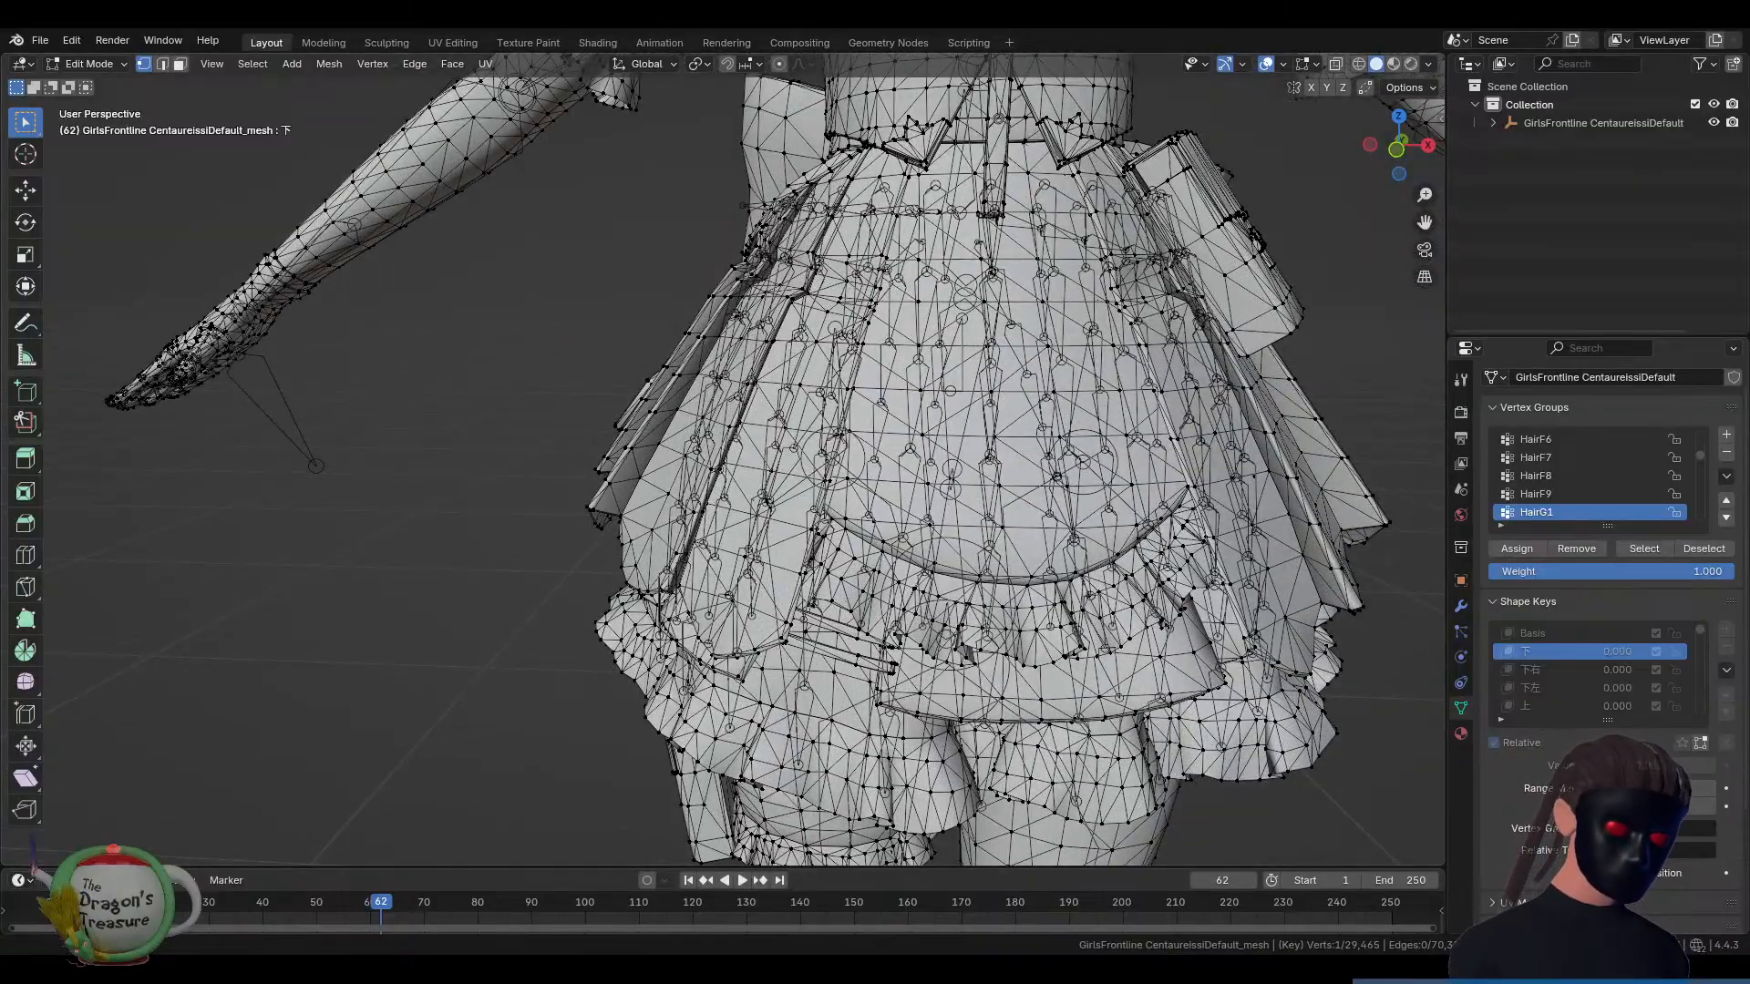
Select the entire character mesh and convert its triangles to quads with Tris to Quads
key(a)
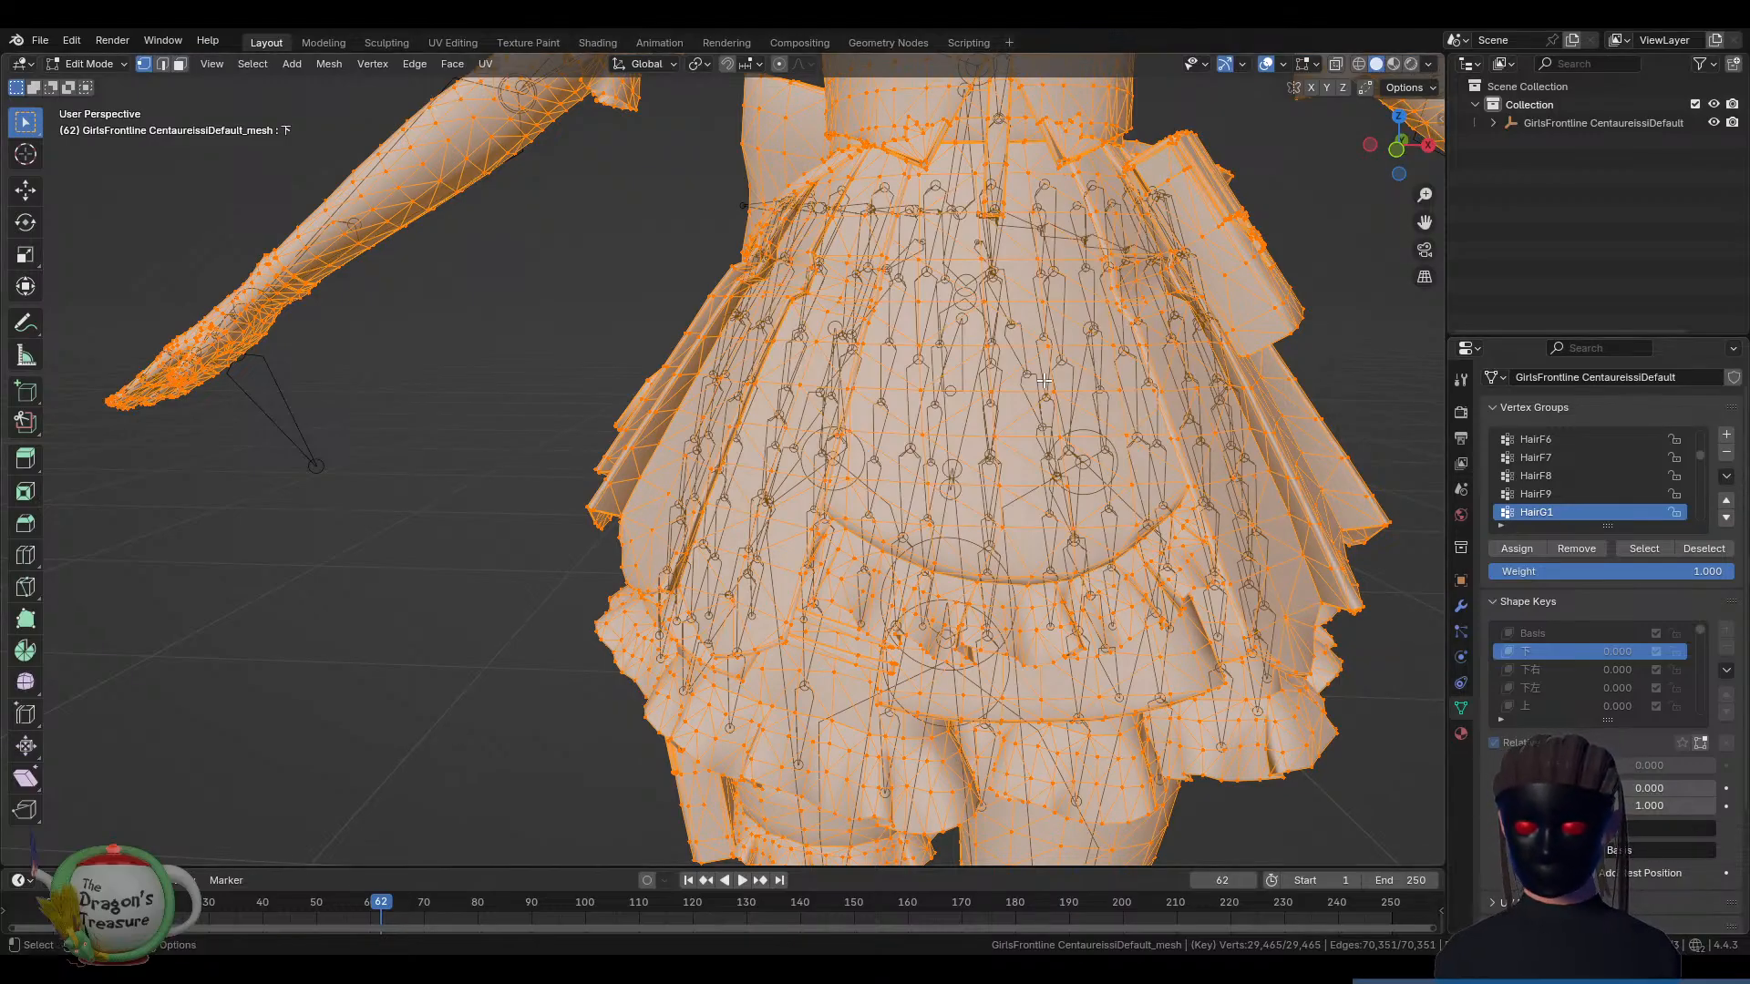
click(317, 66)
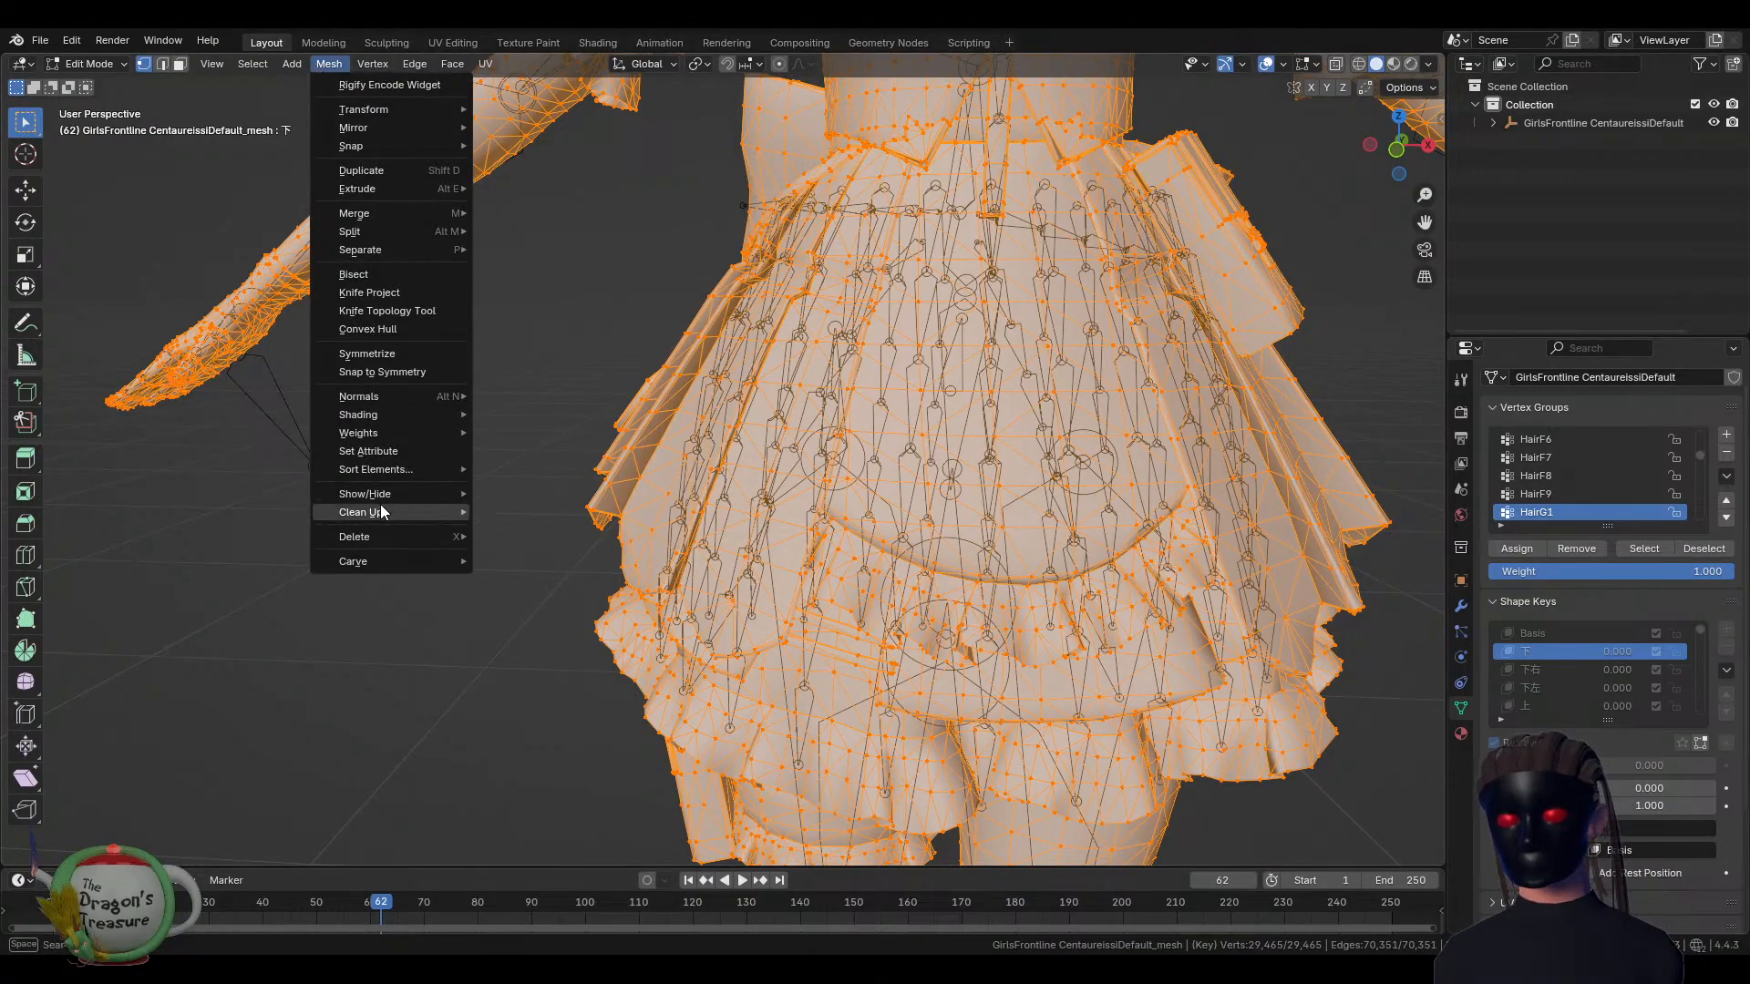
mouse_move(381, 513)
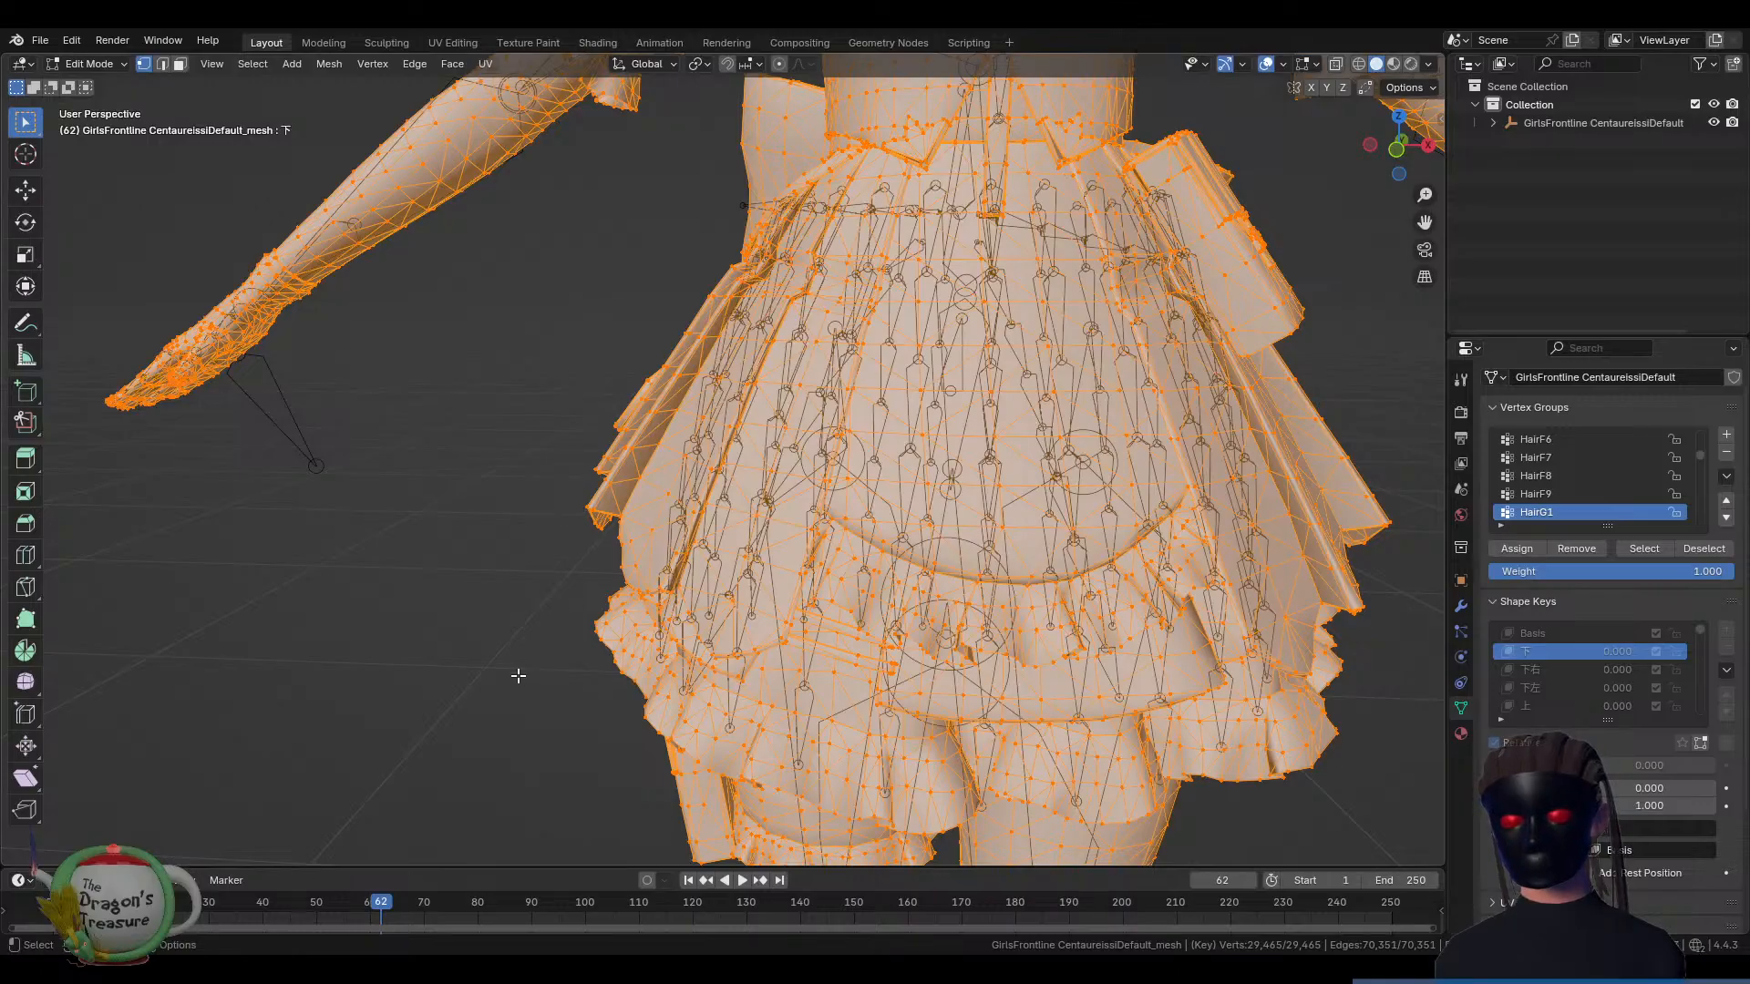
key(F3)
text(tri)
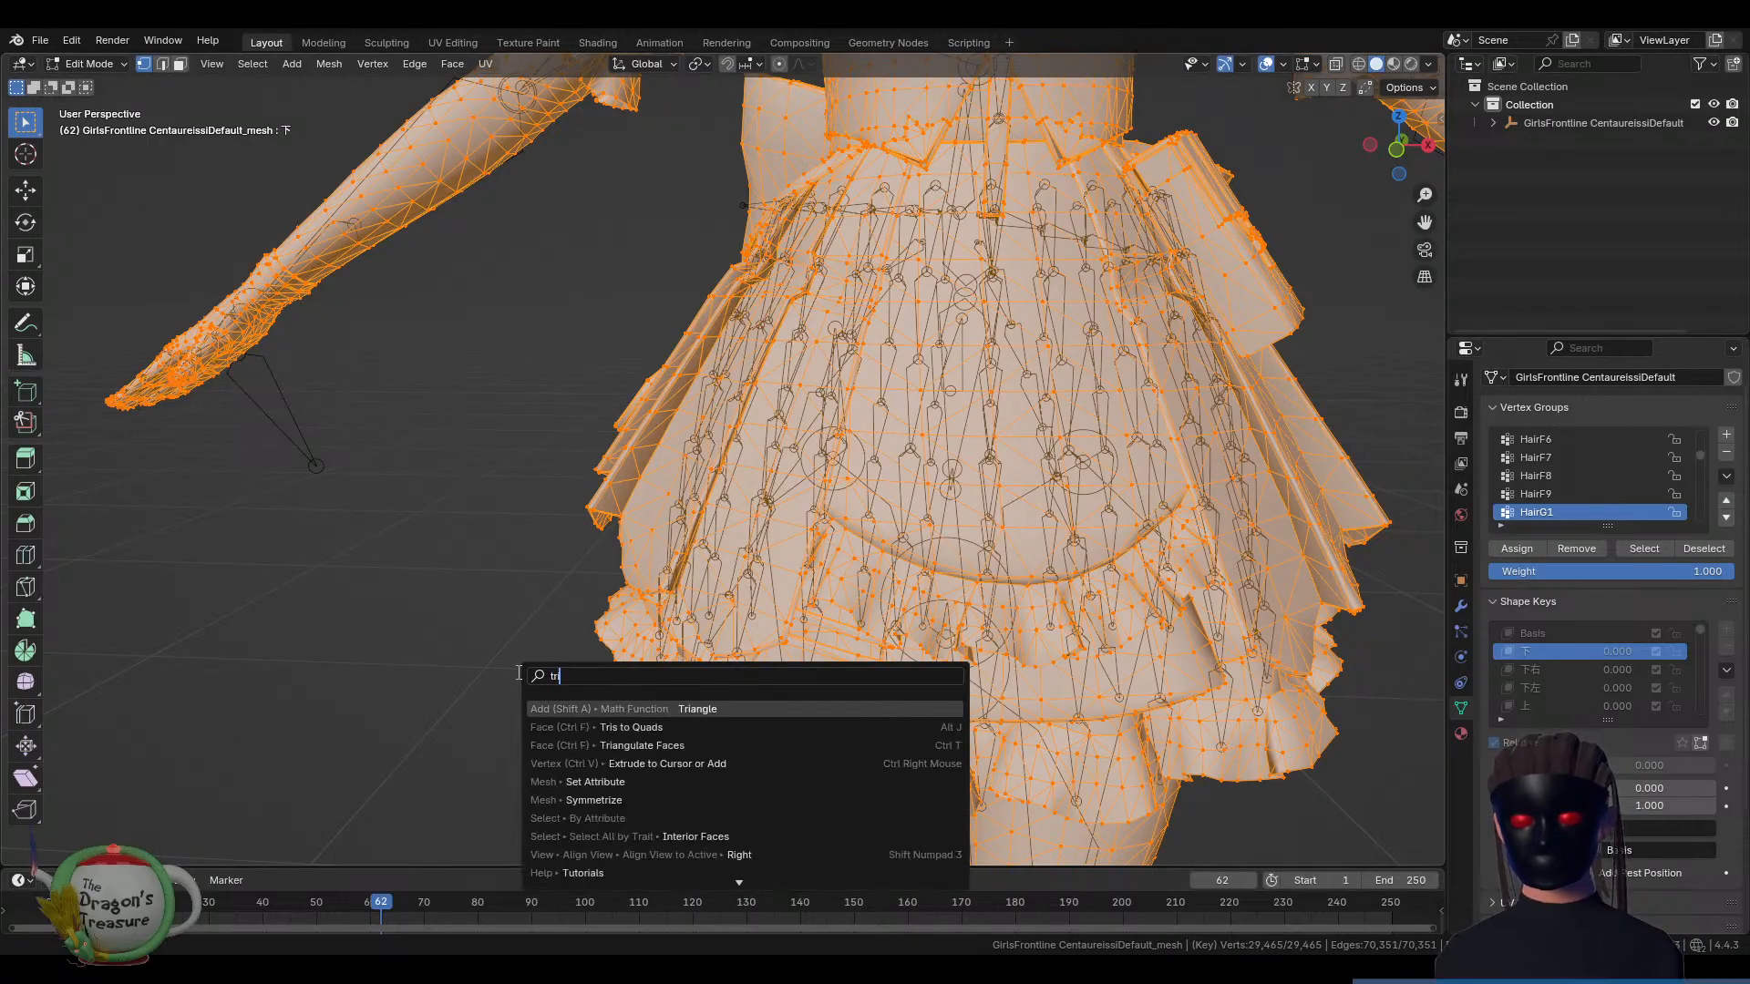
click(620, 727)
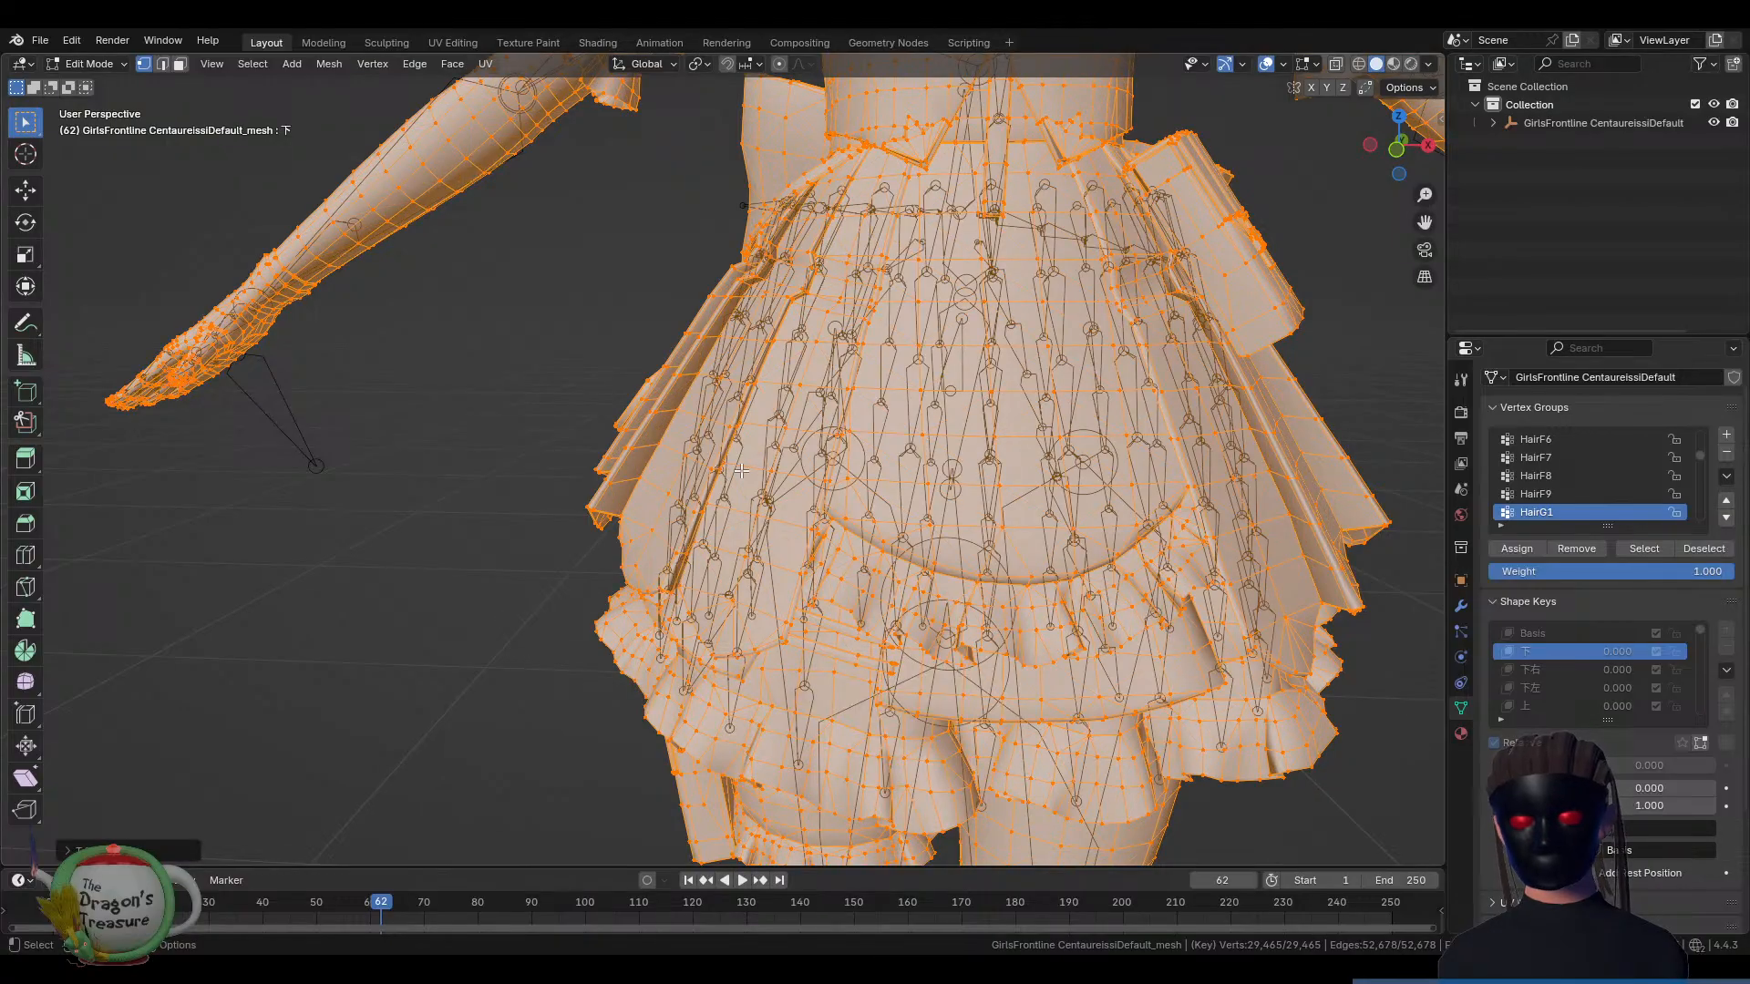
Deselect the whole mesh and switch to face selection, with the chest and puffed sleeve in close view
scroll(741, 471, down, 4)
shift+middle_drag(861, 305, 647, 525)
scroll(768, 492, up, 2)
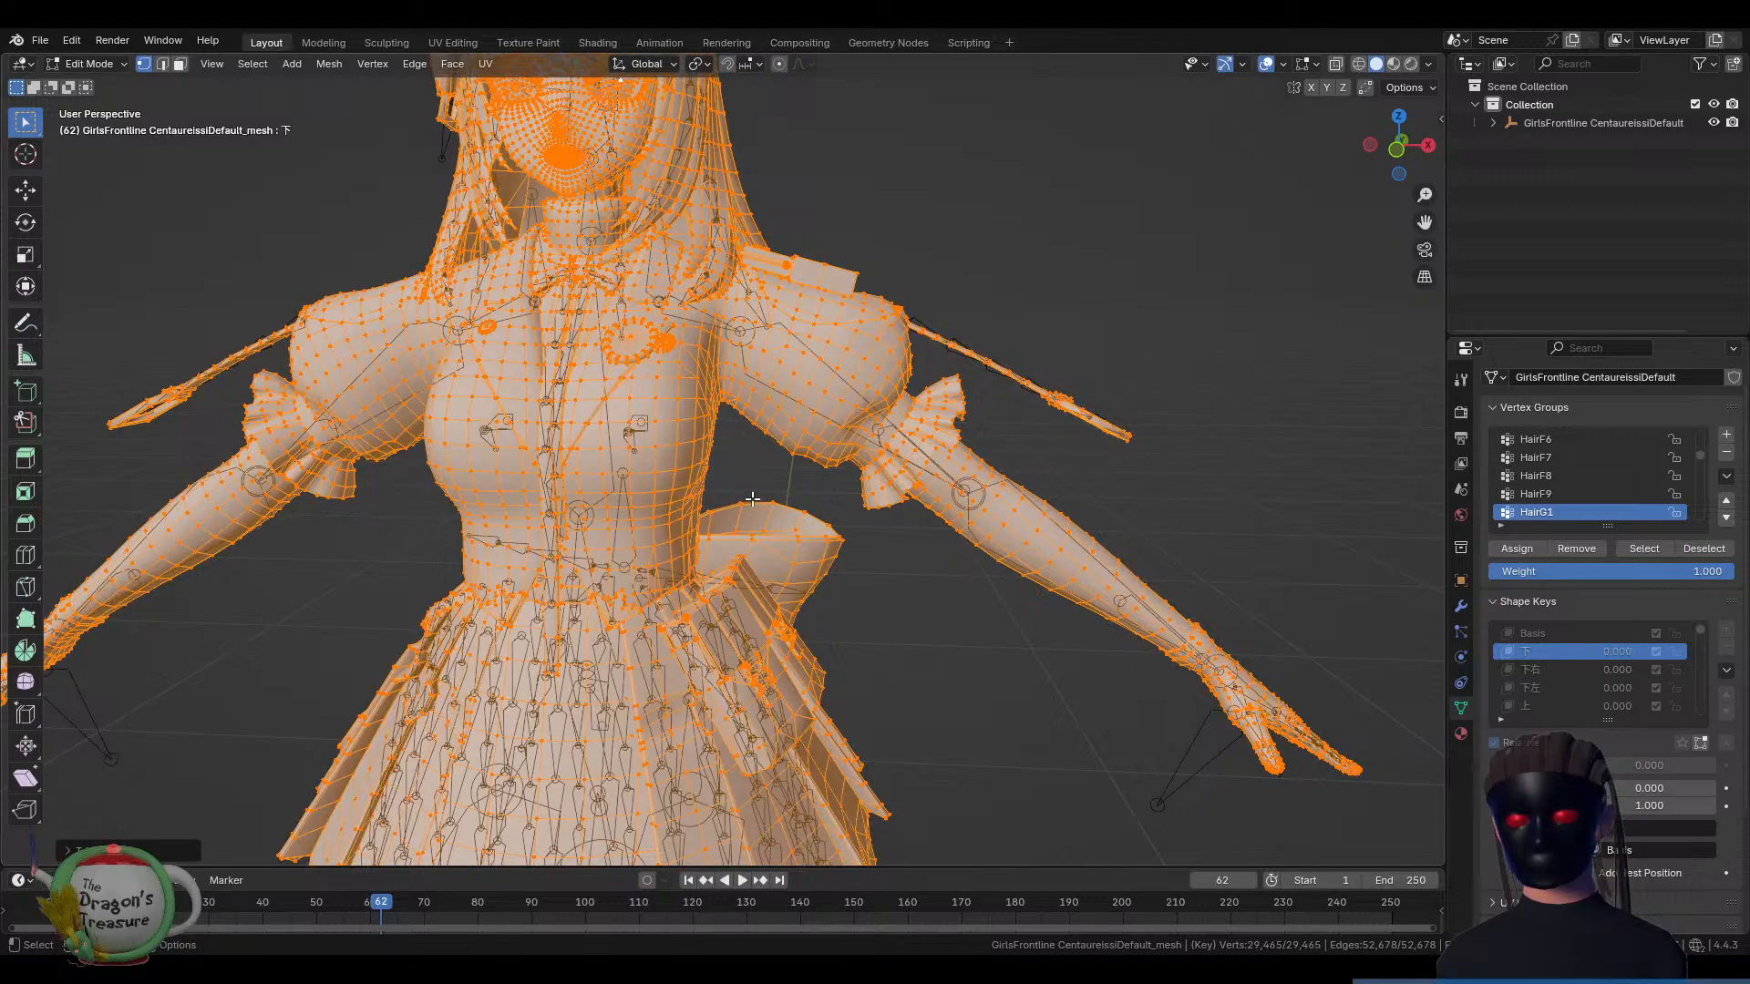
click(886, 267)
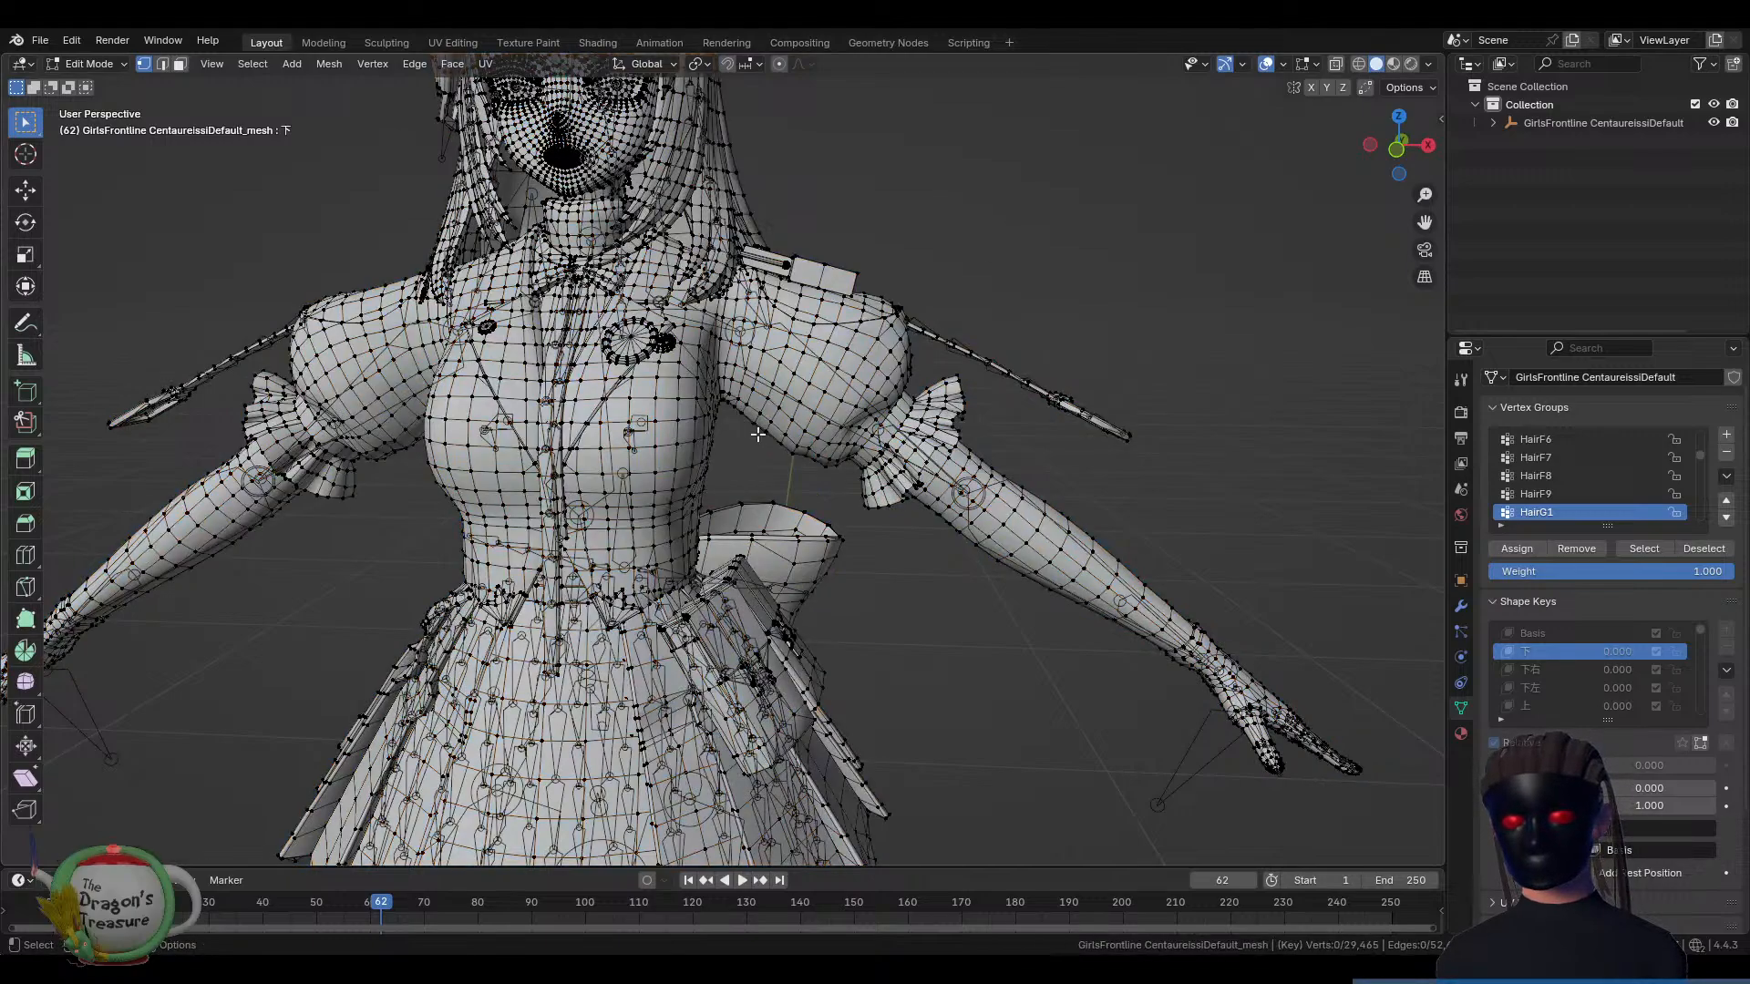
key(3)
middle_drag(681, 364, 717, 384)
scroll(681, 411, up, 3)
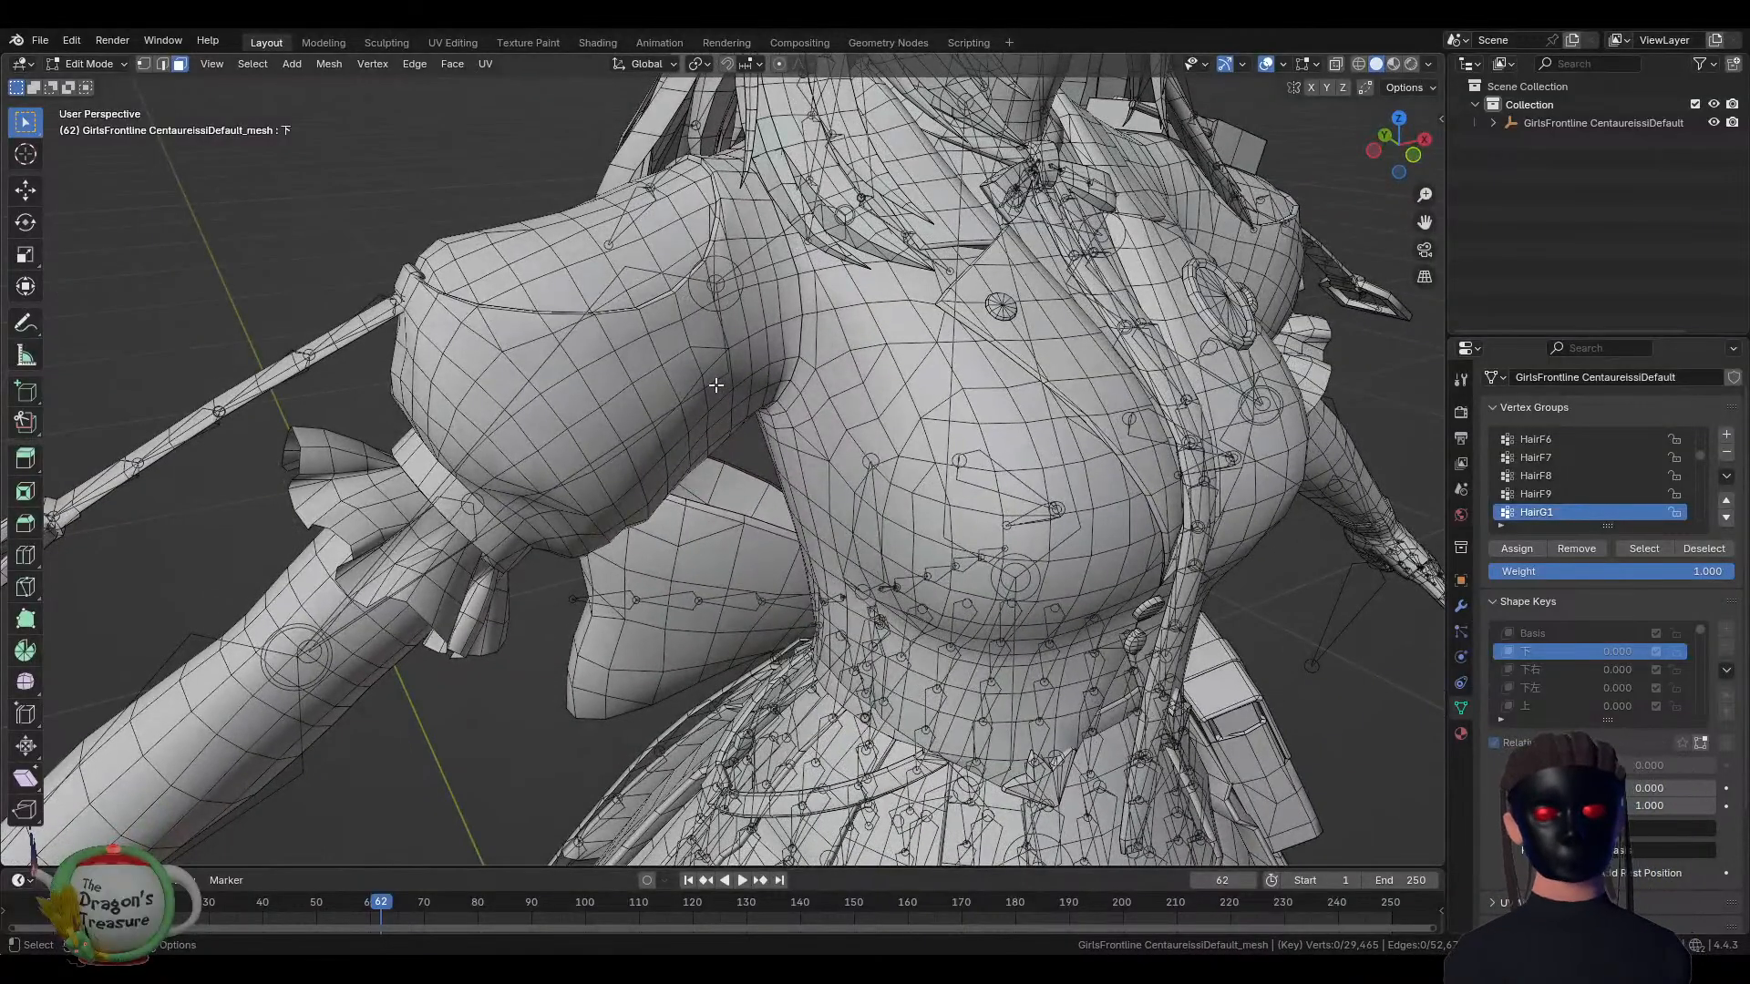
Check the triangular faces on the puffed sleeve and beside the armpit by selecting them one at a time
middle_drag(717, 385, 683, 355)
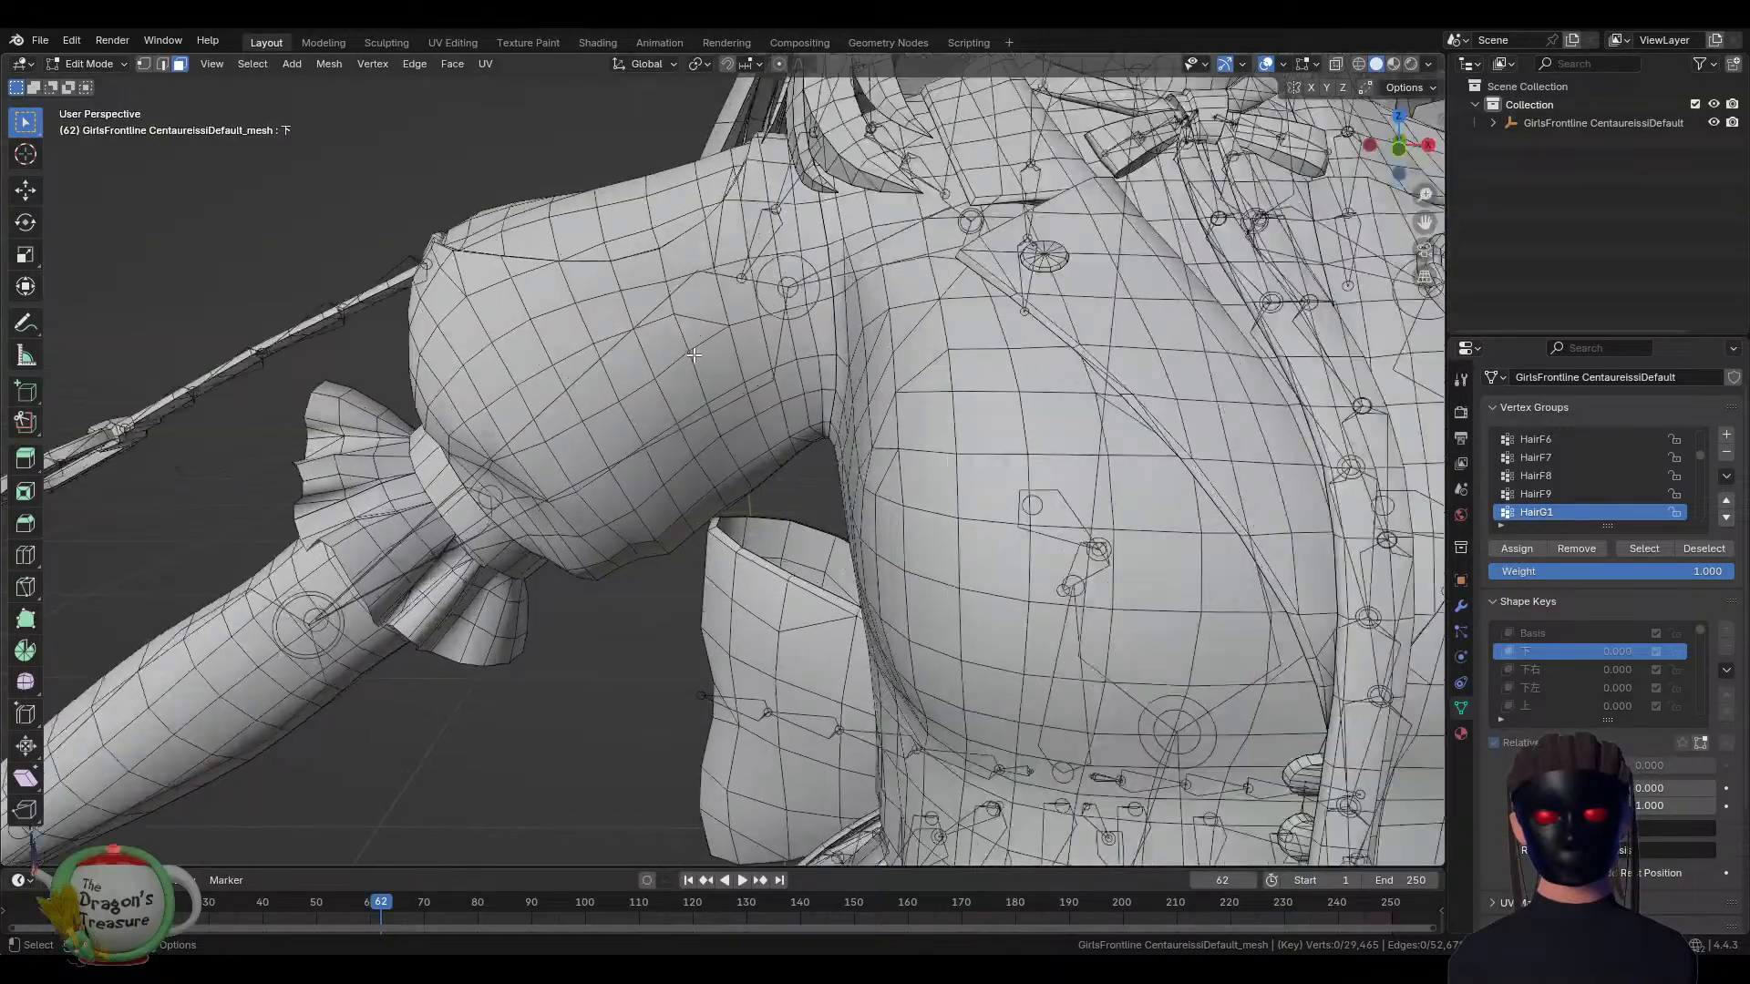
scroll(694, 355, up, 2)
click(686, 272)
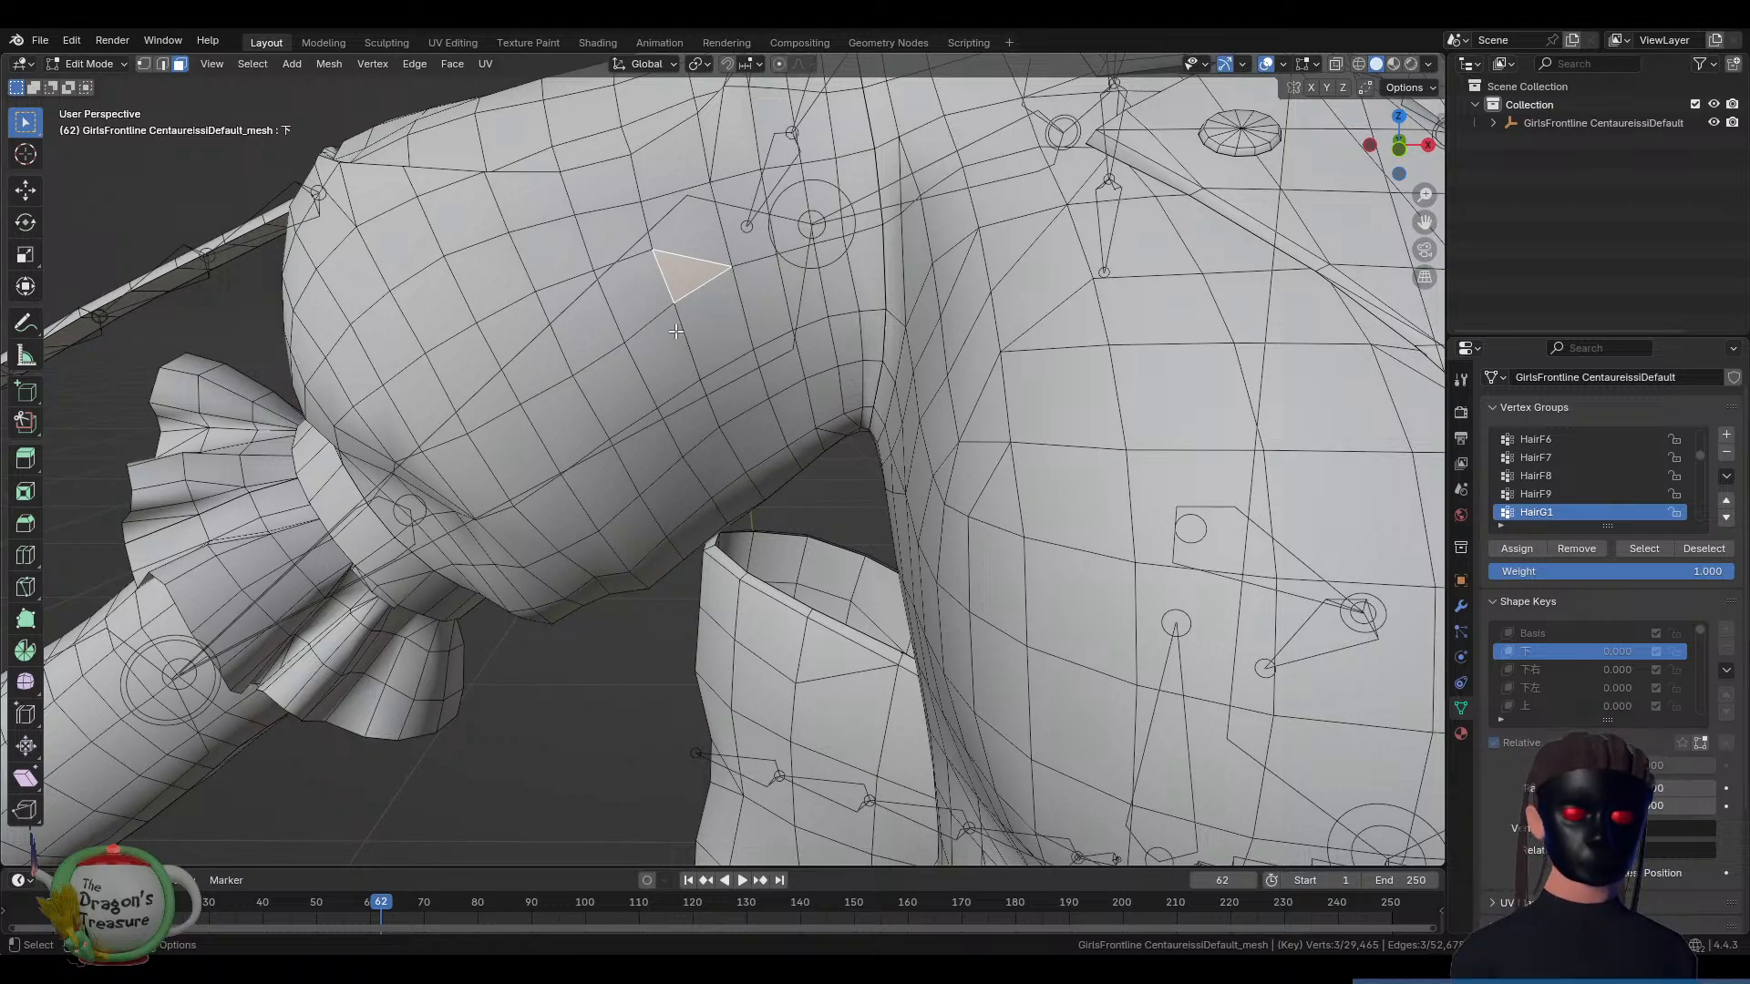
middle_drag(686, 330, 942, 372)
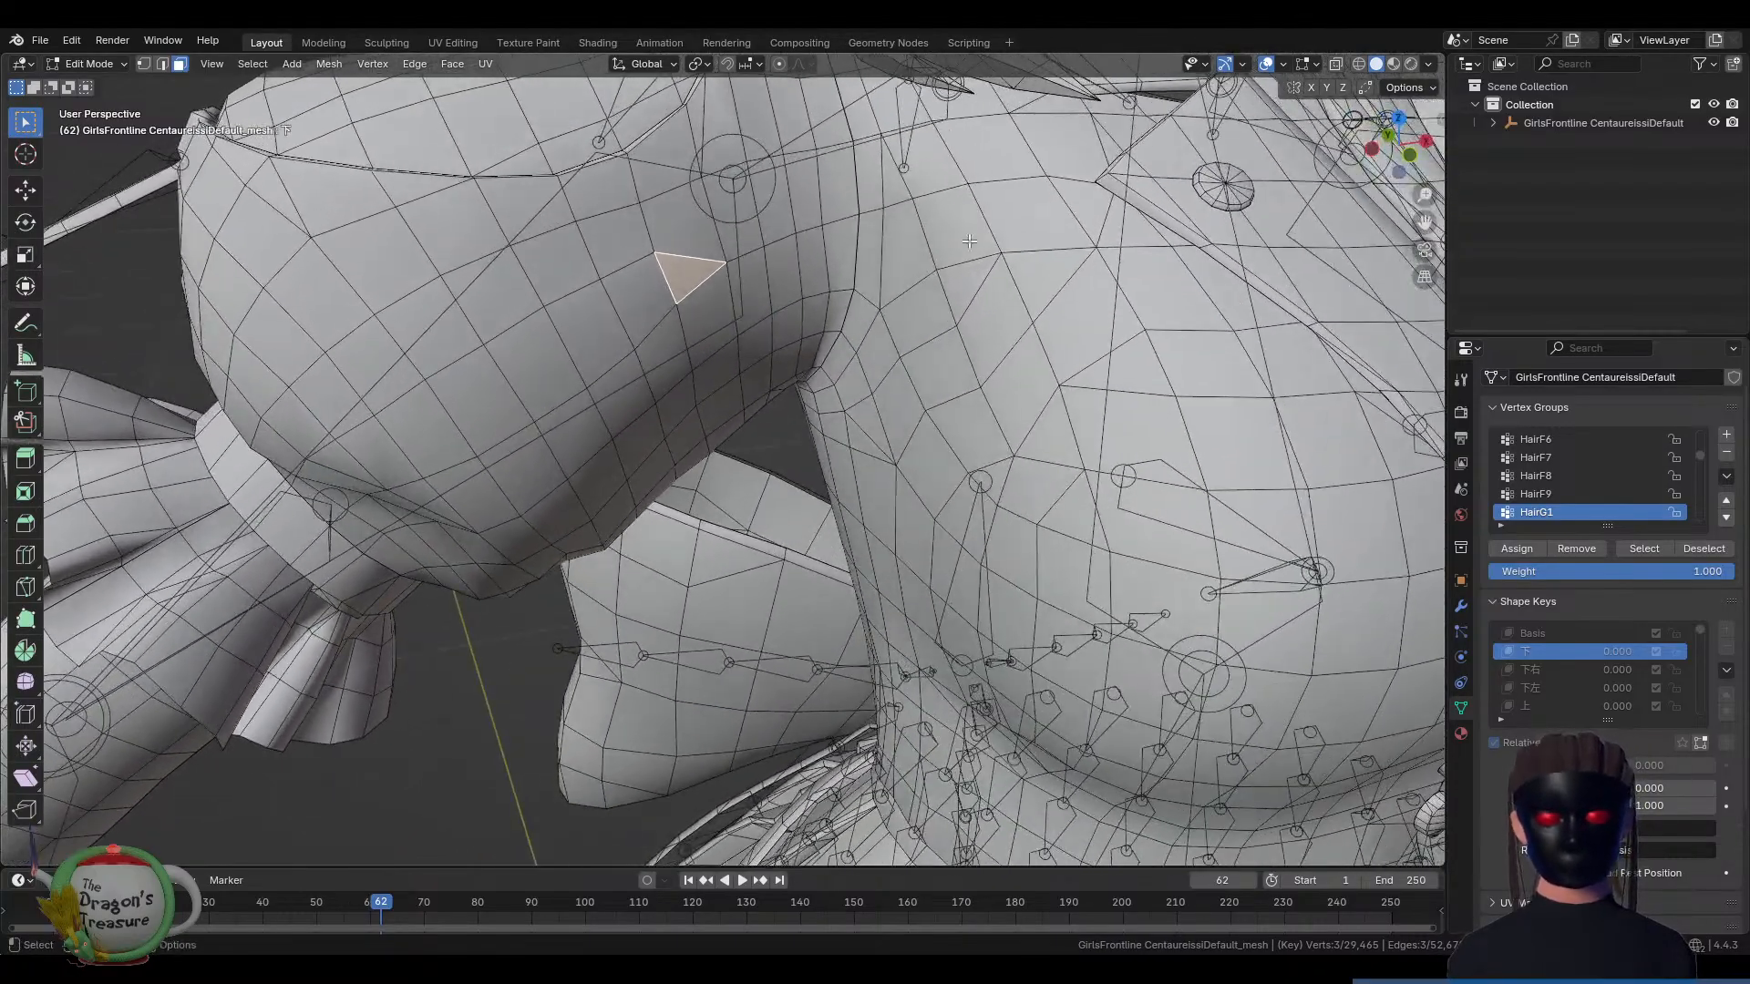
click(963, 280)
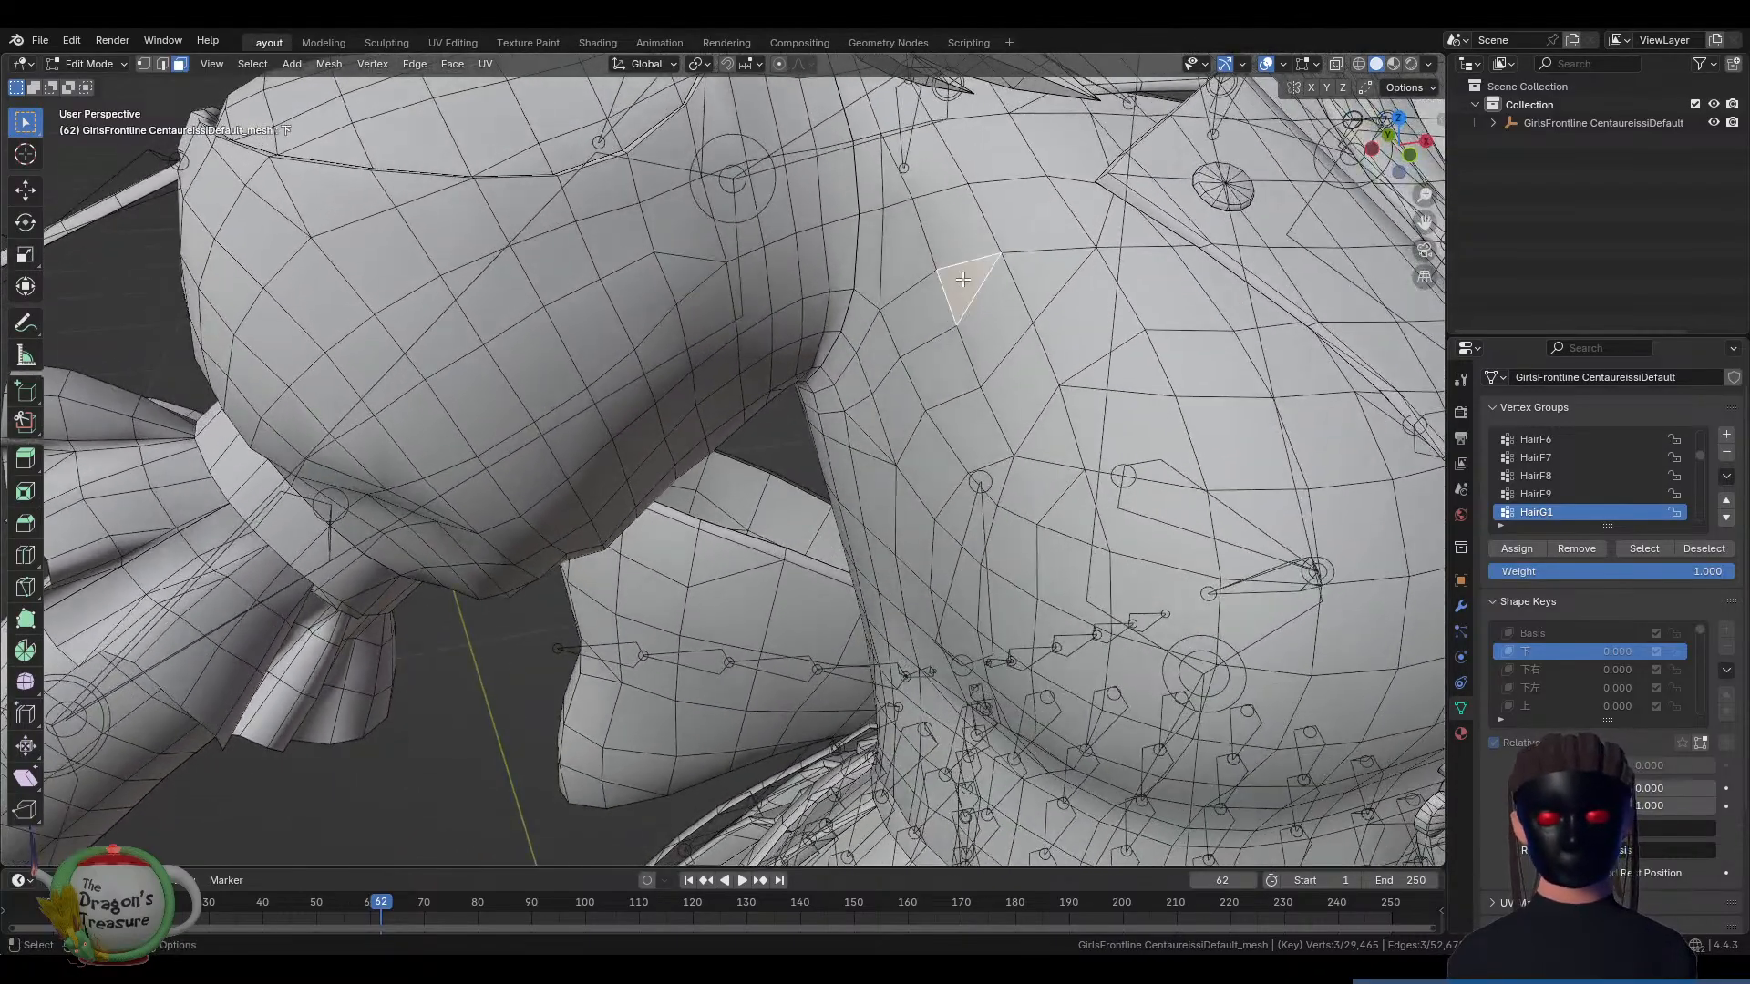
click(697, 264)
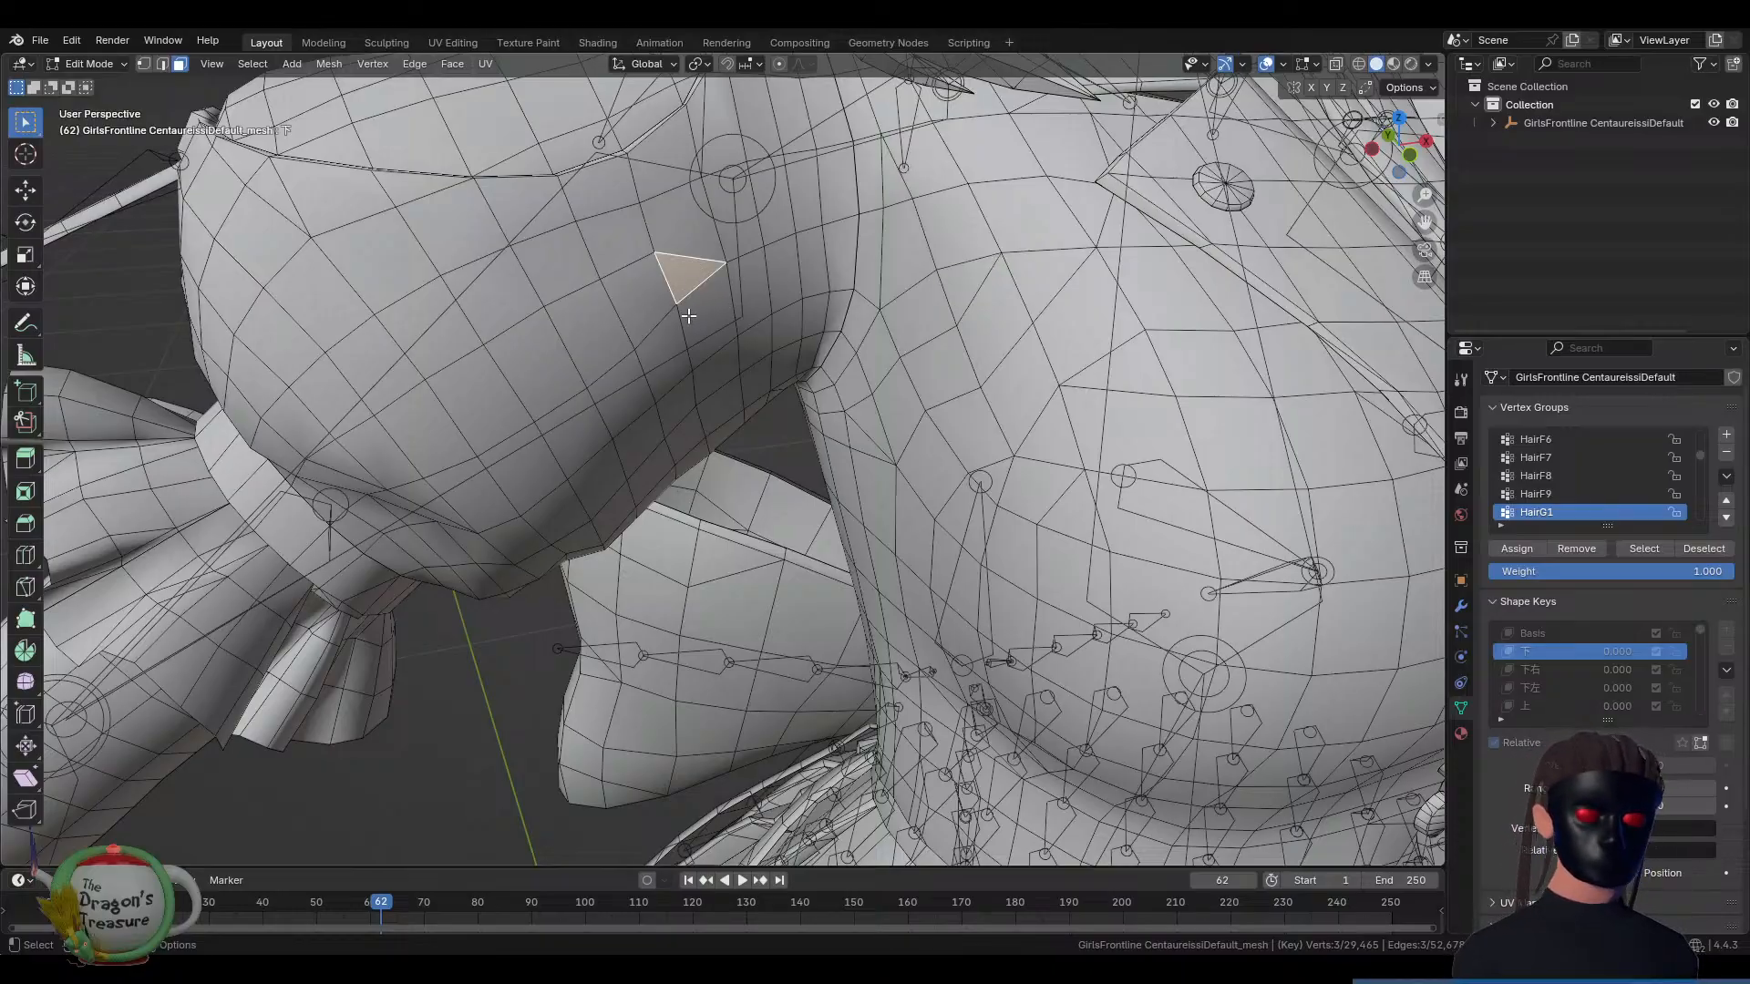
Check faces on the upper side of the chest for triangles by selecting them individually
scroll(689, 316, down, 5)
middle_drag(679, 326, 561, 259)
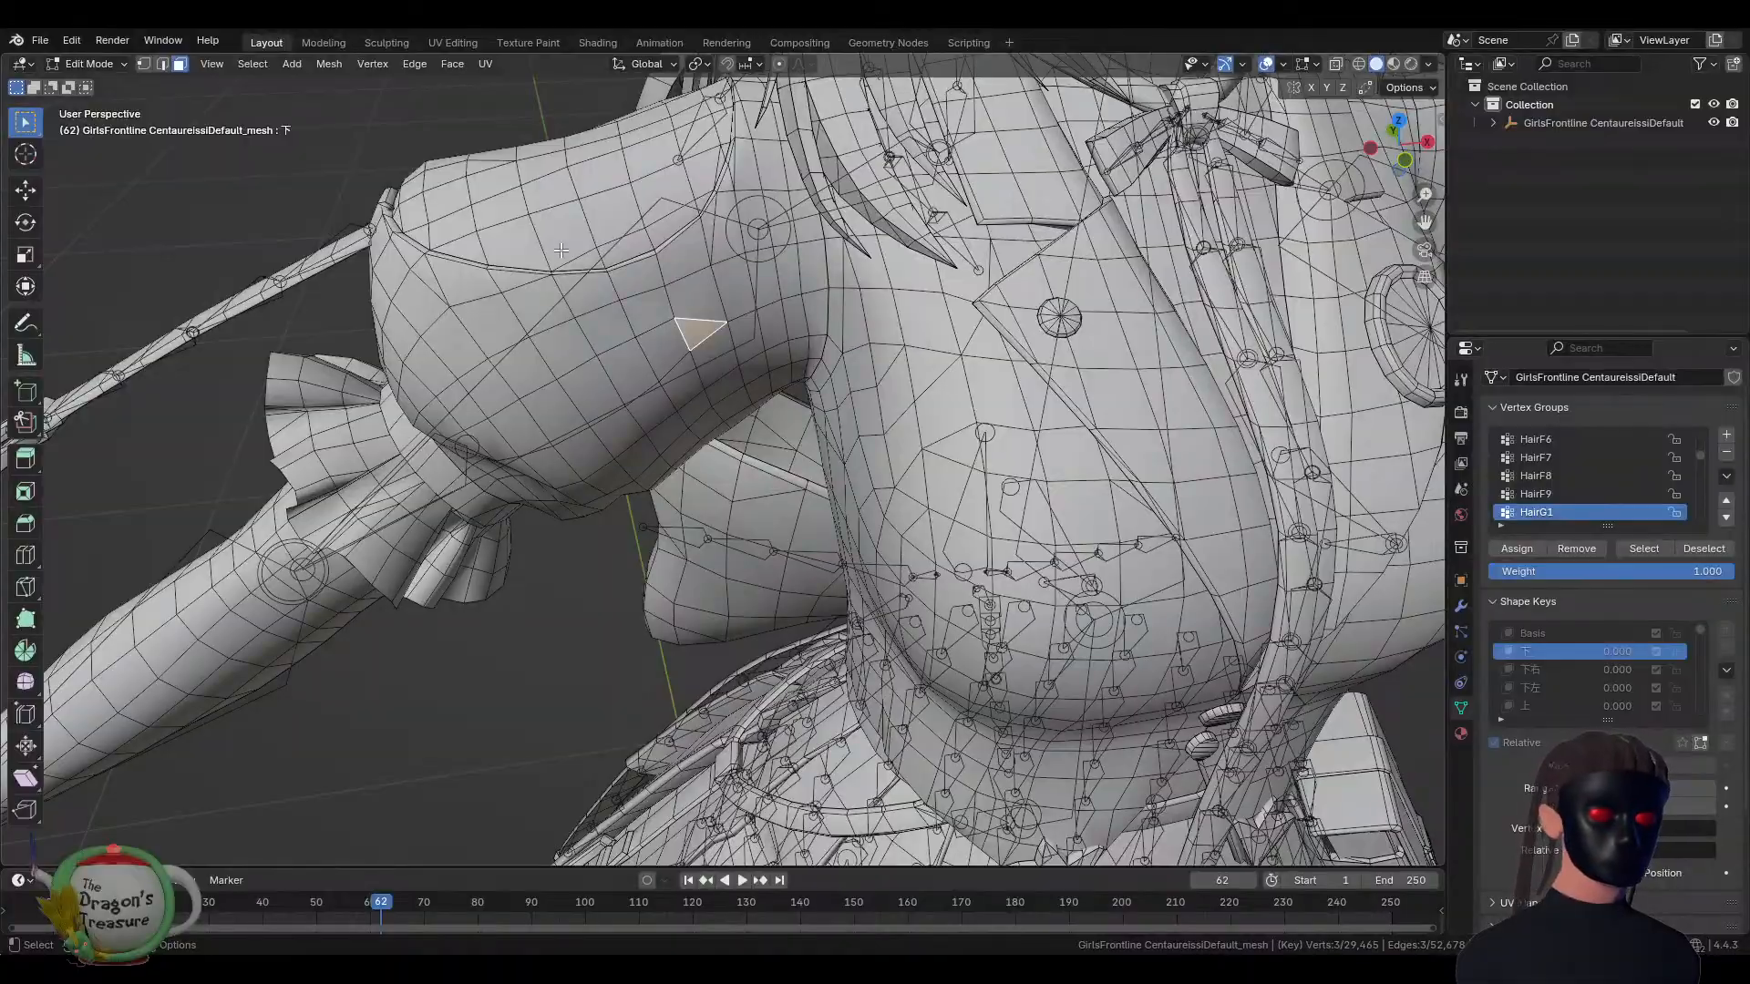
shift+middle_drag(978, 474, 1008, 222)
click(1006, 224)
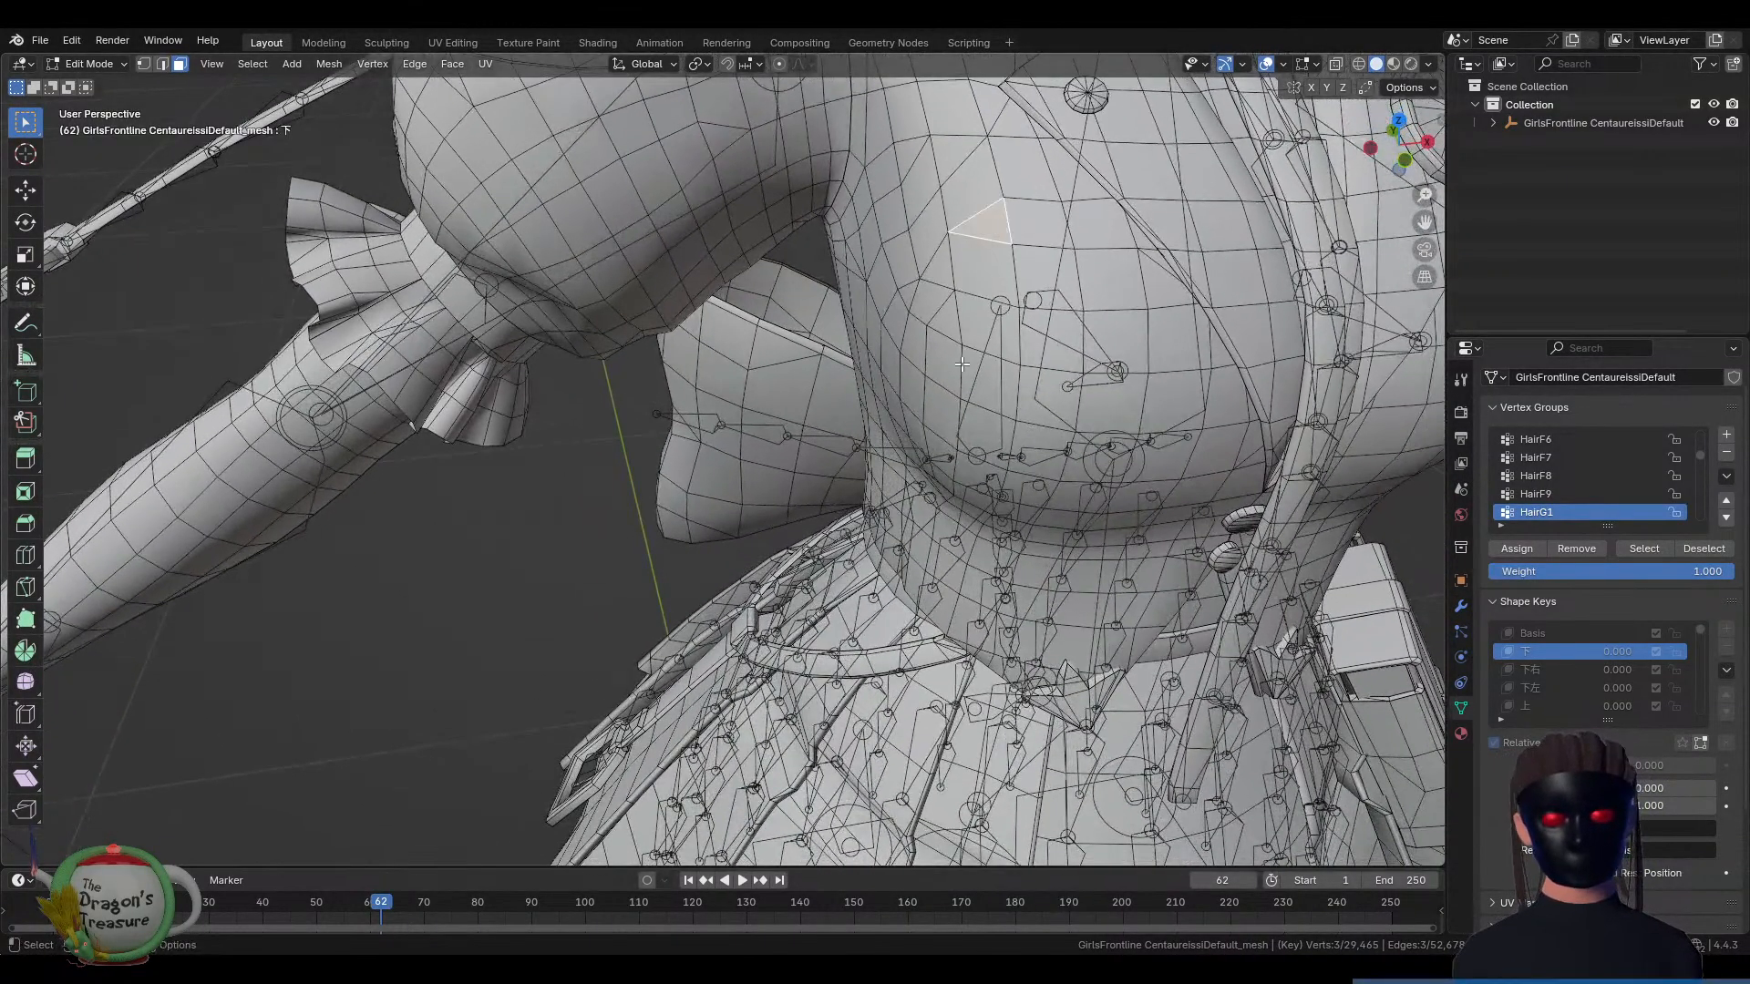
click(948, 320)
Examine the quad on the side of the chest and its neighbouring triangles, ending with the quad selected
middle_drag(864, 364, 921, 319)
click(904, 310)
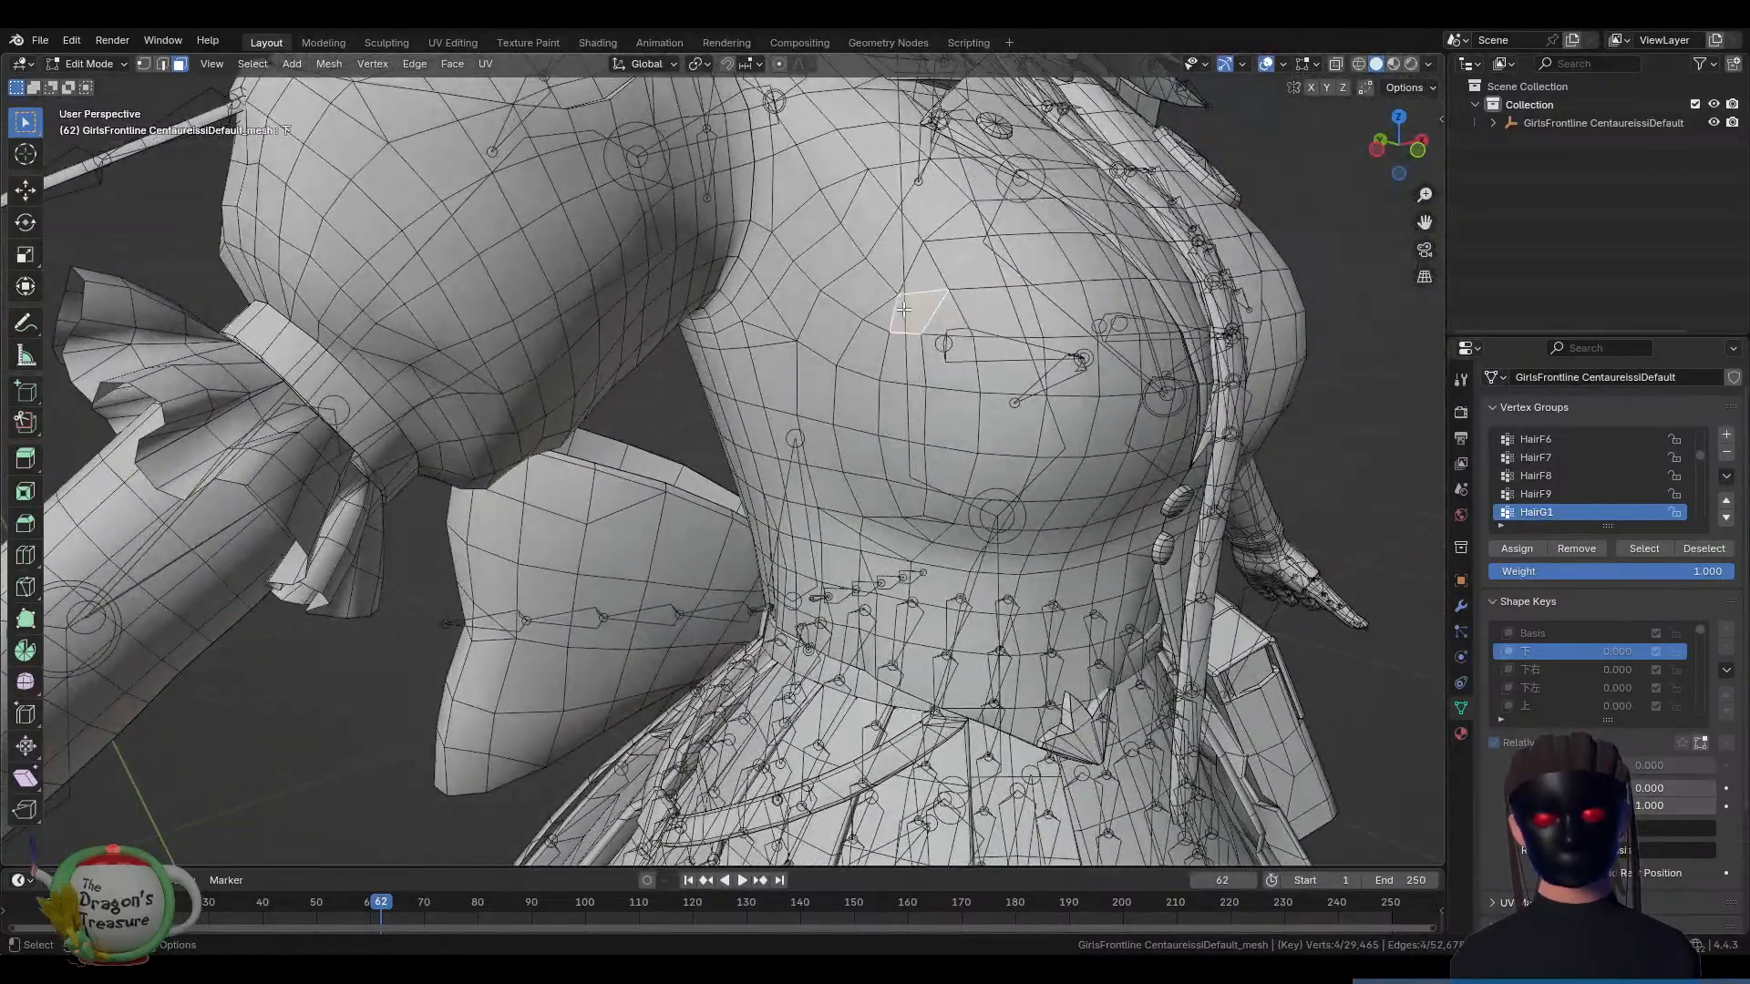
click(920, 279)
click(879, 322)
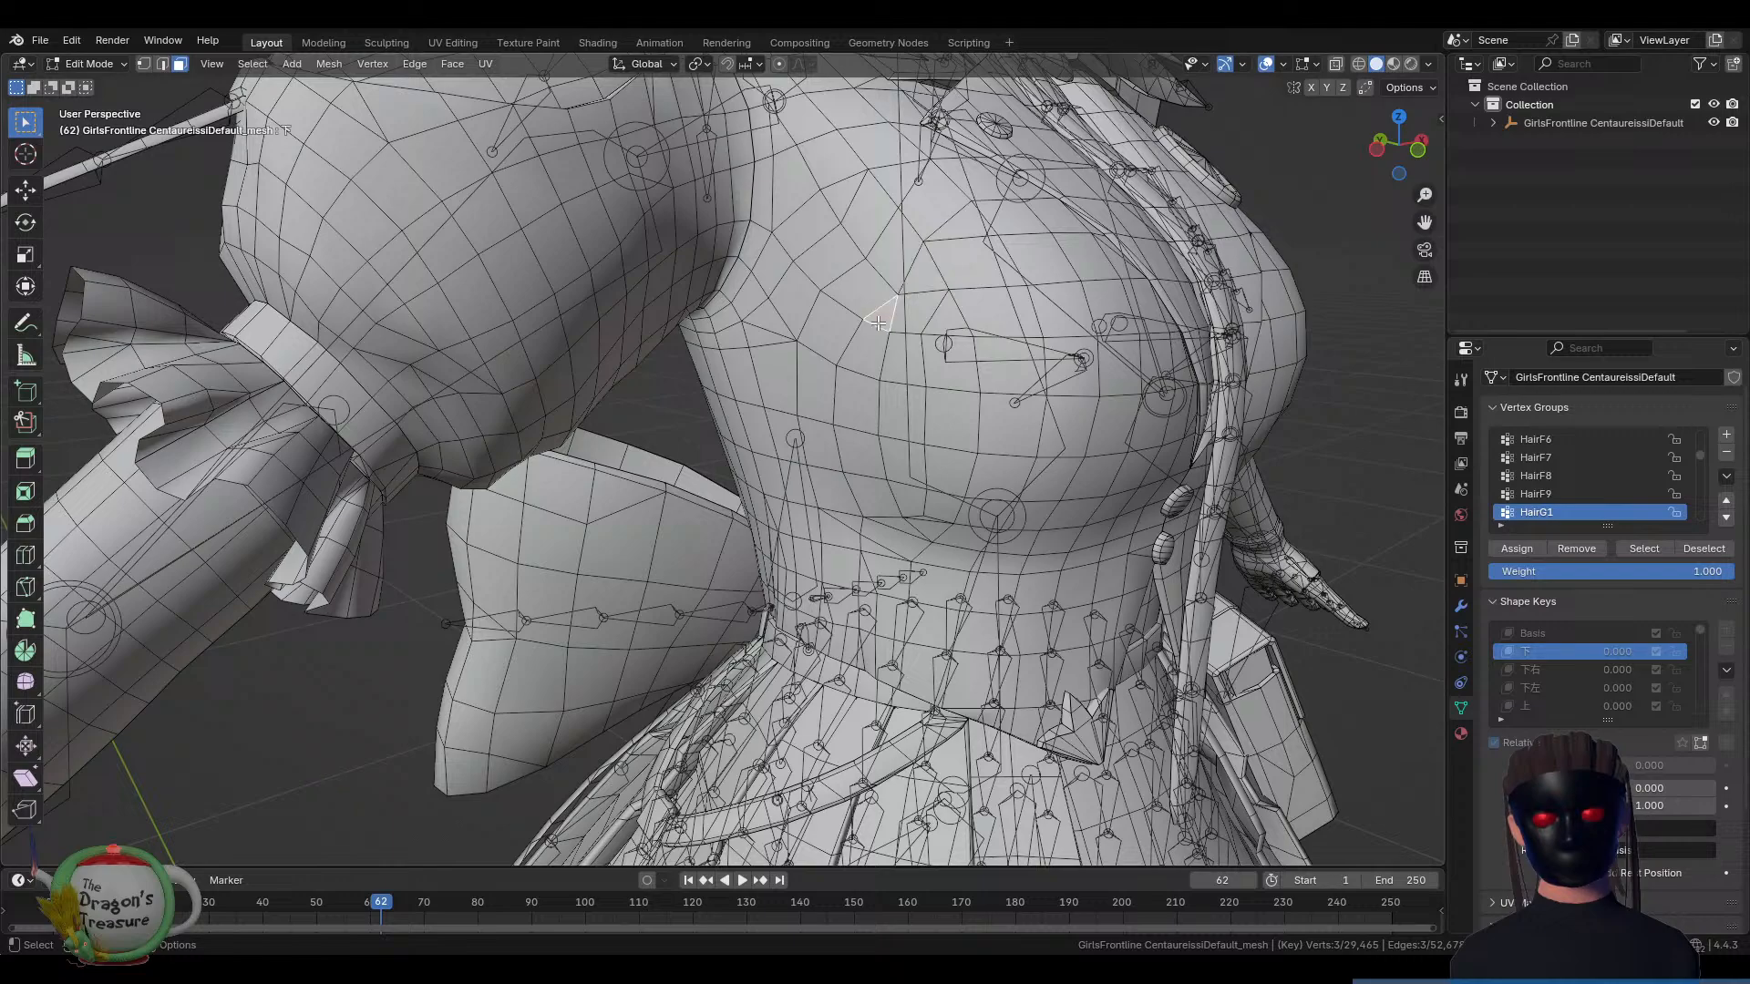
click(932, 319)
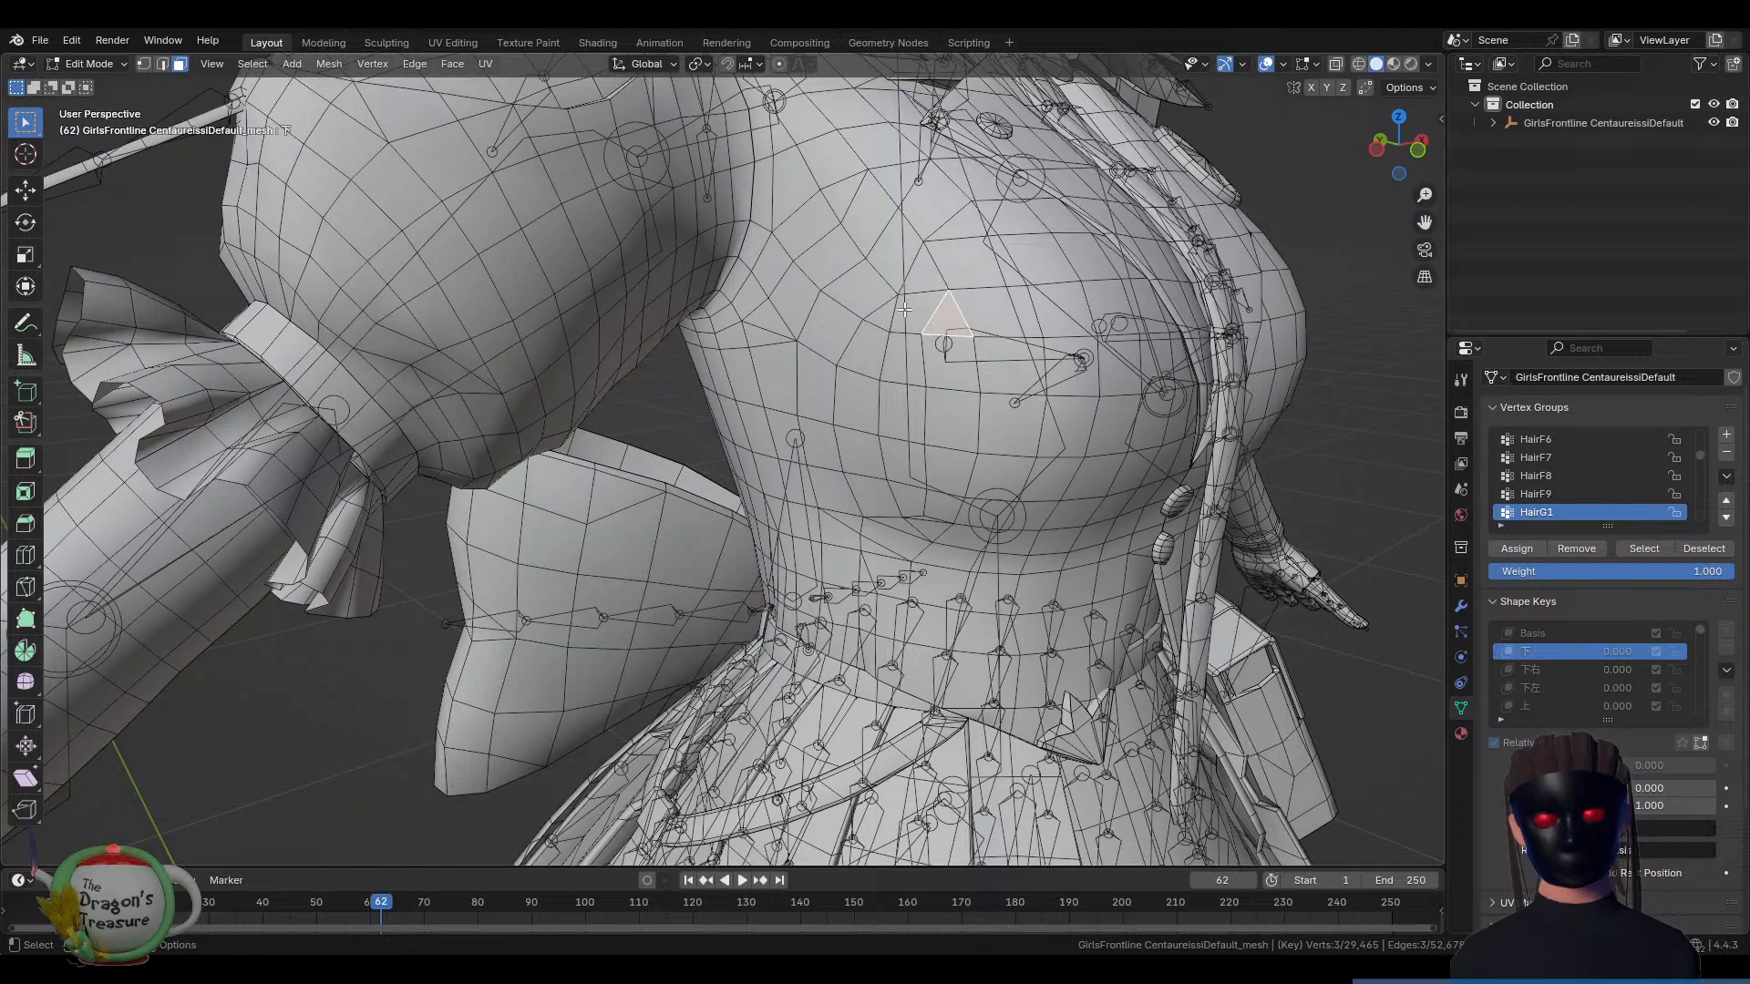
click(904, 309)
scroll(907, 313, up, 3)
scroll(916, 319, up, 1)
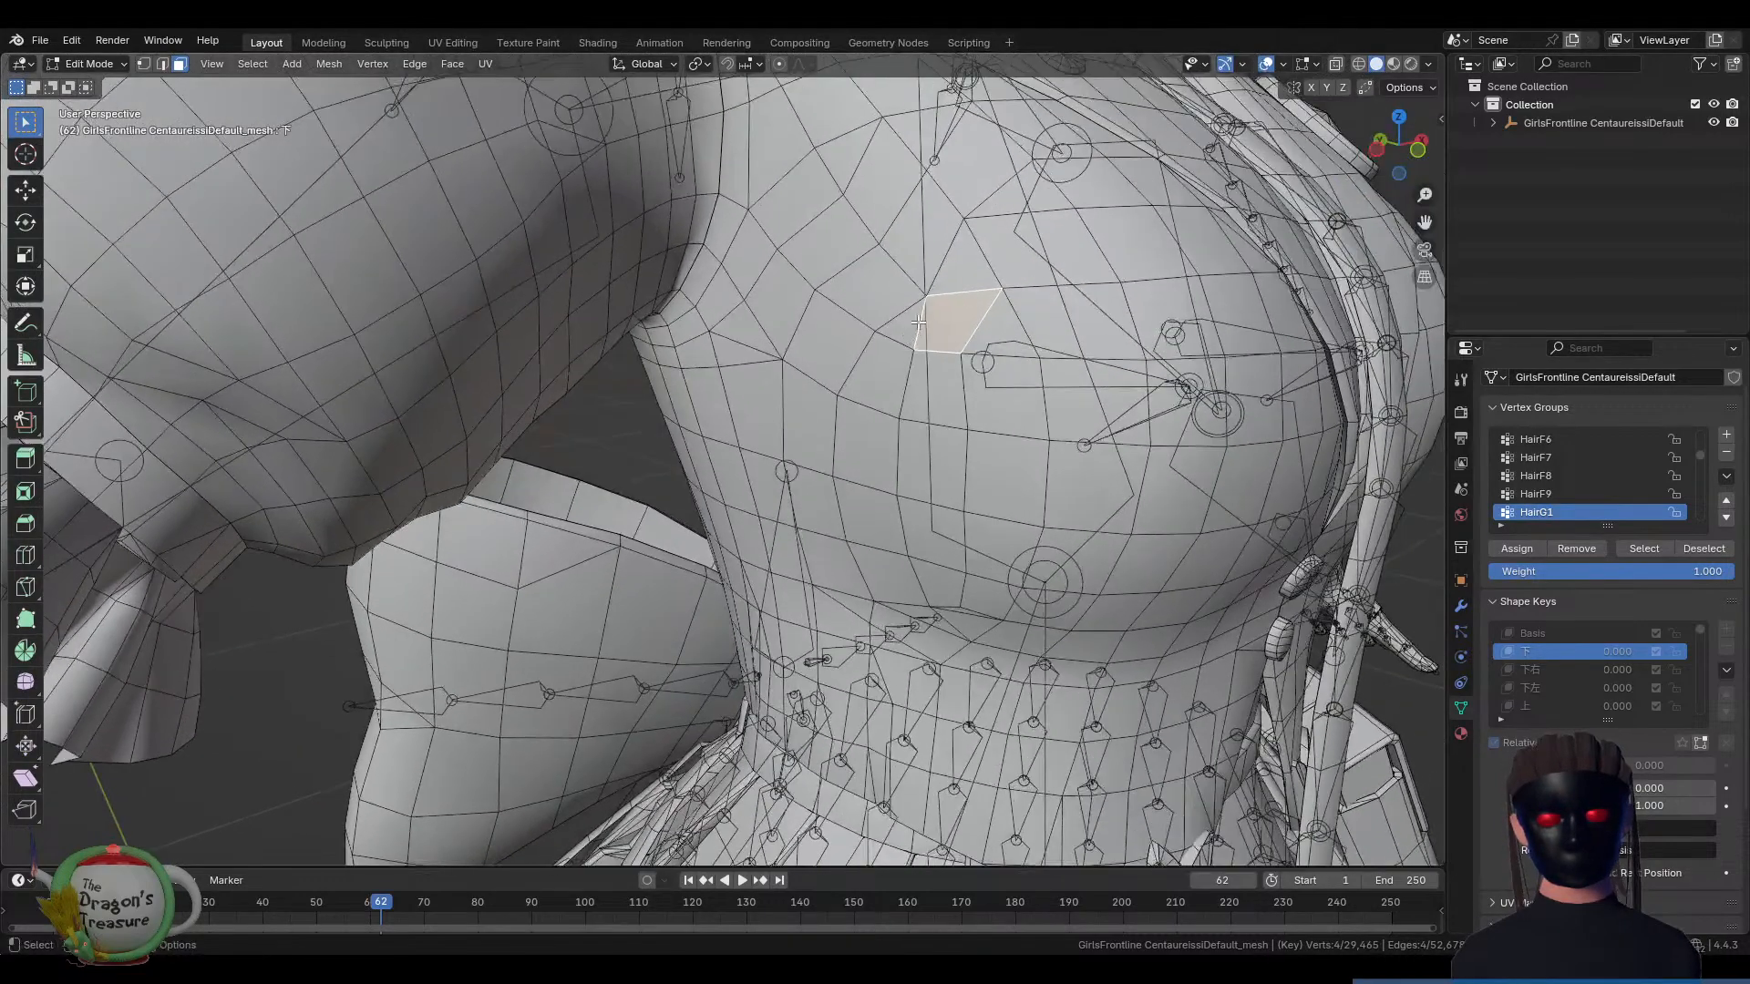
Switch to vertex selection and select the vertex at the upper corner of the examined quad on the chest
key(1)
click(927, 296)
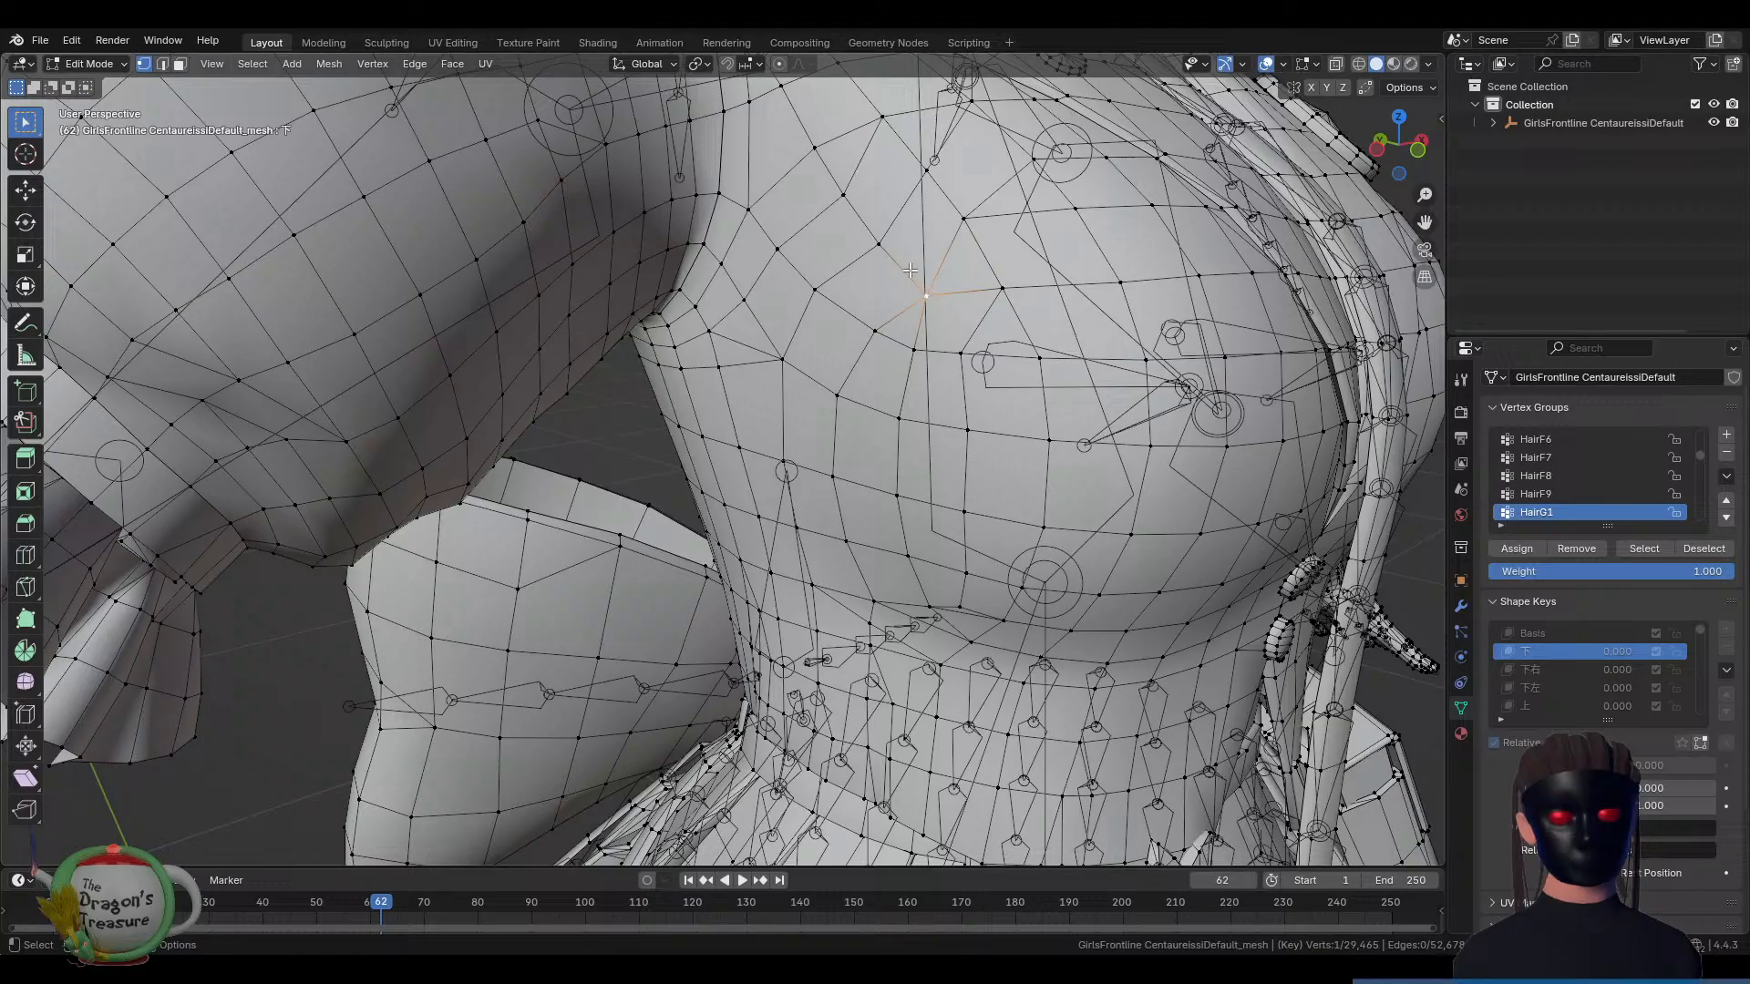
scroll(896, 437, down, 5)
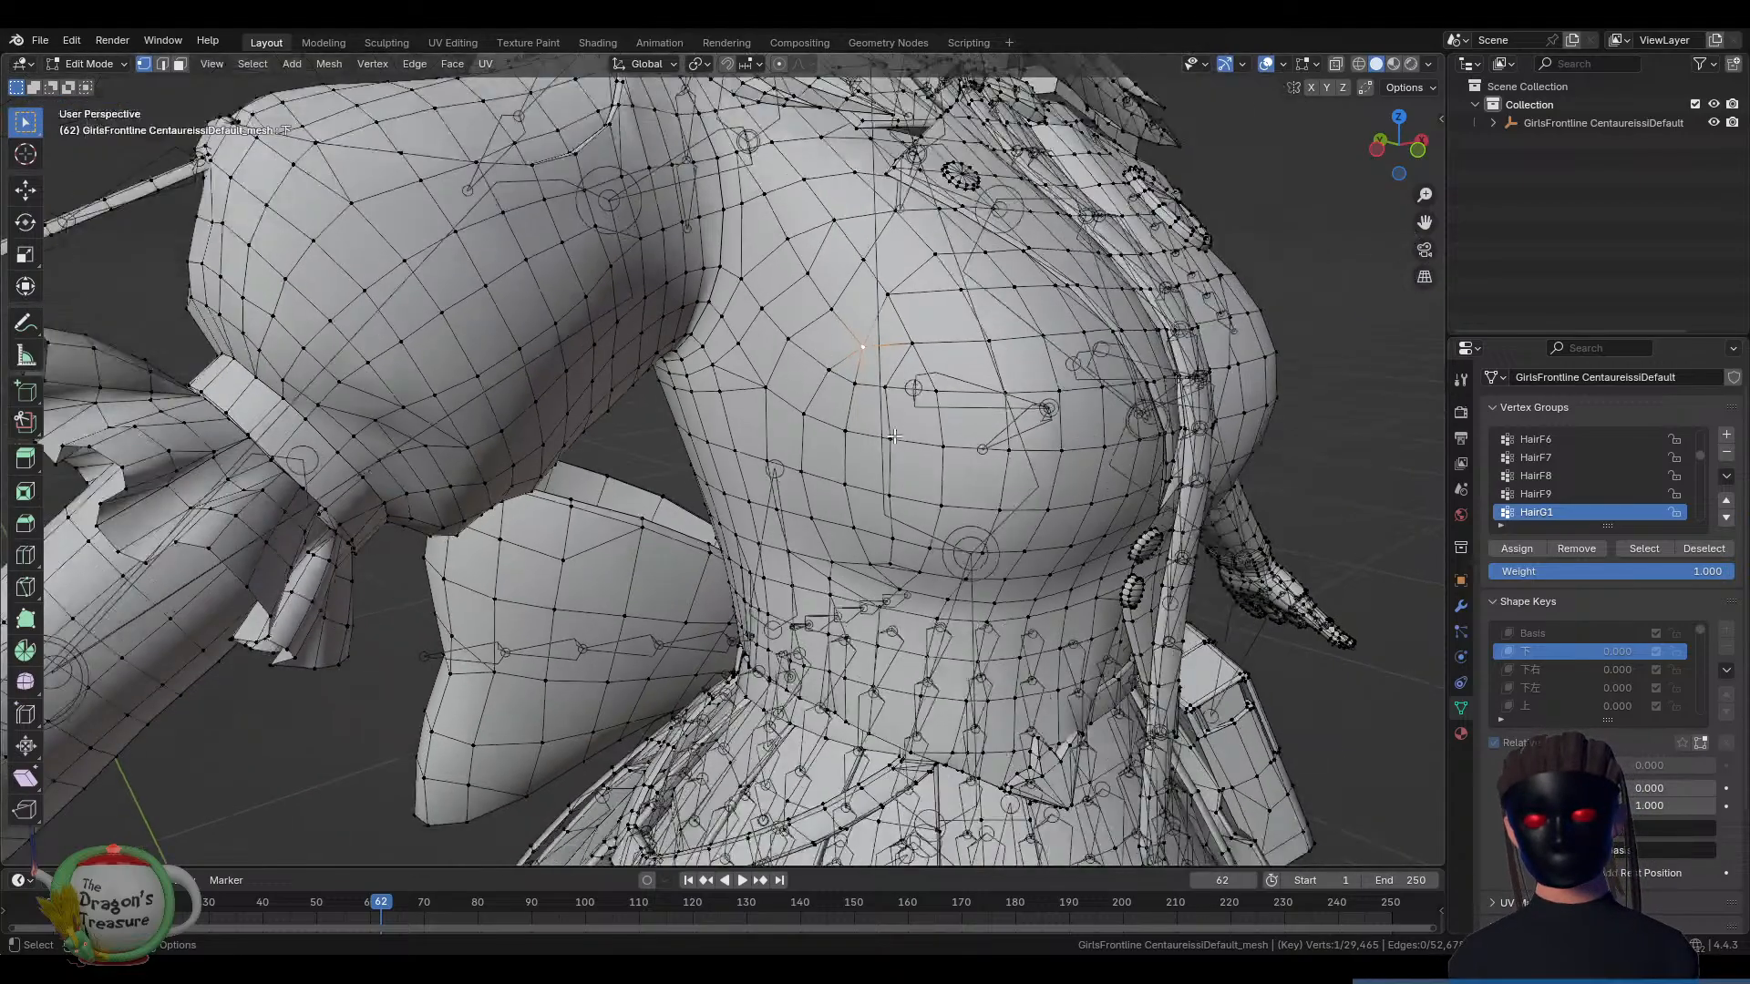
scroll(939, 517, down, 3)
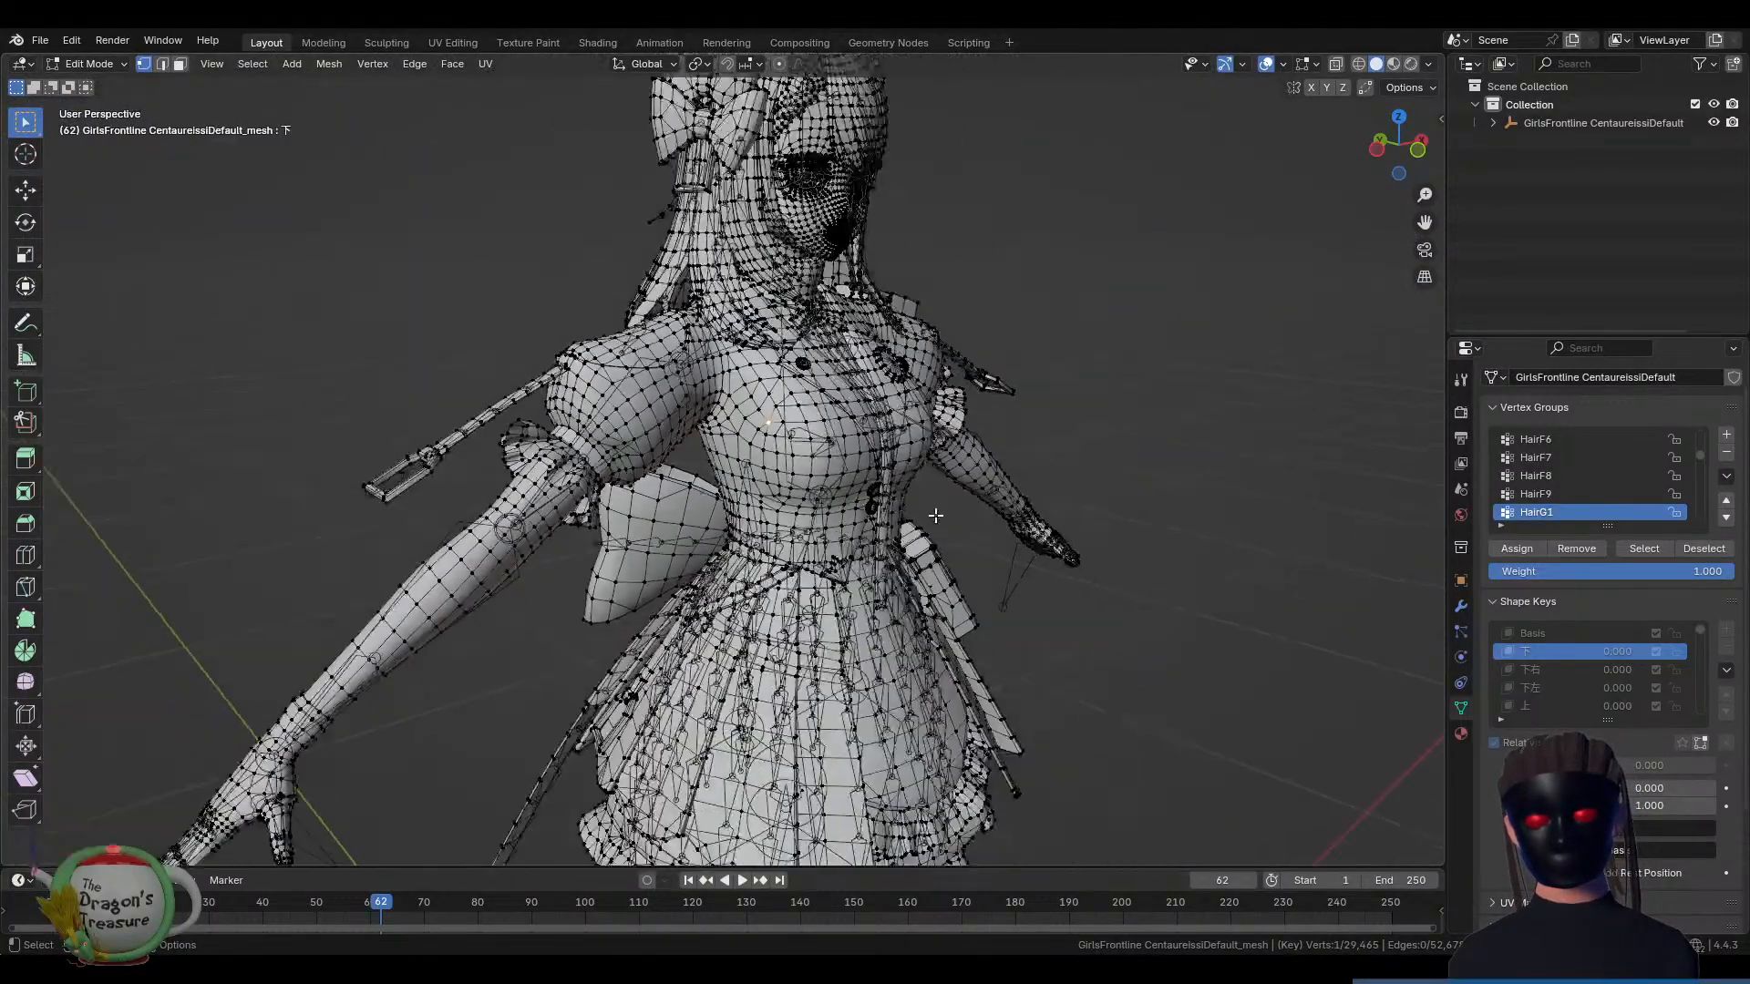
Examine the mesh topology across the front of the chest, both puffed sleeves, the waist and the skirt accessories
middle_drag(954, 538, 852, 533)
scroll(875, 515, up, 4)
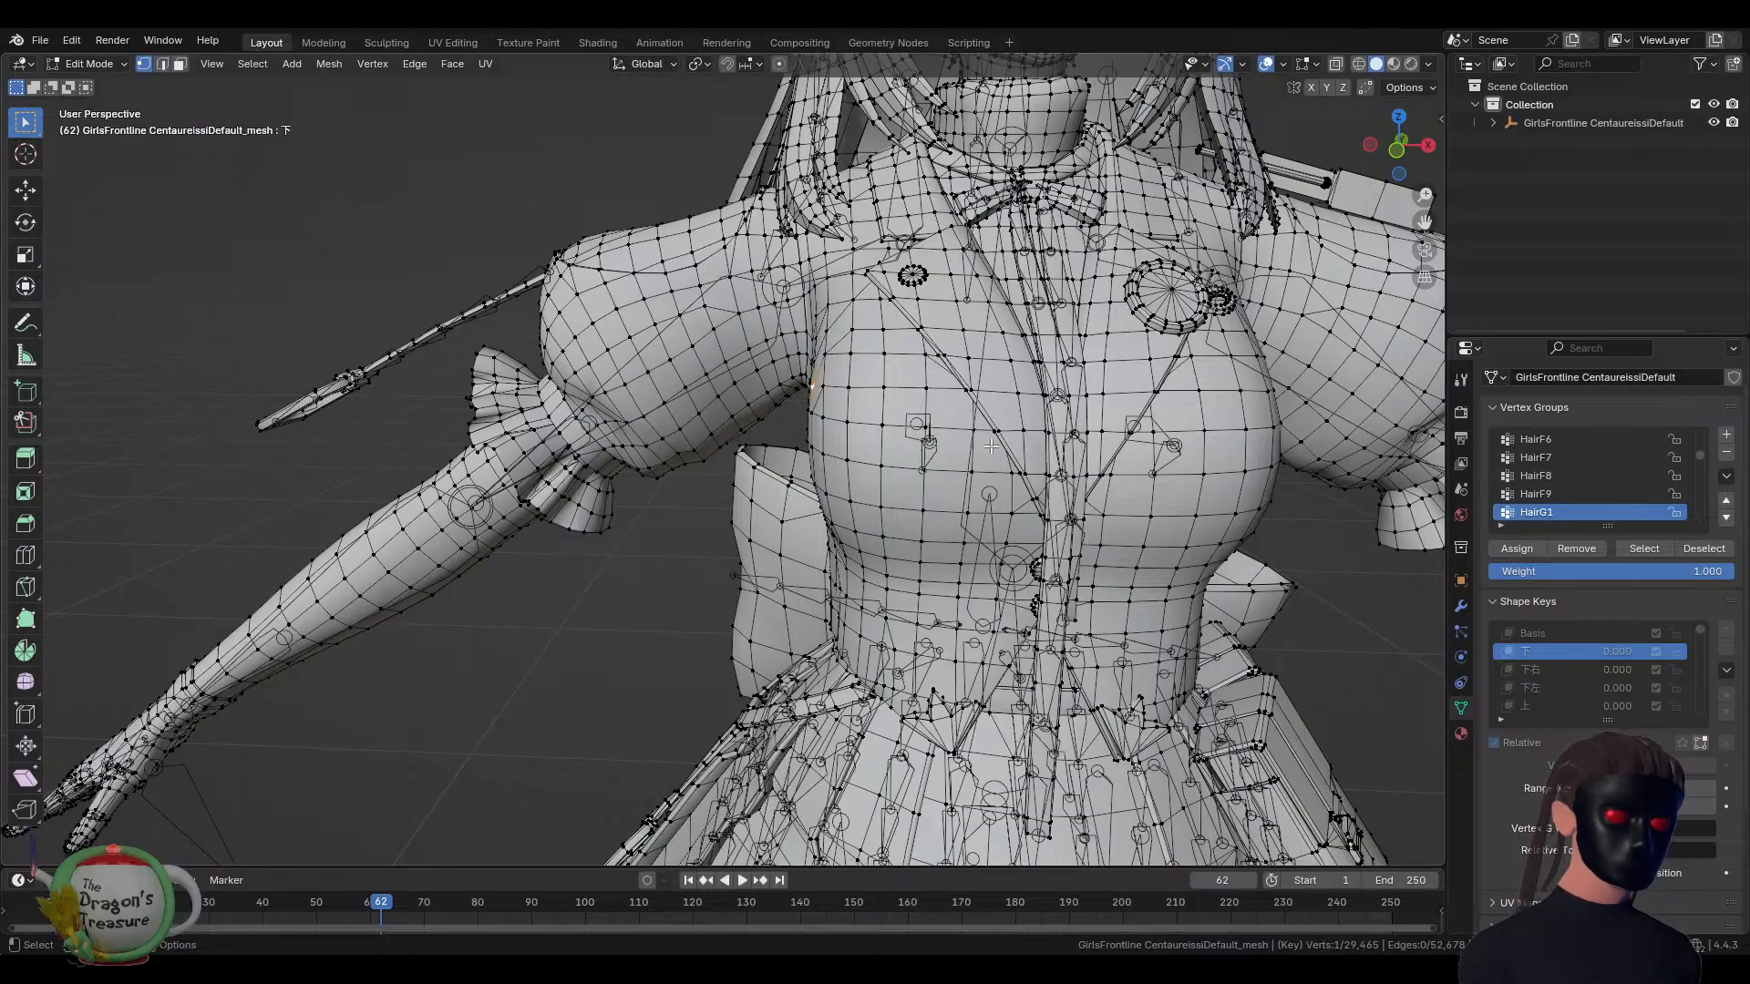
middle_drag(1244, 403, 986, 394)
middle_drag(1136, 388, 1097, 382)
shift+scroll(1184, 456, down, 10)
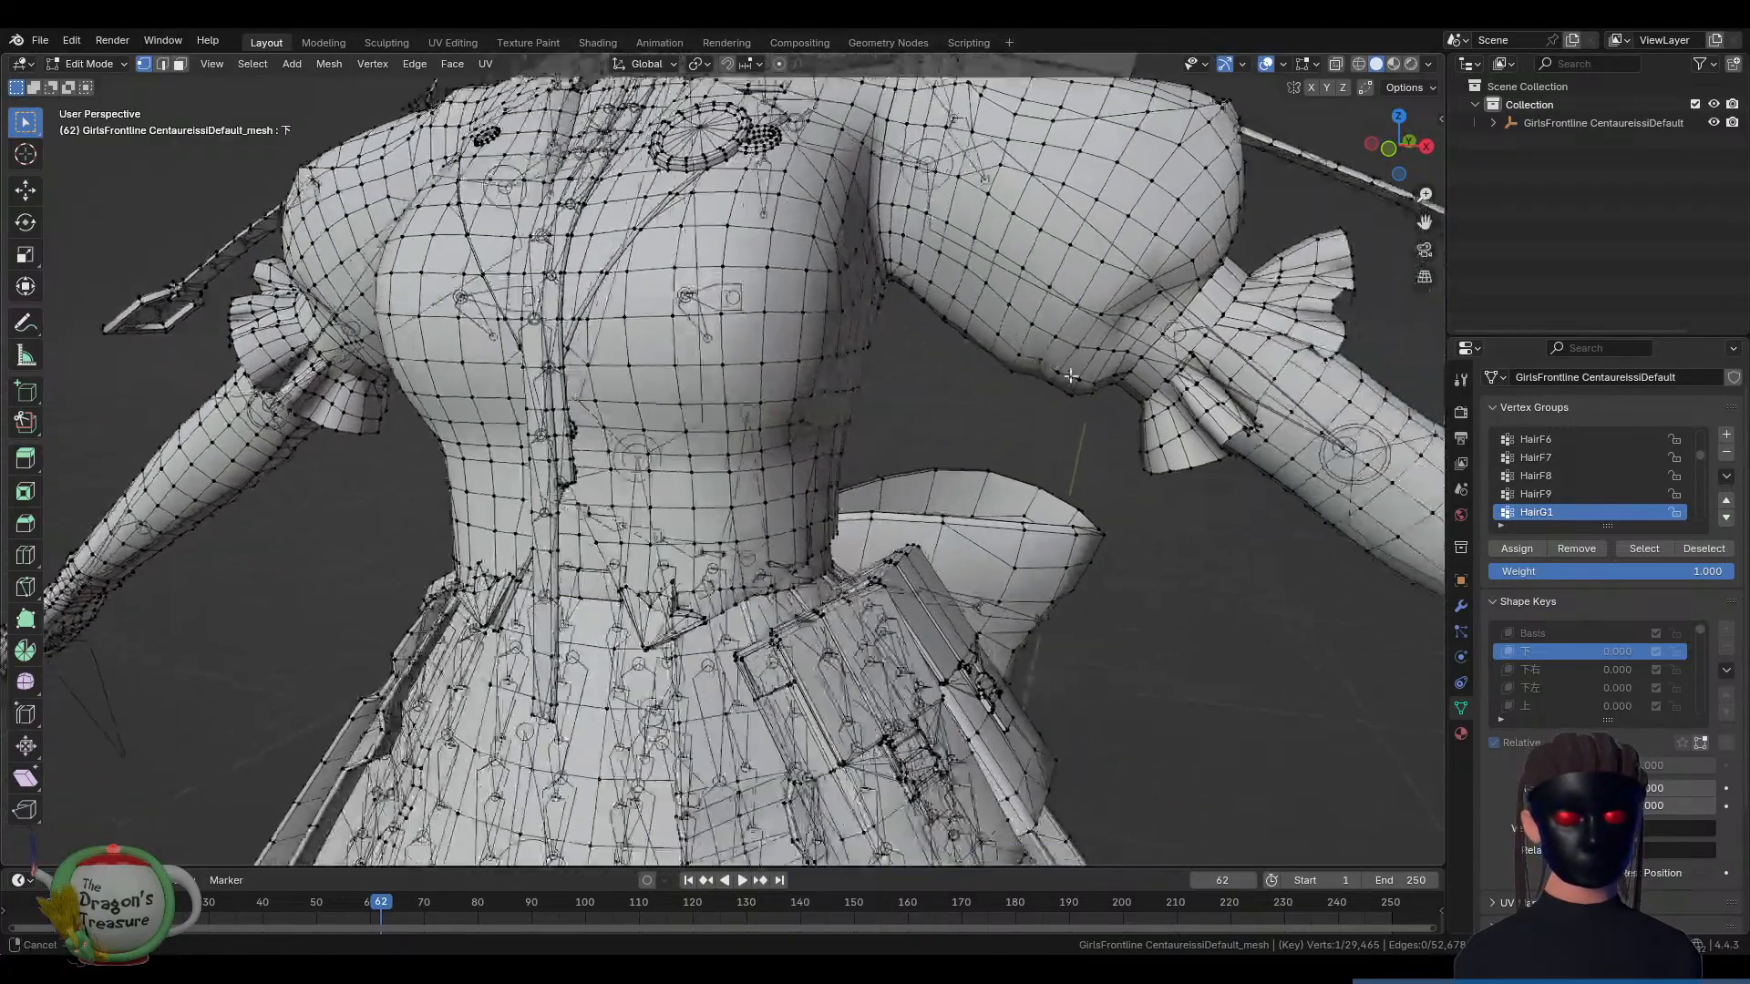
middle_drag(1205, 483, 1254, 507)
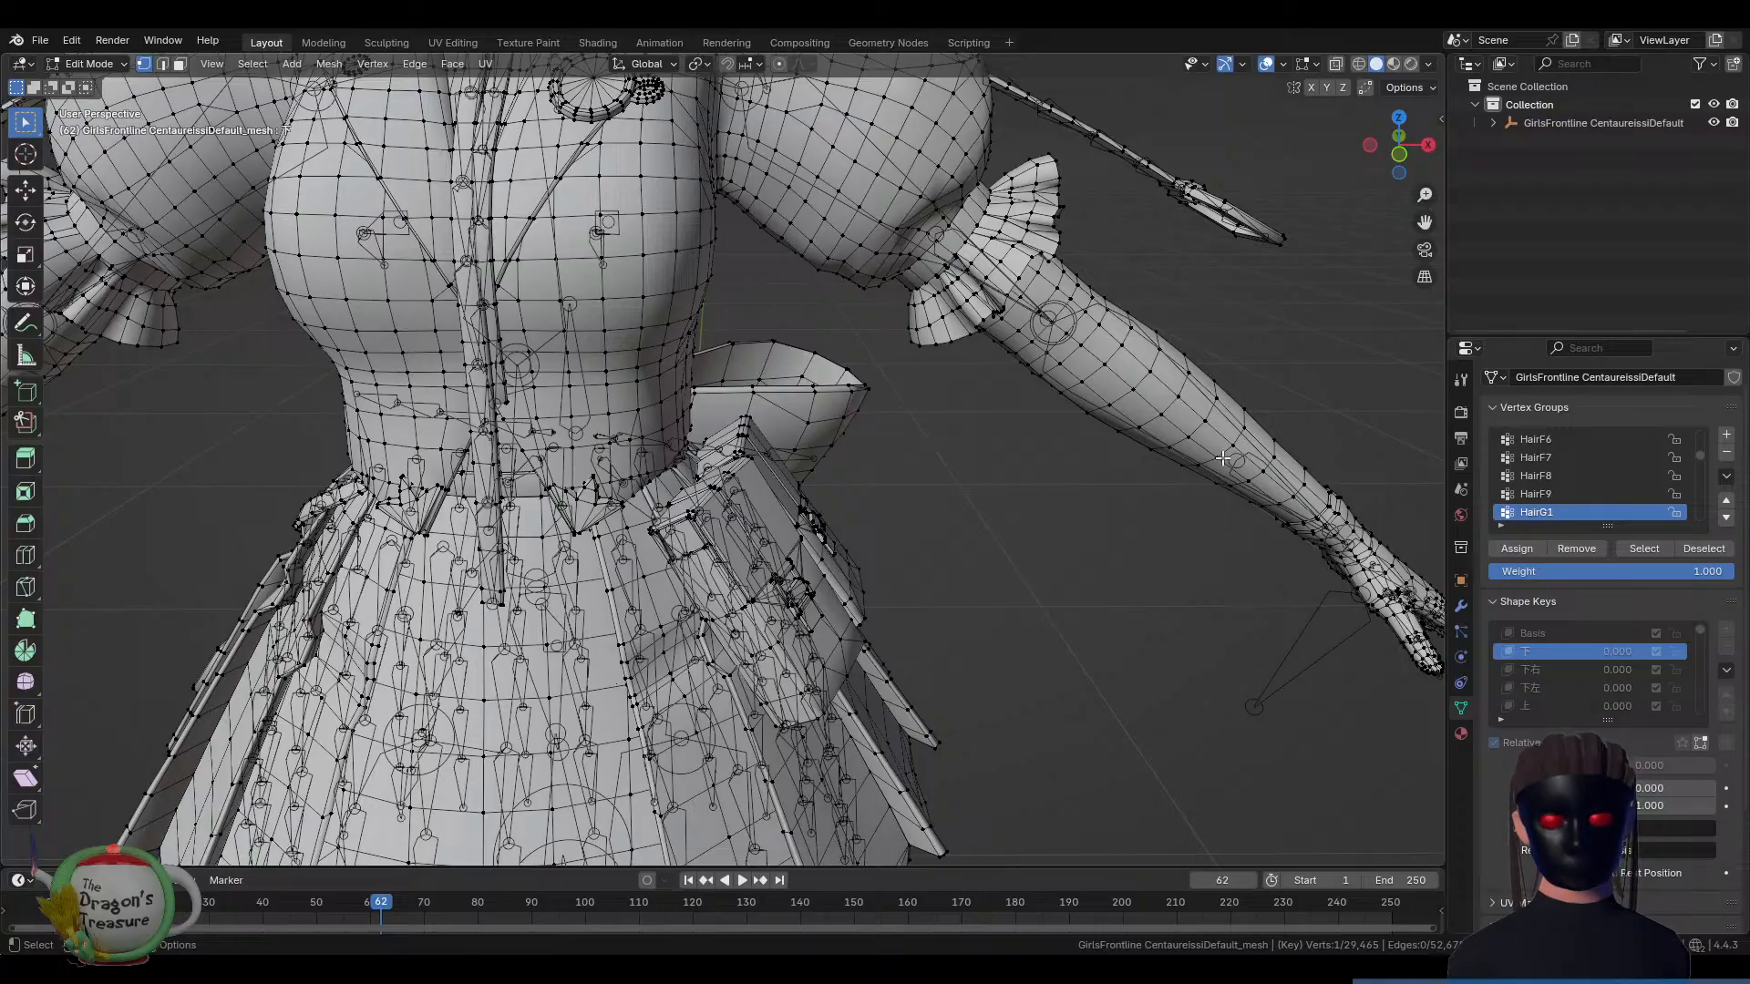
middle_drag(1071, 560, 1155, 426)
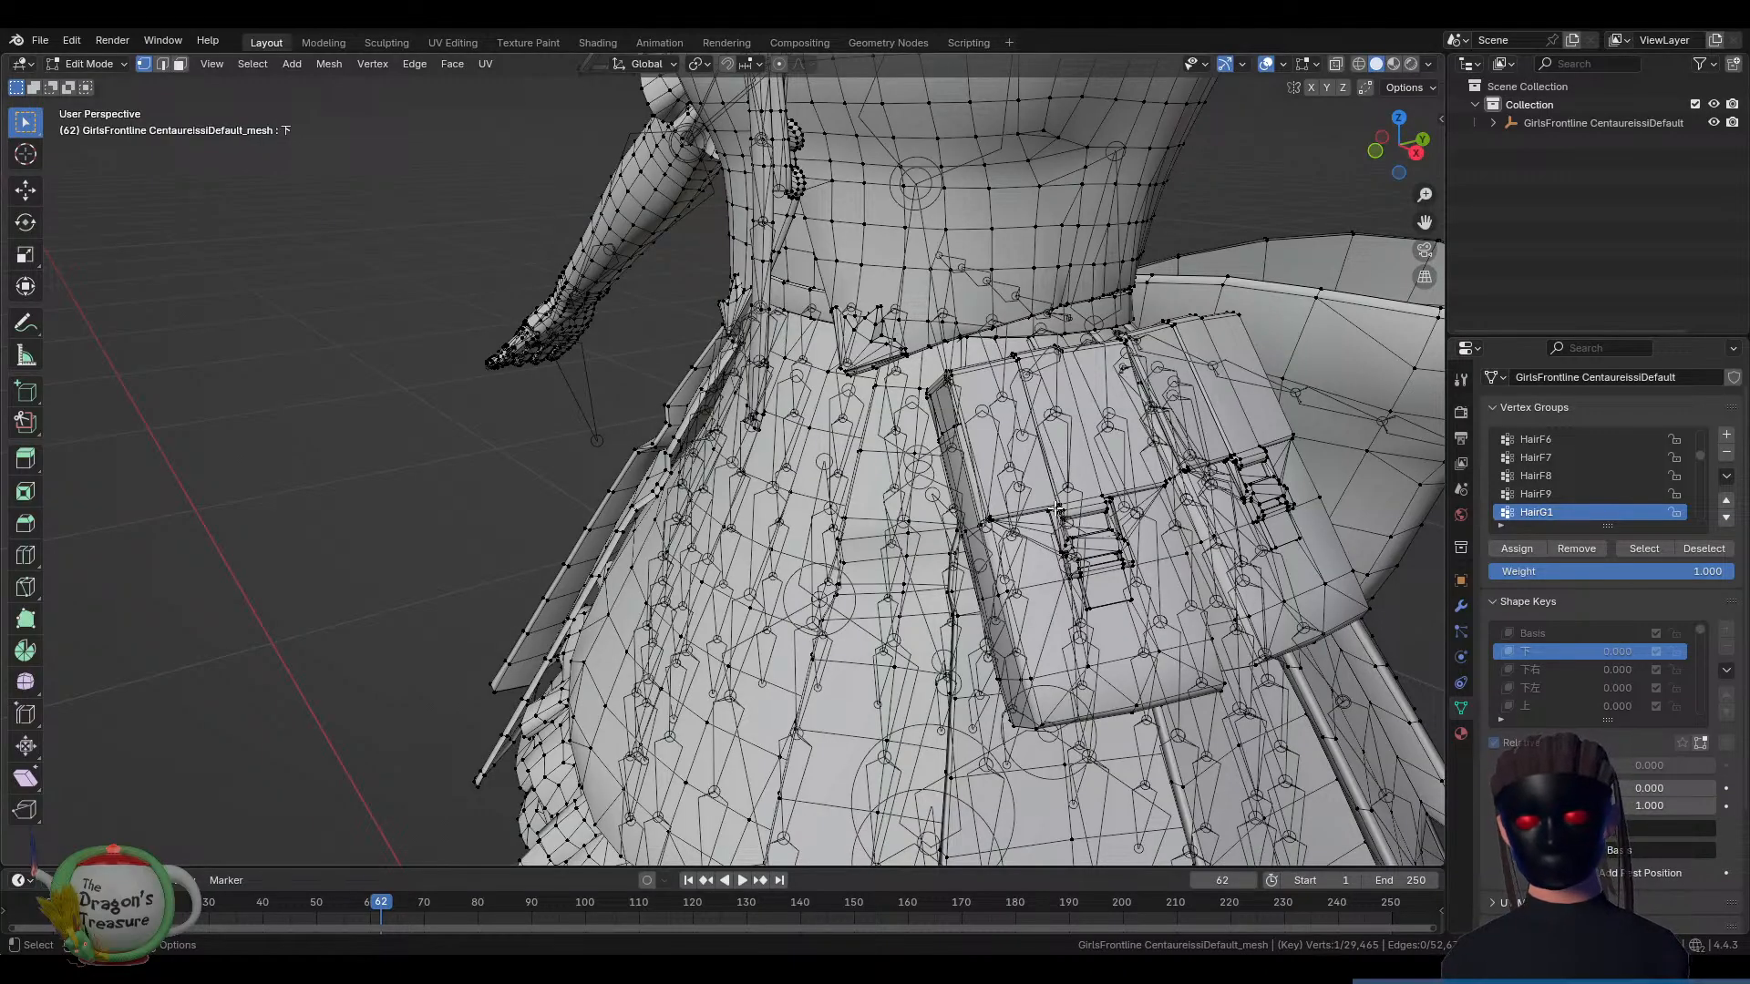
Switch to face selection and select the linked pieces of the hip pouch's strap, flap and main body
key(3)
click(1063, 457)
key(ctrl+l)
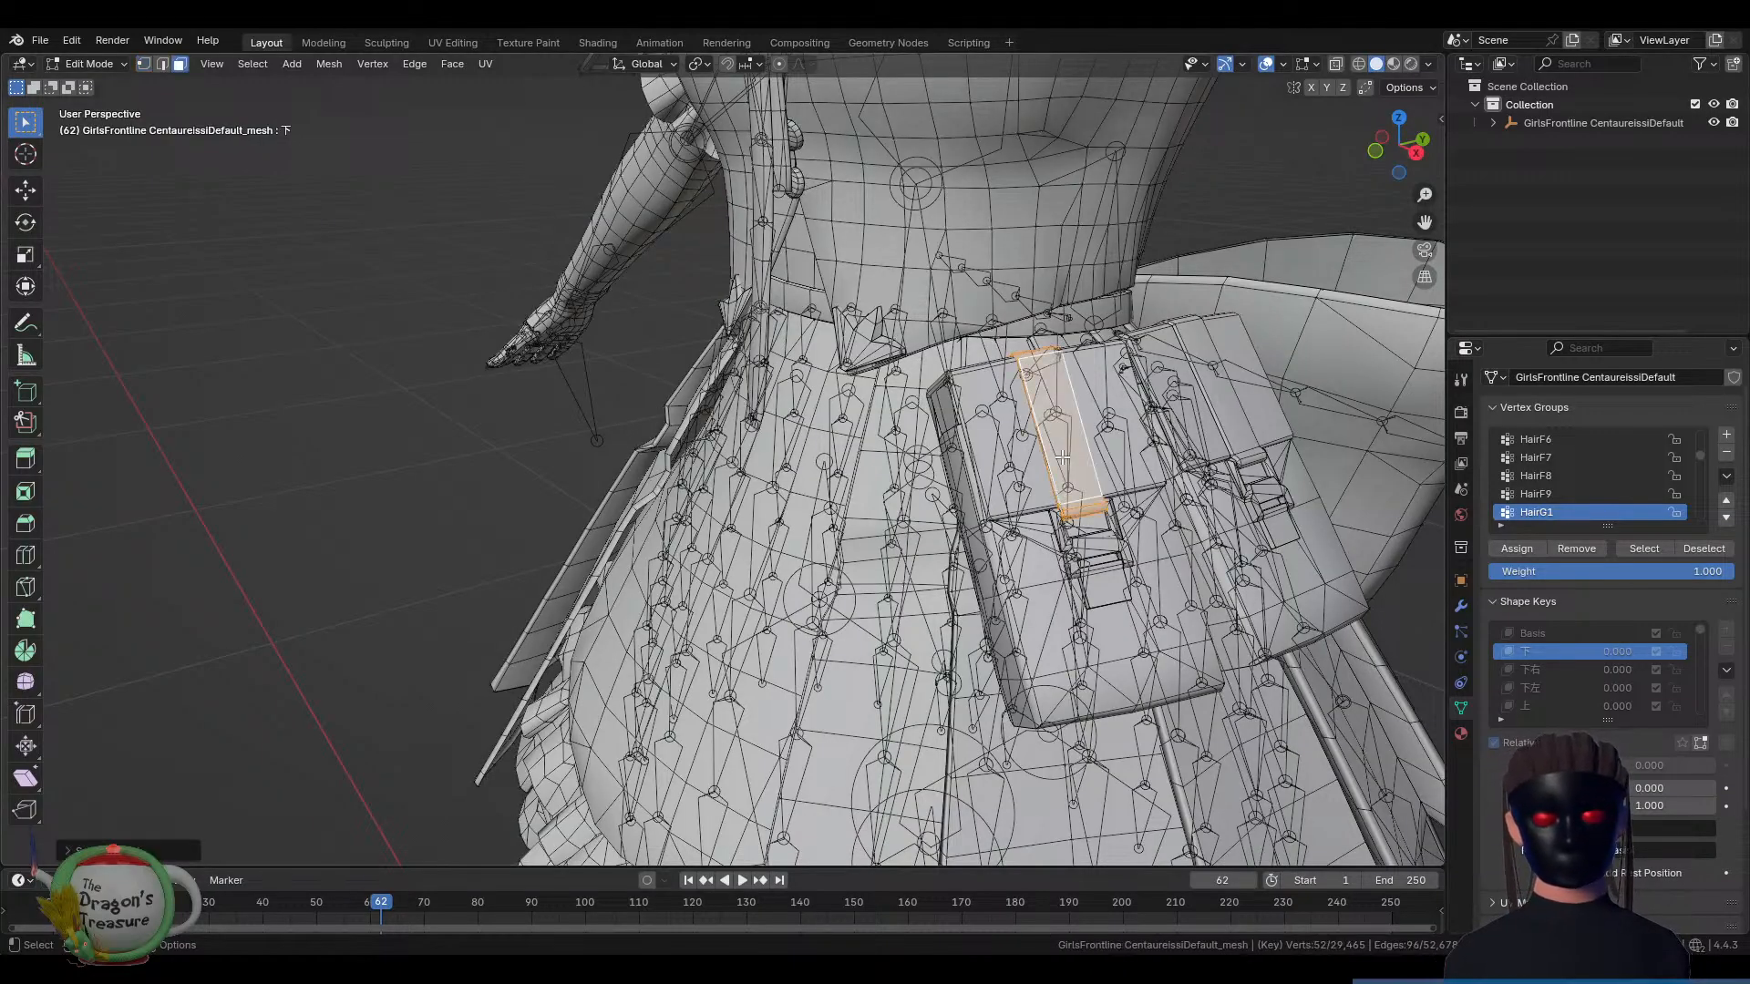
middle_drag(1063, 457, 1098, 507)
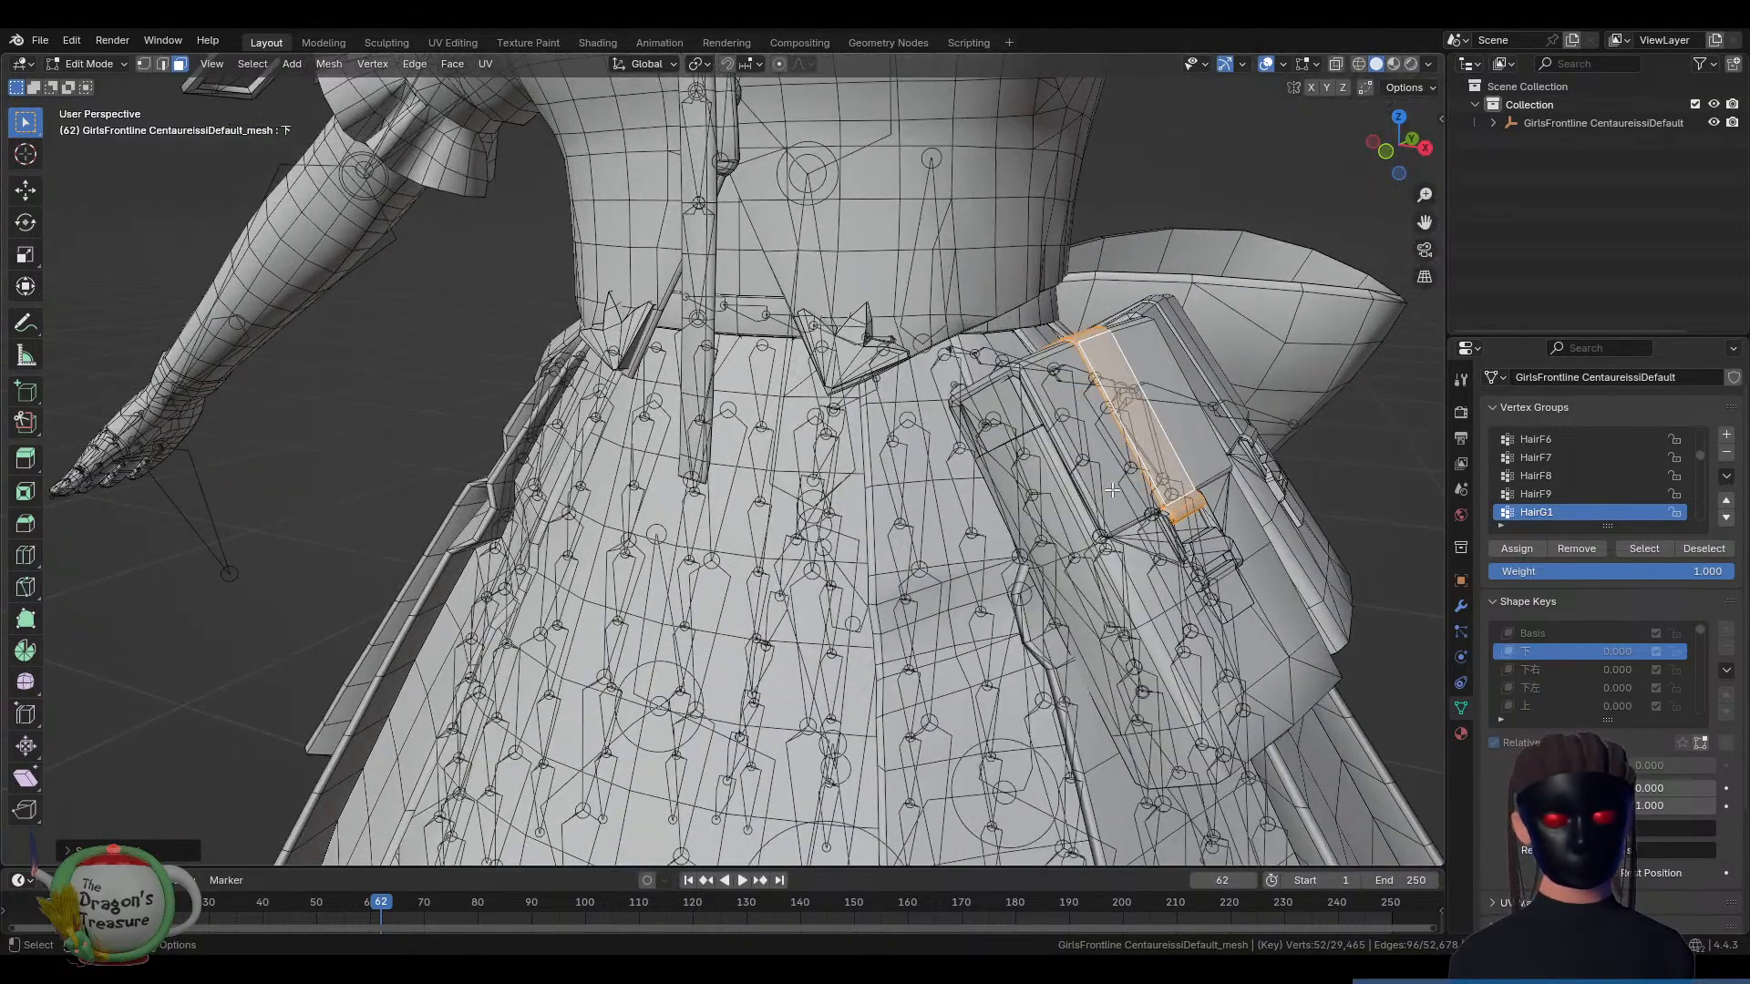
key(l)
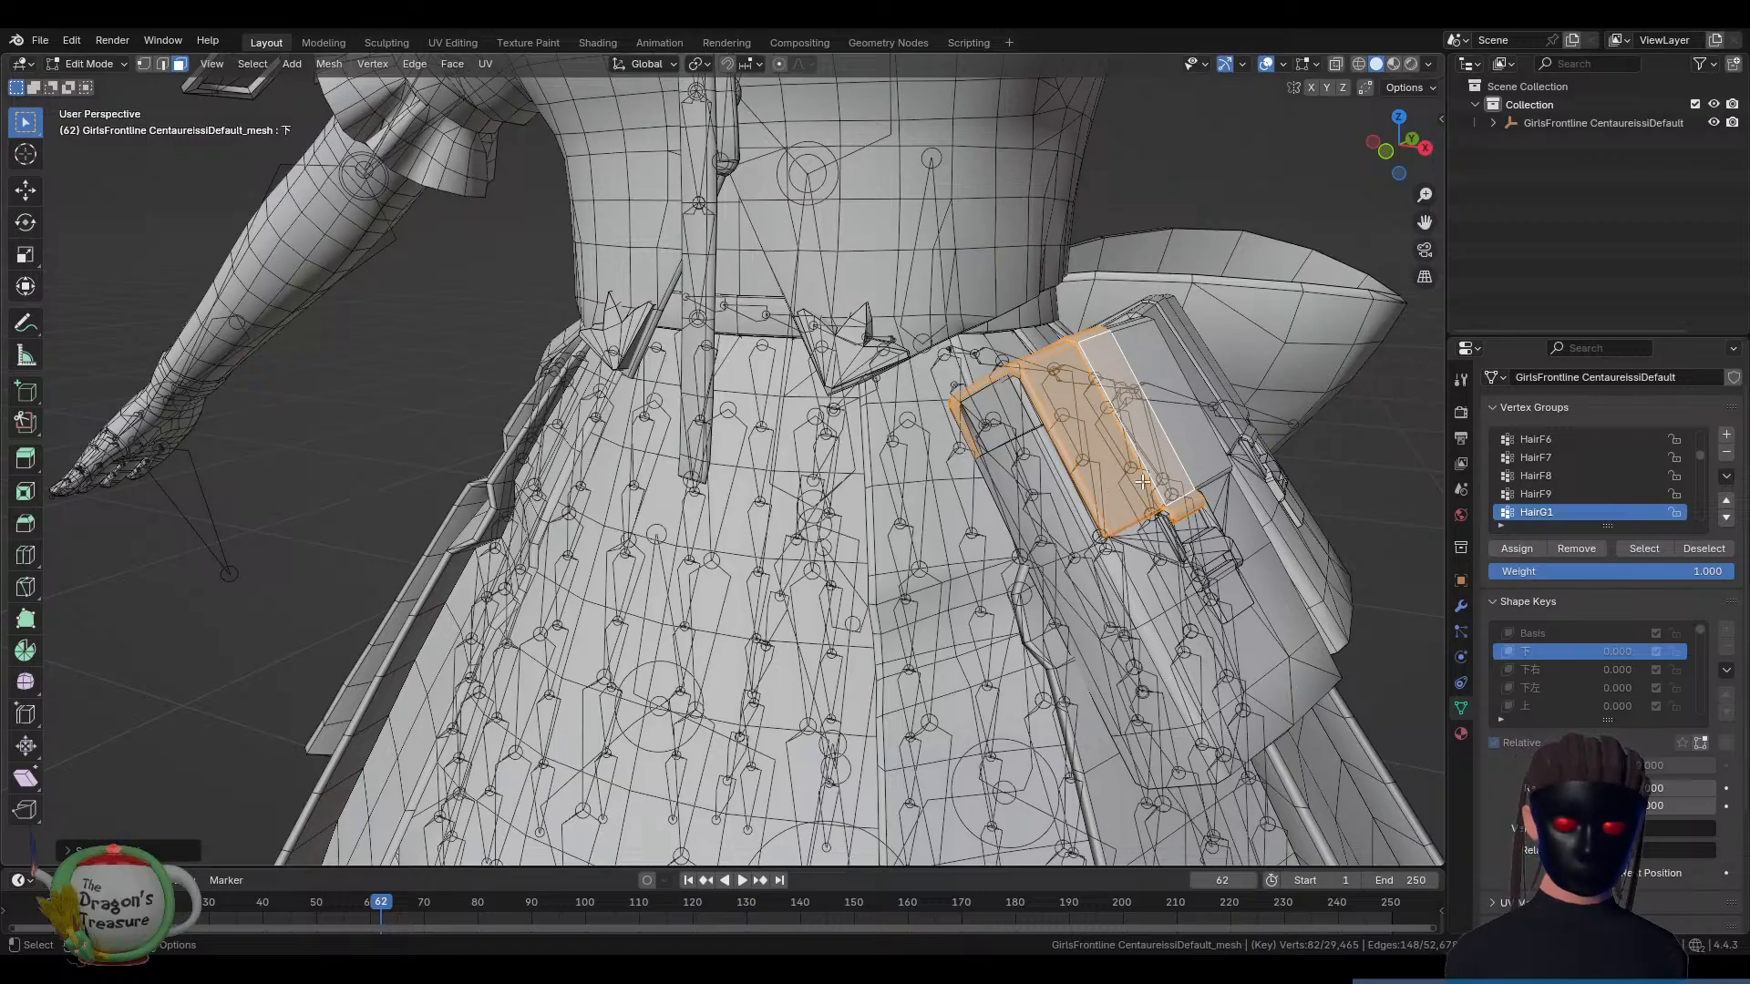
key(l)
key(l)
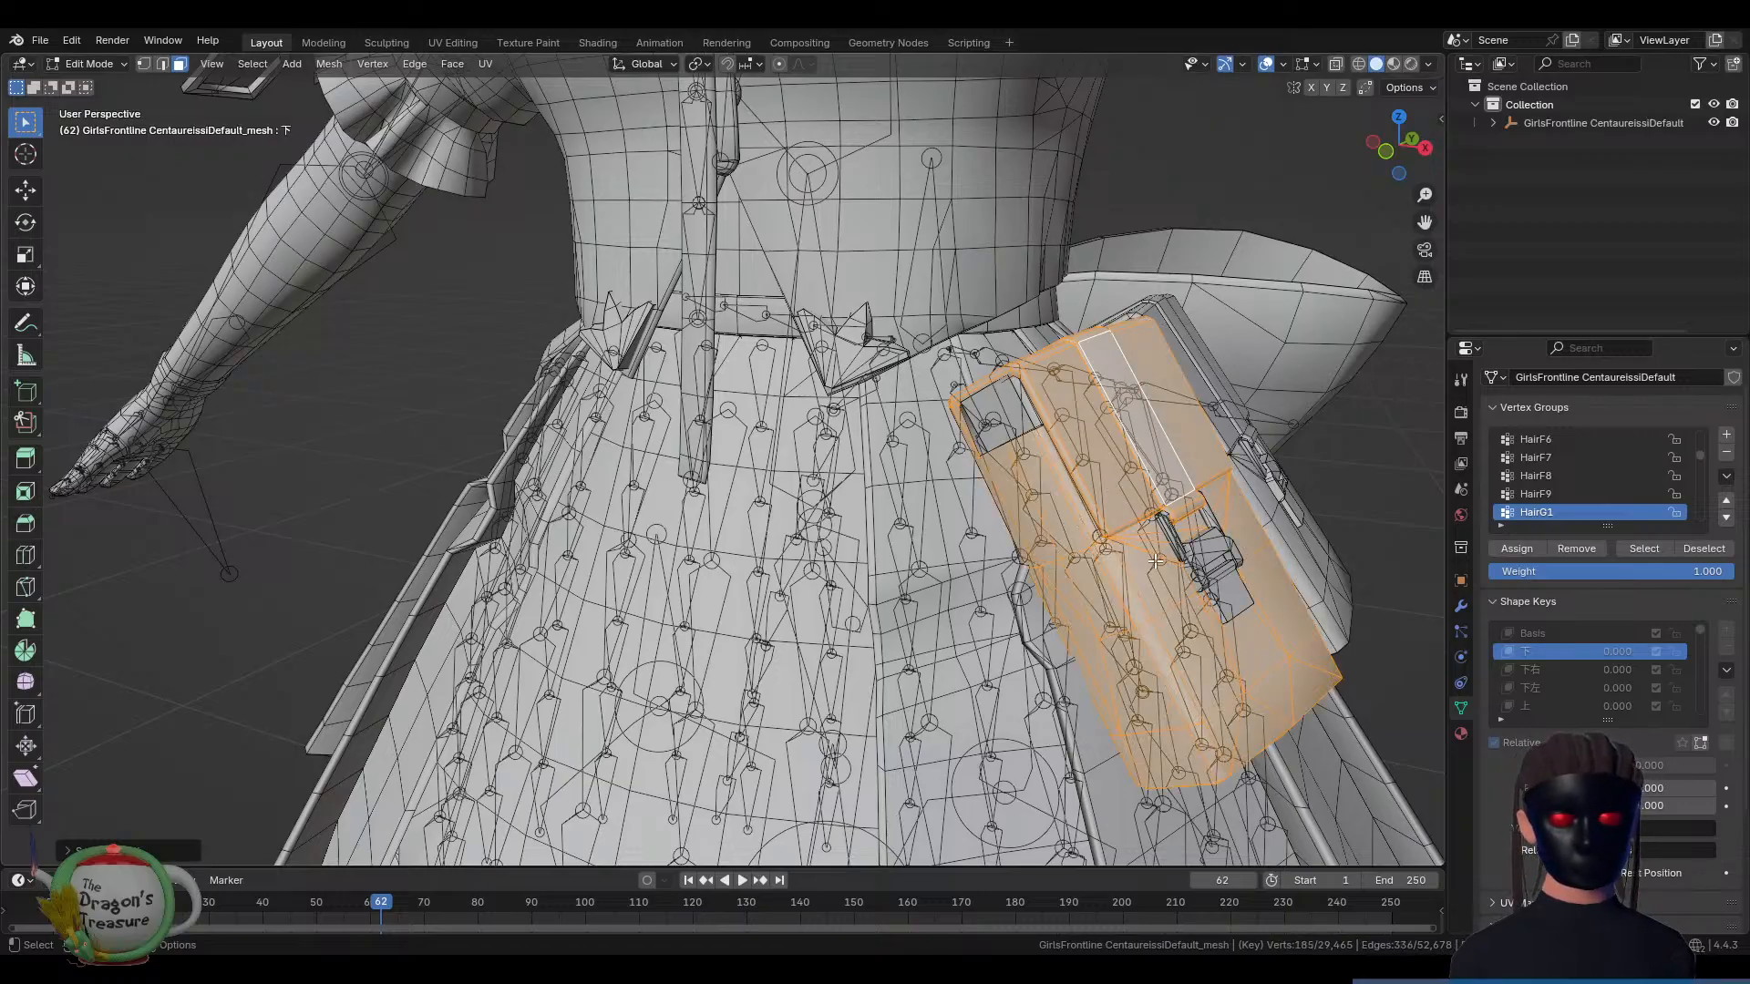
key(l)
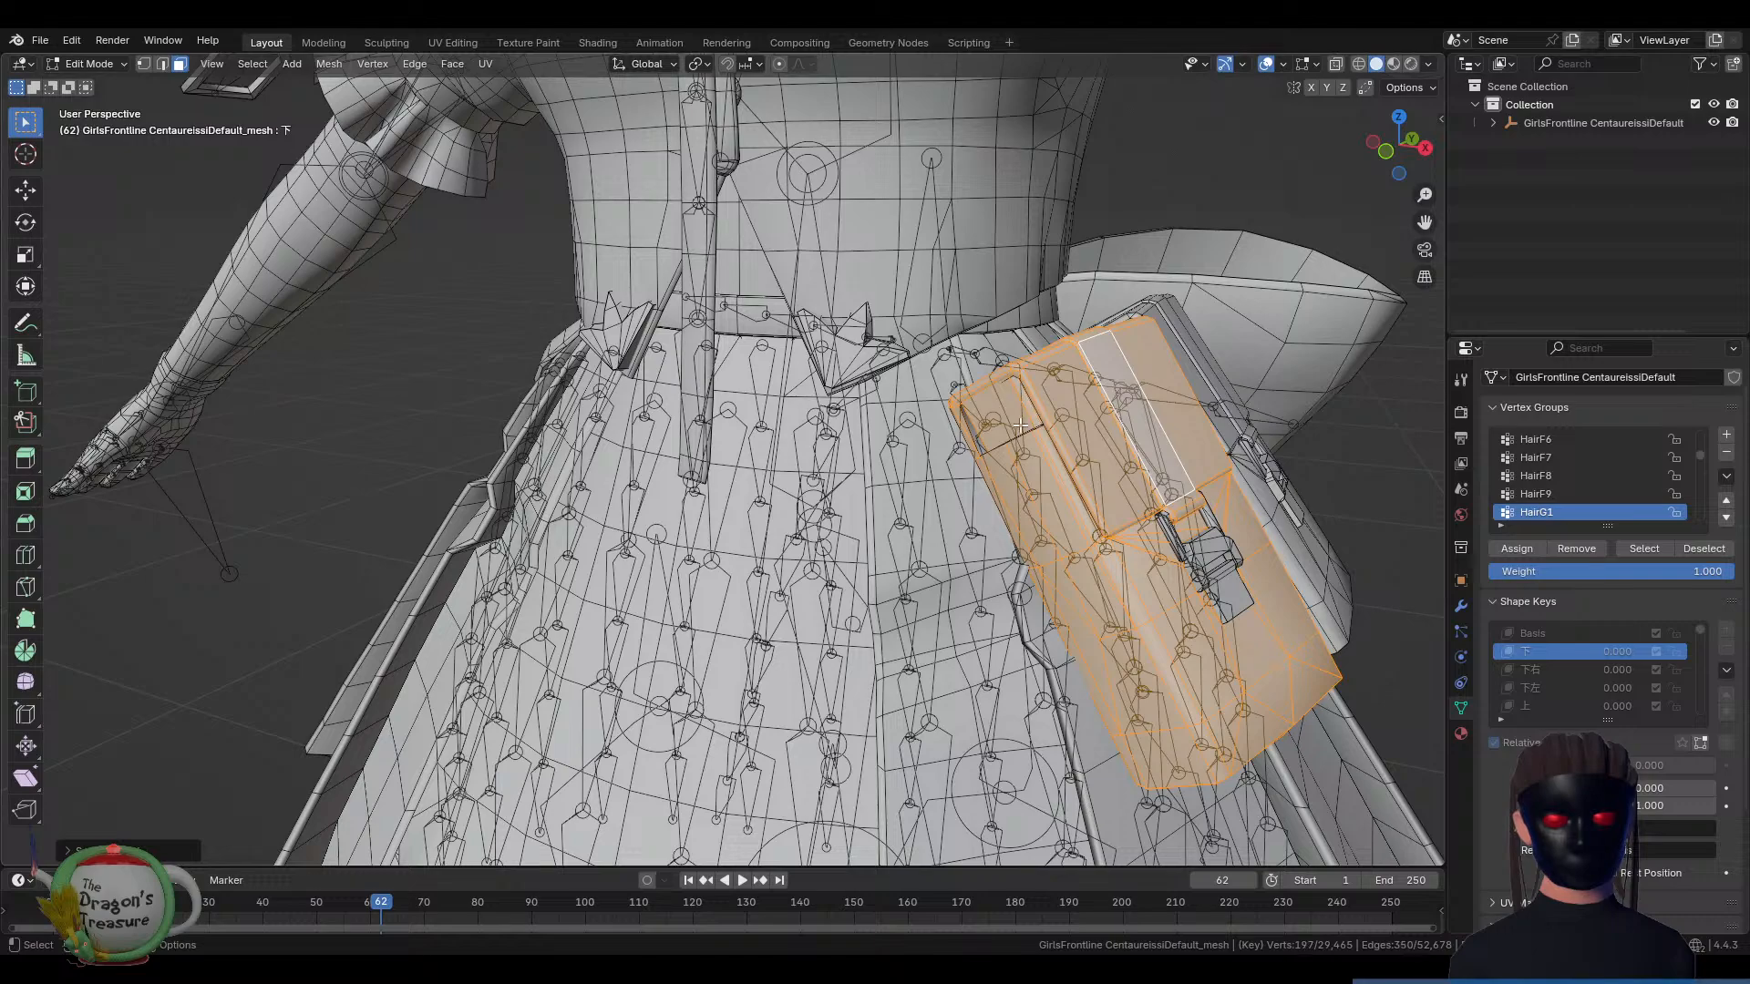
Add the pouch's side panels, buckle, strap end and remaining linked pieces to the selection
key(l)
middle_drag(1173, 535, 1141, 541)
key(l)
key(l)
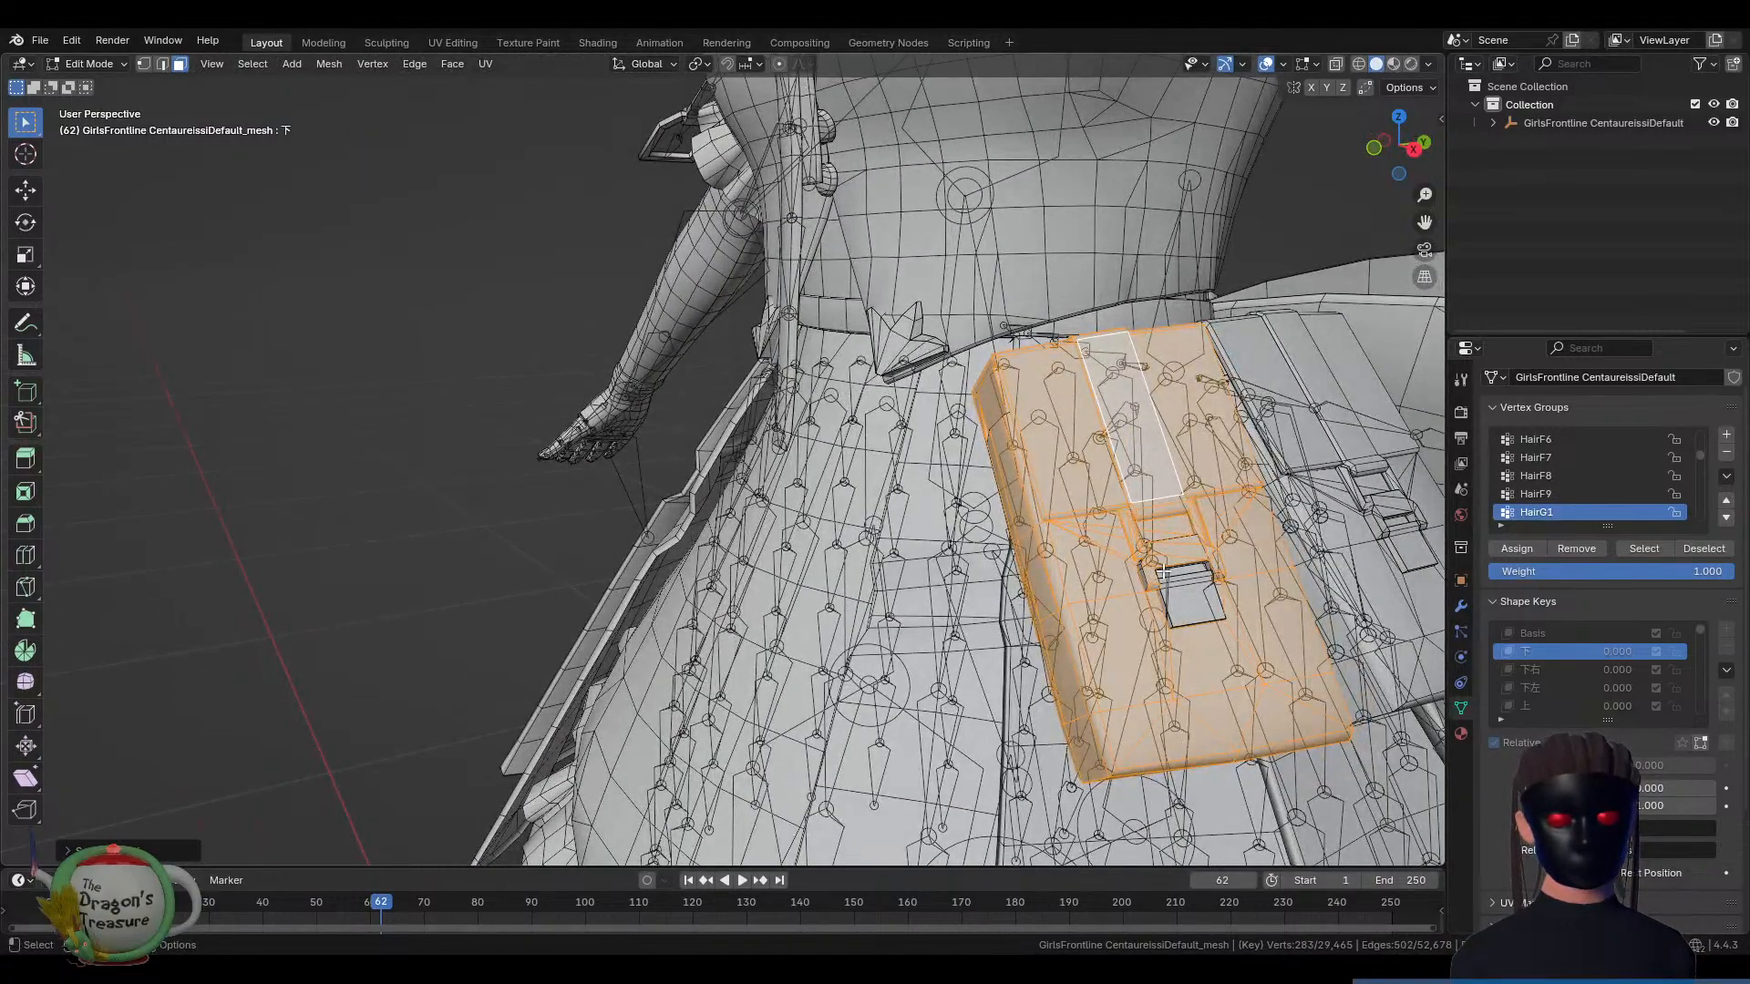
key(l)
middle_drag(1181, 570, 1124, 615)
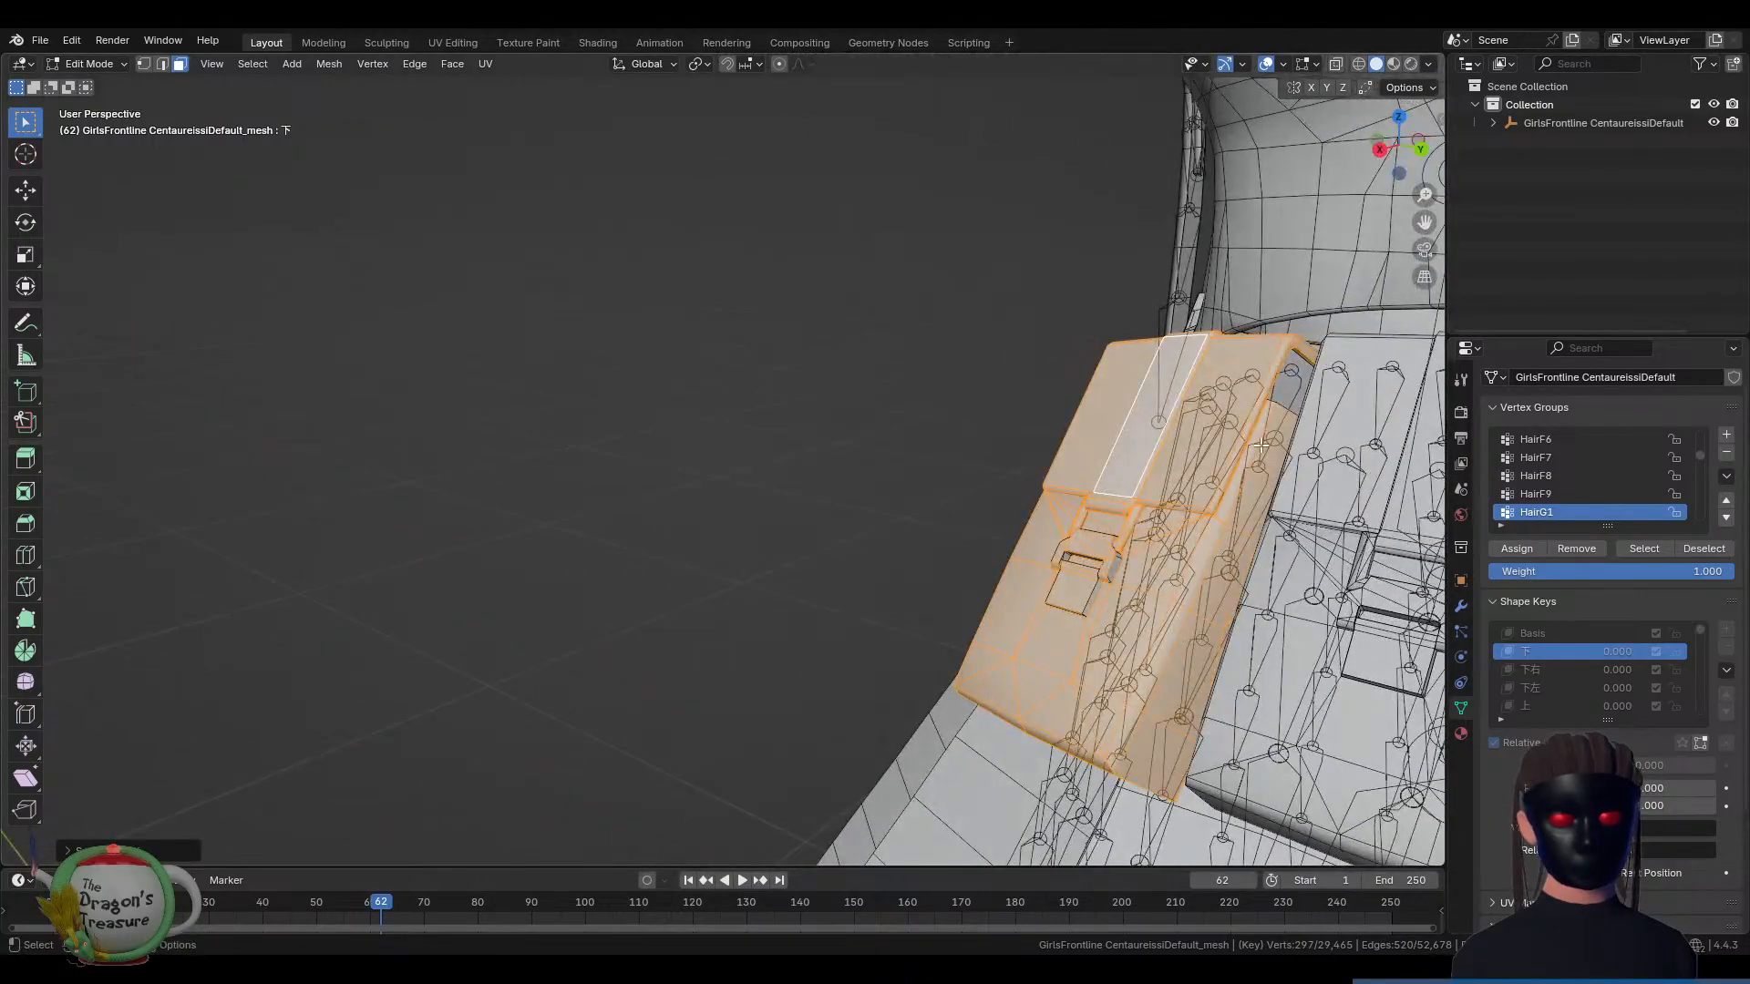
key(l)
middle_drag(1165, 479, 774, 589)
middle_drag(1059, 584, 1140, 600)
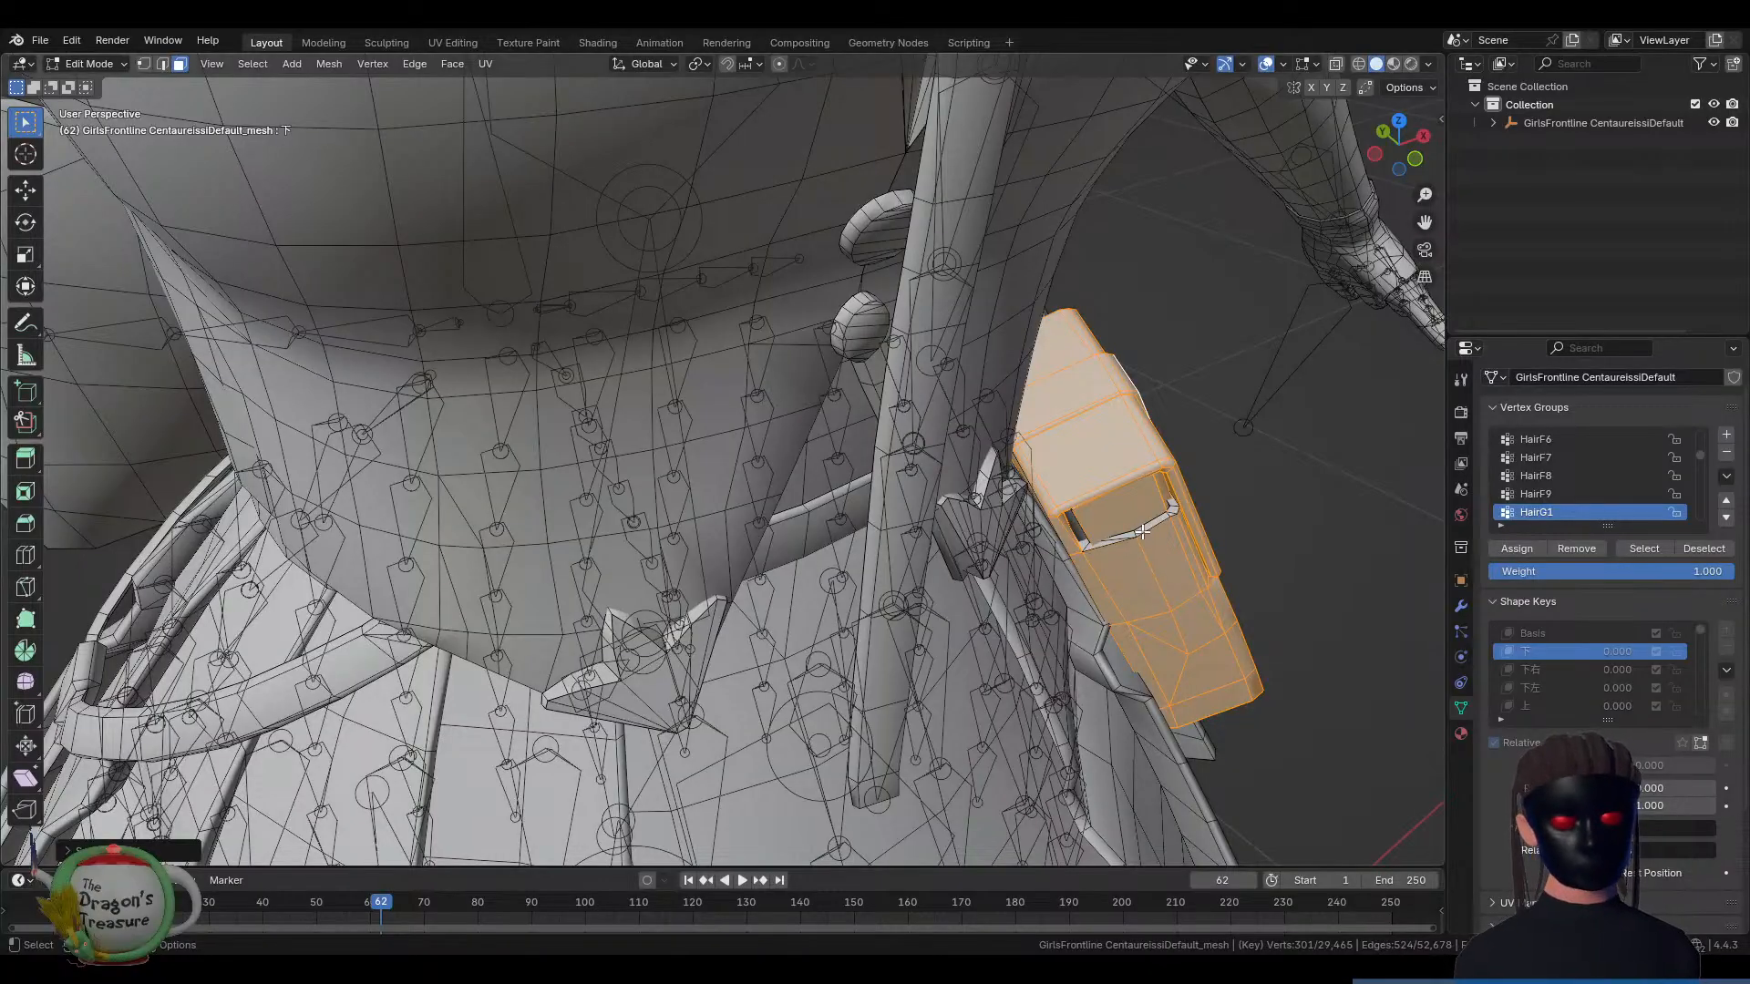
mouse_move(1142, 528)
middle_down()
mouse_move(1071, 473)
mouse_move(818, 515)
mouse_move(867, 538)
mouse_move(1143, 496)
middle_up()
Try moving the selected pouch away from the skirt
key(g)
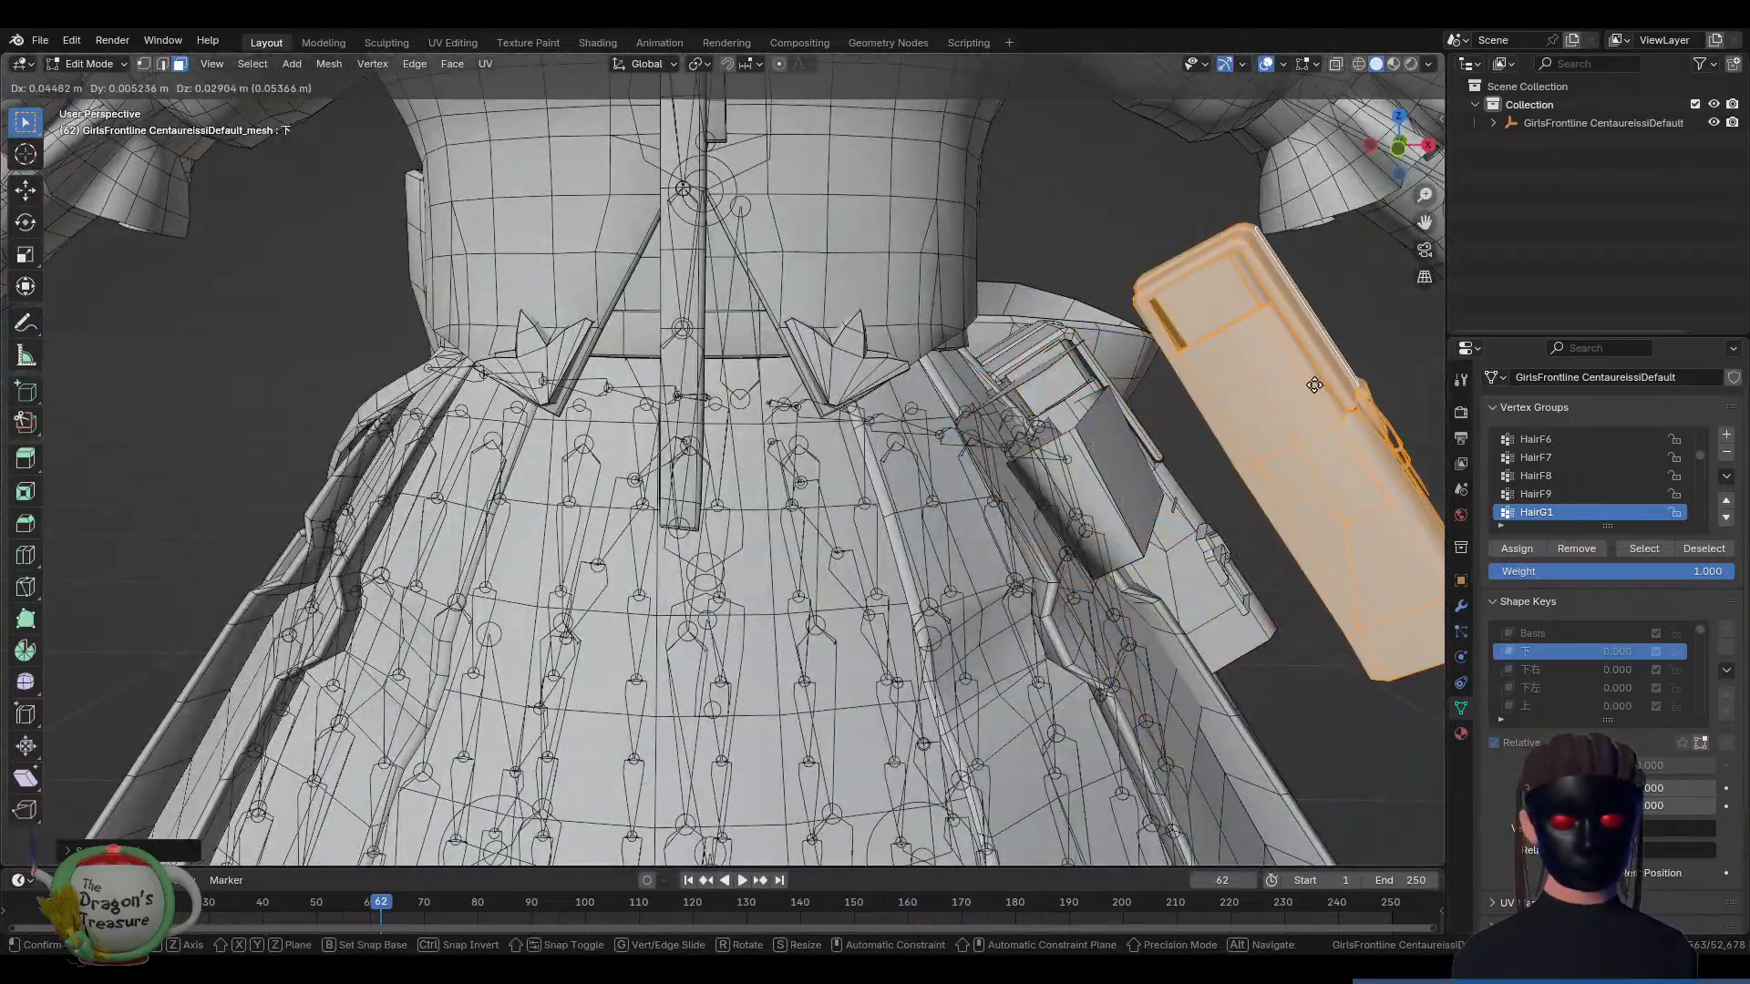
key(Escape)
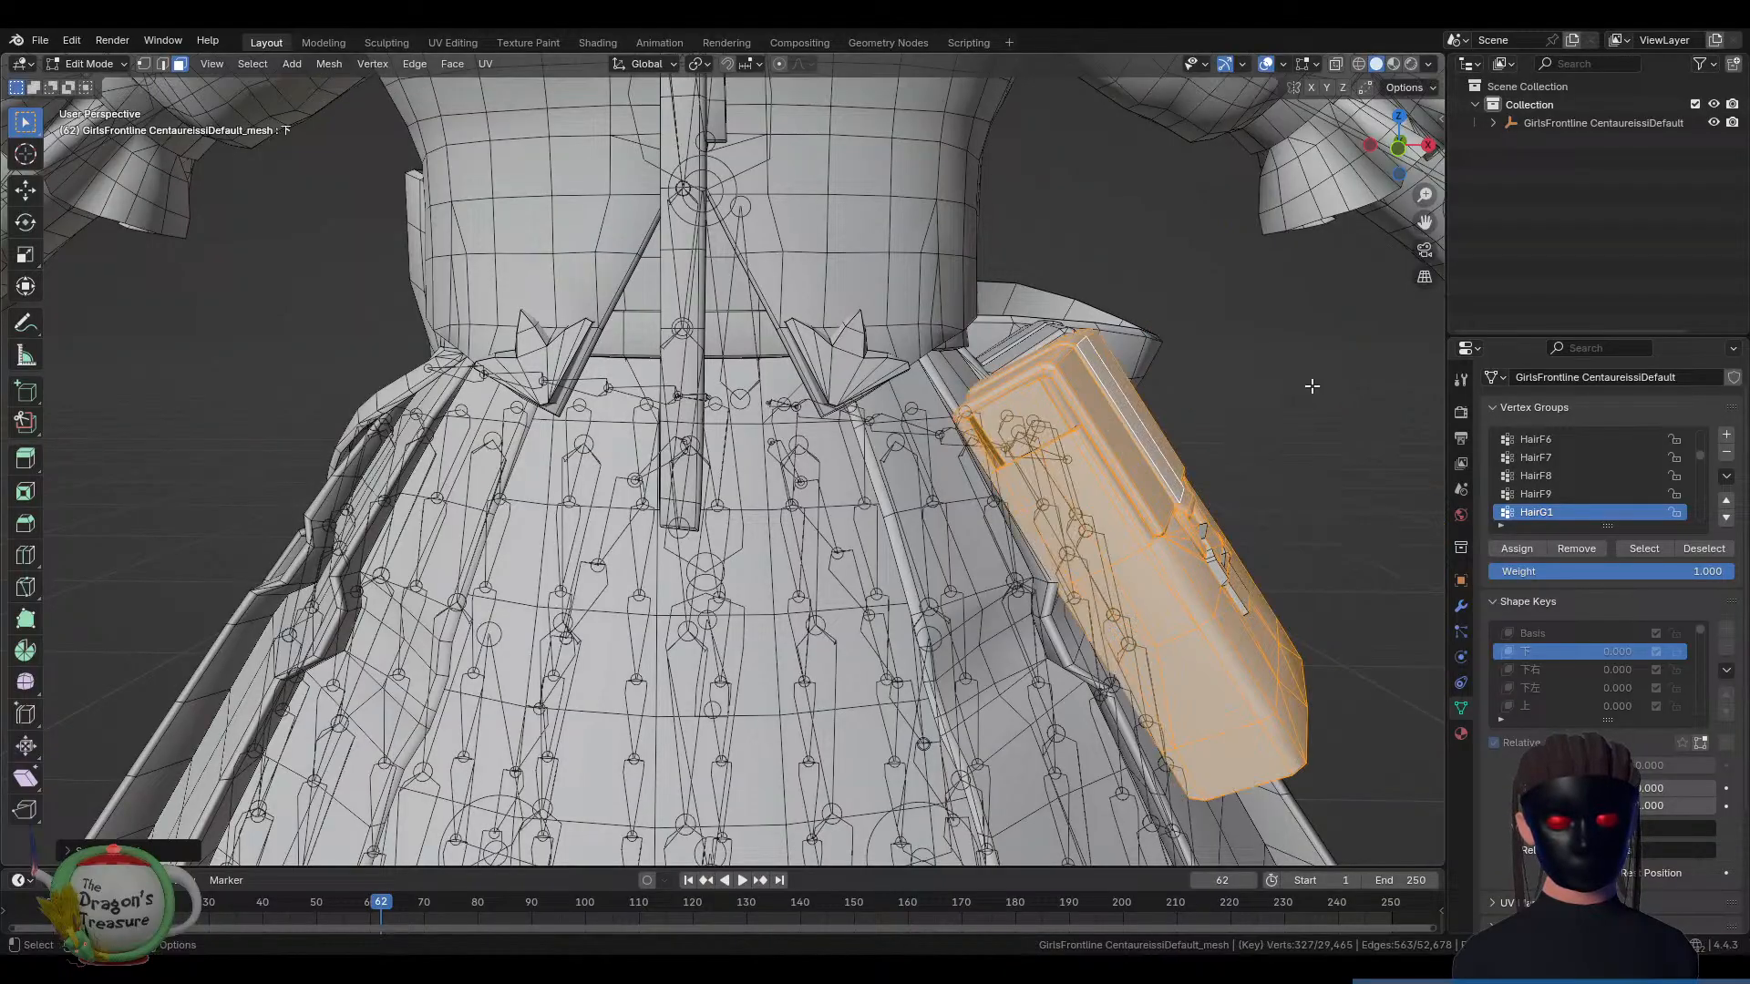
mouse_move(1234, 492)
middle_down()
mouse_move(1230, 515)
mouse_move(1220, 484)
middle_up()
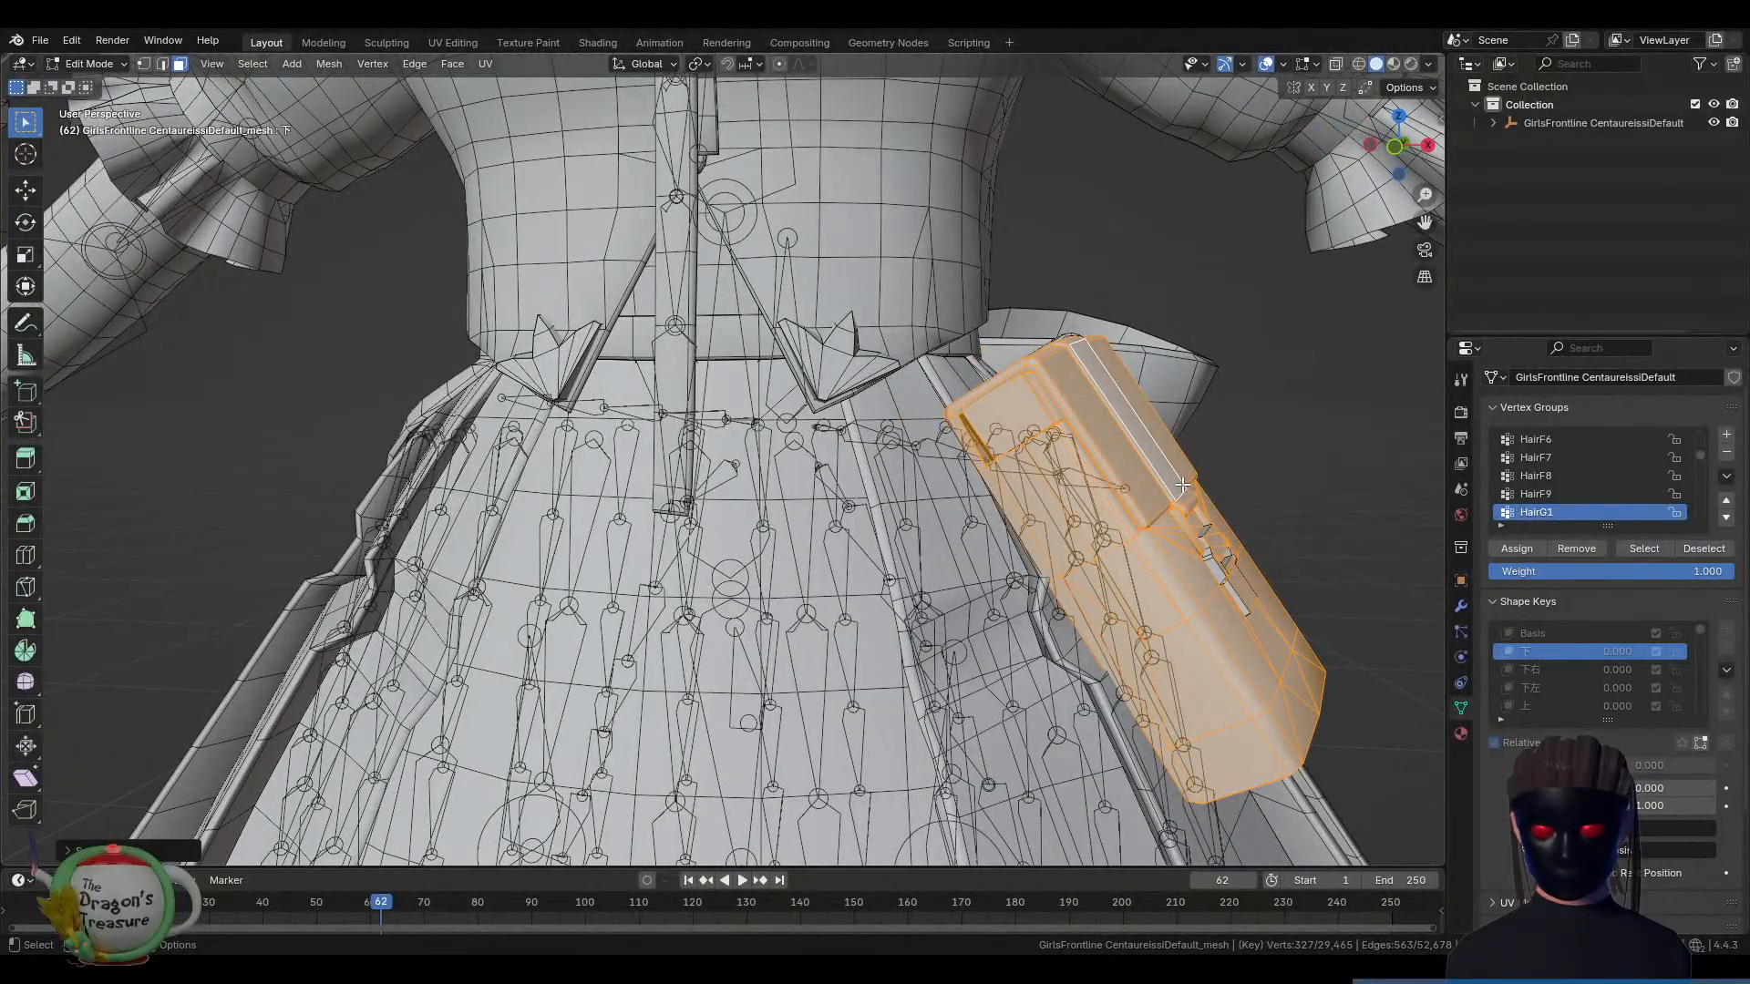
Isolate the pouch by hiding all unselected geometry, show it in material preview shading, and clear the selection
key(shift+h)
scroll(1239, 549, up, 2)
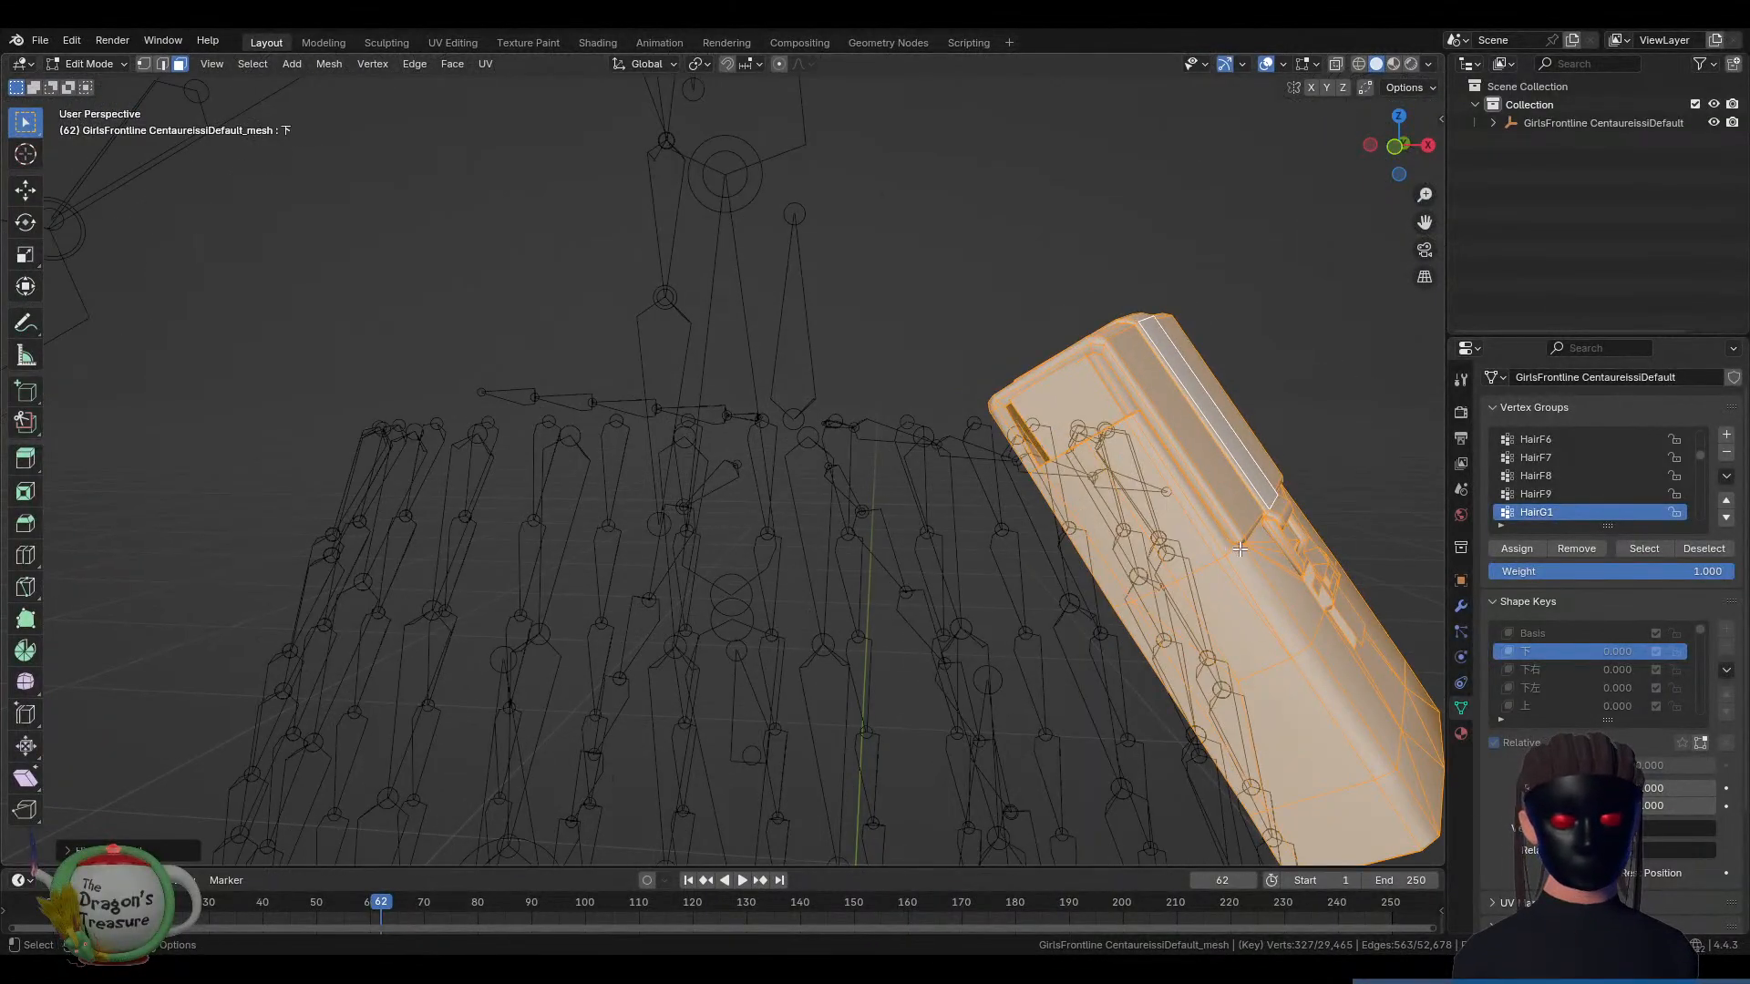
middle_drag(1239, 548, 1010, 515)
click(1393, 64)
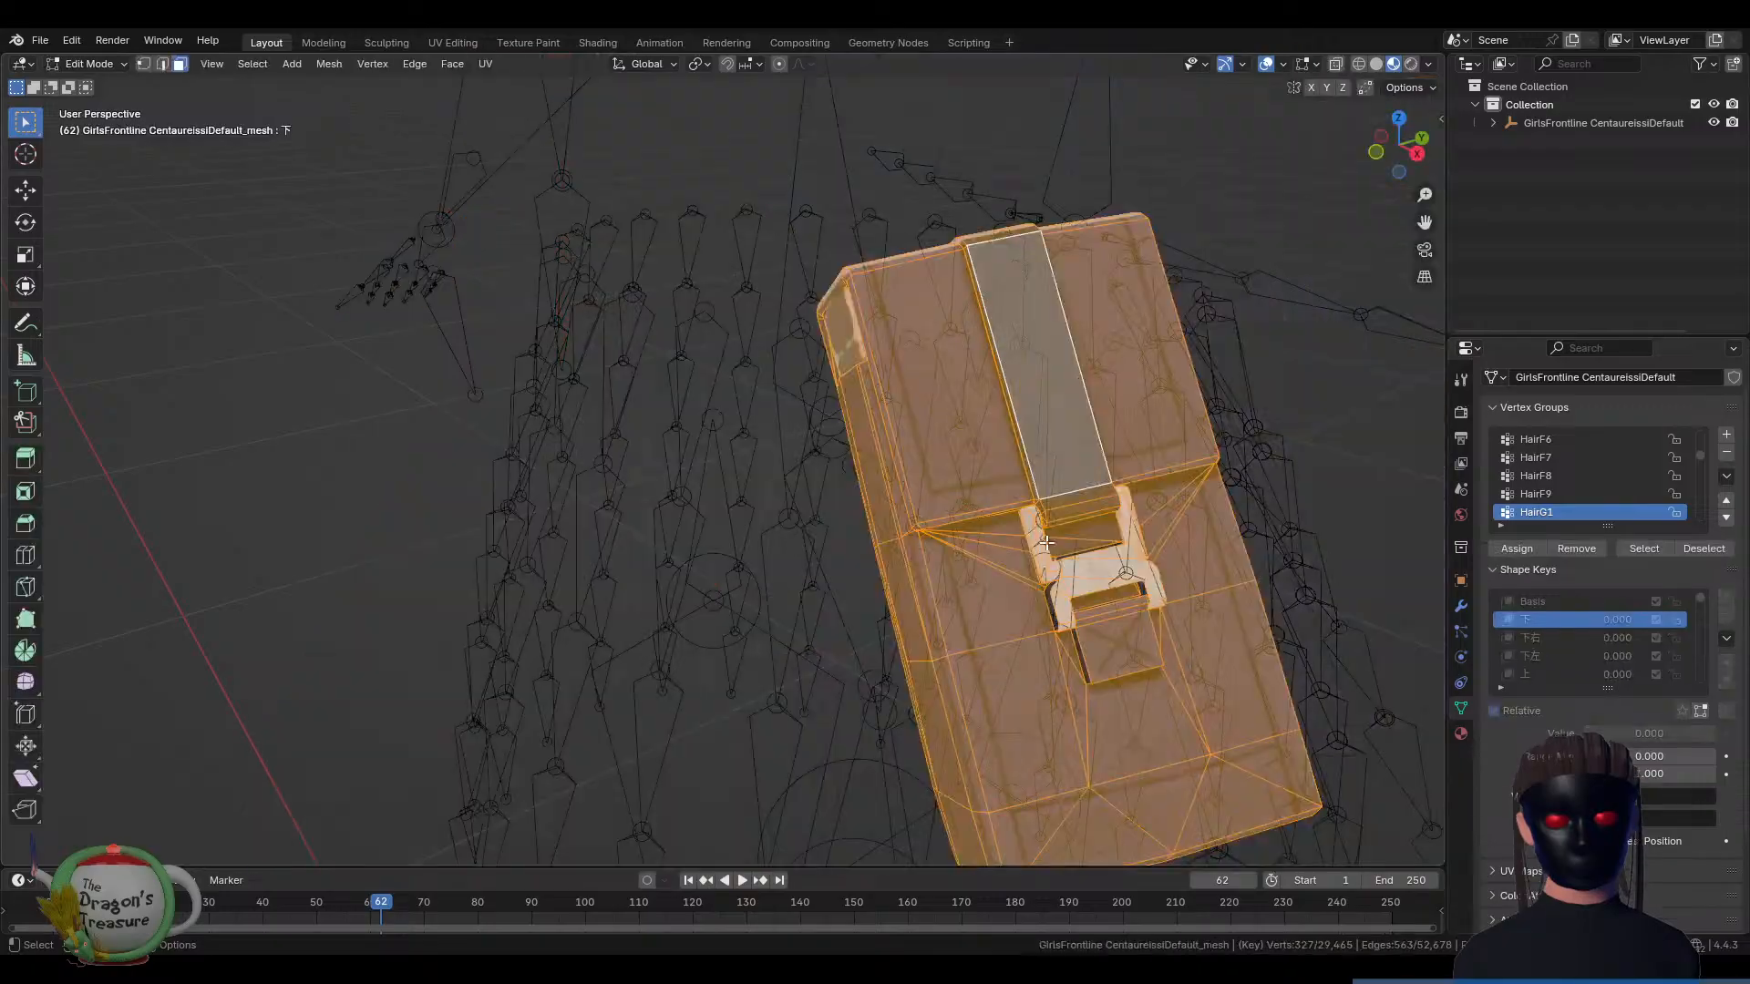
middle_drag(995, 556, 1051, 547)
click(1228, 426)
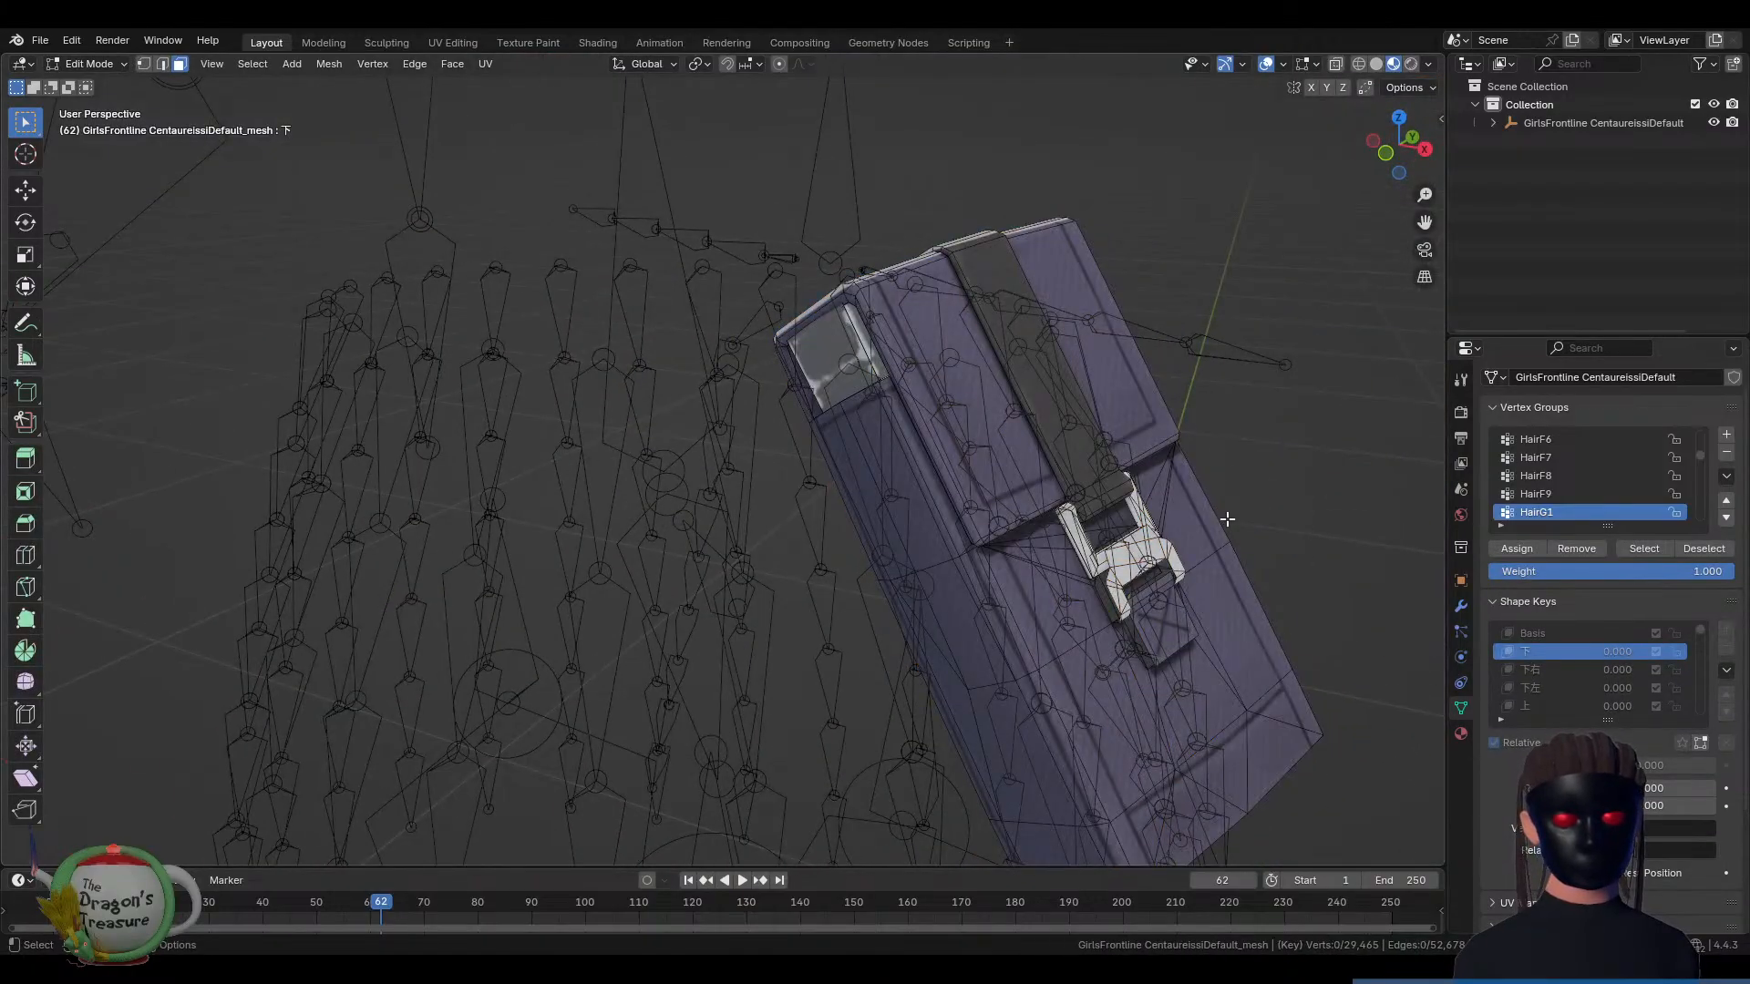
Check the pouch's topology by selecting a front flap face and the triangular faces along the lower edge
mouse_move(1227, 519)
middle_down()
mouse_move(1116, 524)
mouse_move(1203, 546)
mouse_move(1242, 500)
mouse_move(1328, 473)
mouse_move(1254, 499)
middle_up()
middle_drag(915, 395, 980, 522)
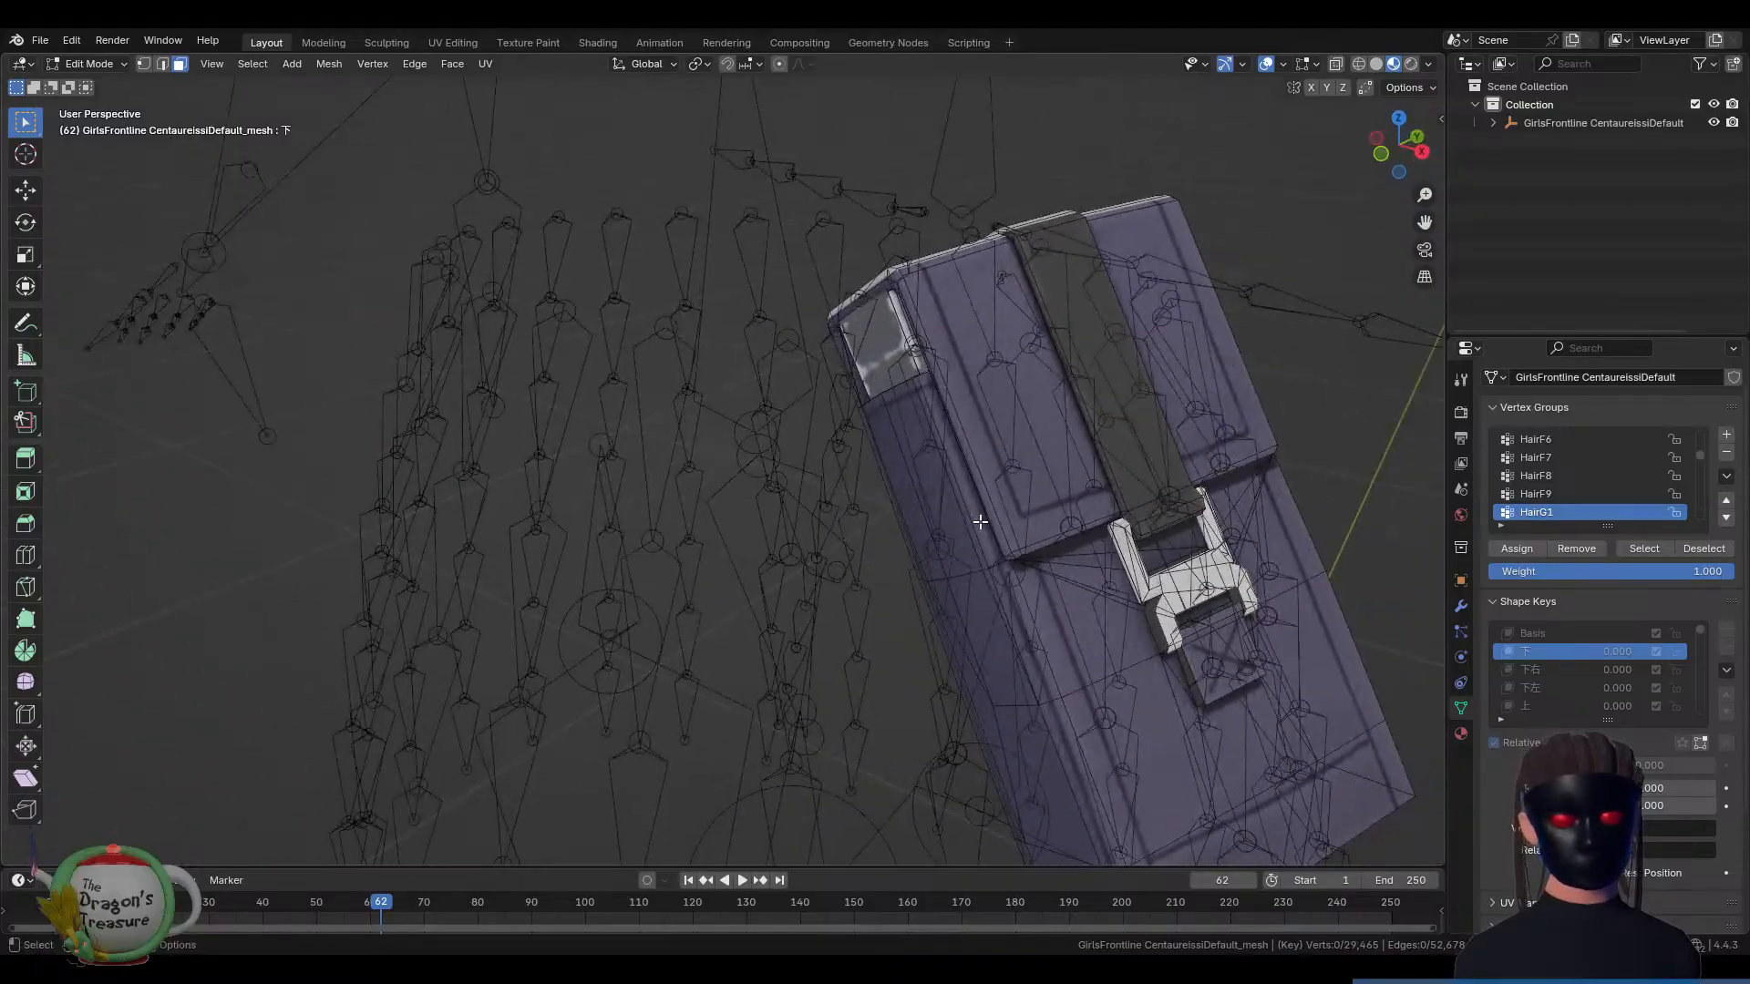
click(1055, 462)
middle_drag(1055, 462, 1013, 490)
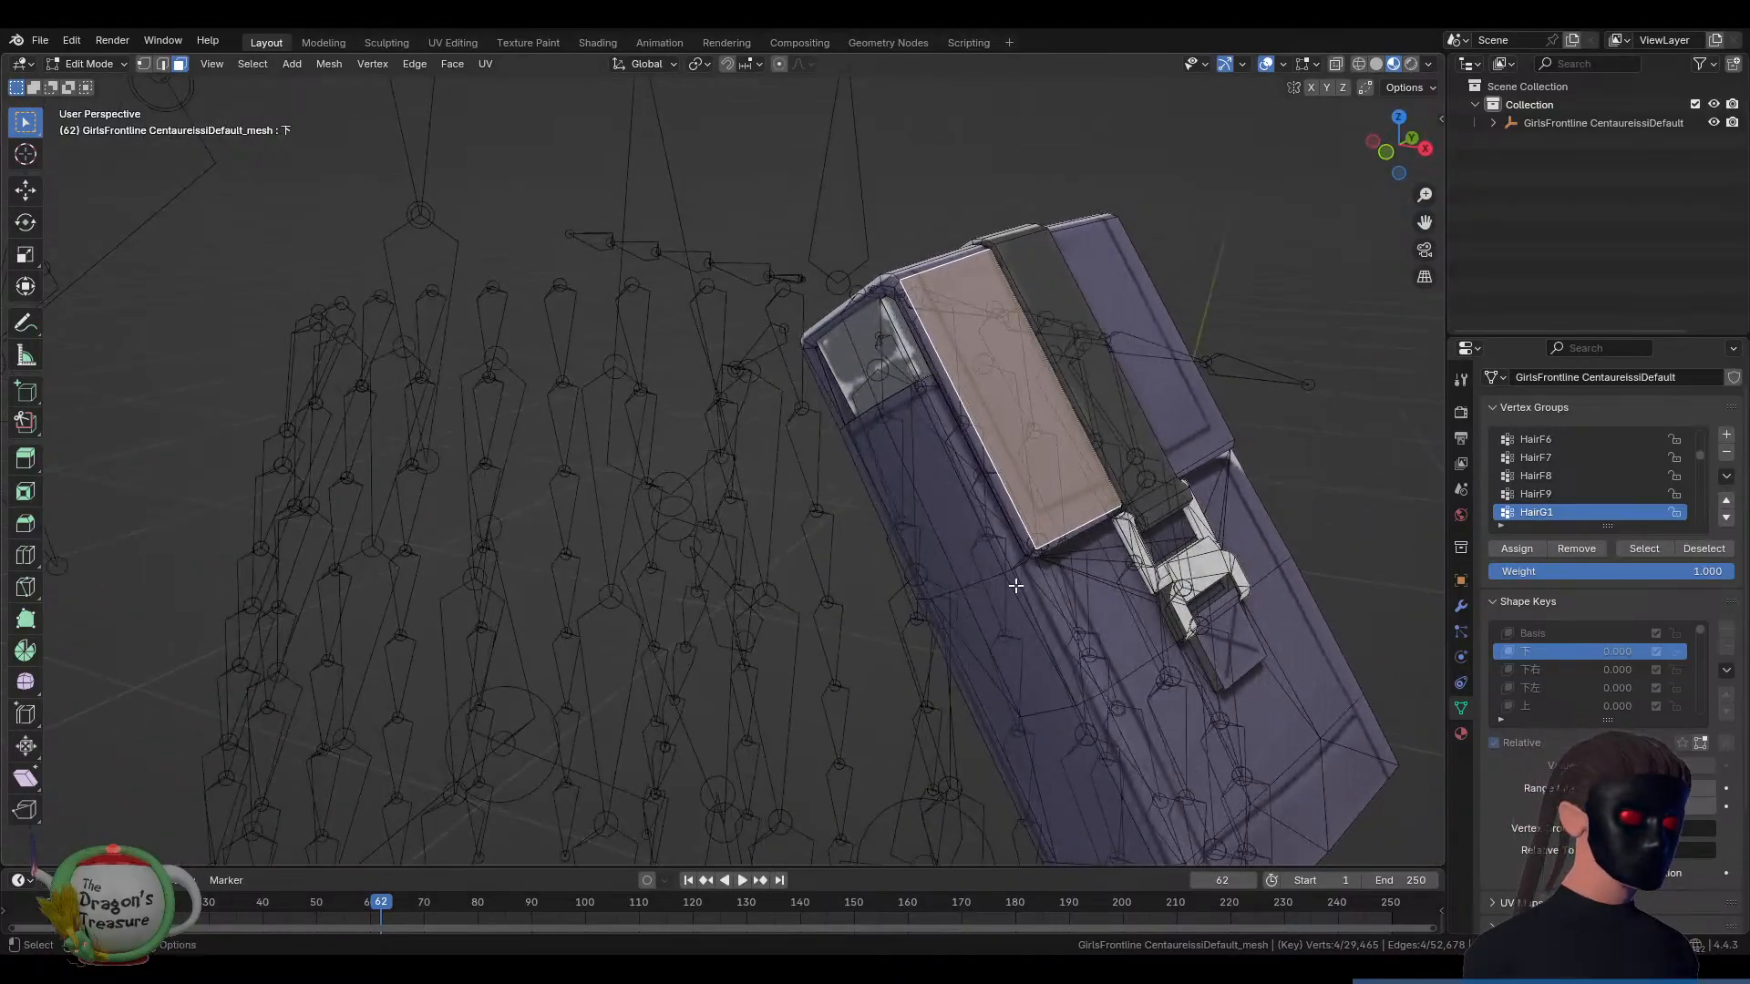
middle_drag(1074, 626, 1117, 640)
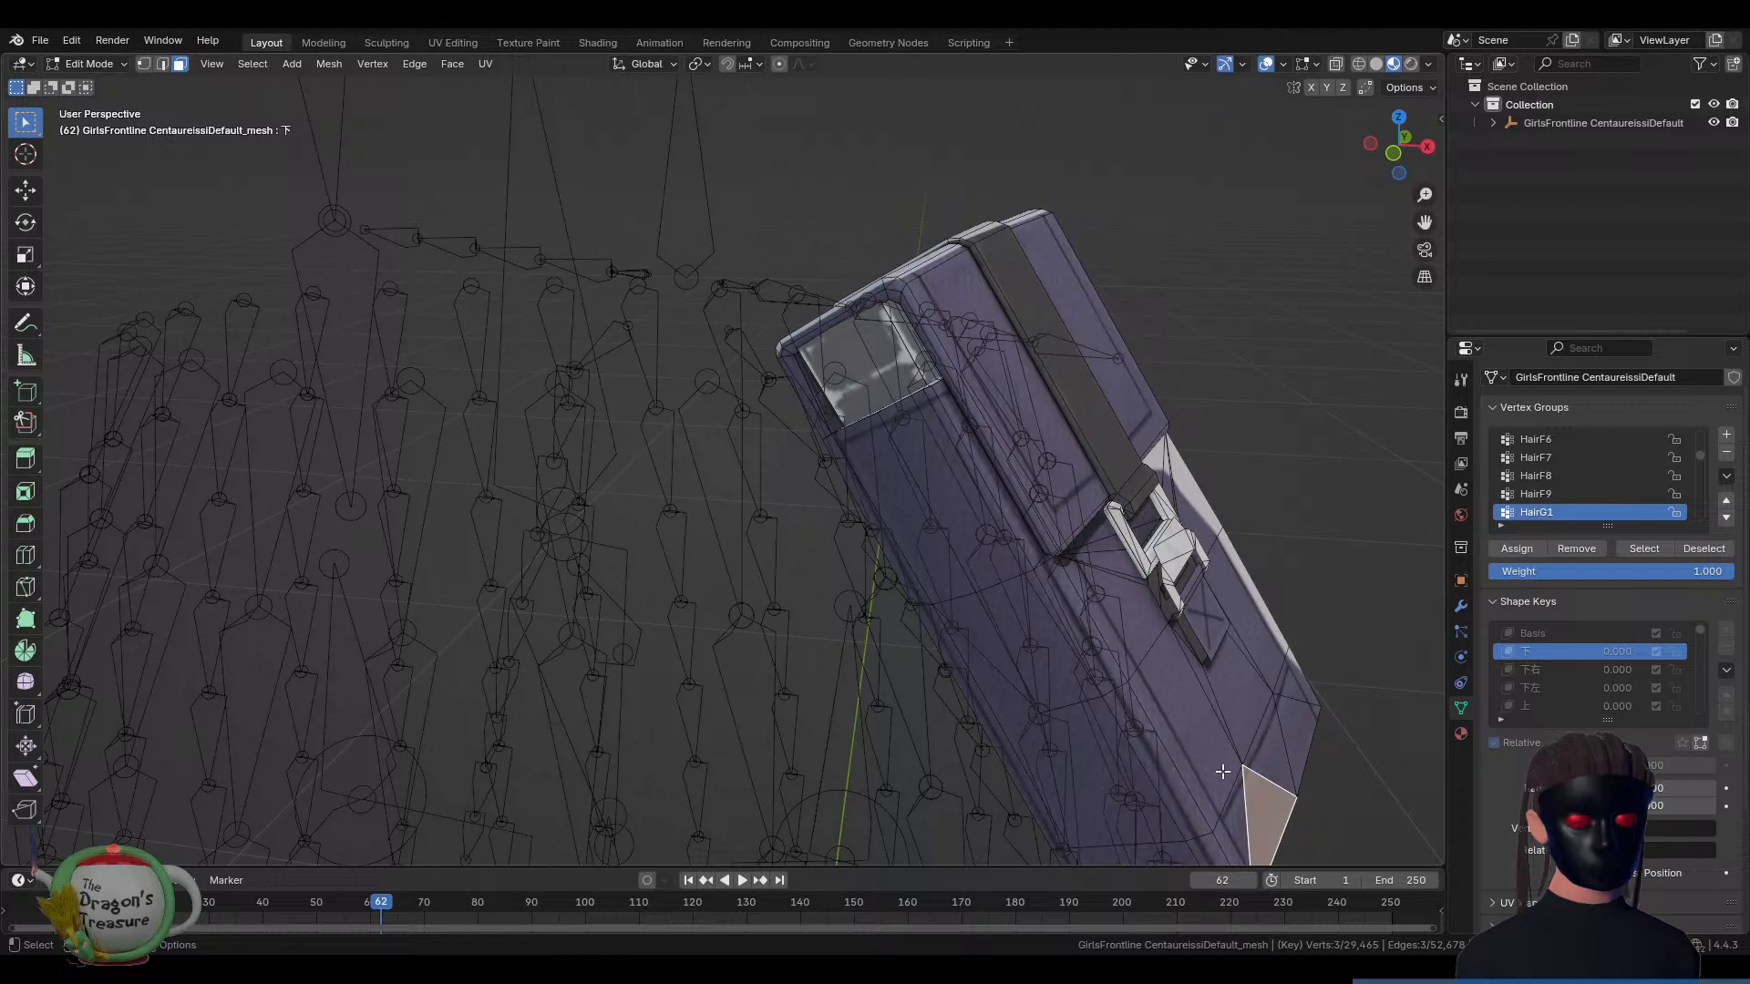
middle_drag(1222, 772, 1111, 790)
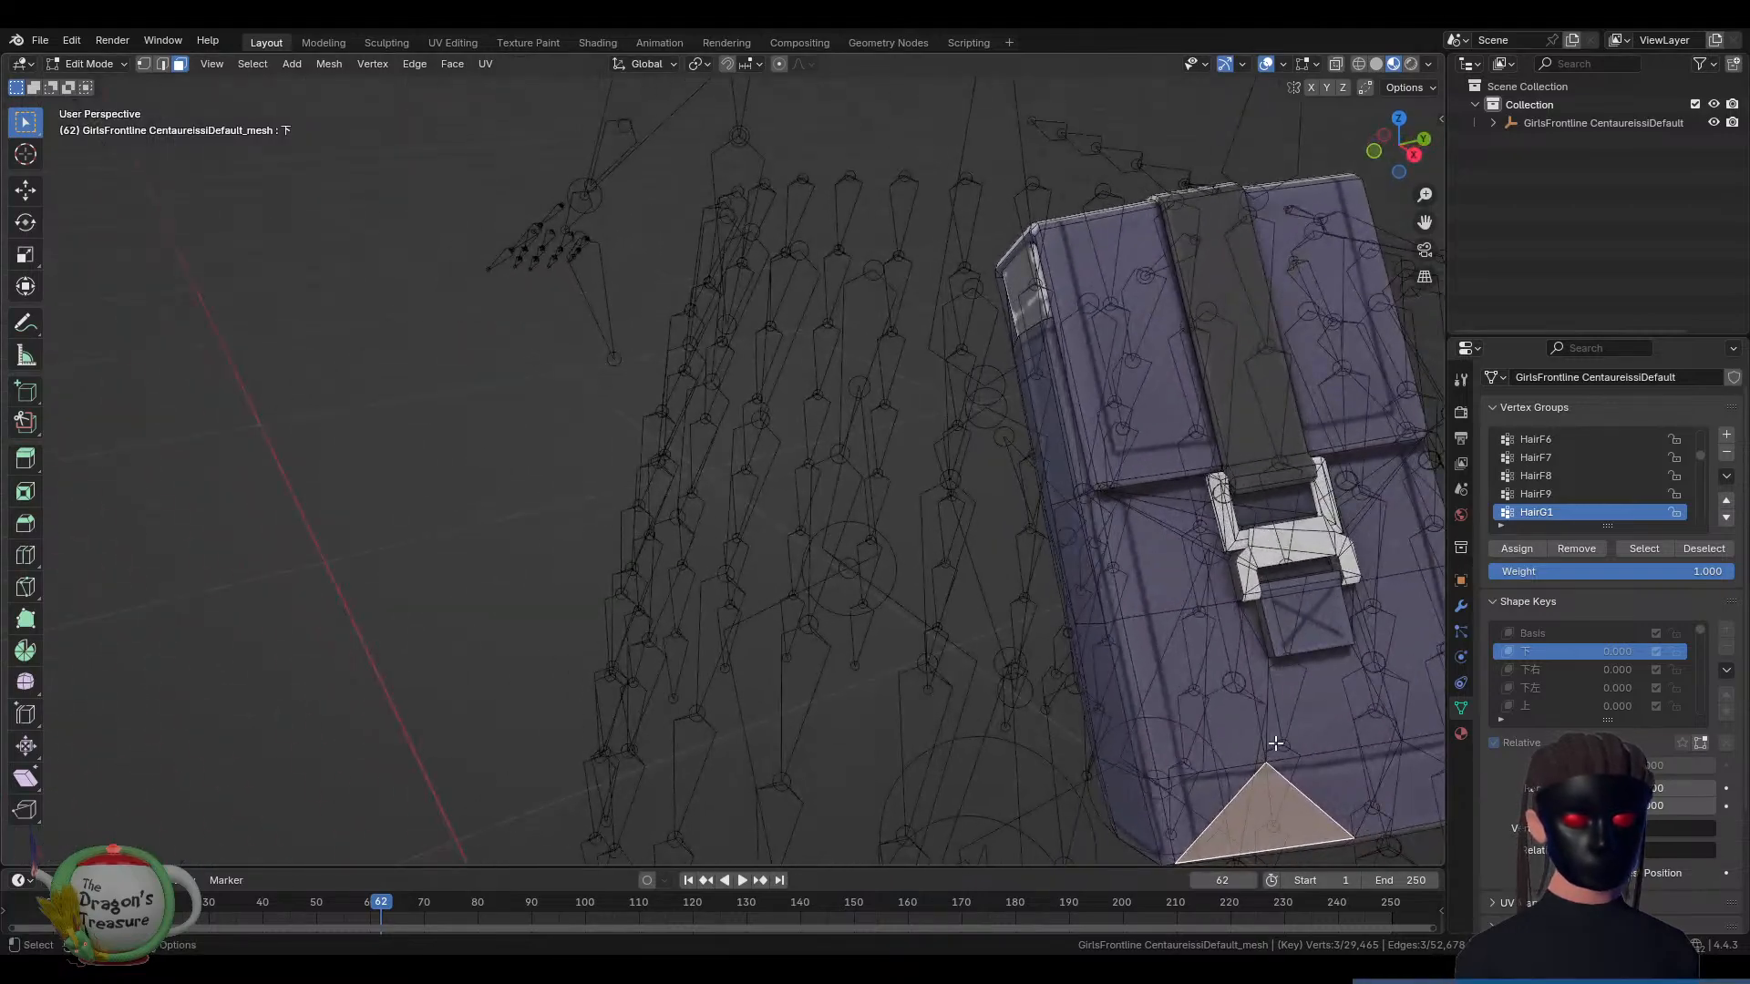
middle_drag(1275, 742, 1272, 426)
Switch to vertex selection and try moving individual corner vertices of the strap end below the buckle
key(1)
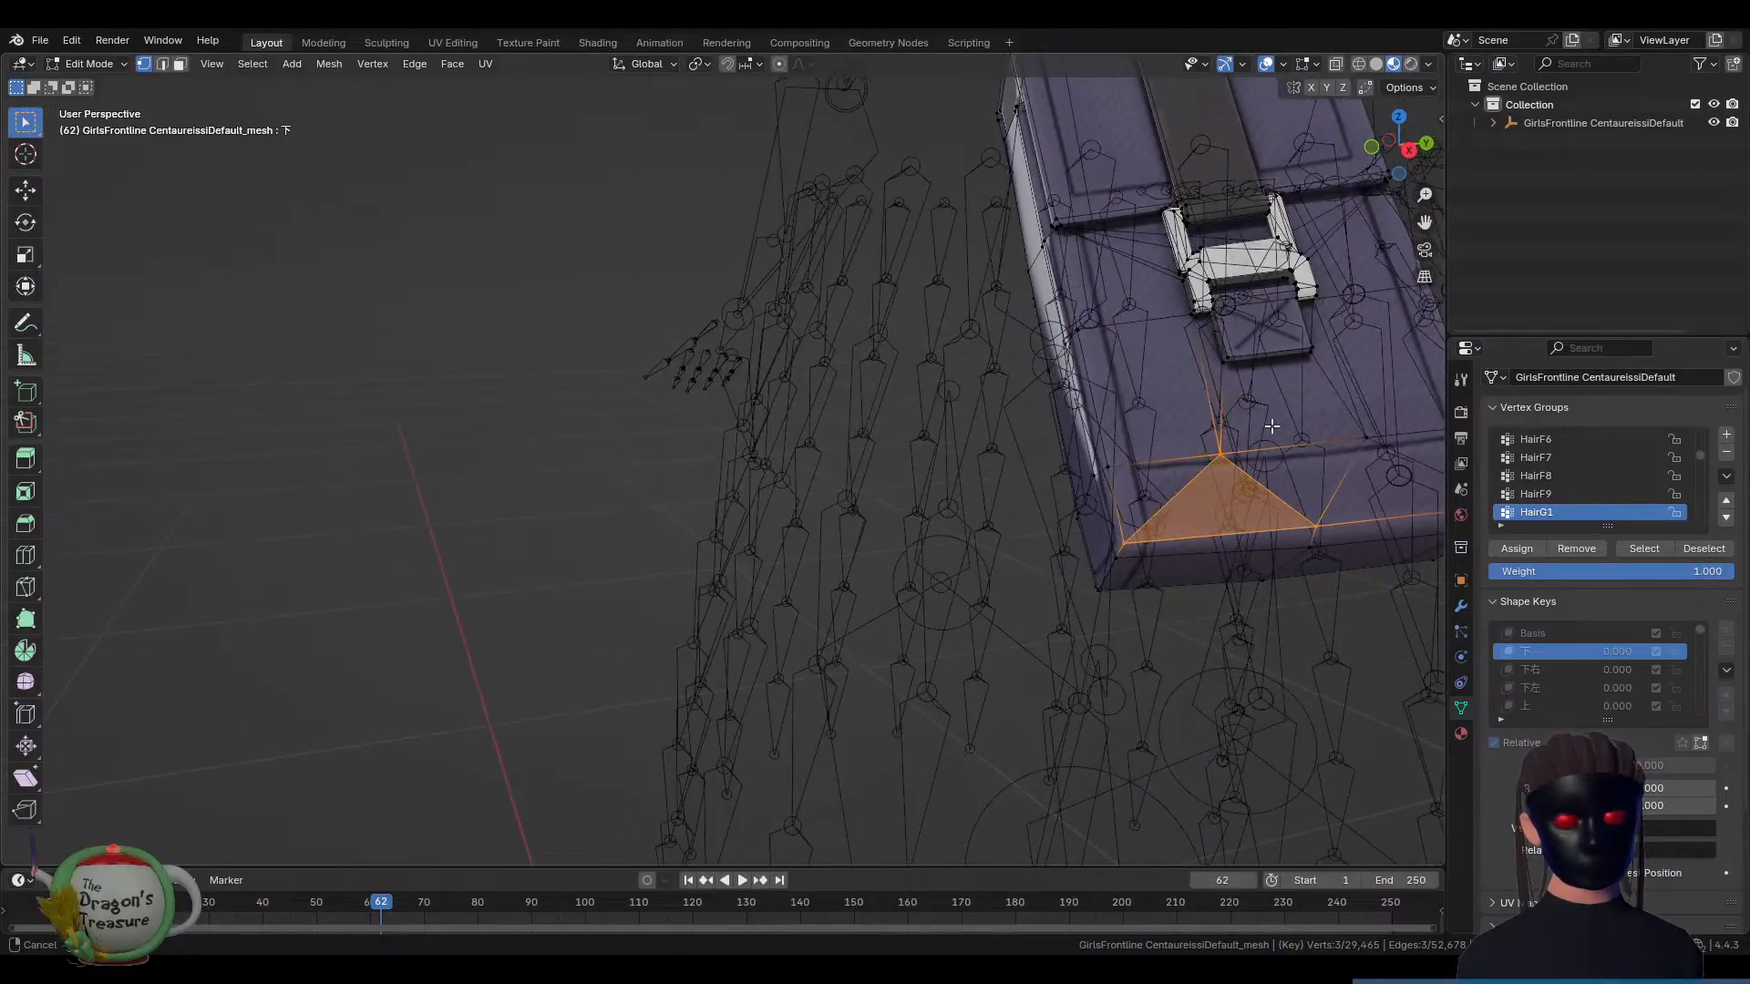
shift+middle_drag(1272, 426, 1006, 507)
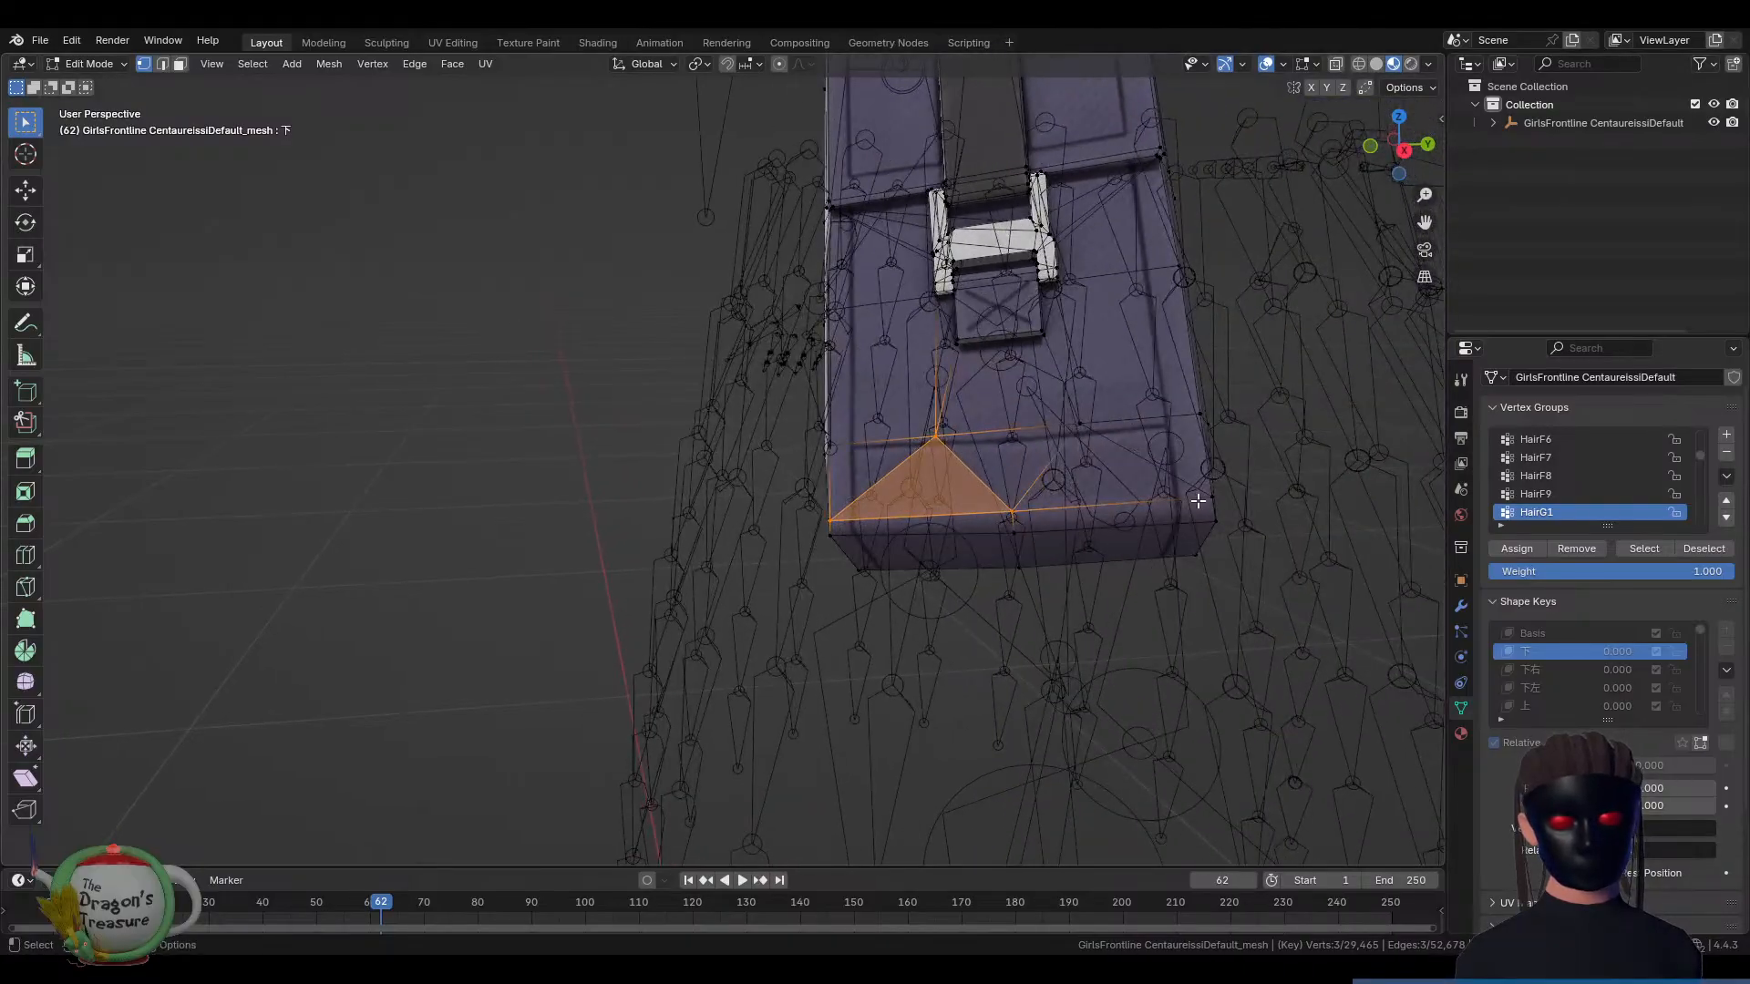
middle_drag(898, 432, 998, 407)
click(939, 333)
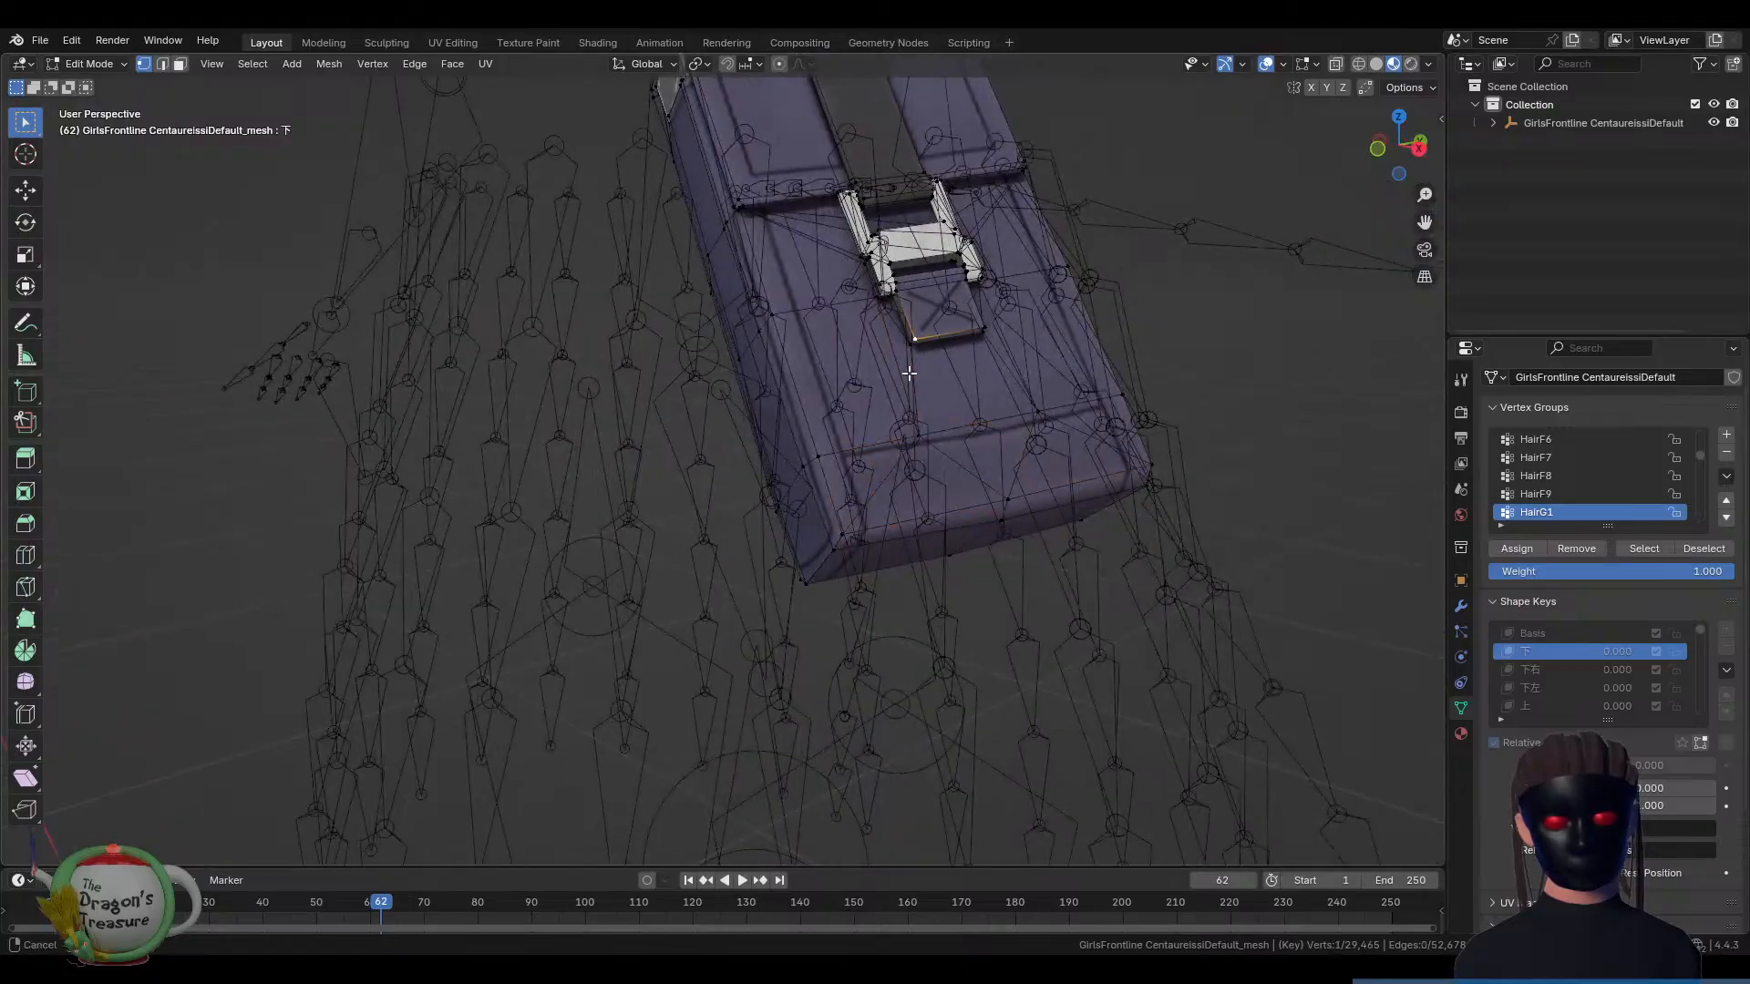
middle_drag(908, 364, 937, 370)
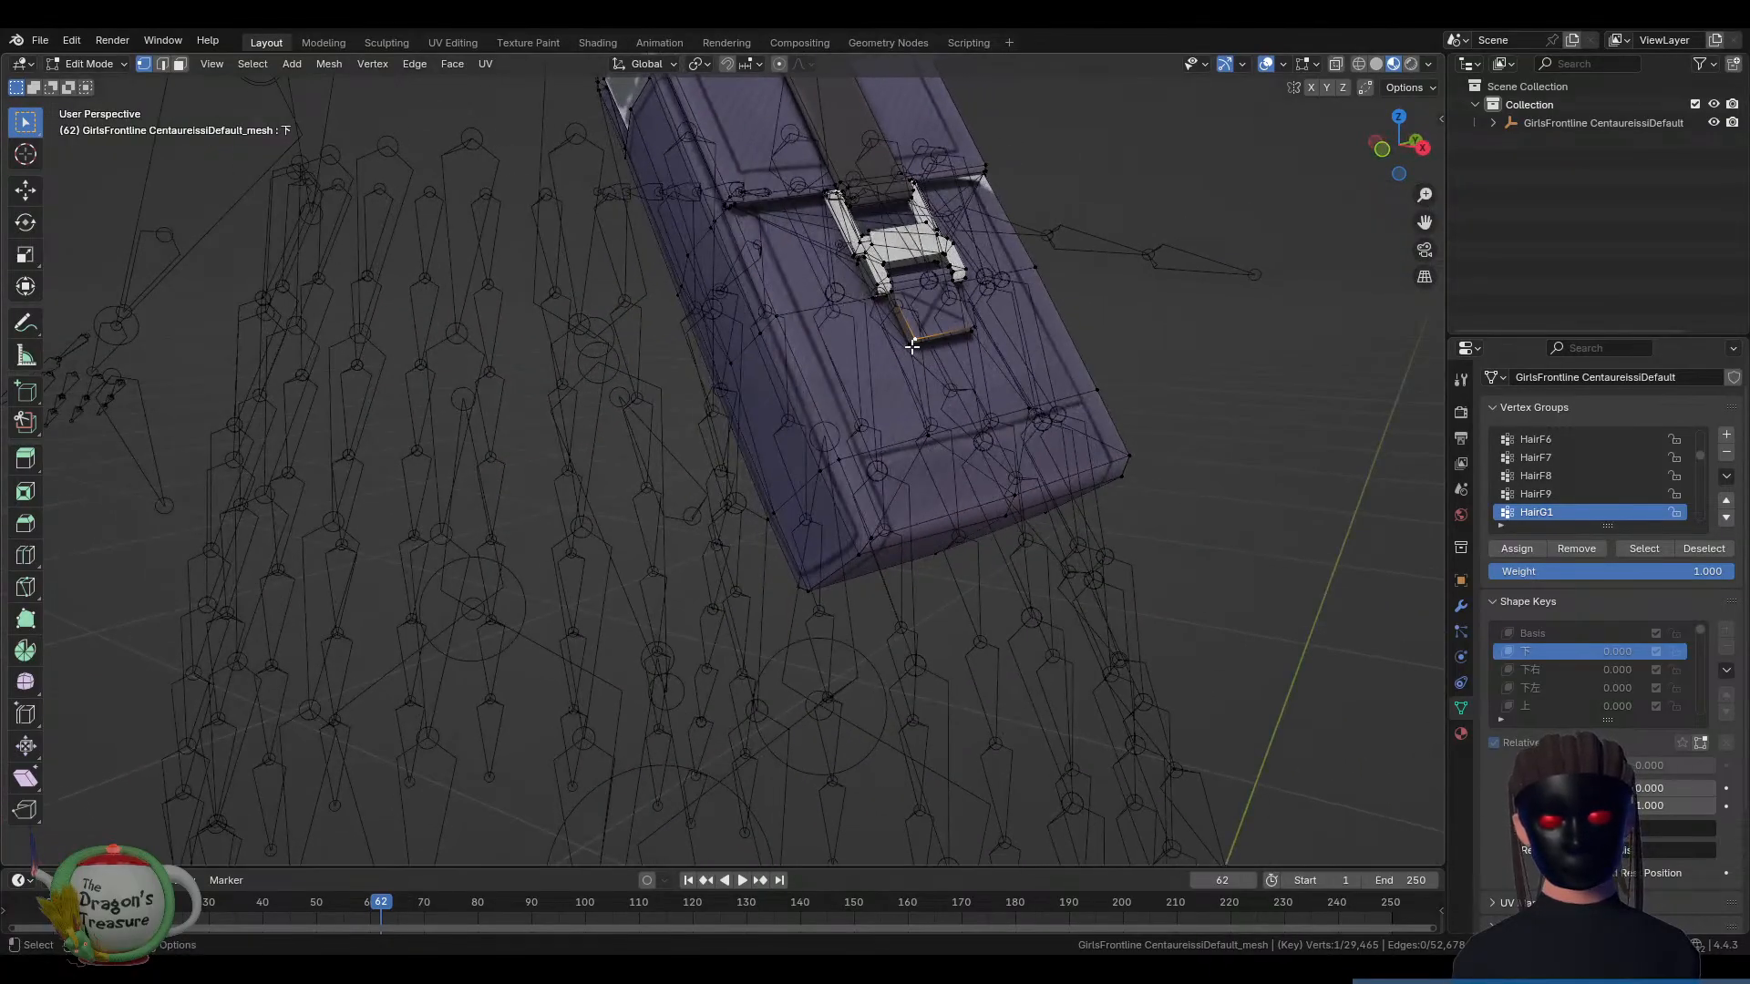
key(g)
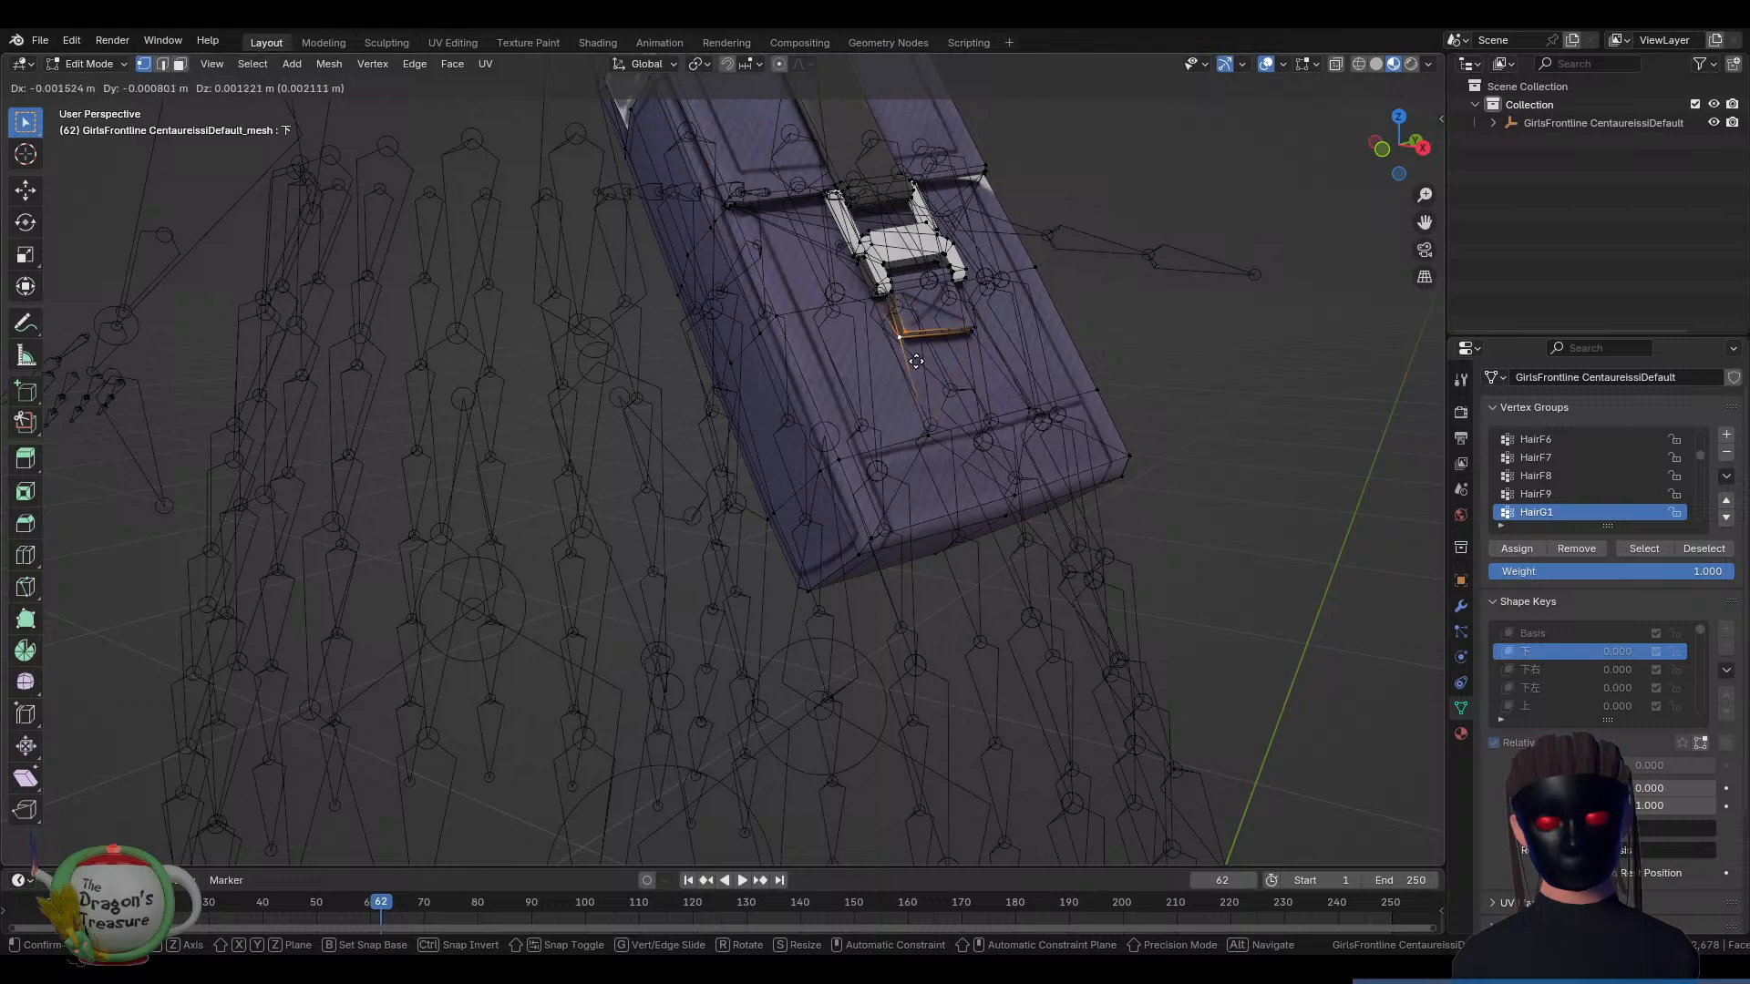
click(930, 354)
key(g)
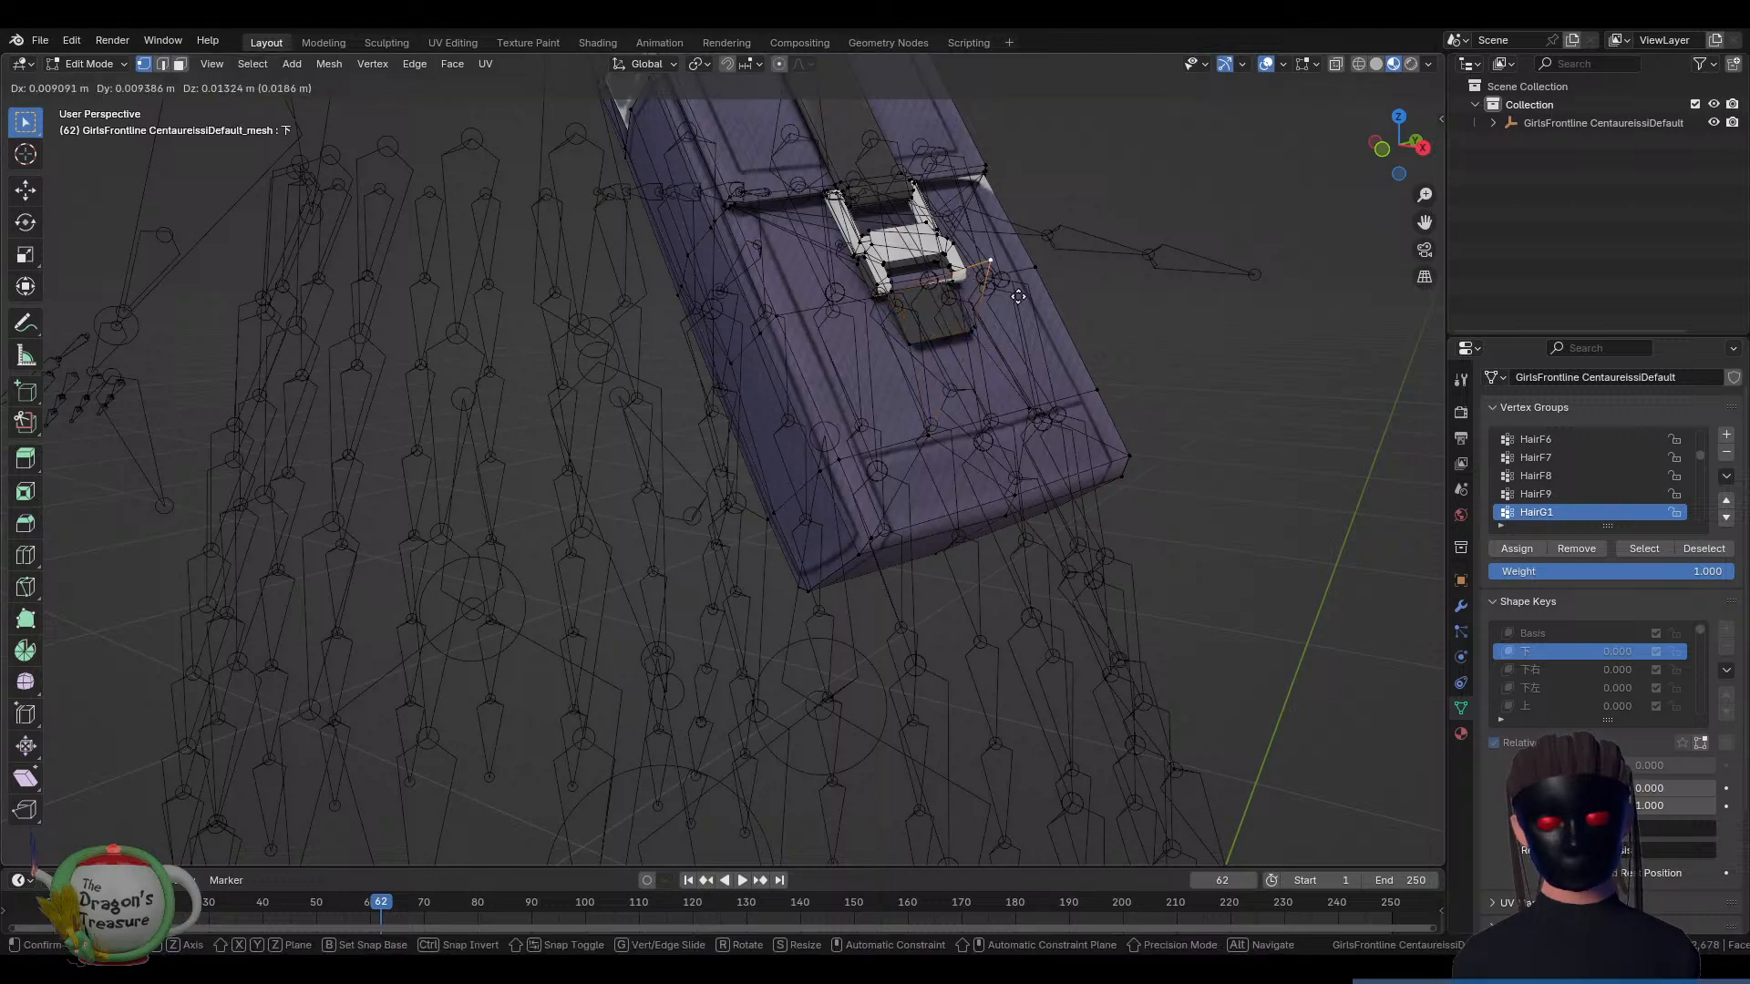
right_click(991, 376)
Examine the buckle and strap end up close, and clear the vertex selection
middle_drag(995, 371, 880, 483)
scroll(898, 359, up, 2)
scroll(880, 483, up, 2)
scroll(879, 483, up, 1)
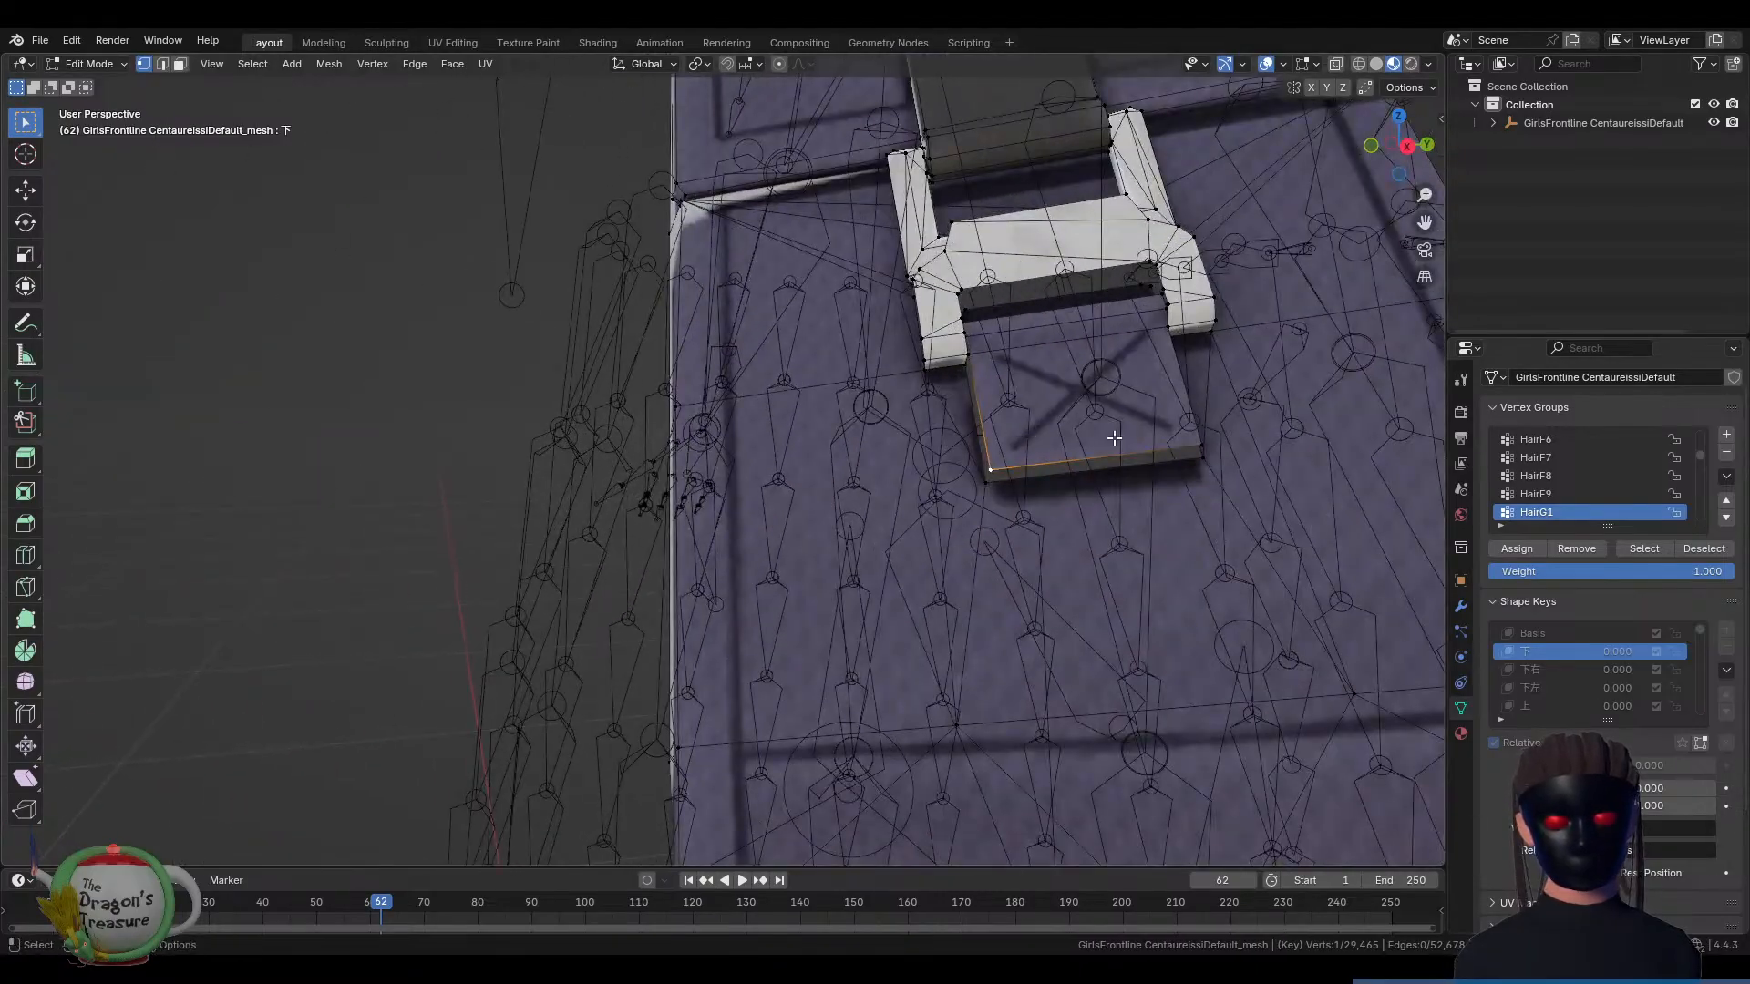
middle_drag(1114, 437, 999, 443)
key(alt+a)
Reveal the rest of the hidden character mesh around the pouch
scroll(965, 487, down, 3)
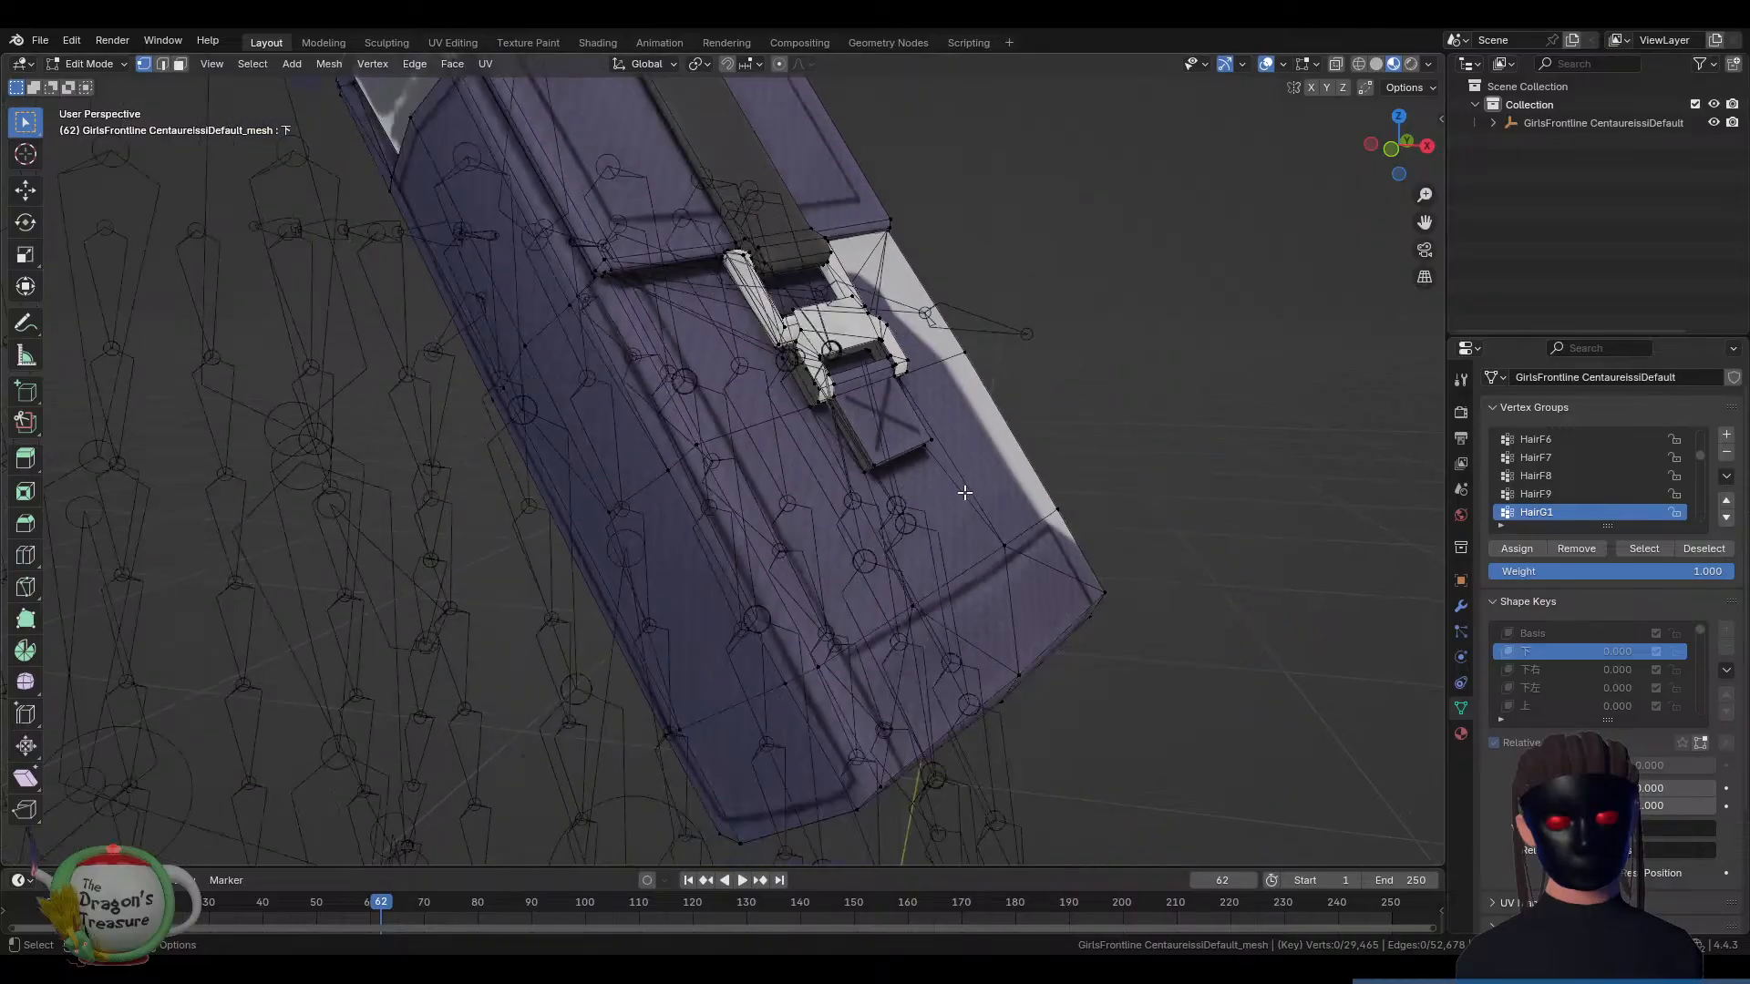
scroll(905, 481, down, 4)
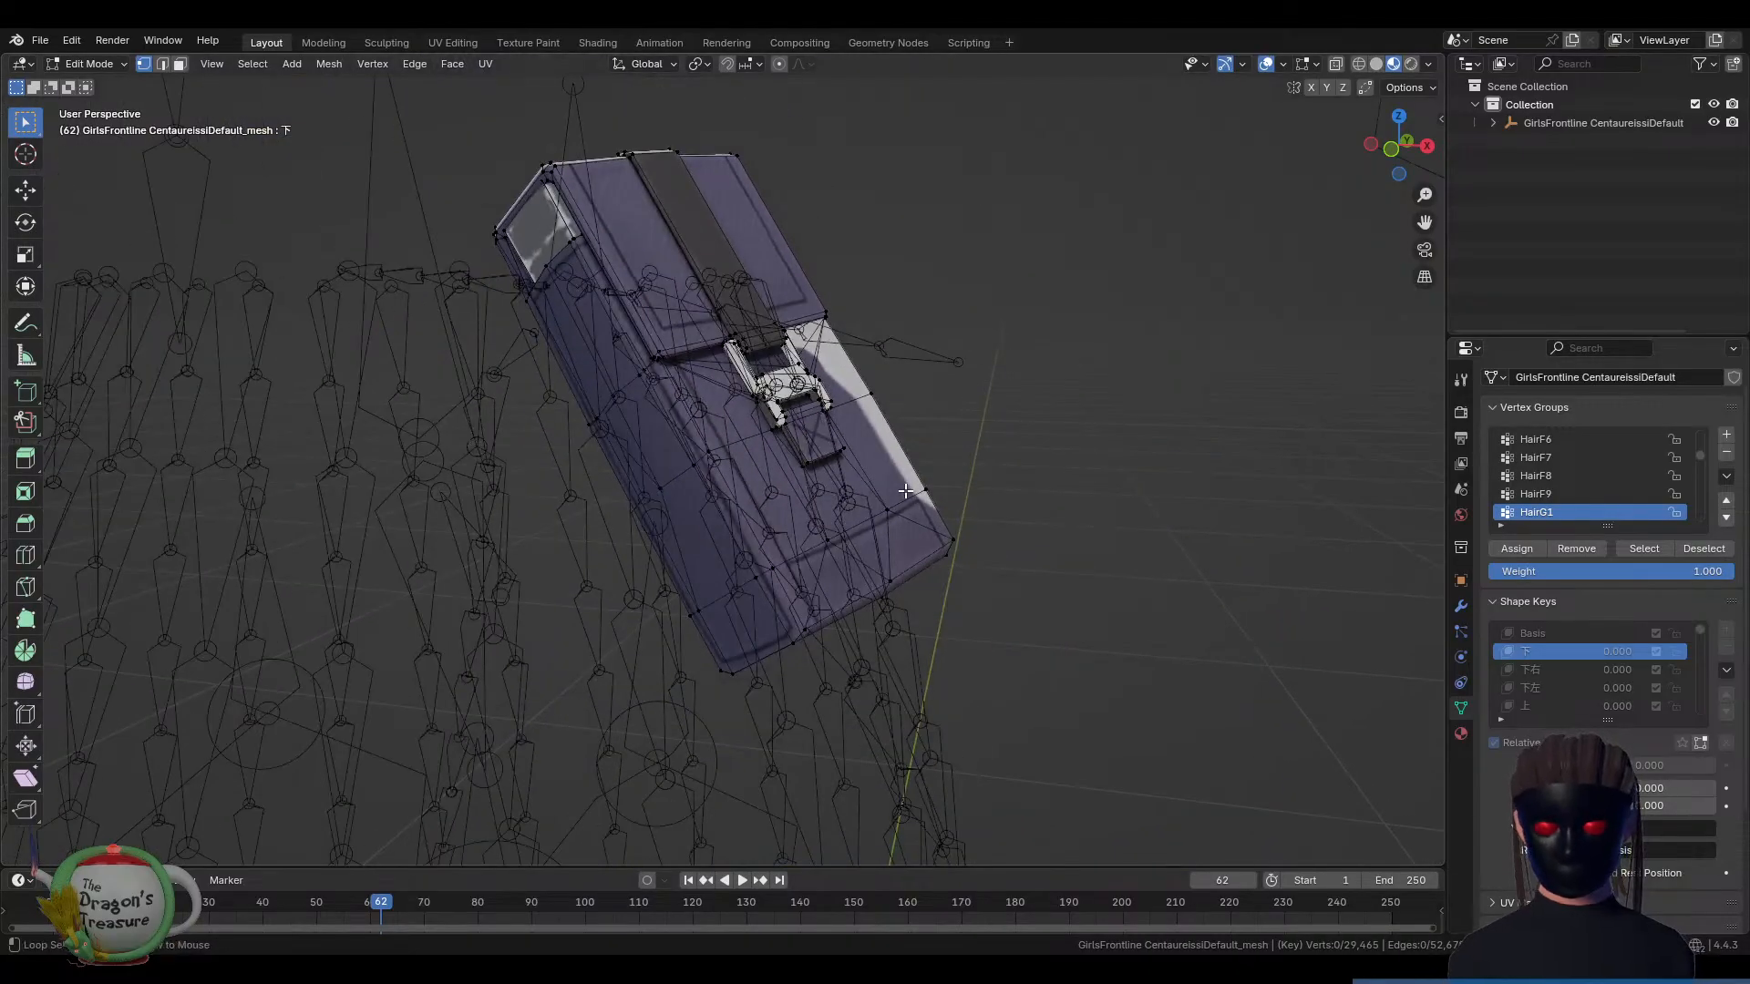
key(alt+h)
scroll(846, 499, up, 4)
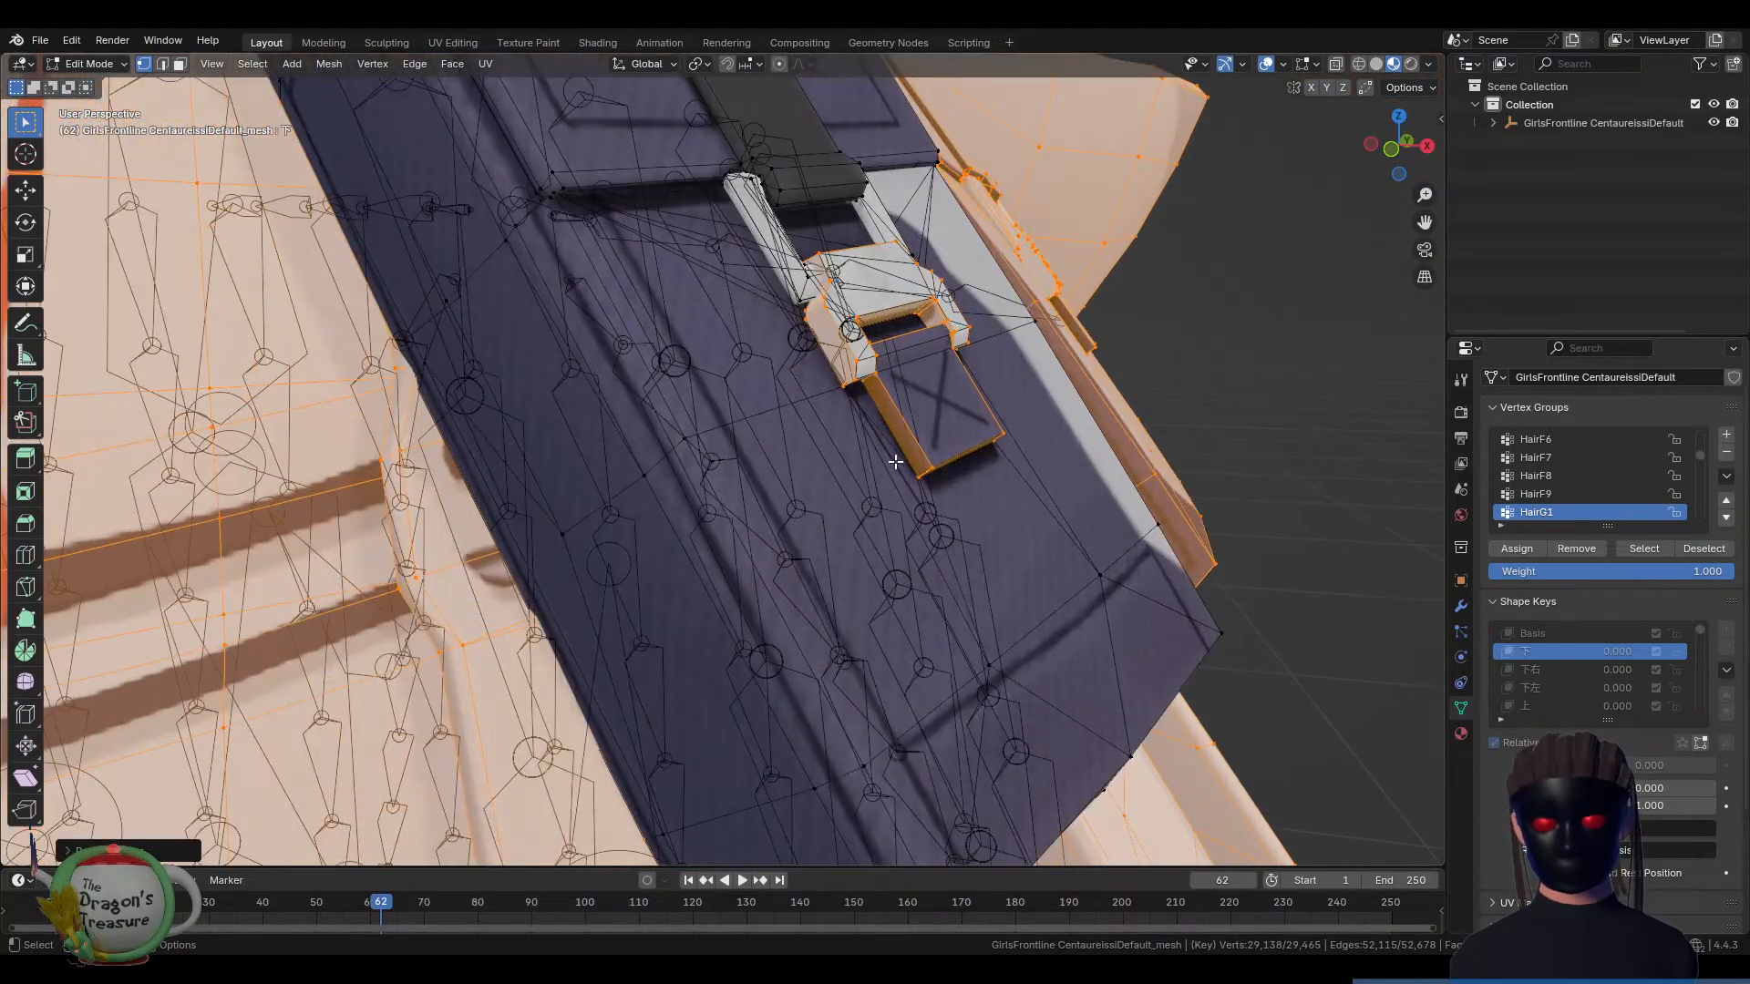
Clear the vertex selection on the character mesh and return it to Object Mode
key(alt+a)
scroll(1184, 383, up, 1)
mouse_move(1192, 401)
middle_down()
mouse_move(1214, 386)
mouse_move(1175, 397)
middle_up()
scroll(1145, 446, down, 8)
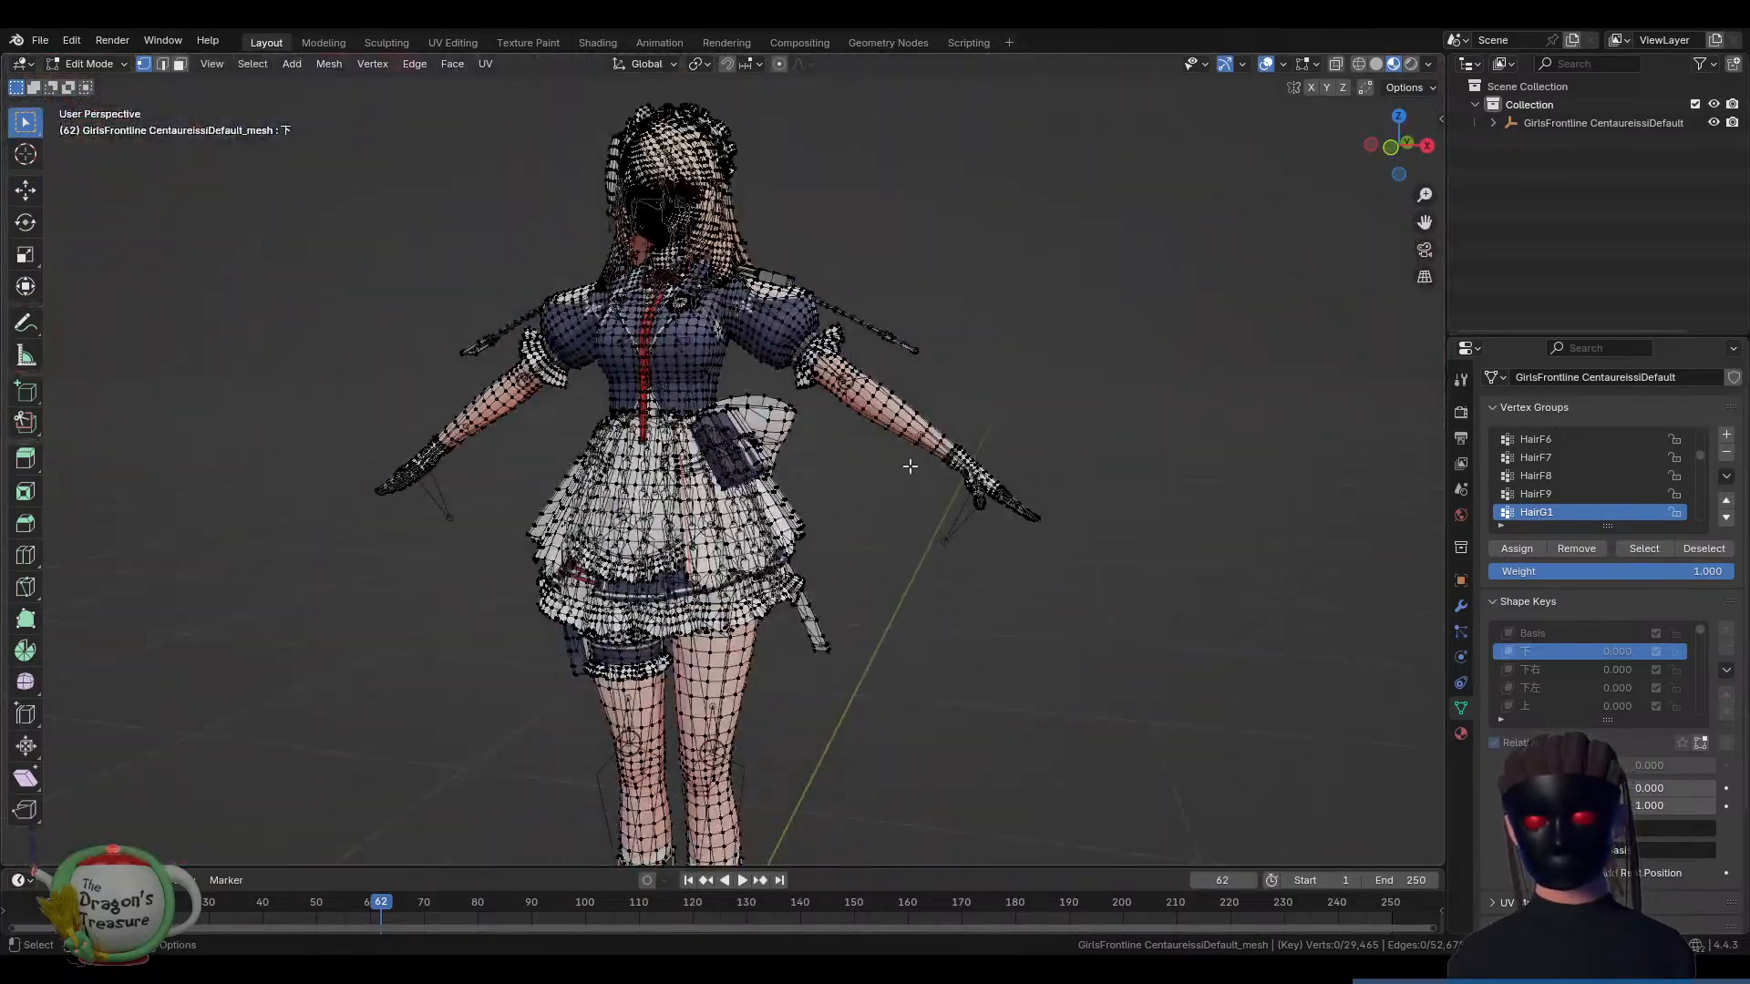
mouse_move(910, 465)
middle_down()
mouse_move(1069, 548)
mouse_move(1015, 545)
middle_up()
key(Tab)
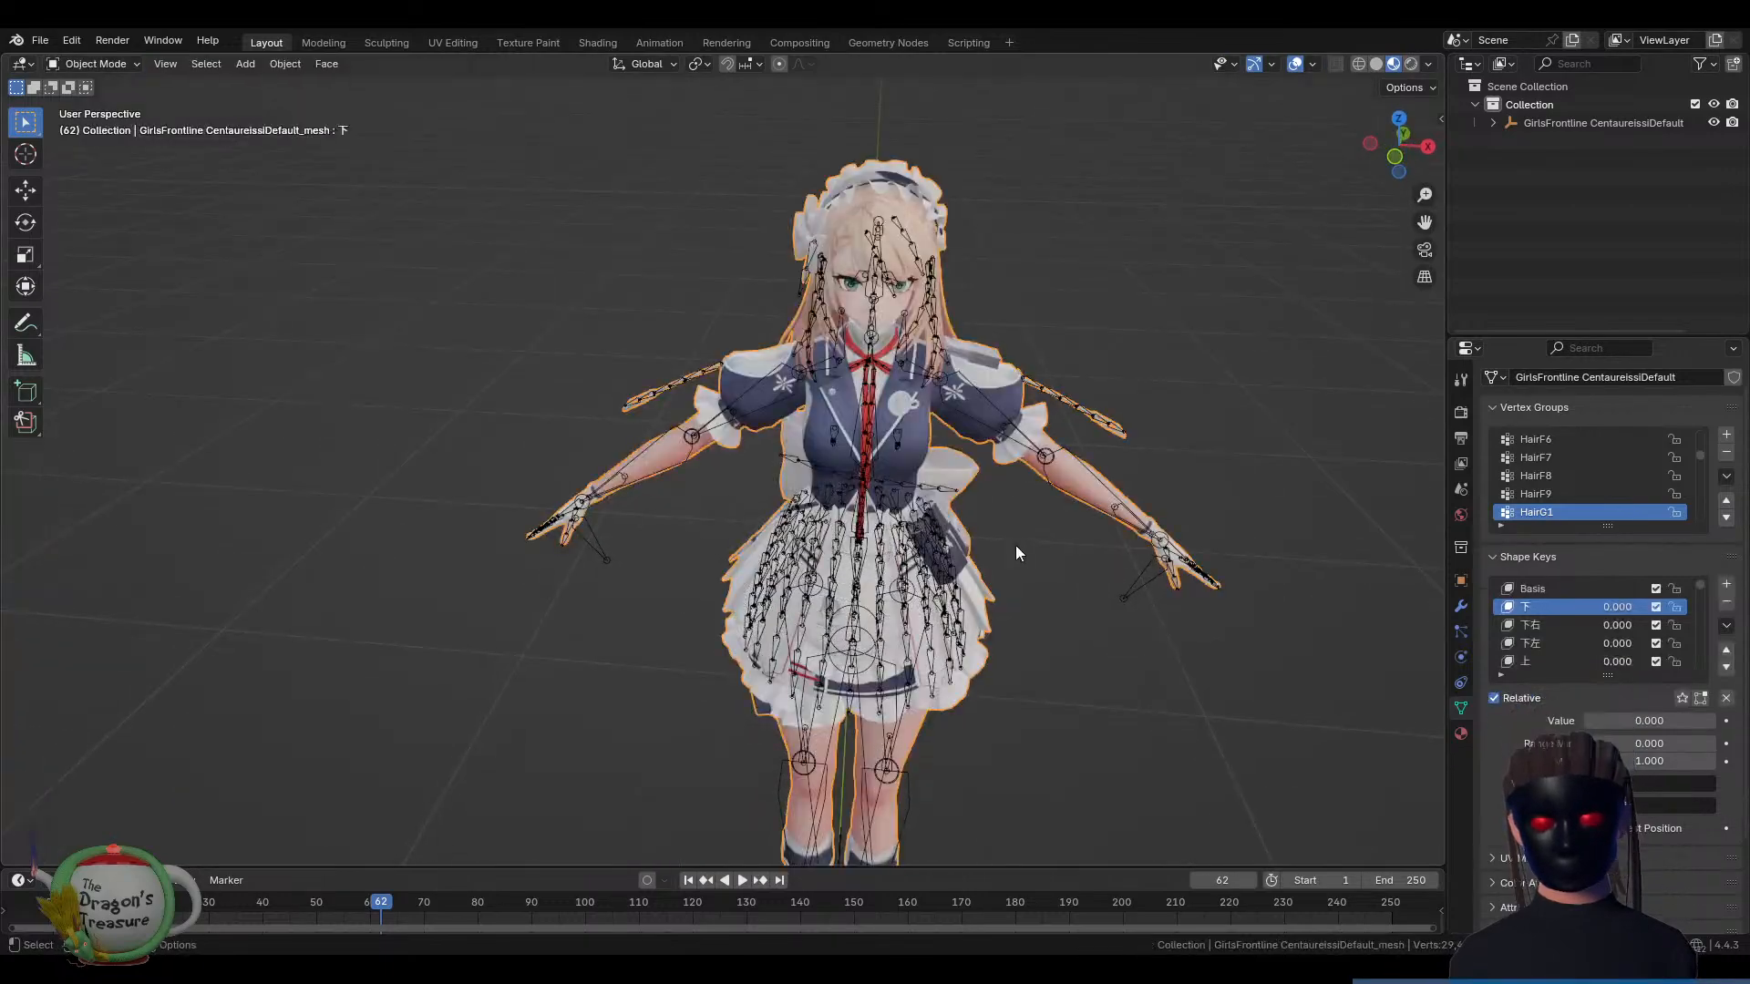
scroll(1014, 538, up, 2)
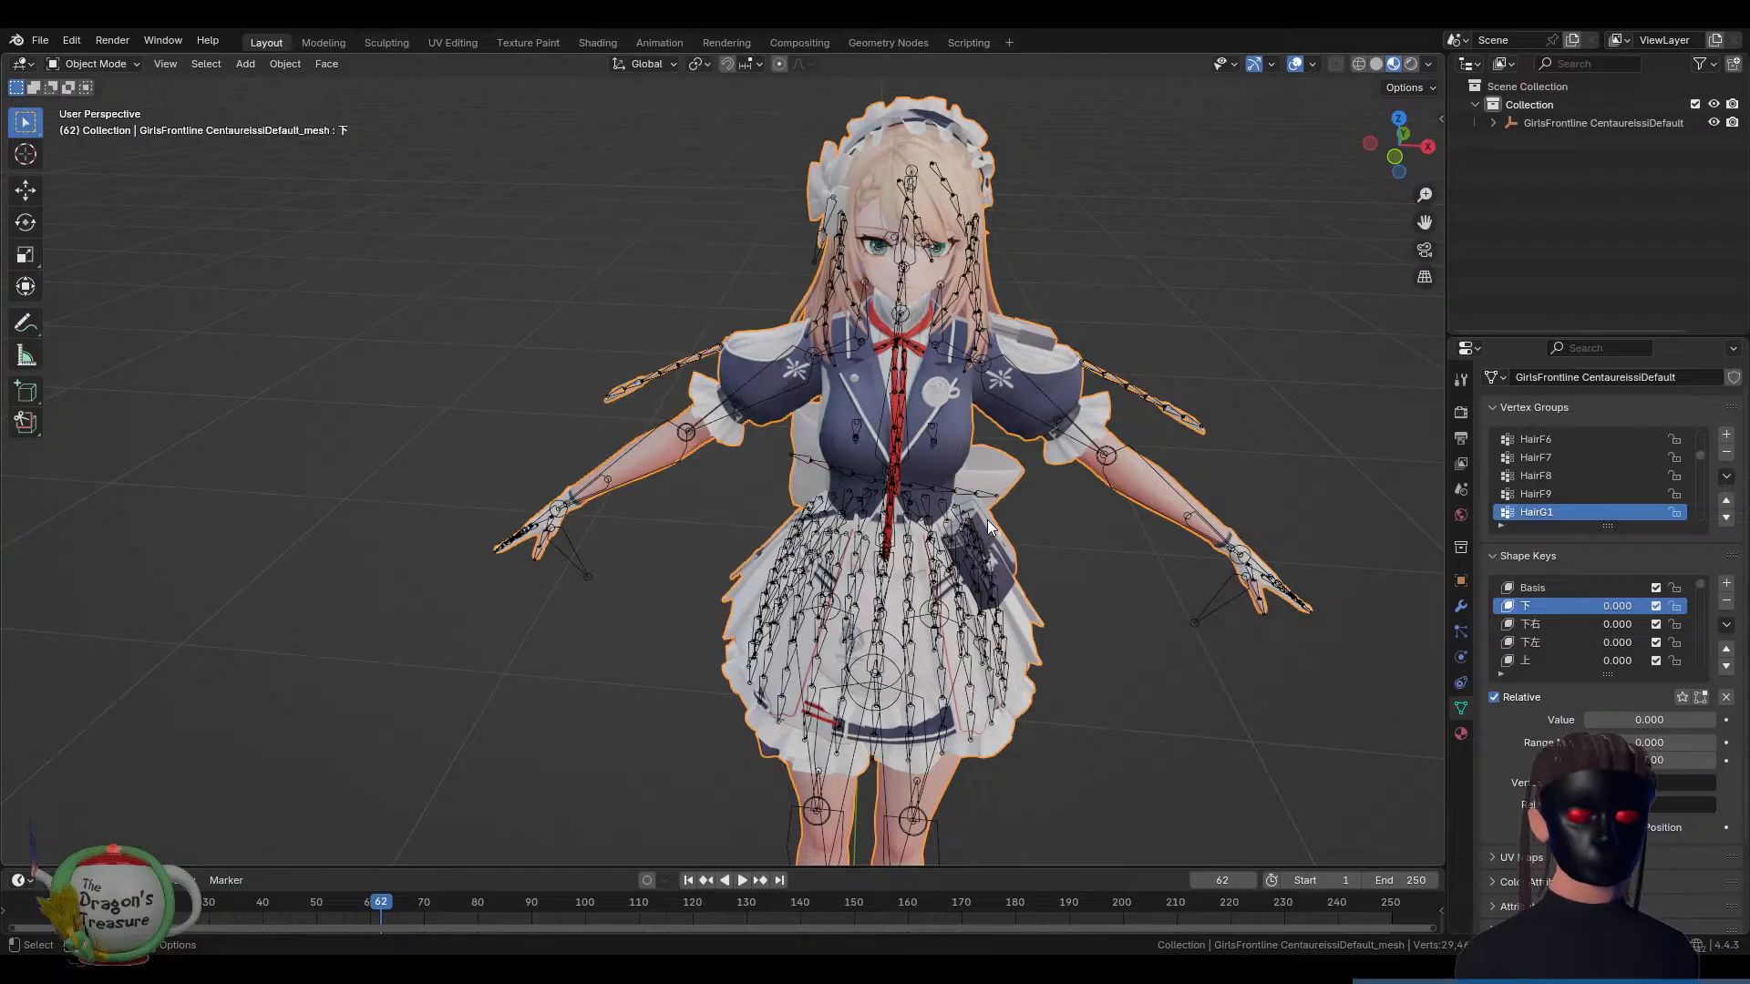
Delete the Centaureissi character mesh, its parent empty and the armature from the scene
key(x)
click(984, 522)
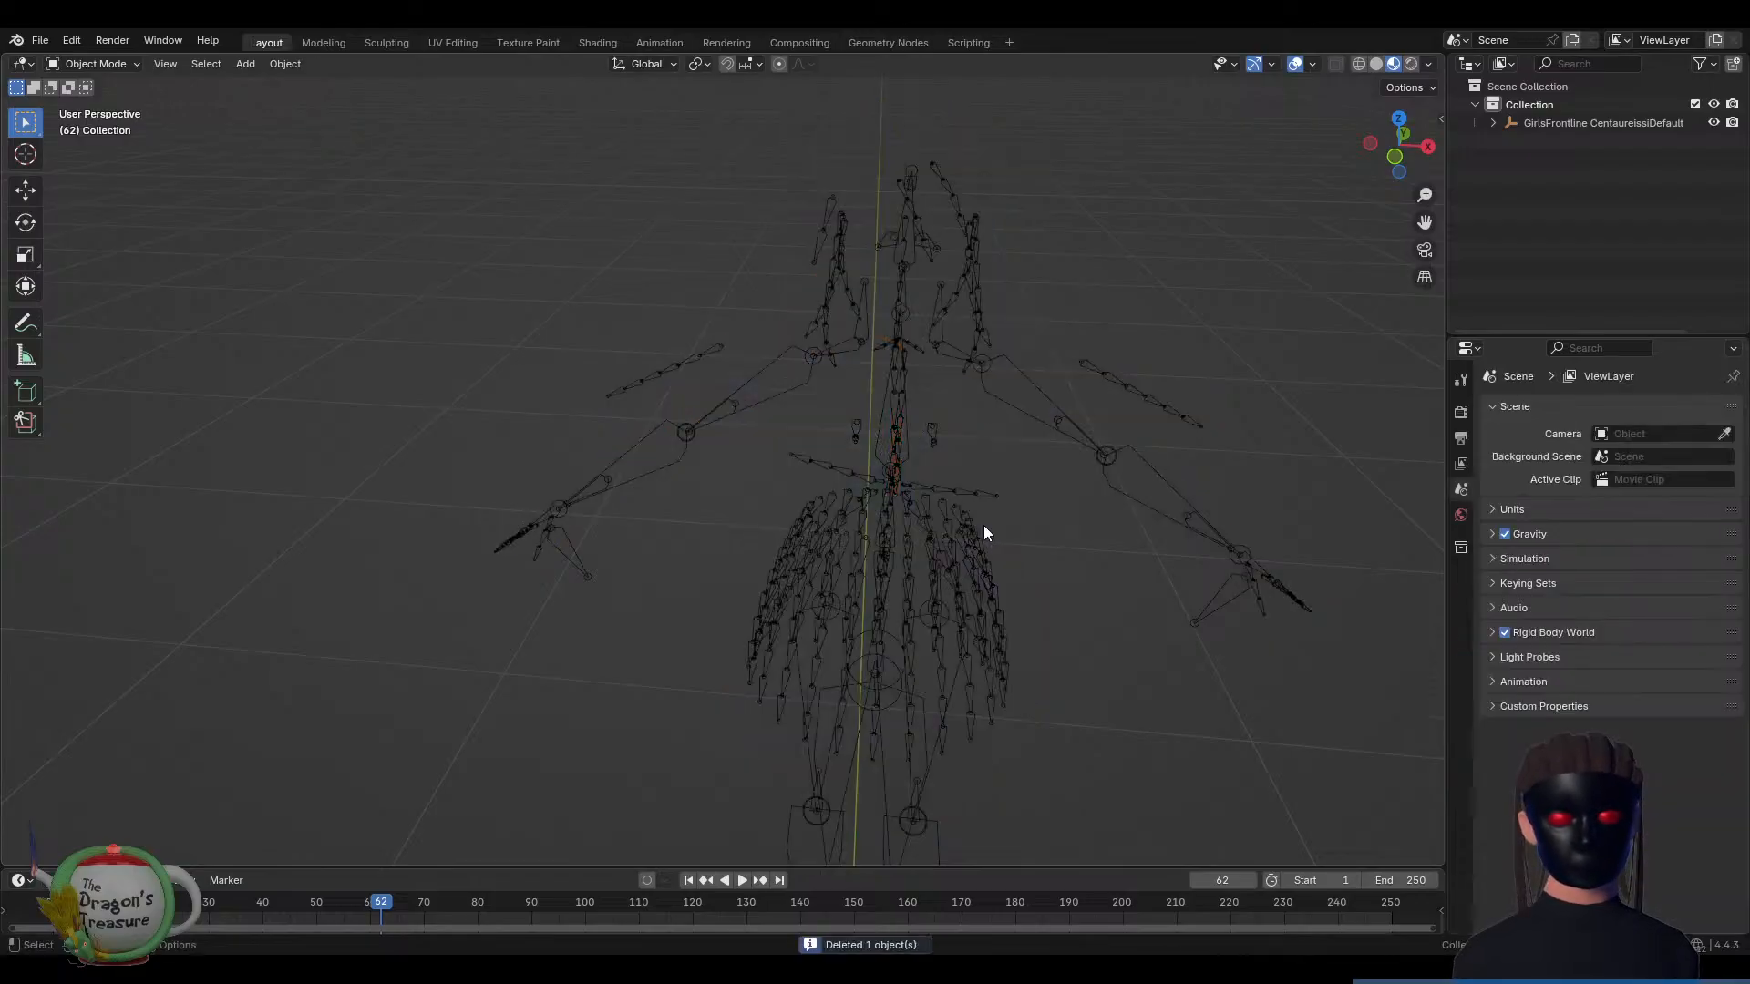
click(889, 555)
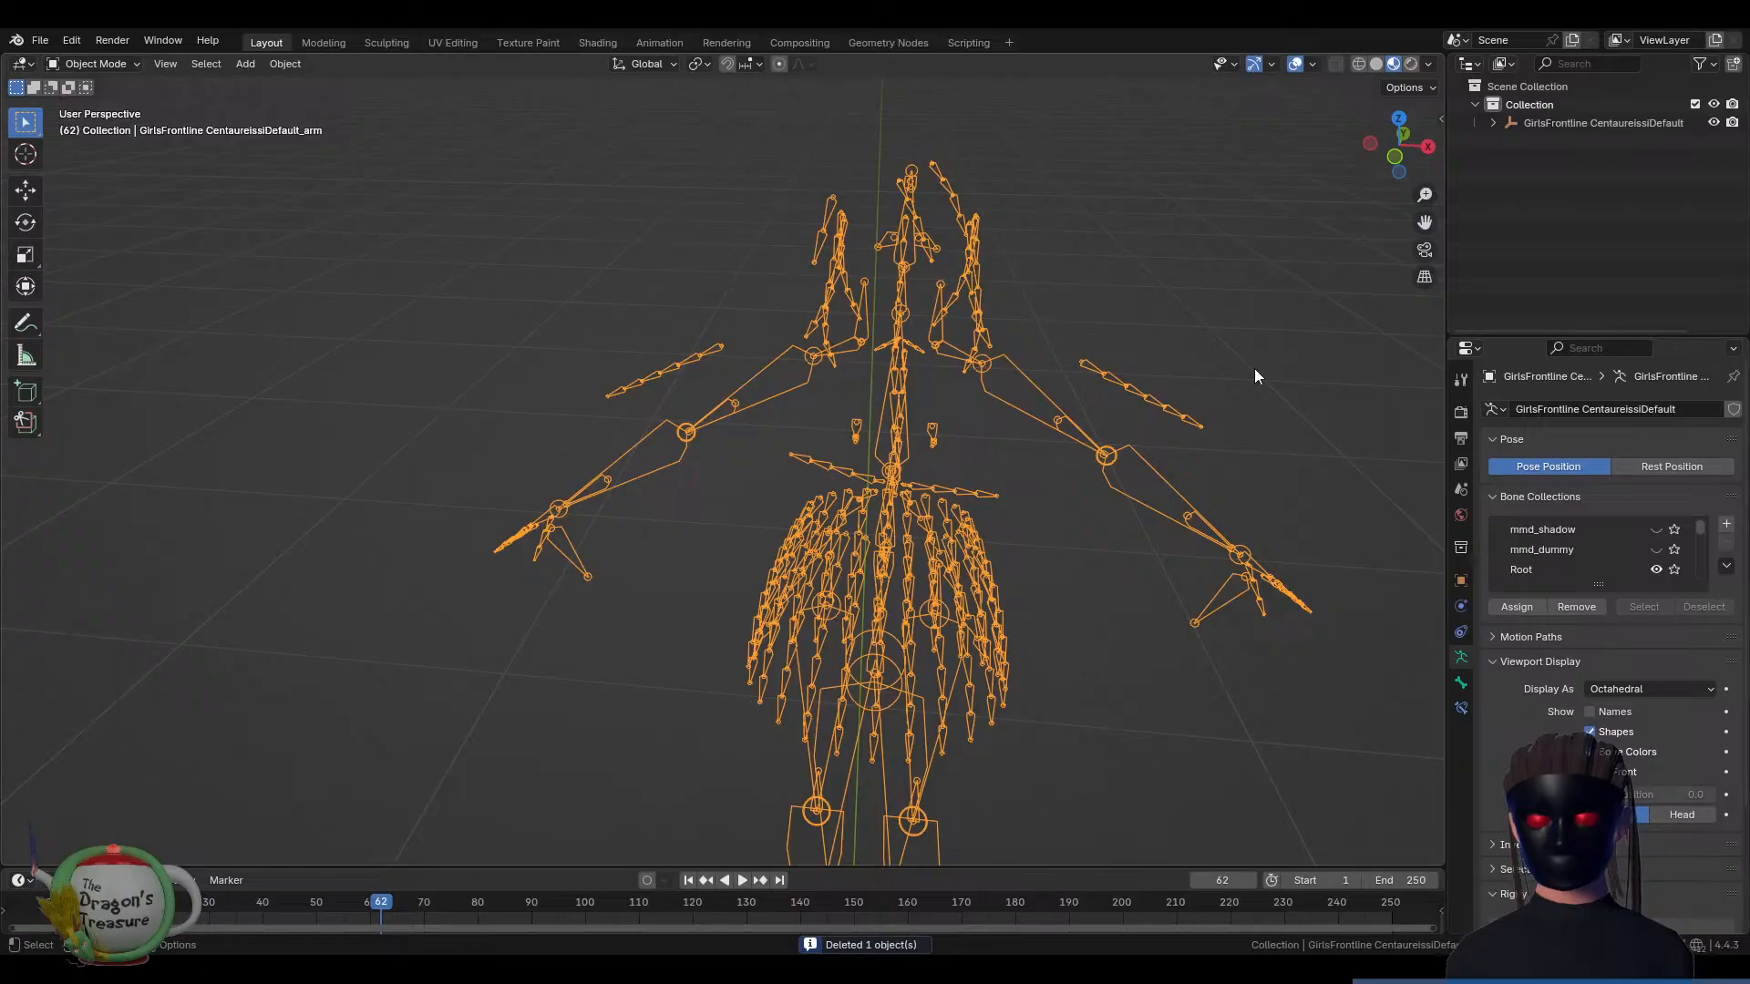
click(1548, 123)
key(x)
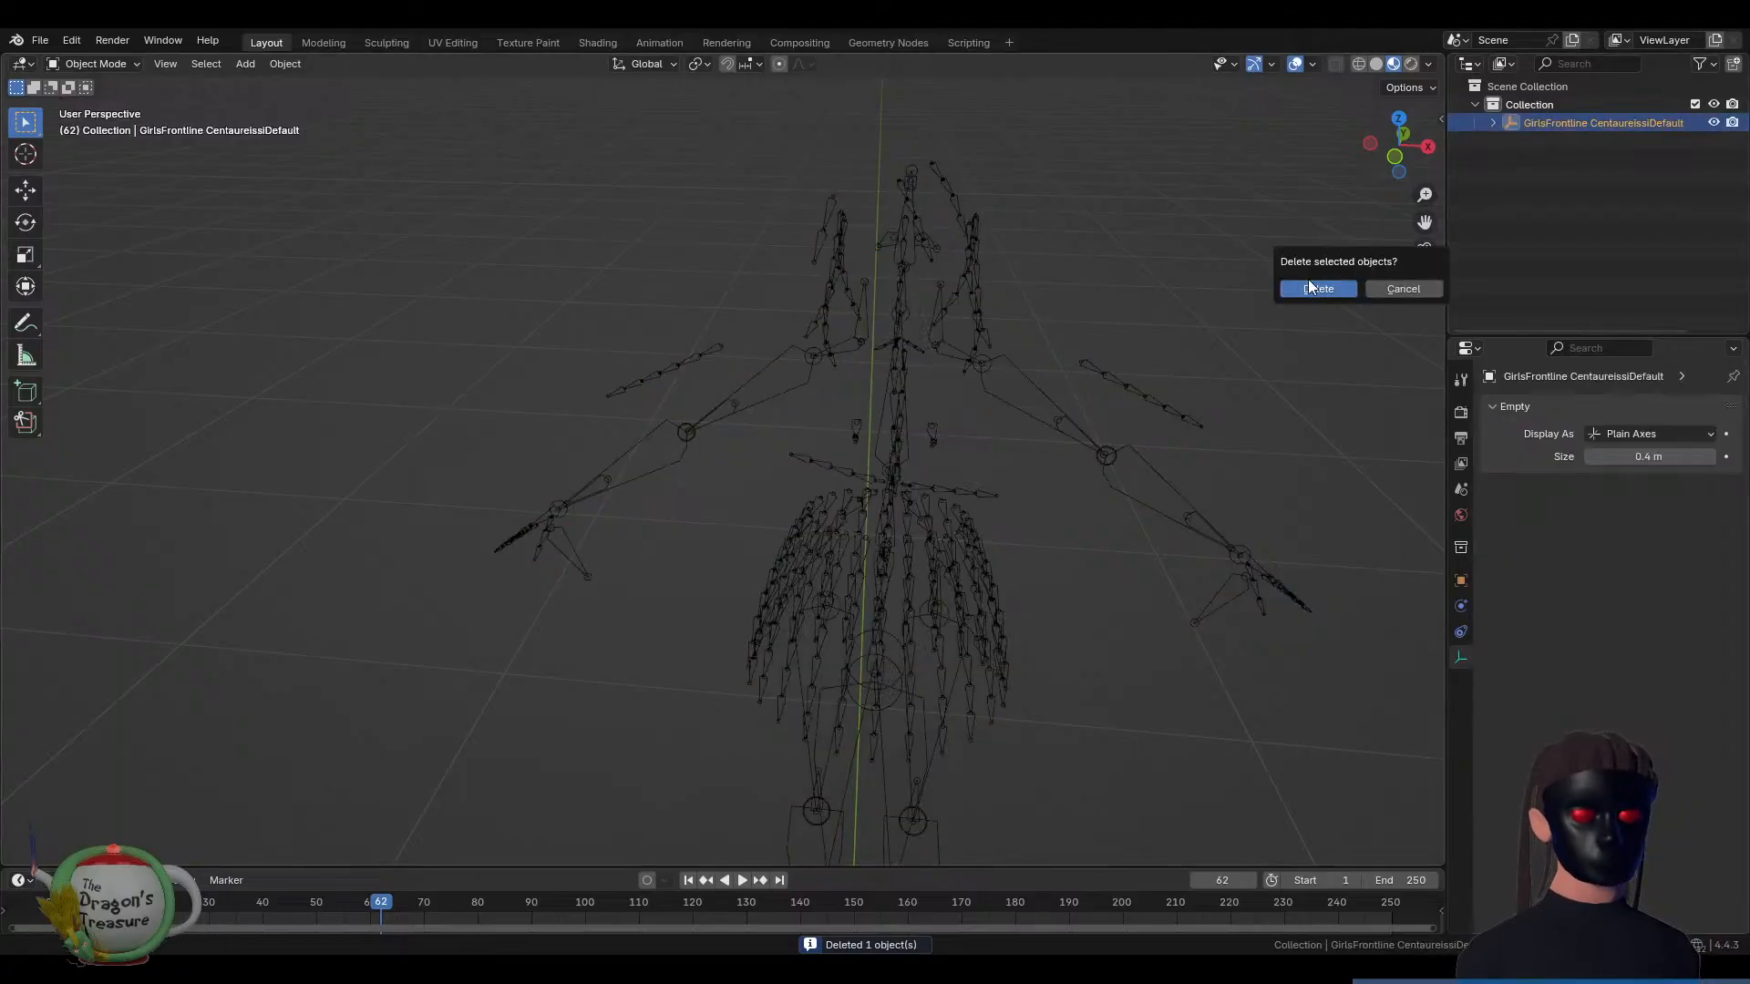
click(1318, 289)
key(a)
key(x)
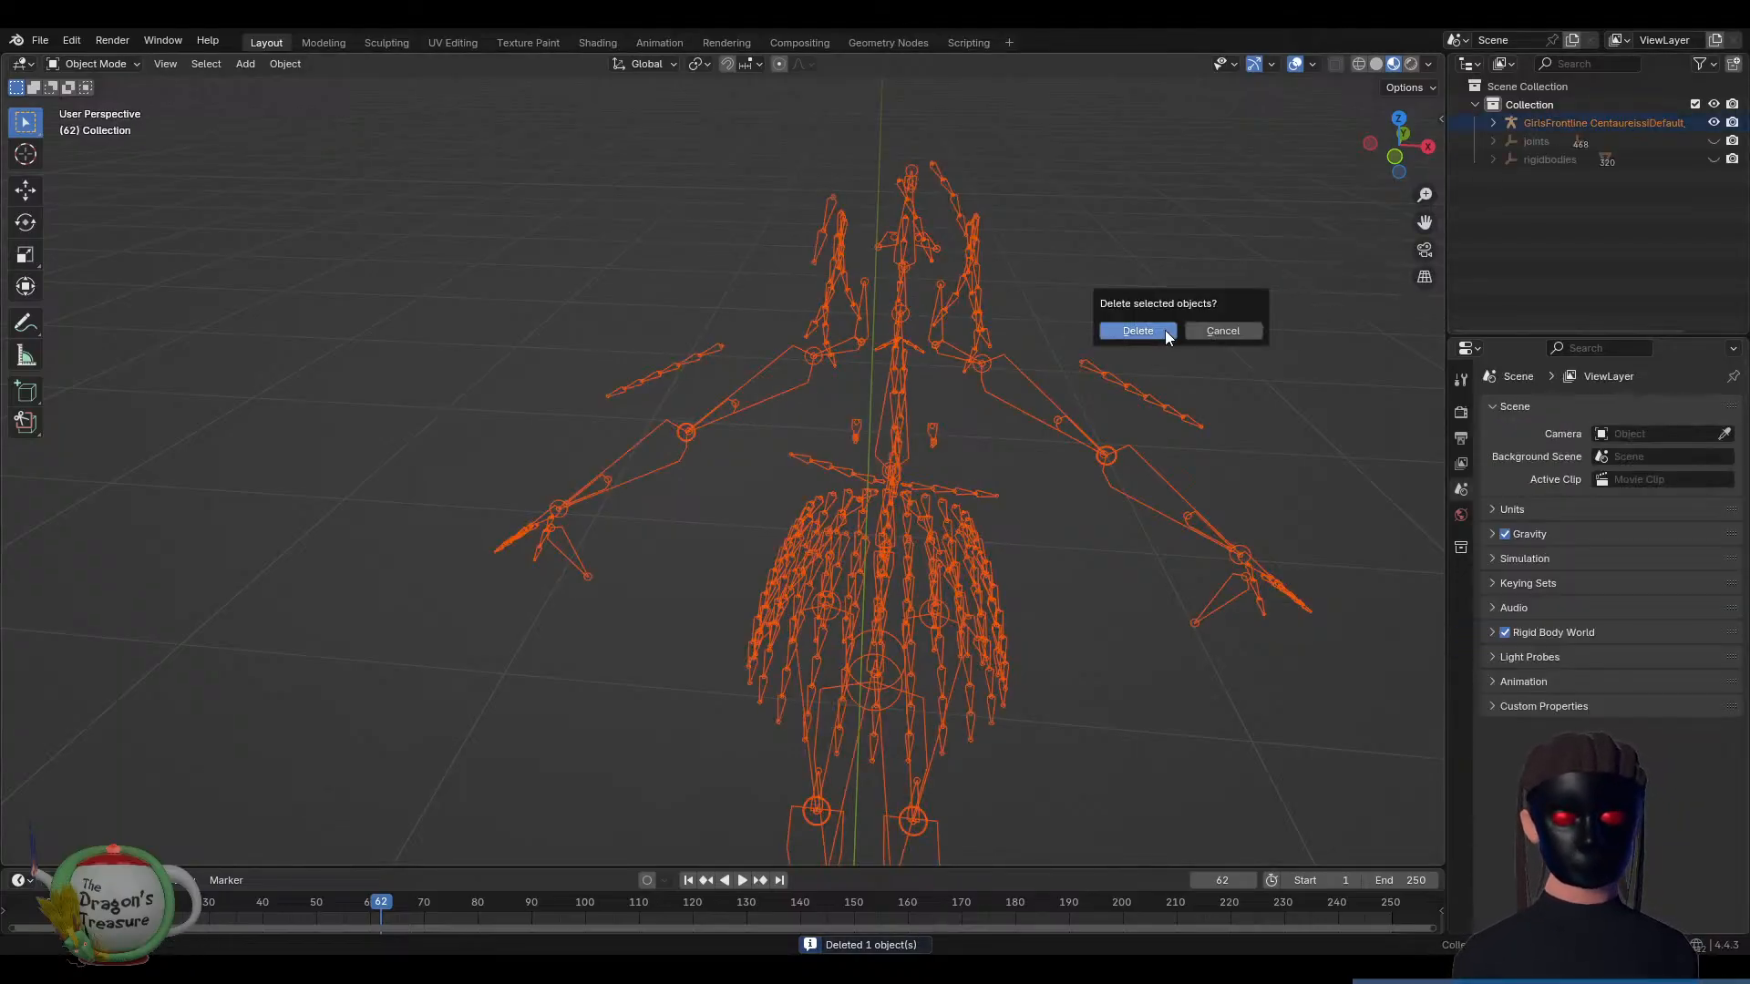
click(1106, 334)
middle_drag(1056, 507, 1035, 517)
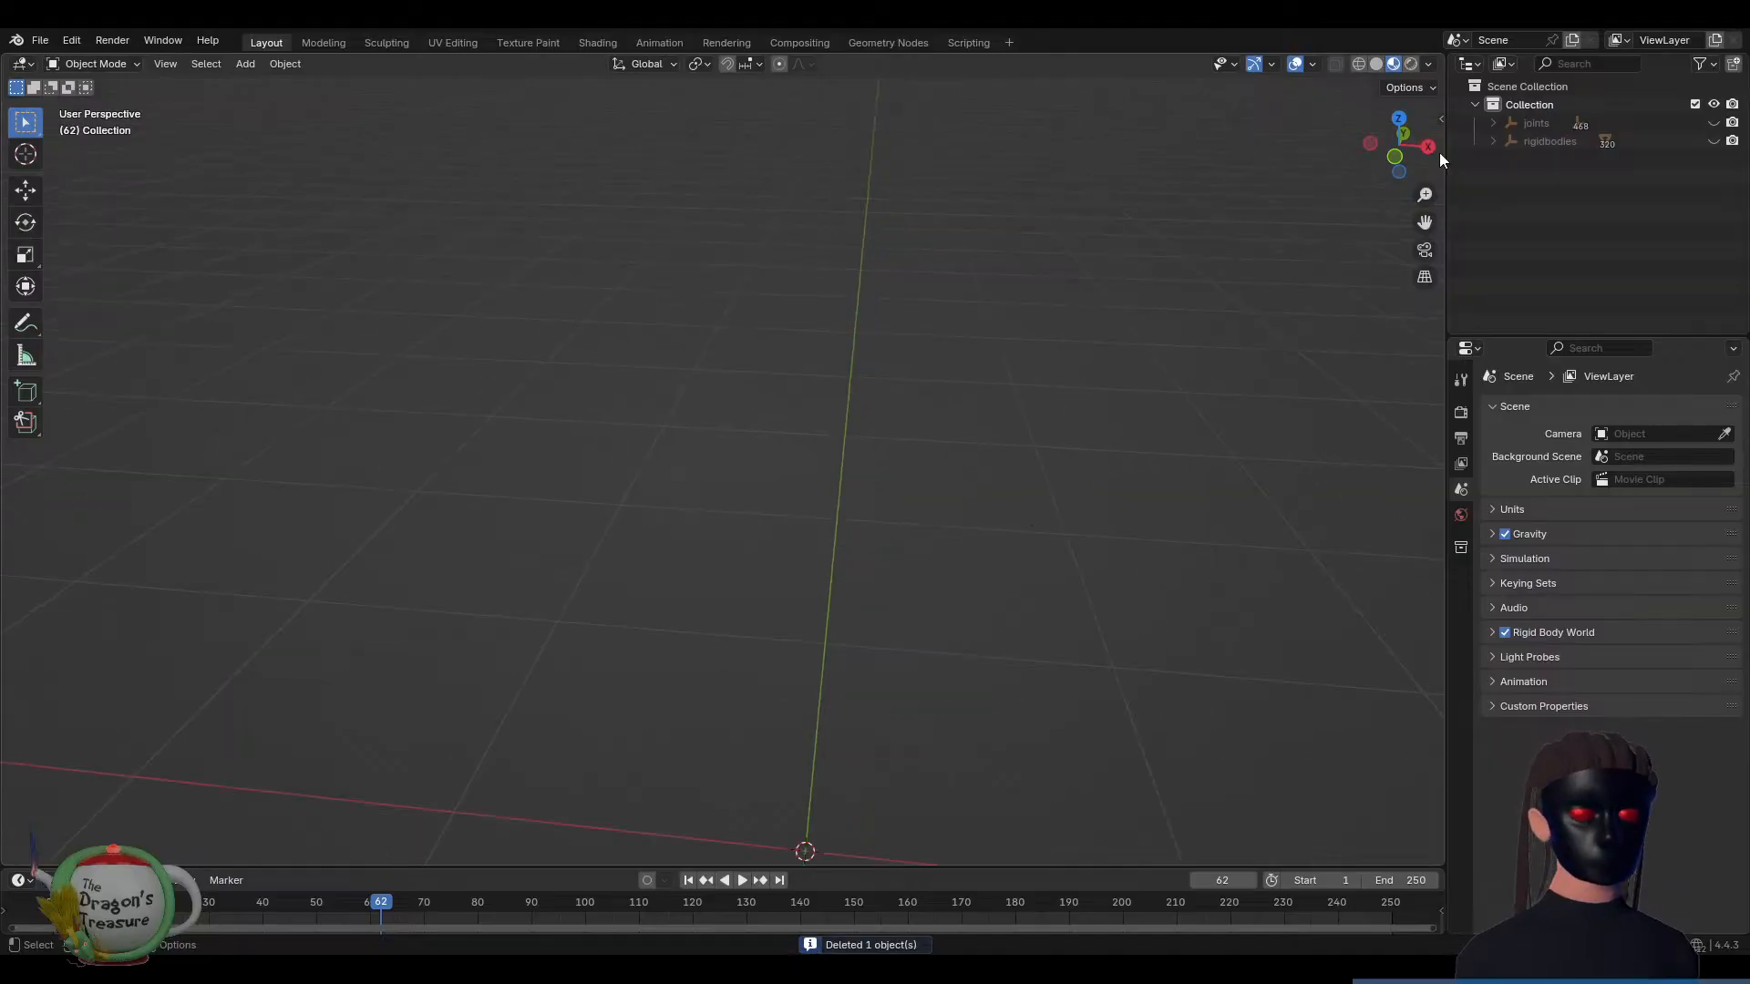
Delete the joints empty and look through the remaining hidden joint objects in the collection
click(1534, 127)
key(x)
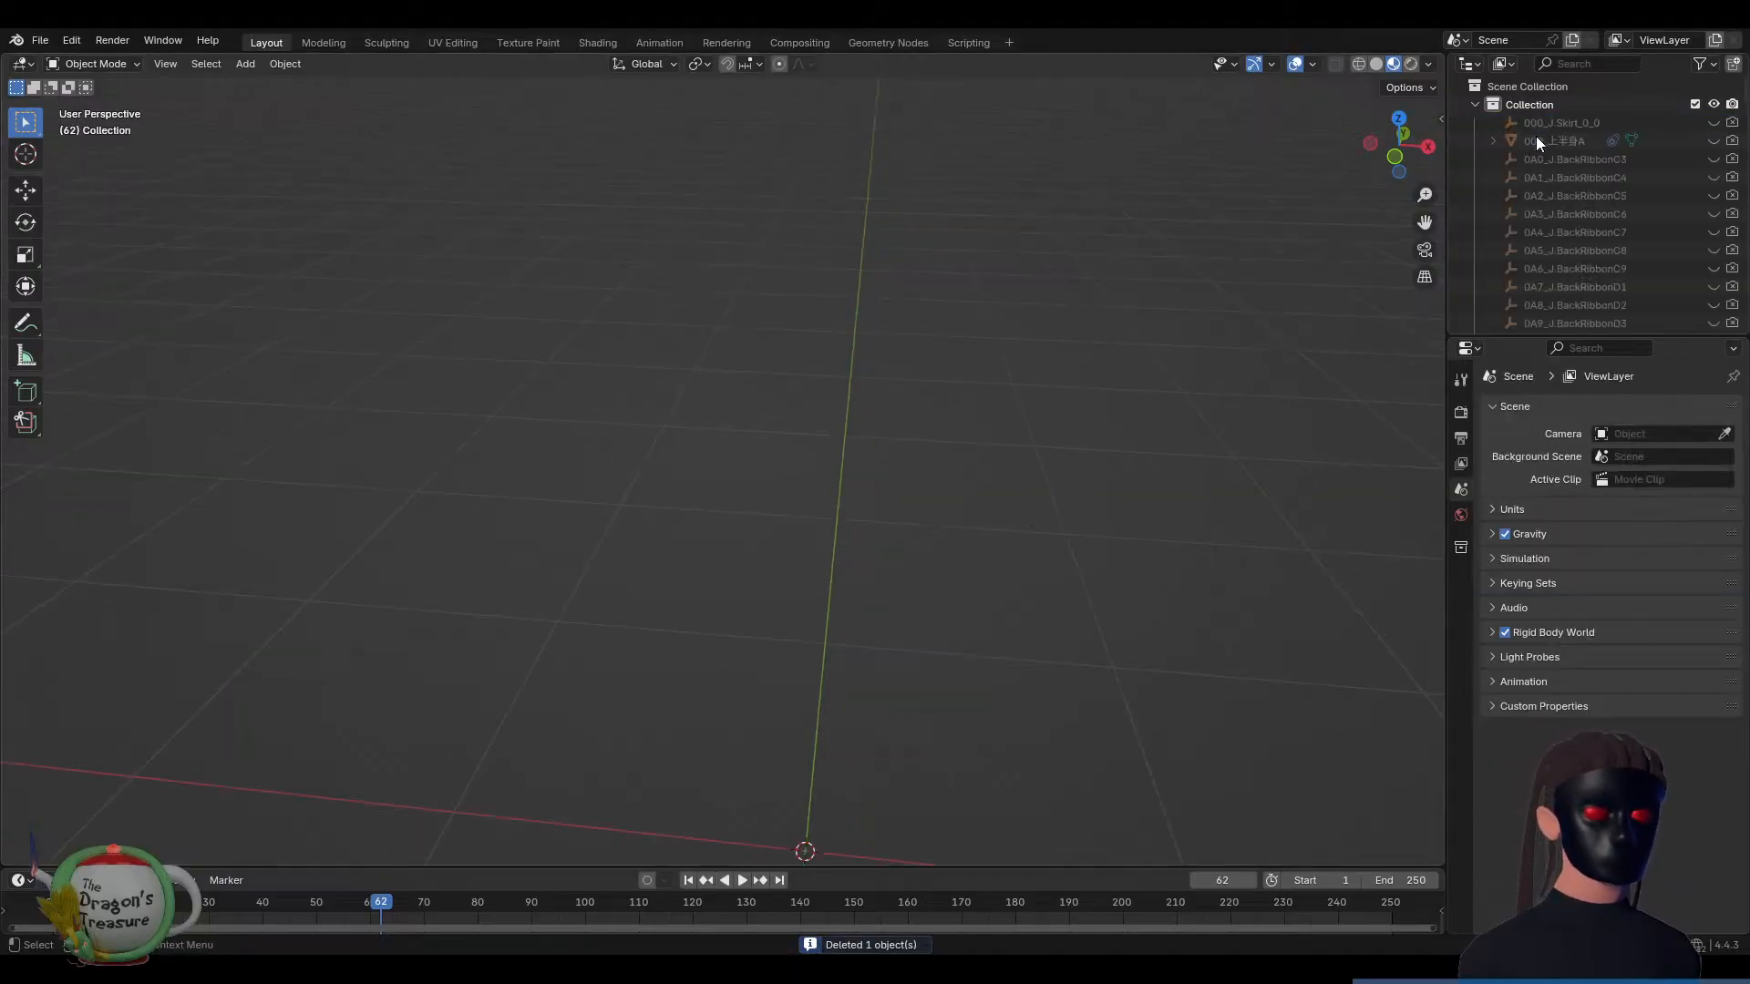
click(1538, 124)
scroll(1519, 292, down, 10)
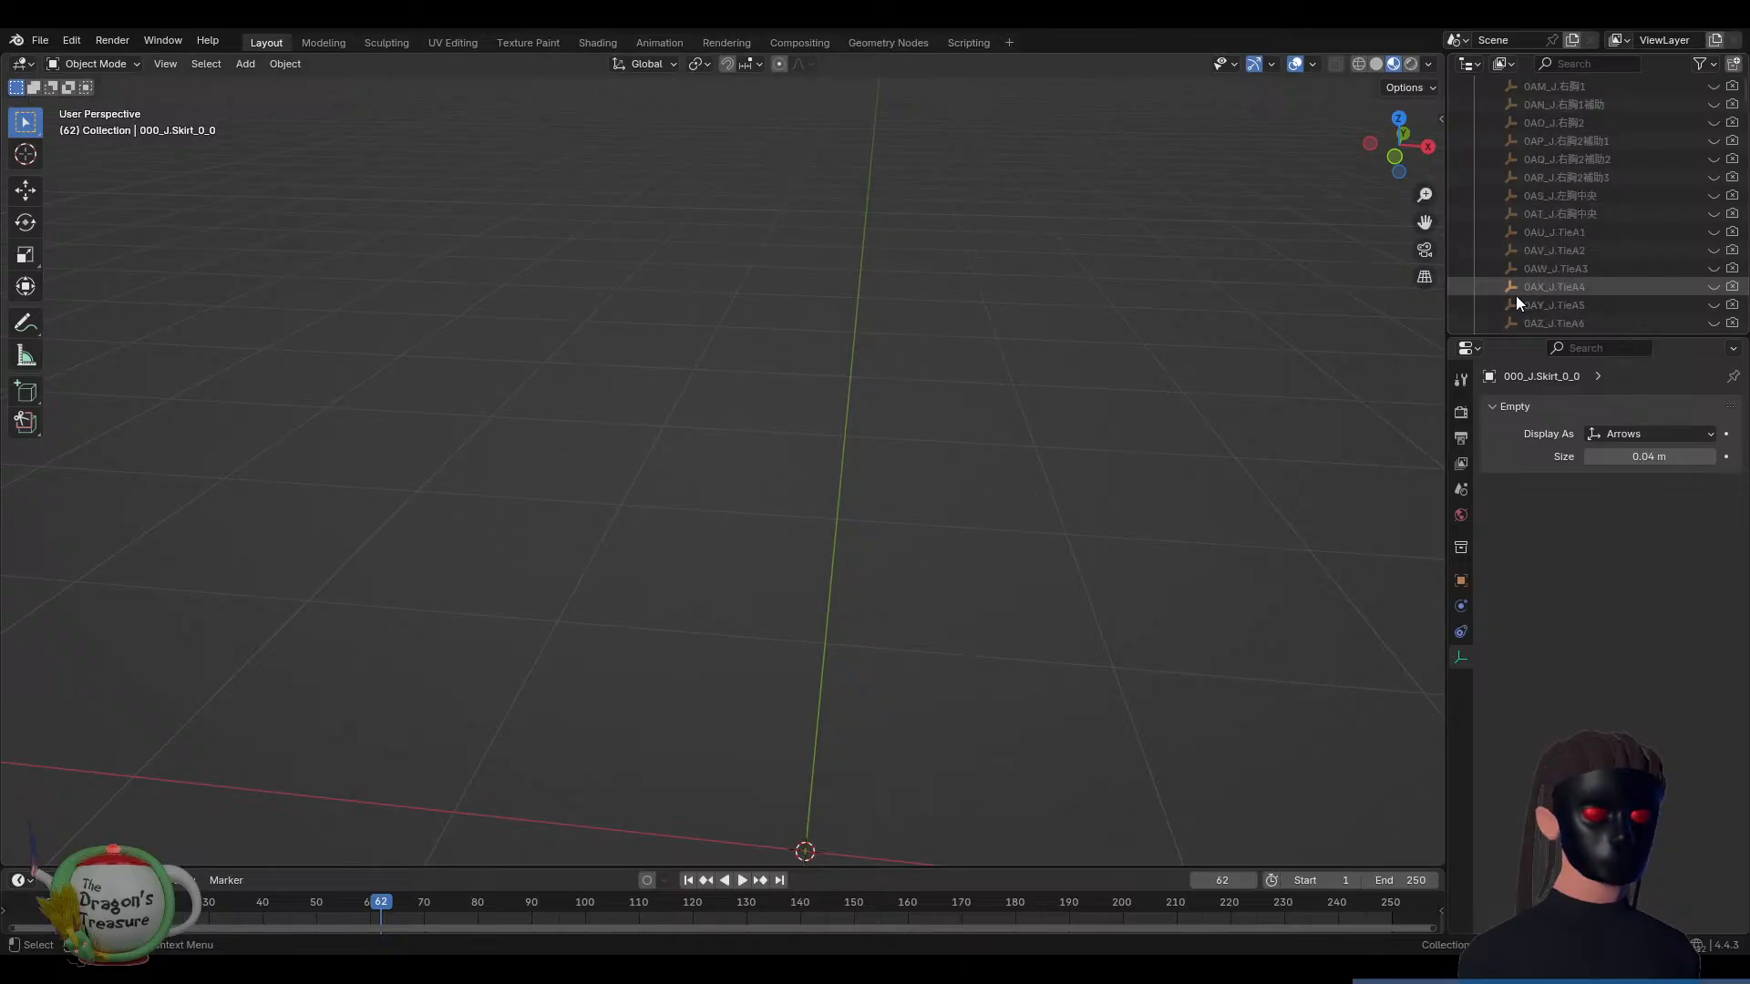
scroll(1515, 297, down, 6)
Start a new file without saving the current scene, and delete the default camera, cube and light
click(41, 40)
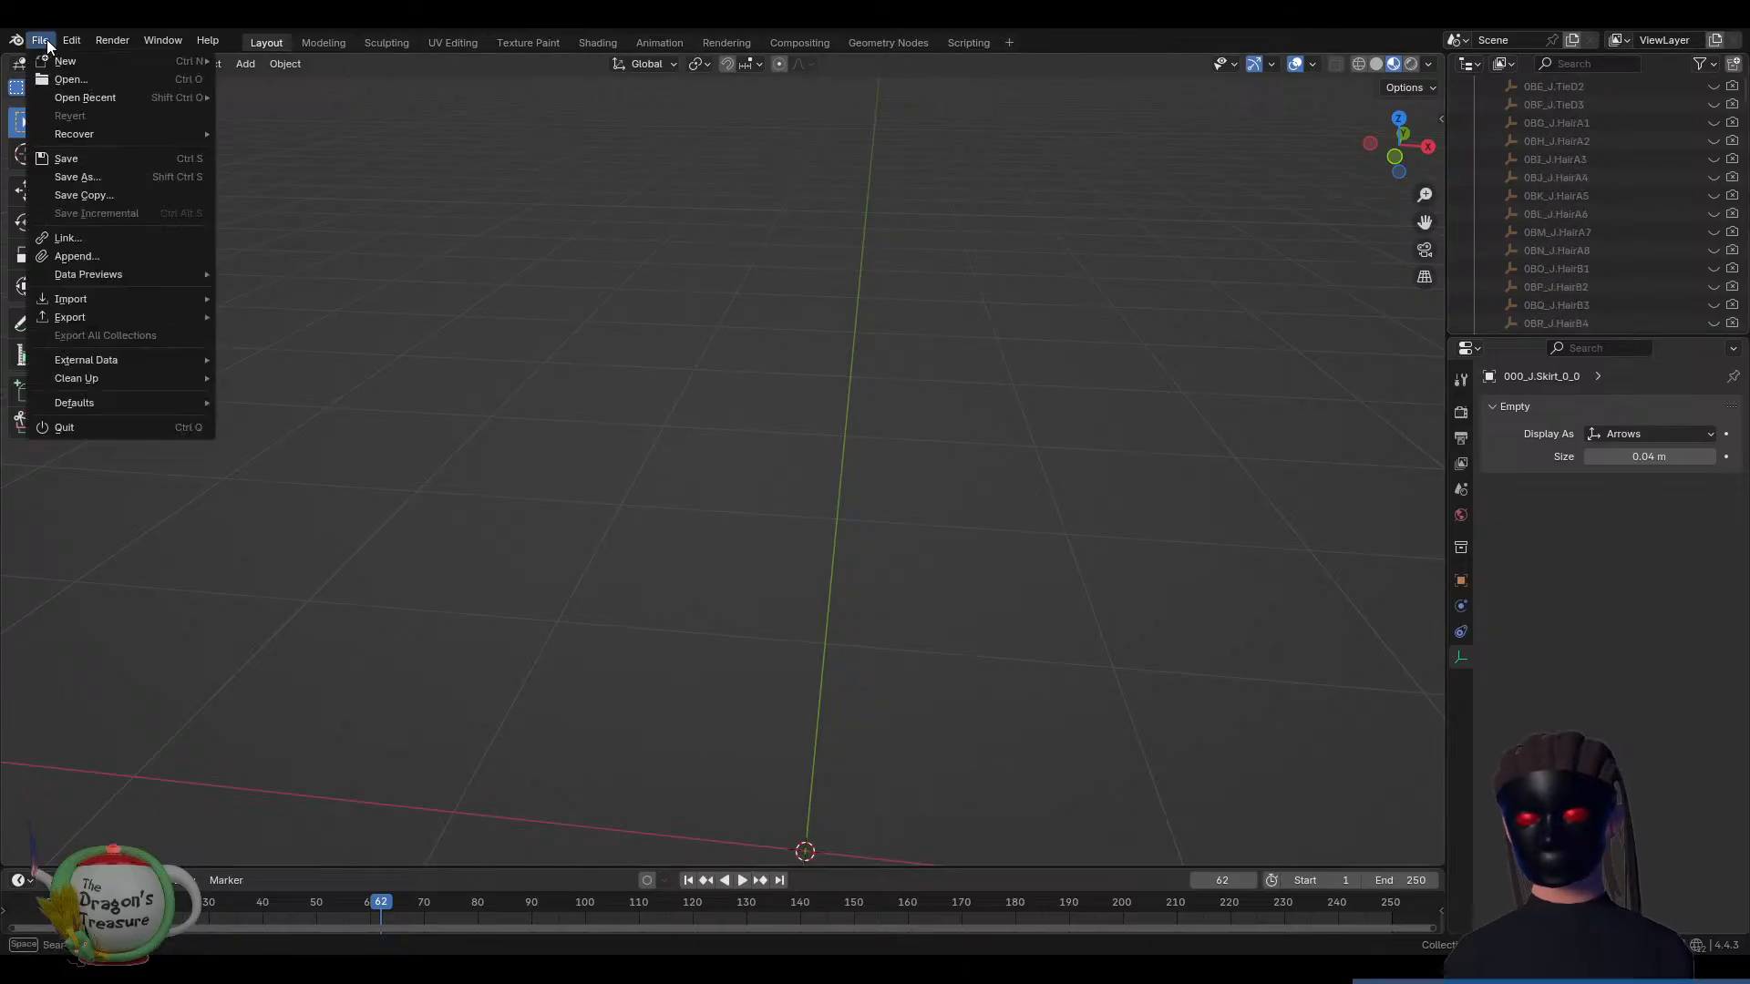
mouse_move(64, 61)
click(275, 56)
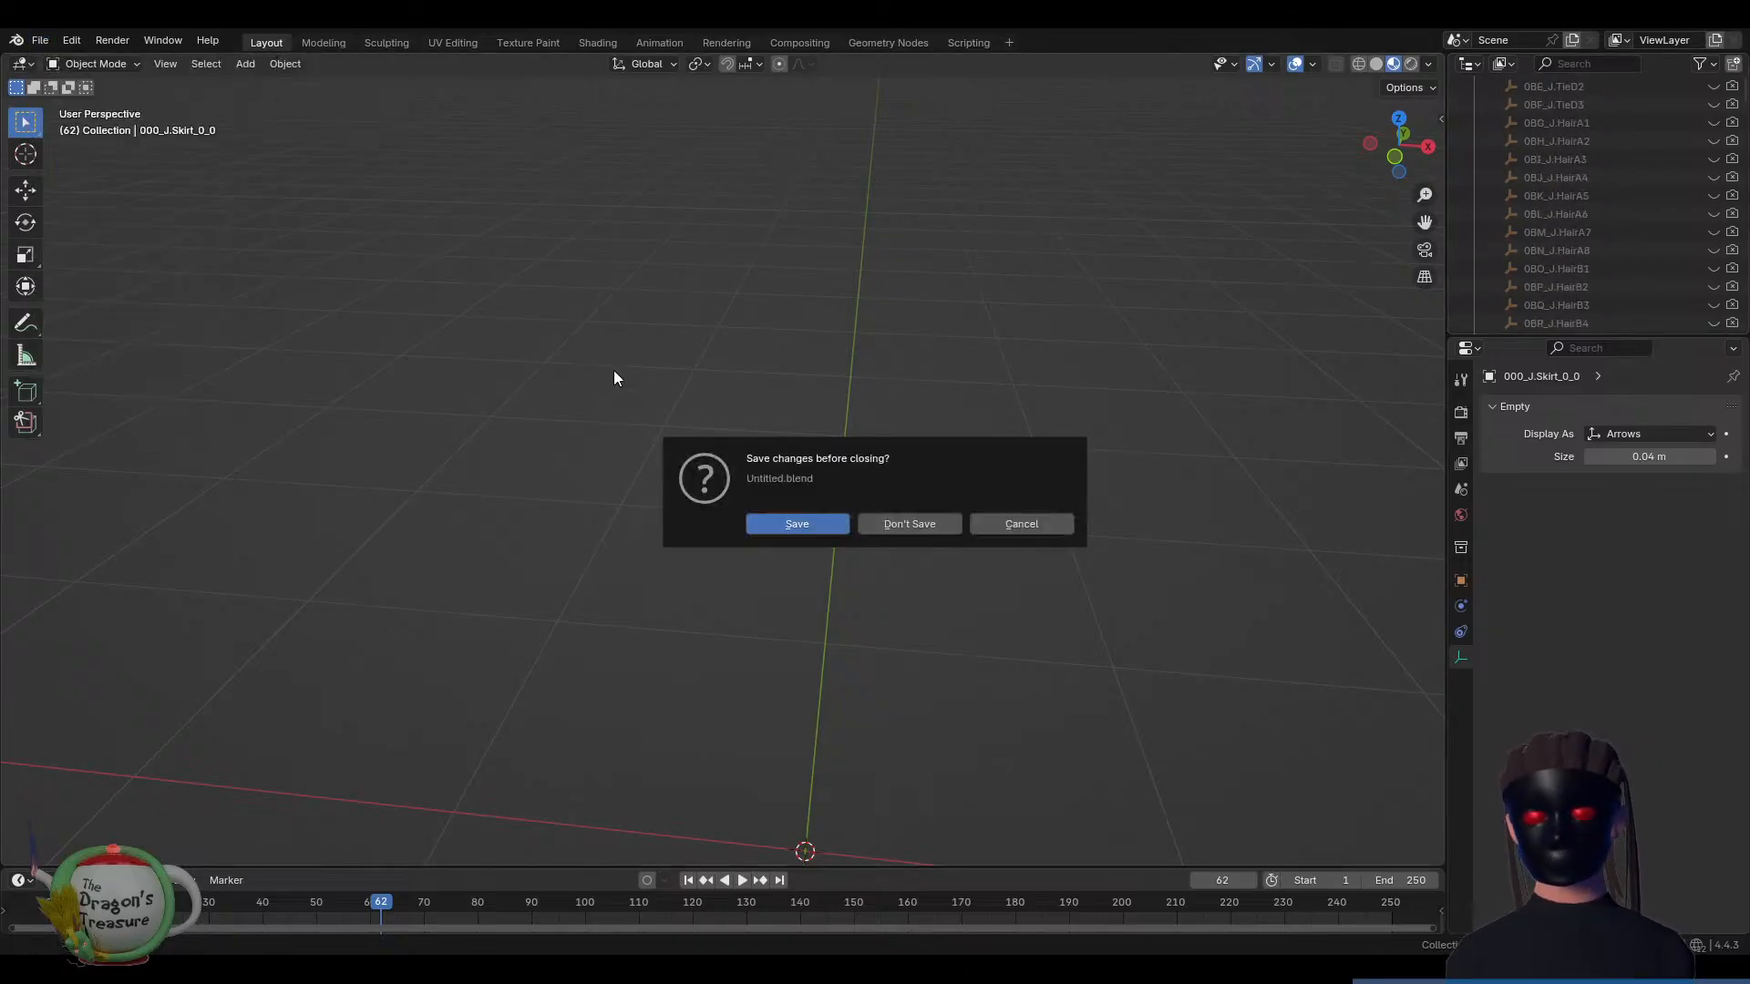
click(880, 521)
key(a)
key(x)
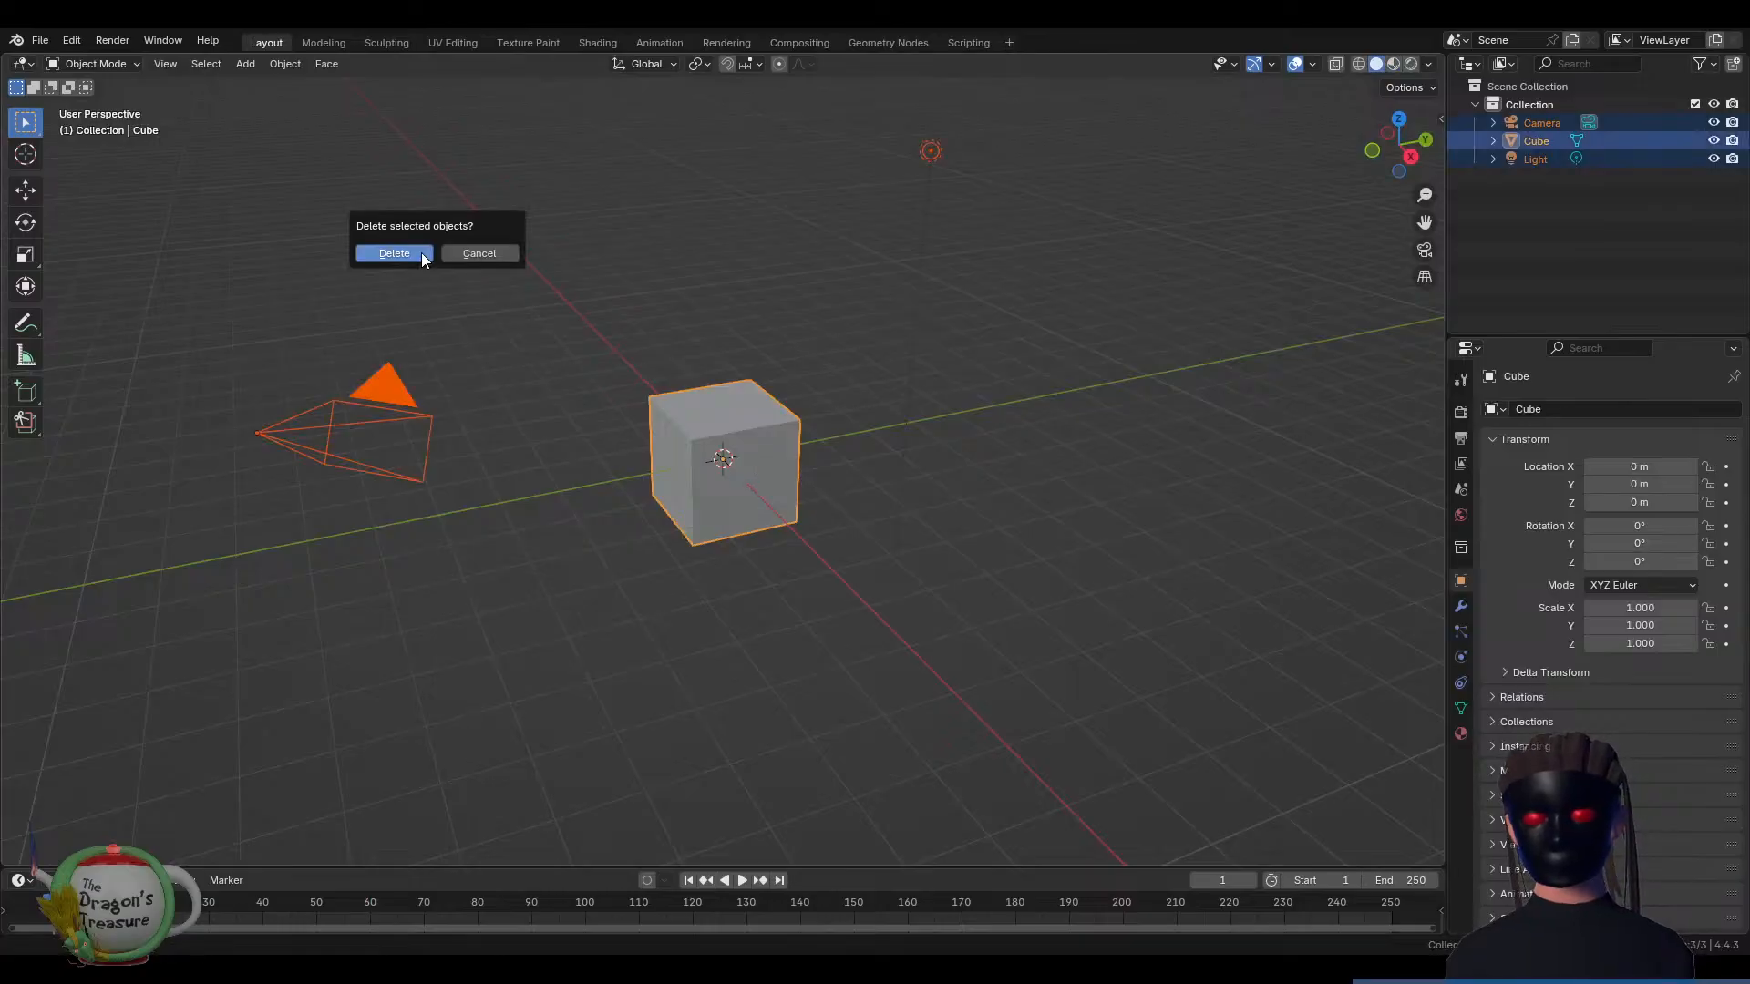
click(421, 256)
Import the MikuMikuDance model GirlsFrontline MosinnagantDefault.pmx and frame the whole character from the front
click(41, 40)
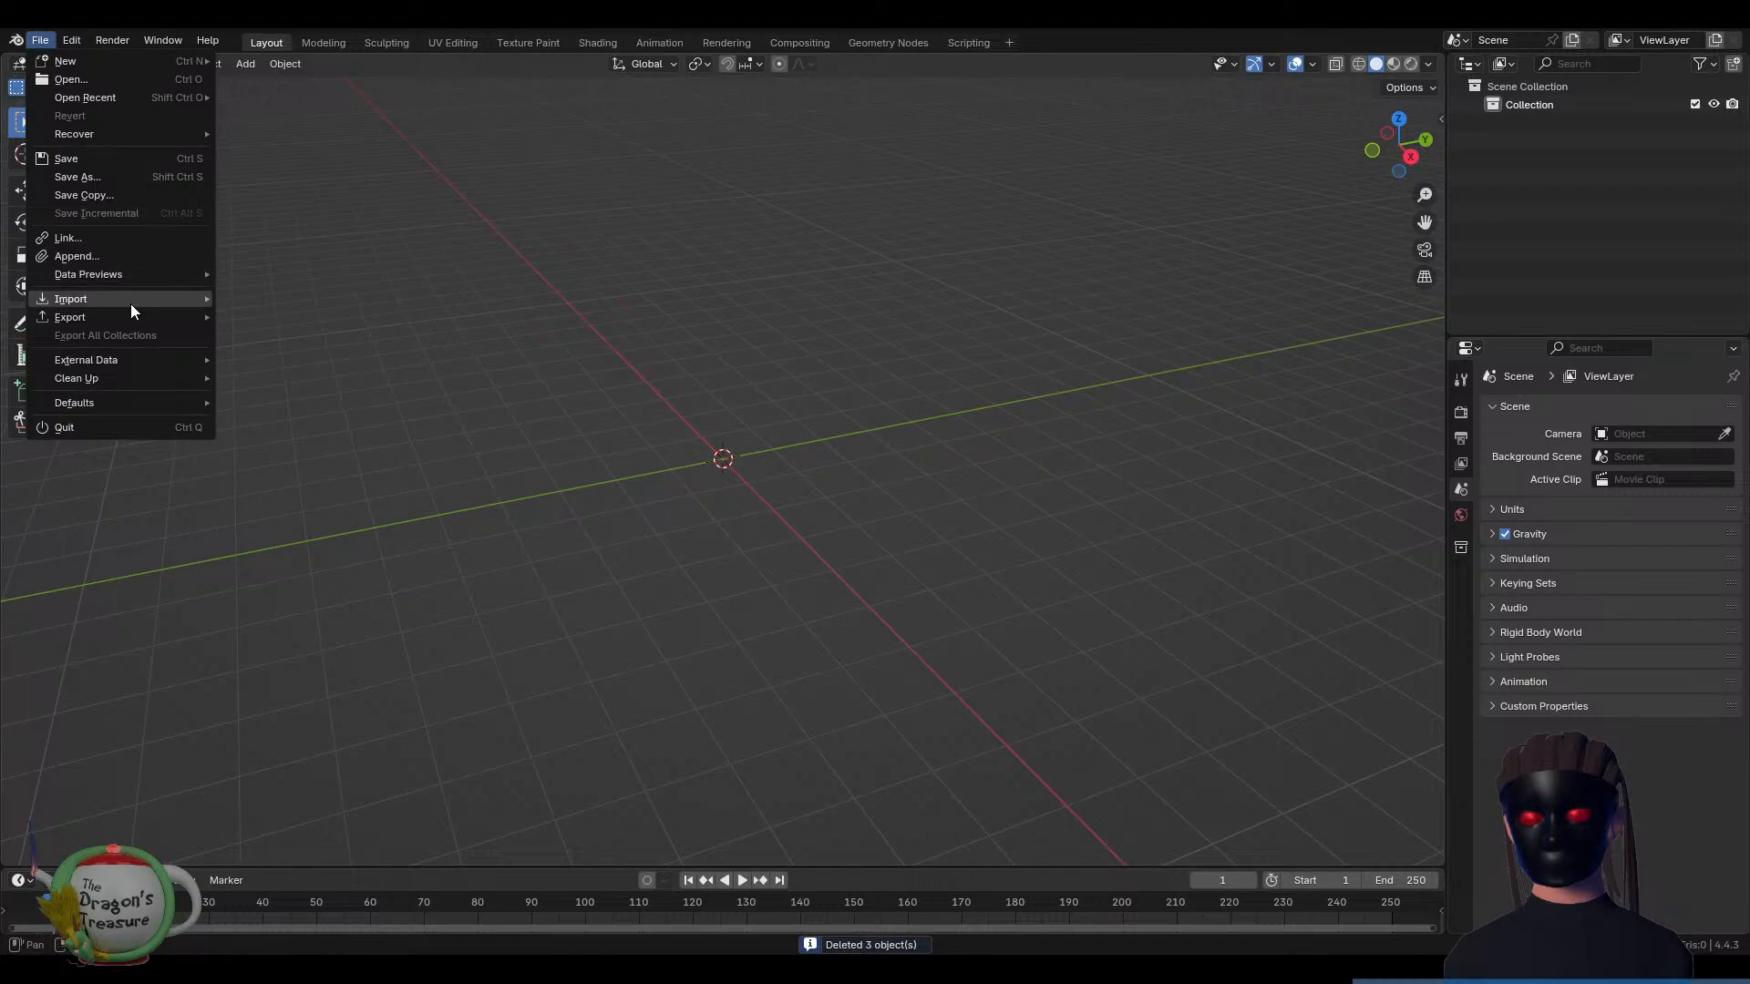
mouse_move(134, 299)
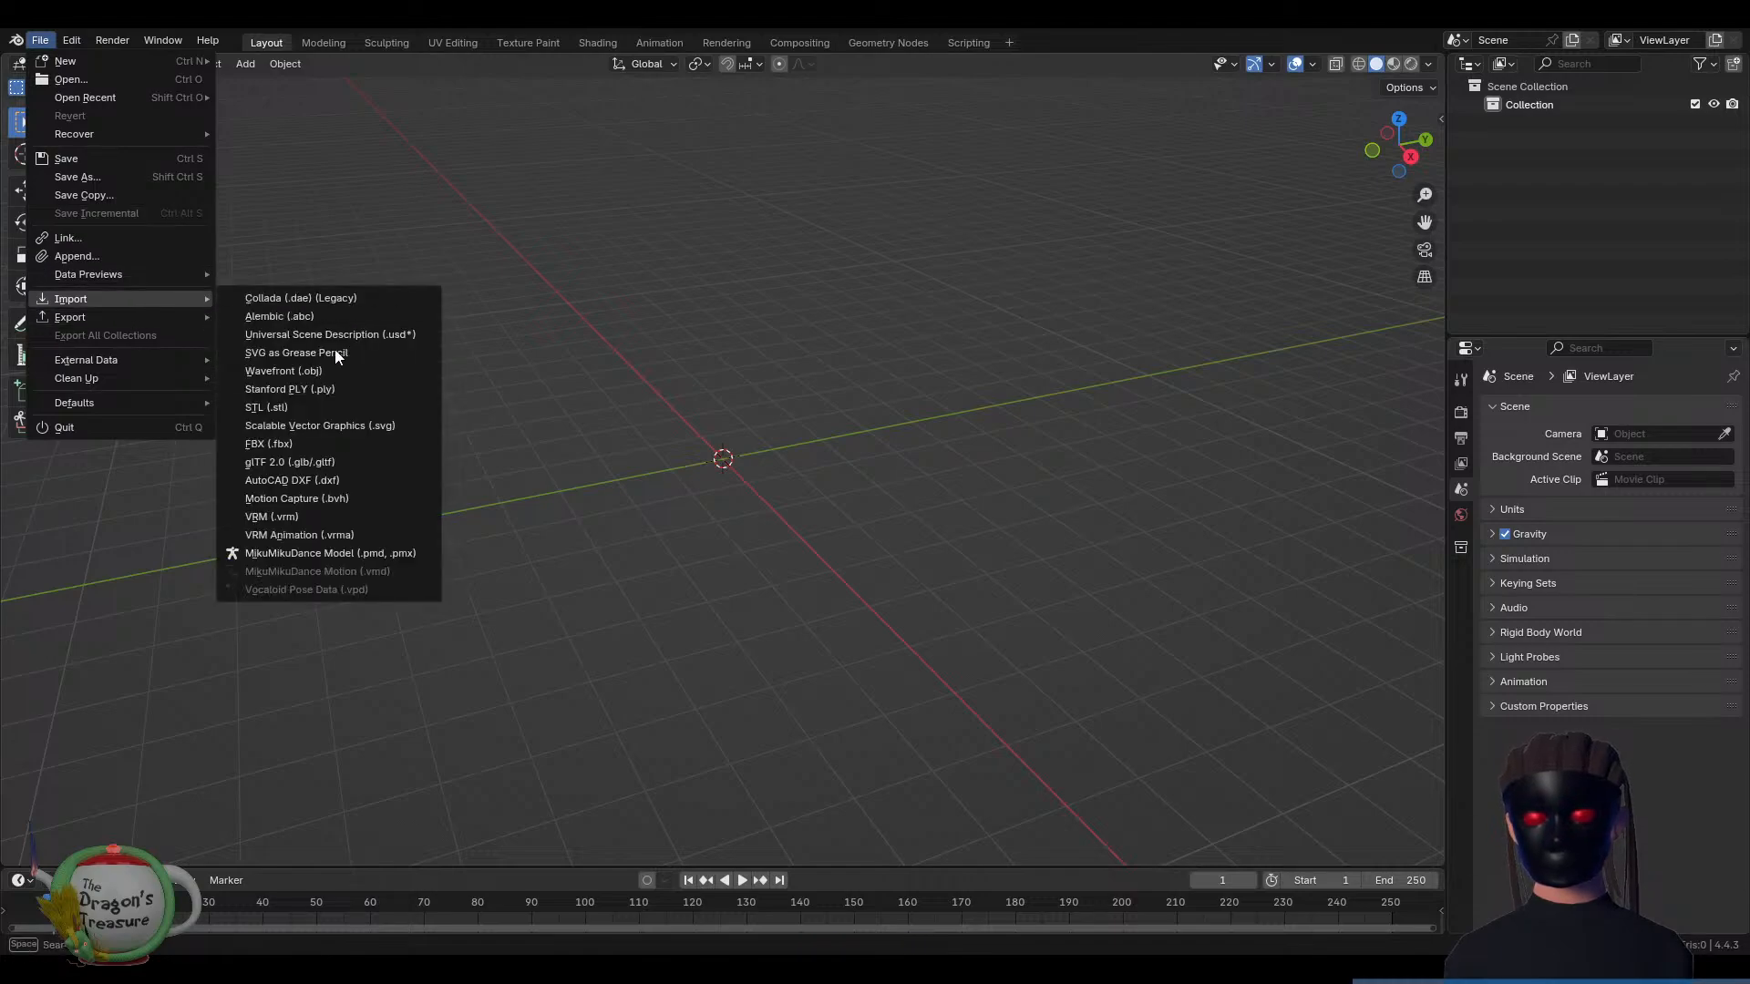
click(390, 552)
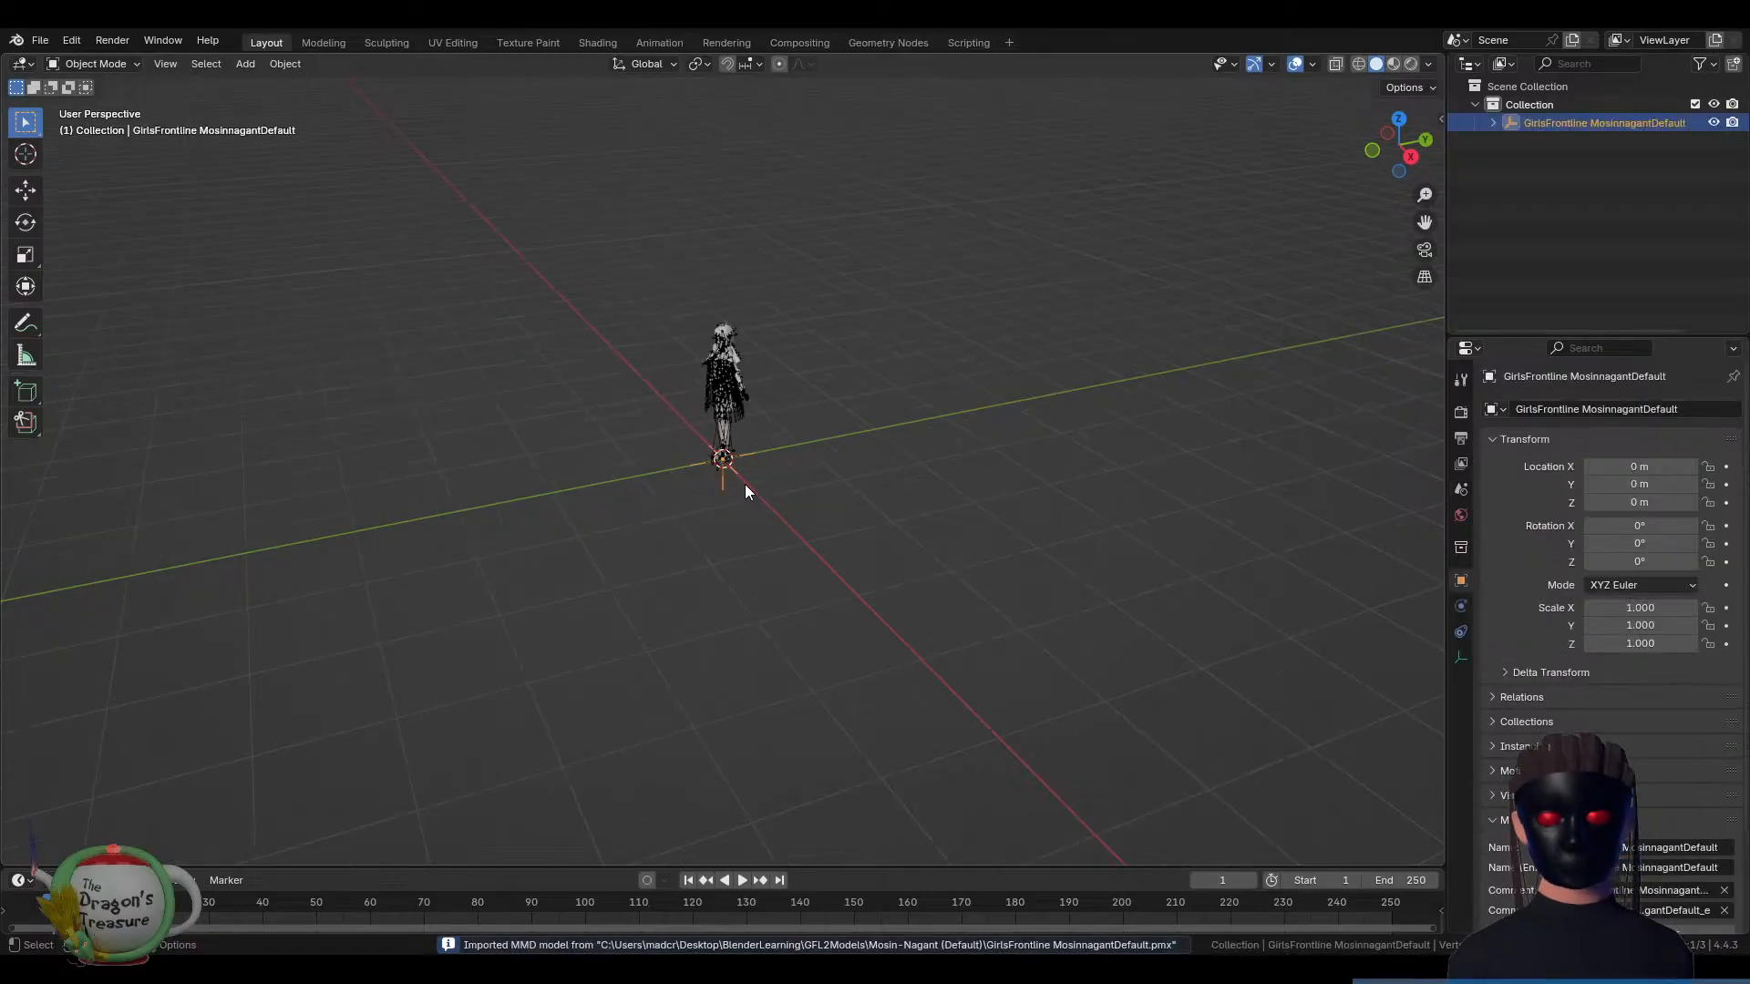
scroll(746, 484, up, 5)
scroll(746, 484, down, 2)
middle_drag(583, 350, 890, 577)
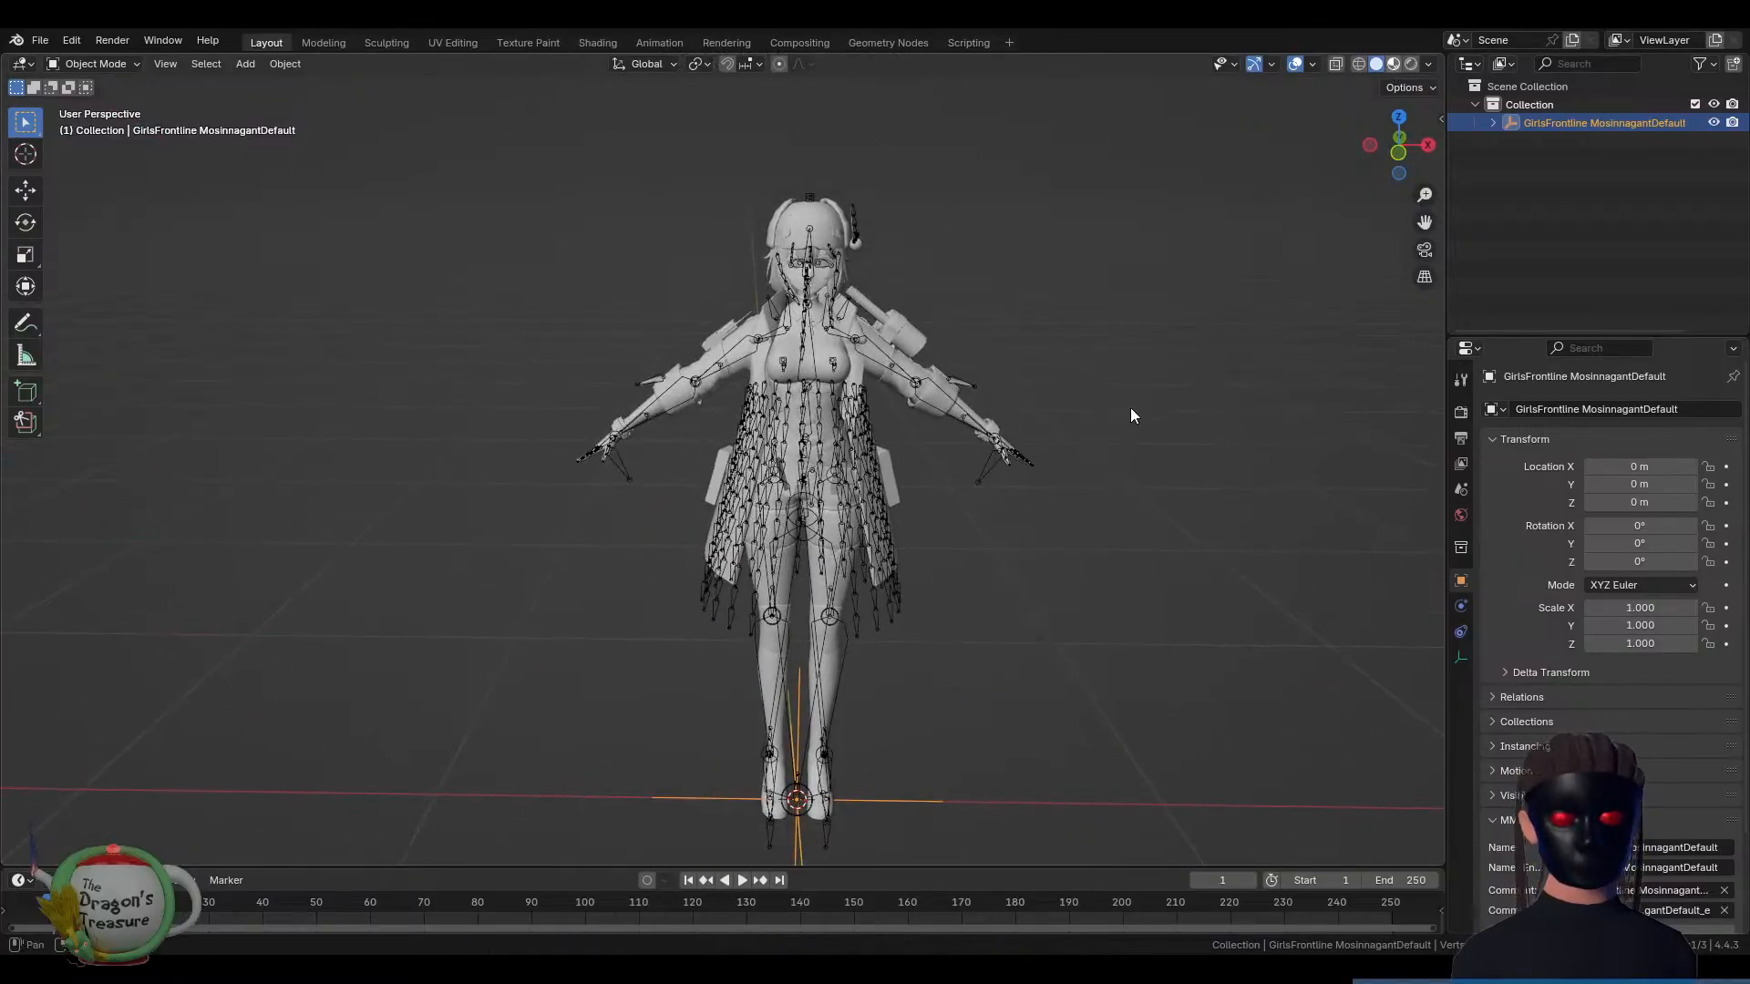
Hide the character's armature and show the model with its textures in Material Preview shading
click(865, 478)
key(h)
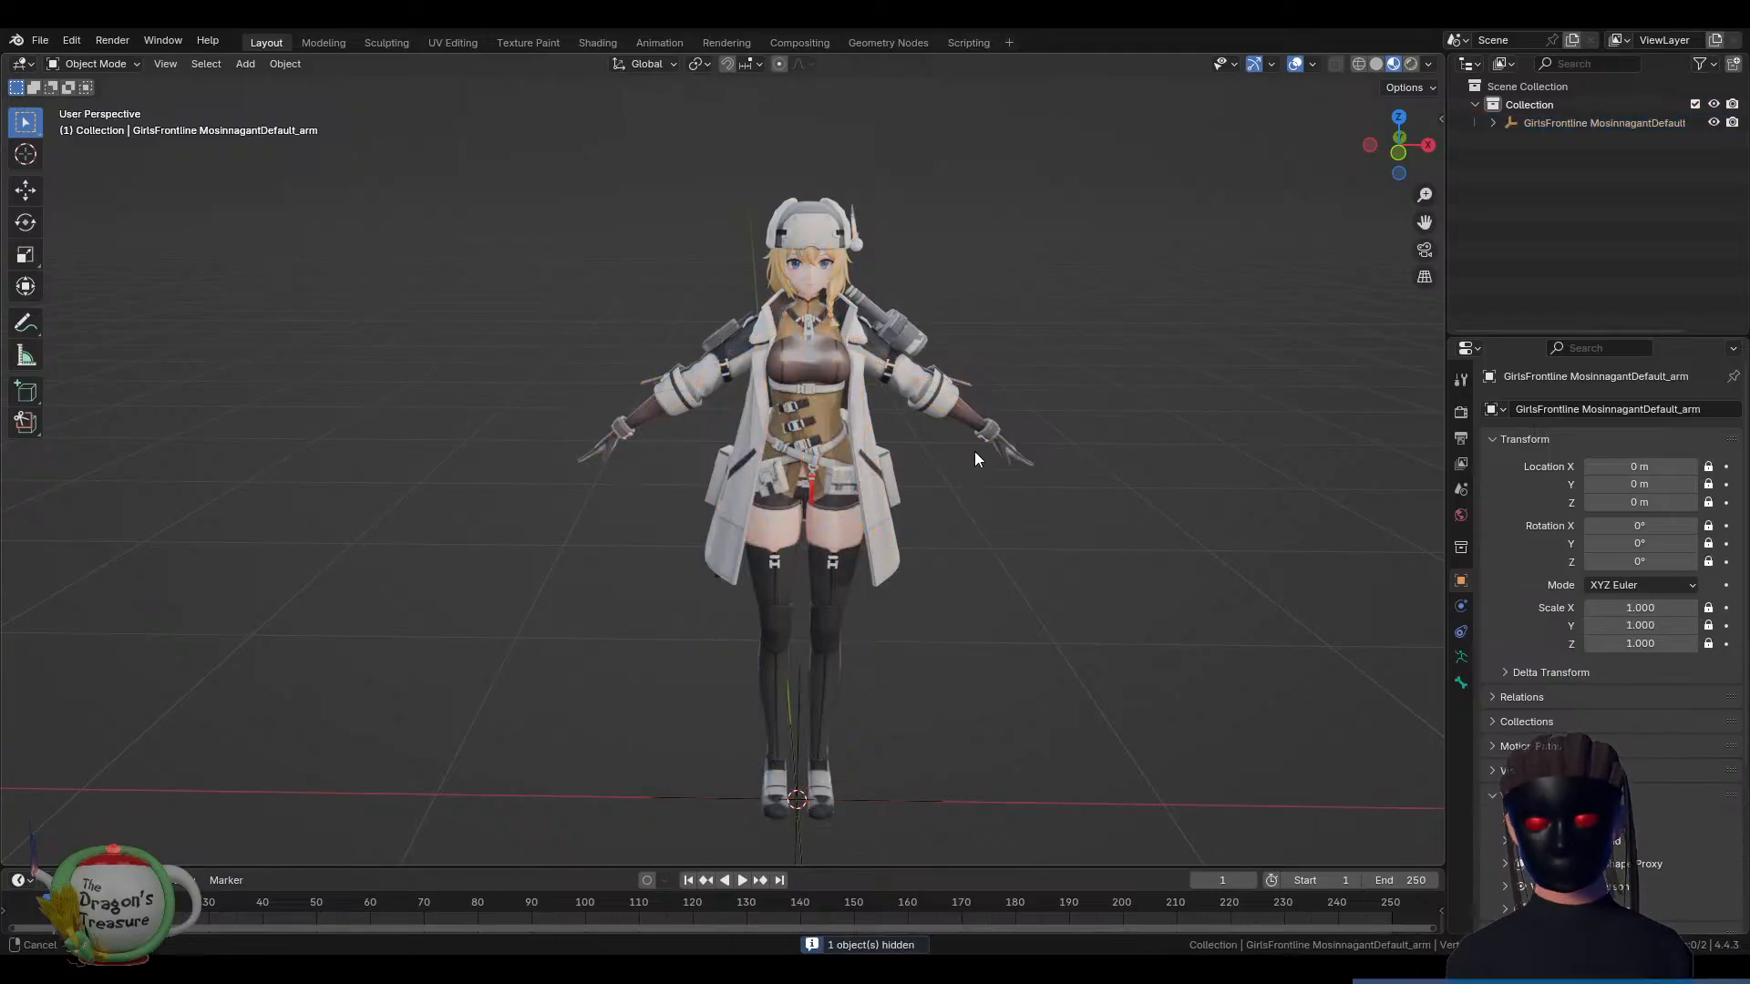
mouse_move(975, 451)
middle_down()
mouse_move(873, 443)
mouse_move(993, 436)
middle_up()
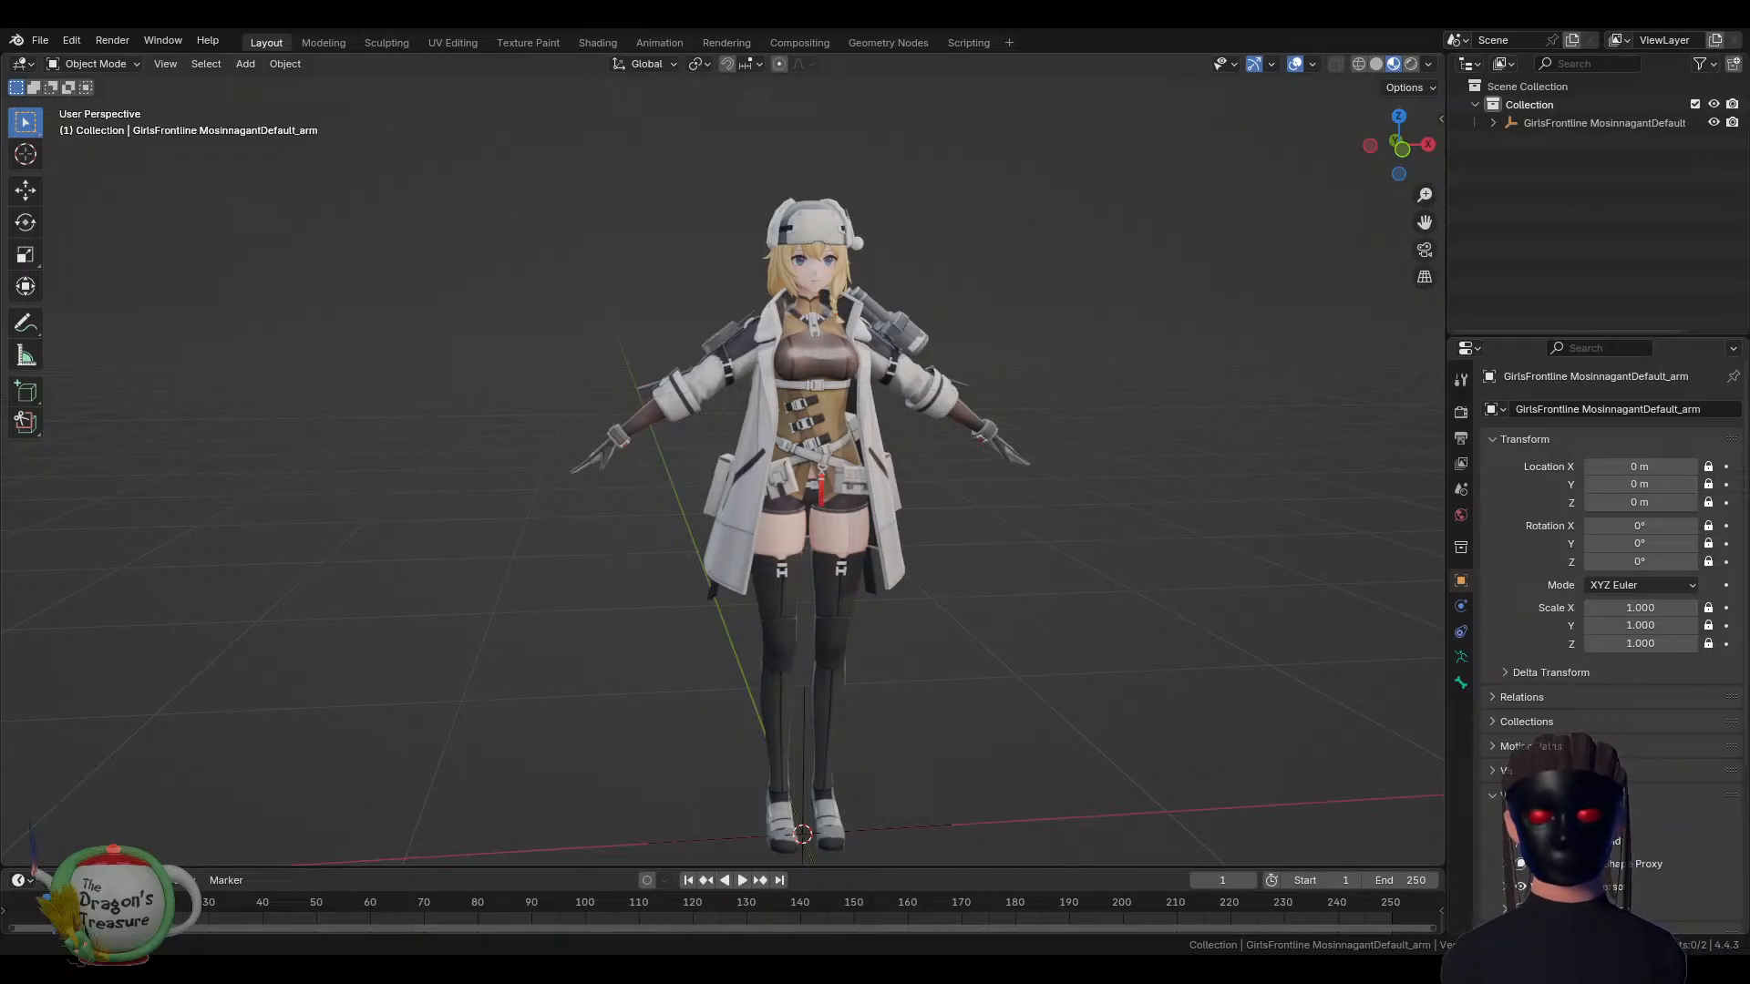
Select the character mesh, inspect its topology in Edit Mode, and examine the outfit back in Object Mode
click(828, 445)
scroll(850, 494, up, 6)
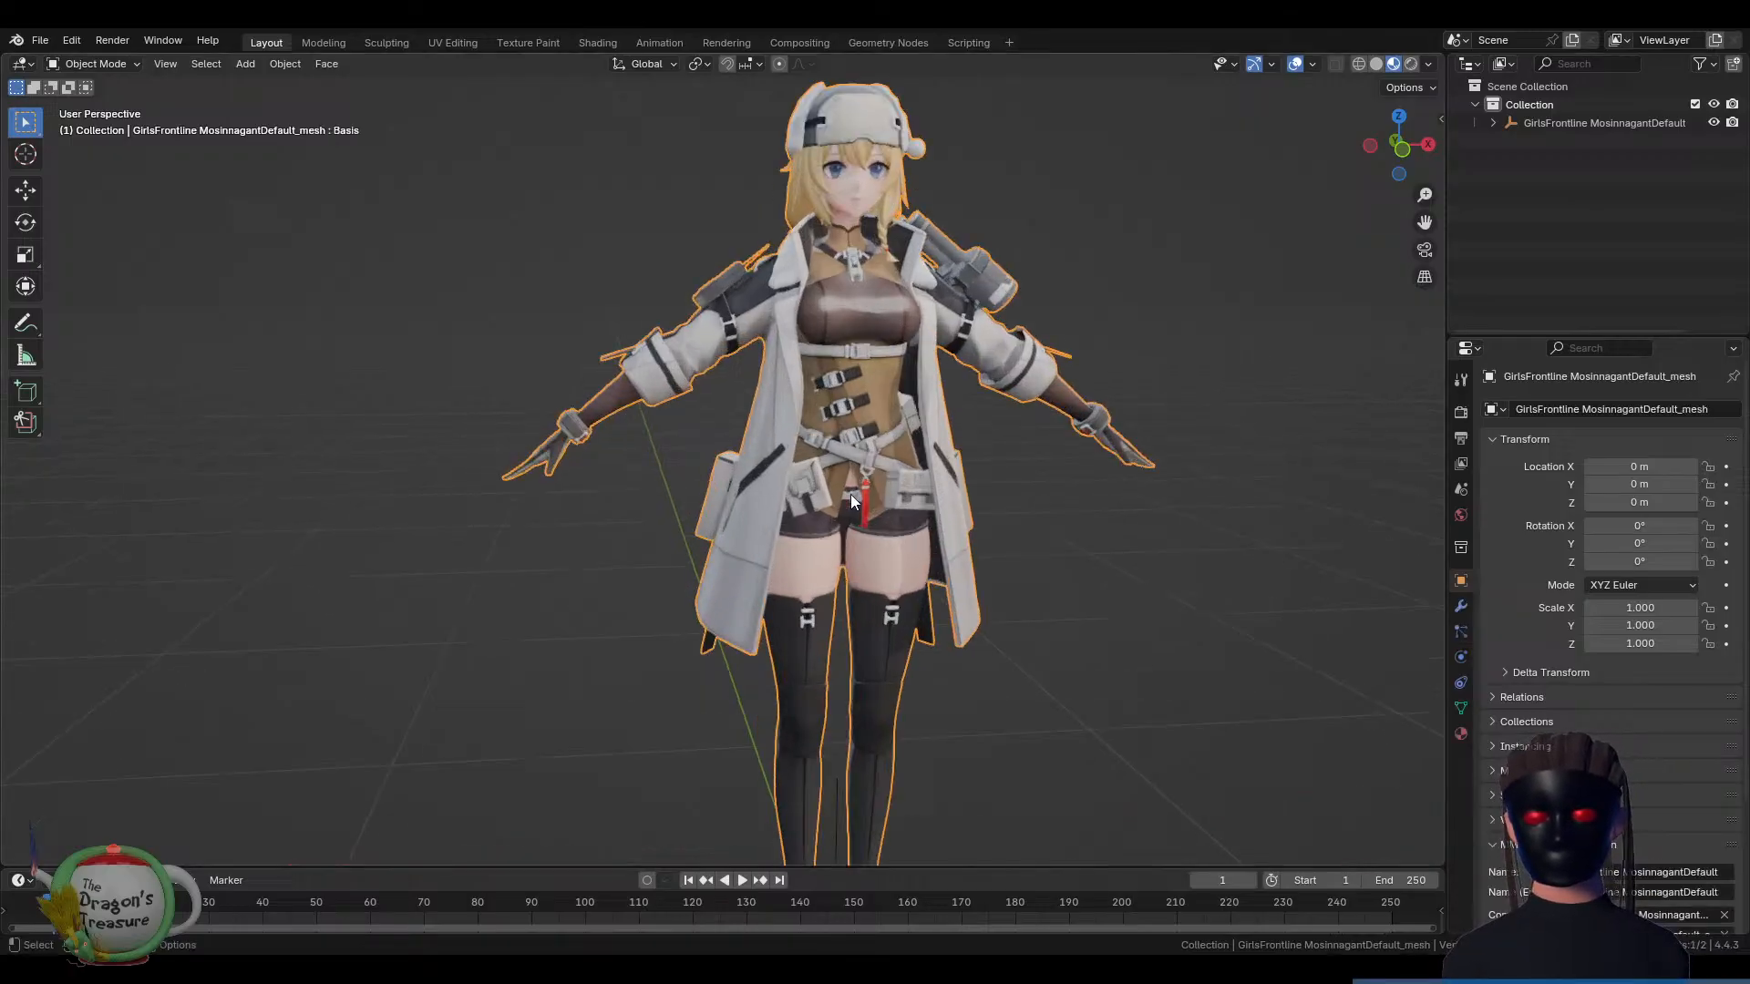
key(Tab)
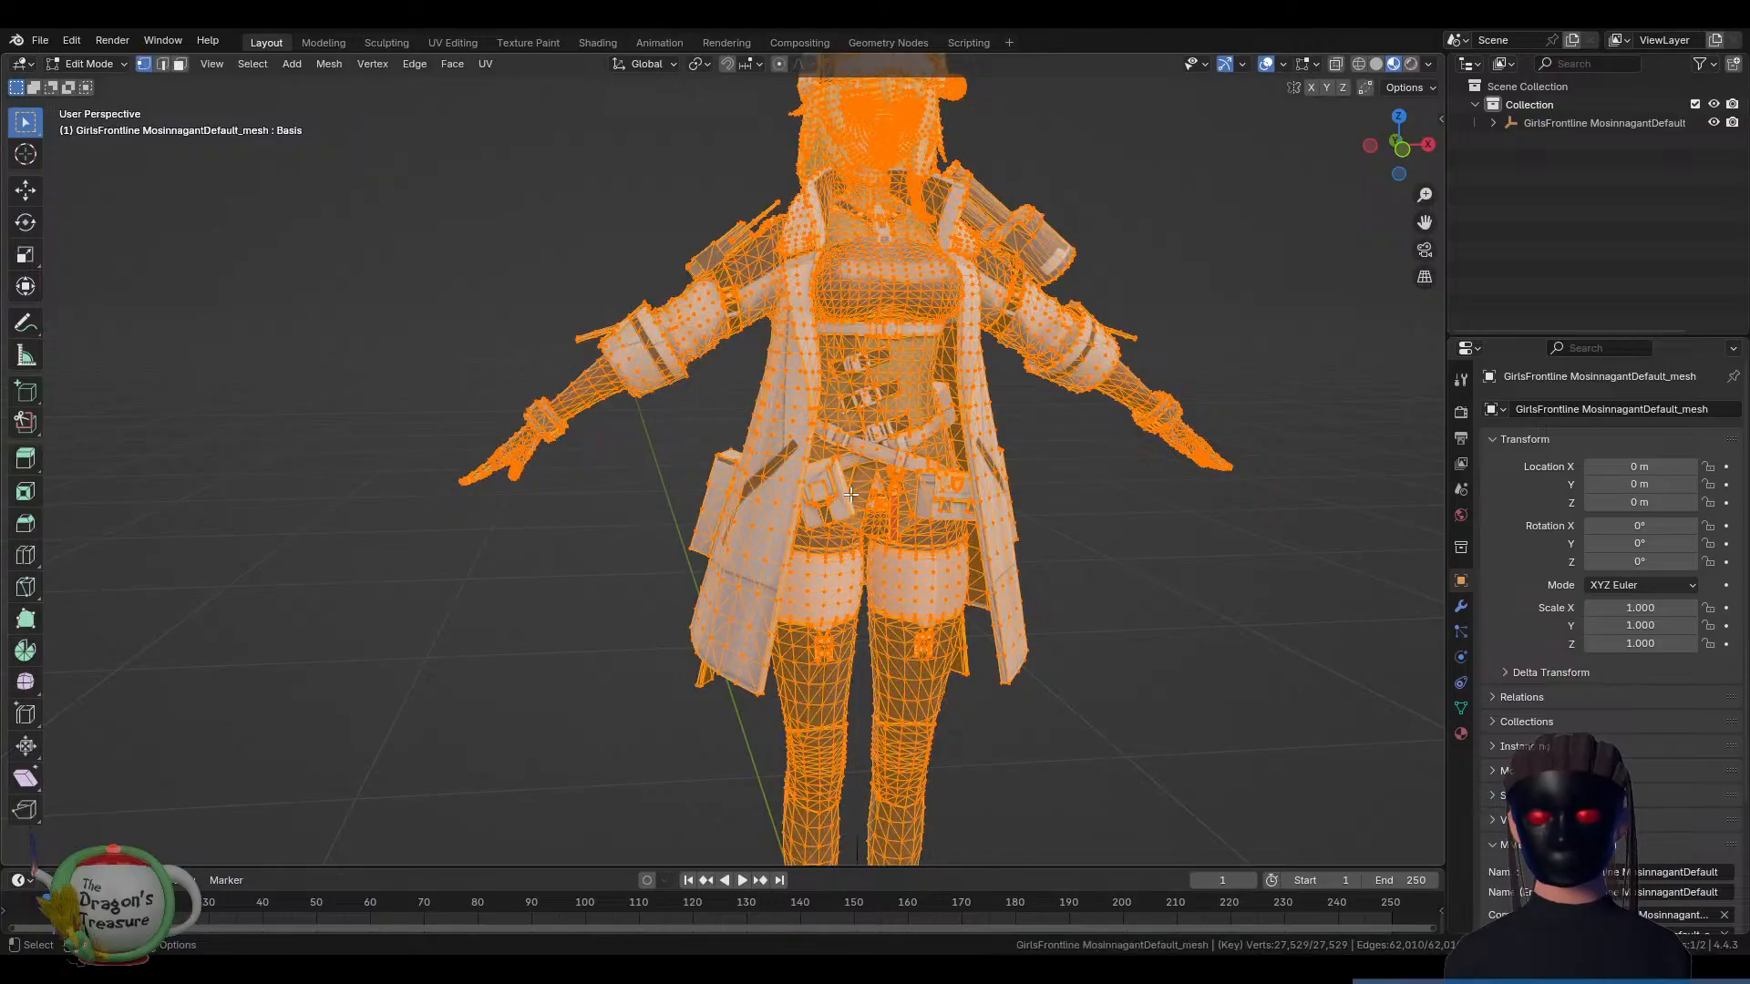
middle_drag(962, 361, 909, 372)
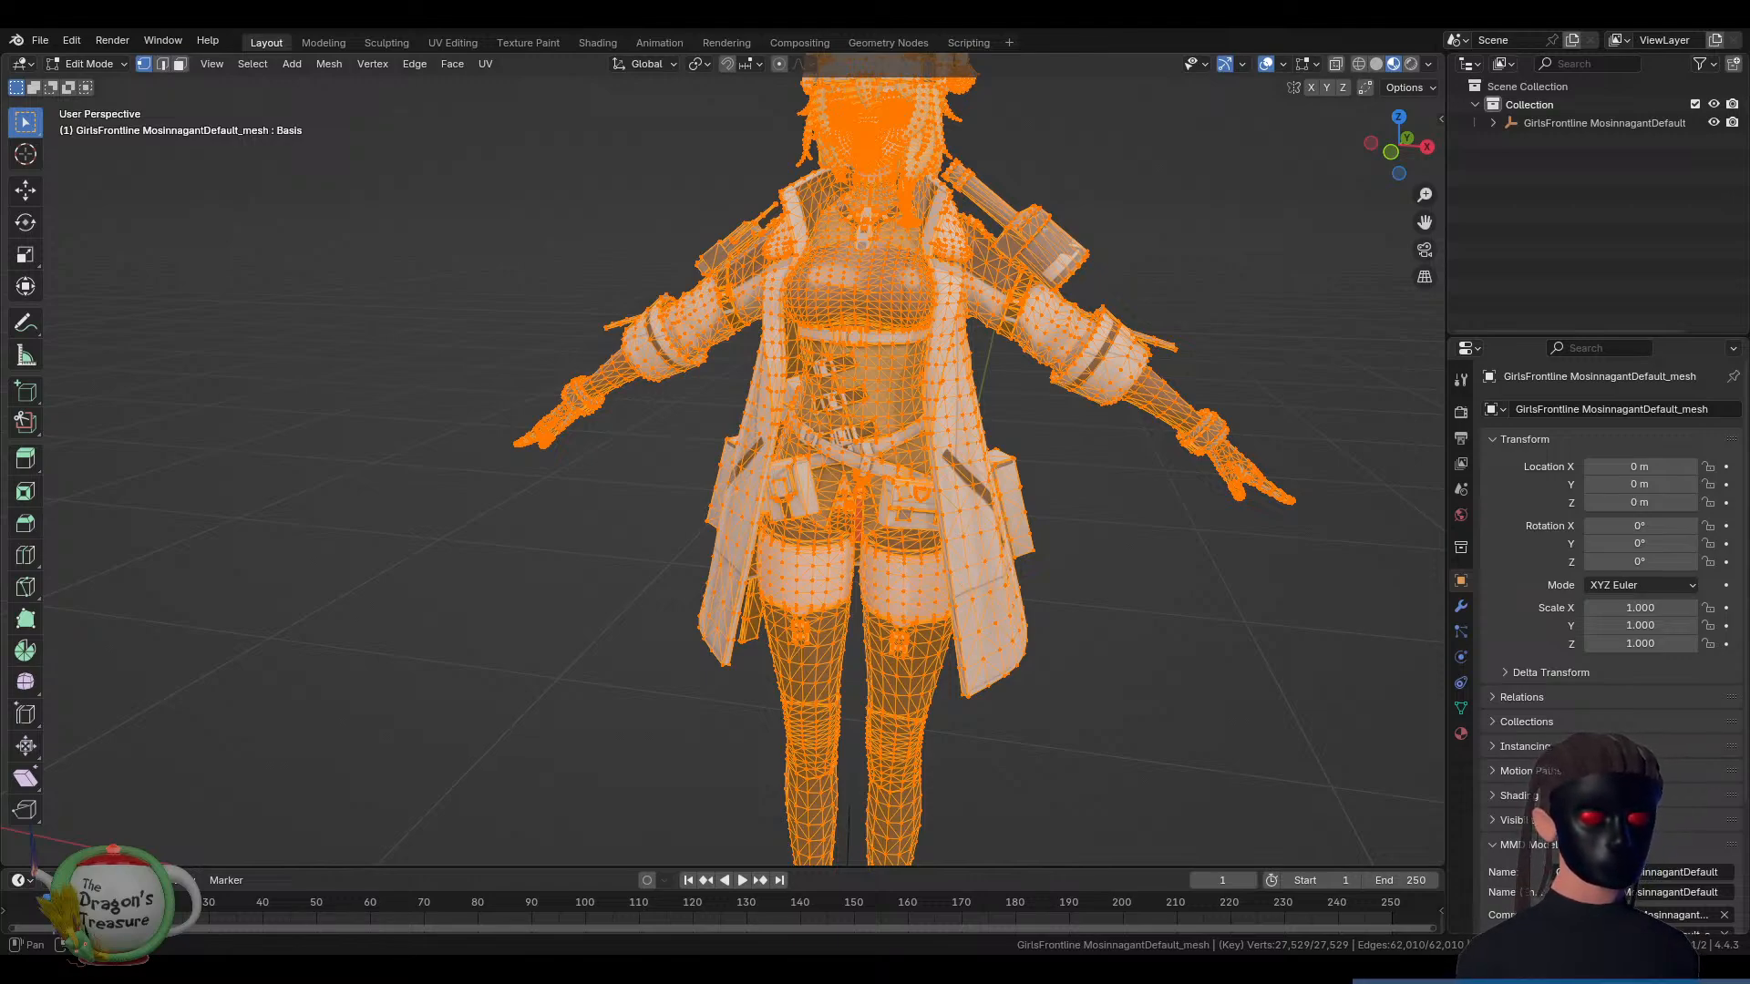
key(Tab)
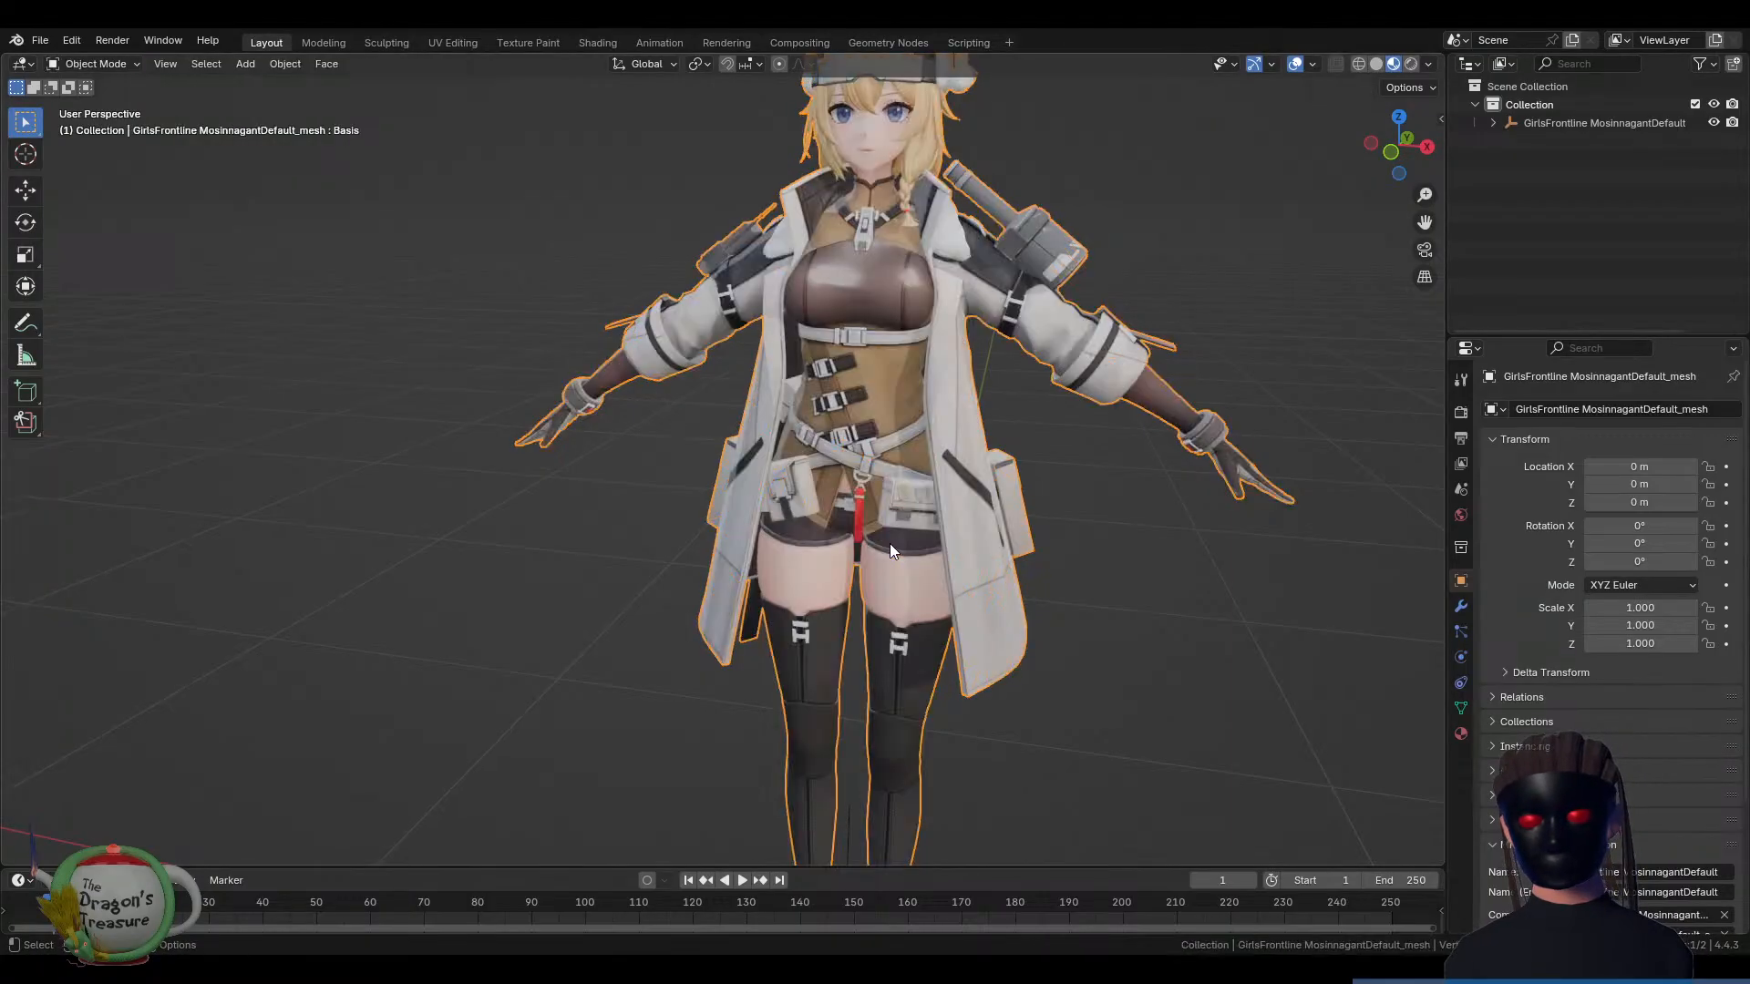
mouse_move(906, 500)
middle_down()
mouse_move(919, 478)
mouse_move(791, 496)
mouse_move(899, 483)
middle_up()
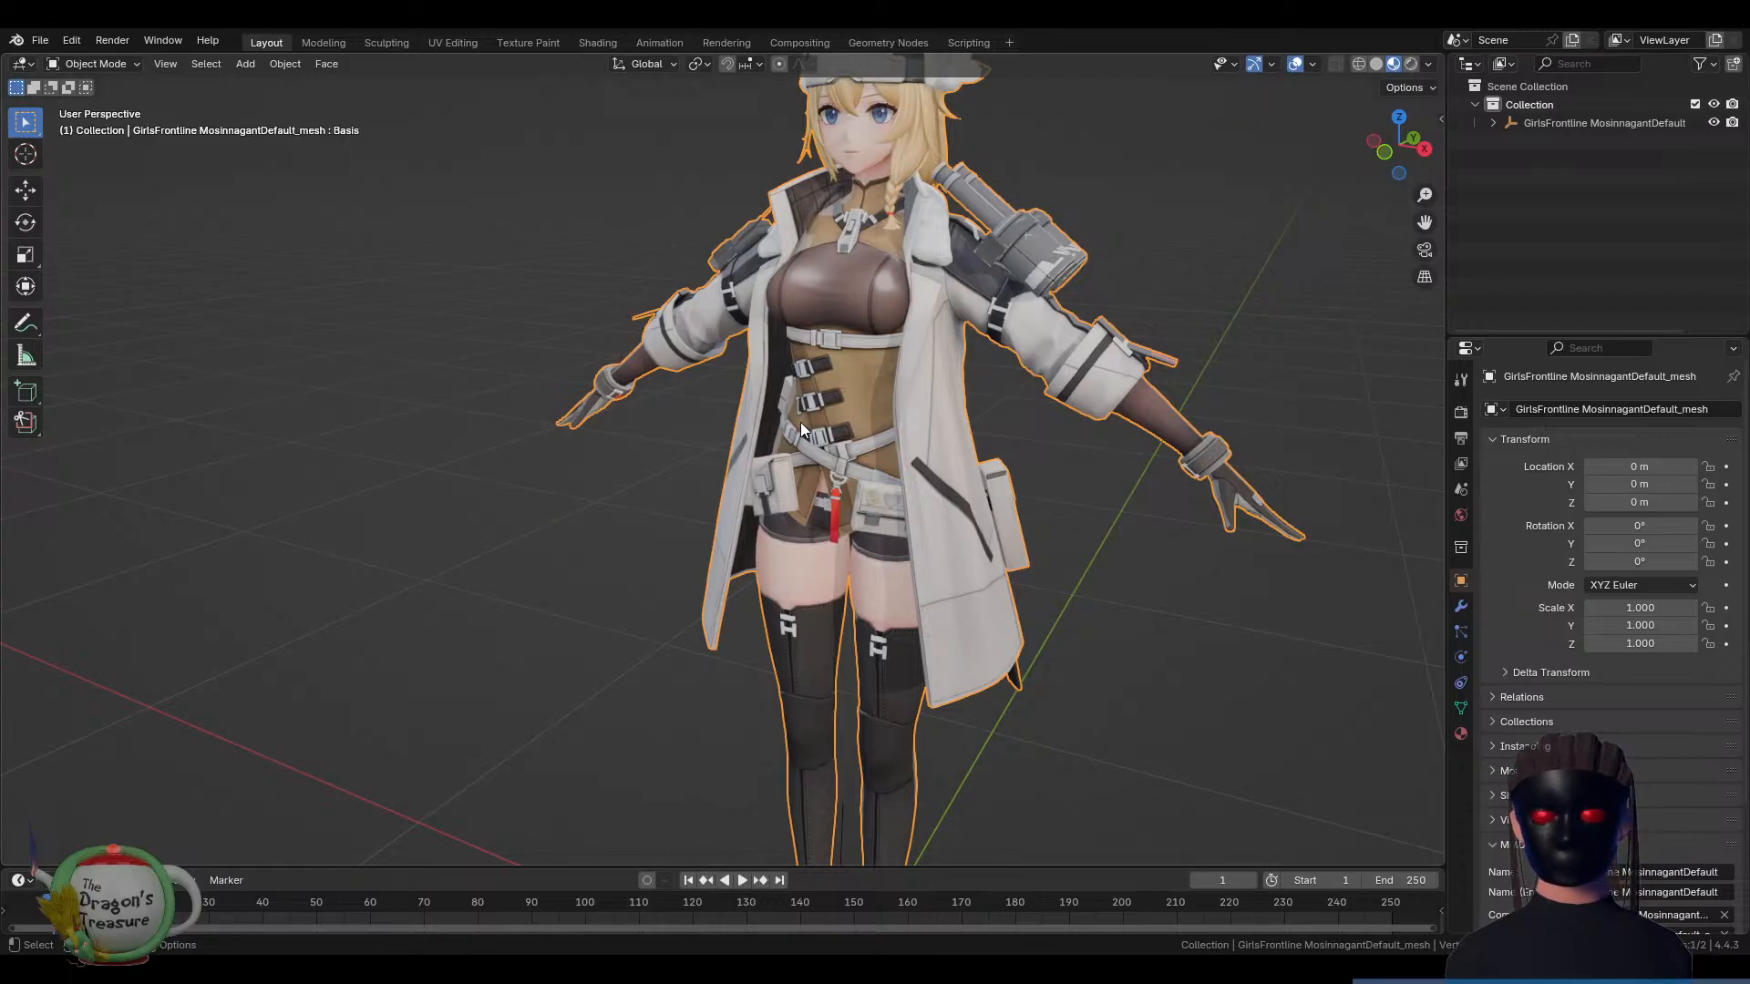
middle_drag(798, 426, 847, 433)
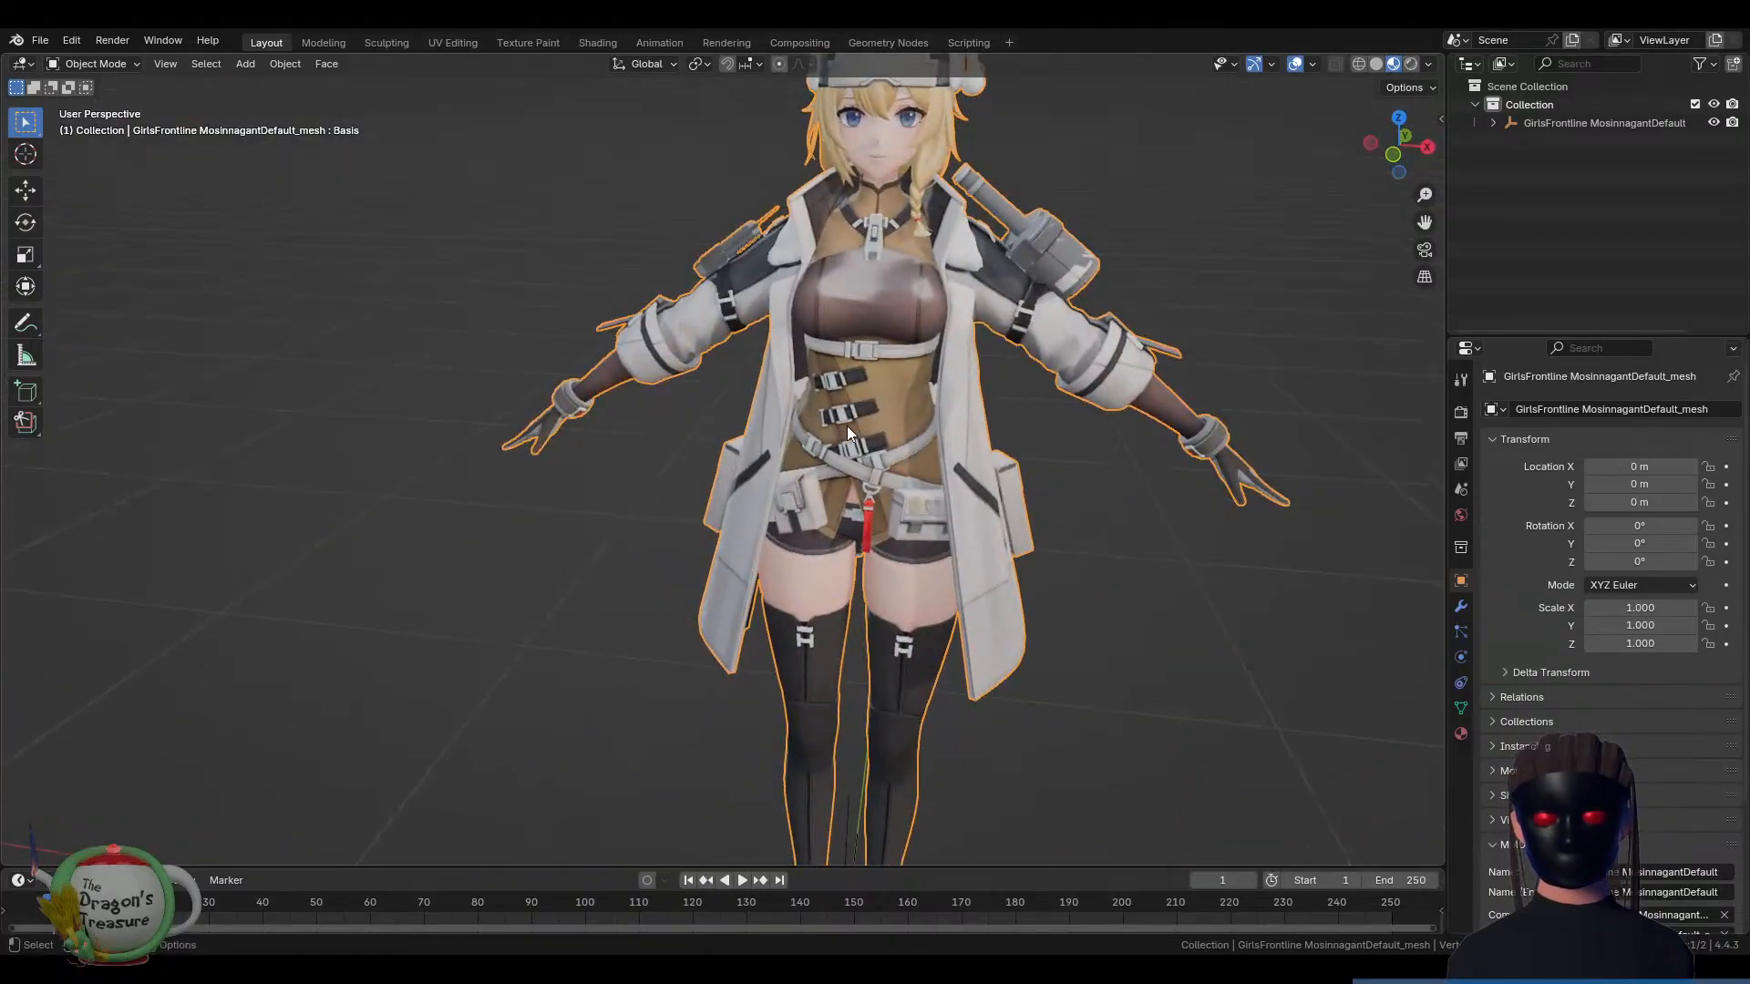
shift+middle_drag(981, 310, 1028, 457)
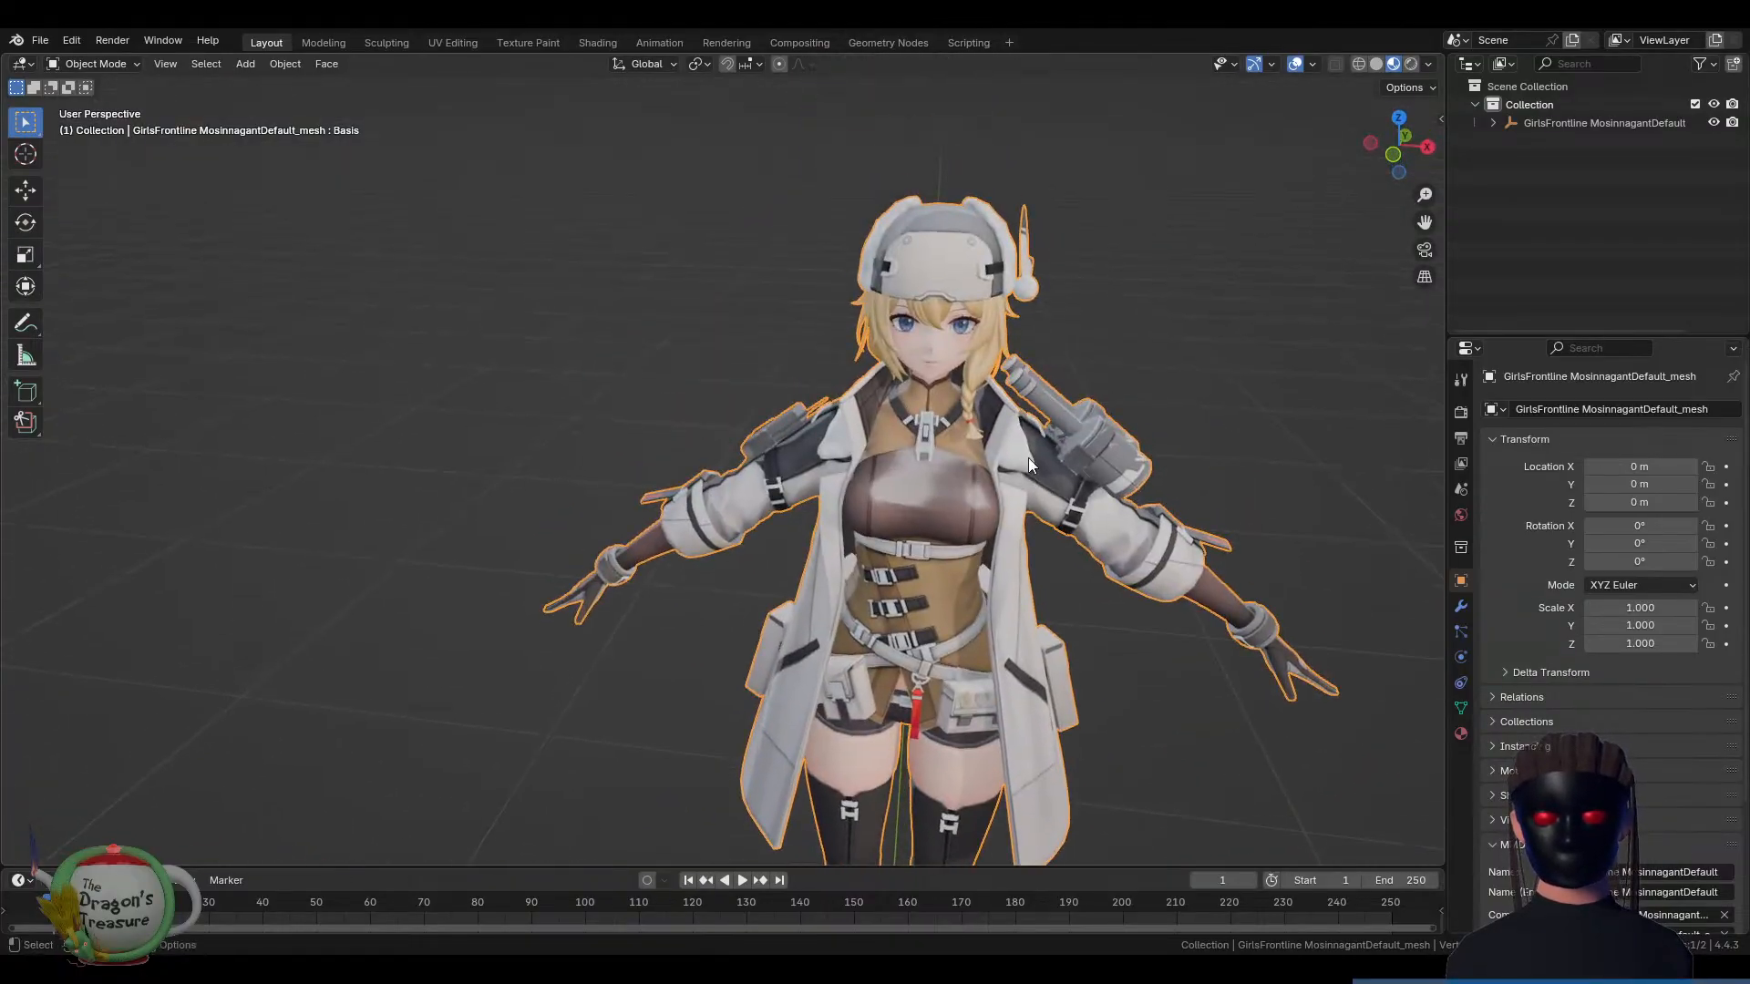
Set the mesh's あ3 shape key value to 1.000 and view the face in front orthographic view
click(1461, 706)
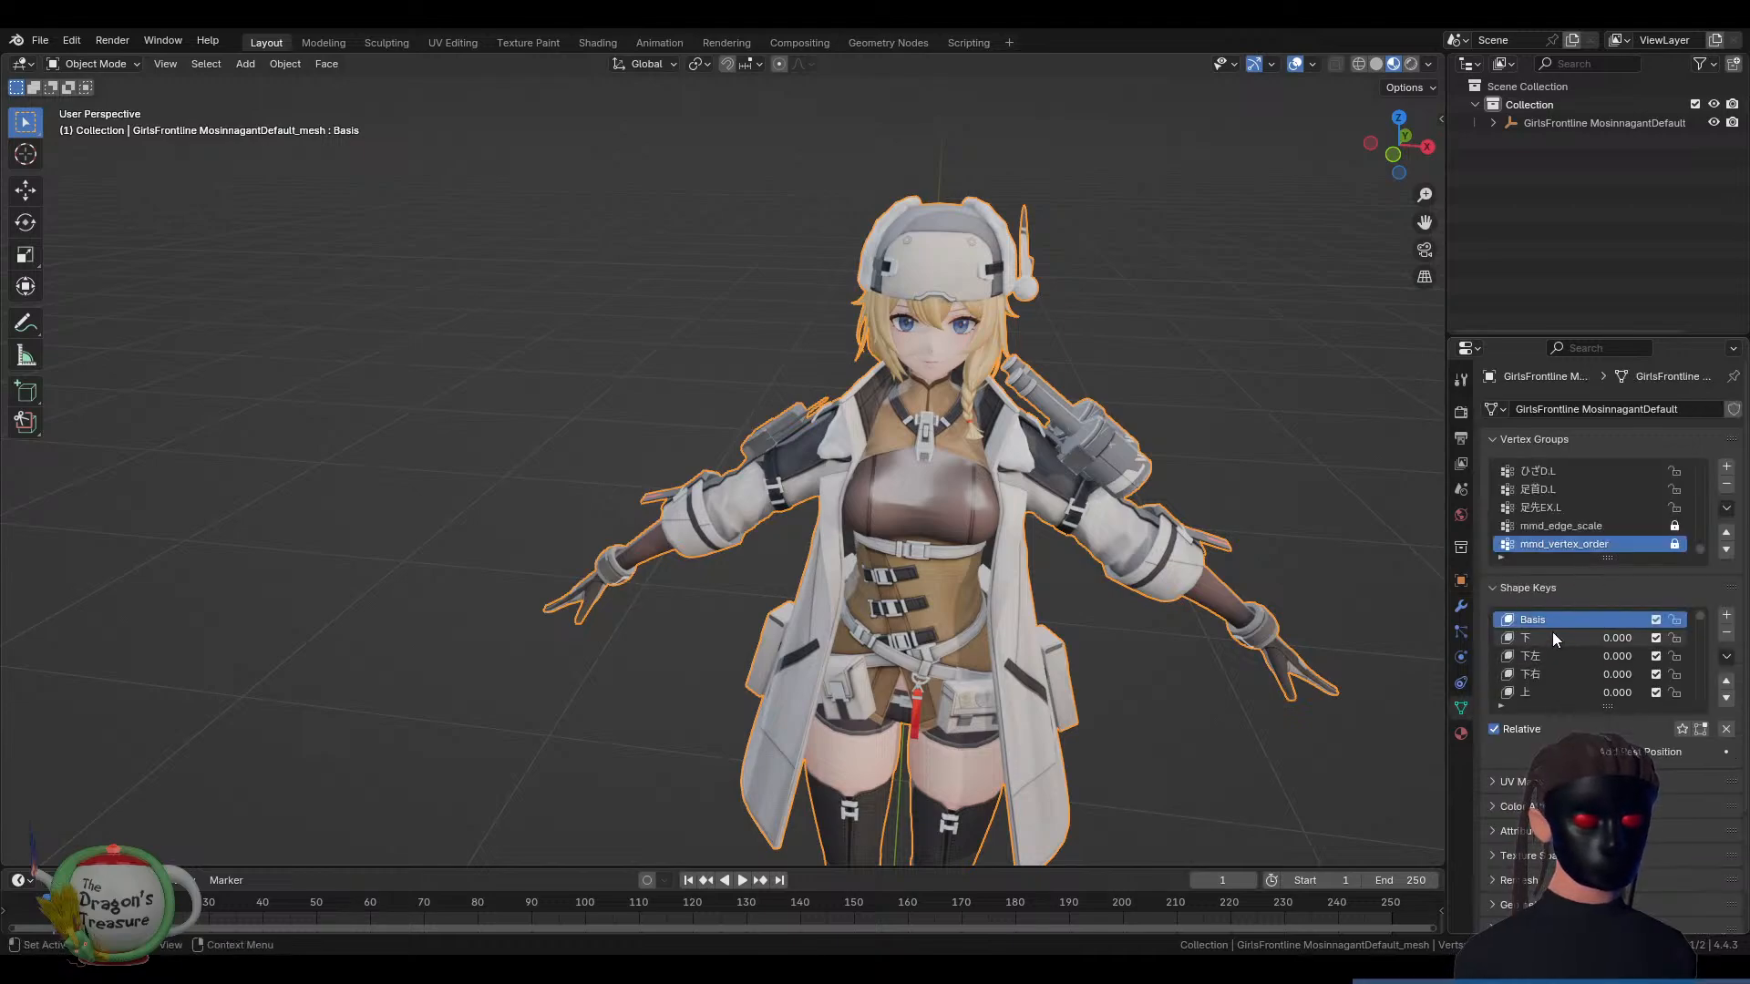
scroll(1580, 625, down, 3)
scroll(1565, 643, down, 10)
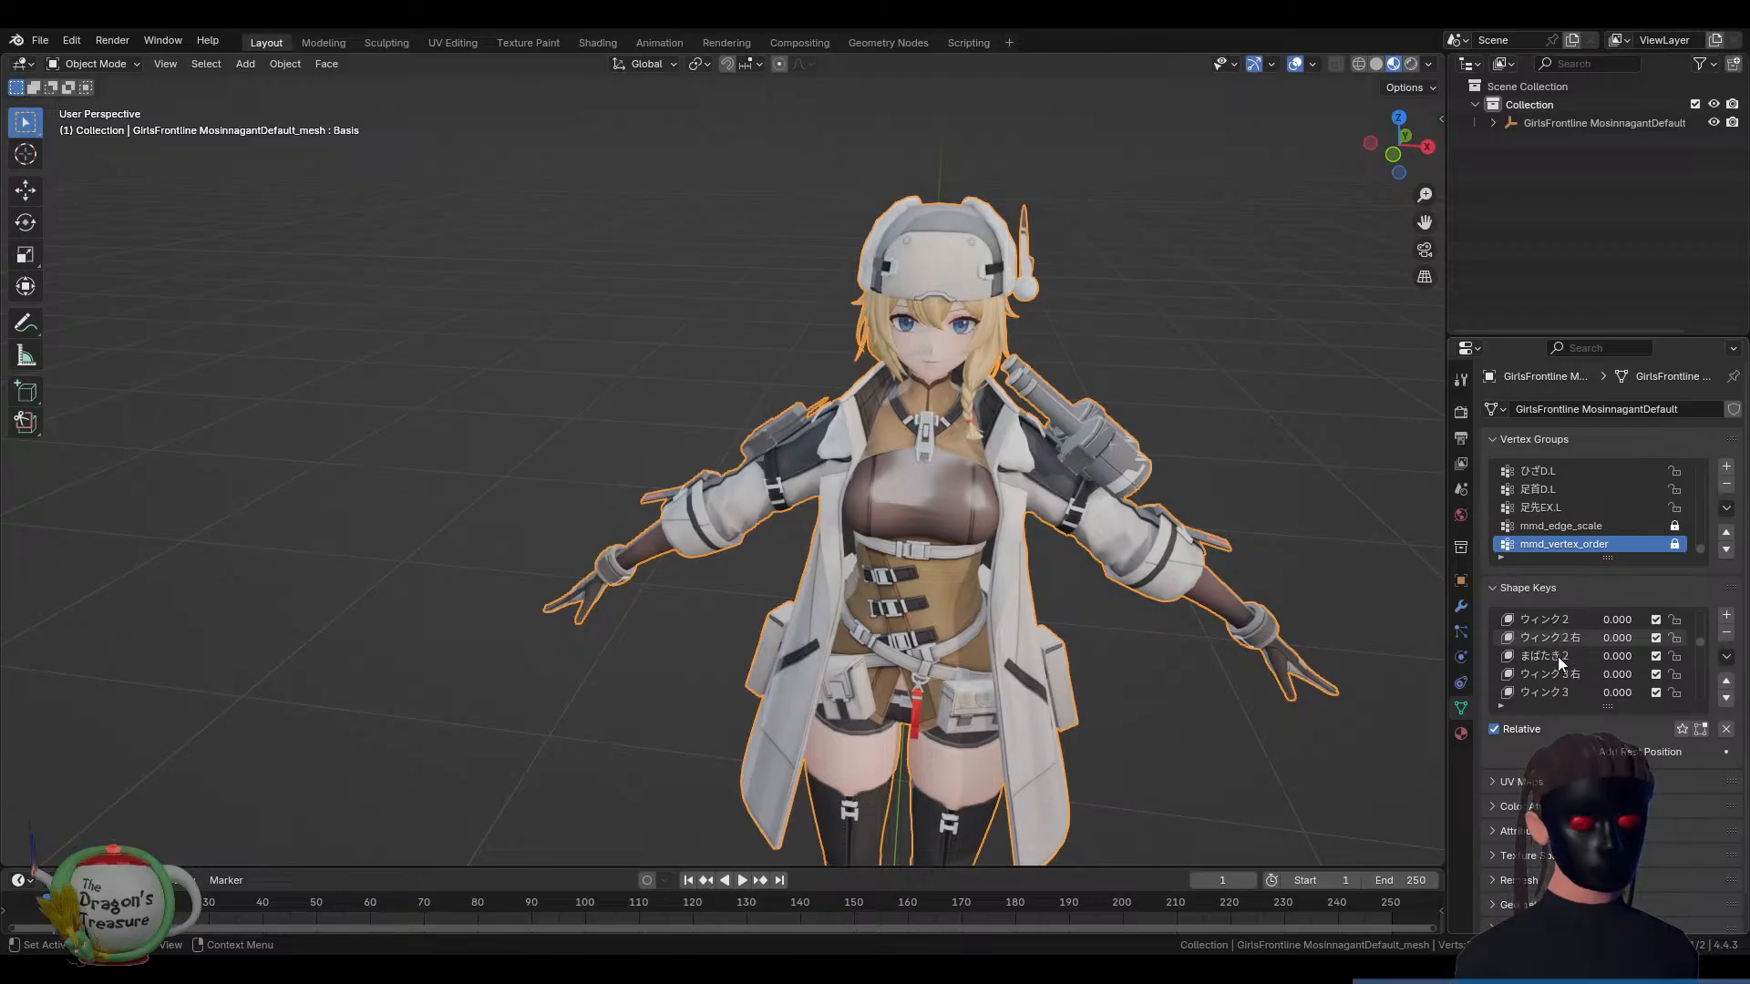
scroll(1557, 656, down, 5)
click(1538, 622)
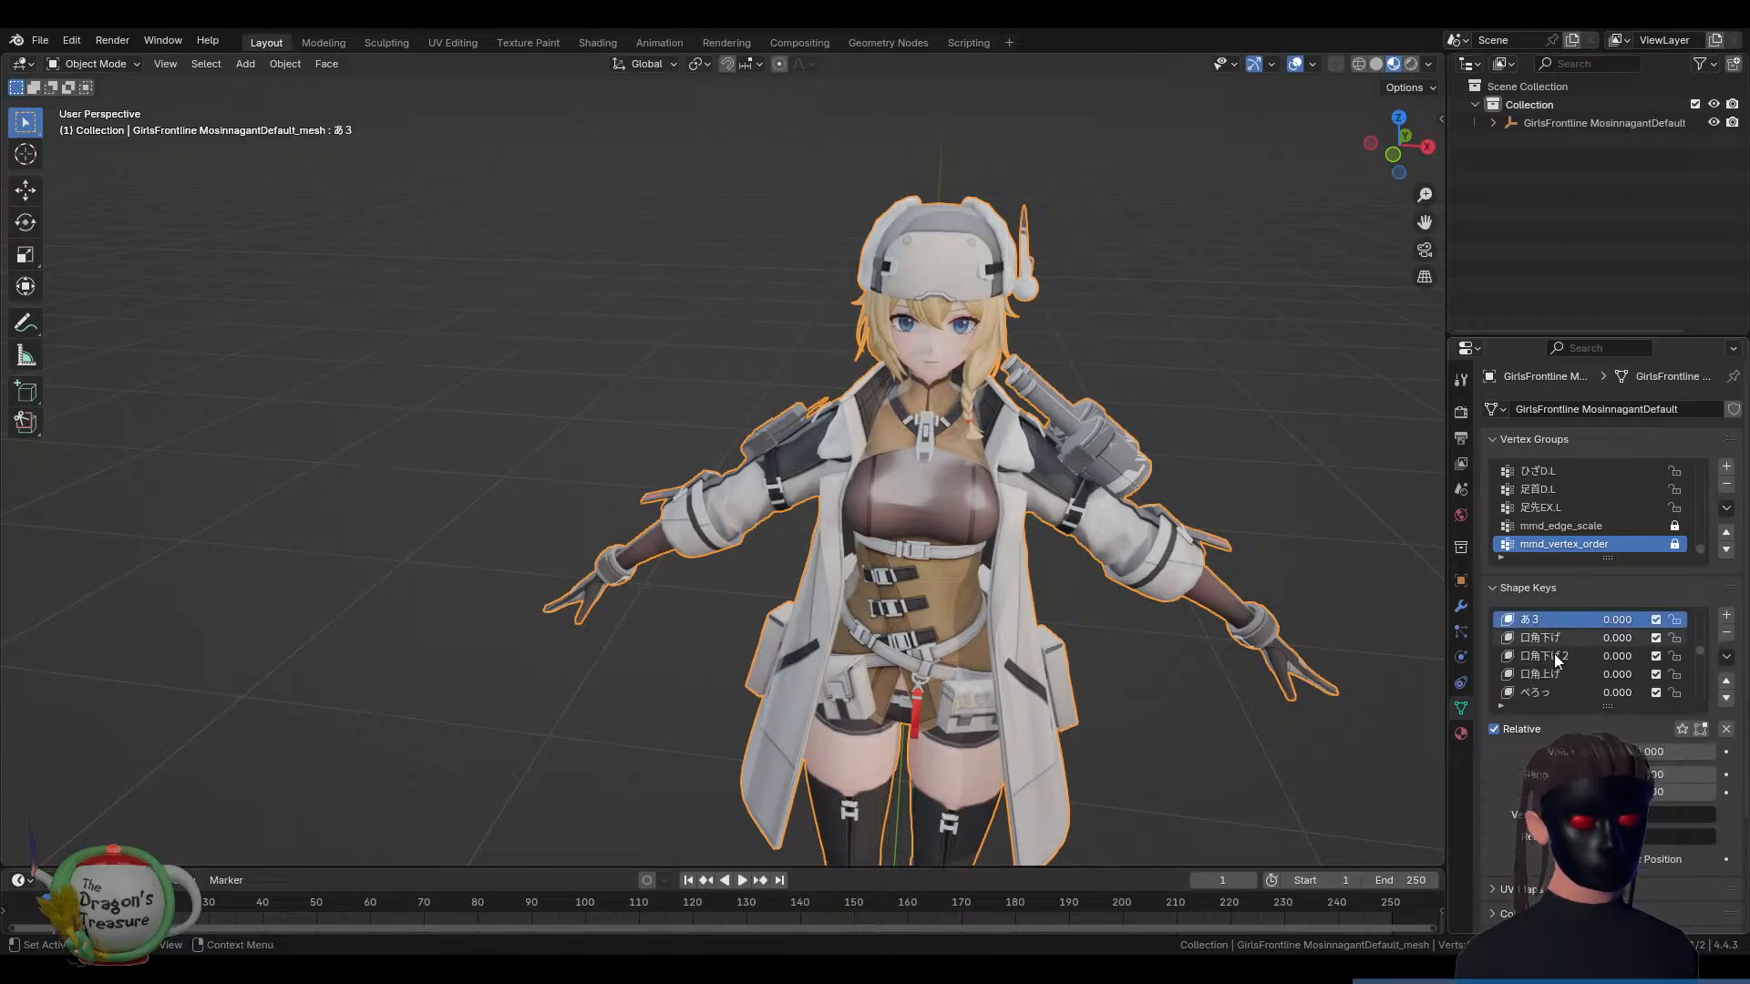
drag(1608, 753, 1713, 753)
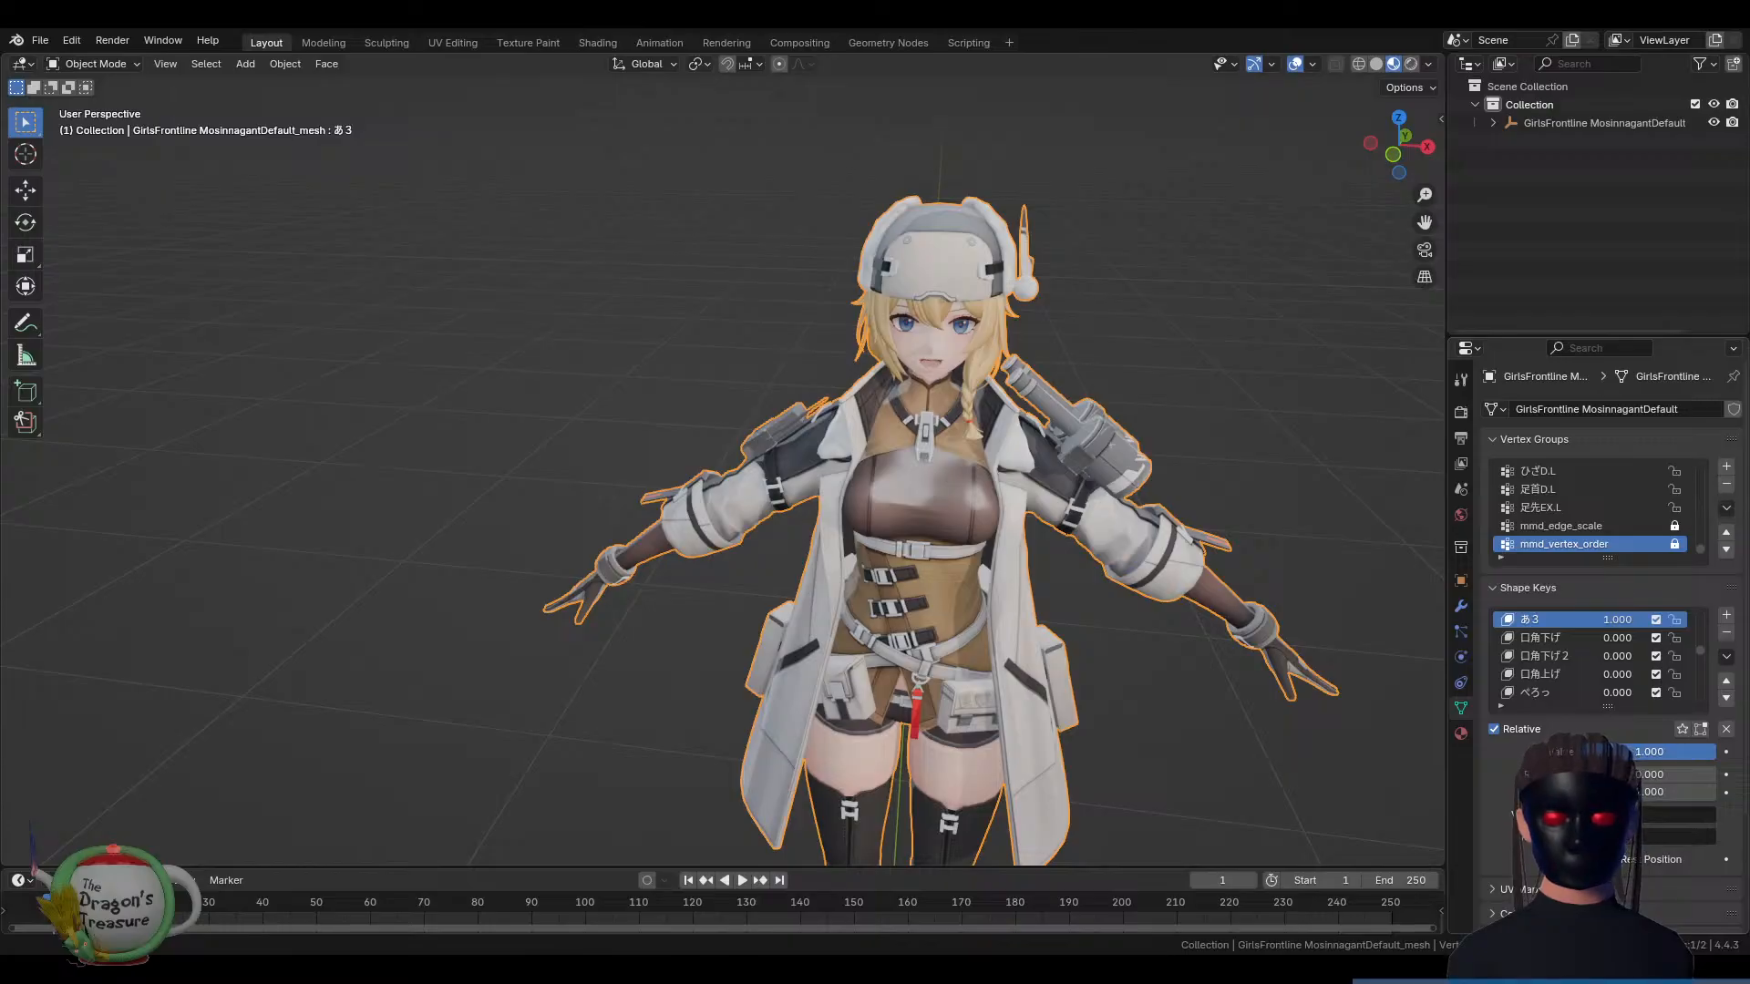
scroll(1274, 424, up, 2)
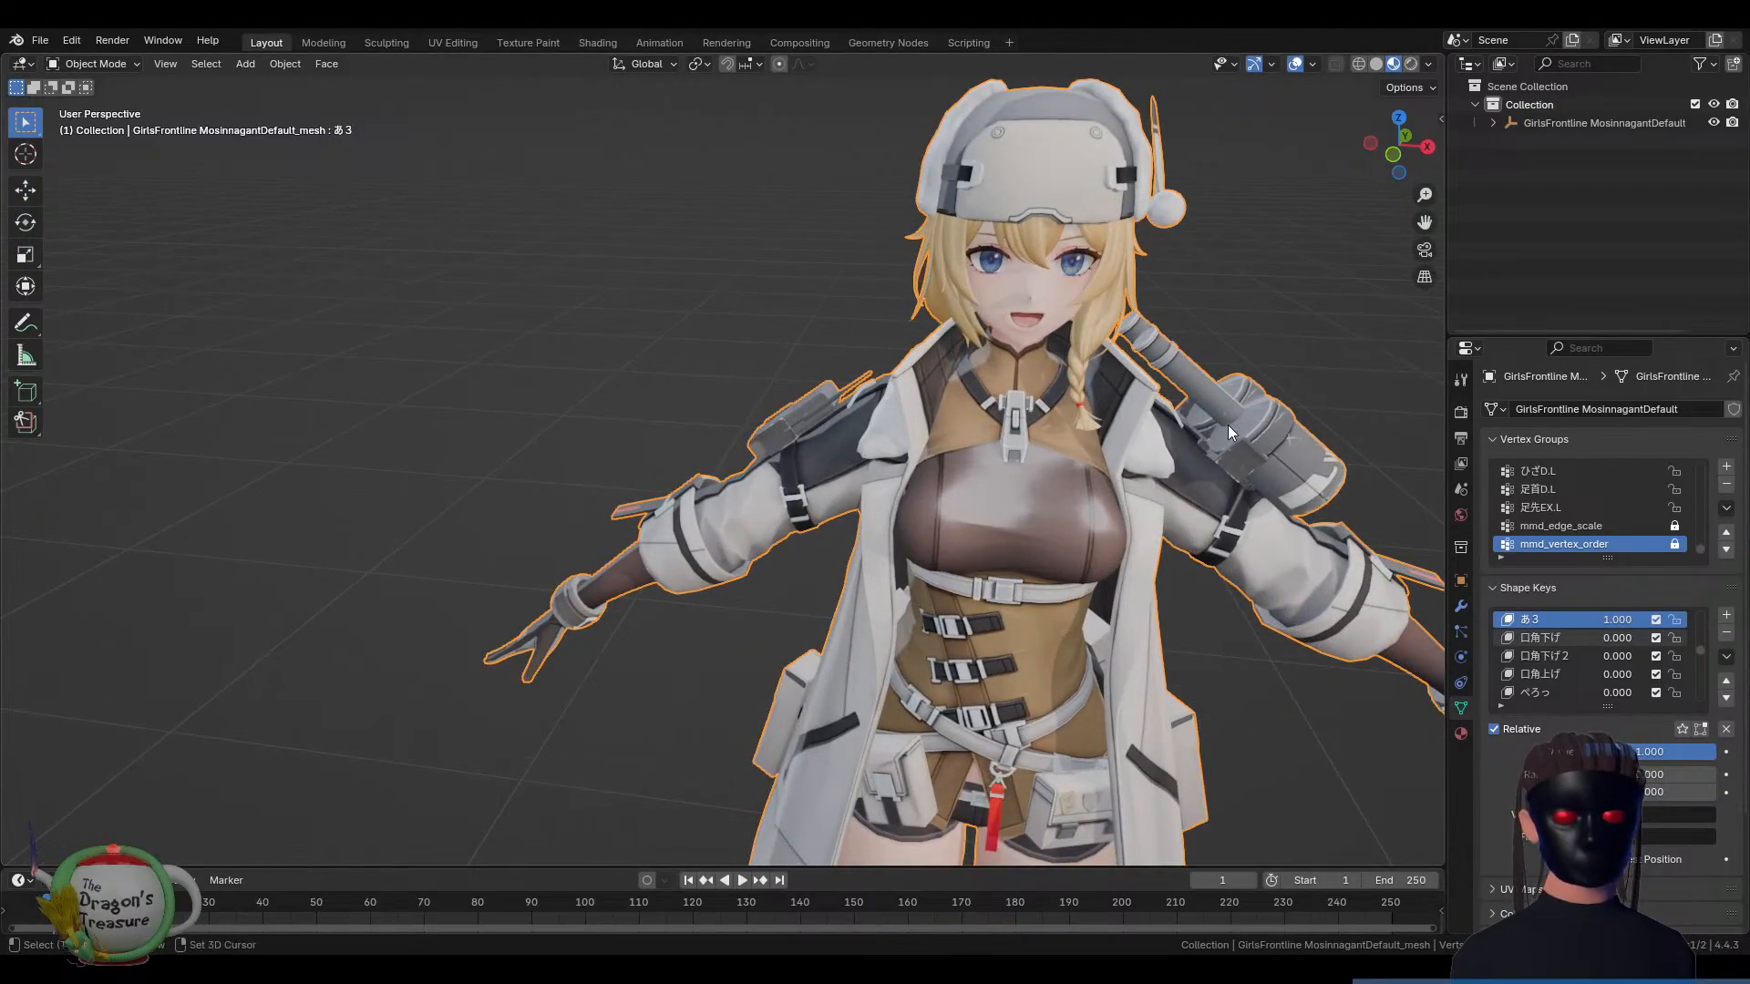
middle_drag(1217, 430, 1213, 413)
key(KP_1)
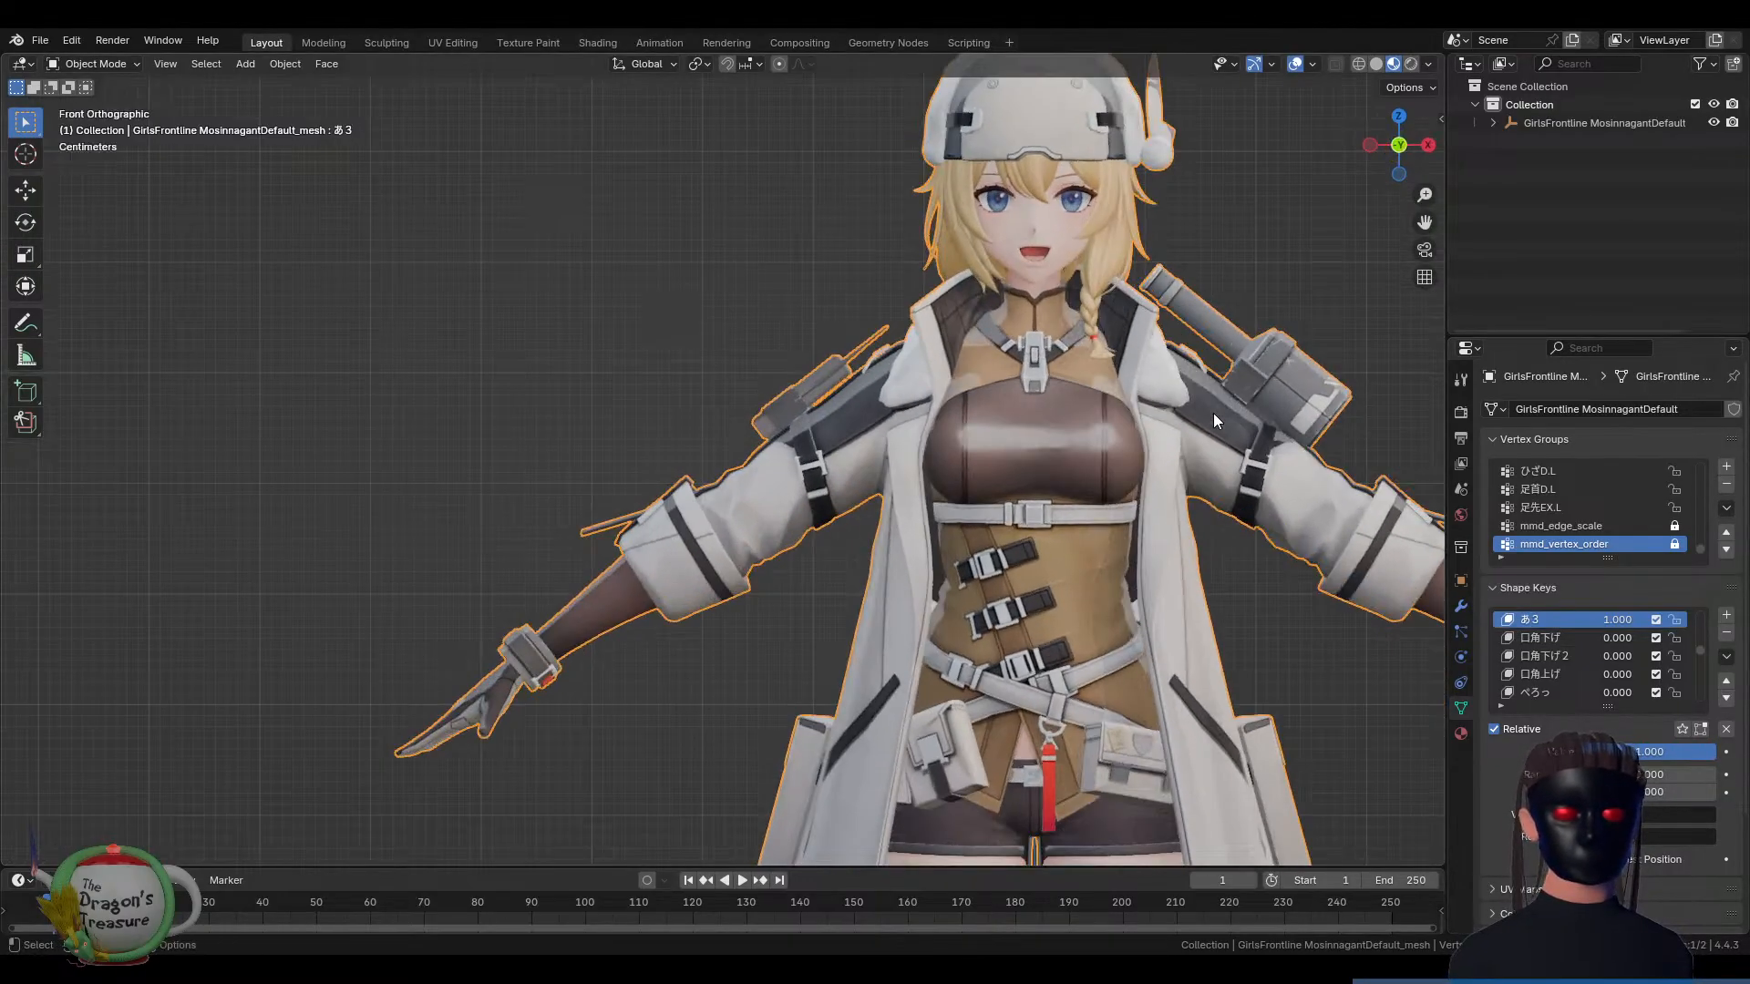
shift+middle_drag(1169, 280, 956, 509)
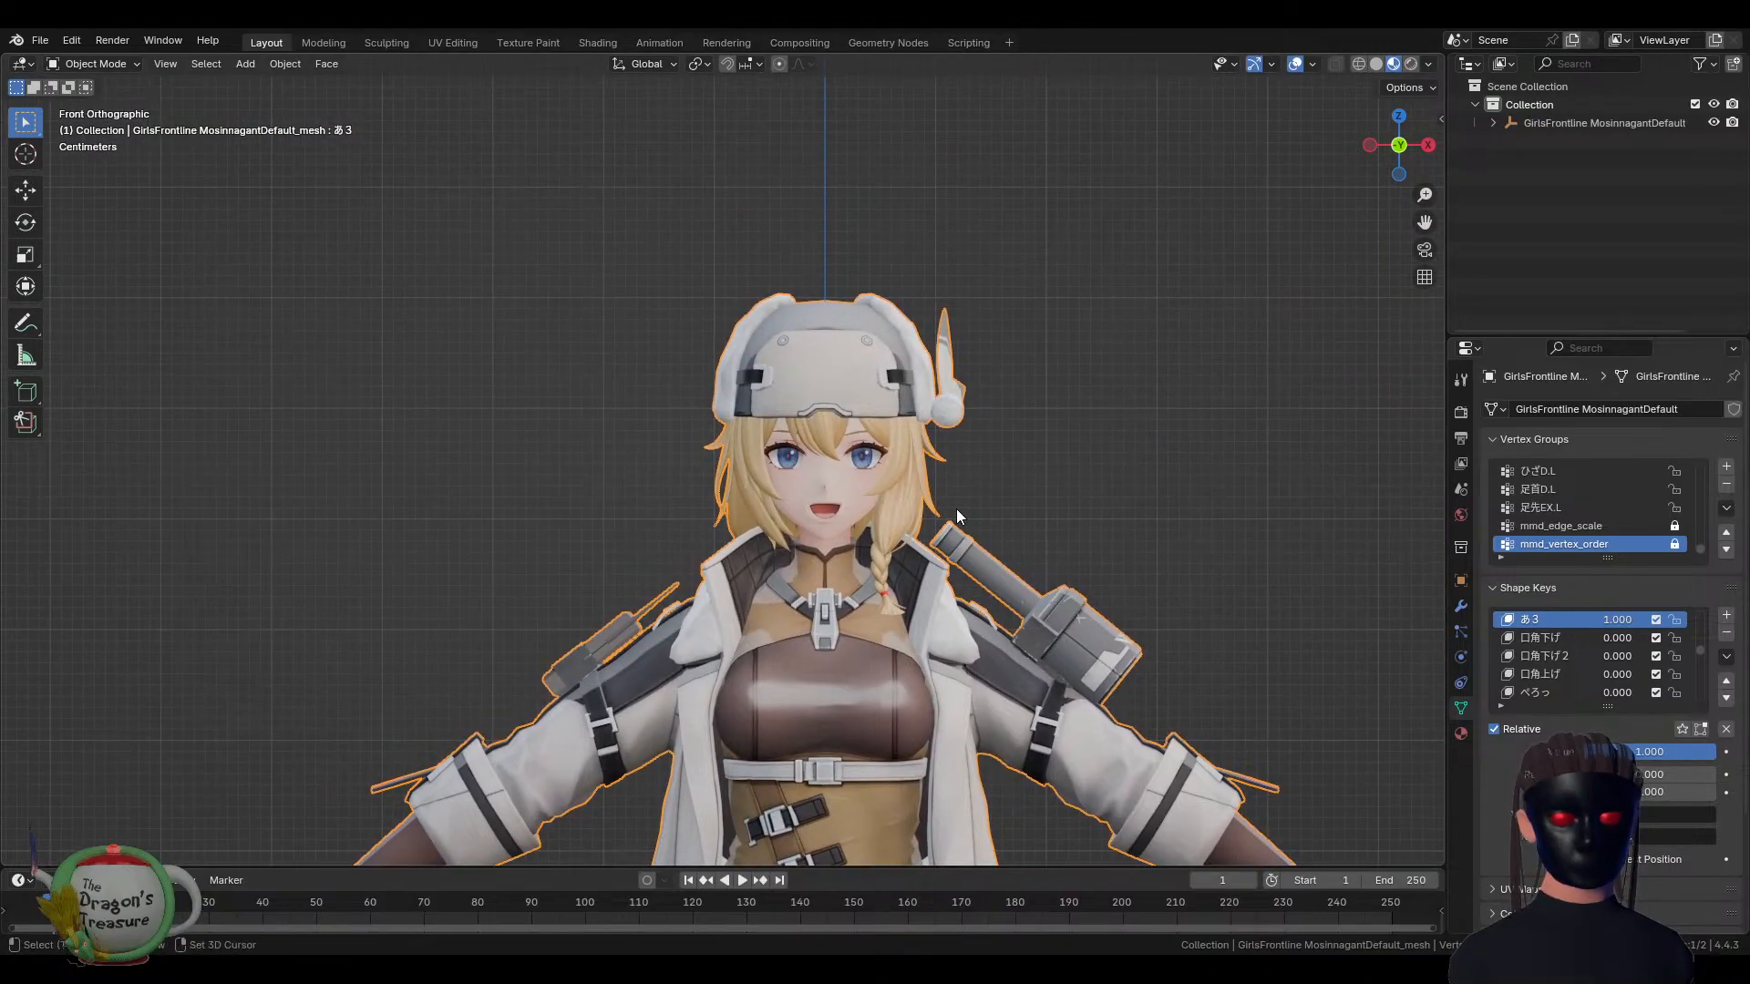
scroll(957, 509, up, 1)
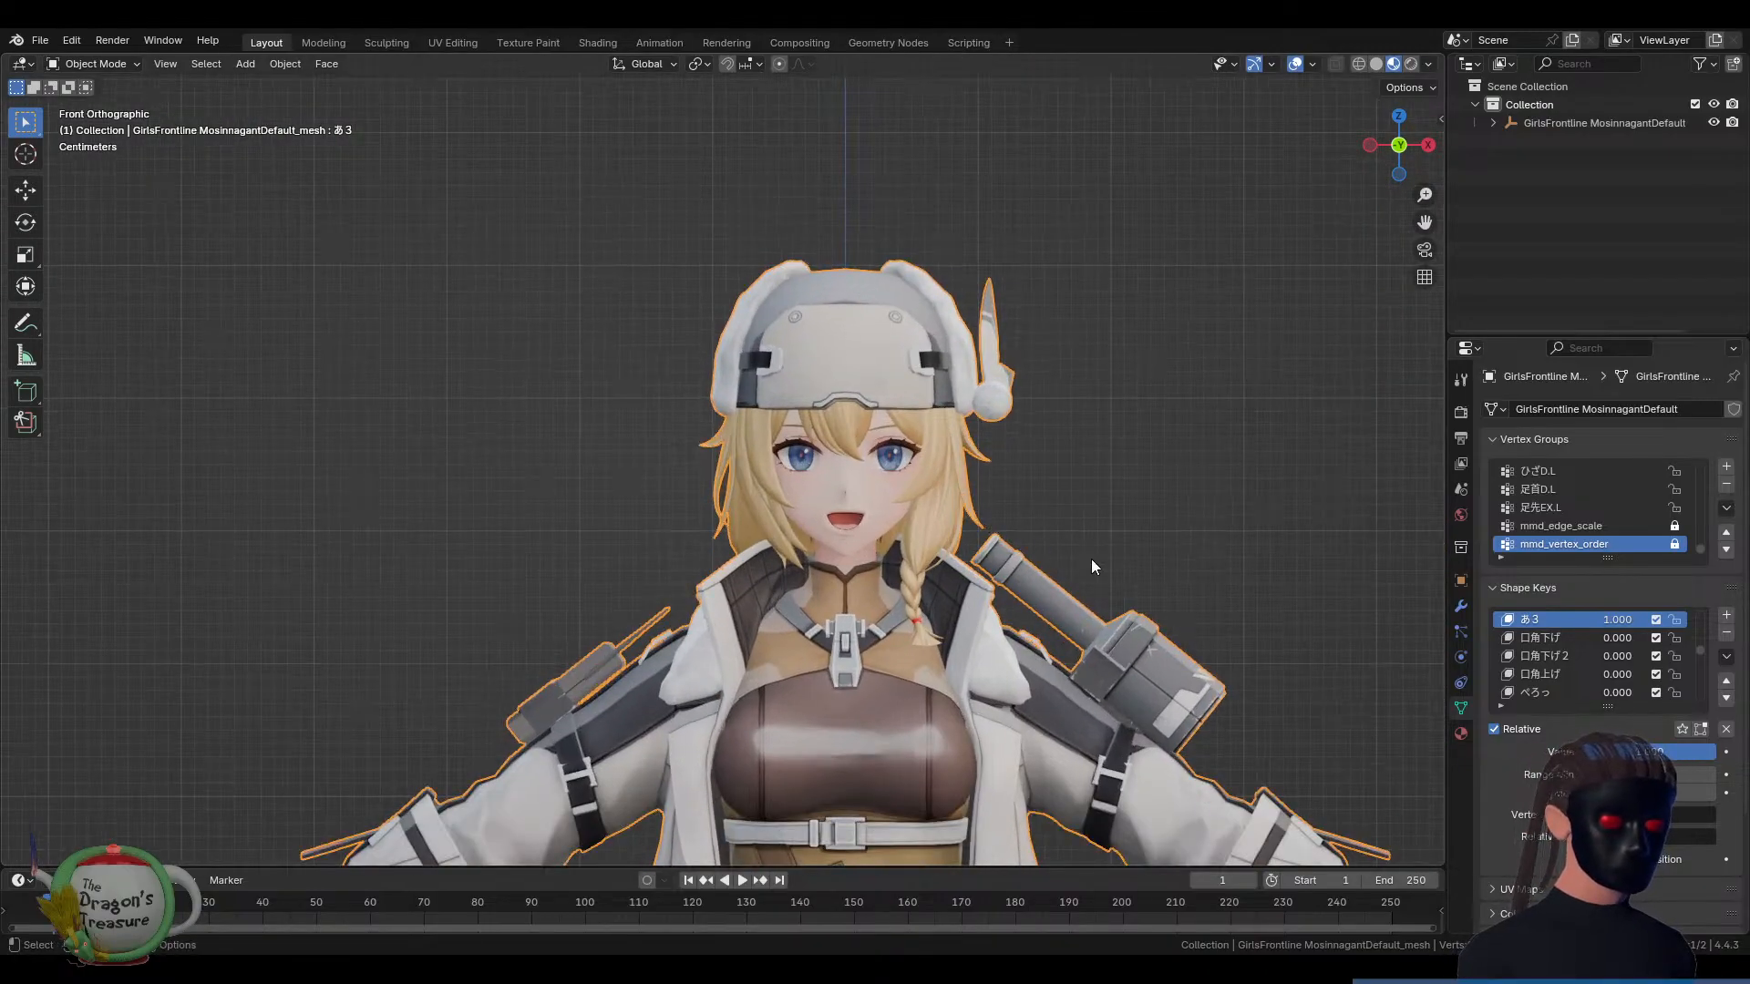
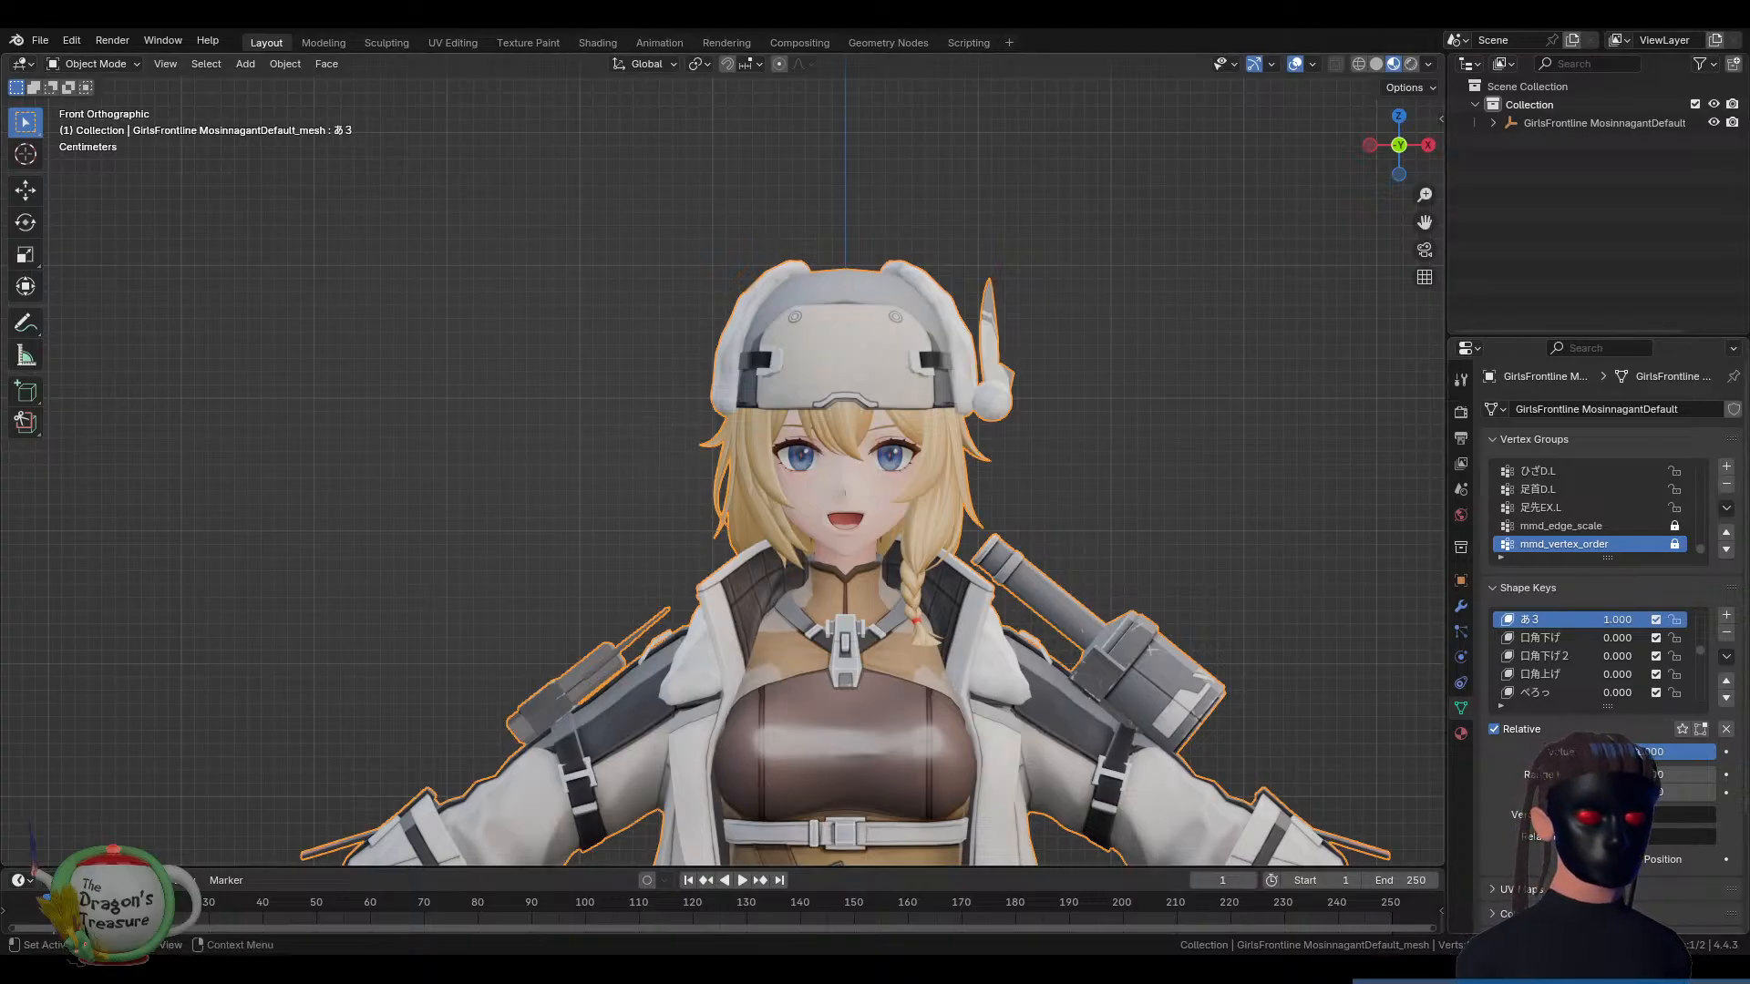
Reset the あ3 shape key to 0.000, and preview ぺろっ at 1.000 in a face close-up before resetting it to 0.000
drag(1655, 752, 1588, 752)
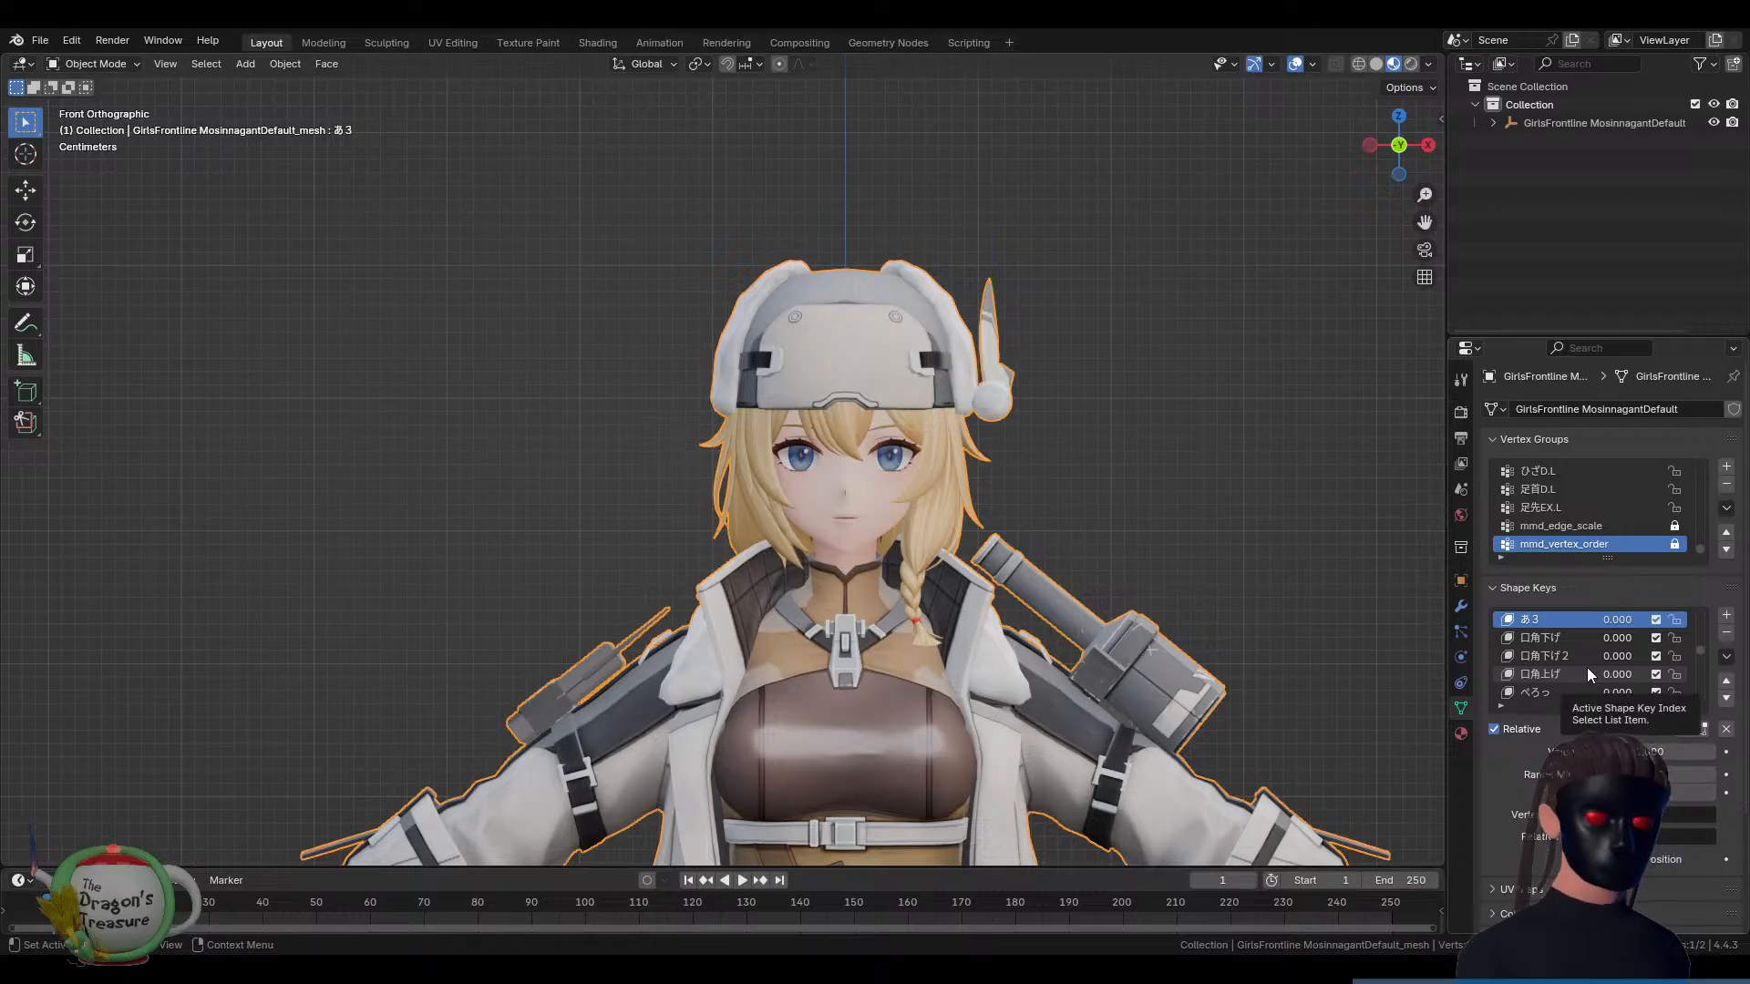
click(1557, 638)
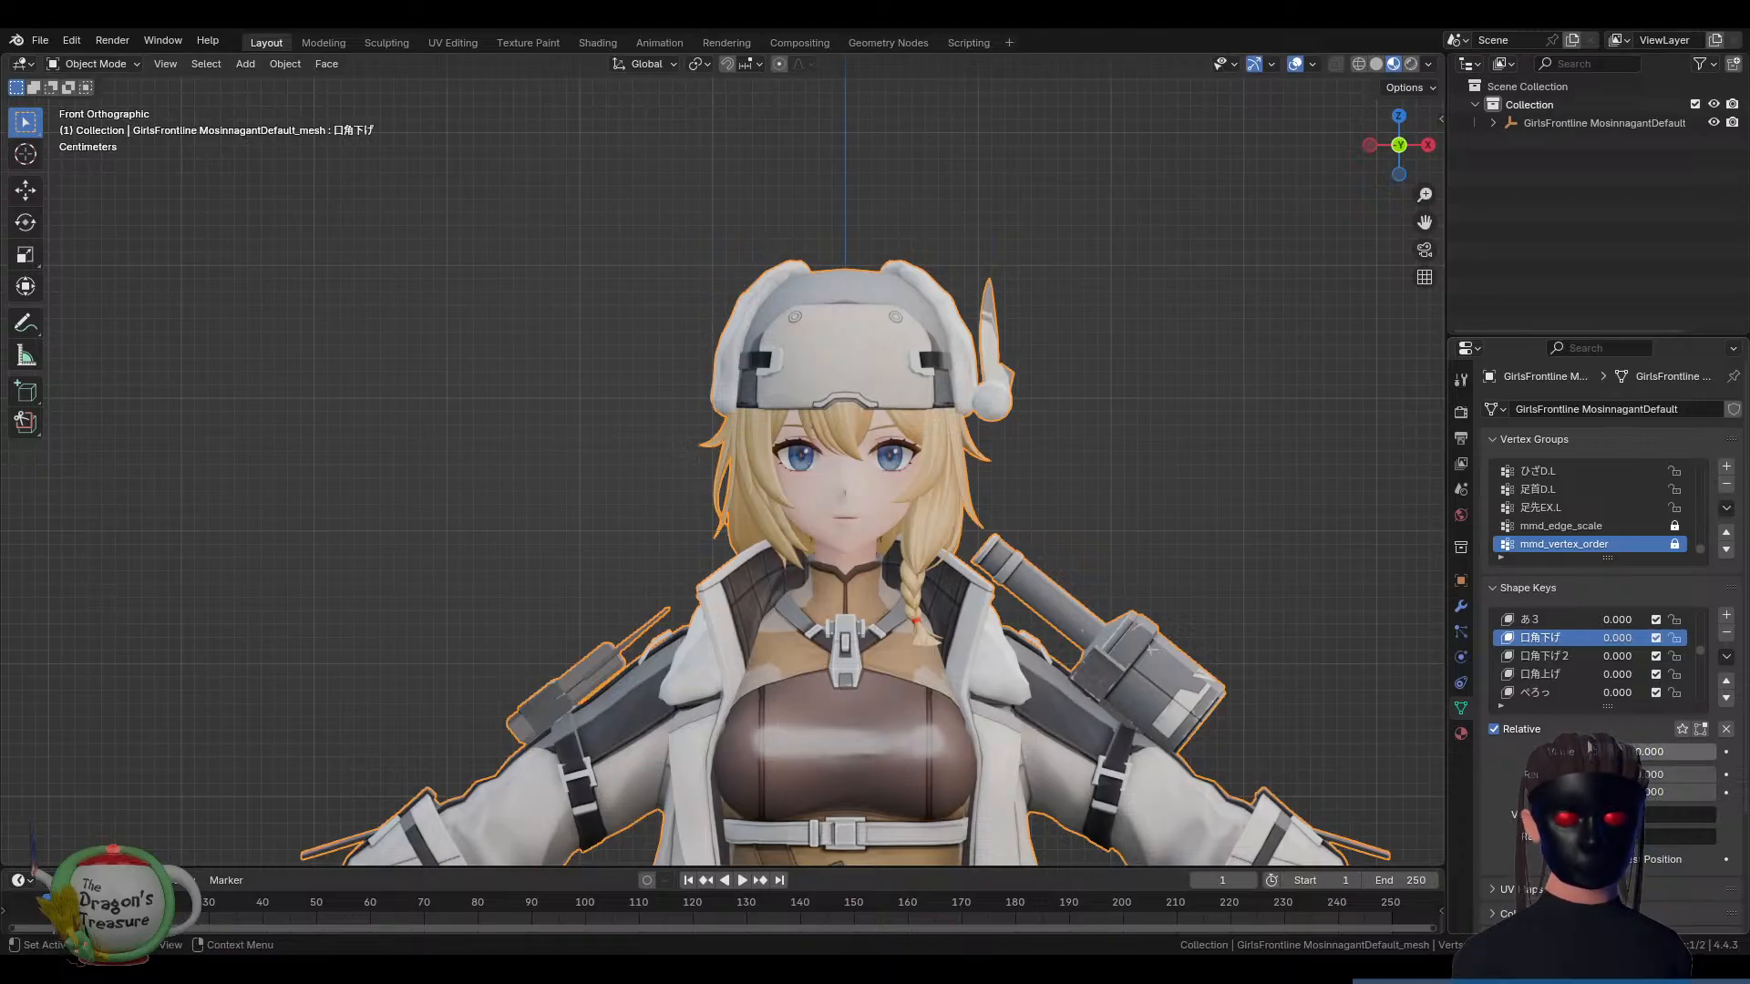
click(1542, 695)
drag(1605, 752, 1718, 752)
scroll(1056, 669, up, 2)
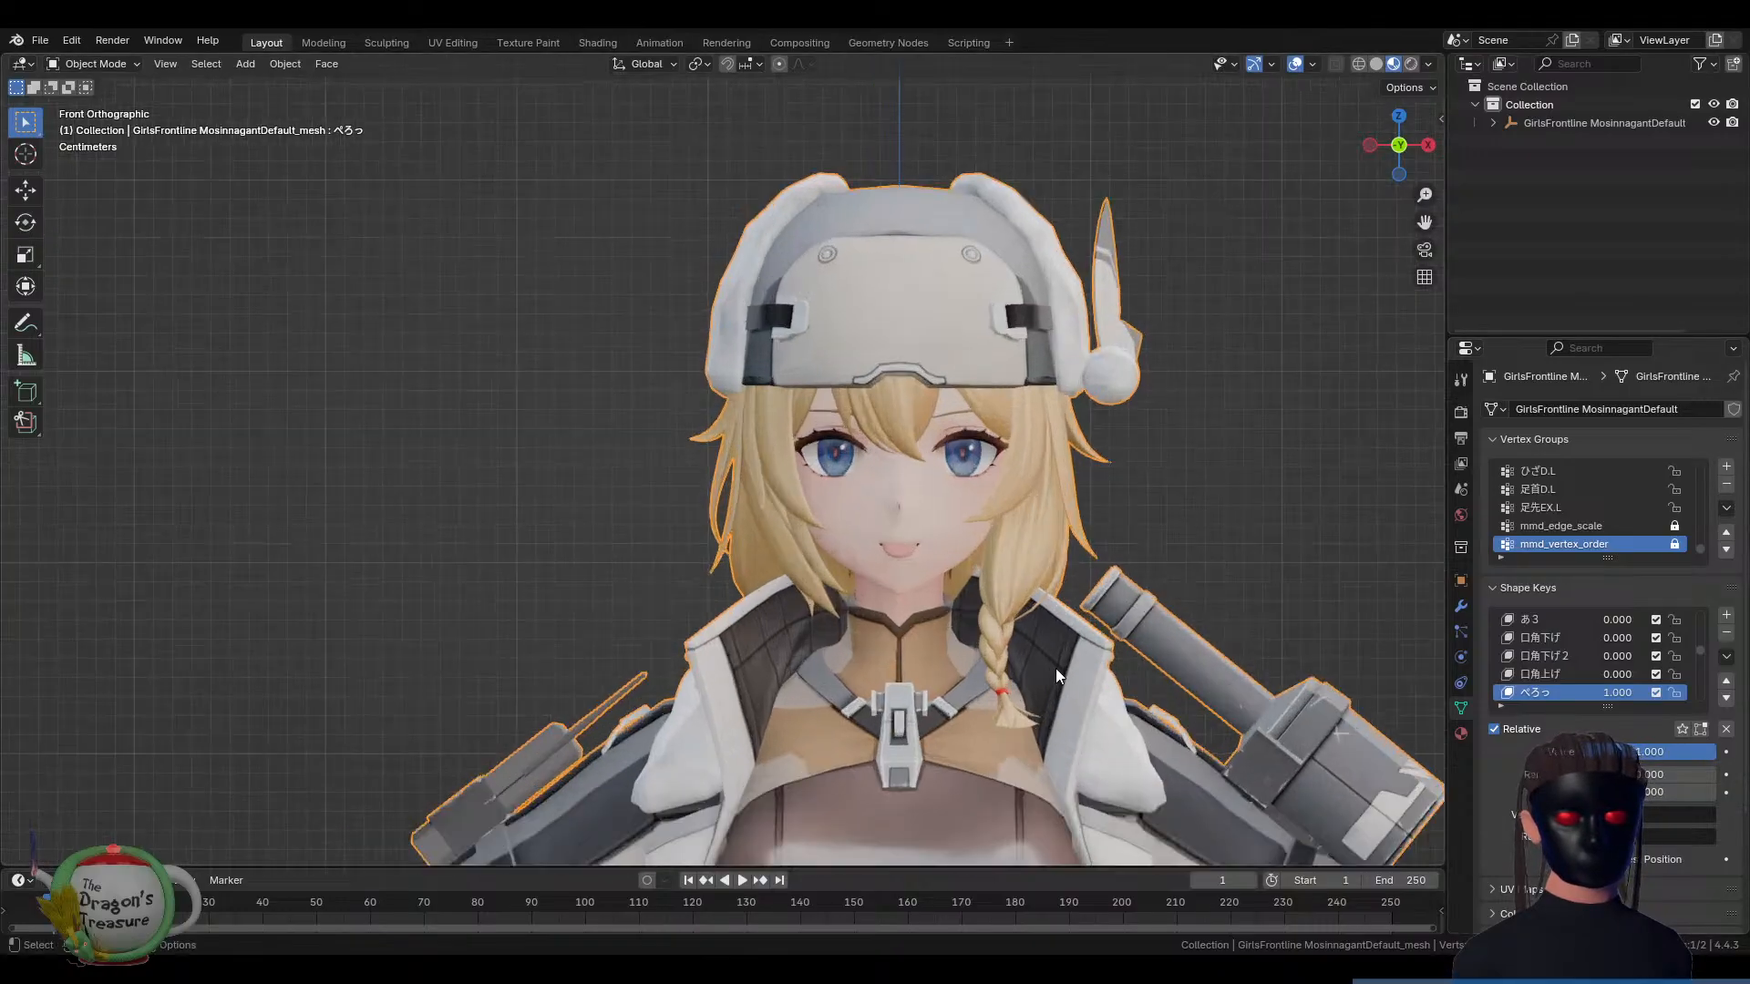
scroll(1056, 669, up, 2)
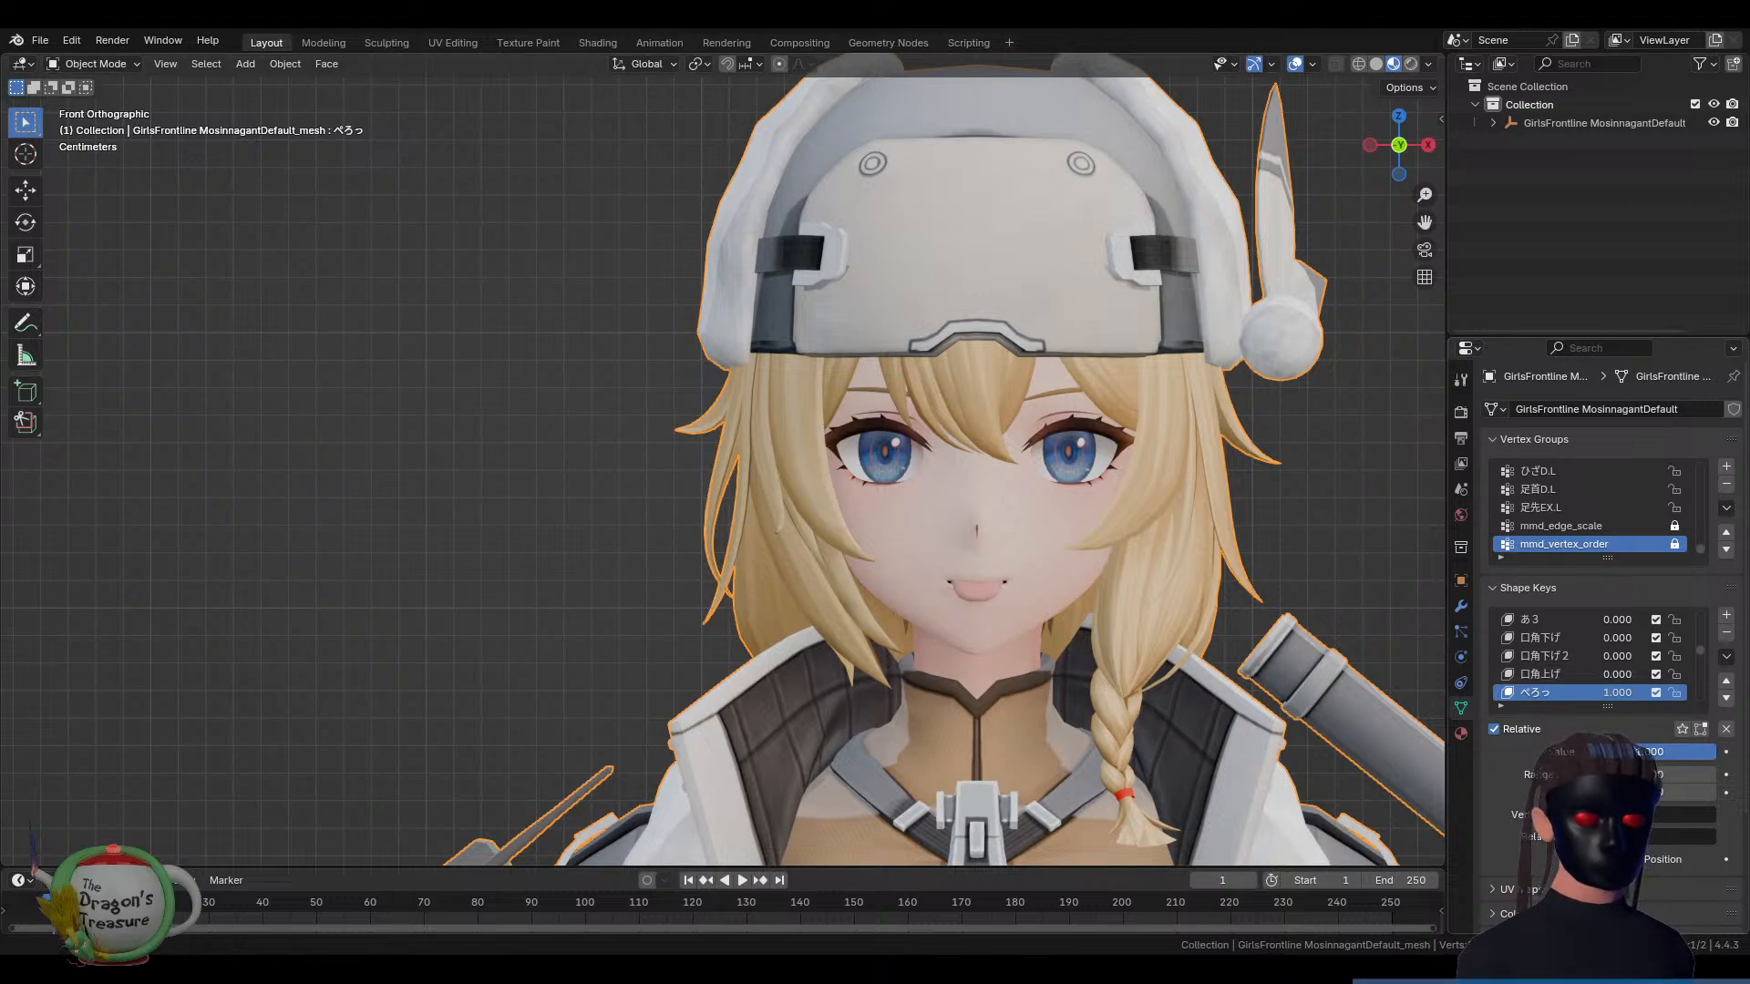
drag(1710, 752, 1590, 752)
Try the ∞ shape key's value, return it to 0.000, and select the ウィンク3 shape key
scroll(1582, 643, up, 1)
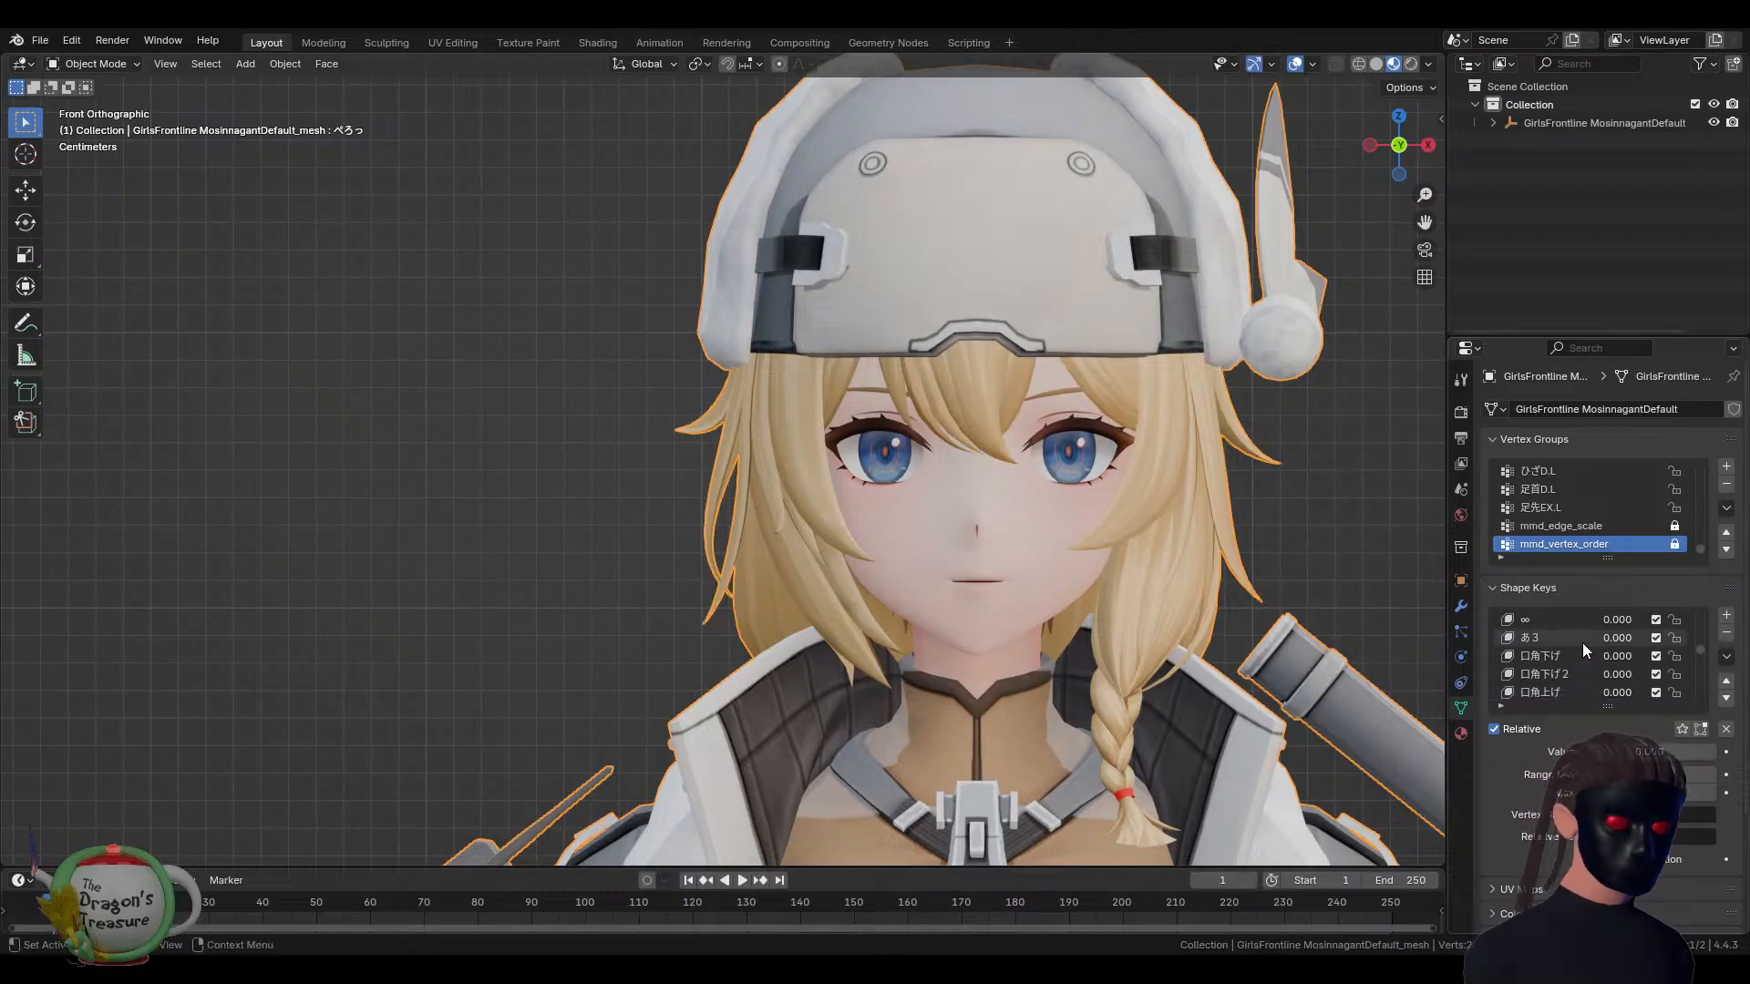
click(1540, 621)
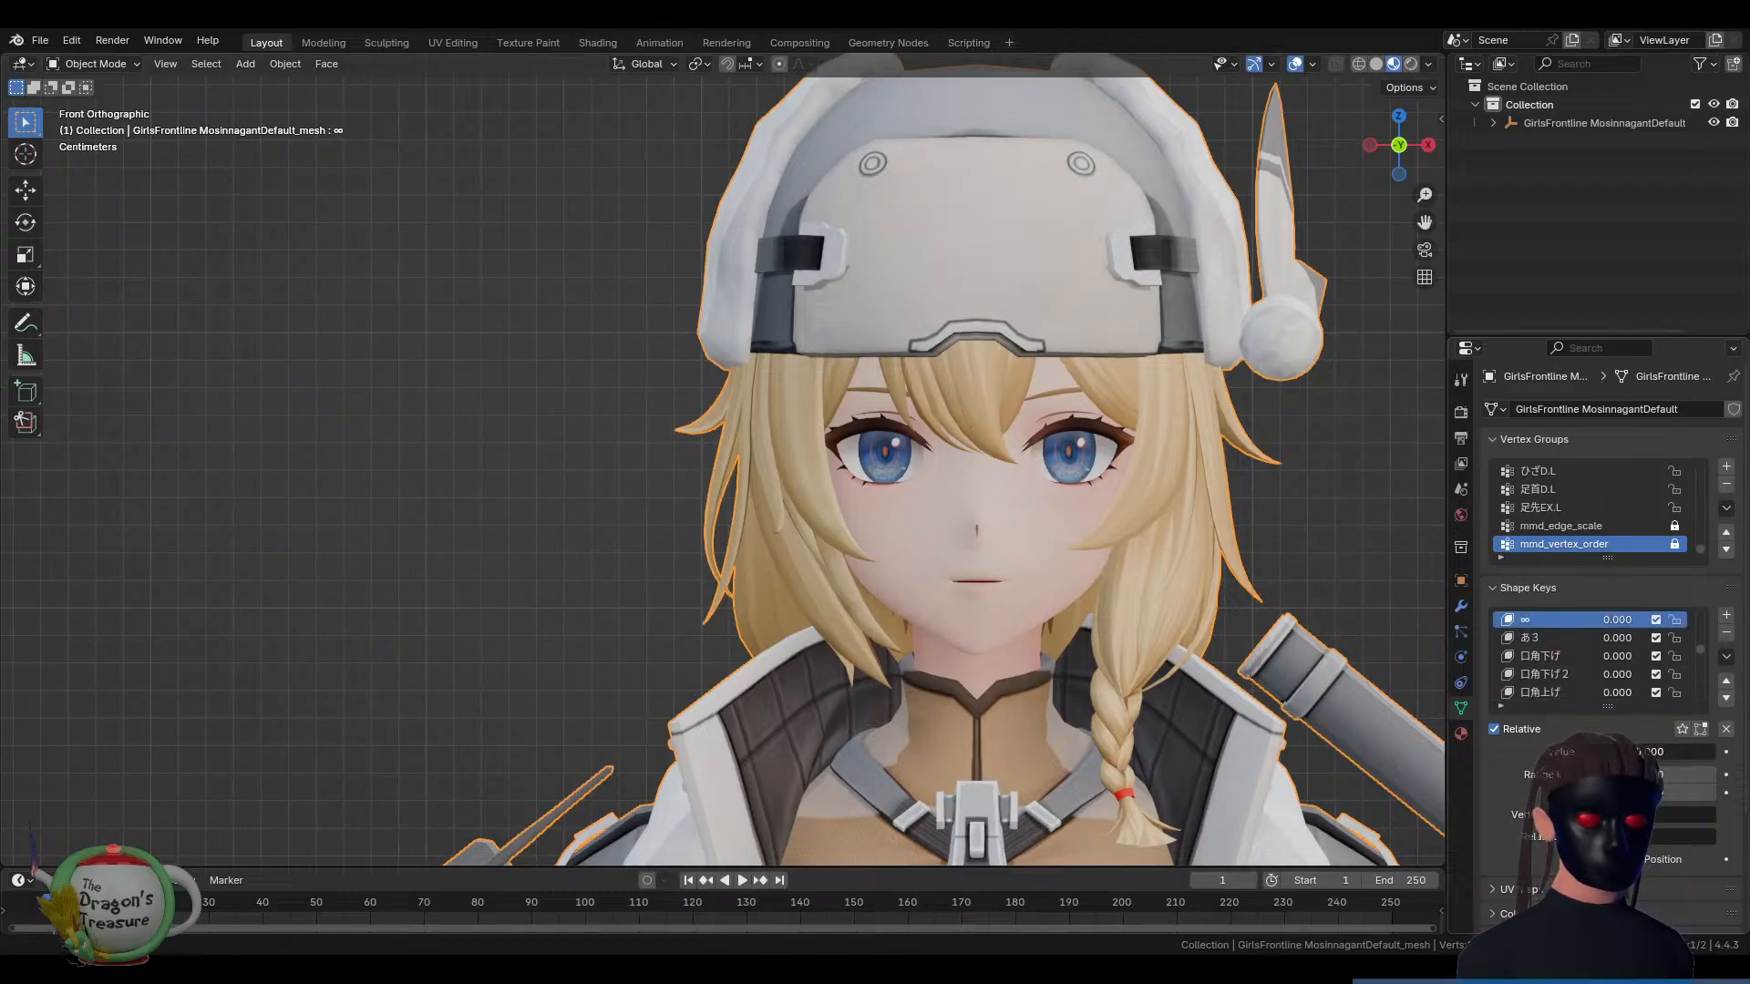
mouse_move(1592, 752)
mouse_down()
mouse_move(1712, 752)
mouse_move(1590, 752)
mouse_up()
scroll(1579, 669, up, 2)
click(1570, 642)
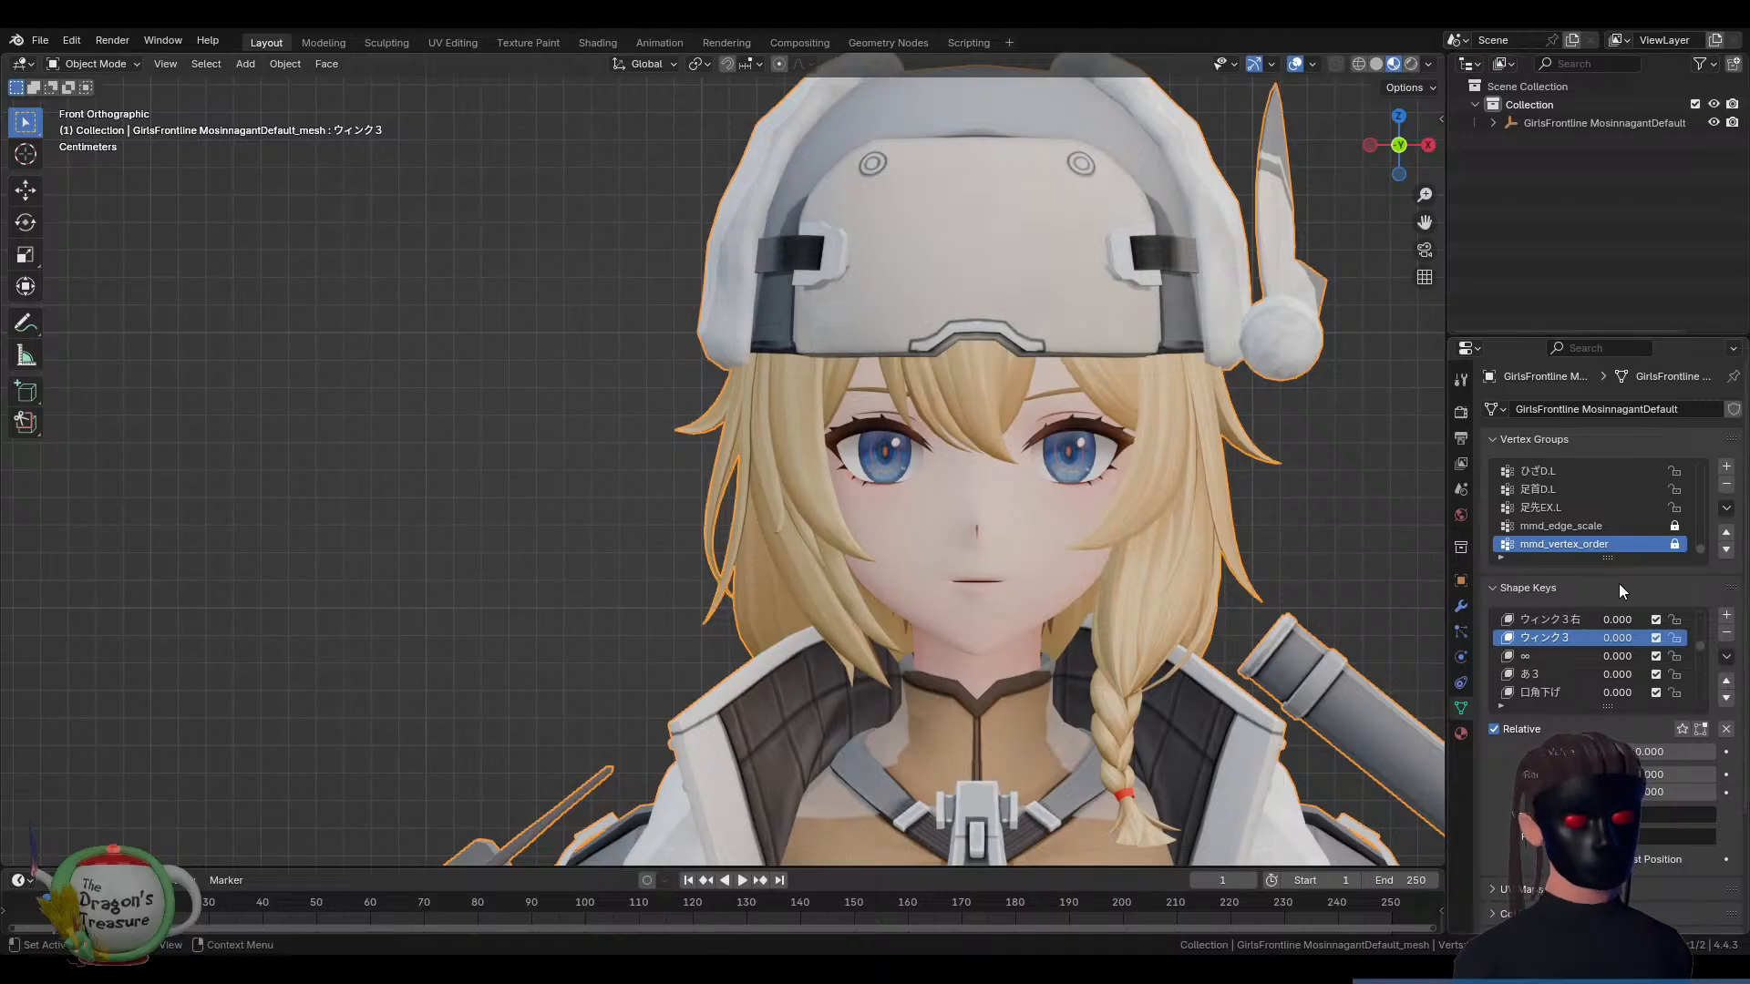
Preview the 笑い shape key at 1.000 on the face and return its value to 0.000
scroll(1583, 655, up, 1)
scroll(1582, 655, up, 4)
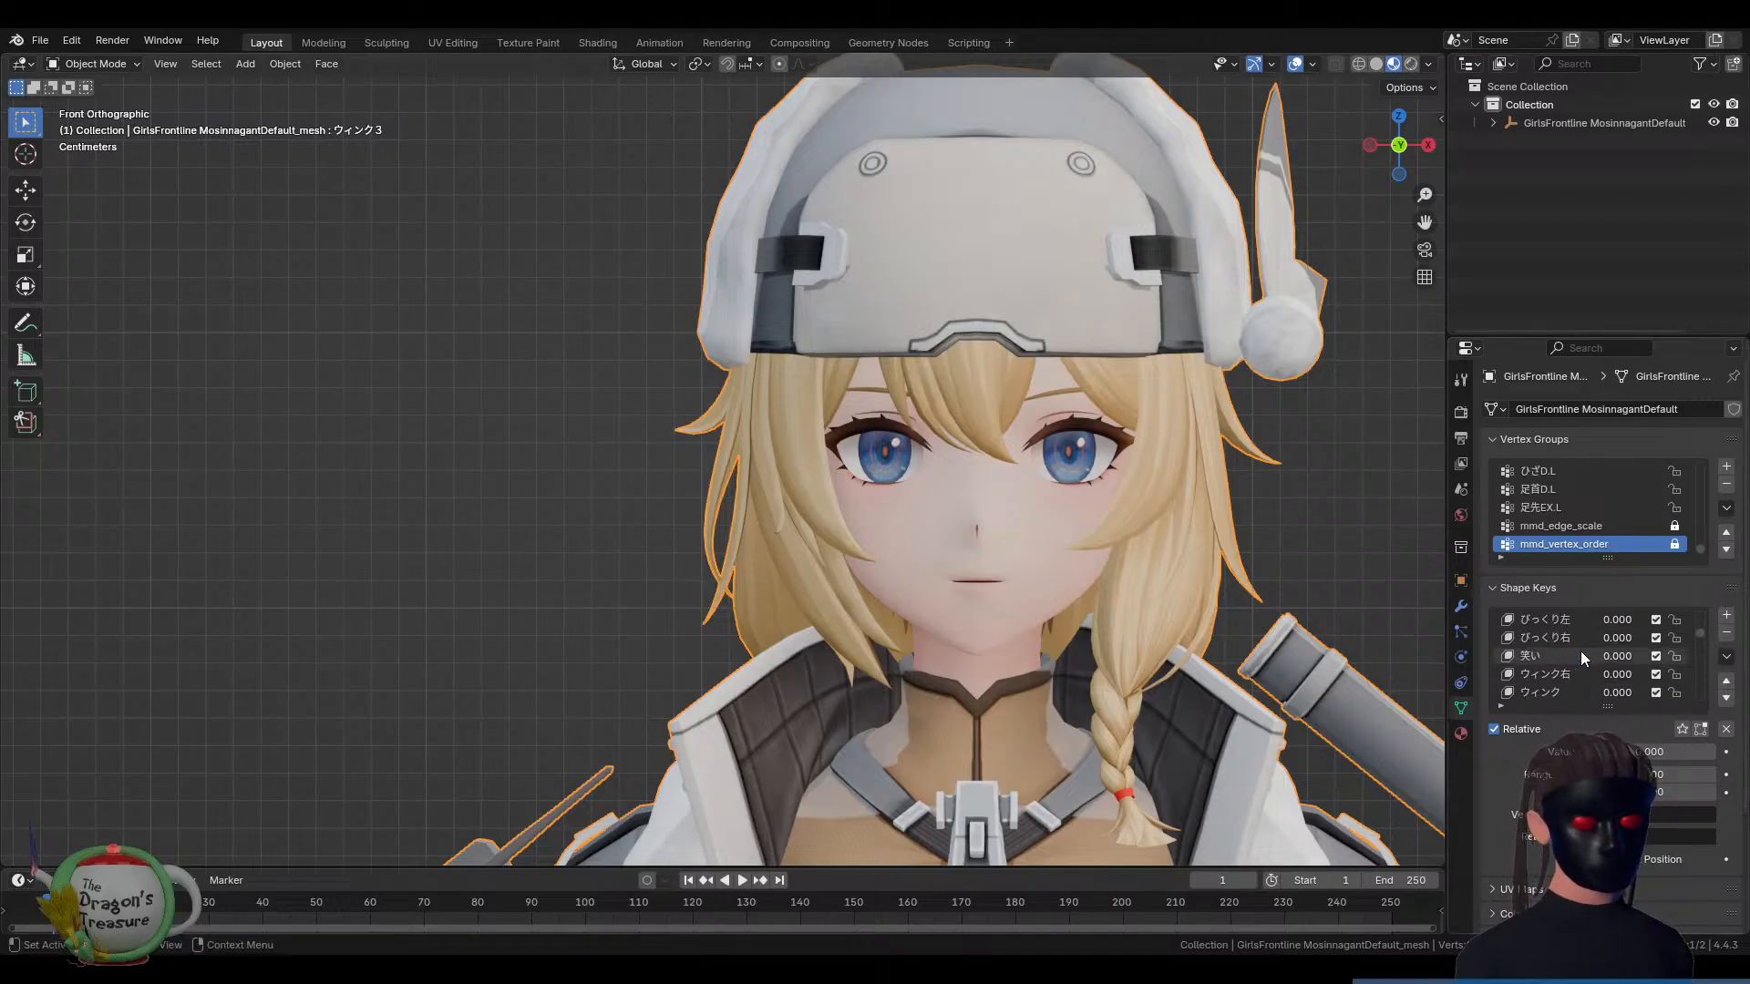
click(1579, 653)
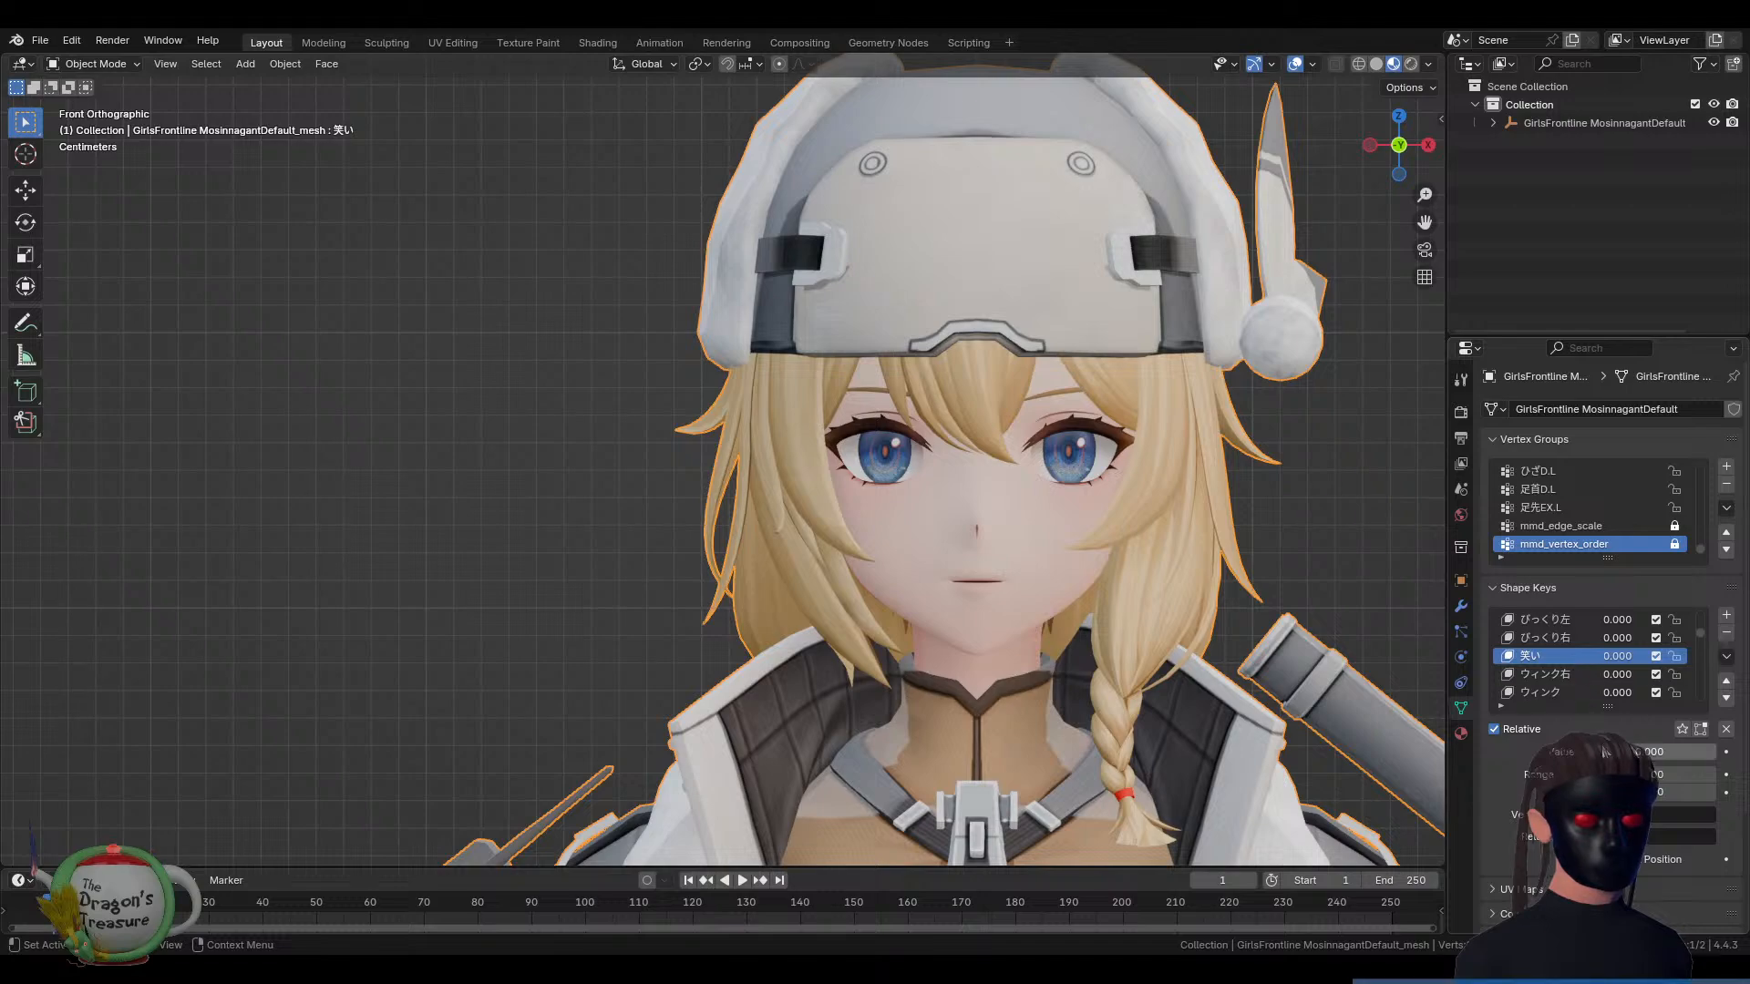
drag(1604, 752, 1718, 752)
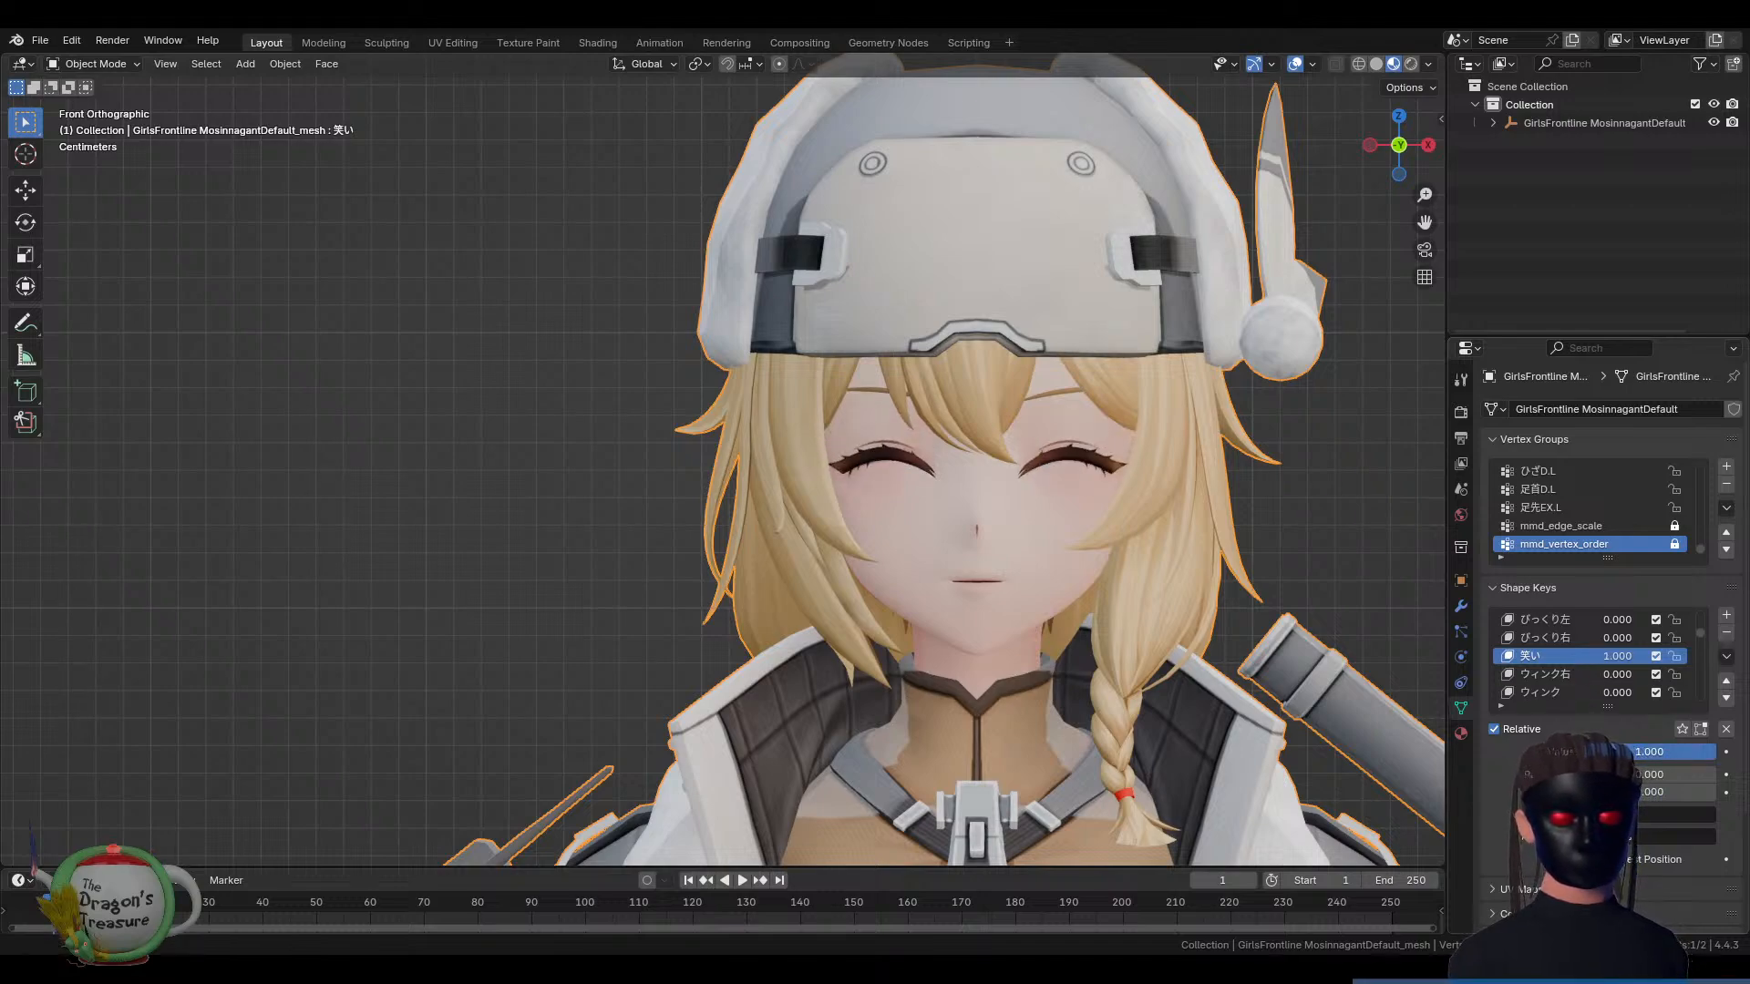
drag(1716, 752, 1587, 752)
Preview the びっくり shape key at 1.000 on the face and return its value to 0.000
scroll(1562, 650, up, 3)
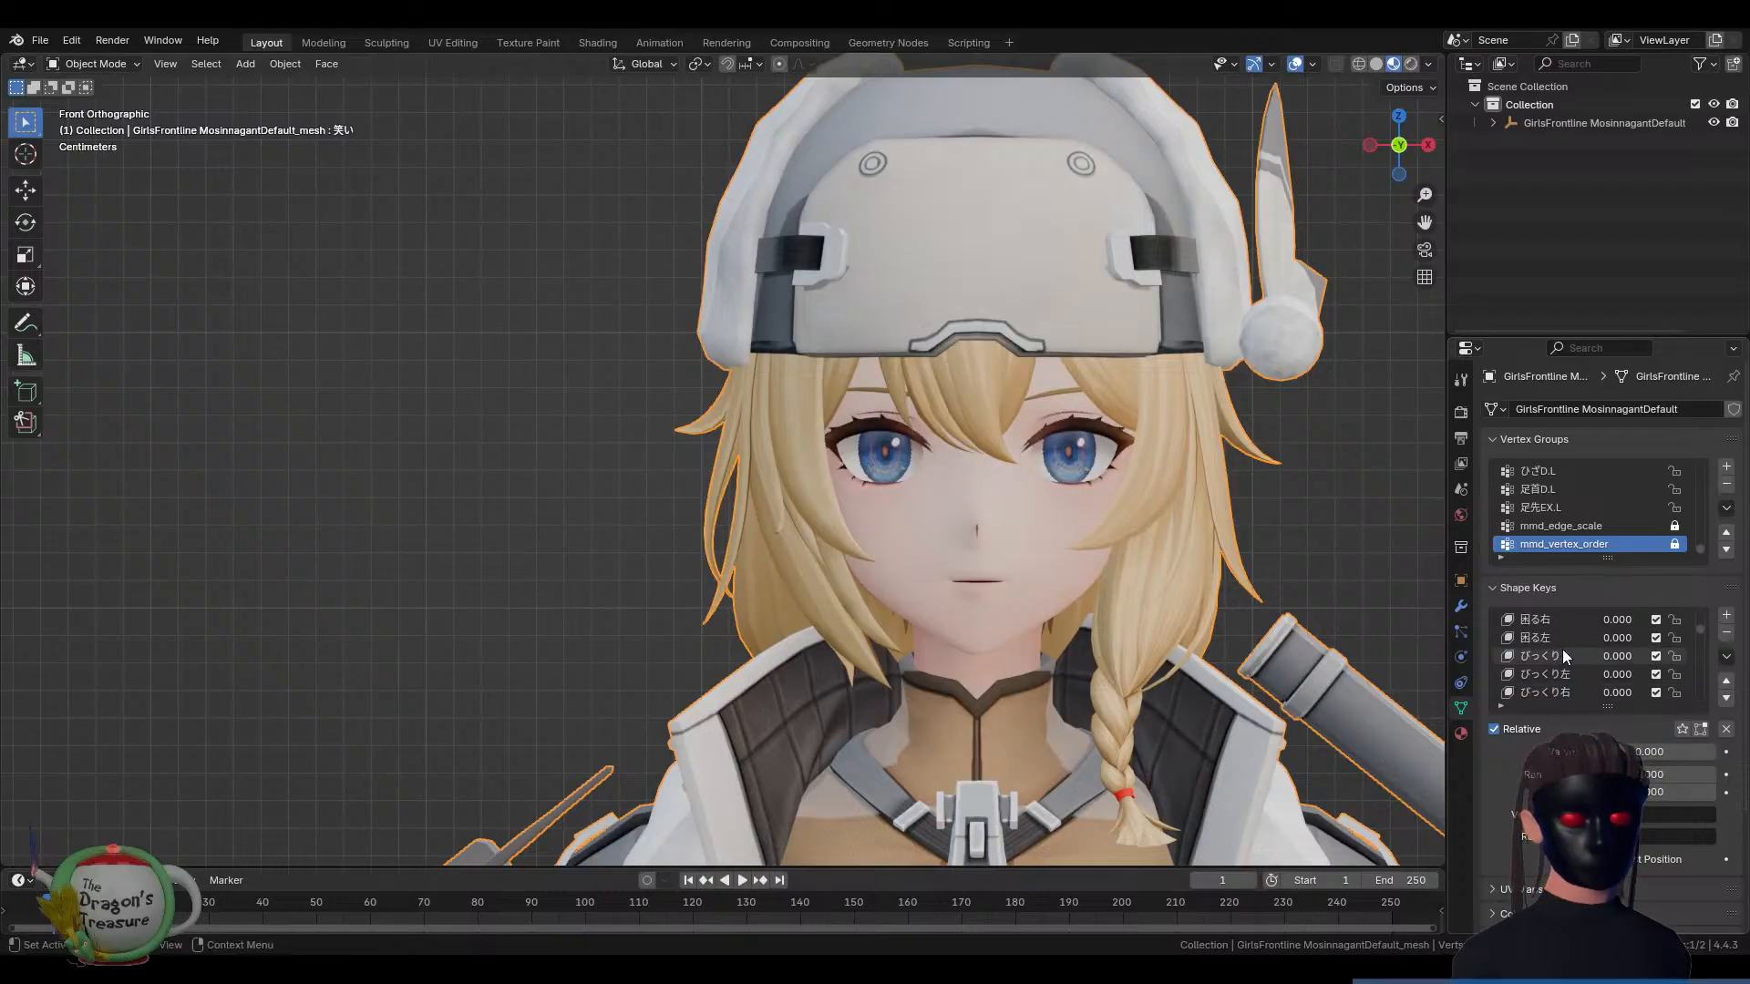
click(1539, 651)
drag(1604, 752, 1718, 752)
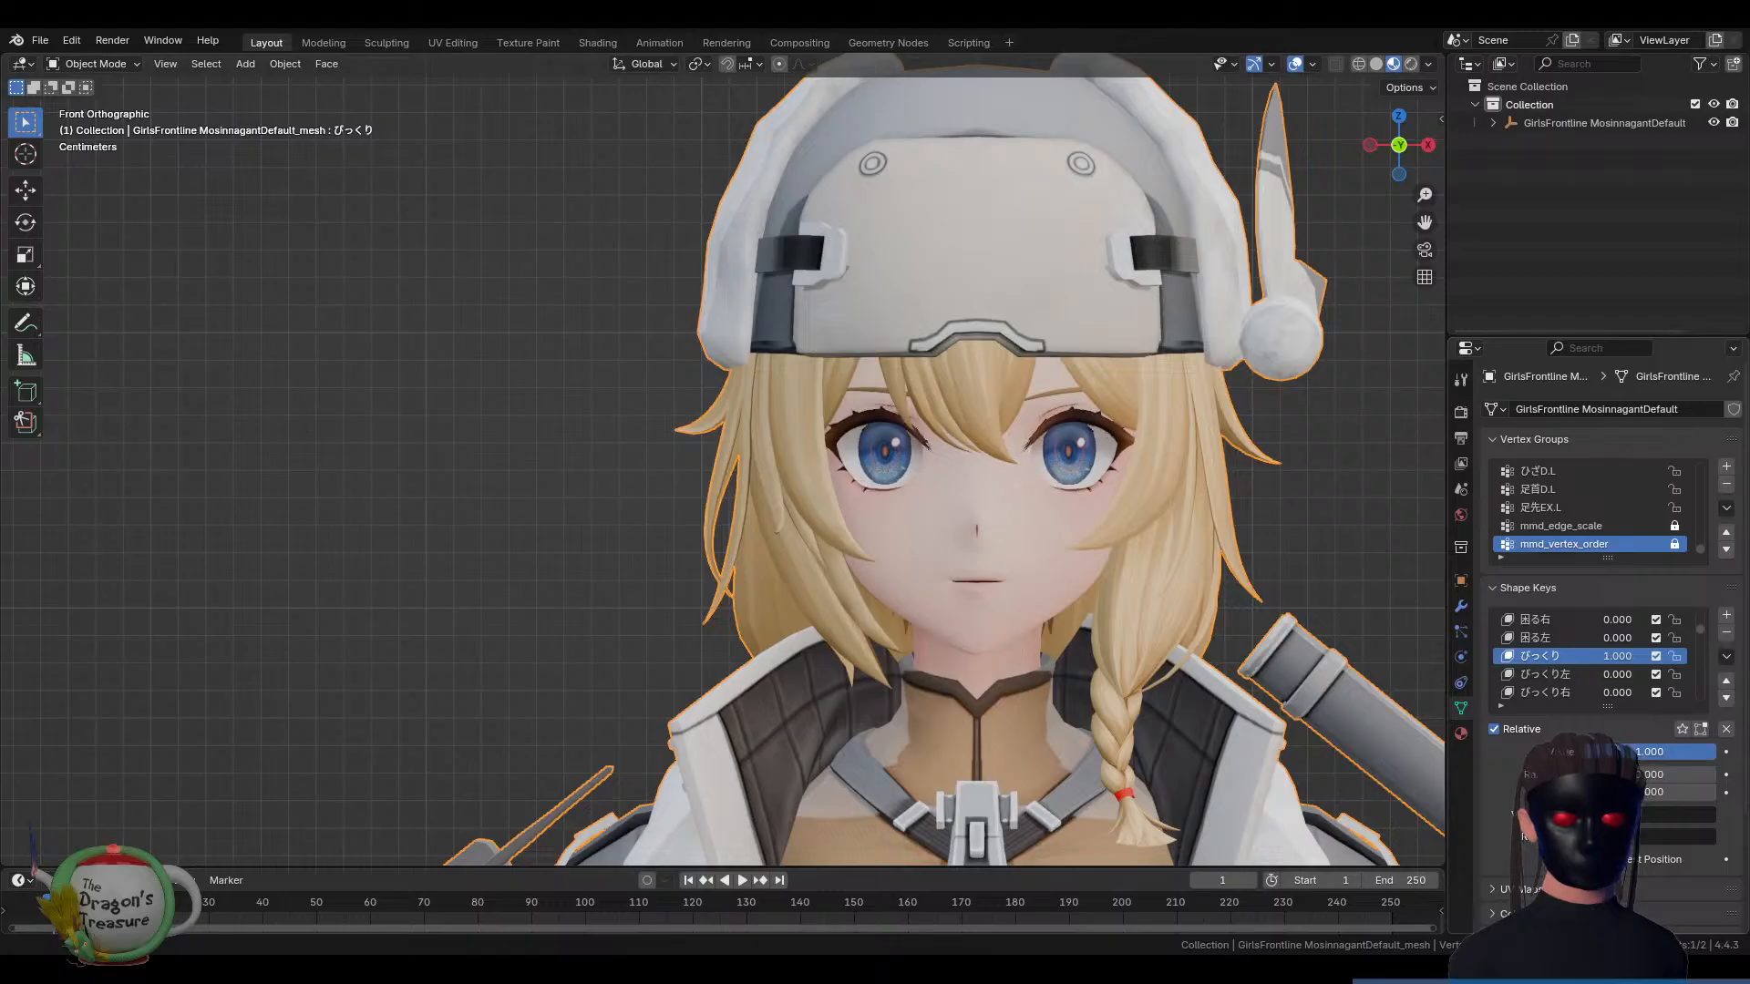
drag(1718, 752, 1586, 752)
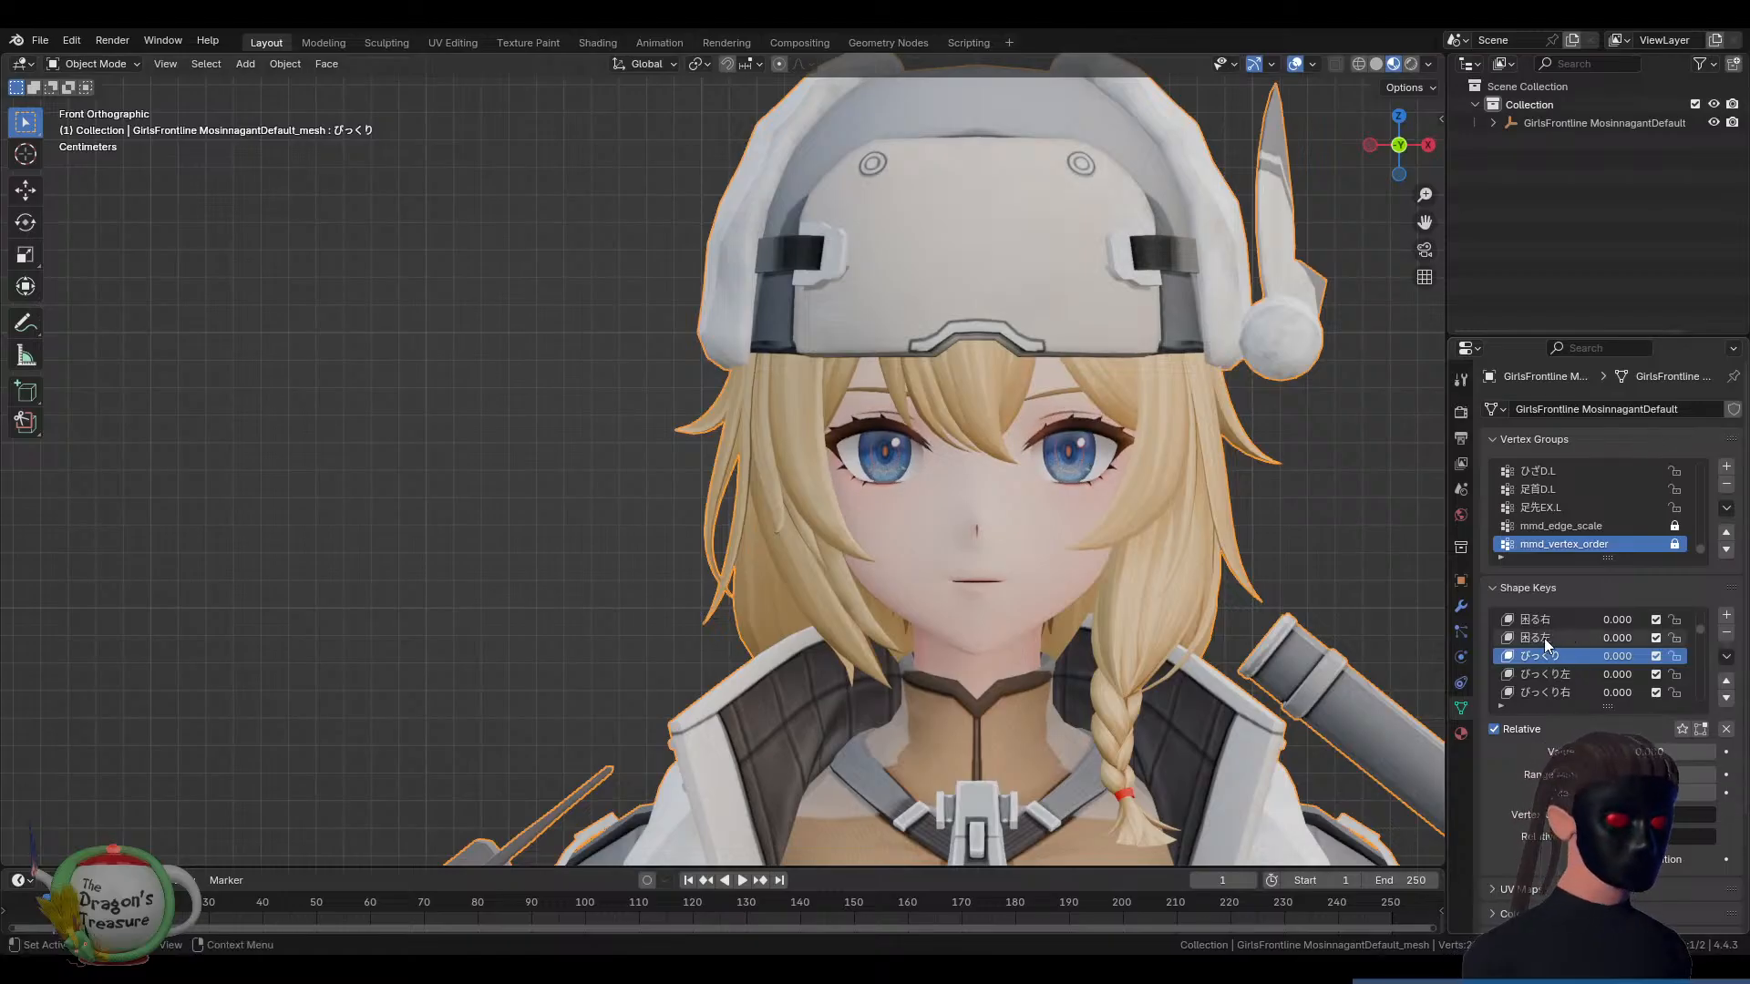
Look through the eyebrow, wink and mouth shape keys, and try one of the 口角 mouth-corner keys
scroll(1561, 651, up, 3)
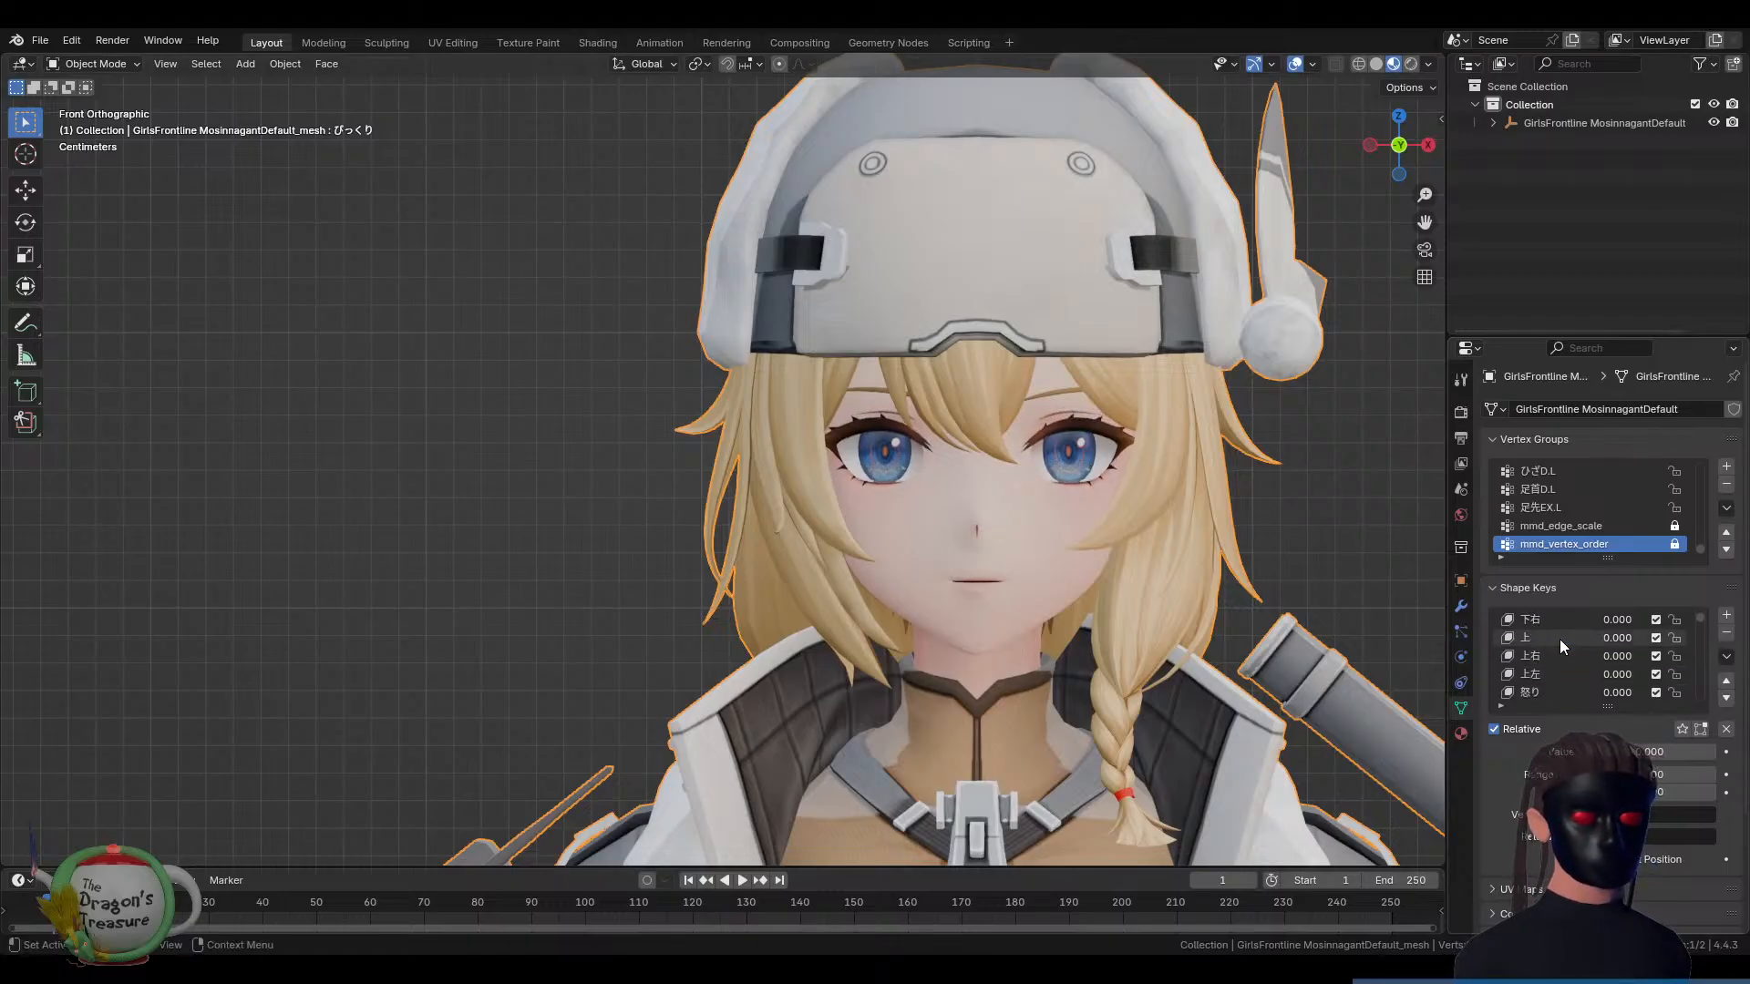
scroll(1561, 651, up, 5)
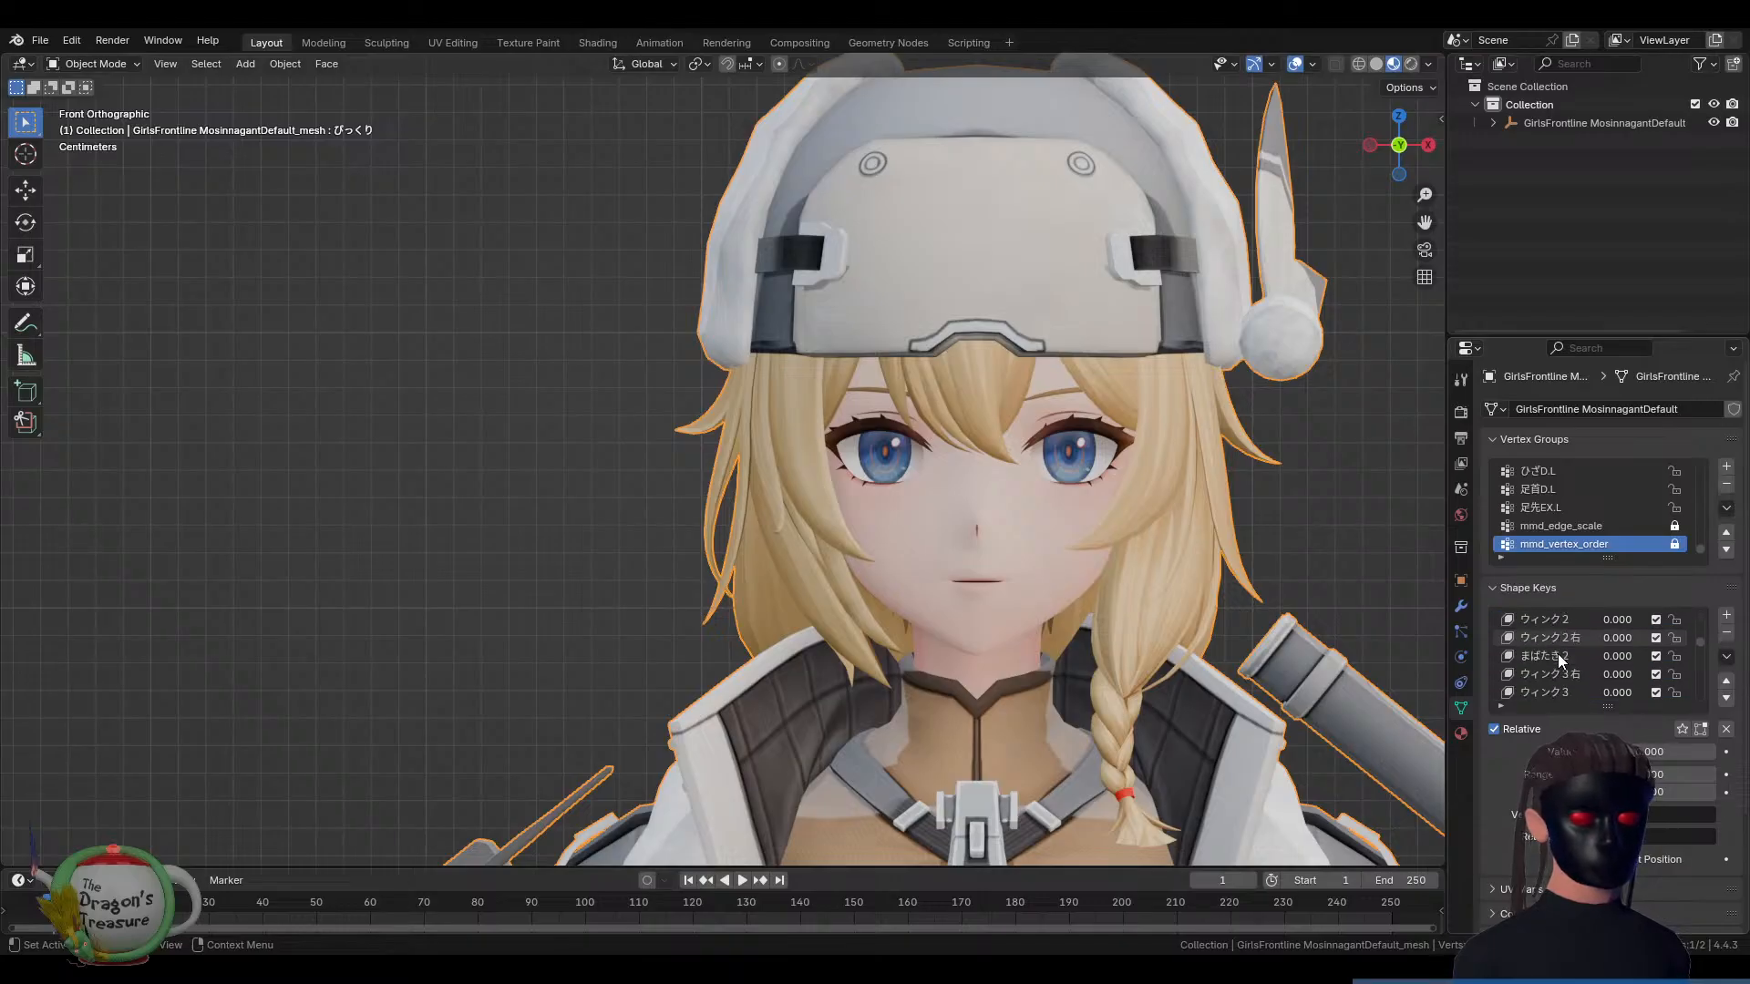
scroll(1556, 654, down, 5)
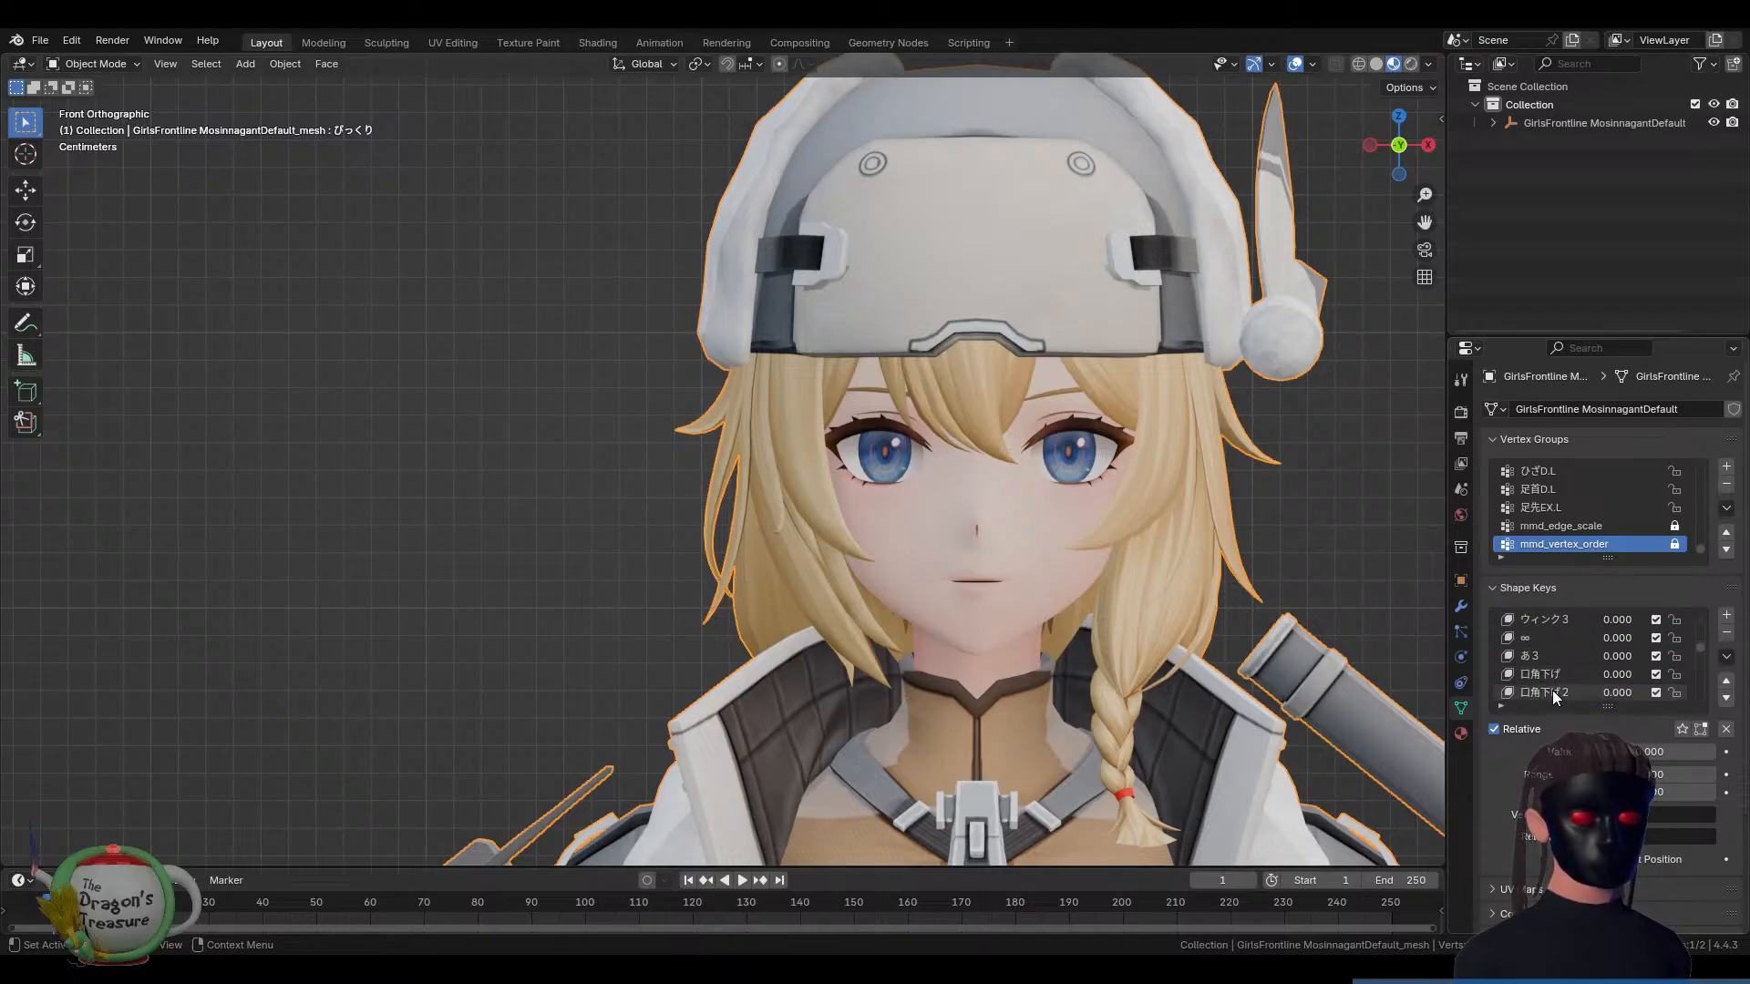
click(1551, 676)
mouse_move(1598, 752)
mouse_down()
mouse_move(1715, 752)
mouse_move(1597, 752)
mouse_up()
Preview the ぺろっ shape key at 1.000 from an angled perspective view of the face, and reset its value to 0.000
click(1561, 690)
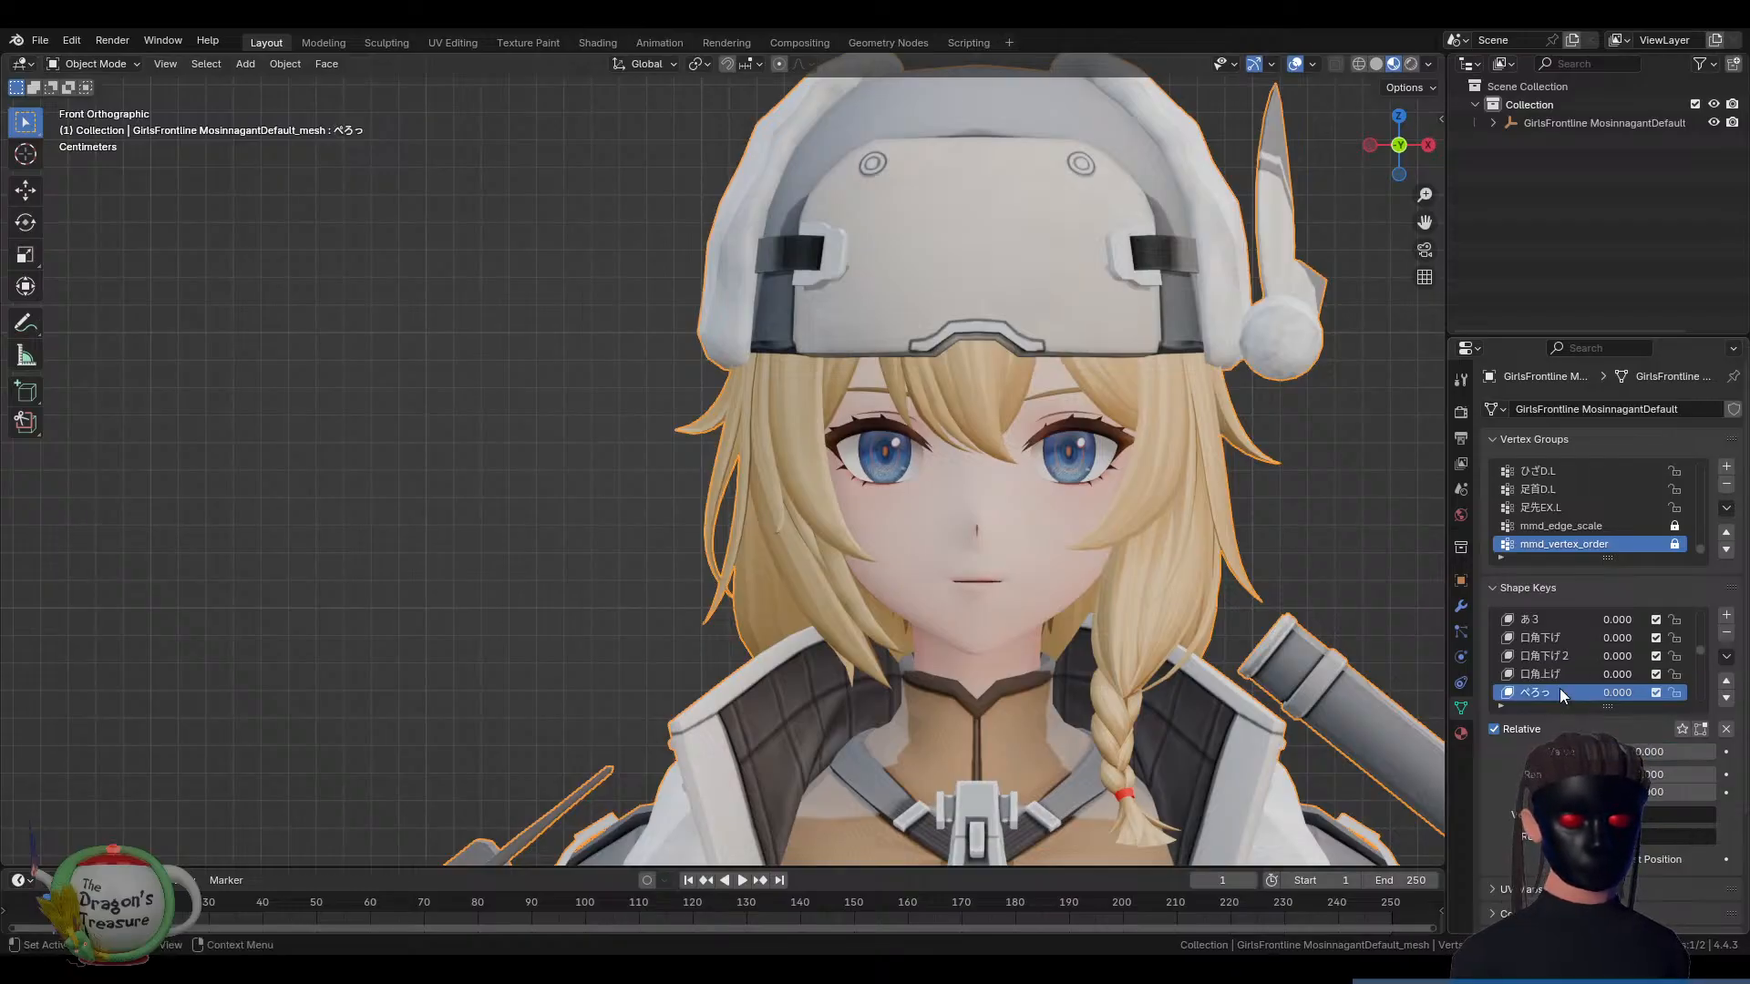
scroll(1578, 681, down, 3)
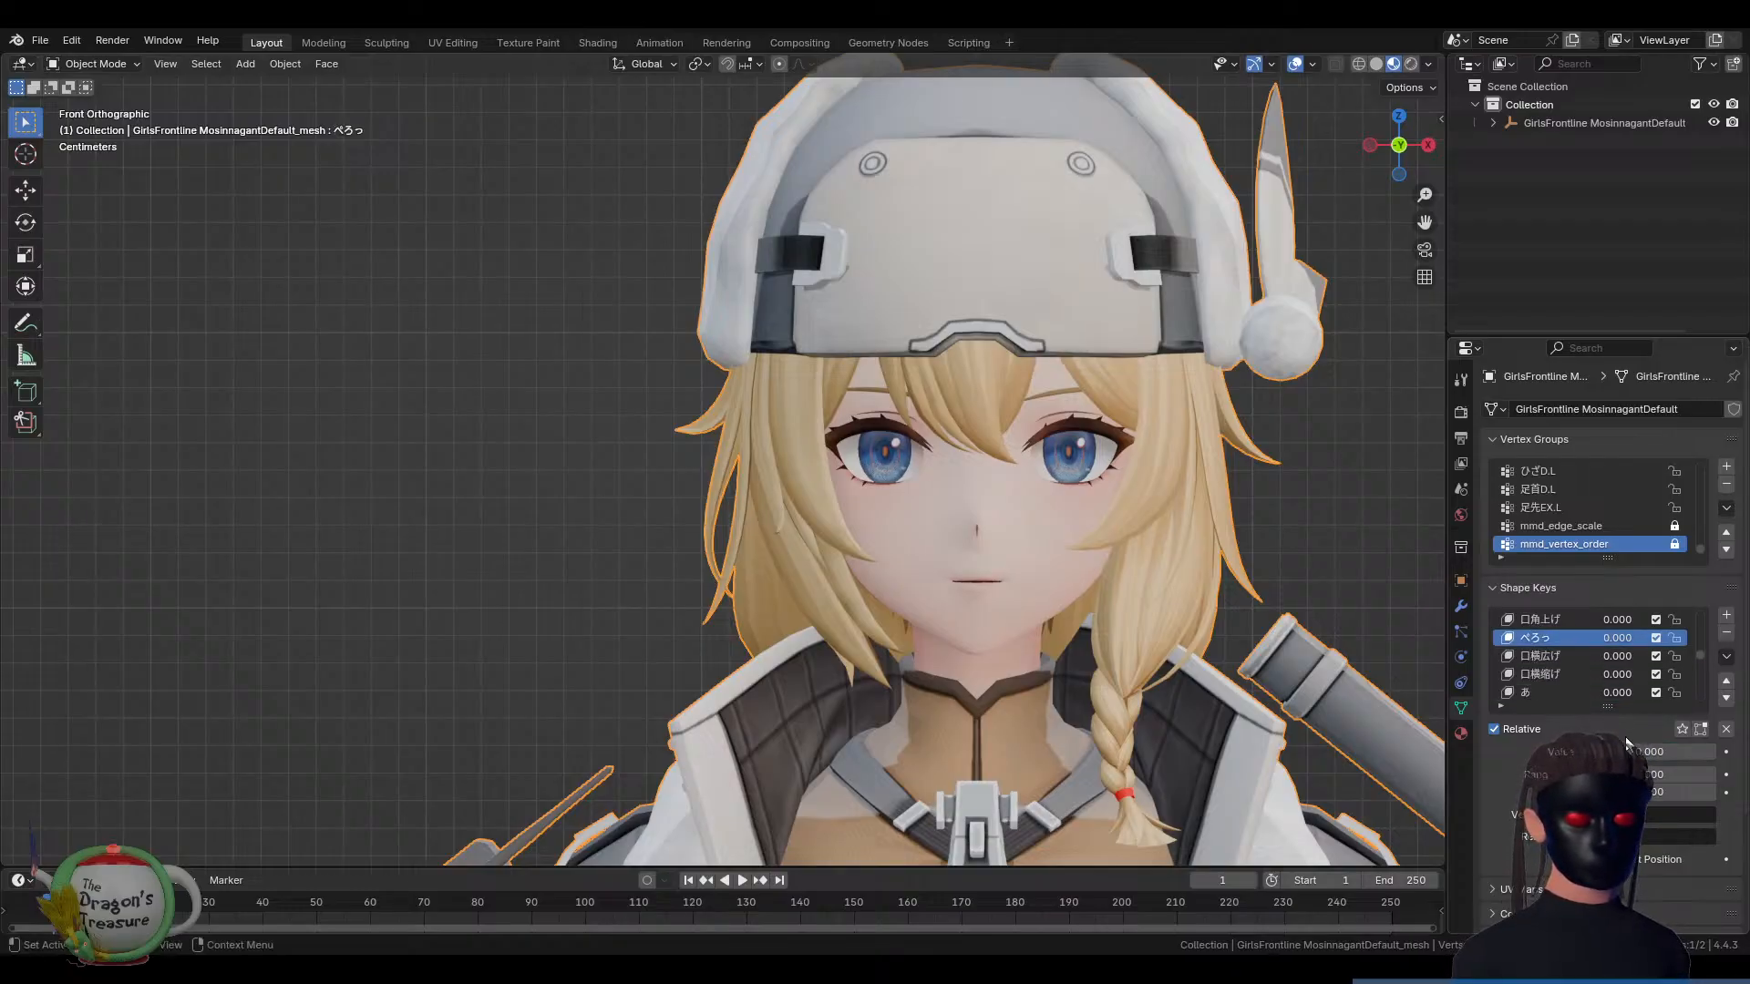
drag(1604, 752, 1706, 752)
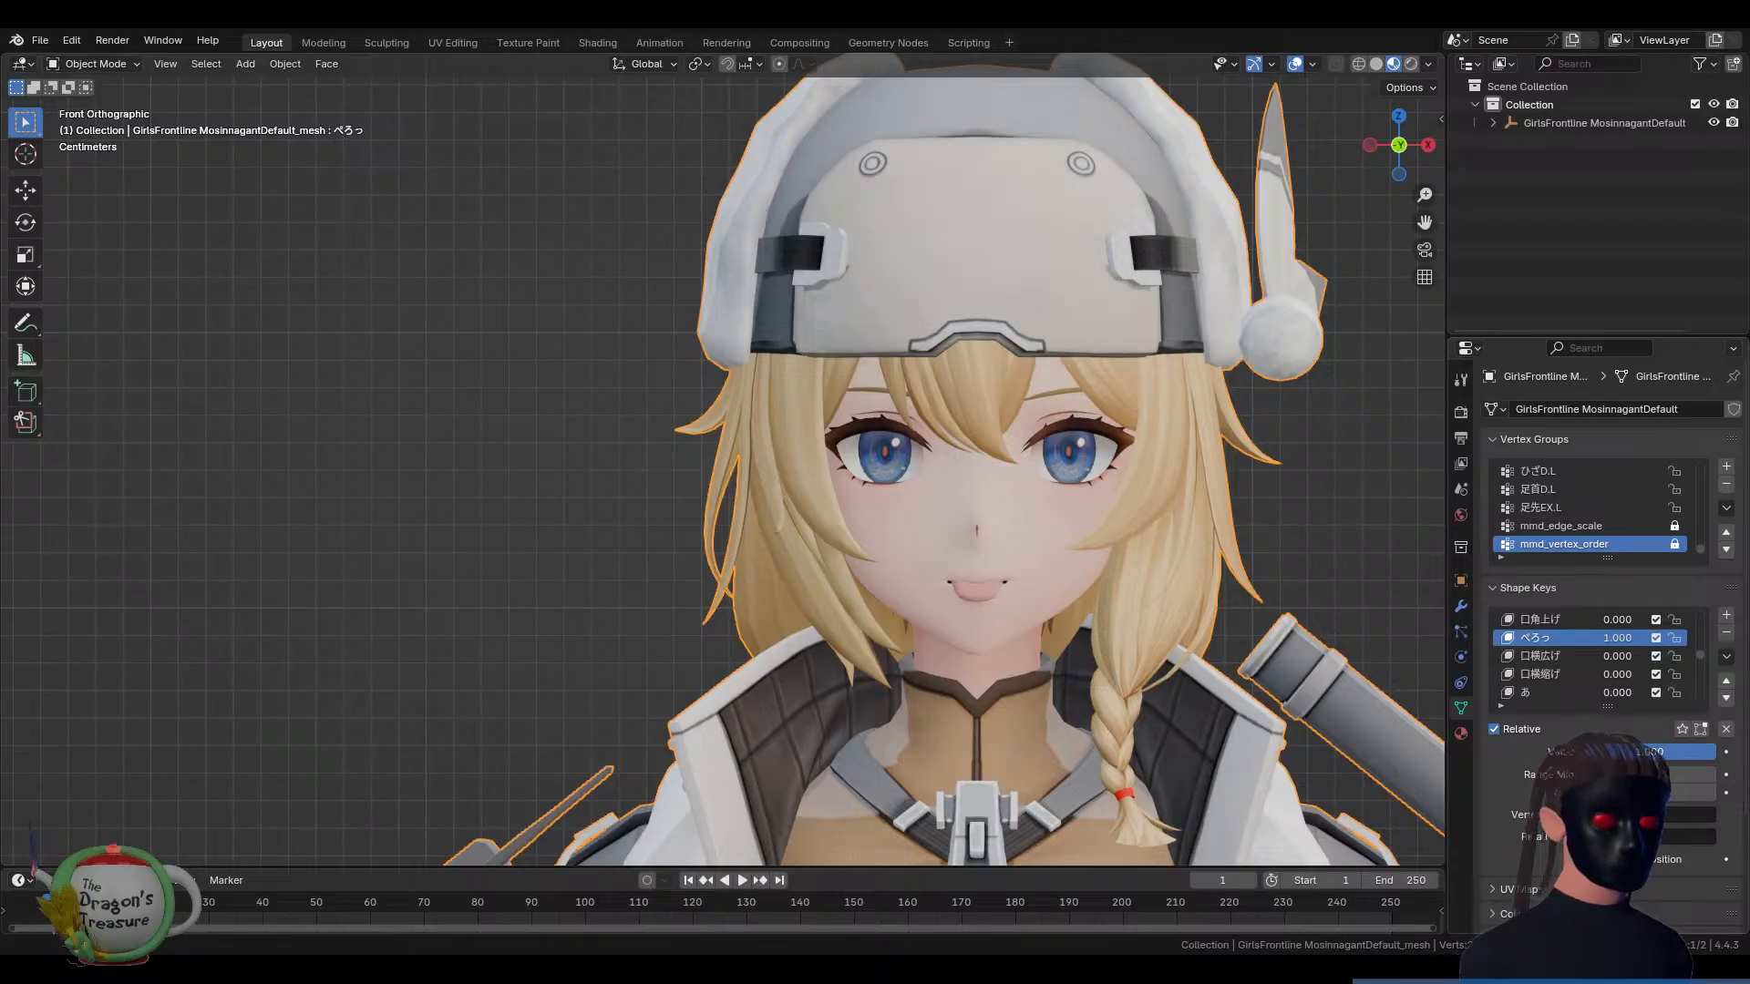
middle_drag(1134, 715, 941, 696)
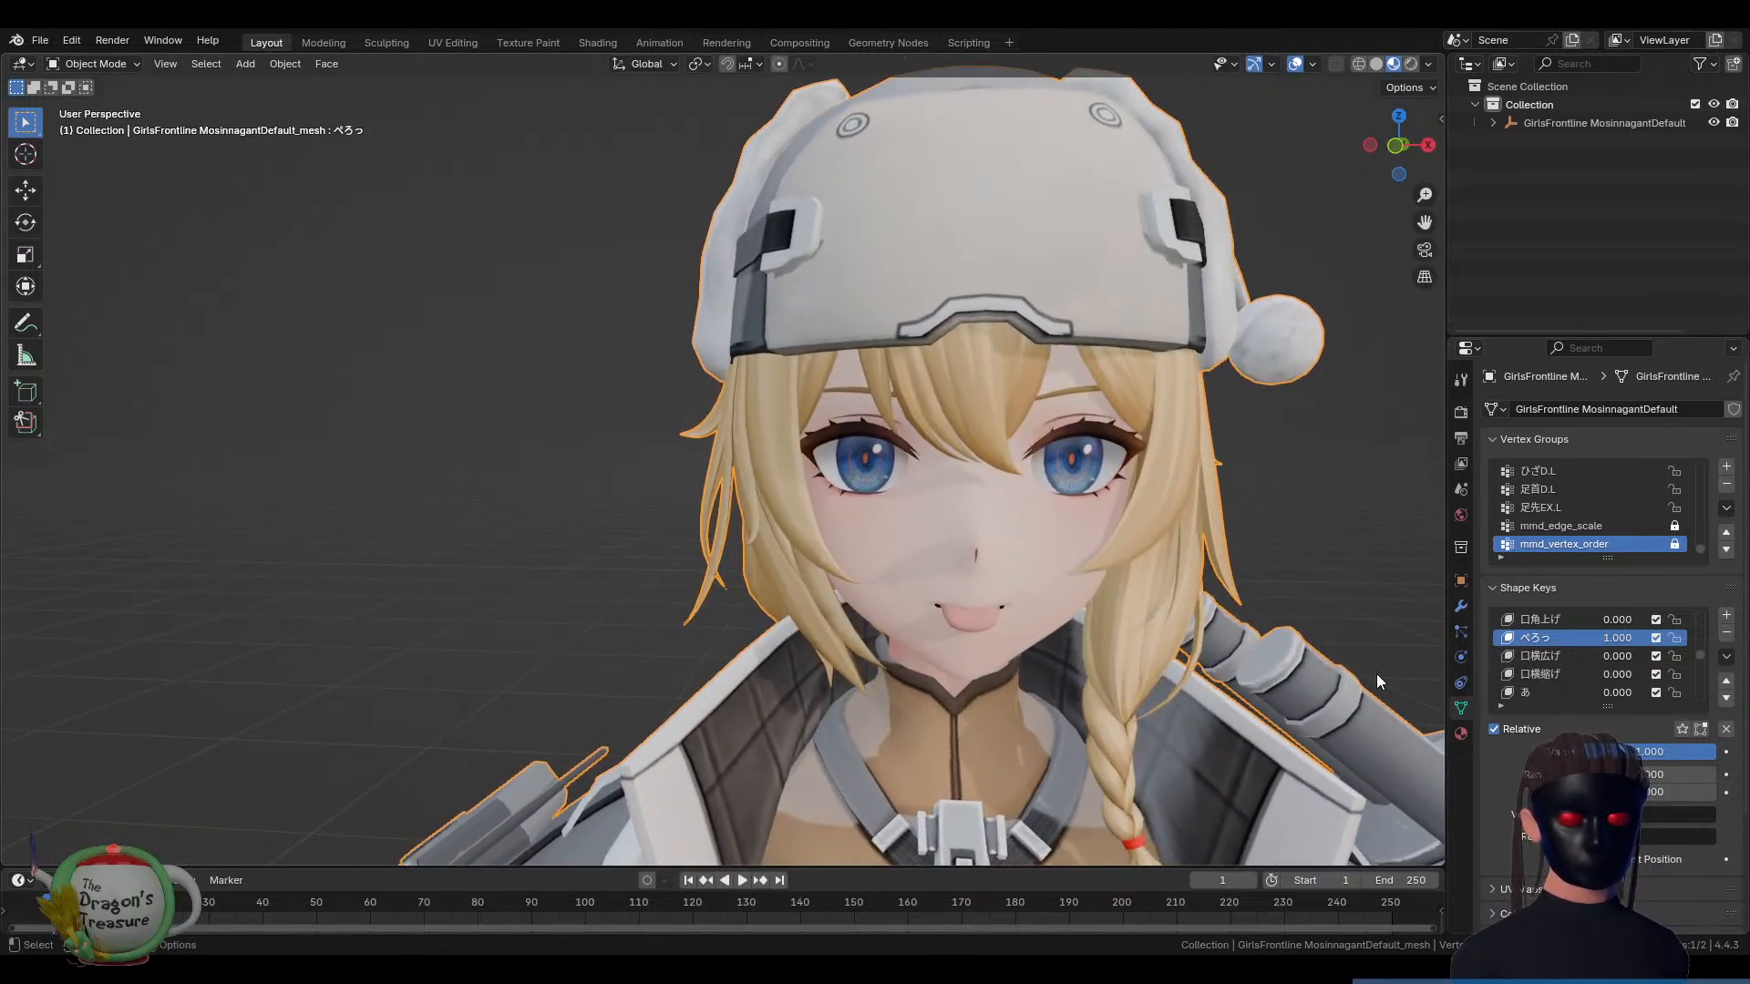
key(BackSpace)
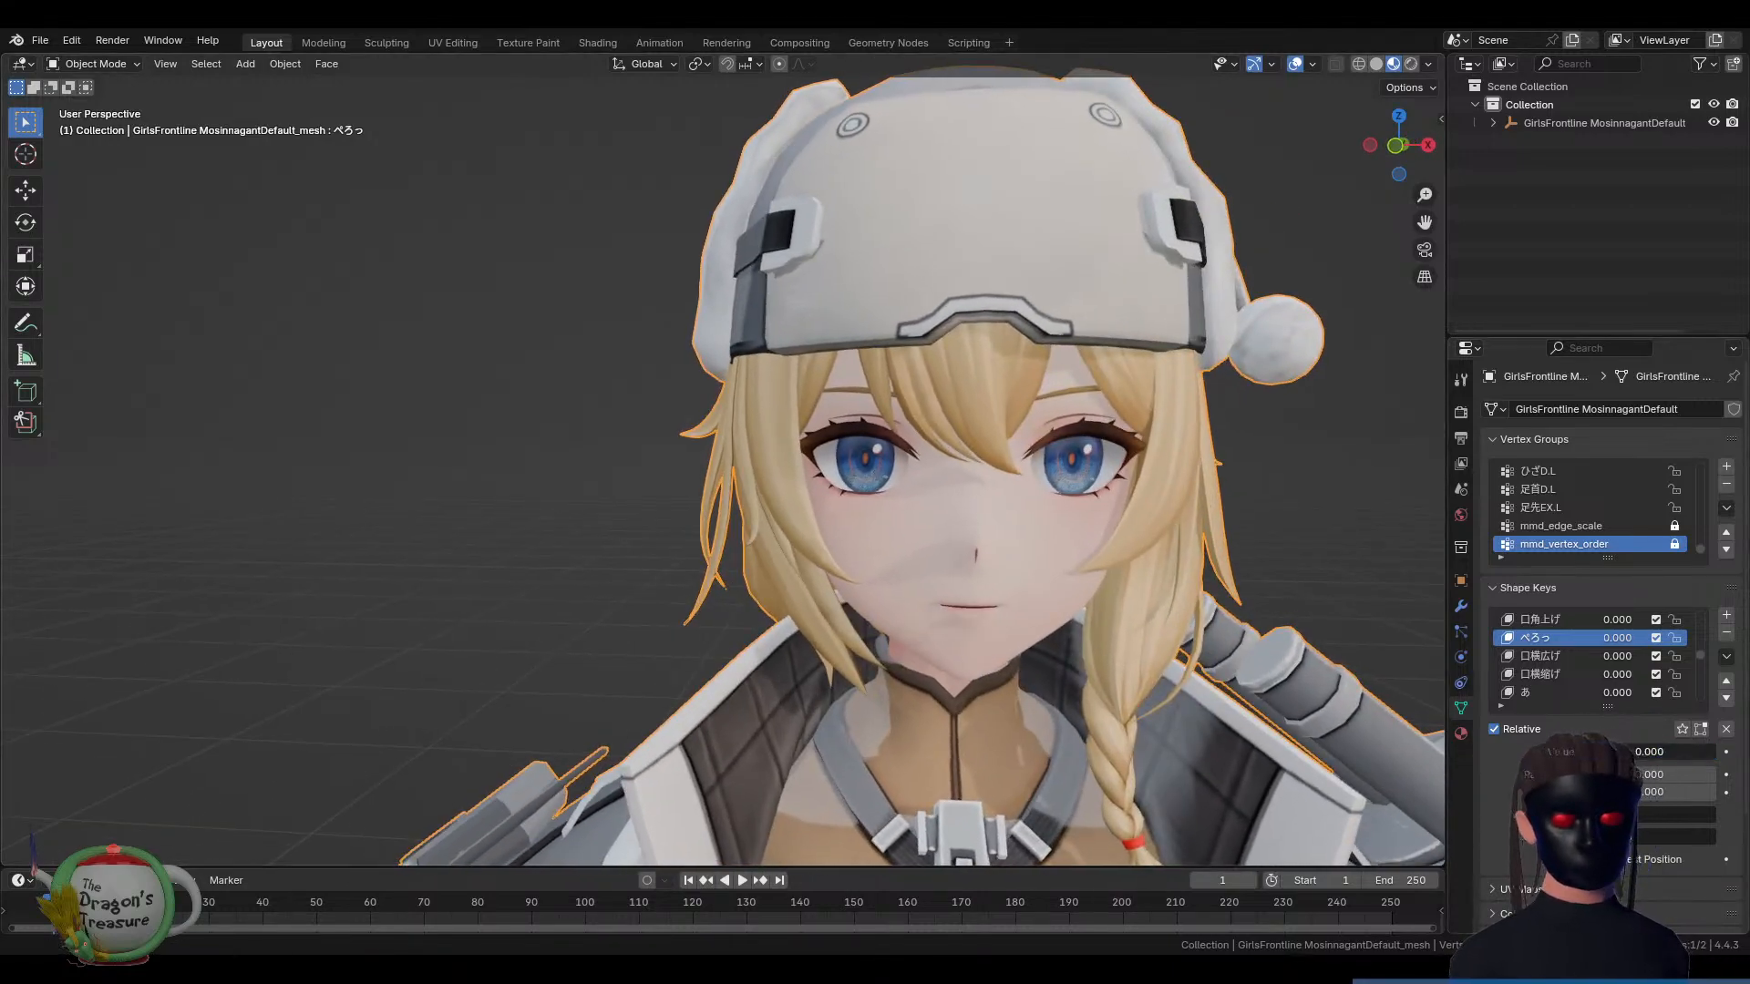
Go through the 口横広げ and あ mouth shape keys, and try the value of the 恐ろしい子! shape key
click(1549, 655)
click(1550, 692)
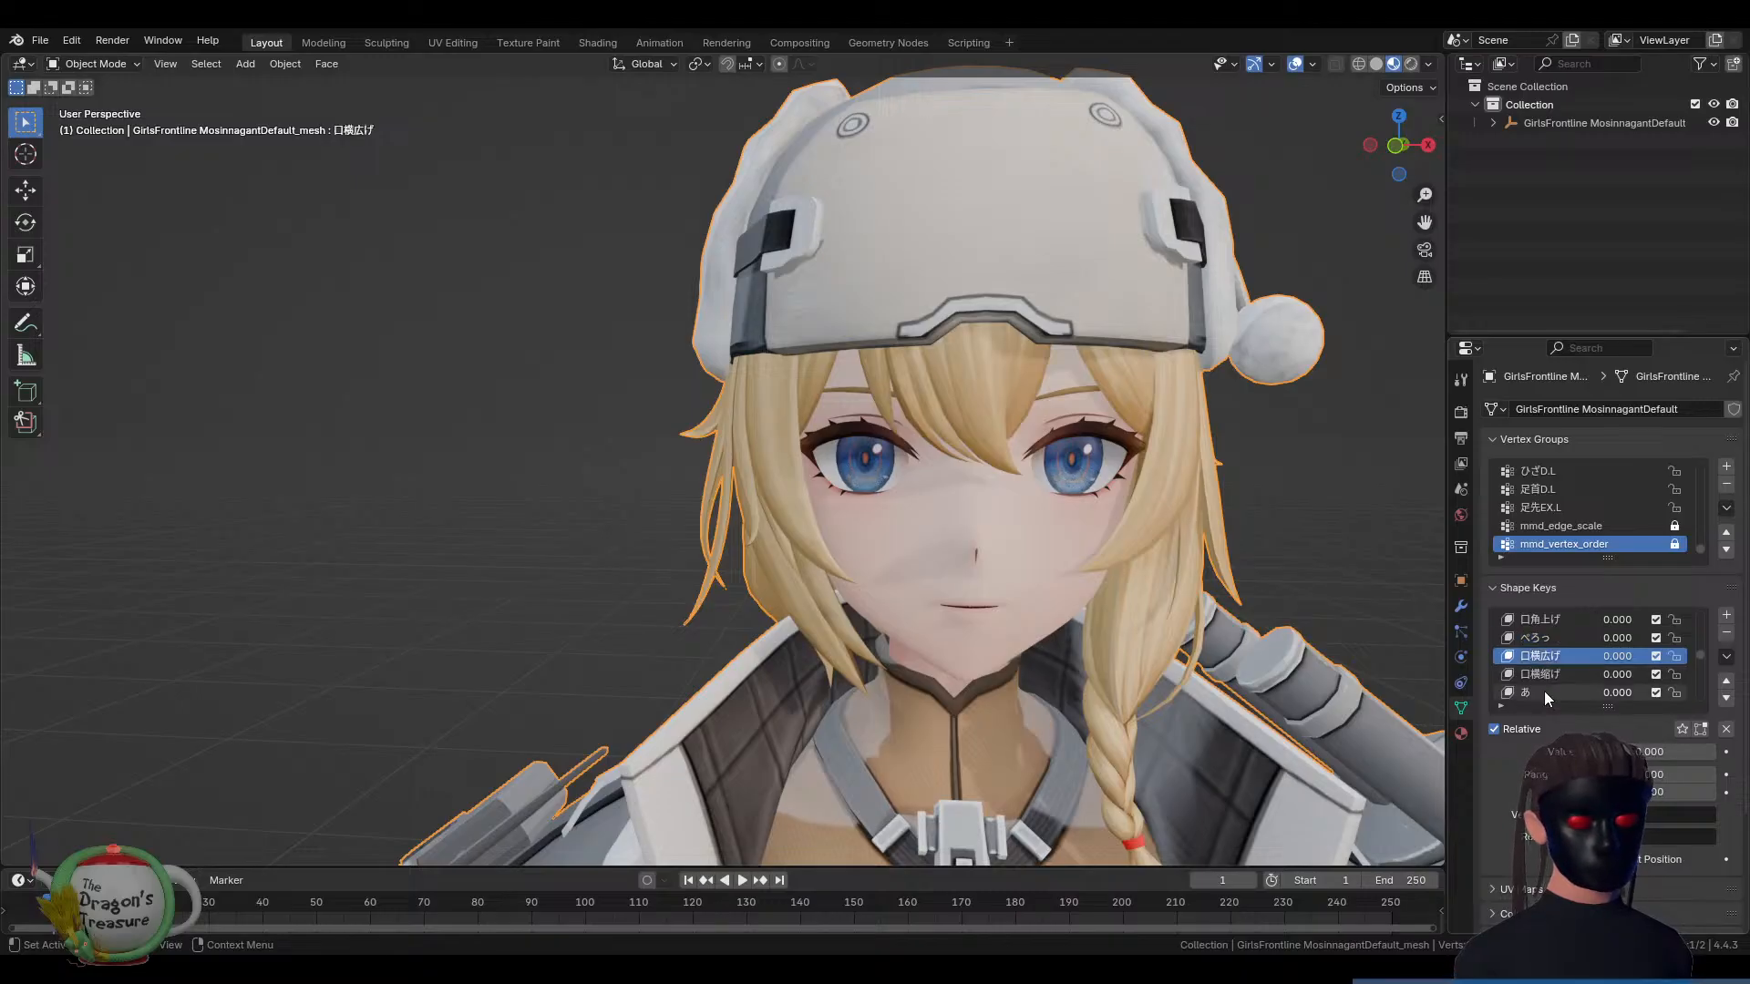
scroll(1549, 692, down, 2)
scroll(1578, 682, down, 5)
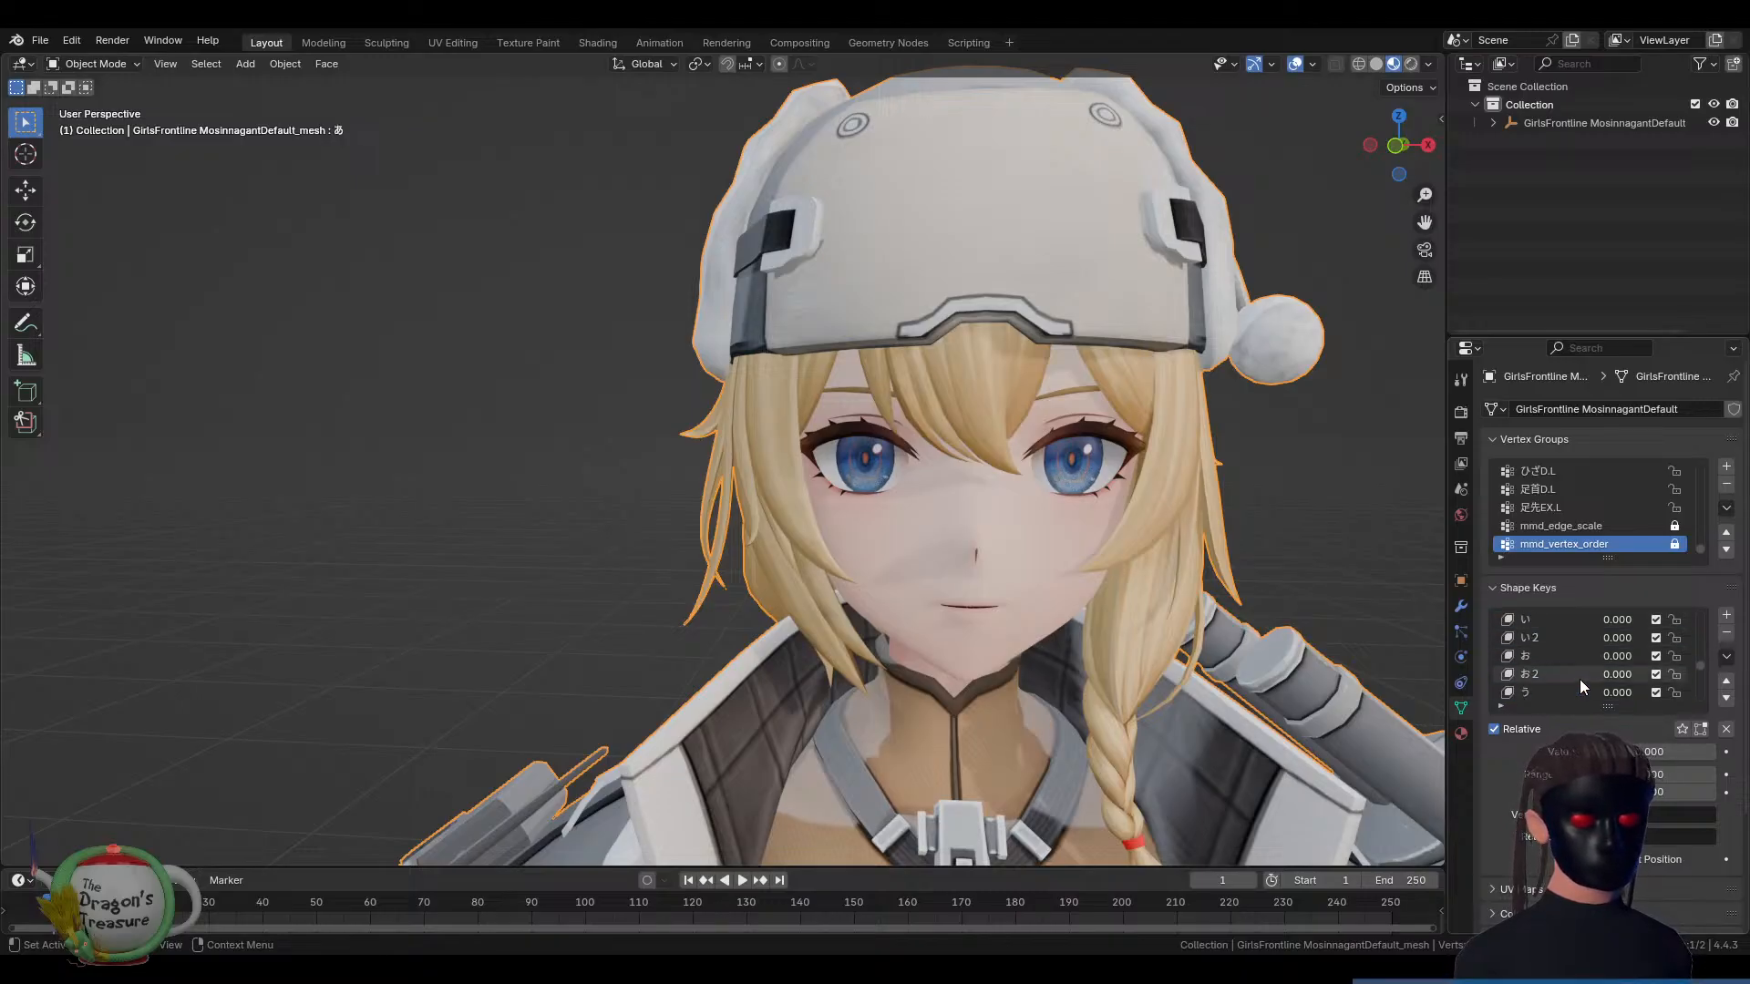
click(1552, 660)
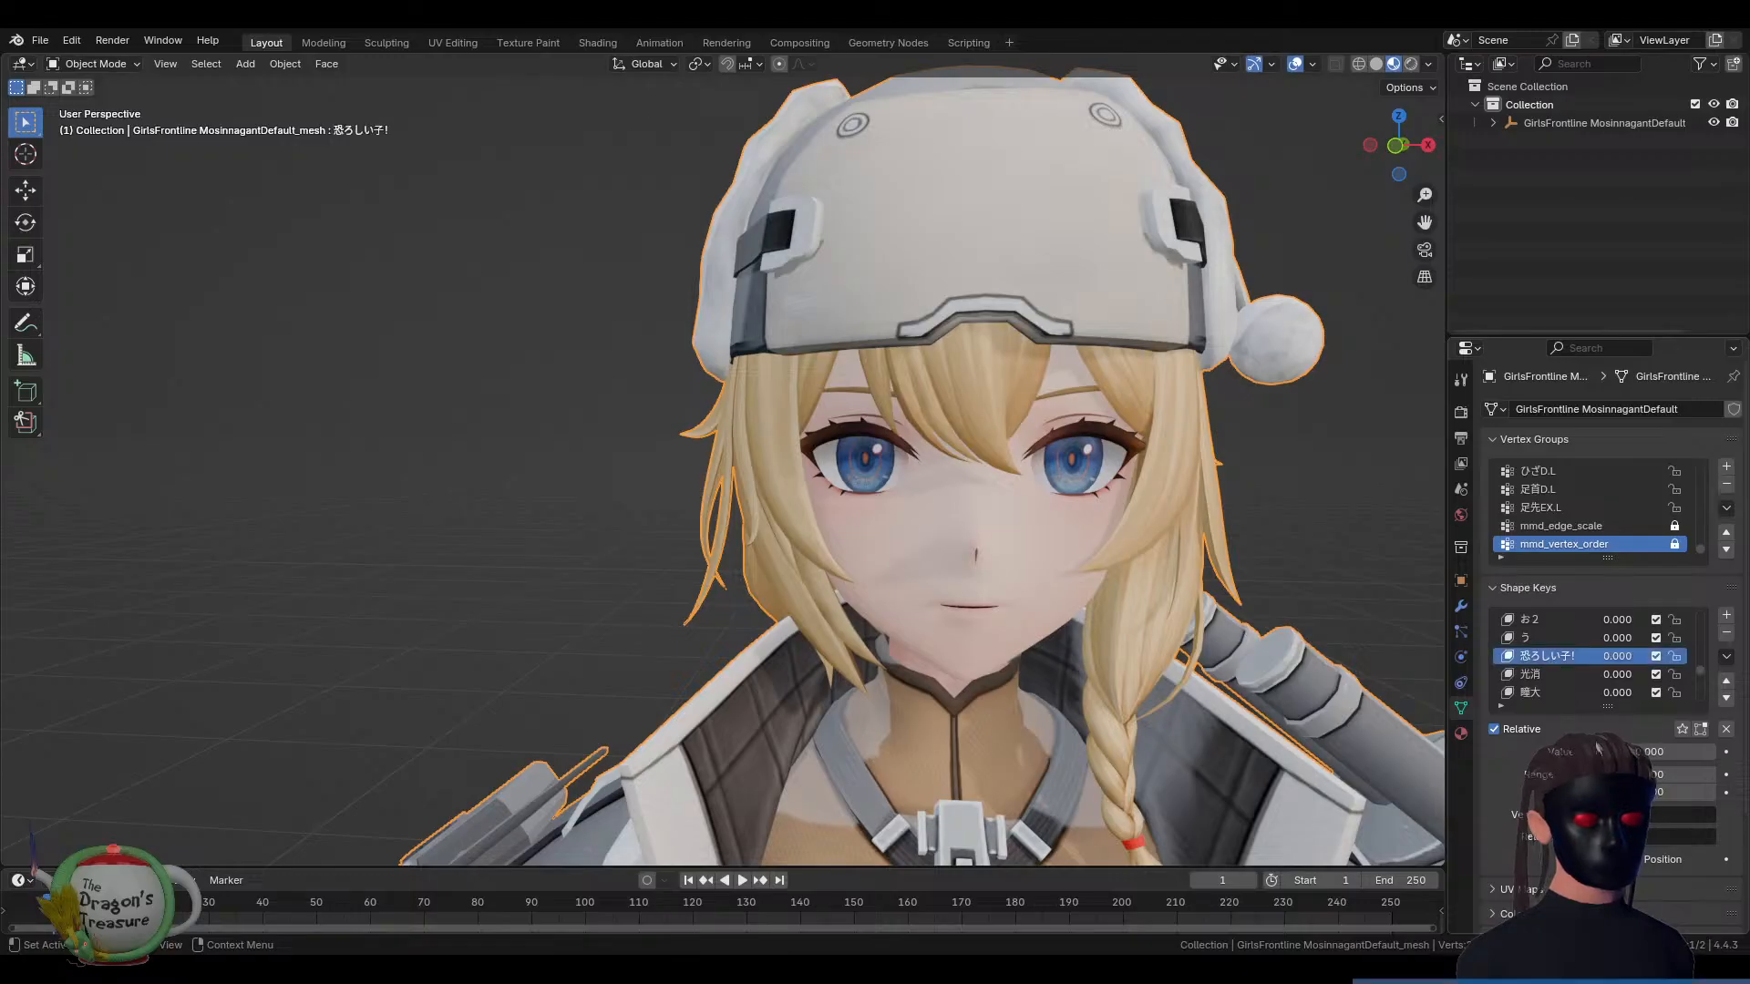
mouse_move(1602, 752)
mouse_down()
mouse_move(1716, 752)
mouse_move(1601, 751)
mouse_up()
Preview the 光消 shape key at 1.000 on the eyes and return its value to 0.000
click(1535, 678)
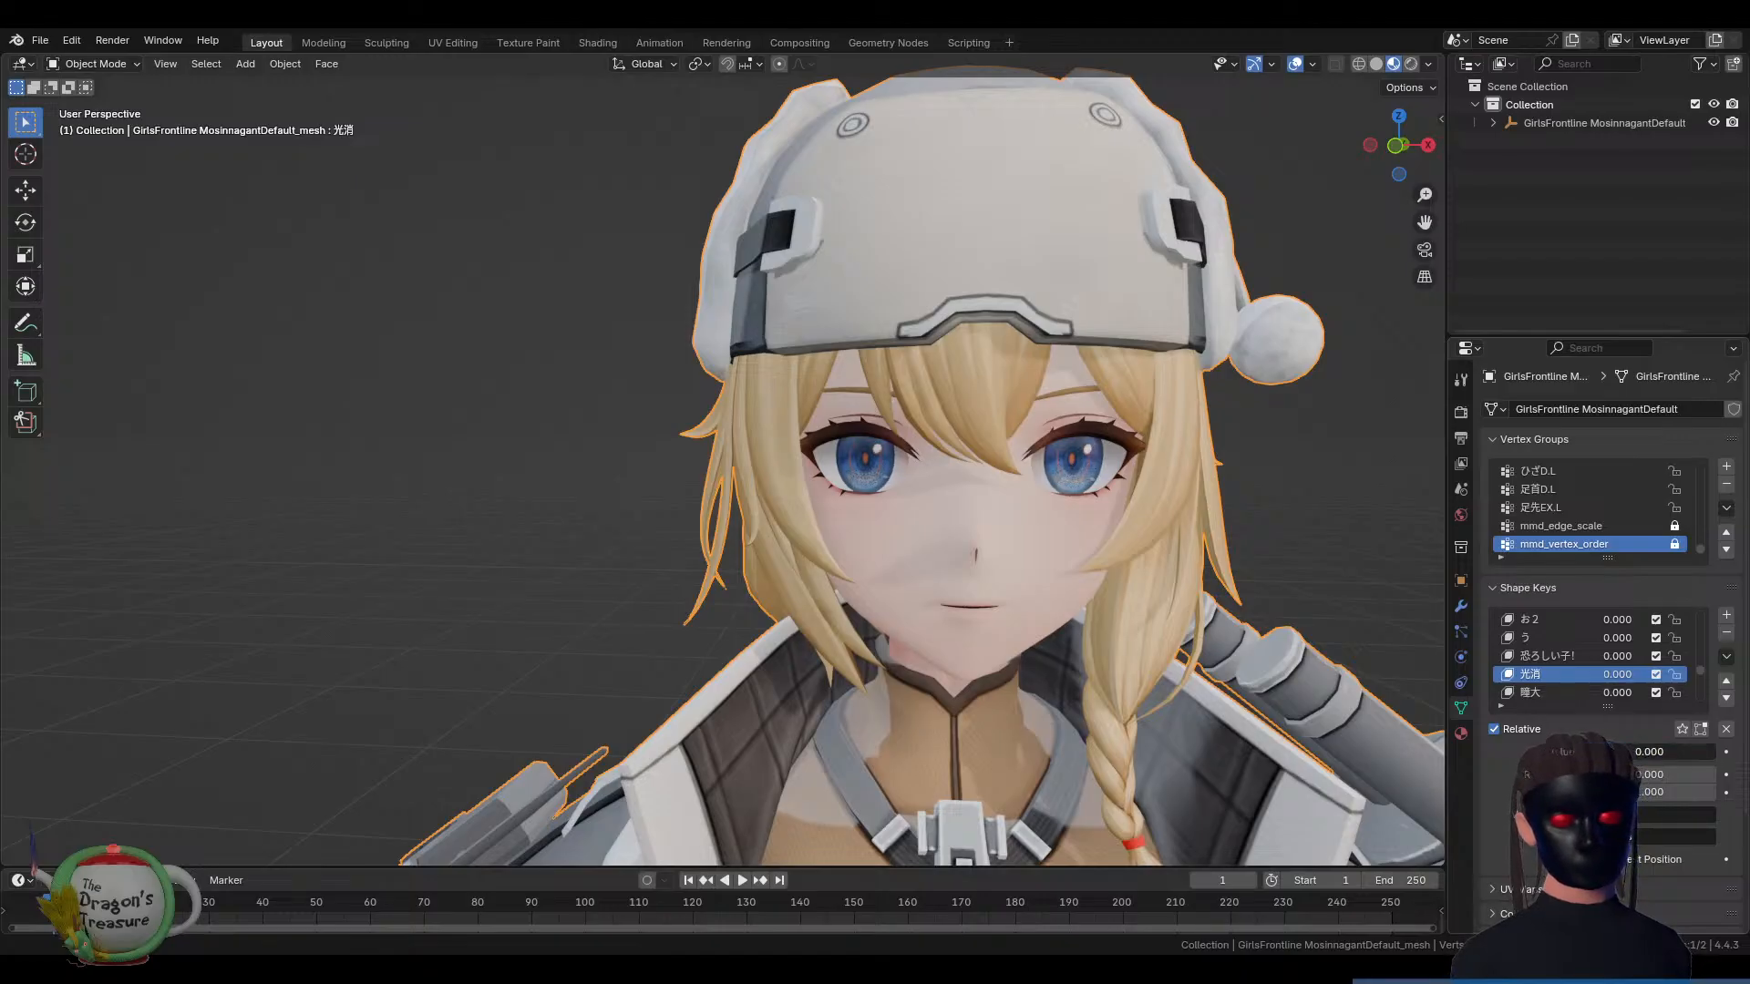
drag(1604, 752, 1716, 752)
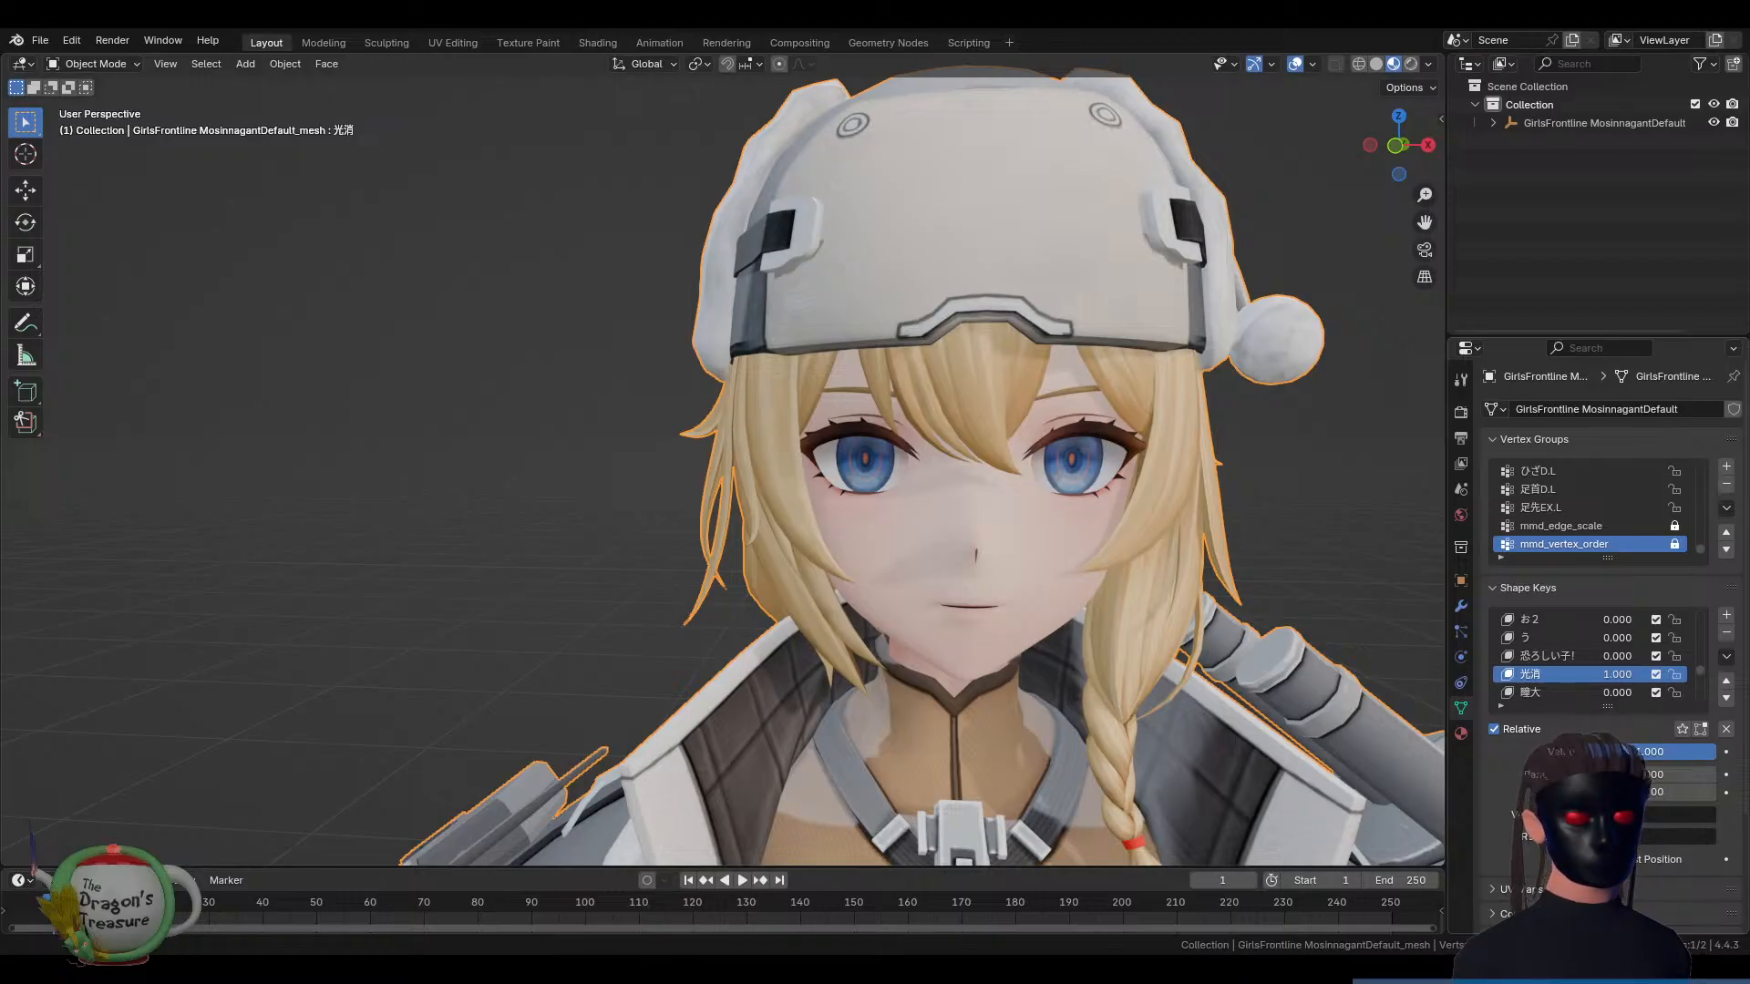
drag(1712, 752, 1586, 752)
Go through the 瞳大 pupil shape keys, and preview 瞳小 at 1.000 before returning it to 0.000
click(1540, 693)
scroll(1583, 668, down, 3)
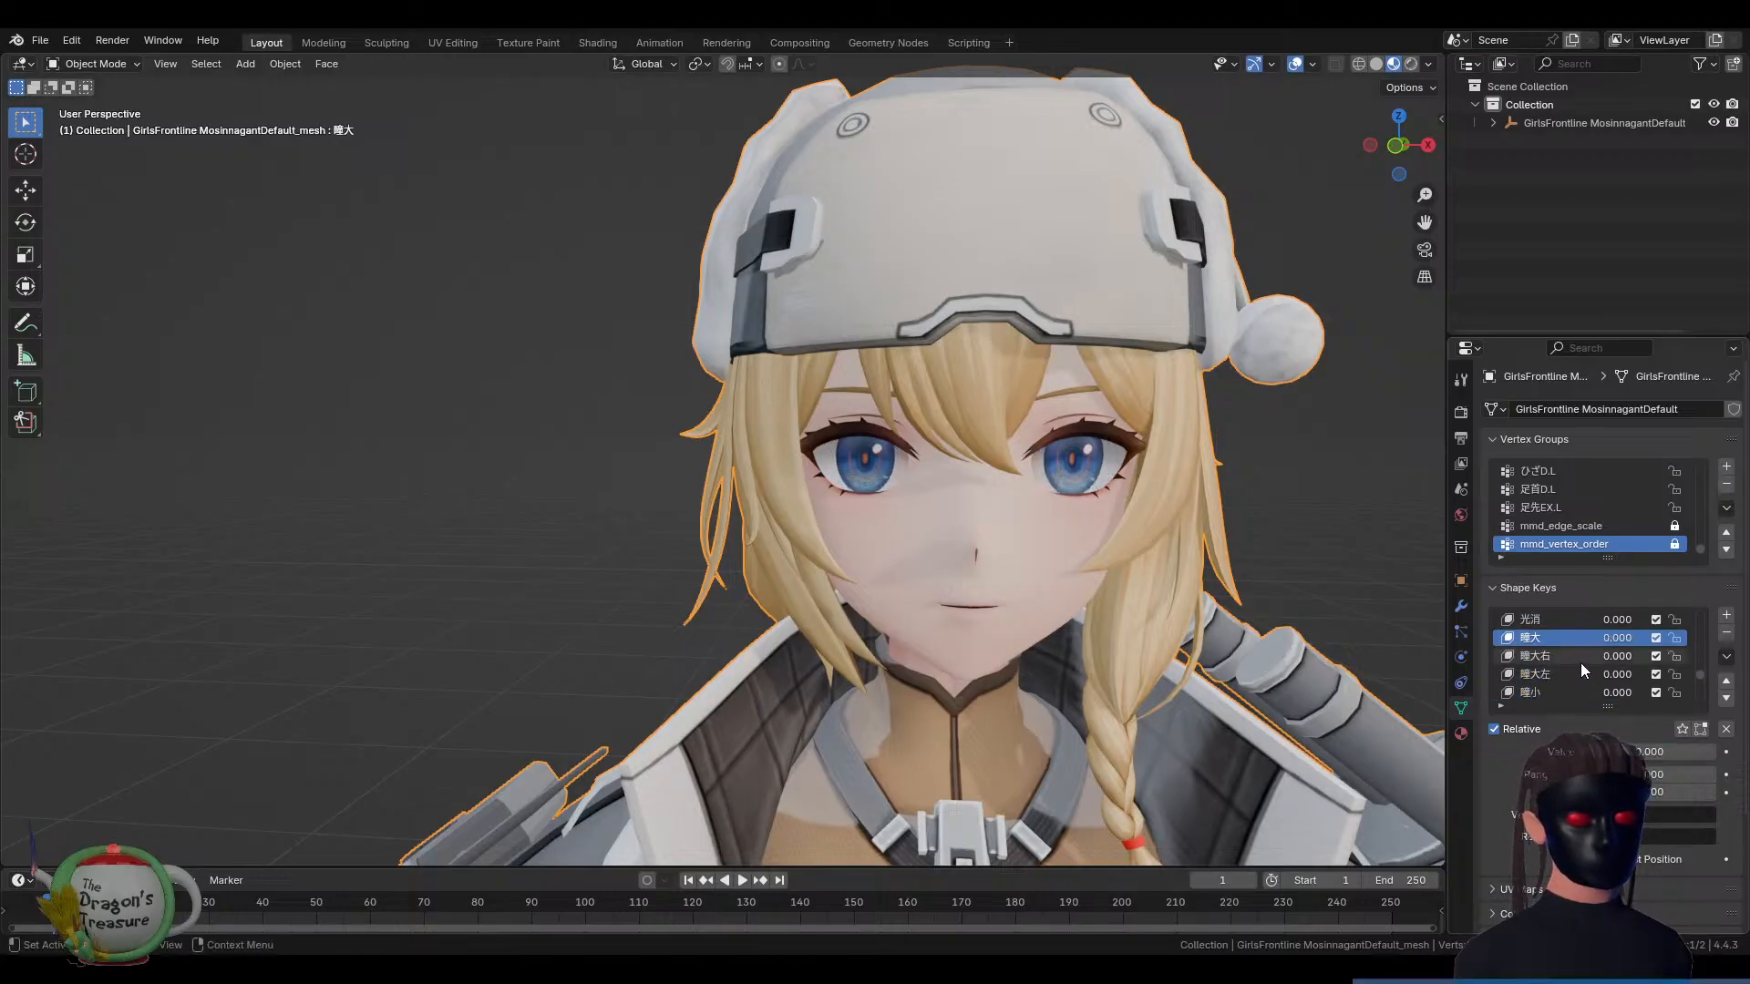
click(1578, 663)
click(1567, 693)
drag(1585, 752, 1715, 752)
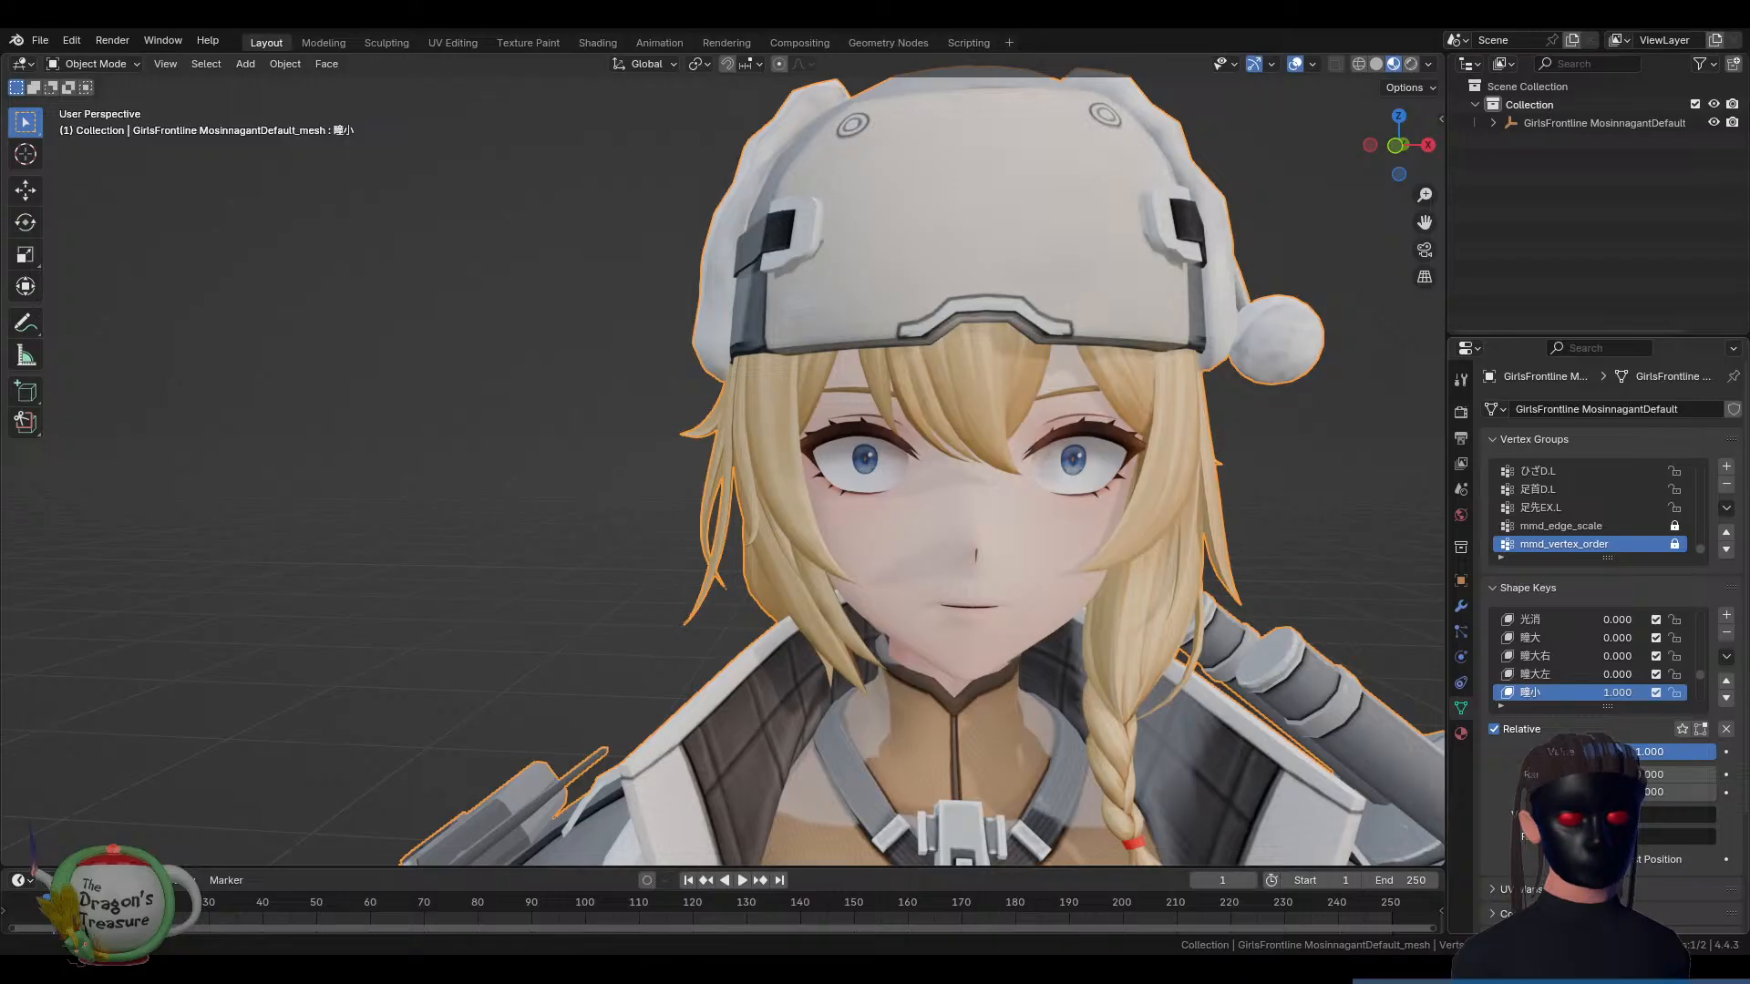
drag(1713, 752, 1585, 752)
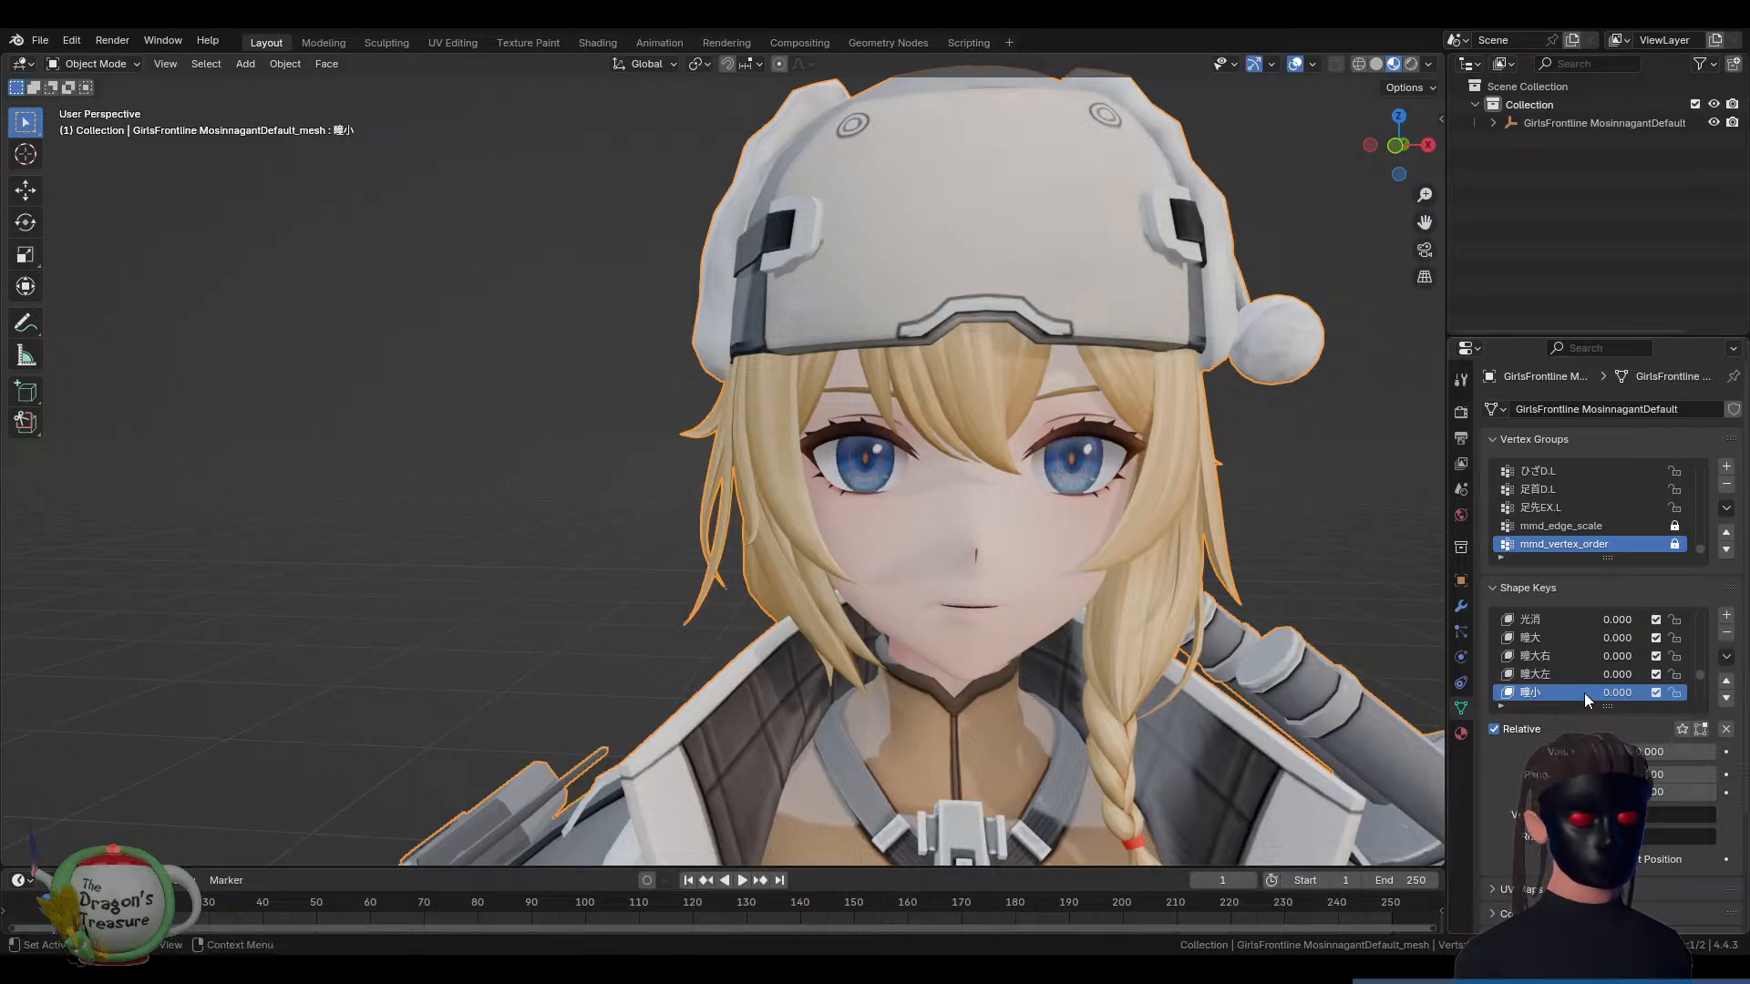
Try the value of the 歯無し shape key on the face and return it to 0.000
scroll(1585, 685, down, 3)
scroll(1584, 676, down, 1)
click(1561, 674)
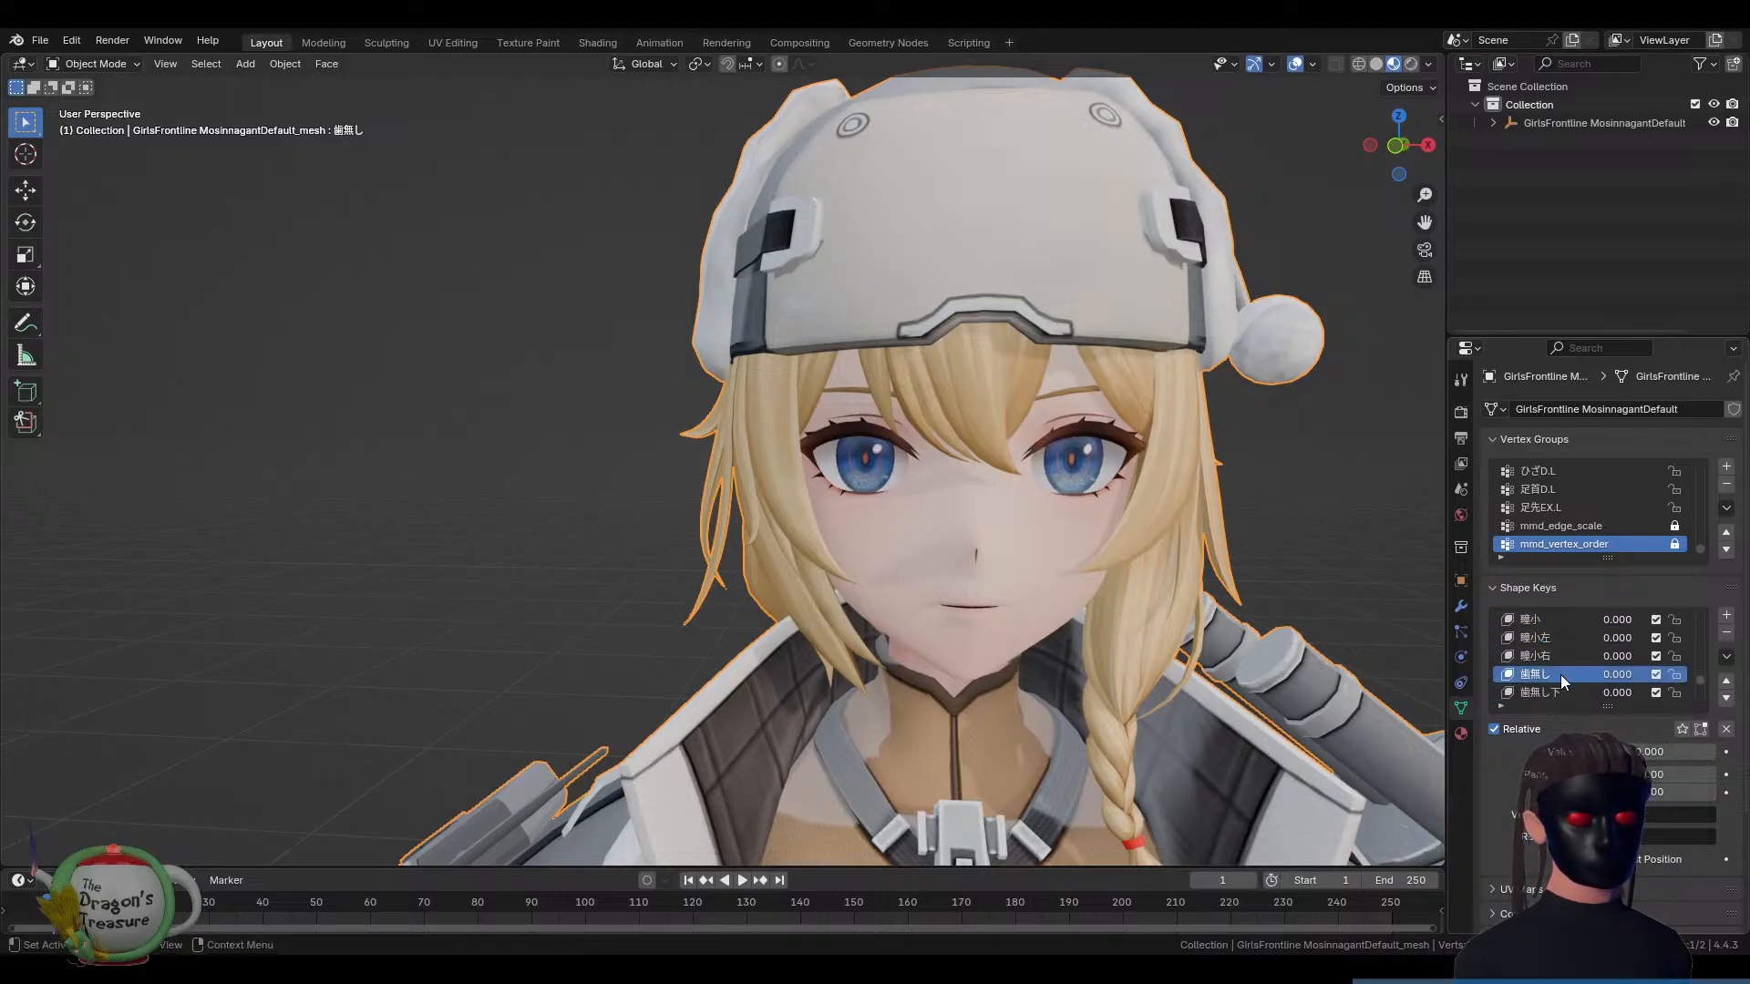
drag(1586, 752, 1699, 752)
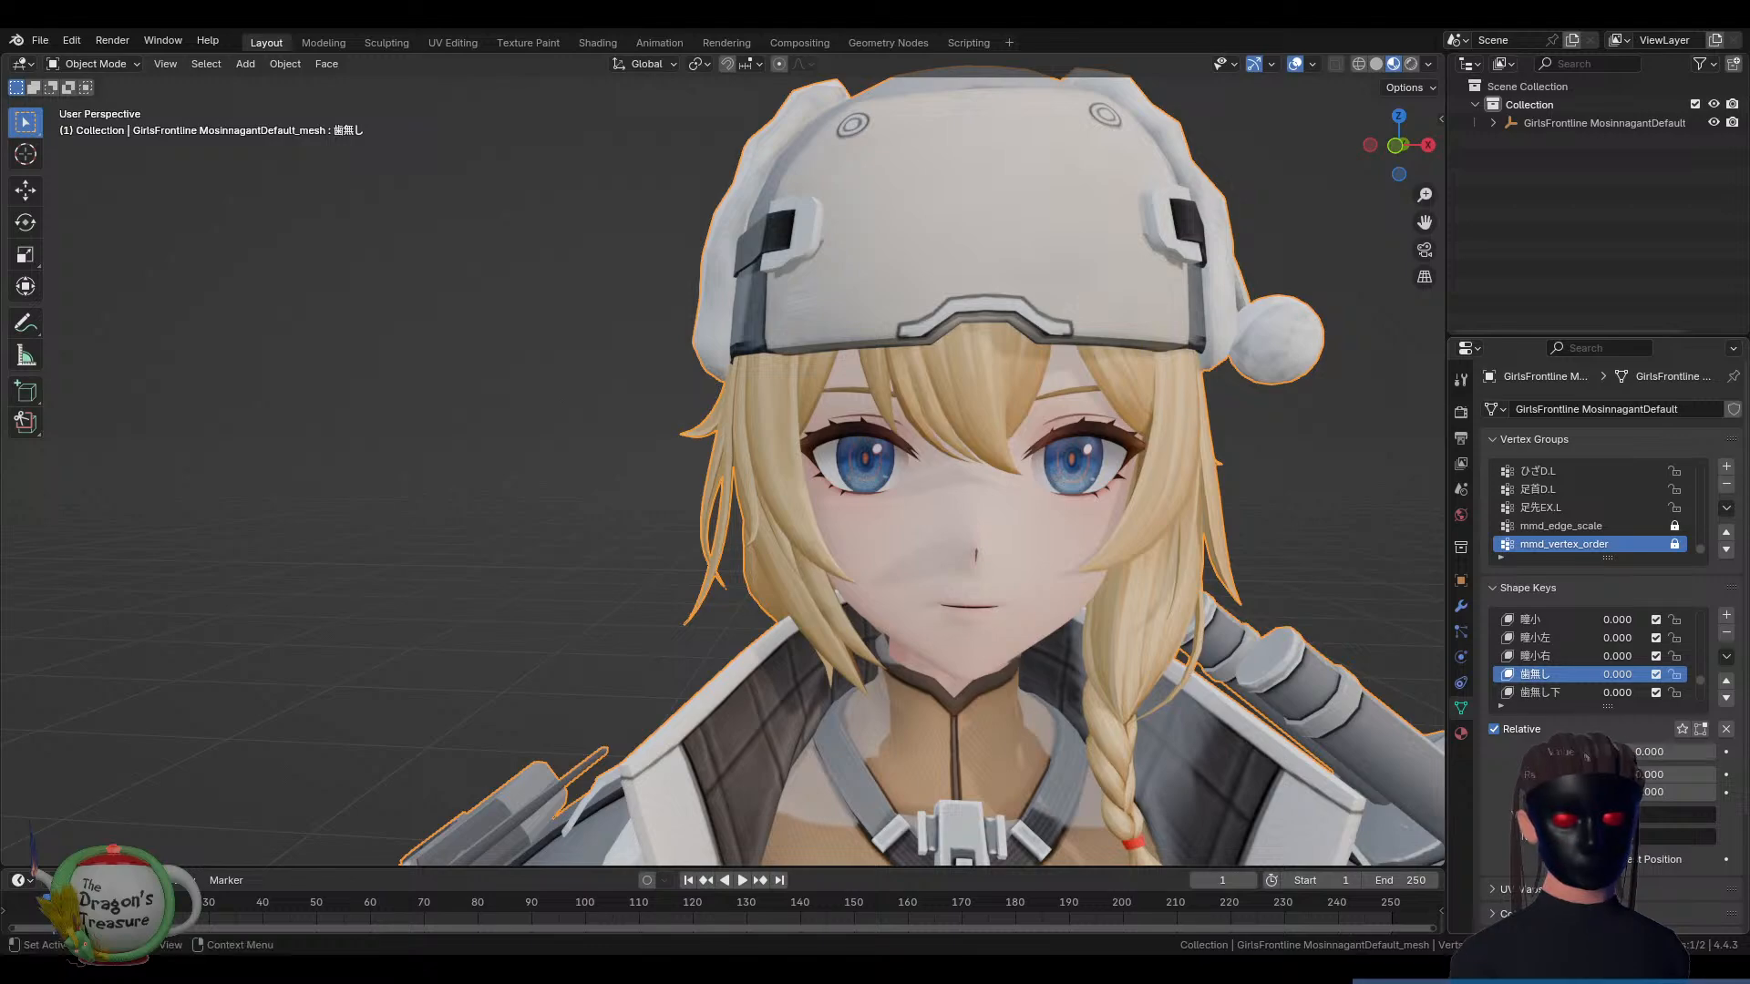
Try the value of the 照れ shape key, return it to 0.000, and go through the 涙 and 汗 shape keys
scroll(1593, 686, down, 3)
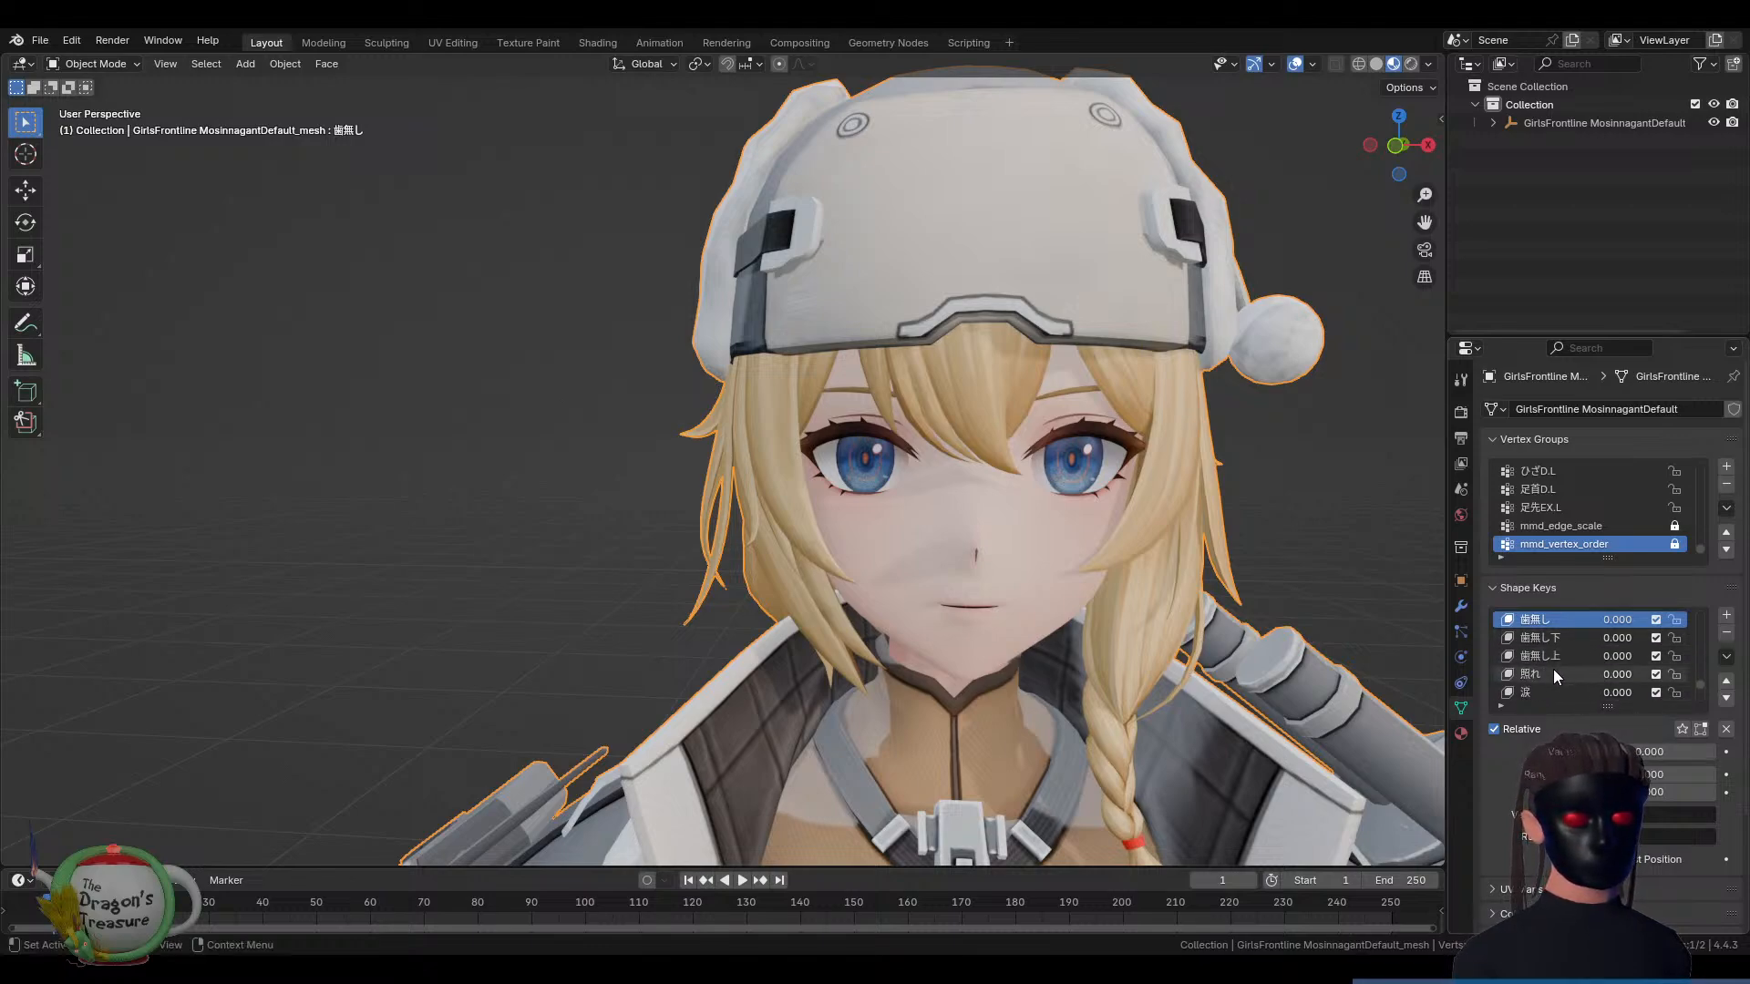
click(1545, 674)
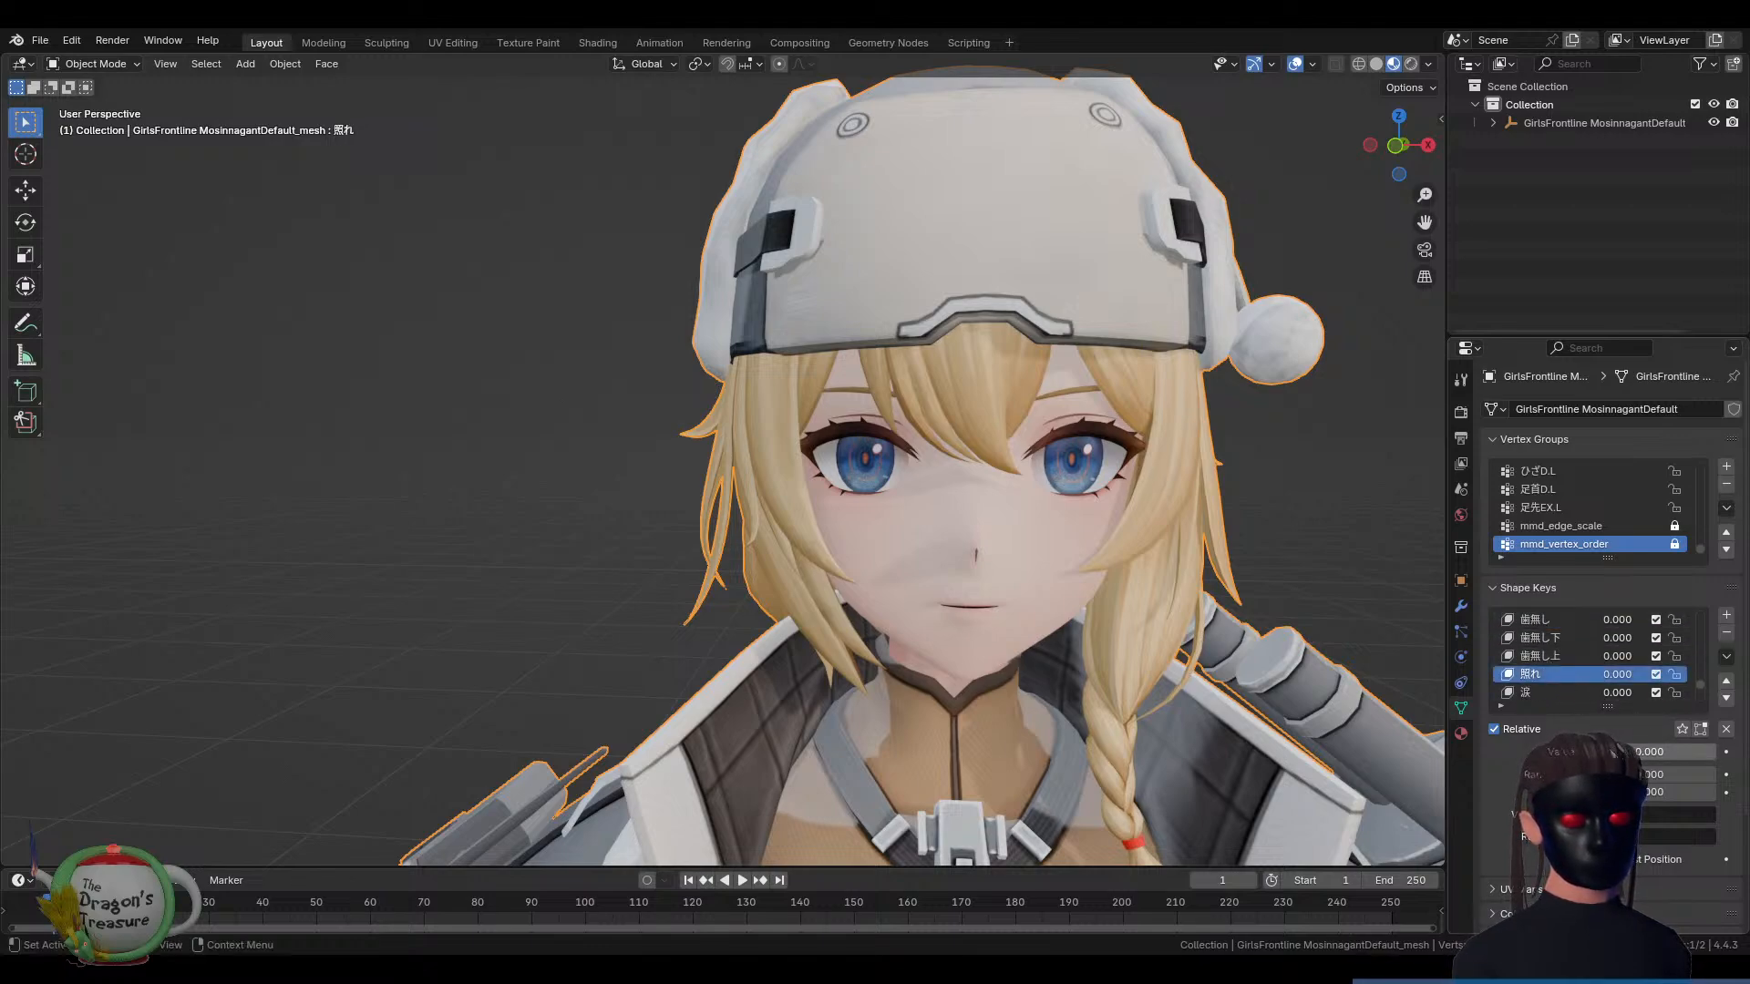
mouse_move(1611, 751)
mouse_down()
mouse_move(1713, 751)
mouse_move(1549, 751)
mouse_move(1714, 751)
mouse_move(1586, 751)
mouse_up()
click(1544, 693)
scroll(1582, 660, down, 3)
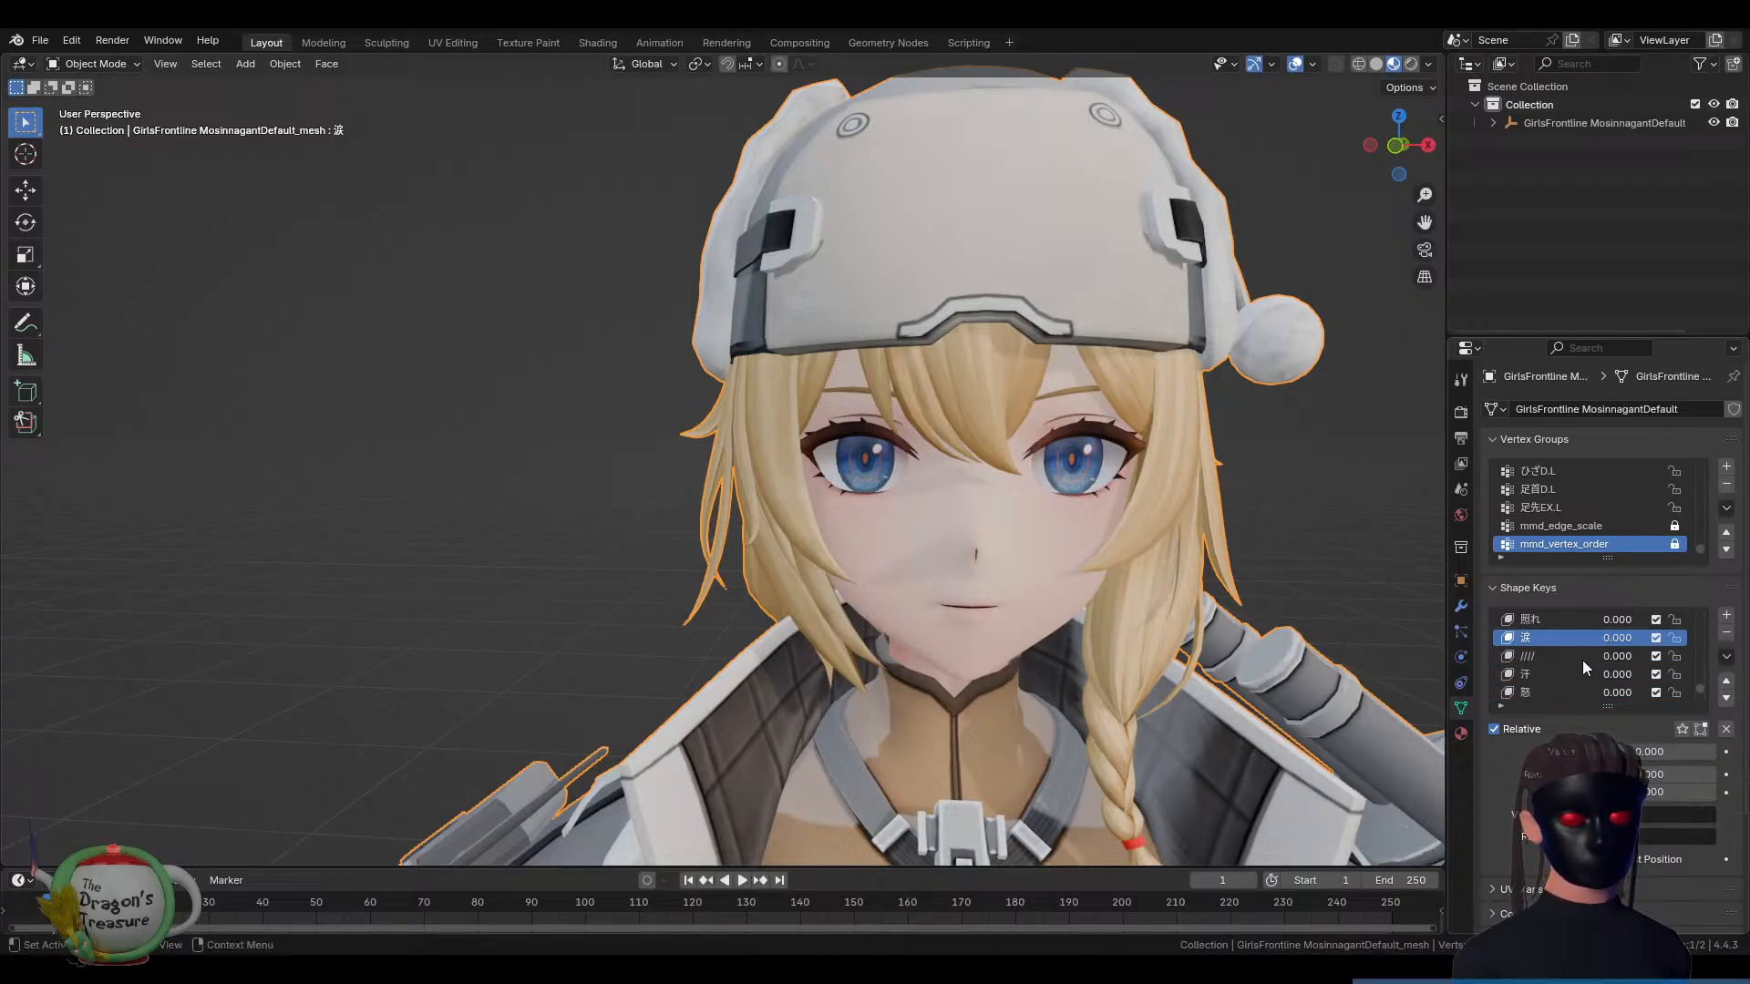
click(1549, 676)
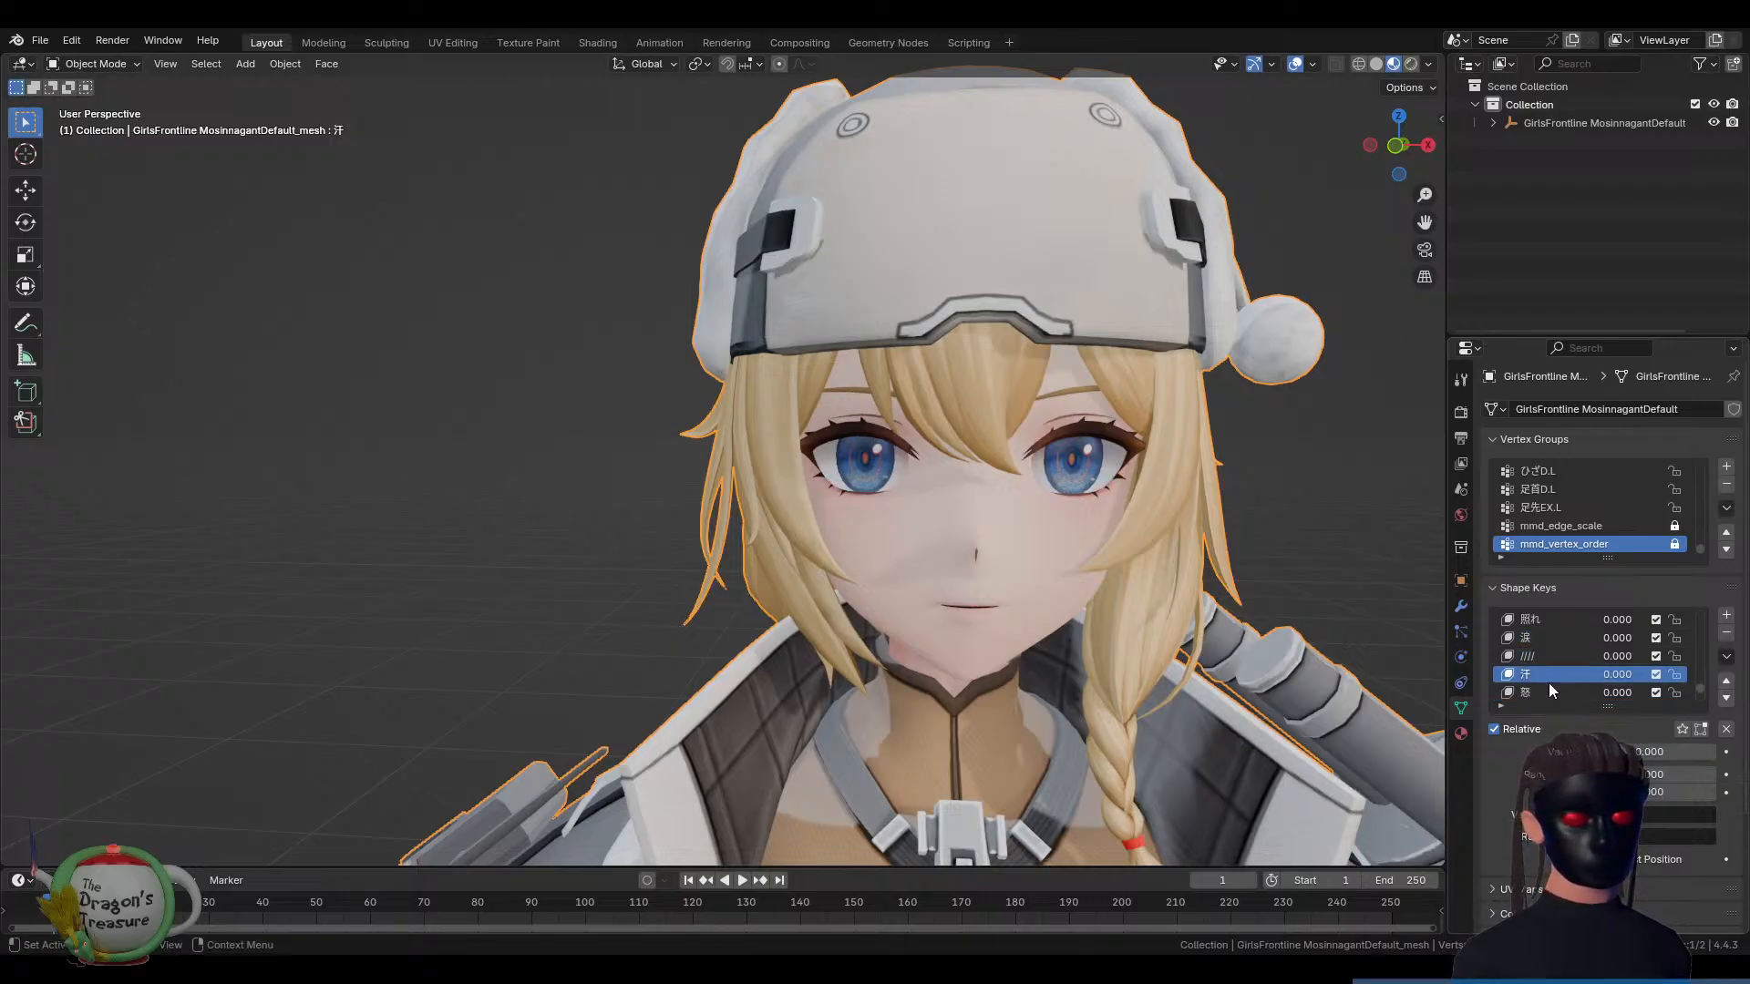
Preview the @.@ shape key at 0.999 on the eyes and reset its value to 0.000
mouse_move(1590, 751)
mouse_down()
mouse_move(1713, 751)
mouse_move(1591, 751)
mouse_up()
click(1549, 692)
scroll(1563, 680, down, 4)
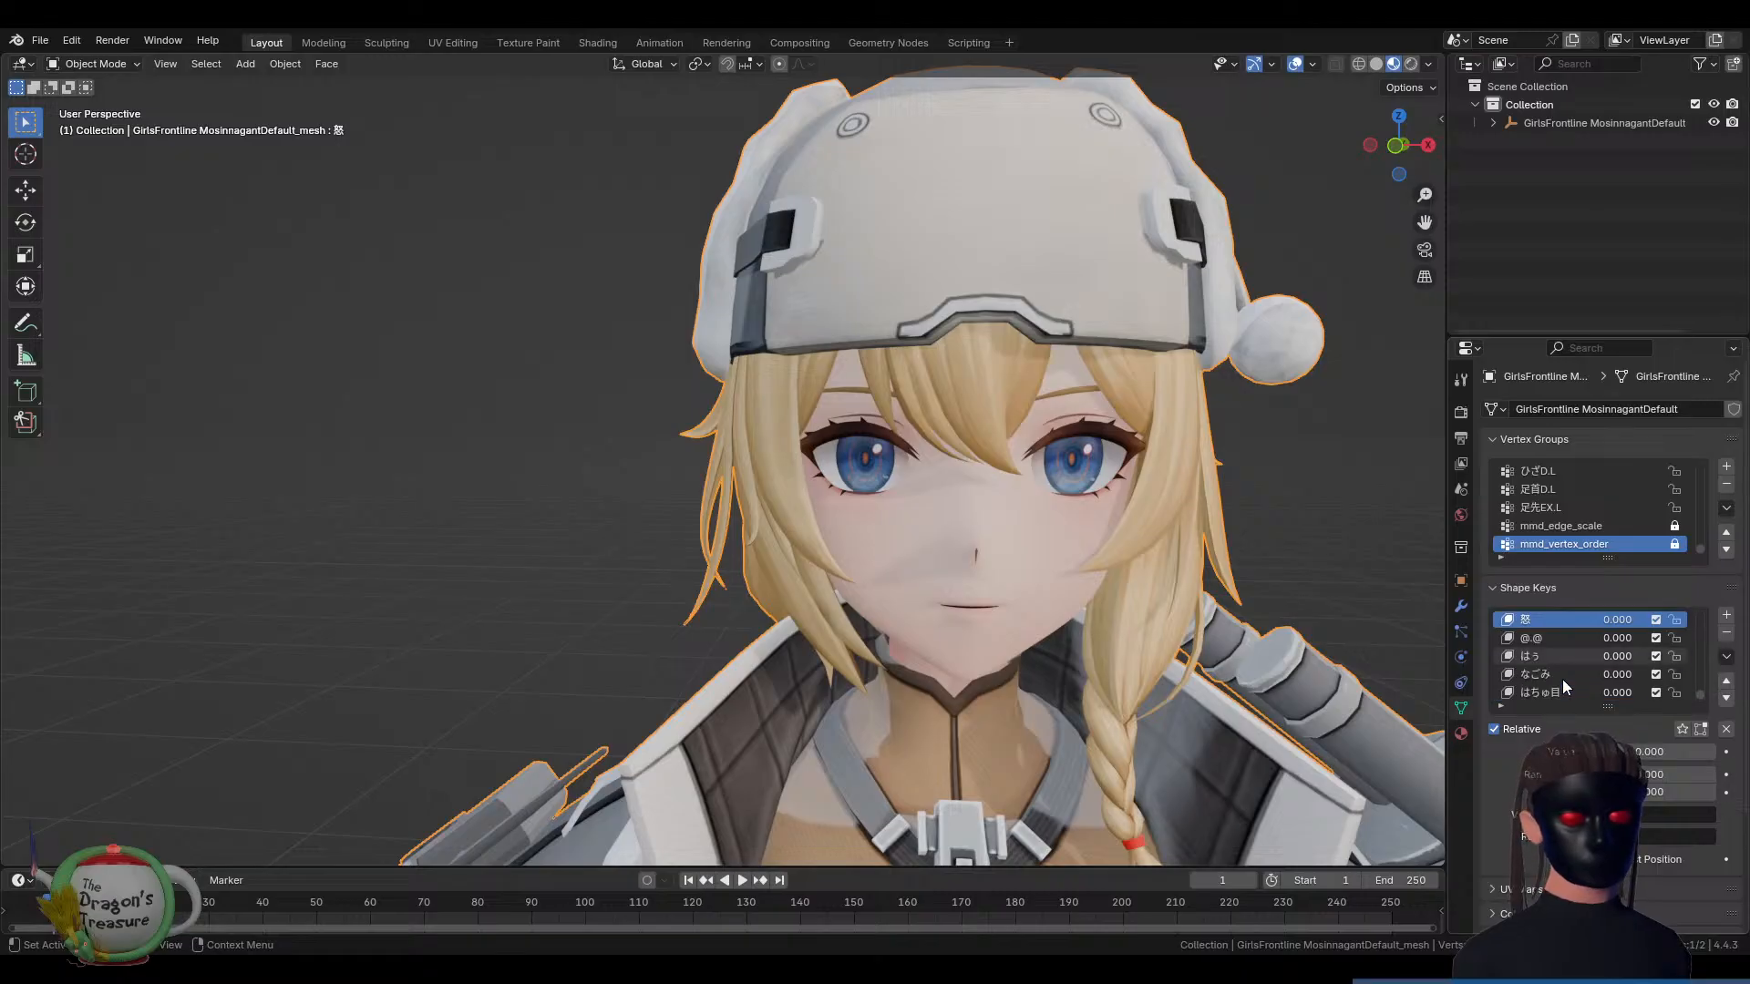
click(1552, 638)
double_click(1661, 752)
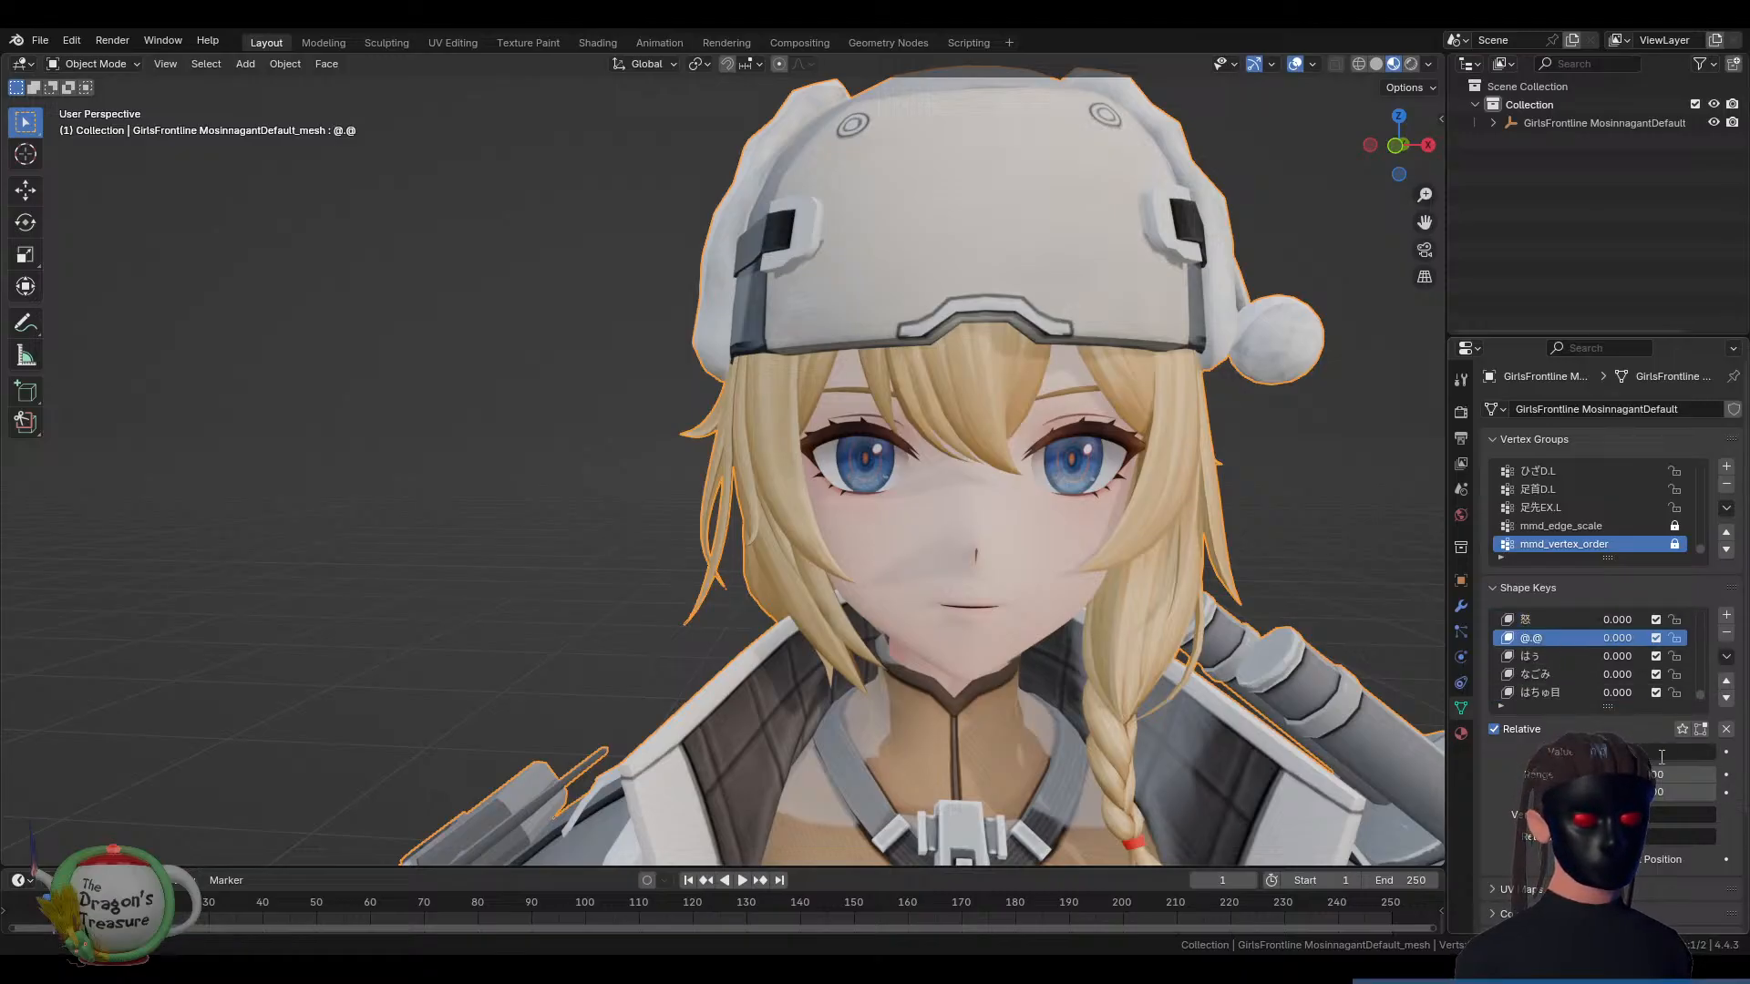
text(0.999)
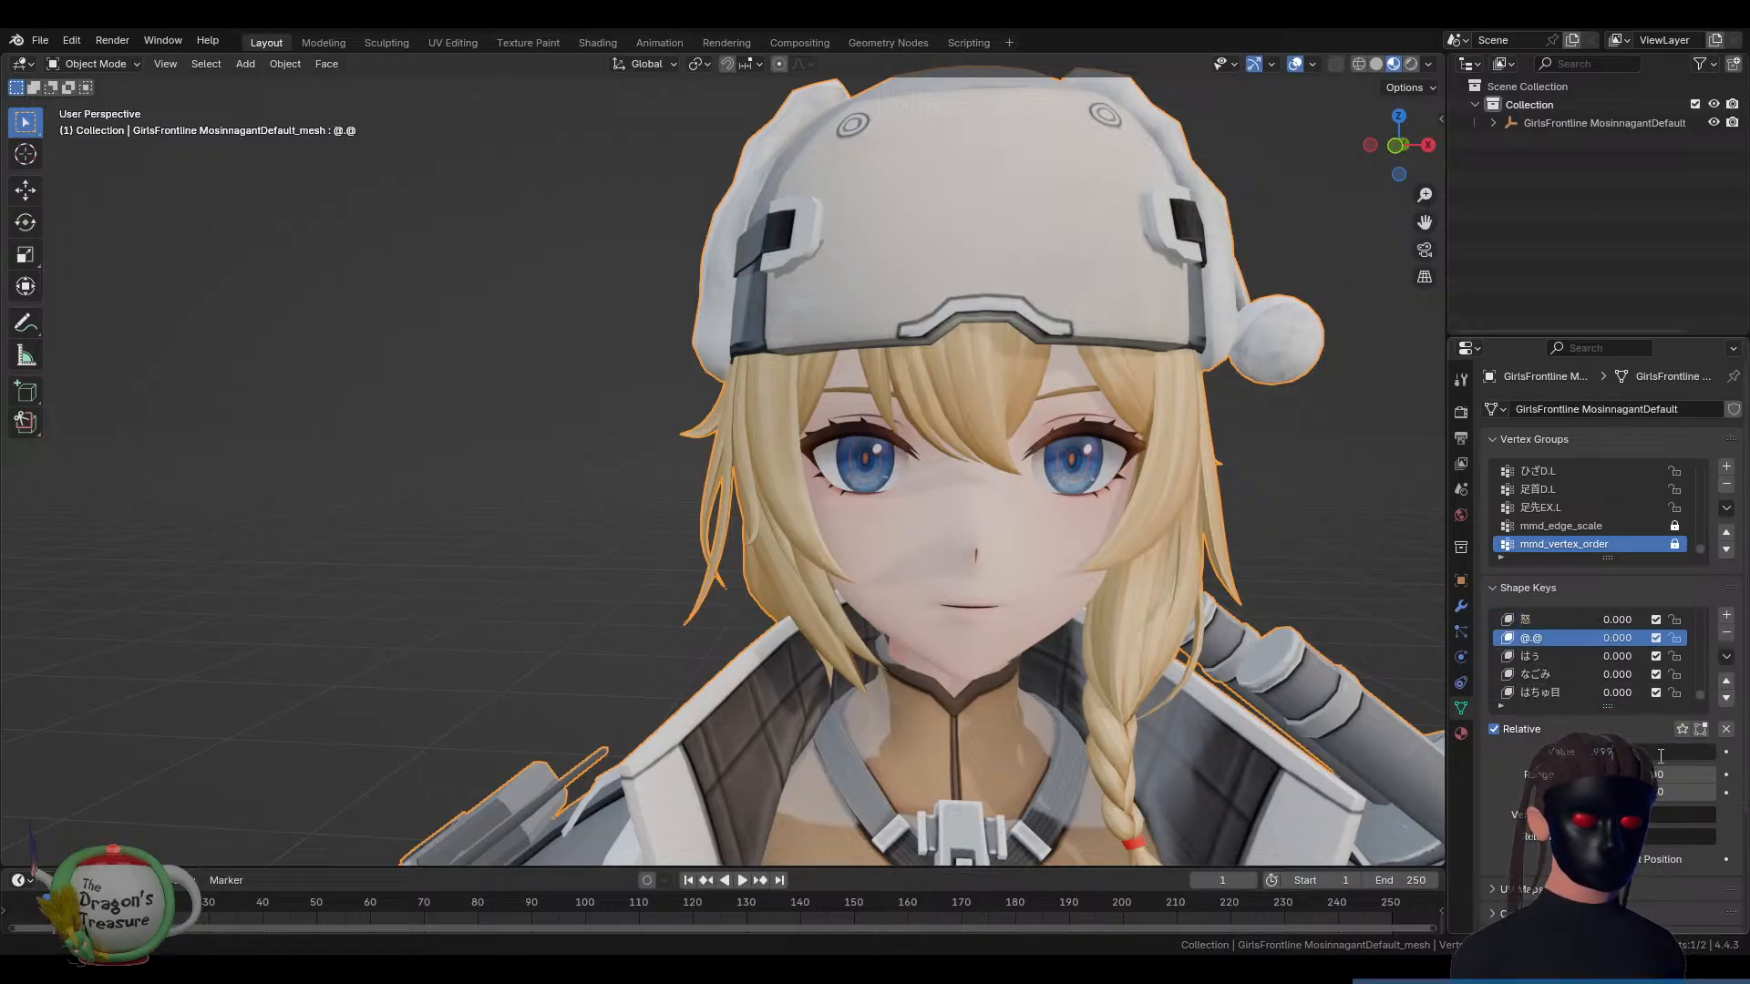
key(Return)
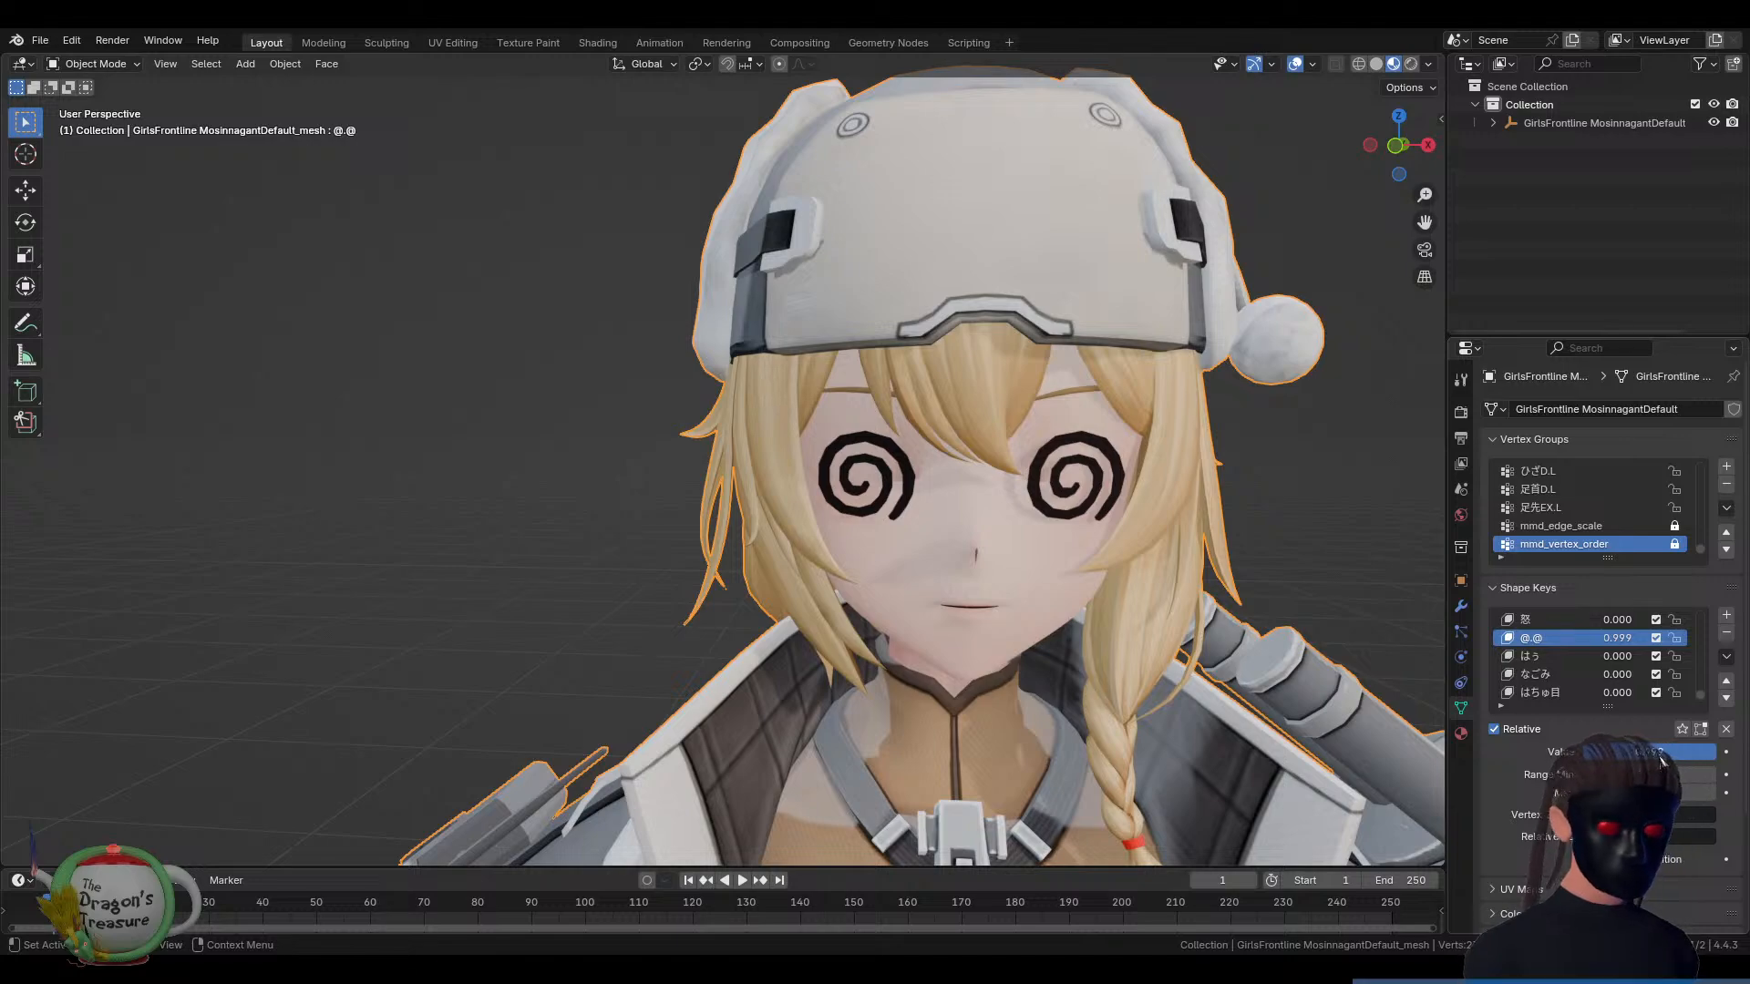
key(BackSpace)
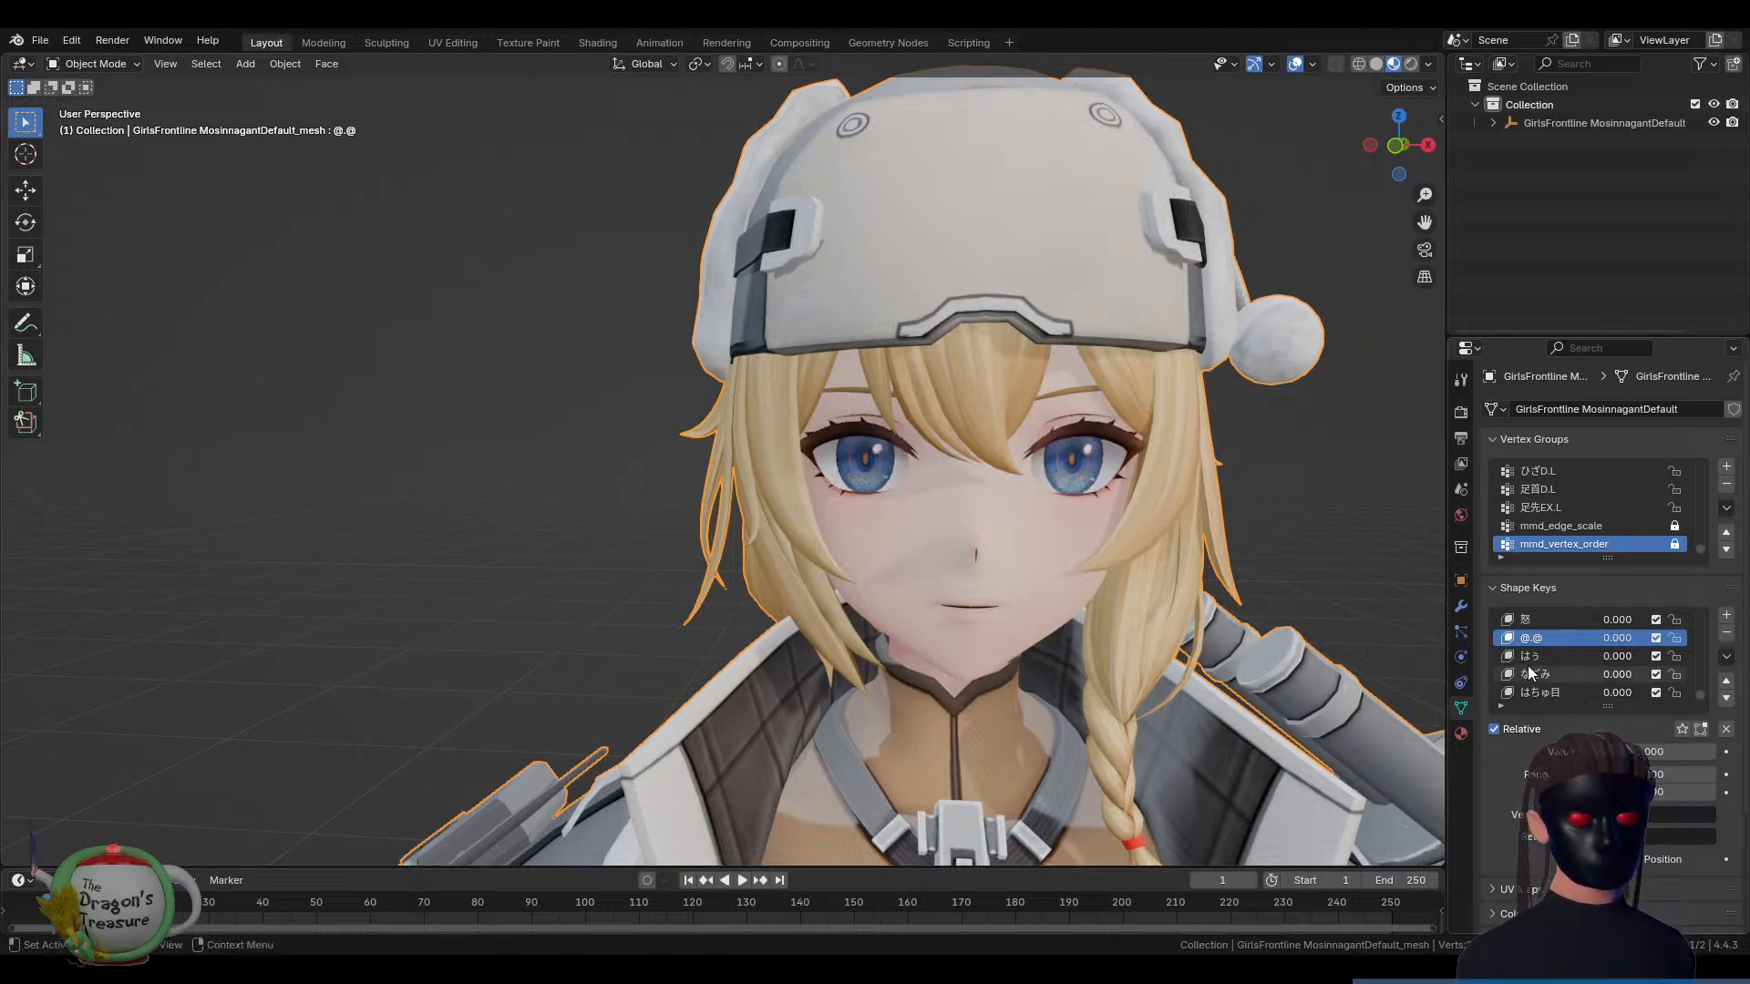
Preview the はぅ shape key at 0.999 on the eyes
click(1529, 658)
mouse_move(1609, 753)
mouse_down()
mouse_move(1742, 753)
mouse_move(1586, 753)
mouse_up()
click(1641, 753)
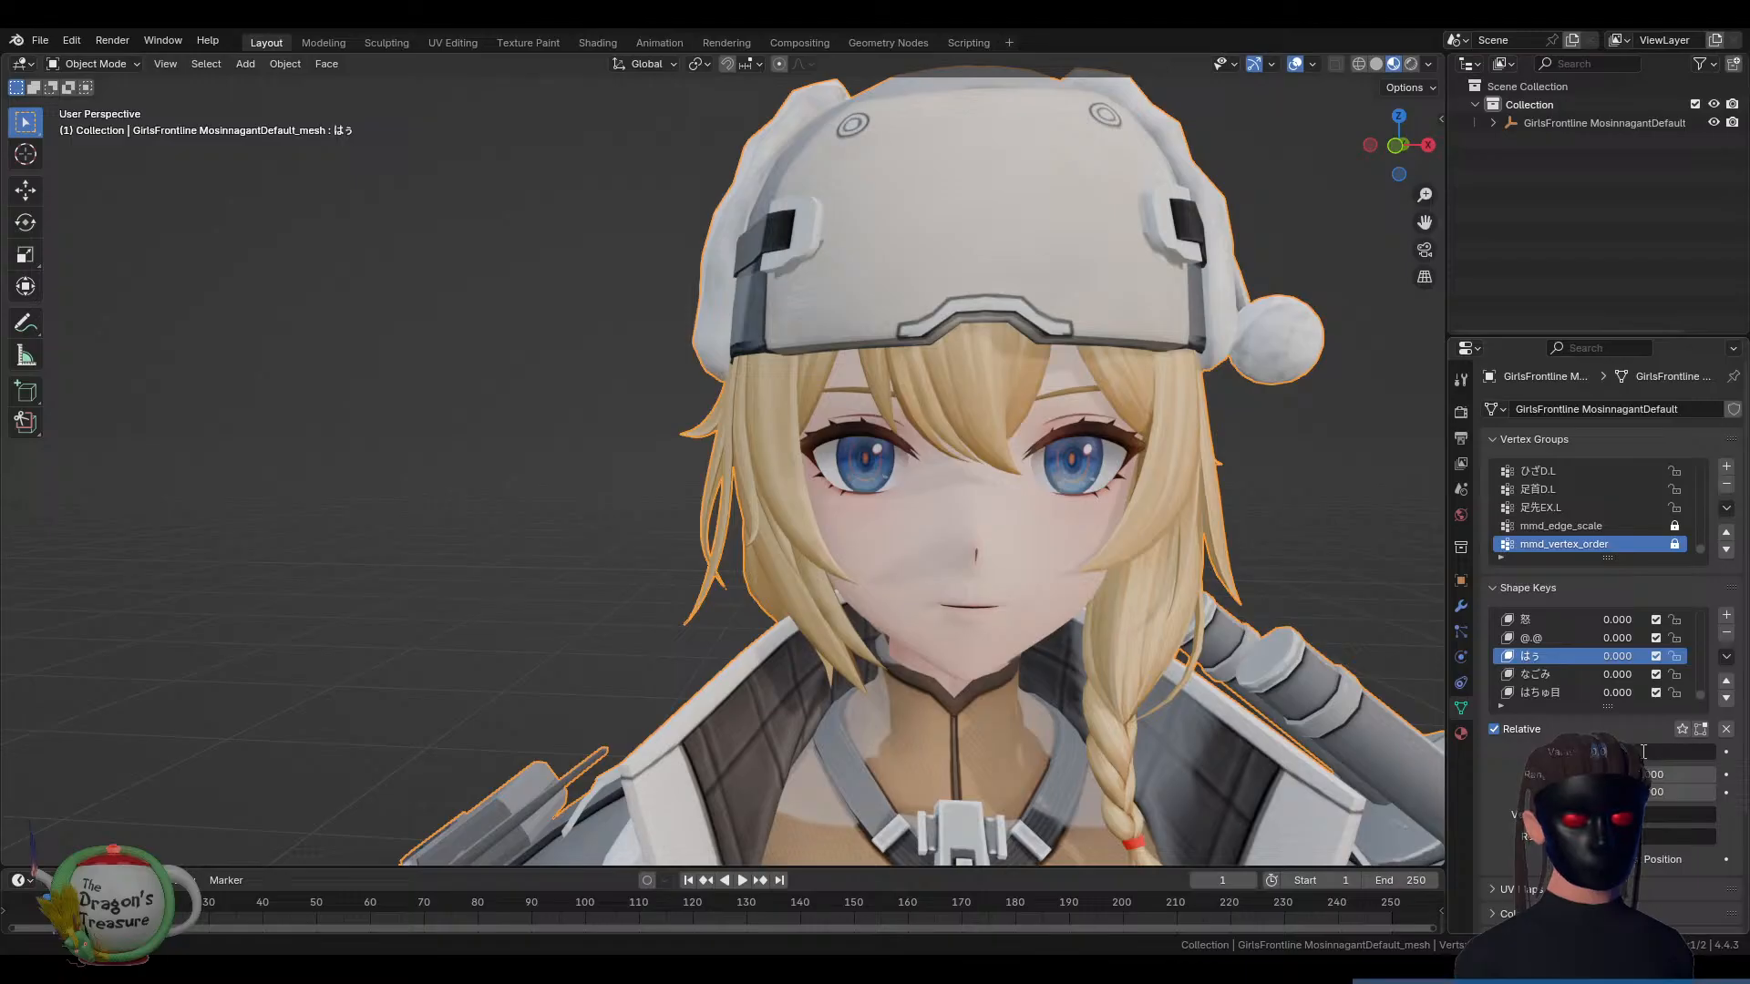
text(0.999)
key(Return)
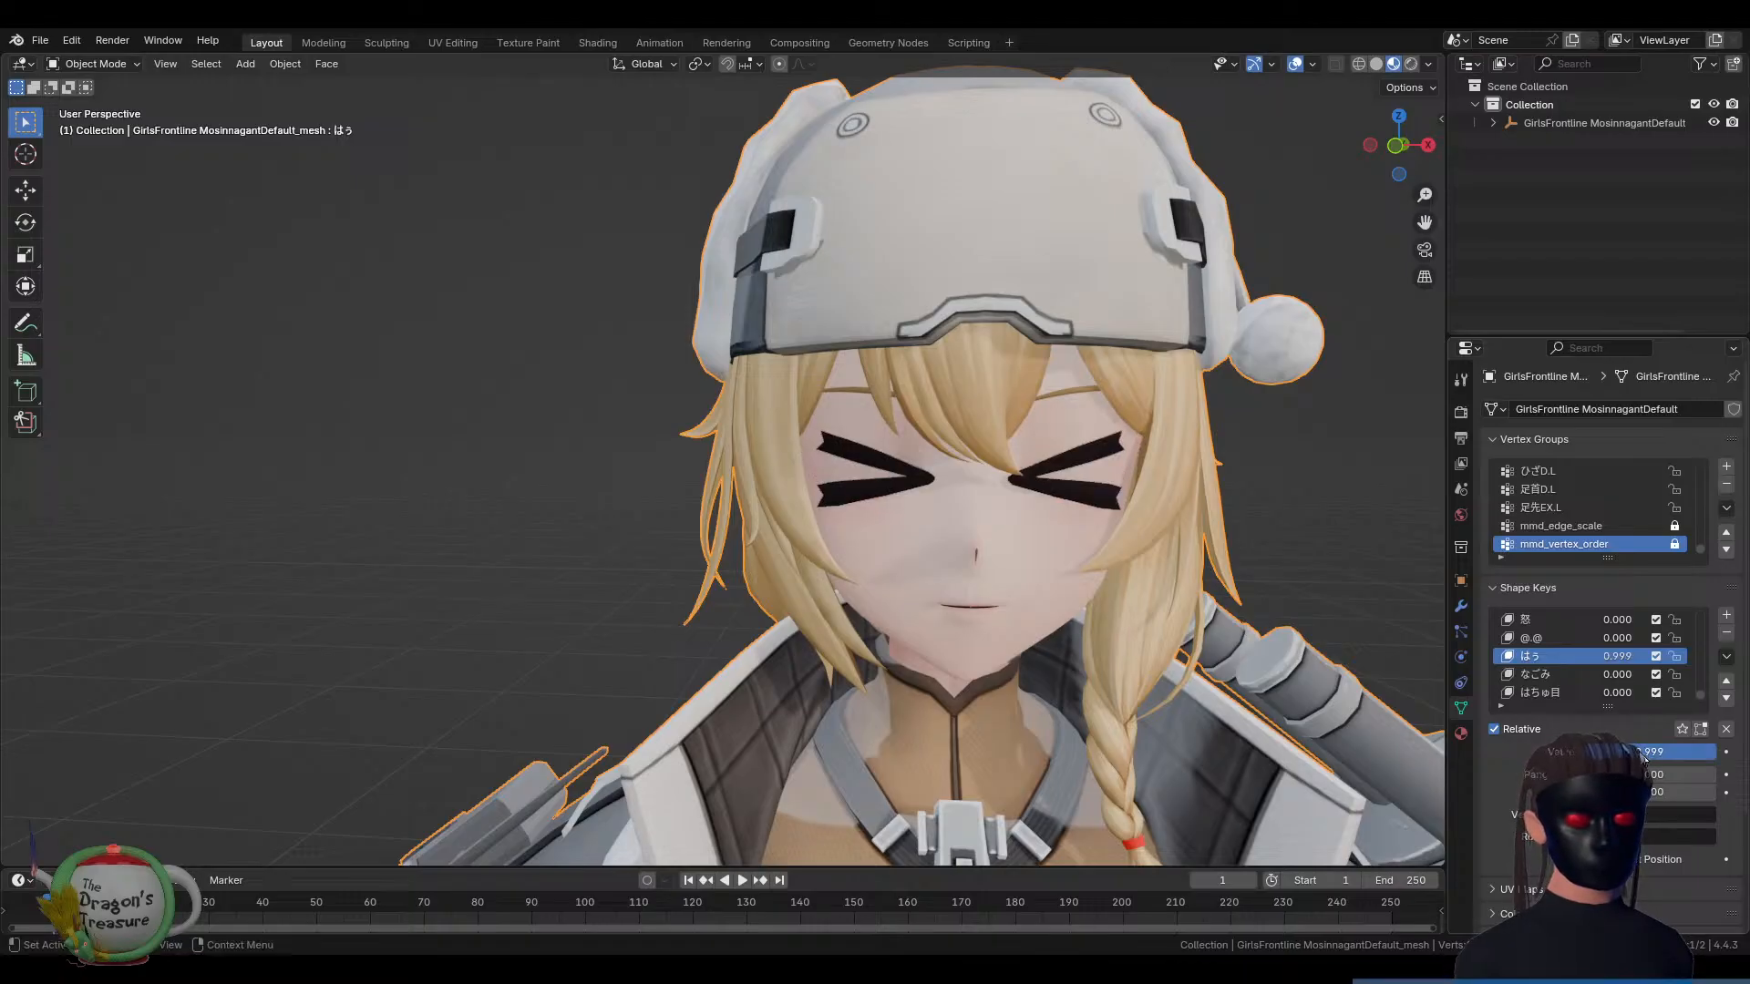
Preview the ぺろっ tongue shape key at 1.000 together with the はぅ eyes, and return ぺろっ to 0.000
scroll(1620, 671, up, 2)
scroll(1619, 665, up, 5)
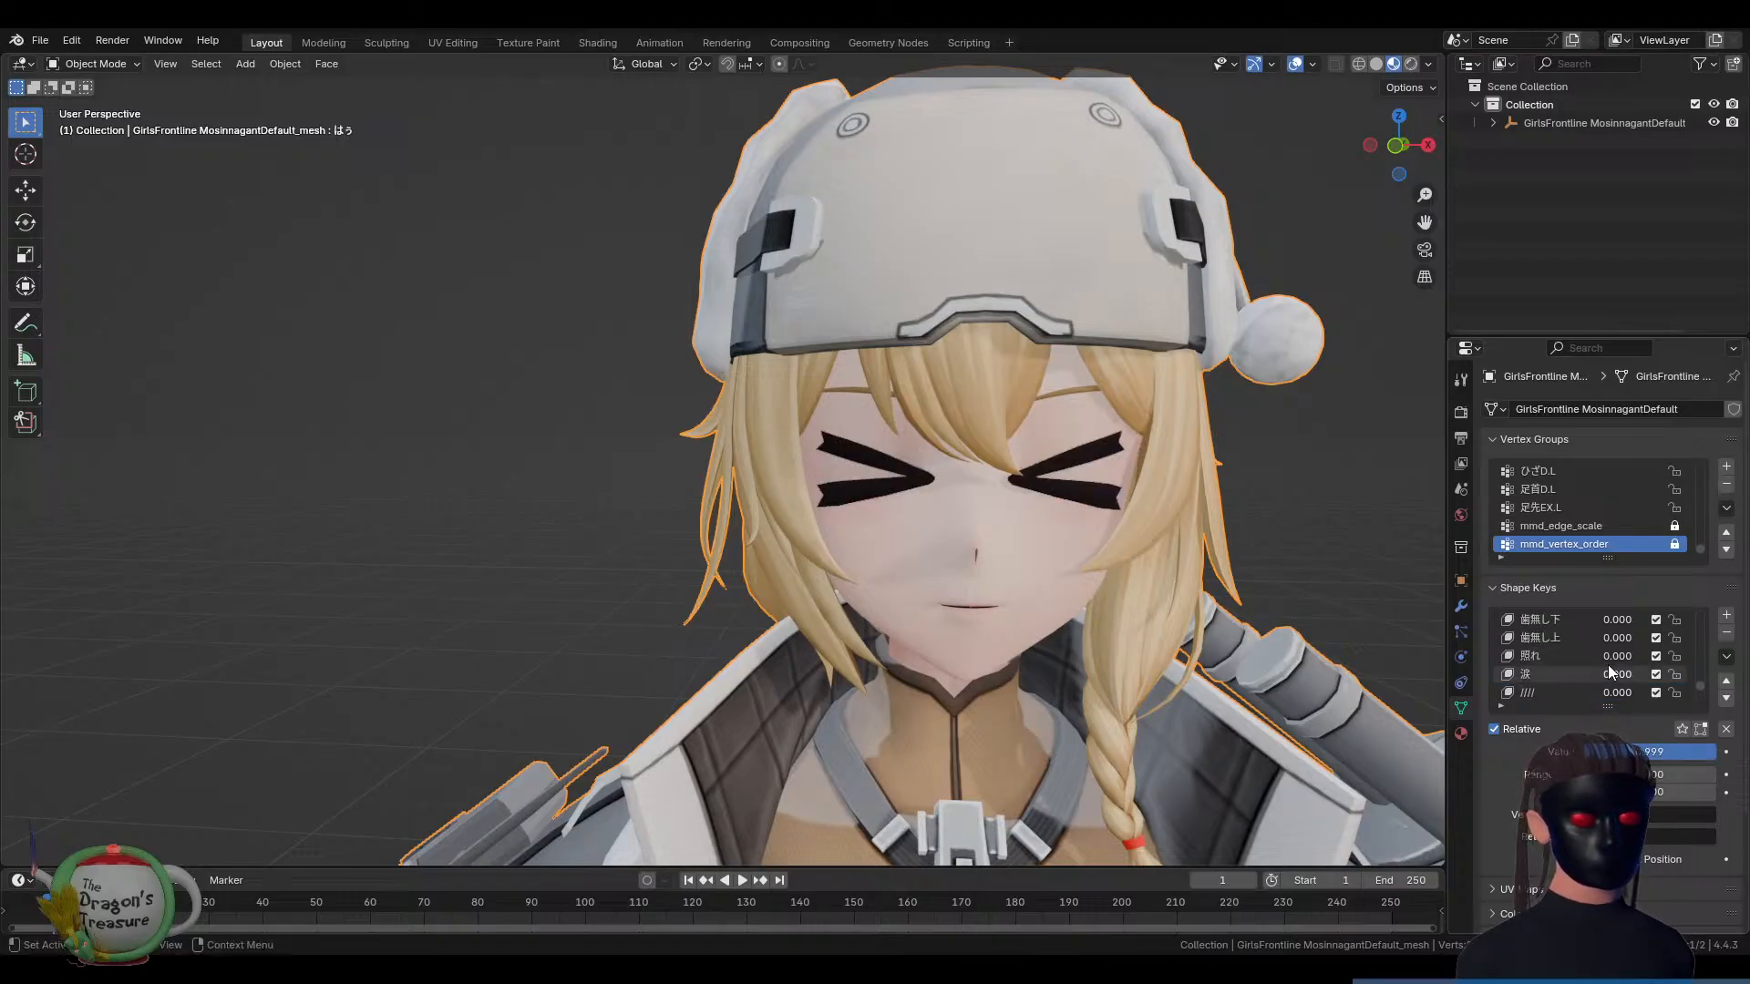
scroll(1606, 665, up, 4)
scroll(1602, 668, up, 5)
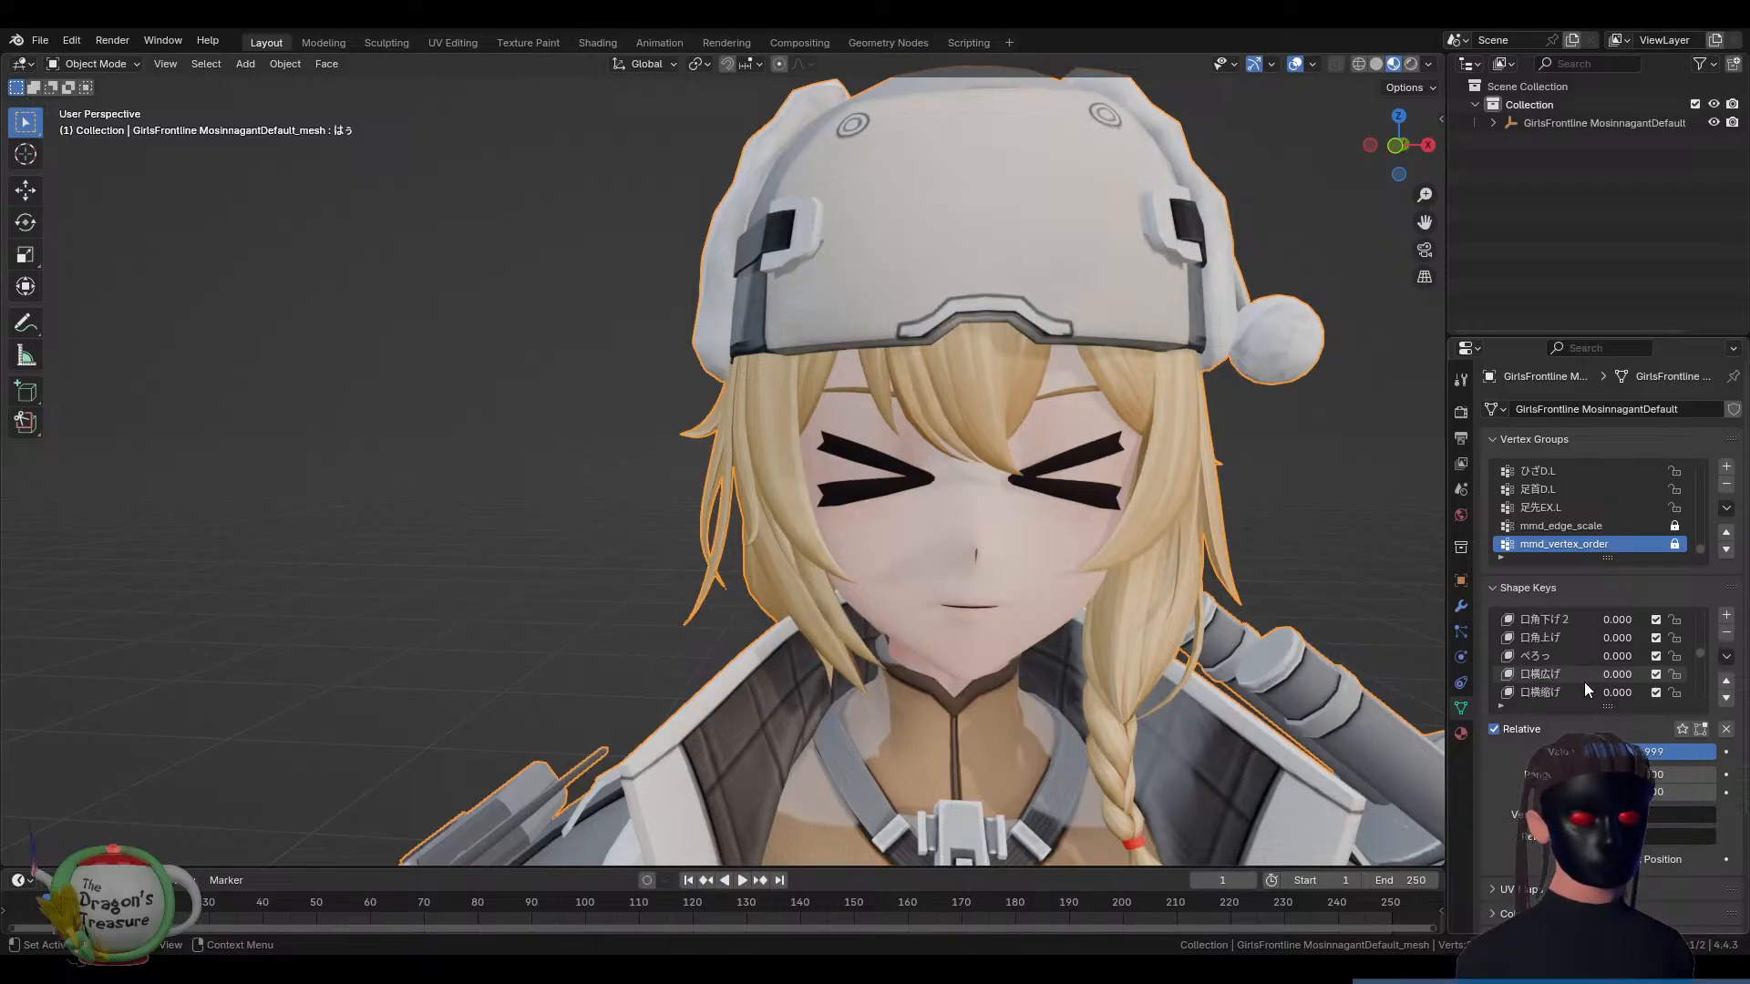
click(1552, 662)
drag(1609, 752, 1713, 752)
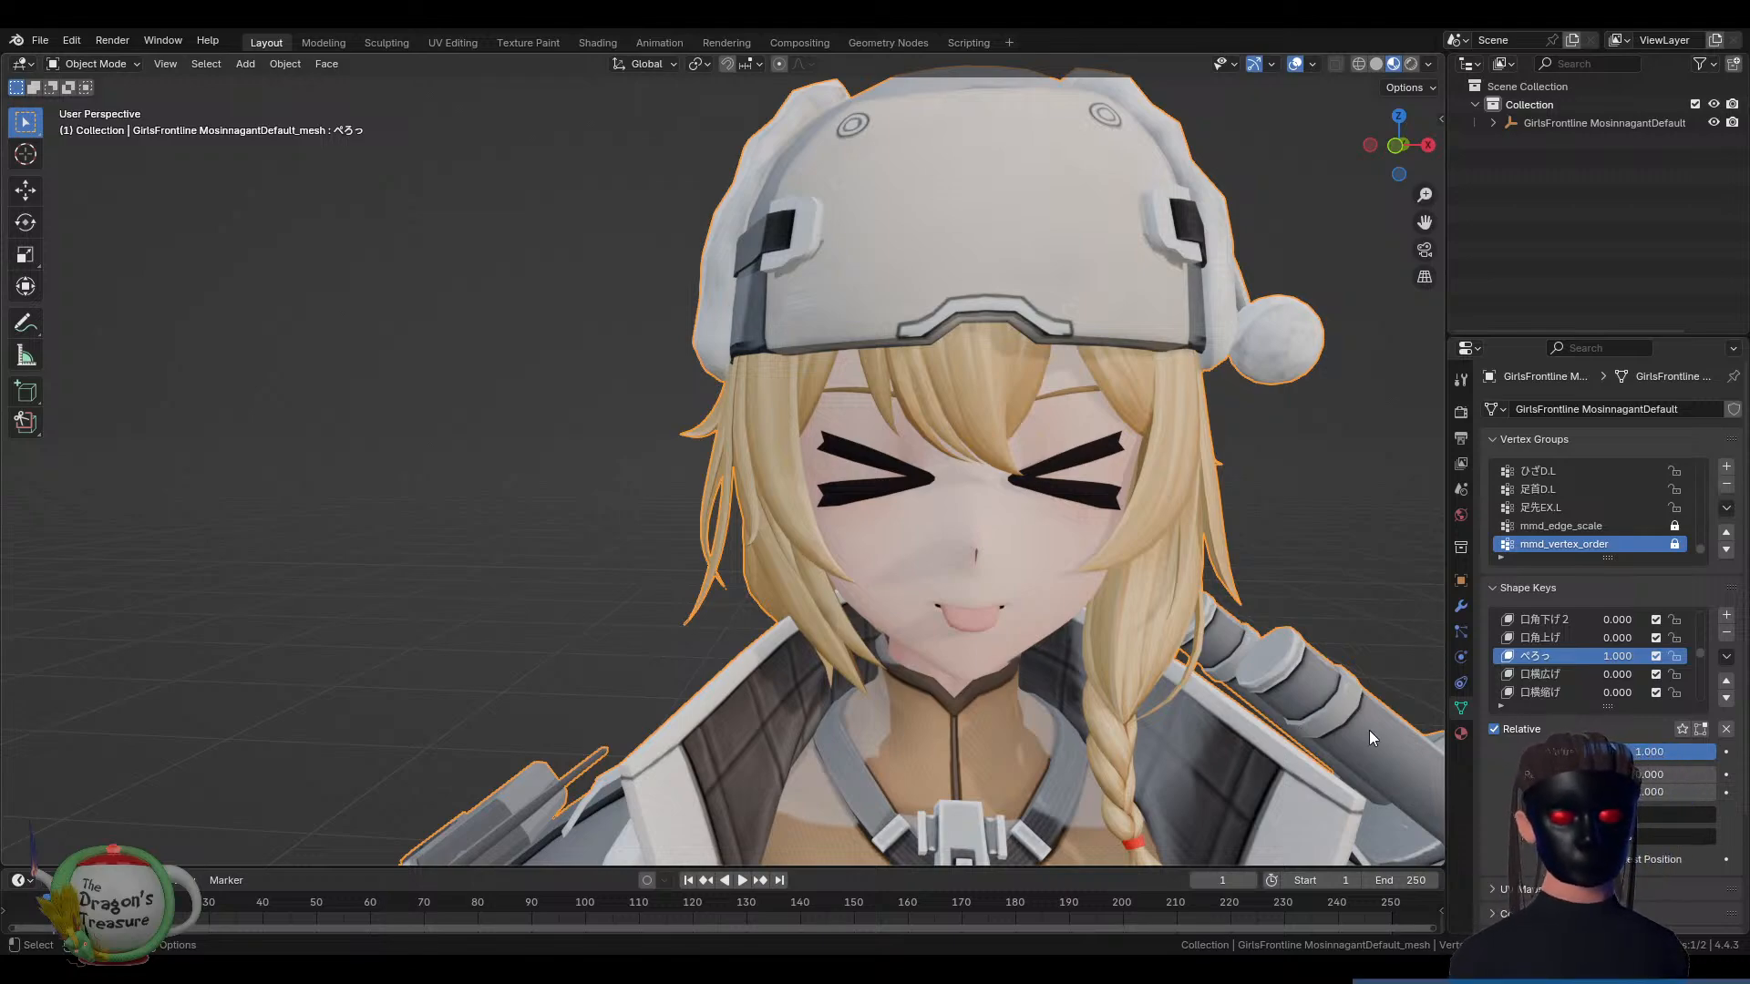
drag(1655, 756, 1588, 754)
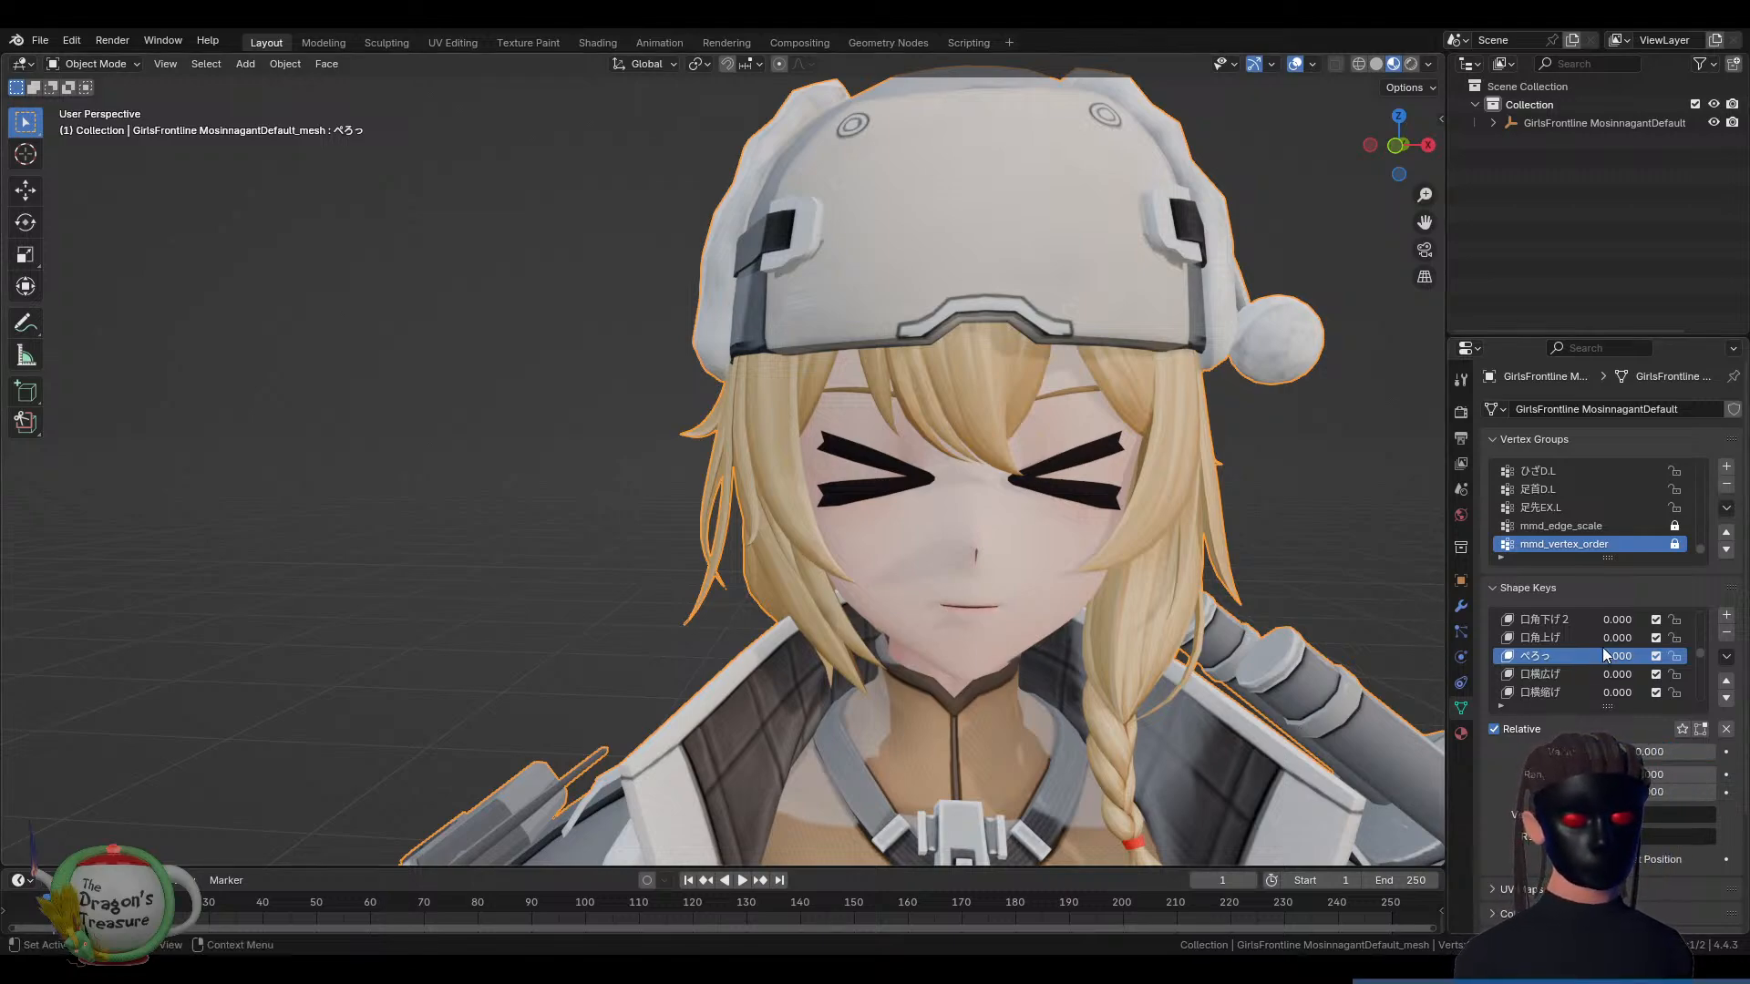
Find the はぅ shape key again and return its value to 0.000
scroll(1599, 648, down, 8)
scroll(1599, 648, down, 10)
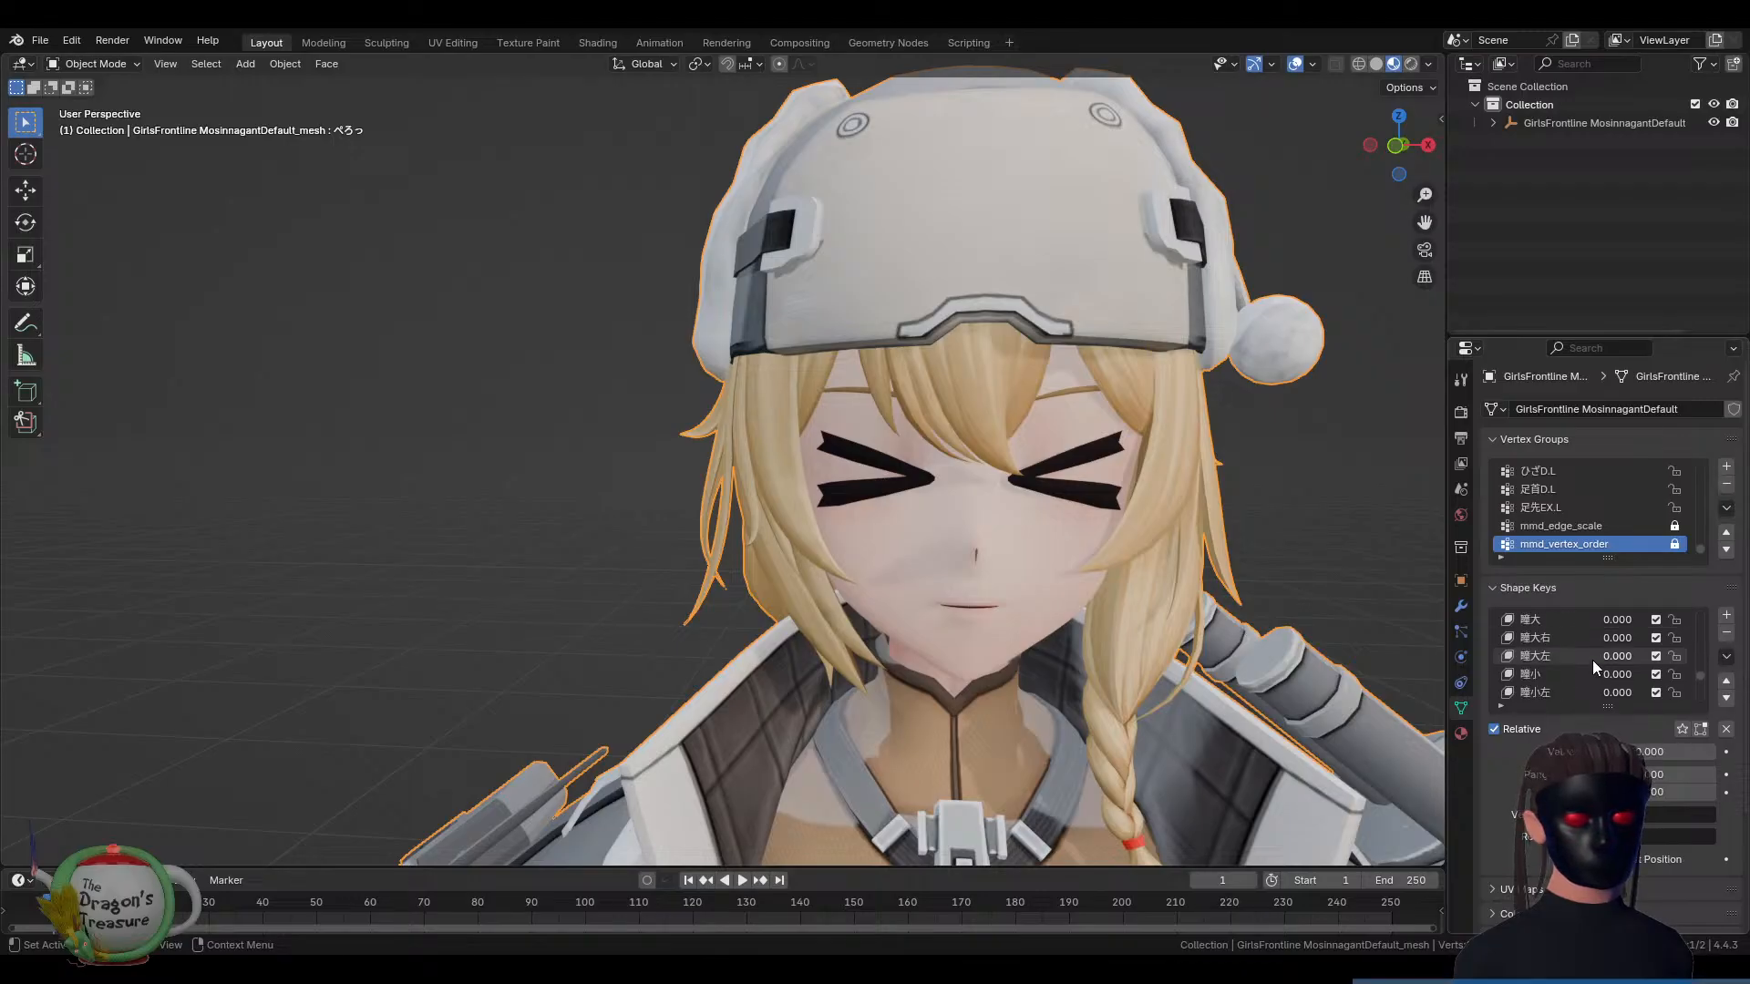
scroll(1564, 667, down, 5)
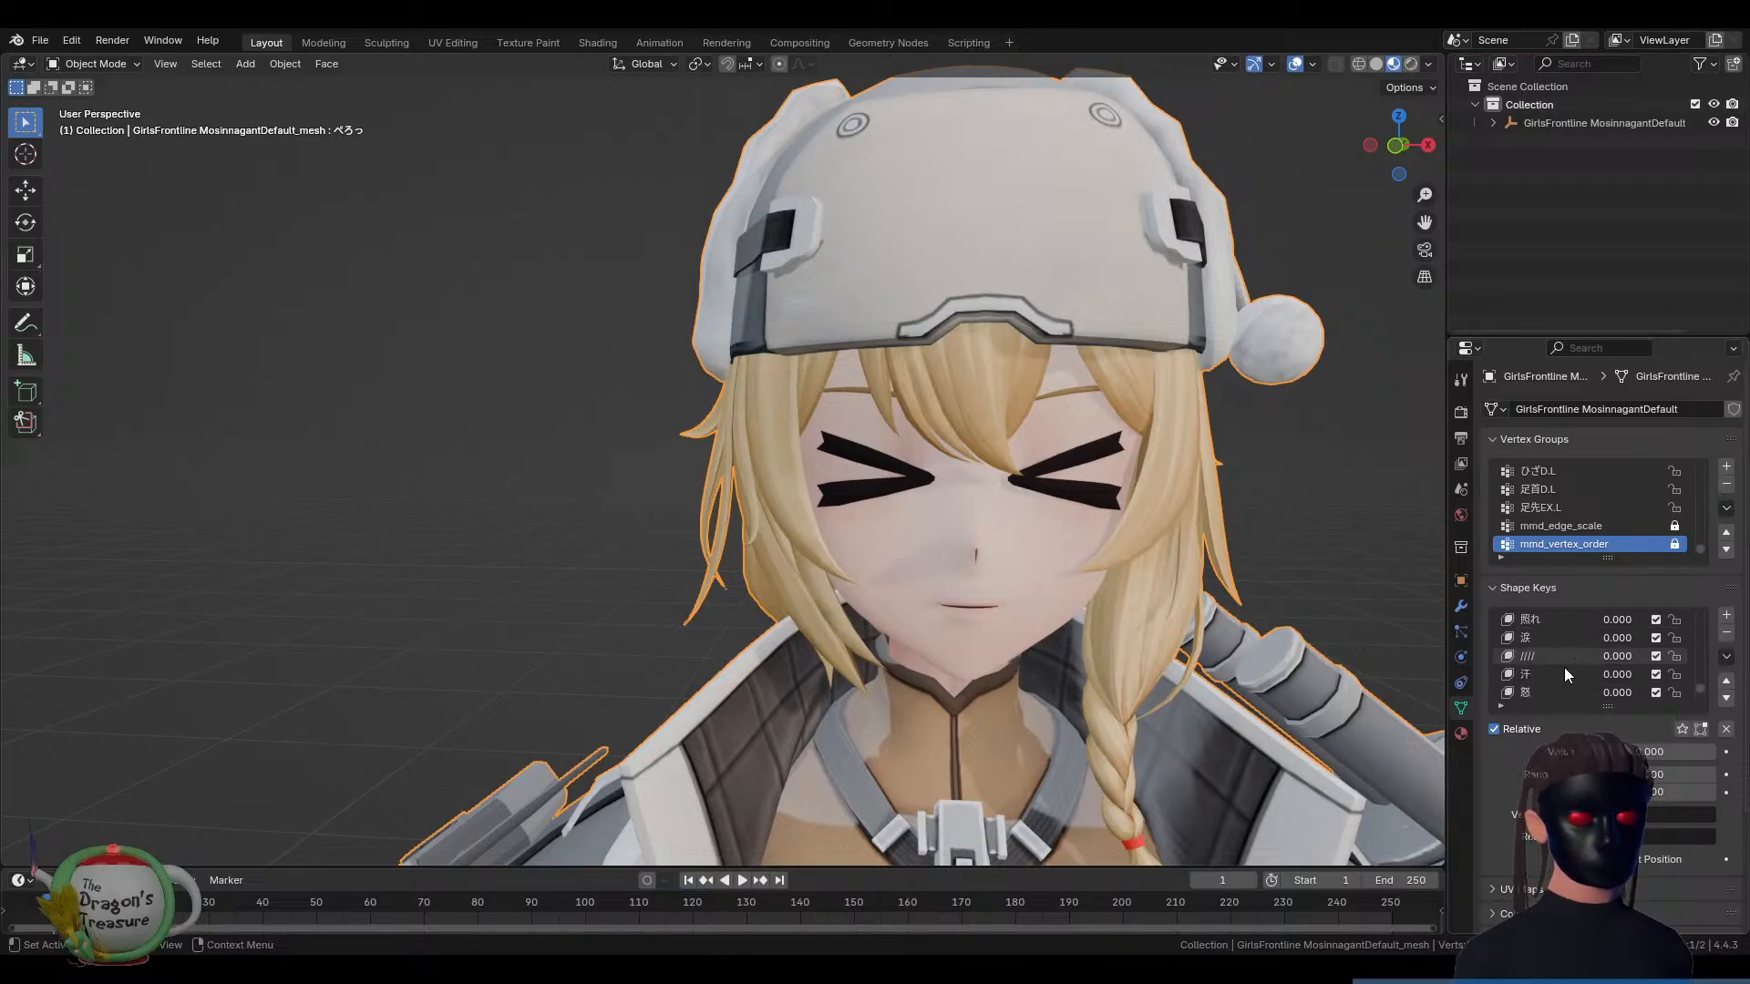
click(1566, 660)
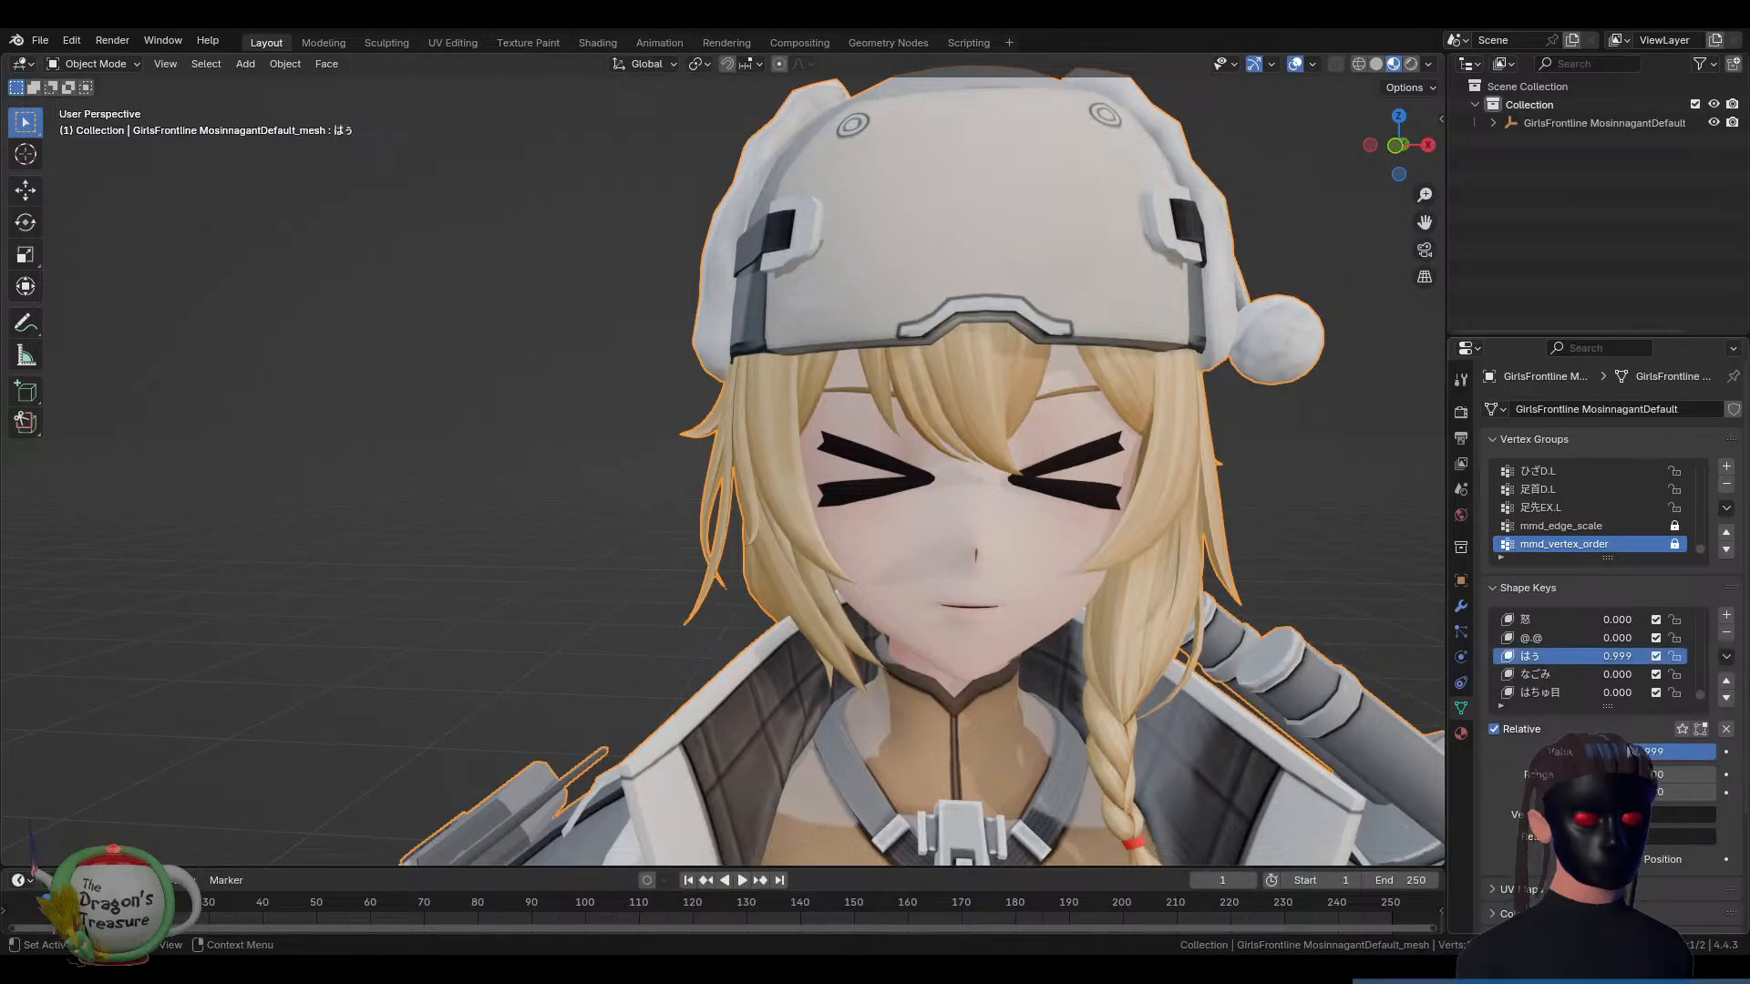
drag(1673, 758, 1549, 758)
Enter Edit Mode on the character mesh and examine the topology of the torso, coat and upper arm
scroll(1207, 680, down, 4)
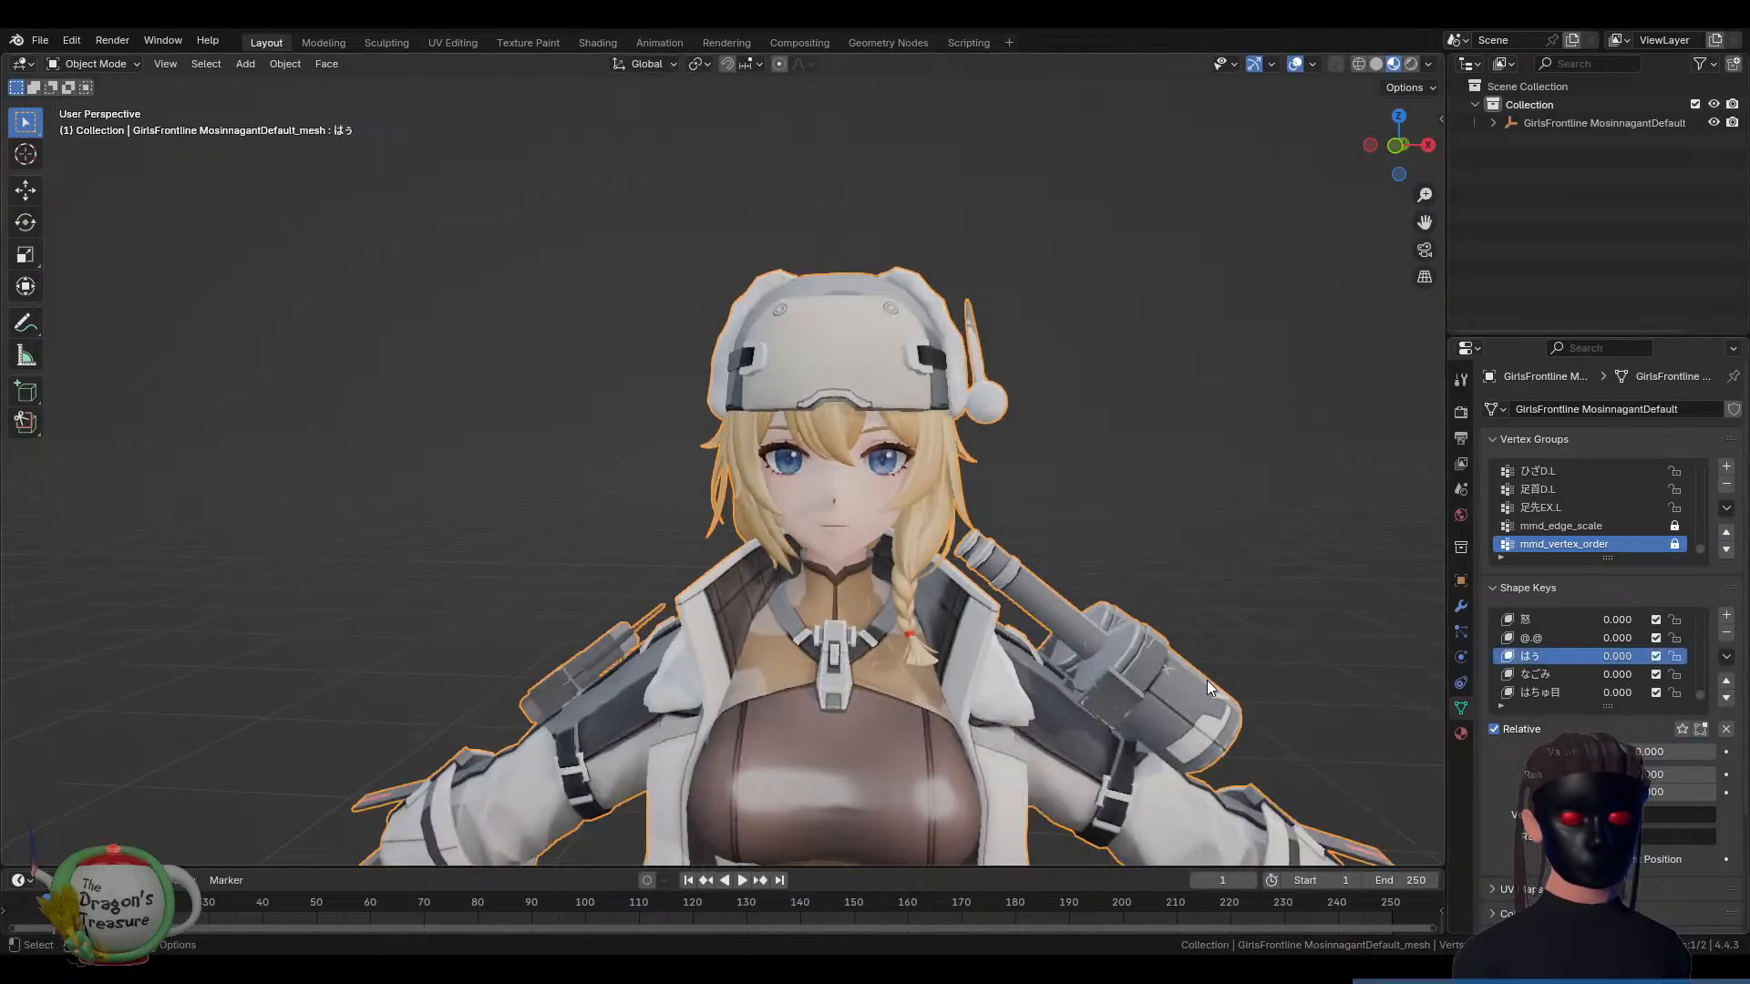
scroll(1179, 494, up, 3)
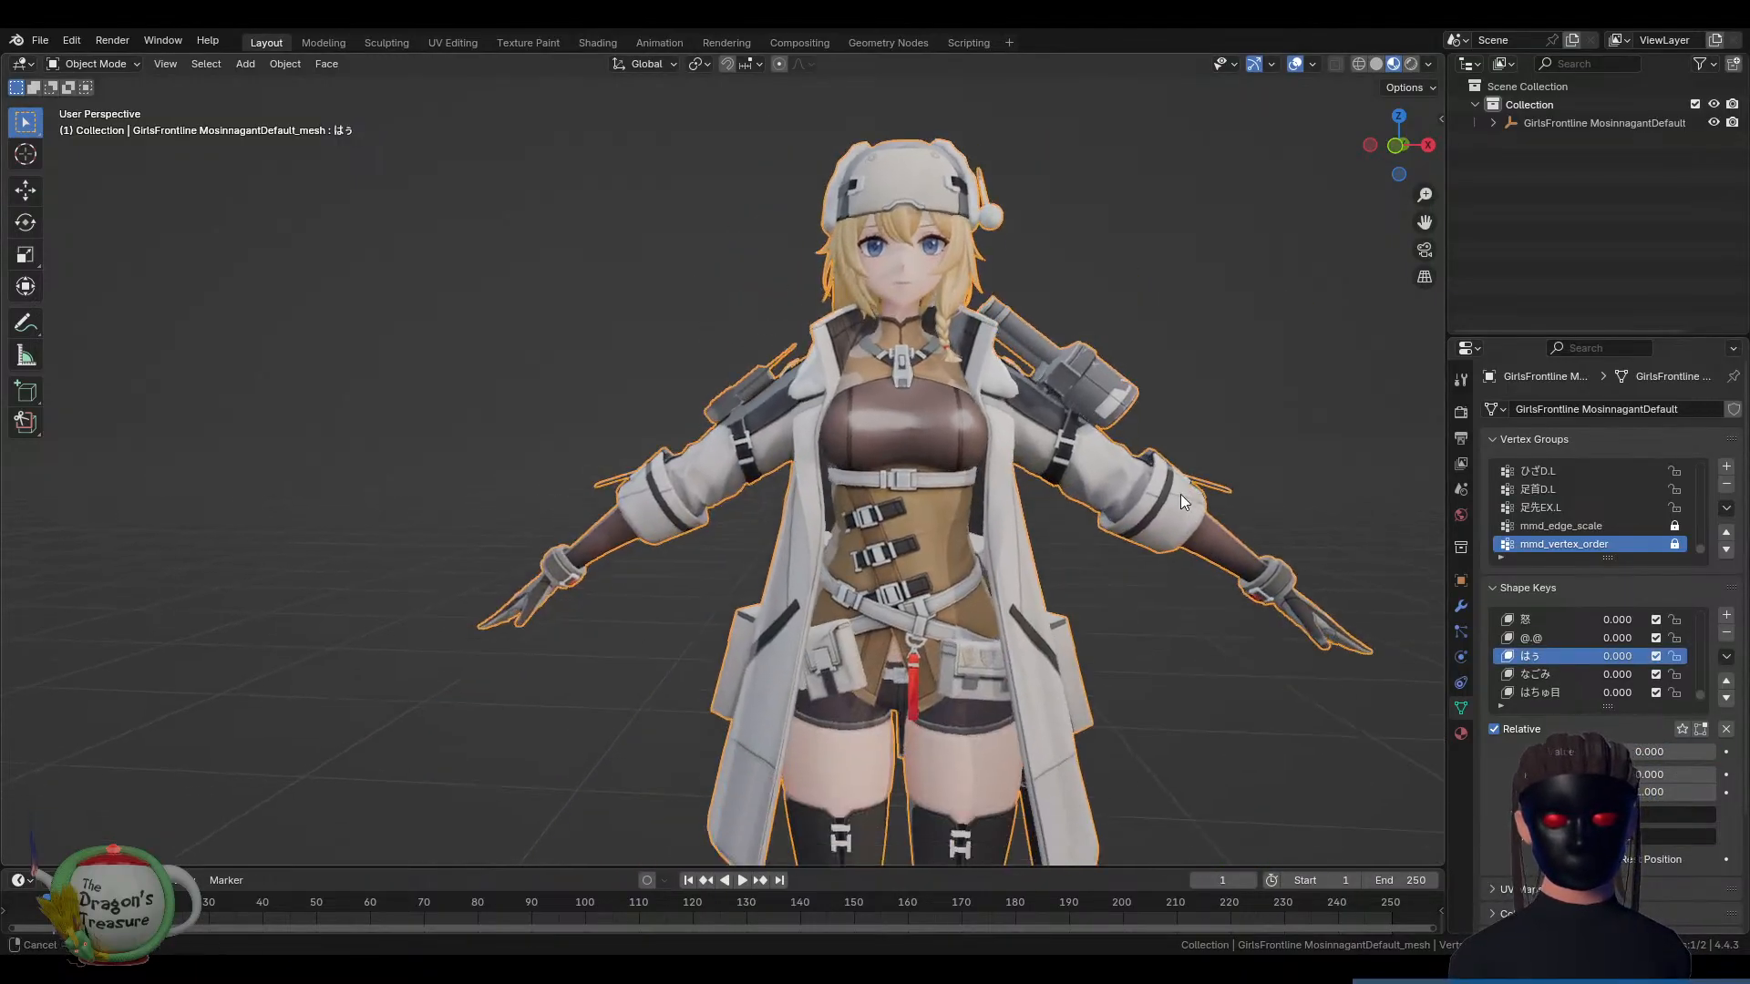
key(Tab)
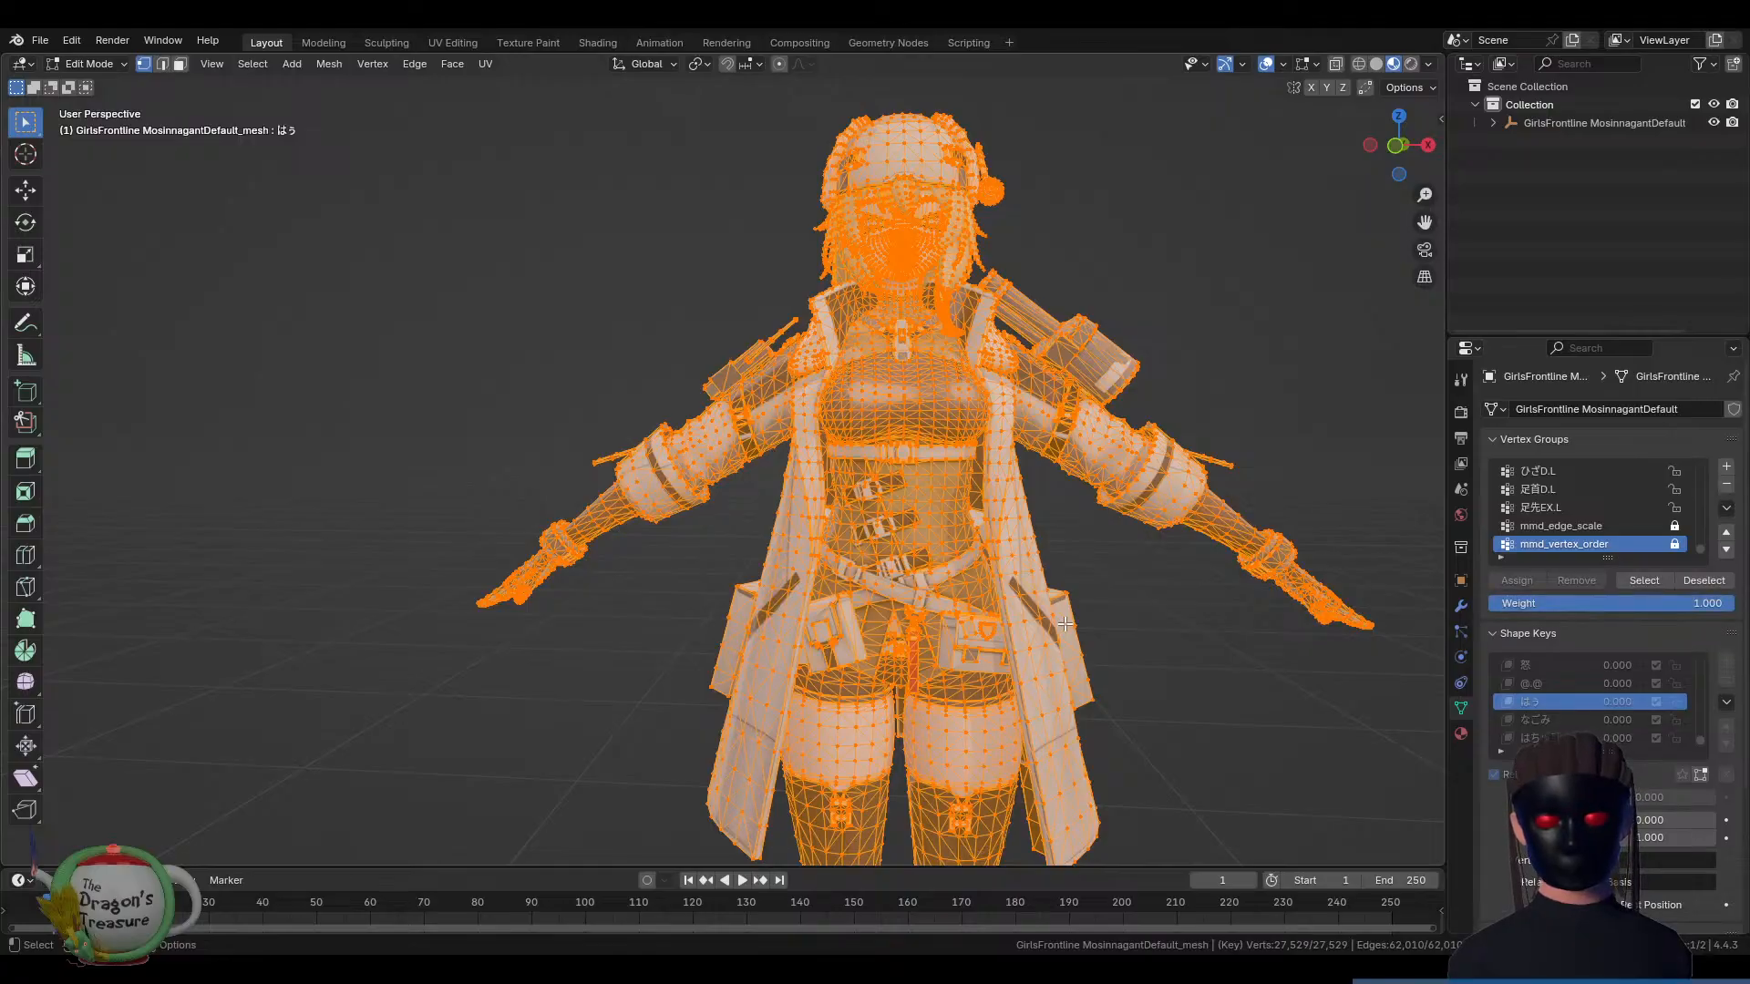
mouse_move(1055, 620)
middle_down()
mouse_move(948, 627)
mouse_move(1085, 615)
middle_up()
scroll(1265, 413, up, 4)
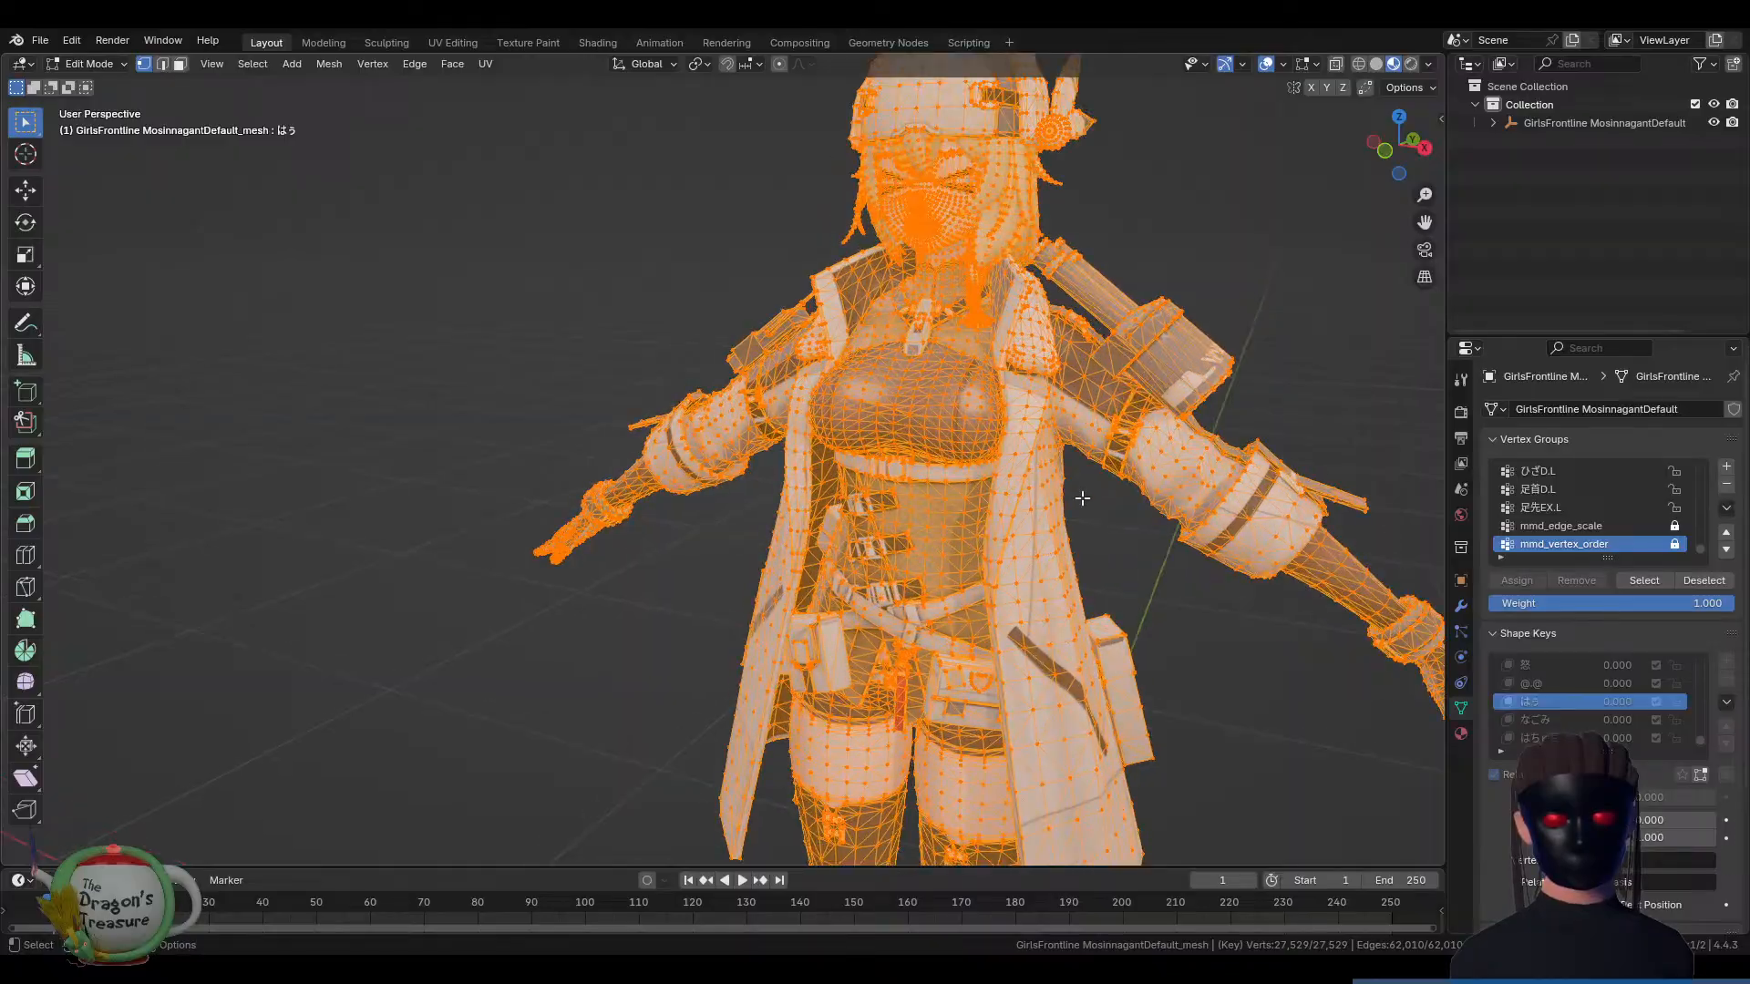
middle_drag(1265, 413, 911, 428)
scroll(826, 434, up, 5)
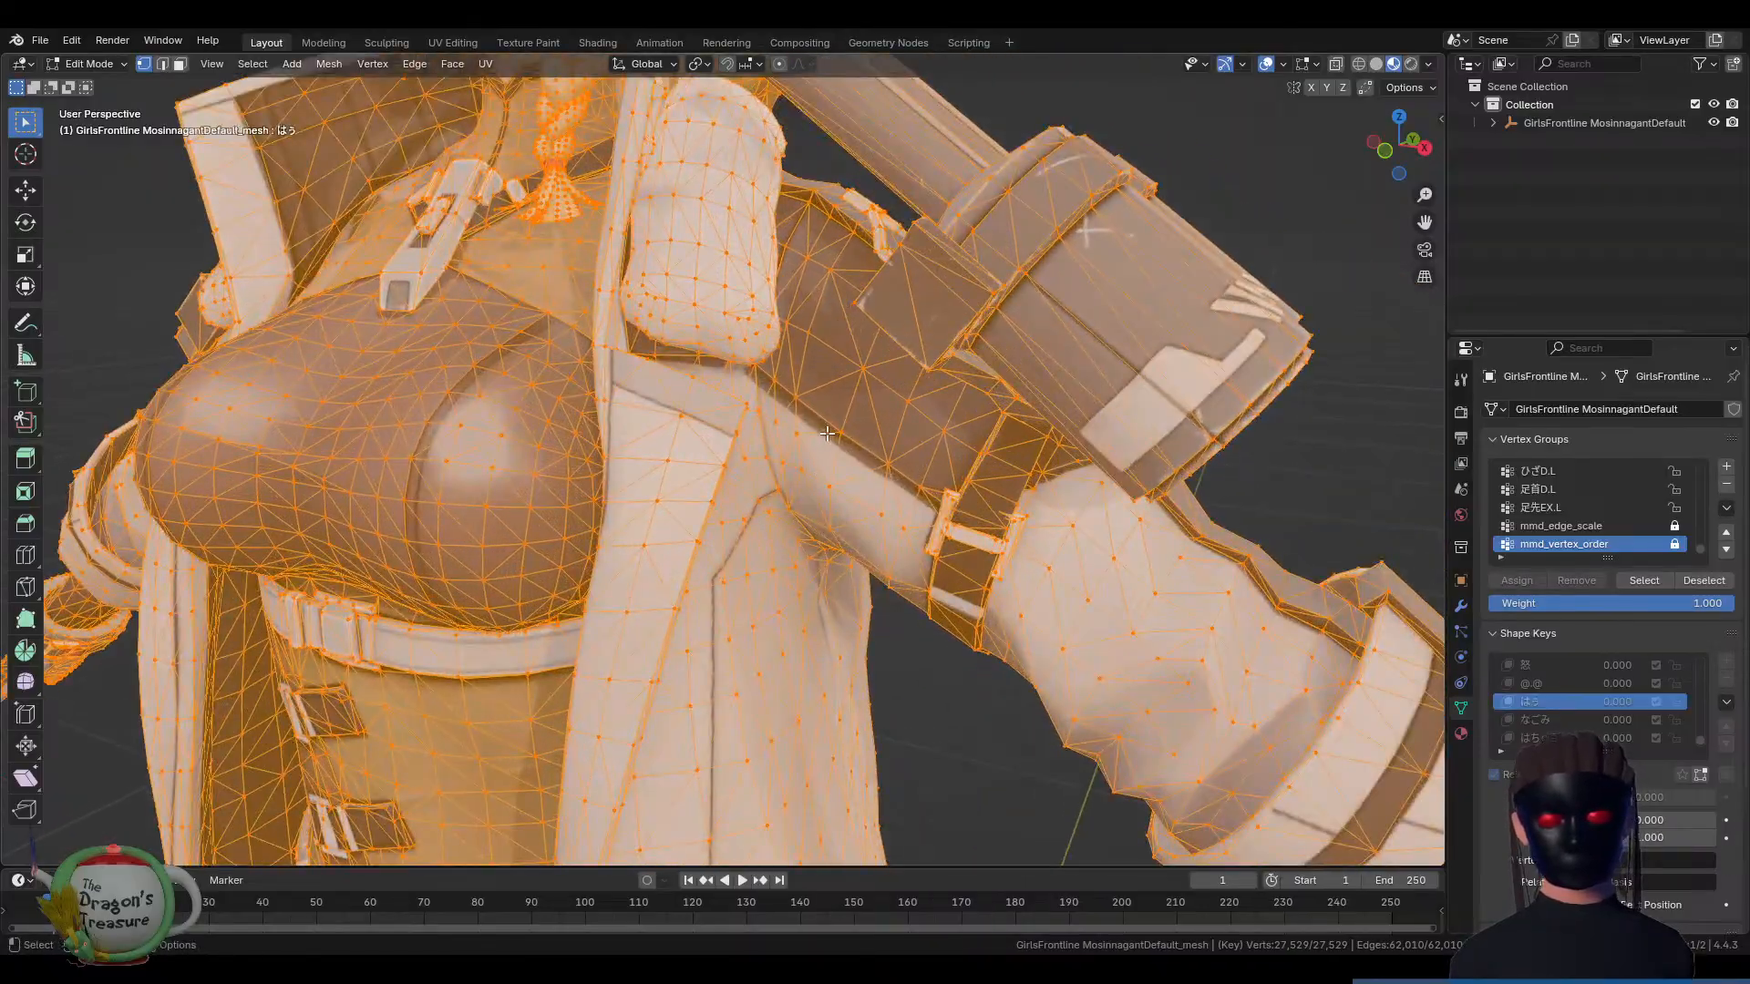
middle_drag(816, 473, 889, 451)
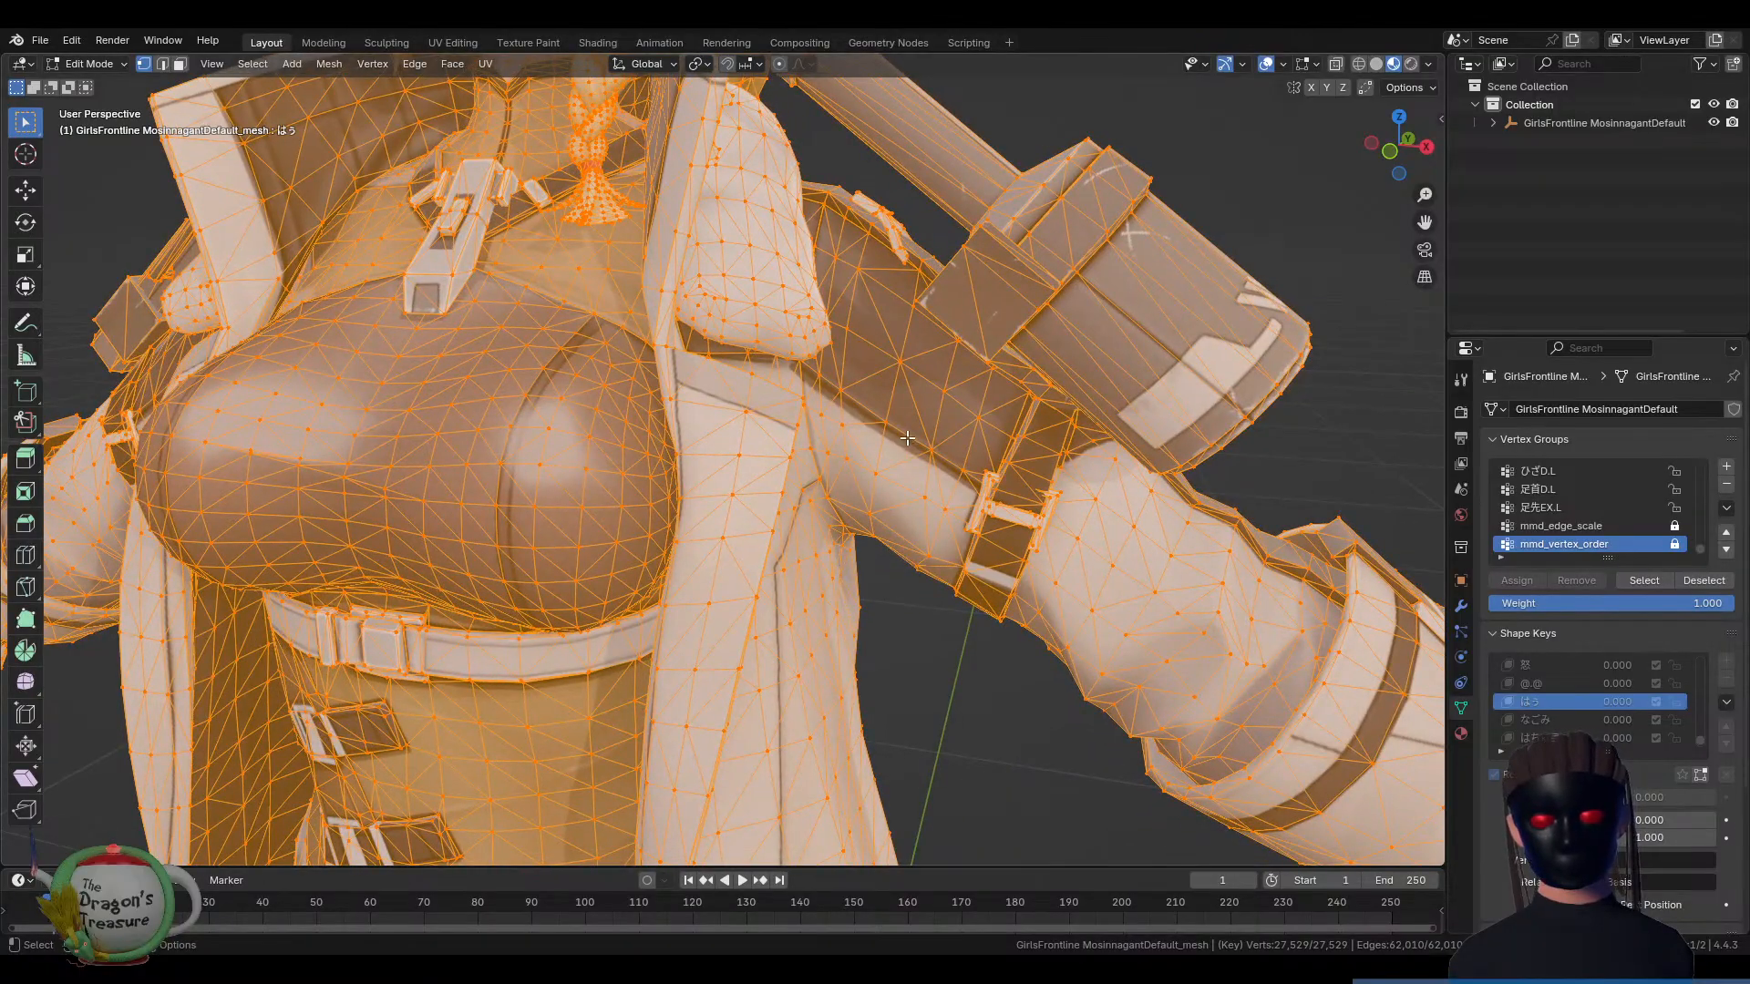
Switch to edge select mode, examine the edge flow around the face and collar, and return to Object Mode
key(2)
key(3)
key(2)
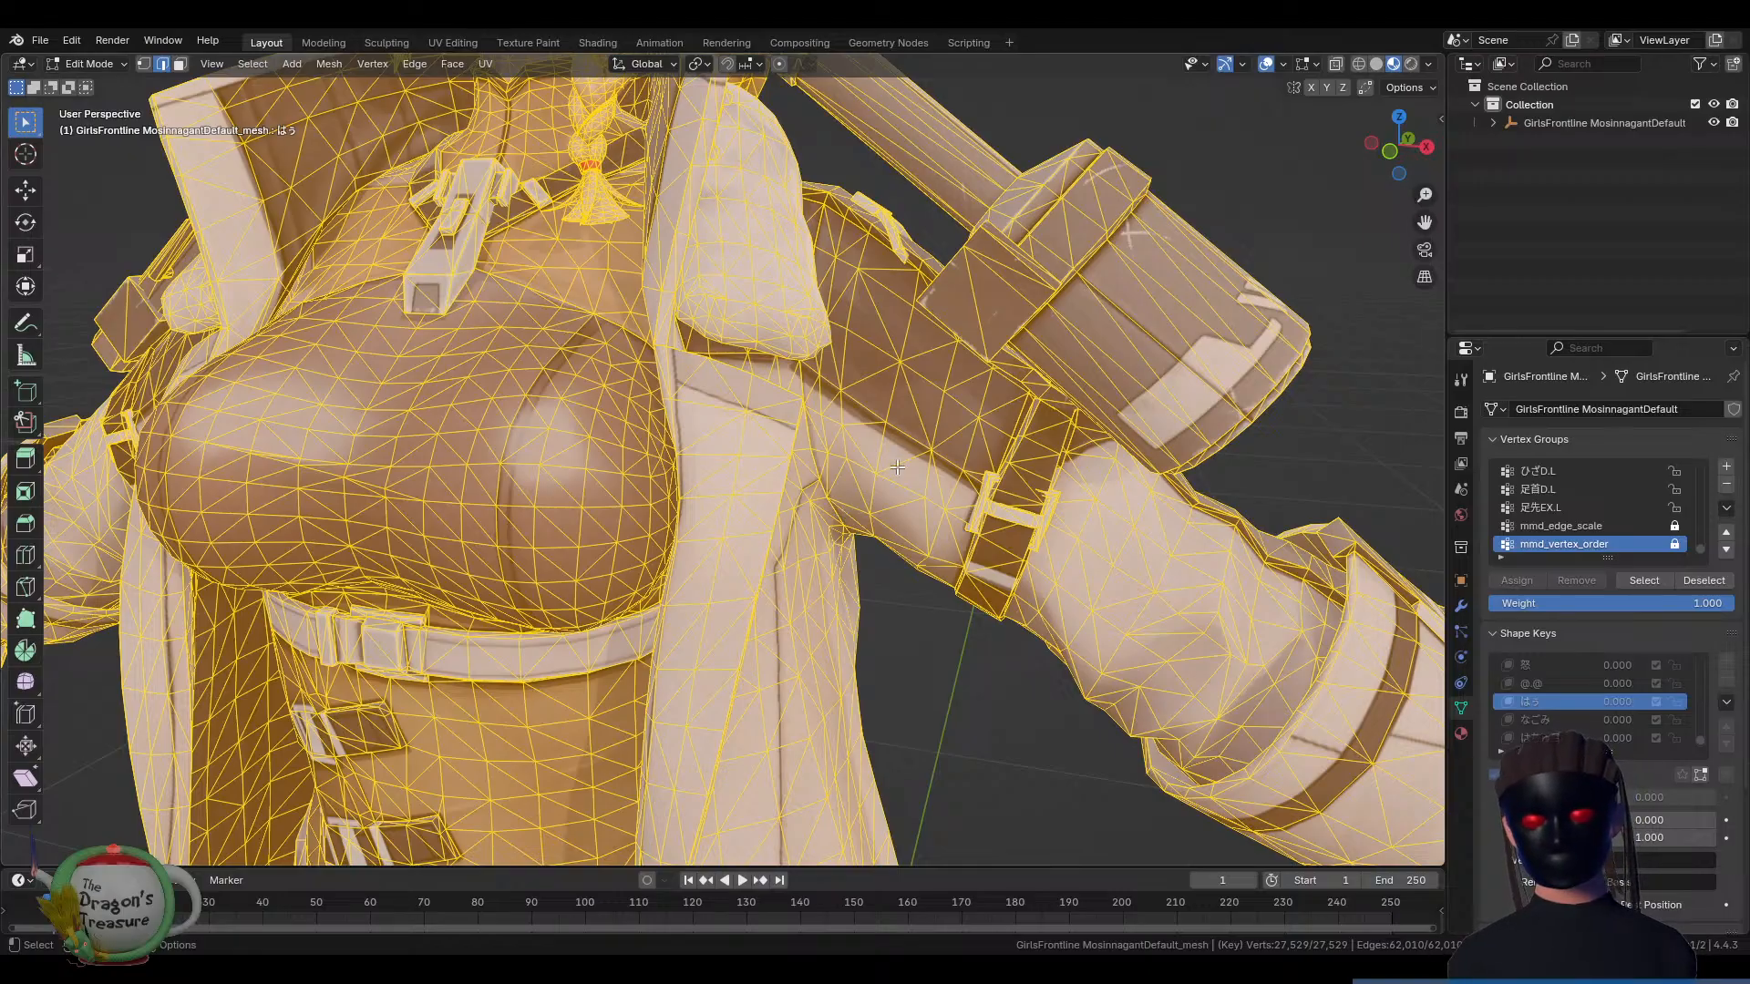
middle_drag(849, 505, 897, 414)
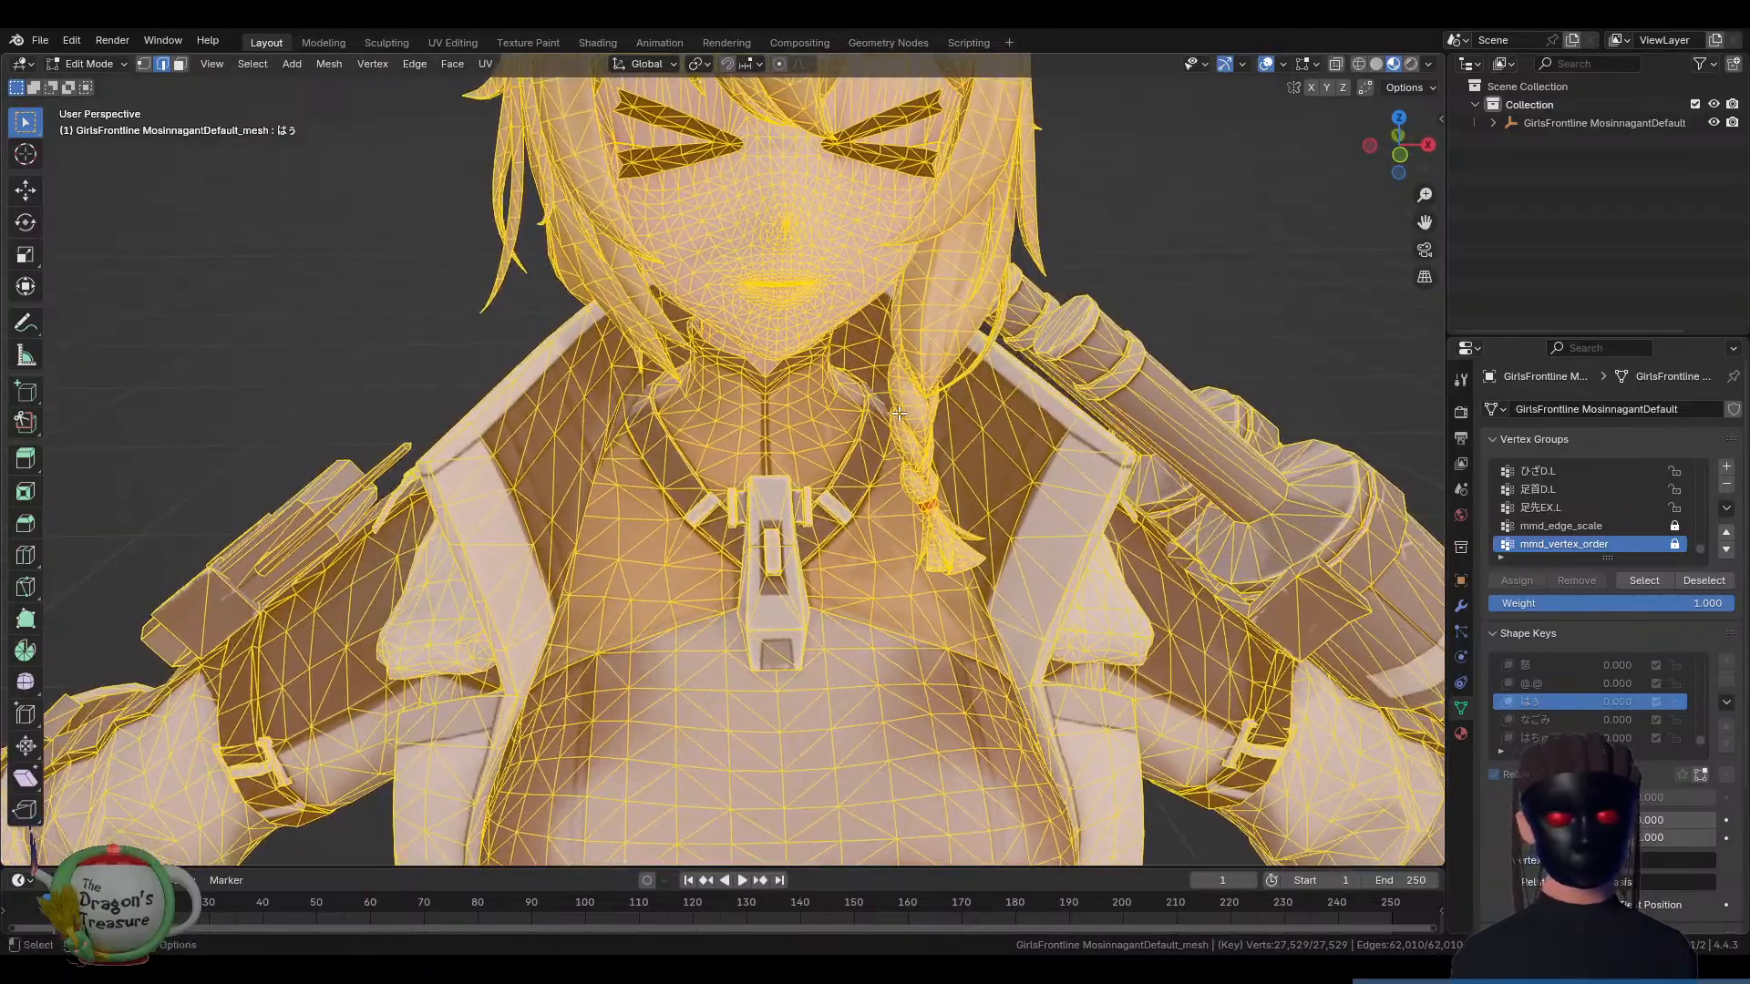
key(Tab)
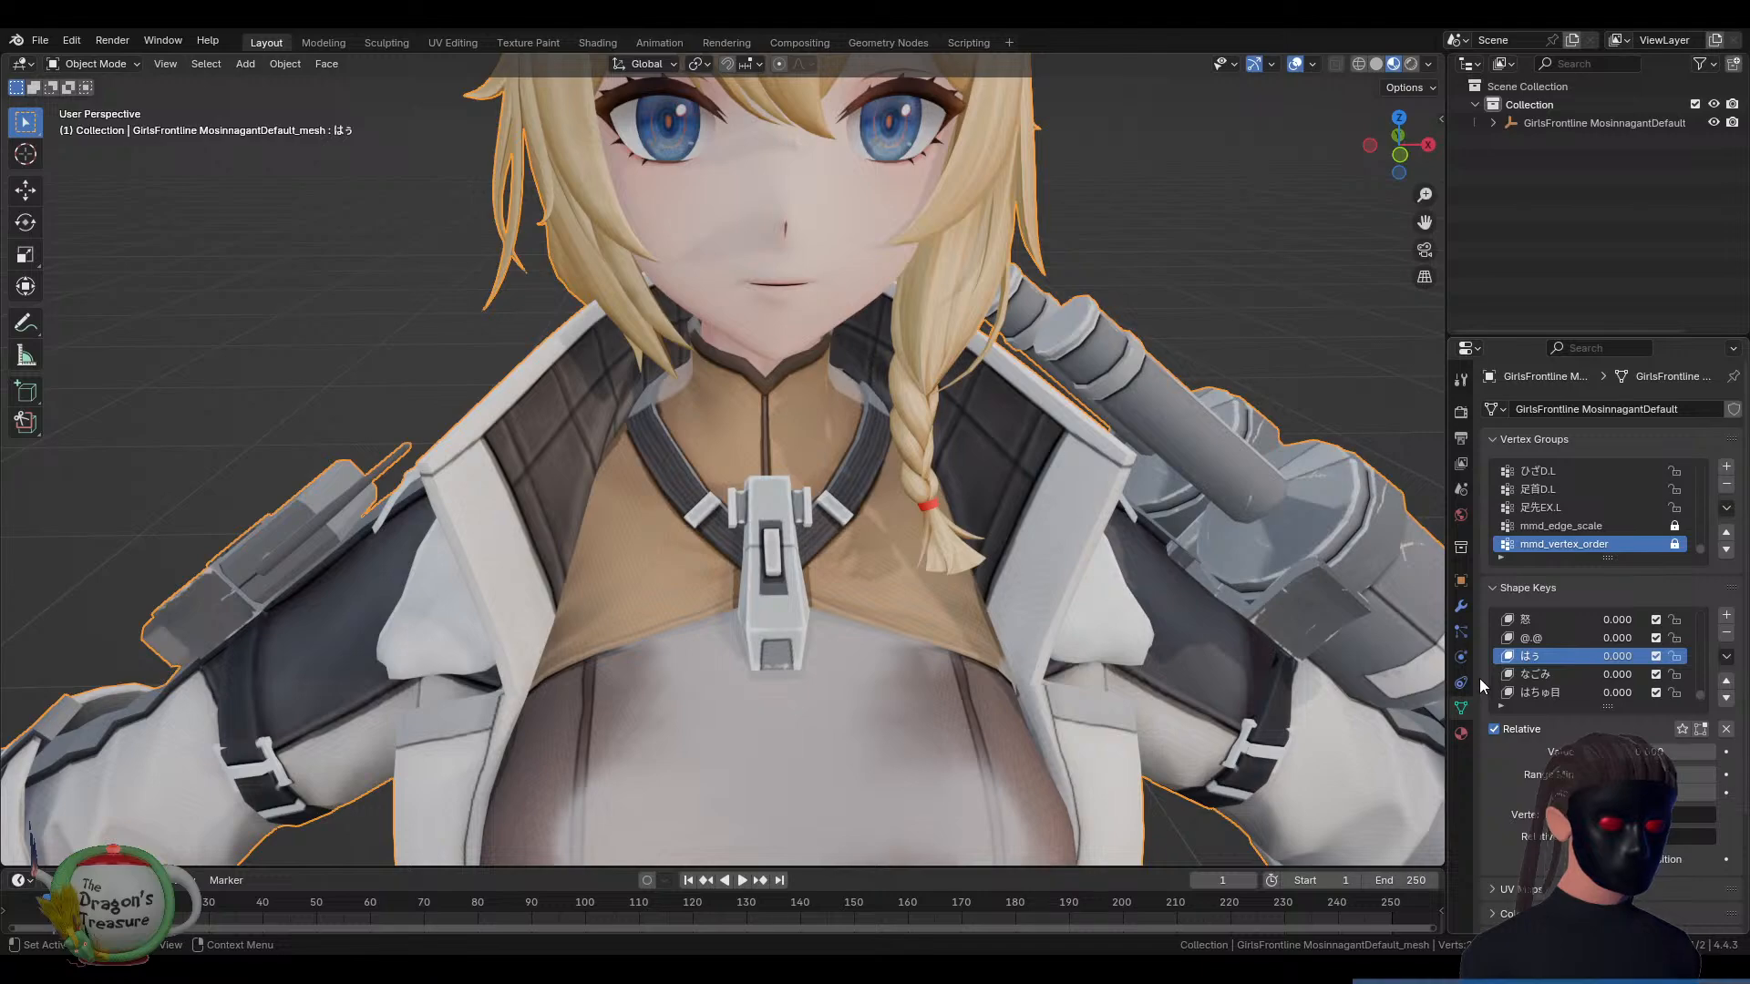
Select the 星目 shape key, try its value and leave it at 0.000
scroll(1533, 676, down, 2)
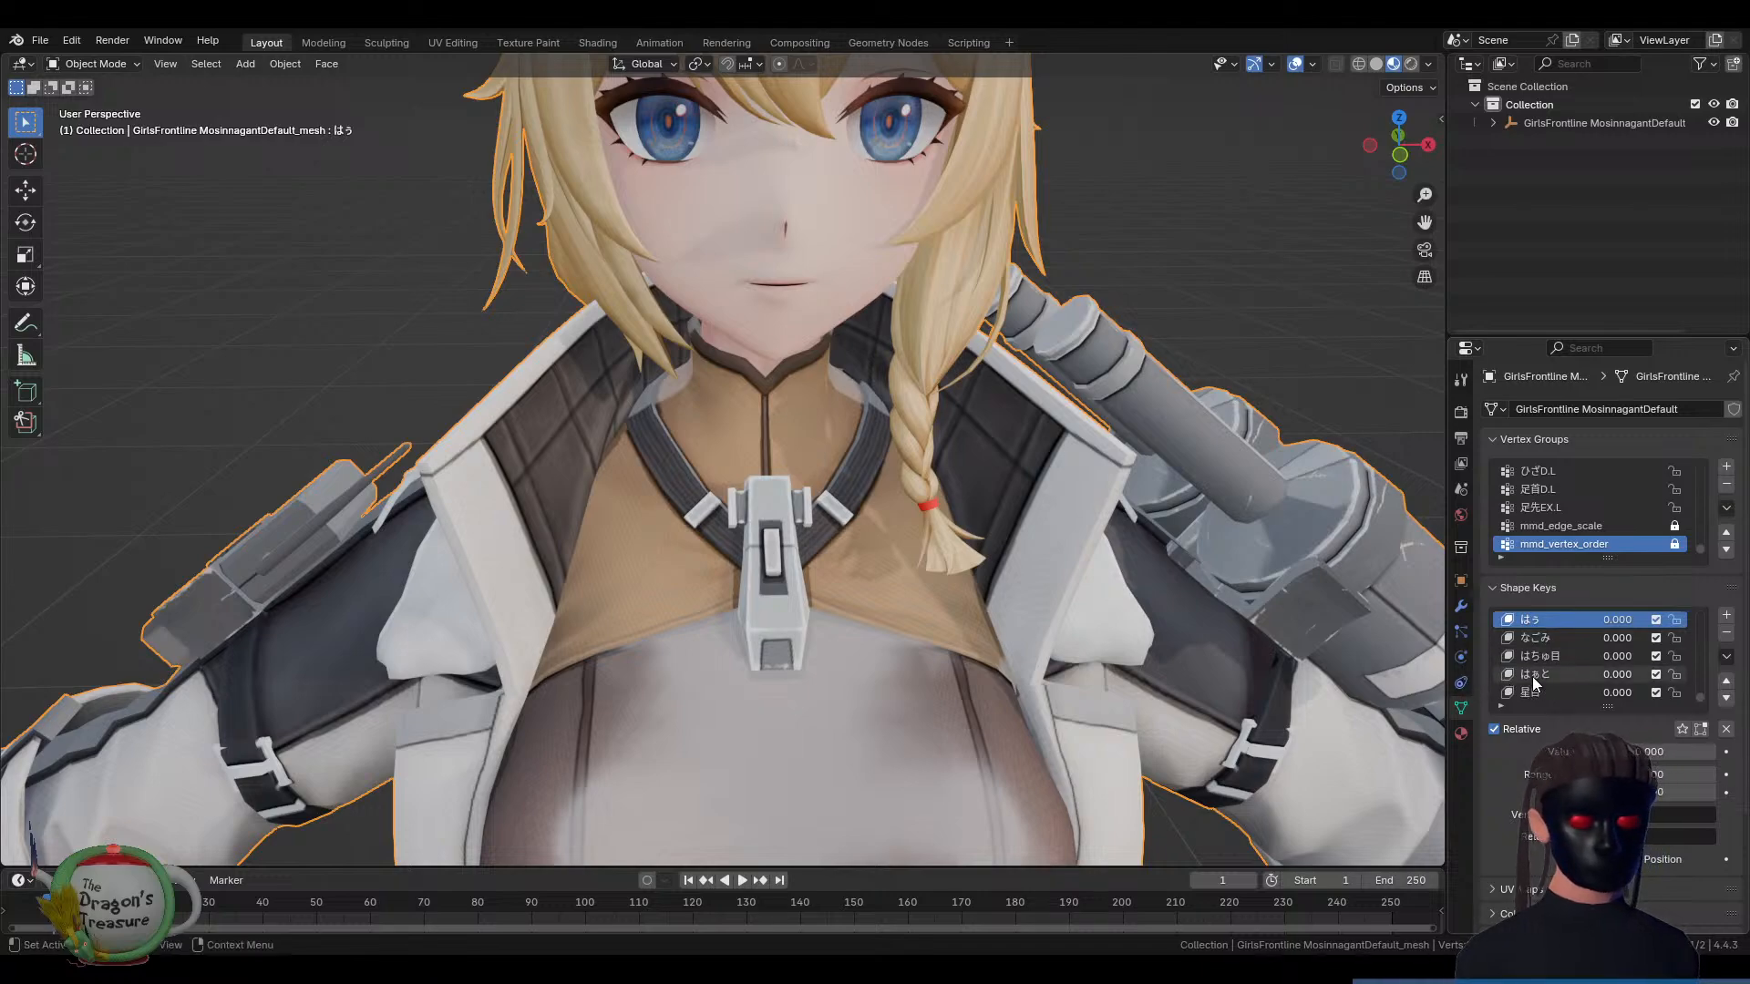
click(1540, 694)
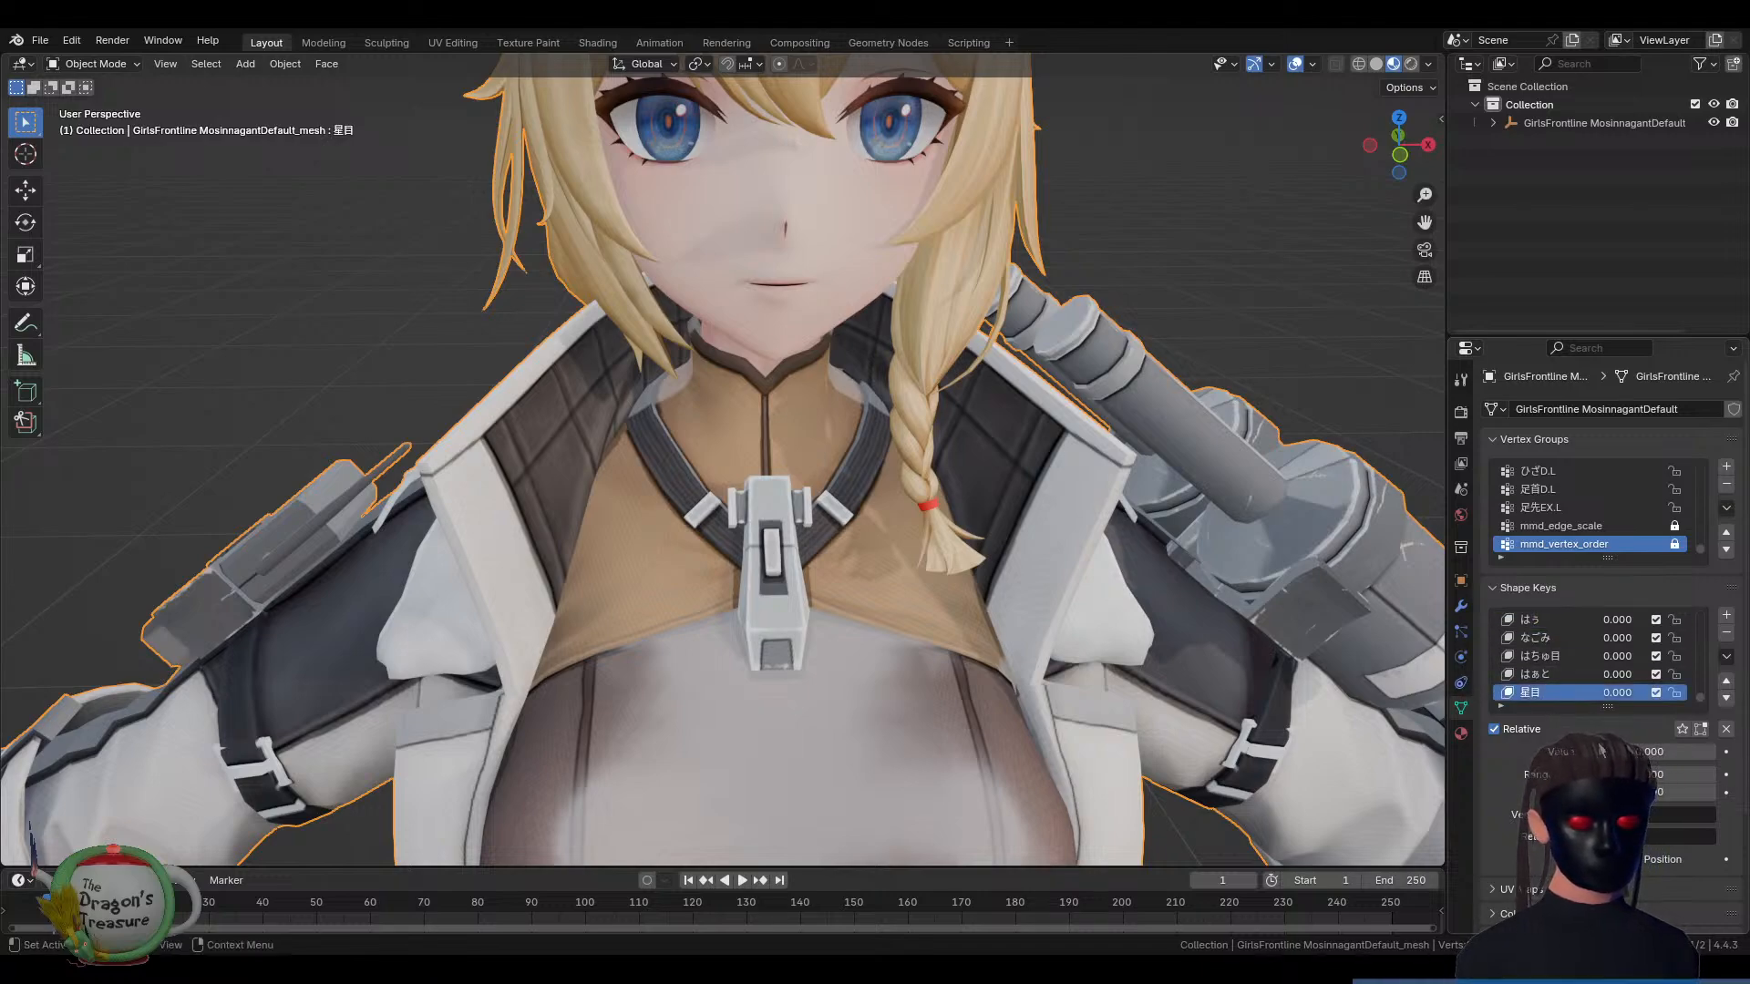
drag(1602, 741, 1554, 742)
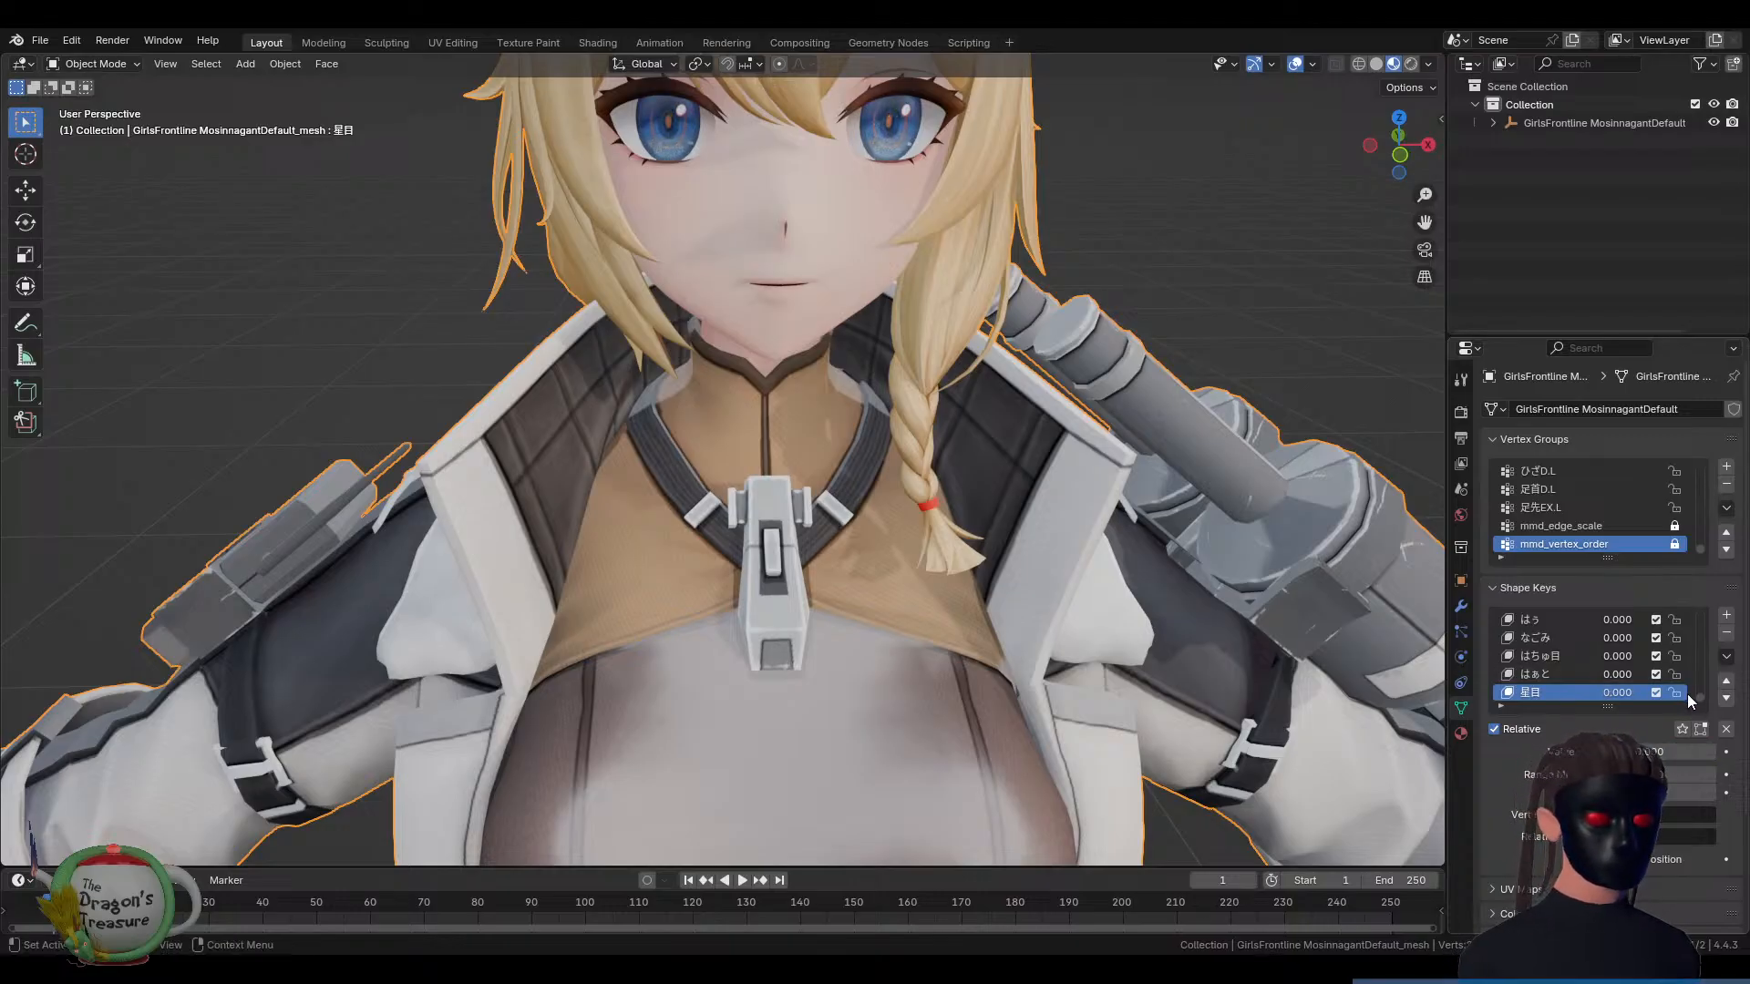
Make the Basis shape key active and briefly check its mesh in Edit Mode before returning to Object Mode
drag(1700, 698, 1704, 616)
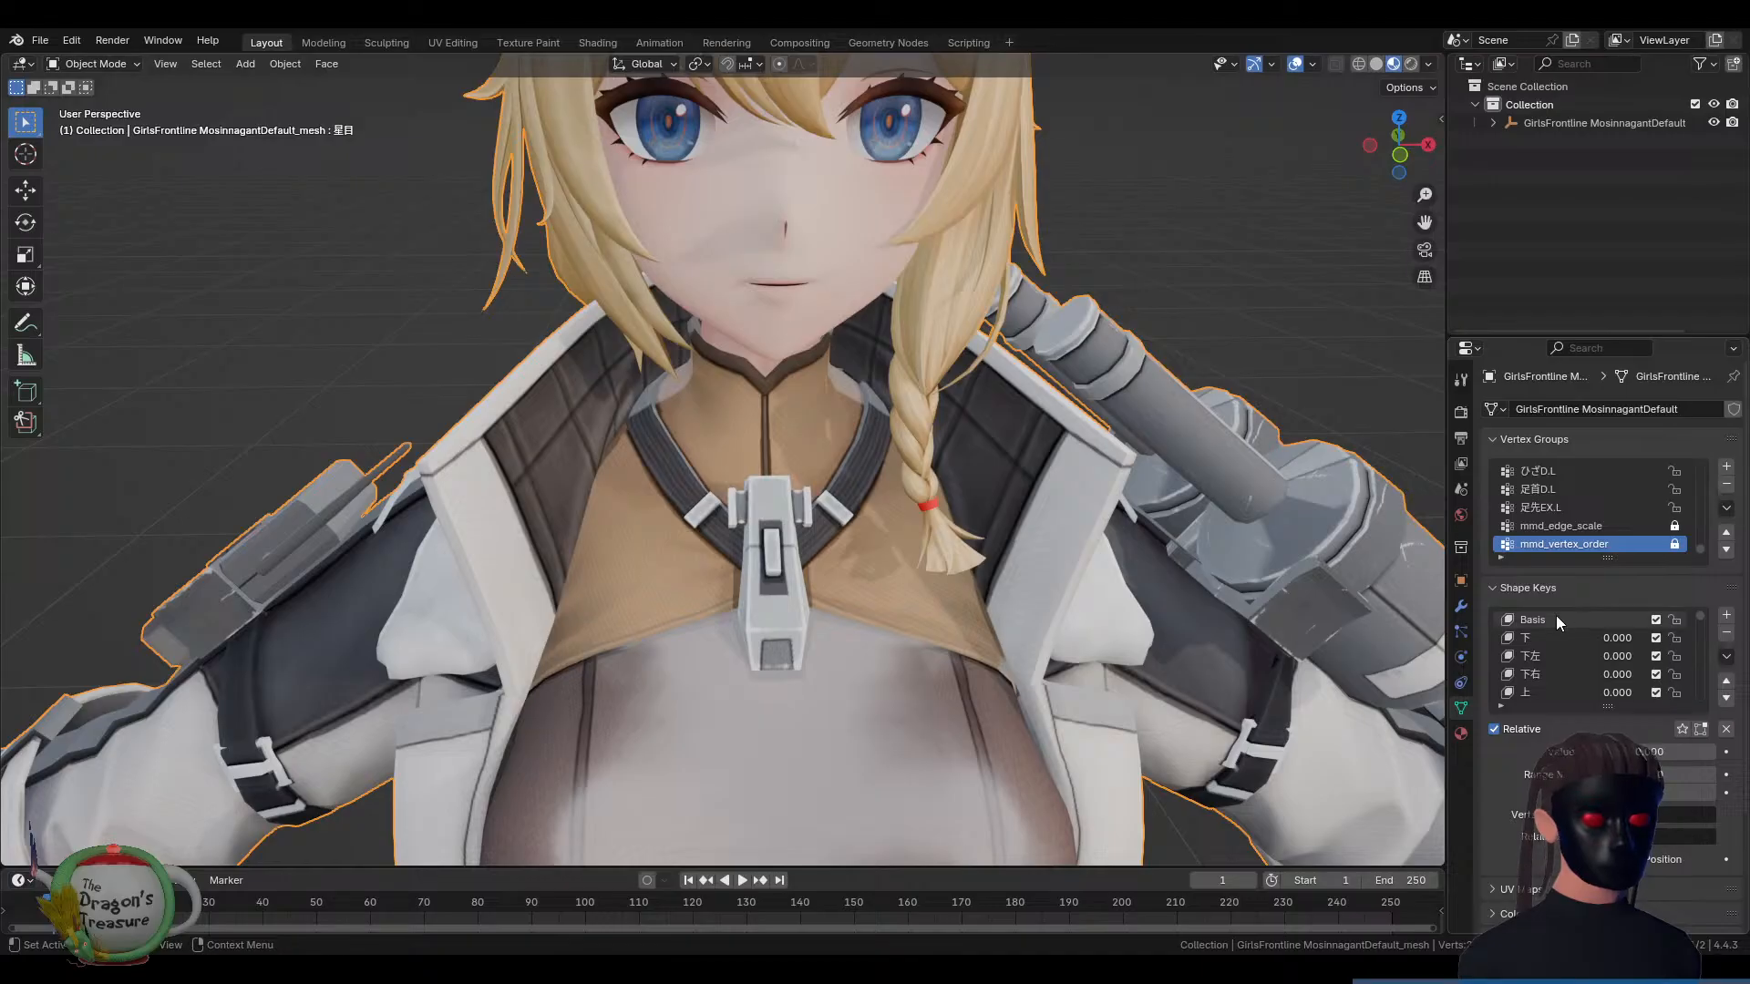
click(1554, 619)
scroll(966, 502, down, 3)
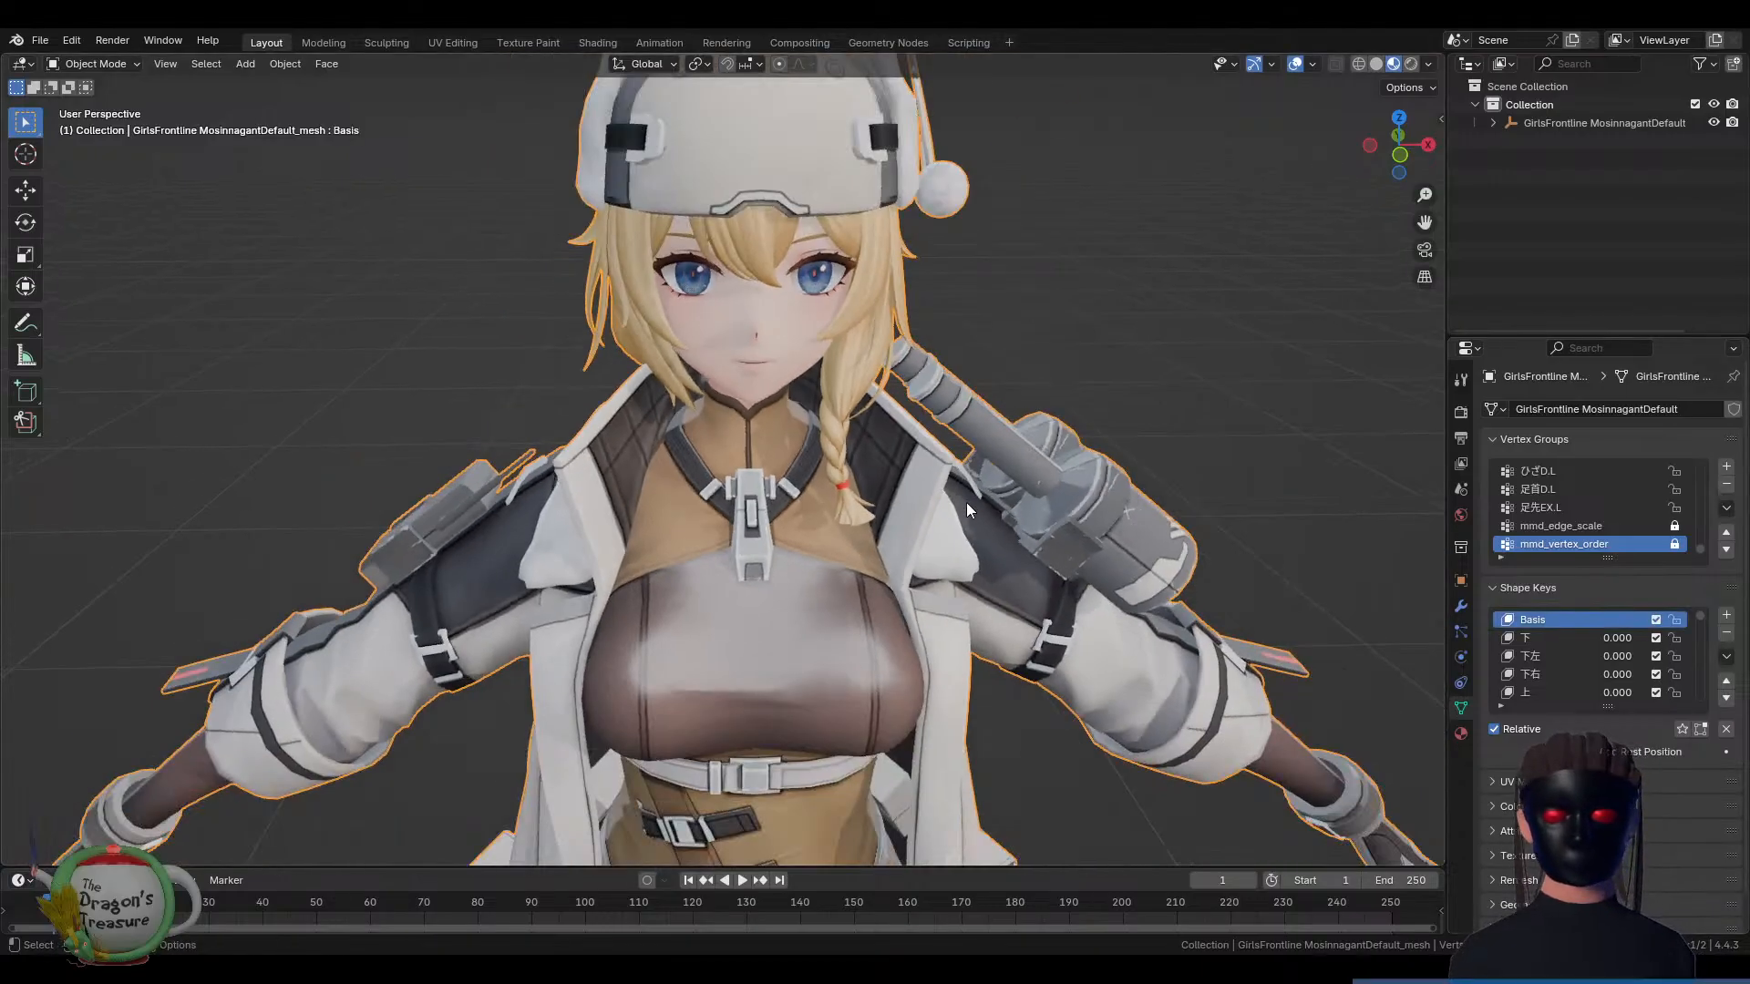
key(Tab)
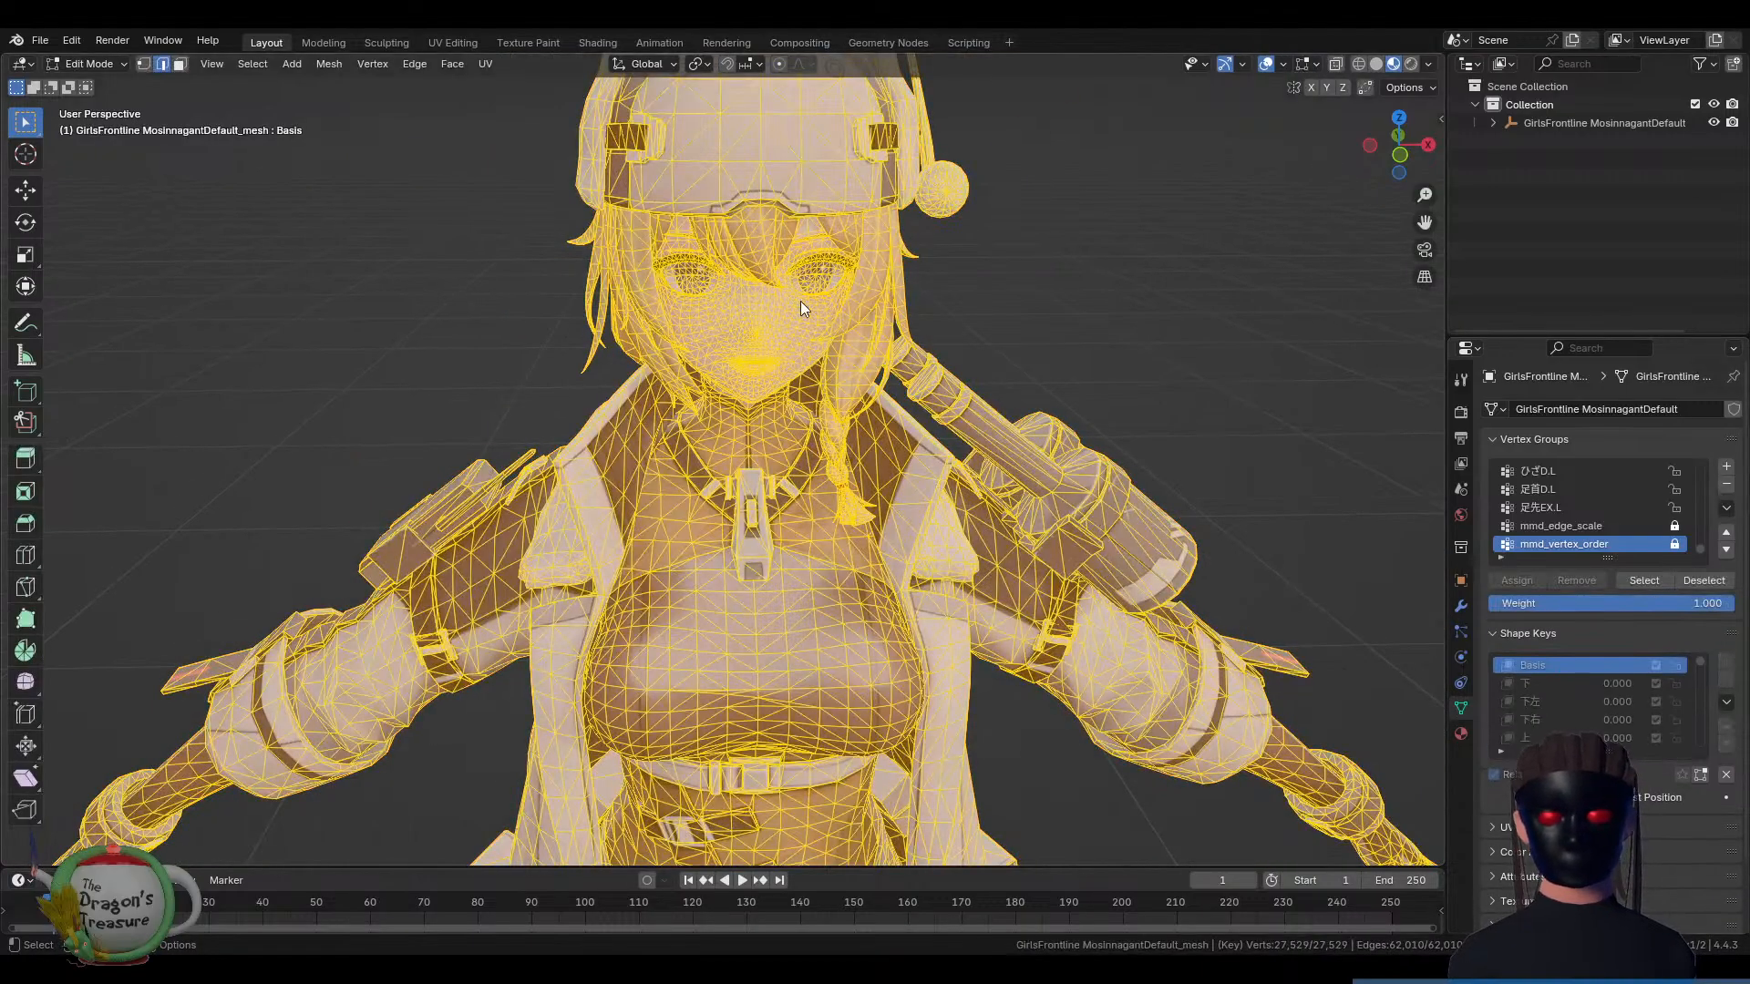
key(Tab)
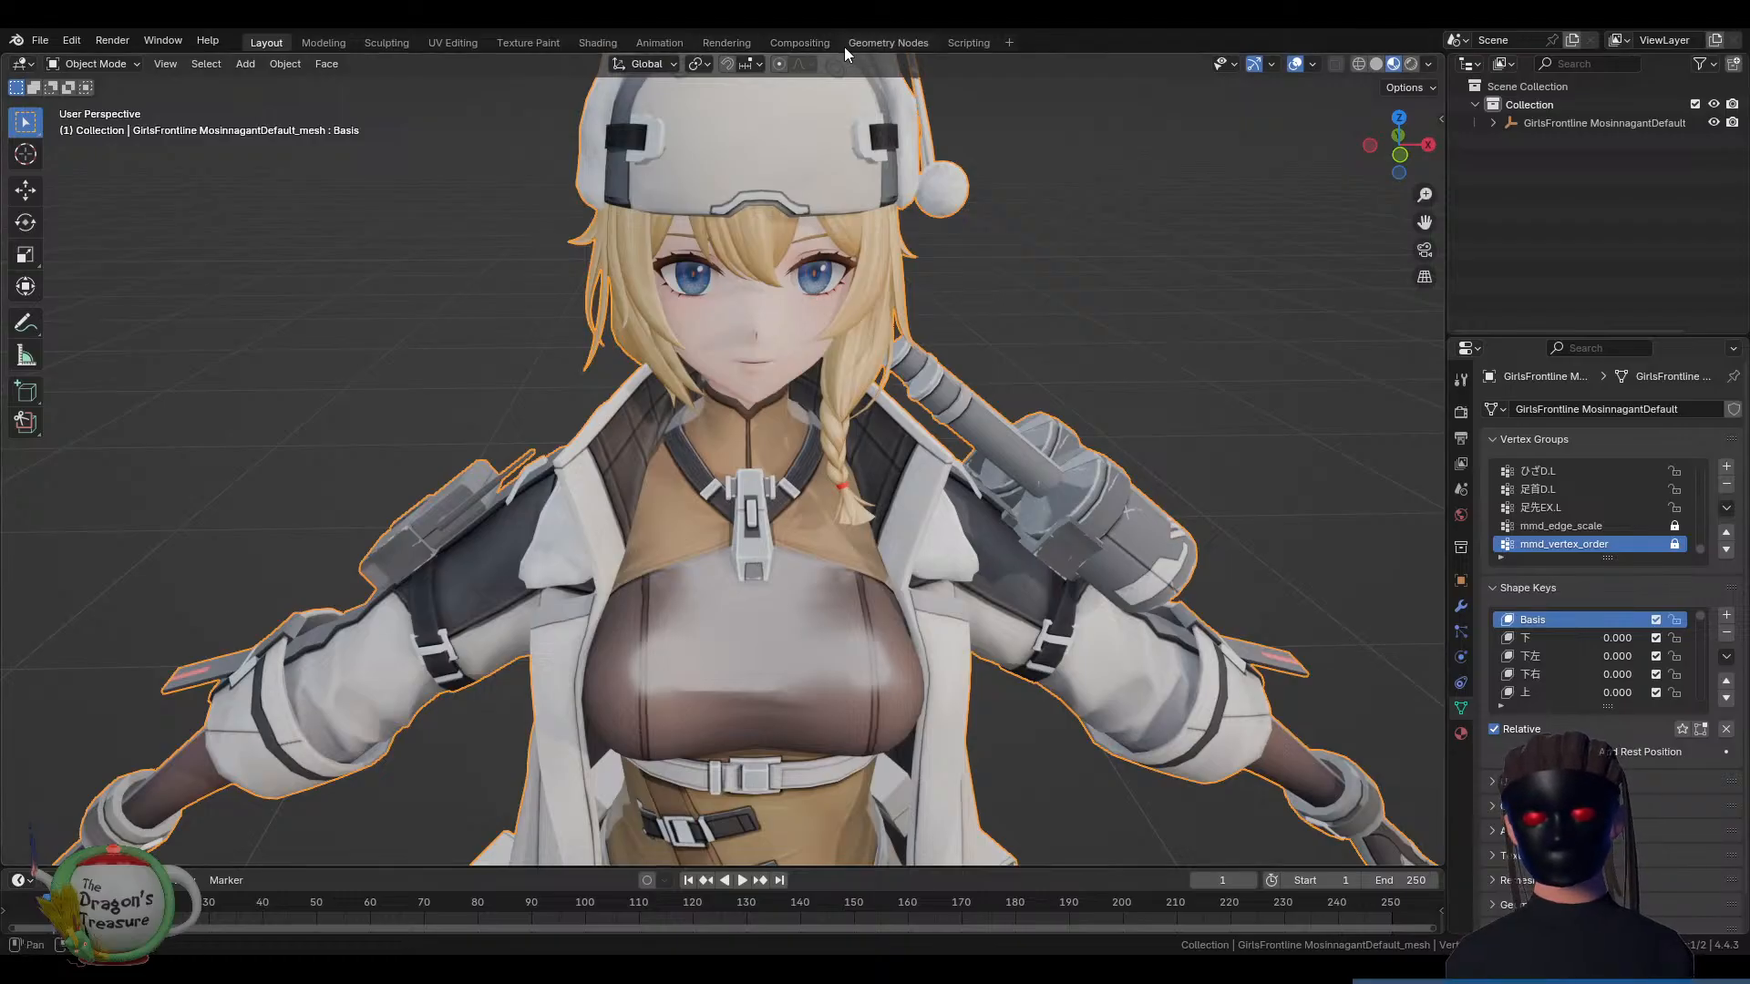
Switch to the Shading workspace, bring the character into closer view, and show all nodes of the Face material
click(597, 43)
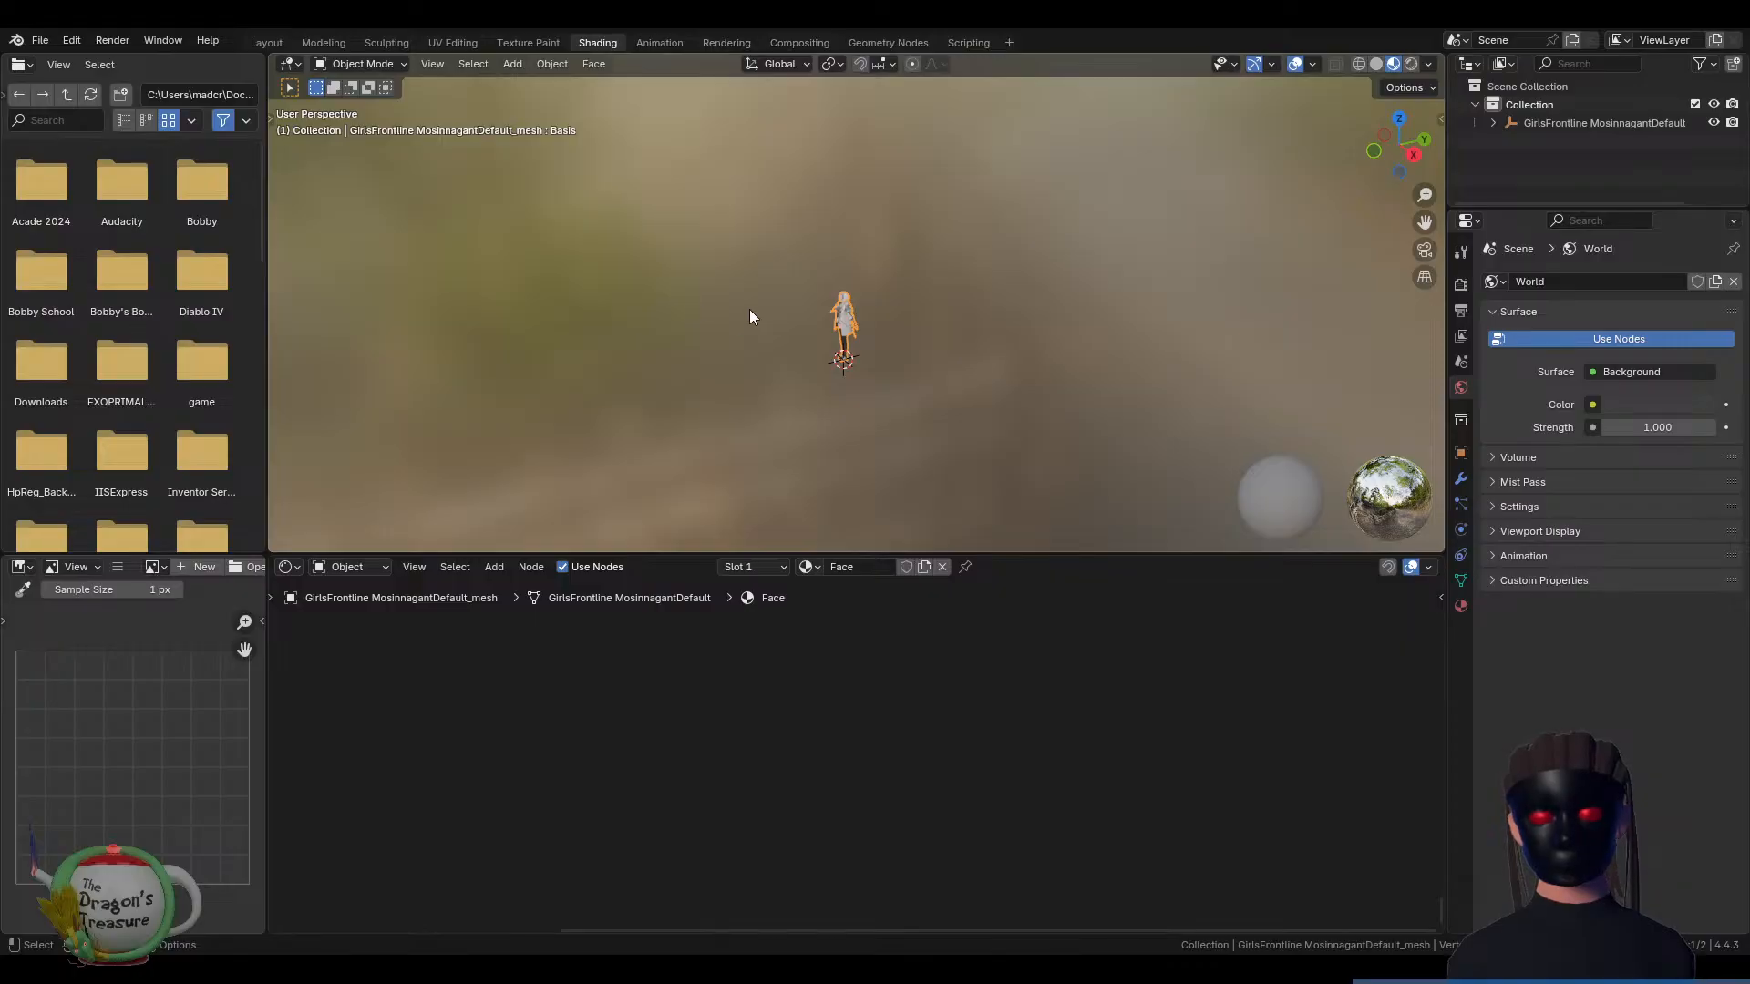
scroll(749, 309, up, 9)
middle_drag(745, 308, 866, 293)
scroll(871, 390, up, 5)
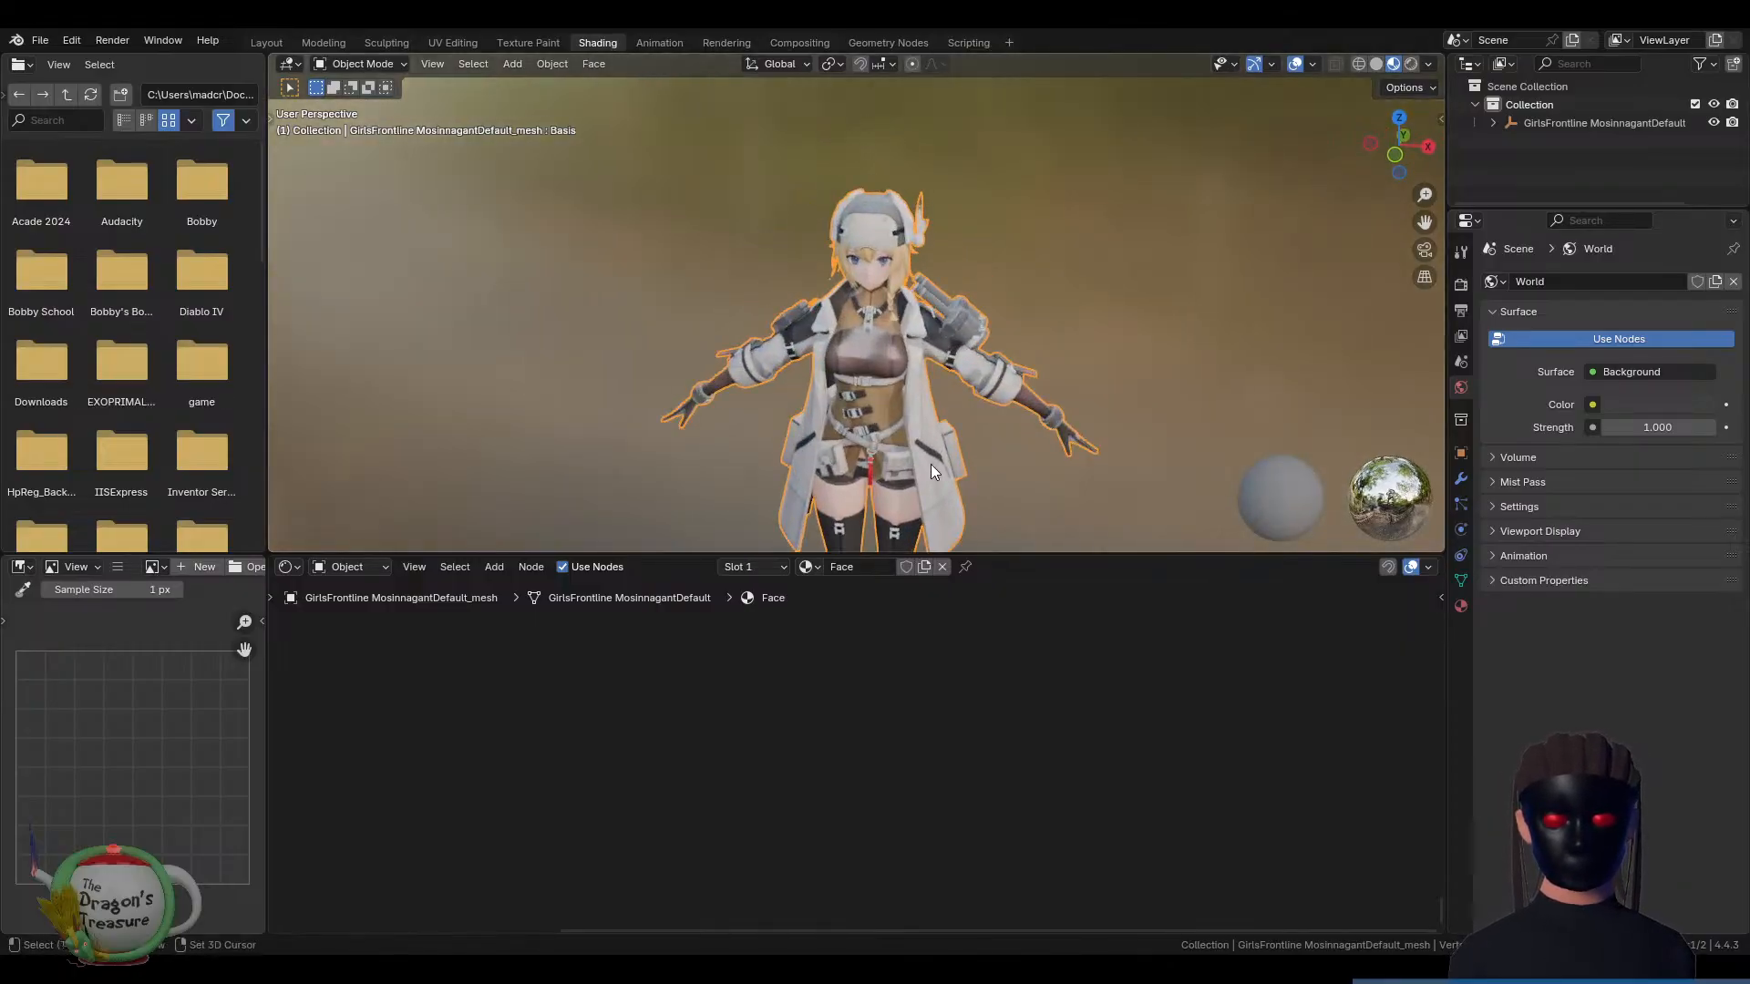
shift+middle_drag(932, 465, 993, 238)
scroll(972, 264, up, 5)
scroll(969, 264, down, 4)
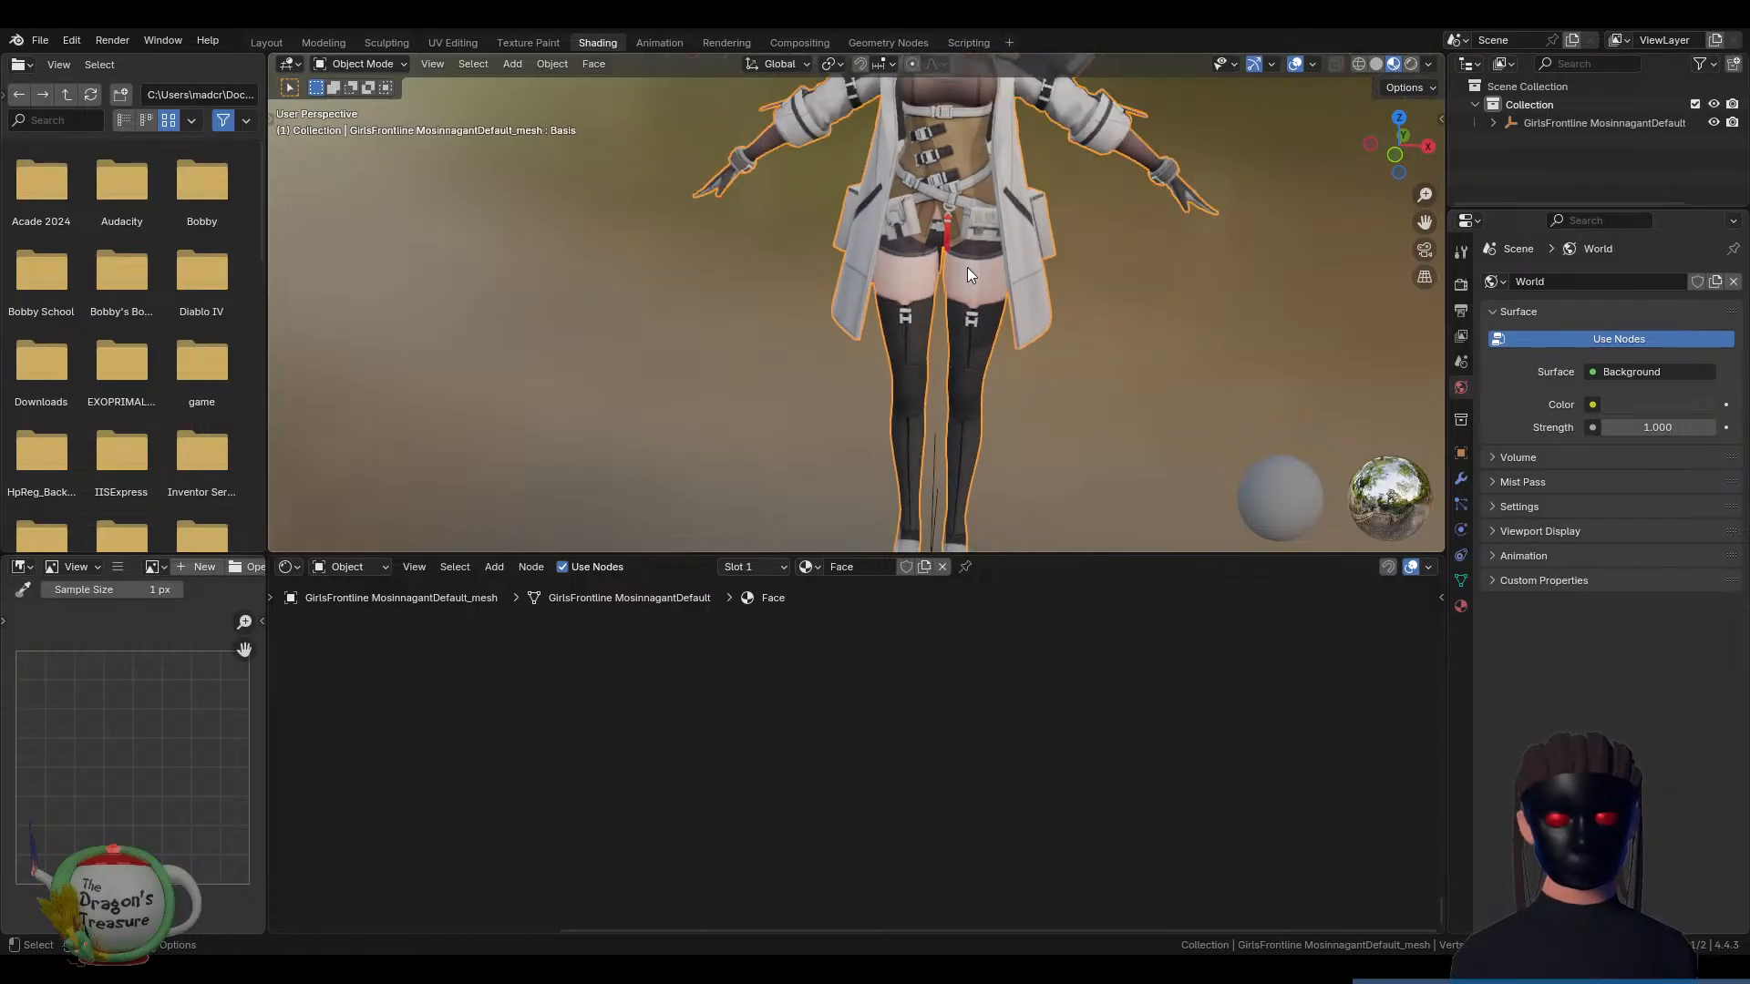
scroll(966, 266, down, 4)
scroll(966, 266, up, 3)
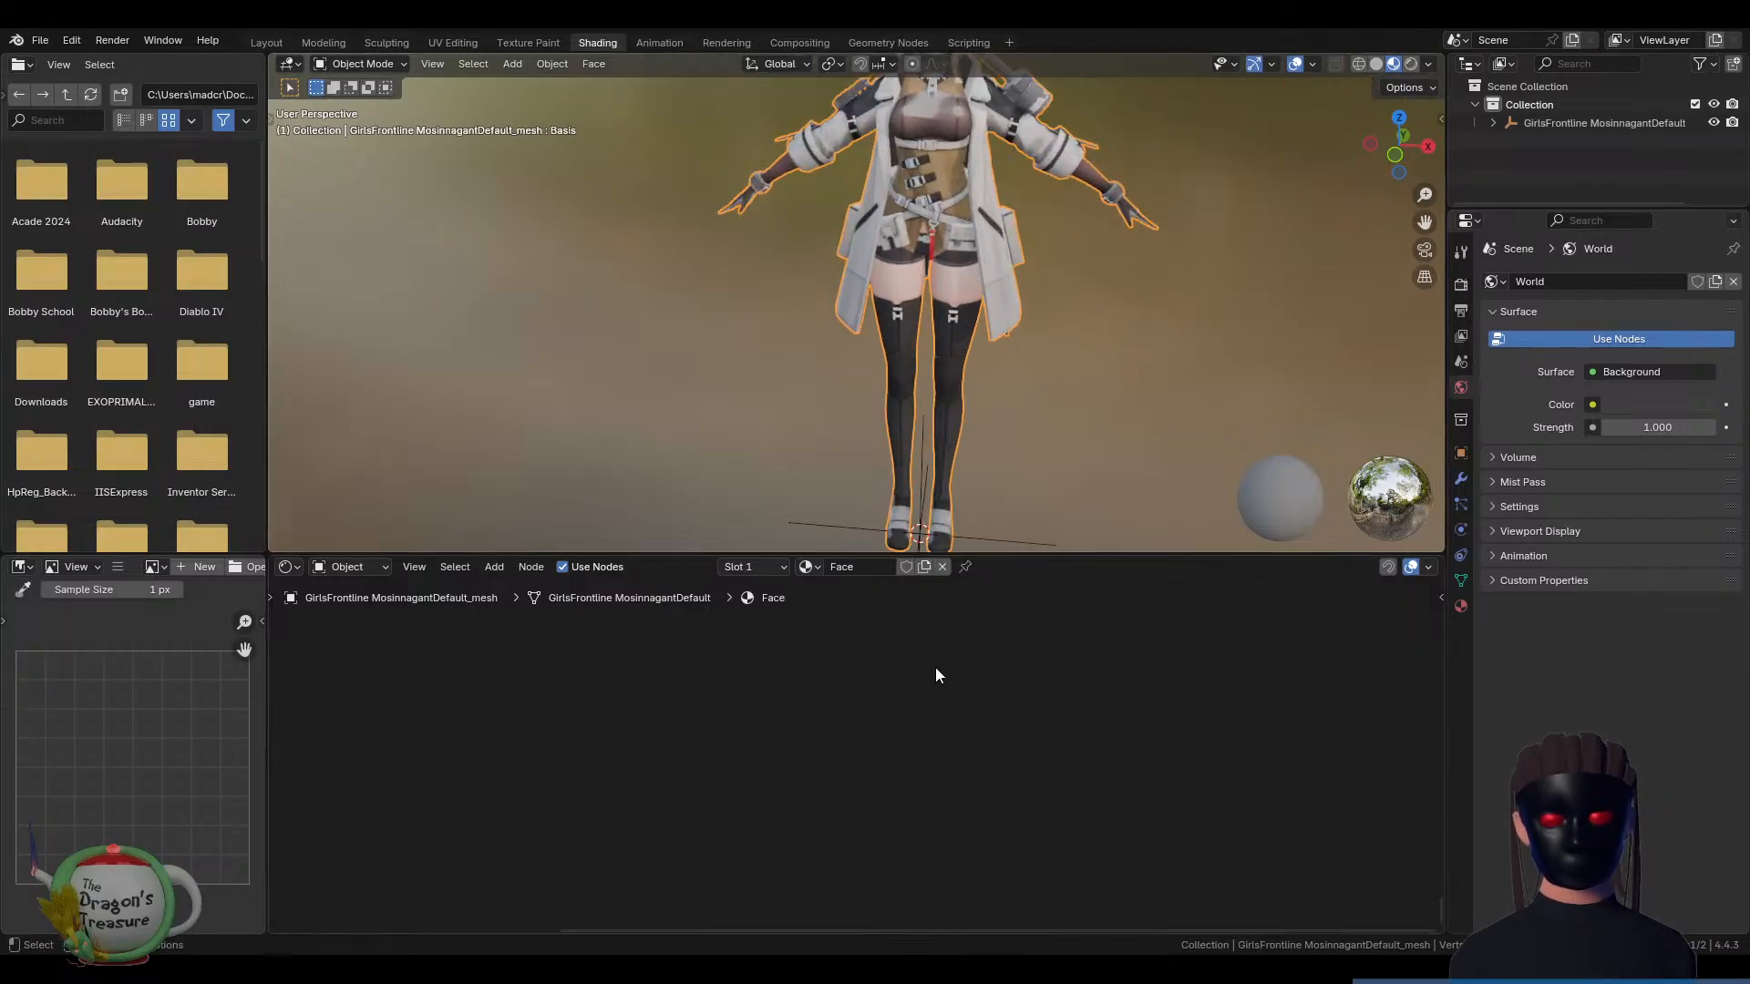
key(Home)
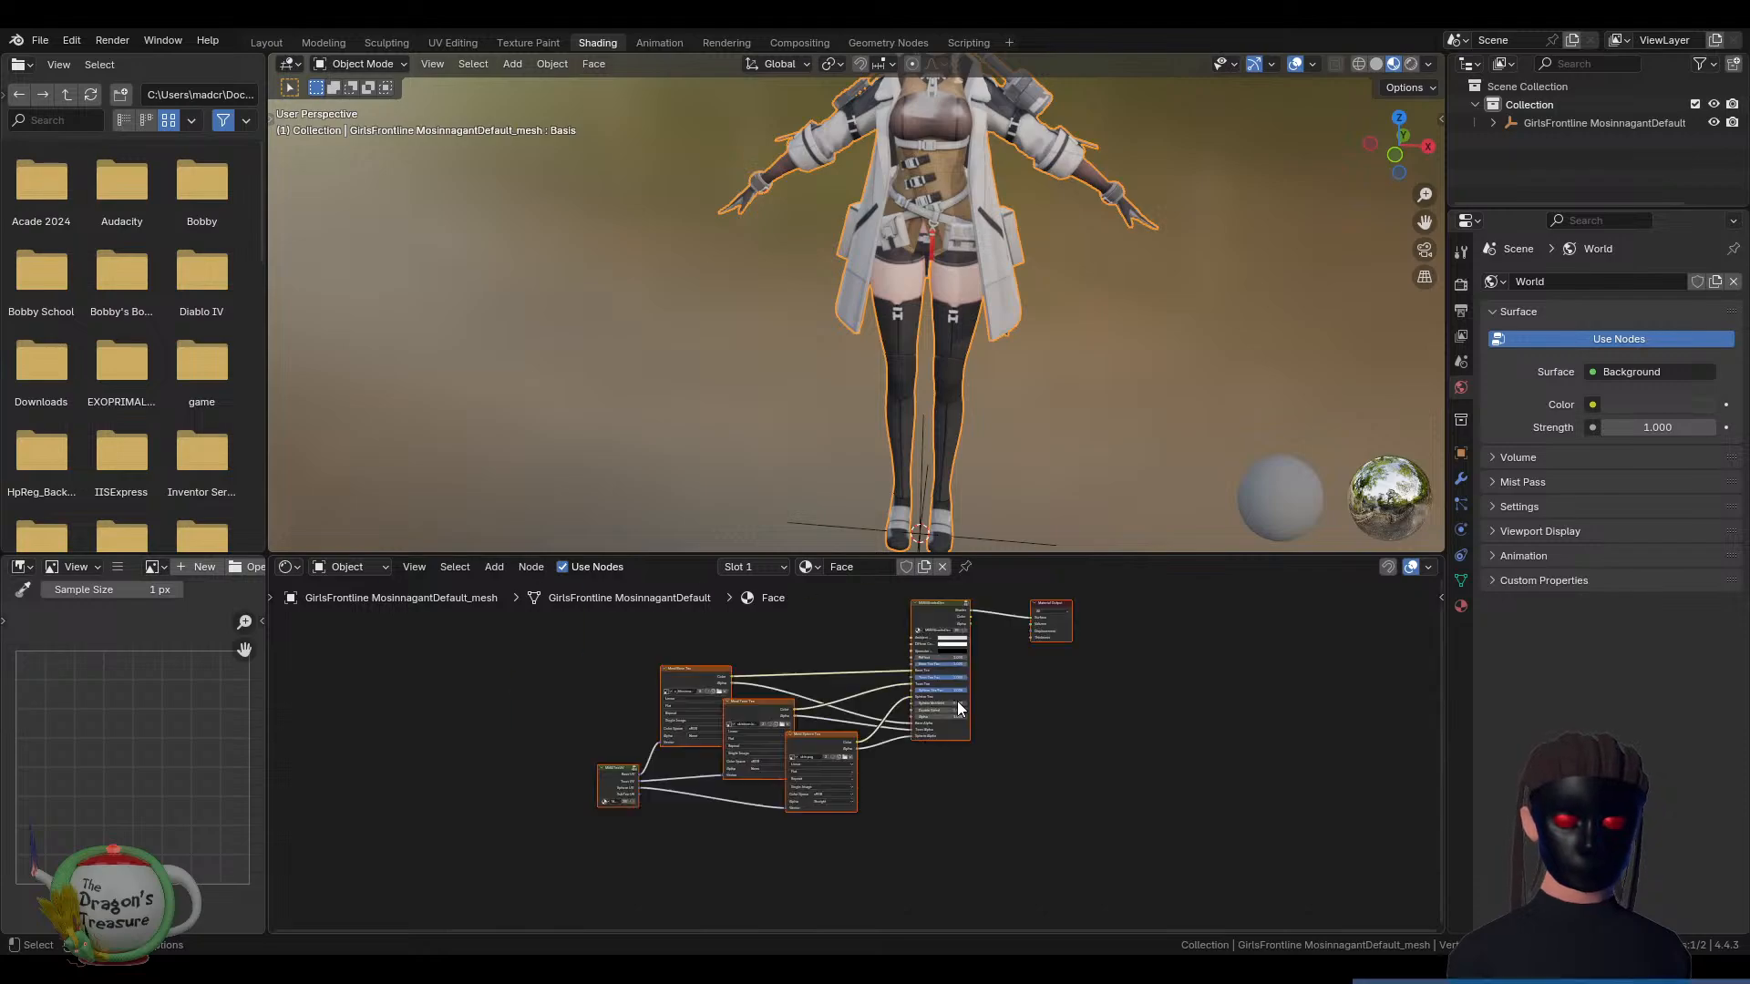
Inspect the Face material's Mmd Base Tex image at full-screen size, then return to the Shading layout
scroll(957, 702, up, 4)
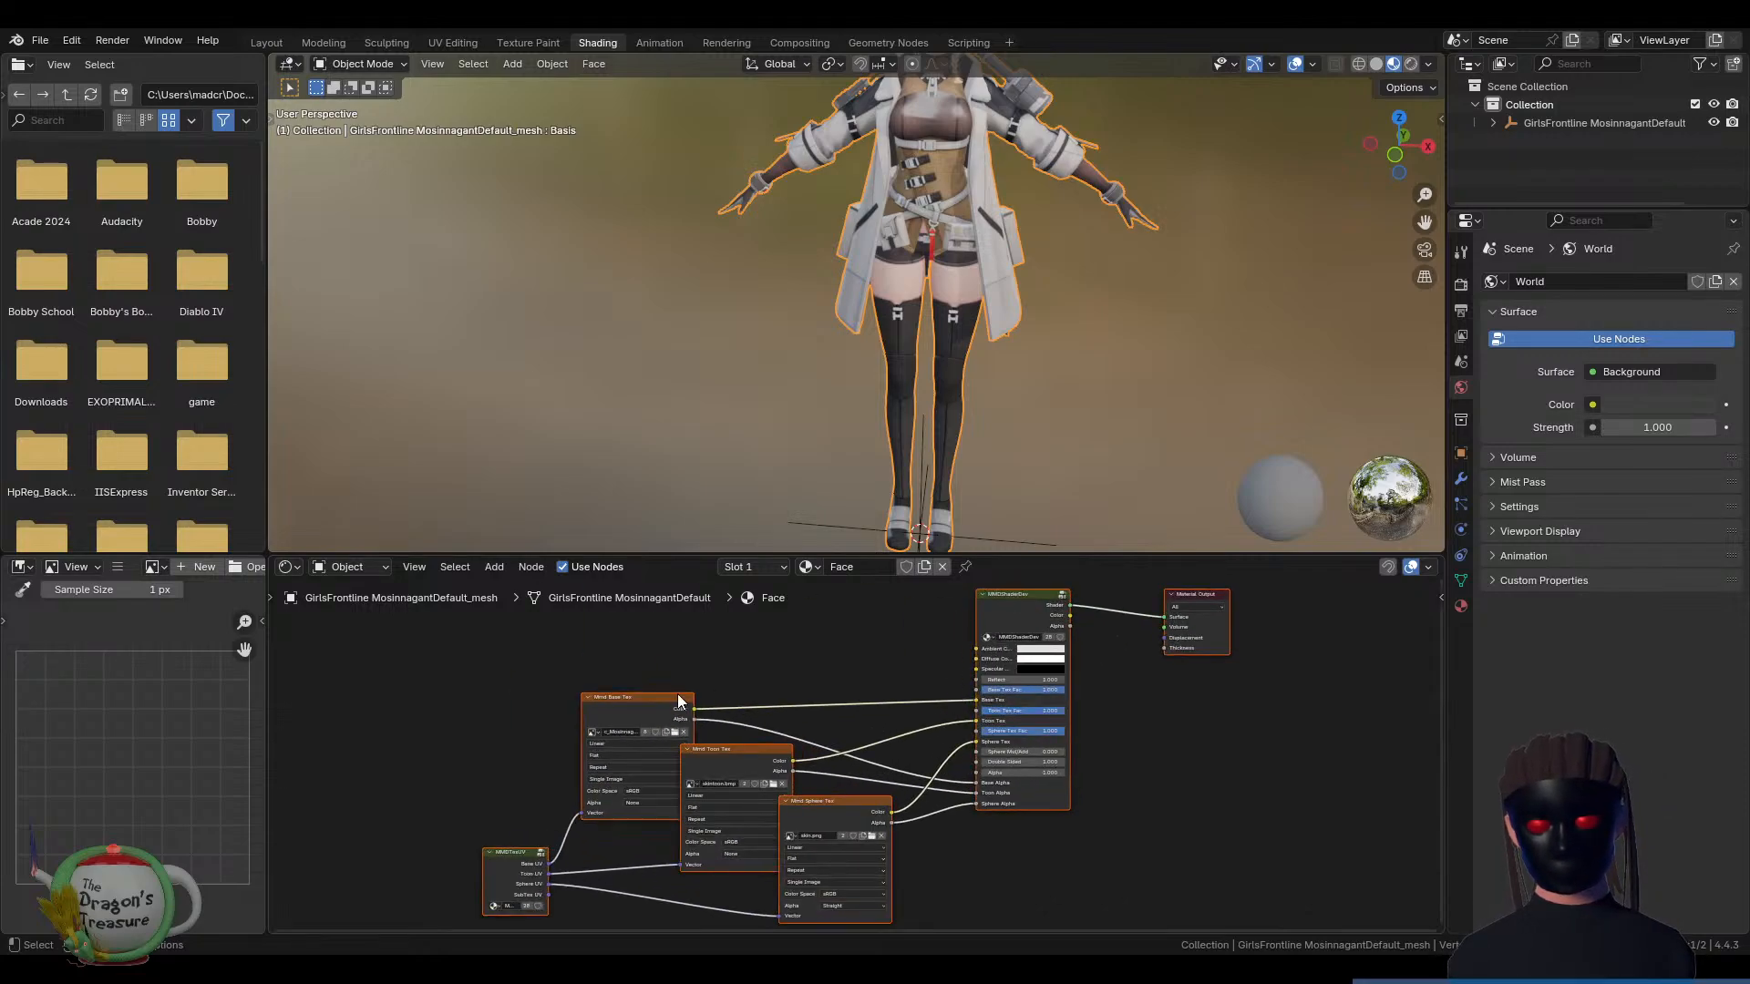
click(643, 699)
key(ctrl+space)
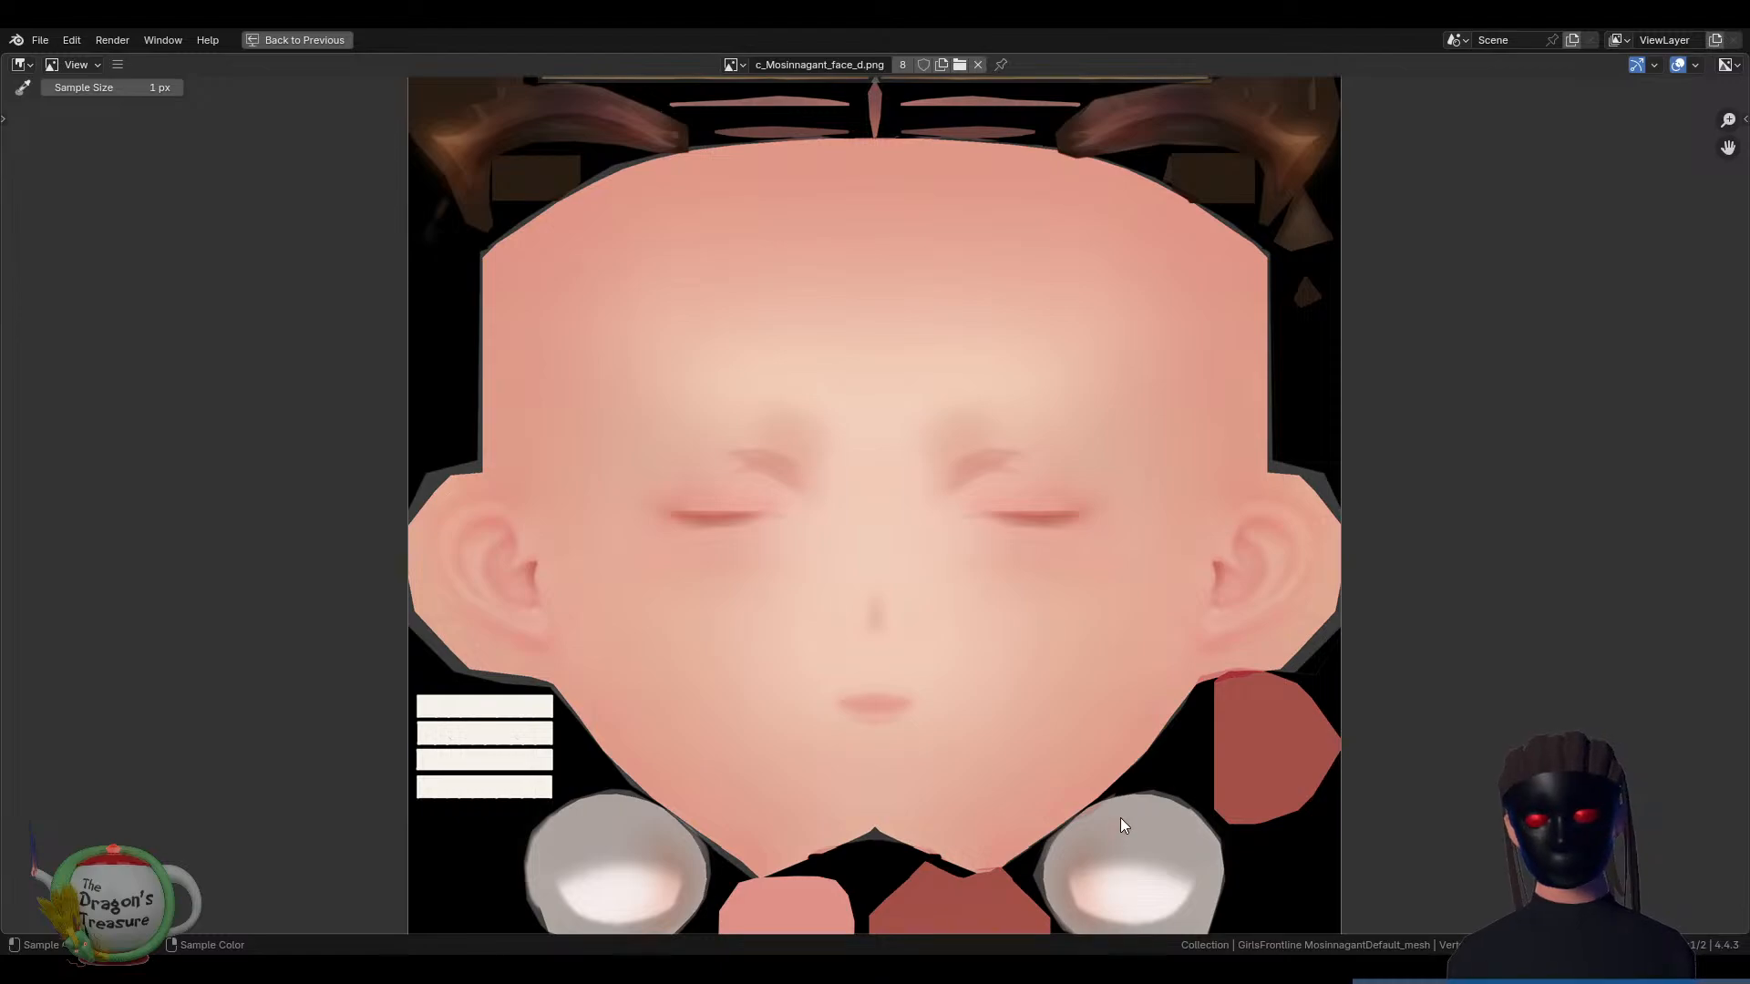
key(ctrl+space)
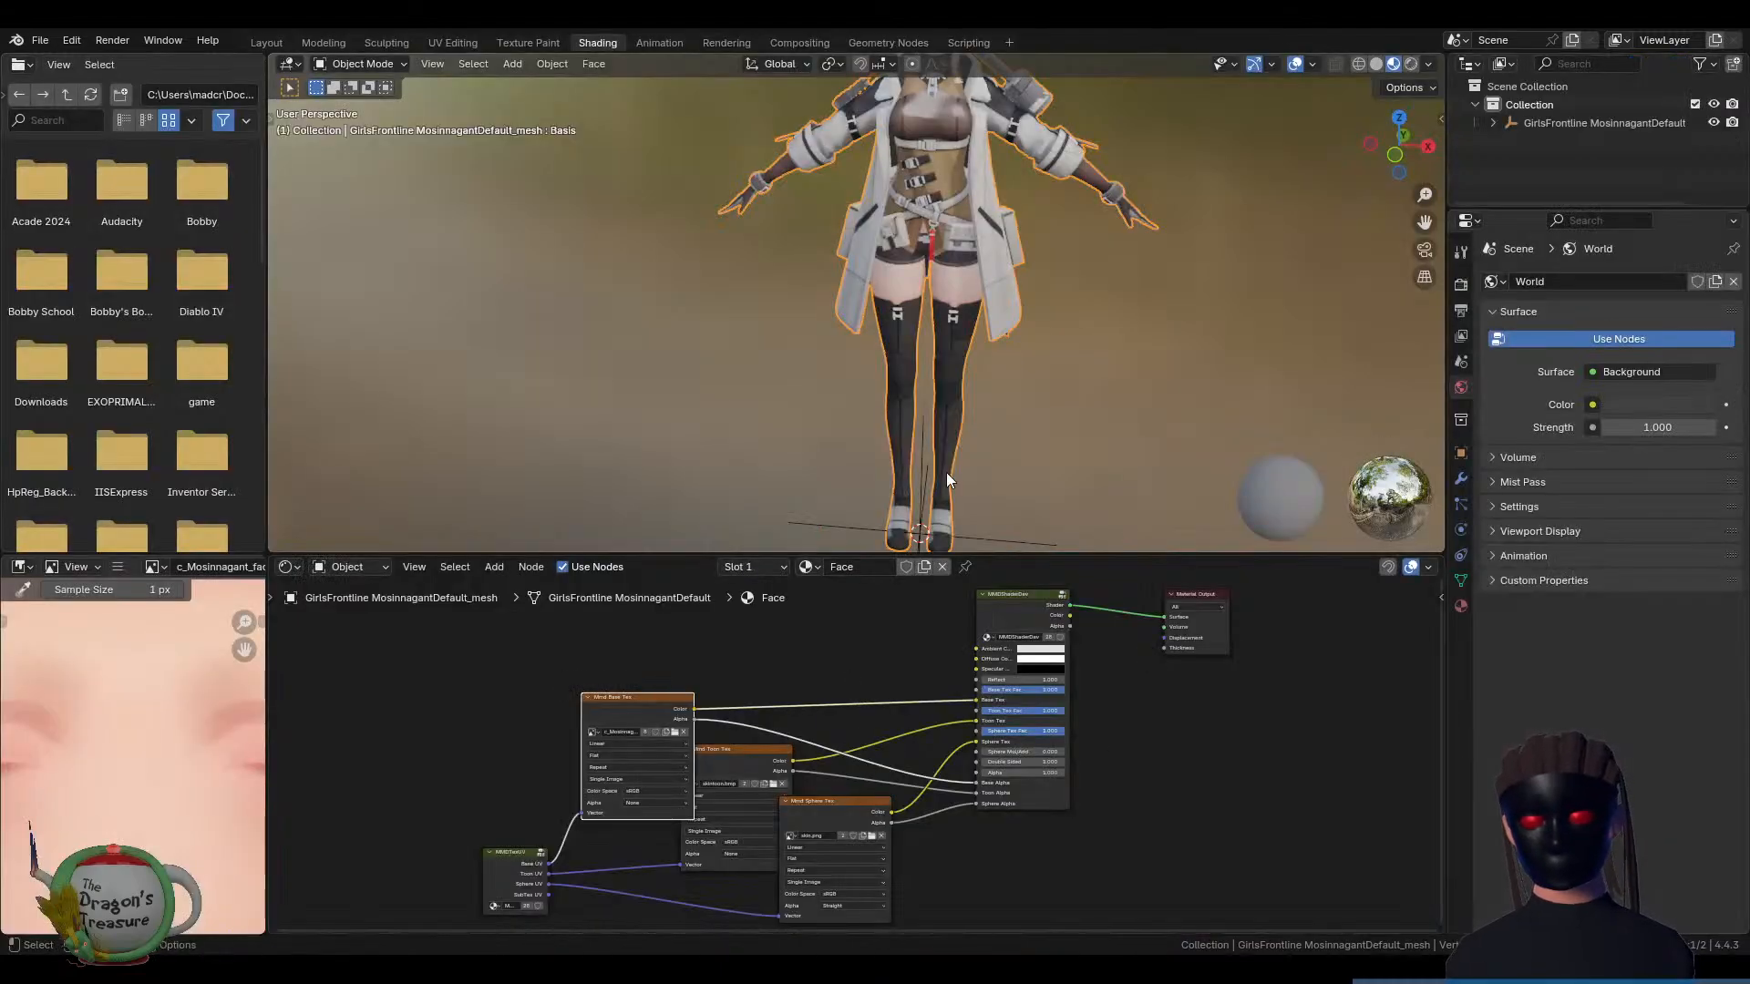
Switch to the Eyes material, inspect its base texture at full-screen size, and compare it with the sphere texture node
click(780, 571)
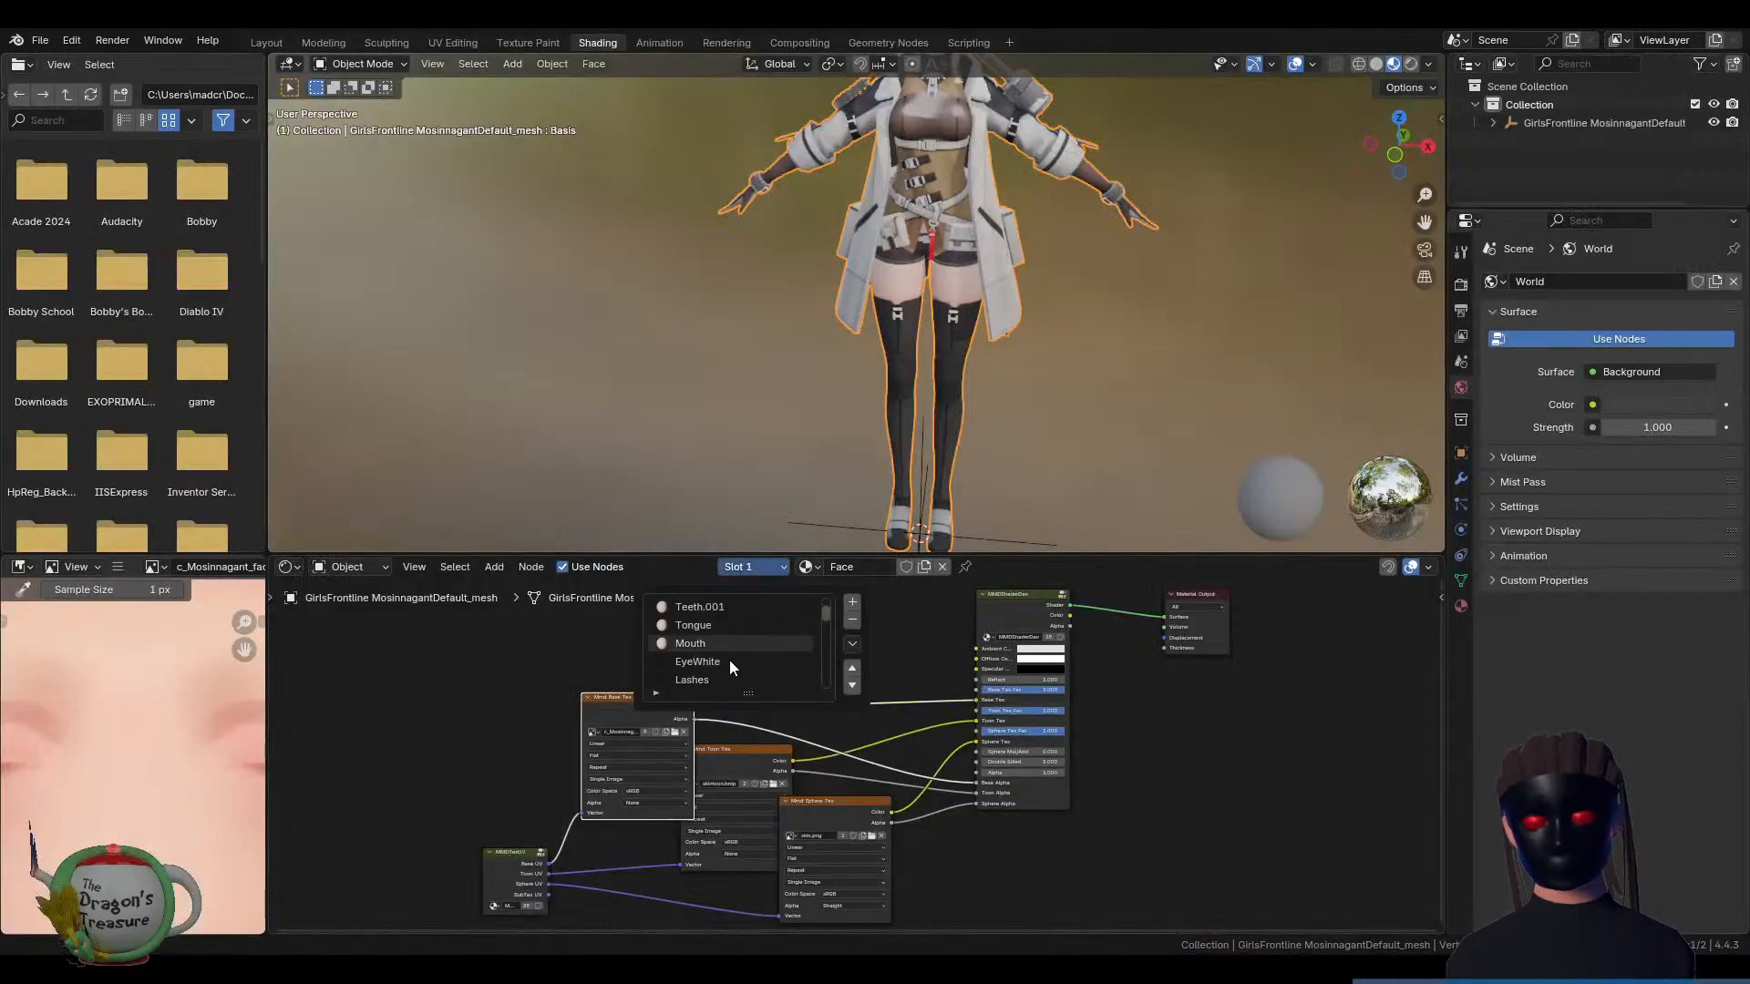
scroll(729, 664, down, 3)
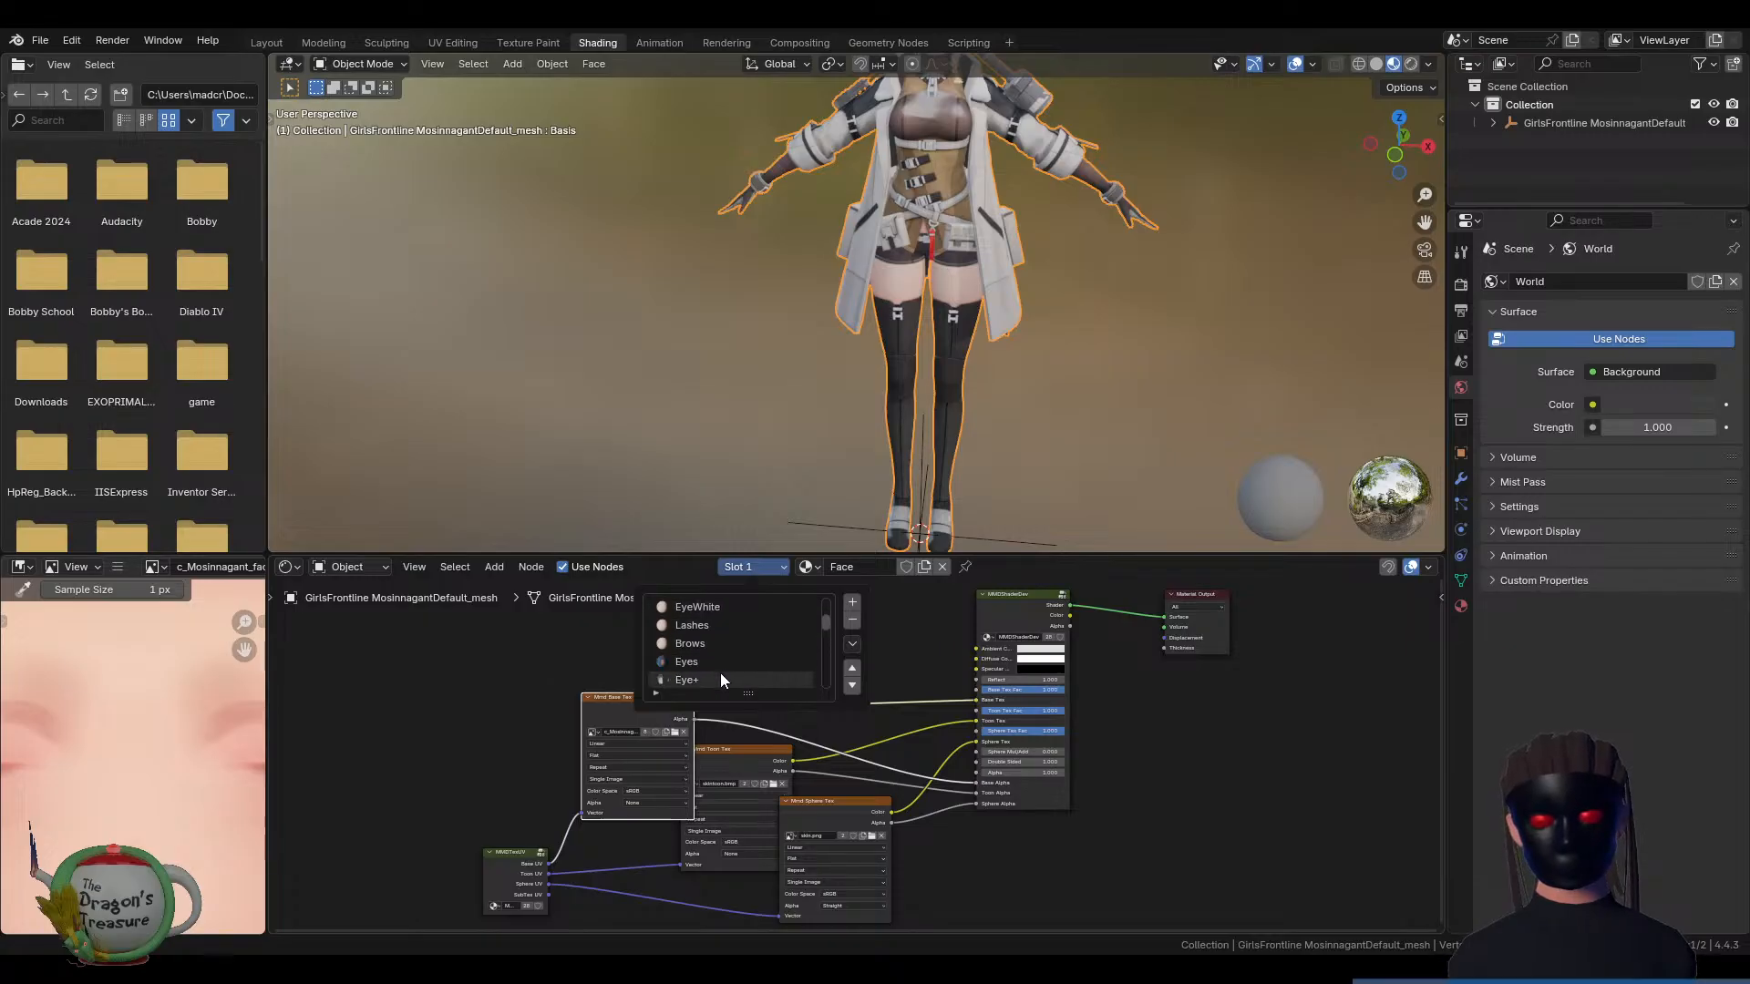
click(710, 666)
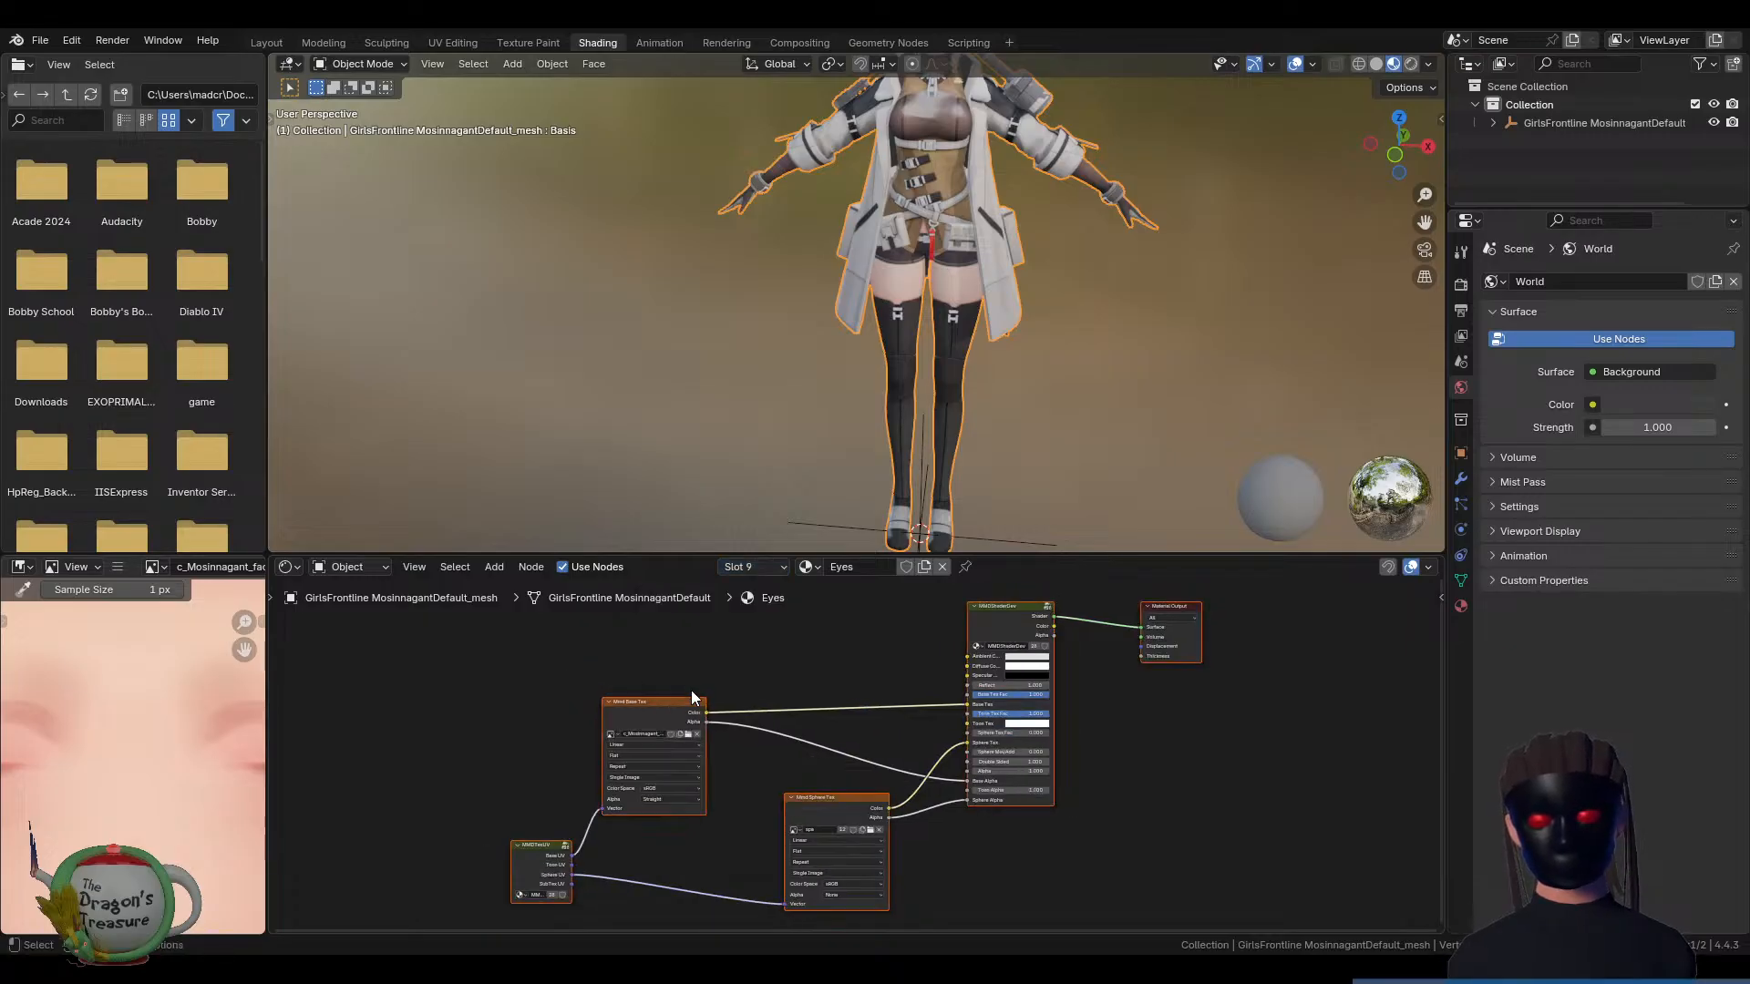
click(615, 723)
key(ctrl+space)
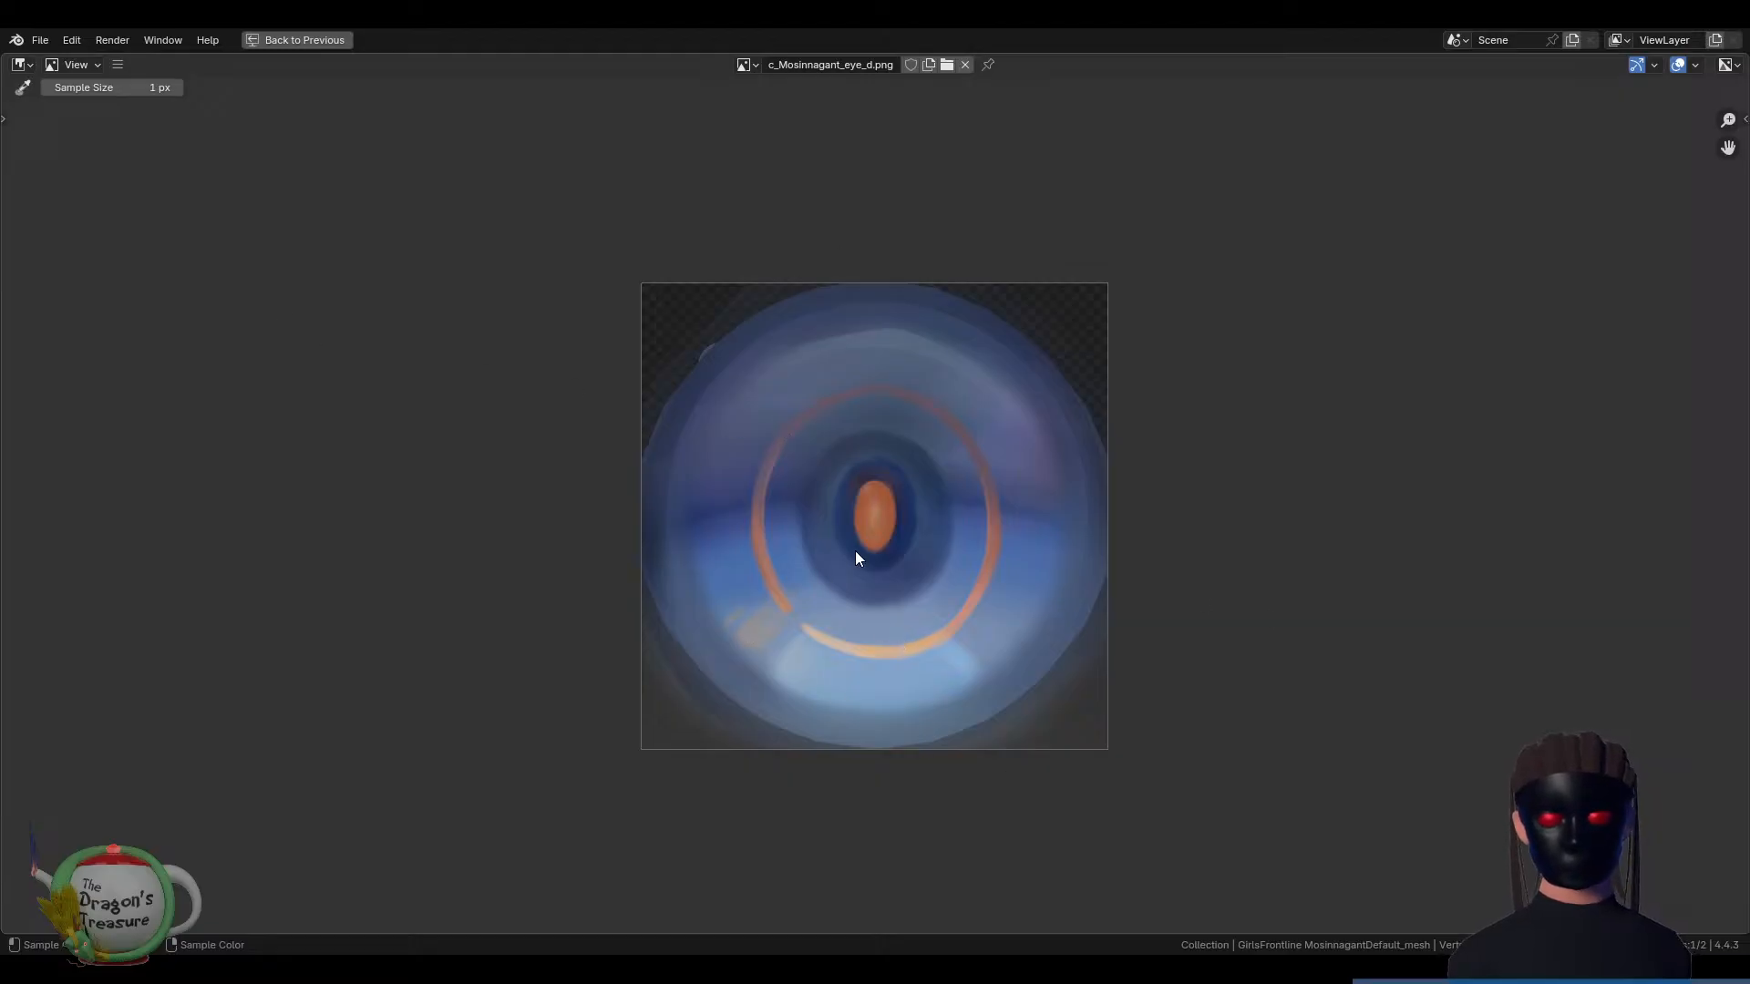
key(ctrl+space)
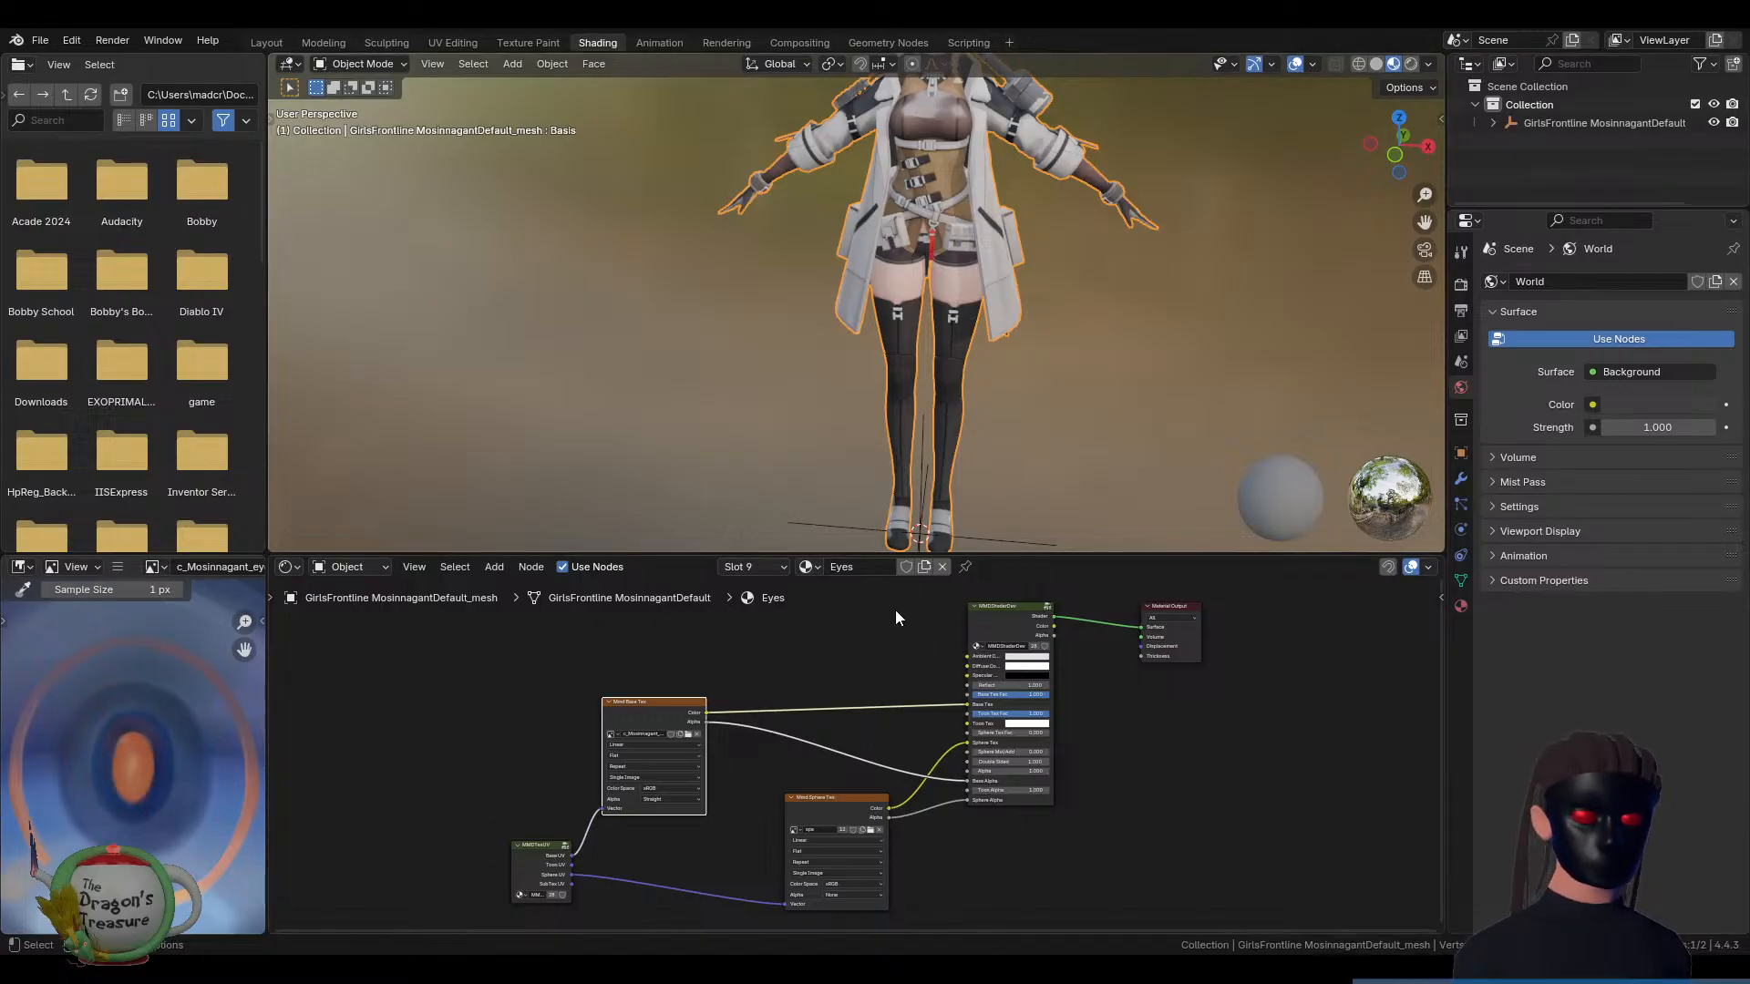
click(833, 811)
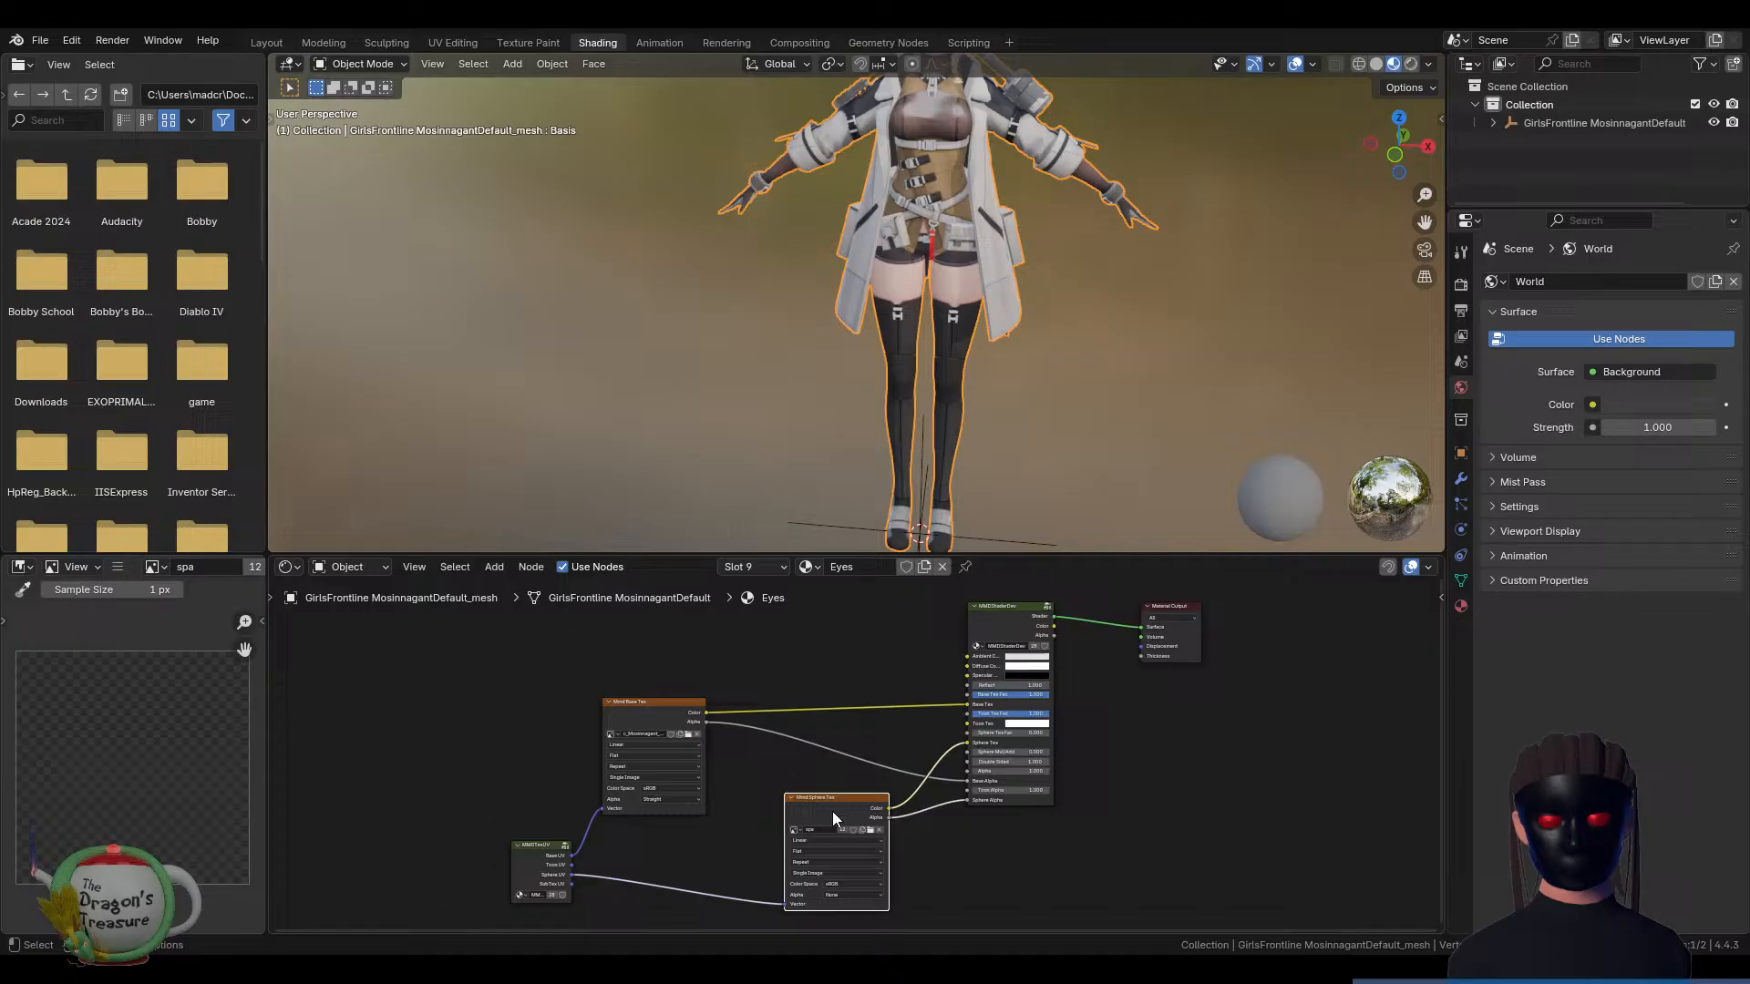
click(643, 709)
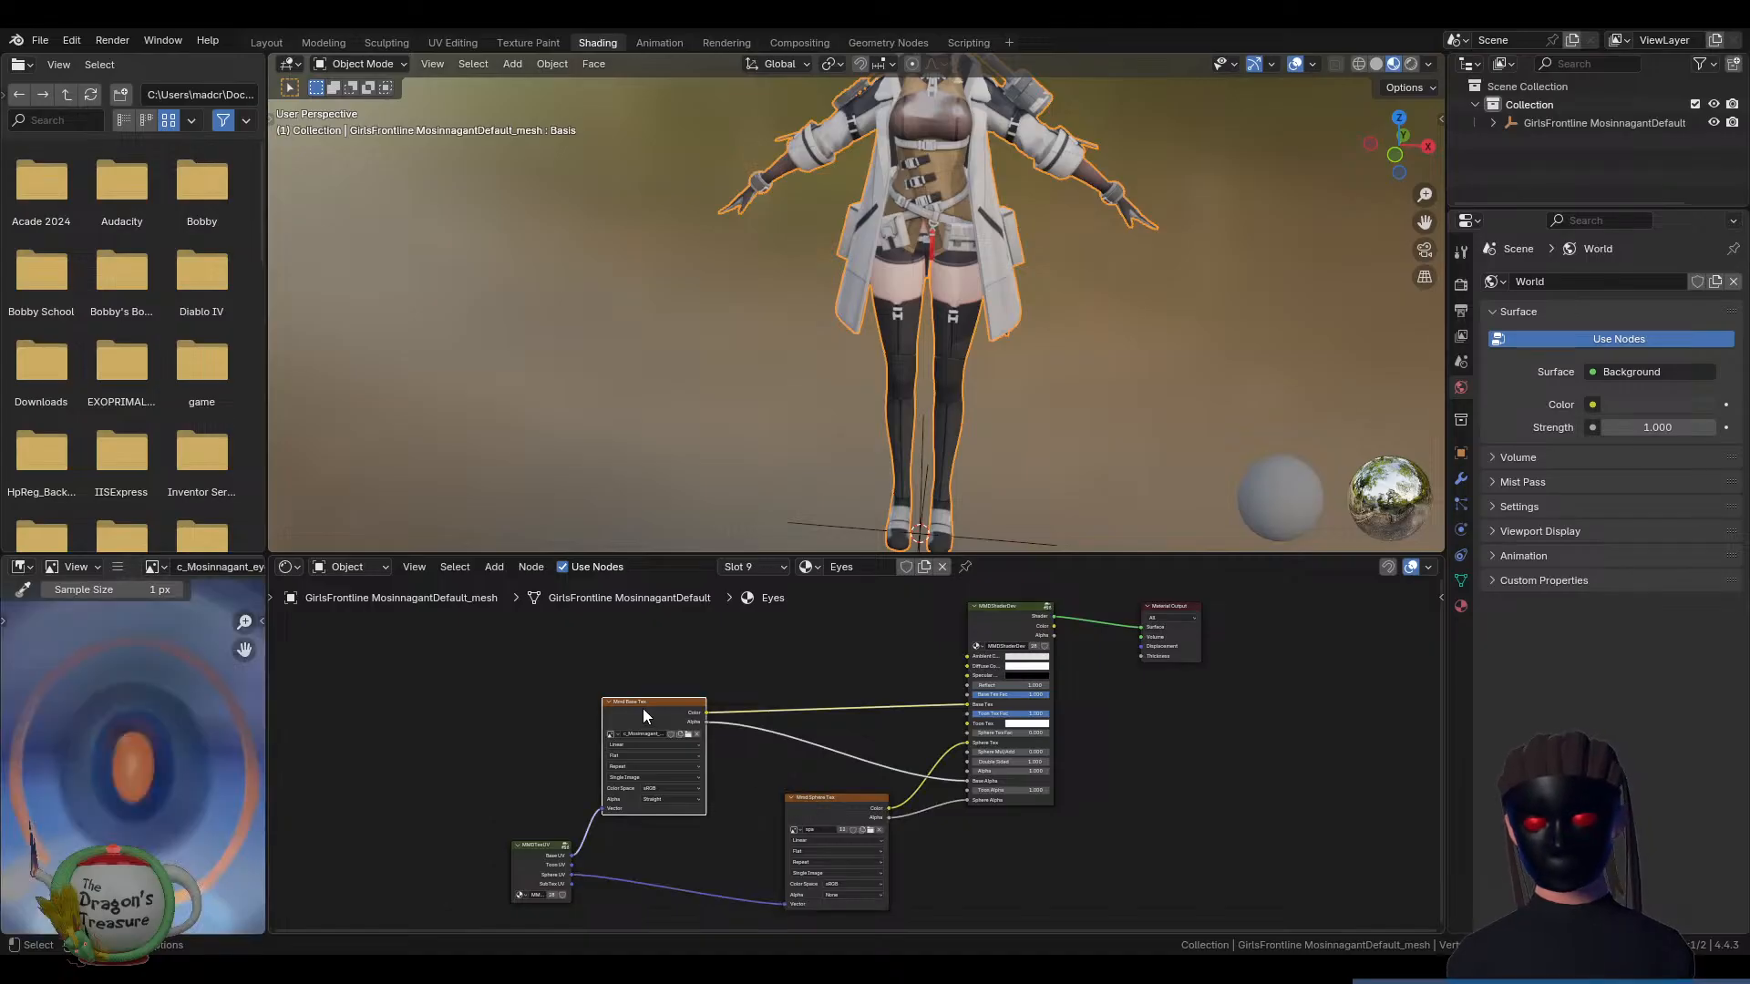
Switch to the Skin material and inspect its whole base texture at full-screen size before returning to the layout
click(779, 567)
scroll(713, 664, down, 1)
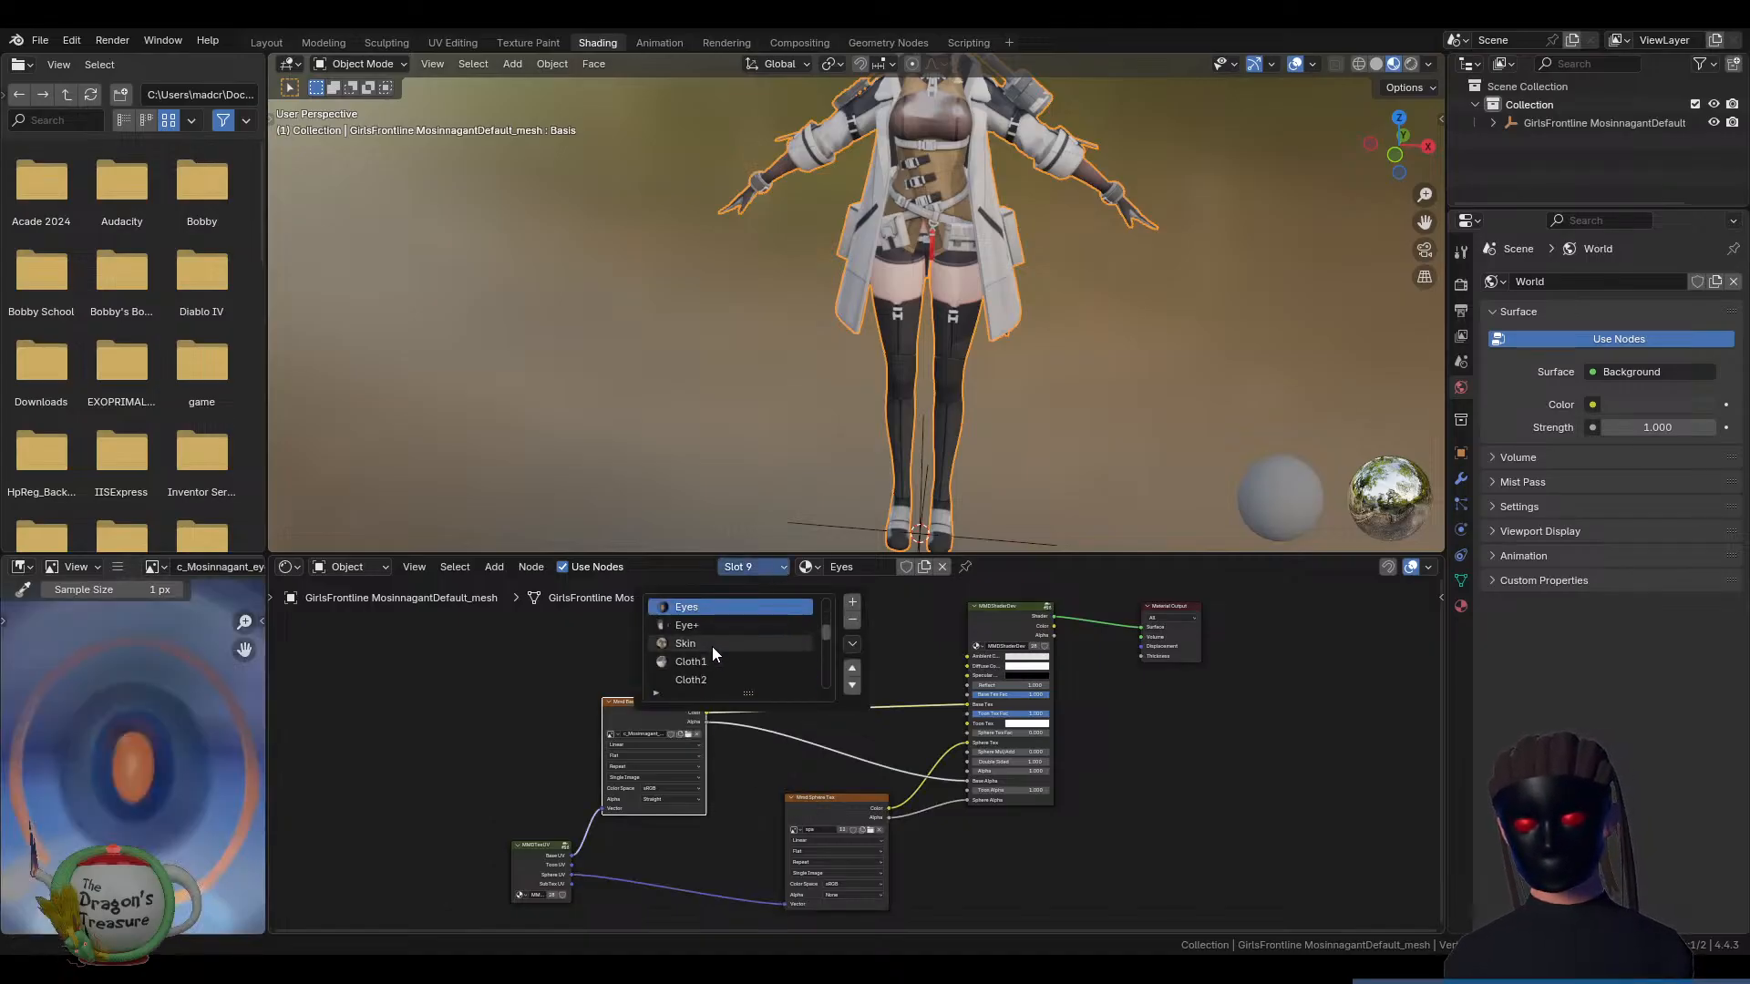
click(709, 646)
click(627, 714)
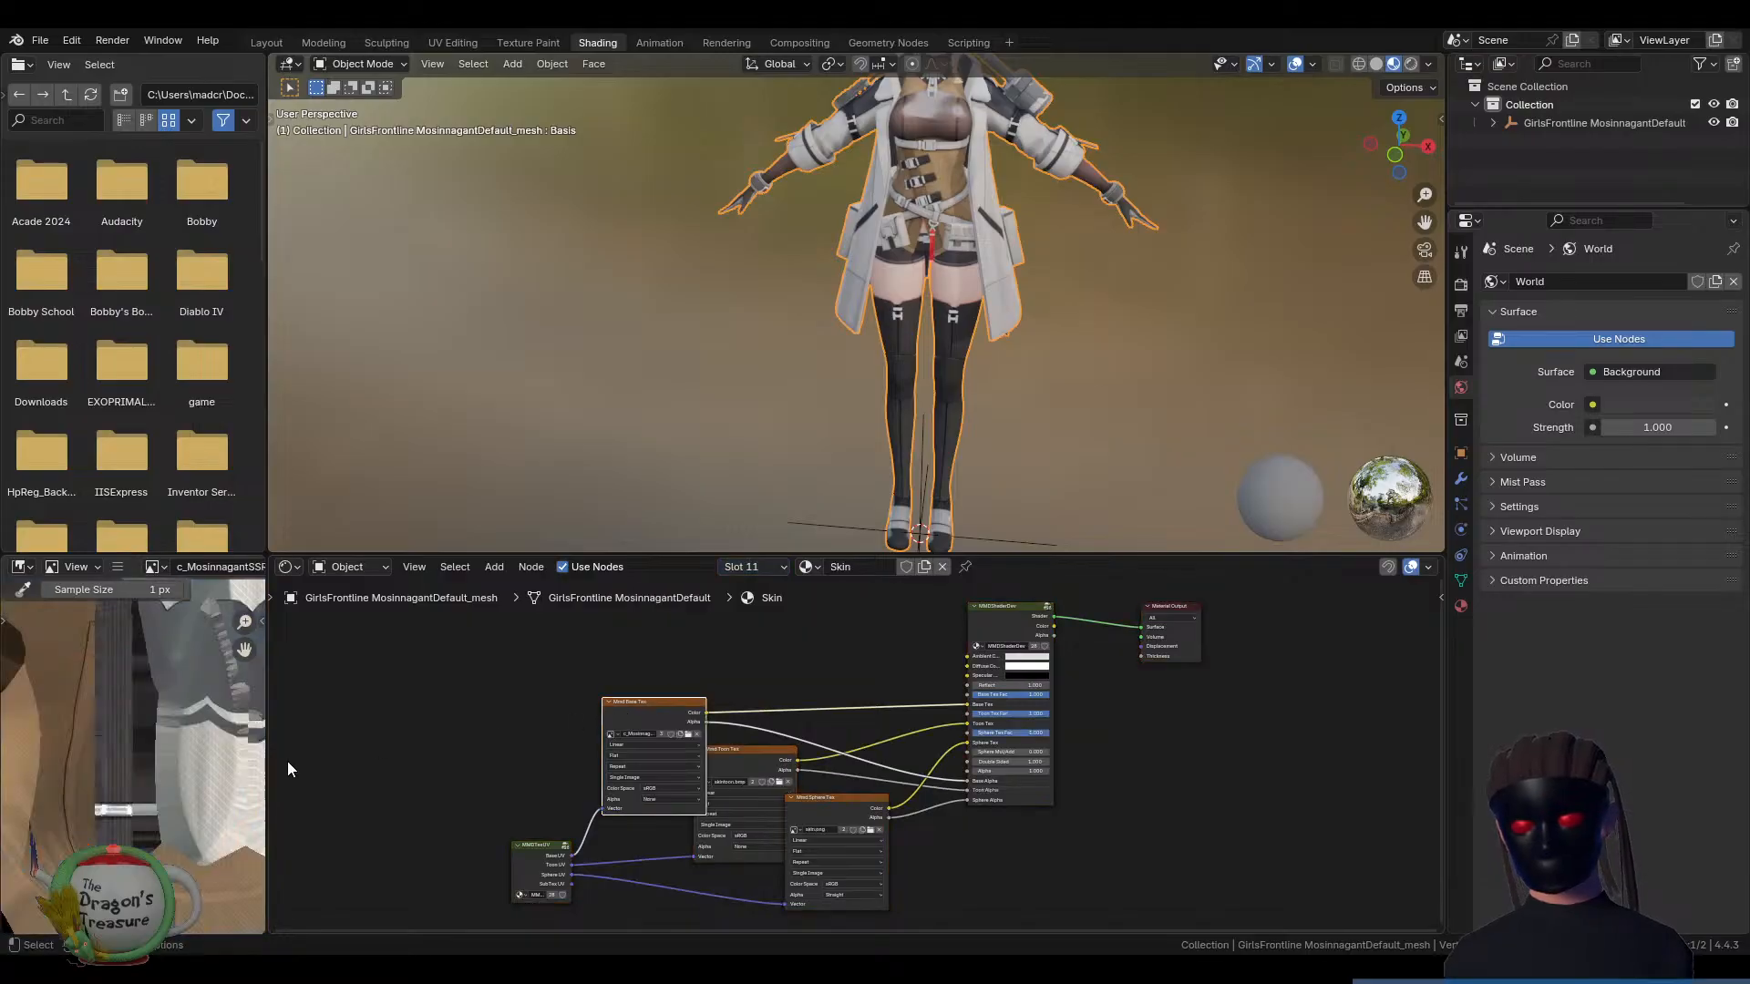
key(ctrl+space)
scroll(538, 622, down, 5)
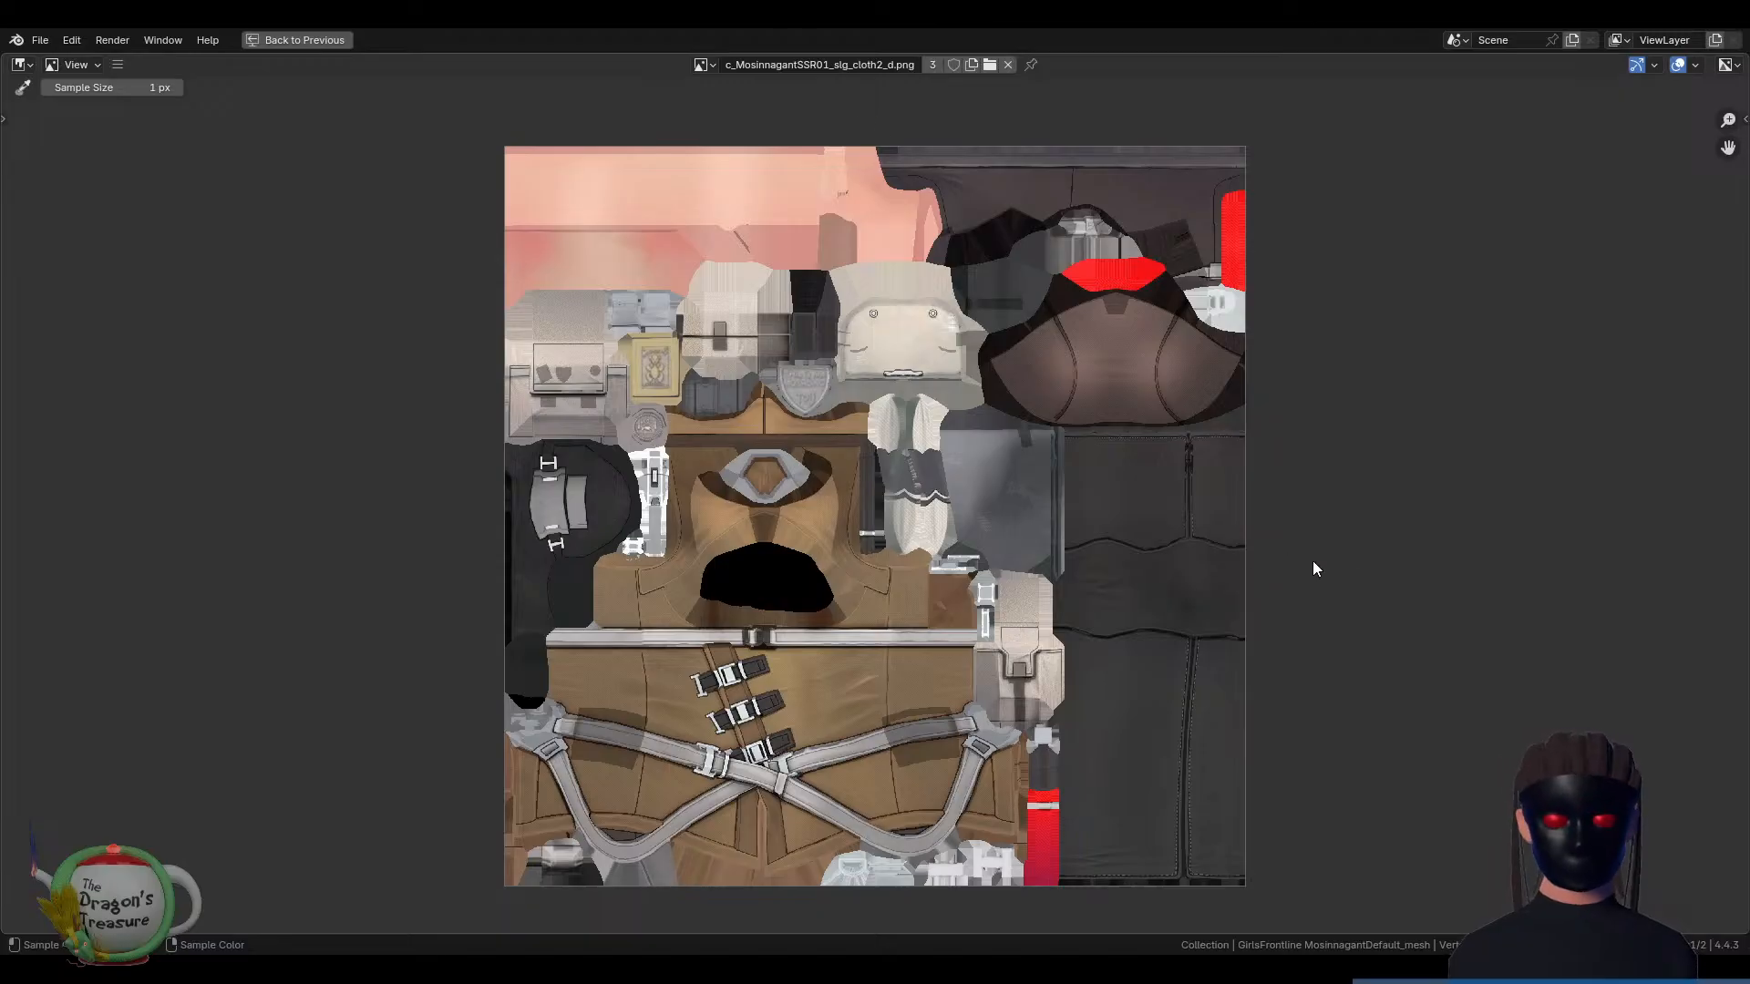
key(ctrl+space)
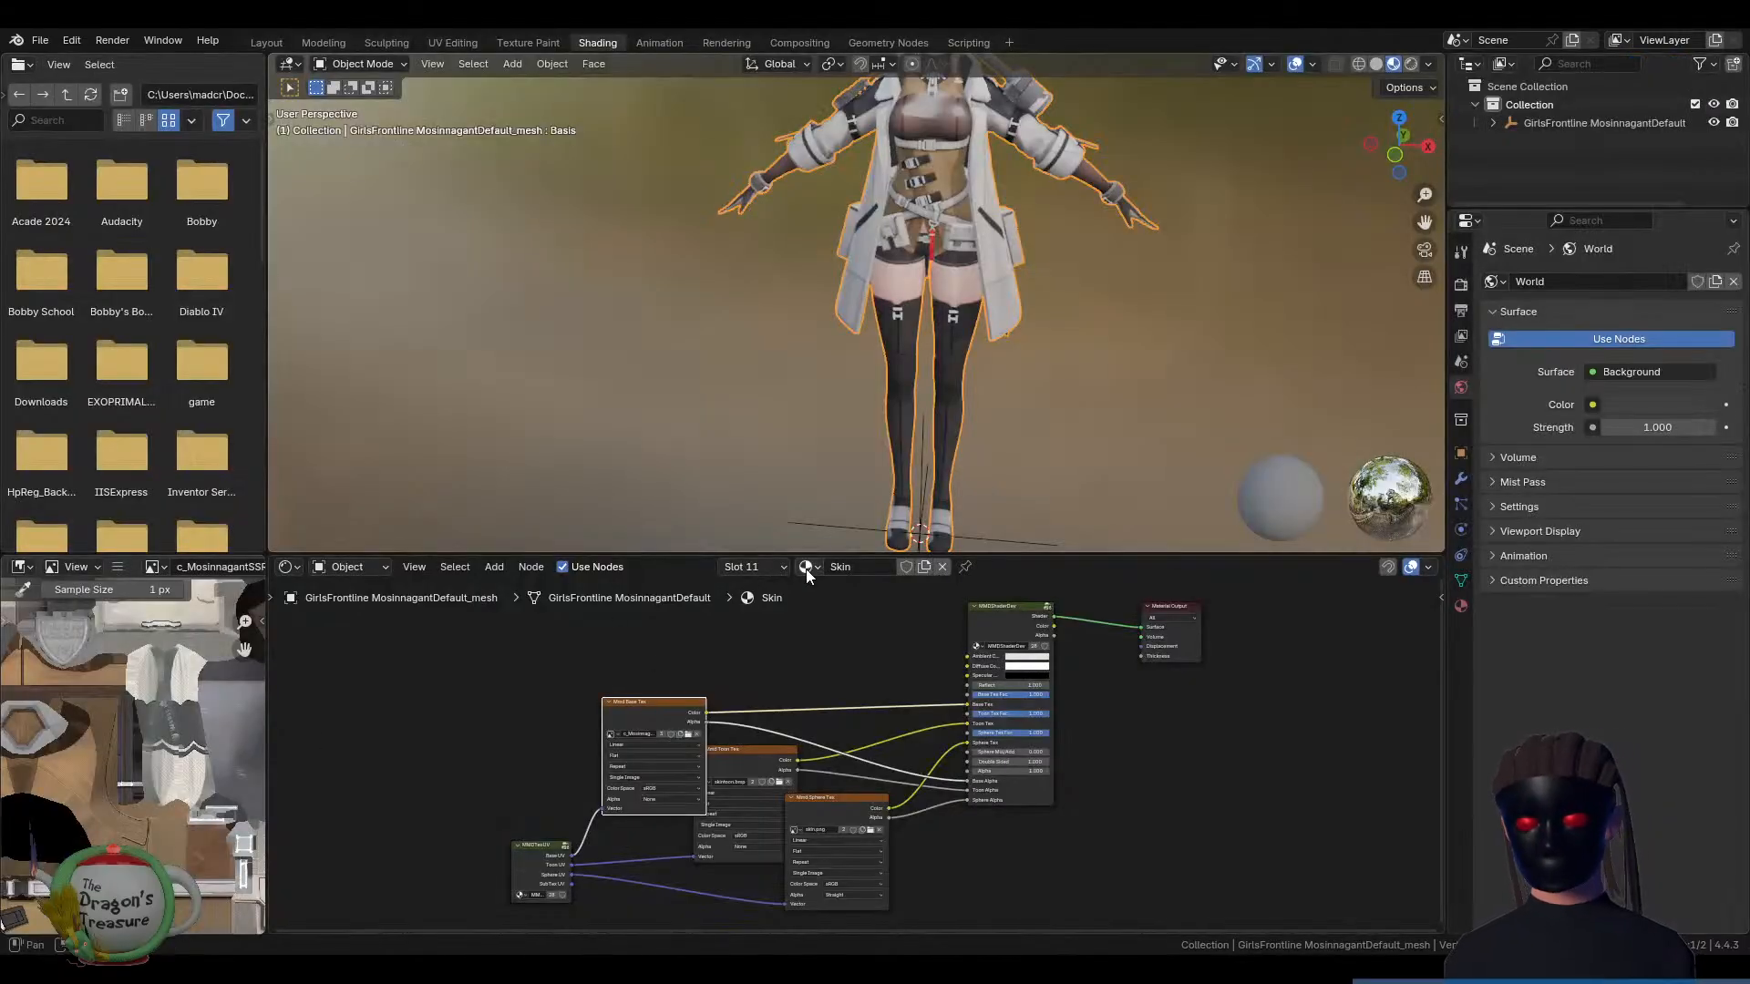
Switch to the Cloth1 material and inspect its base texture at full-screen size before returning to the layout
click(770, 567)
scroll(739, 648, down, 4)
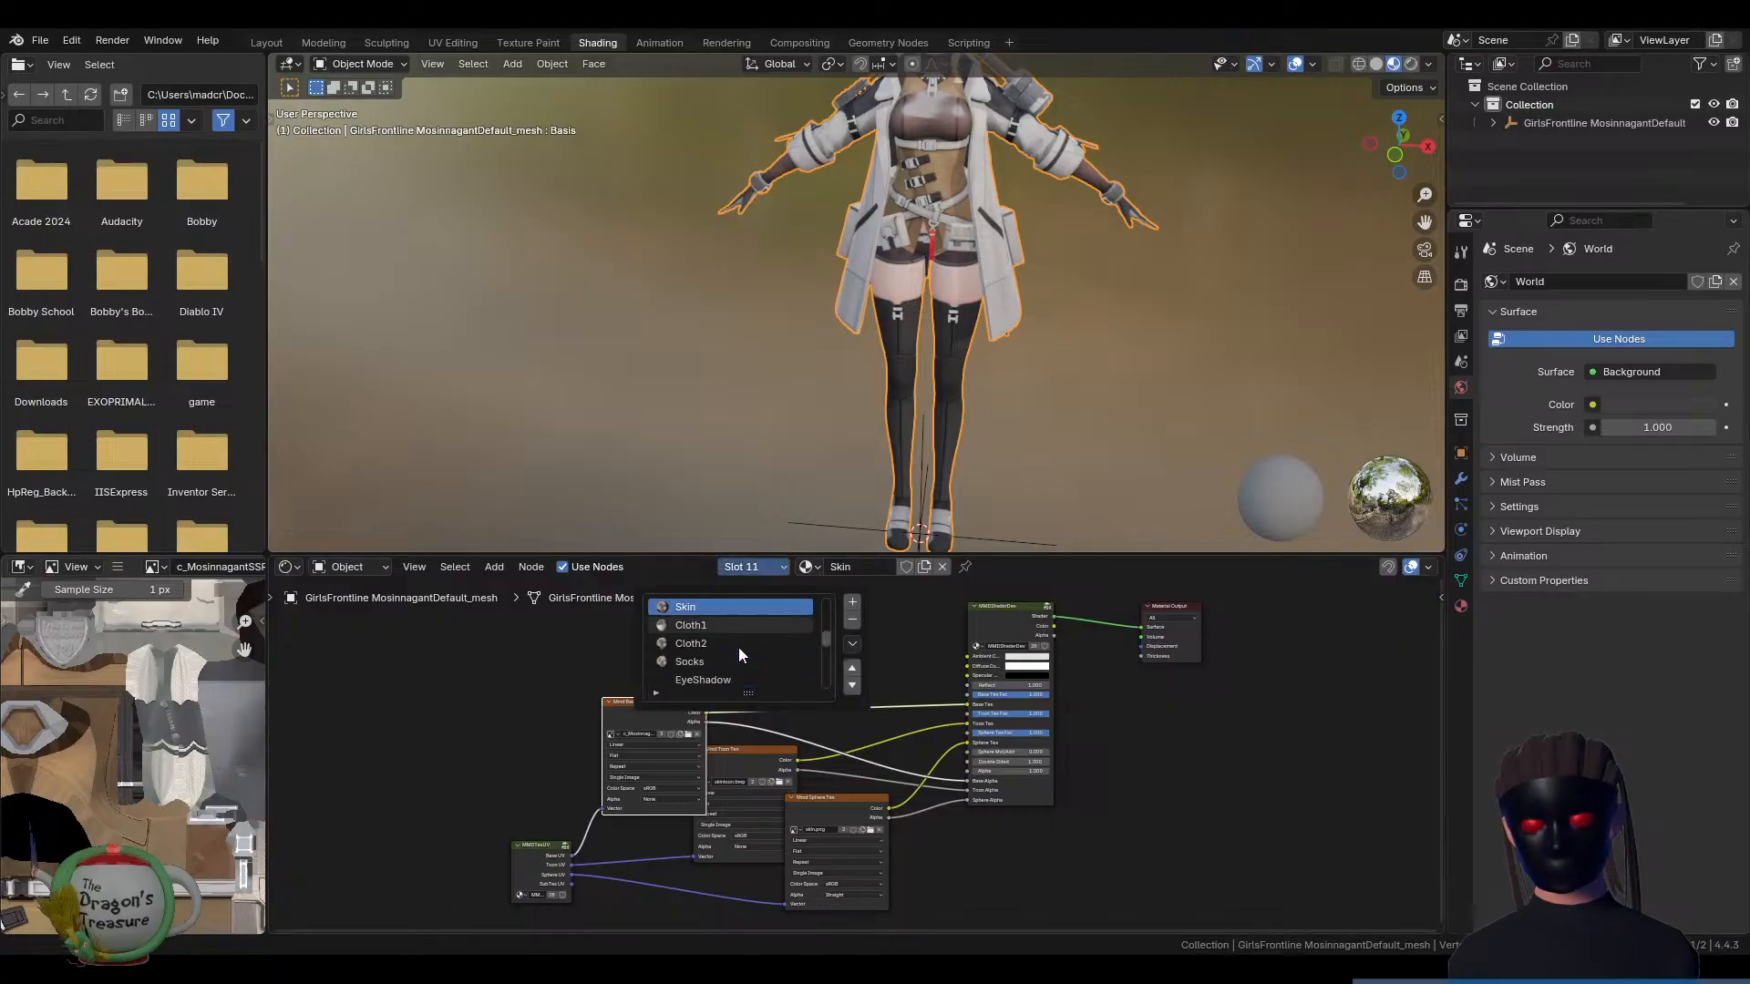
click(708, 627)
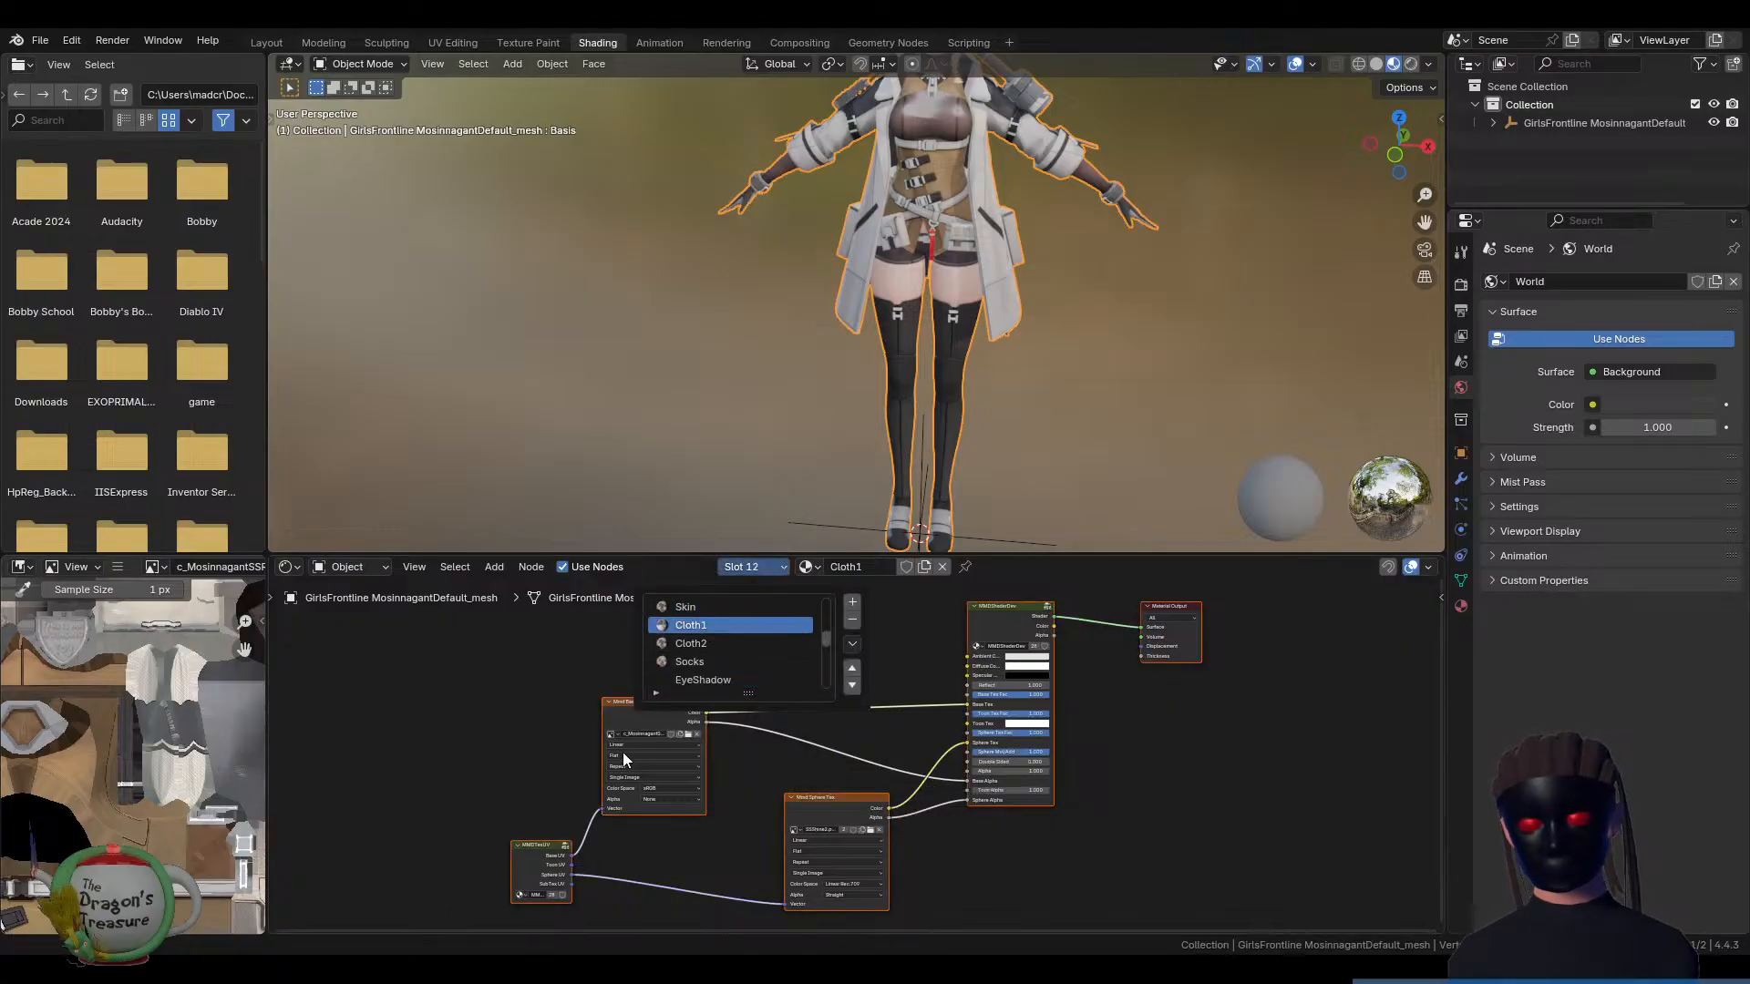
click(616, 707)
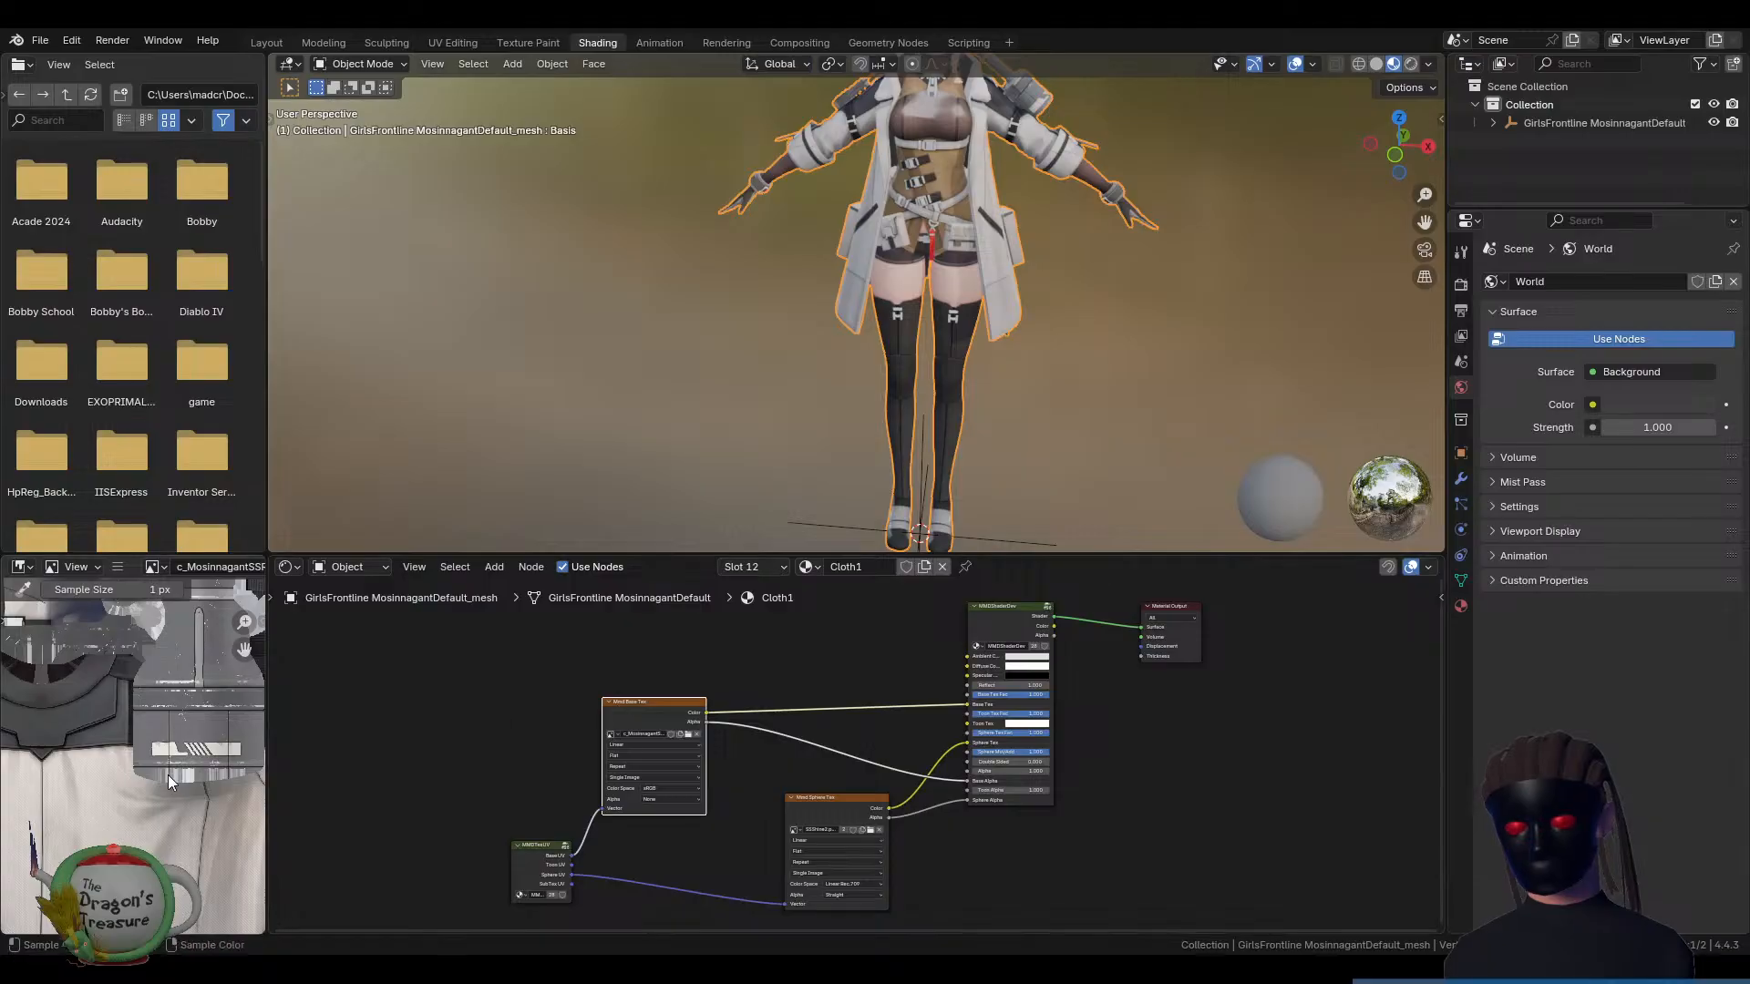
key(ctrl+space)
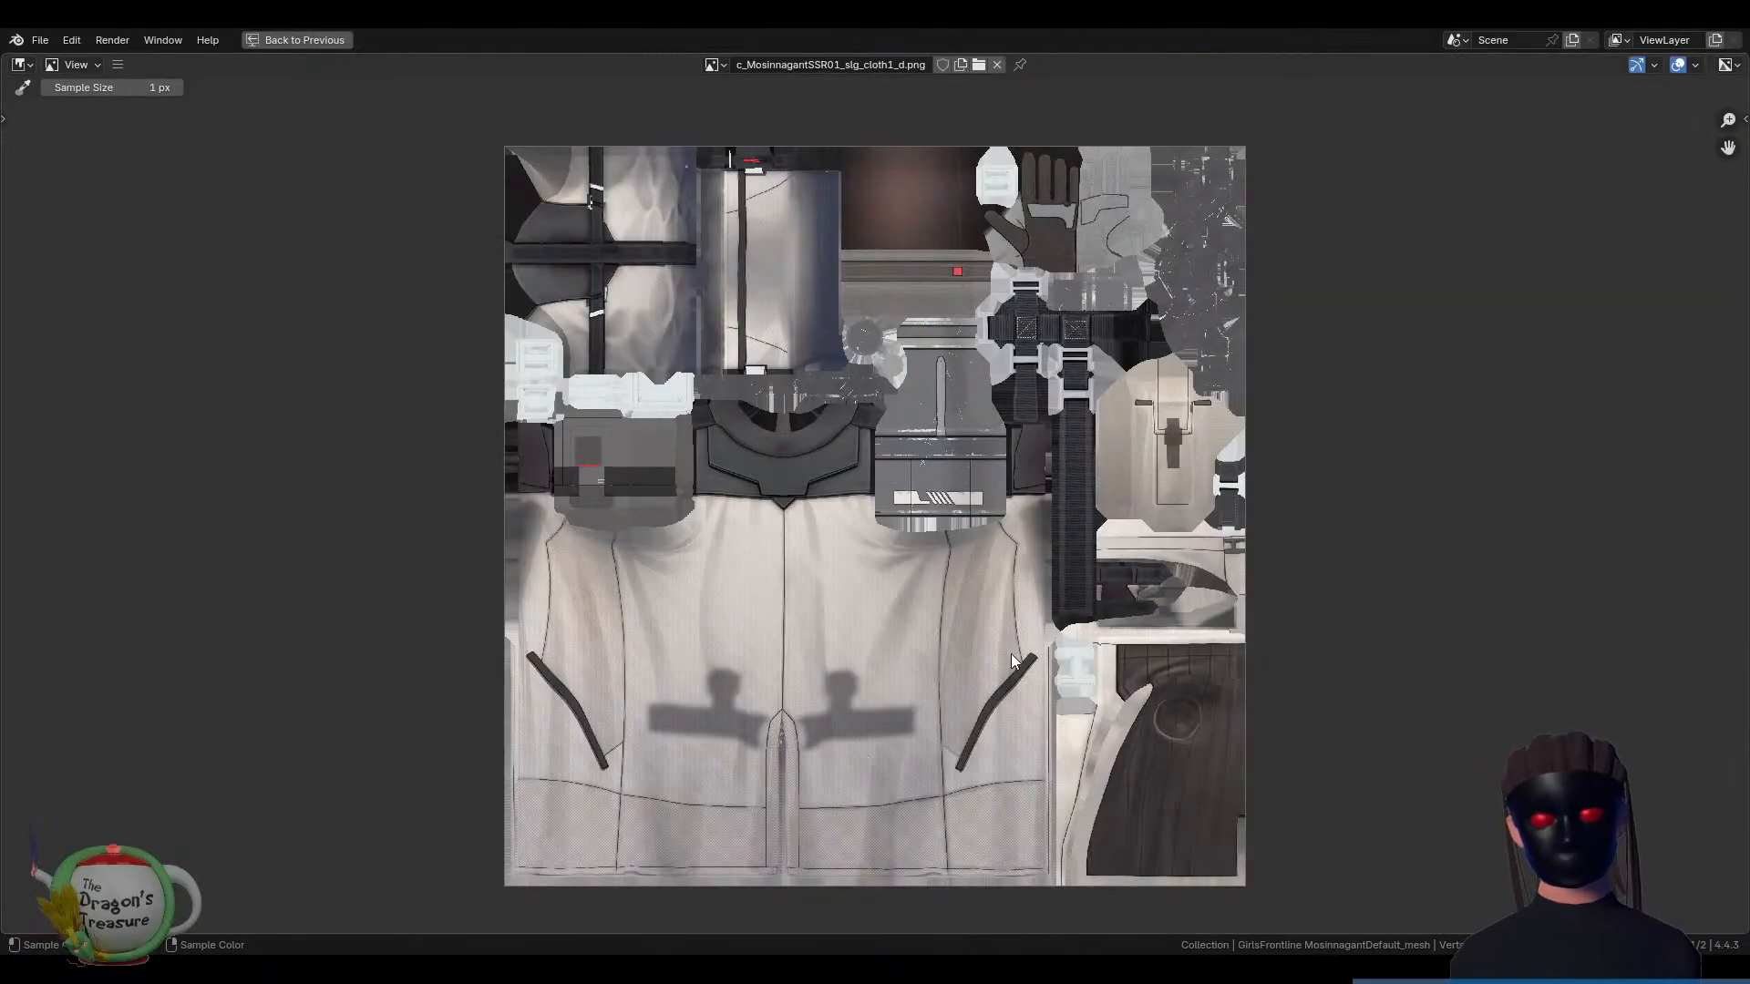
key(ctrl+space)
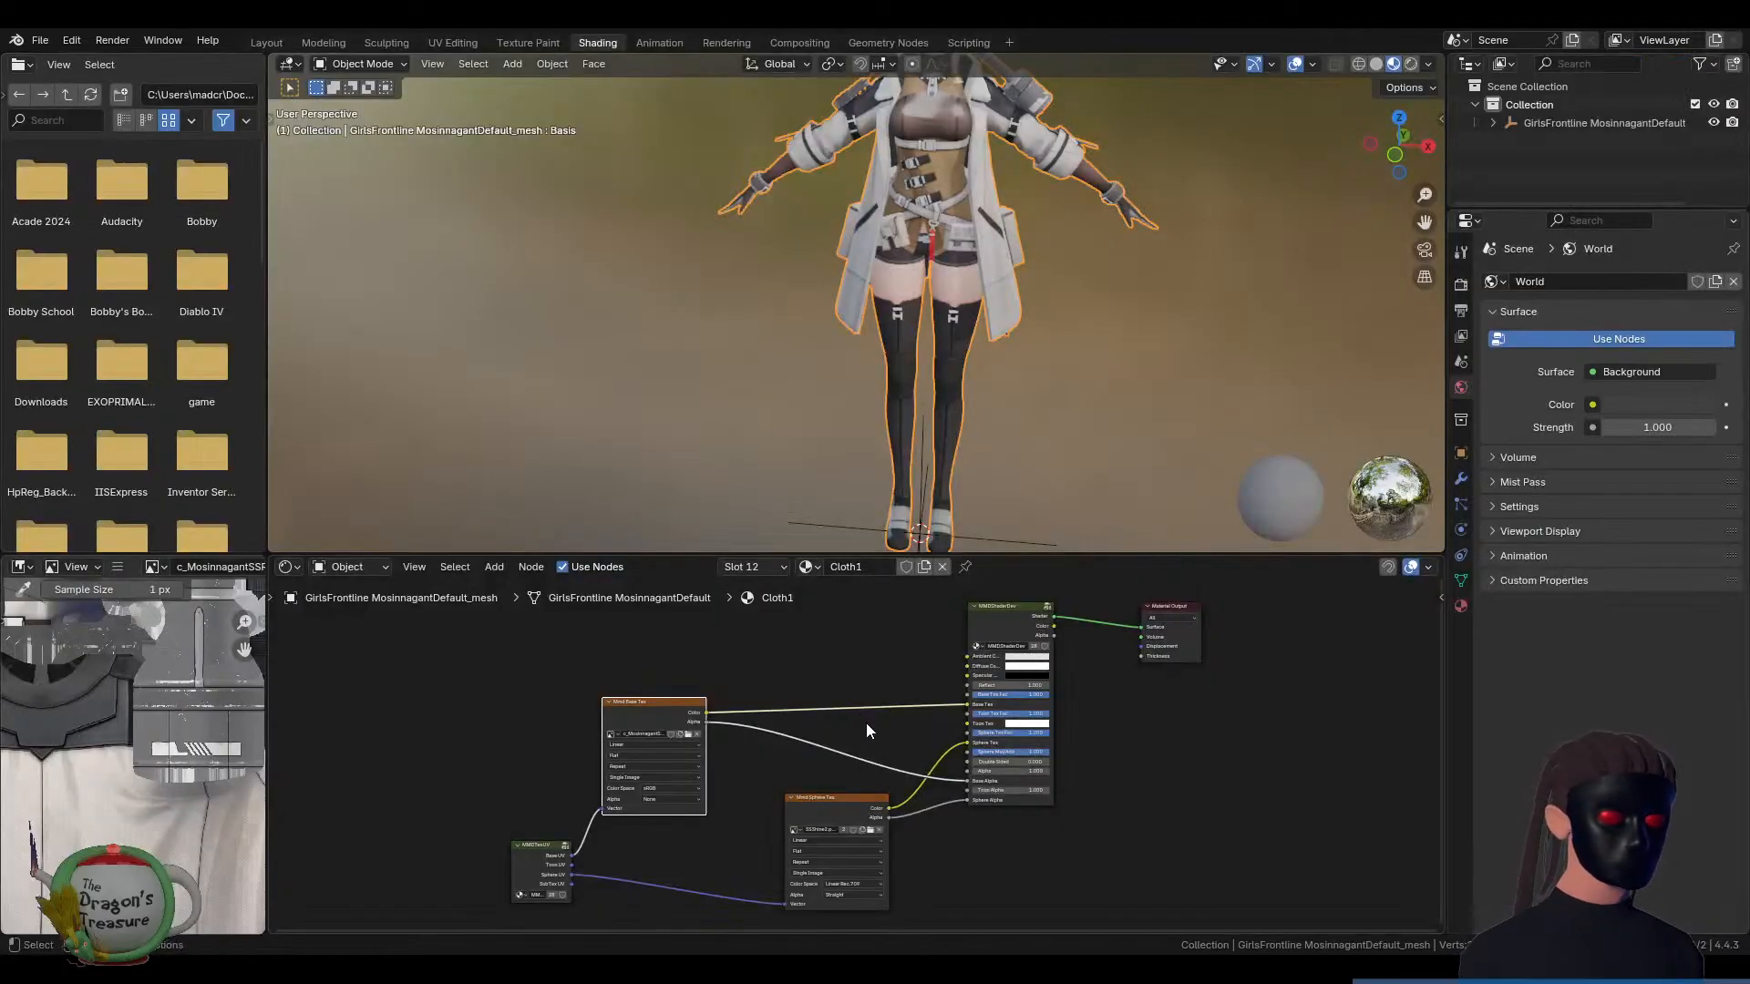
Switch the shader node display to the Socks material
click(782, 567)
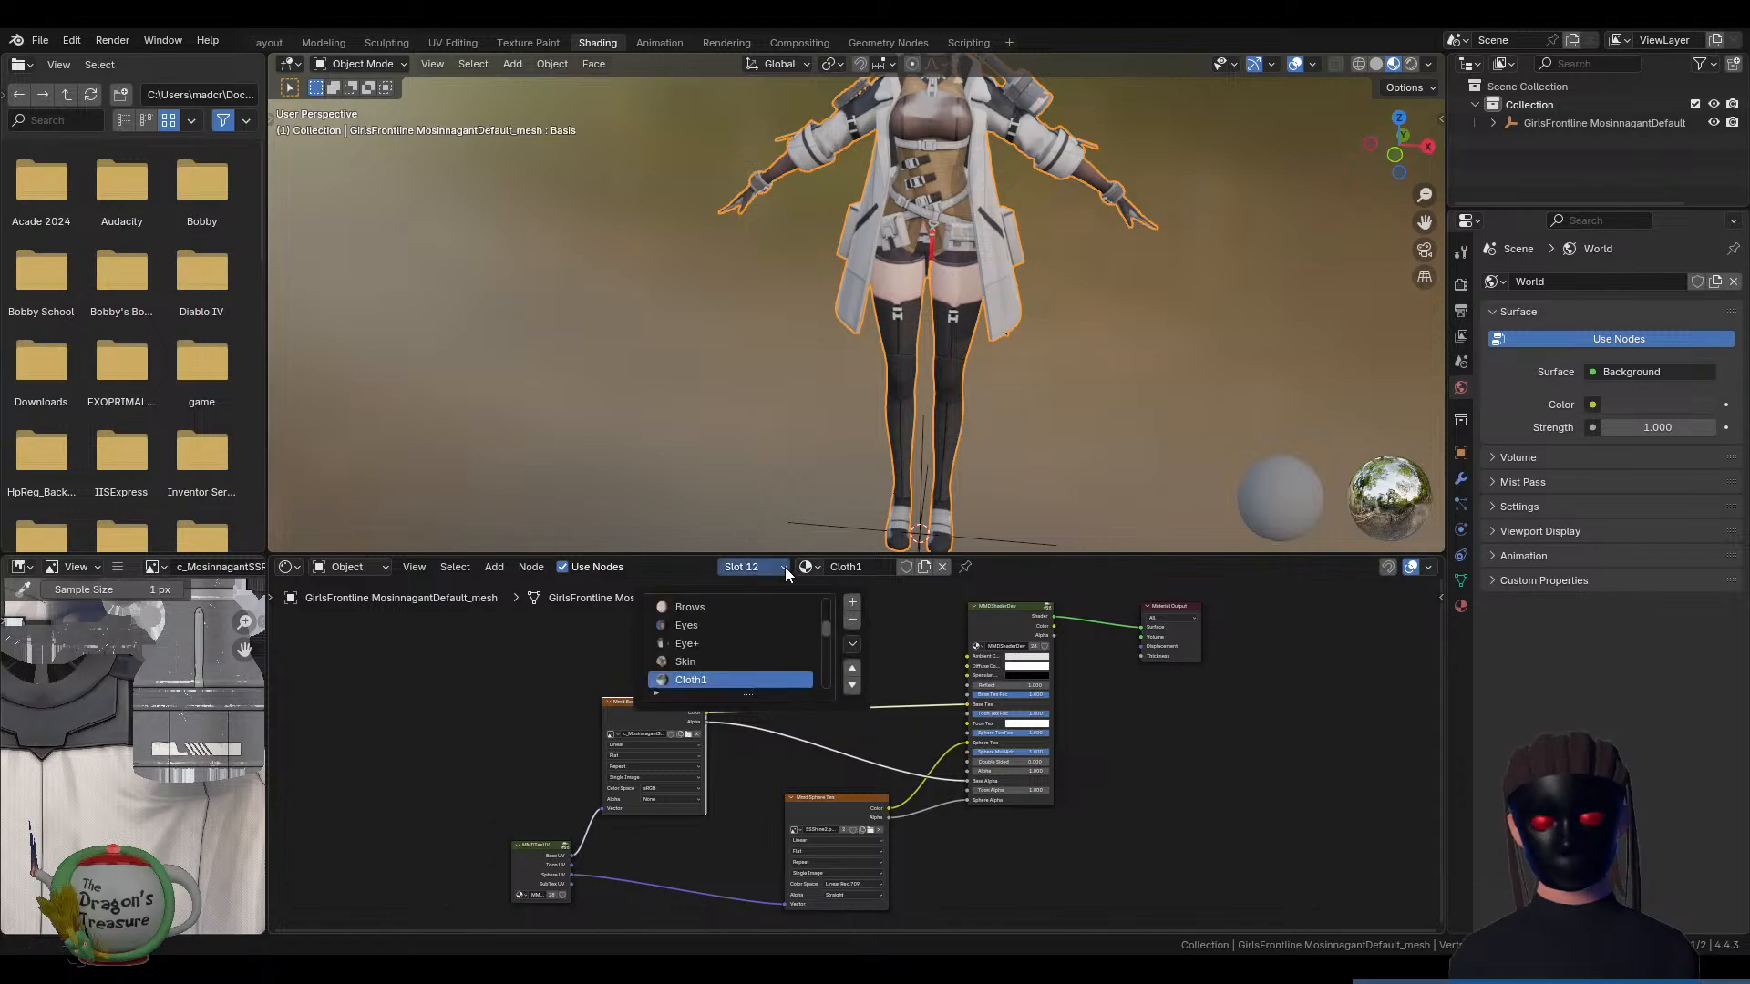
scroll(713, 682, down, 4)
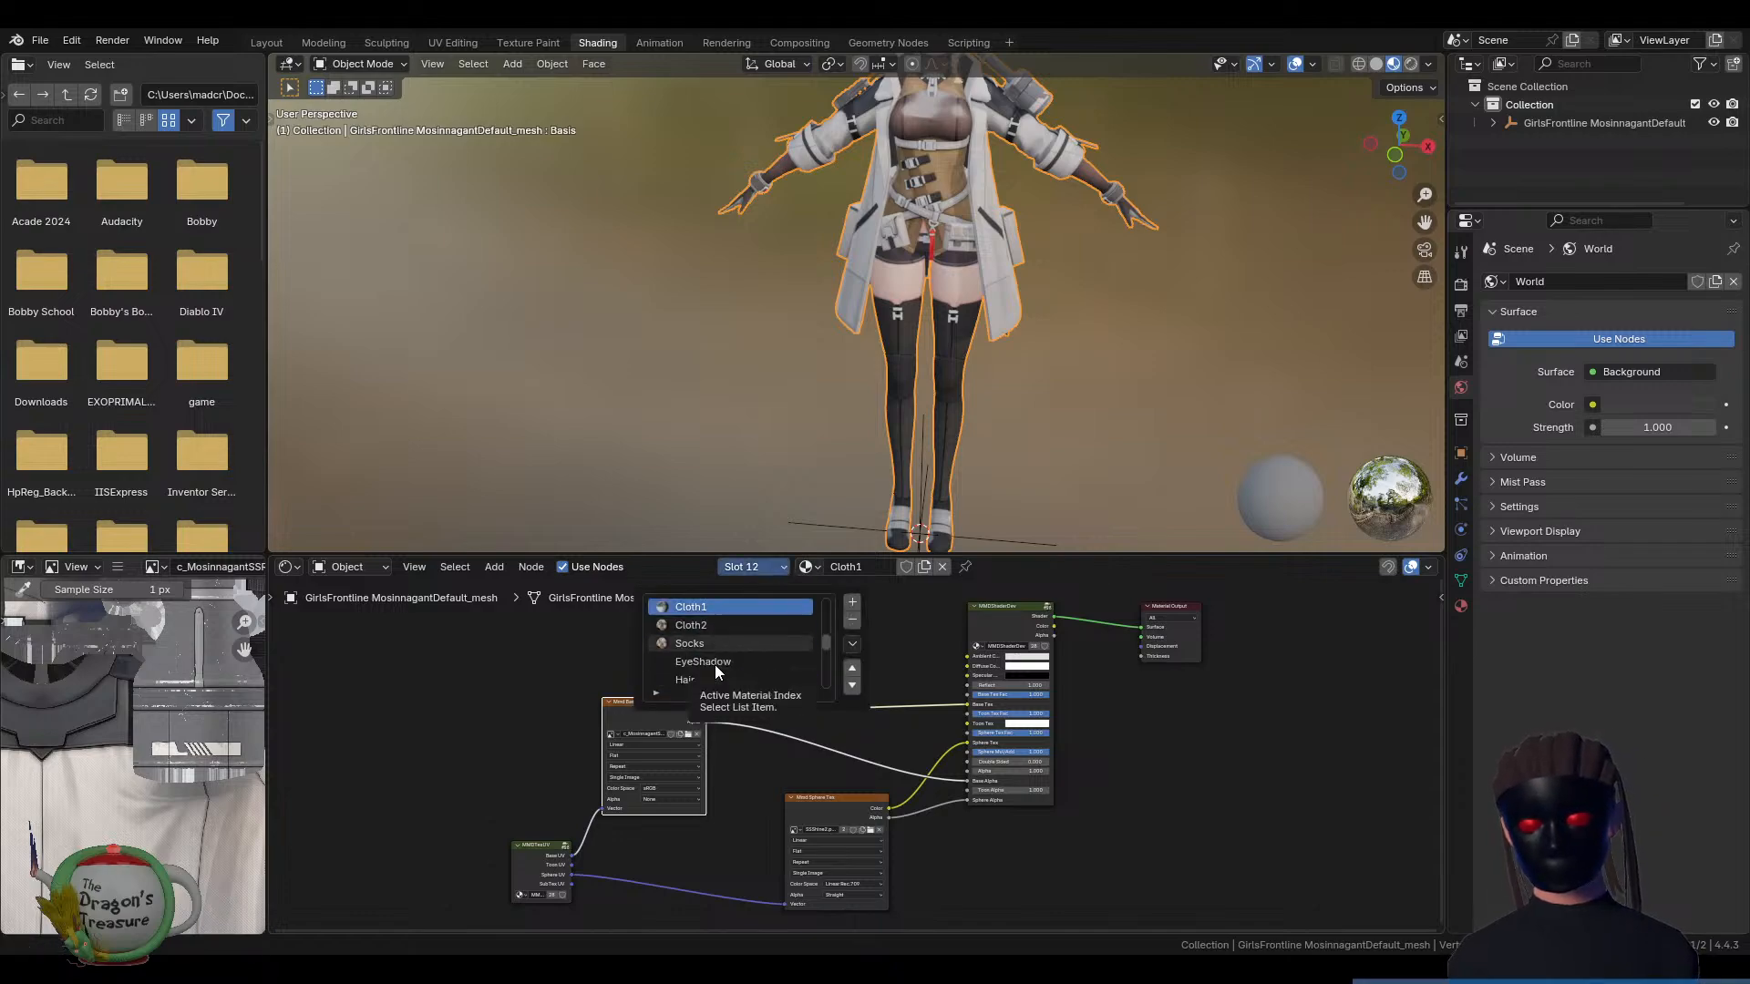
click(702, 643)
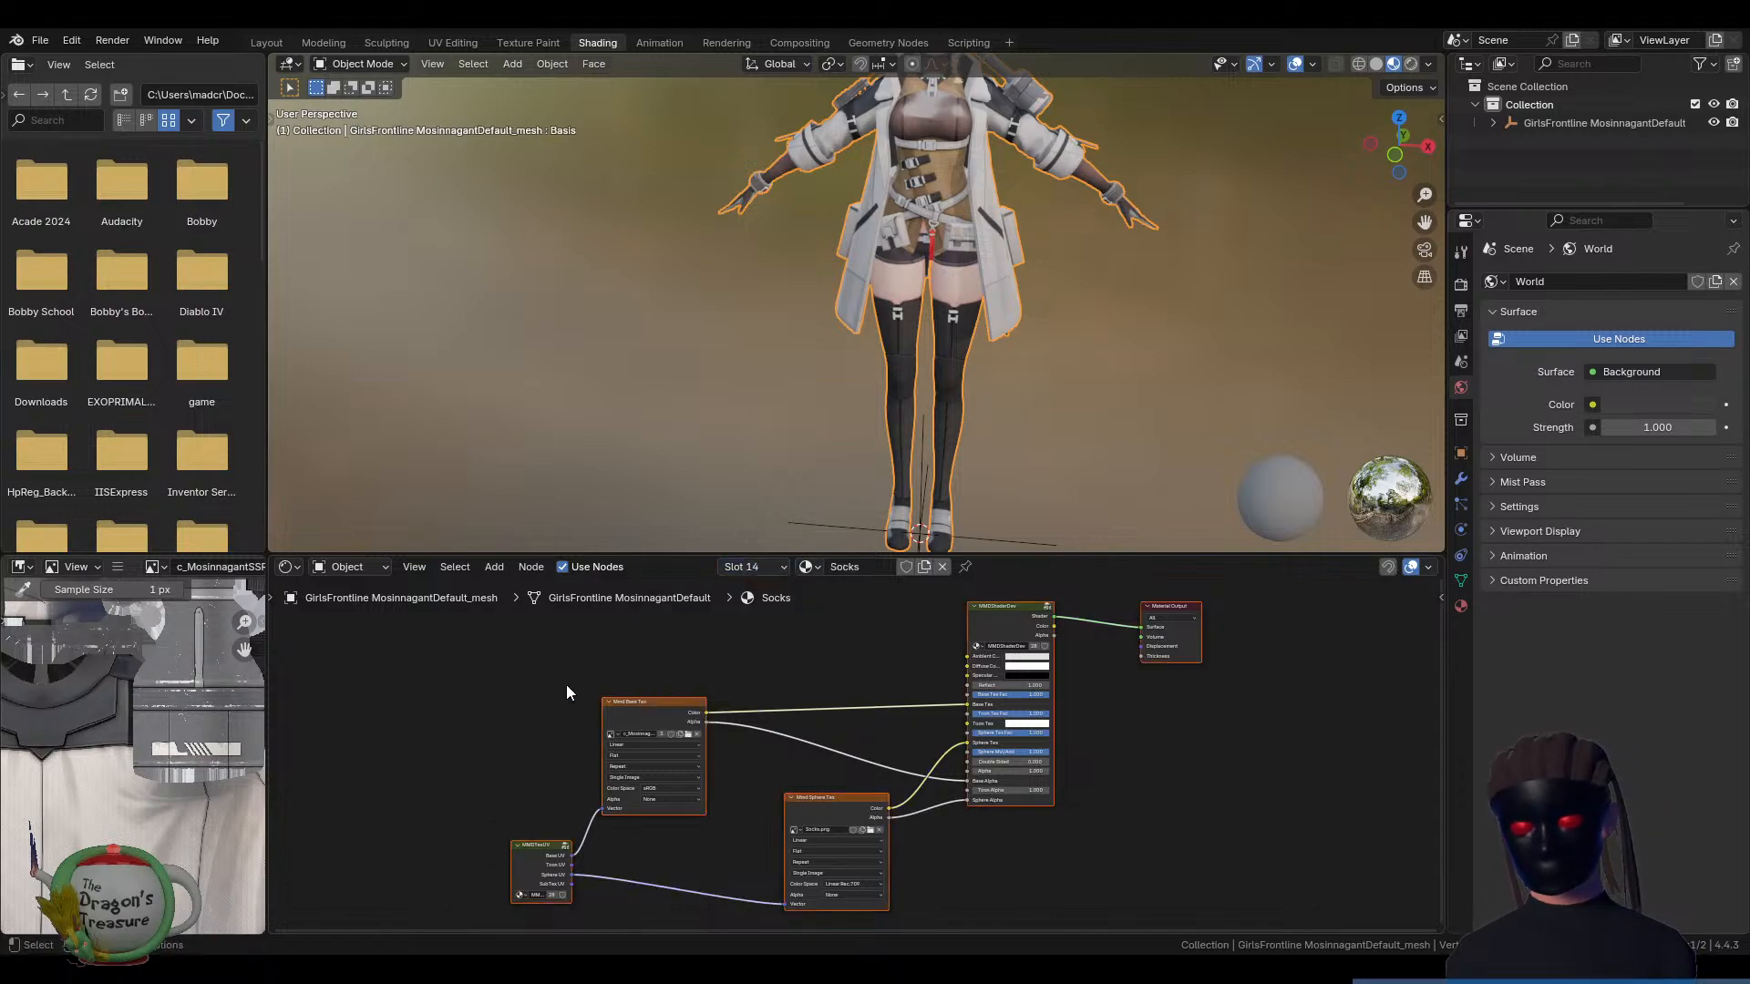
Examine the Socks material's base texture in an enlarged image view
click(638, 712)
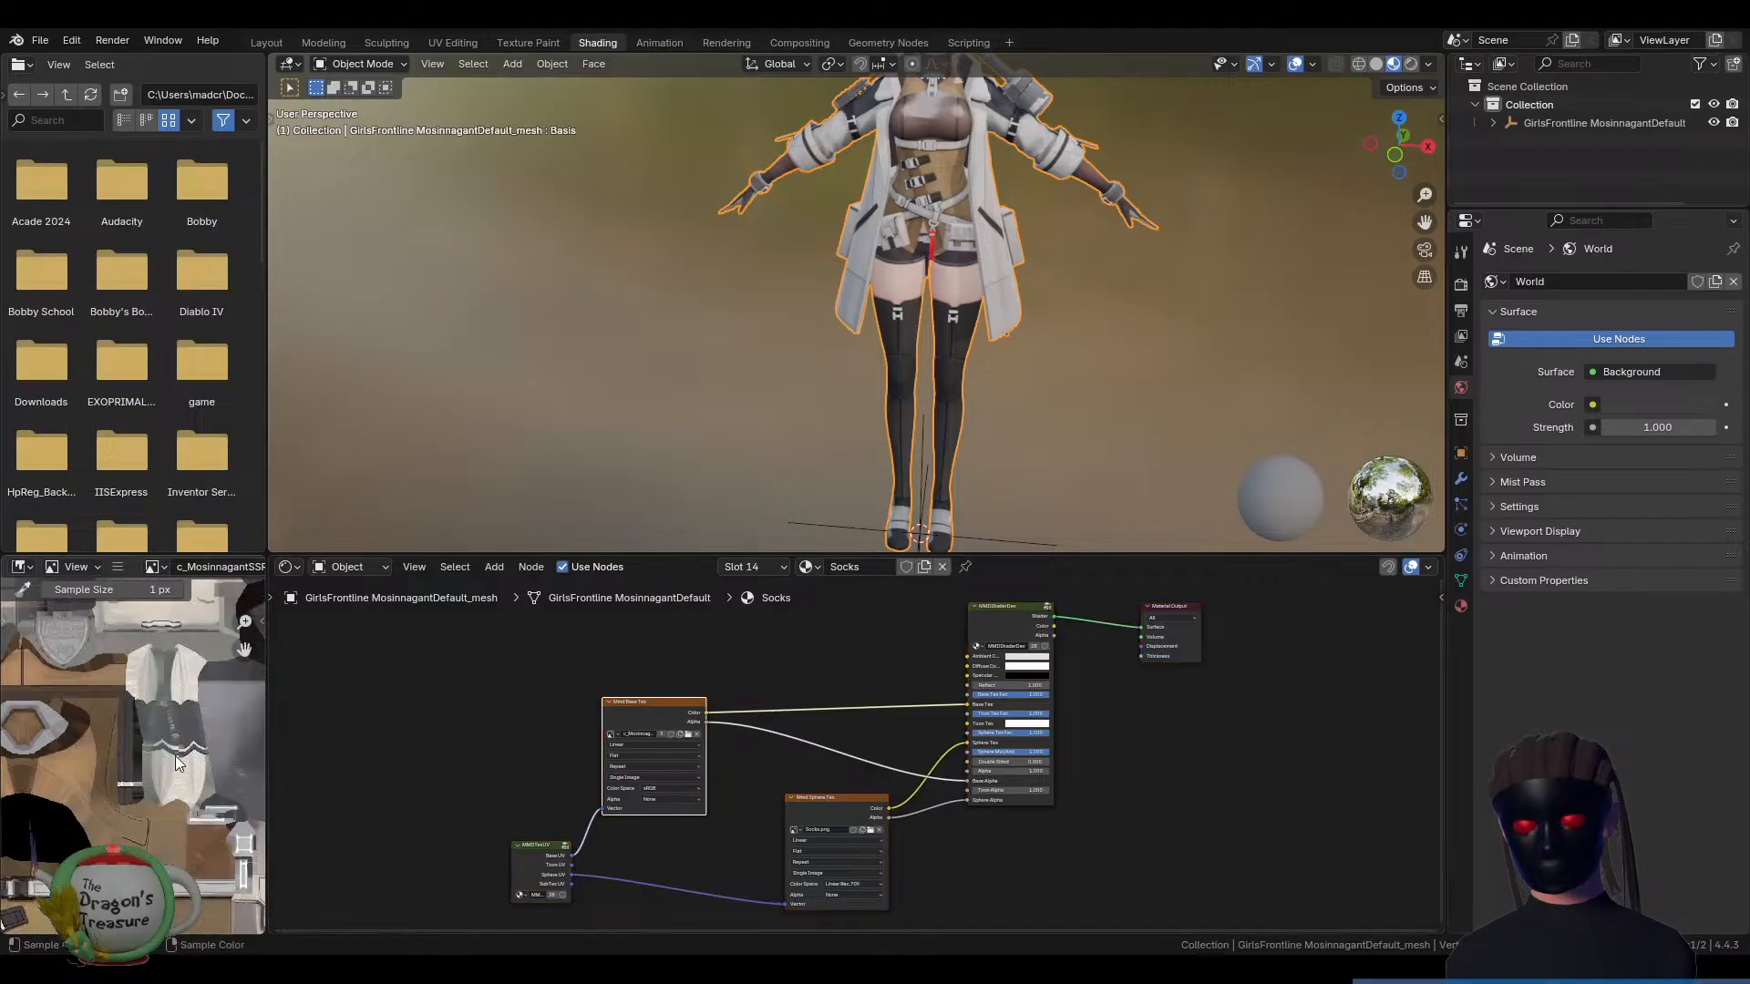
key(ctrl+space)
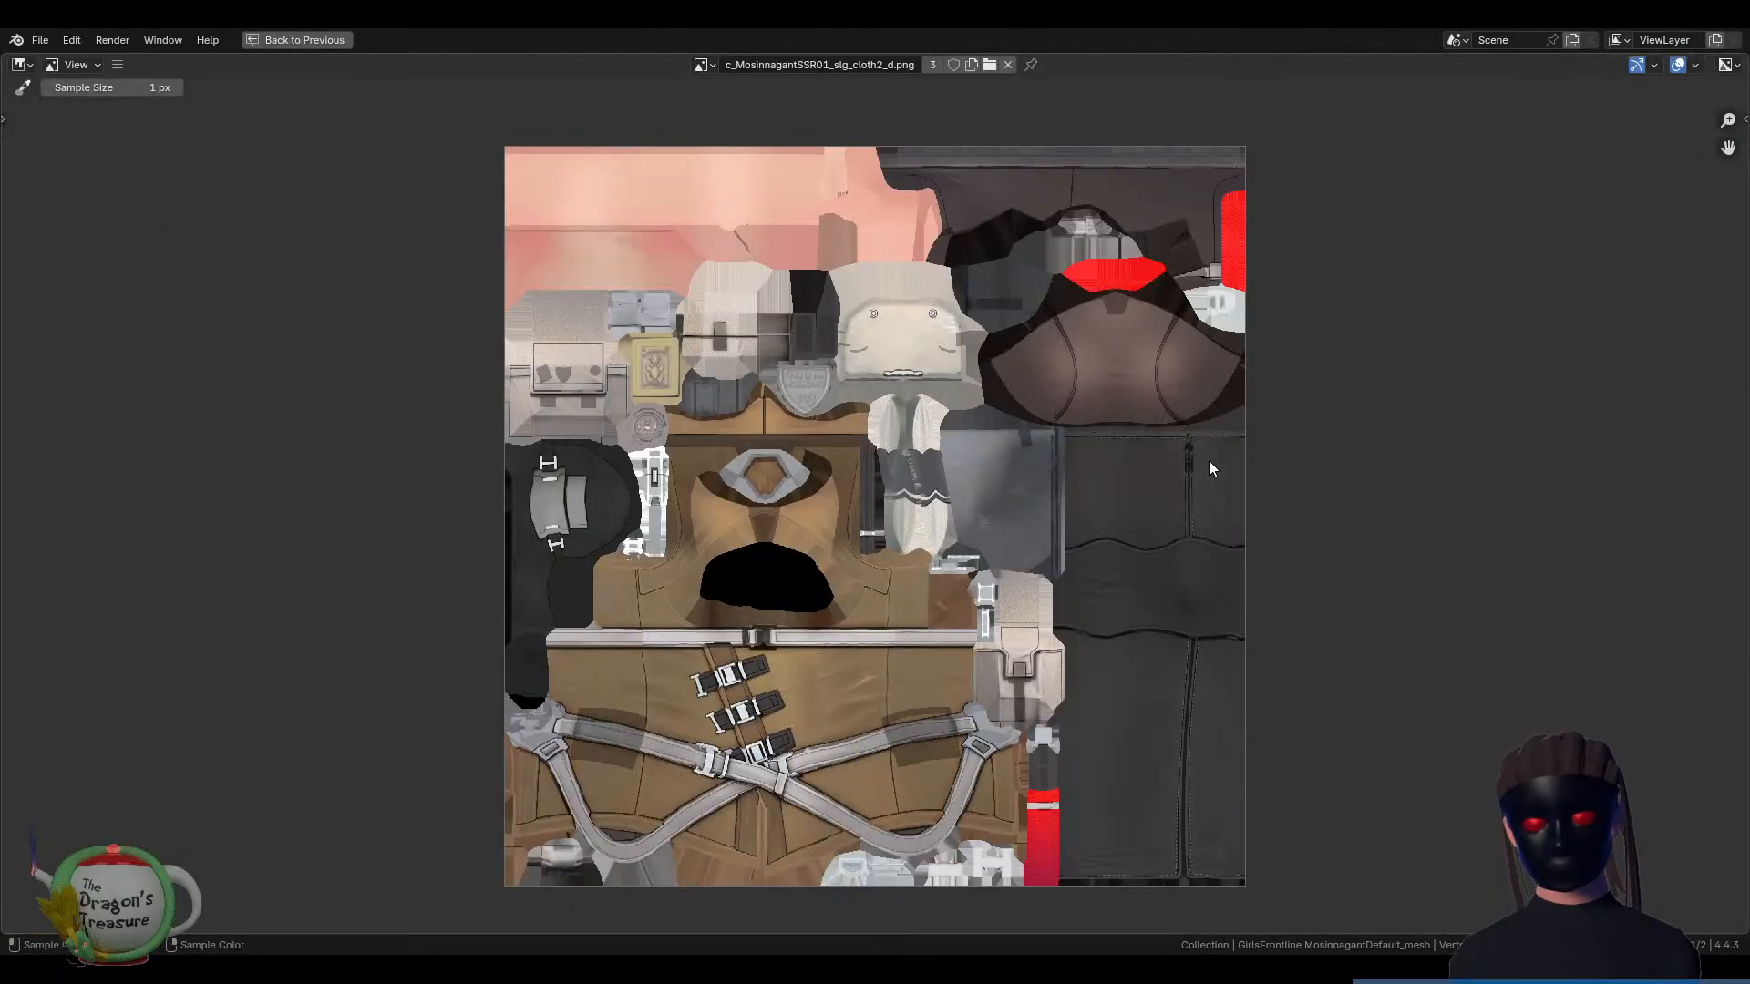
key(ctrl+space)
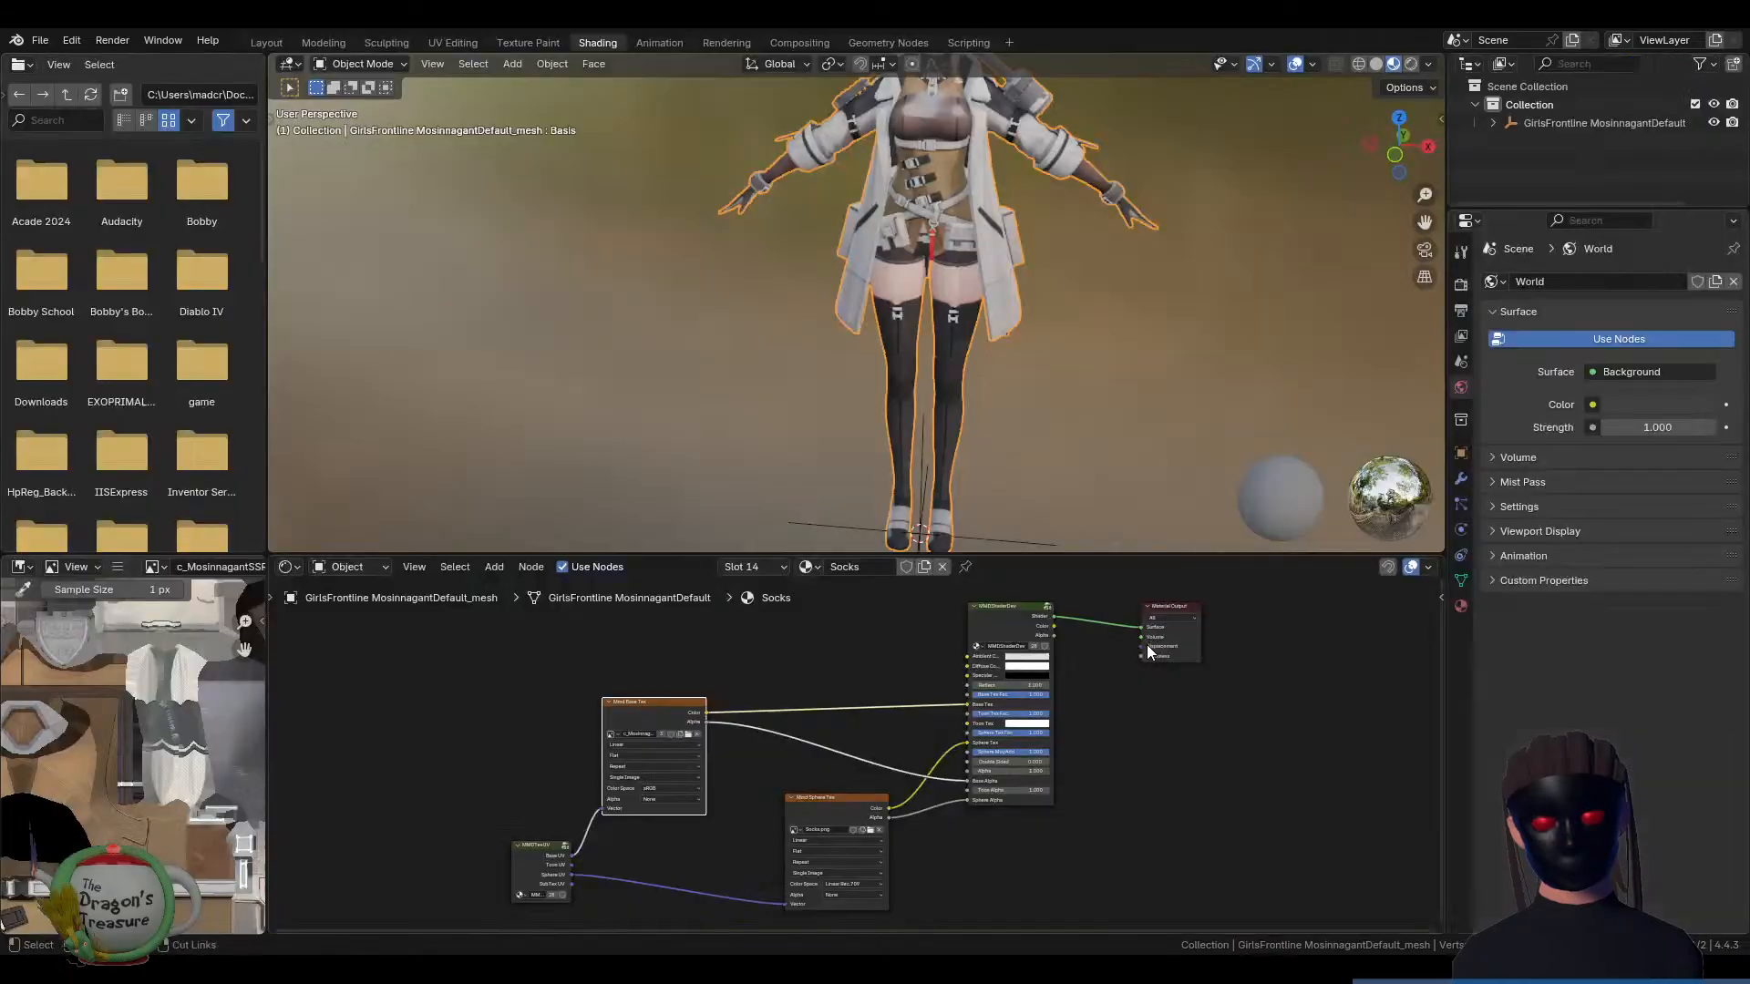
Switch to the Hair material and examine its base texture up close in a maximized image view
click(782, 566)
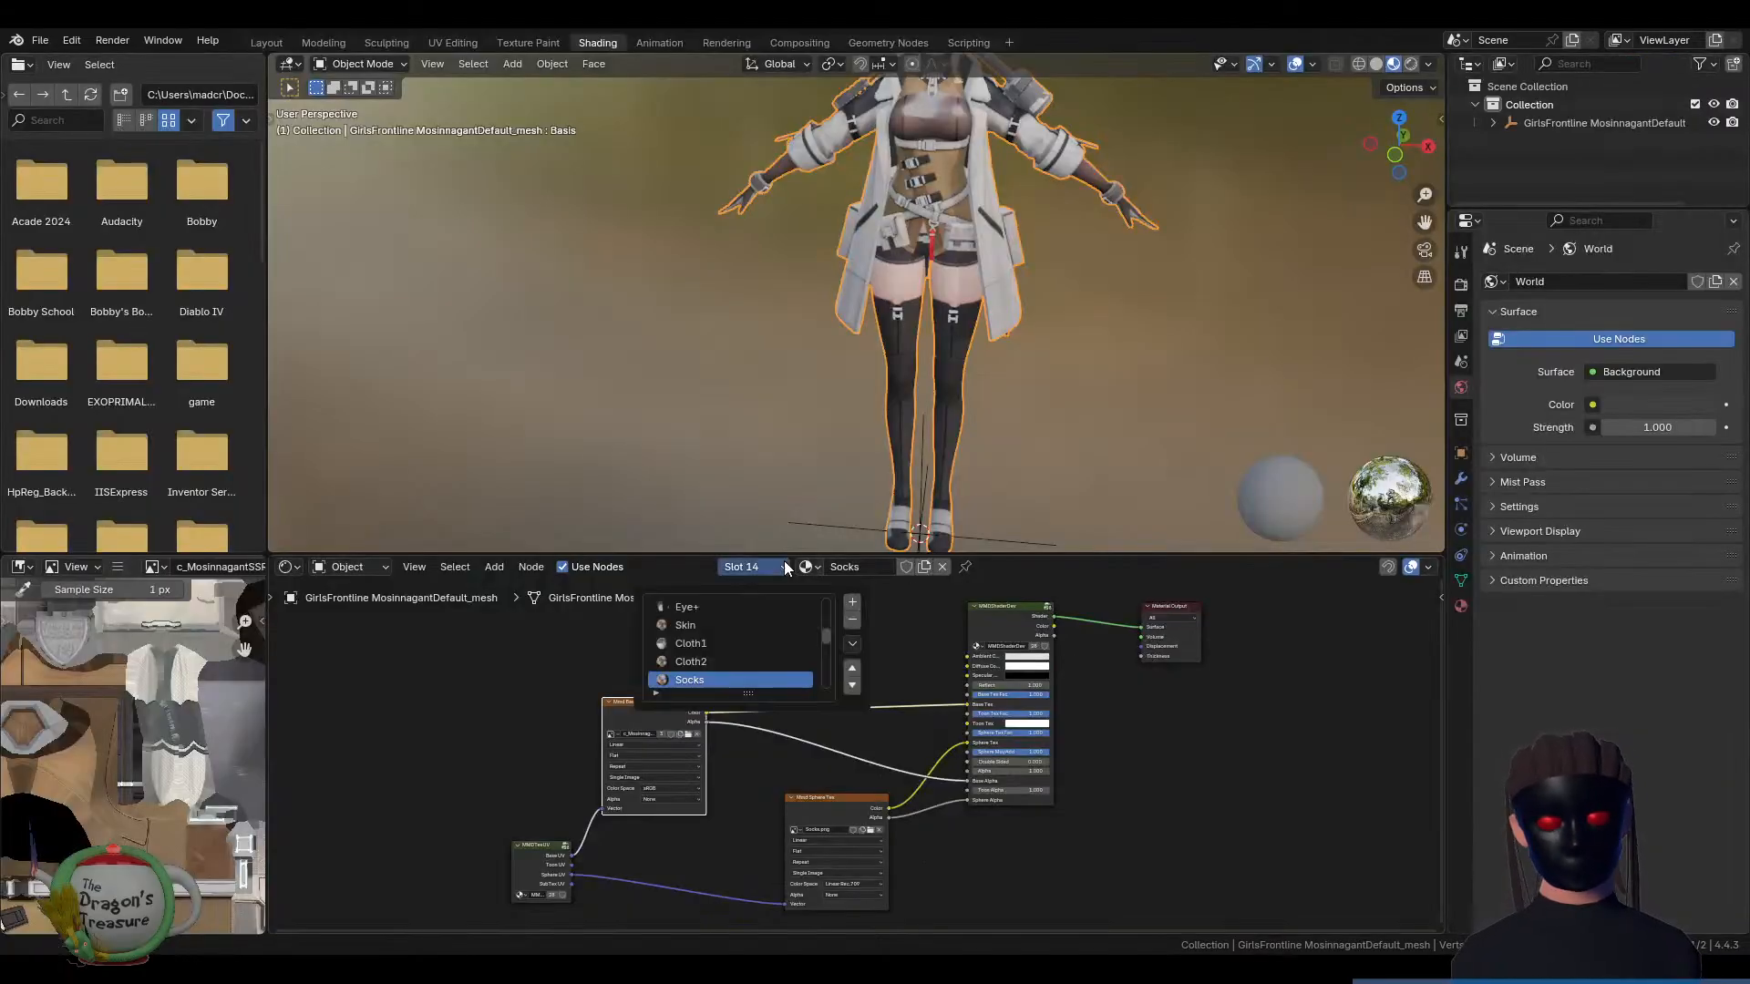
scroll(758, 643, down, 2)
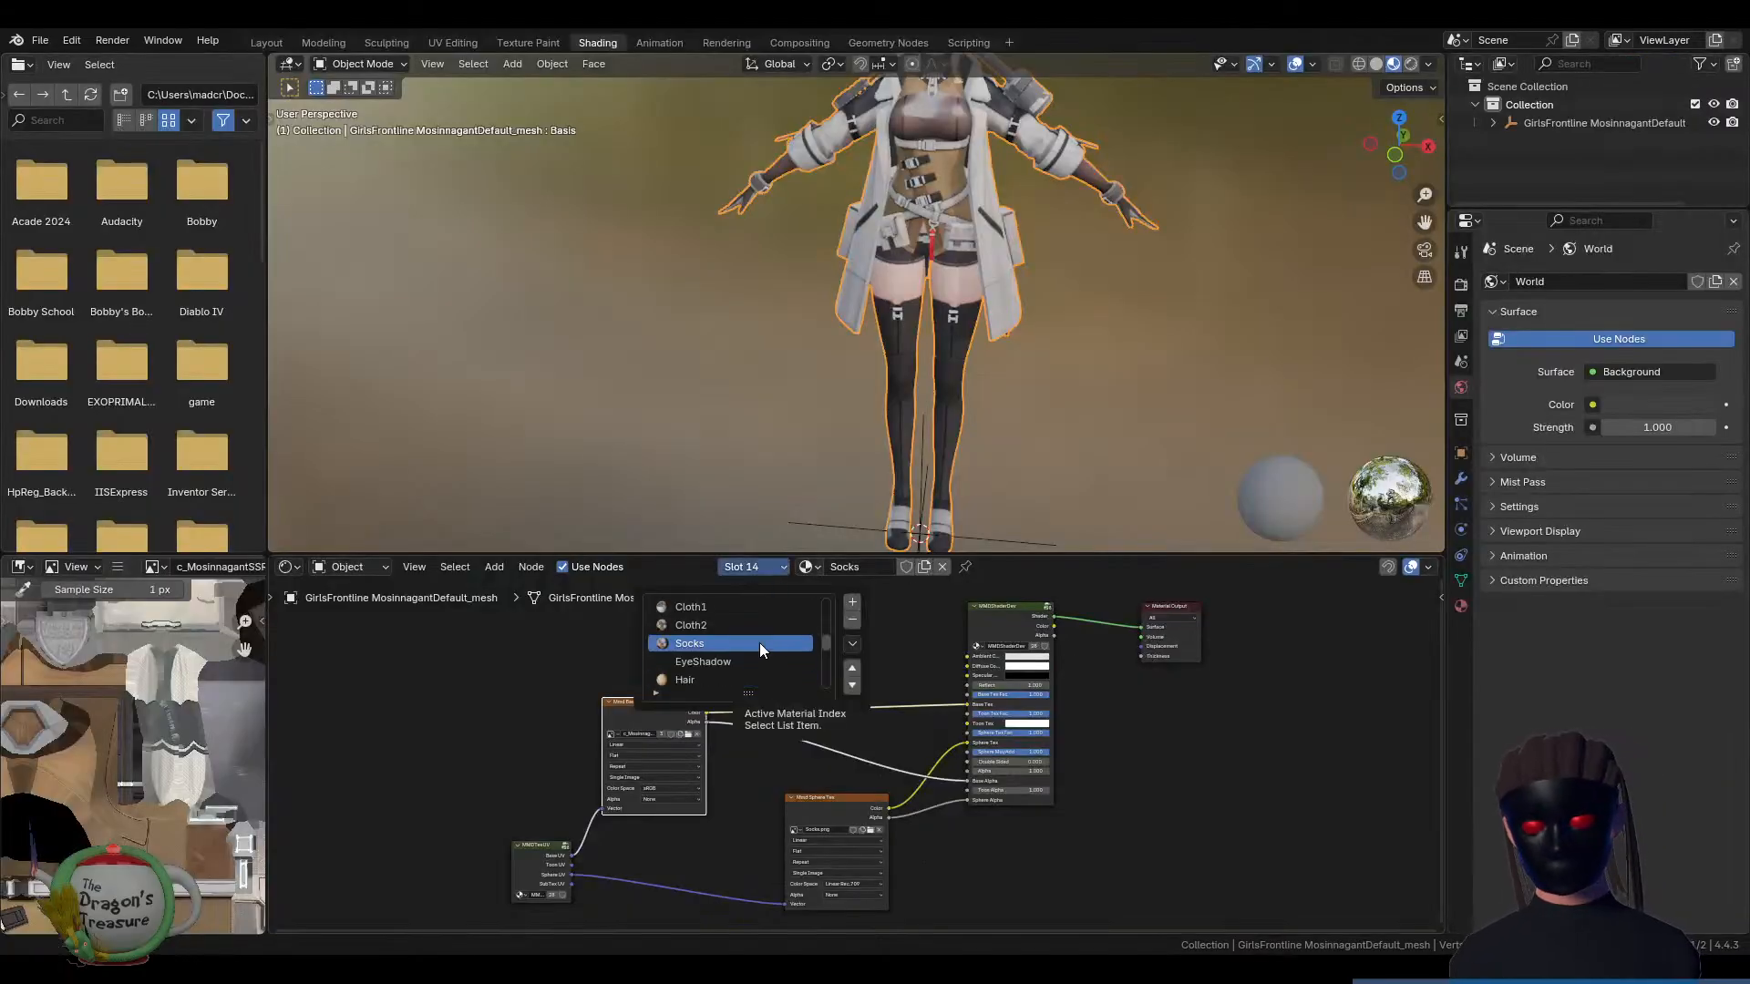
click(713, 662)
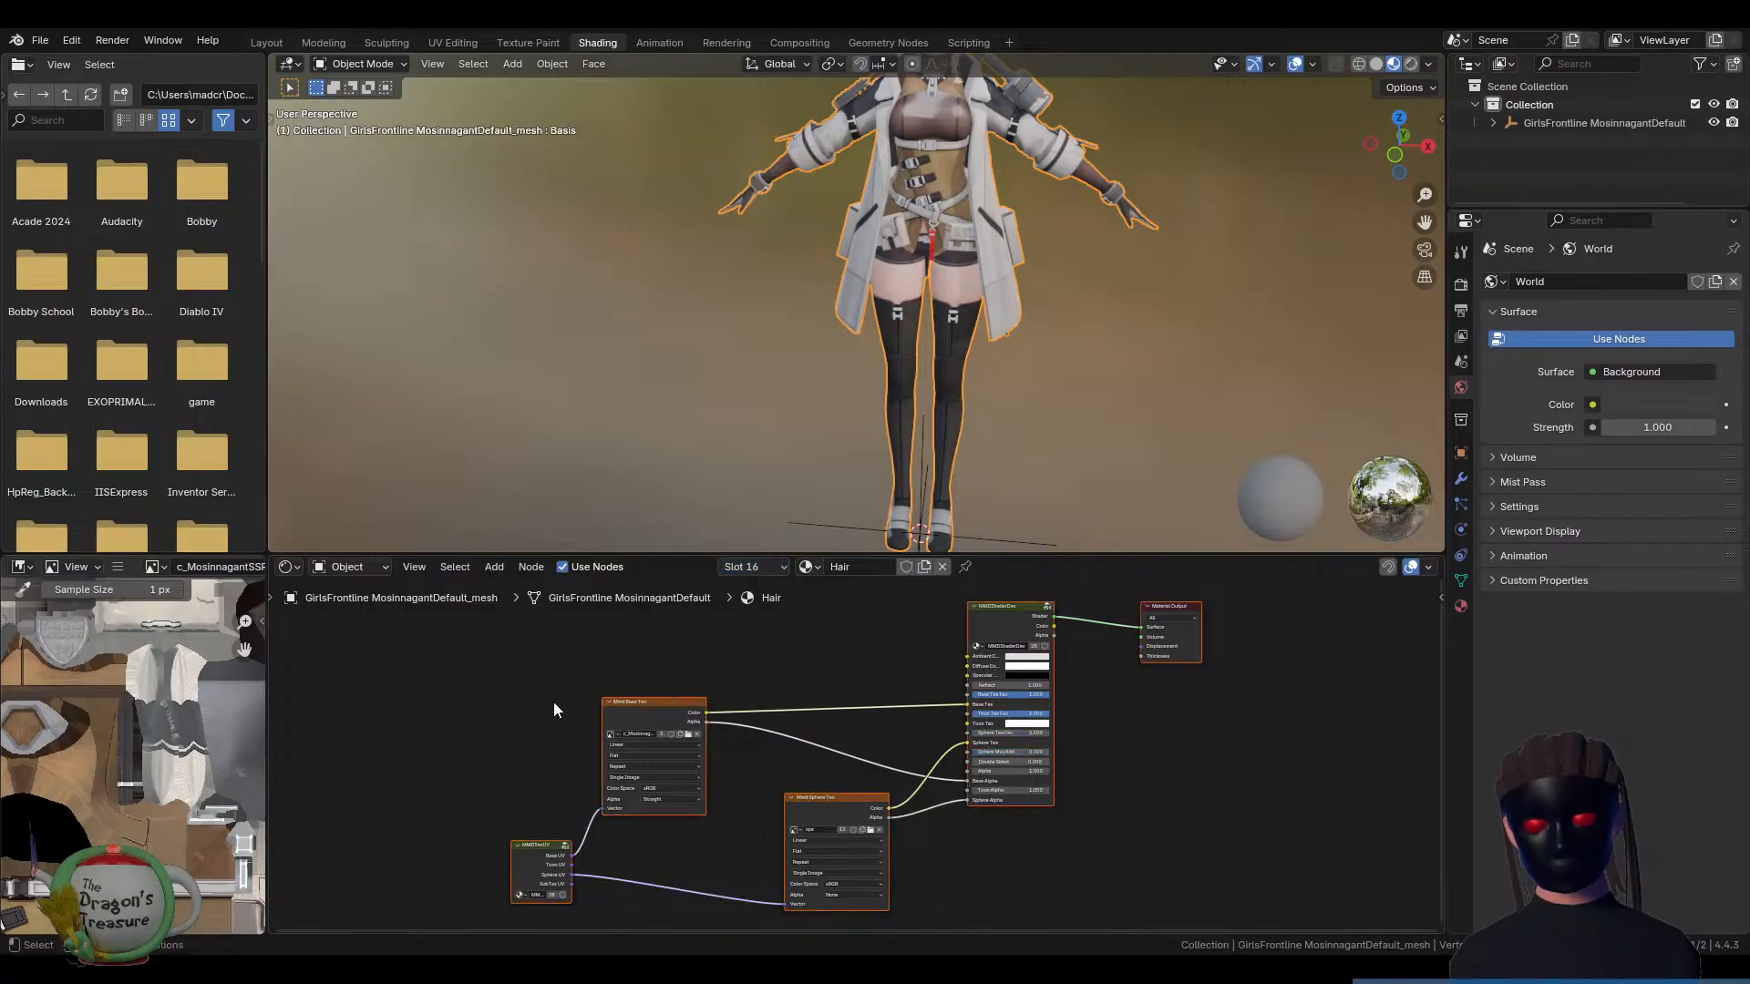
click(655, 711)
key(ctrl+space)
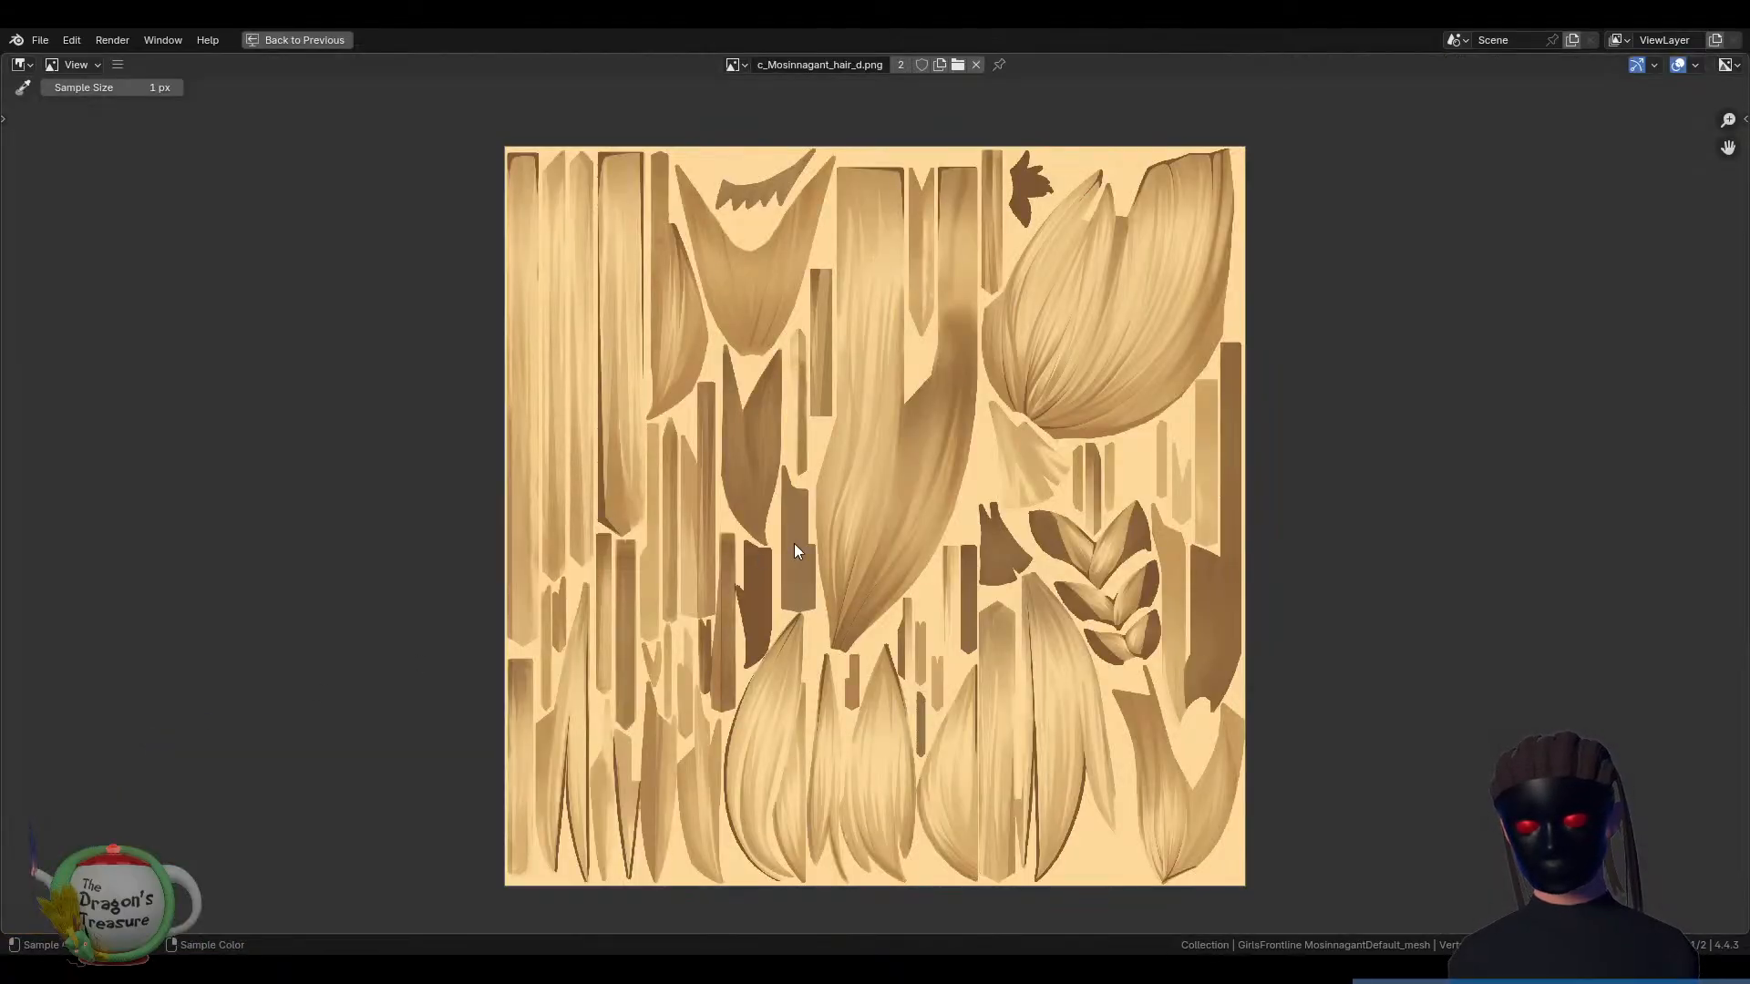
scroll(1170, 264, up, 4)
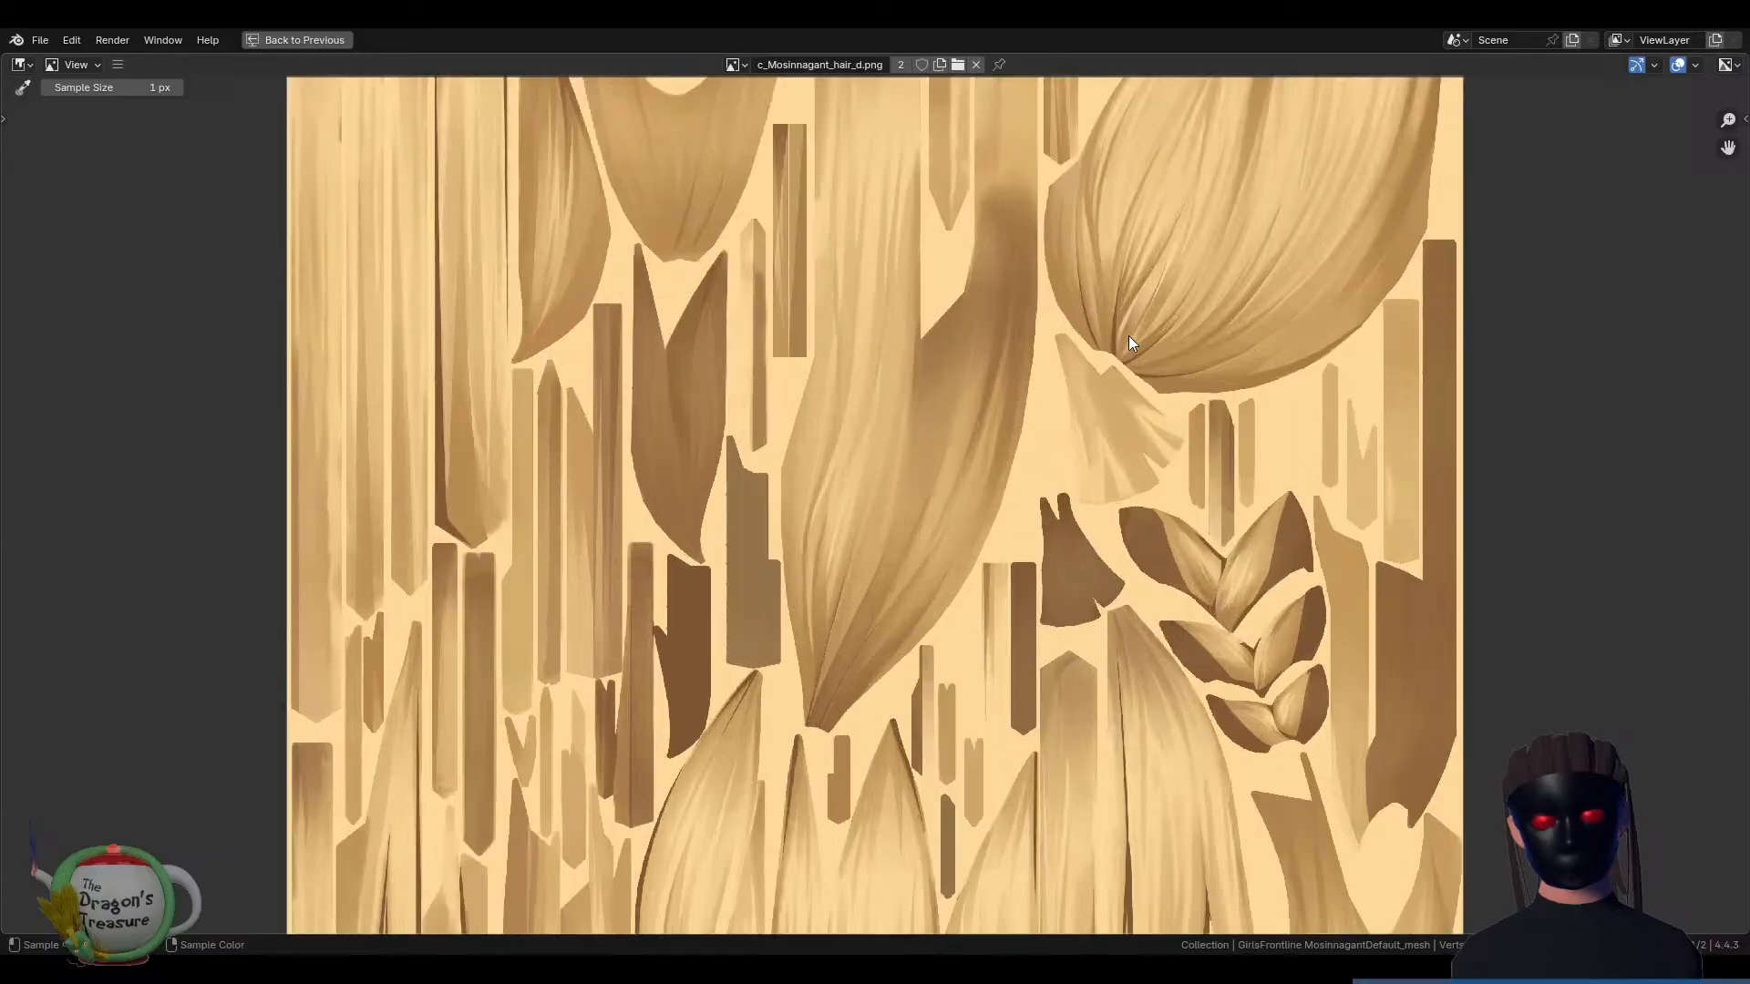
middle_drag(1180, 250, 904, 588)
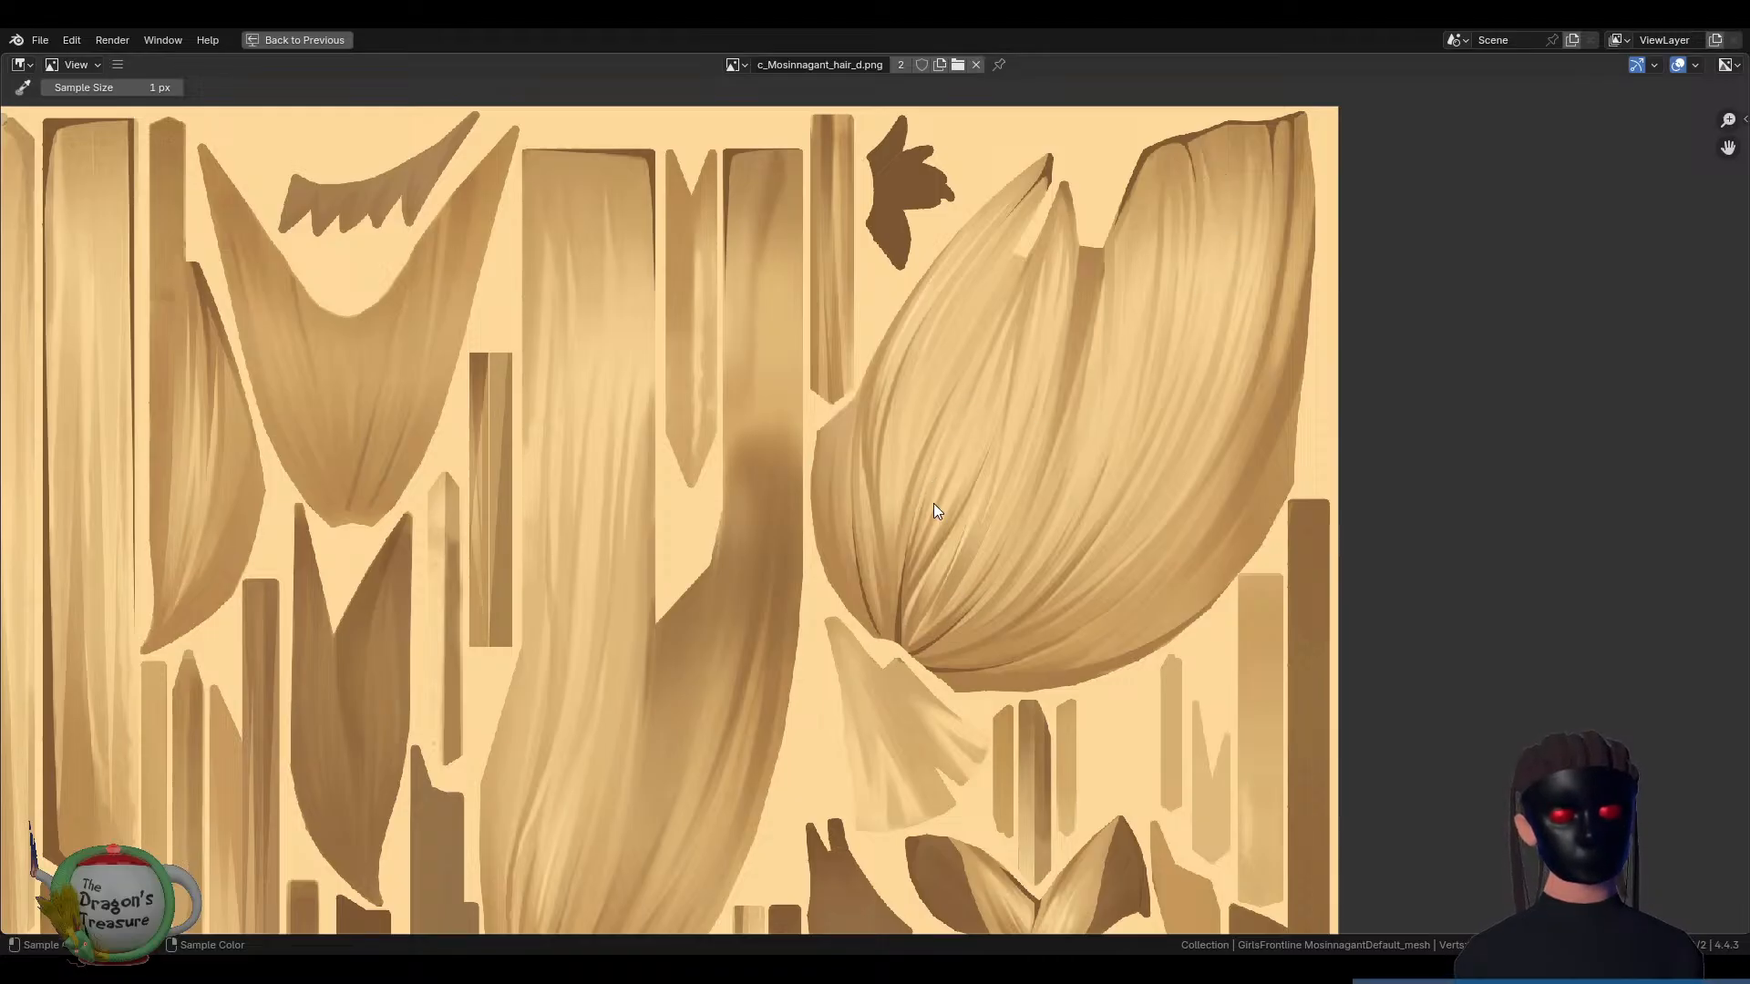
scroll(933, 532, down, 3)
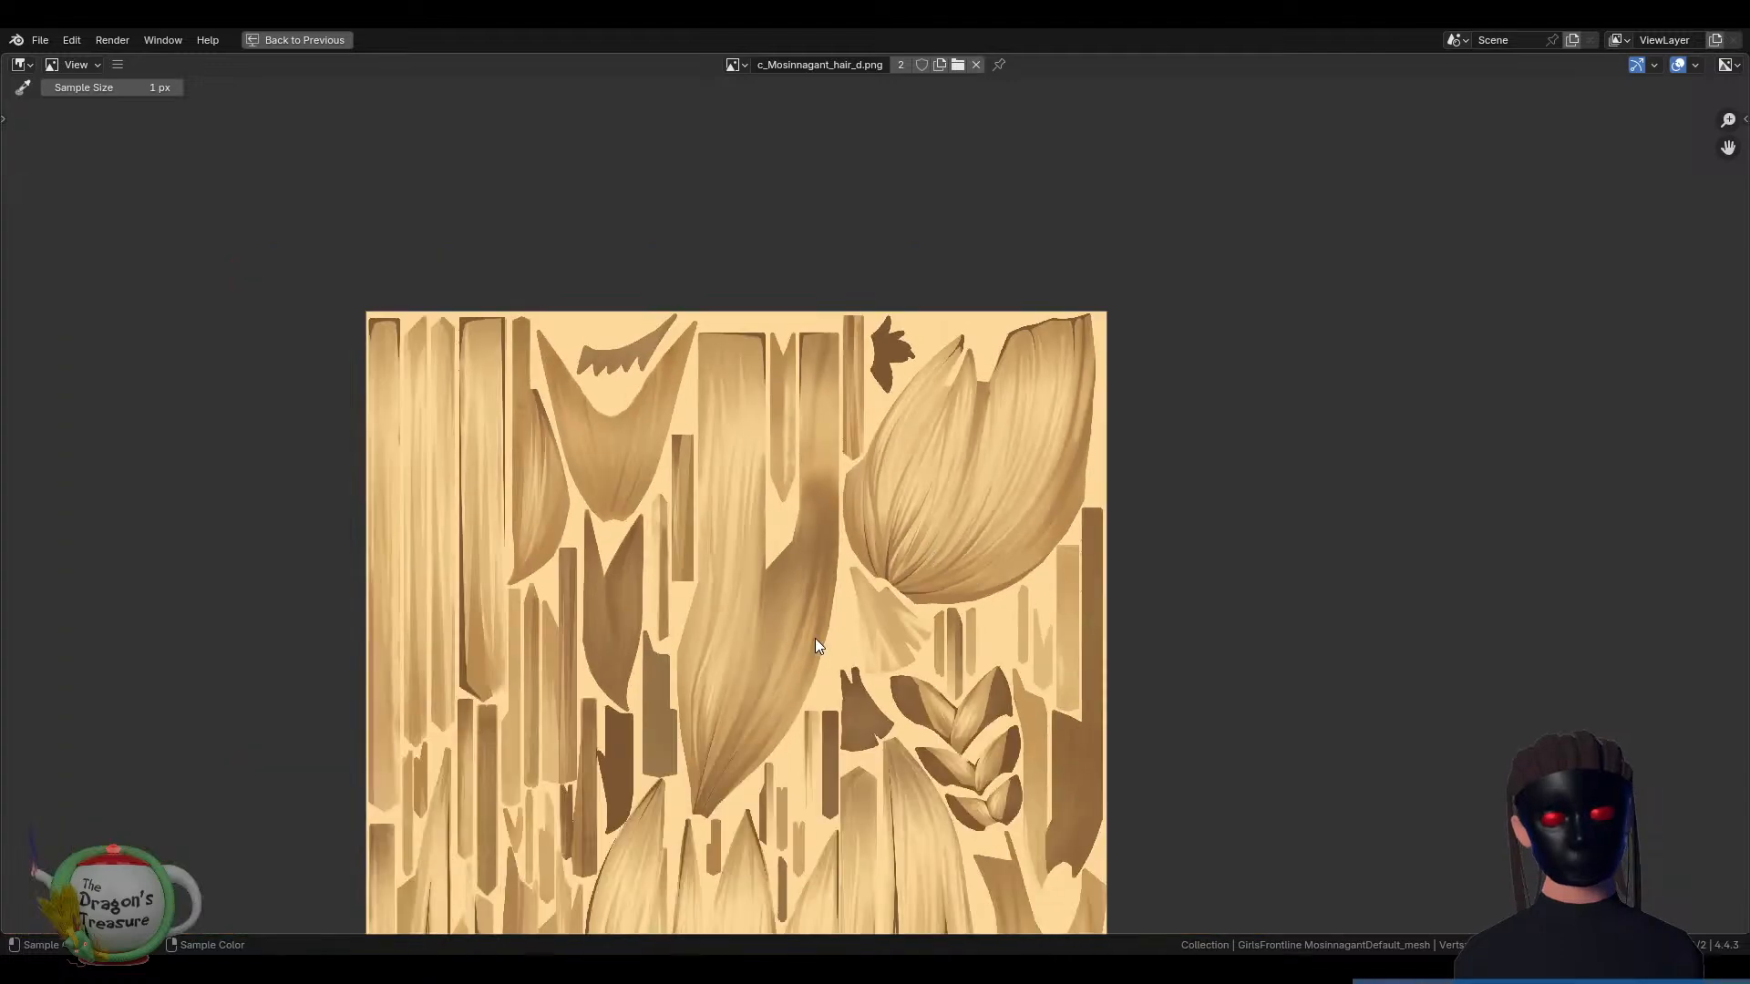
middle_drag(815, 638, 861, 521)
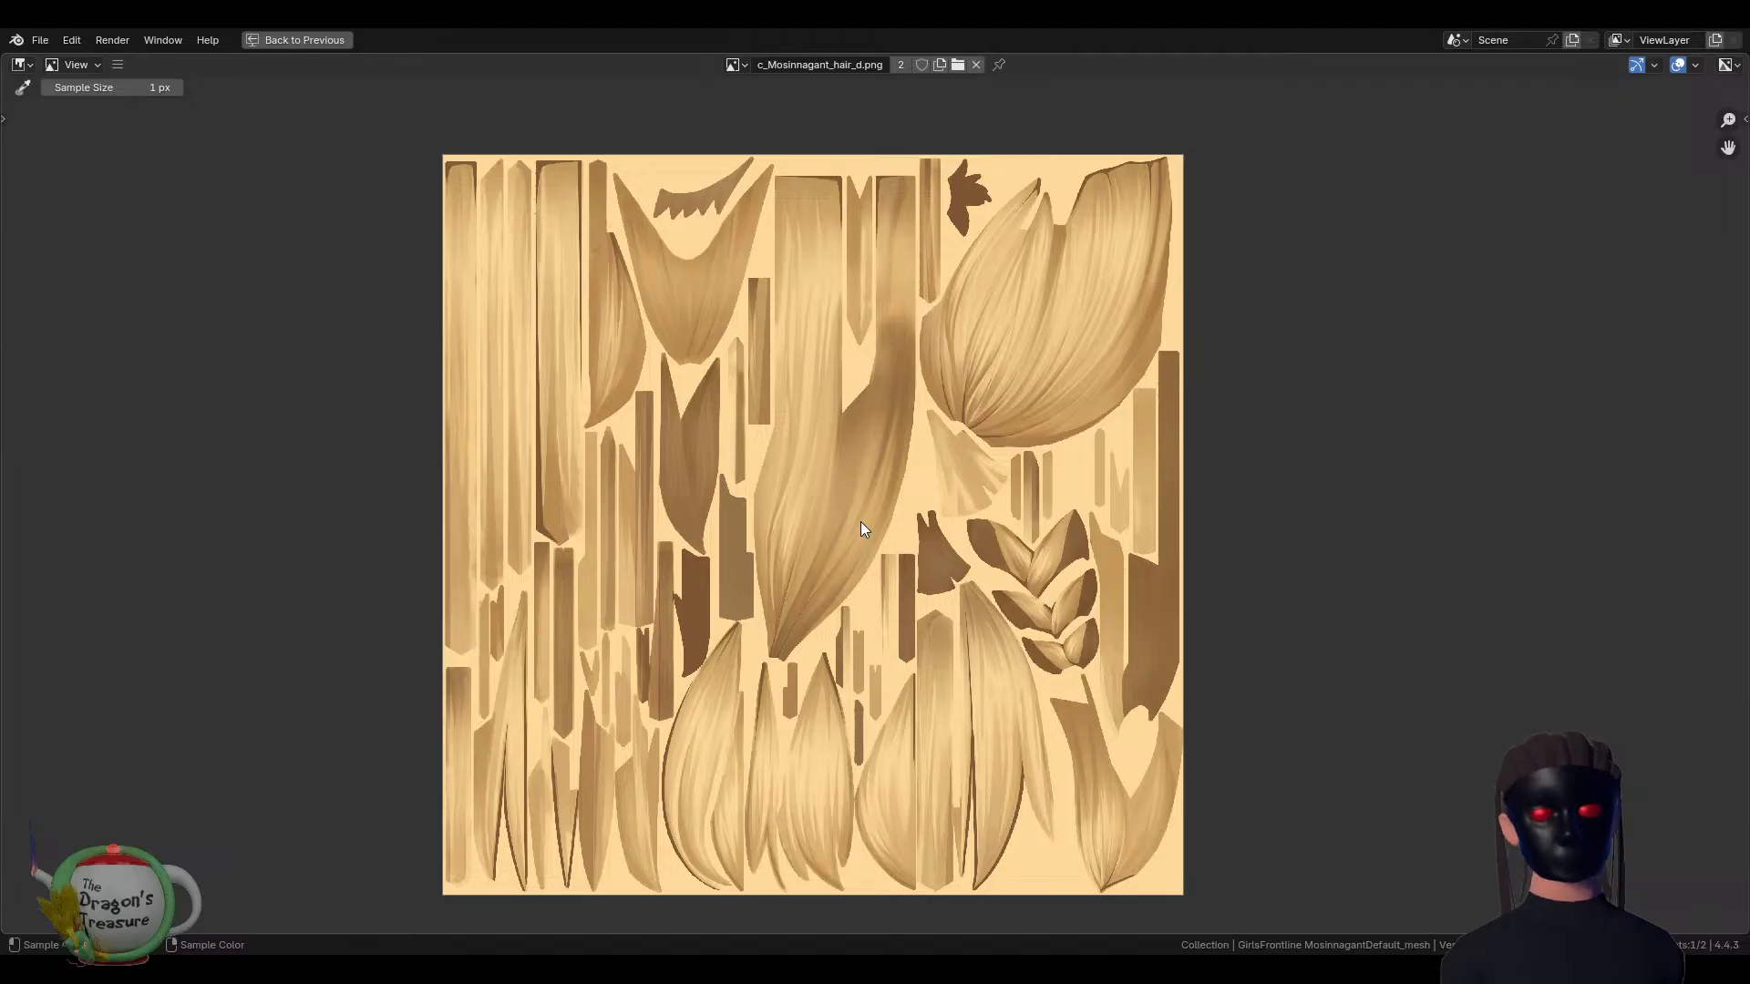
key(ctrl+space)
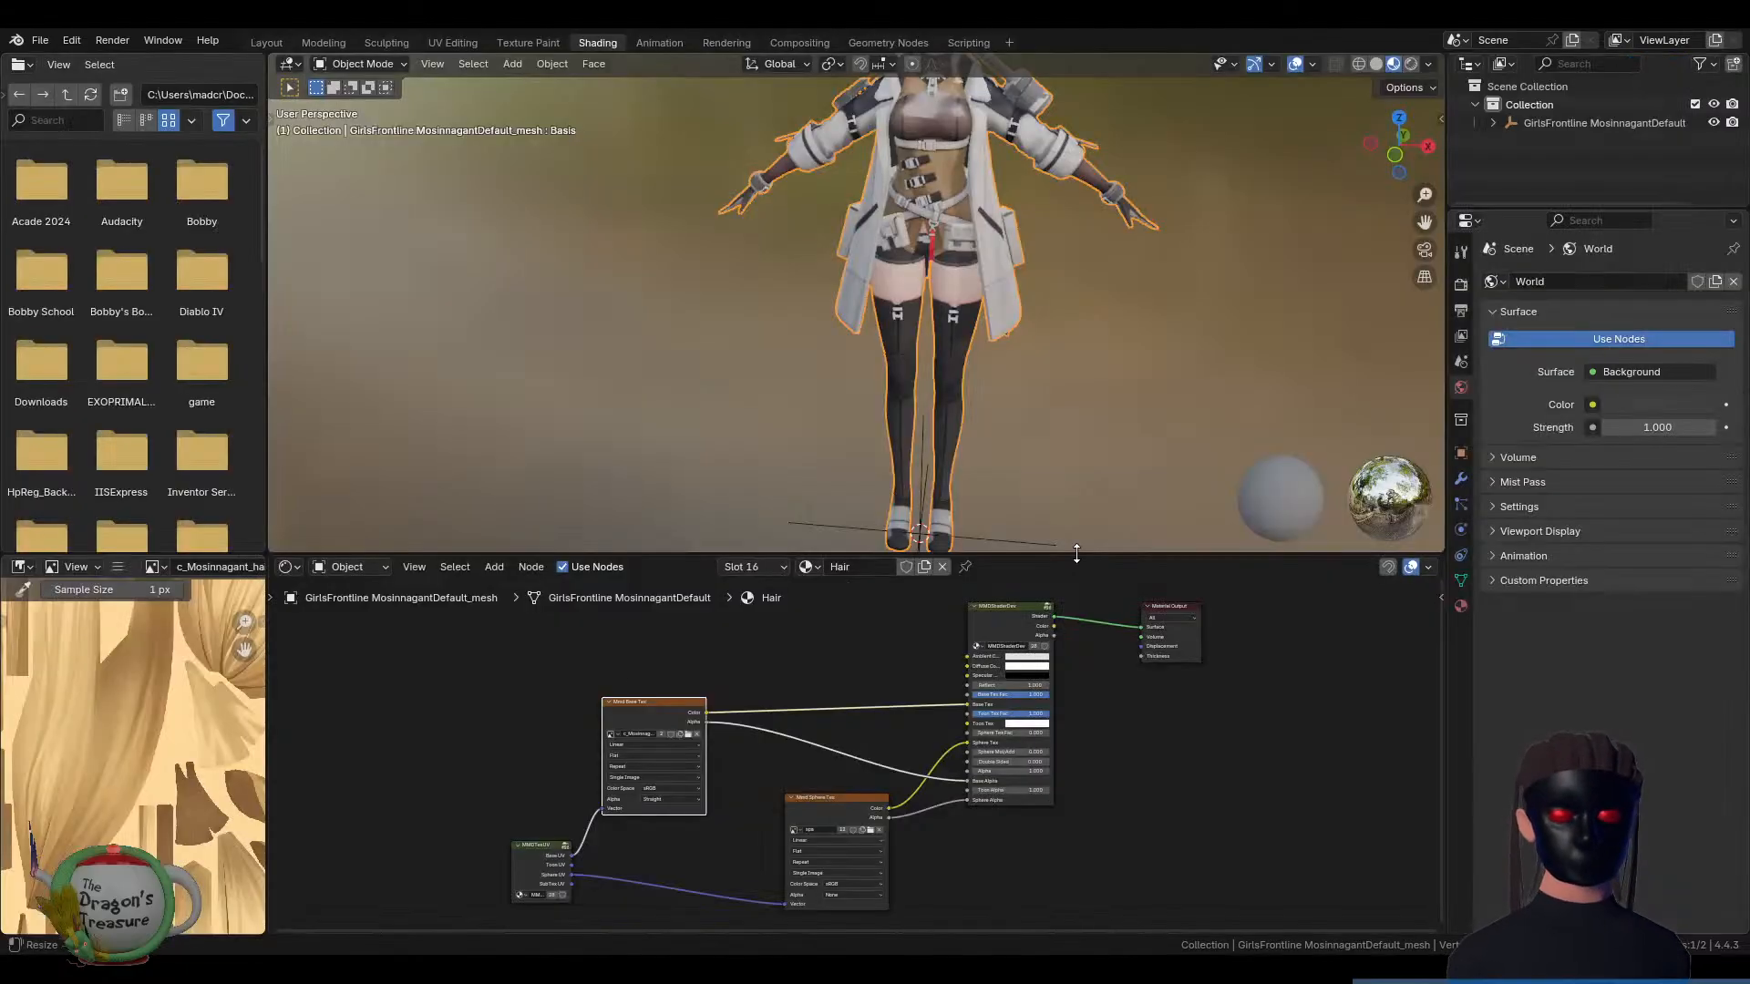
Switch to the Fur material and examine its base texture in a maximized image view
click(781, 566)
scroll(767, 638, down, 4)
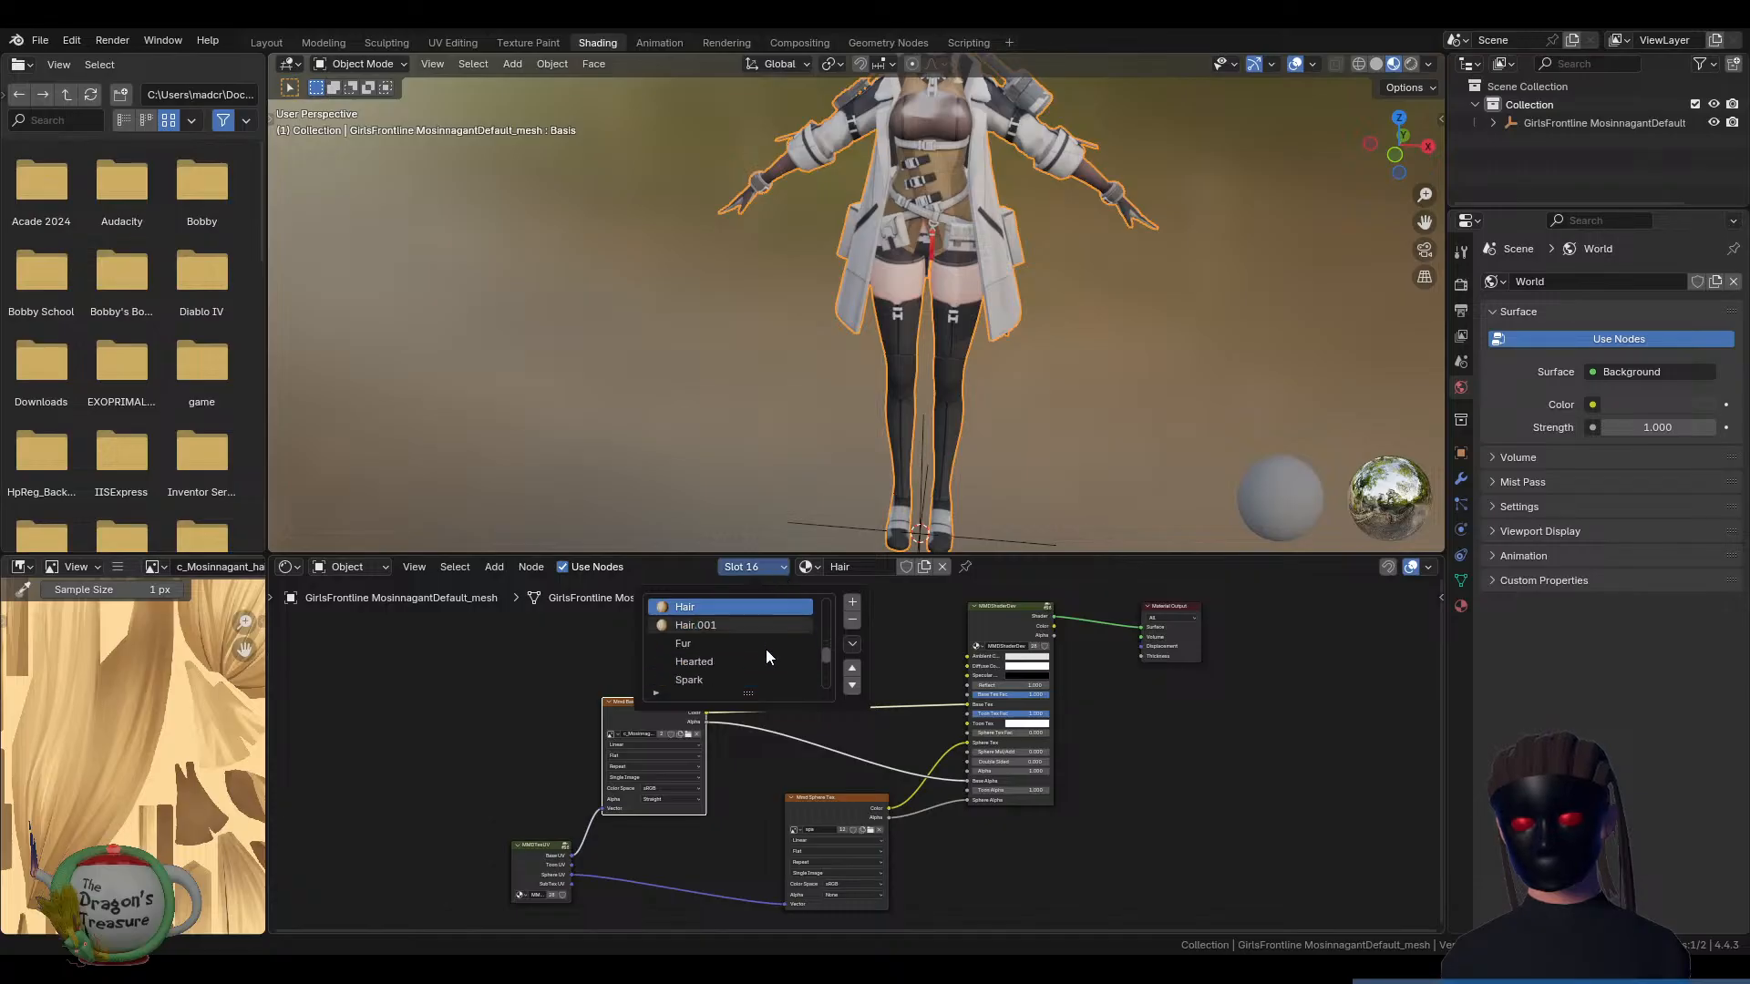
click(711, 641)
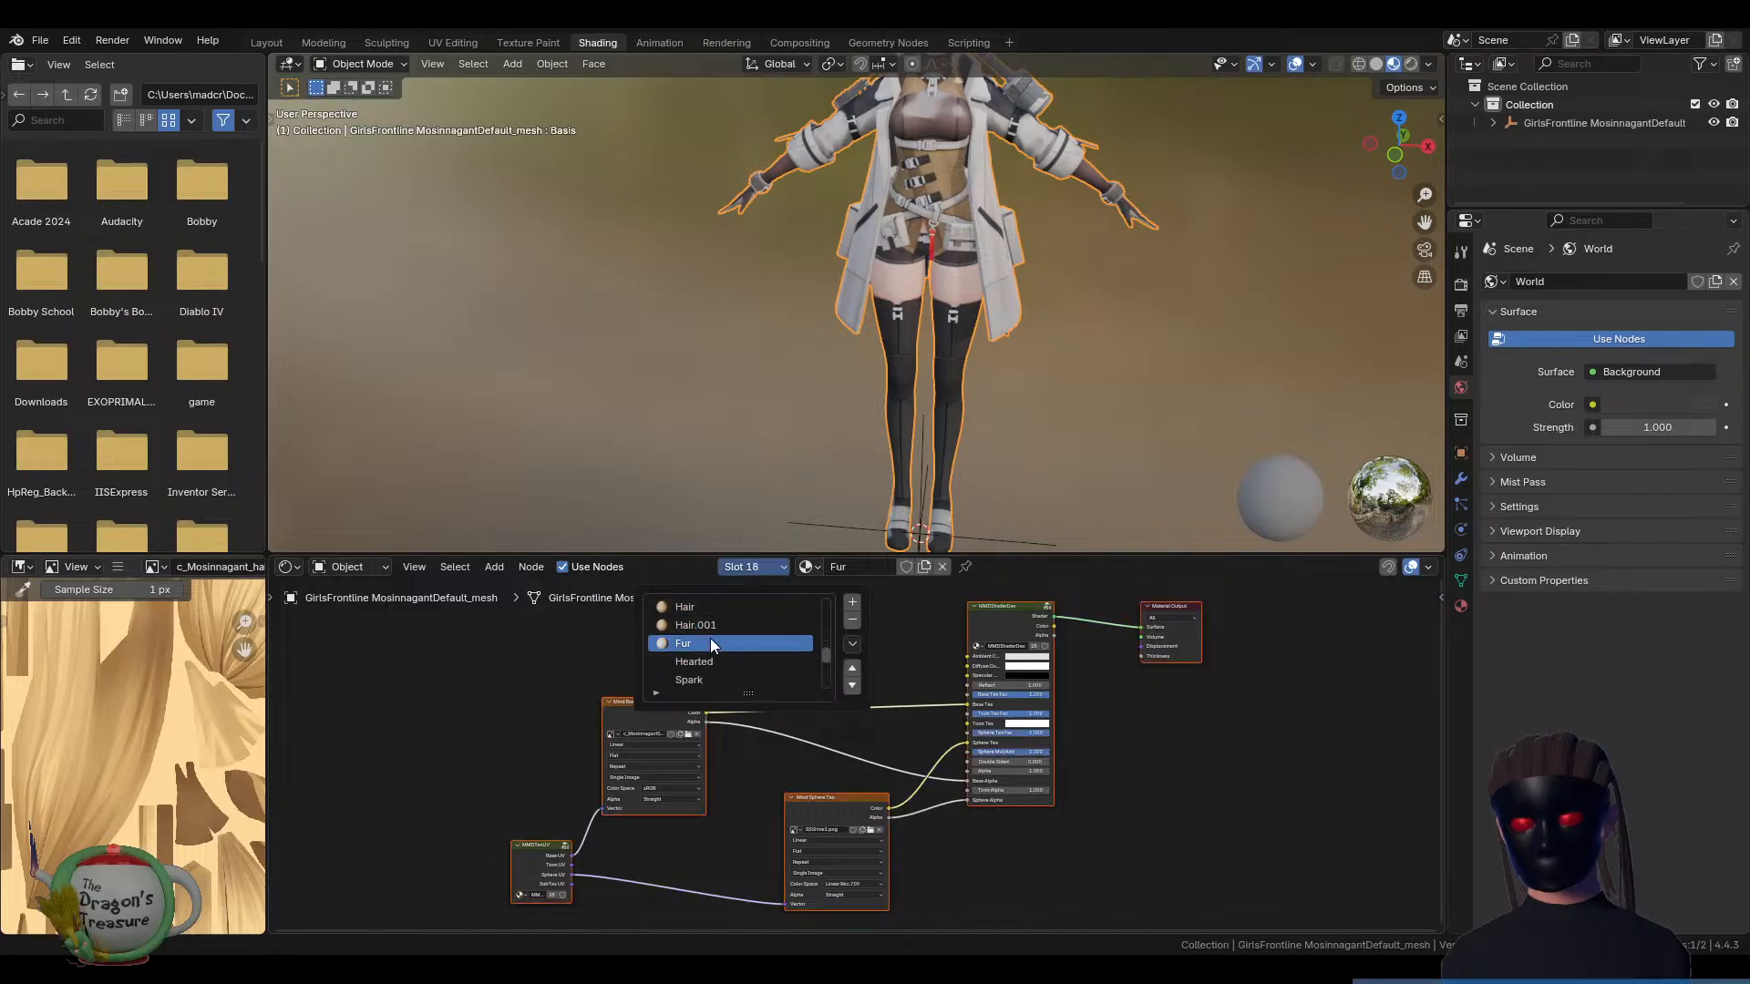
click(616, 712)
key(ctrl+space)
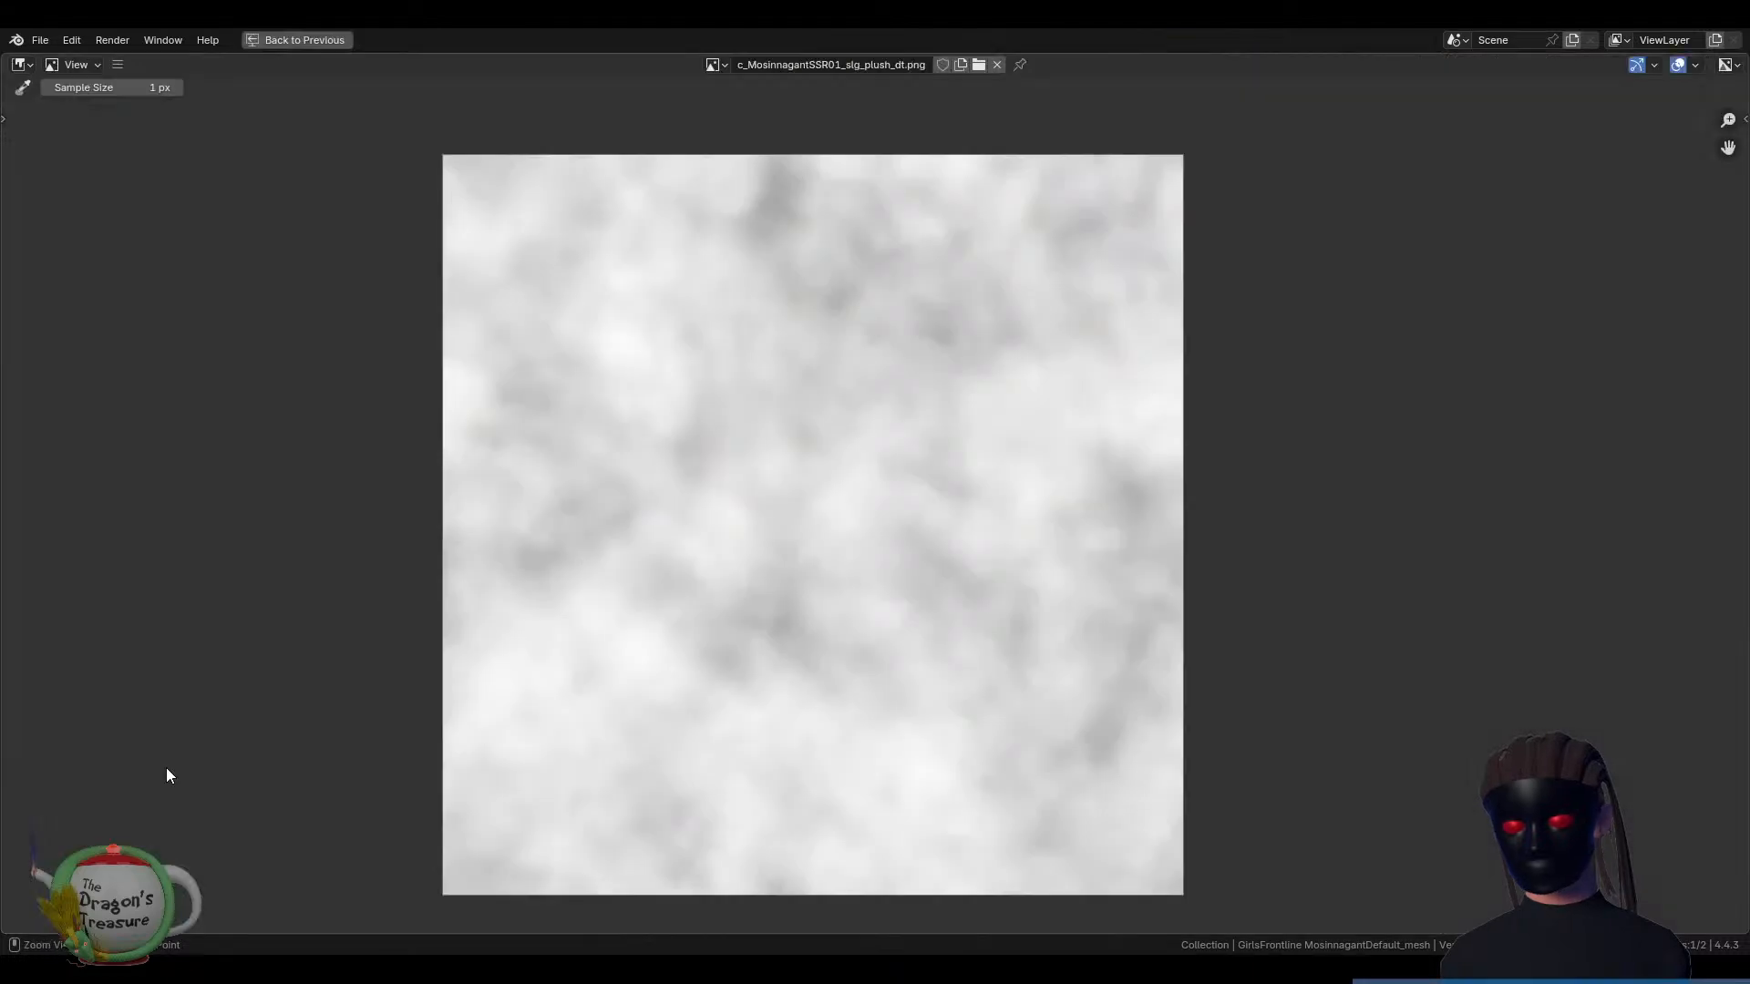
key(ctrl+space)
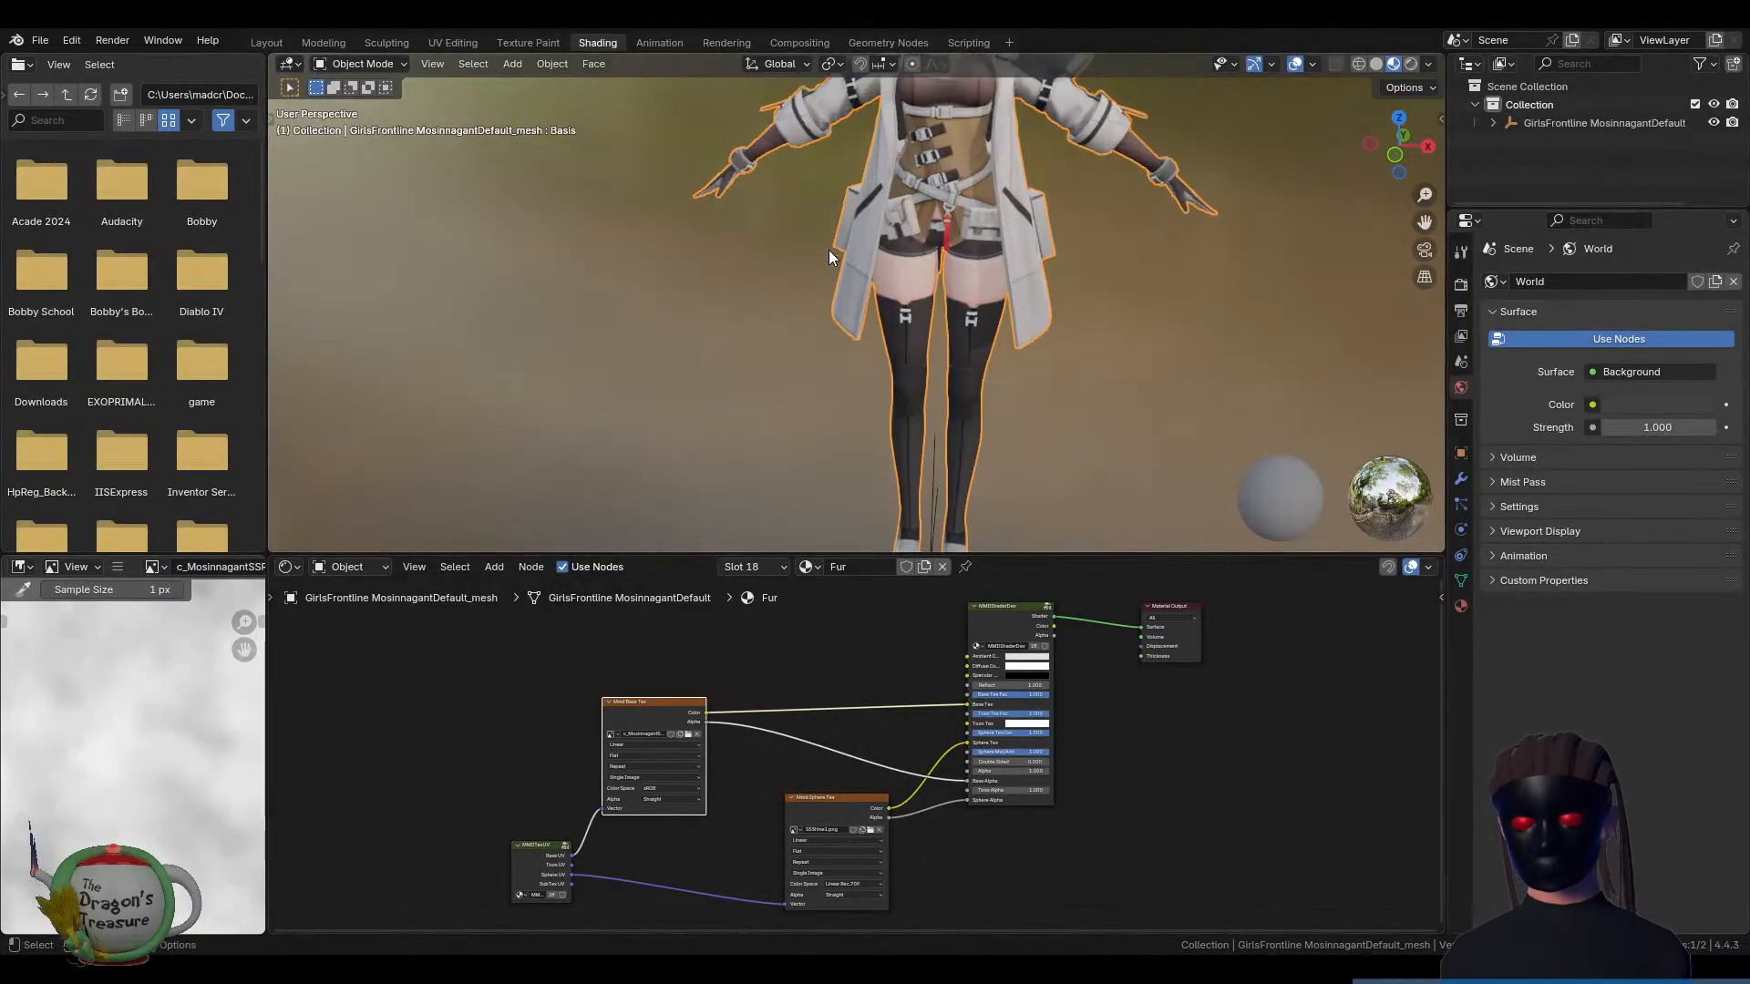
Check the fur on the character's hat from behind and expand the 3D viewport over the file browser area
shift+middle_drag(909, 249, 817, 469)
scroll(774, 259, up, 3)
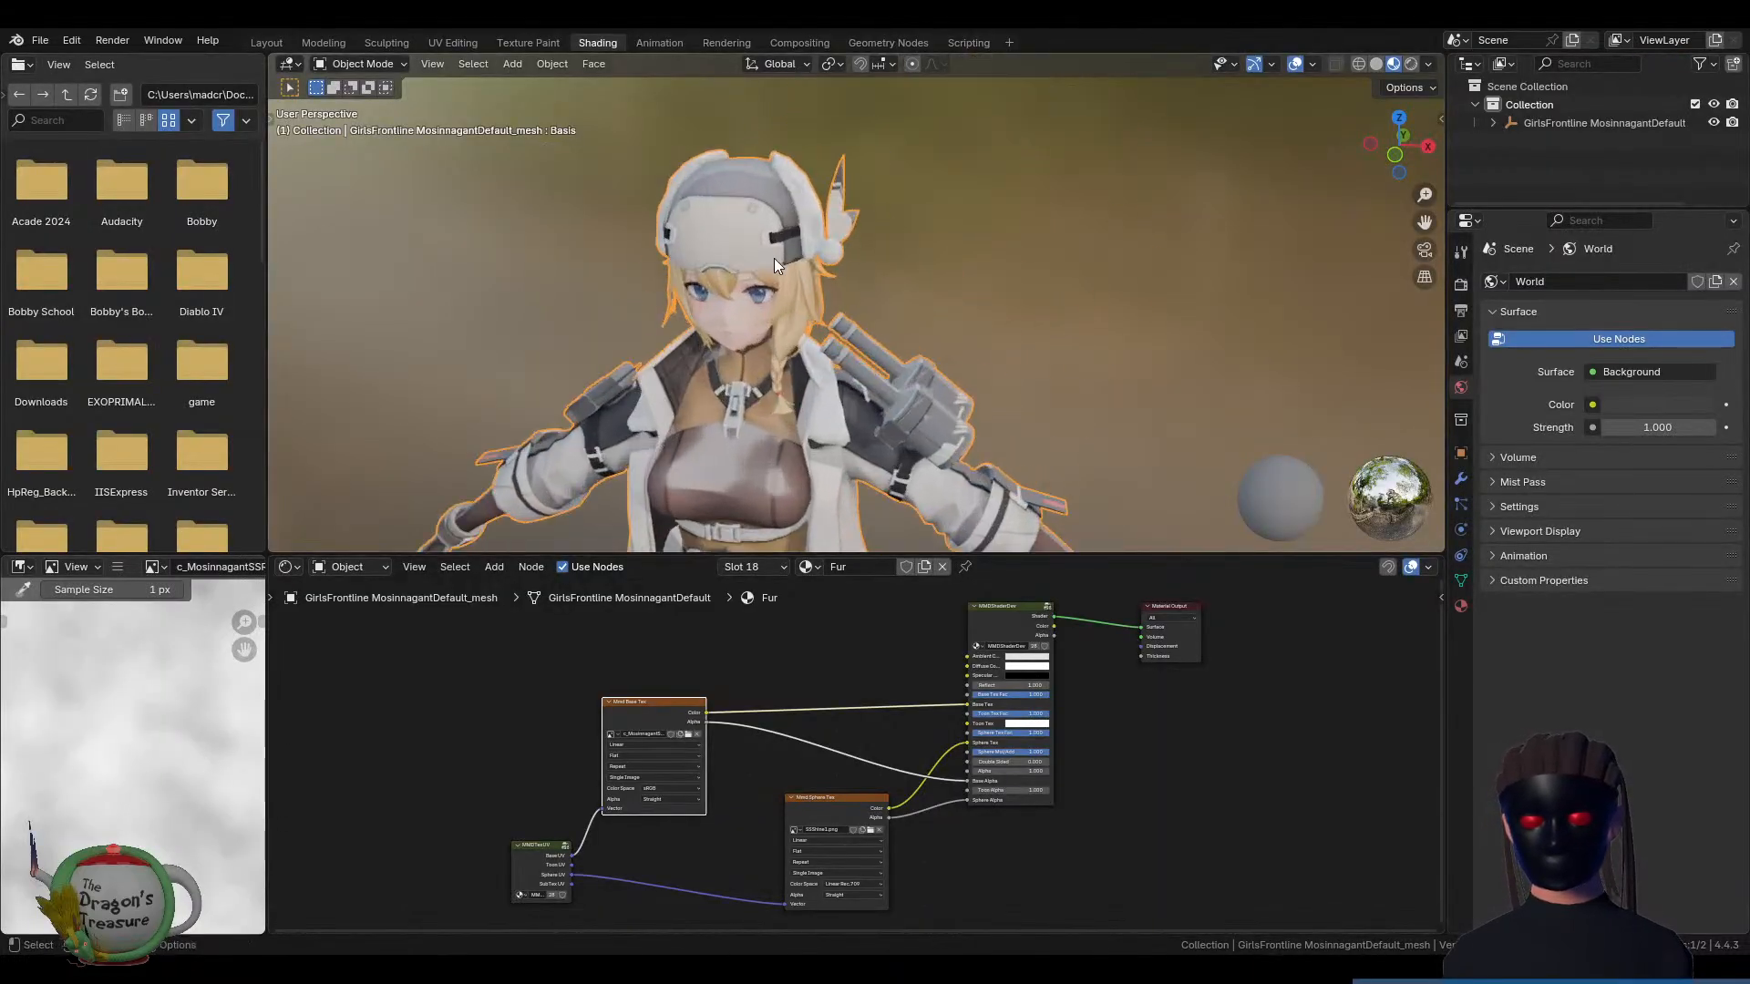
middle_drag(740, 237, 992, 227)
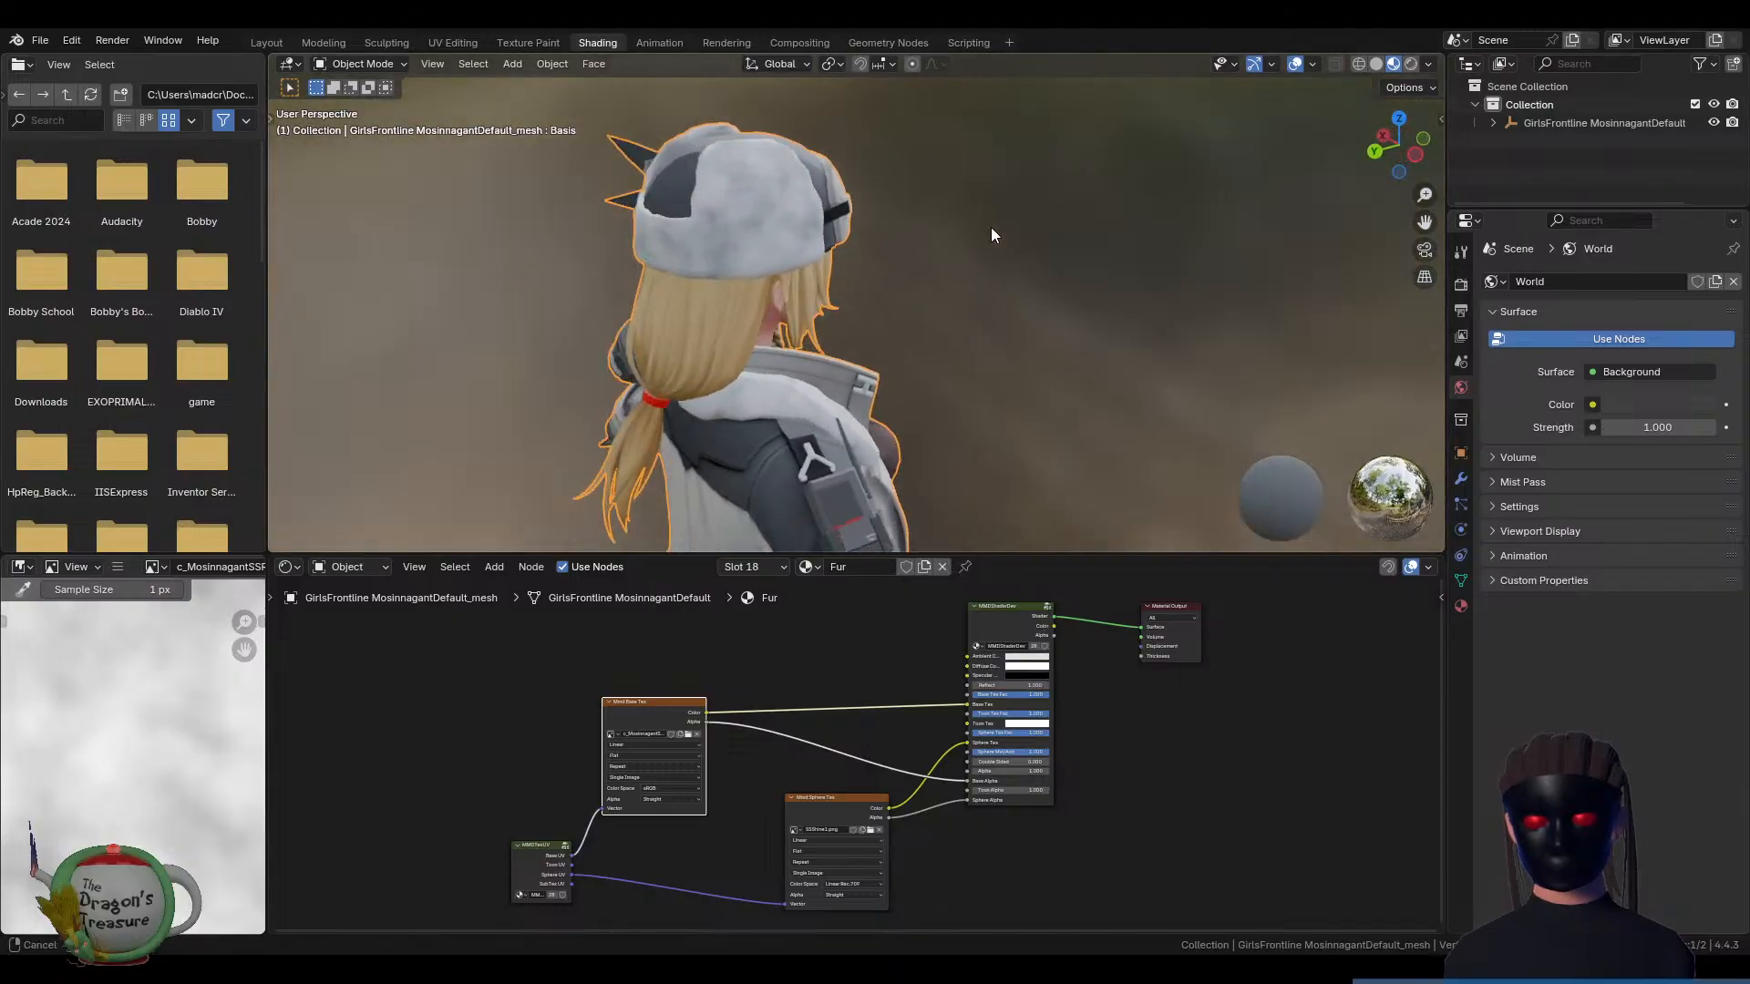
middle_drag(800, 240, 937, 234)
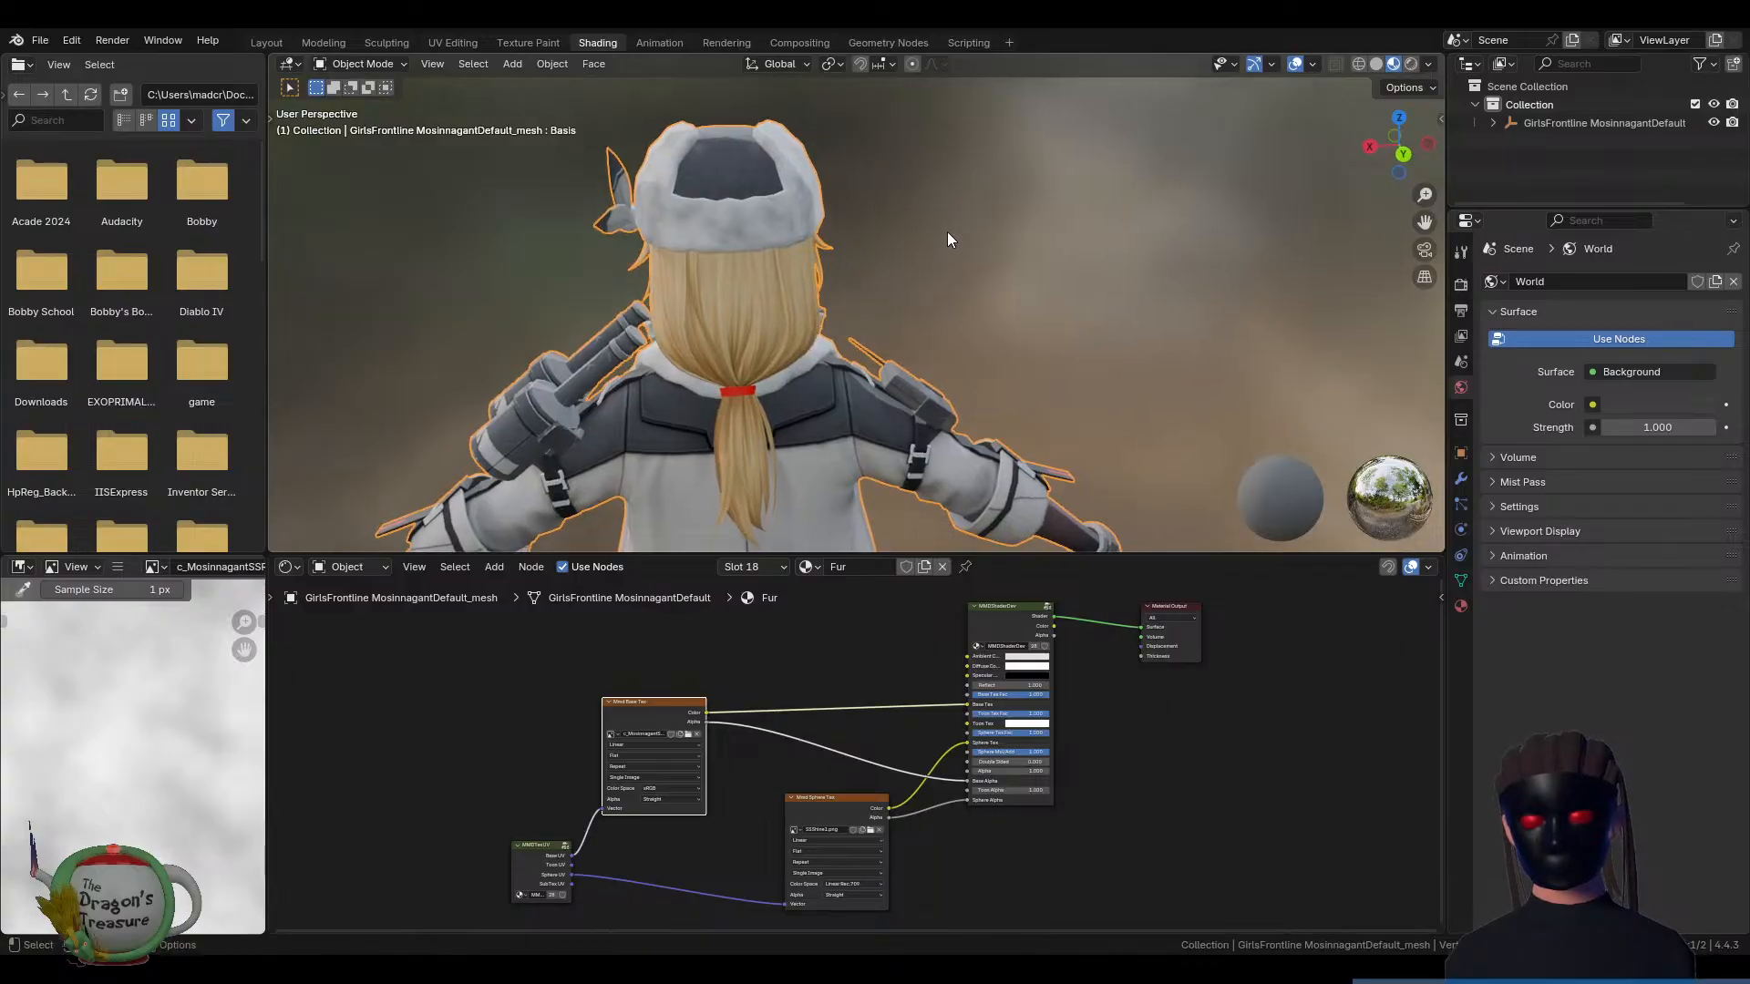
right_click(267, 462)
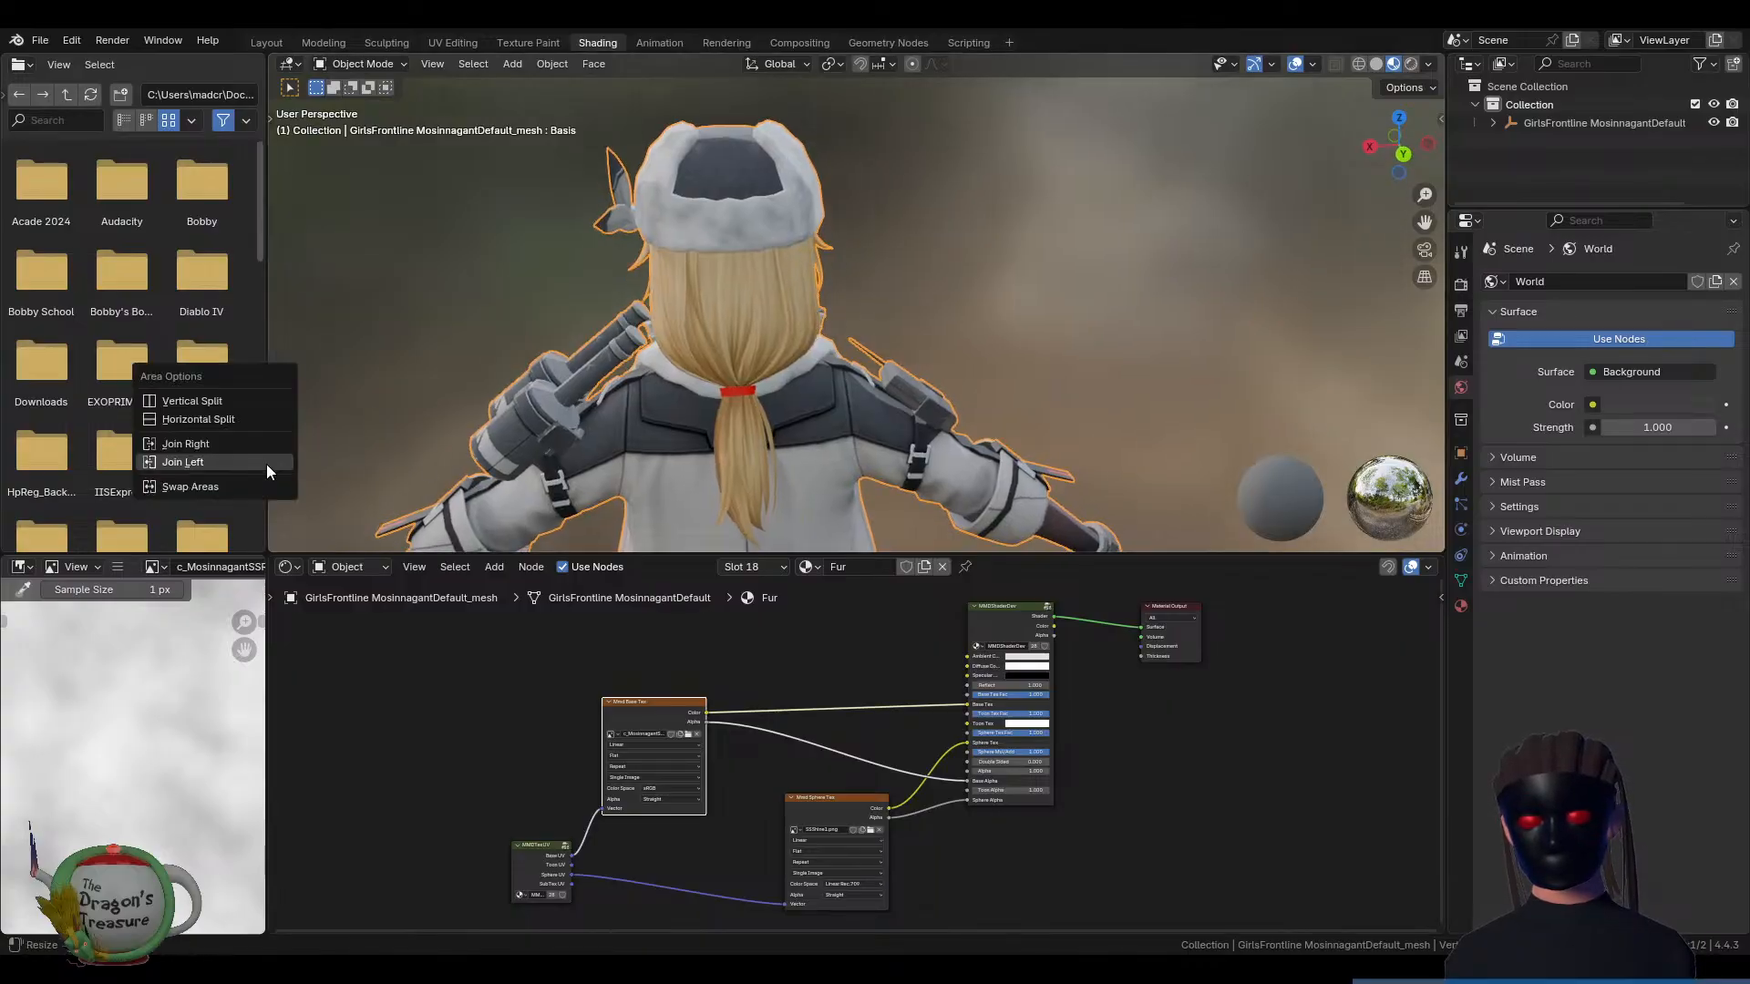
click(266, 463)
Examine the character's ponytail, red hair tie and collar up close from the back and side
scroll(315, 432, up, 5)
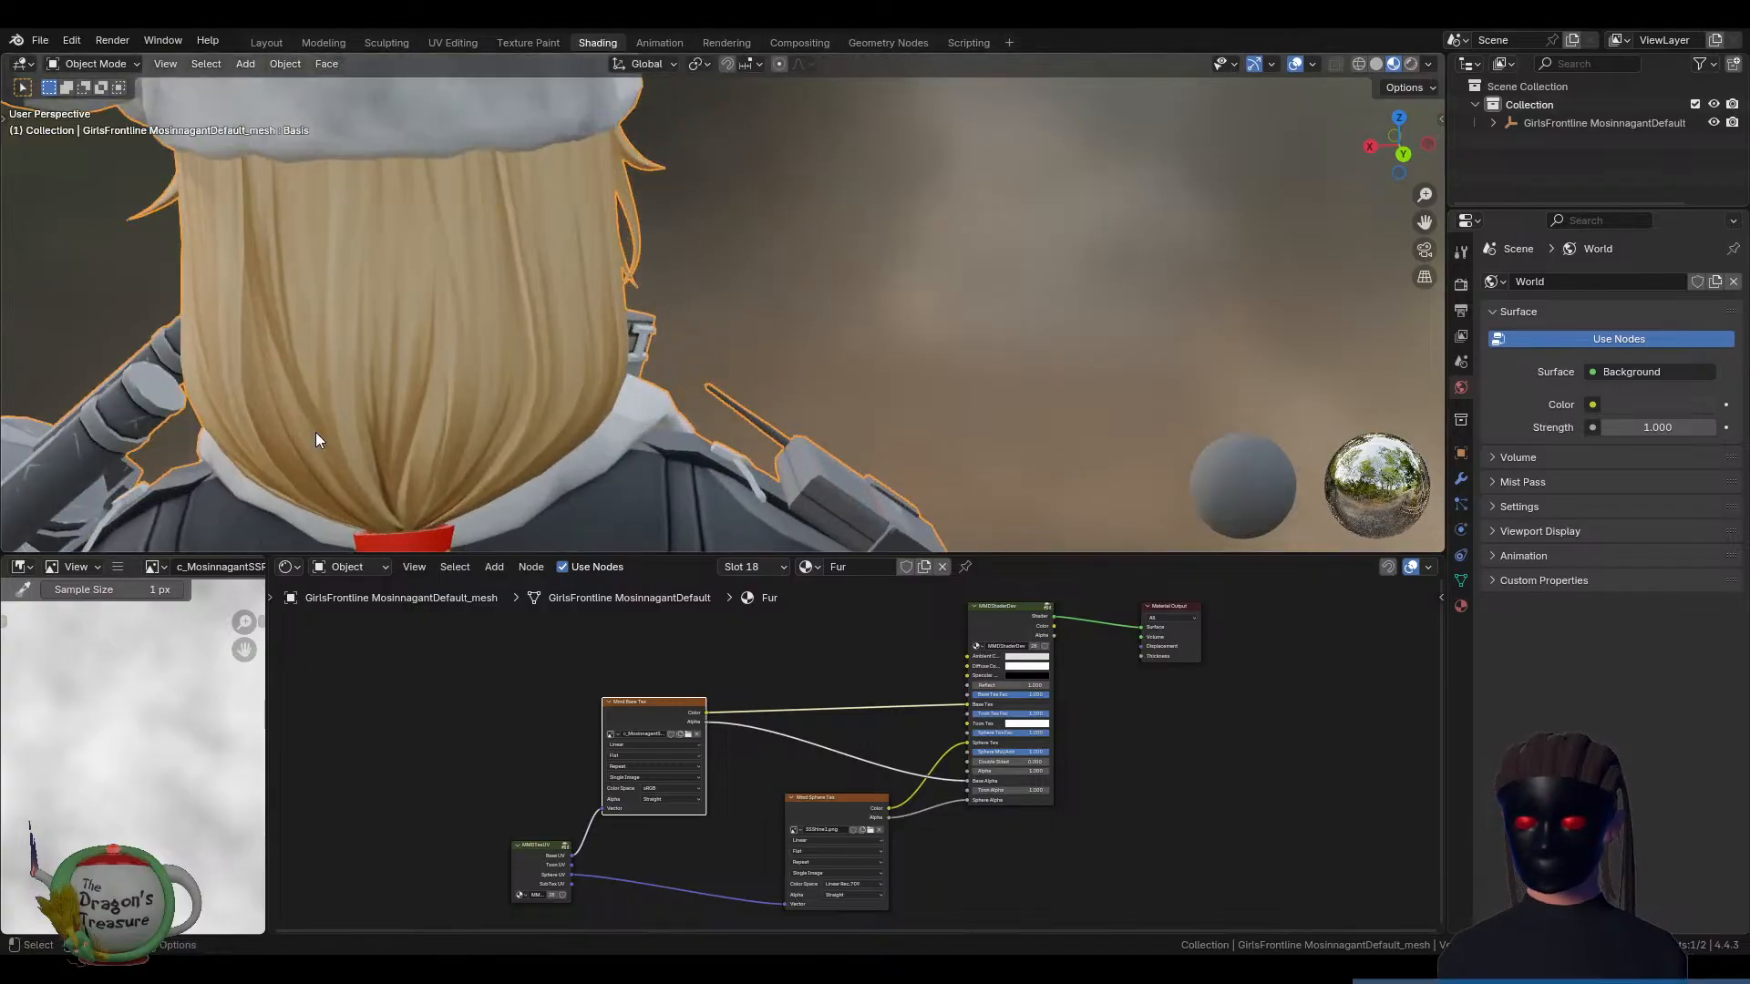
shift+middle_drag(791, 372, 836, 405)
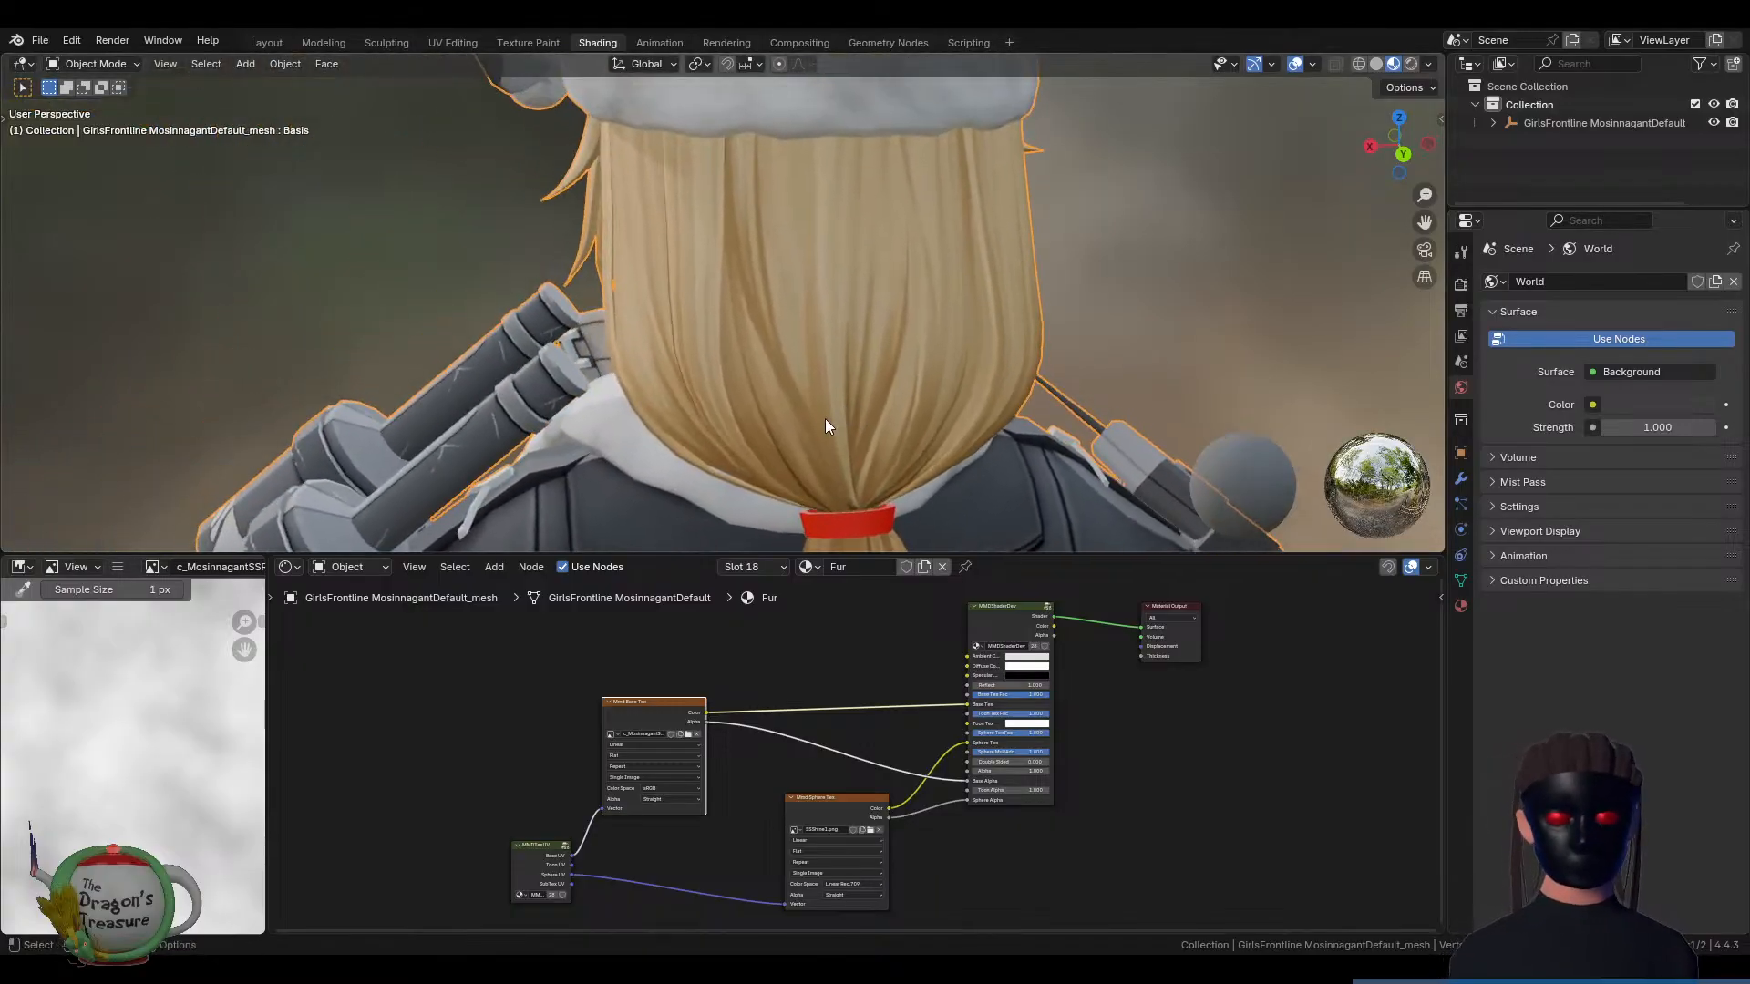
shift+middle_drag(898, 488, 893, 397)
scroll(636, 390, down, 6)
scroll(893, 394, up, 7)
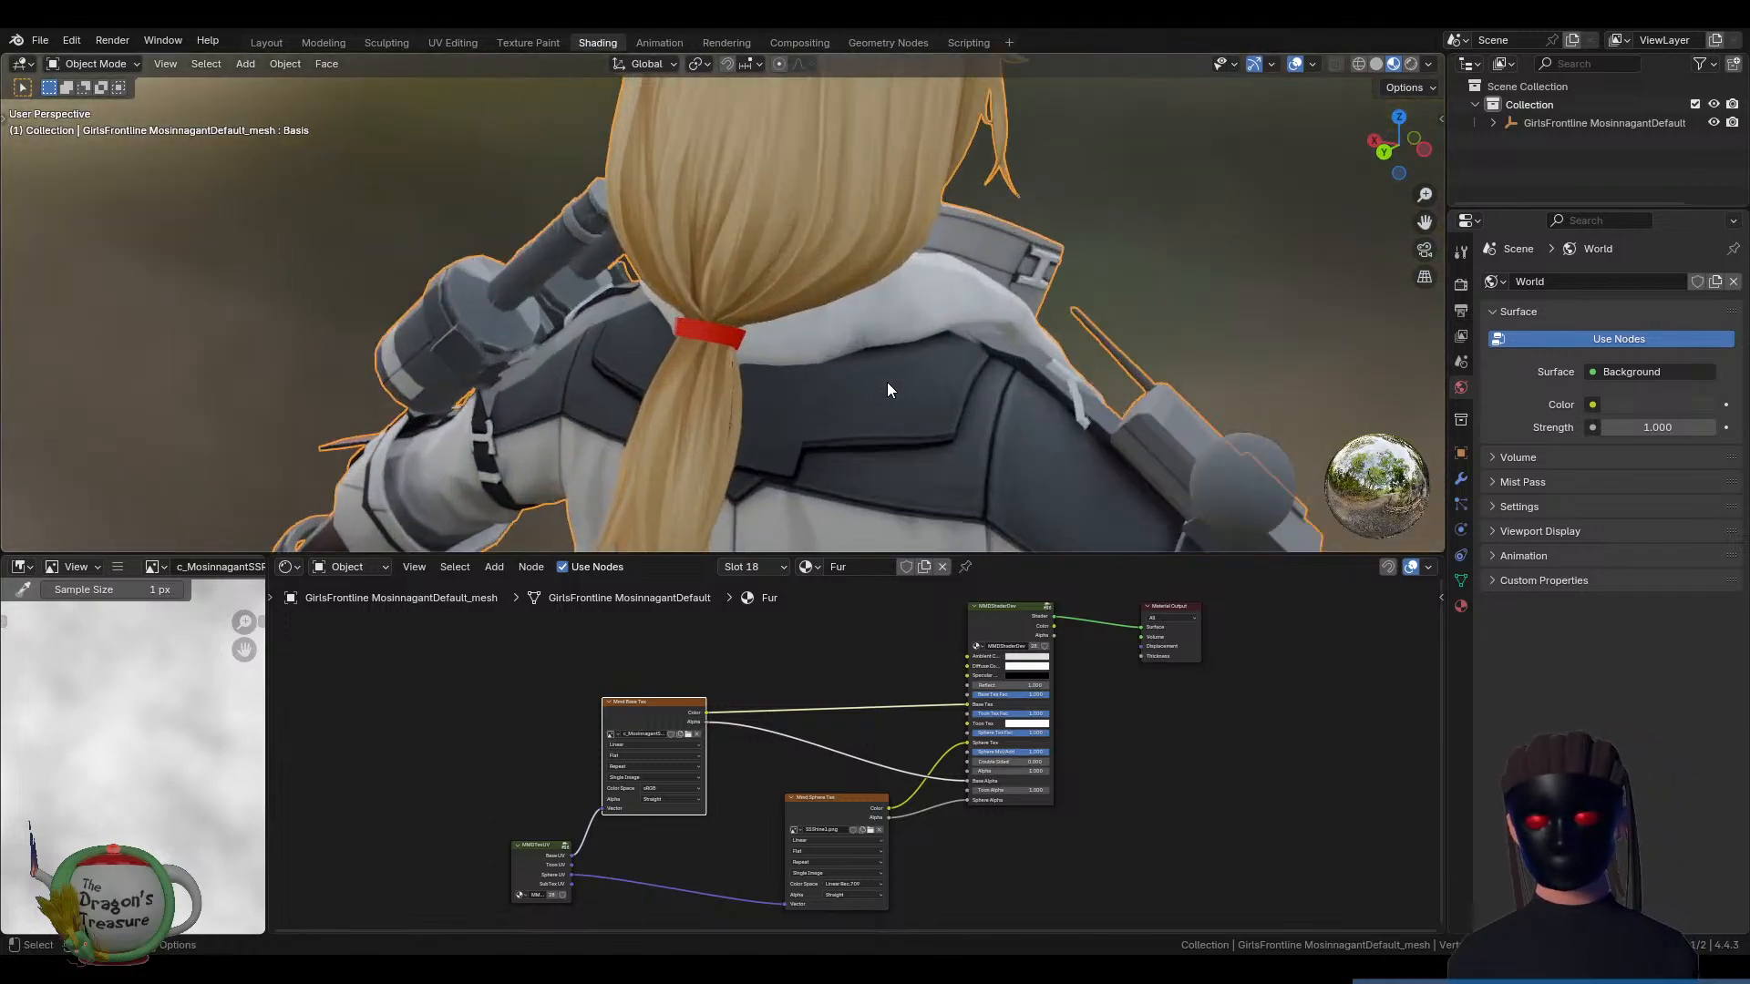
scroll(716, 376, up, 1)
middle_drag(663, 377, 878, 379)
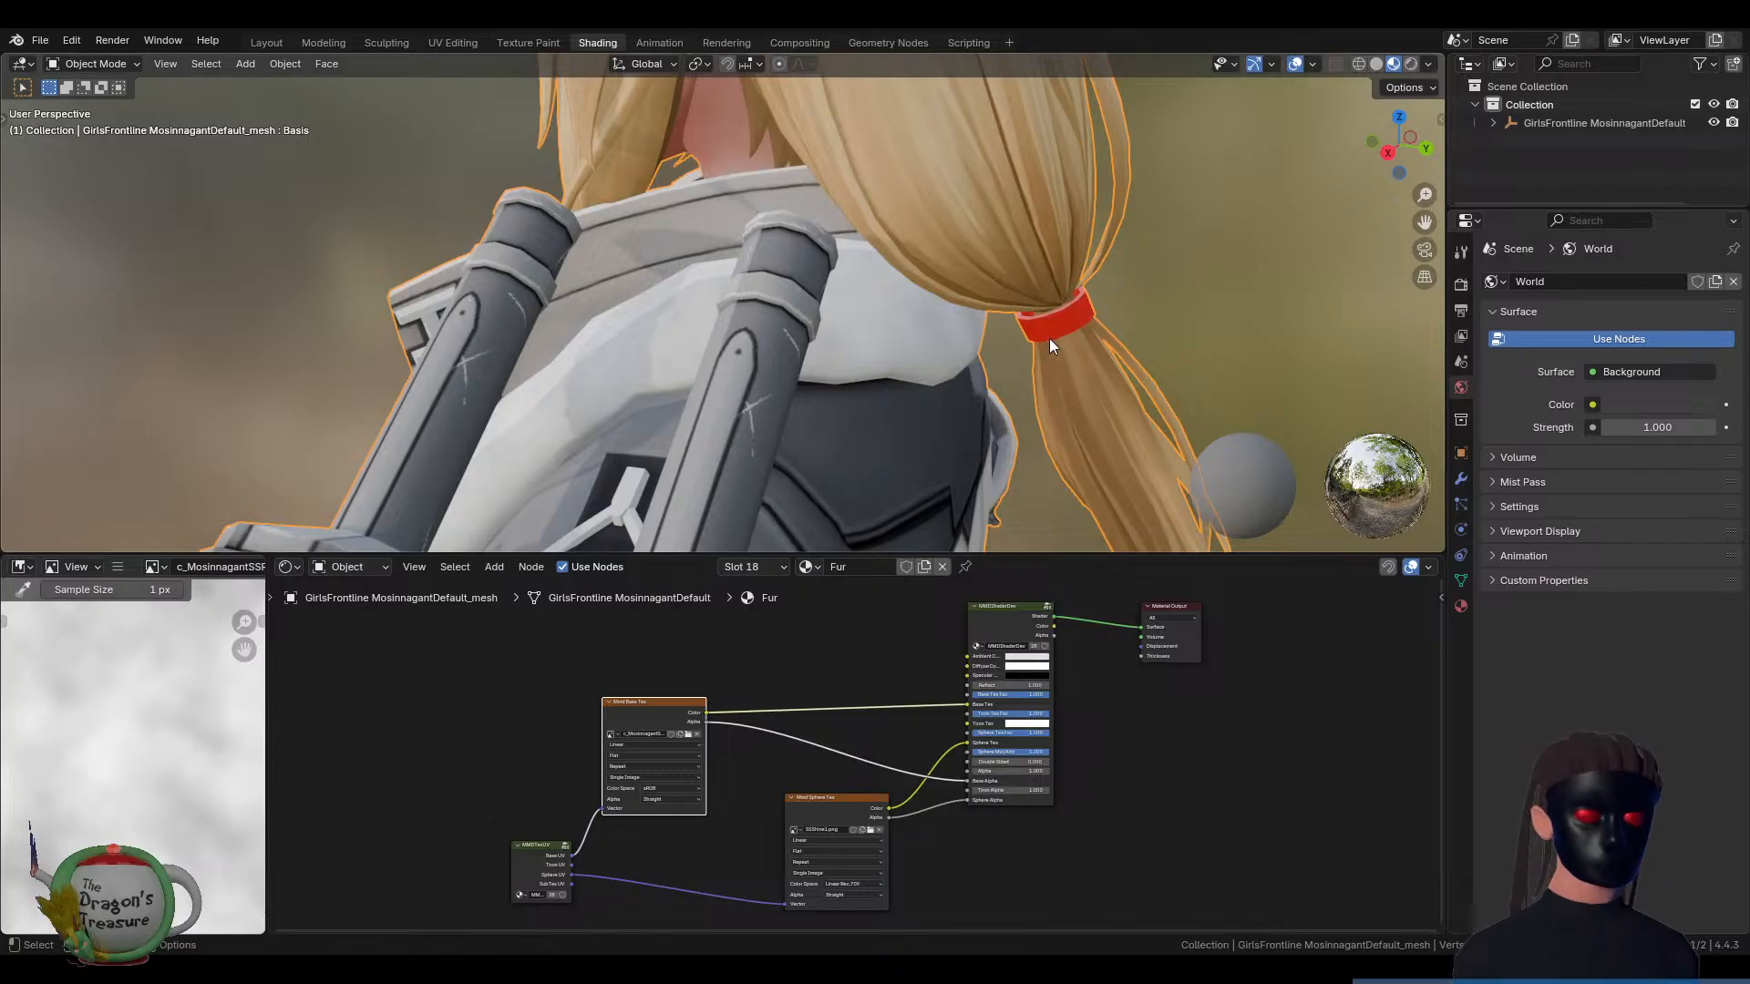
shift+middle_drag(1052, 332, 731, 382)
scroll(730, 381, up, 3)
scroll(729, 380, down, 10)
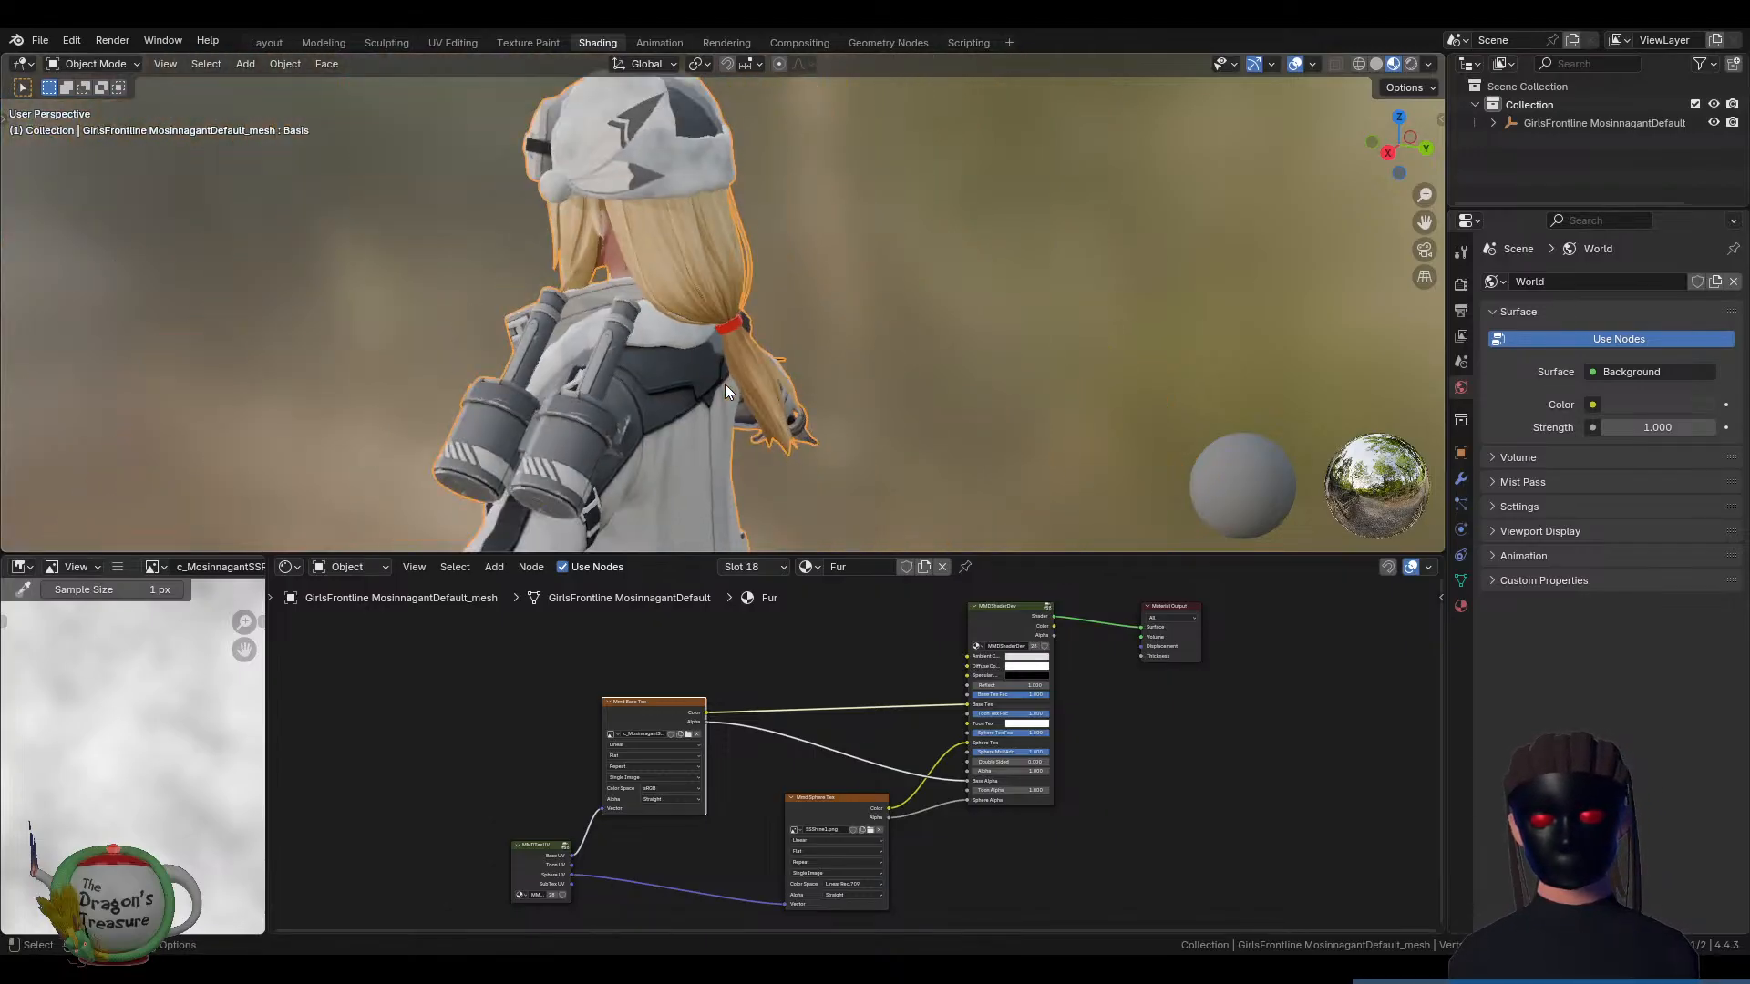
Inspect the whole character from back to front, including the face and hat
middle_drag(835, 381, 700, 396)
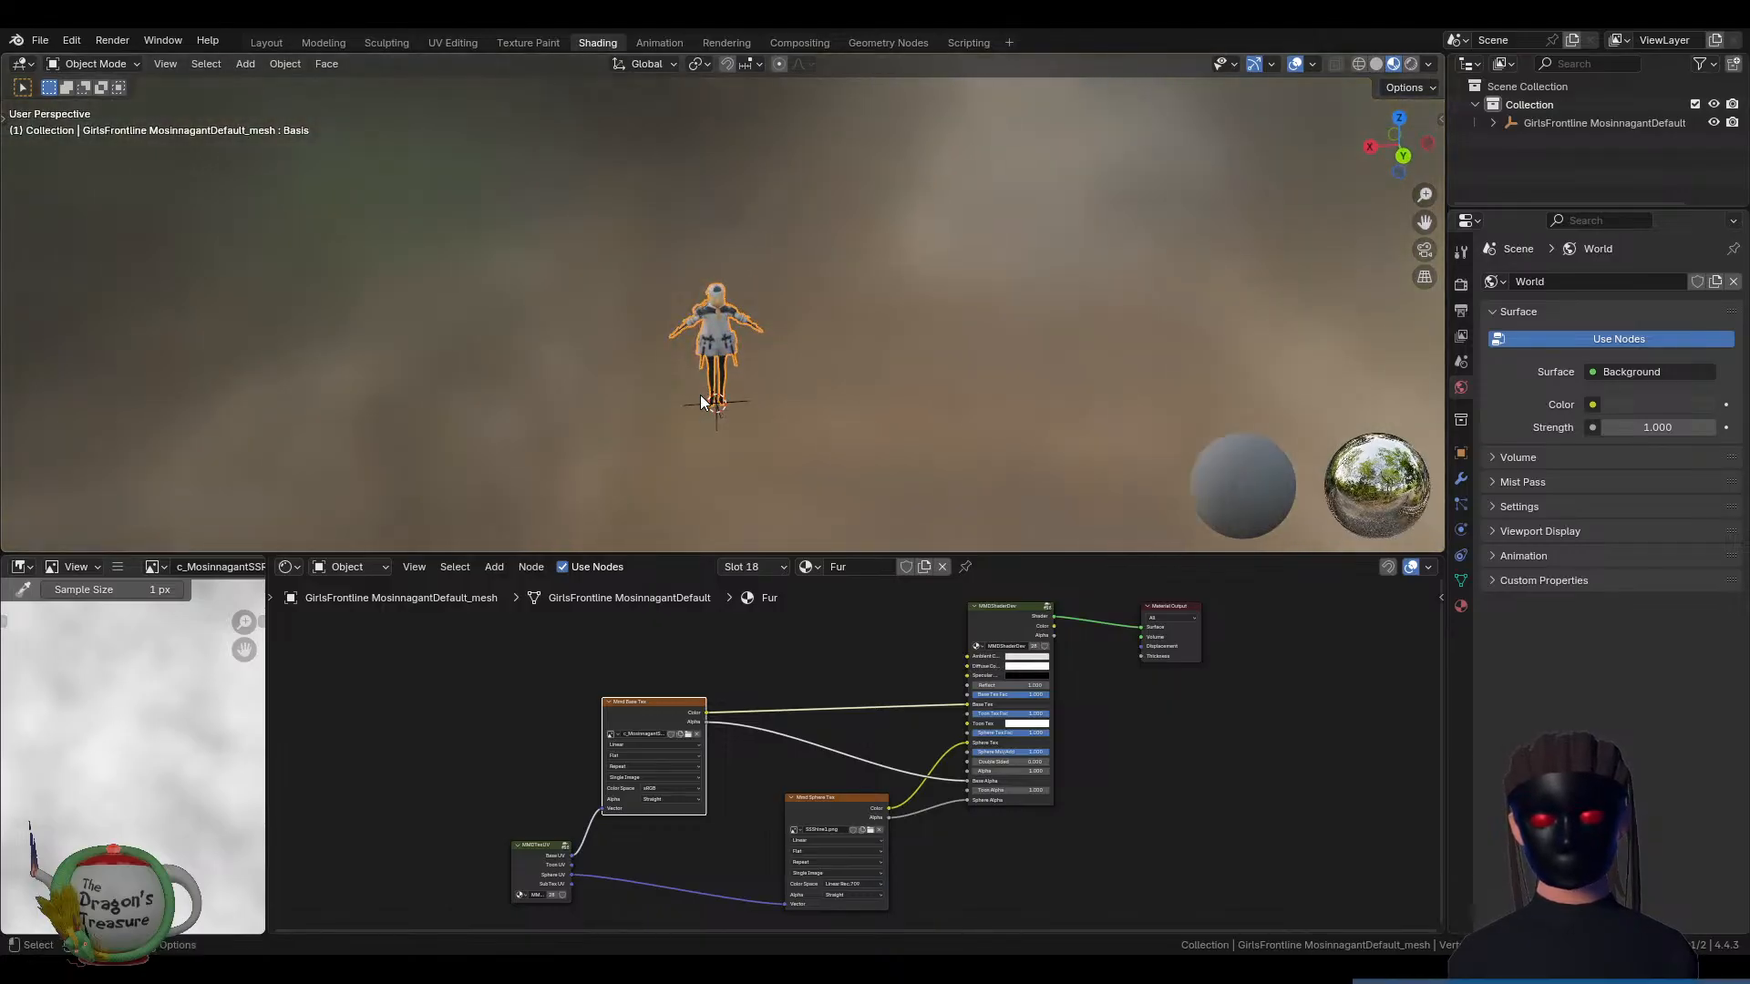
scroll(700, 396, down, 2)
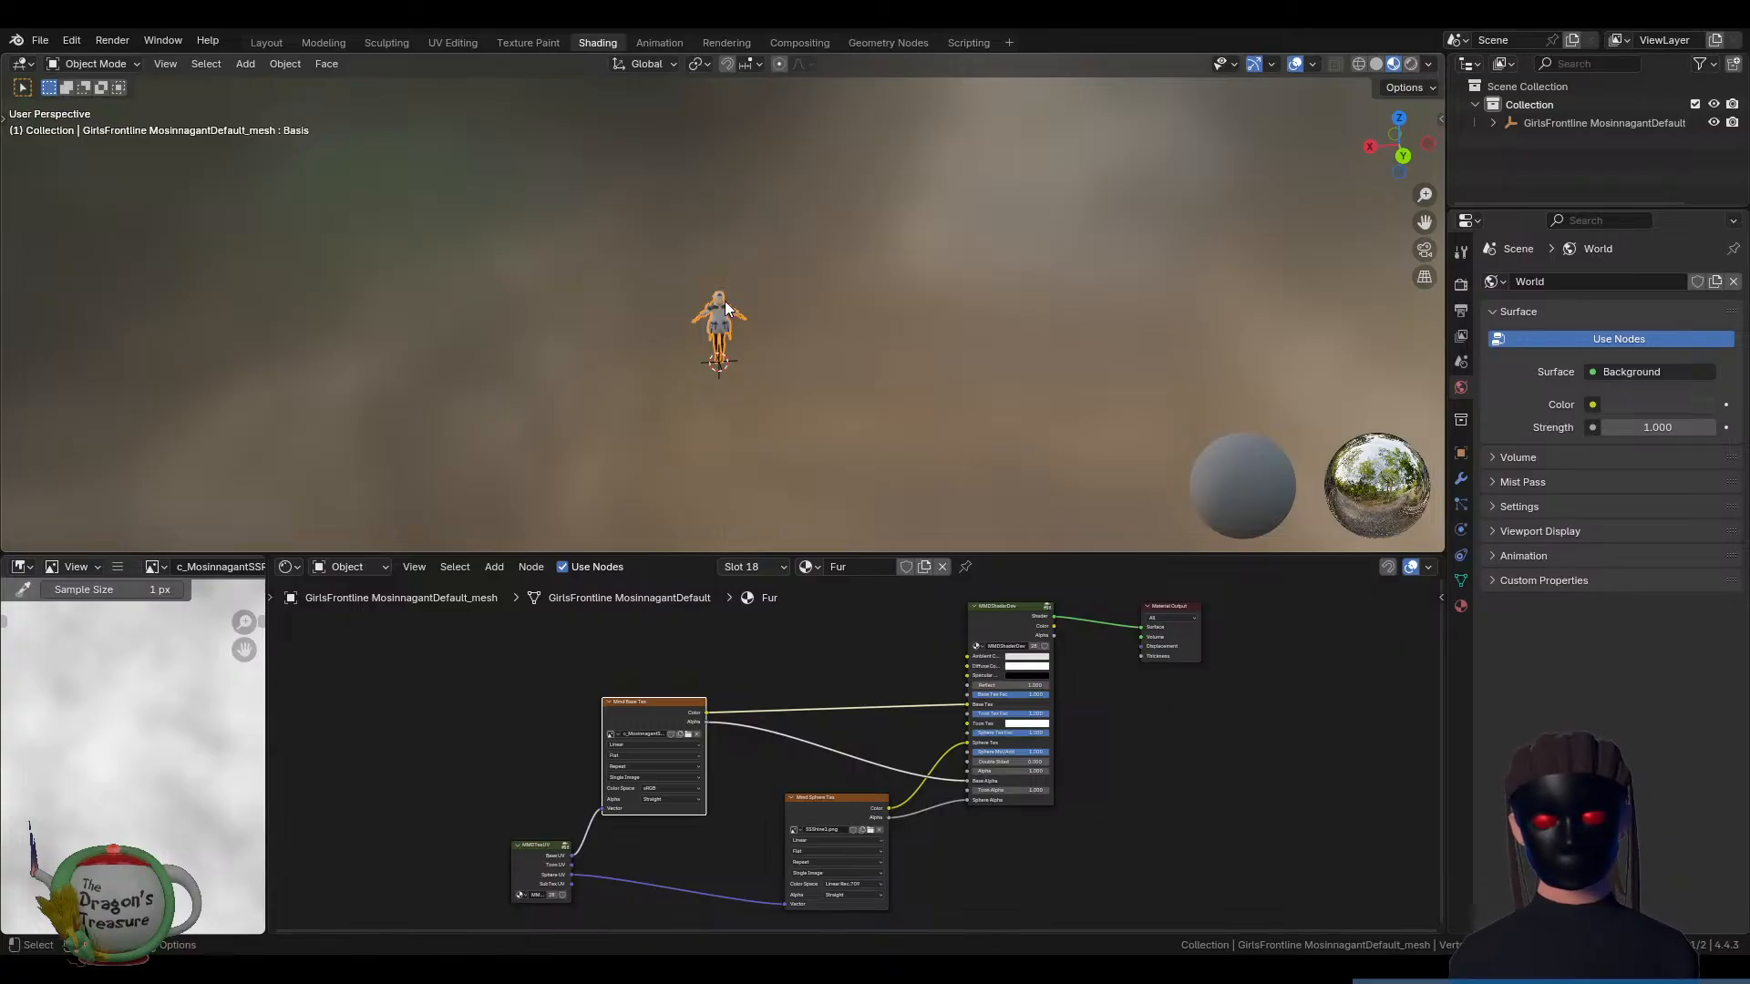
scroll(734, 334, up, 7)
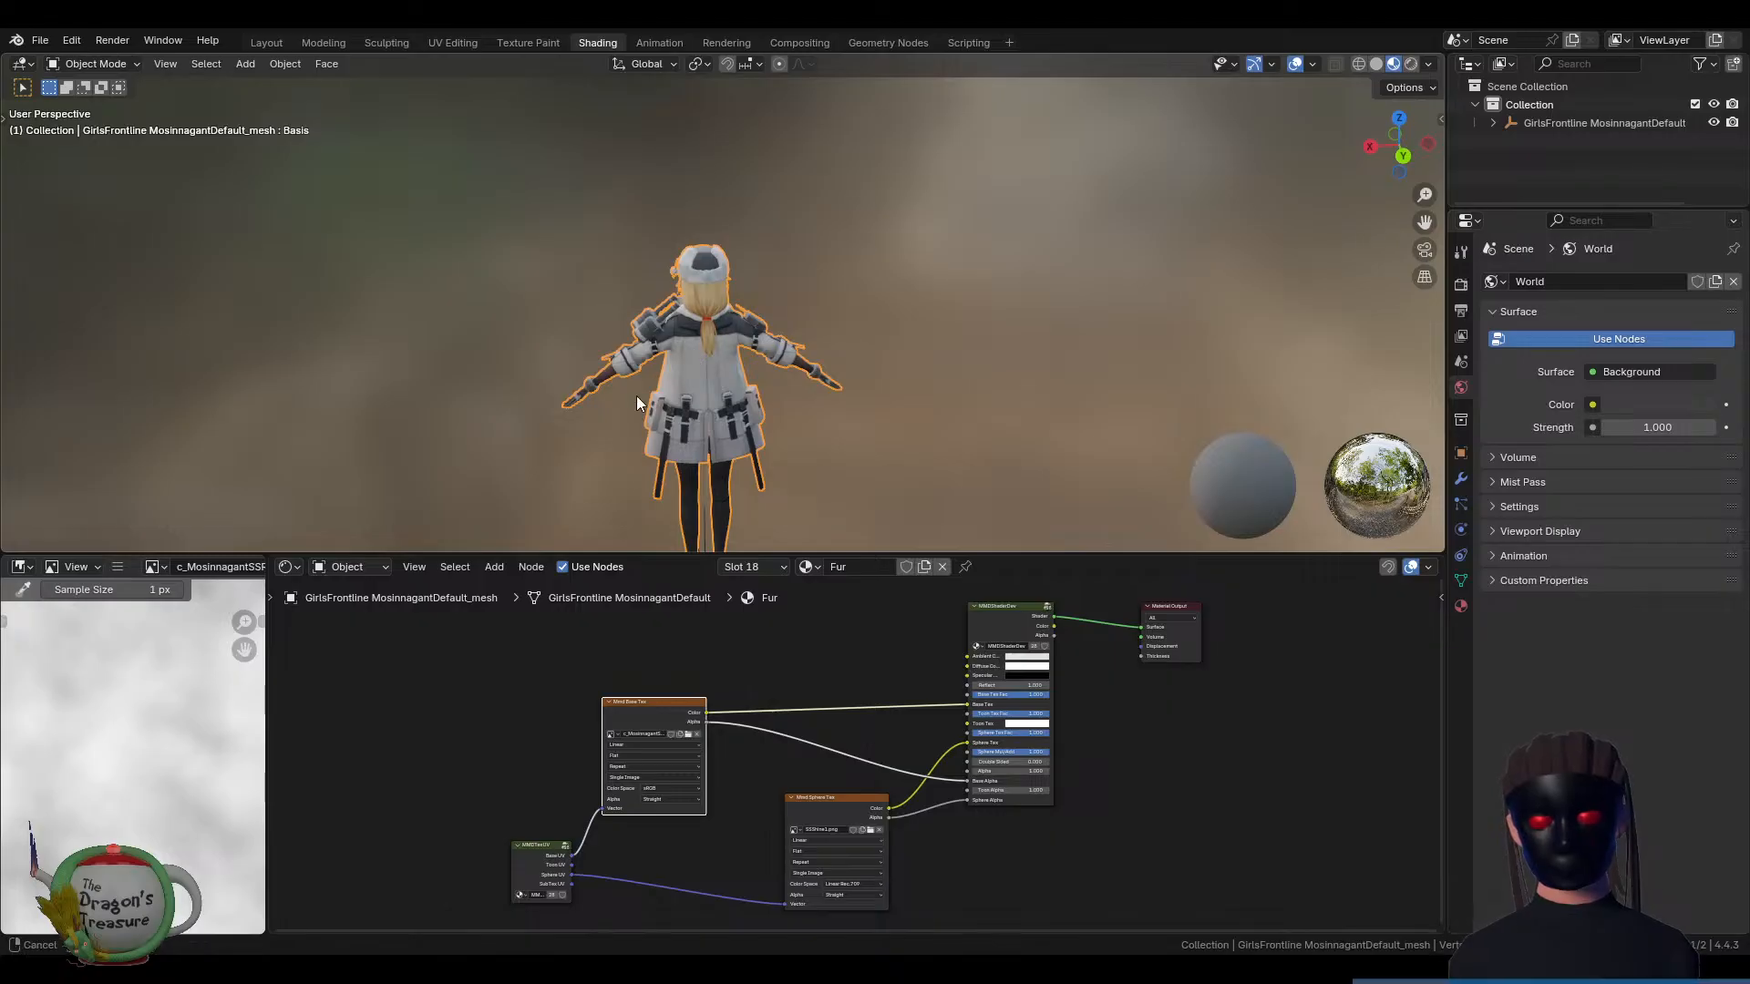
middle_drag(636, 395, 1021, 374)
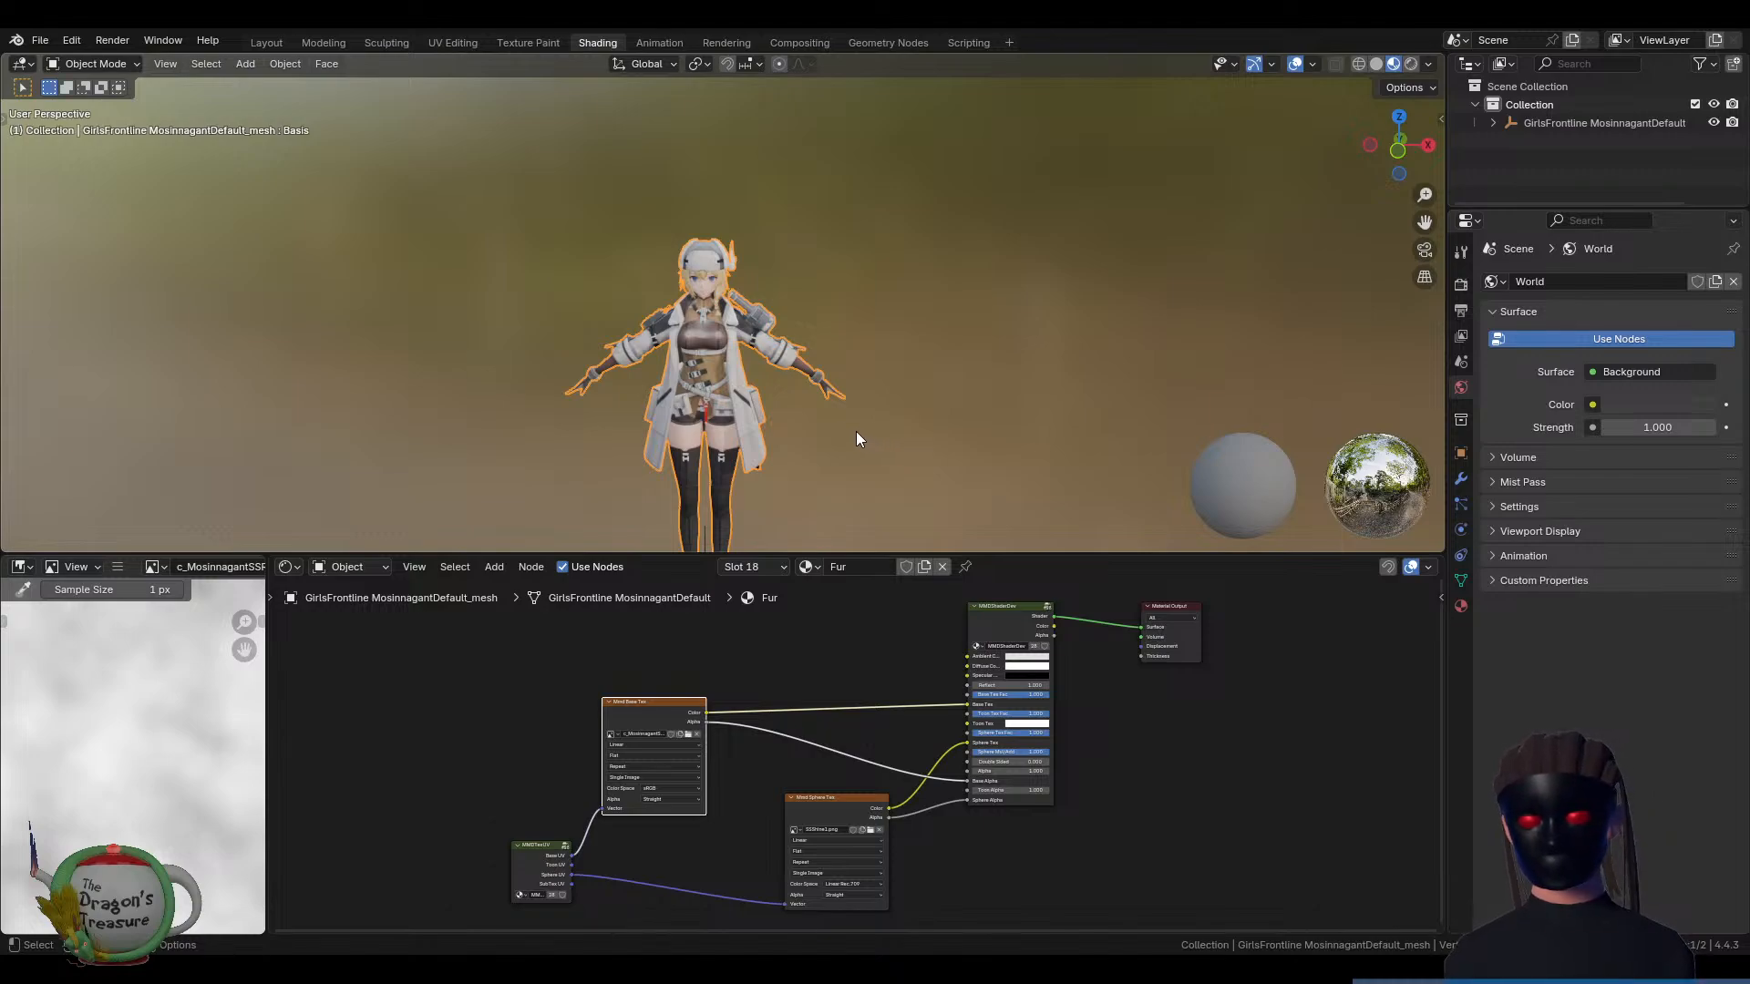
scroll(835, 424, up, 3)
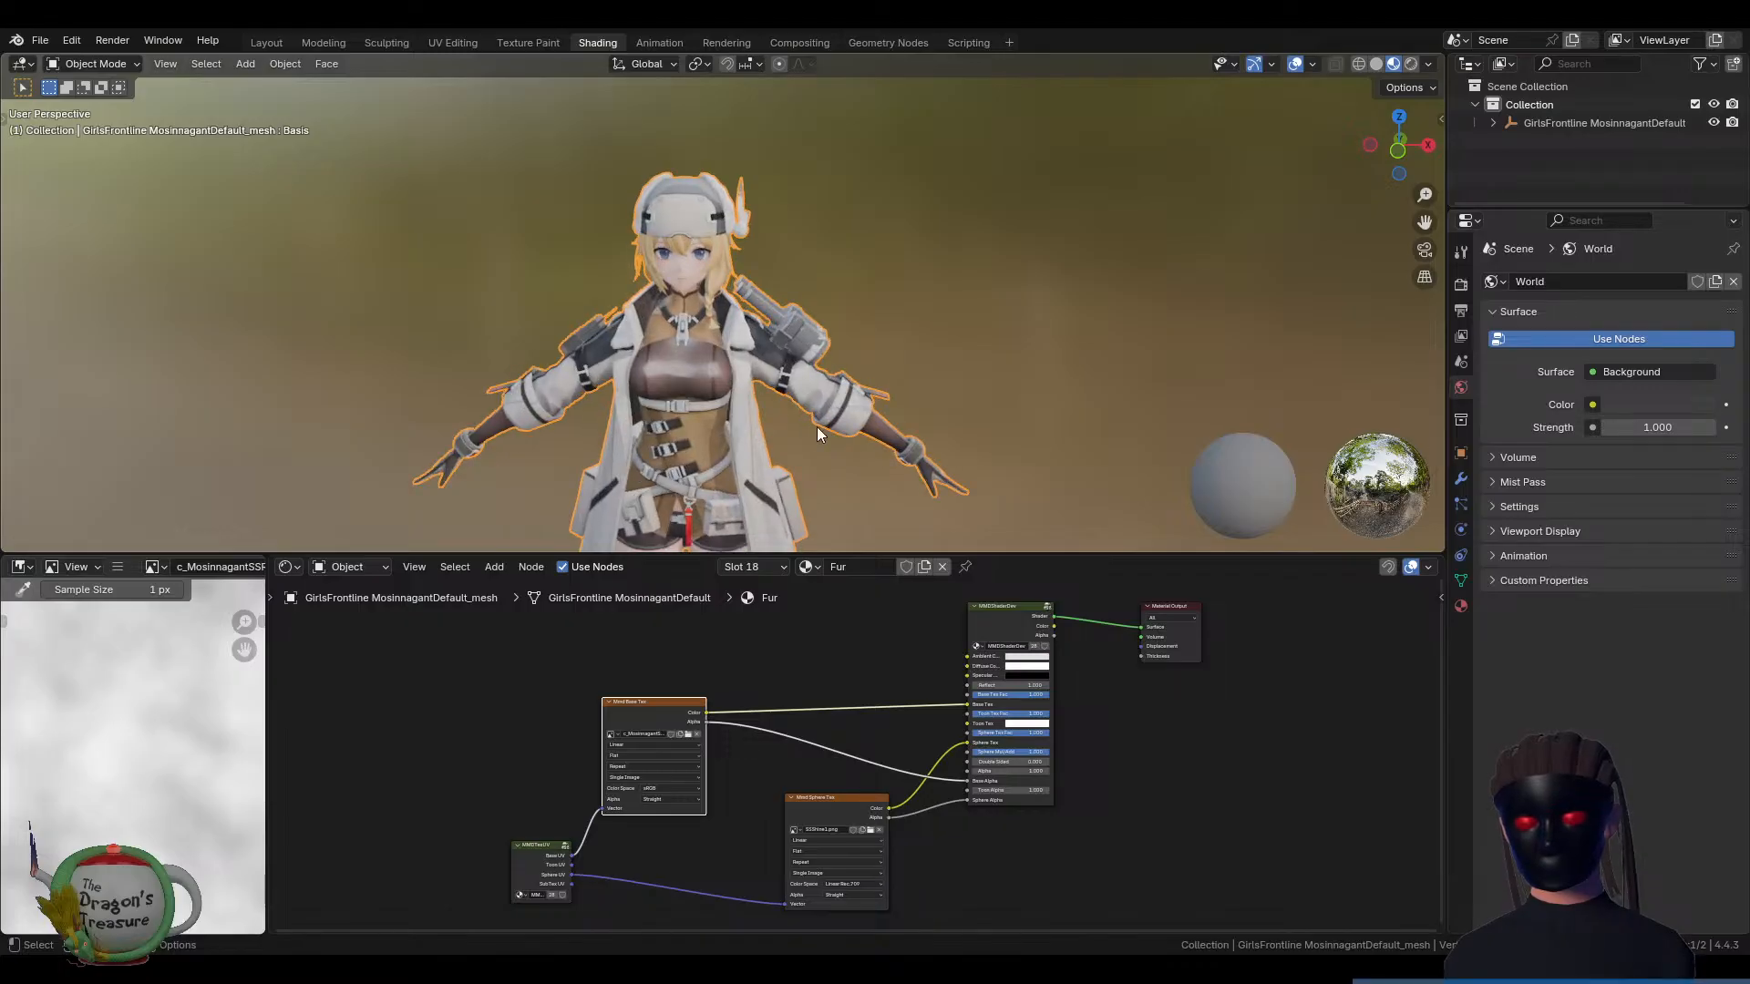
middle_drag(816, 427, 1347, 430)
scroll(735, 267, up, 4)
middle_drag(734, 267, 938, 363)
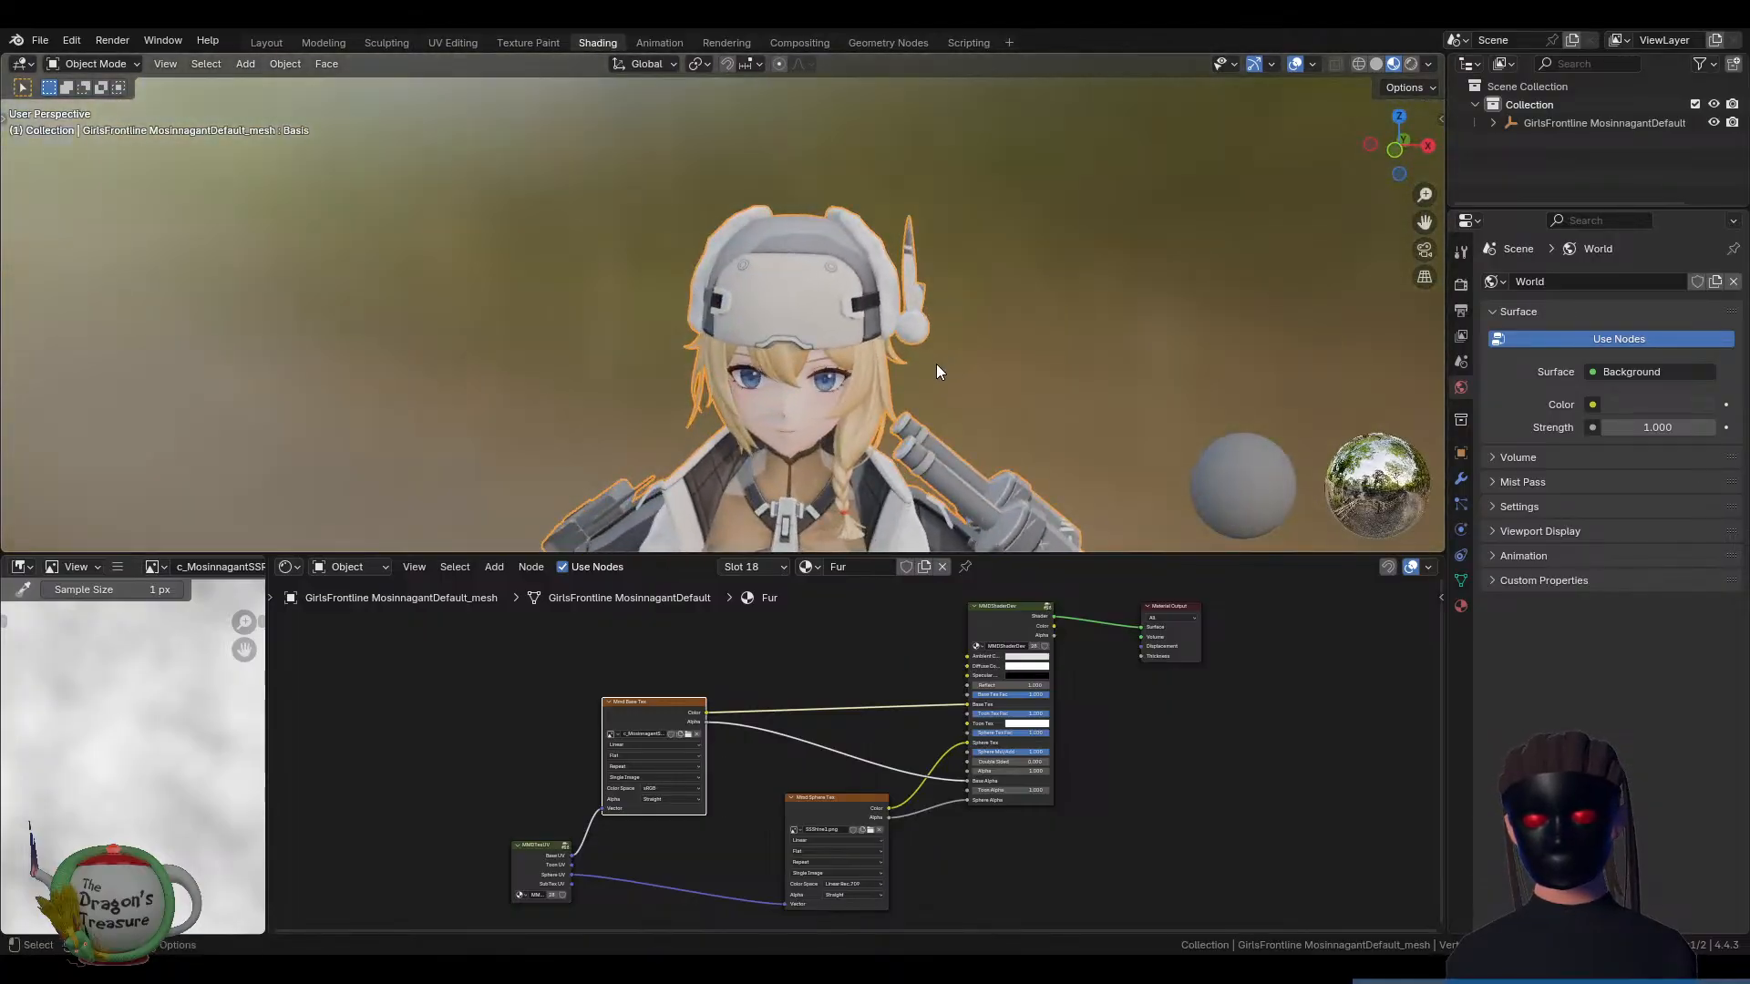
scroll(937, 363, down, 6)
Reveal all hidden objects in the scene, including the character's rig and physics helpers
key(Tab)
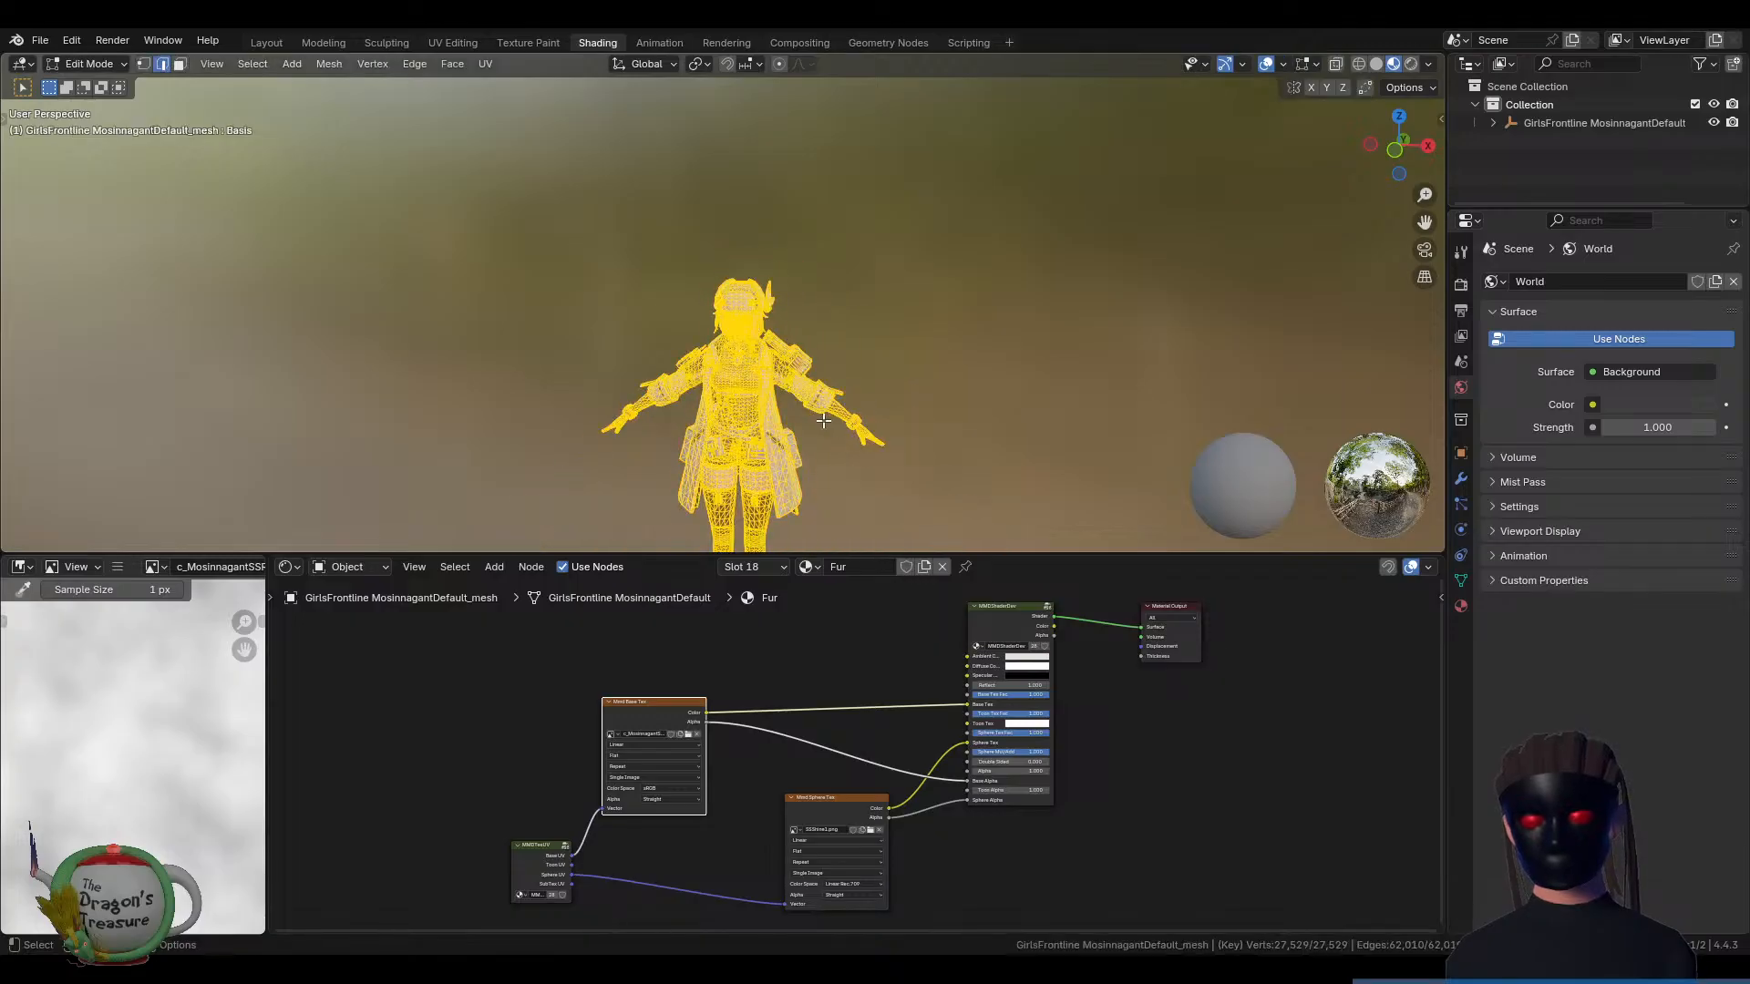
key(Tab)
key(alt+h)
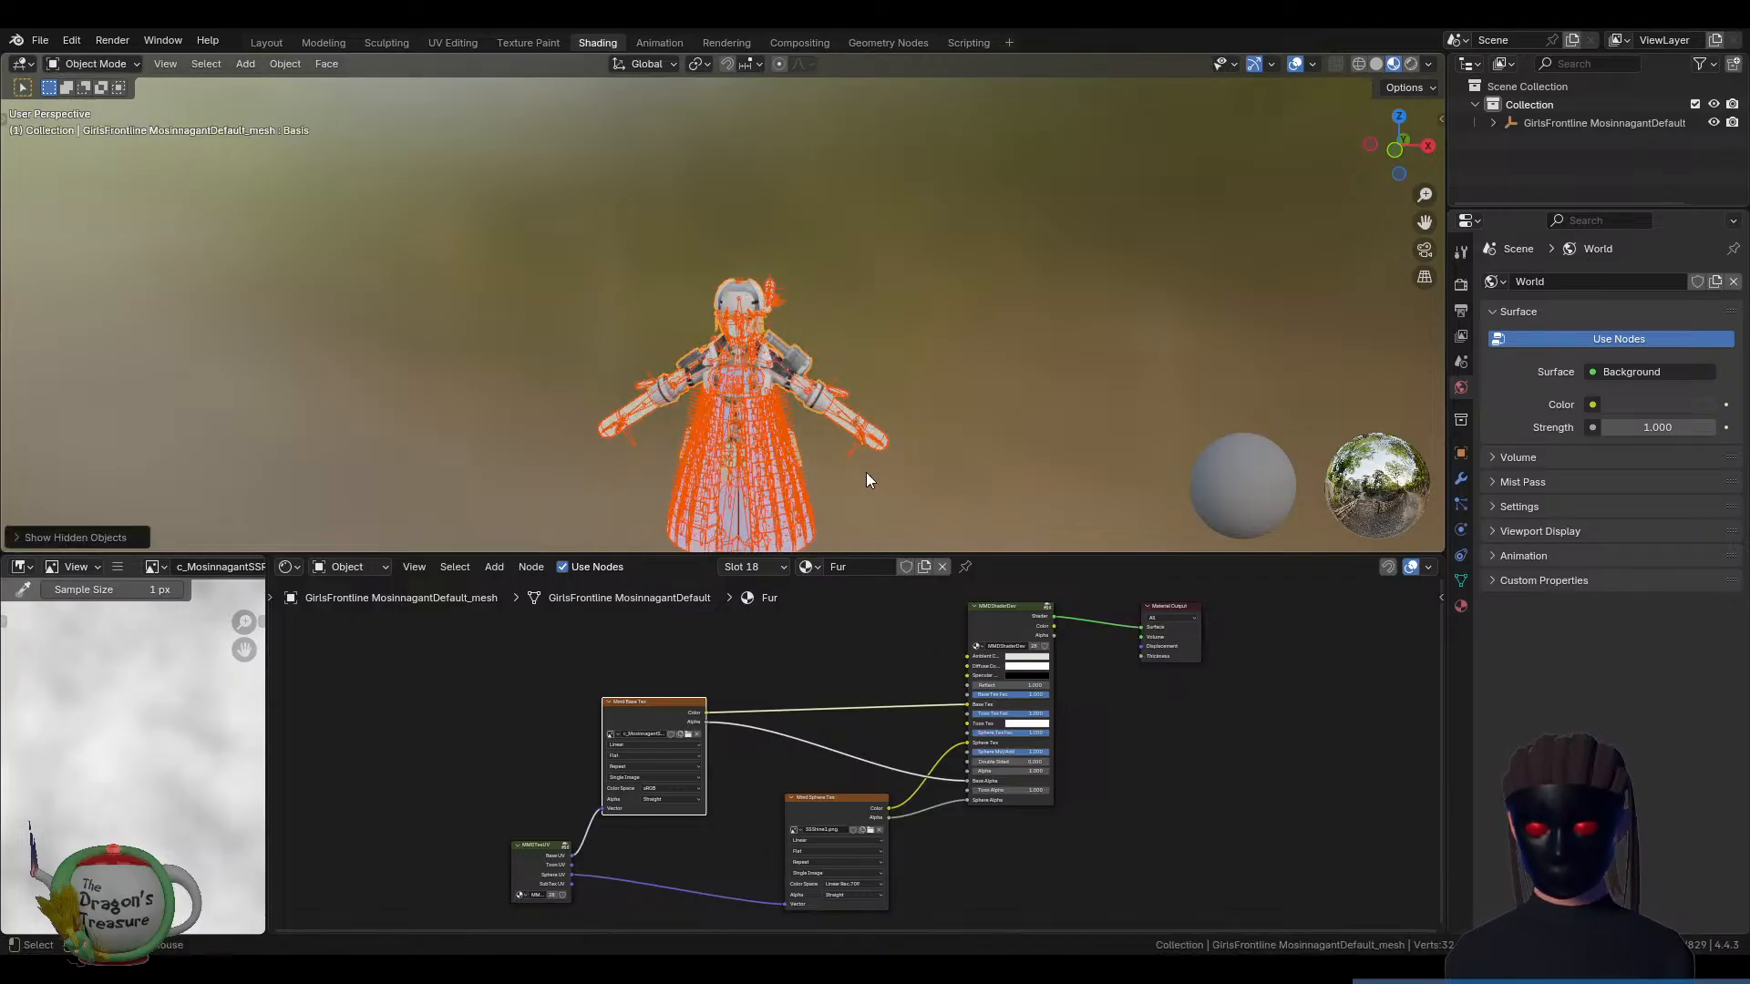
Switch to the Layout workspace and display the model in solid shading
click(268, 42)
mouse_move(971, 315)
middle_down()
mouse_move(913, 272)
mouse_move(972, 291)
mouse_move(1086, 387)
mouse_move(993, 410)
mouse_move(838, 410)
mouse_move(753, 381)
mouse_move(861, 374)
mouse_move(888, 378)
mouse_move(642, 405)
mouse_move(684, 419)
mouse_move(702, 386)
mouse_move(678, 388)
mouse_move(784, 395)
middle_up()
click(1376, 64)
Select the rigid body shape around the character's head
scroll(909, 440, up, 5)
click(720, 322)
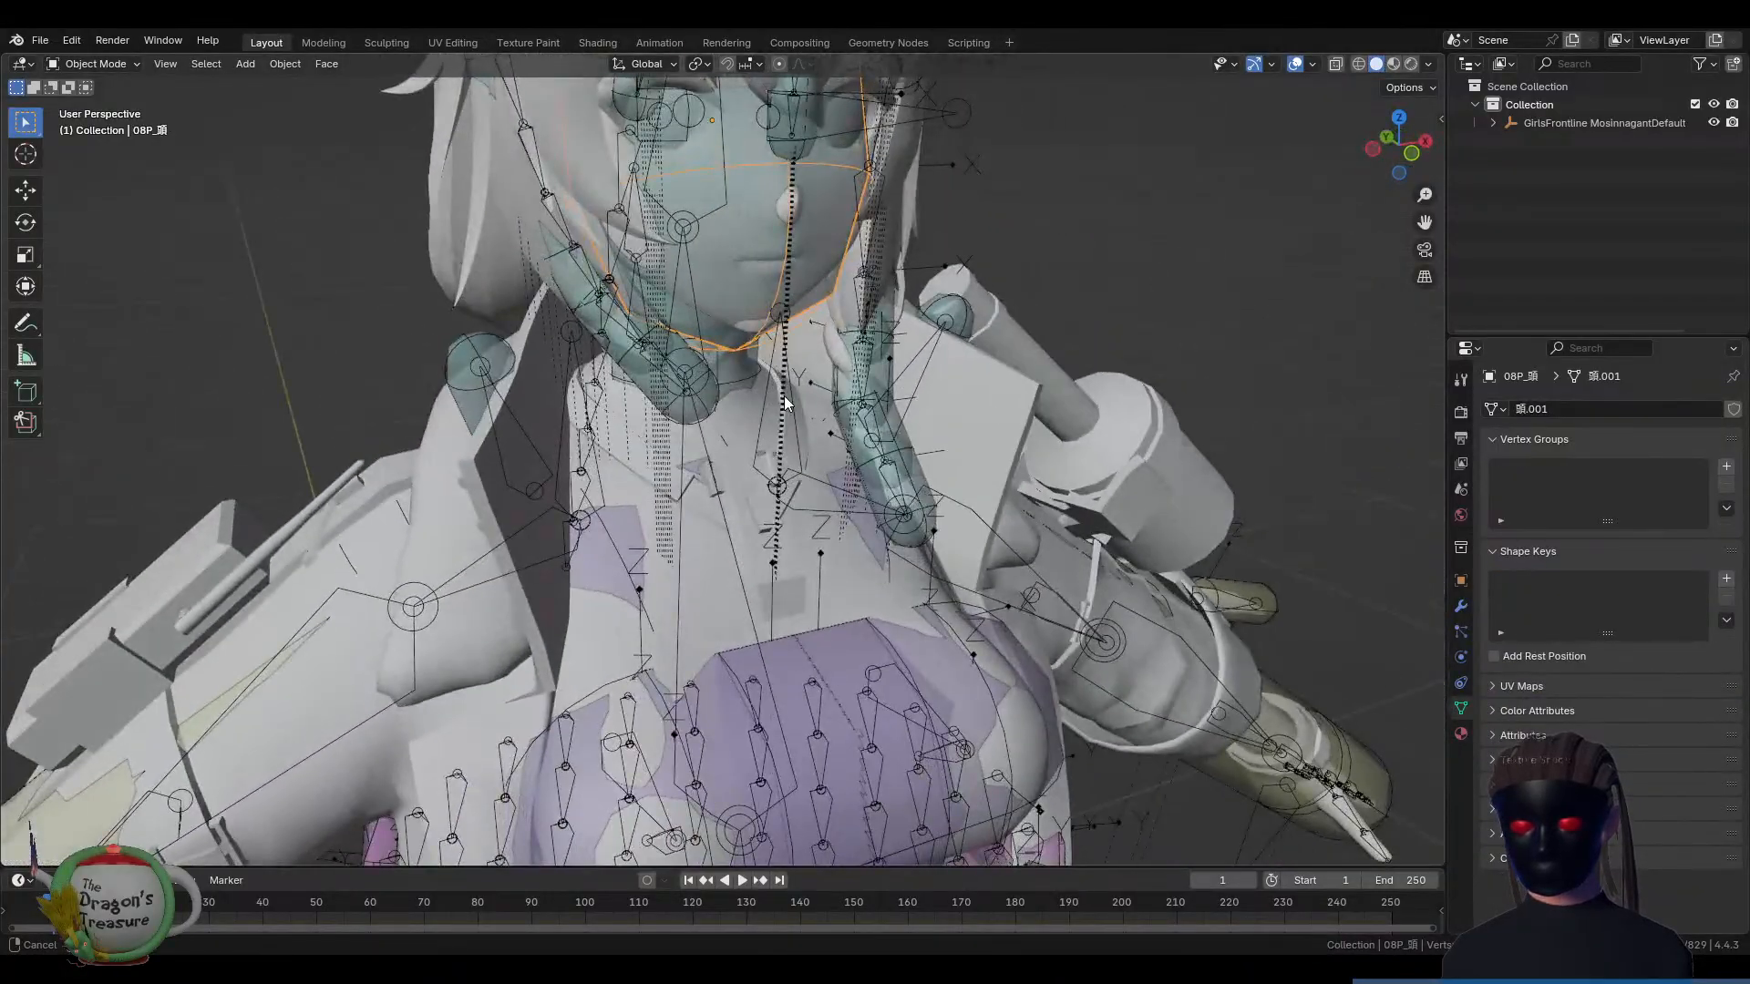
scroll(724, 494, down, 5)
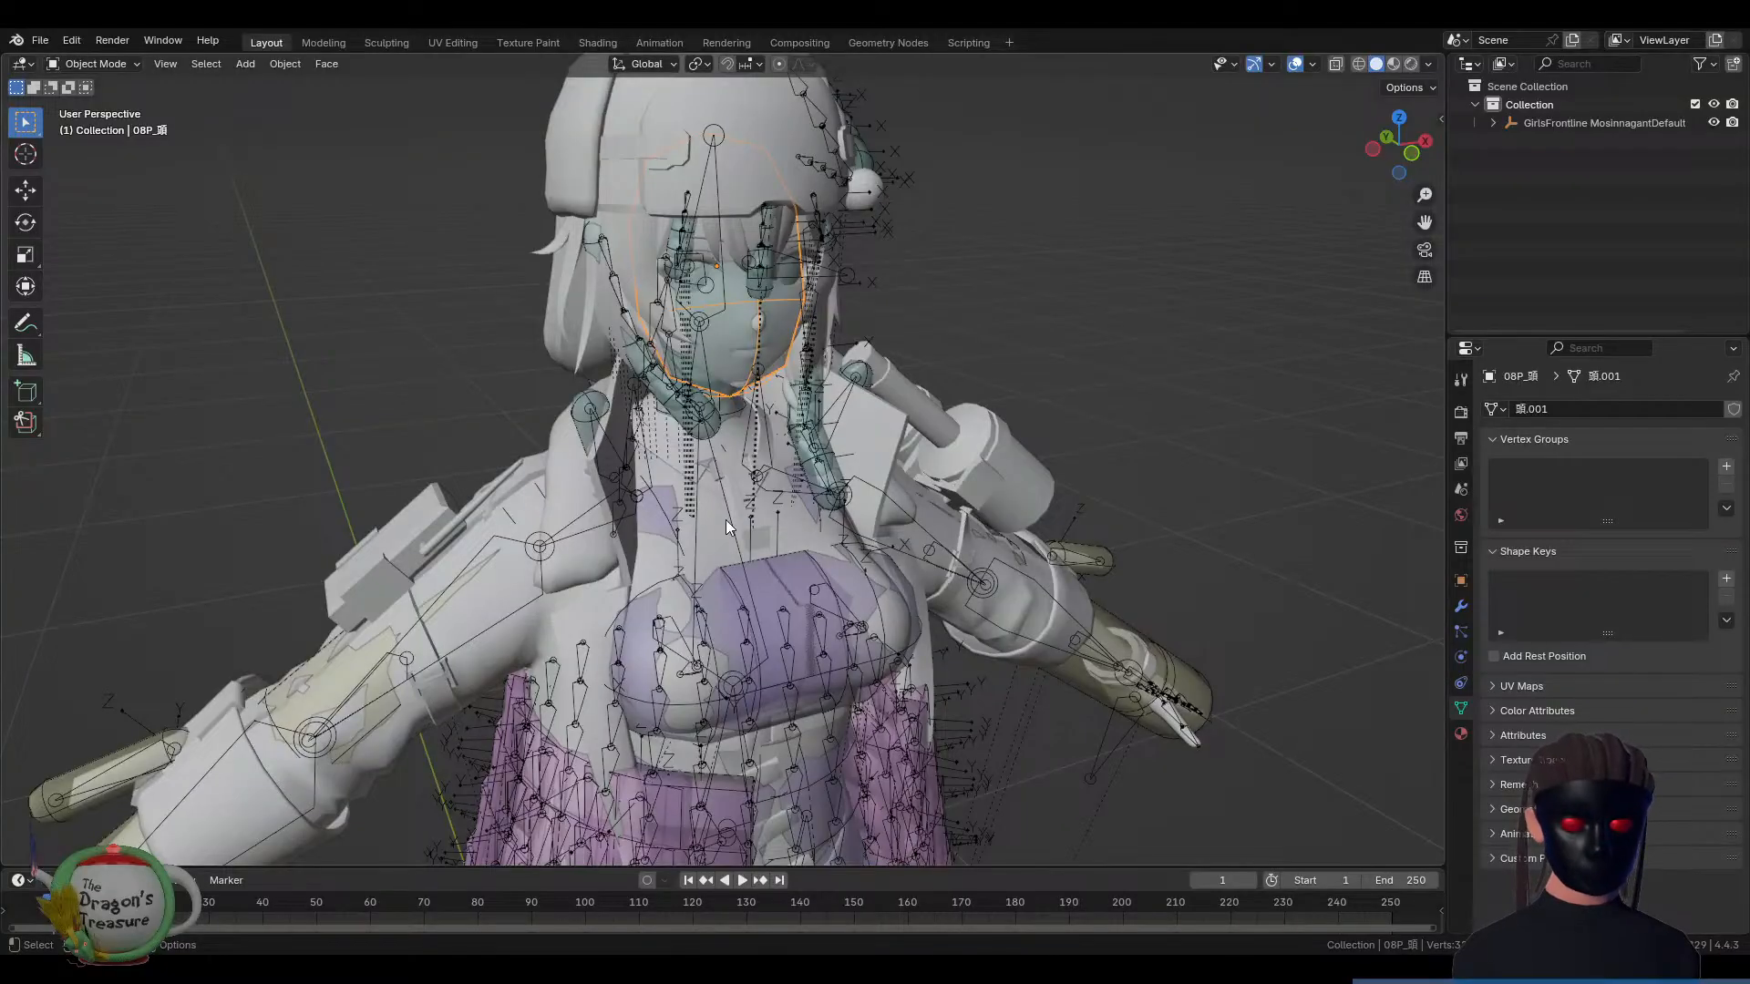
Select the character's armature and inspect its skirt, arm and leg bones alongside the surrounding physics shapes
middle_drag(741, 481, 759, 496)
scroll(757, 524, down, 5)
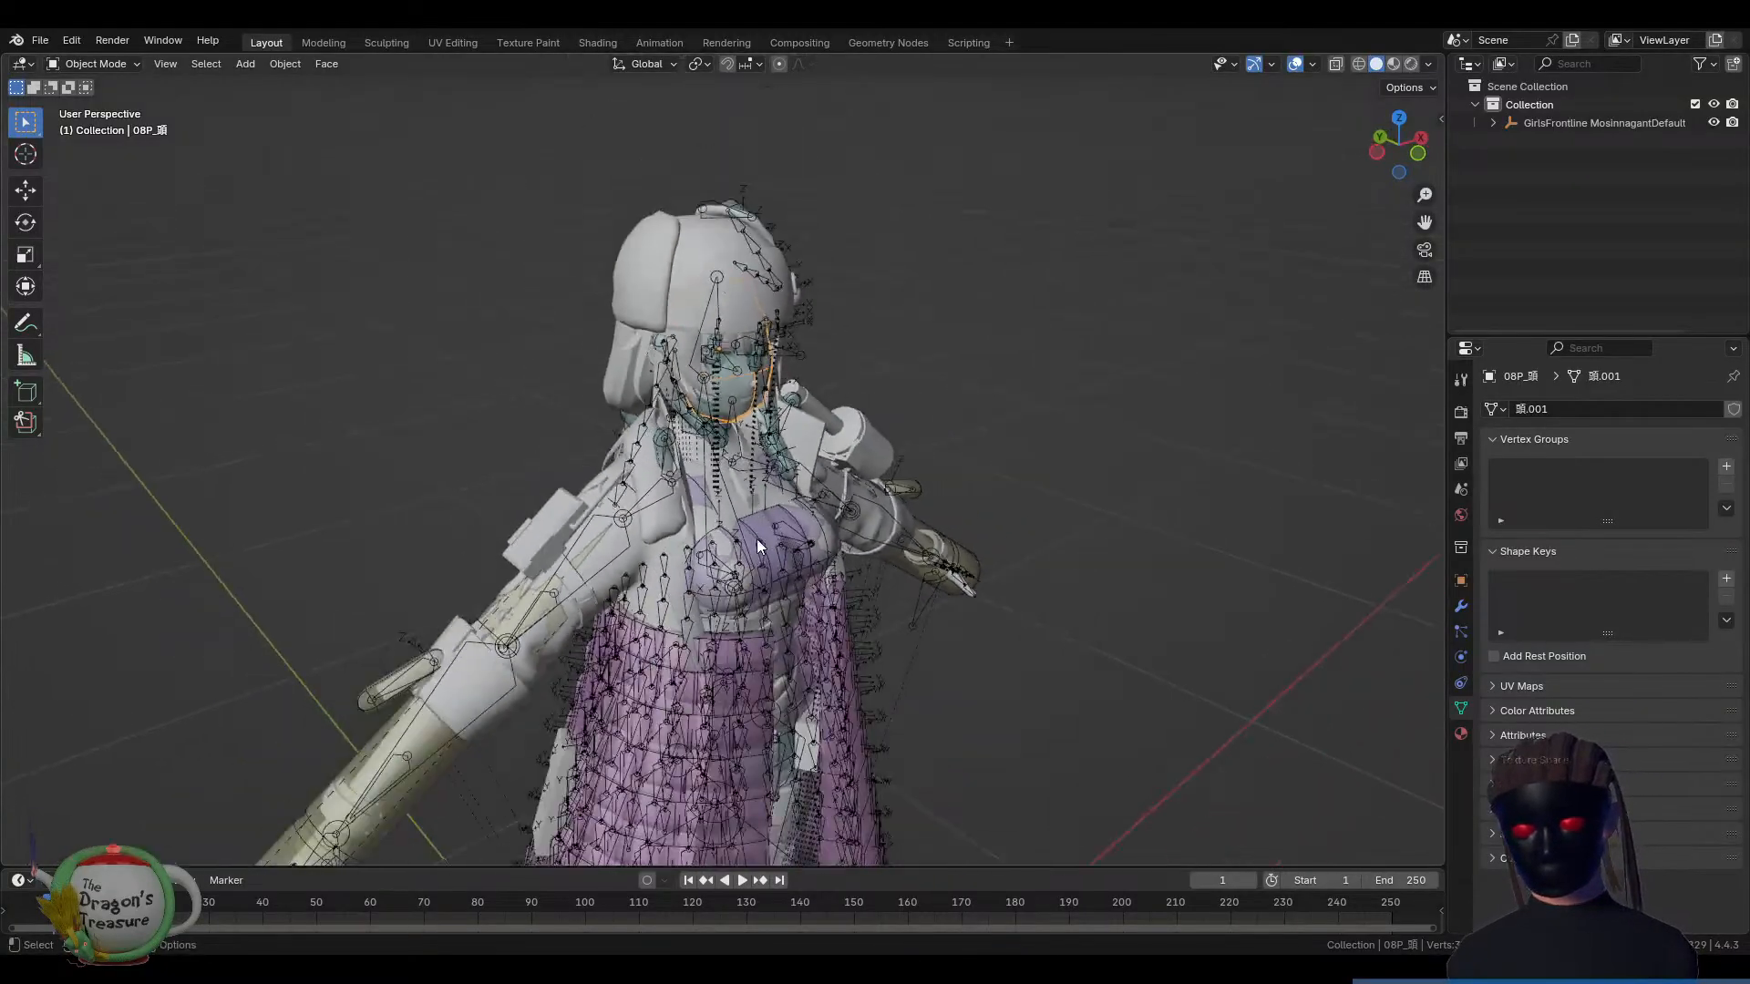
middle_drag(938, 714, 893, 561)
click(755, 631)
scroll(755, 629, up, 5)
middle_drag(755, 626, 545, 569)
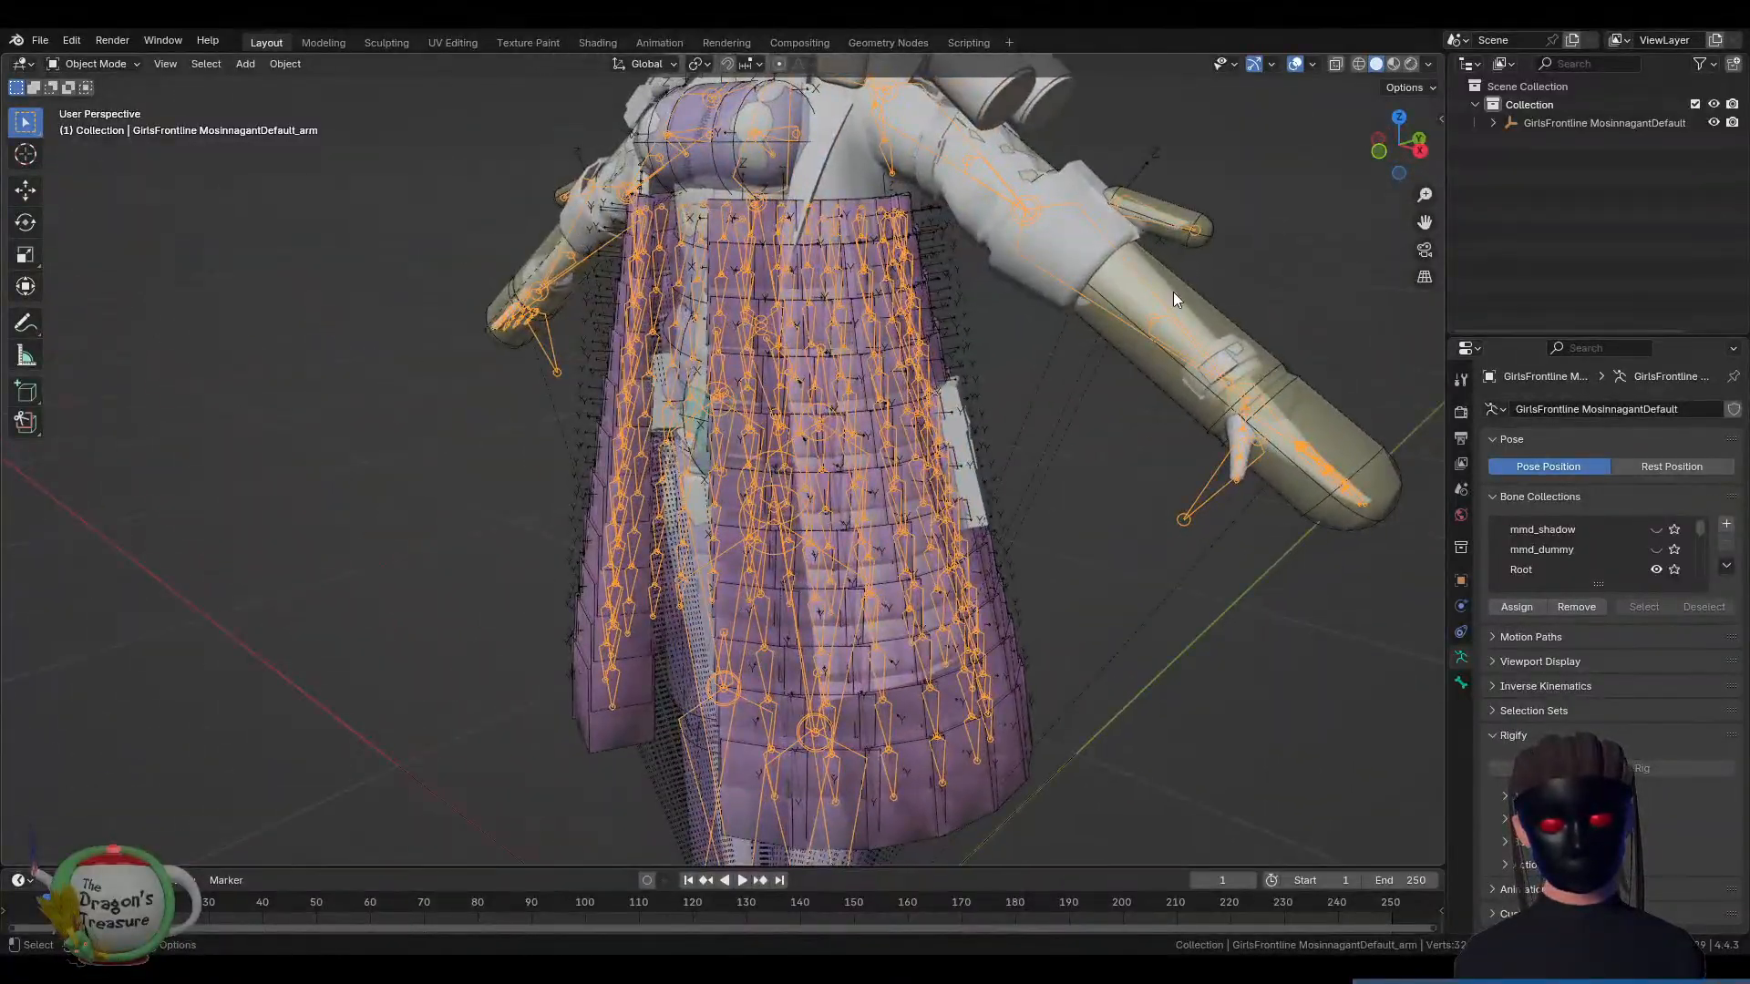
shift+middle_drag(1192, 566, 1136, 147)
middle_drag(976, 242, 1121, 534)
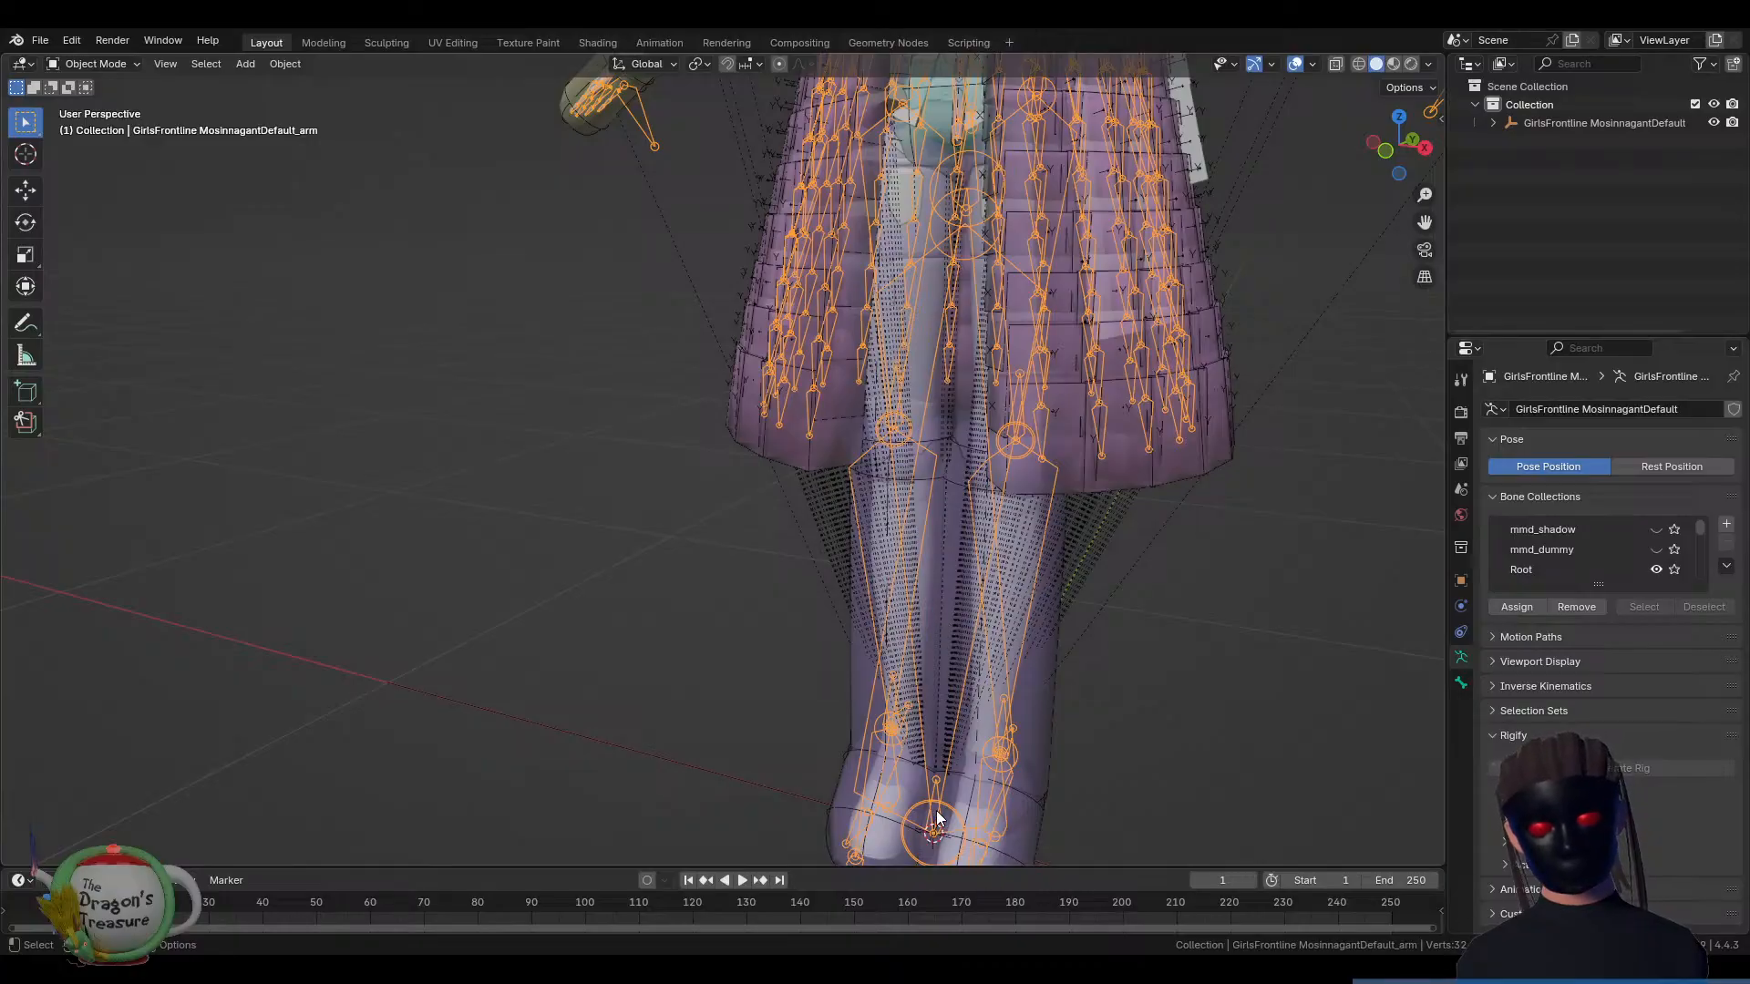
middle_drag(930, 815, 1011, 780)
scroll(1011, 780, down, 6)
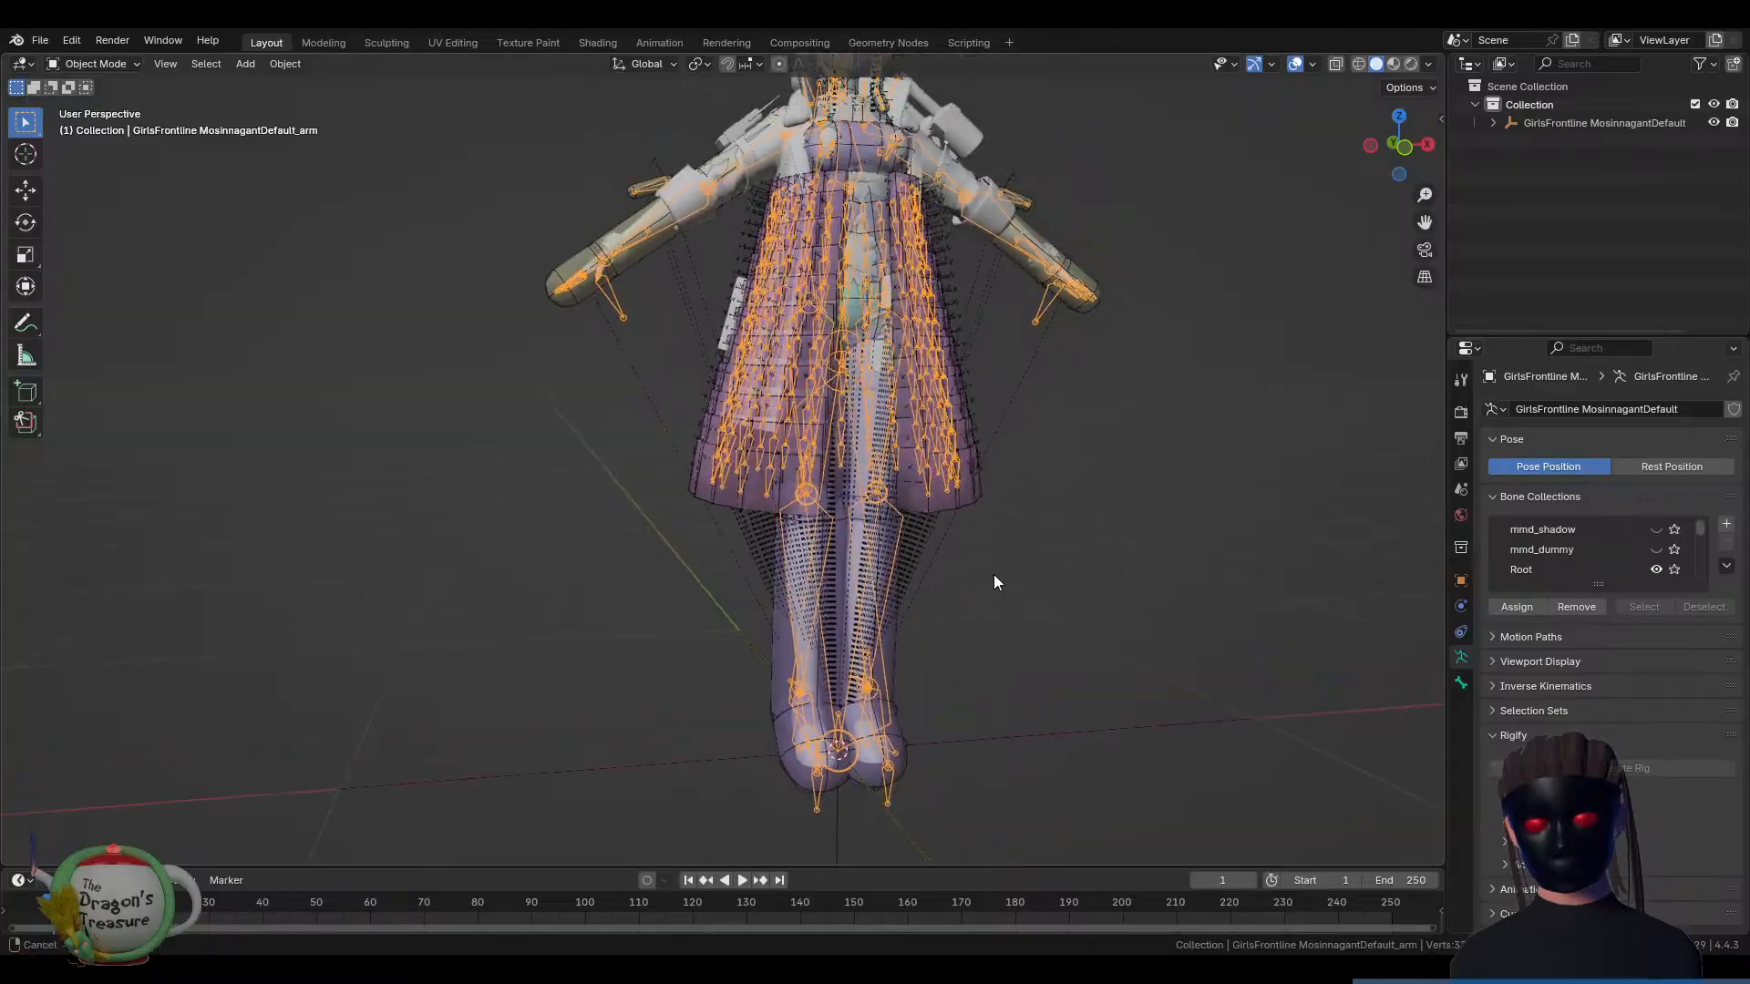
middle_drag(1010, 595, 823, 616)
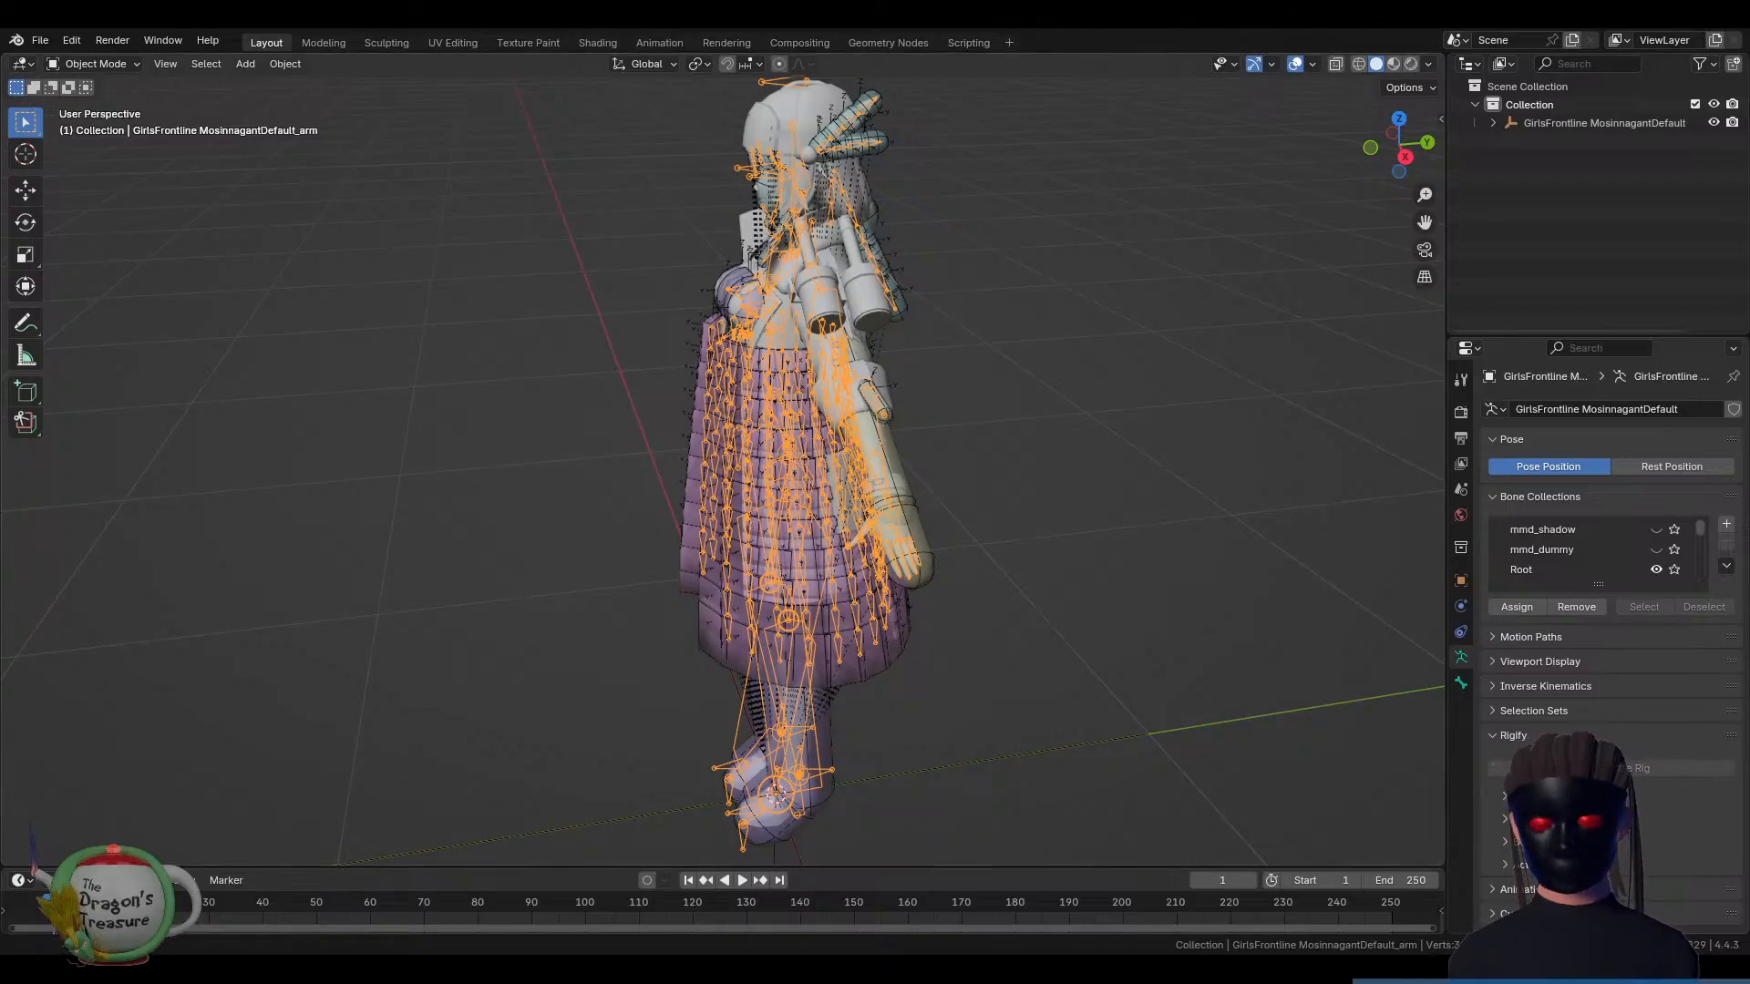
click(41, 41)
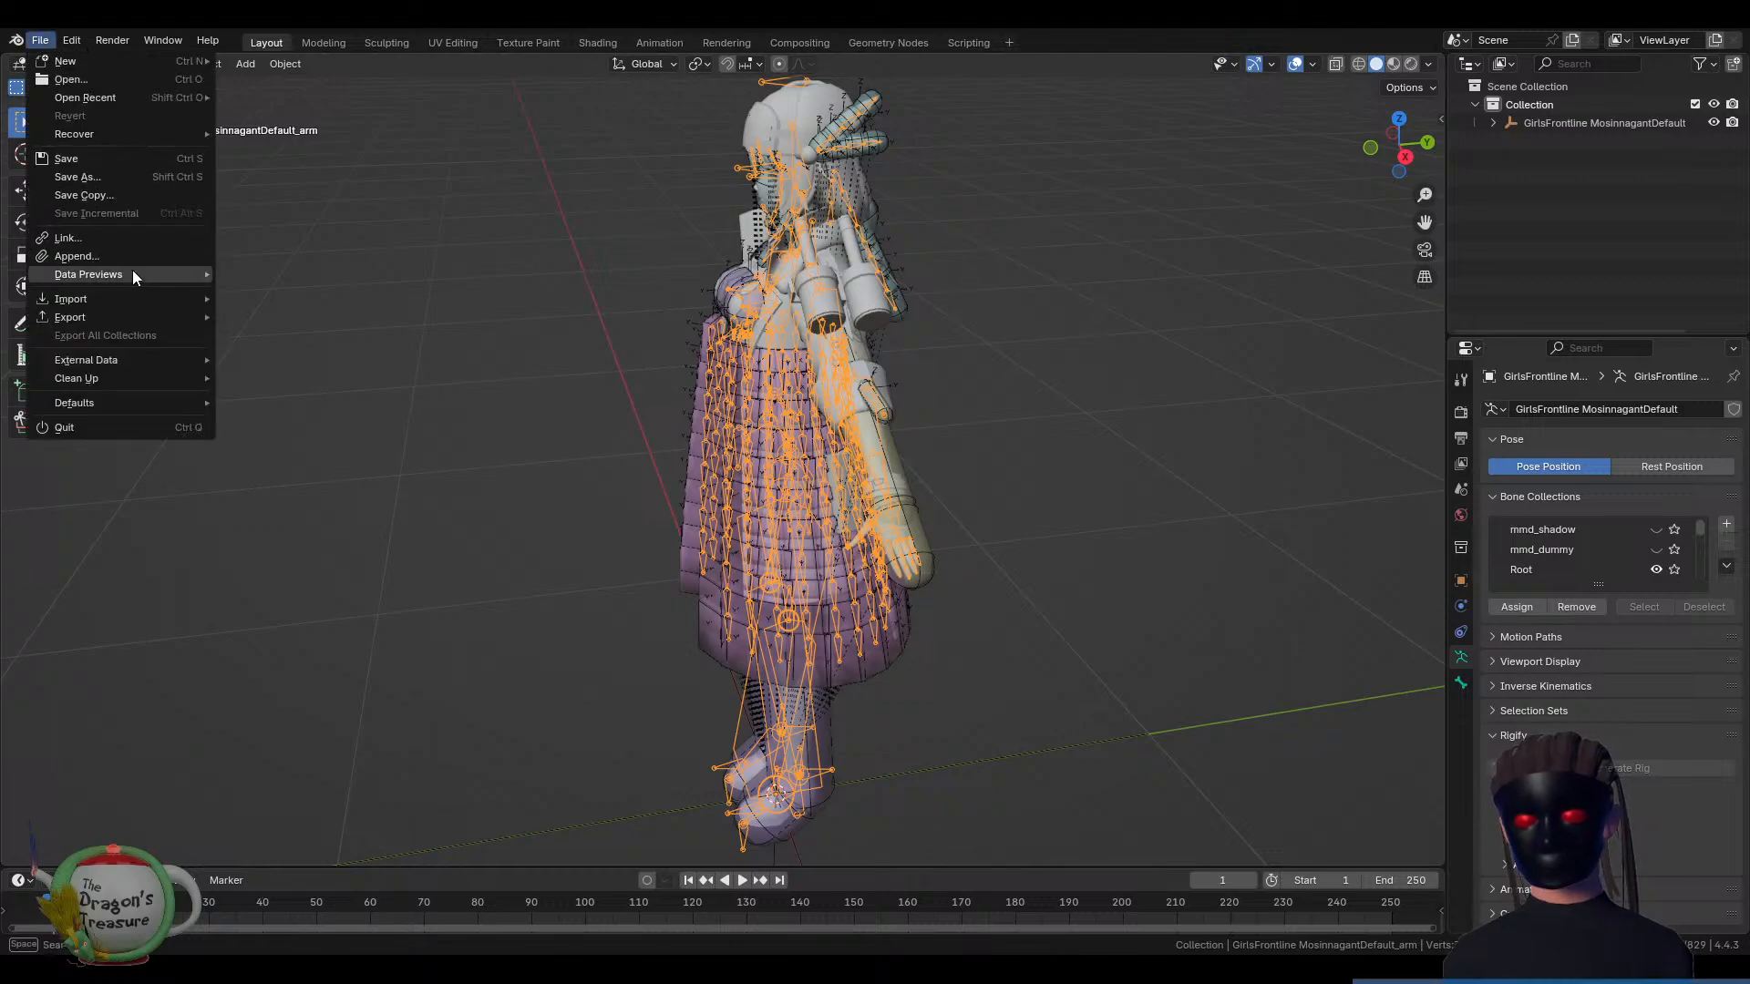
mouse_move(133, 311)
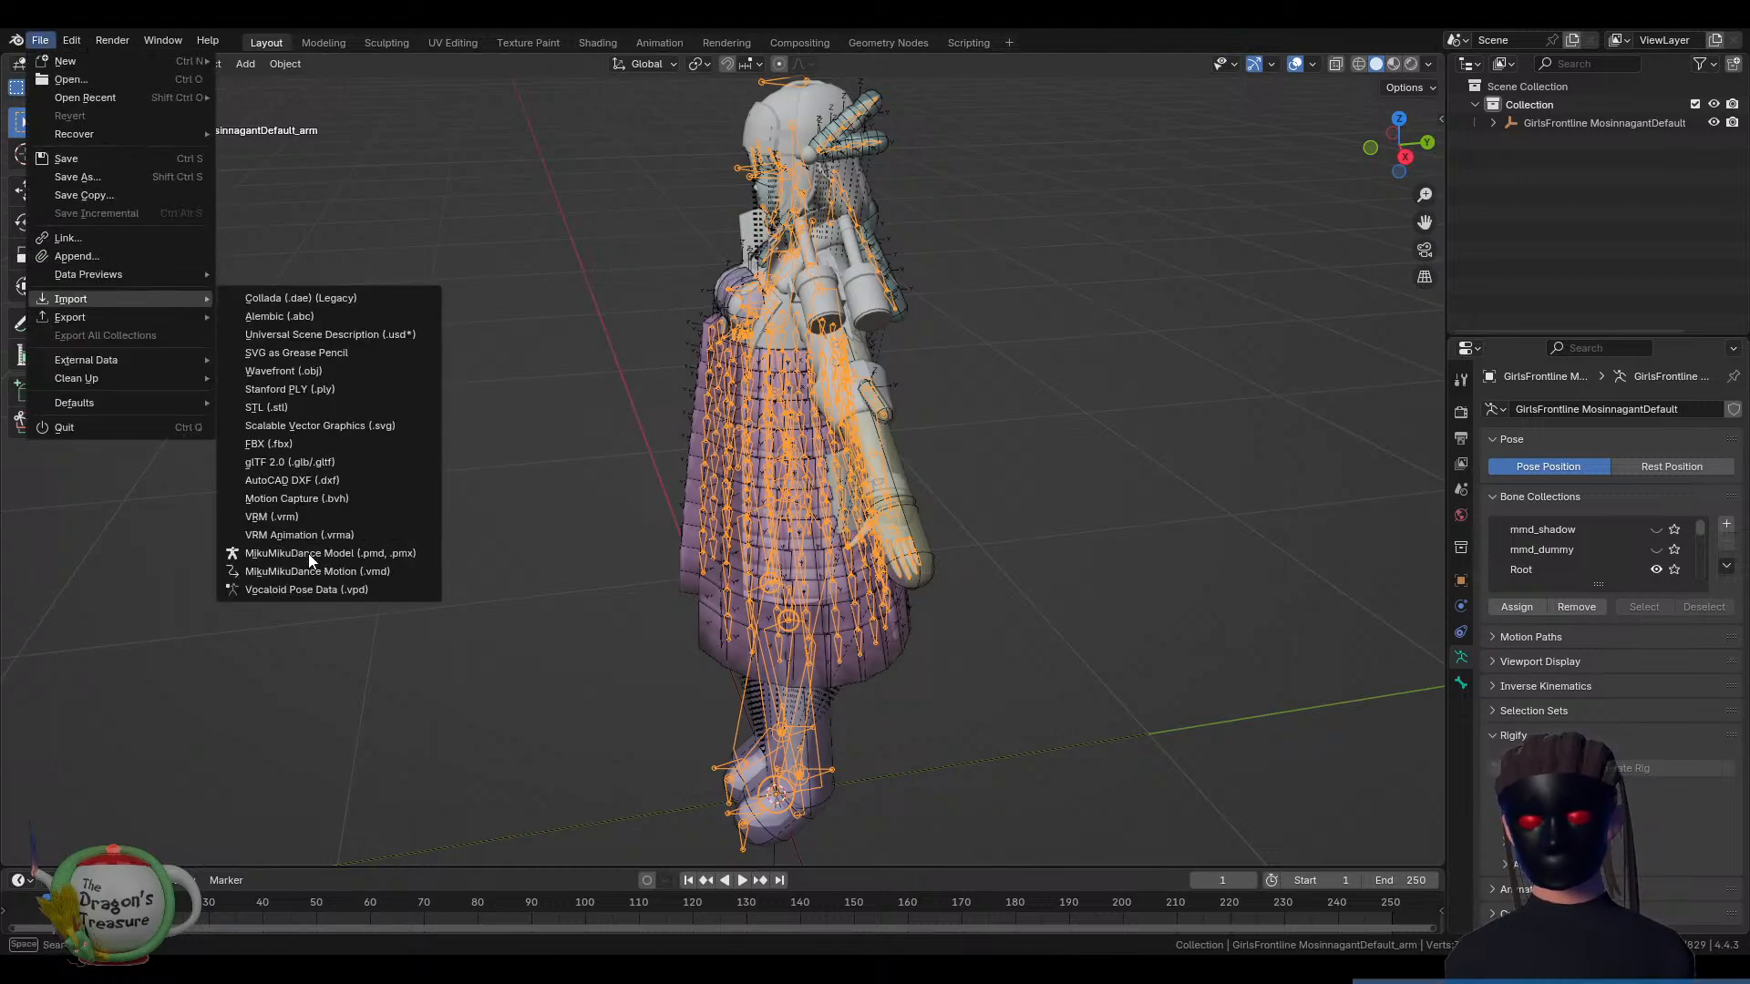
key(Escape)
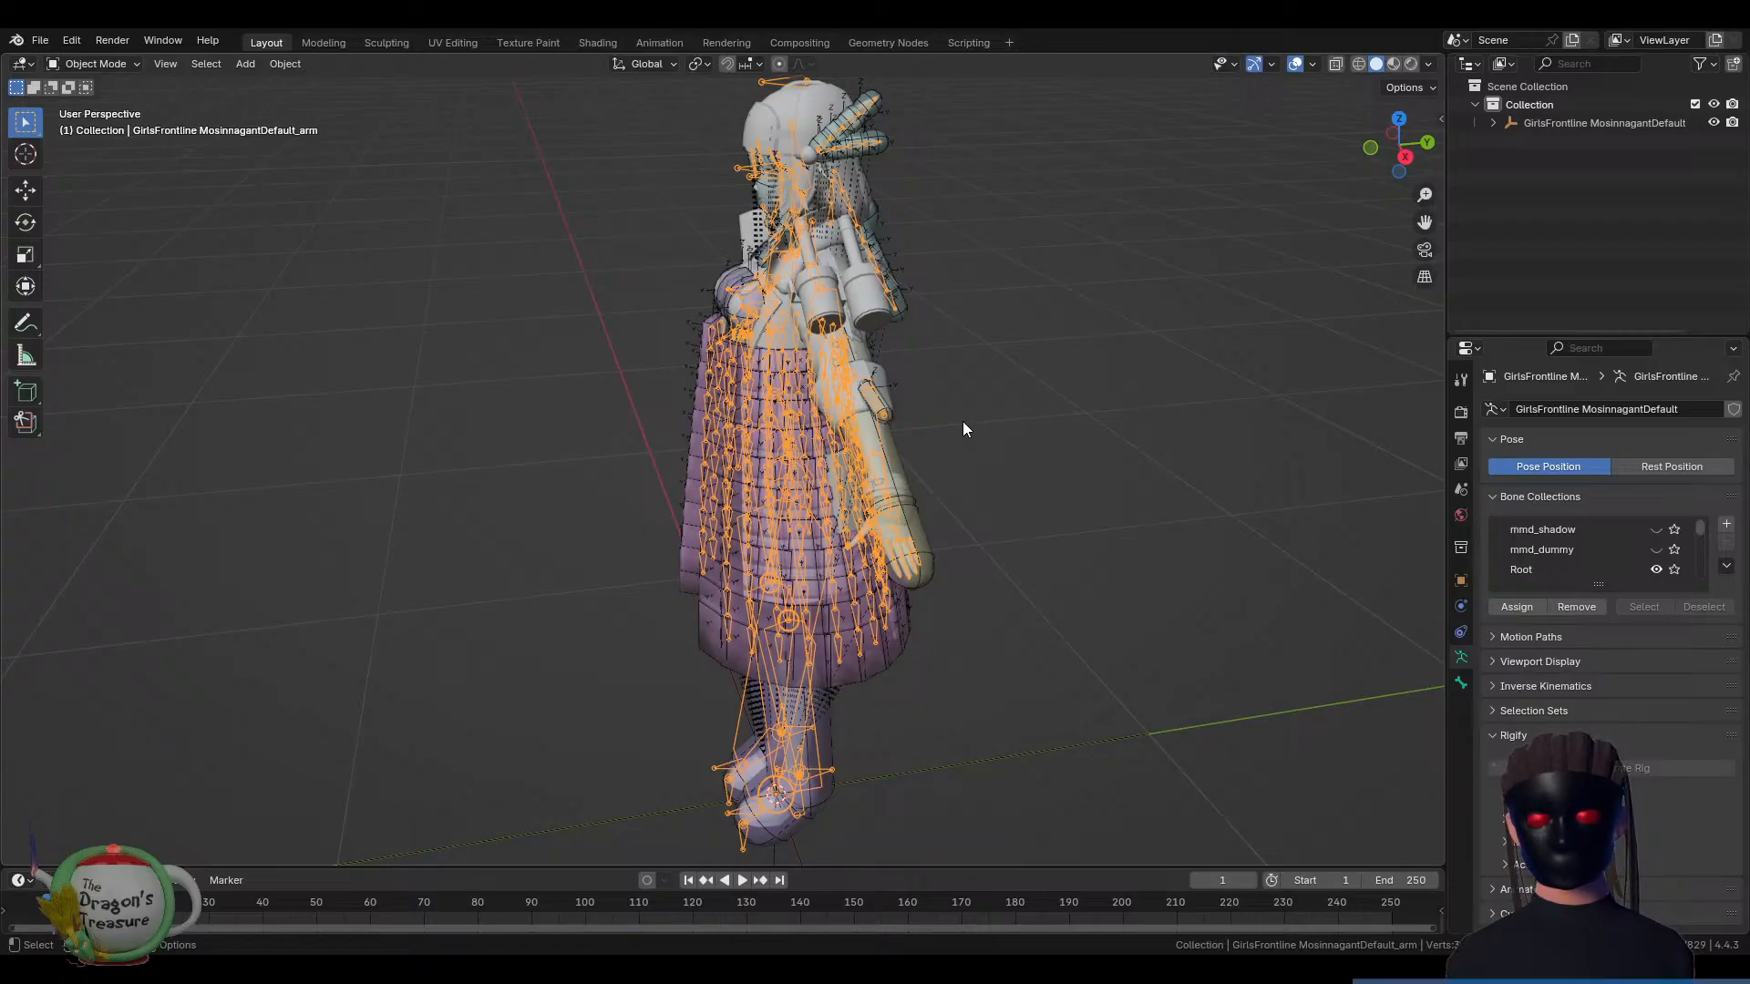
Delete the whole Mosin-Nagant model, including the leftover joints and rigidbodies objects
click(1050, 282)
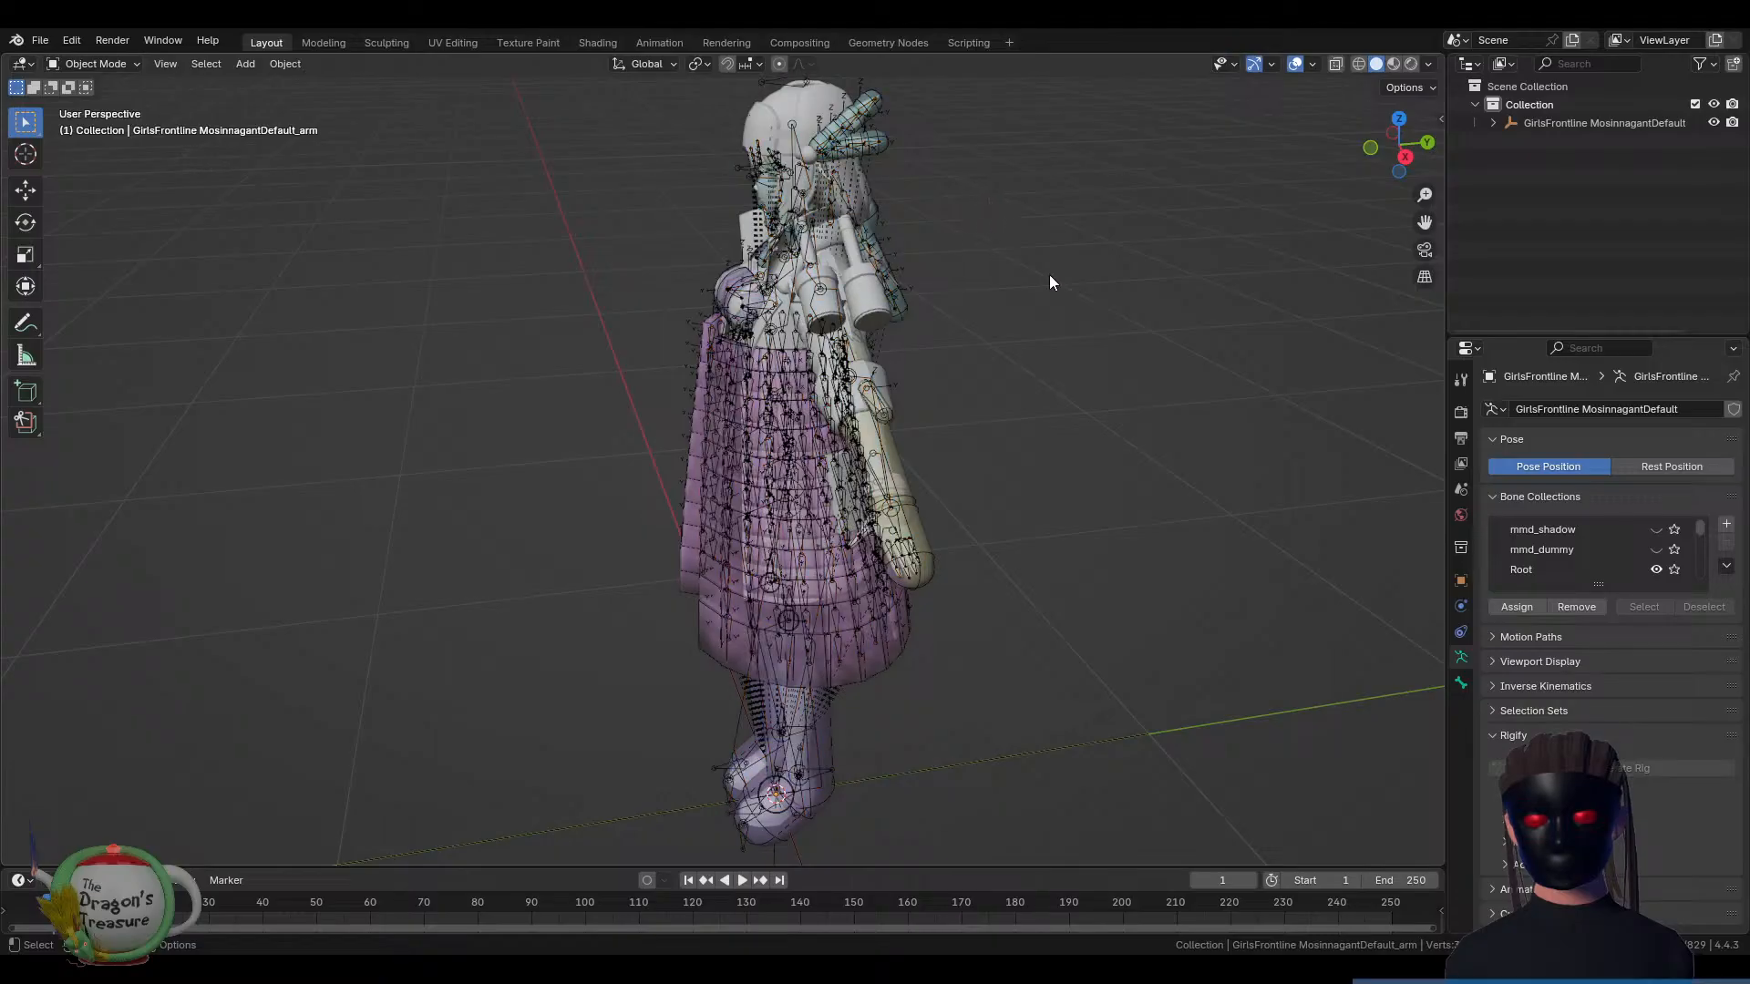
key(a)
key(x)
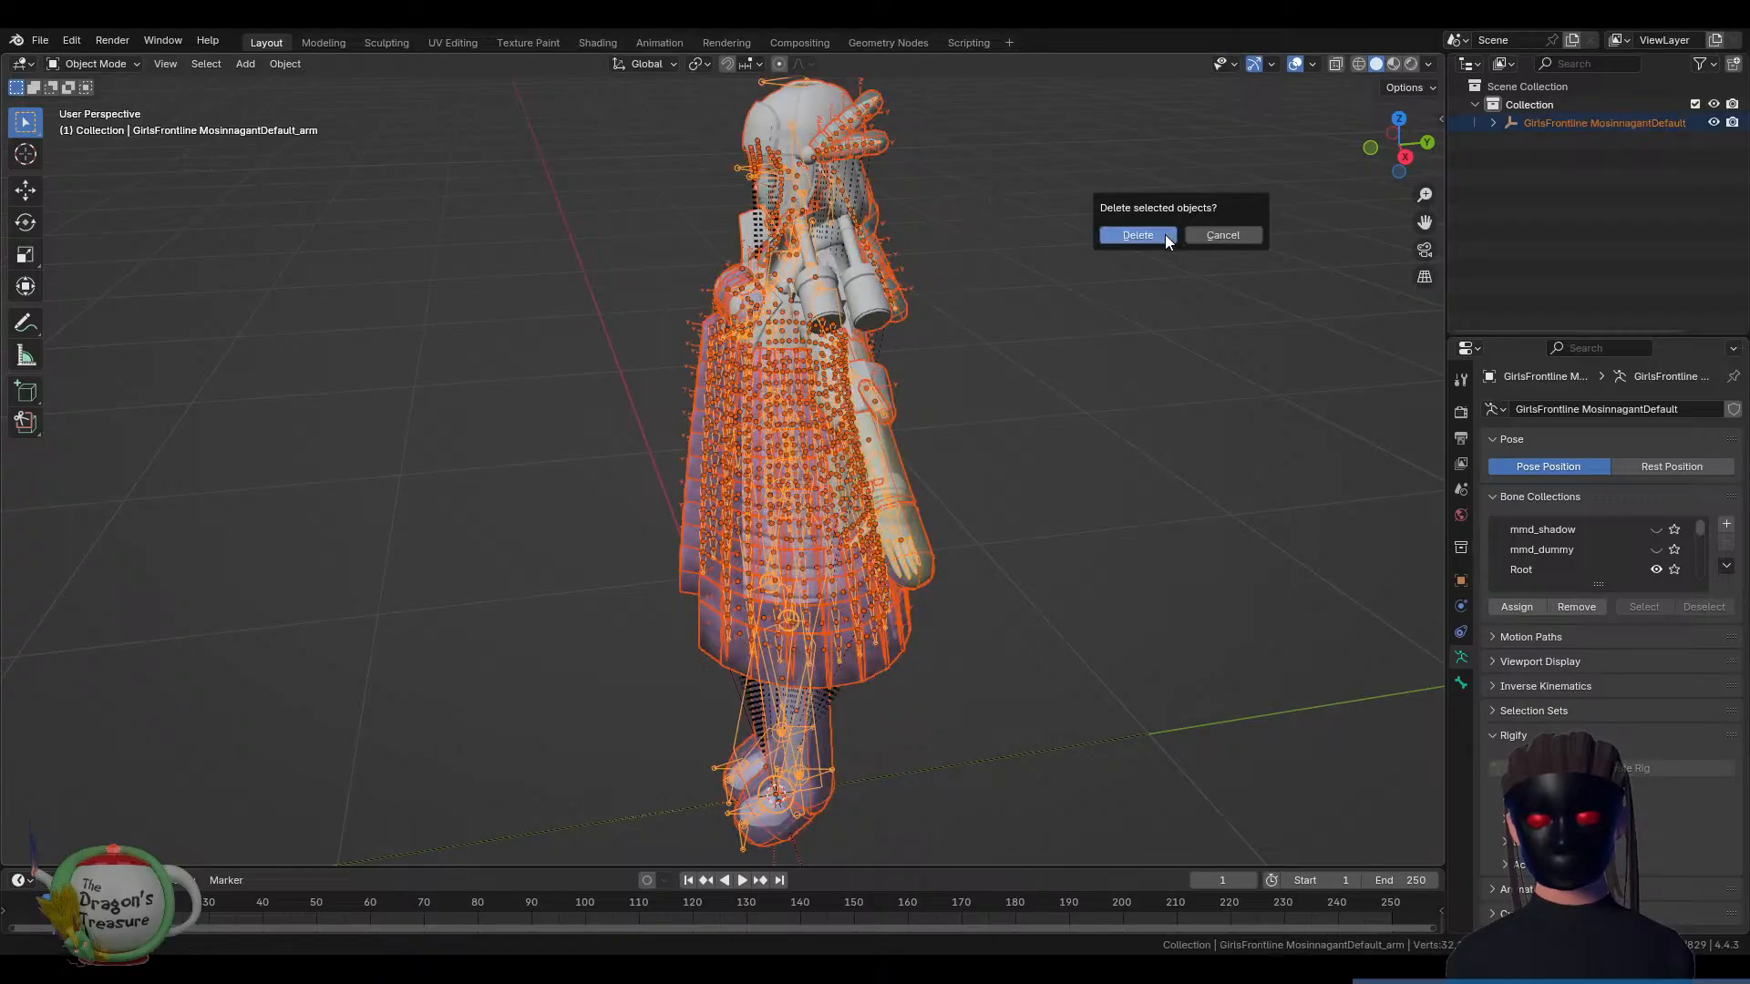
click(1165, 234)
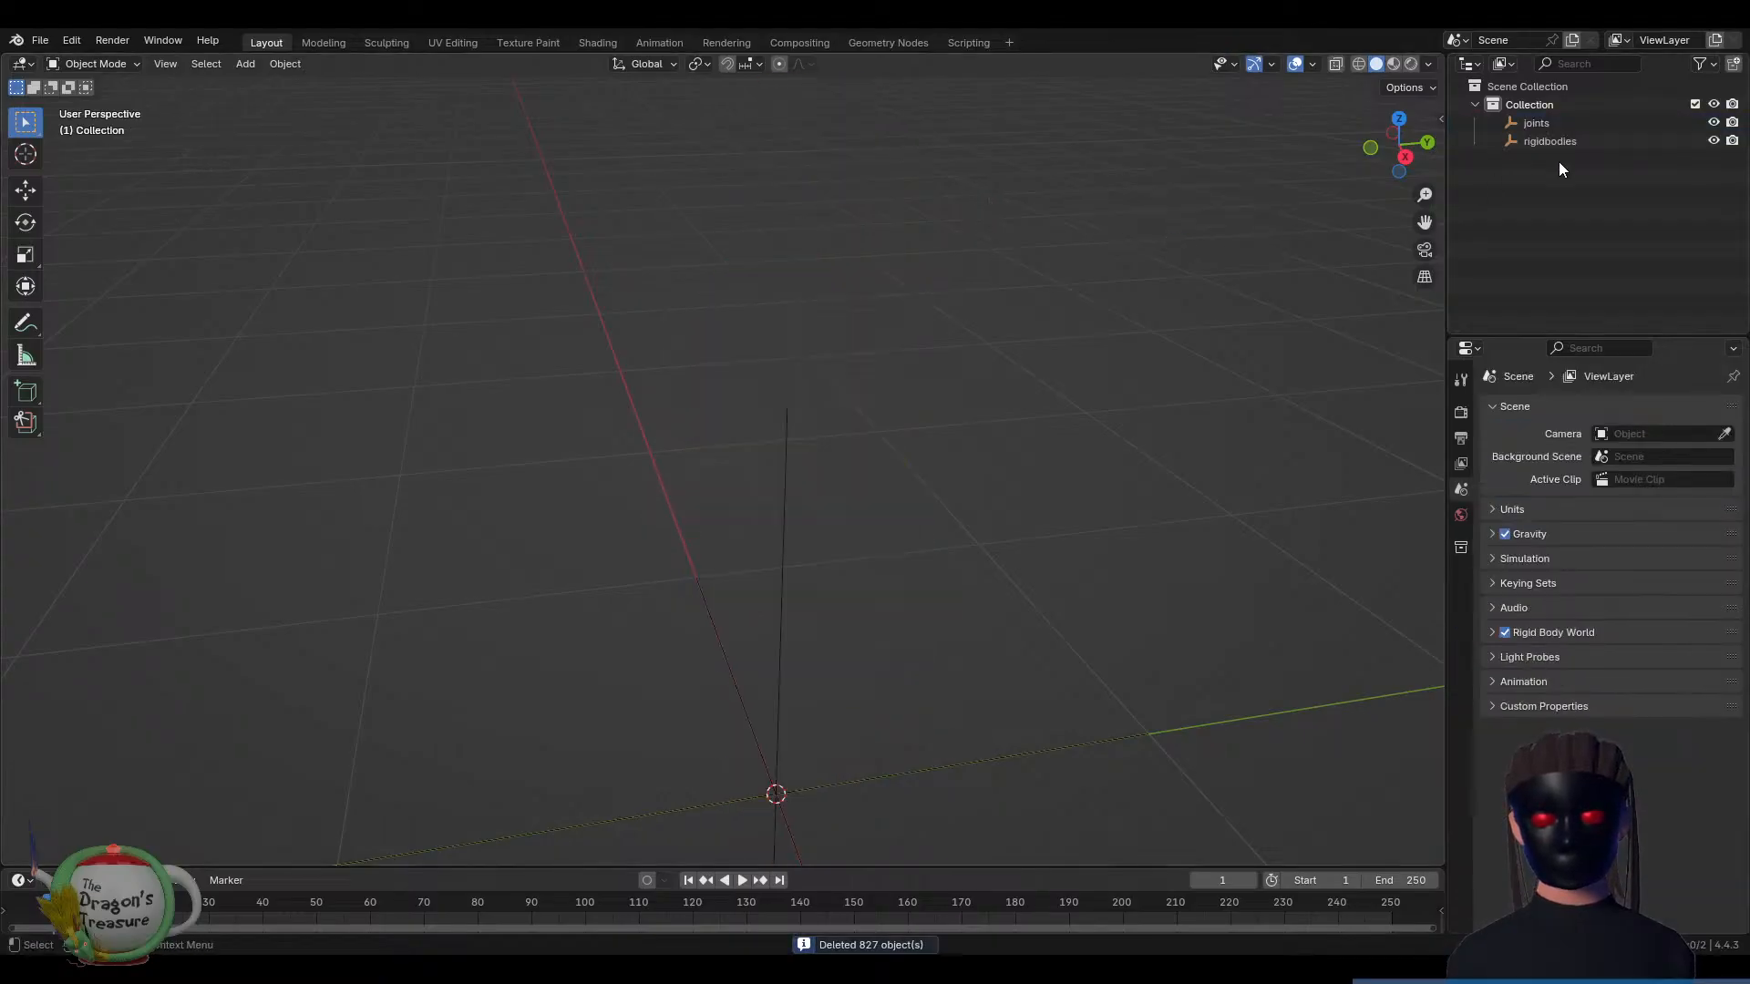
key(x)
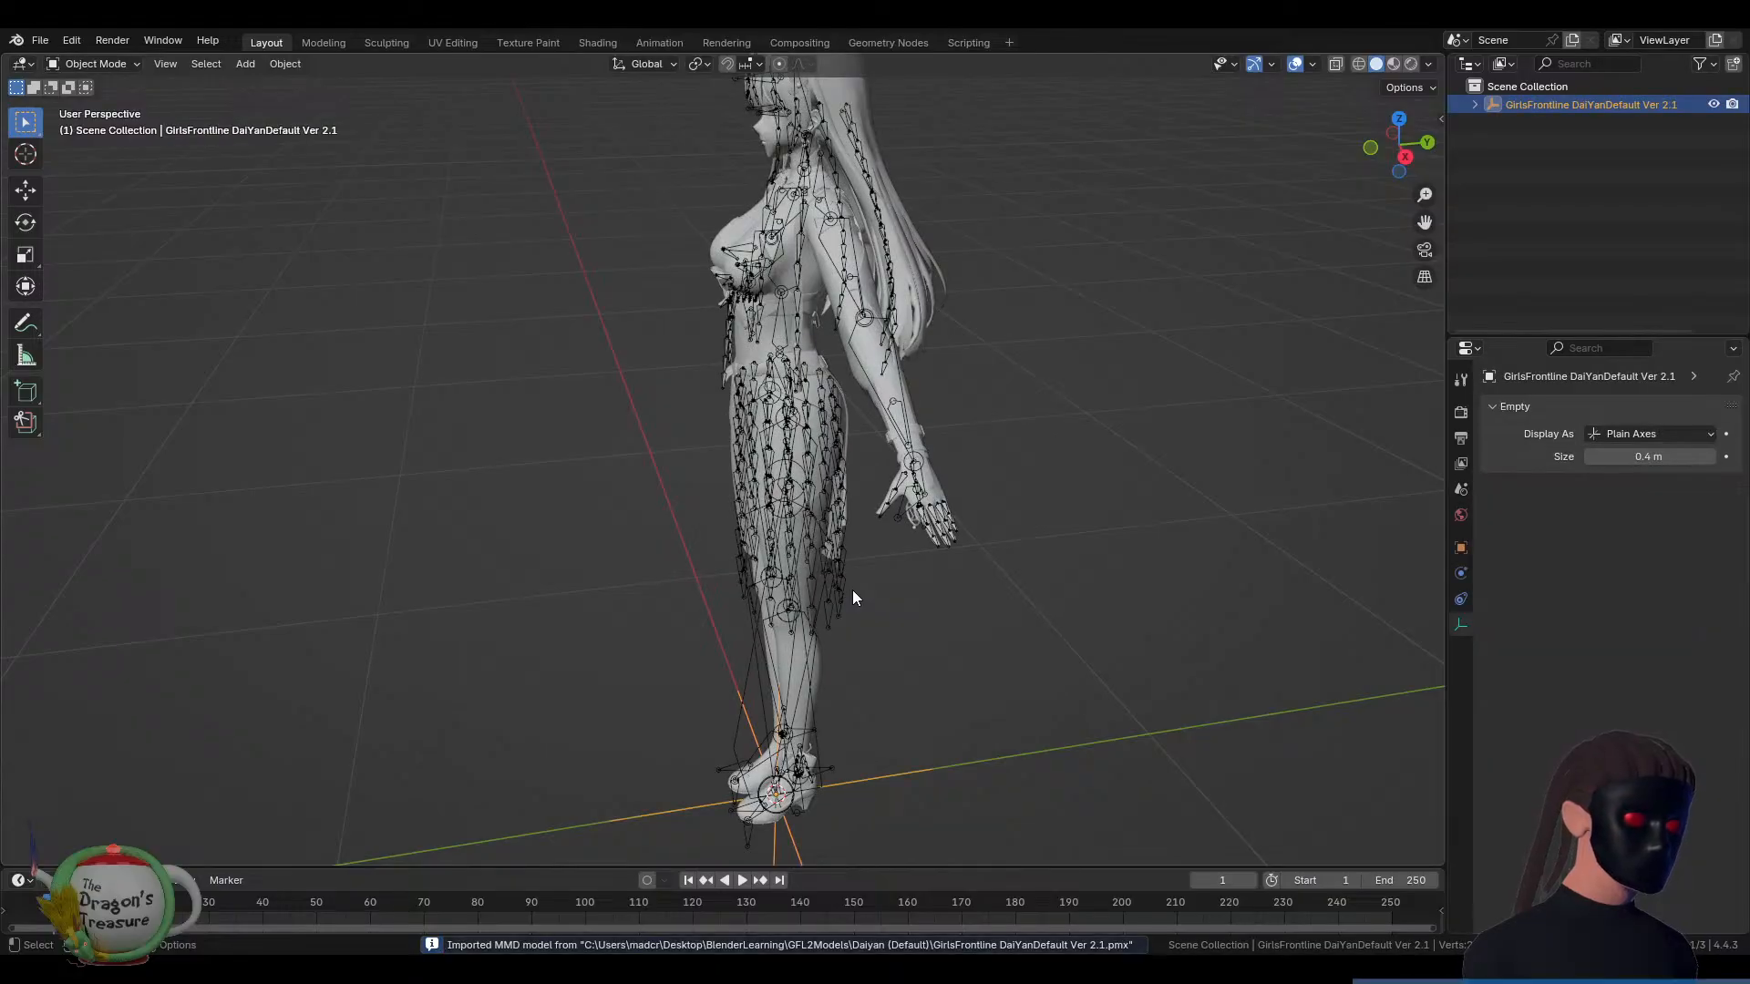
Display the imported DaiYan model in Material Preview shading and inspect its upper body from the front
scroll(853, 598, down, 2)
middle_drag(824, 594, 966, 563)
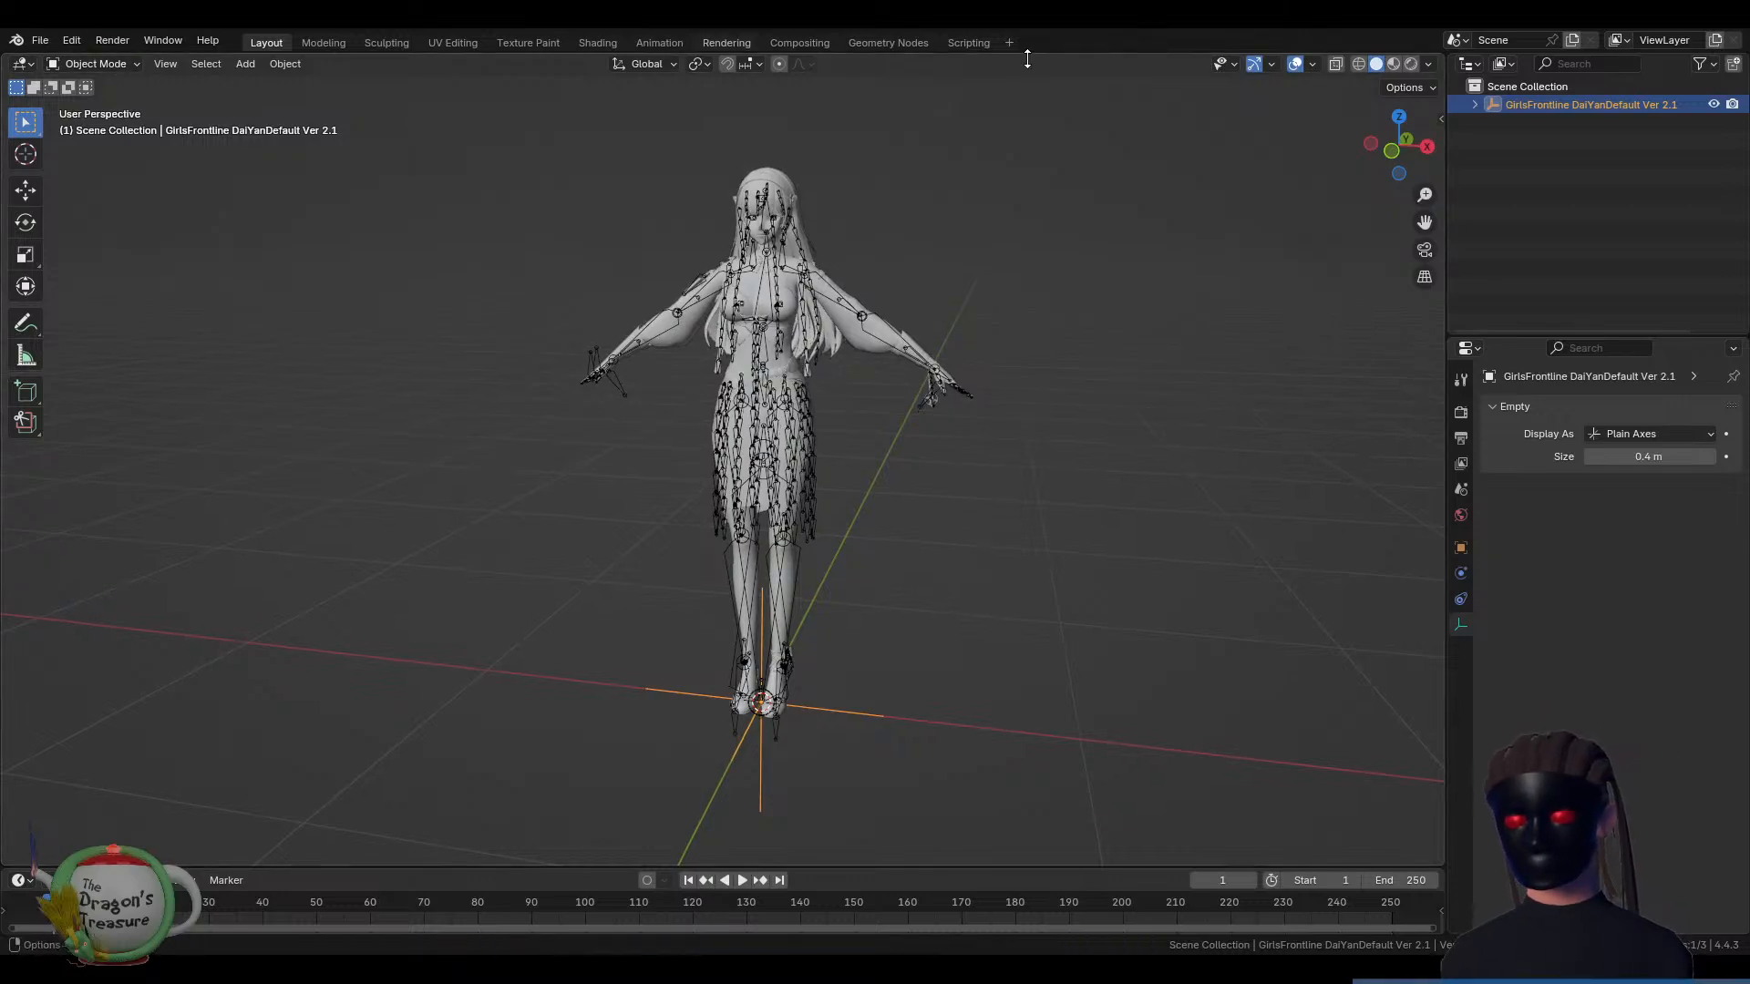
click(1392, 63)
scroll(993, 239, up, 4)
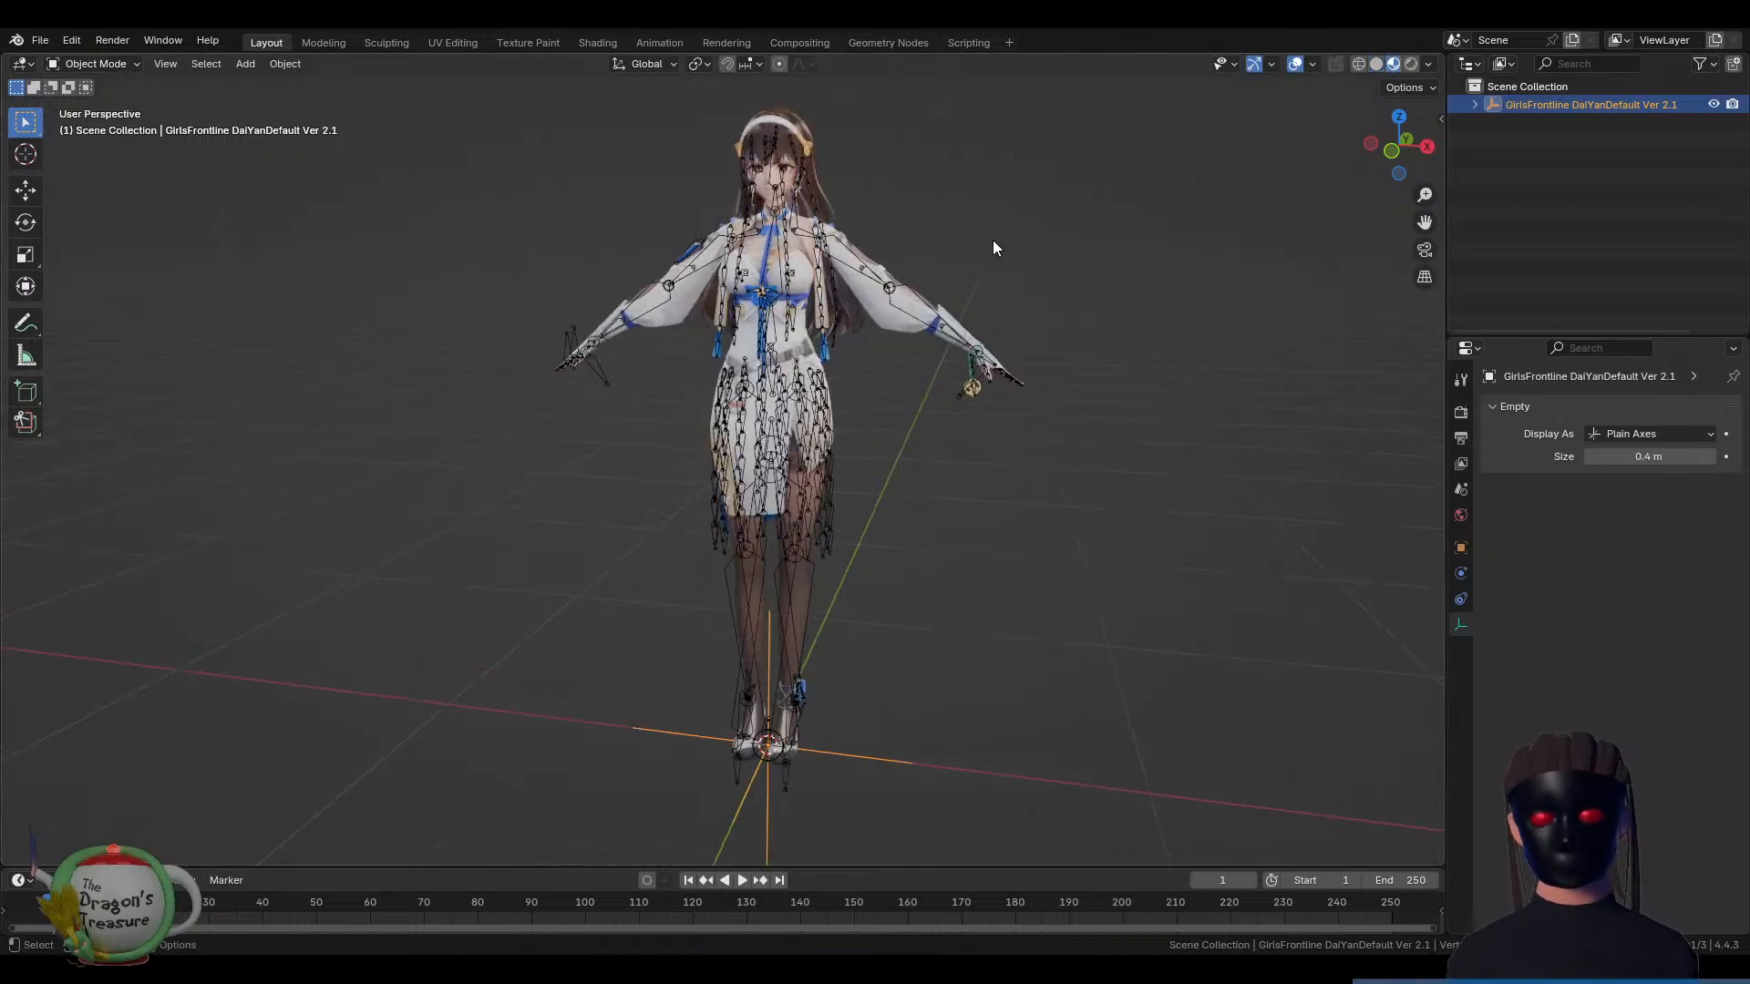
middle_drag(976, 194, 858, 529)
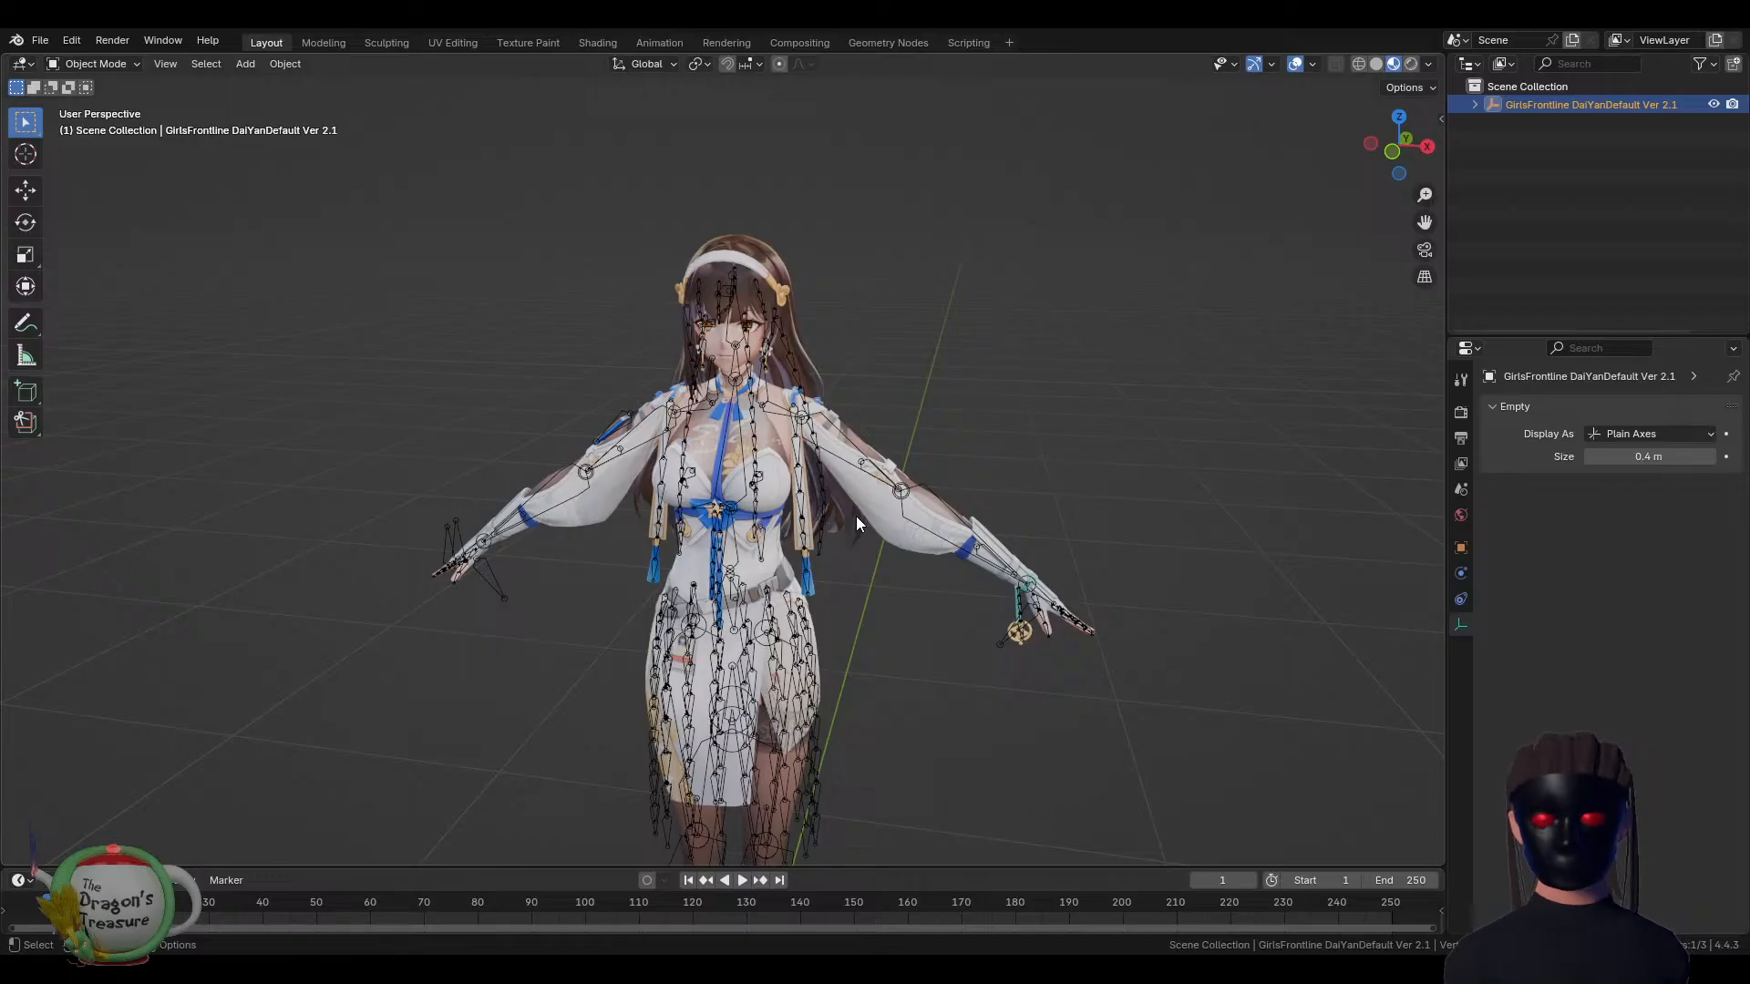
Delete the whole DaiYan model, including the leftover joints and rigidbodies objects
middle_drag(856, 515, 893, 549)
key(a)
key(x)
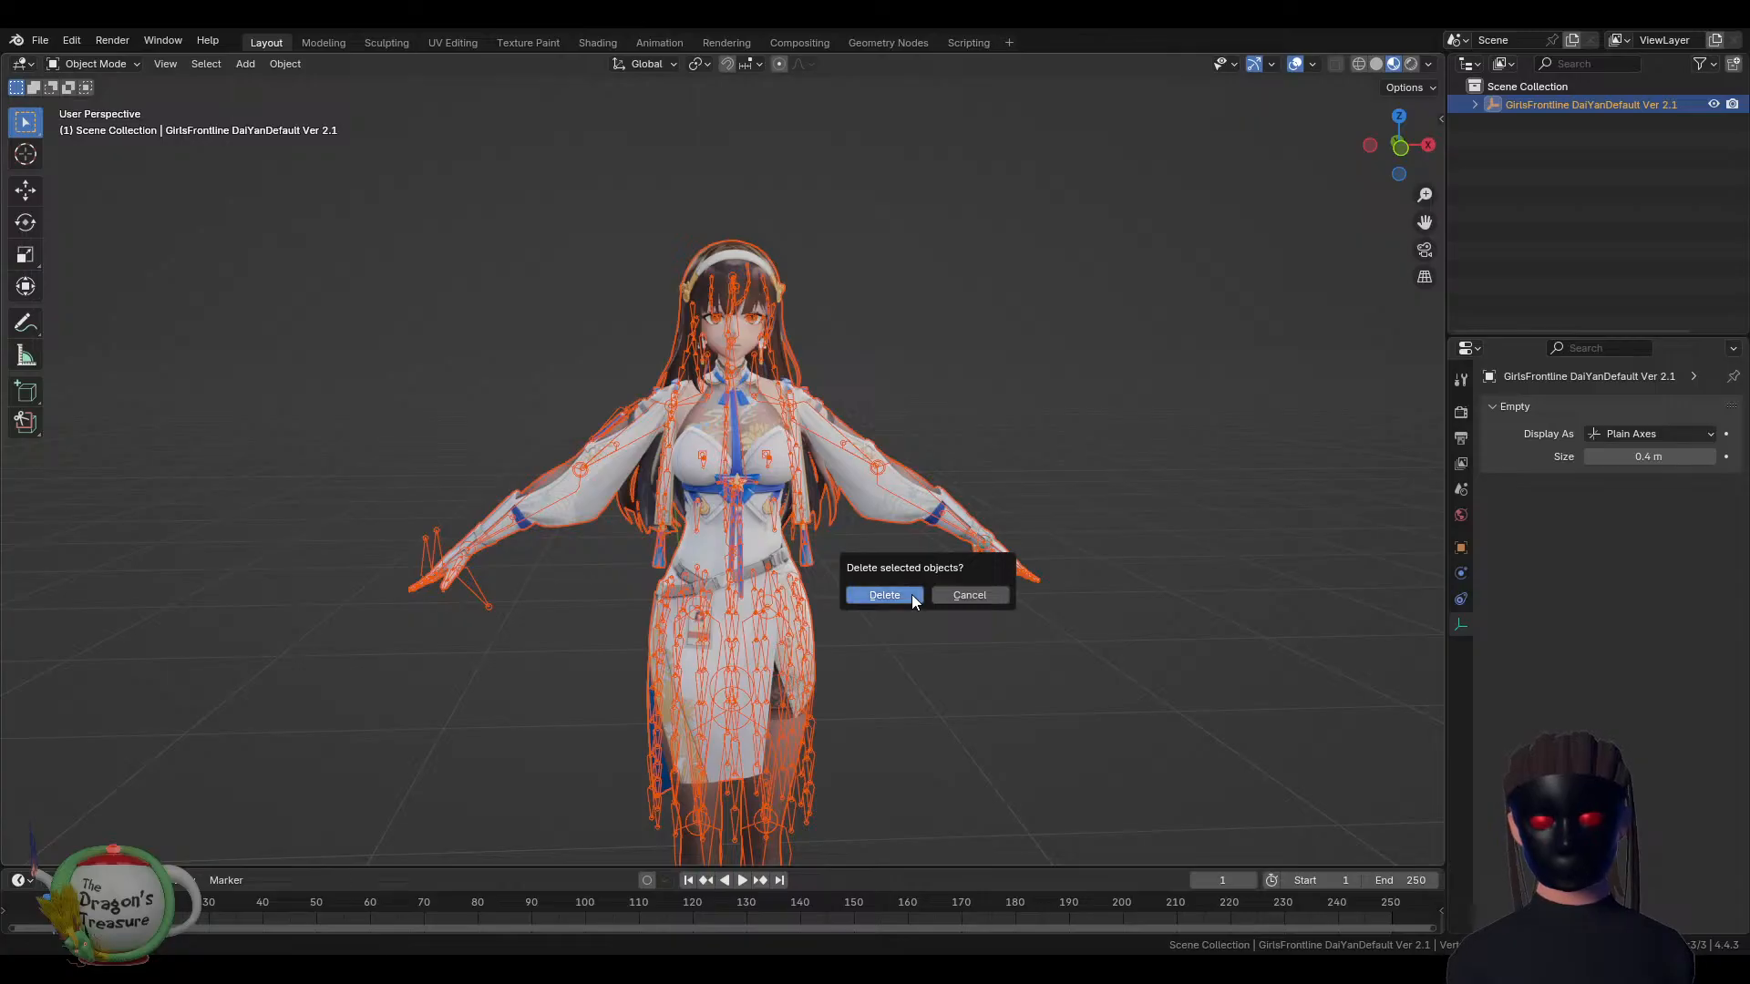
key(x)
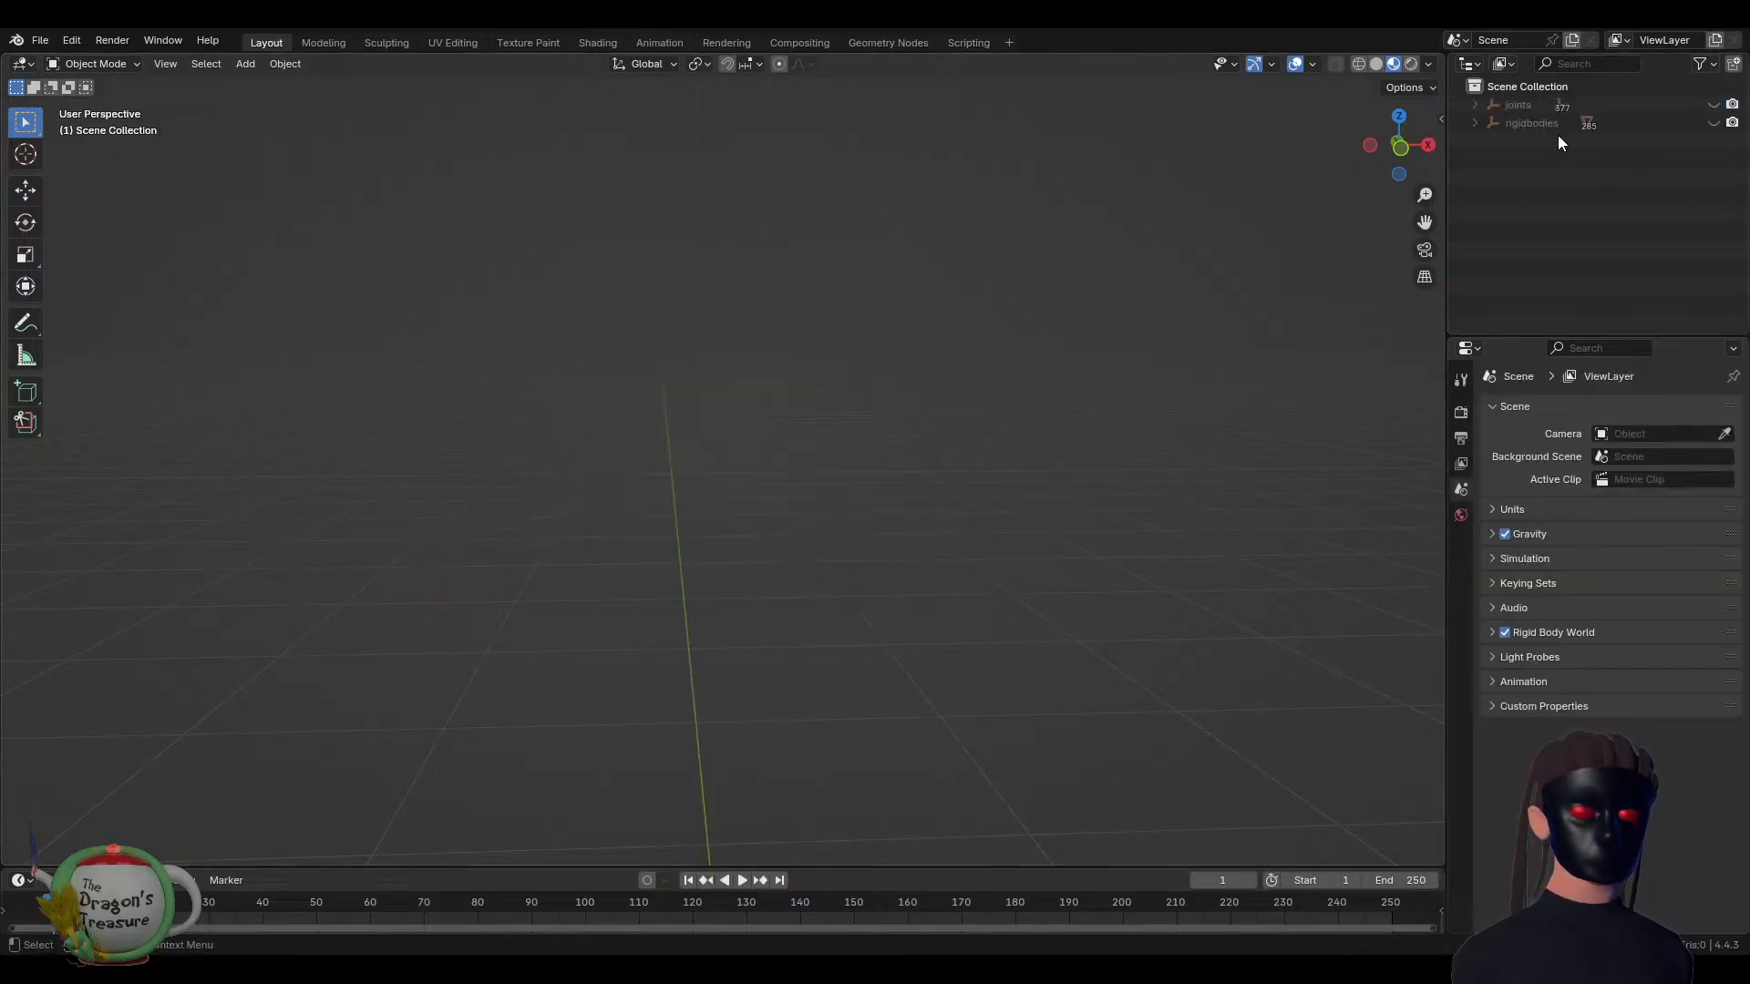
key(x)
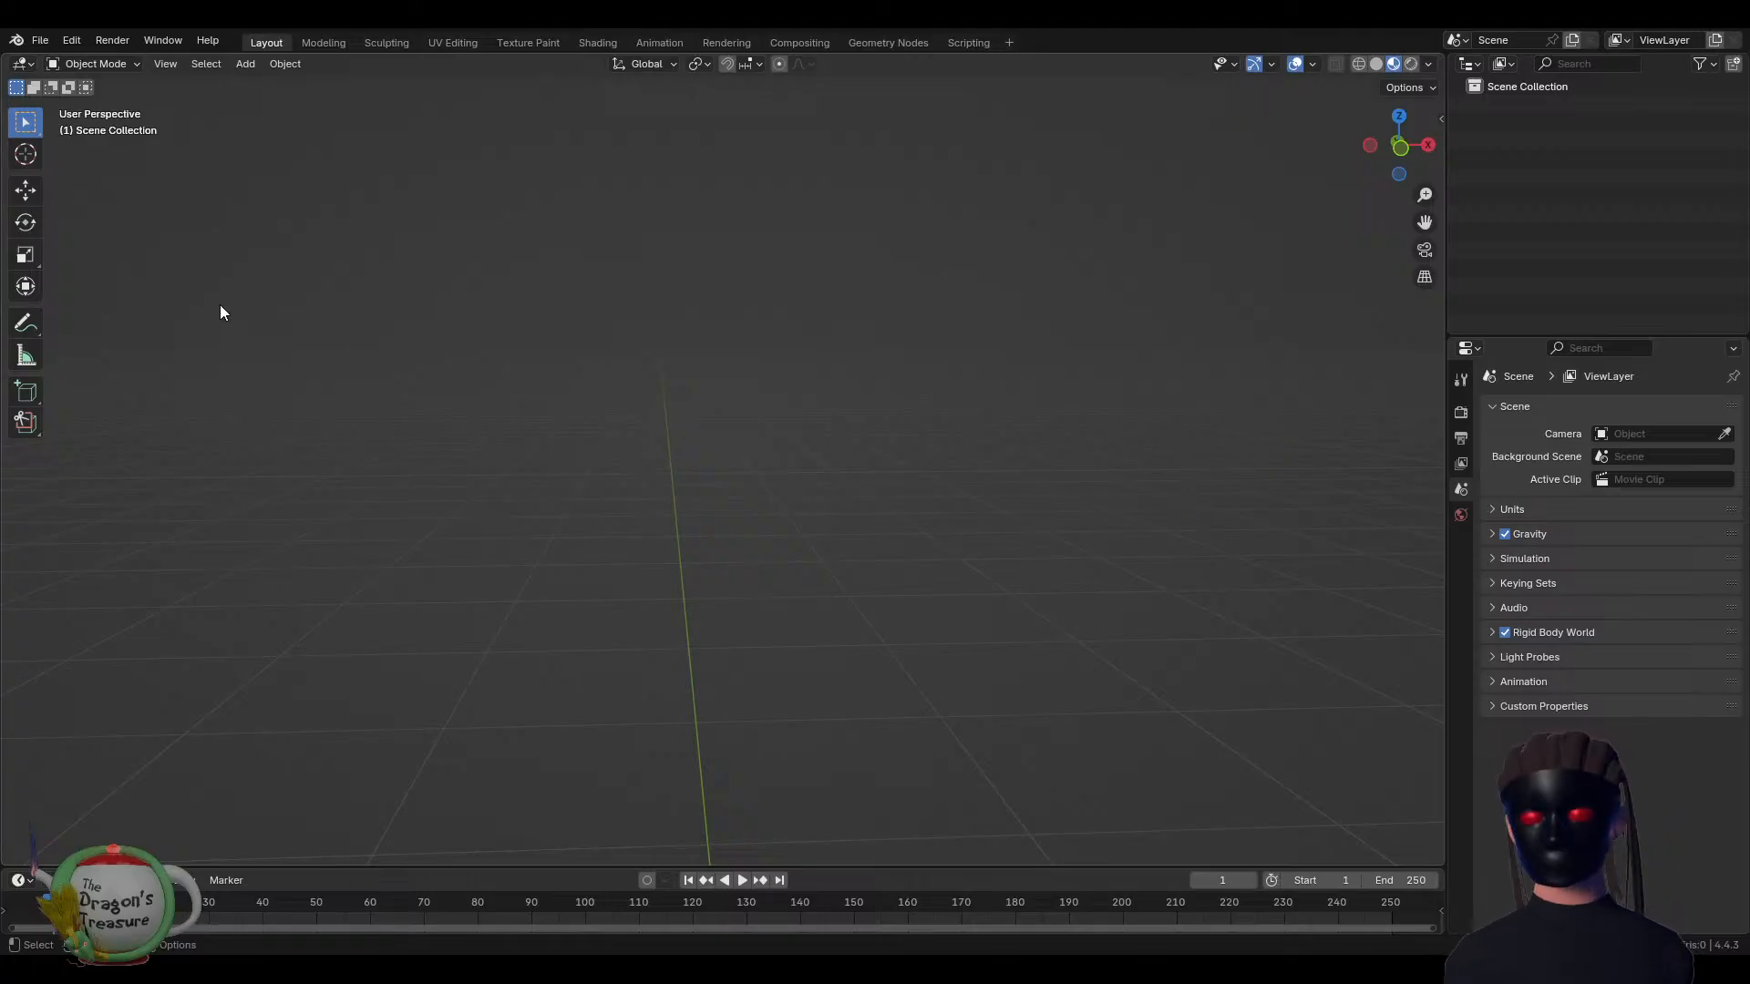
Import the MikuMikuDance model GirlsFrontline LittaraDefault.pmx from the Littara (Default) folder
key(shift+a)
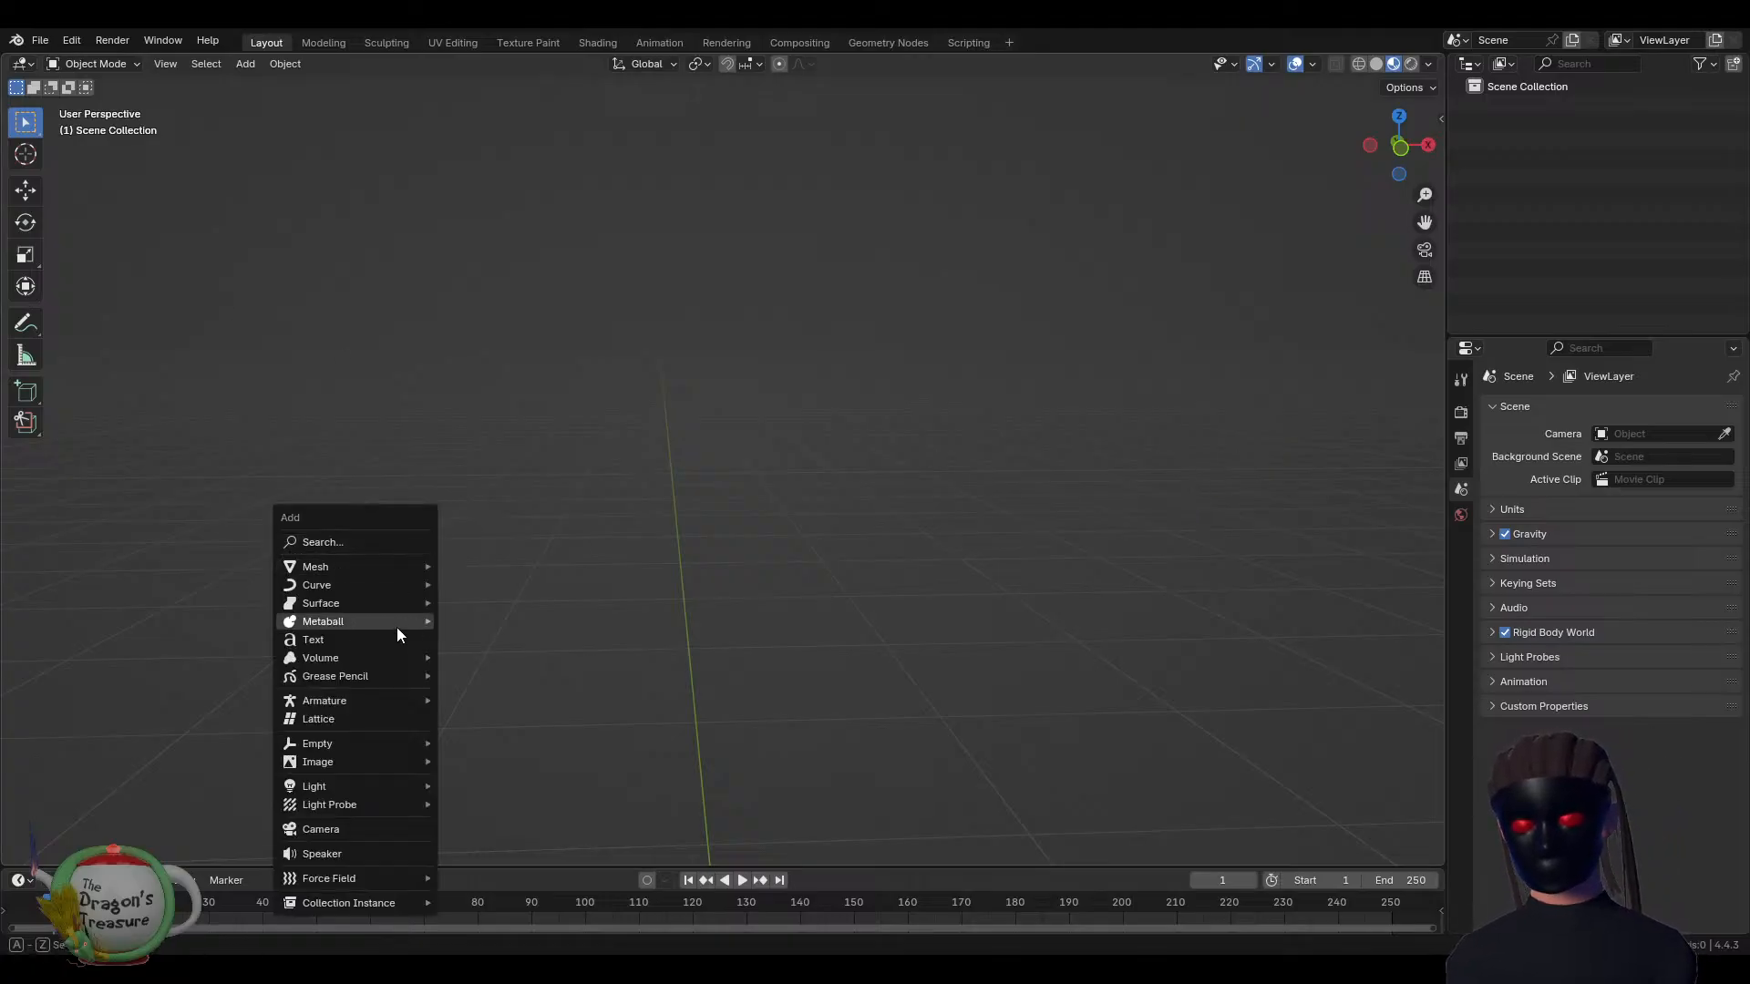
click(41, 41)
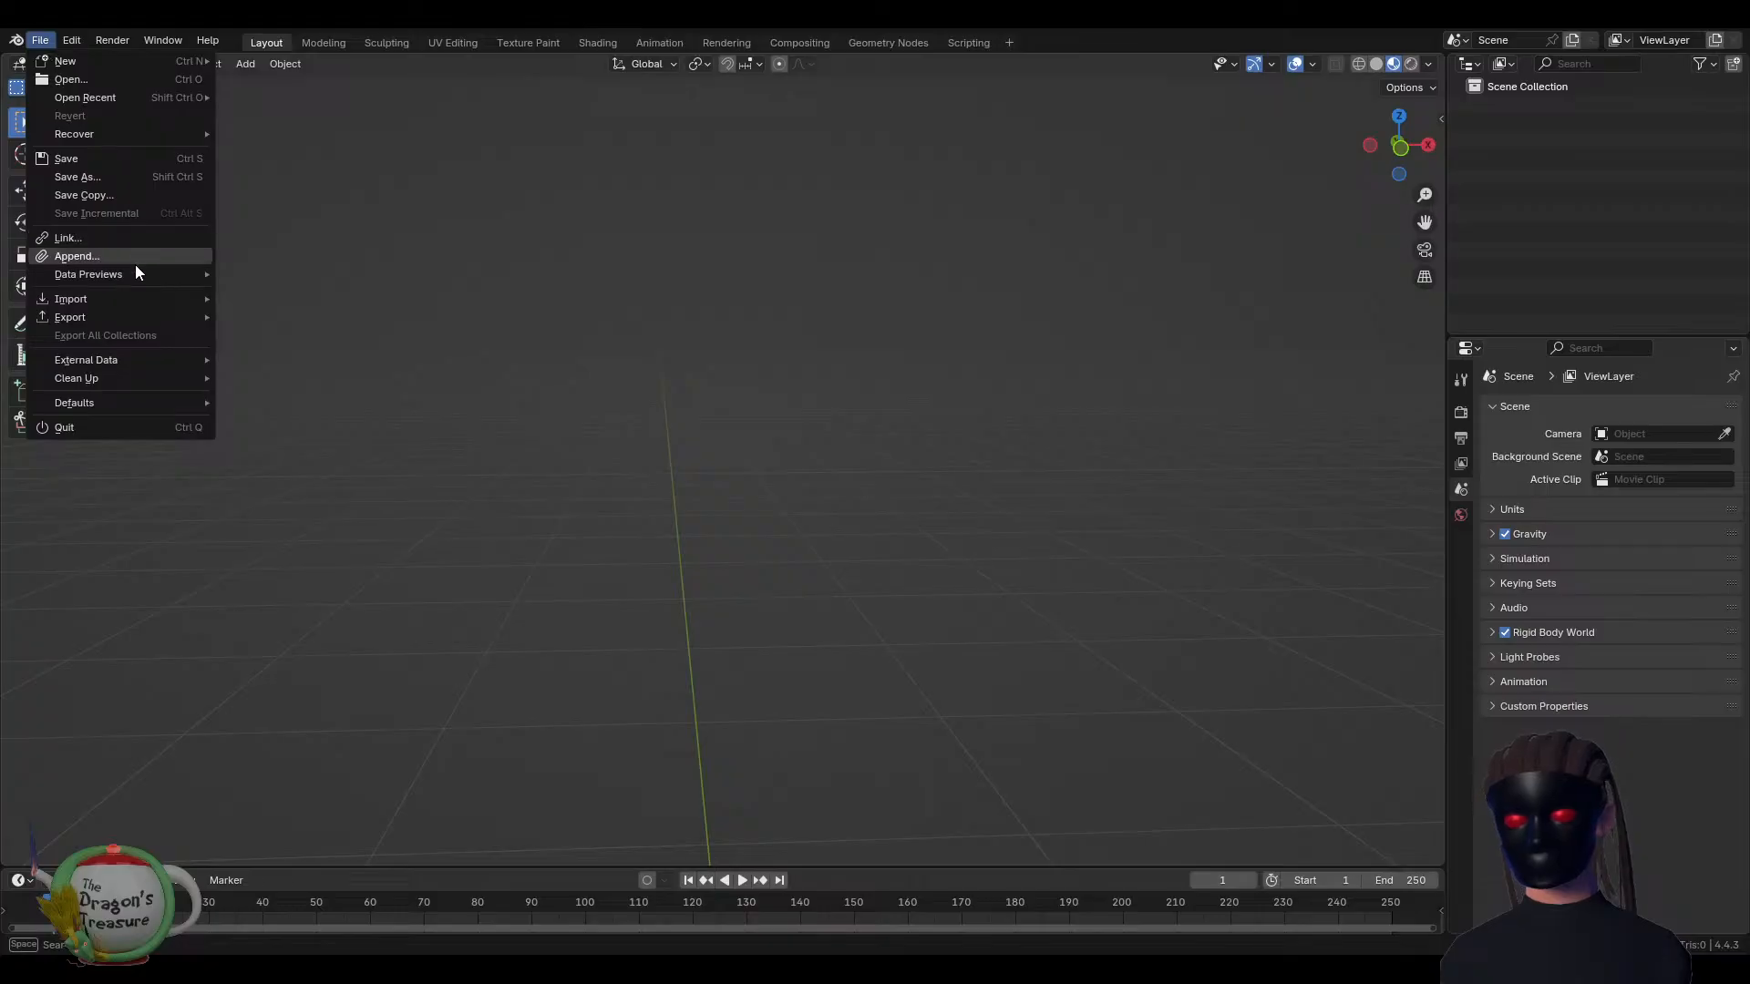
mouse_move(135, 316)
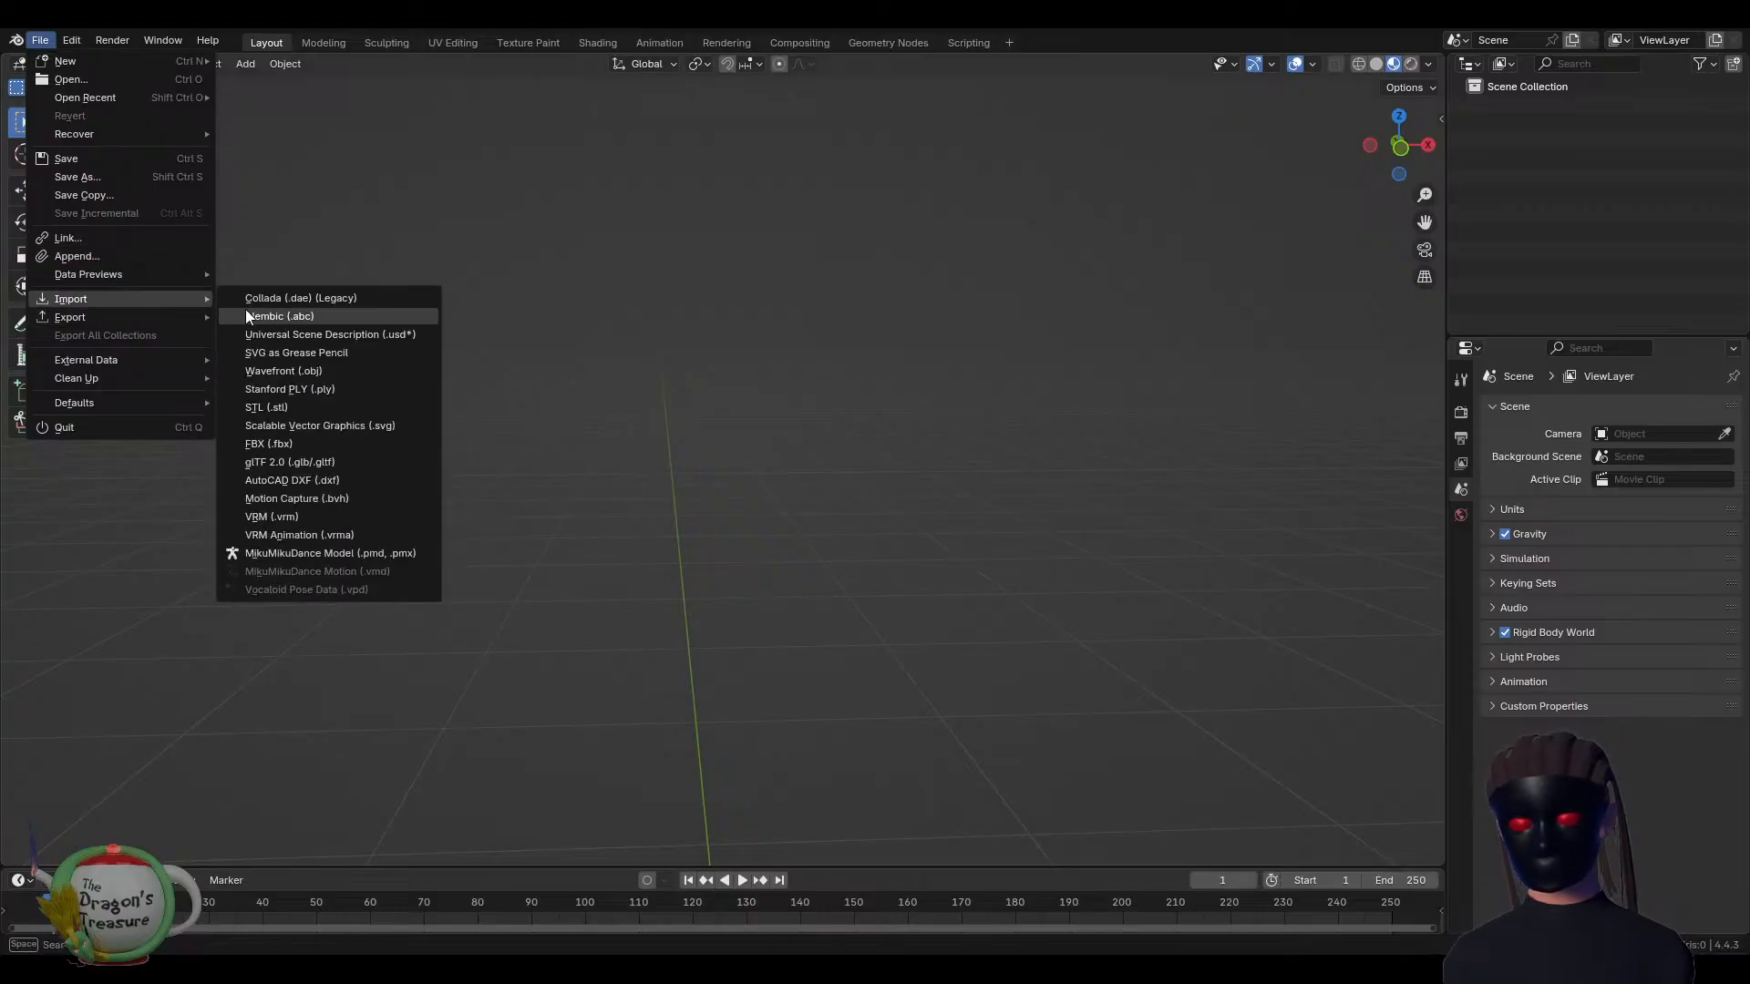
click(326, 555)
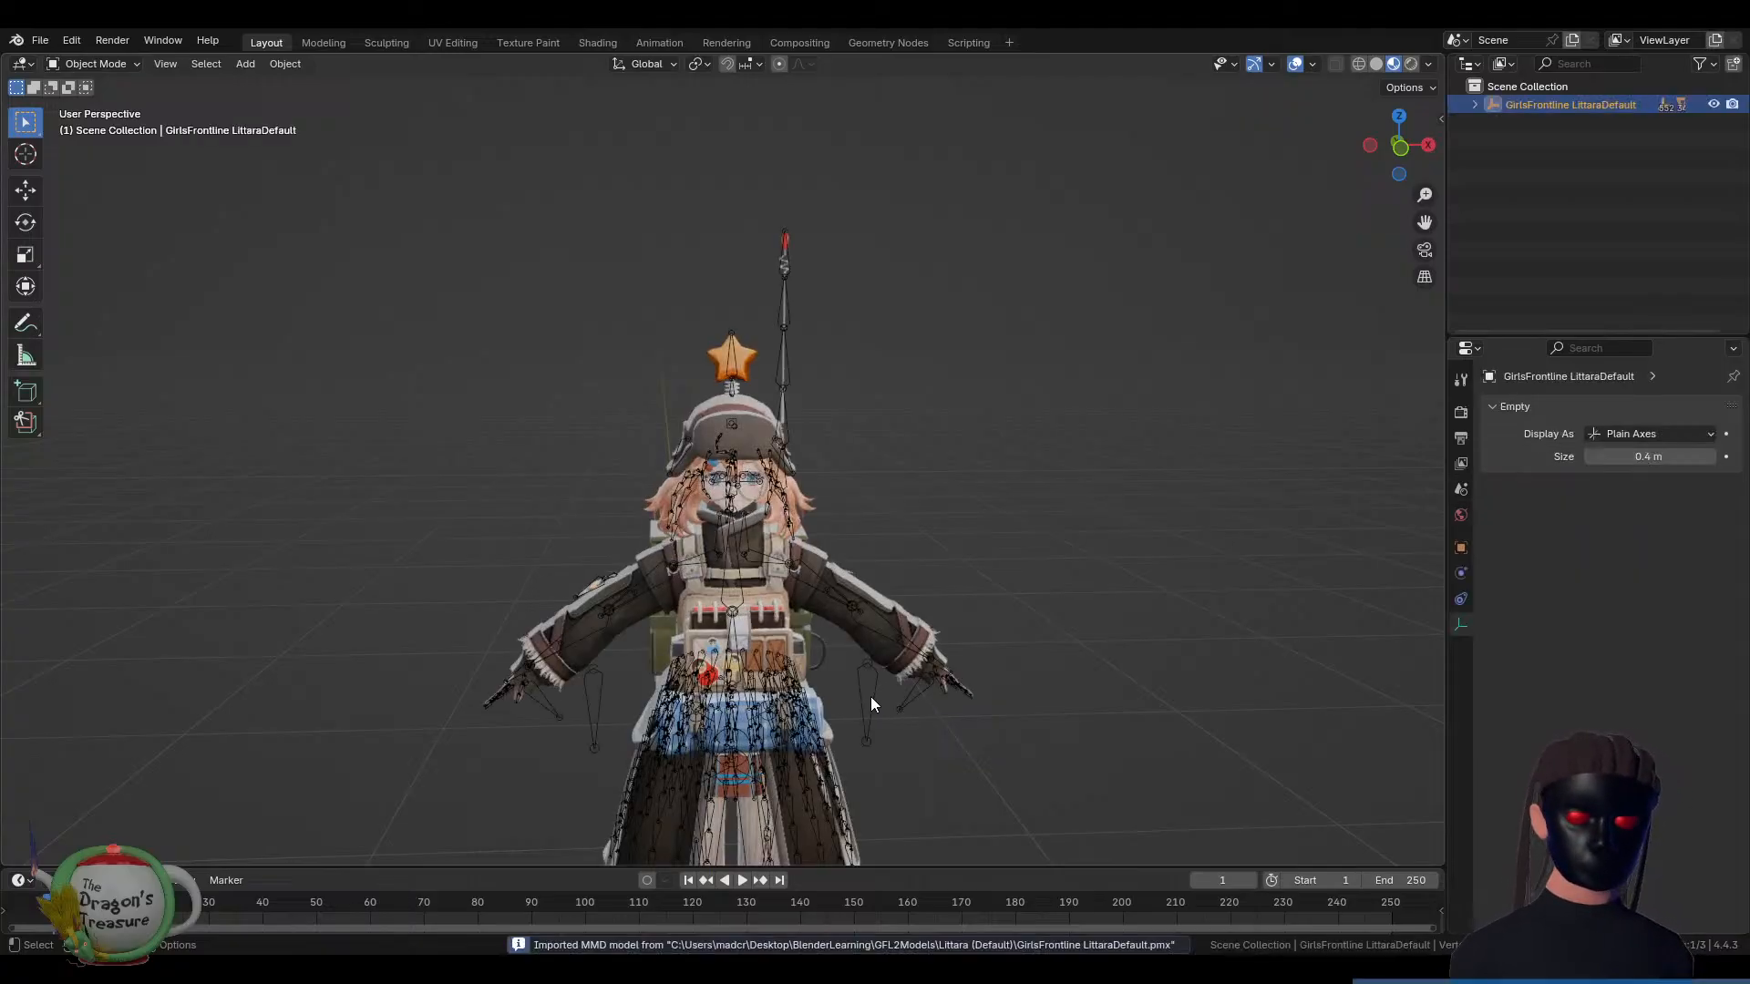
Inspect the imported Littara character from the side and front, and select its armature
middle_drag(864, 697, 828, 707)
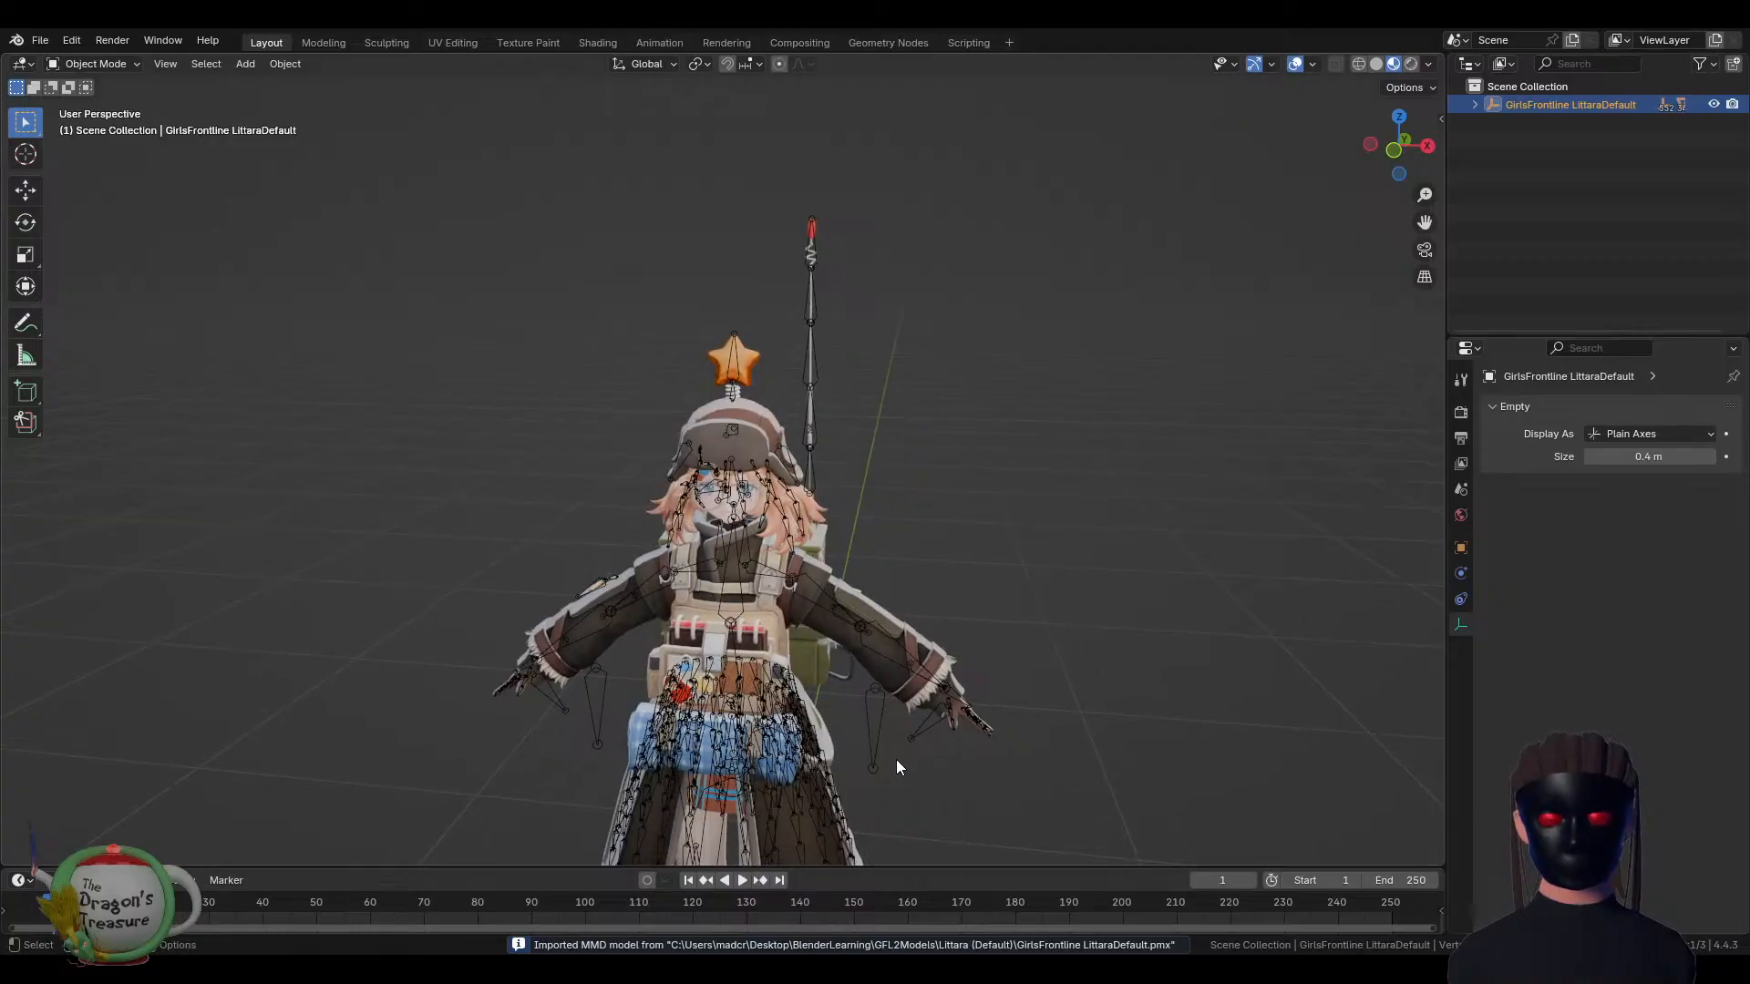
shift+middle_drag(899, 752, 1229, 589)
scroll(1212, 603, up, 5)
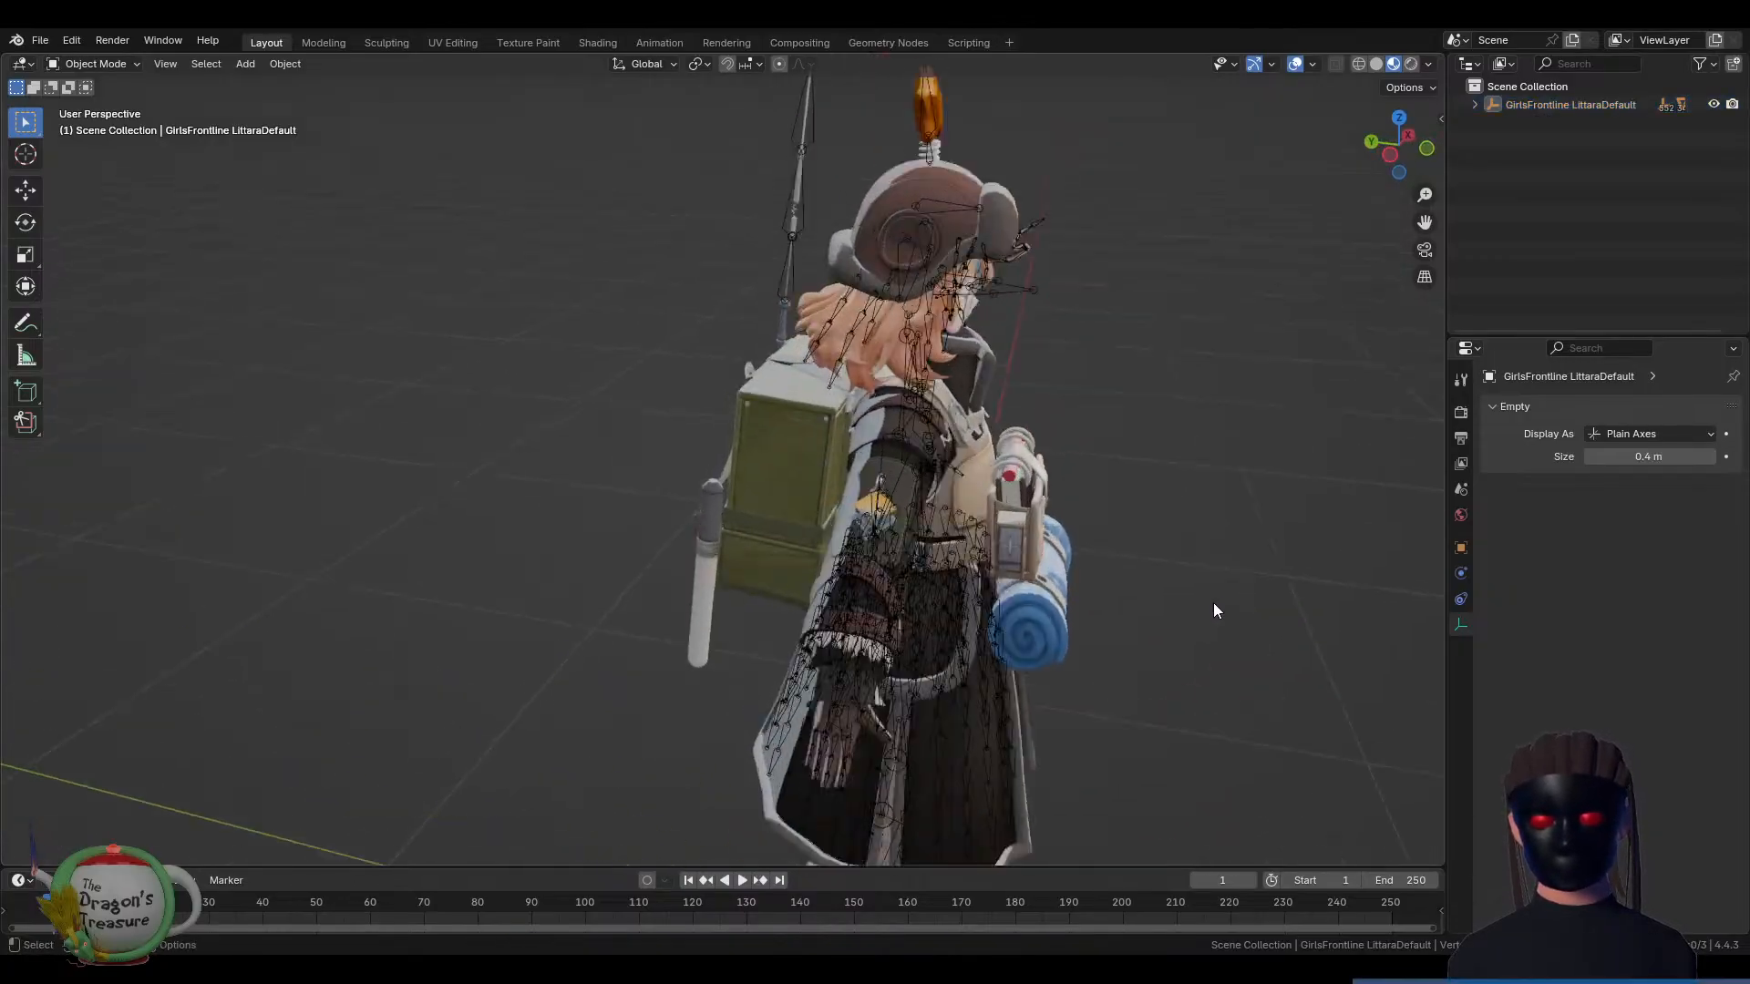
scroll(1103, 577, down, 5)
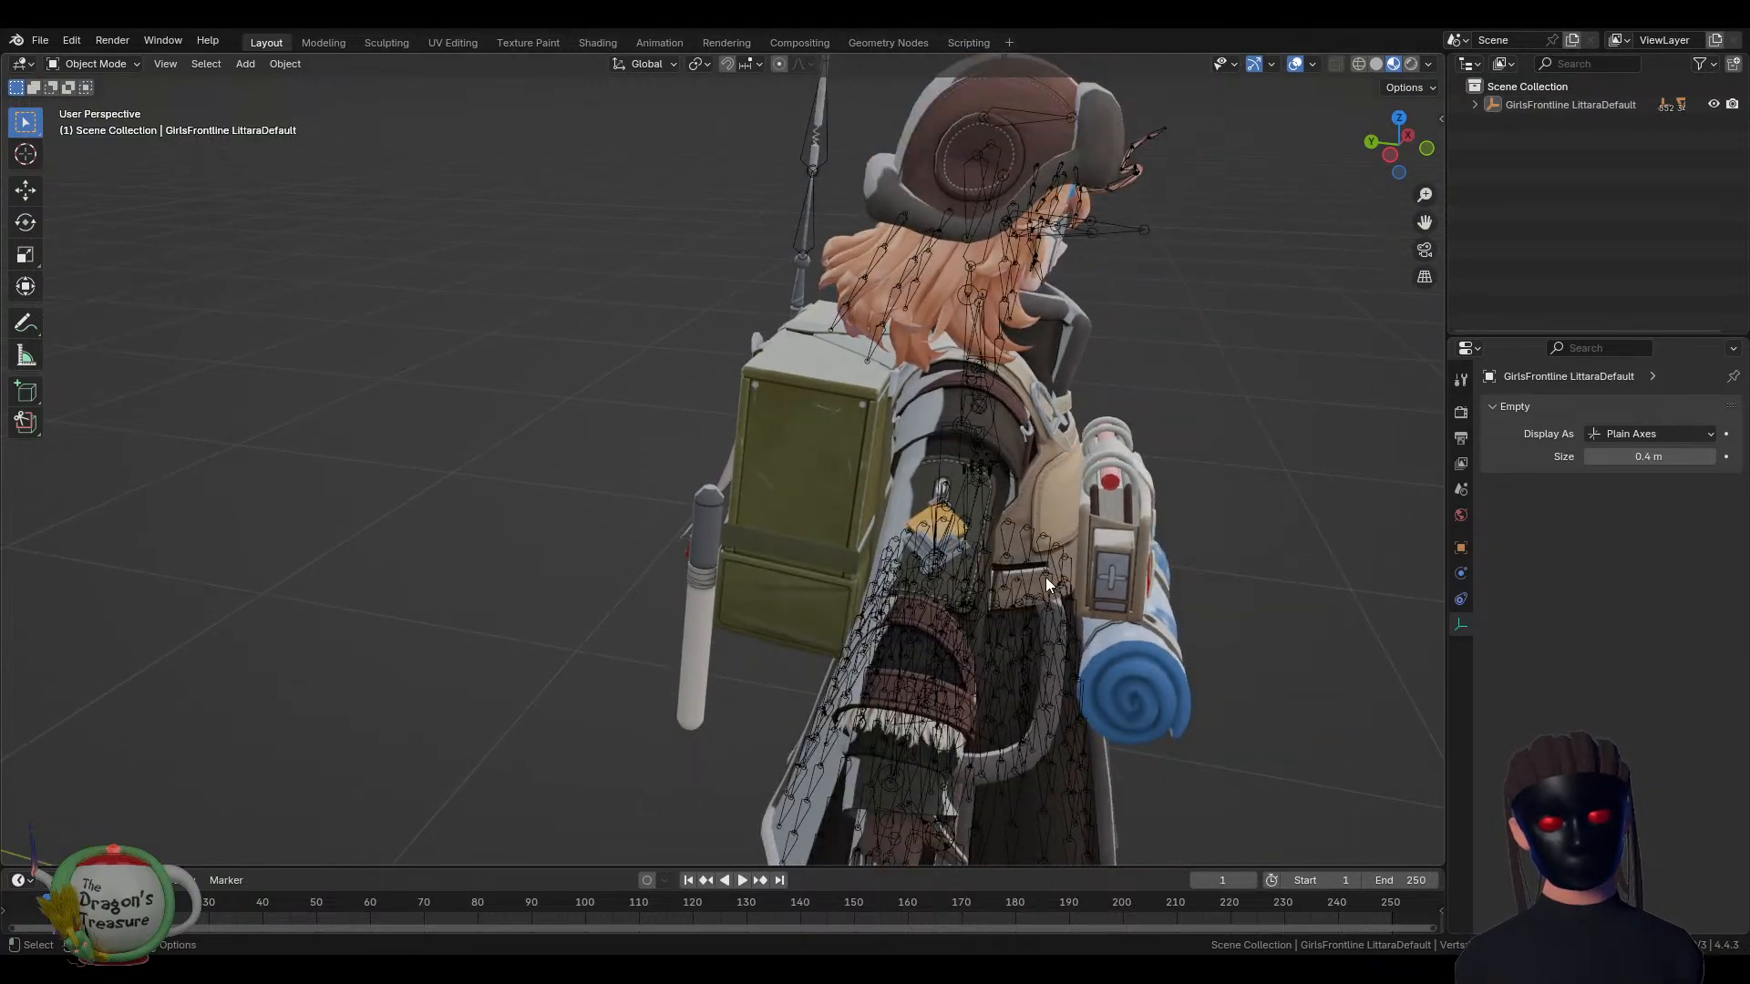
middle_drag(1046, 577, 795, 541)
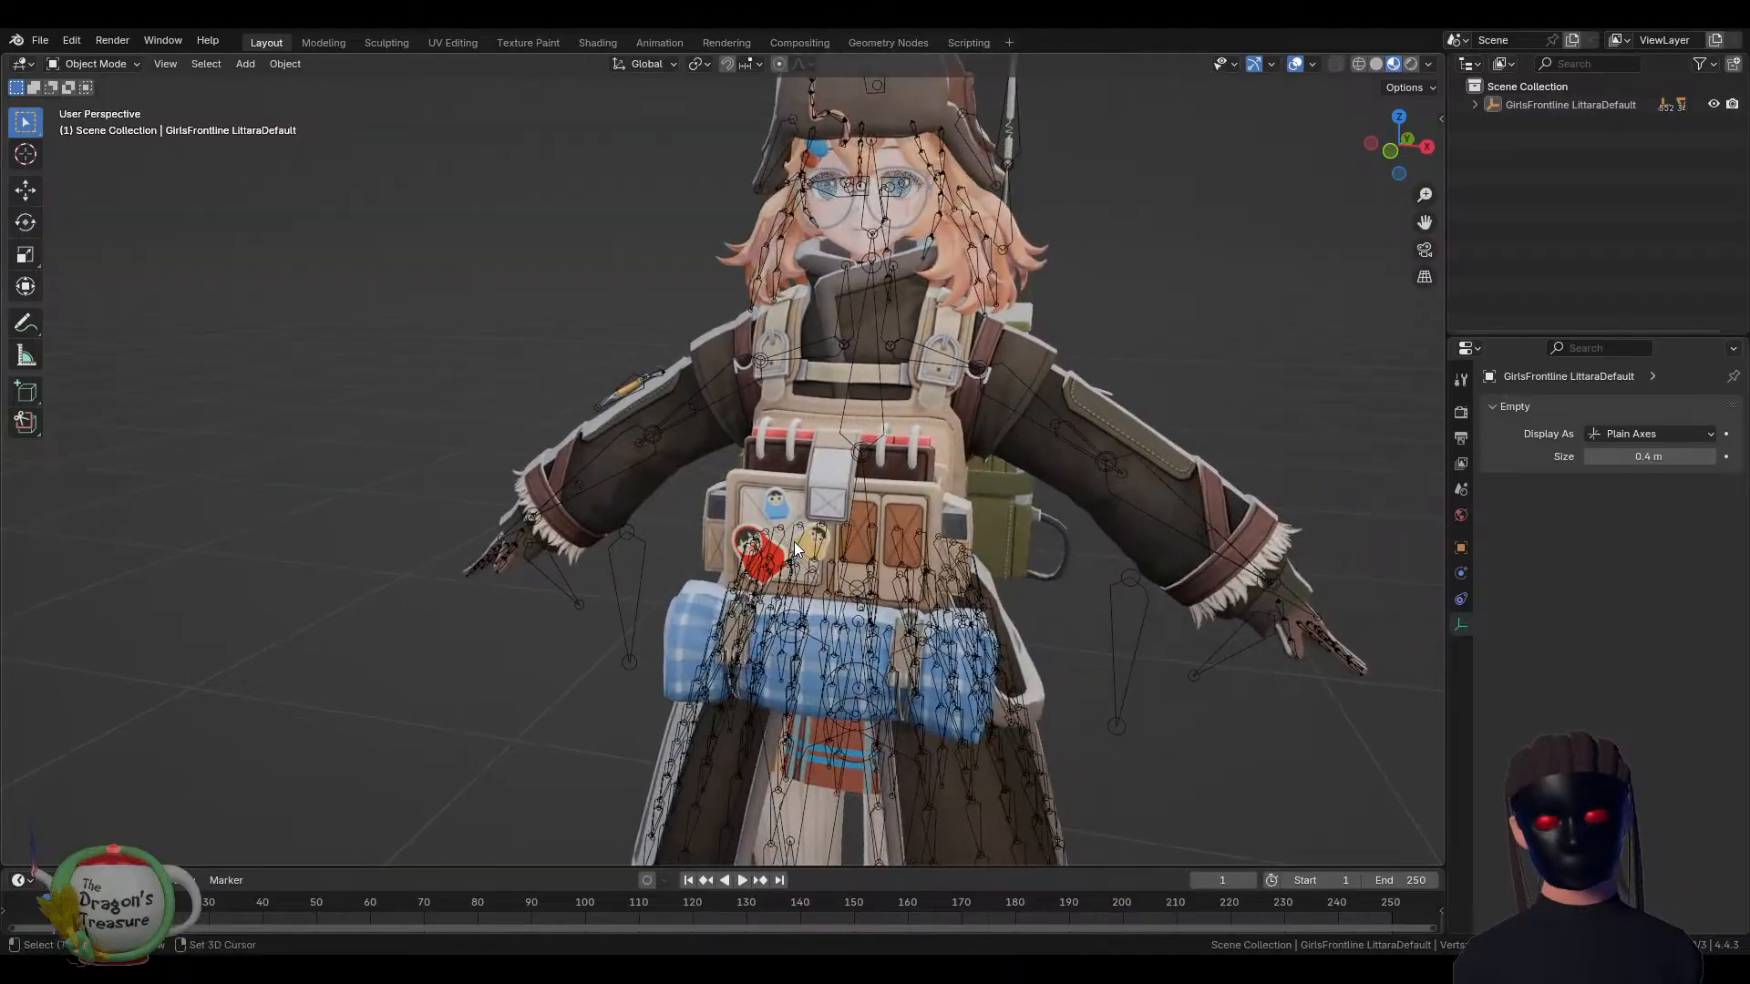
shift+middle_drag(858, 401, 937, 457)
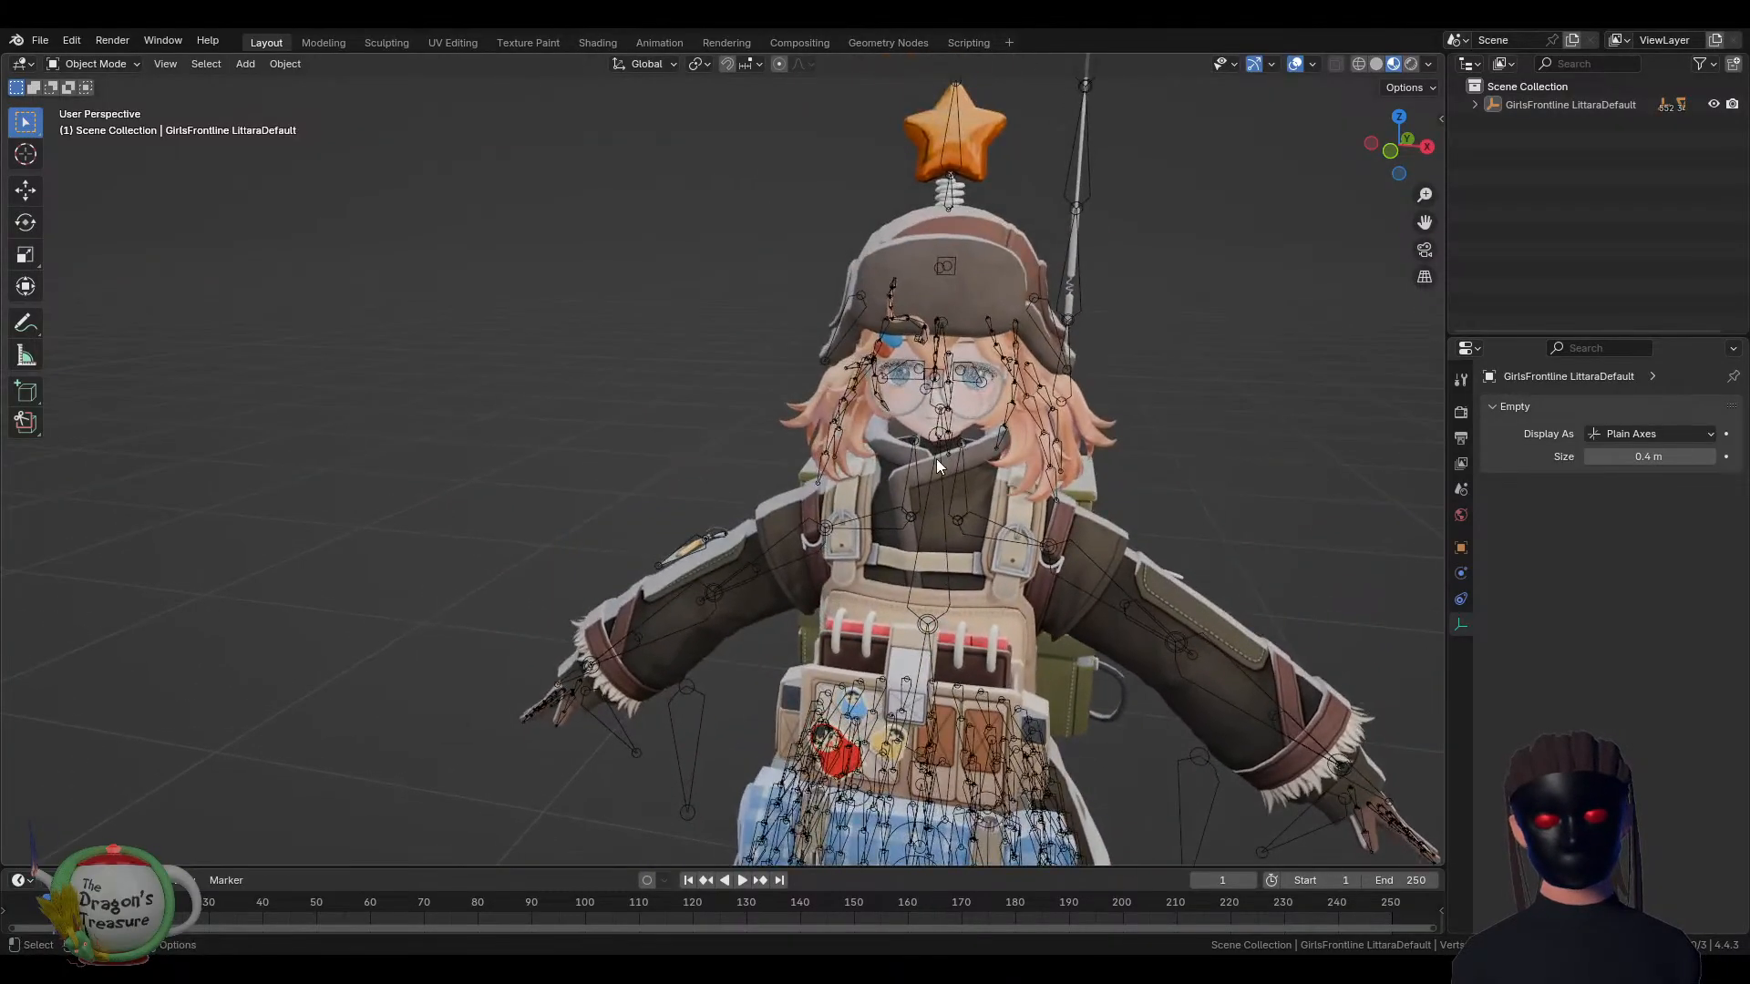
click(929, 457)
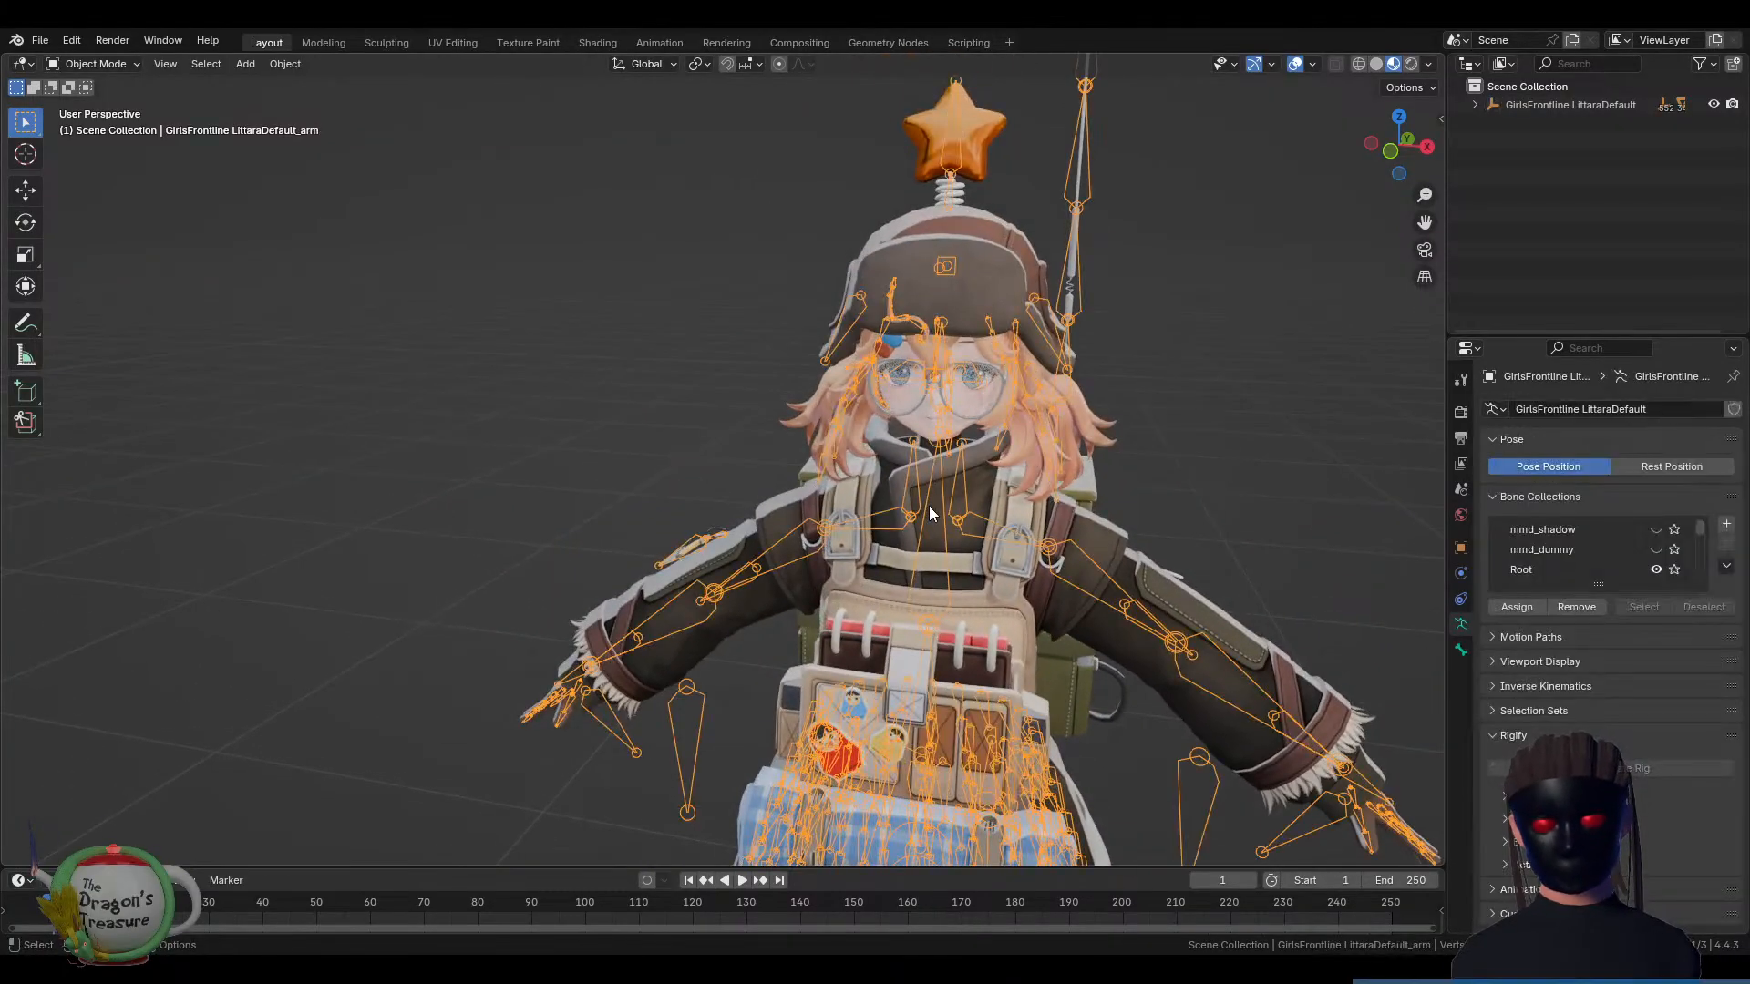
Expand the Littara model's hierarchy to examine its armature's bones and its mesh's modifiers and vertex groups
click(1475, 105)
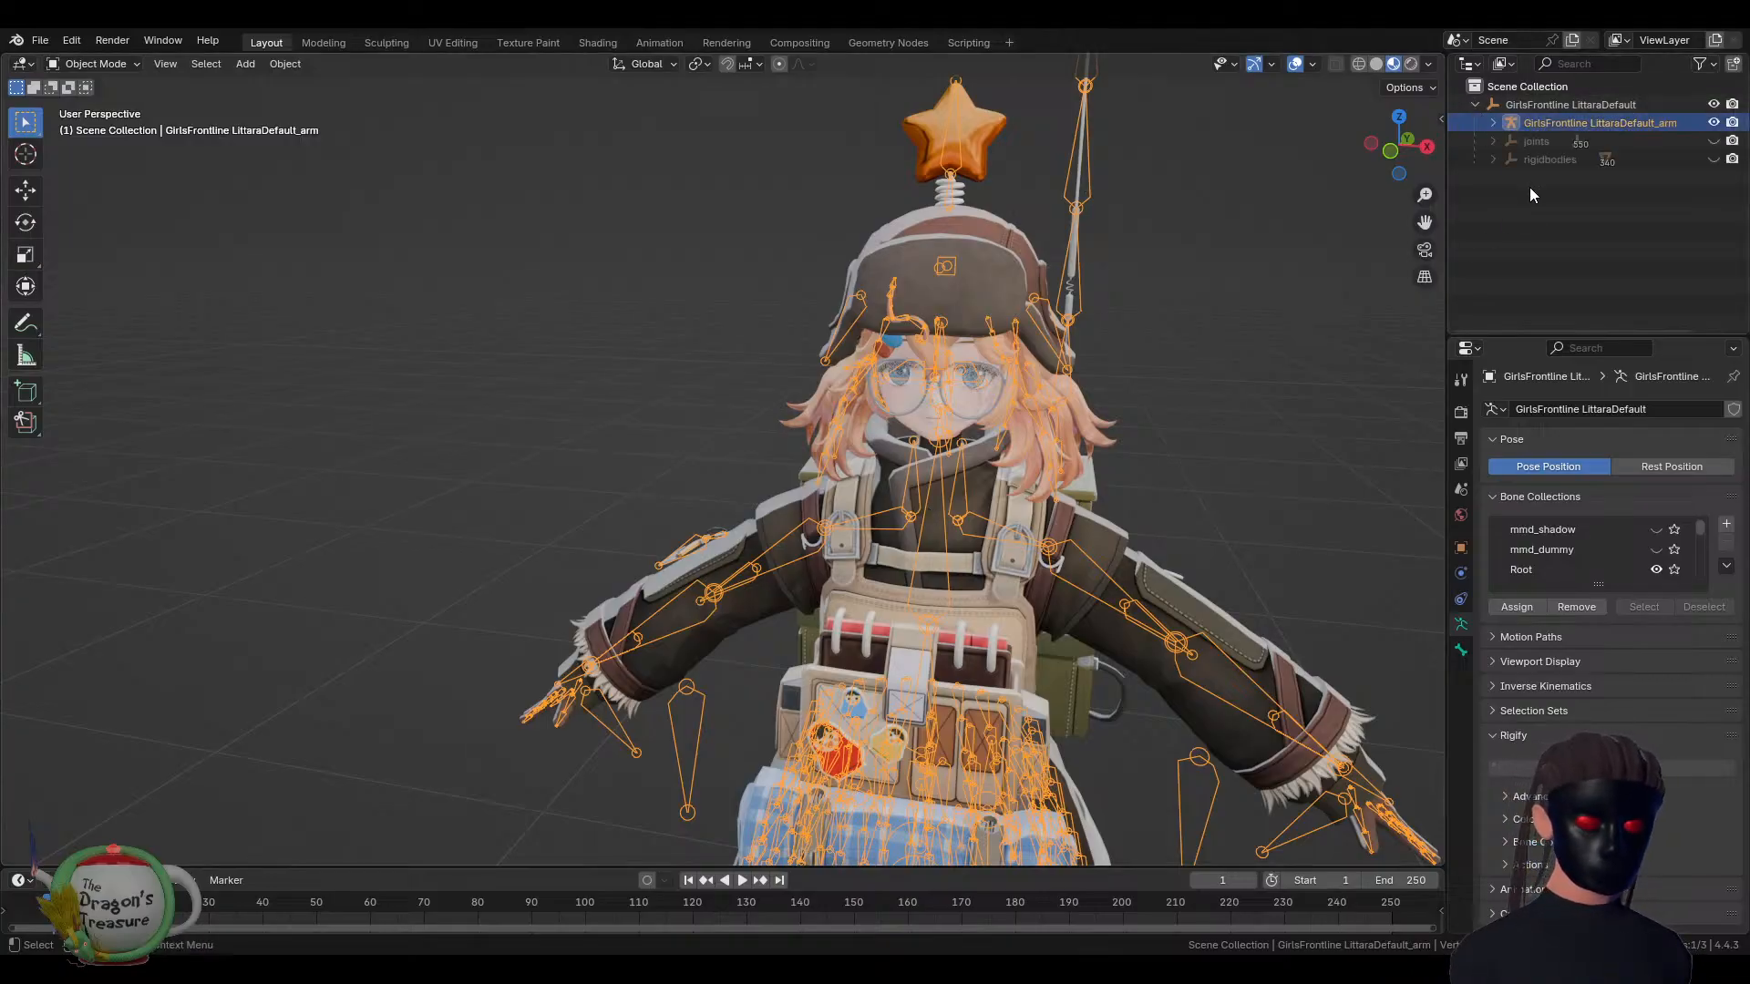
click(1494, 122)
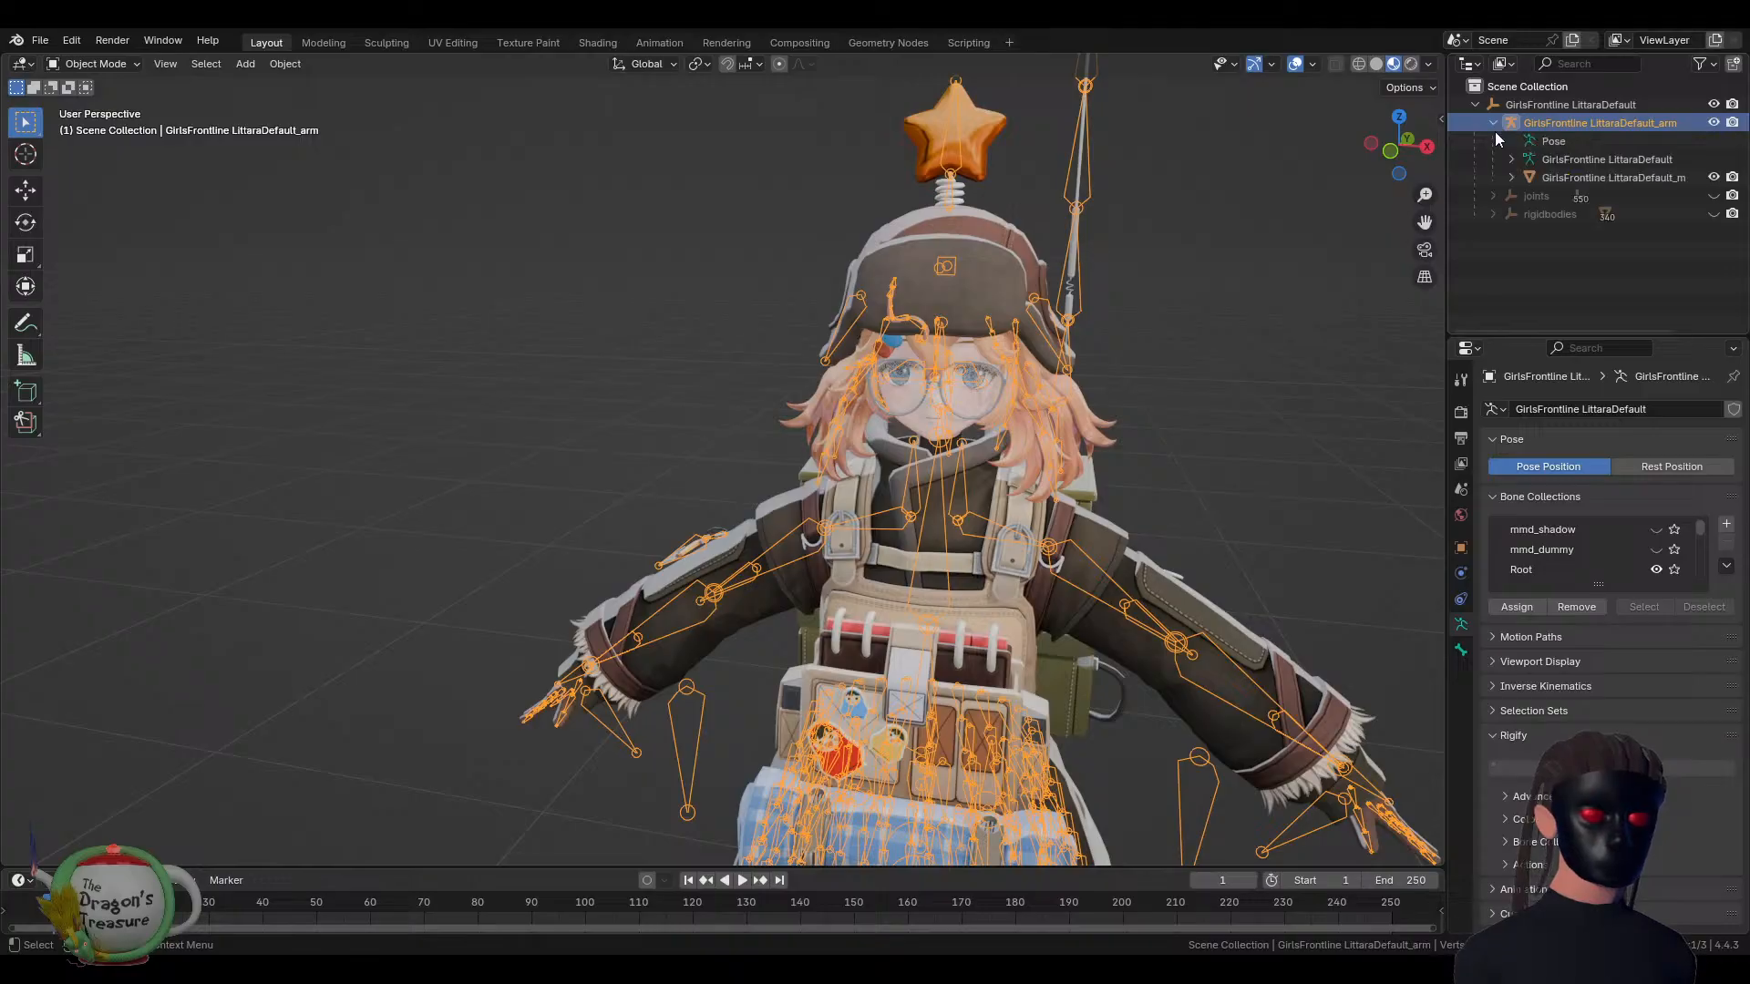
click(1510, 158)
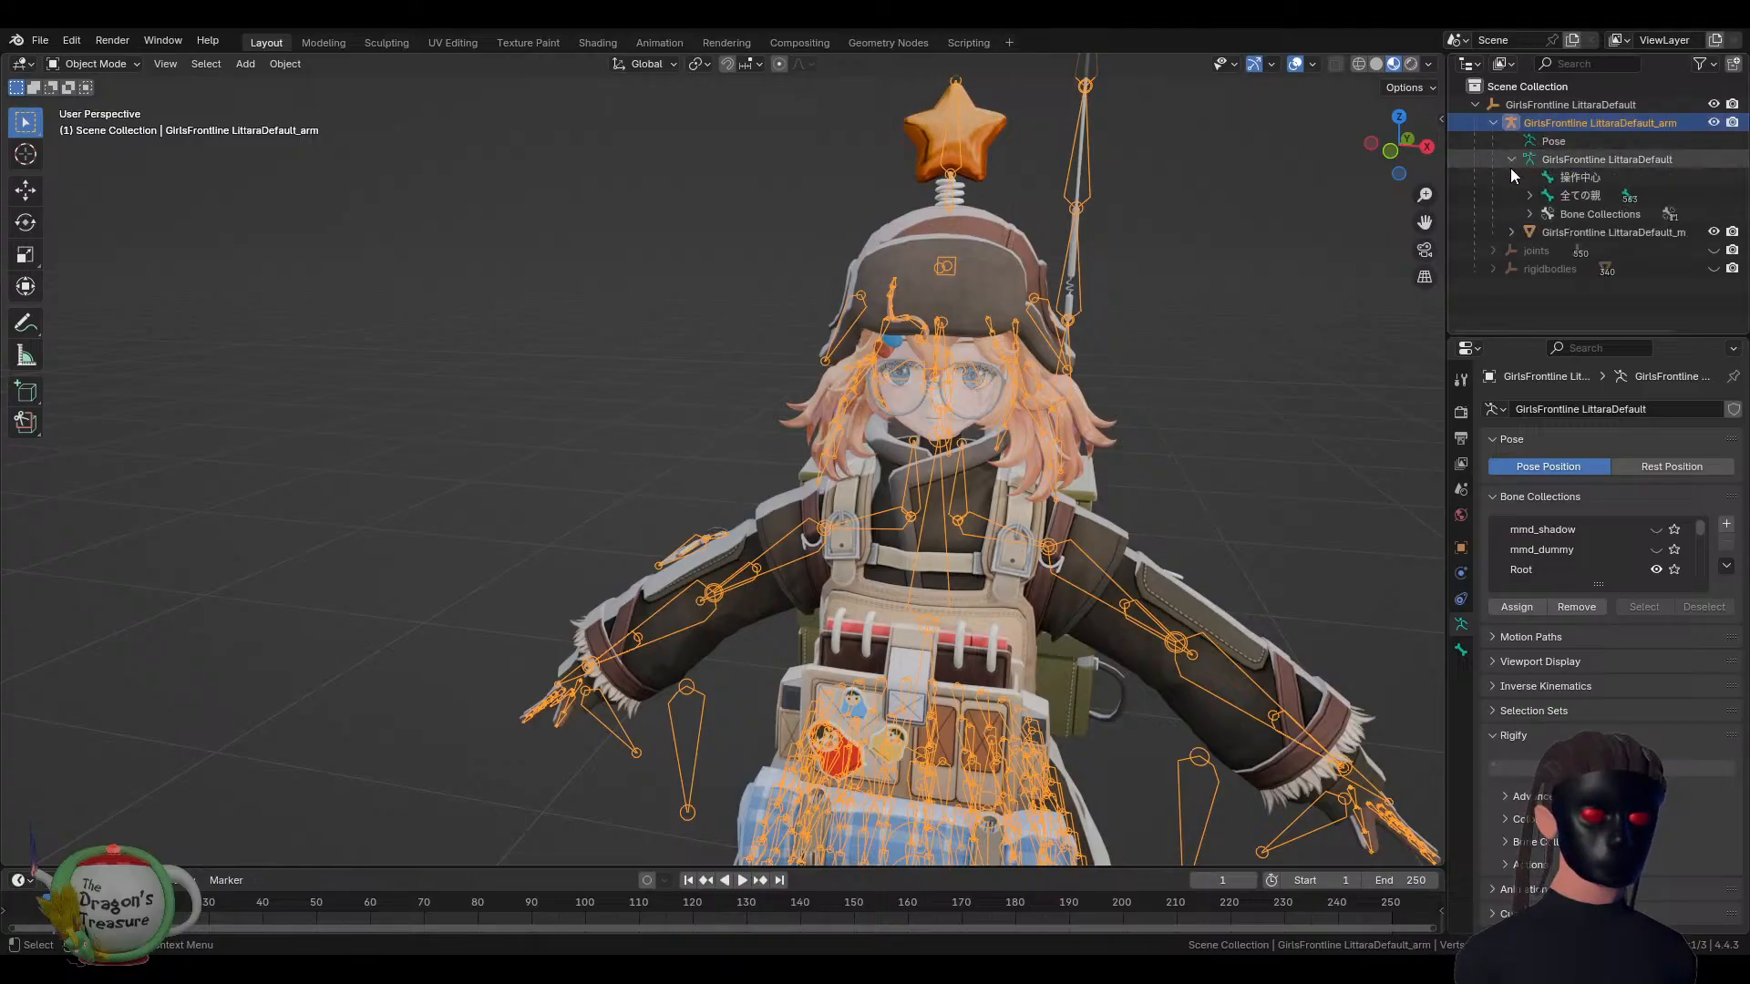
click(1512, 229)
scroll(1512, 230, down, 1)
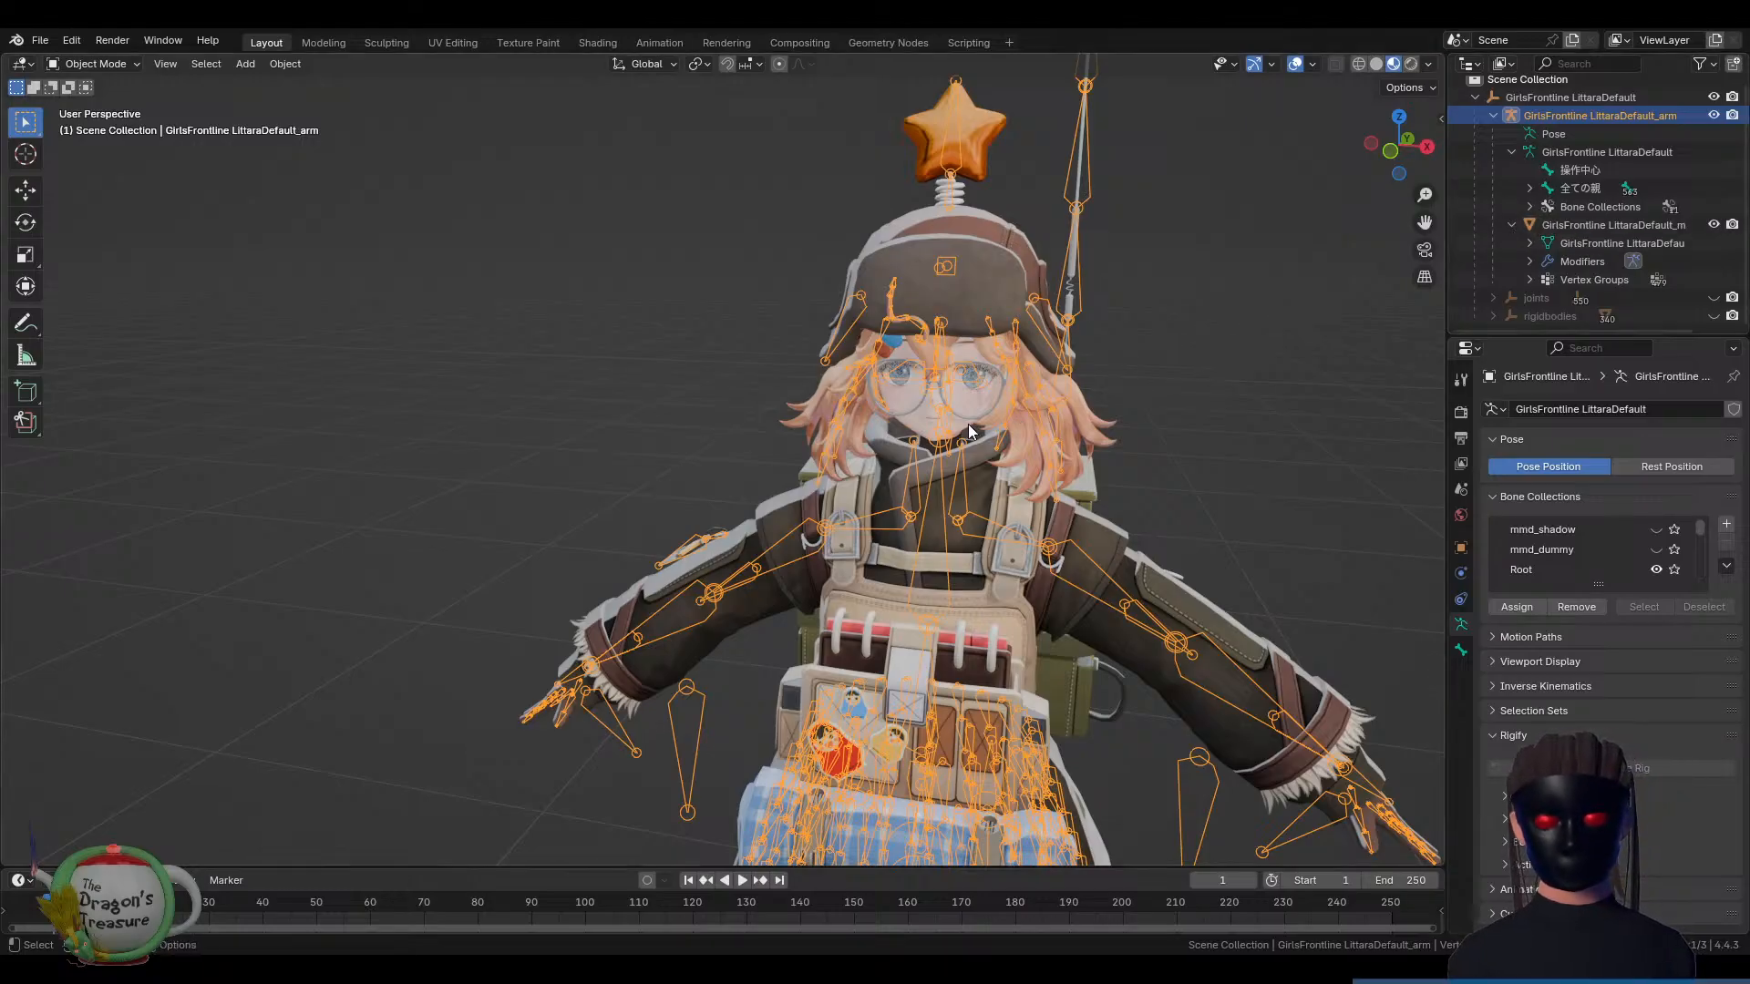
Hide the Littara armature and frame the character's face in the front orthographic view
key(h)
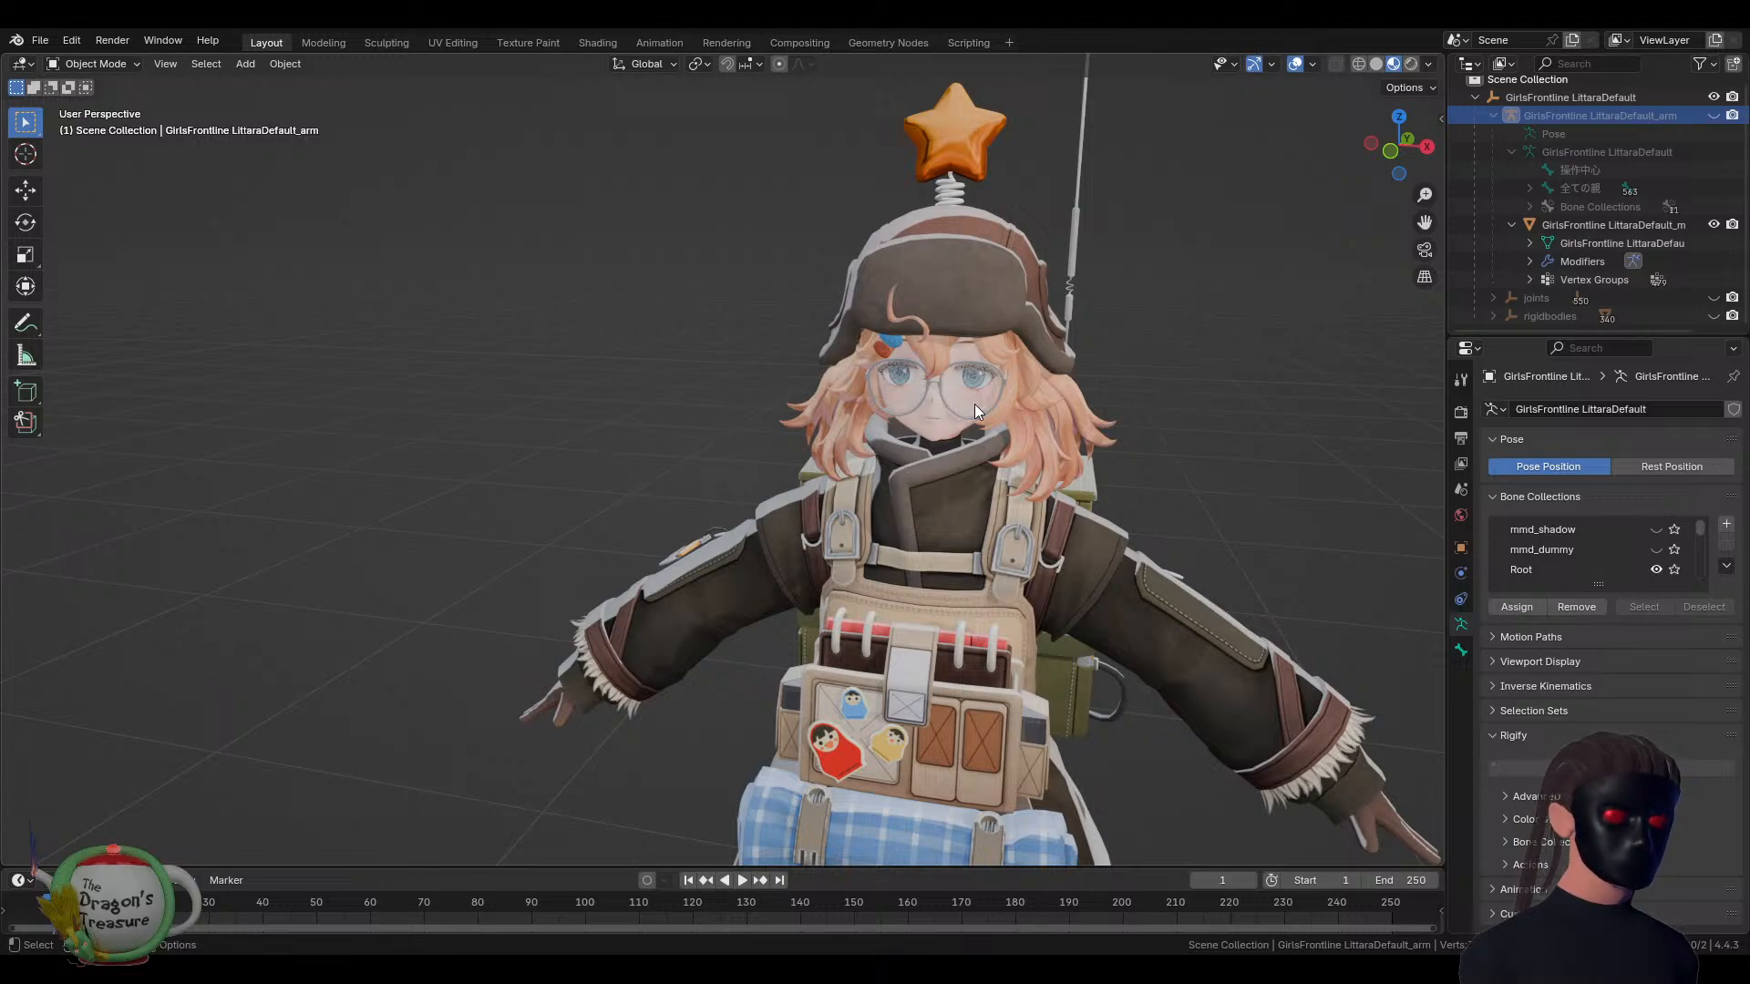
key(KP_1)
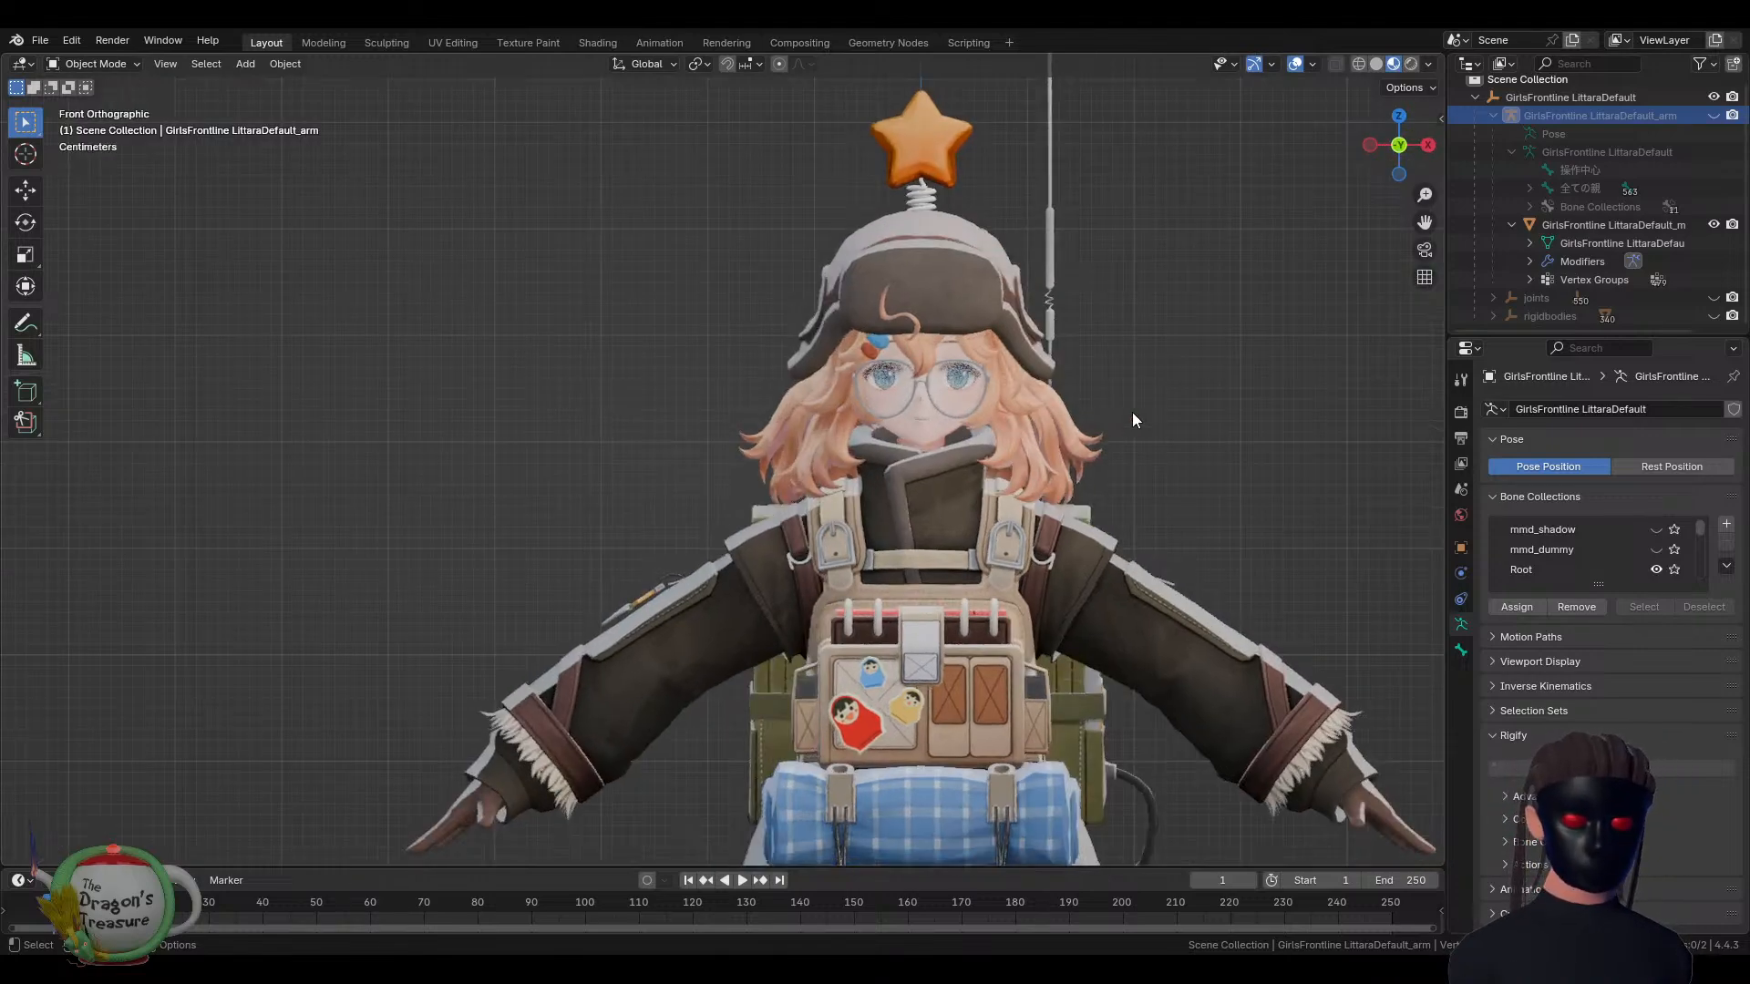
scroll(1130, 412, up, 4)
shift+middle_drag(1159, 404, 1046, 432)
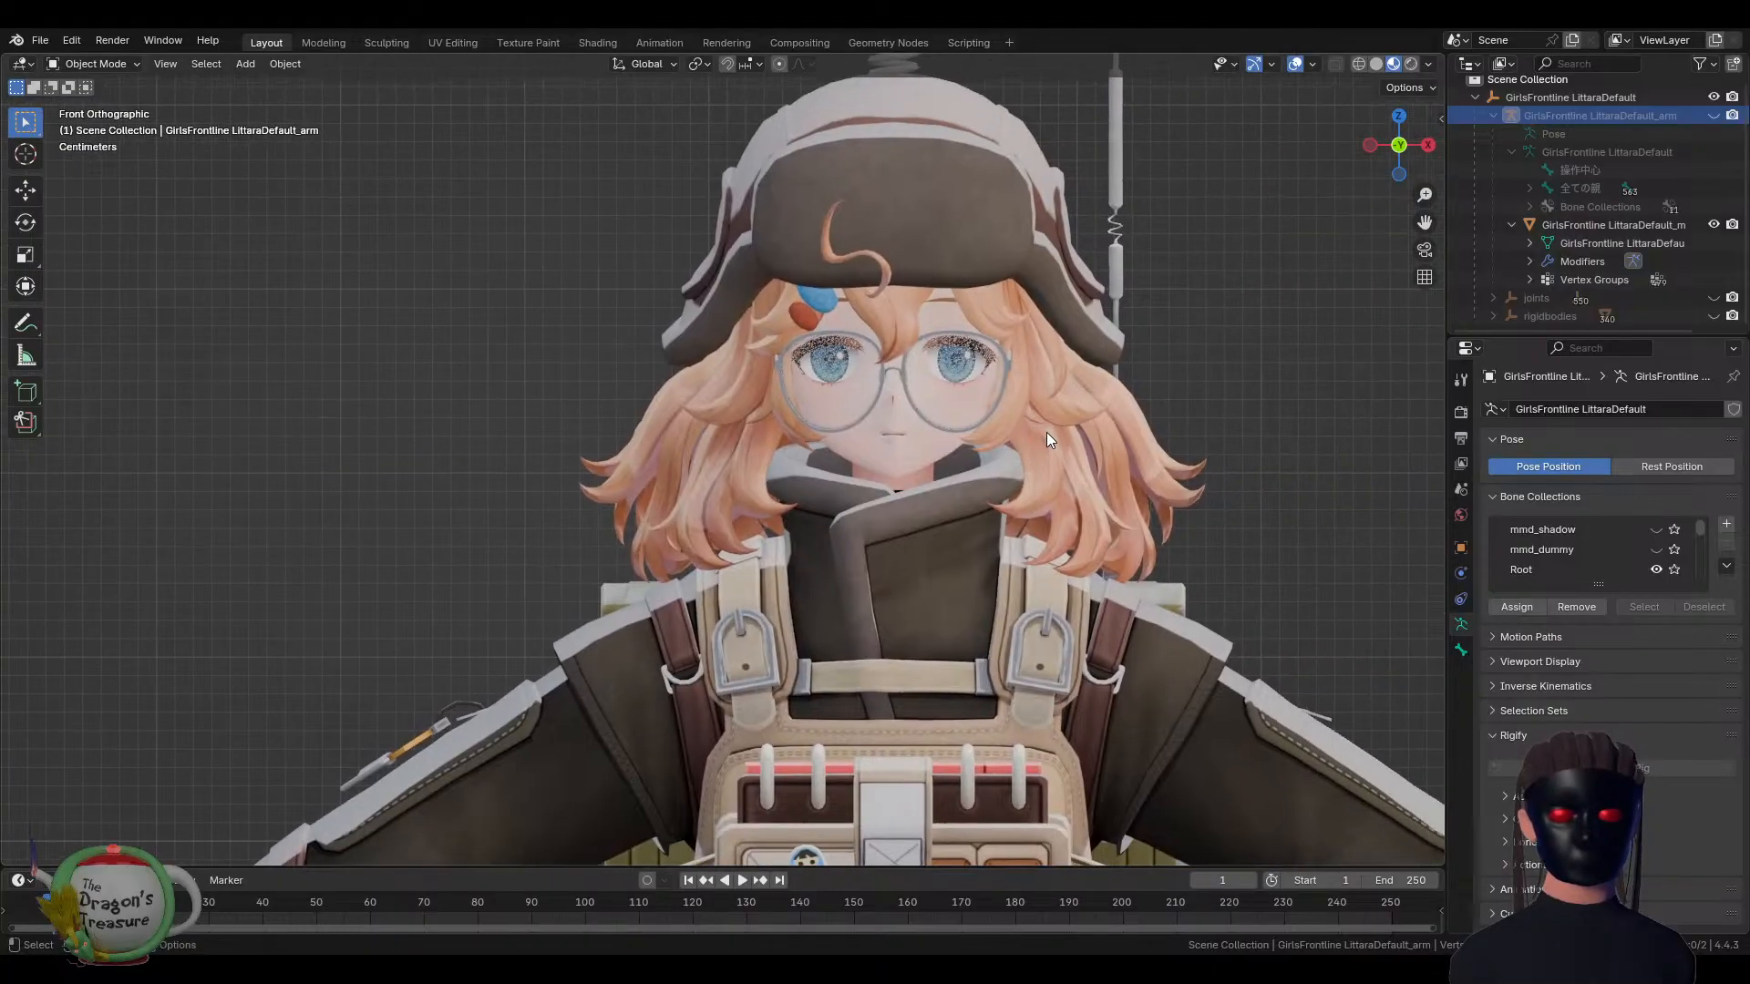
Select the Littara mesh and look through its shape keys, making the ぺろっ key active
click(1462, 651)
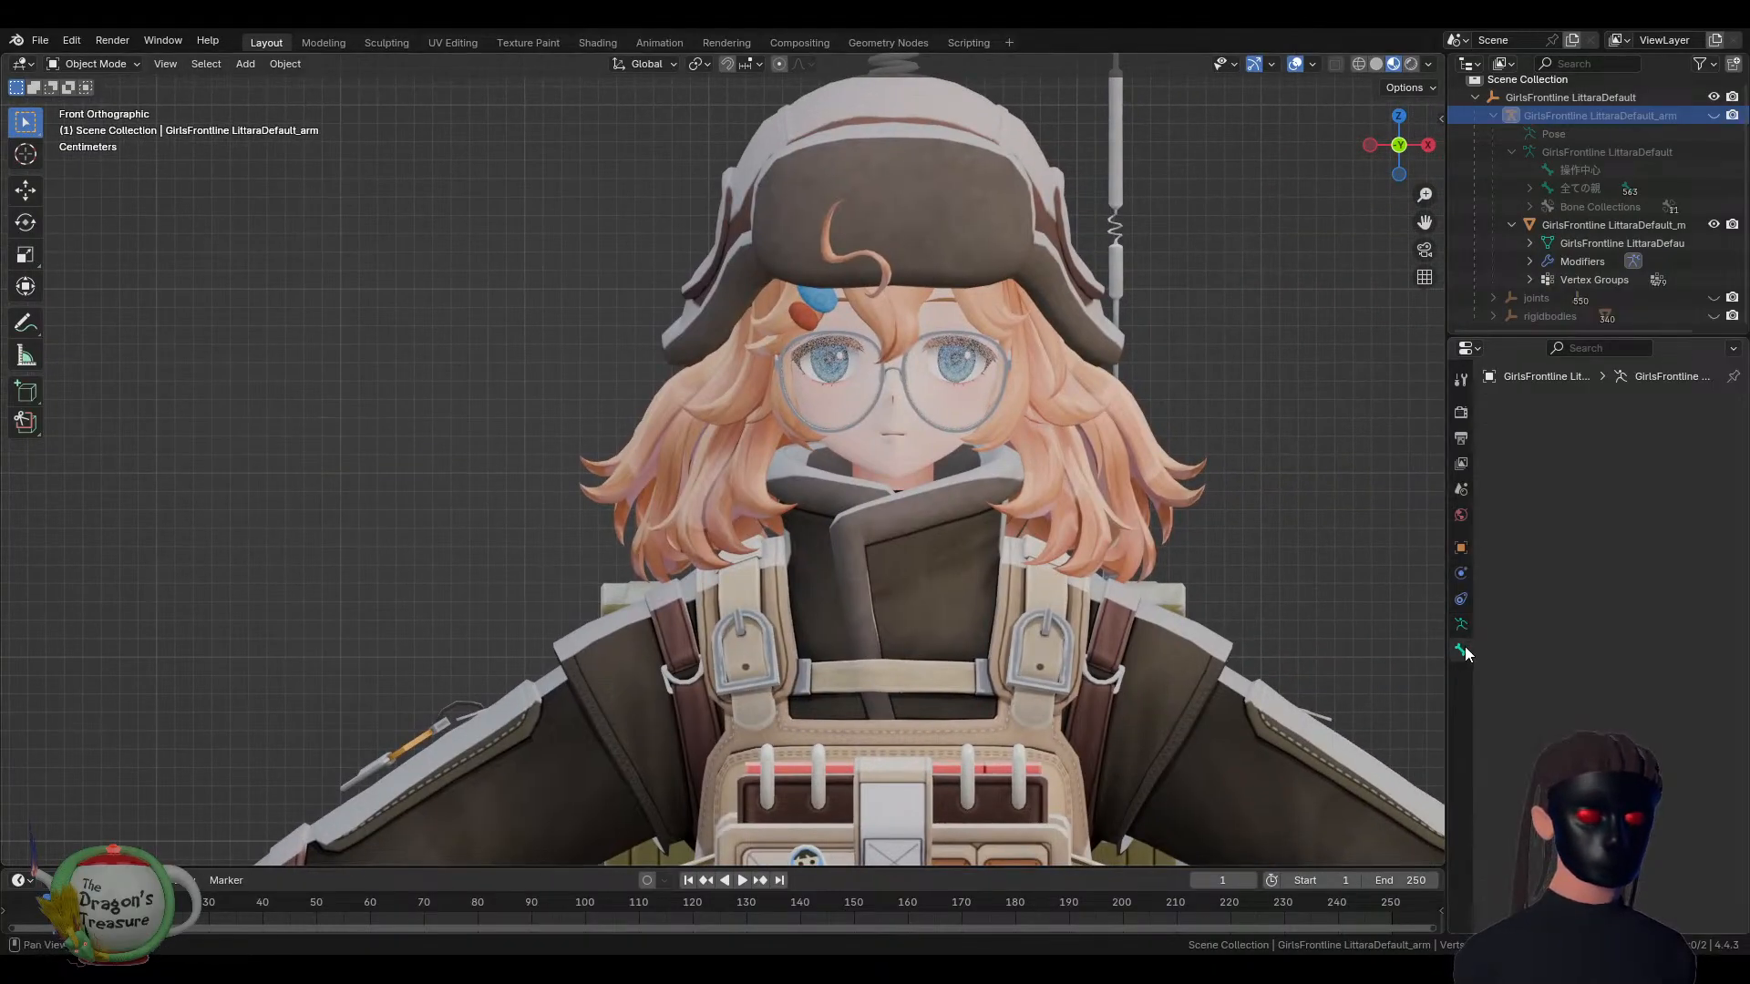
click(1463, 629)
click(1188, 669)
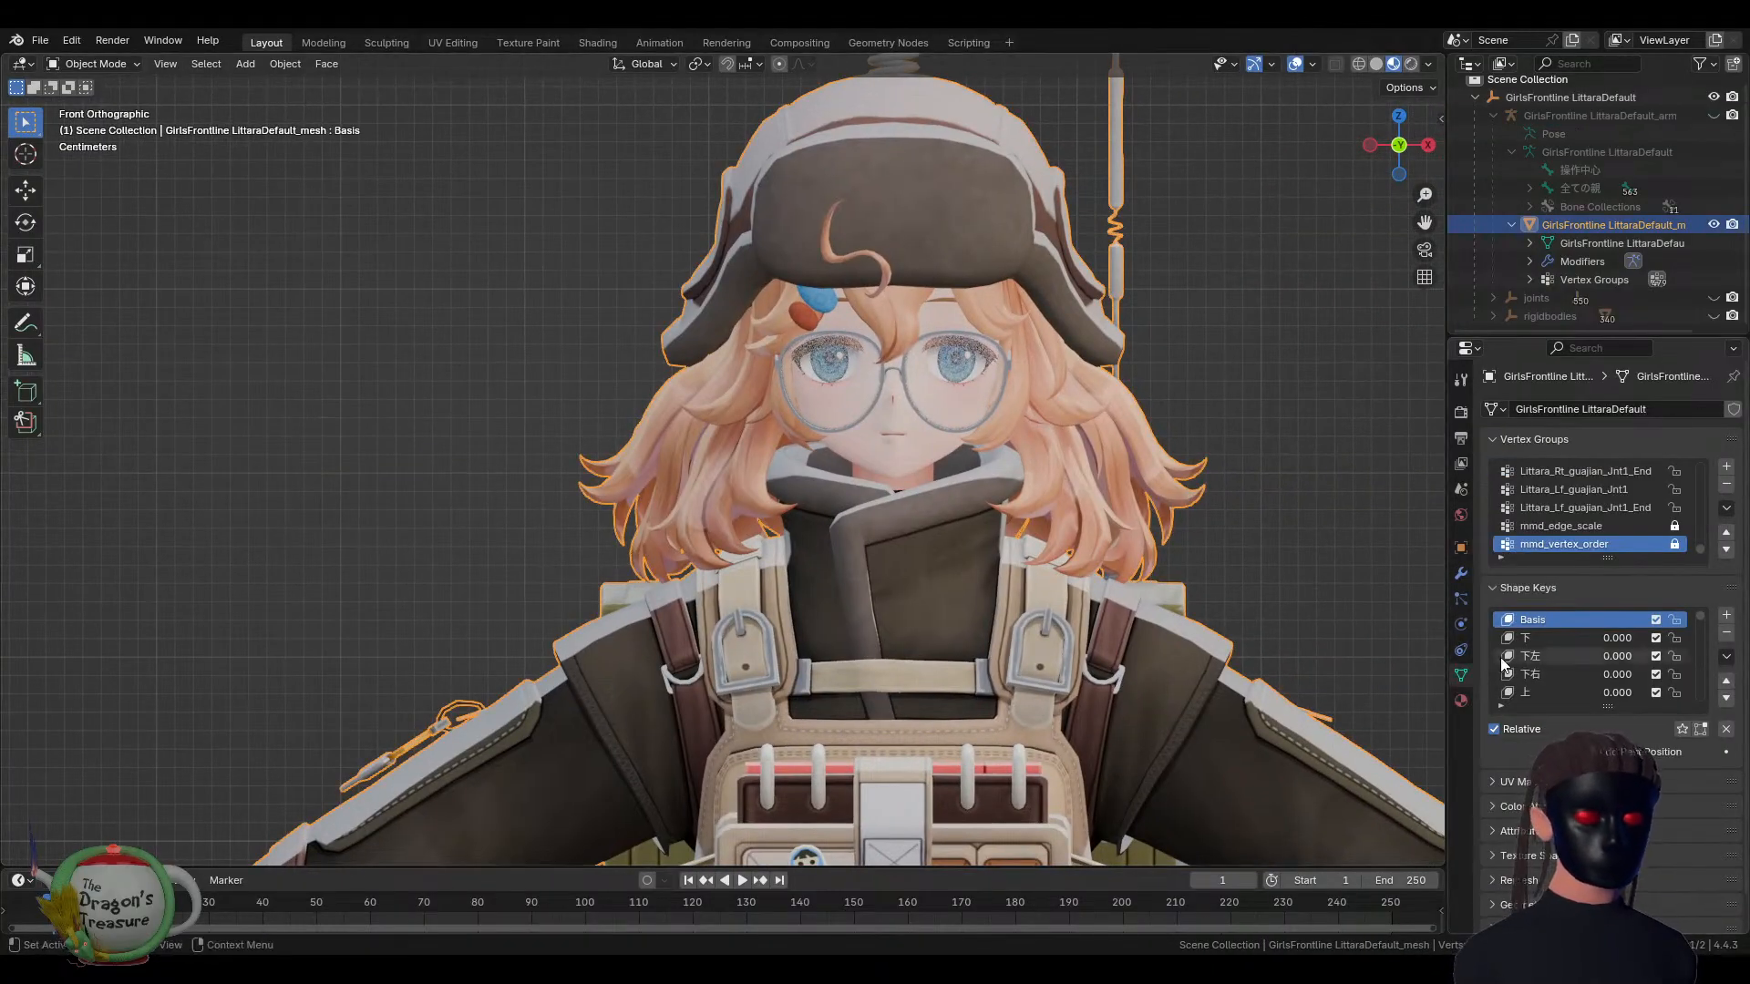
scroll(1572, 658, down, 5)
scroll(1564, 653, down, 5)
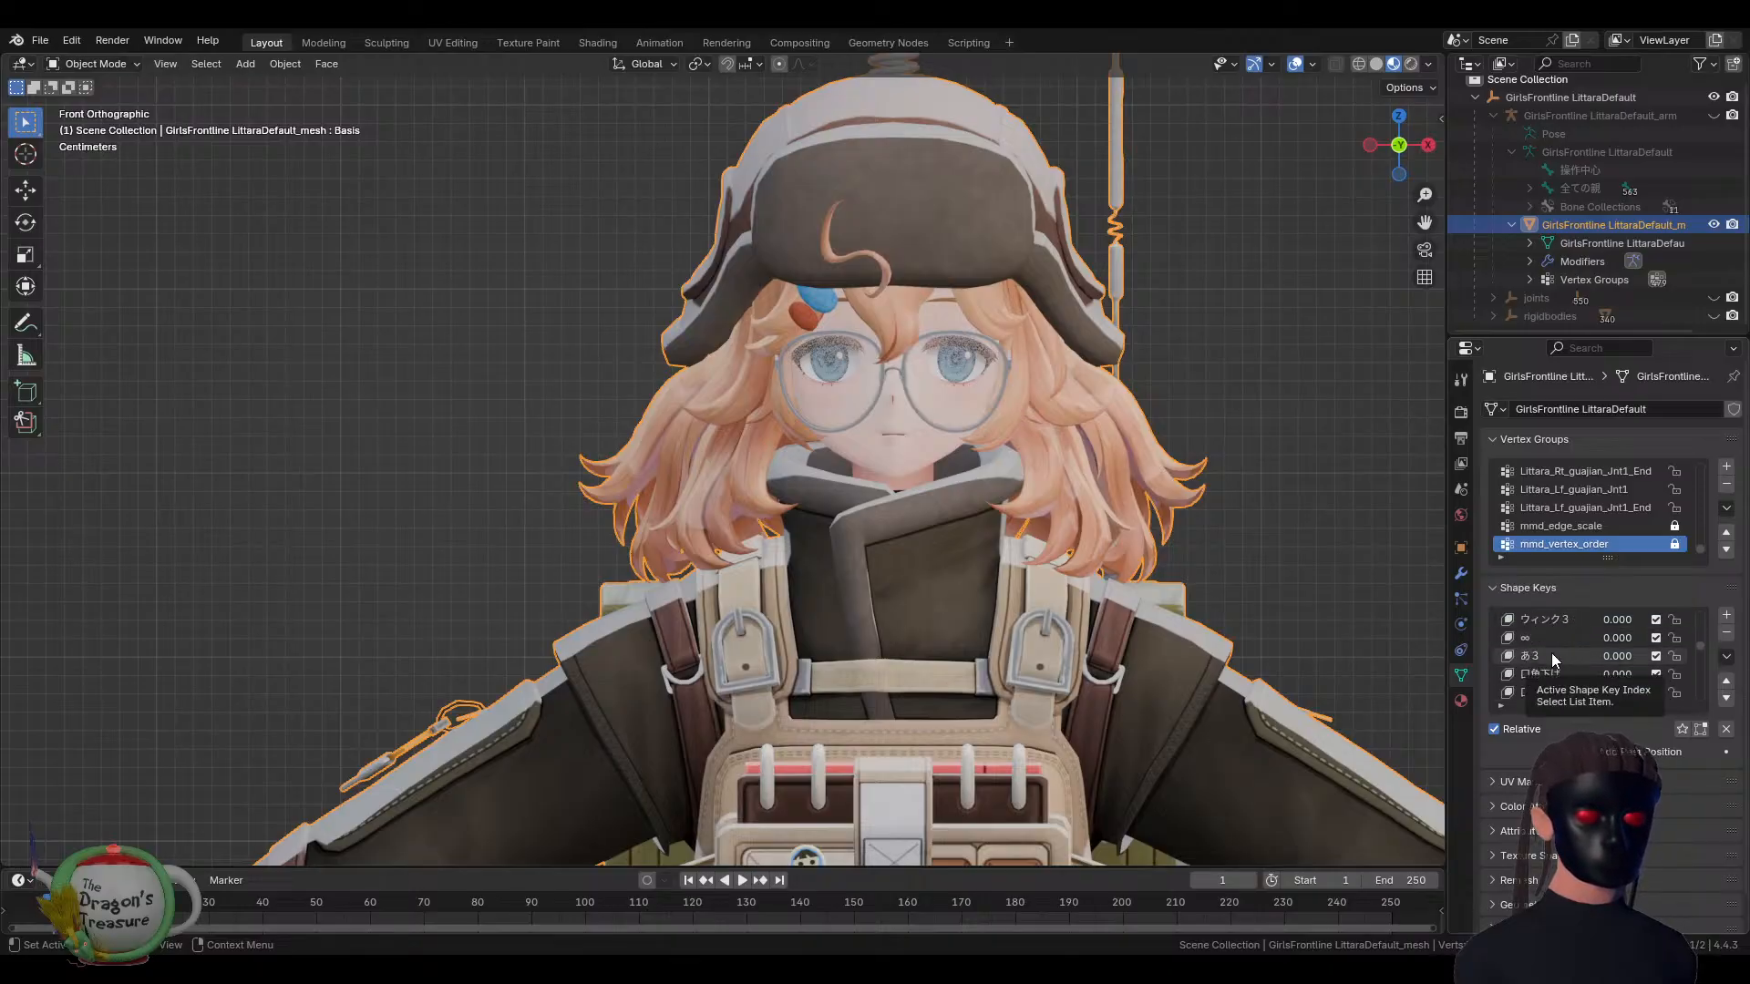
click(1551, 654)
mouse_move(1590, 752)
mouse_down()
mouse_move(1713, 751)
mouse_move(1576, 752)
mouse_up()
ctrl+scroll(1550, 667, down, 4)
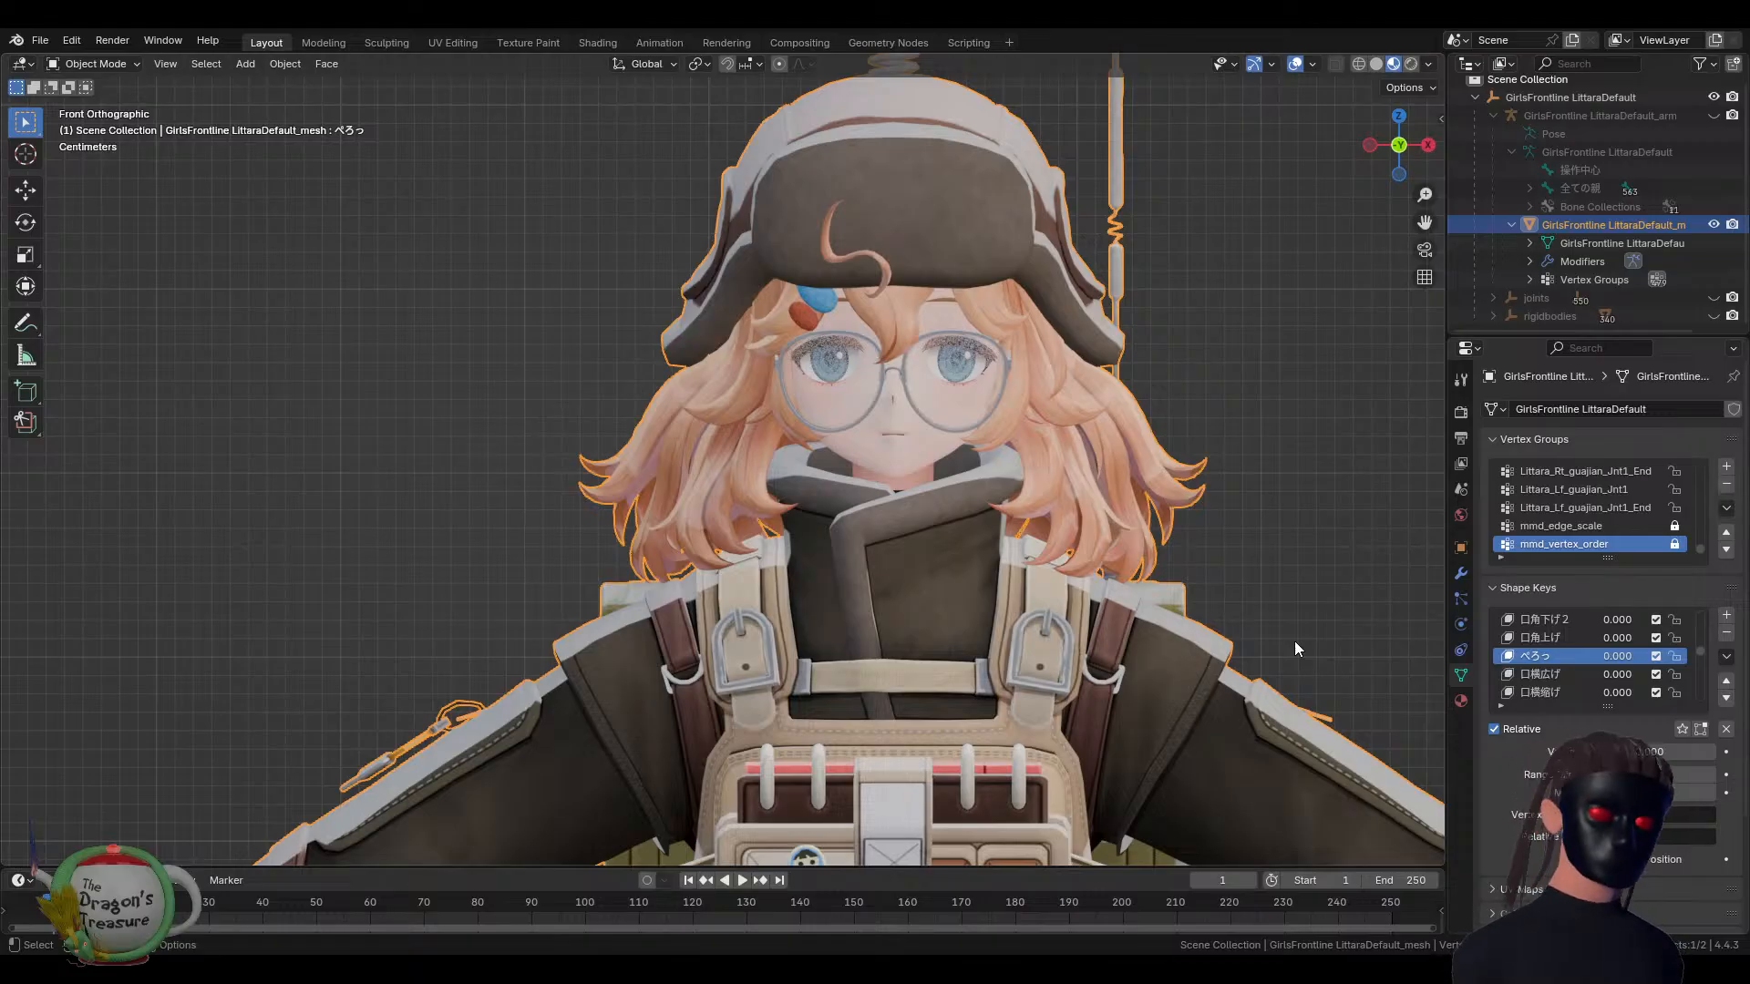
Inspect the Littara character's whole outfit from the front, from the hat down to the boots
scroll(931, 516, down, 6)
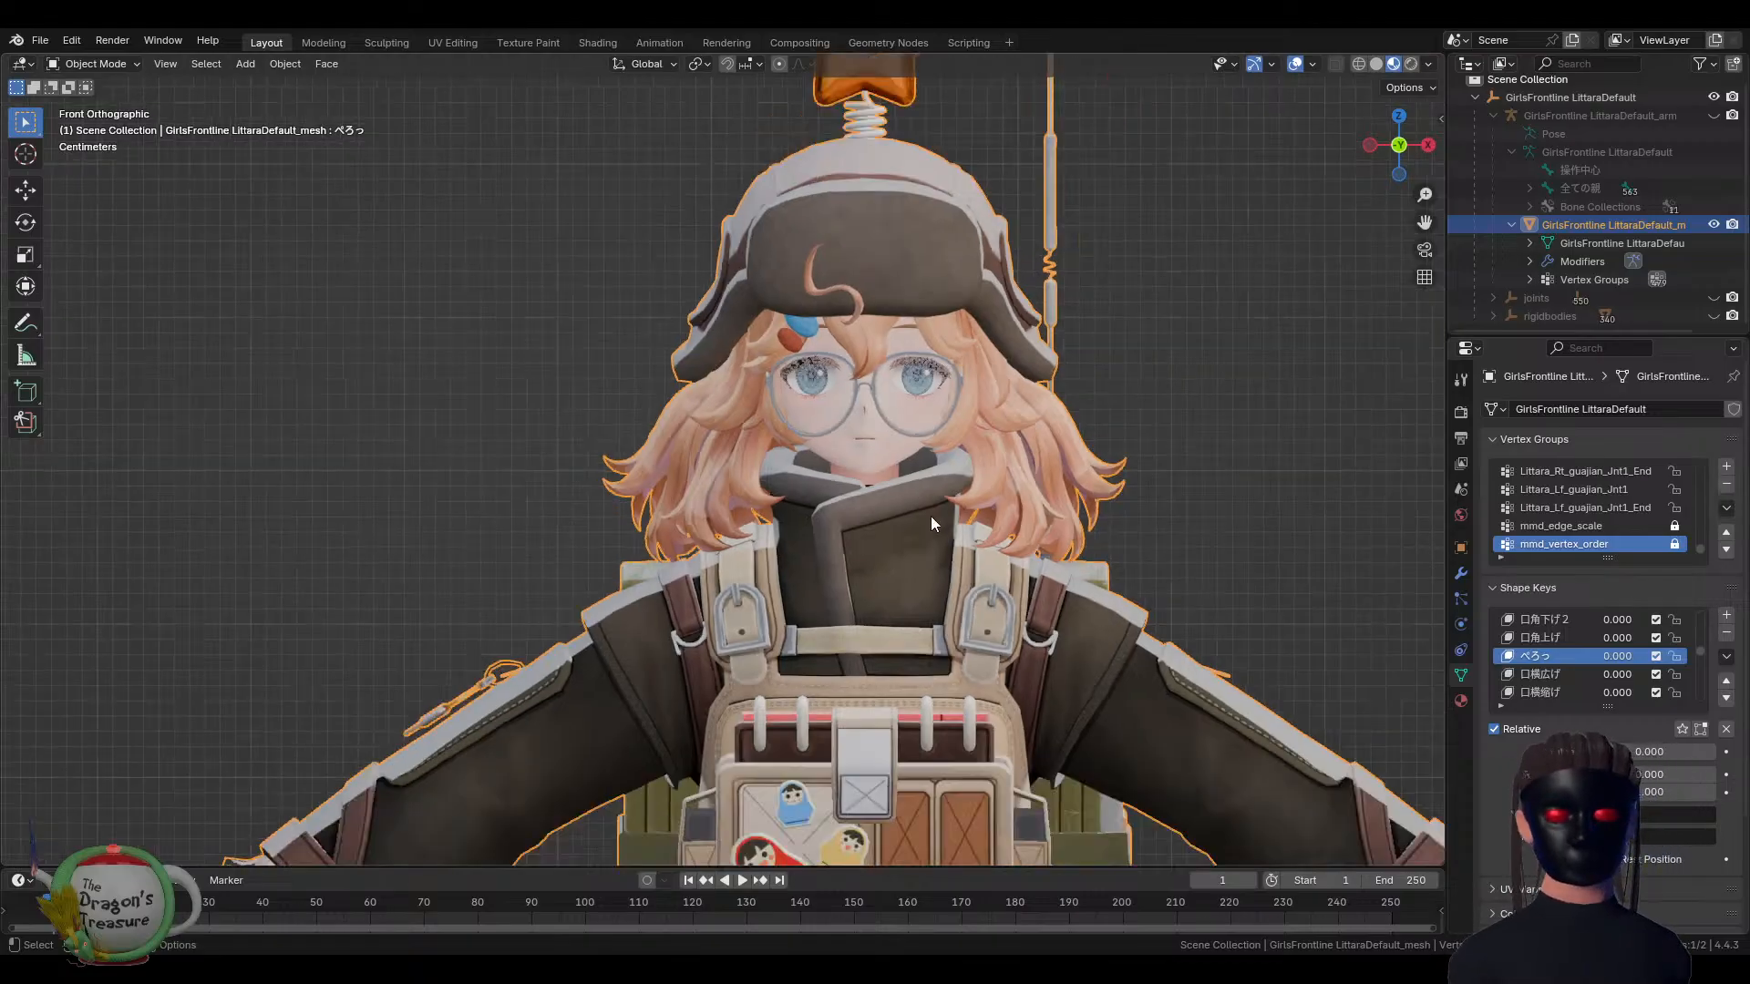
middle_drag(953, 588, 1101, 406)
middle_drag(1199, 507, 1162, 501)
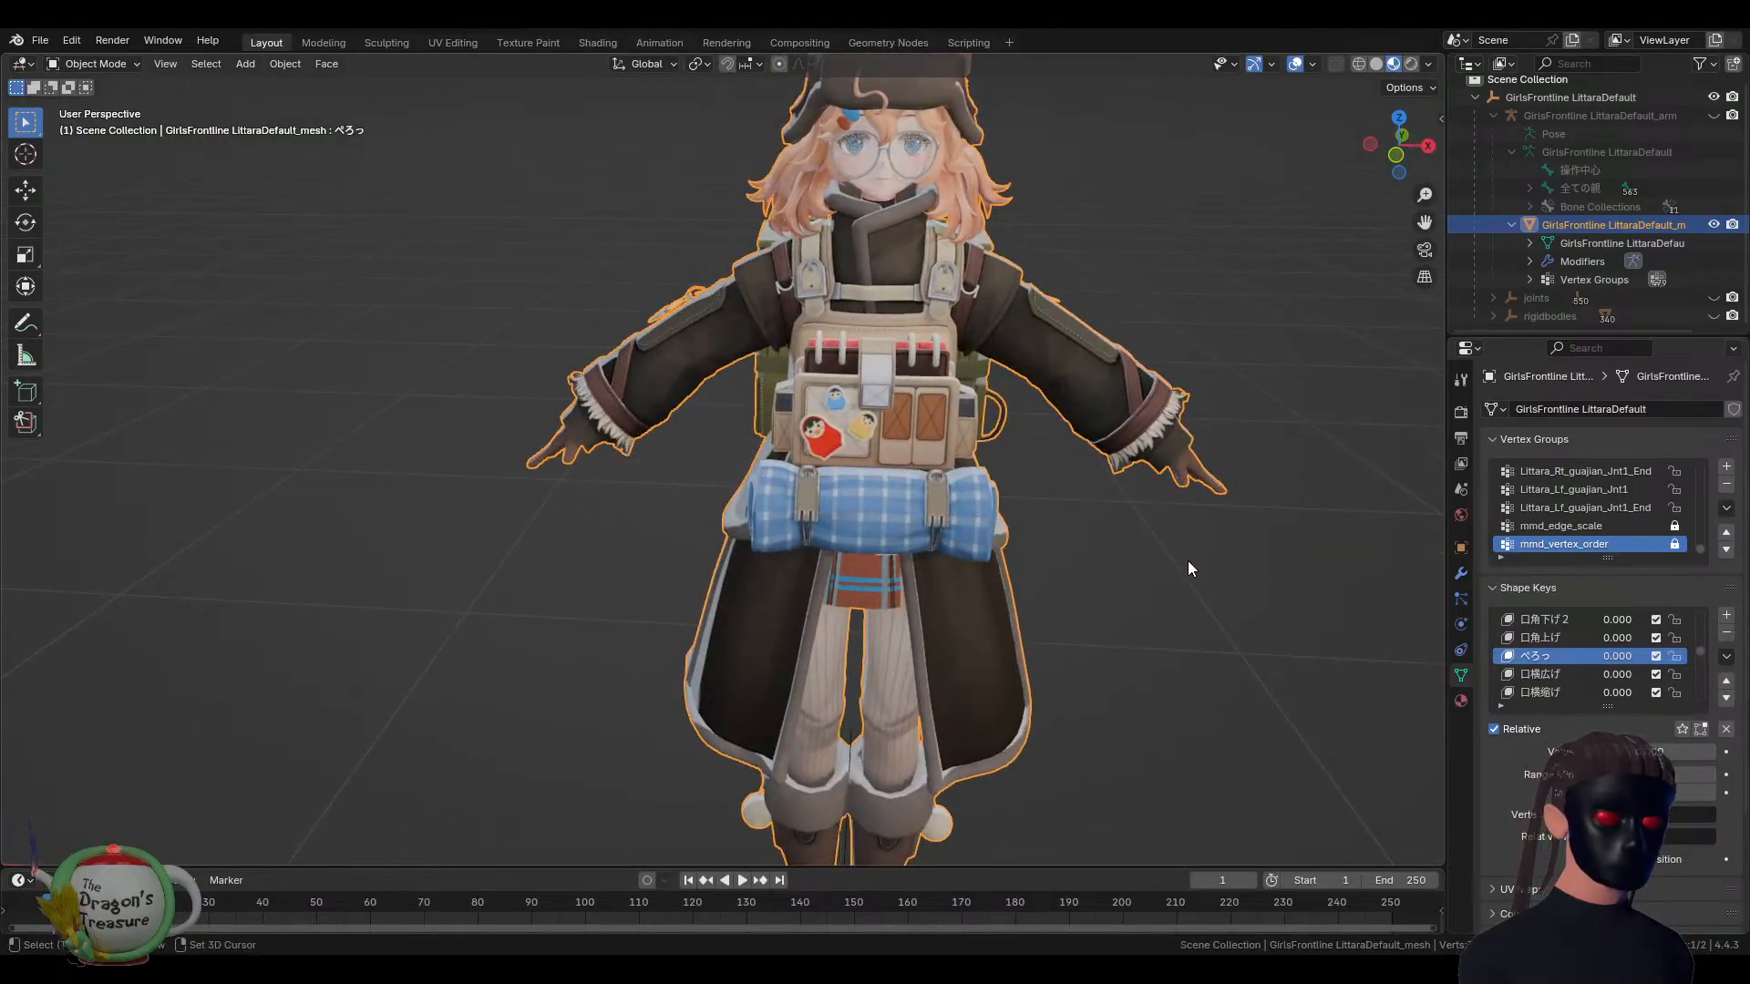
middle_drag(1211, 618, 1179, 418)
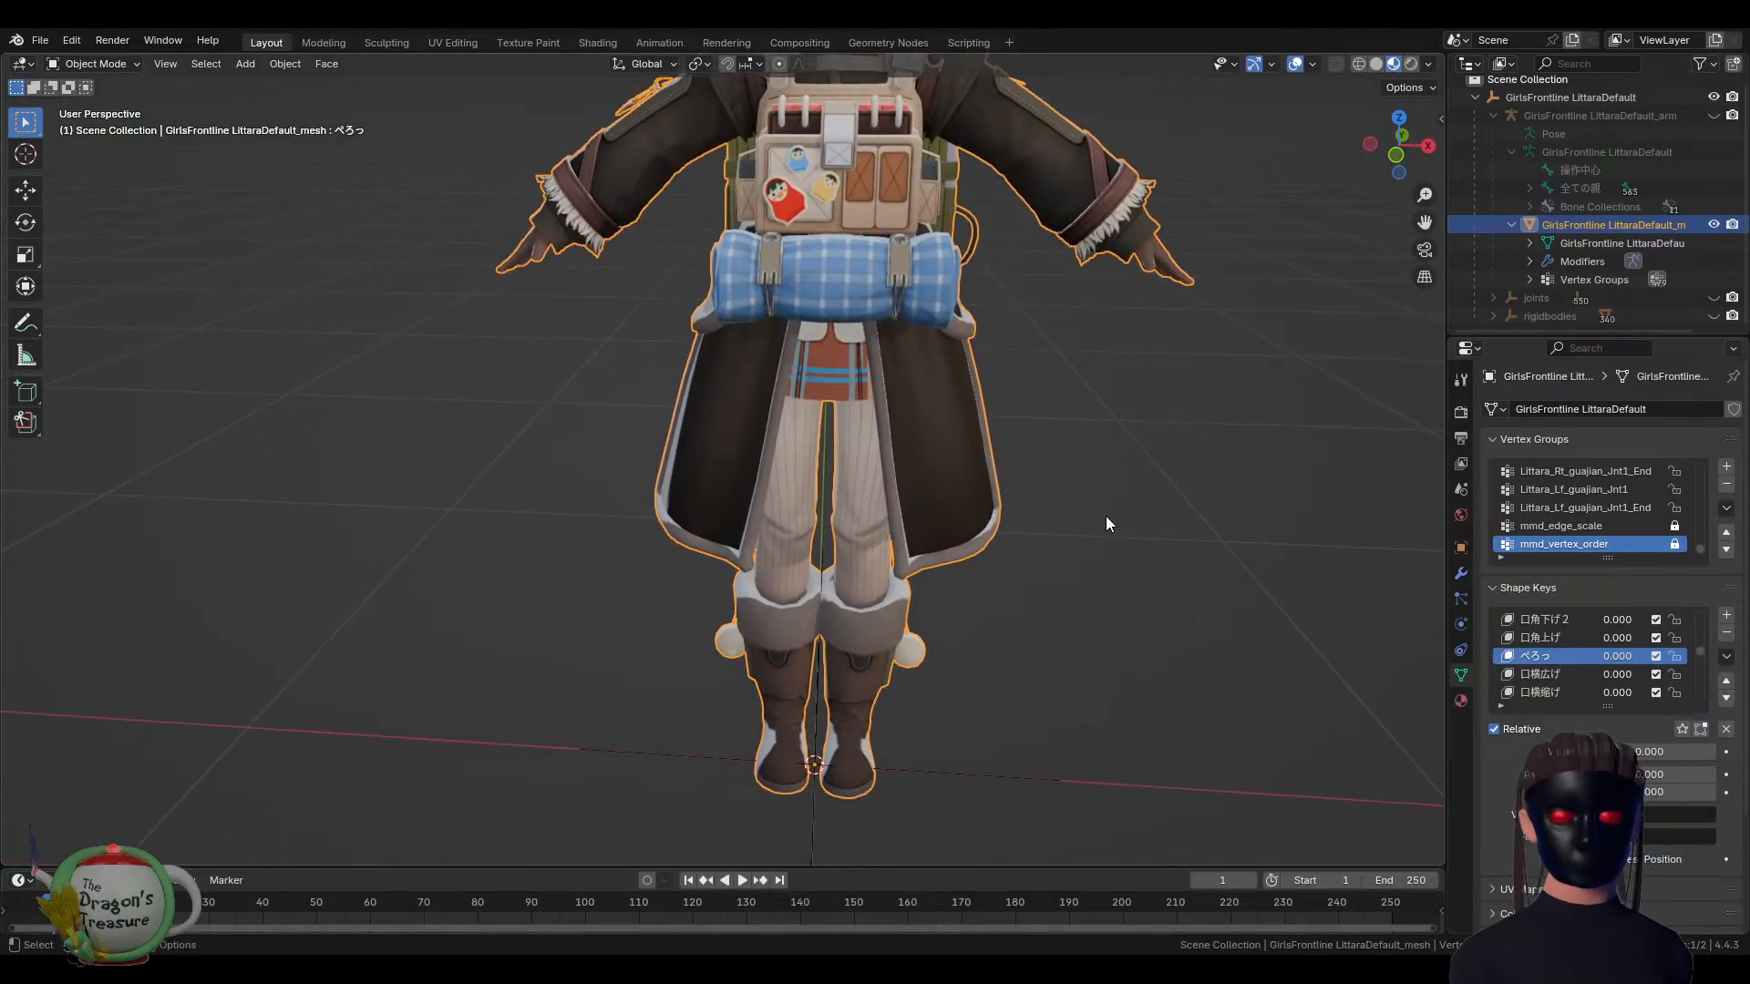
middle_drag(1105, 520, 1053, 544)
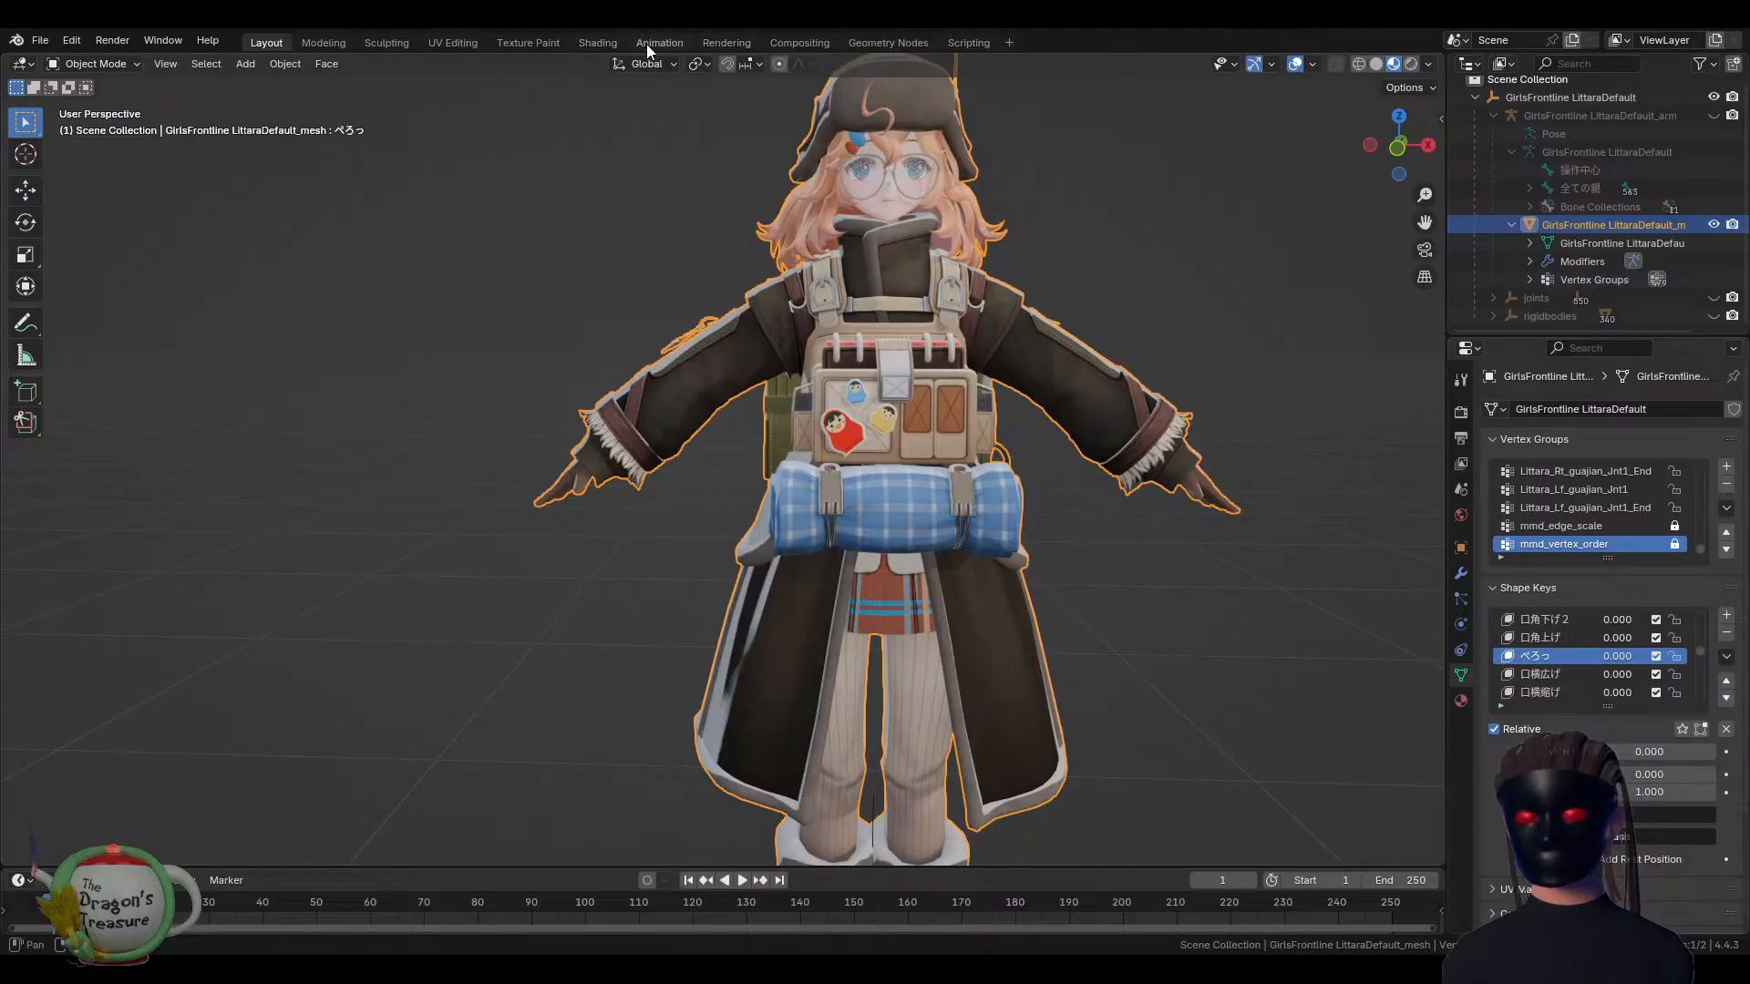
Switch to the Shading workspace and display the base texture of the Face.002 material in full
click(607, 46)
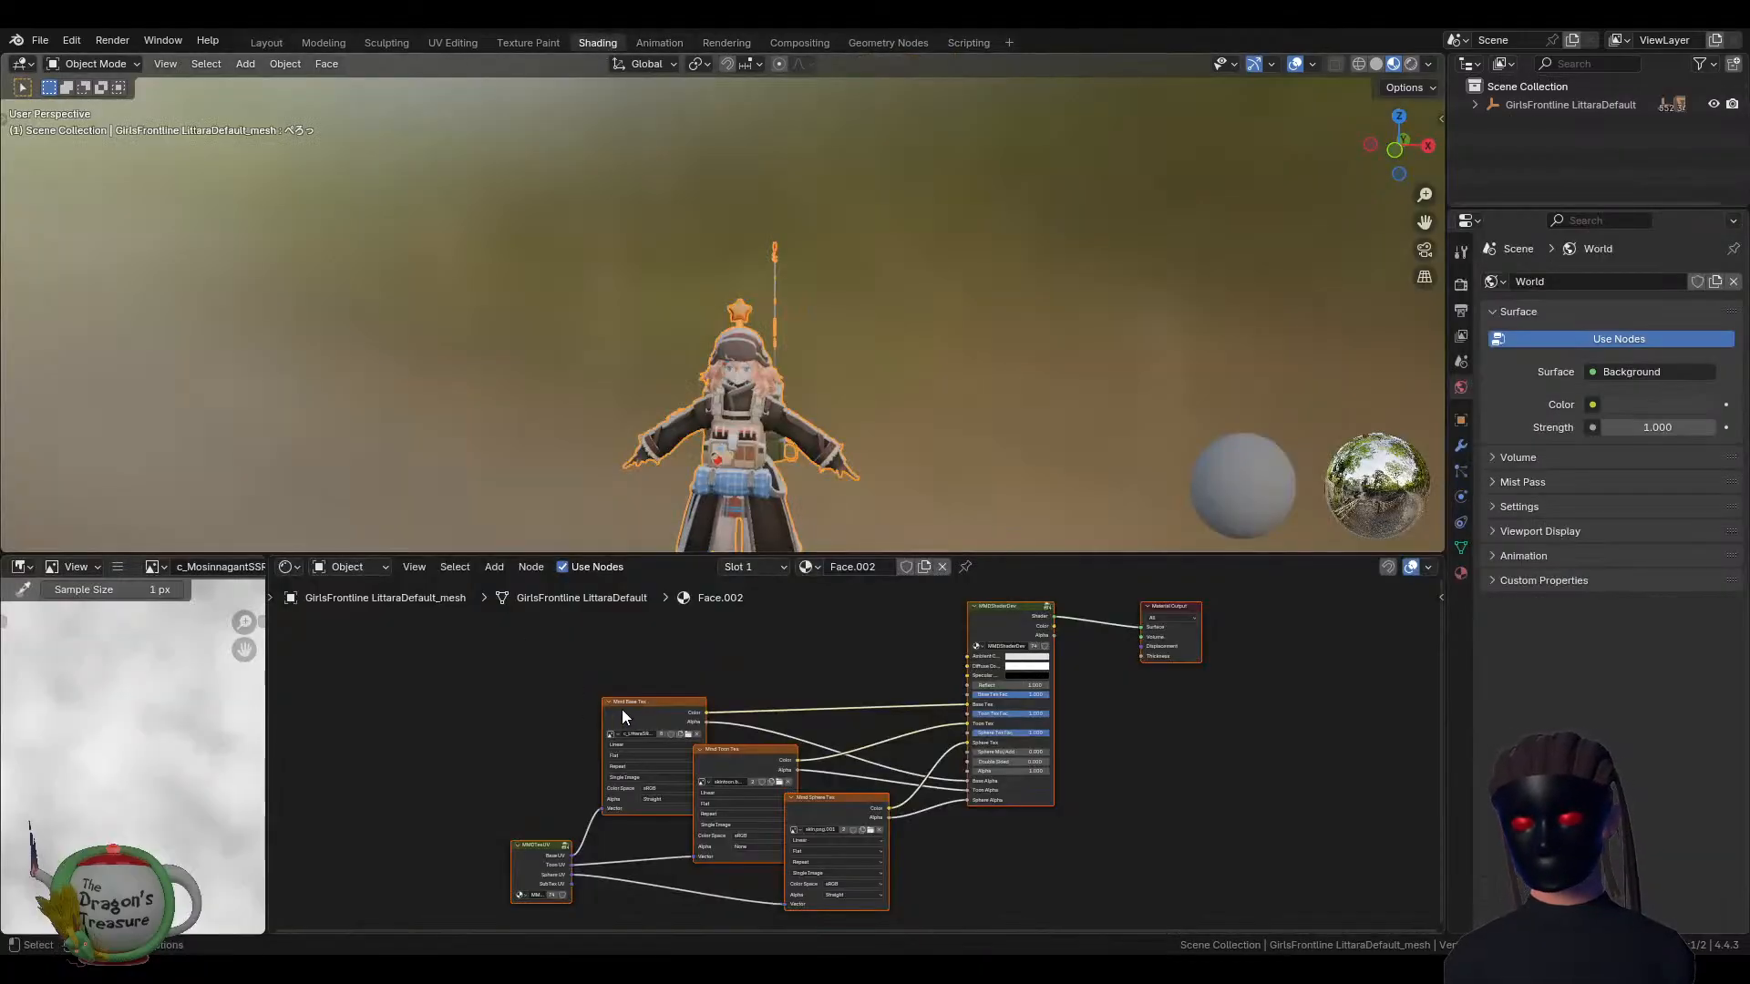
click(658, 710)
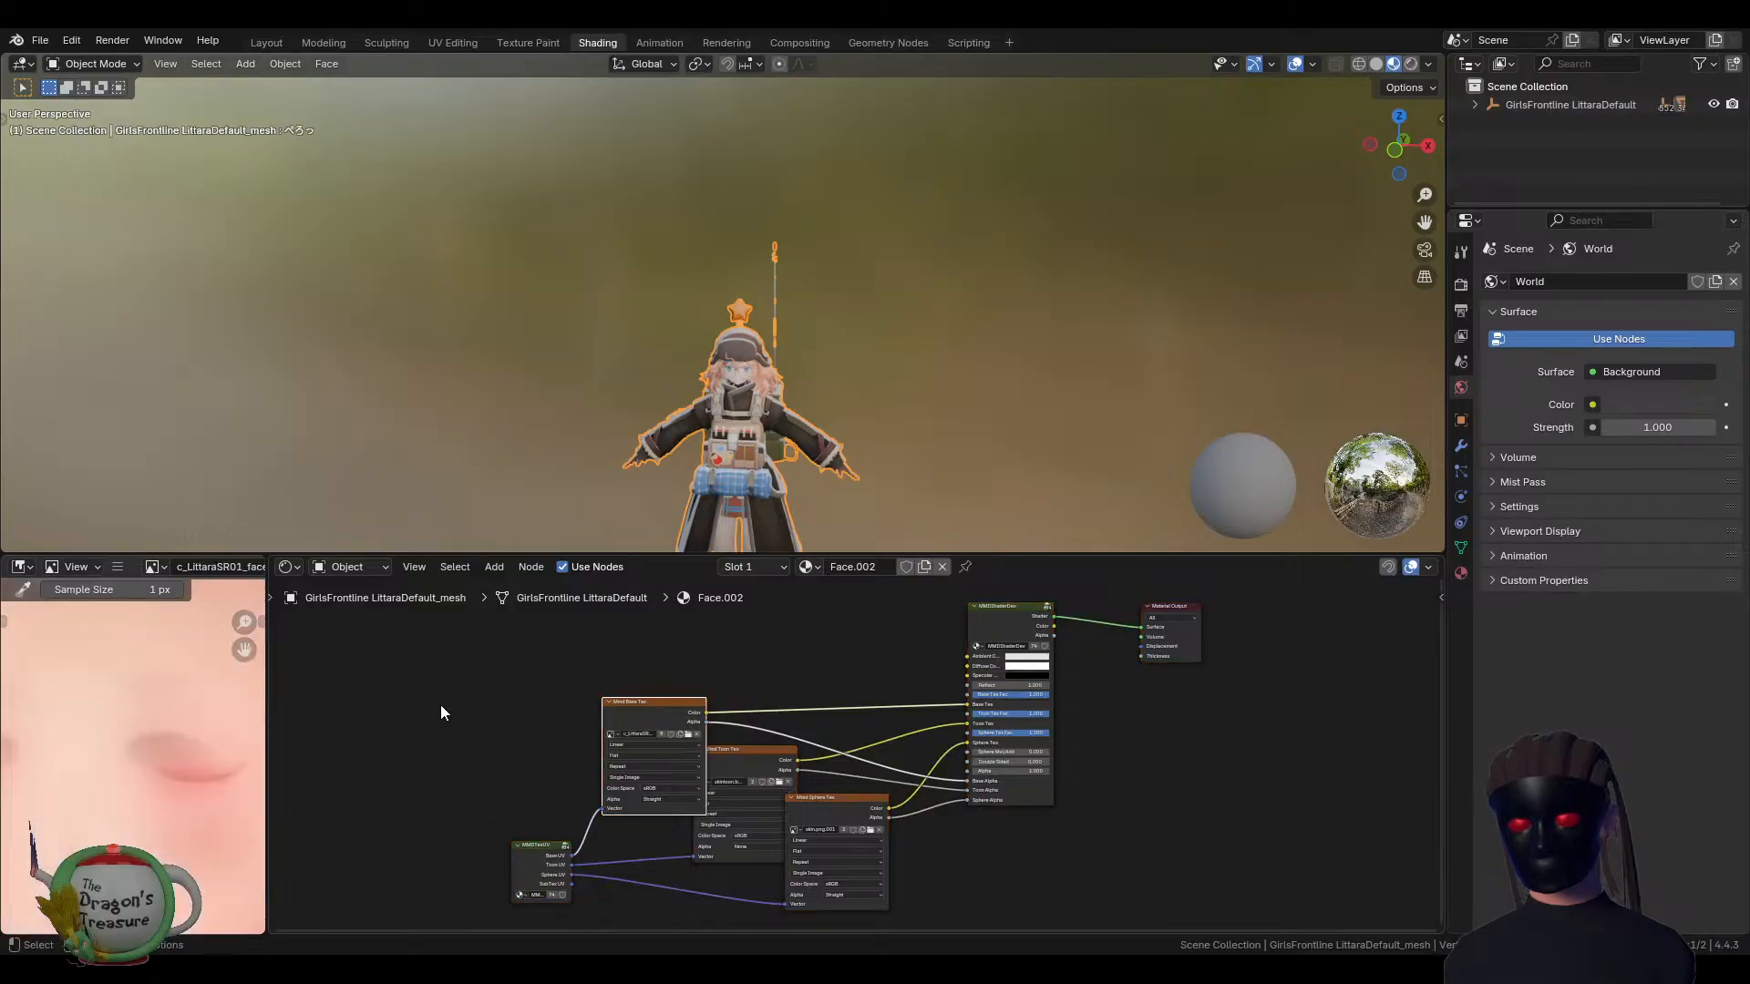
scroll(226, 714, down, 2)
scroll(233, 734, down, 1)
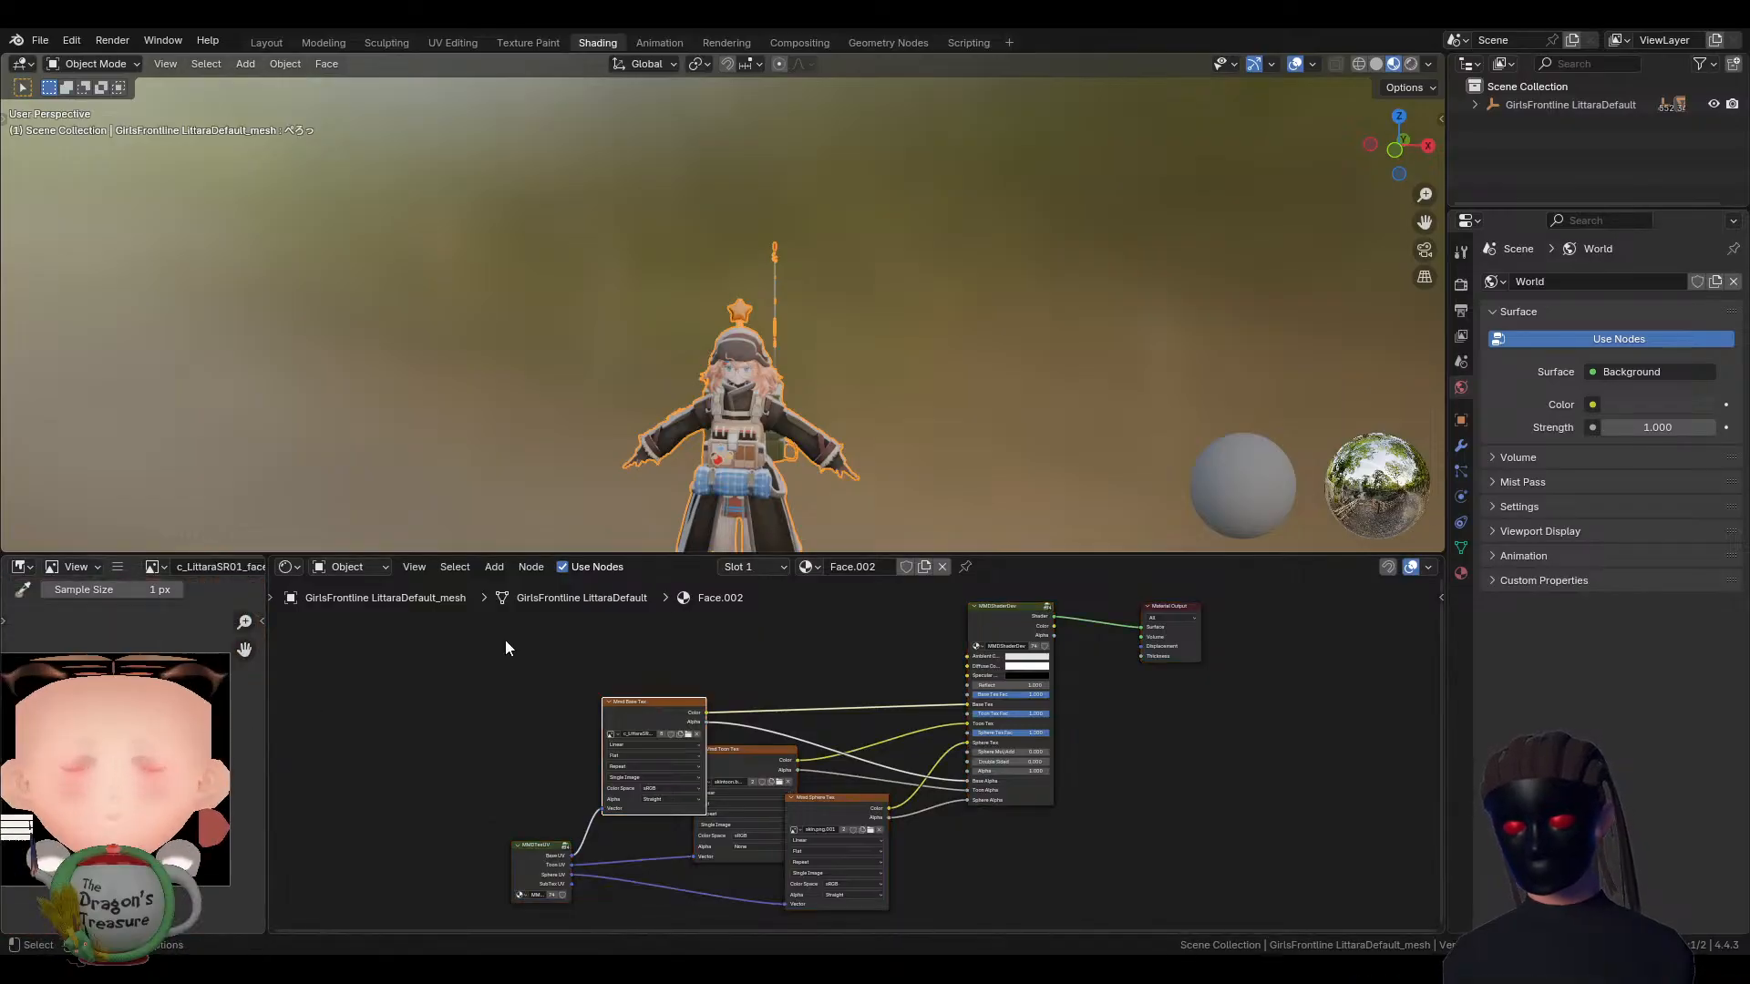
Switch to the Skin.001 material and examine its base texture in a maximized image view, restoring the layout when done
click(774, 567)
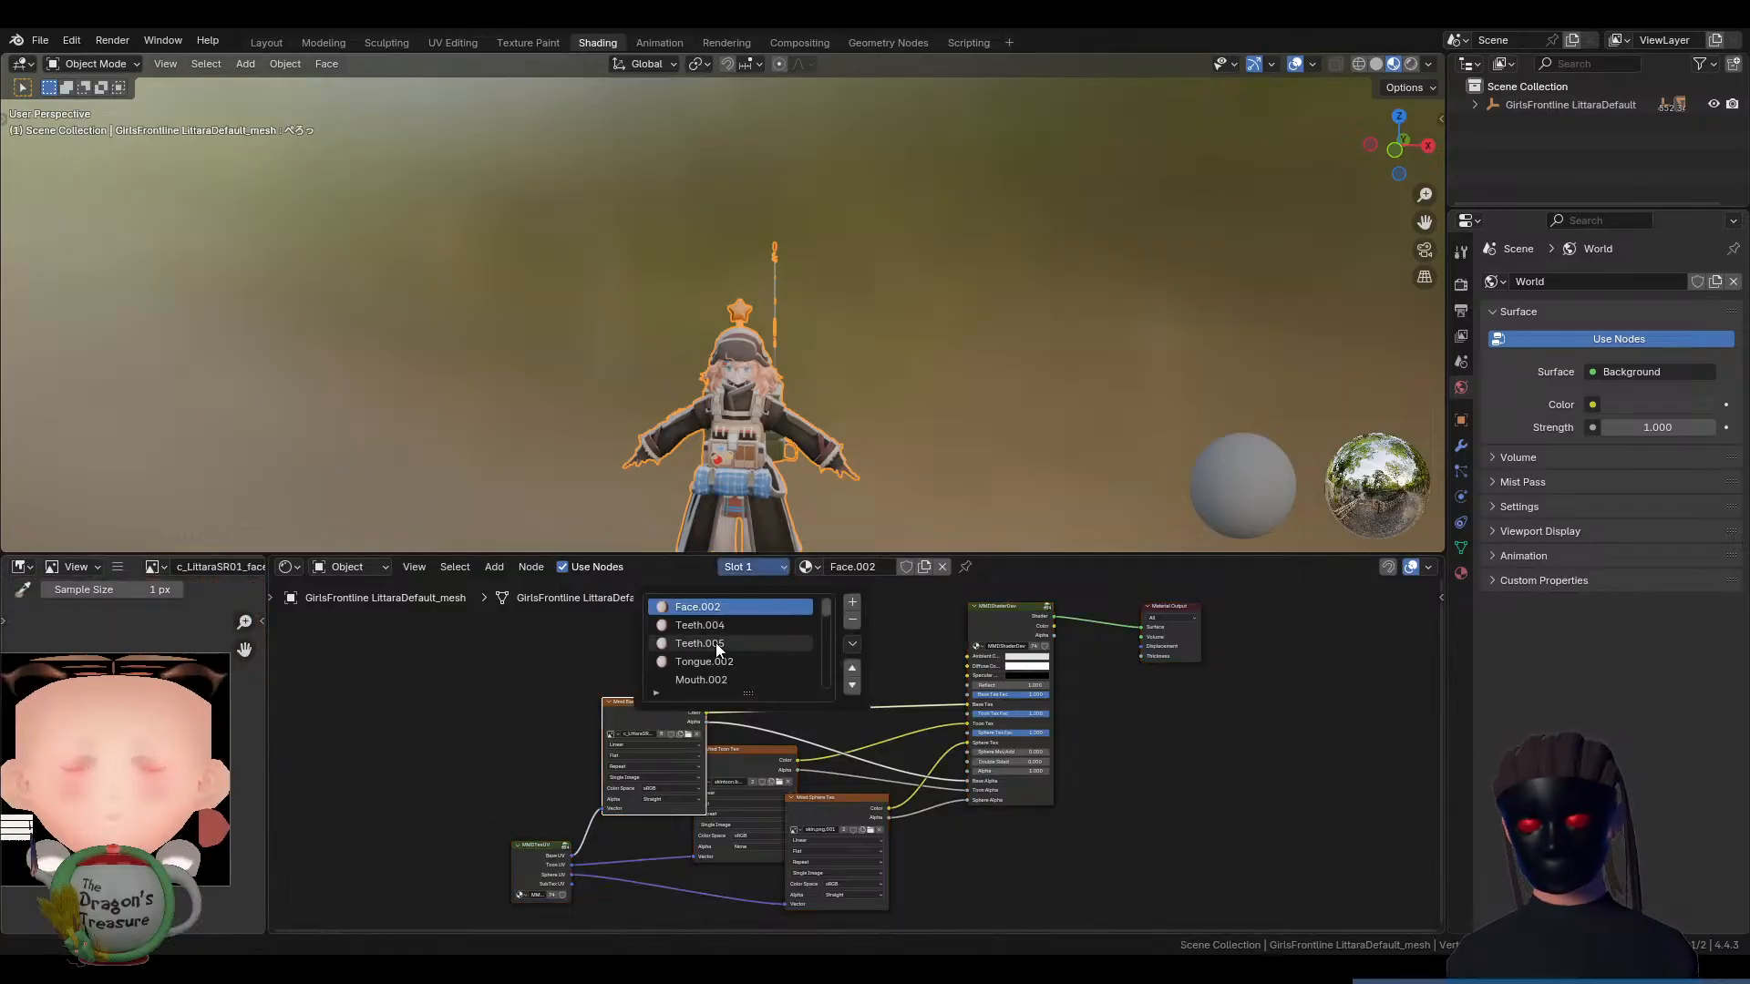
scroll(714, 642, down, 2)
scroll(729, 654, down, 4)
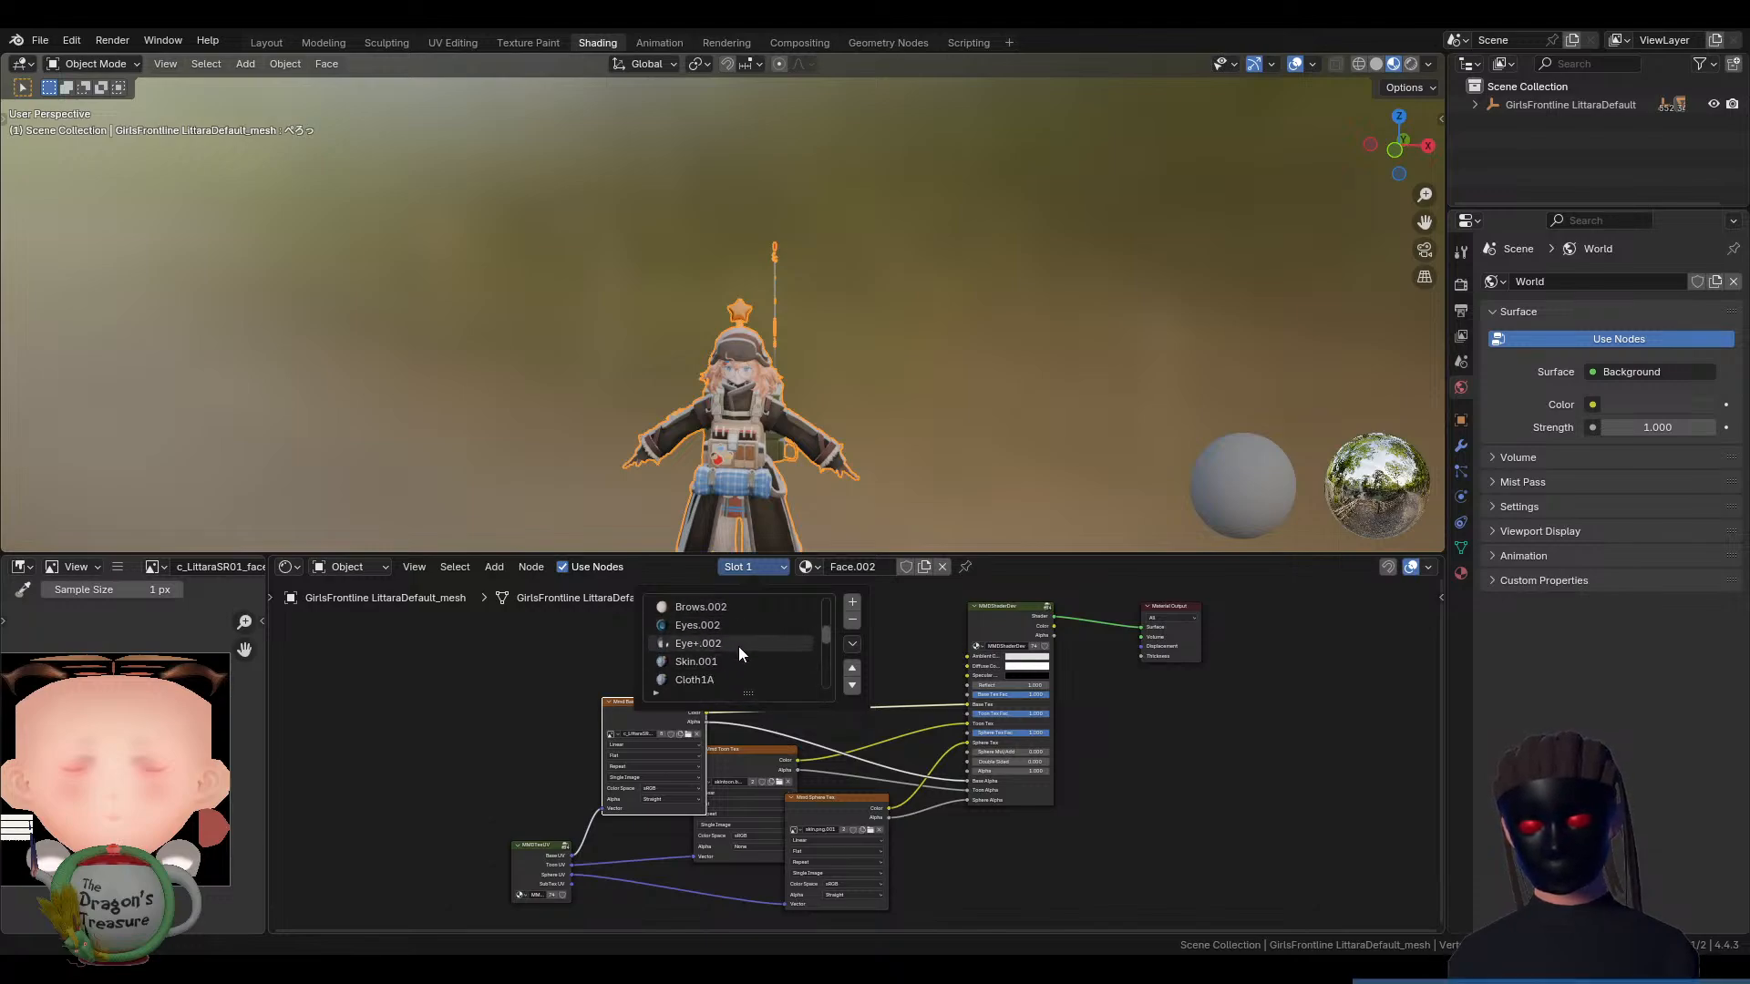
scroll(737, 656, down, 2)
click(722, 642)
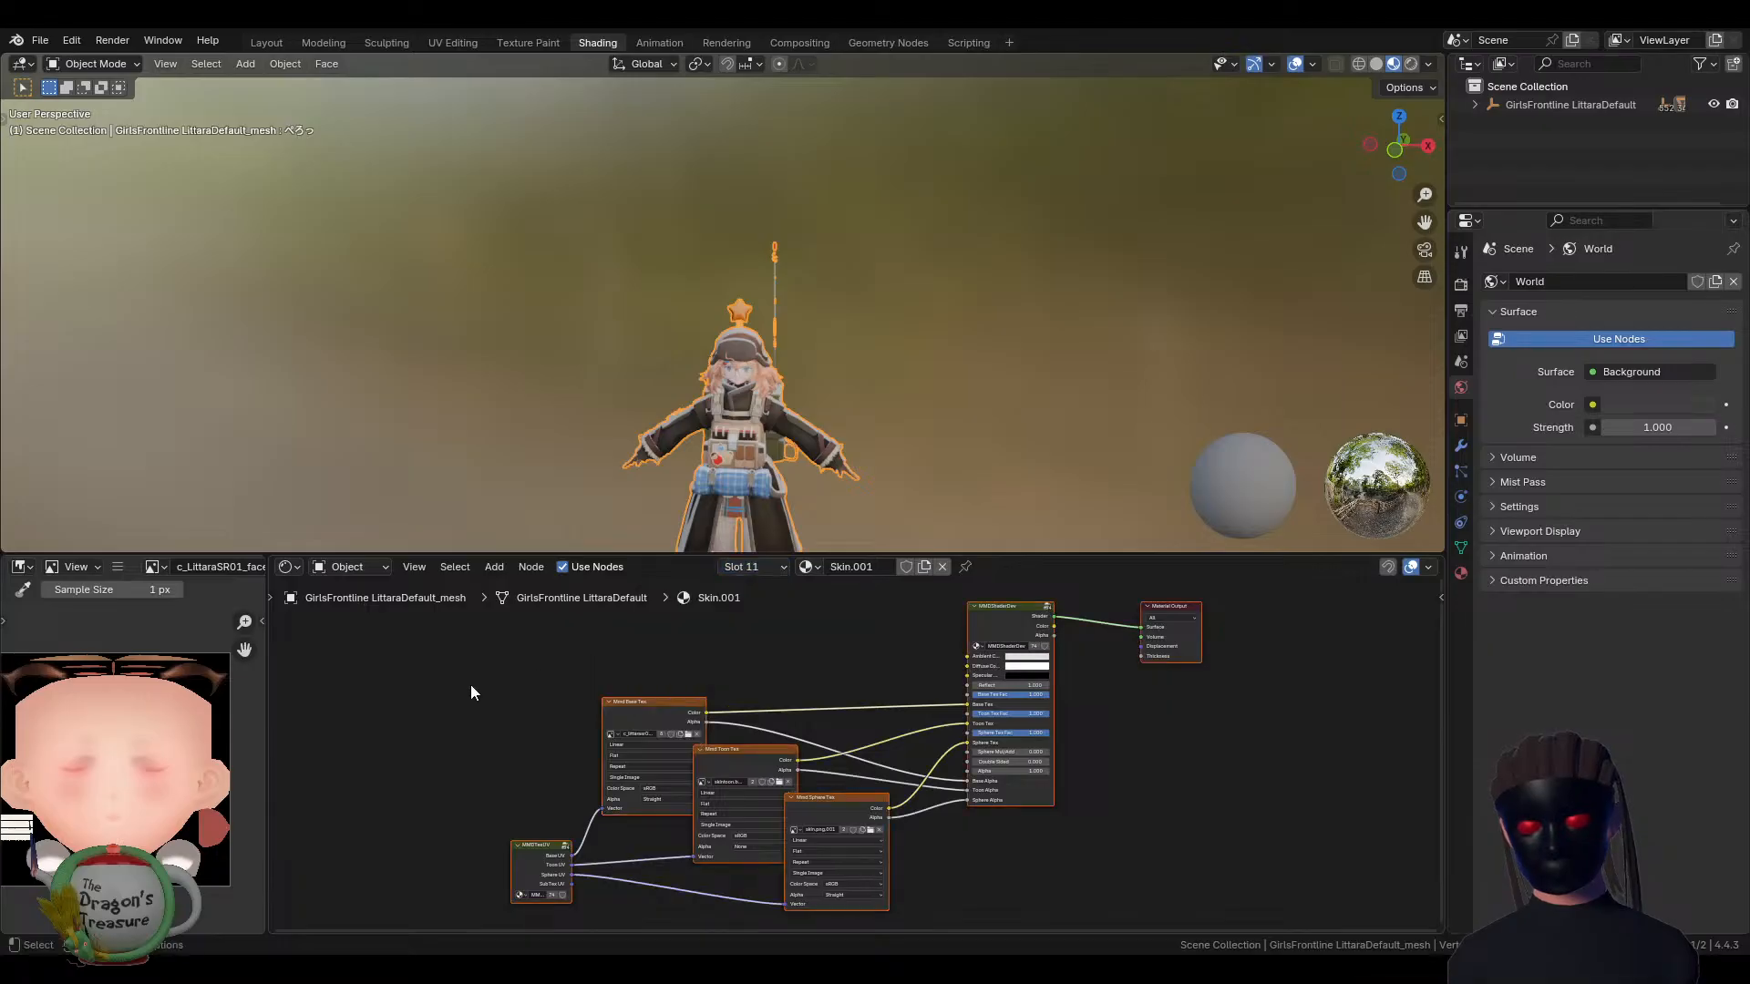
click(648, 700)
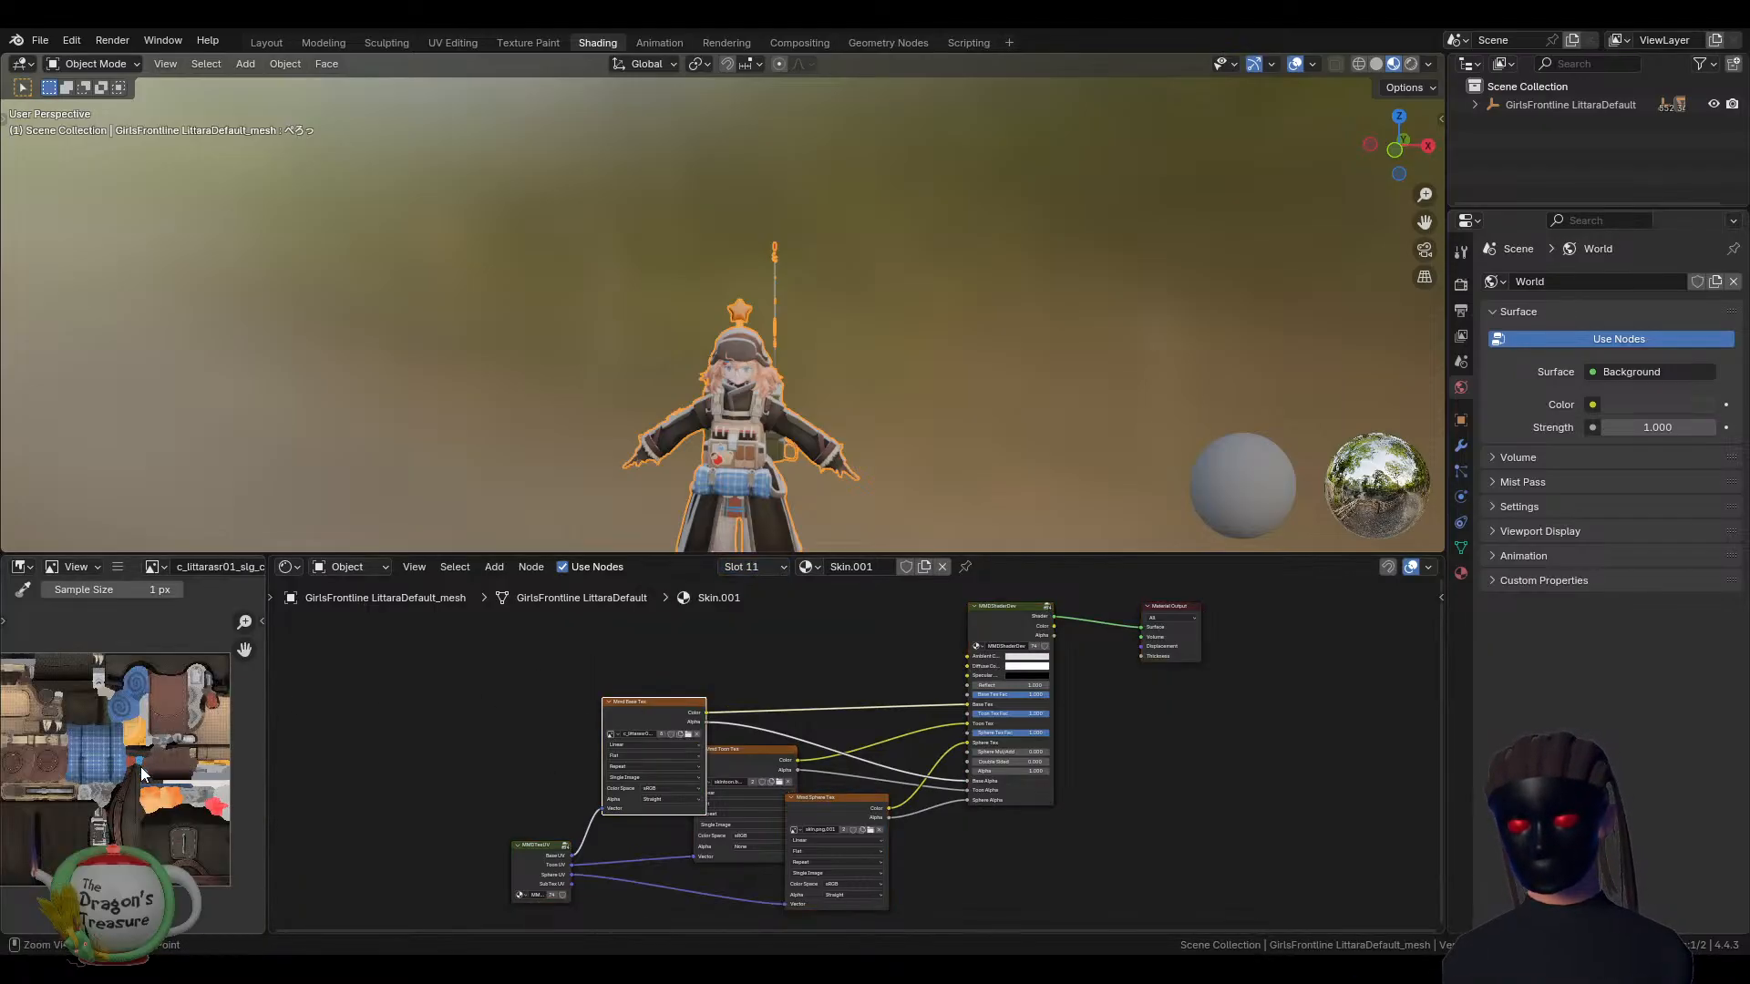
key(ctrl+space)
scroll(922, 611, up, 5)
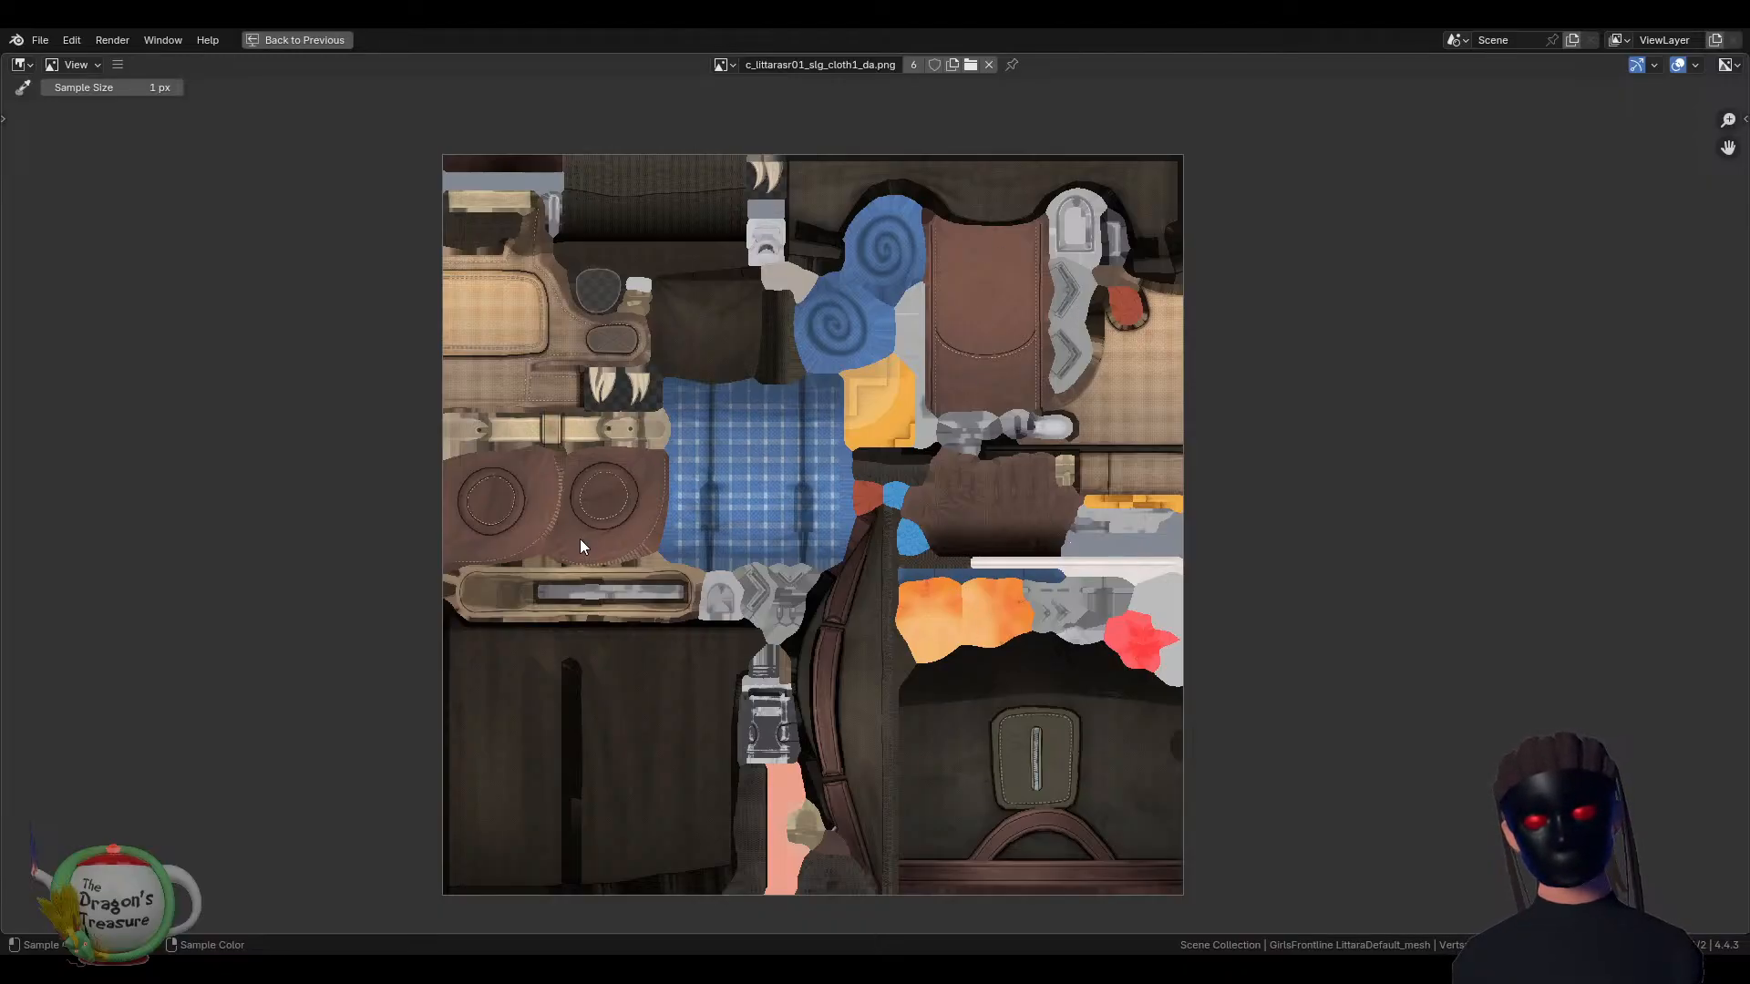
key(ctrl+space)
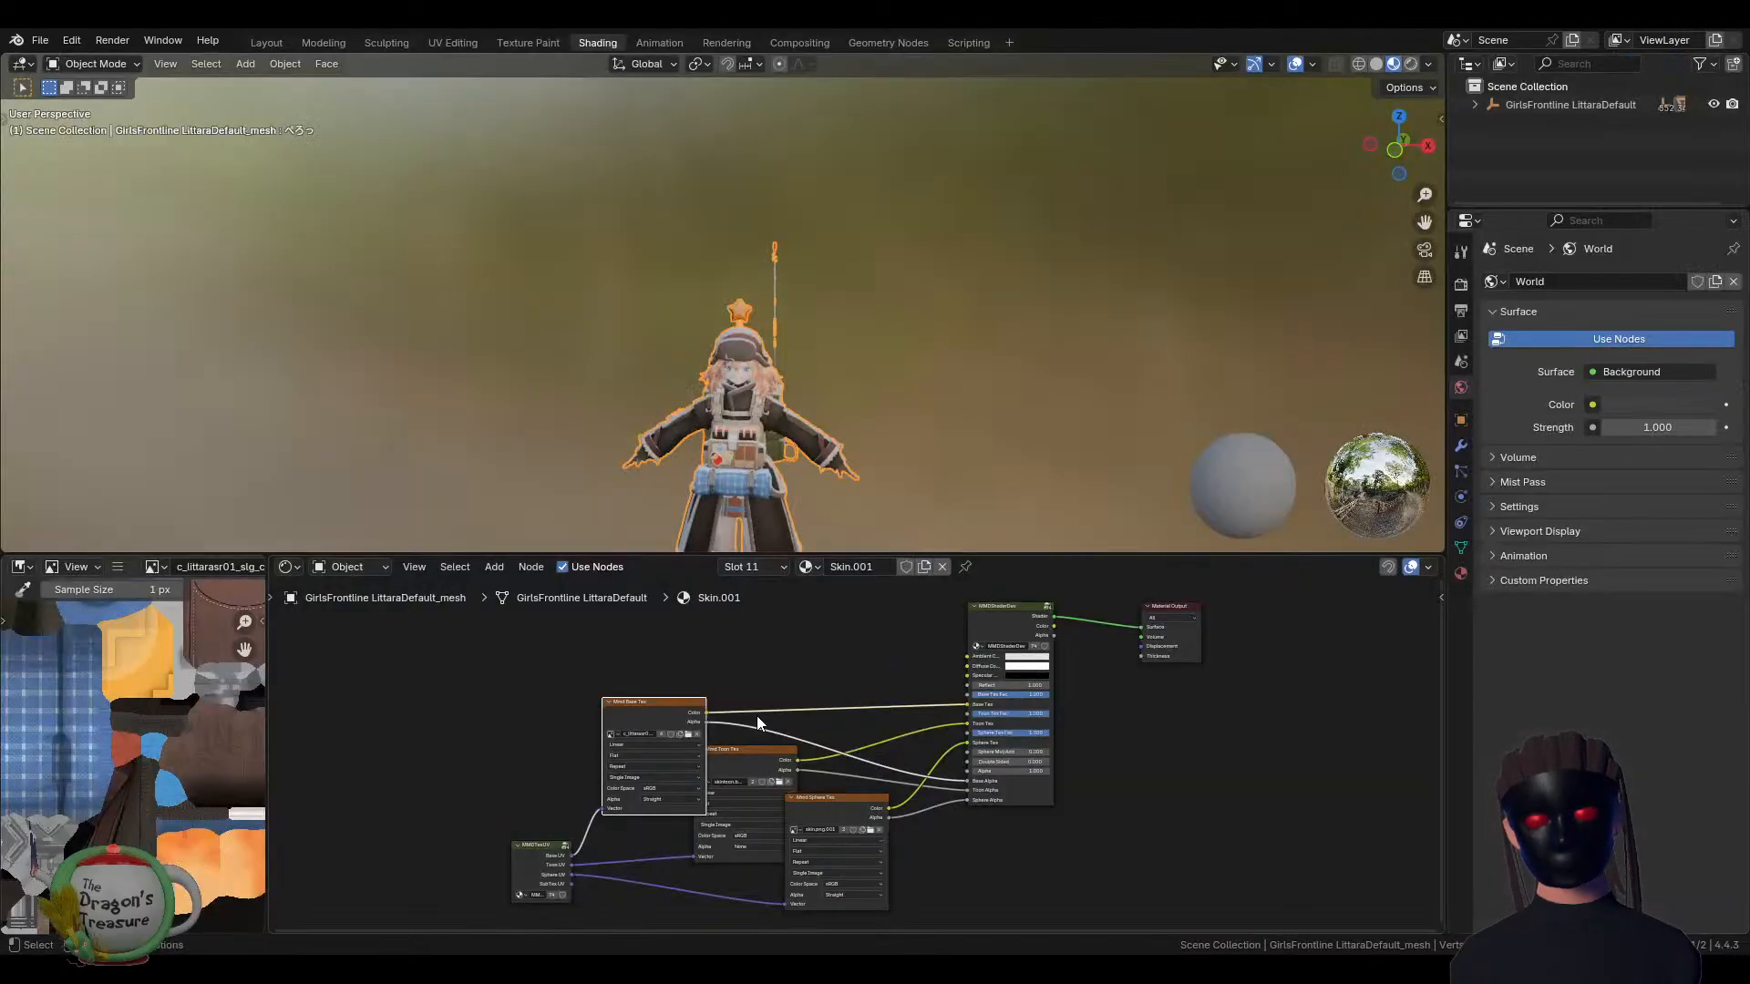
Step through the Cloth1A and Cloth1B materials to examine their shader nodes
click(781, 567)
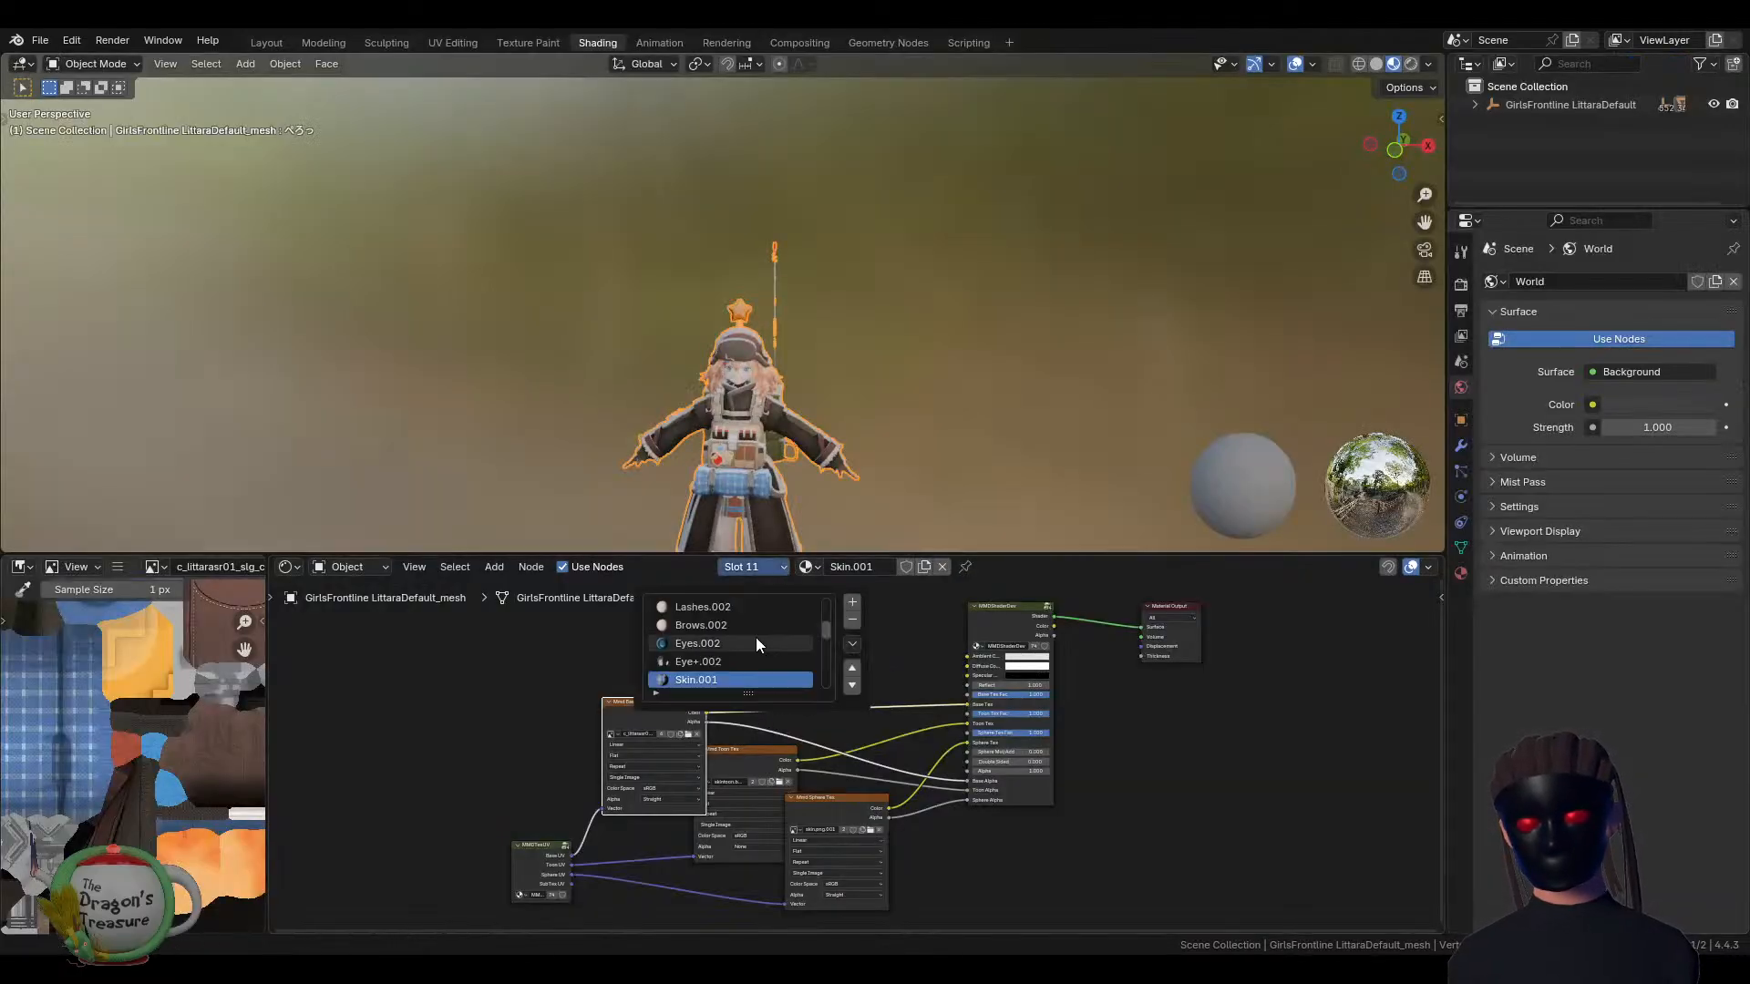
click(742, 661)
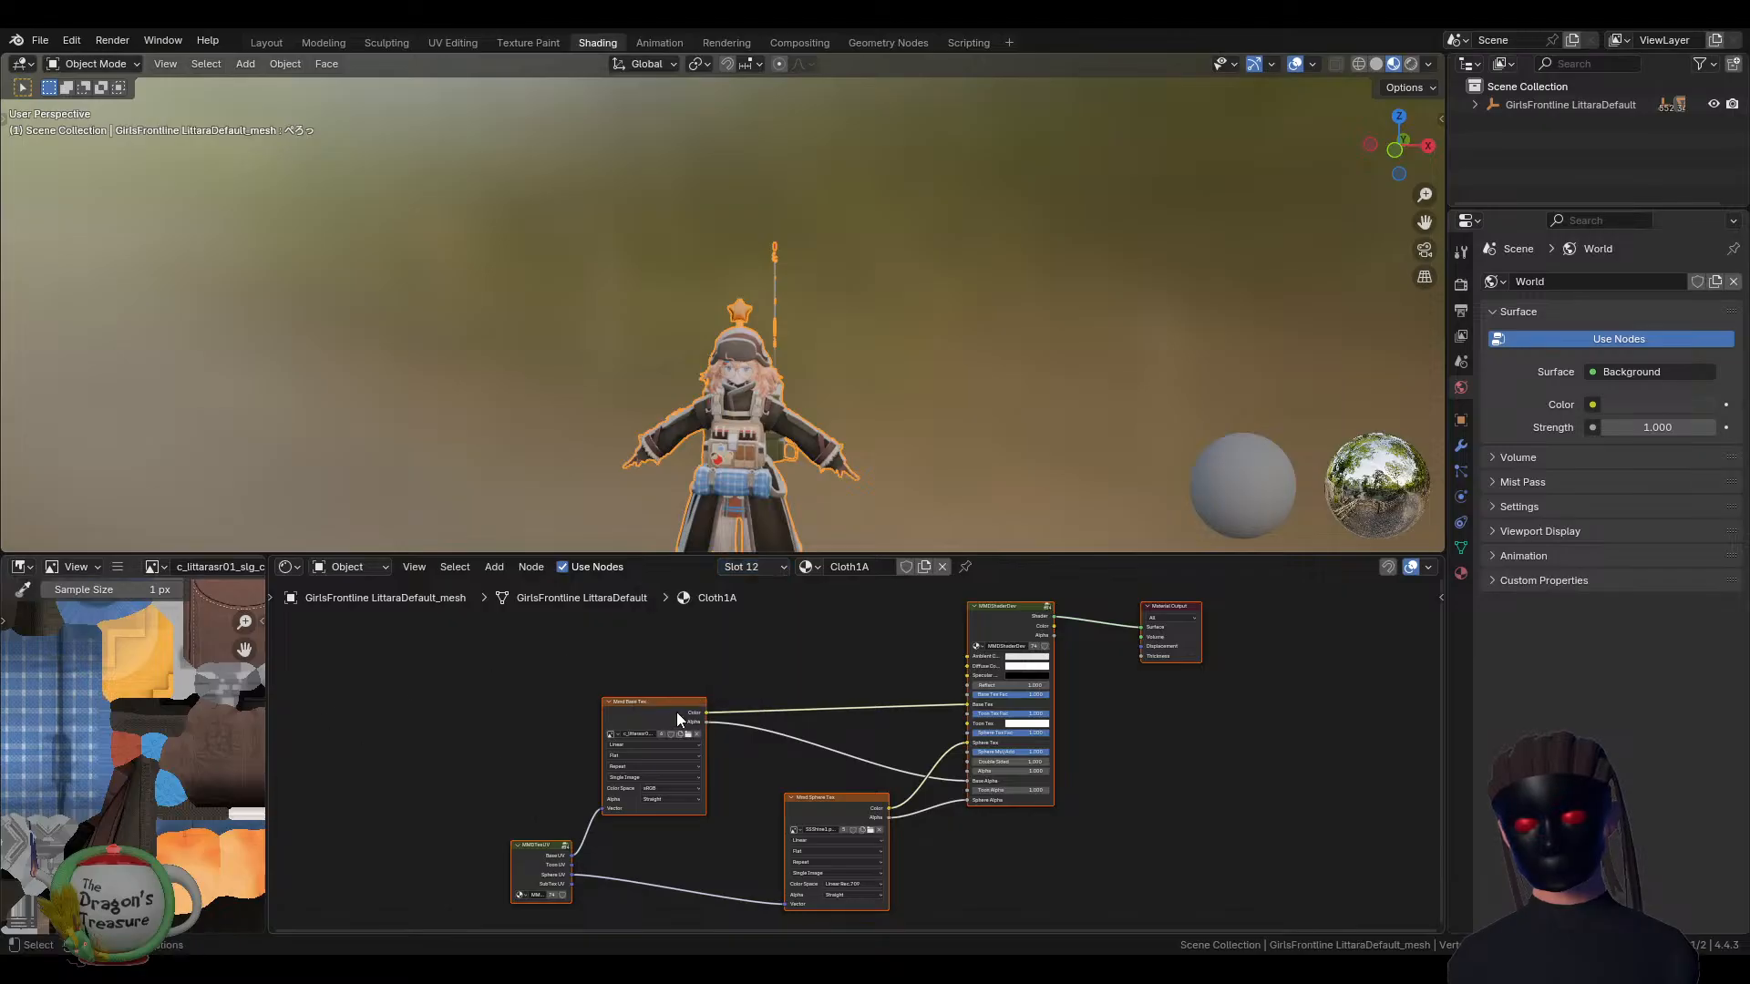
click(767, 566)
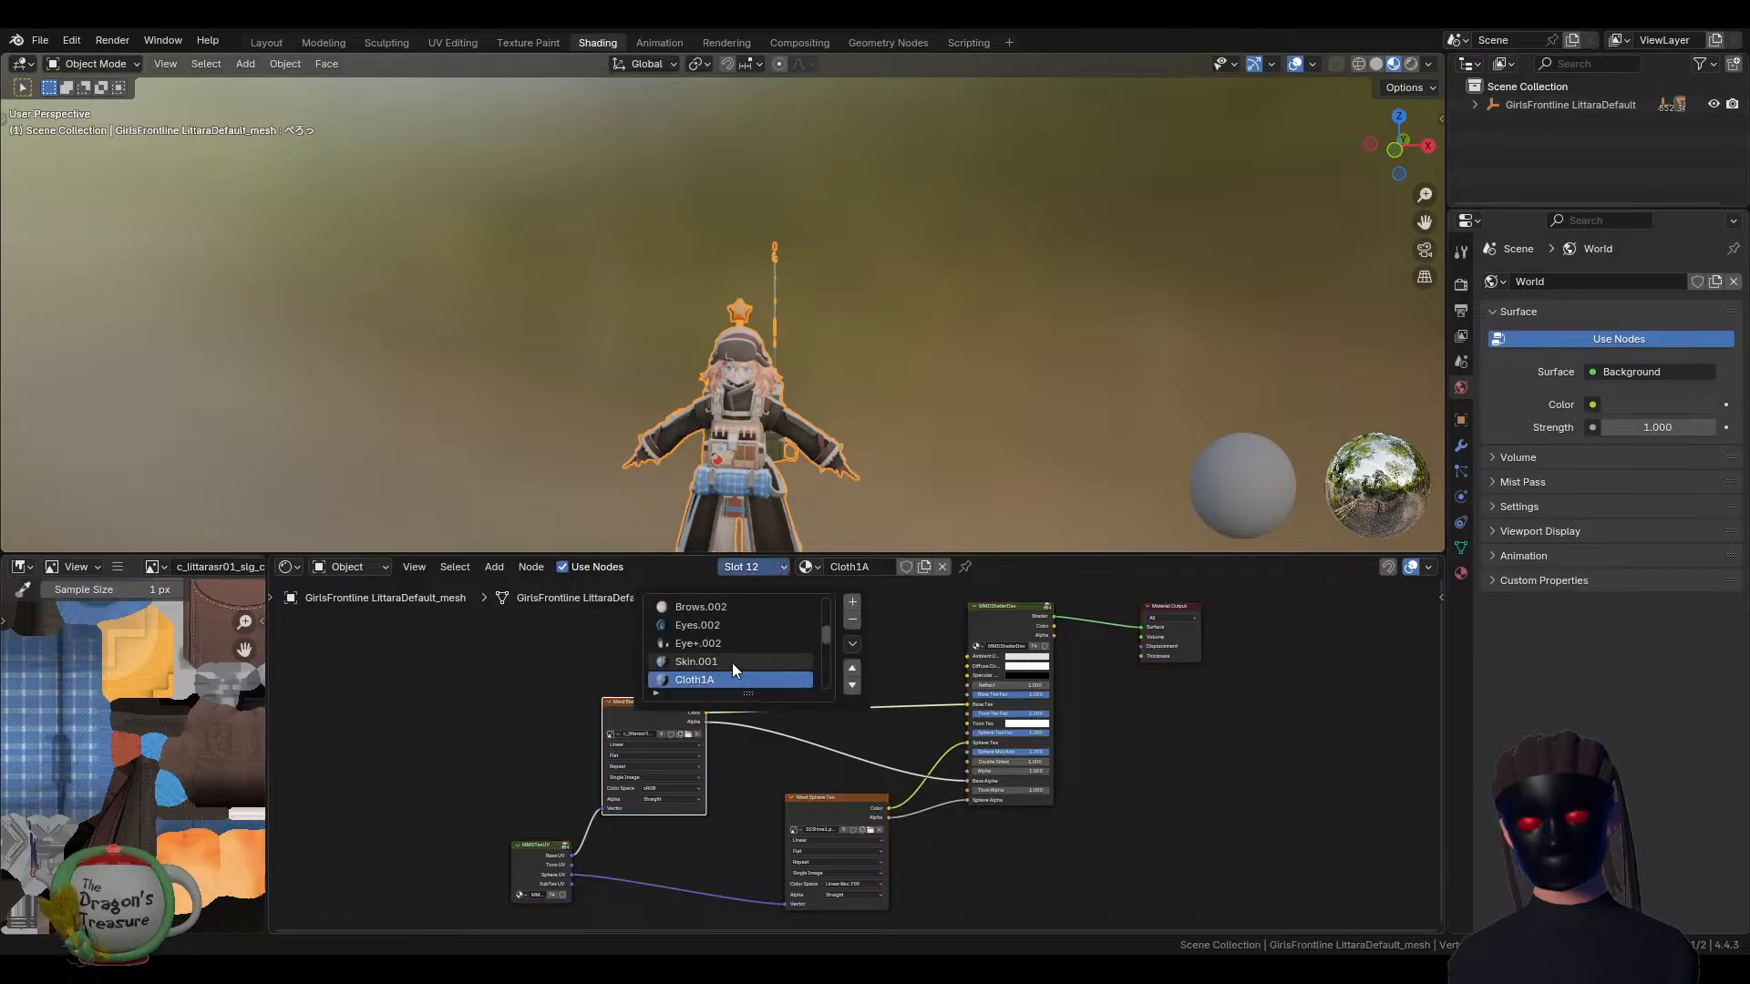
click(709, 646)
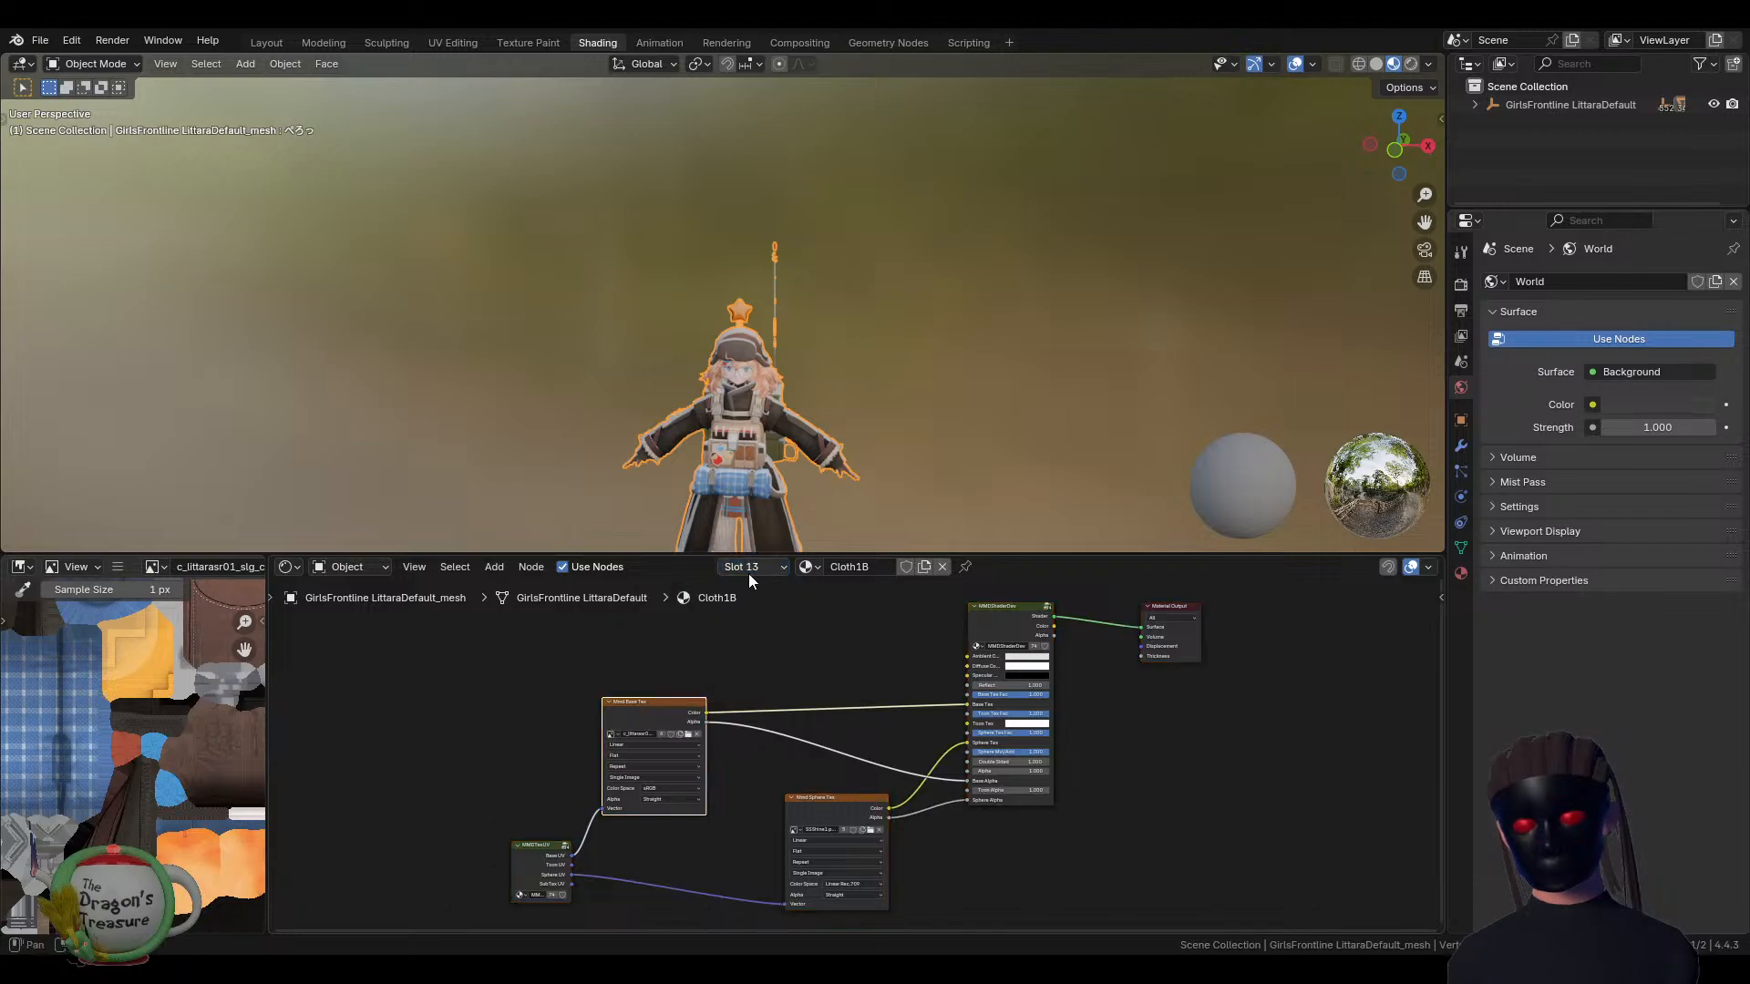
Switch to the Cloth2A material and examine its base texture in a maximized image view, restoring the layout when done
click(747, 569)
click(713, 647)
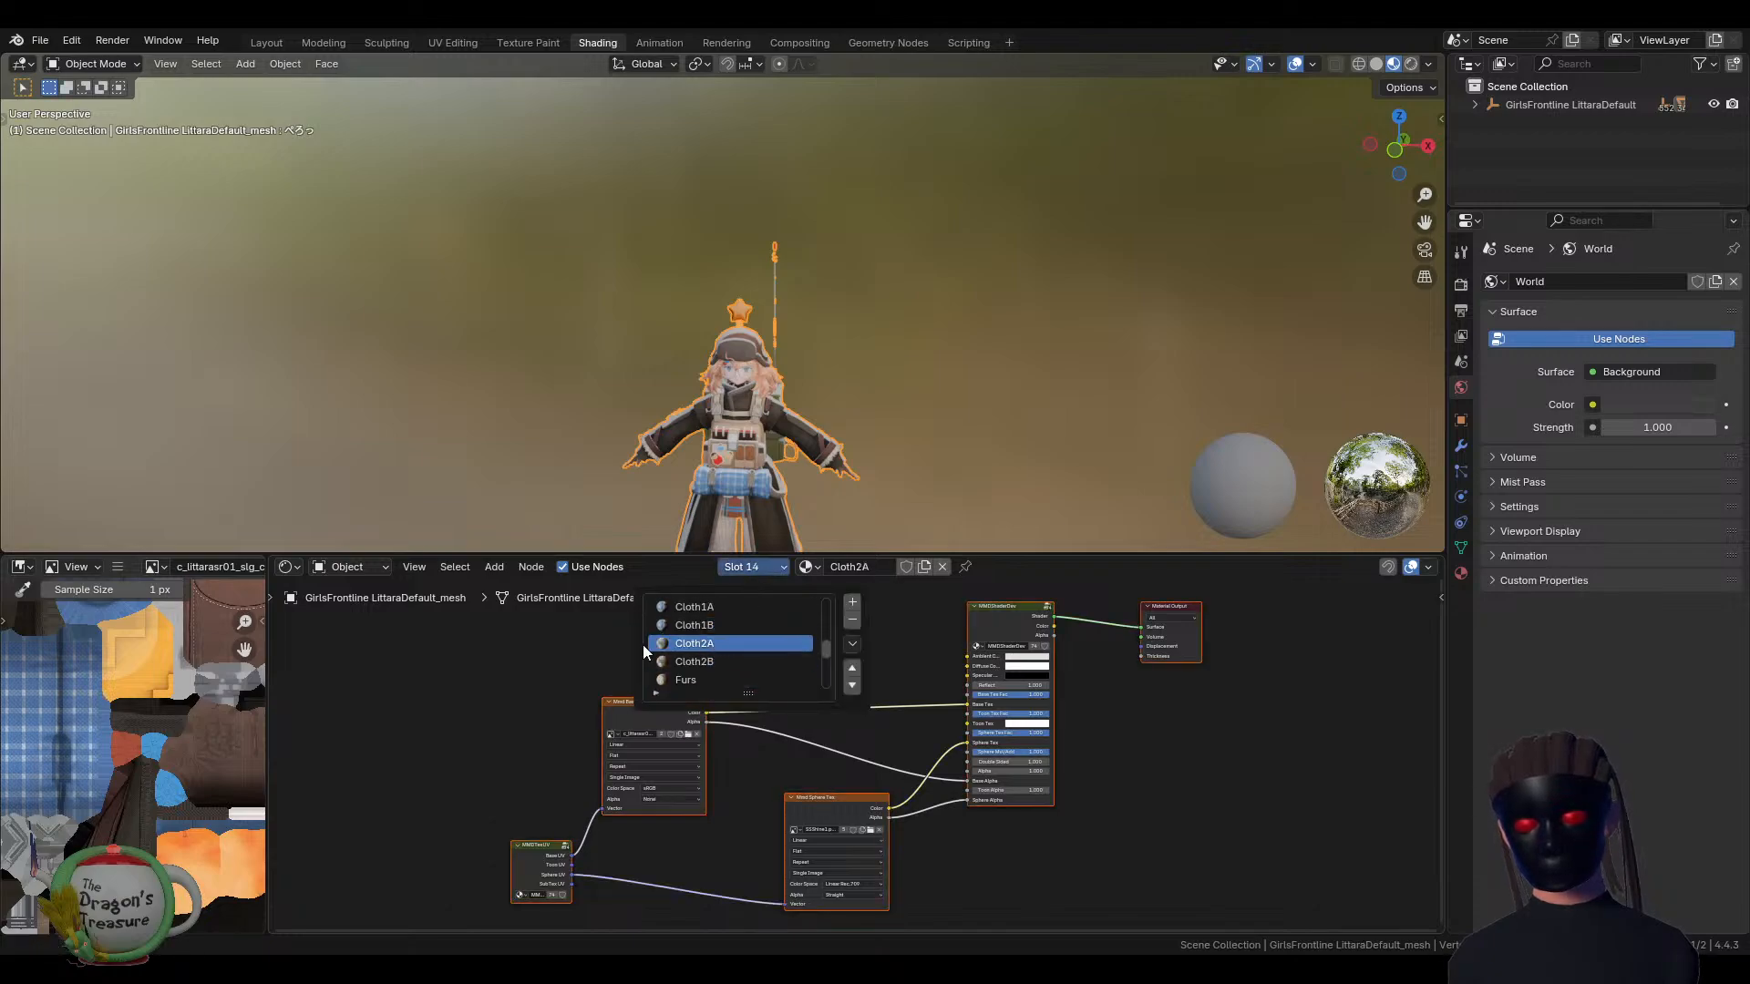
click(626, 713)
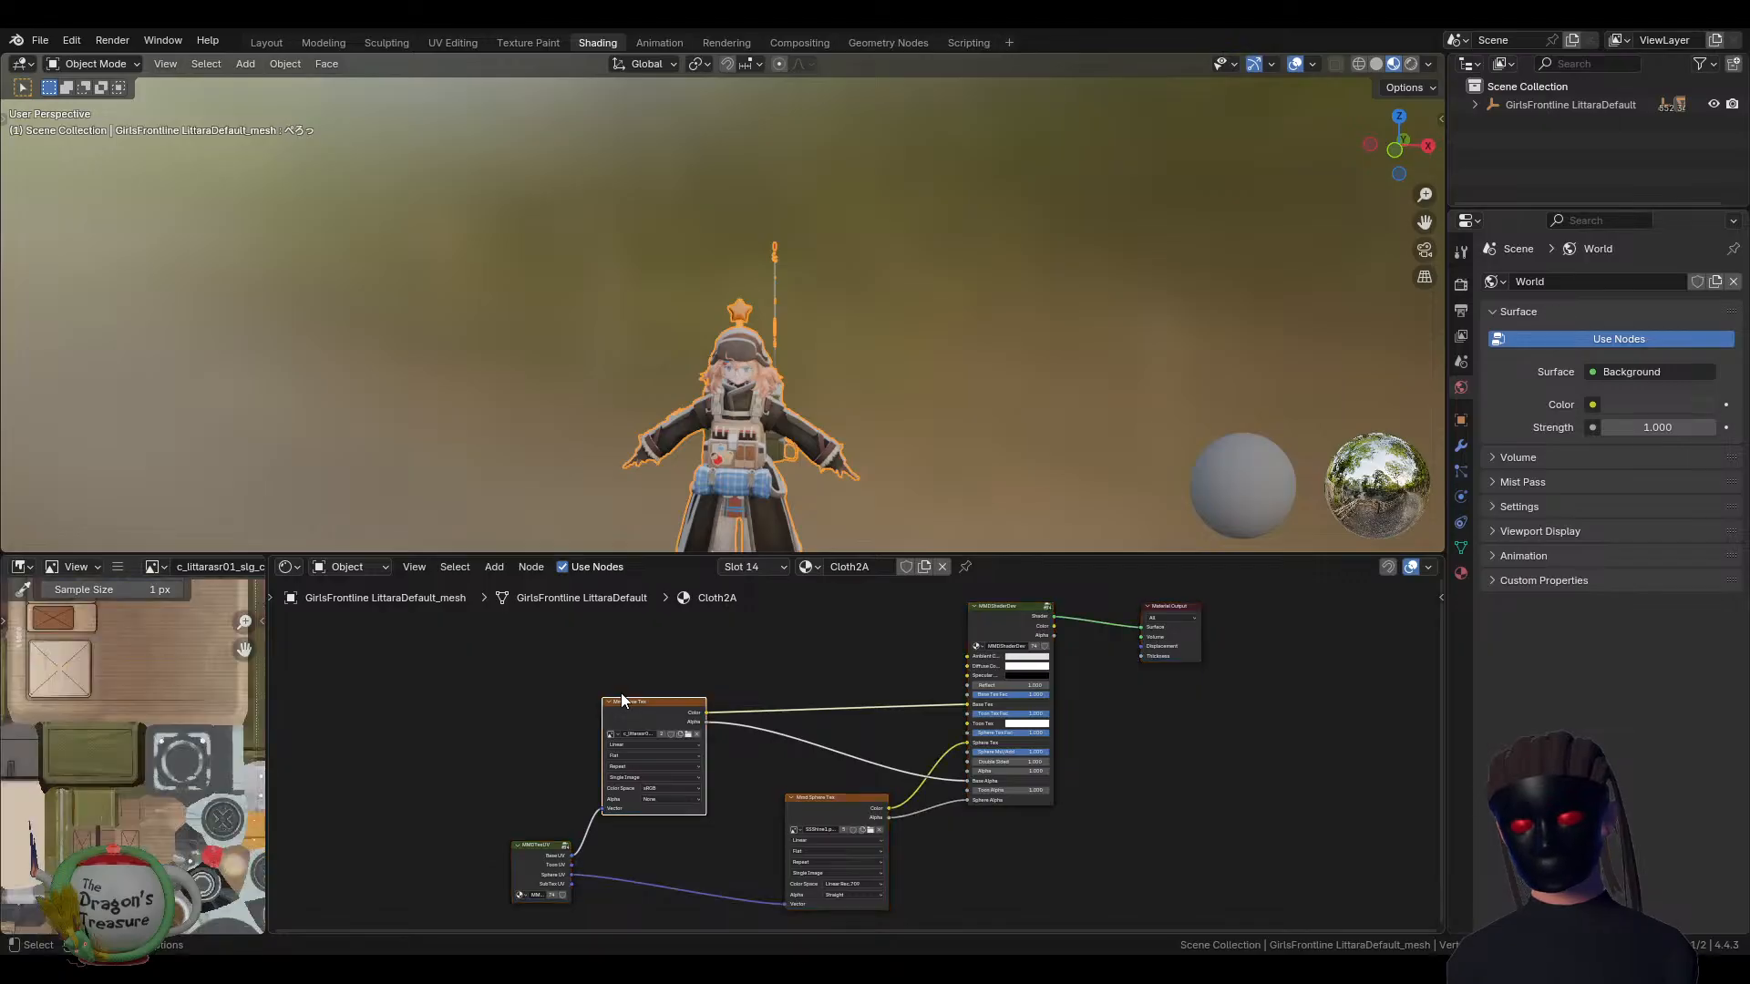
key(ctrl+space)
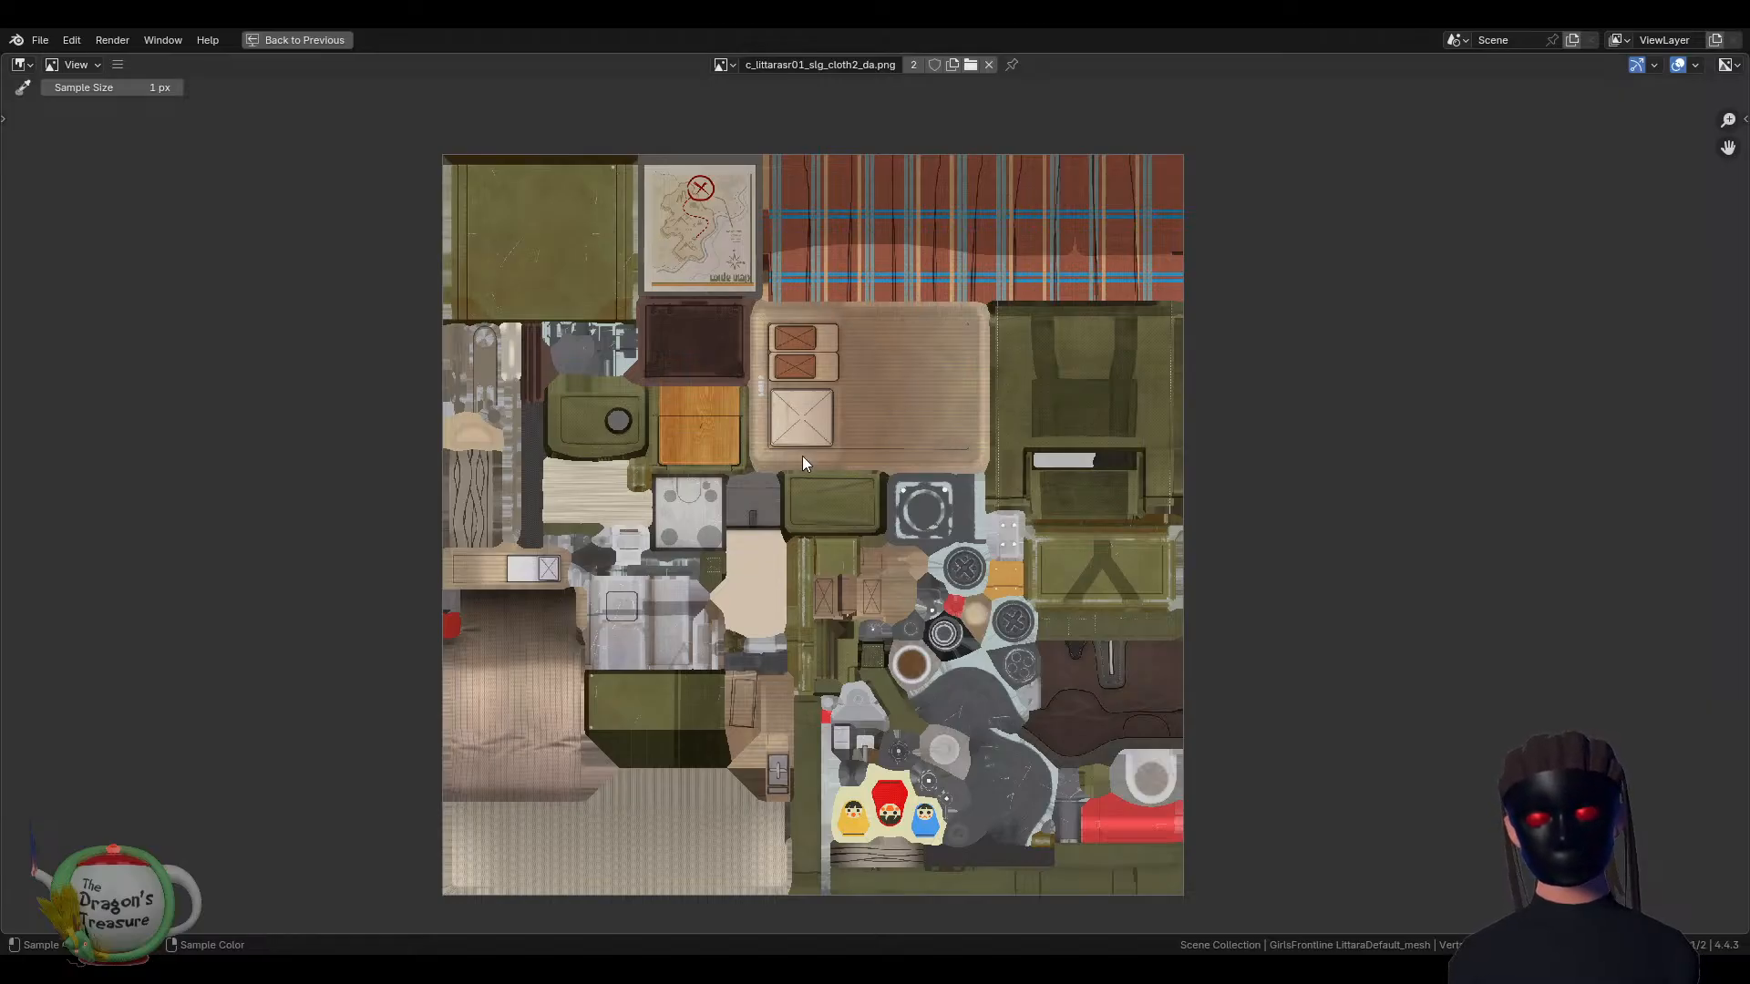
key(ctrl+space)
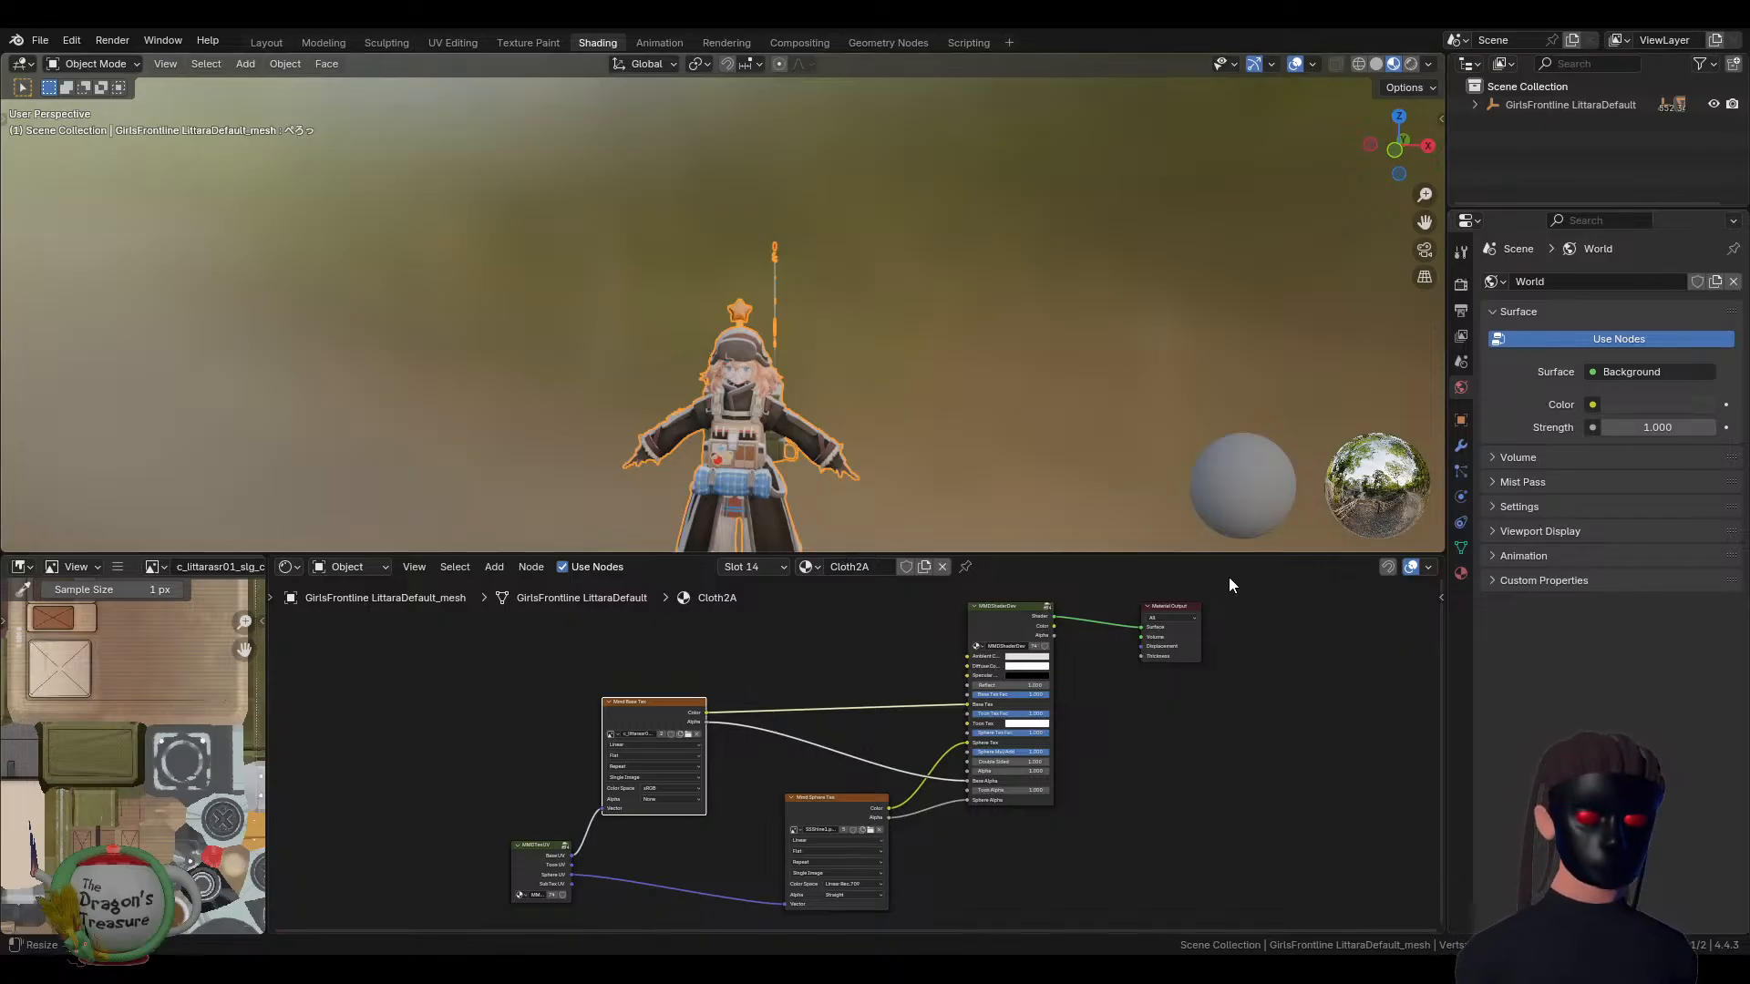
Inspect the character's hat and antenna, and look at the radio backpack and its clipboard from behind
scroll(793, 355, up, 5)
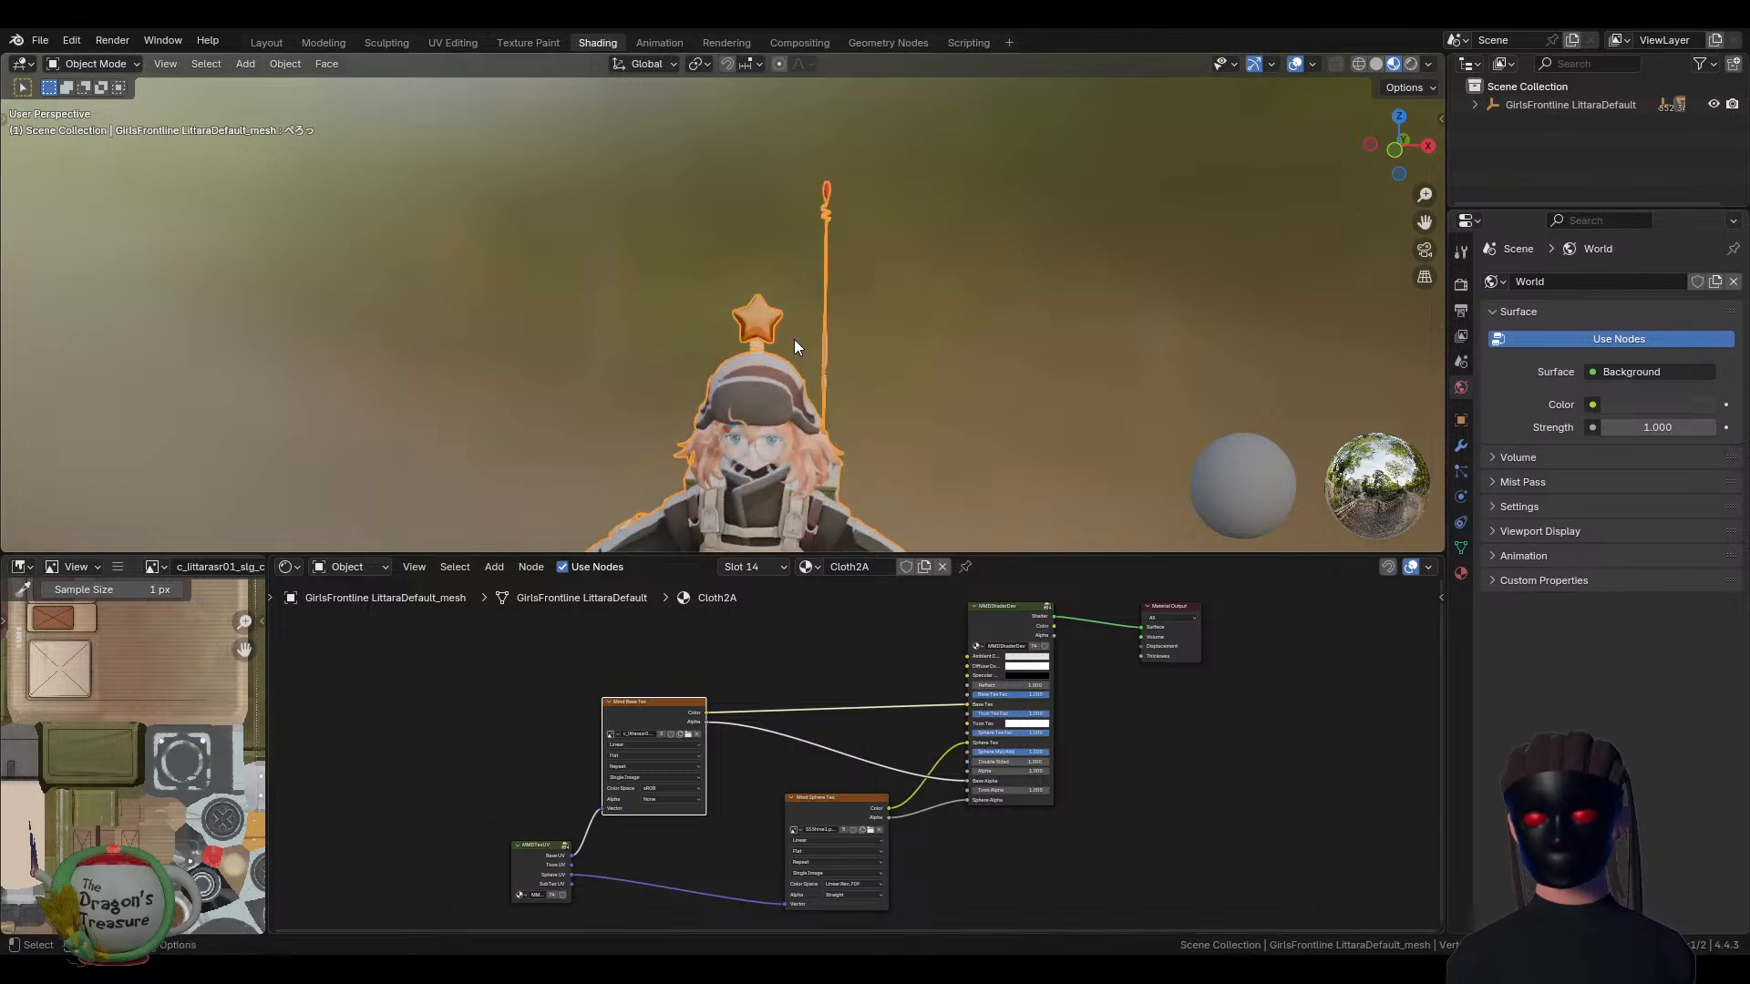
middle_drag(927, 282, 787, 312)
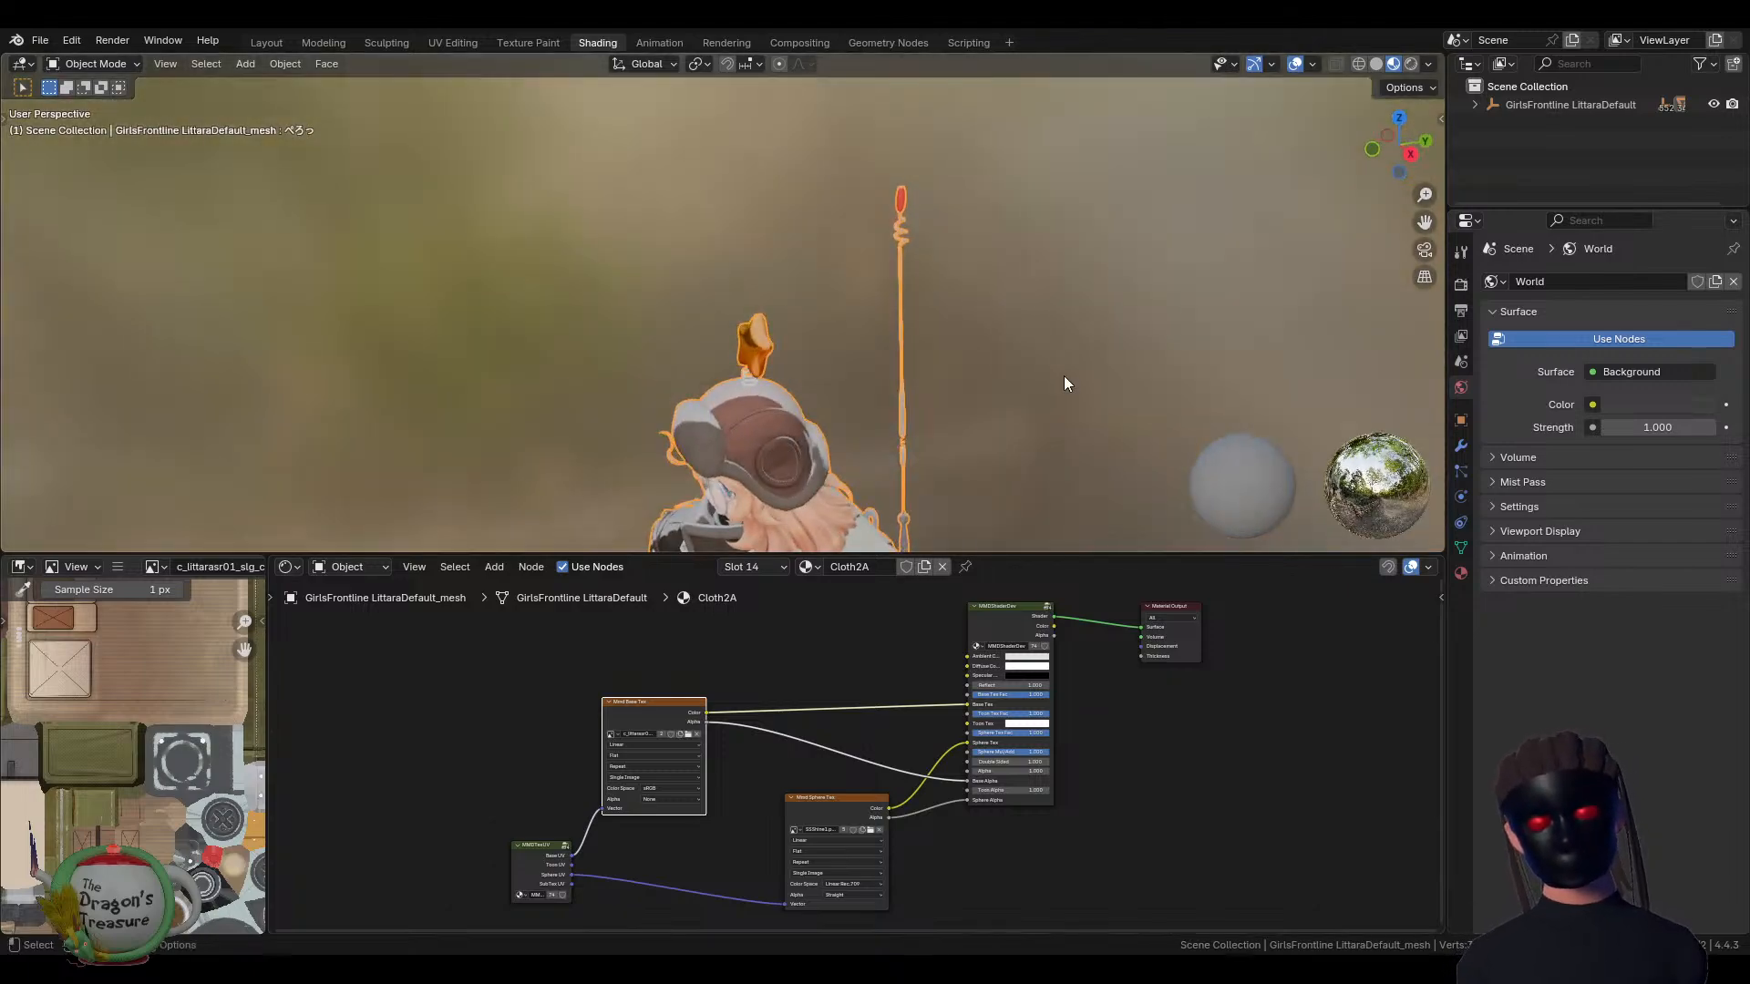
click(1064, 376)
scroll(999, 417, up, 2)
middle_drag(1101, 422, 873, 289)
scroll(873, 290, up, 4)
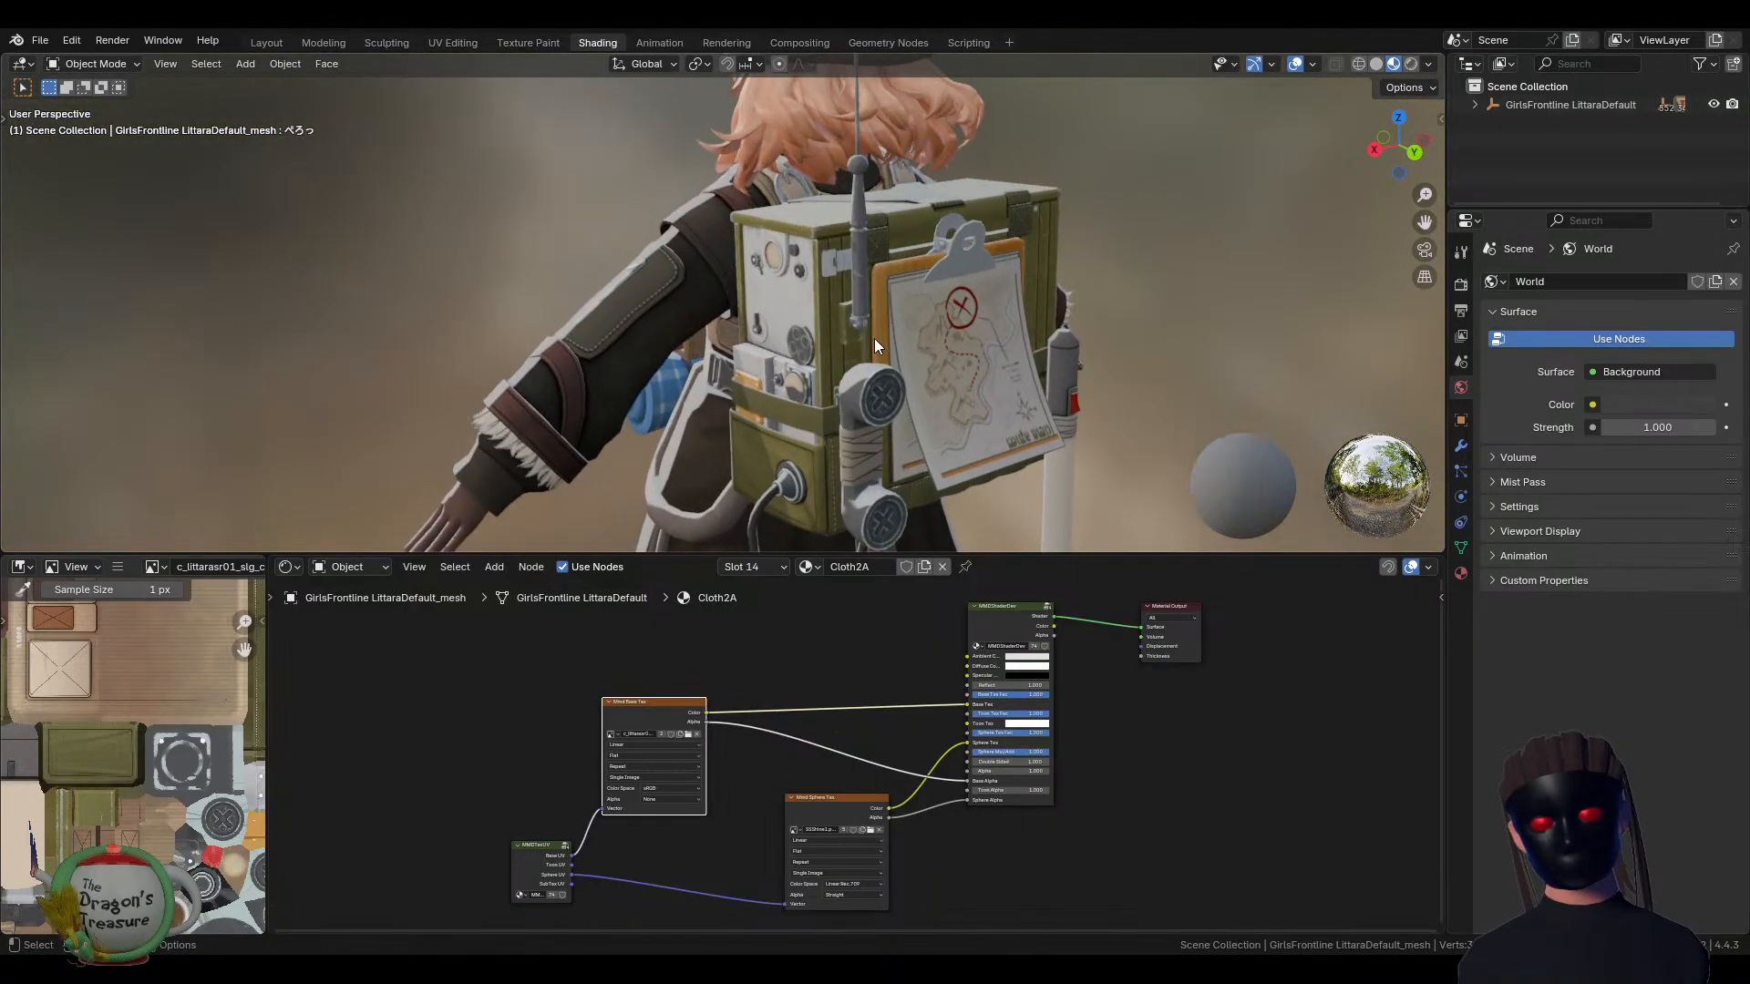
Examine the backpack's side control panel and the cable socket below it up close
middle_drag(866, 381, 958, 466)
scroll(983, 254, up, 2)
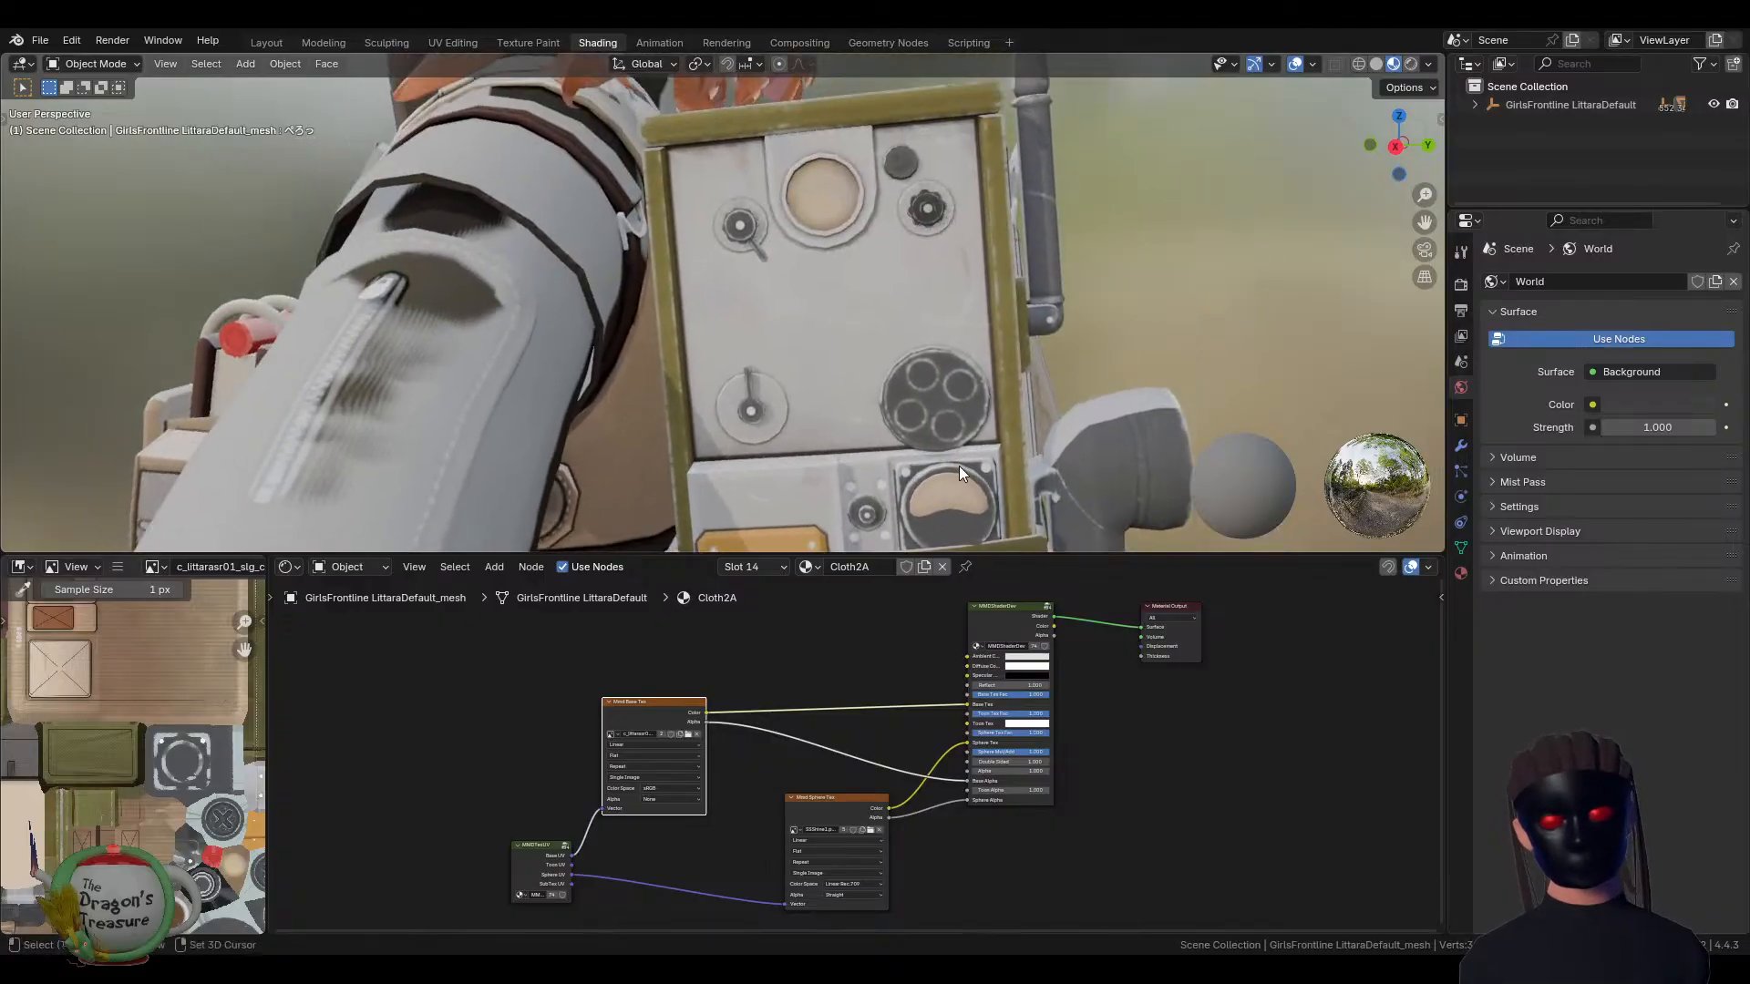
shift+middle_drag(1000, 410, 1015, 115)
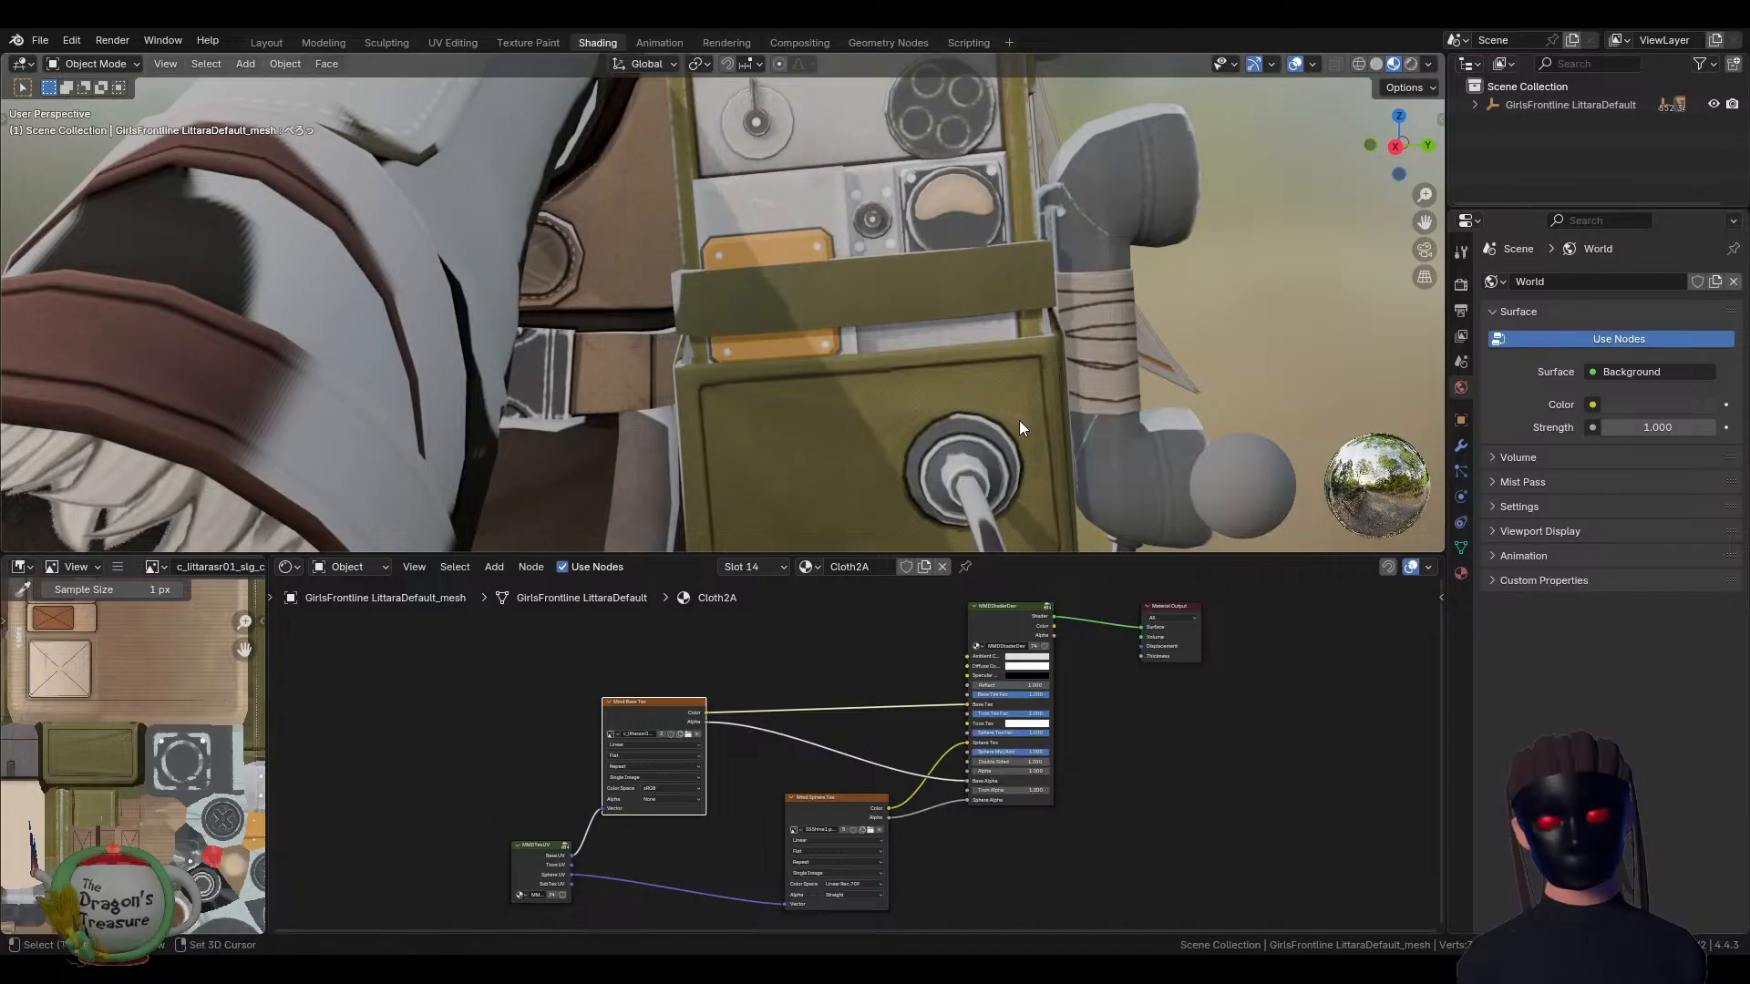
shift+middle_drag(1010, 352, 1013, 196)
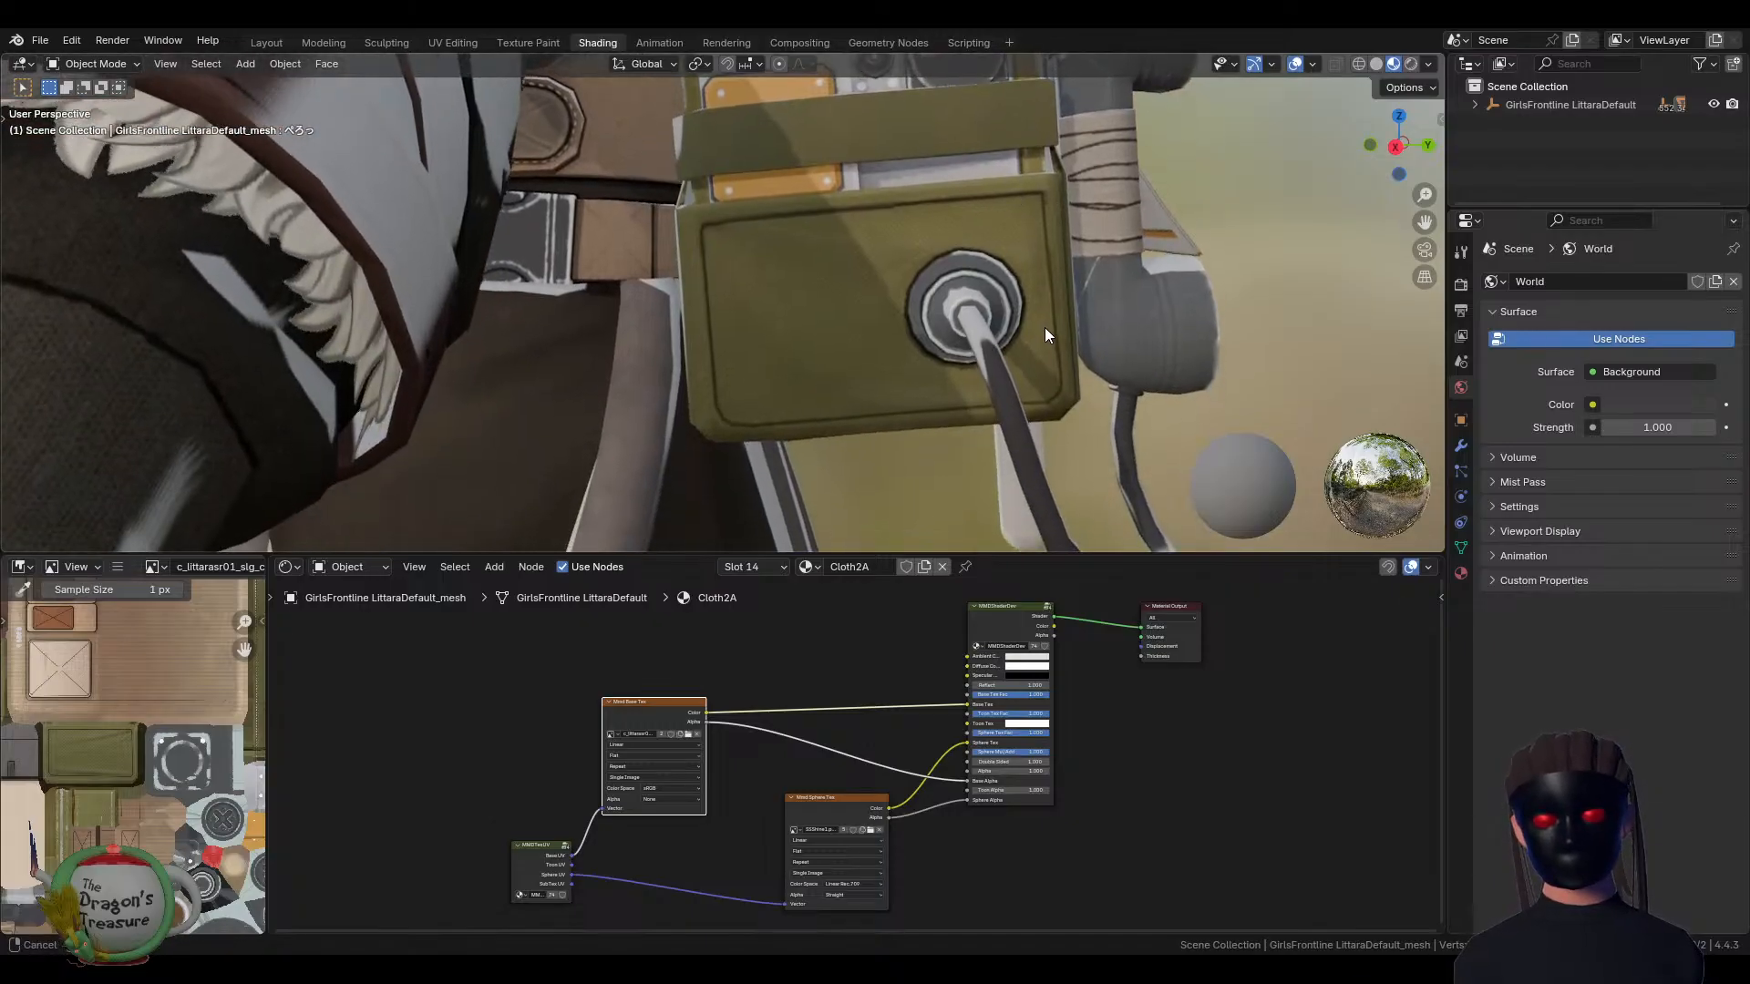
middle_drag(1045, 326, 997, 333)
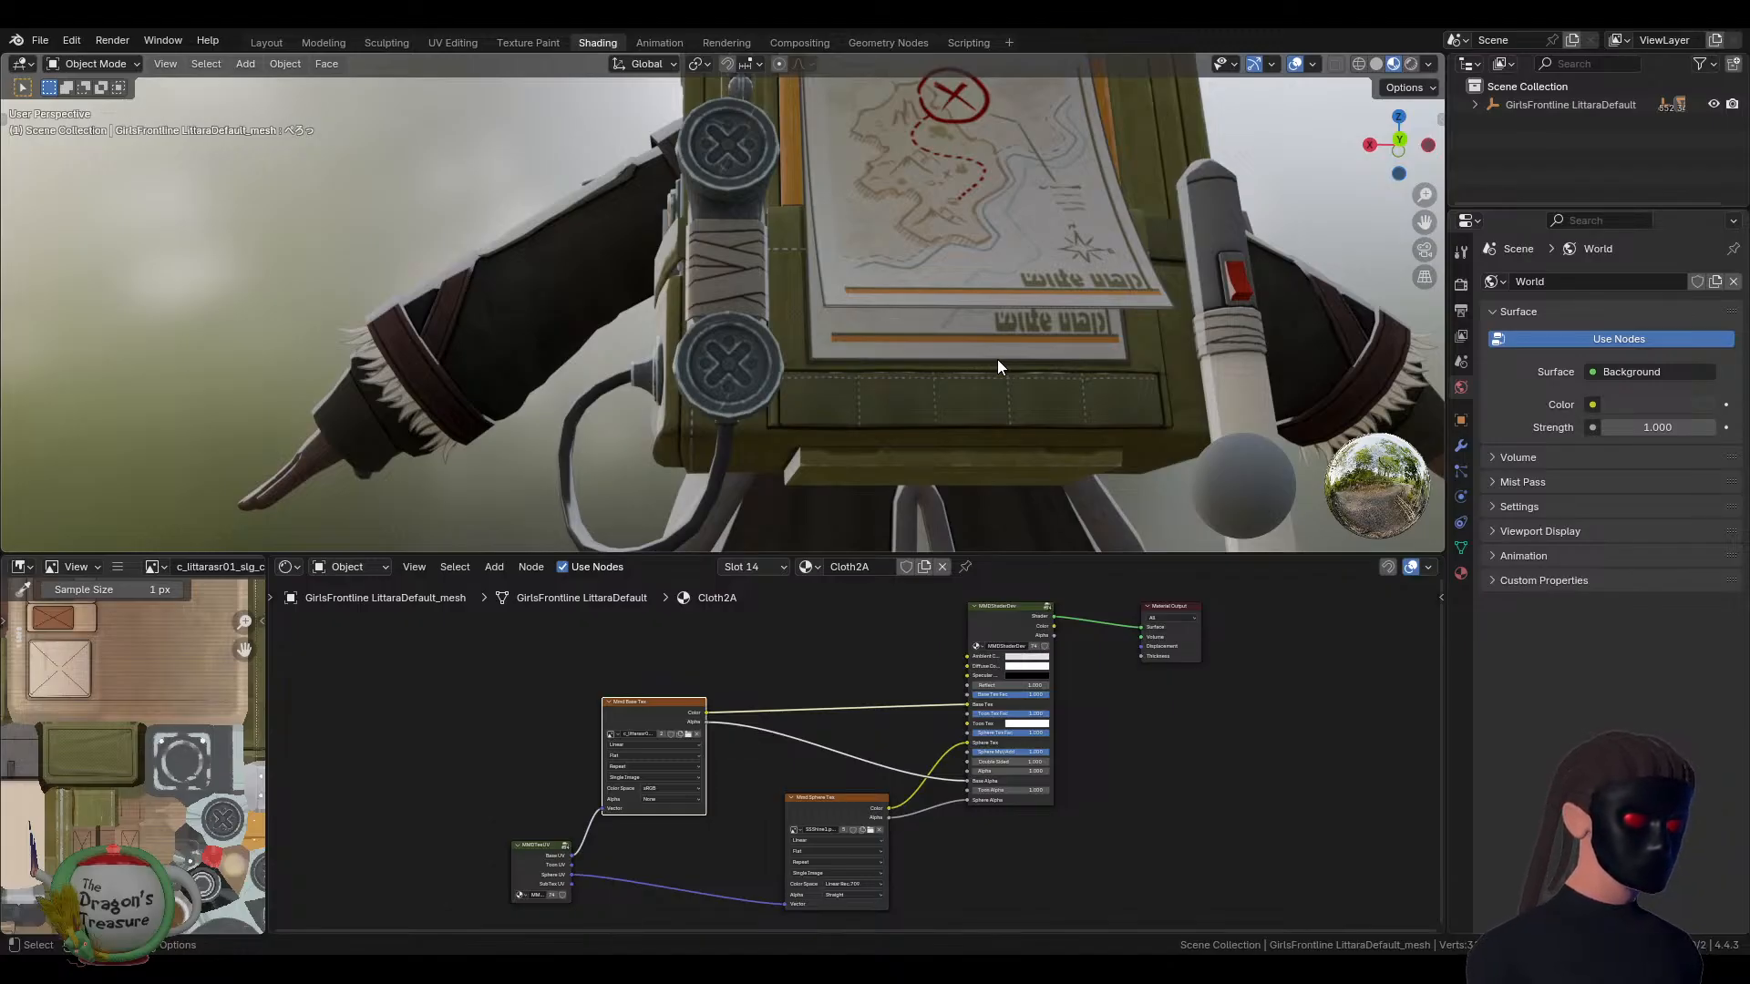
Examine the route map sheets on the back of the backpack up close from different angles
scroll(995, 359, up, 2)
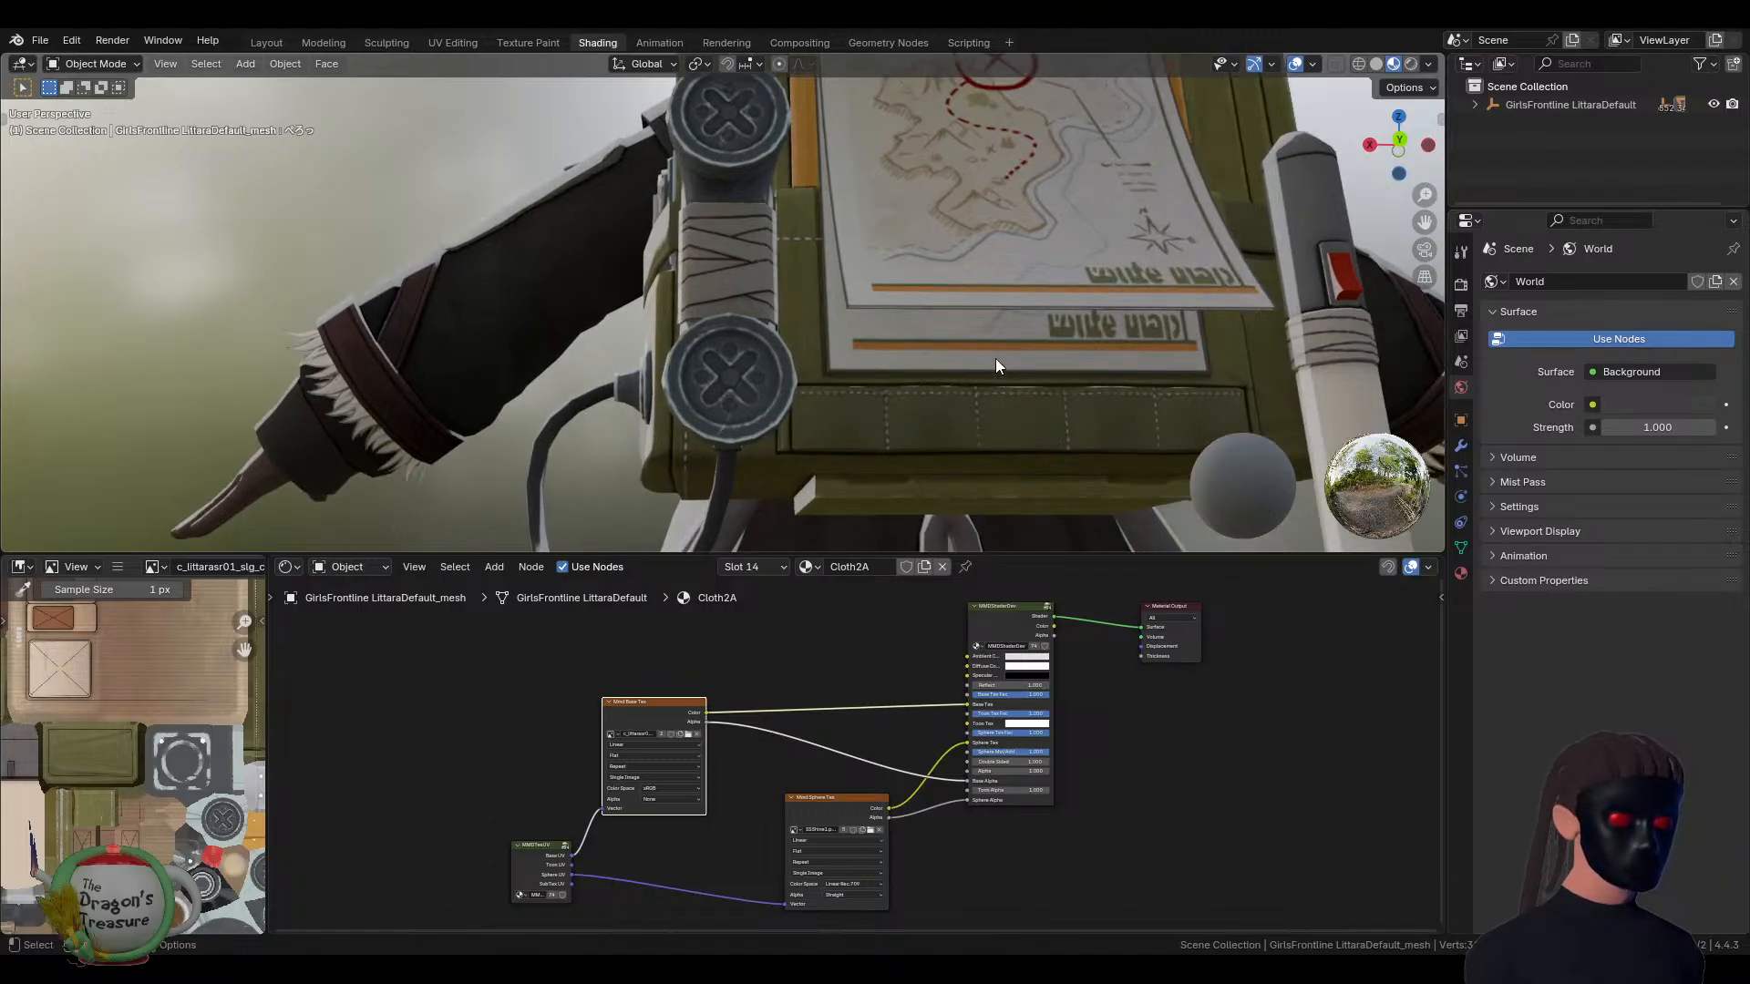
right_click(996, 358)
right_click(995, 358)
click(995, 358)
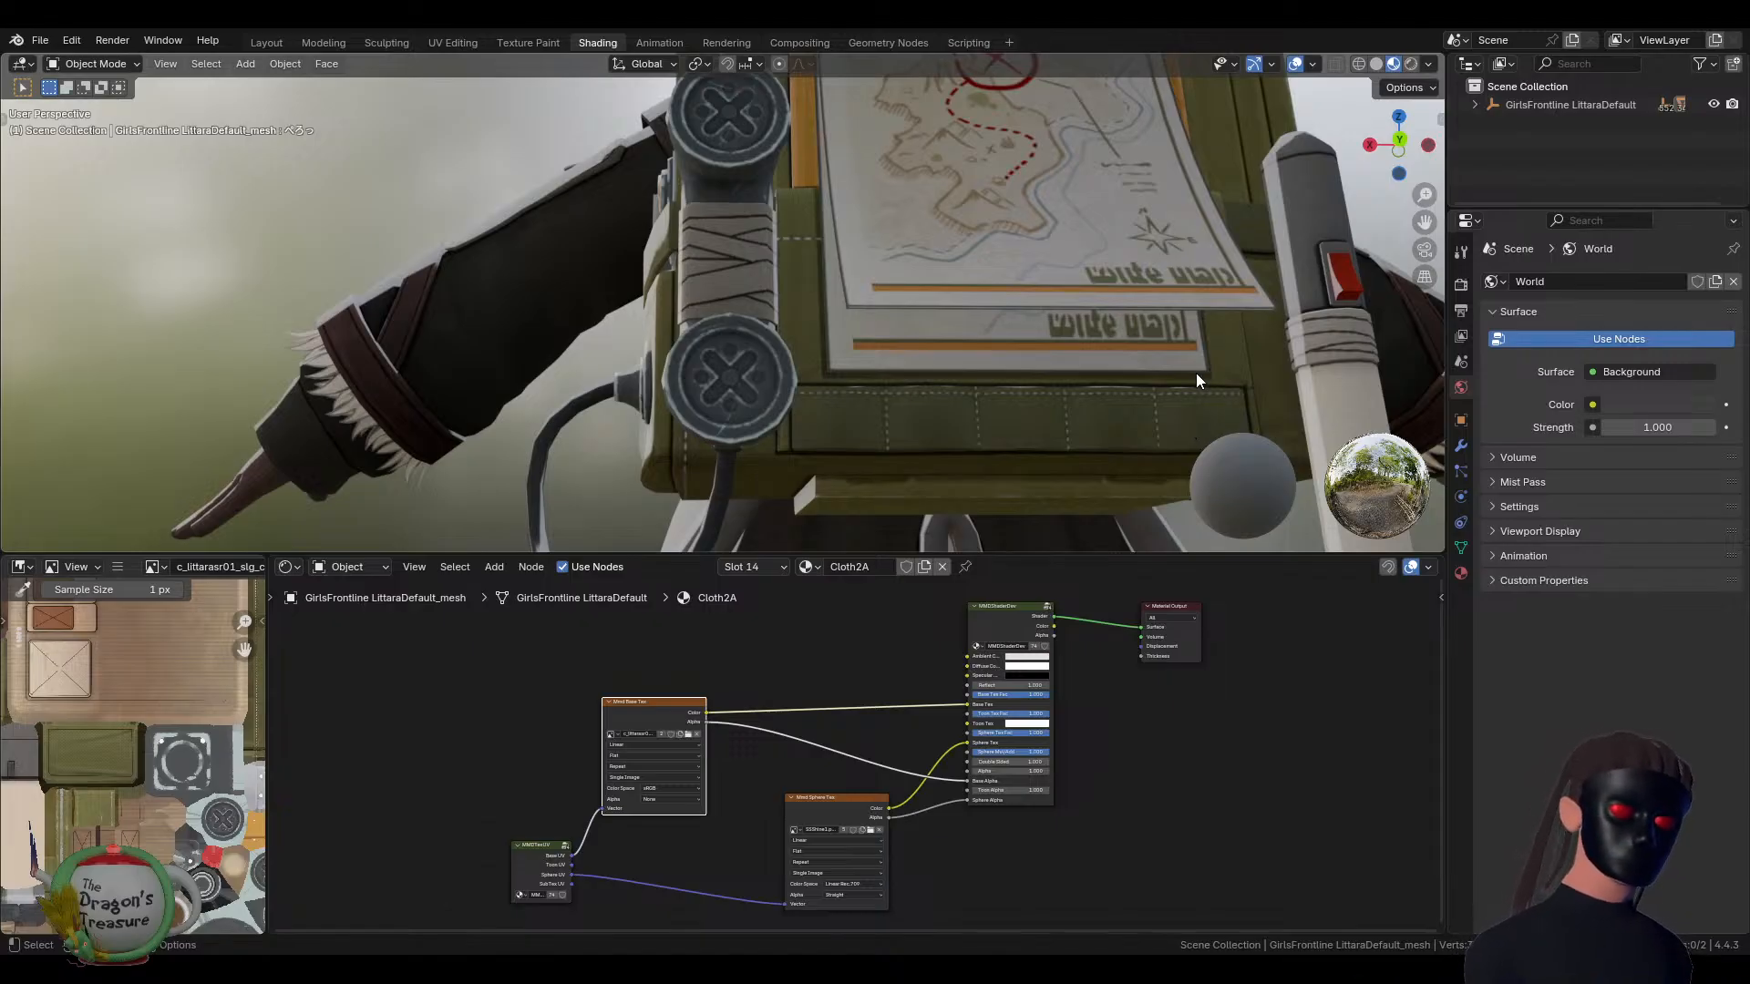
middle_drag(1213, 369, 1145, 428)
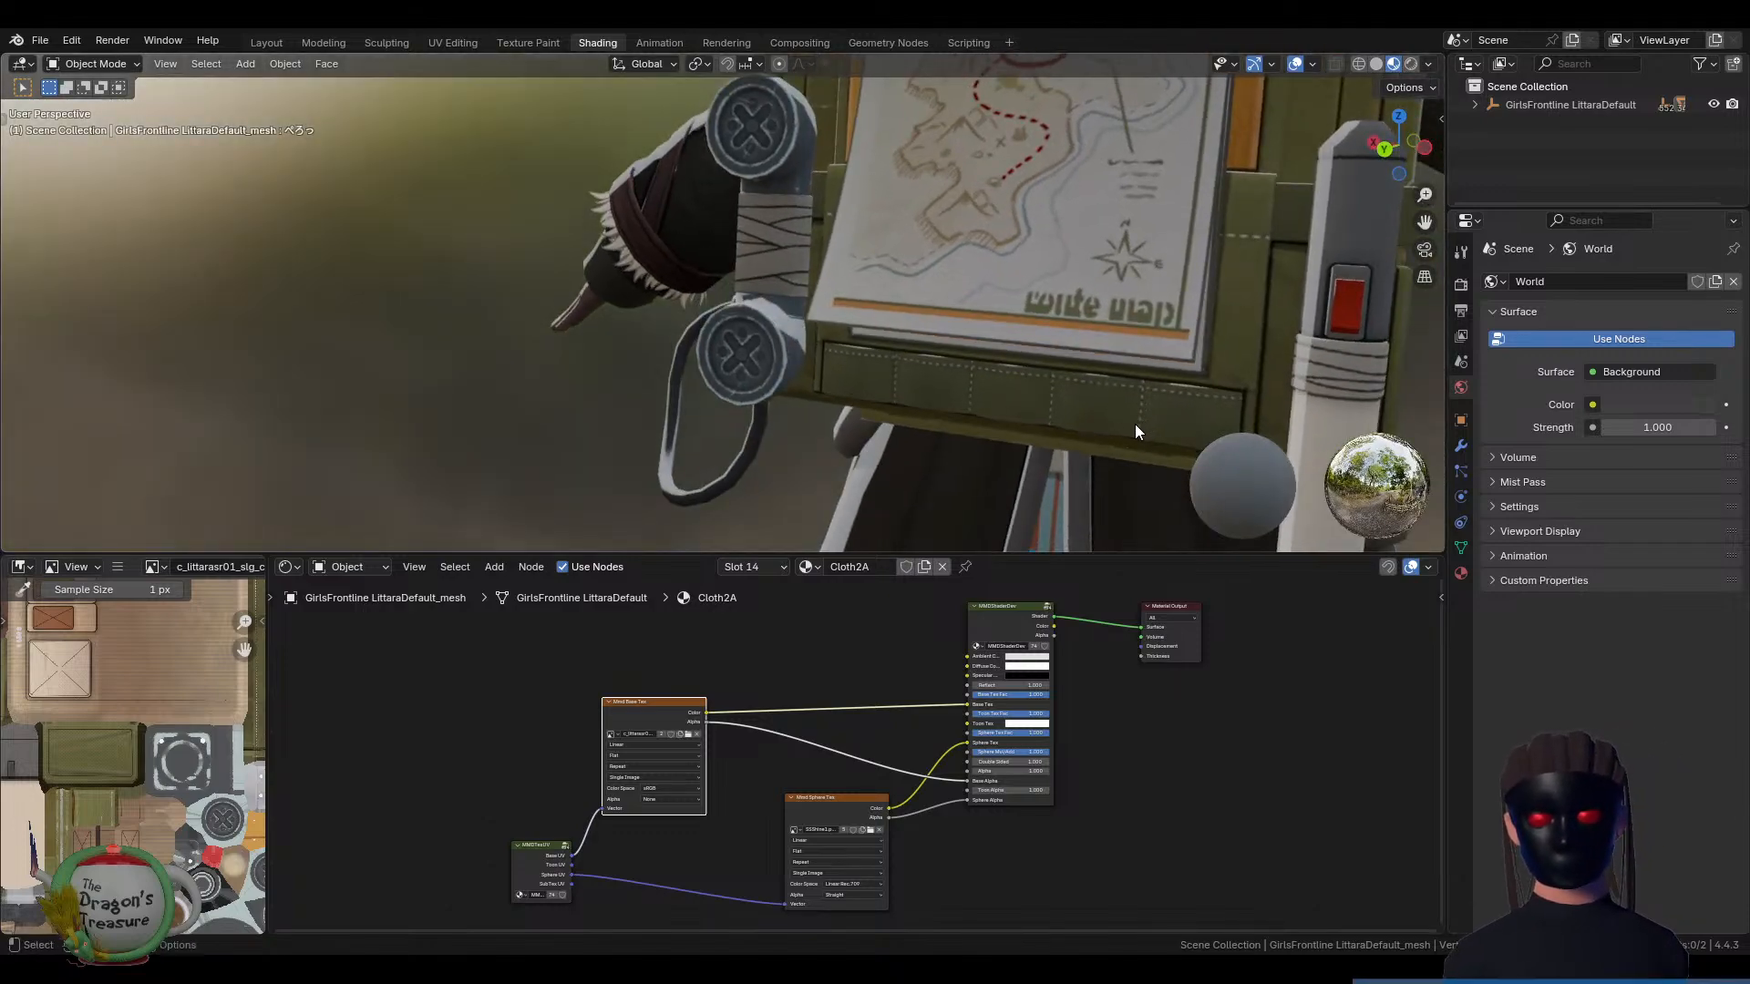
Select the character mesh and examine the backpack's handset, wrapped grip and cable socket from the side
middle_drag(802, 296, 911, 286)
scroll(769, 251, up, 3)
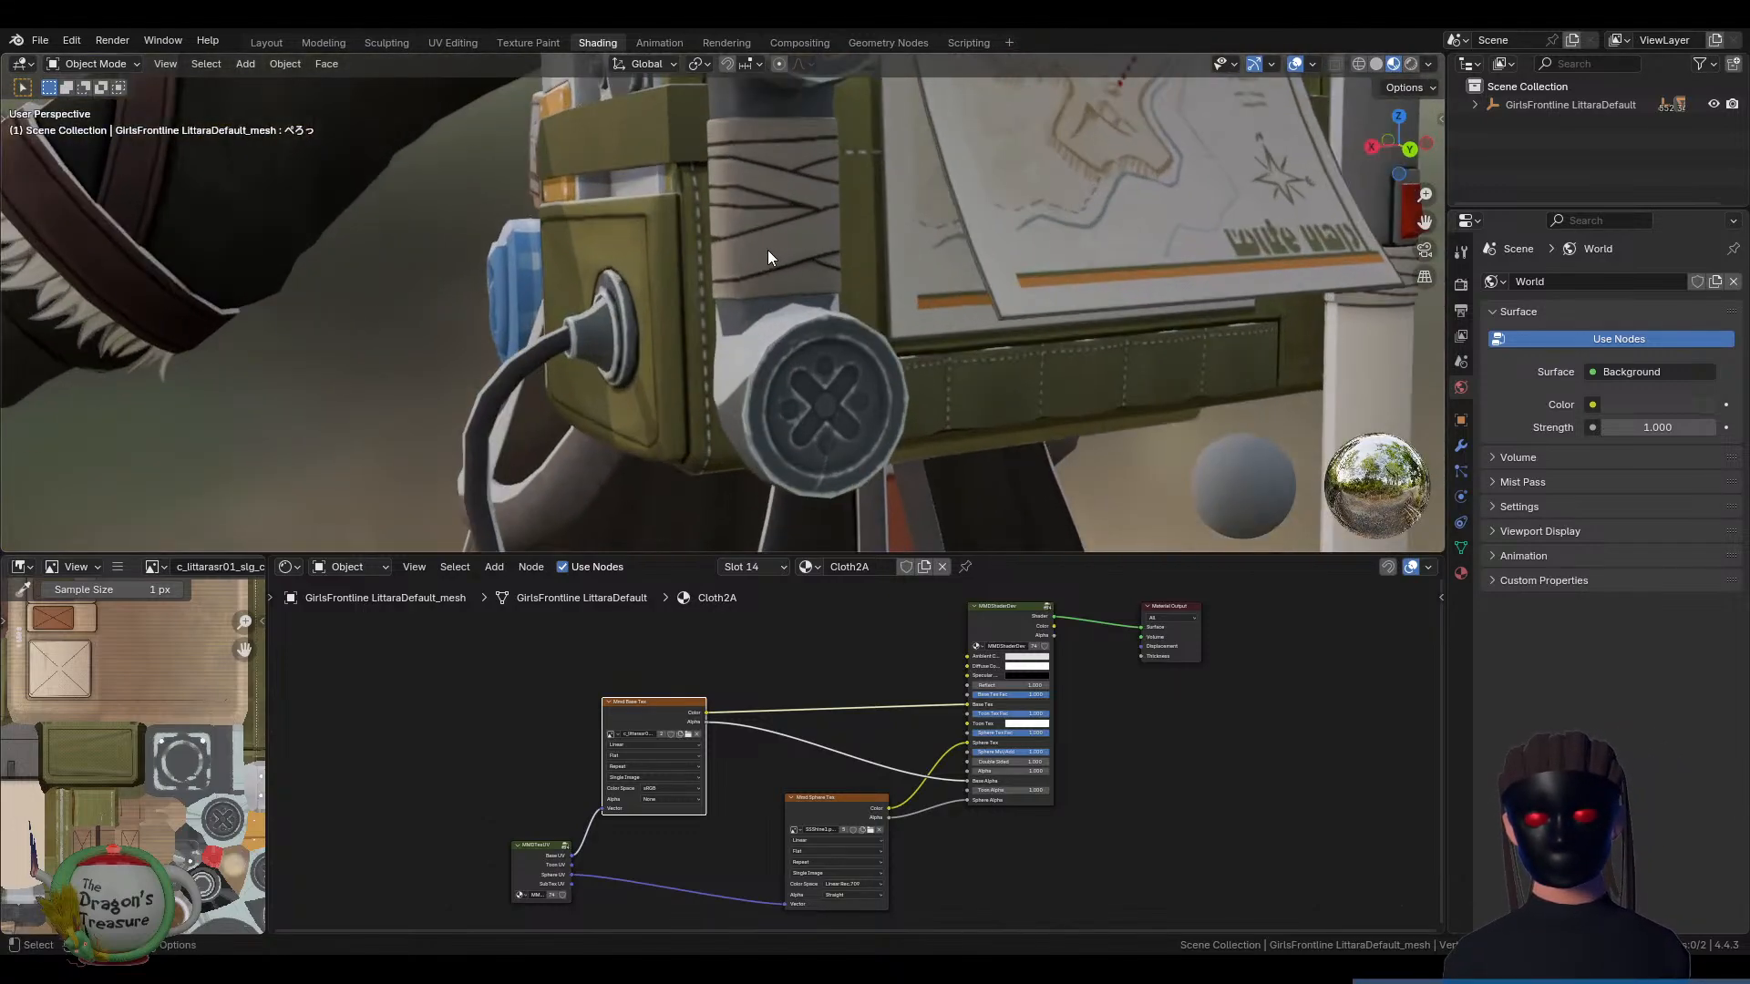
click(770, 217)
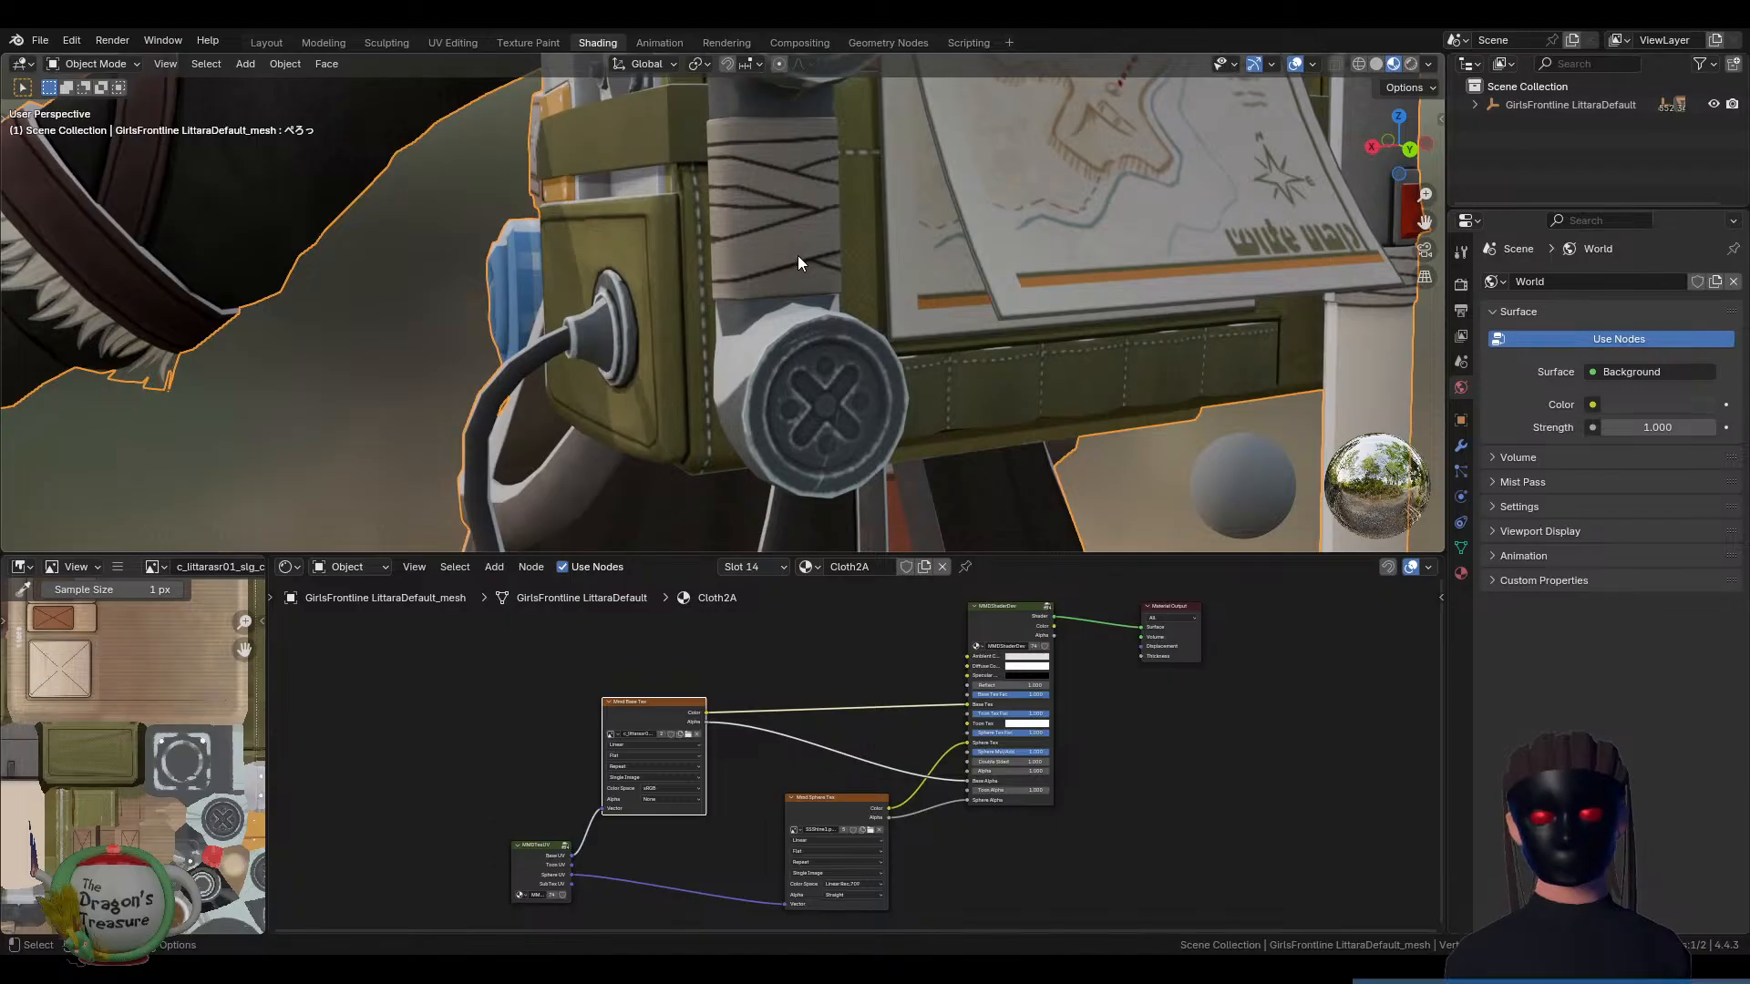
middle_drag(697, 239, 751, 246)
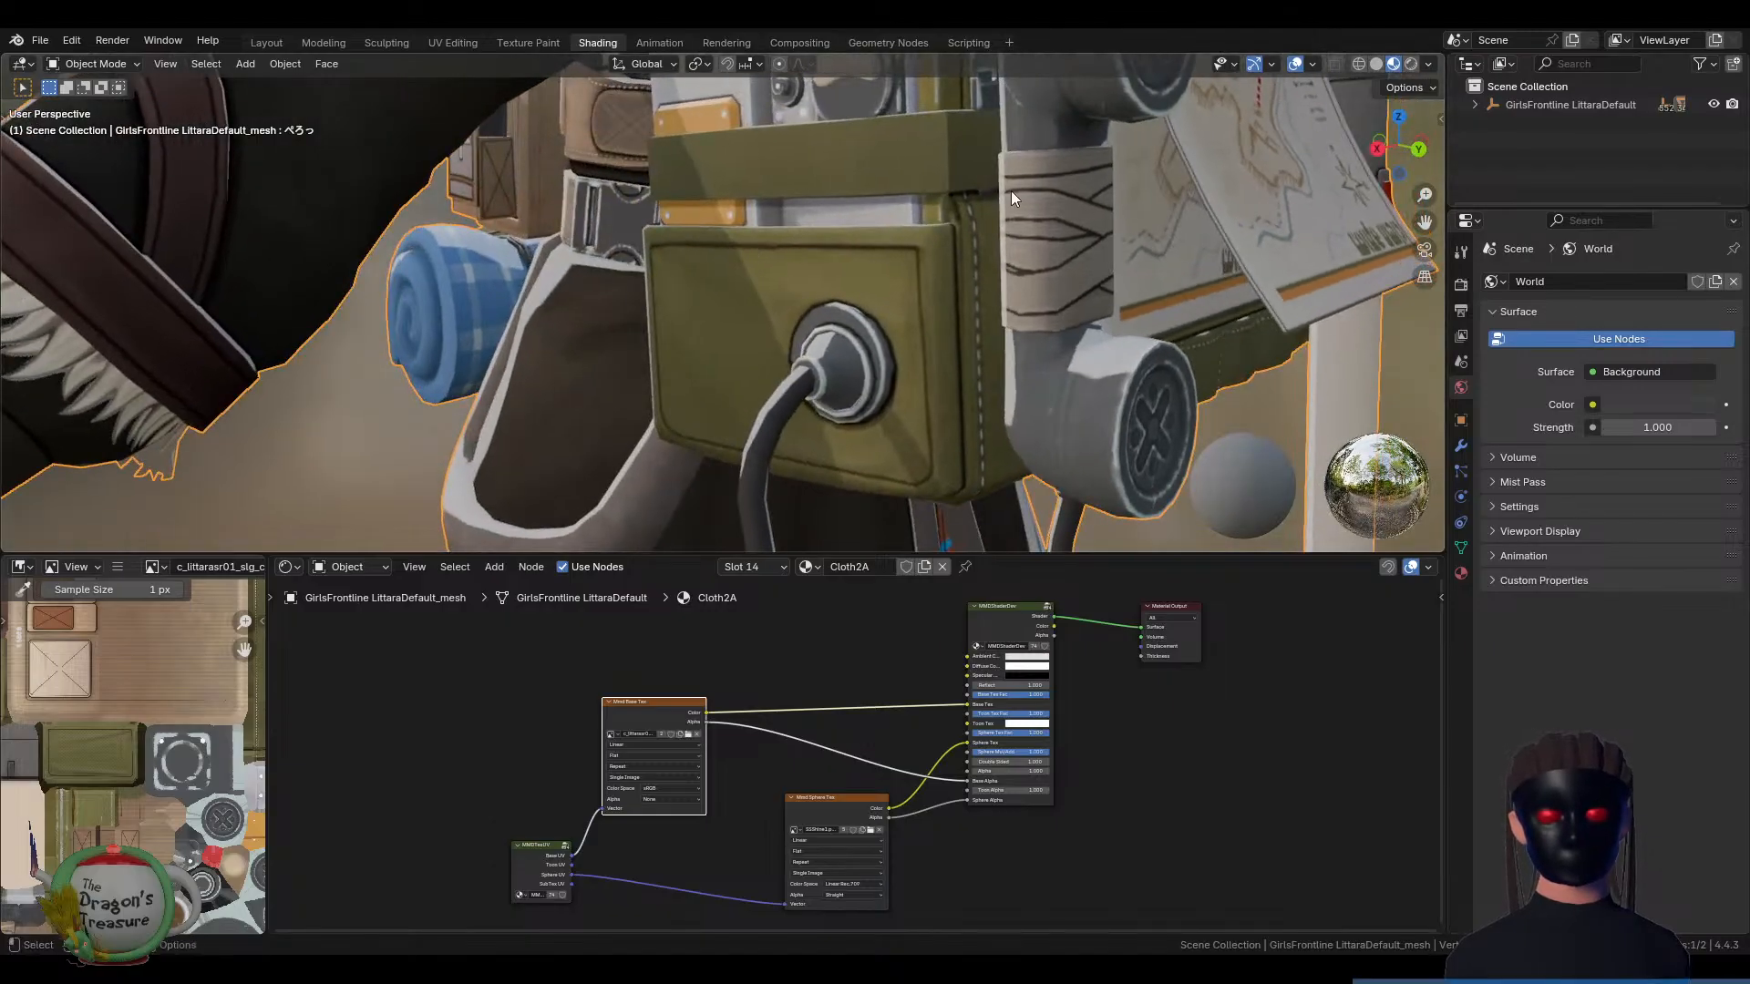
scroll(1053, 206, down, 6)
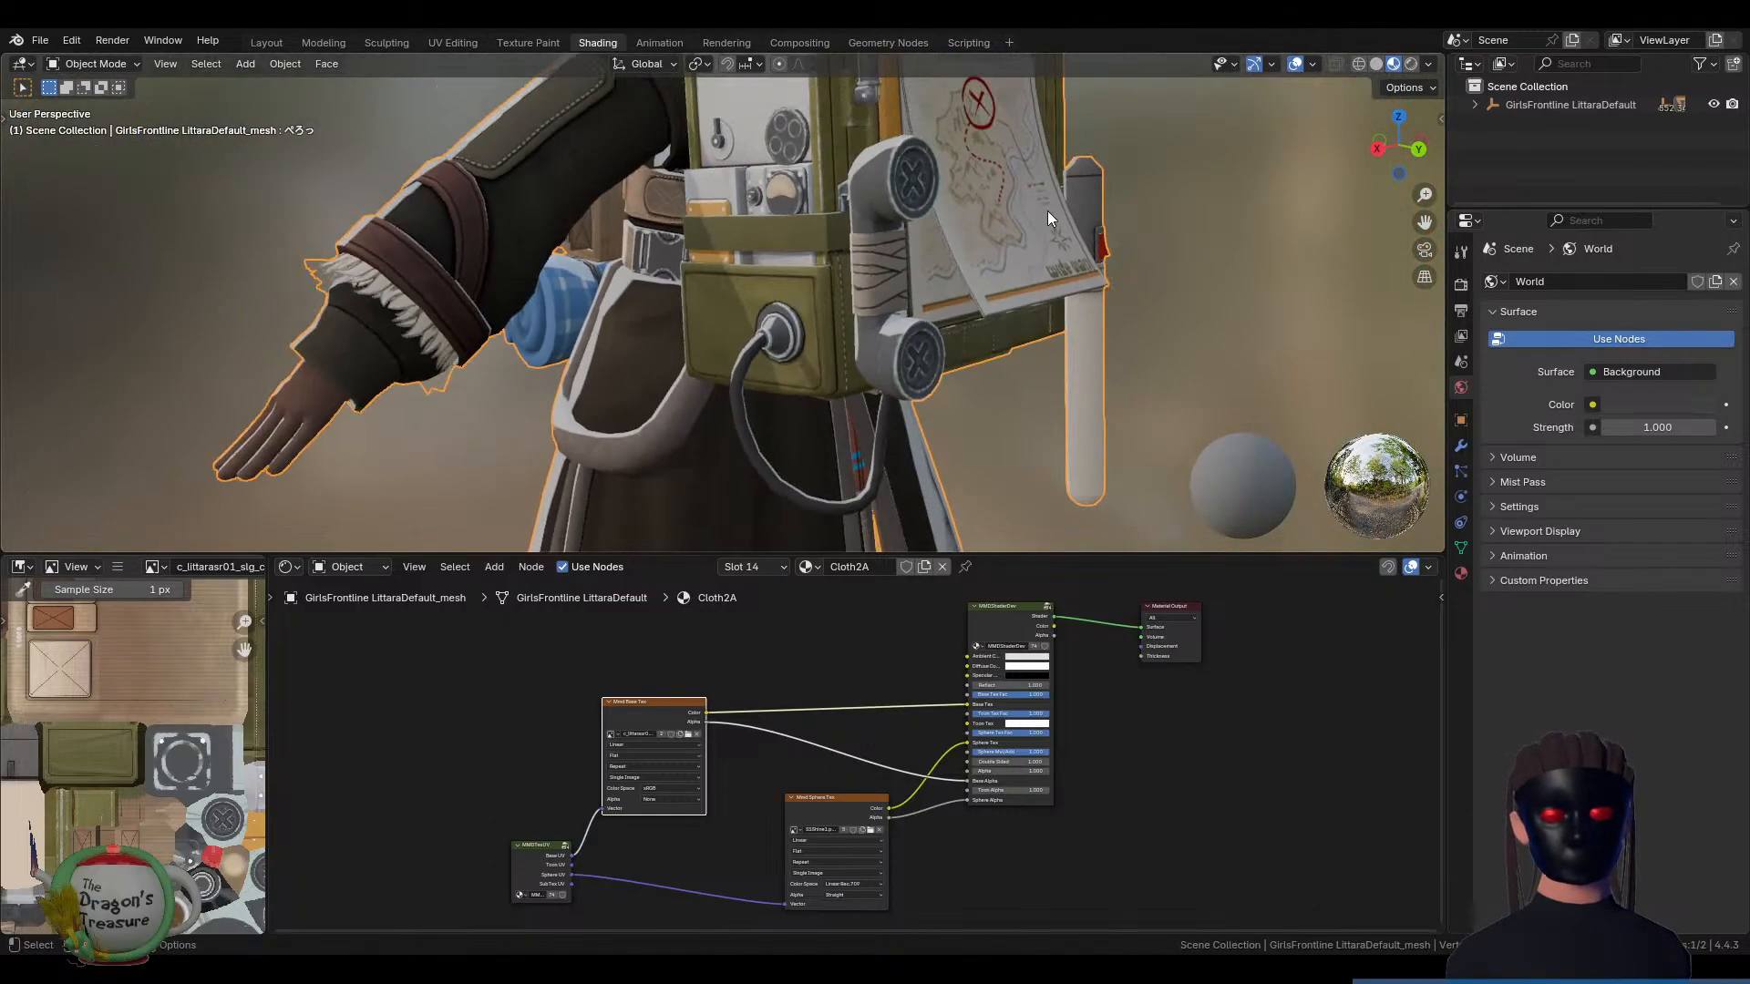
Look over the whole character from behind and from the front
scroll(898, 242, down, 5)
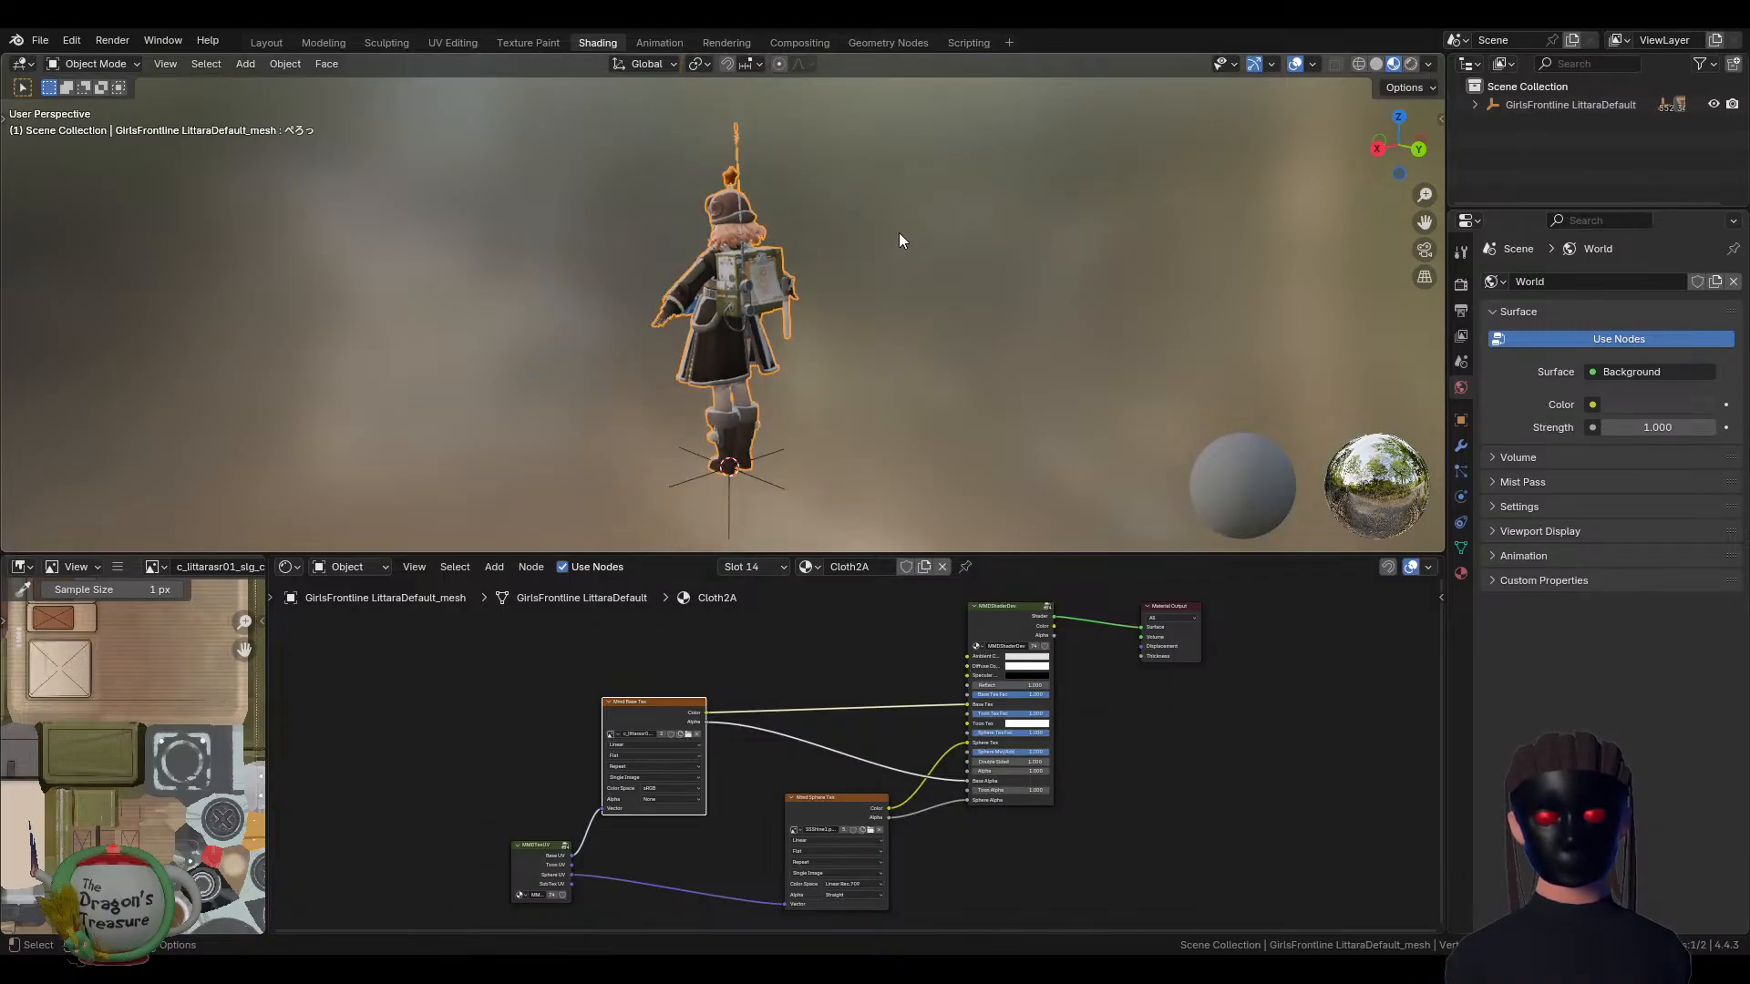
mouse_move(902, 242)
middle_down()
mouse_move(926, 261)
mouse_move(899, 263)
mouse_move(933, 246)
middle_up()
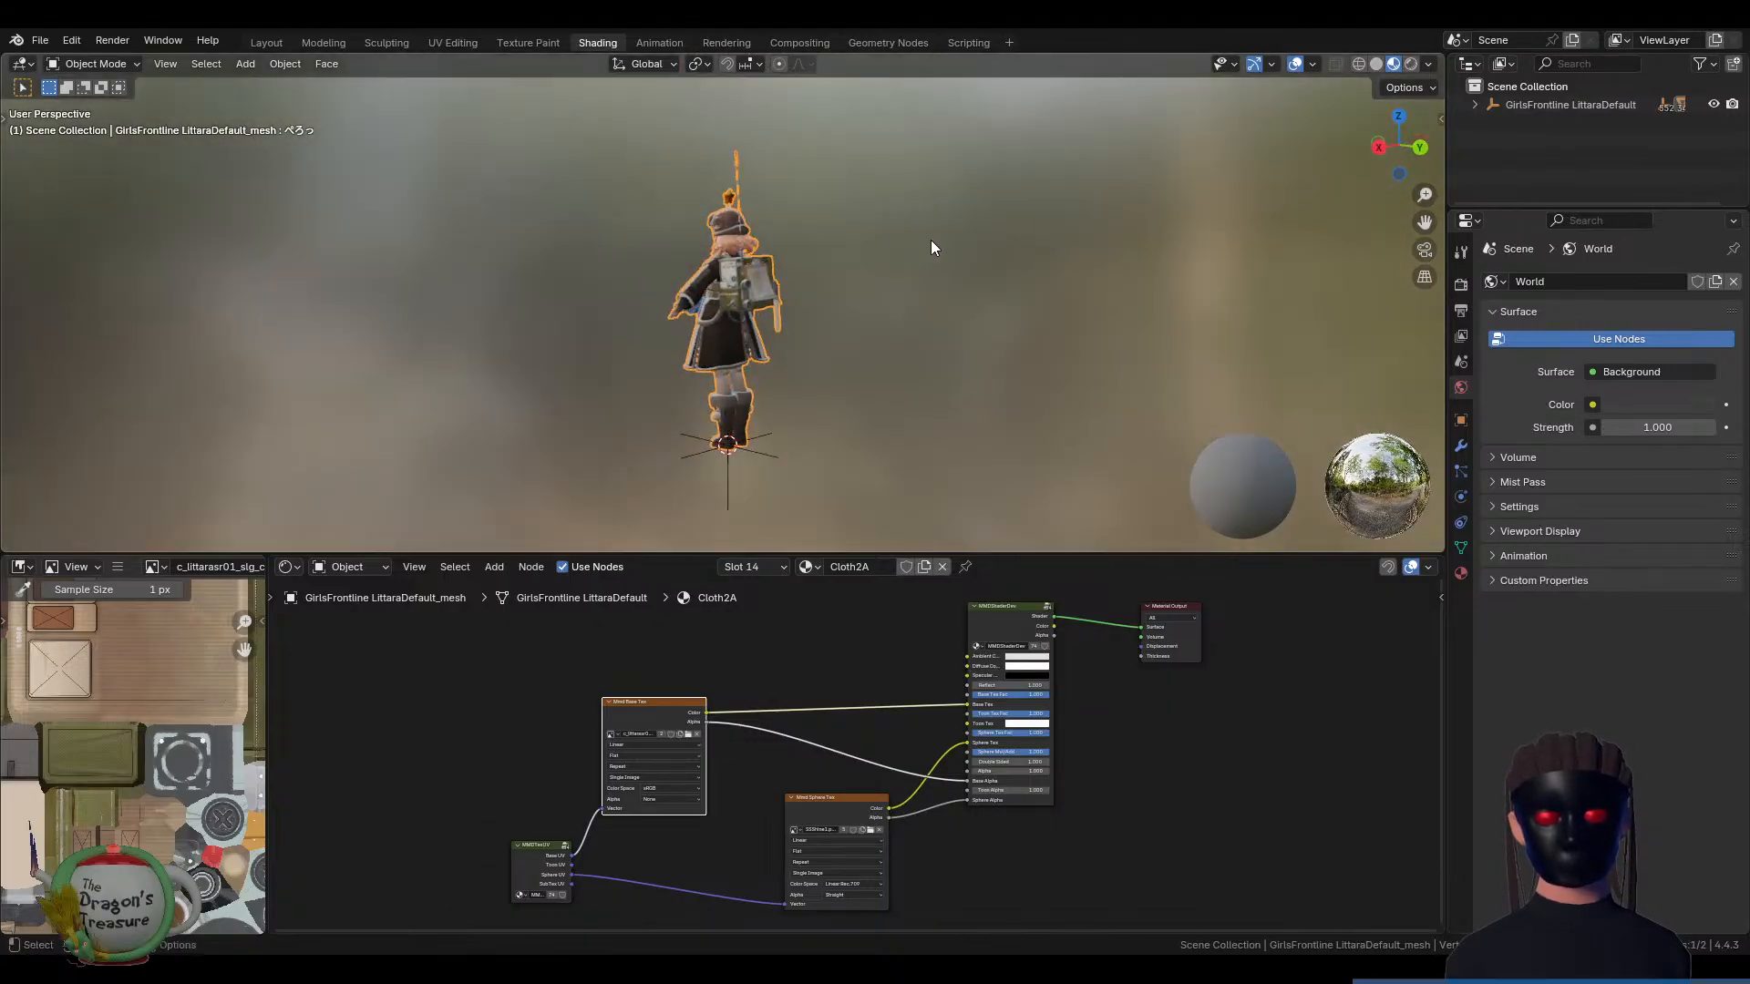
scroll(933, 246, up, 5)
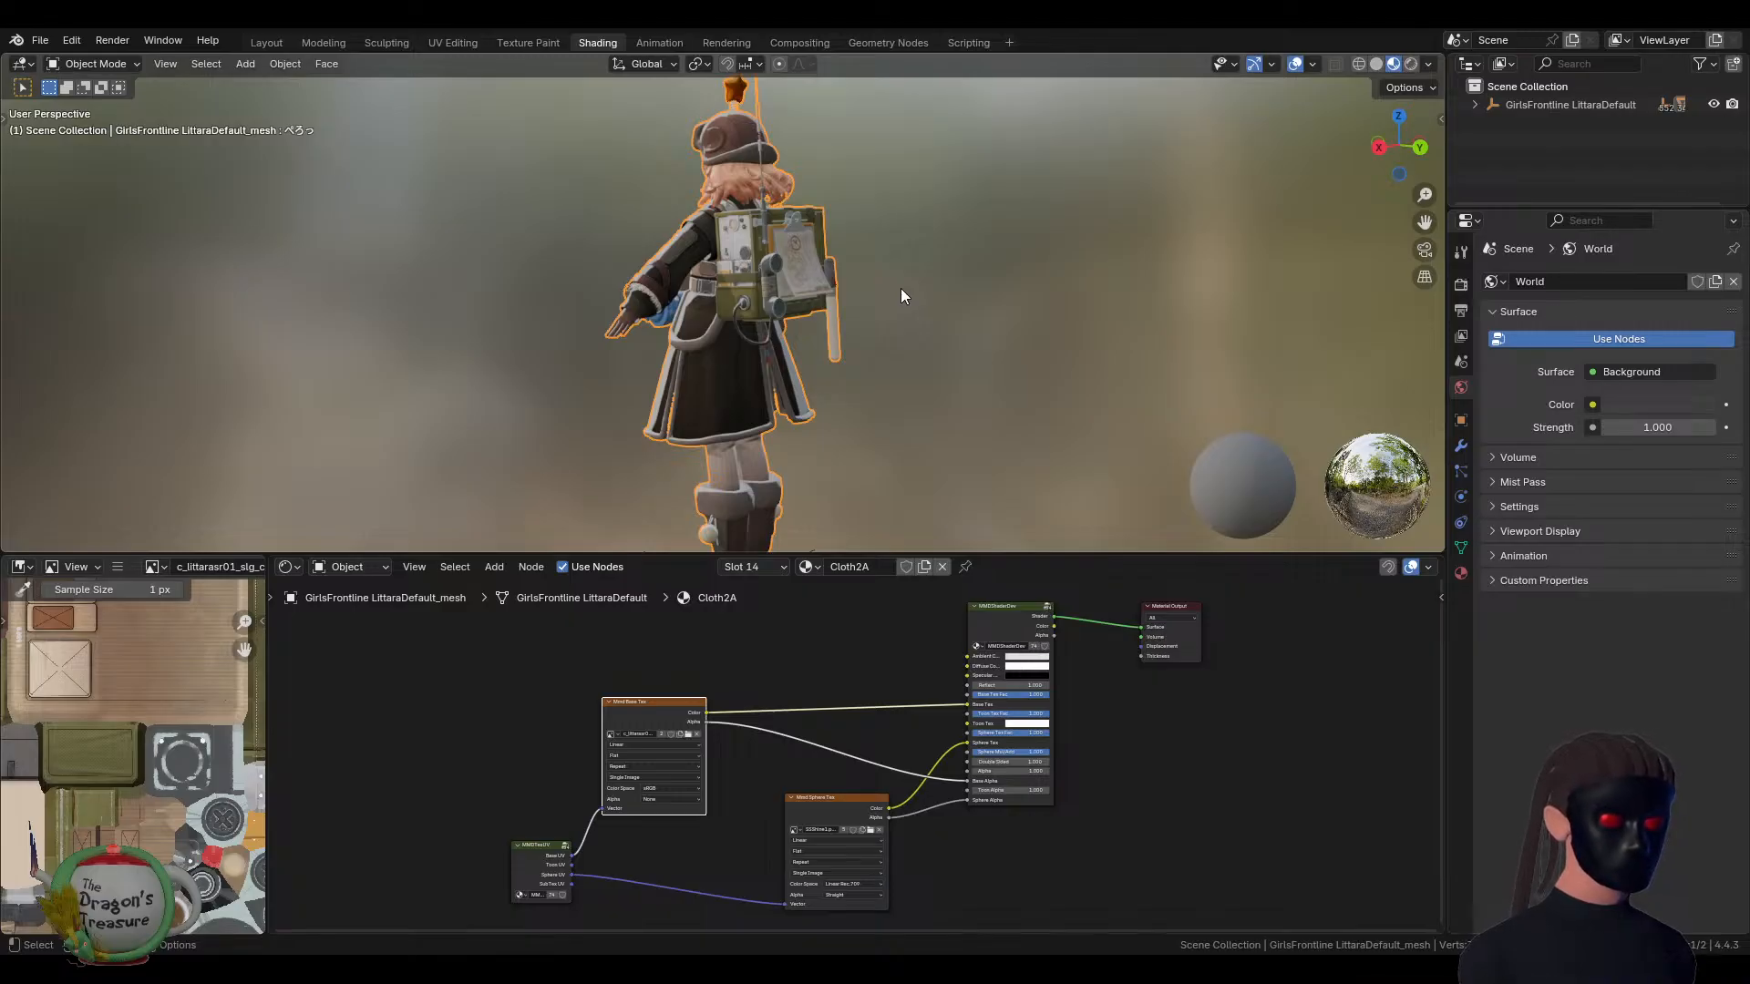
middle_drag(964, 346, 470, 360)
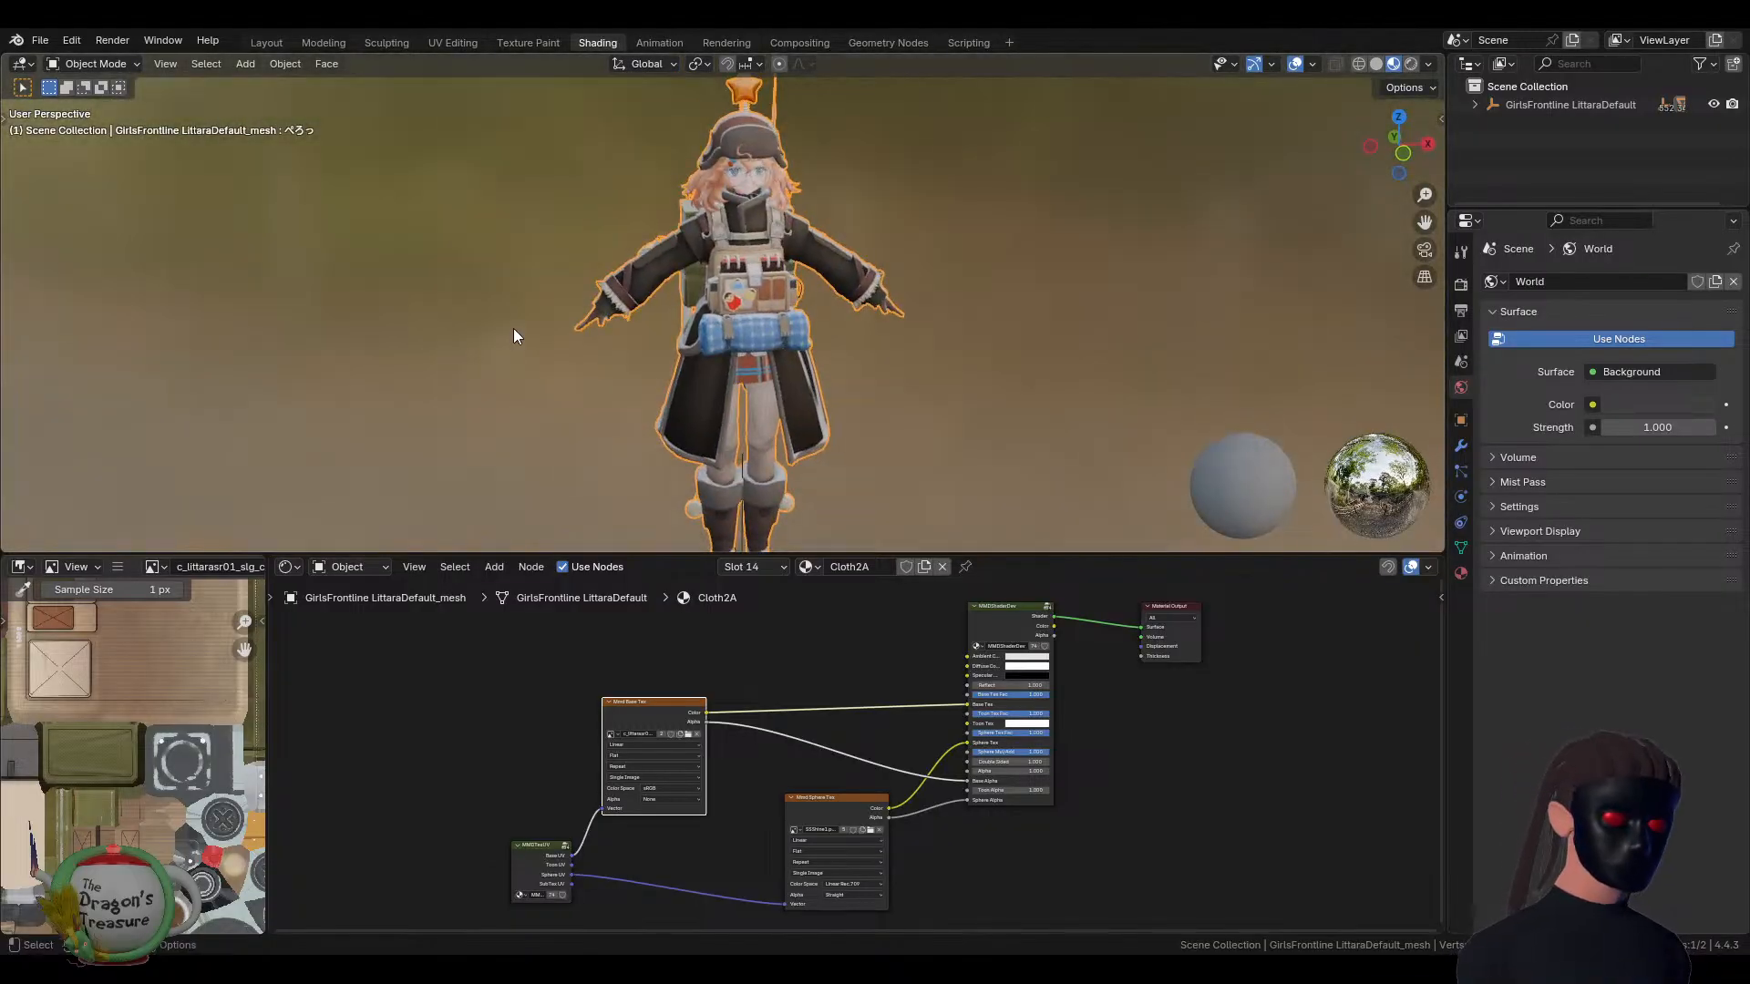
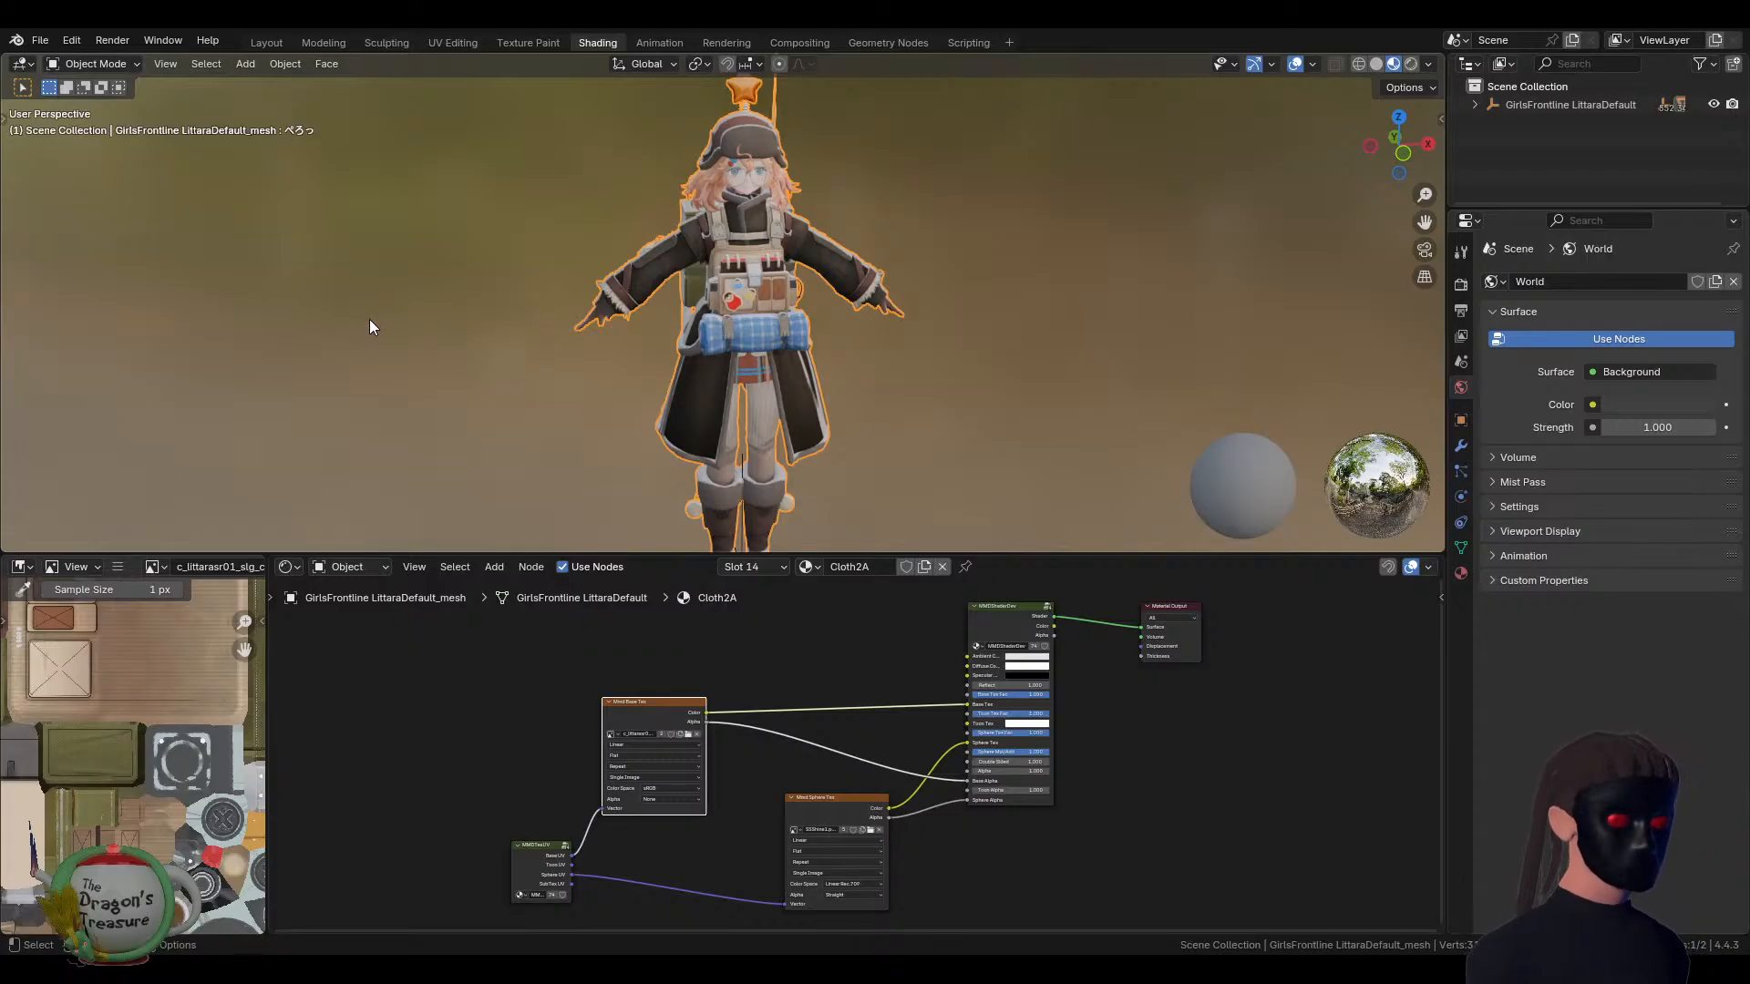
middle_drag(430, 351, 633, 345)
Switch to the Layout workspace and put the character mesh in Edit Mode, clearing the full selection
click(53, 40)
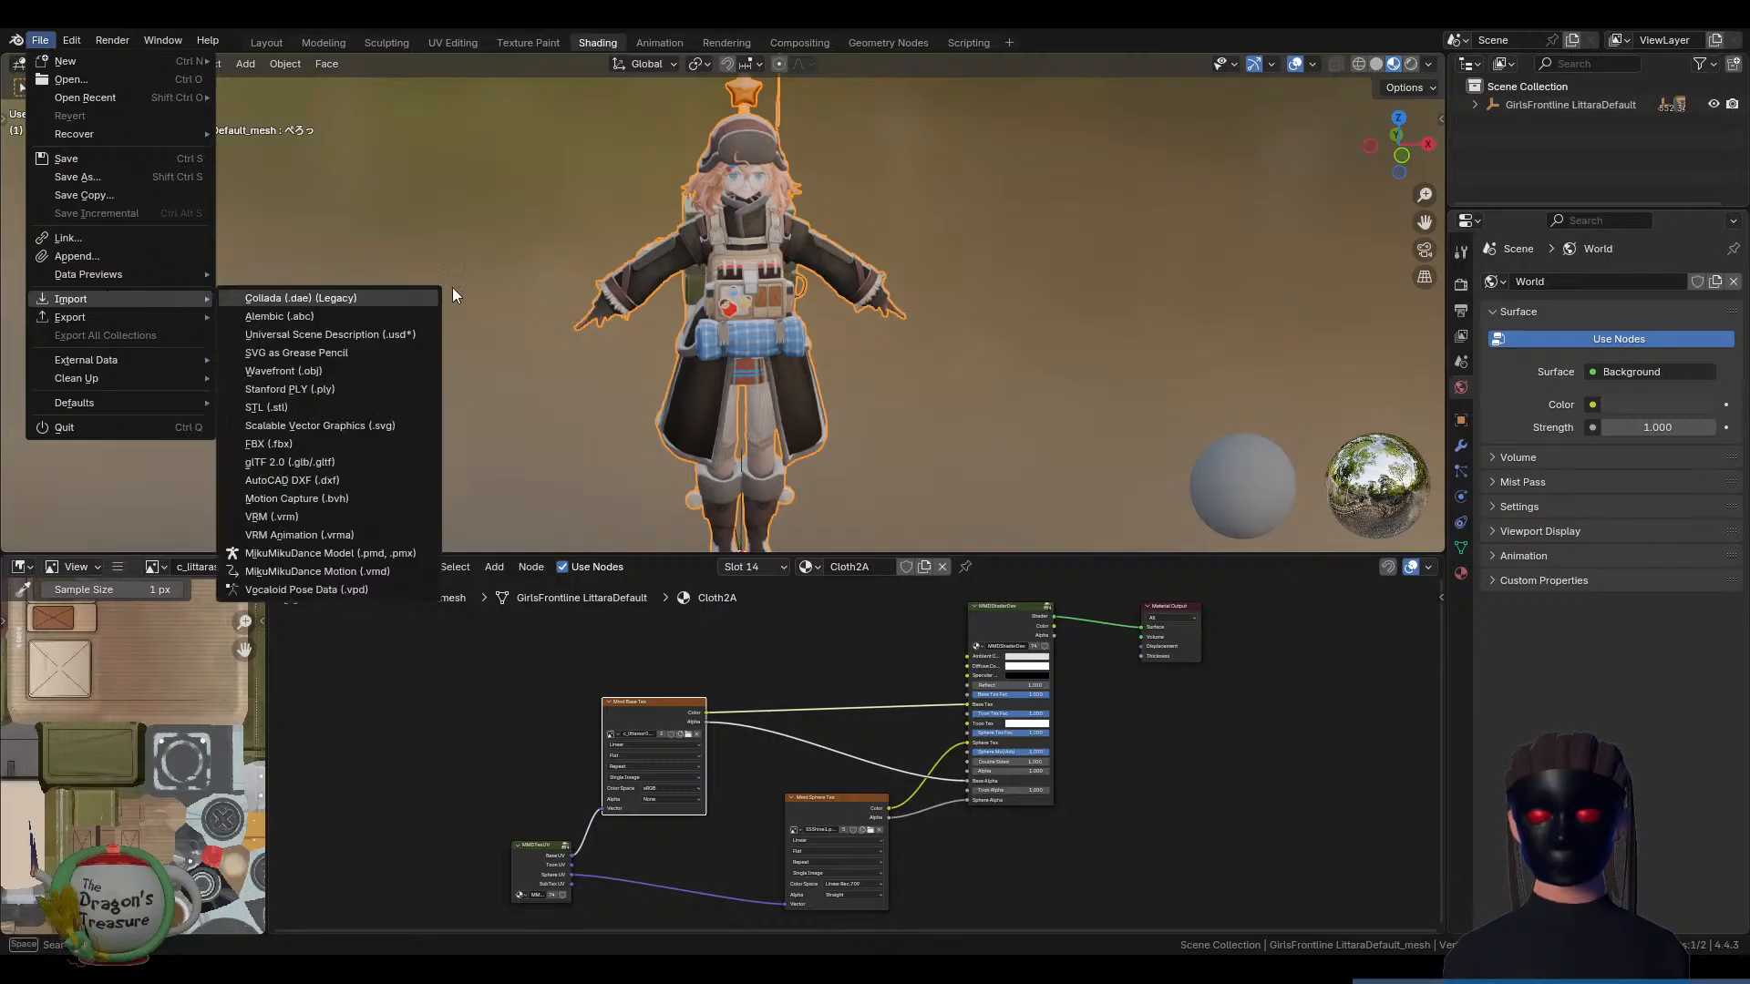
scroll(709, 295, up, 3)
key(Tab)
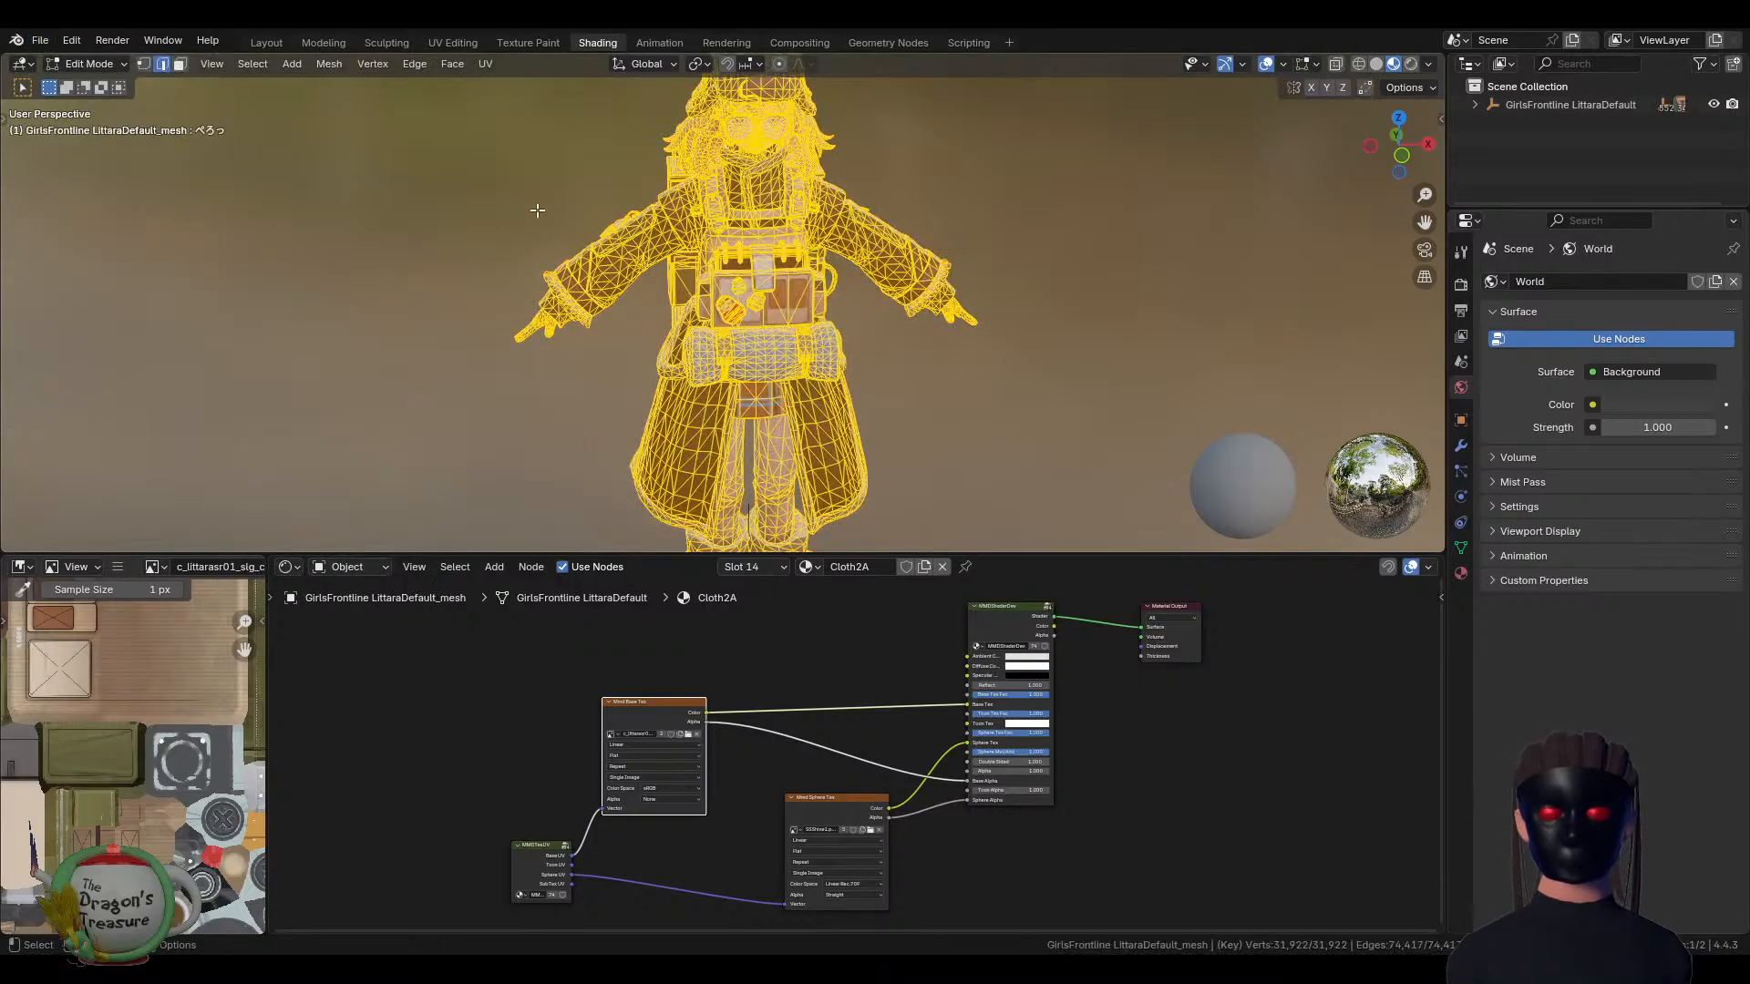
key(Tab)
click(276, 42)
key(Tab)
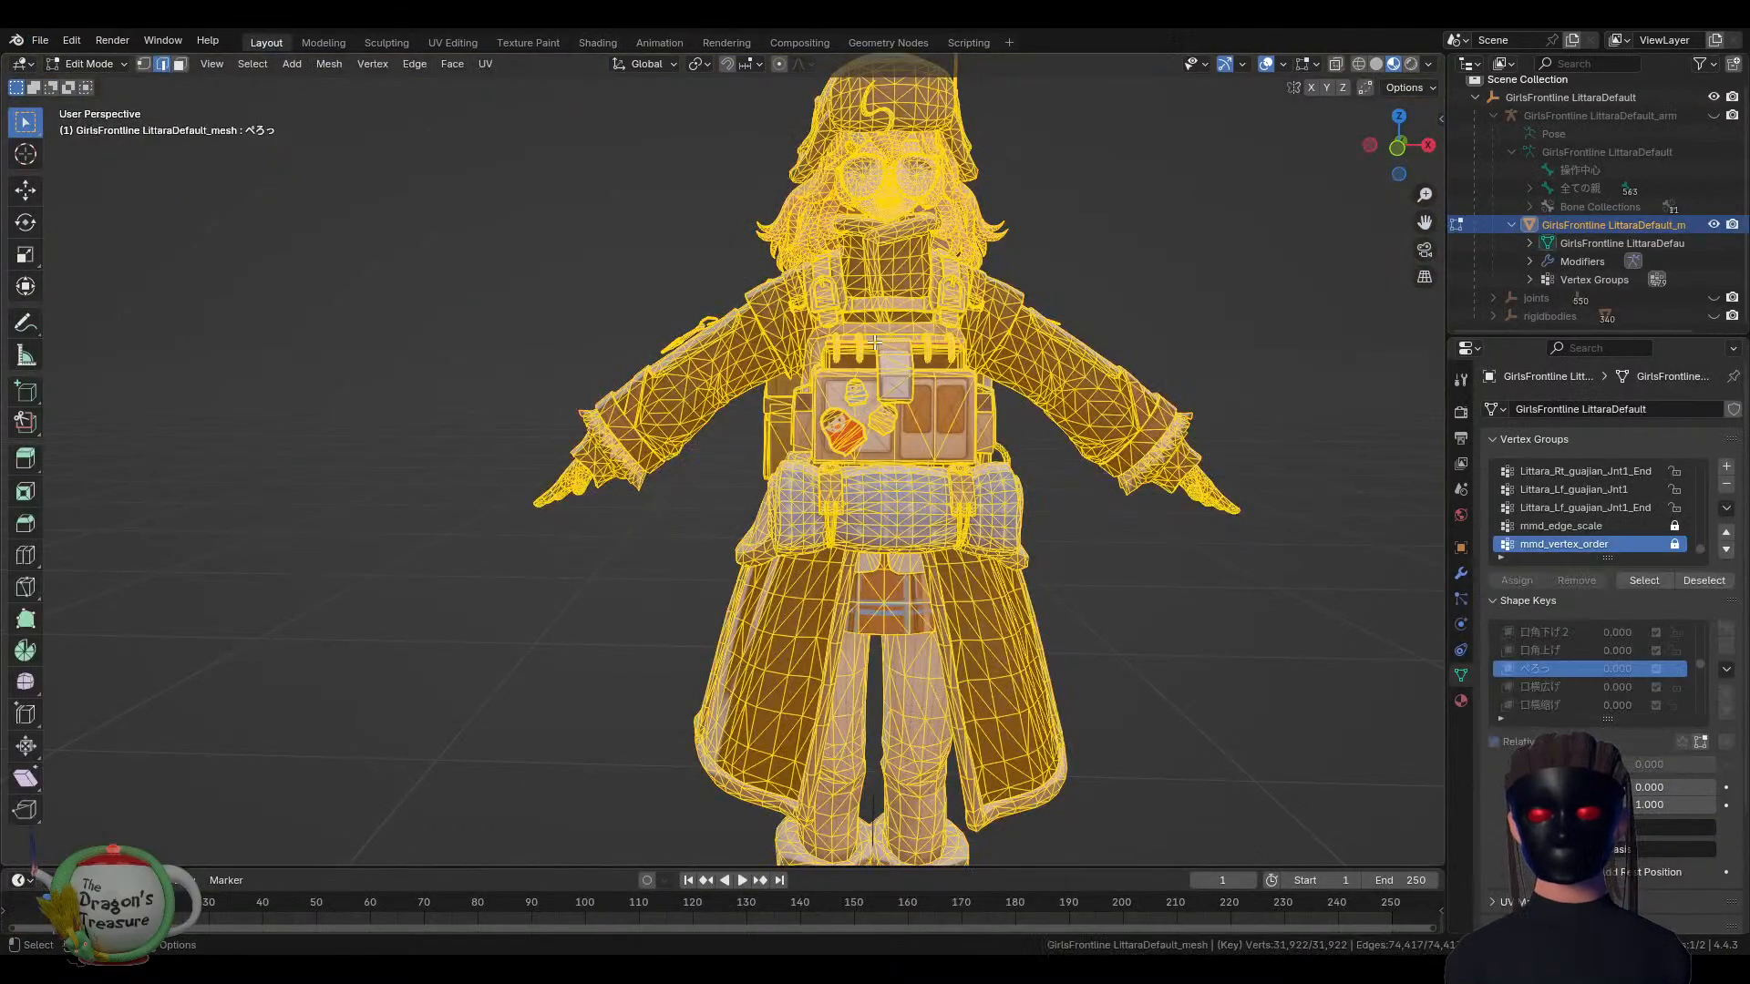
middle_drag(799, 421, 698, 385)
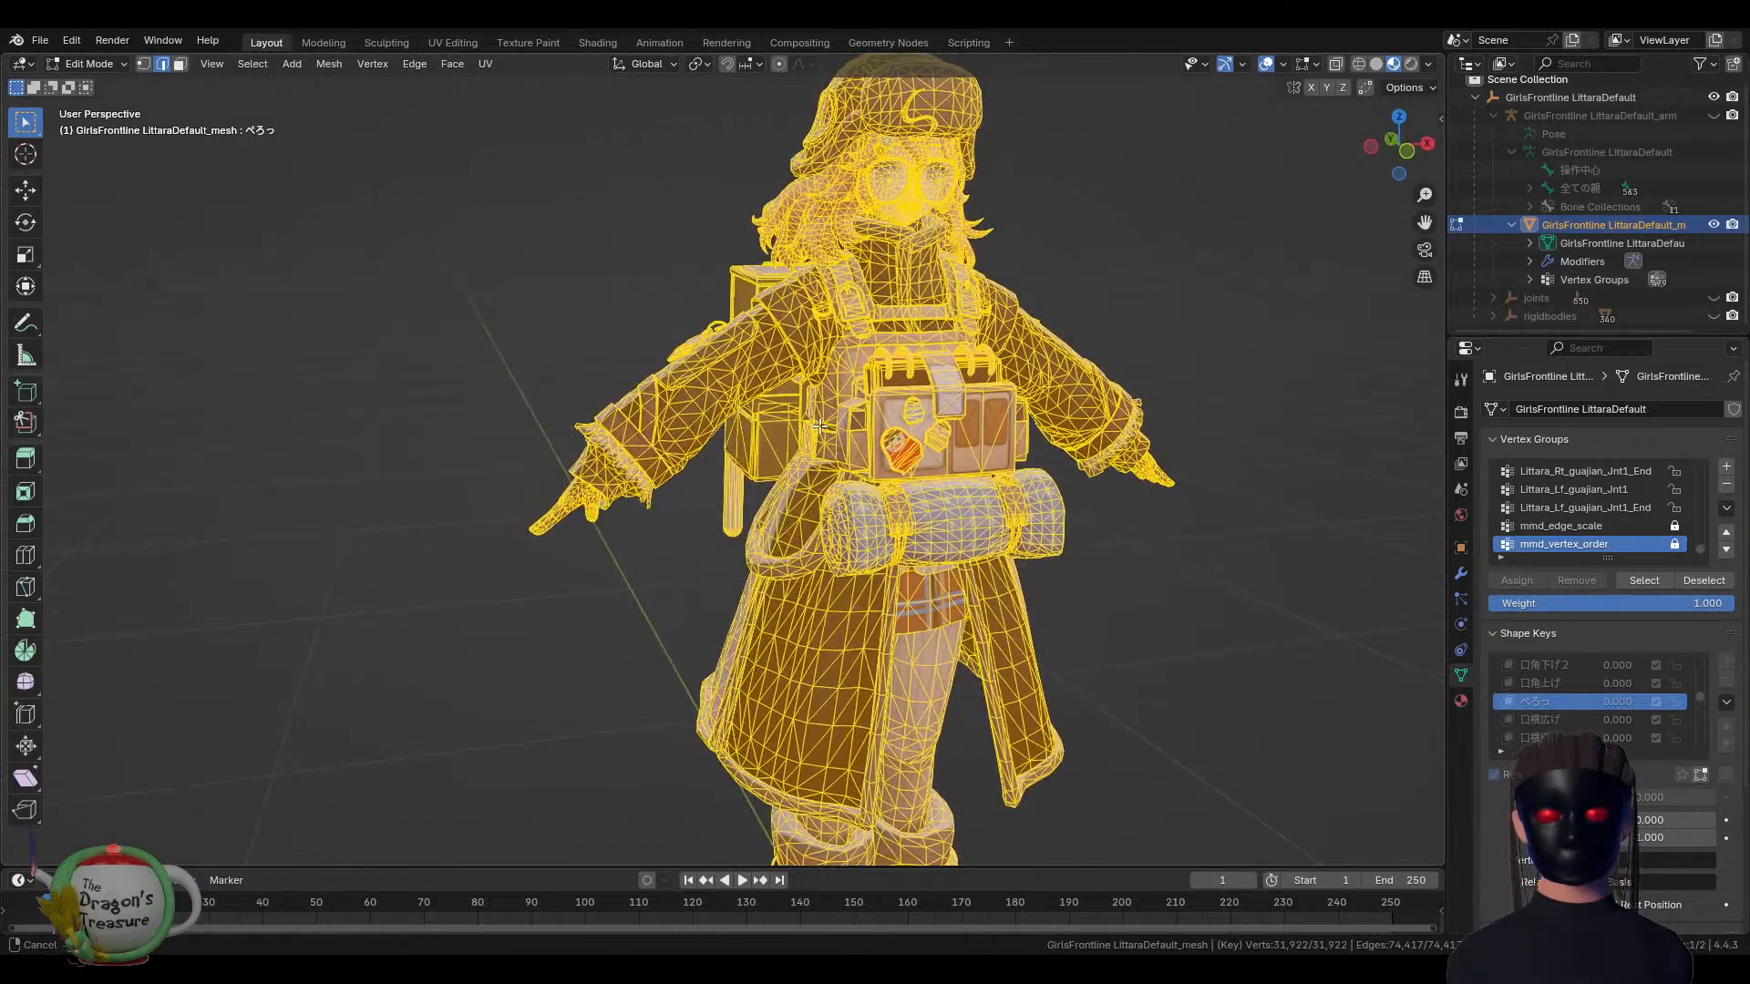
click(593, 334)
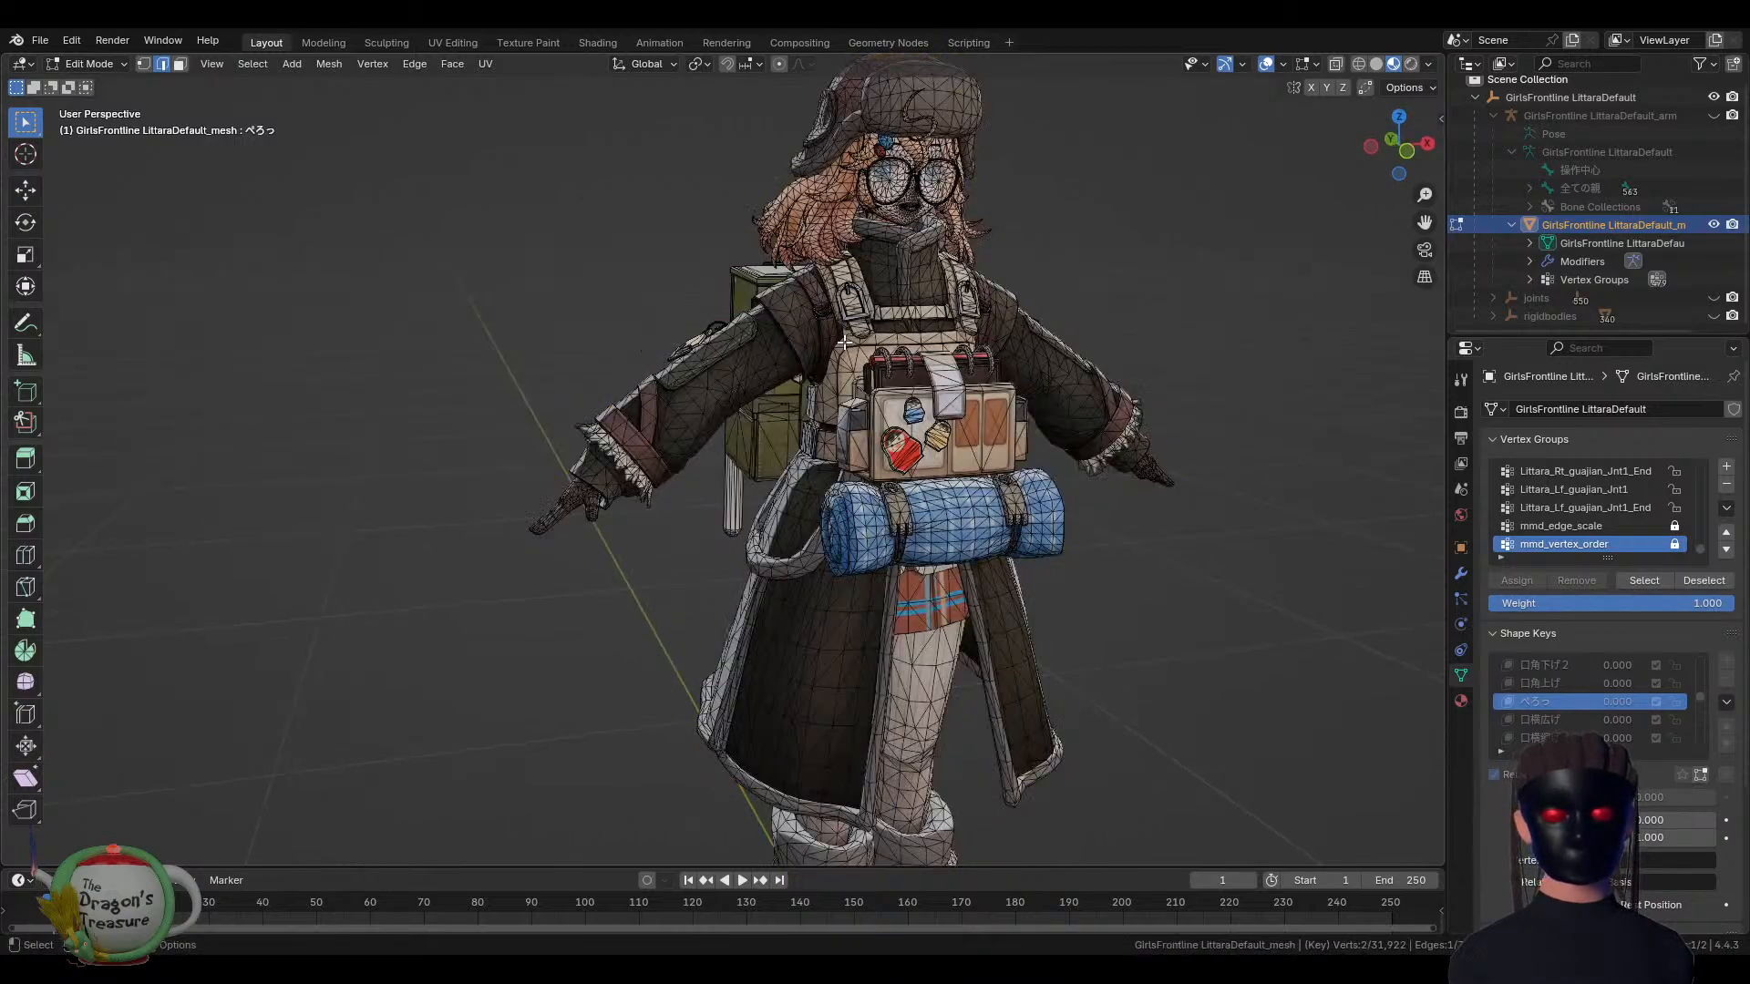
Examine the topology of the face, glasses and collar up close, with the whole mesh selected and then deselected
middle_drag(845, 342, 782, 470)
scroll(884, 127, up, 2)
scroll(784, 469, up, 6)
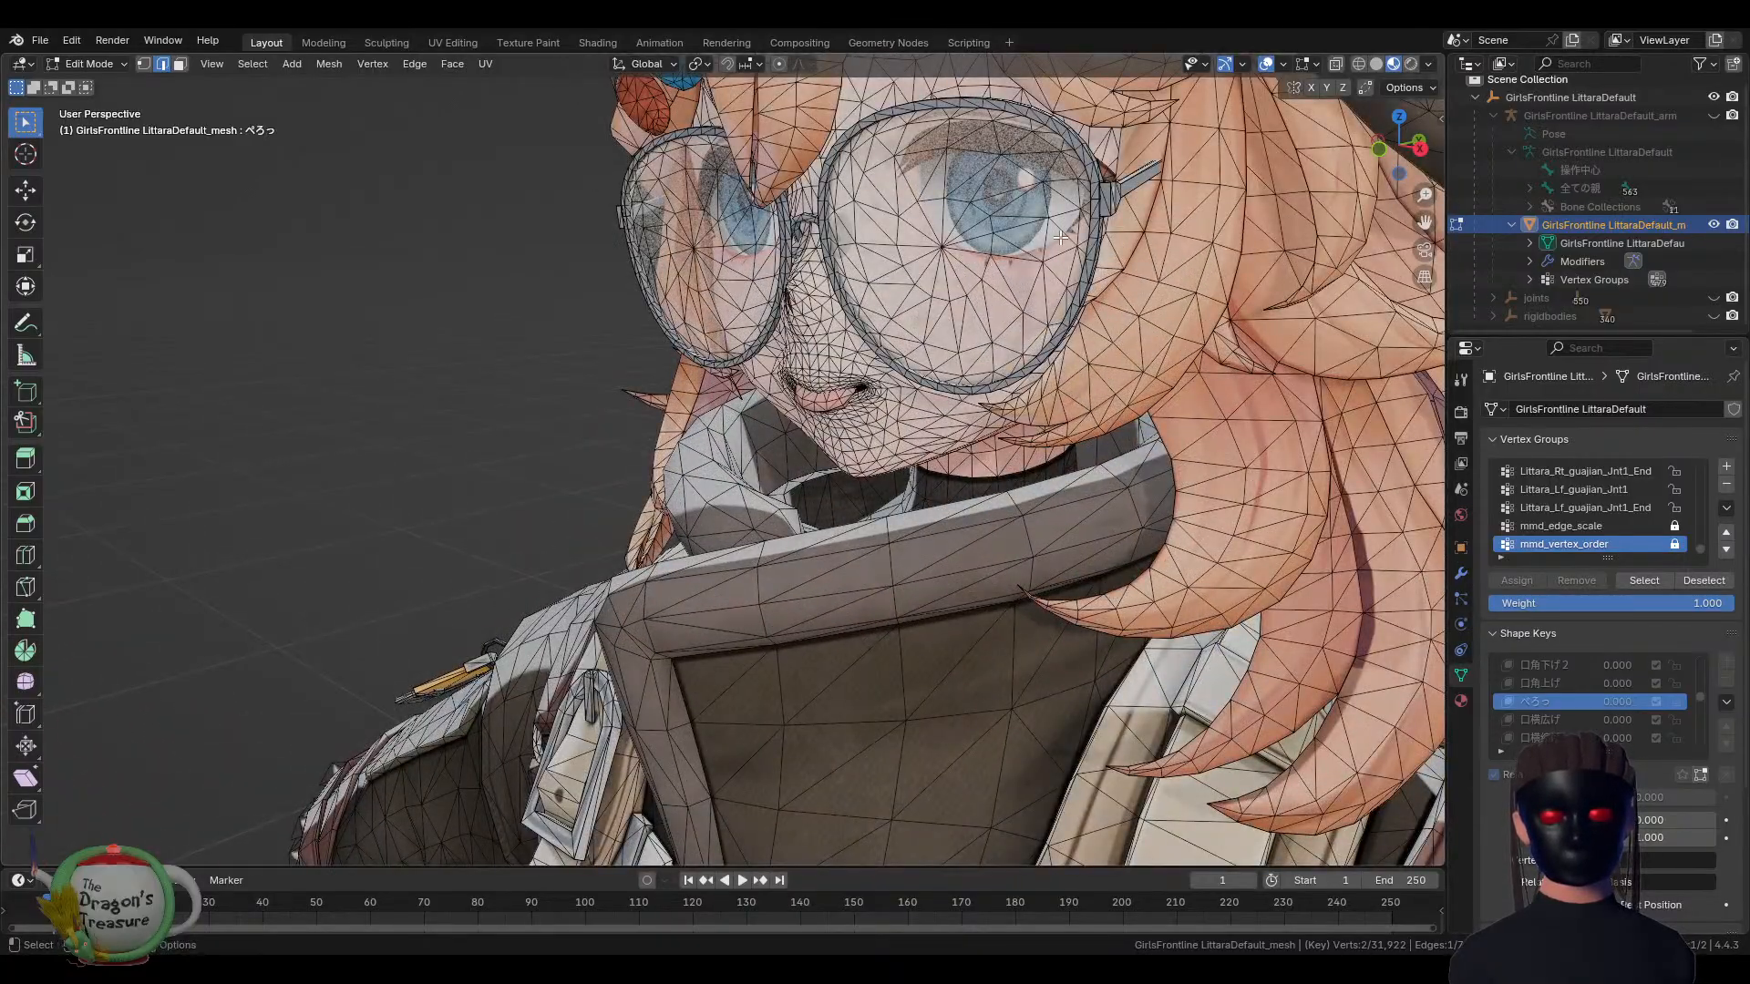
key(a)
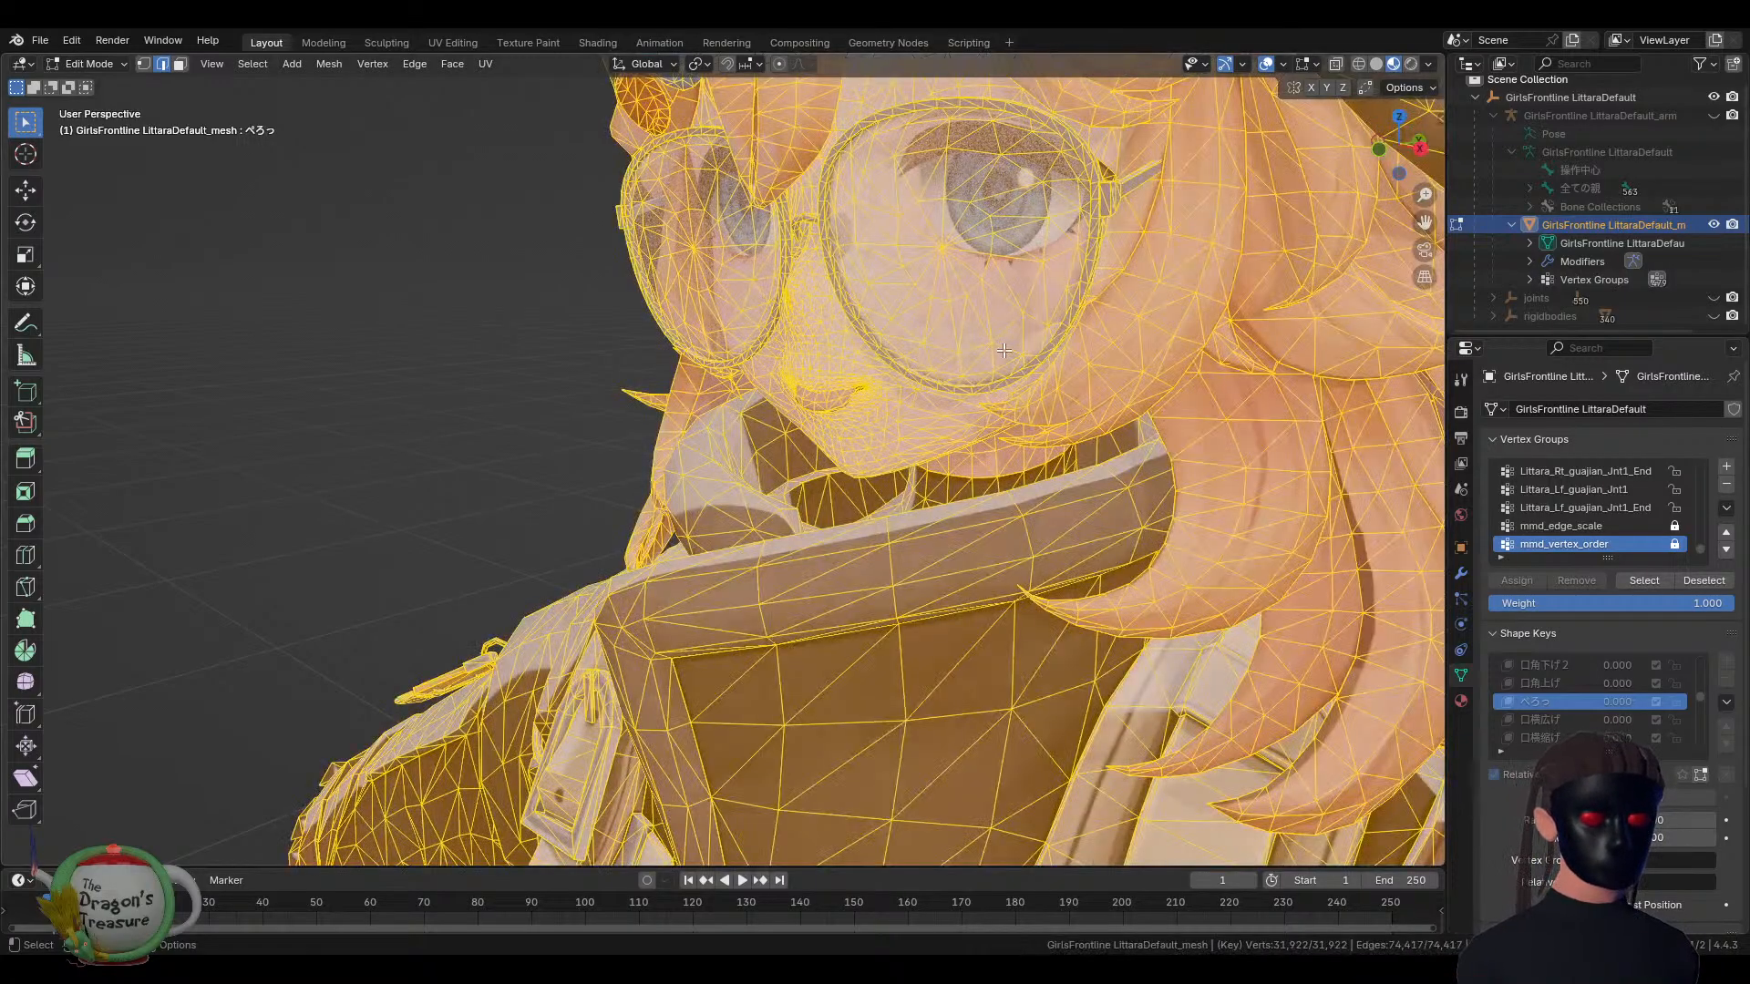
click(473, 438)
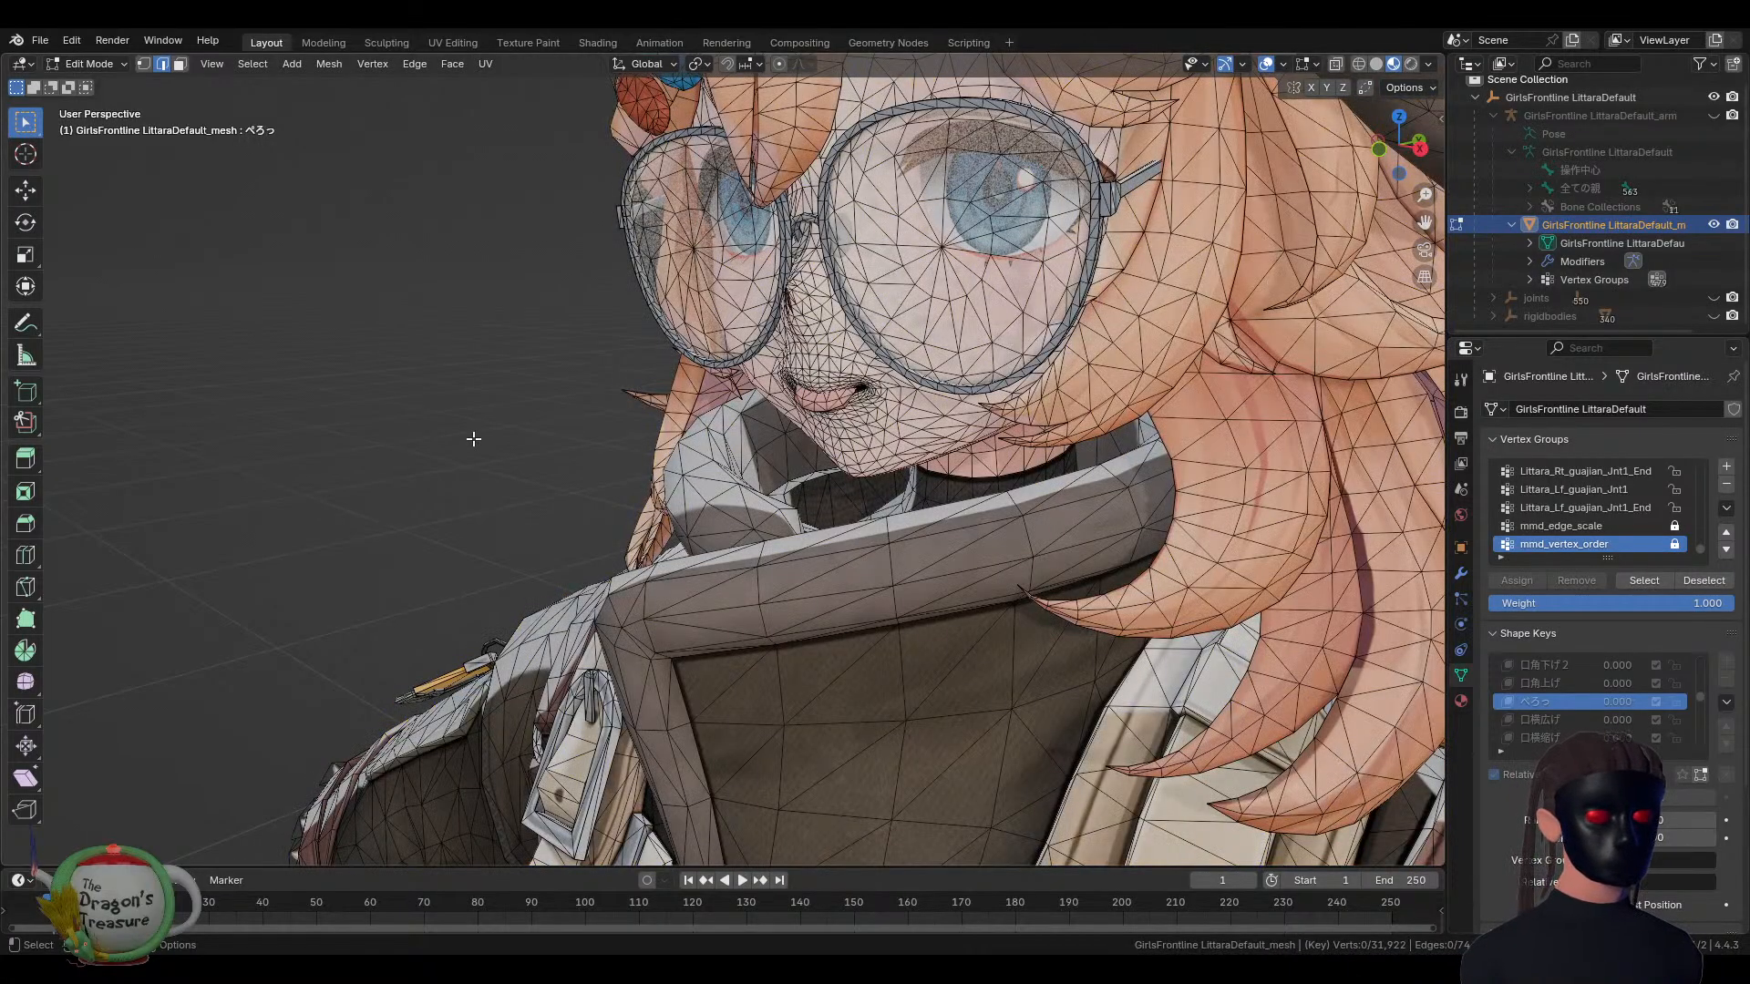
scroll(475, 439, down, 3)
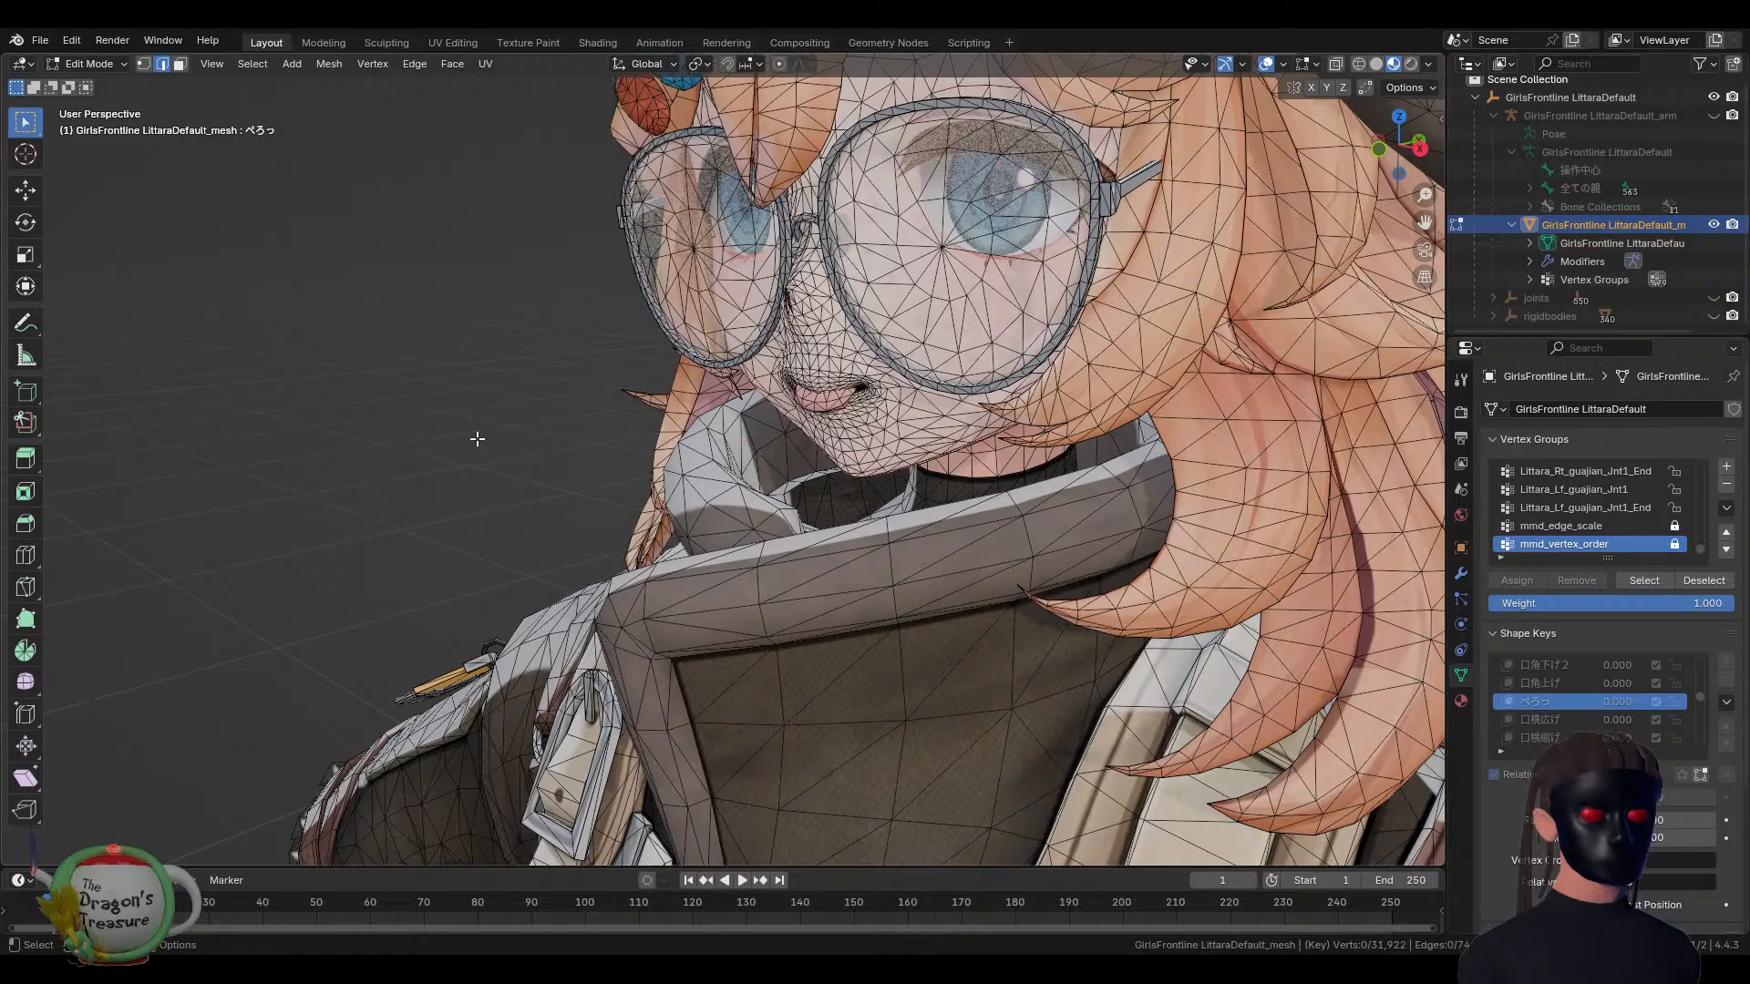
middle_drag(520, 444, 553, 449)
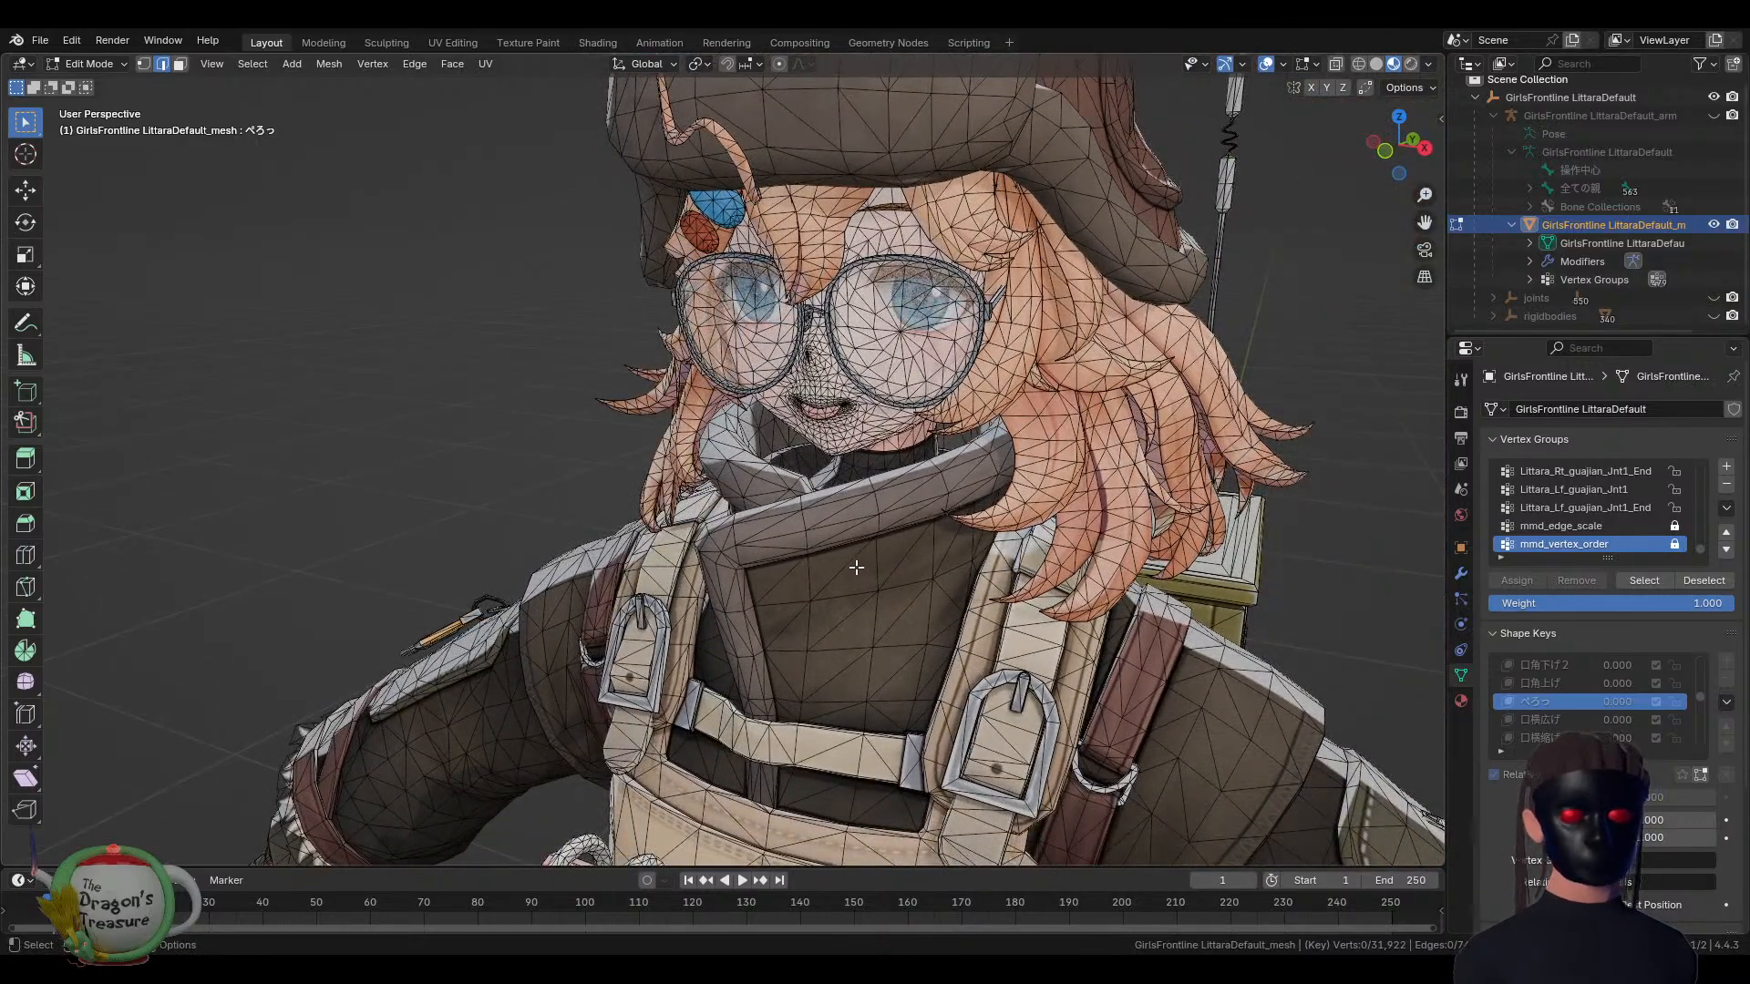
Make Basis the active shape key in Object Mode and return the mesh to Edit Mode
key(Tab)
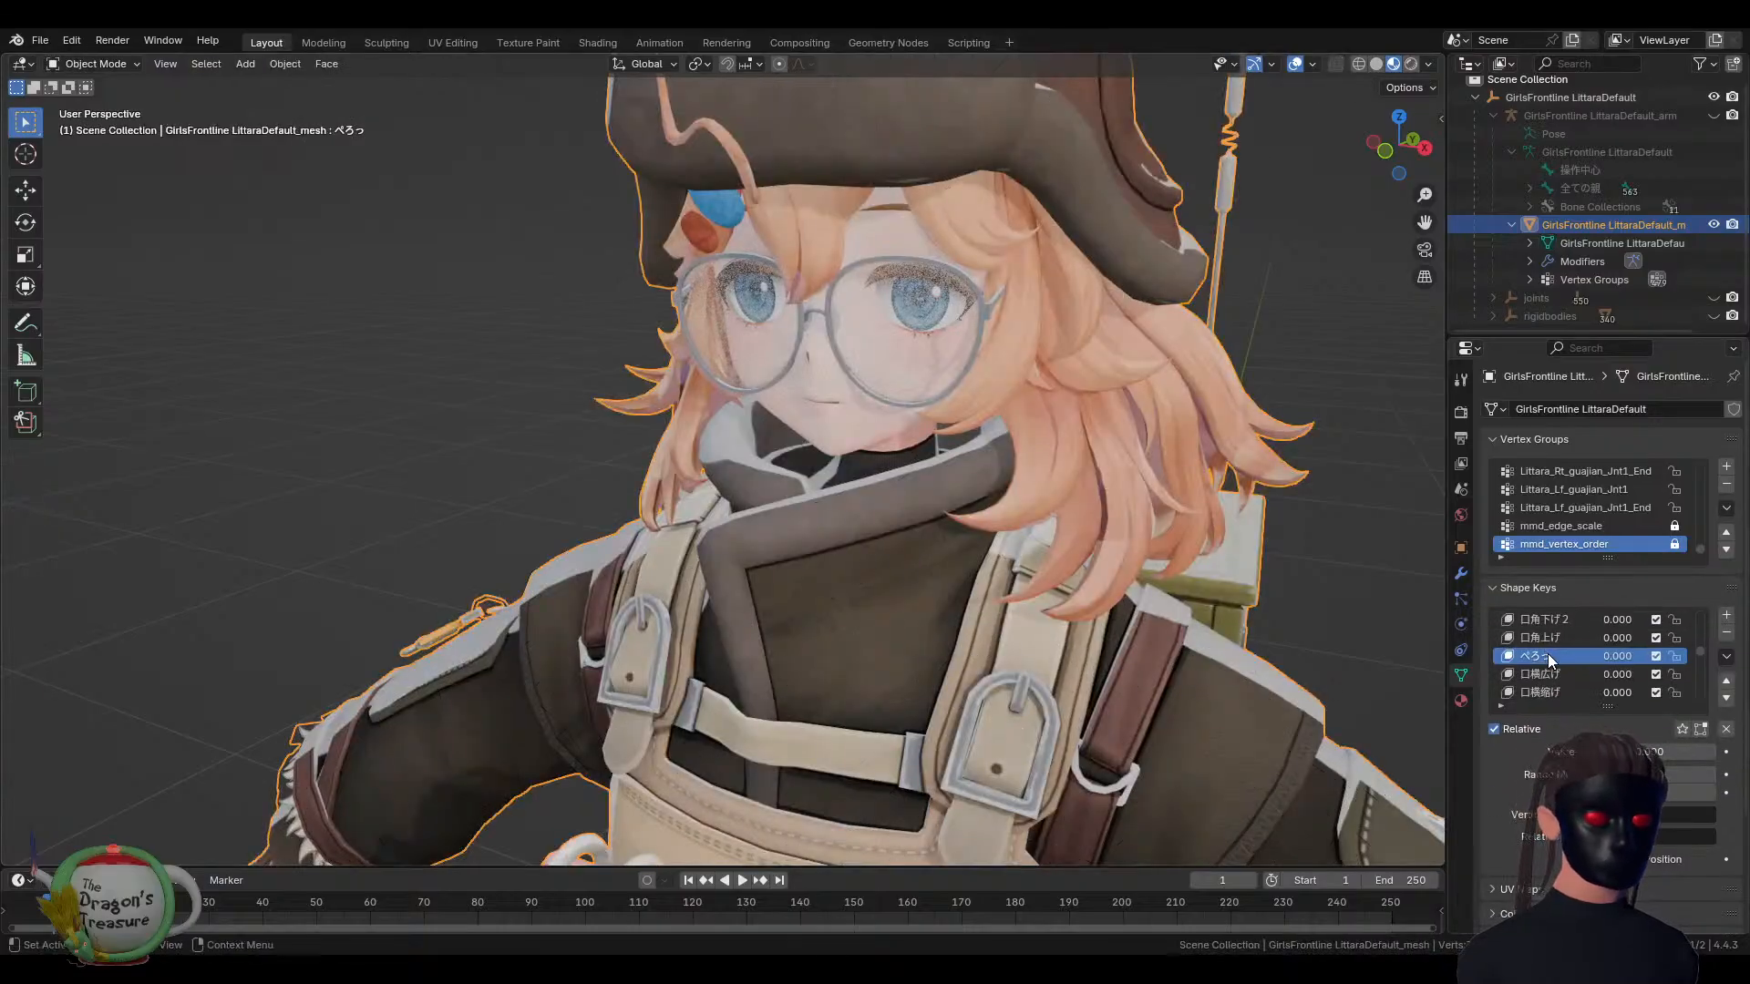
scroll(1598, 644, up, 3)
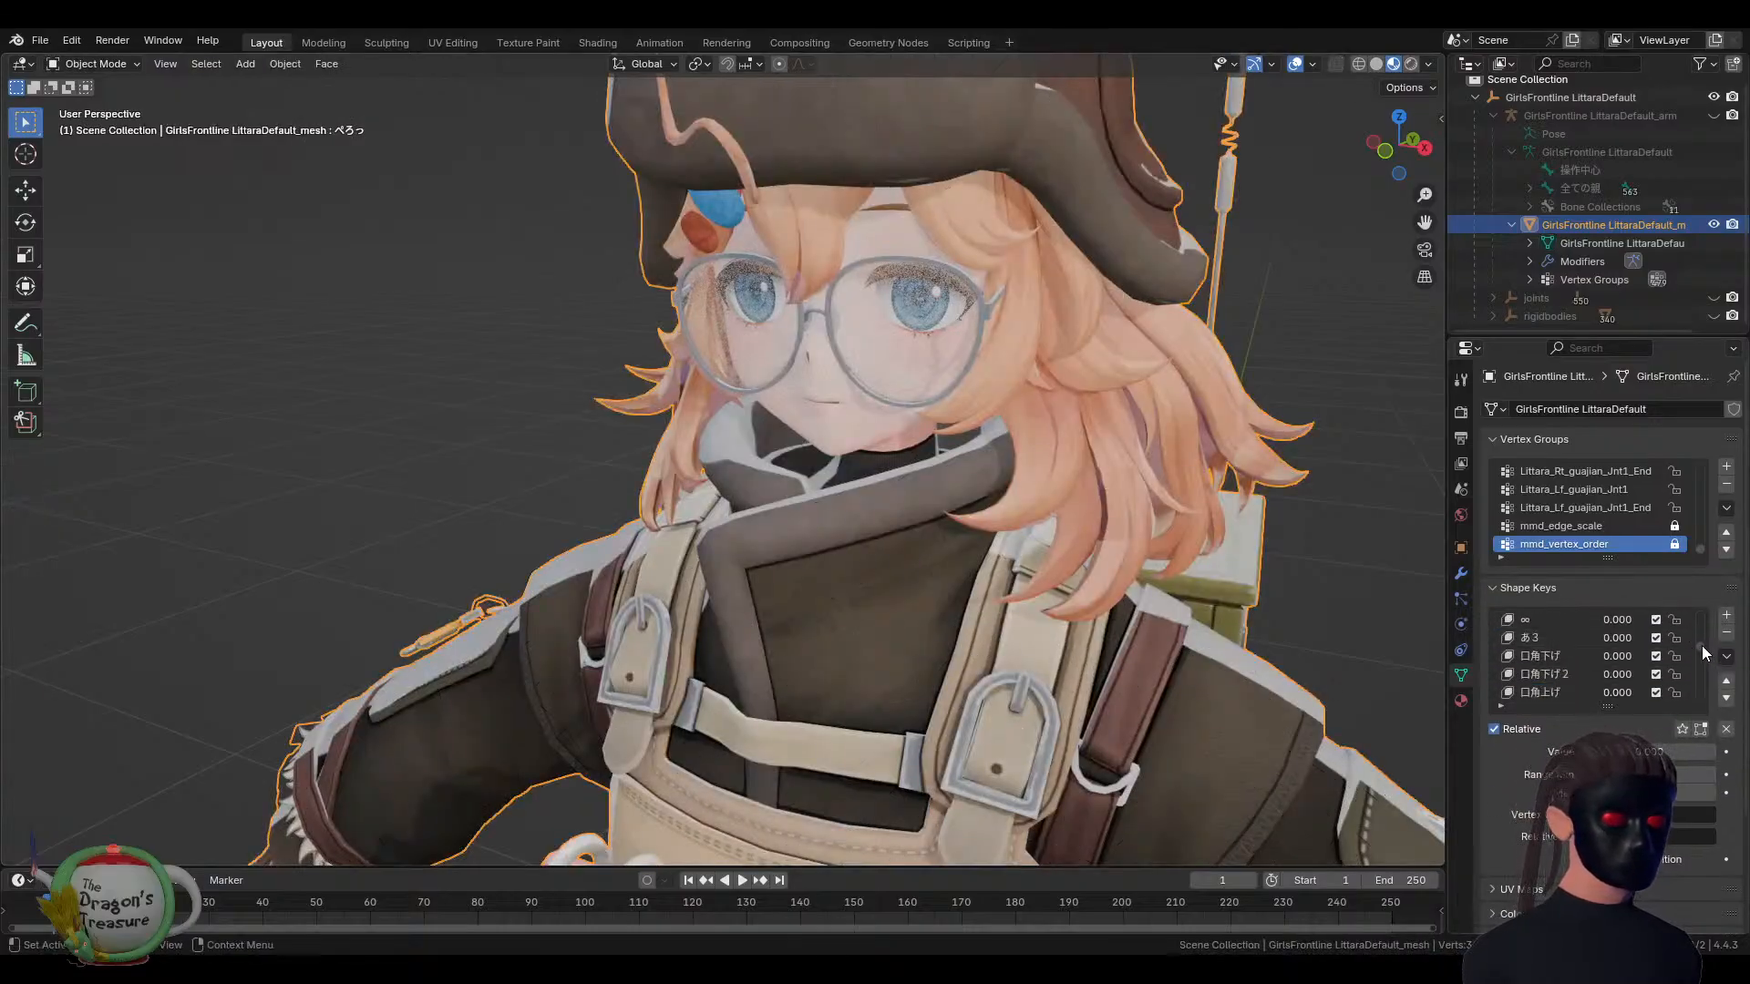
drag(1702, 645, 1690, 593)
click(1550, 619)
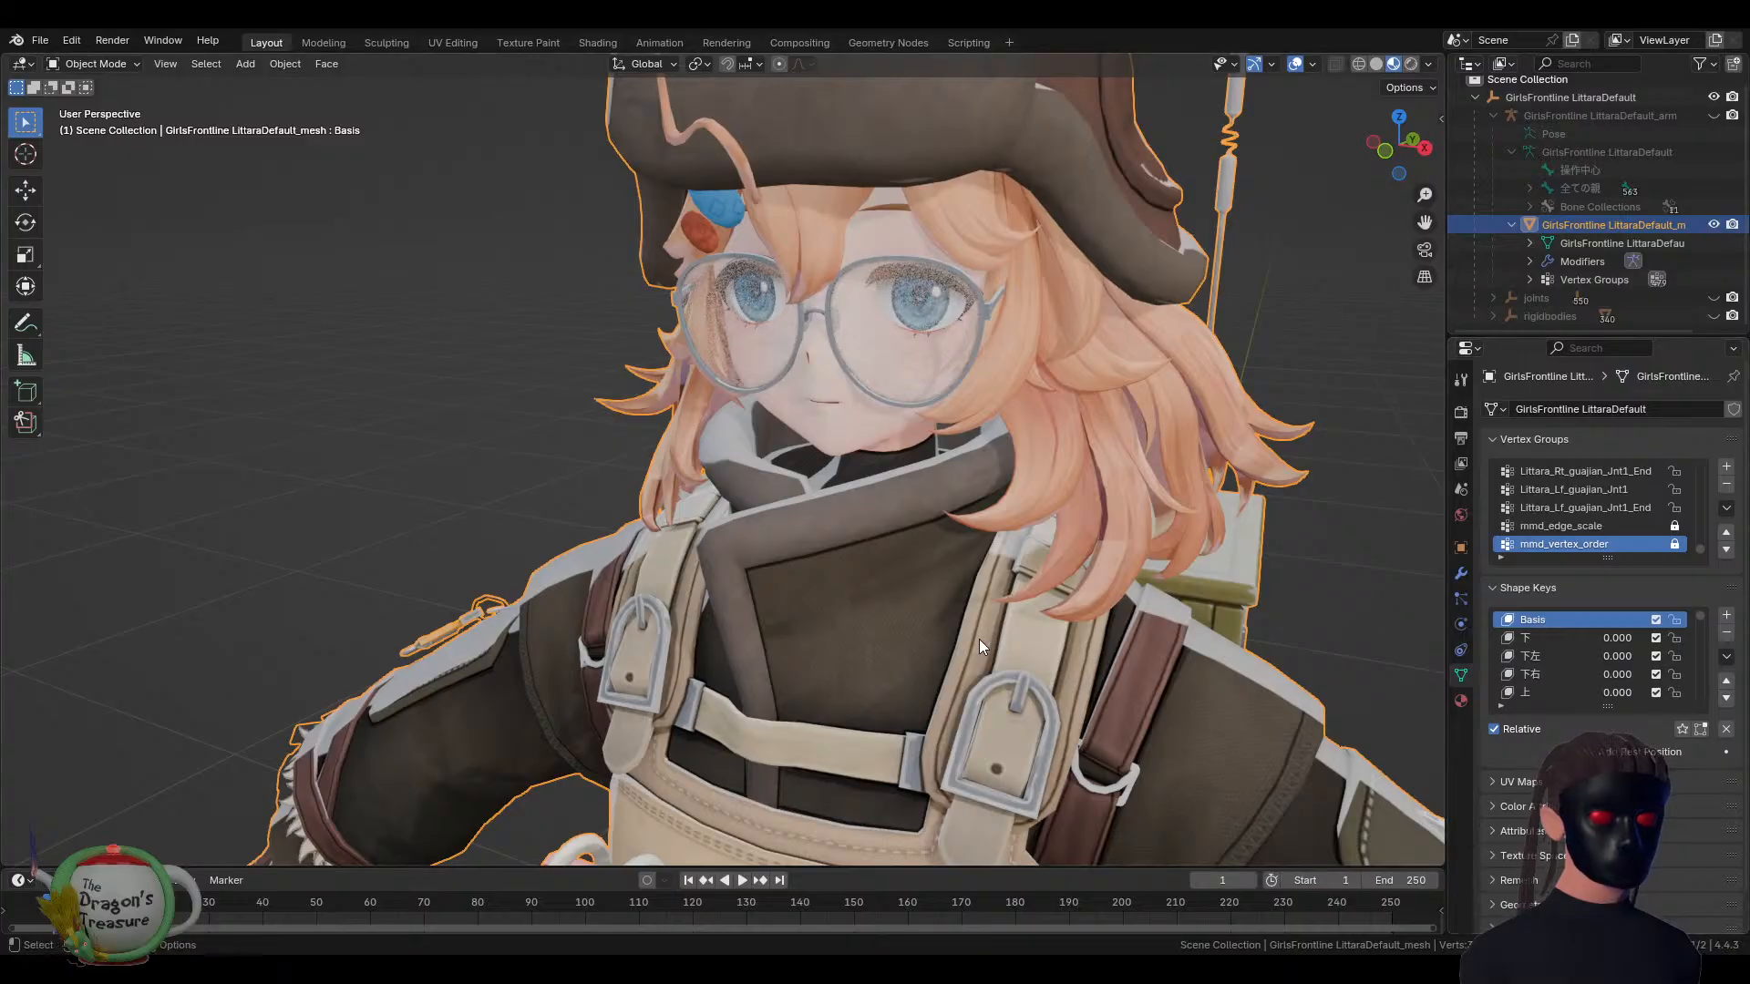
key(Tab)
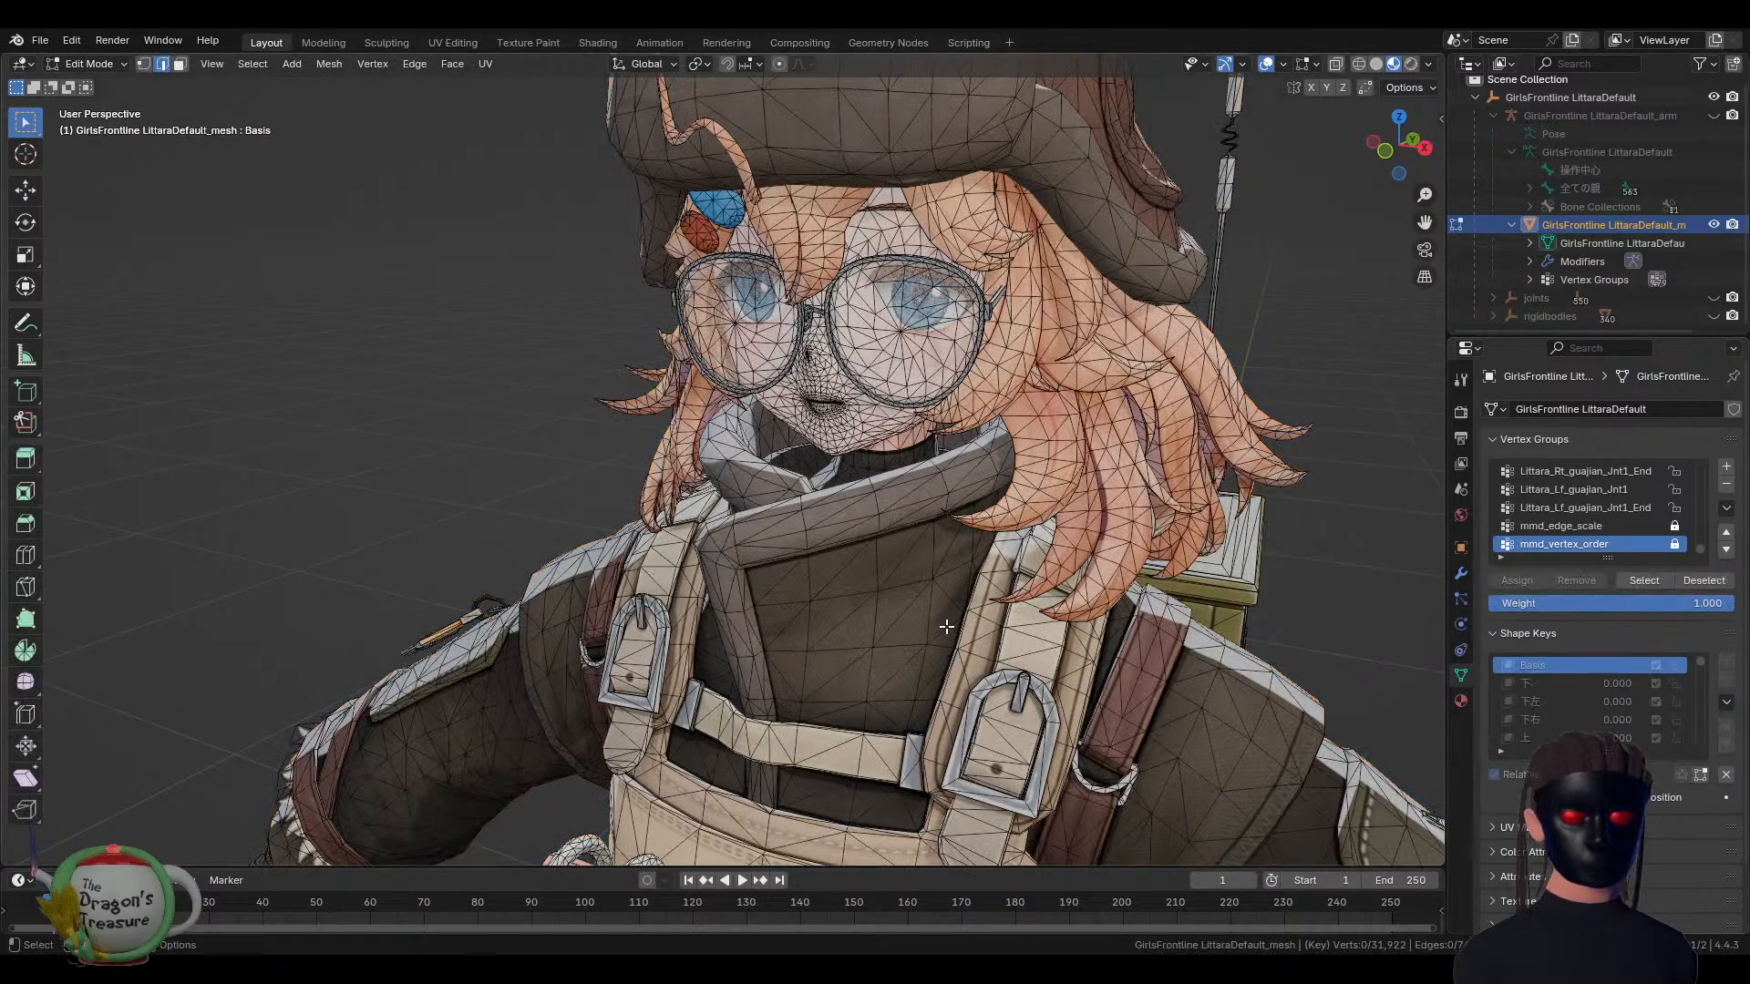
Examine the wireframe of the backpack and its route map from behind
scroll(946, 631, down, 3)
middle_drag(1041, 640, 769, 468)
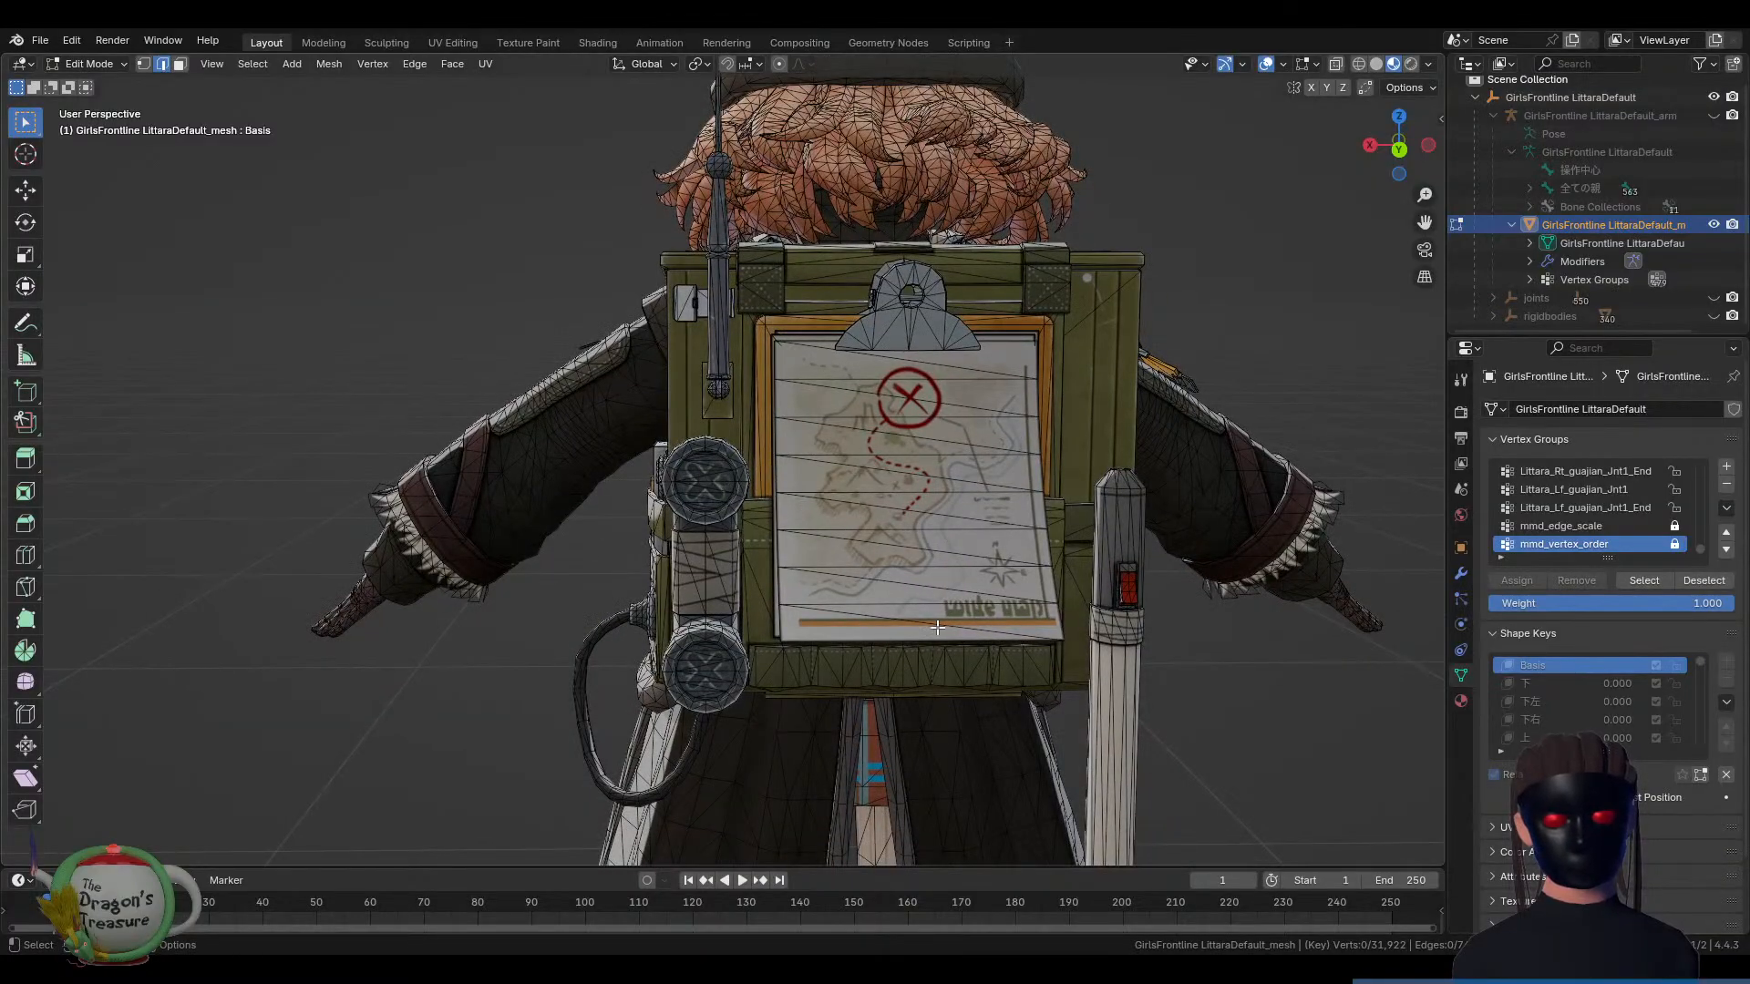
scroll(930, 620, up, 1)
middle_drag(873, 507, 894, 513)
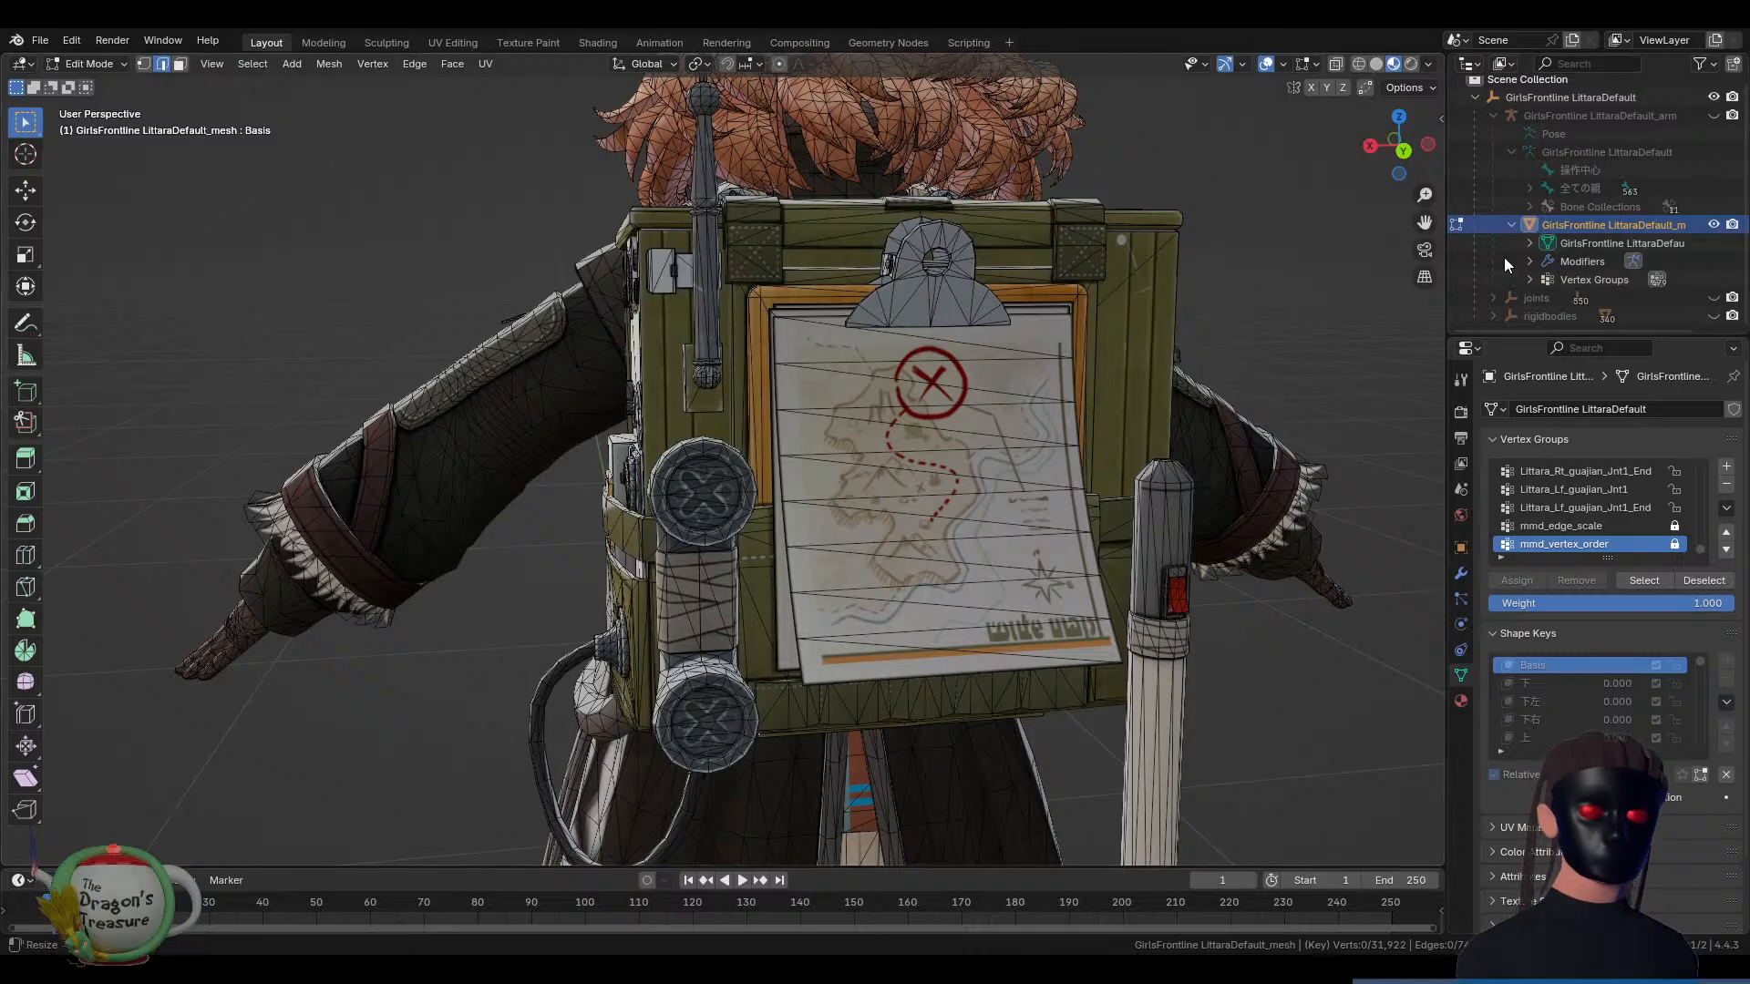
Unhide the character's armature and return the mesh to Object Mode, viewing the rig from the front
click(1712, 115)
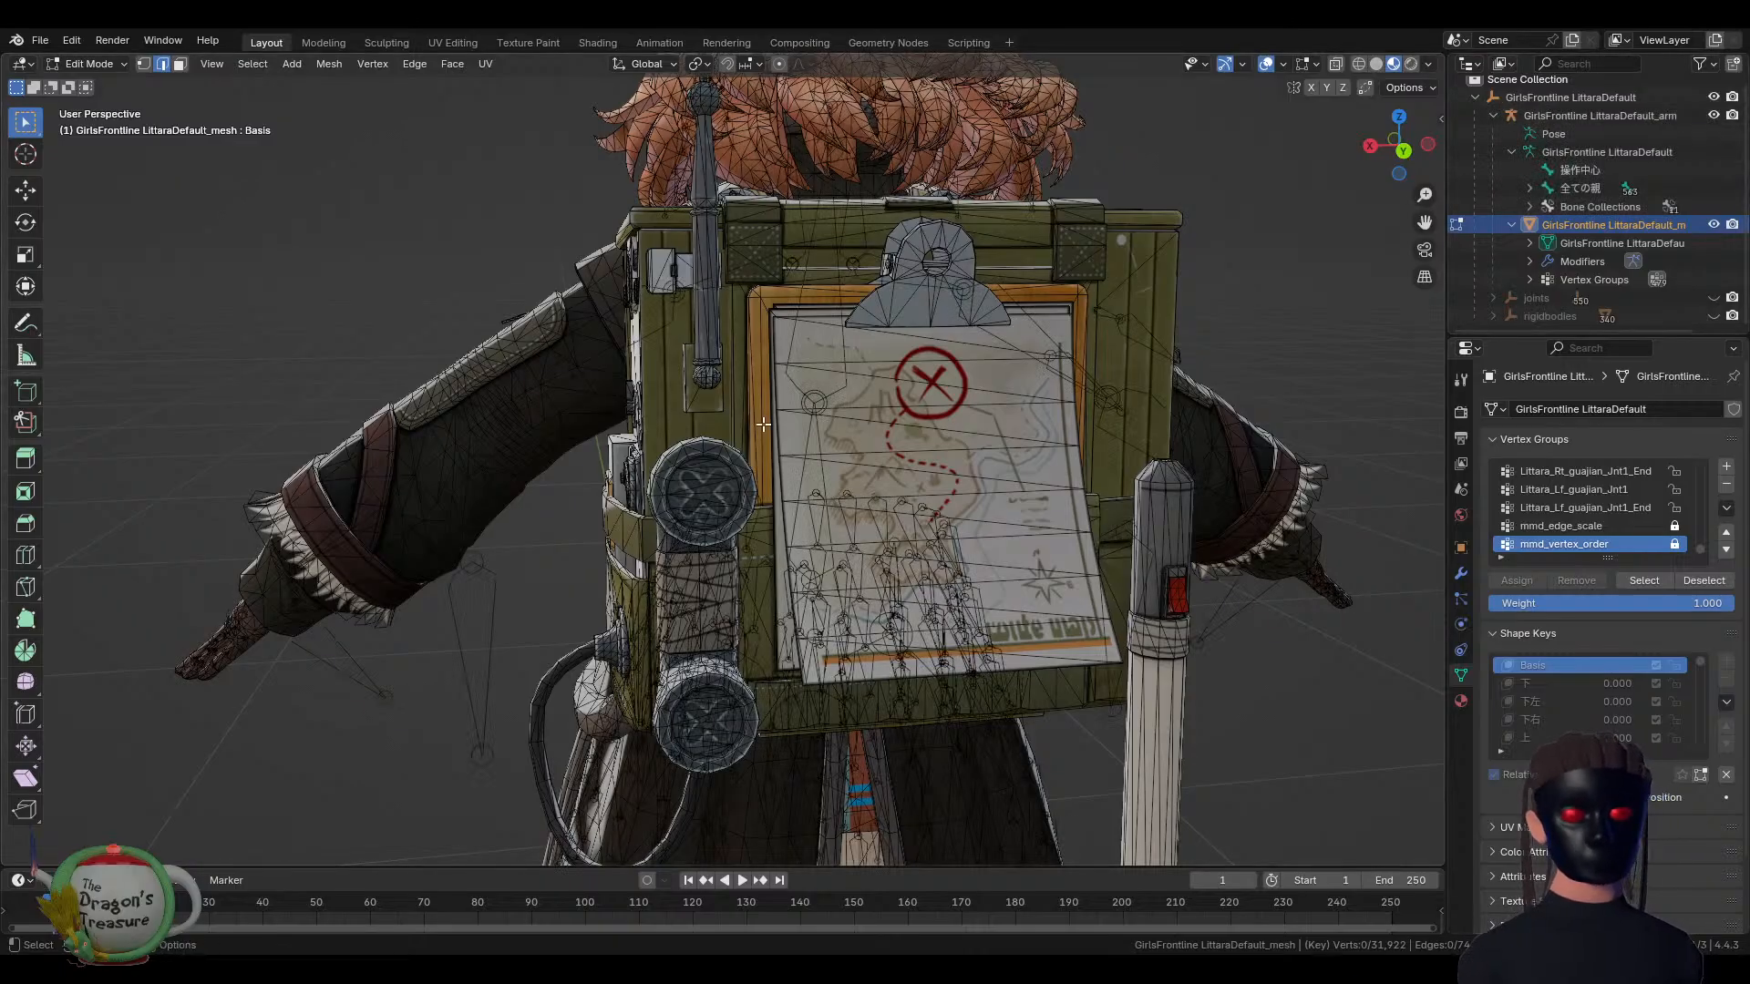
scroll(634, 415, down, 4)
click(634, 414)
key(Tab)
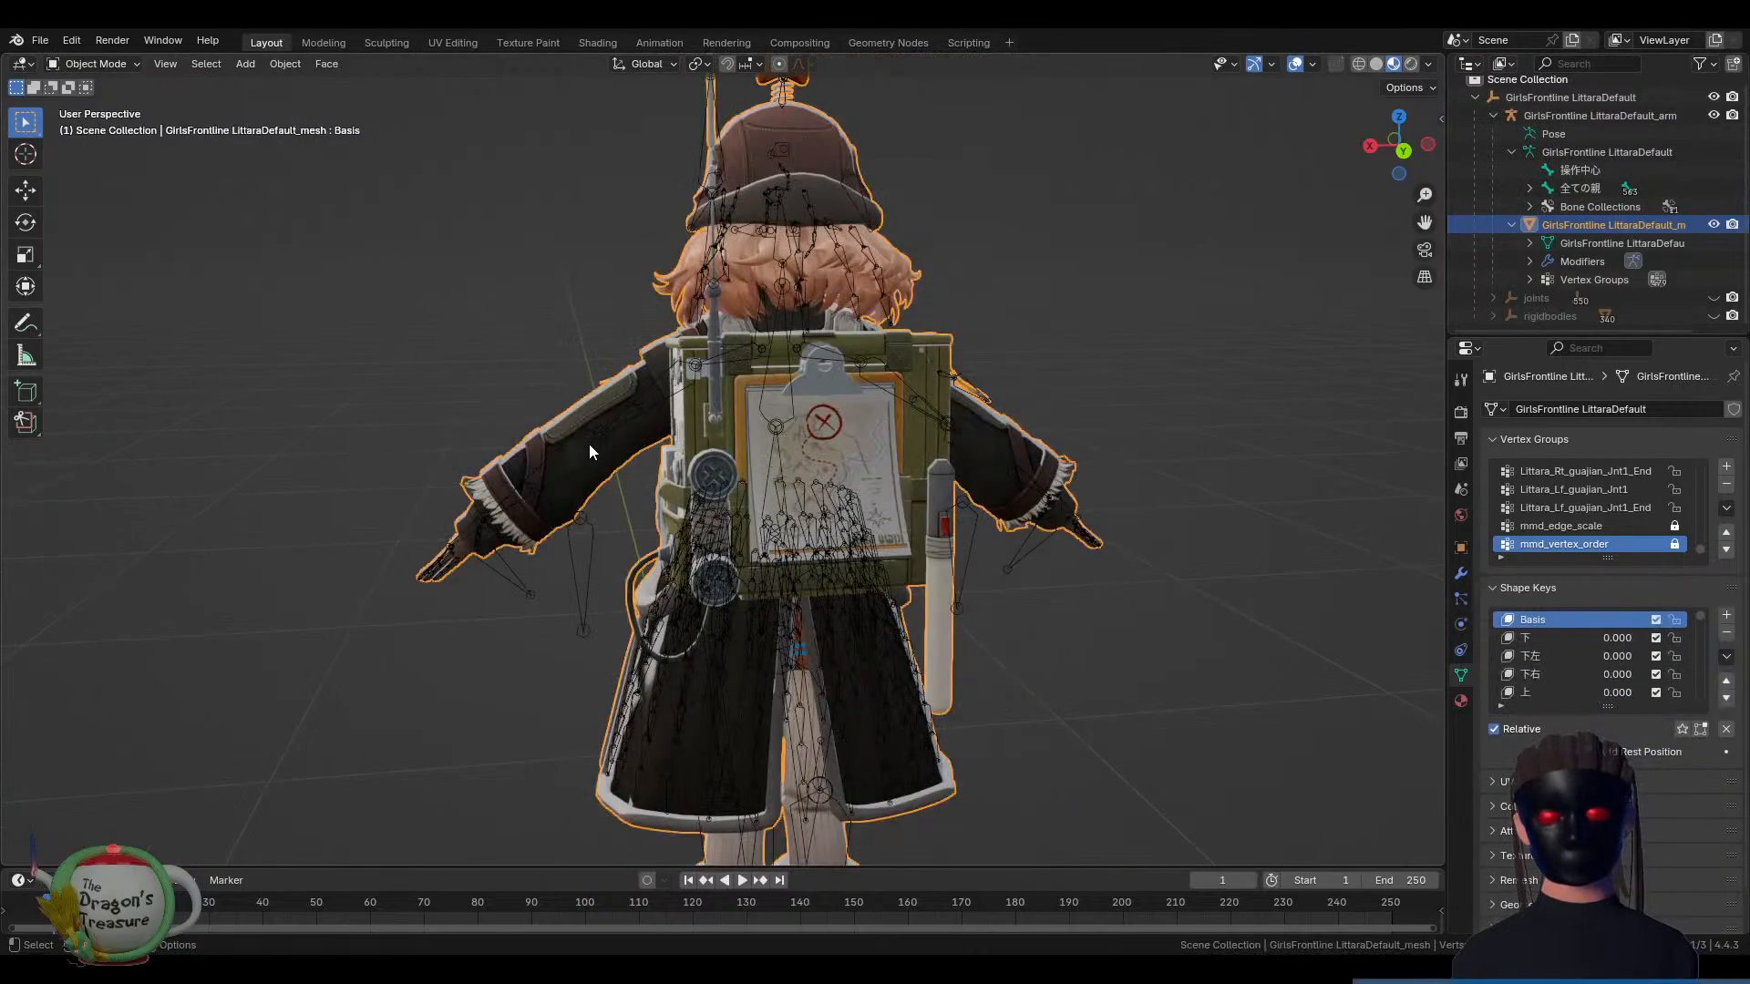
middle_drag(589, 445, 993, 419)
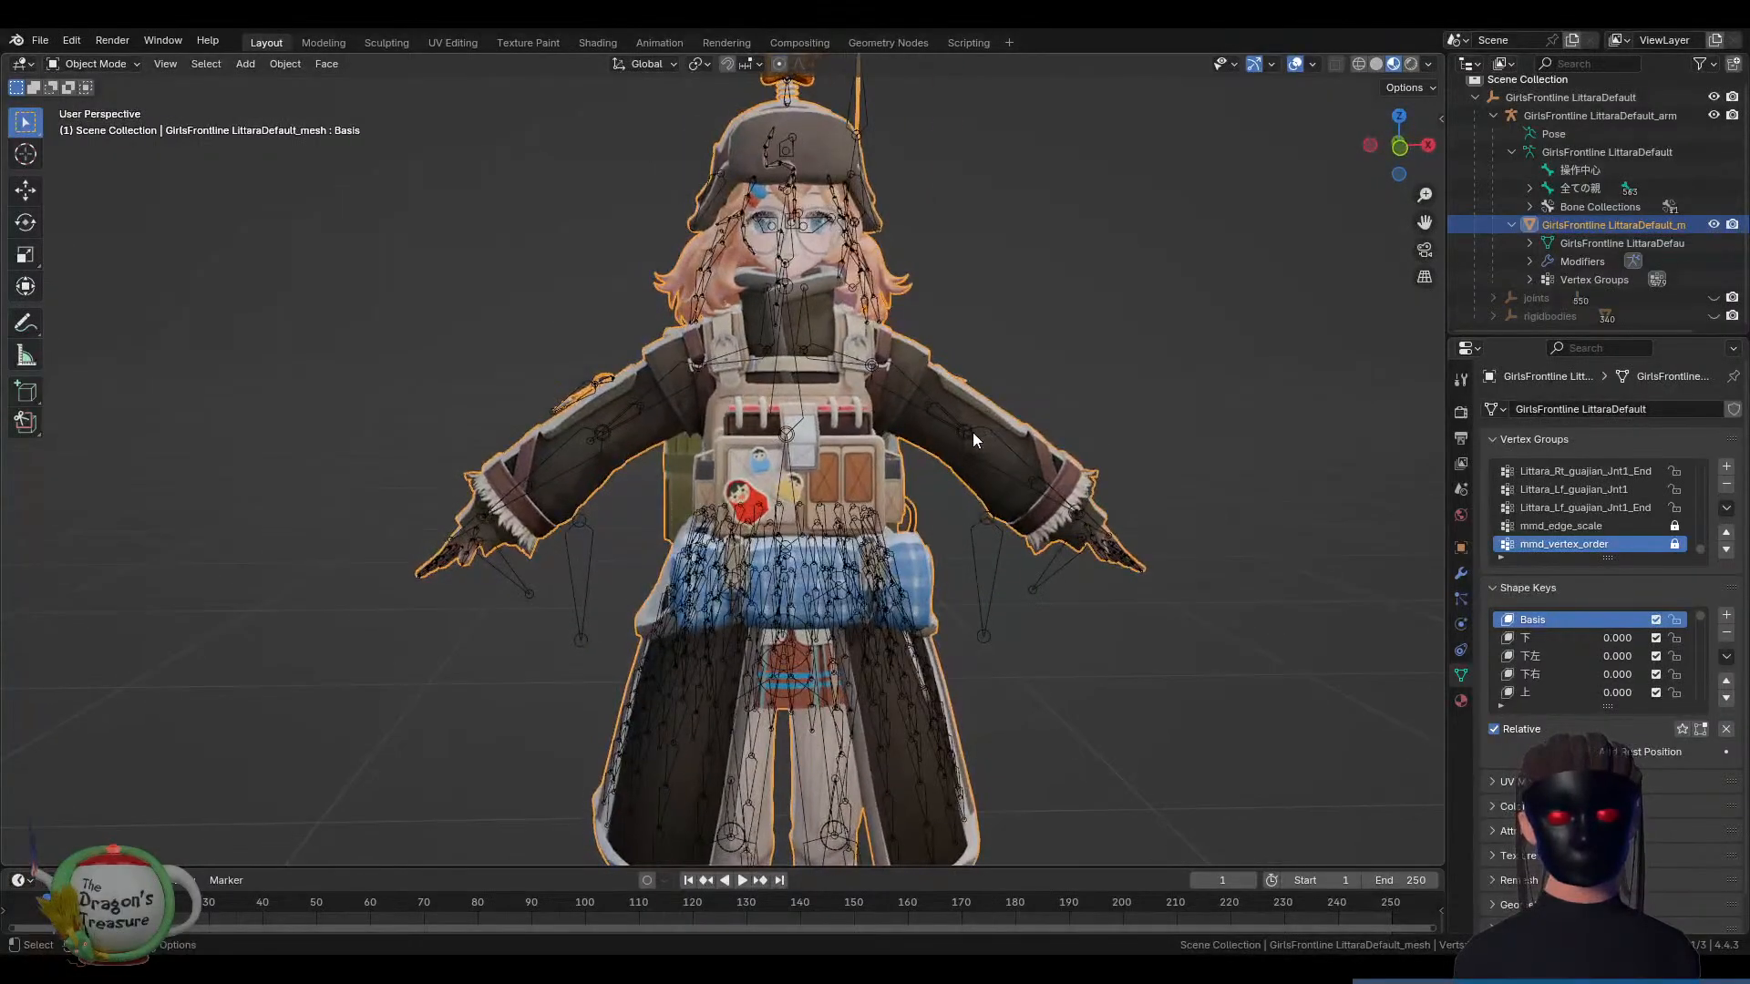
Select the armature together with the mesh as the active object, and enter Weight Paint mode
click(906, 394)
click(107, 61)
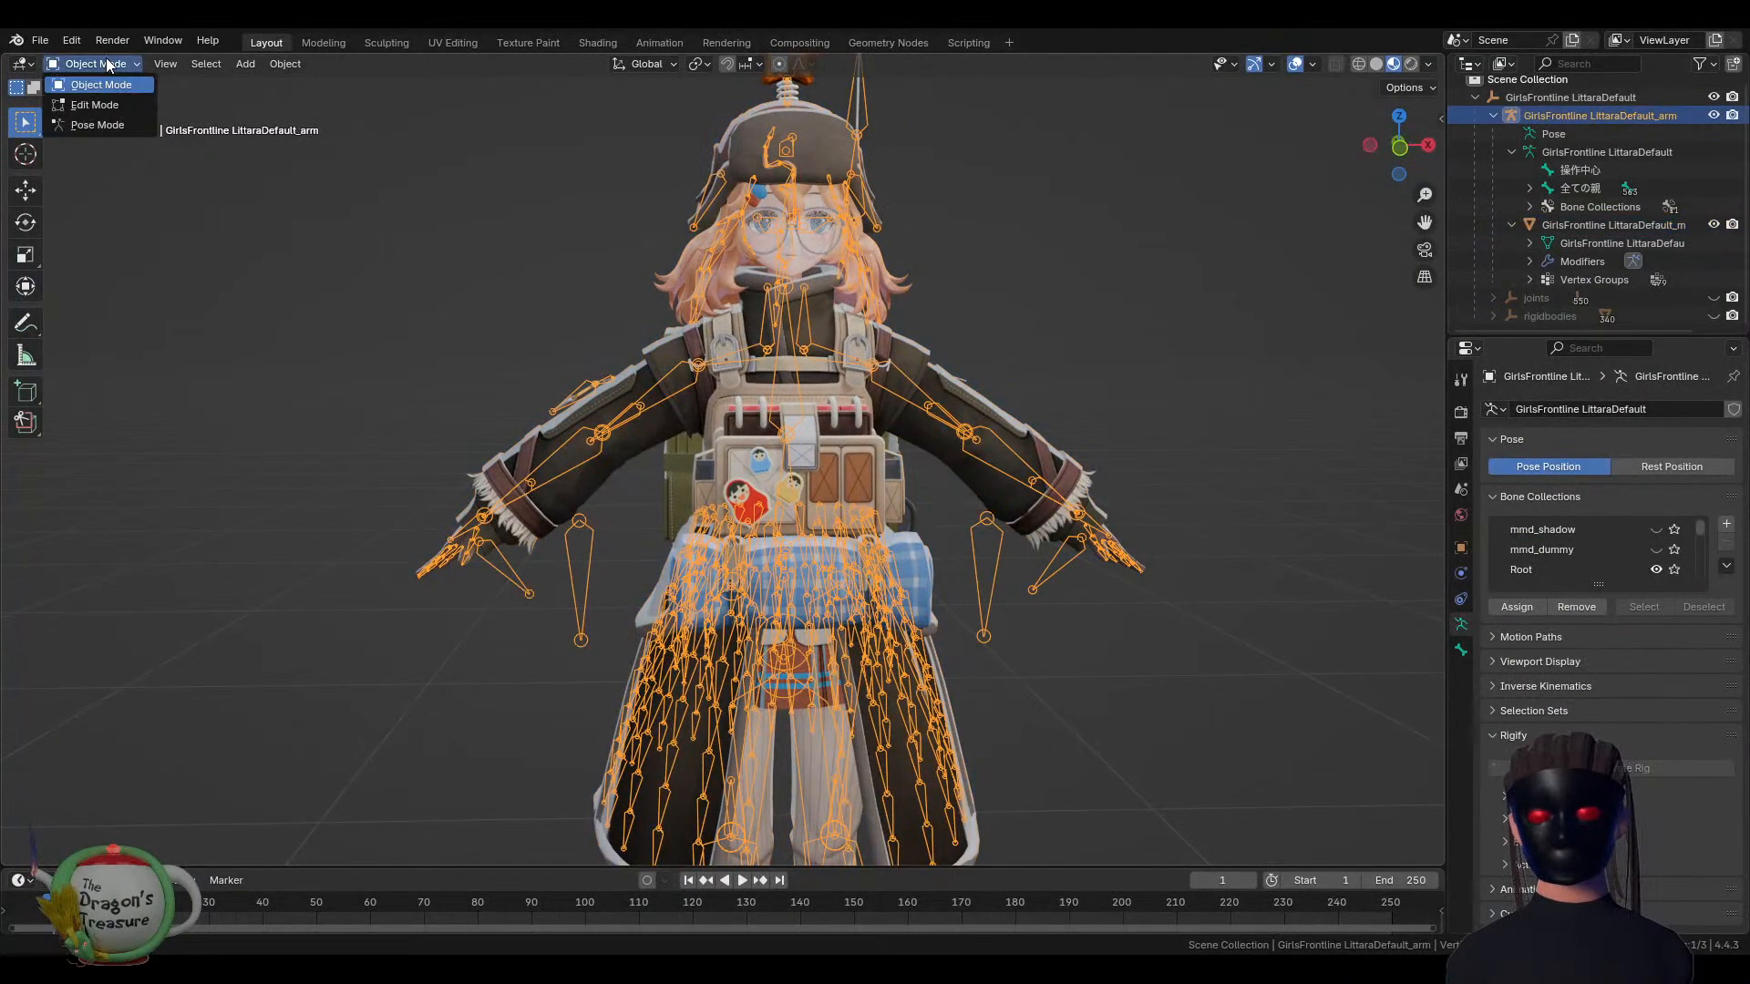
click(106, 61)
shift+click(872, 342)
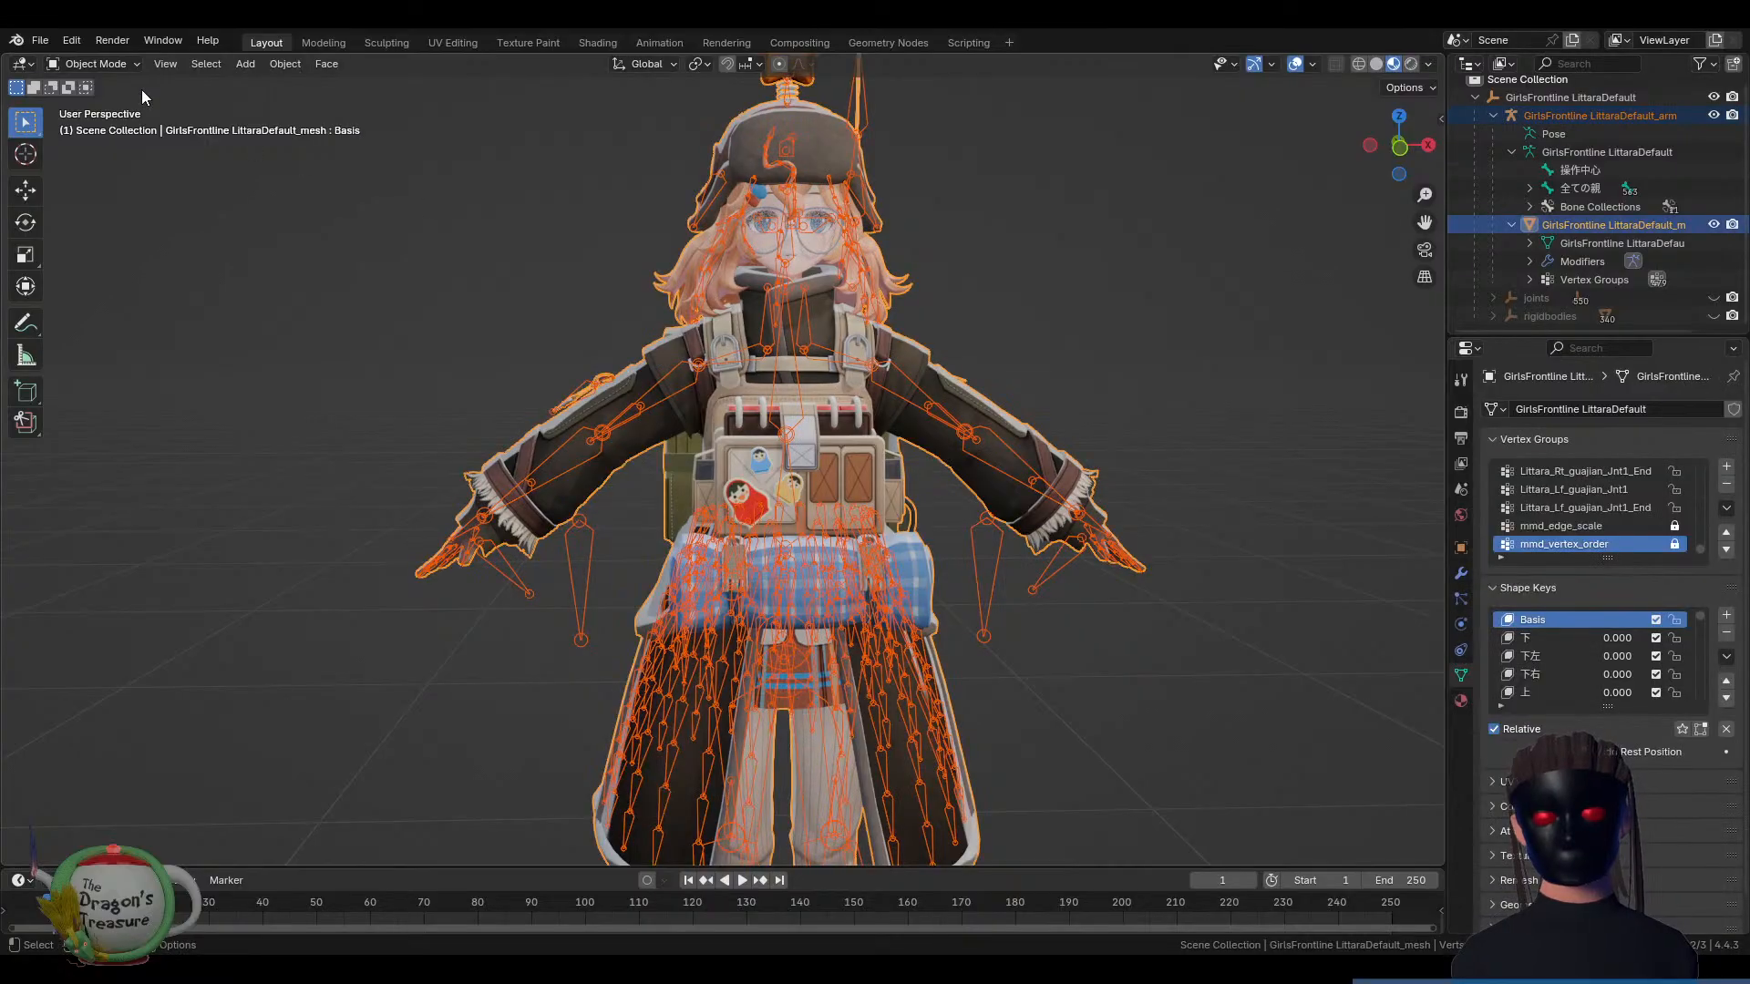
click(107, 63)
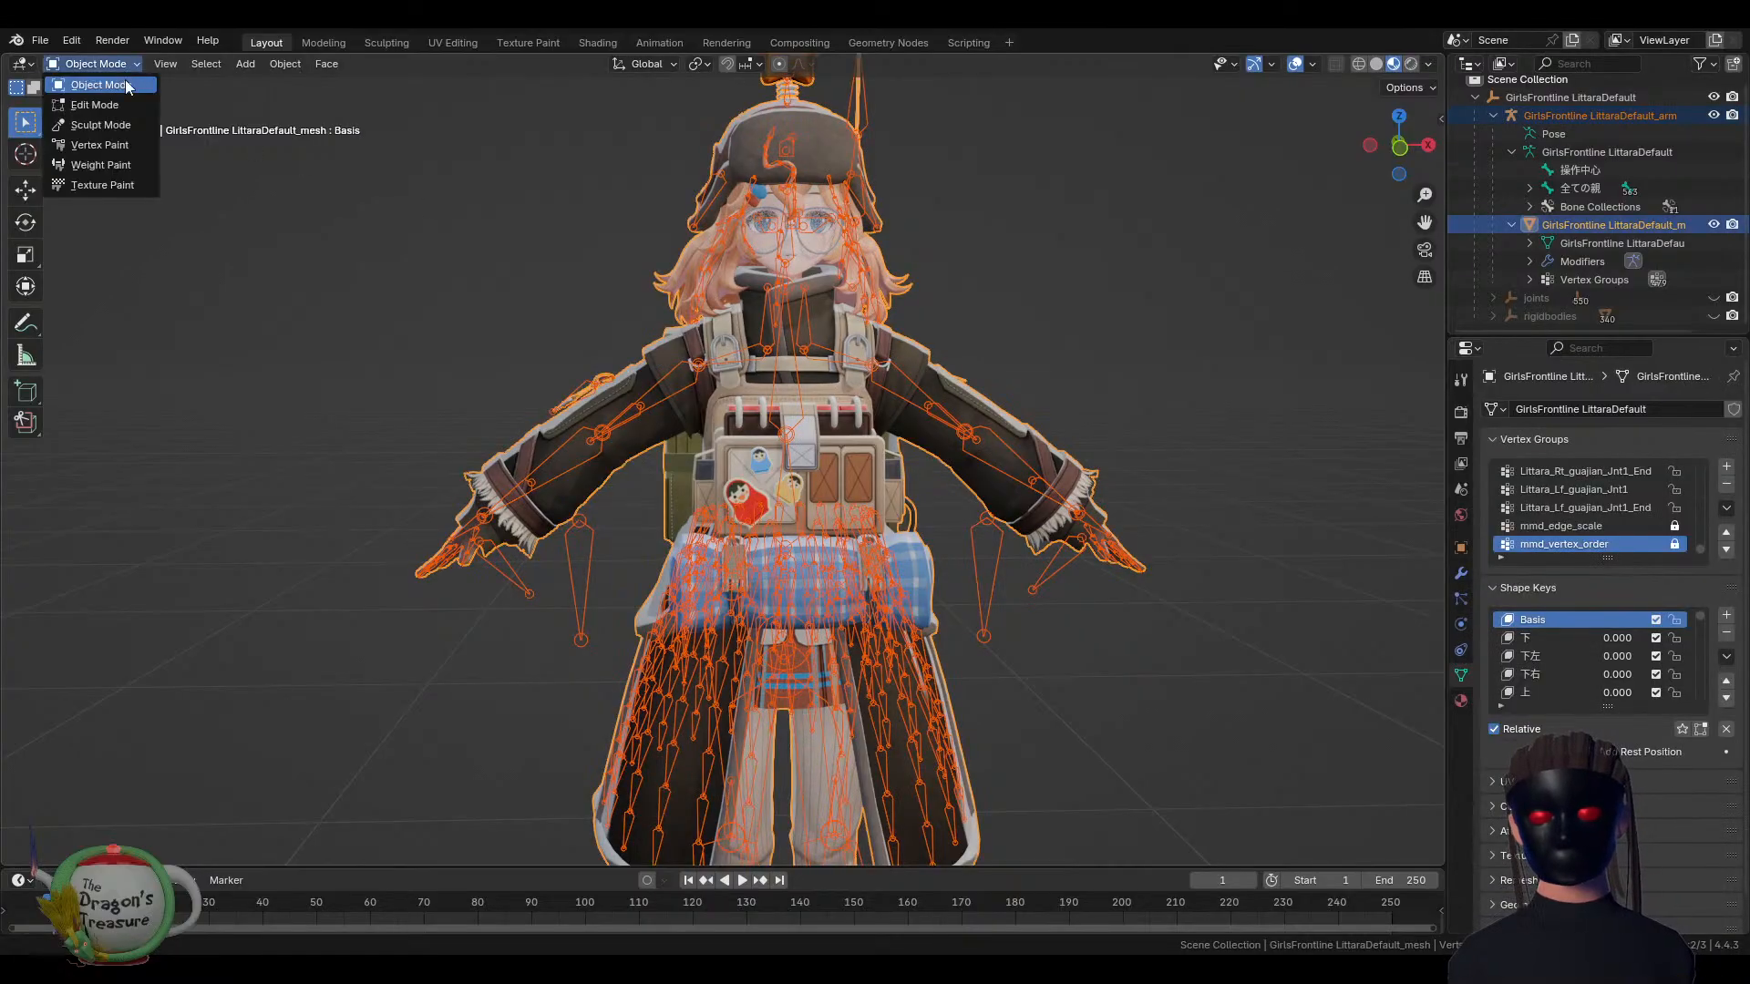
click(113, 161)
mouse_move(371, 321)
middle_down()
mouse_move(455, 338)
mouse_move(370, 351)
middle_up()
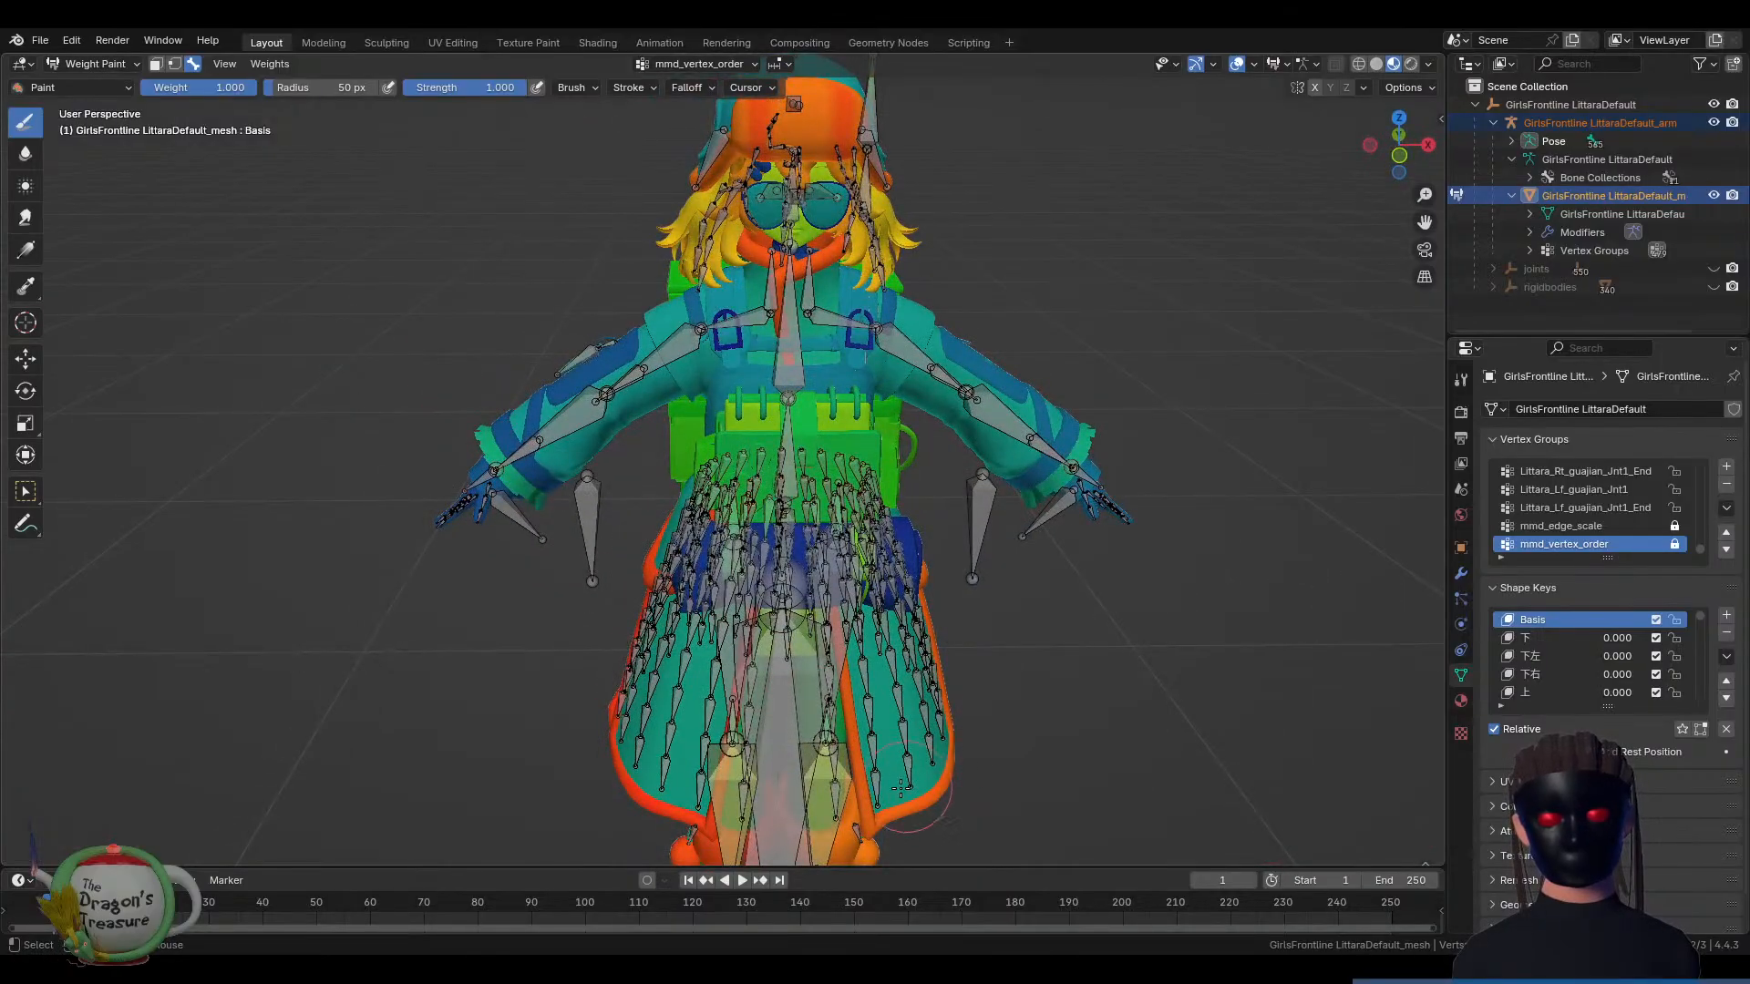
Inspect the weights of several coat skirt bones, including OutSkirt_6_2 and OutSkirt_3_2, by selecting them one after another
ctrl+click(898, 816)
ctrl+click(873, 737)
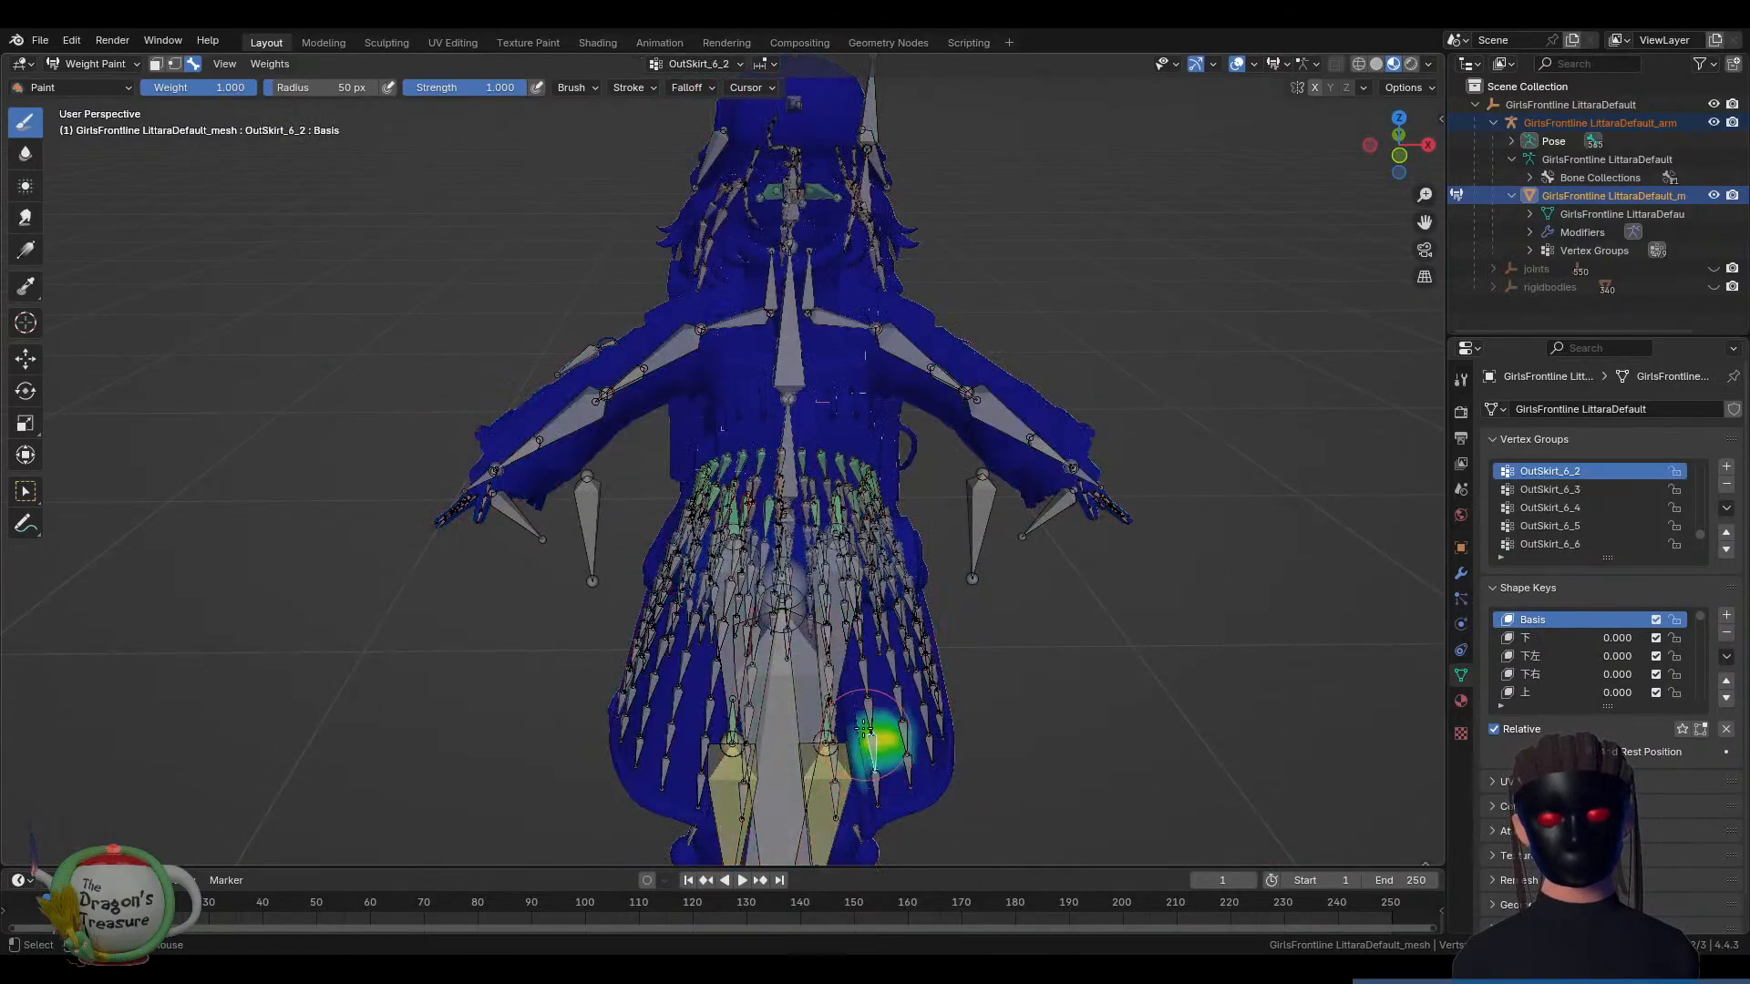
ctrl+click(868, 707)
ctrl+click(861, 654)
ctrl+click(860, 649)
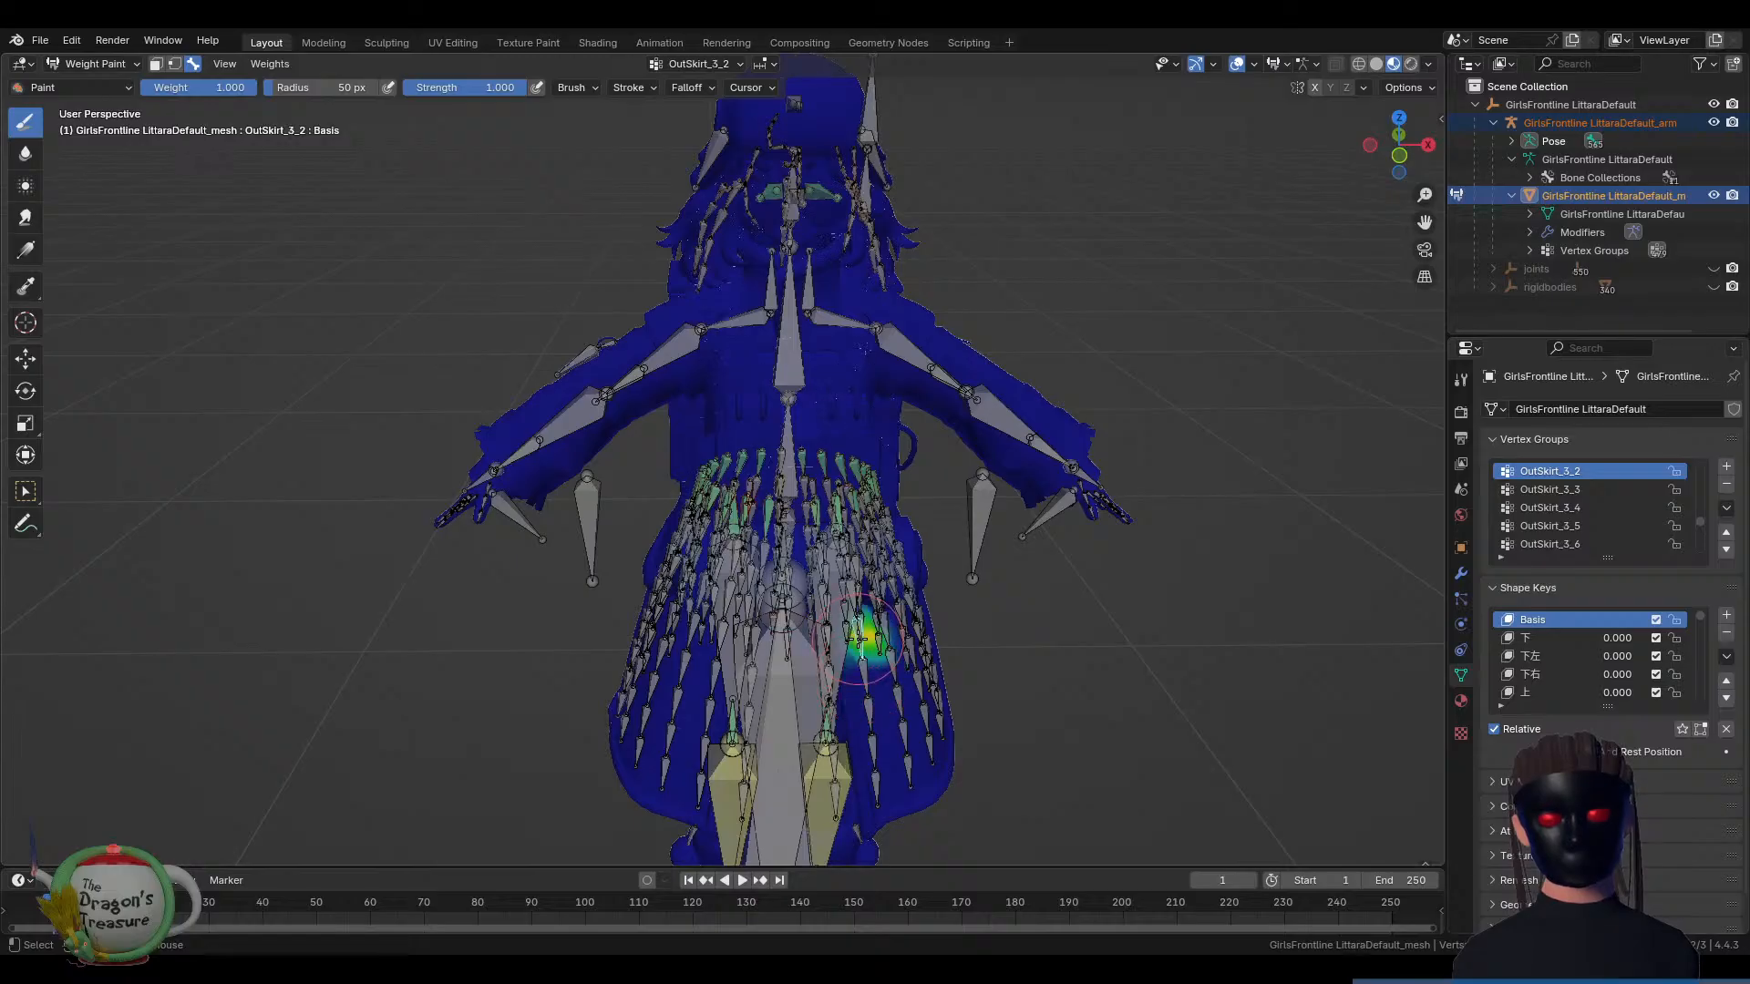
mouse_move(860, 648)
middle_down()
mouse_move(852, 695)
mouse_move(868, 620)
mouse_move(857, 507)
mouse_move(968, 510)
mouse_move(973, 547)
middle_up()
scroll(920, 518, up, 3)
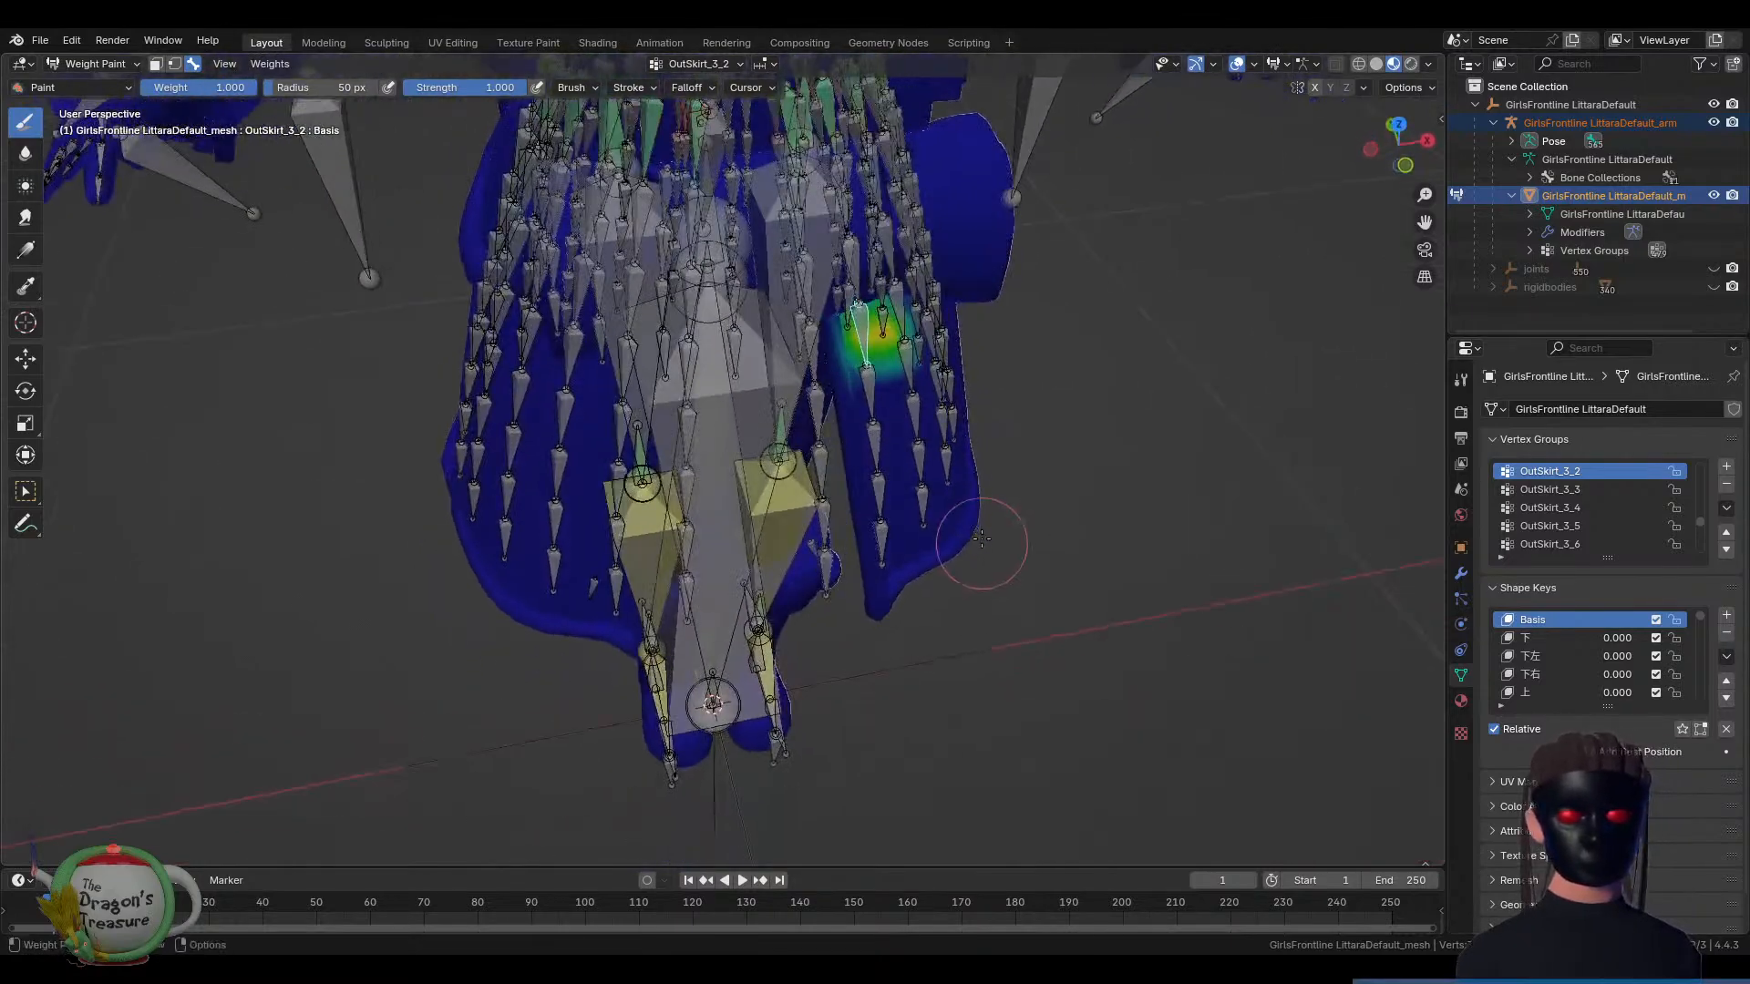
Inspect the weights of further coat skirt bones, including OutSkirt_1_2, OutSkirt_0_2, OutSkirt_6_3 and OutSkirt_6_4, from several sides
alt+click(860, 284)
middle_drag(904, 321, 703, 312)
alt+click(862, 196)
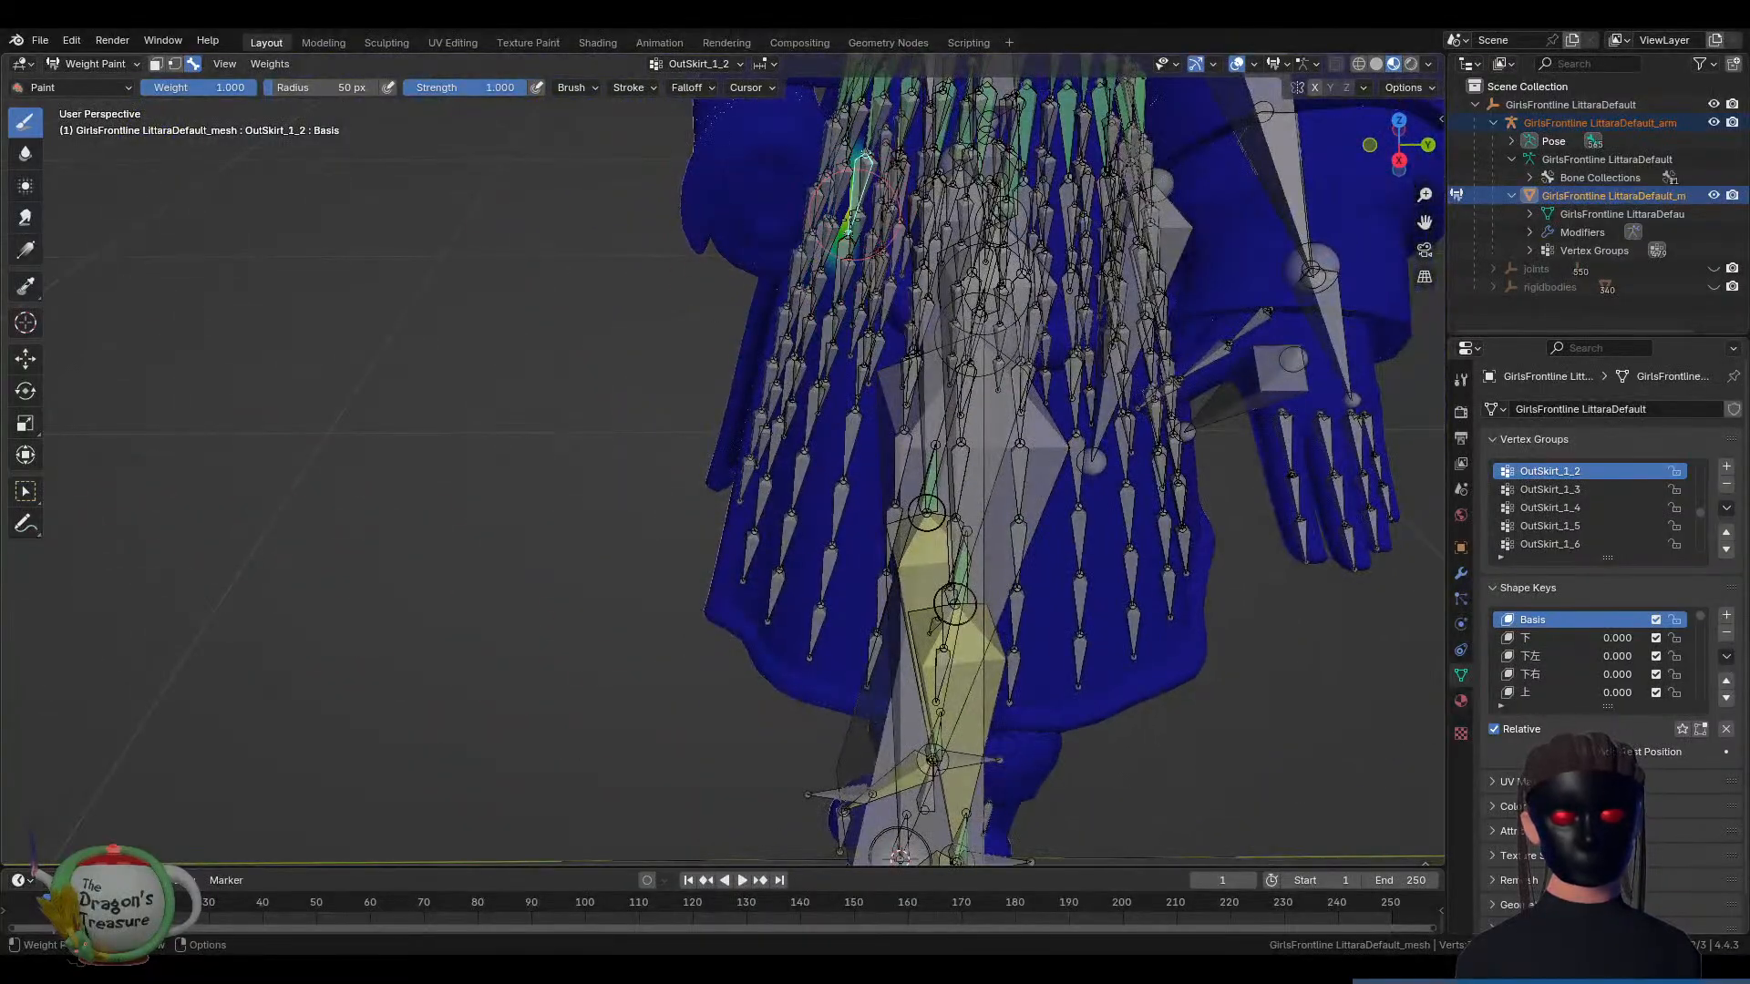
mouse_move(861, 196)
middle_down()
mouse_move(950, 273)
mouse_move(831, 301)
mouse_move(809, 172)
mouse_move(716, 194)
mouse_move(823, 500)
mouse_move(805, 590)
middle_up()
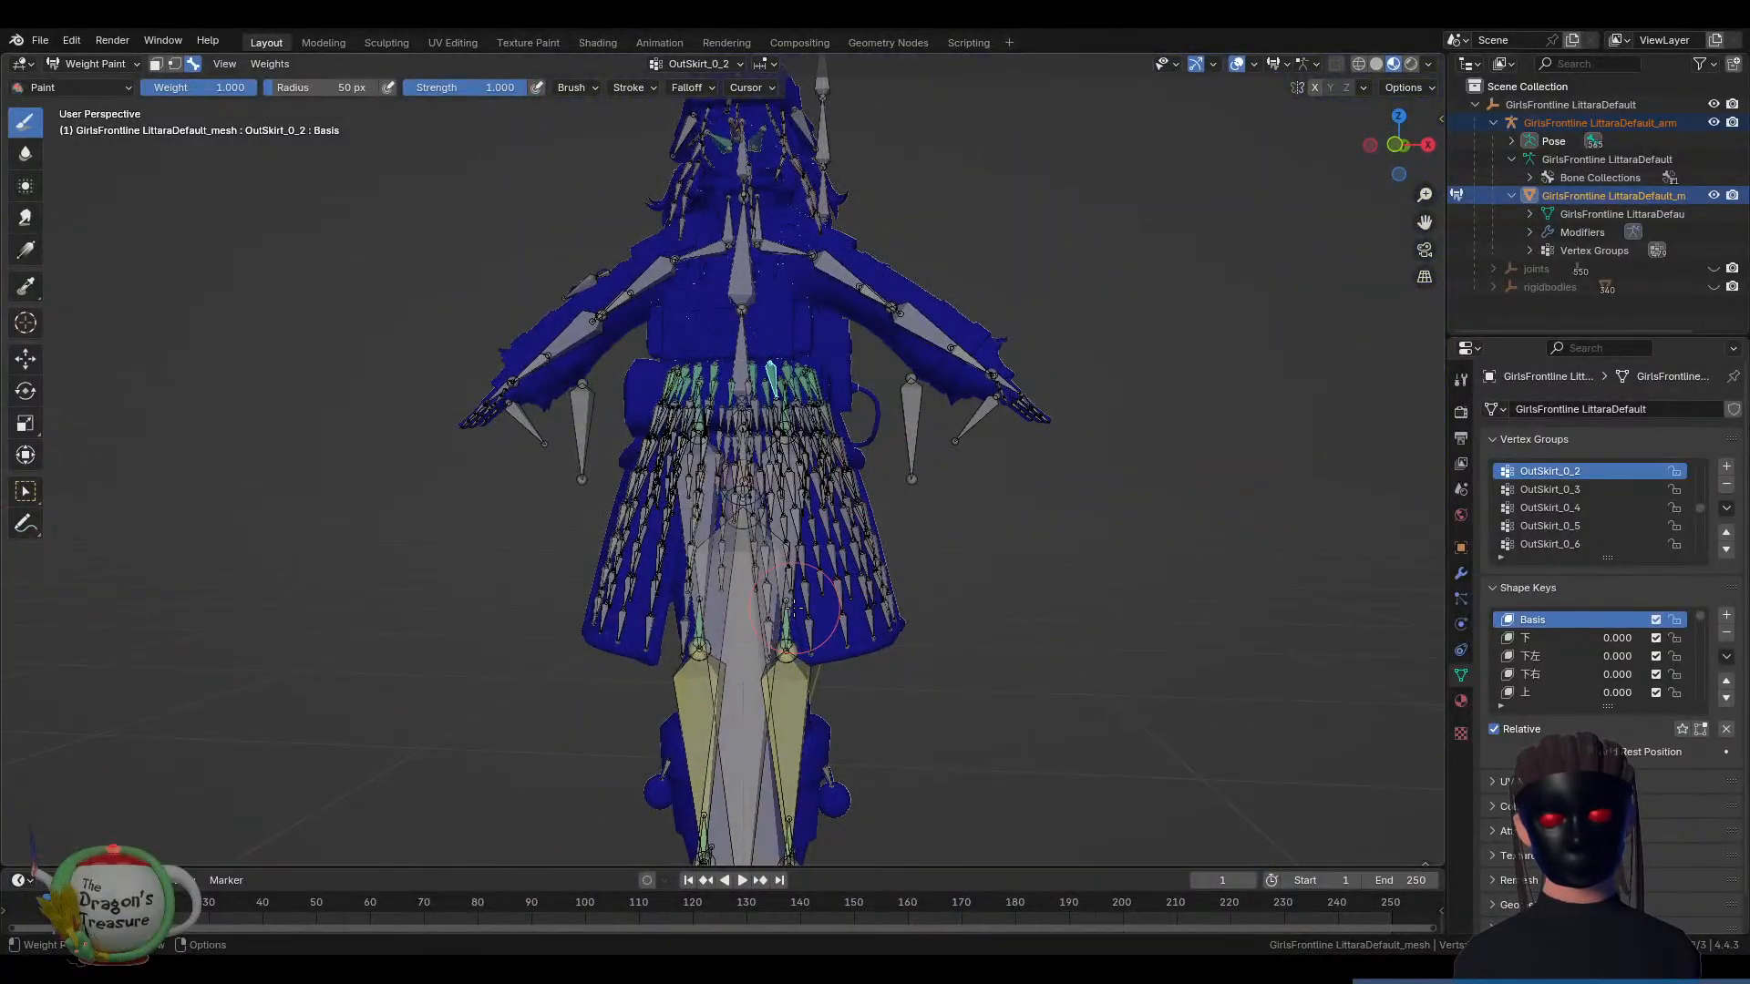
ctrl+click(847, 592)
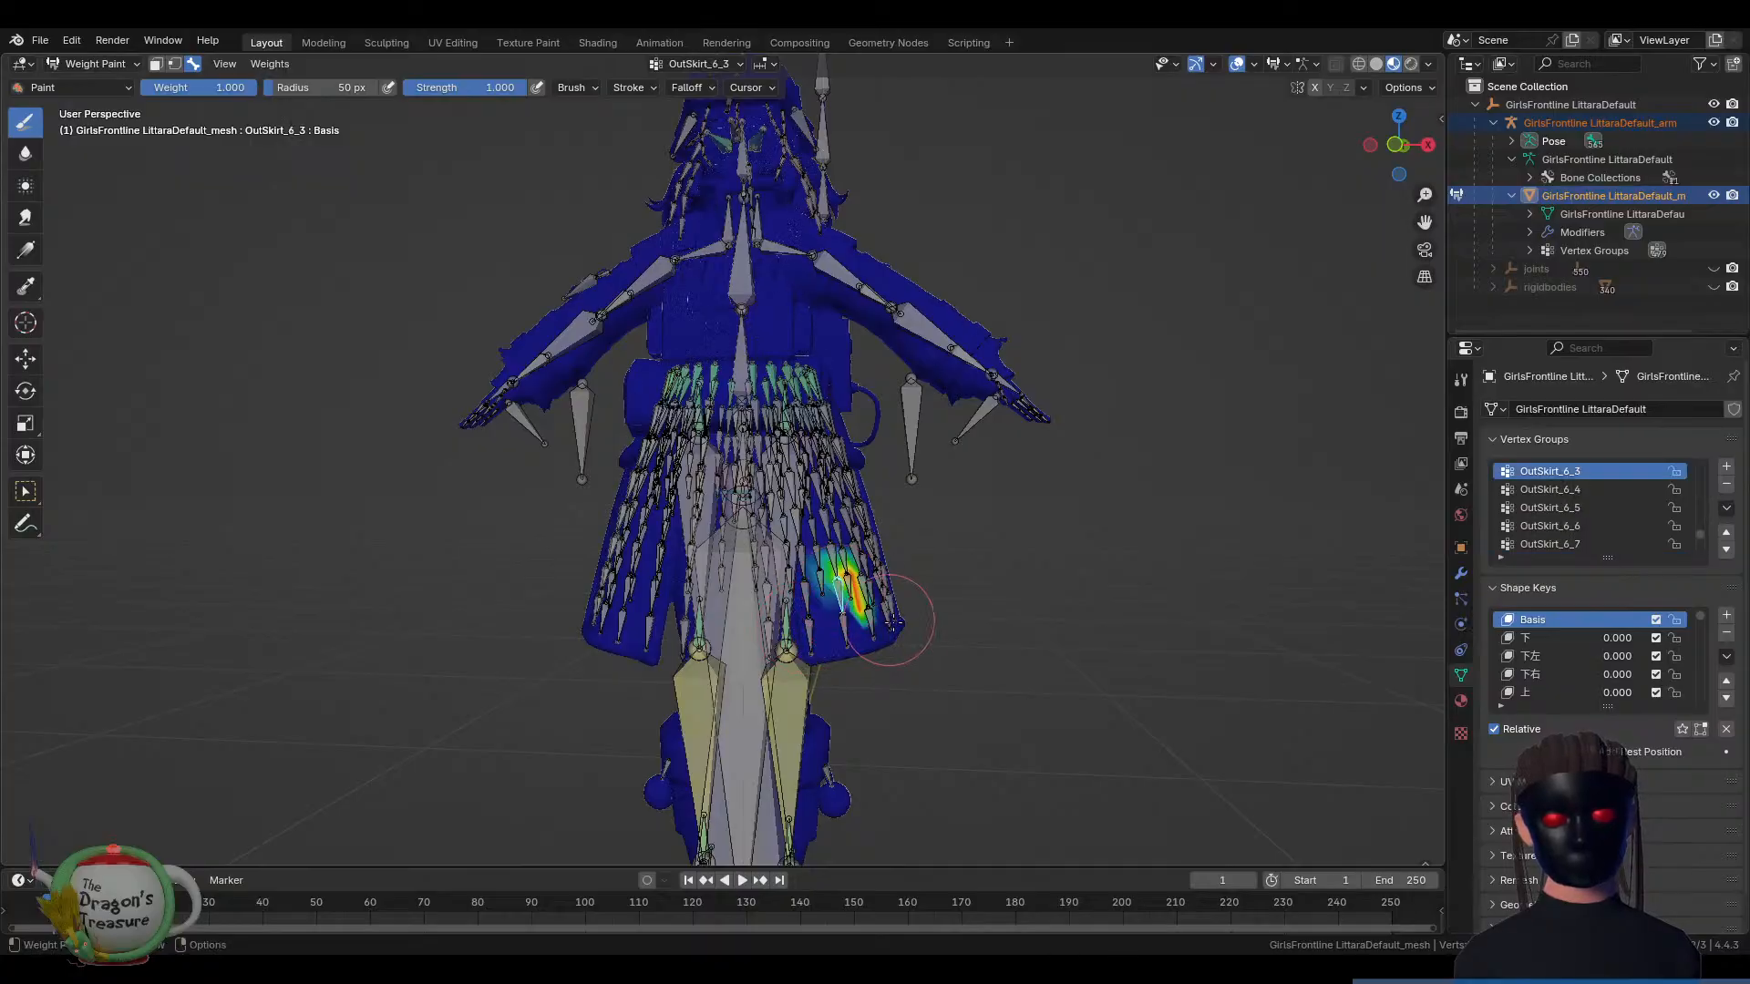
mouse_move(892, 620)
middle_down()
mouse_move(898, 701)
mouse_move(926, 603)
mouse_move(680, 637)
mouse_move(726, 672)
middle_up()
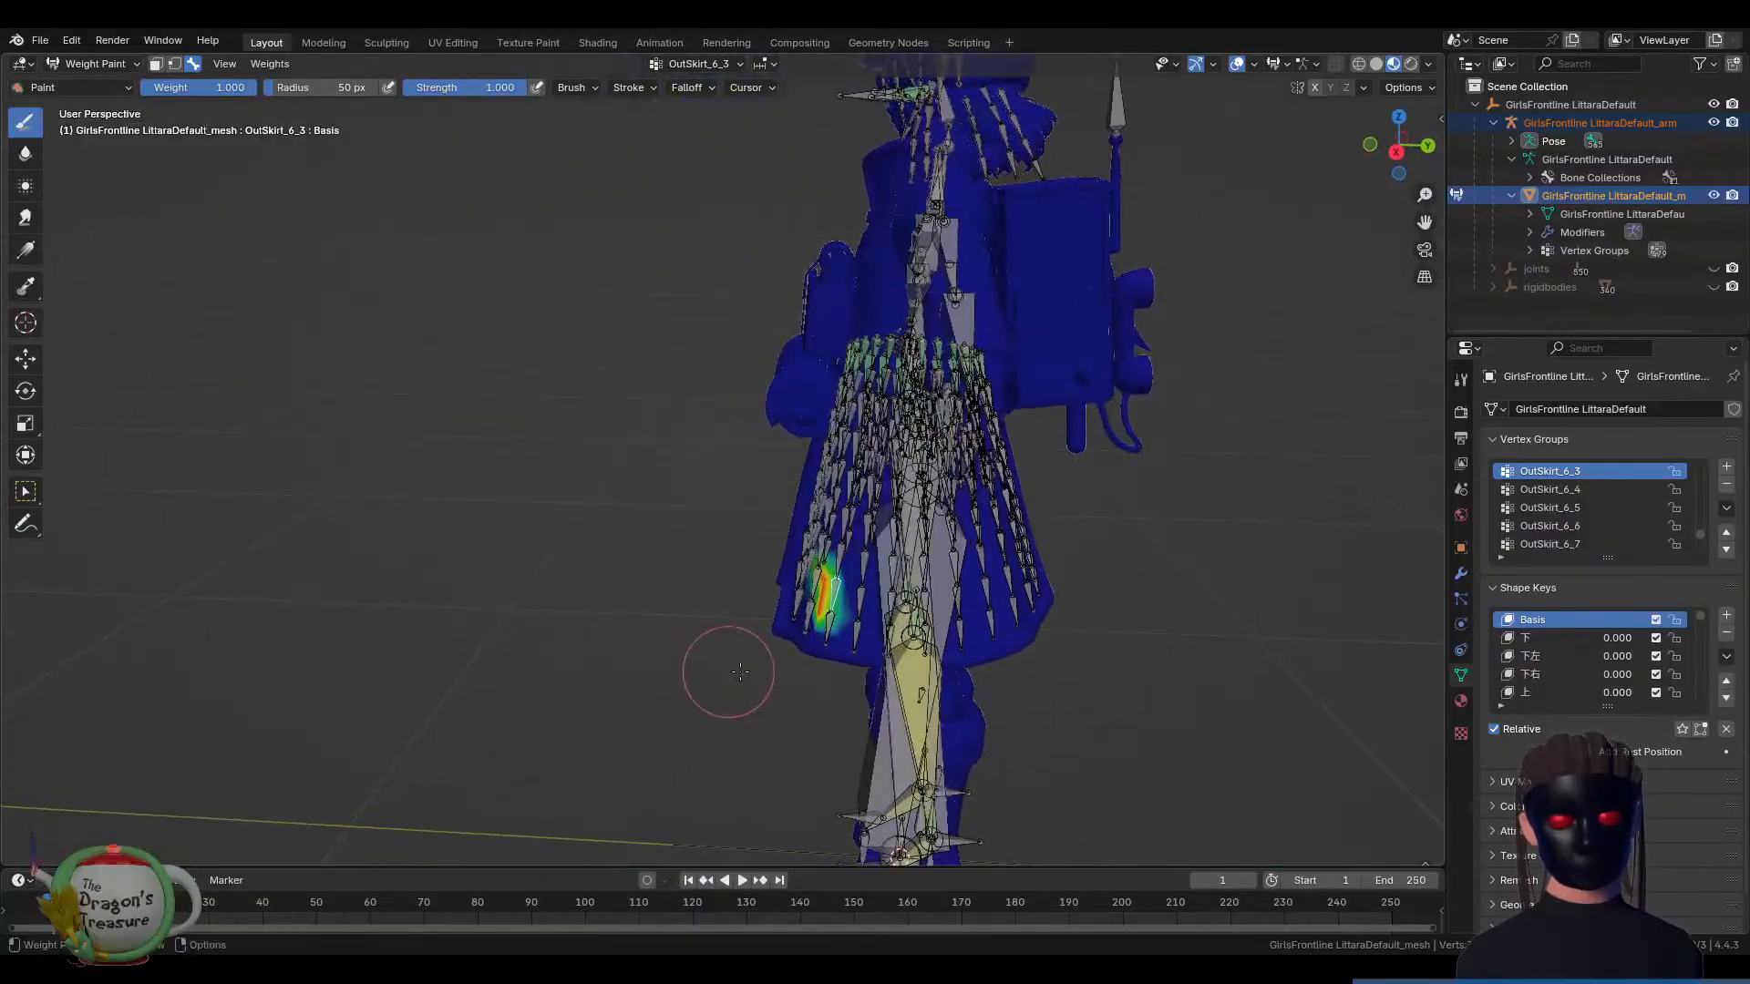
alt+click(855, 634)
alt+click(861, 604)
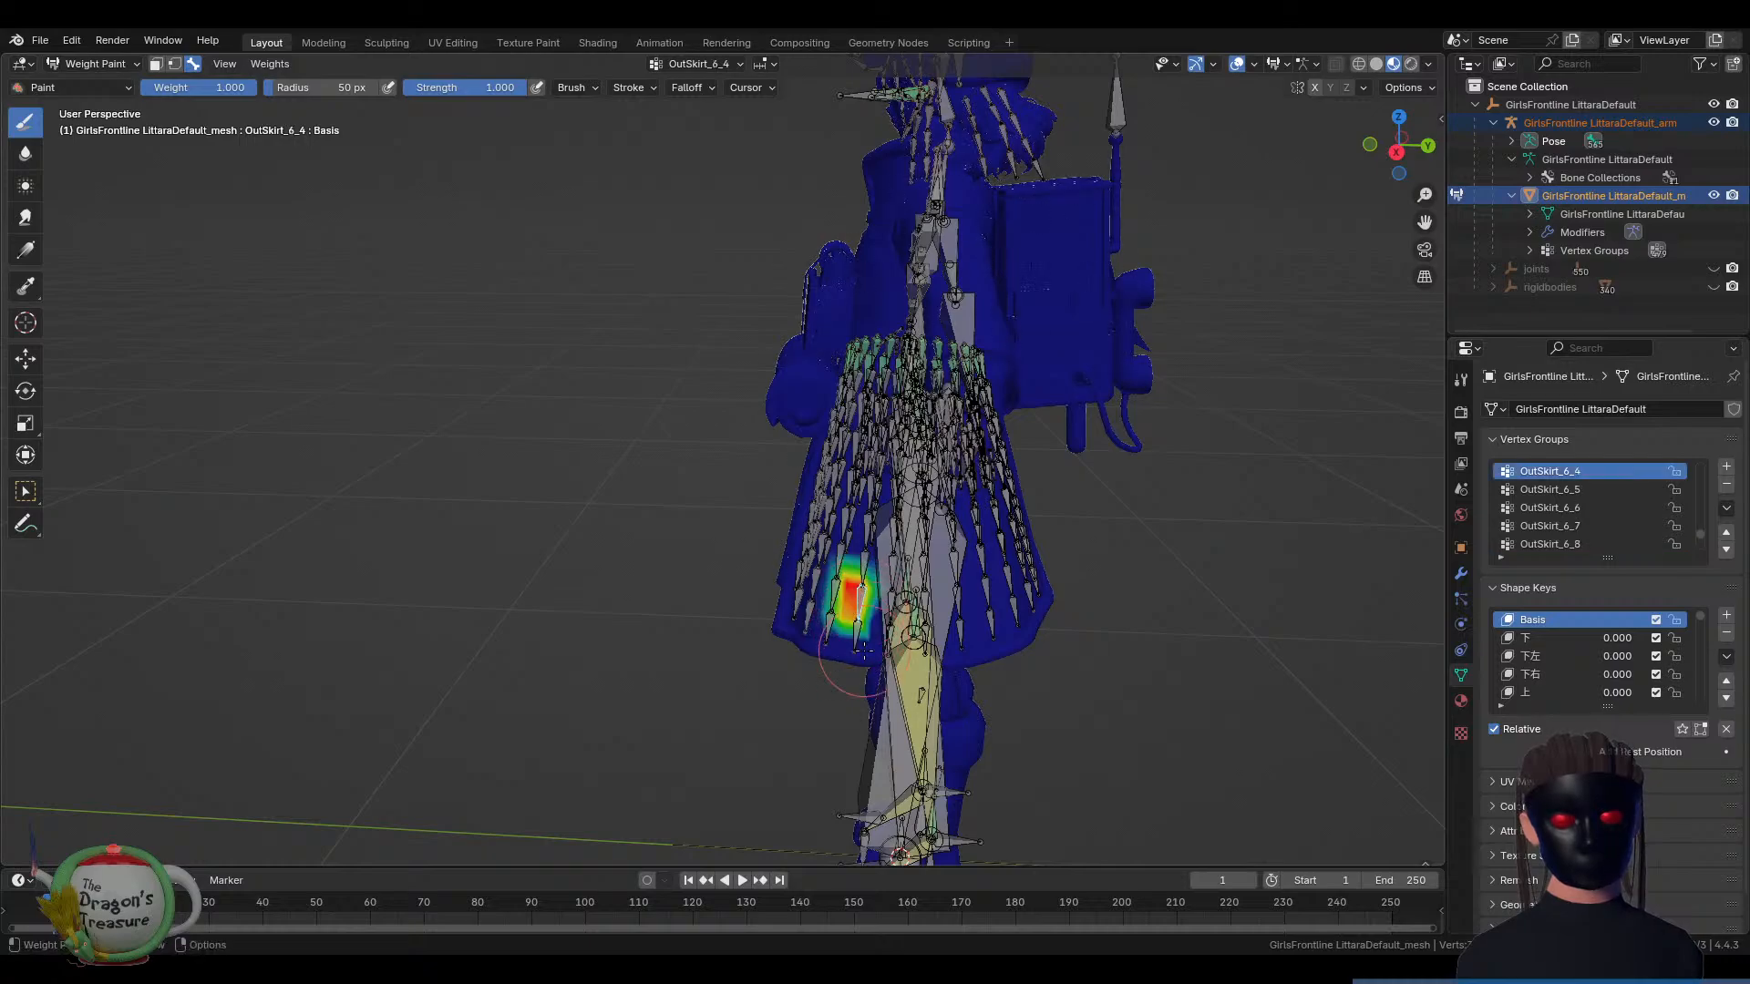
middle_drag(861, 650, 916, 524)
scroll(972, 651, up, 3)
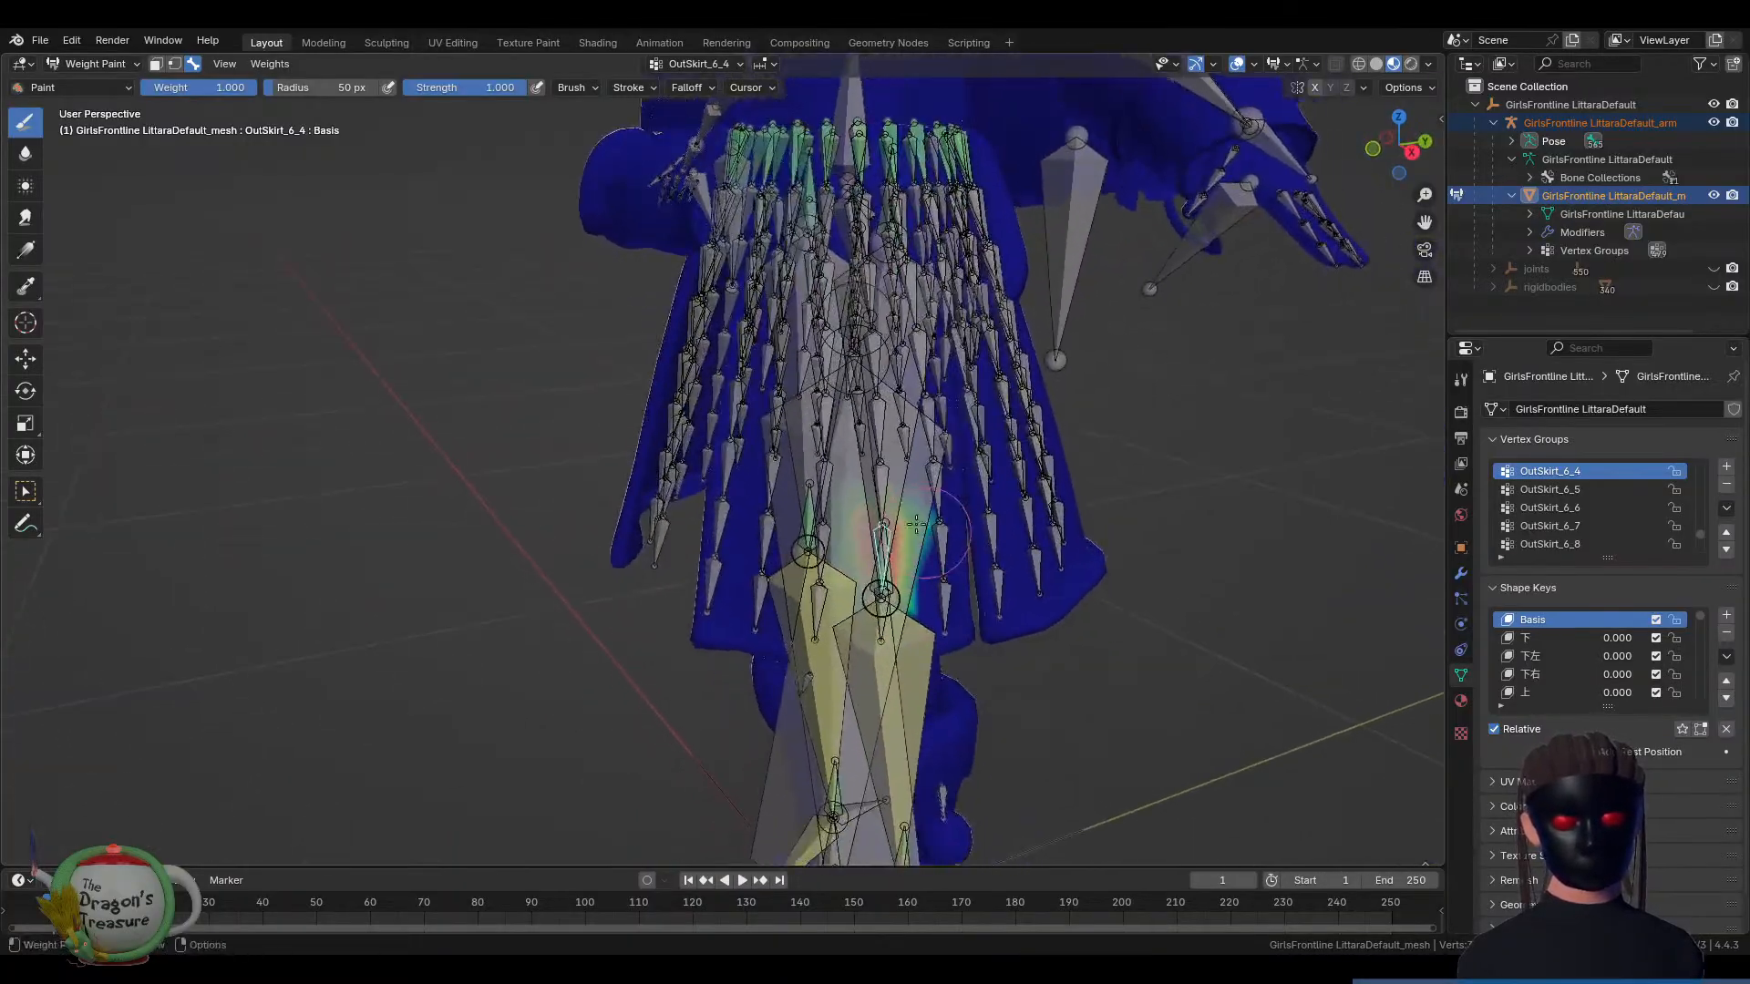
click(578, 88)
click(638, 124)
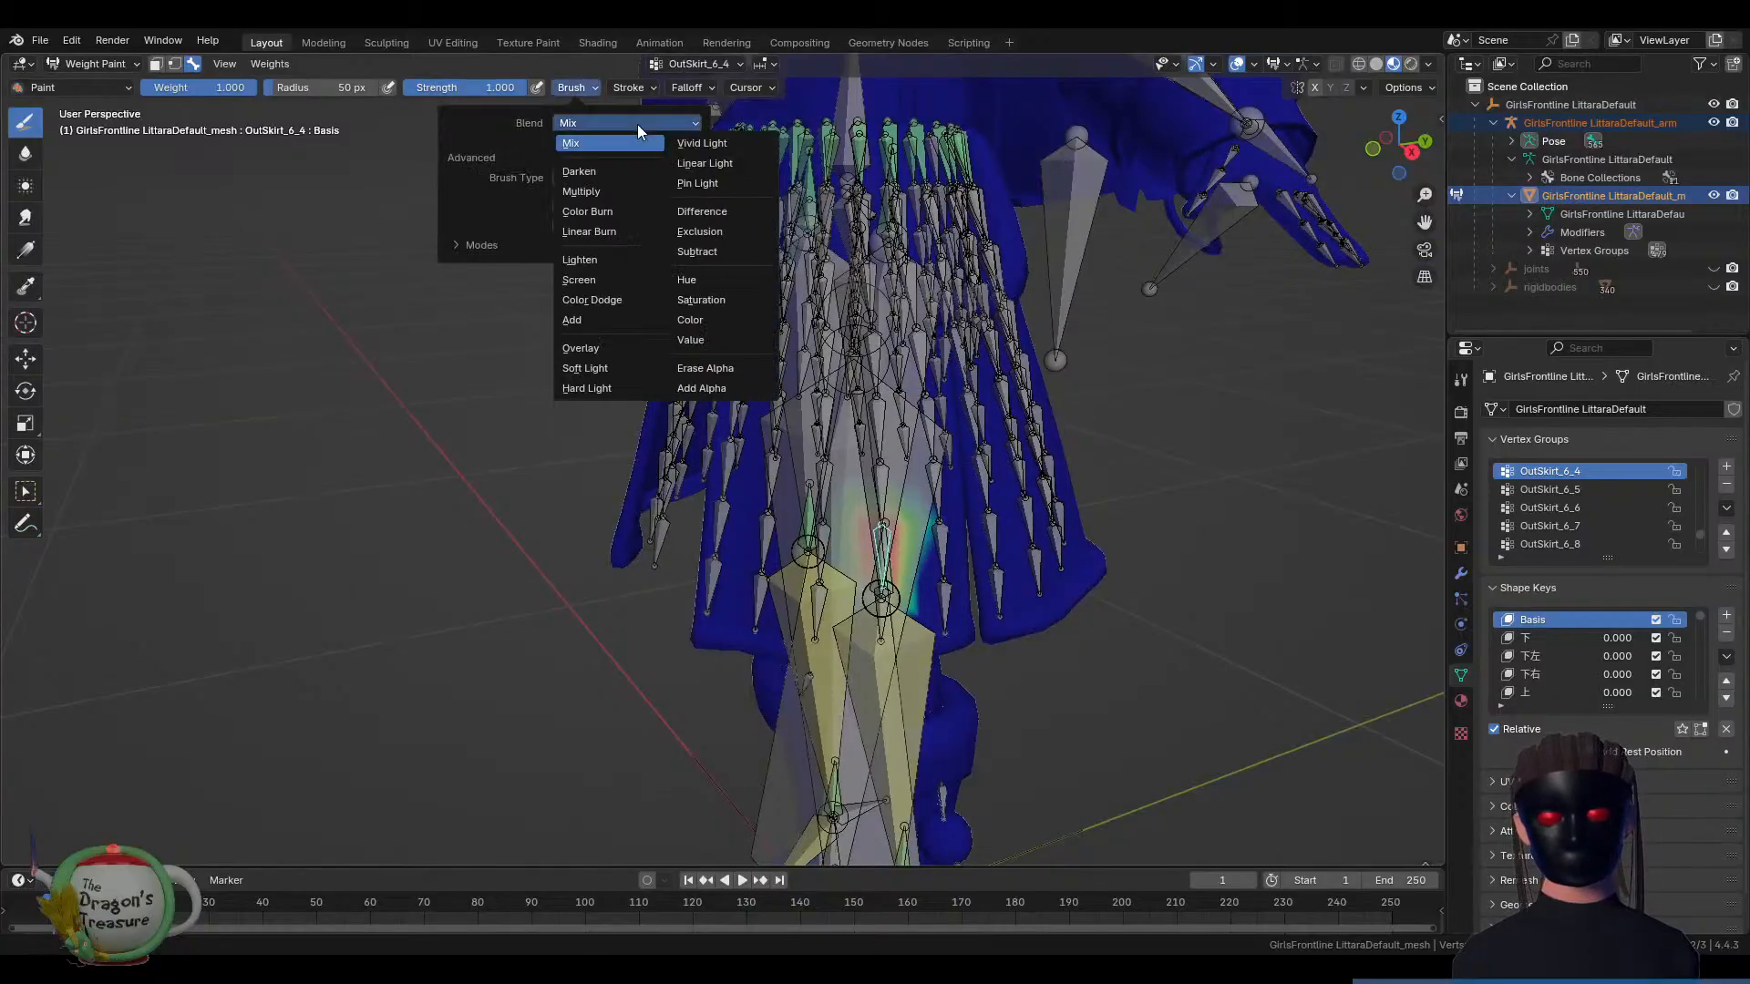
mouse_move(723, 87)
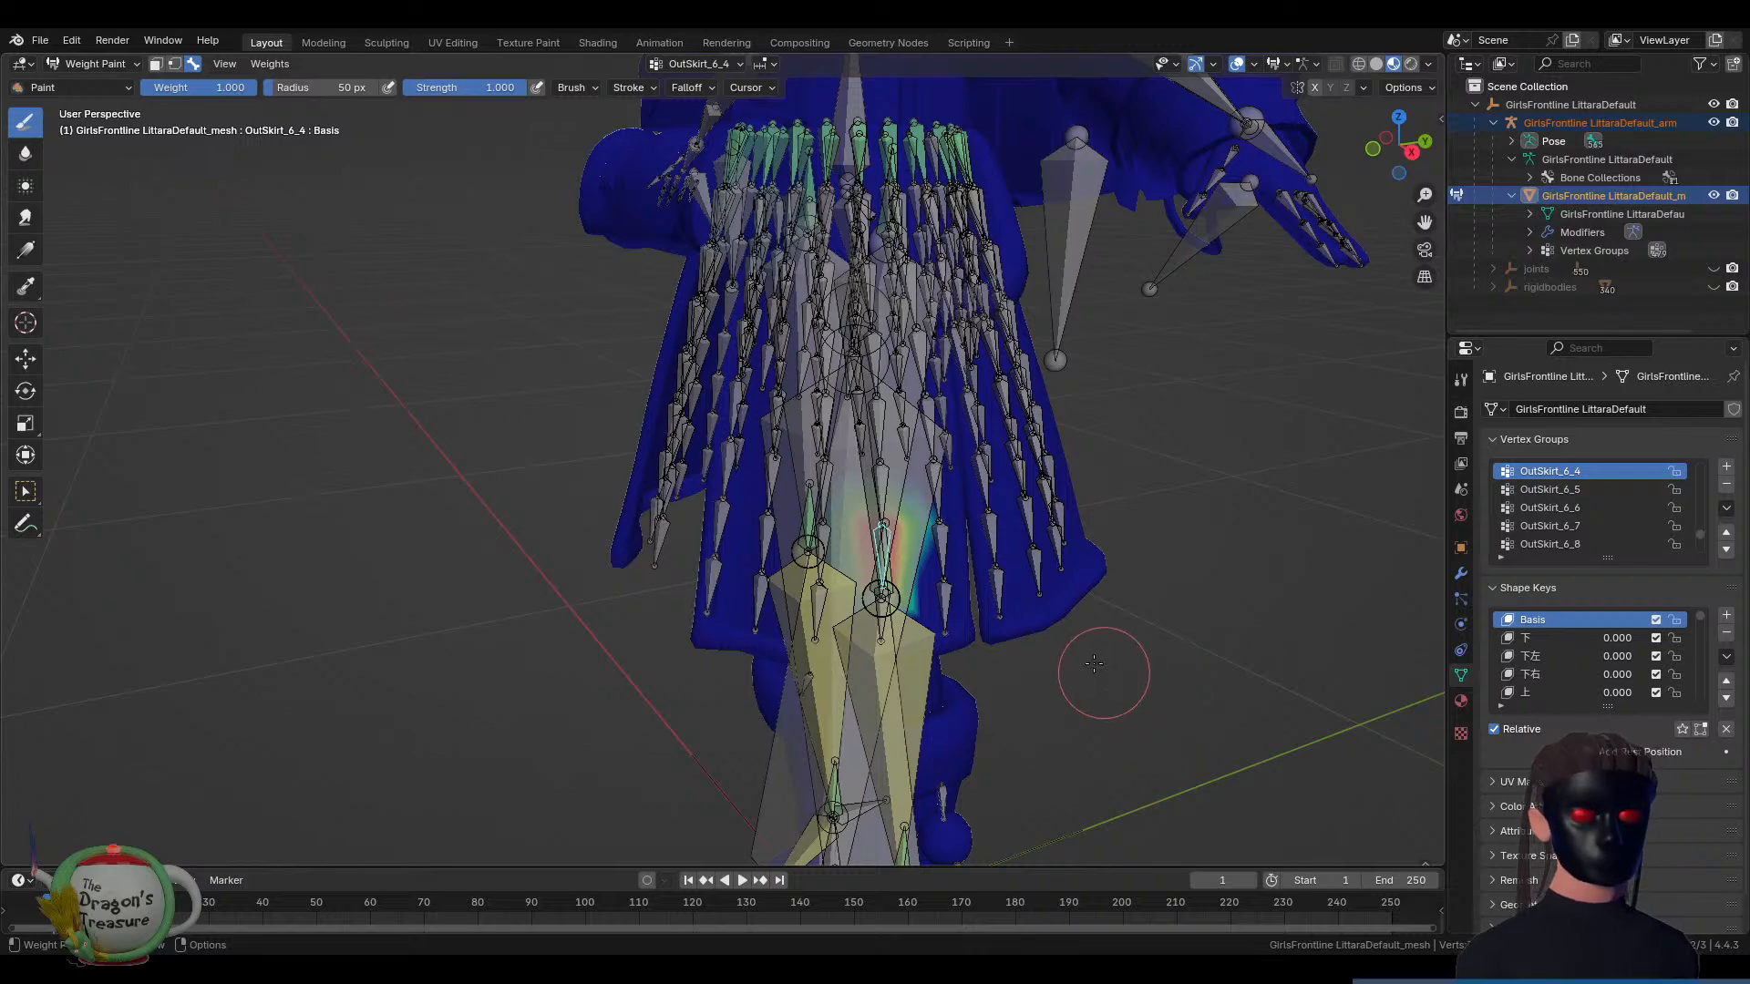
scroll(1043, 651, down, 1)
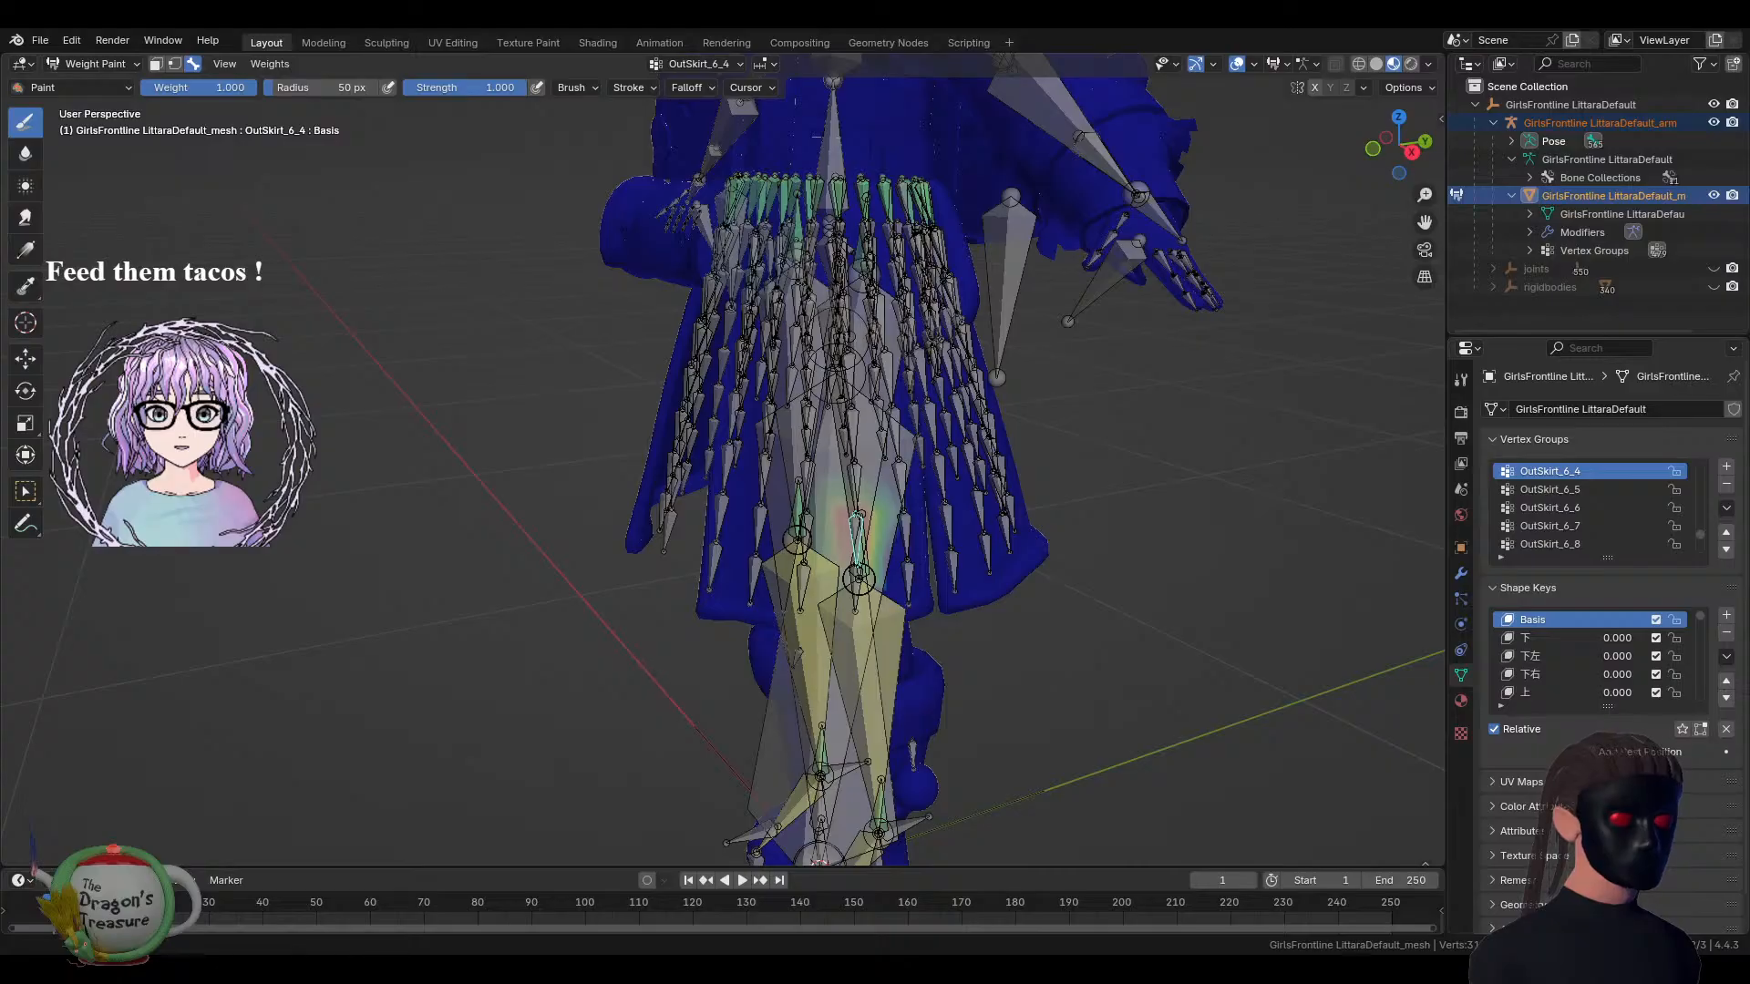
Check the weights of the coat skirt bone OutSkirt_6_3 again from the character's side
middle_drag(1191, 585, 1117, 634)
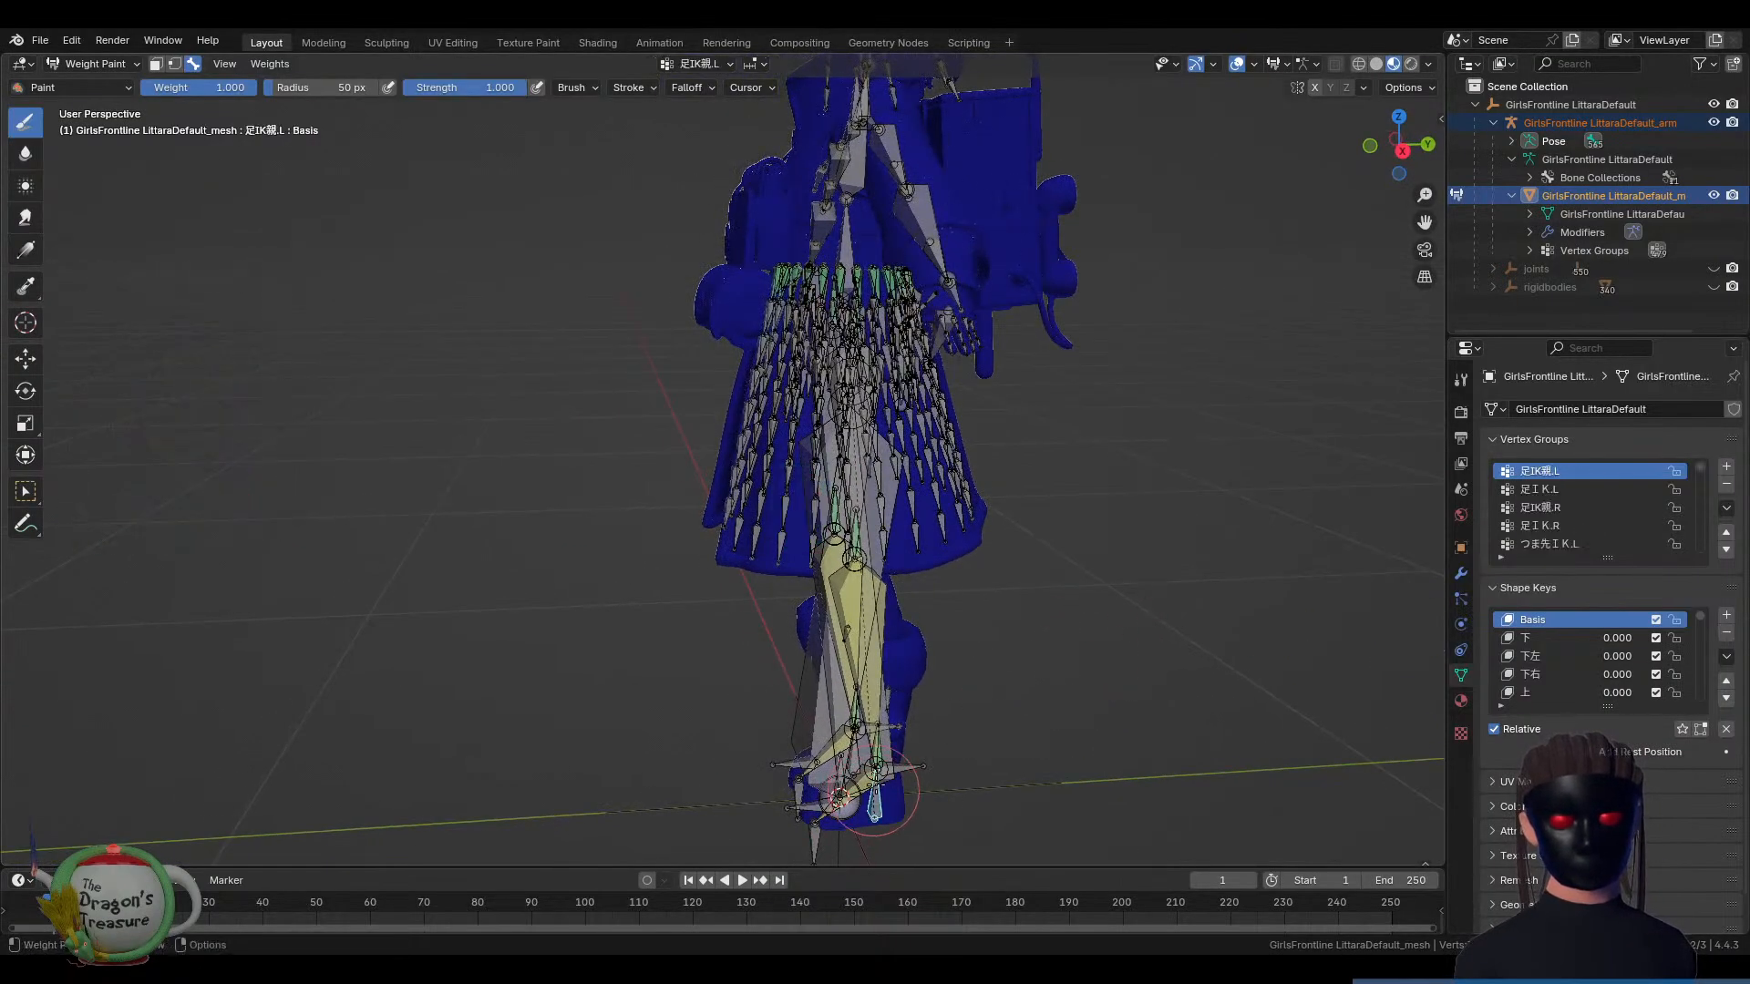
ctrl+click(789, 516)
middle_drag(788, 516, 764, 516)
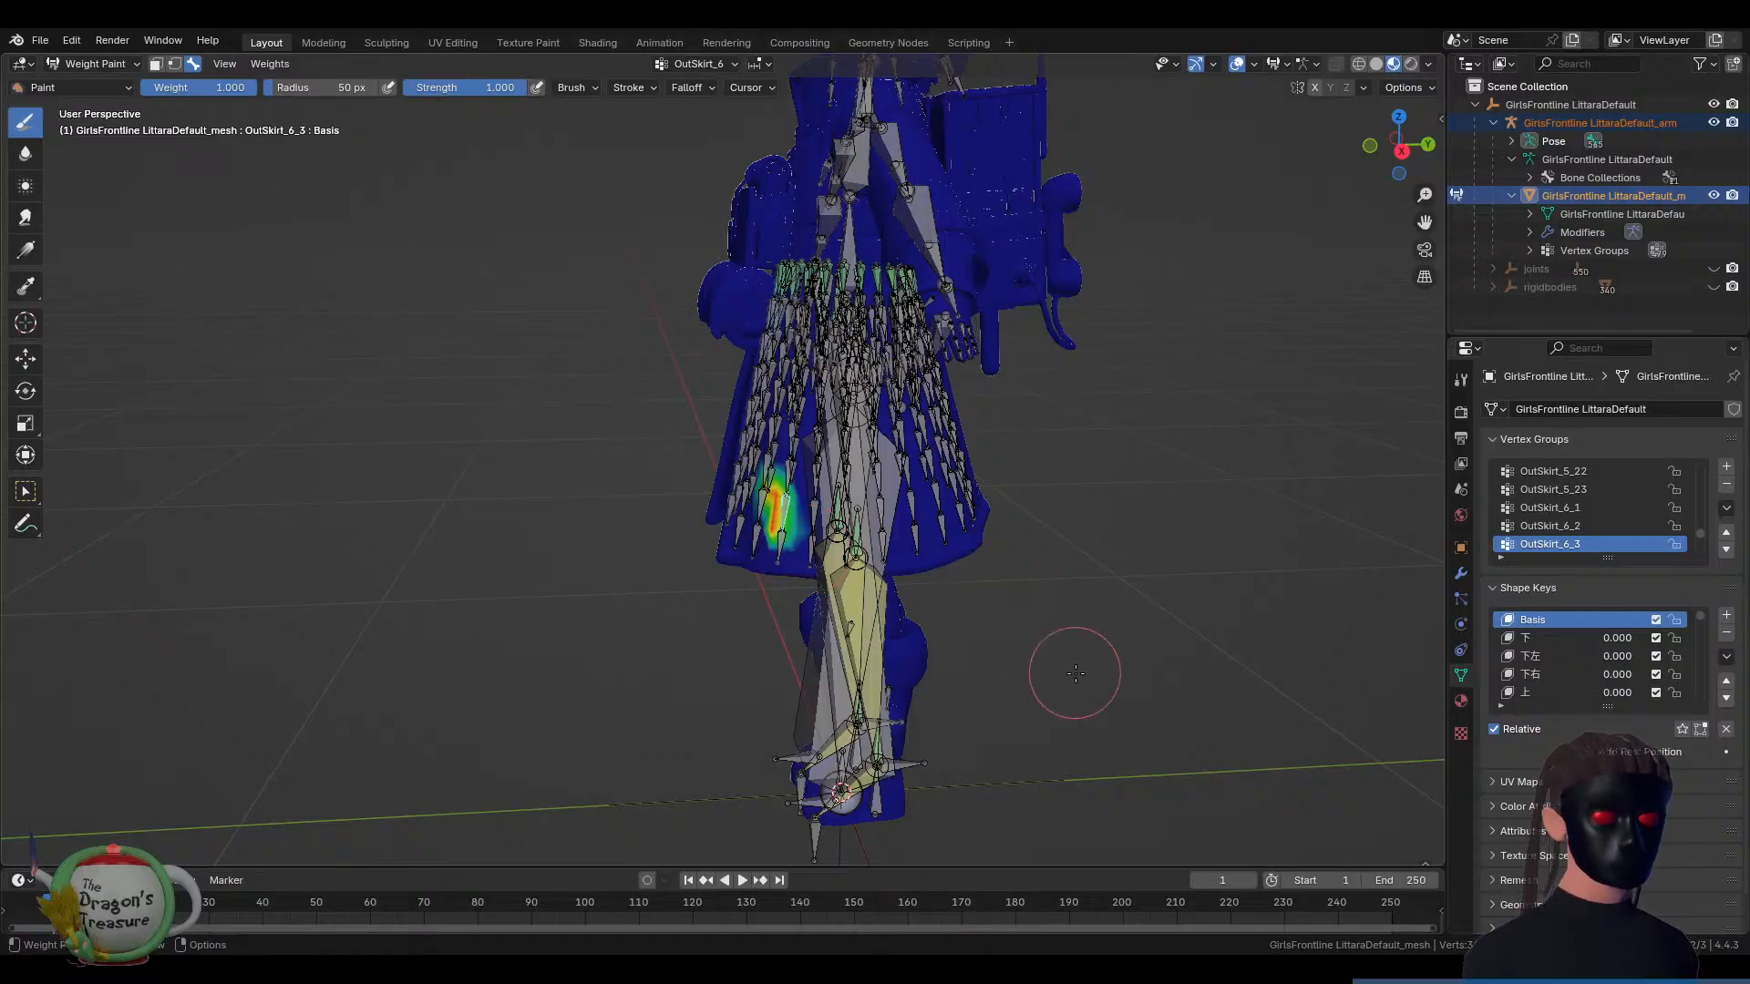
Select the left foot IK parent bone 足IK親.L and move it up and forward in the right orthographic view to raise the leg
ctrl+click(880, 802)
key(KP_3)
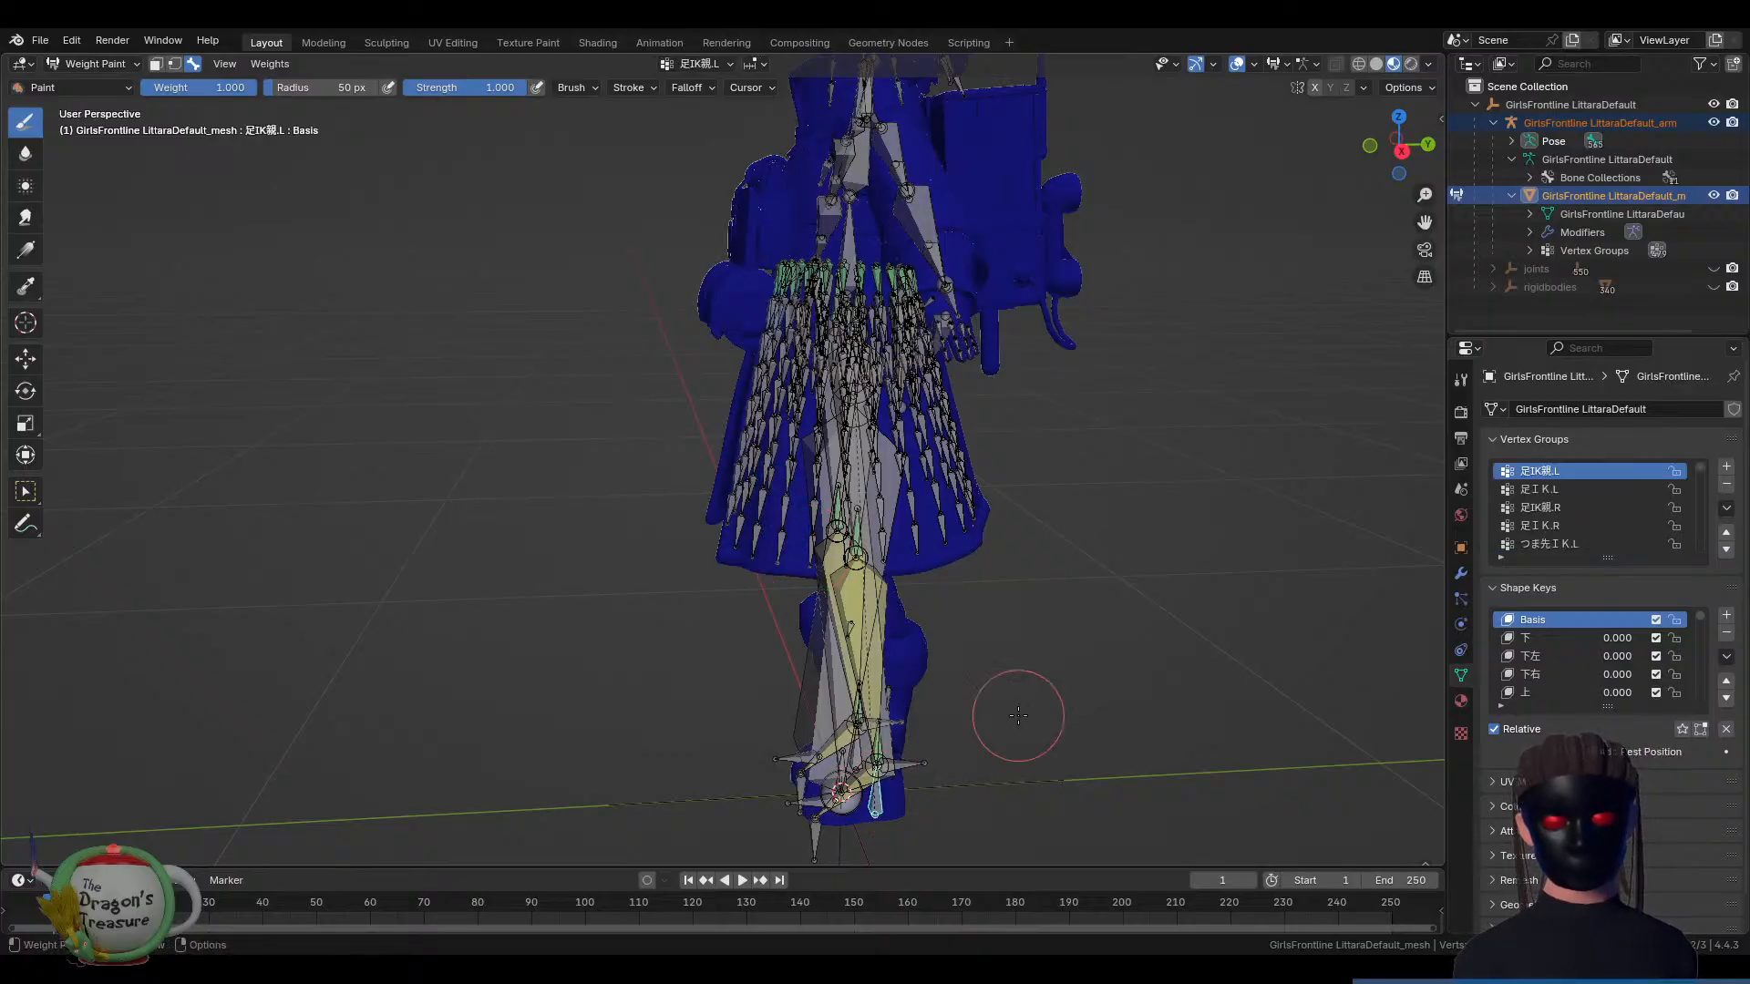
shift+middle_drag(1008, 676, 1114, 492)
key(g)
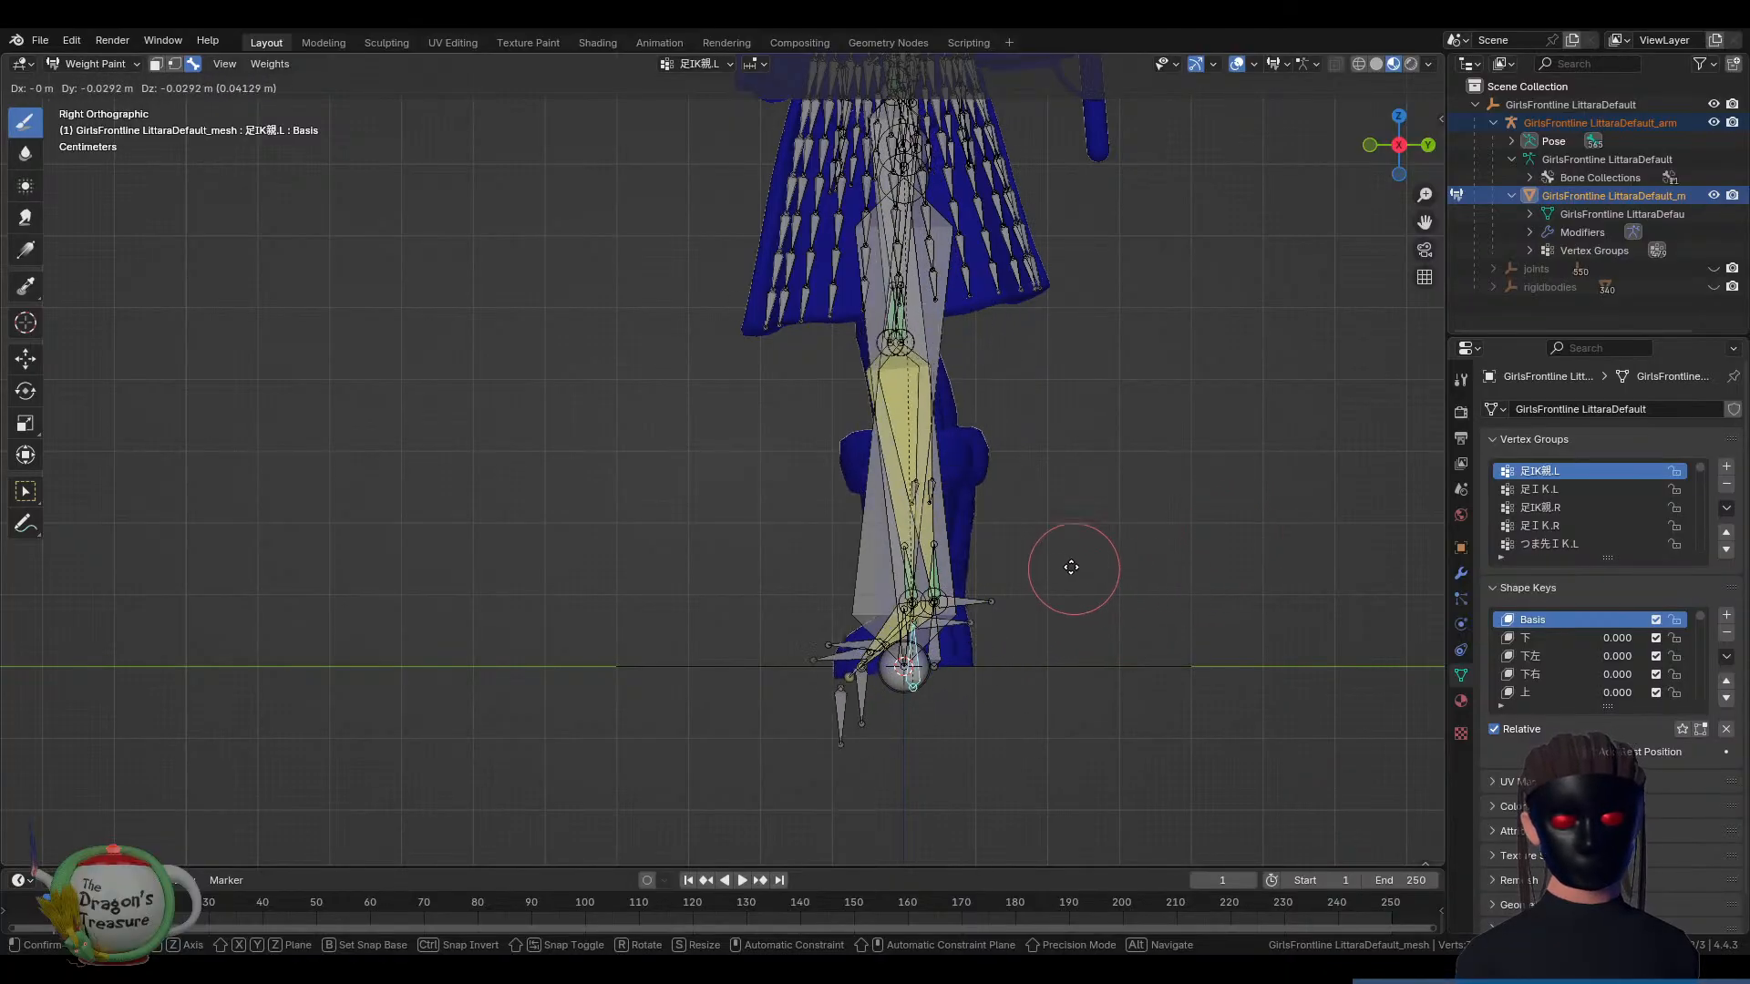
click(952, 295)
mouse_move(953, 296)
middle_down()
mouse_move(985, 347)
mouse_move(1054, 379)
mouse_move(832, 394)
mouse_move(955, 374)
mouse_move(866, 374)
middle_up()
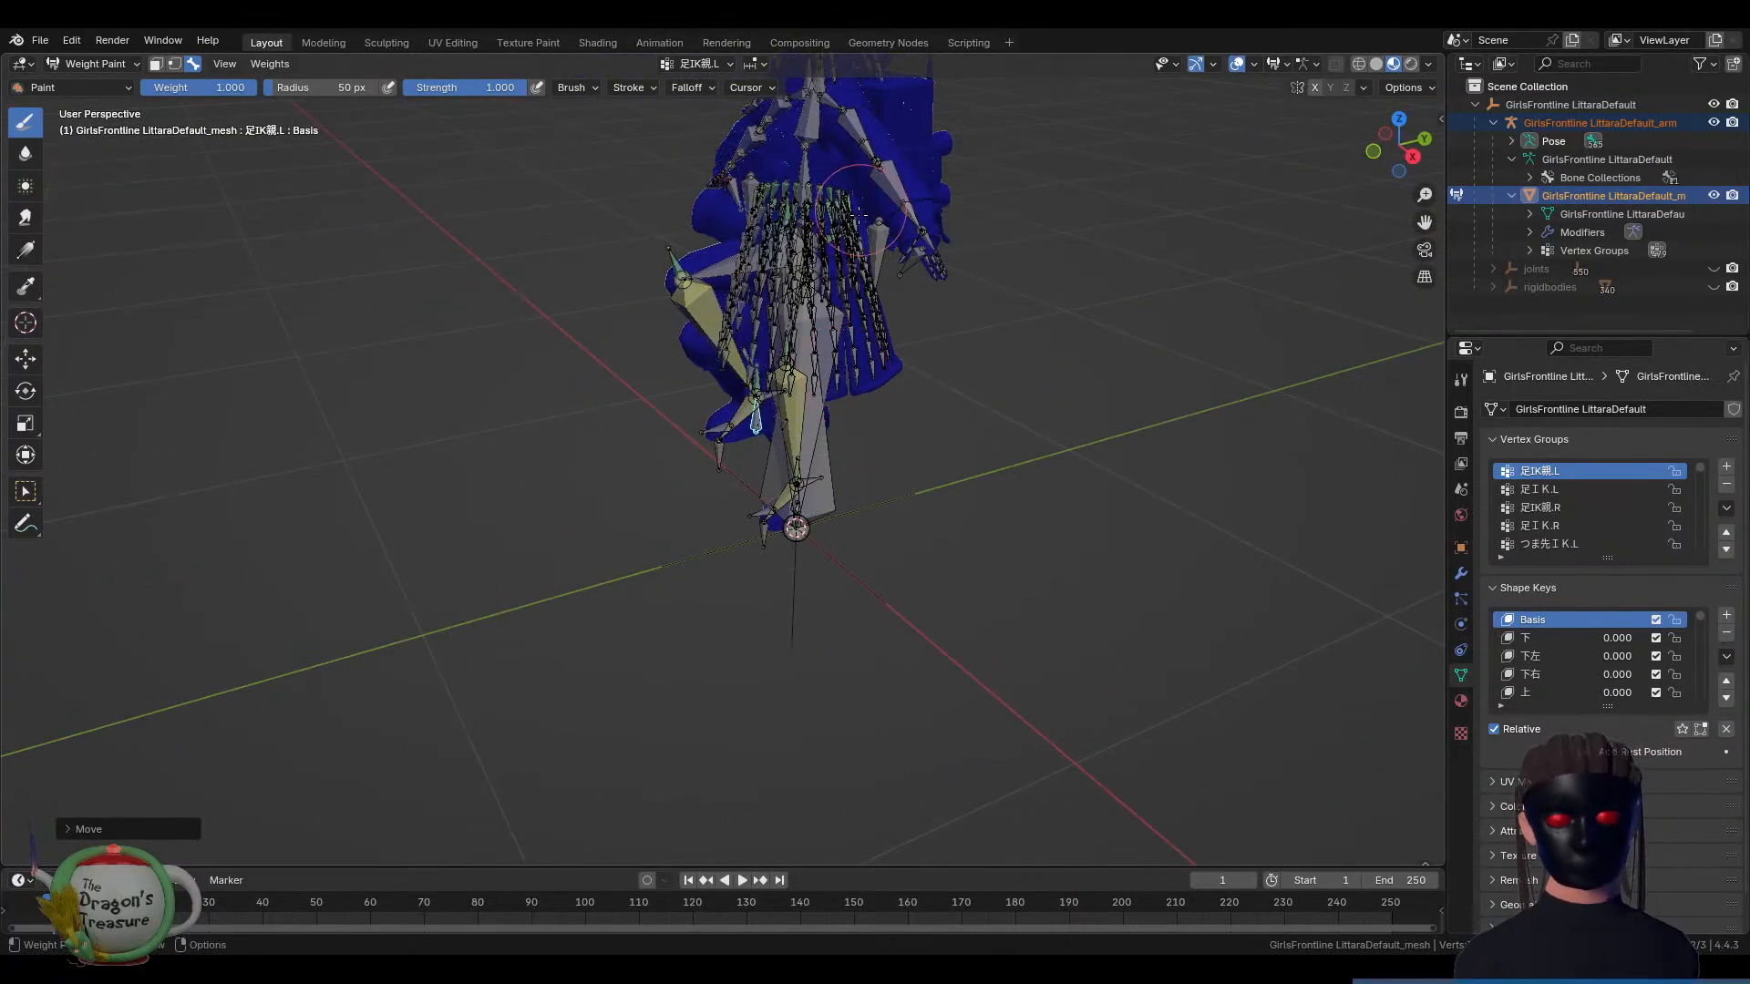
Select the left upper arm bone 腕.L and try rotating it downward to test the arm's deformation
middle_drag(844, 194, 911, 278)
ctrl+shift+click(840, 124)
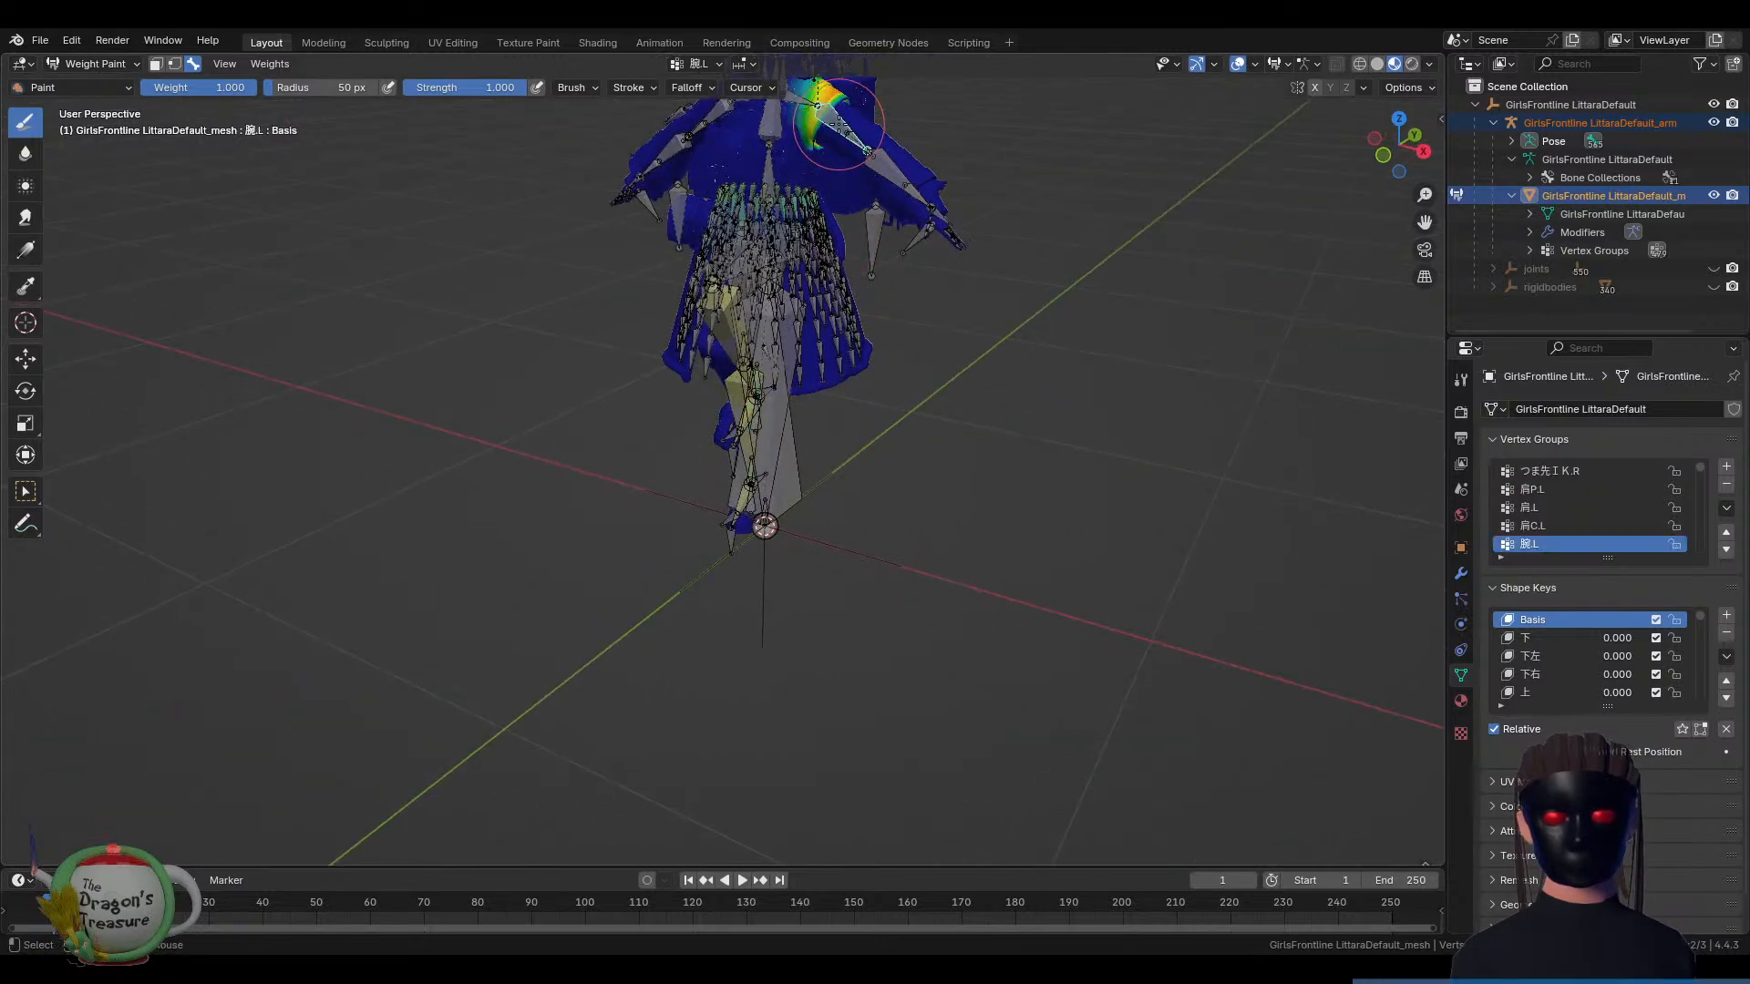
middle_drag(836, 195, 965, 195)
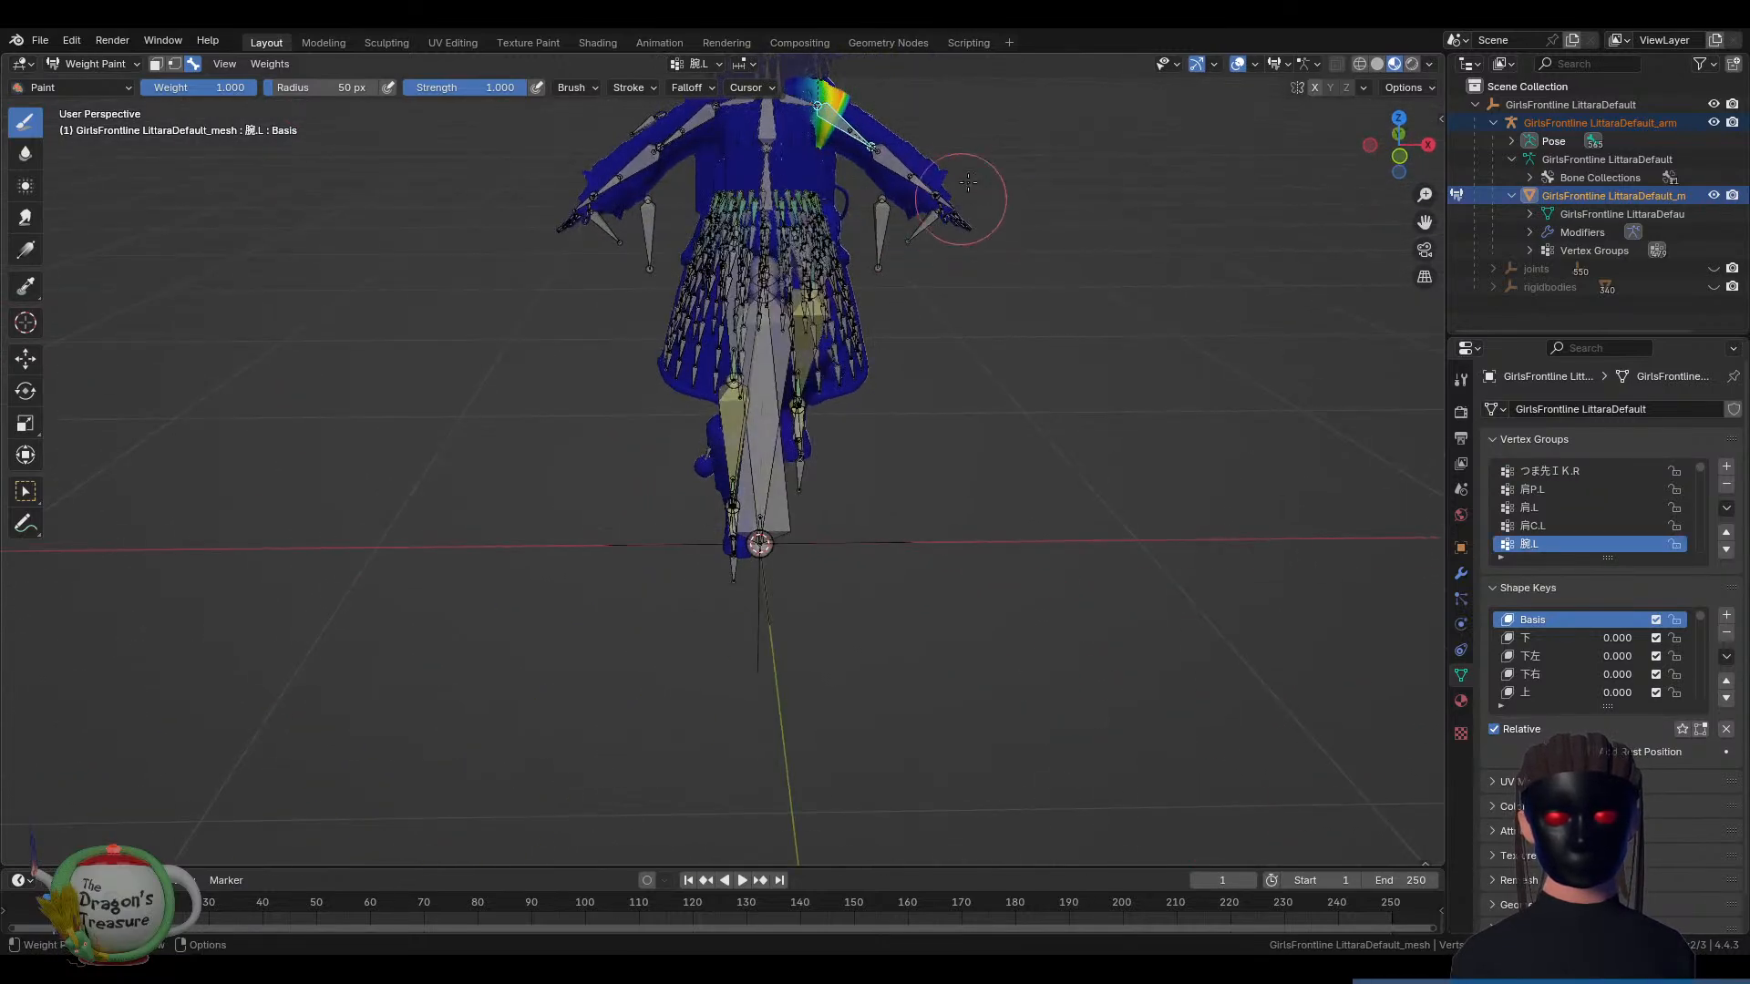
key(r)
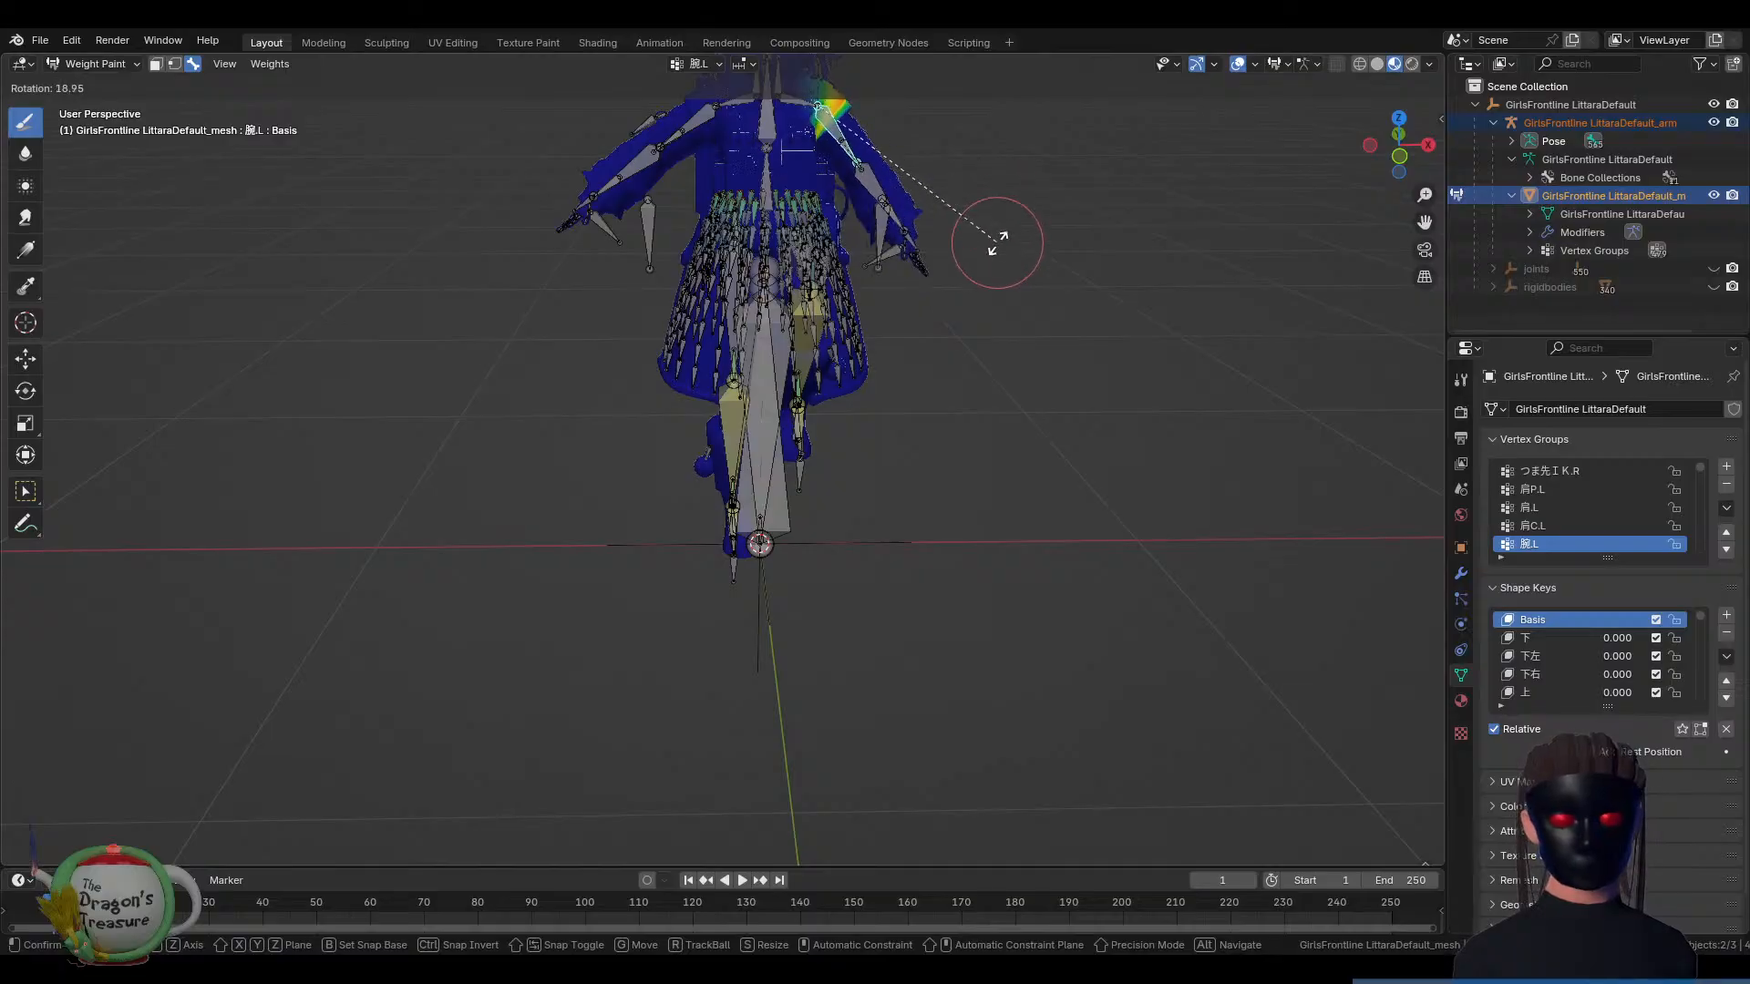
right_click(996, 241)
Compare the weights of the left upper arm bone 腕.L and its twist bone 腕捩.L
mouse_move(992, 219)
shift+middle_down()
mouse_move(1073, 468)
mouse_move(1081, 428)
shift+middle_up()
scroll(1015, 433, up, 4)
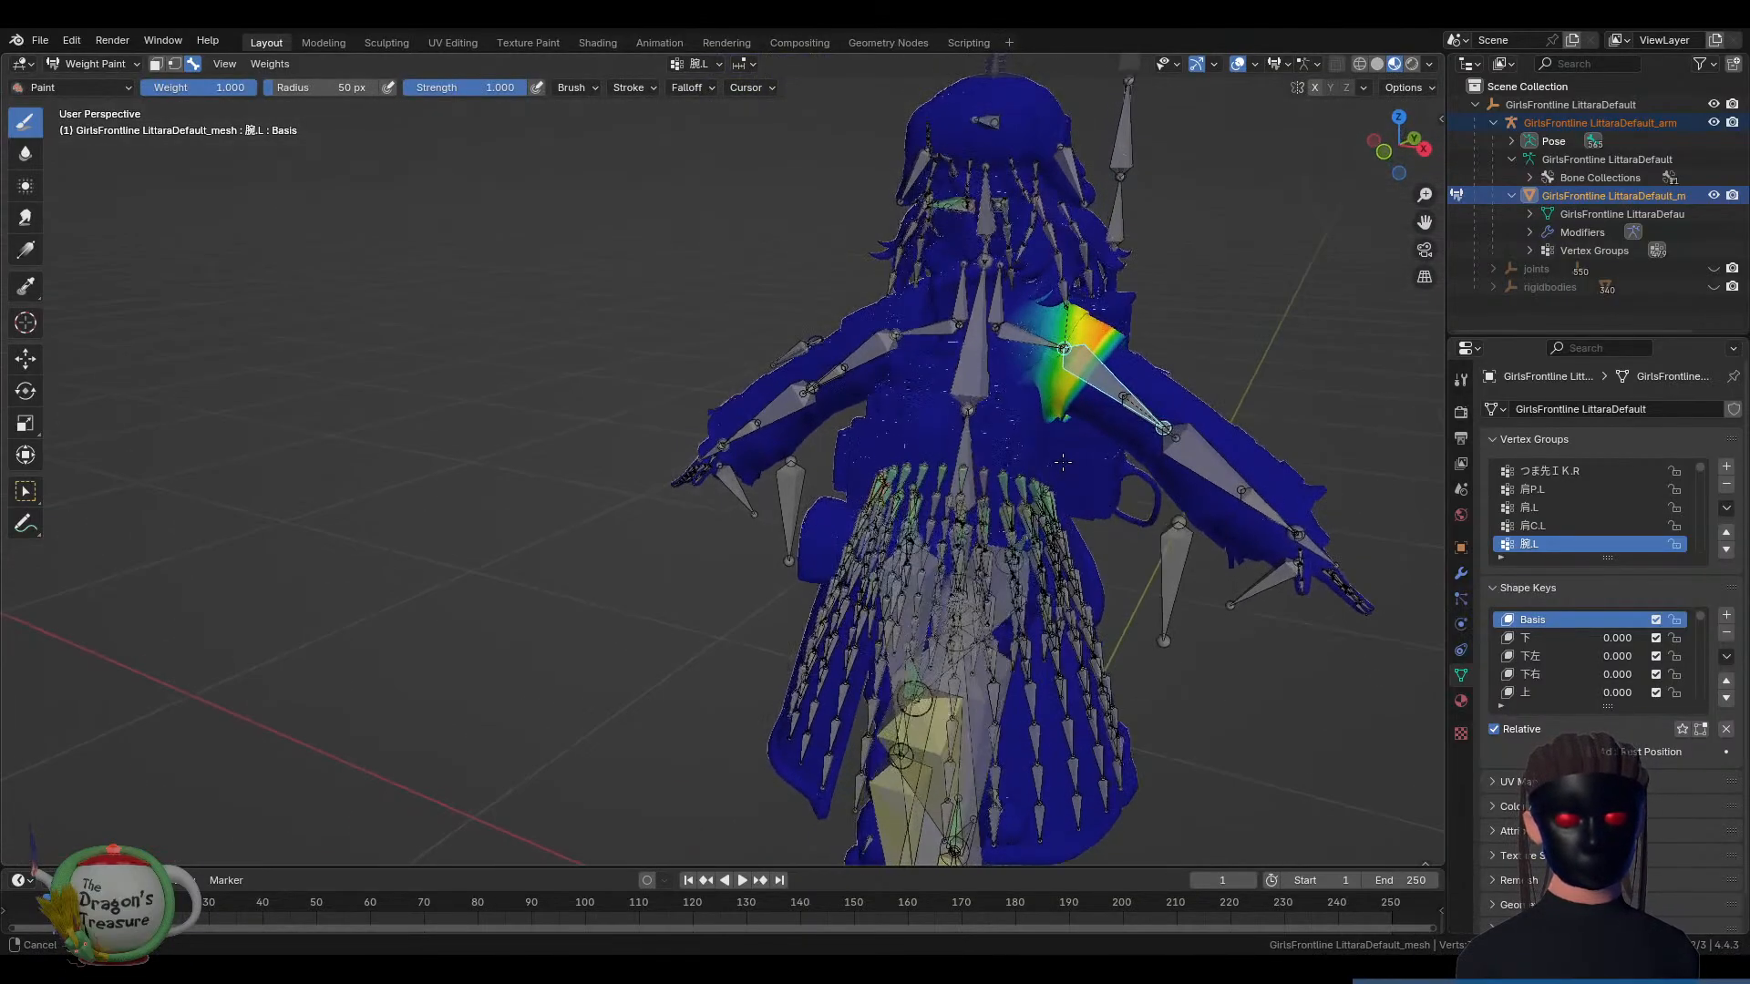
ctrl+click(1130, 402)
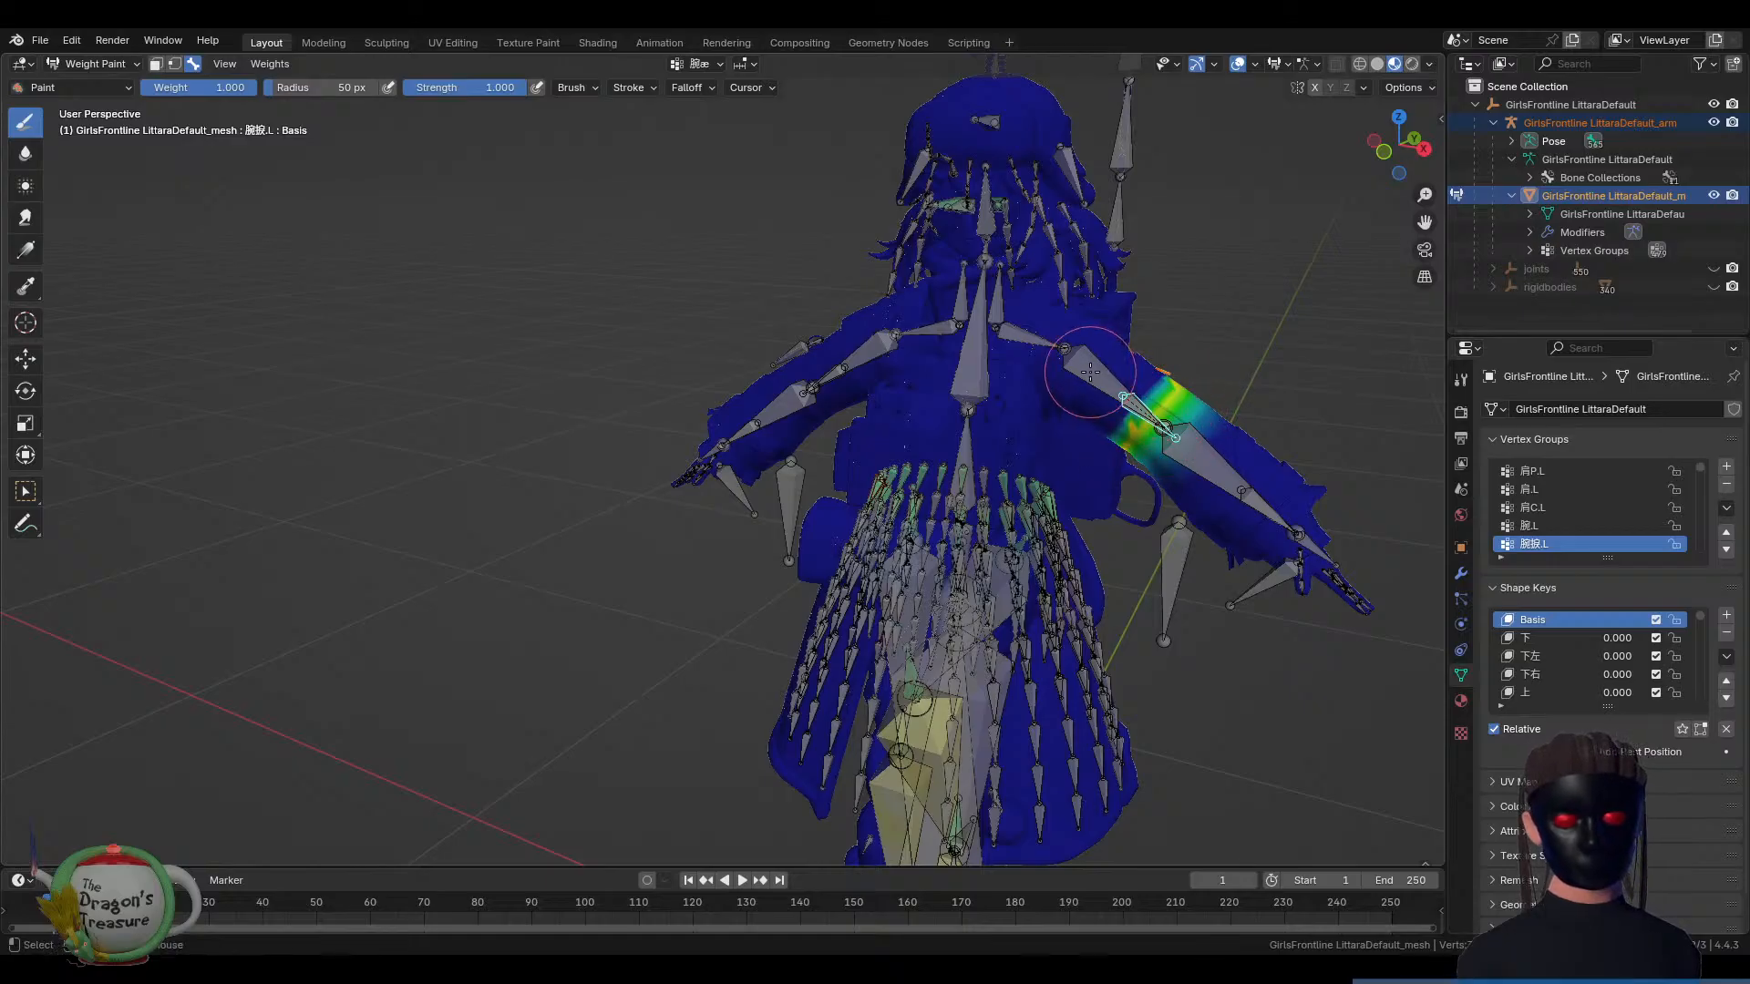
ctrl+click(1105, 399)
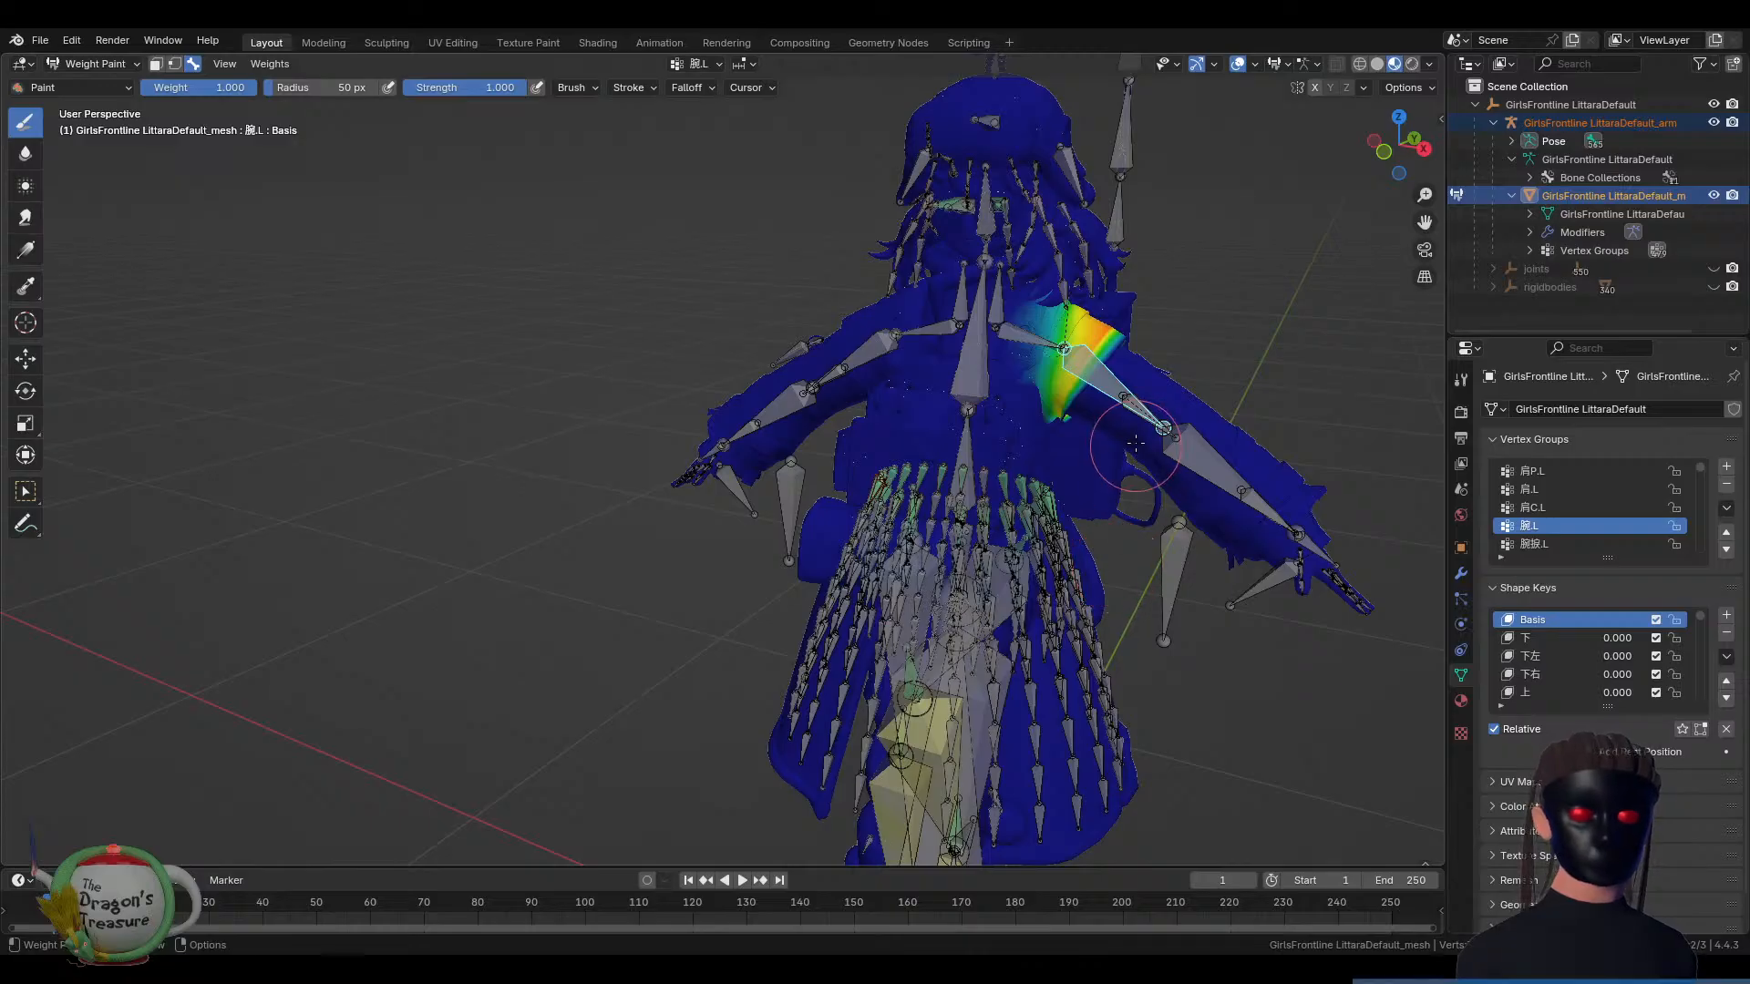
Go through the side hair strand's bones from HairH4 at the tip up to HairH1 at the root
ctrl+click(1064, 290)
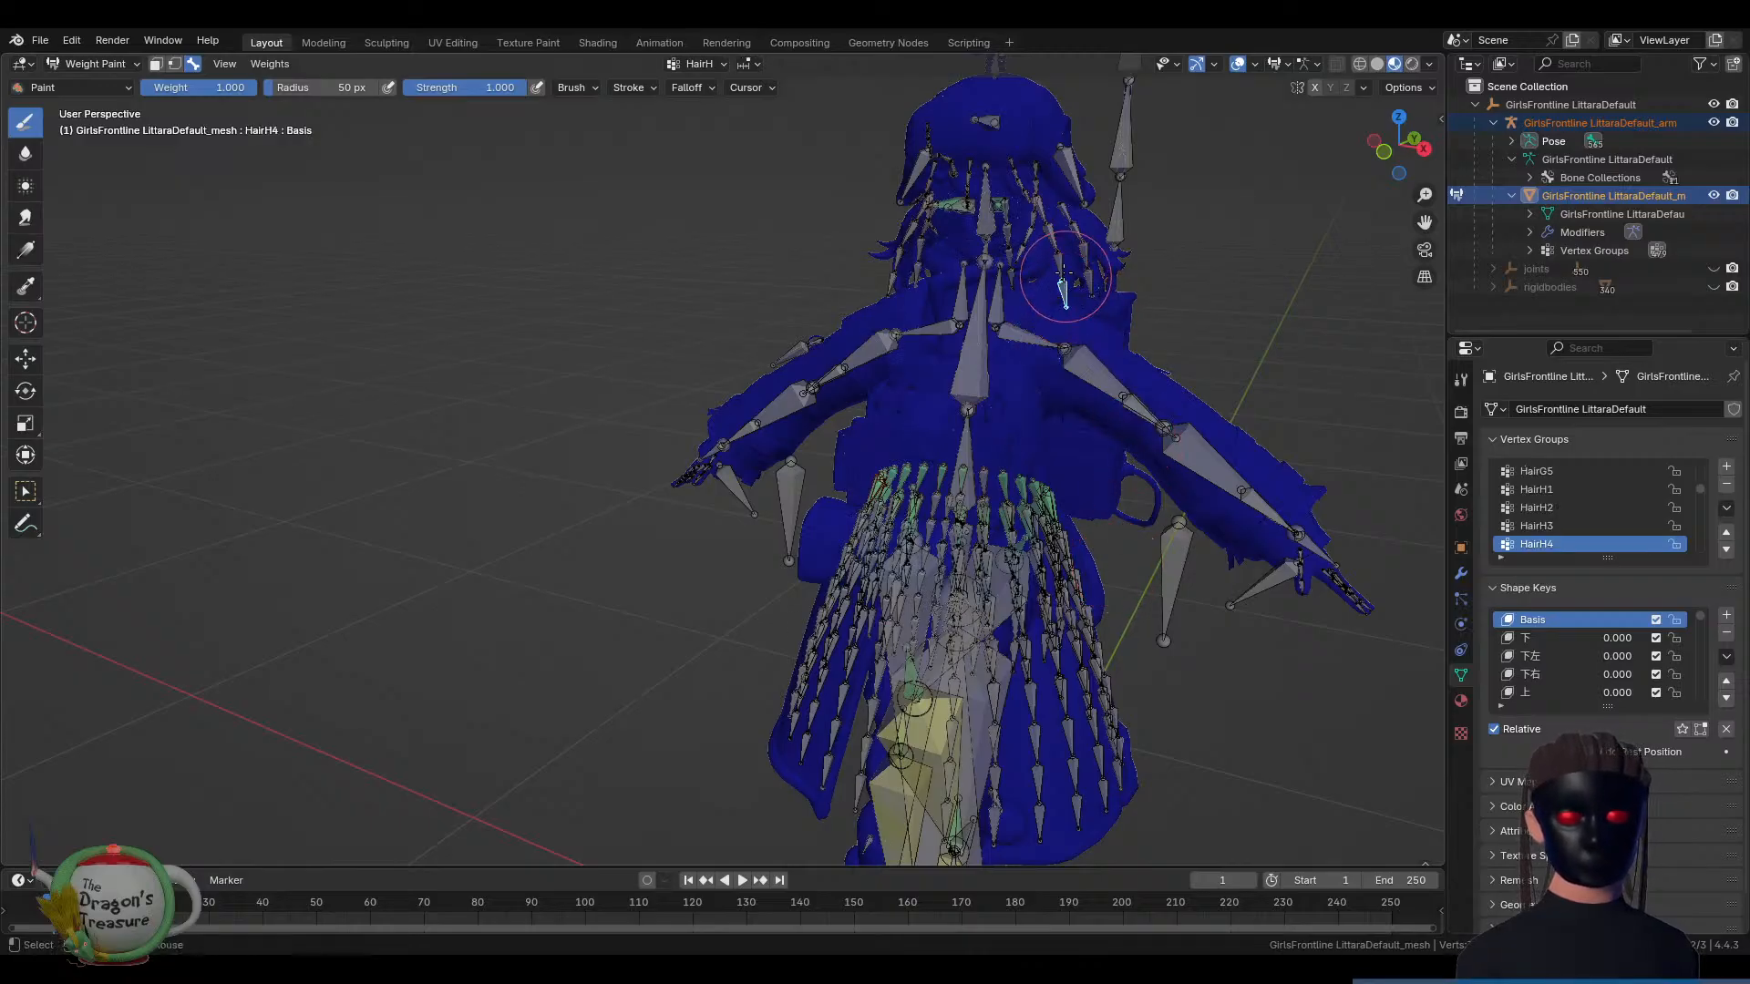
ctrl+click(1060, 257)
ctrl+click(1057, 258)
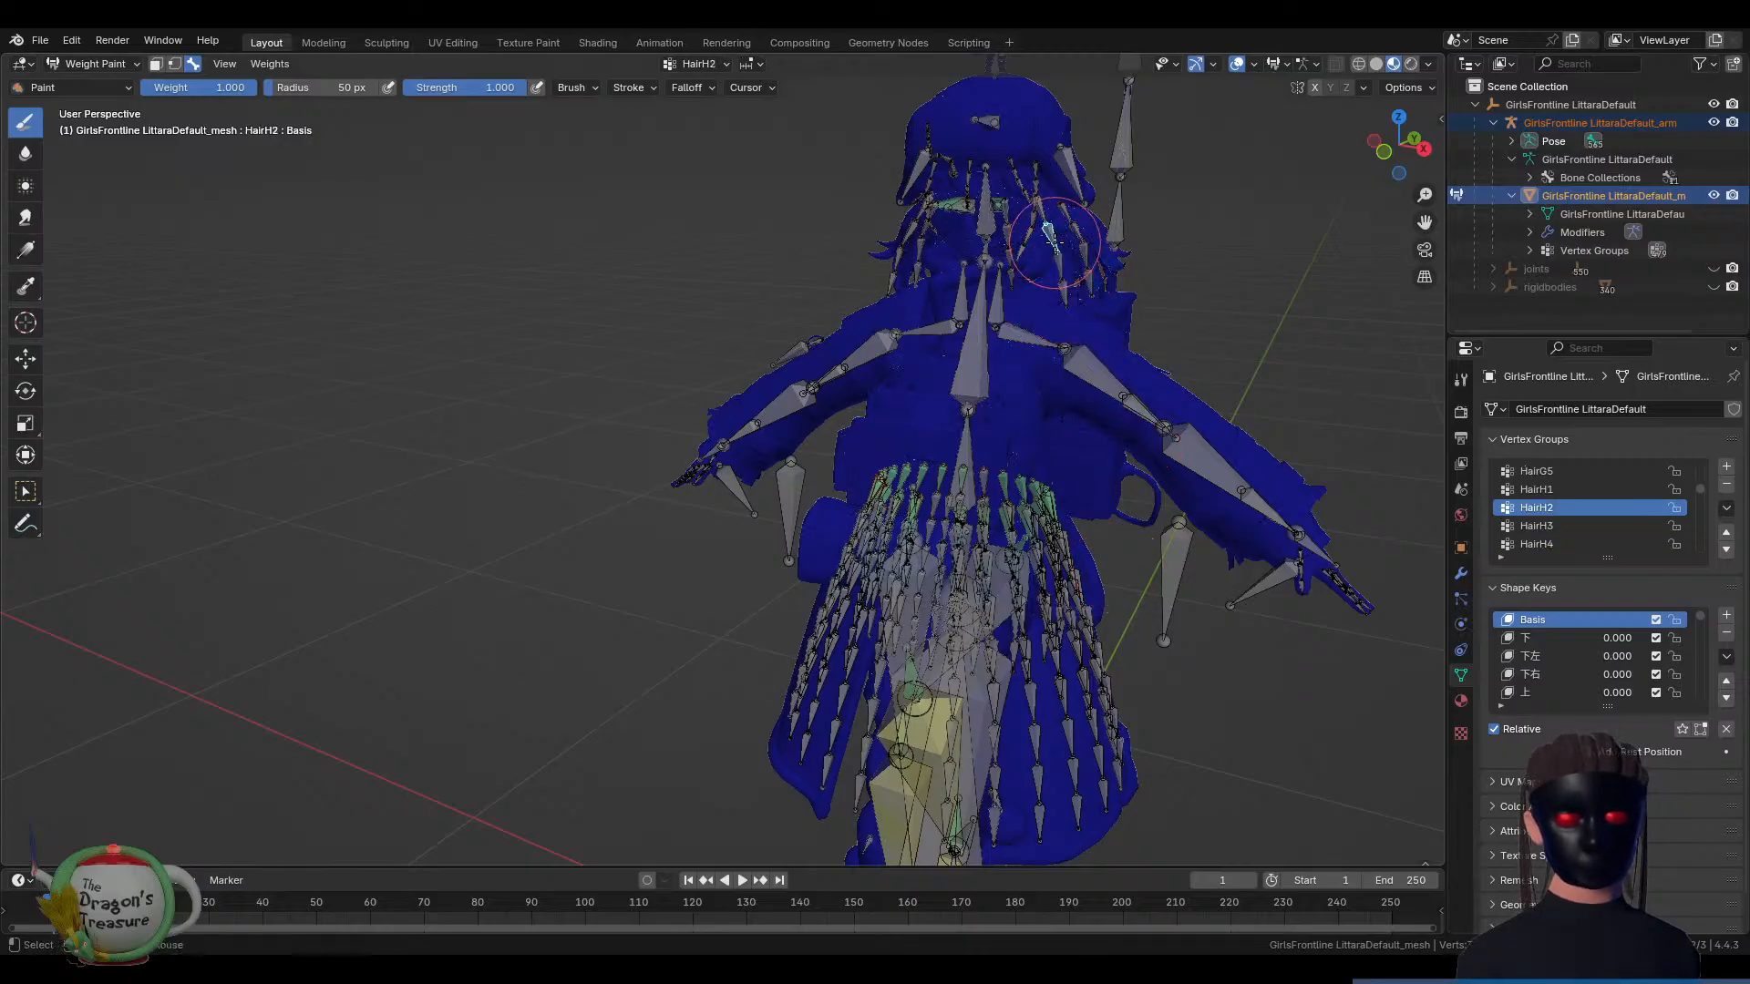
ctrl+click(1041, 216)
Inspect the weight gradients of the HairH bones on the side hair up close, from HairH3 and HairH4 back to HairH1
mouse_move(1041, 216)
middle_down()
mouse_move(937, 259)
mouse_move(1093, 266)
mouse_move(948, 471)
middle_up()
scroll(945, 473, up, 4)
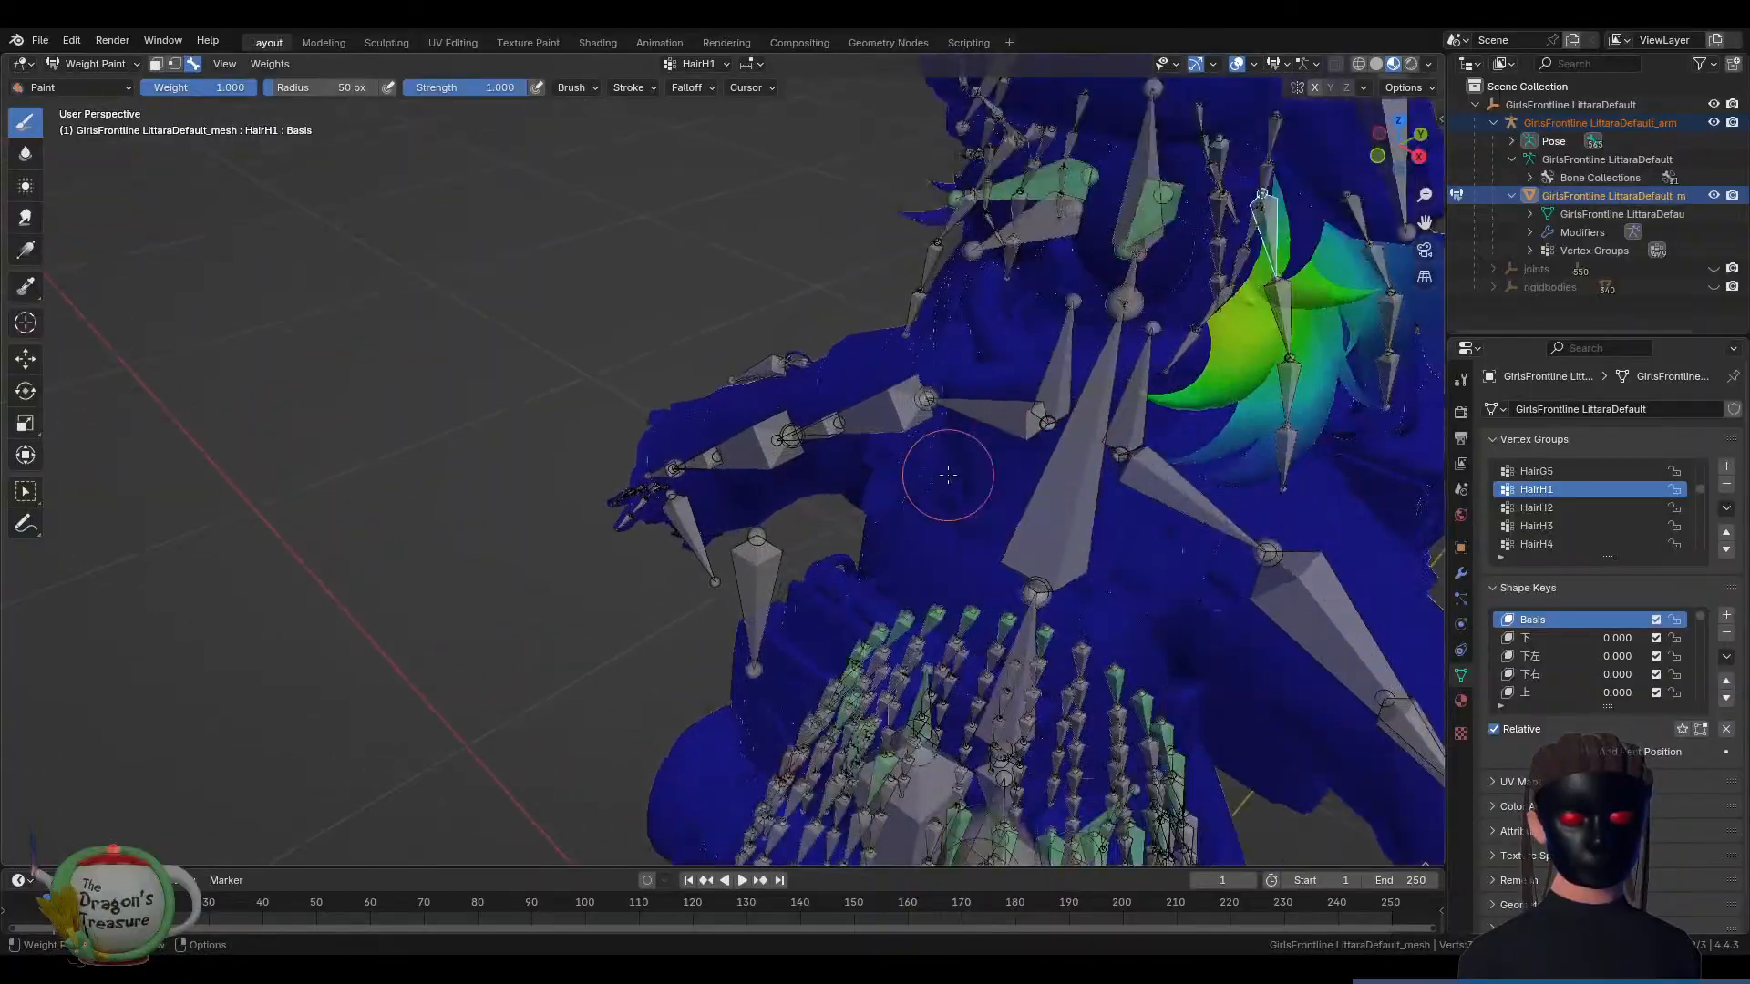
middle_drag(1048, 439, 1276, 408)
ctrl+click(1300, 404)
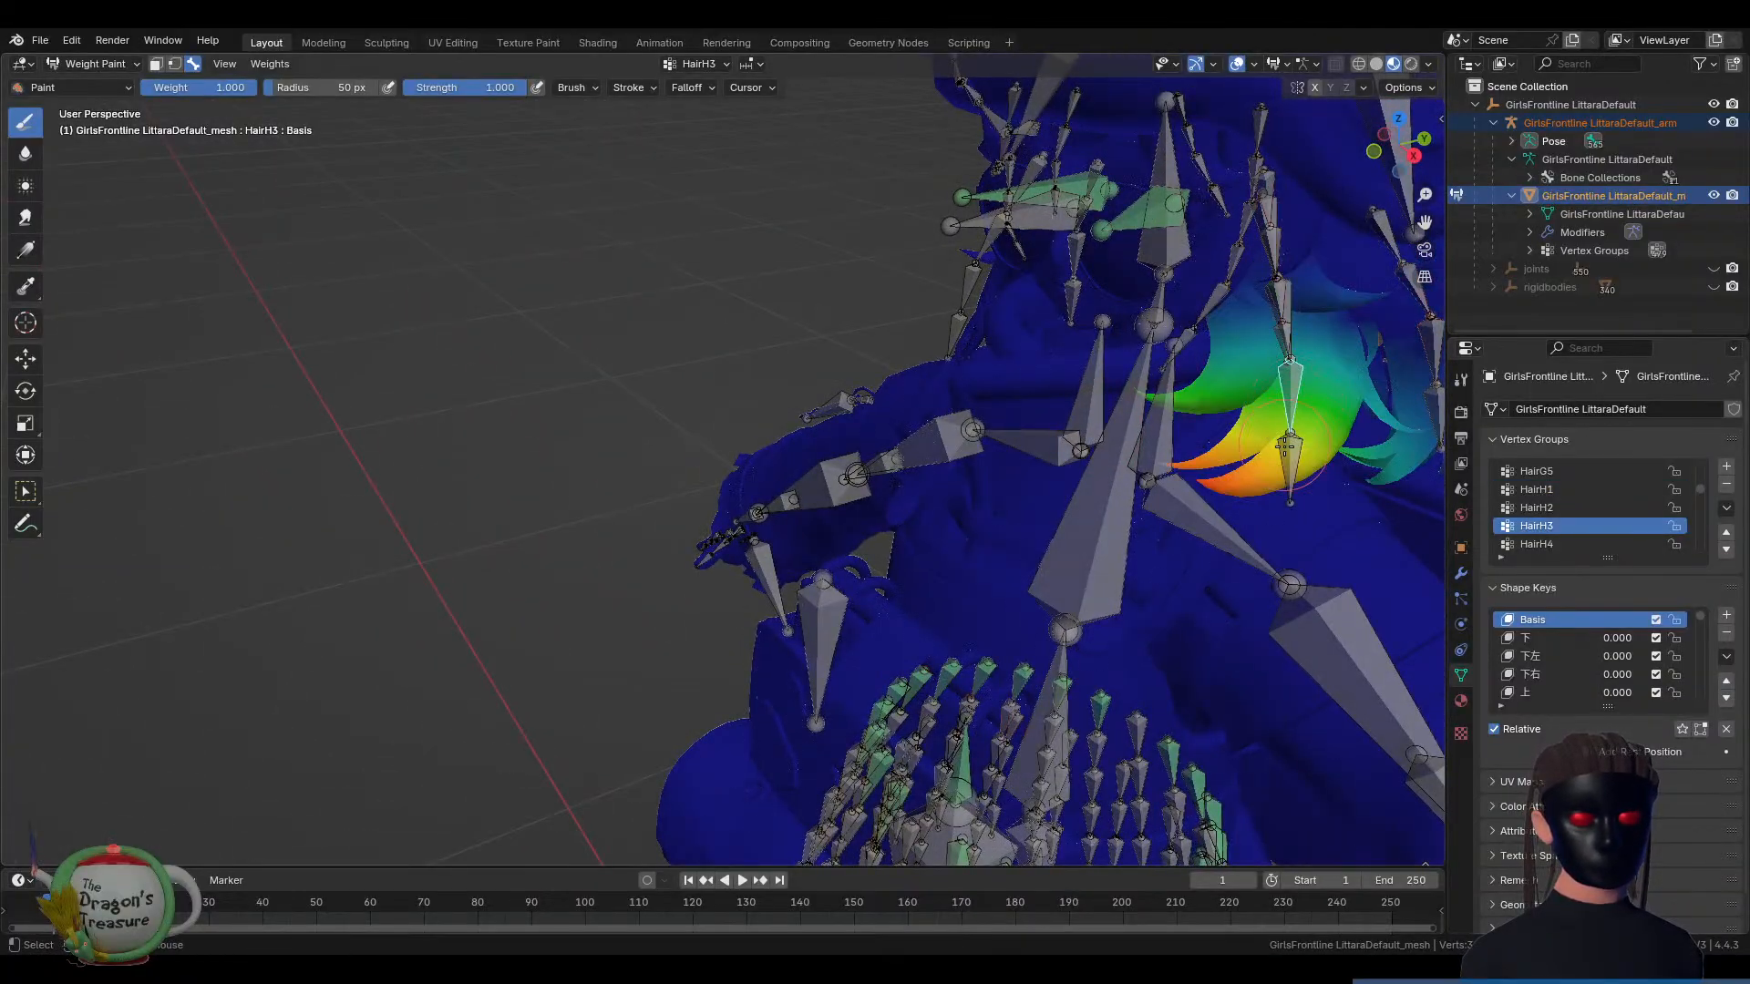
ctrl+click(1292, 466)
ctrl+click(1294, 401)
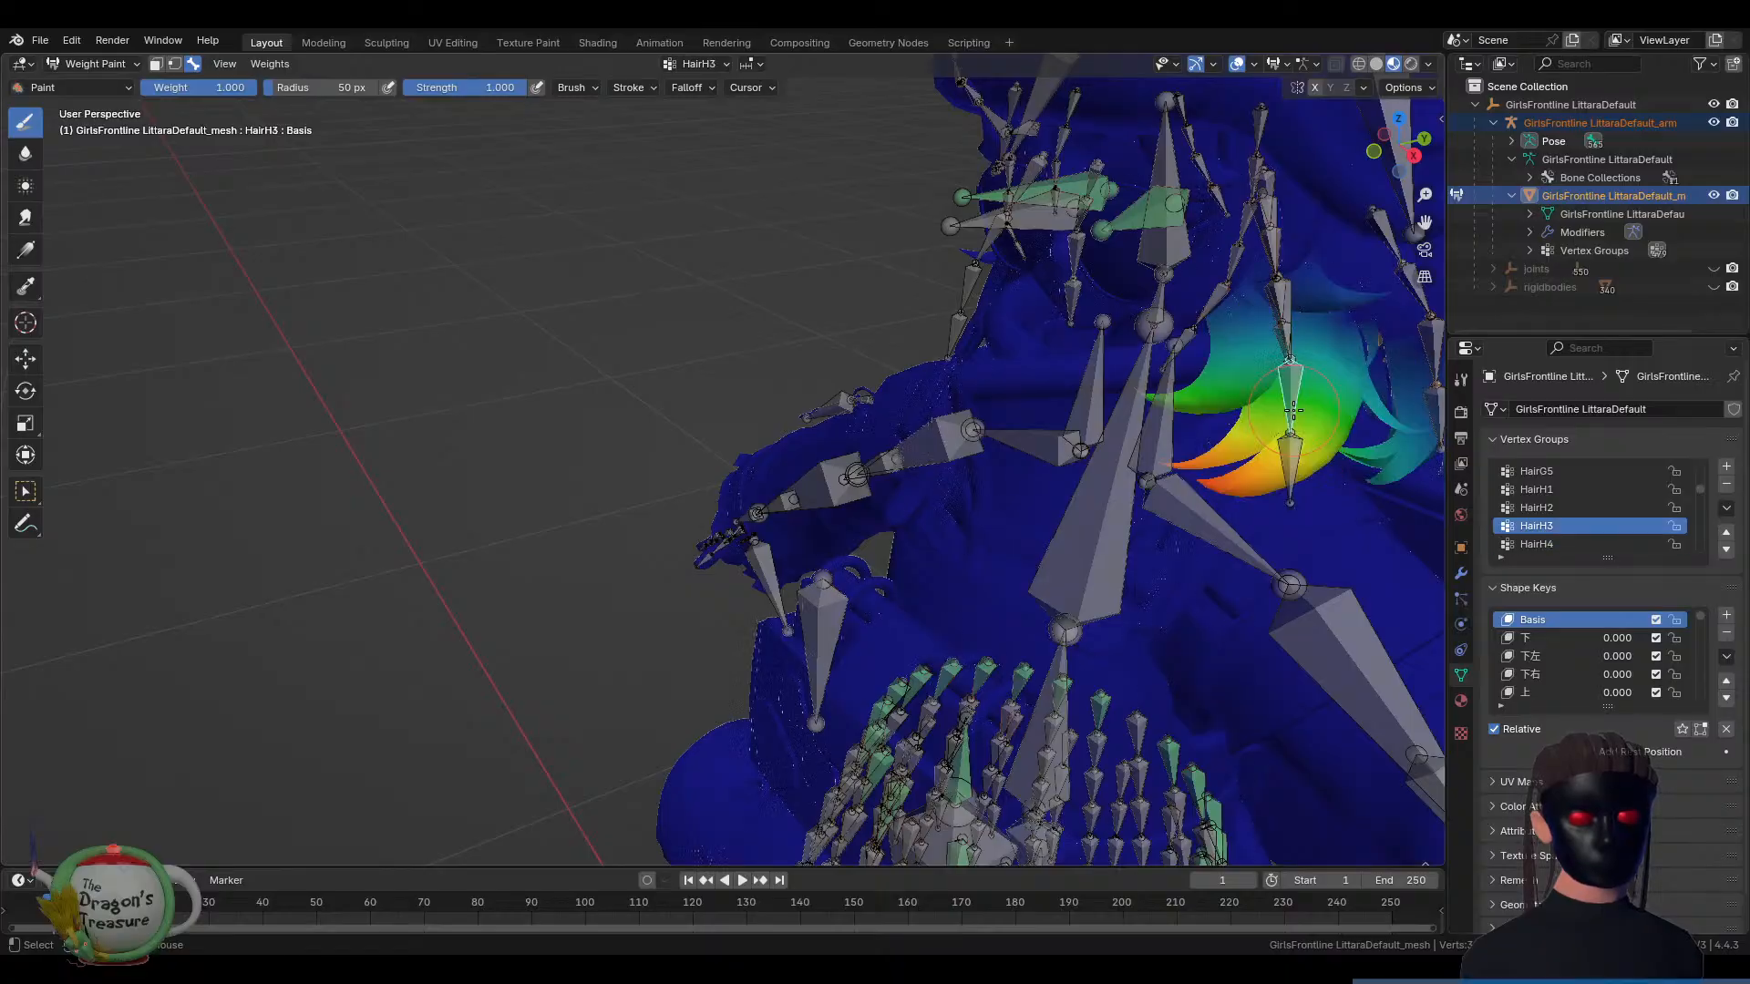
ctrl+click(1278, 314)
ctrl+click(1273, 244)
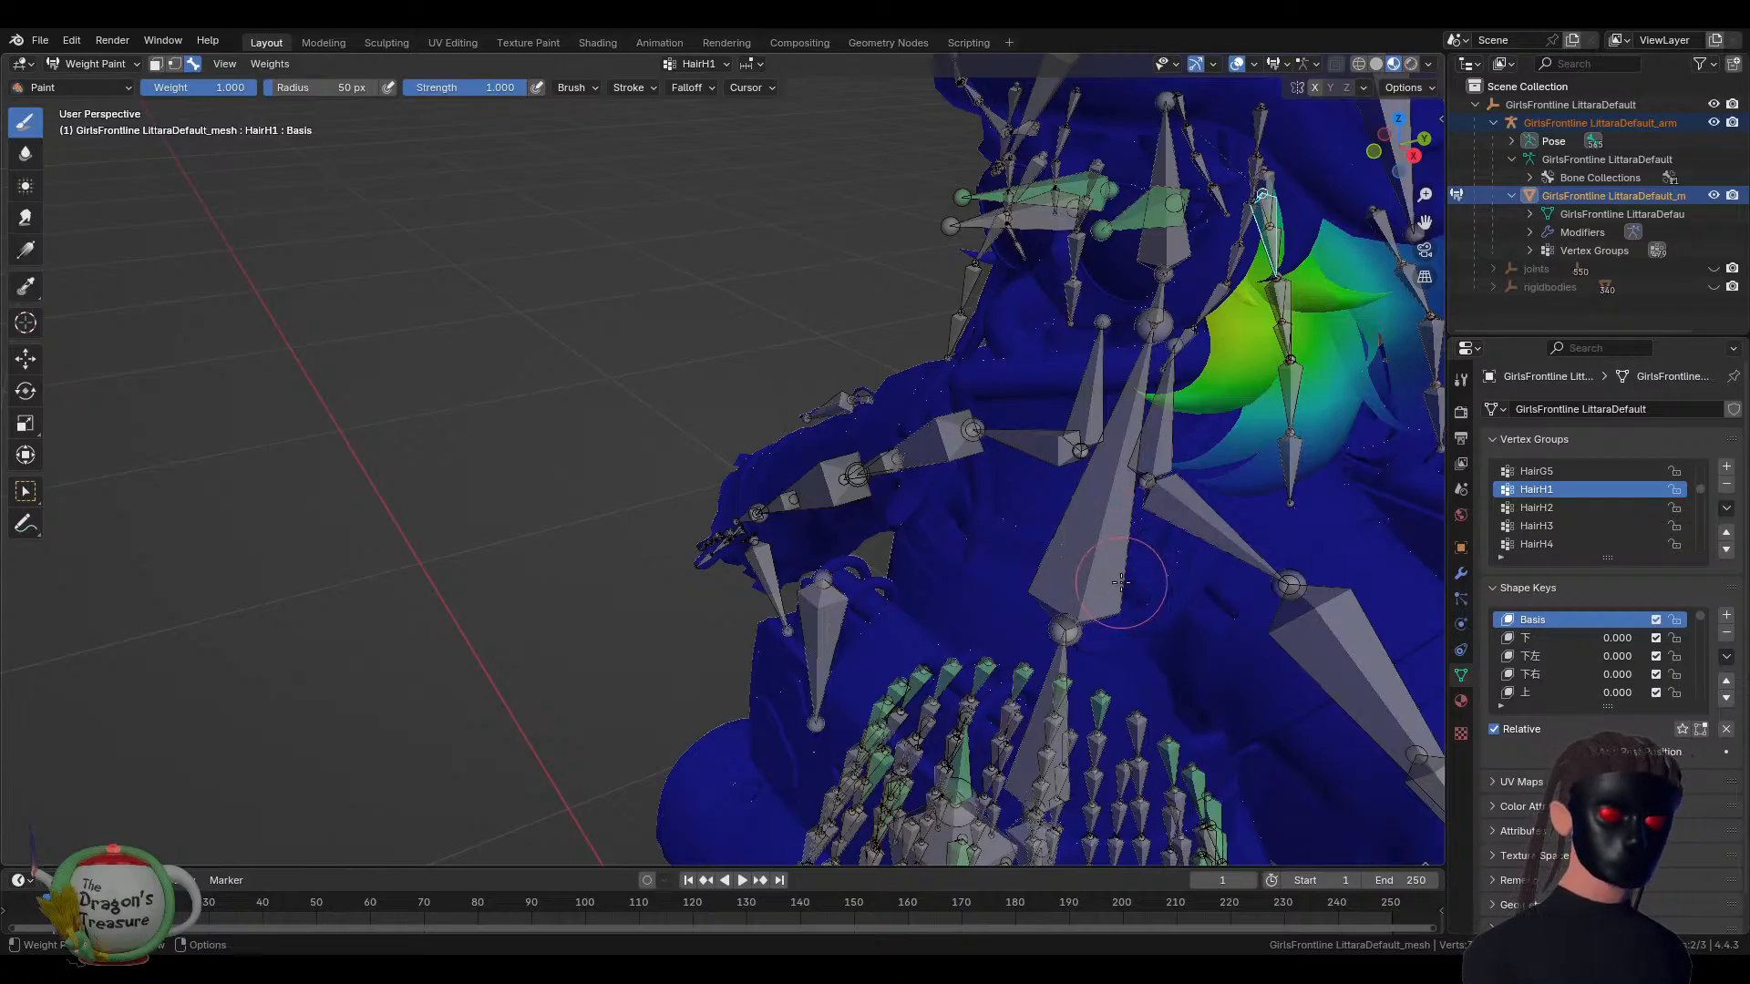
Inspect the weights of the backpack's antenna bones, including Aetenna3
scroll(1094, 555, down, 3)
middle_drag(894, 579, 968, 582)
scroll(968, 582, down, 5)
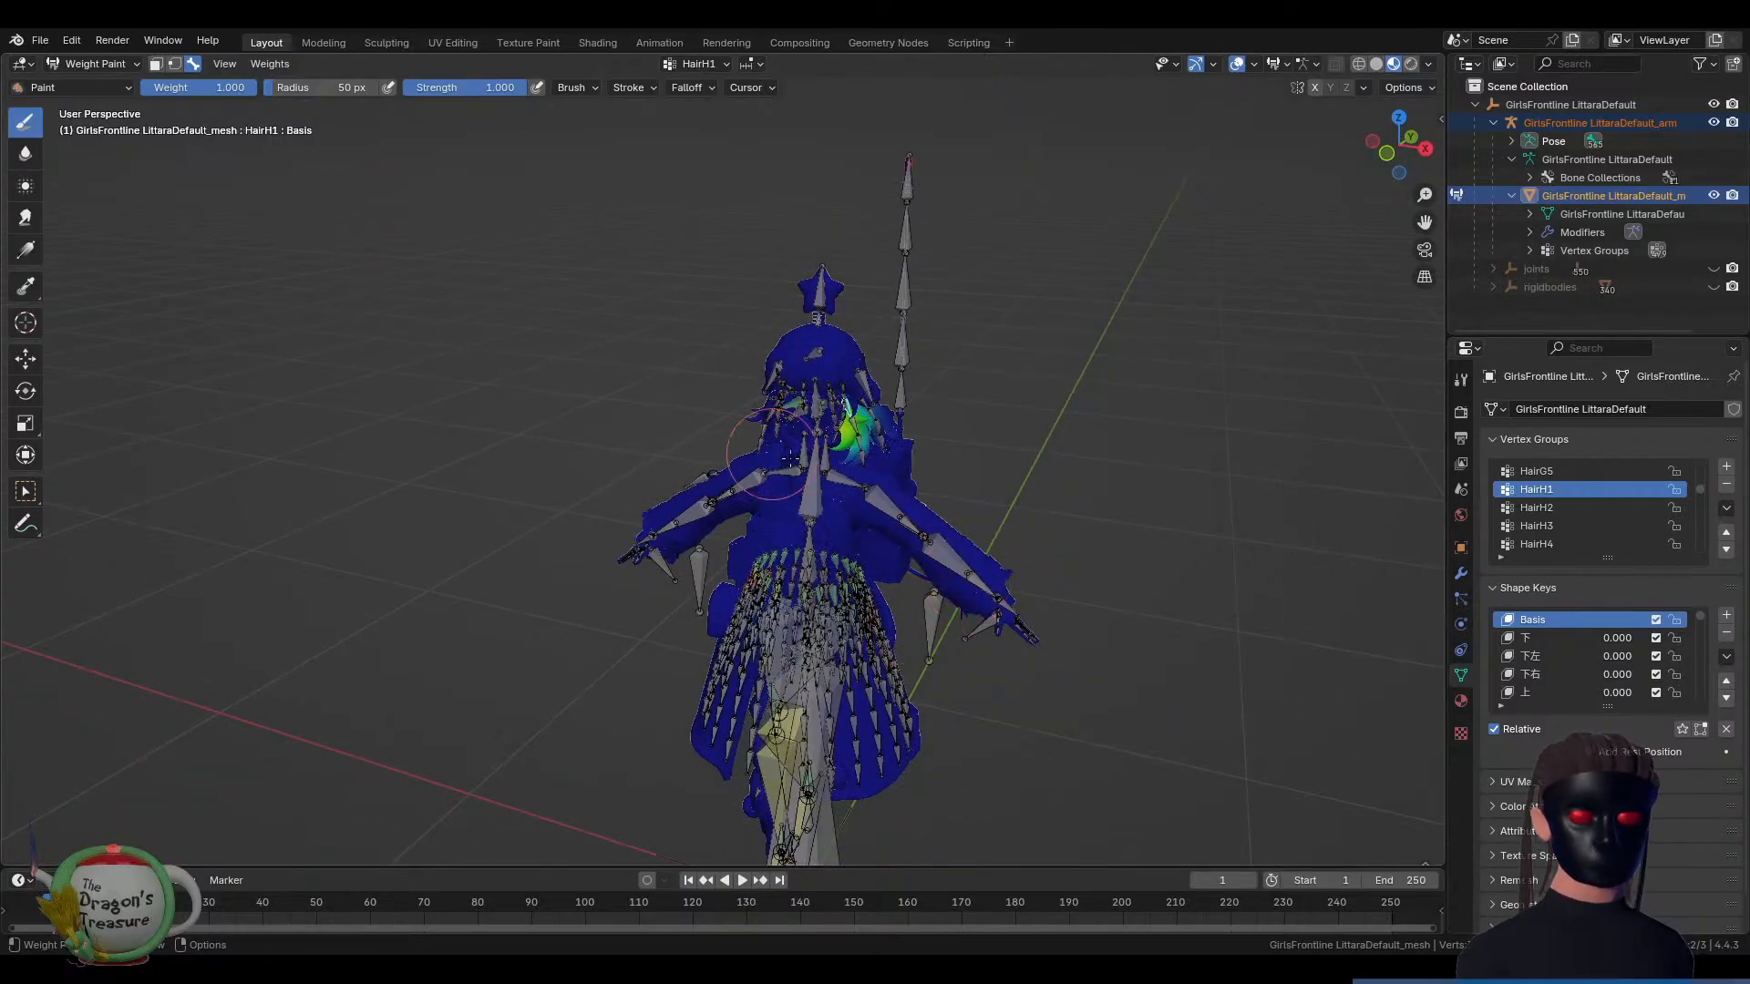
ctrl+click(902, 344)
ctrl+click(905, 290)
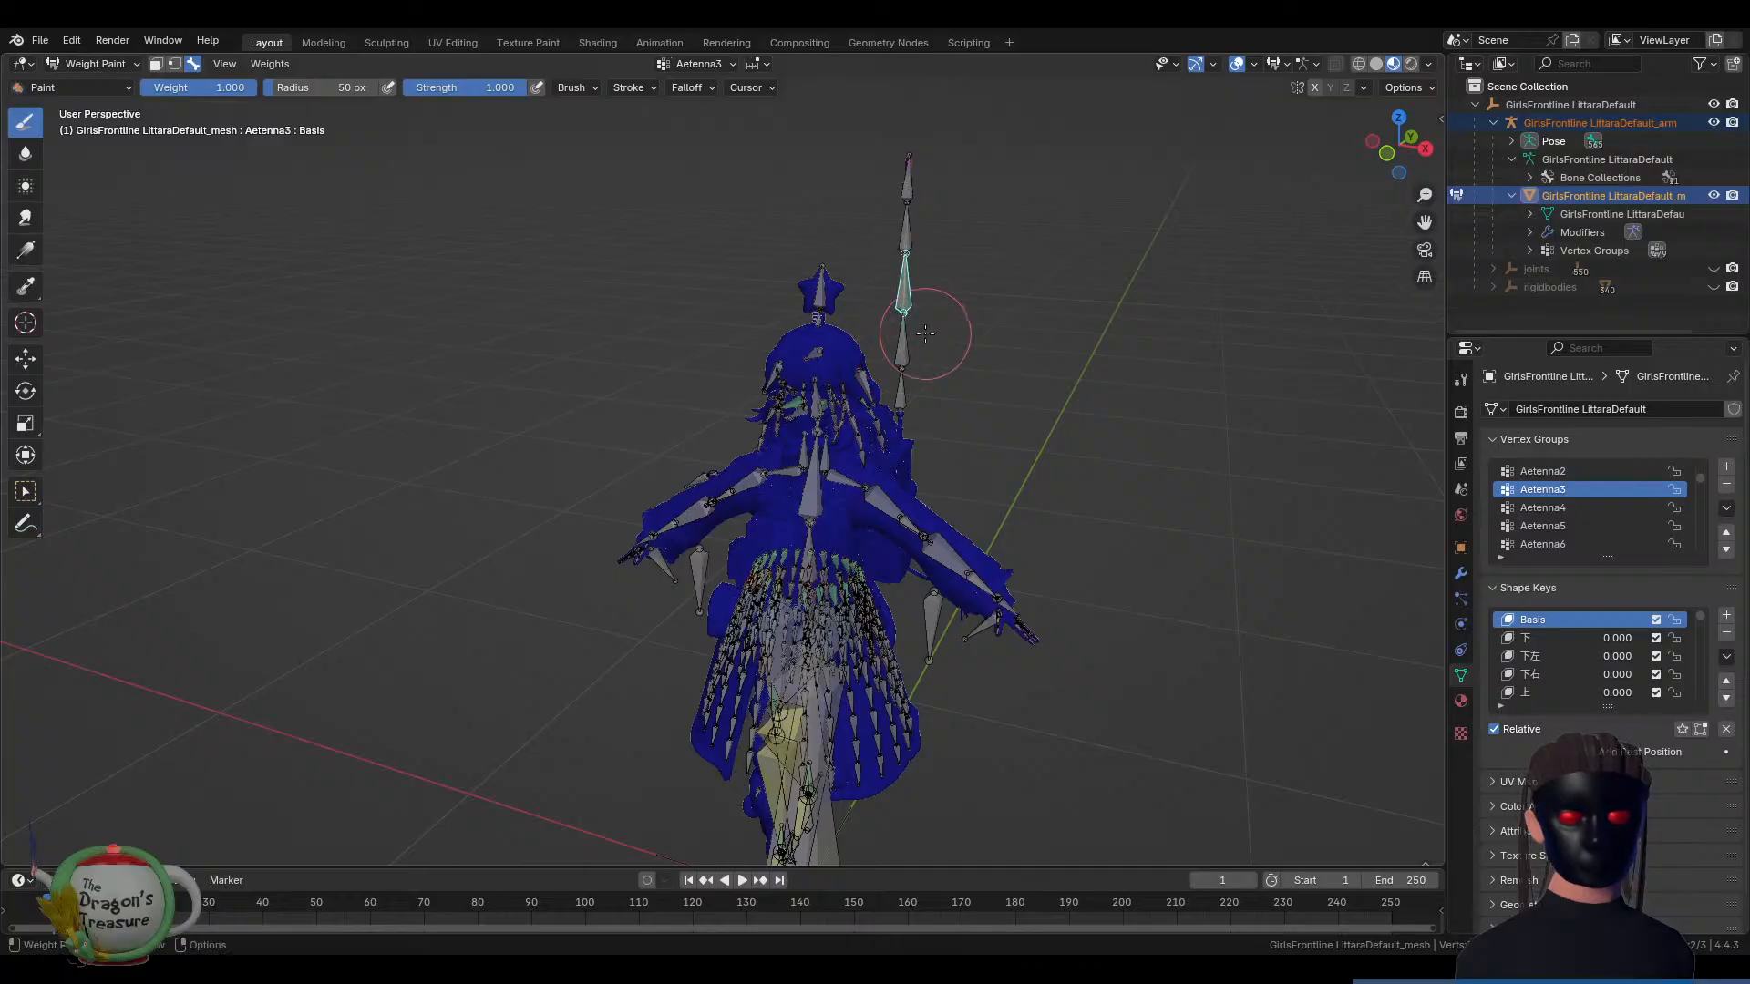
mouse_move(905, 291)
middle_down()
mouse_move(728, 266)
mouse_move(955, 290)
middle_up()
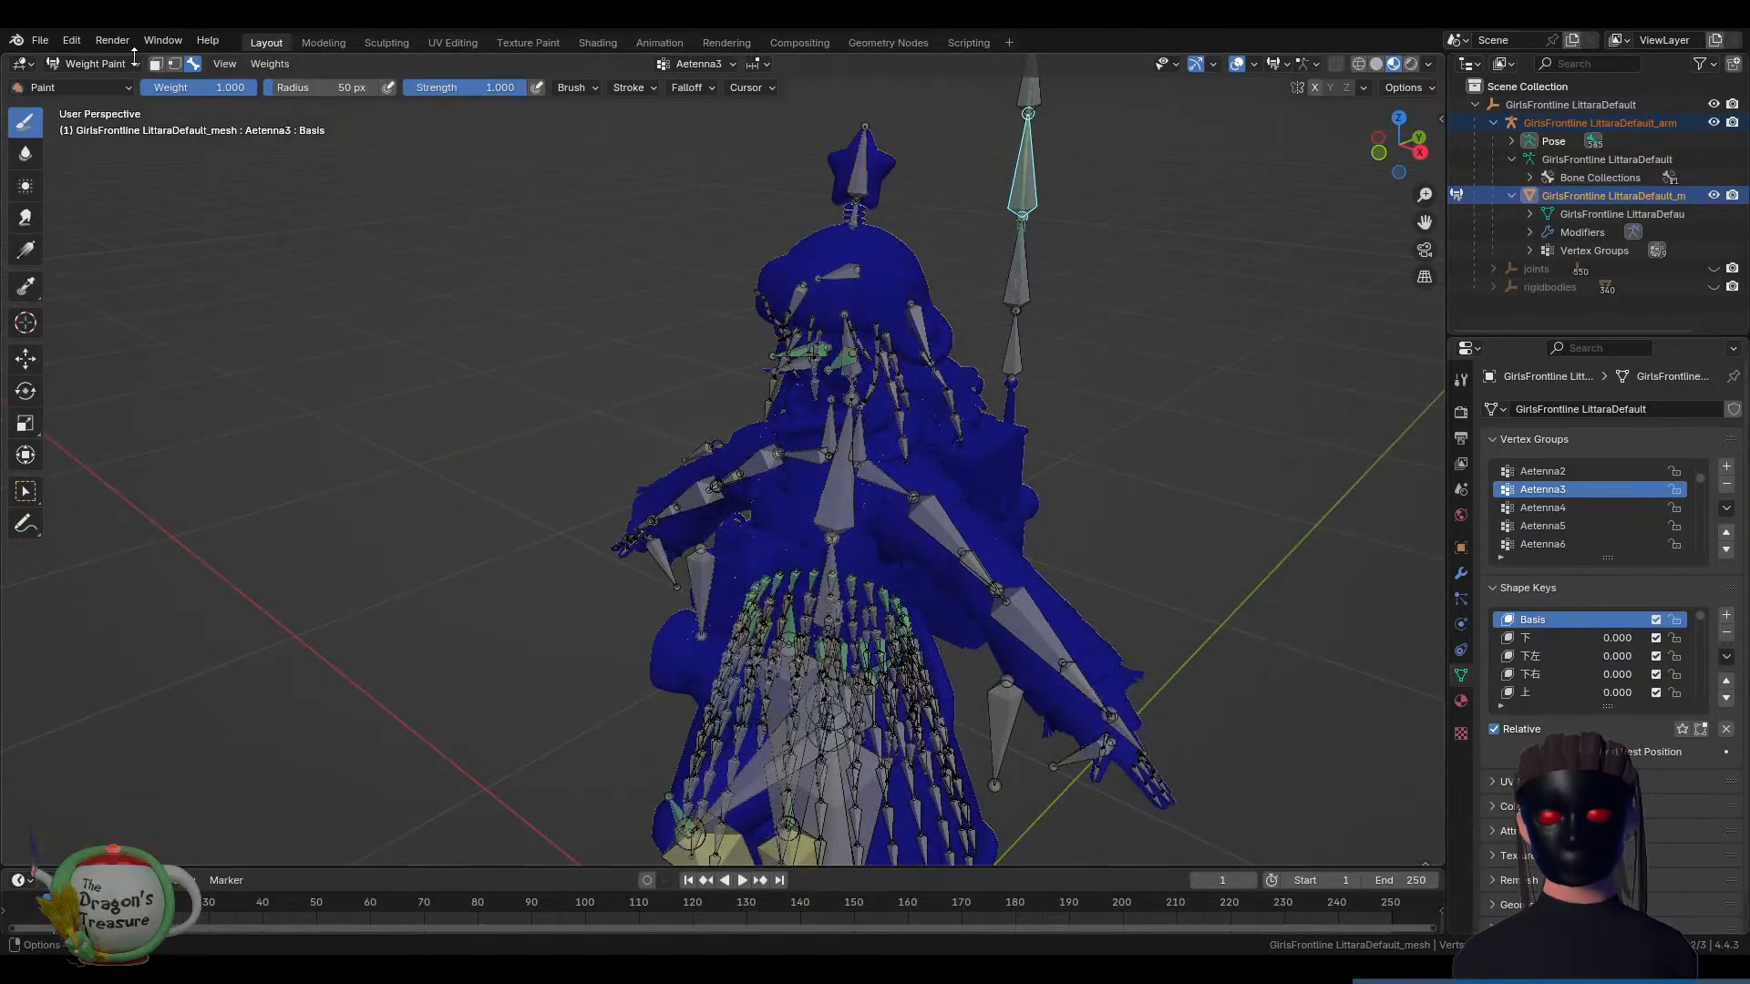
Select the entire Littara model hierarchy in the scene collection and delete it
click(43, 46)
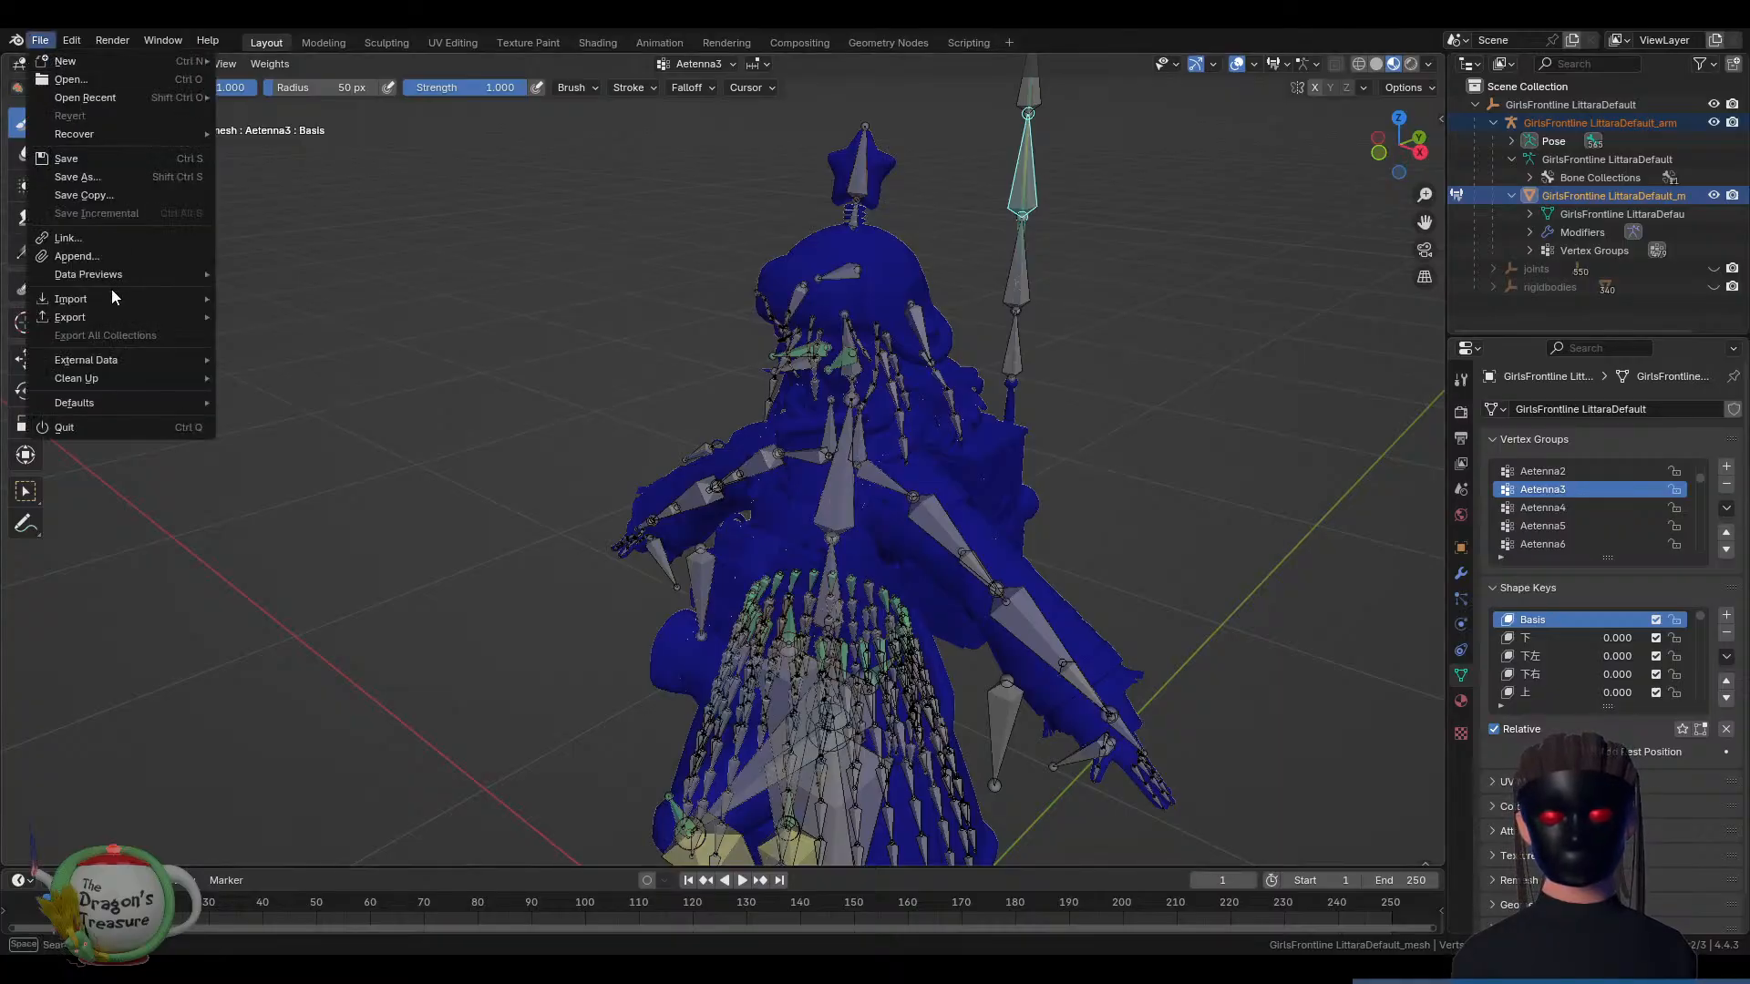
mouse_move(113, 295)
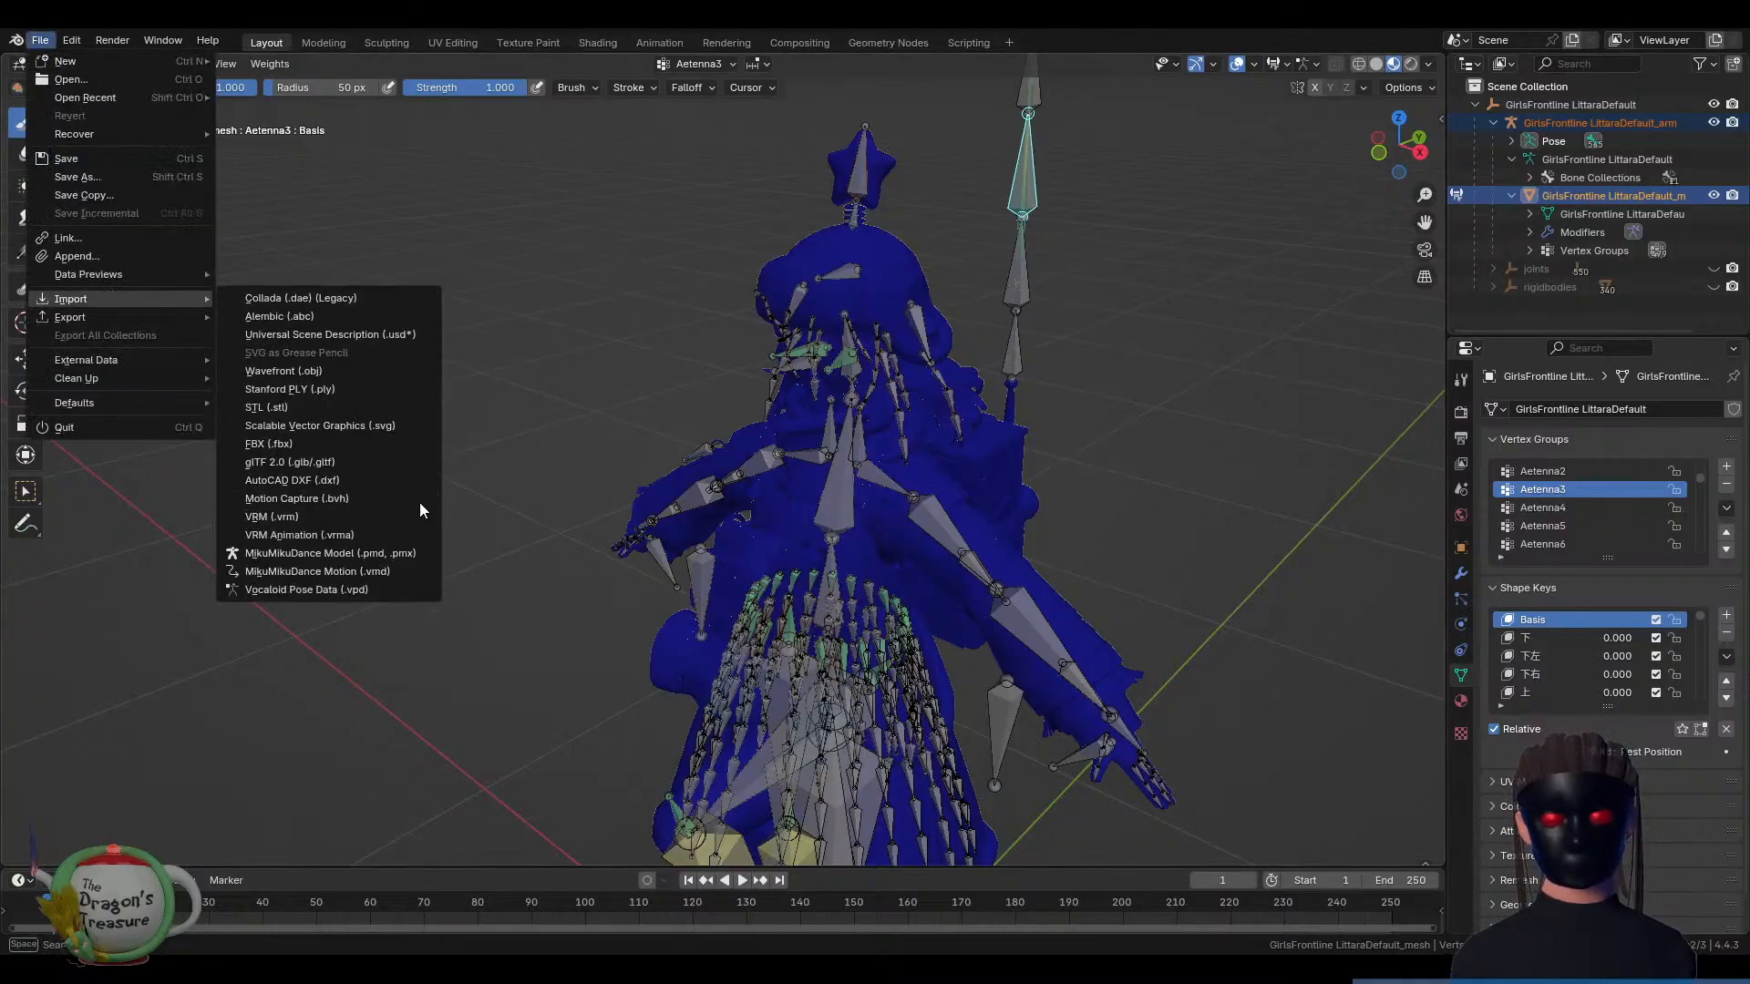
key(a)
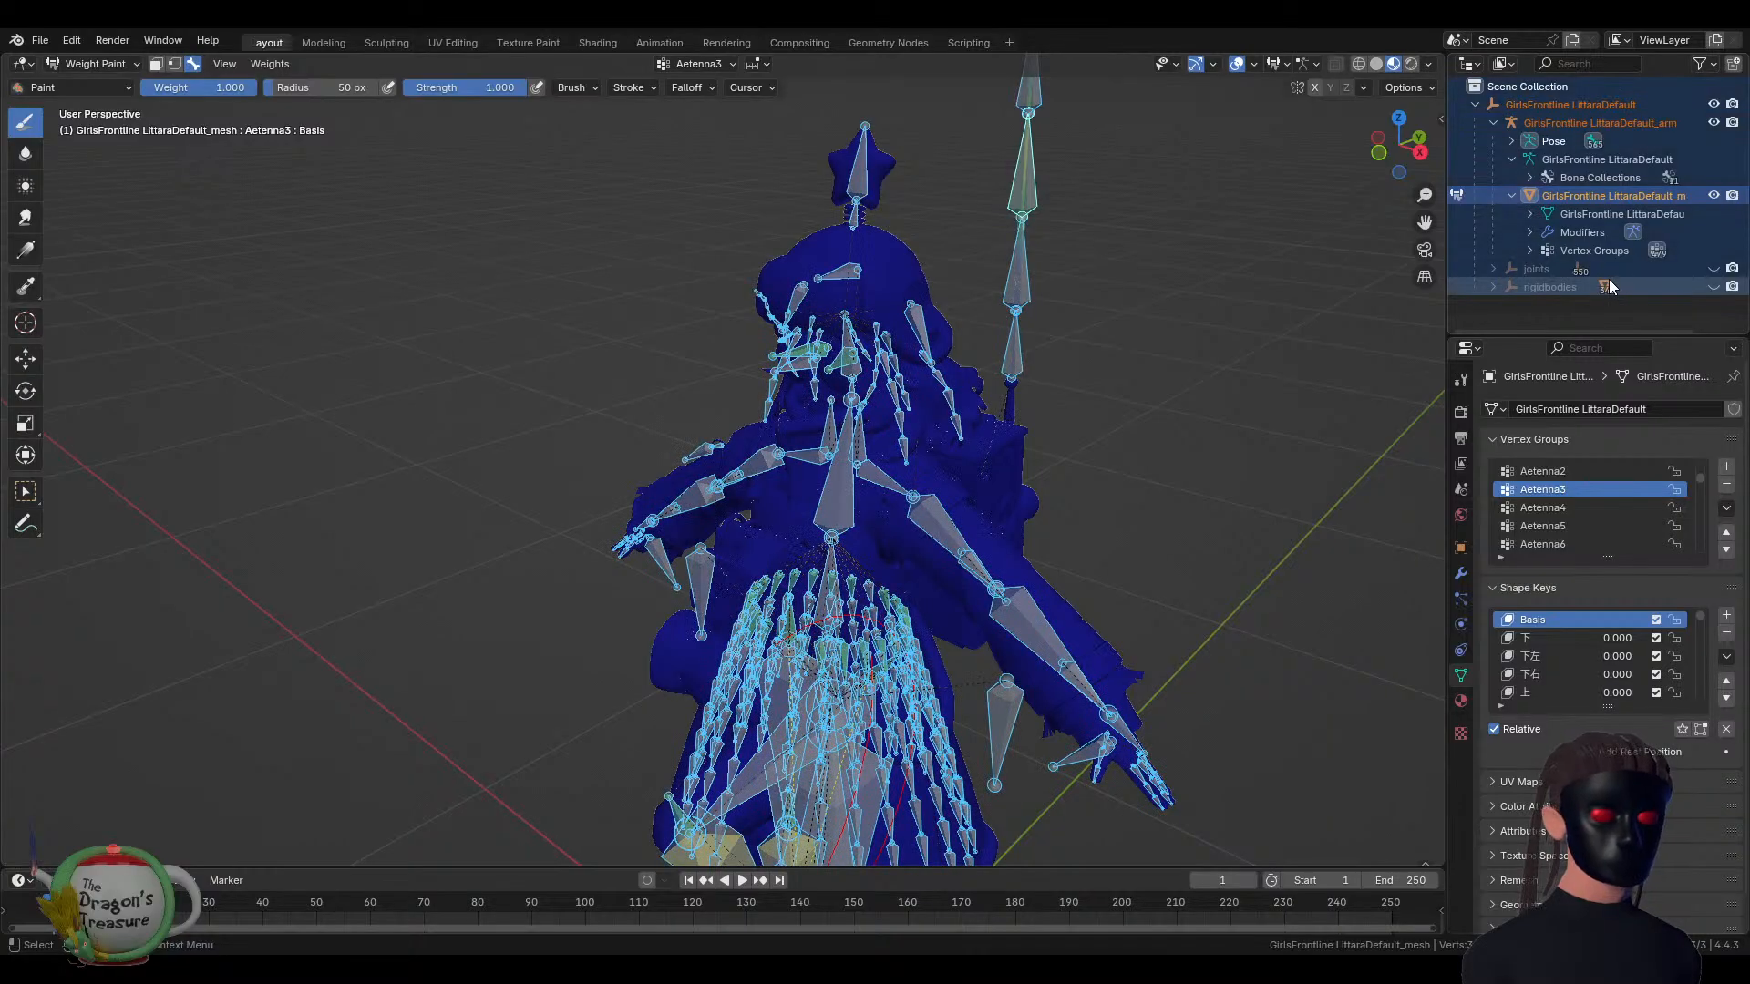
key(Delete)
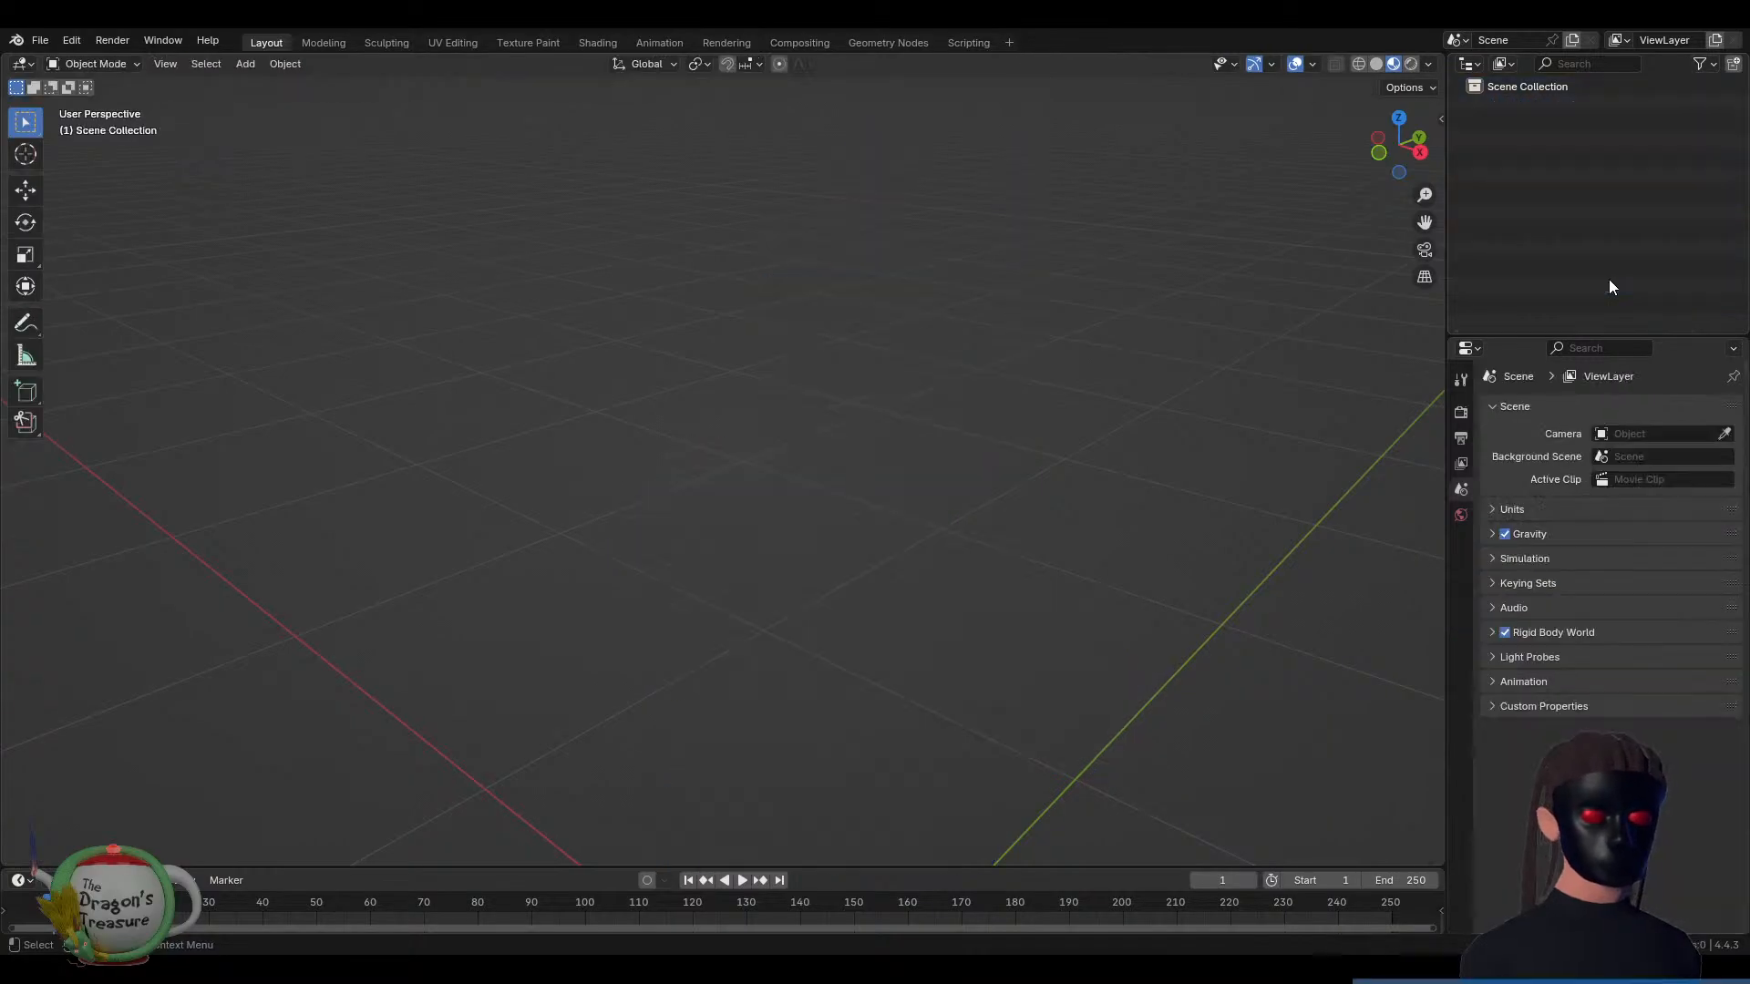
Import the GirlsFrontline YooHeeDefault character as a MikuMikuDance model
click(47, 48)
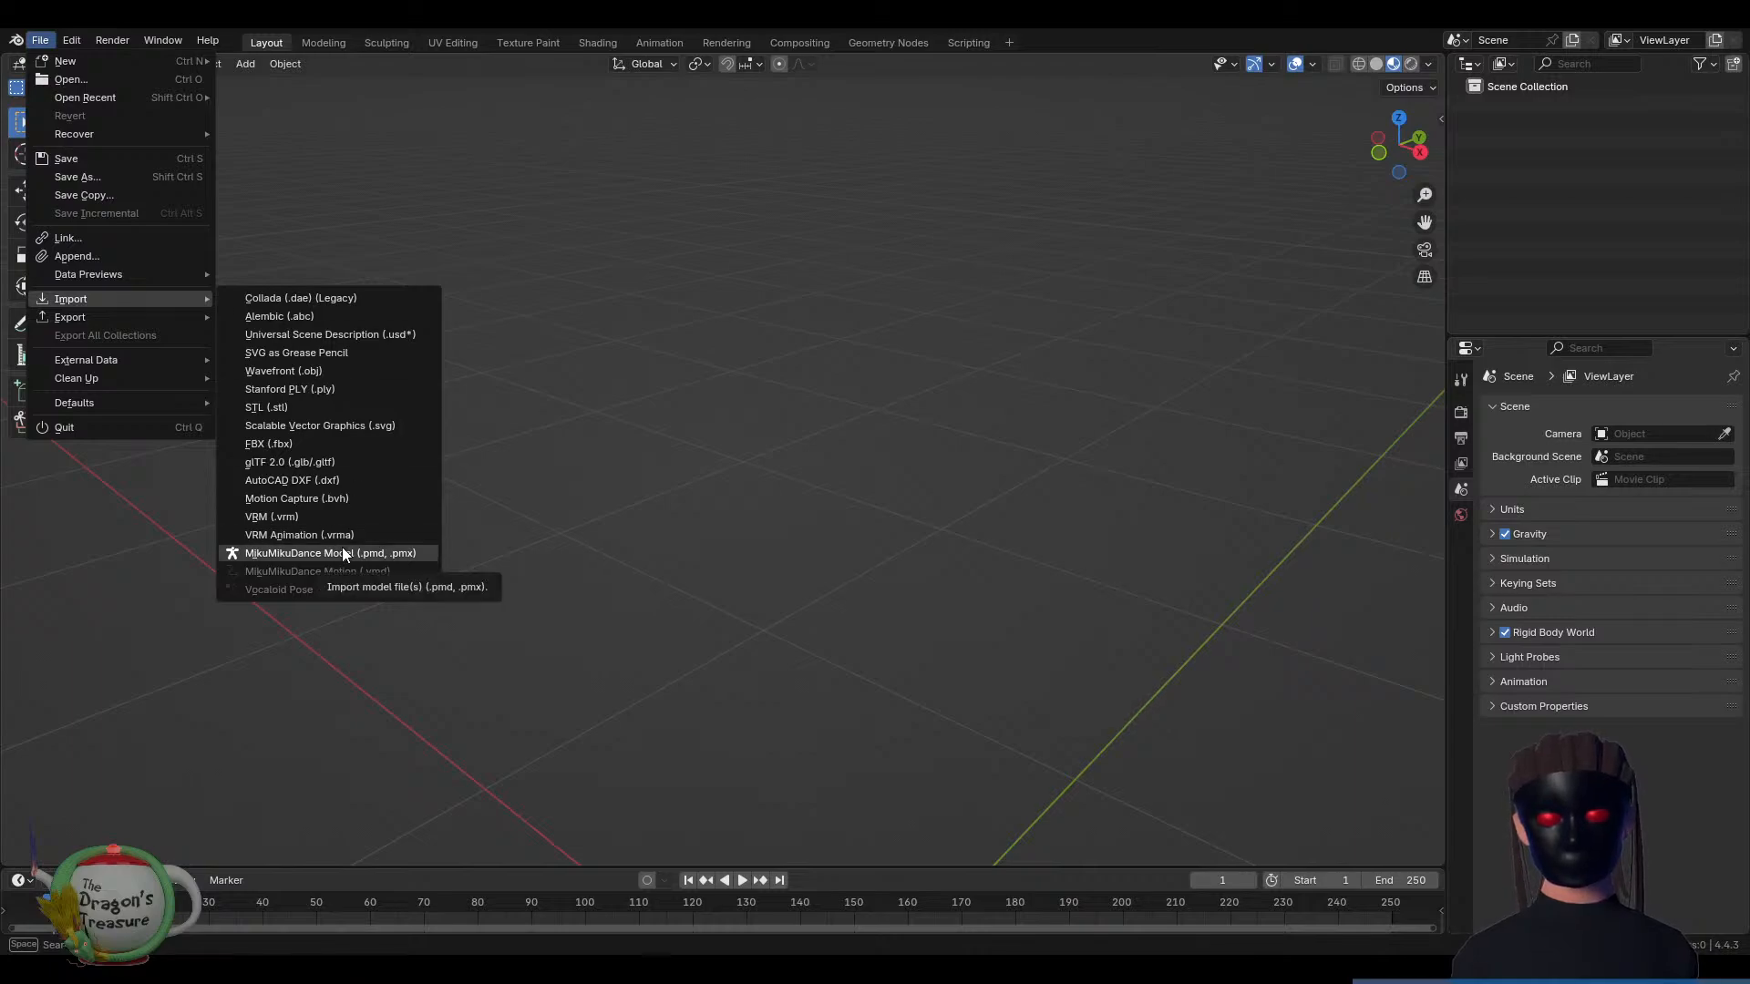
click(344, 551)
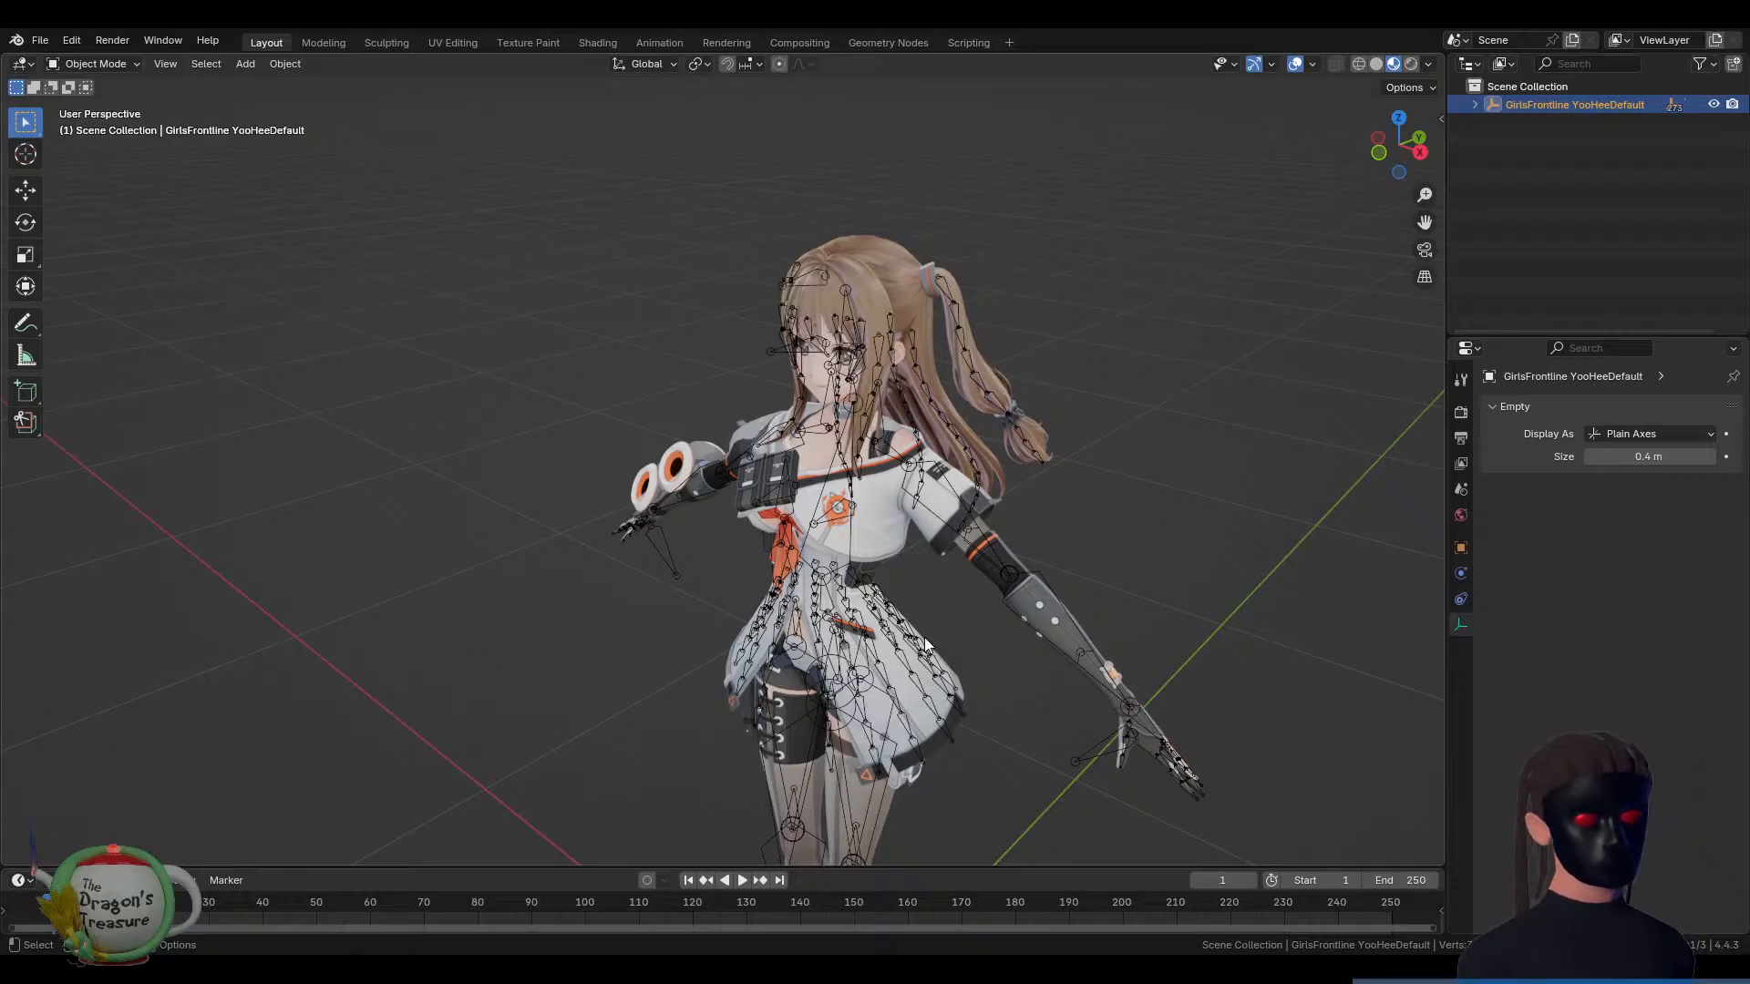
Hide the YooHee armature in the viewport and select the character mesh
middle_drag(866, 631, 858, 592)
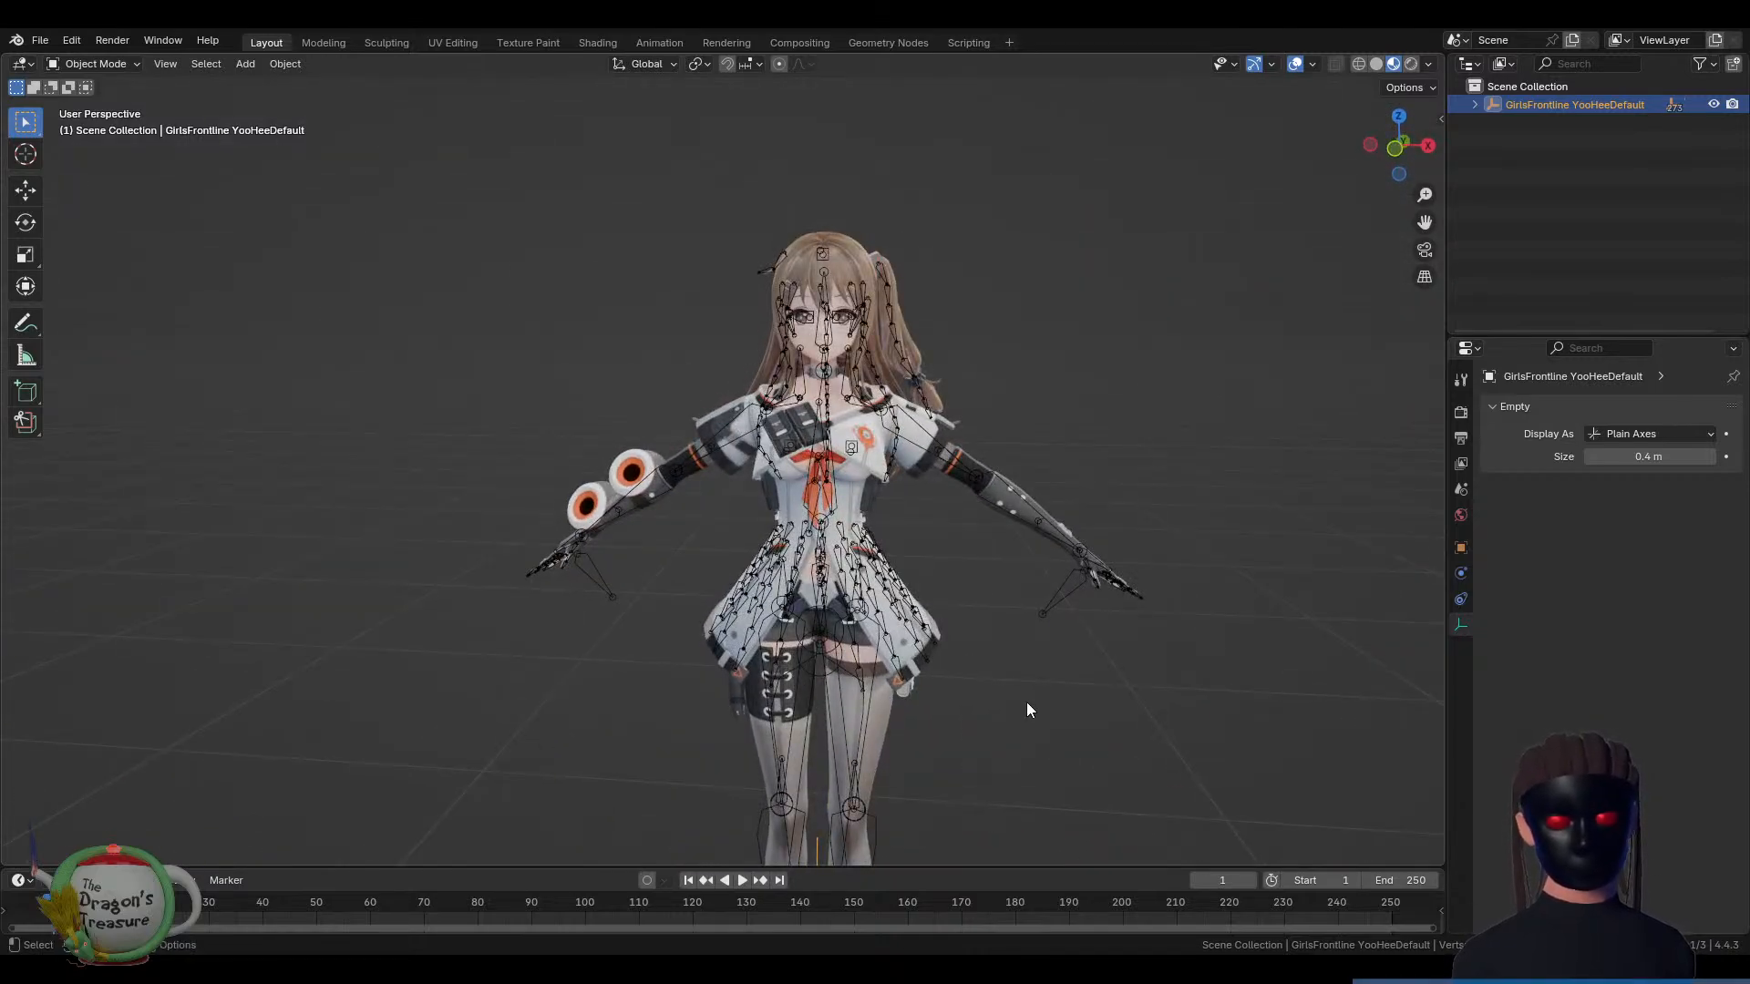
shift+middle_drag(1027, 704, 1038, 470)
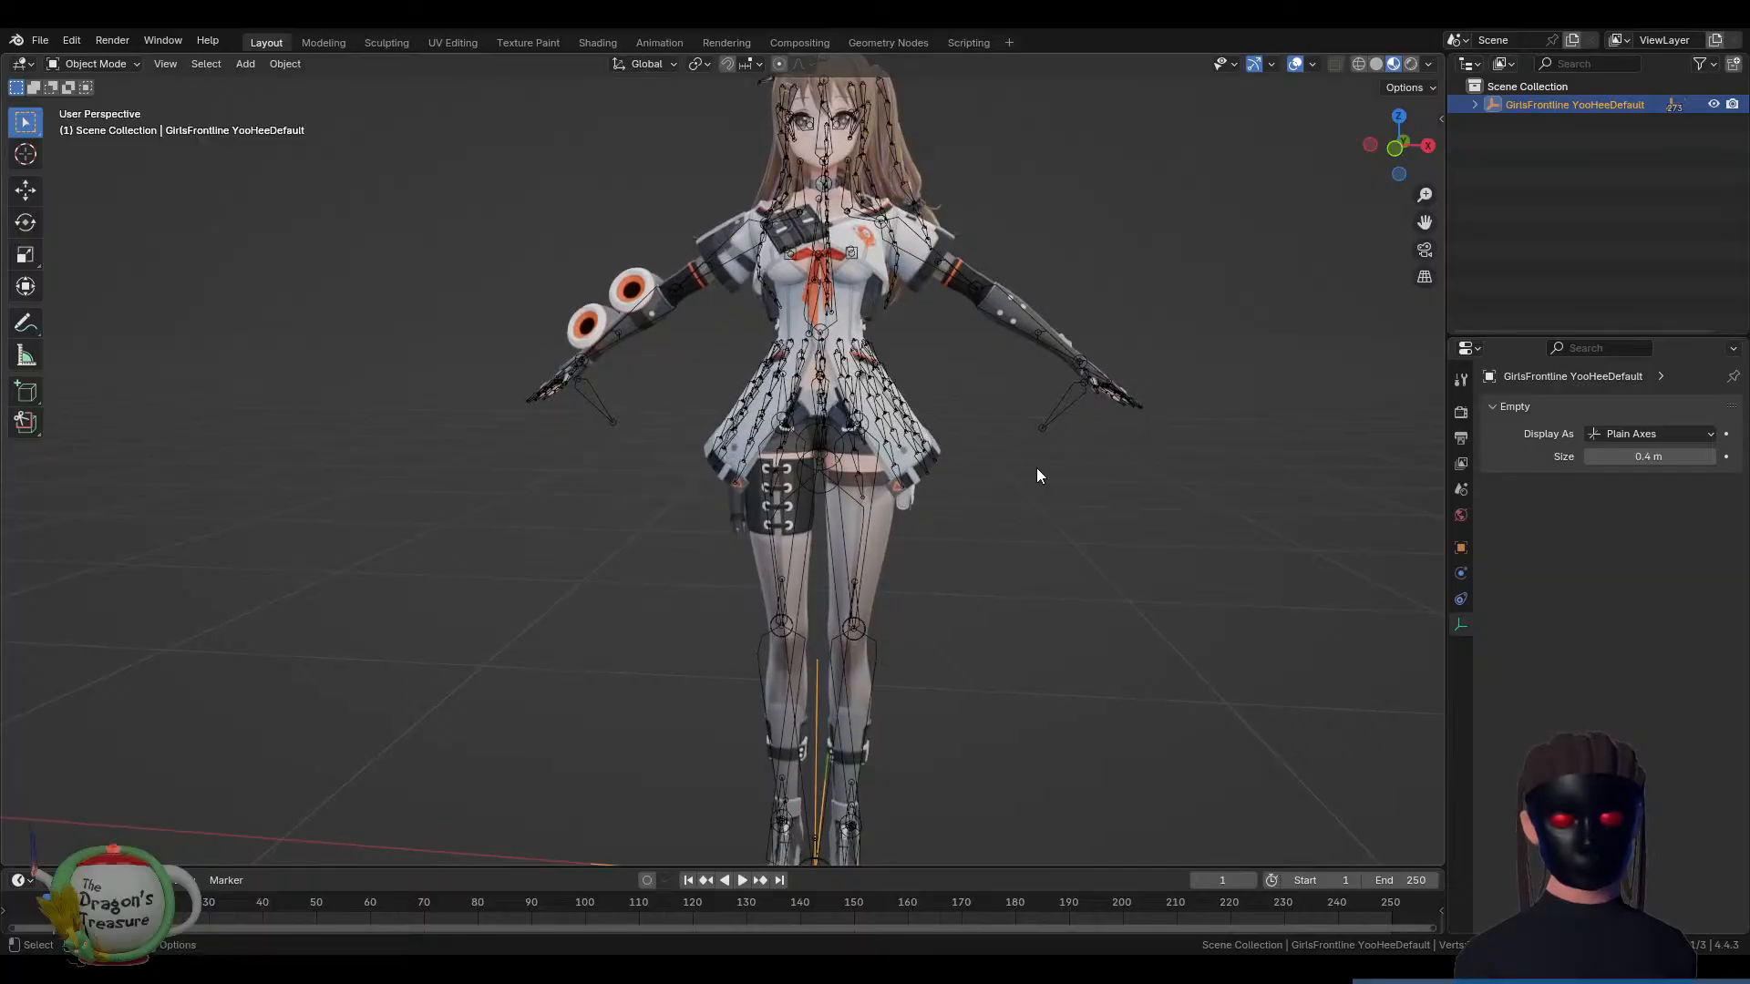
scroll(966, 374, up, 2)
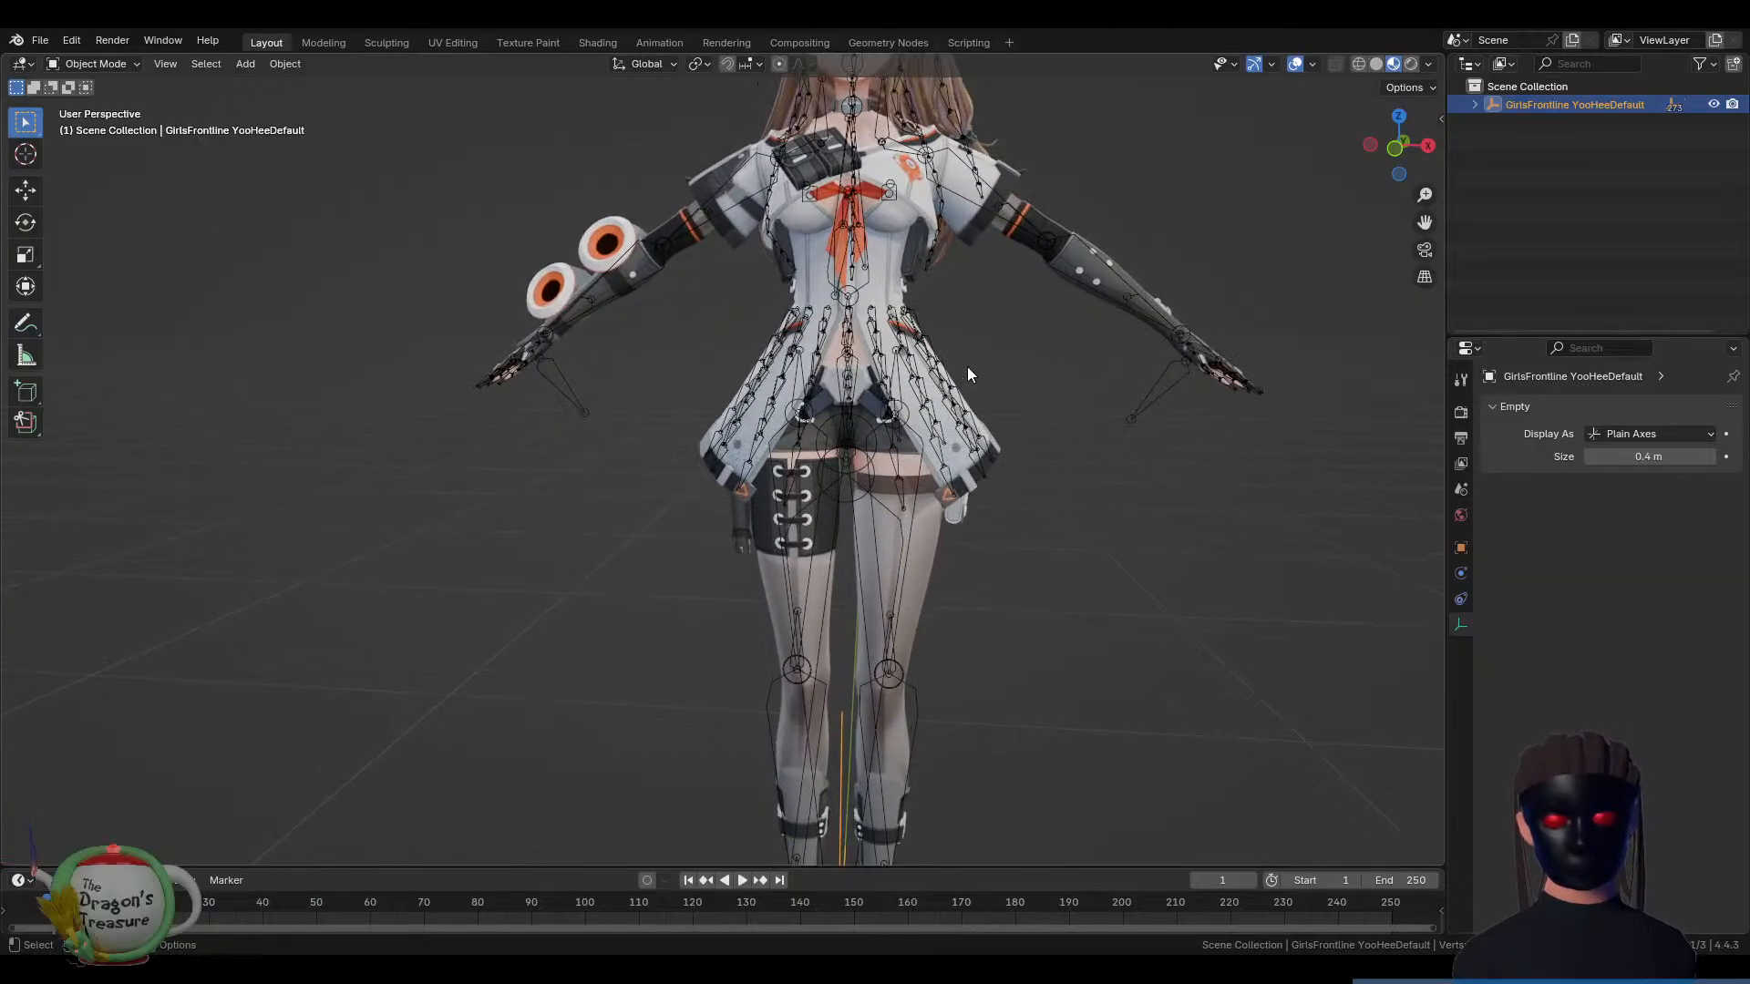
shift+middle_drag(966, 367, 957, 538)
click(796, 529)
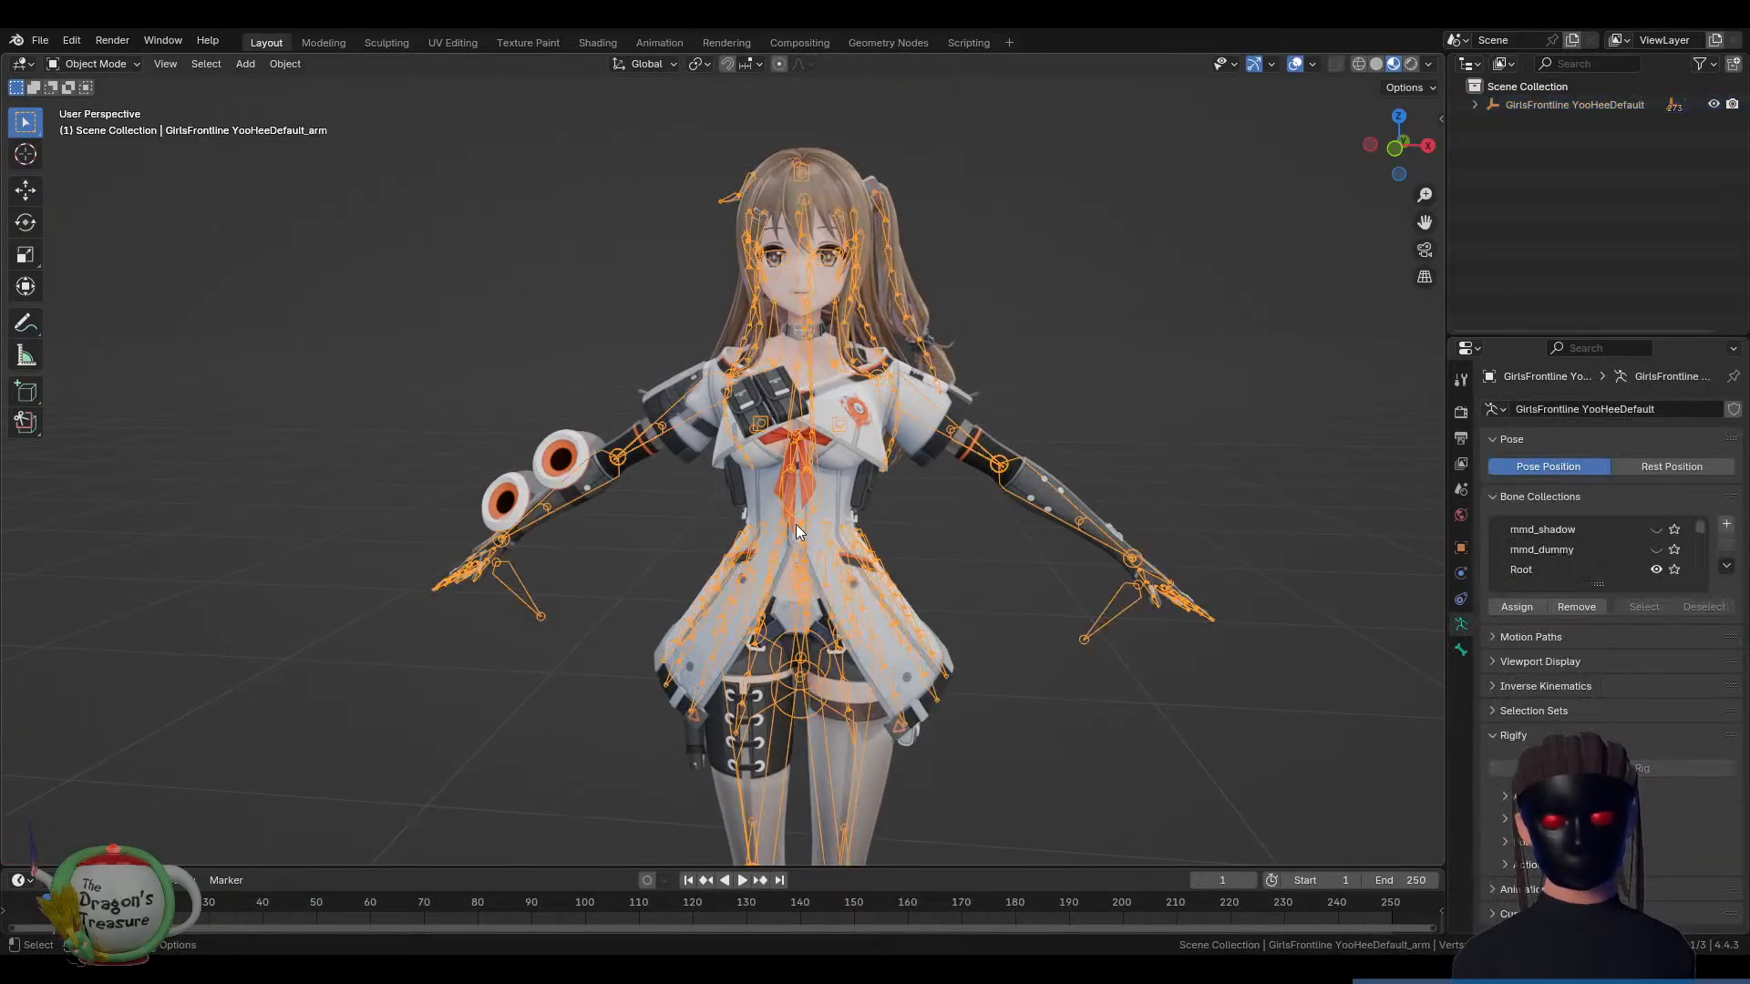
key(h)
mouse_move(931, 537)
middle_down()
mouse_move(868, 550)
mouse_move(913, 545)
middle_up()
click(913, 545)
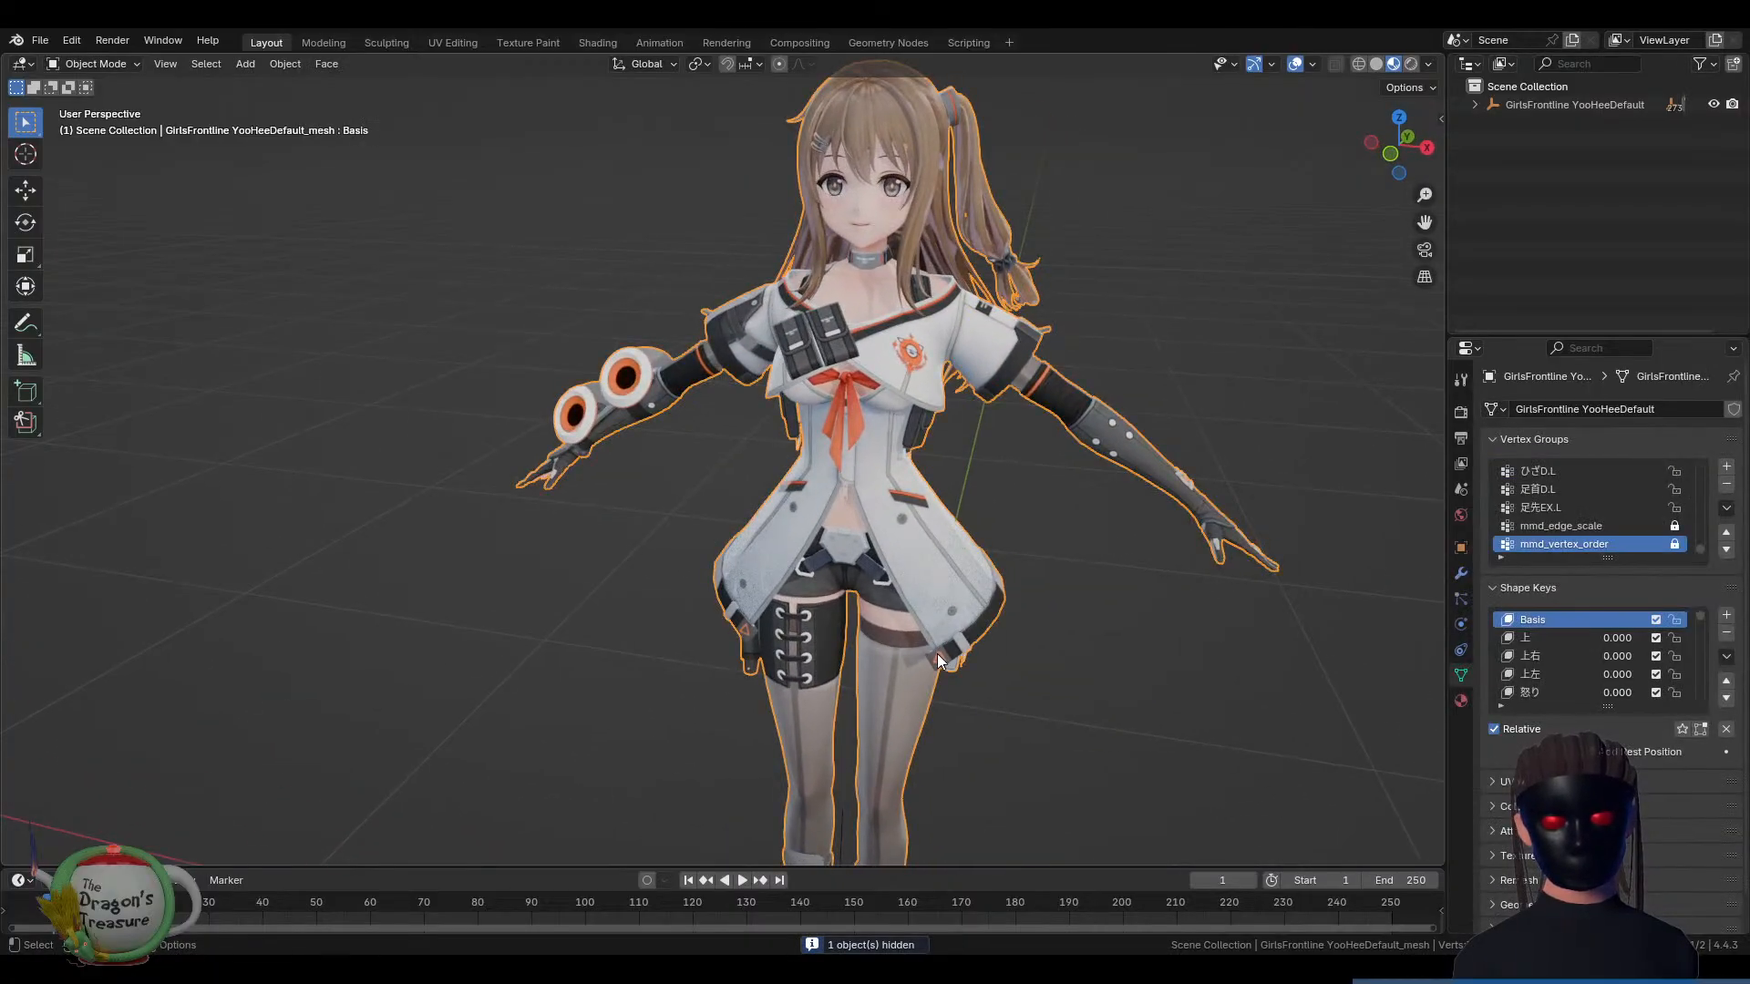
Examine YooHee's outfit up close, including the thigh holster, chest emblem and chest pouches
middle_drag(937, 654, 1083, 456)
scroll(1002, 479, up, 4)
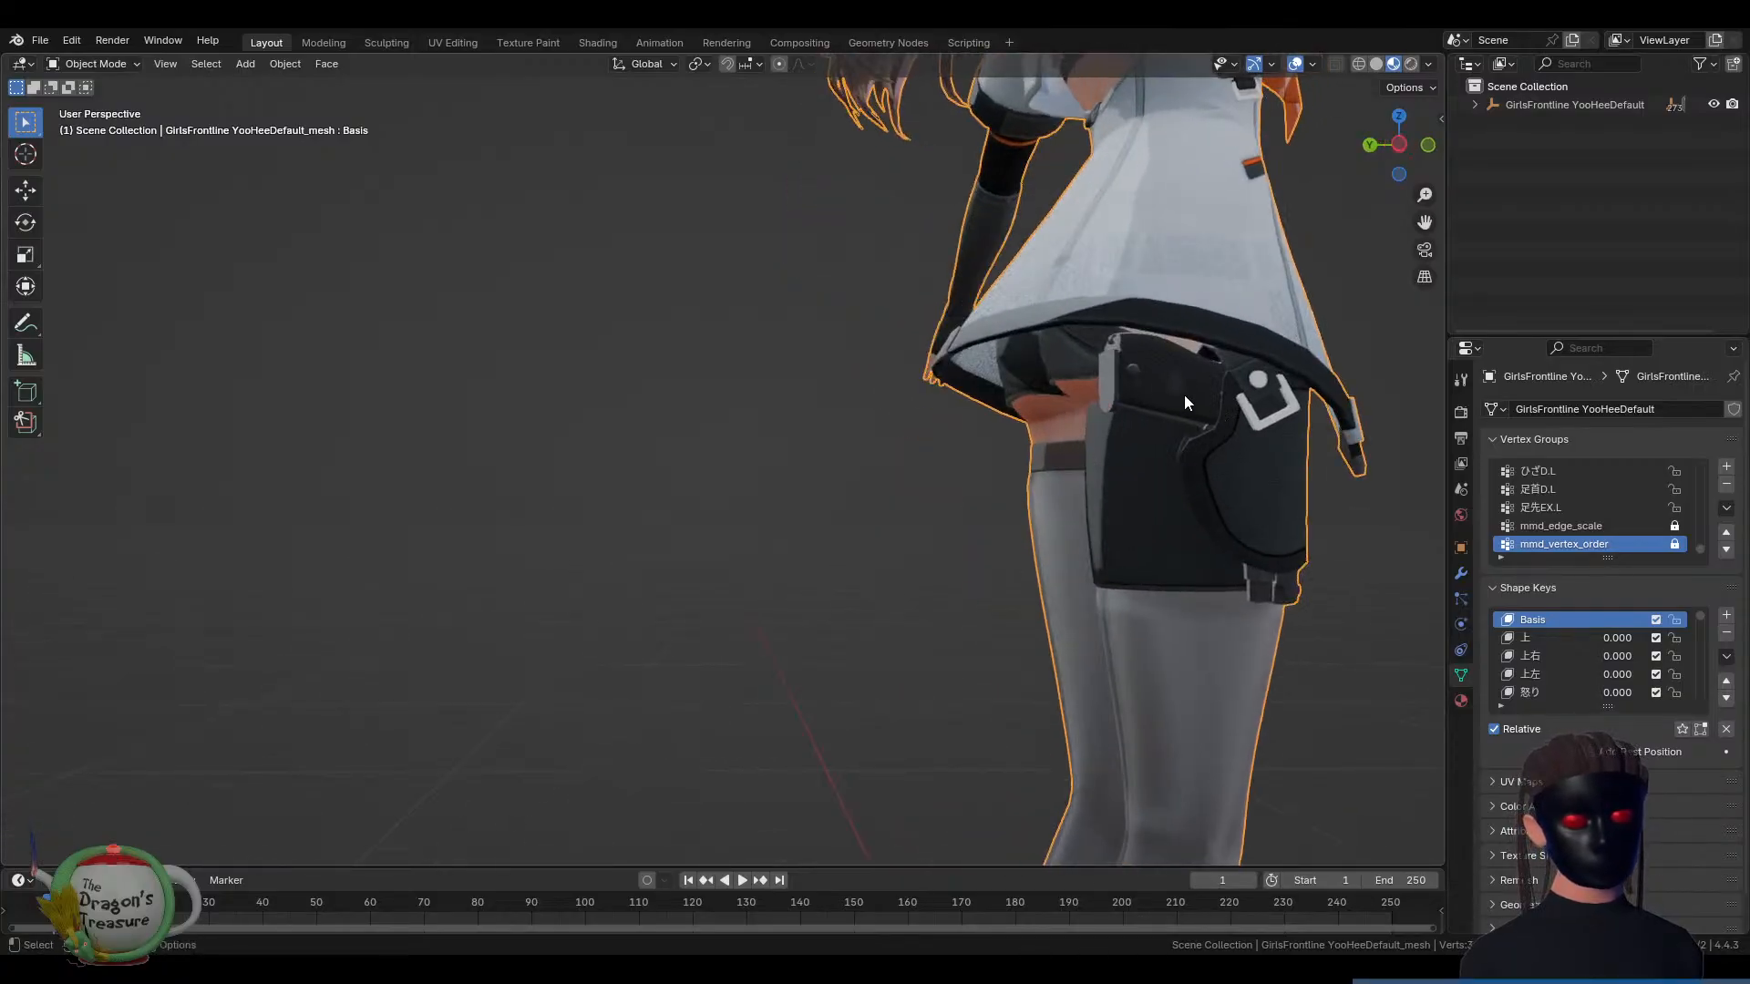
scroll(1221, 474, down, 4)
middle_drag(1200, 488, 966, 500)
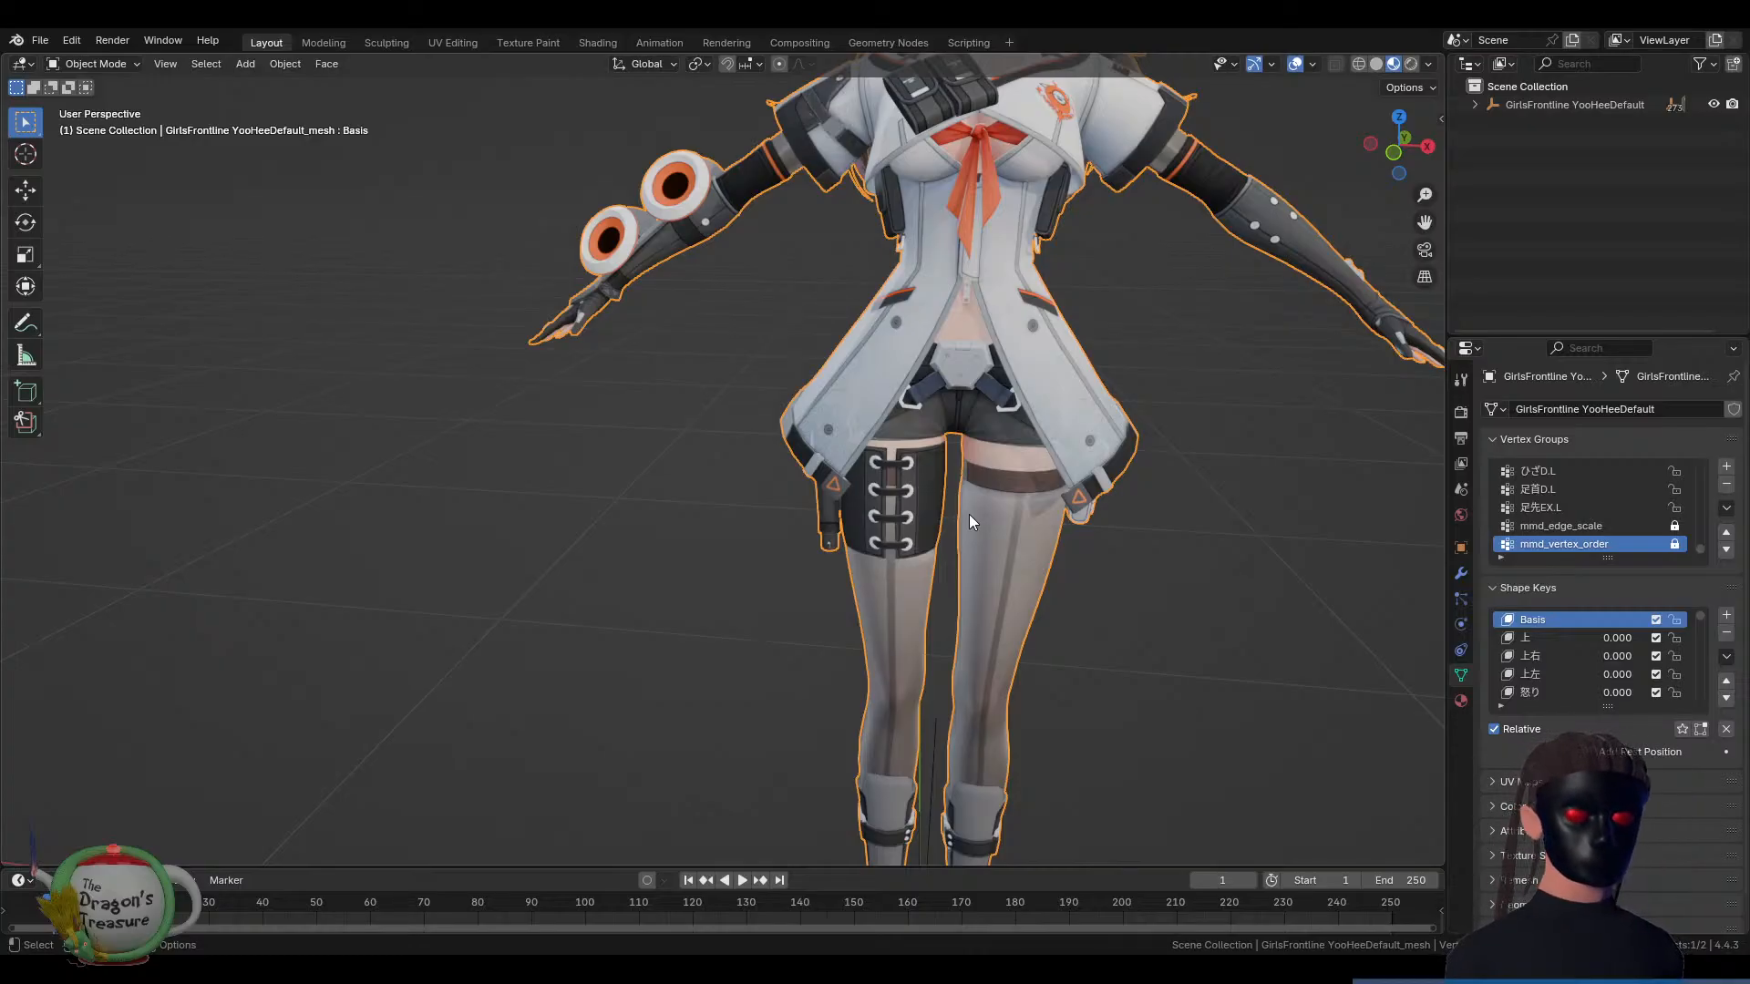
mouse_move(1075, 342)
middle_down()
mouse_move(1114, 291)
mouse_move(981, 450)
mouse_move(974, 414)
mouse_move(948, 444)
mouse_move(897, 445)
mouse_move(970, 463)
middle_up()
scroll(901, 438, up, 6)
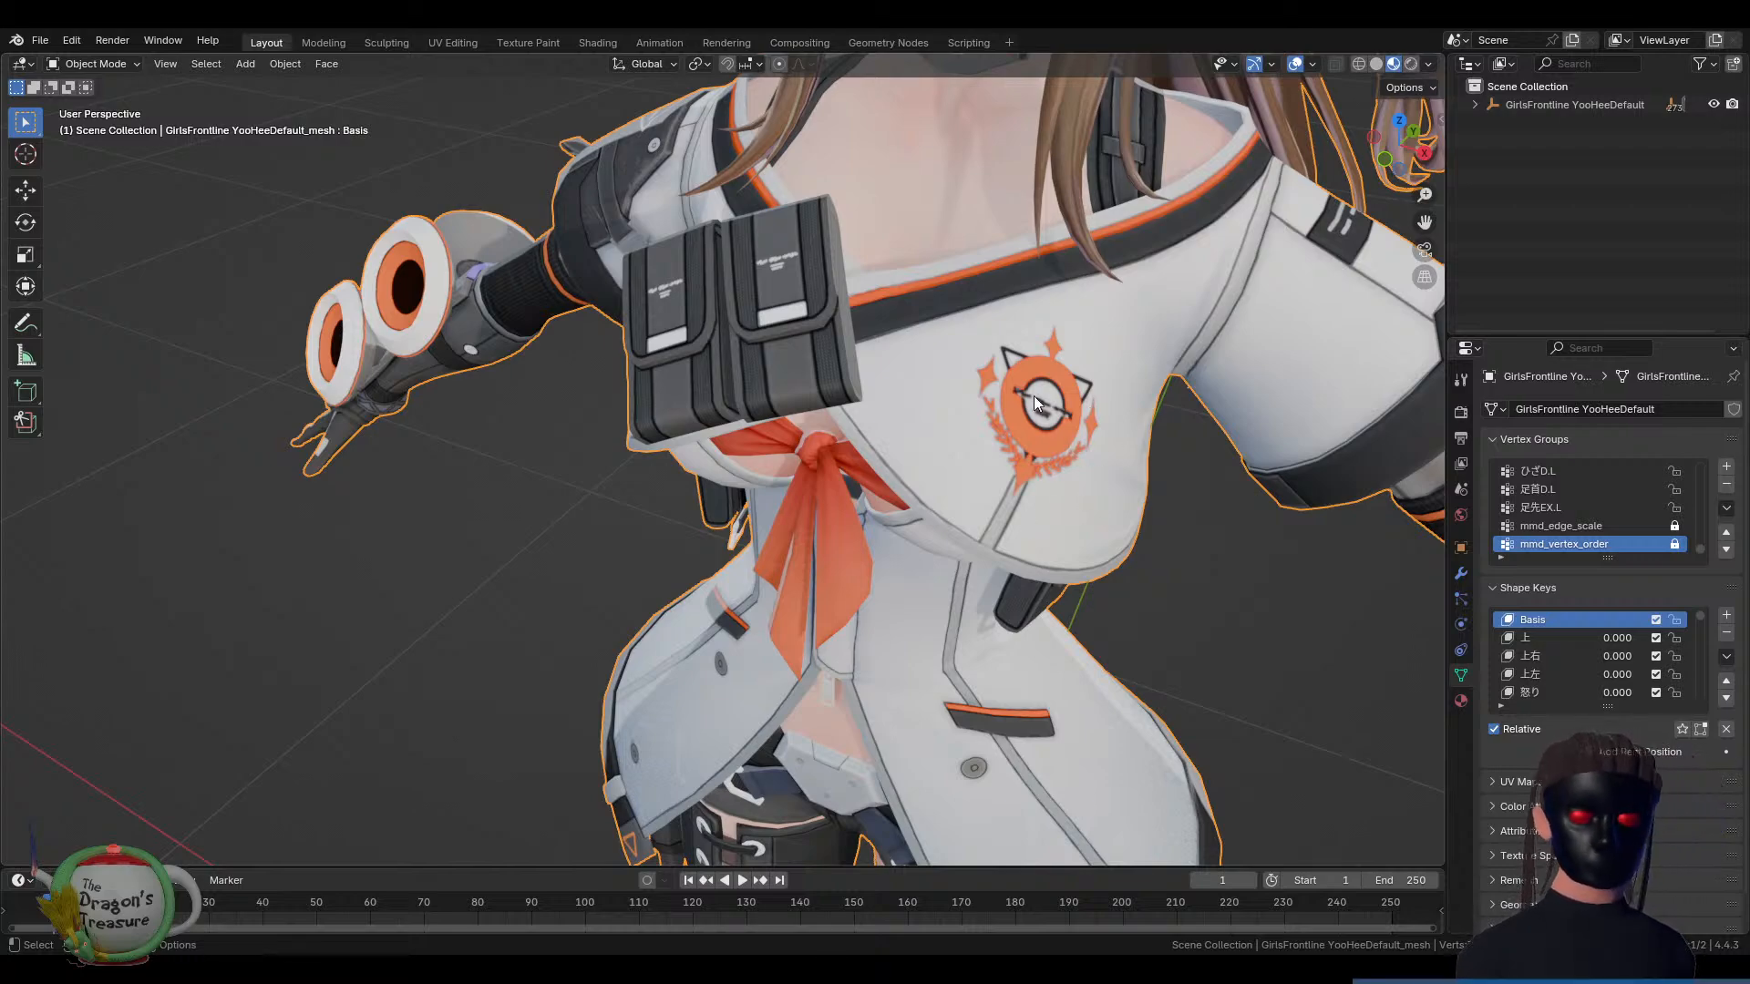
scroll(1032, 401, down, 3)
middle_drag(919, 424, 958, 429)
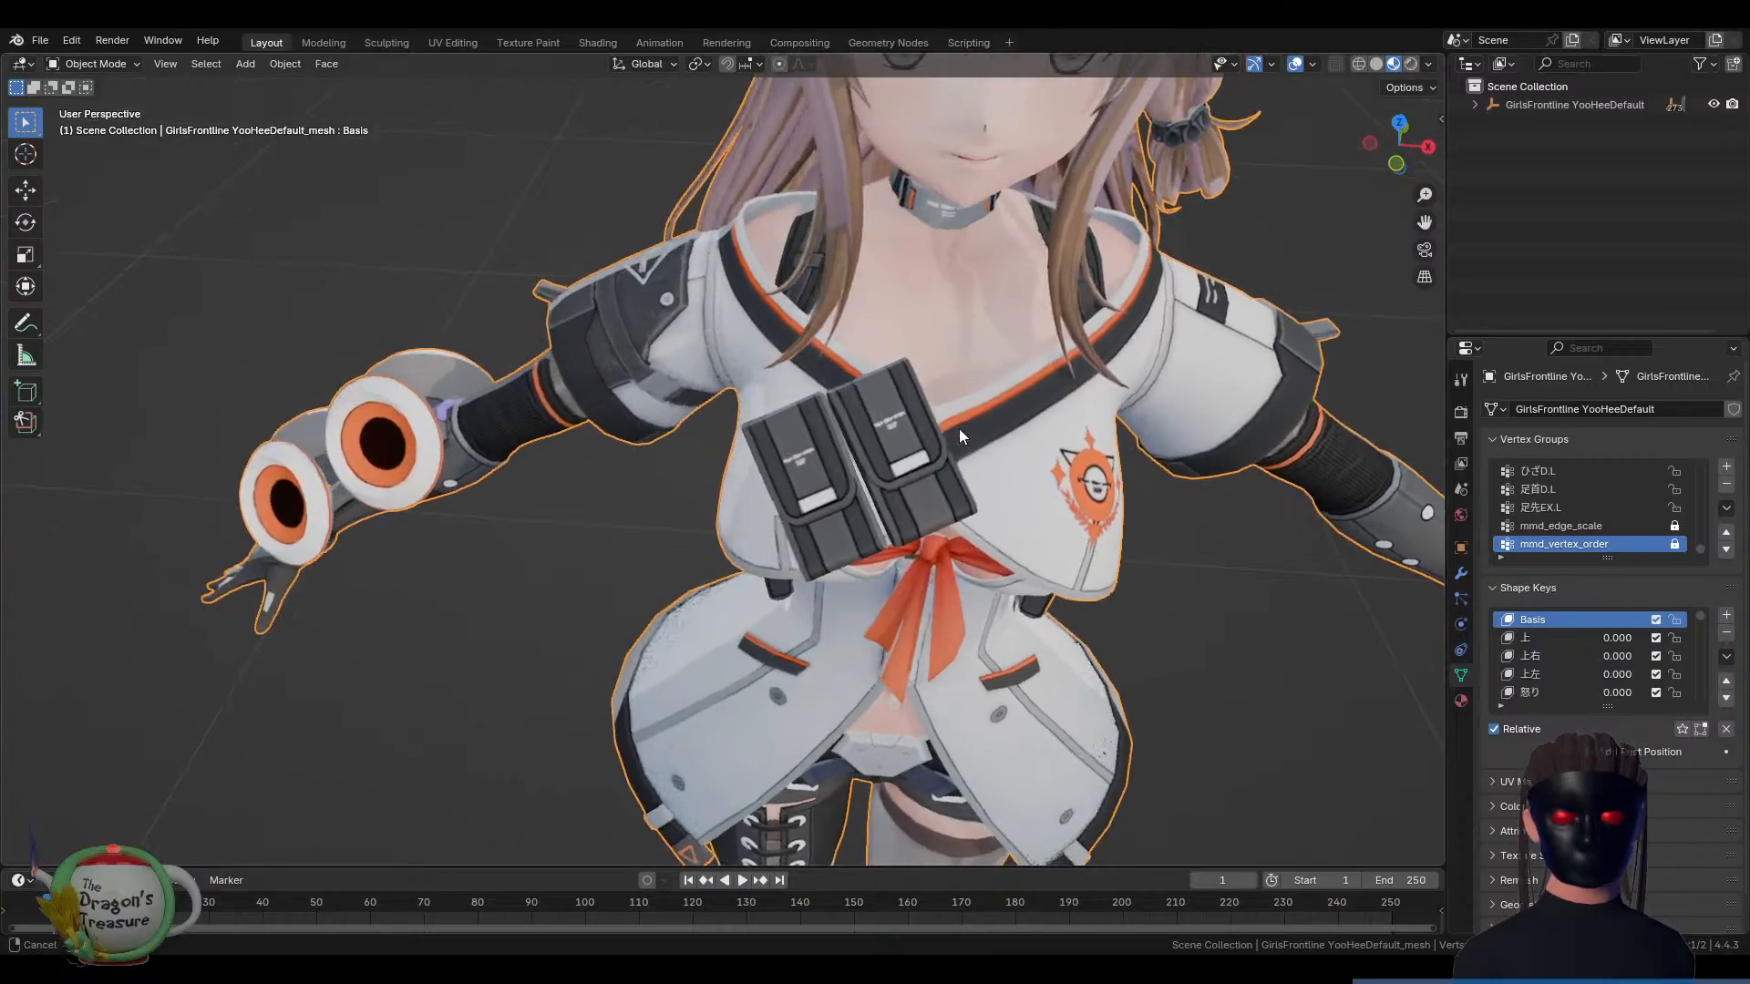
scroll(928, 418, up, 6)
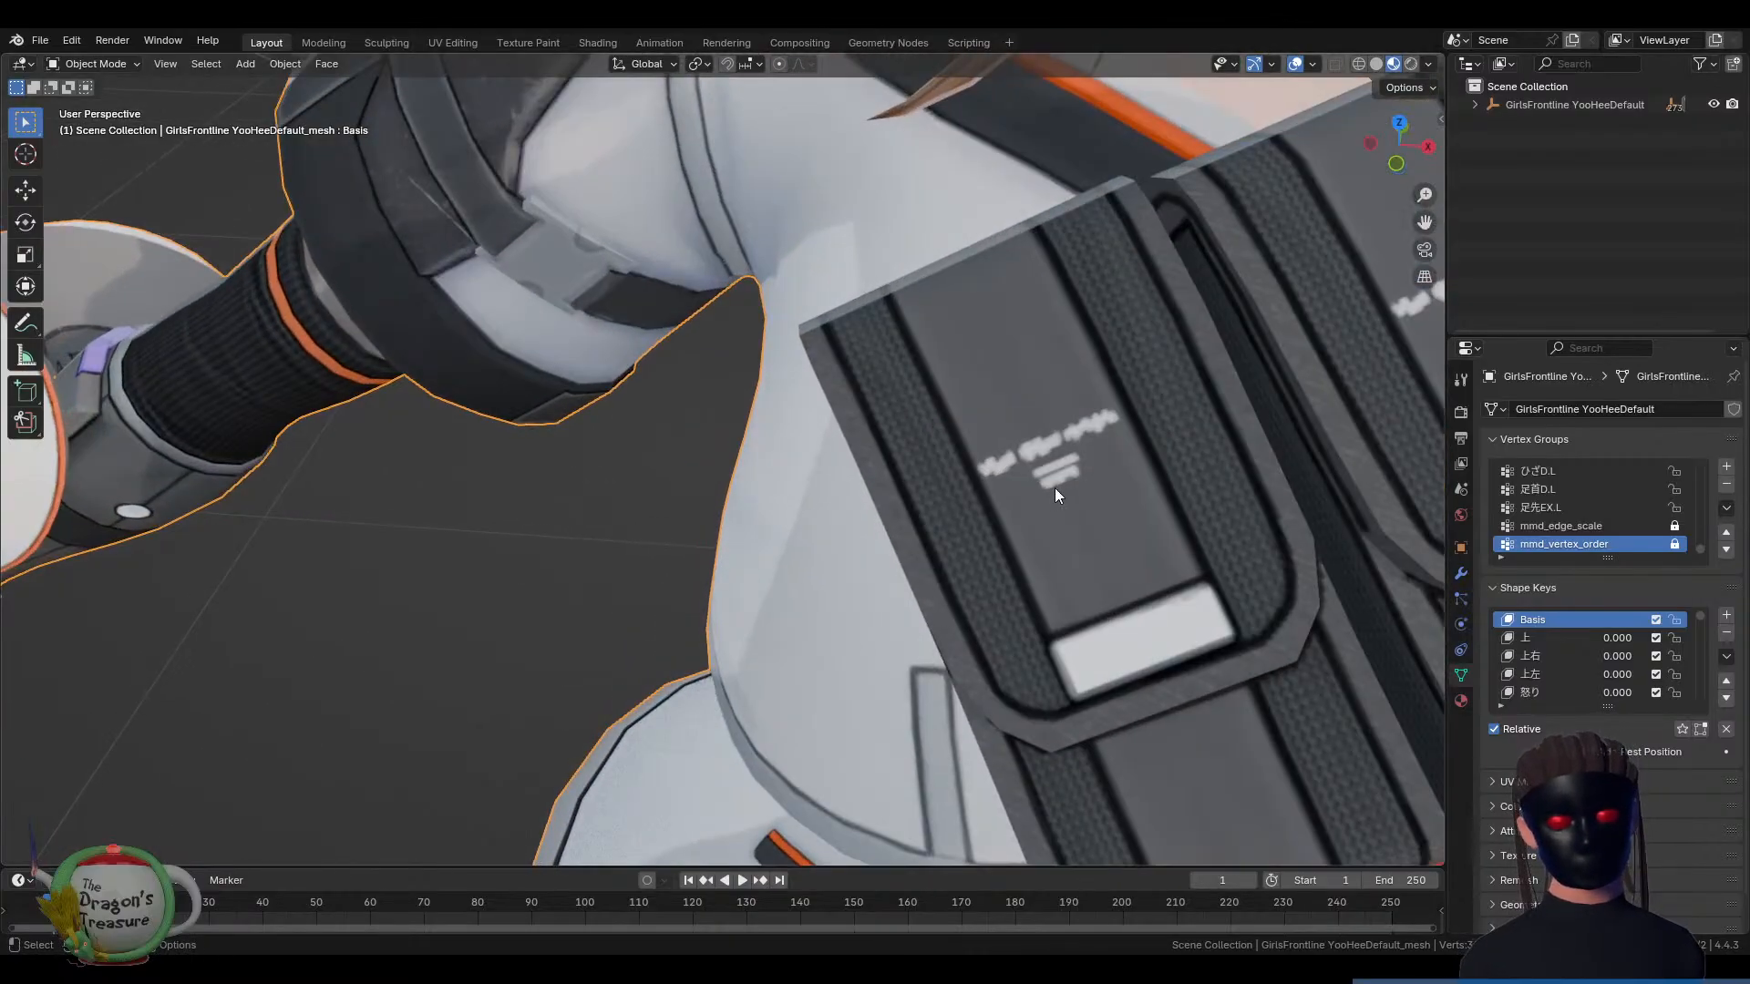
scroll(1054, 489, down, 7)
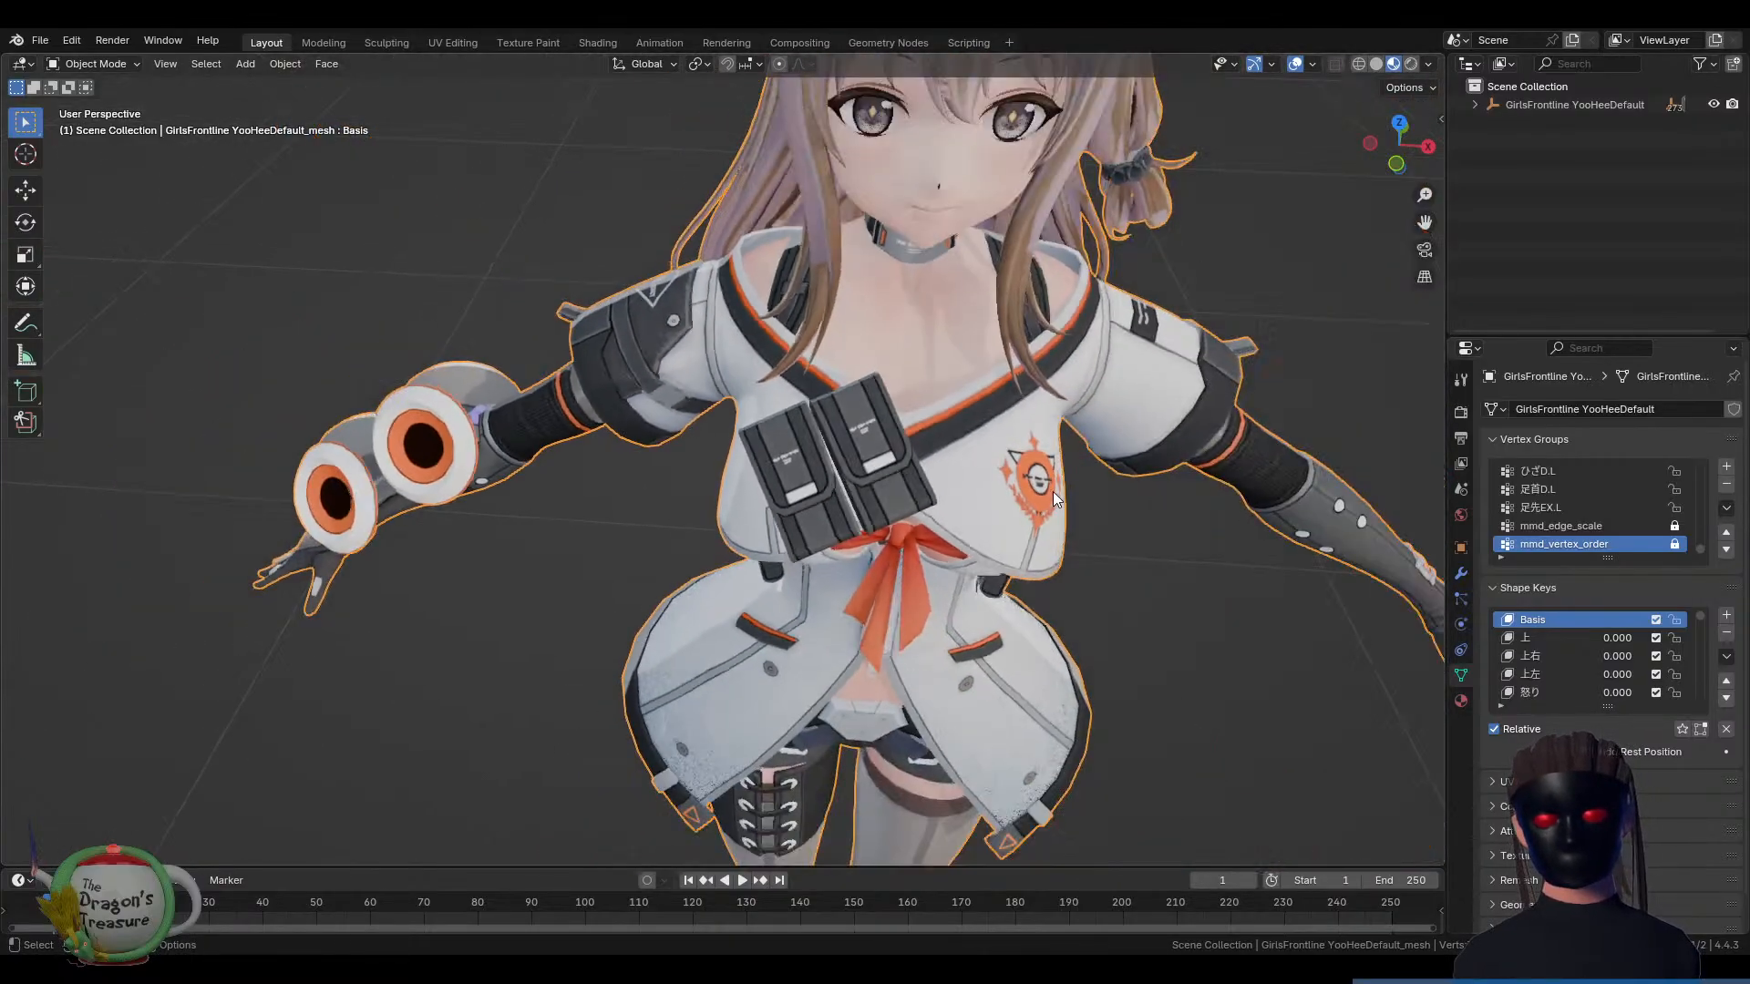
middle_drag(982, 474, 862, 567)
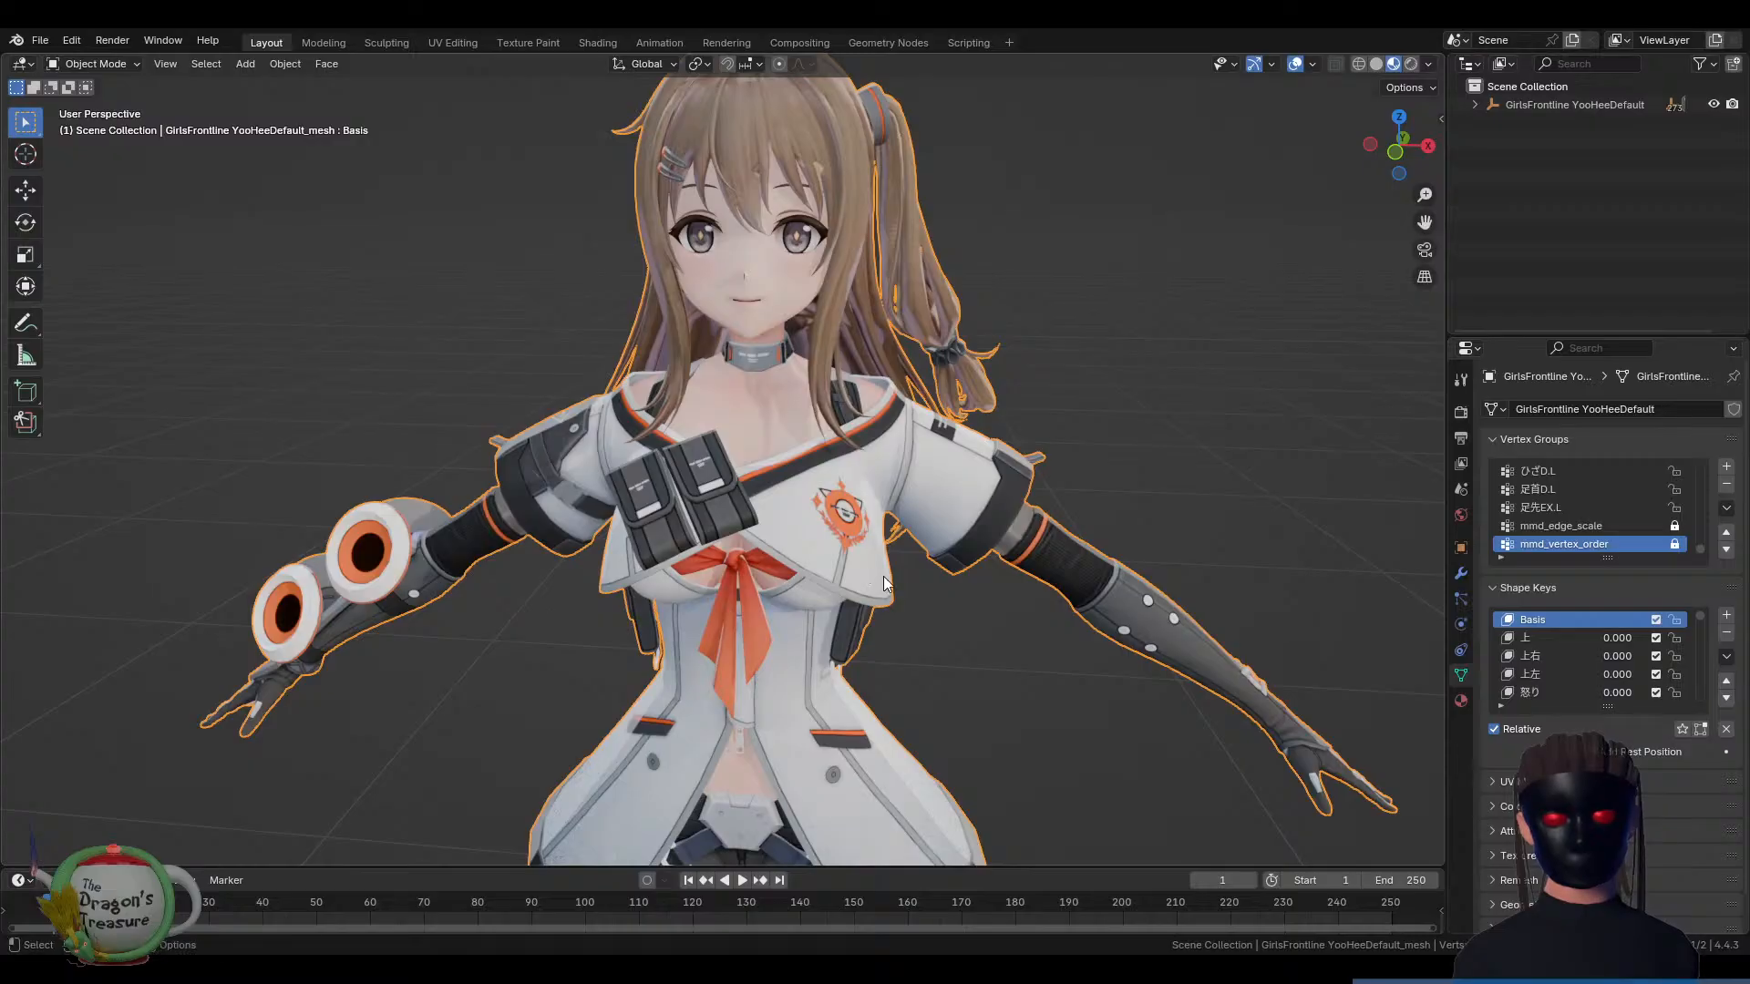
Preview the open-mouth shape key あ3 at 1.000, undo it, and try あ2
scroll(1544, 679, down, 6)
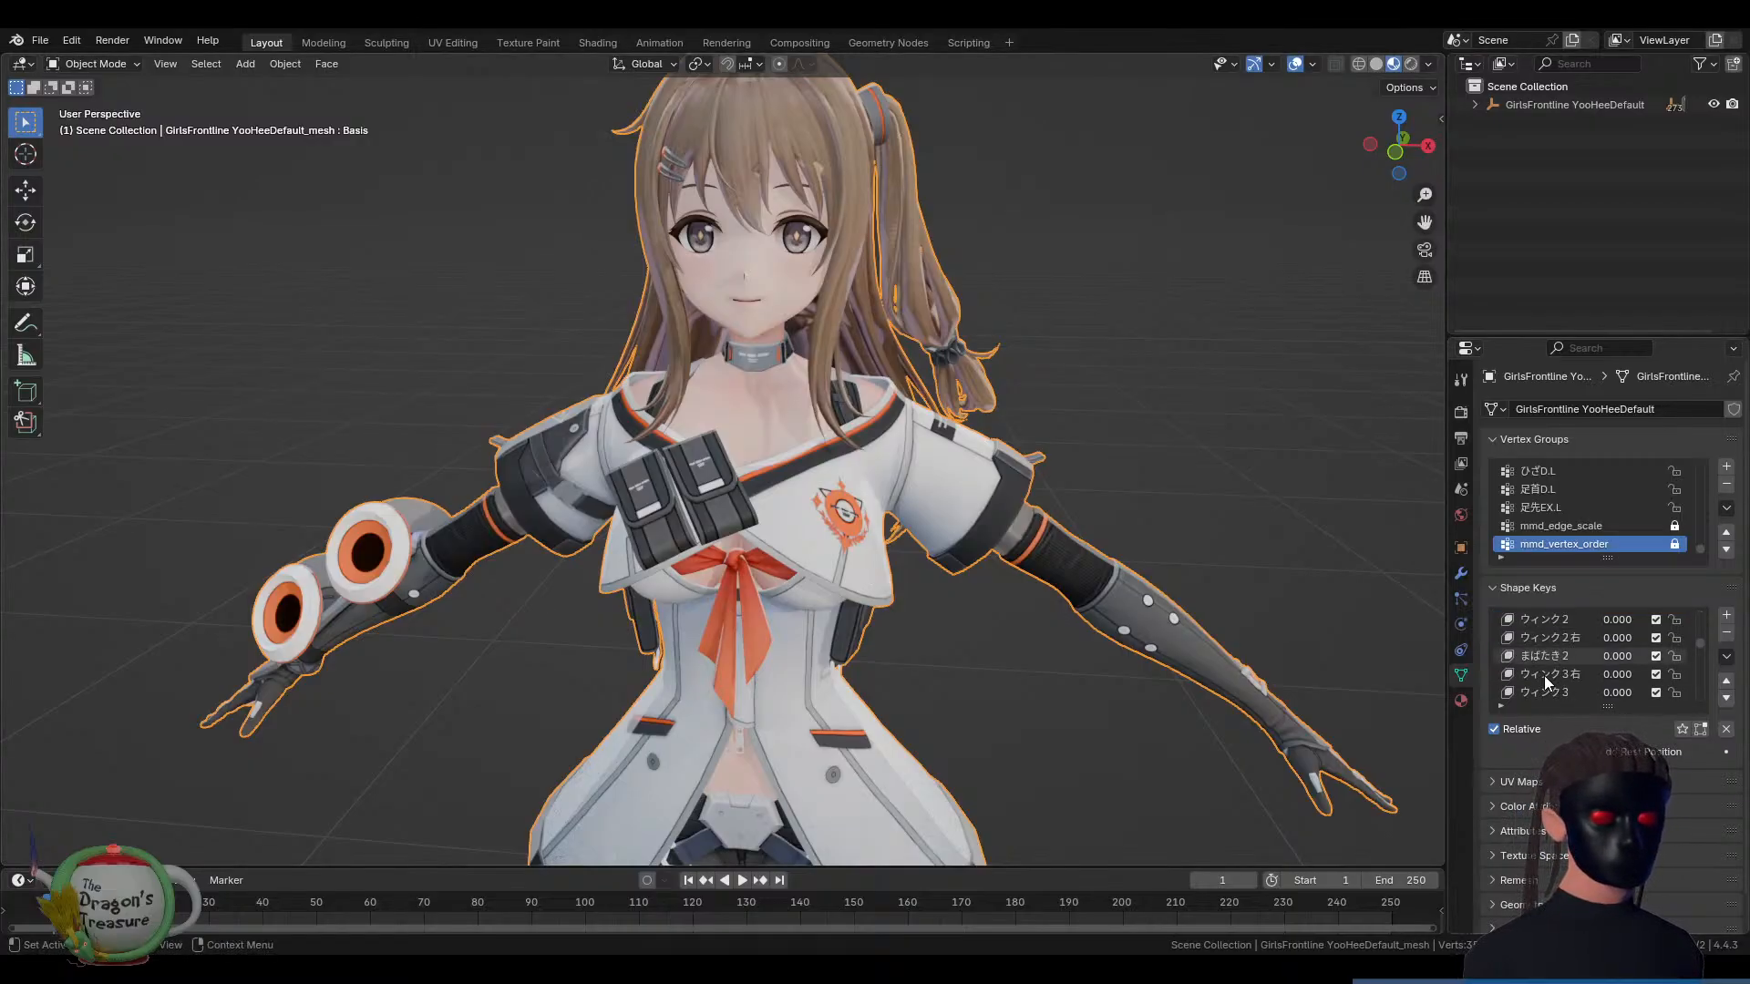
scroll(1544, 675, down, 5)
scroll(1539, 653, up, 1)
click(1538, 653)
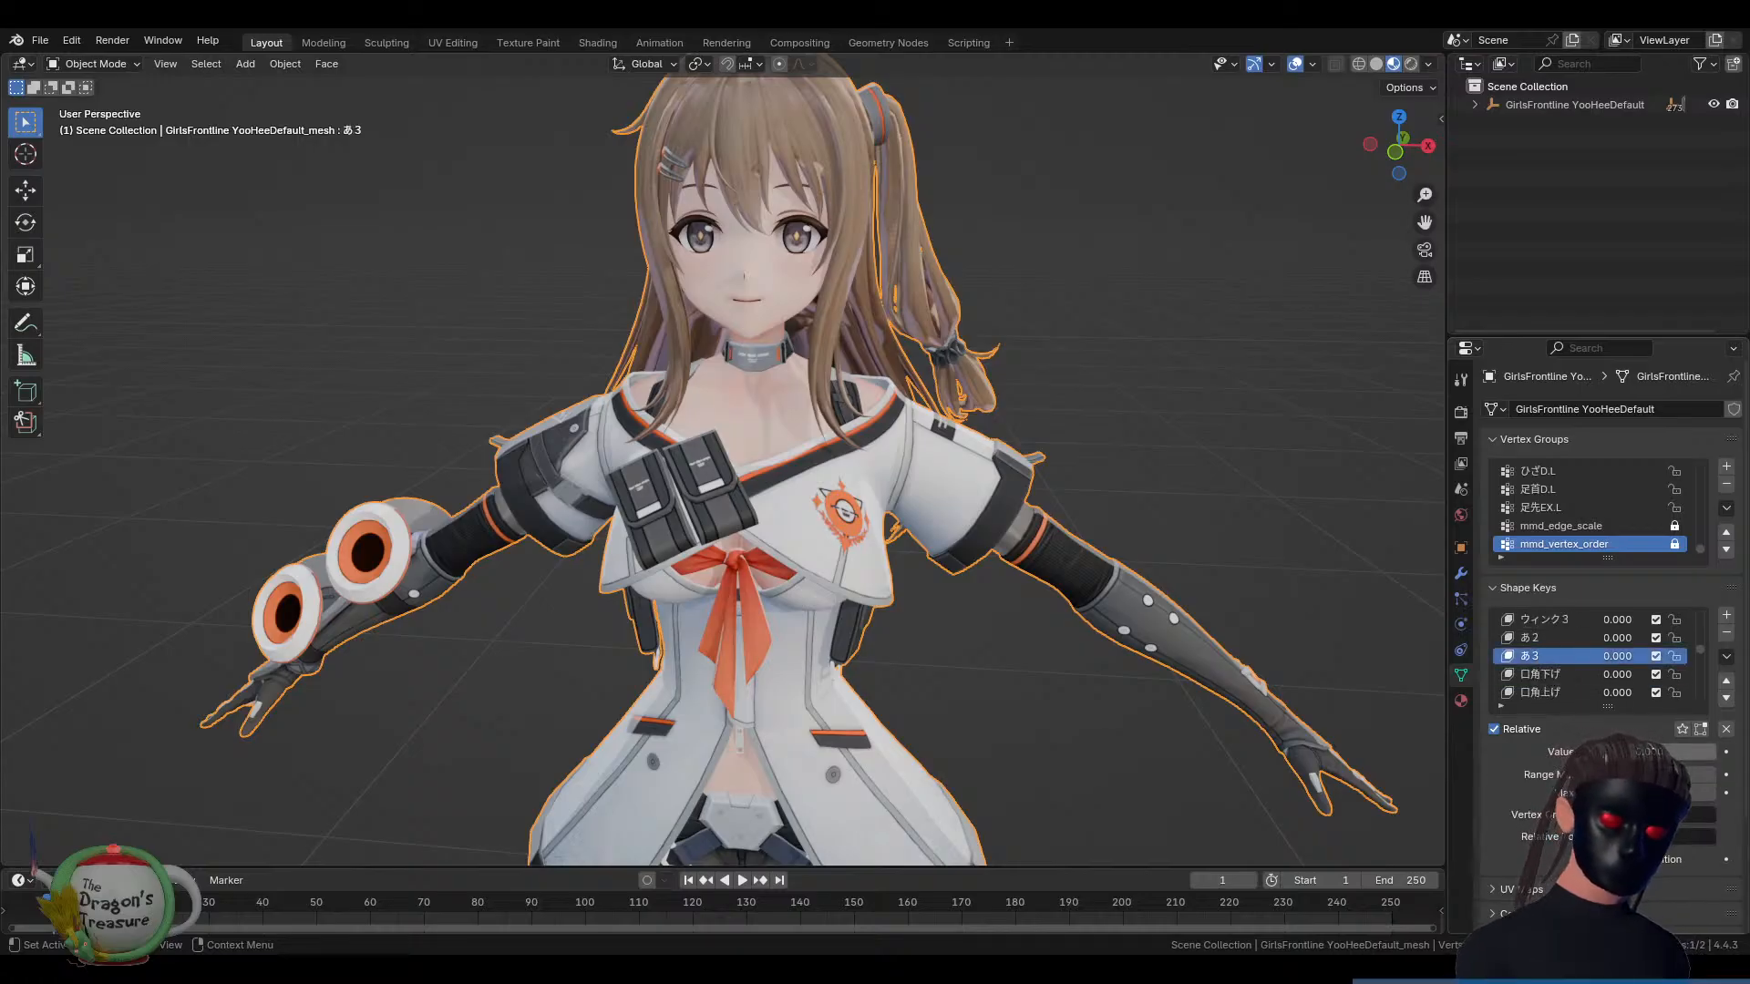
drag(1633, 752, 1722, 752)
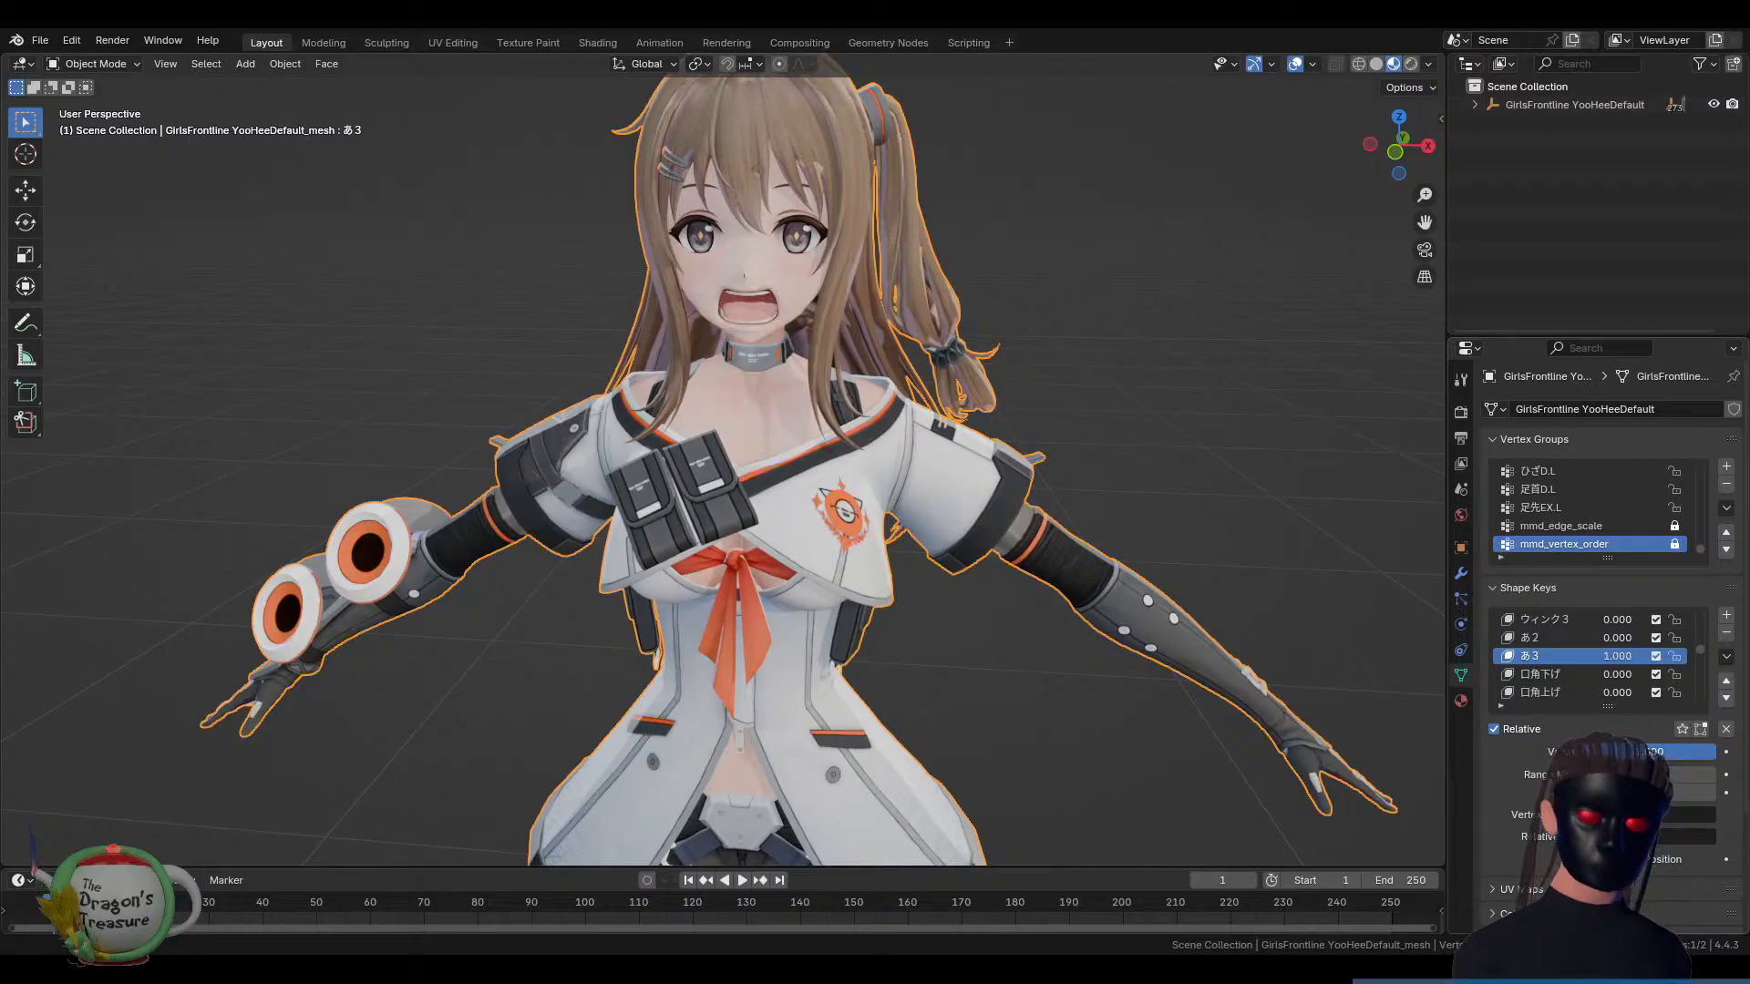
key(ctrl+z)
click(1524, 638)
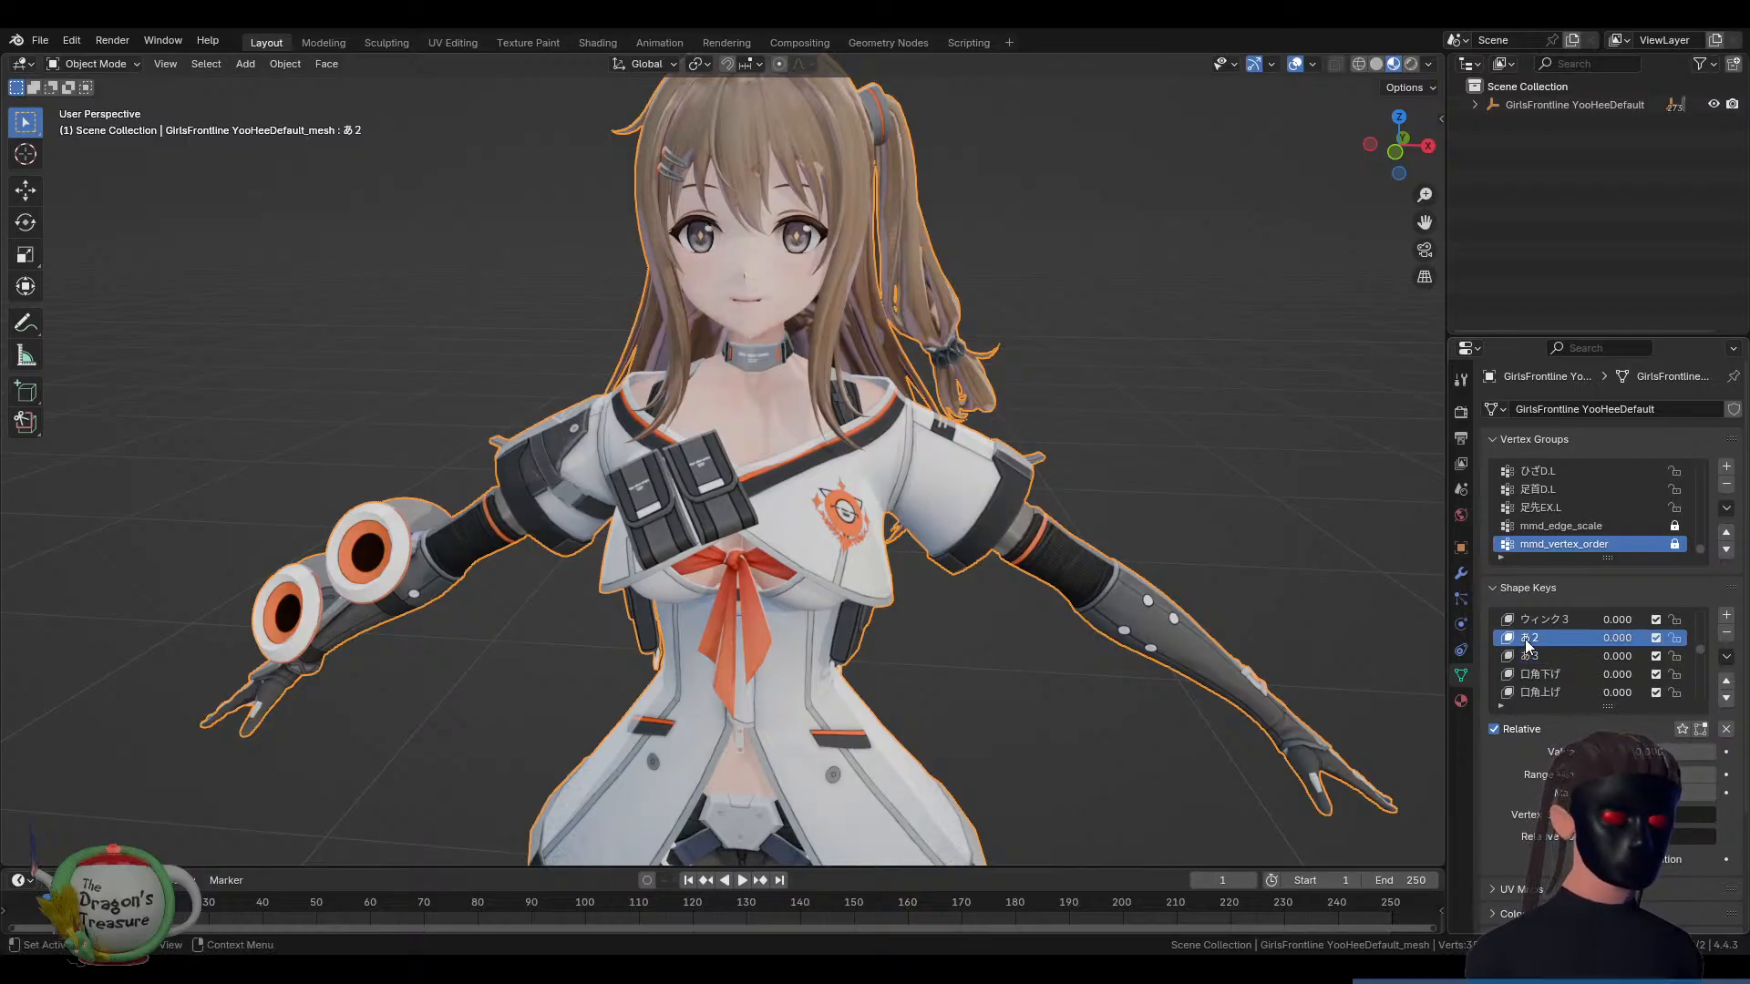
mouse_move(1634, 751)
mouse_down()
mouse_move(1724, 752)
mouse_move(1627, 752)
mouse_up()
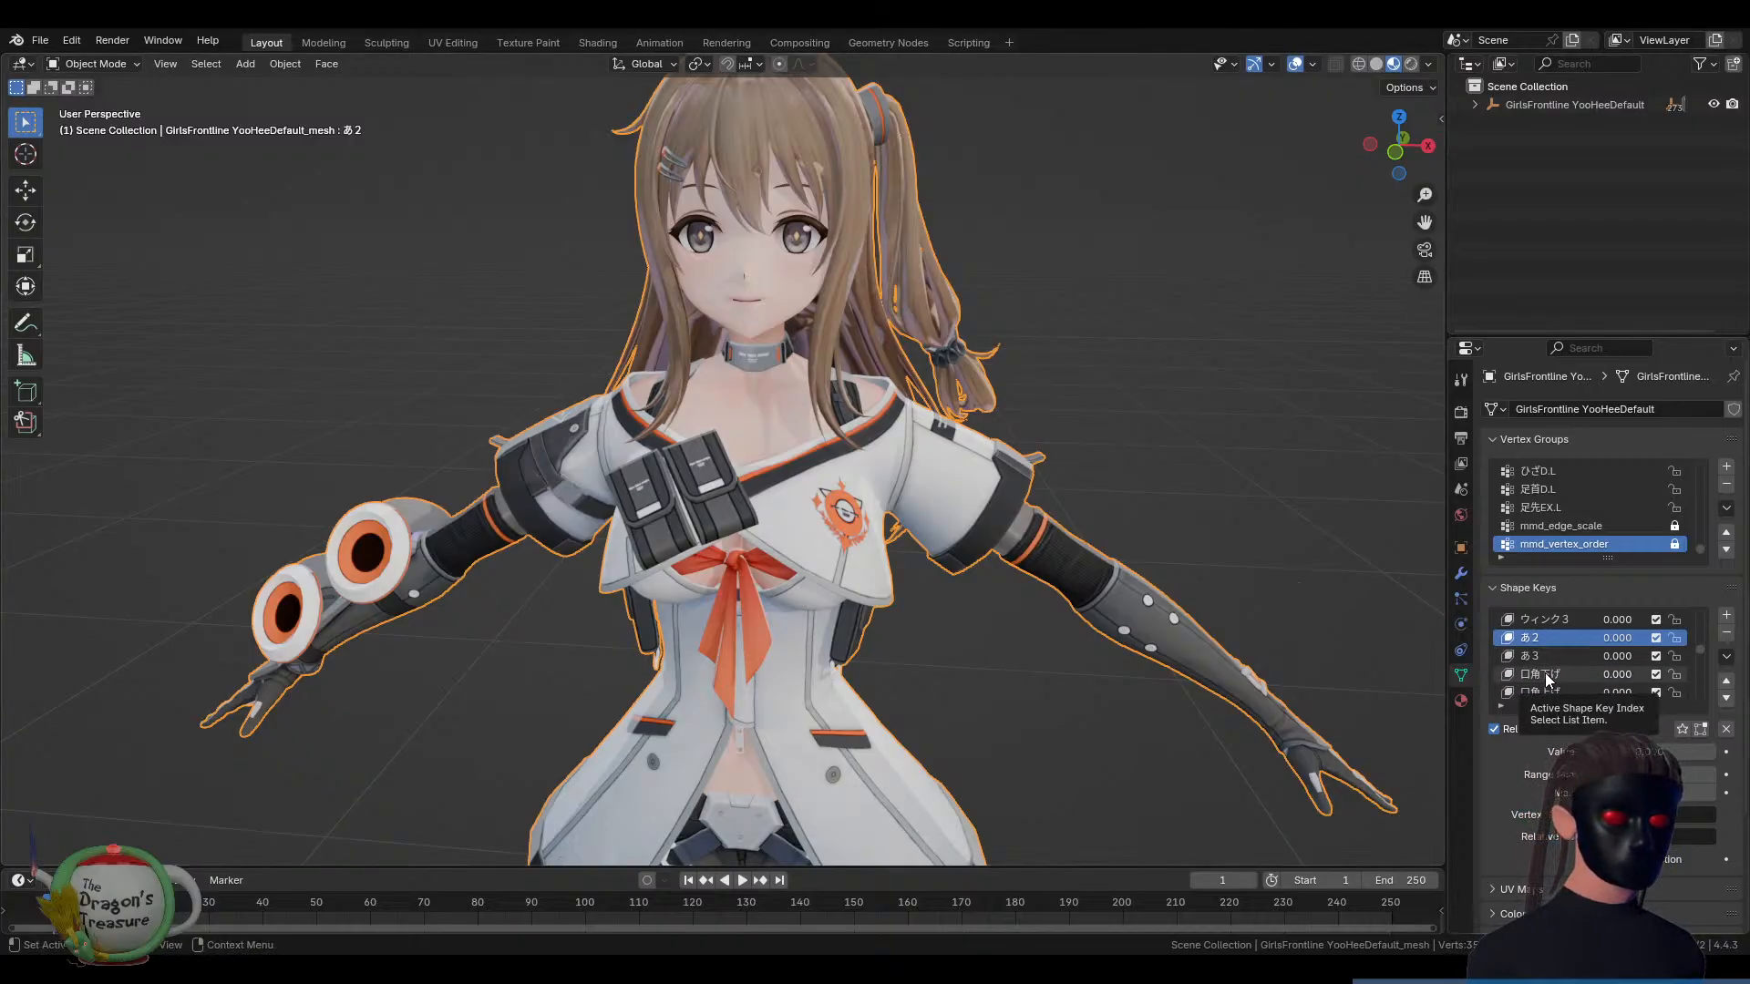
Check the 口横縮げ shape key, and preview ぺろっ at 1.000 before resetting it to 0
scroll(1548, 676, down, 3)
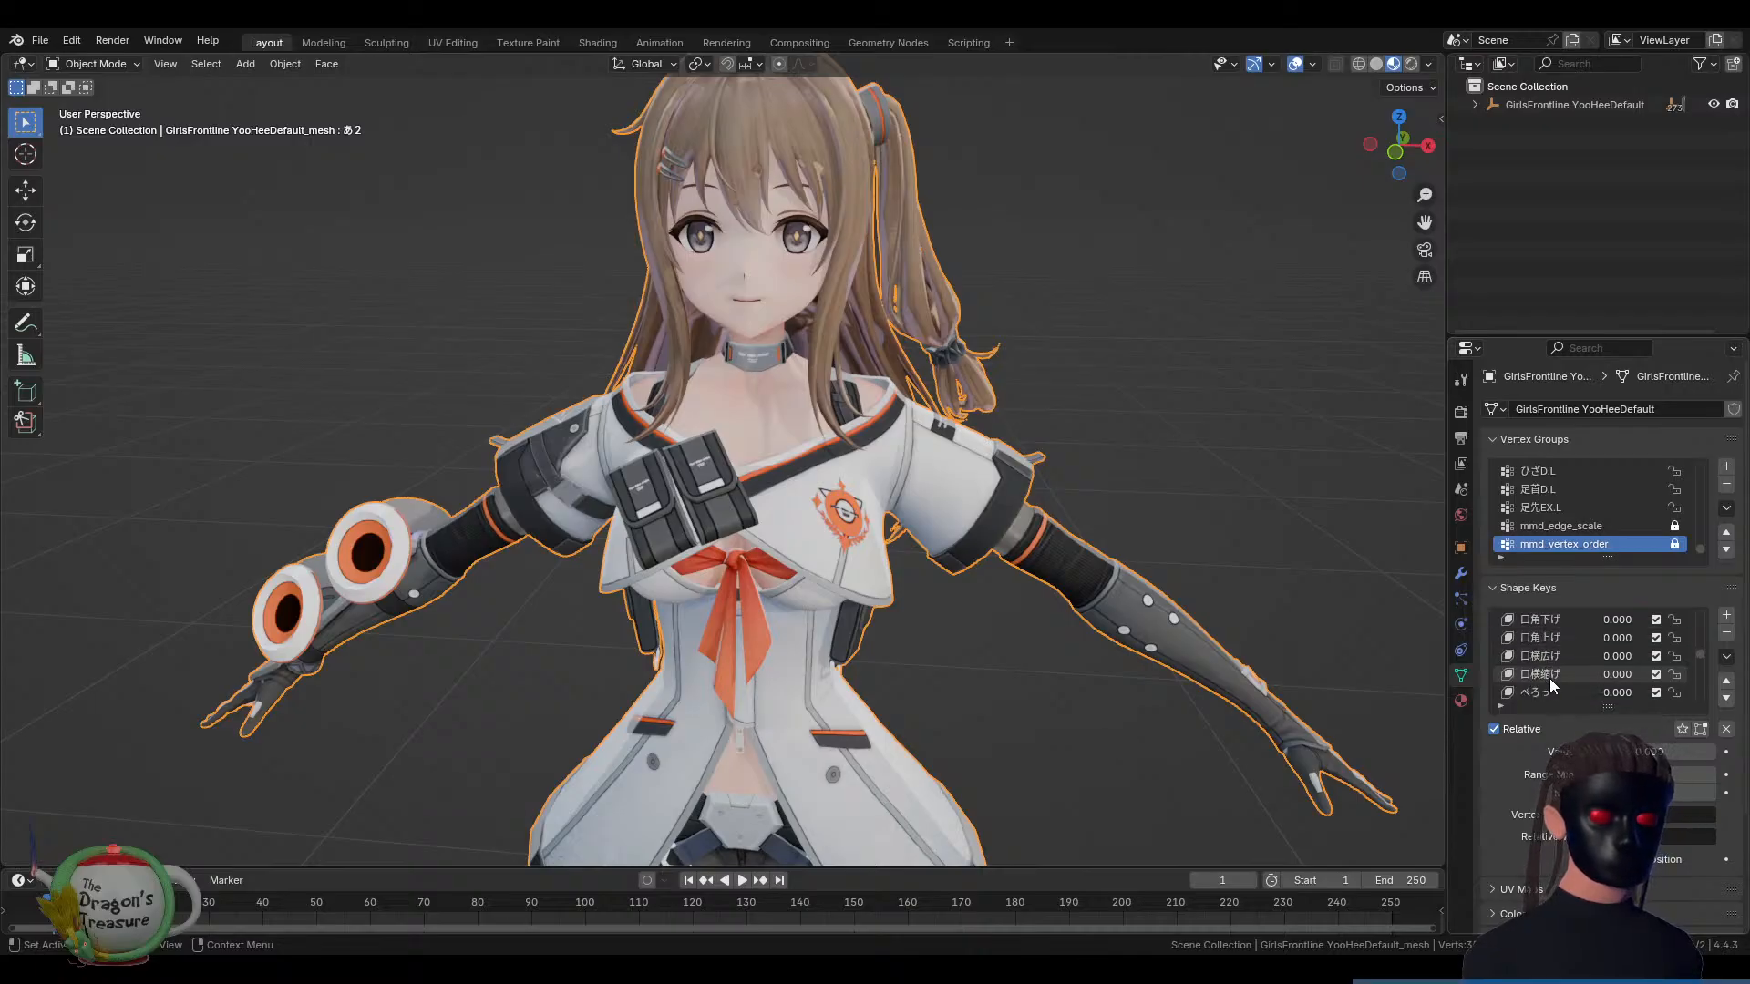
click(1549, 679)
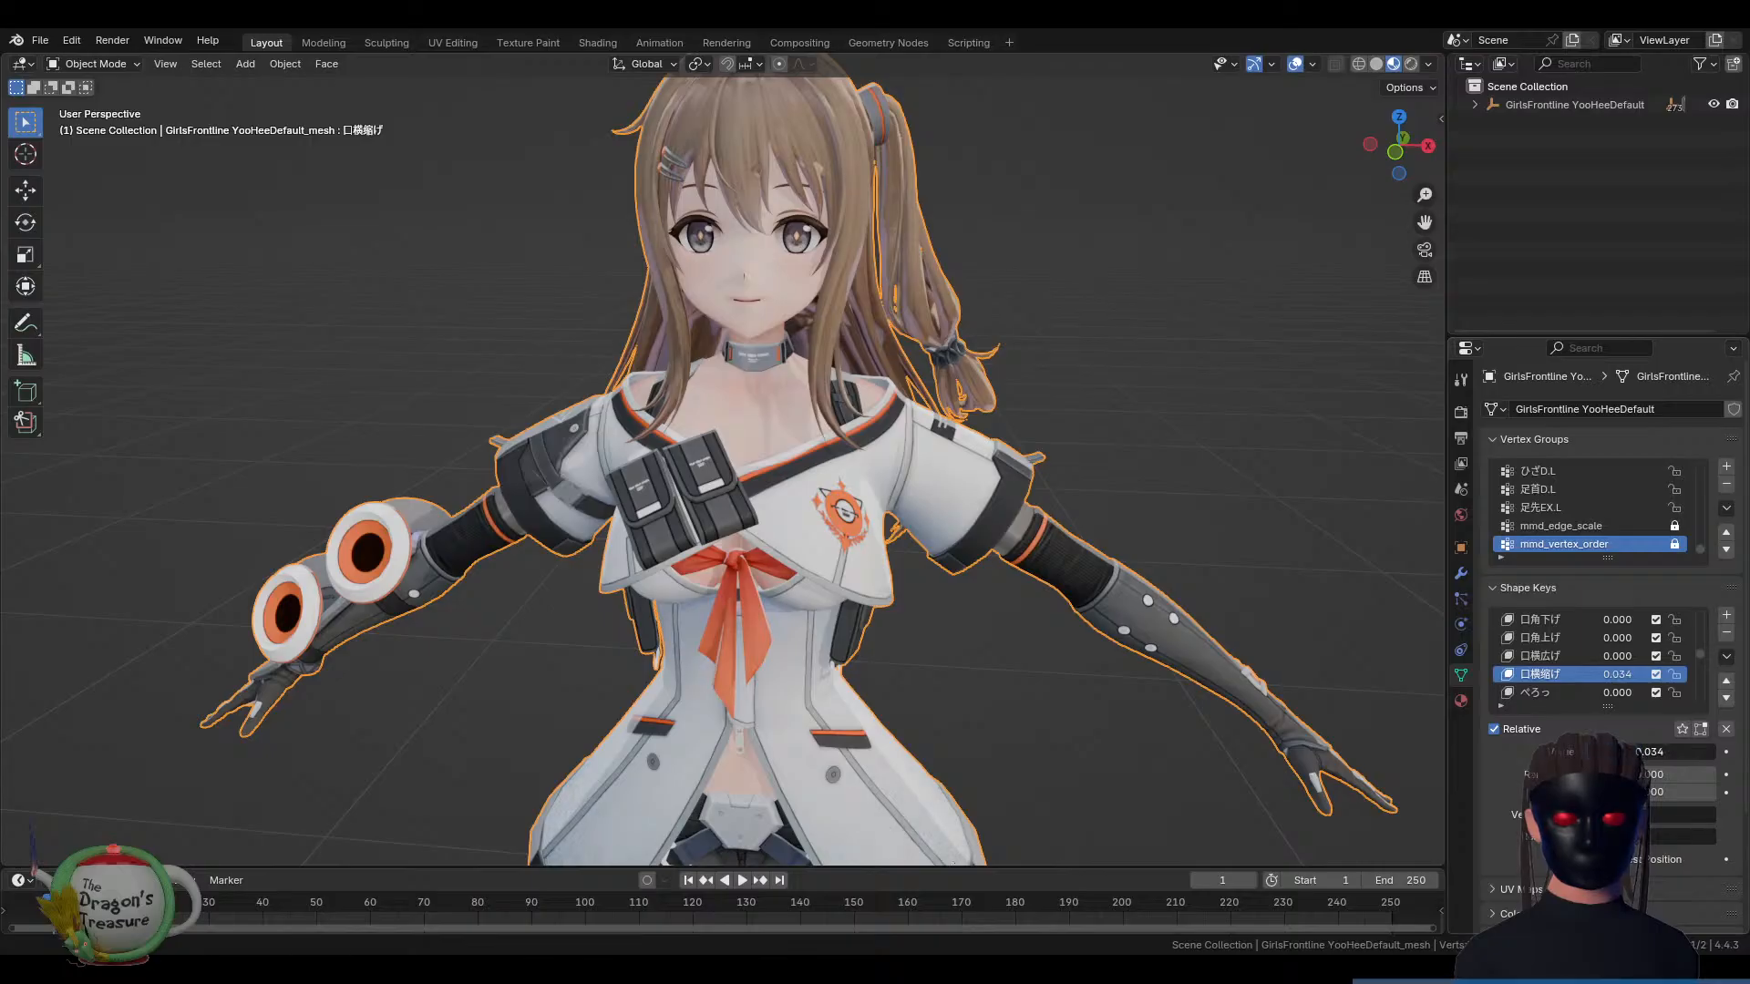
scroll(1573, 677, down, 2)
click(1561, 658)
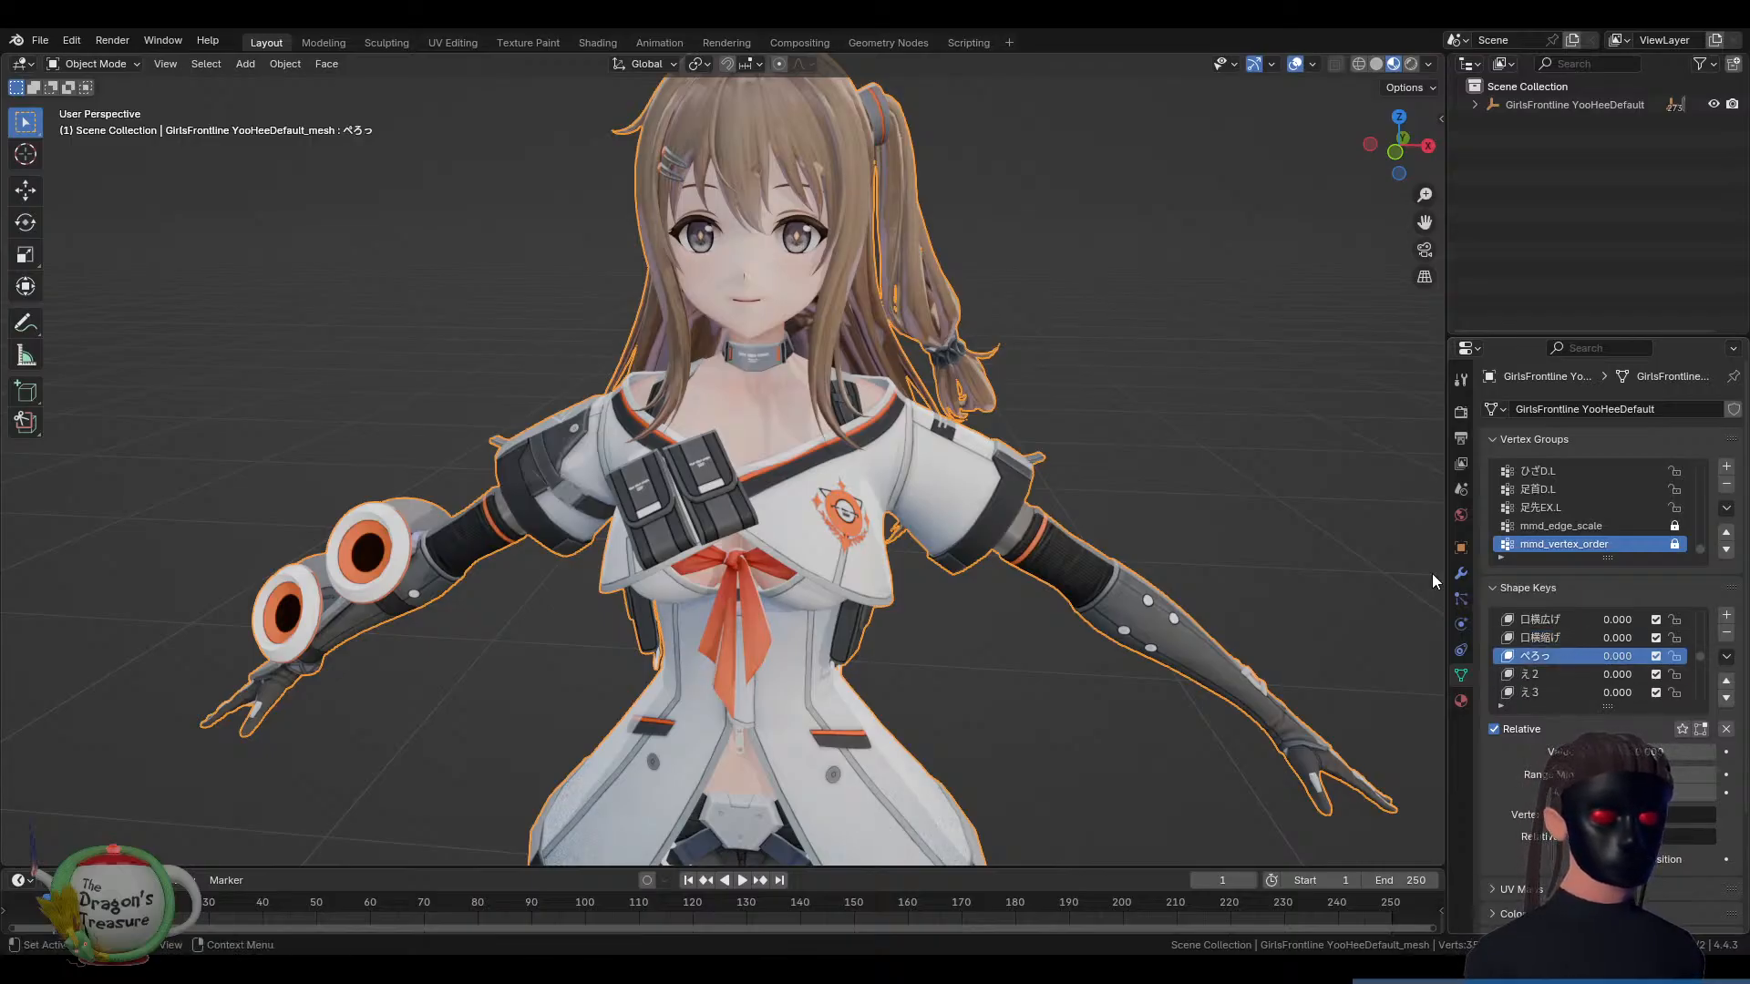
middle_drag(1076, 512, 1089, 506)
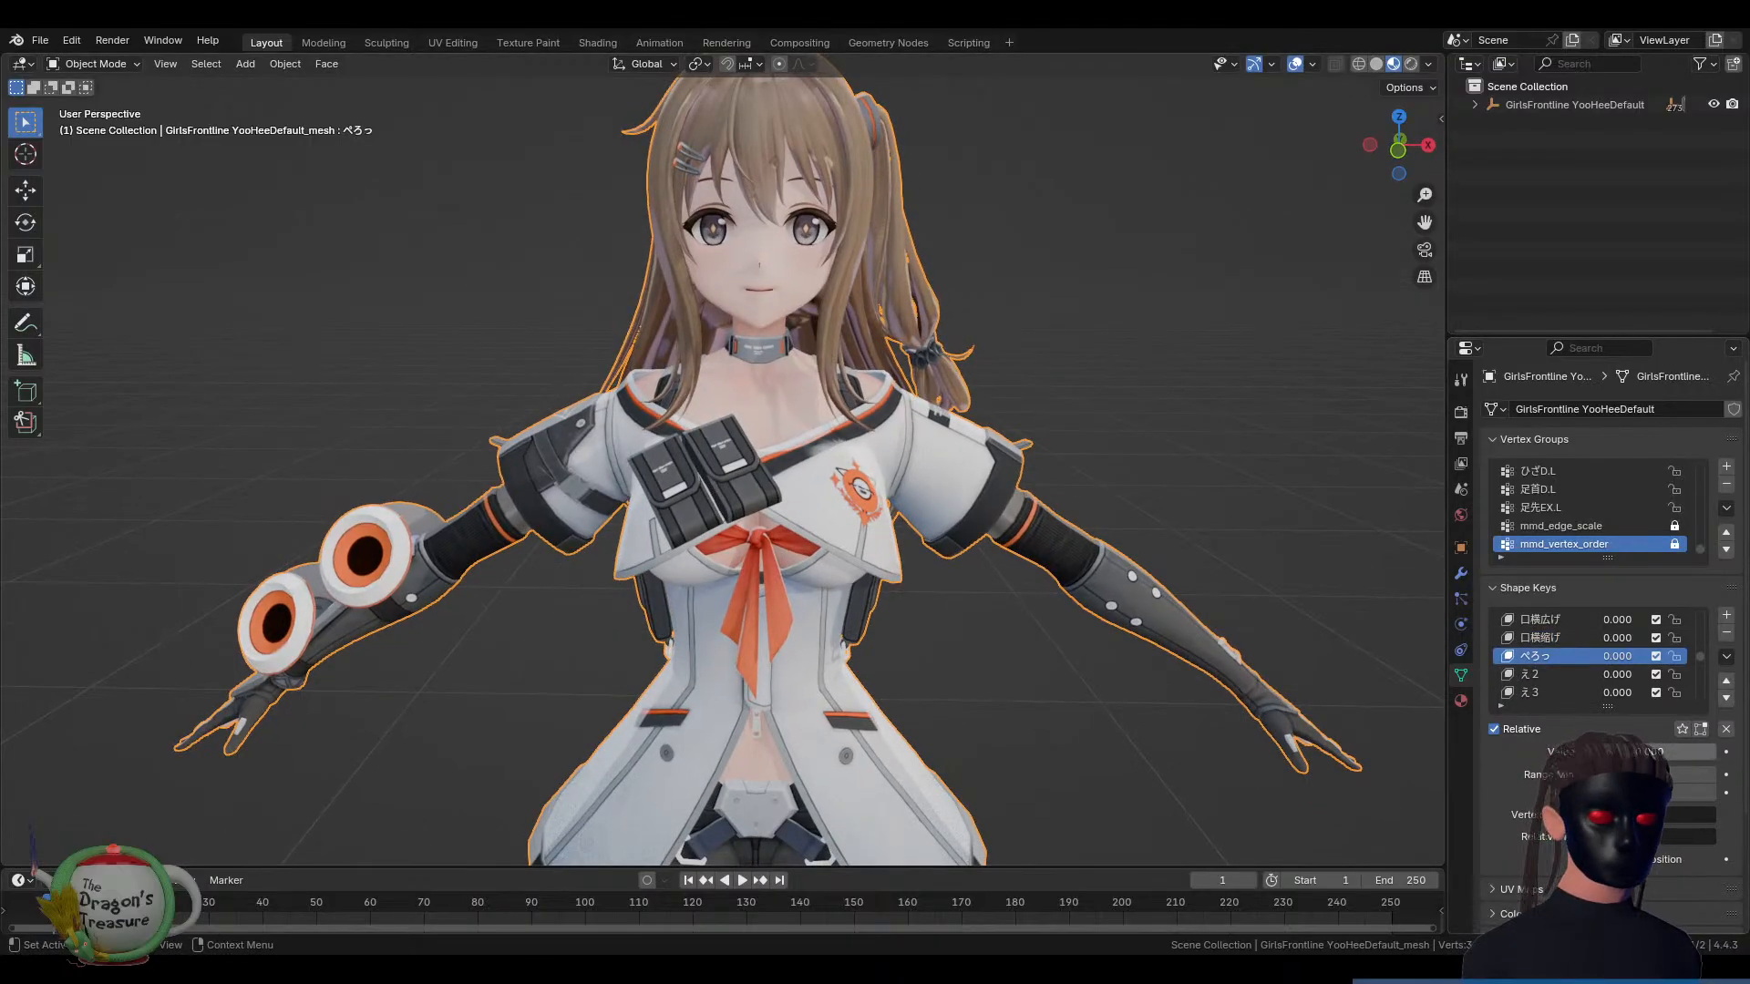
drag(1631, 753, 1715, 753)
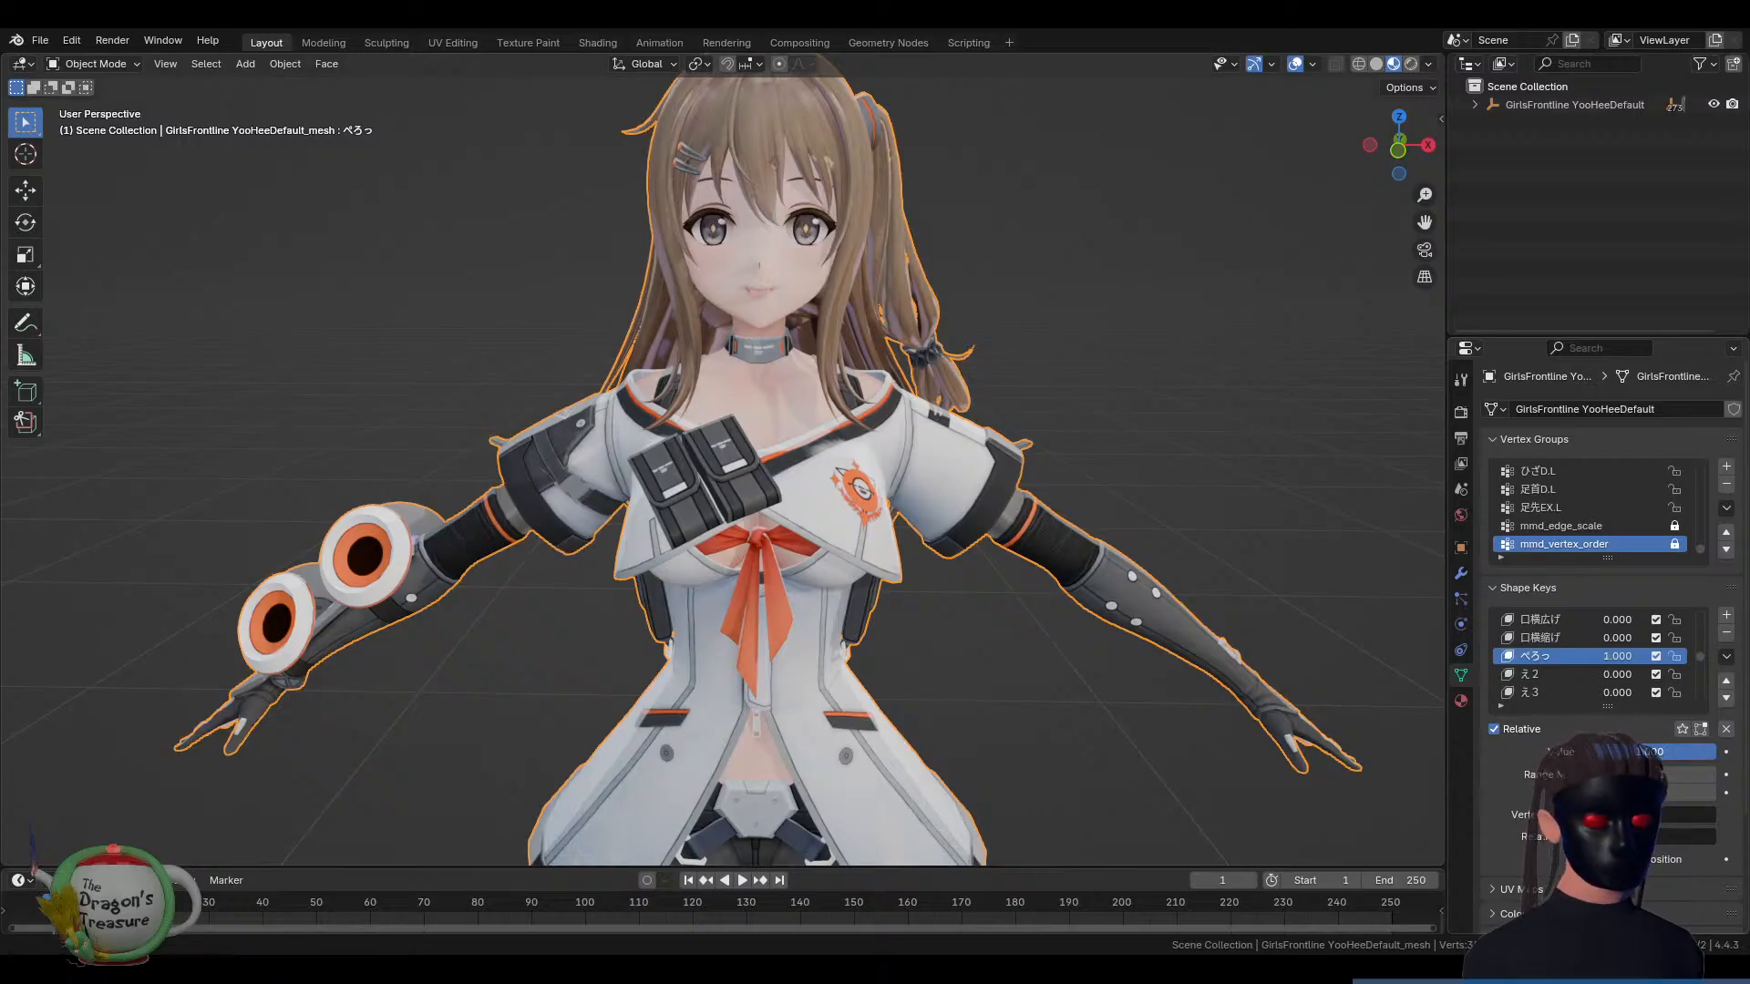
drag(1716, 752, 1584, 753)
Check the え2, え3 and 口角下げ左 shape keys, and preview 口角下げ右 at 1.000 before resetting it
click(1520, 672)
click(1541, 698)
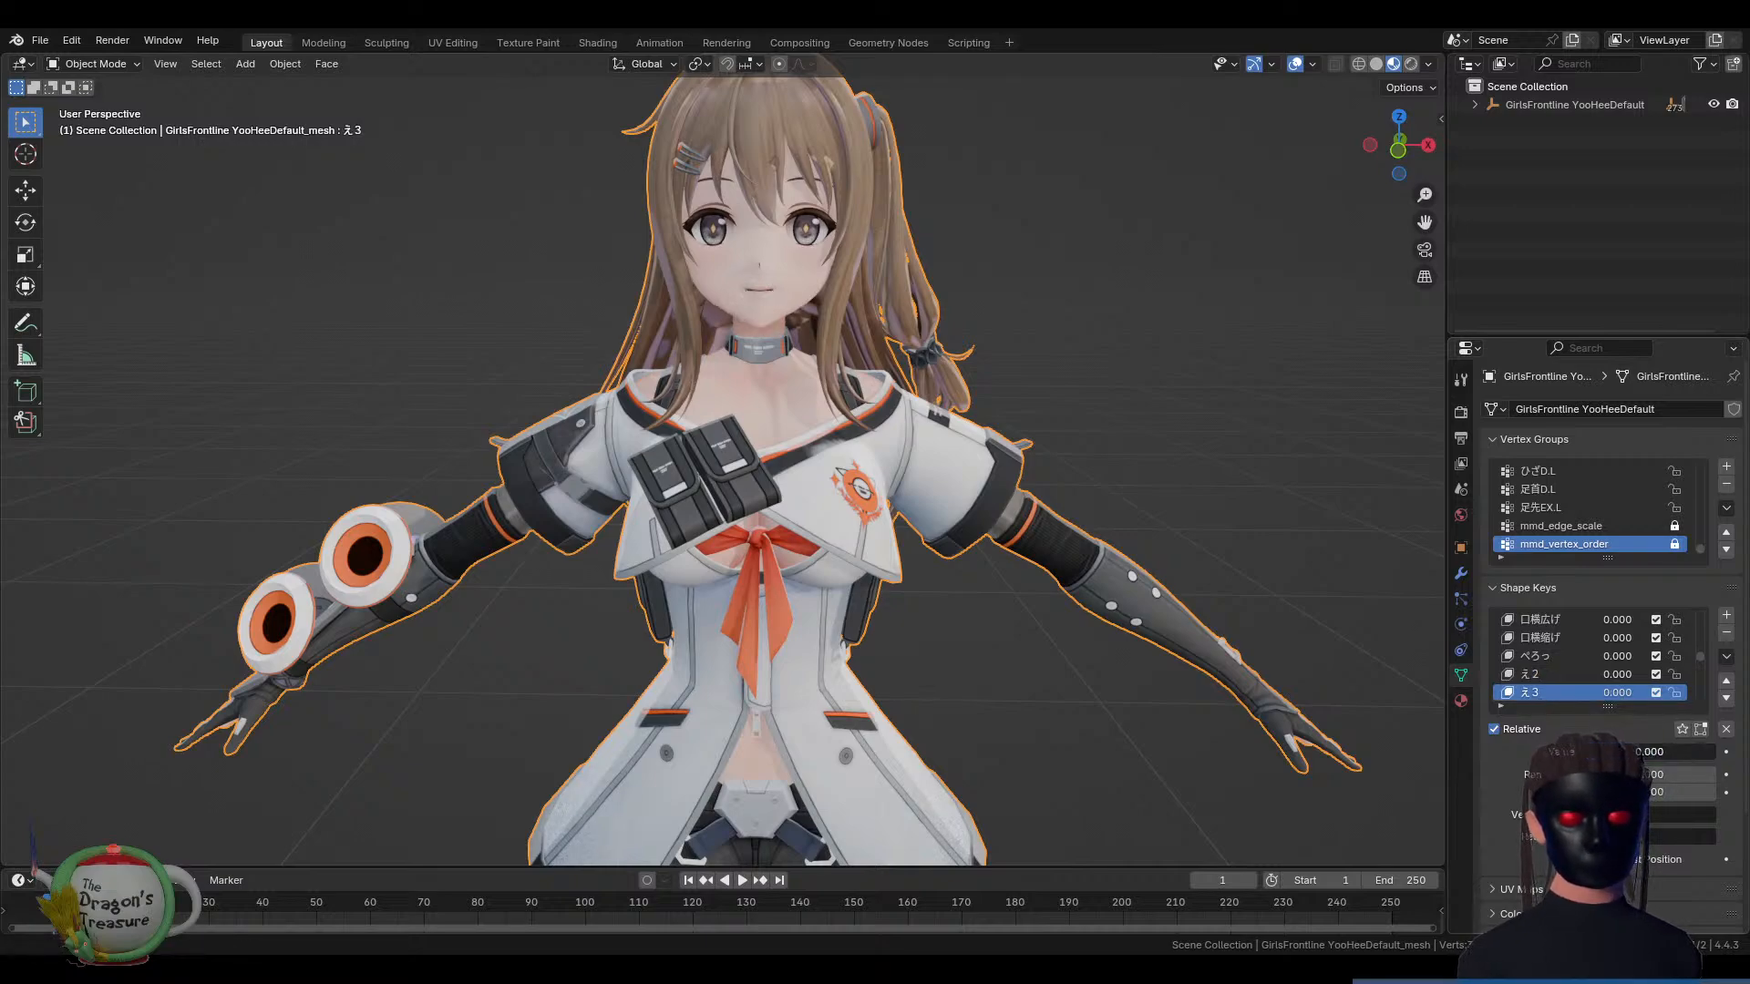
scroll(1594, 660, down, 2)
click(1565, 676)
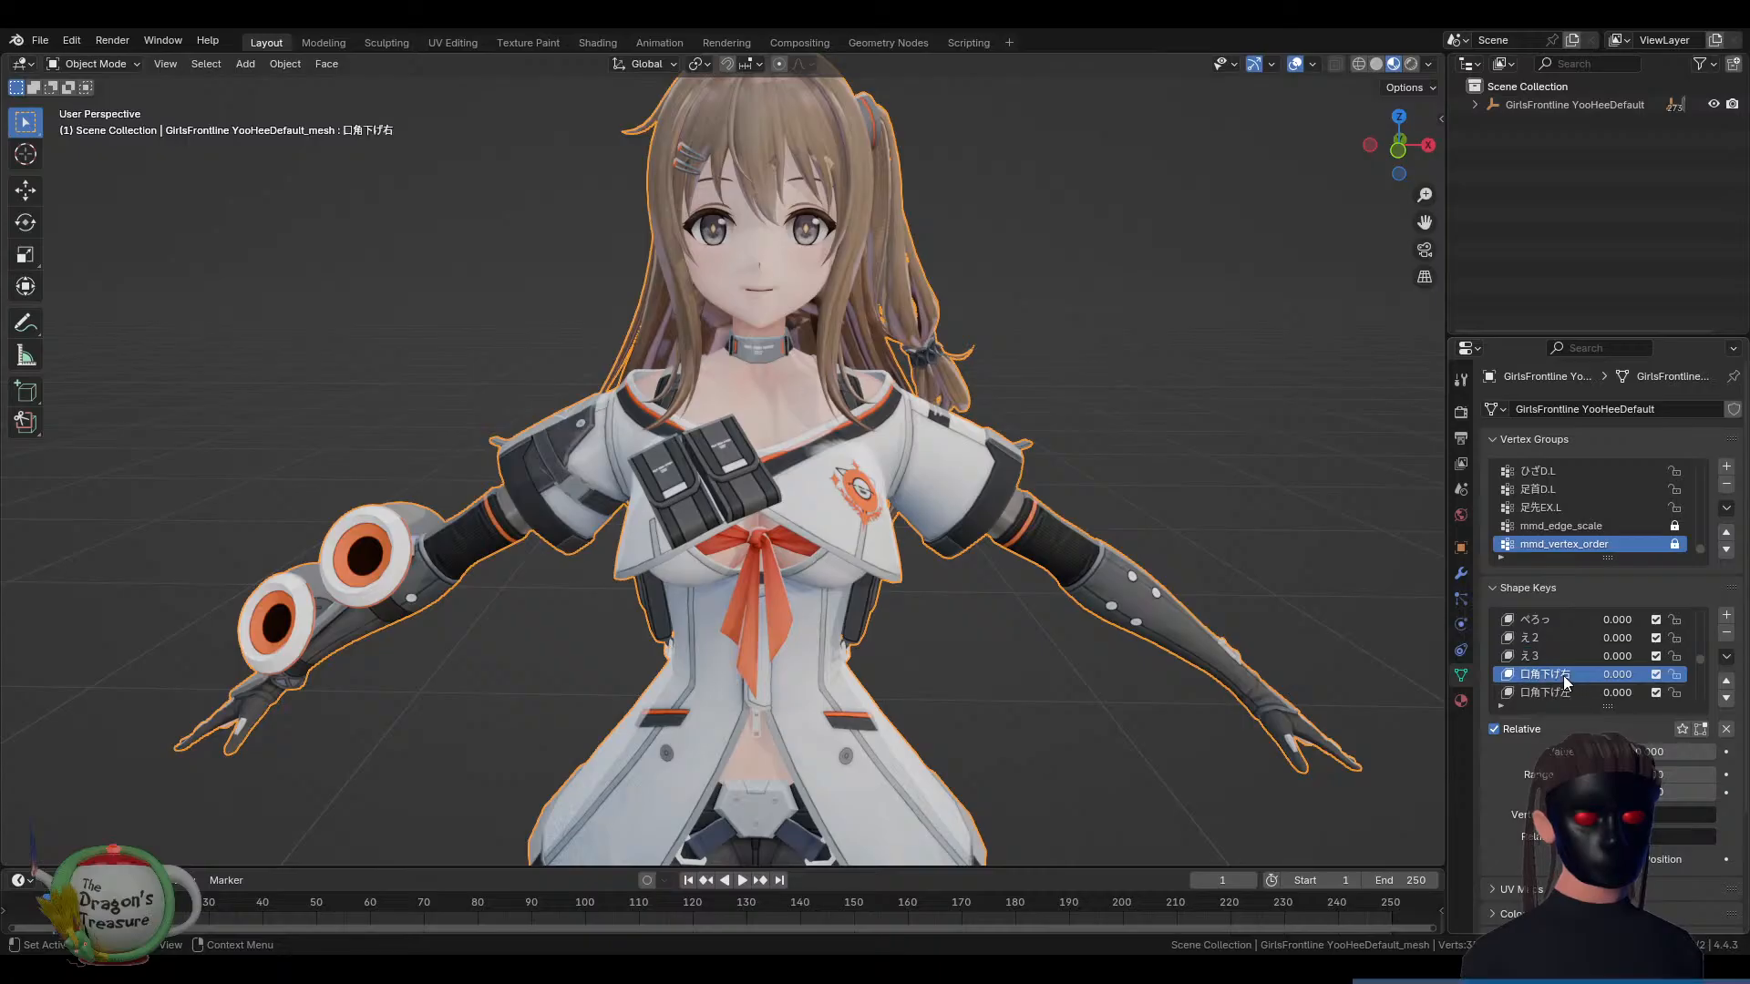
drag(1585, 753, 1714, 753)
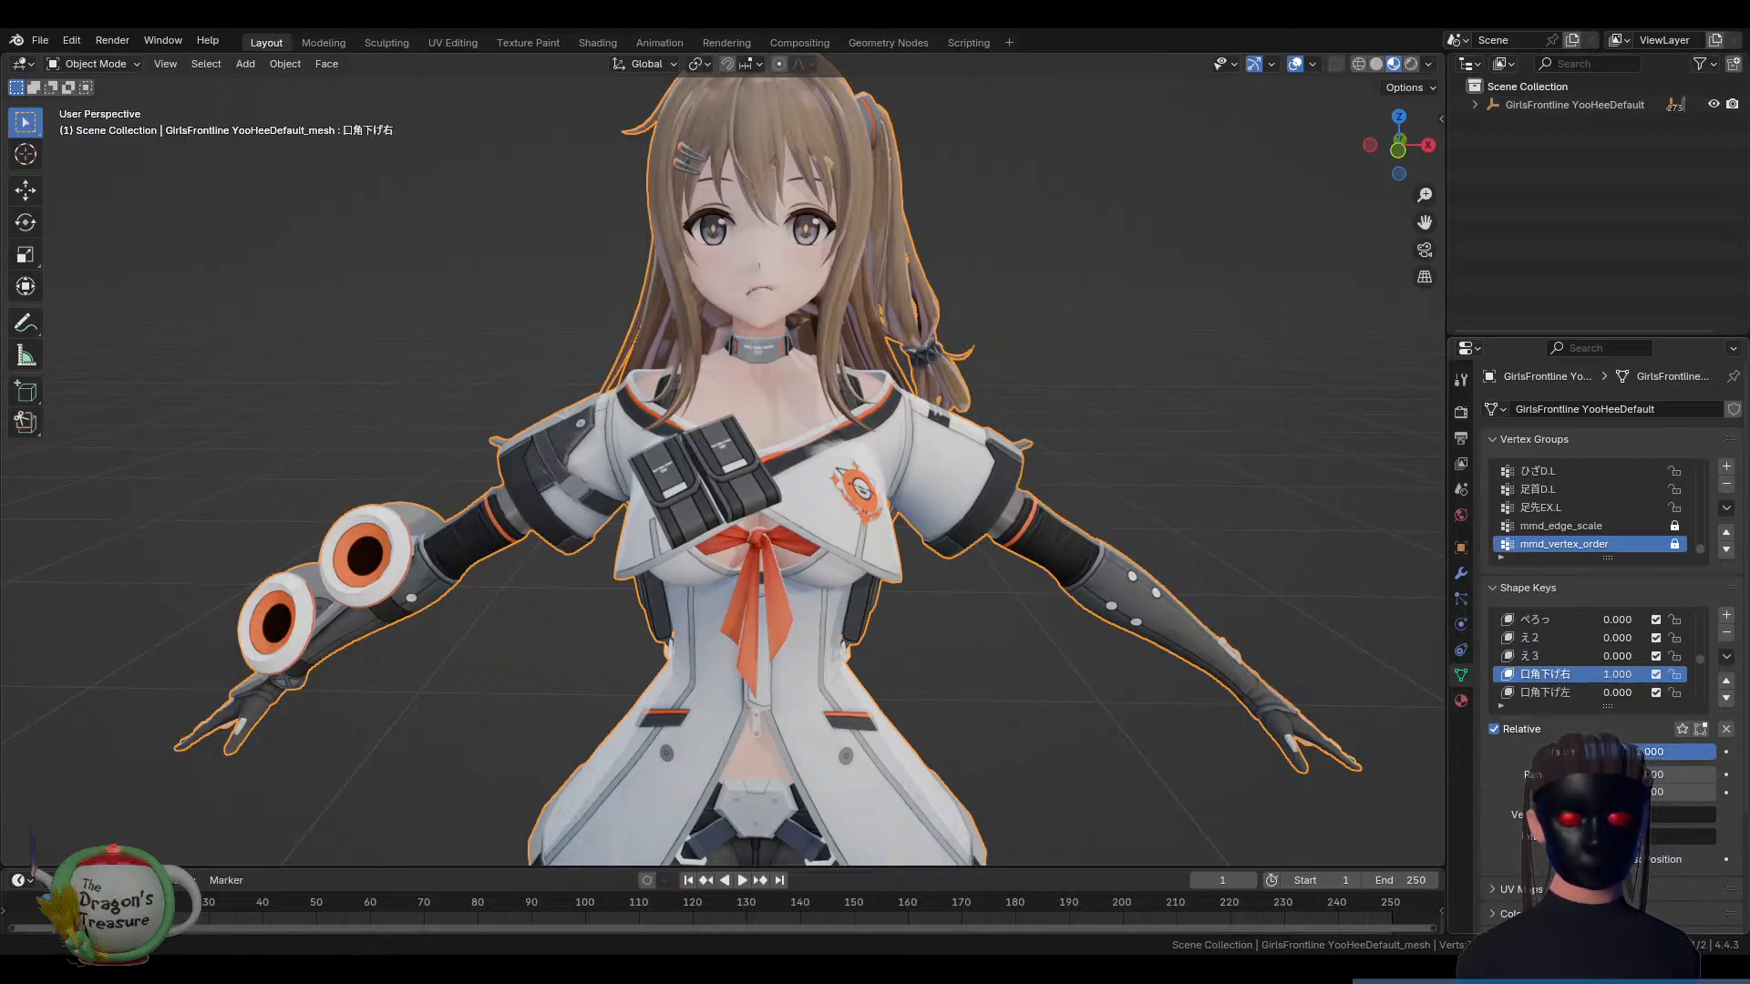
drag(1713, 752, 1586, 753)
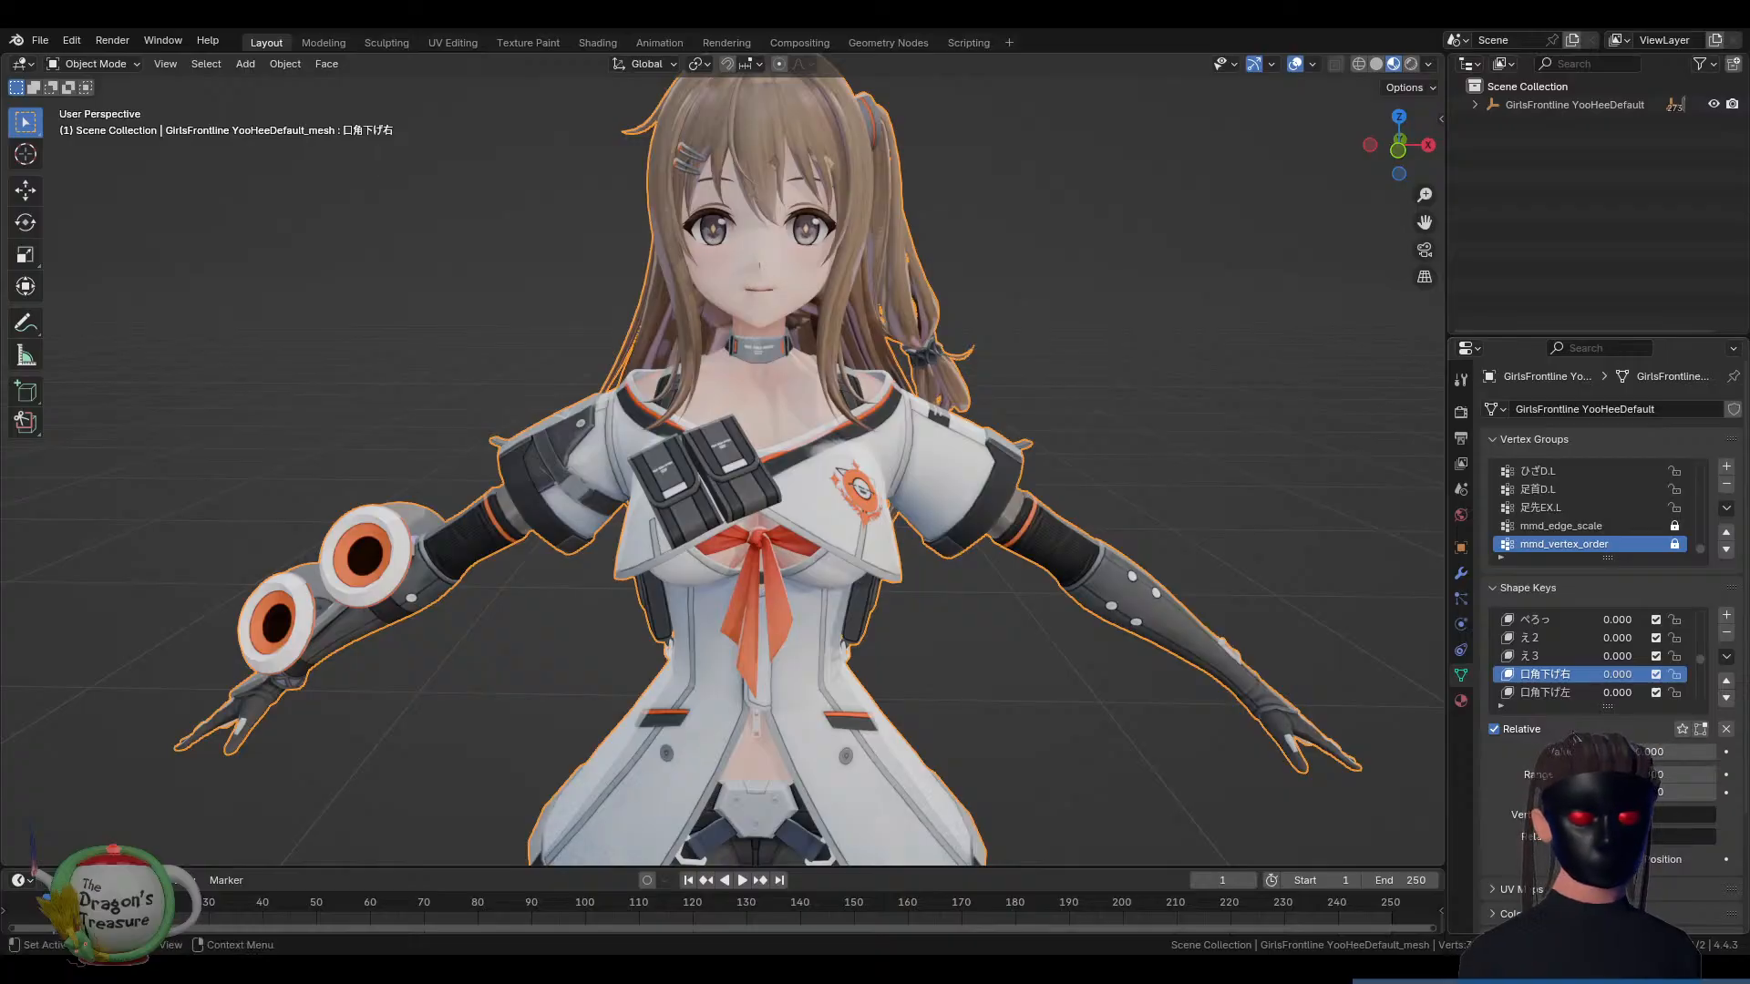
click(1546, 694)
drag(1622, 754, 1584, 754)
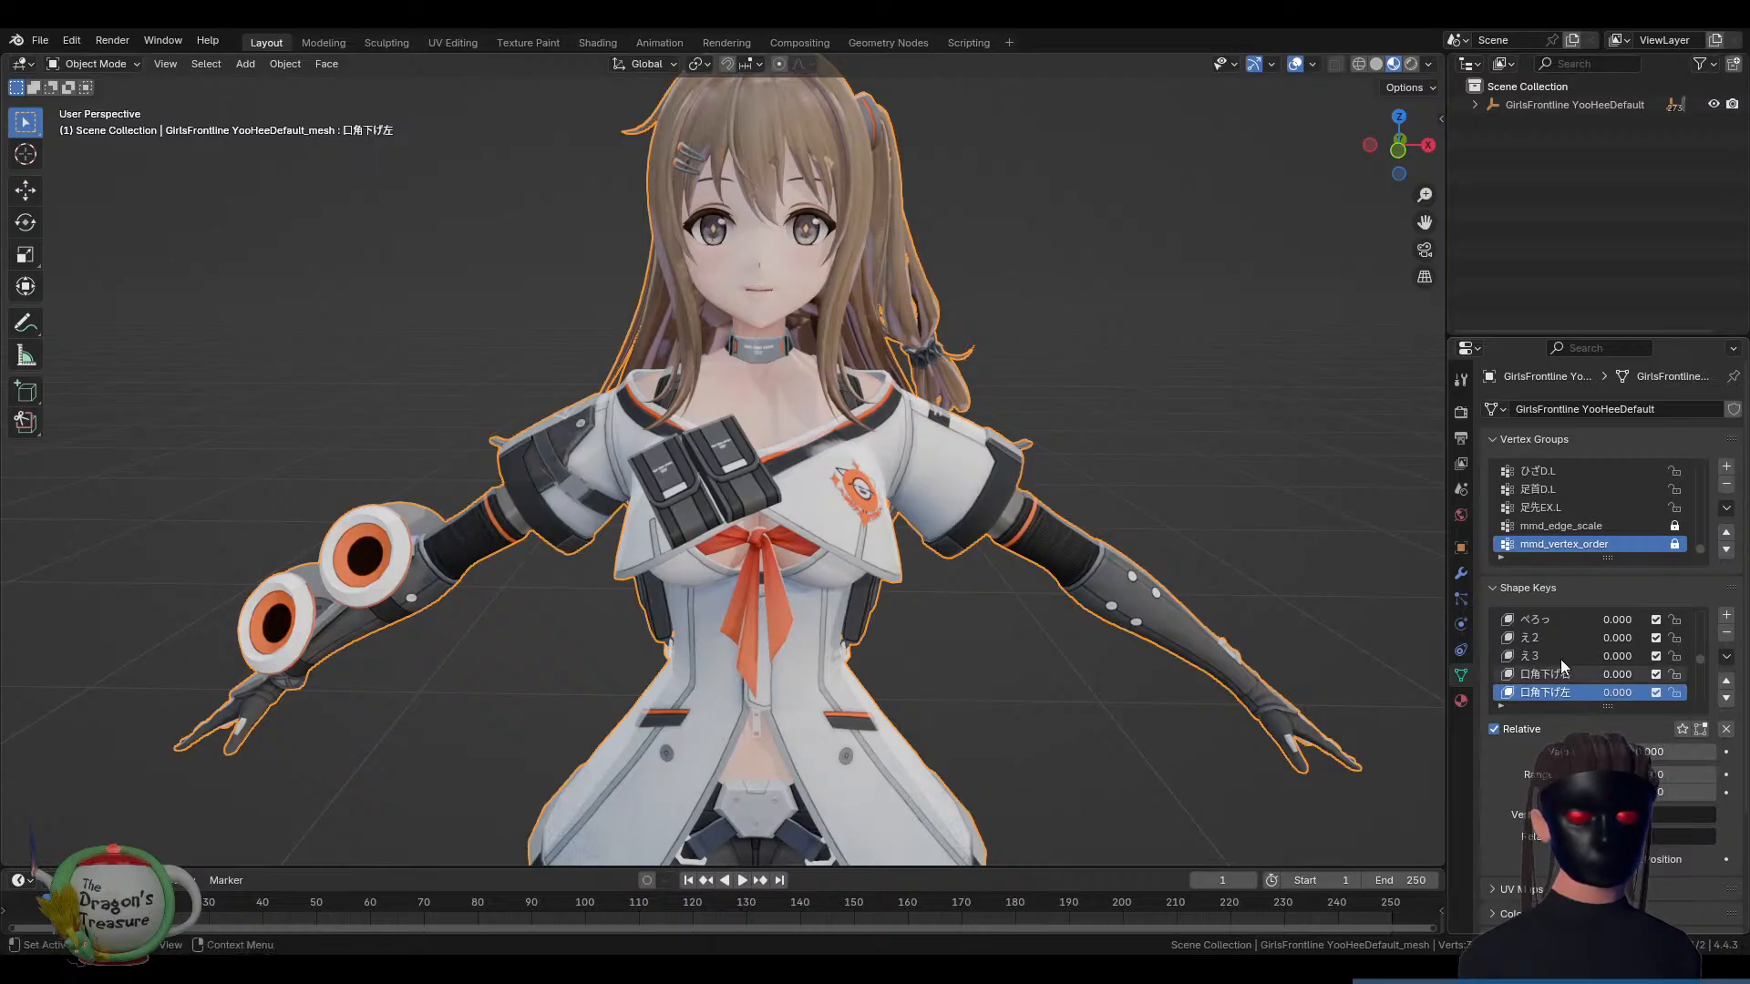
Go through the vowel shape keys あ, え, い, お and う and the blush key 照れ
scroll(1558, 654, down, 2)
scroll(1559, 656, down, 1)
click(1532, 660)
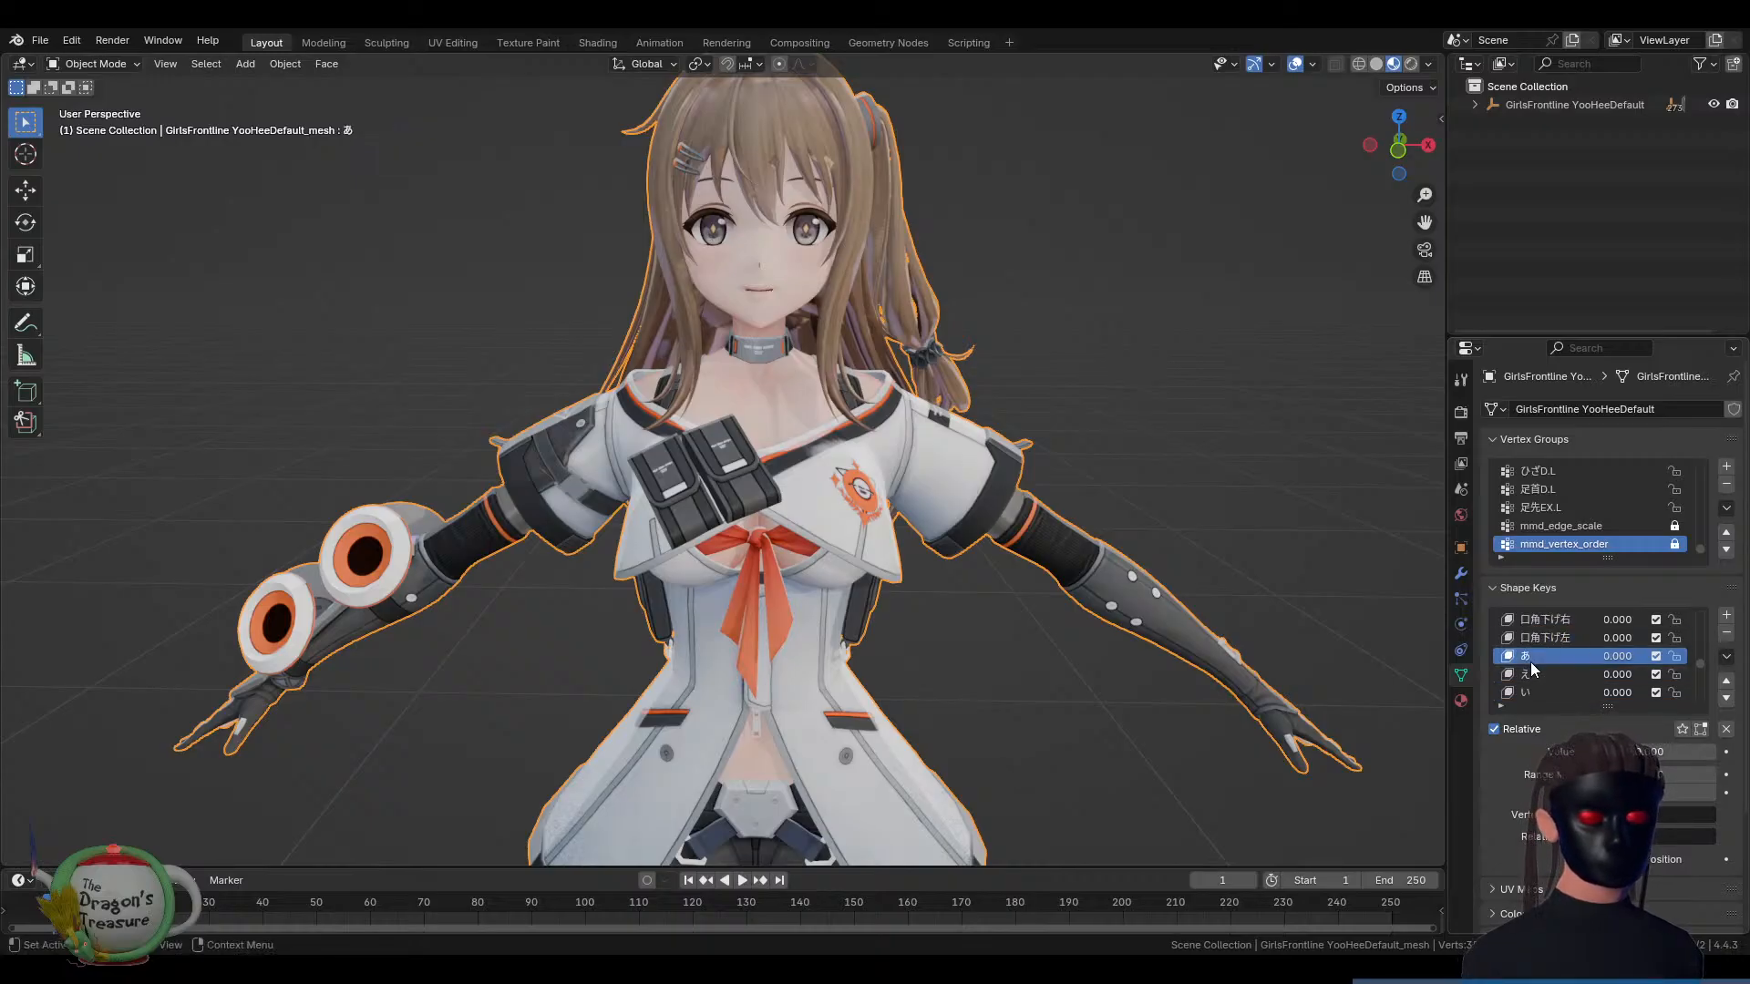
mouse_move(1607, 752)
mouse_down()
mouse_move(1723, 754)
mouse_move(1587, 753)
mouse_up()
click(1537, 676)
click(1540, 692)
scroll(1552, 664, down, 3)
click(1552, 656)
click(1540, 675)
click(1567, 695)
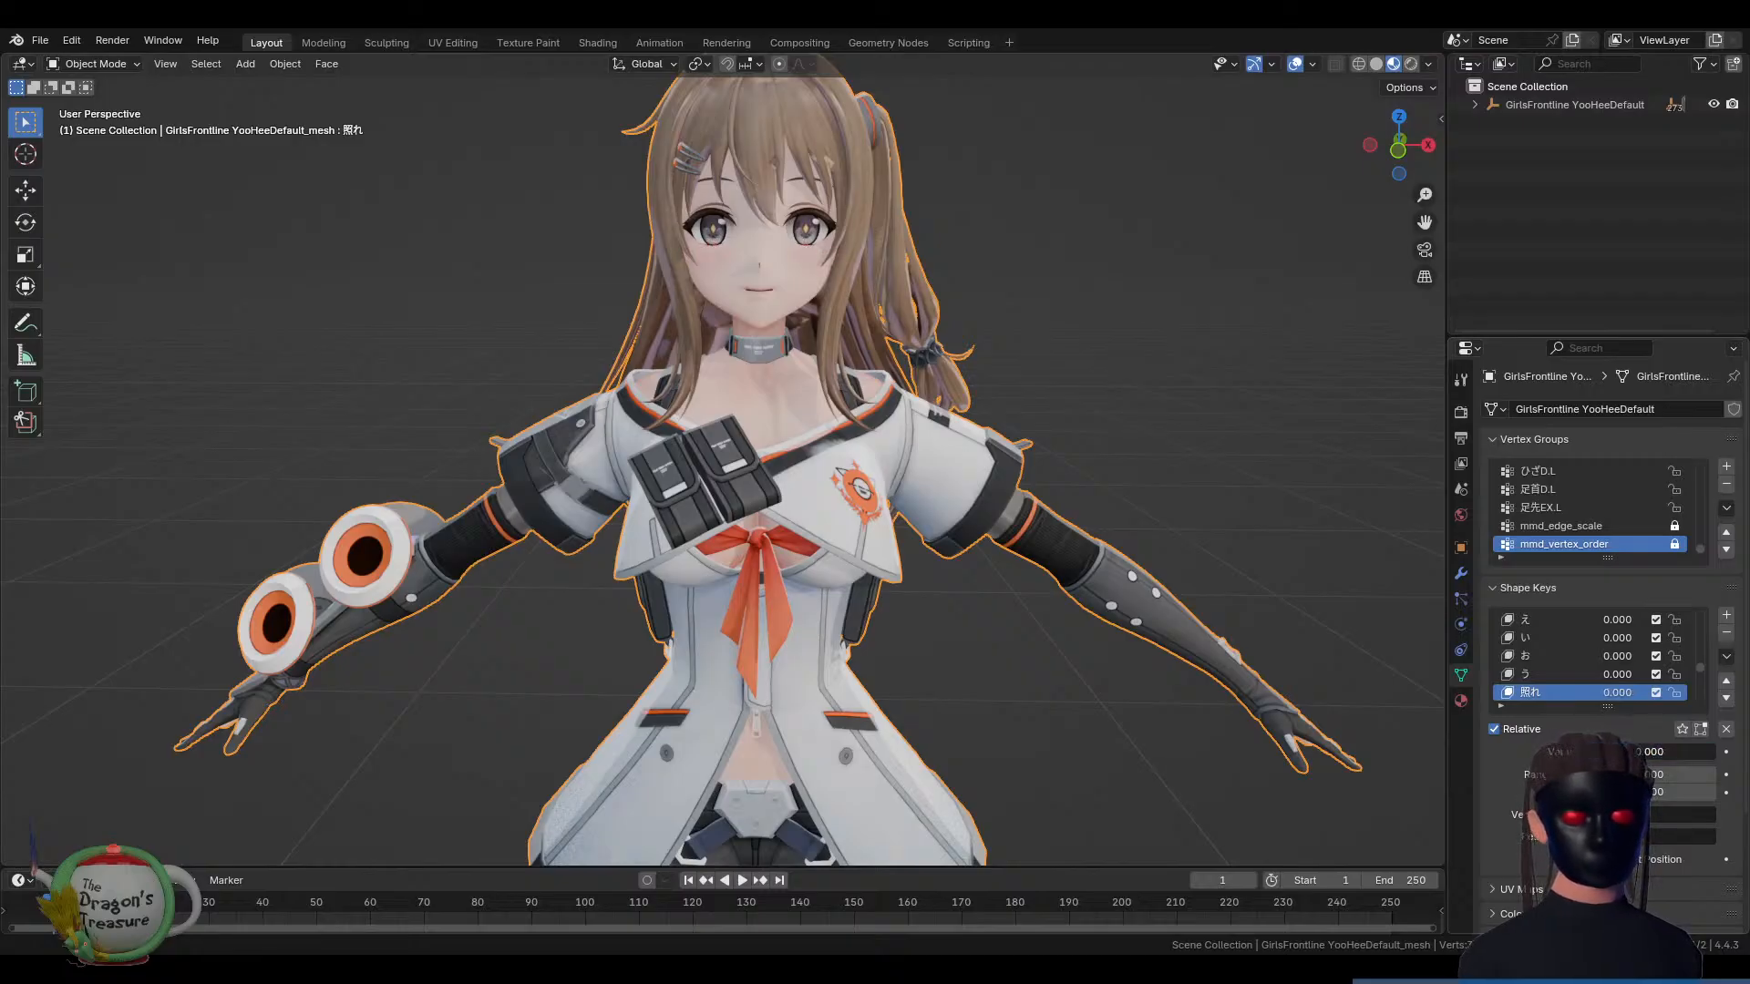
Preview the spiral-eyes shape key ぐるぐる at 1.000 and reset it
scroll(1584, 633, down, 2)
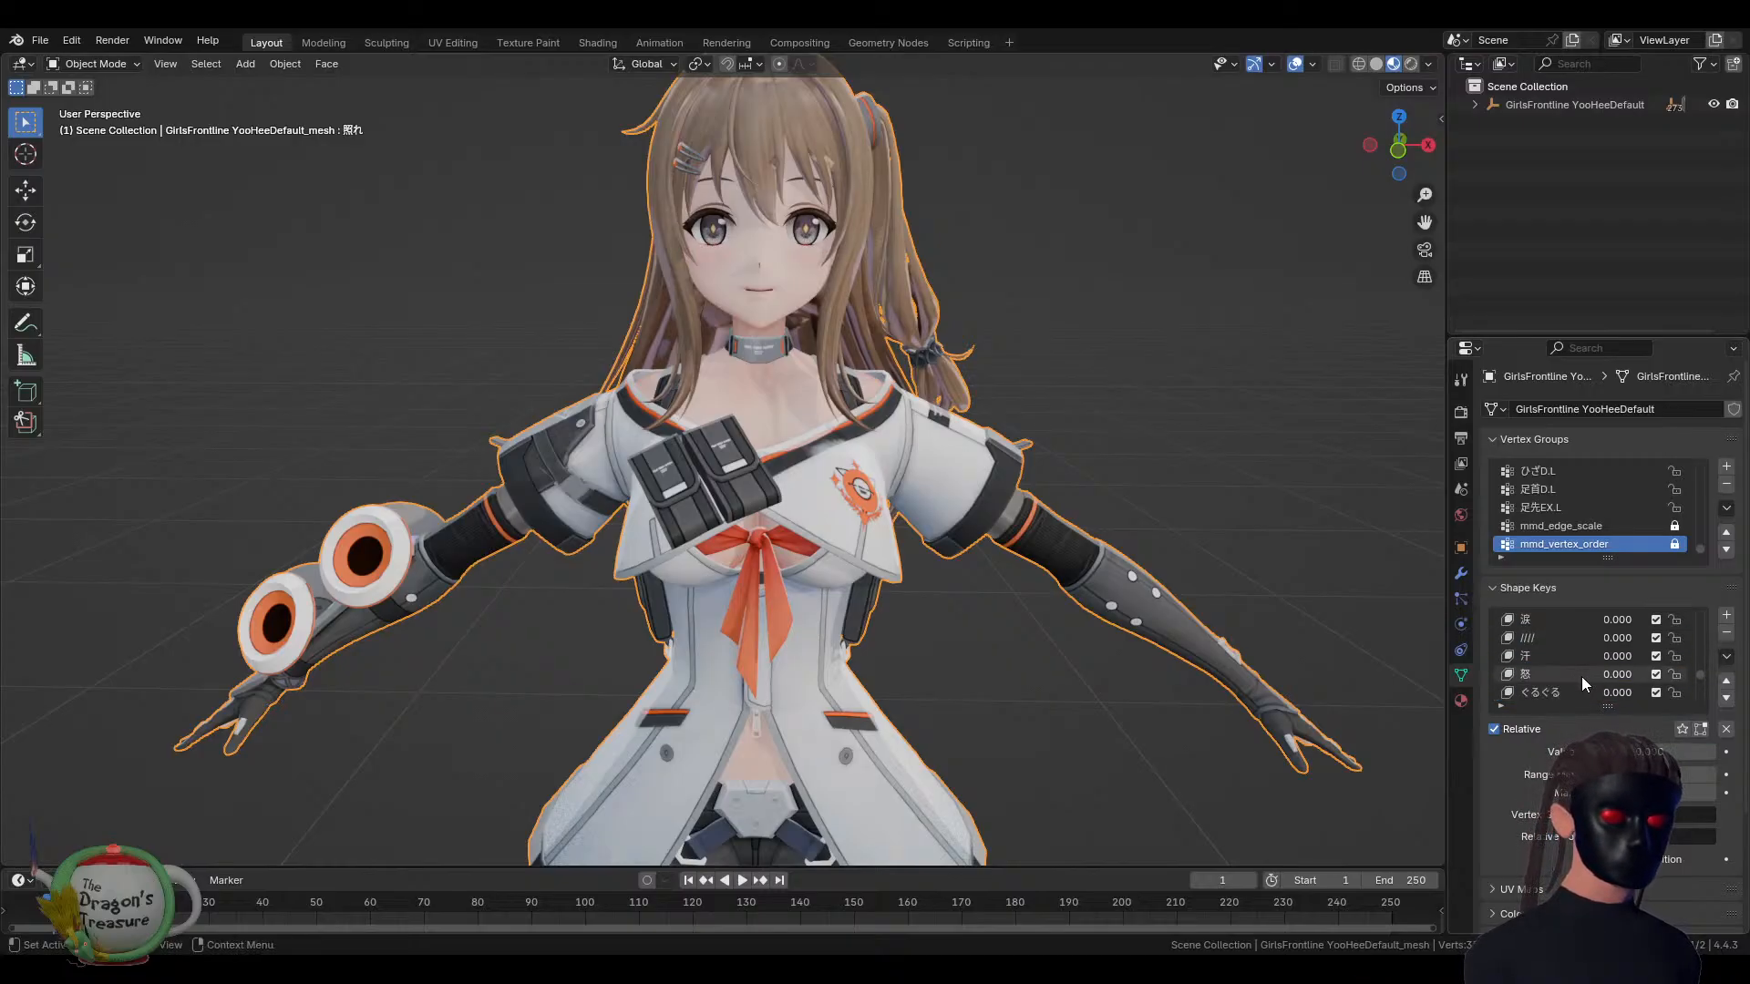
click(1556, 692)
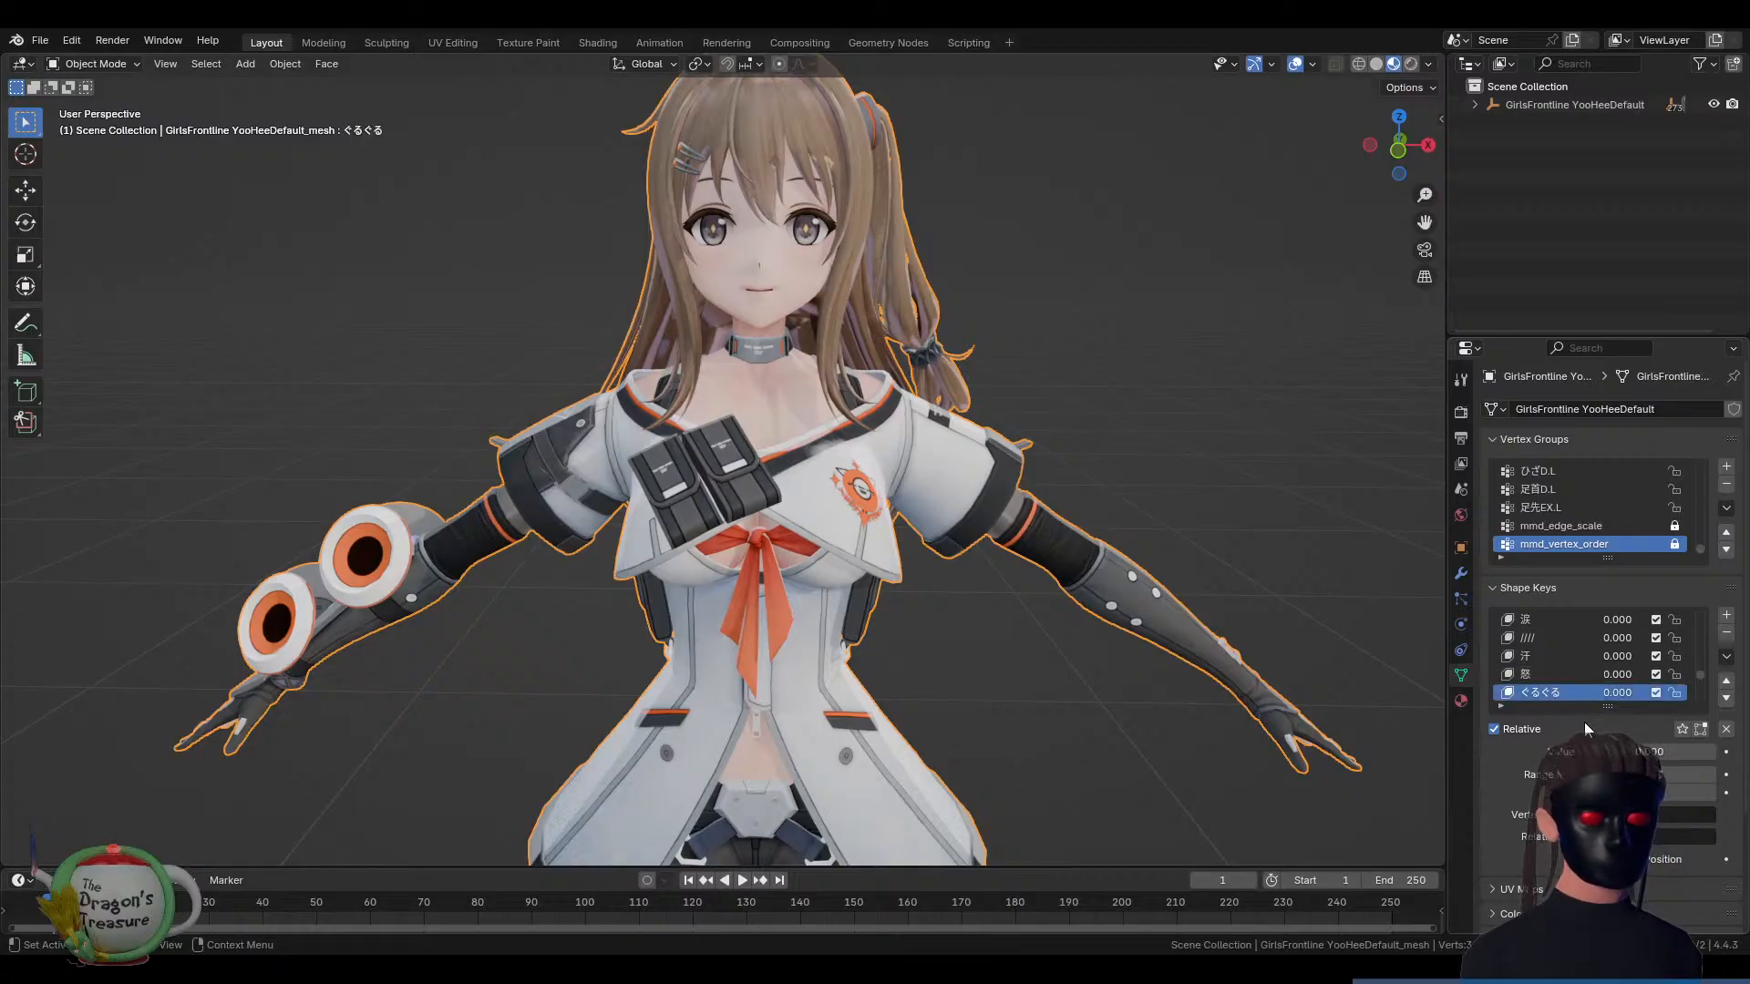
drag(1604, 752, 1714, 752)
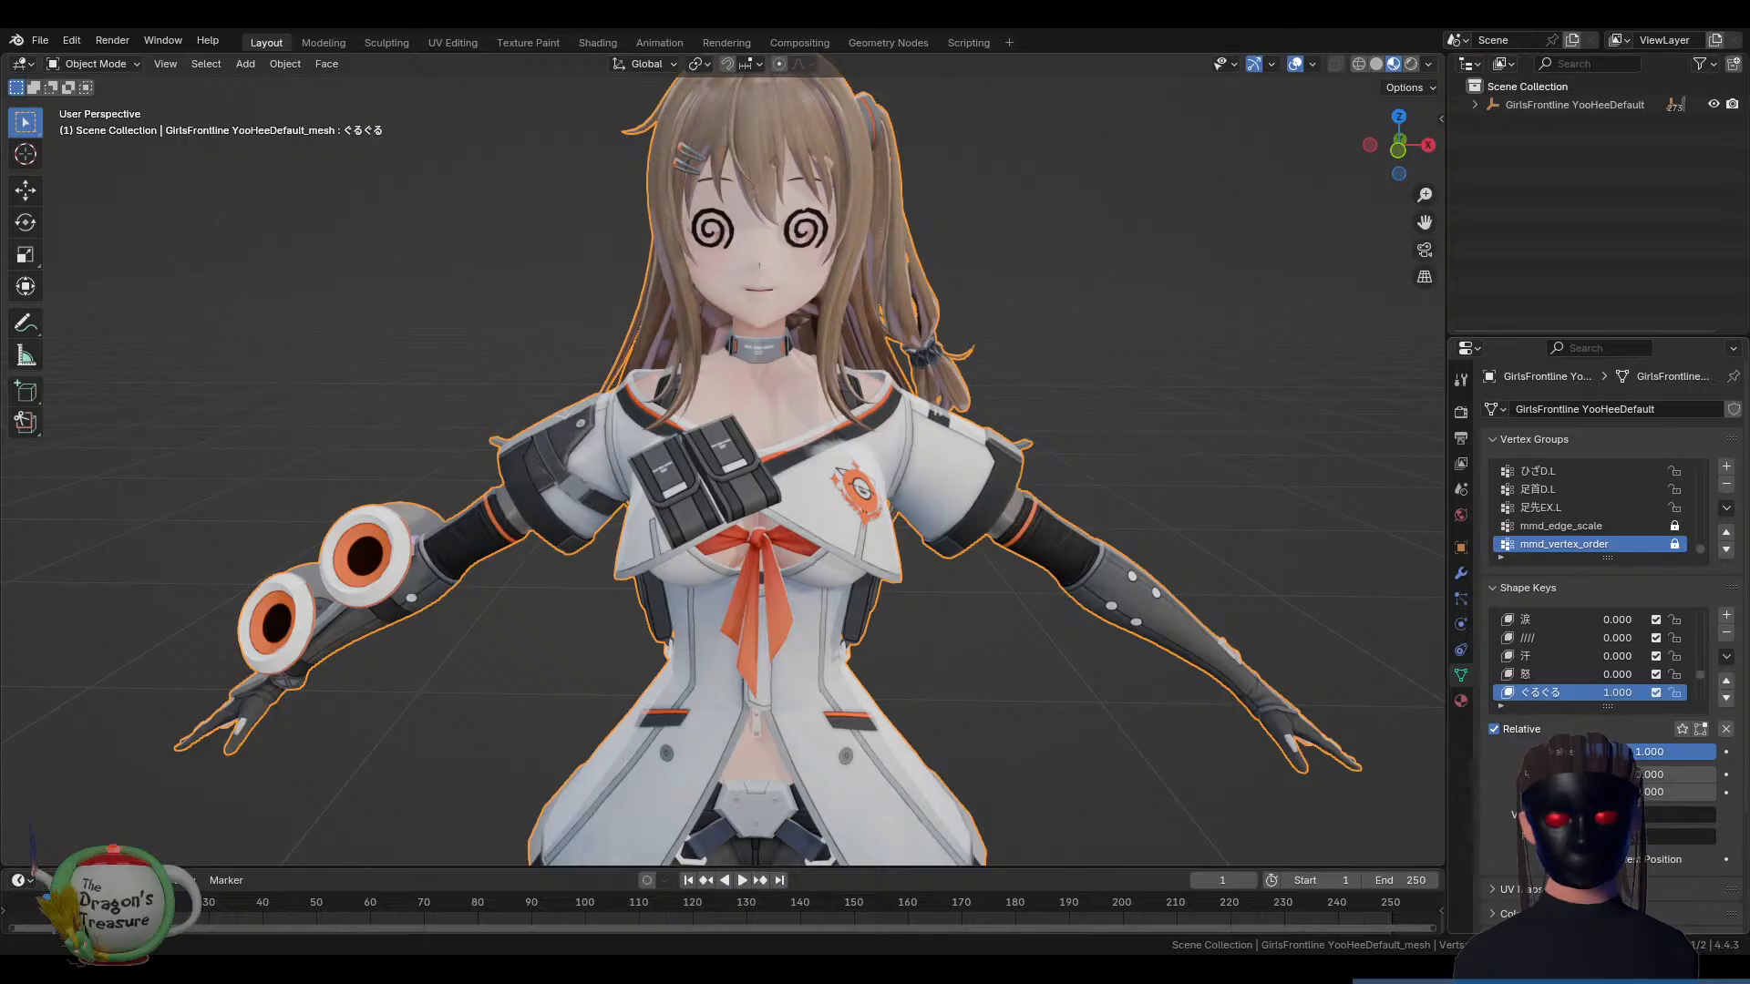
drag(1713, 752, 1720, 756)
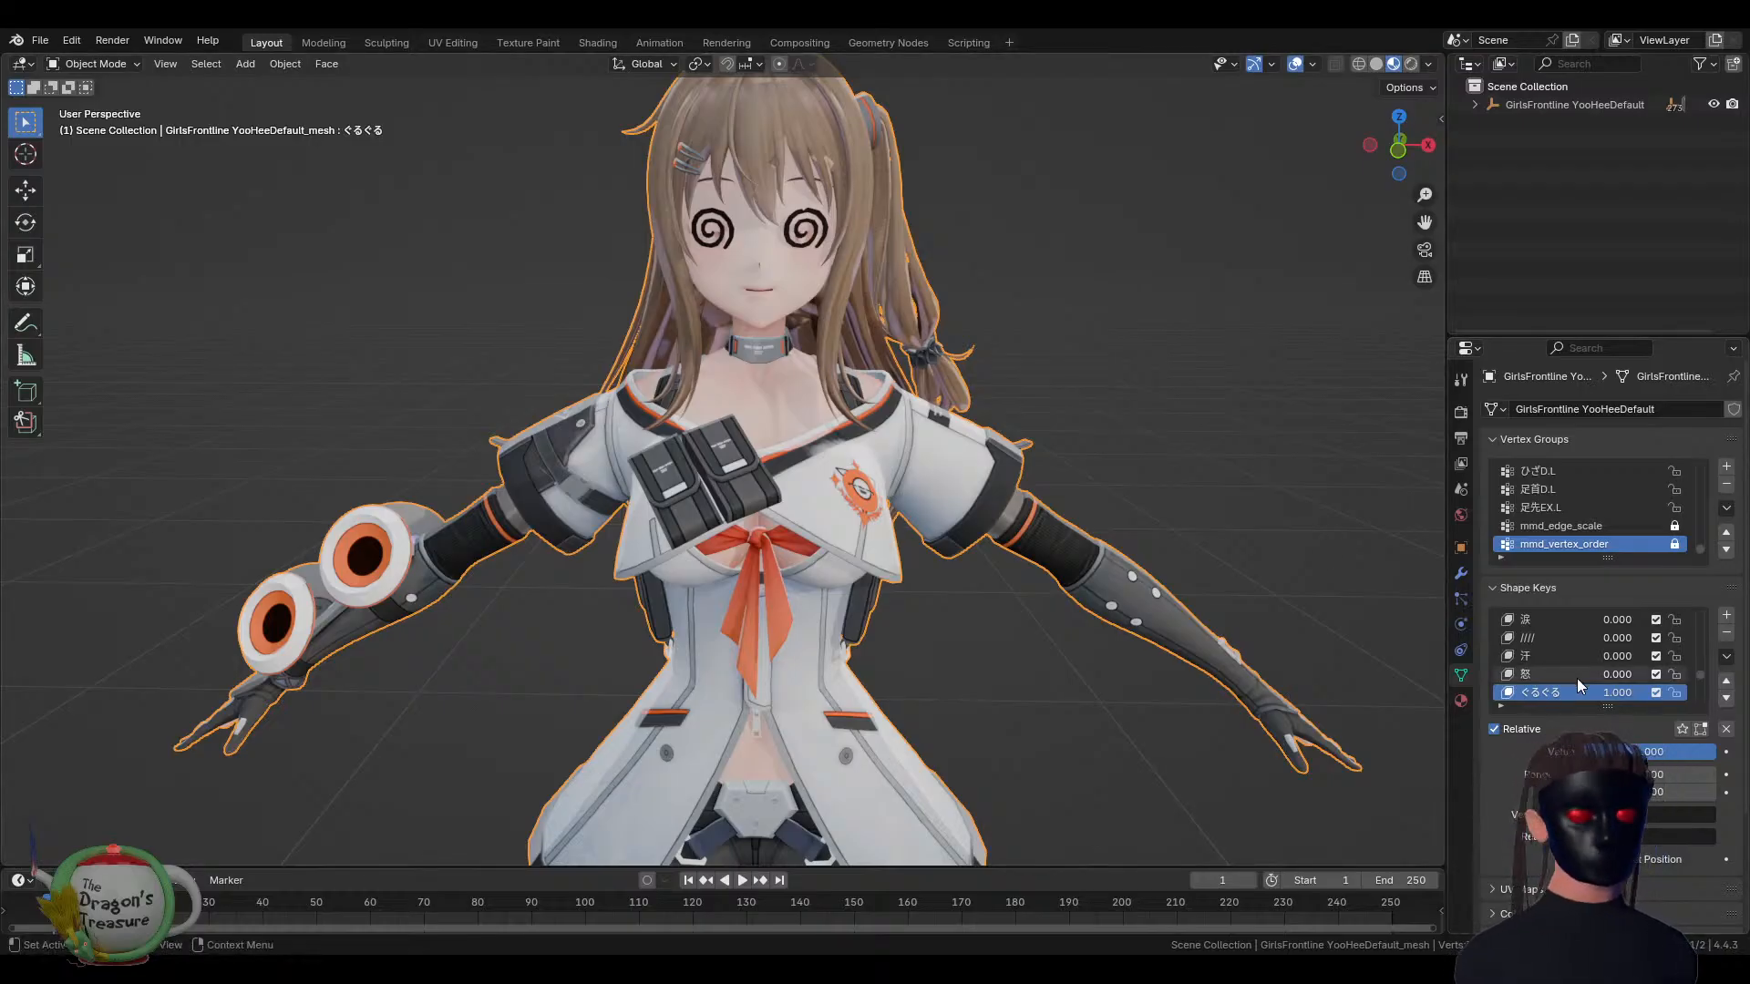
drag(1672, 752, 1513, 753)
Enter Edit Mode on the character mesh and examine its wireframe topology down to the legs
key(Tab)
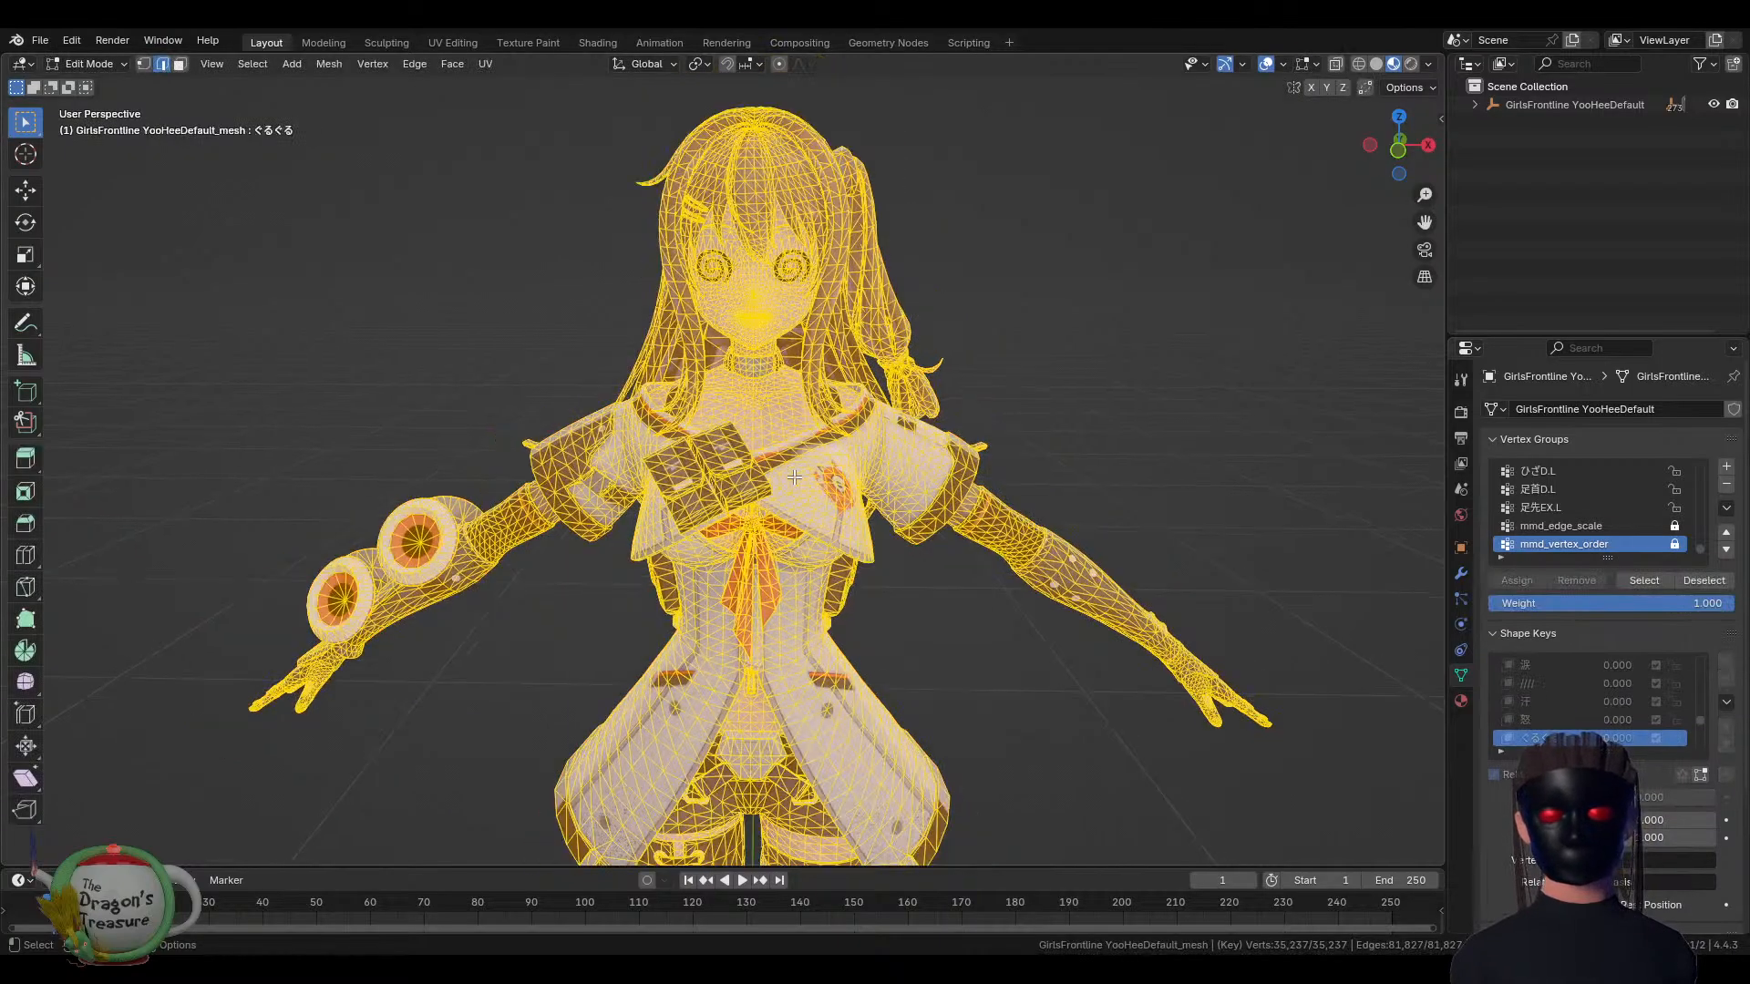
shift+middle_drag(948, 644, 985, 321)
scroll(984, 330, down, 2)
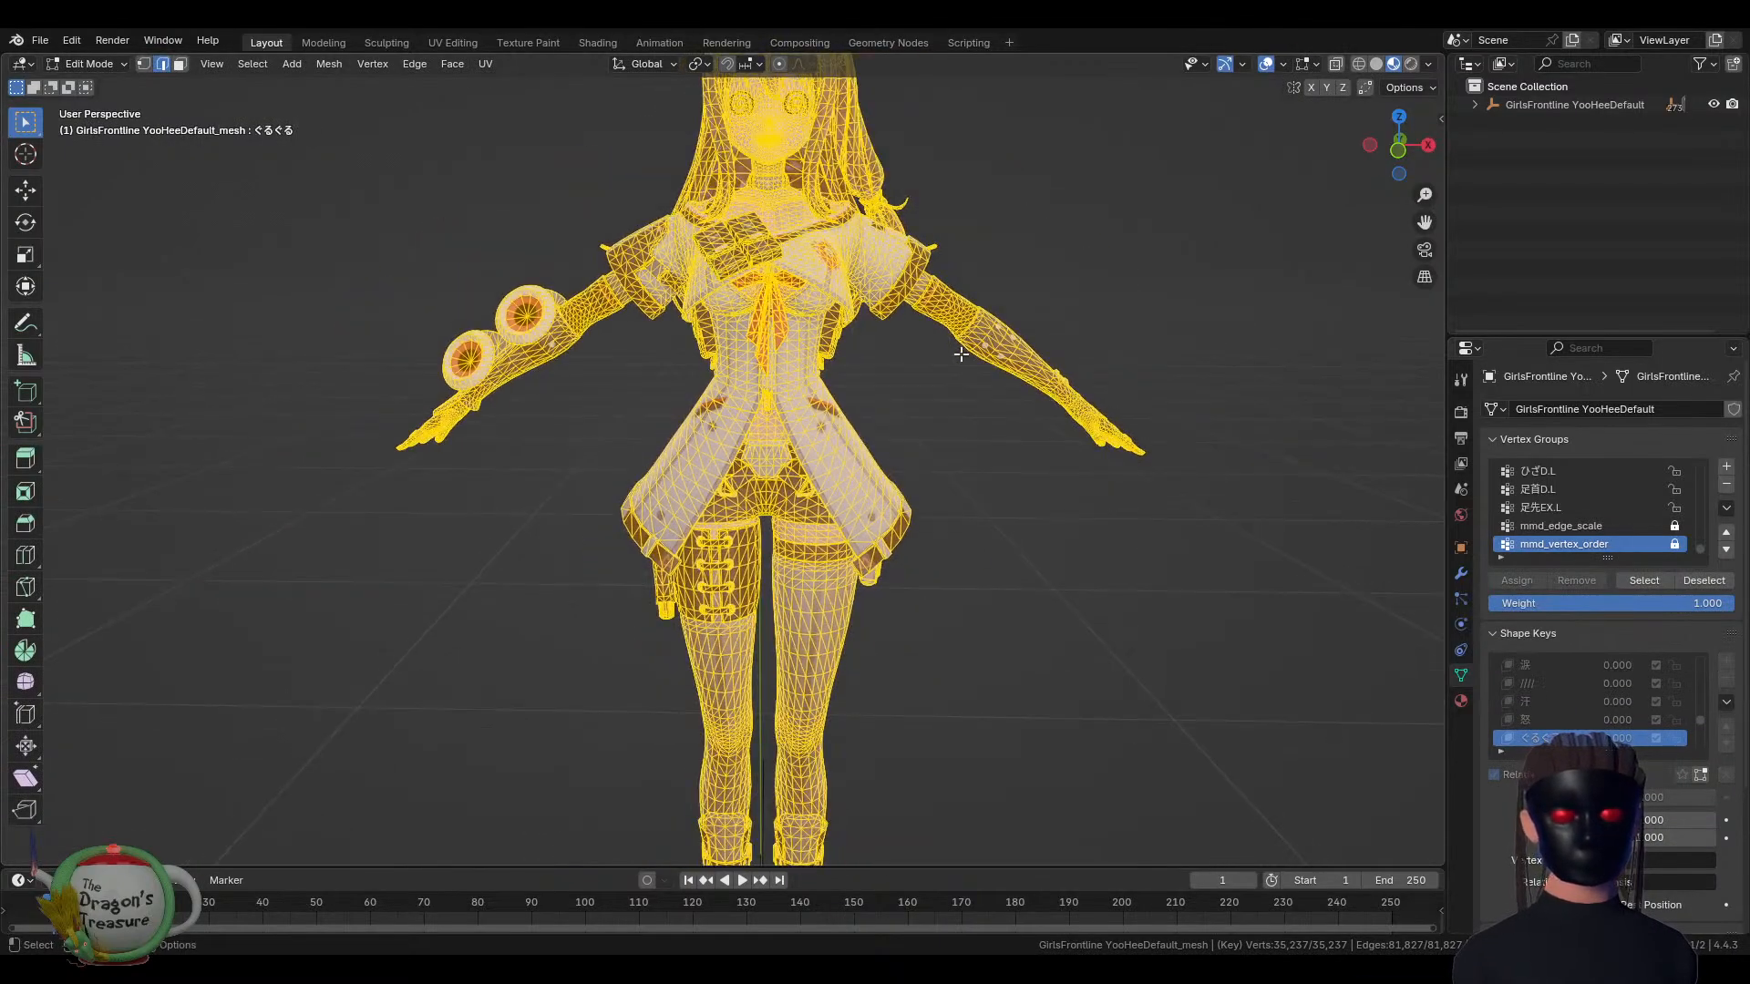
Switch the character mesh to face selection, select all faces and convert the triangles to quads with Tris to Quads, then deselect everything
scroll(963, 369, down, 3)
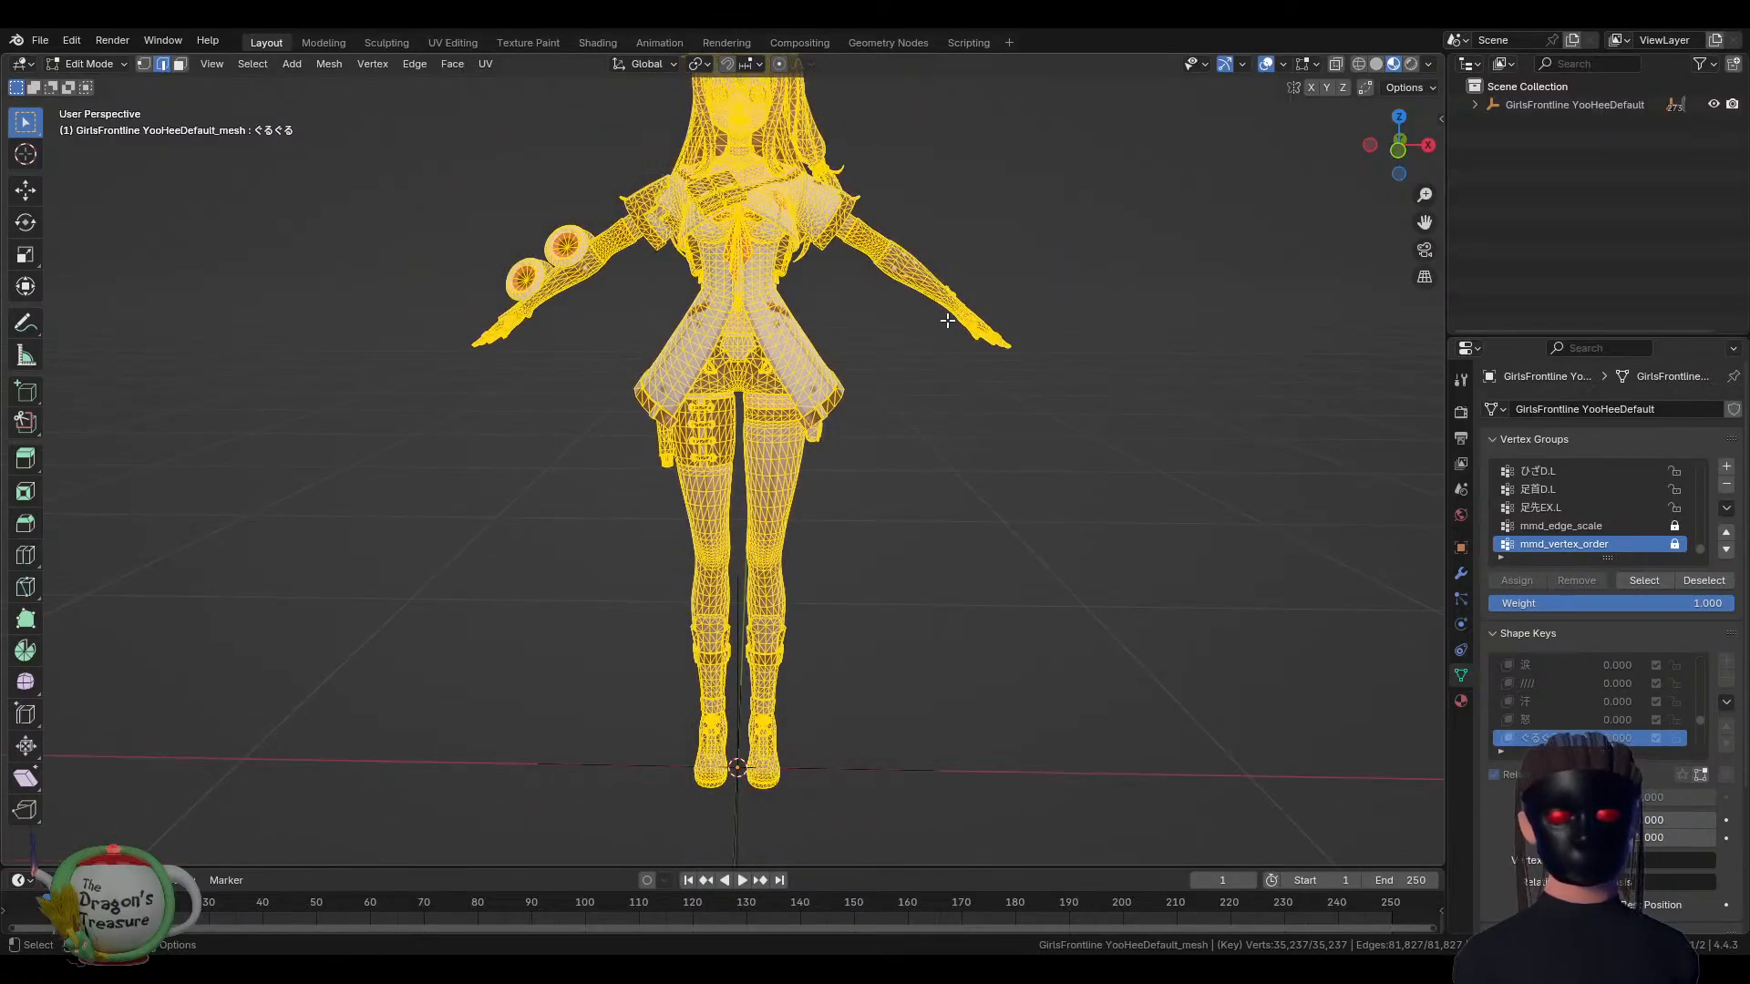
shift+middle_drag(963, 328, 956, 376)
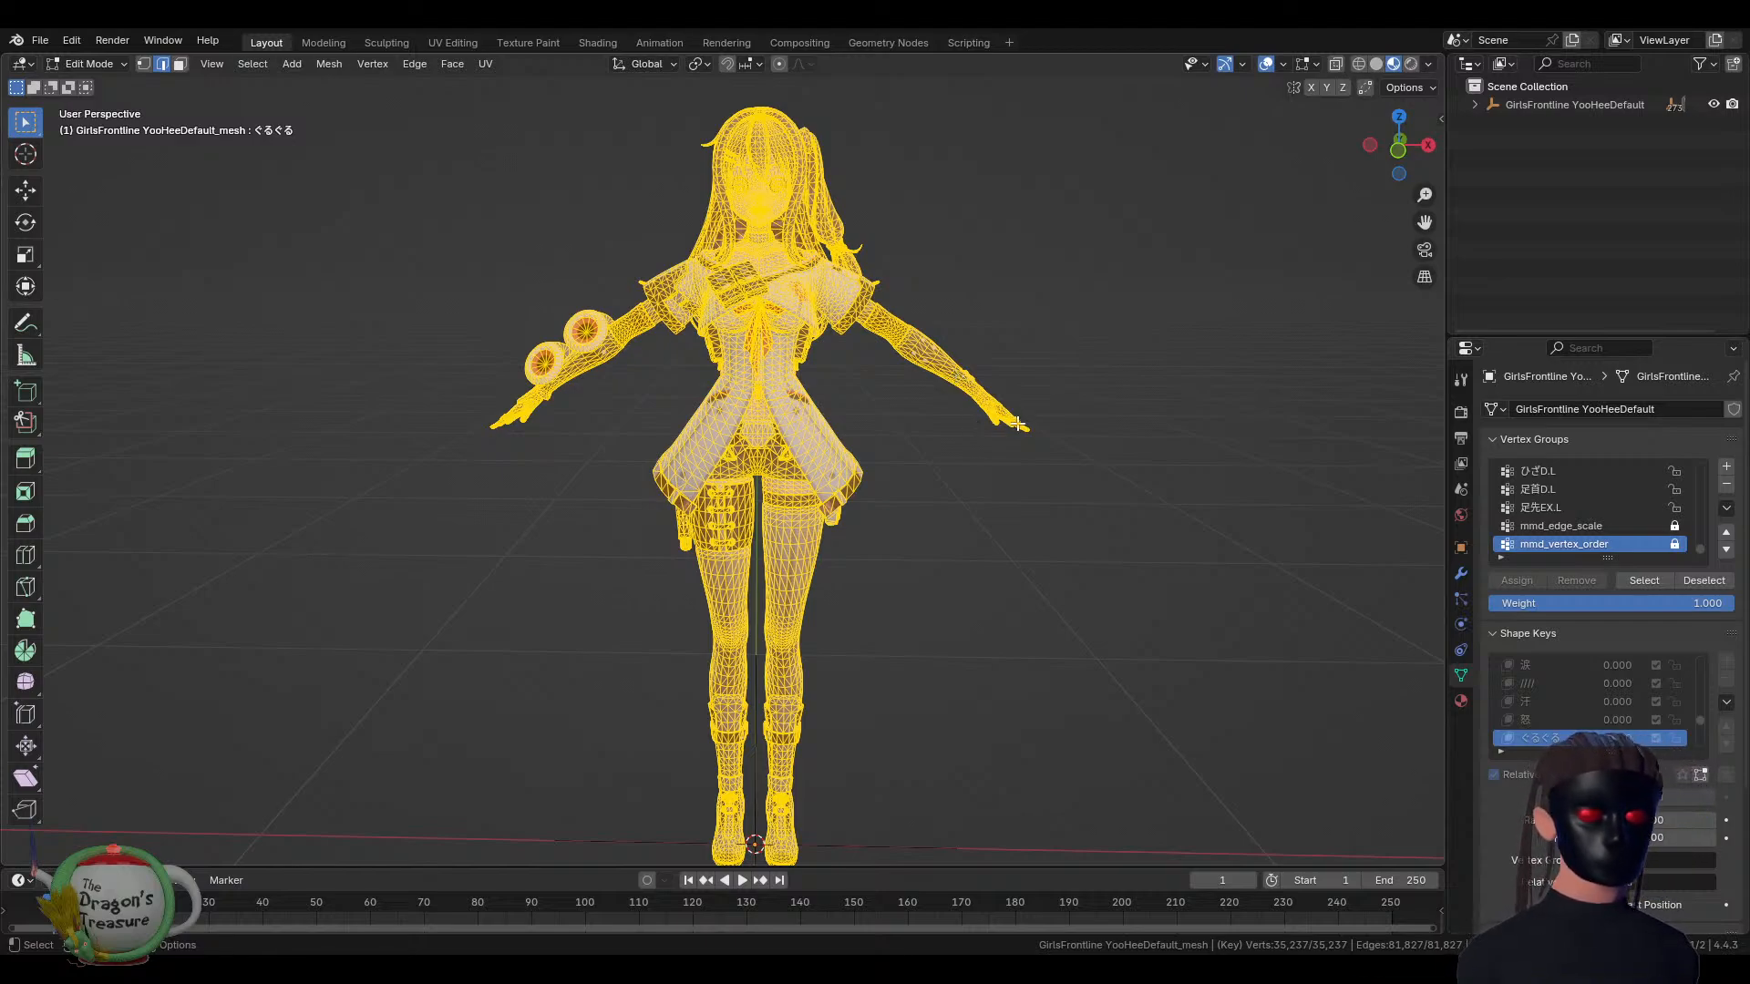
scroll(865, 402, up, 2)
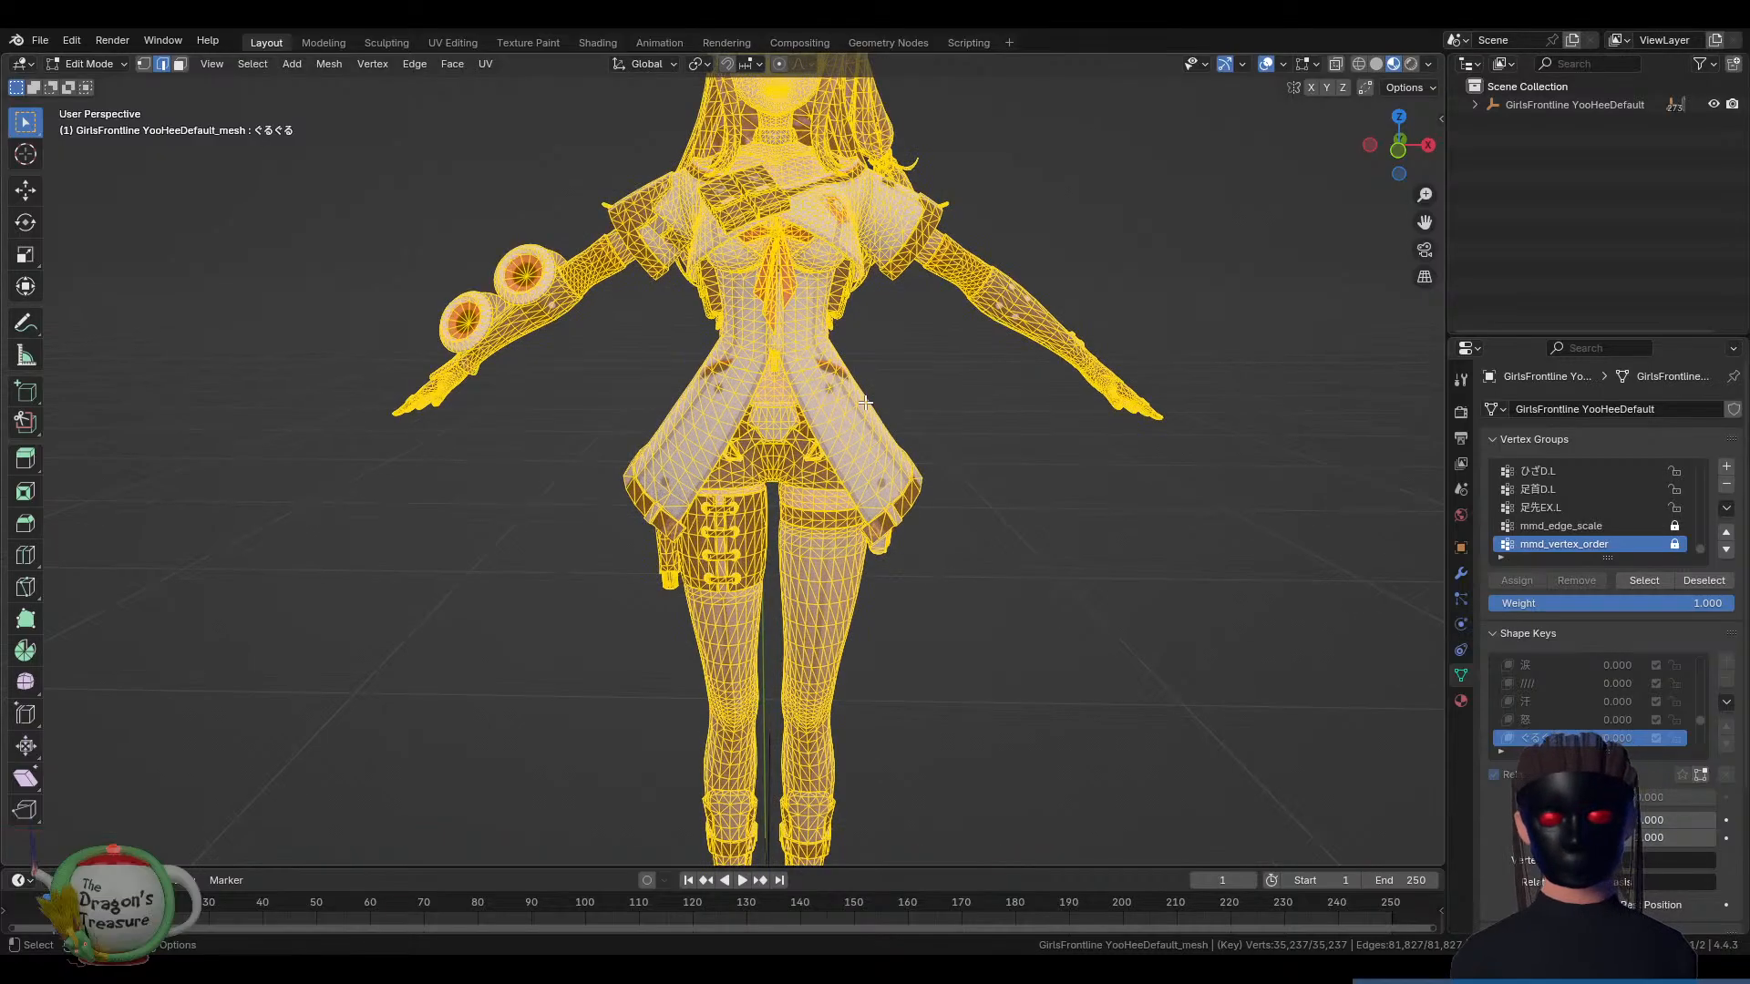
mouse_move(838, 389)
middle_down()
mouse_move(949, 418)
mouse_move(788, 408)
mouse_move(949, 410)
mouse_move(827, 397)
middle_up()
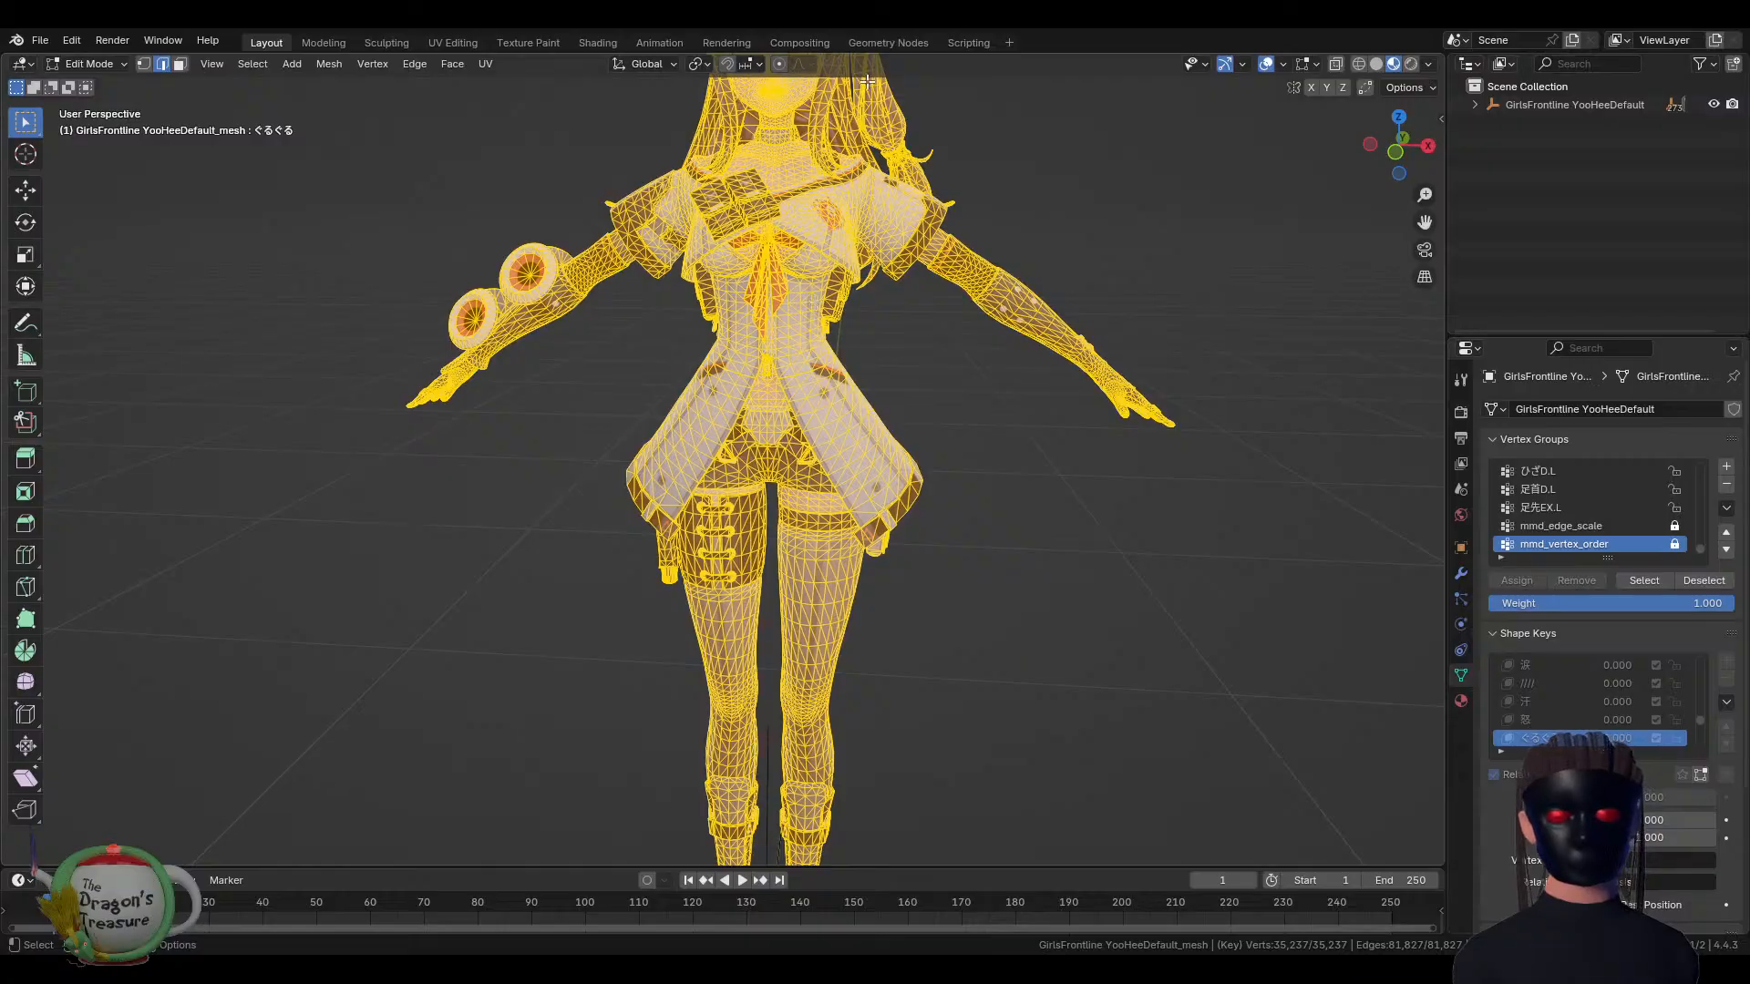
click(825, 111)
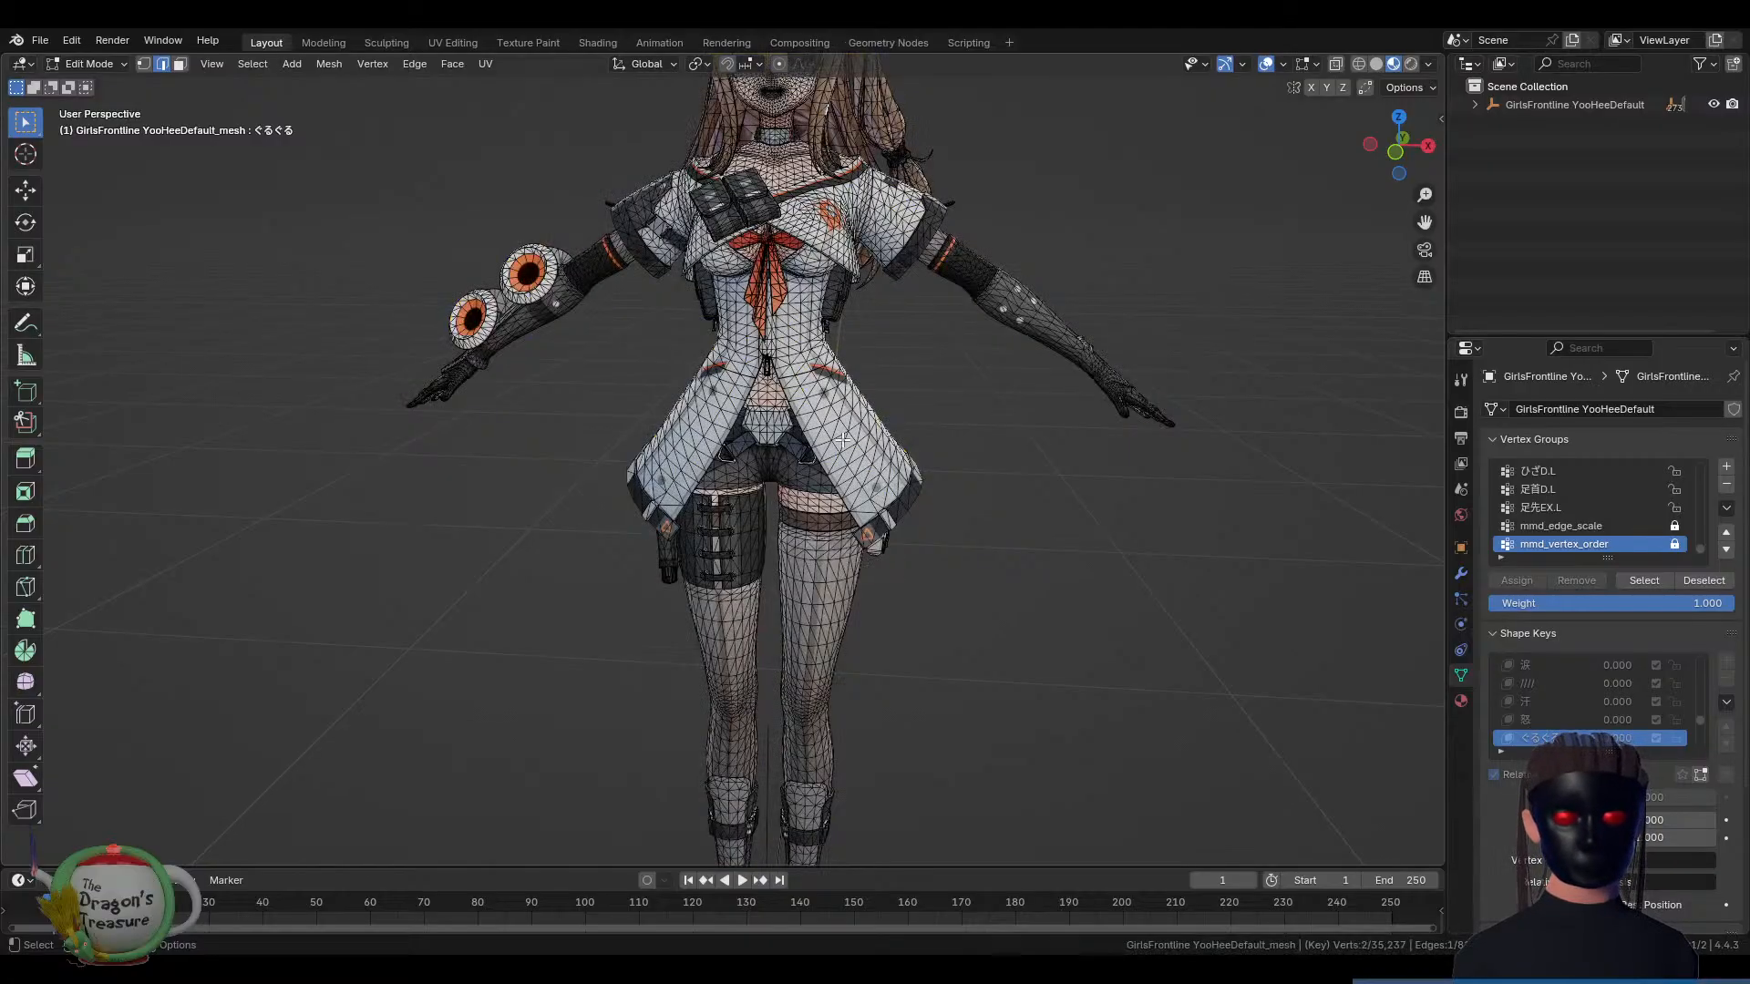
key(3)
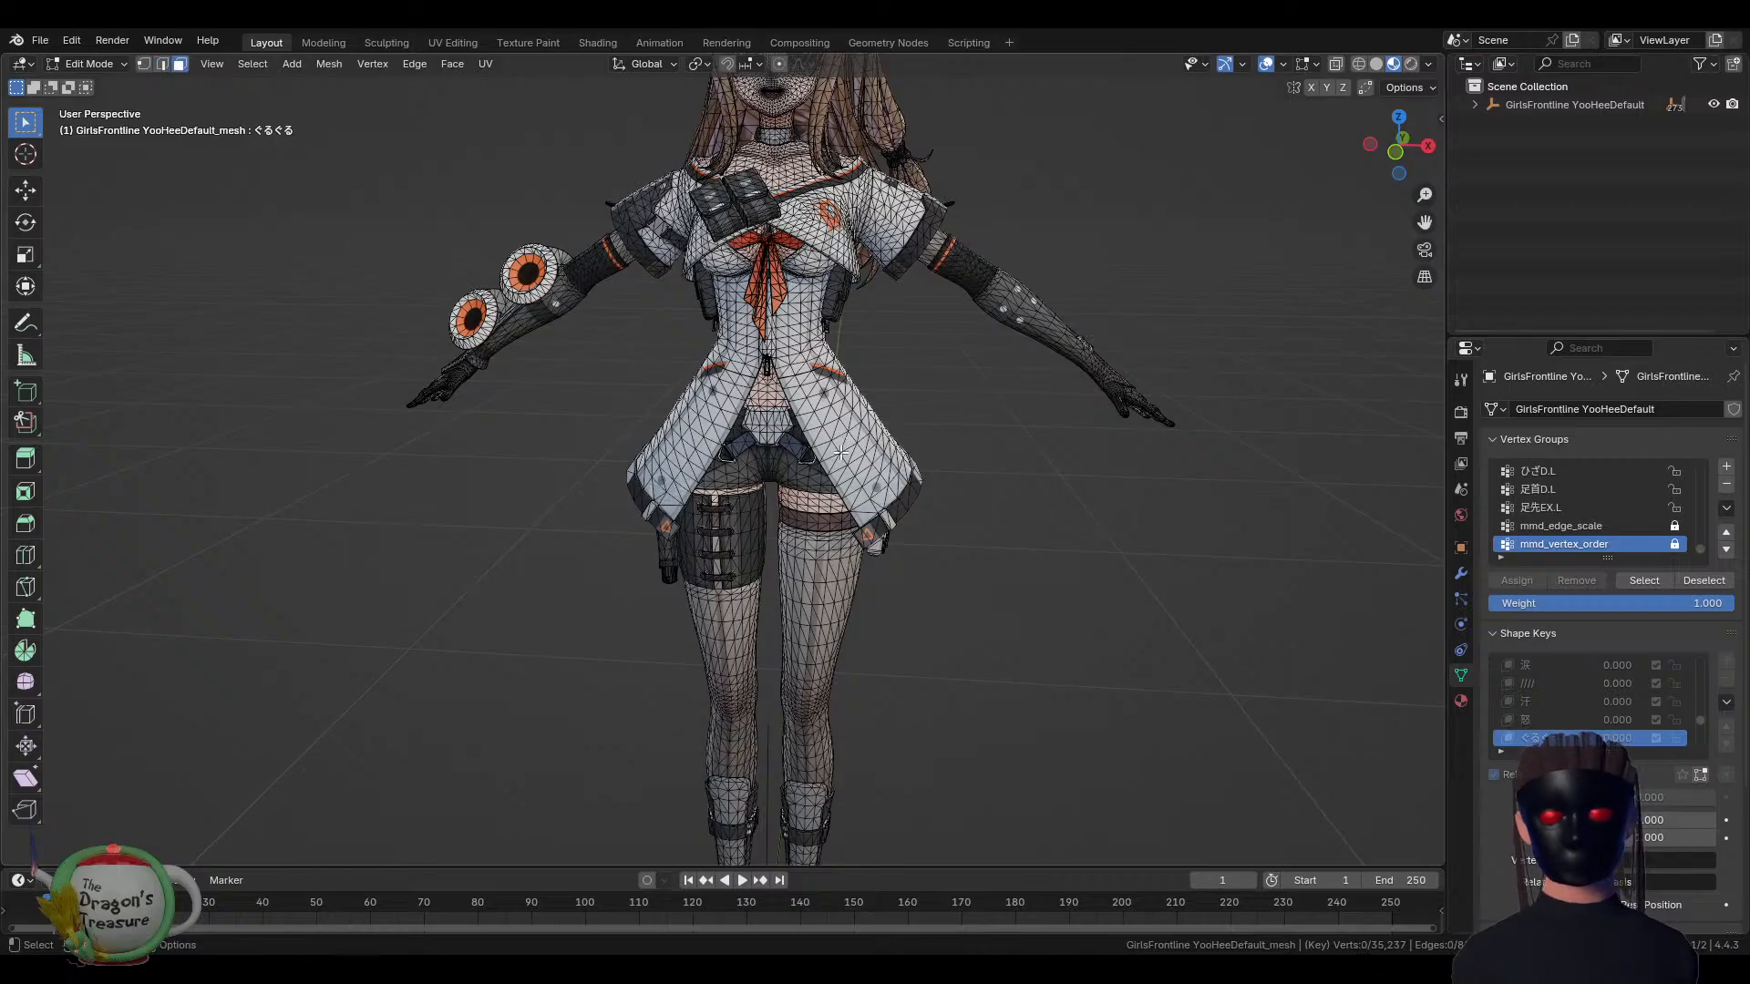
click(802, 378)
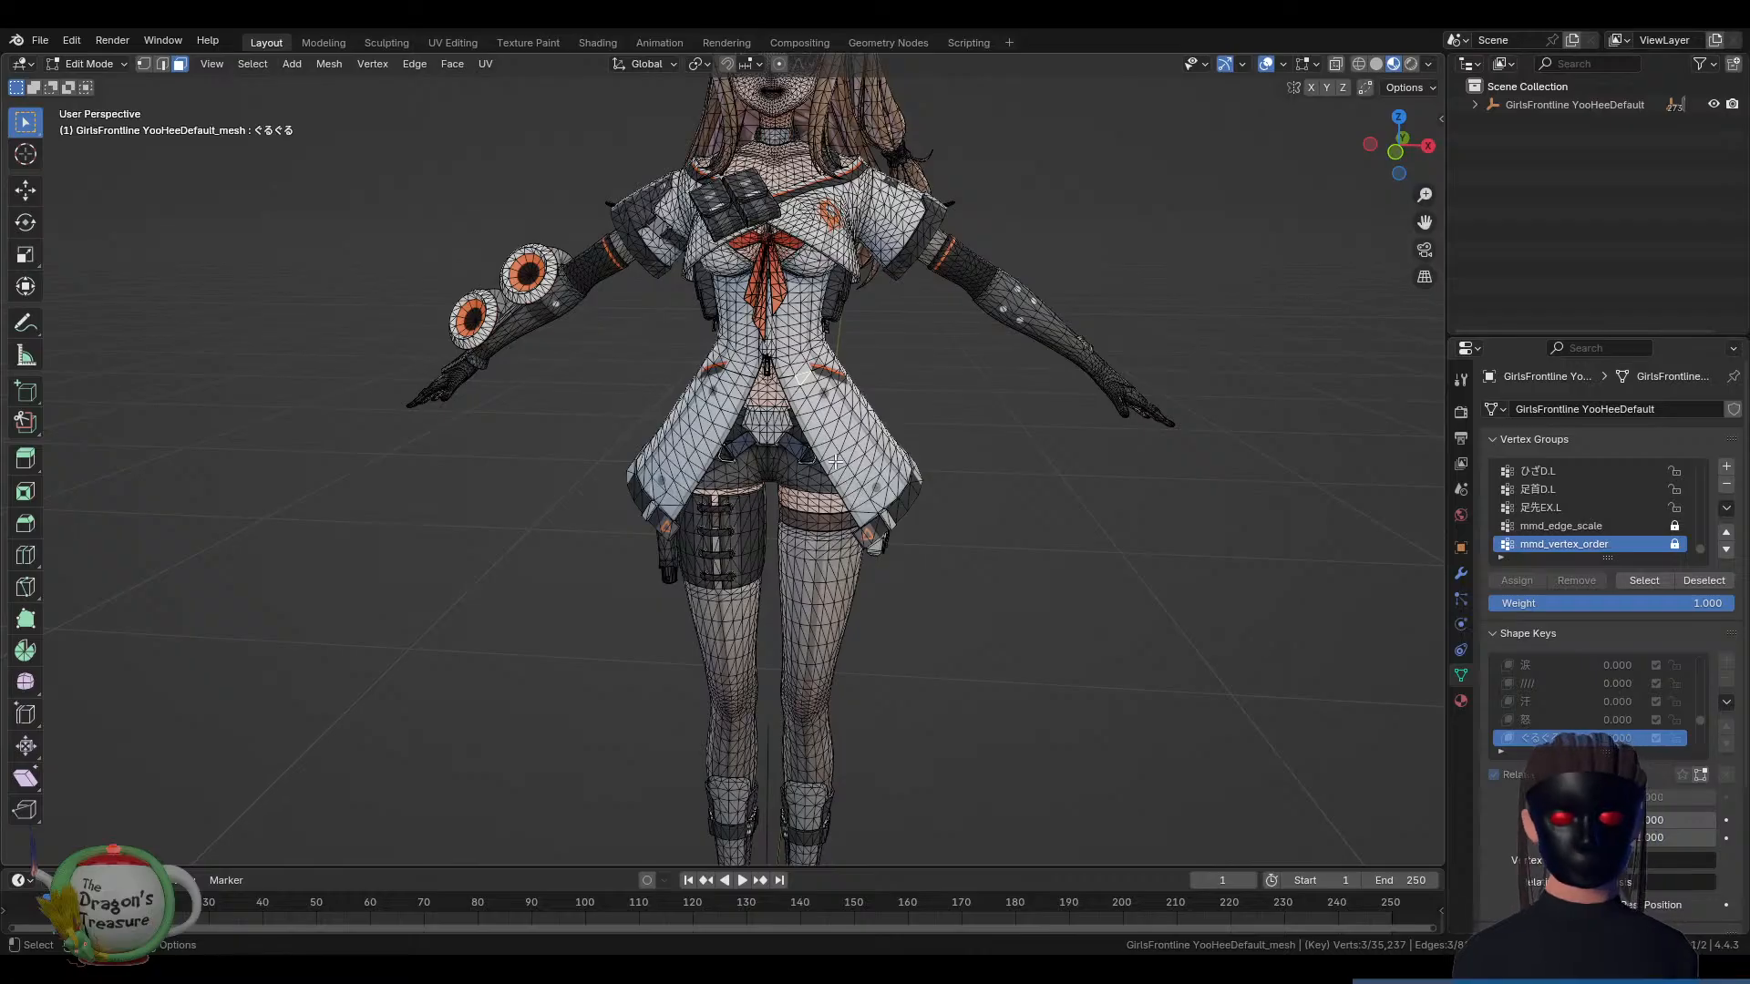
key(a)
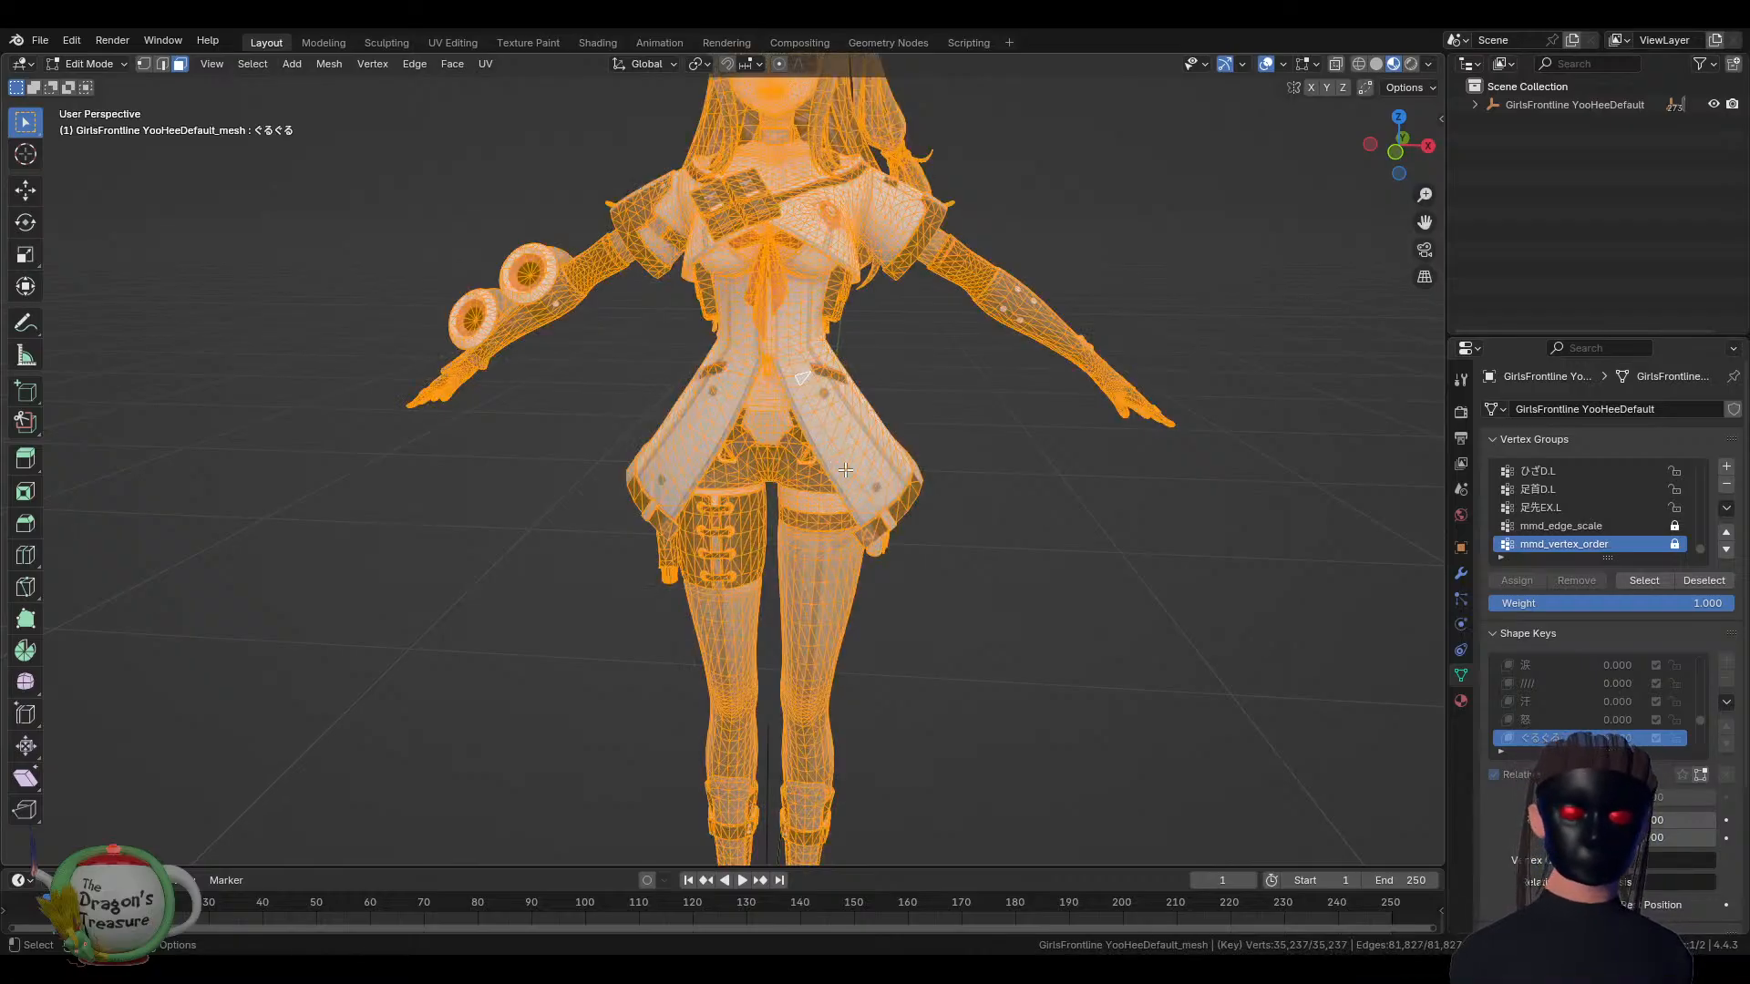
key(F3)
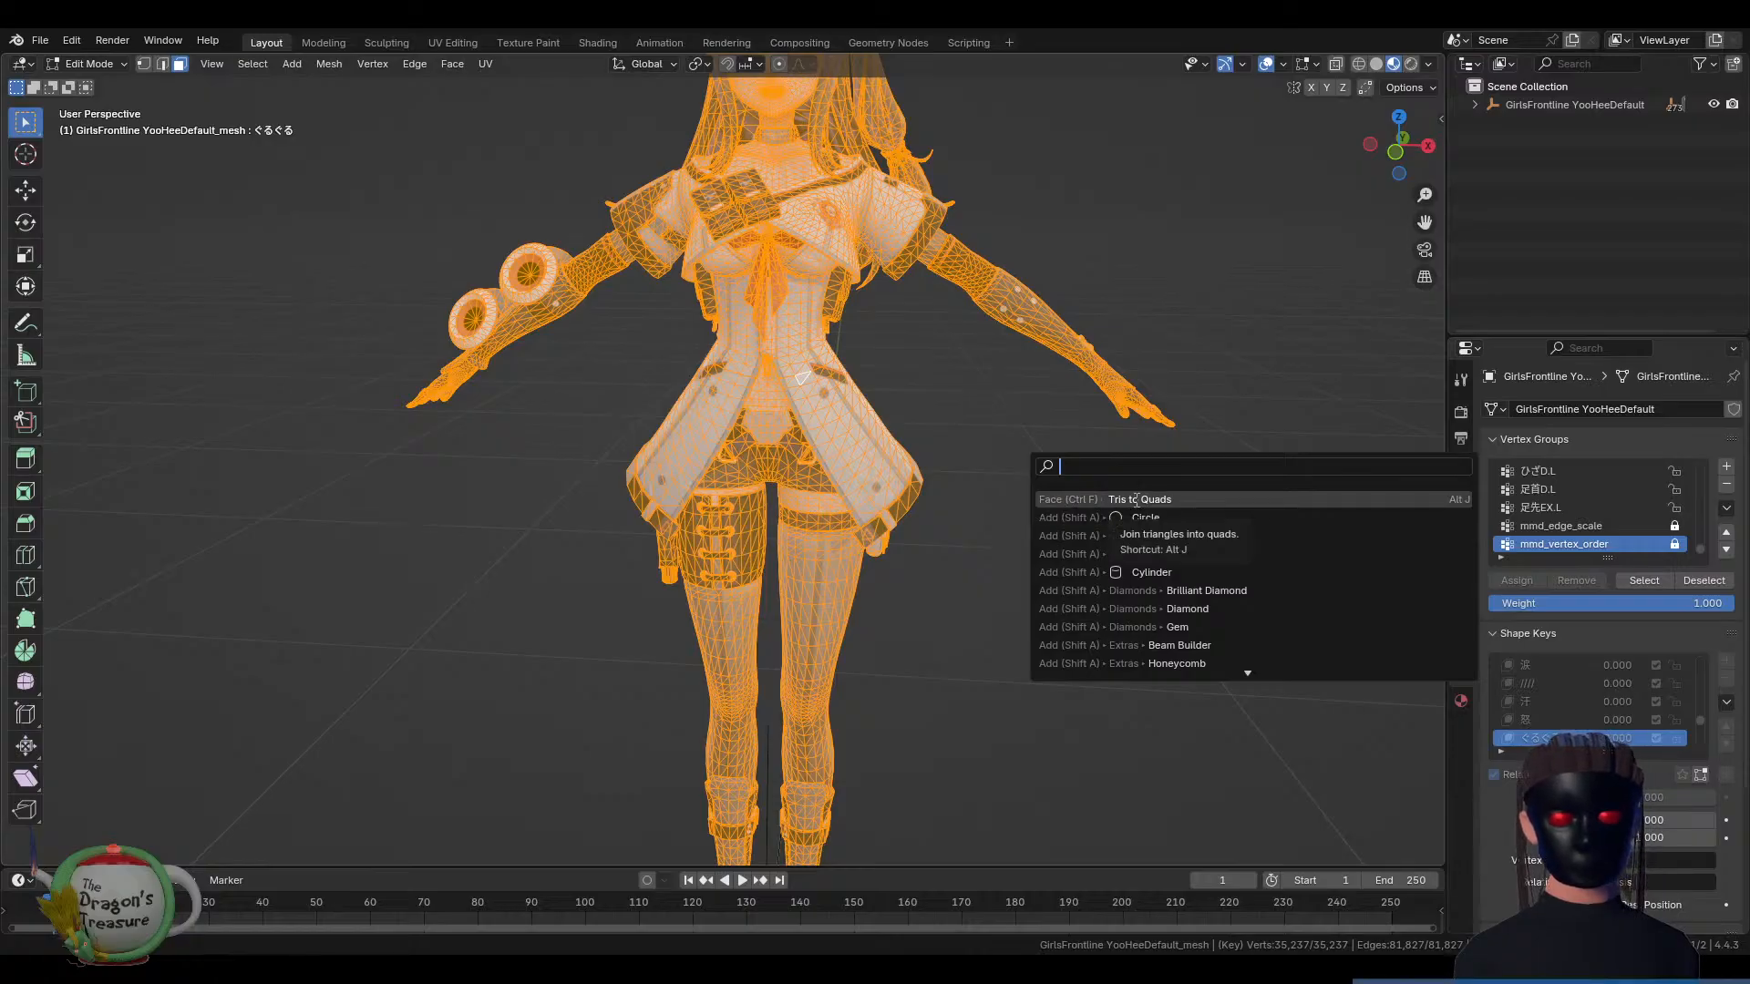
click(1135, 499)
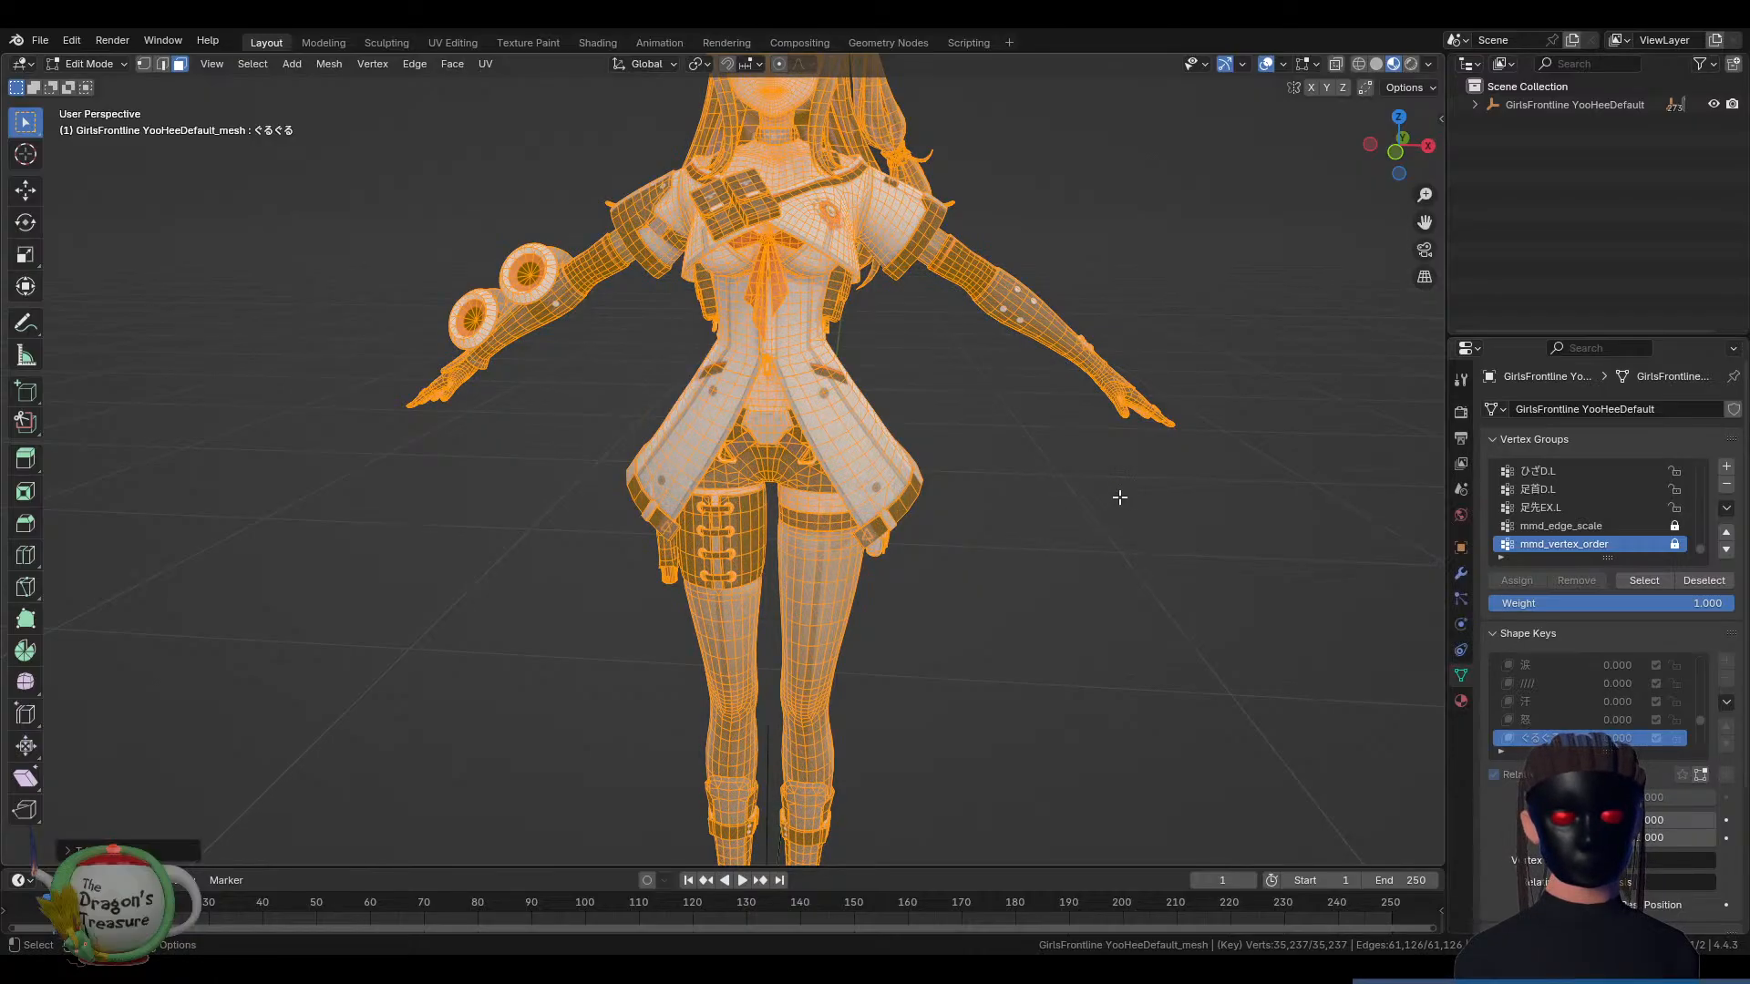
click(961, 387)
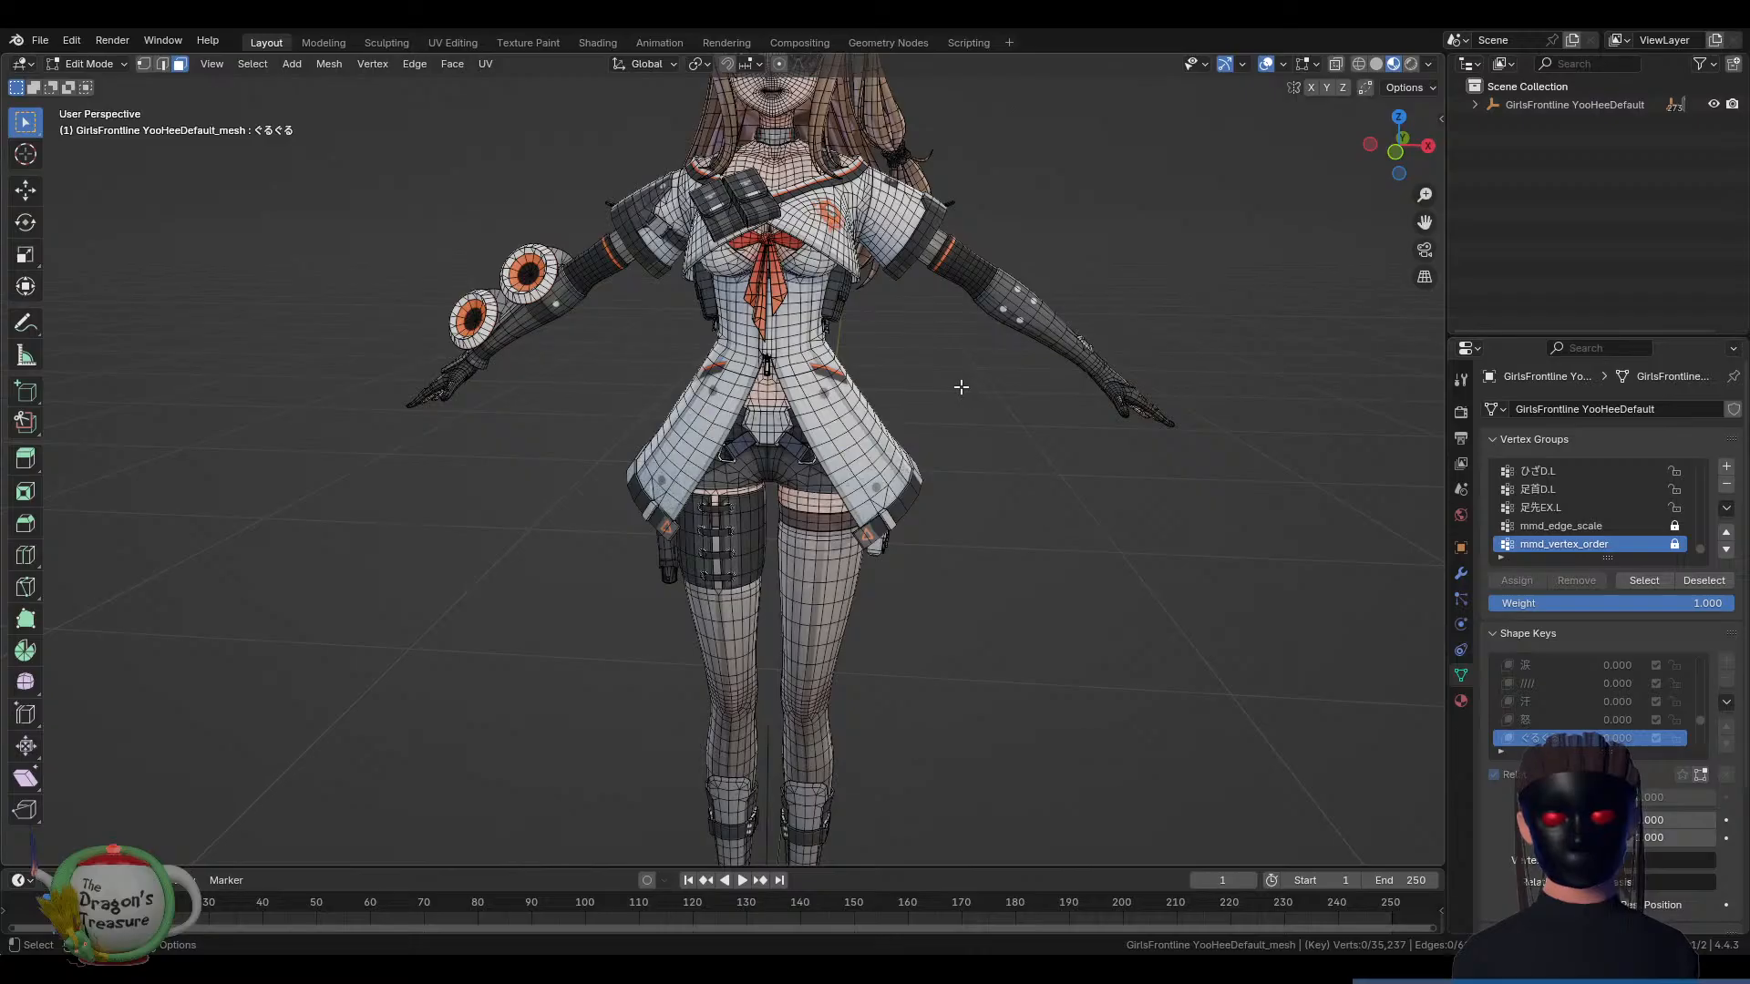
Switch to solid shading and inspect the quad topology on the back of the coat skirt, checking faces around the upper poles
click(1376, 64)
middle_drag(790, 294, 924, 377)
click(813, 441)
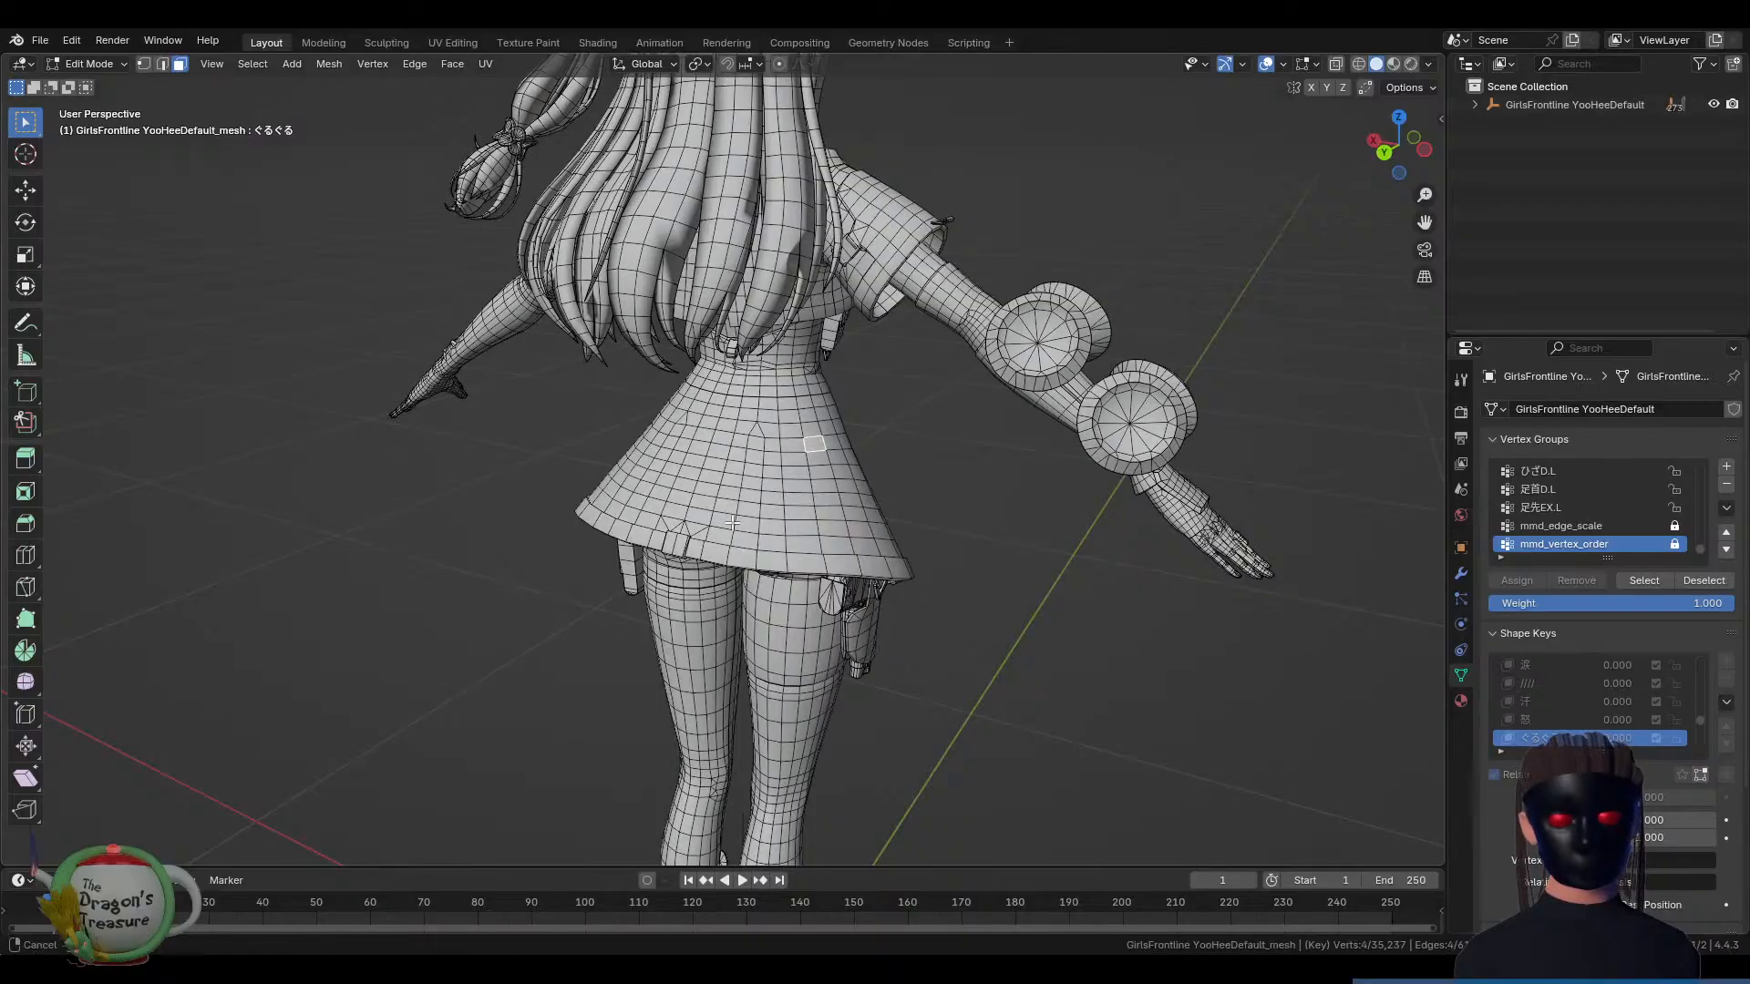
middle_drag(733, 524, 837, 503)
scroll(836, 503, up, 3)
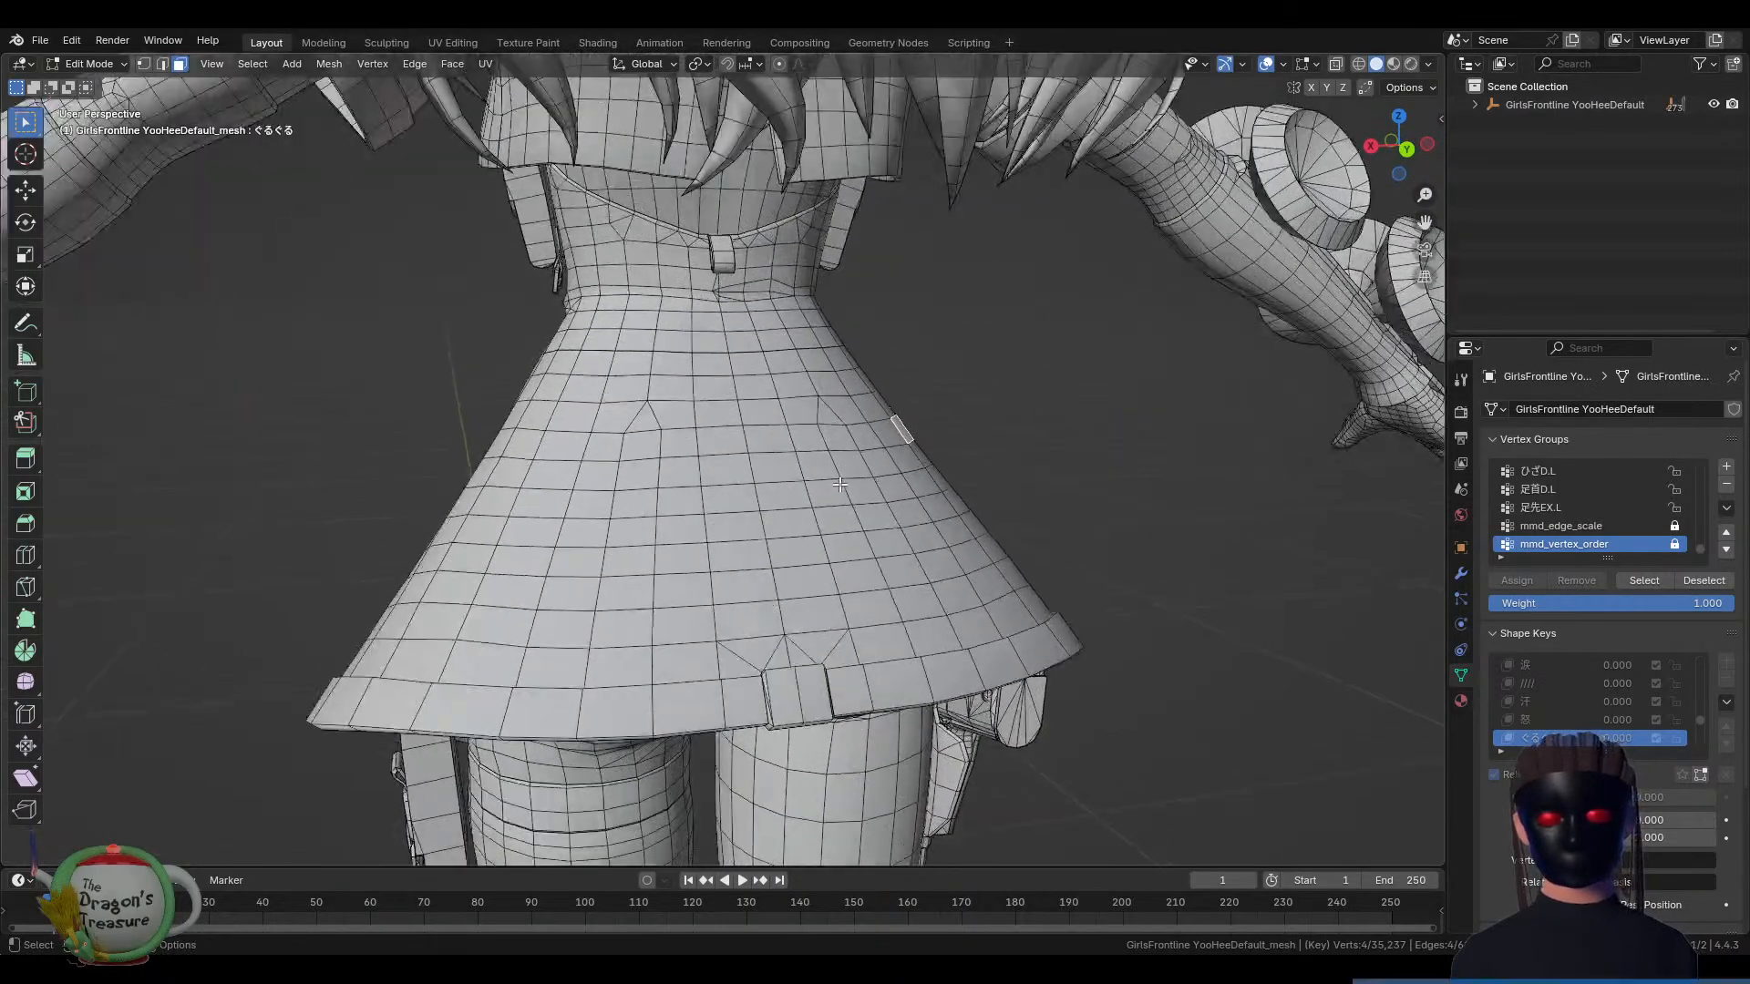
click(646, 419)
click(839, 412)
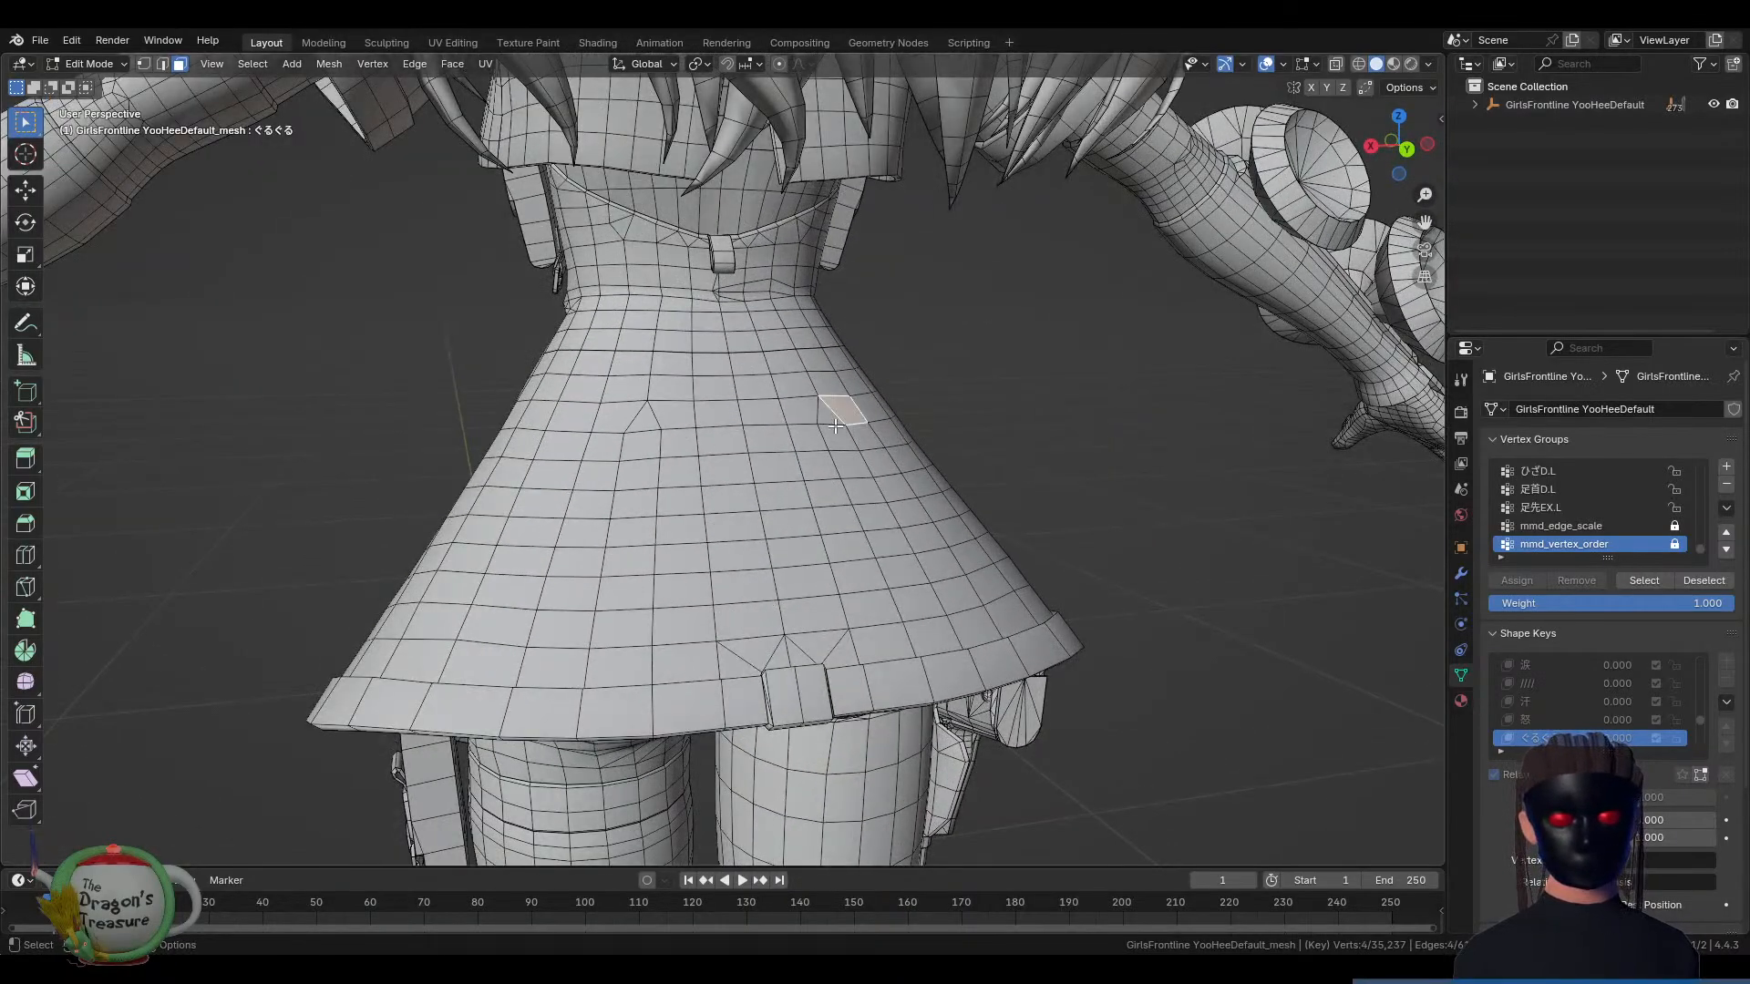
Check the triangular faces beside the tab at the coat's rear hem from behind and from the side
click(819, 648)
click(766, 649)
scroll(765, 645, down, 2)
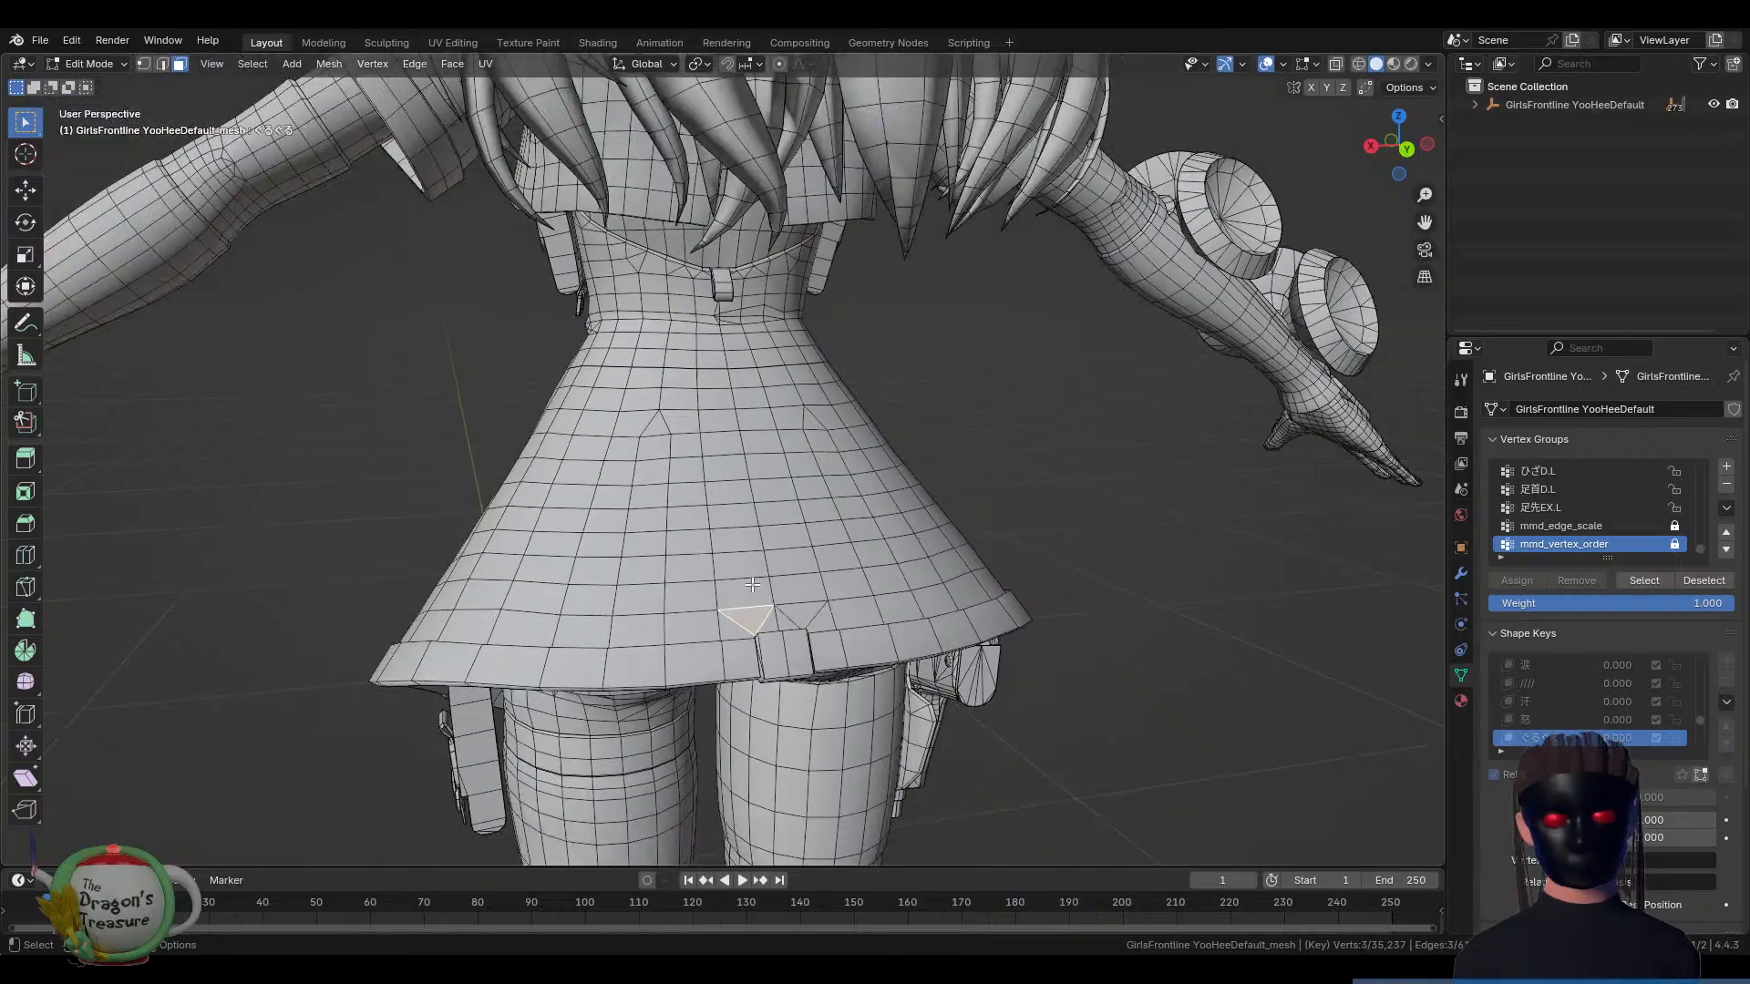
scroll(769, 640, up, 1)
middle_drag(768, 640, 613, 665)
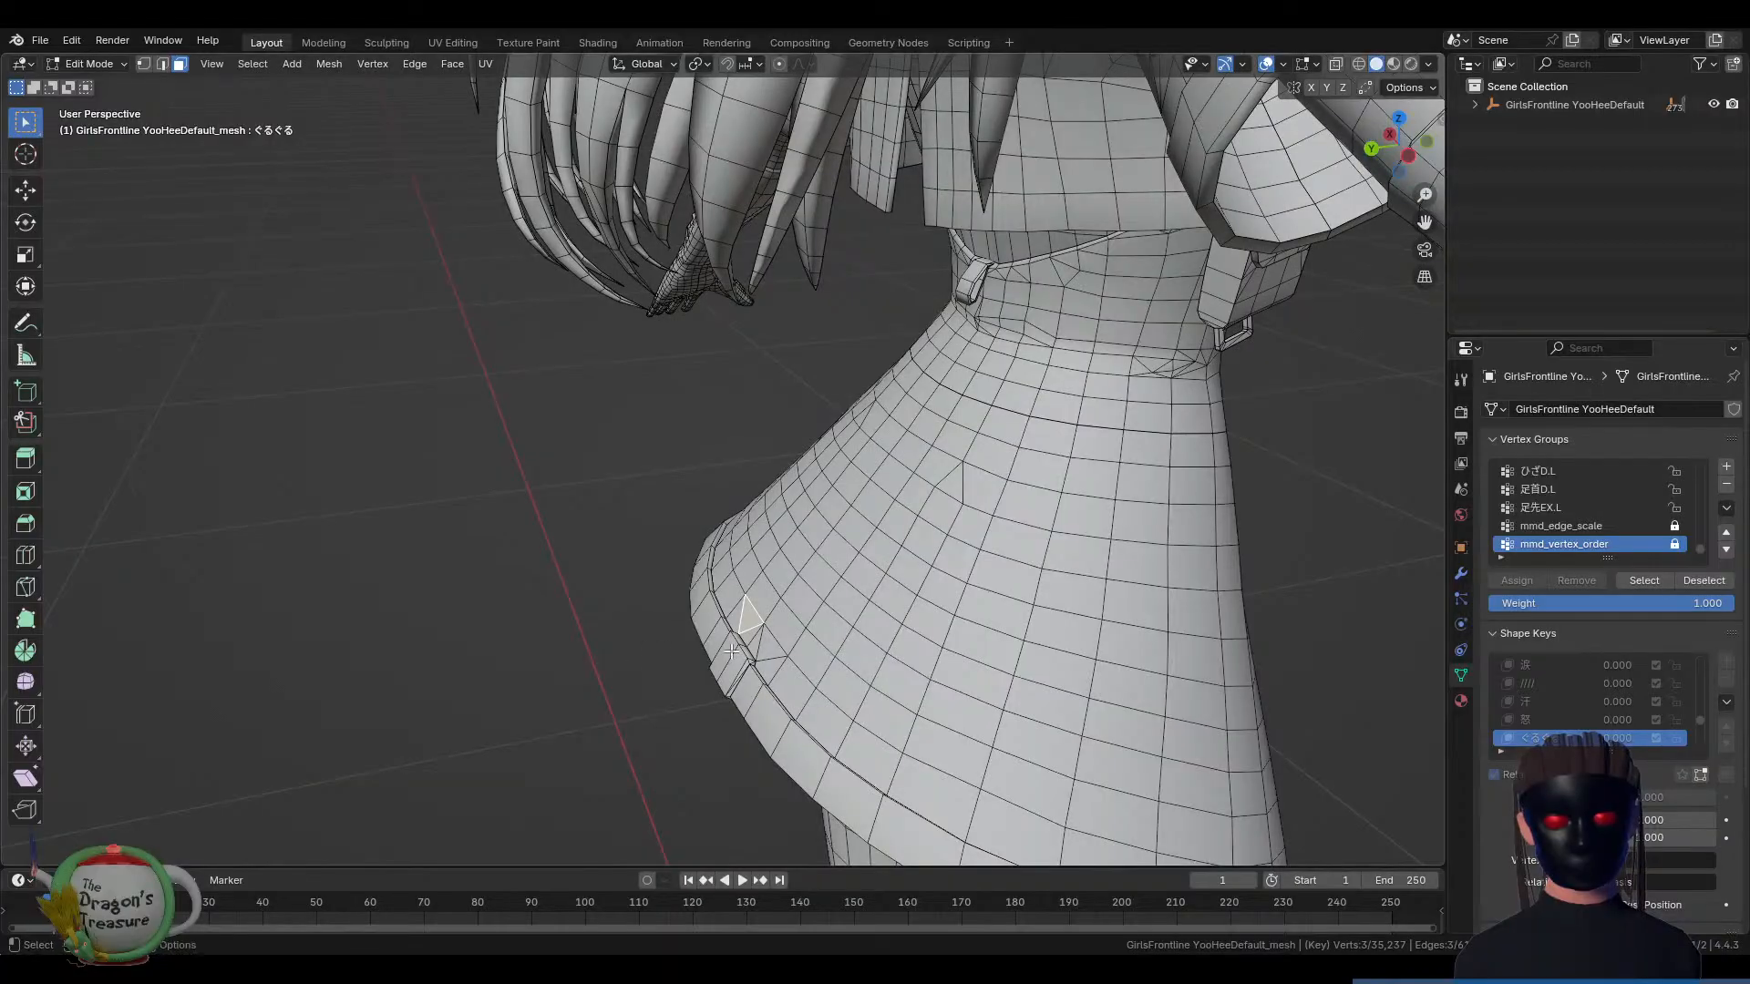
middle_drag(740, 656, 881, 633)
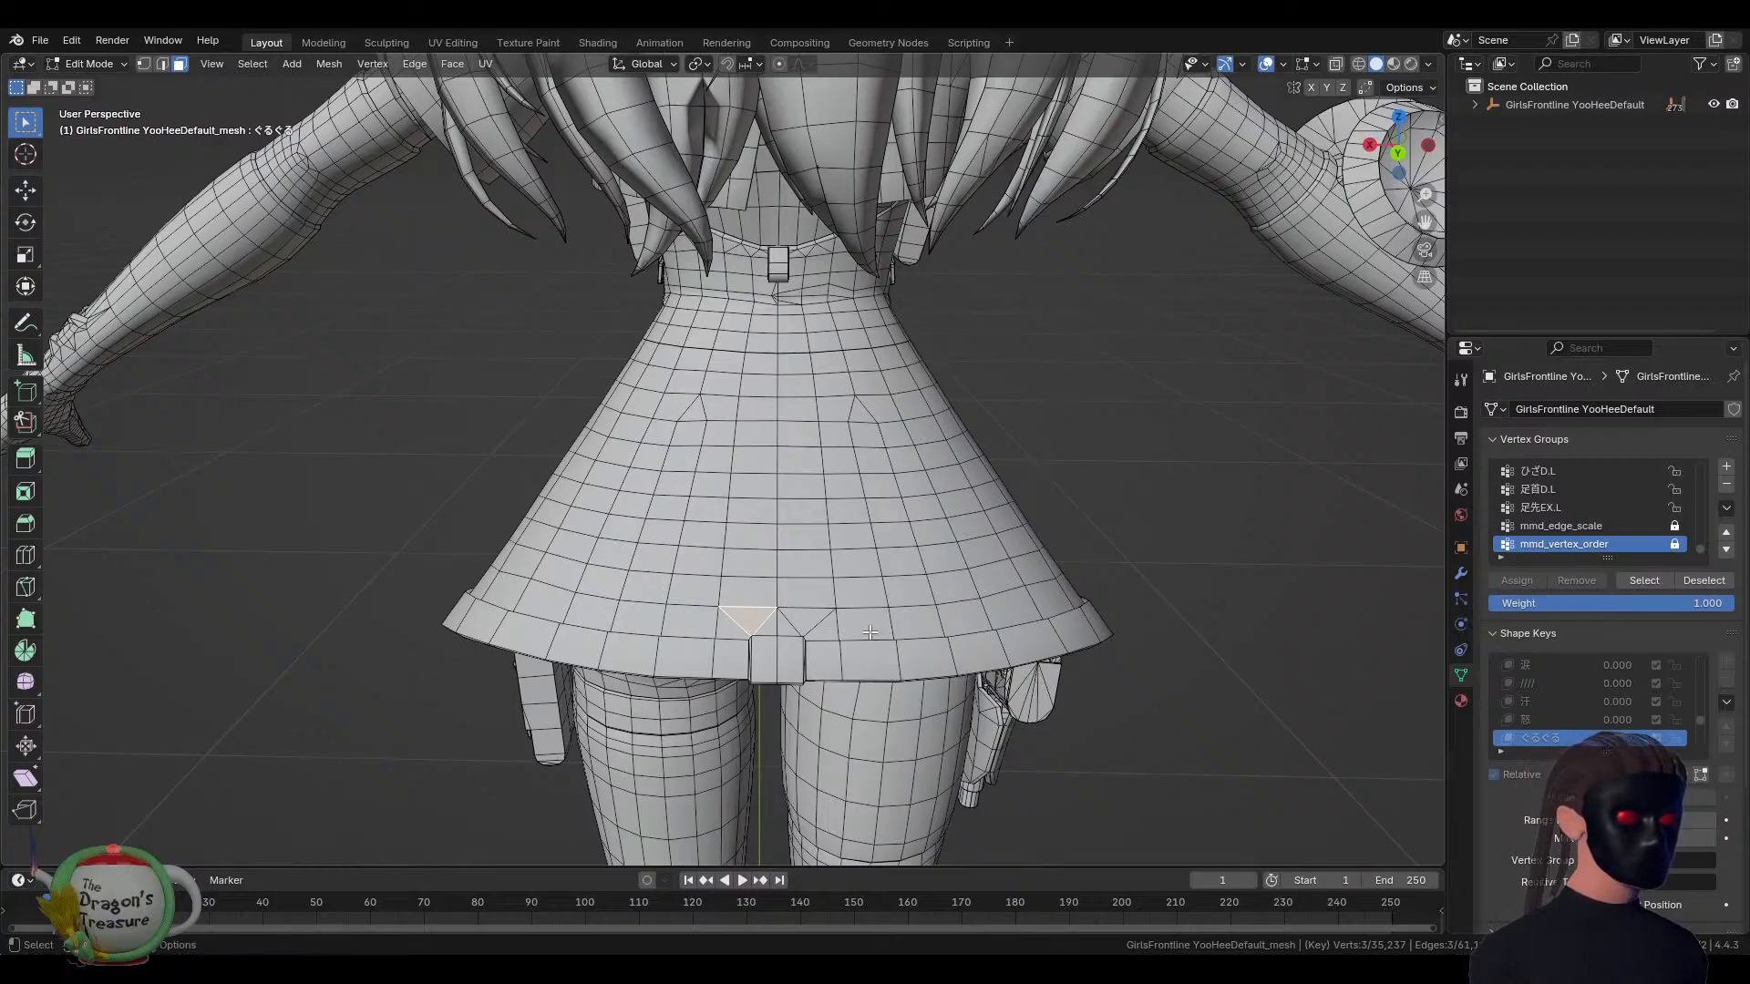
scroll(866, 631, down, 3)
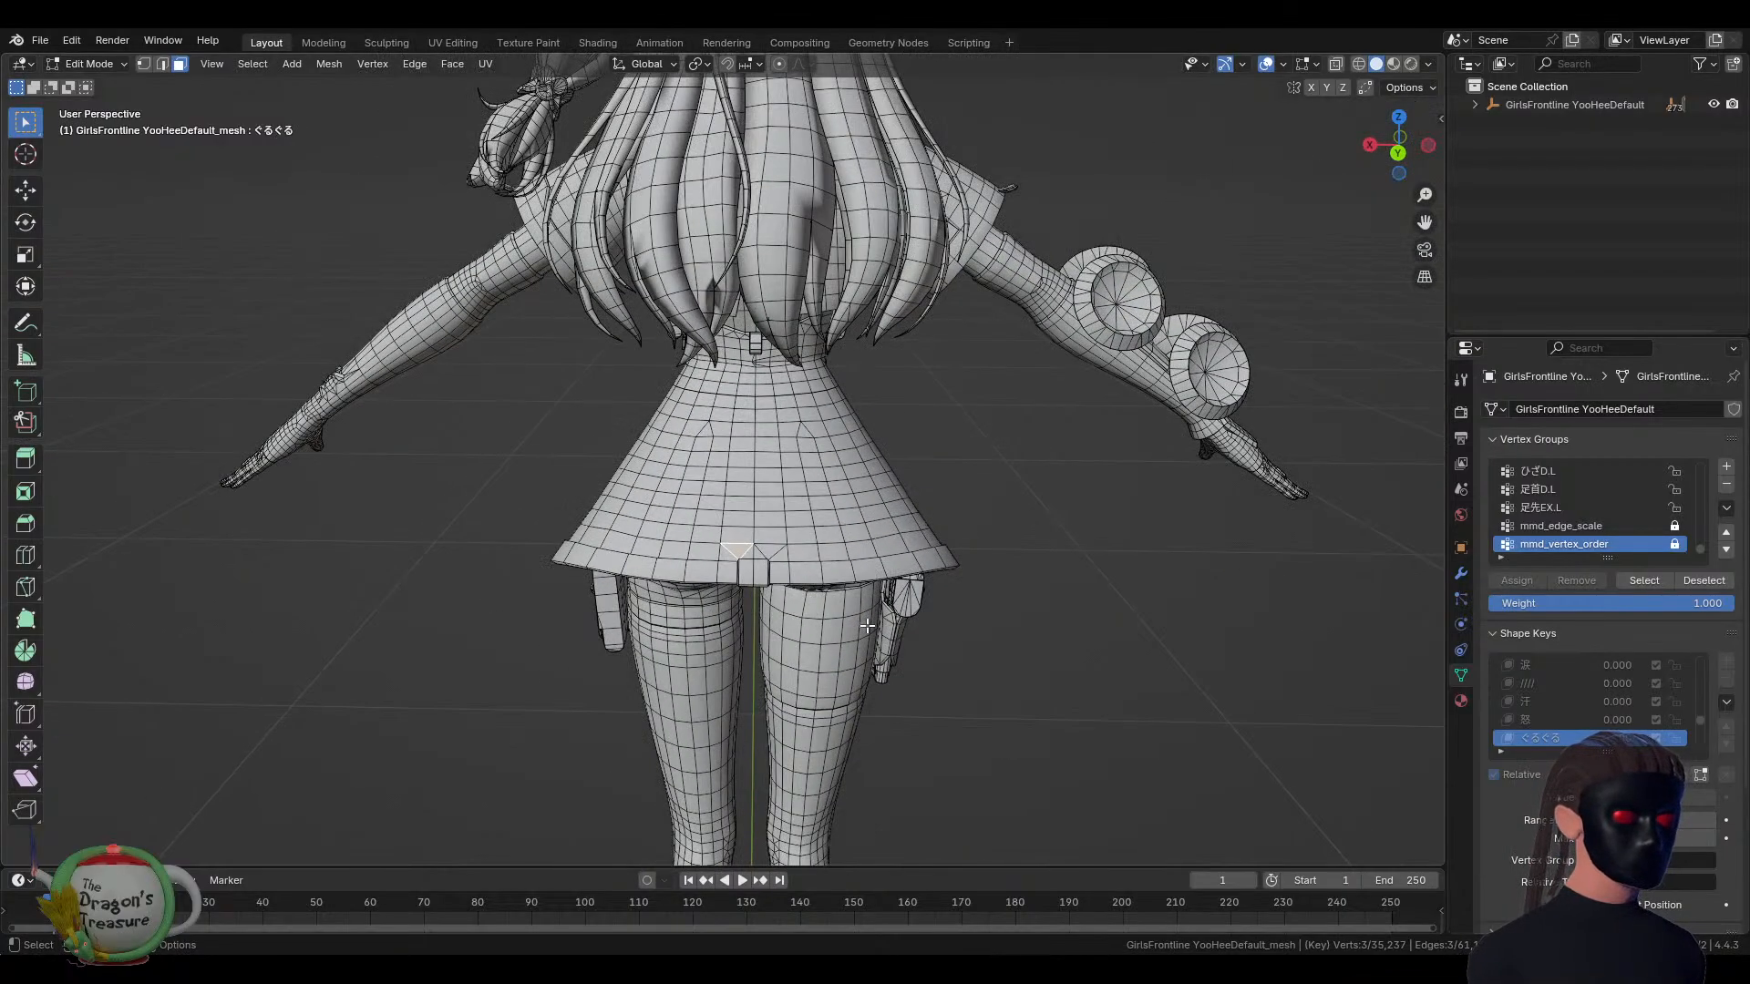
Examine the mesh topology of the long back hair strands and of the chest pouches
shift+middle_drag(793, 131, 854, 270)
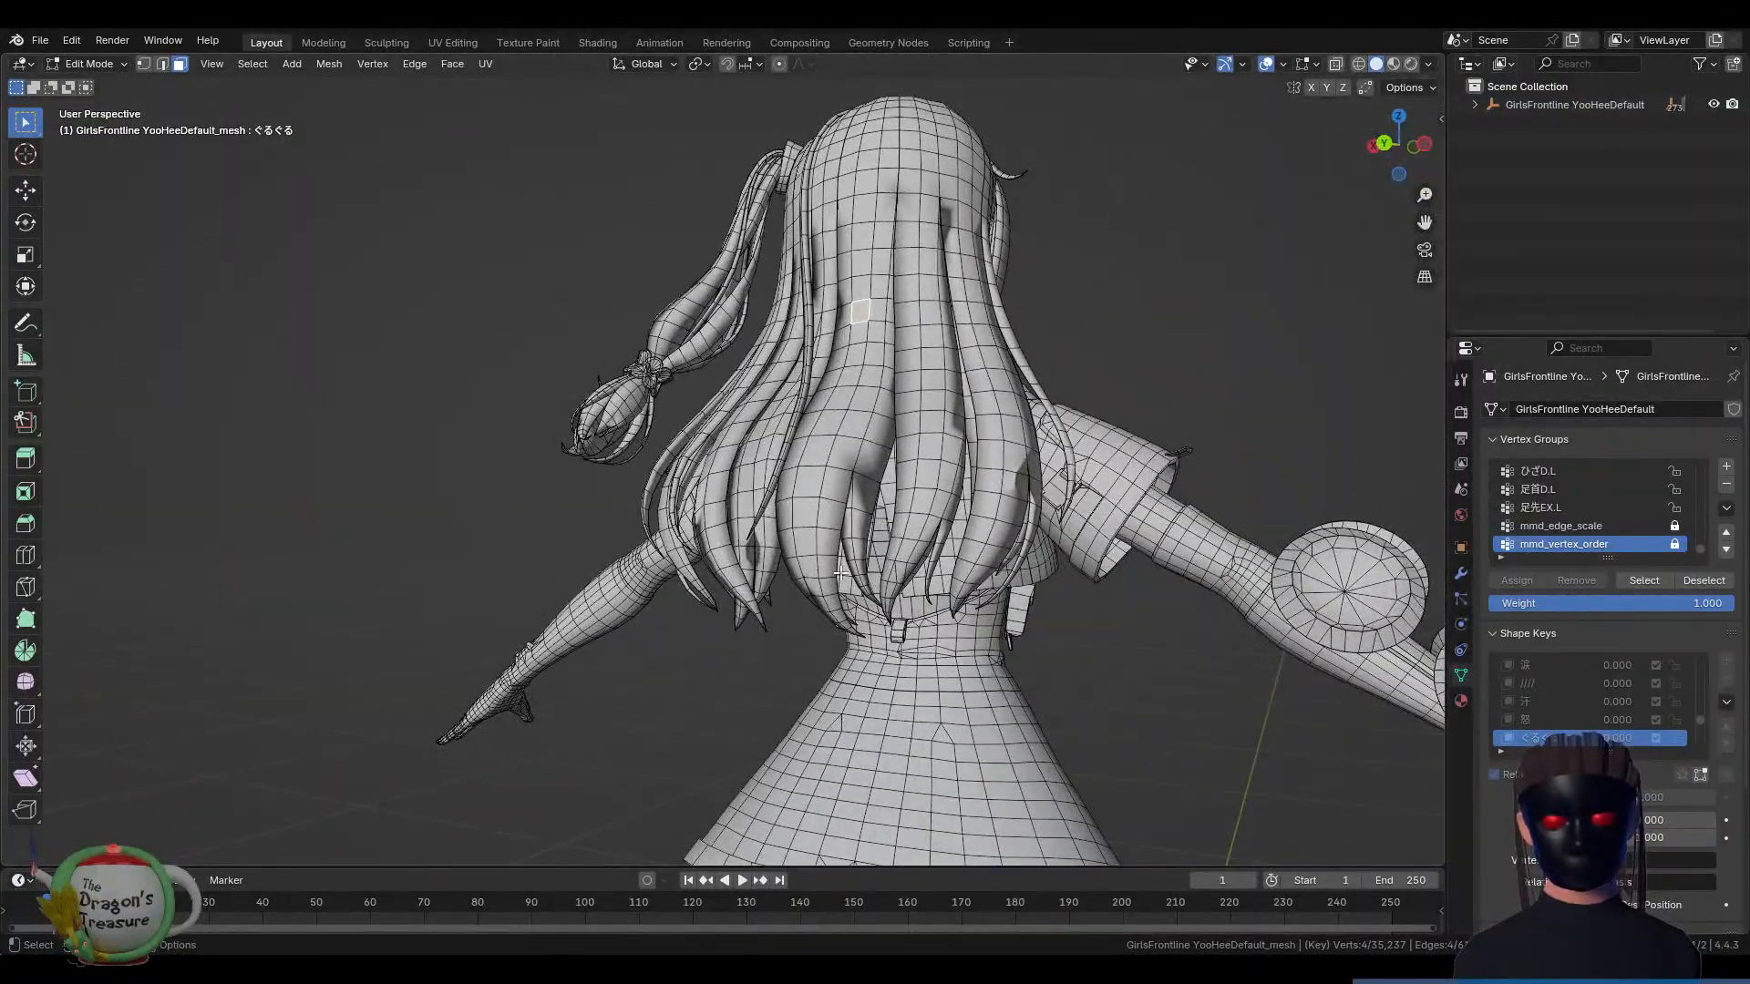
middle_drag(825, 572, 747, 515)
scroll(935, 462, up, 3)
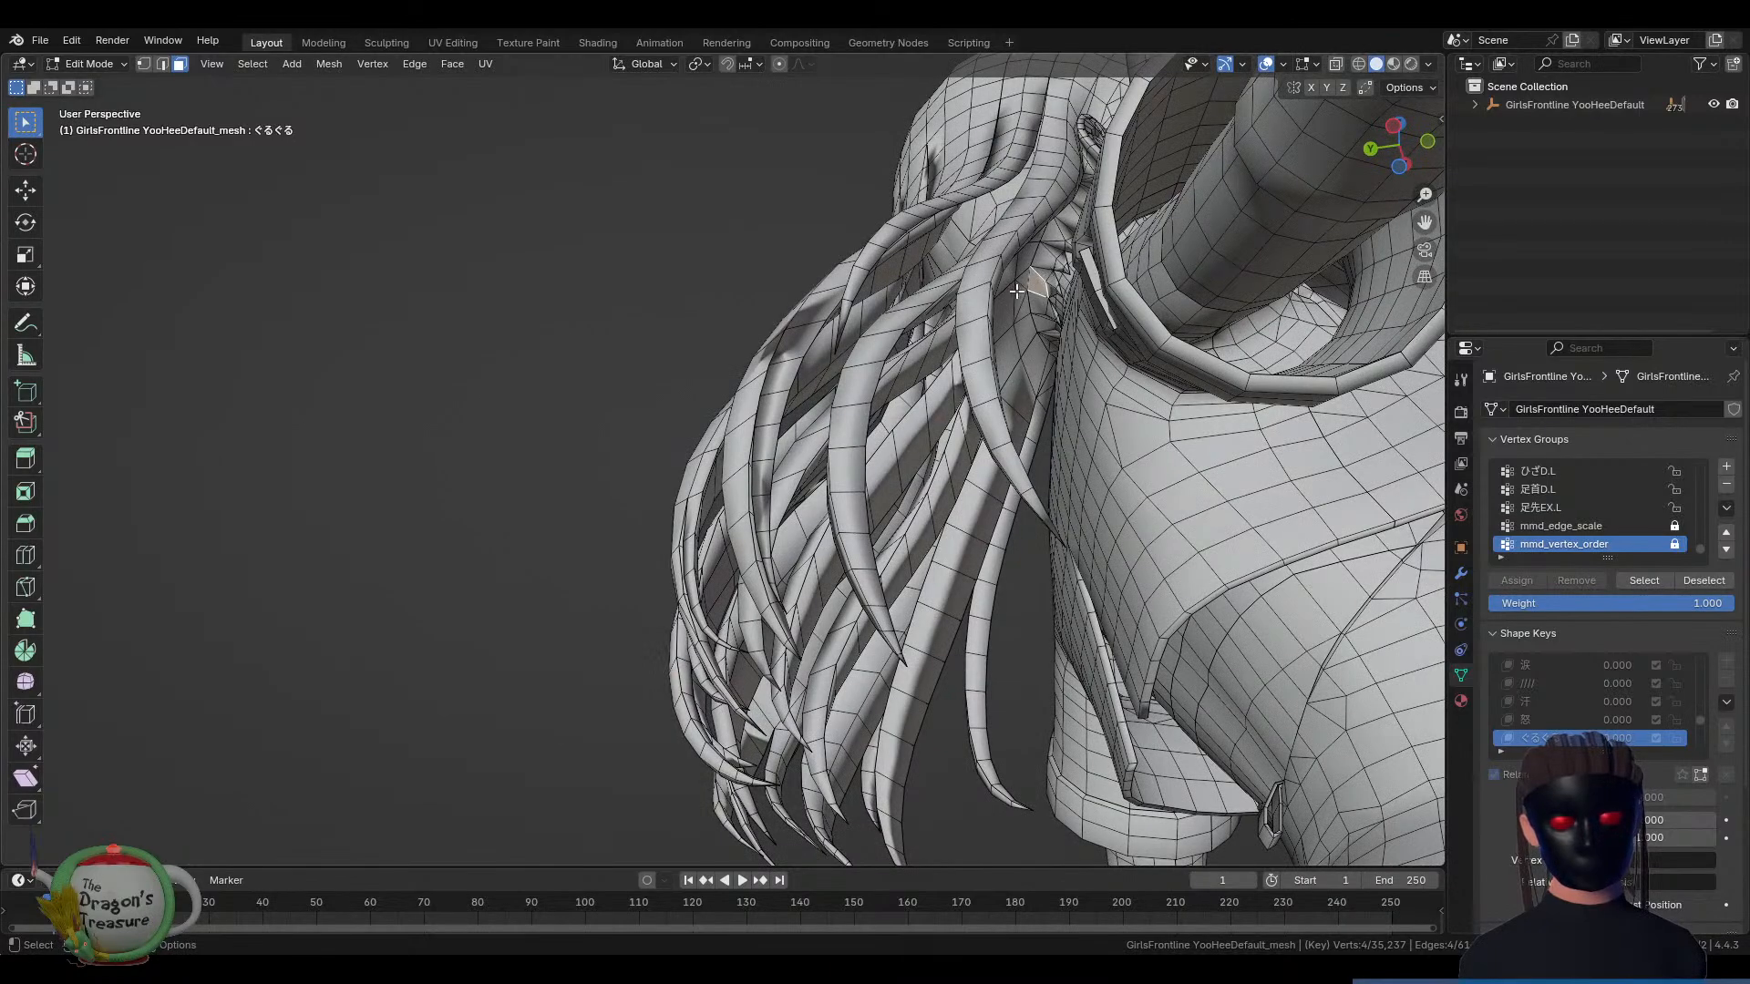
middle_drag(1002, 300, 798, 457)
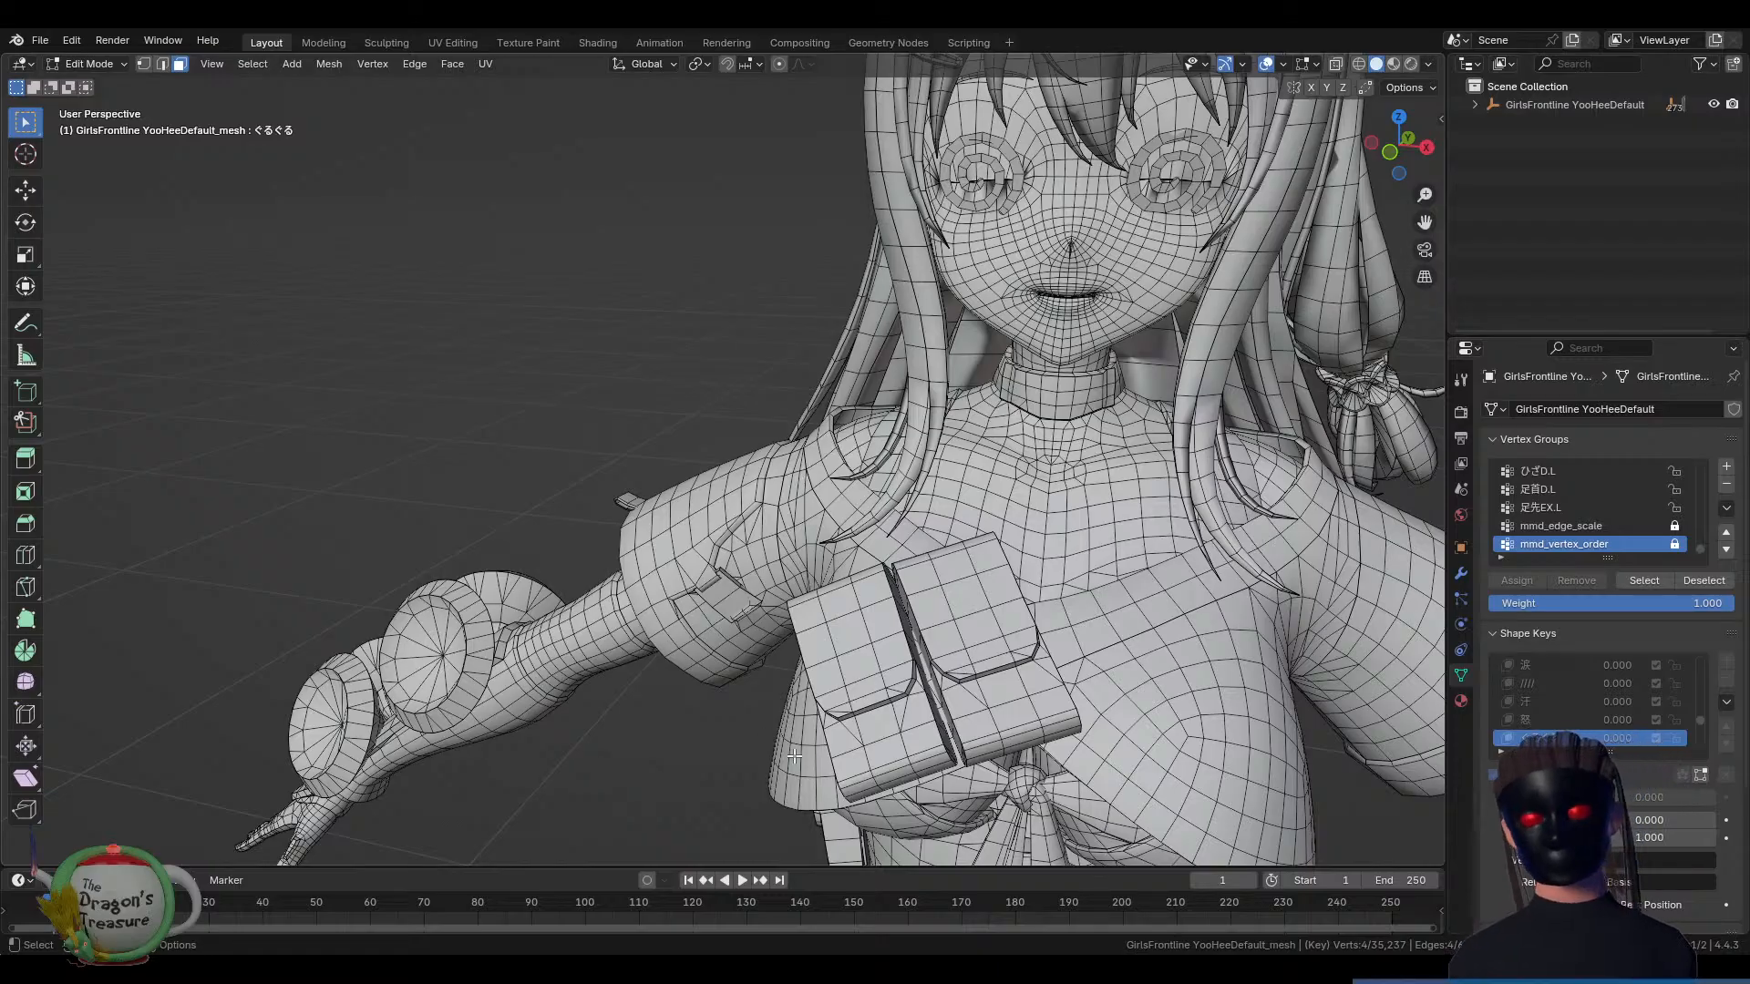
click(897, 675)
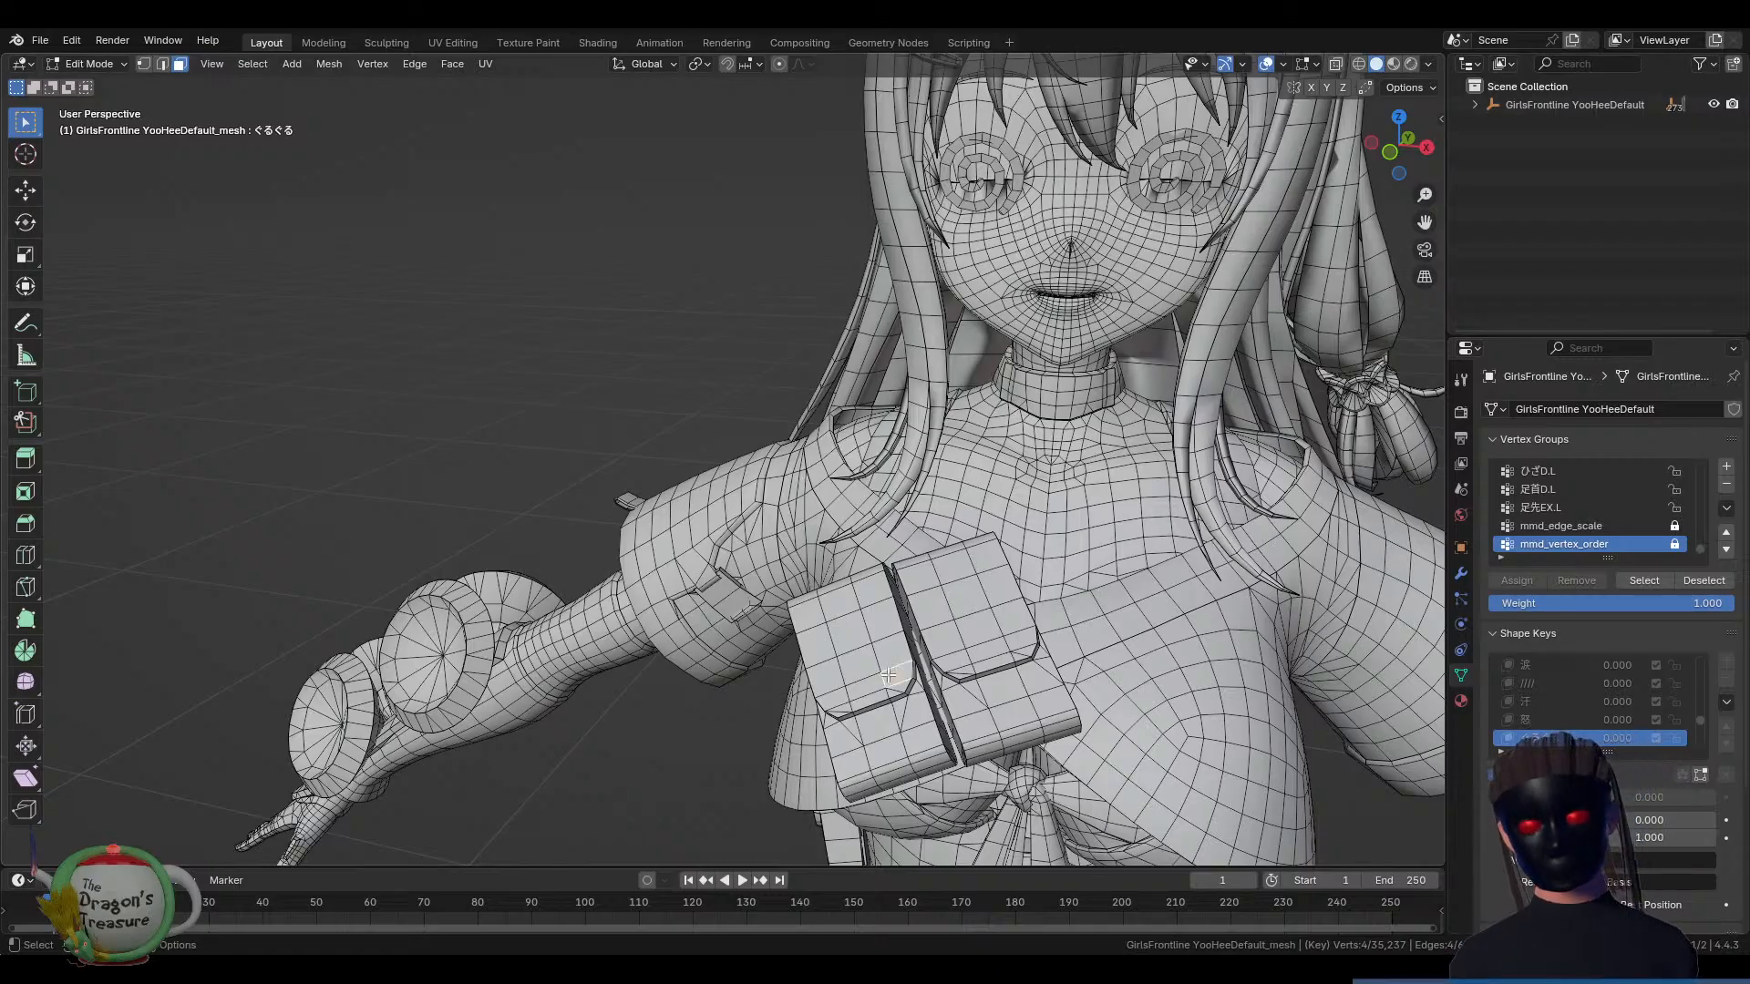
Return to Material Preview shading, make the Basis shape key active and resume editing the mesh
click(1394, 64)
scroll(1106, 553, down, 3)
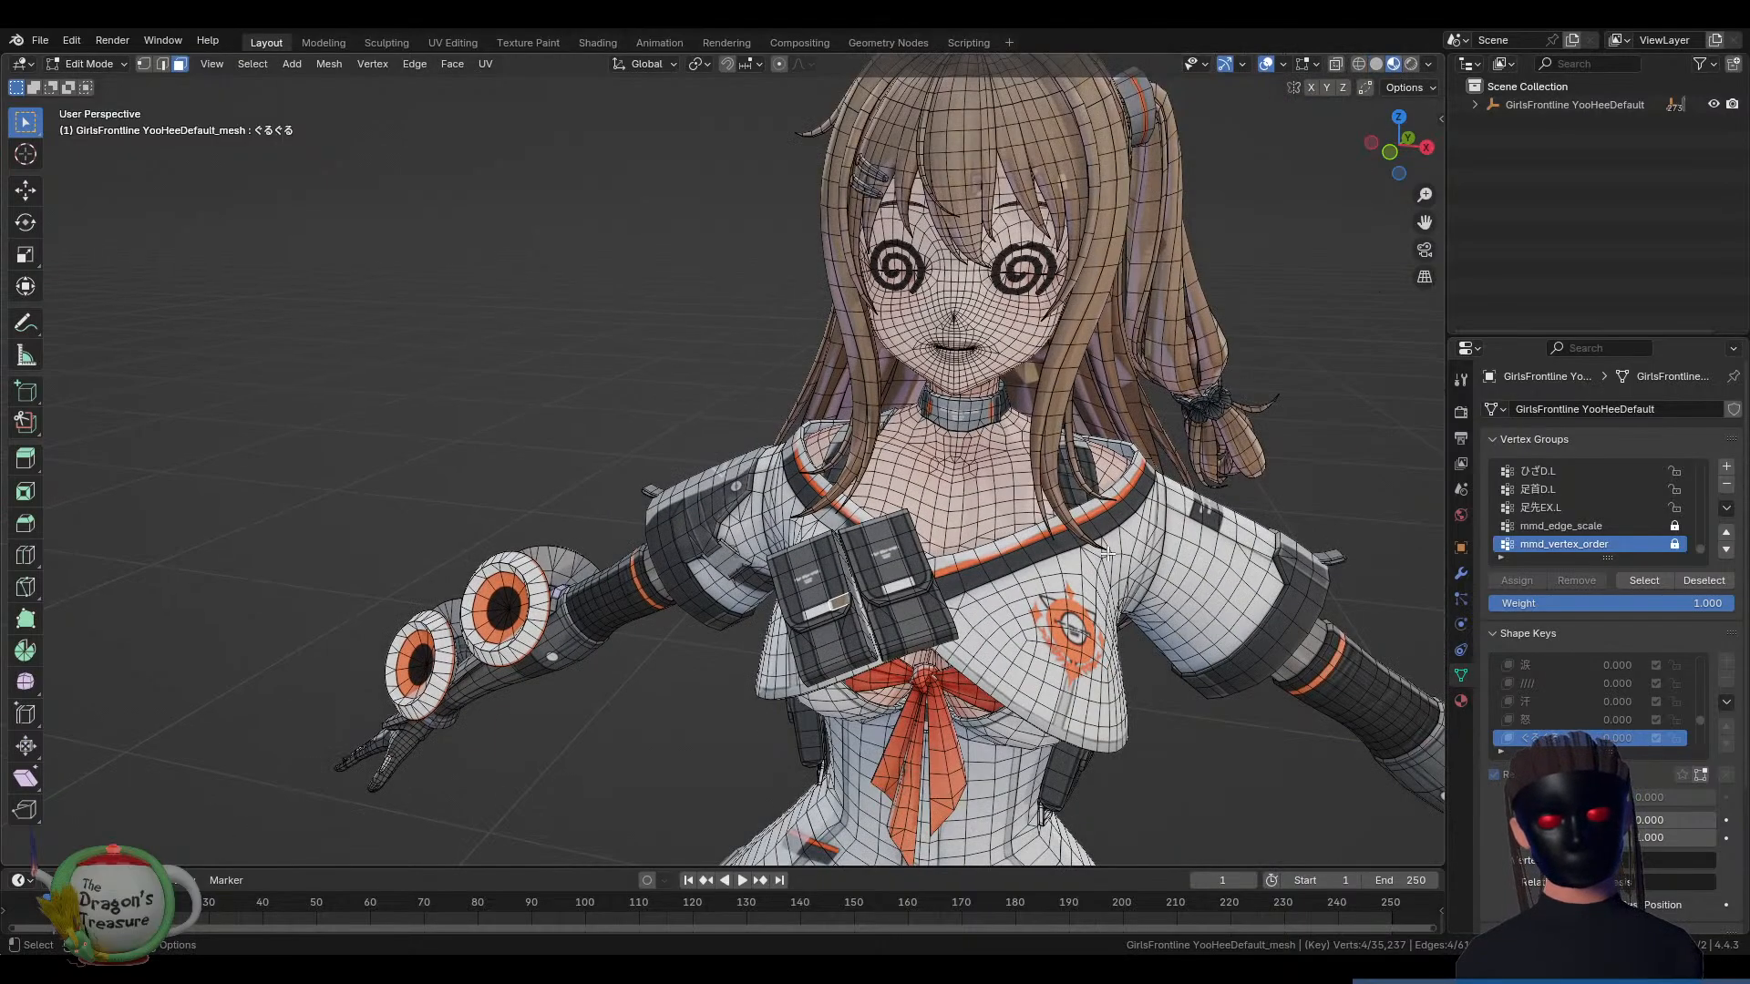
key(Tab)
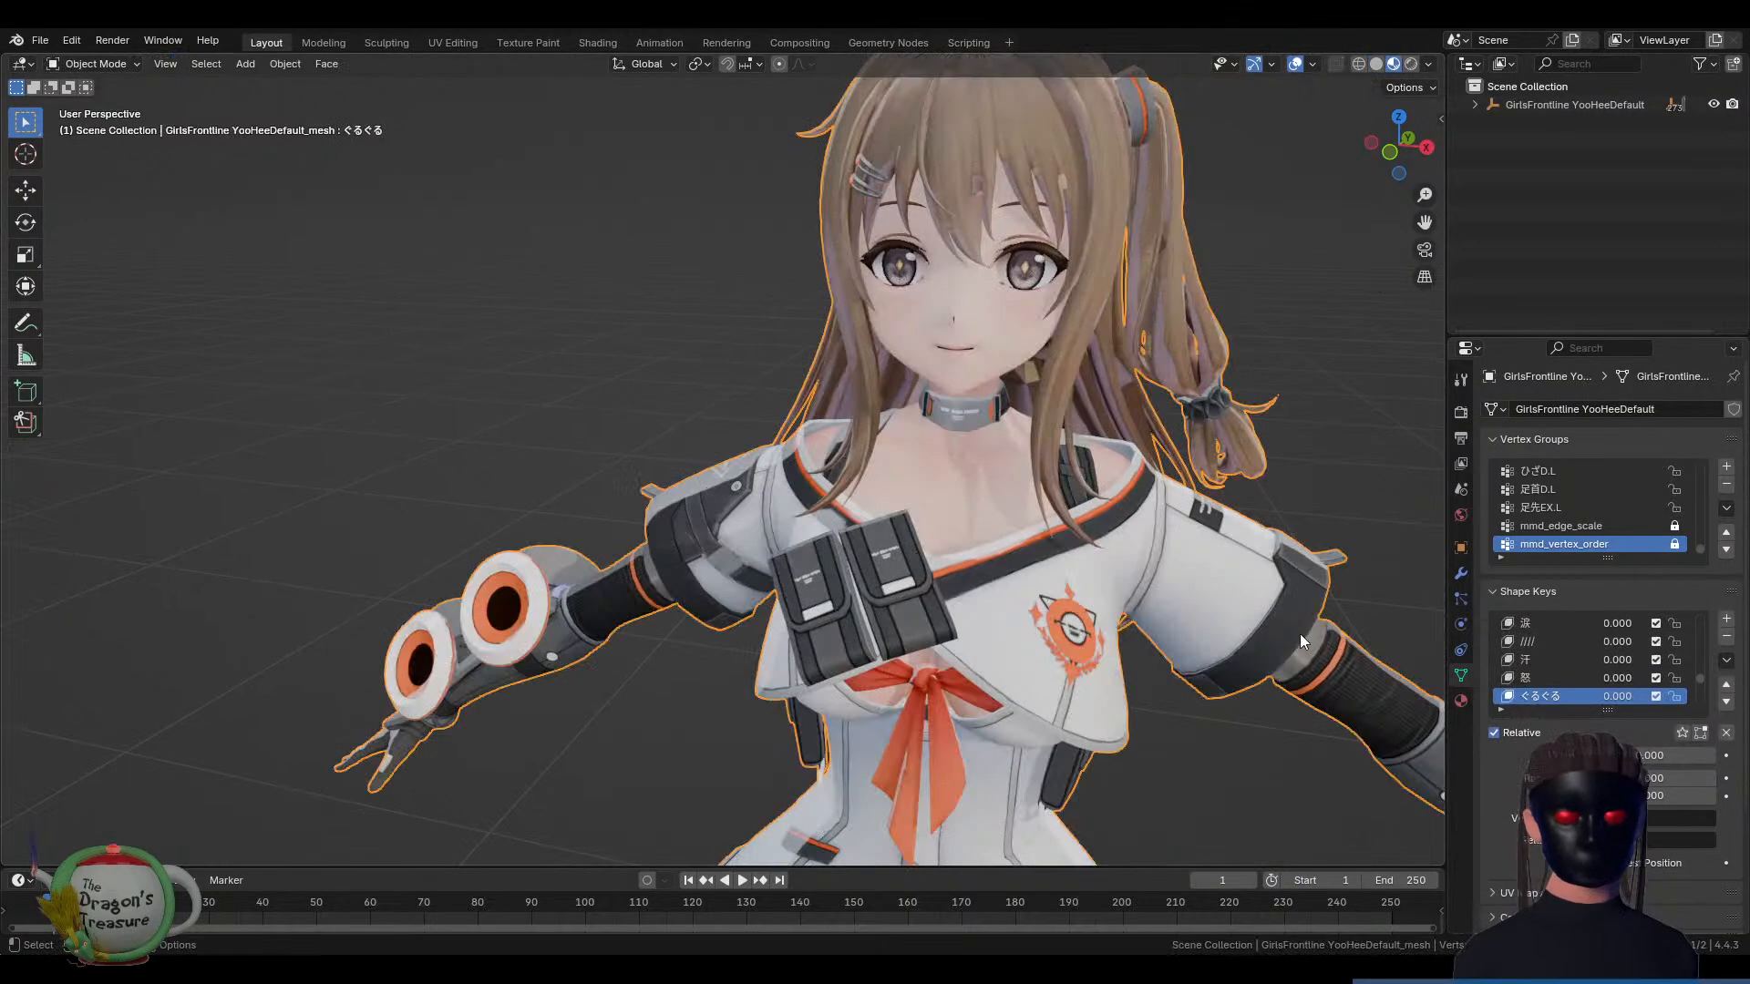
scroll(1697, 674, up, 10)
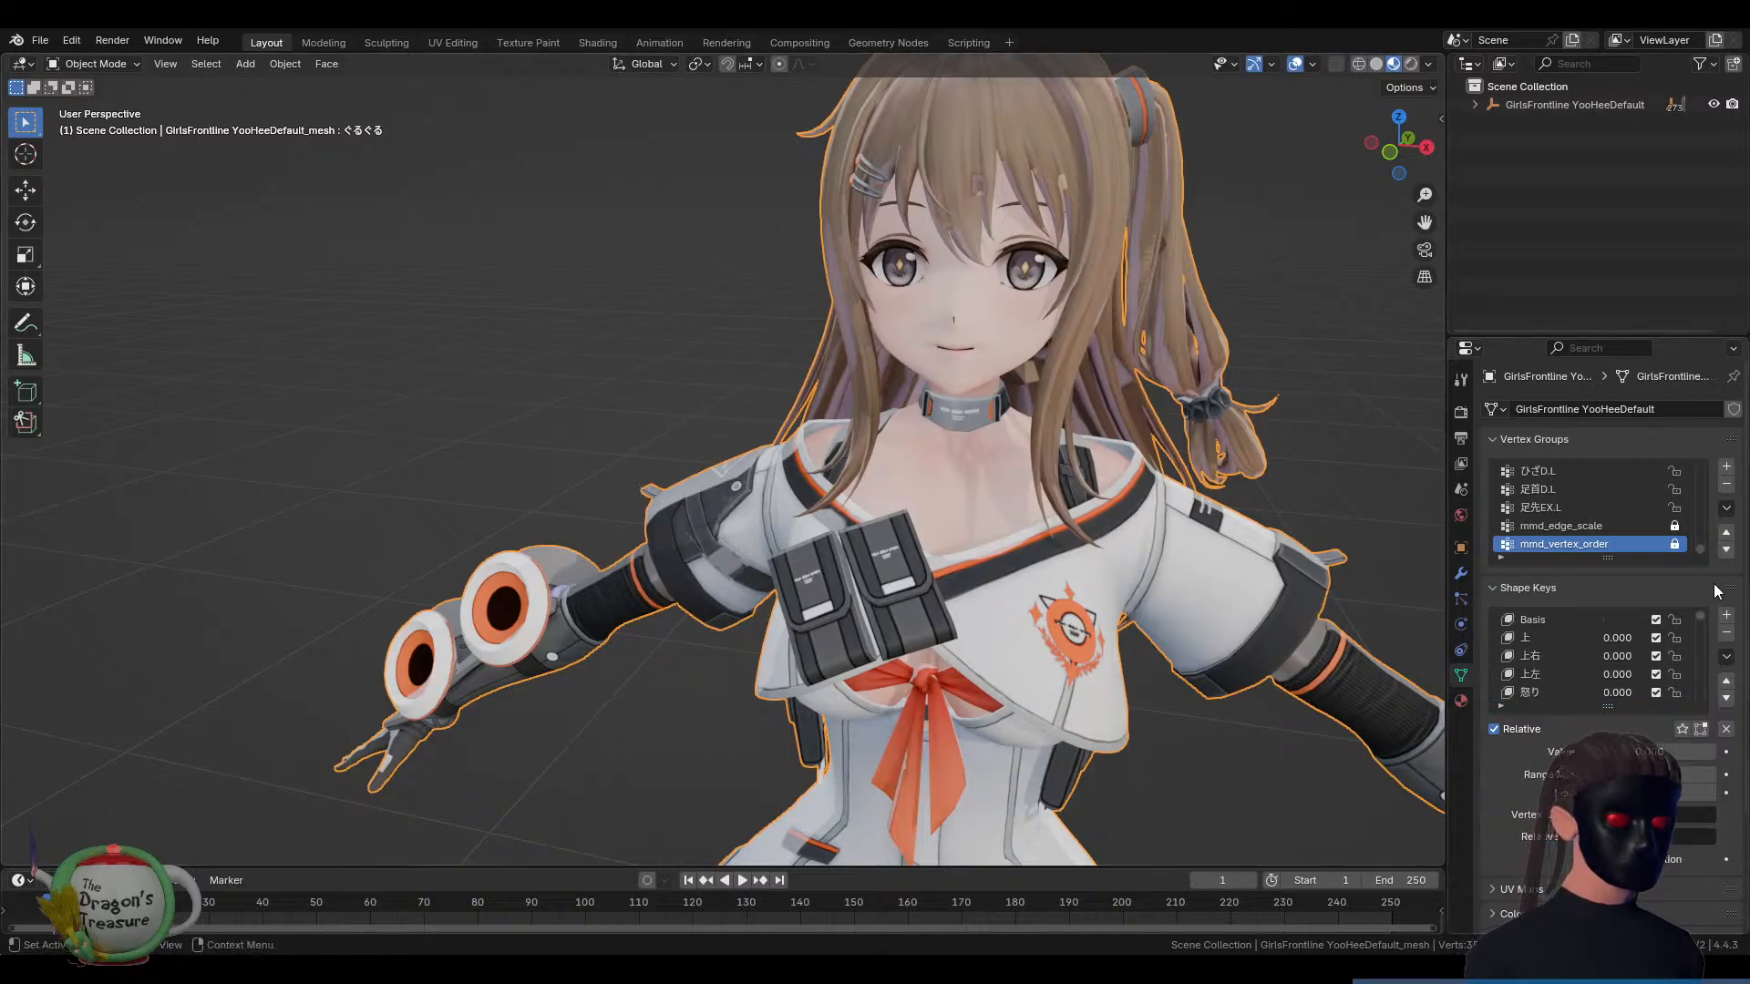
click(1571, 619)
key(Tab)
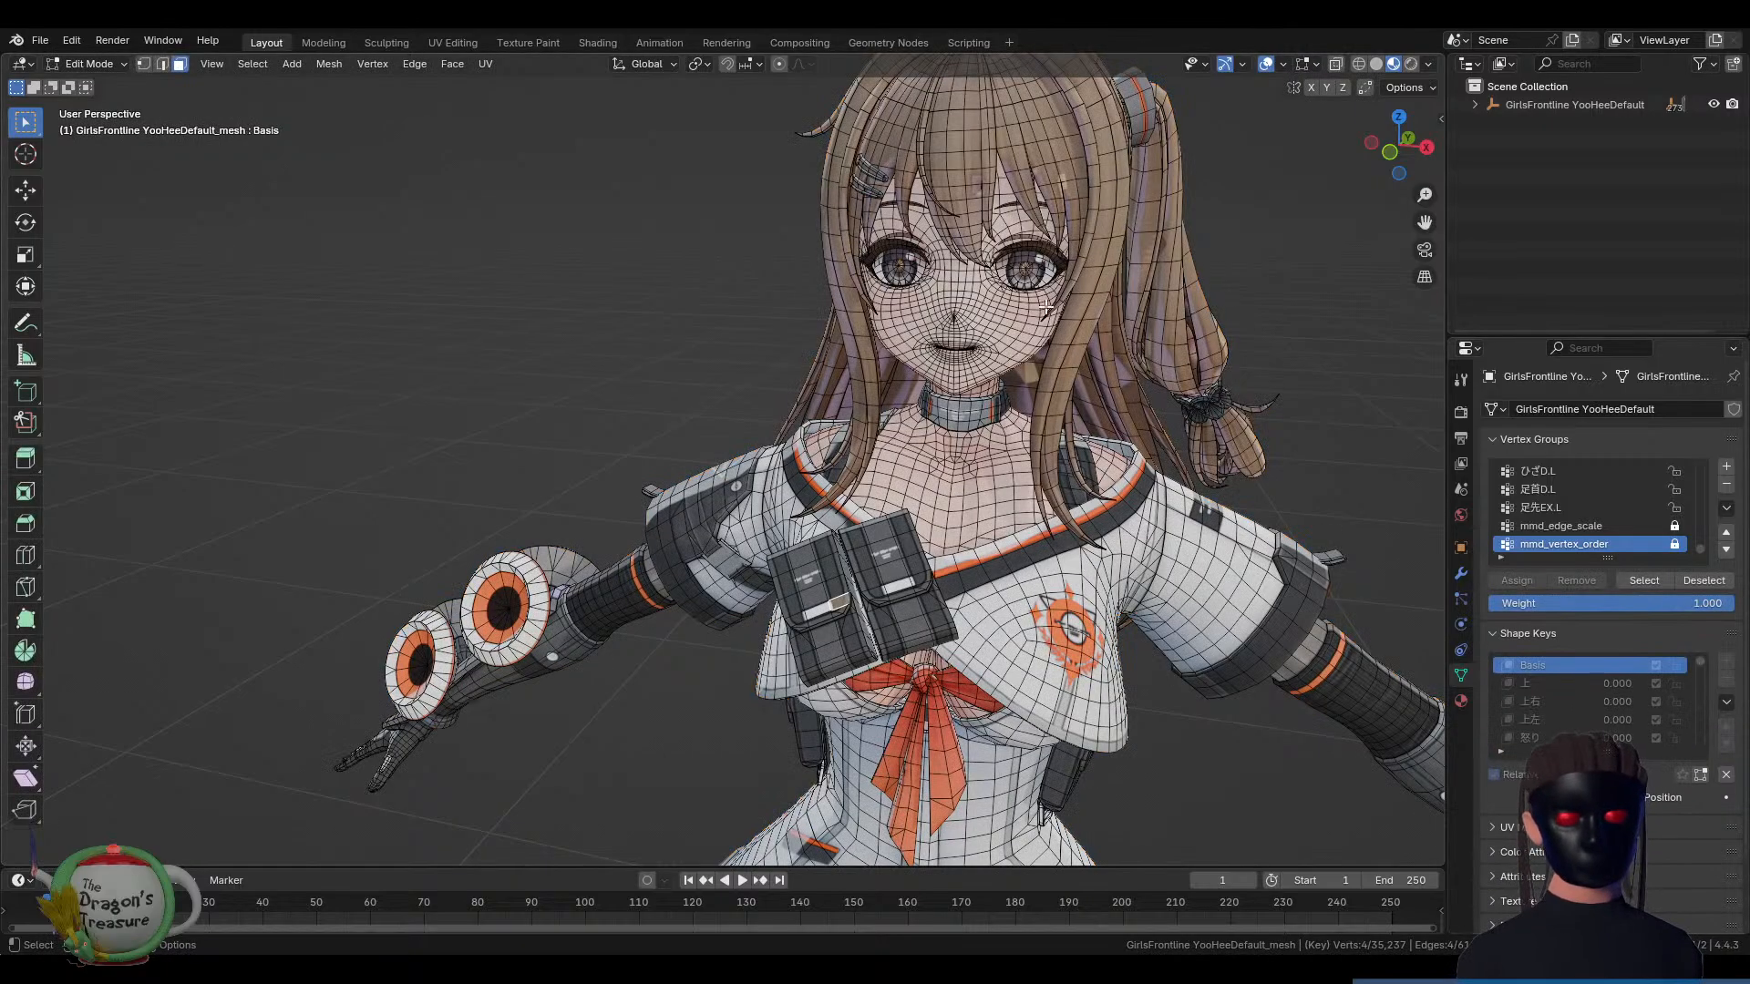
Examine the topology of the face and the area around the character's left eye up close
scroll(1094, 283, up, 5)
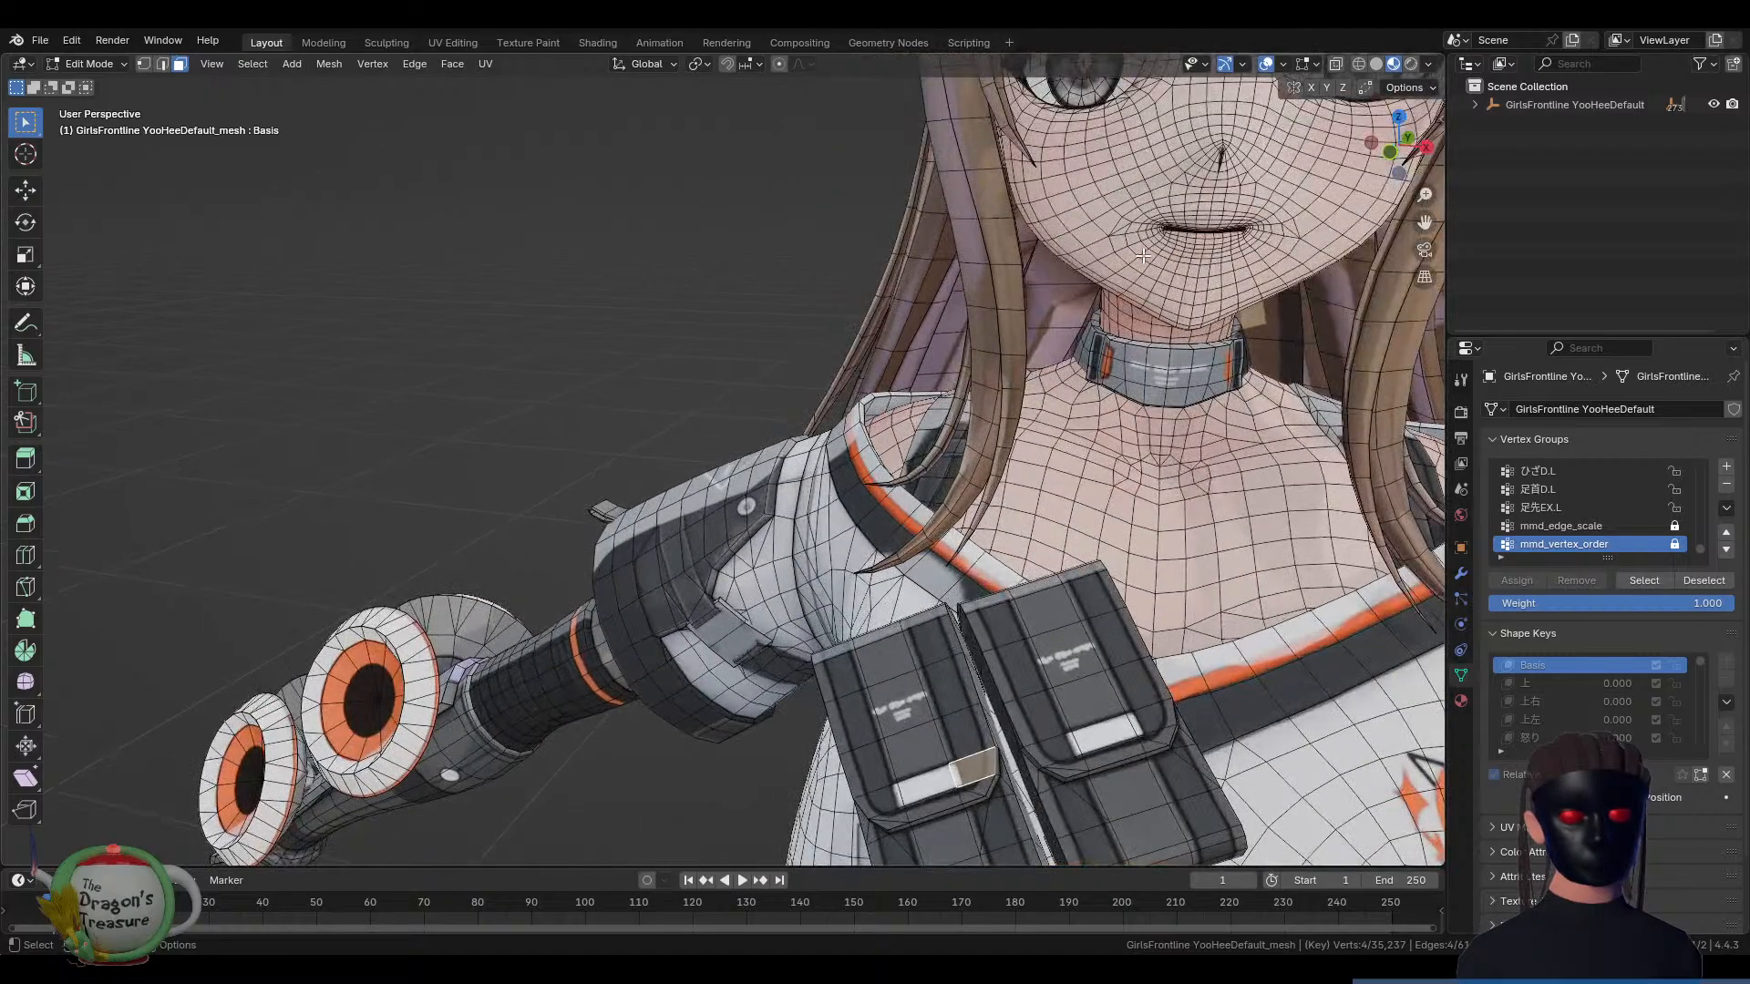
middle_drag(1143, 255, 740, 494)
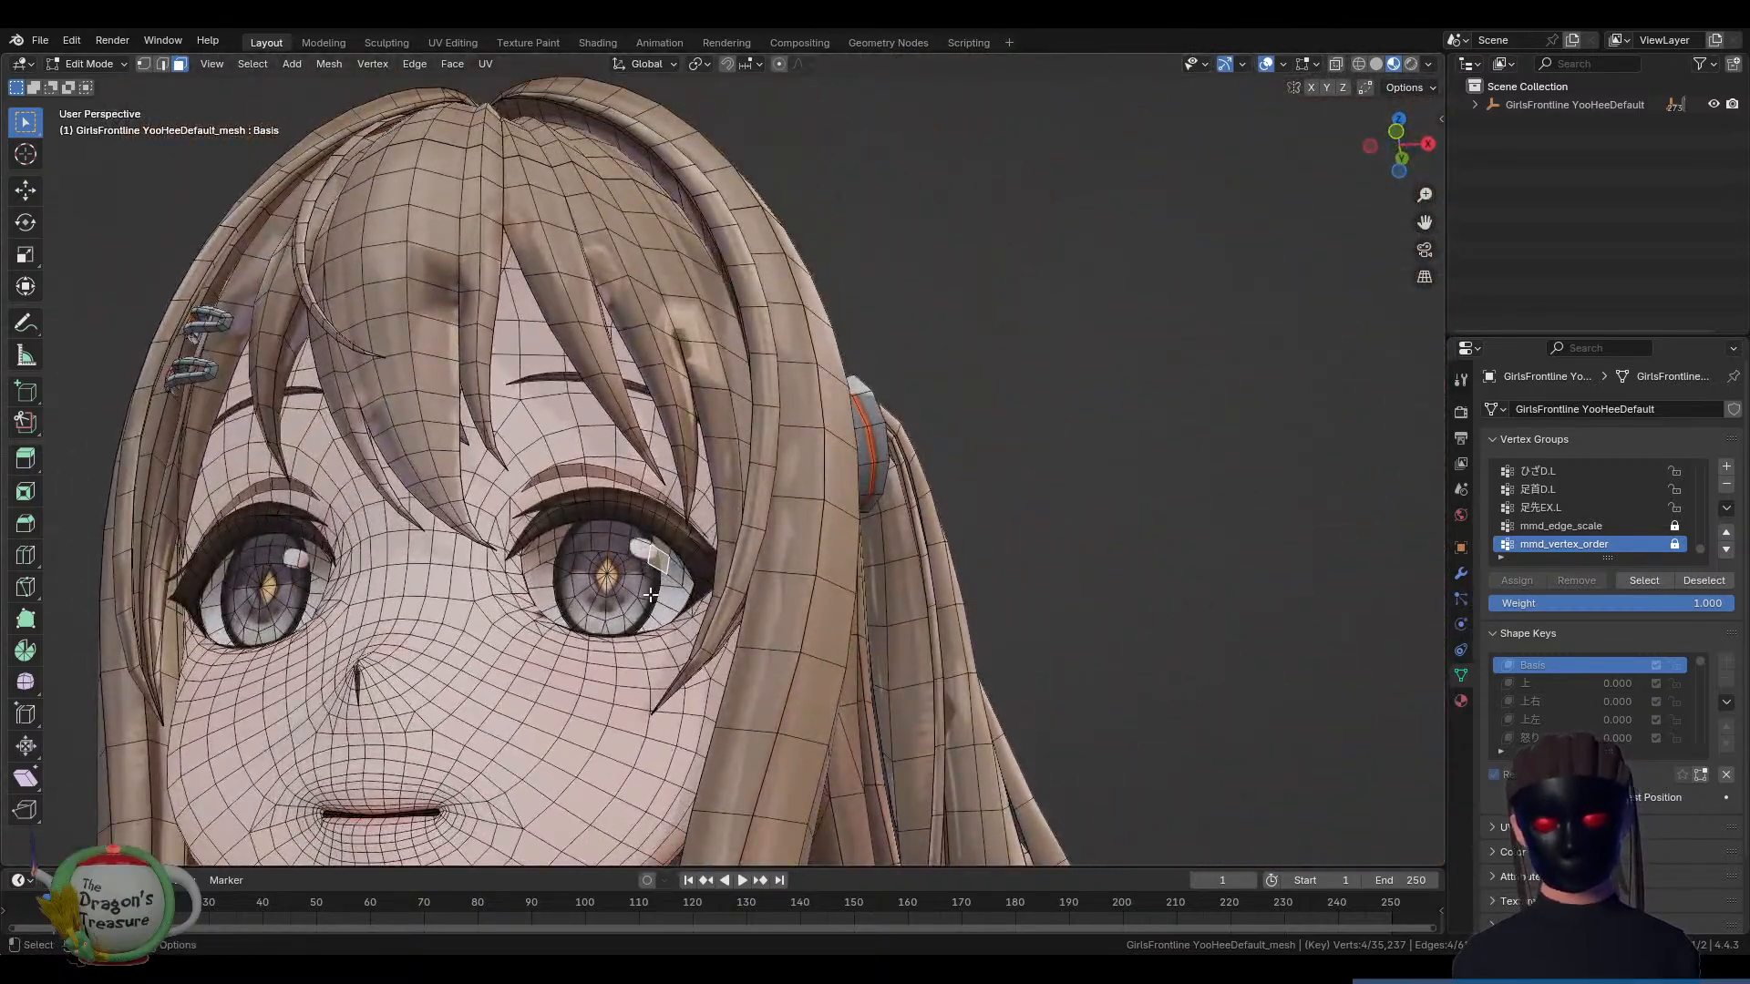
scroll(650, 594, up, 2)
shift+middle_drag(651, 602, 956, 495)
scroll(1028, 506, up, 2)
scroll(1028, 506, down, 2)
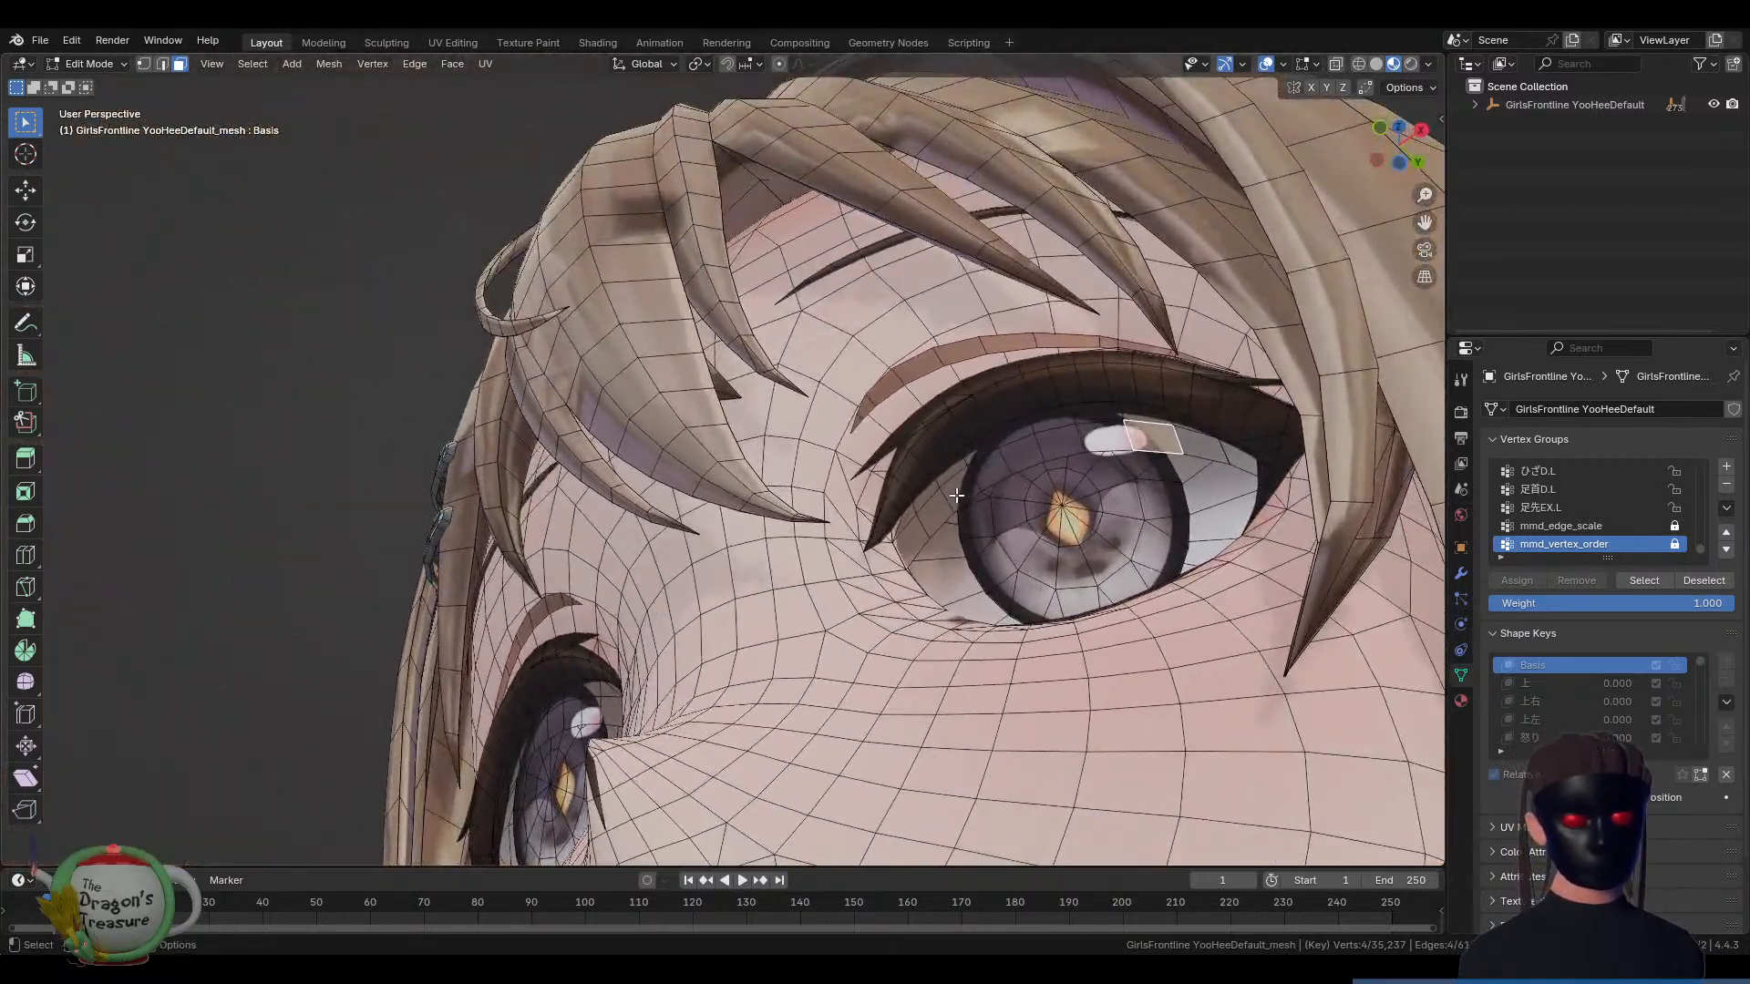
Inspect the iris and pupil faces of the character's left eye from several angles and turn on X-ray
click(1080, 524)
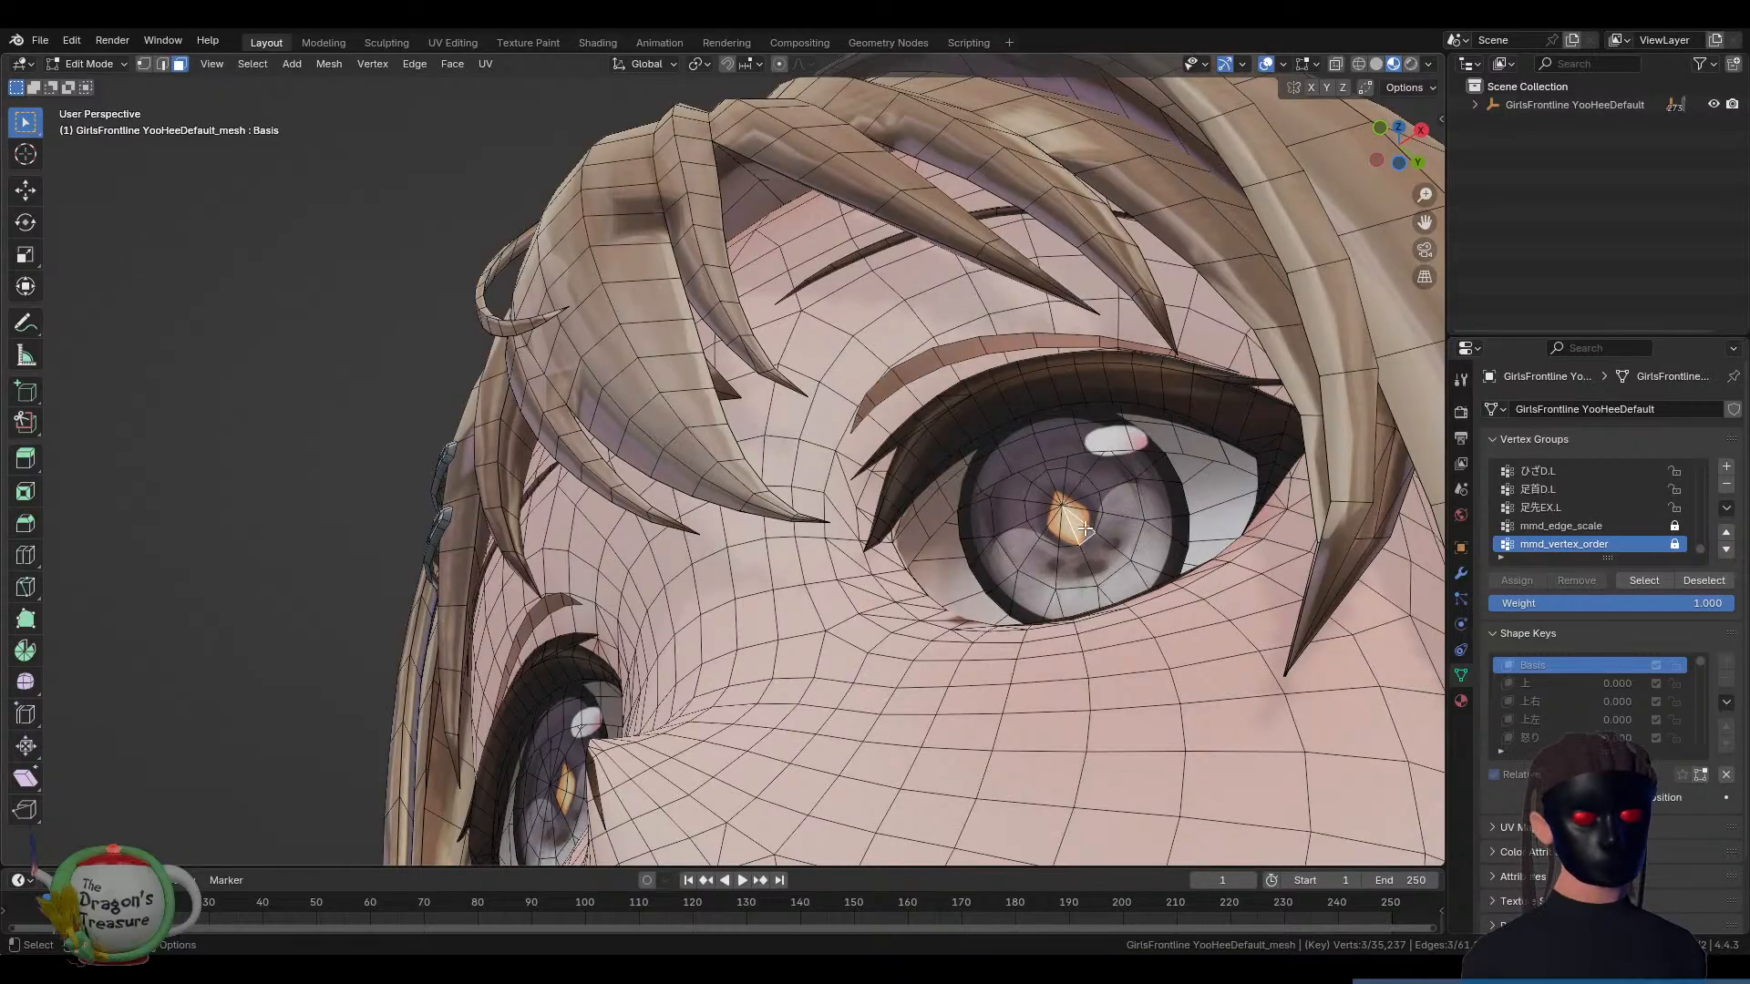
mouse_move(1085, 529)
middle_down()
mouse_move(1235, 624)
mouse_move(1168, 643)
mouse_move(1300, 665)
mouse_move(1295, 635)
mouse_move(1100, 551)
middle_up()
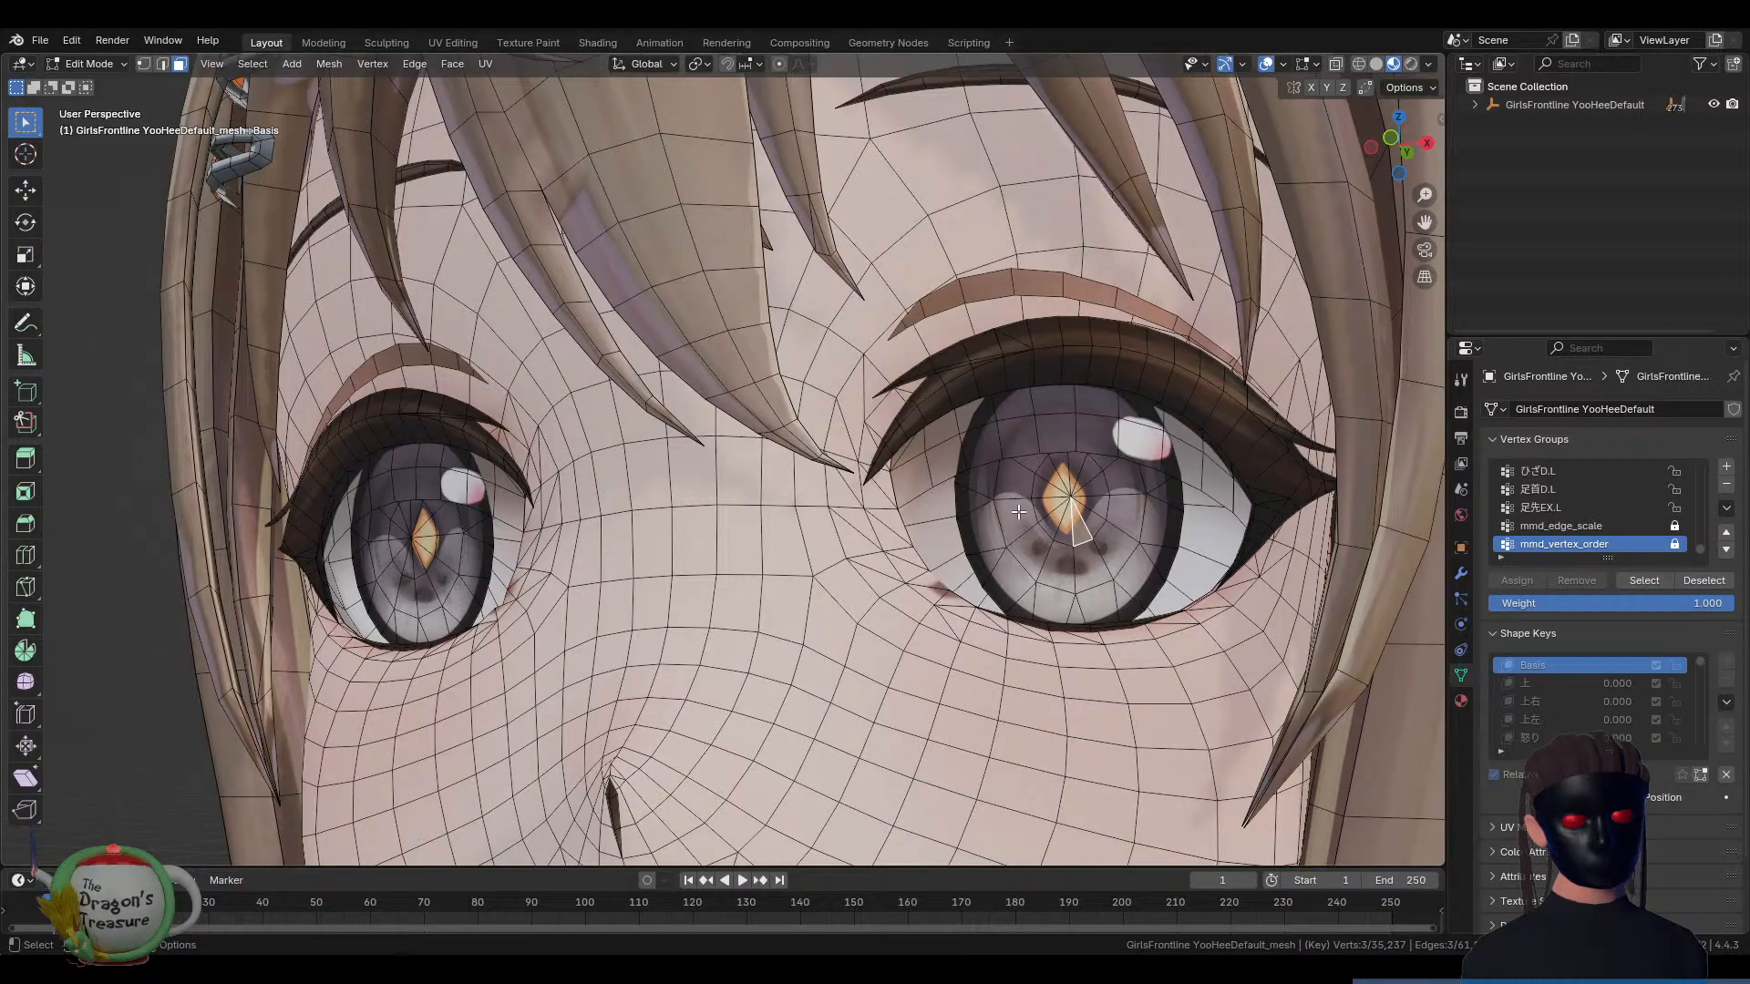
scroll(1018, 512, up, 2)
middle_drag(1156, 572, 1071, 551)
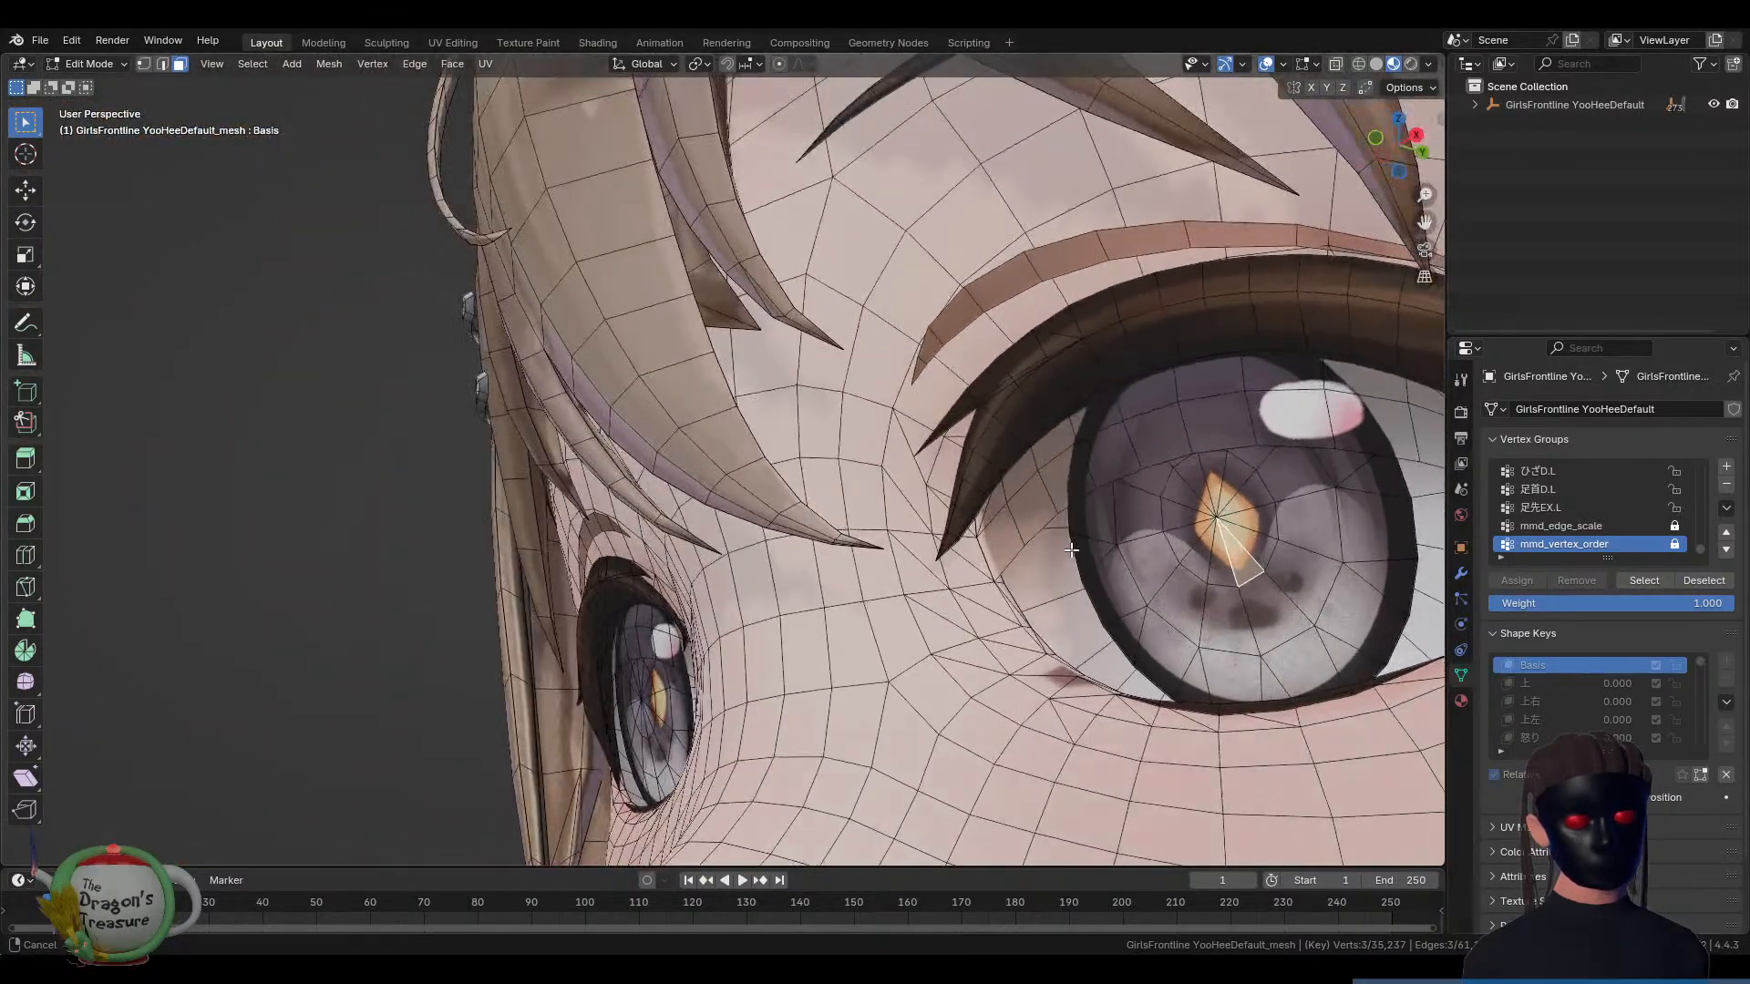
middle_drag(1239, 543, 1358, 574)
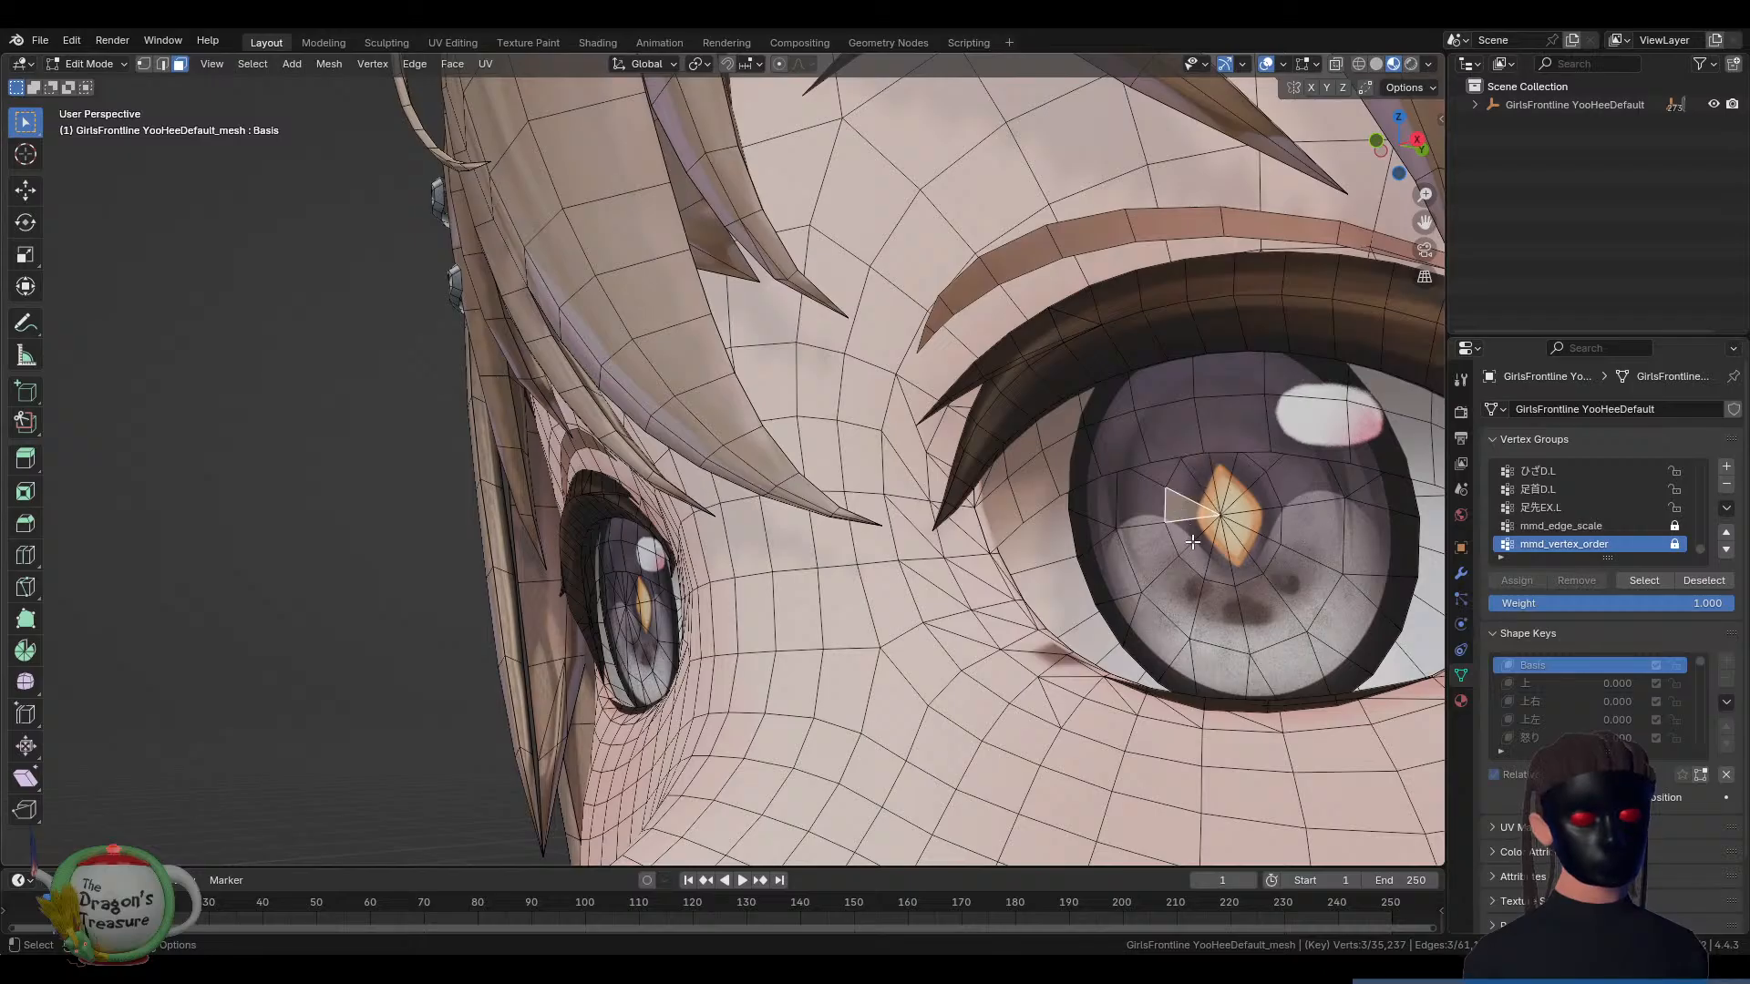
middle_drag(1259, 590, 1057, 568)
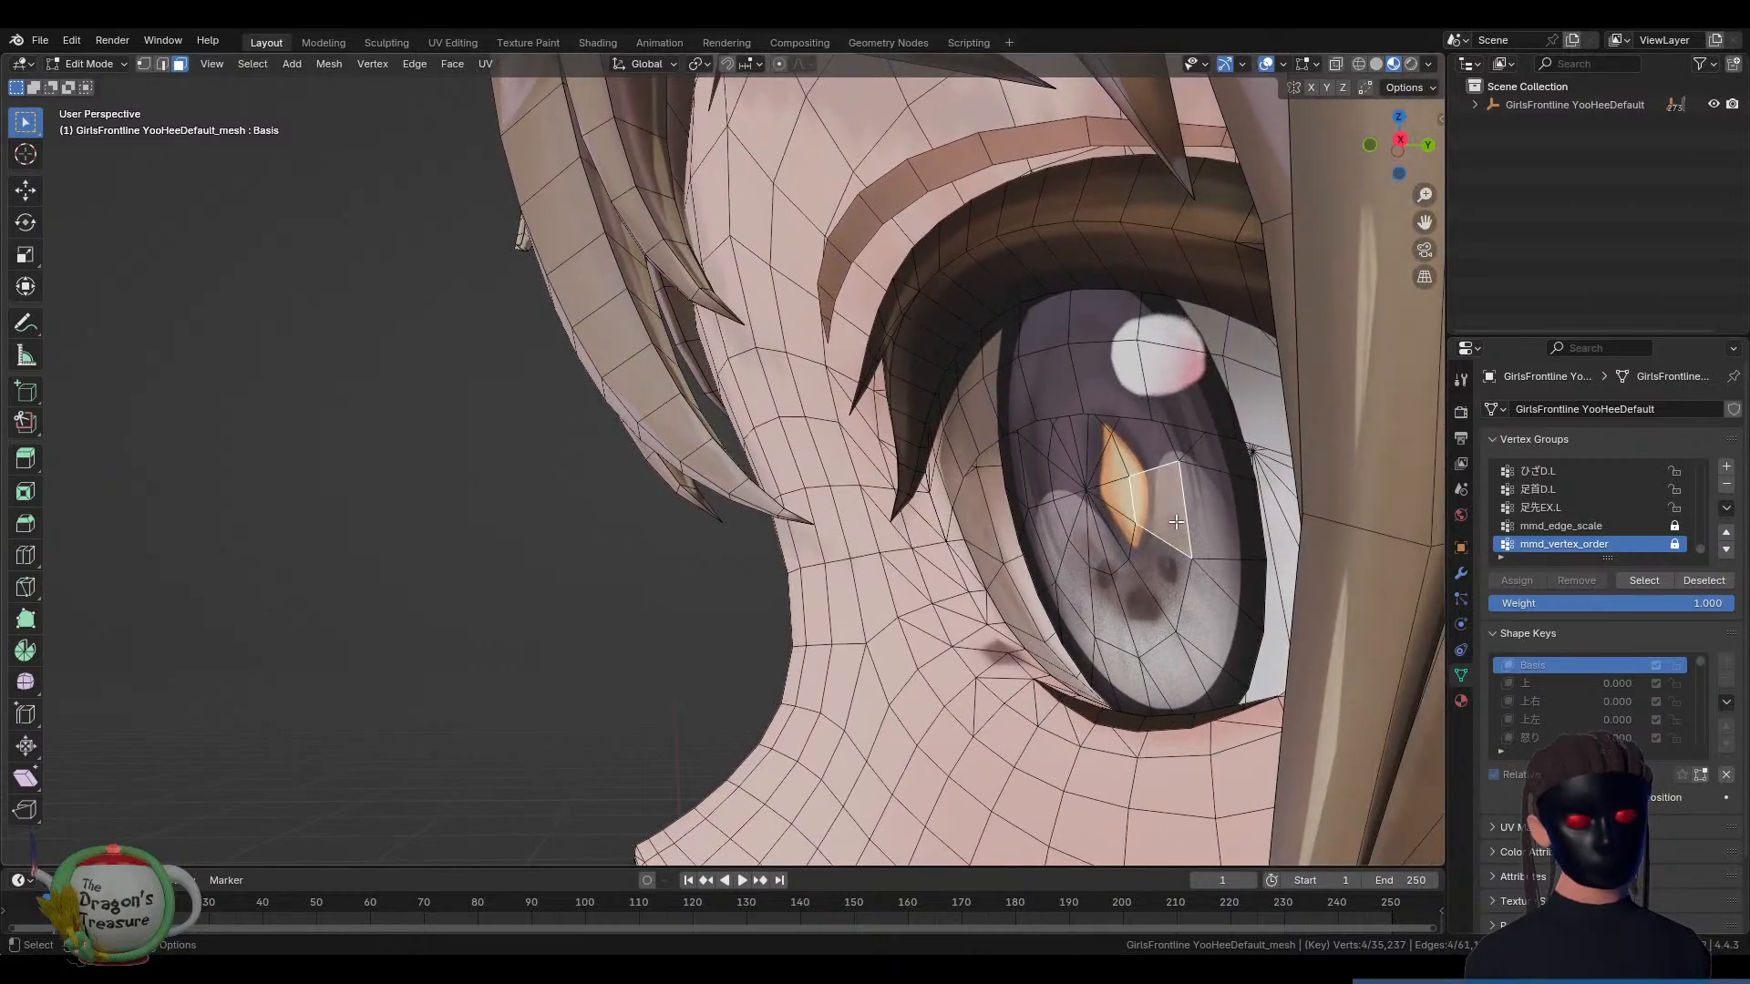
key(alt+z)
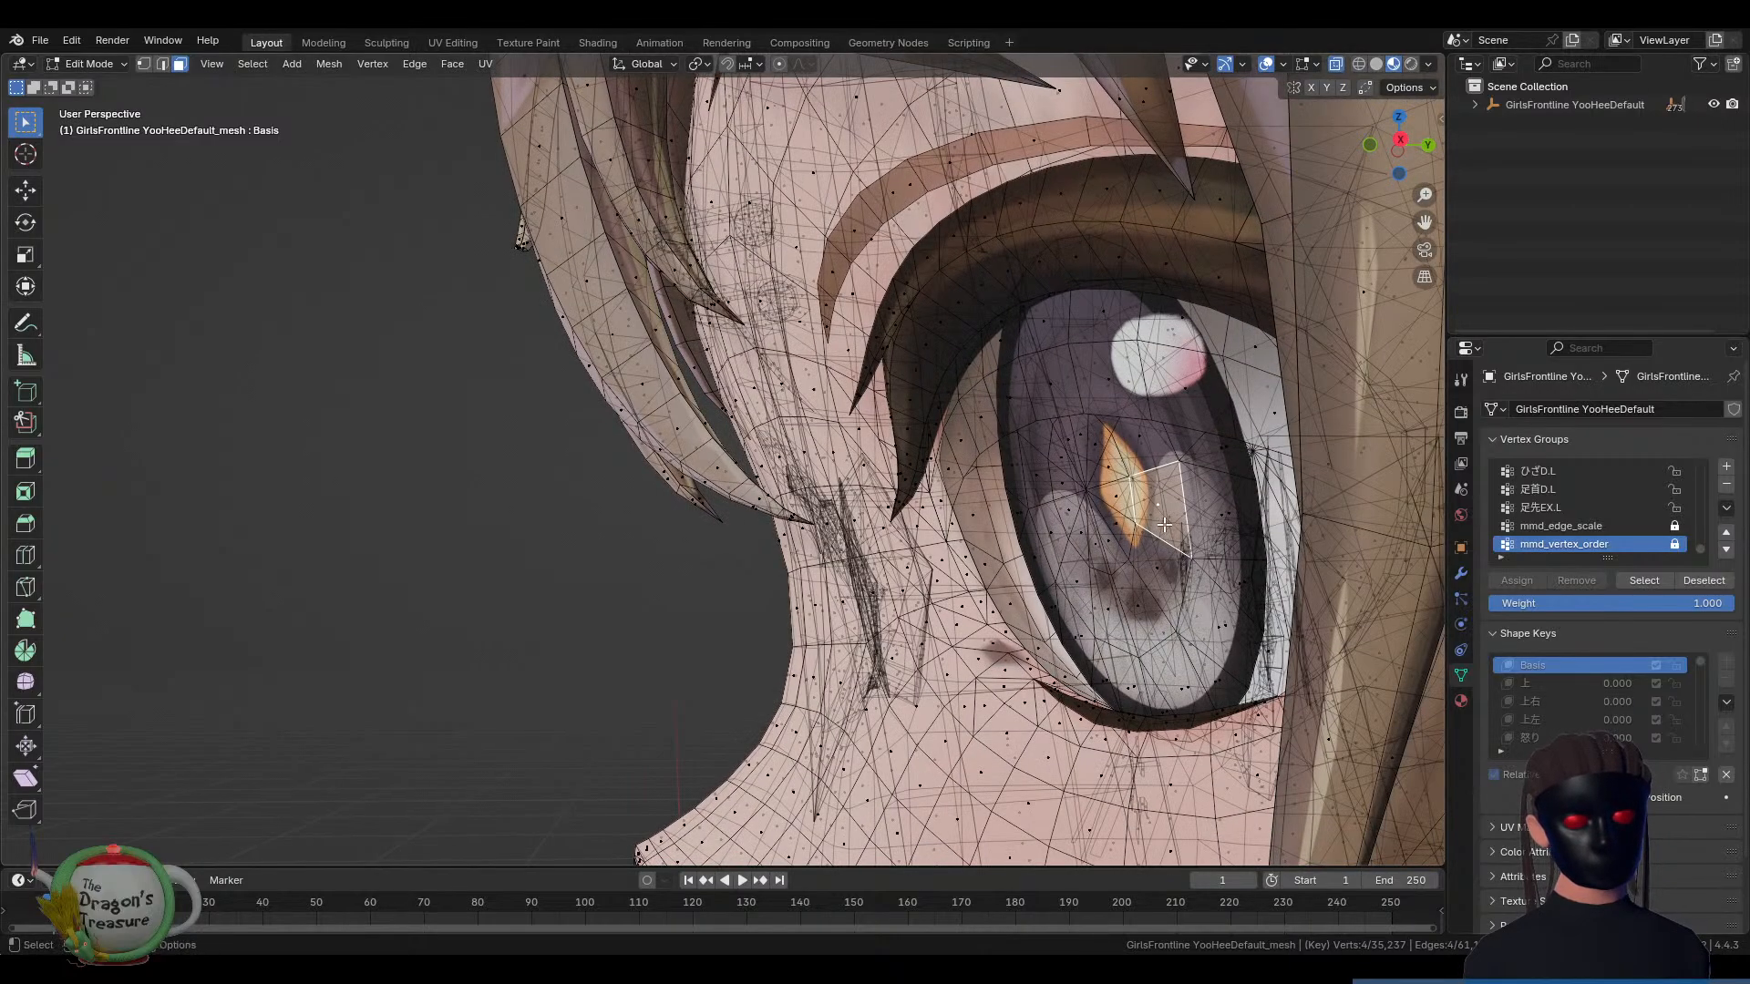
Turn off X-ray and examine how the iris and pupil faces of the character's left eye are curved from several angles
middle_drag(1163, 525, 1243, 533)
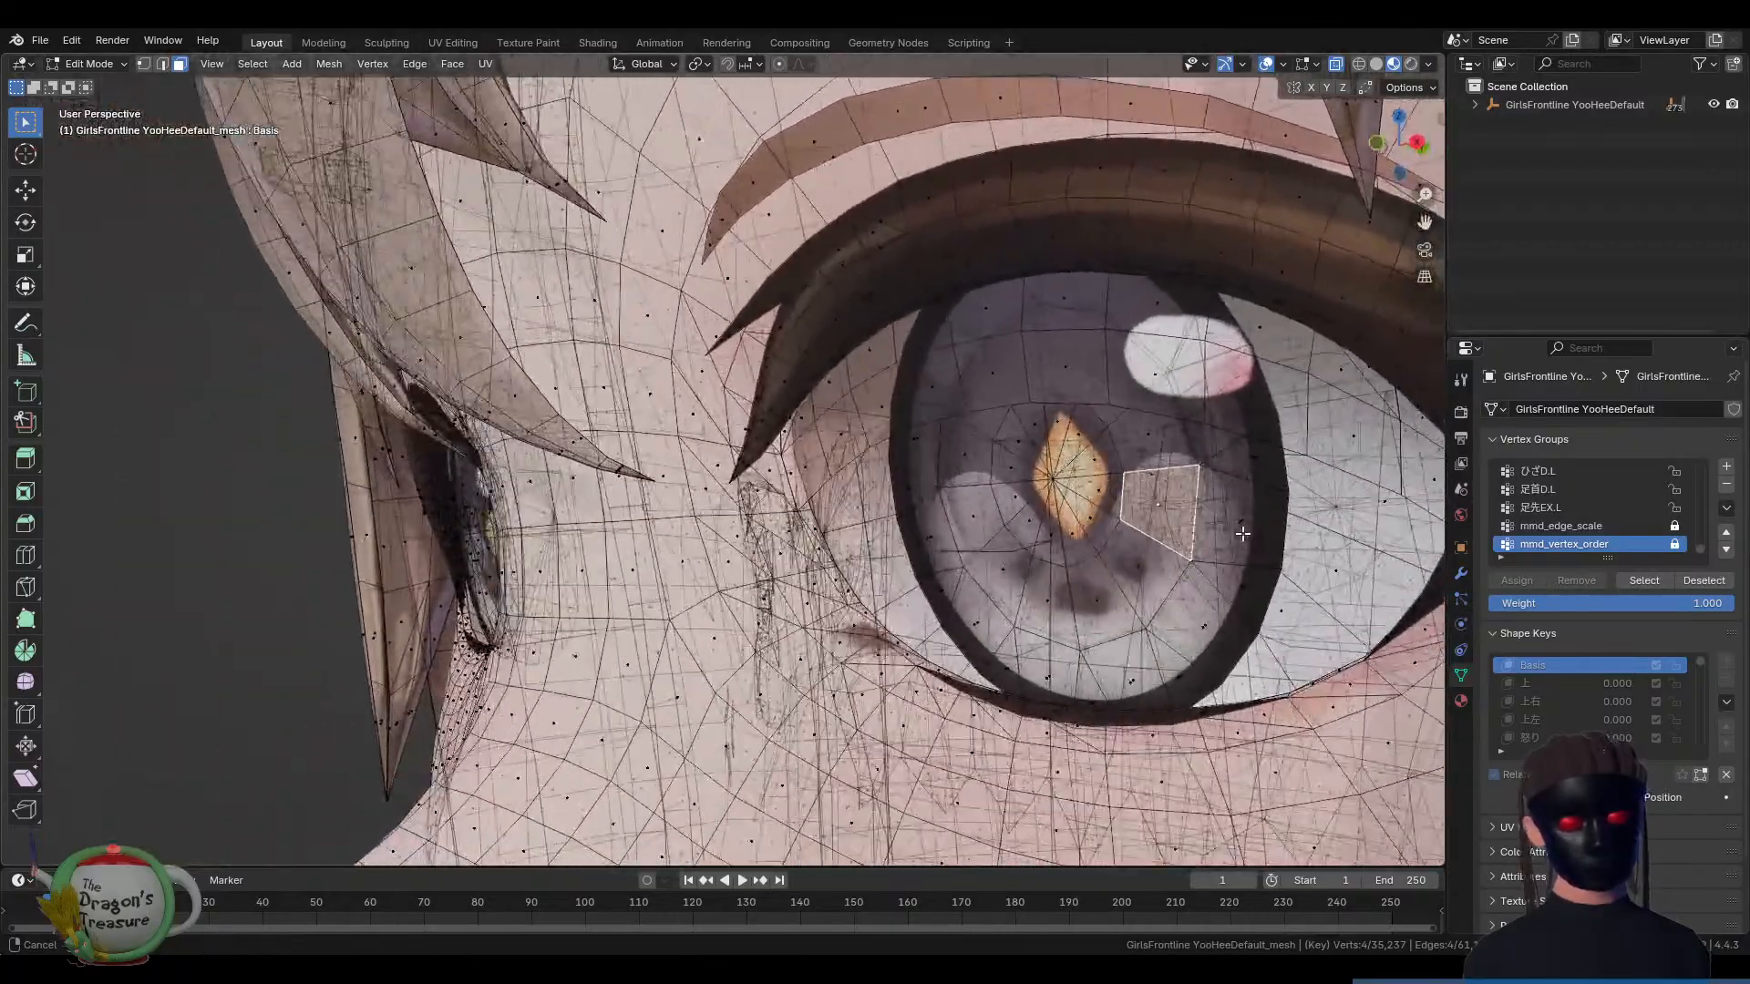
click(1166, 504)
key(alt+z)
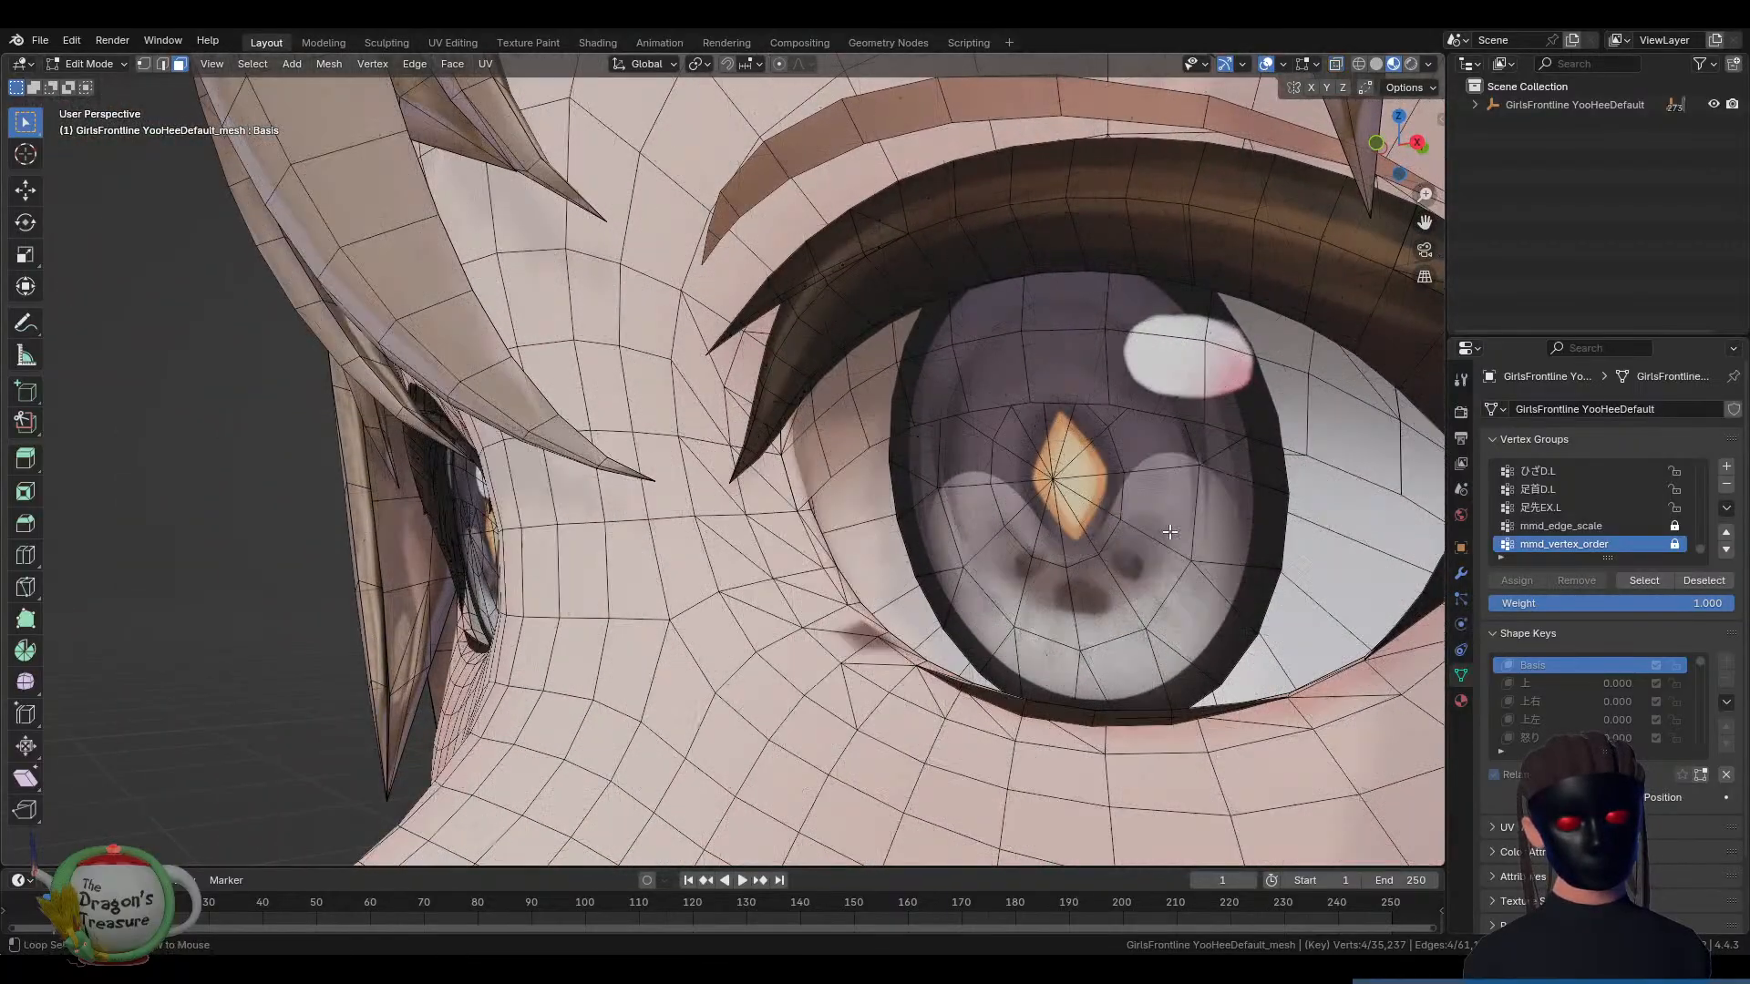
middle_drag(1177, 548, 843, 513)
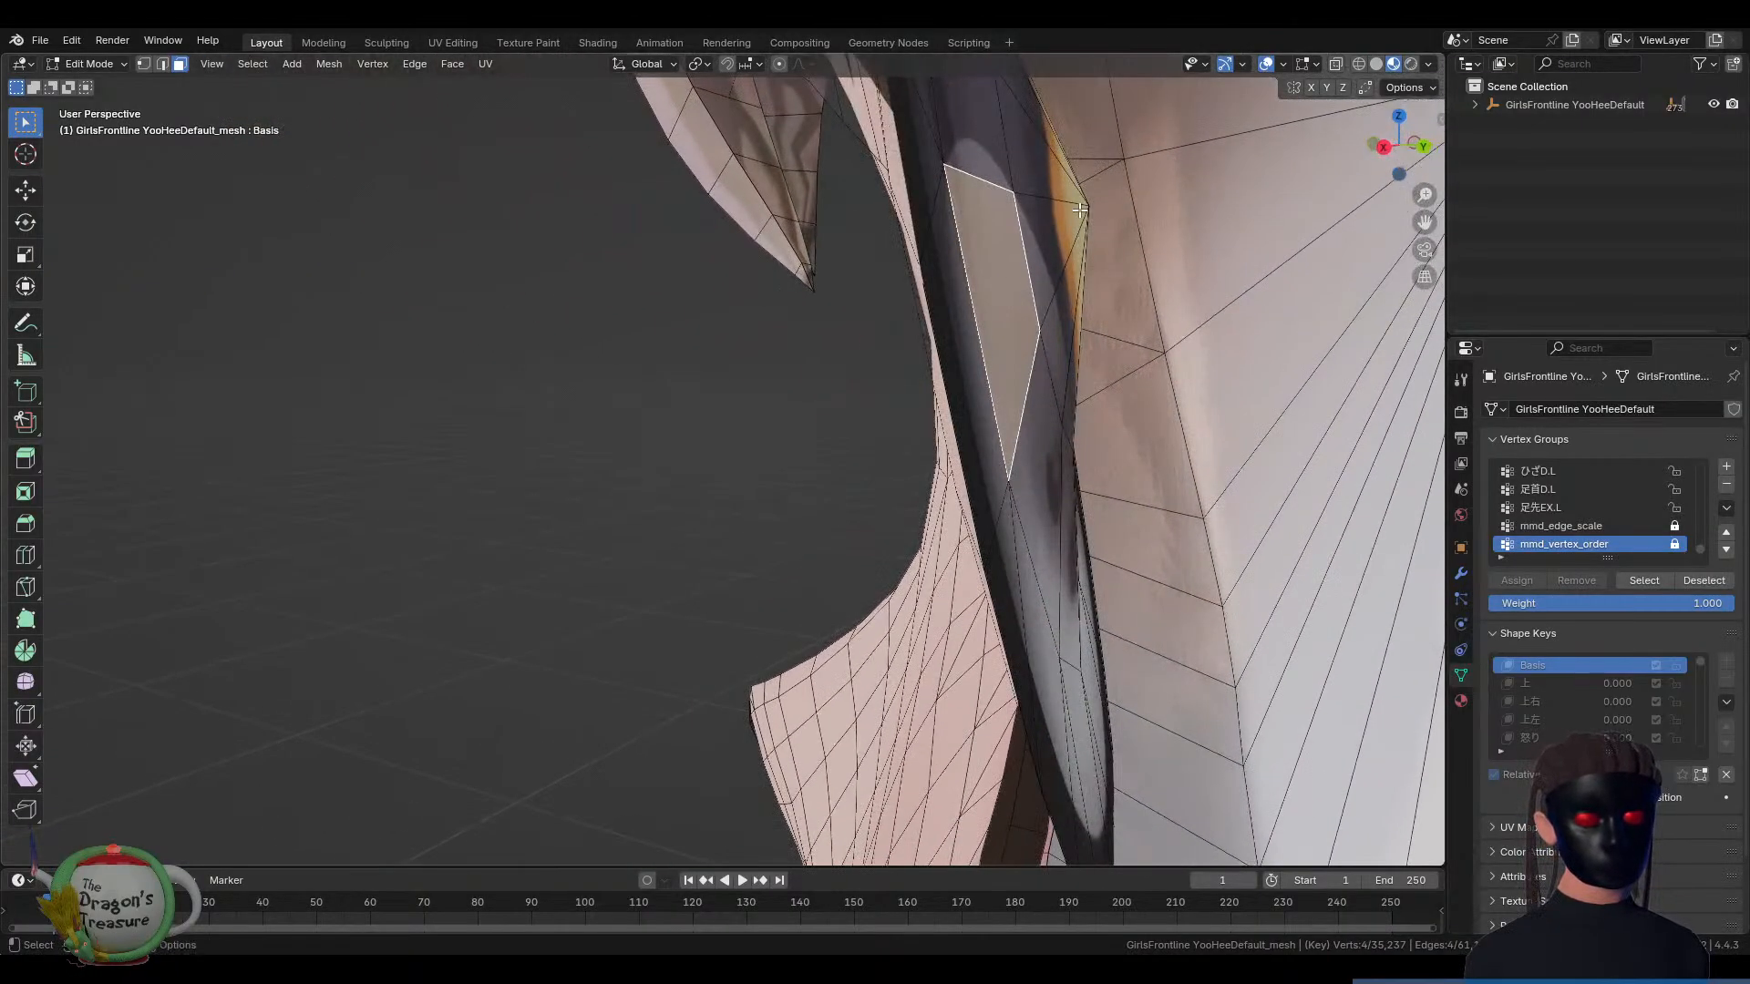
middle_drag(1054, 249, 1117, 303)
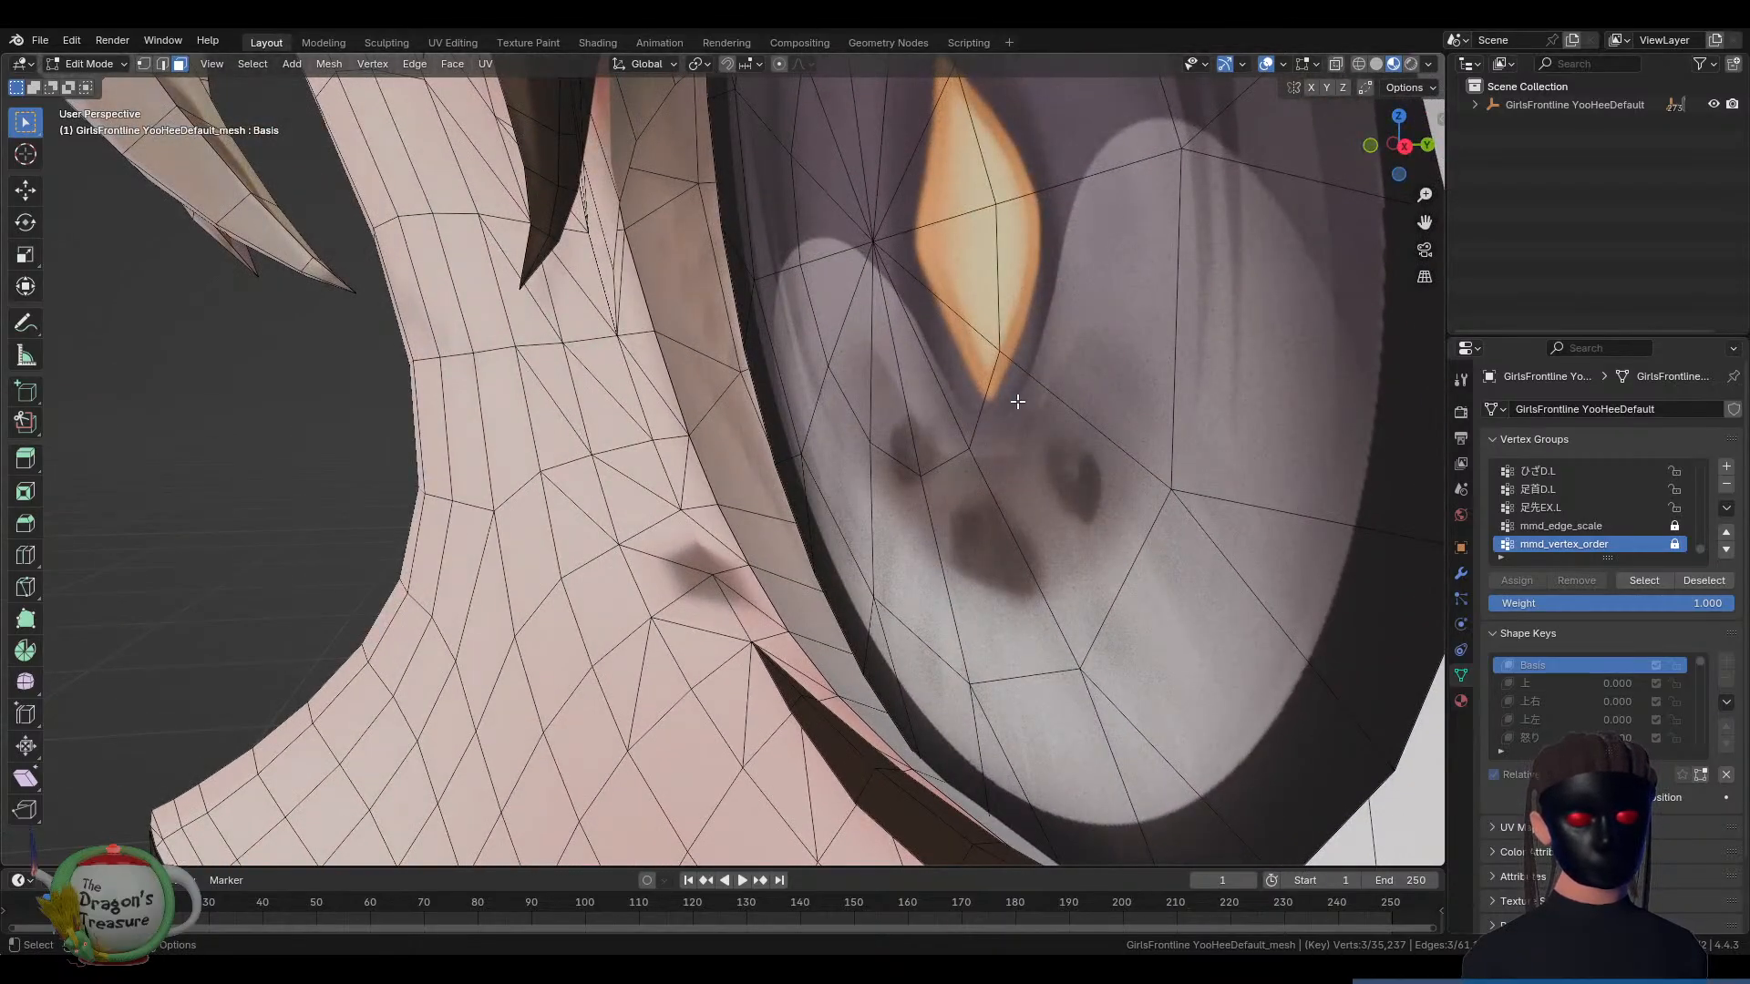
scroll(972, 323, down, 2)
middle_drag(971, 323, 1025, 362)
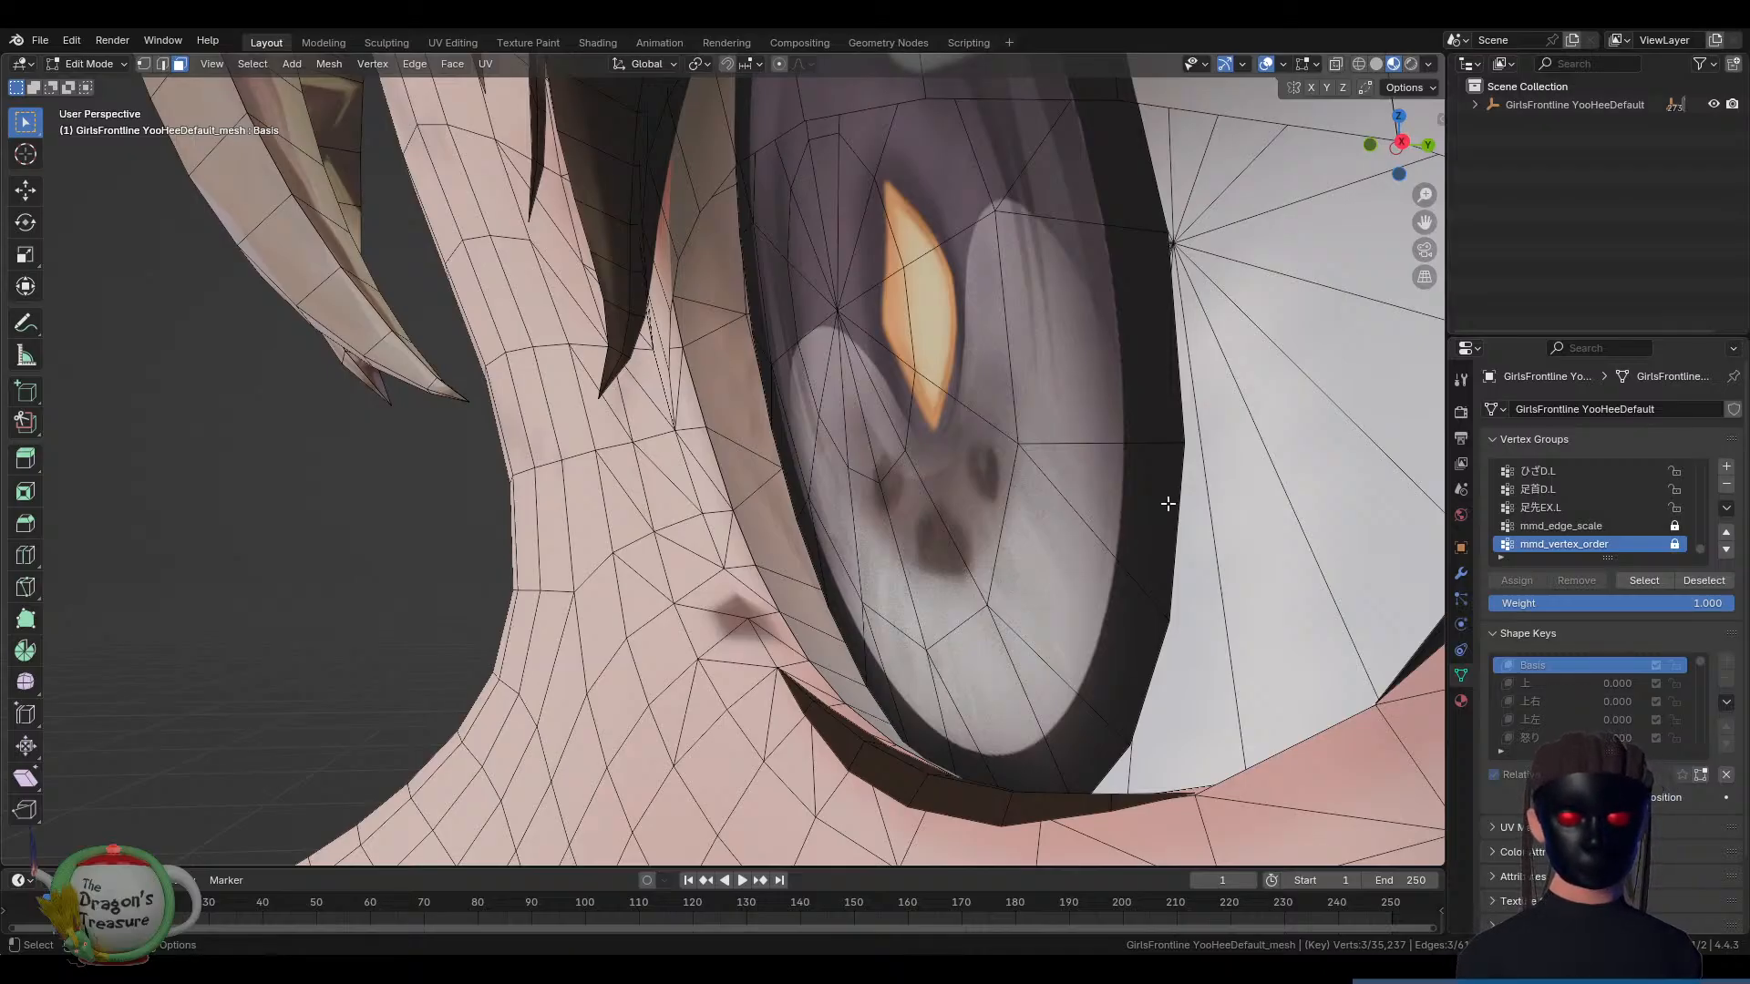
middle_drag(1168, 504, 934, 487)
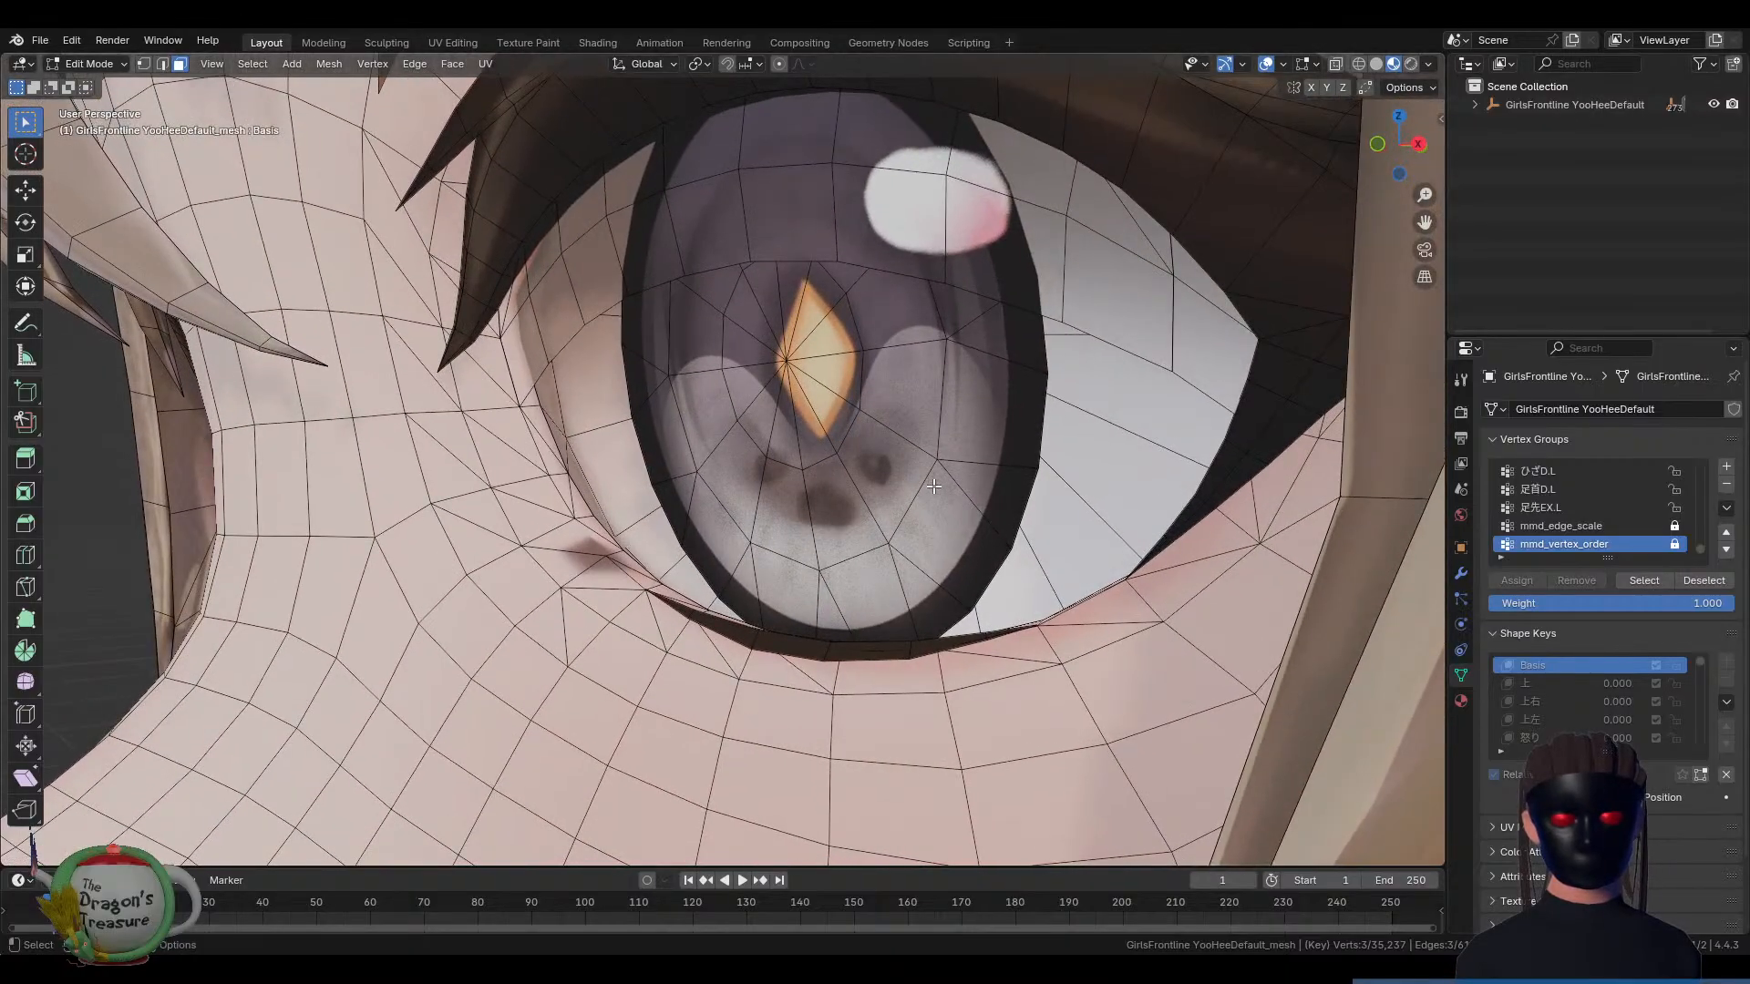
Select individual eye-white and iris faces around the outer edge of the left iris to check where they meet
click(1075, 426)
scroll(1000, 456, down, 1)
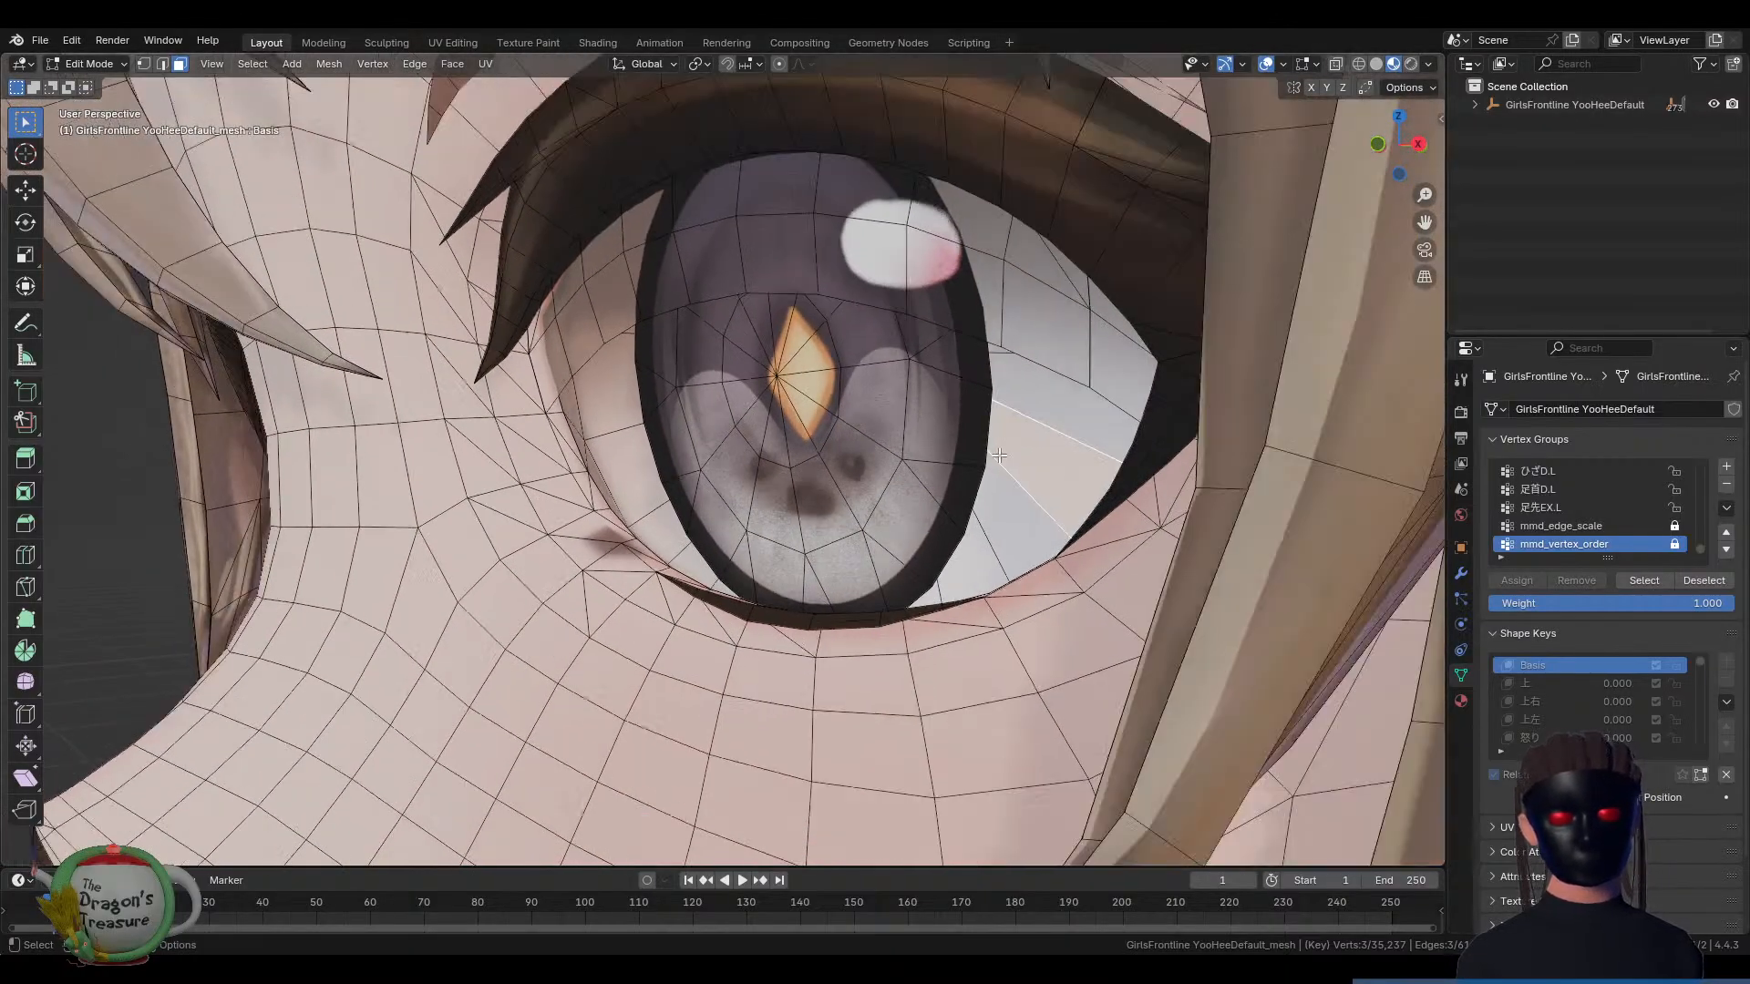
click(948, 426)
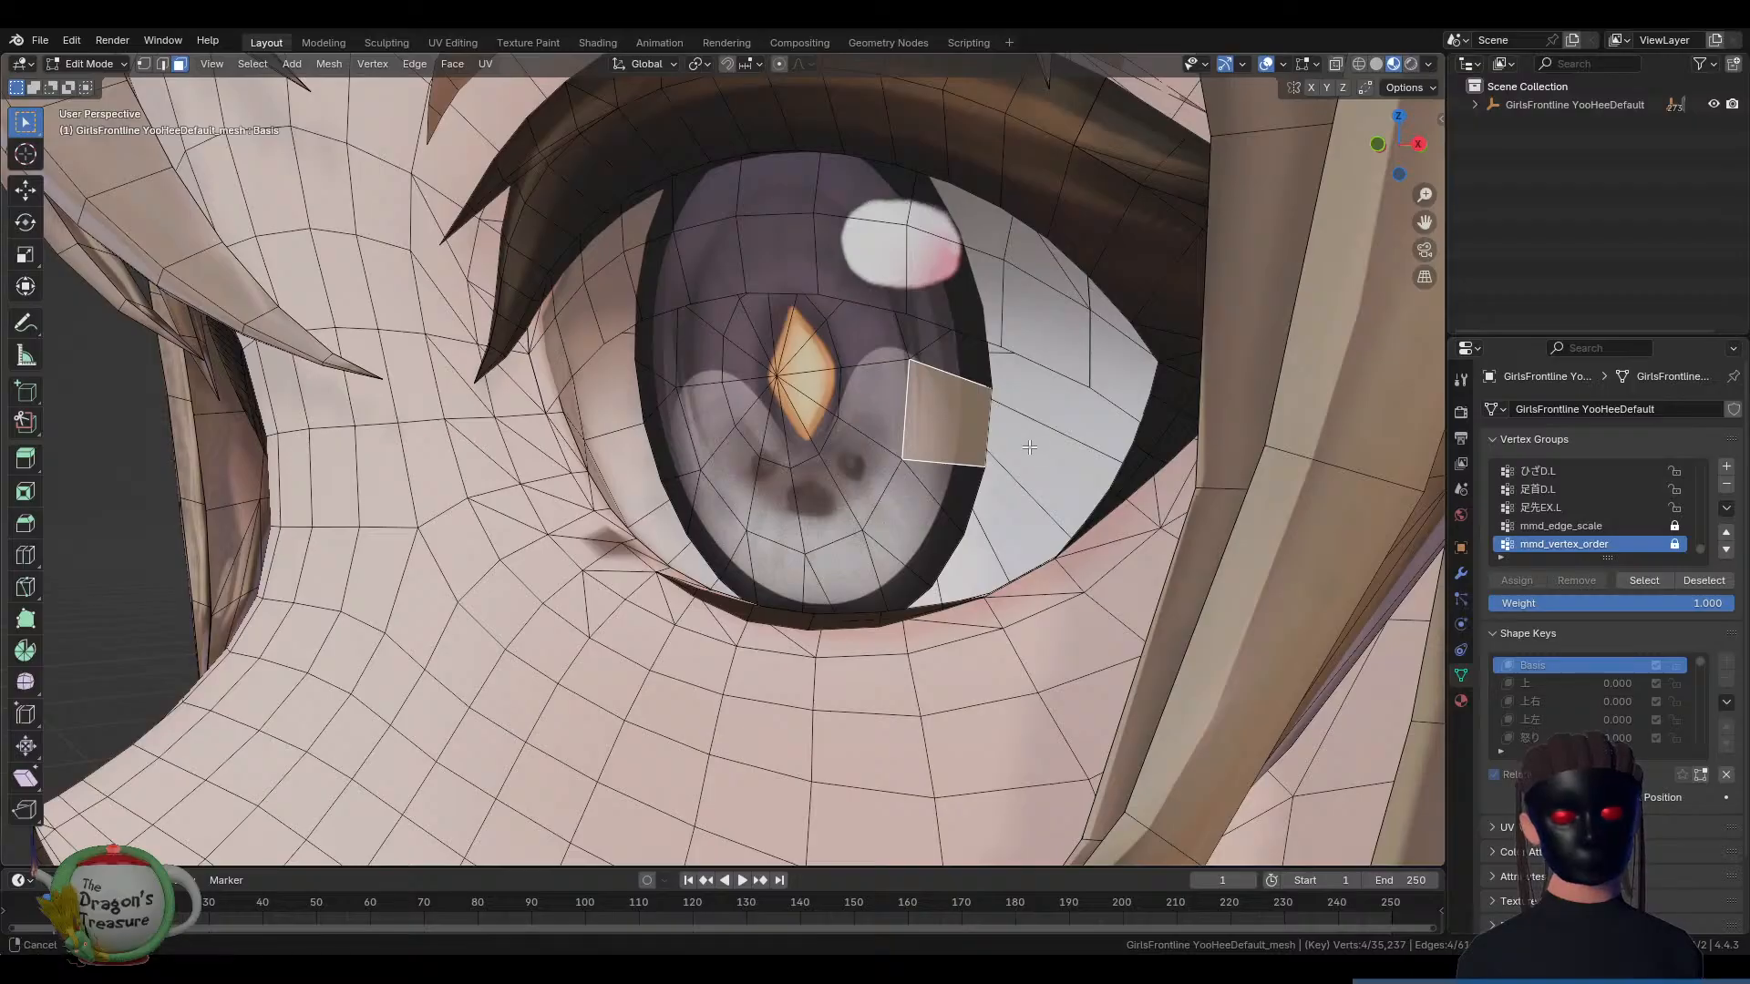
middle_drag(1029, 446, 1092, 471)
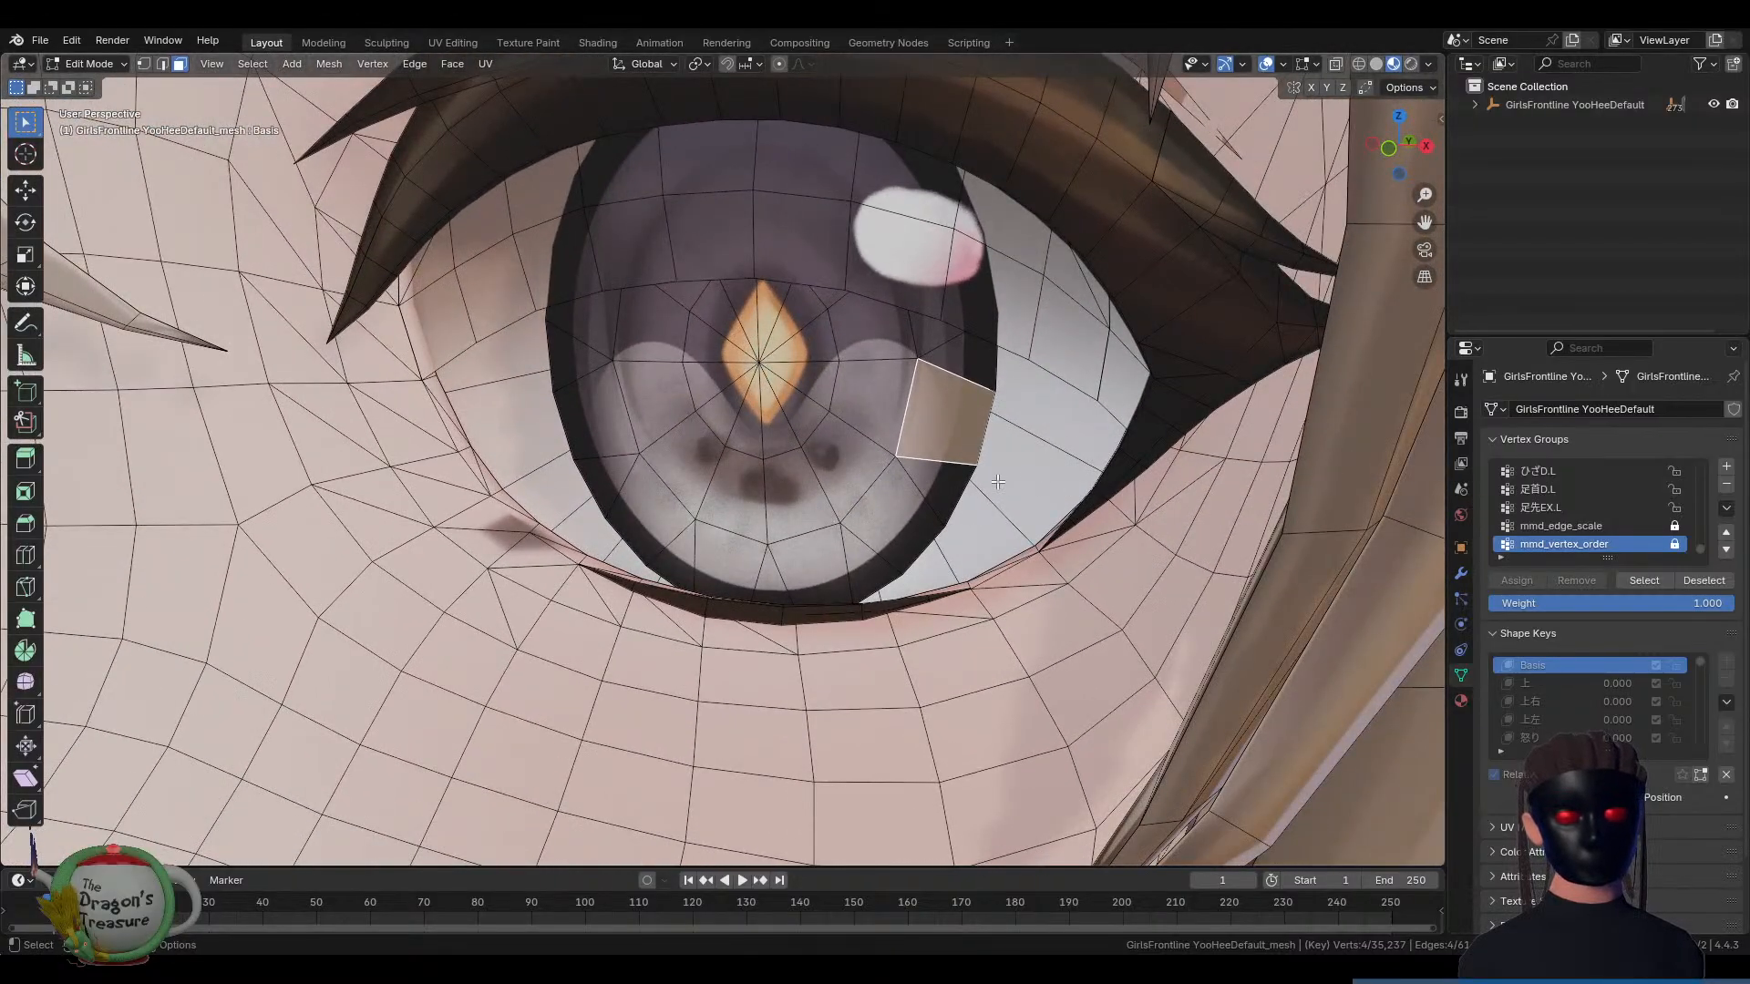
scroll(1016, 440, down, 3)
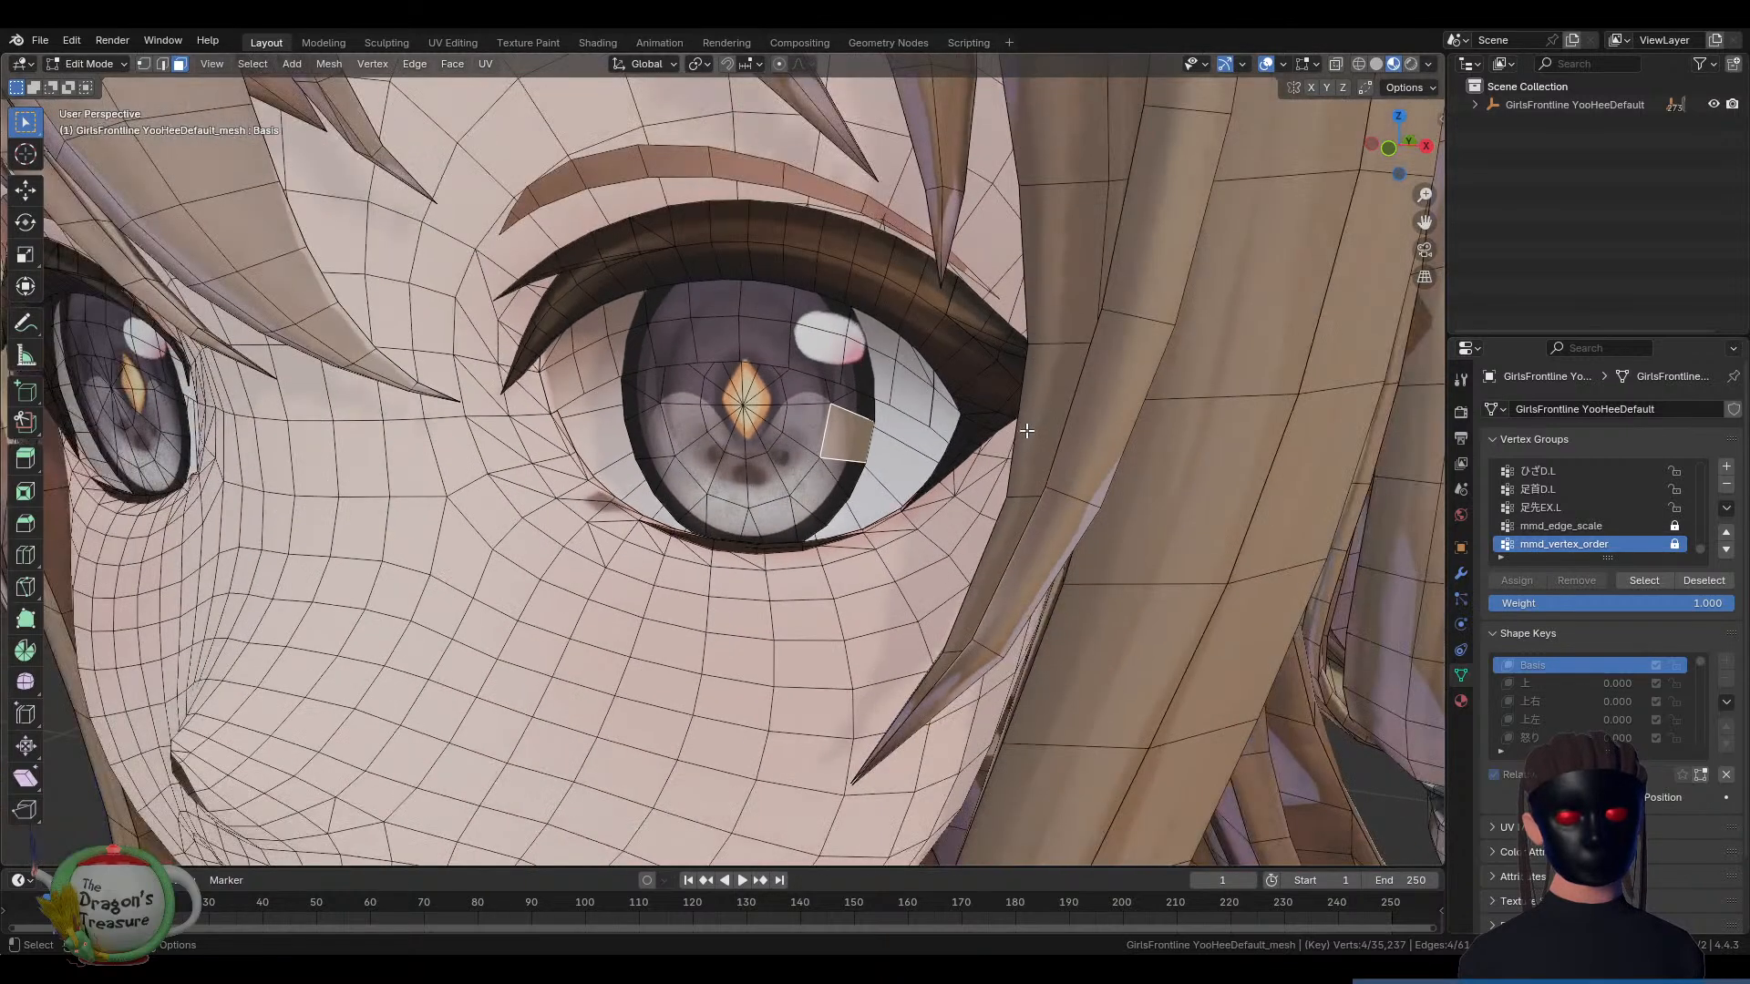
scroll(919, 438, up, 1)
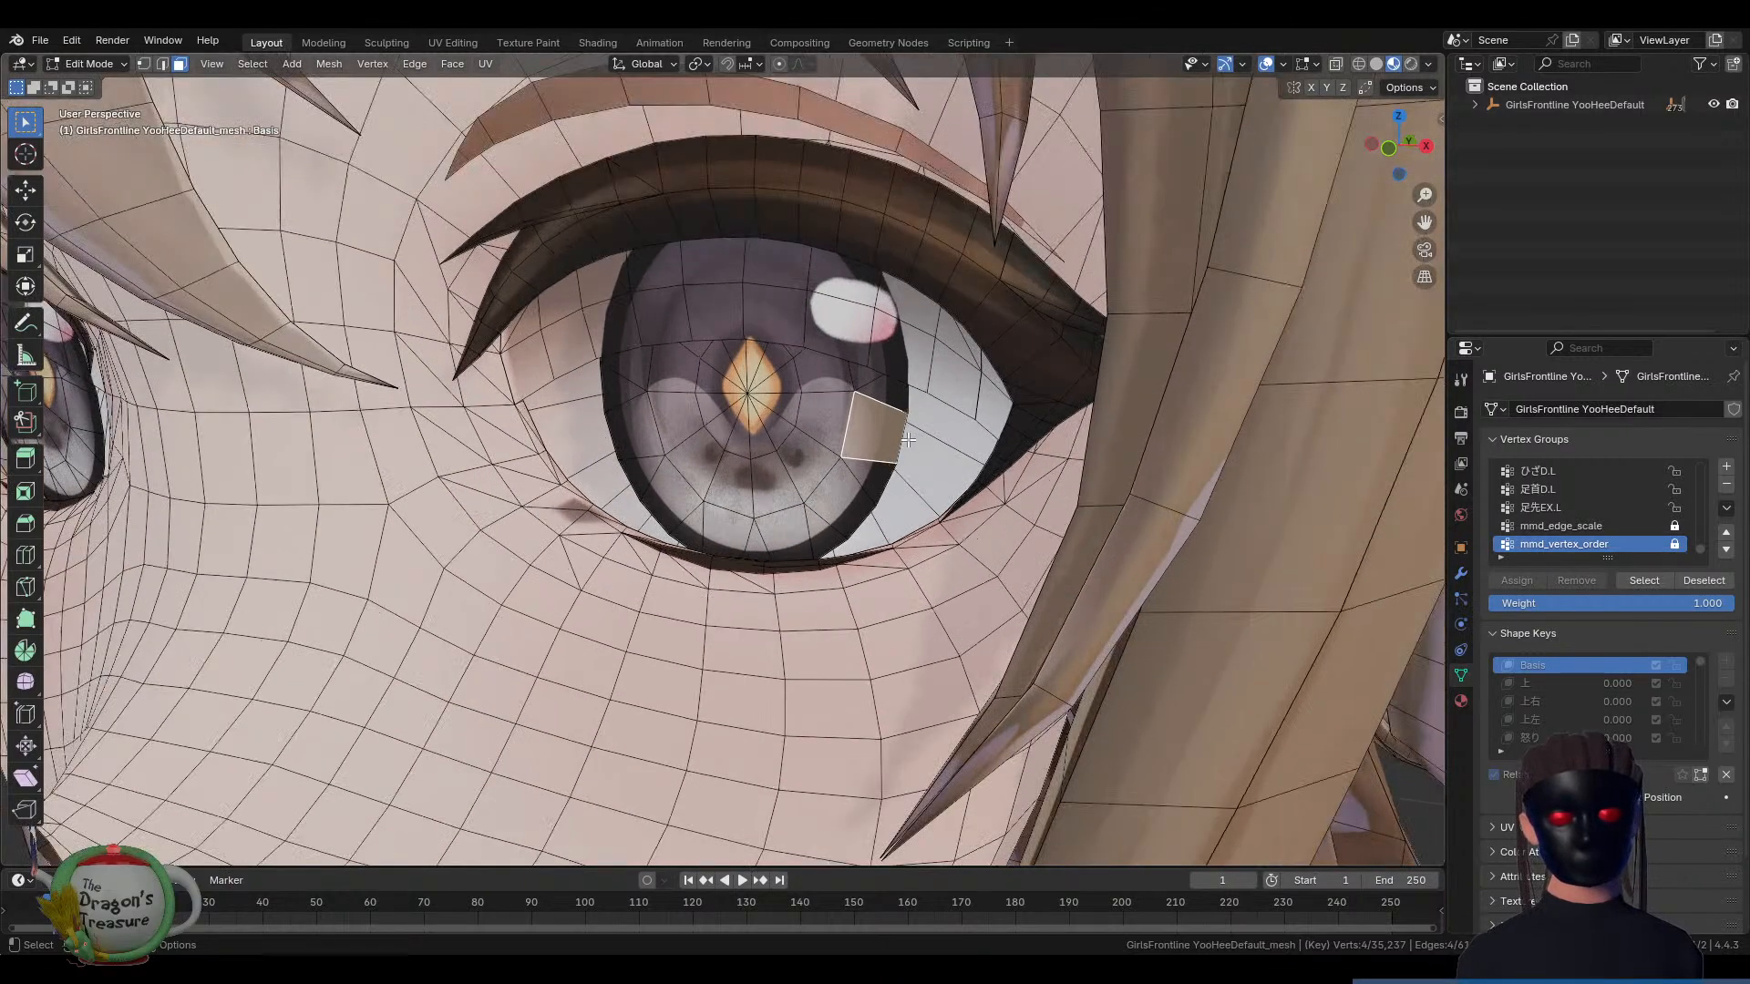
click(728, 402)
click(806, 461)
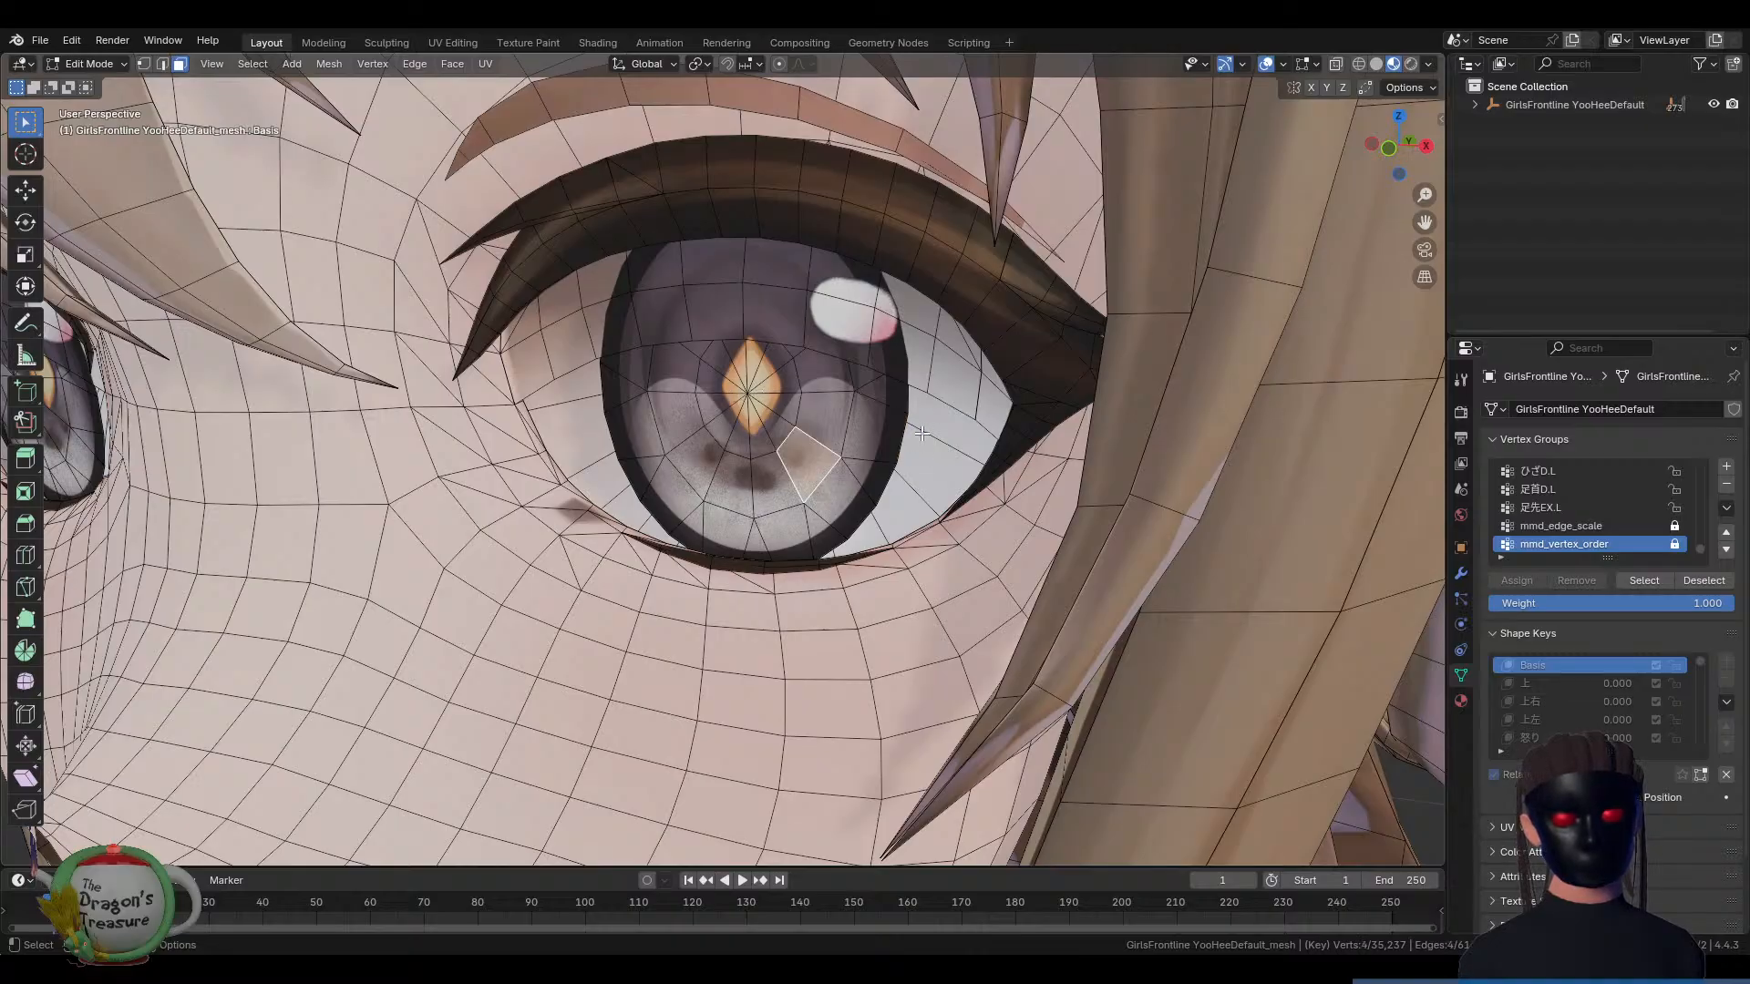
click(923, 433)
click(871, 432)
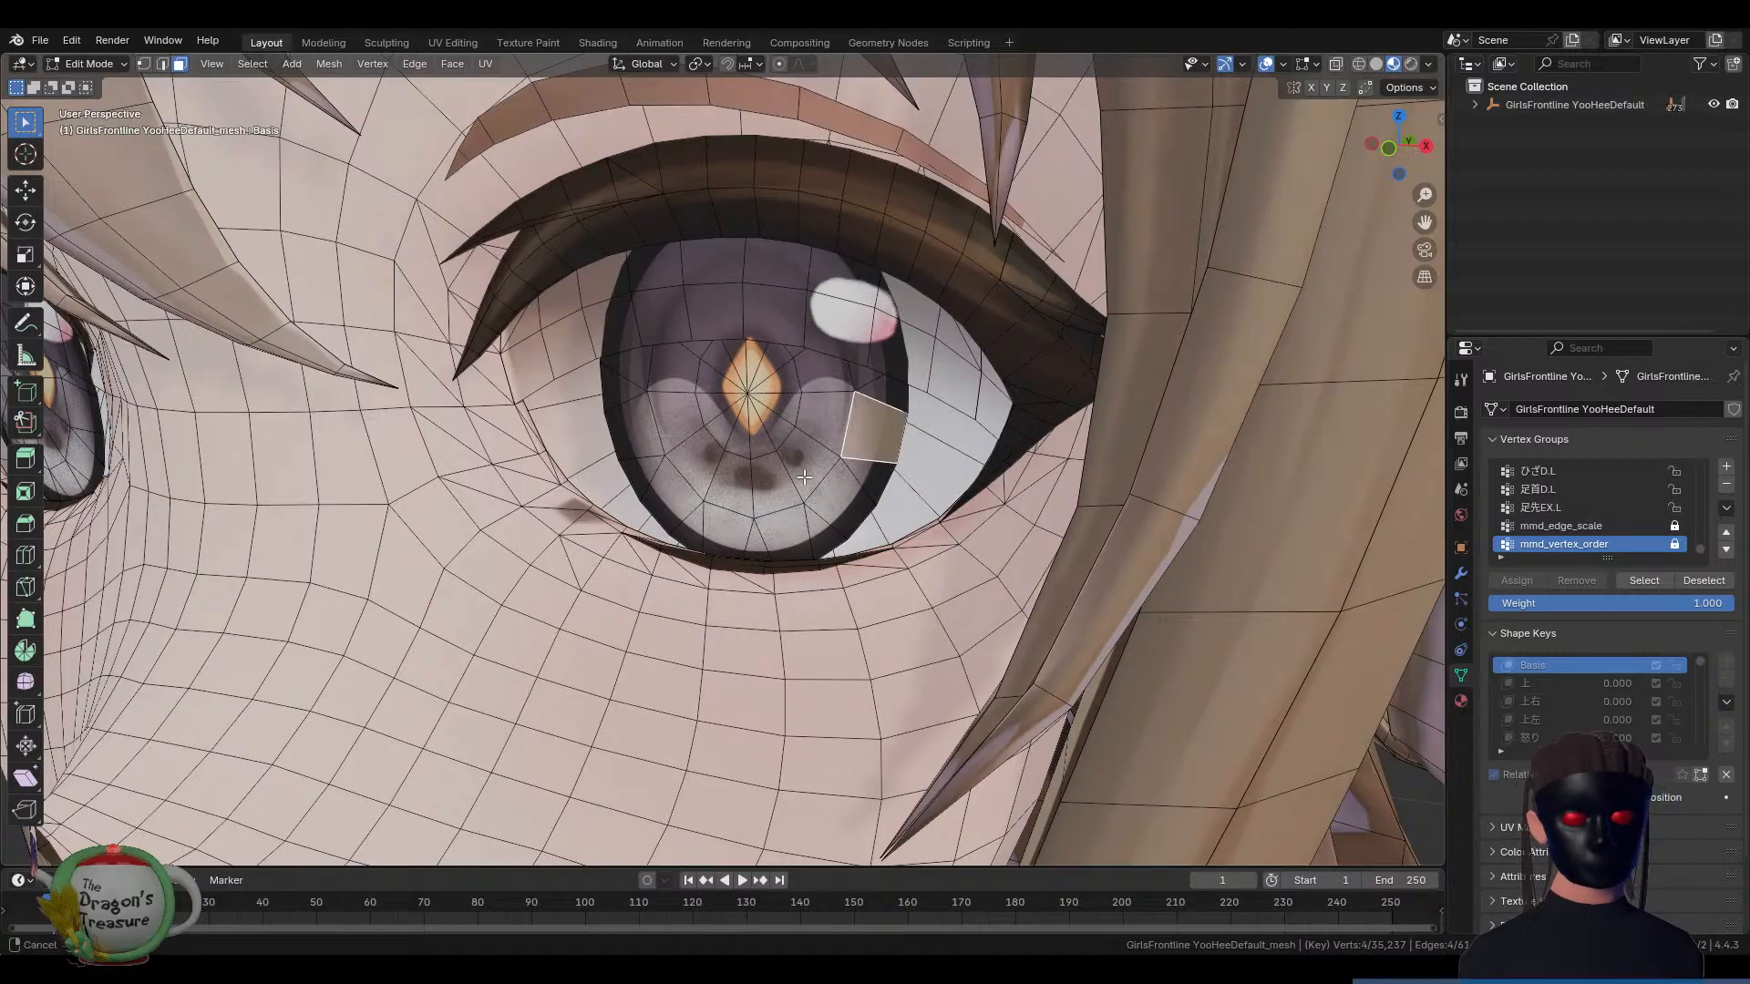
Check the eye-white faces on both sides of the left iris and the face beside the pupil from an angled view
middle_drag(804, 477, 727, 434)
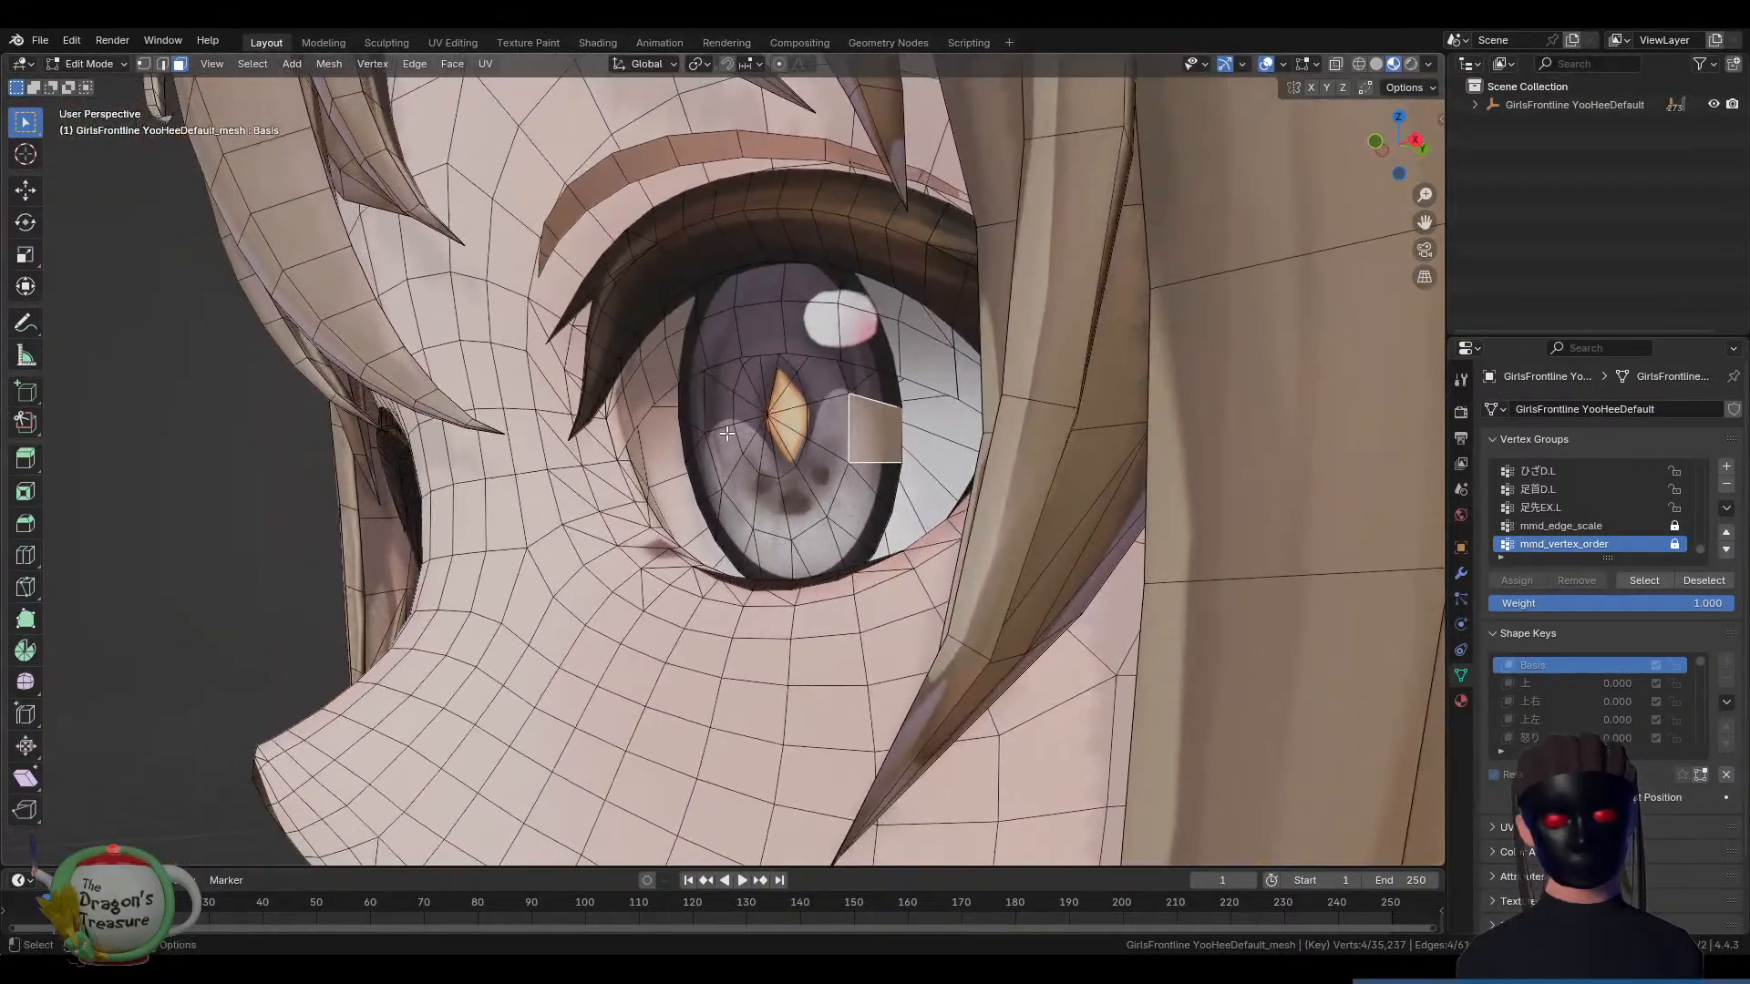
click(666, 459)
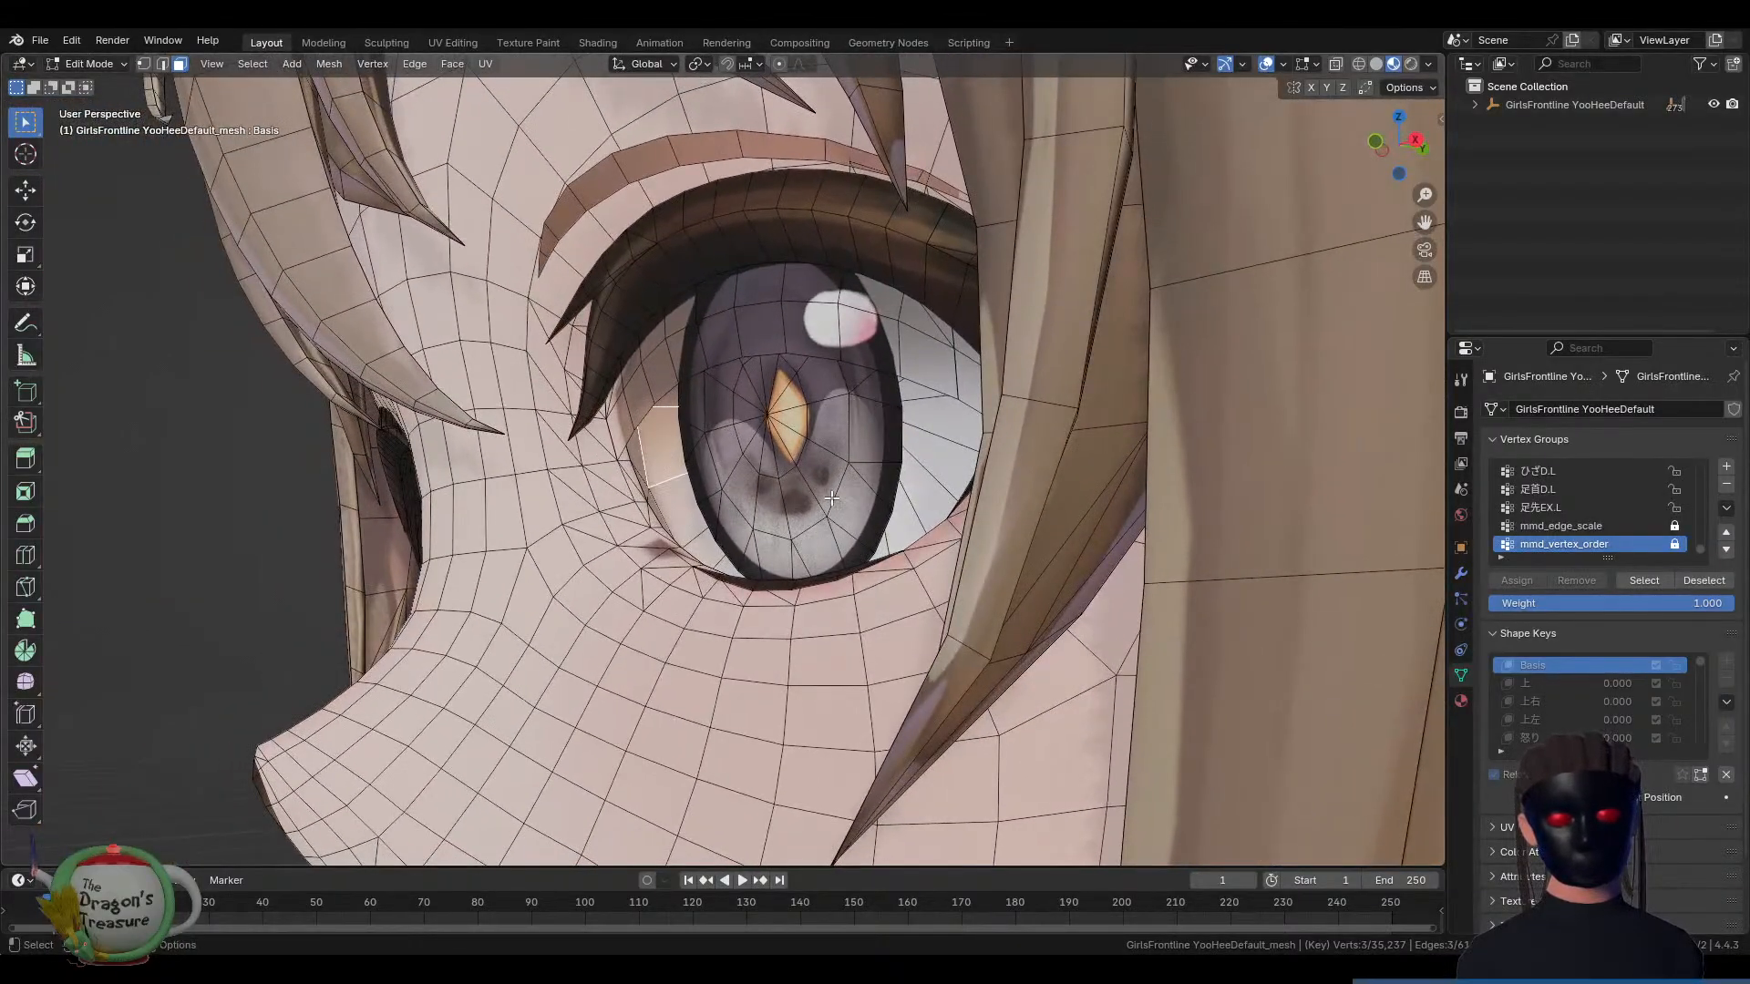
click(916, 476)
click(920, 401)
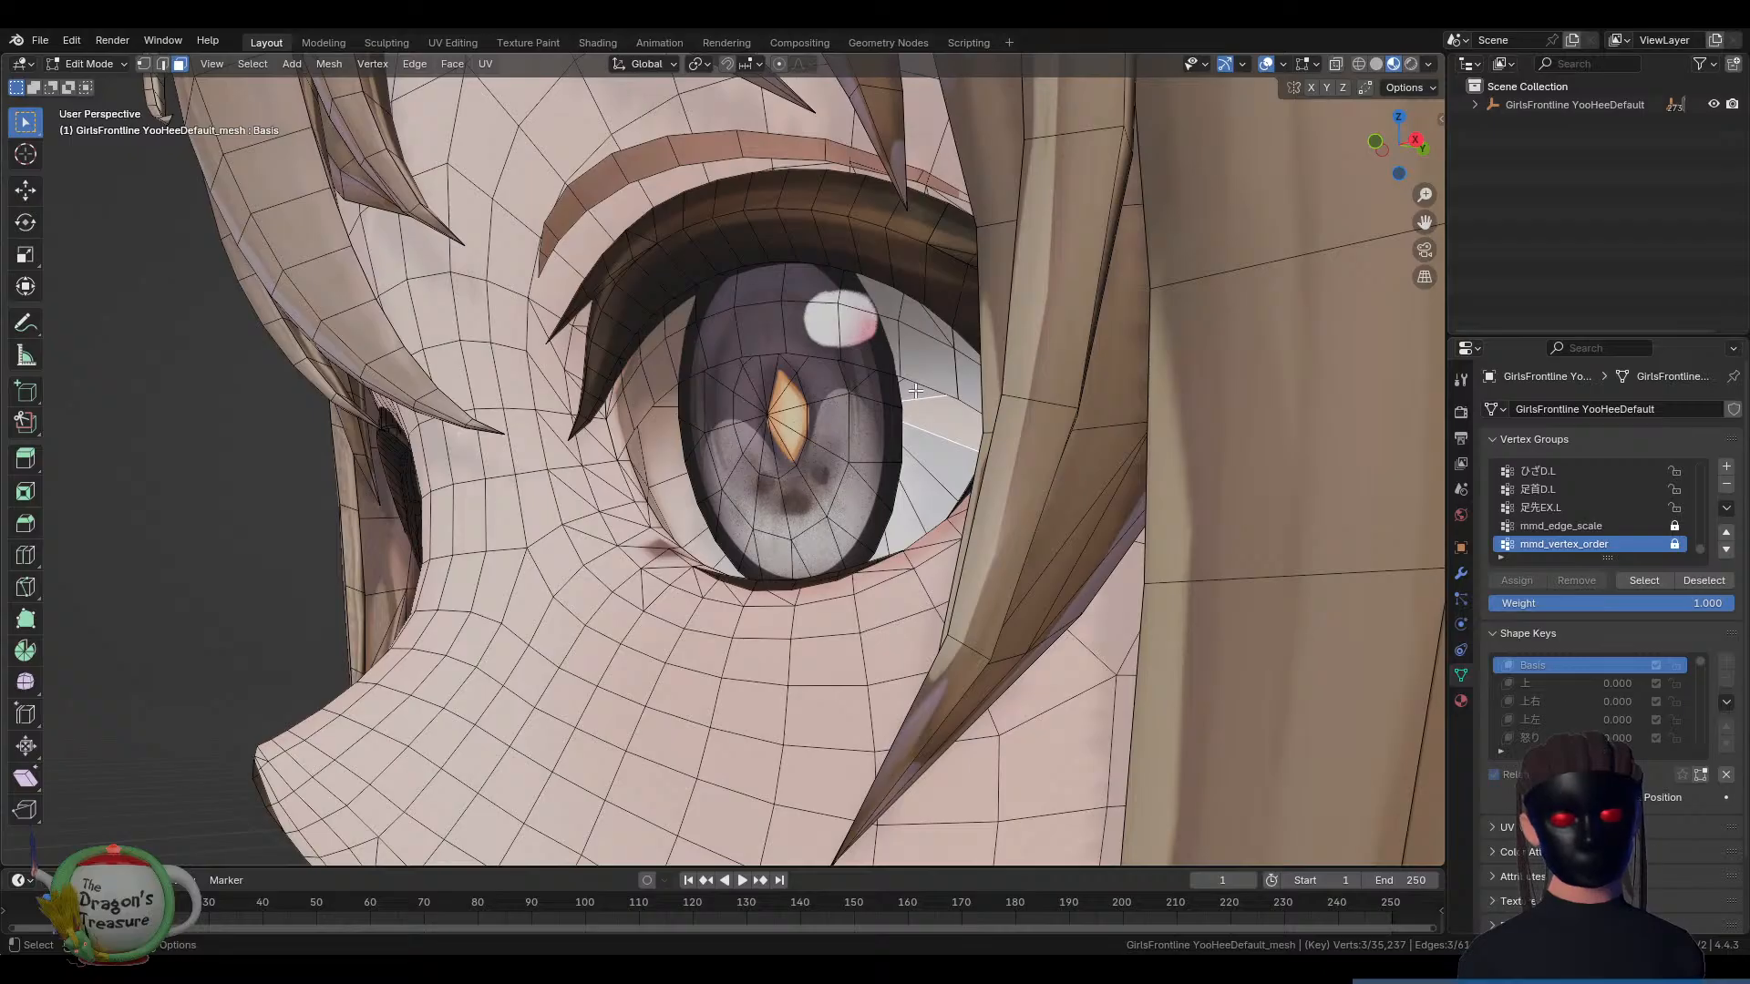
click(918, 432)
middle_drag(890, 449, 834, 480)
click(813, 426)
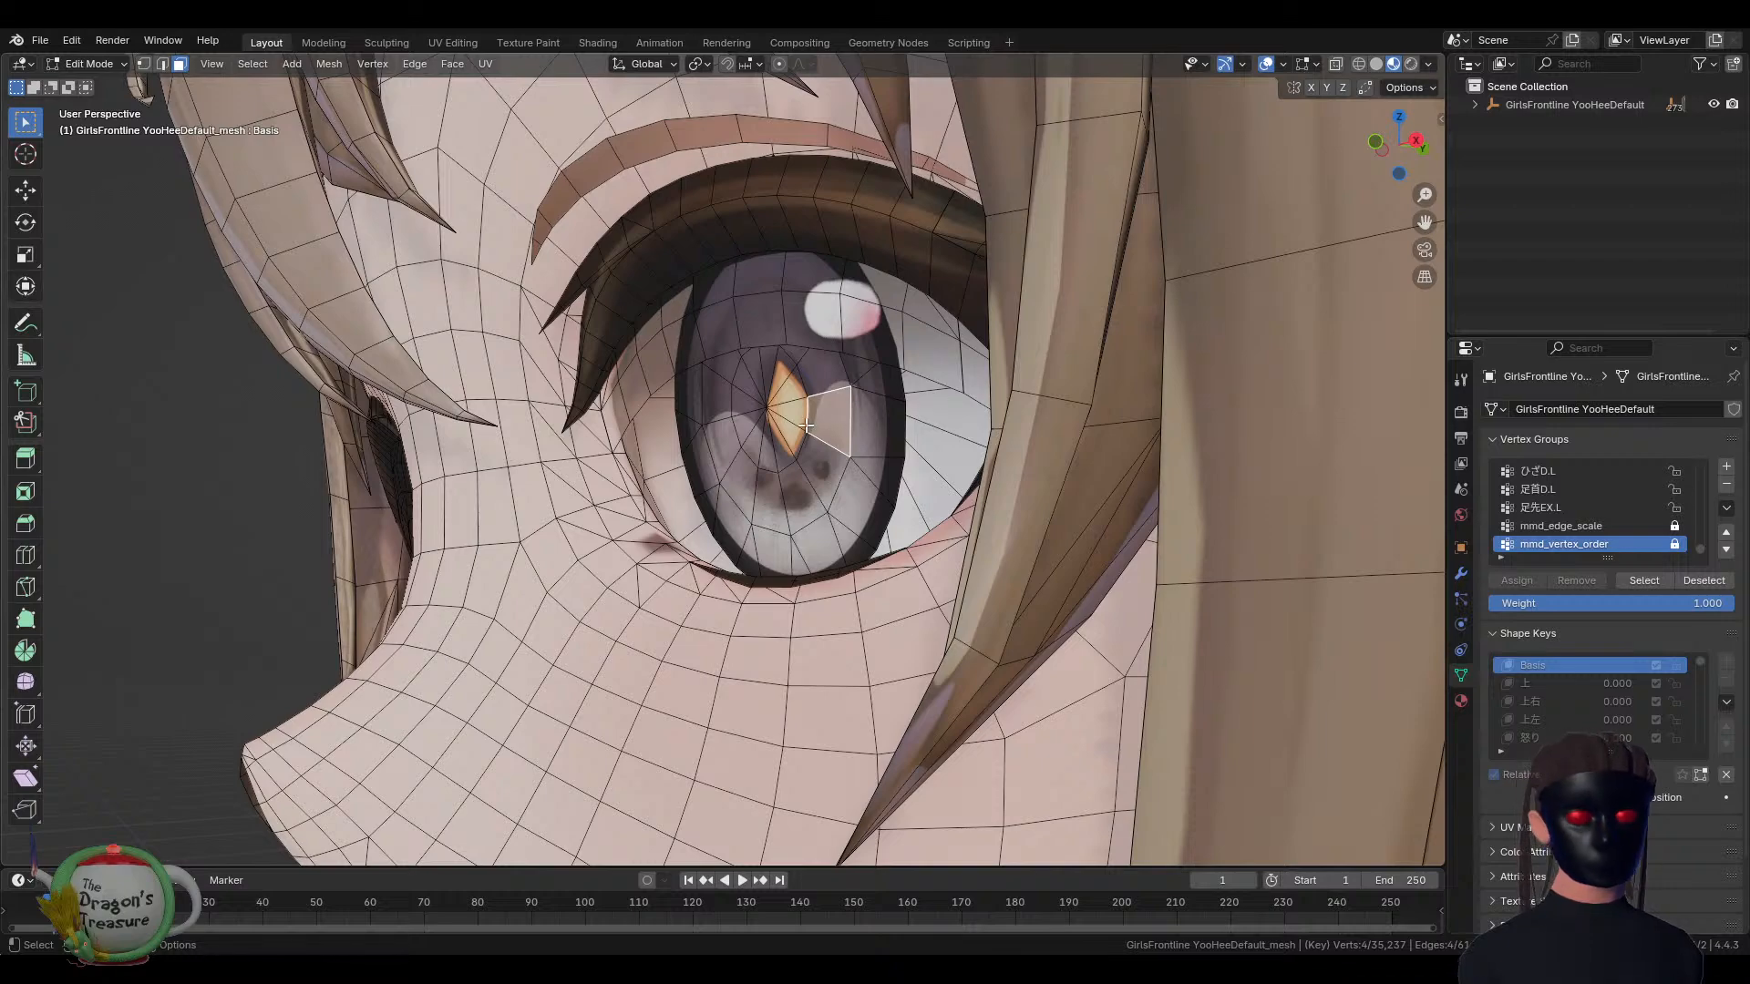
middle_drag(811, 420, 804, 426)
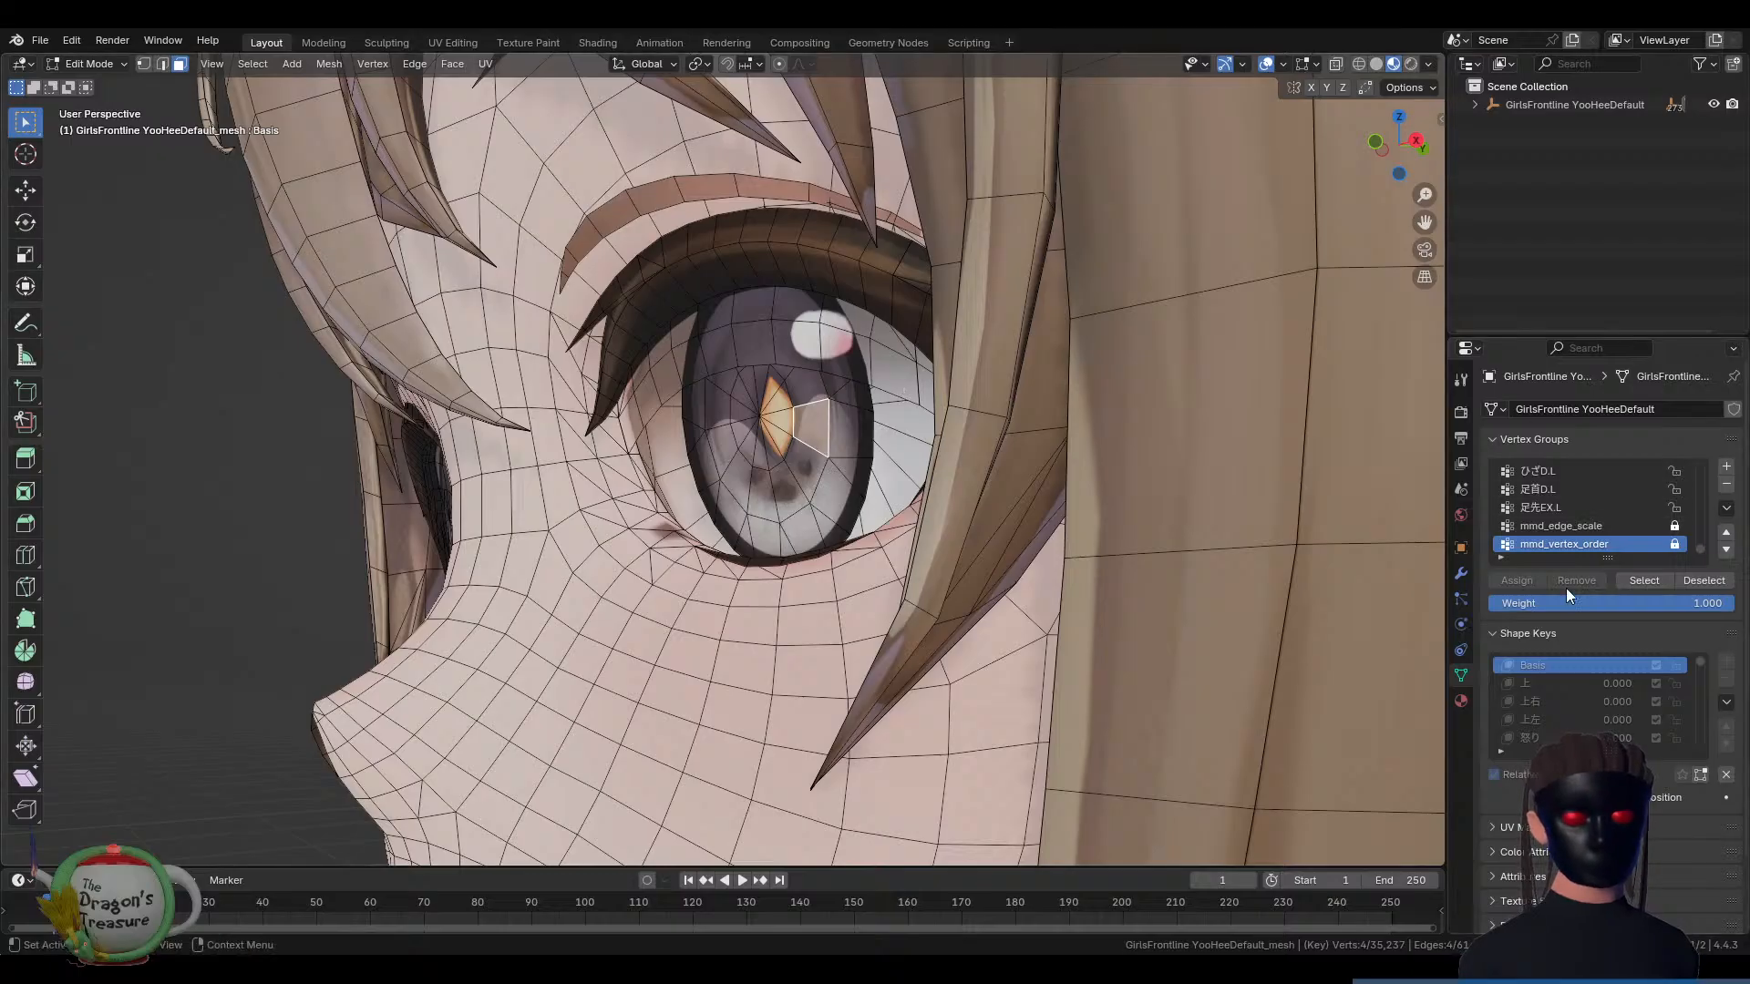
Return to Object Mode and try out the 上 and 怒り shape keys on the left eye
key(Tab)
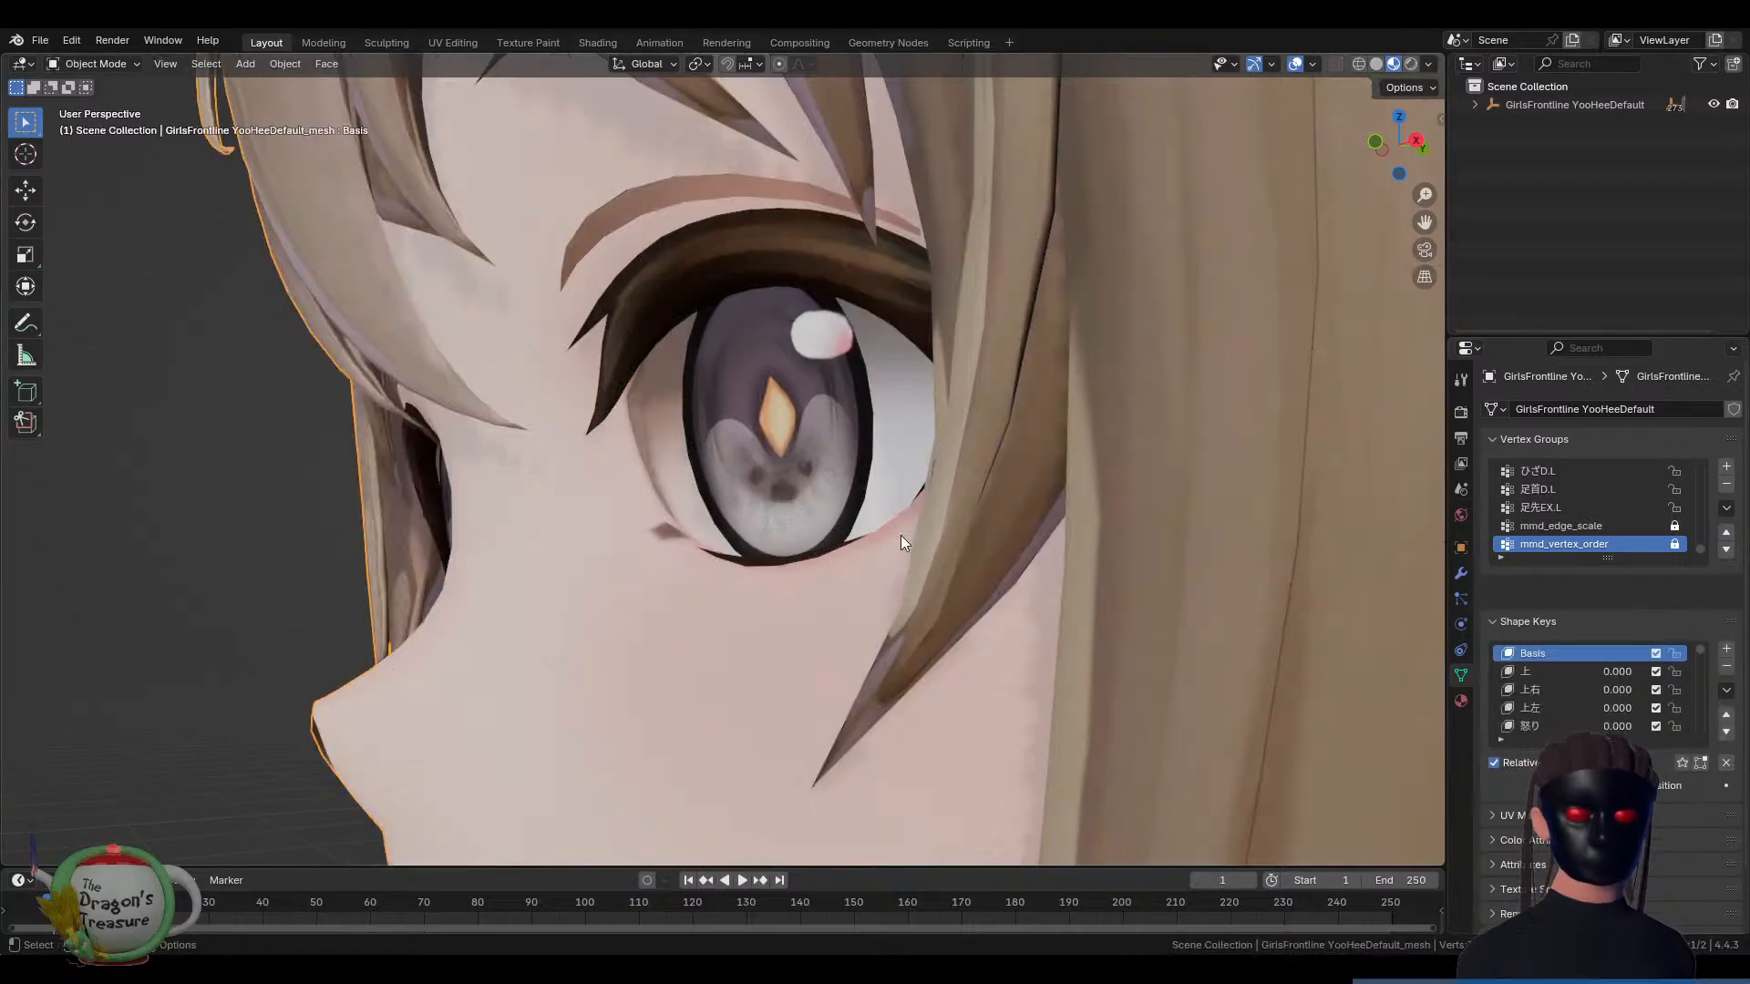
mouse_move(1549, 751)
mouse_down()
mouse_move(1674, 751)
mouse_move(1581, 751)
mouse_up()
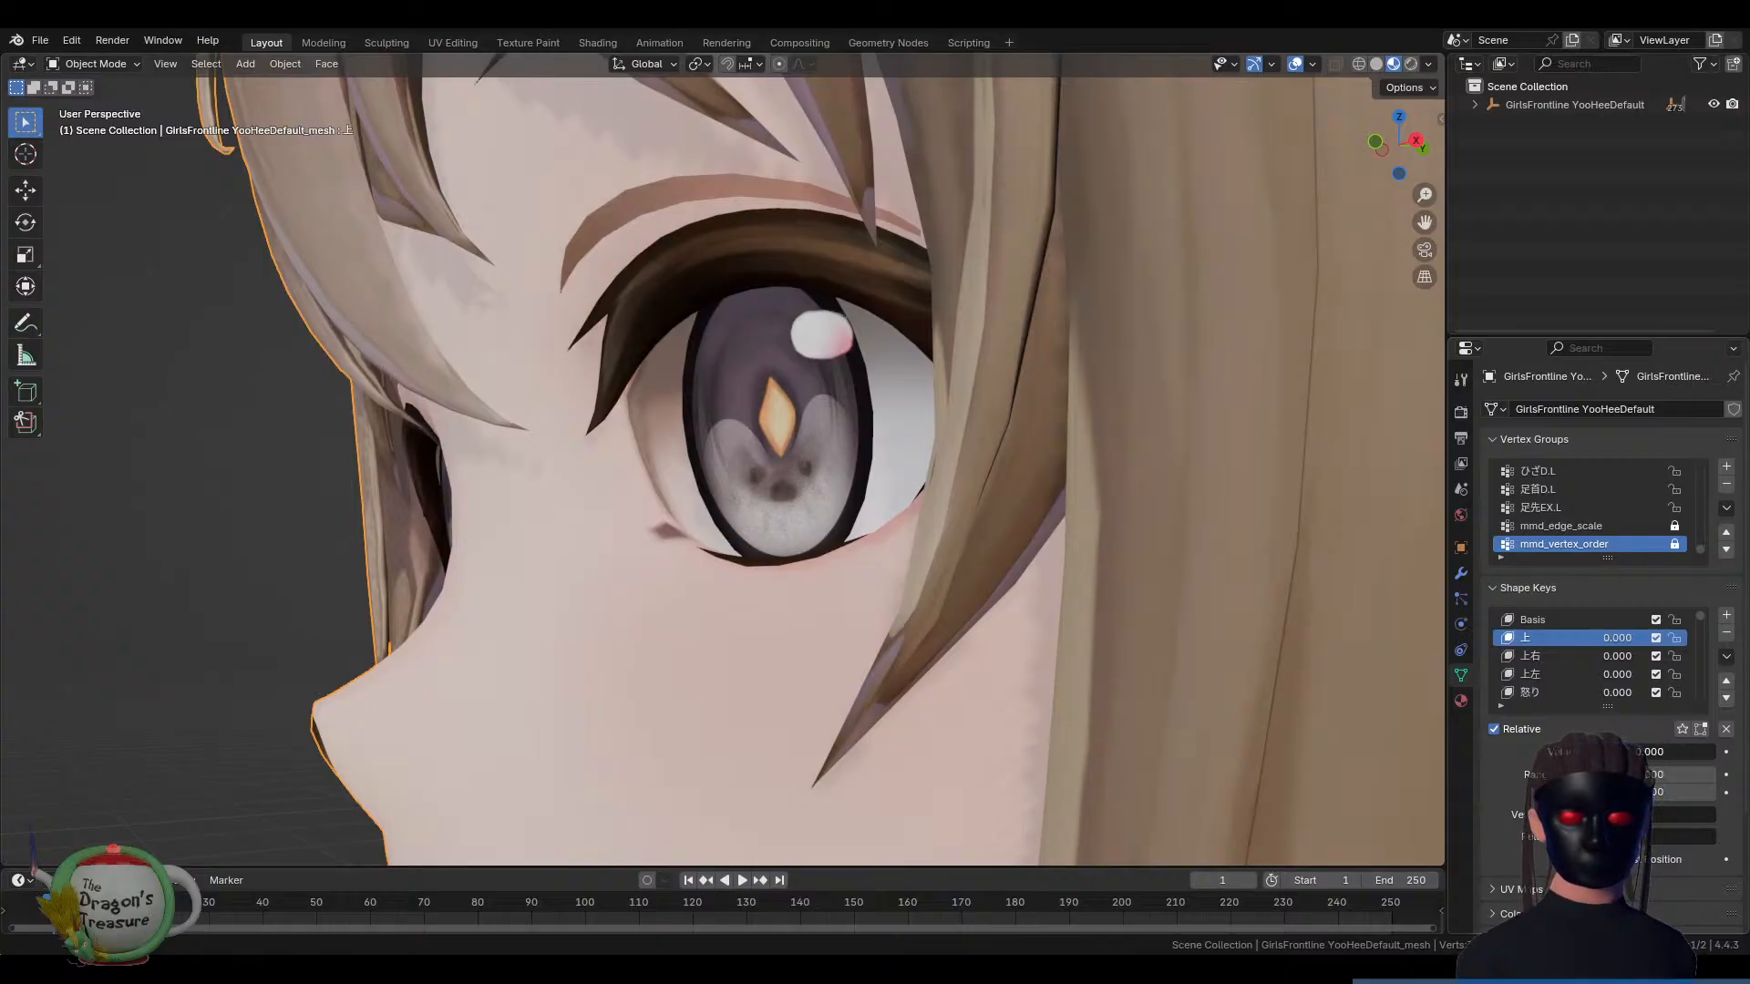
click(1537, 692)
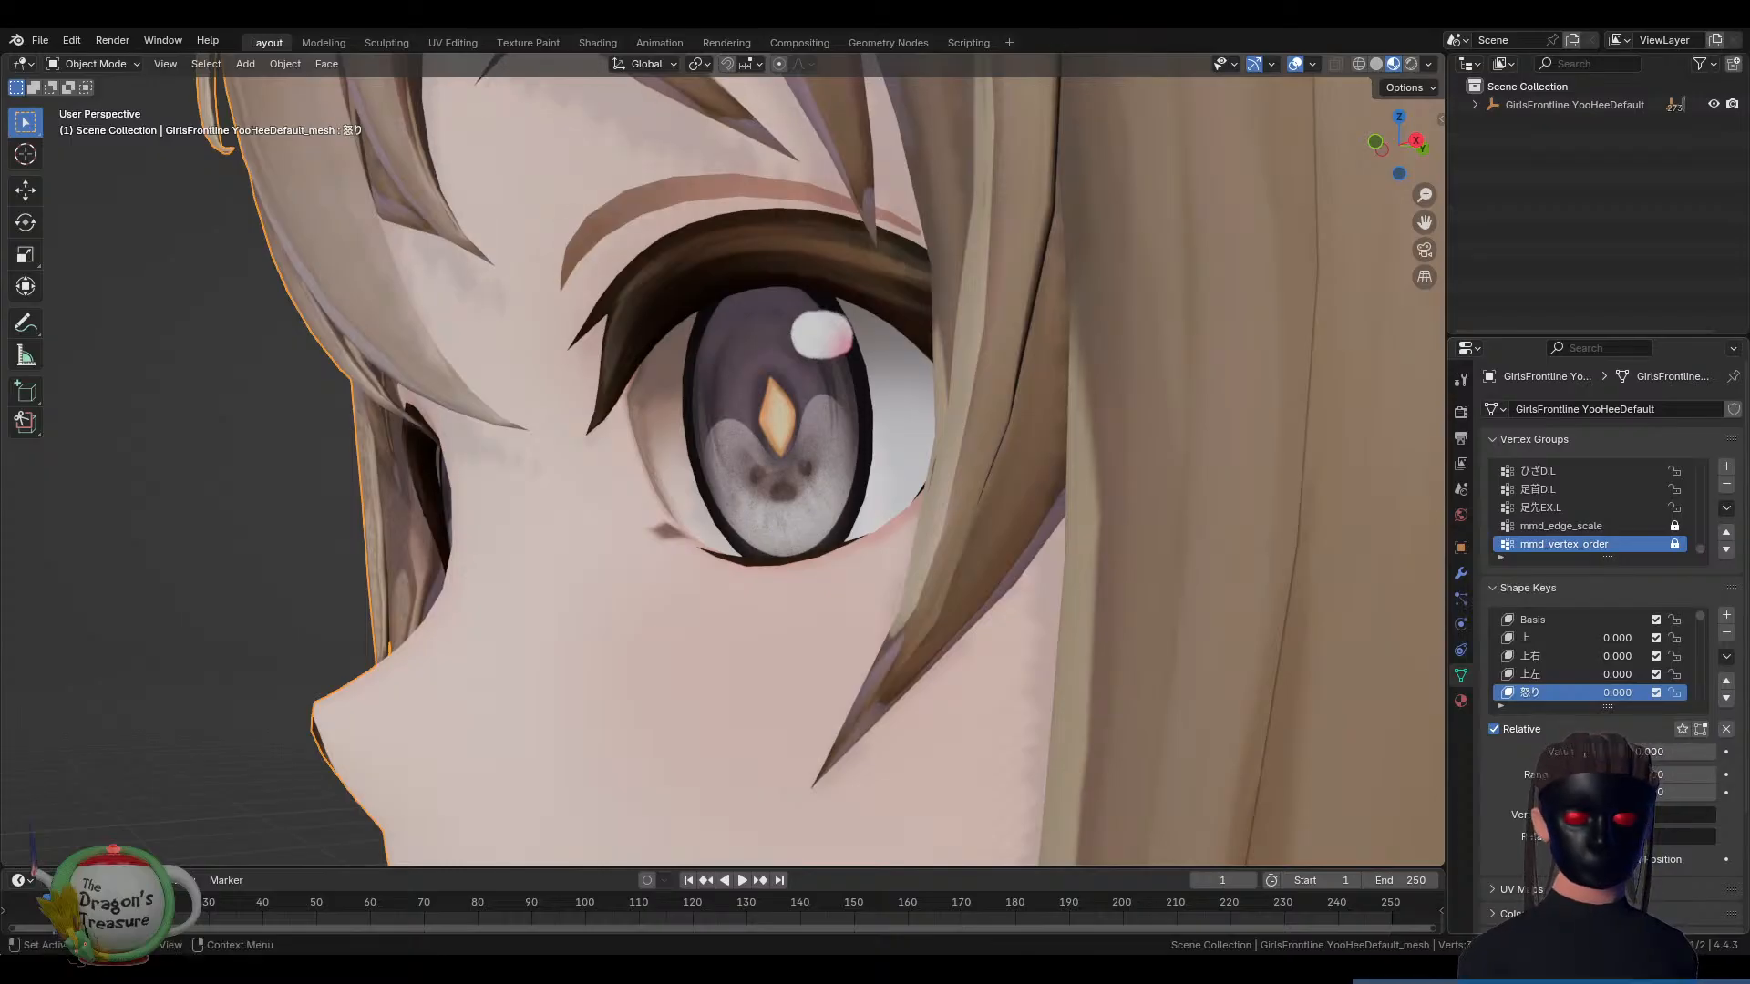
Go through the 下右, びっくり左 and 下 shape keys and preview their effect on the eye
scroll(1549, 670, down, 5)
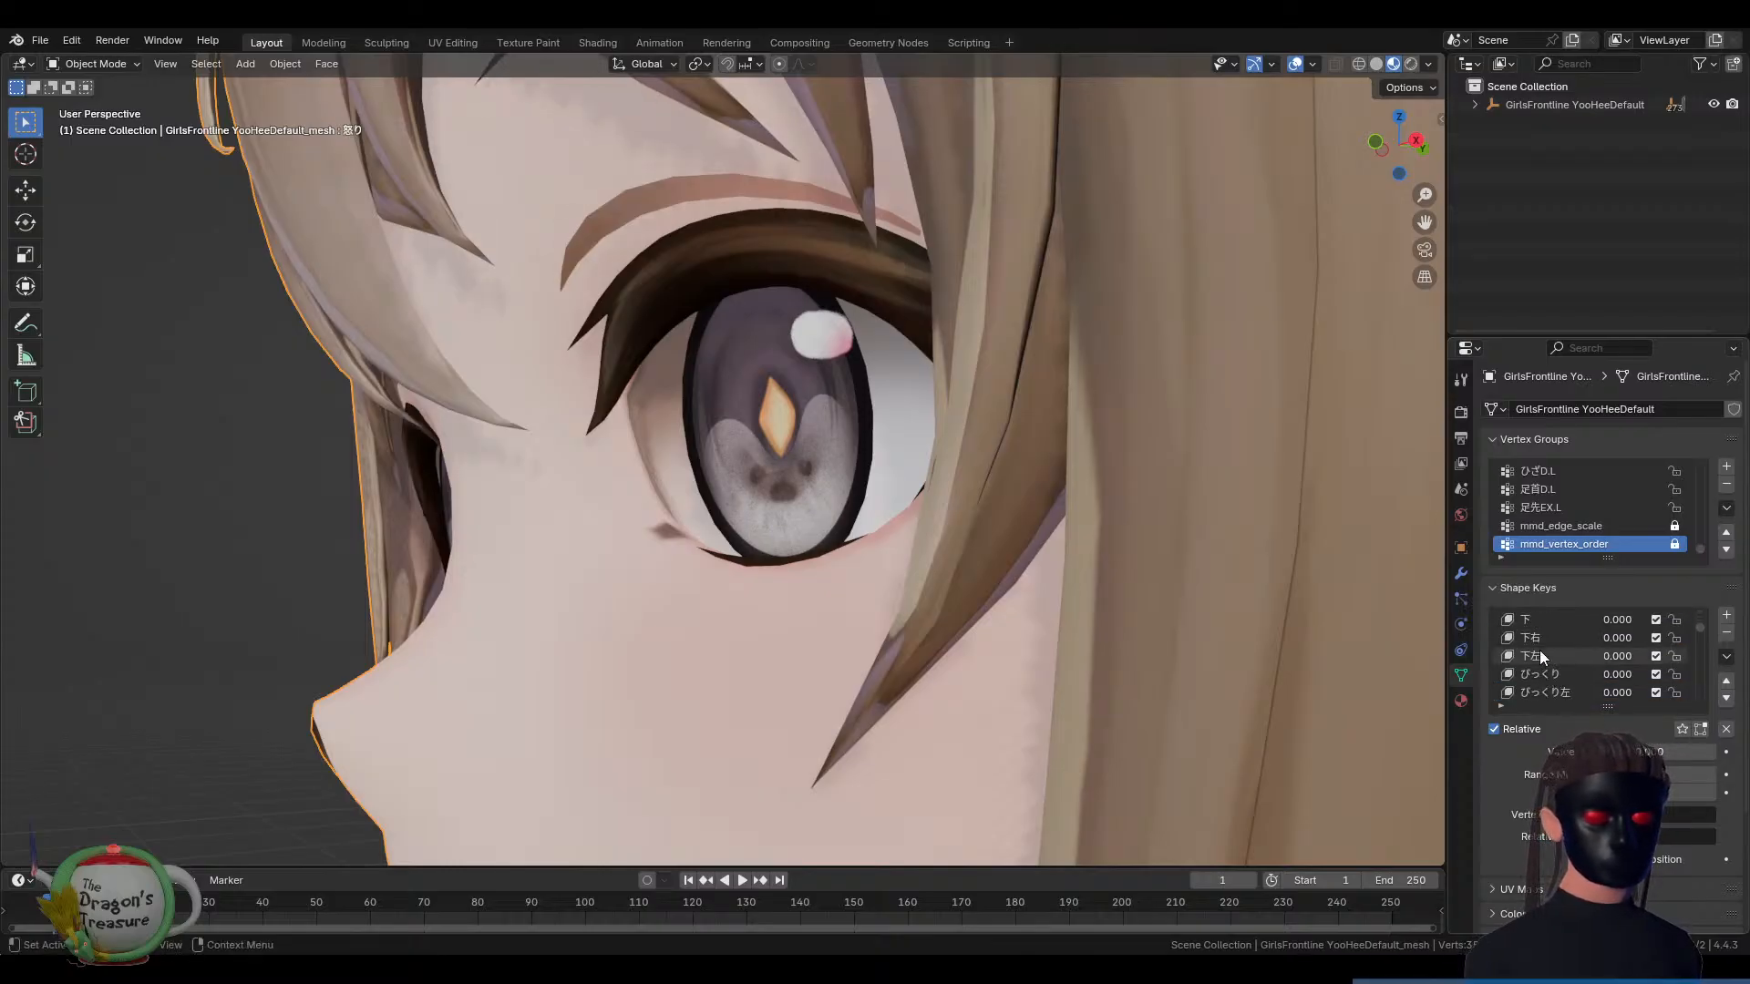
click(1541, 639)
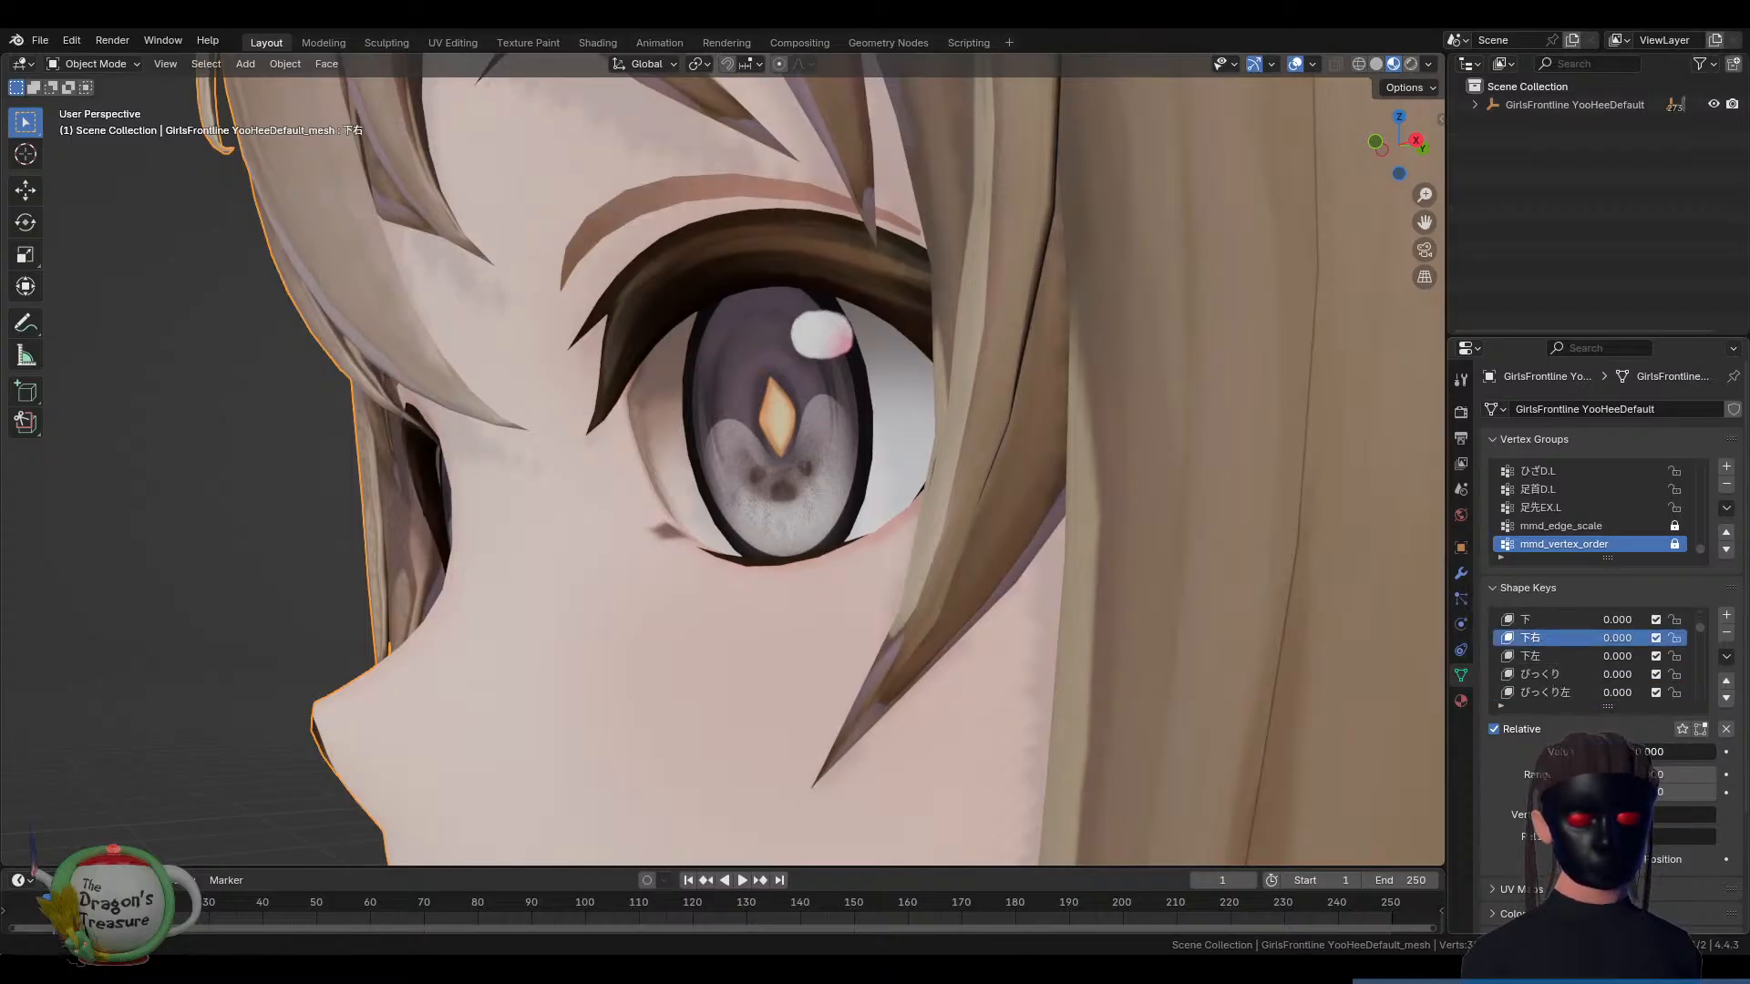
click(1575, 692)
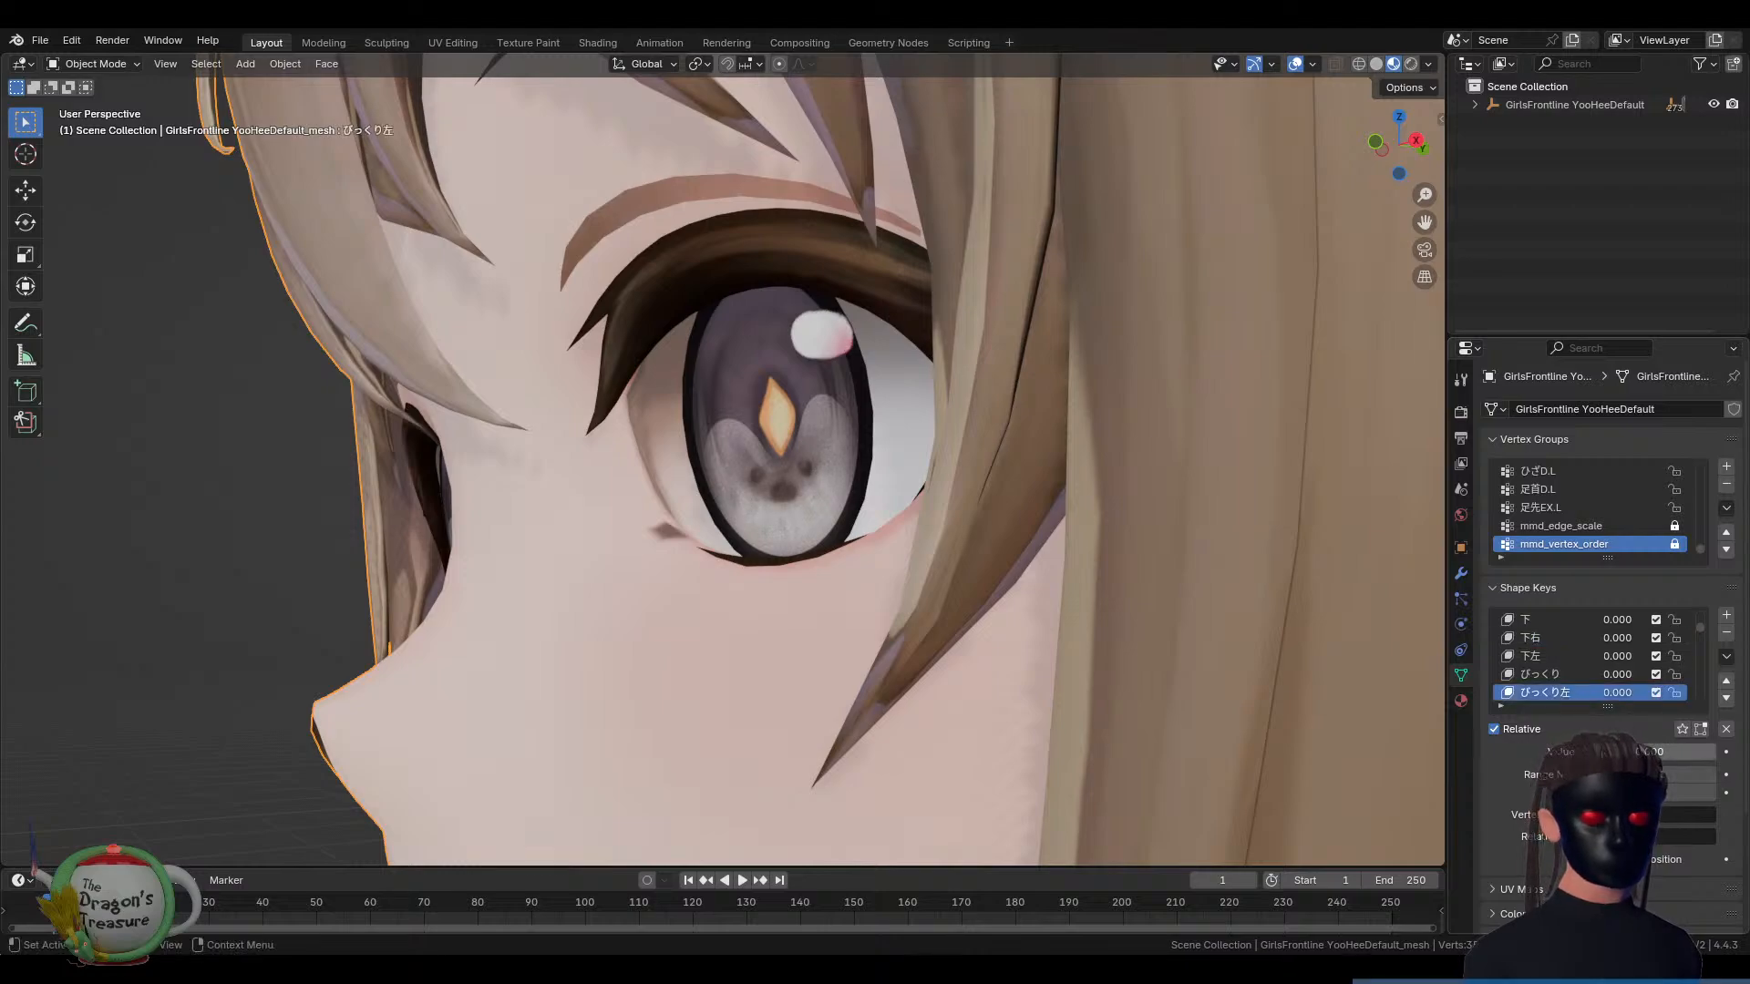
click(1535, 620)
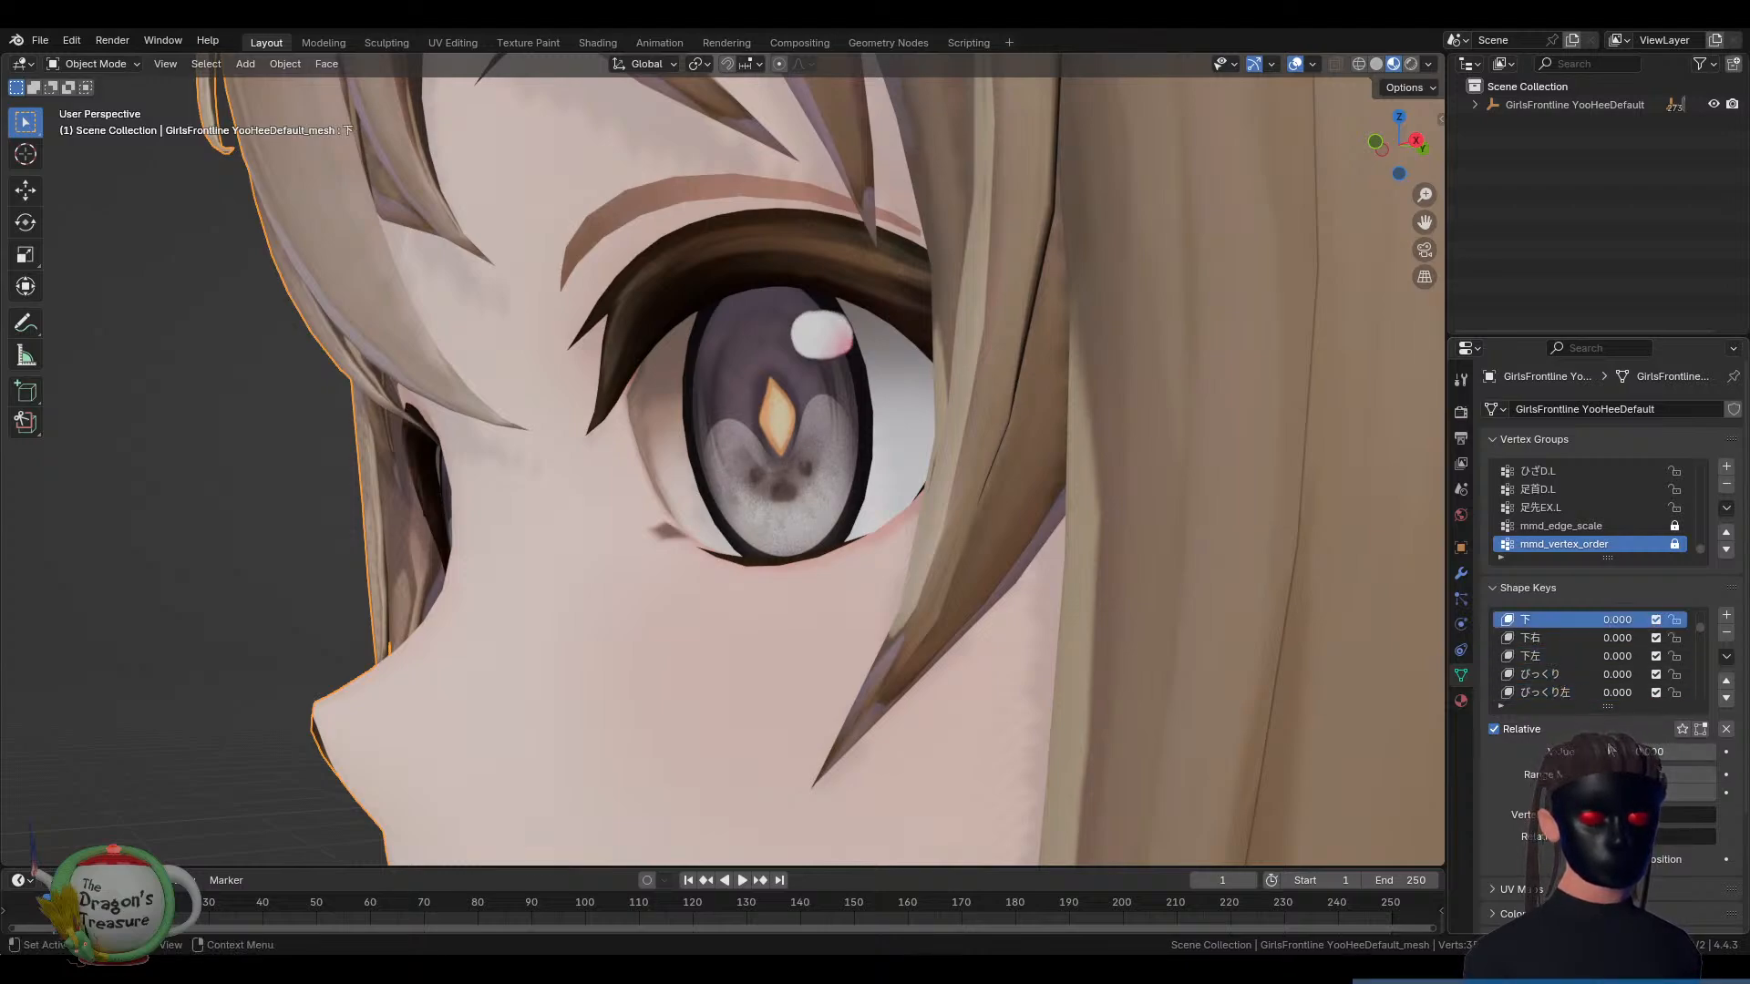
mouse_move(1609, 749)
mouse_down()
mouse_move(1736, 751)
mouse_move(1591, 751)
mouse_move(1583, 731)
mouse_up()
Go through the 真面目 and 笑い shape keys and preview the 笑い expression on the eye
scroll(1554, 684, down, 2)
click(1553, 691)
scroll(1557, 685, down, 3)
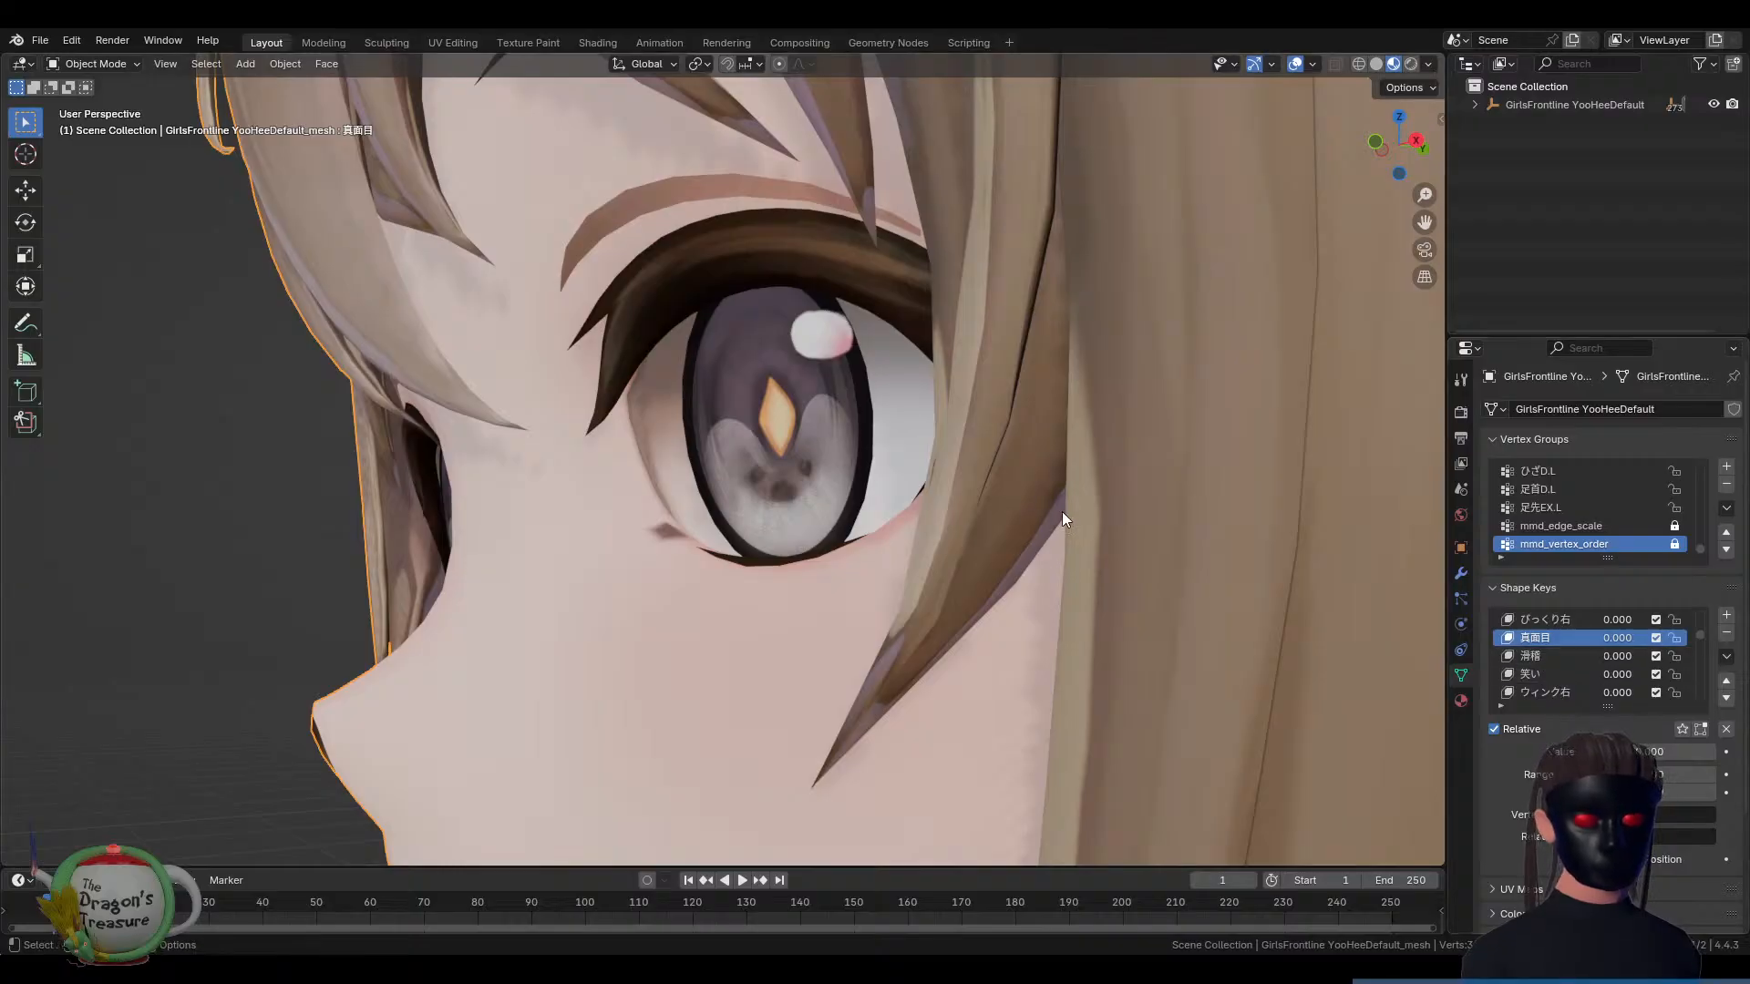
click(1535, 673)
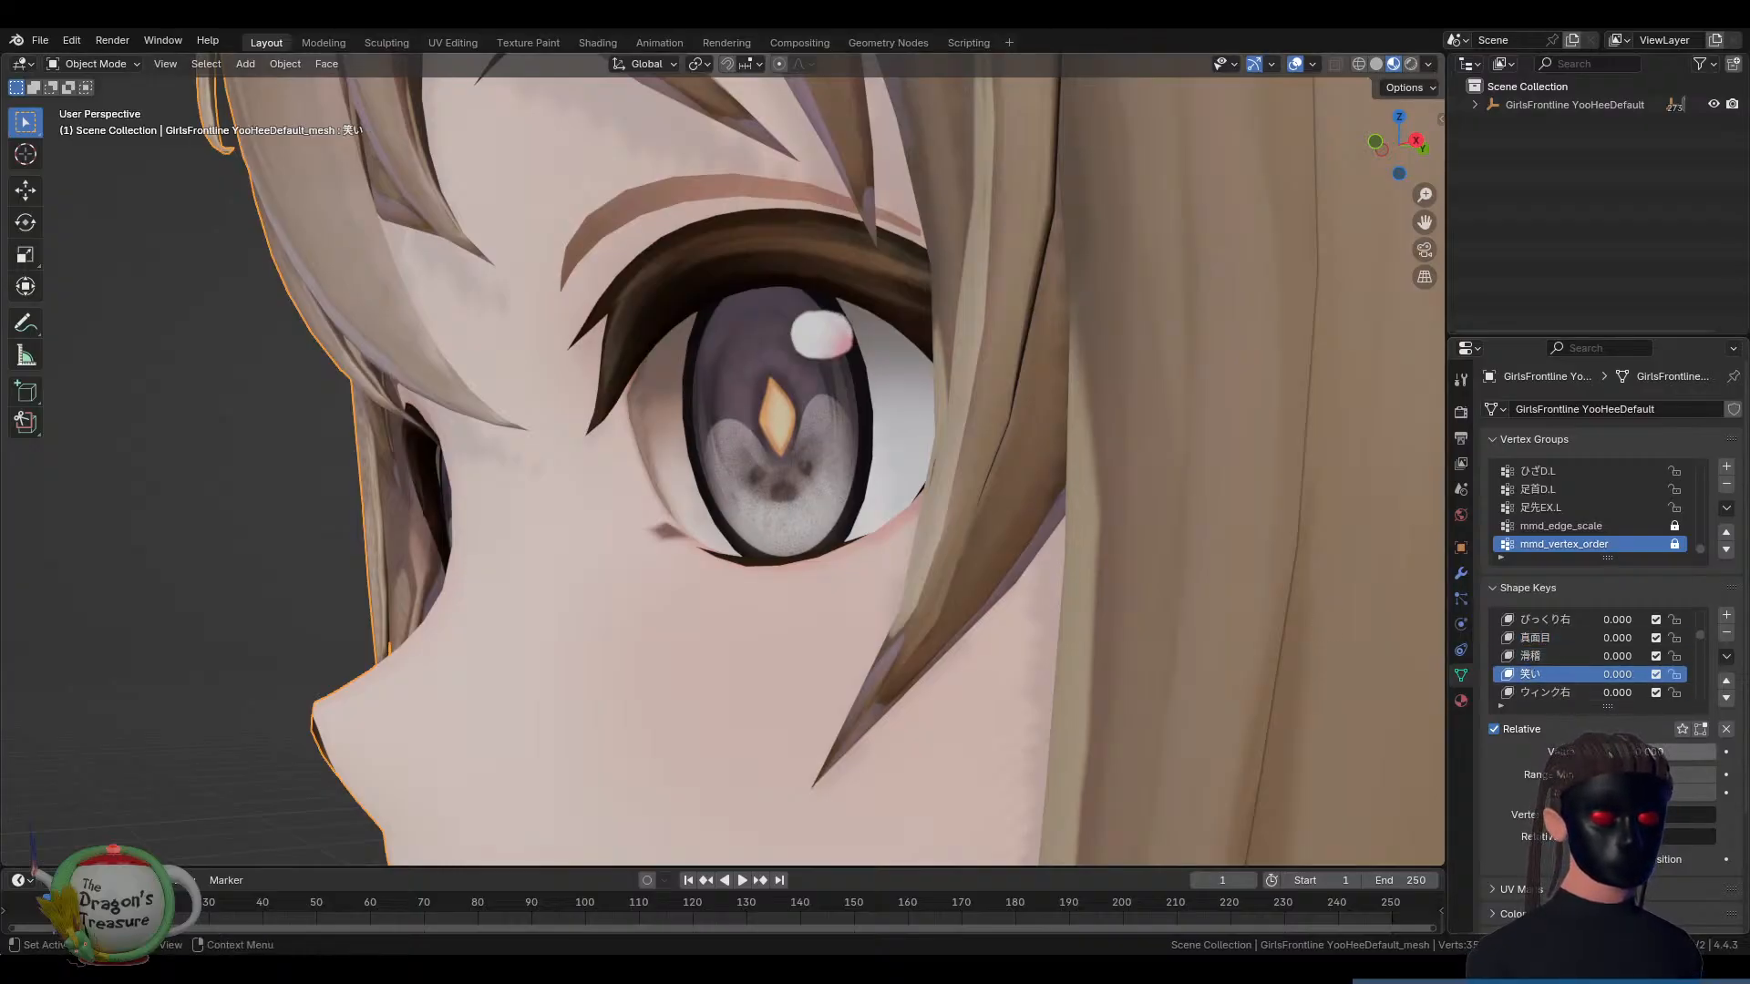
mouse_move(1597, 752)
mouse_down()
mouse_move(1733, 752)
mouse_move(1608, 752)
mouse_move(1719, 752)
mouse_move(1632, 752)
mouse_up()
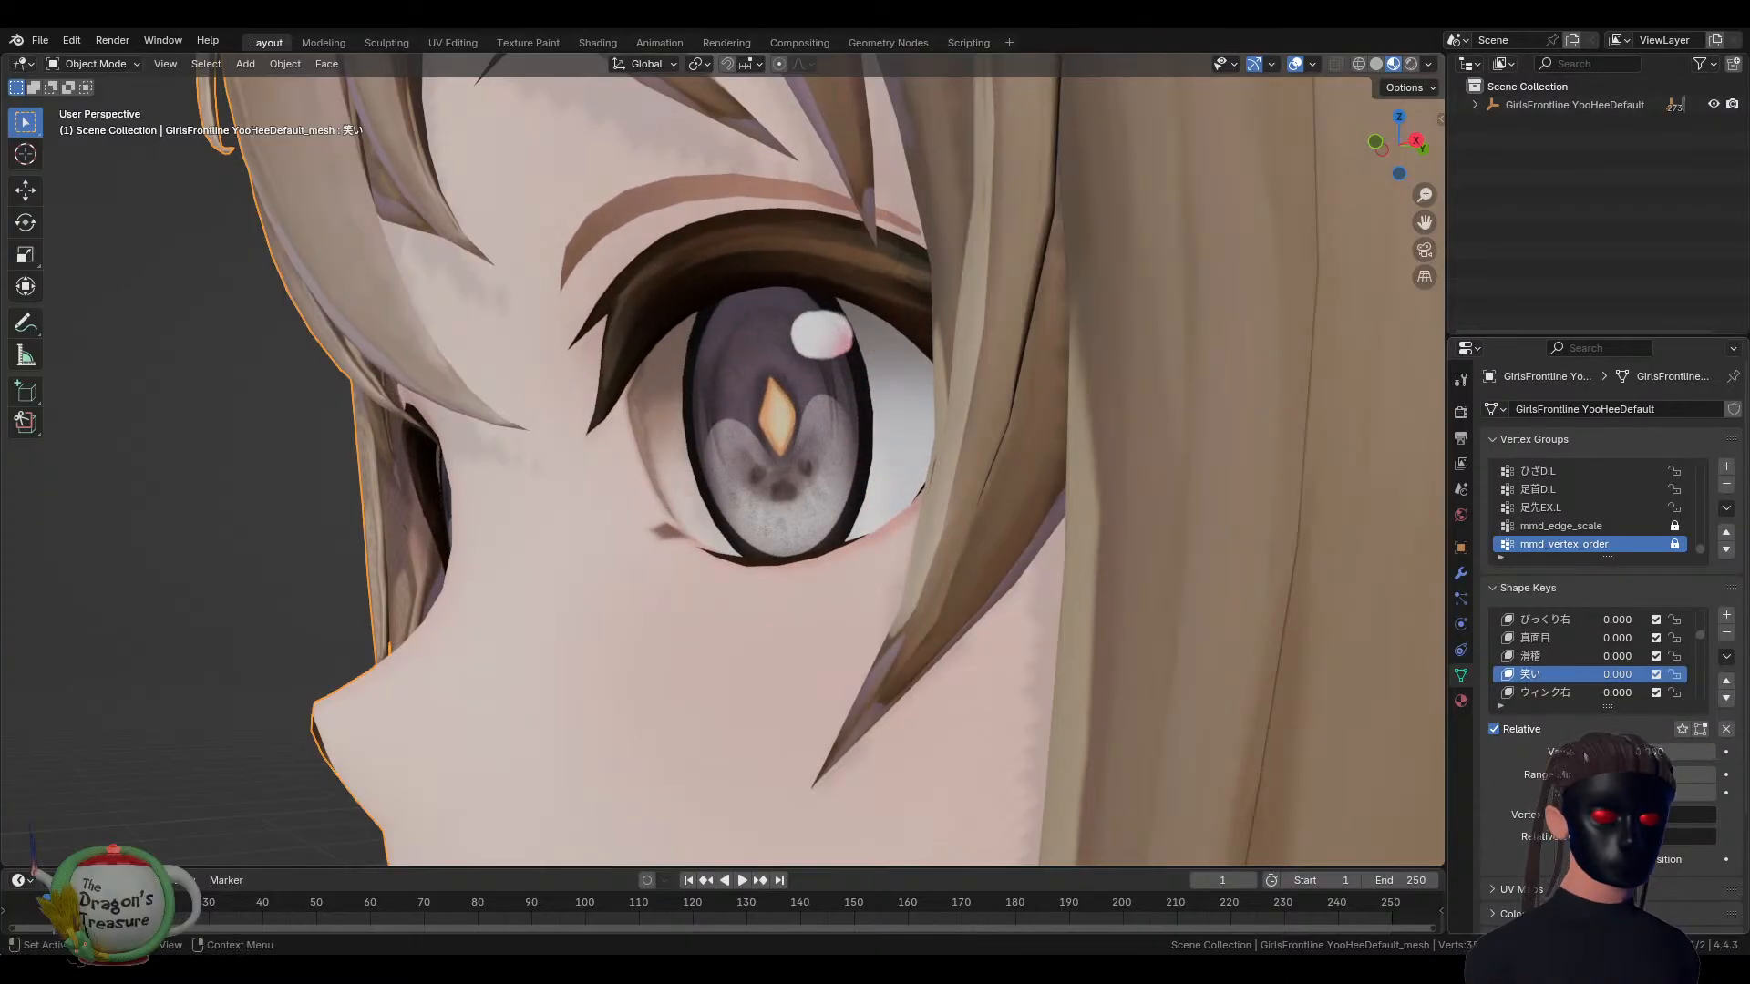
Examine the shaded left eye and its lower eyelid up close and from farther away
middle_drag(1032, 700, 1015, 671)
scroll(1013, 671, down, 4)
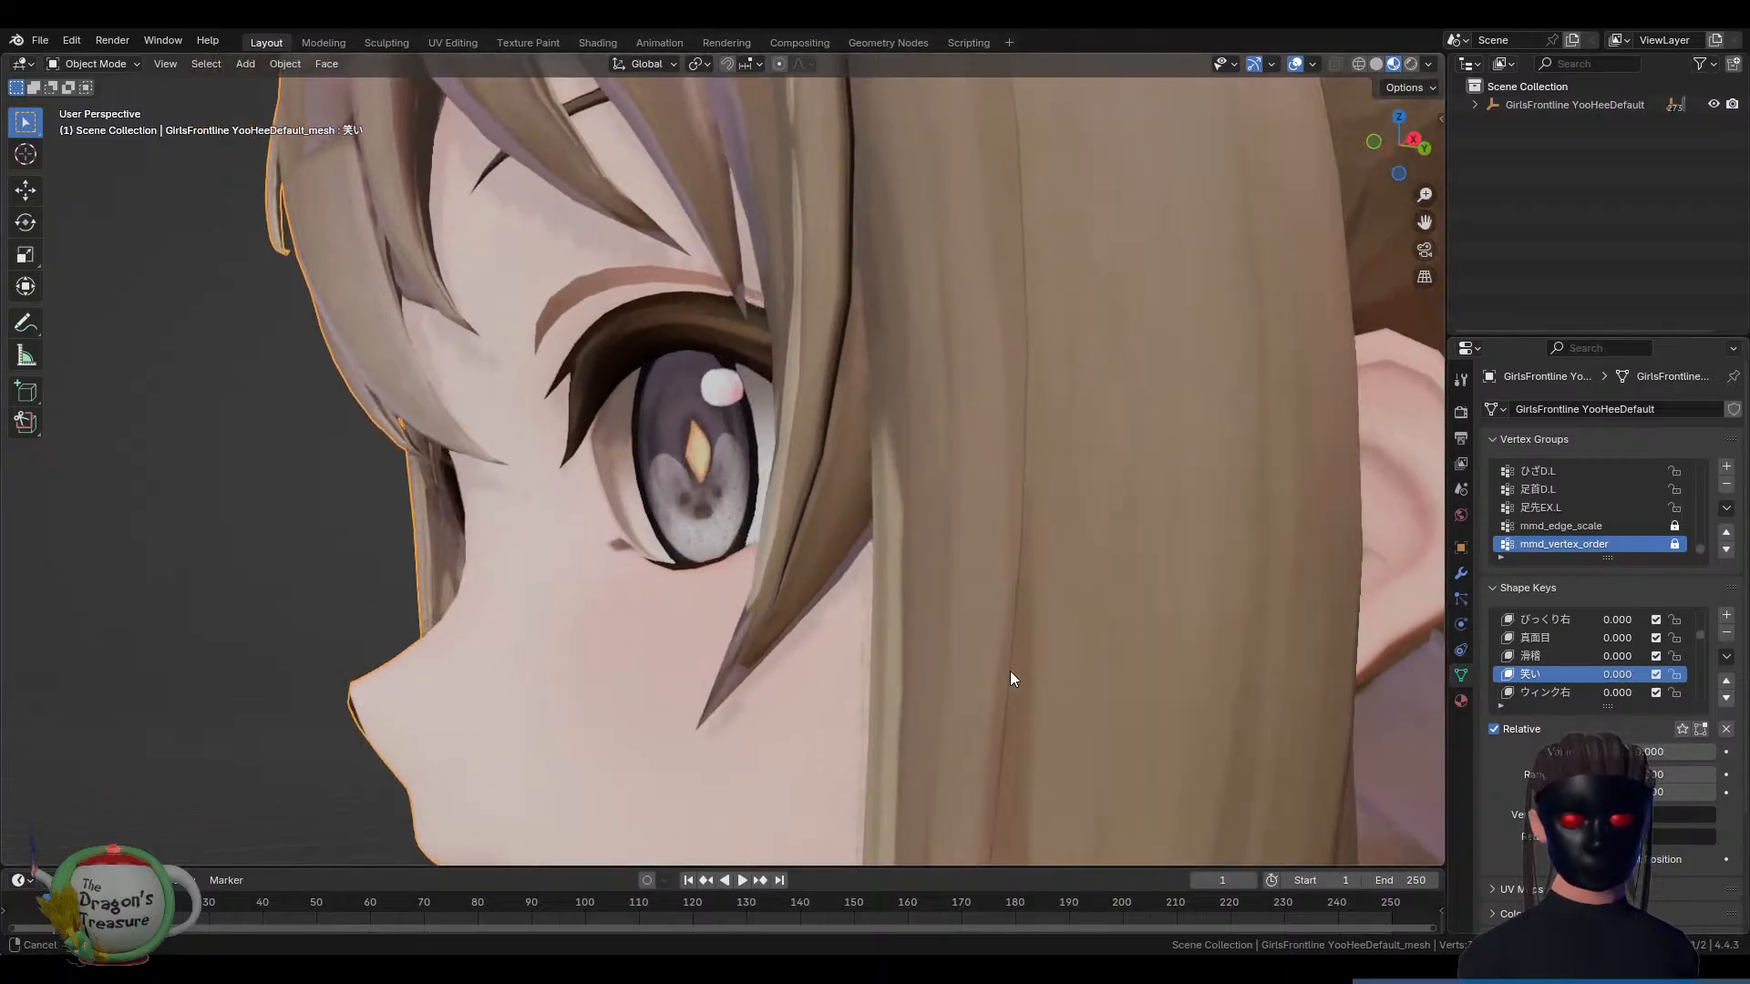
scroll(848, 584, up, 6)
scroll(862, 592, up, 6)
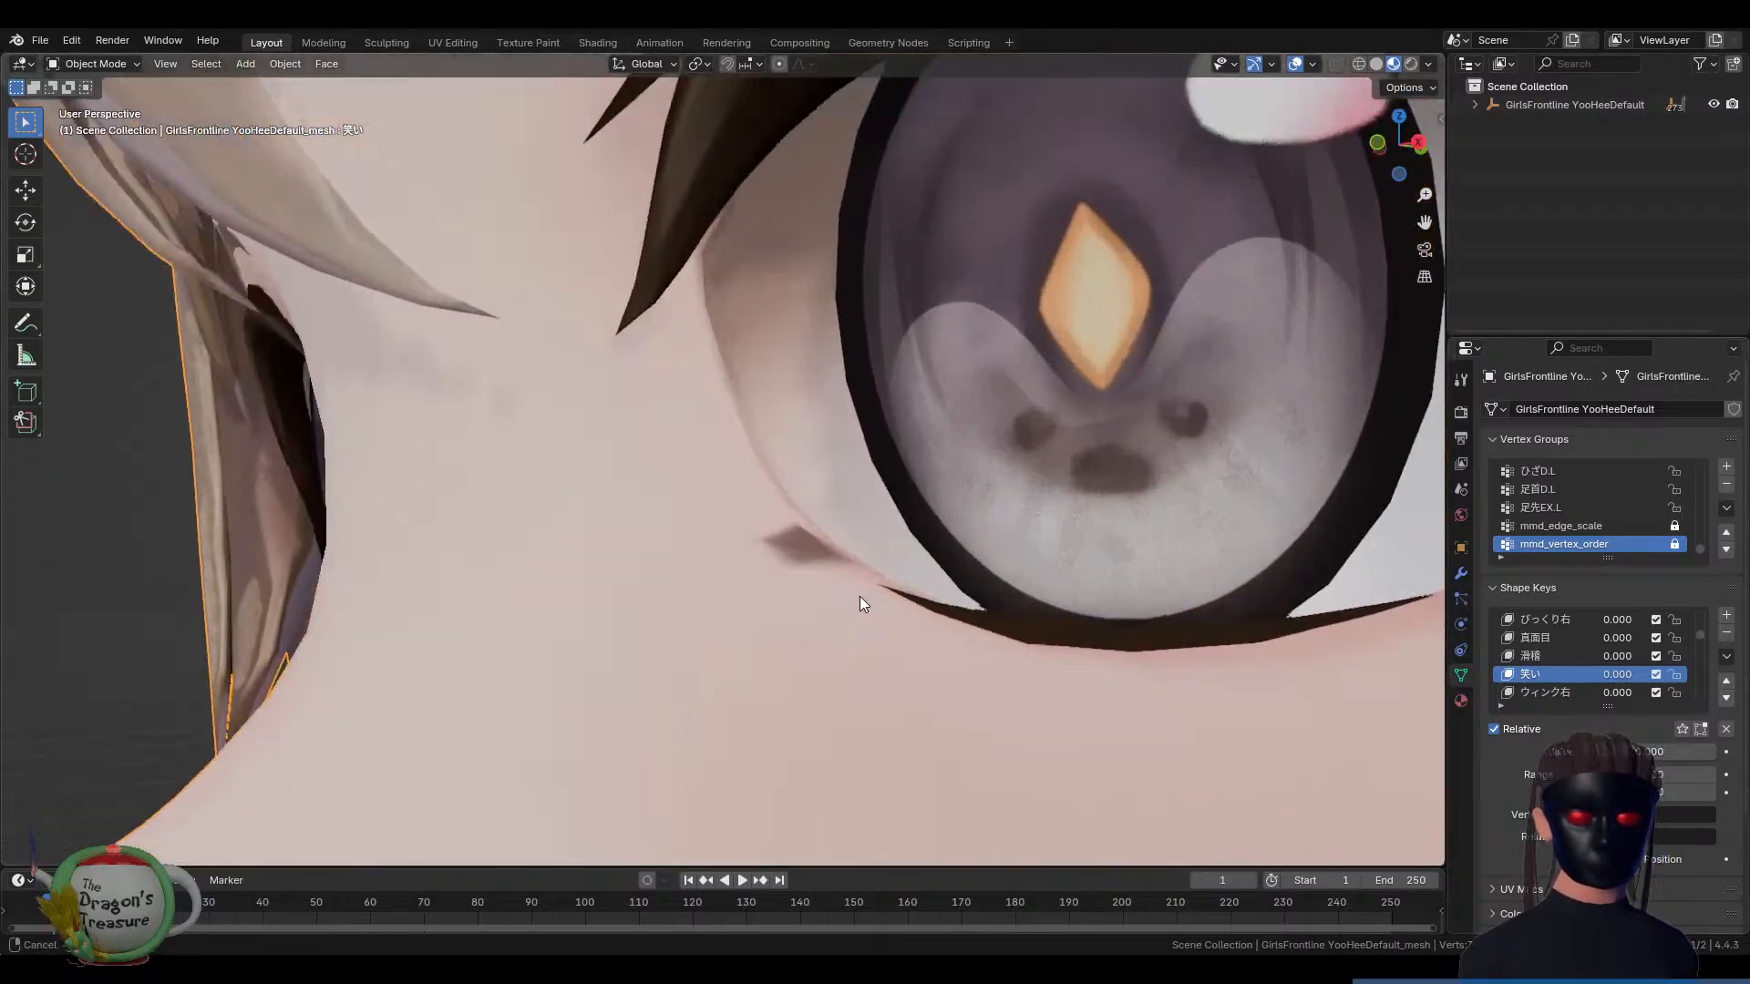
scroll(872, 604, down, 3)
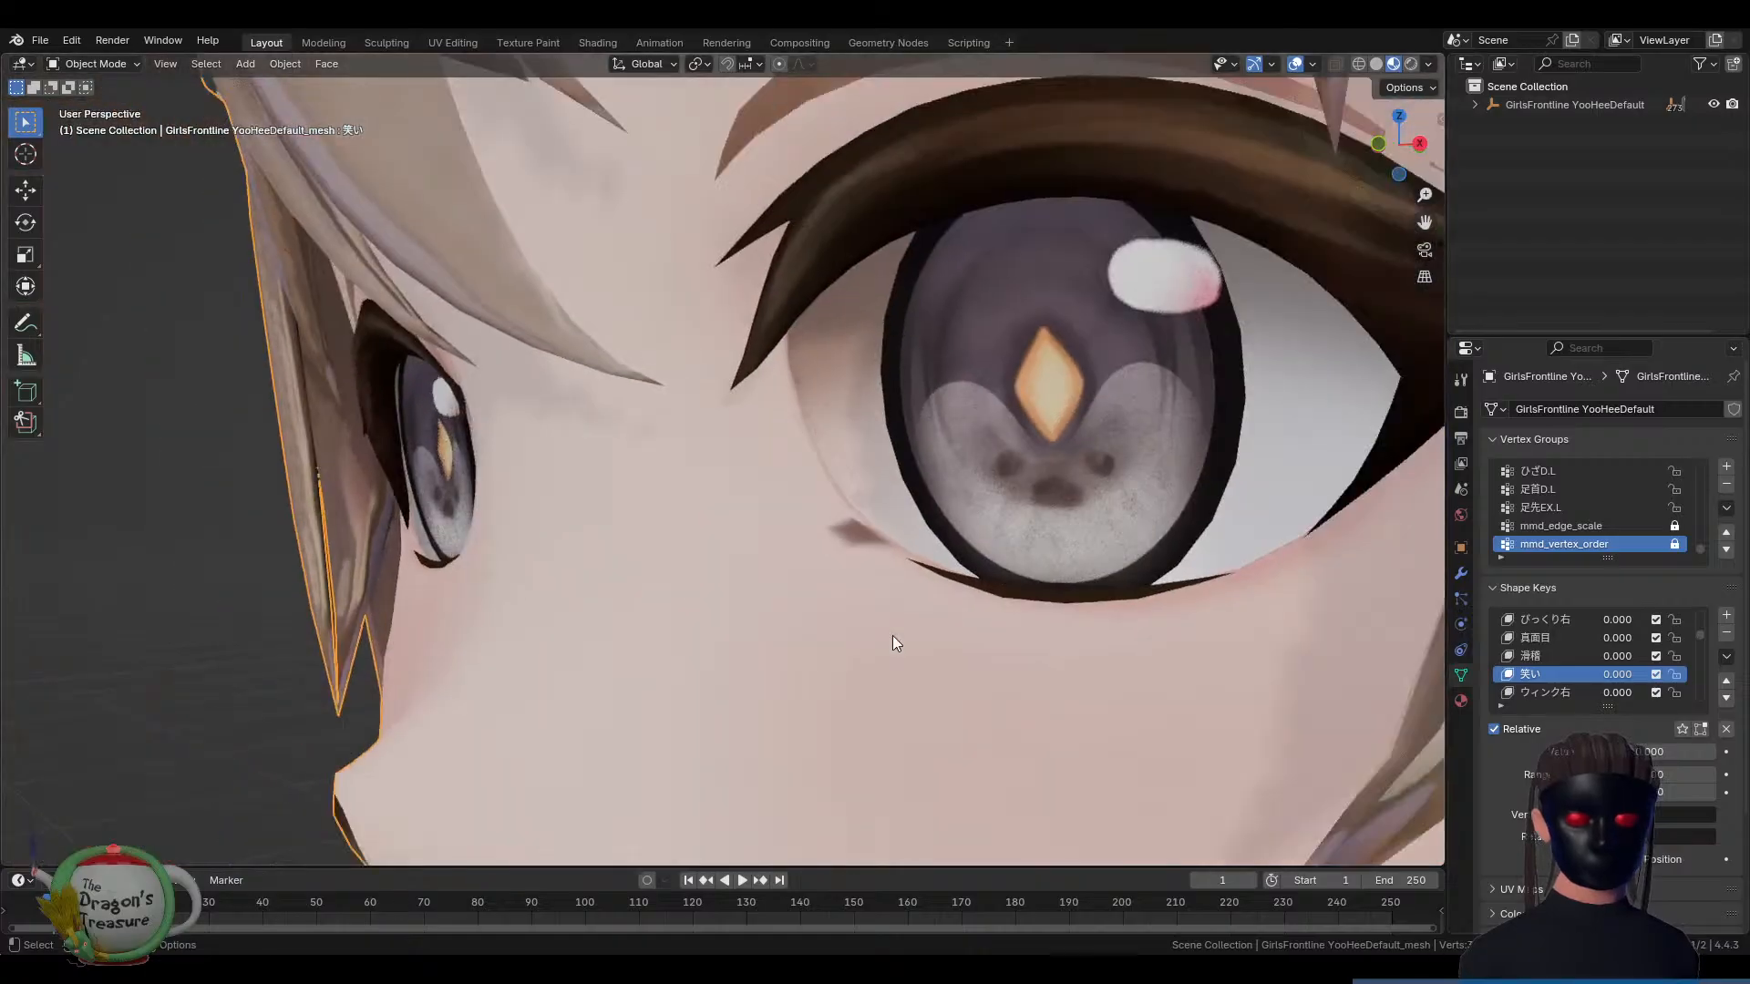
middle_drag(893, 636, 921, 621)
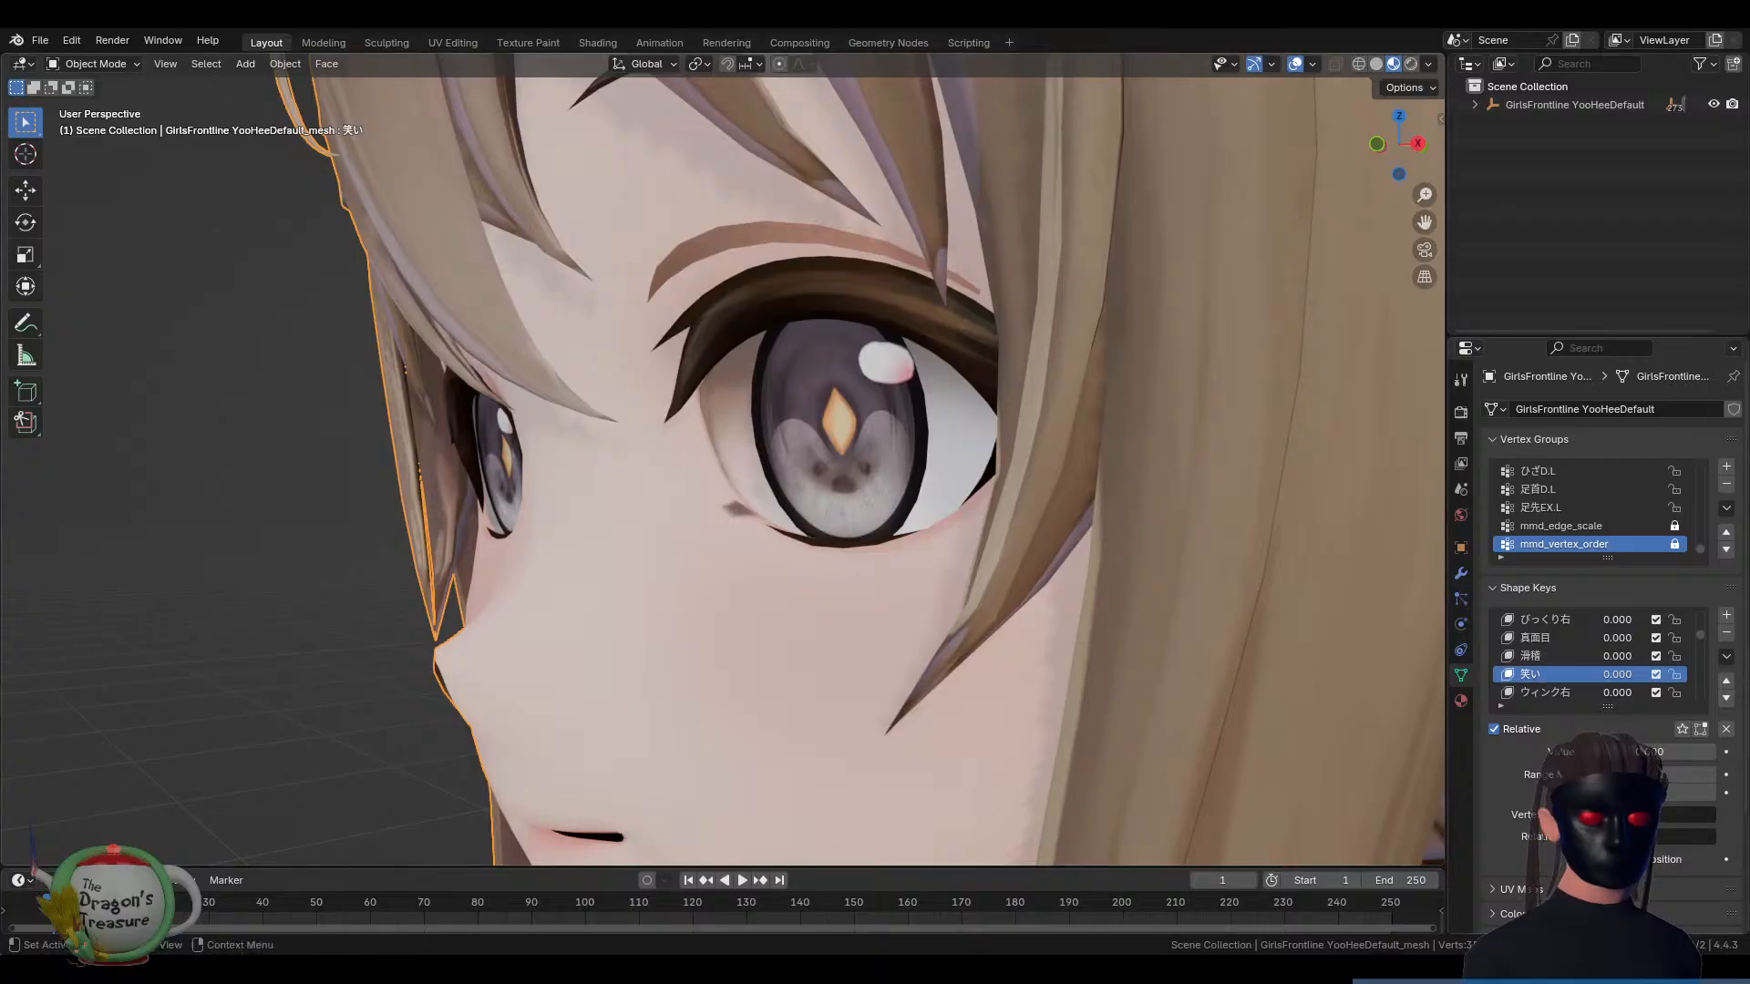
Try the value of the 笑い shape key once more and view the whole character
mouse_move(1606, 752)
mouse_down()
mouse_move(1713, 752)
mouse_move(1582, 752)
mouse_up()
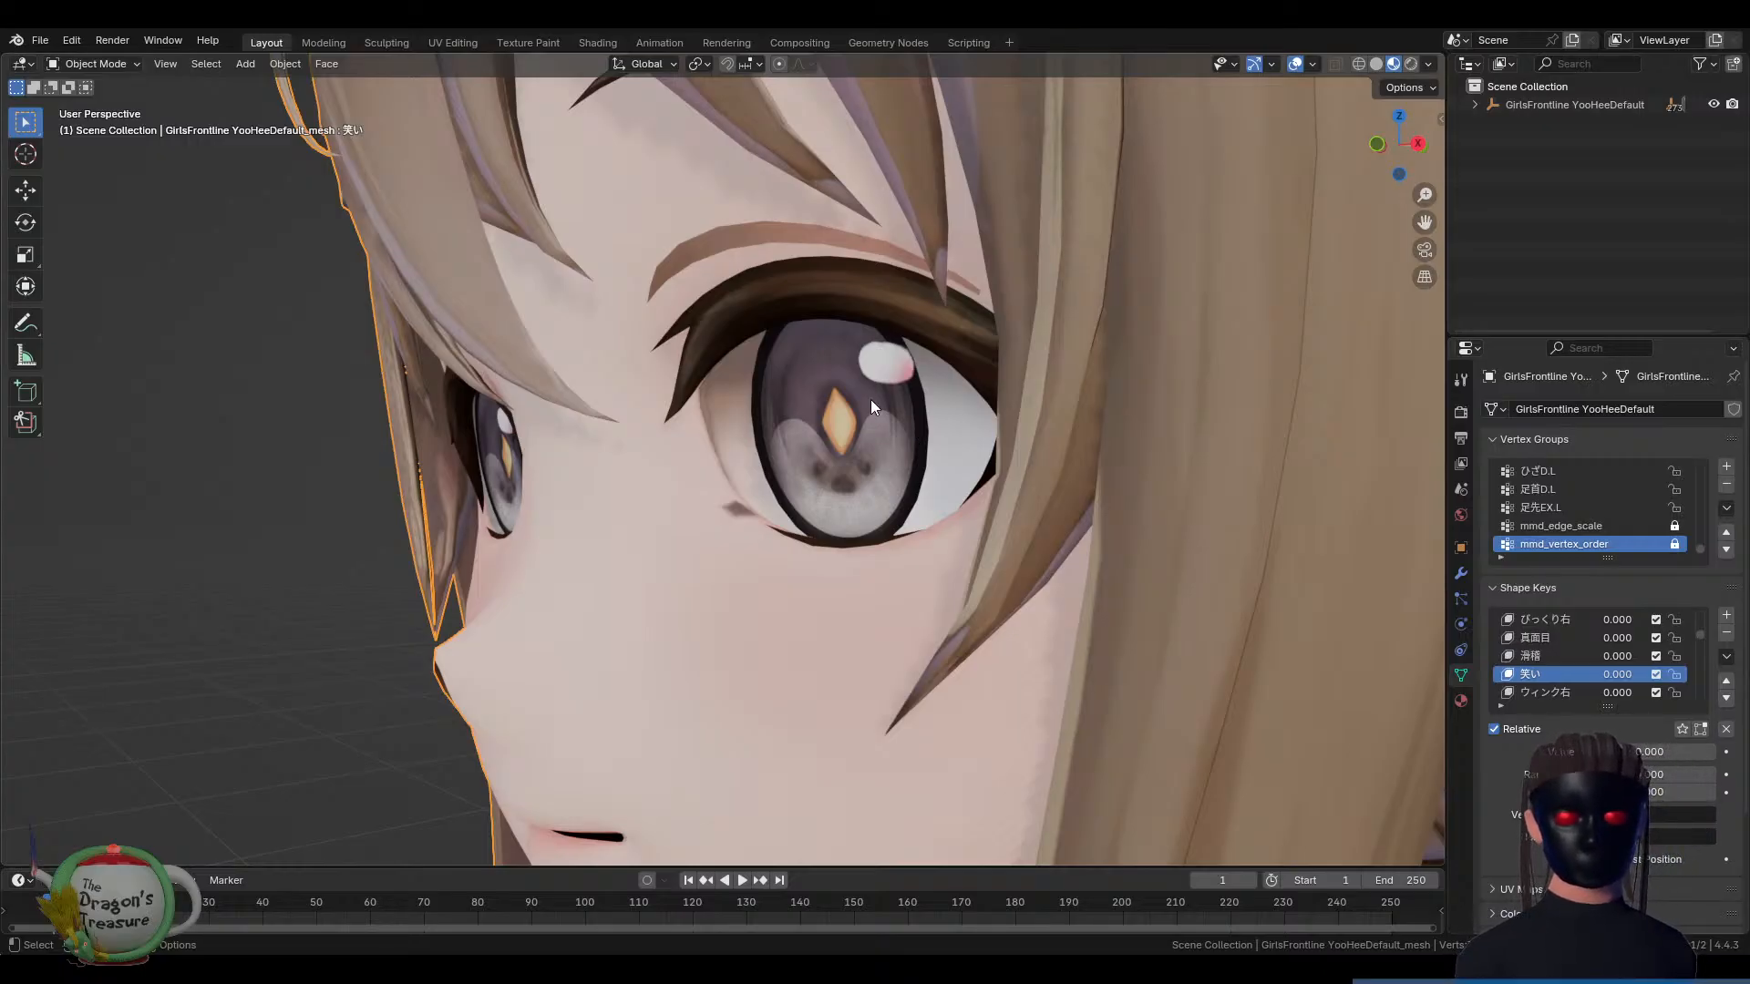
scroll(869, 400, down, 10)
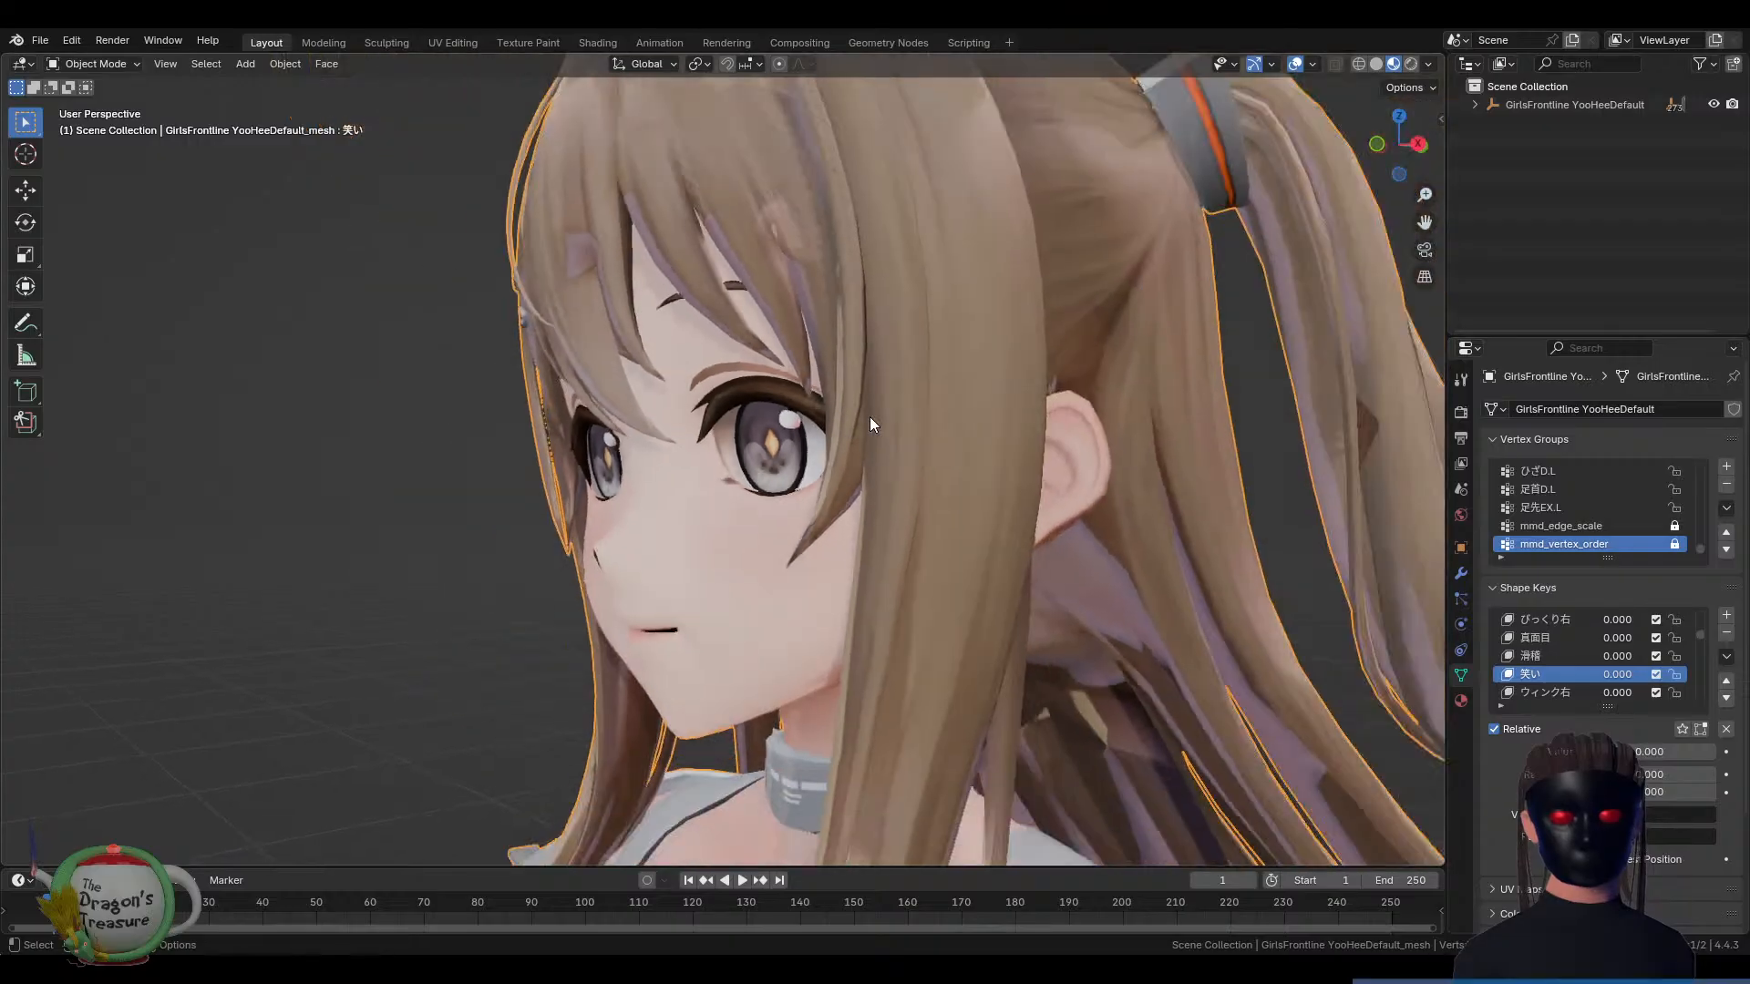
scroll(738, 699, down, 2)
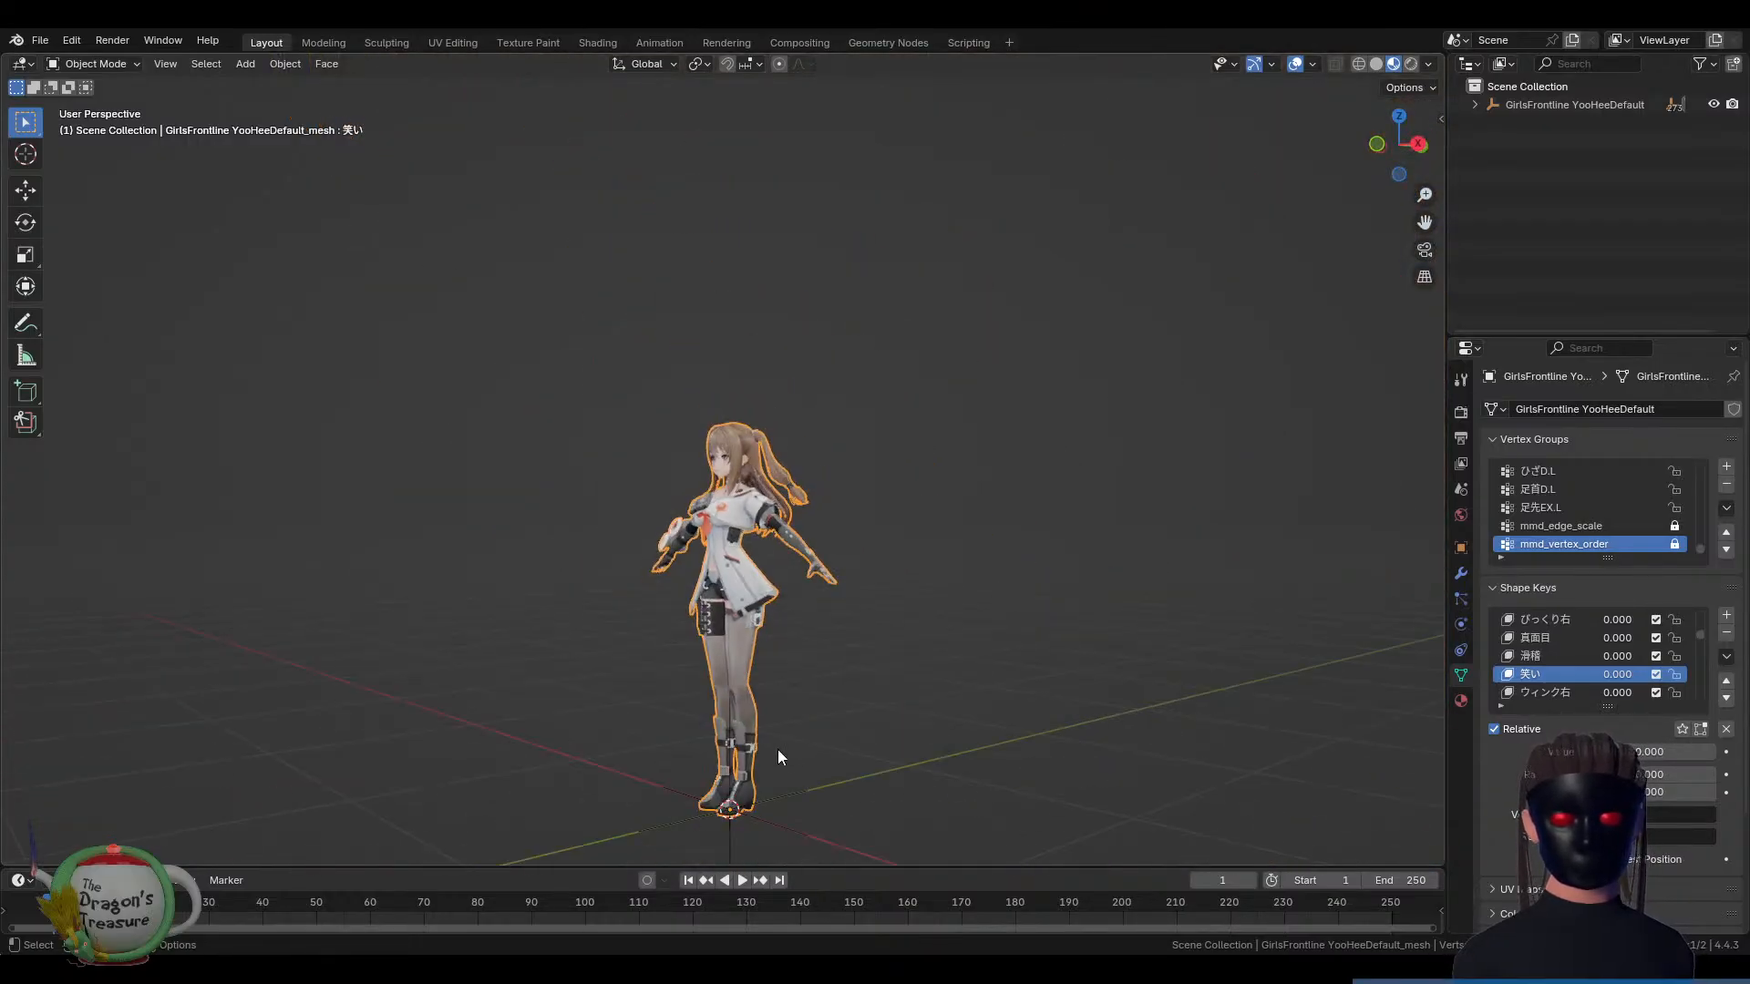
Examine the character's face and eyes up close in material preview, and the upper body from farther away
shift+middle_drag(778, 749, 852, 701)
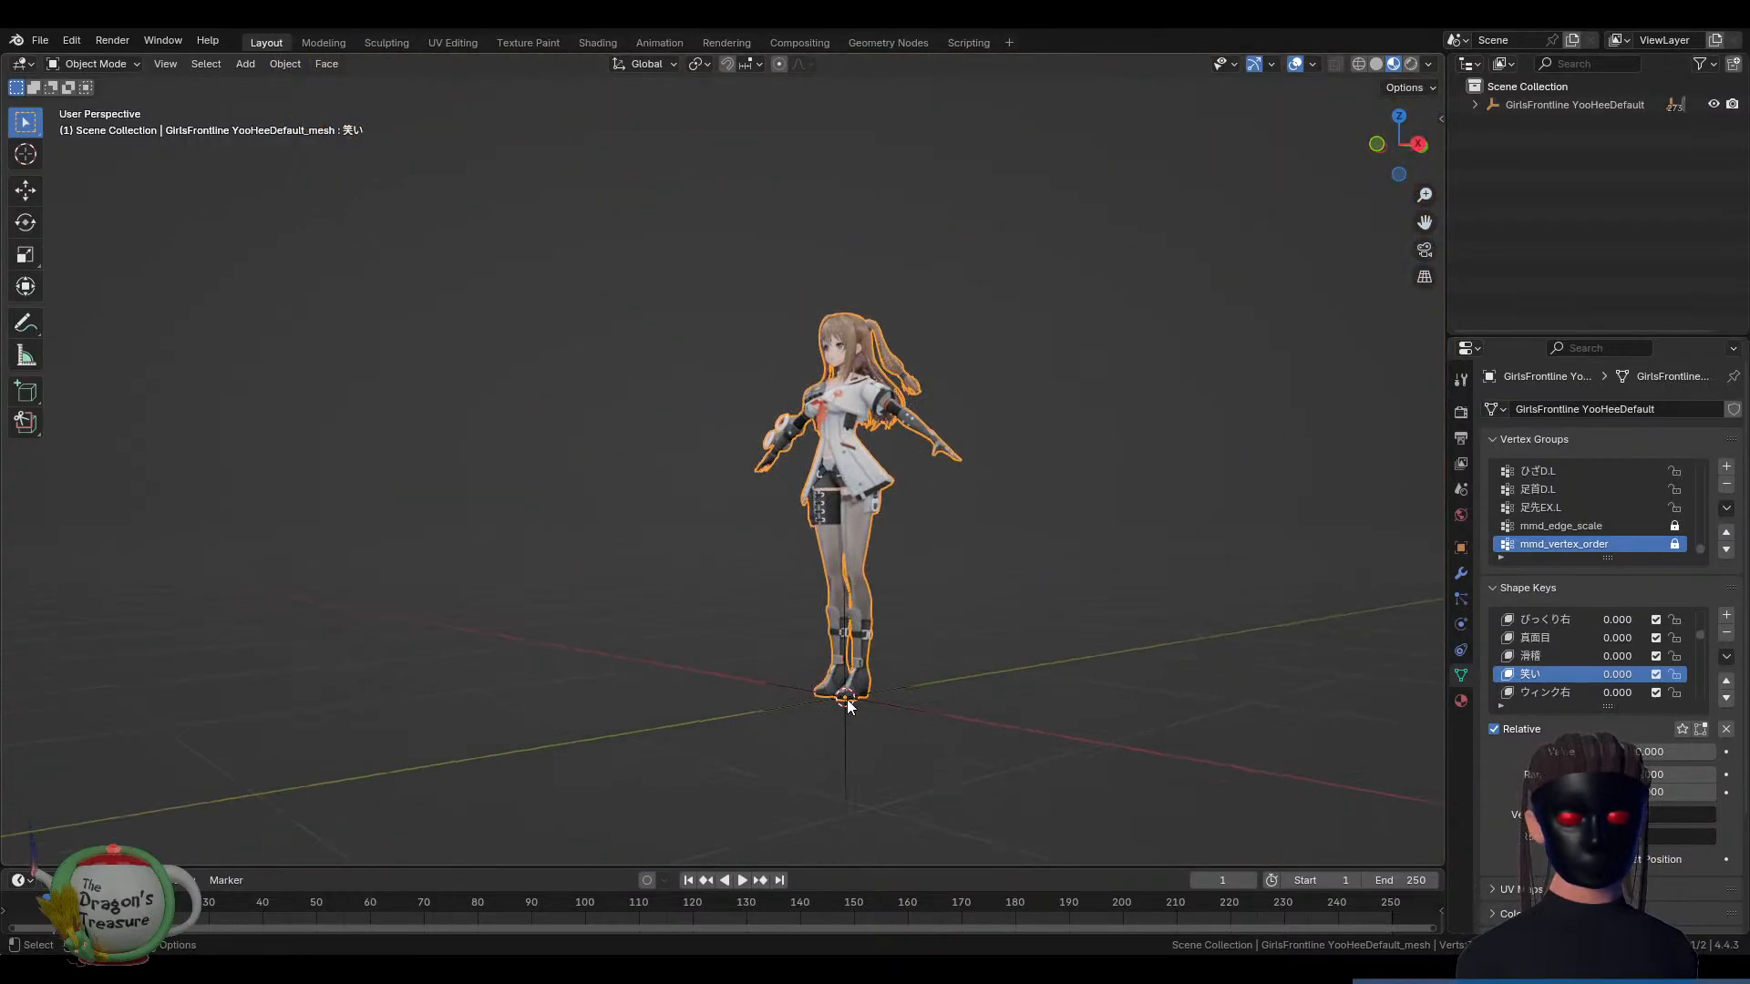
ctrl+middle_drag(914, 540, 845, 455)
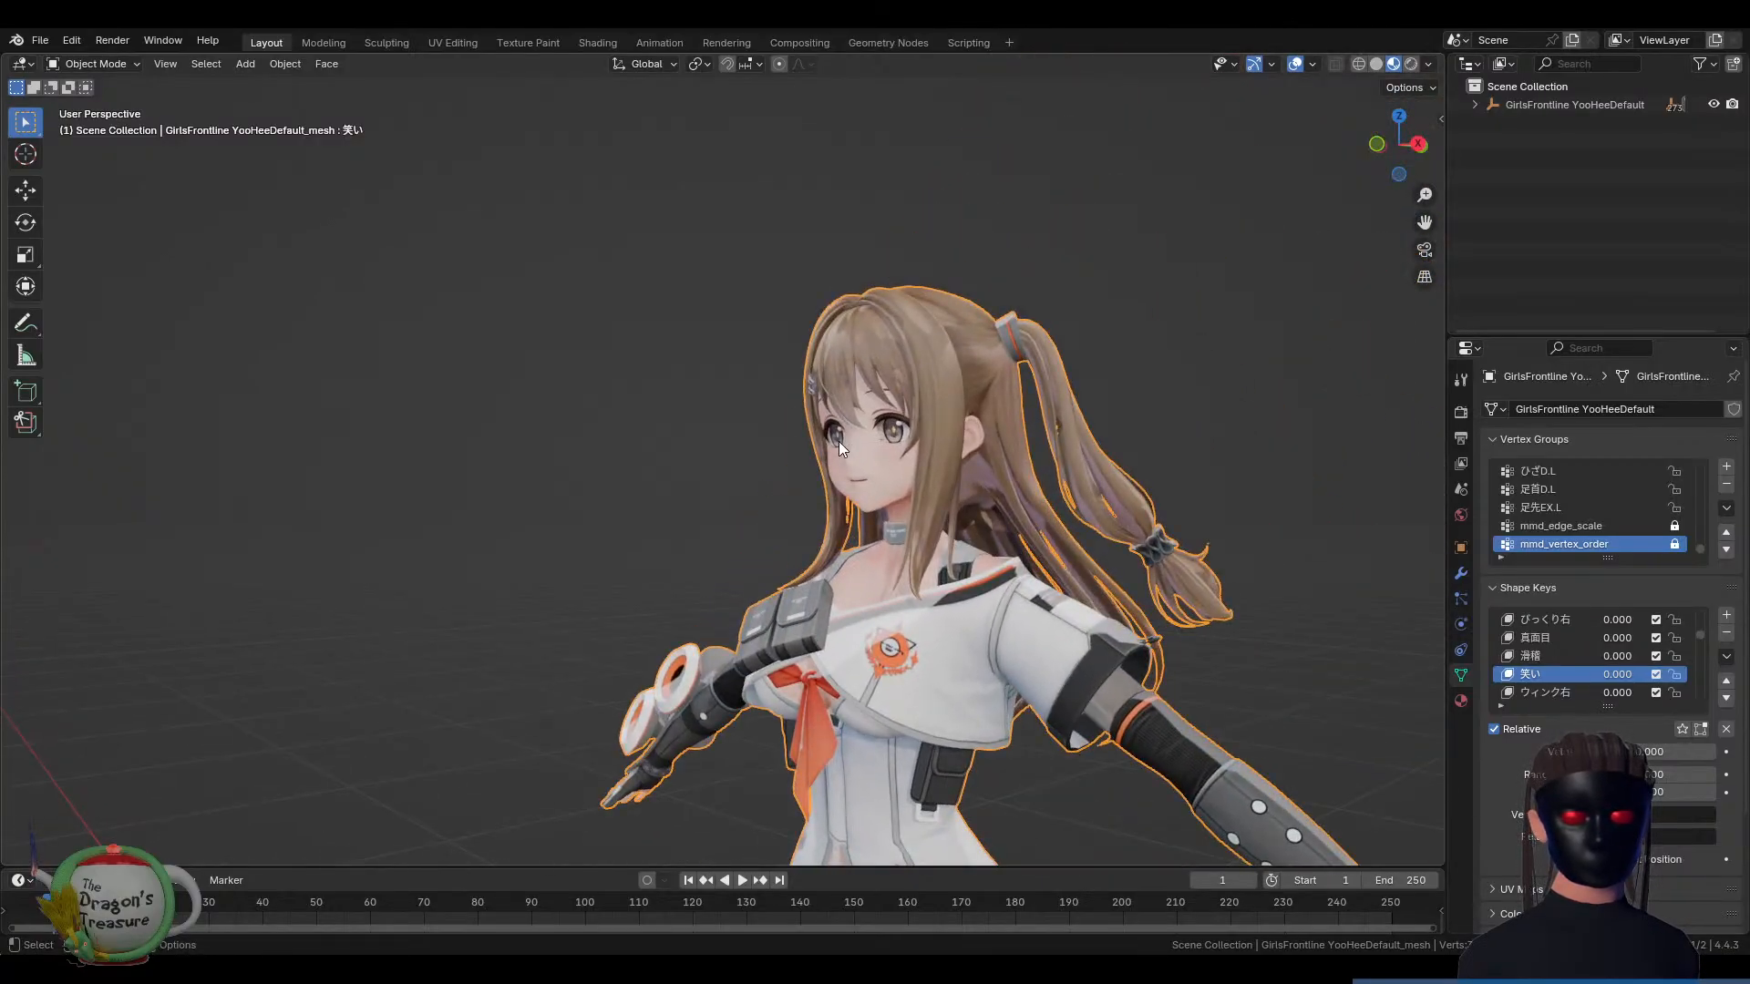
key(shift+s)
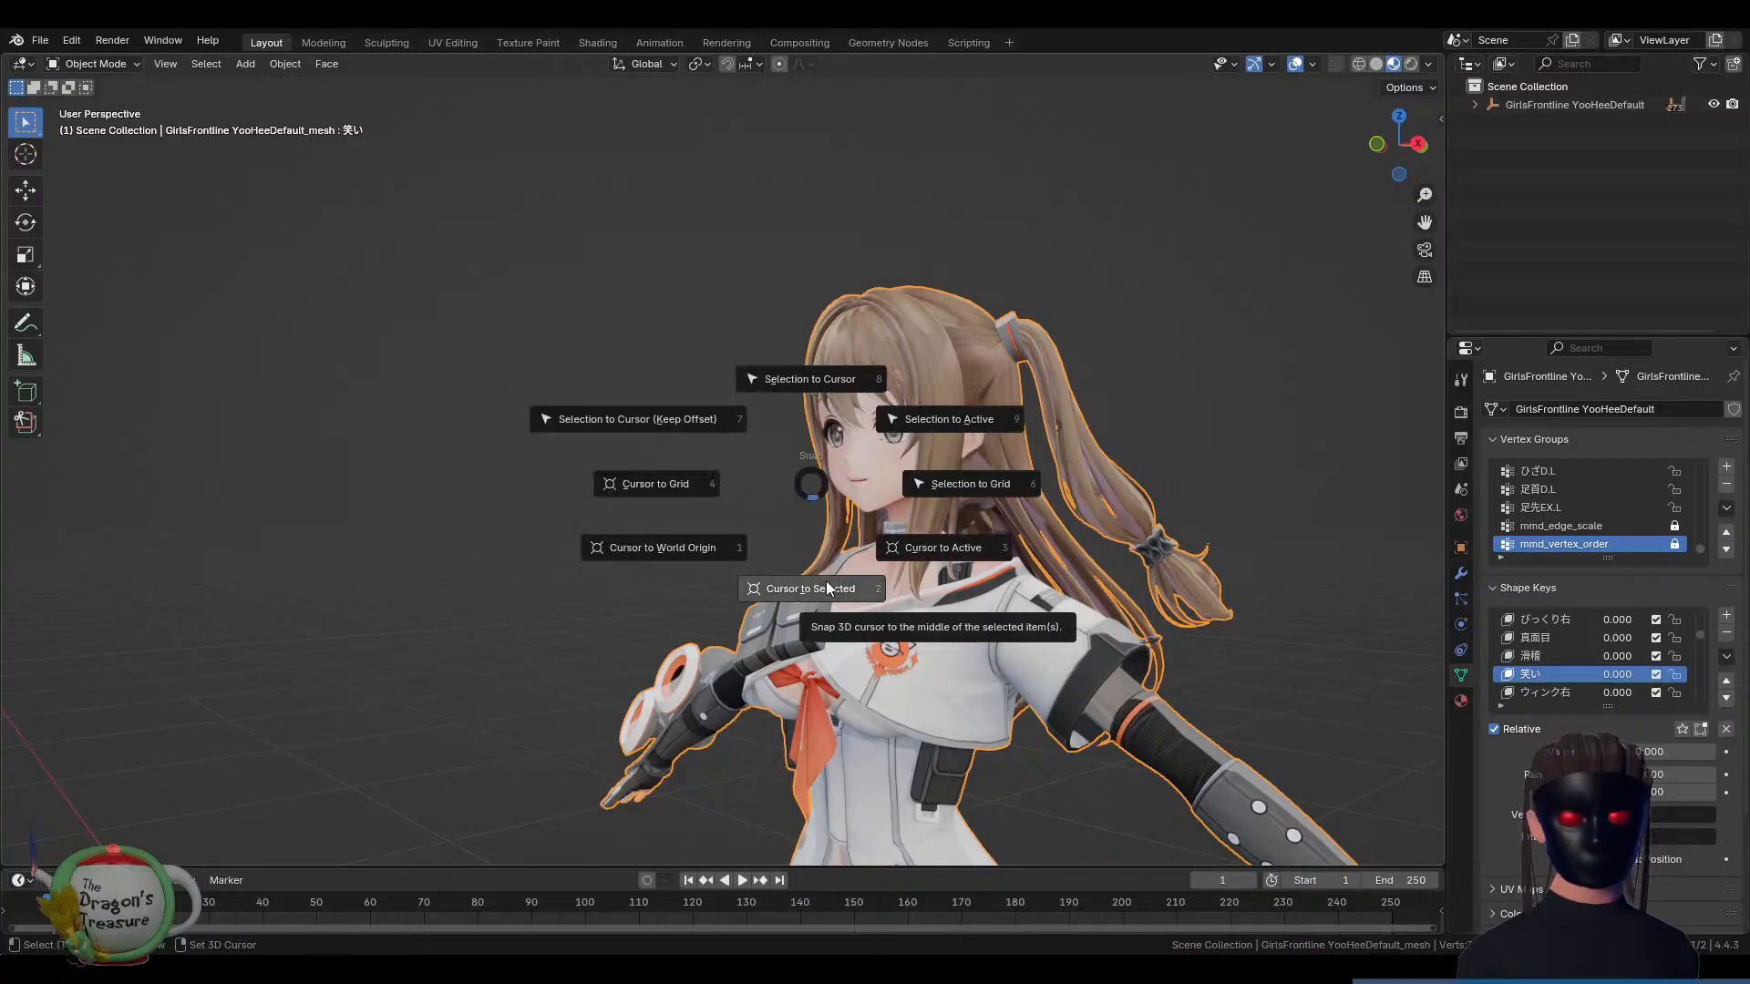
click(753, 521)
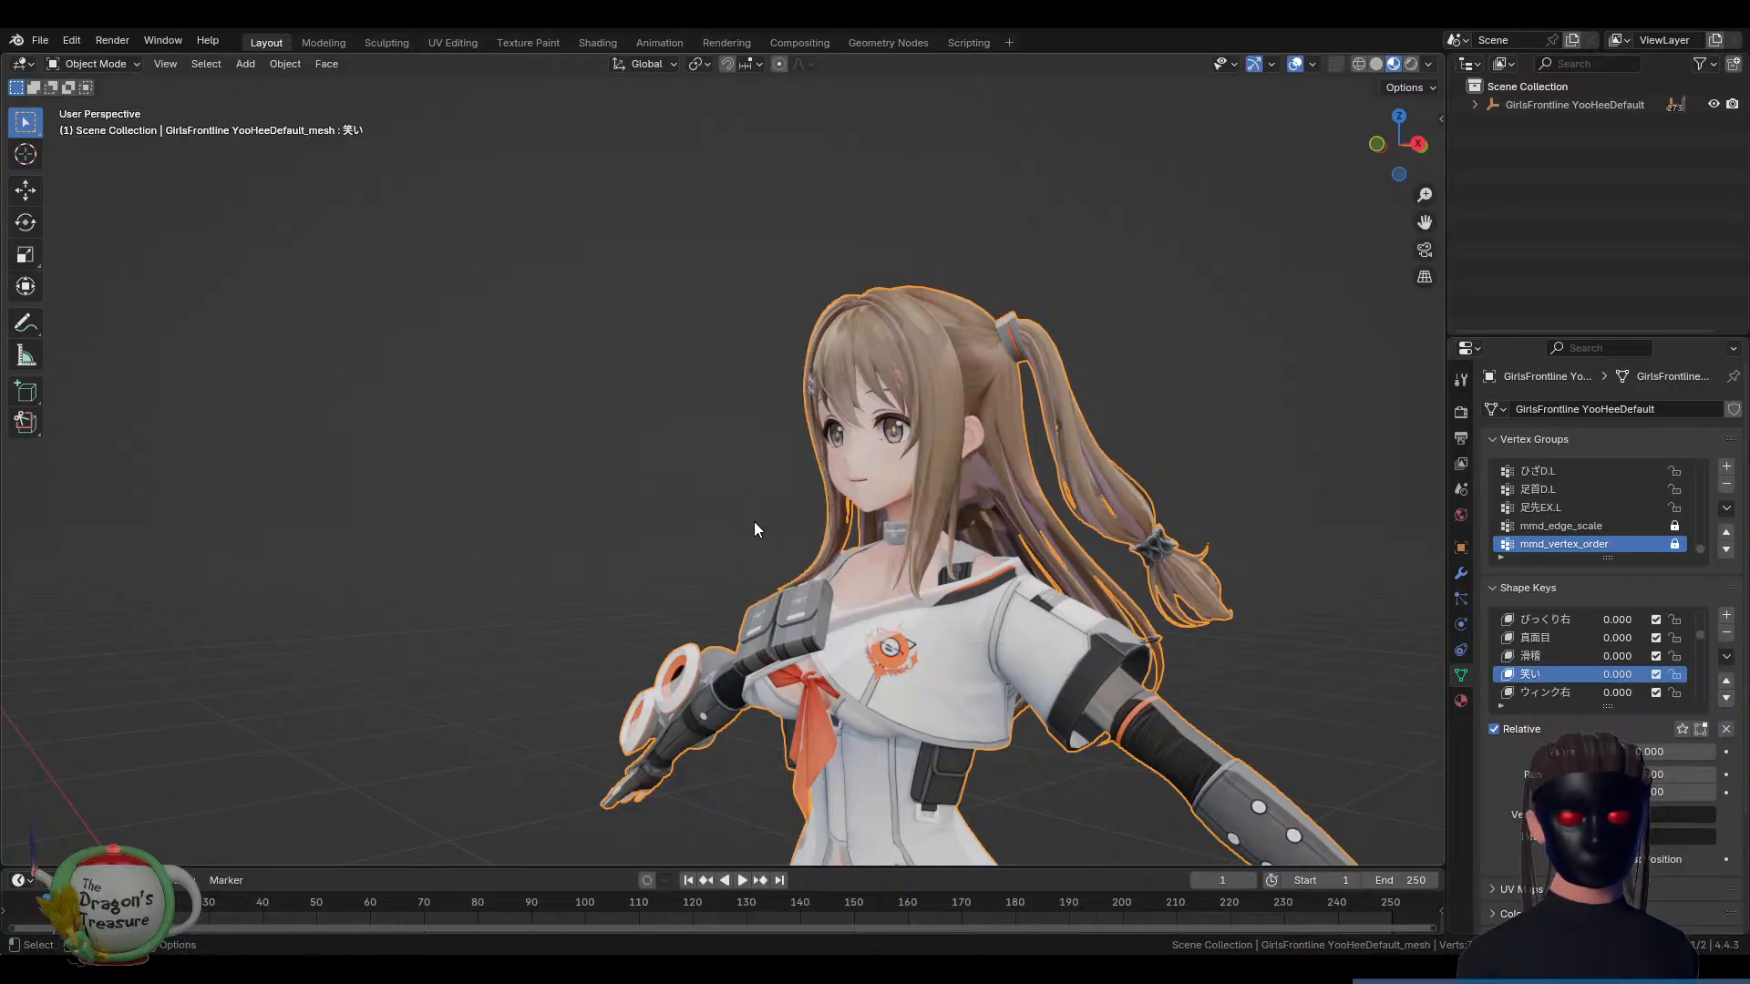
scroll(850, 461, up, 5)
scroll(1031, 480, up, 2)
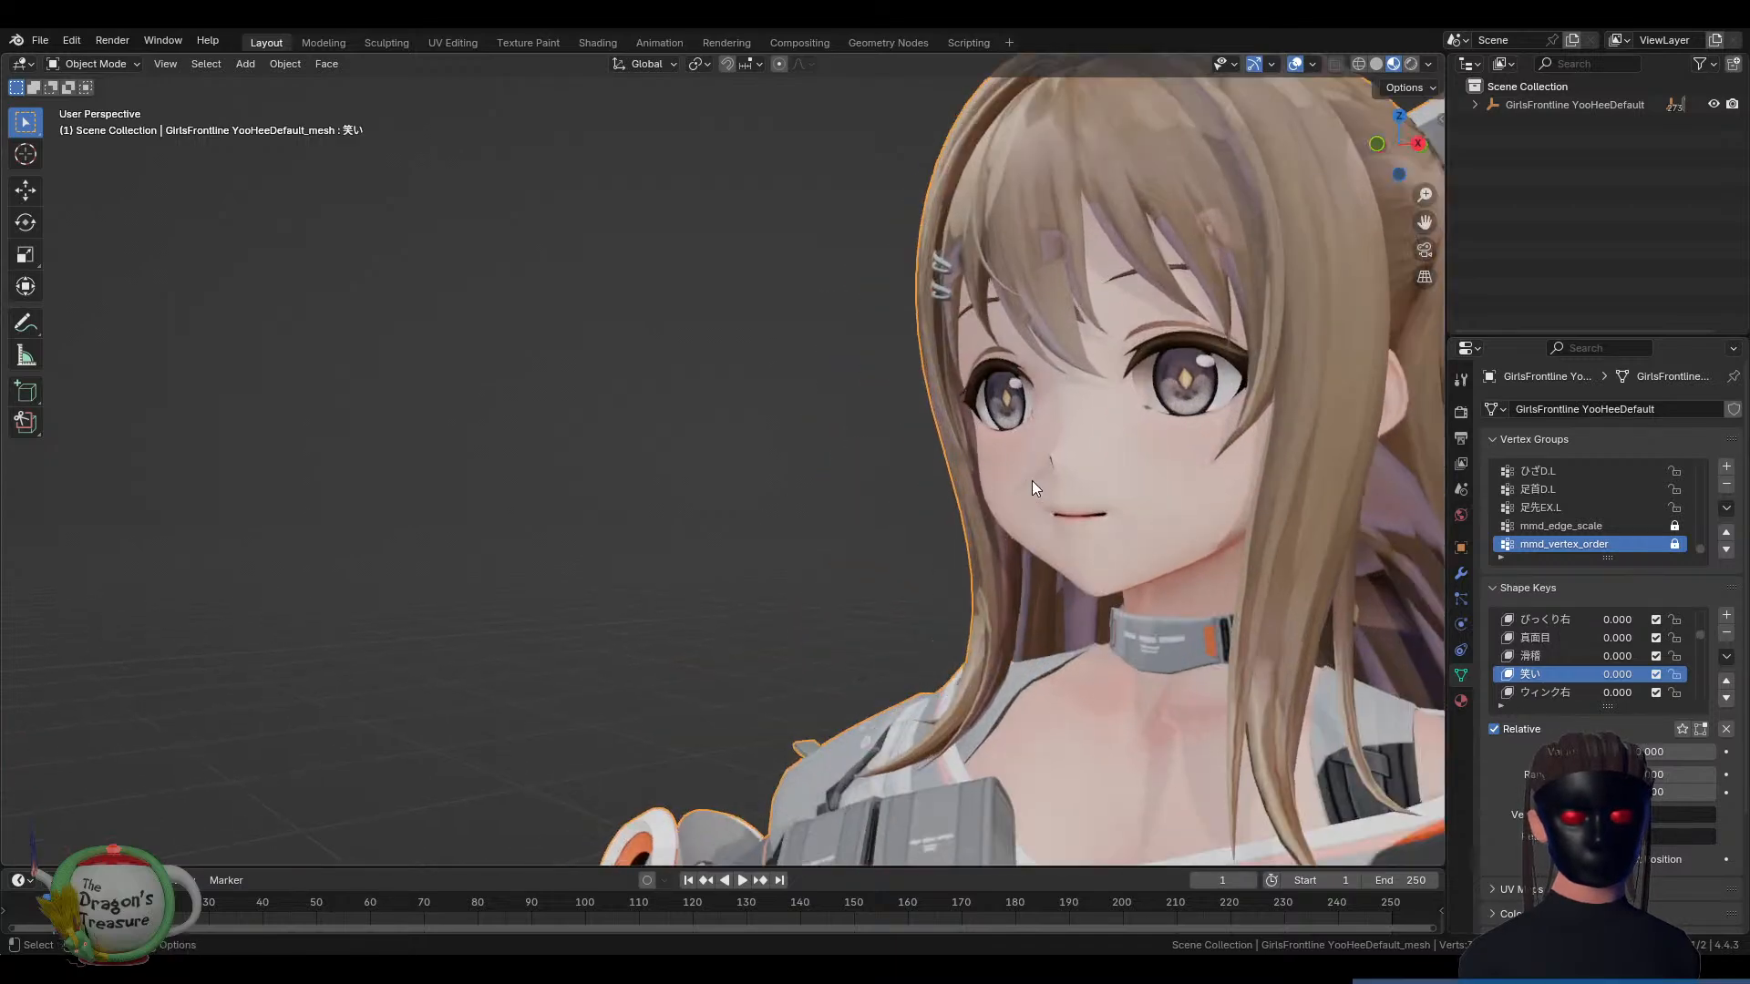
scroll(1192, 339, up, 1)
shift+middle_drag(1183, 383, 1013, 455)
scroll(1011, 457, up, 2)
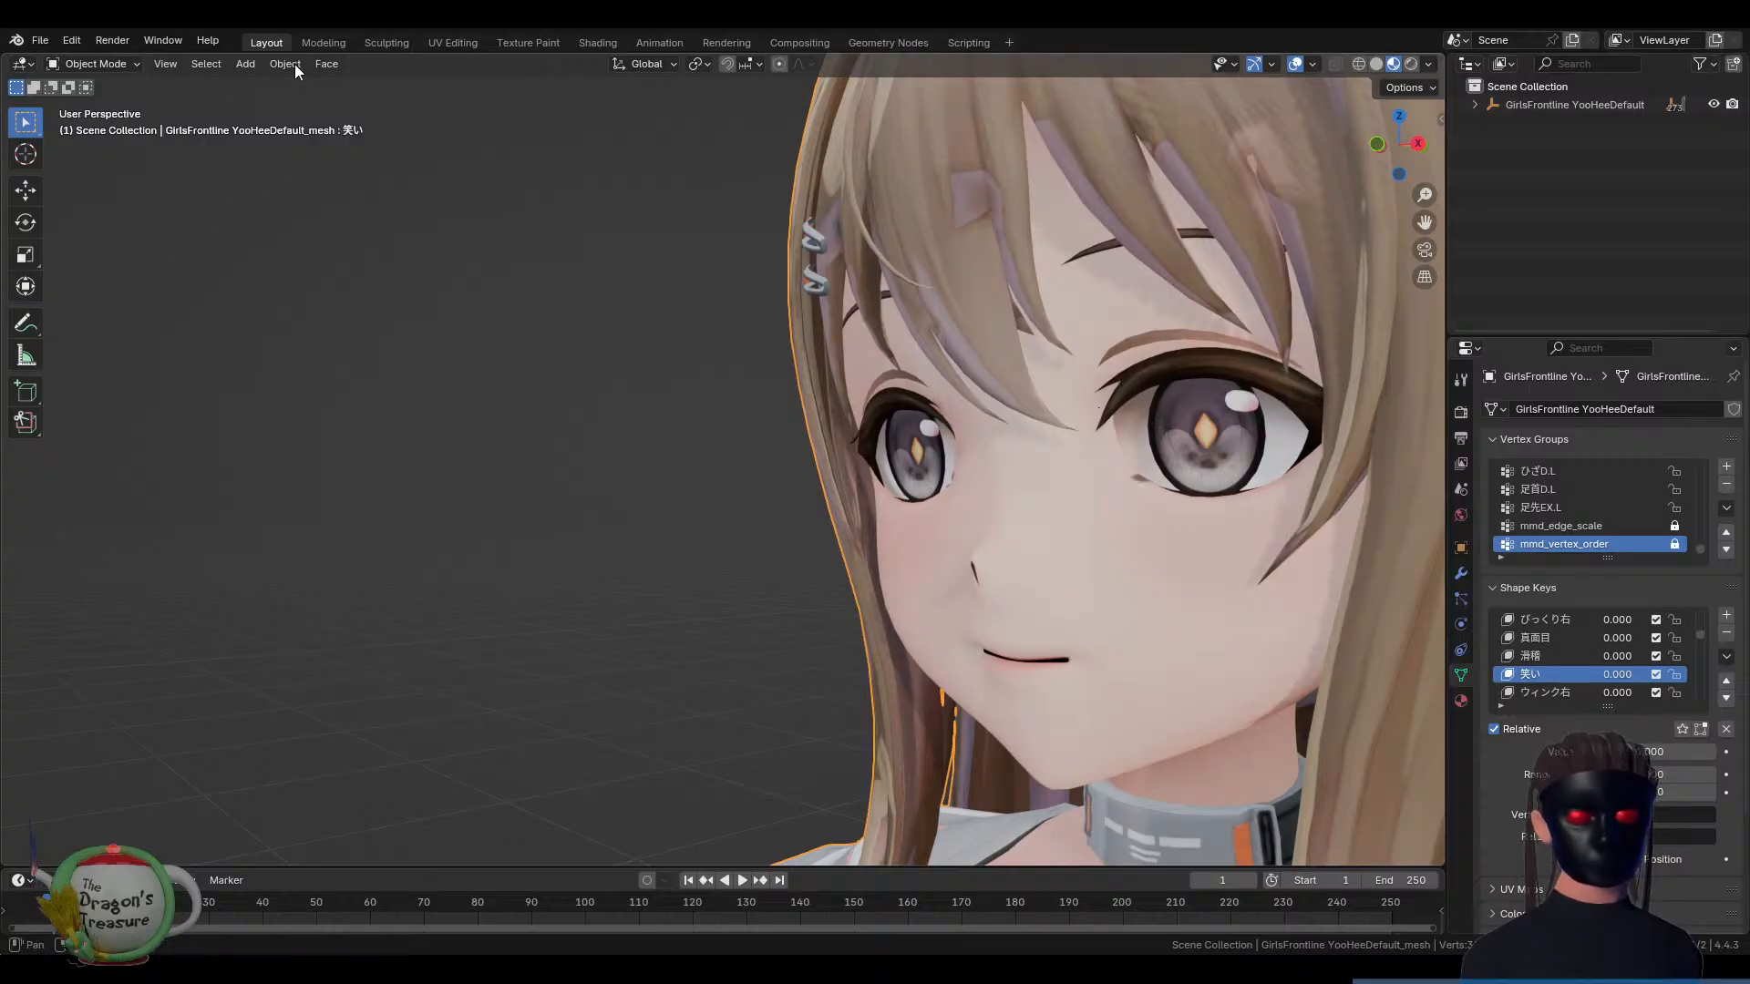
click(707, 65)
mouse_move(1232, 472)
middle_down()
mouse_move(1114, 488)
mouse_move(1242, 463)
middle_up()
scroll(1094, 501, down, 6)
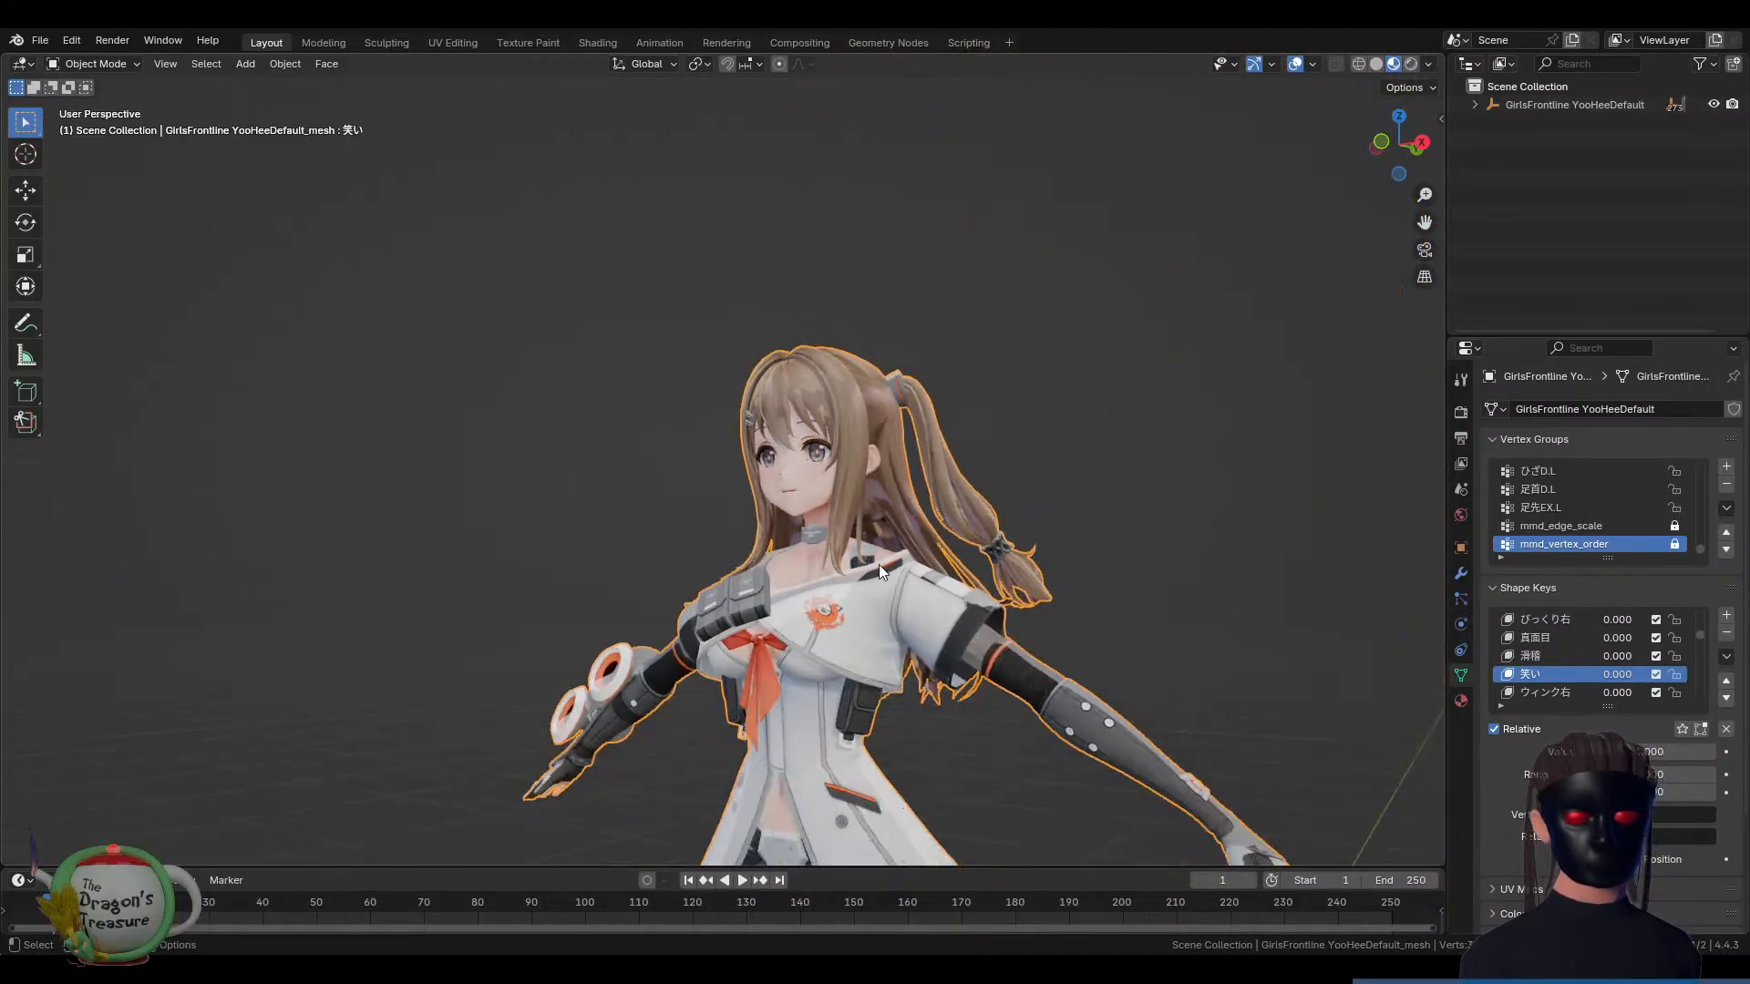
Expand the GirlsFrontline YooHeeDefault hierarchy, unhide its armature and select it
middle_drag(878, 565, 905, 648)
scroll(925, 605, down, 2)
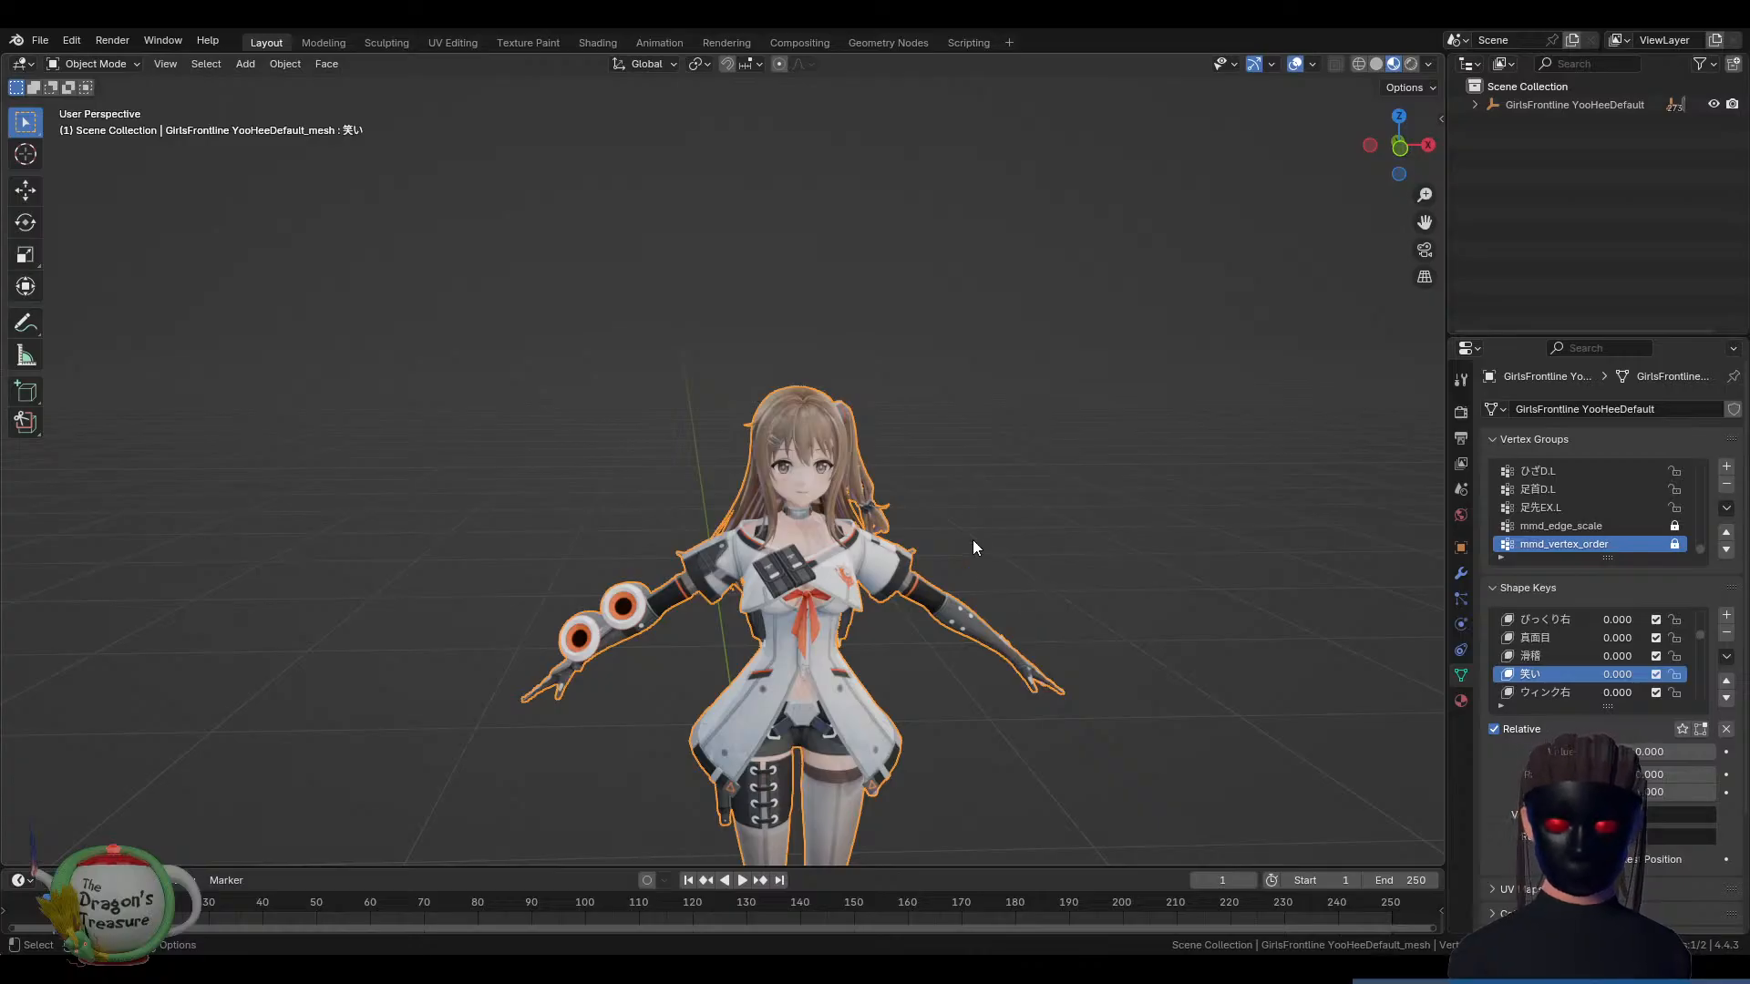
click(1474, 105)
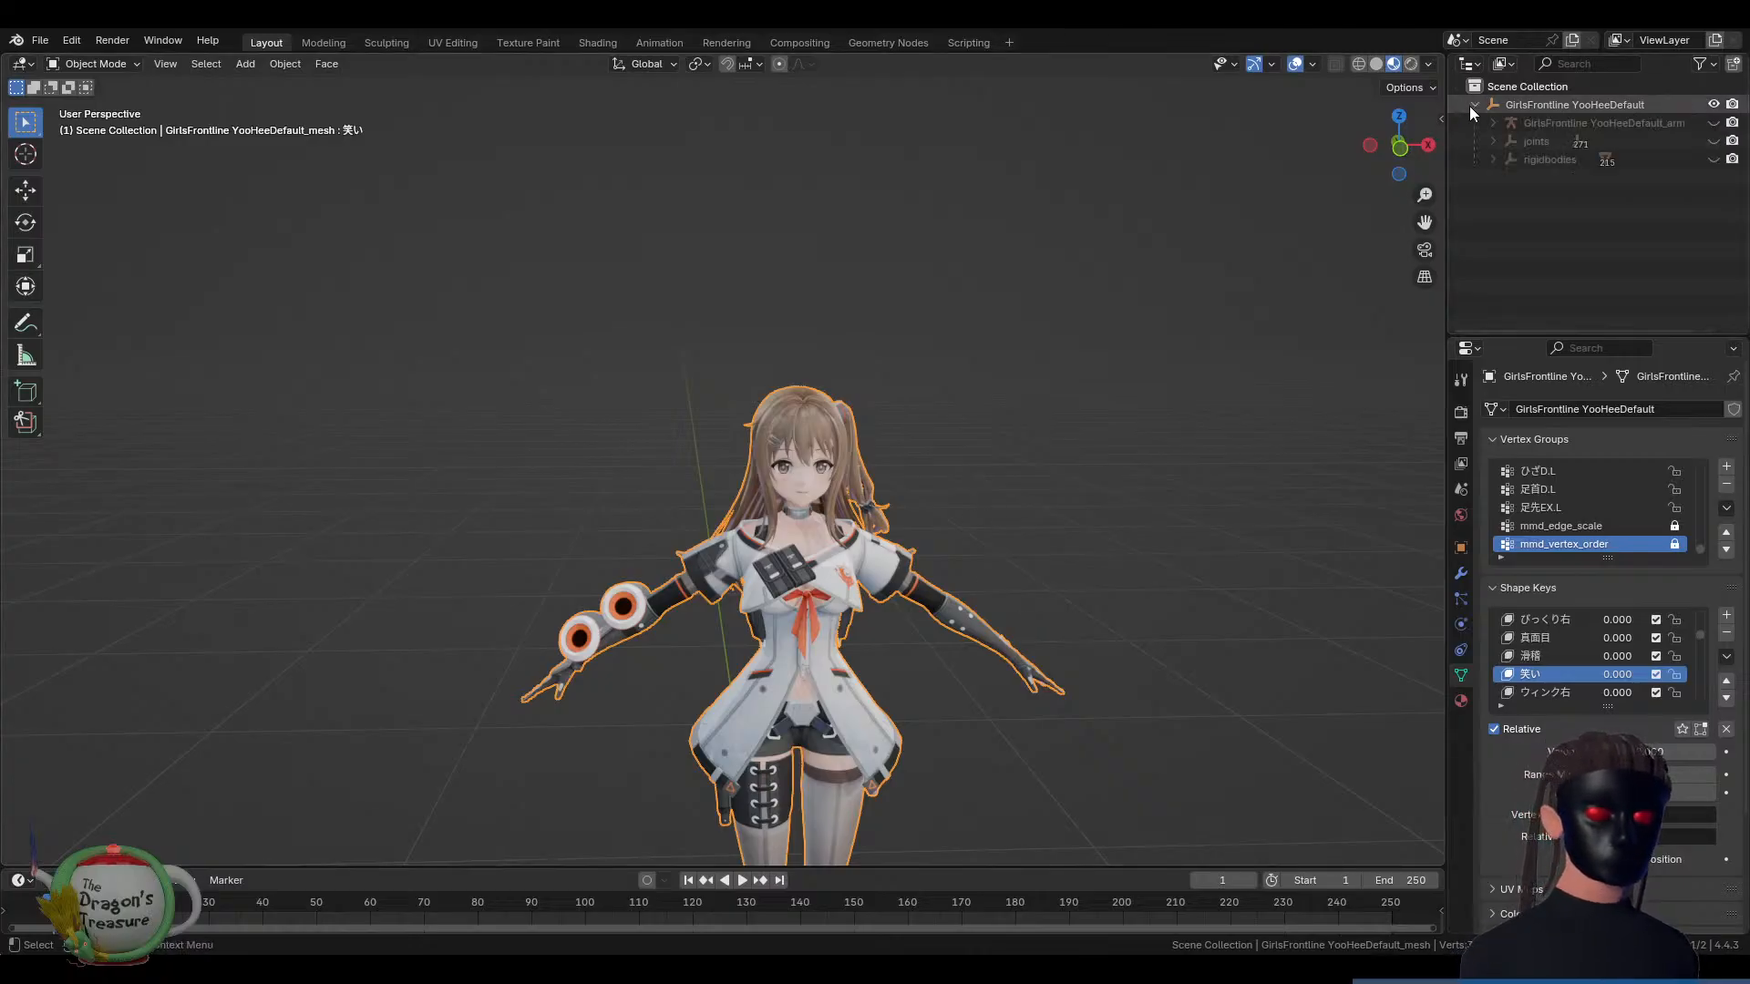
click(1714, 124)
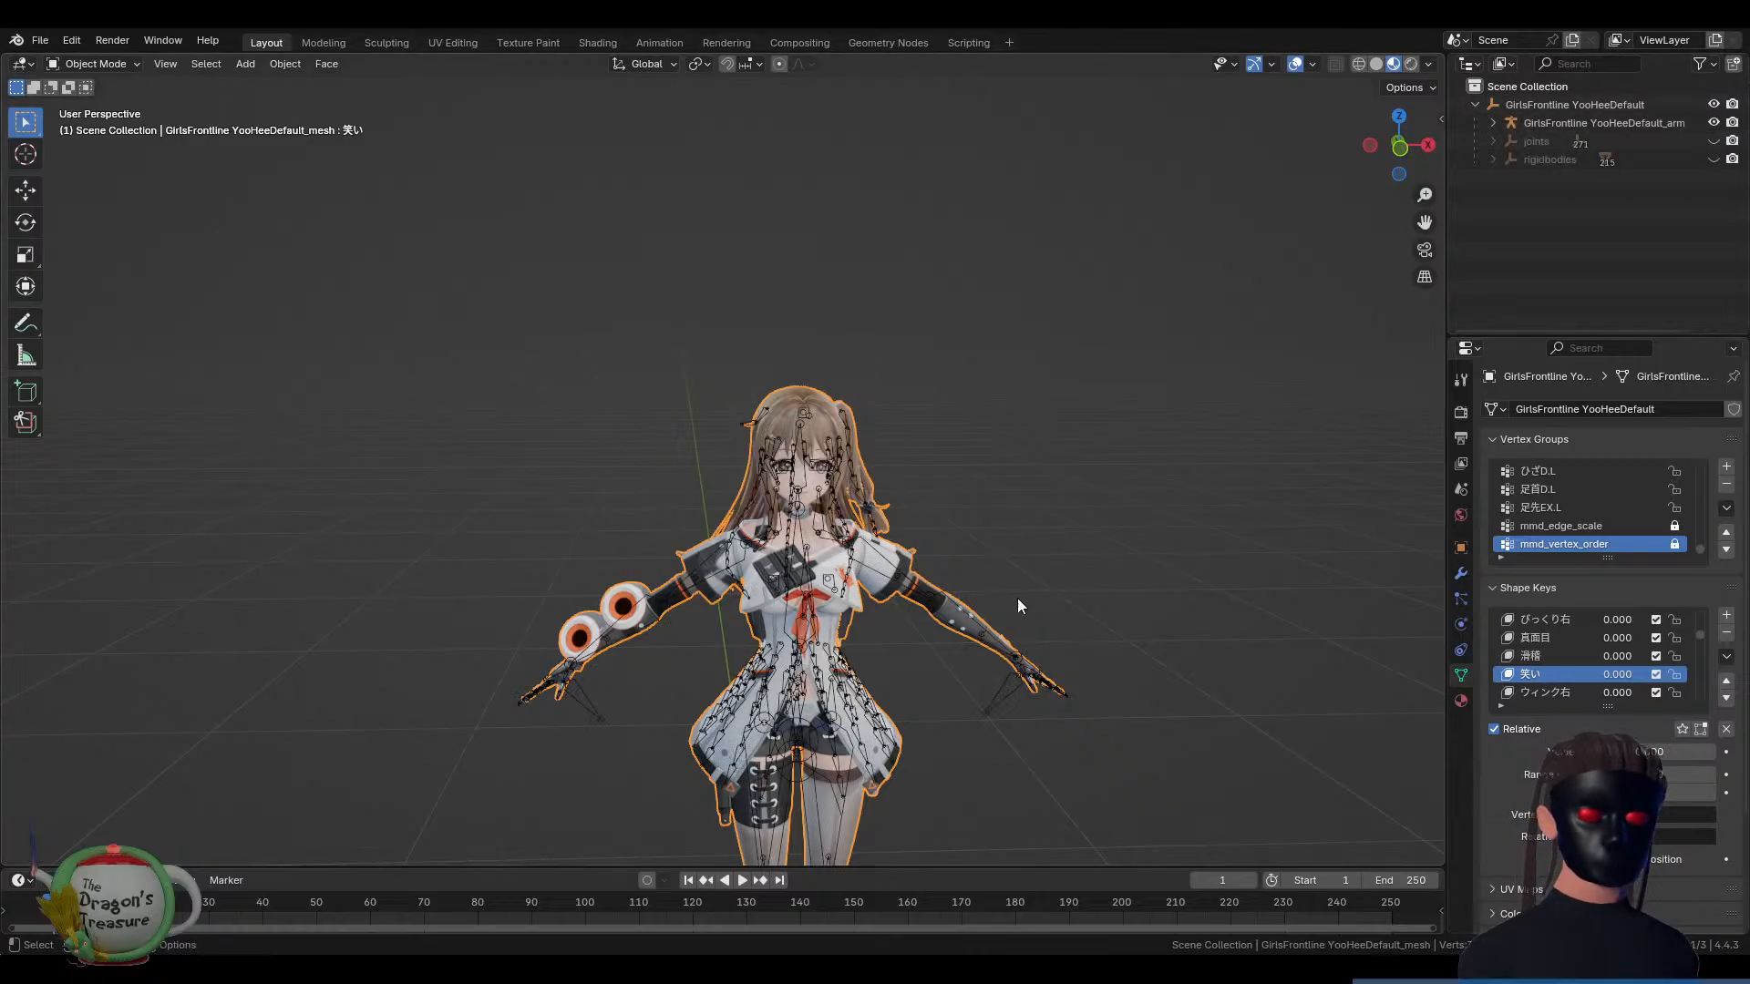
click(796, 551)
Examine the bones of the face, hair and eyes from the front, at an angle and in the right orthographic view
scroll(844, 583, up, 8)
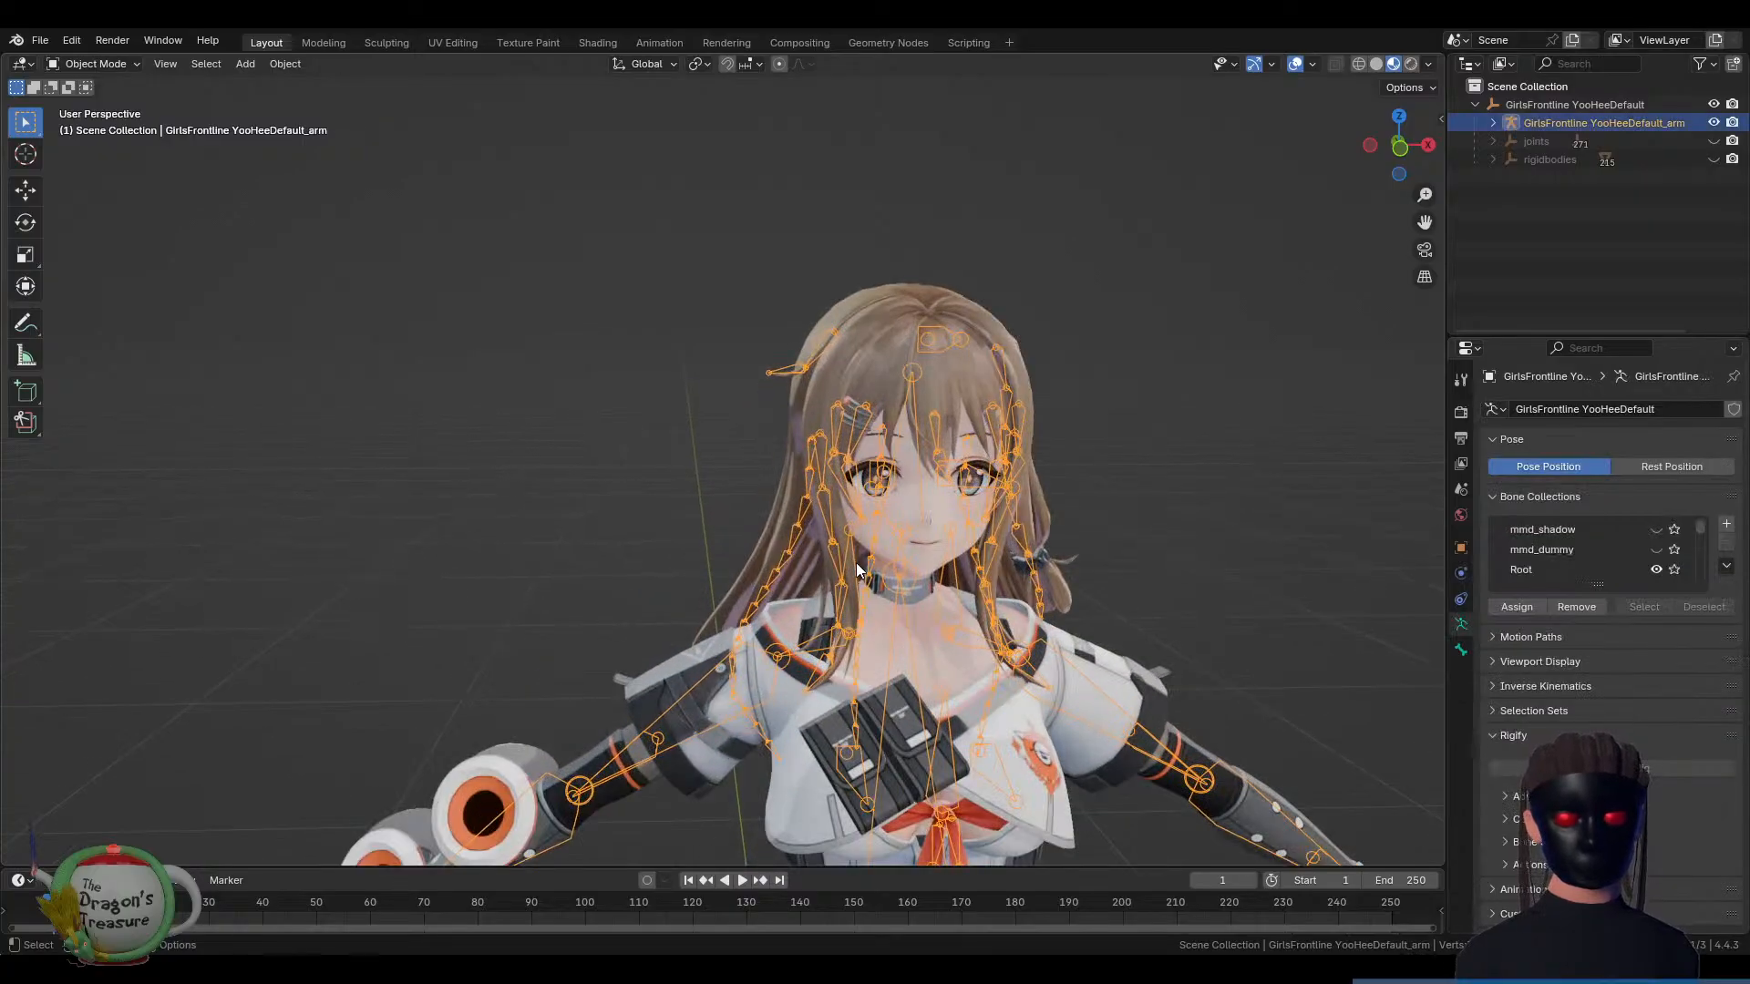
middle_drag(986, 584, 843, 562)
scroll(900, 551, up, 4)
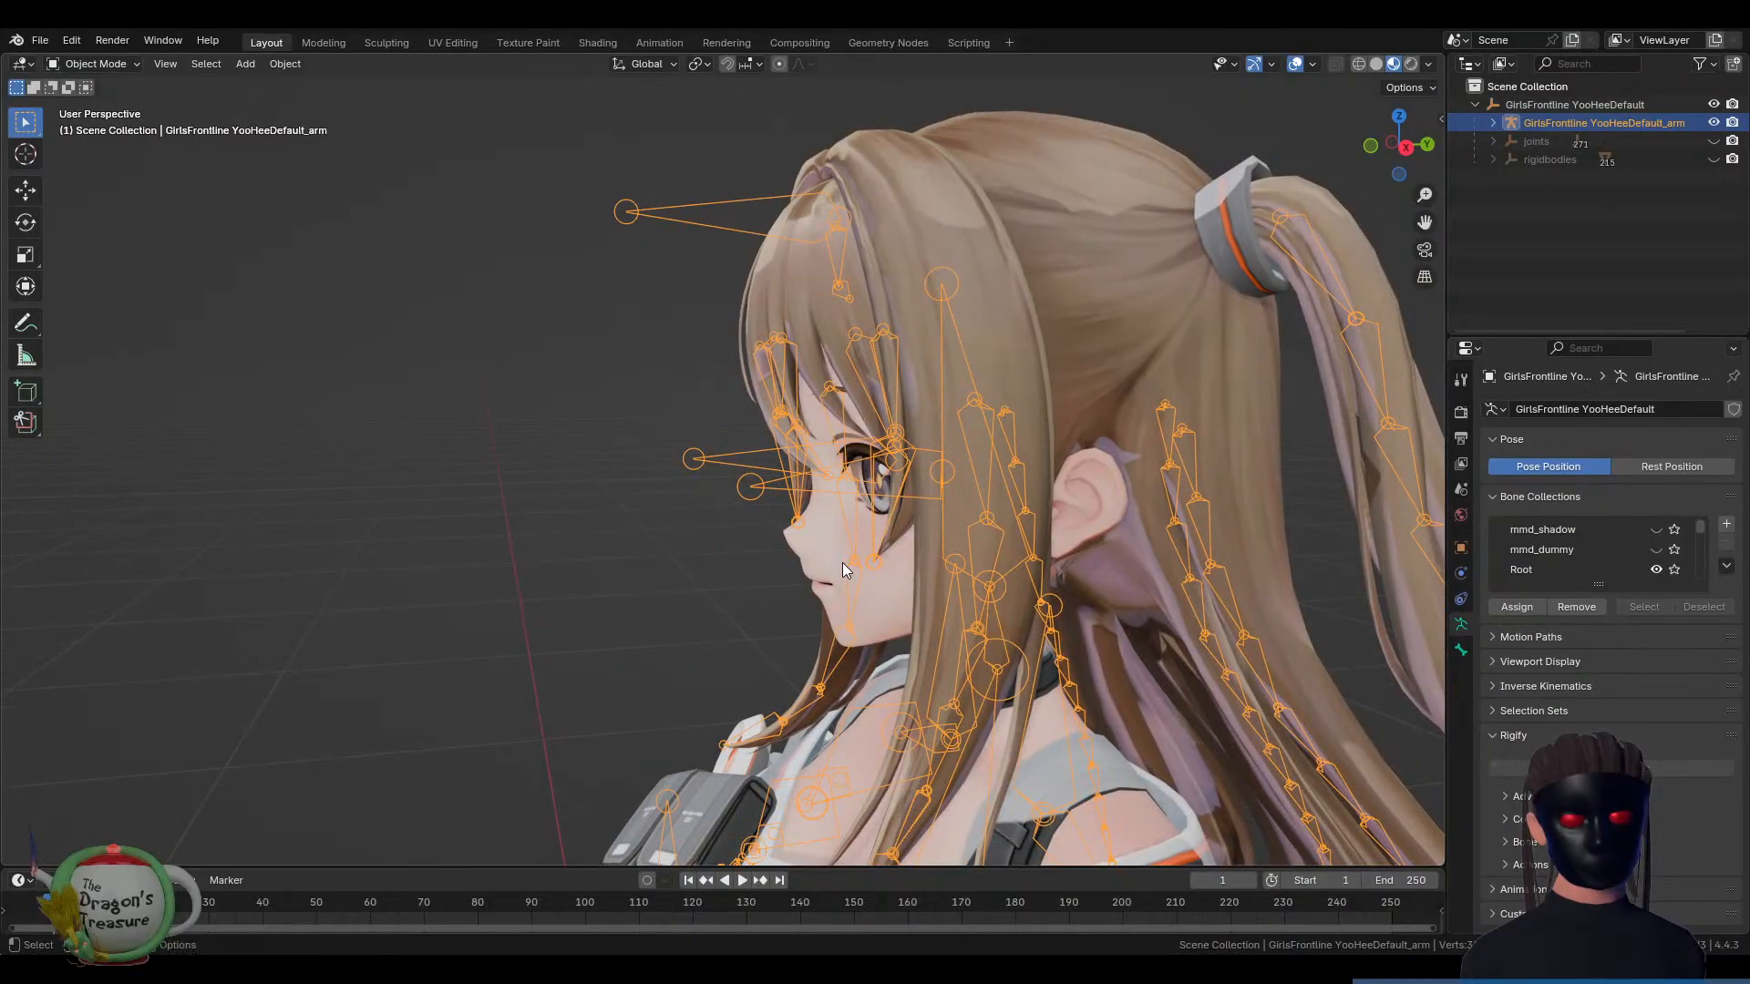
middle_drag(823, 517, 855, 538)
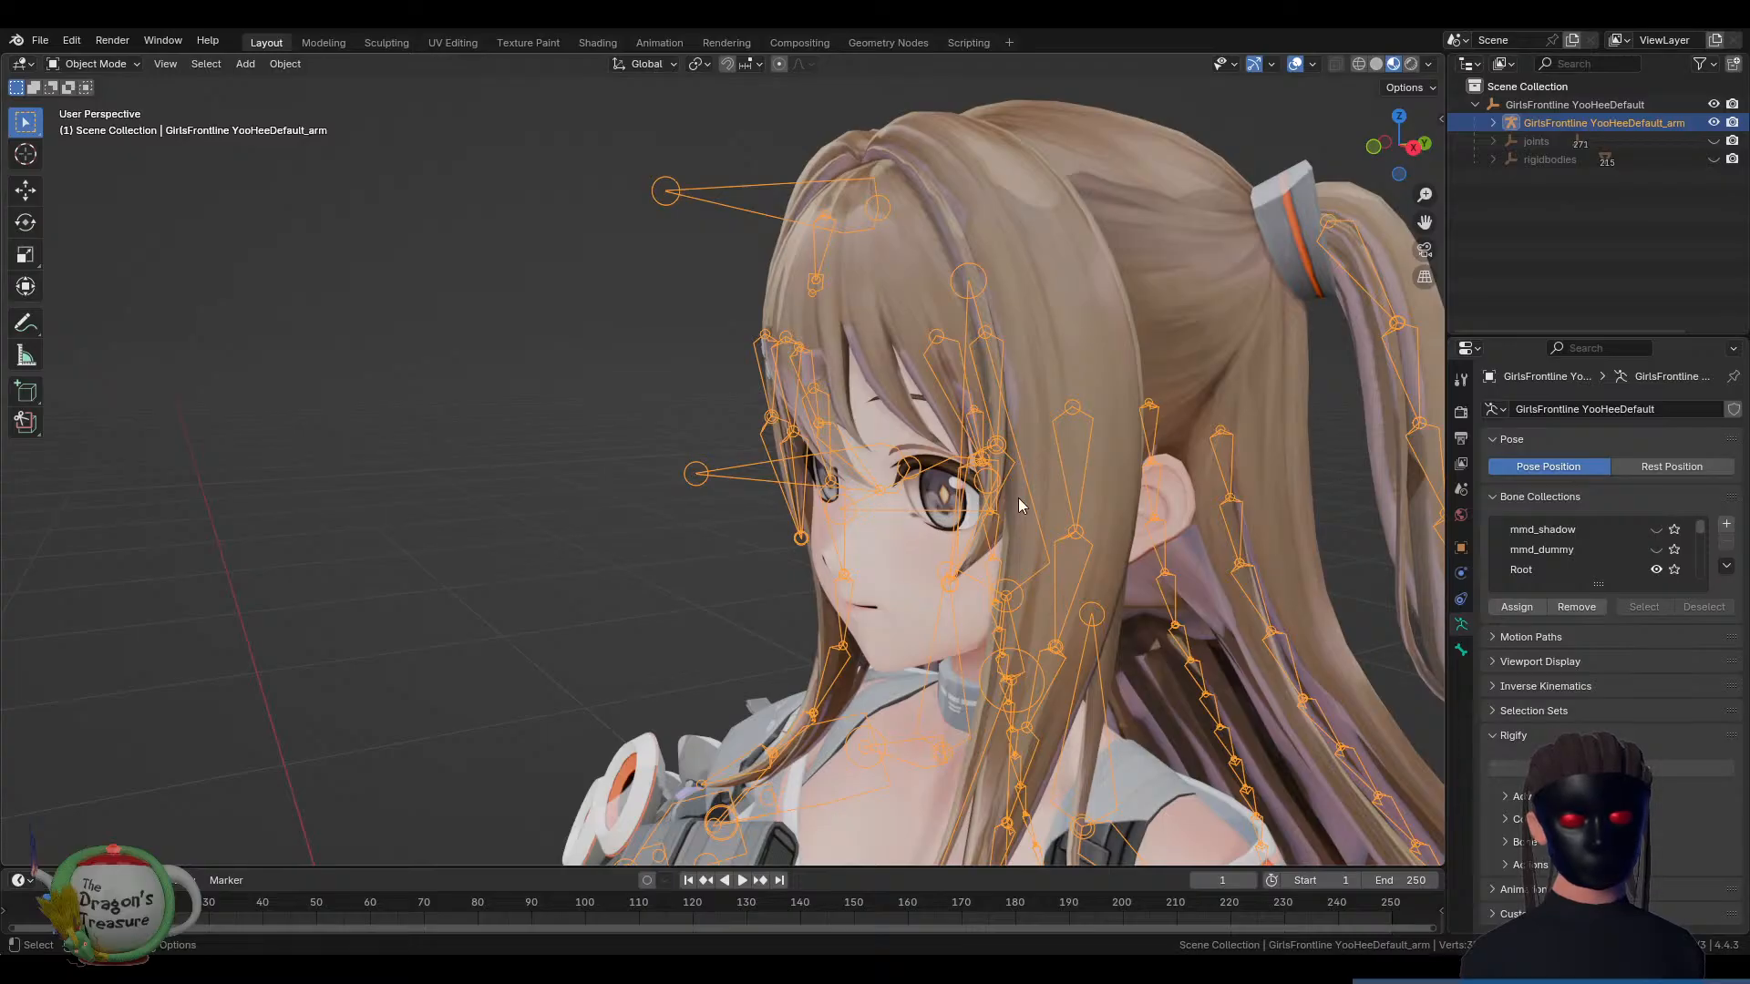
middle_drag(992, 529, 935, 511)
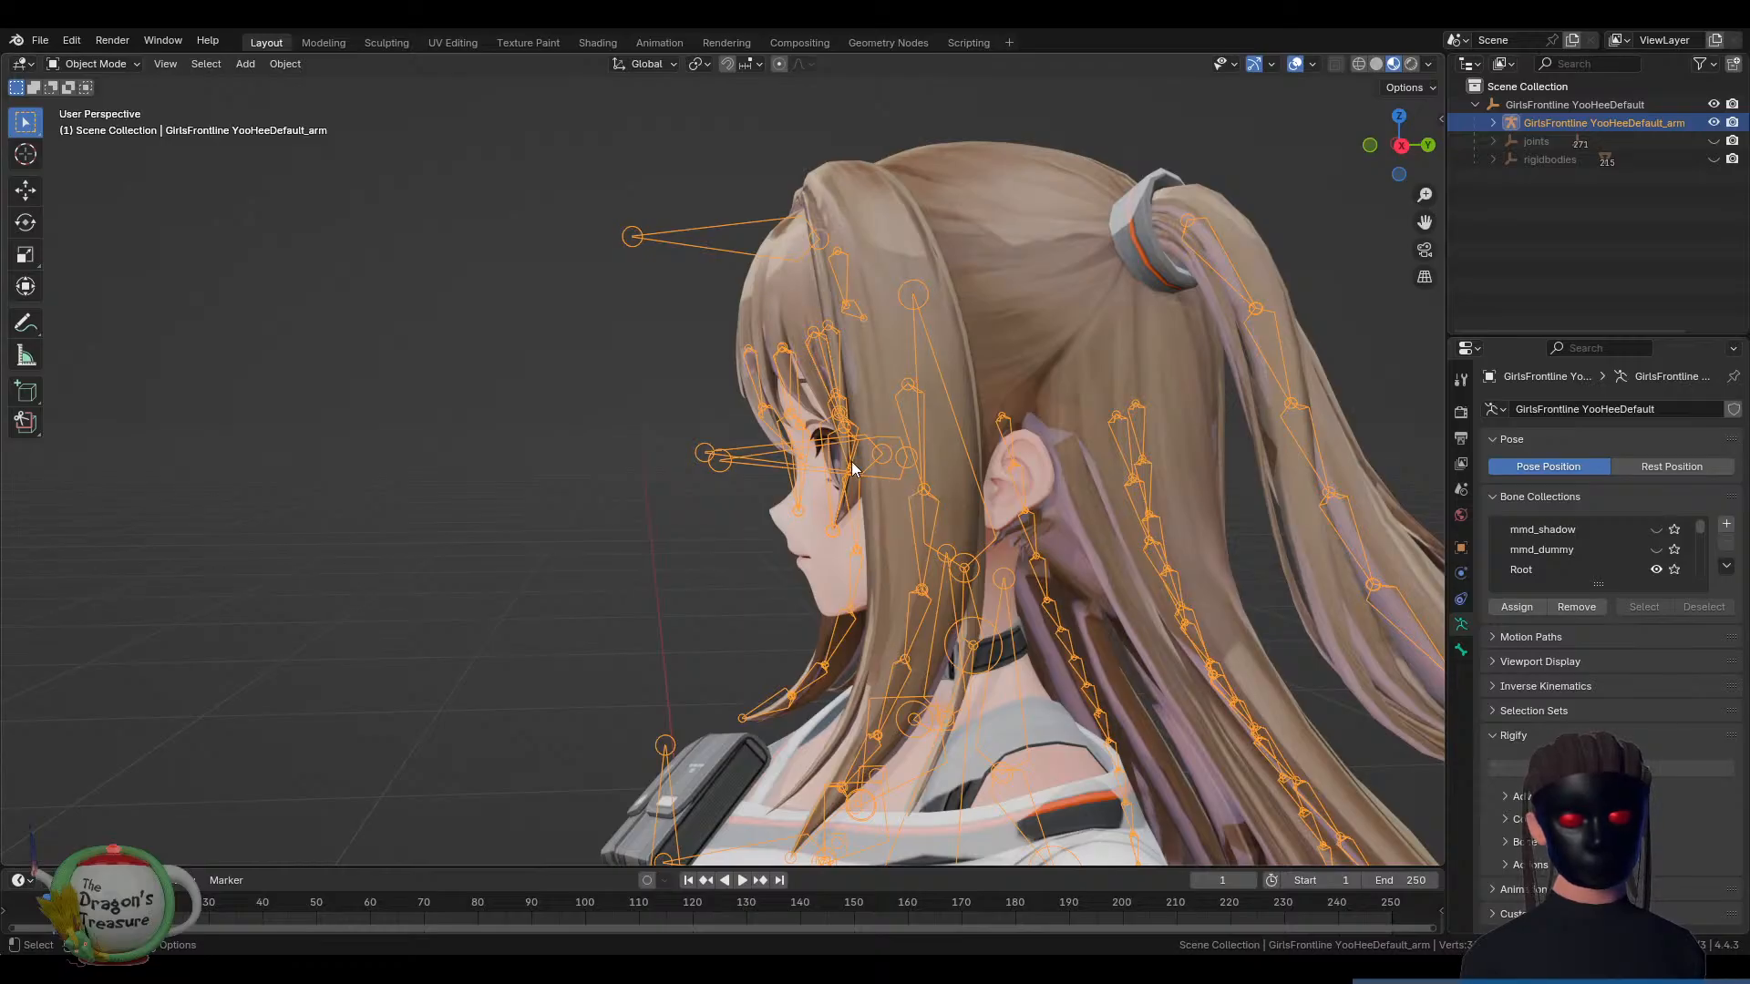
middle_drag(925, 482, 947, 480)
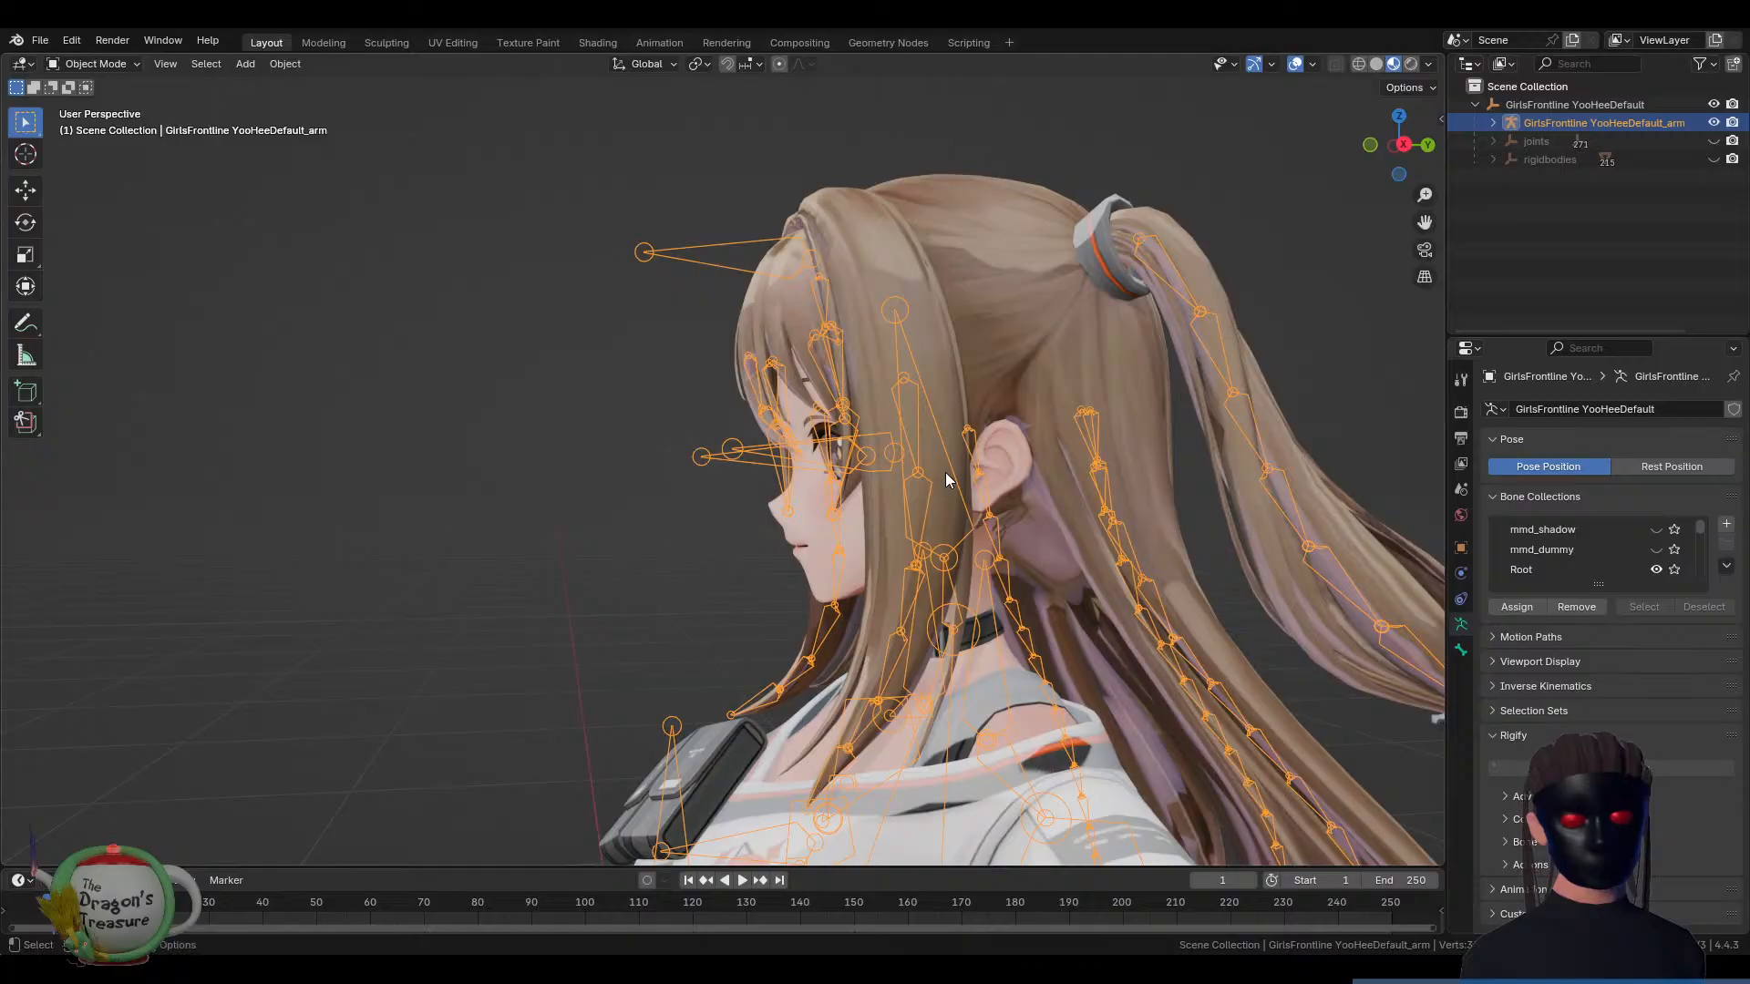
key(KP_3)
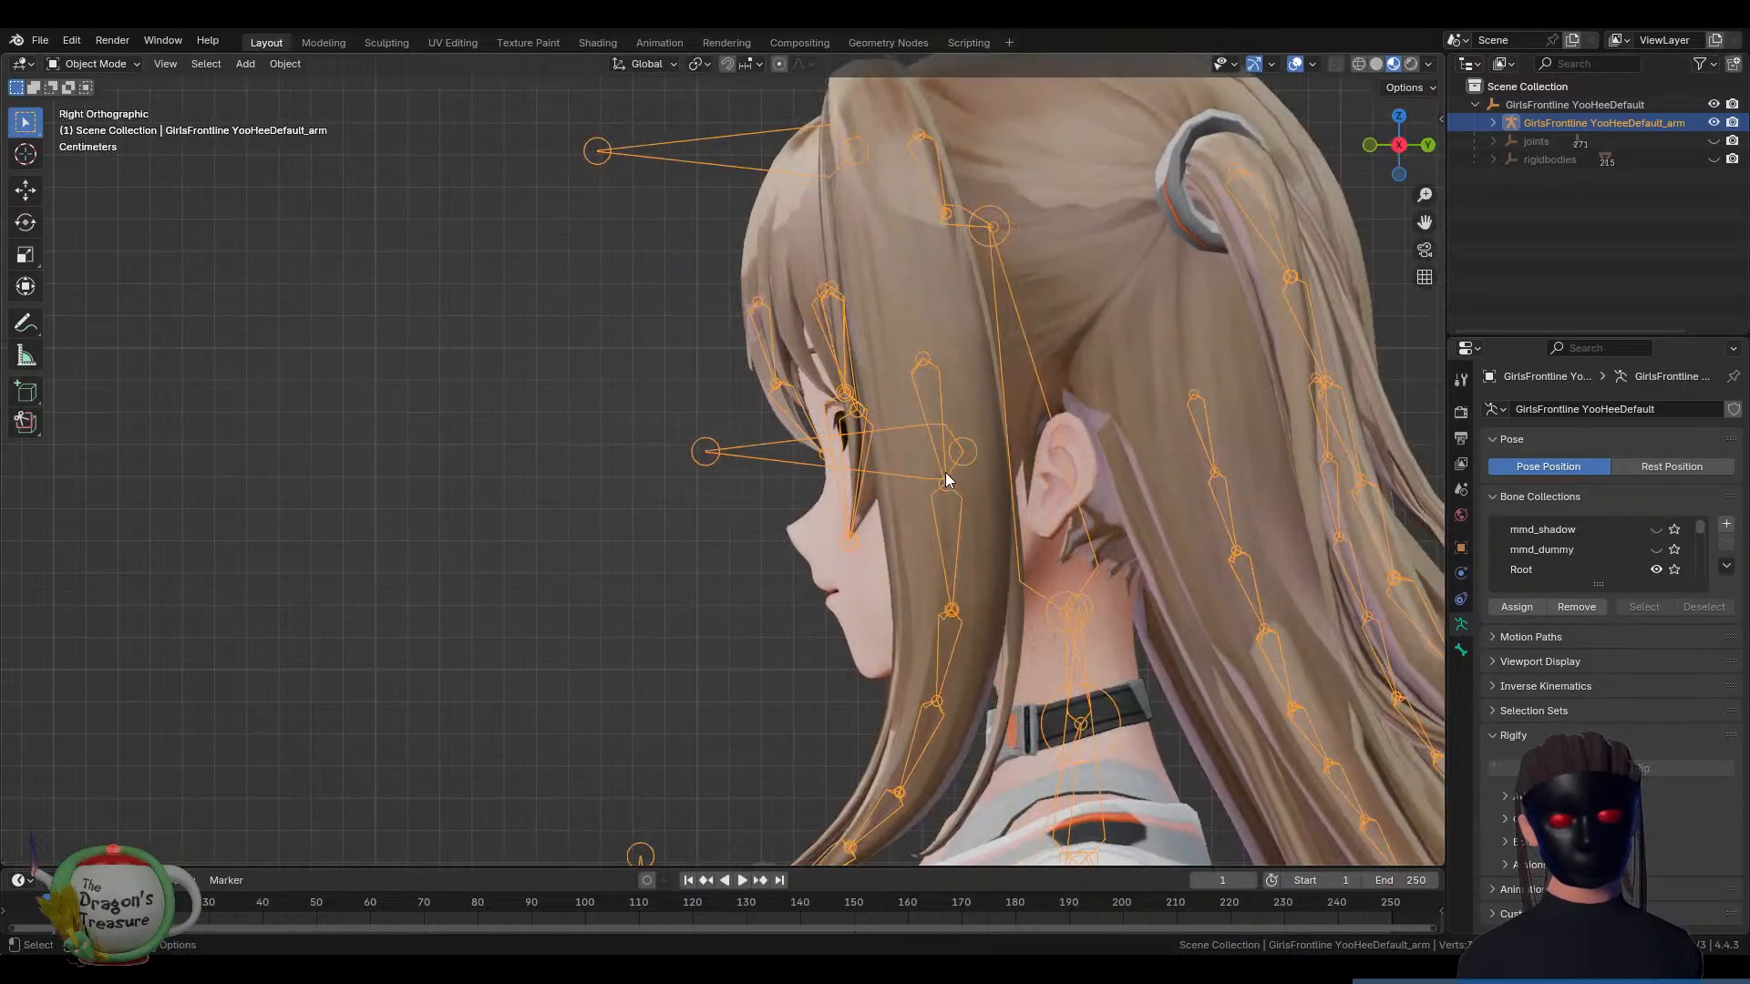
Select the character mesh at the ear and put it into Edit Mode
scroll(990, 544, up, 3)
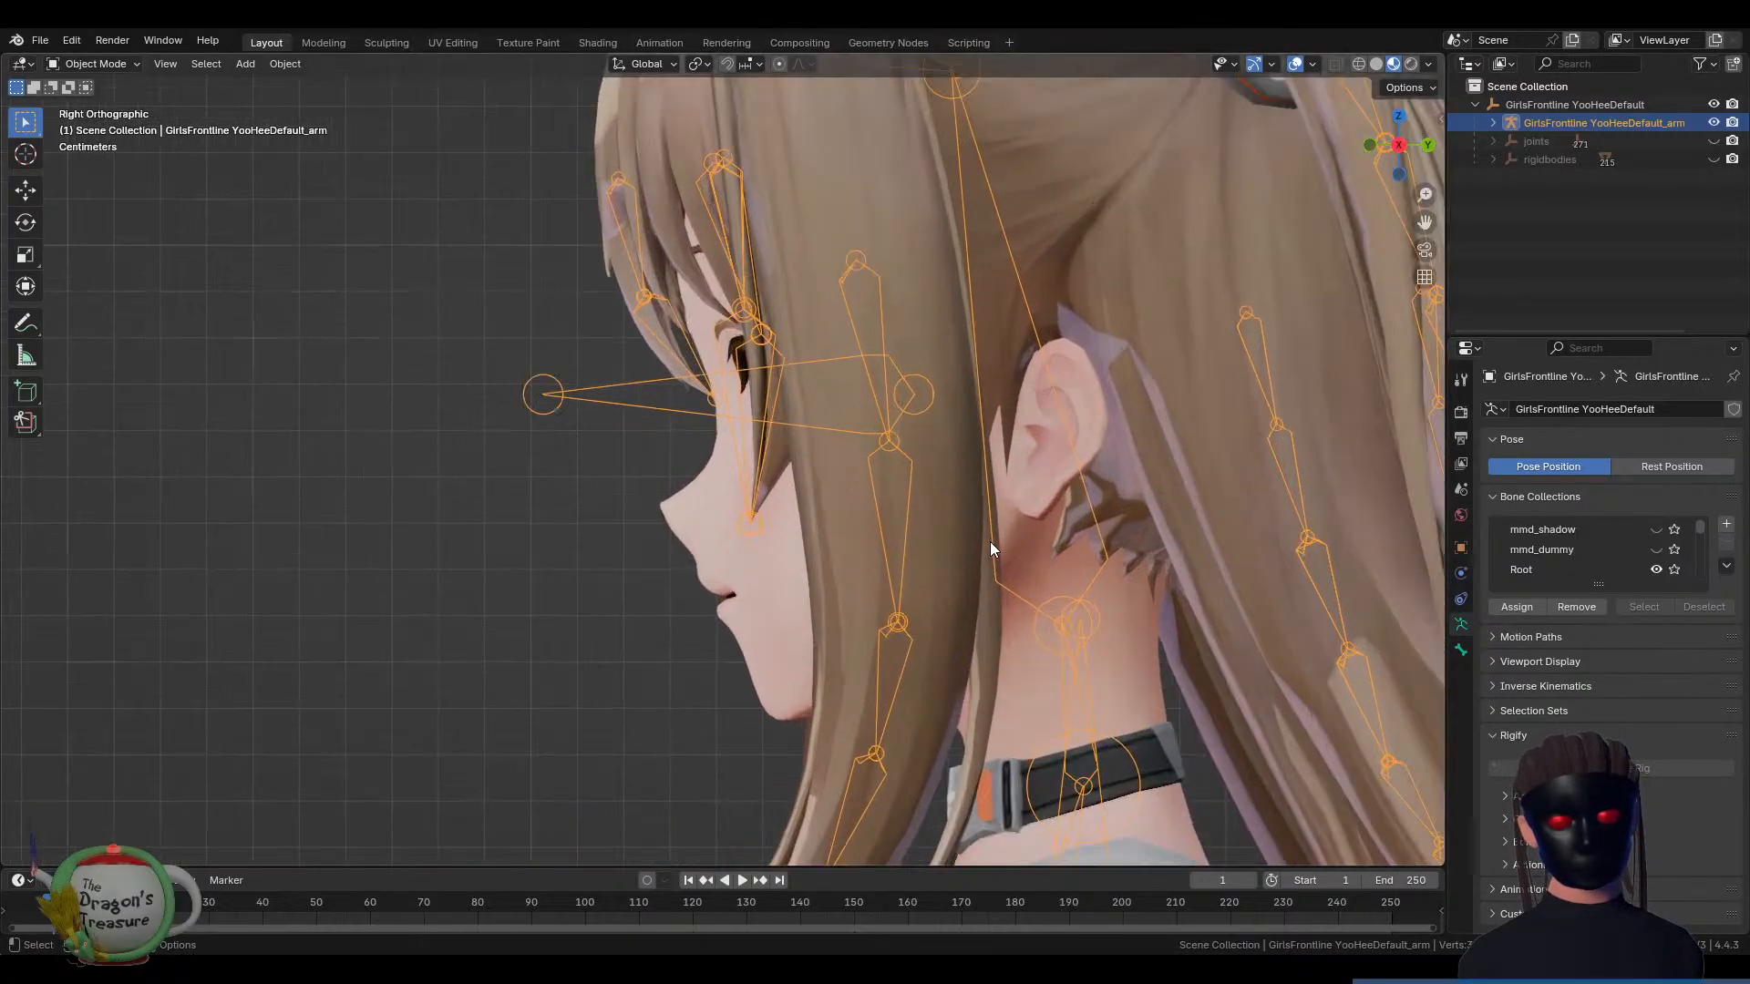
scroll(989, 542, up, 1)
click(1123, 438)
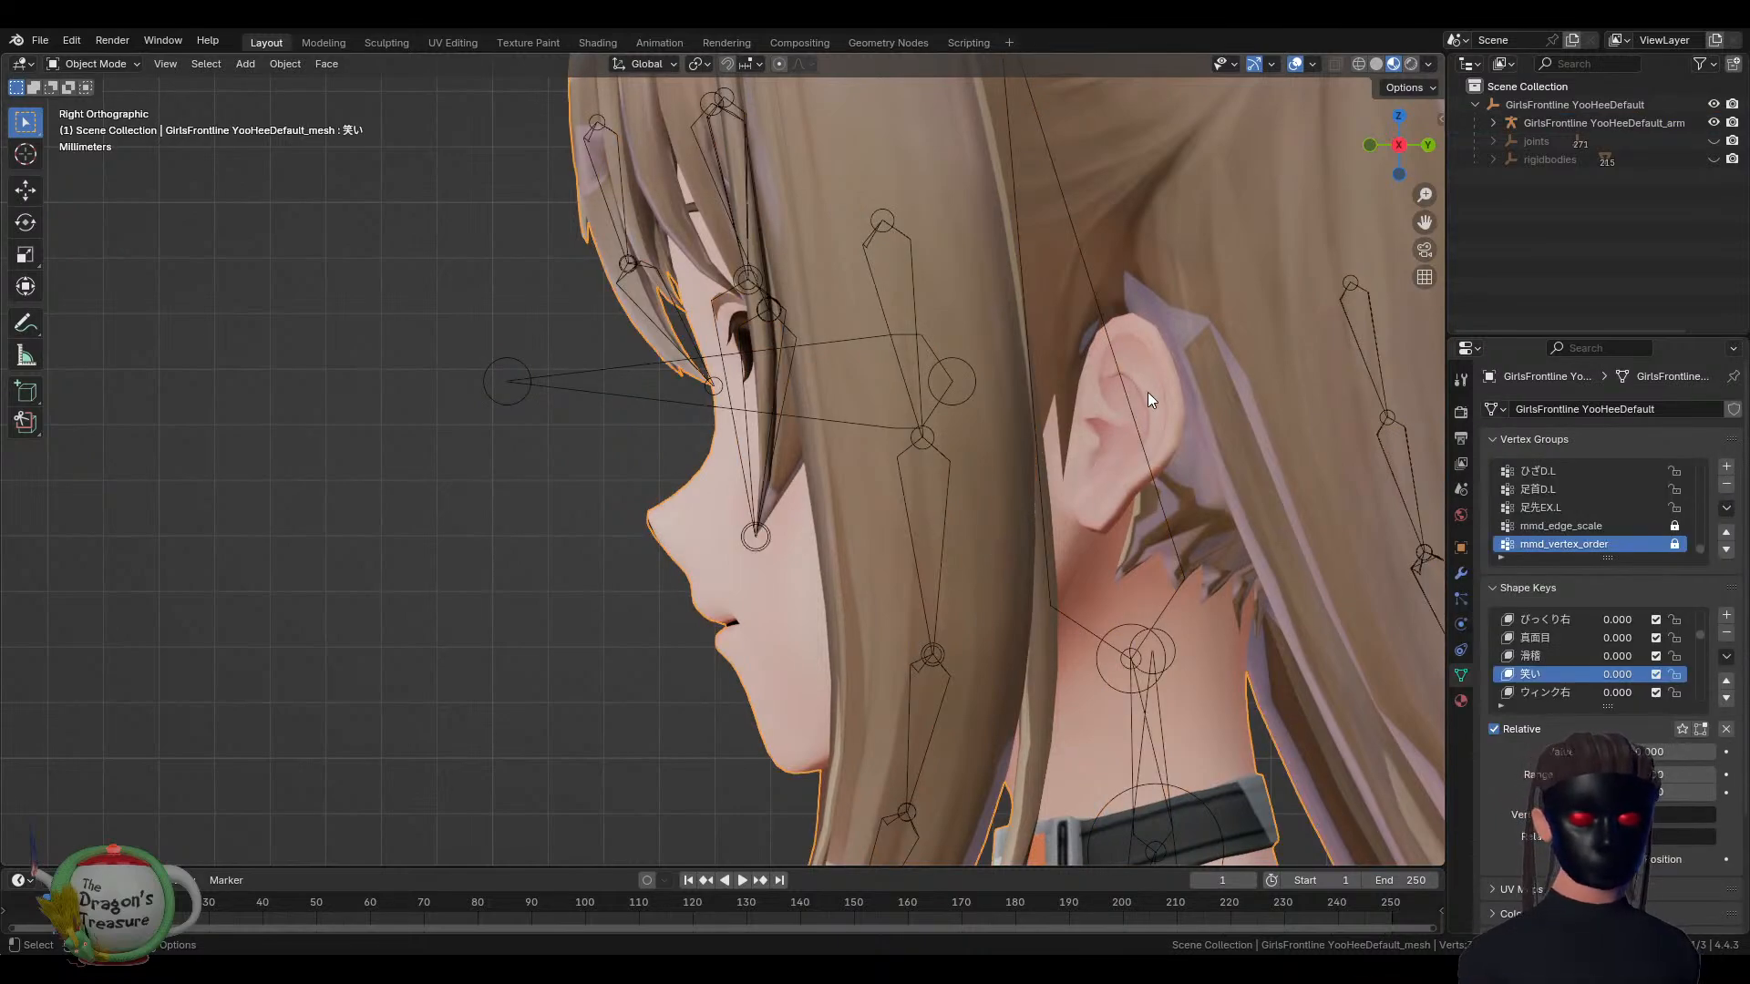
middle_drag(1121, 397, 912, 434)
click(937, 430)
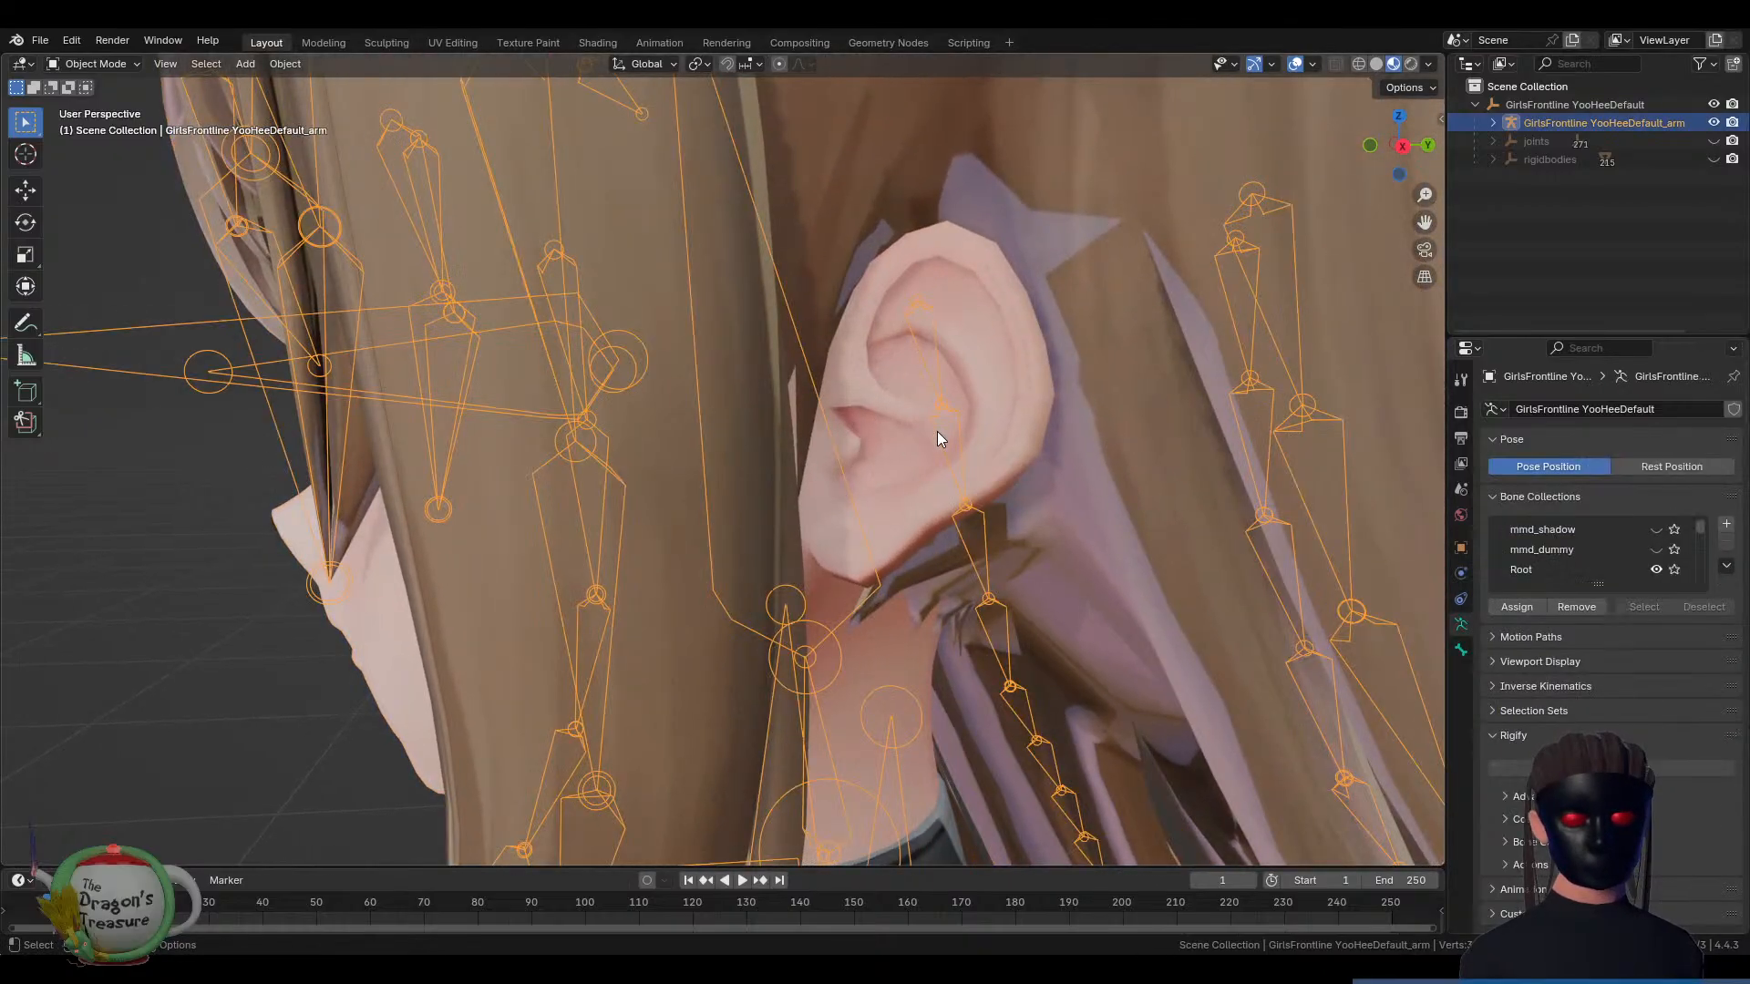
click(998, 375)
key(Tab)
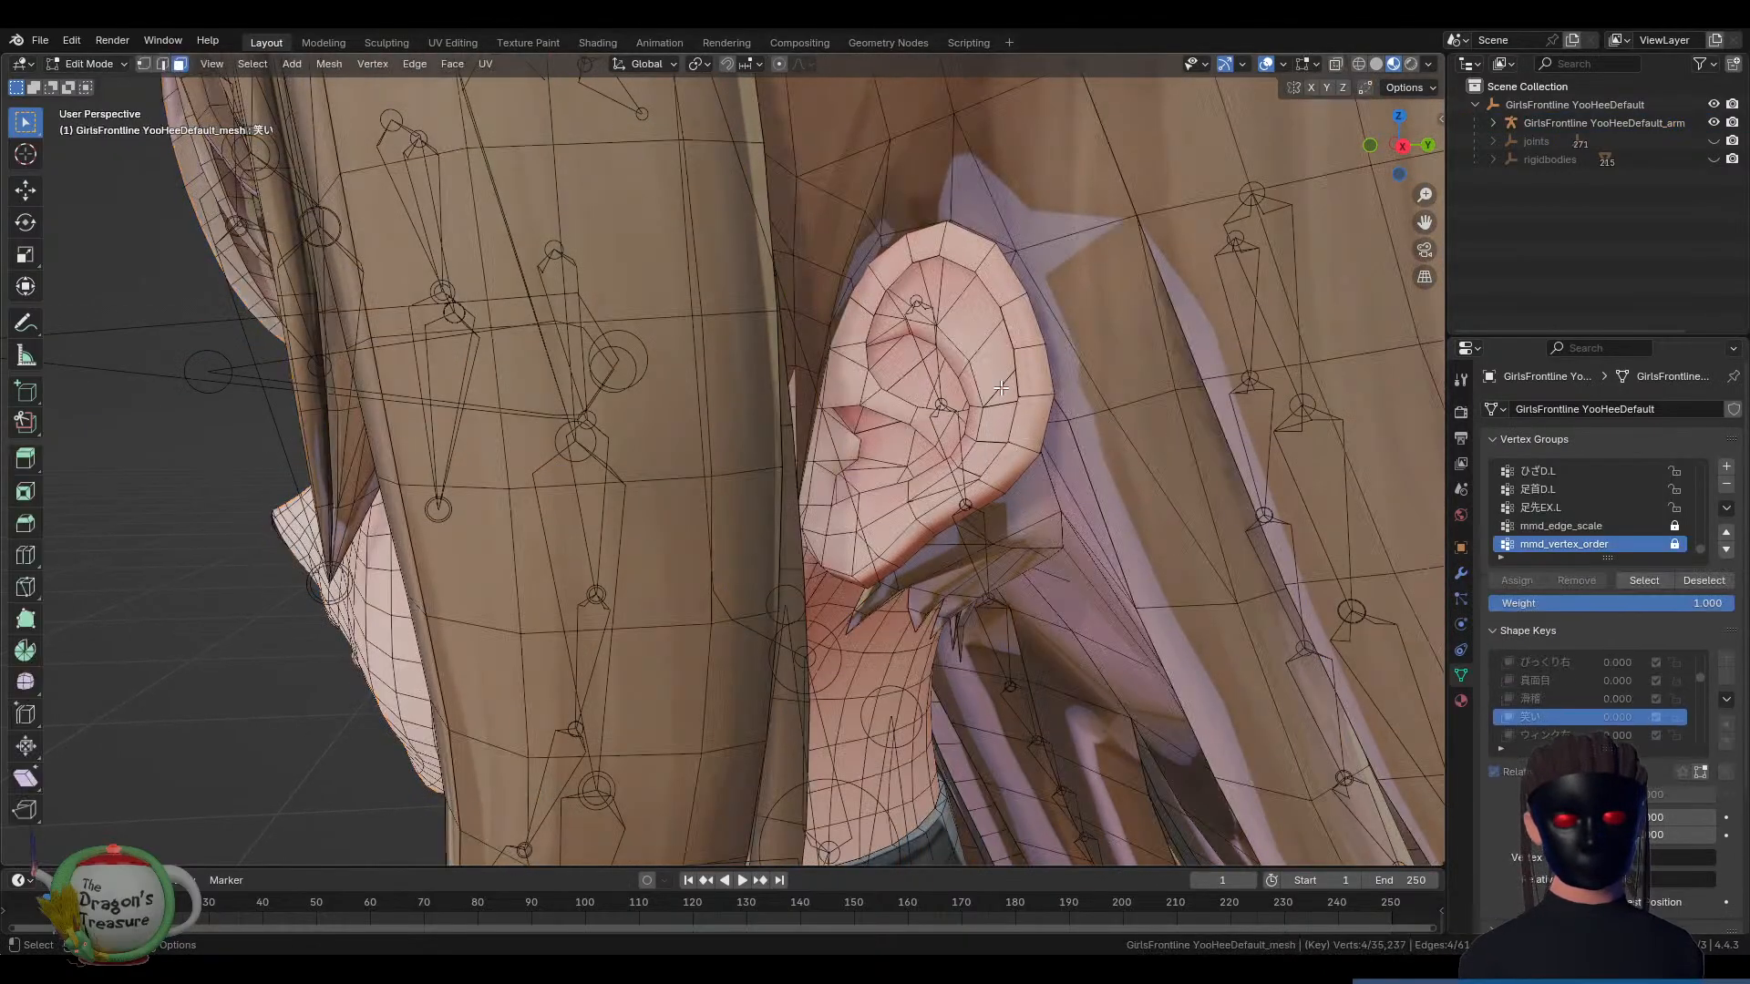
Pick individual faces of the inner ear and compare them in solid shading and material preview
scroll(958, 373, up, 1)
click(948, 383)
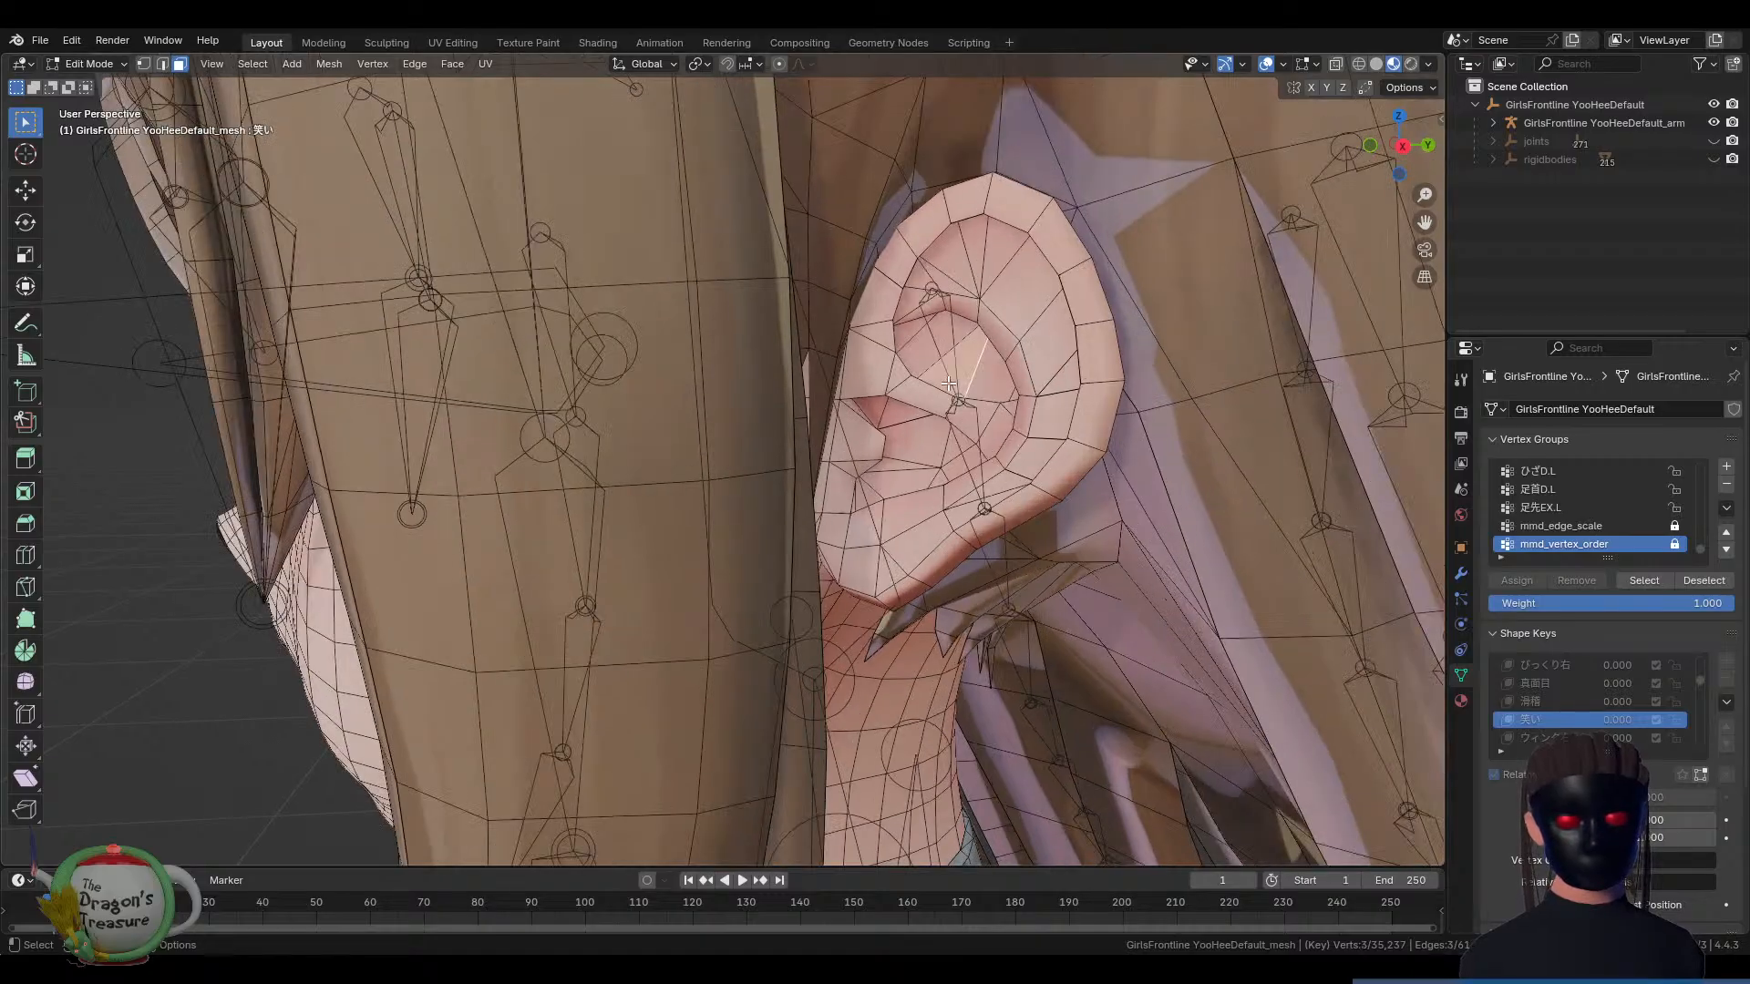
click(868, 379)
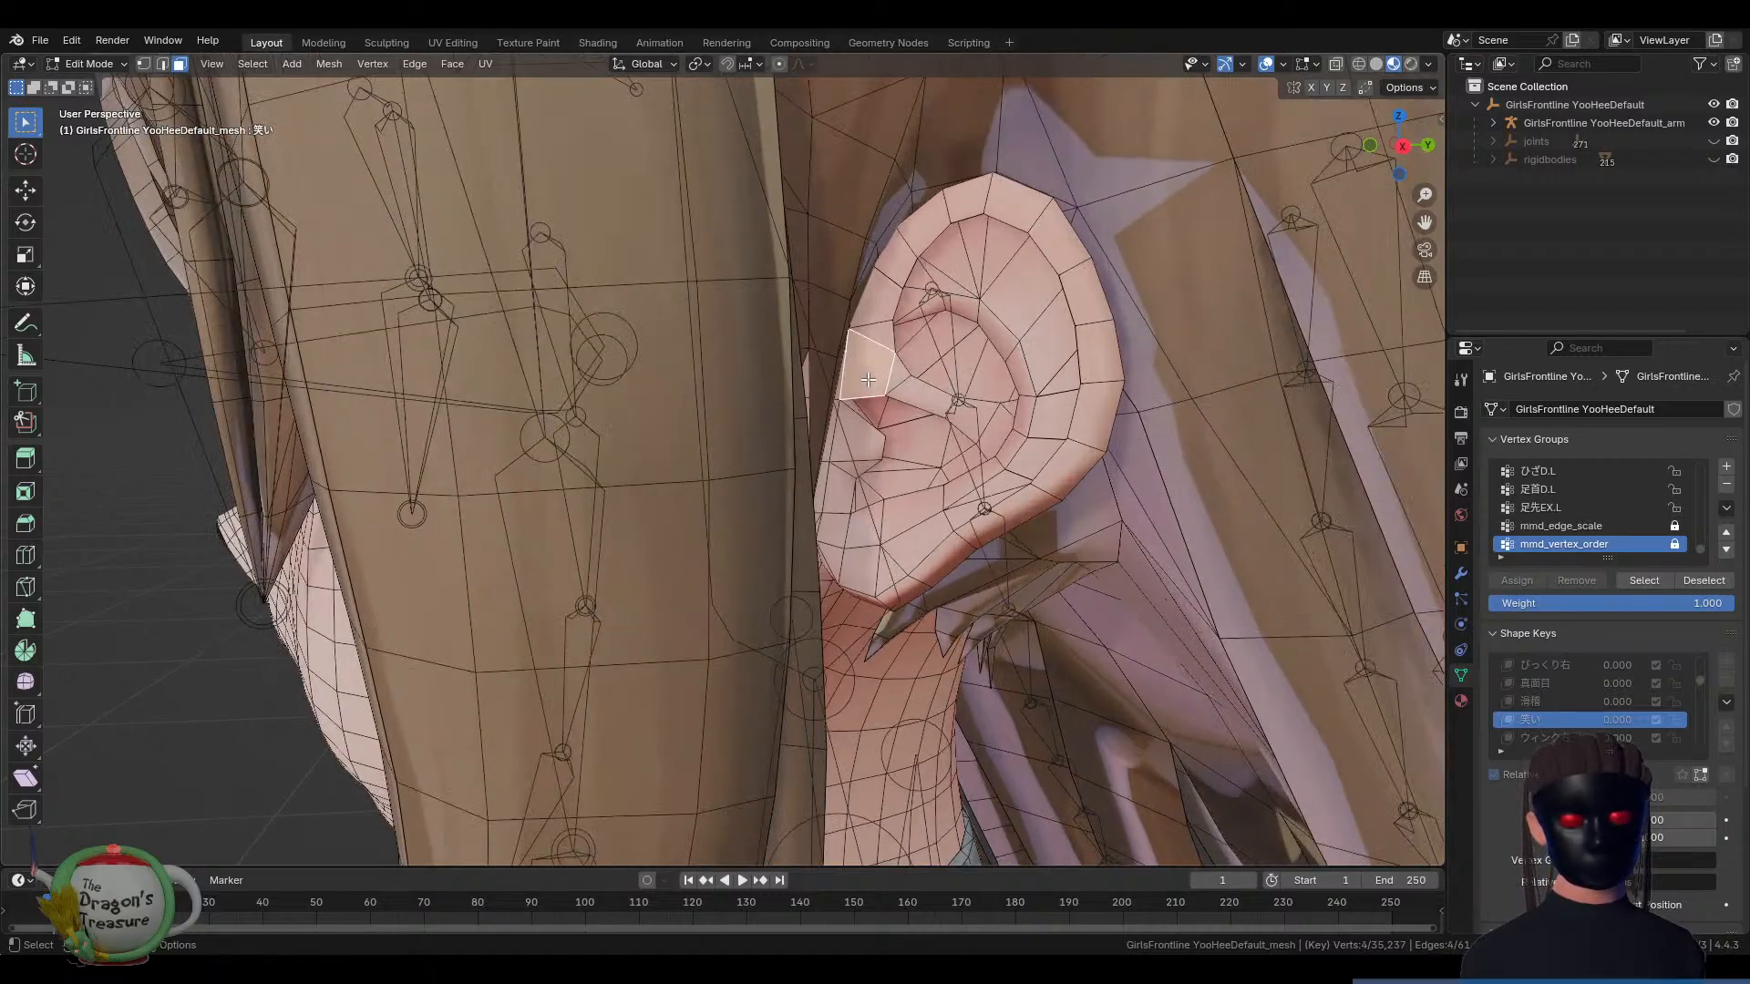
click(860, 451)
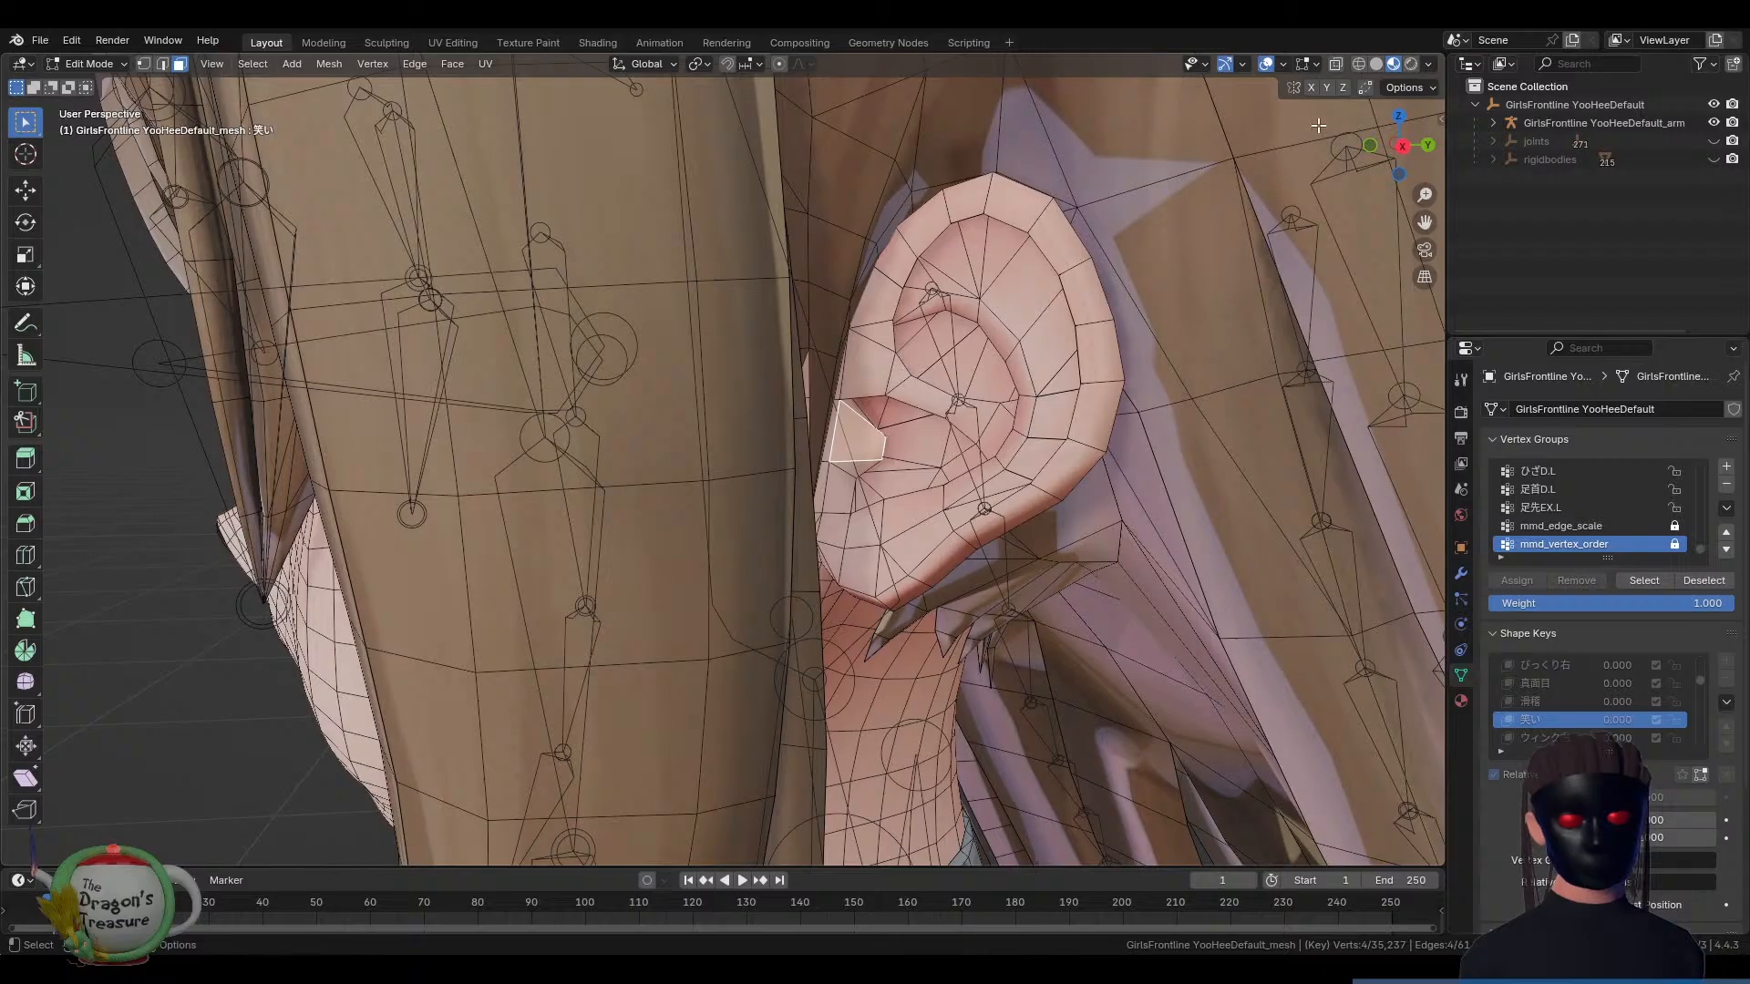
click(1372, 64)
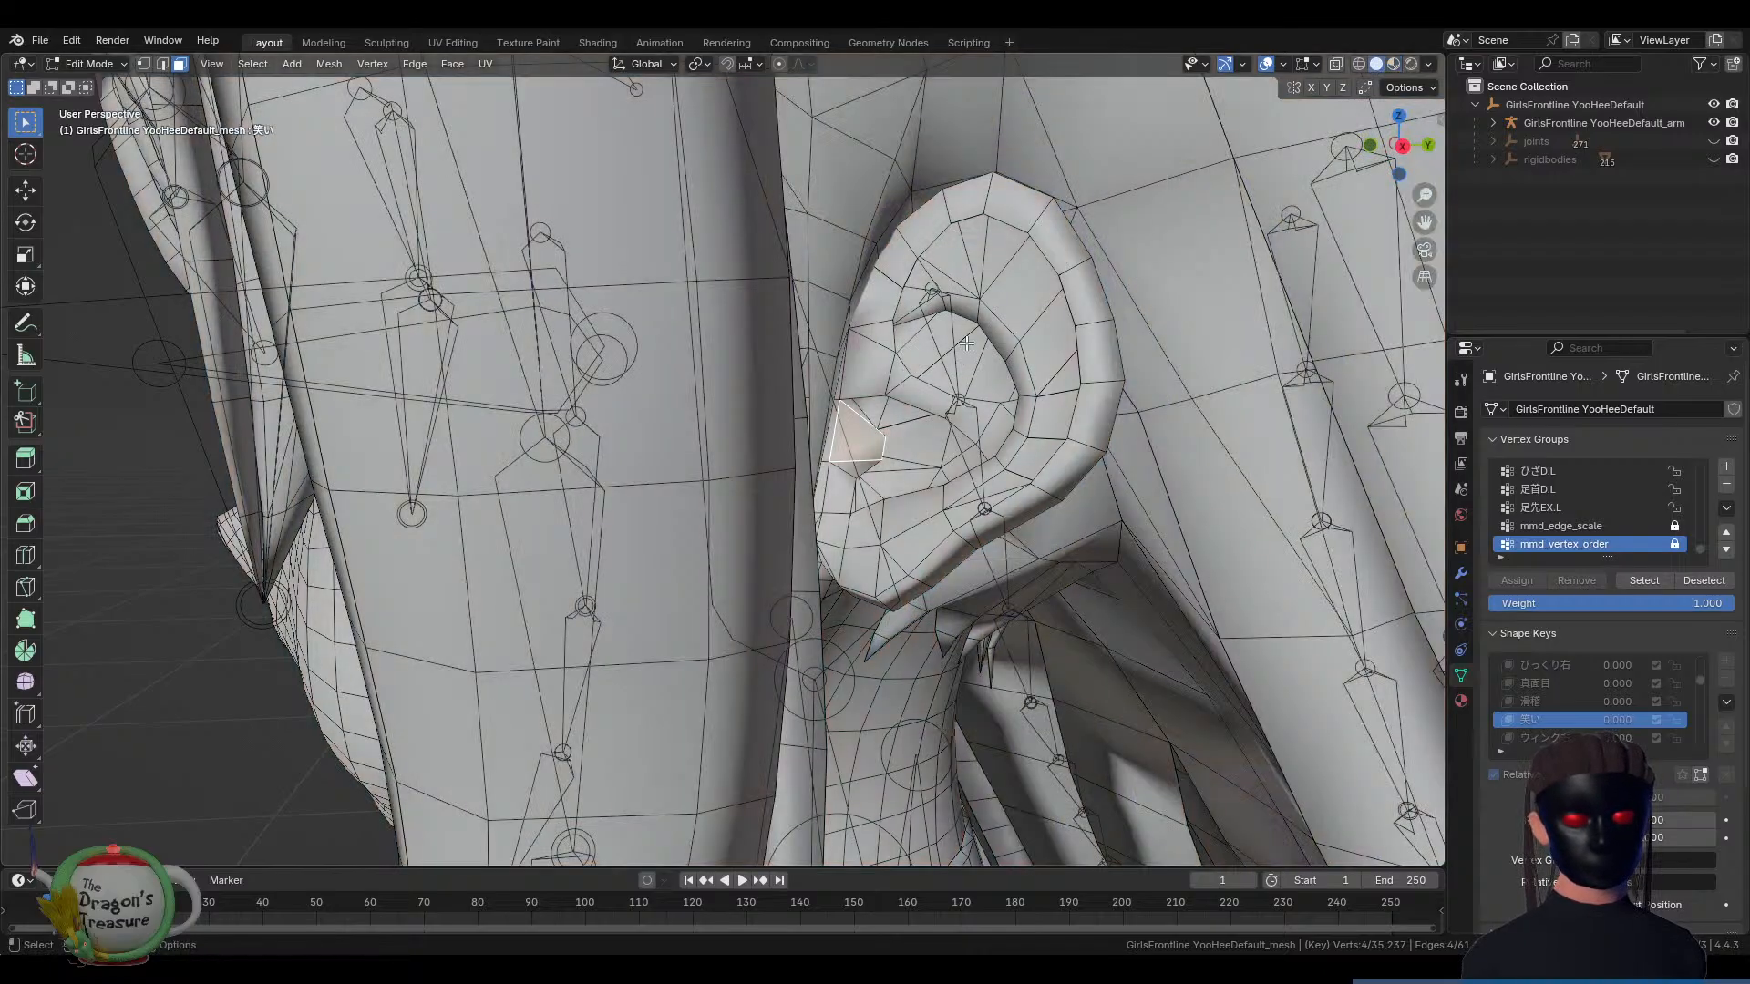
click(1394, 64)
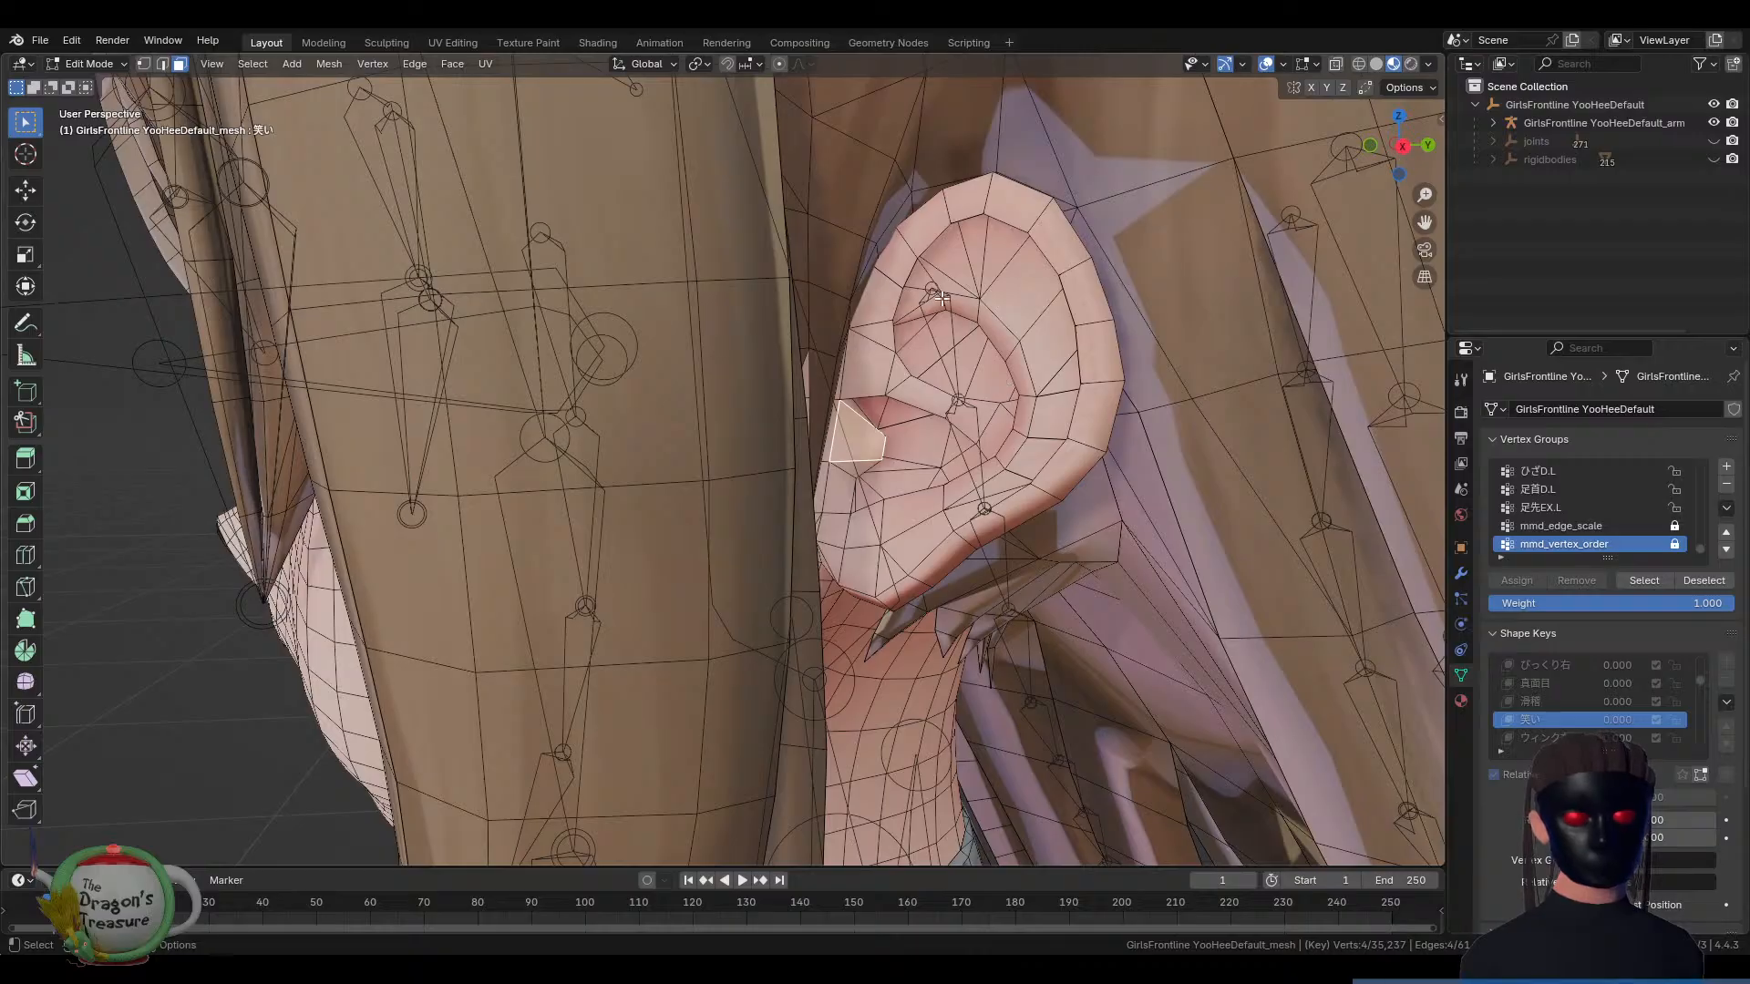
Examine the ear's topology up close from above and from the side
middle_drag(966, 321, 962, 248)
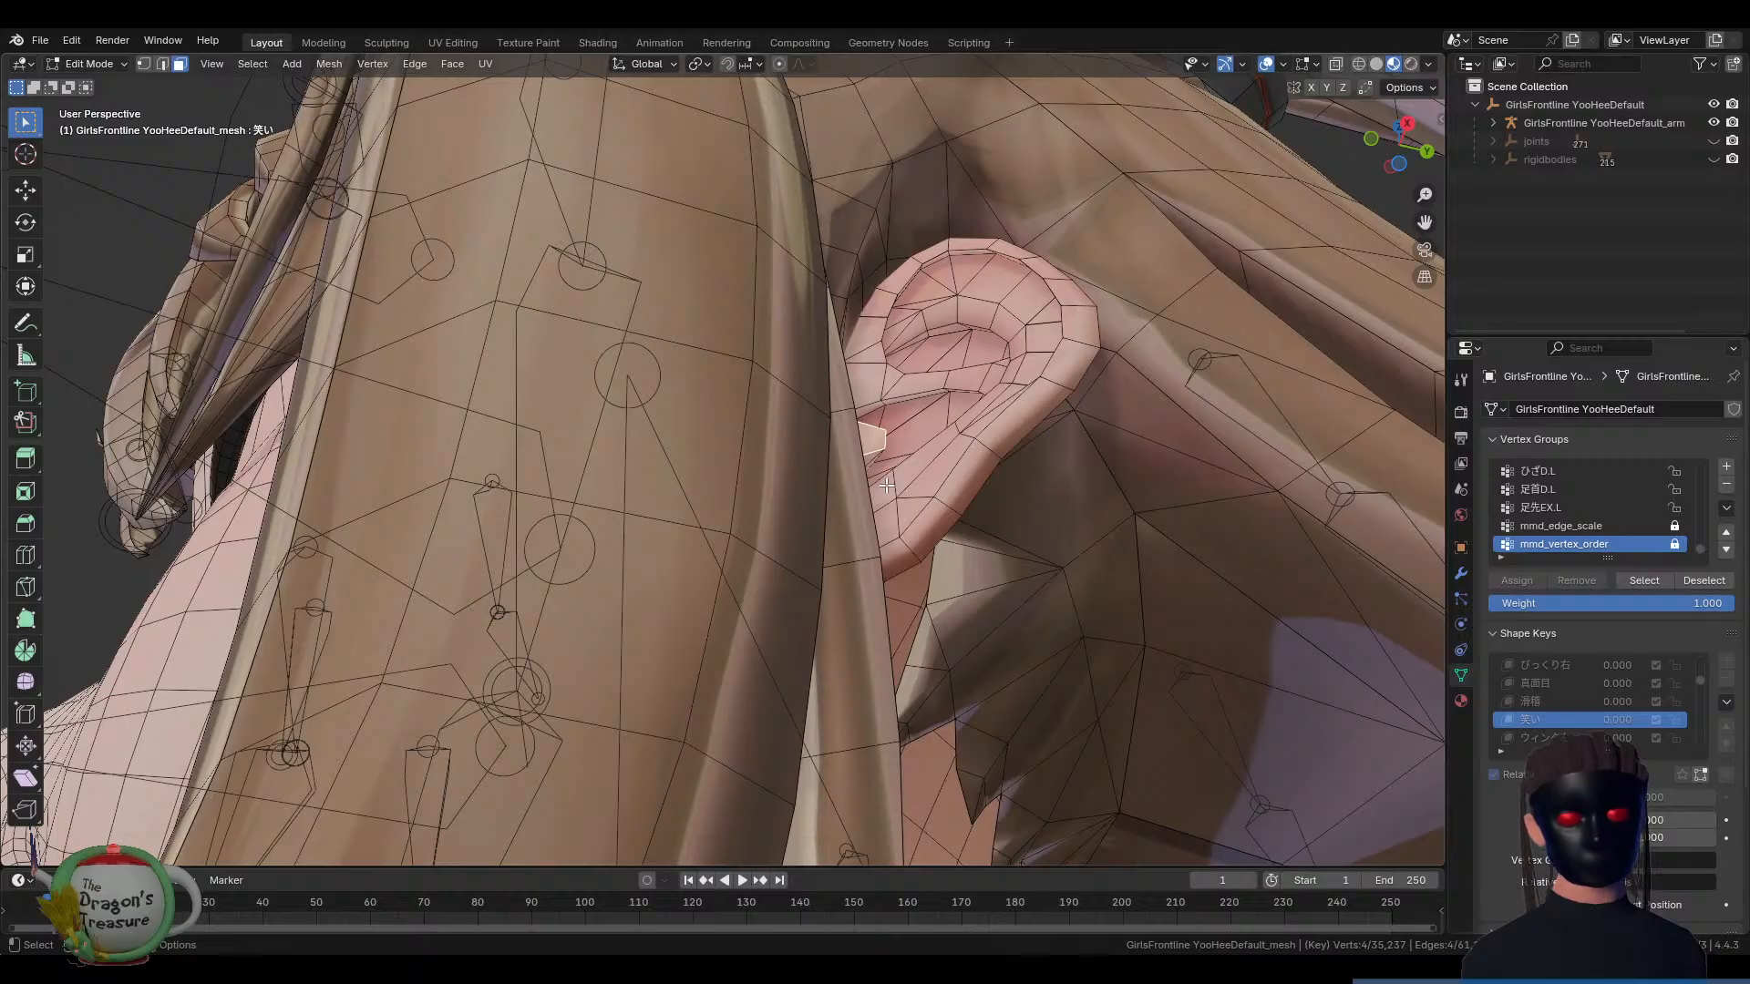
middle_drag(975, 397, 895, 424)
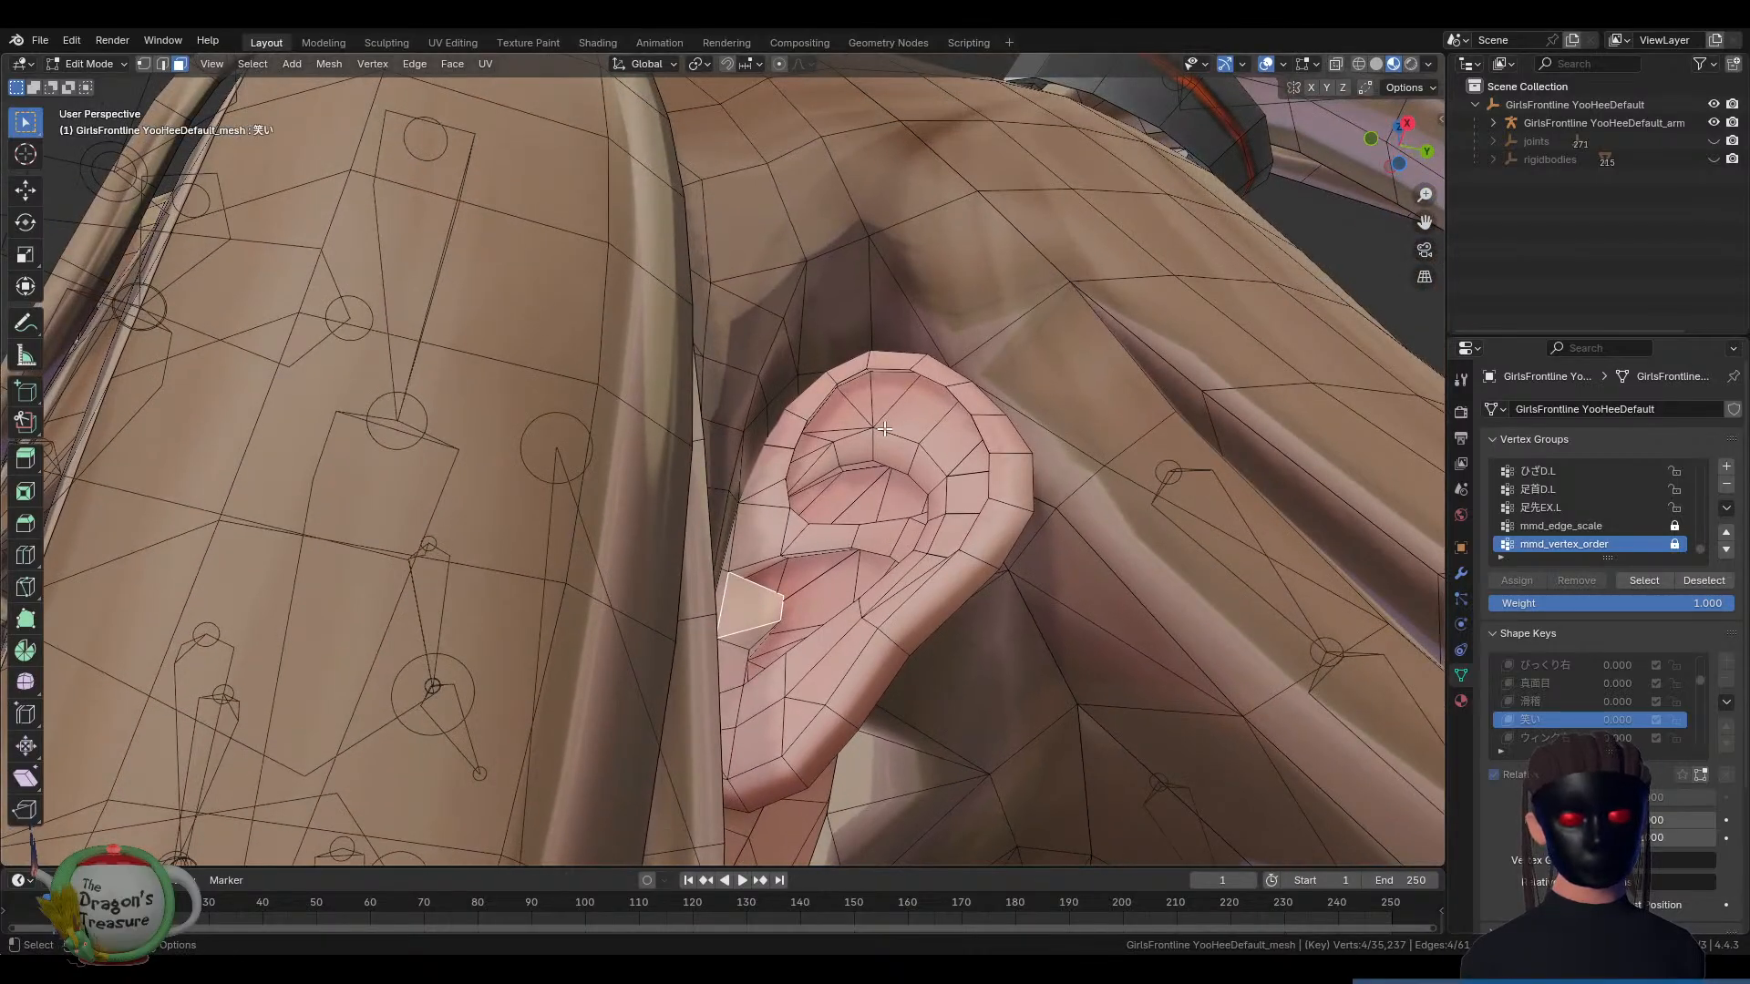
scroll(878, 435, up, 5)
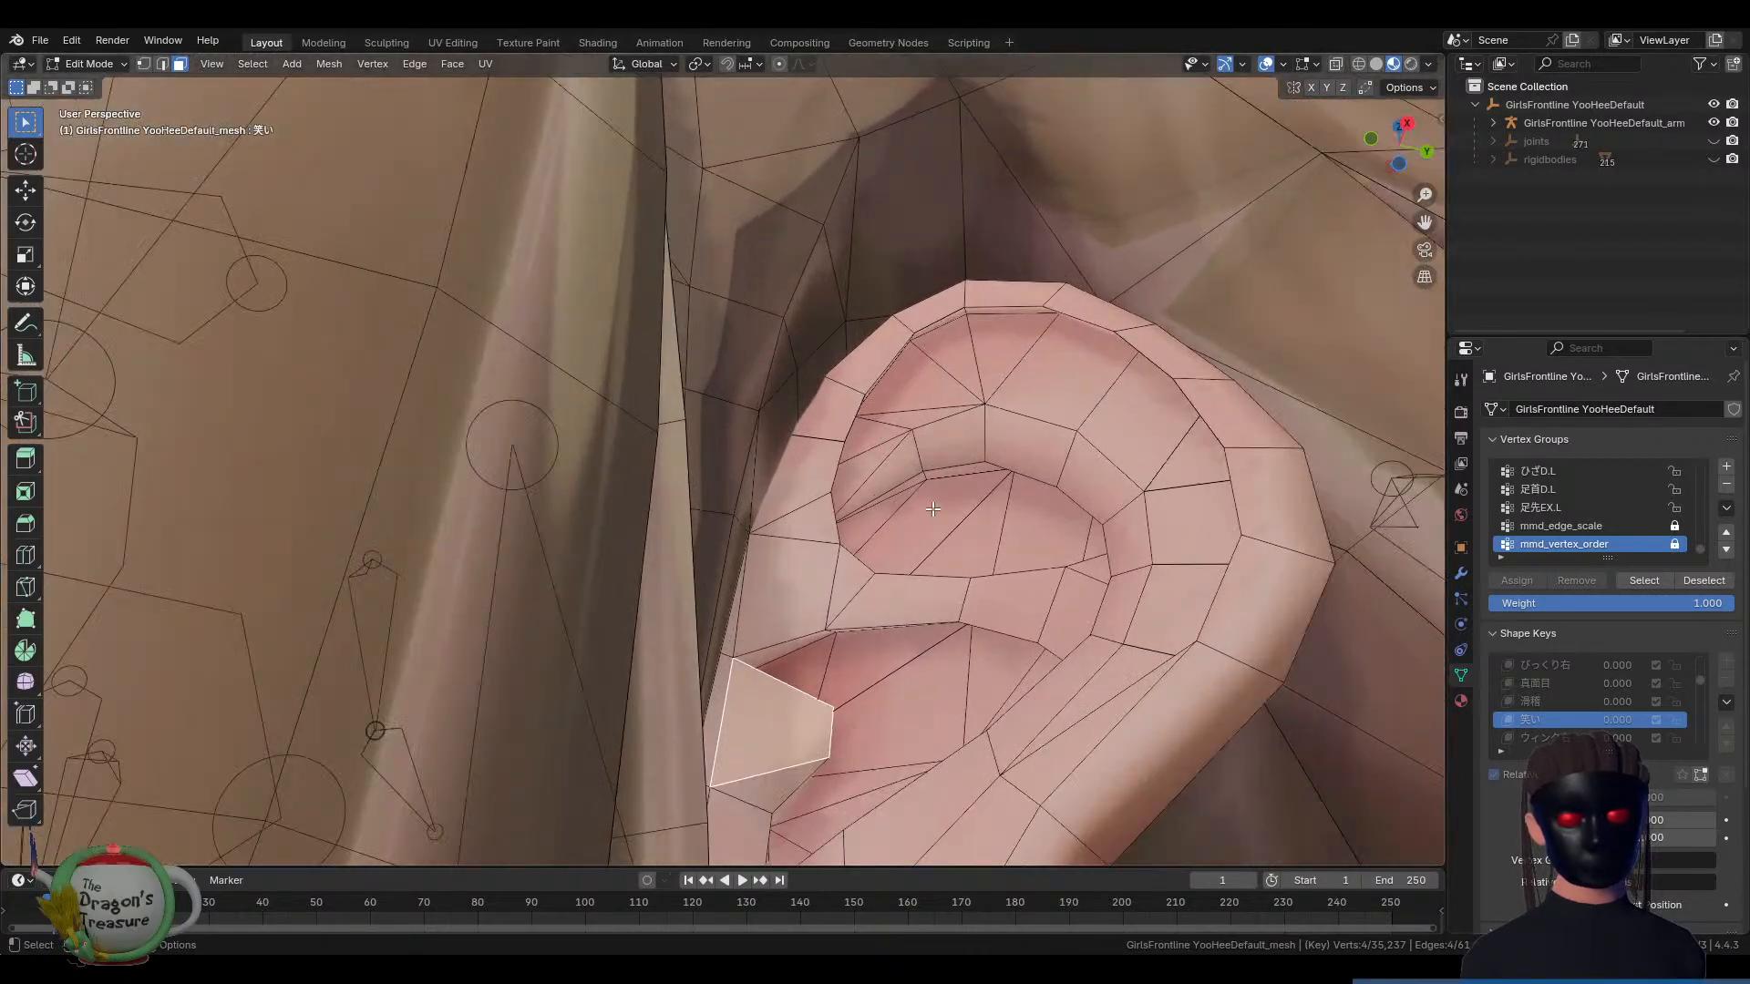
middle_drag(933, 508, 946, 378)
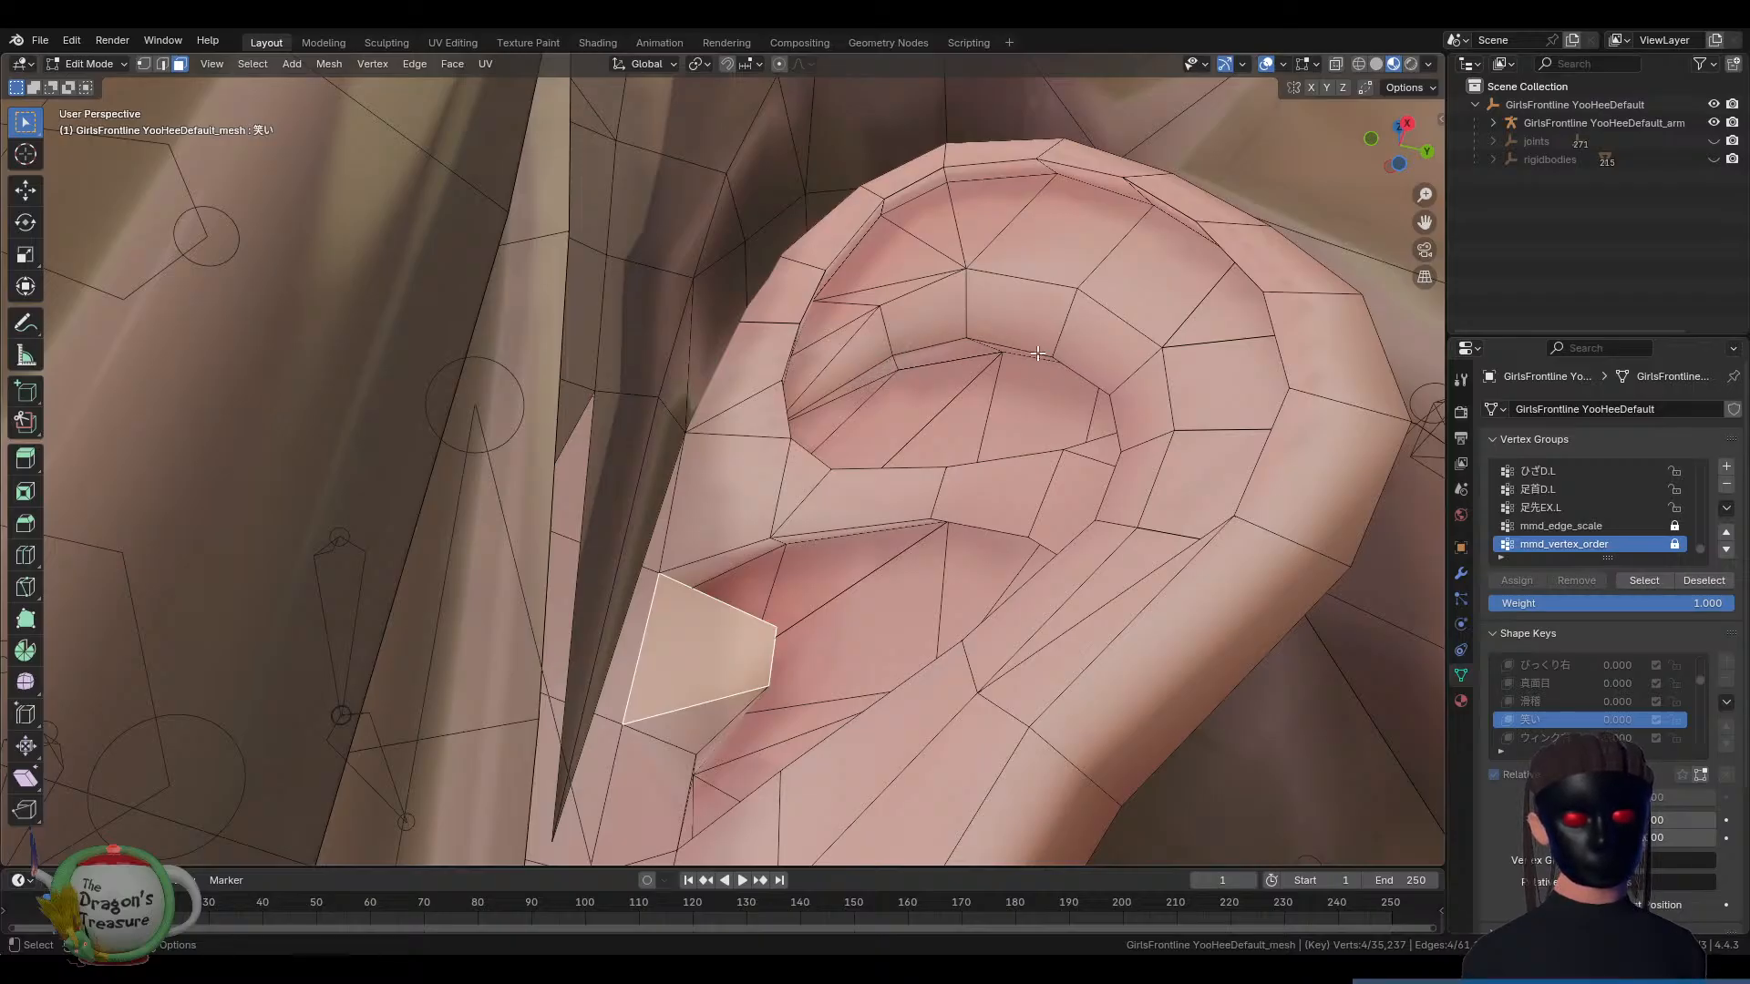
middle_drag(979, 514, 859, 624)
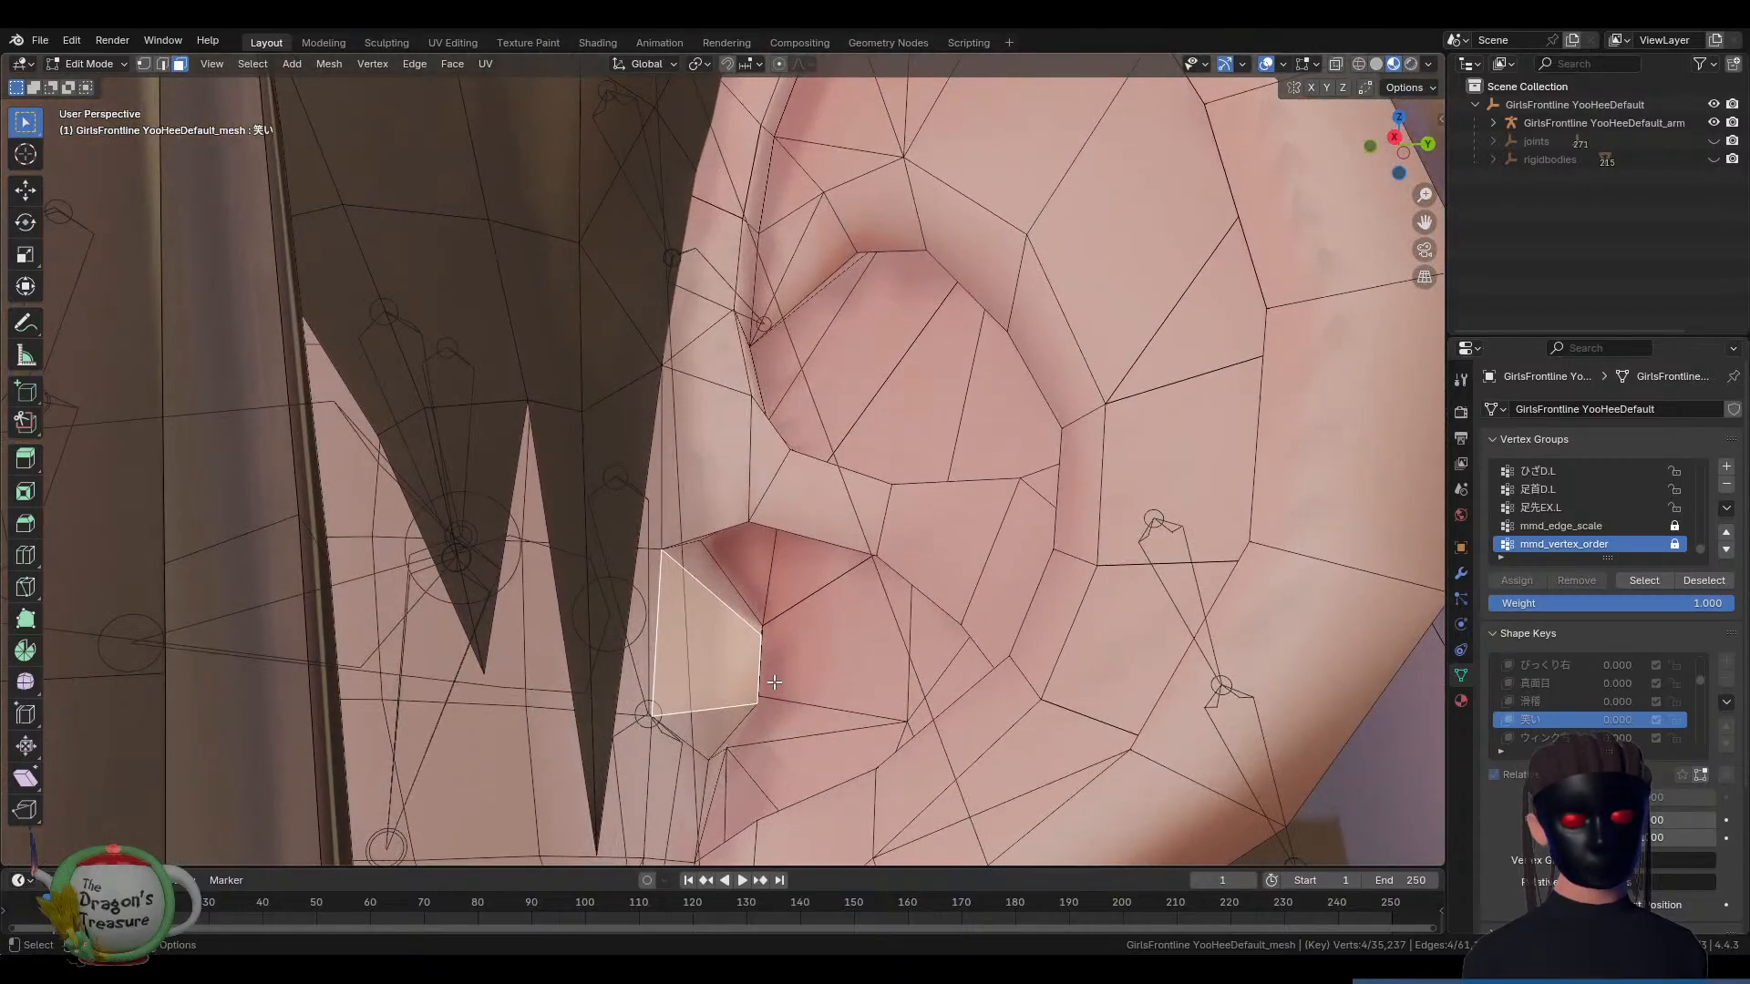
scroll(791, 633, down, 3)
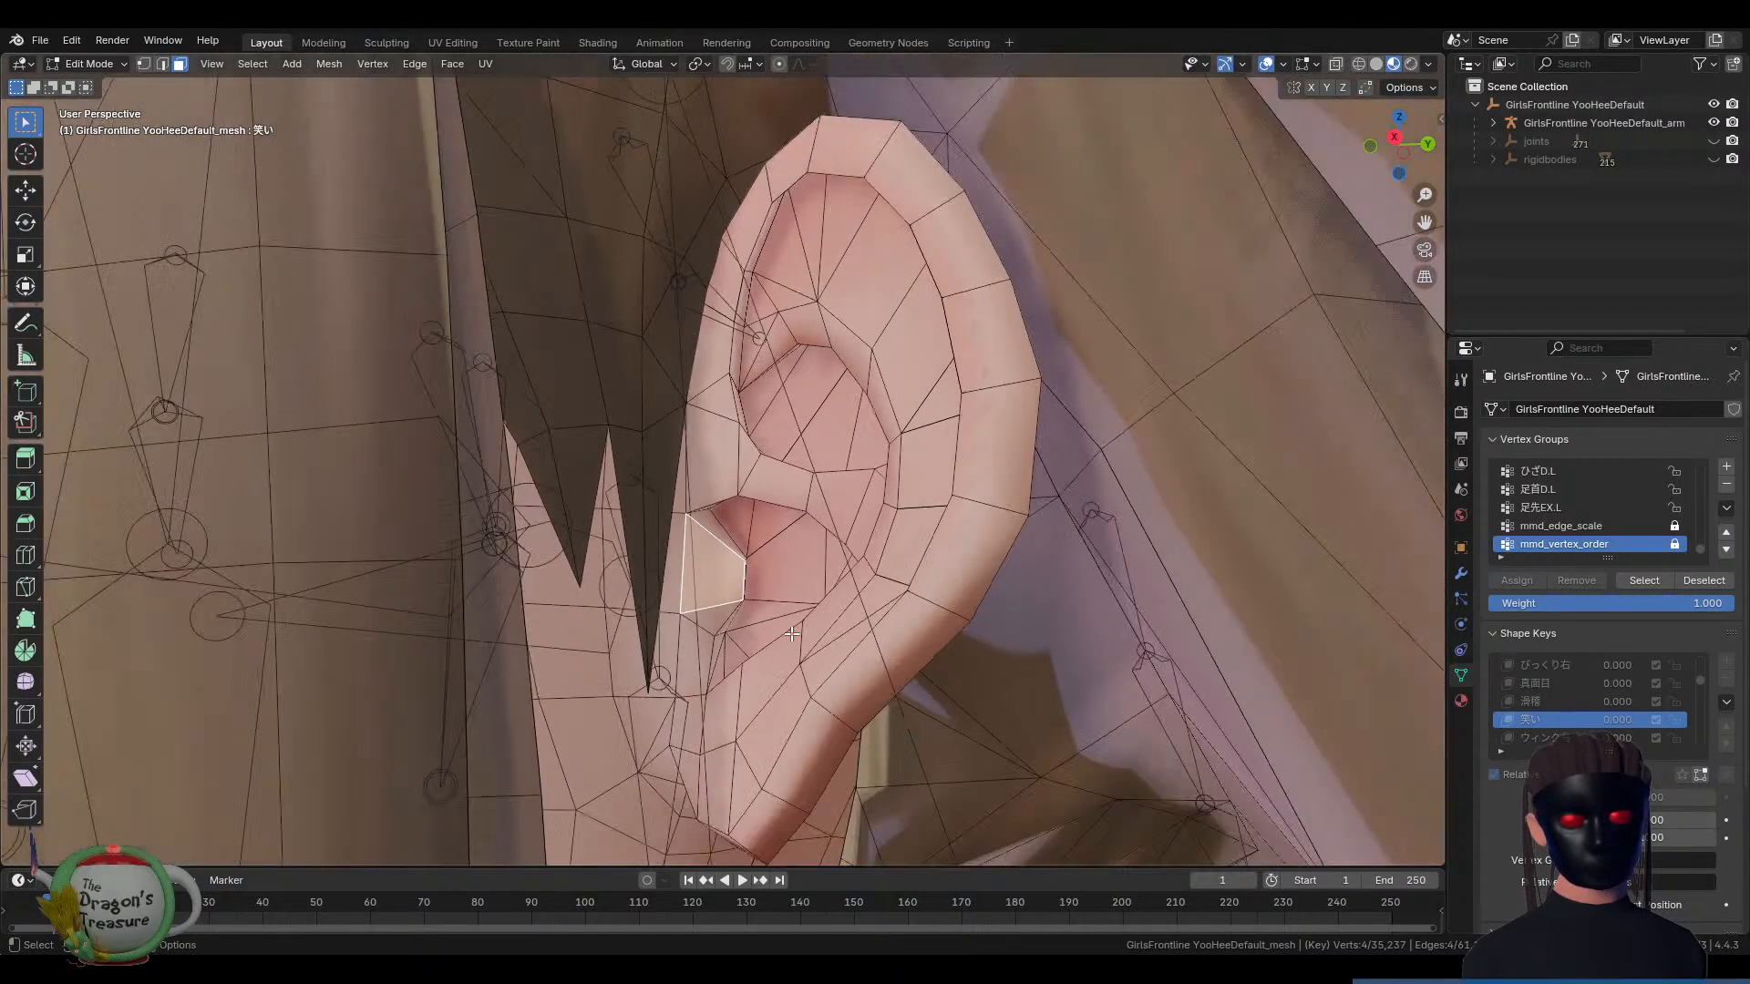
scroll(792, 634, down, 1)
middle_drag(777, 597, 799, 602)
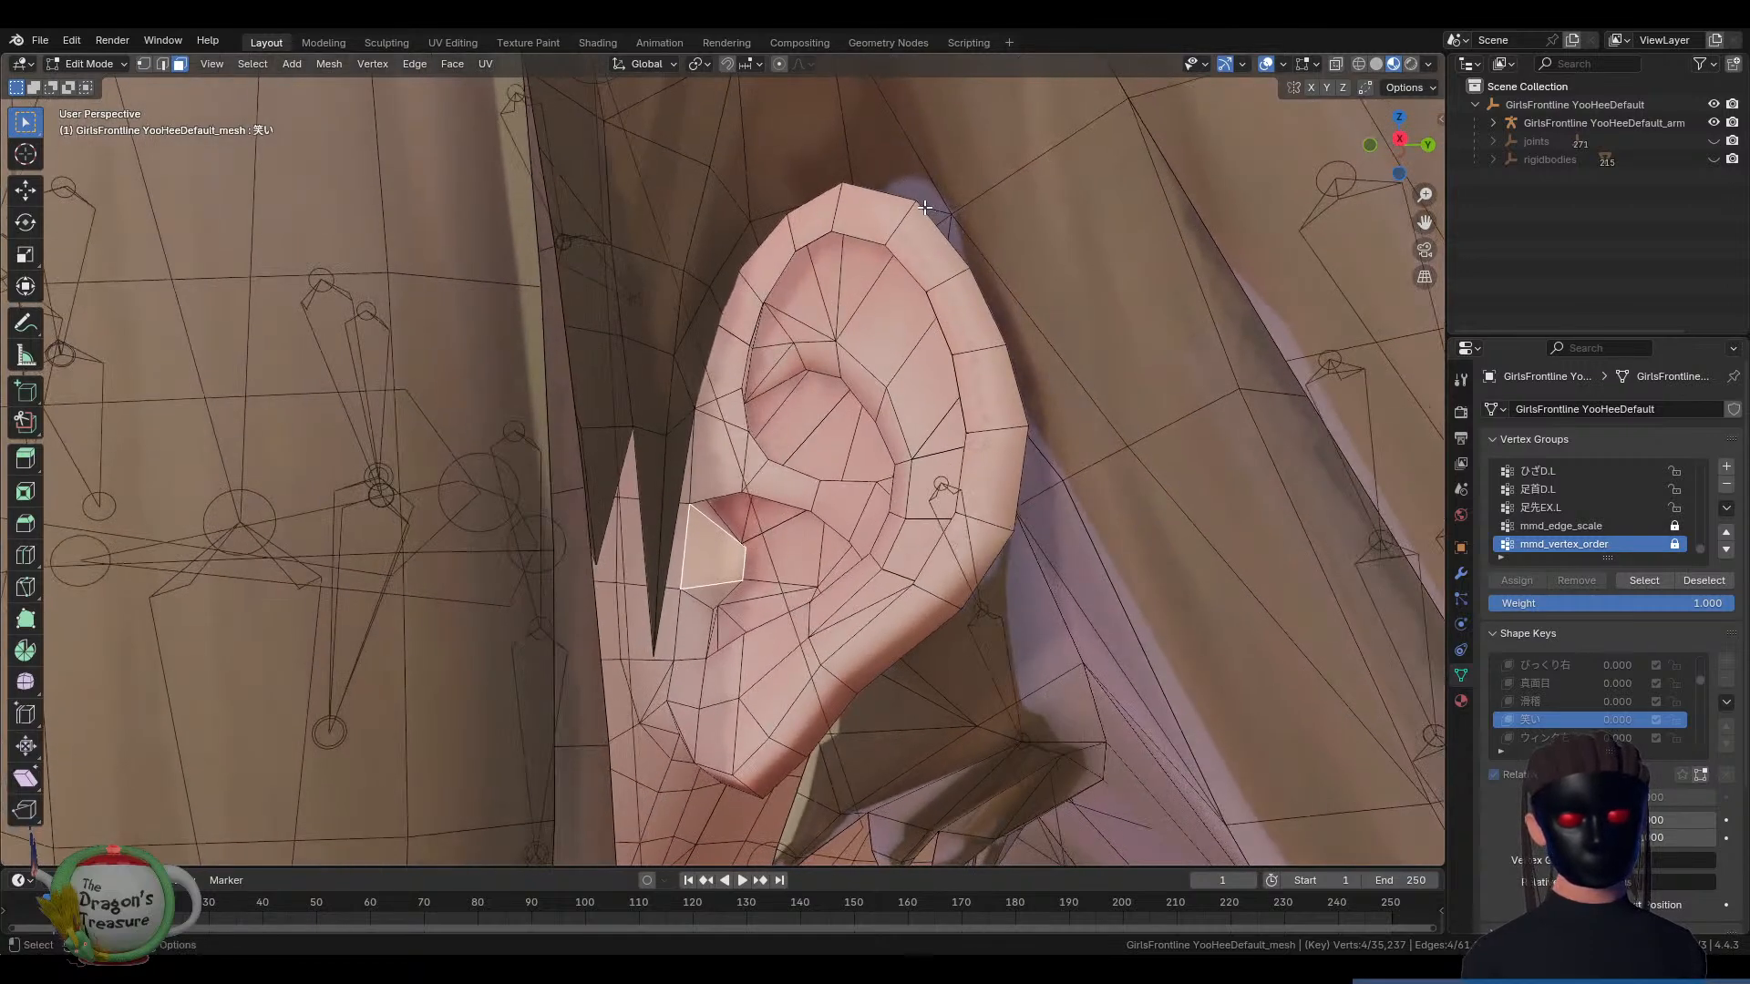
Return the mesh to Object Mode and view the ear and the whole head from the side
key(Tab)
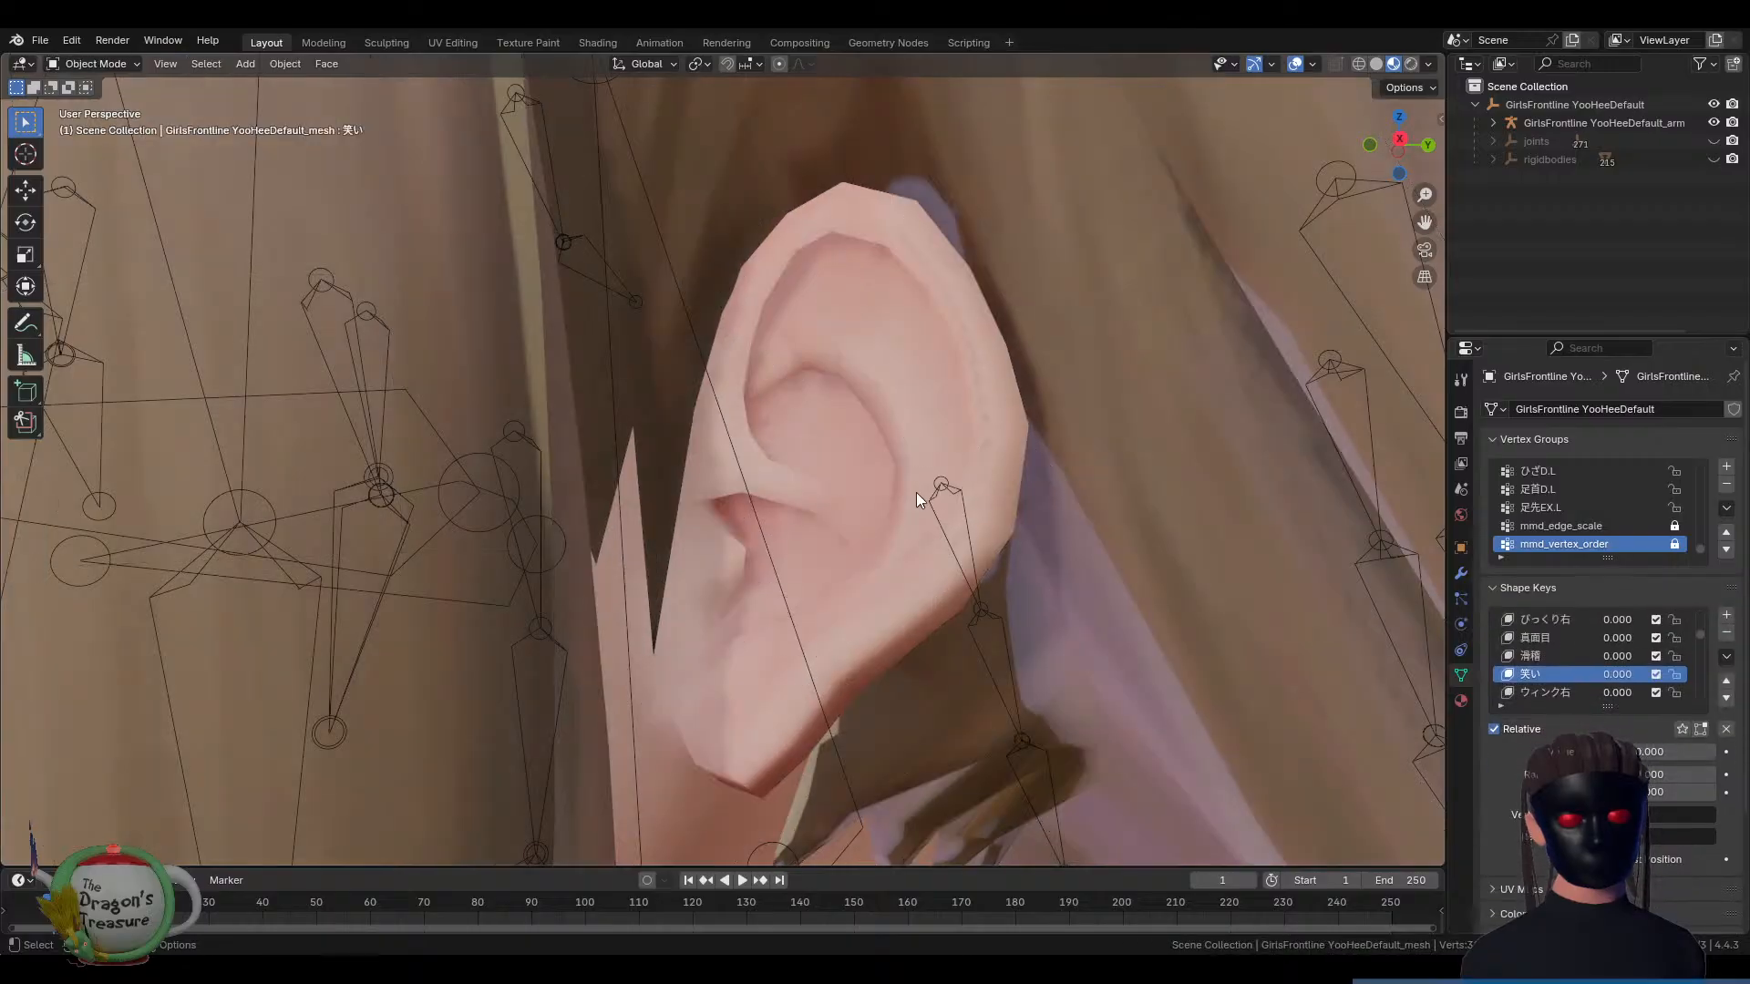
scroll(915, 492, down, 3)
scroll(825, 530, down, 3)
scroll(742, 559, up, 1)
middle_drag(742, 559, 756, 572)
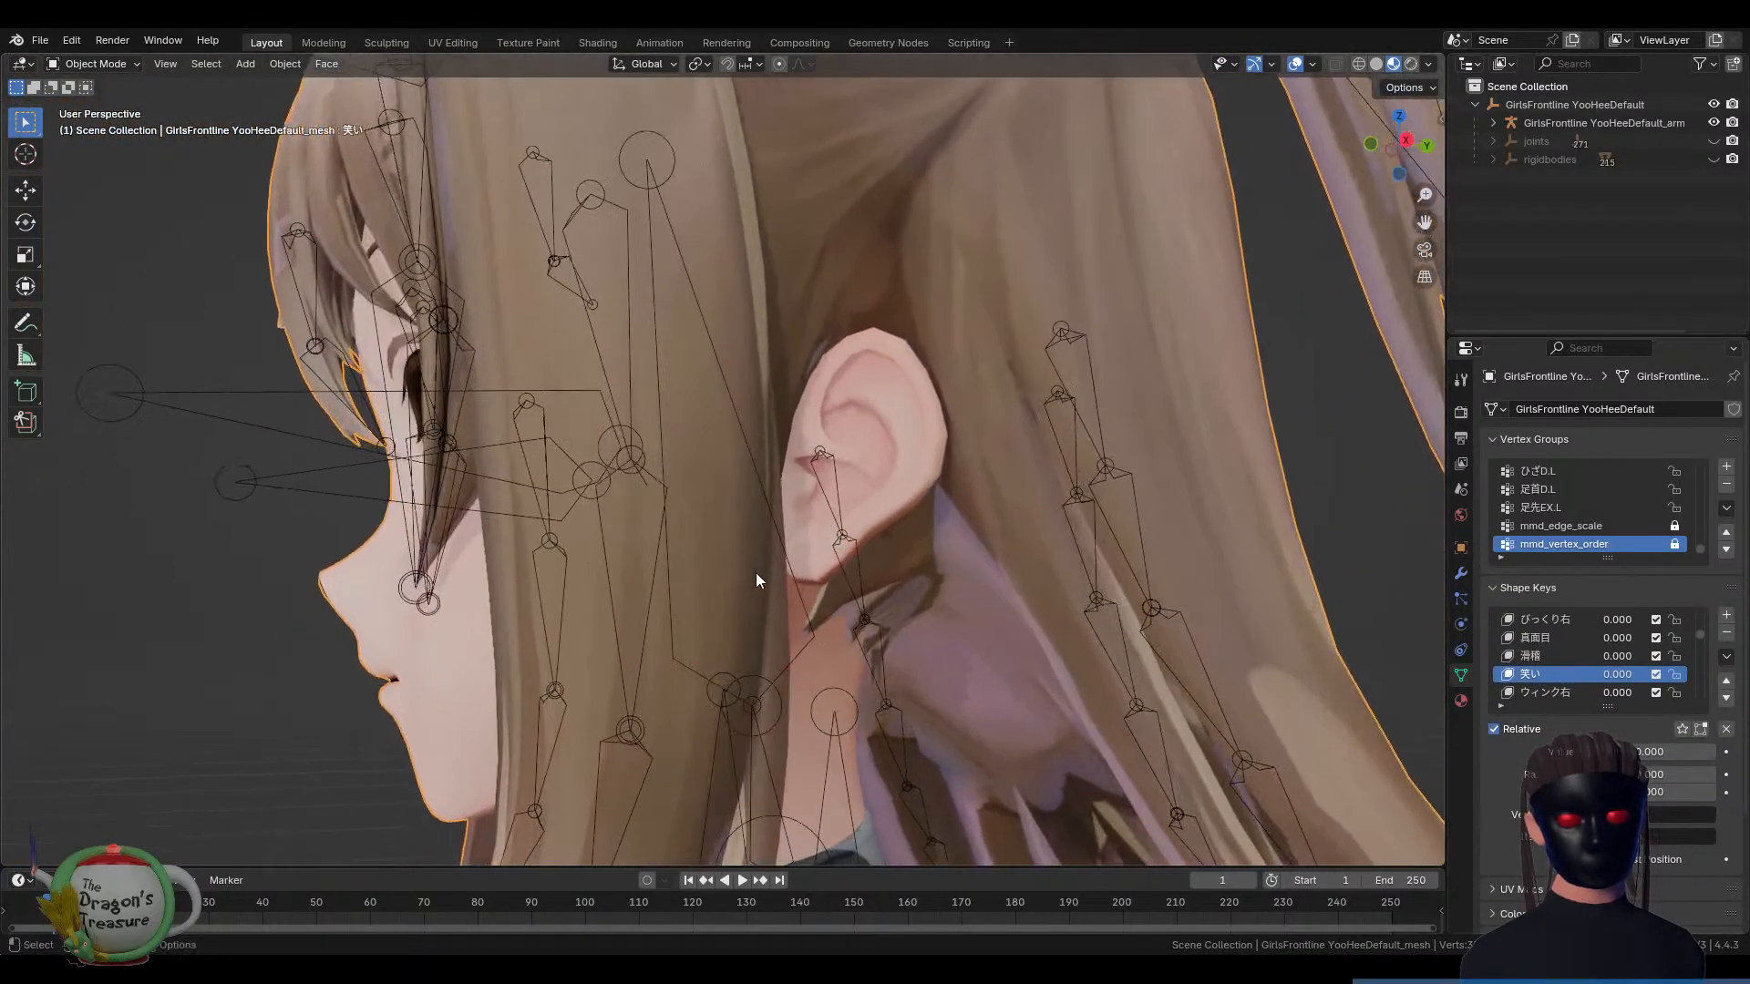
scroll(757, 572, down, 8)
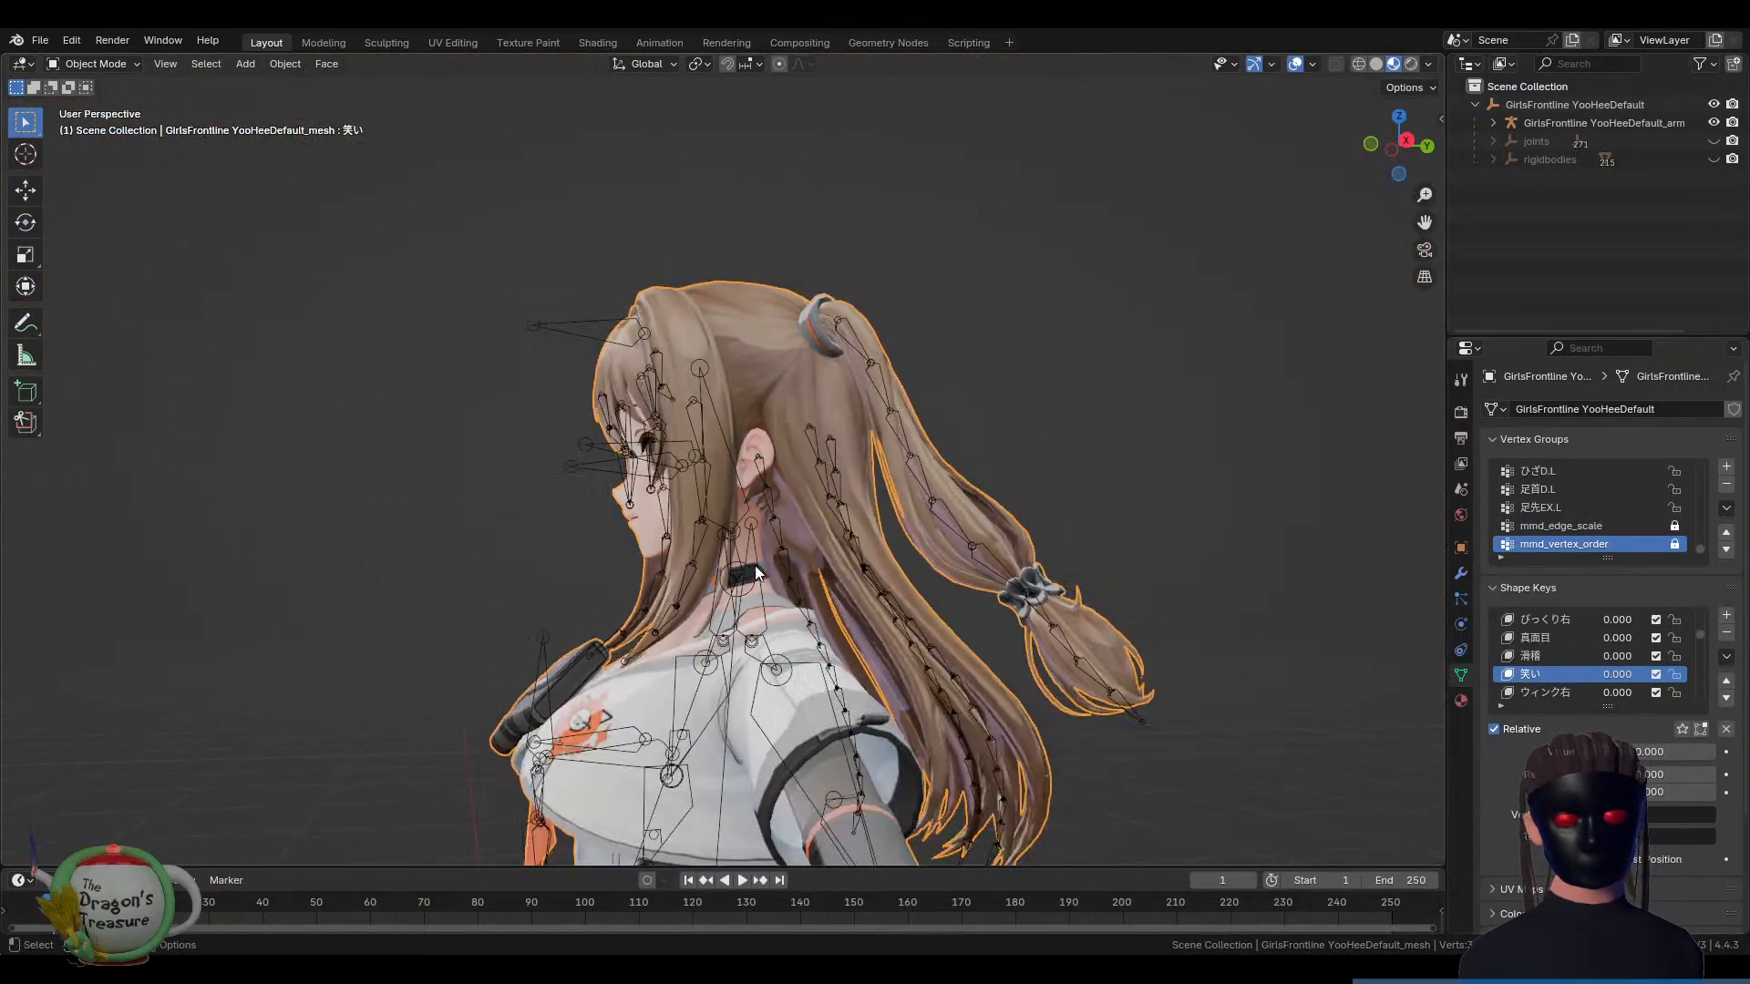
Look over the character's upper body and rig from the side and the front
scroll(755, 565, down, 2)
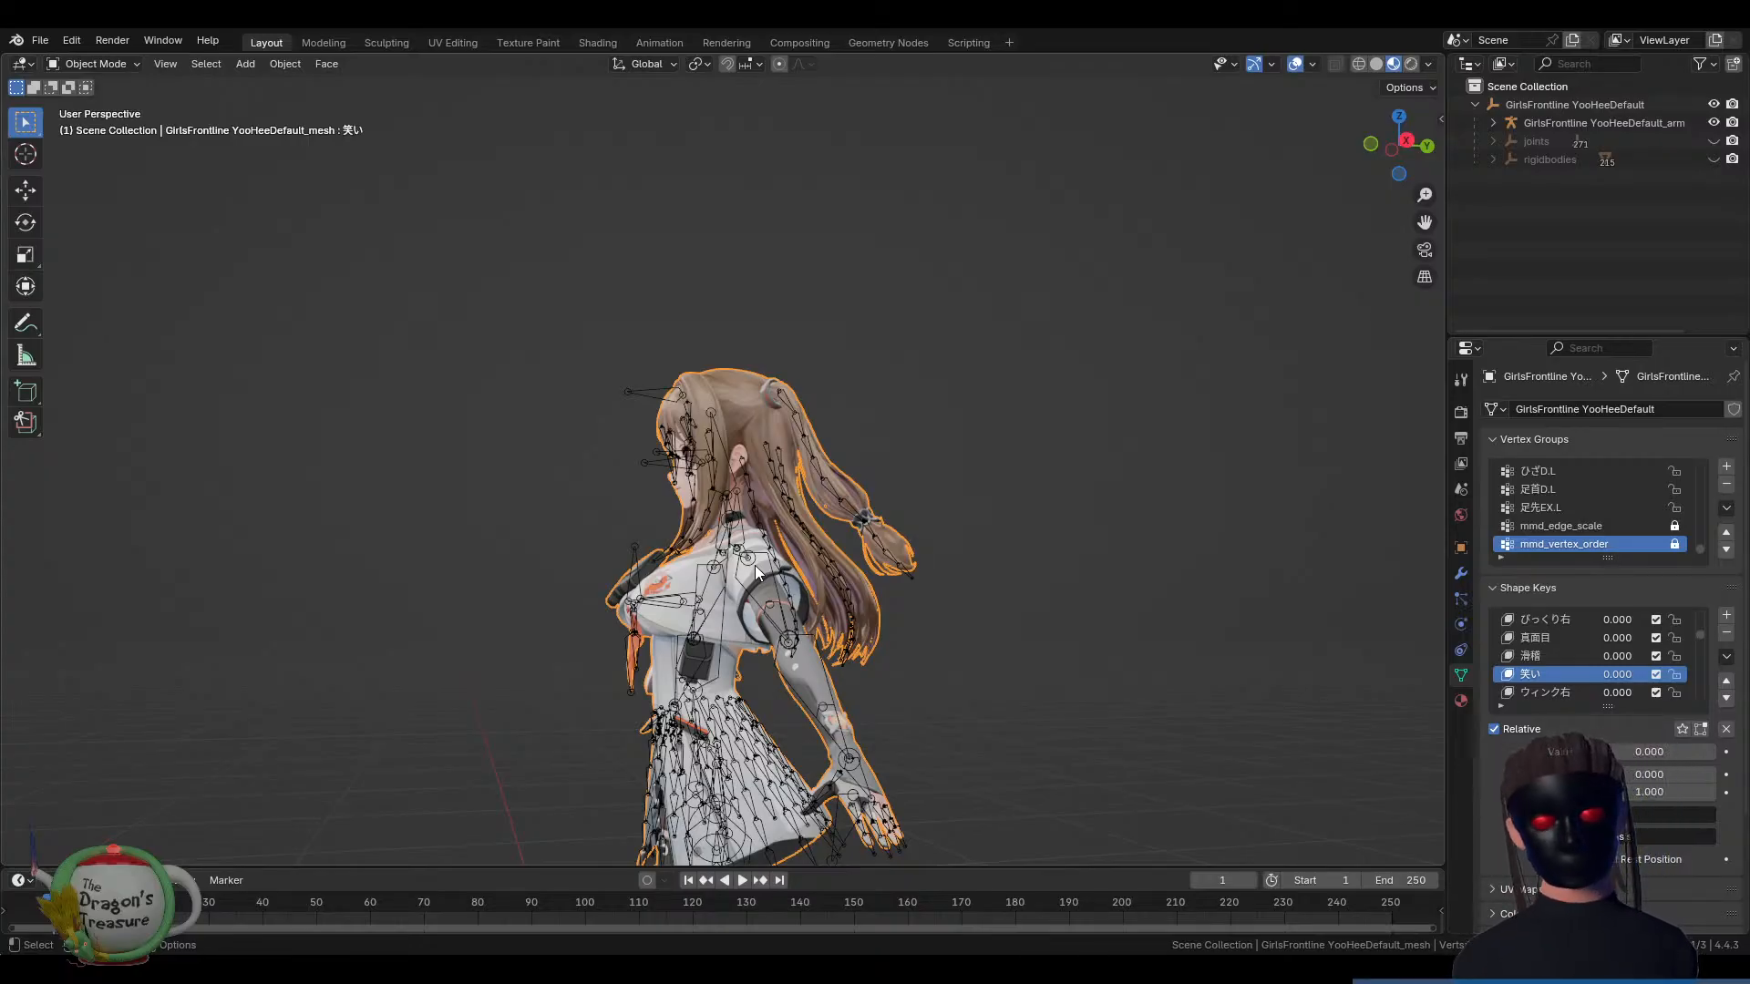
middle_drag(693, 631, 855, 671)
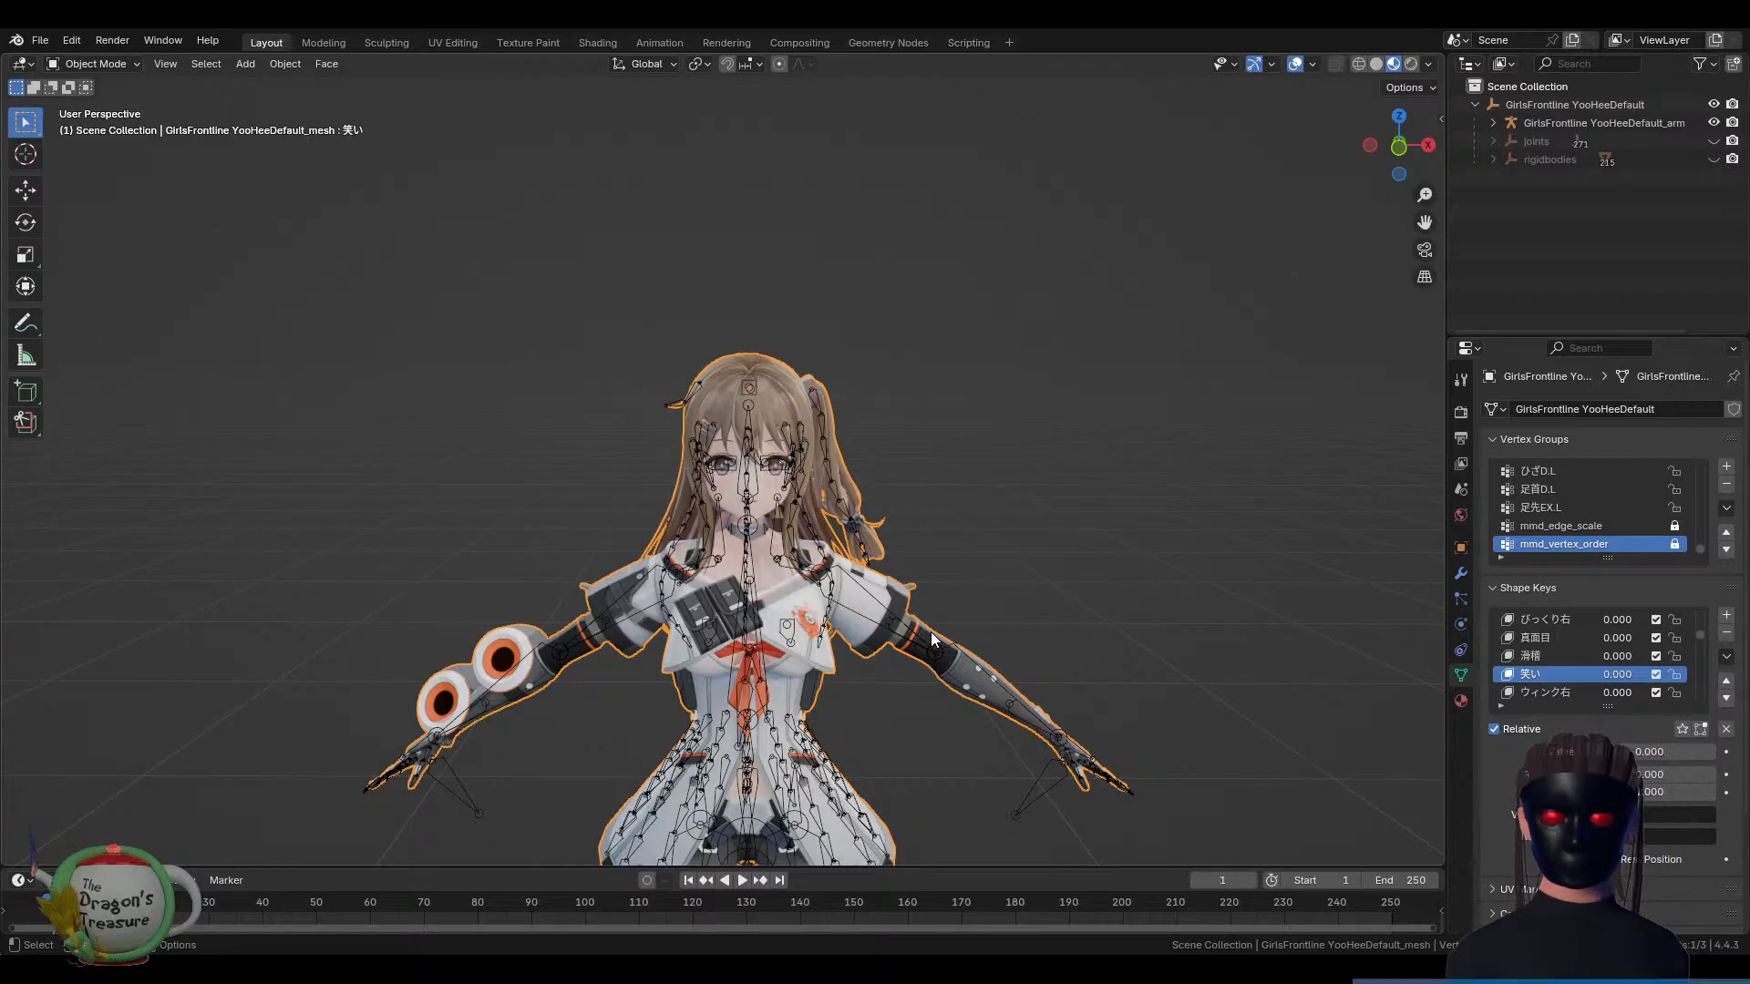
middle_drag(846, 545, 736, 557)
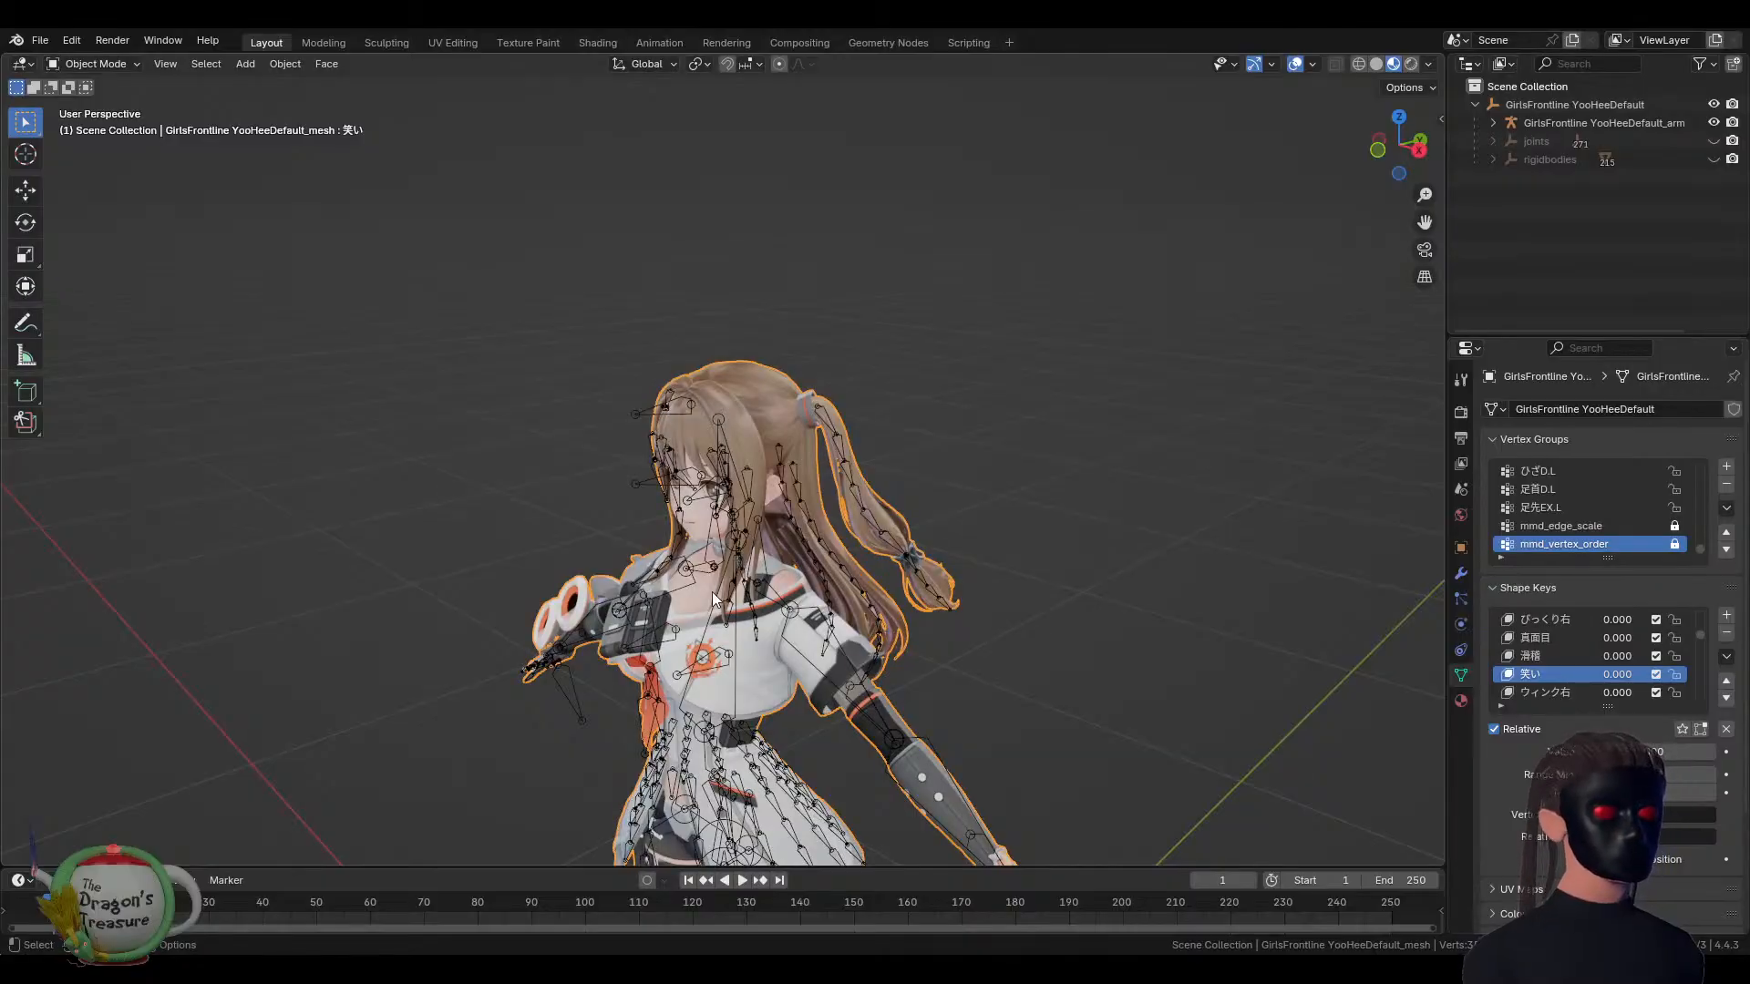
middle_drag(804, 718, 1001, 558)
Select the character mesh at the left thigh and put it into Edit Mode
click(983, 434)
shift+middle_drag(1003, 629, 1141, 469)
scroll(1037, 585, up, 3)
scroll(1185, 390, up, 1)
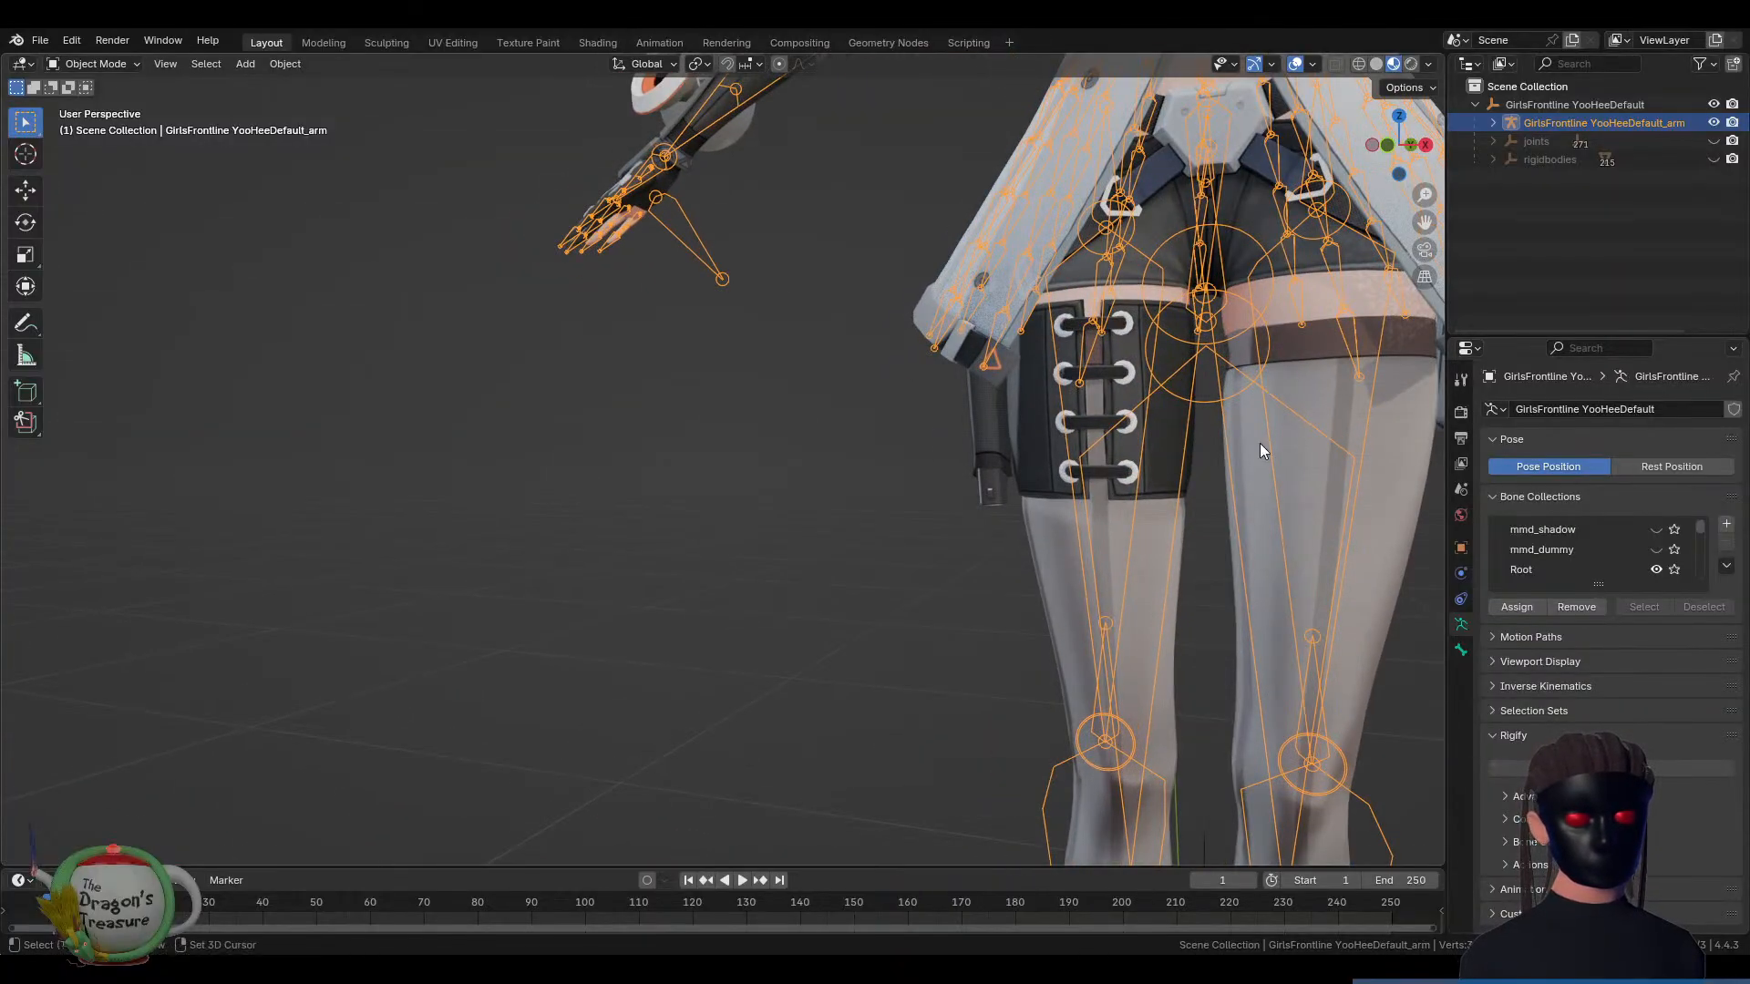
shift+middle_drag(1260, 443, 986, 479)
scroll(993, 468, up, 3)
middle_drag(1086, 441, 931, 489)
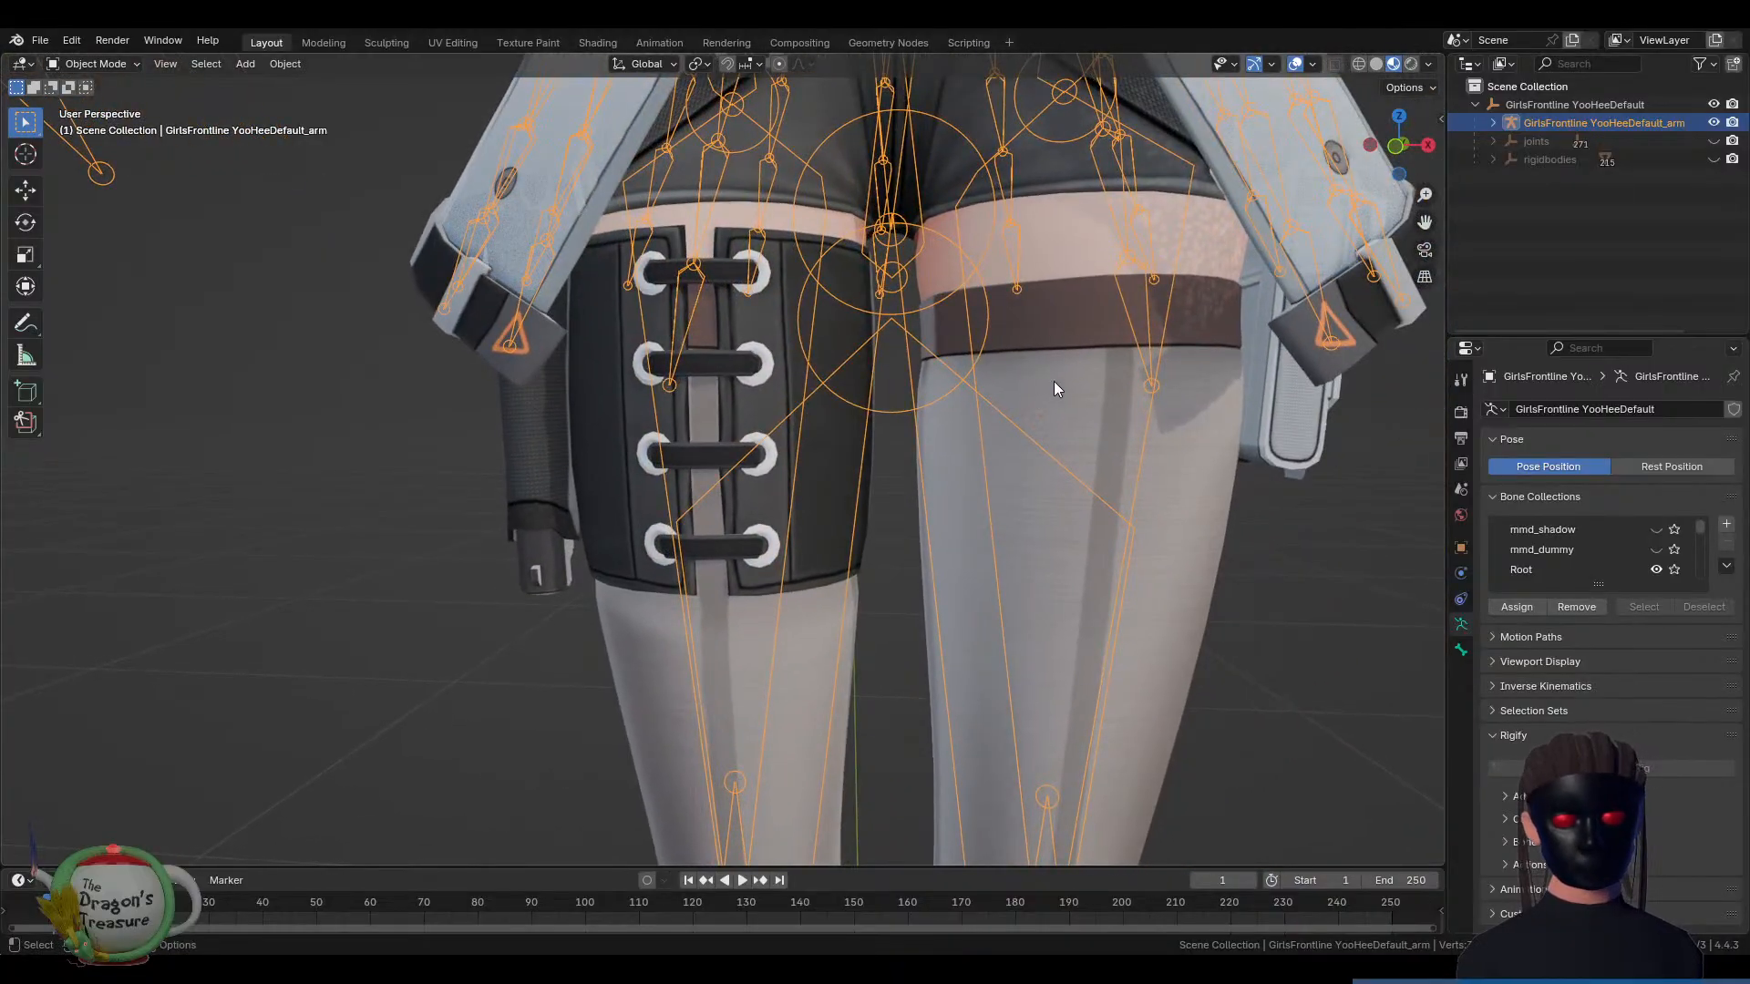
click(1077, 386)
key(Tab)
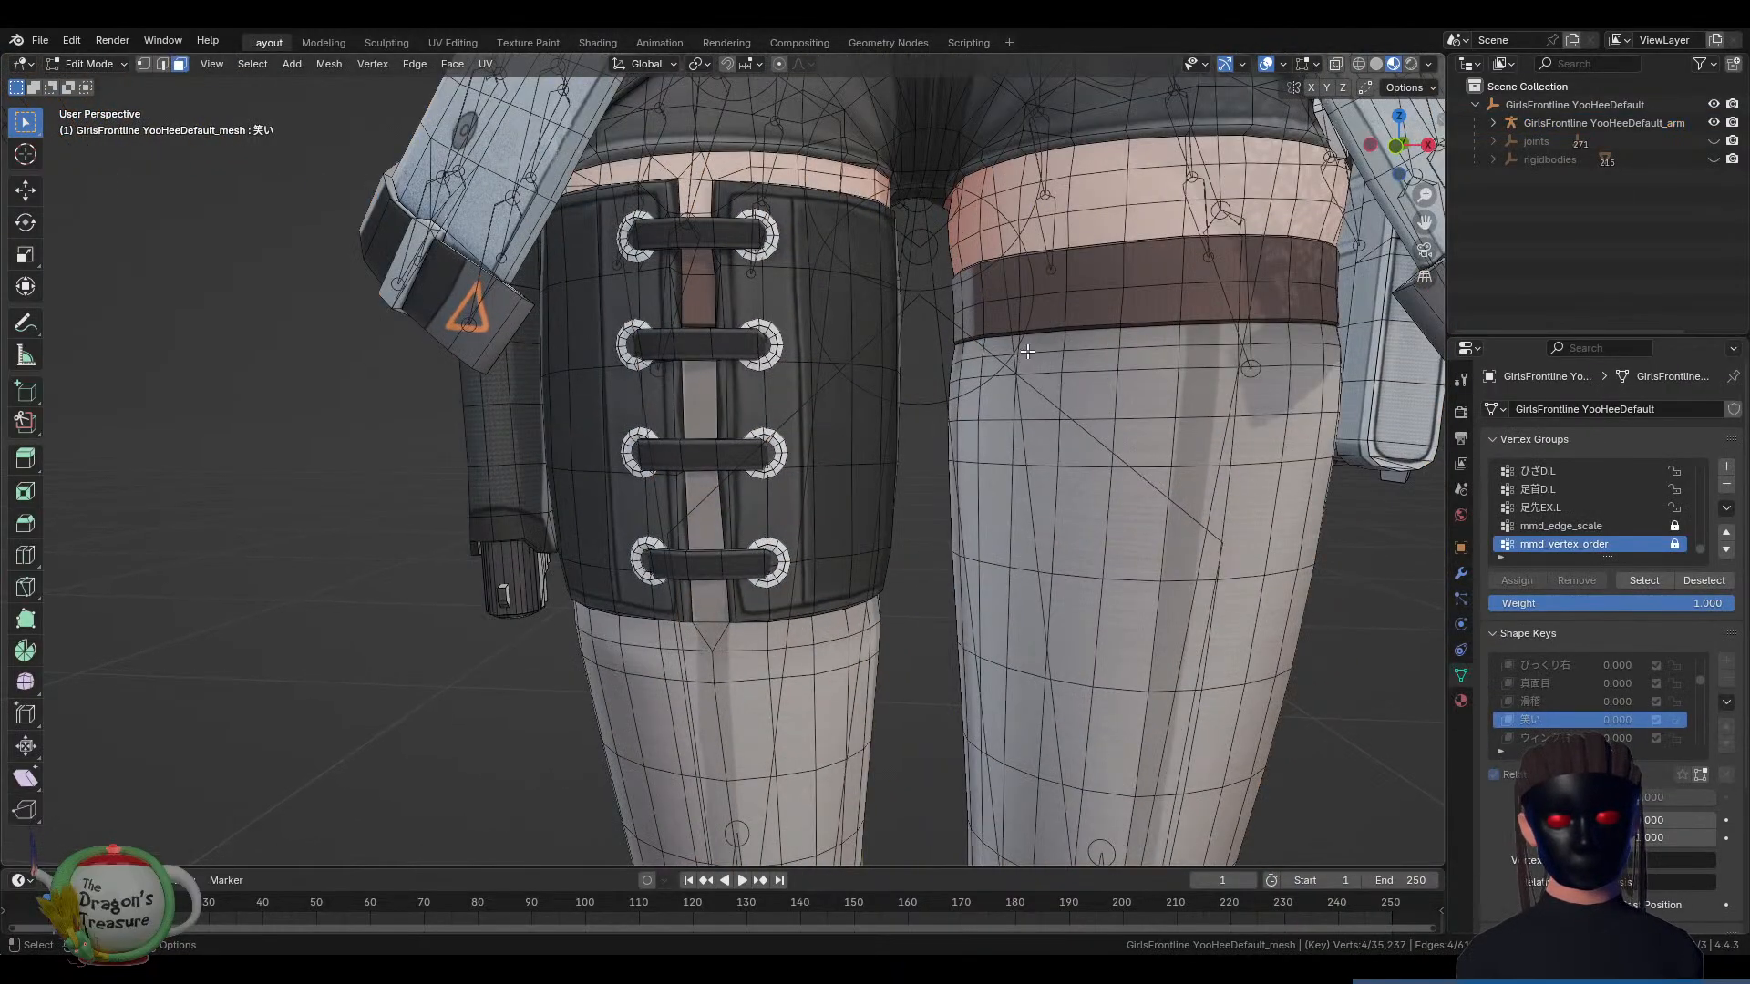
Select the two face loops that form the dark stocking band around the character's left thigh
scroll(1030, 350, up, 1)
shift+middle_drag(1113, 370, 863, 394)
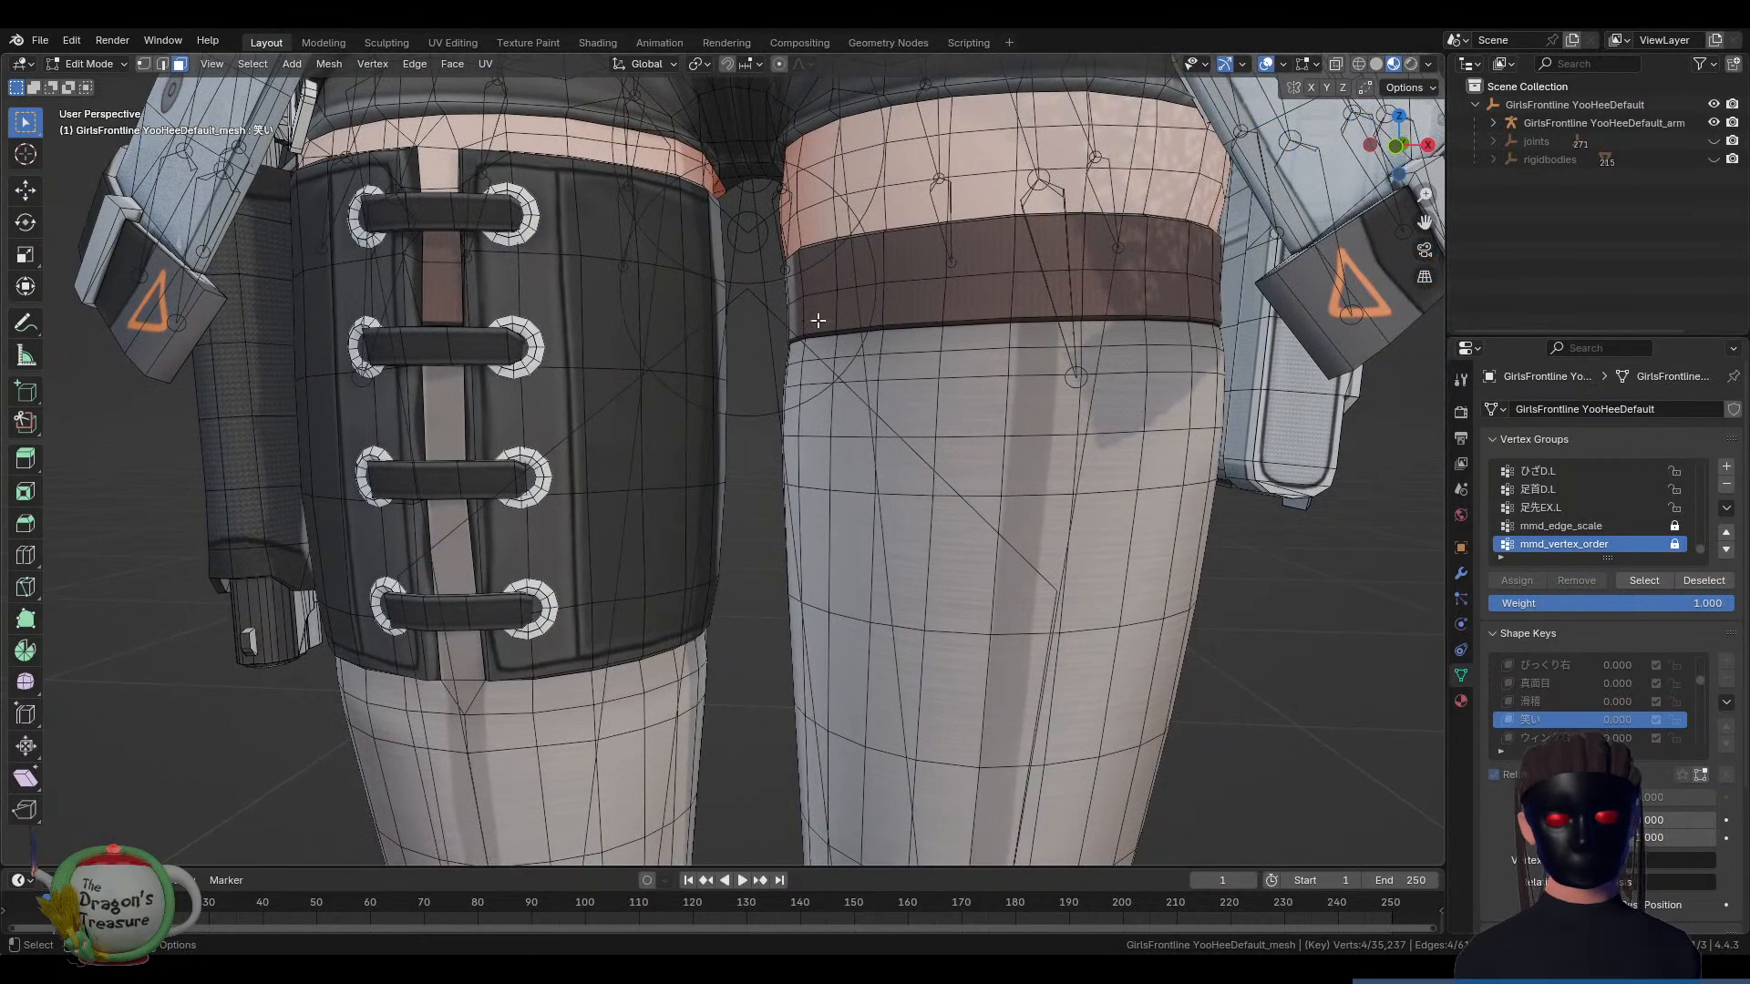
alt+click(935, 301)
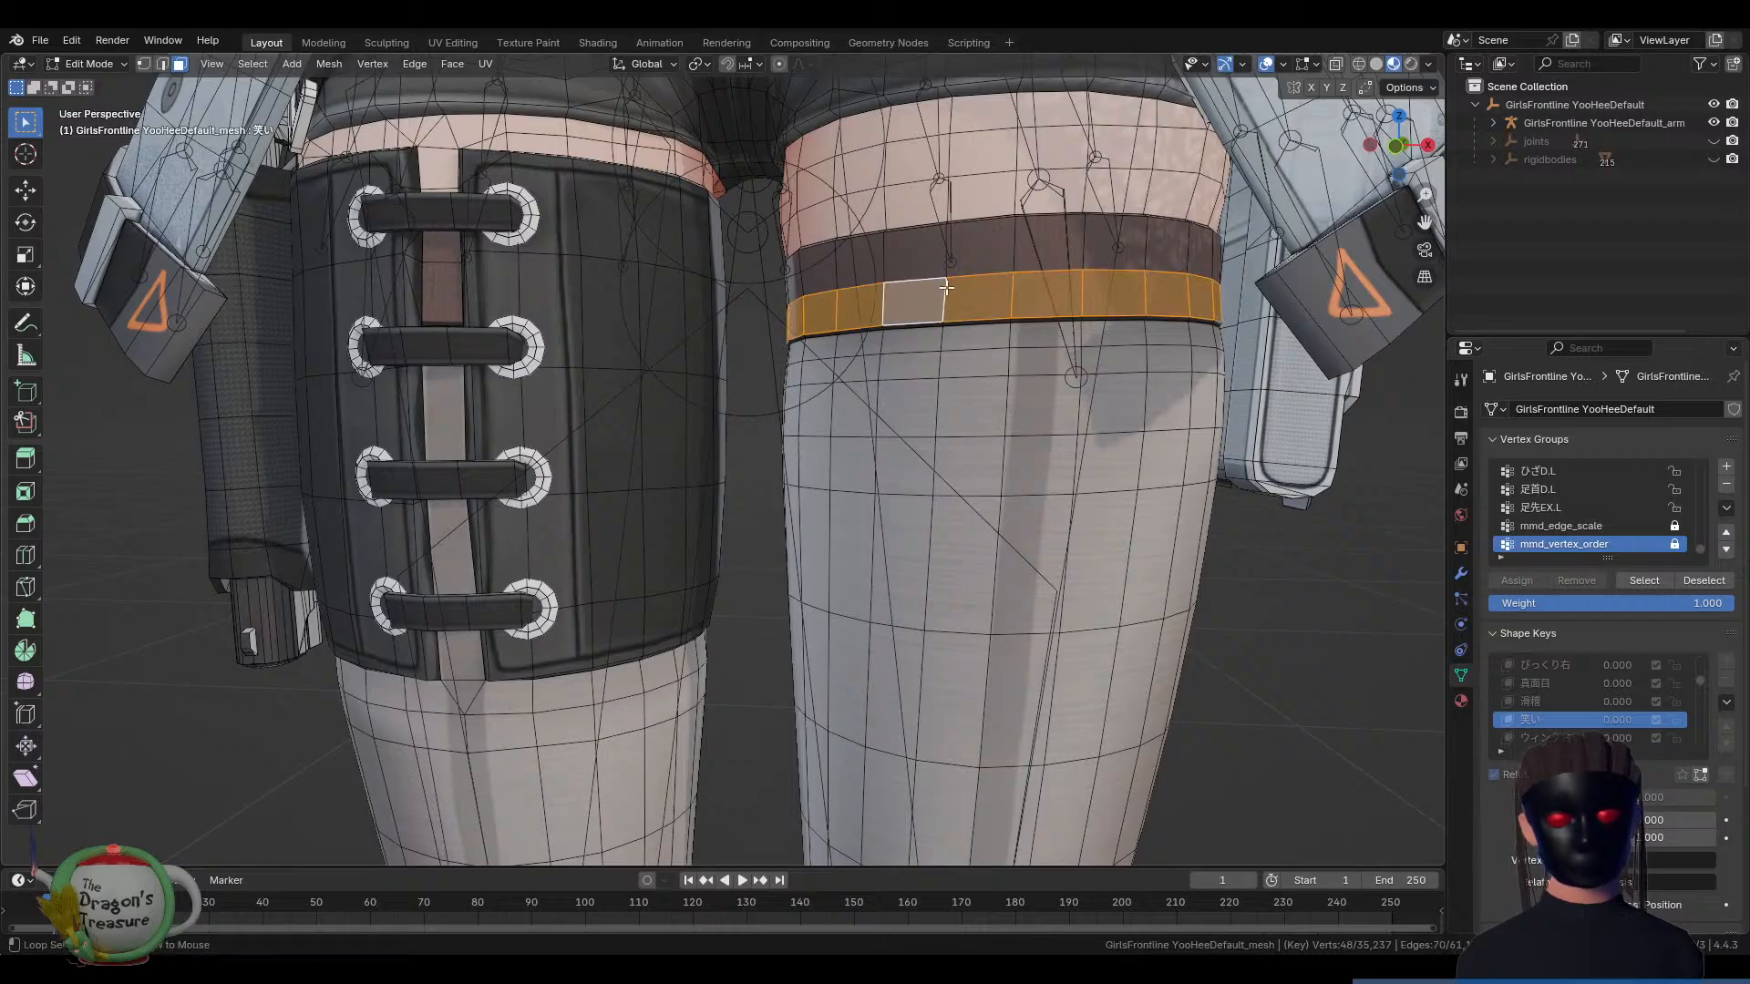
alt+shift+click(952, 256)
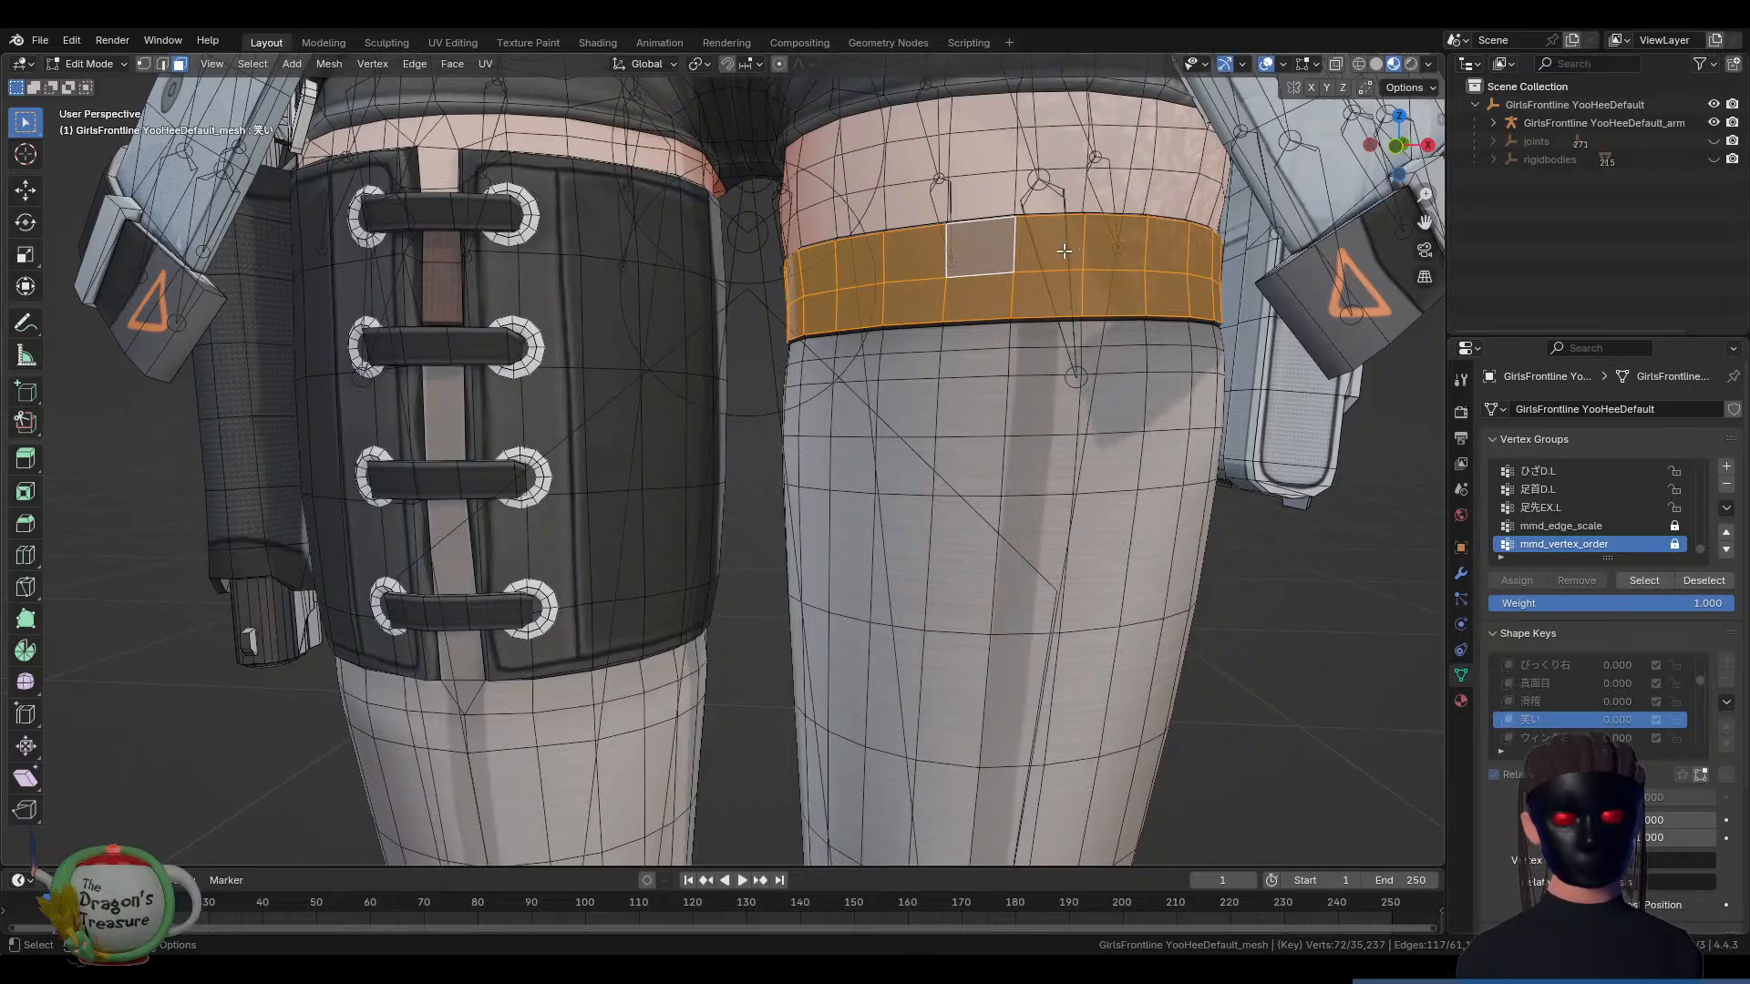
Clear the band selection, inspect the skin face loop directly above the stocking band by selecting it, and deselect everything
middle_drag(1064, 263, 1101, 334)
key(alt+a)
alt+click(1048, 187)
key(alt+a)
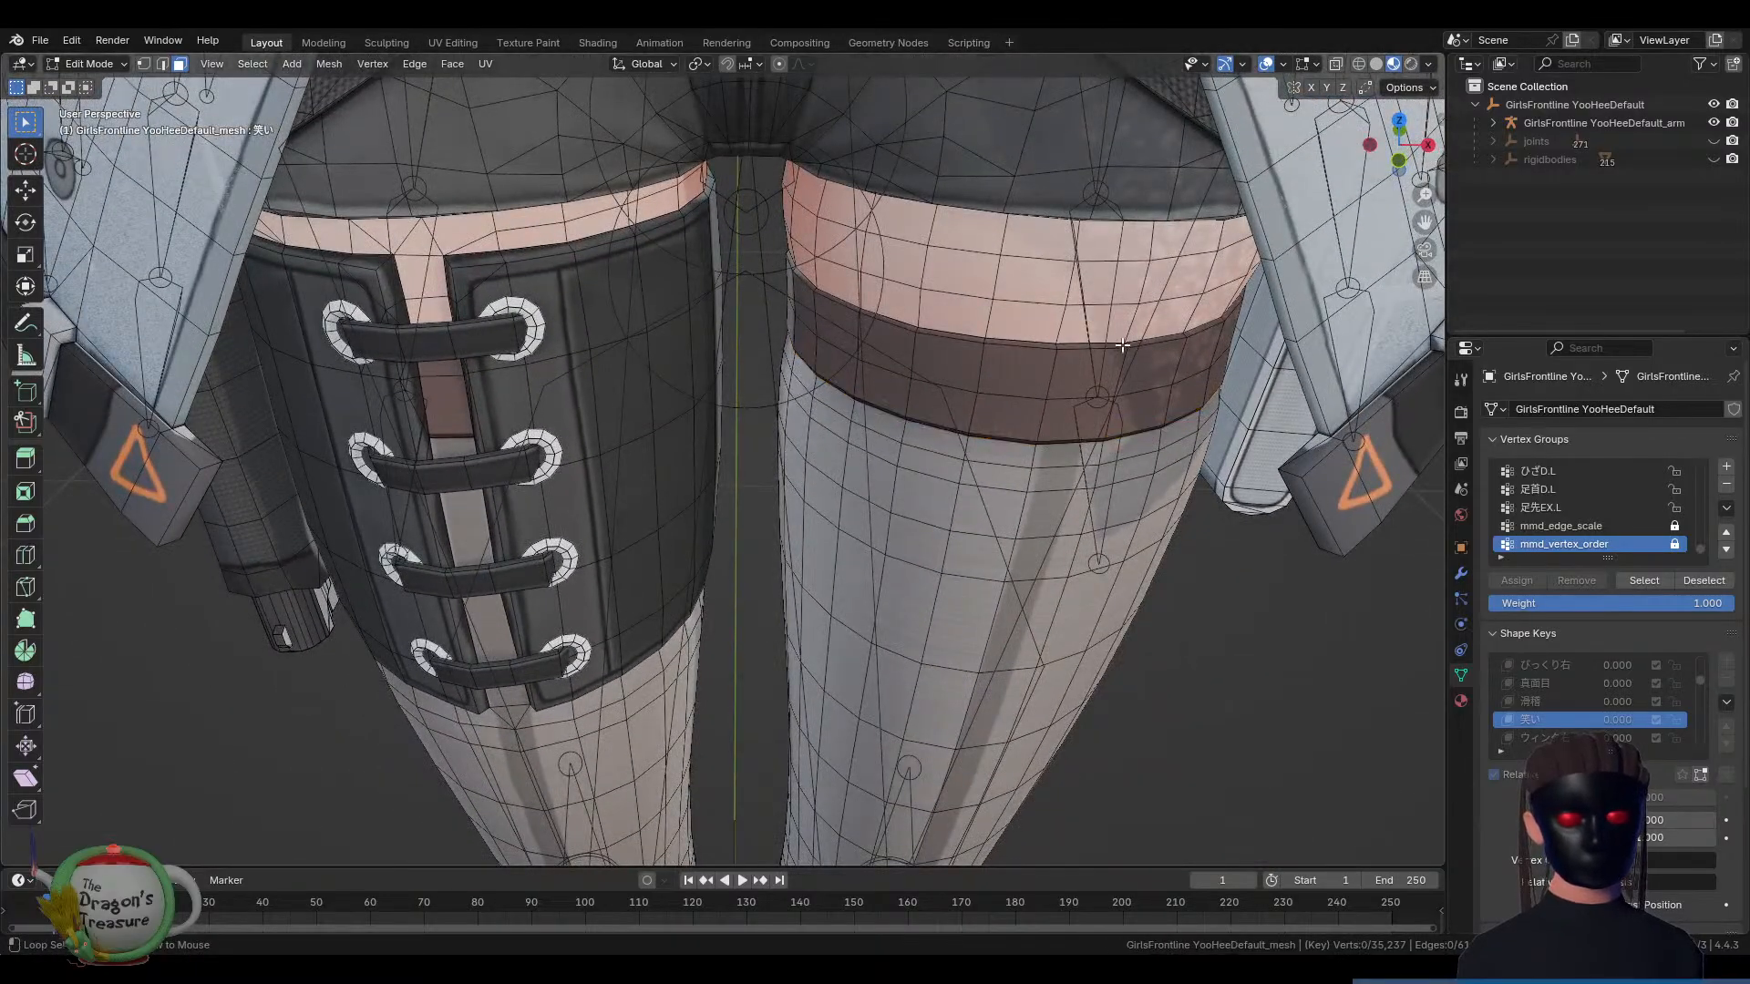
alt+click(1119, 342)
scroll(1081, 467, down, 3)
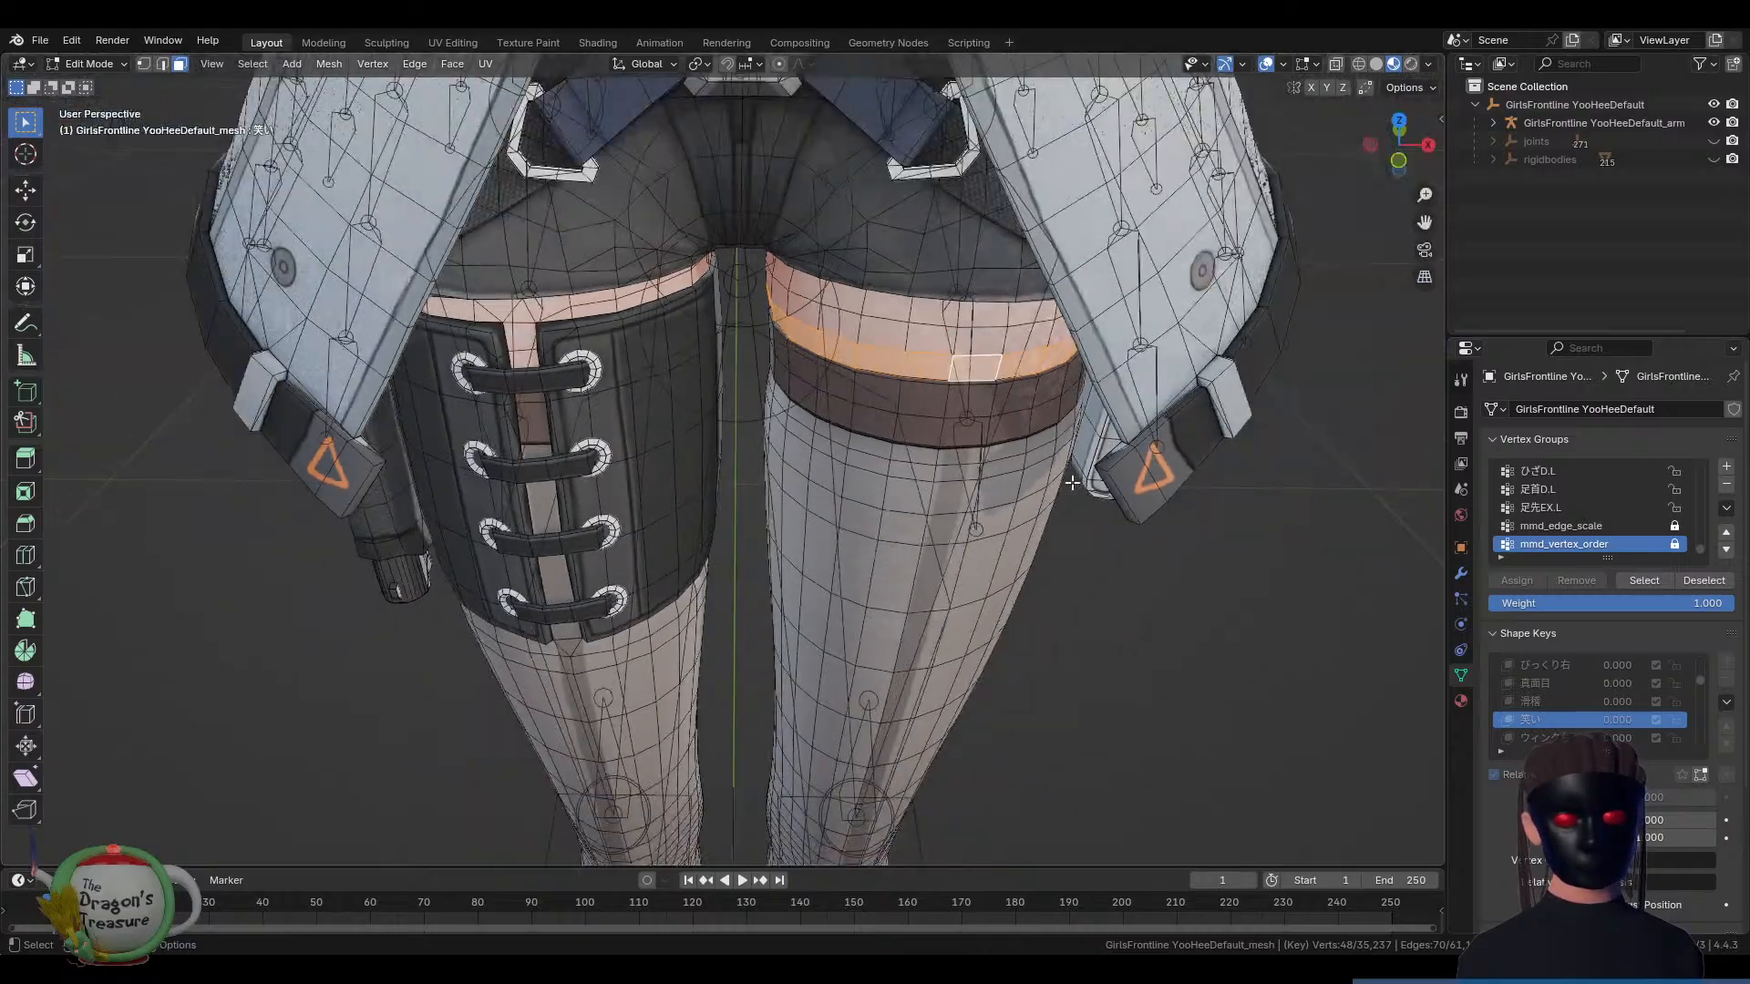
middle_drag(1021, 515, 944, 570)
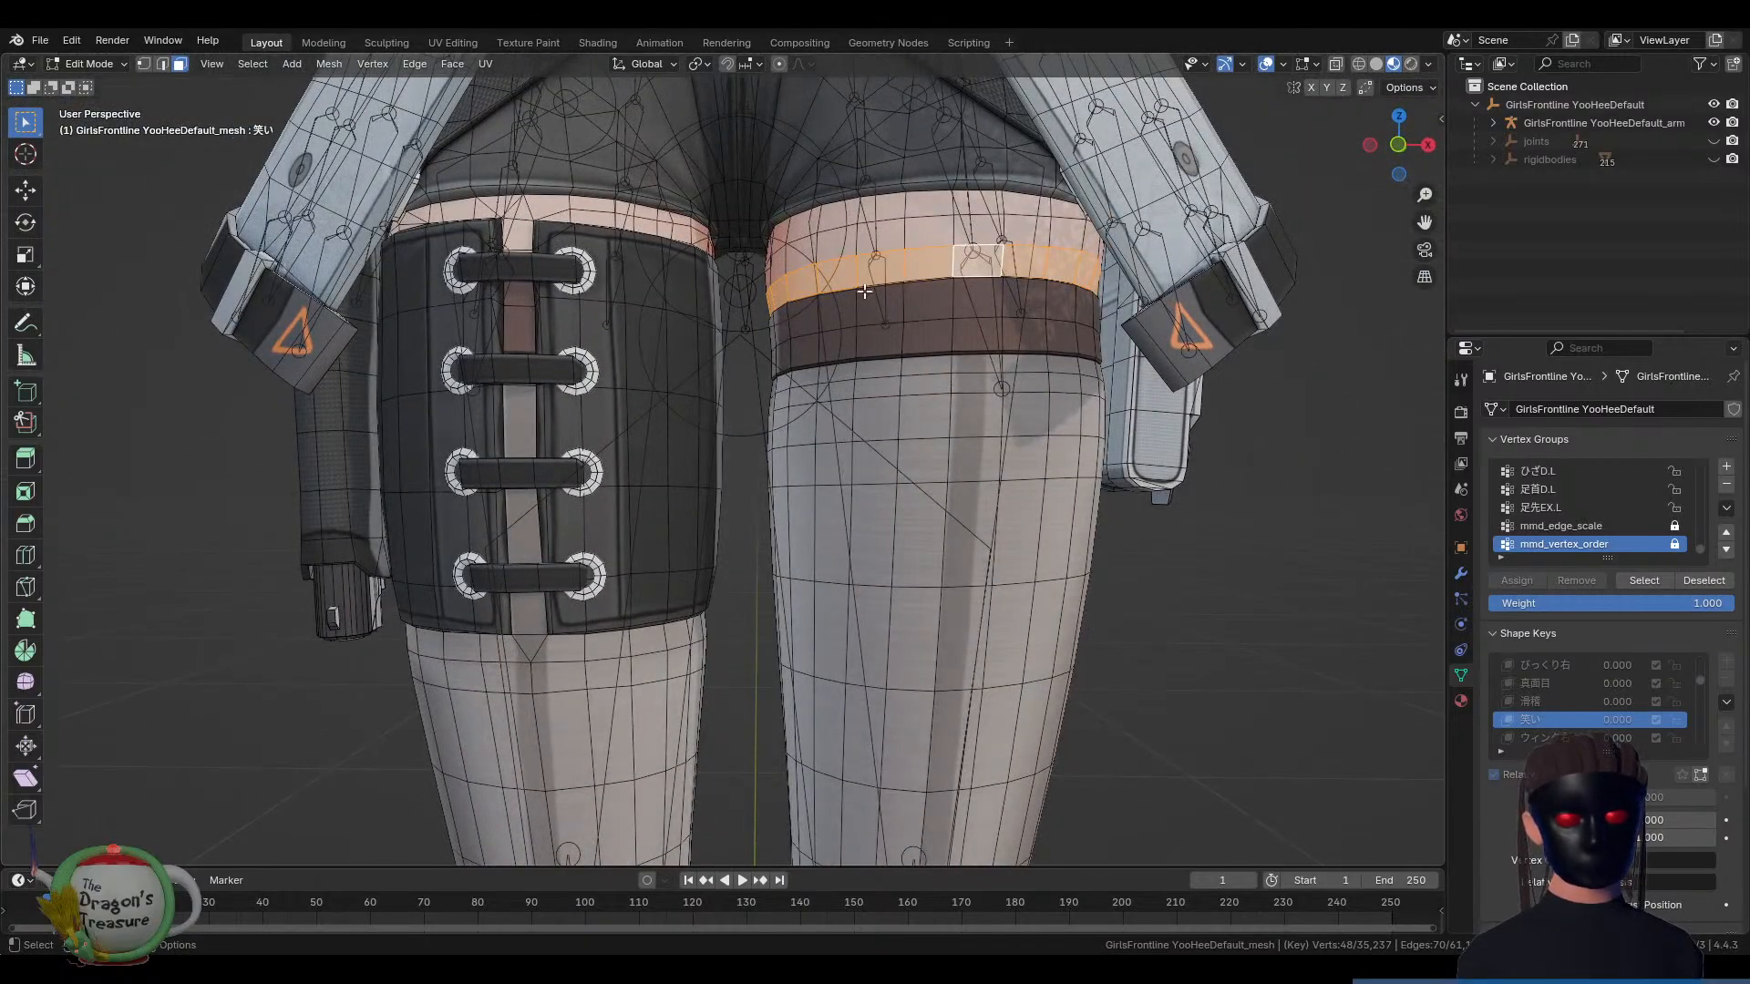
middle_drag(982, 402, 1048, 553)
key(alt+a)
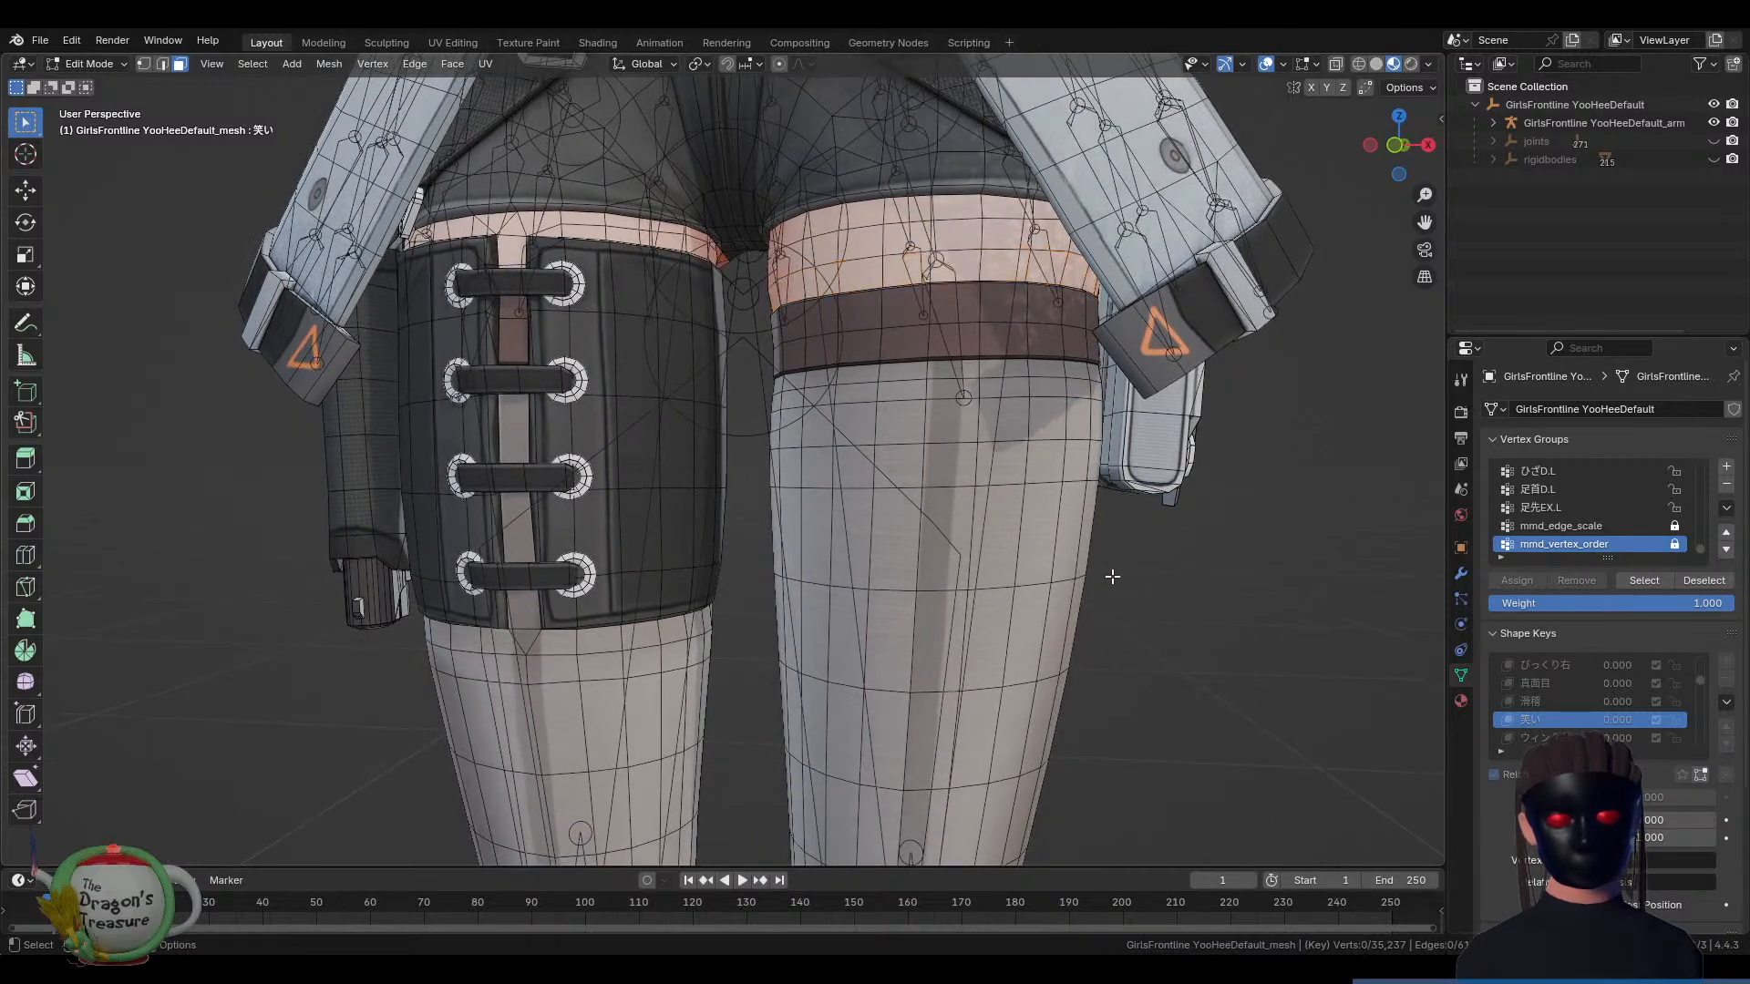
Examine the mesh topology of the whole body and of the jacket, torso and sleeves up close
scroll(1098, 574, down, 10)
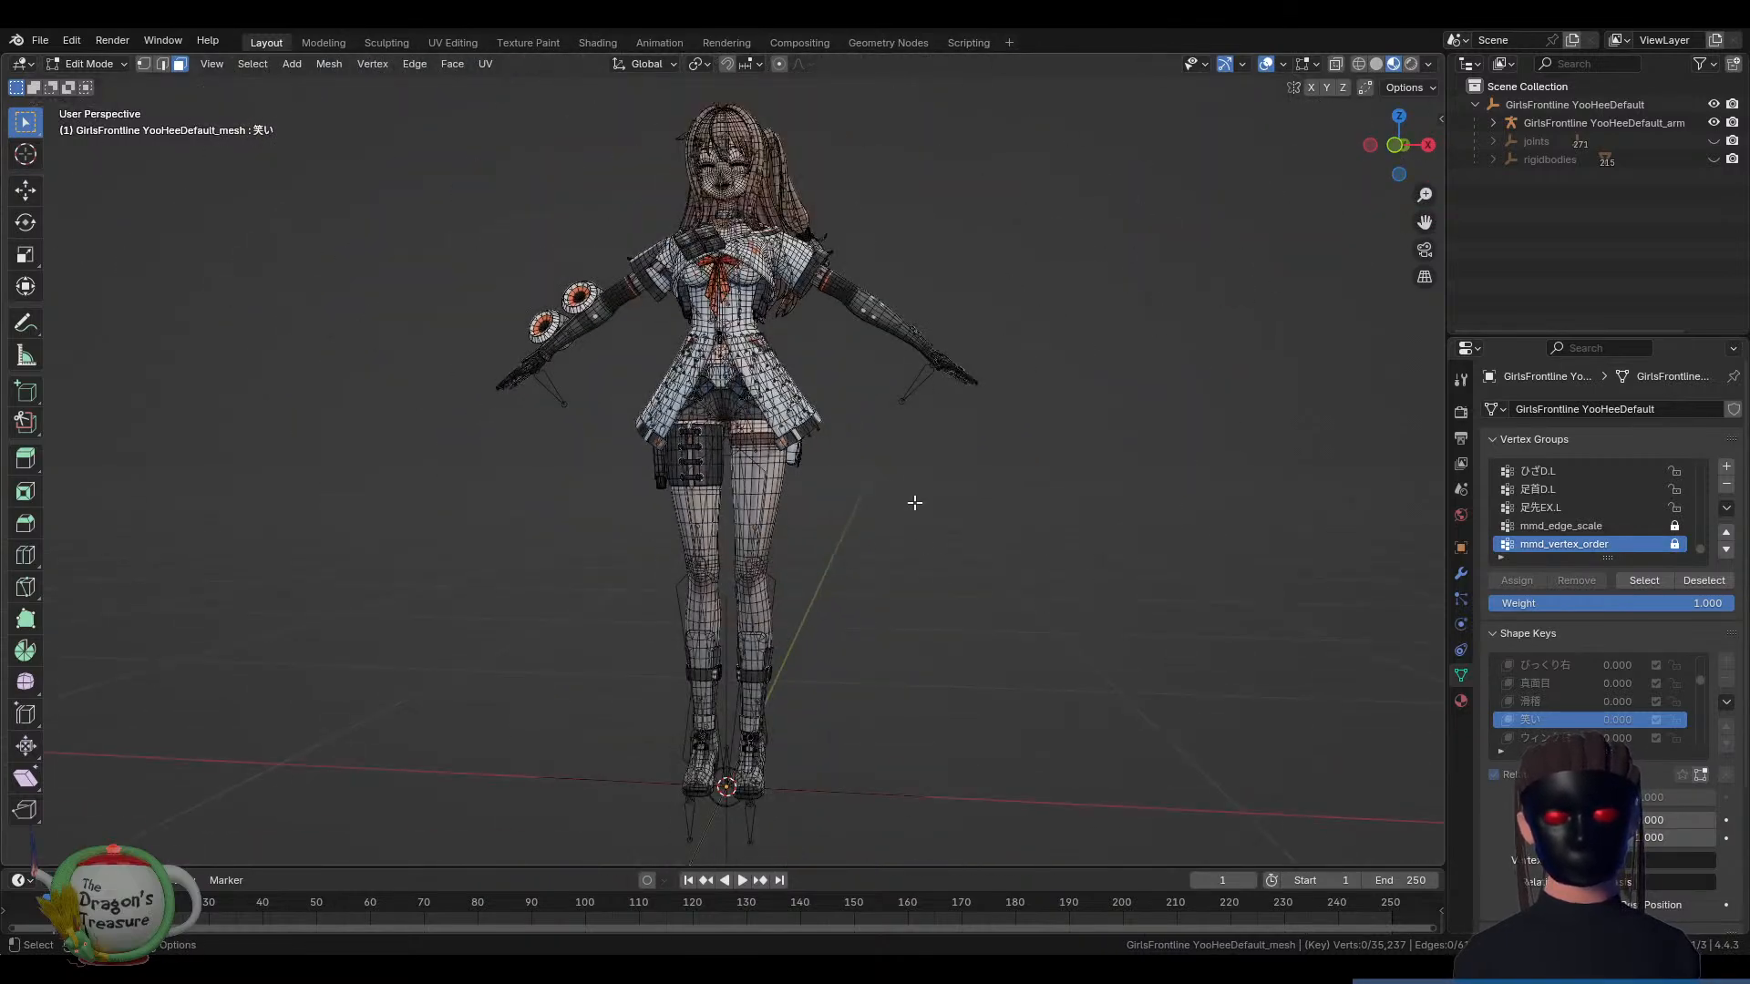
middle_drag(914, 501, 874, 493)
scroll(877, 488, up, 3)
shift+middle_drag(904, 341, 907, 419)
shift+drag(907, 418, 875, 616)
scroll(910, 511, up, 4)
shift+middle_drag(906, 419, 875, 615)
scroll(910, 511, up, 4)
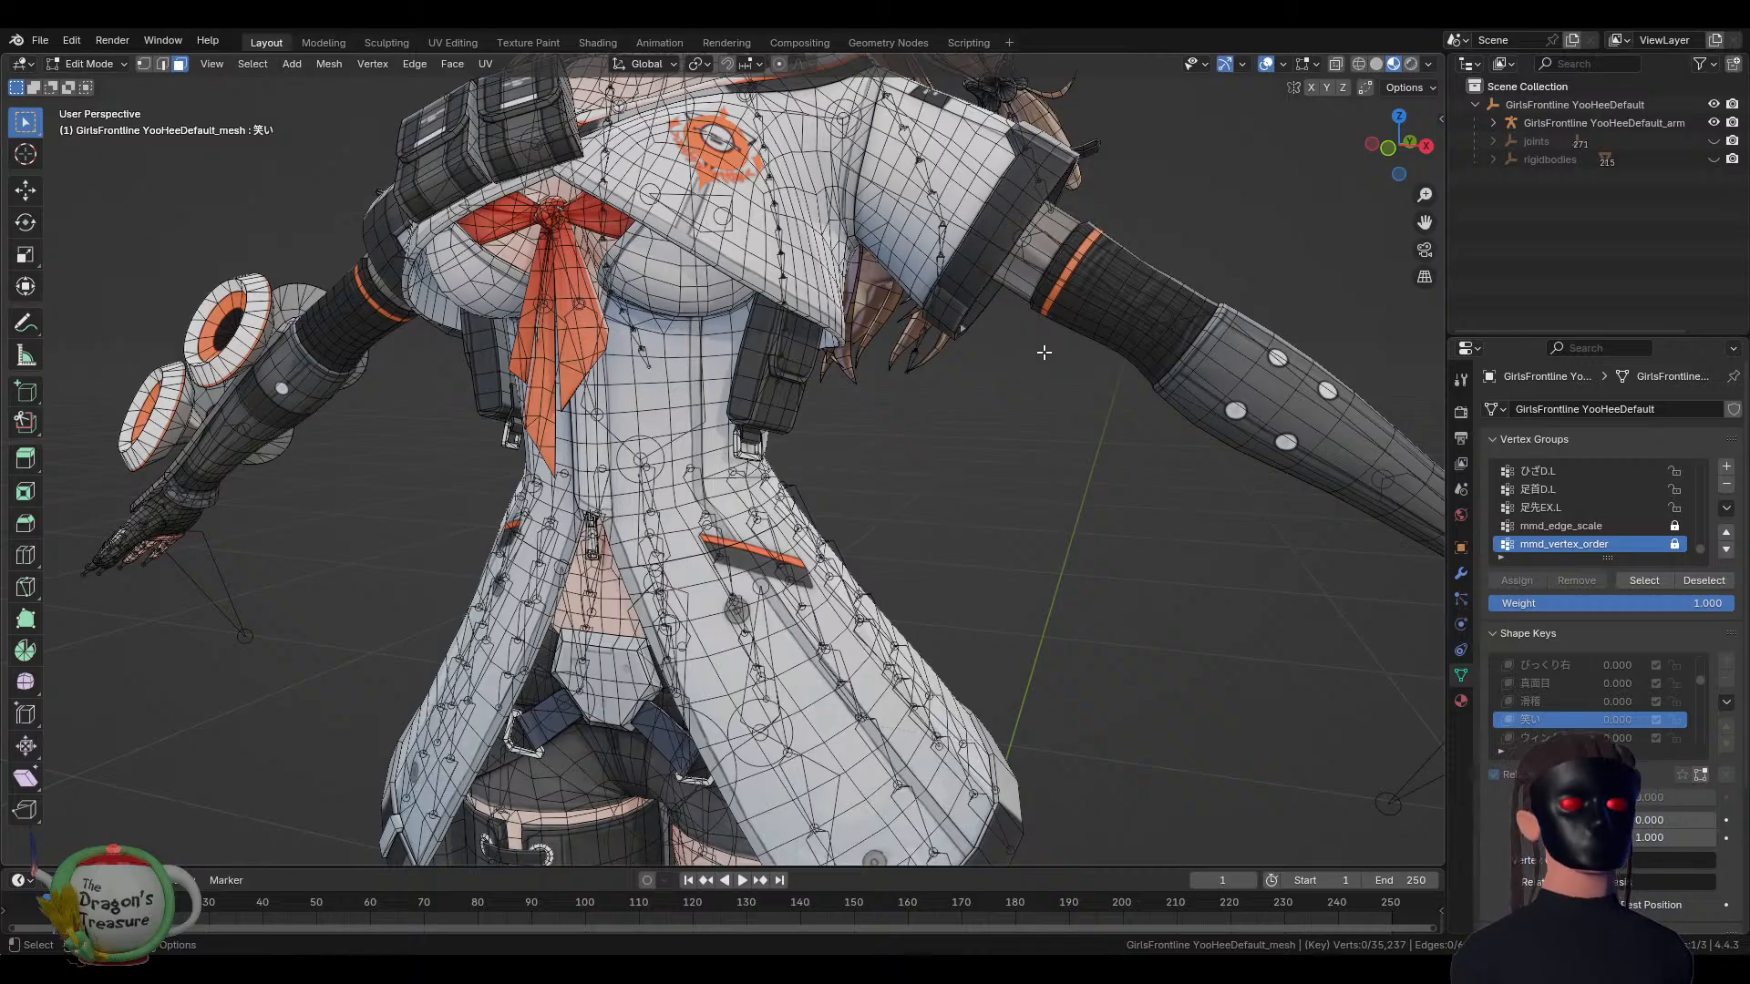
Return the mesh to Object Mode and view the character from the front
scroll(1043, 352, down, 1)
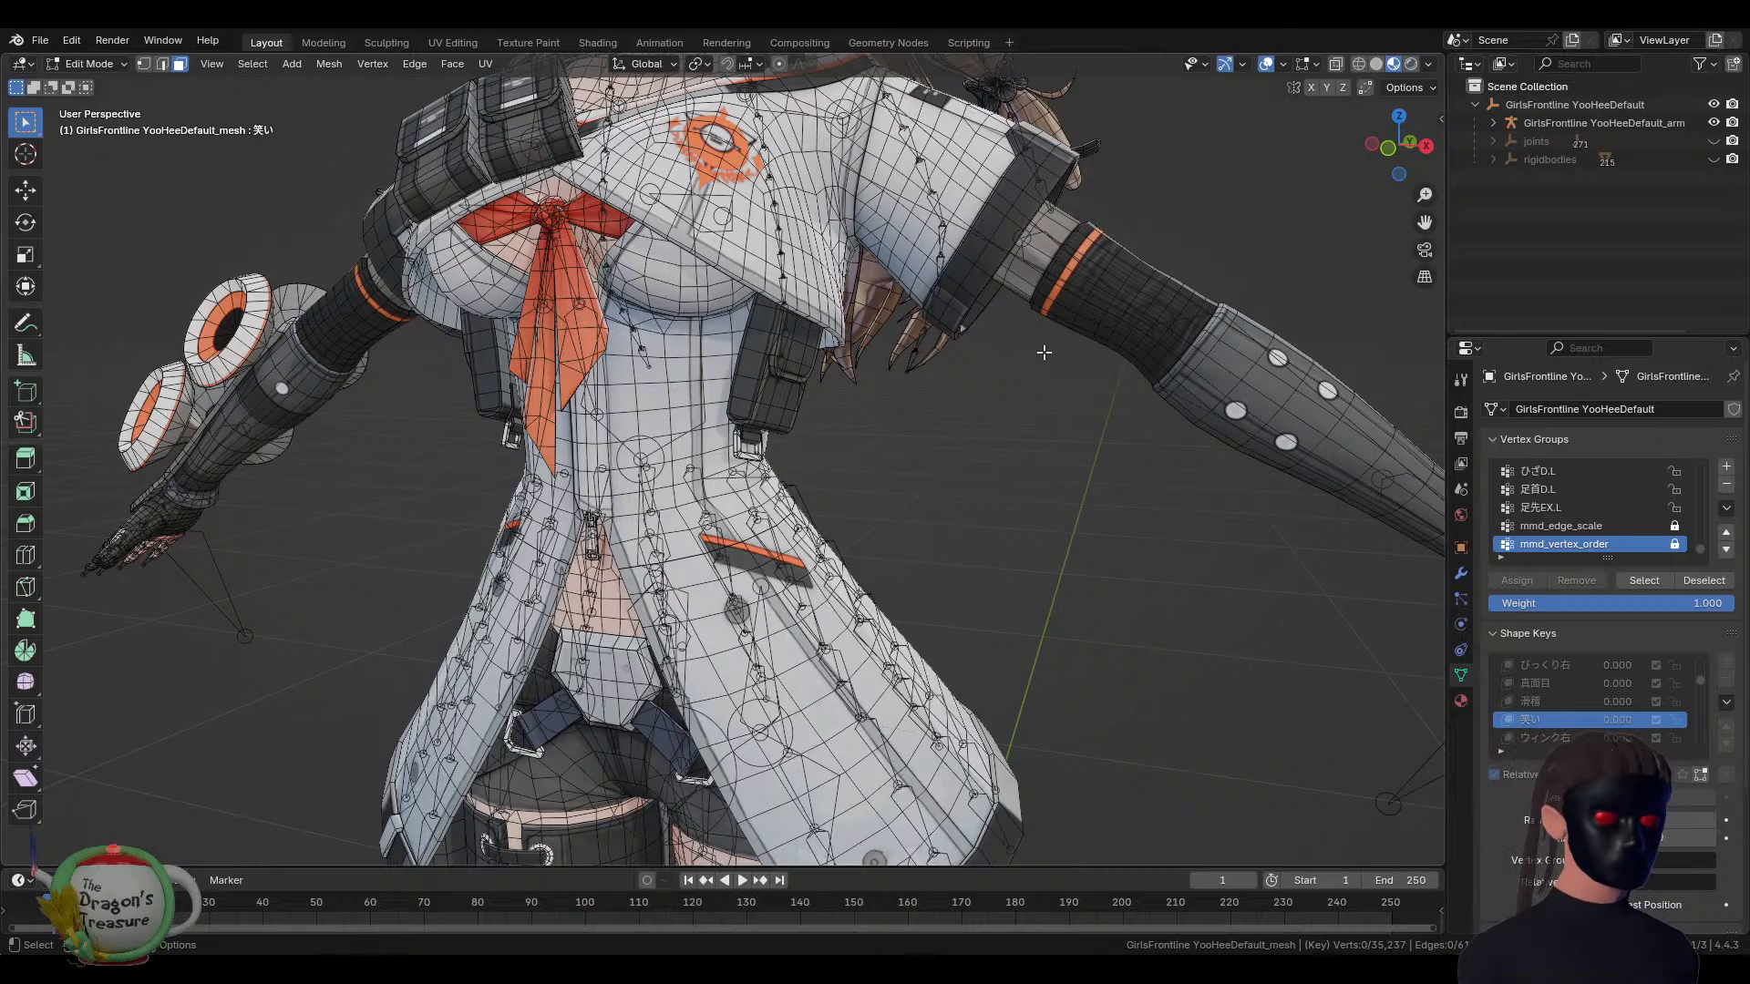
scroll(987, 496, down, 5)
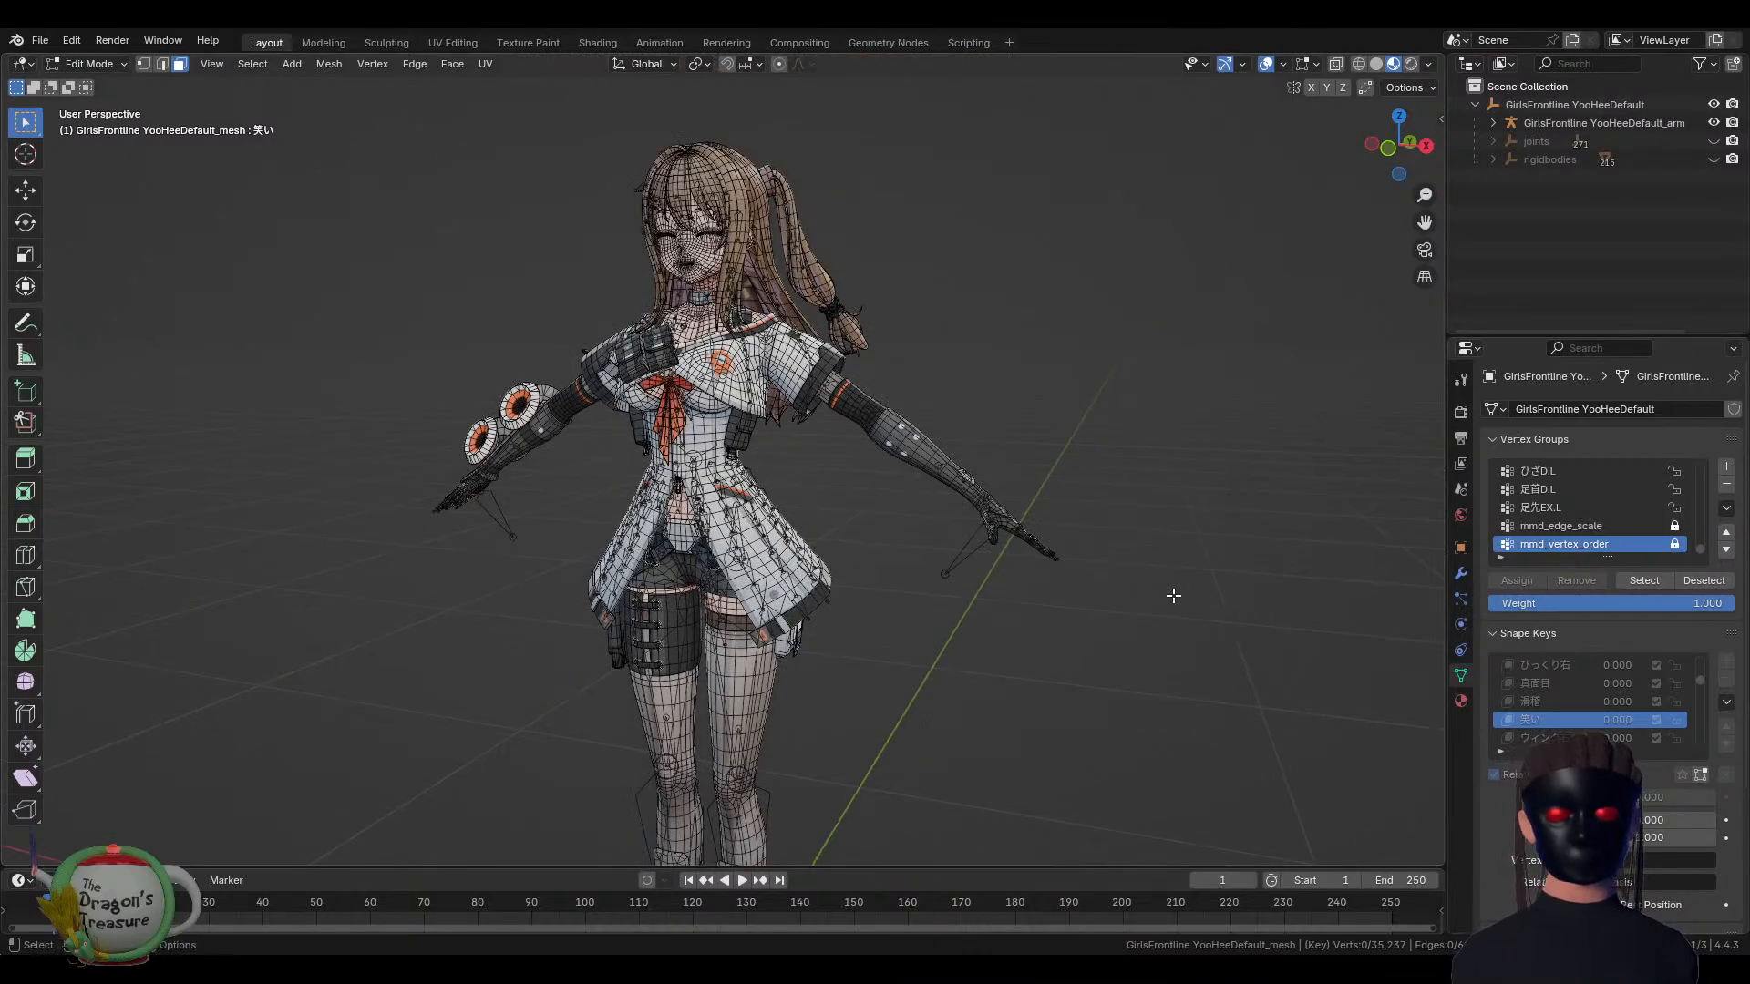
key(Tab)
middle_drag(745, 488, 795, 483)
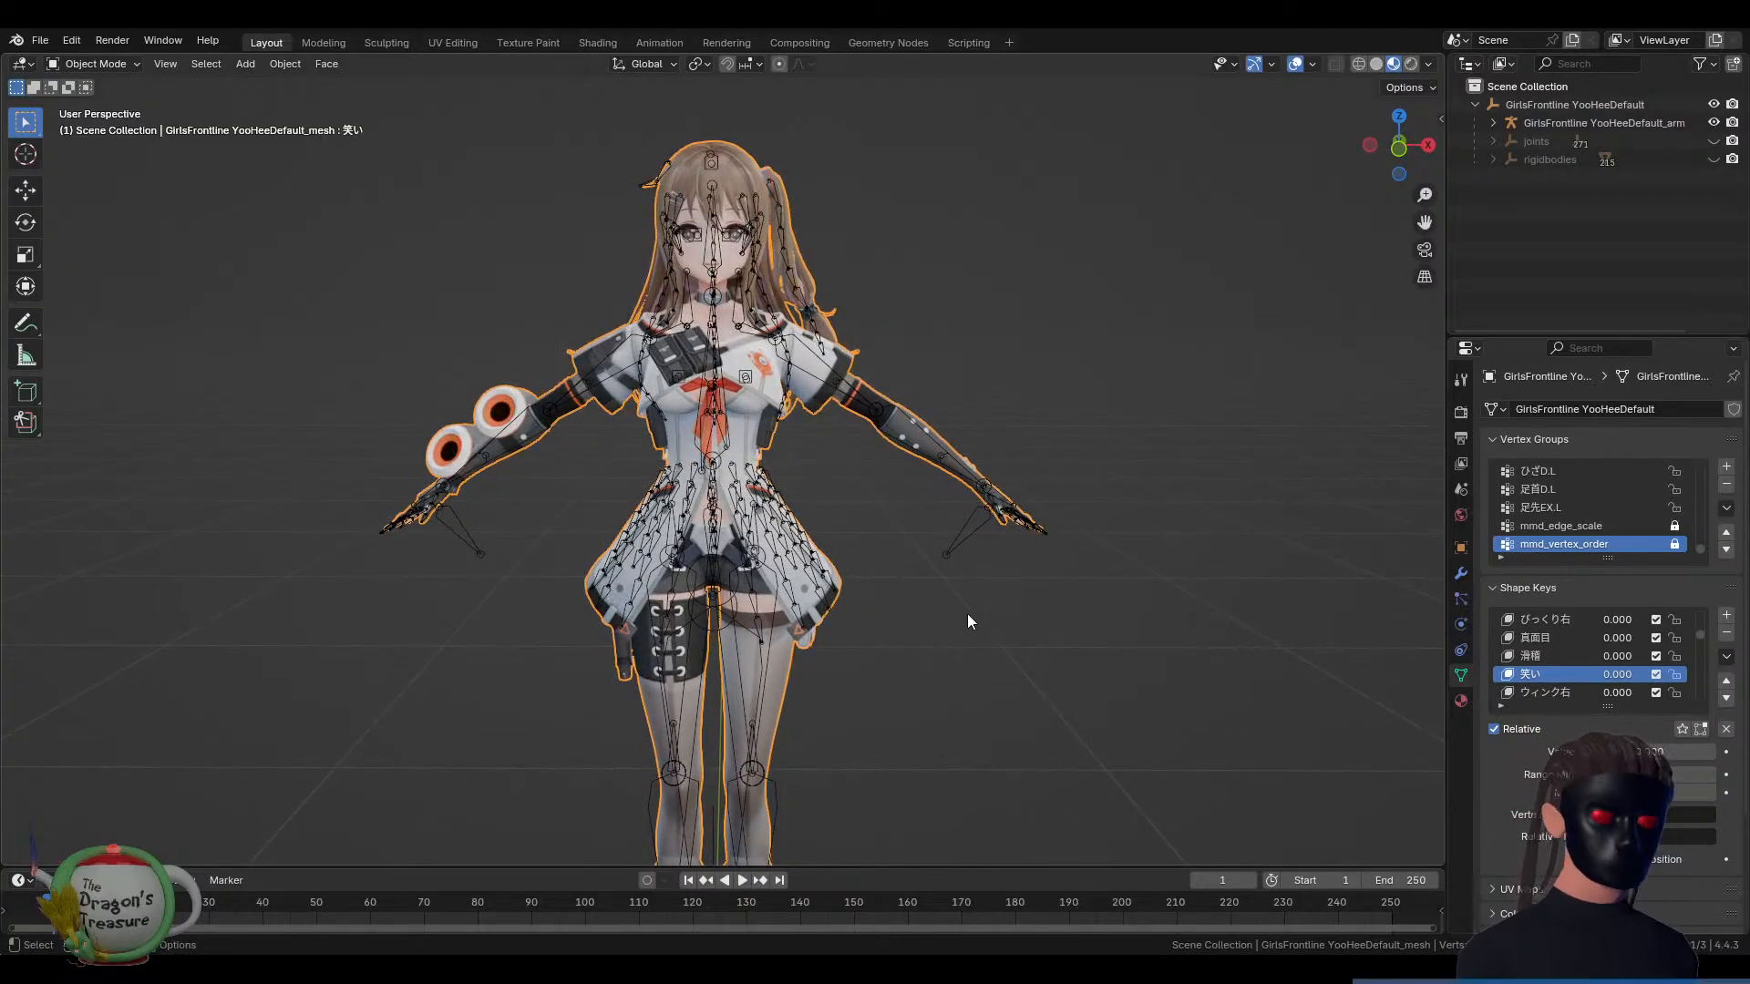